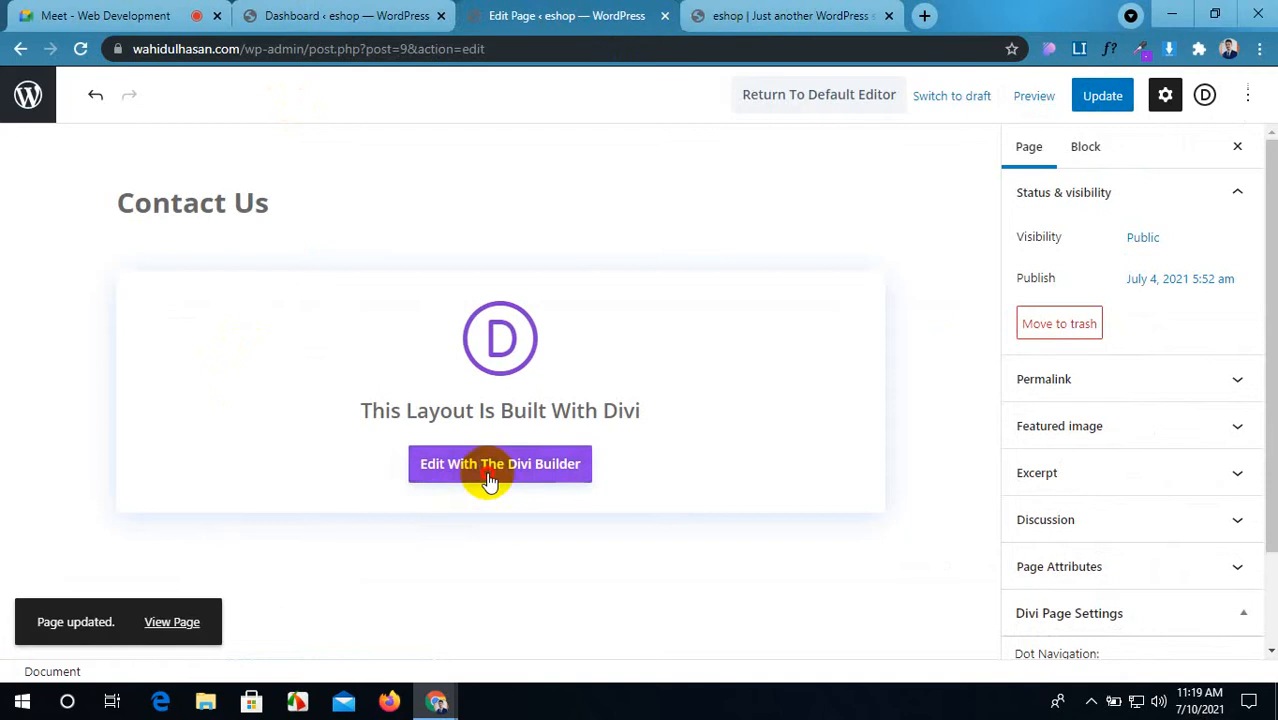
Step: Launch the visual builder on Contact Us, add a two-column row, and insert a Gallery module
click(488, 479)
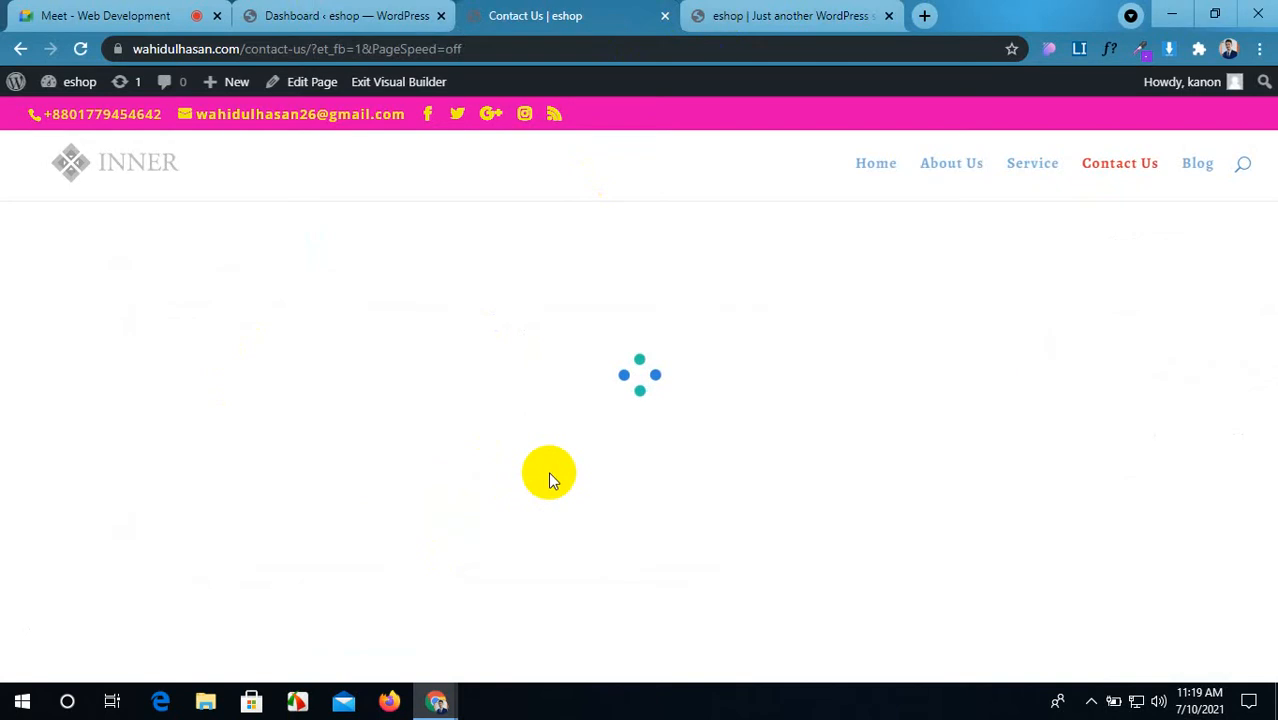
click(320, 630)
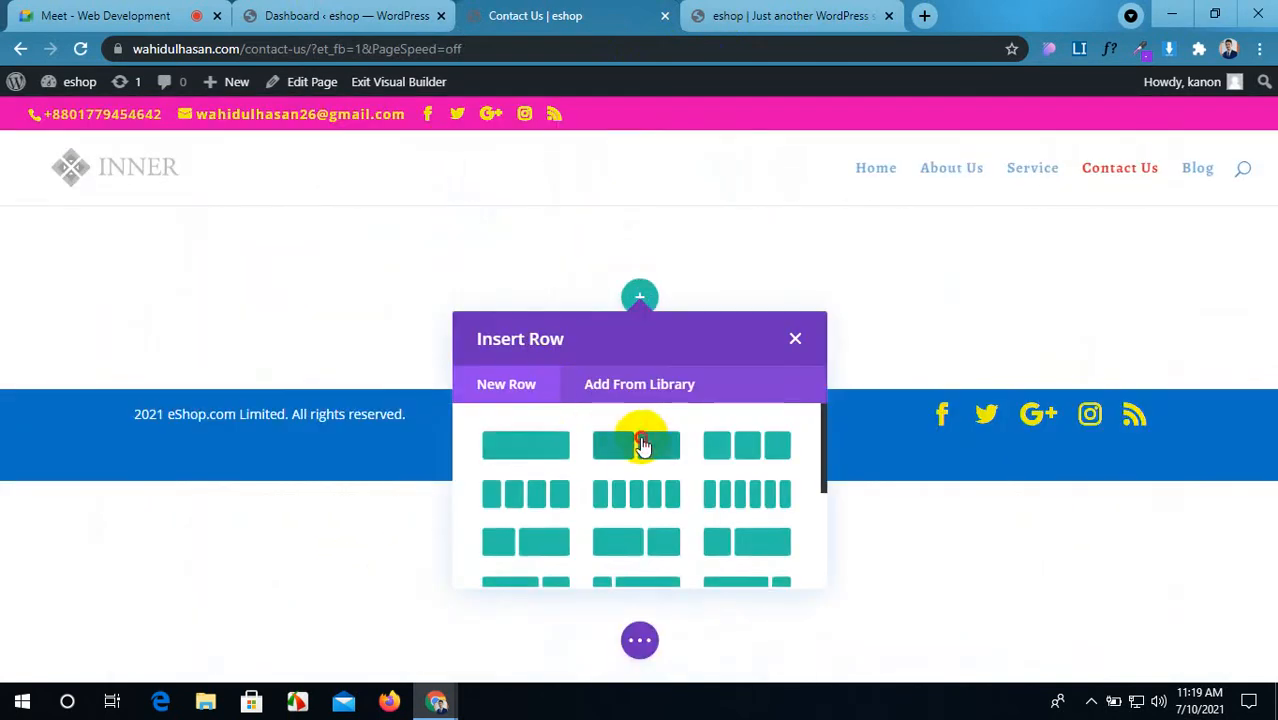
click(641, 443)
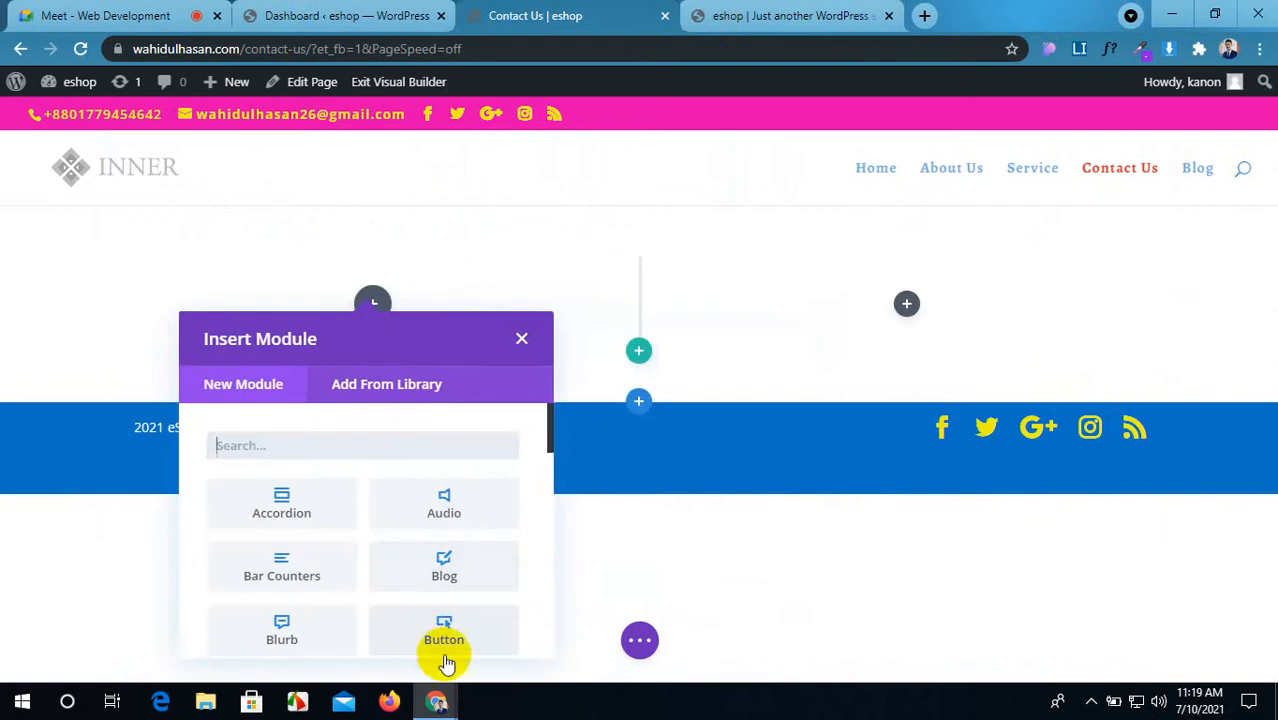
scroll(334, 488, down, 3)
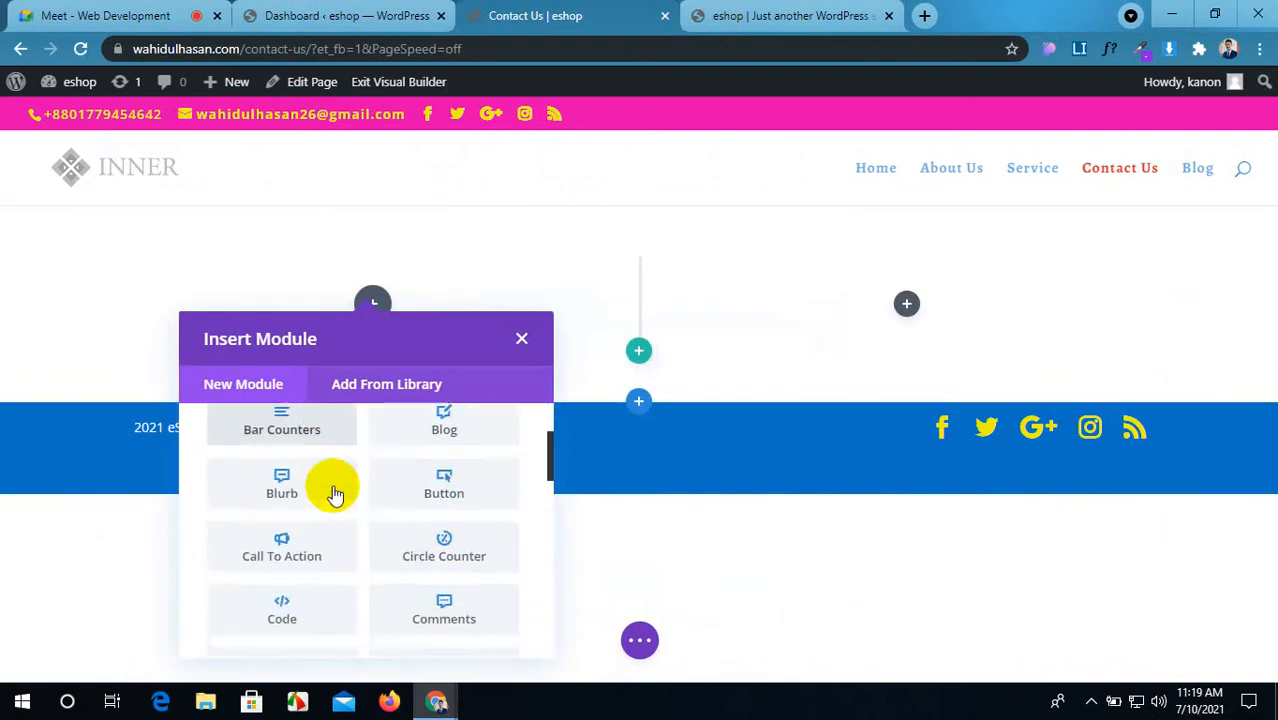
scroll(334, 494, down, 1)
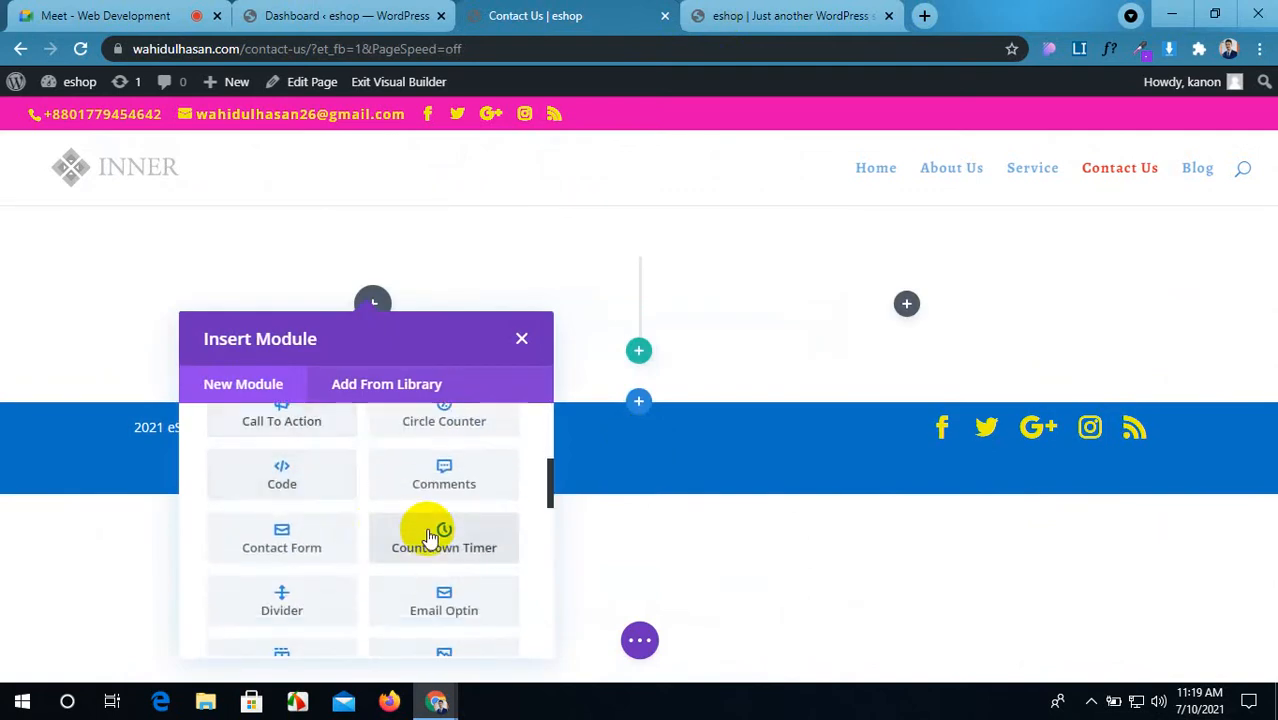
scroll(422, 528, down, 1)
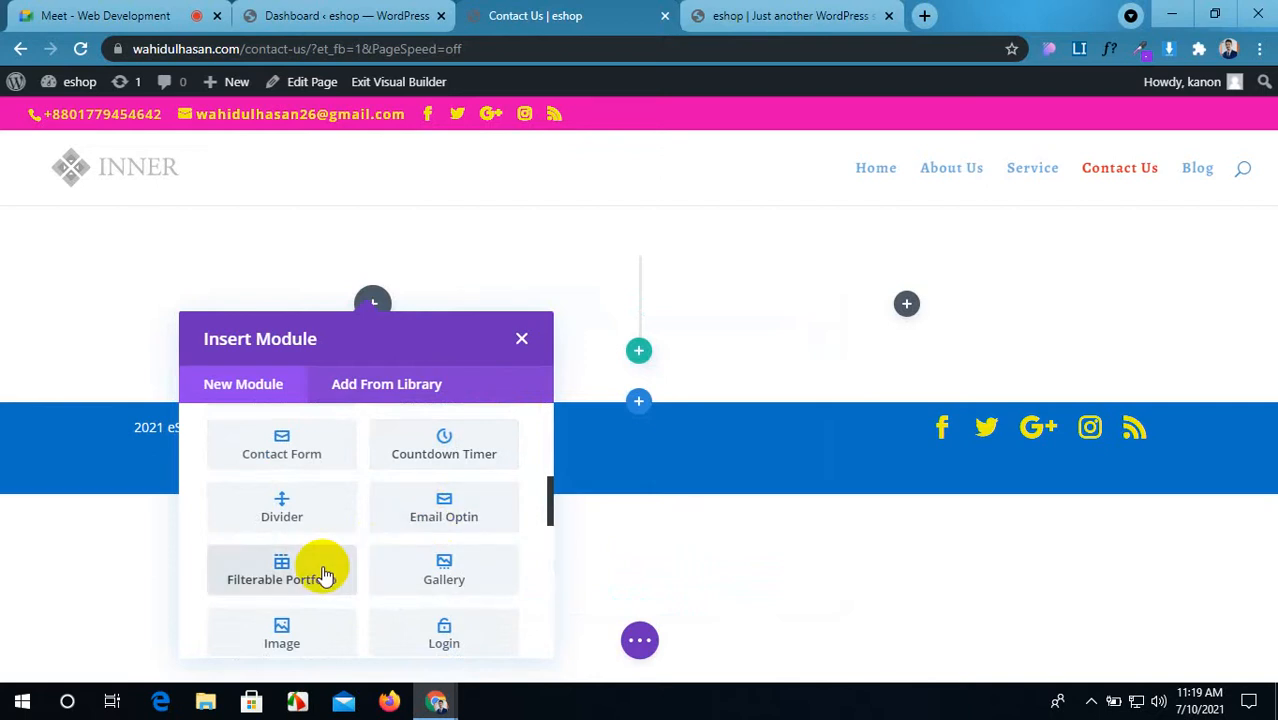
click(401, 567)
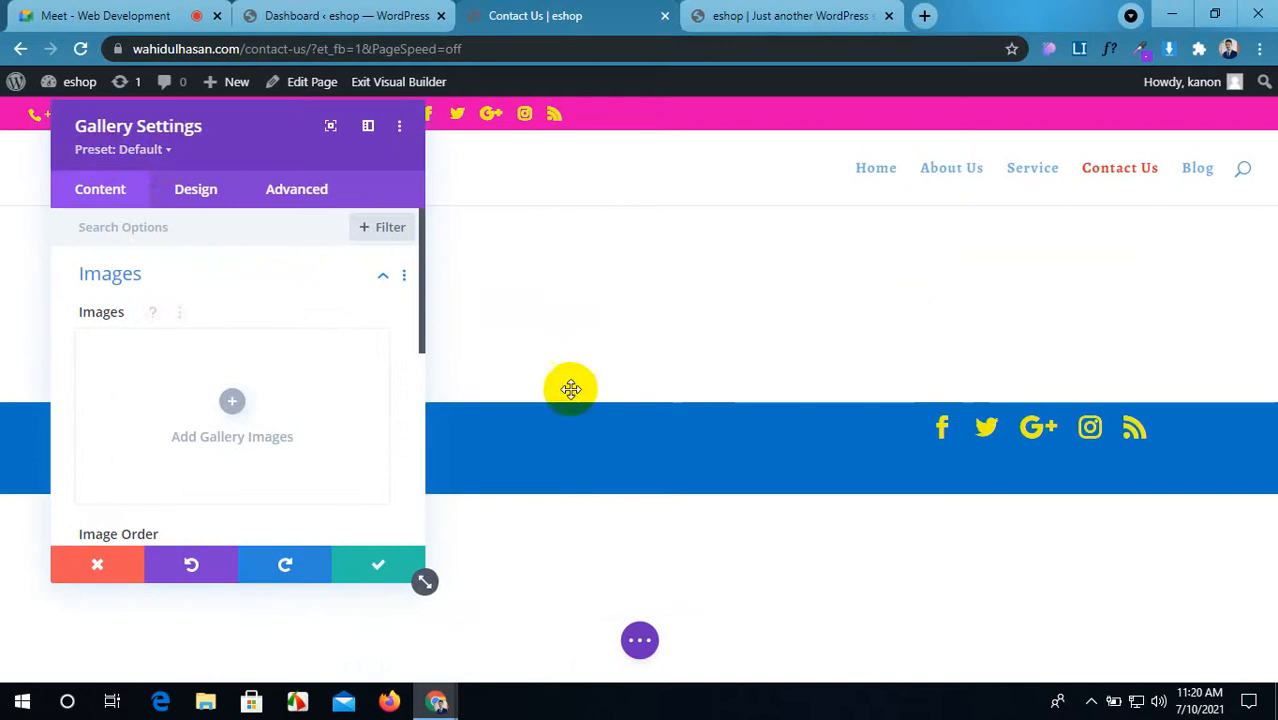
Step: Save the gallery module and change its row's column structure to a single column
click(374, 557)
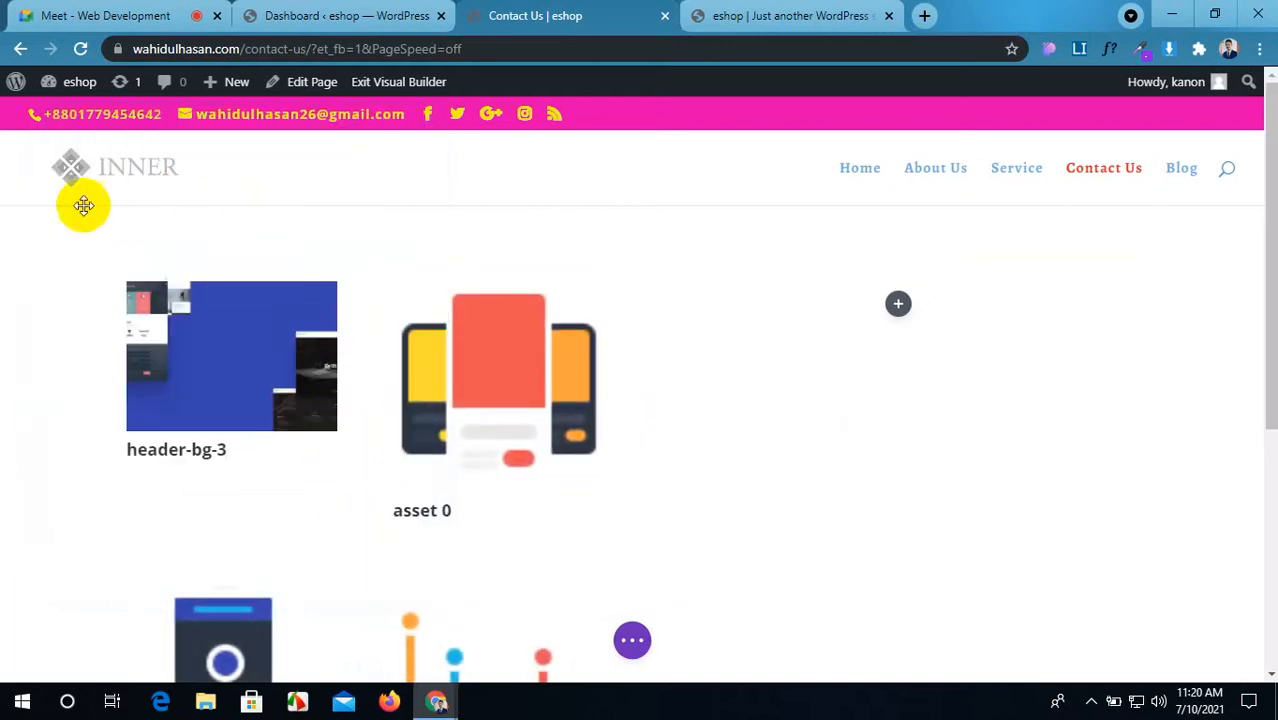
mouse_move(87, 235)
scroll(131, 394, down, 2)
scroll(140, 360, up, 2)
mouse_move(155, 300)
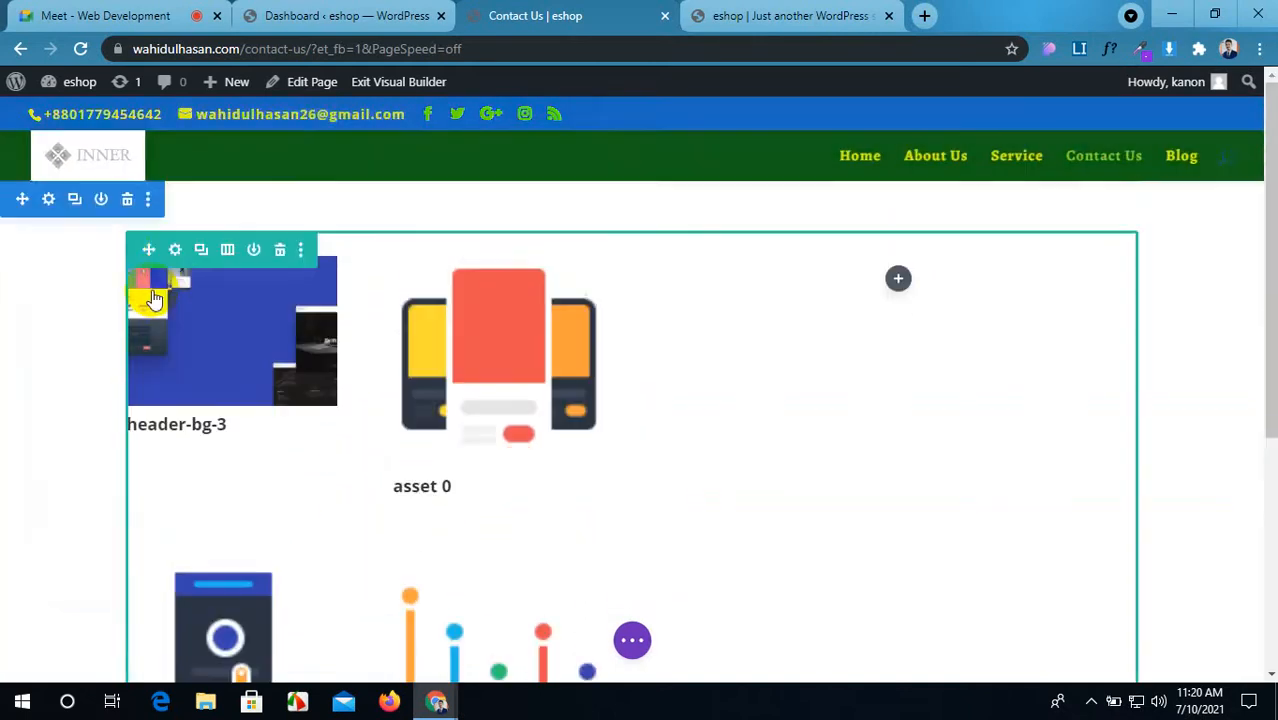
click(175, 276)
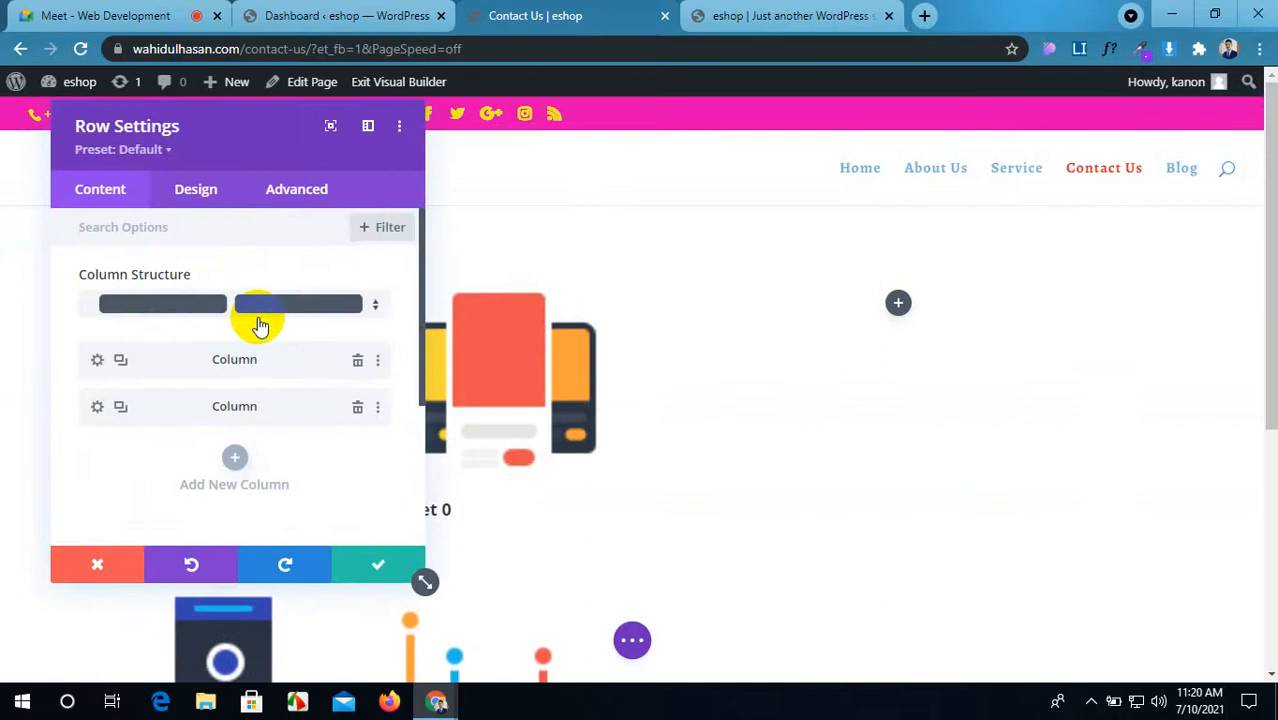
click(155, 310)
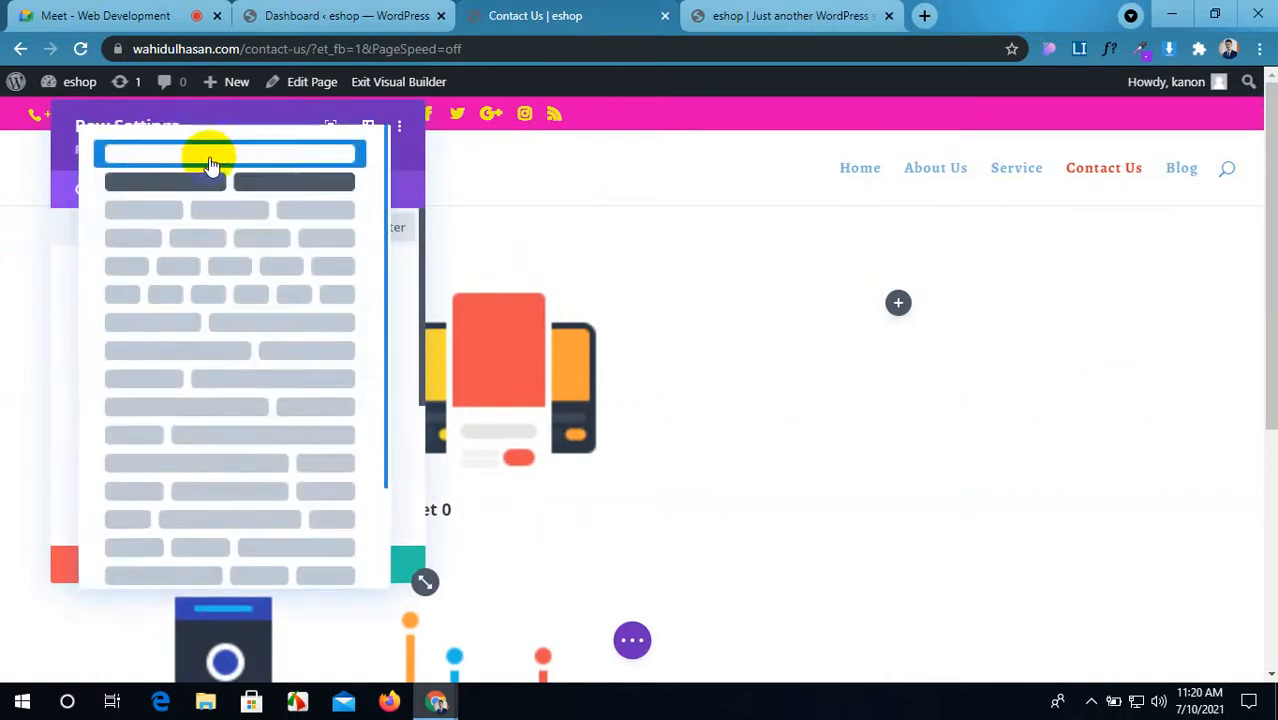
click(208, 158)
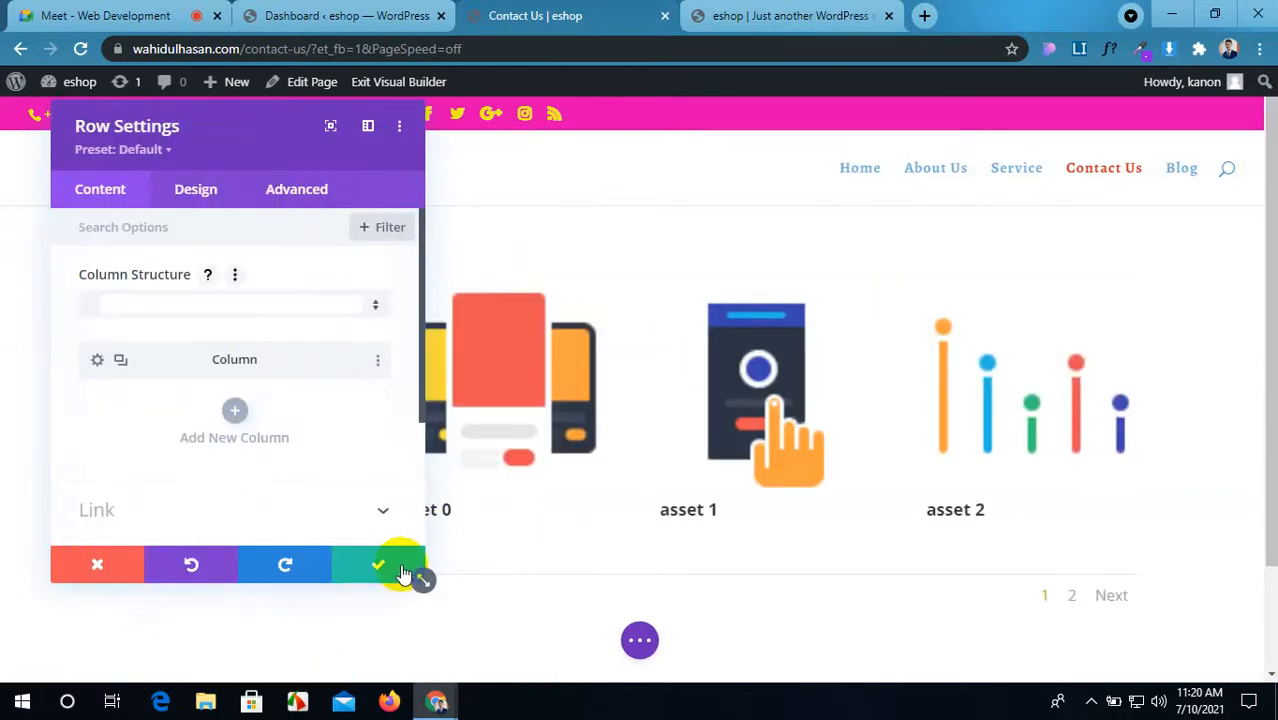
click(380, 577)
Step: Switch to the eshop tab and open a new browser tab
scroll(619, 371, down, 1)
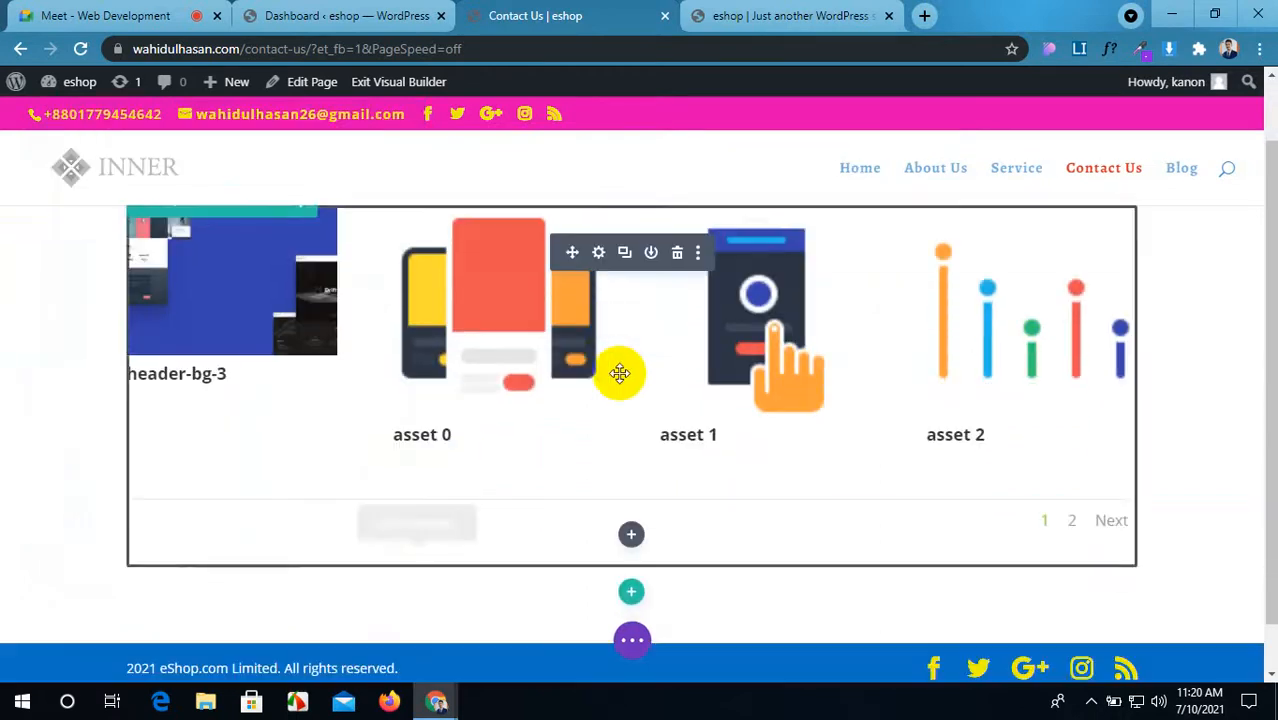
click(878, 9)
click(924, 15)
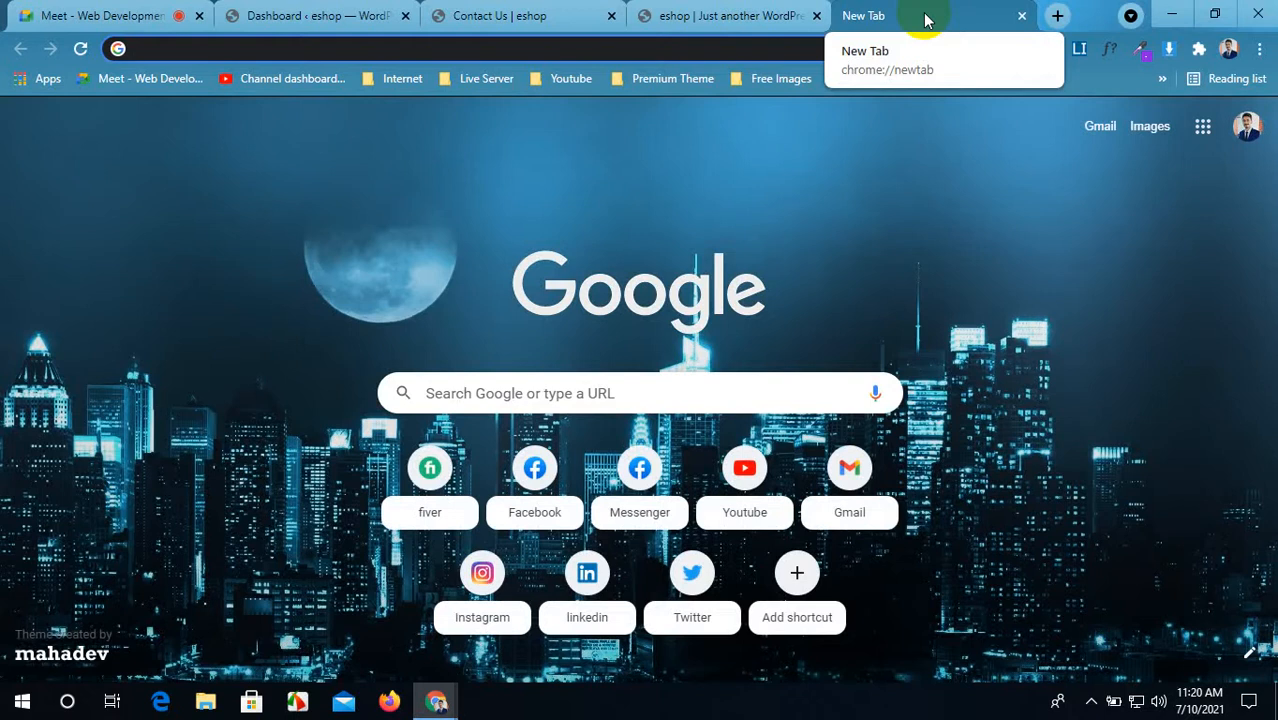
Step: Search Google Images for 'website background'
text(we)
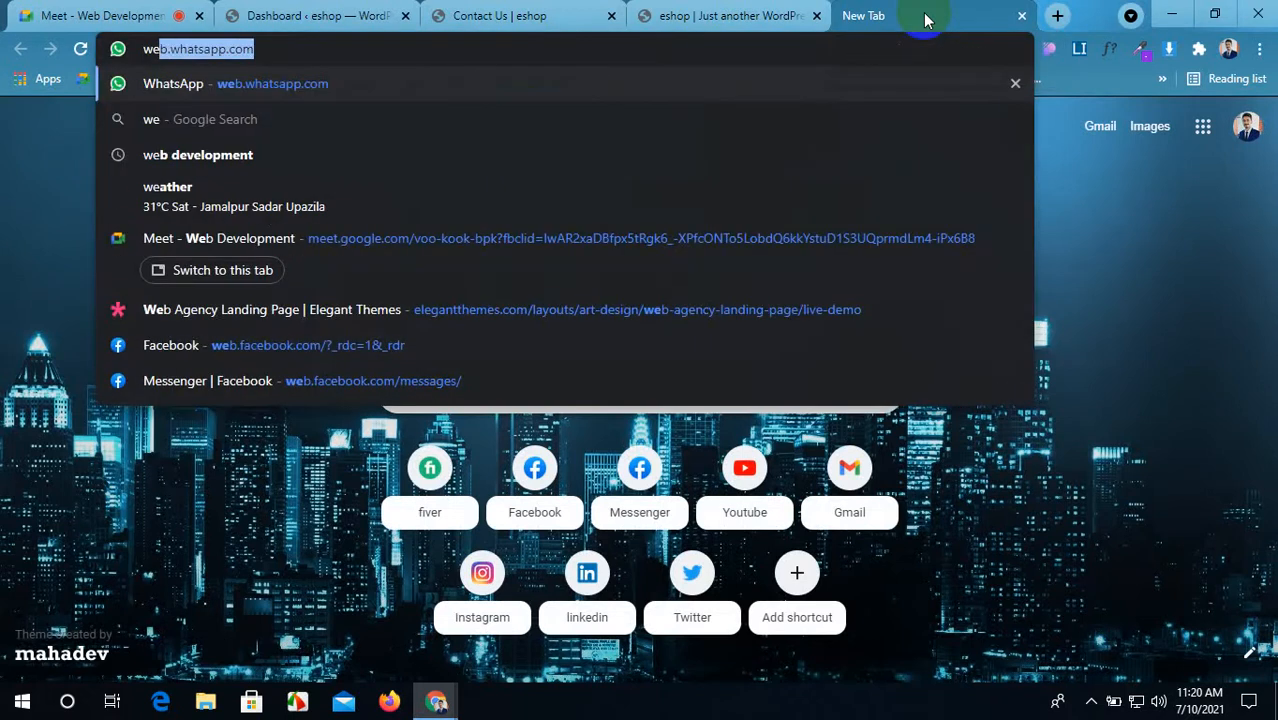
text(bs)
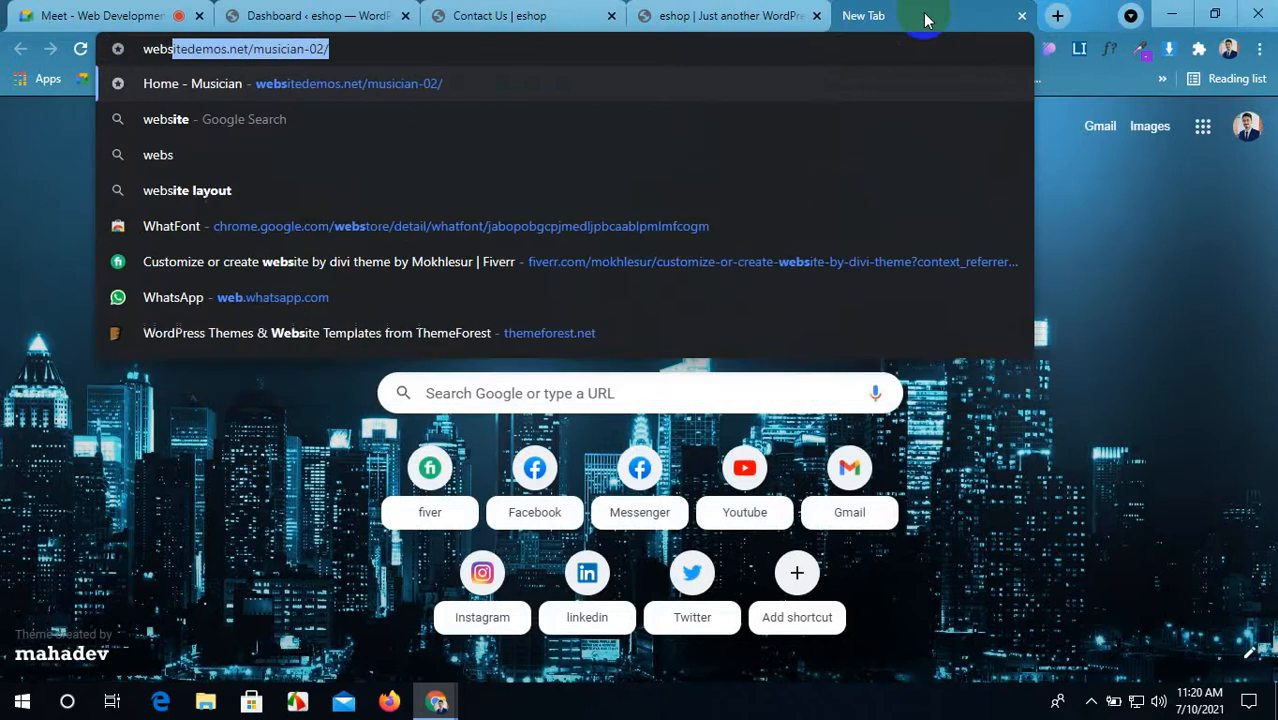
text(ite bac)
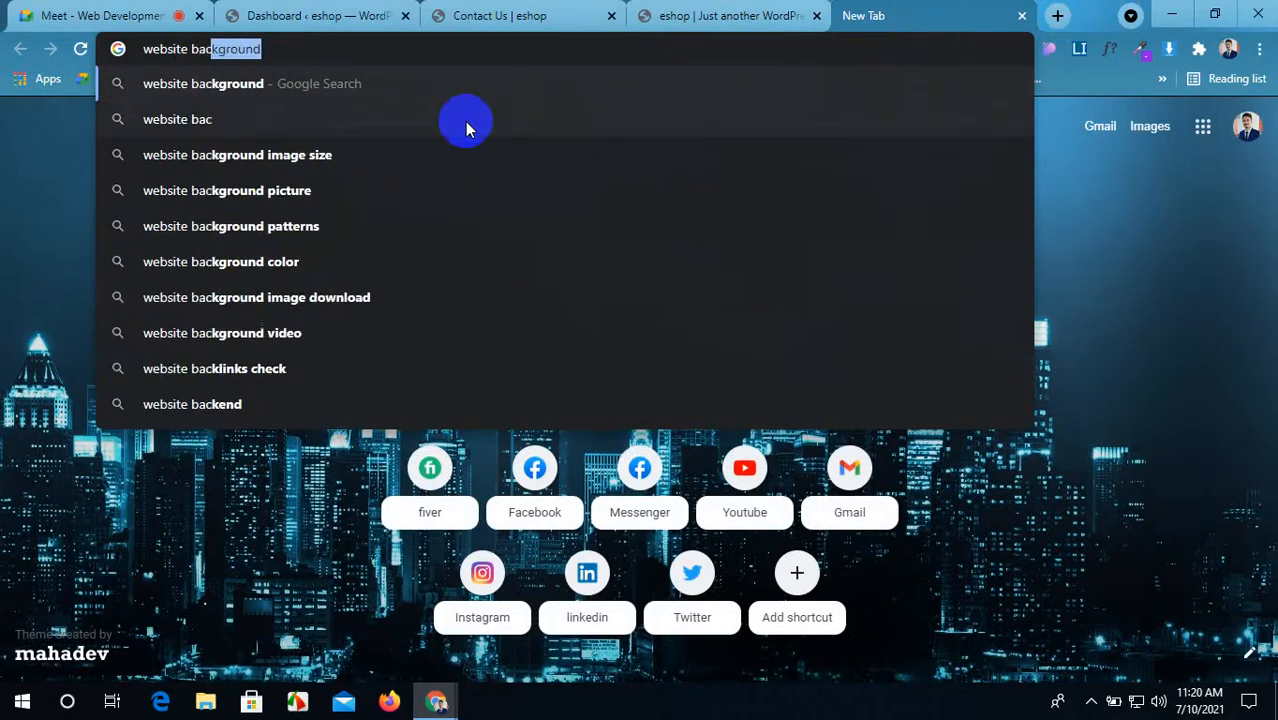
click(343, 88)
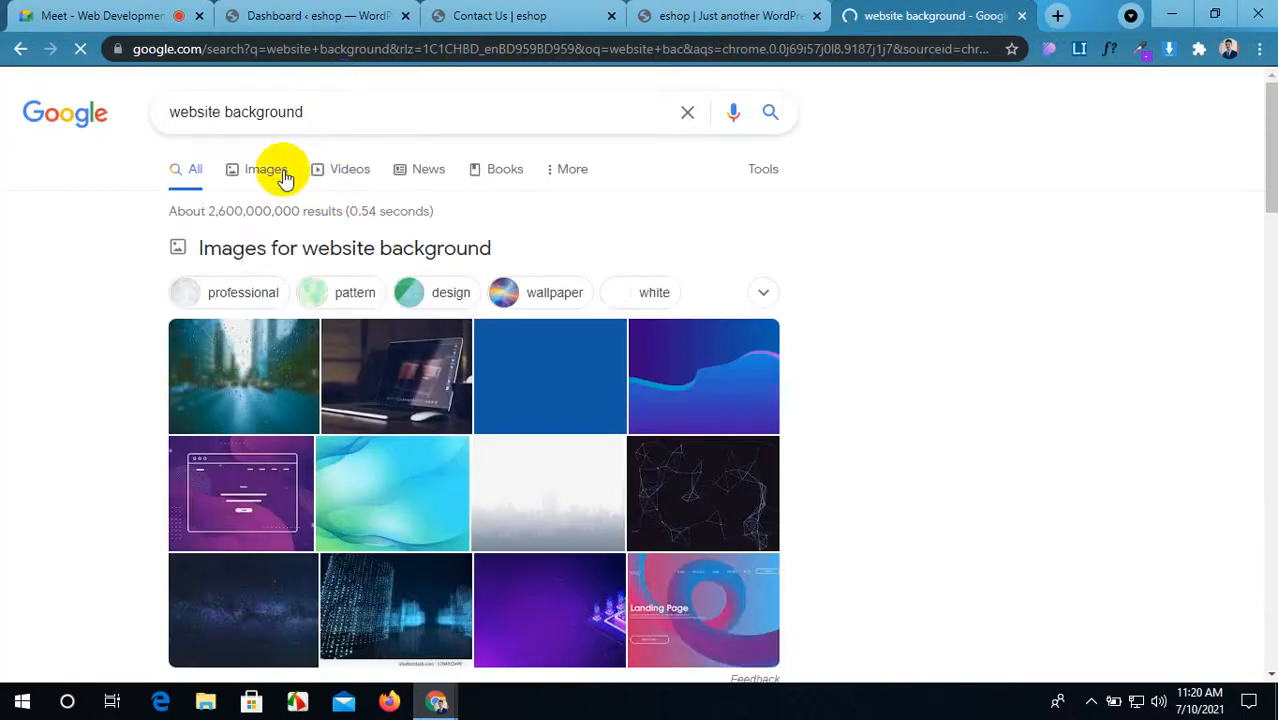
click(265, 180)
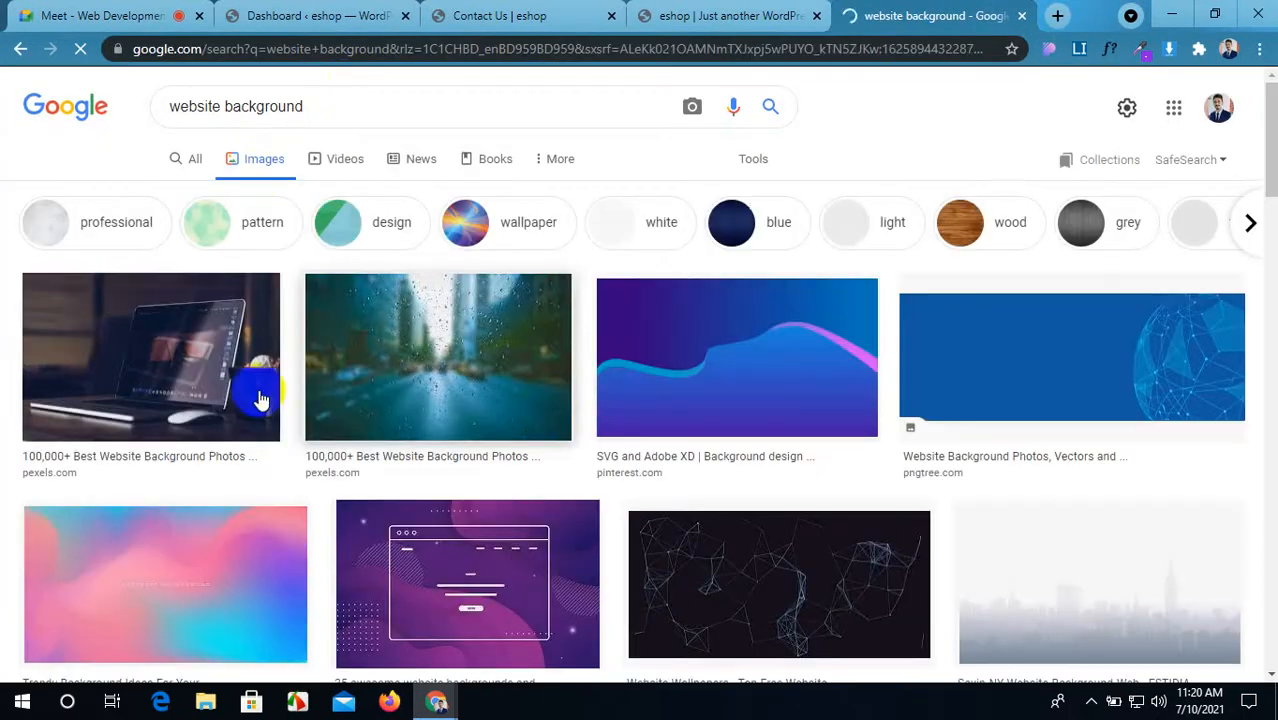
Step: Save the first two background images as download.jpg and download (1).jpg
right_click(103, 338)
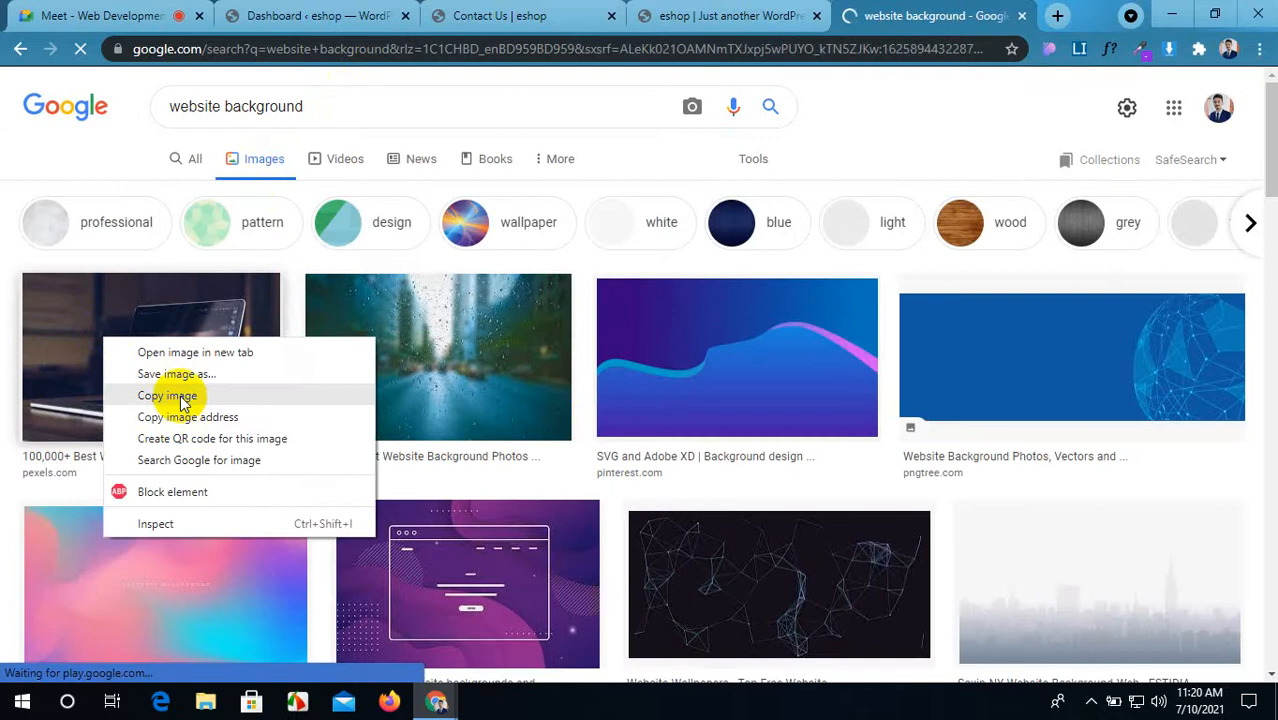
click(181, 380)
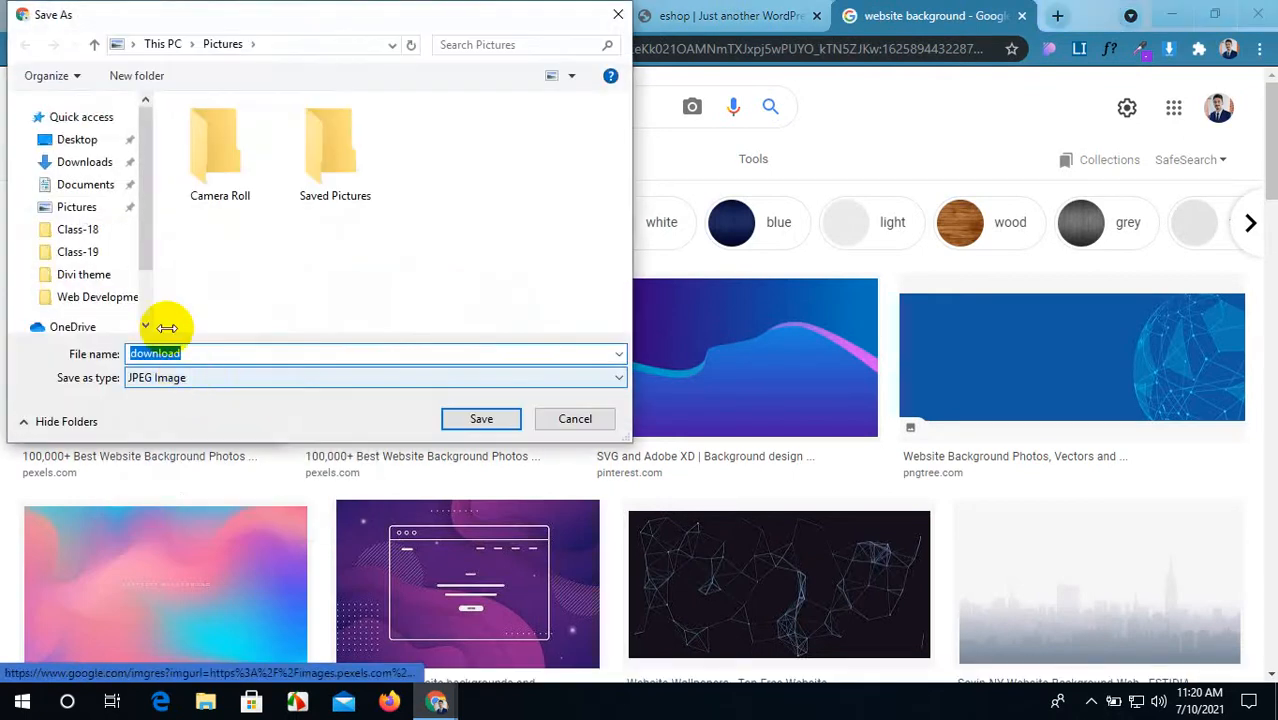
click(85, 231)
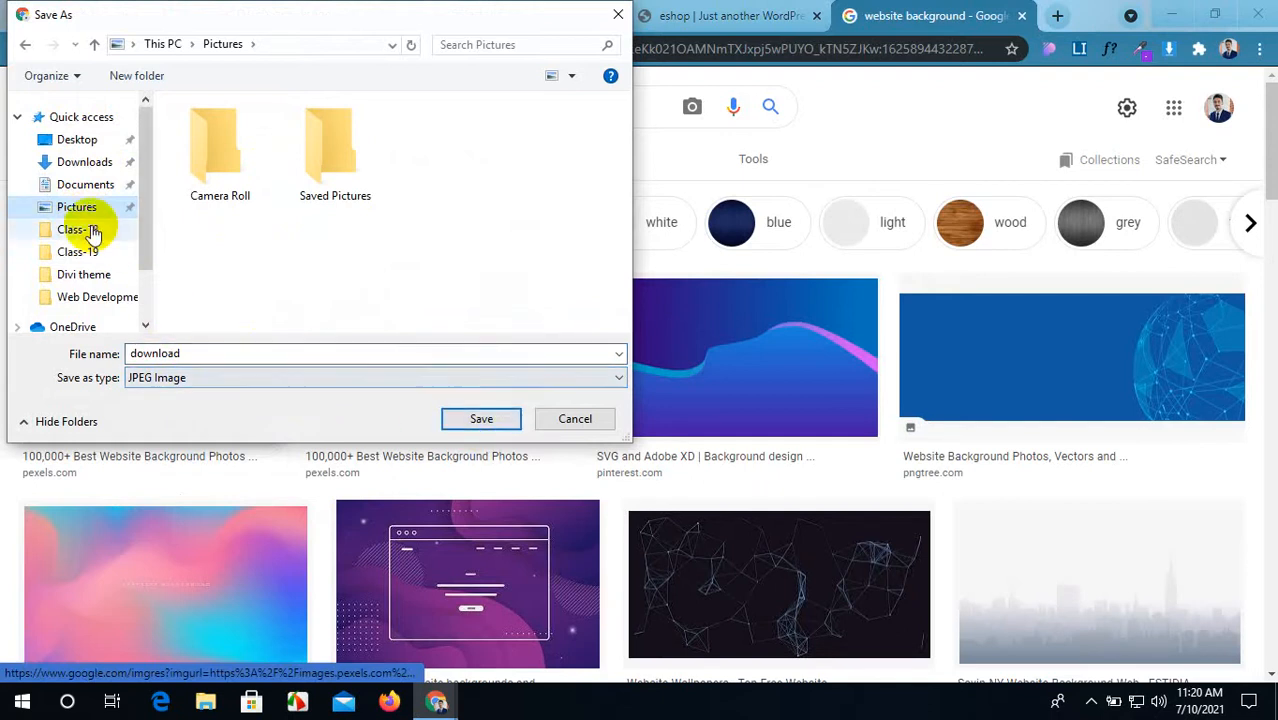
click(480, 419)
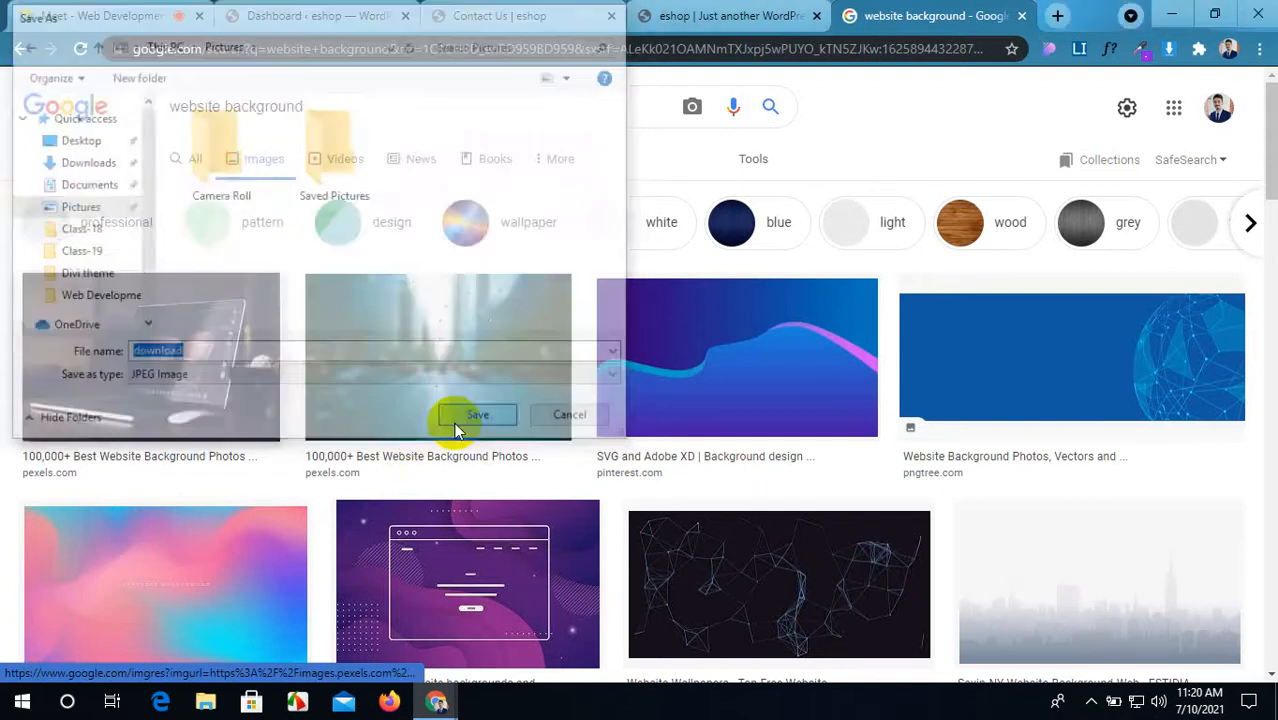
scroll(456, 425, down, 4)
scroll(300, 420, up, 2)
scroll(258, 417, up, 2)
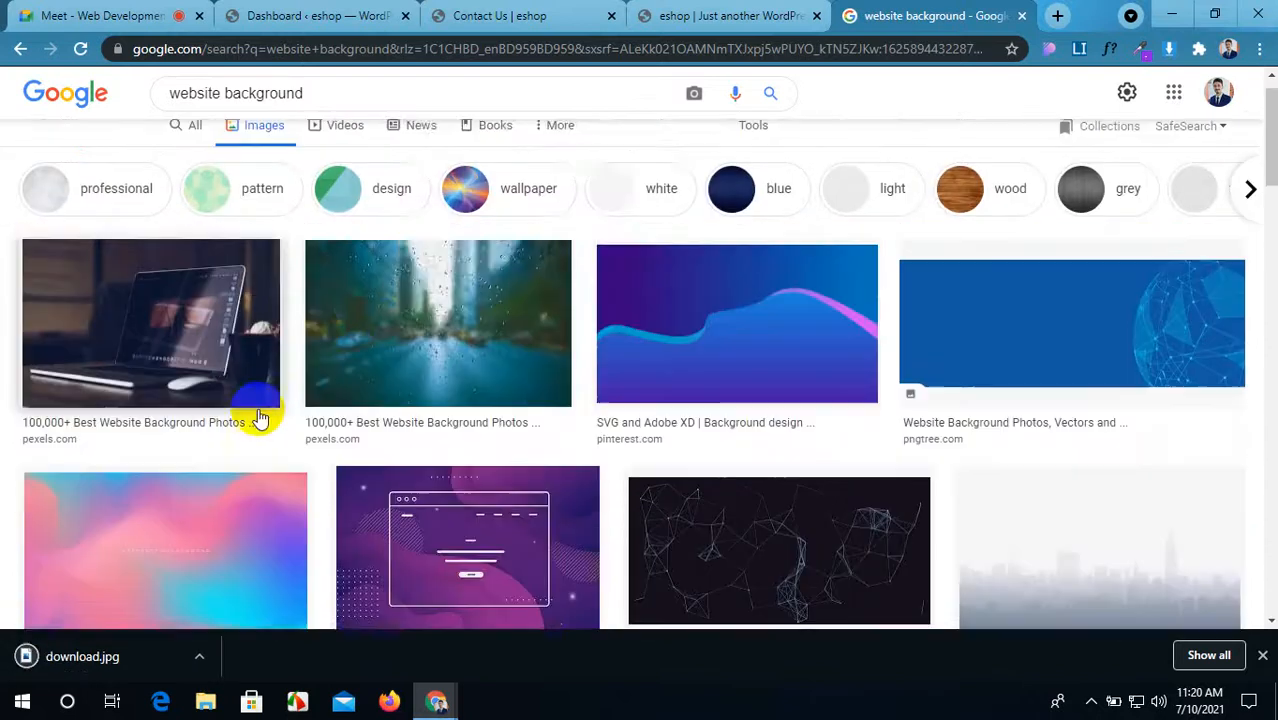
right_click(400, 366)
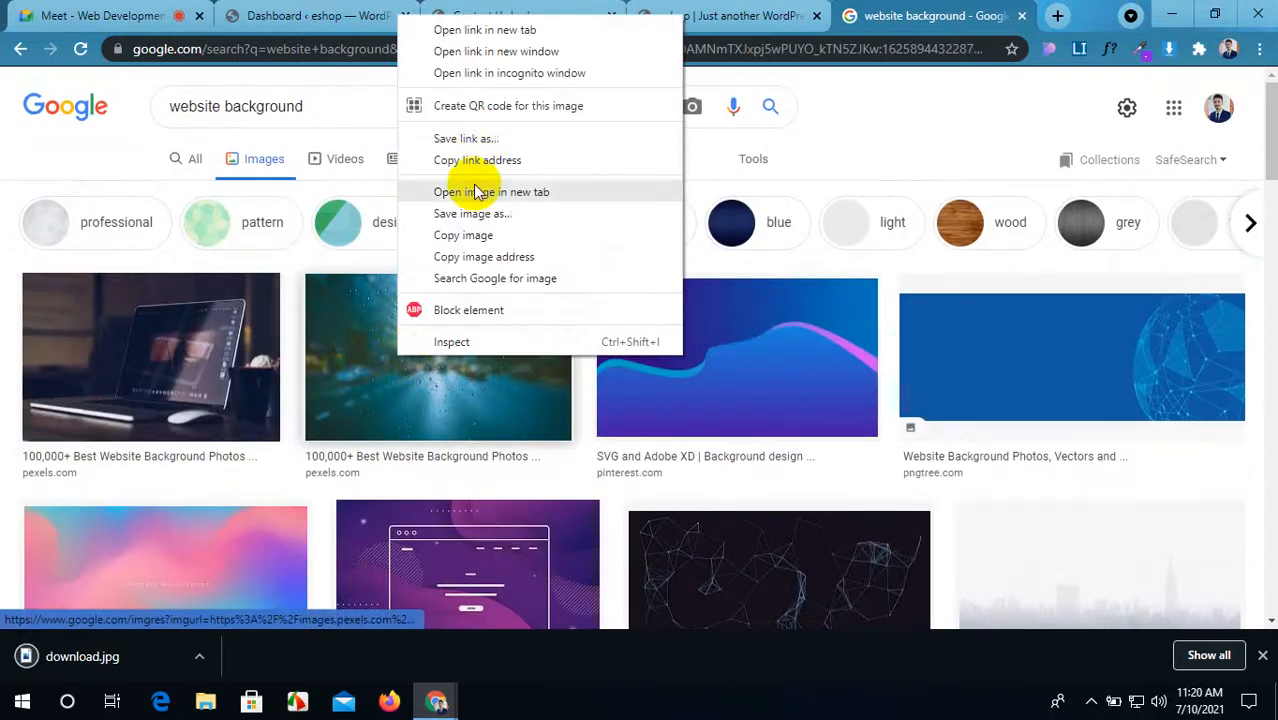
click(467, 213)
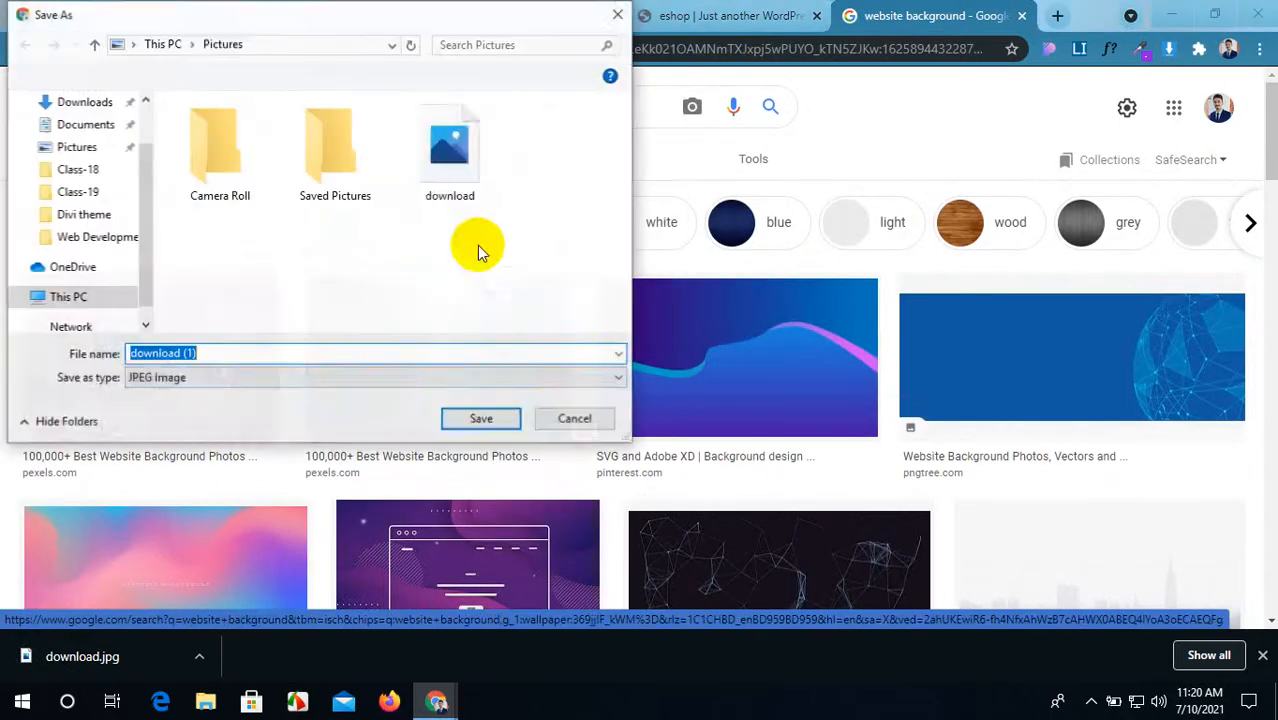
click(480, 418)
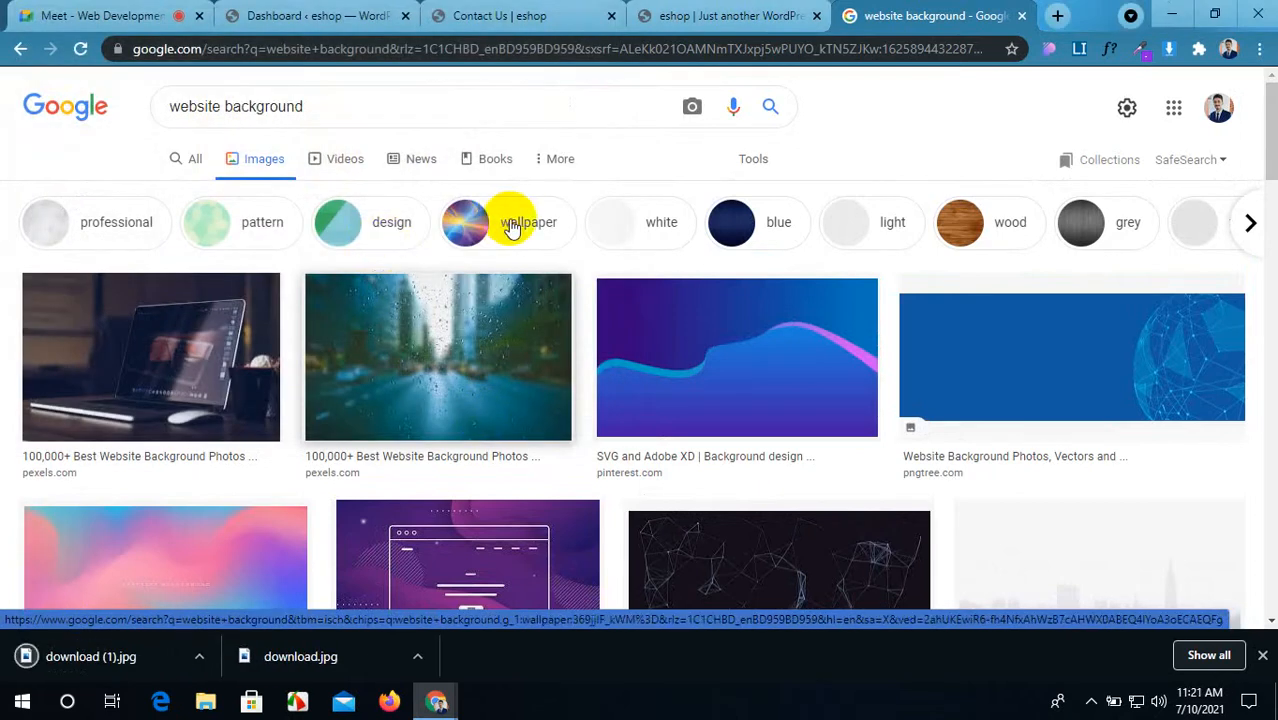
Step: Save three more backgrounds, including the laptop images, as download (2) through download (4)
scroll(640, 330, down, 1)
scroll(690, 360, down, 1)
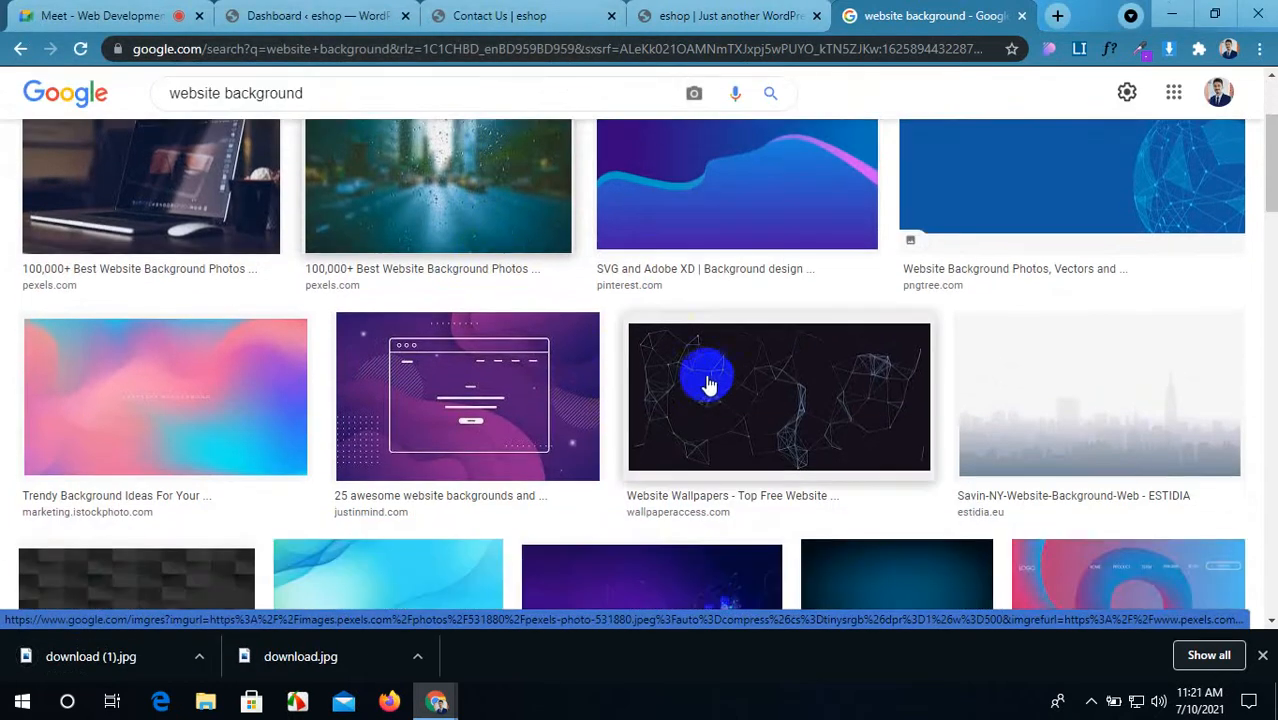
right_click(711, 389)
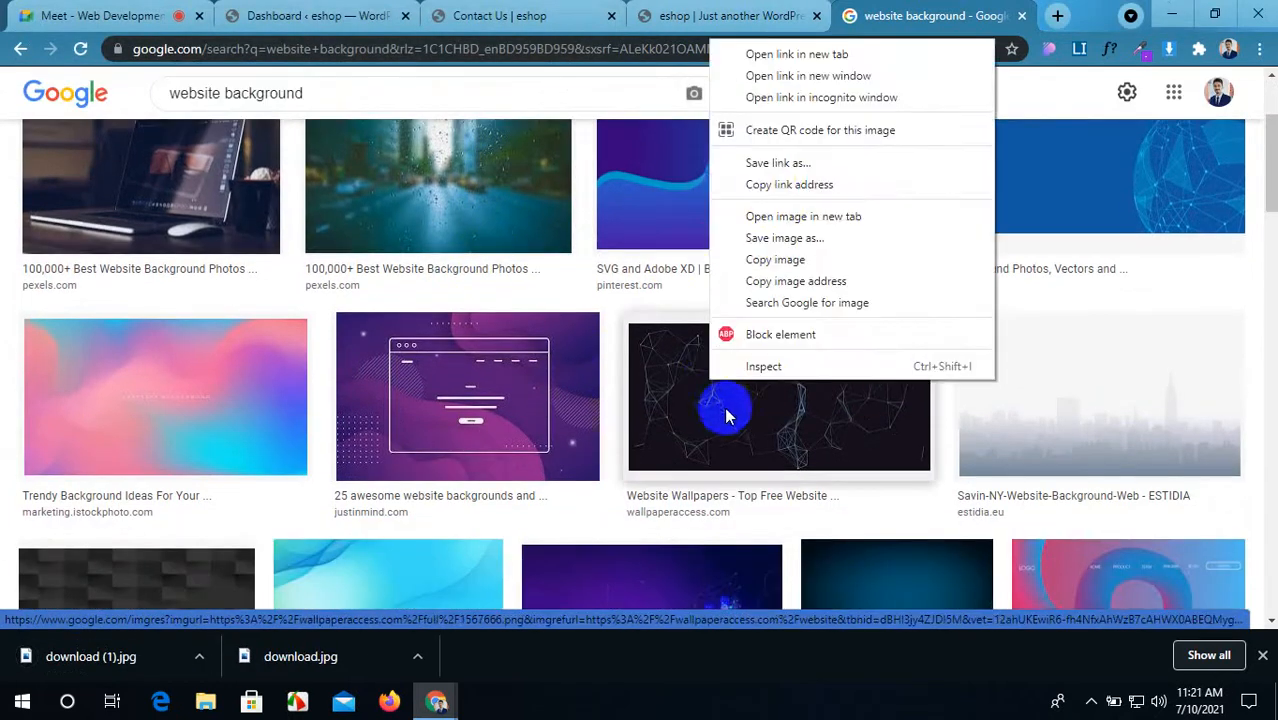
click(768, 238)
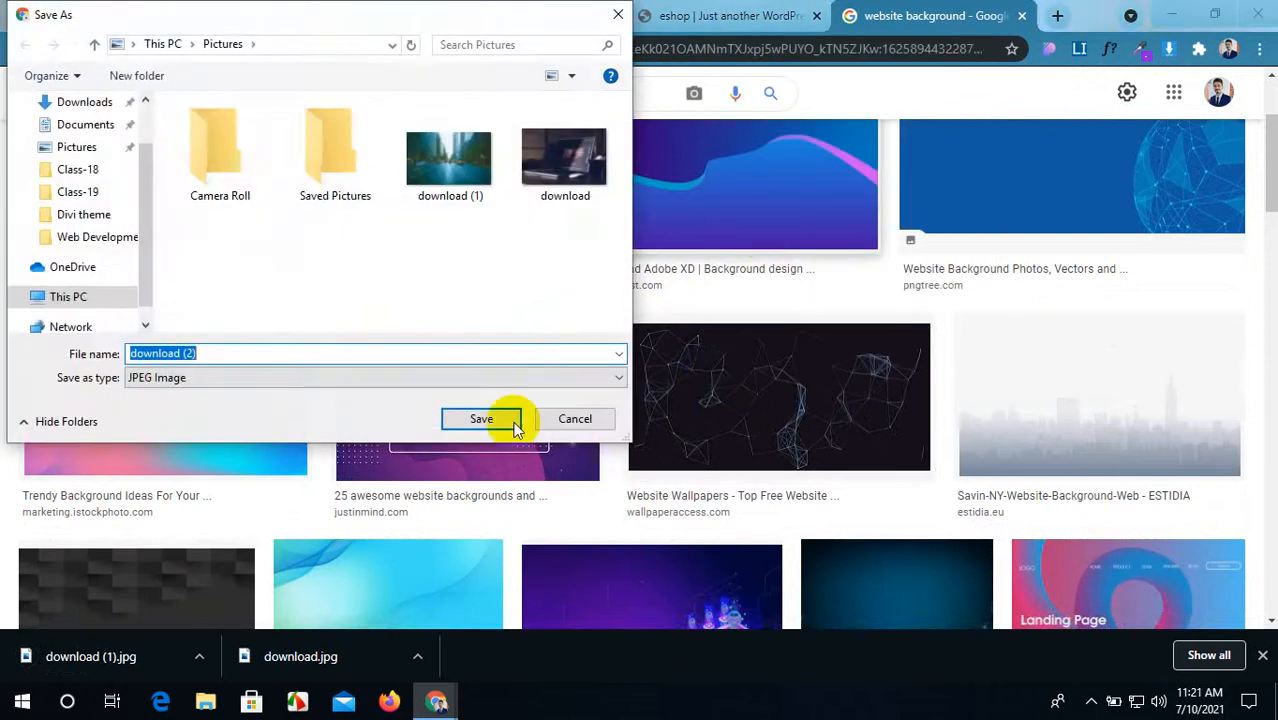
click(481, 419)
scroll(500, 428, down, 4)
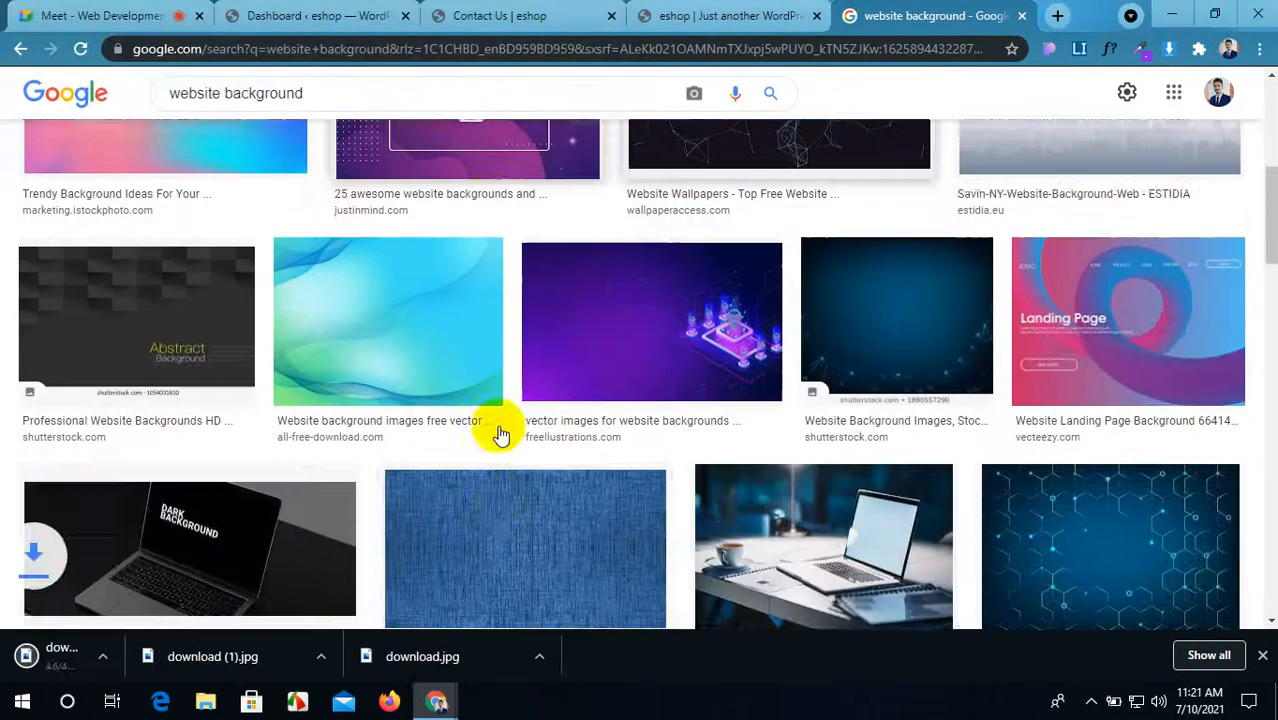
right_click(240, 430)
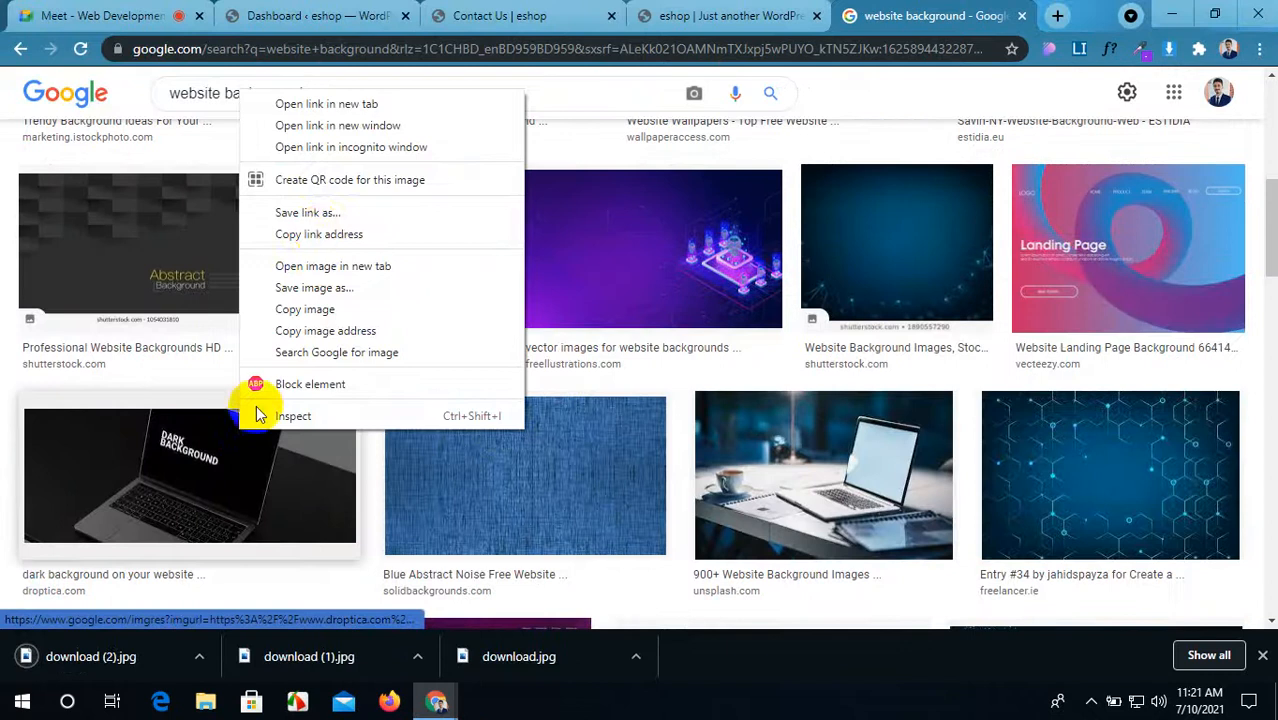
click(312, 288)
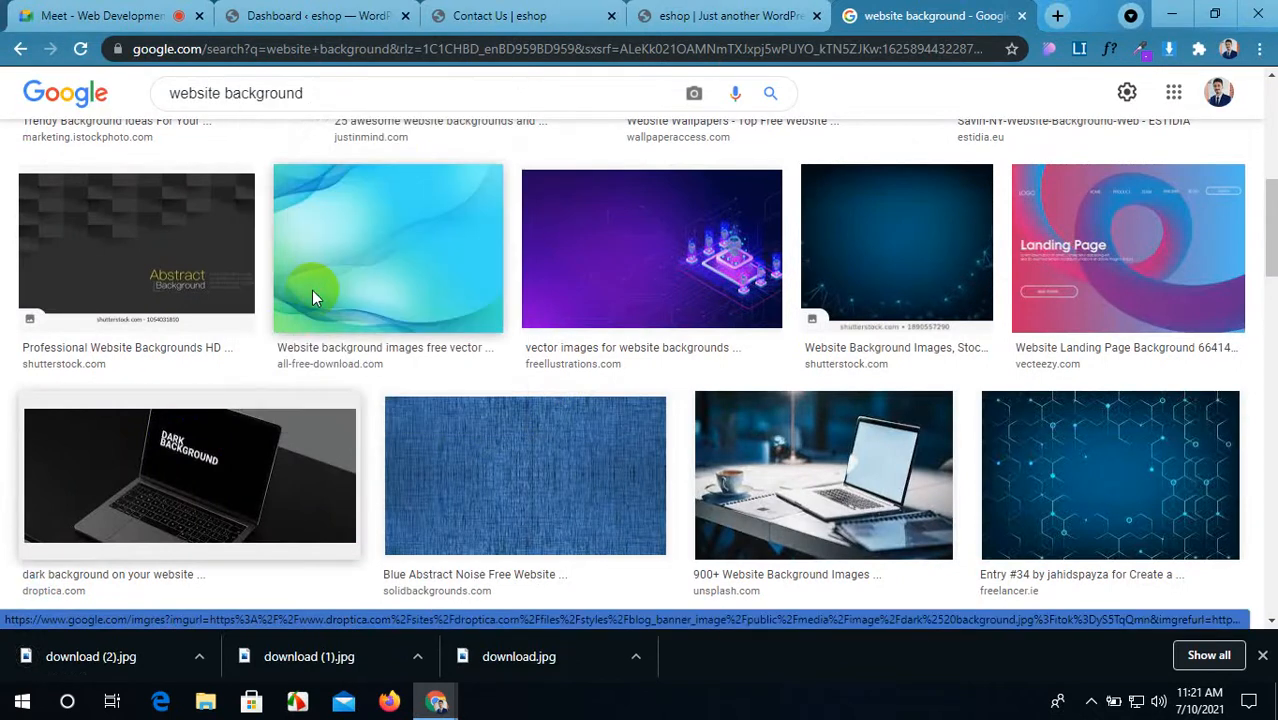
click(470, 419)
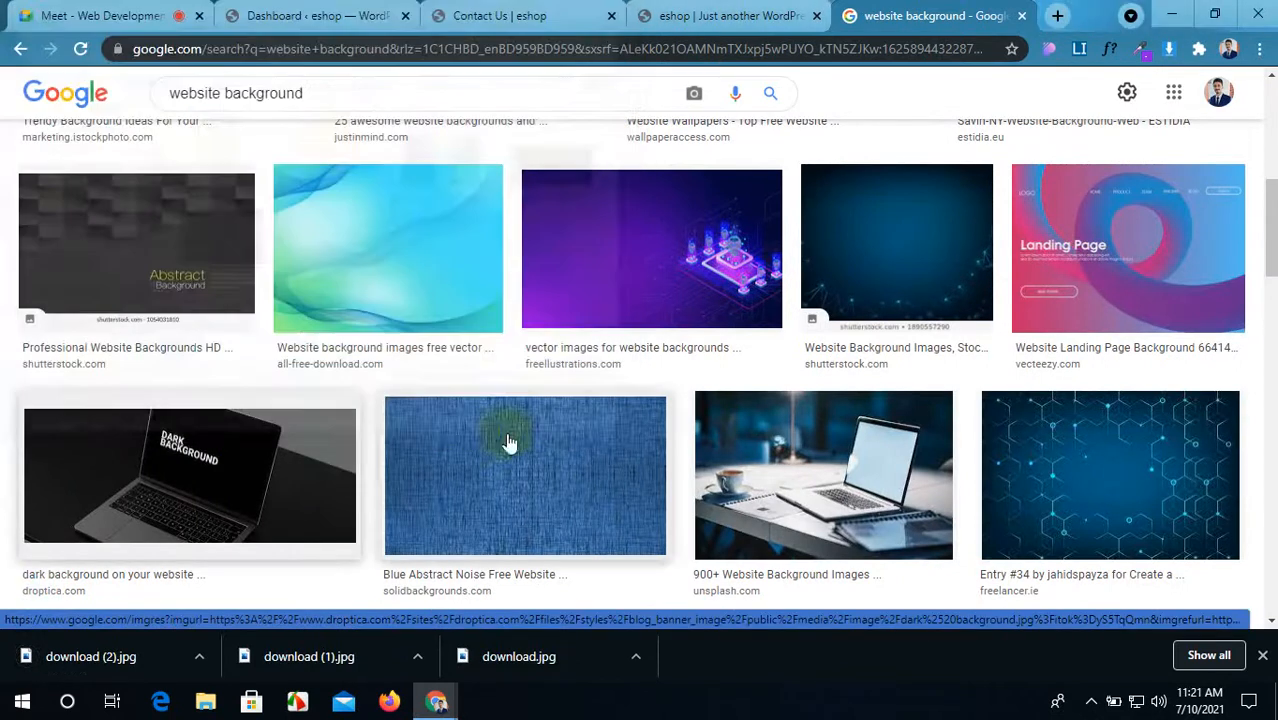
right_click(759, 421)
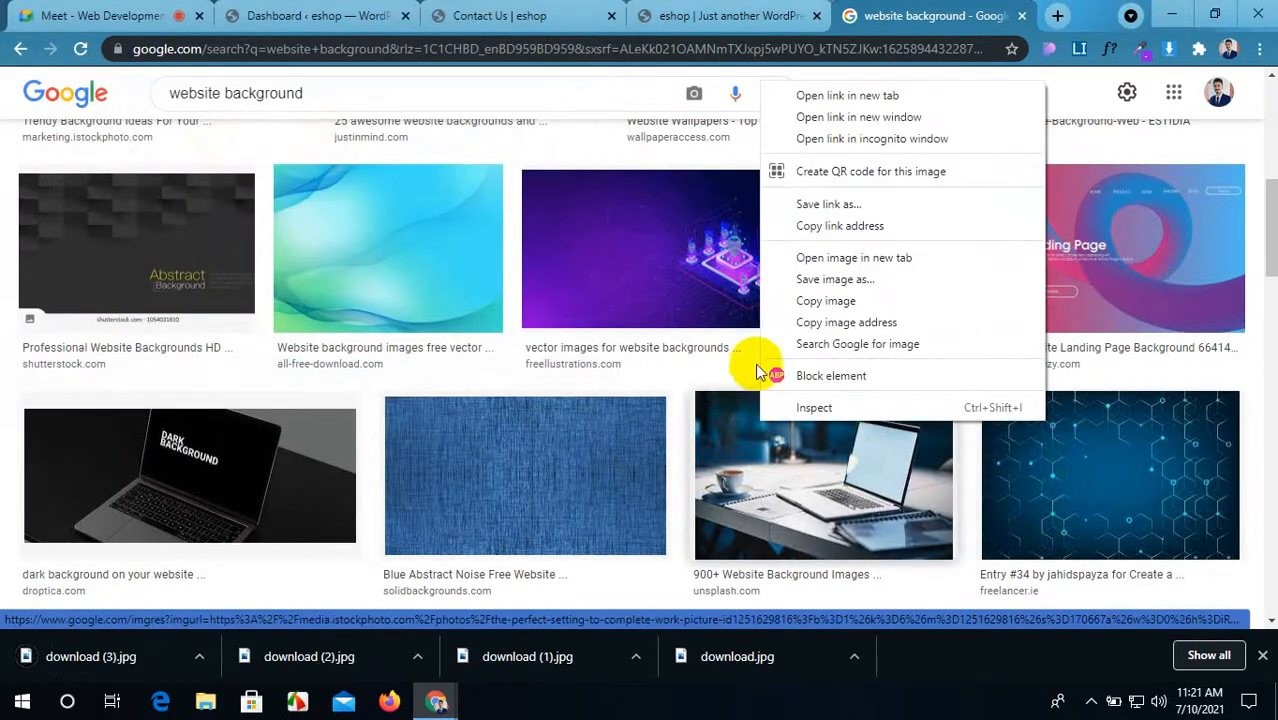
click(808, 281)
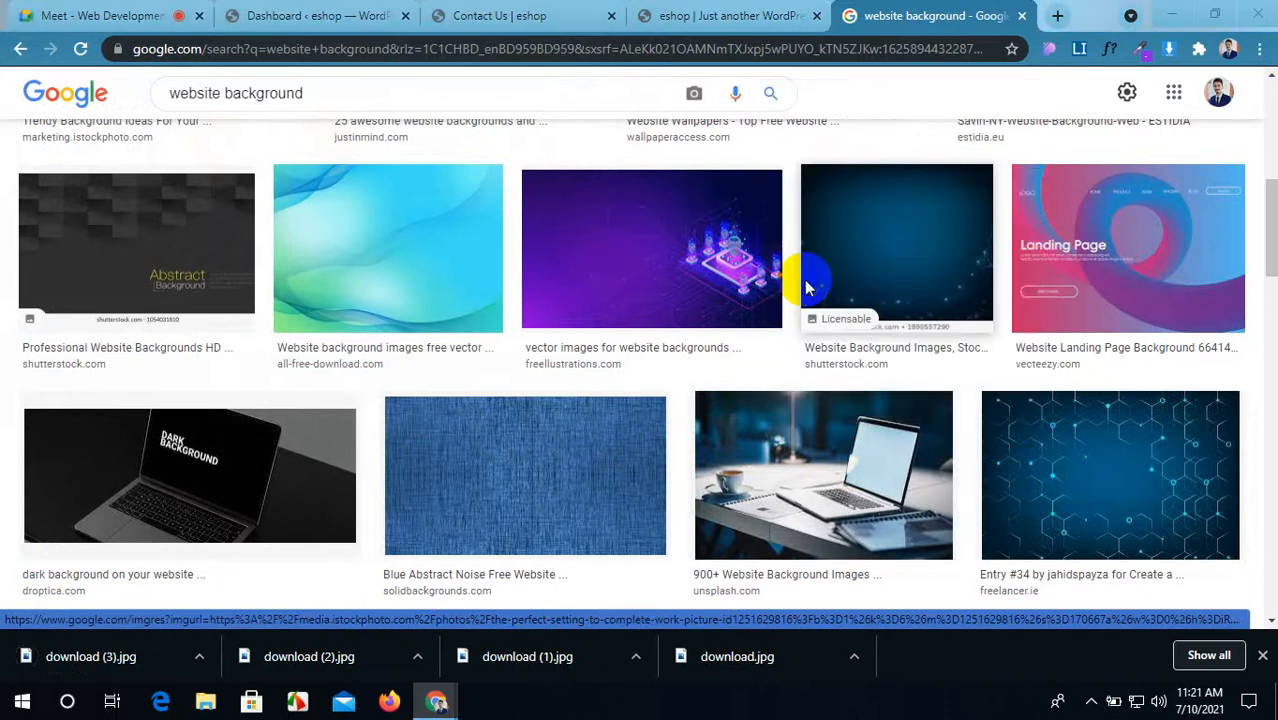
click(449, 424)
scroll(448, 428, up, 10)
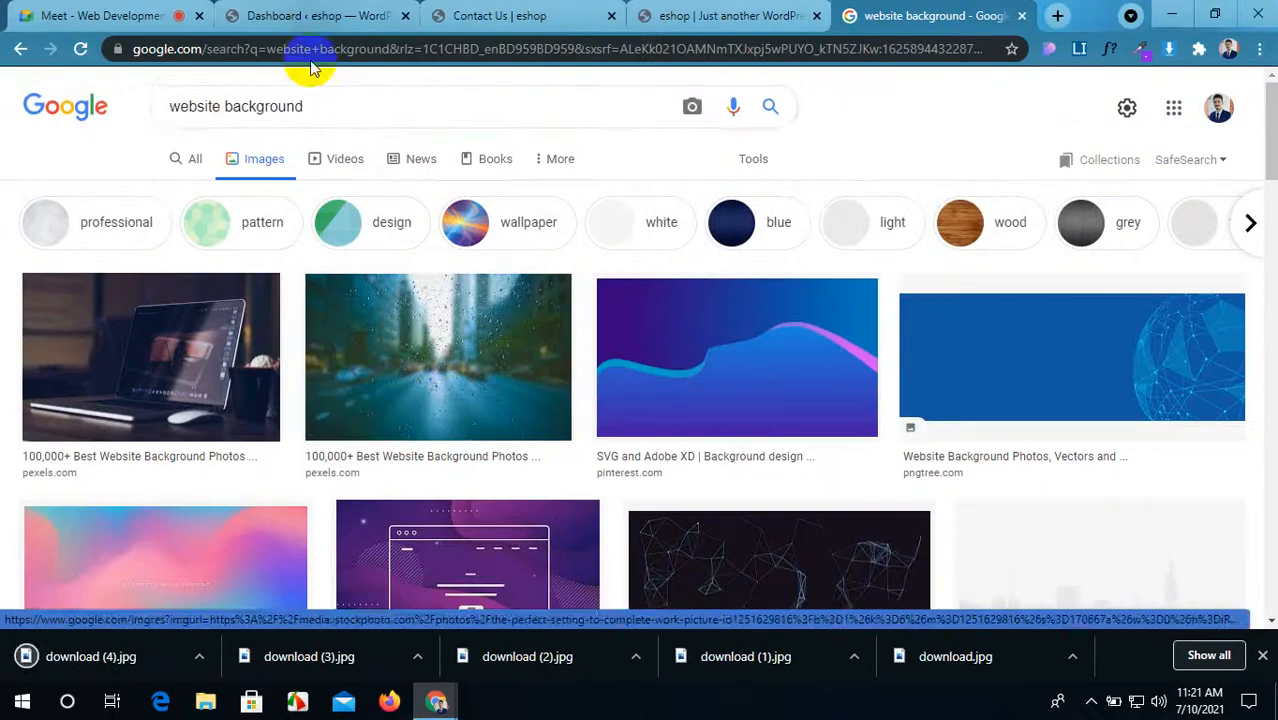
Step: Refine the image search to 'website background hd'
click(330, 101)
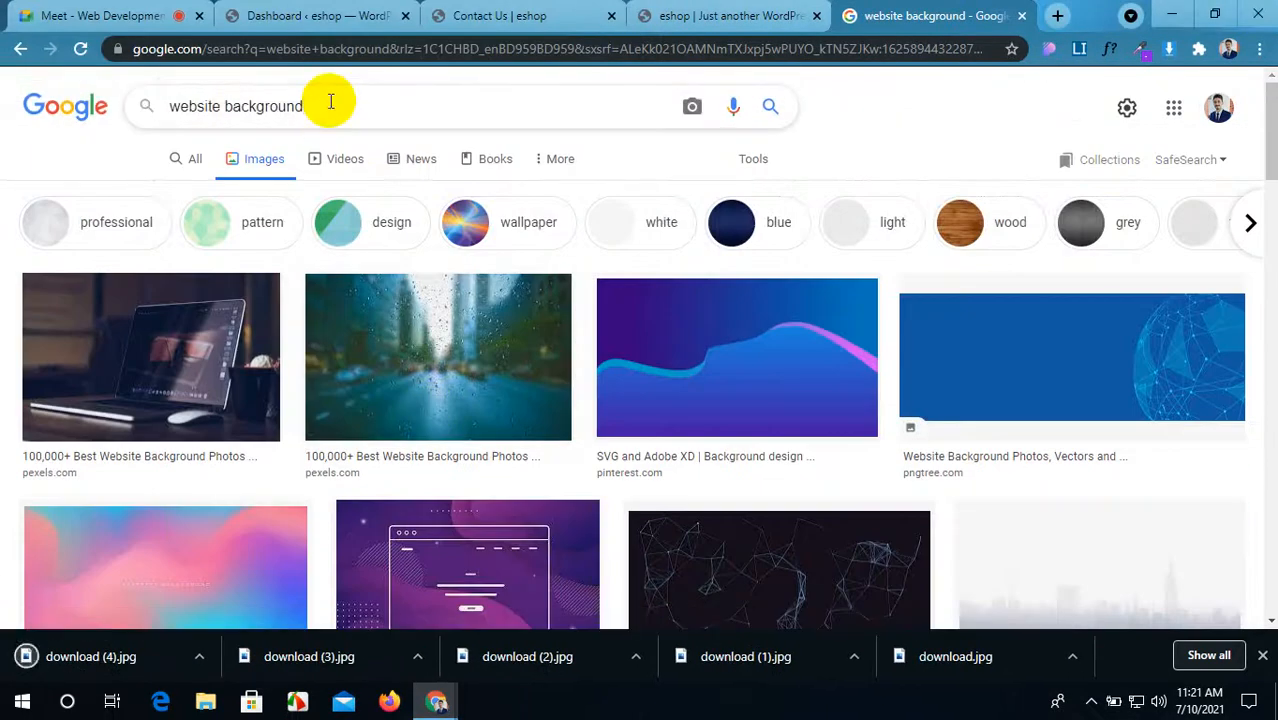
text(hd)
key(Return)
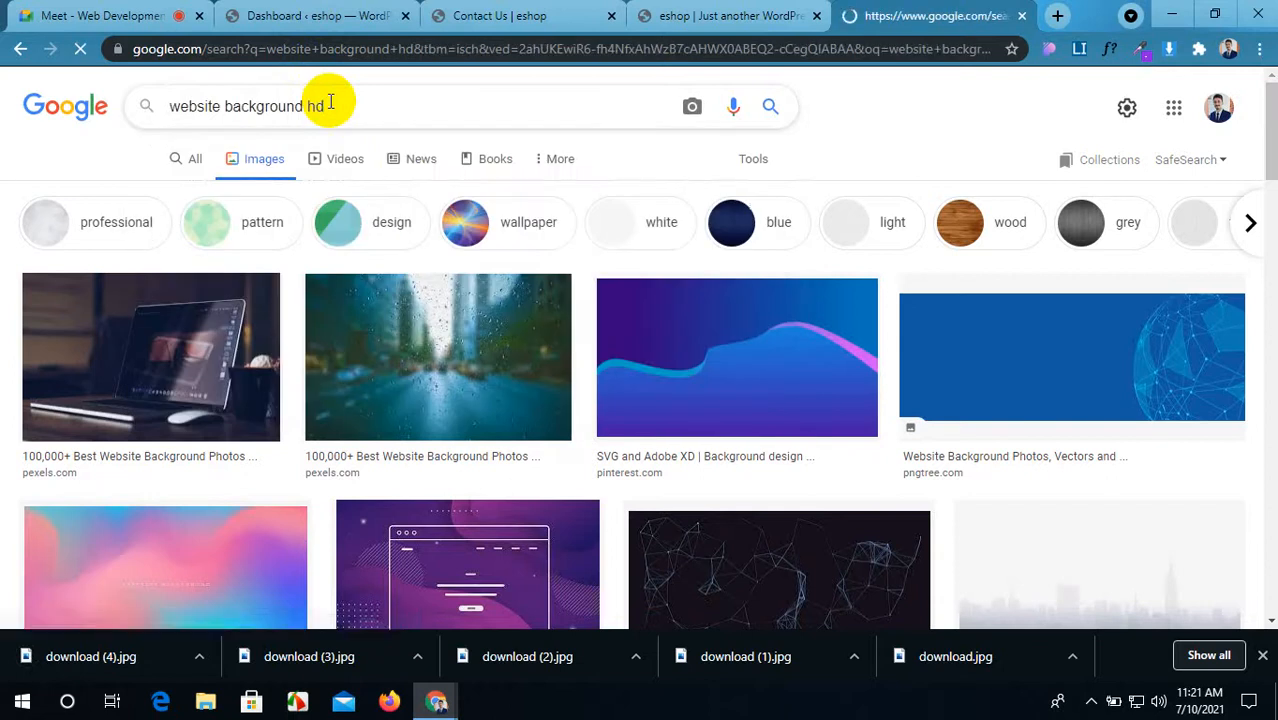
scroll(392, 346, down, 3)
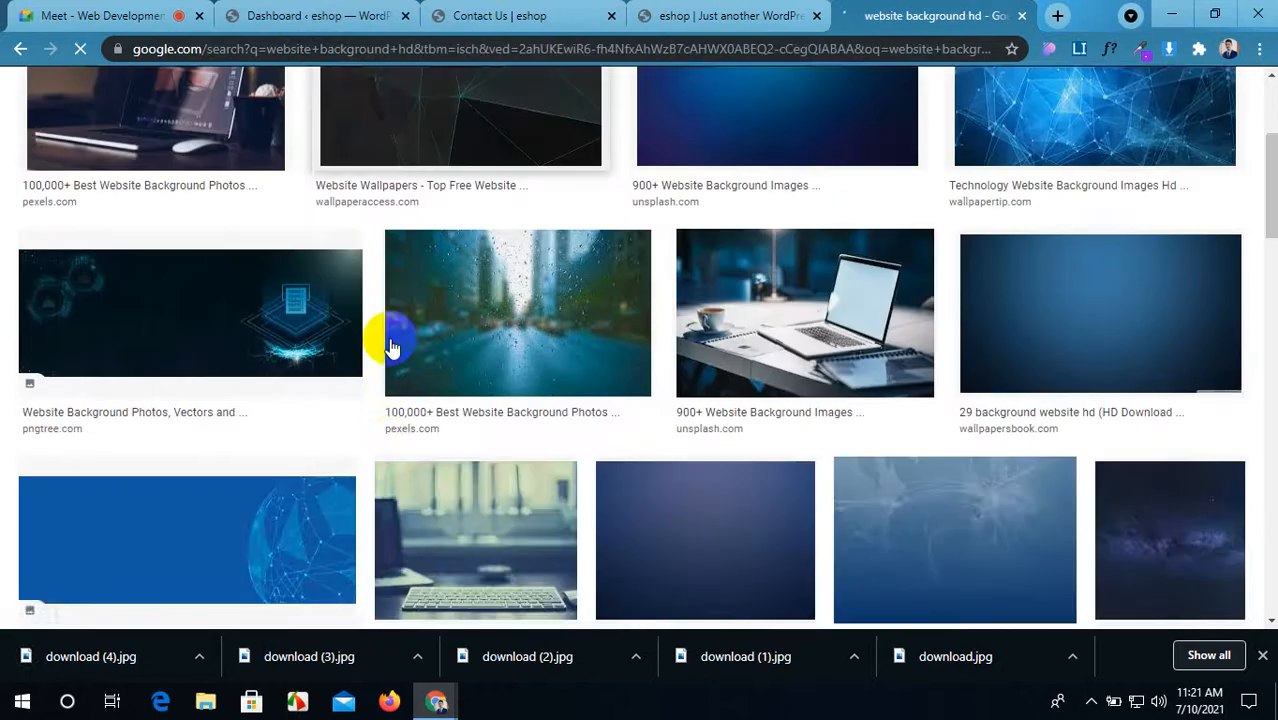
scroll(392, 346, down, 5)
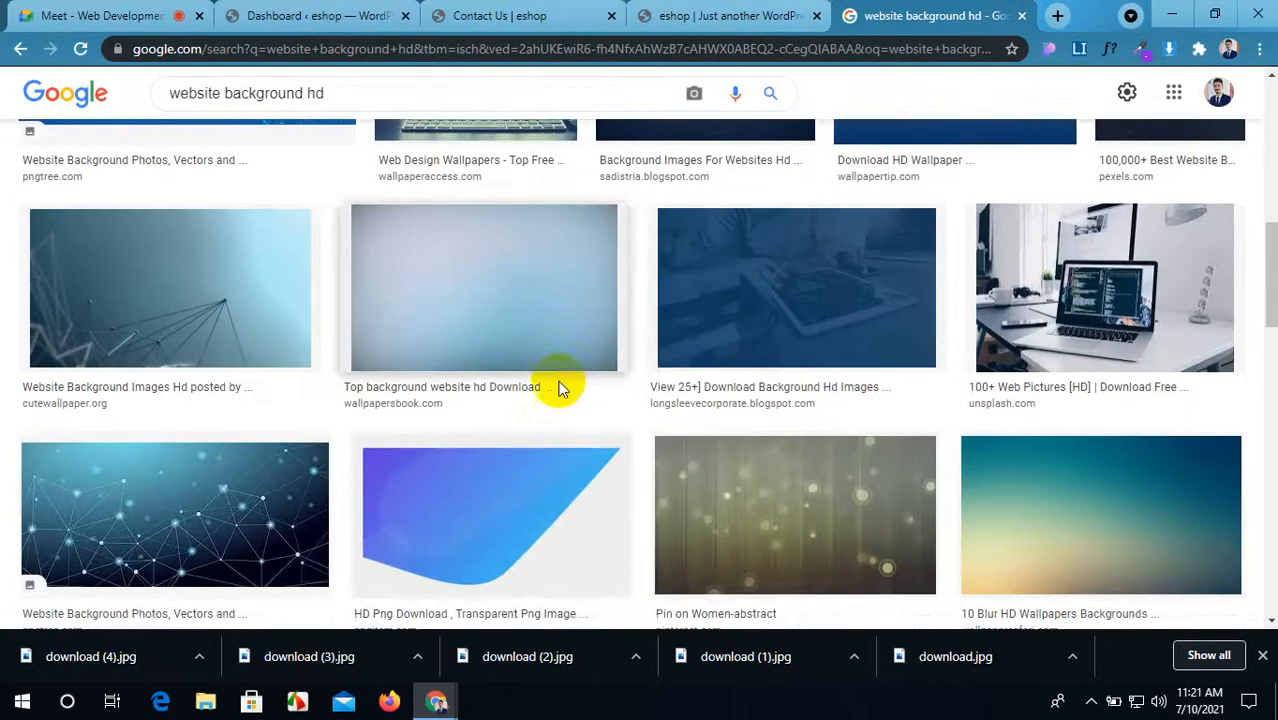
scroll(560, 385, down, 3)
scroll(662, 402, down, 4)
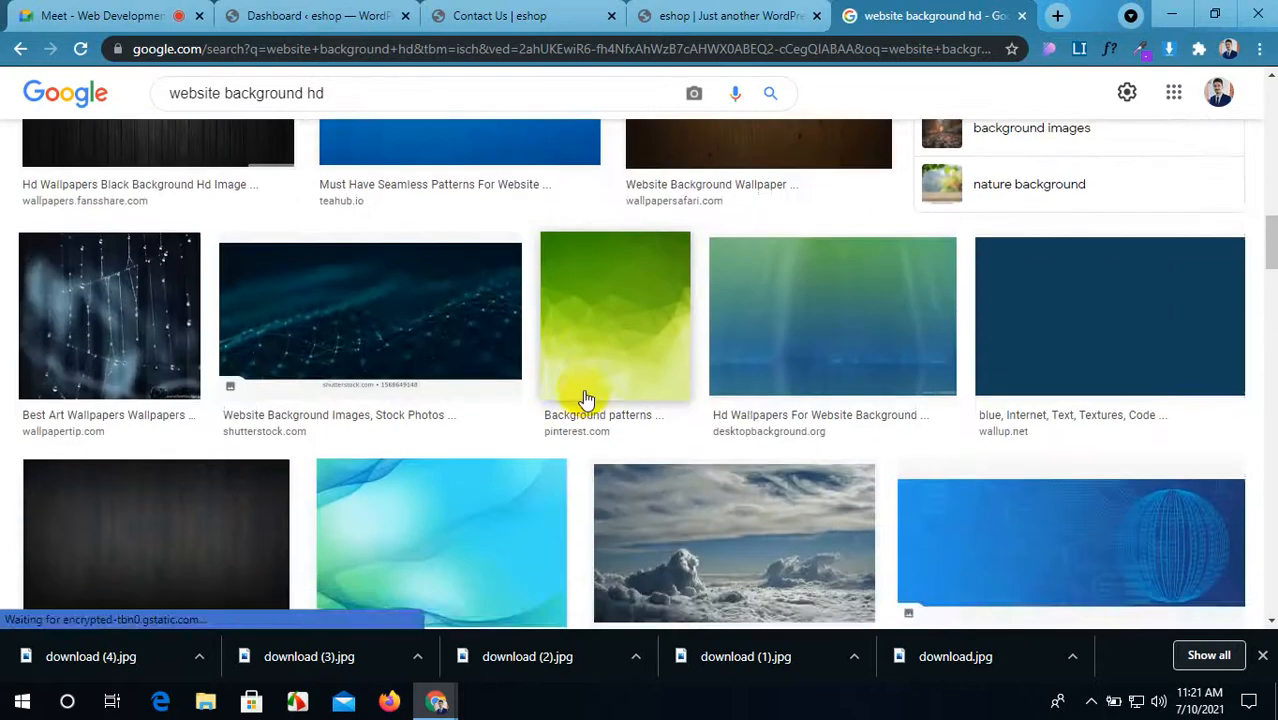
scroll(587, 399, down, 3)
Step: Save the clouds and laptop images as images and images (1)
right_click(685, 245)
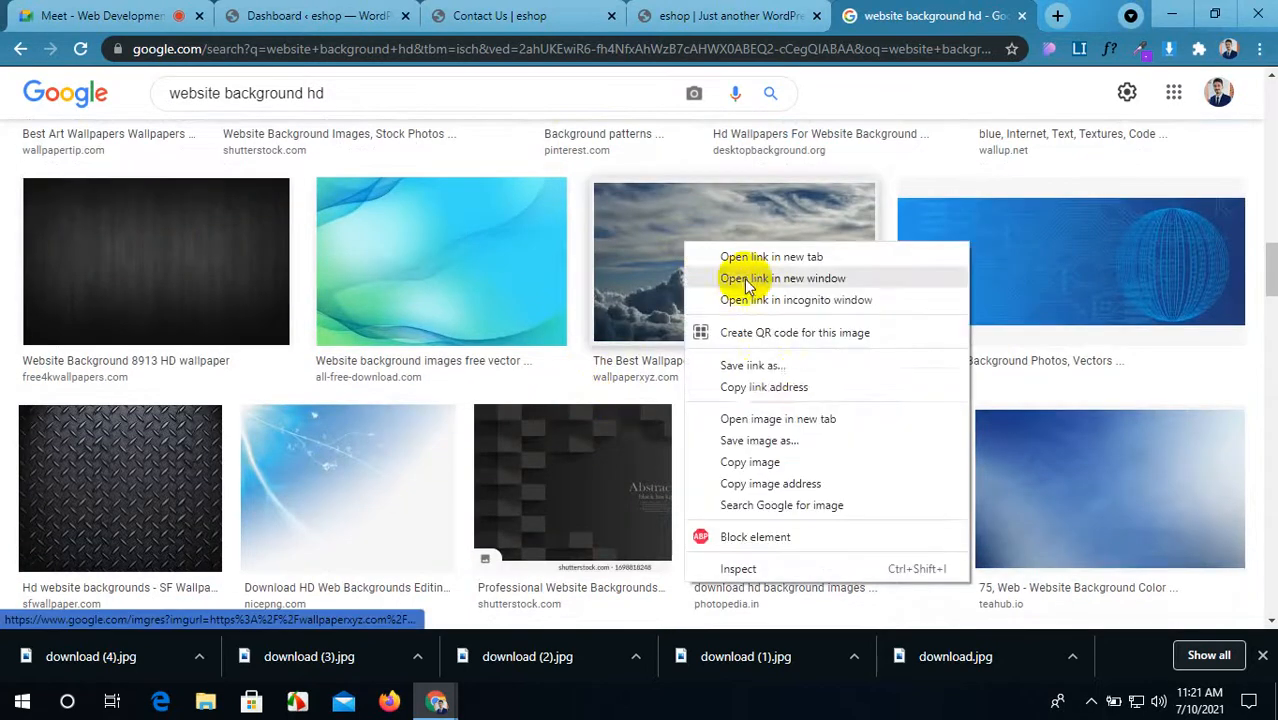
click(758, 440)
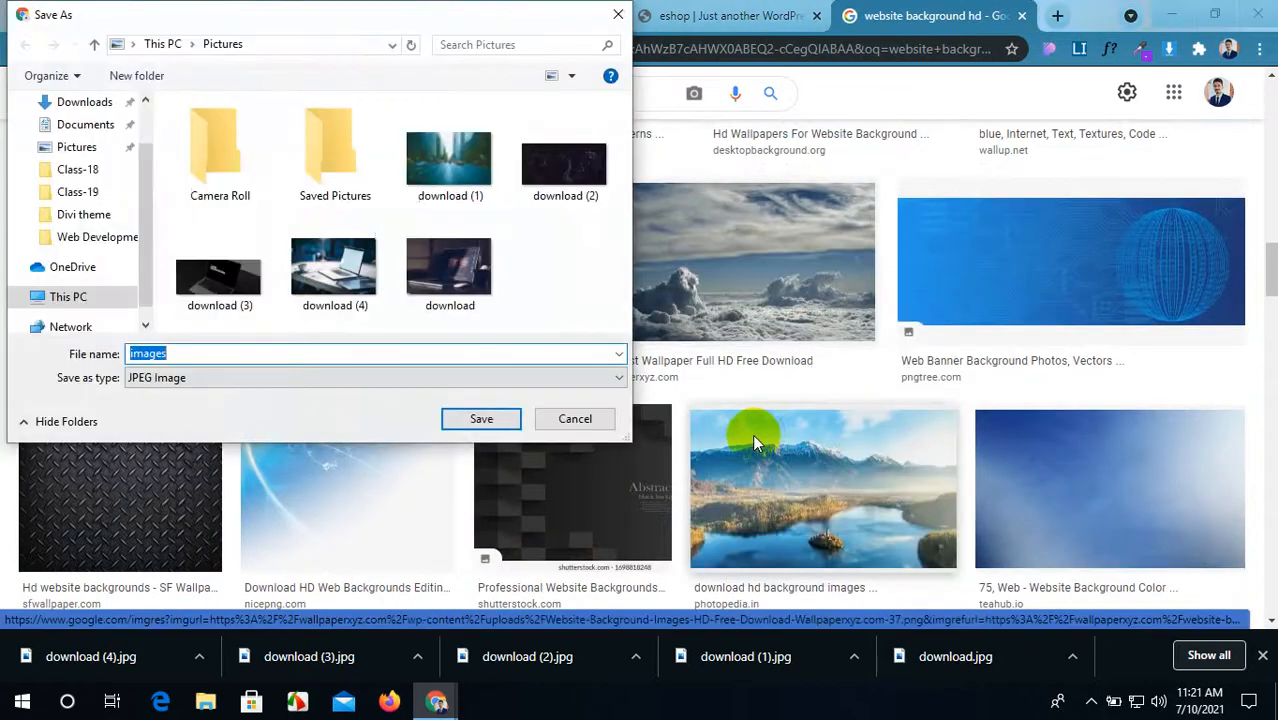
click(480, 418)
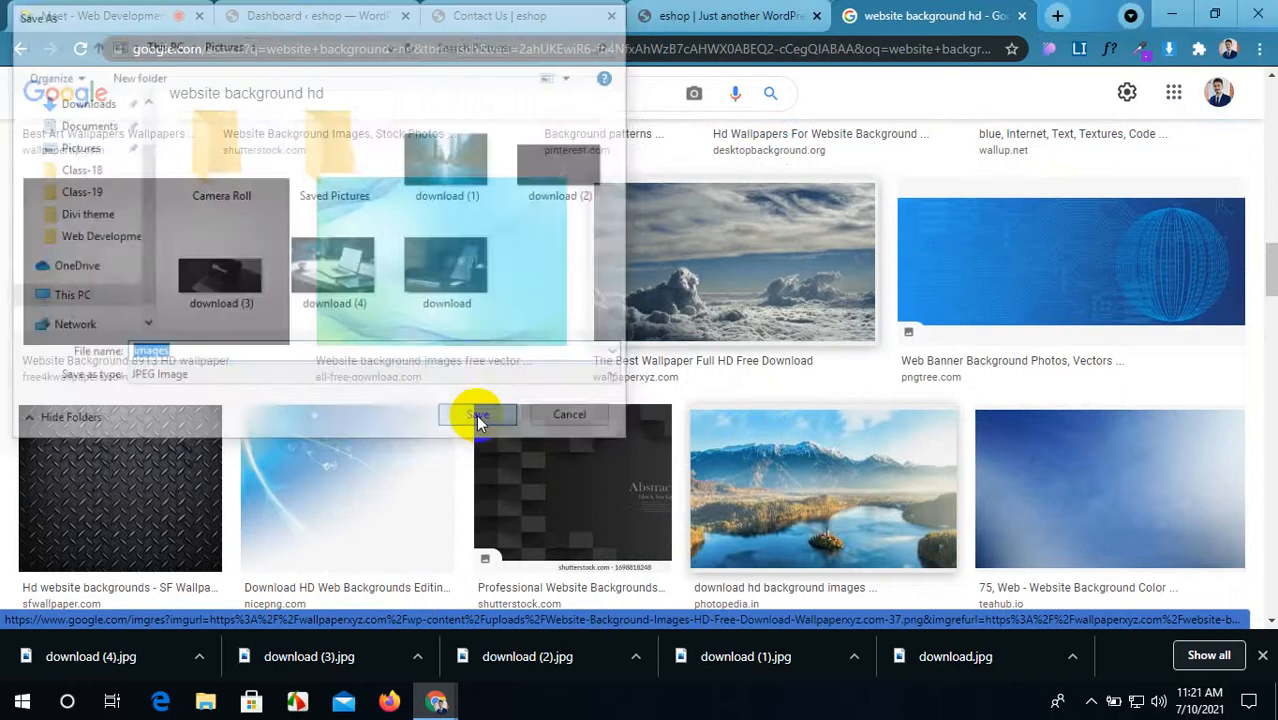
scroll(485, 414, down, 5)
right_click(712, 412)
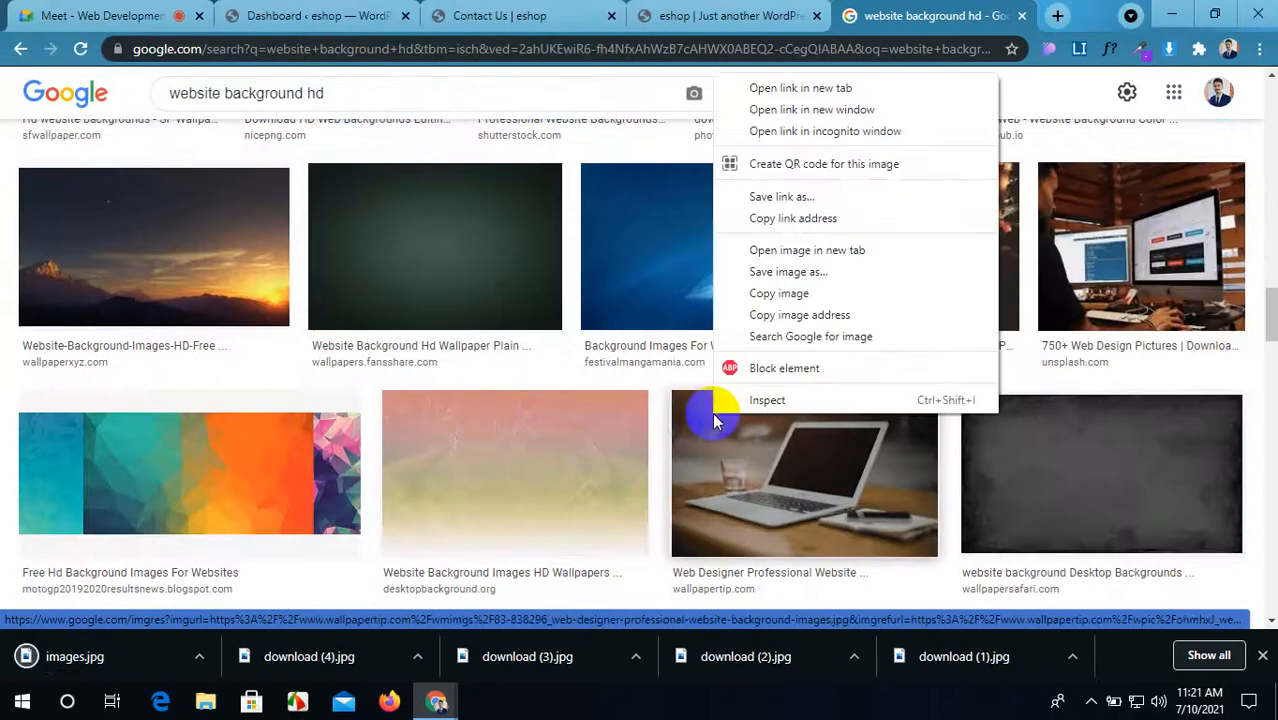
click(790, 272)
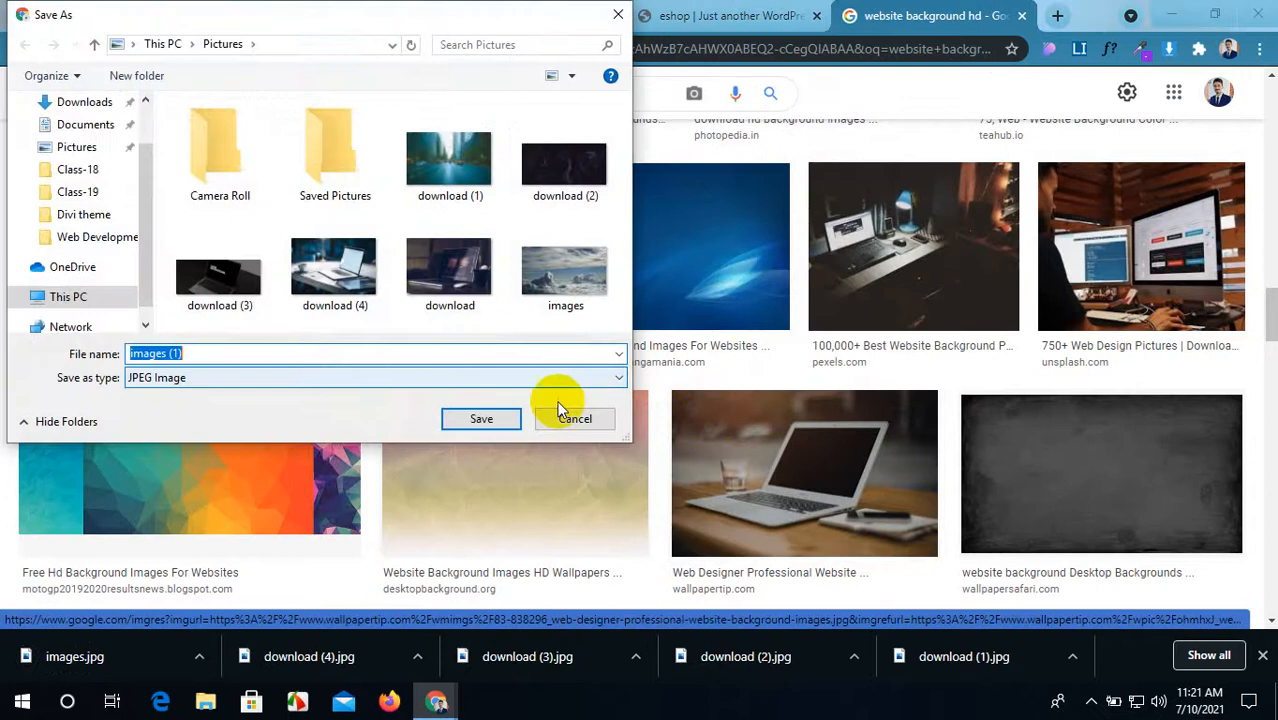
click(500, 424)
Step: Save the desk photo and red-and-black image as images (2) and images (3)
right_click(998, 228)
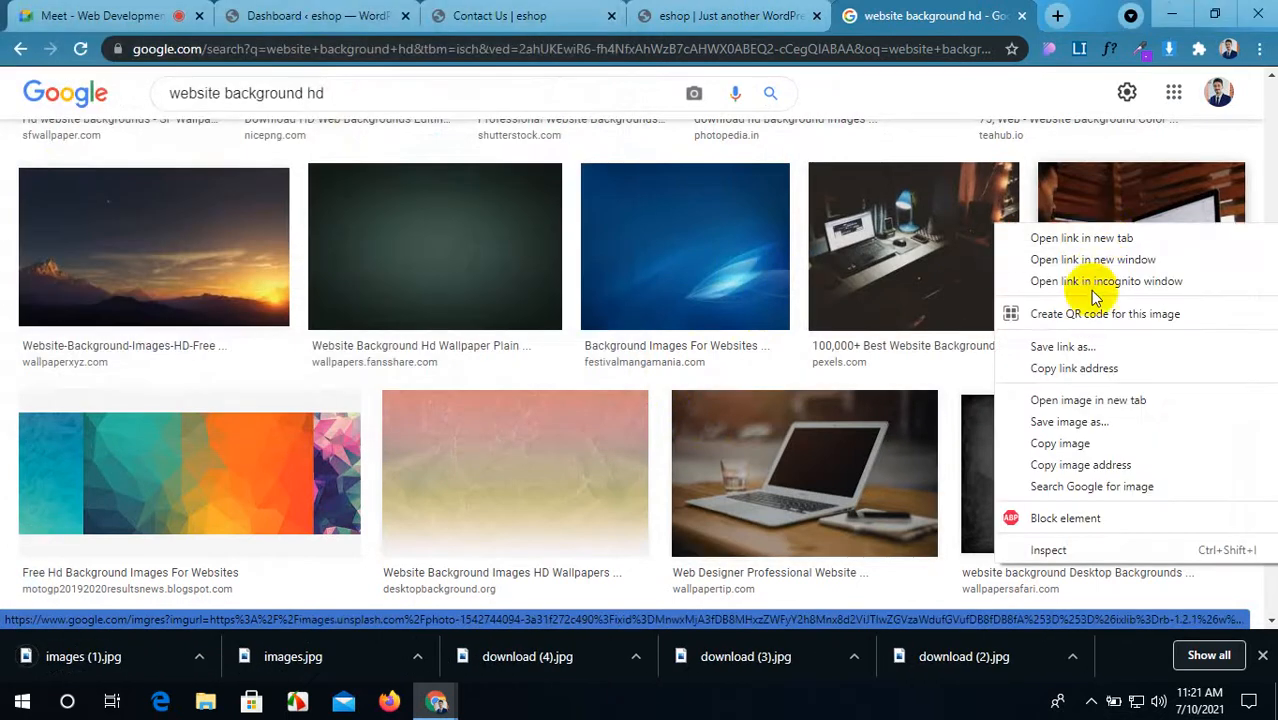
click(1036, 420)
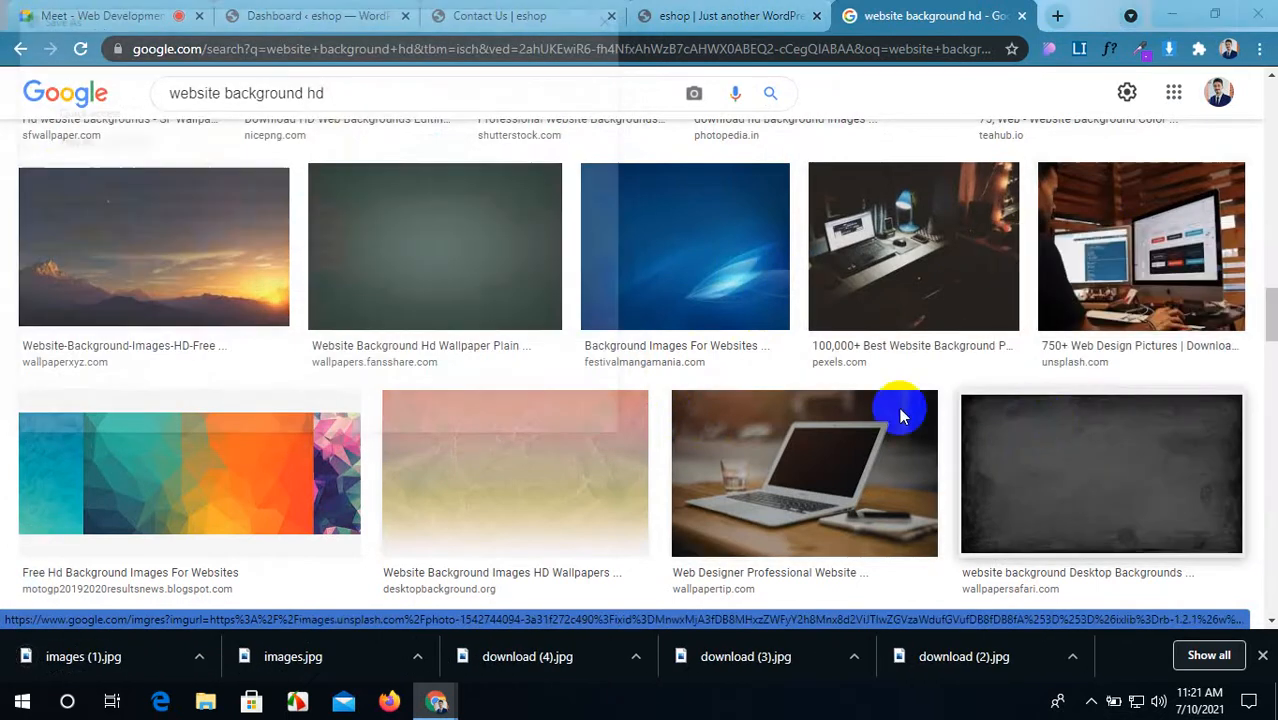
click(500, 421)
scroll(499, 423, down, 5)
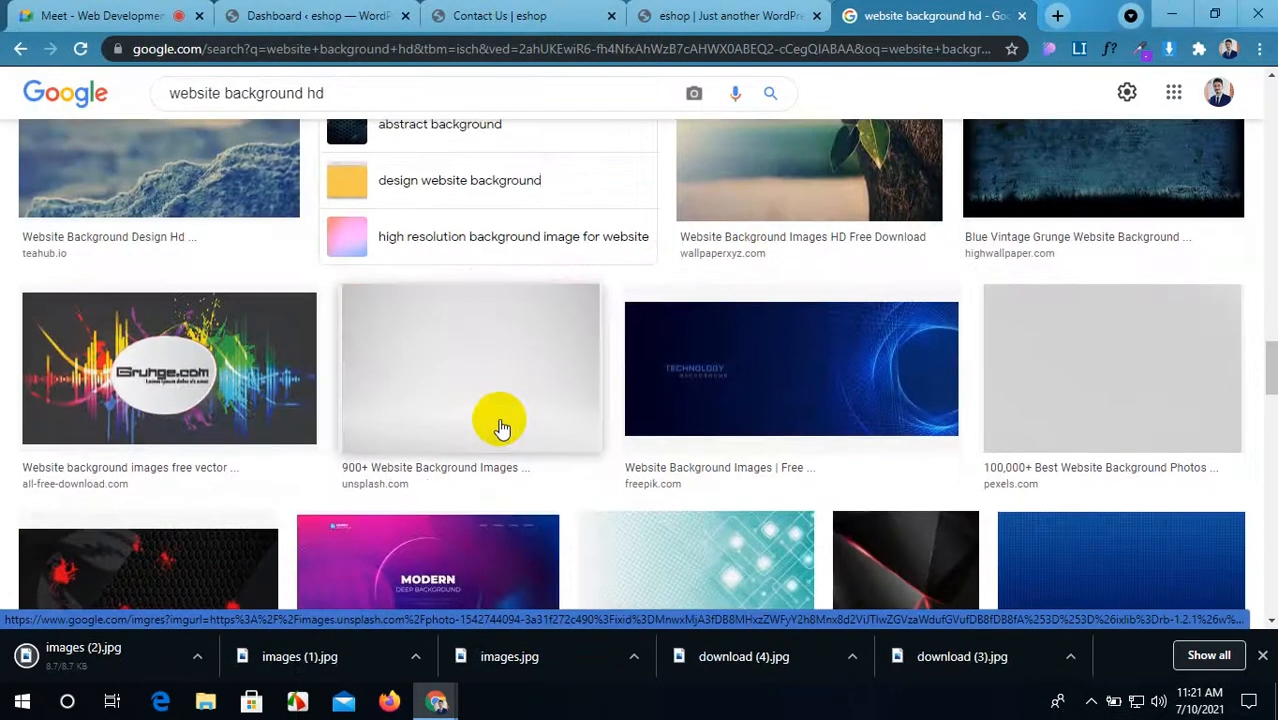
scroll(145, 402, down, 2)
right_click(143, 396)
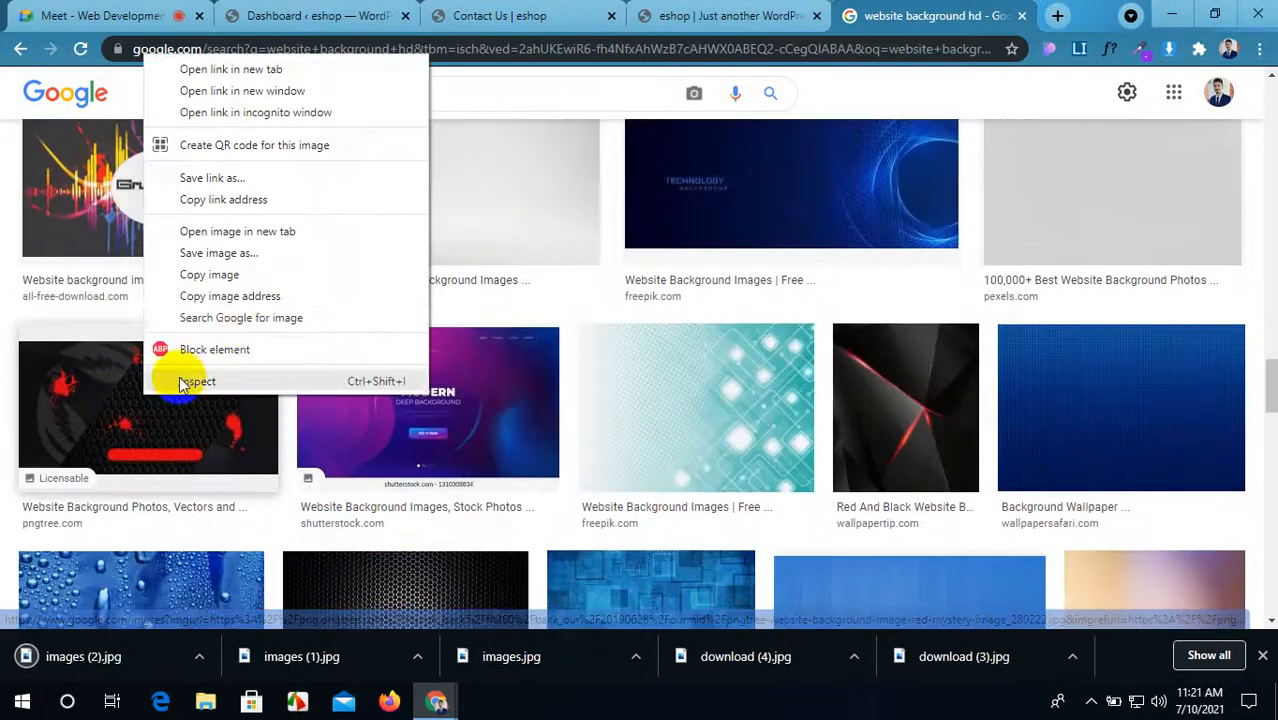
click(277, 258)
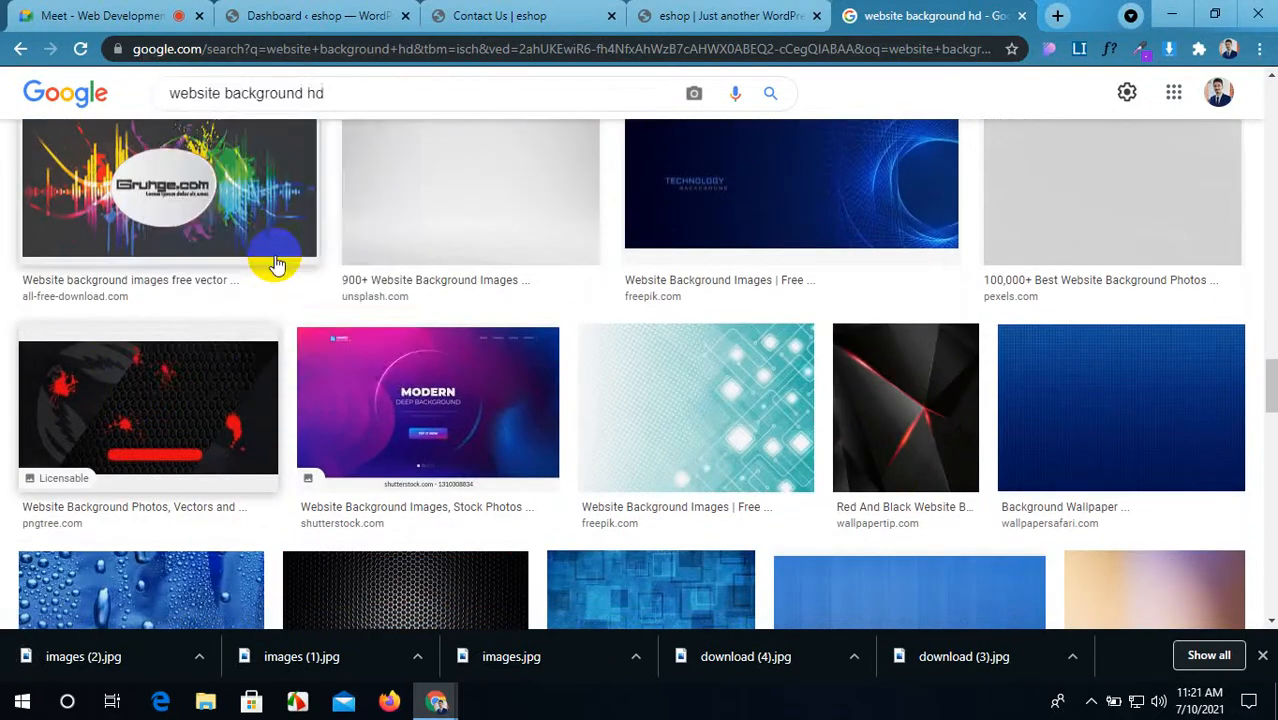
click(470, 415)
Step: Save the water-drop and SF Wallpaper backgrounds as images (4) and images (5) in Pictures
scroll(659, 371, down, 3)
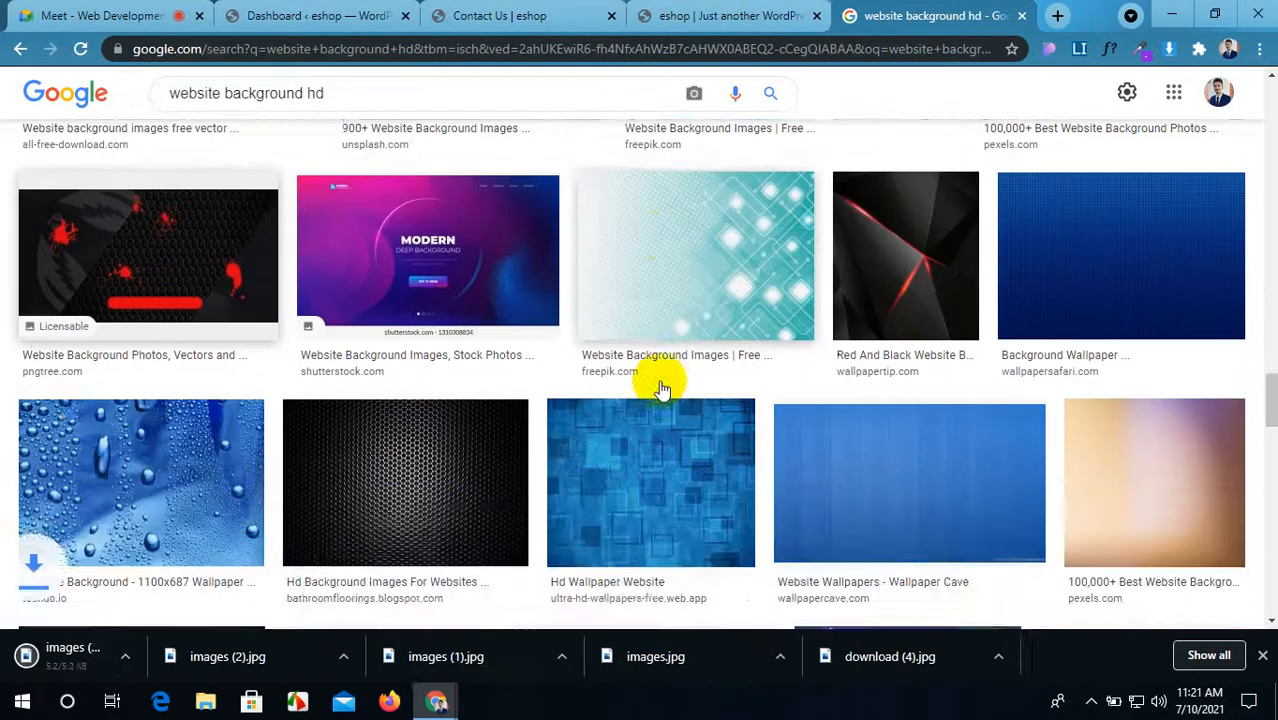
right_click(178, 328)
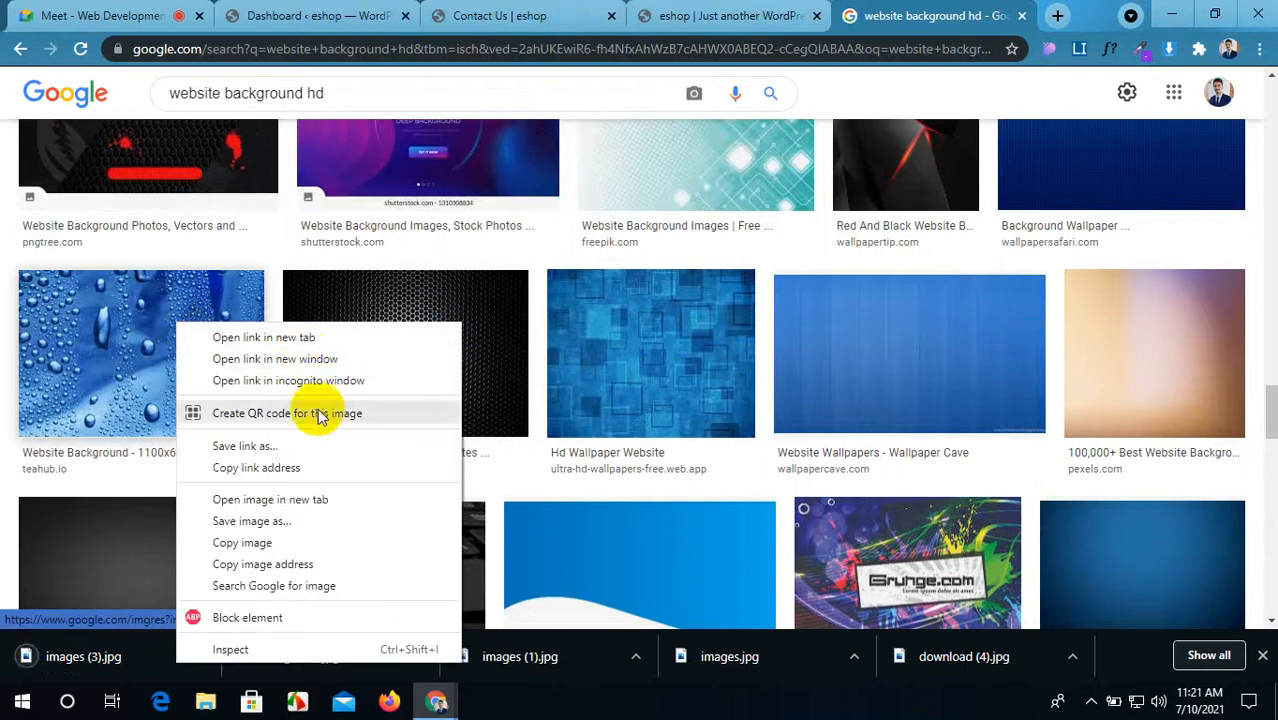
click(262, 521)
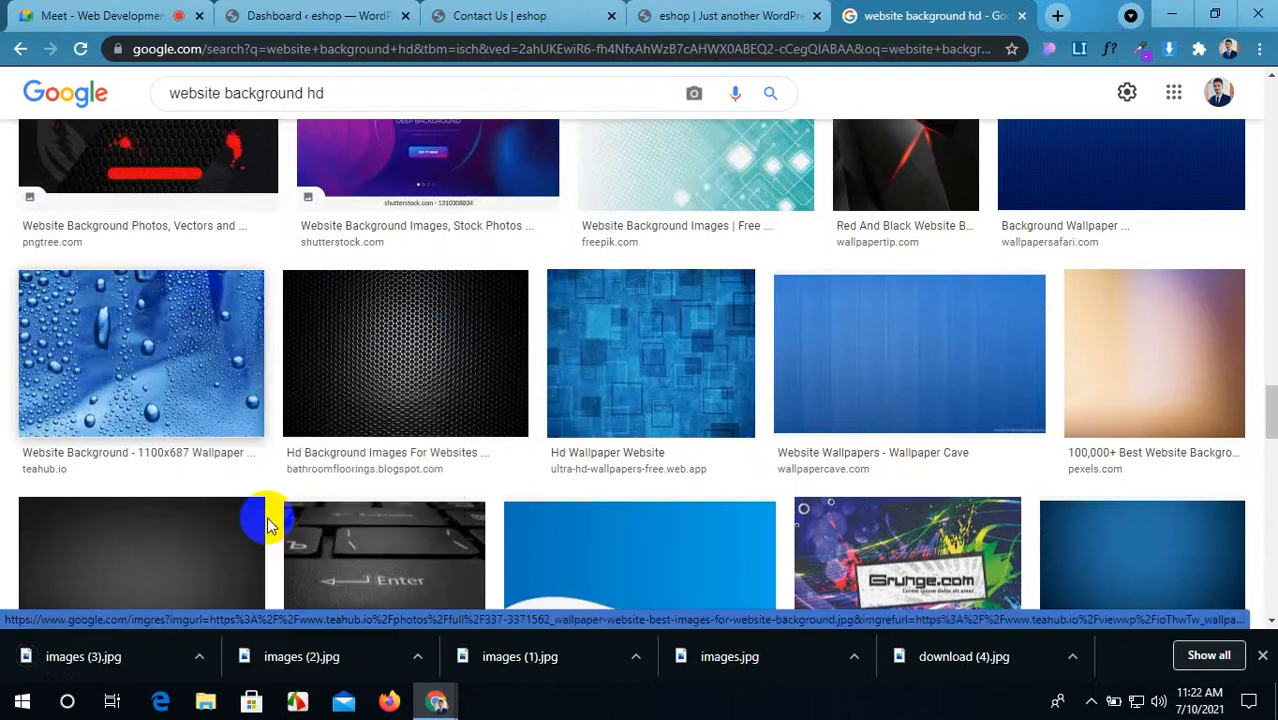
click(497, 418)
scroll(705, 419, down, 8)
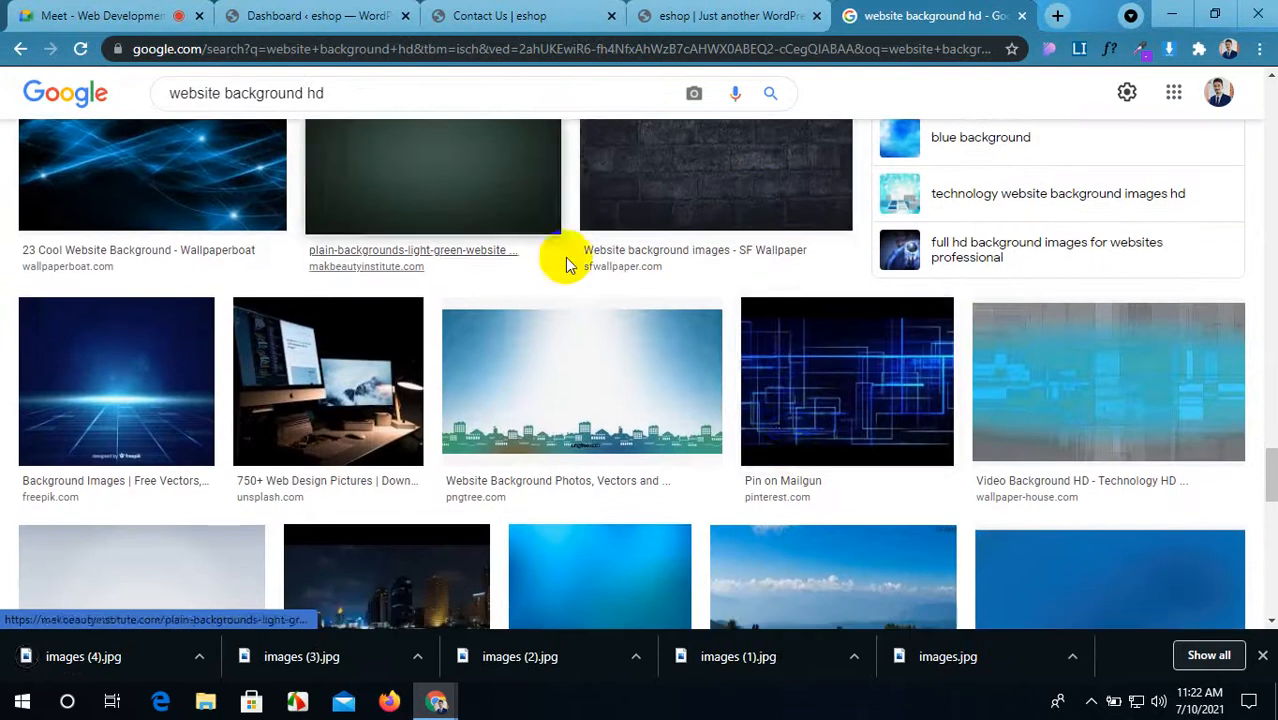
right_click(673, 171)
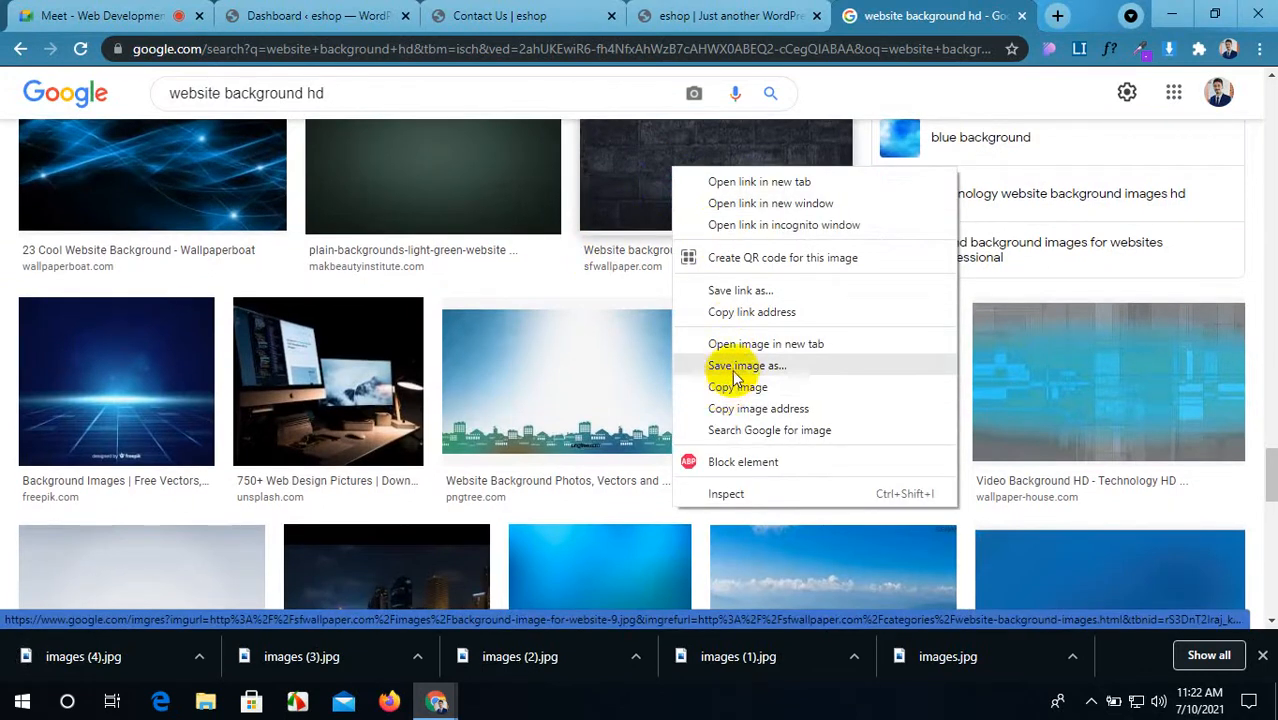
click(728, 366)
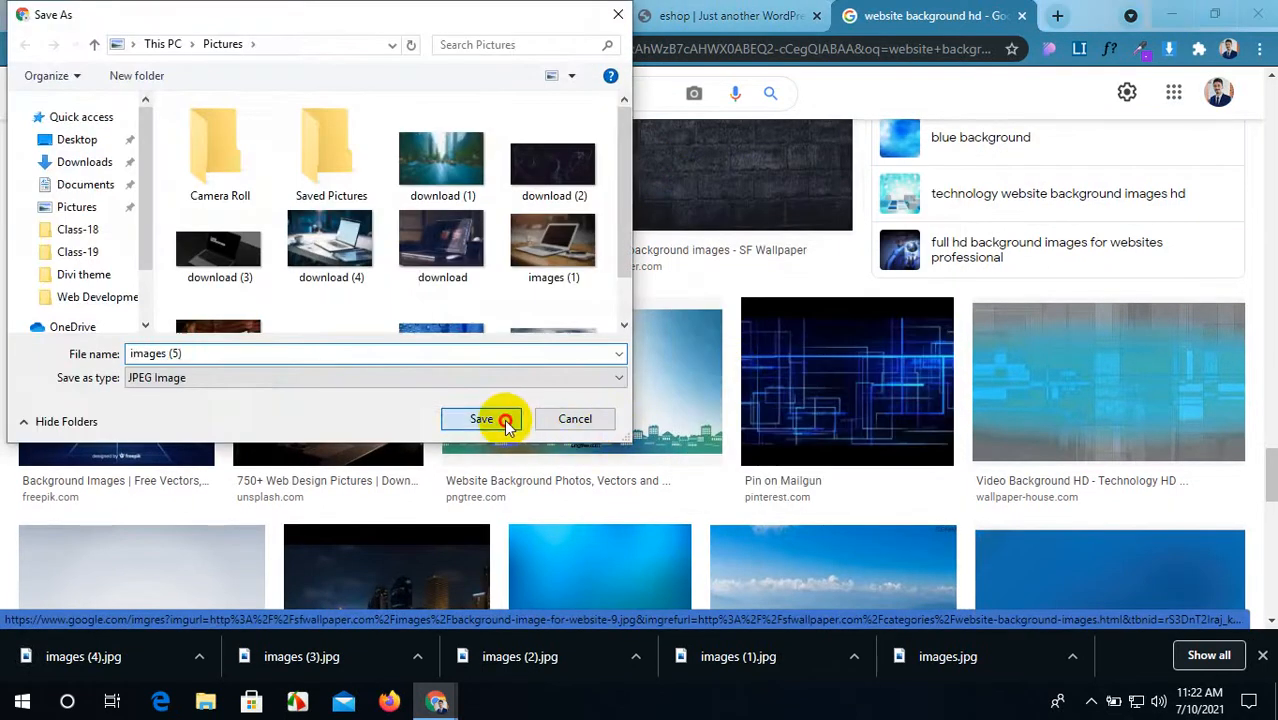
click(505, 421)
Step: Save the blue gradient image as images (6) and close the search tab
scroll(499, 427, down, 3)
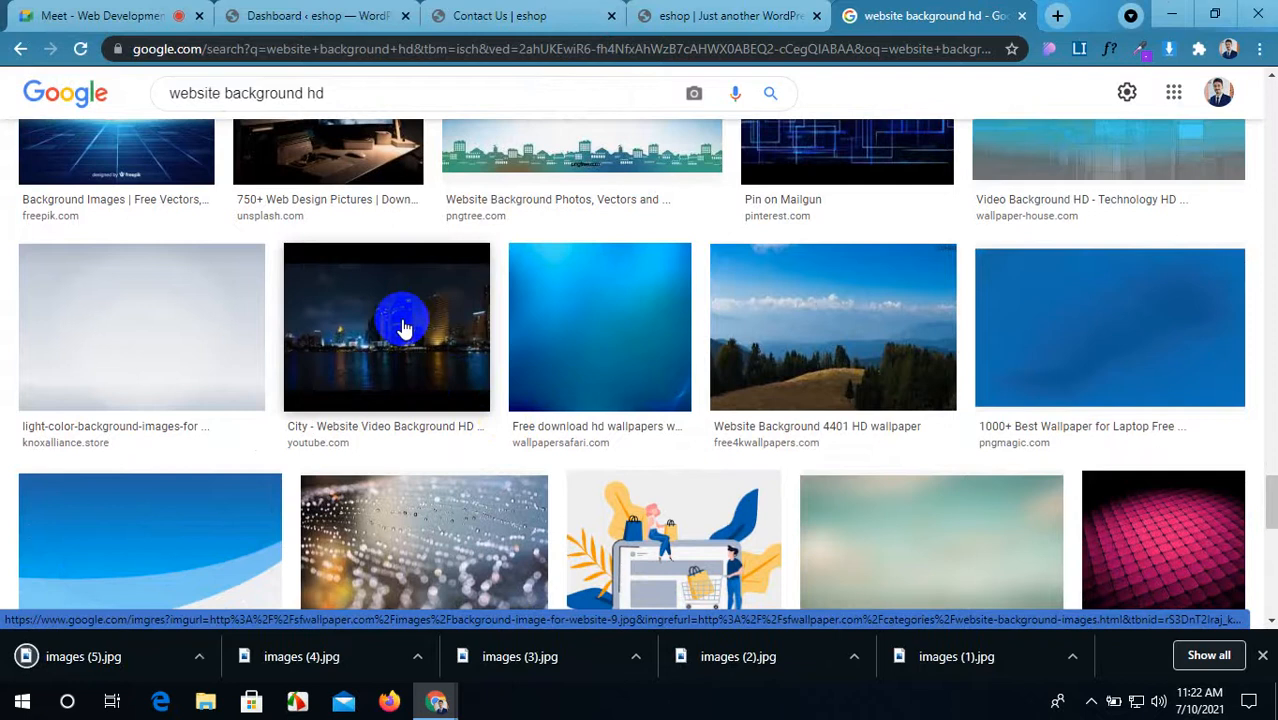
scroll(260, 333, down, 2)
right_click(119, 333)
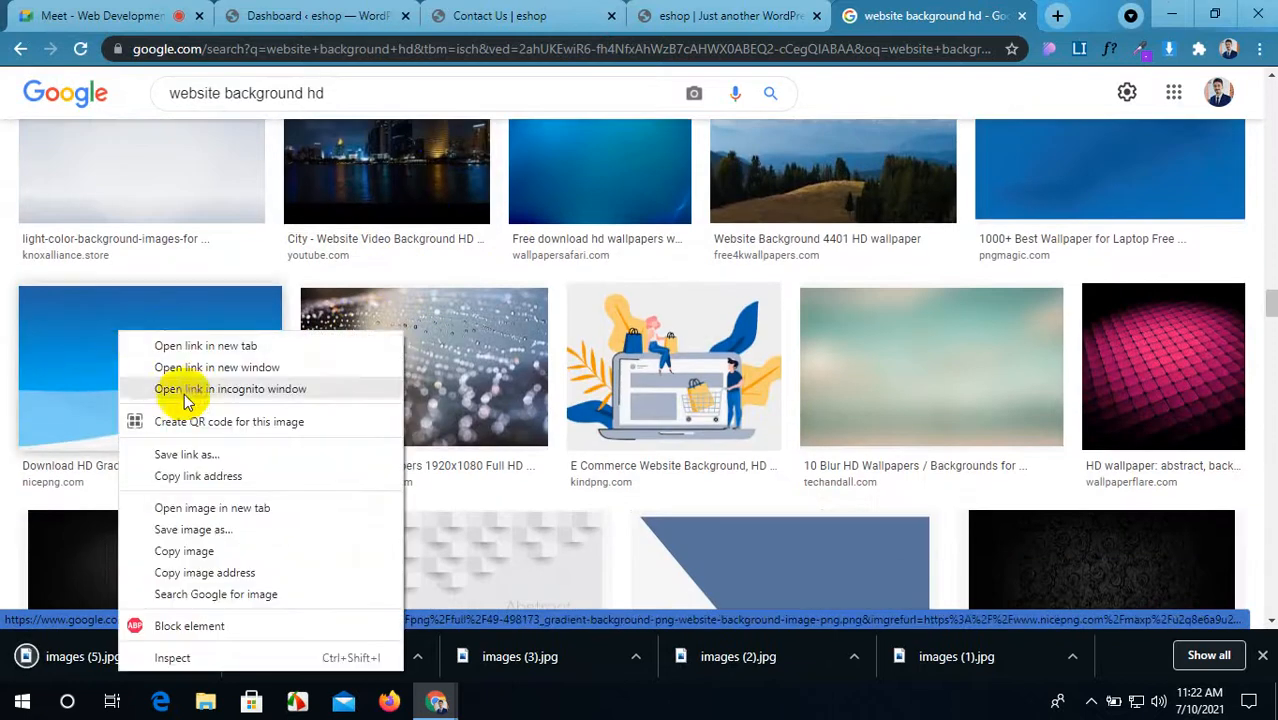
click(240, 533)
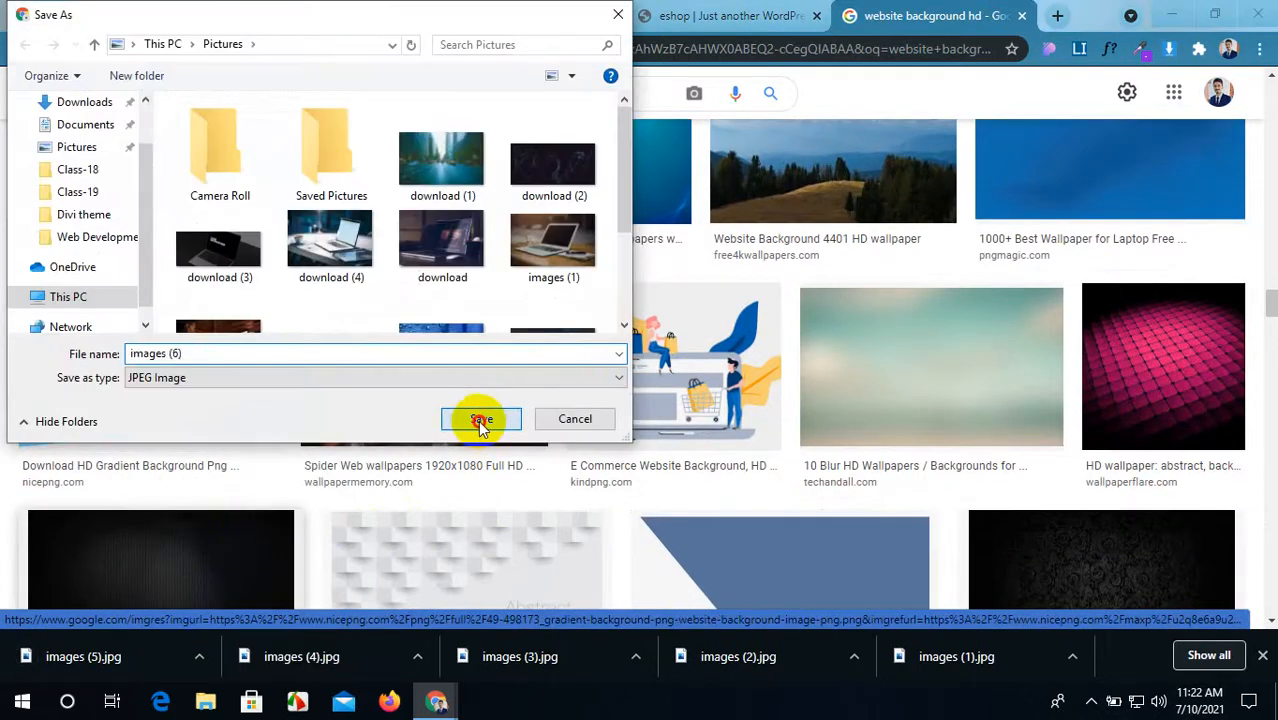
click(481, 421)
scroll(475, 178, down, 5)
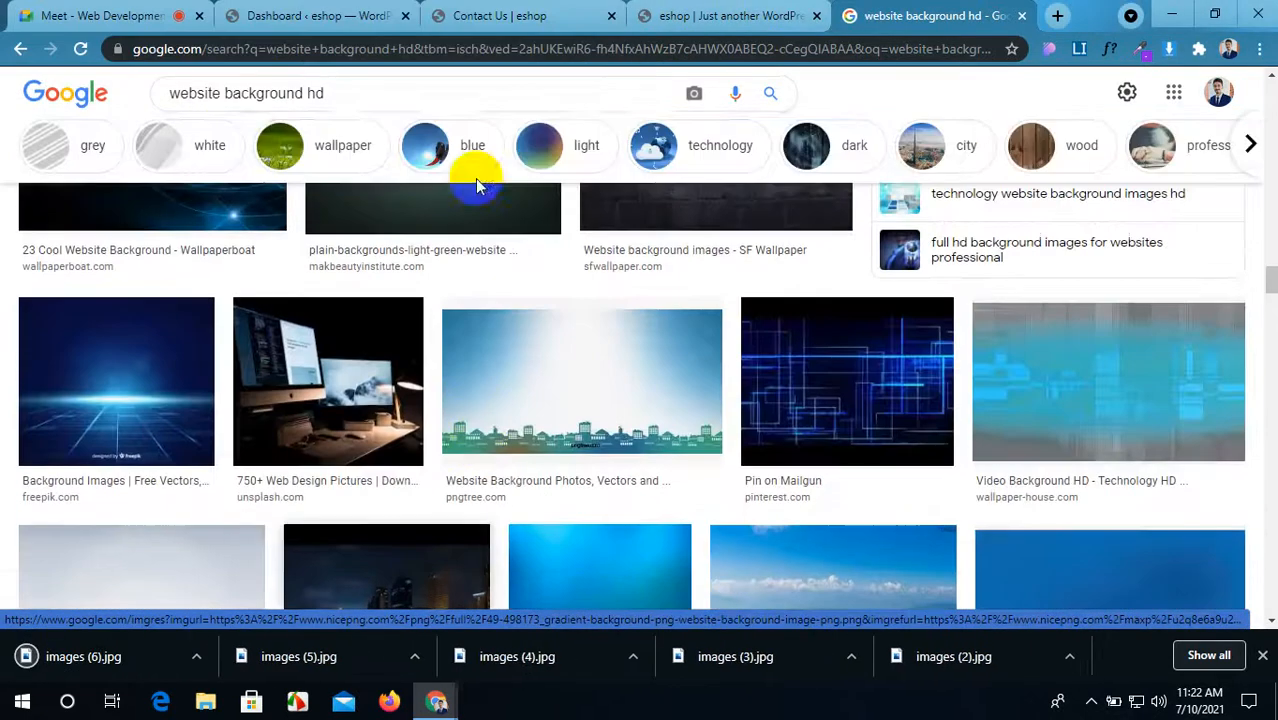
click(1021, 16)
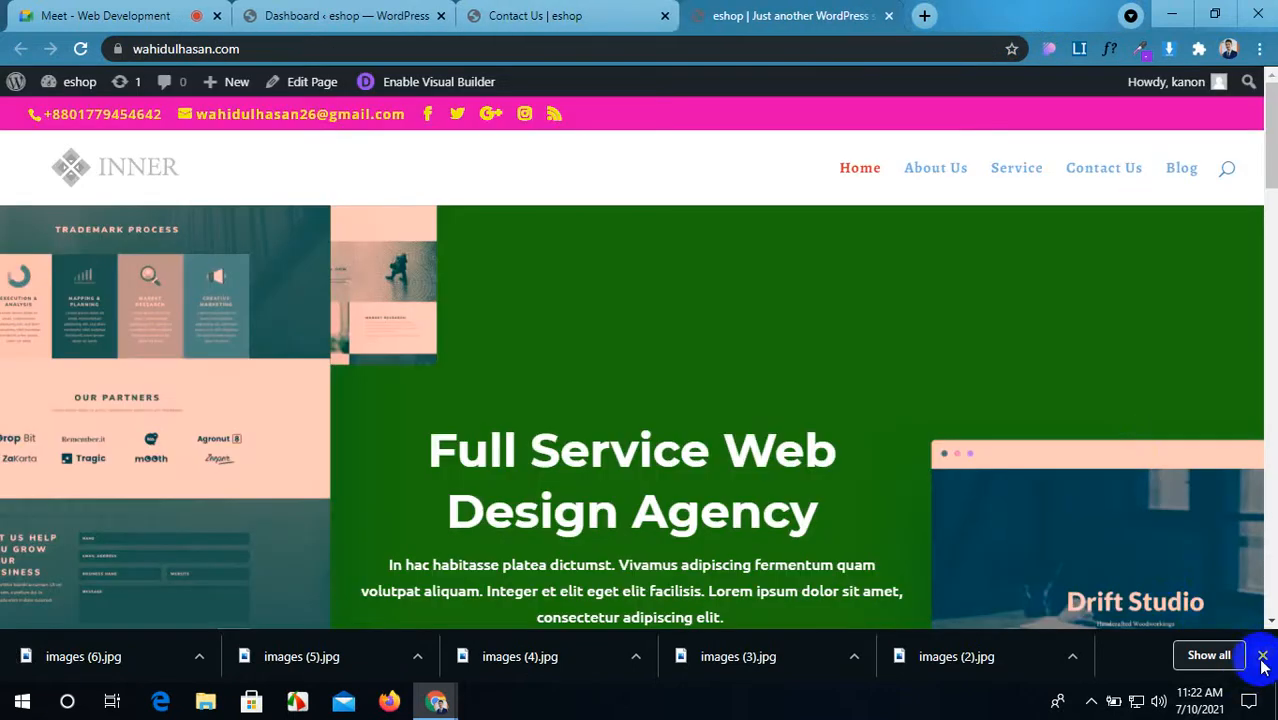
Step: Dismiss the downloads bar, return to the Contact Us page, and open the gallery module's settings
click(1262, 656)
click(474, 12)
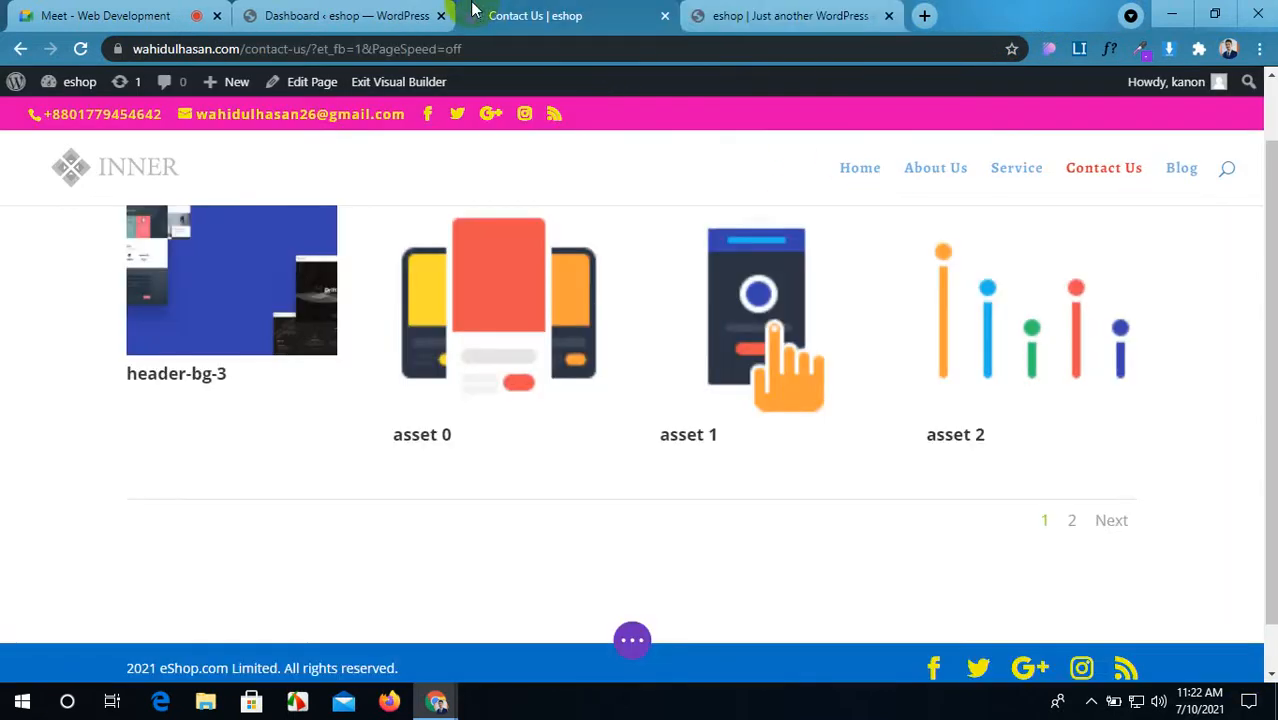
scroll(265, 328, up, 1)
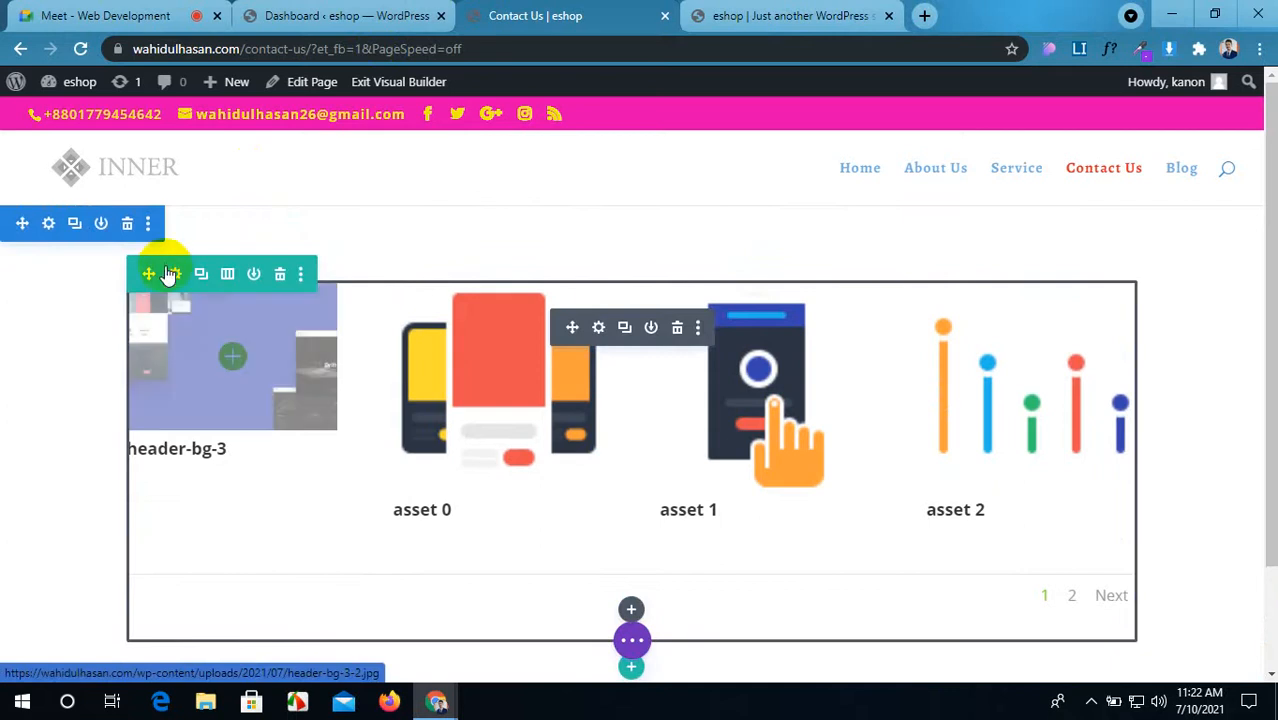
click(214, 401)
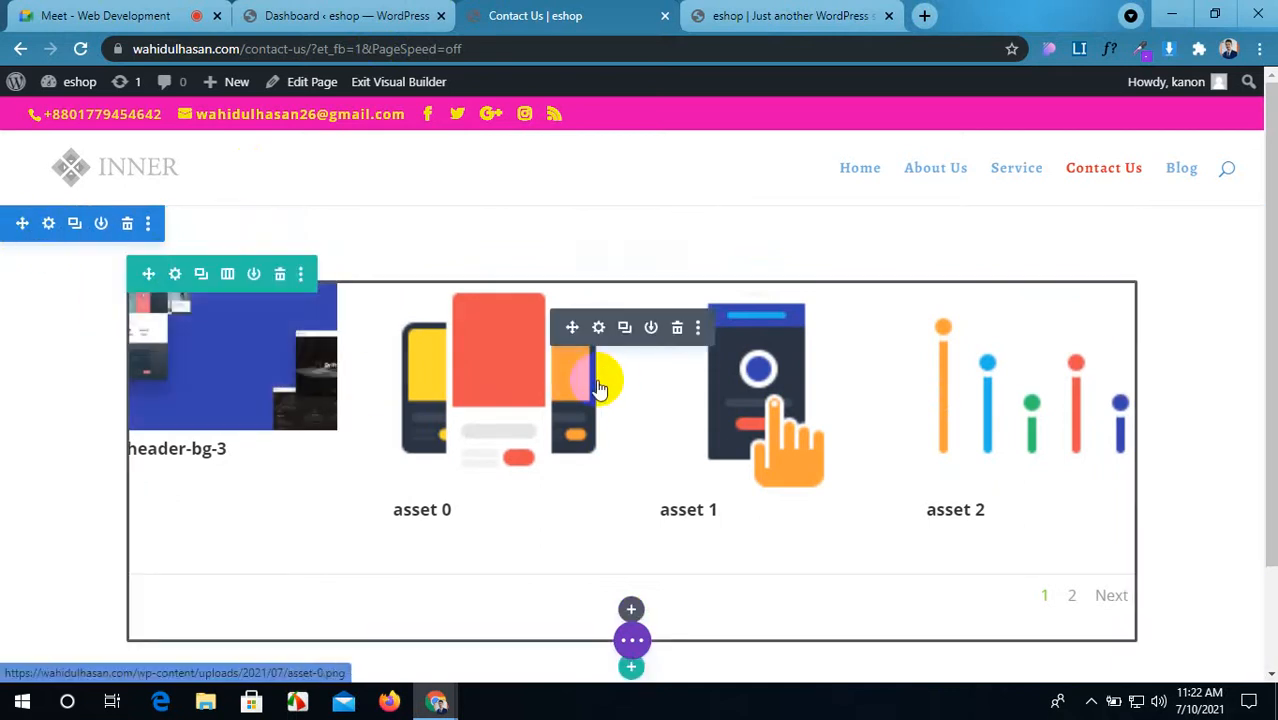
click(598, 330)
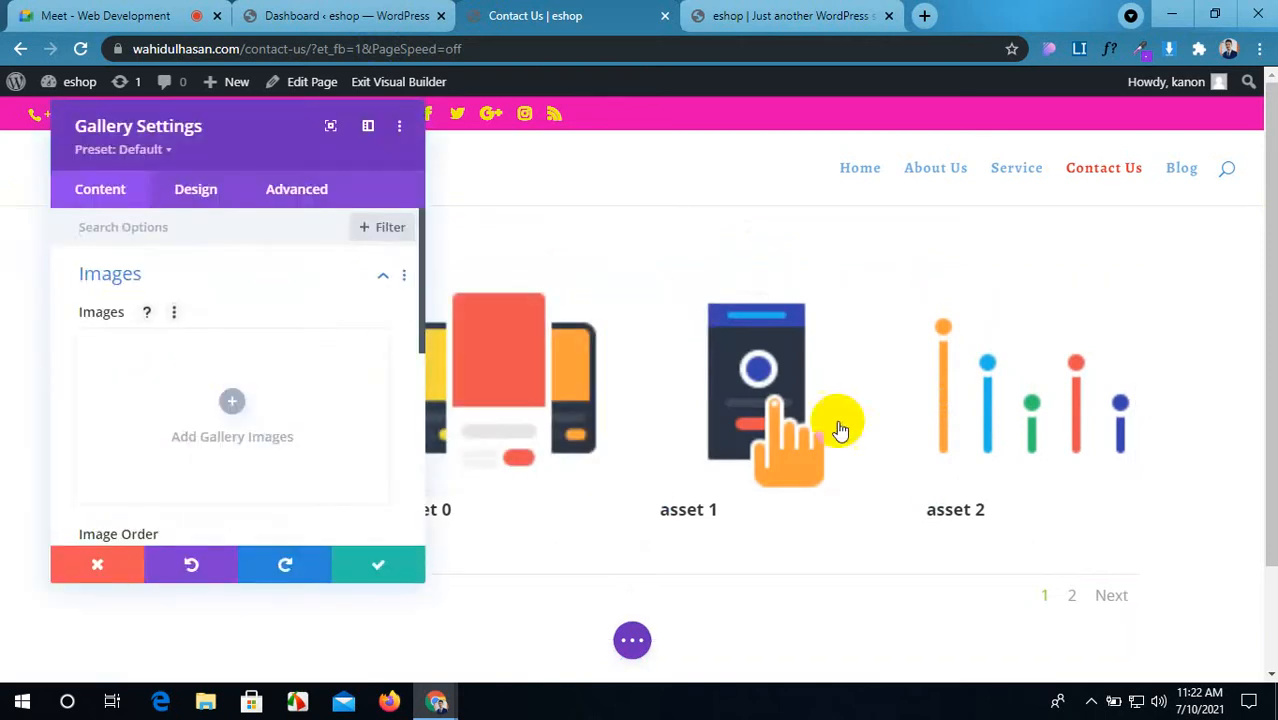
scroll(234, 366, down, 3)
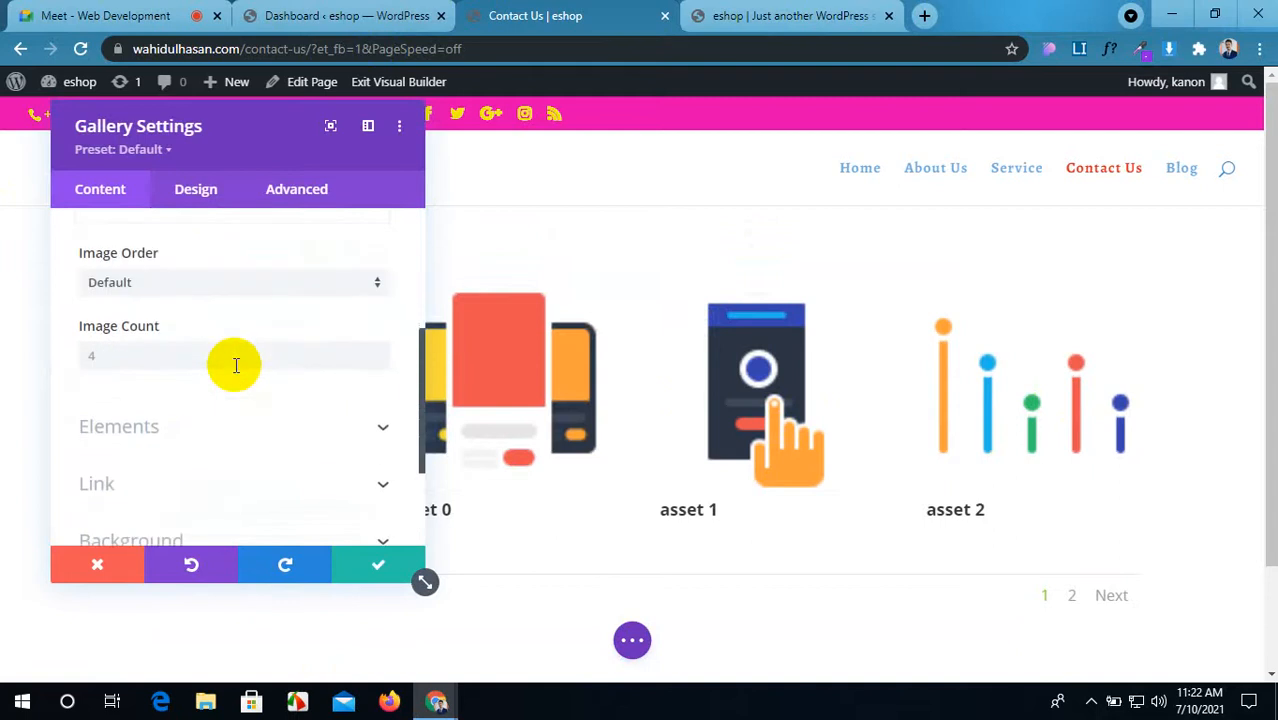
scroll(236, 366, up, 3)
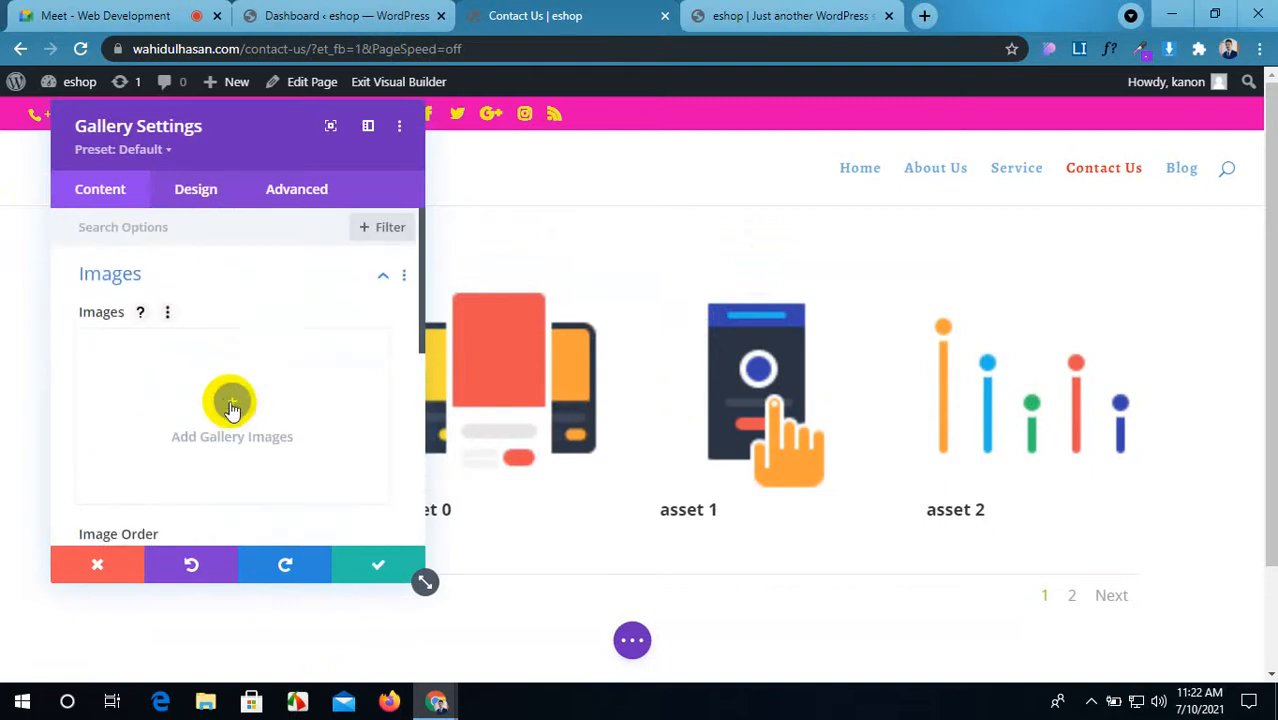
Step: Start adding gallery images by browsing the Pictures folder for files to upload
click(231, 404)
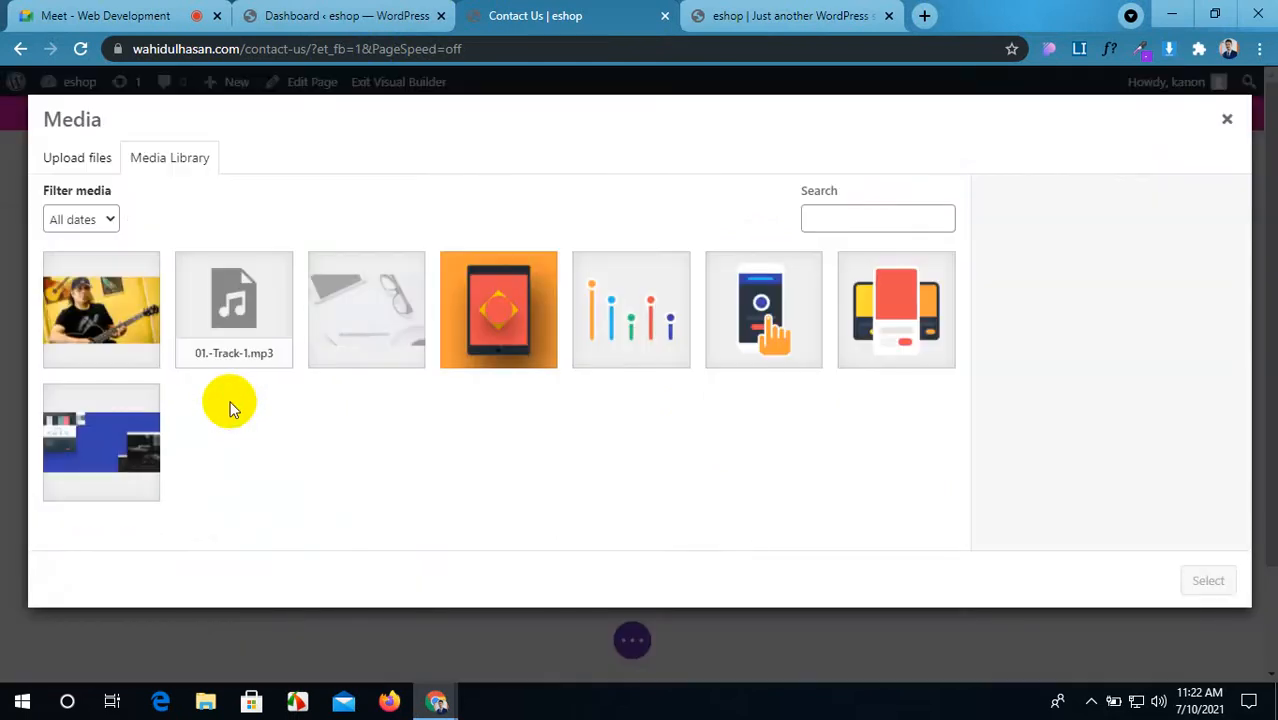
click(80, 158)
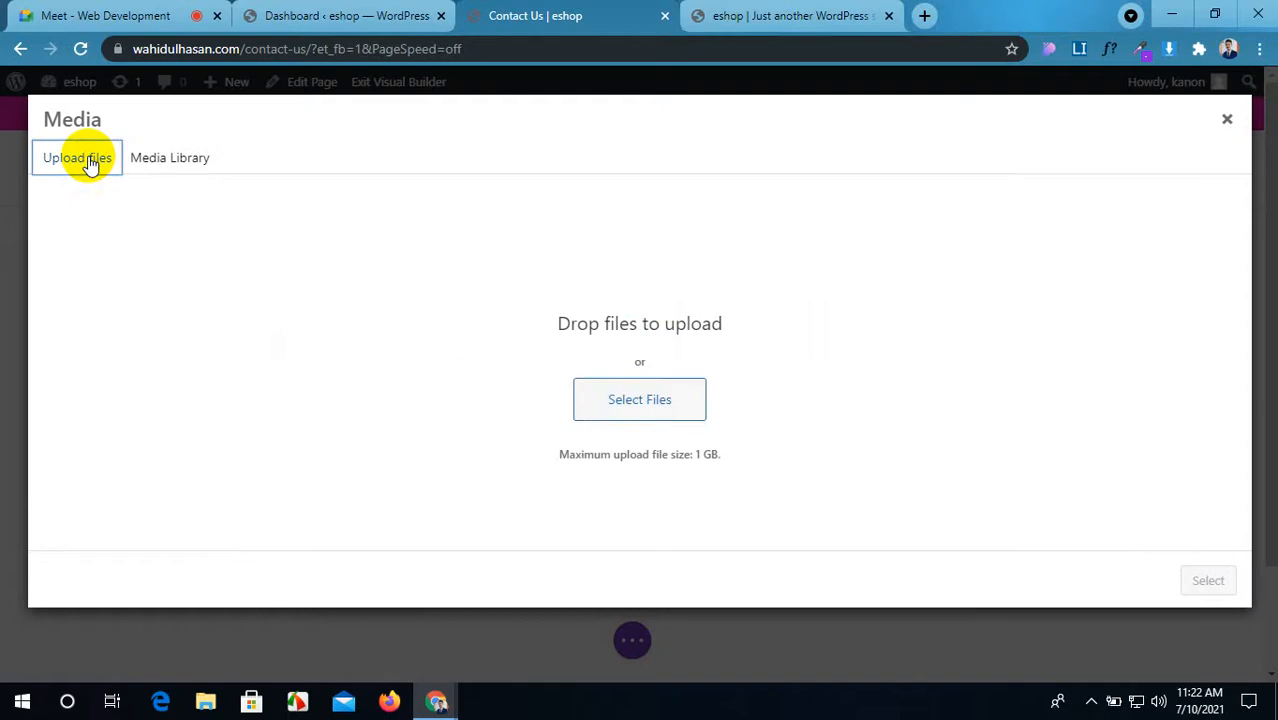
click(614, 399)
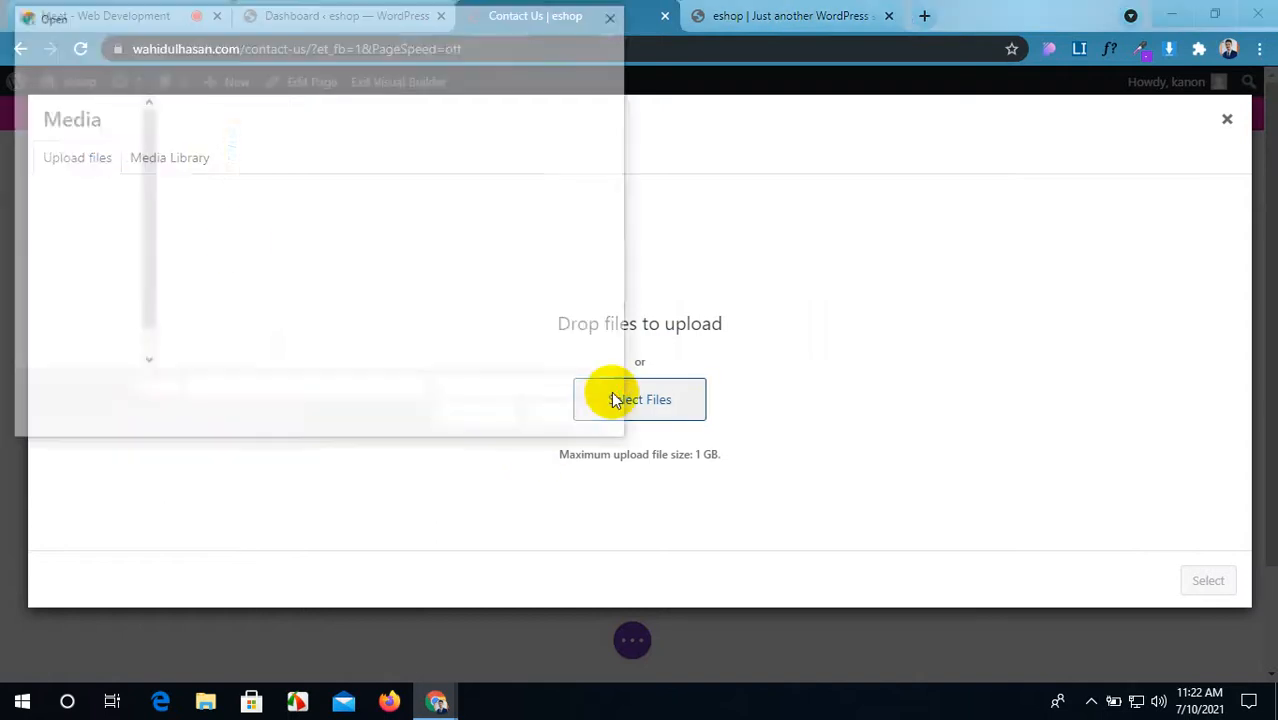
click(80, 207)
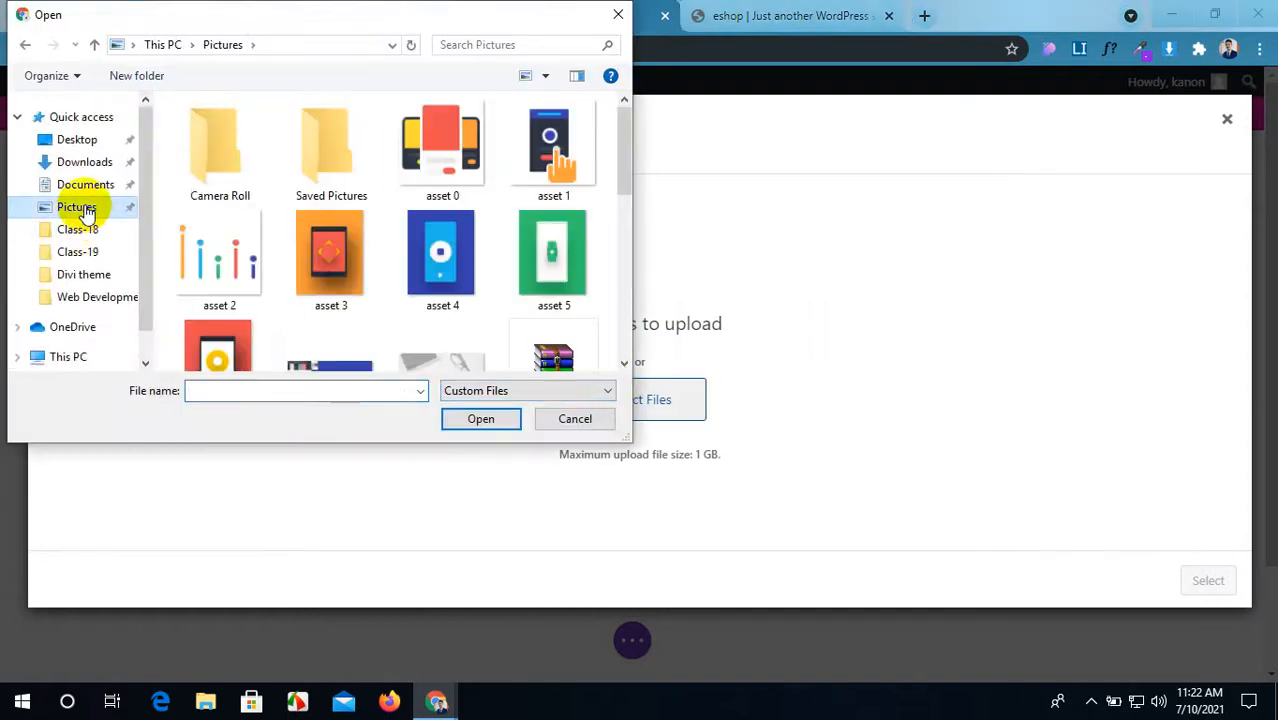
scroll(371, 230, down, 3)
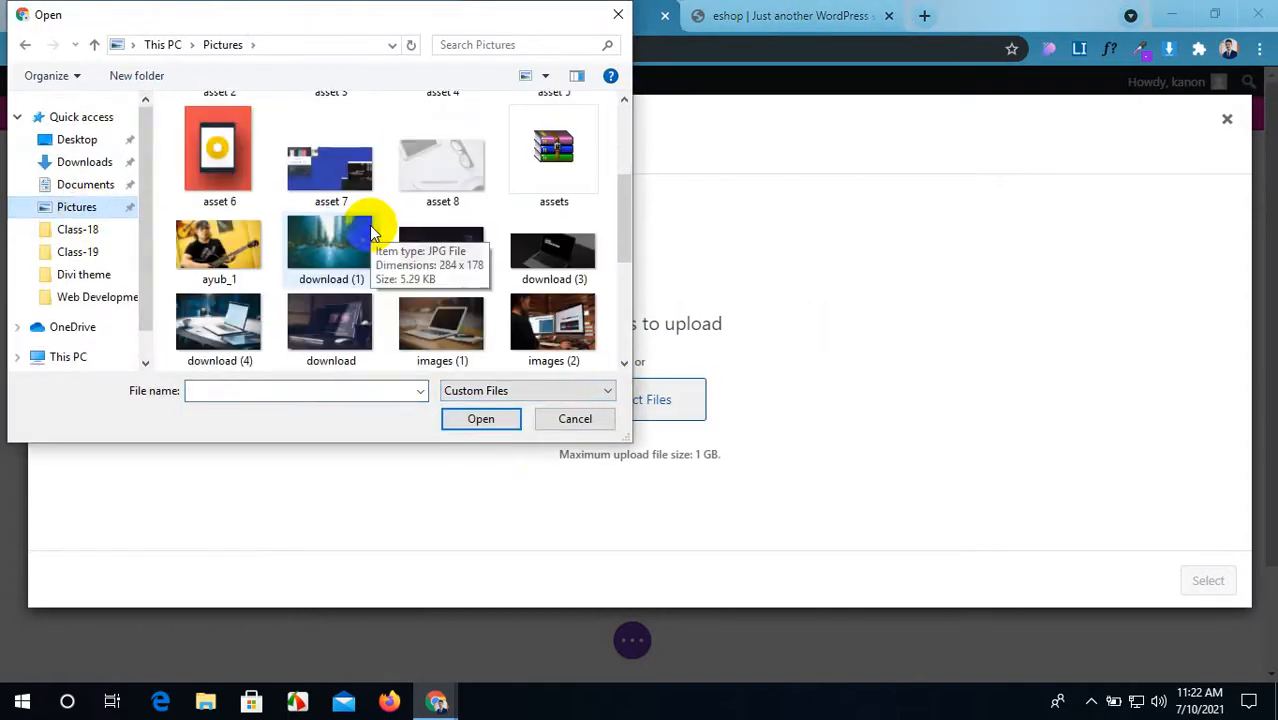
Step: Select all twelve download and images files and upload them
click(337, 285)
shift+click(556, 250)
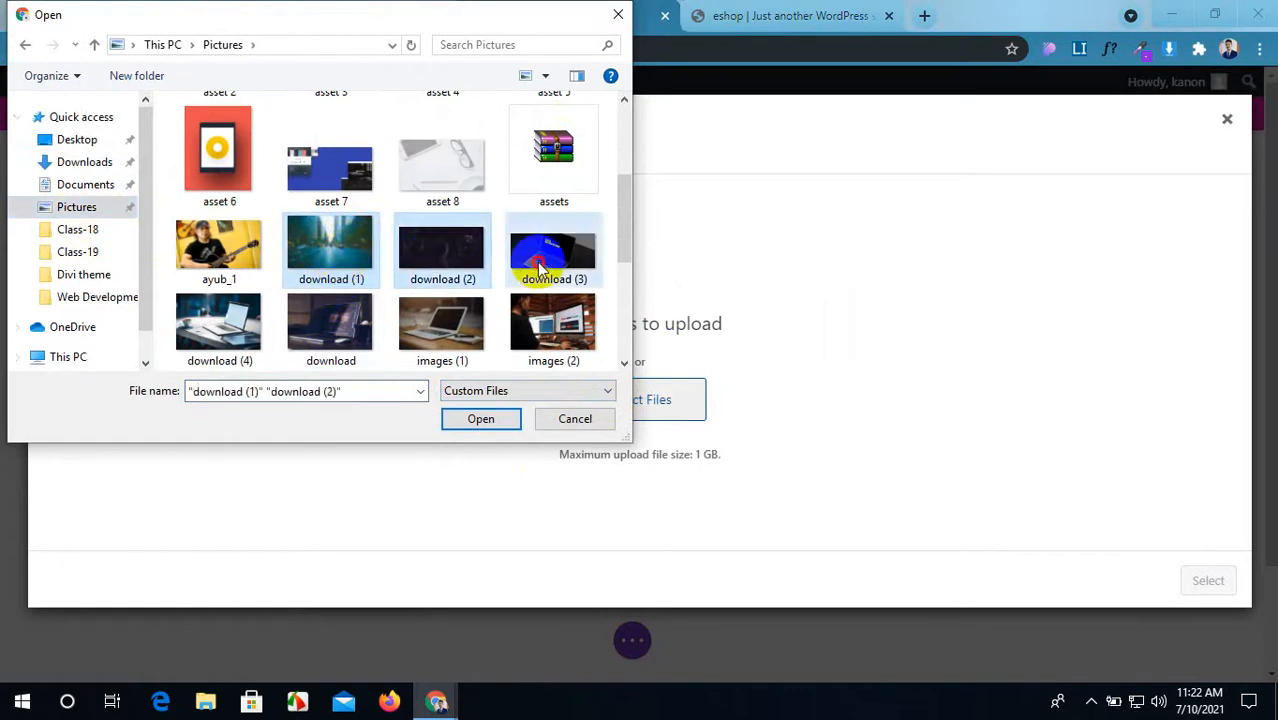
ctrl+click(557, 345)
ctrl+click(442, 325)
ctrl+click(330, 325)
ctrl+click(219, 325)
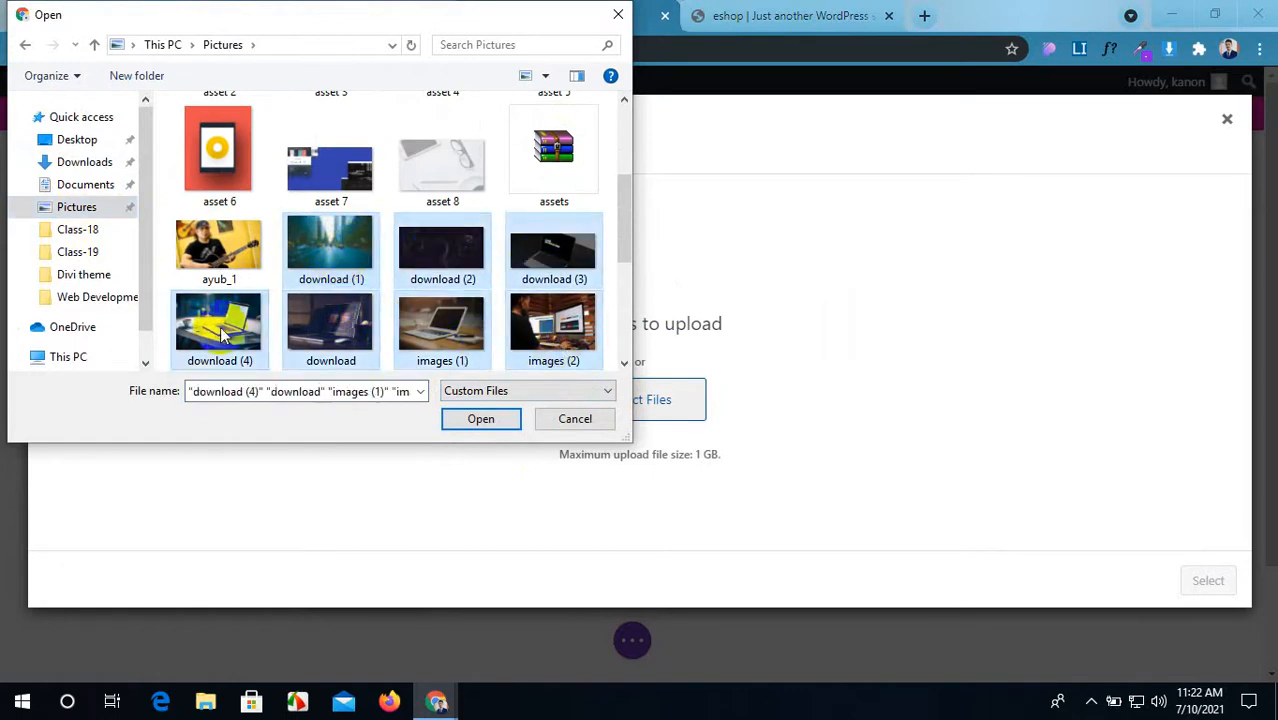
scroll(421, 258, down, 2)
ctrl+click(228, 268)
ctrl+click(330, 262)
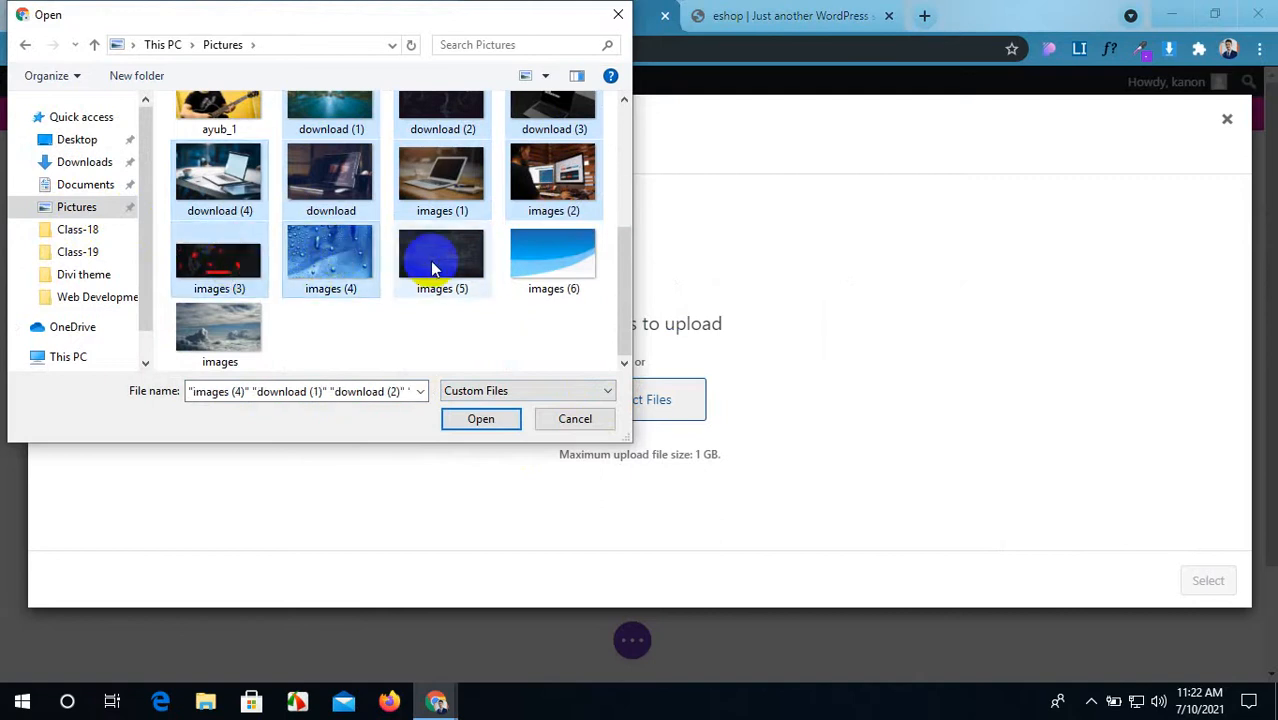
ctrl+click(432, 262)
ctrl+click(541, 262)
ctrl+click(210, 330)
click(475, 418)
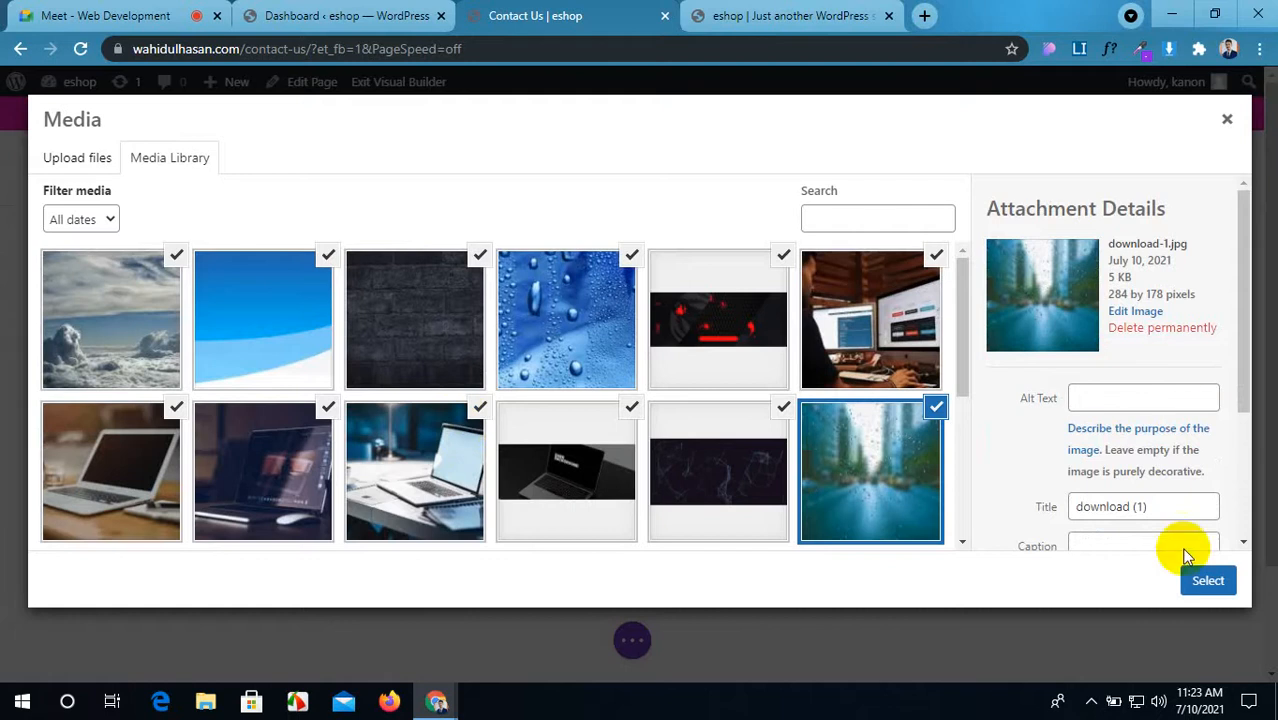
Step: Insert the 12 uploaded images into the gallery, move the settings panel aside, and minimize Chrome
click(1208, 581)
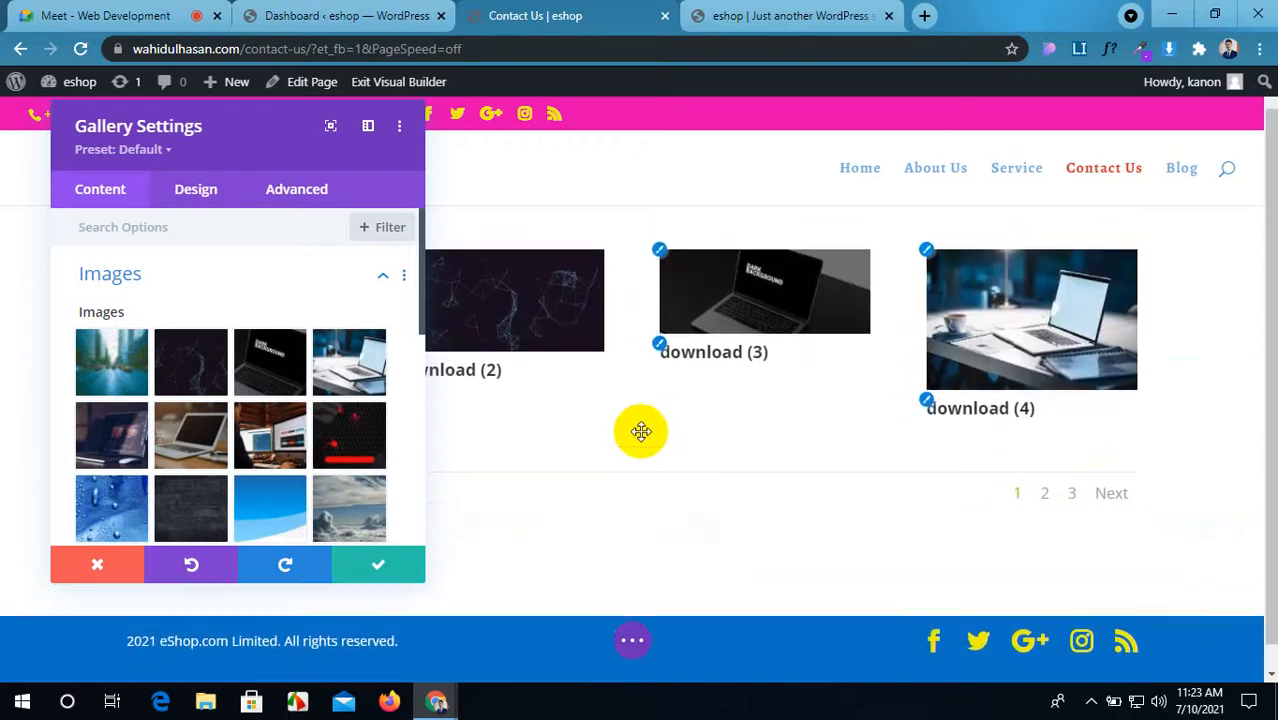
drag(279, 117, 525, 74)
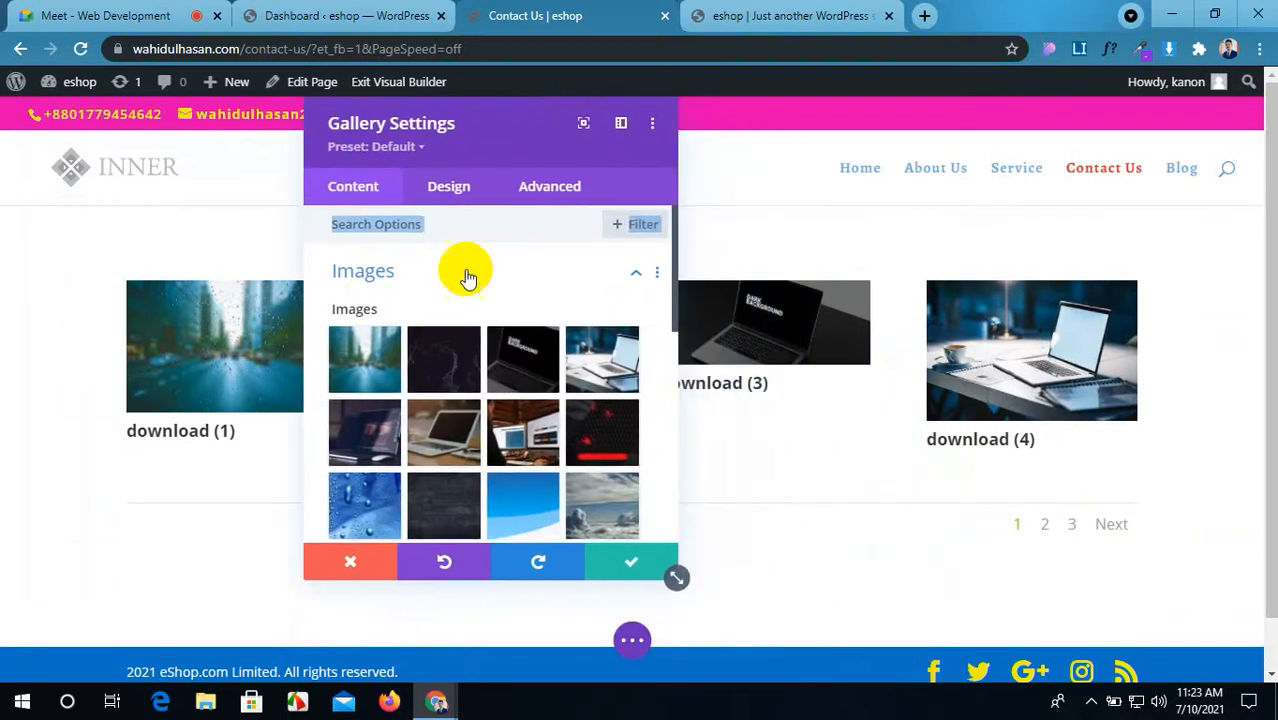
drag(512, 118, 521, 165)
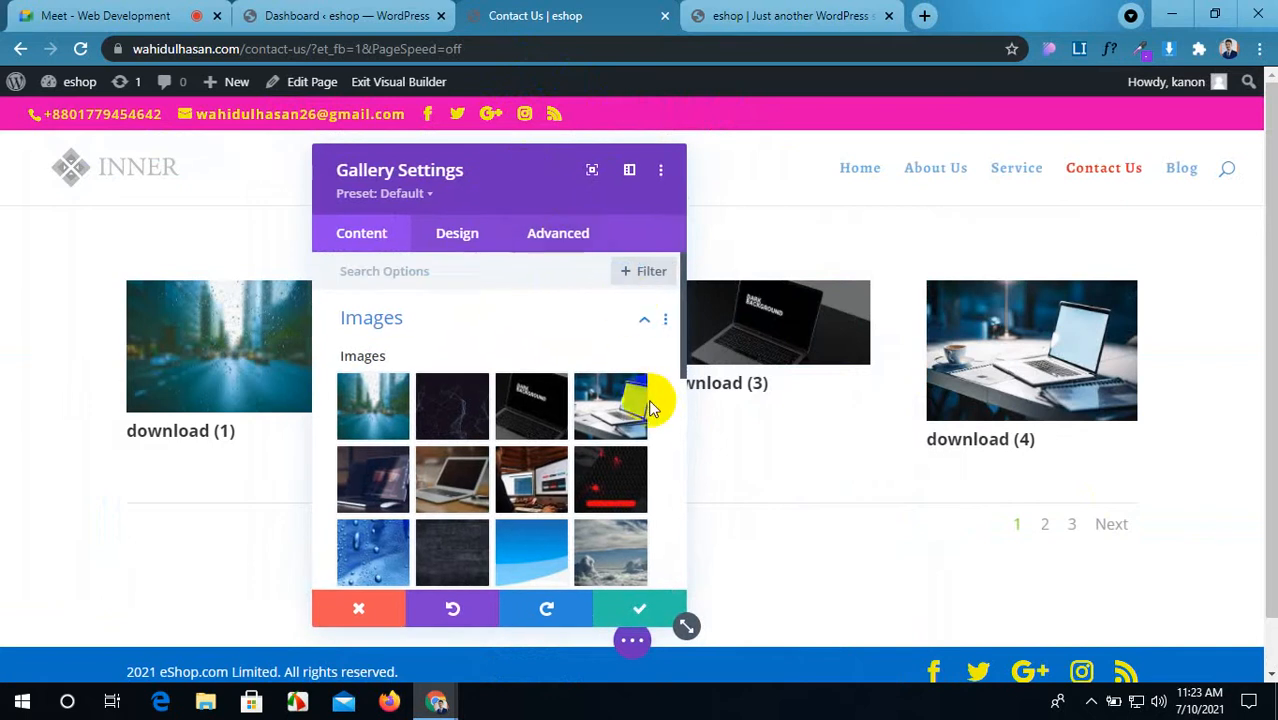
click(1172, 14)
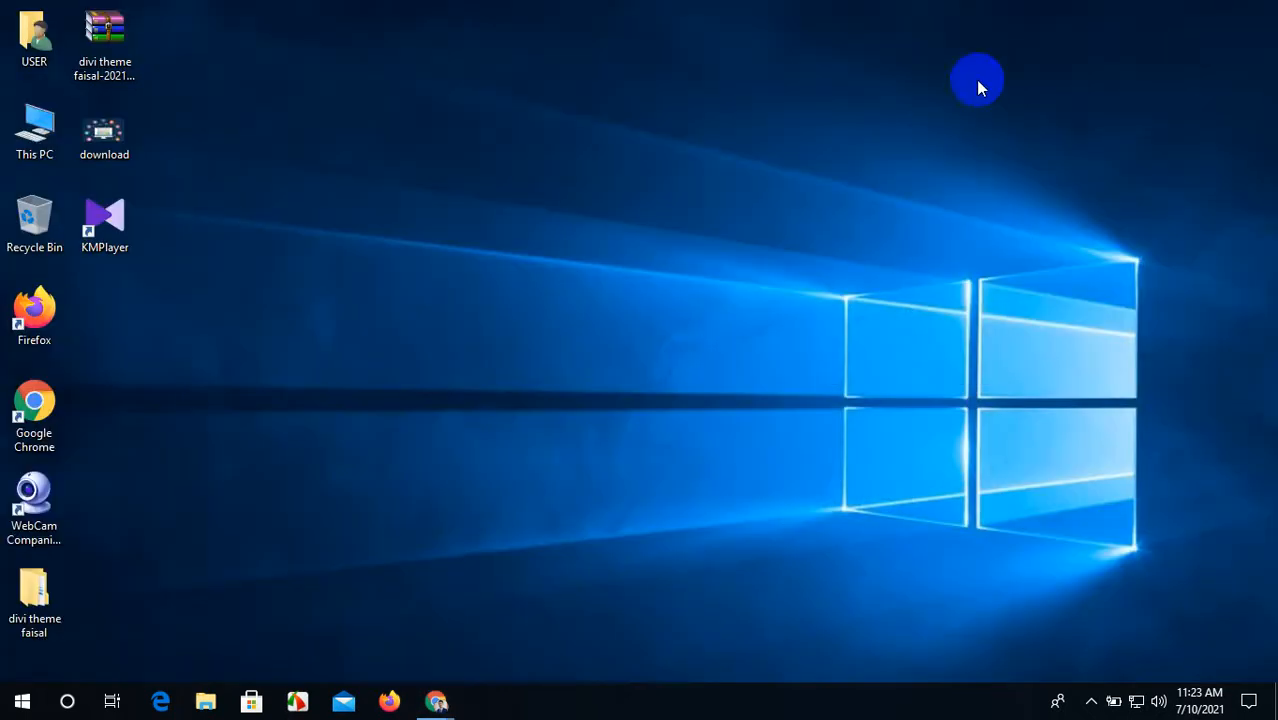
Step: Open the Pictures folder and bring up the context menu for download (2)
double_click(30, 133)
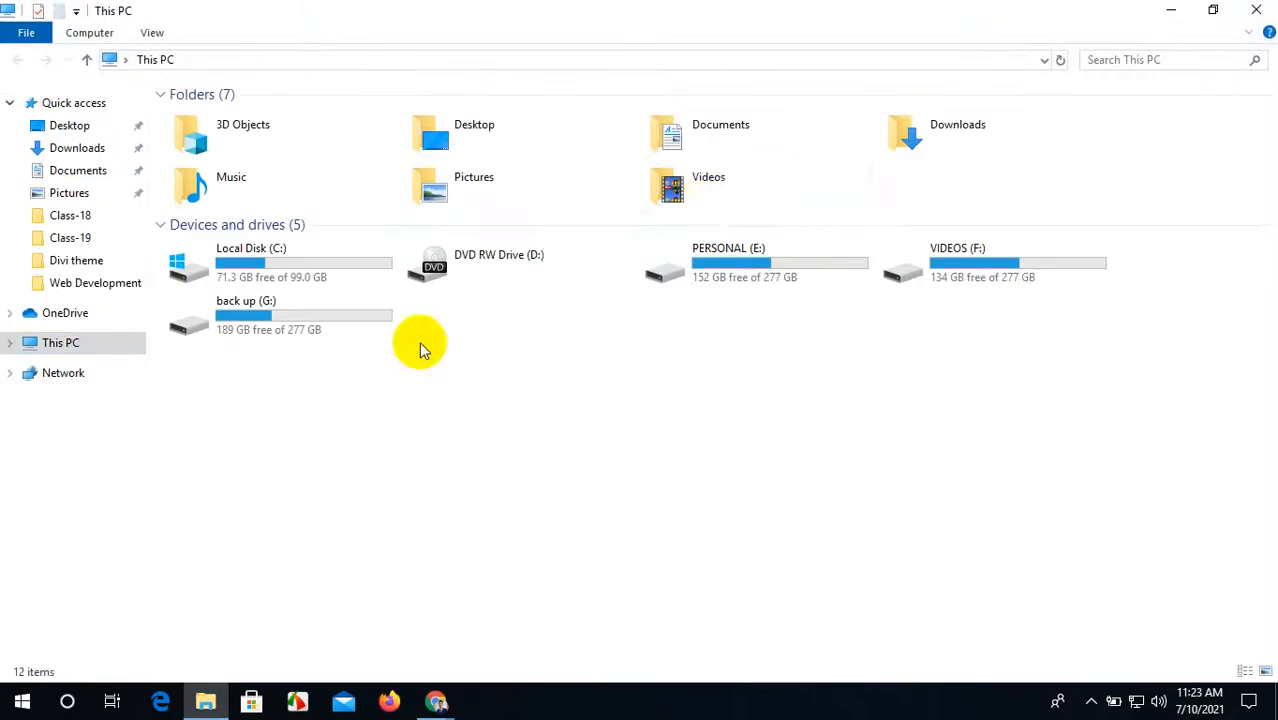
double_click(513, 182)
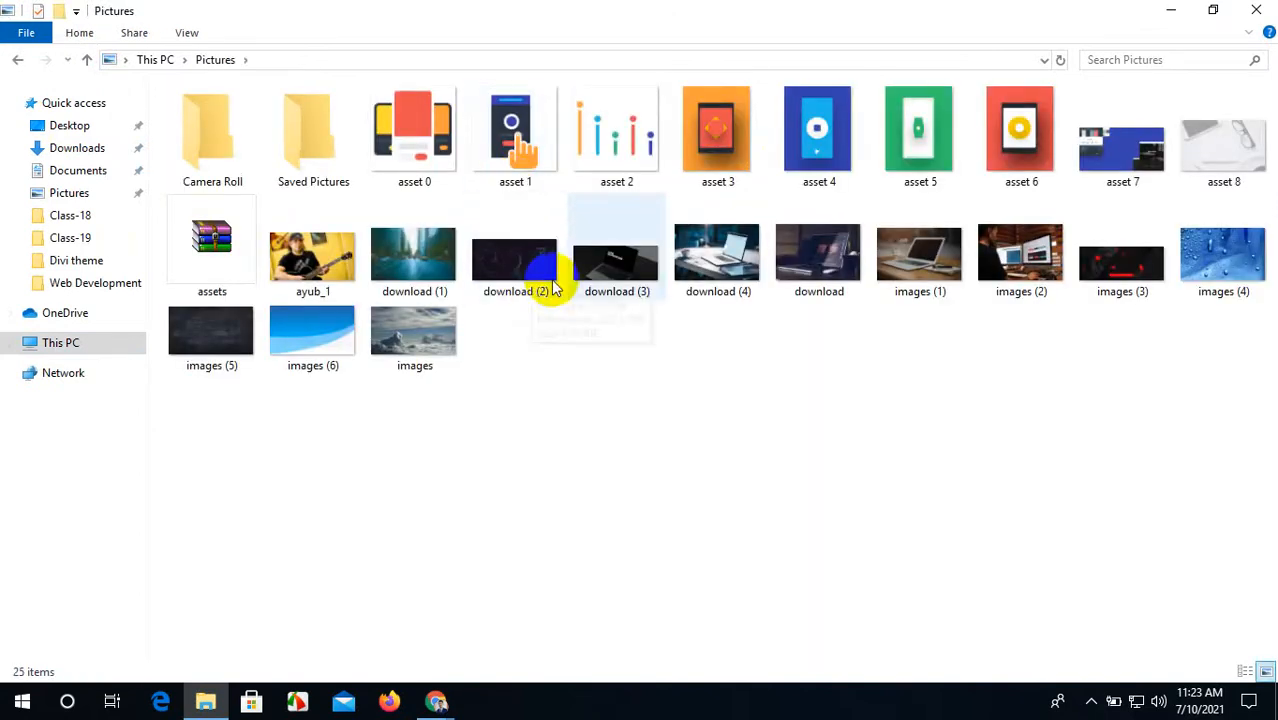
click(503, 274)
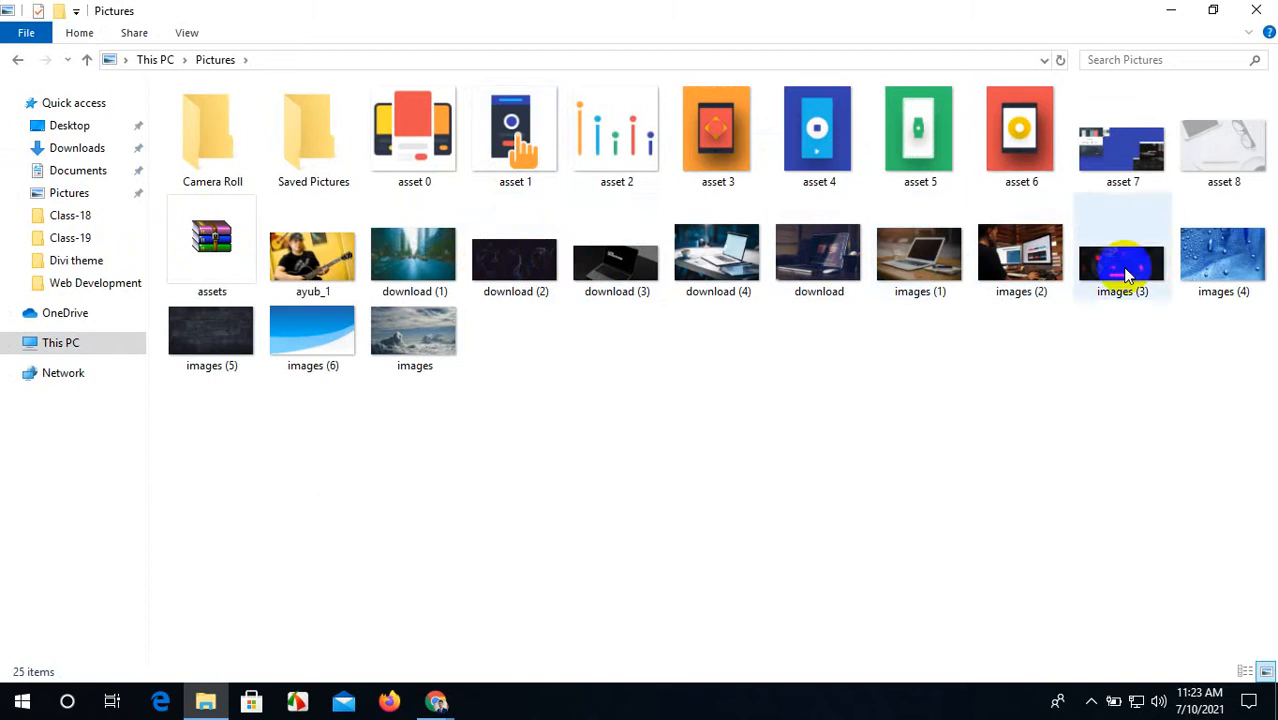
click(545, 280)
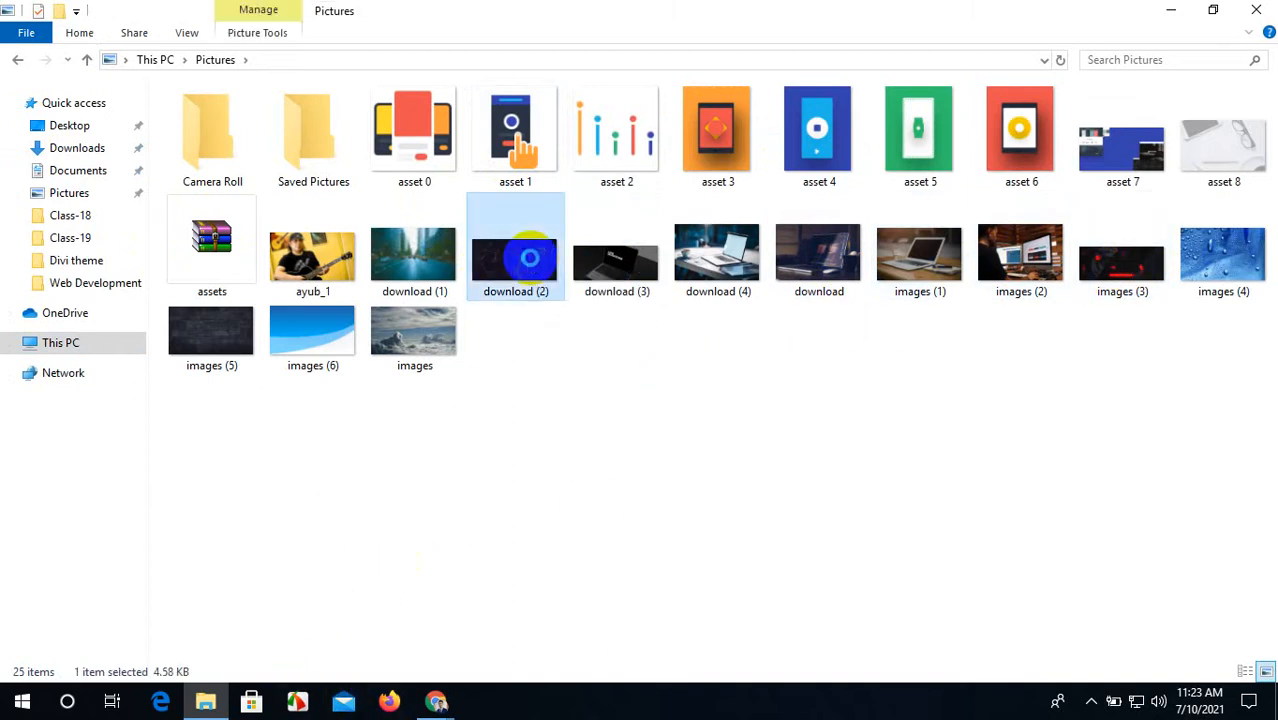
right_click(533, 266)
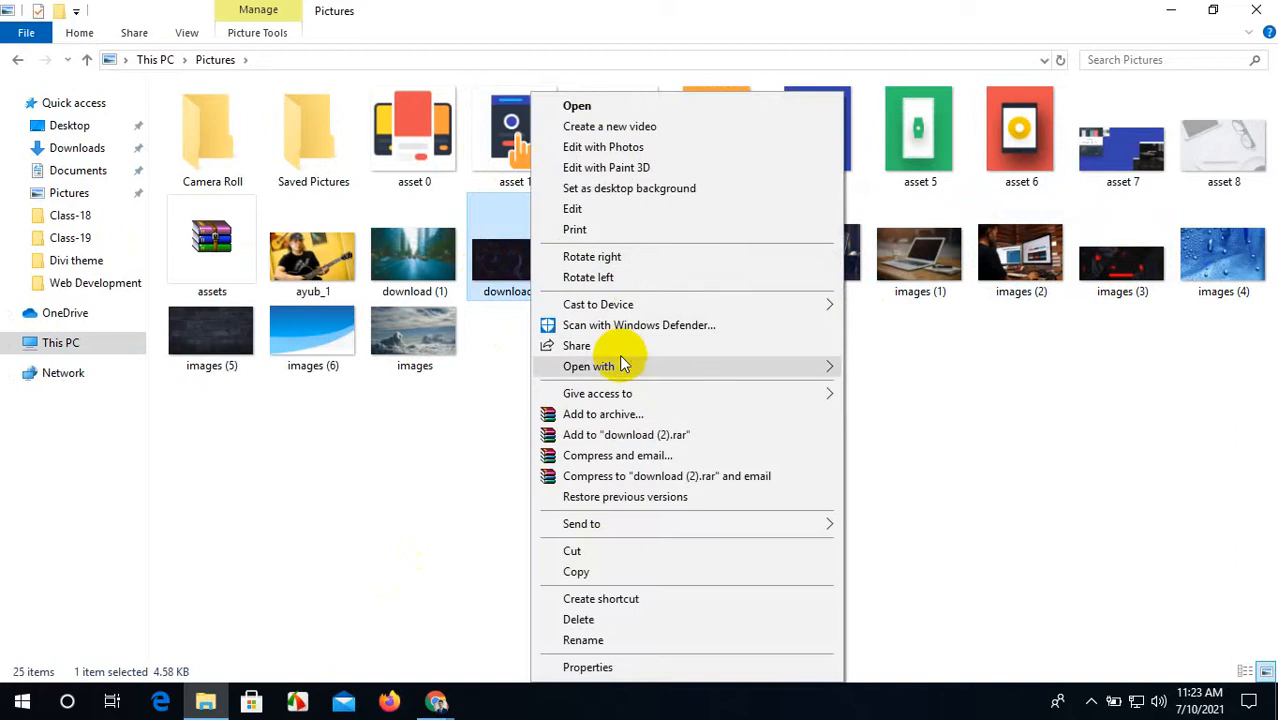
Step: Open download (2) in Paint and resize it to 400 × 400 pixels without keeping proportions
mouse_move(637, 367)
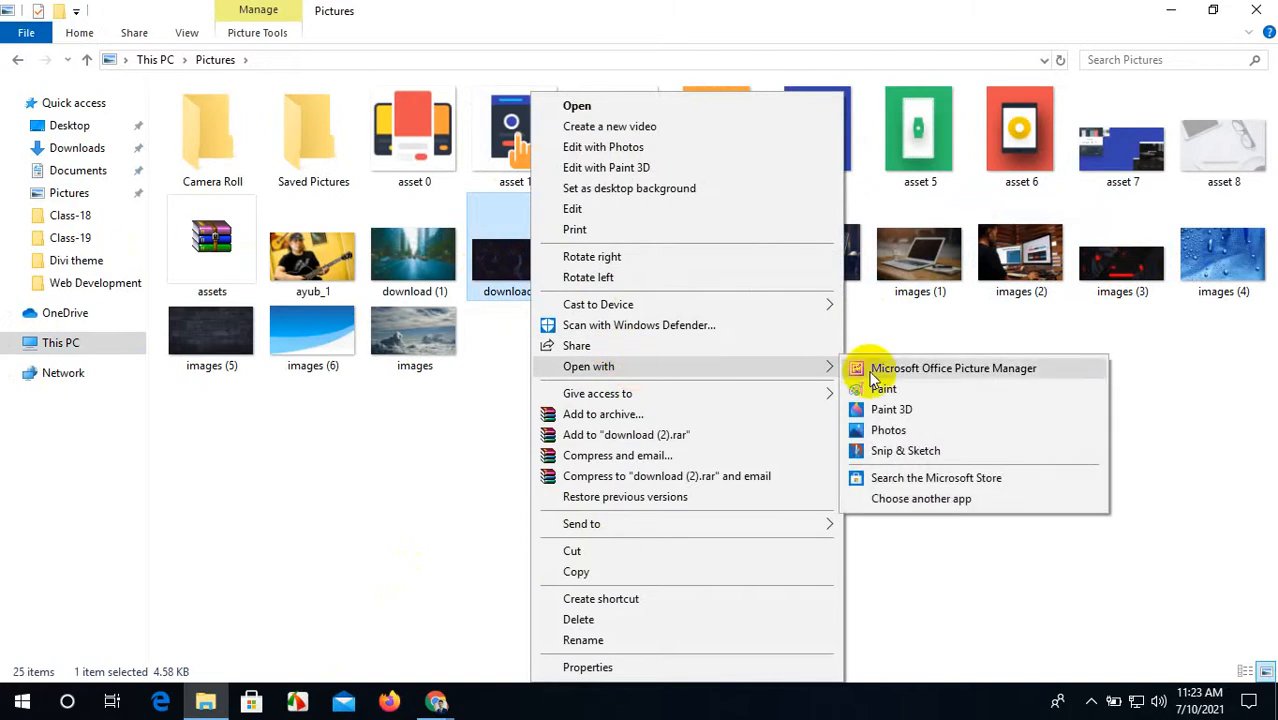
click(887, 391)
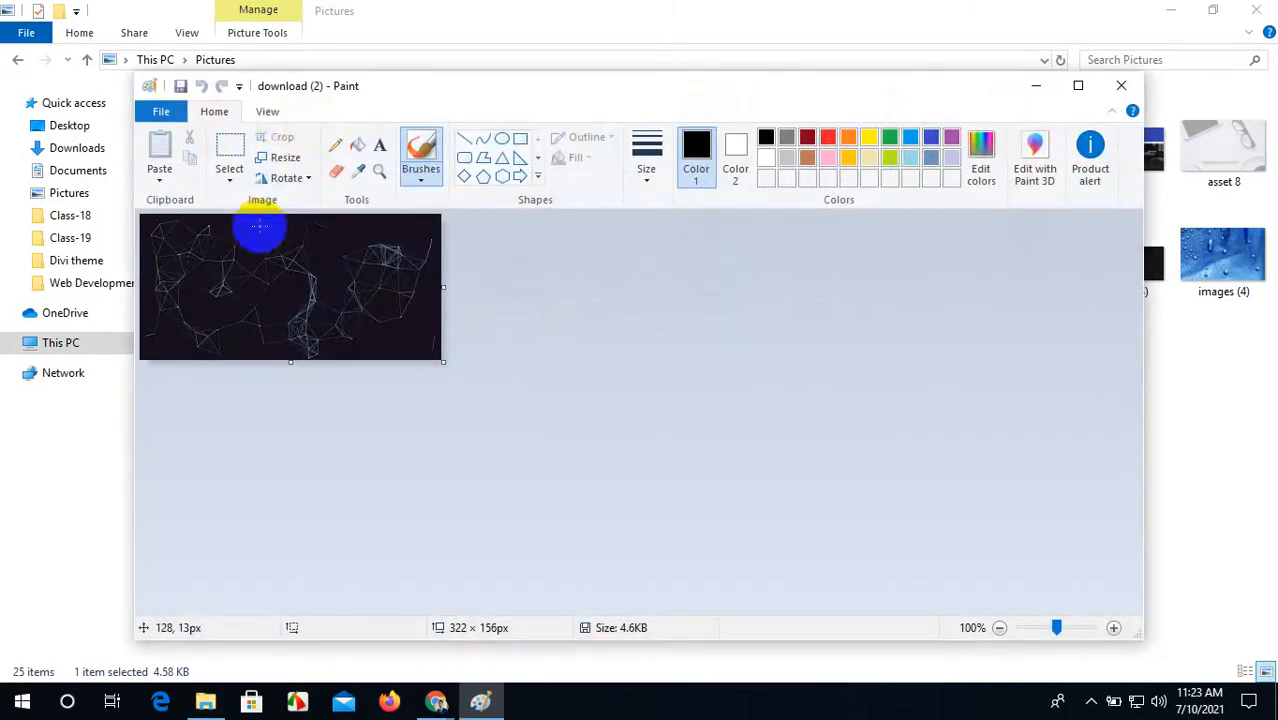
click(279, 157)
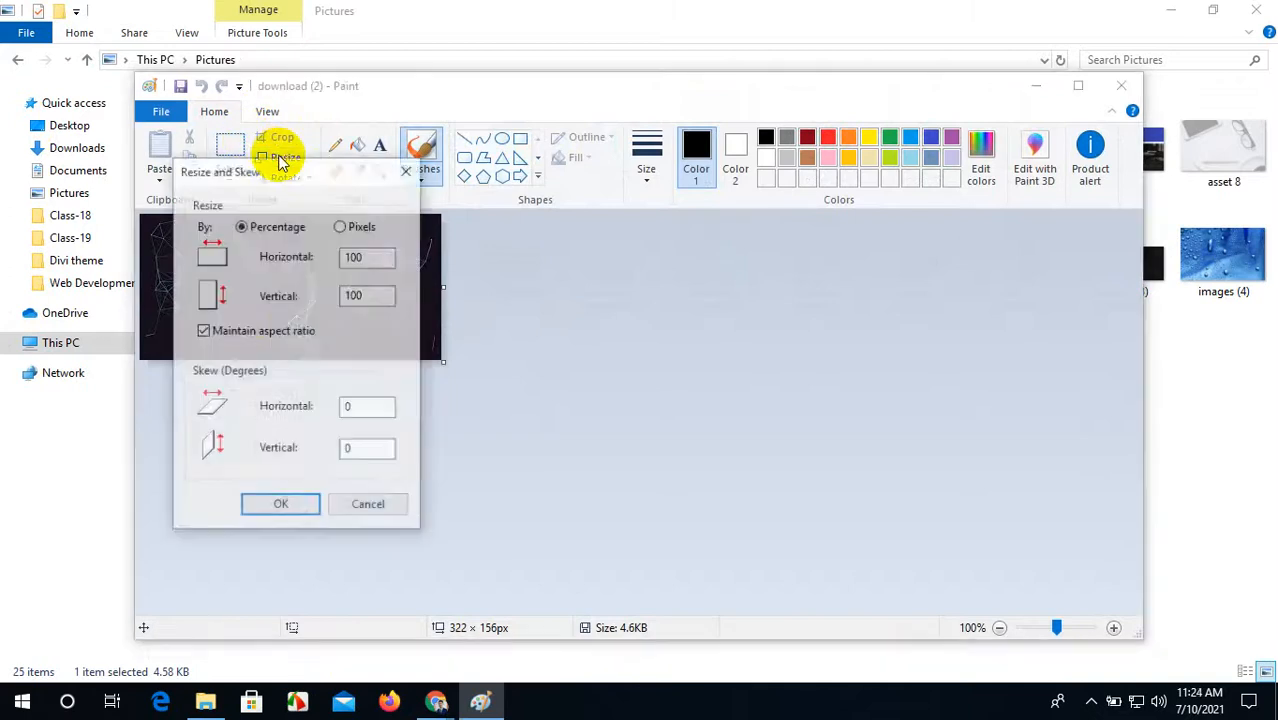
click(203, 332)
click(352, 227)
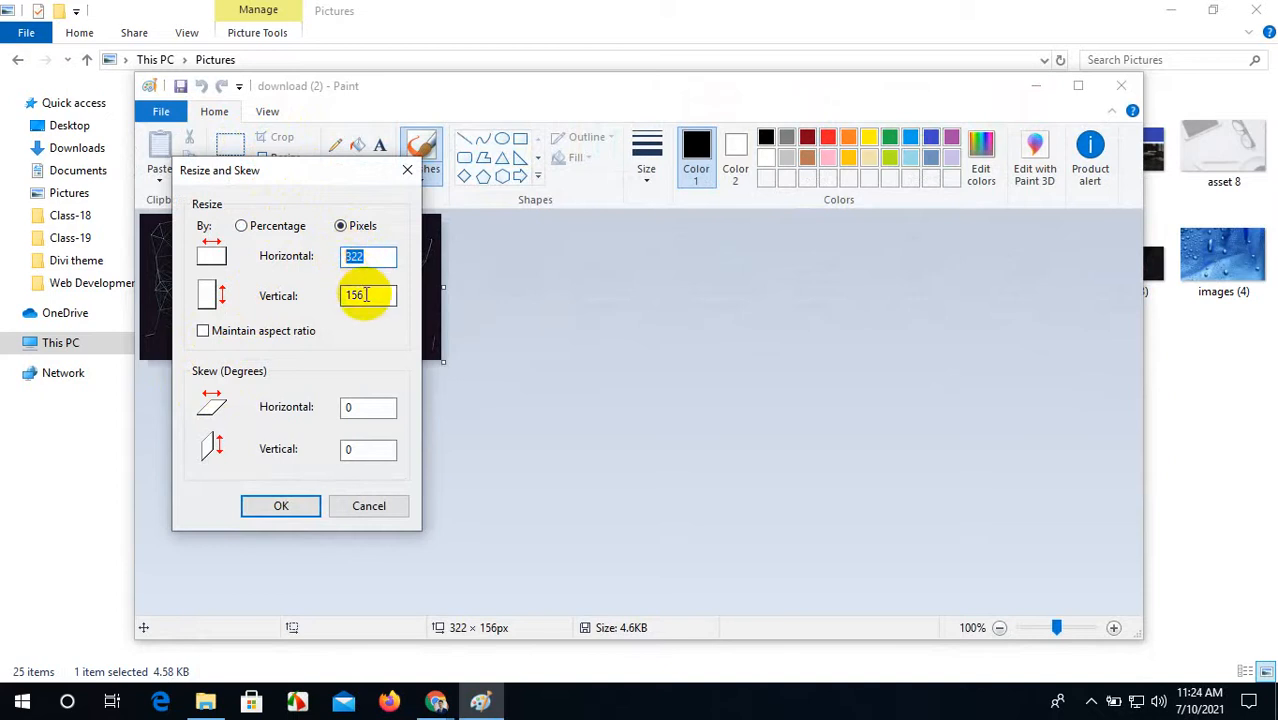
drag(362, 257, 330, 256)
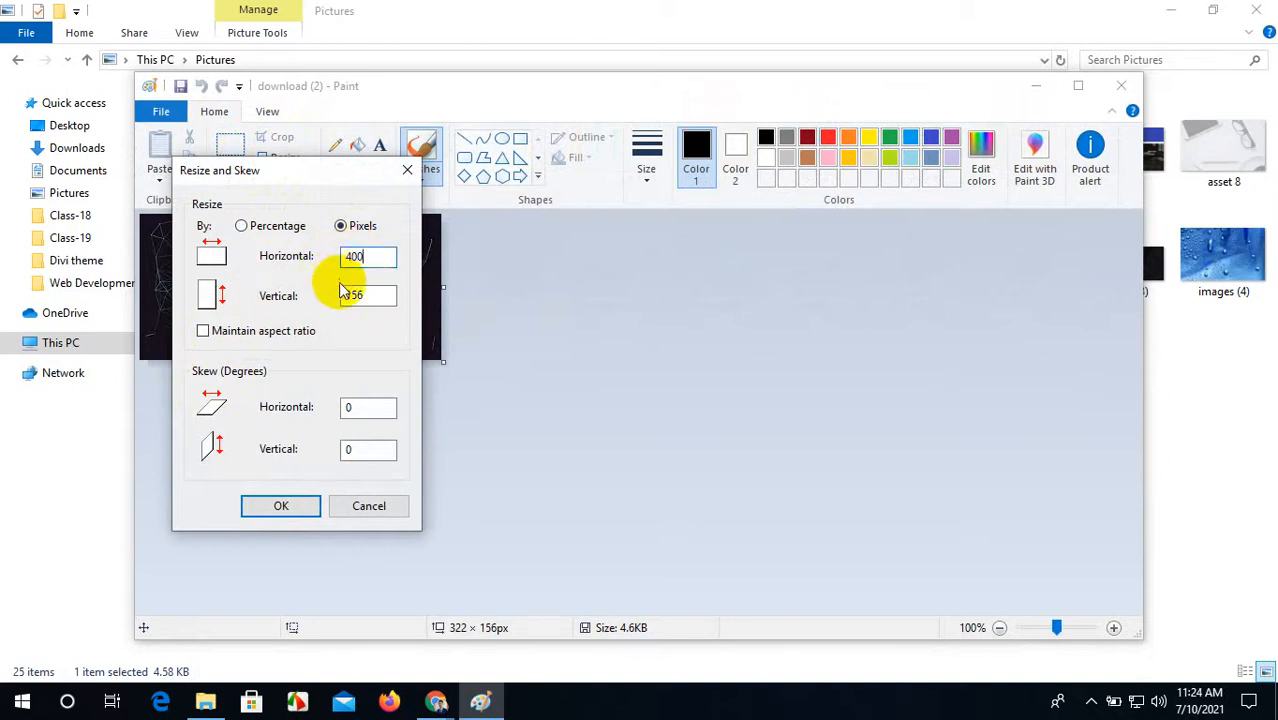
drag(364, 294, 320, 290)
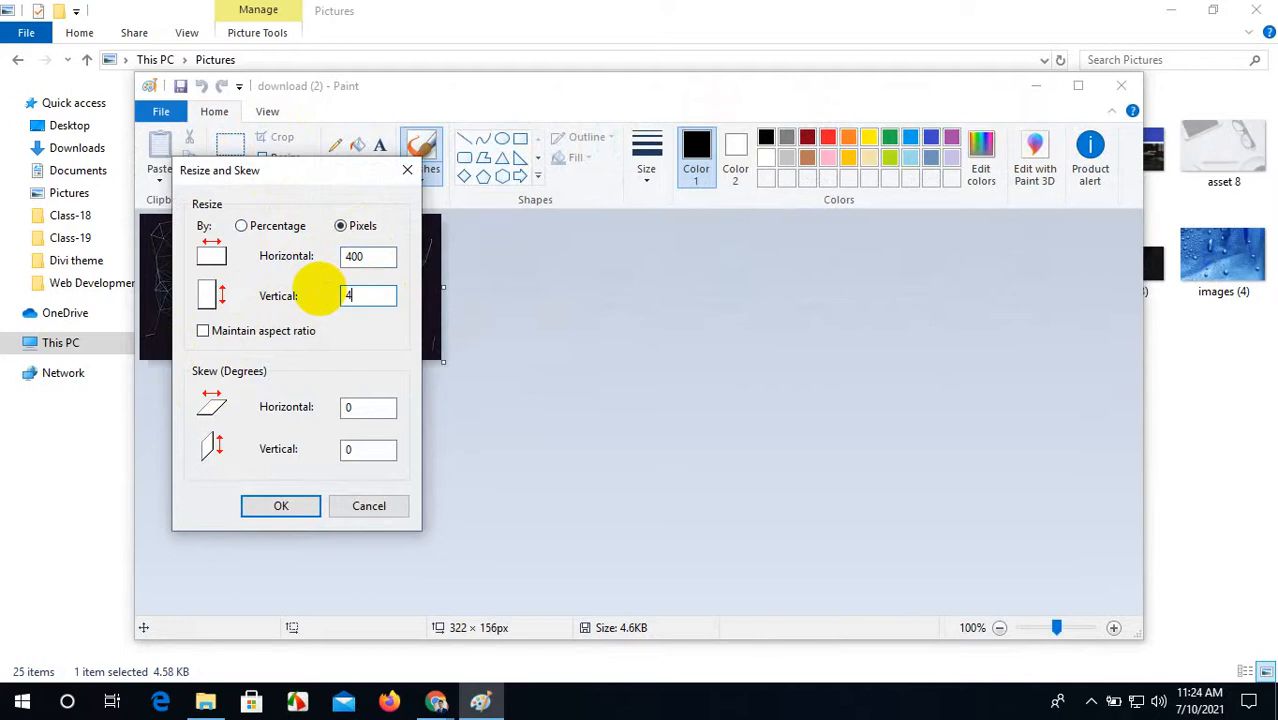
click(277, 505)
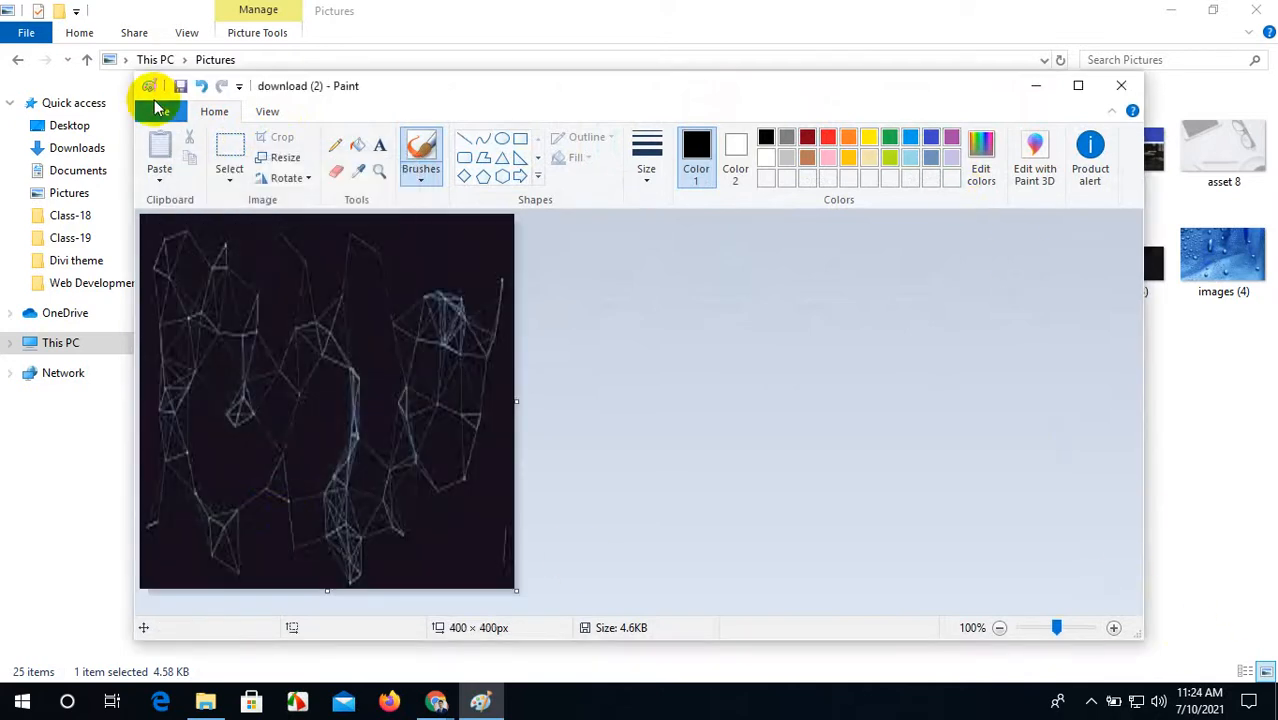
Step: Save the resized image and close Paint and the Pictures window
click(182, 87)
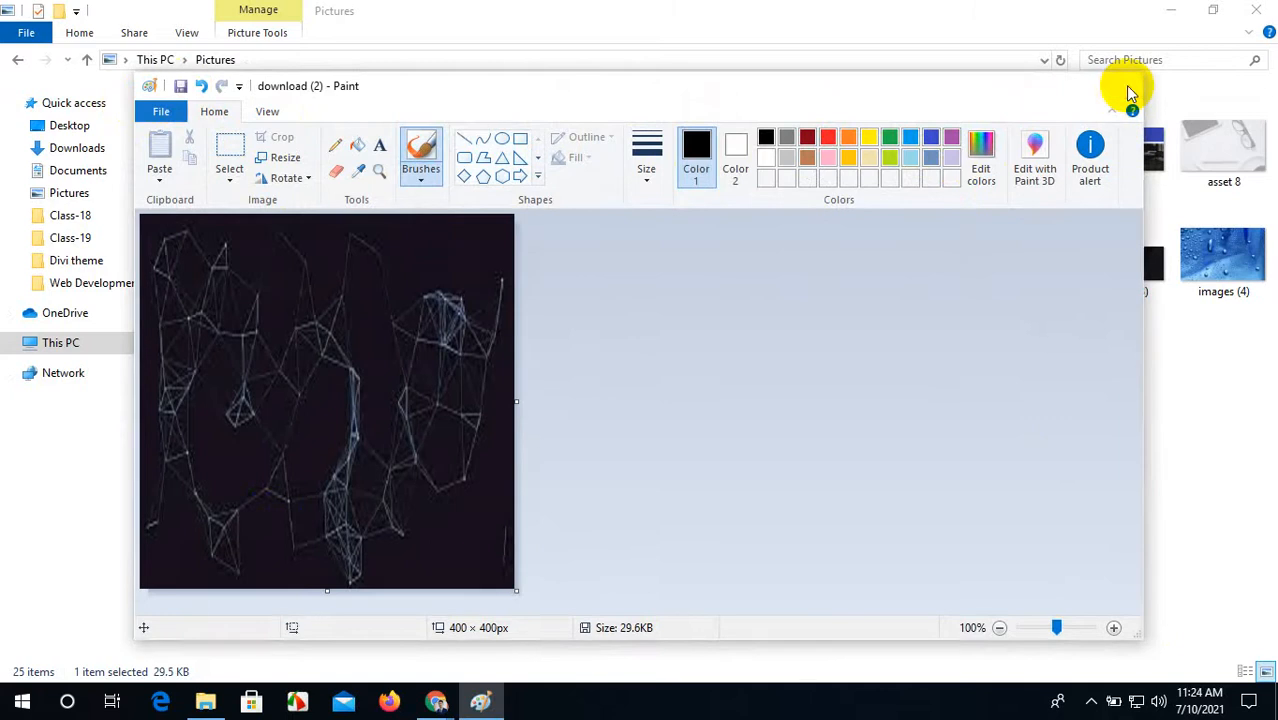
click(1121, 86)
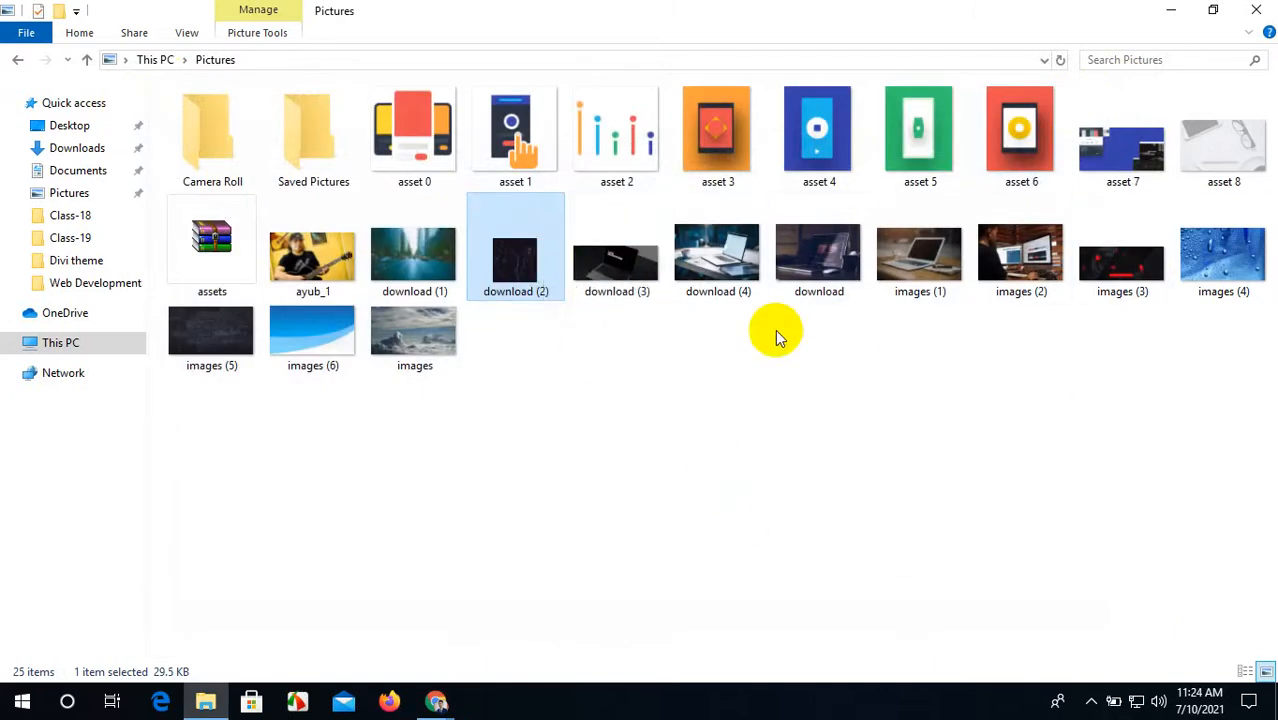
click(1262, 12)
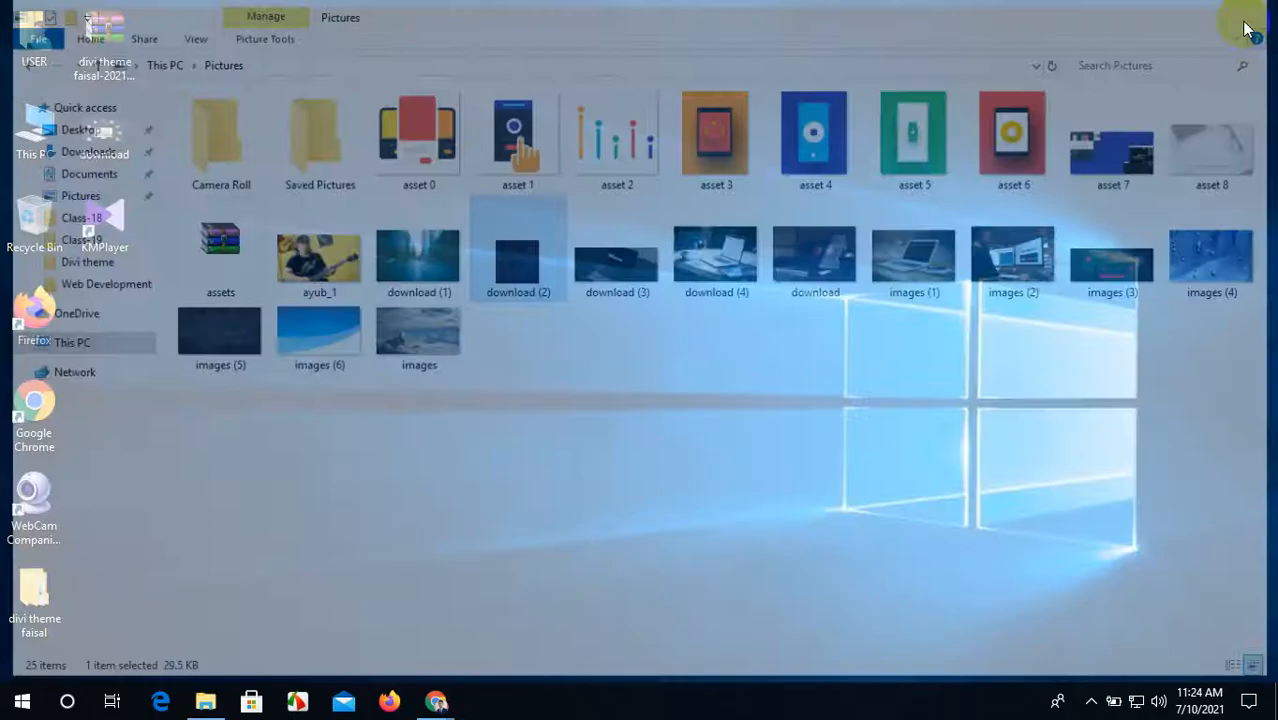
Step: Back in the browser, remove the dark download (2) and laptop images from the gallery
mouse_move(437, 706)
click(397, 636)
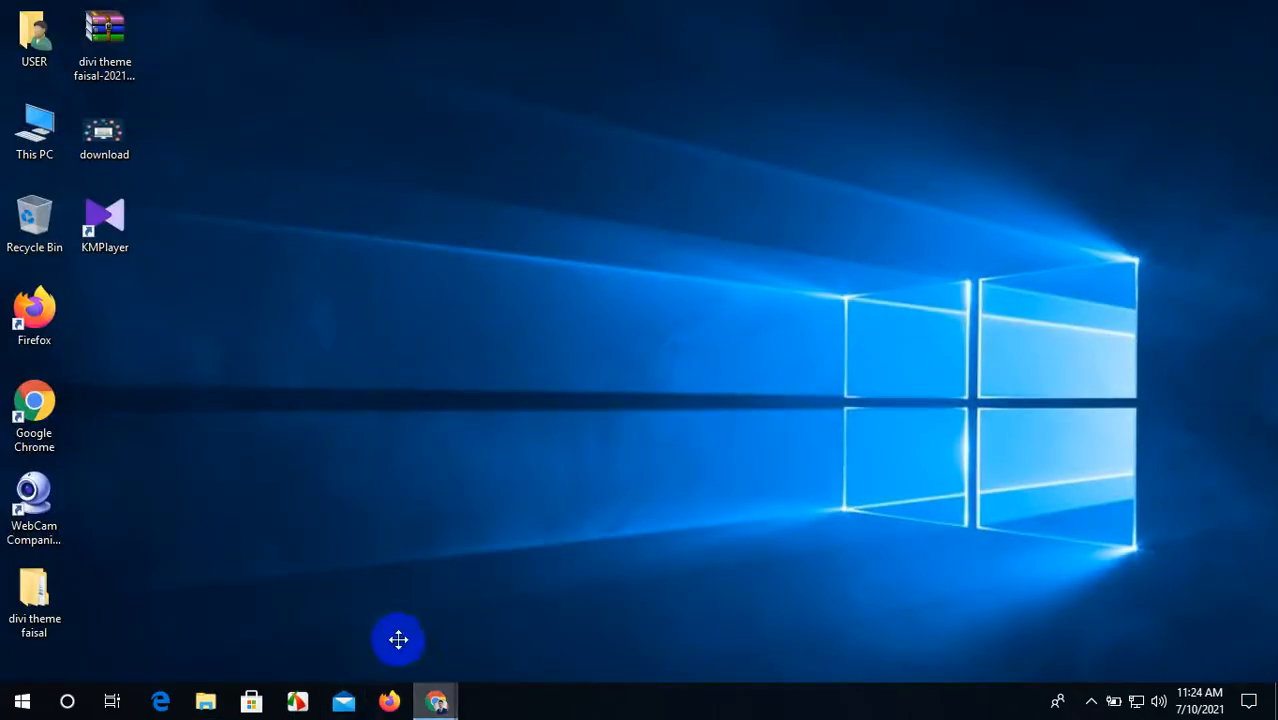
drag(542, 362, 528, 277)
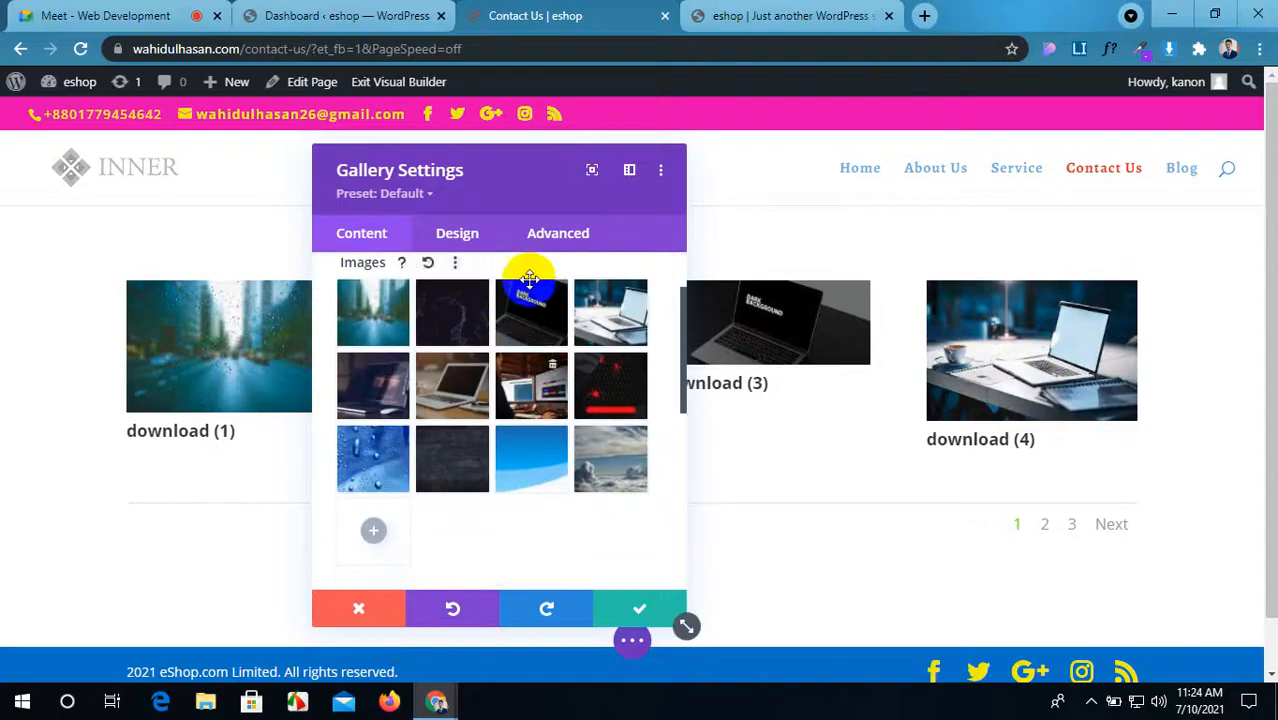
drag(528, 171, 365, 160)
mouse_move(274, 302)
mouse_down()
mouse_move(456, 365)
mouse_move(289, 396)
mouse_up()
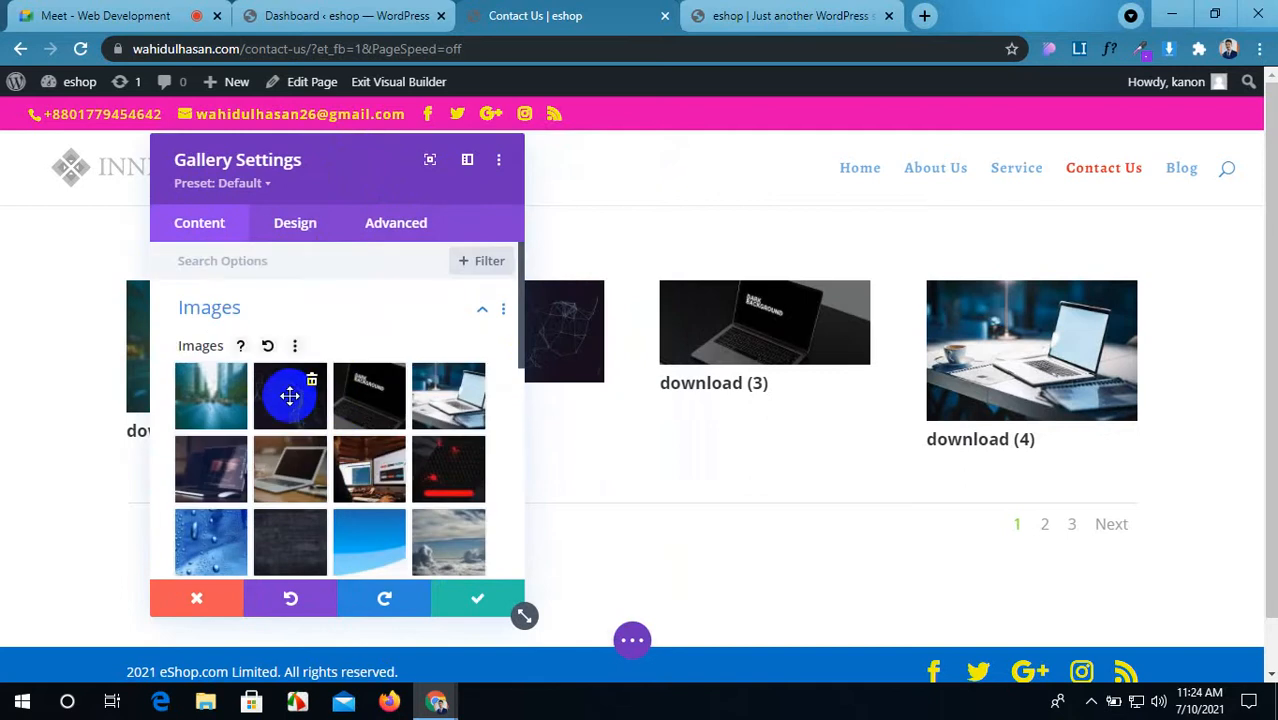
click(311, 383)
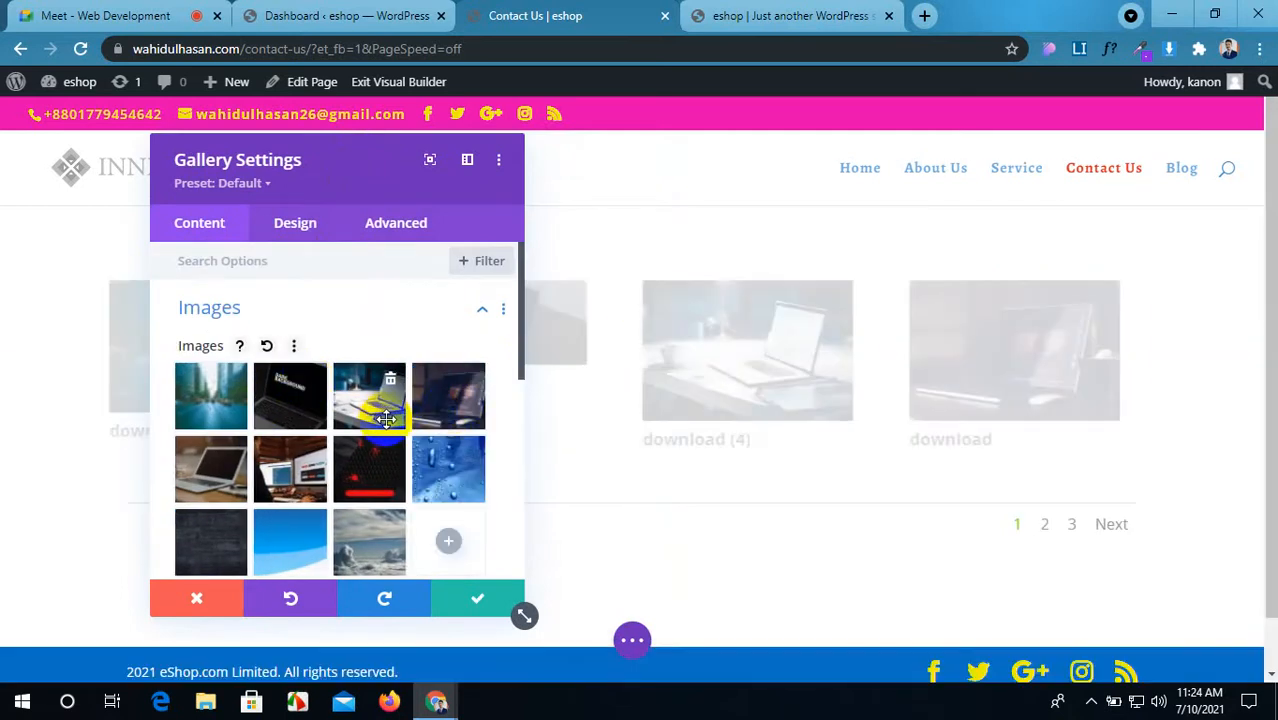
click(311, 383)
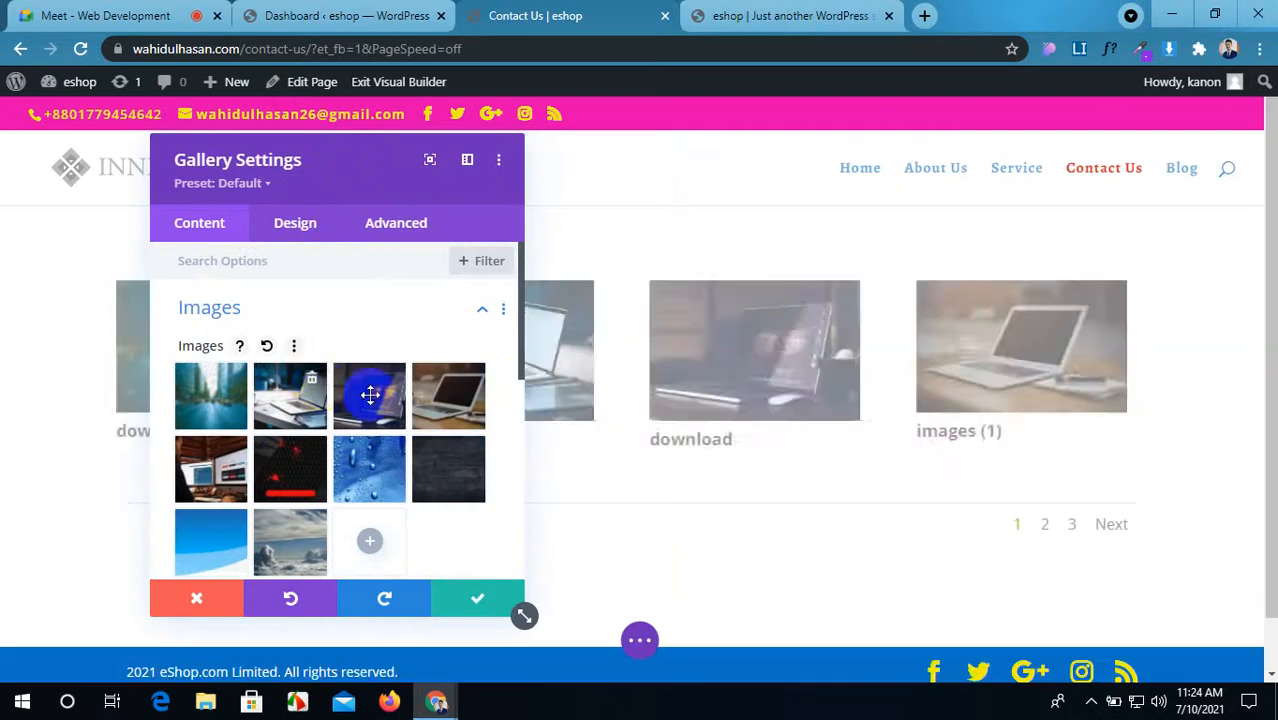
Step: Save the trimmed gallery, now starting with download (1), and reopen its settings
drag(384, 171, 462, 190)
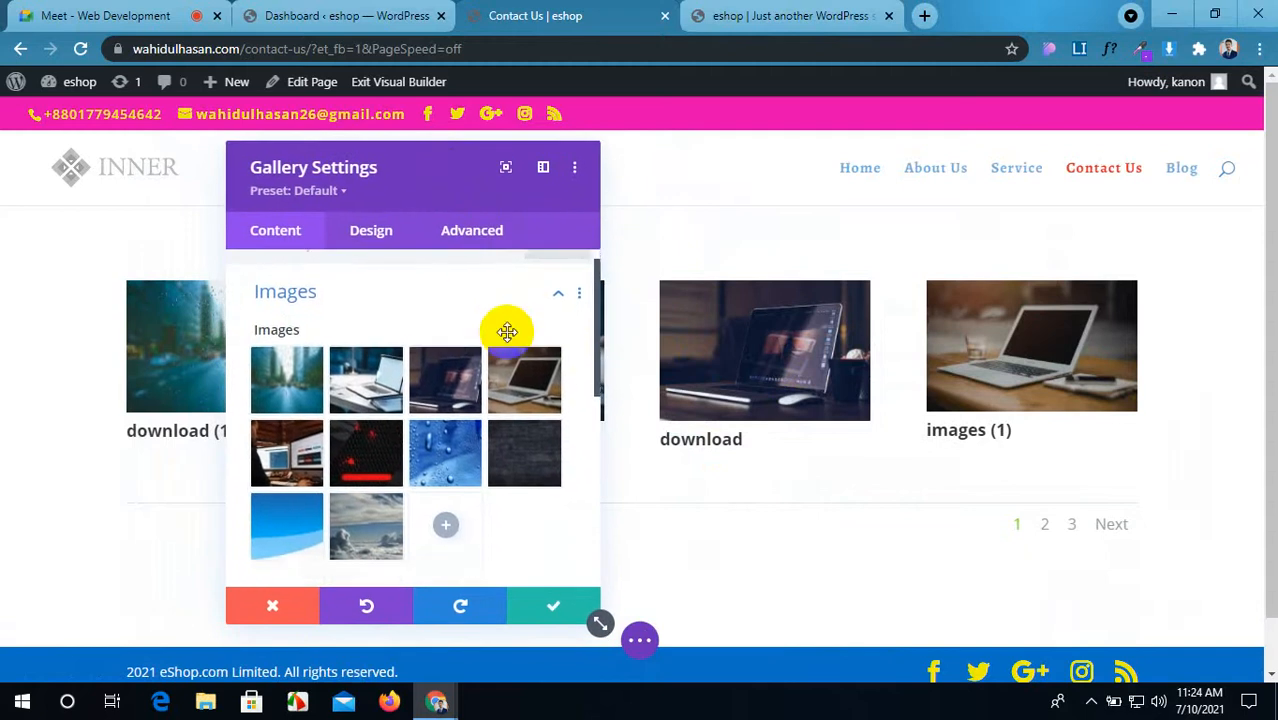
scroll(521, 497, down, 3)
scroll(522, 498, up, 3)
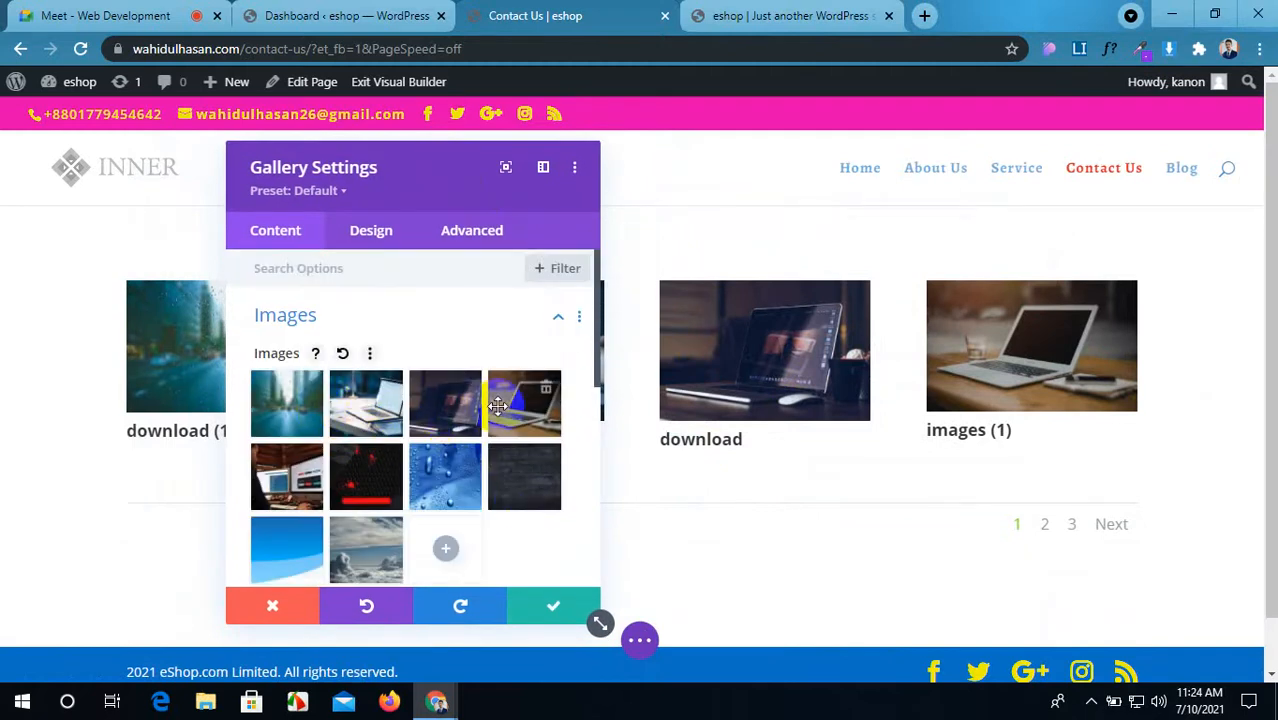
scroll(380, 470, down, 3)
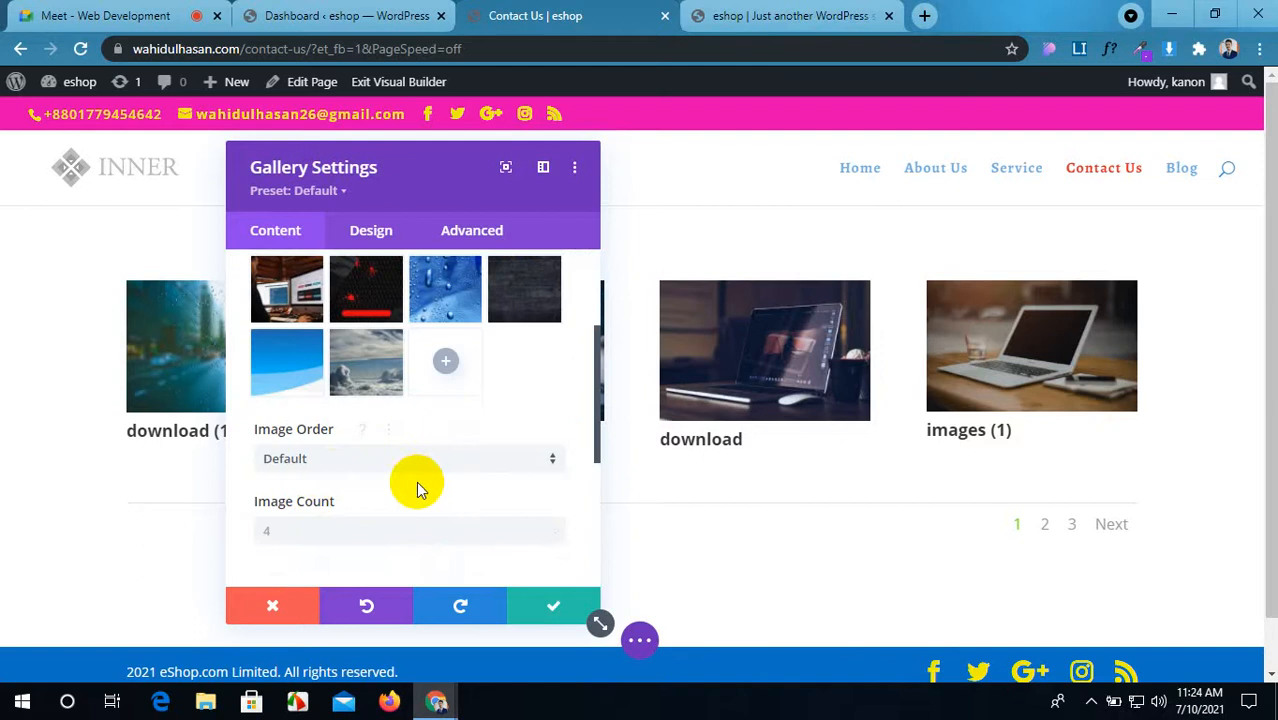
scroll(425, 486, up, 3)
scroll(430, 481, down, 2)
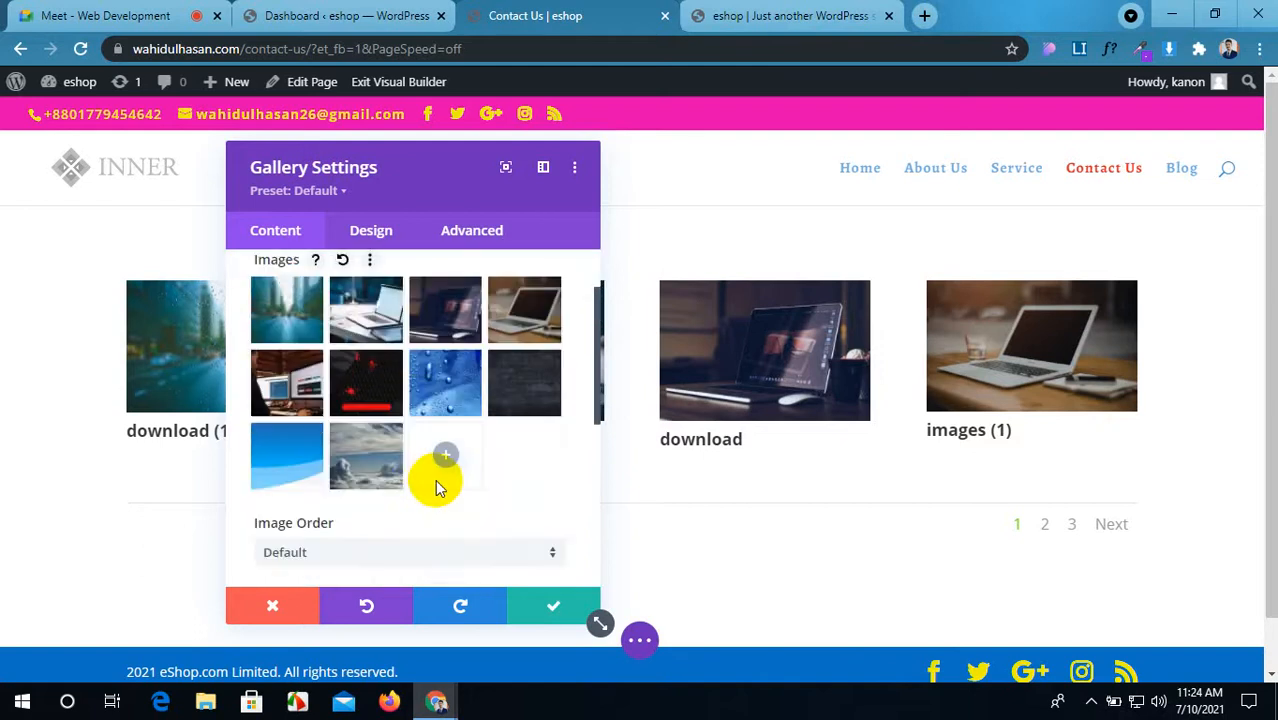
scroll(435, 479, up, 2)
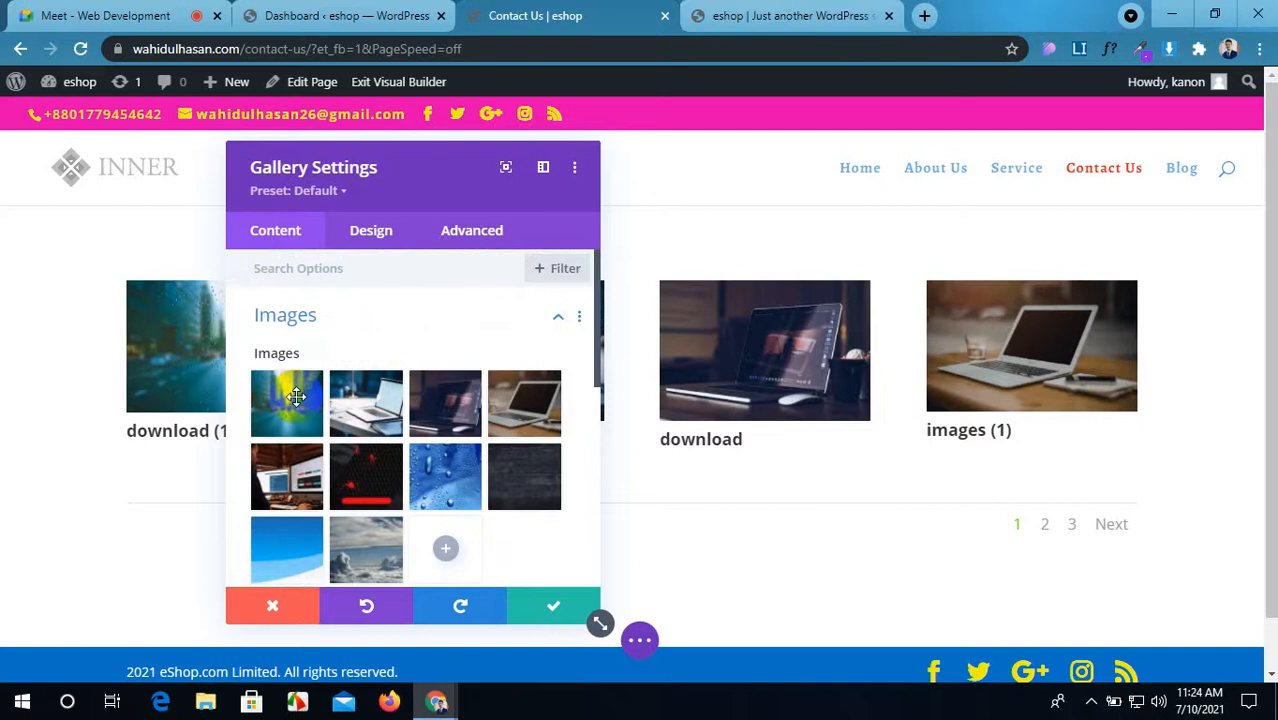
click(538, 605)
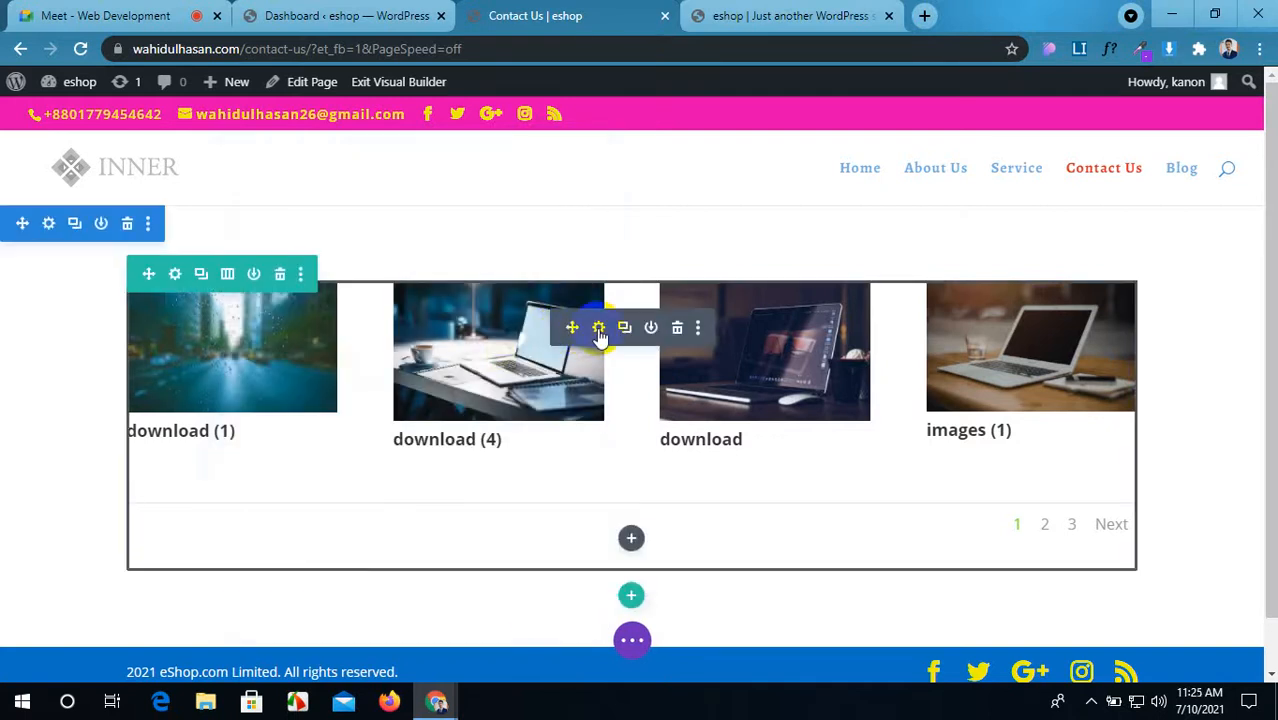
click(598, 330)
scroll(371, 357, down, 2)
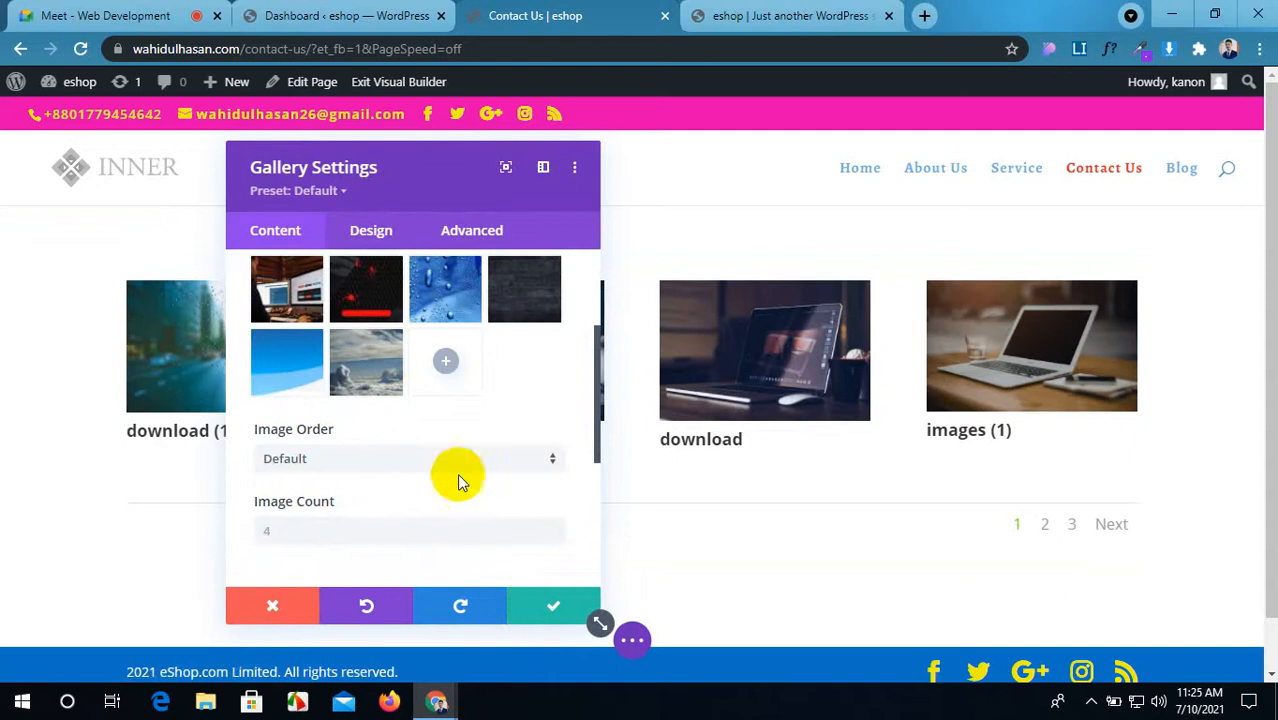
Step: Add header-bg-3 from the Media Library as a new gallery tile, then minimize Chrome
click(445, 362)
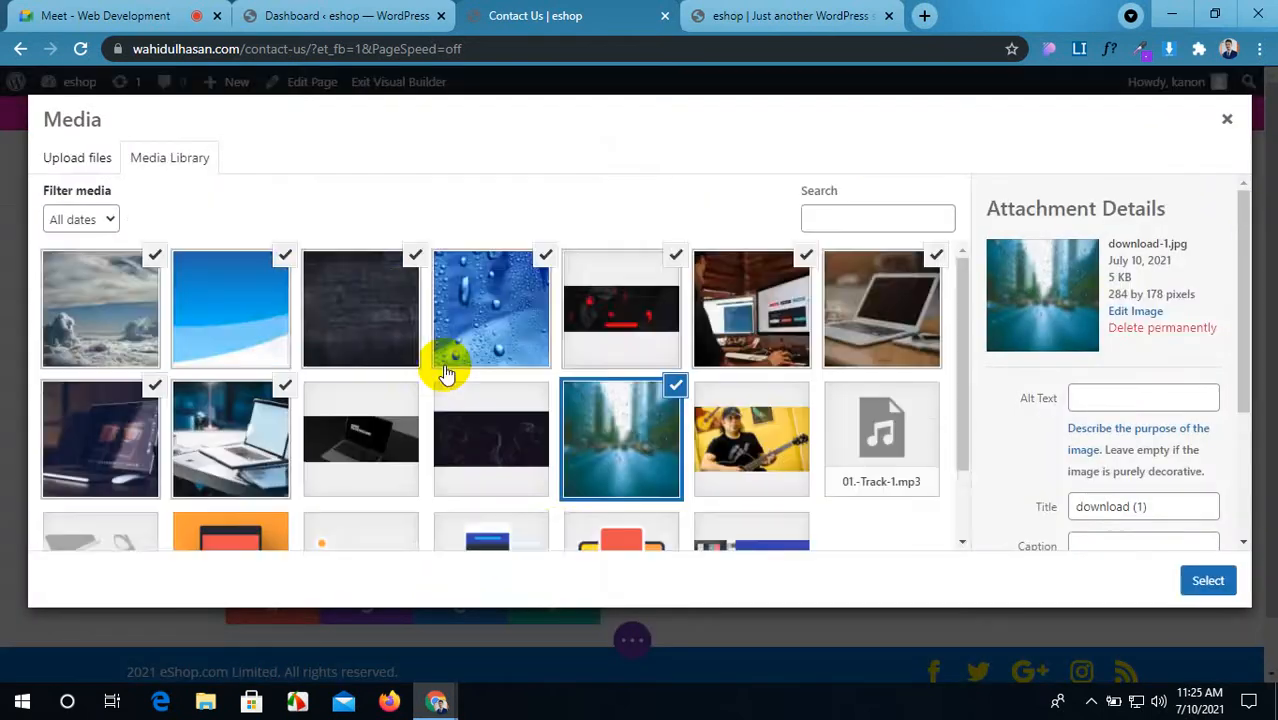
scroll(500, 400, down, 2)
click(730, 476)
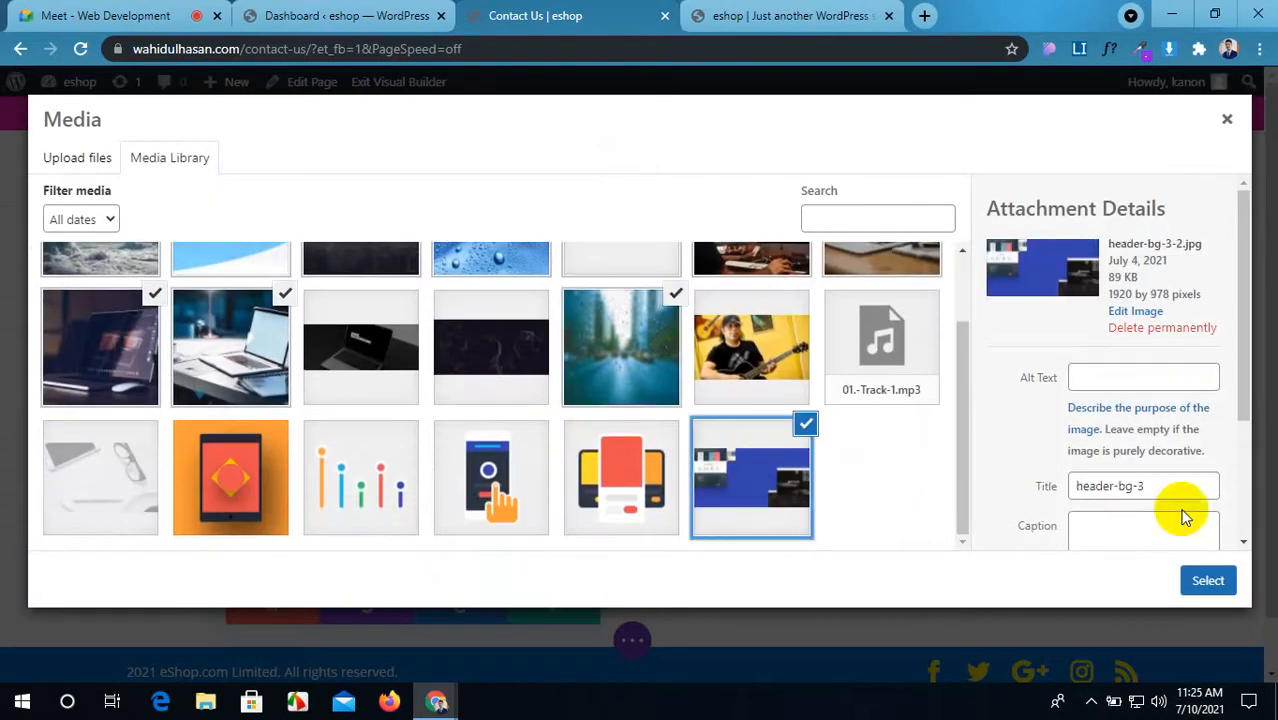
click(1207, 581)
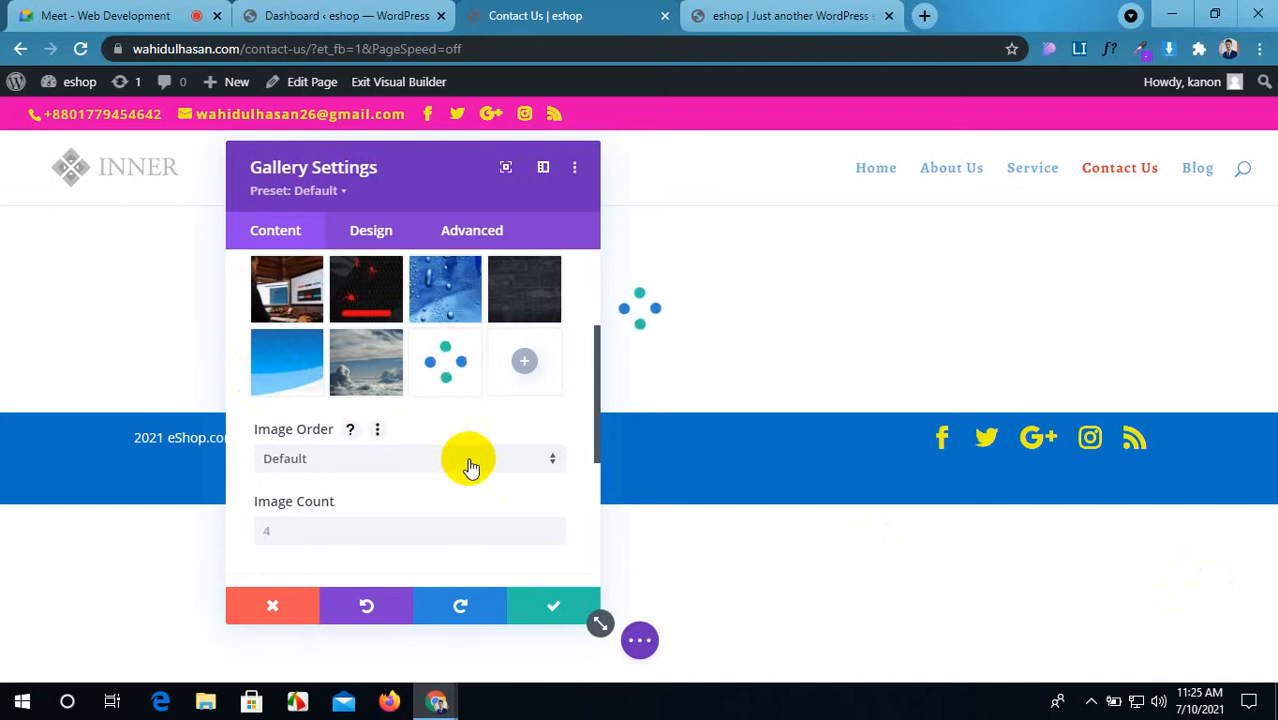
click(1166, 11)
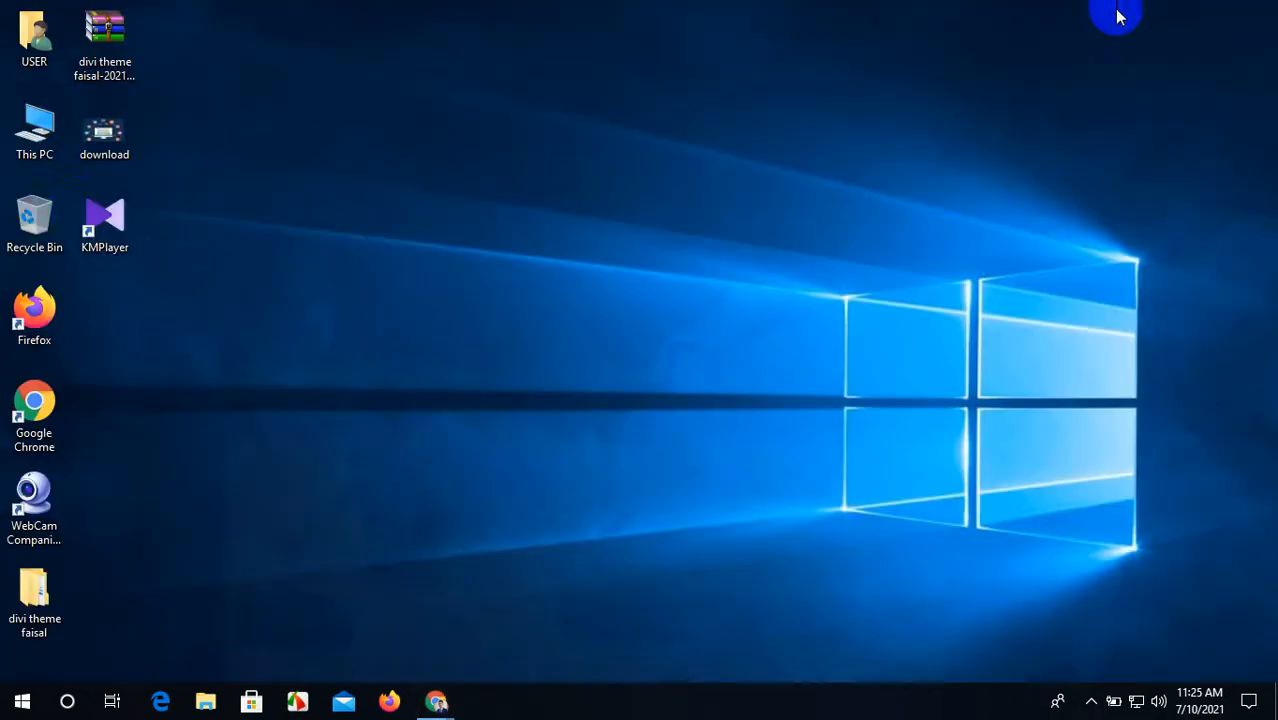
Step: Rename download (2) in the Pictures folder to 'images -01', then return to the Contact Us builder
double_click(38, 122)
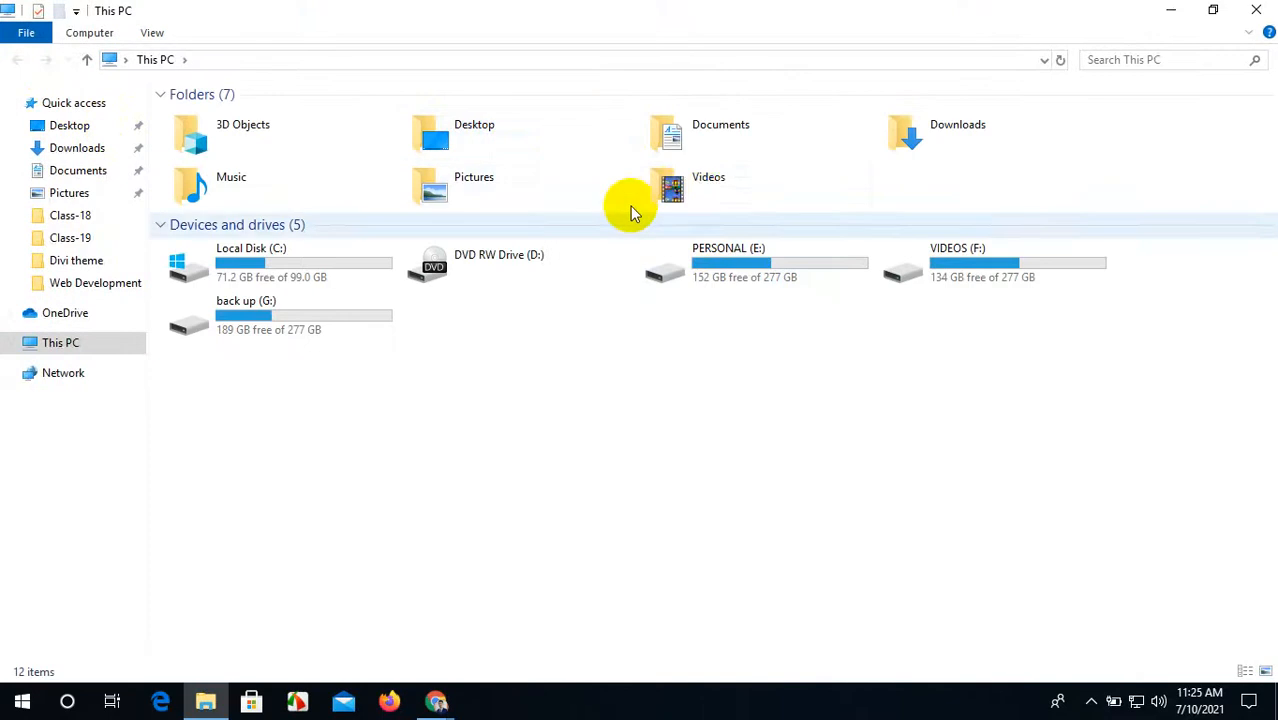
double_click(506, 167)
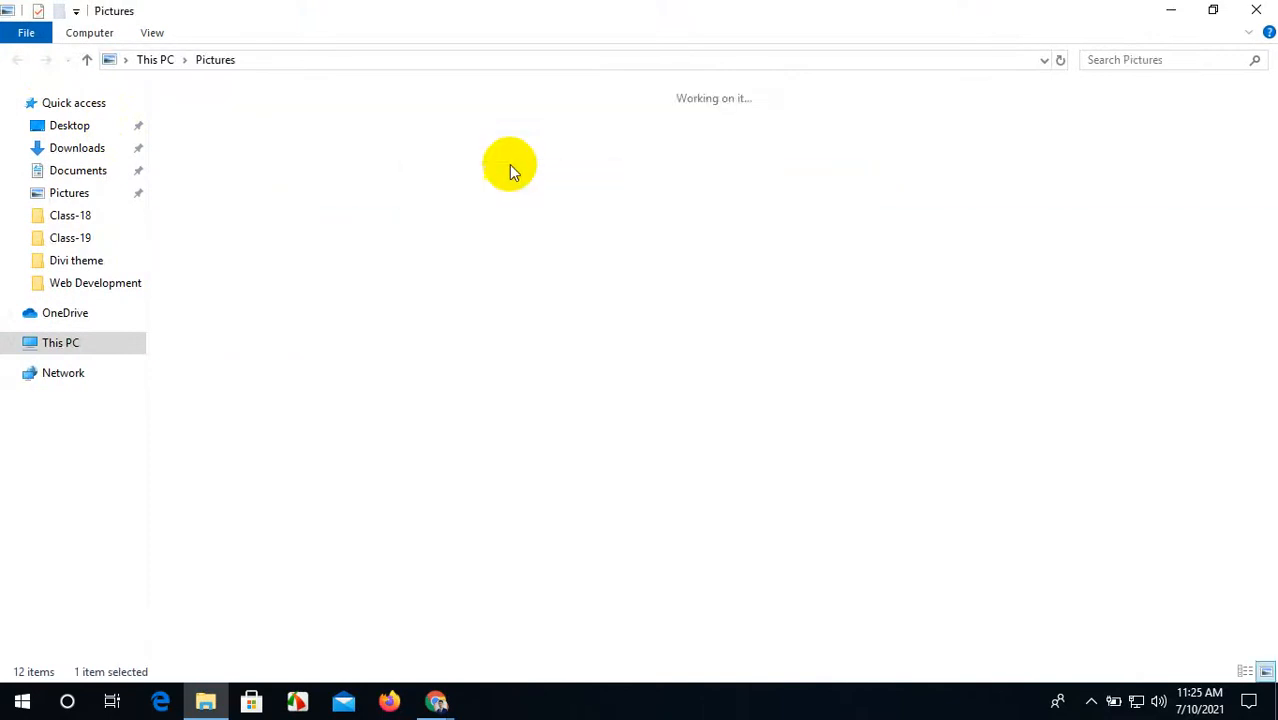
click(542, 281)
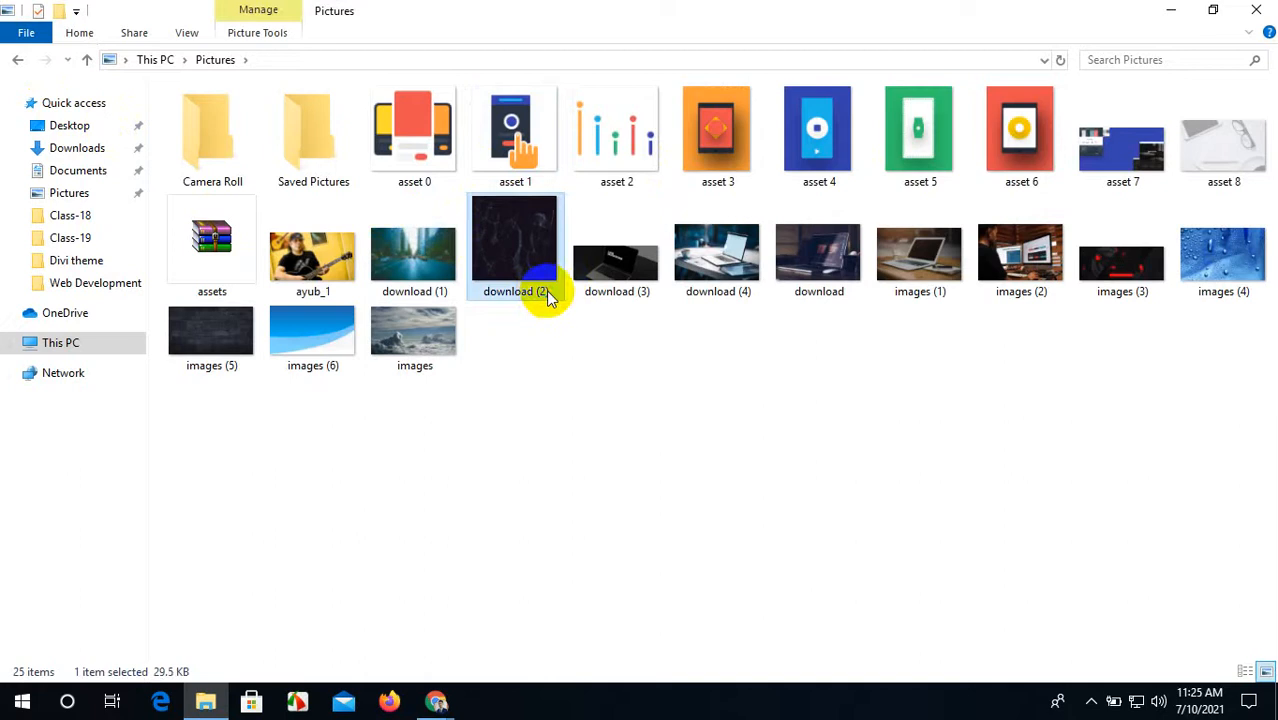
right_click(547, 293)
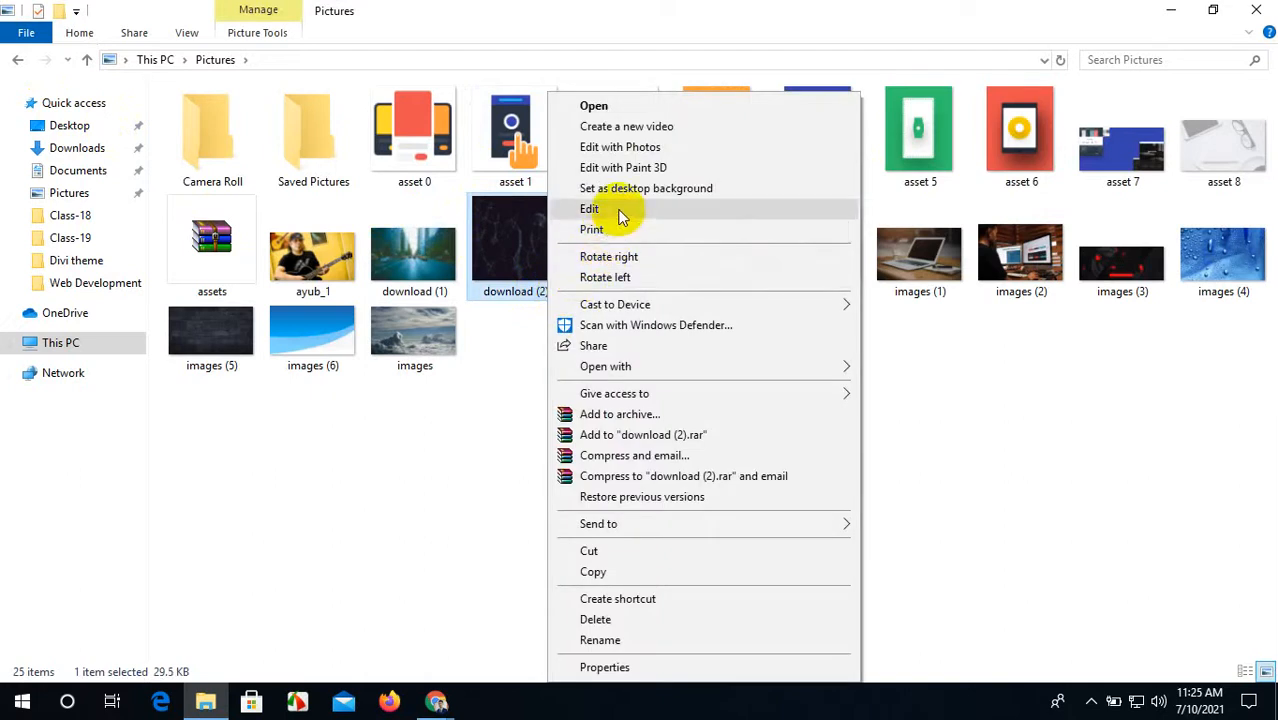
click(627, 642)
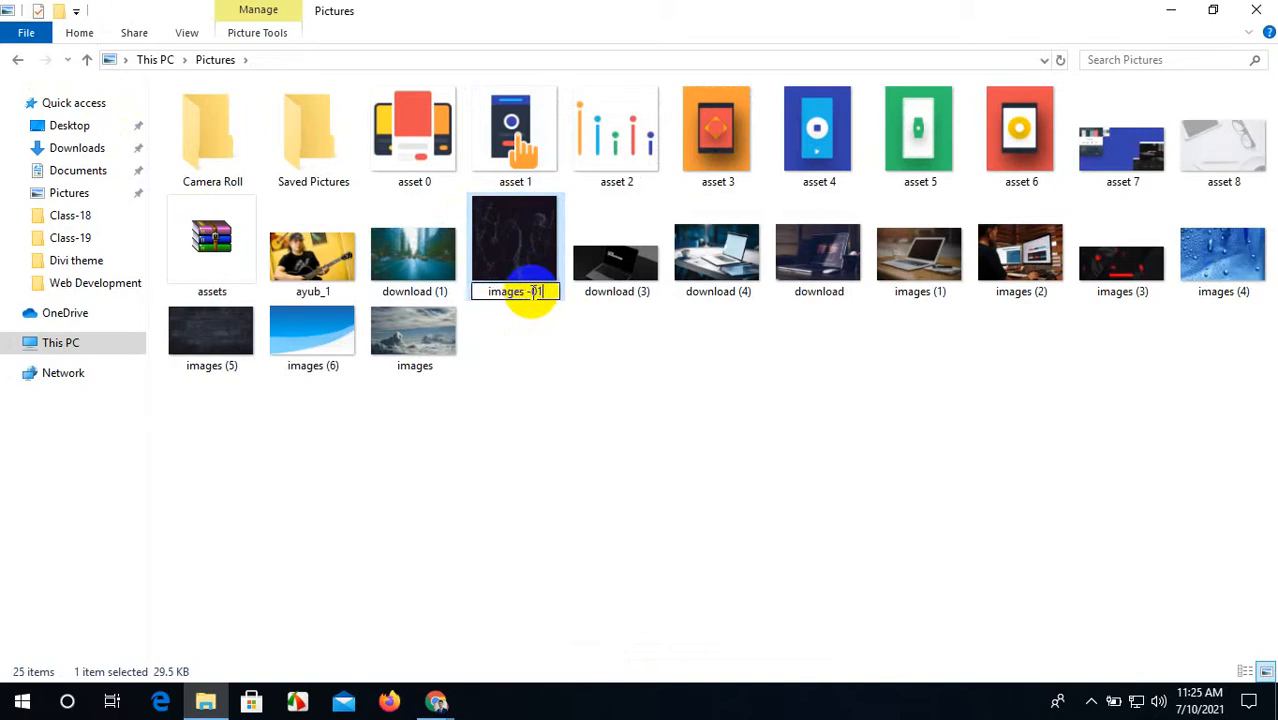
click(625, 511)
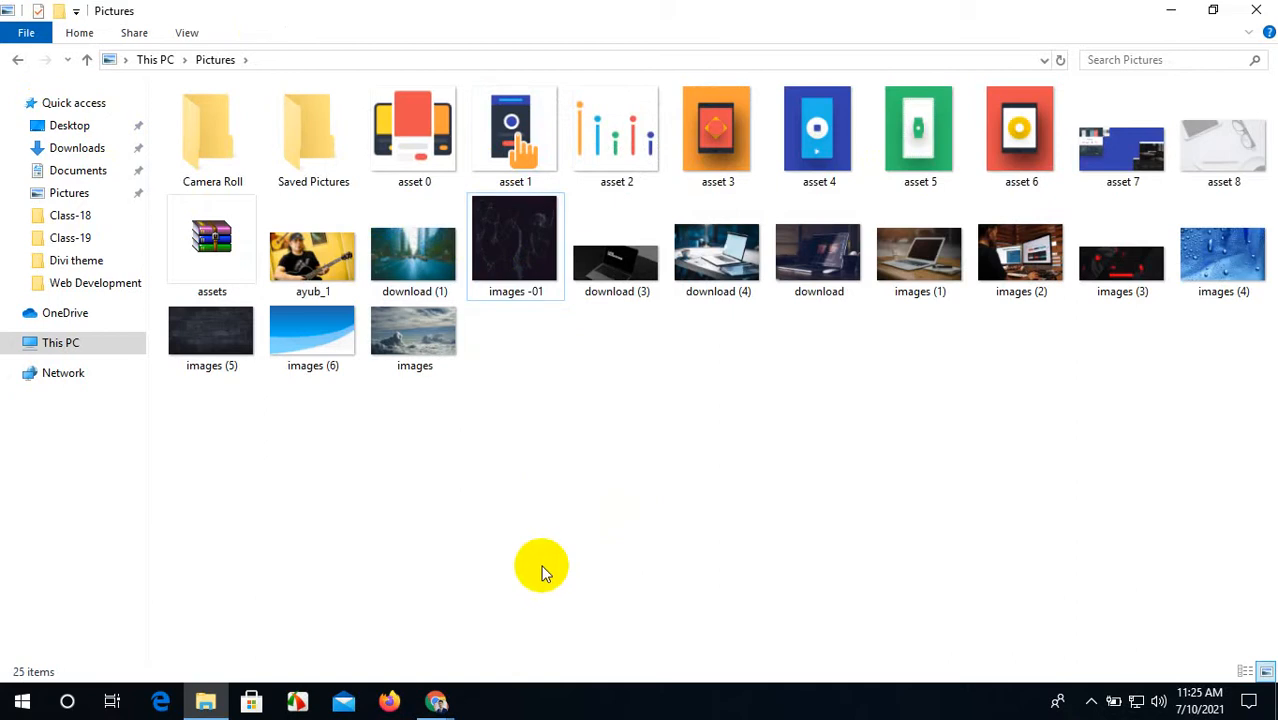
click(1256, 8)
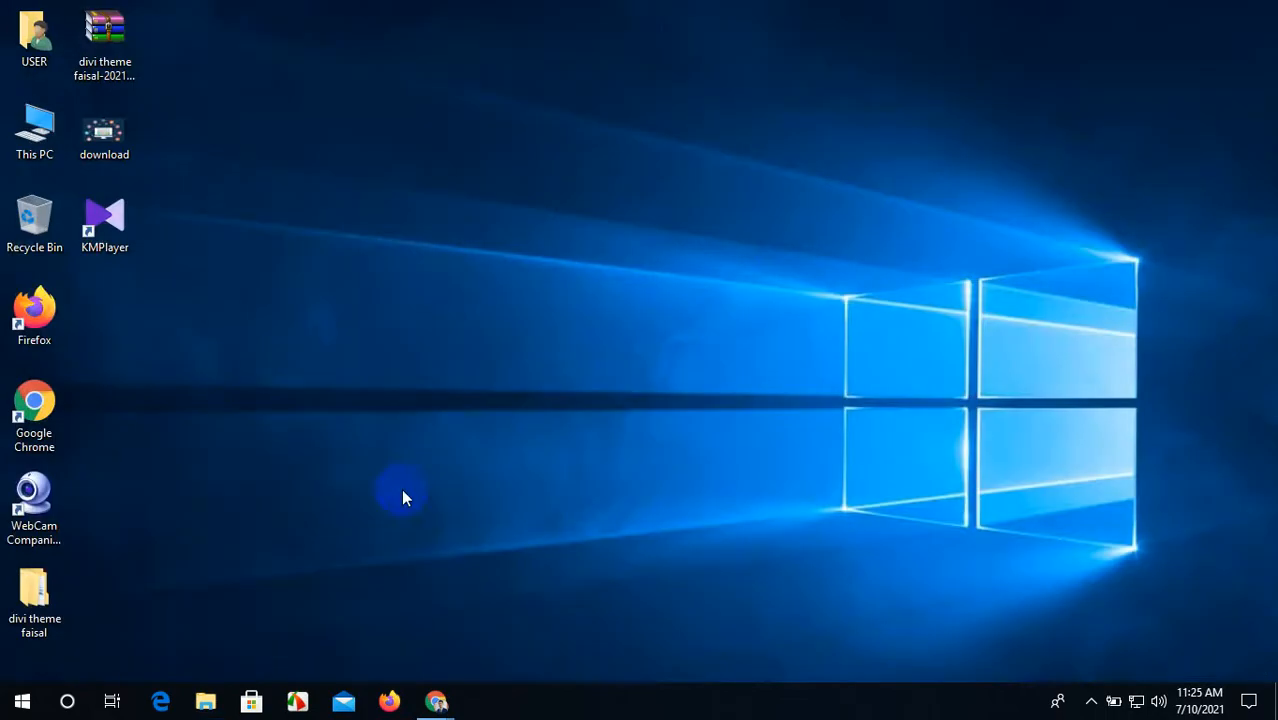
mouse_move(430, 696)
click(416, 642)
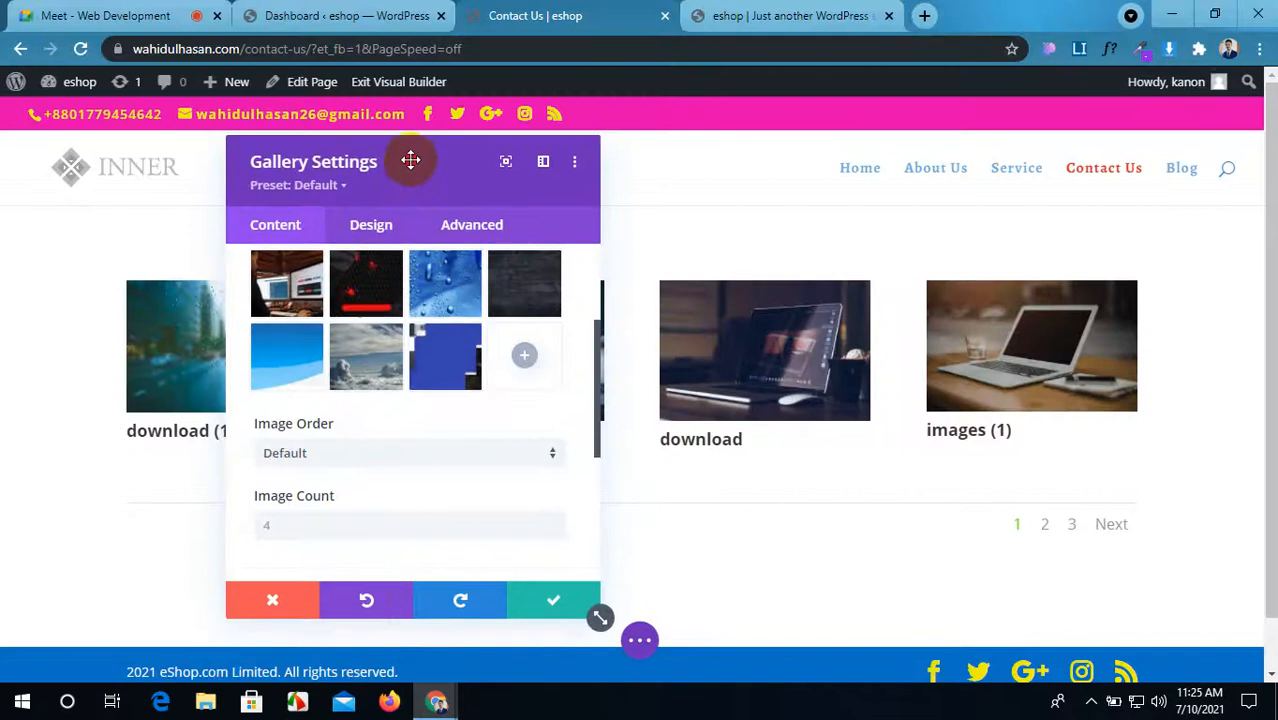
Step: Try Random image order, then set the gallery's image order back to Default
drag(411, 160, 397, 134)
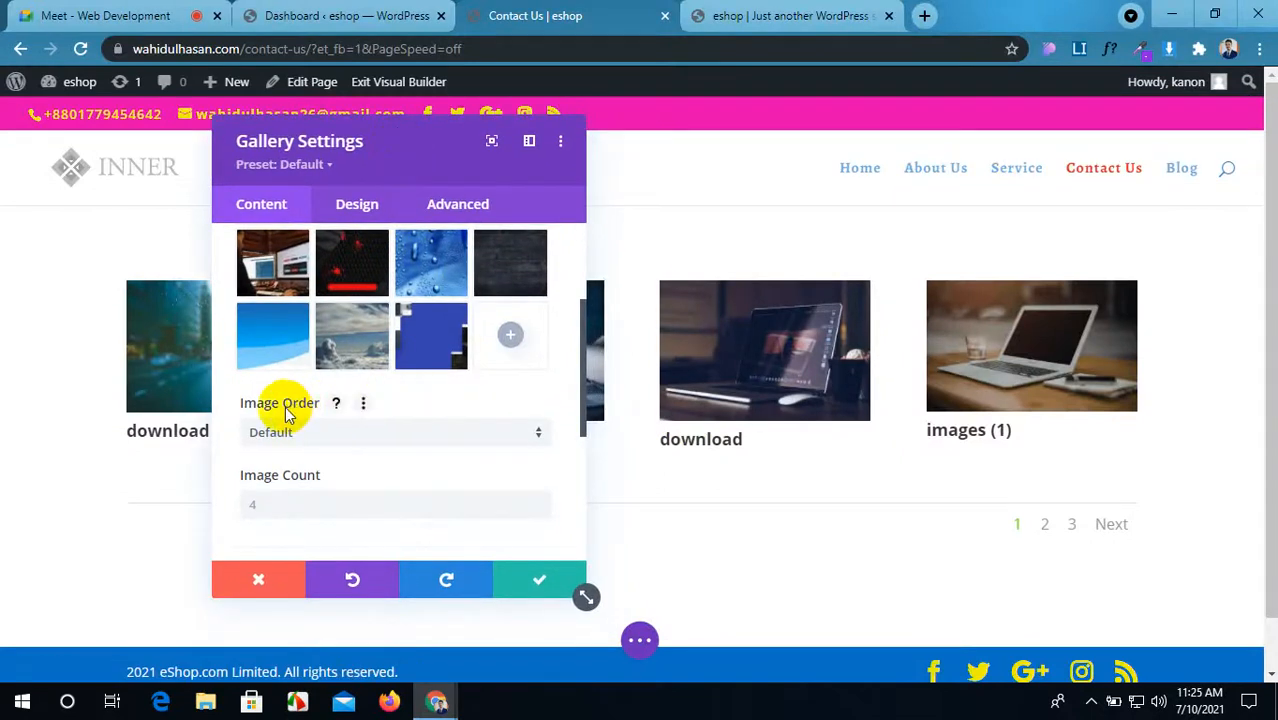
click(337, 431)
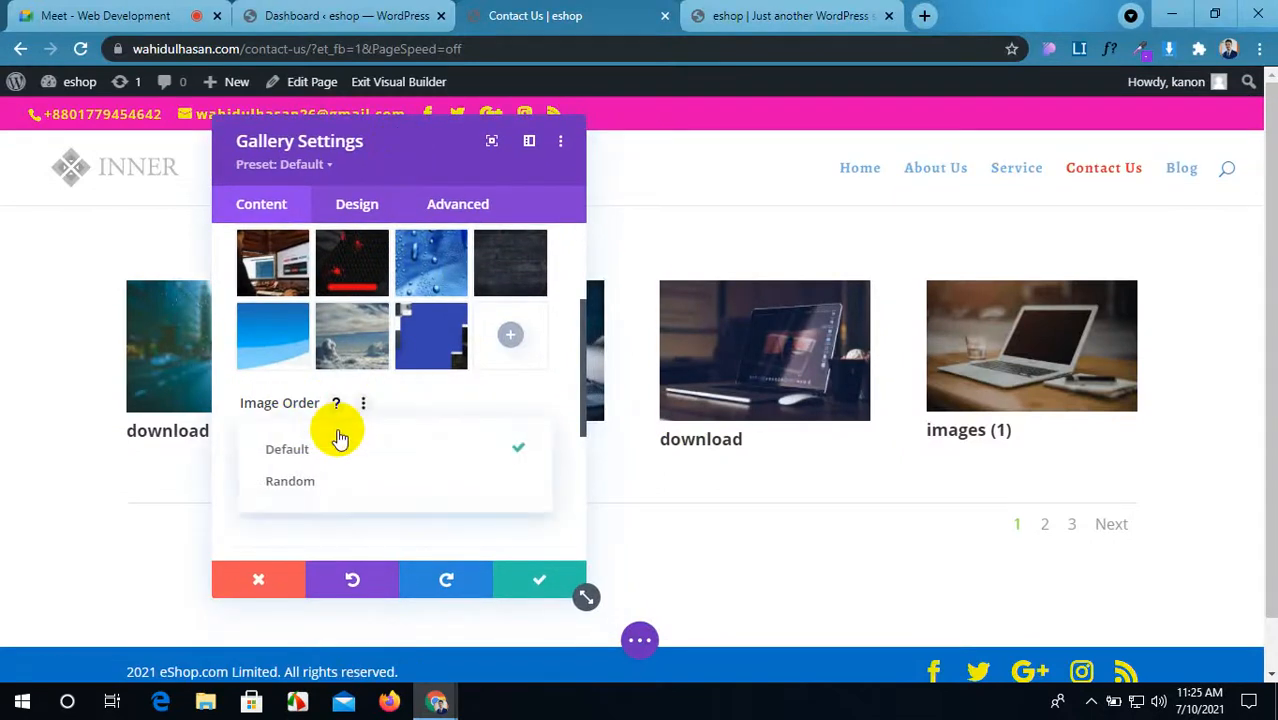
click(359, 483)
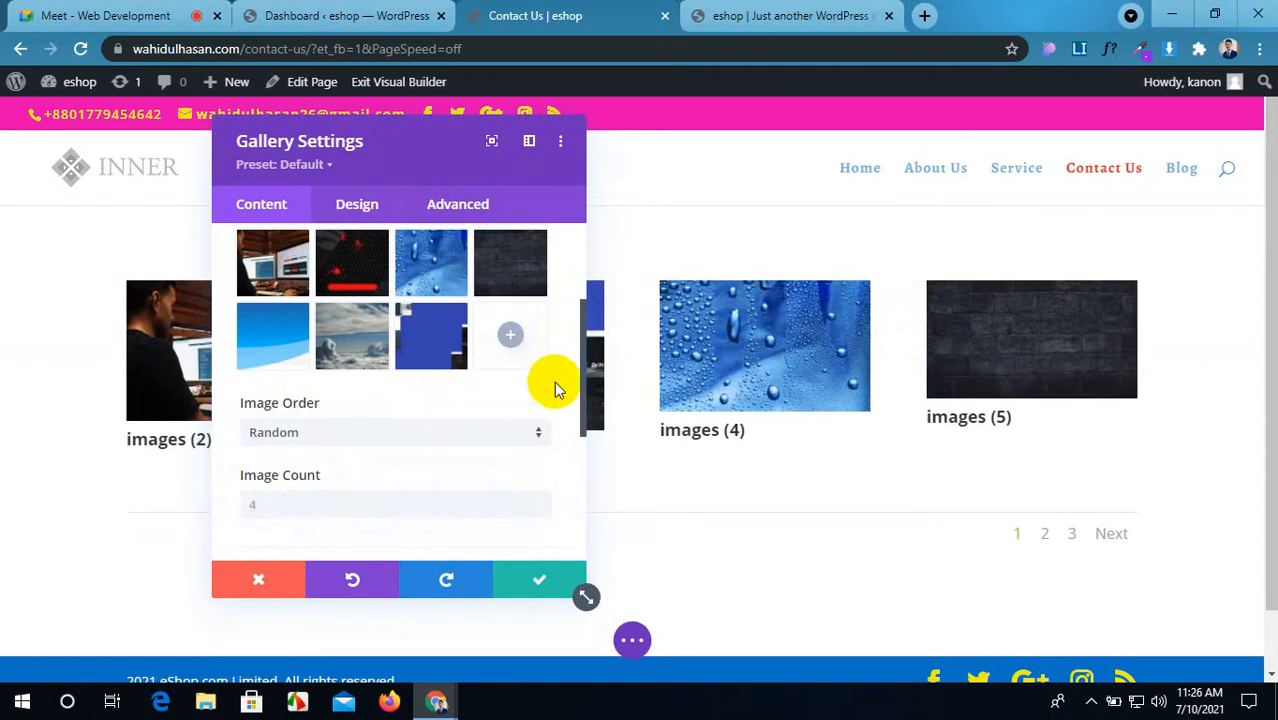
click(431, 440)
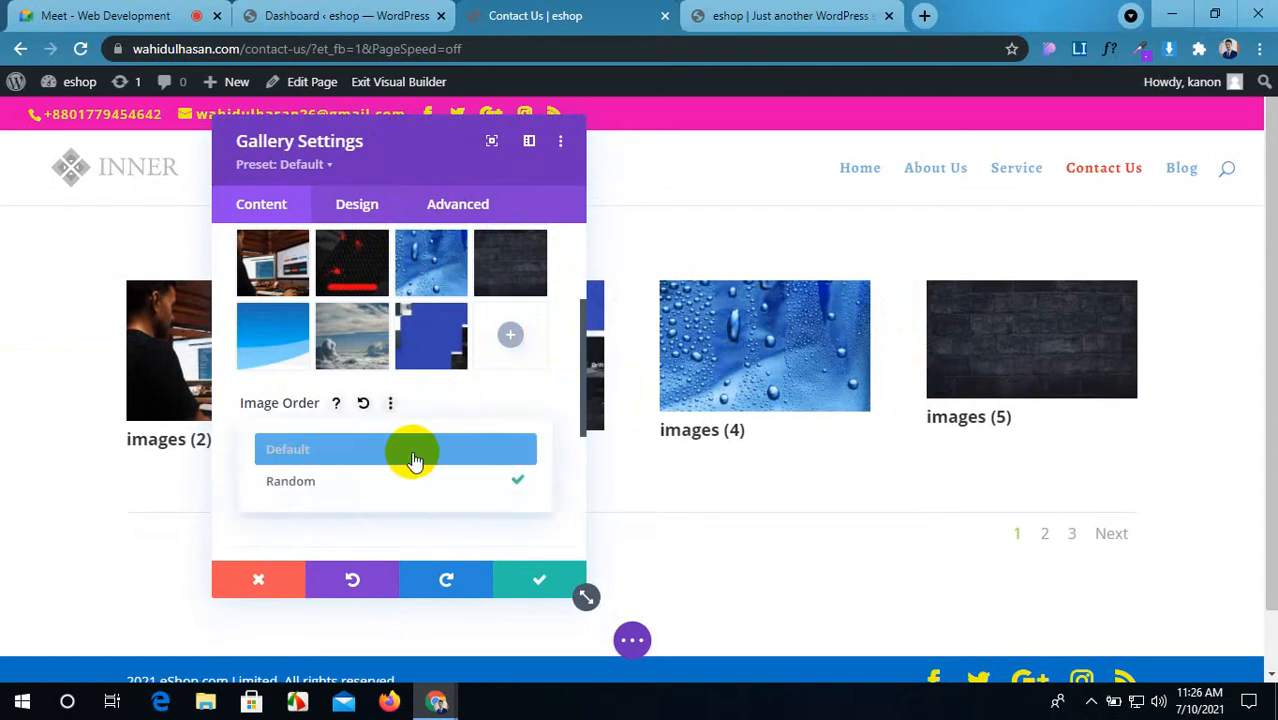
click(411, 452)
Step: Change the gallery Image Count from 4 to 8 images per page
scroll(380, 456, down, 2)
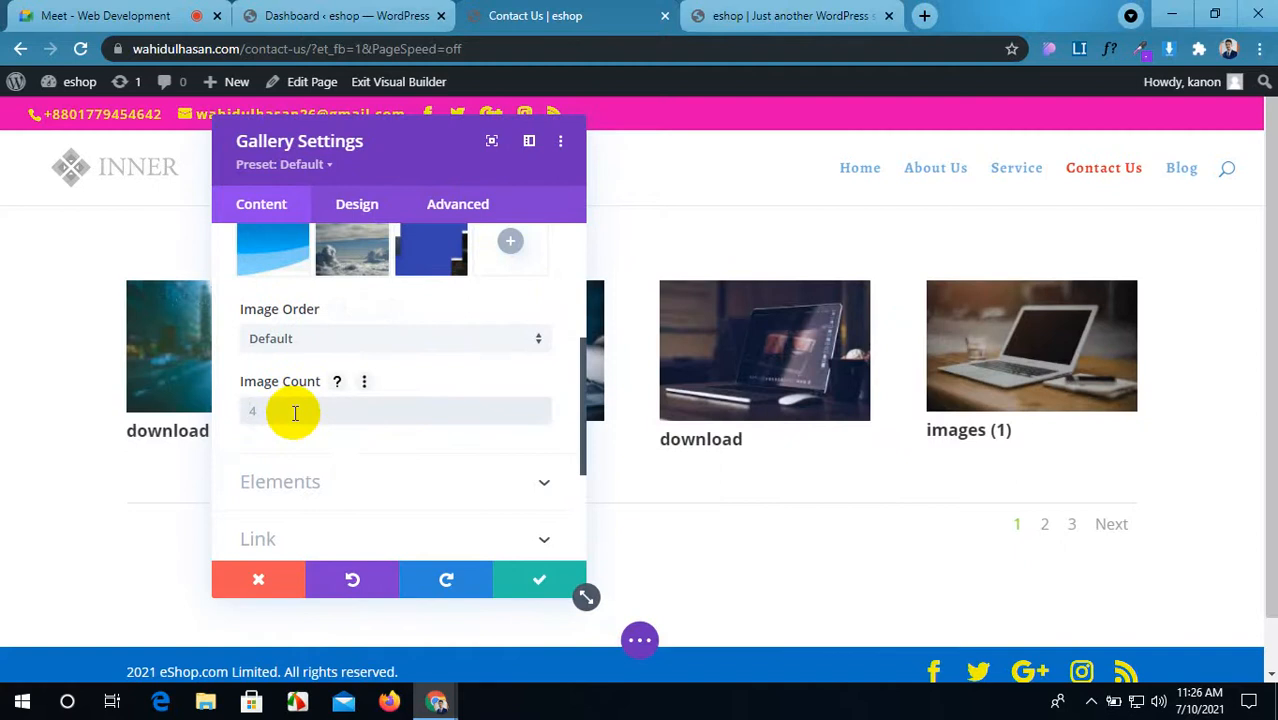
text(8)
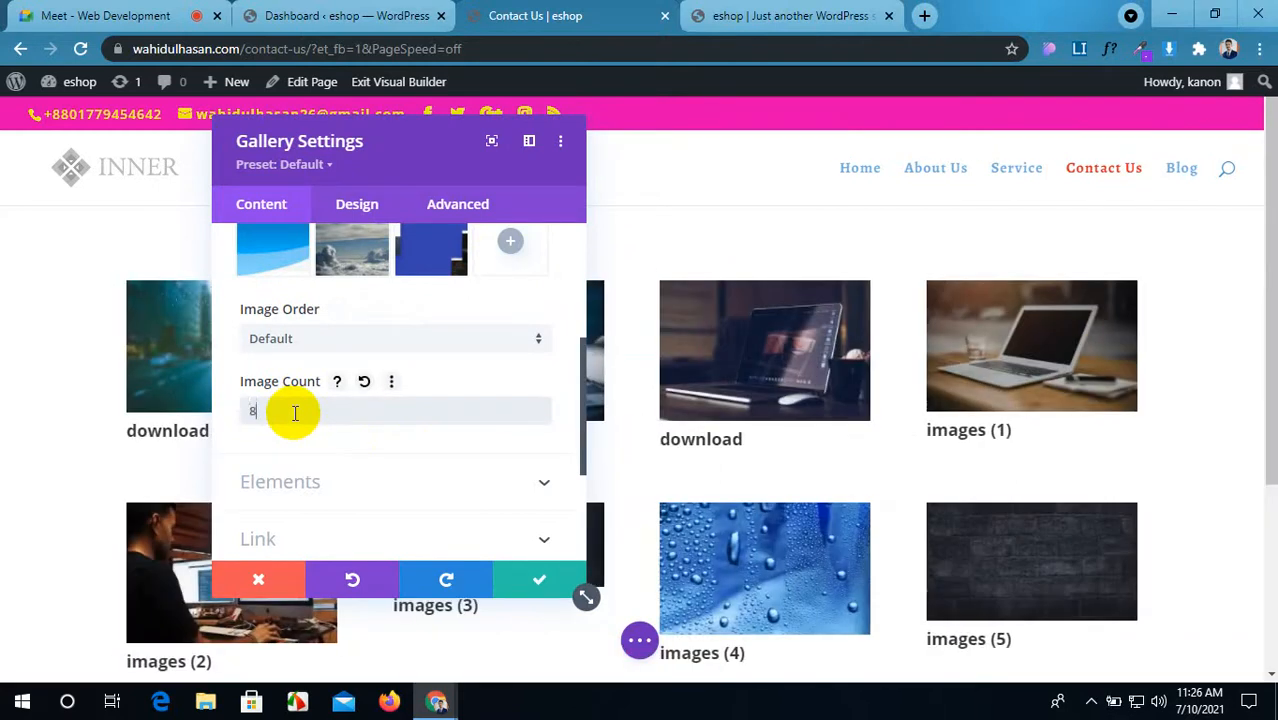
scroll(1007, 456, down, 3)
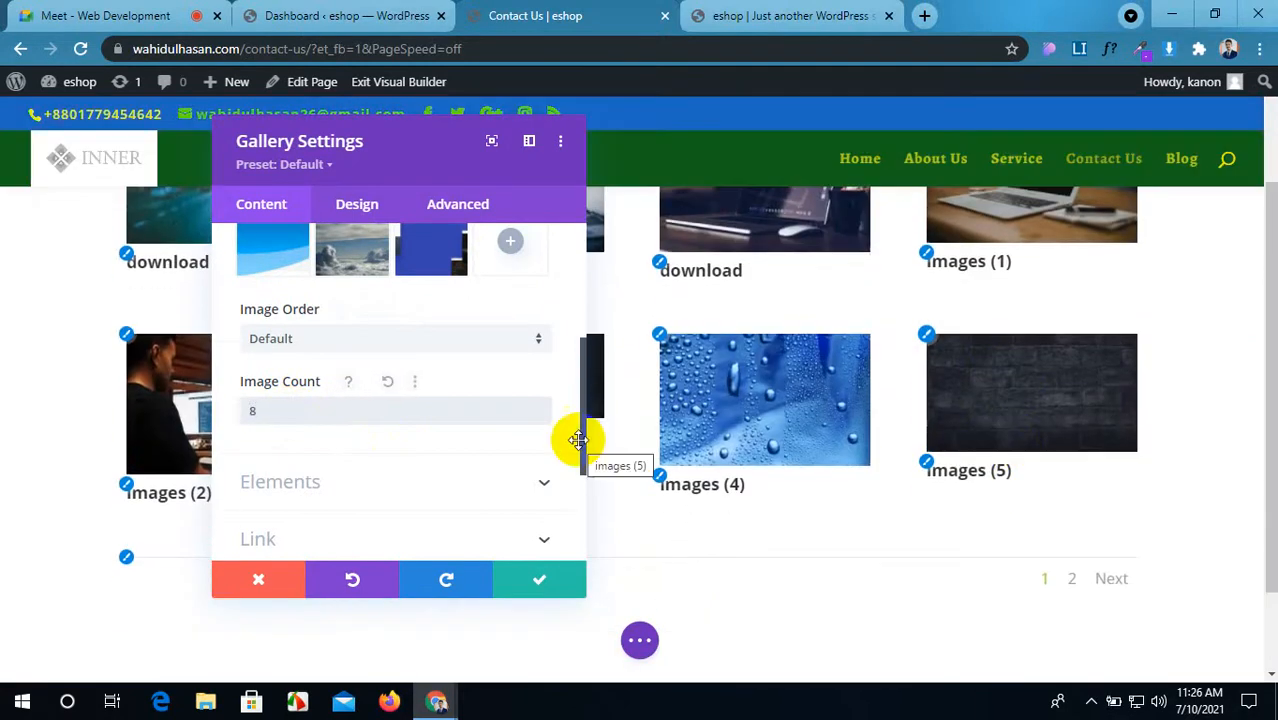
scroll(377, 470, down, 1)
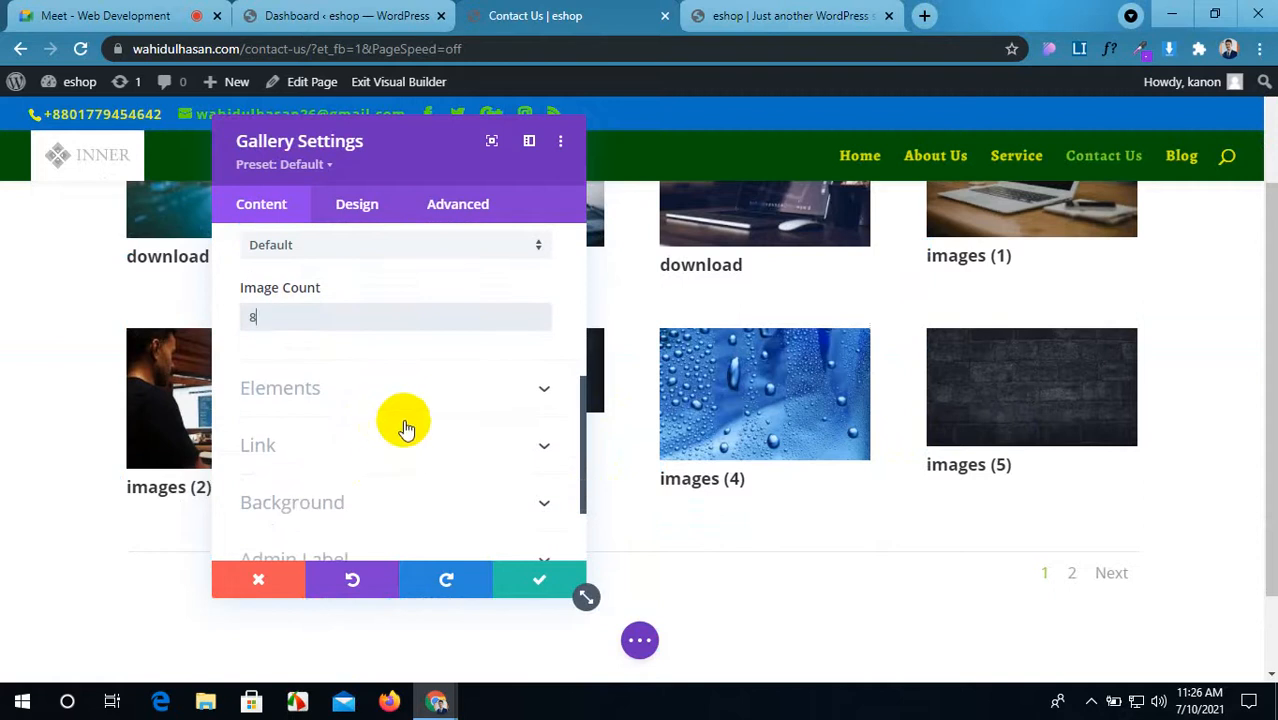
scroll(399, 400, up, 3)
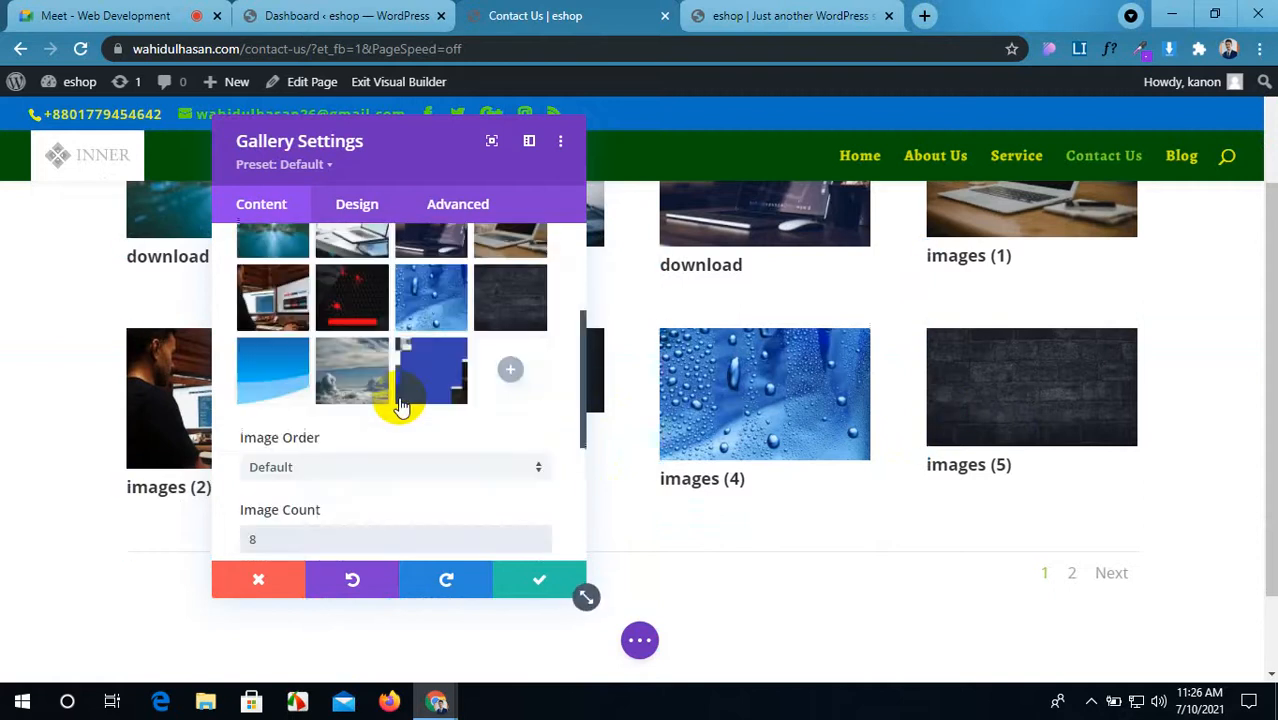
scroll(400, 405, down, 3)
click(408, 390)
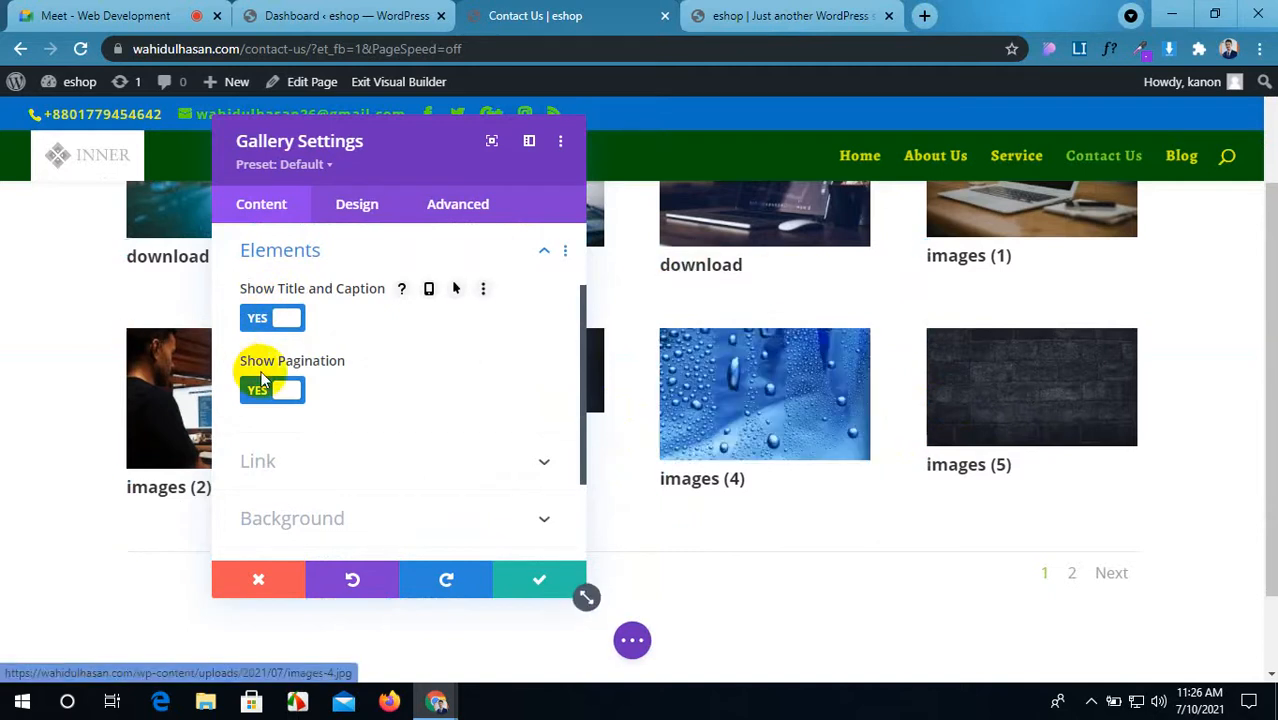
Step: Turn Show Title and Caption to NO while leaving Show Pagination on YES
click(289, 320)
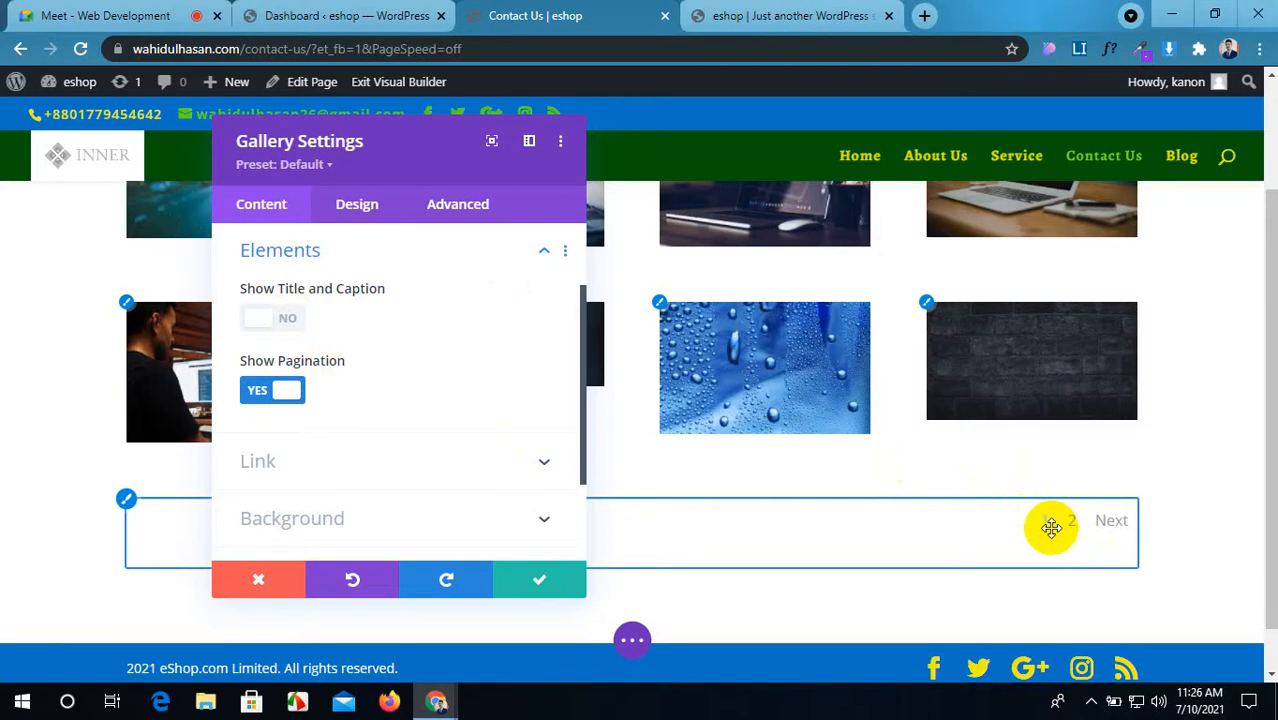
click(291, 394)
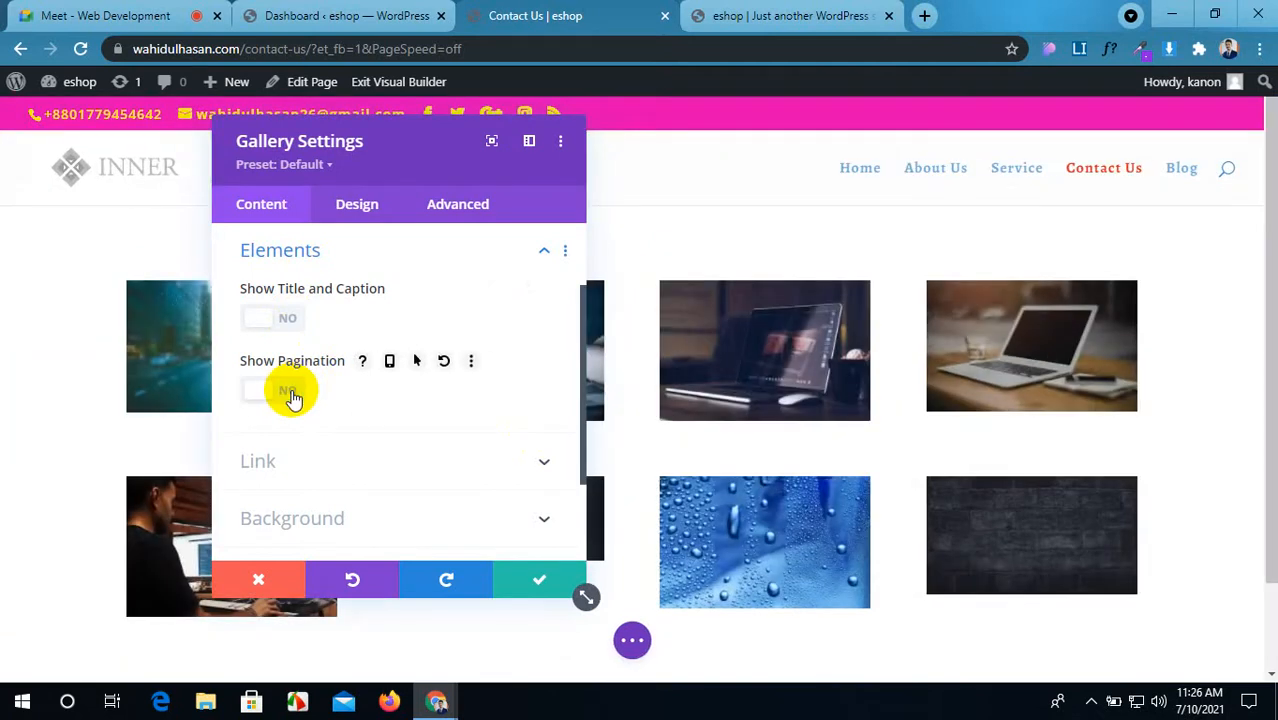
click(287, 395)
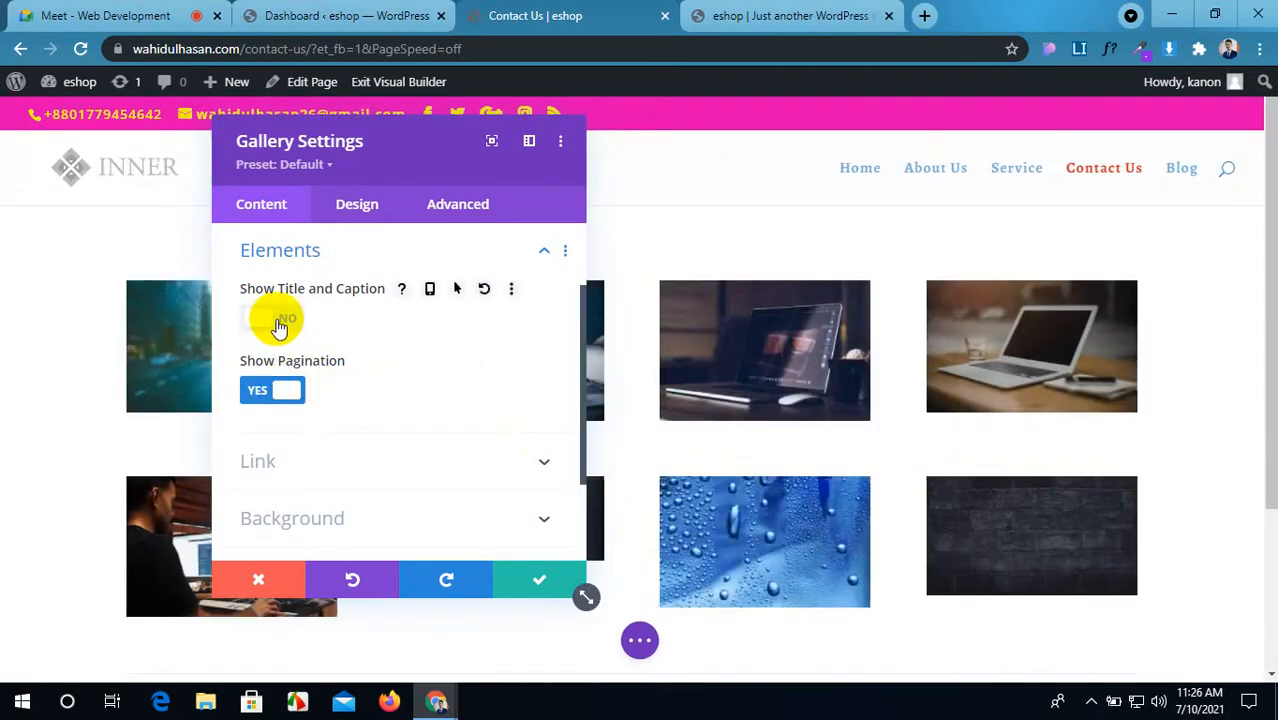
click(279, 322)
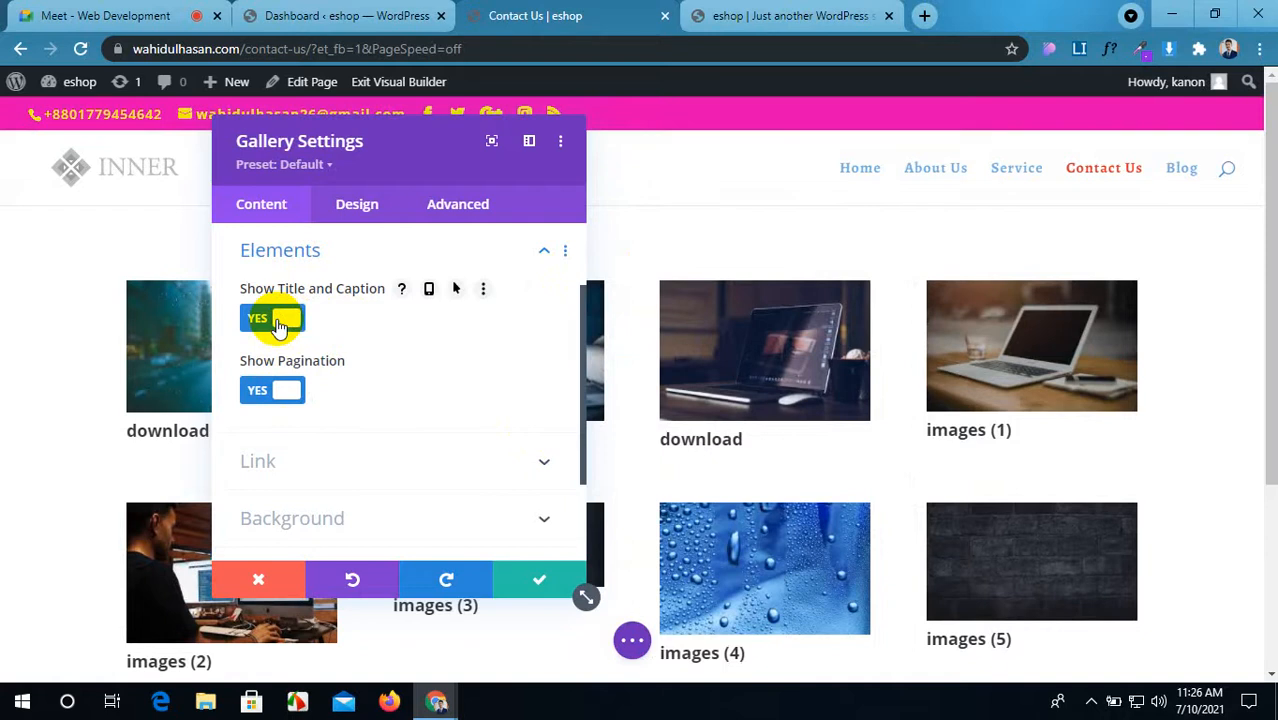
click(279, 322)
scroll(335, 383, down, 1)
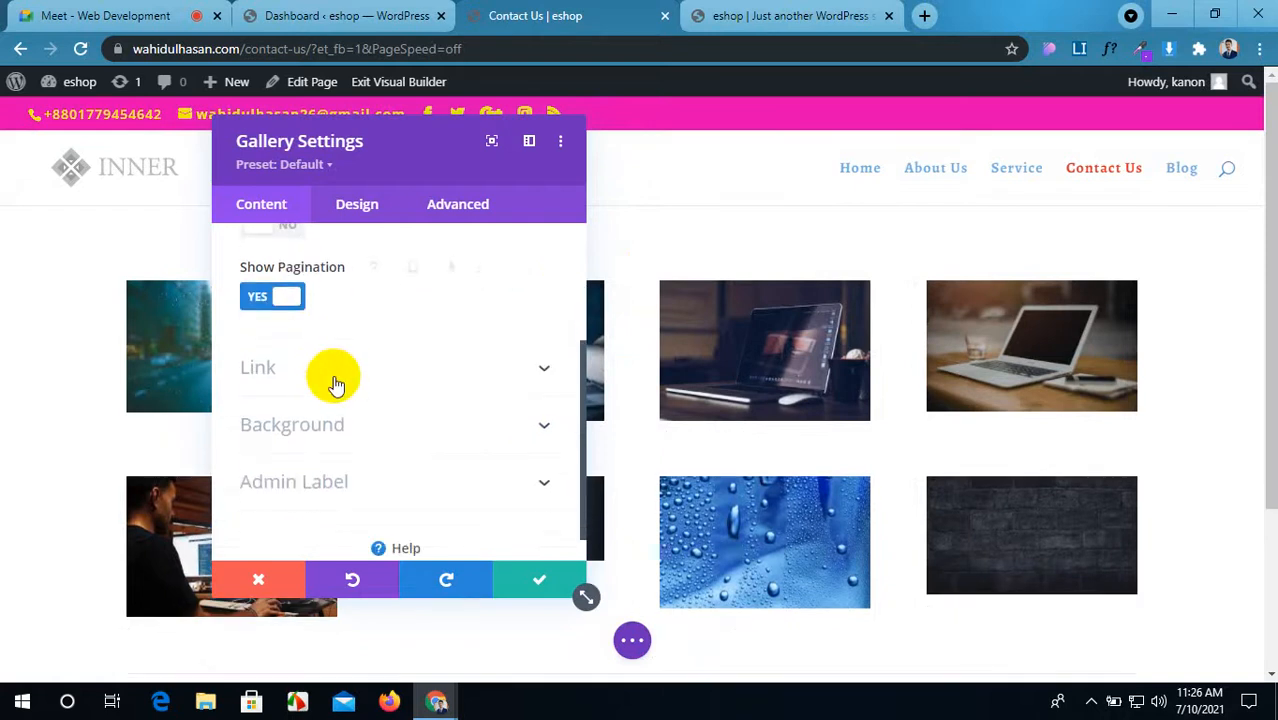
scroll(392, 430, down, 1)
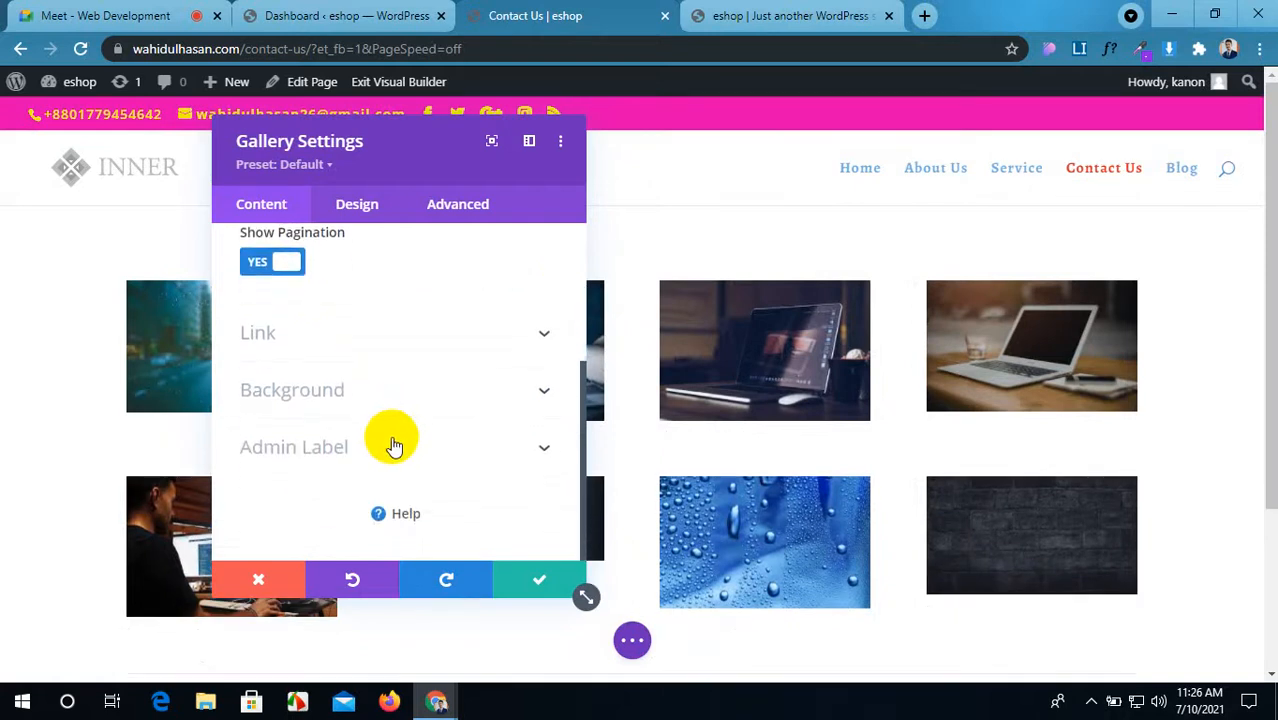
Step: Switch the gallery layout to Slider and save the page
click(352, 208)
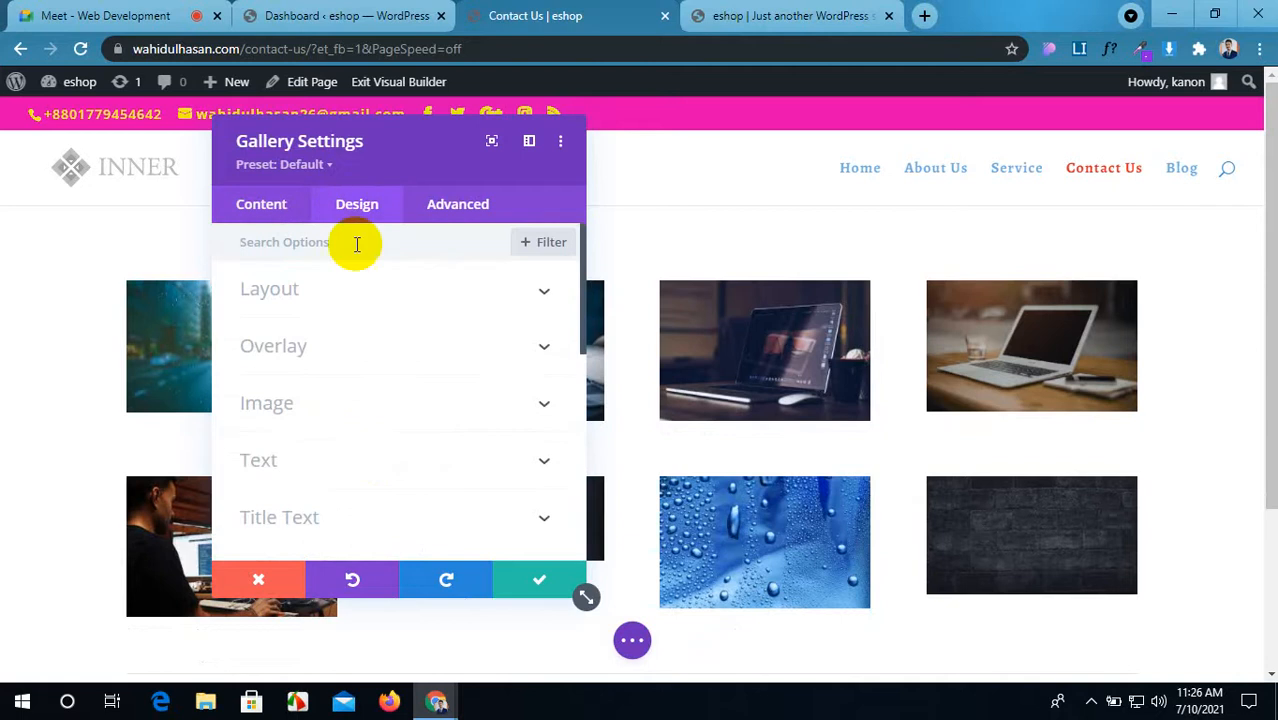
click(385, 300)
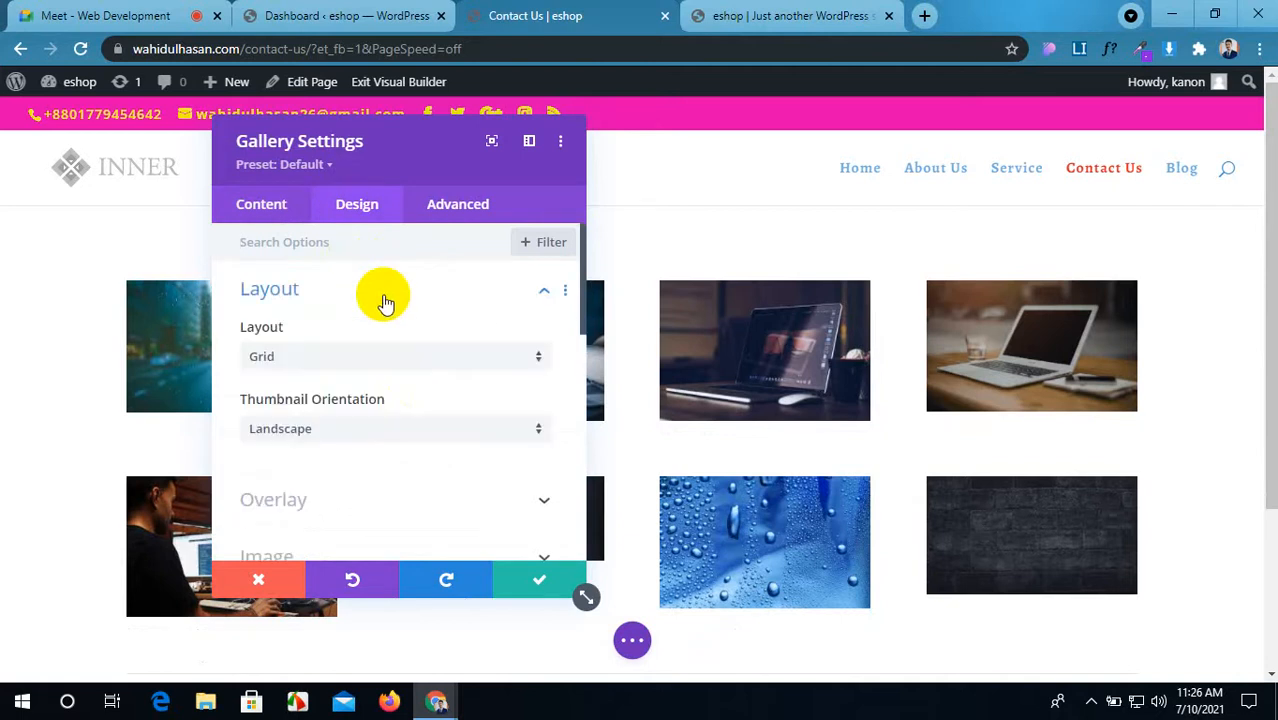
click(372, 357)
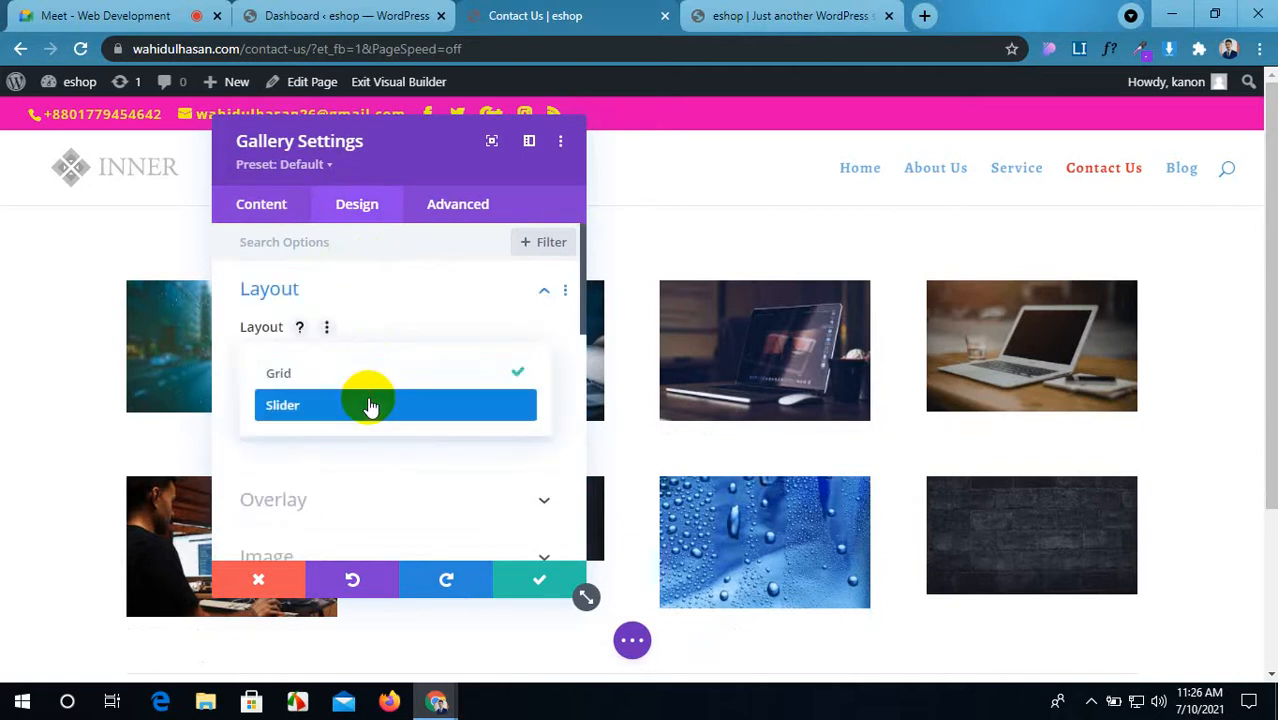
click(370, 405)
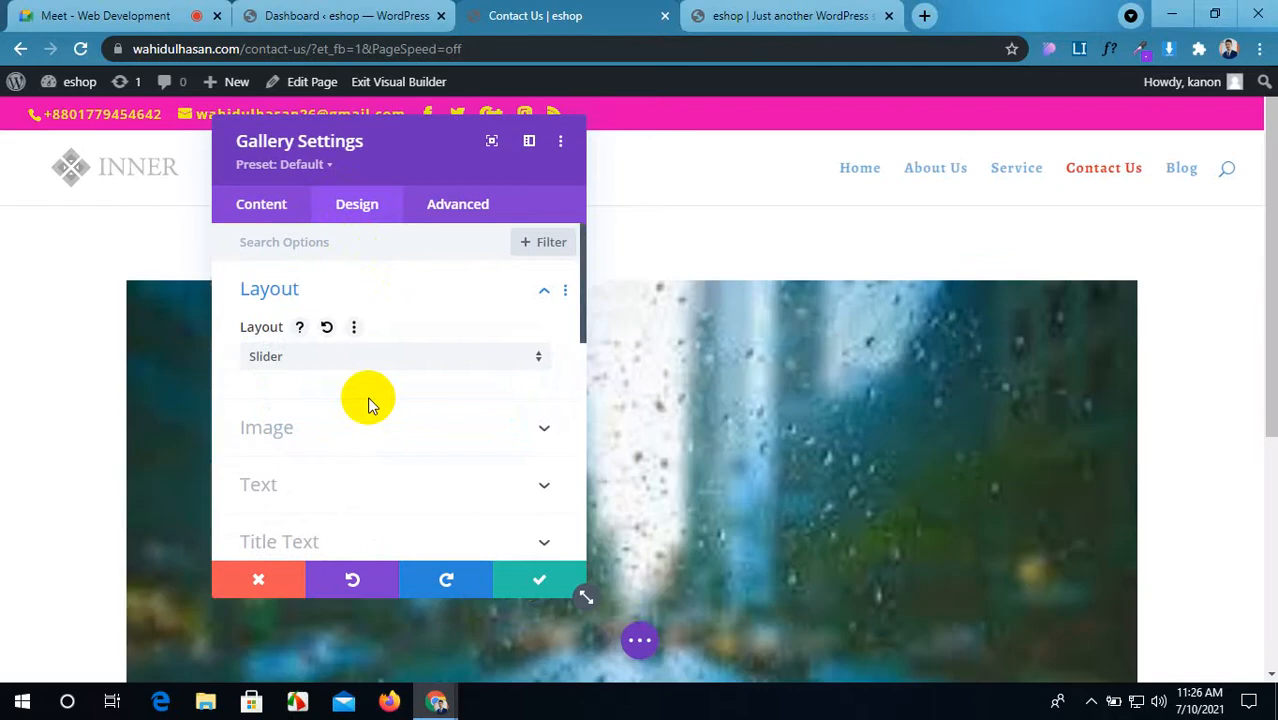
click(632, 640)
click(1210, 640)
Step: View the slider on the live Contact Us page, stepping through several images
click(776, 12)
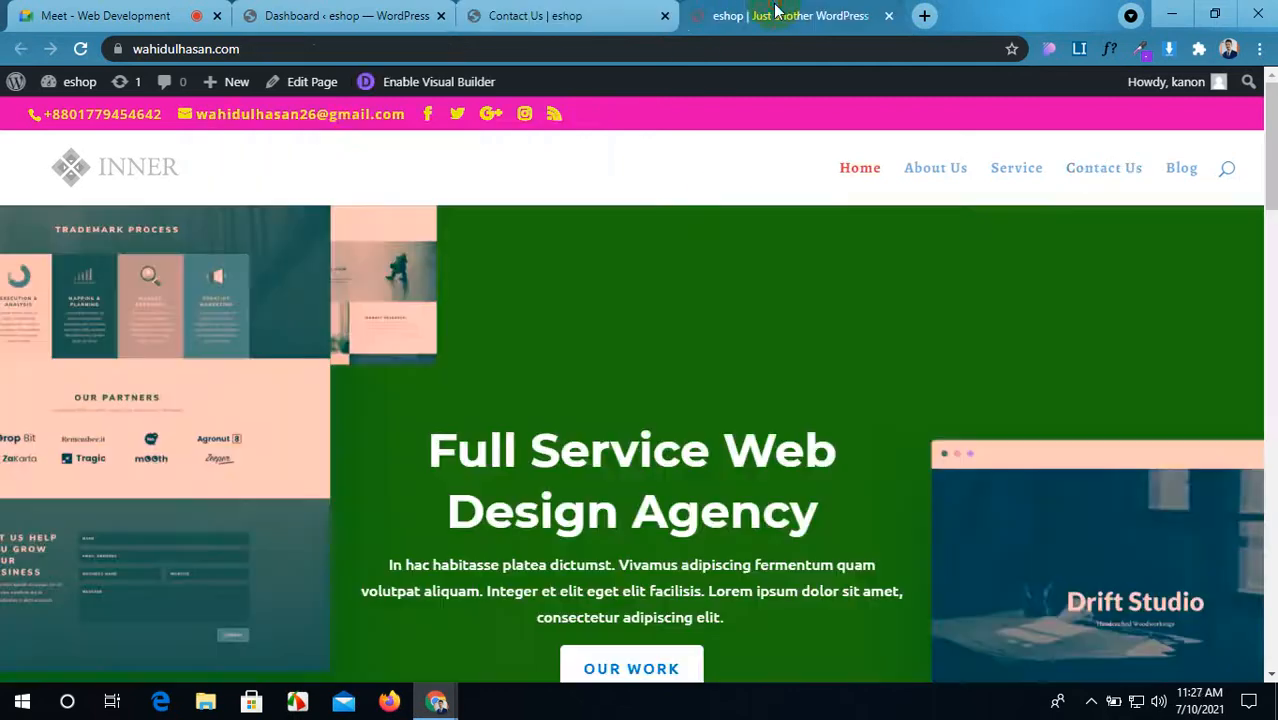
click(567, 12)
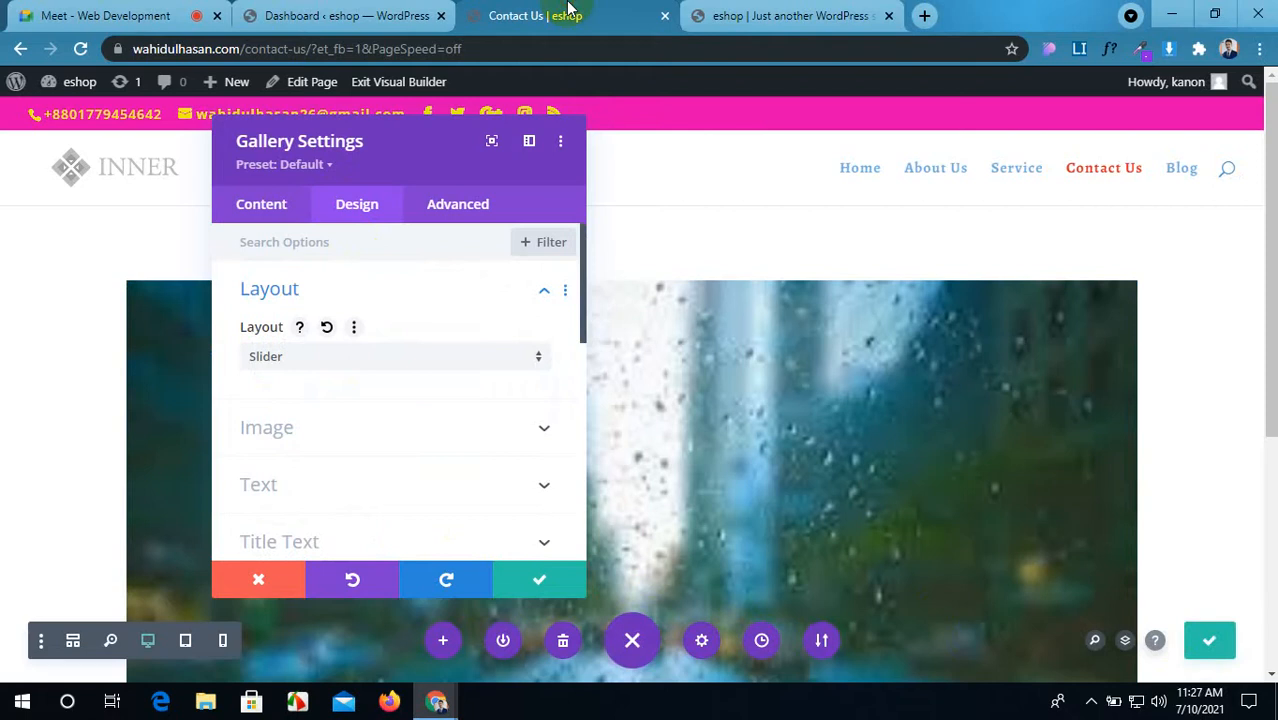
click(715, 12)
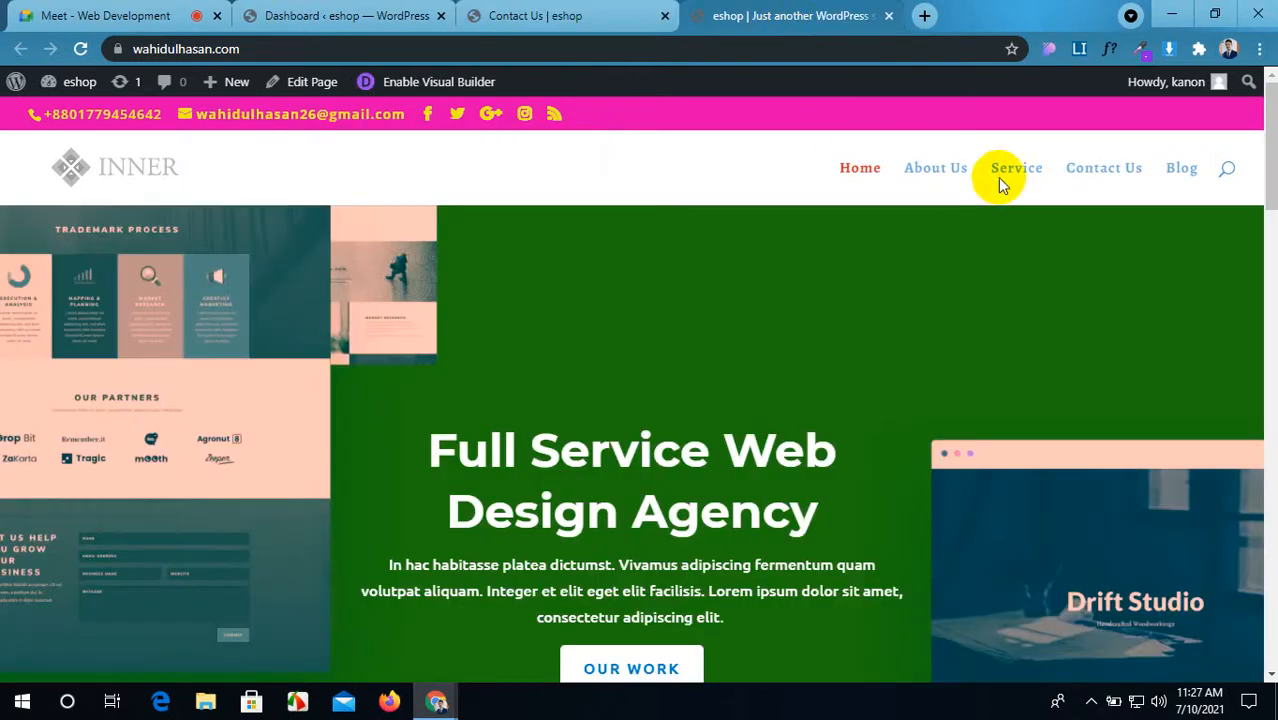
click(1104, 184)
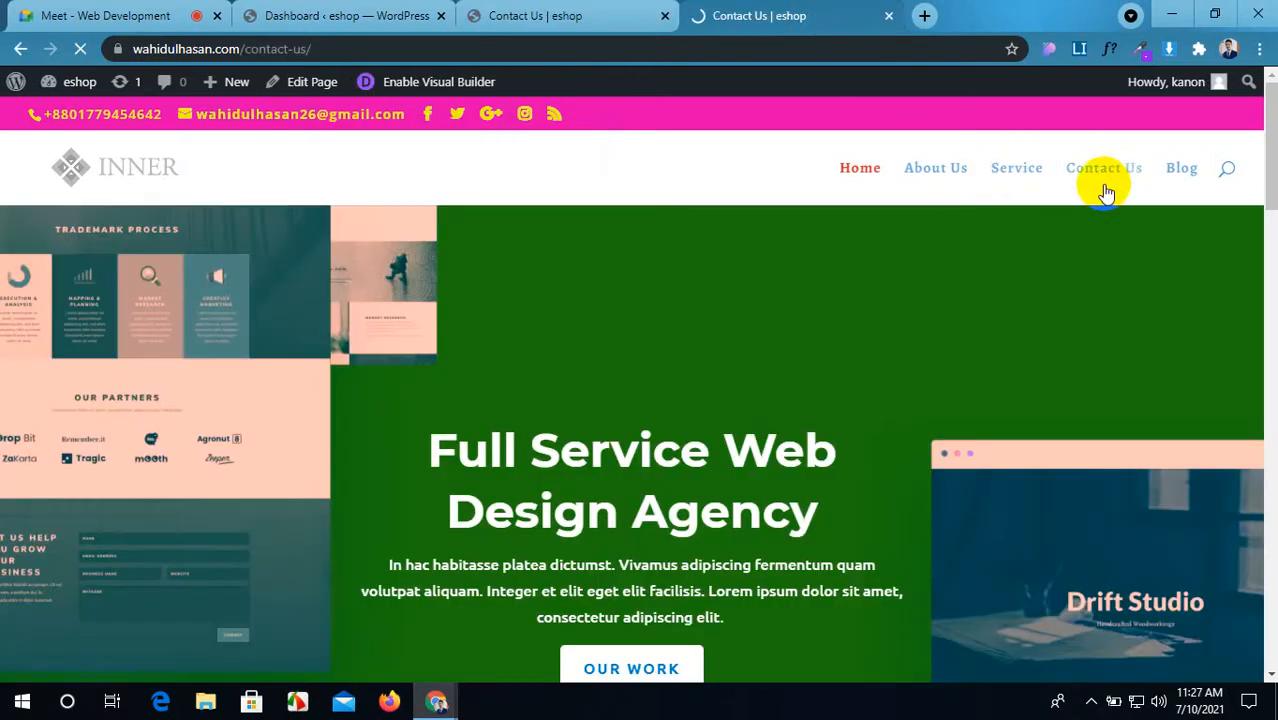
scroll(620, 360, down, 3)
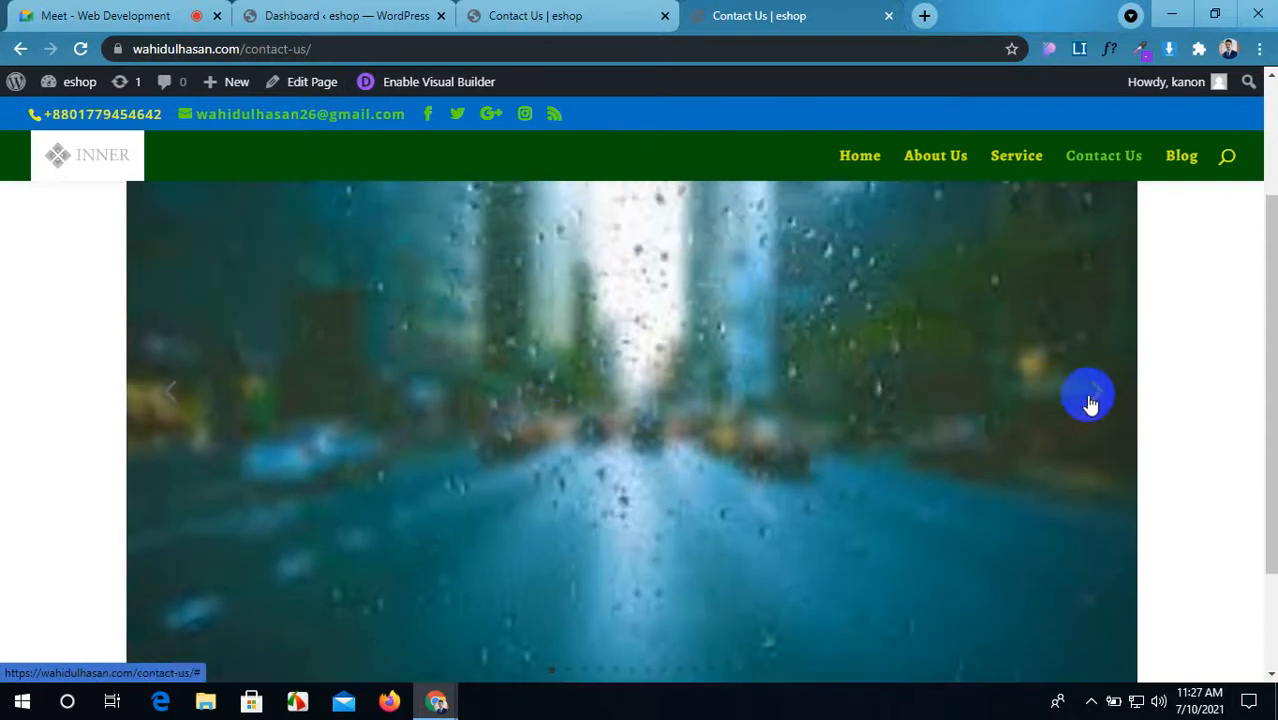
click(1096, 397)
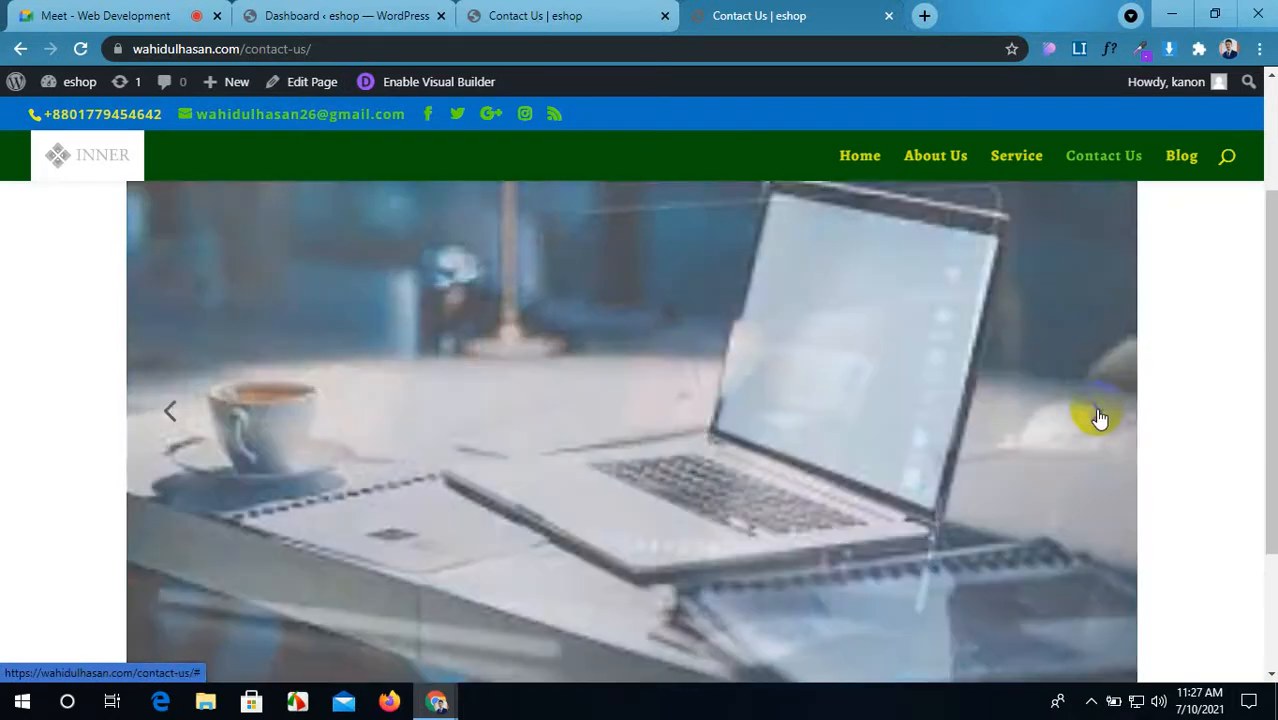
click(1100, 418)
click(1099, 420)
click(1099, 416)
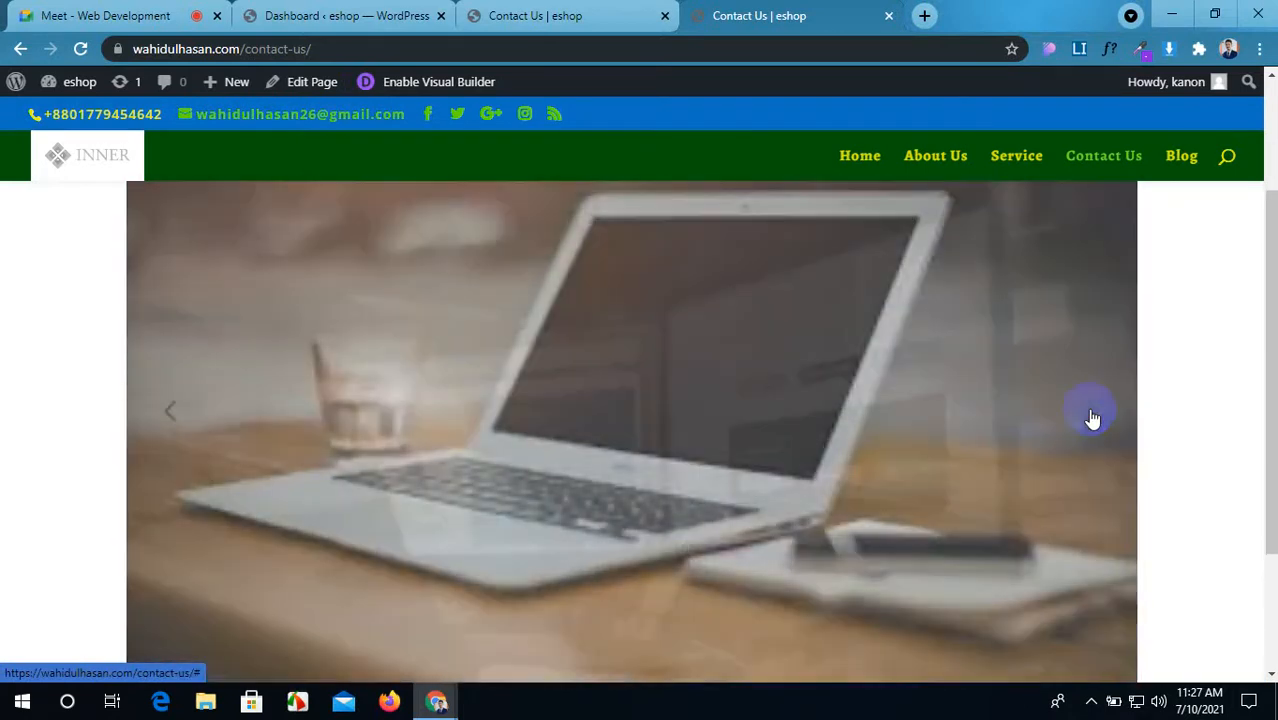
Step: Set the gallery layout back to Grid in the visual builder
click(557, 10)
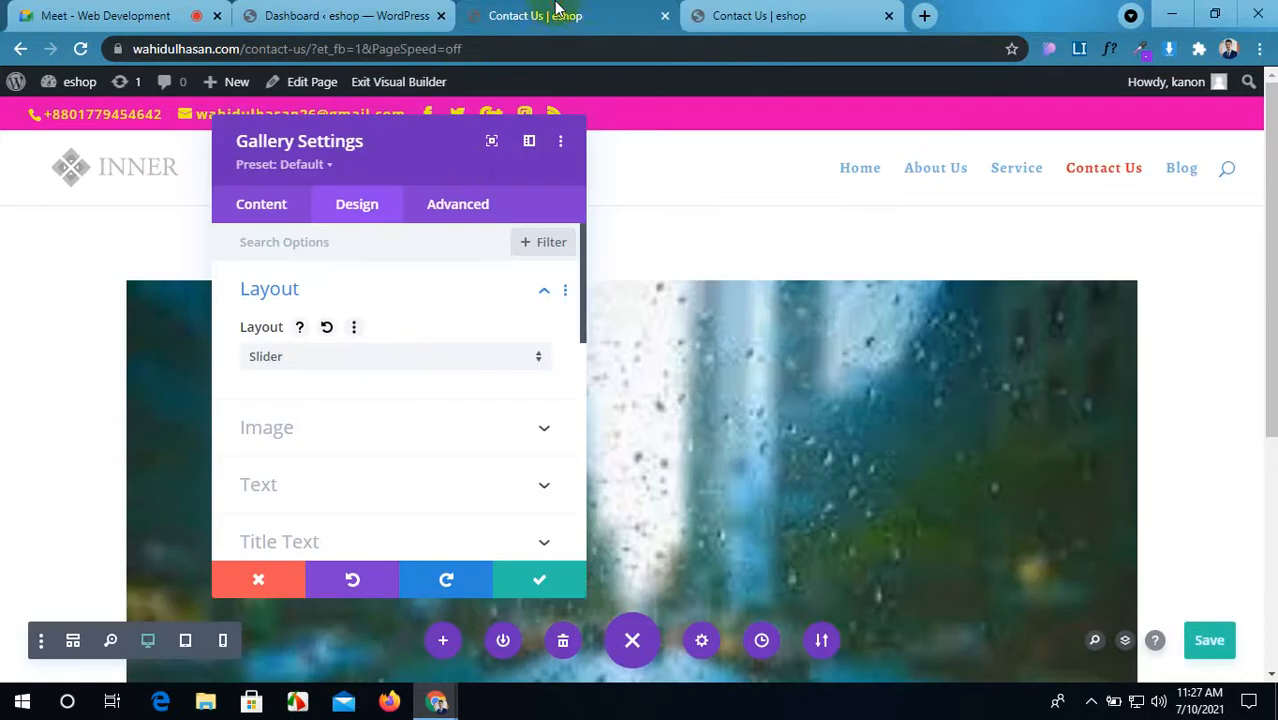
click(398, 360)
click(398, 373)
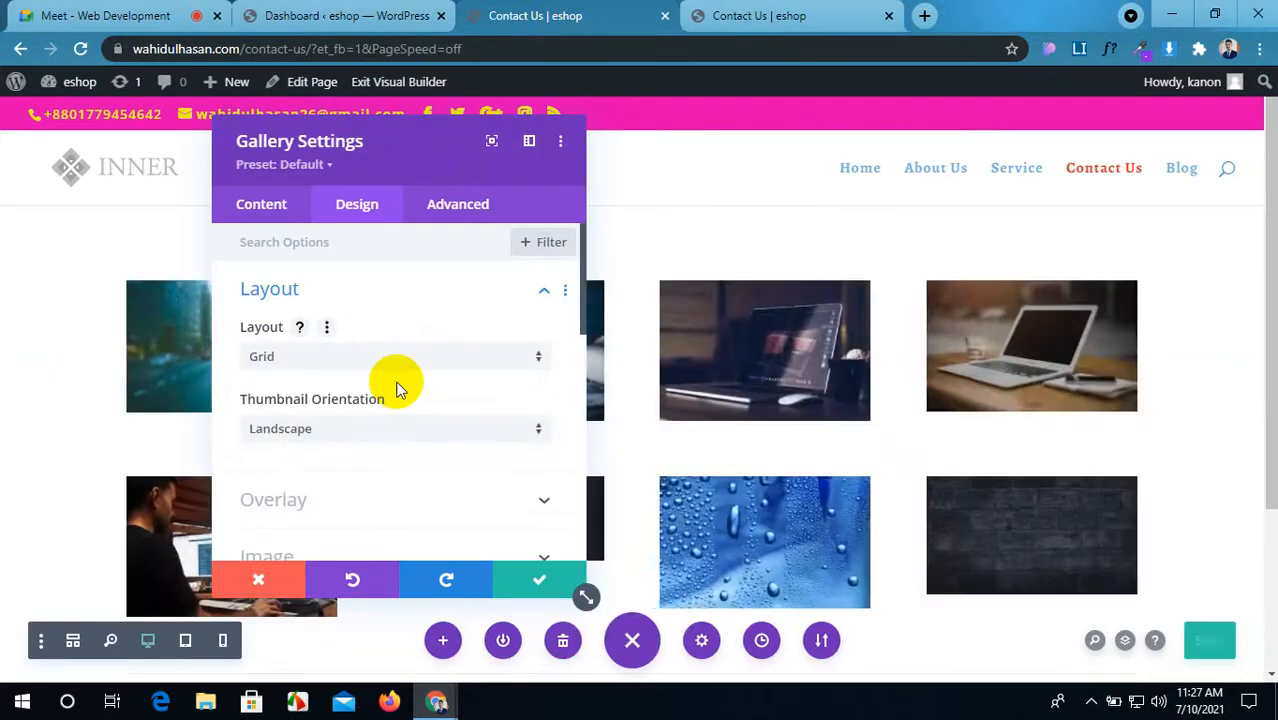
click(405, 440)
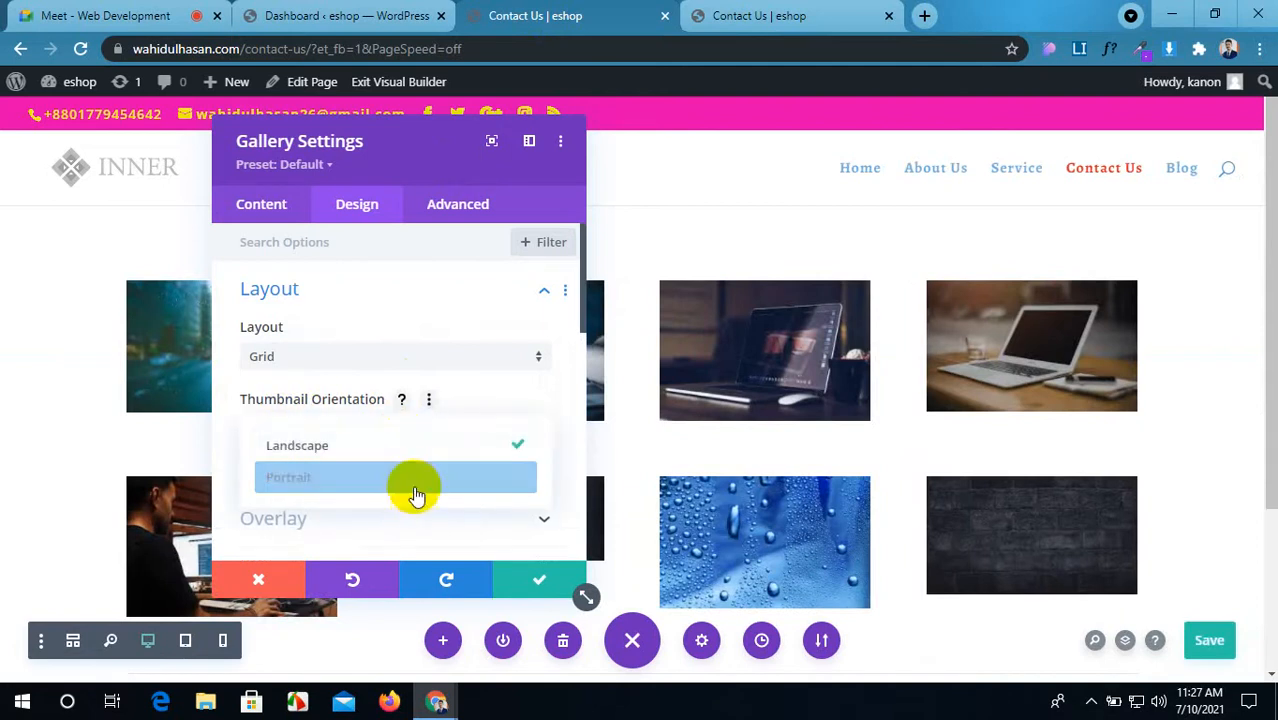
click(415, 488)
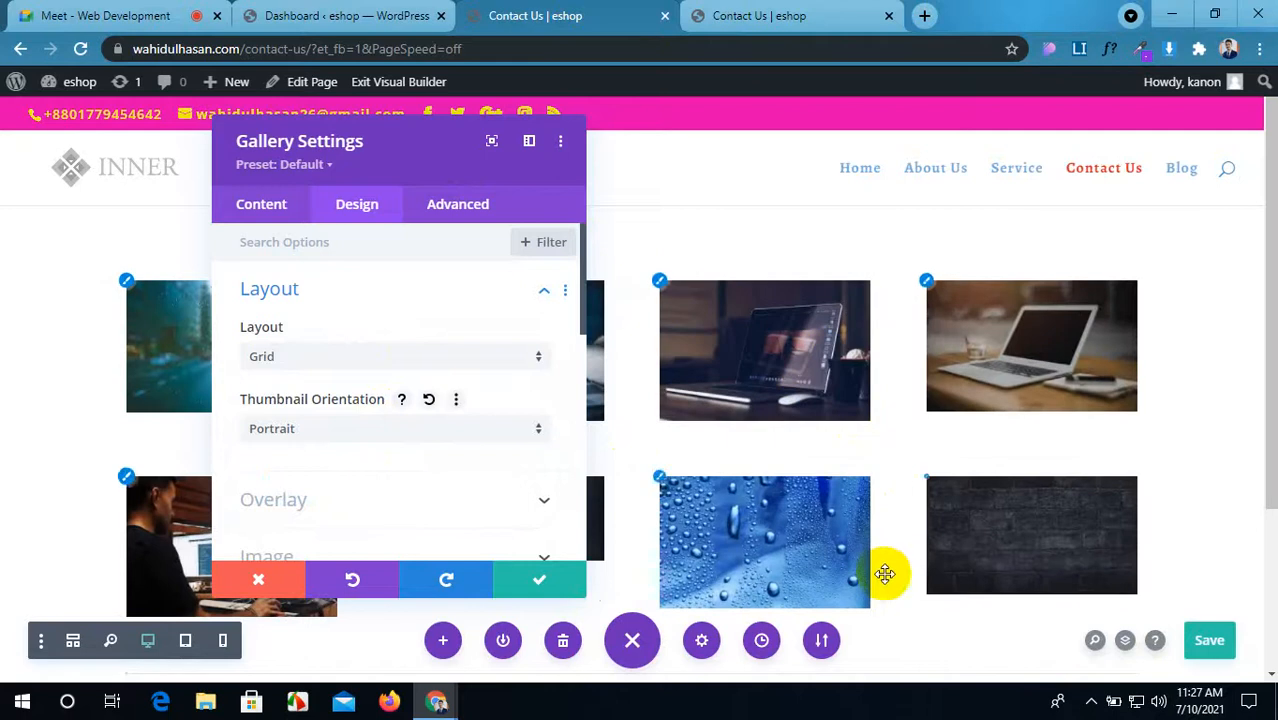
click(300, 430)
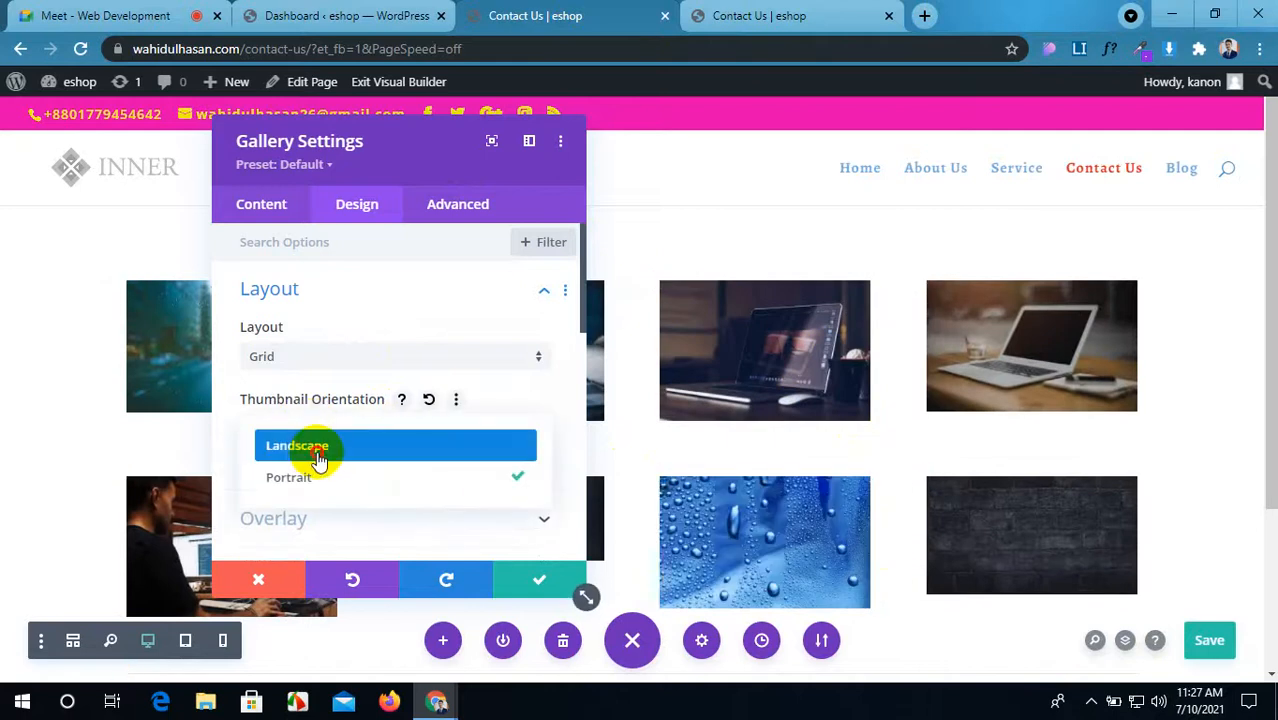
click(318, 455)
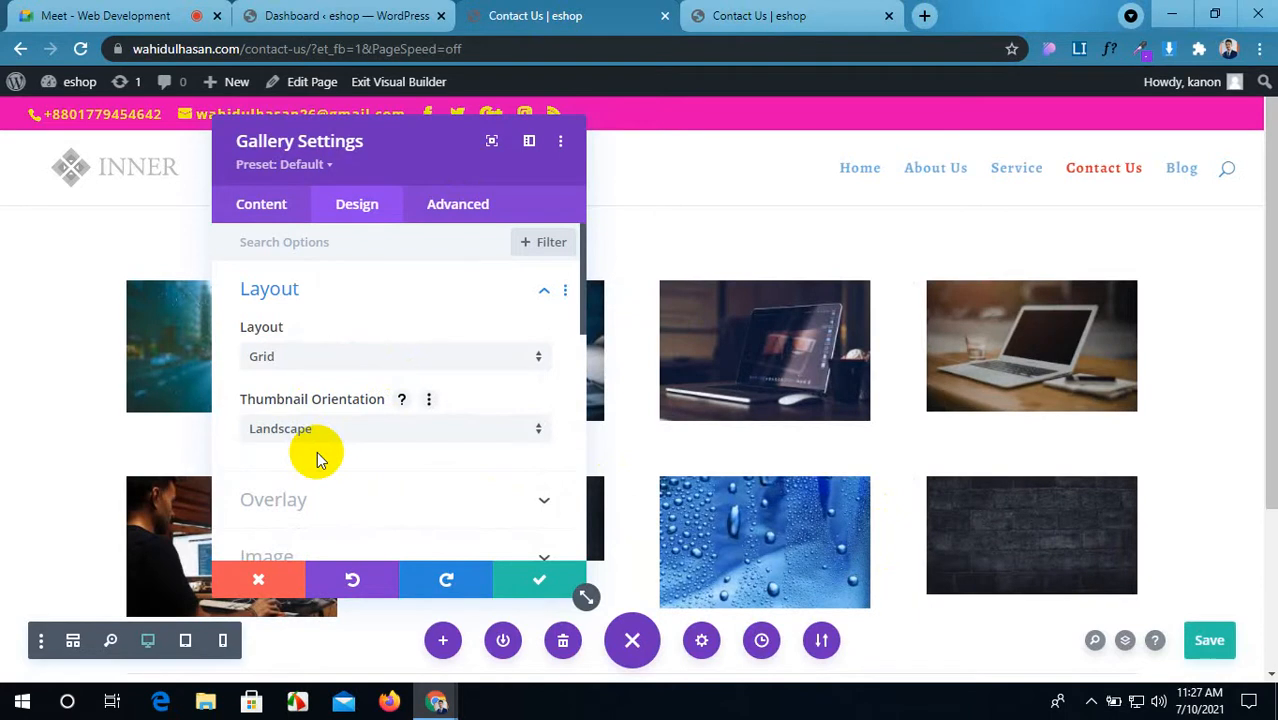
scroll(366, 390, down, 1)
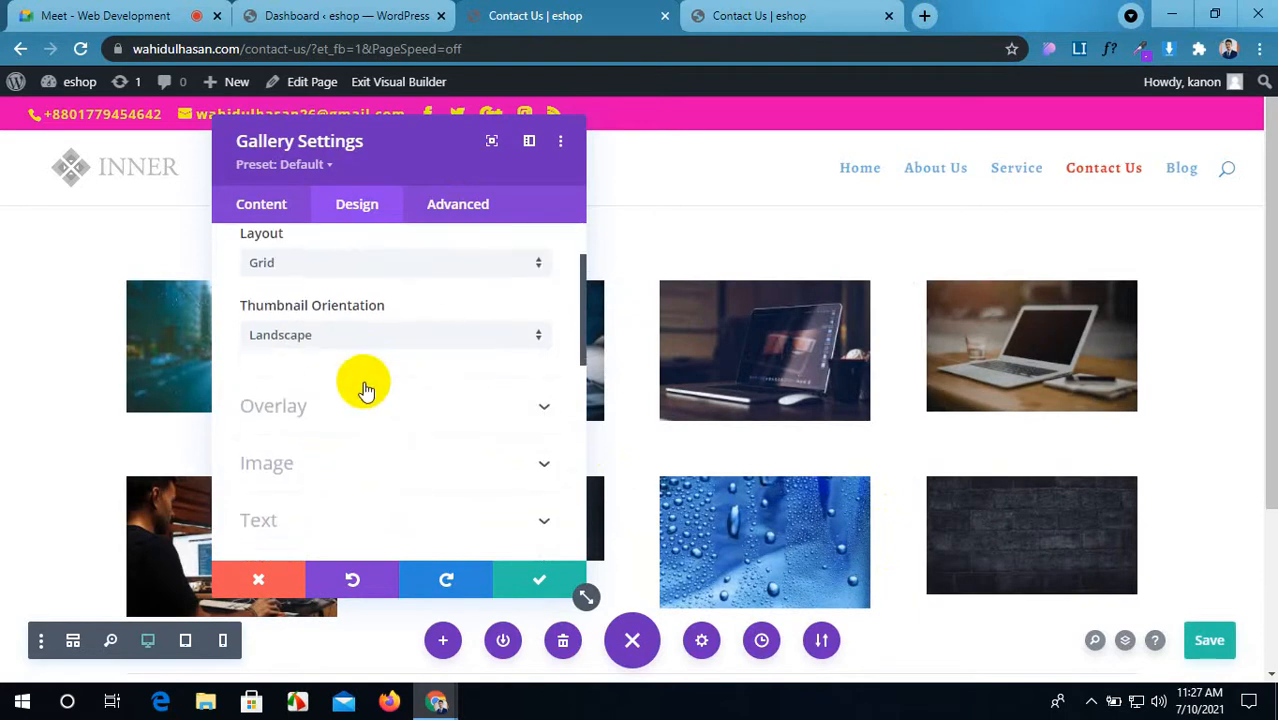
Step: Expand Overlay, reload the live Contact Us page to check the gallery, then show Content settings
click(360, 415)
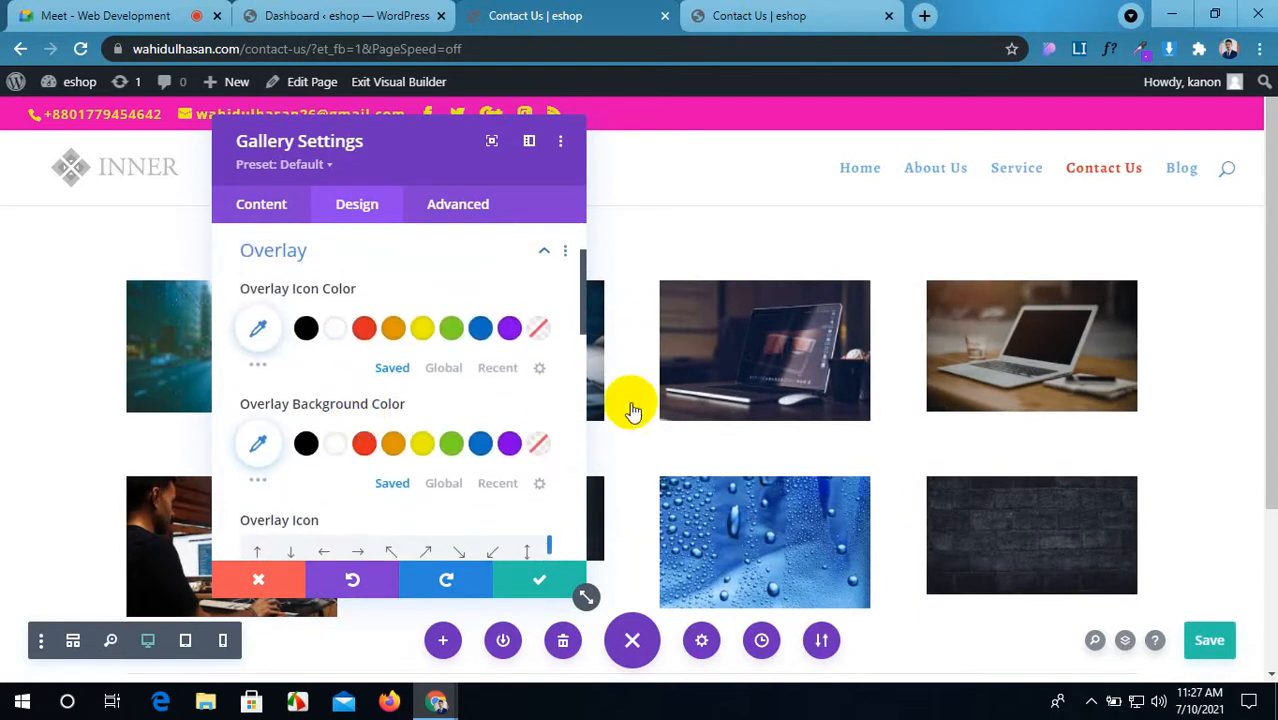
click(790, 15)
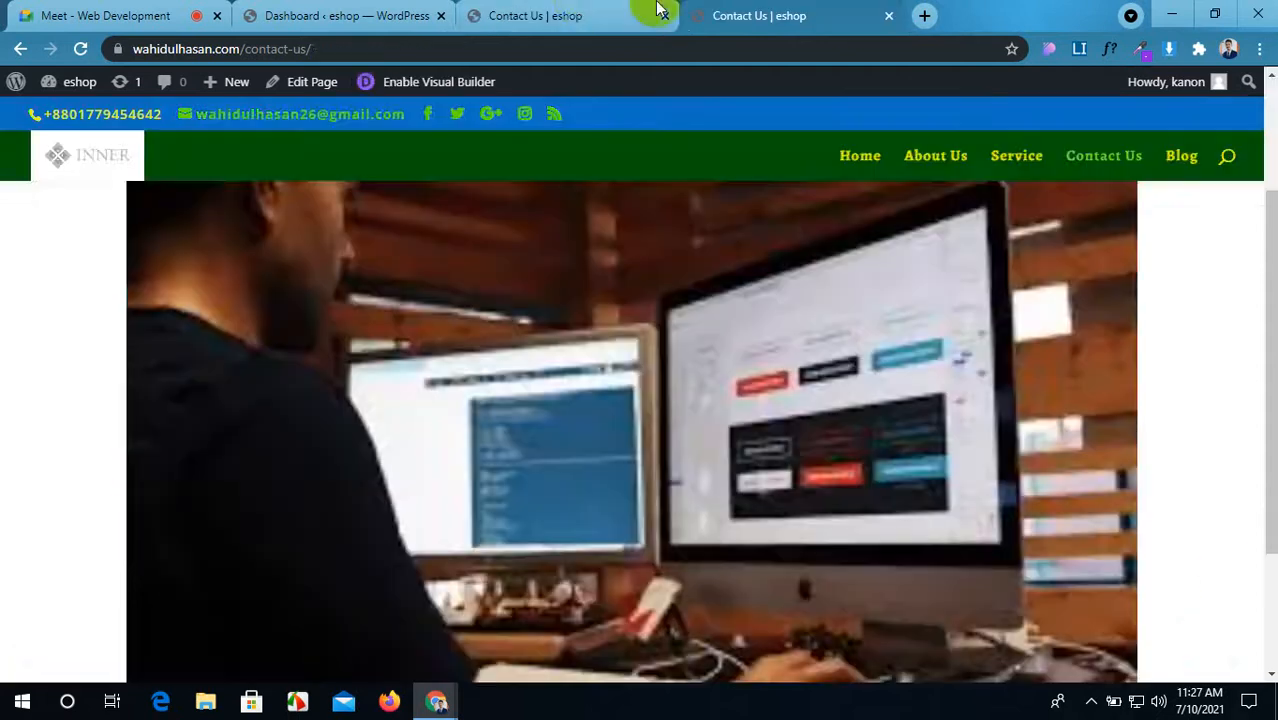
click(565, 15)
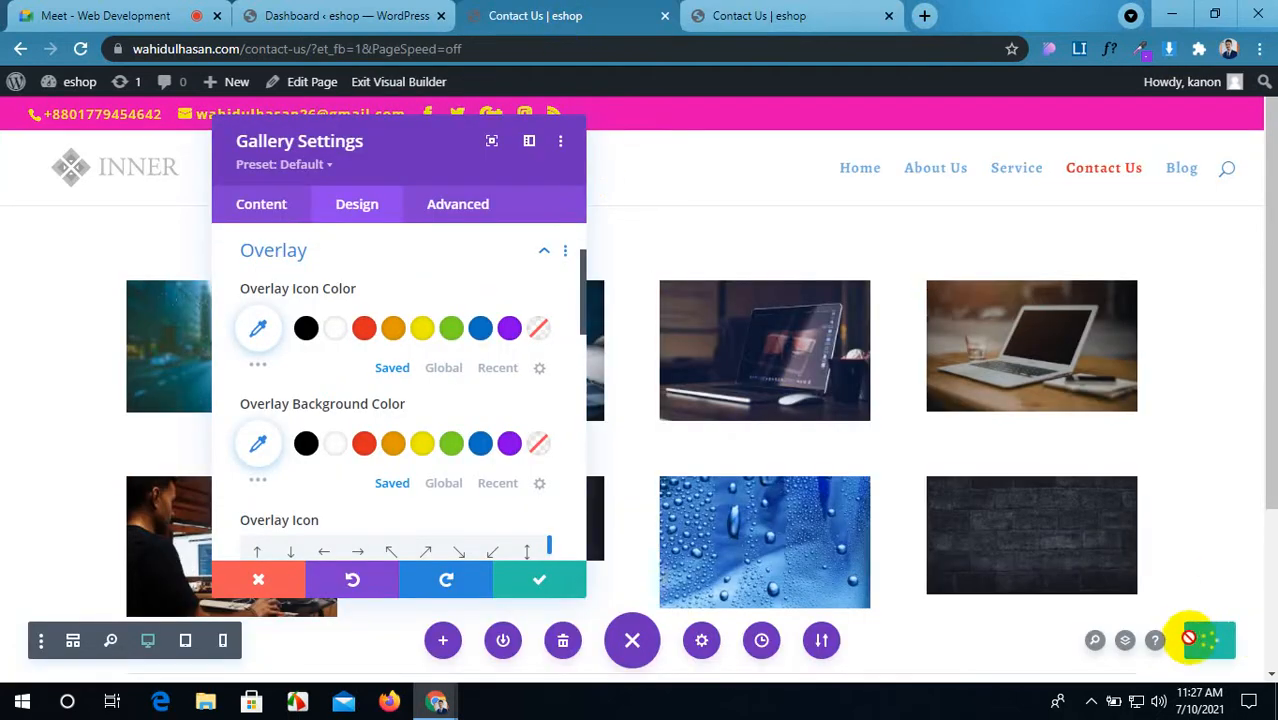
click(792, 10)
click(82, 49)
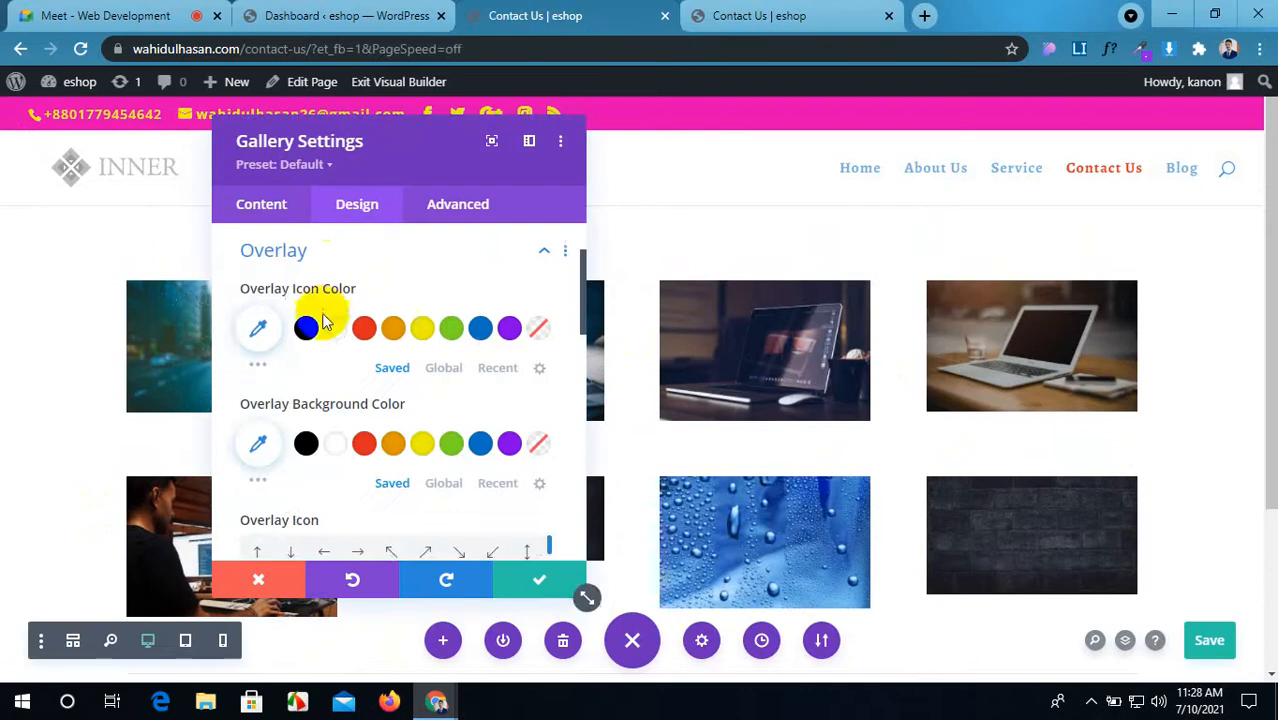
click(283, 206)
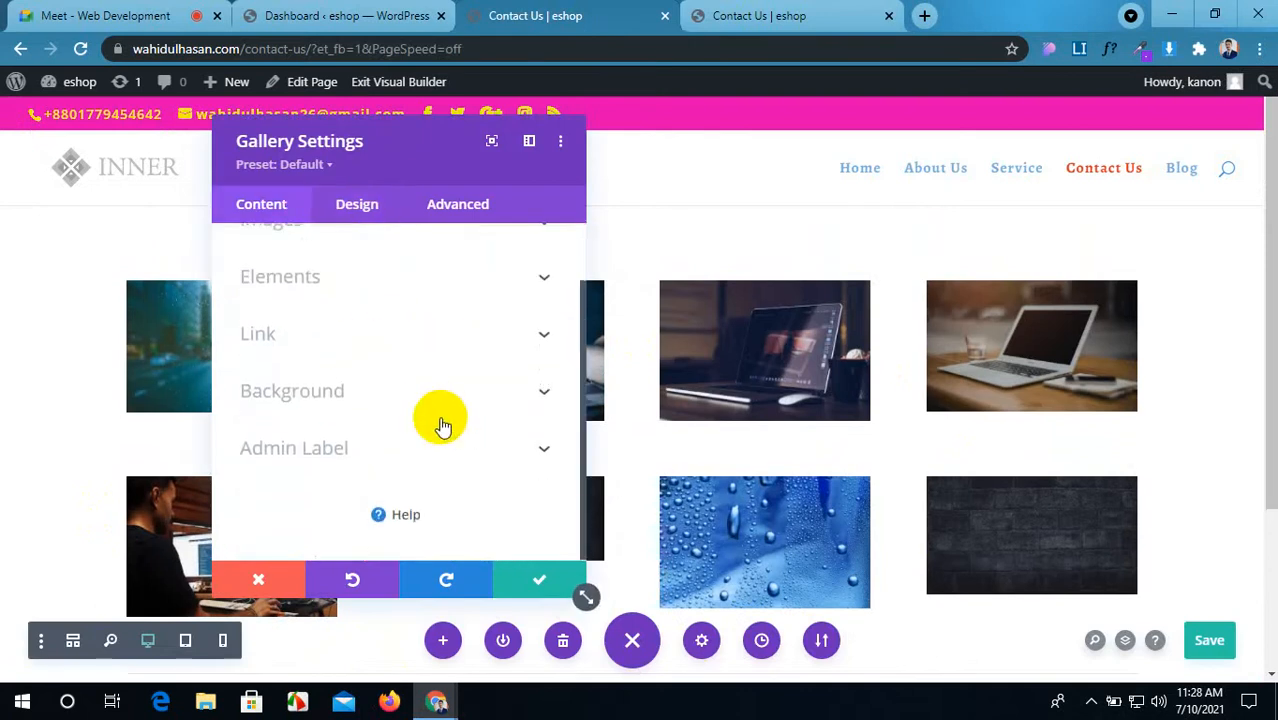
Step: Delete the red-and-black abstract image from the gallery's Images list and save the page
scroll(407, 288, up, 2)
click(400, 295)
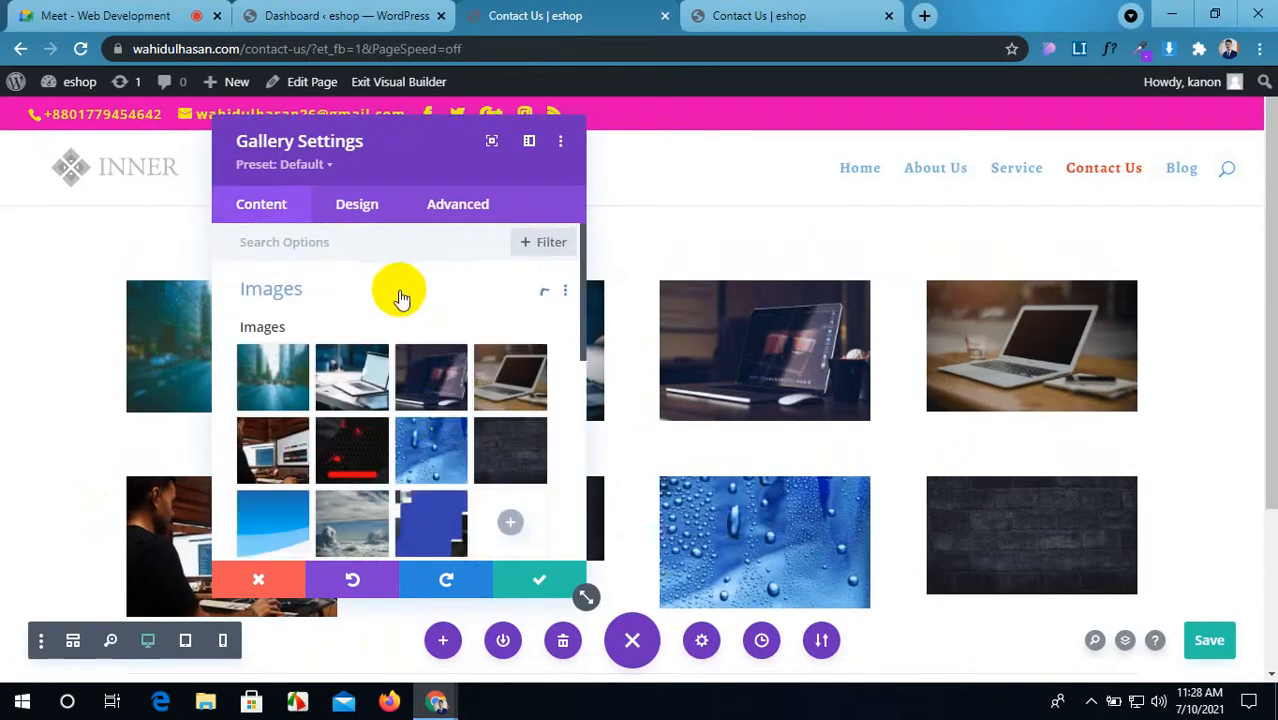
click(373, 440)
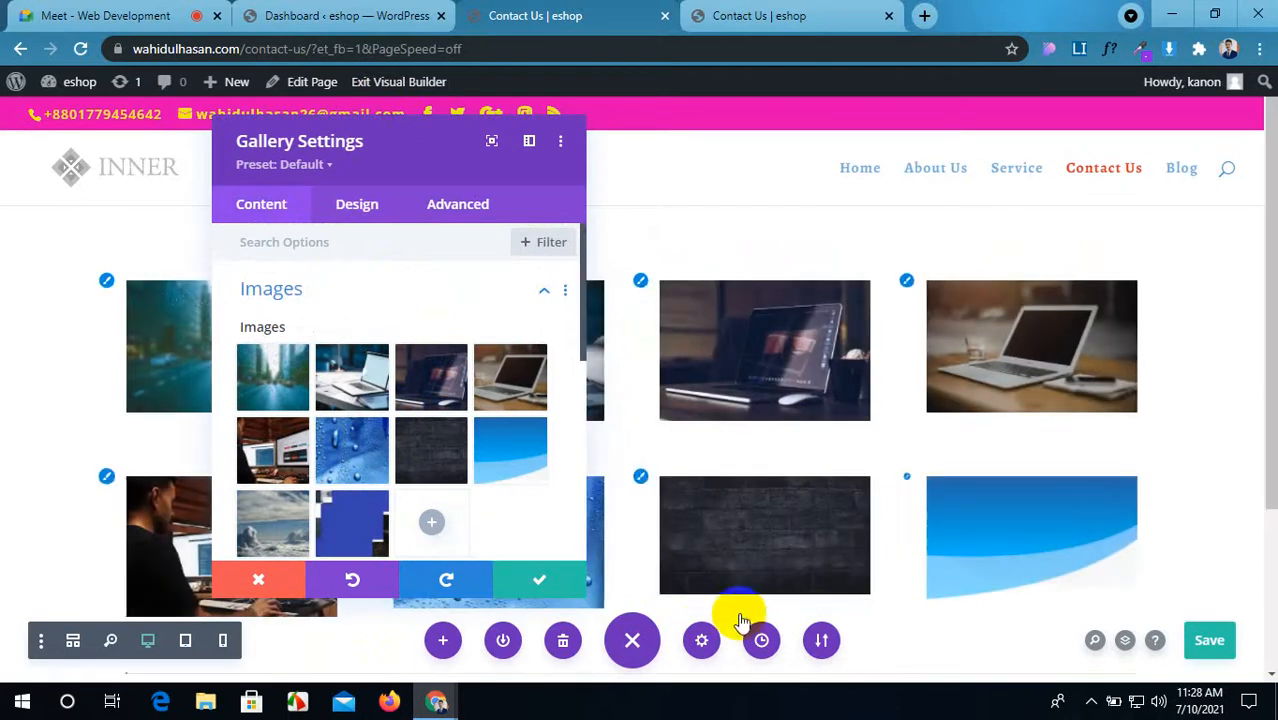
click(1209, 640)
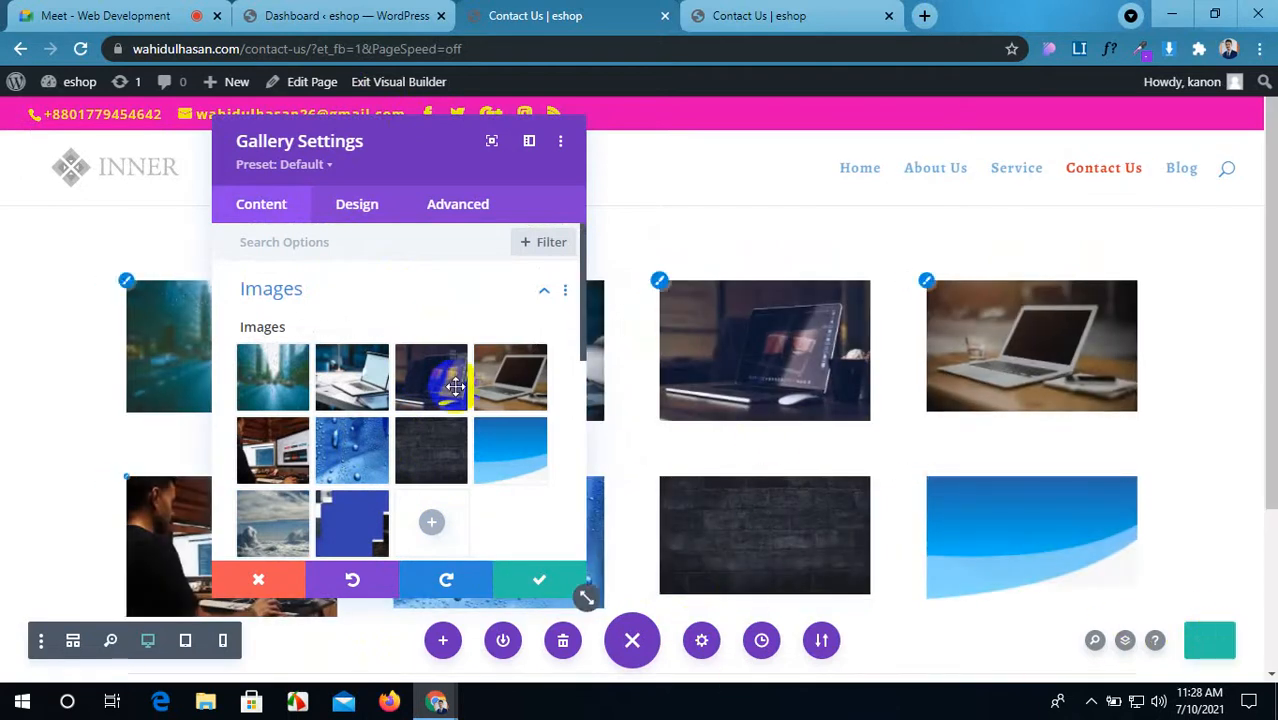
scroll(900, 305, down, 3)
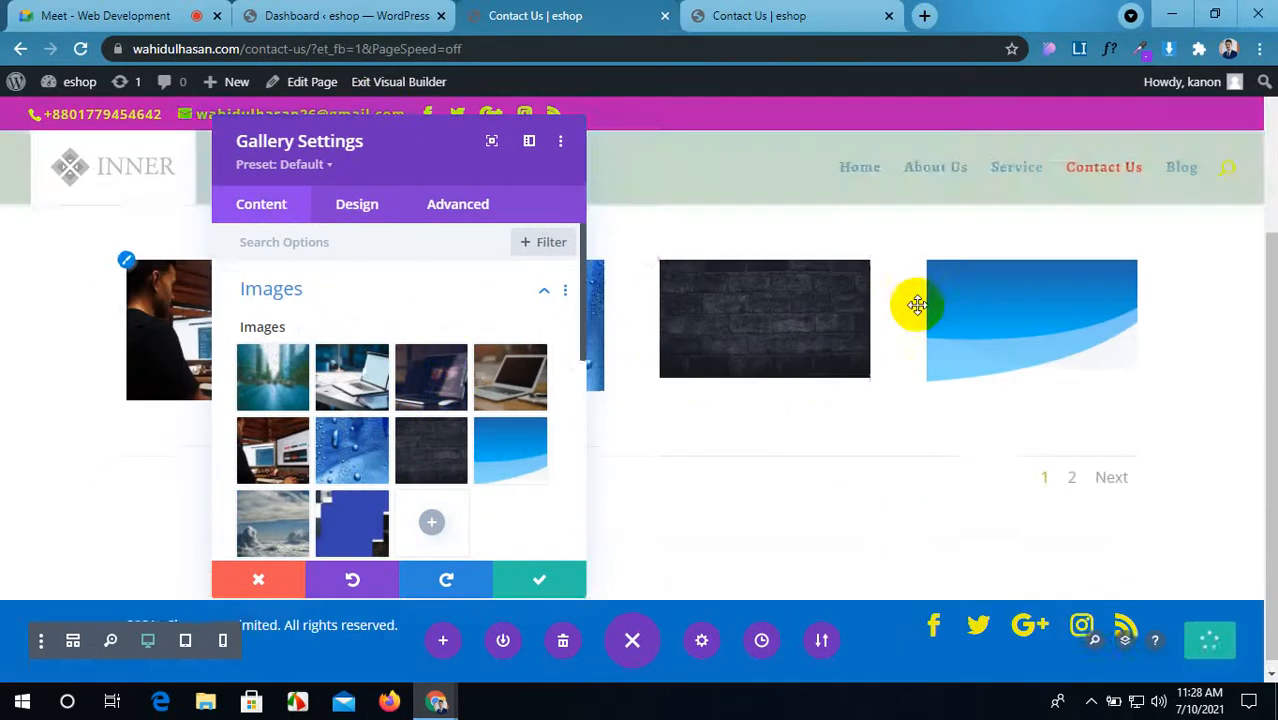
click(357, 206)
click(386, 352)
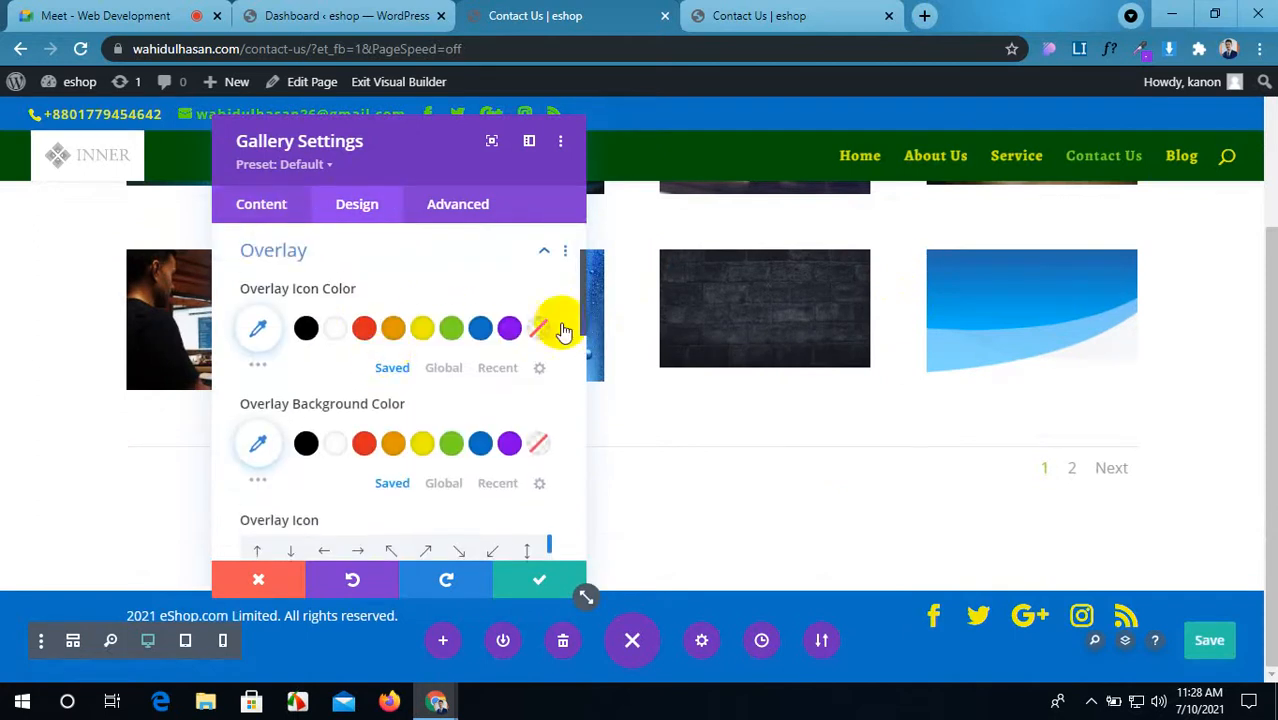
Step: Check the hover effect on the live page, then make the overlay icon red
click(819, 10)
click(535, 10)
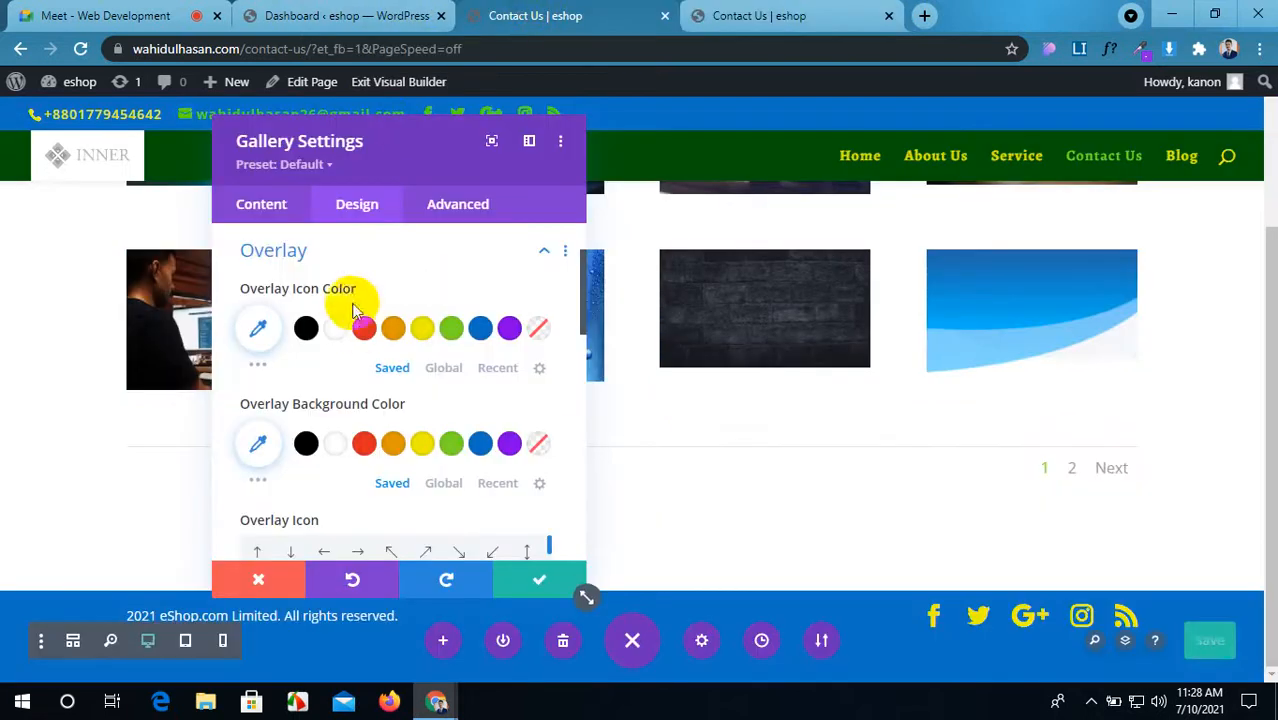
click(366, 333)
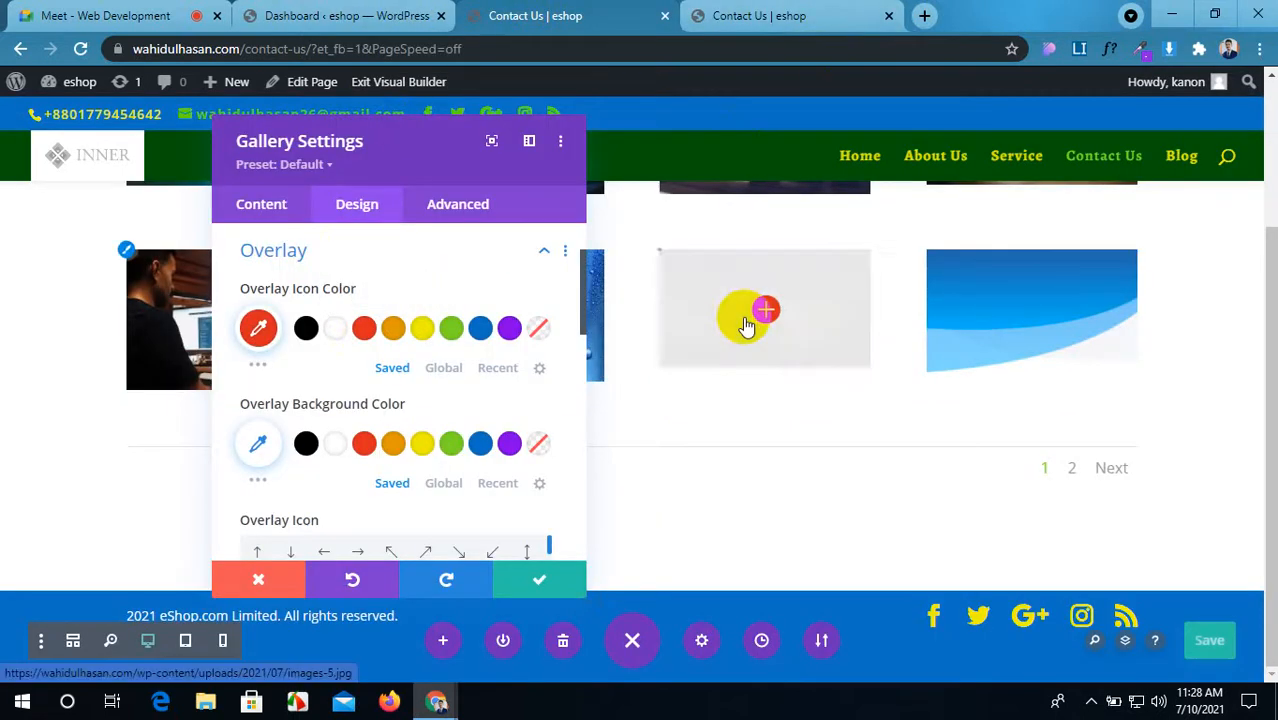
Step: Give the overlay background a yellow colour at 0.52 opacity
scroll(356, 420, down, 1)
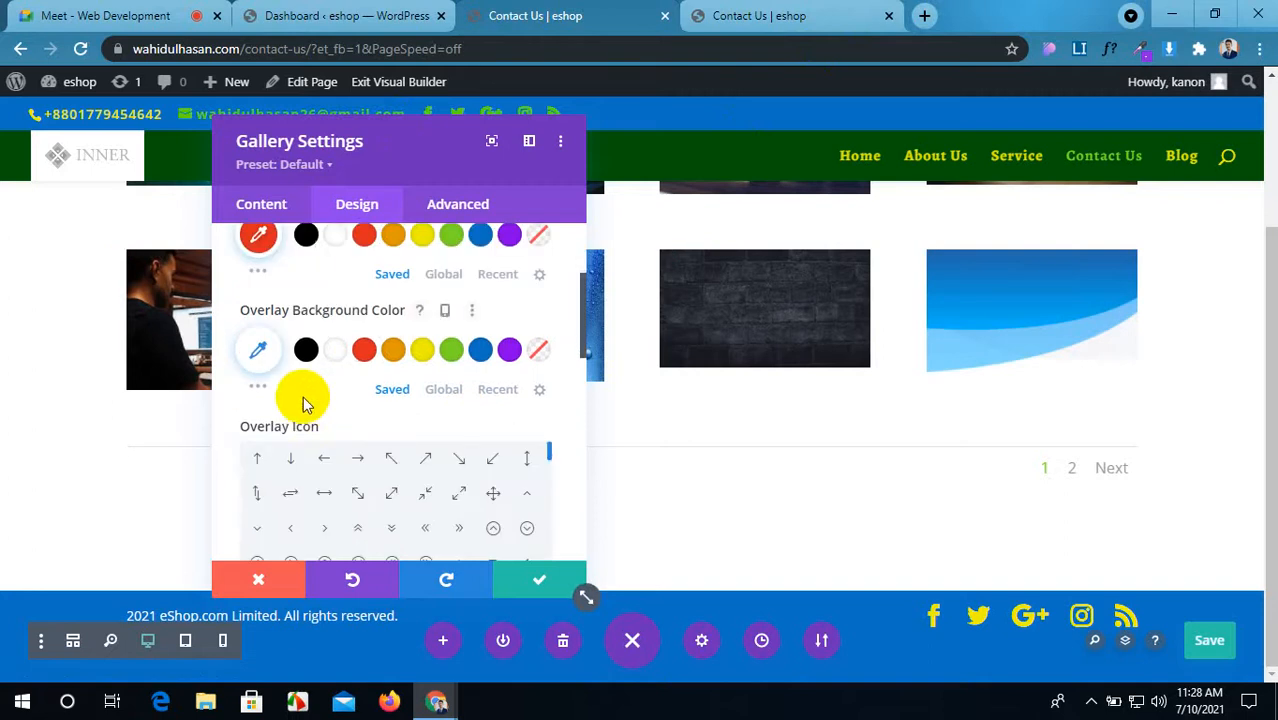
scroll(340, 385, up, 1)
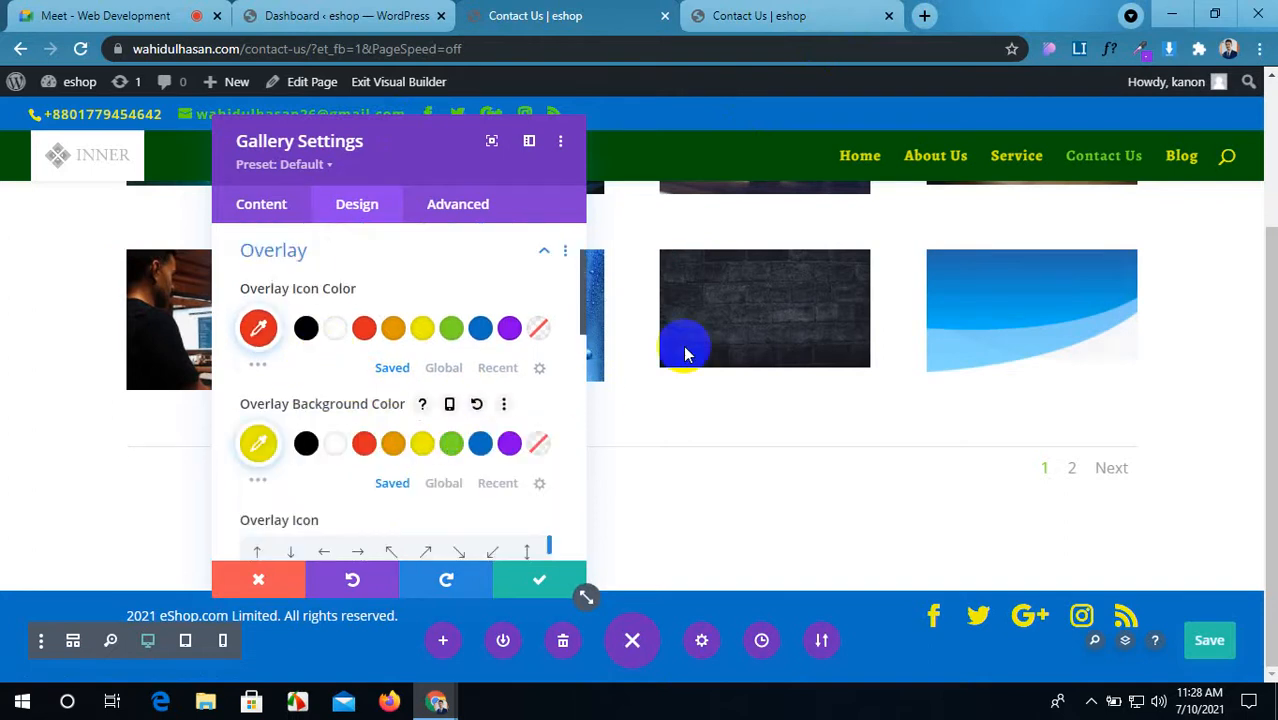
click(259, 443)
scroll(407, 390, down, 1)
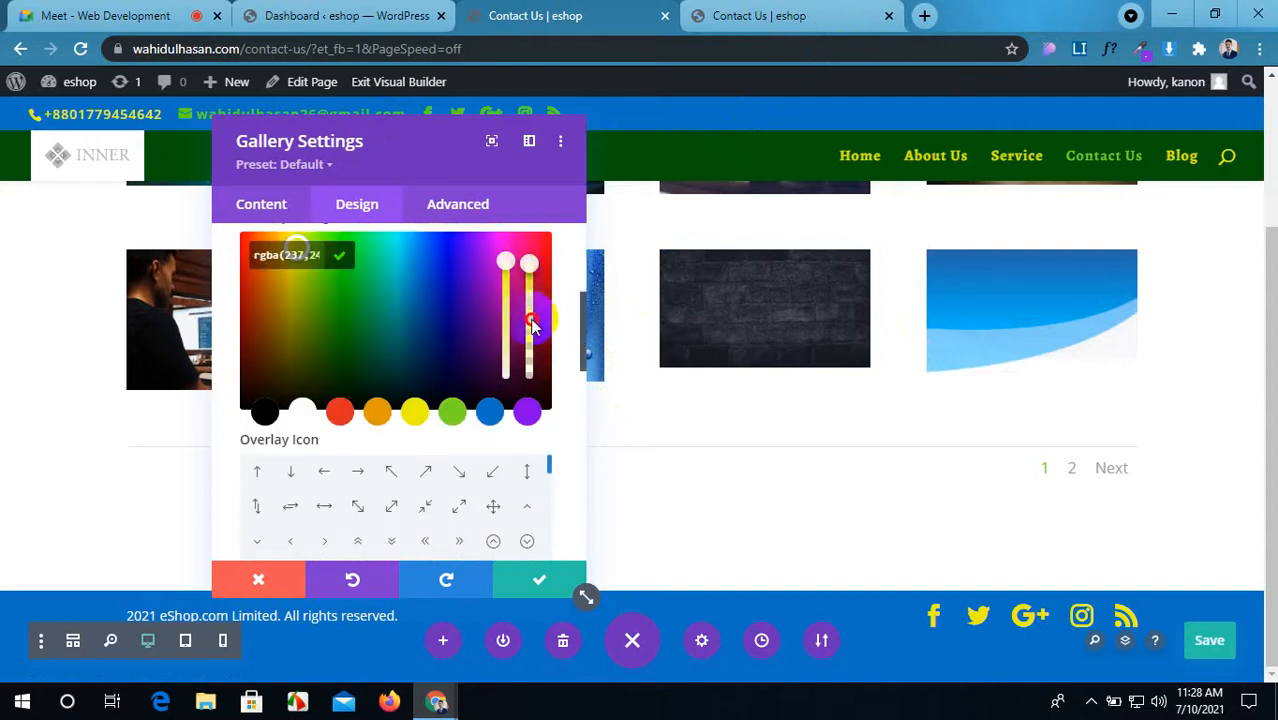
drag(532, 325, 533, 349)
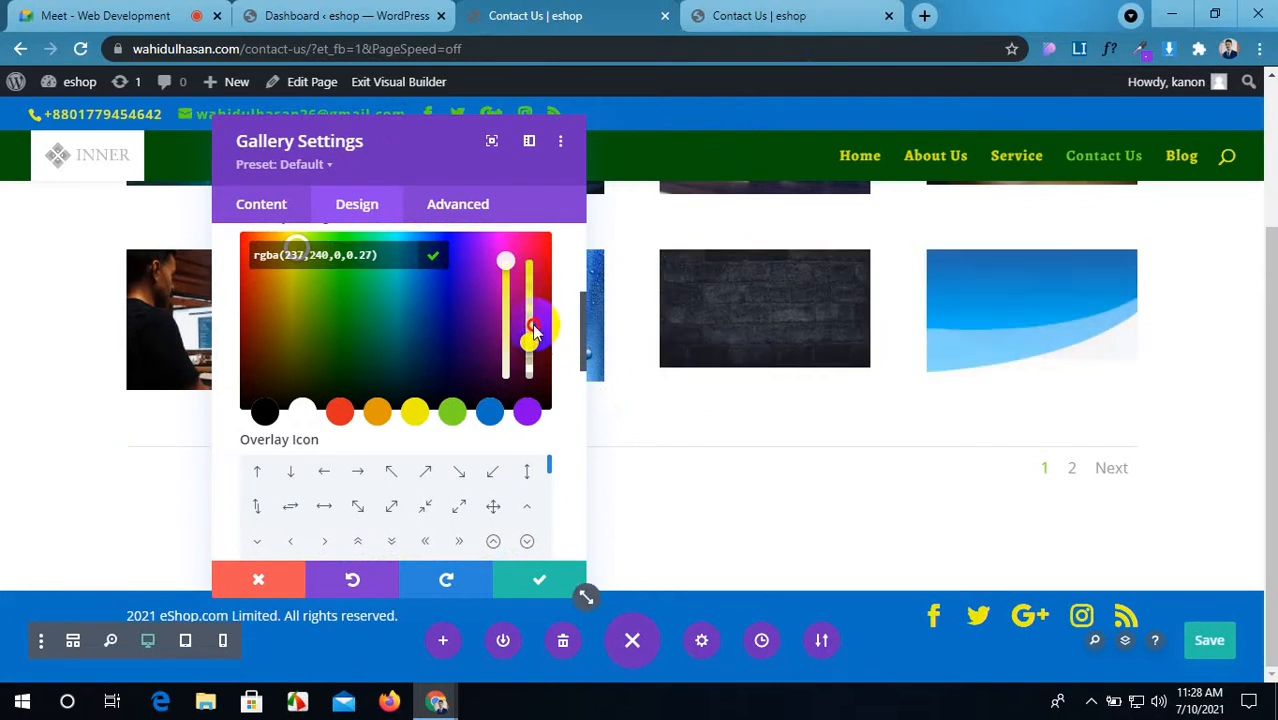
drag(533, 318, 533, 315)
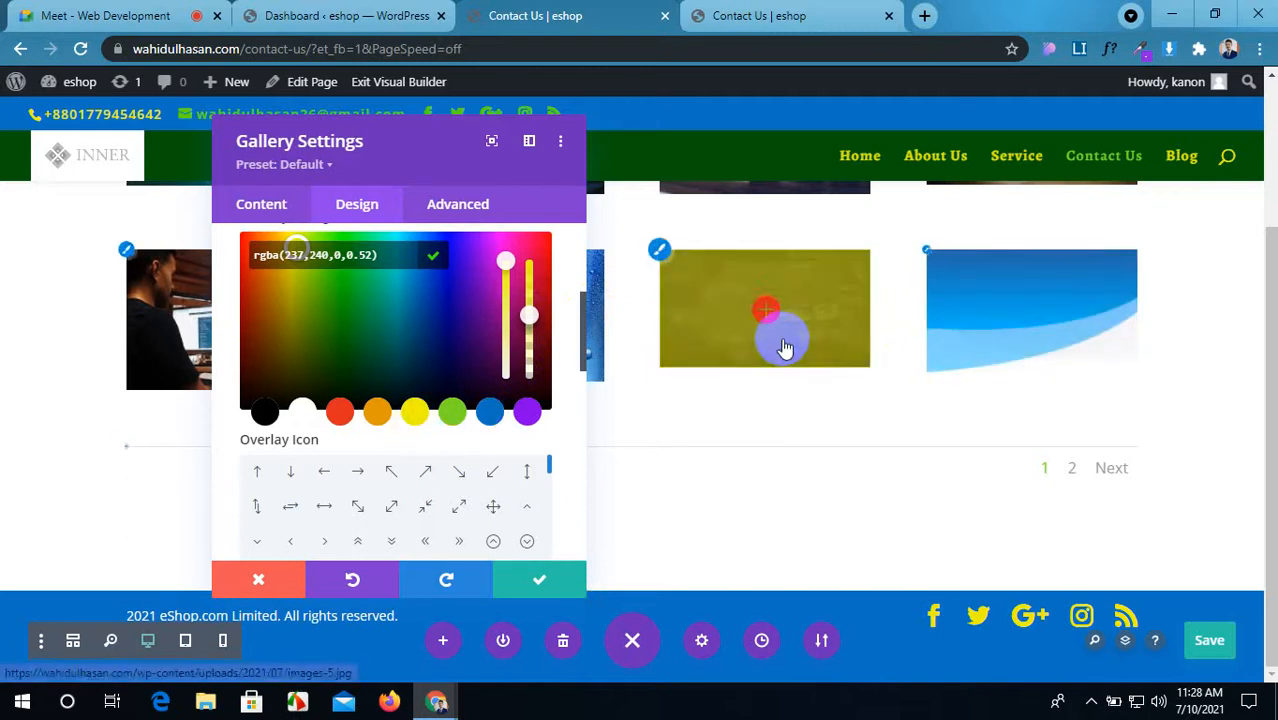
scroll(432, 512, down, 2)
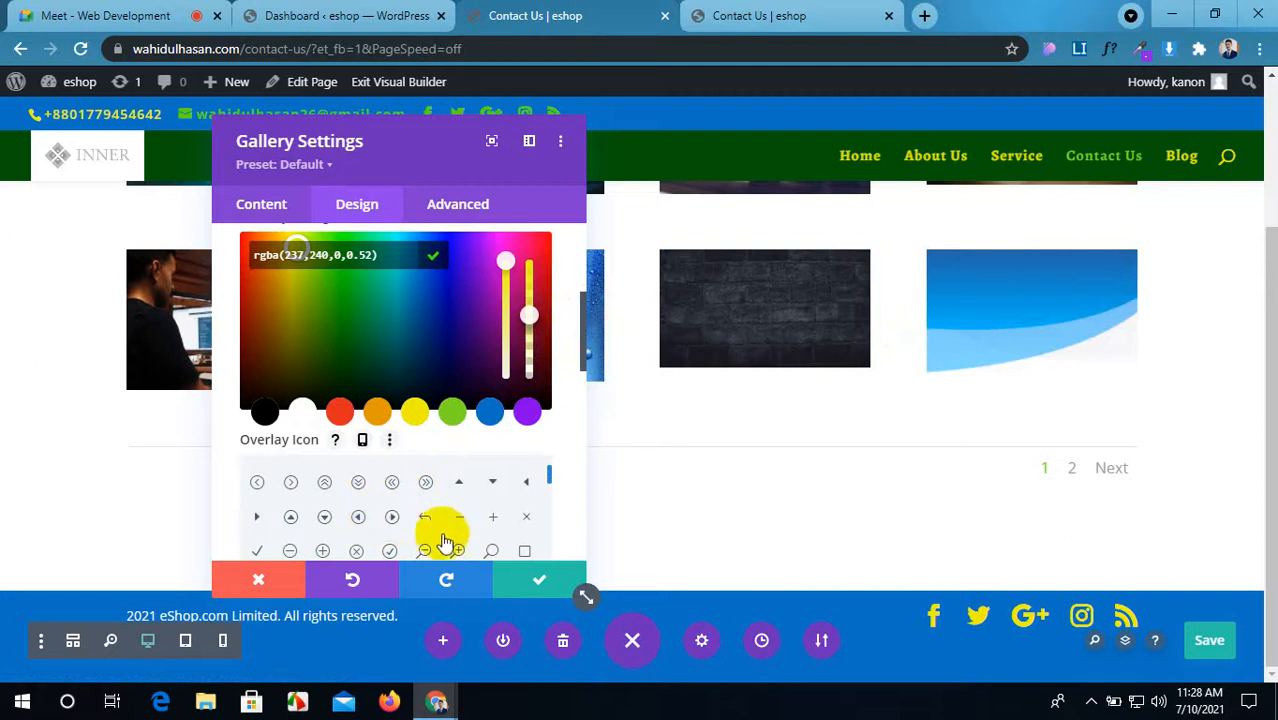
click(458, 553)
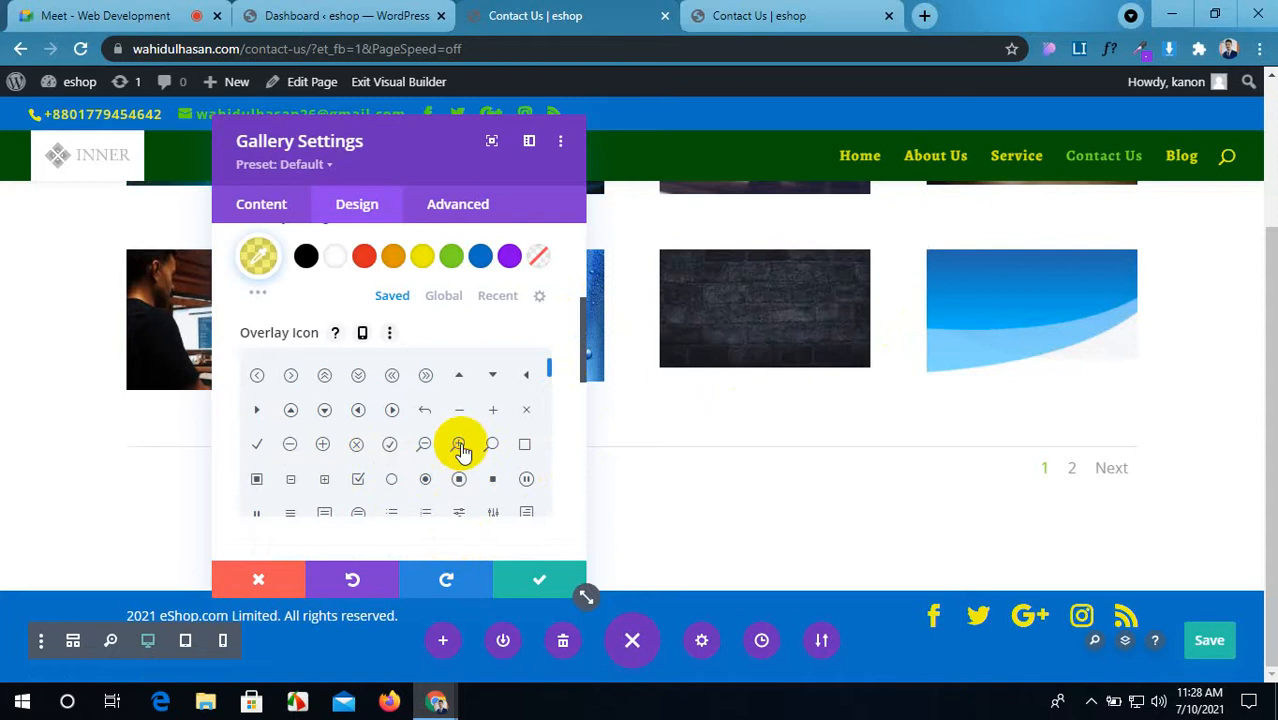
Step: Choose the zoom-in magnifier as the overlay icon and open the Image styling options
click(457, 446)
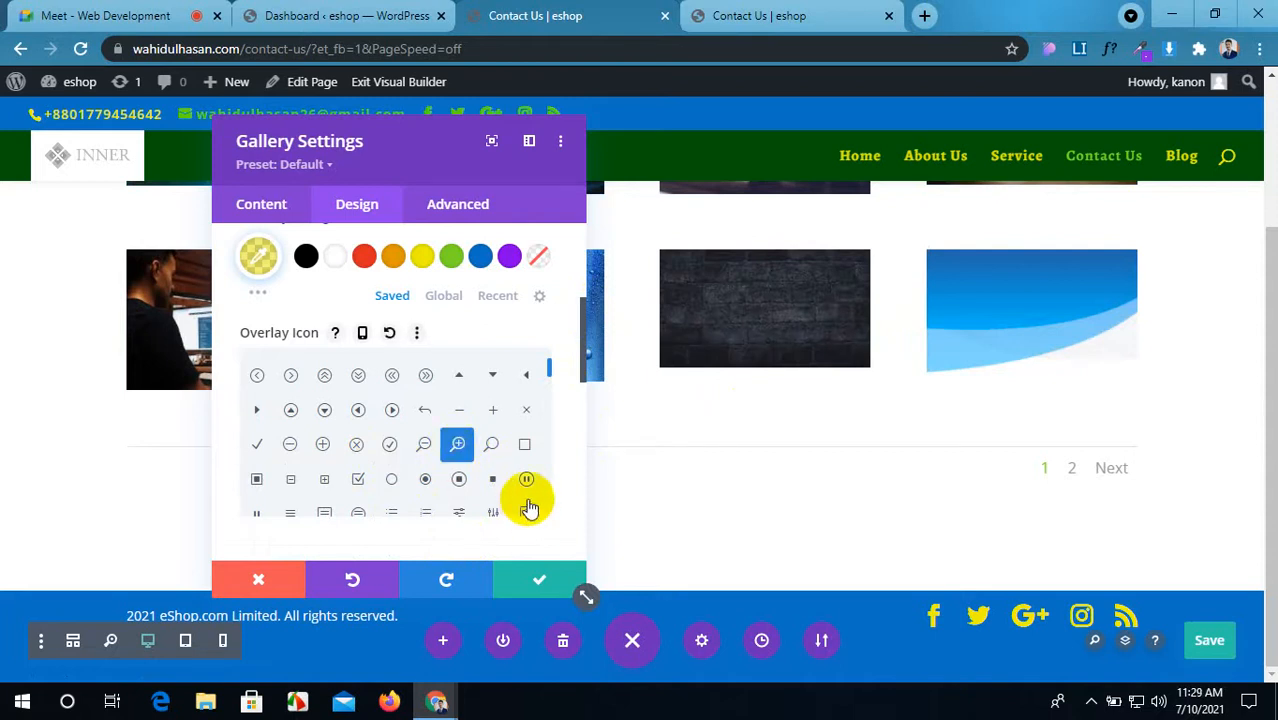
scroll(527, 500, down, 1)
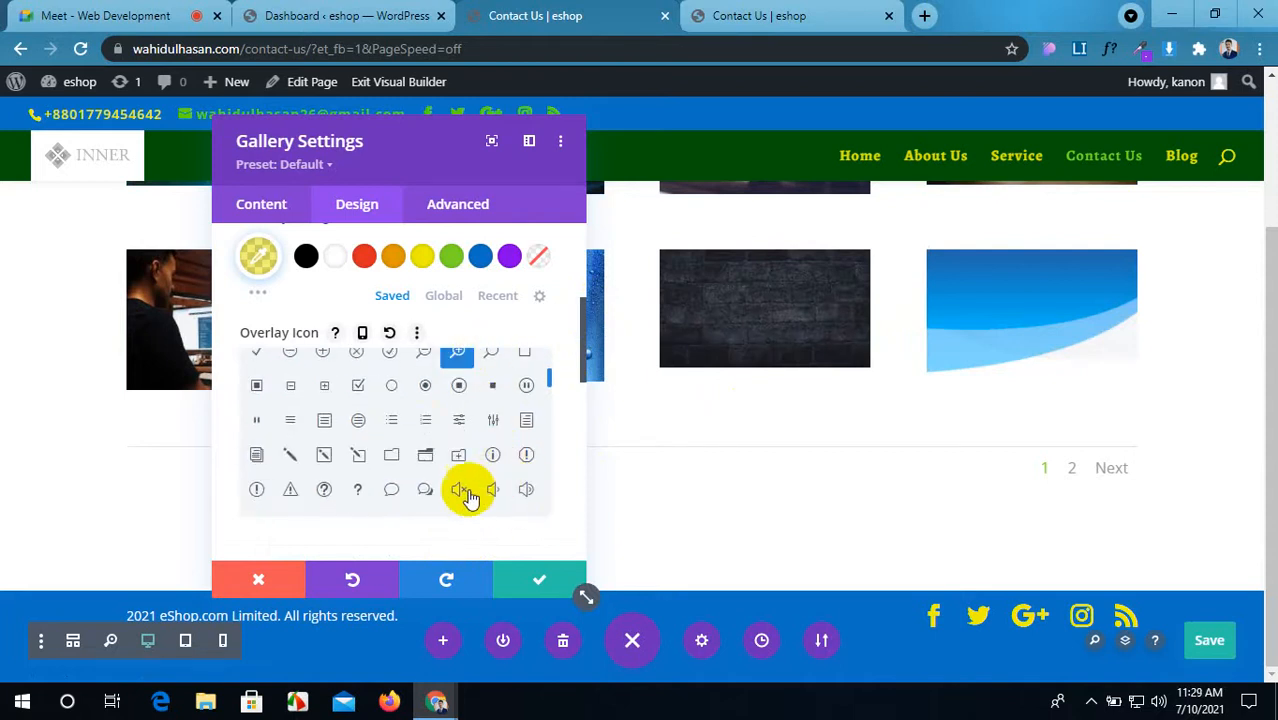
scroll(458, 500, down, 1)
scroll(428, 538, down, 1)
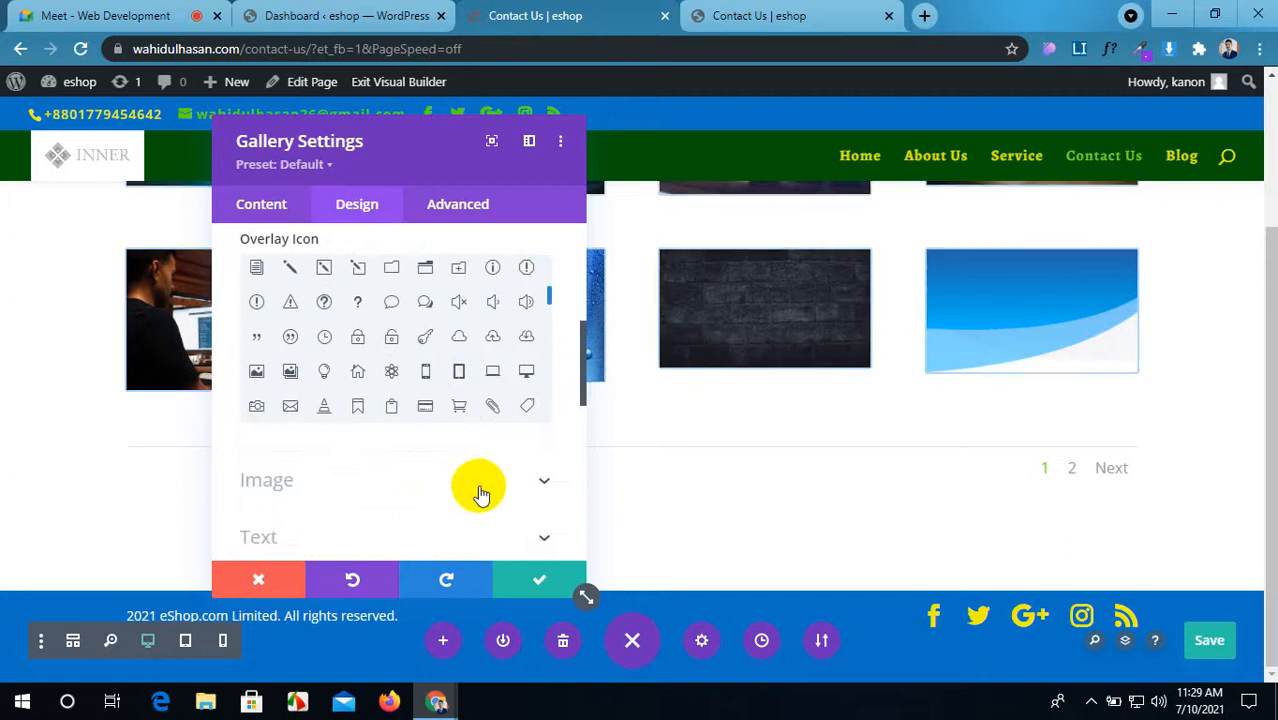
click(513, 489)
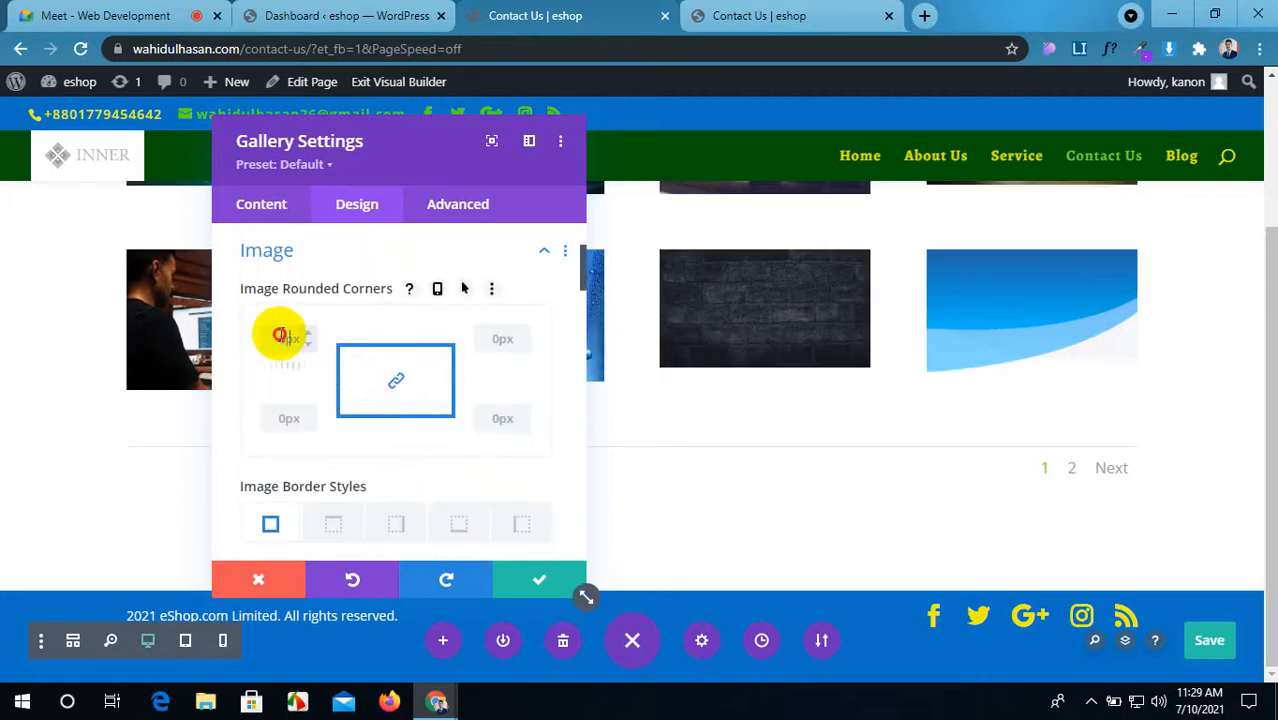
Step: Round the top-left and bottom-right image corners to 20px, then view the live page
click(400, 385)
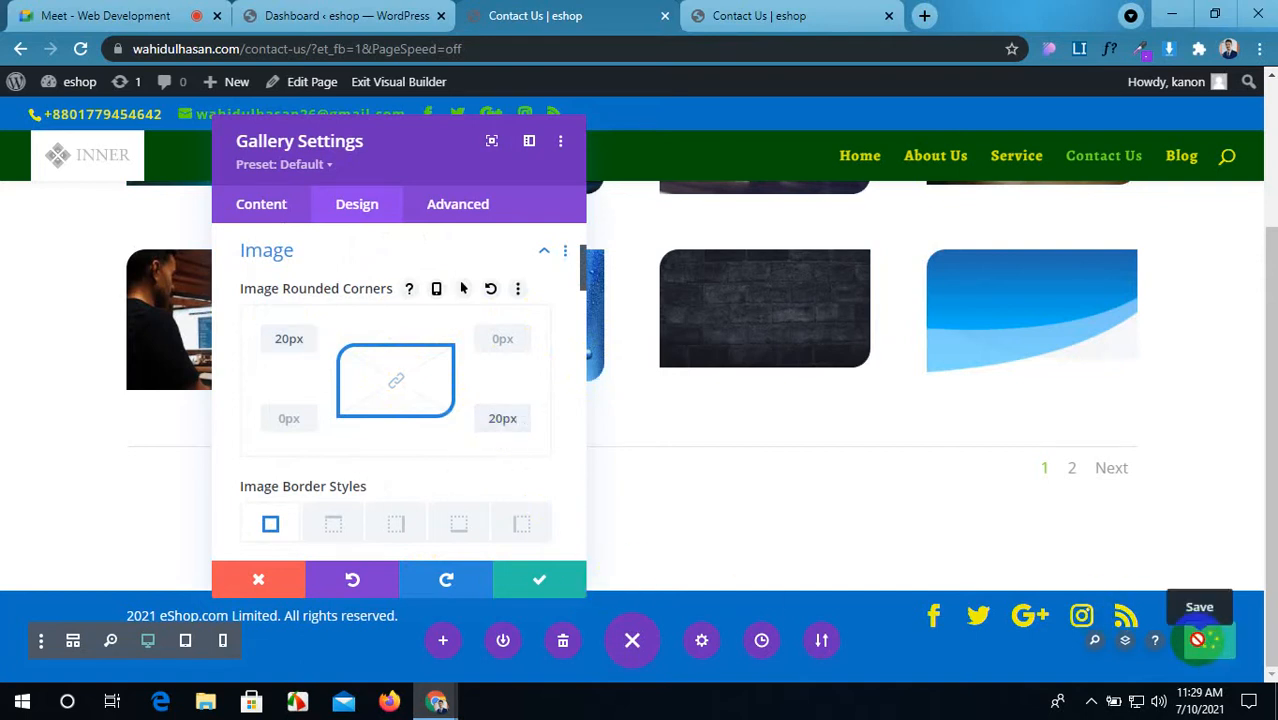
click(760, 15)
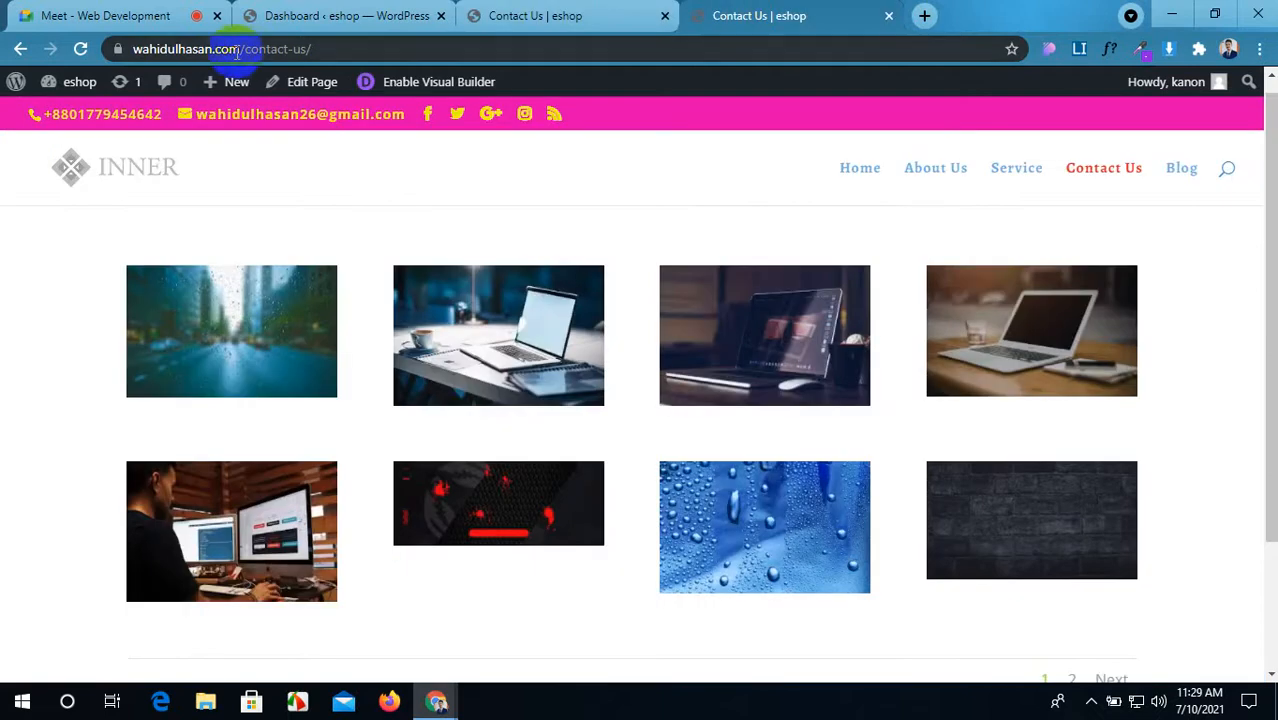
Step: Reload the live Contact Us page and scroll over the gallery to check the changes
click(82, 50)
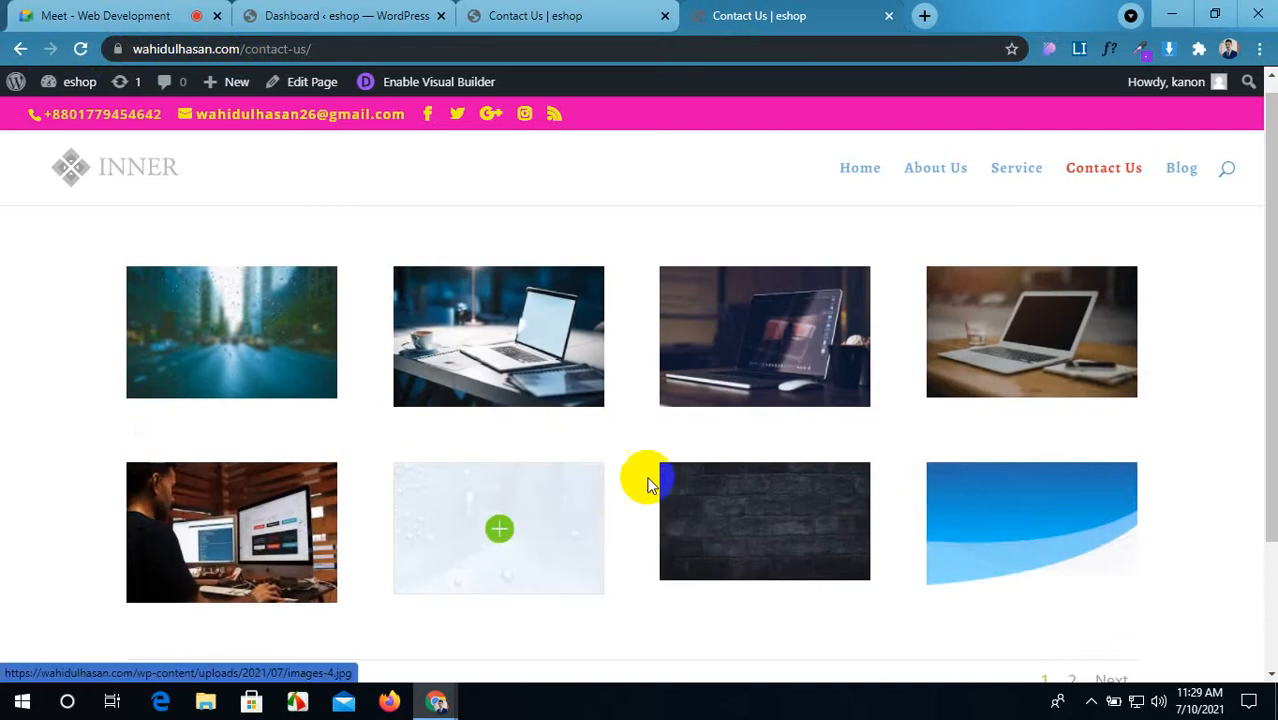
scroll(648, 484, down, 2)
scroll(827, 486, up, 2)
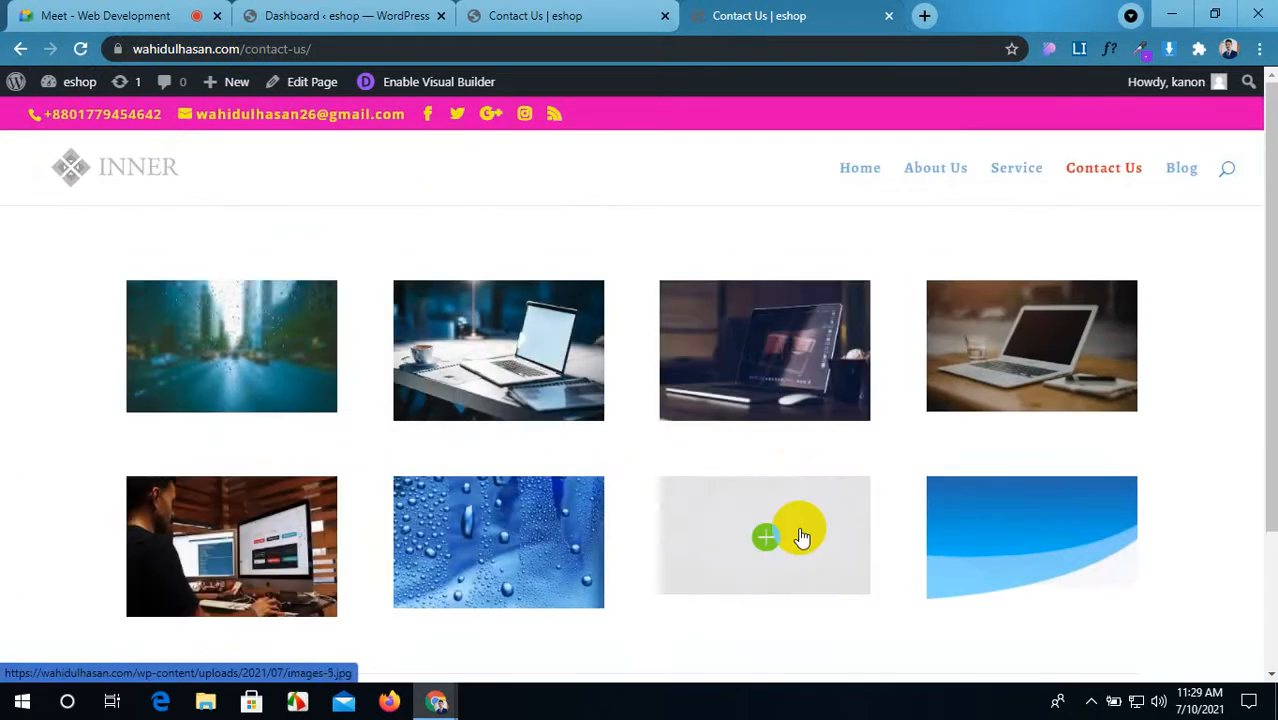
Step: Return to the Visual Builder and expand the gallery's Overlay settings
click(530, 15)
scroll(445, 405, up, 2)
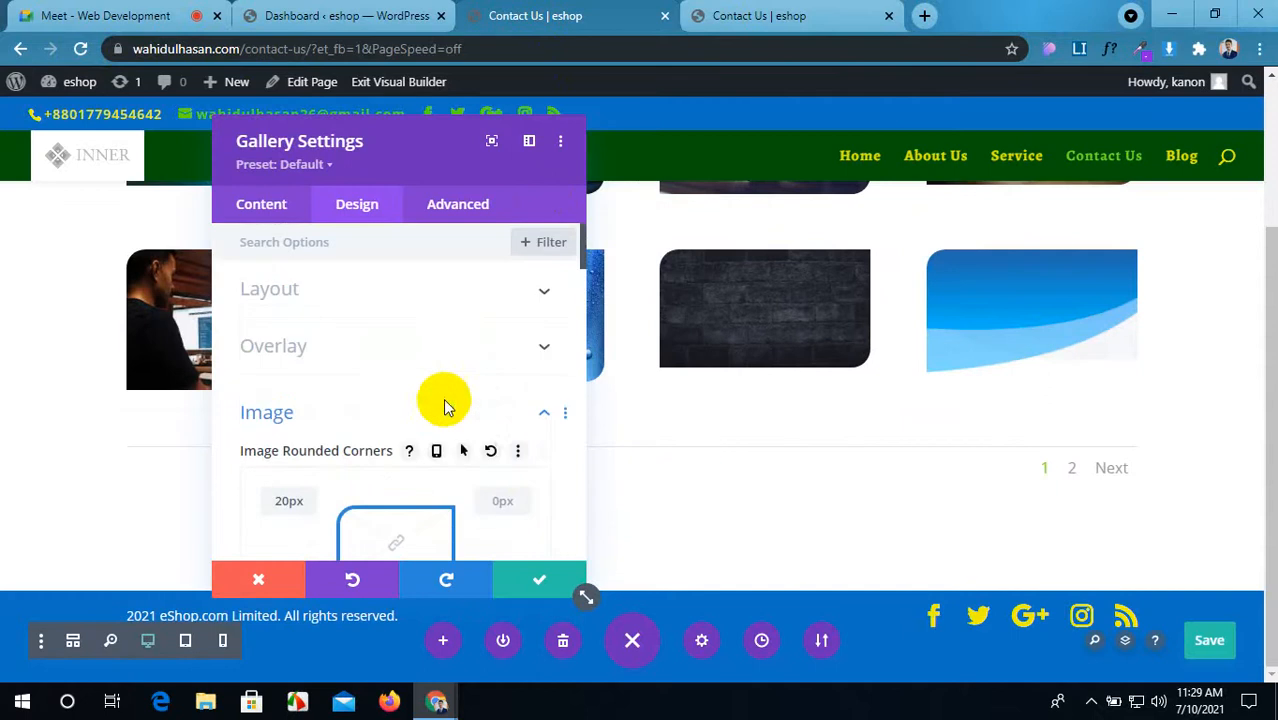
click(380, 365)
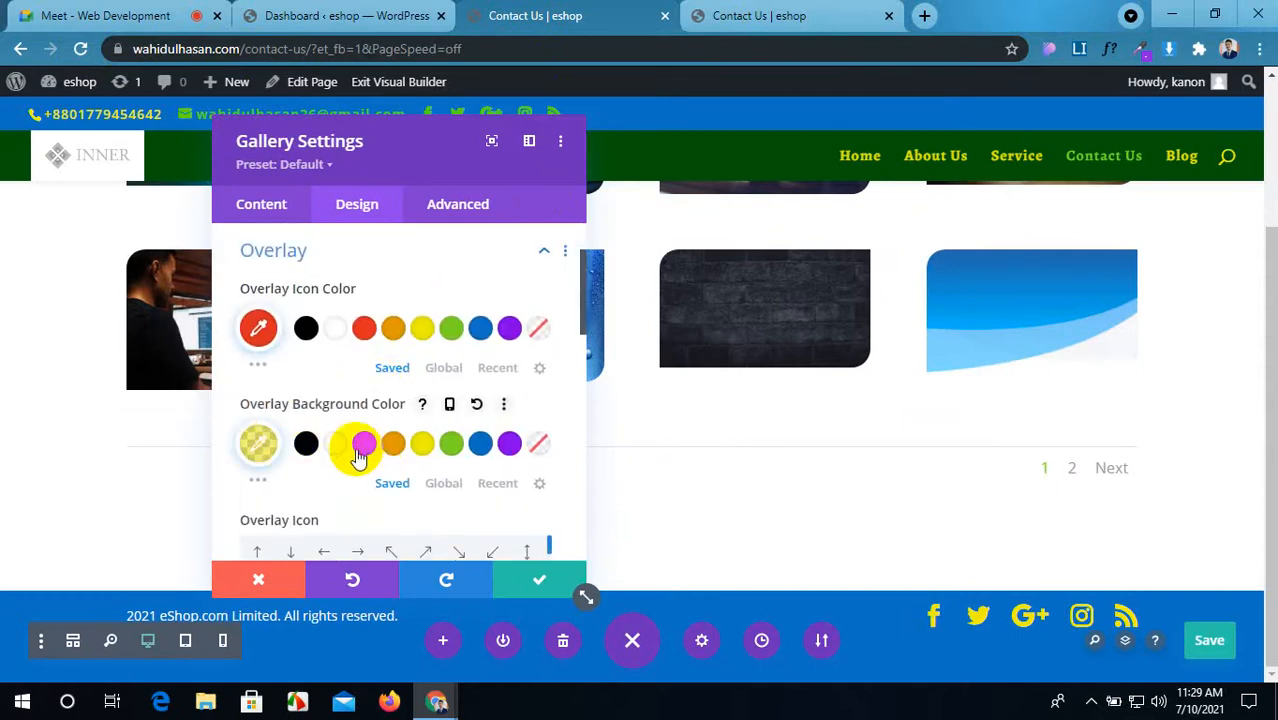
Step: Set the gallery overlay background to red and lower its opacity to make it translucent
click(364, 443)
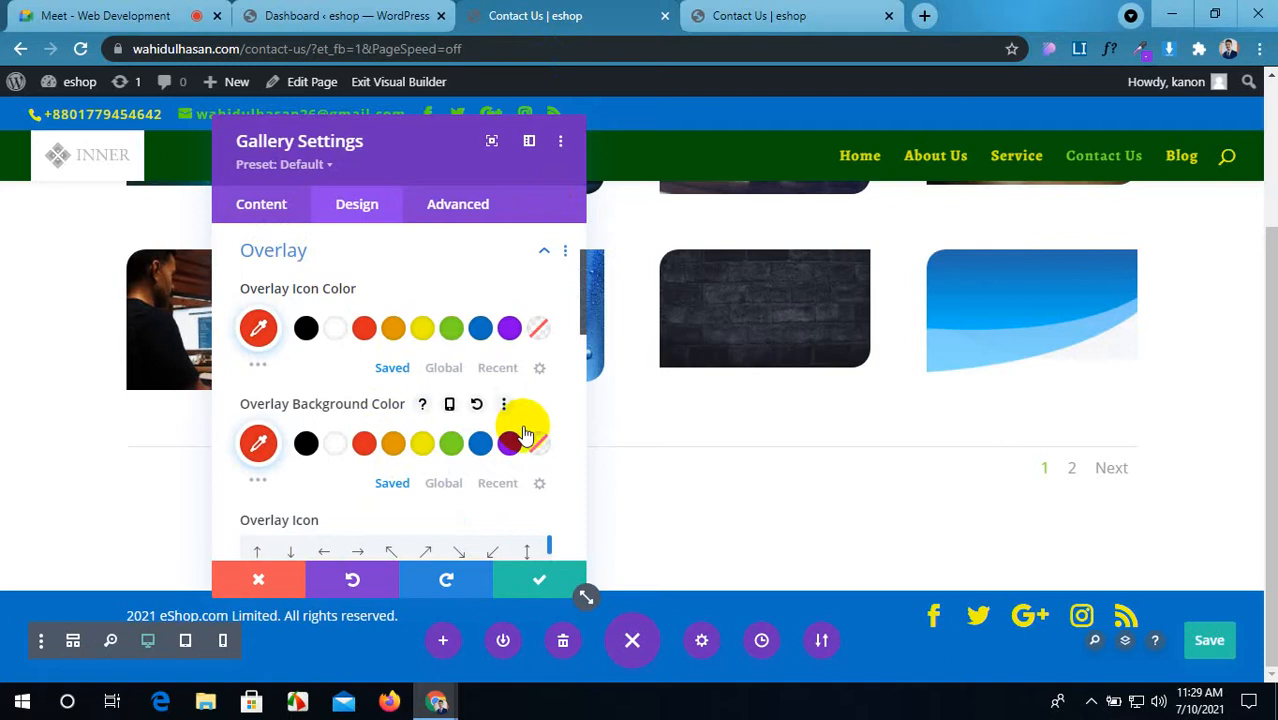
click(256, 445)
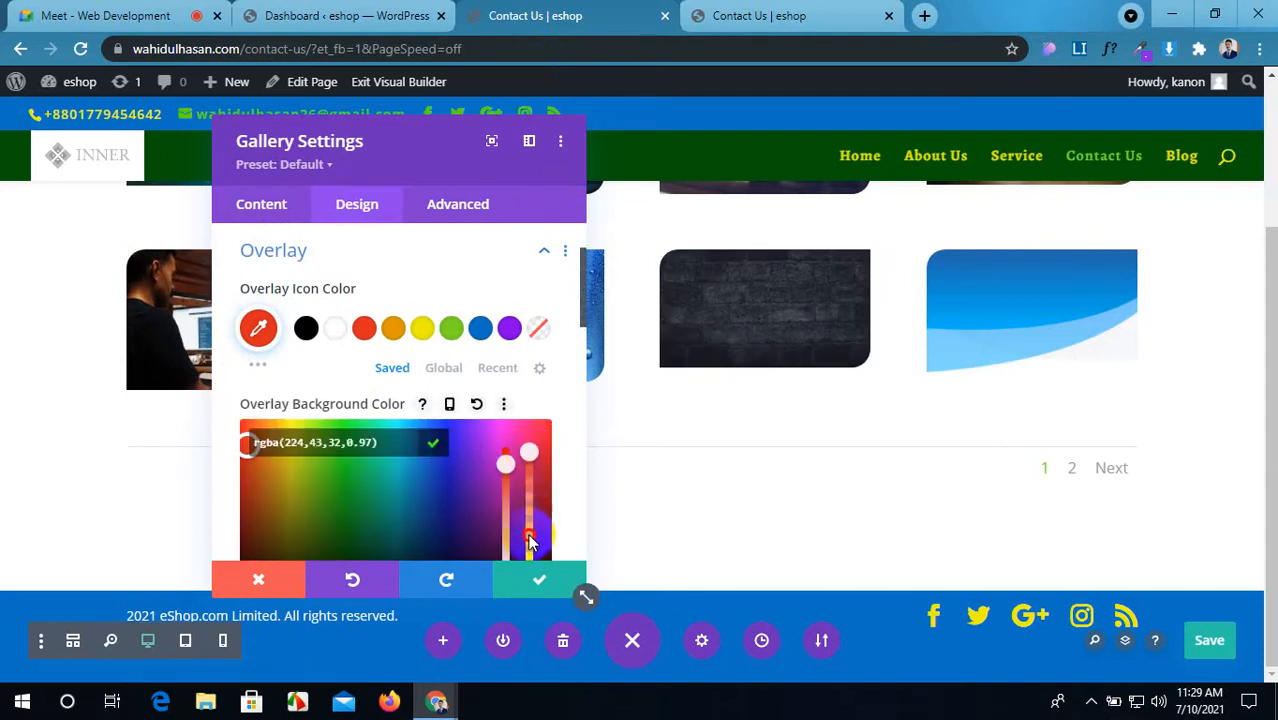
drag(533, 547, 531, 552)
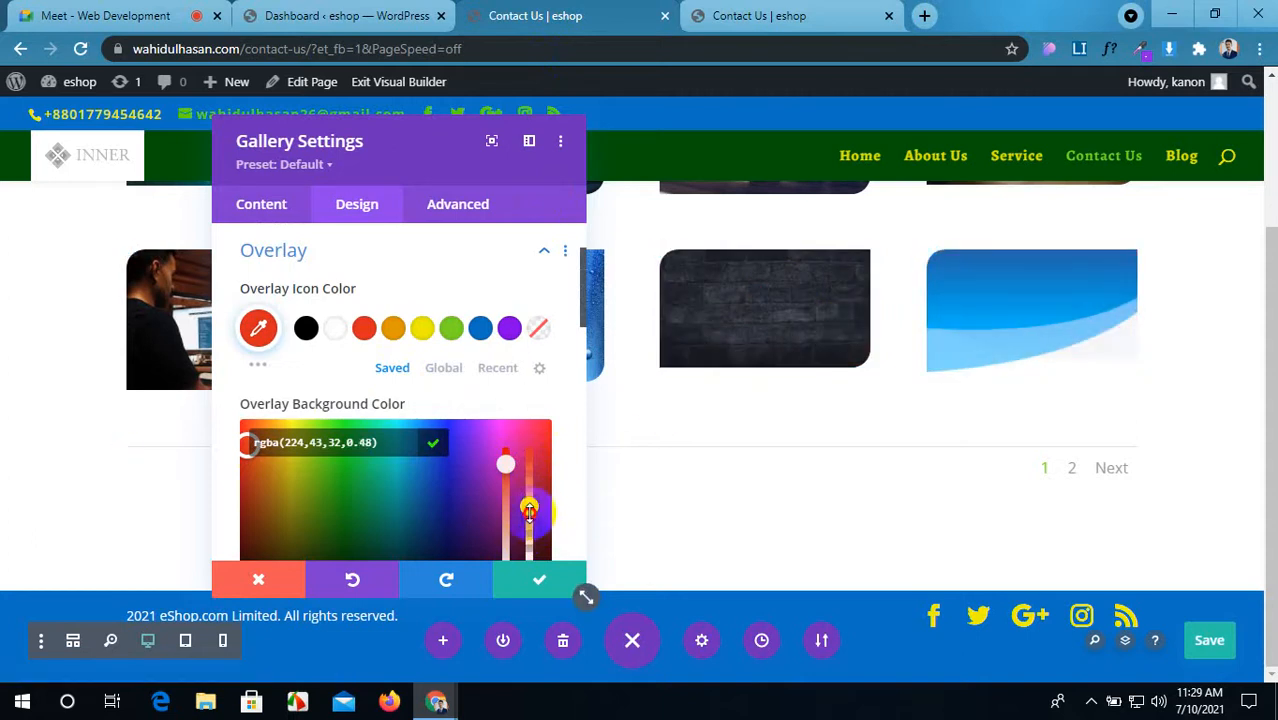
click(1207, 641)
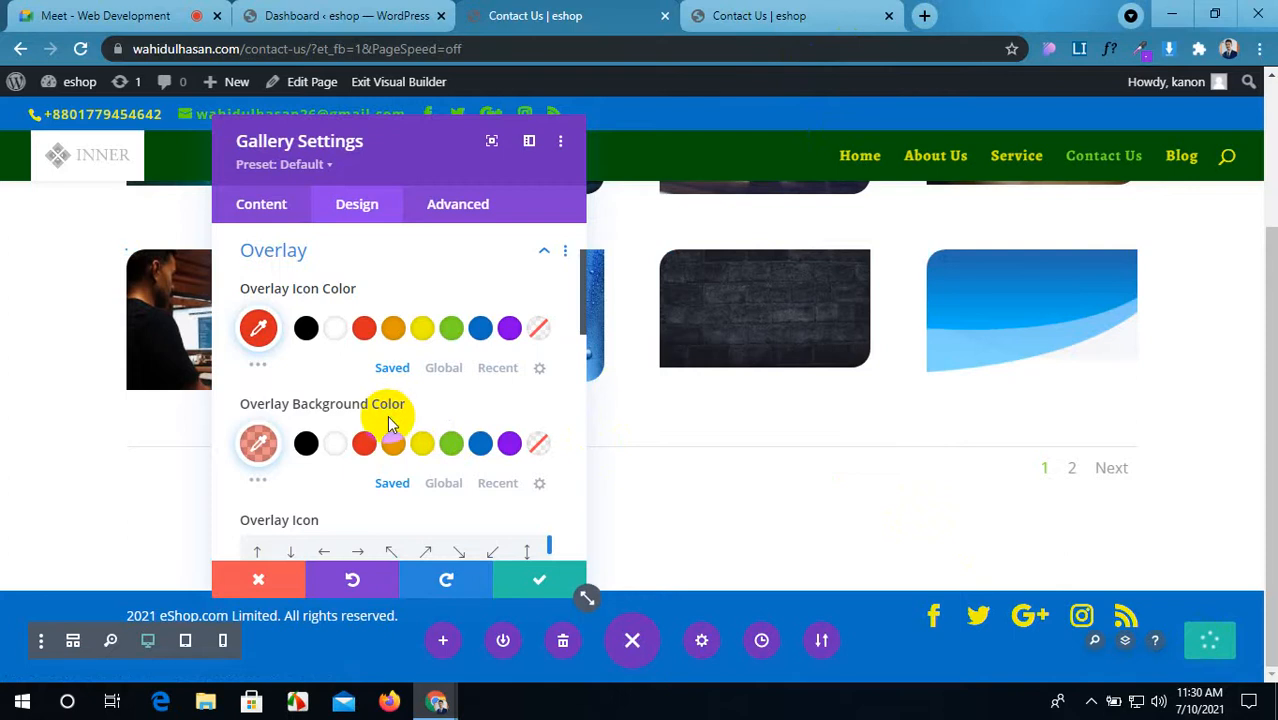
Step: Scroll down and expand the gallery's Text design settings
scroll(390, 428, down, 8)
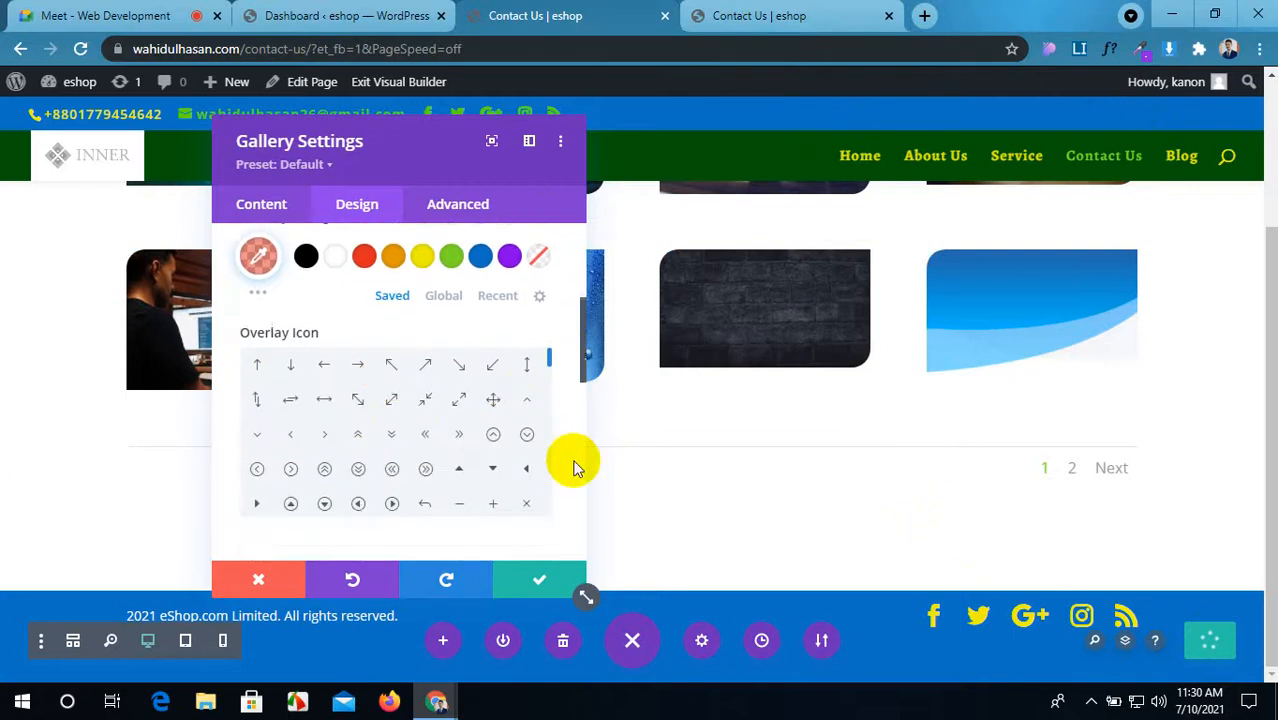
scroll(574, 467, down, 1)
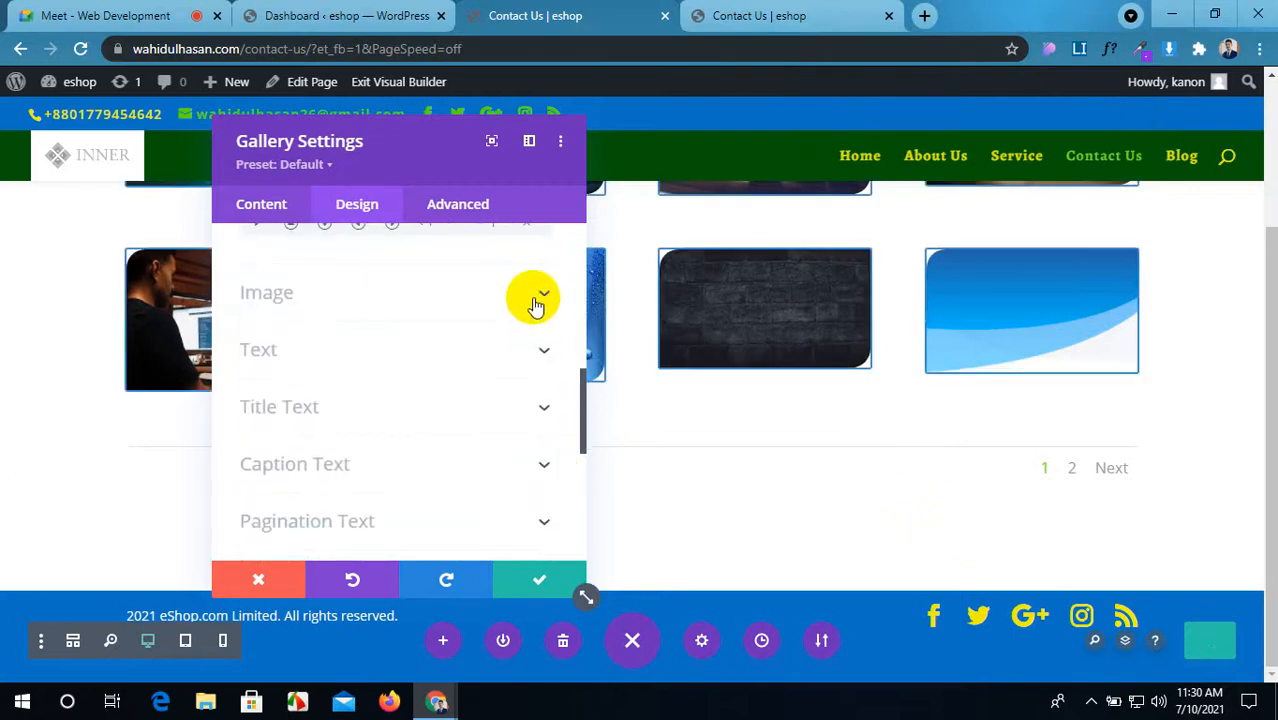
click(536, 362)
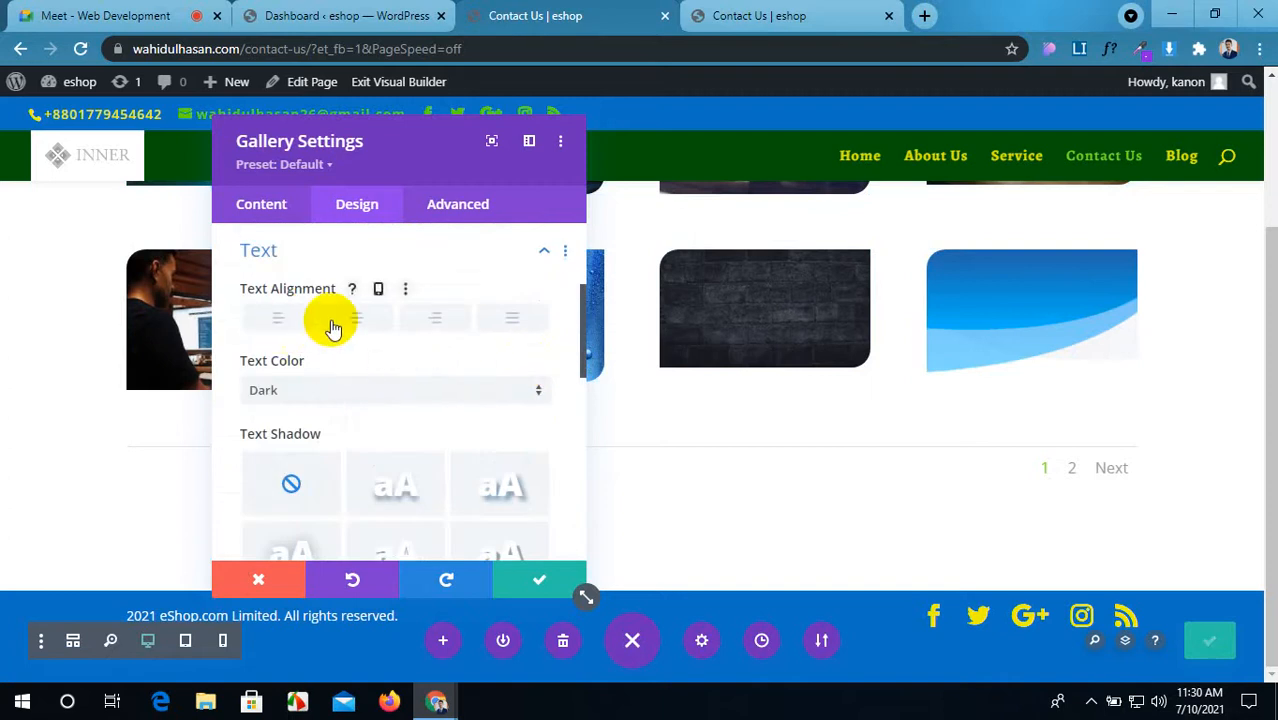
Step: In the gallery's content settings, turn on titles and captions under the images
click(265, 206)
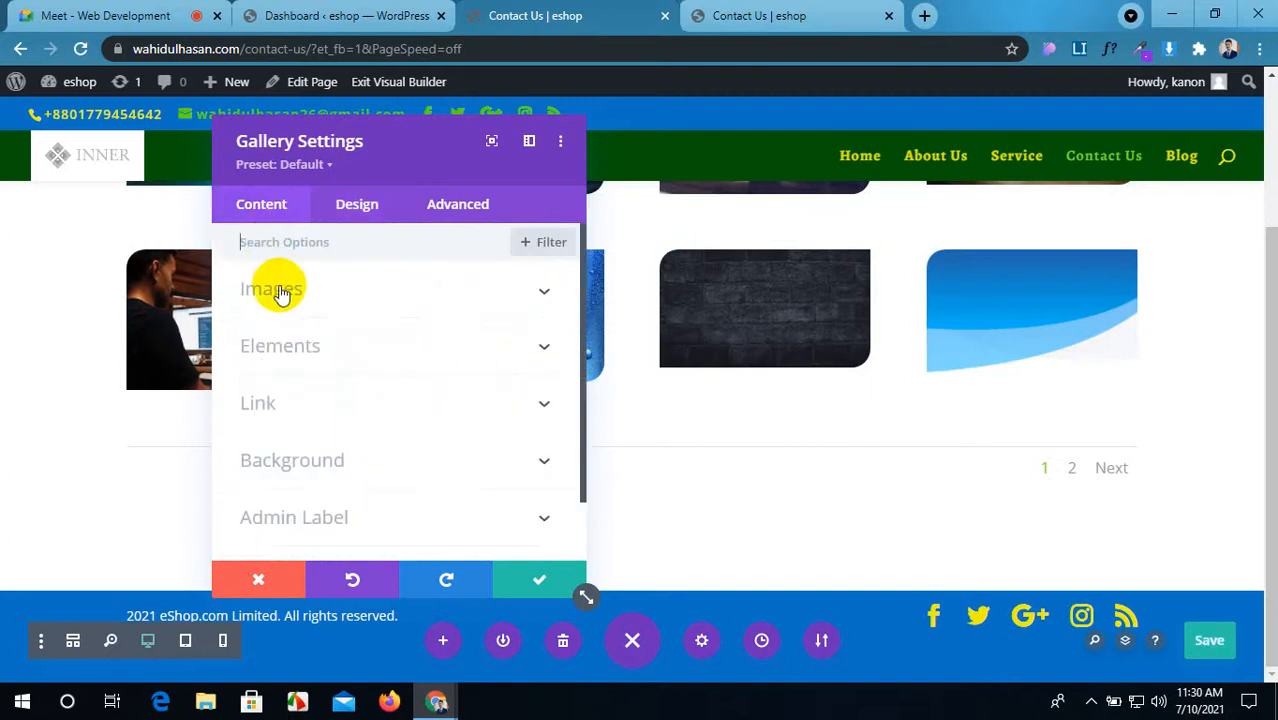
click(368, 305)
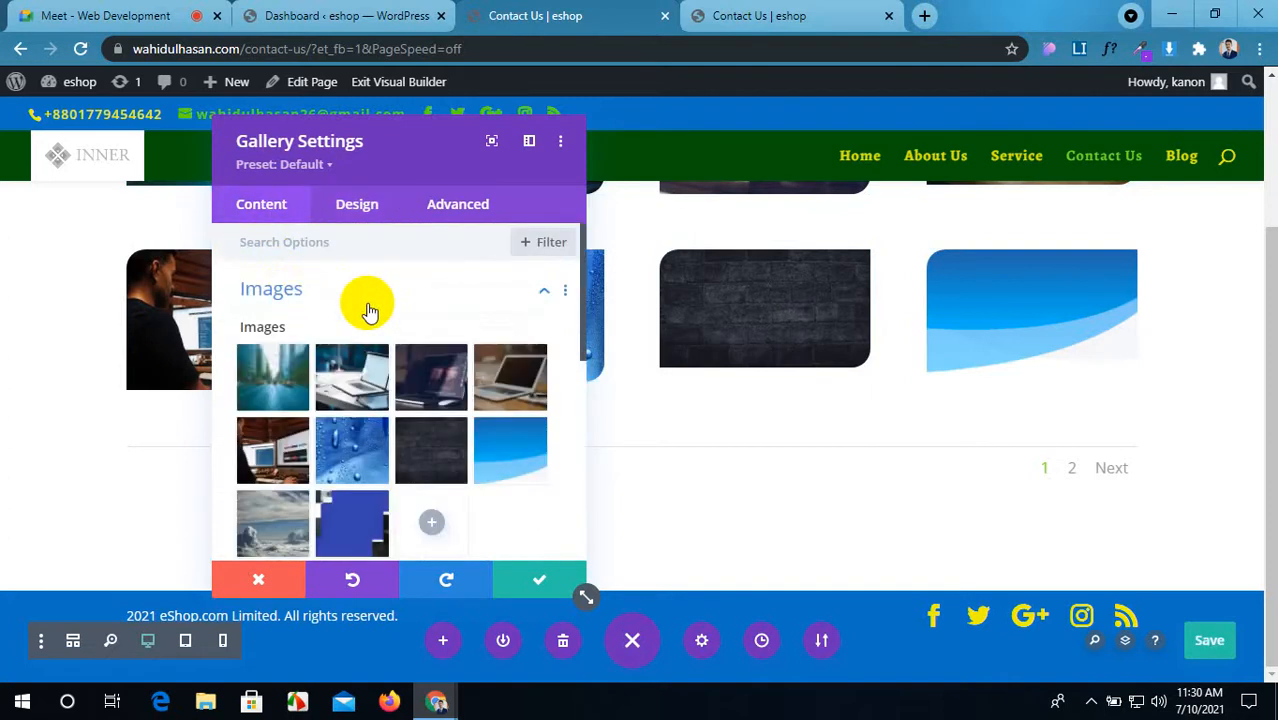
click(366, 303)
click(360, 368)
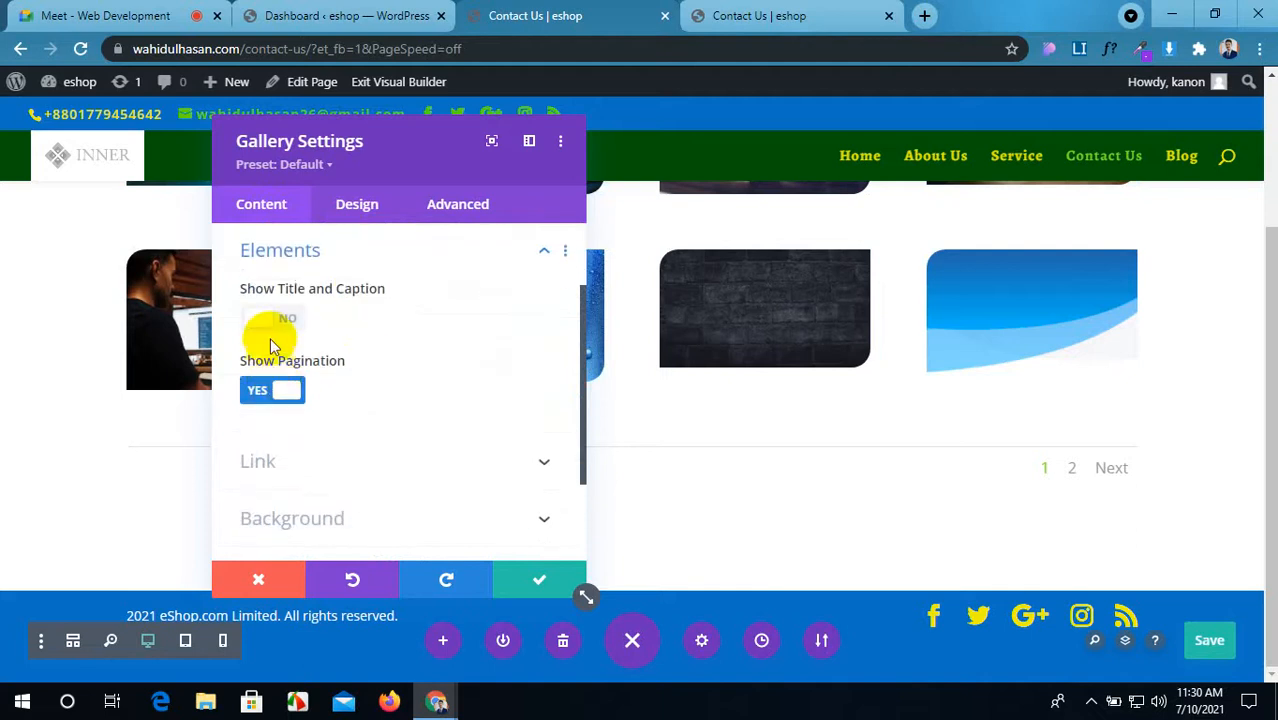
click(262, 320)
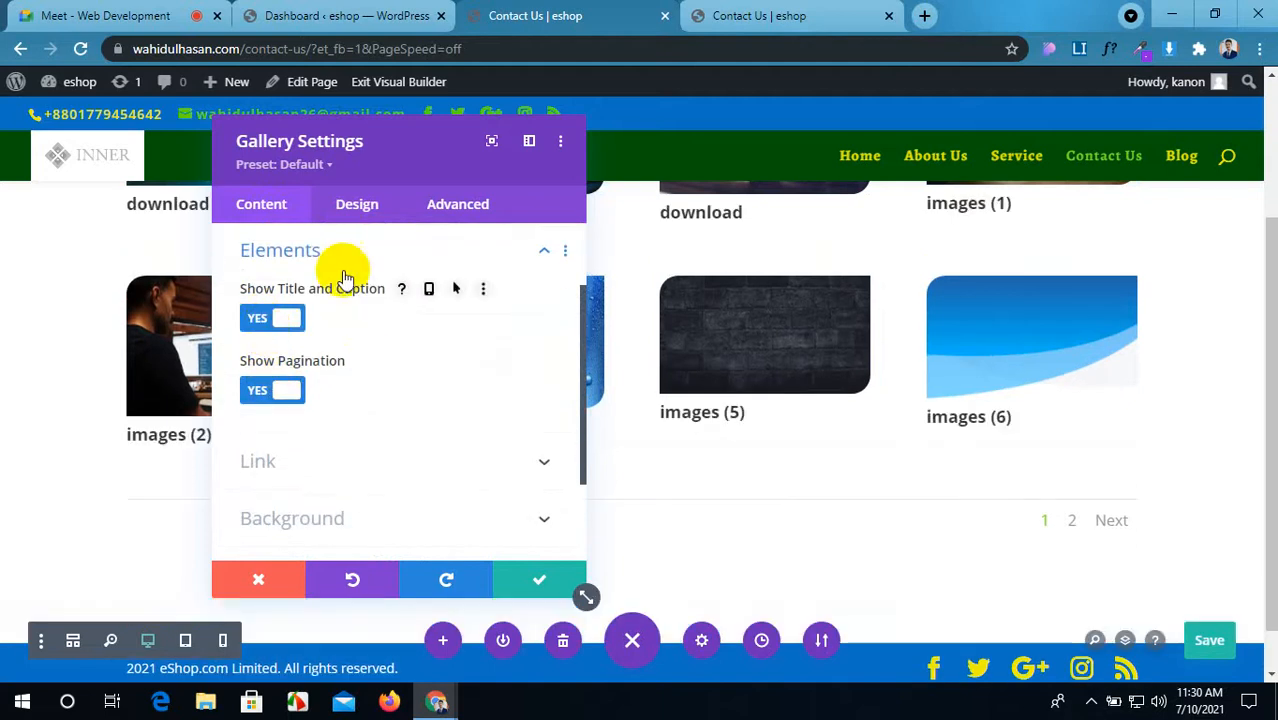
Step: Try left, right and justified gallery text alignment, settling on centred
click(357, 204)
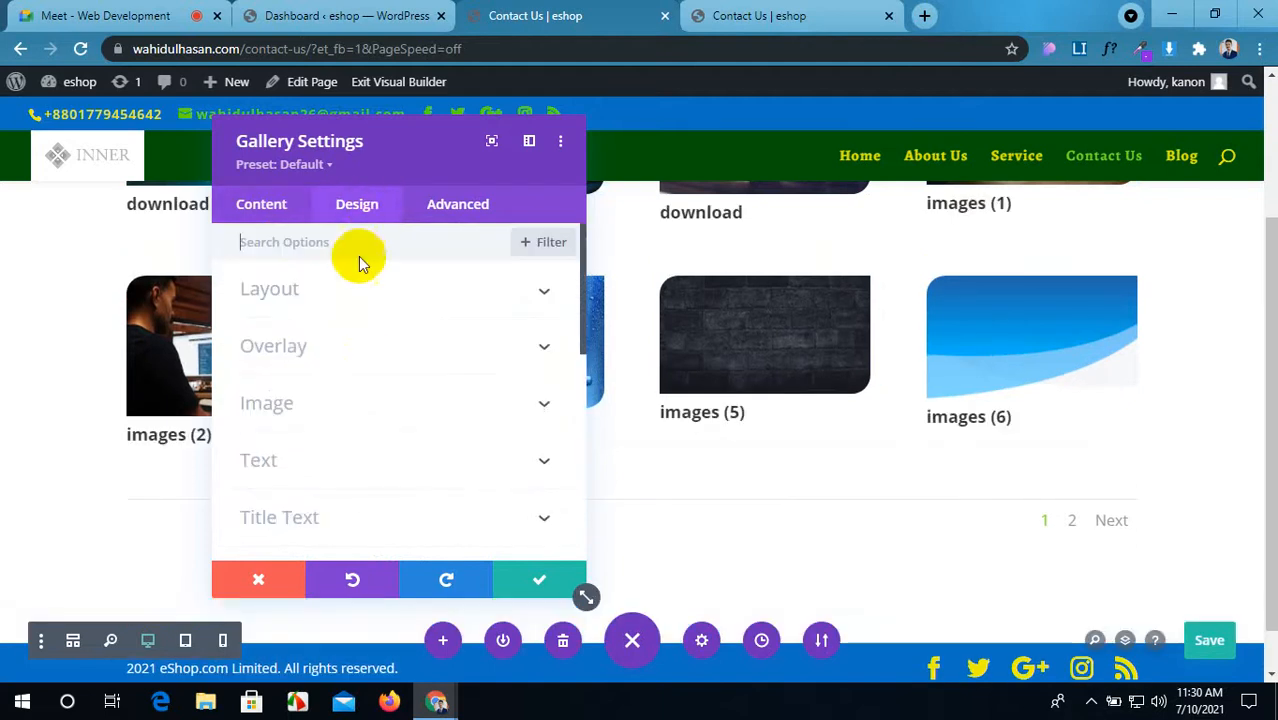
click(371, 470)
click(357, 318)
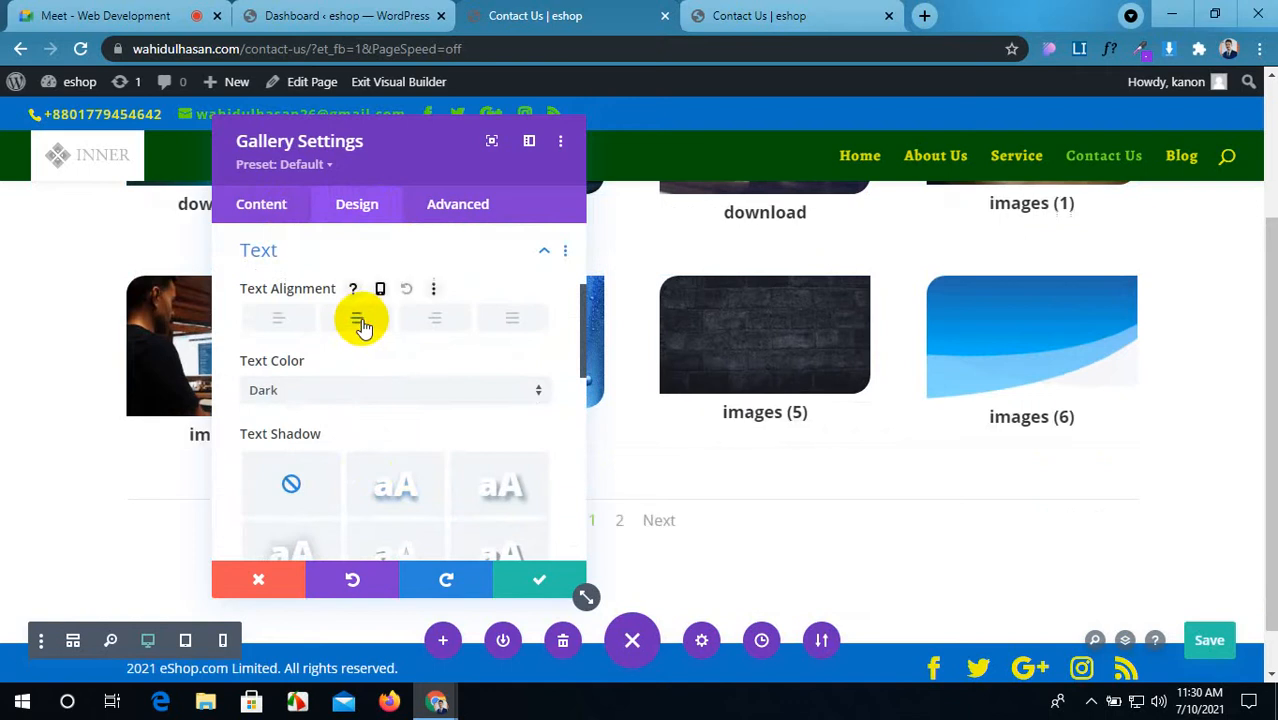
click(435, 320)
click(500, 322)
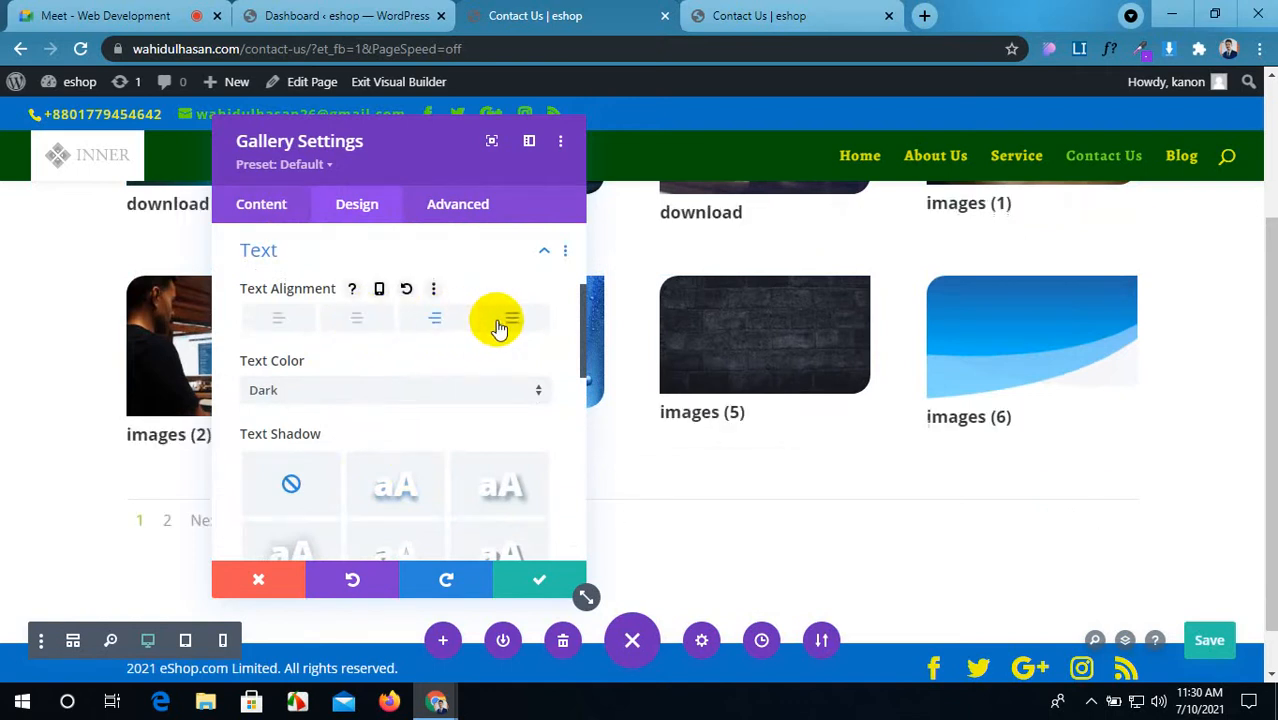
click(360, 320)
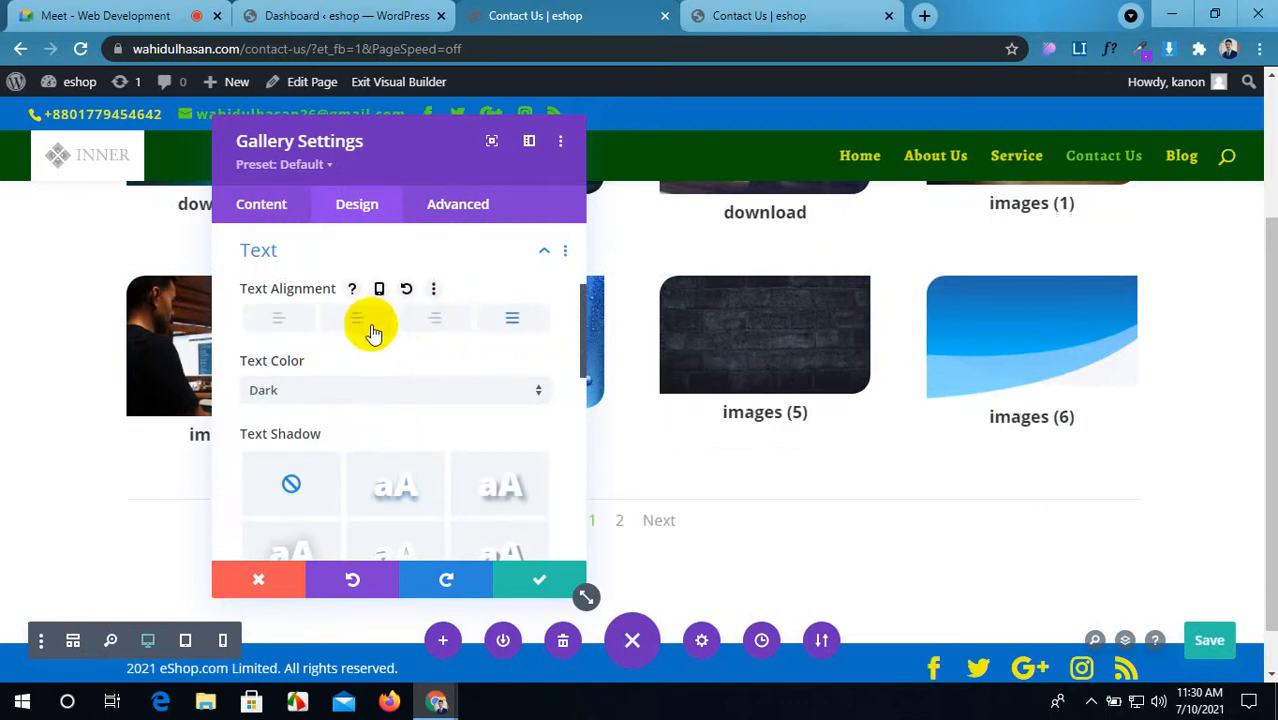
Step: Hide the image titles and captions again, then scroll the Design settings toward Pagination Text
click(275, 226)
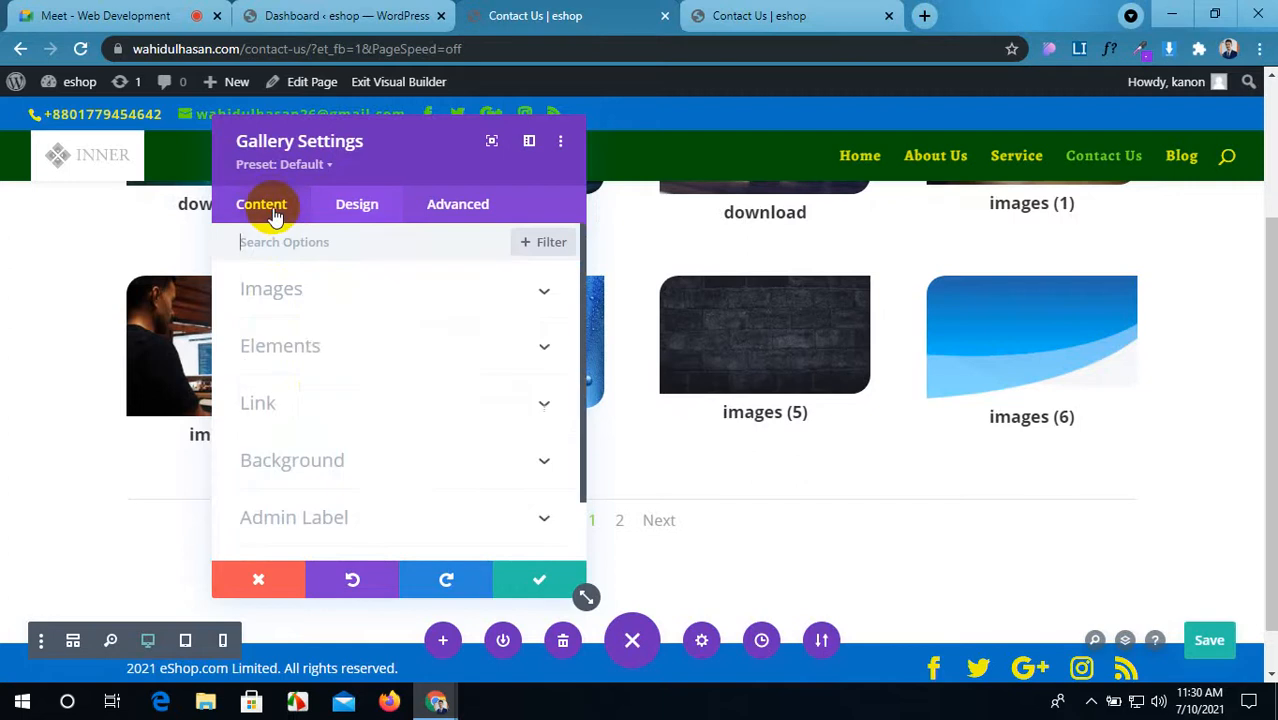
click(380, 356)
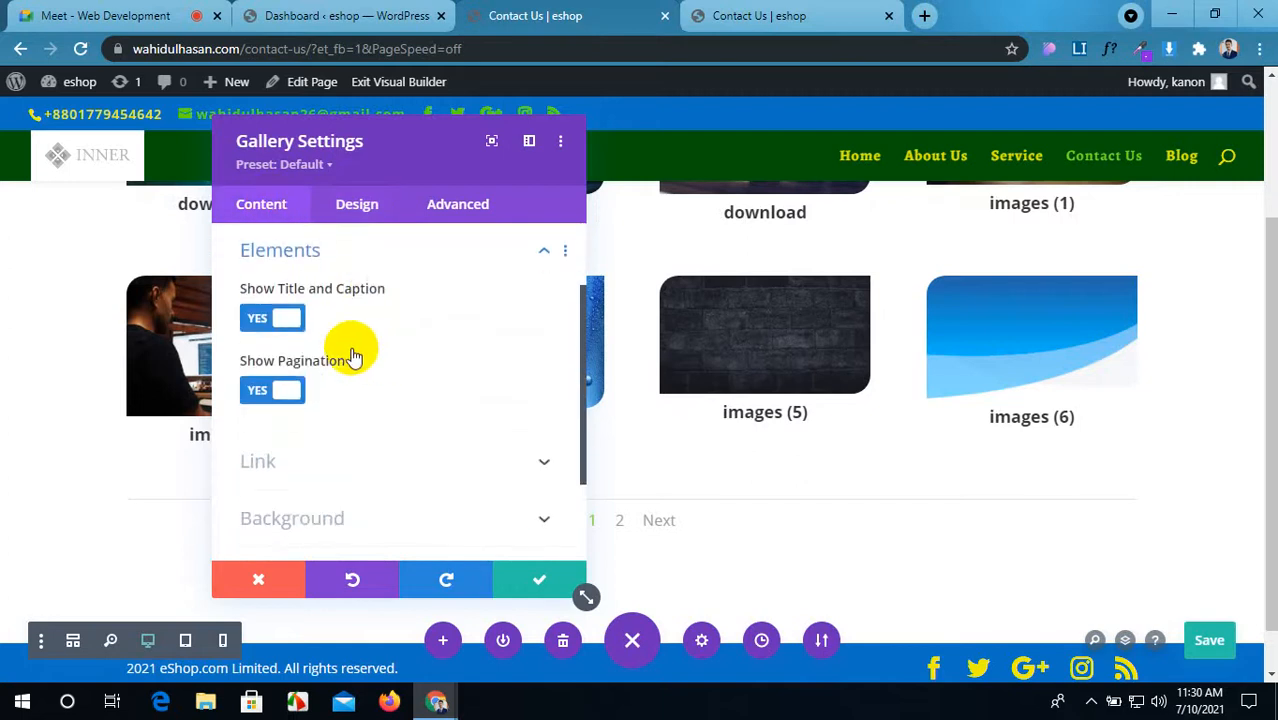
click(282, 318)
scroll(506, 430, down, 2)
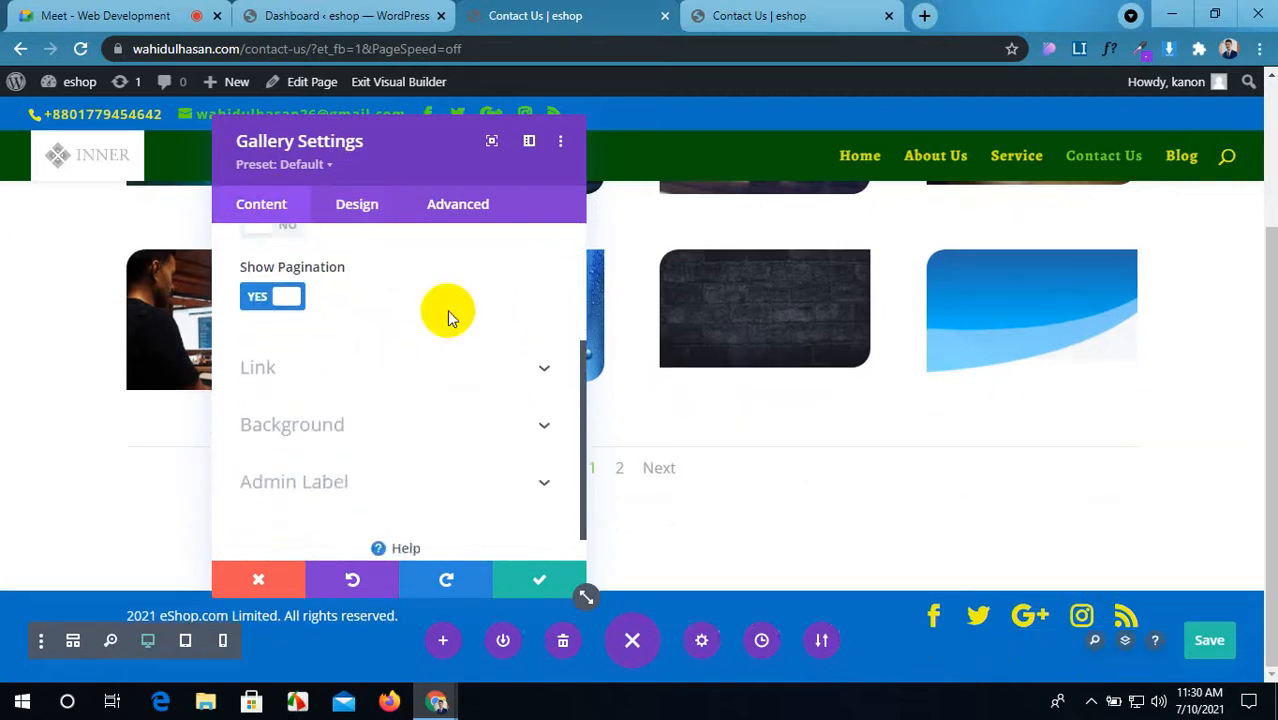
click(372, 203)
scroll(440, 365, down, 4)
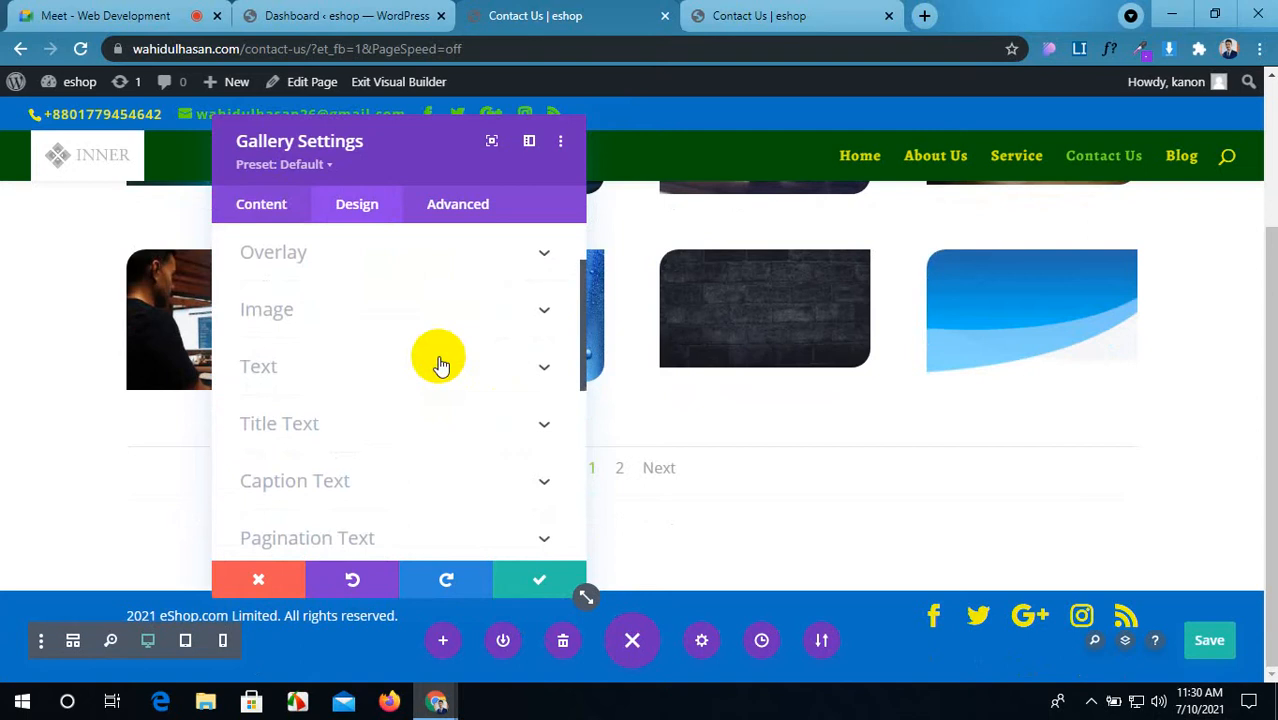
scroll(447, 358, down, 1)
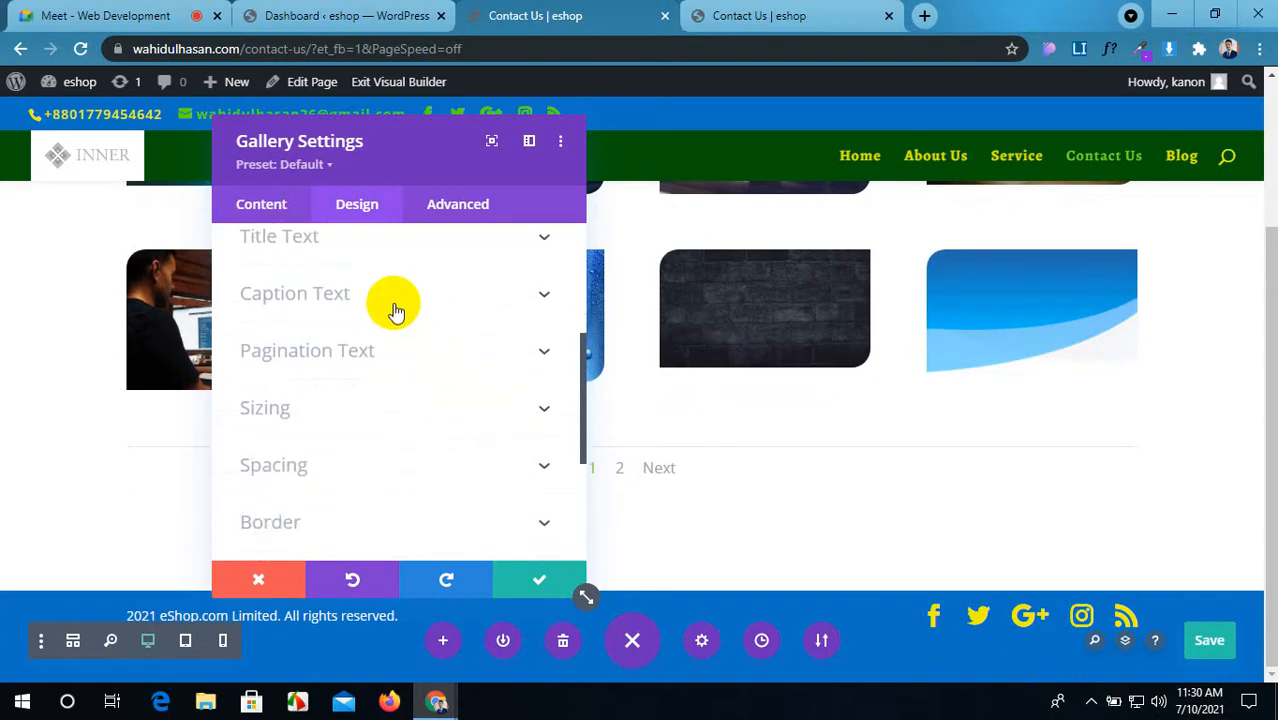
Step: Expand Pagination Text and make the pagination font bold, uppercase Abel
click(447, 349)
drag(437, 157, 250, 140)
scroll(292, 430, down, 2)
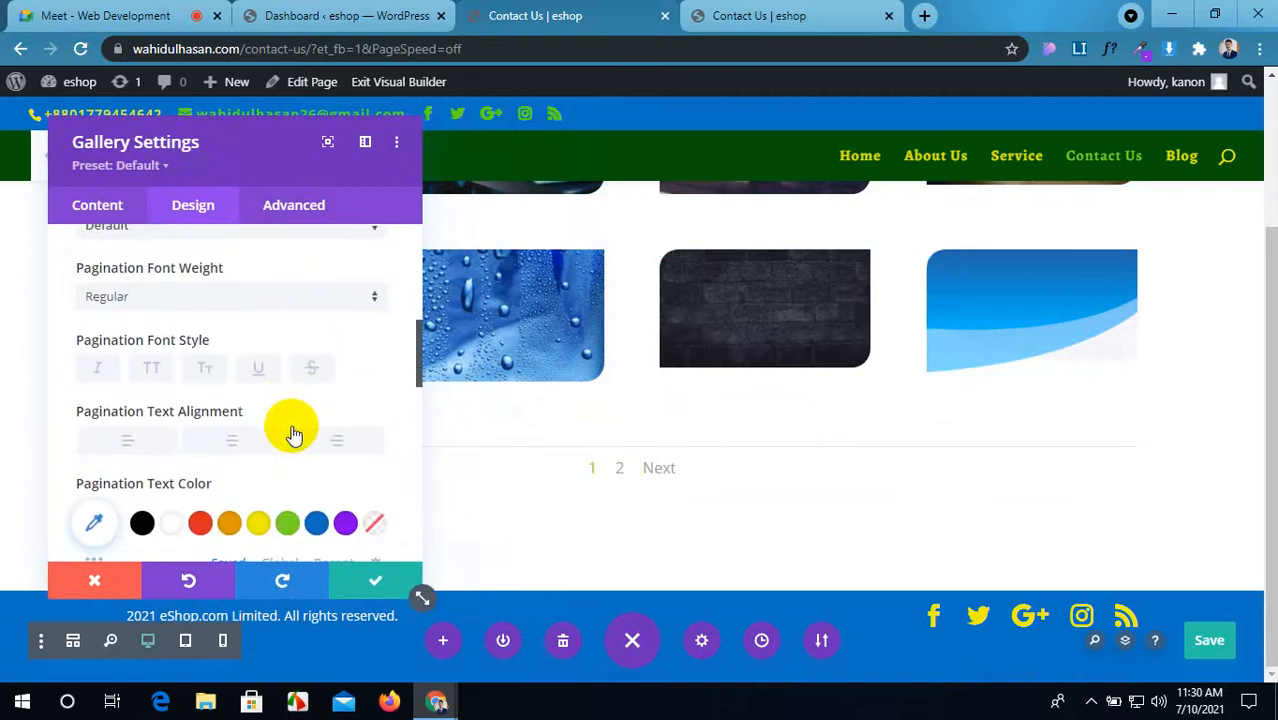
scroll(224, 410, up, 2)
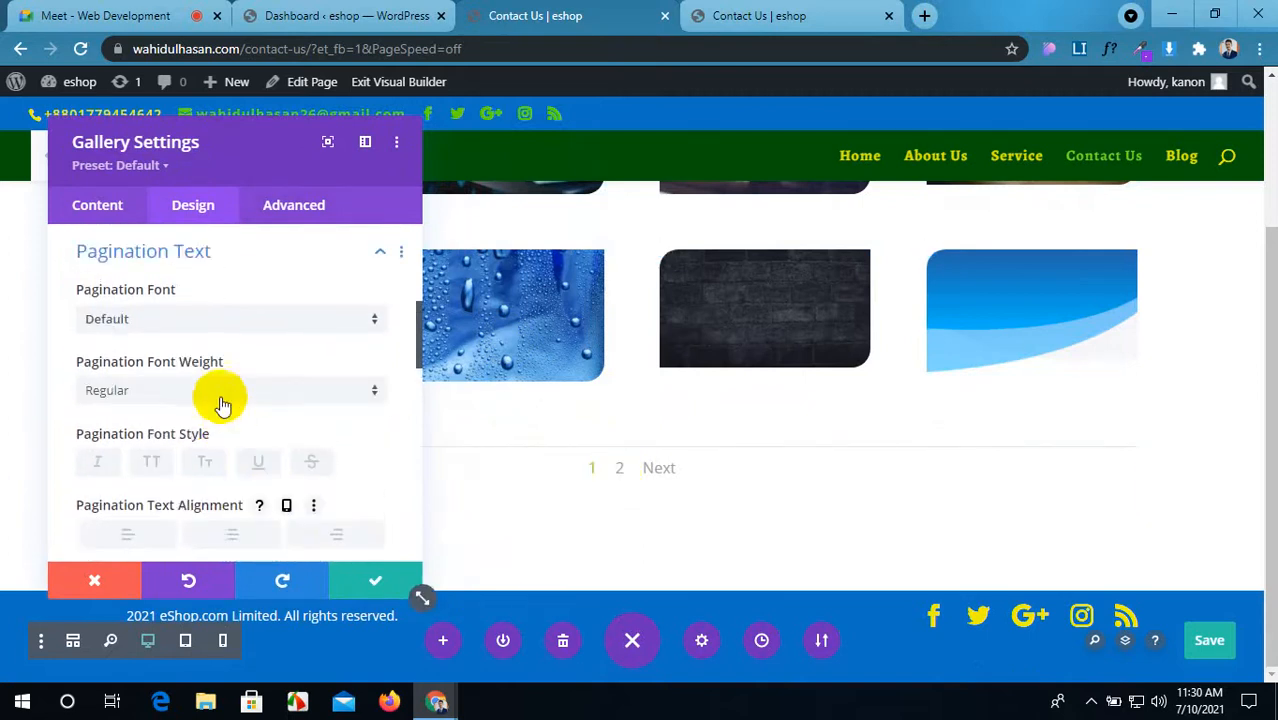
click(210, 318)
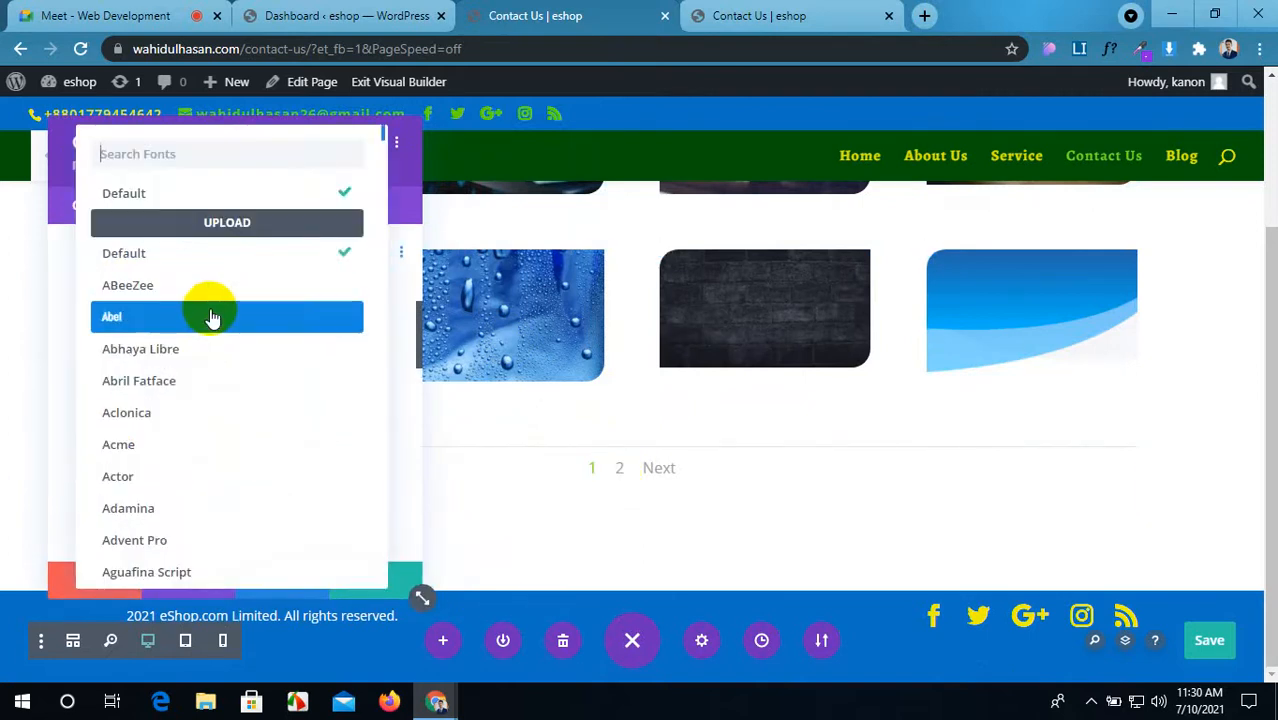
click(211, 318)
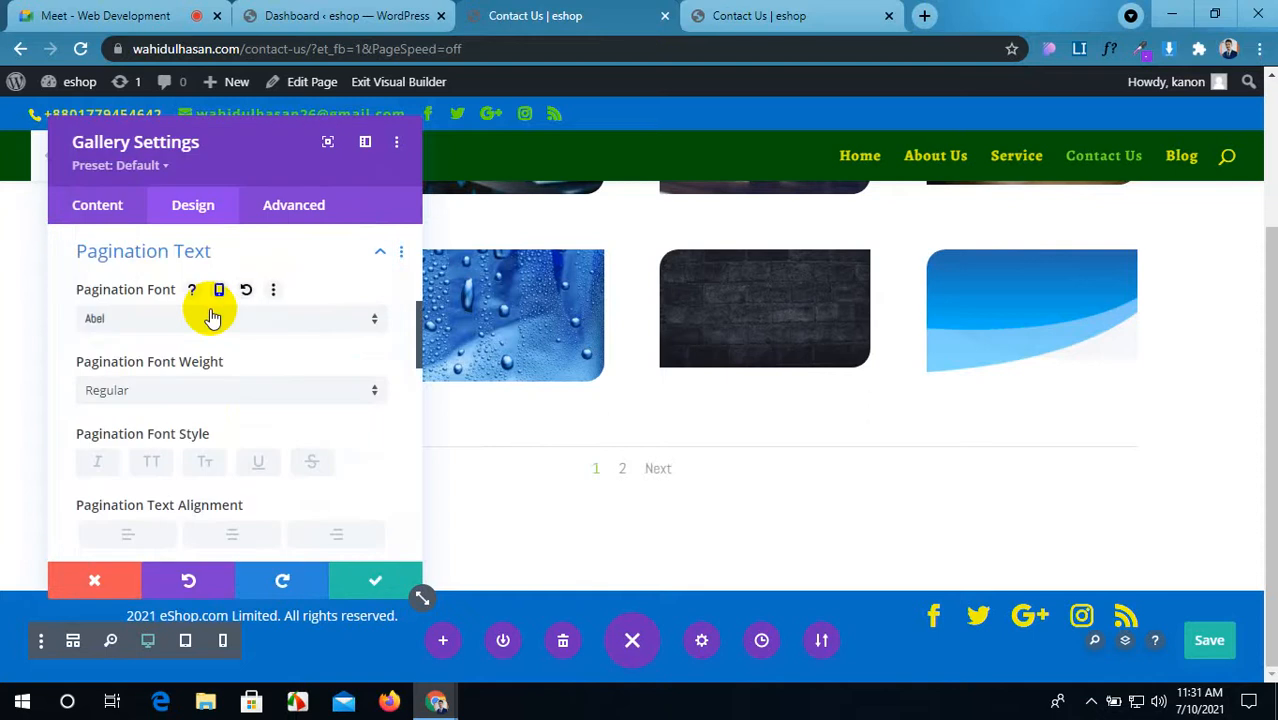
click(192, 398)
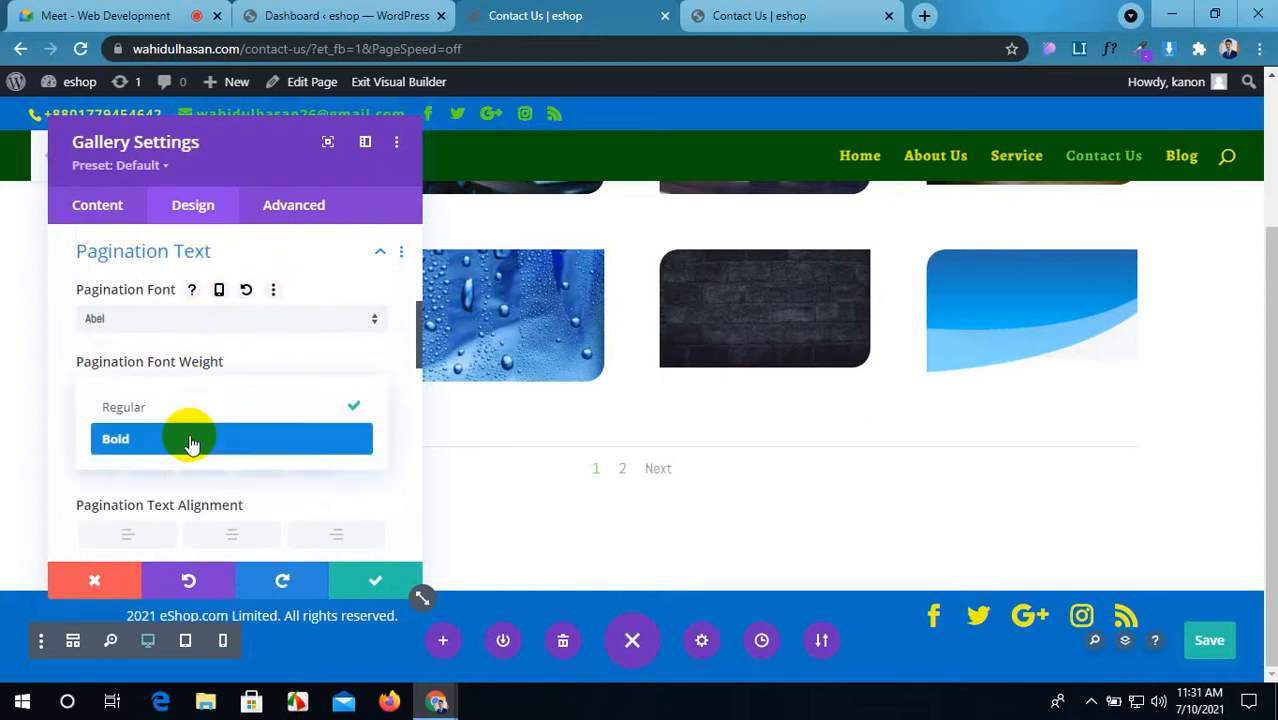
click(188, 436)
scroll(192, 444, down, 1)
click(157, 366)
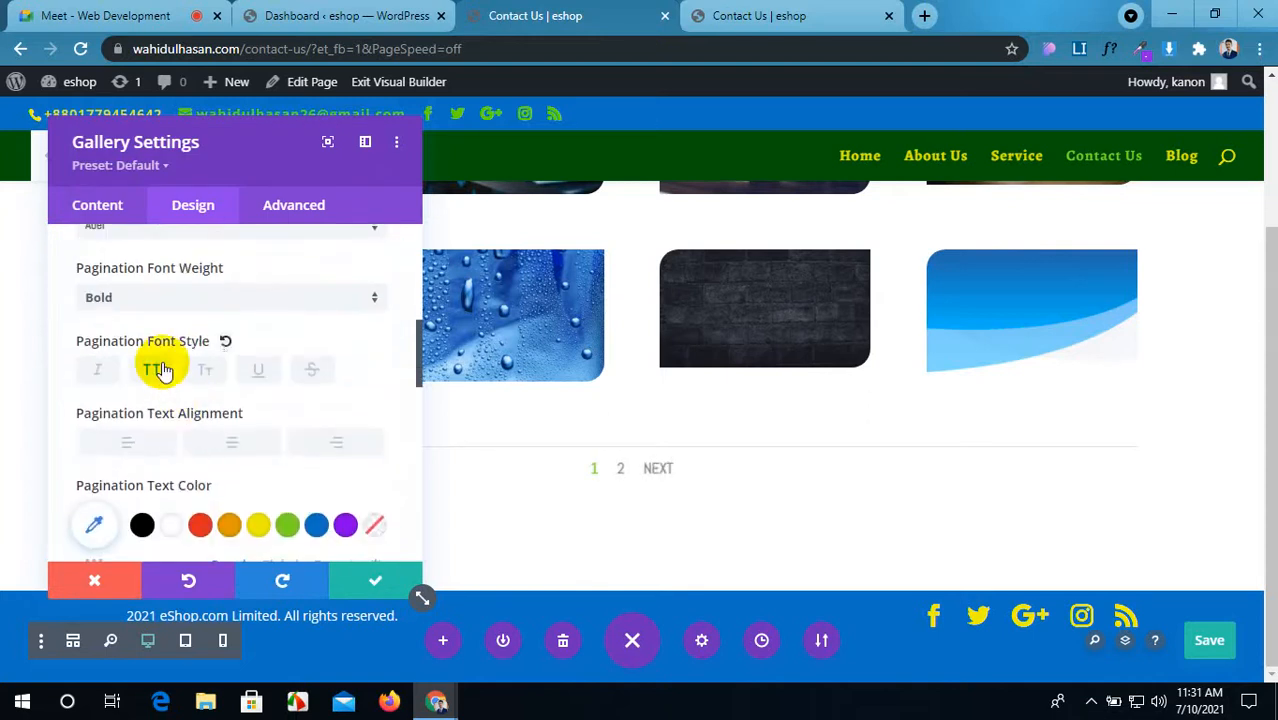
Step: Right-align the pagination links after trying left and centred alignment
scroll(210, 455, down, 1)
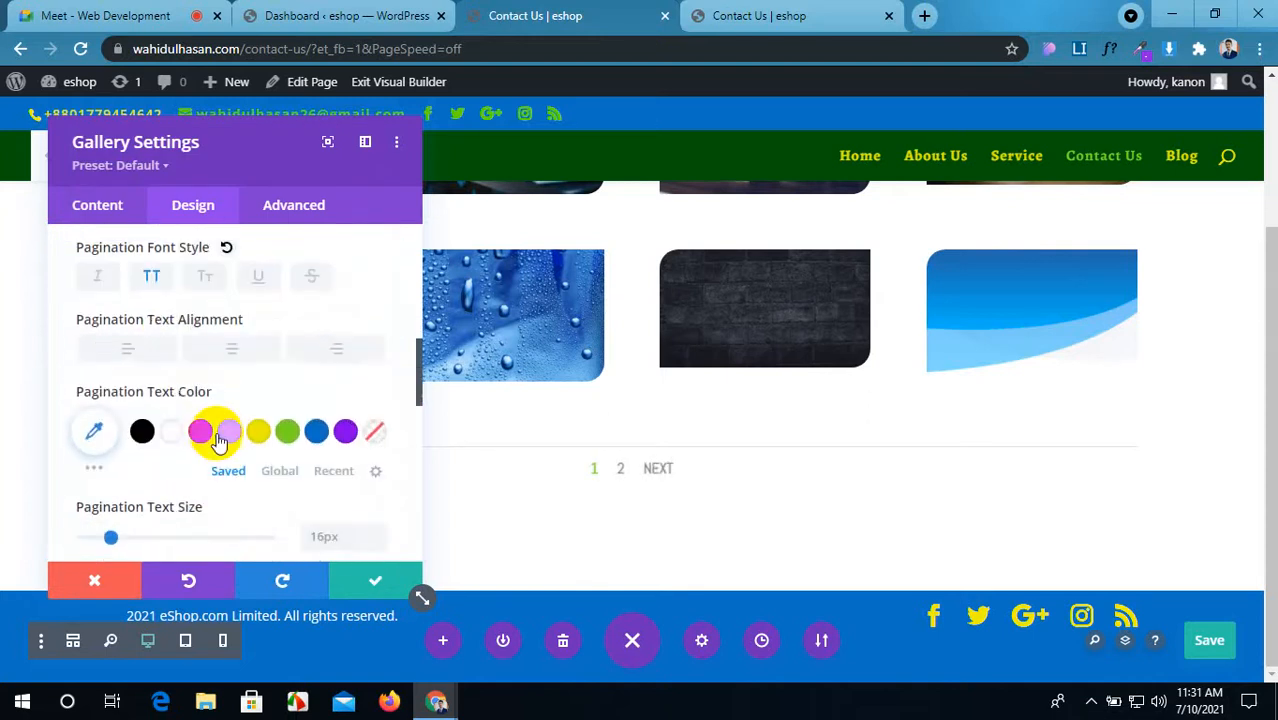
click(161, 352)
click(234, 349)
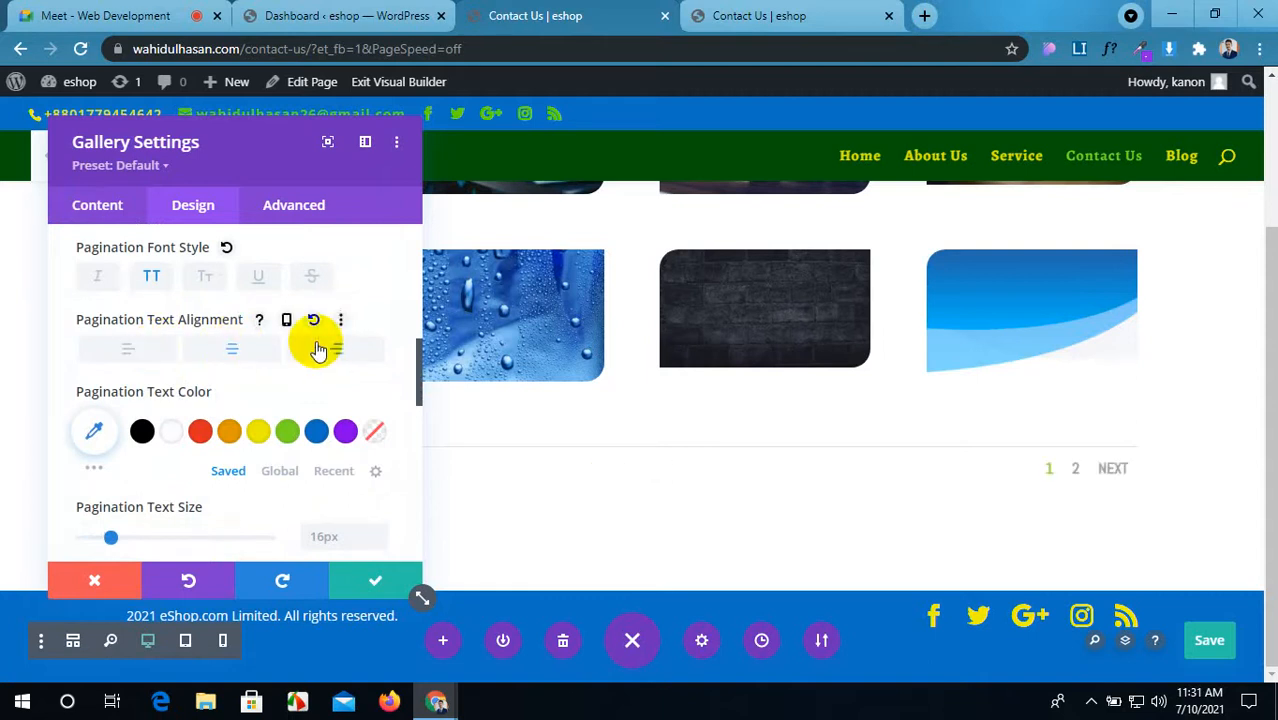
click(318, 350)
Step: Expand the gallery's Sizing, Spacing and Filters settings
scroll(343, 425, down, 1)
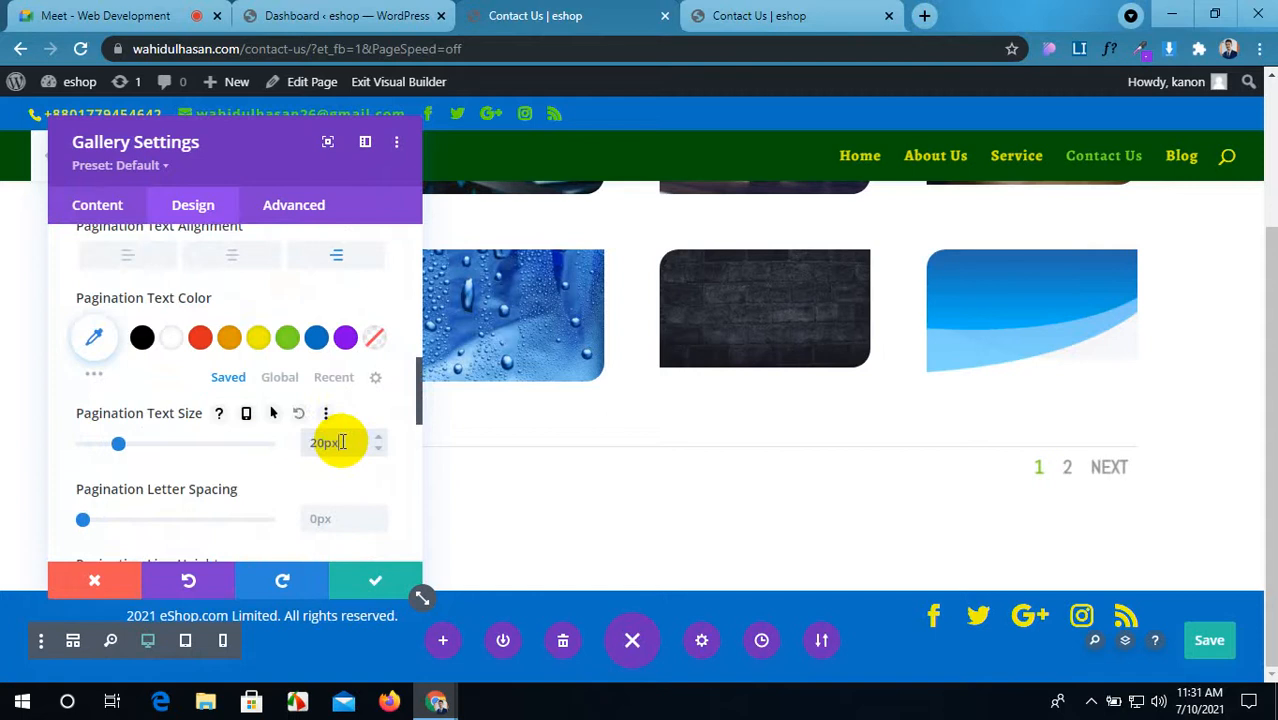
scroll(194, 471, down, 2)
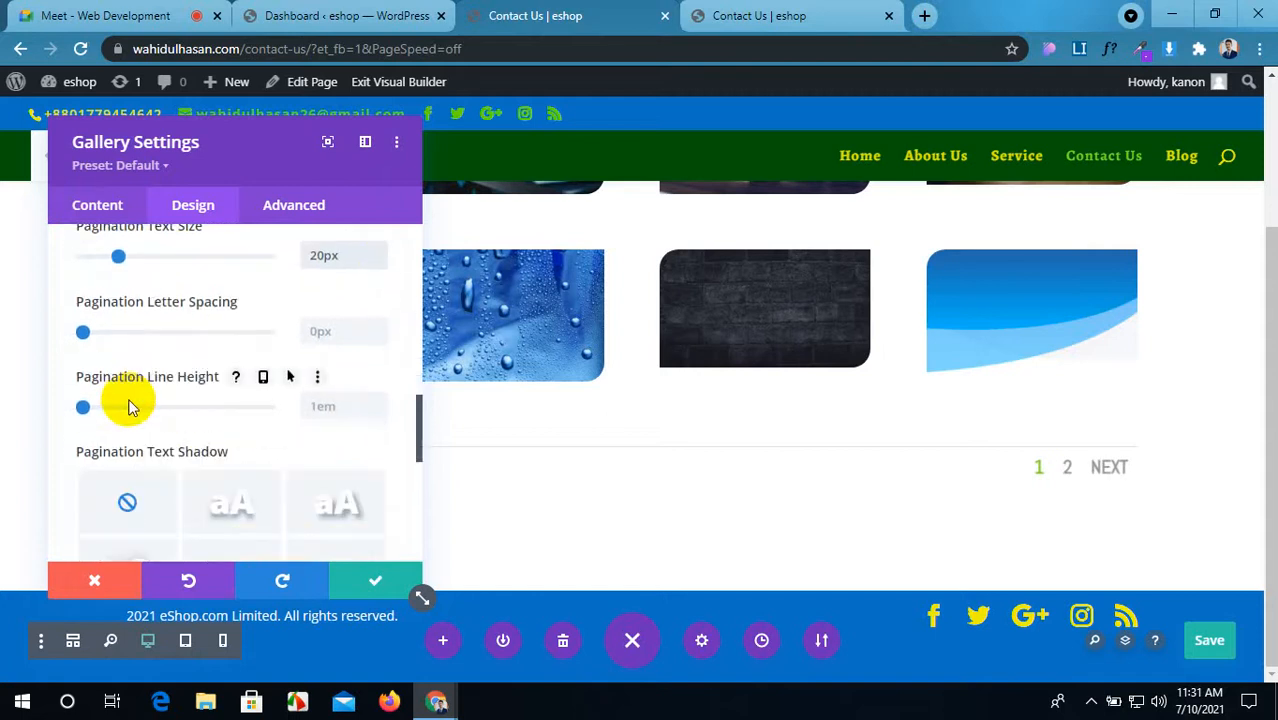
scroll(126, 405, down, 3)
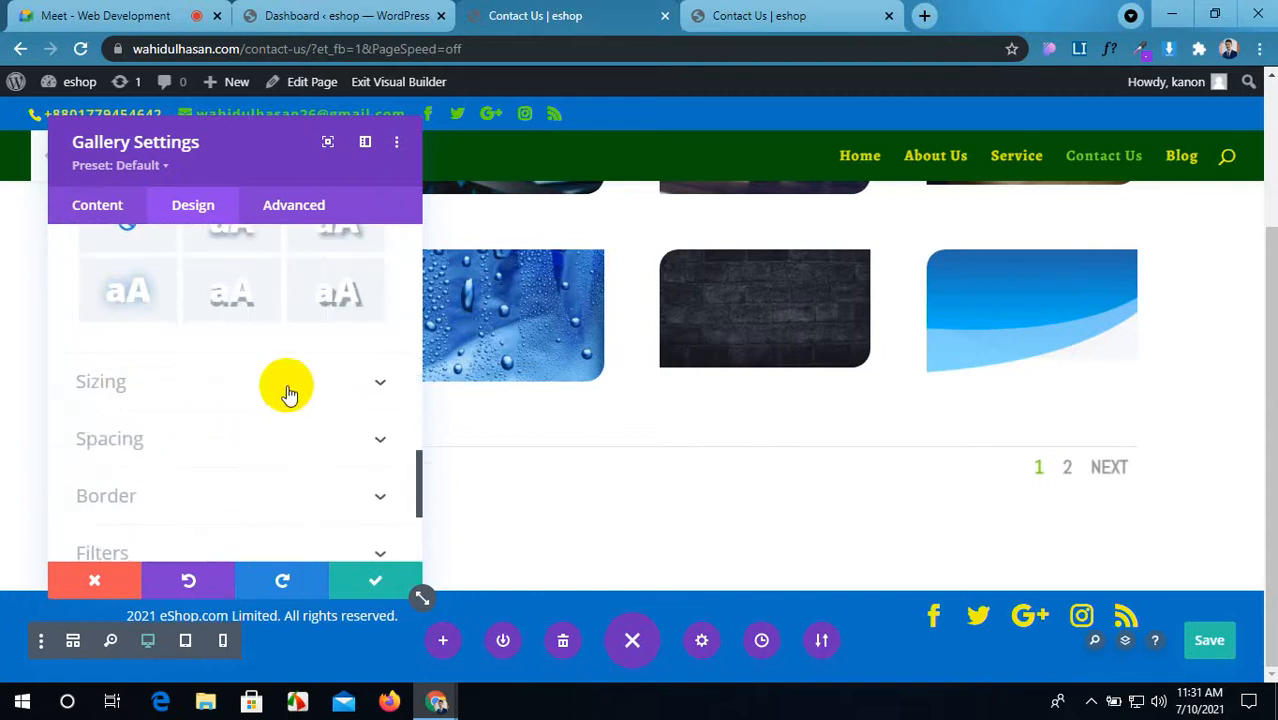
click(287, 385)
scroll(287, 390, down, 1)
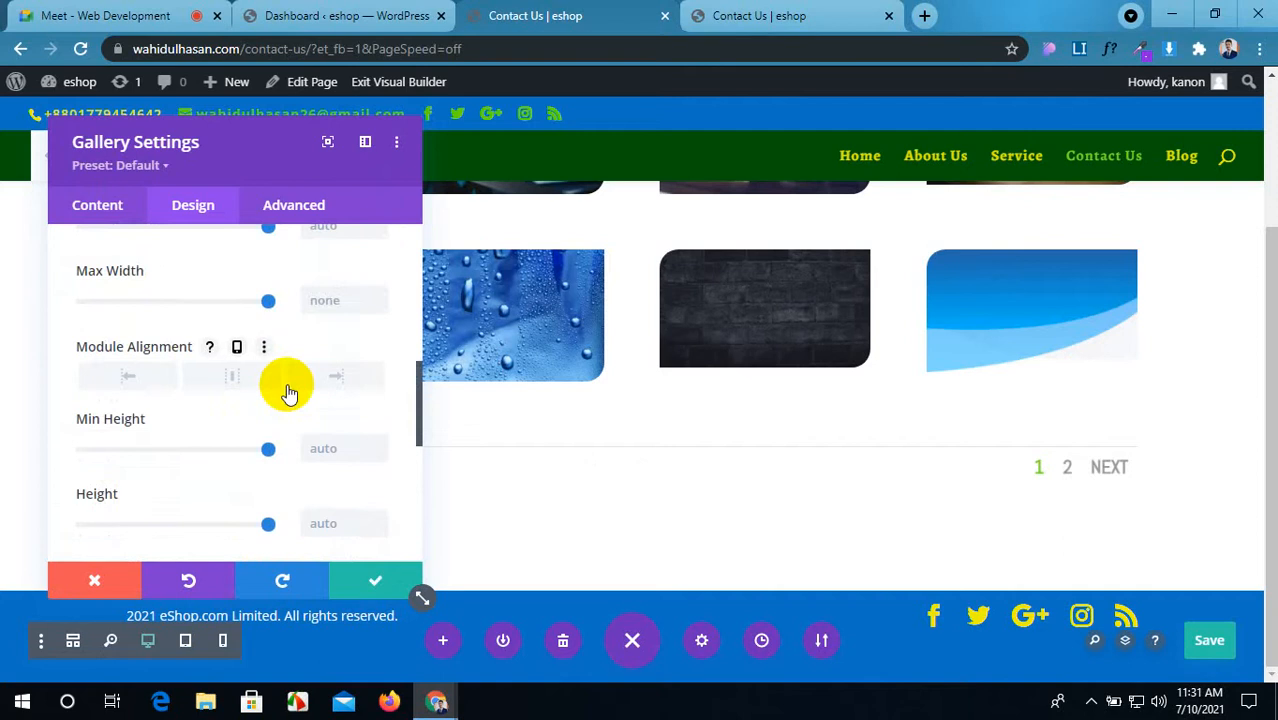
scroll(287, 390, down, 4)
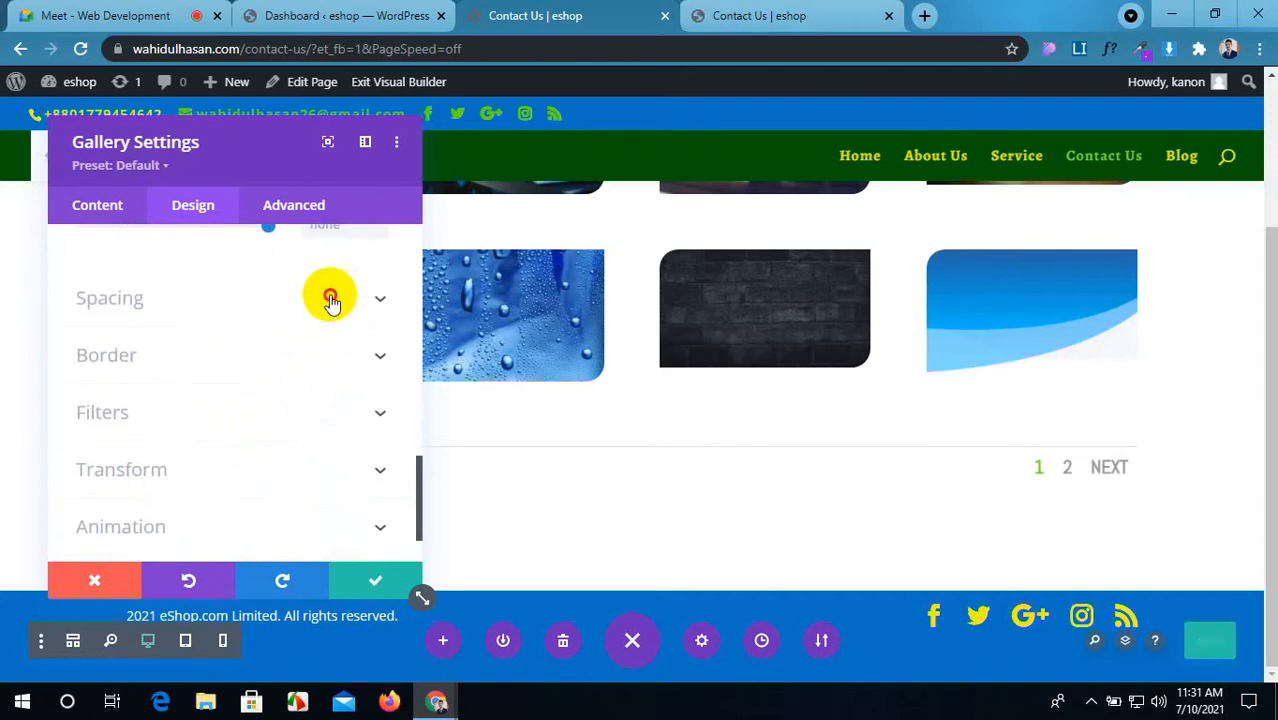
click(331, 298)
scroll(260, 379, down, 4)
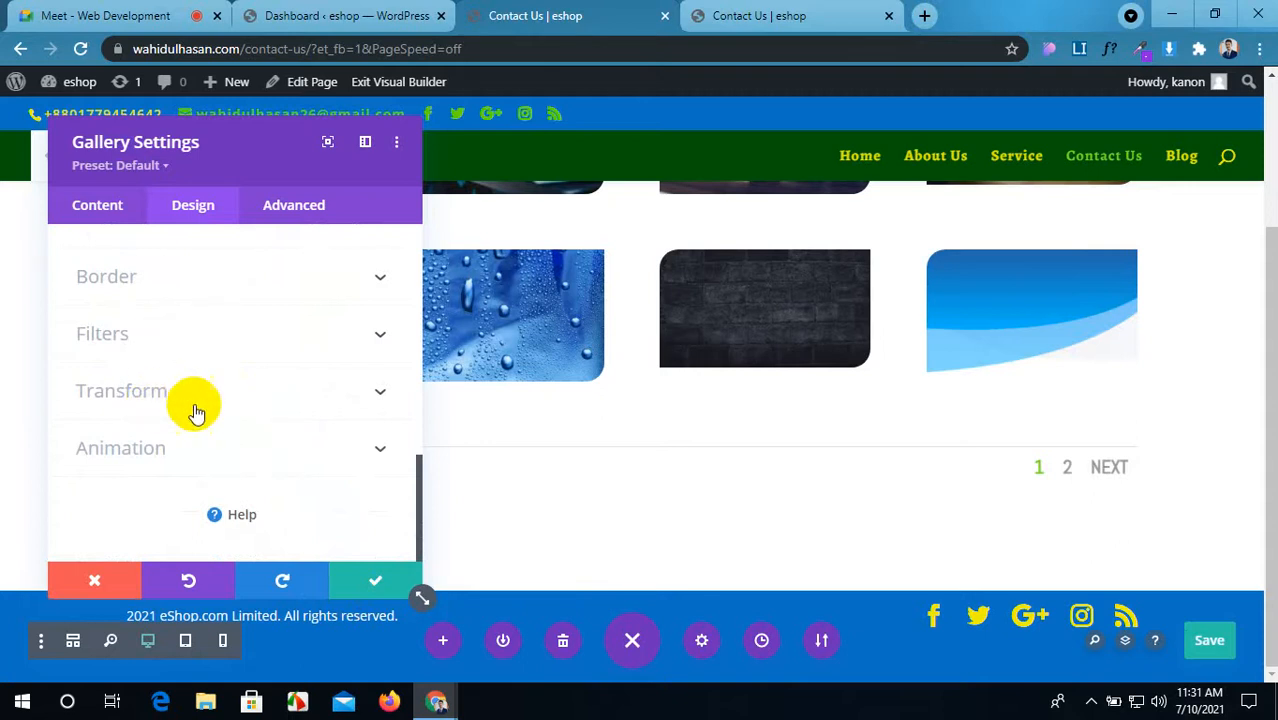
click(310, 345)
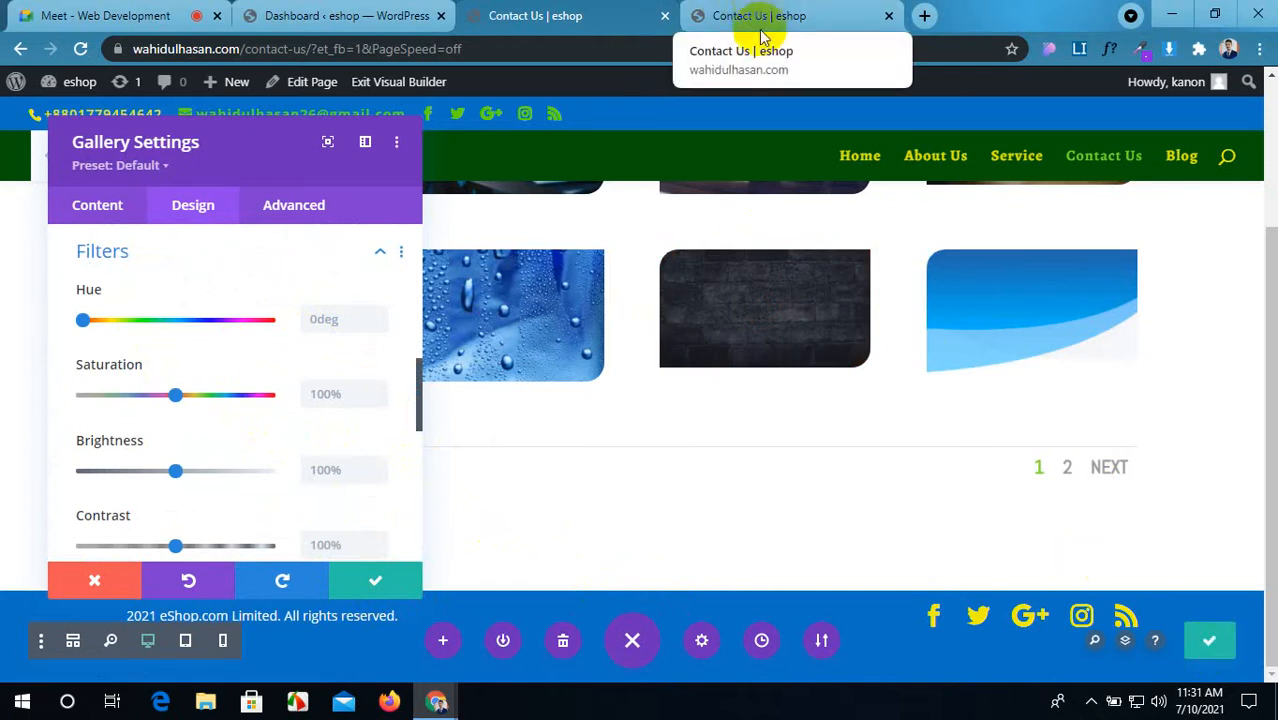
Step: Reopen the gallery's Pagination Text styling options
scroll(250, 340, up, 3)
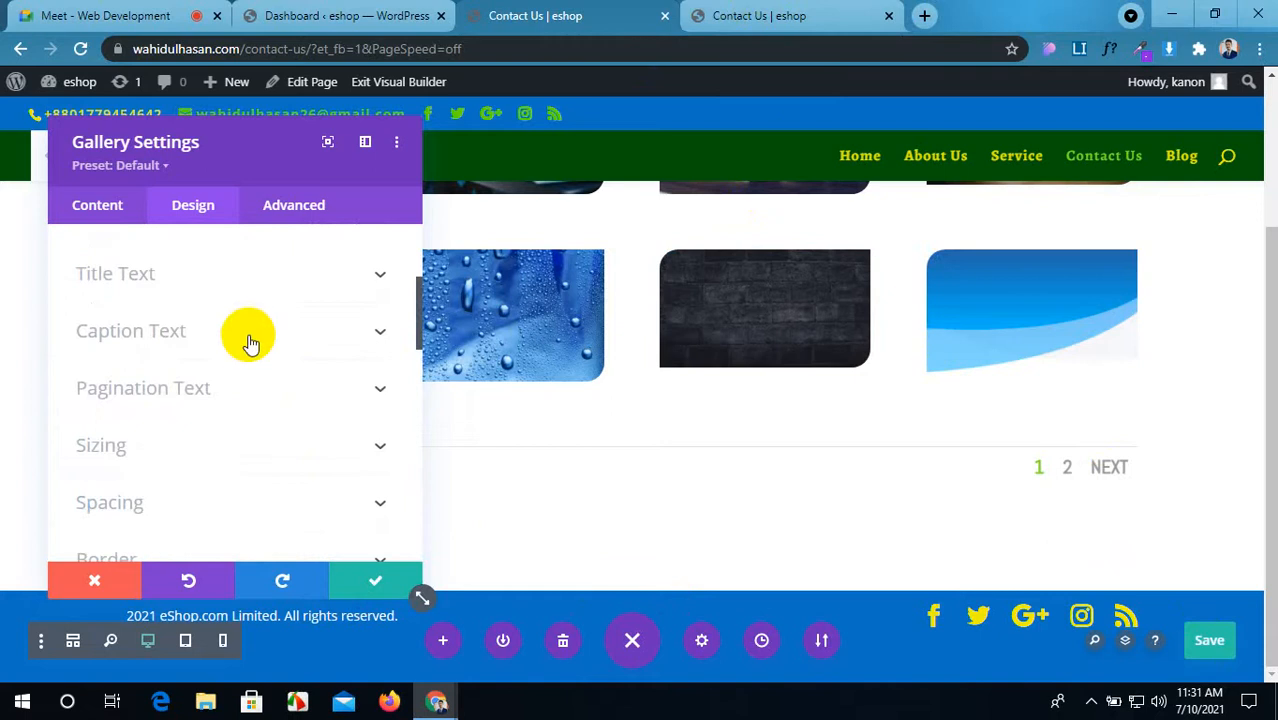
scroll(250, 340, down, 1)
click(329, 298)
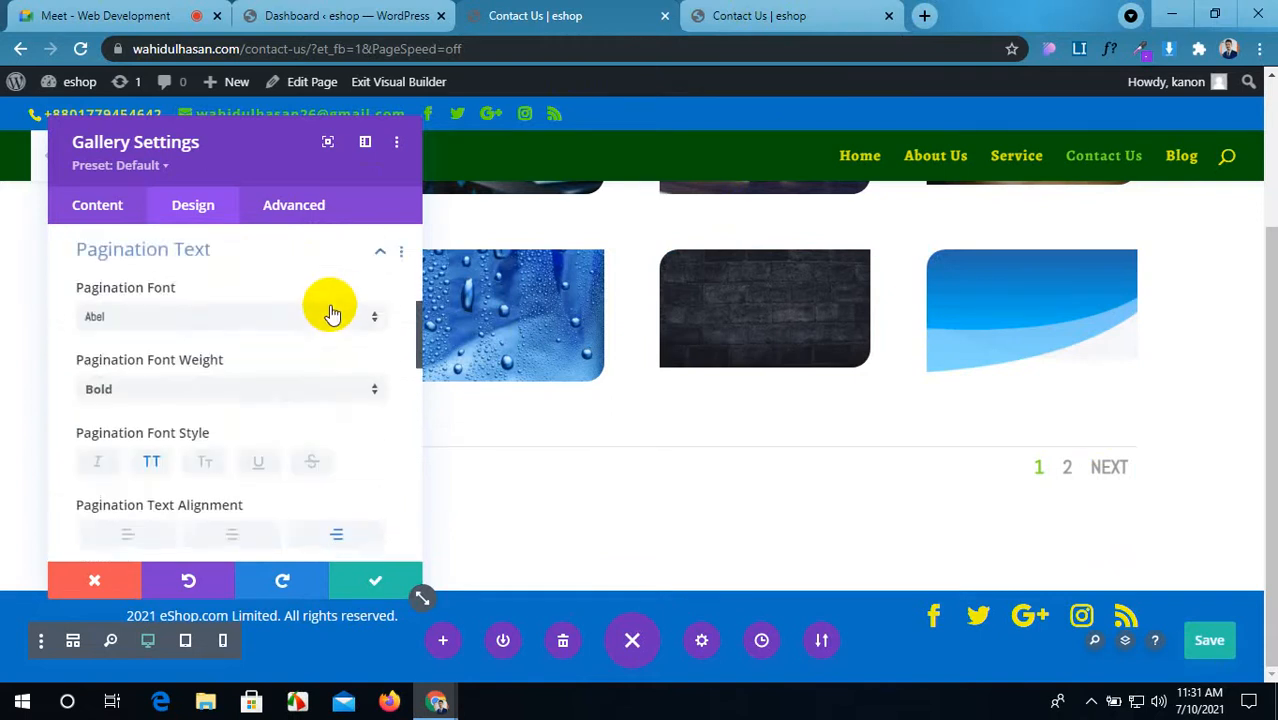
scroll(245, 377, down, 3)
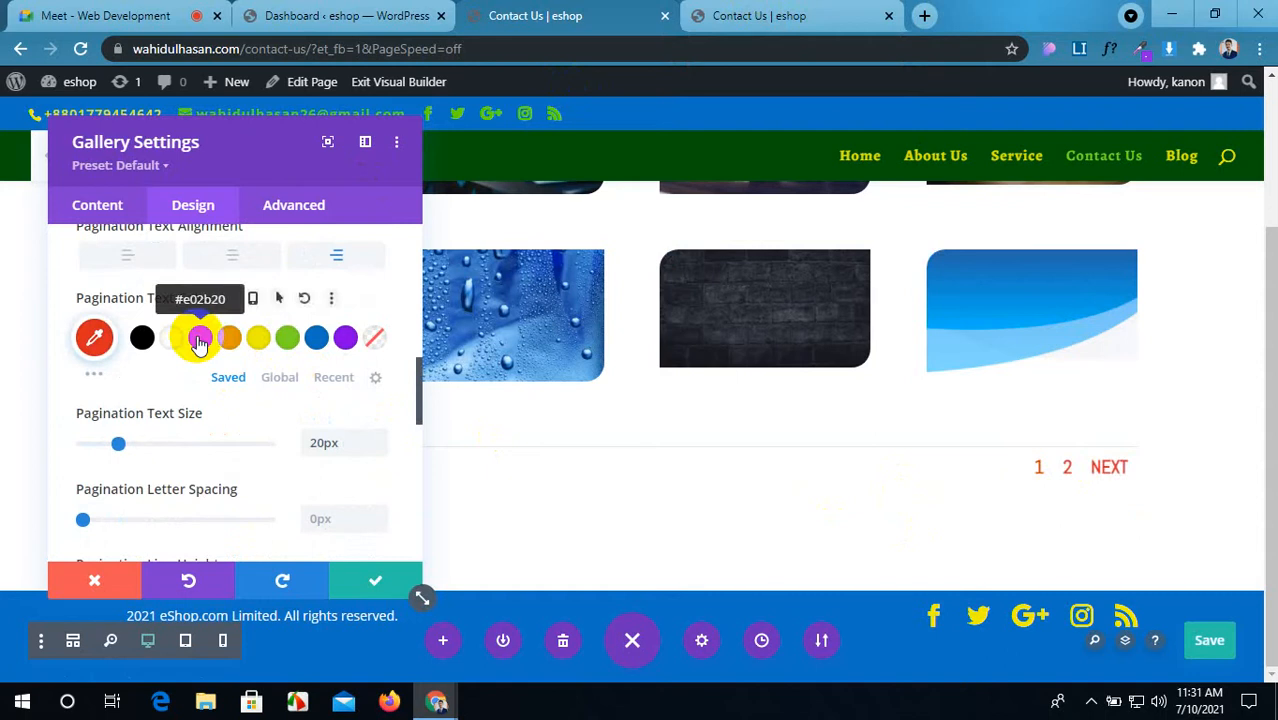
Step: Make the pagination text black, turning red #e02b20 on hover, then view the live Contact Us page
click(256, 340)
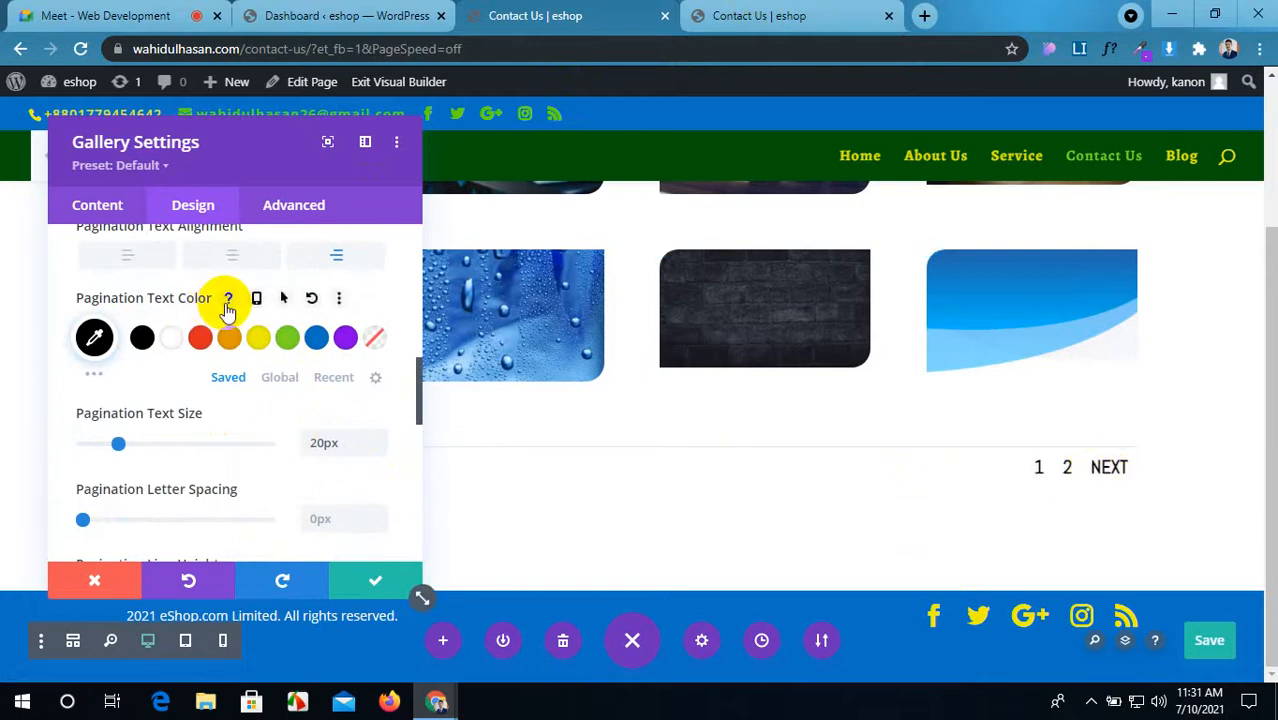
click(285, 299)
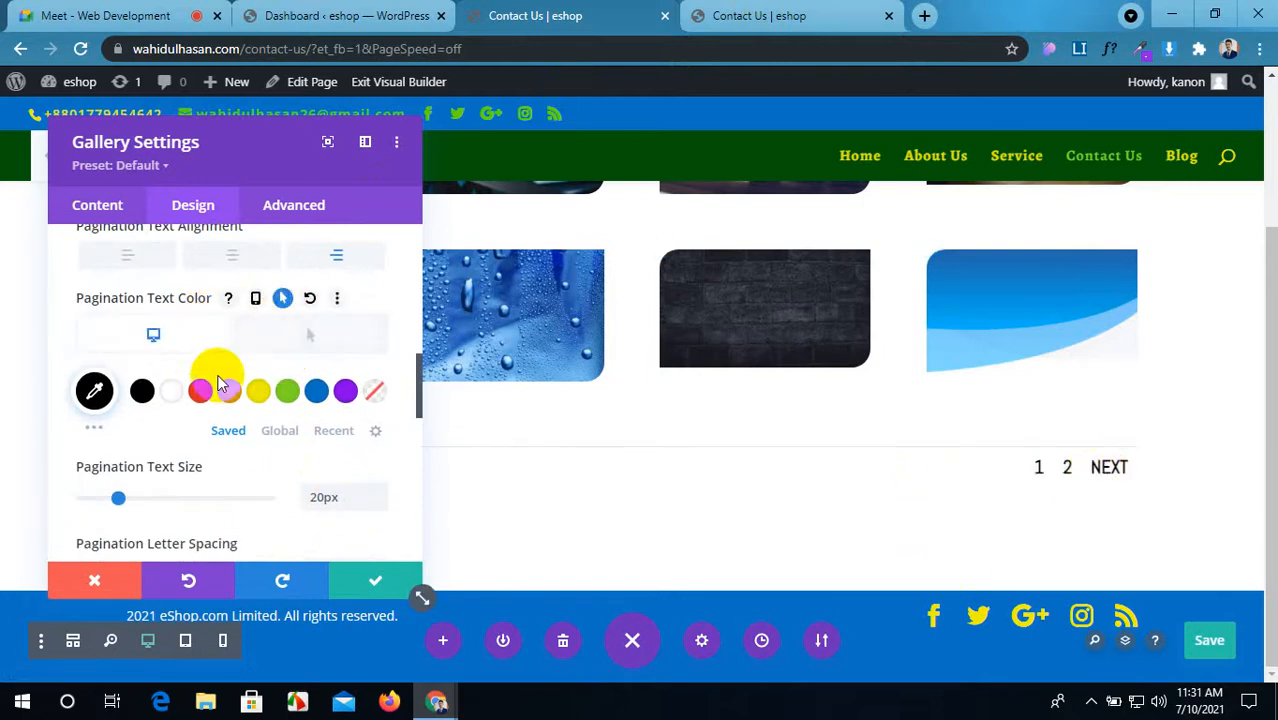
click(310, 334)
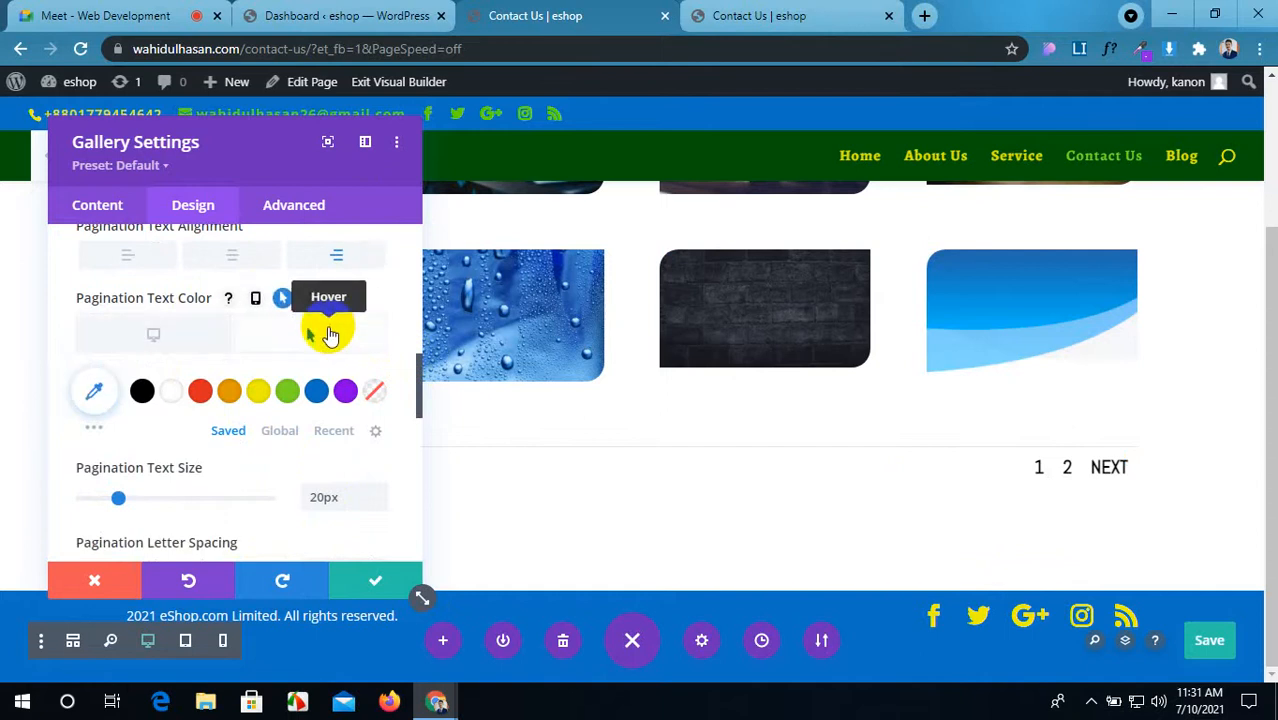
click(198, 390)
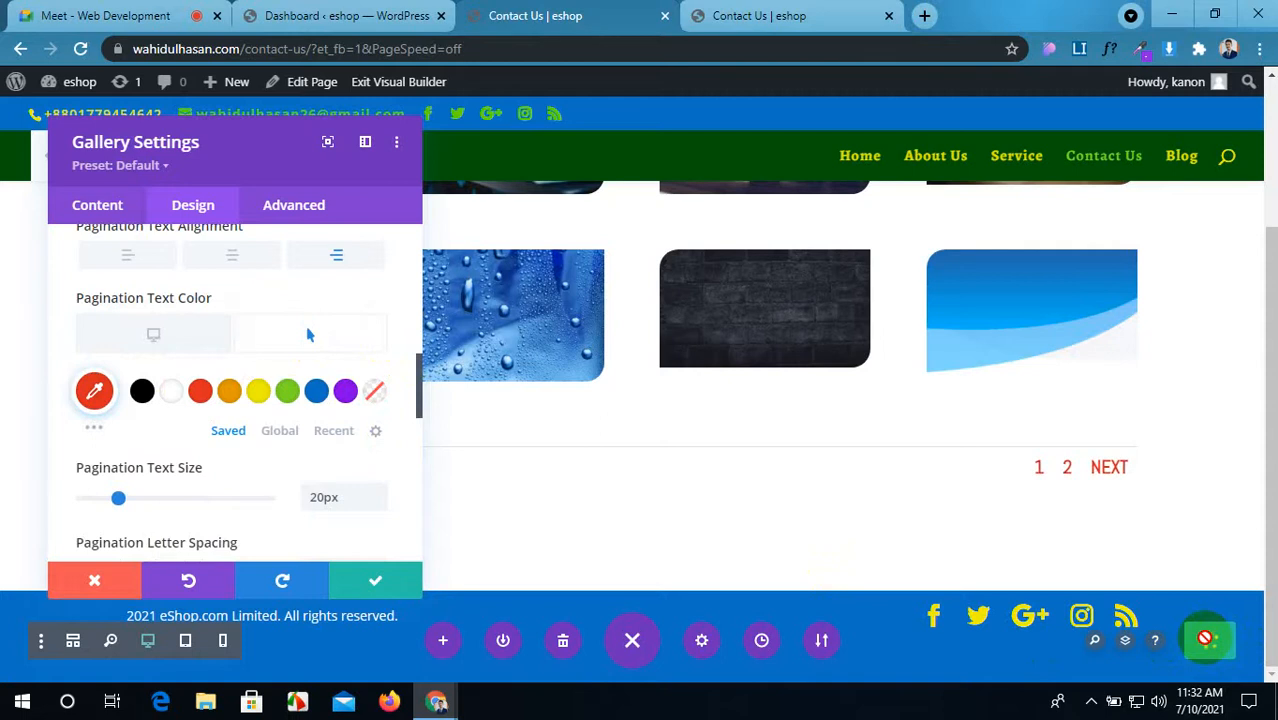
click(762, 15)
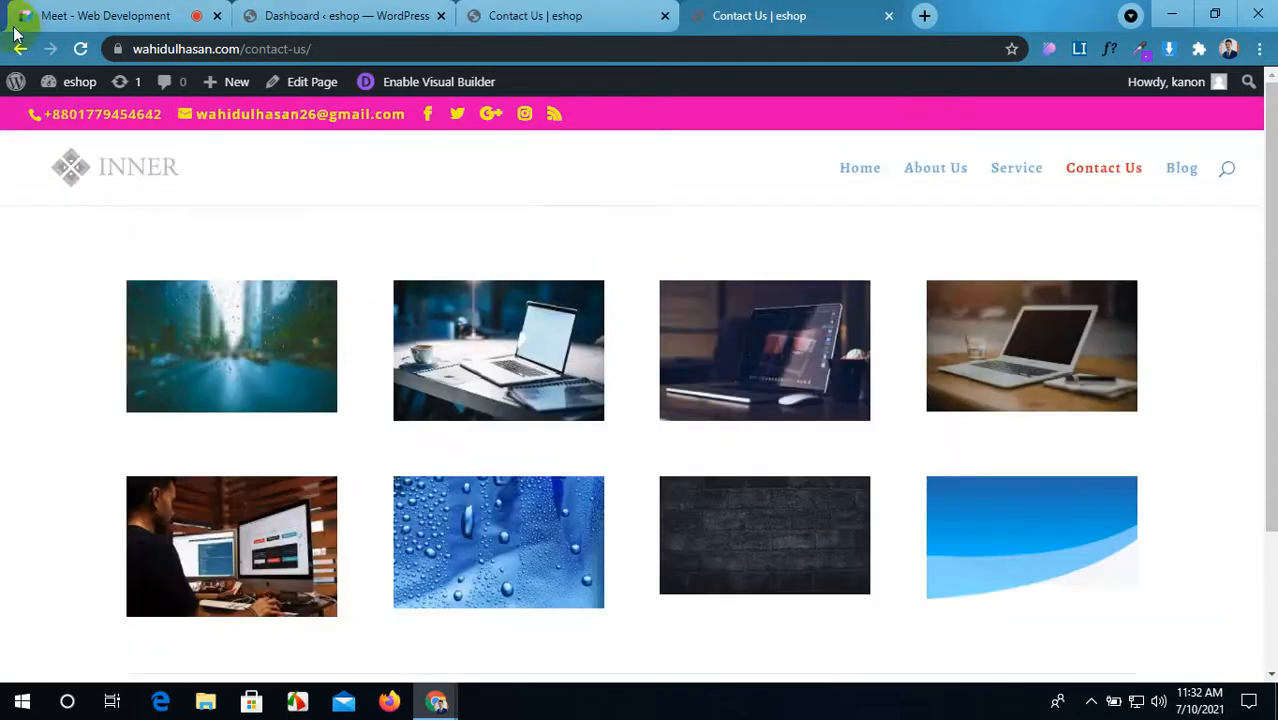
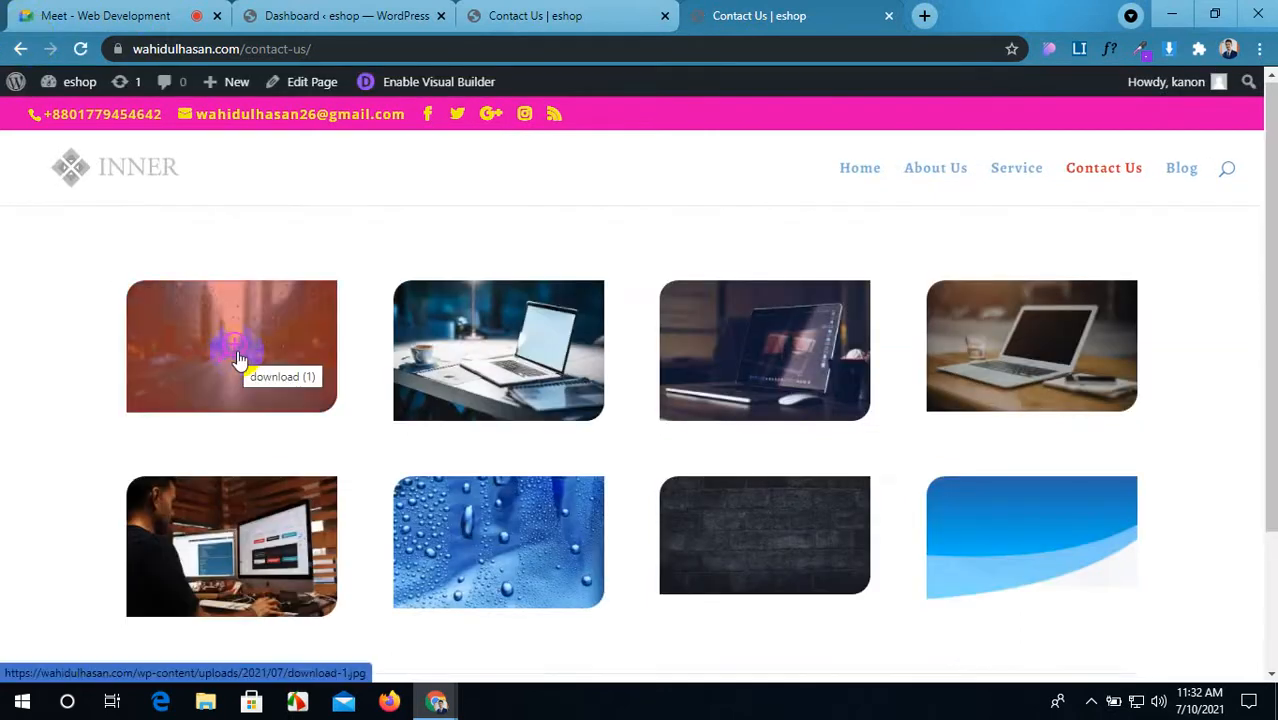
Step: Browse the gallery images one by one in the enlarged lightbox view, then close it
scroll(1036, 363, down, 2)
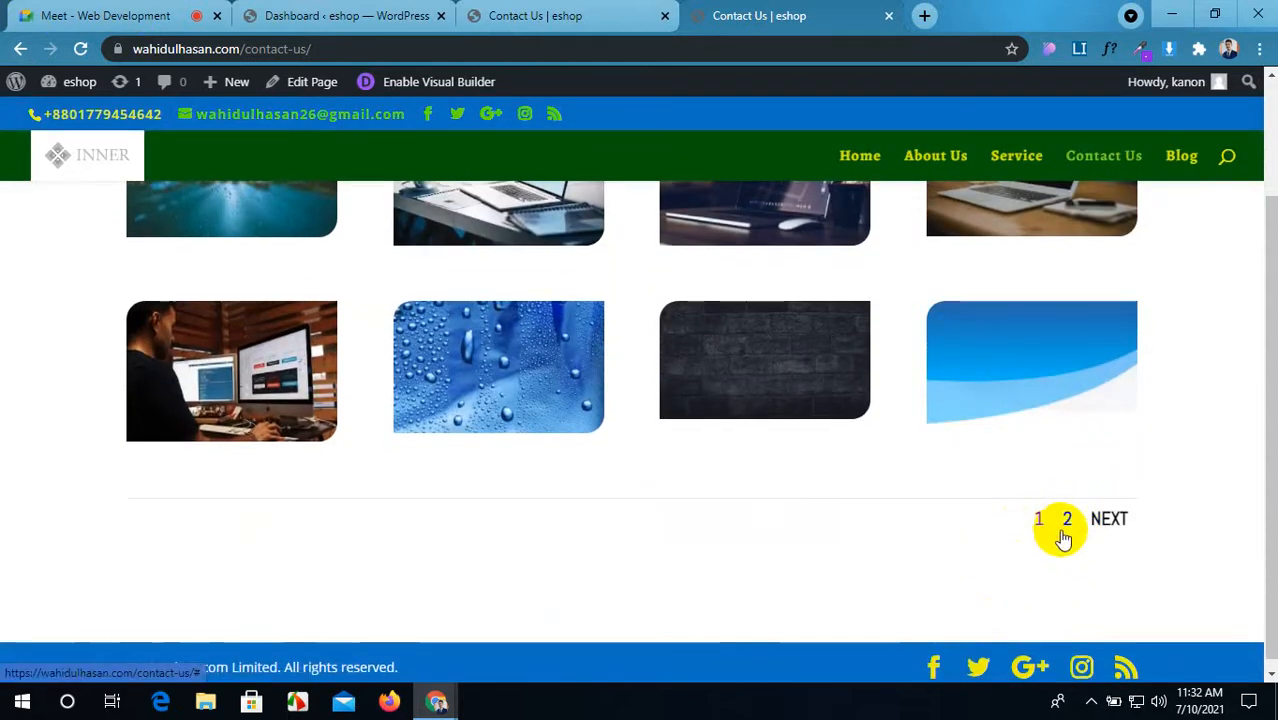
scroll(821, 491, up, 2)
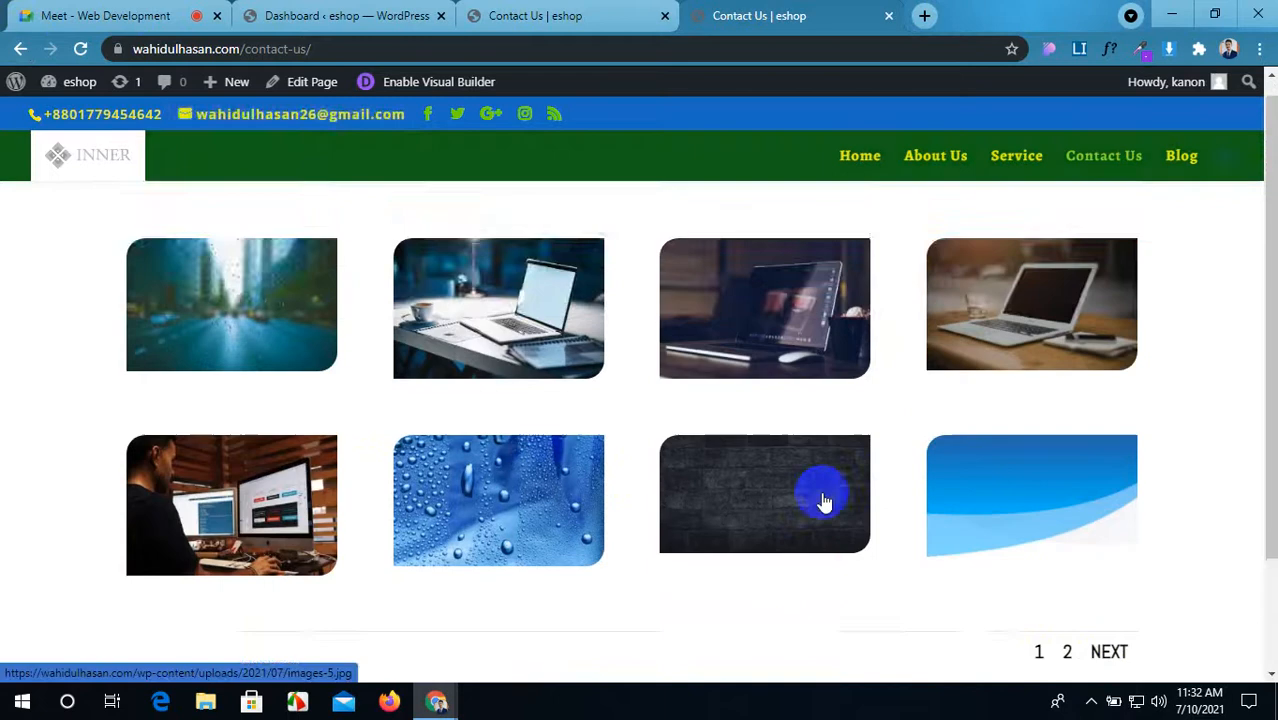
scroll(821, 491, down, 2)
scroll(821, 491, up, 2)
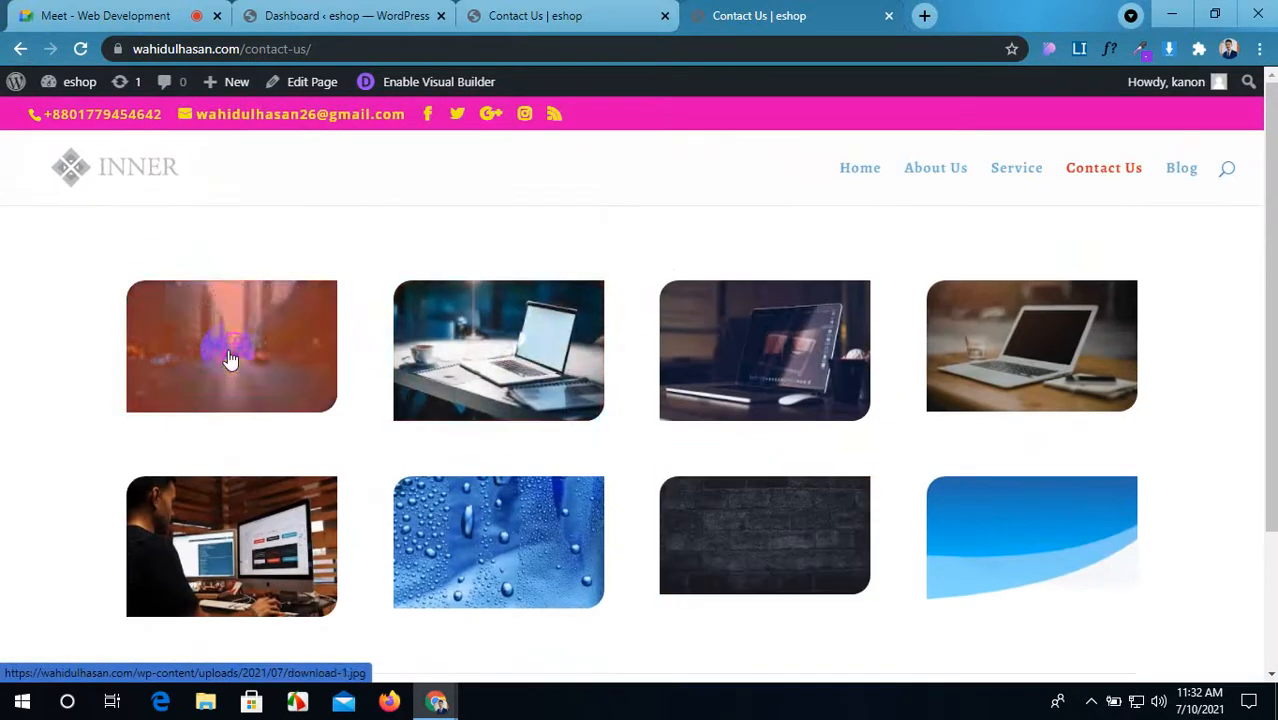
click(230, 357)
click(1250, 373)
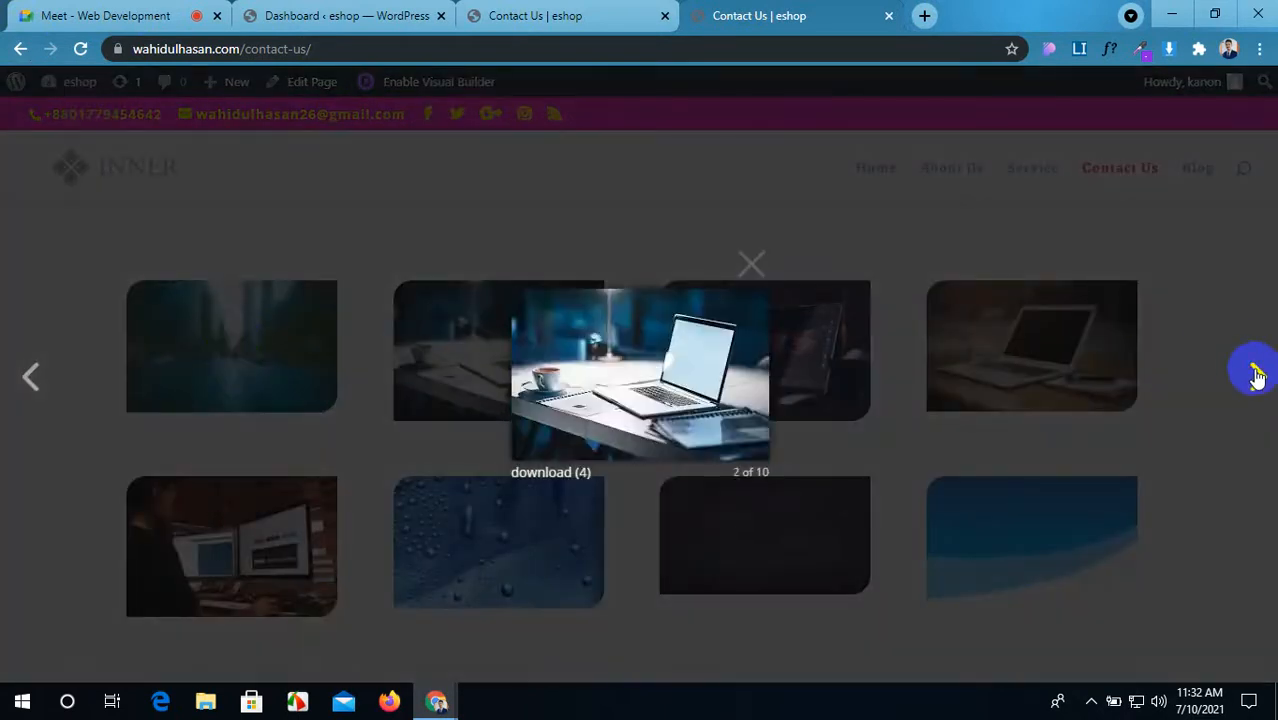
click(1251, 373)
click(1252, 373)
click(1256, 375)
click(1256, 376)
click(1256, 376)
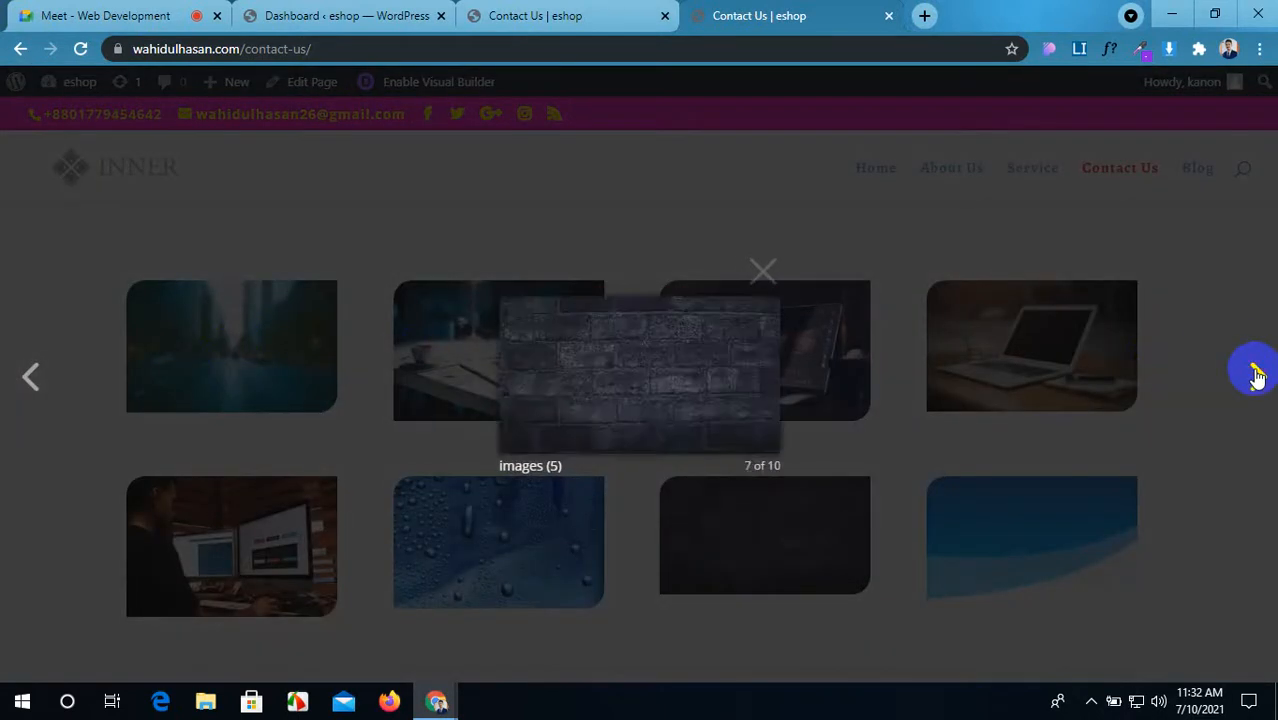
click(1256, 376)
click(1256, 376)
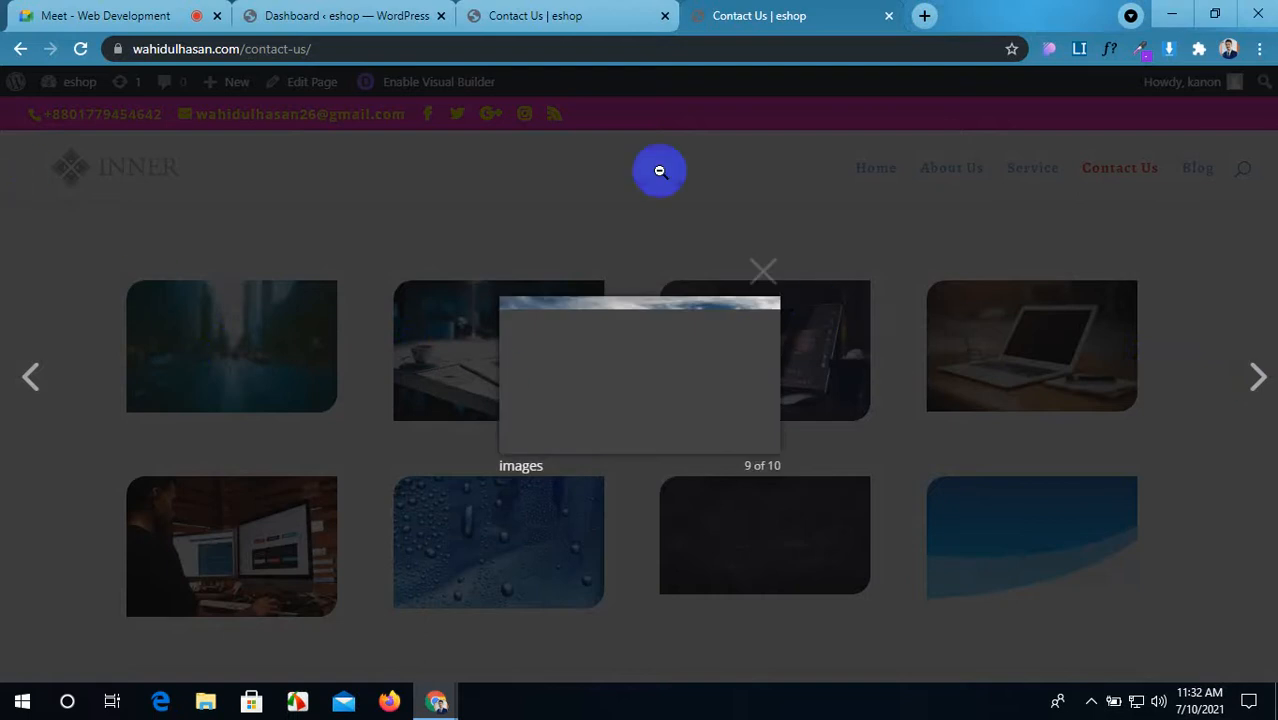
click(760, 272)
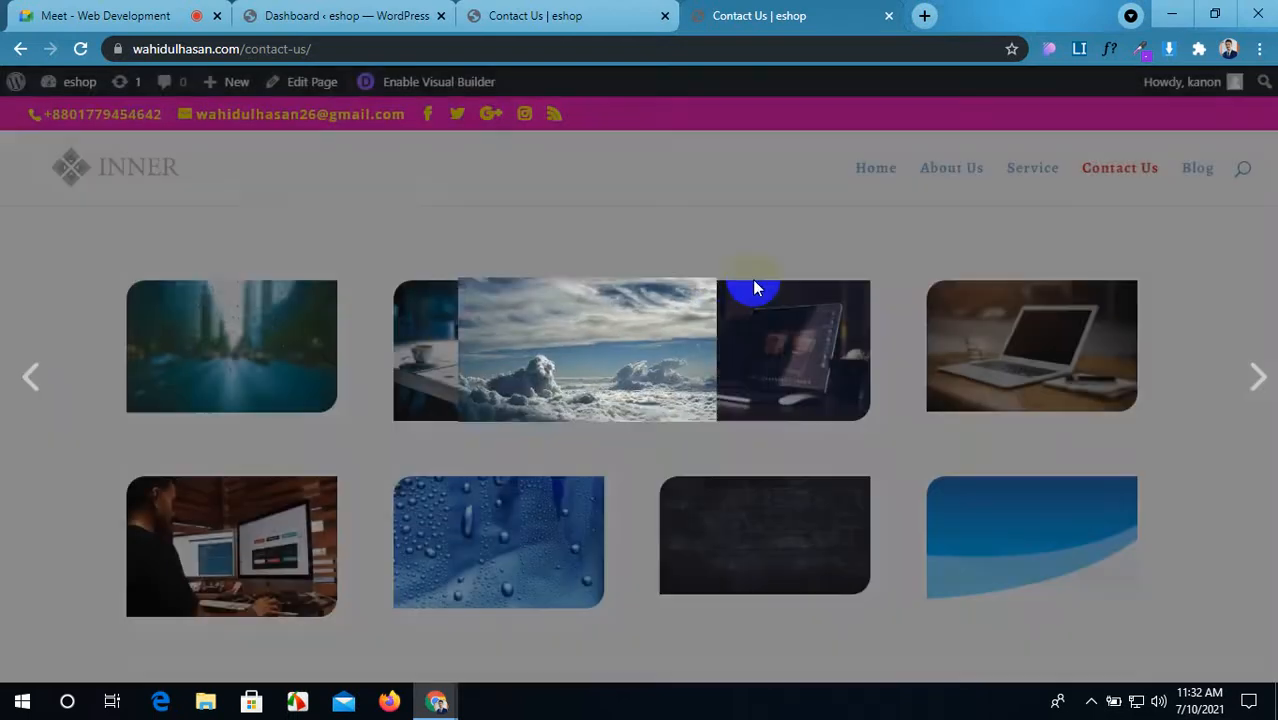
Step: Scroll and resize the browser window around the live page, then maximize it again
scroll(618, 440, down, 2)
scroll(613, 462, up, 3)
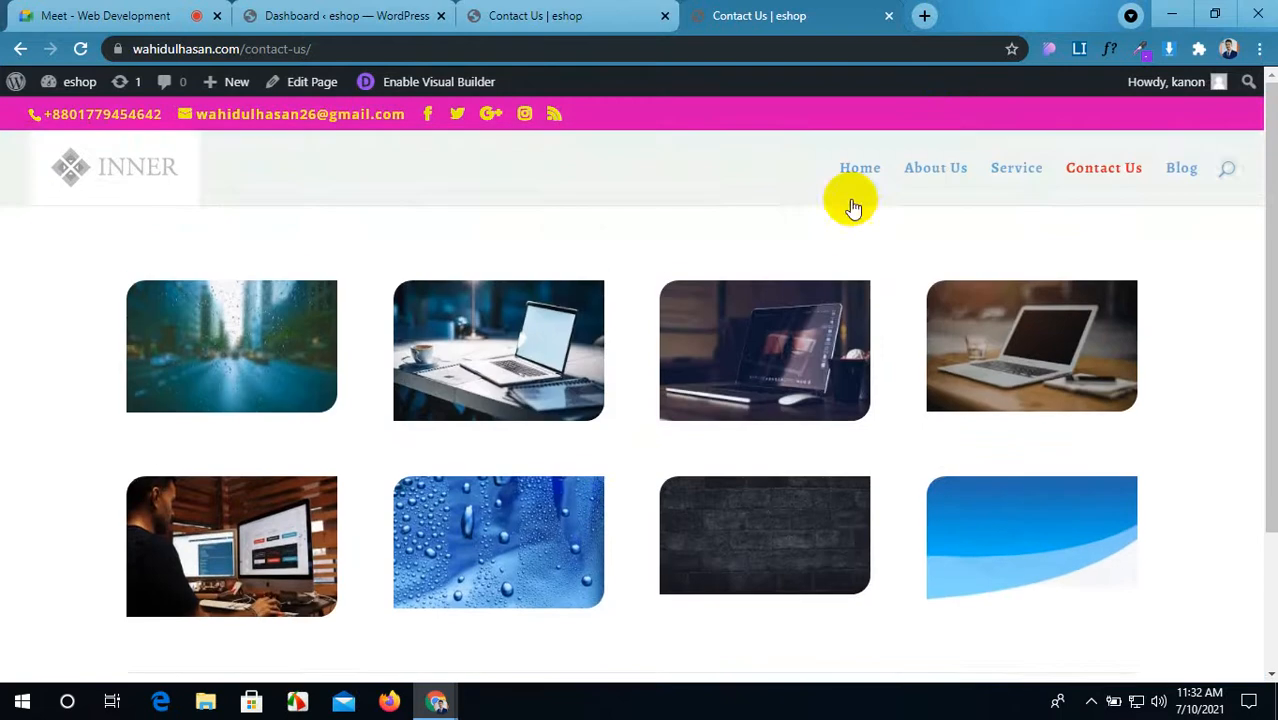
drag(956, 10, 679, 26)
scroll(715, 362, down, 3)
scroll(715, 362, down, 4)
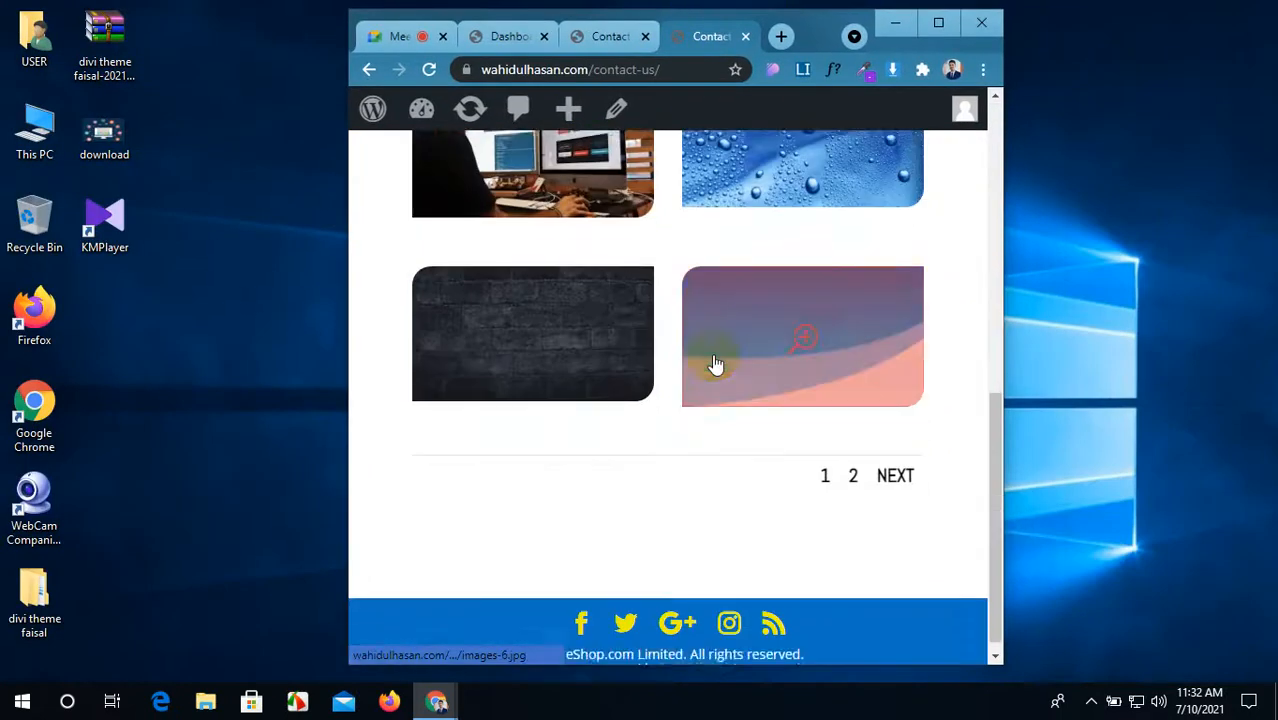
scroll(713, 362, up, 4)
scroll(712, 363, up, 3)
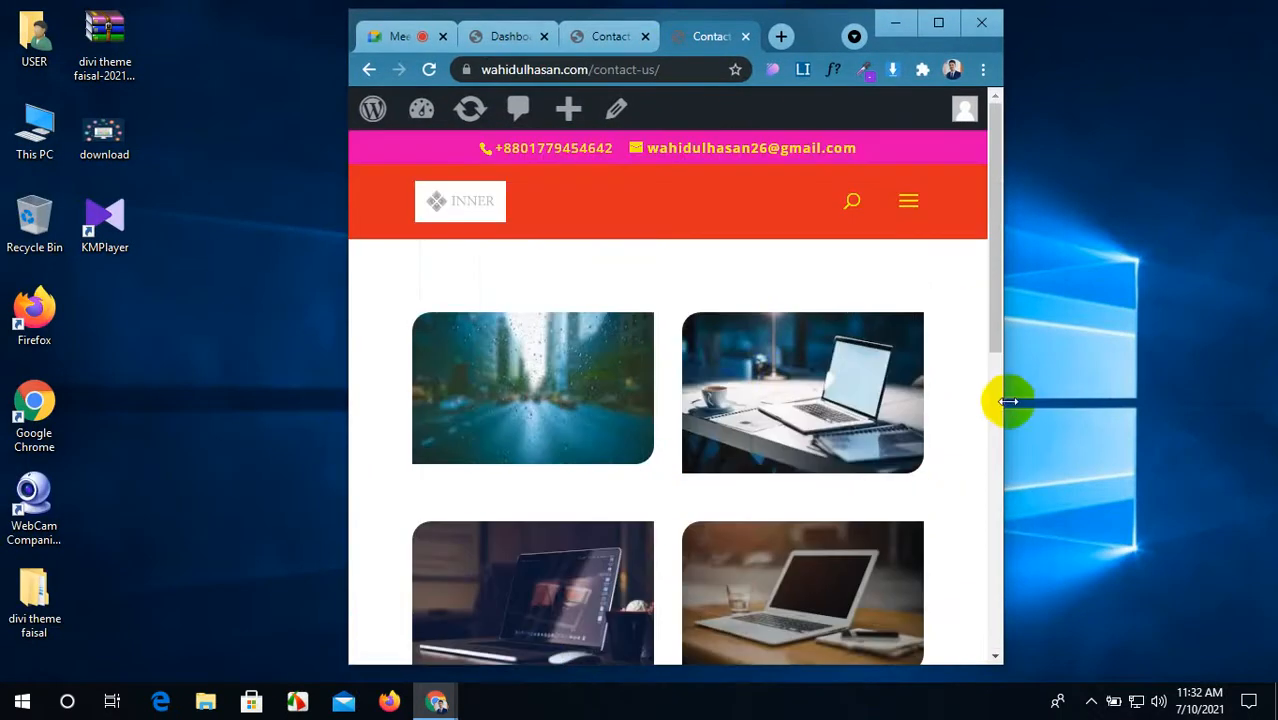
drag(1003, 398, 813, 383)
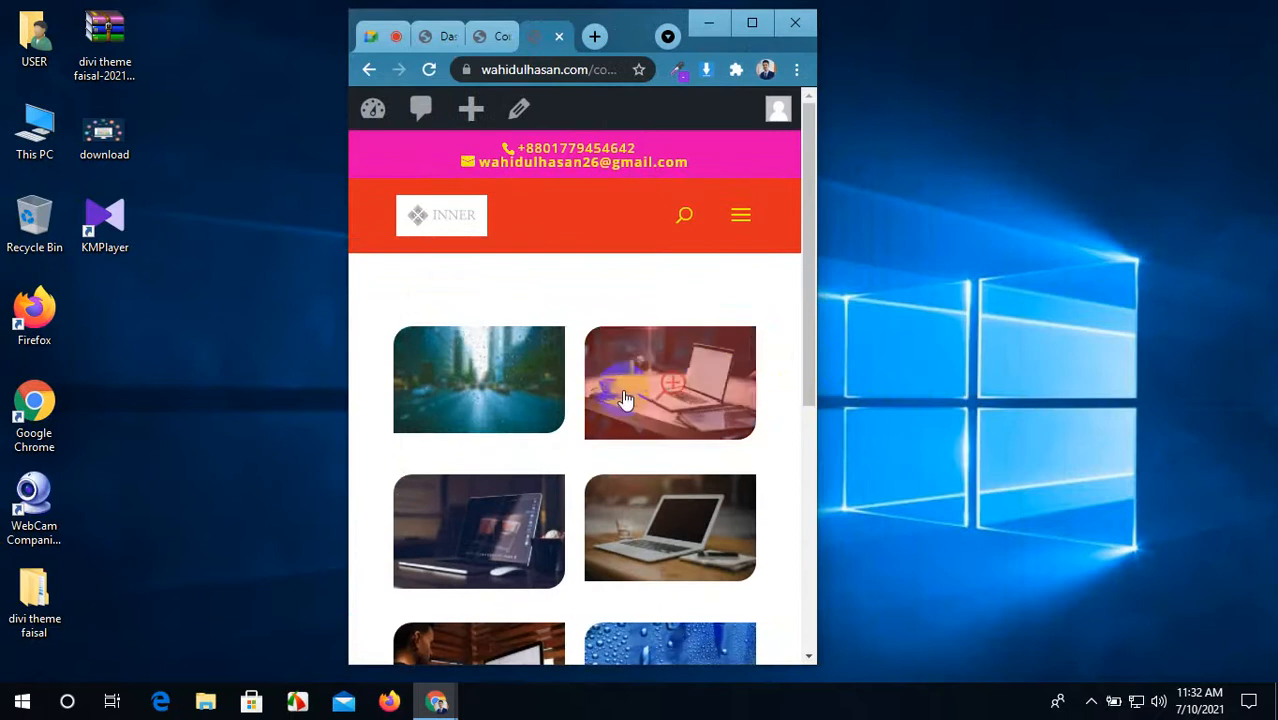
scroll(605, 395, down, 5)
scroll(593, 390, up, 3)
scroll(593, 398, down, 3)
scroll(593, 398, up, 4)
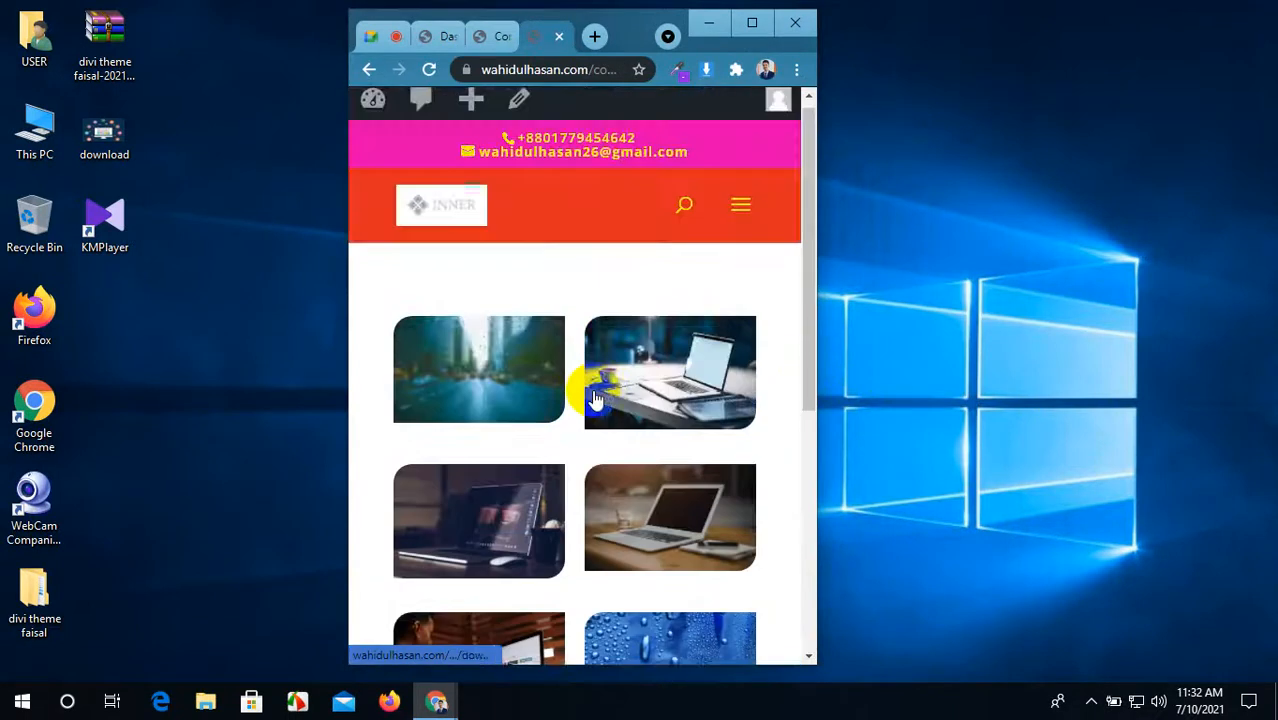
scroll(593, 398, down, 3)
scroll(593, 398, down, 3)
scroll(593, 398, up, 4)
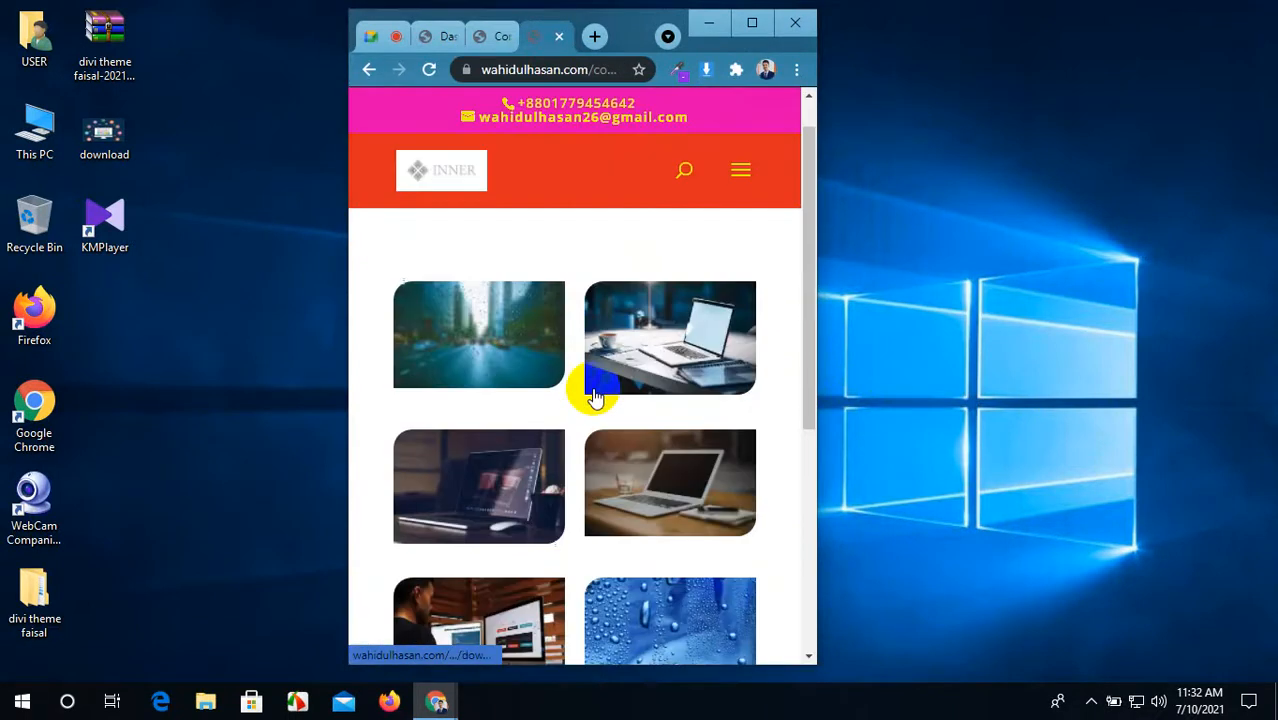
scroll(593, 396, down, 4)
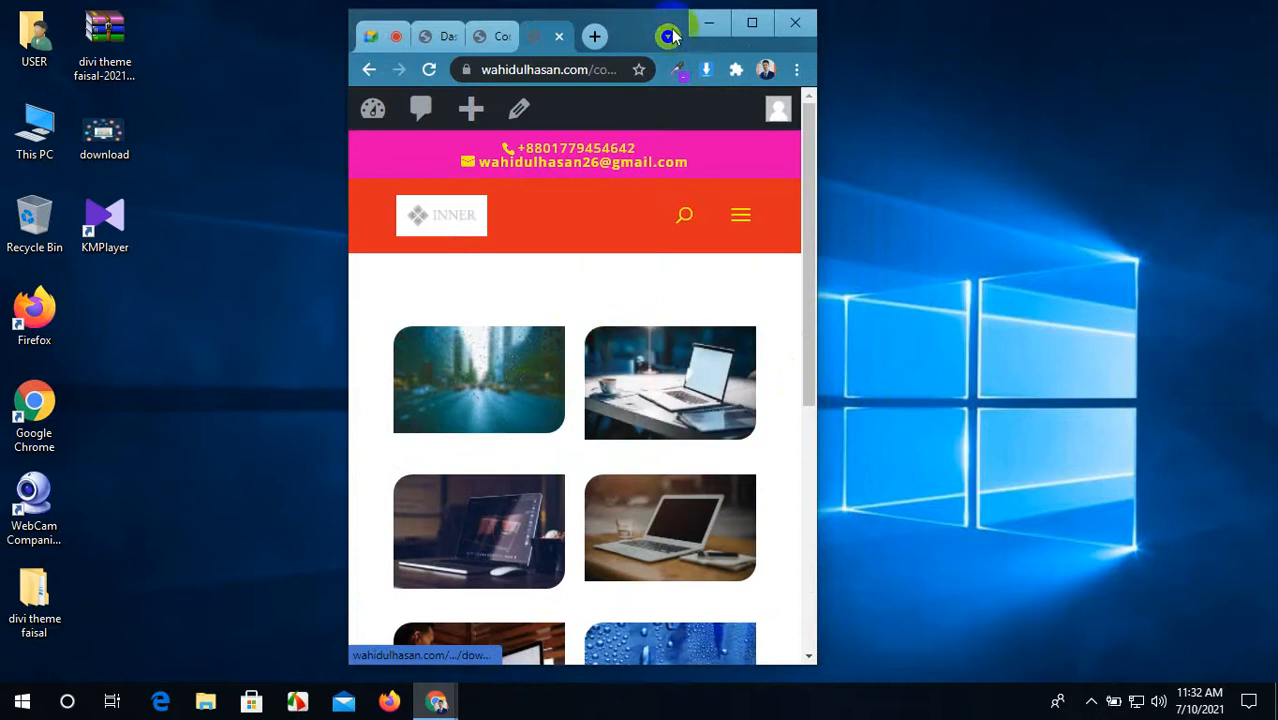
scroll(573, 337, down, 5)
scroll(573, 337, up, 5)
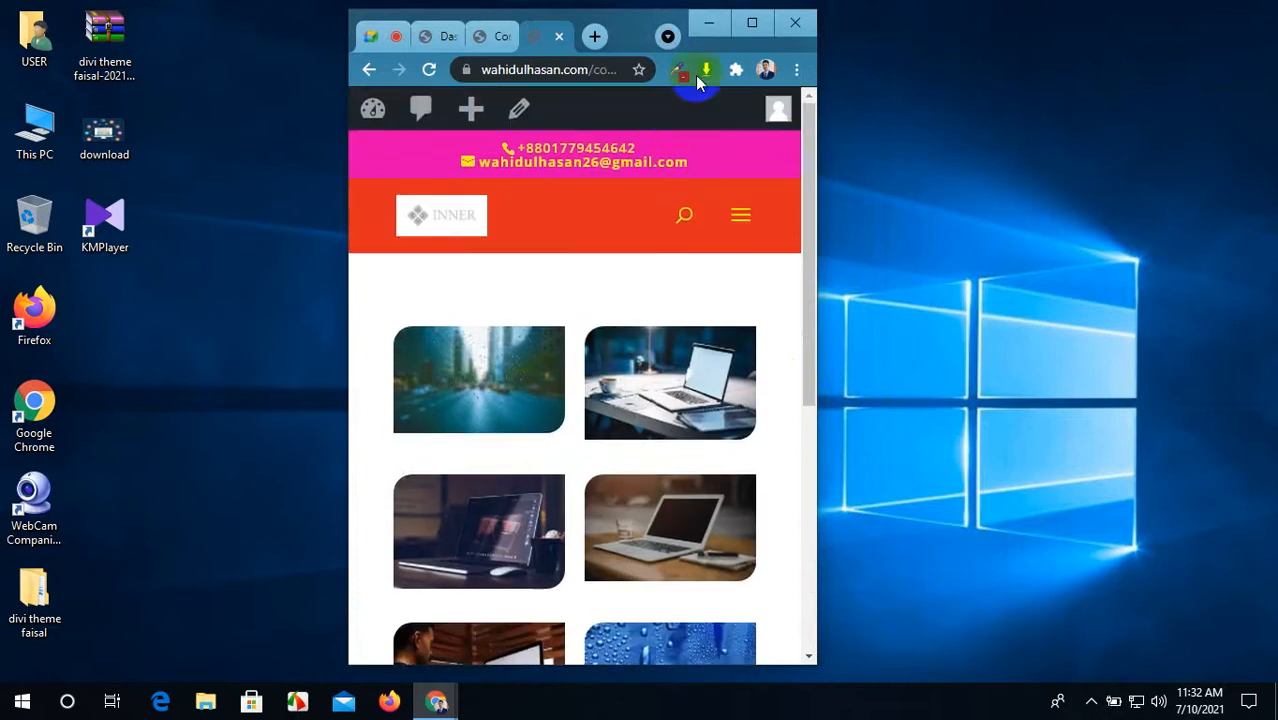
click(751, 23)
Step: Test the gallery pagination by switching to page 2 and back to page 1, twice
scroll(516, 448, down, 3)
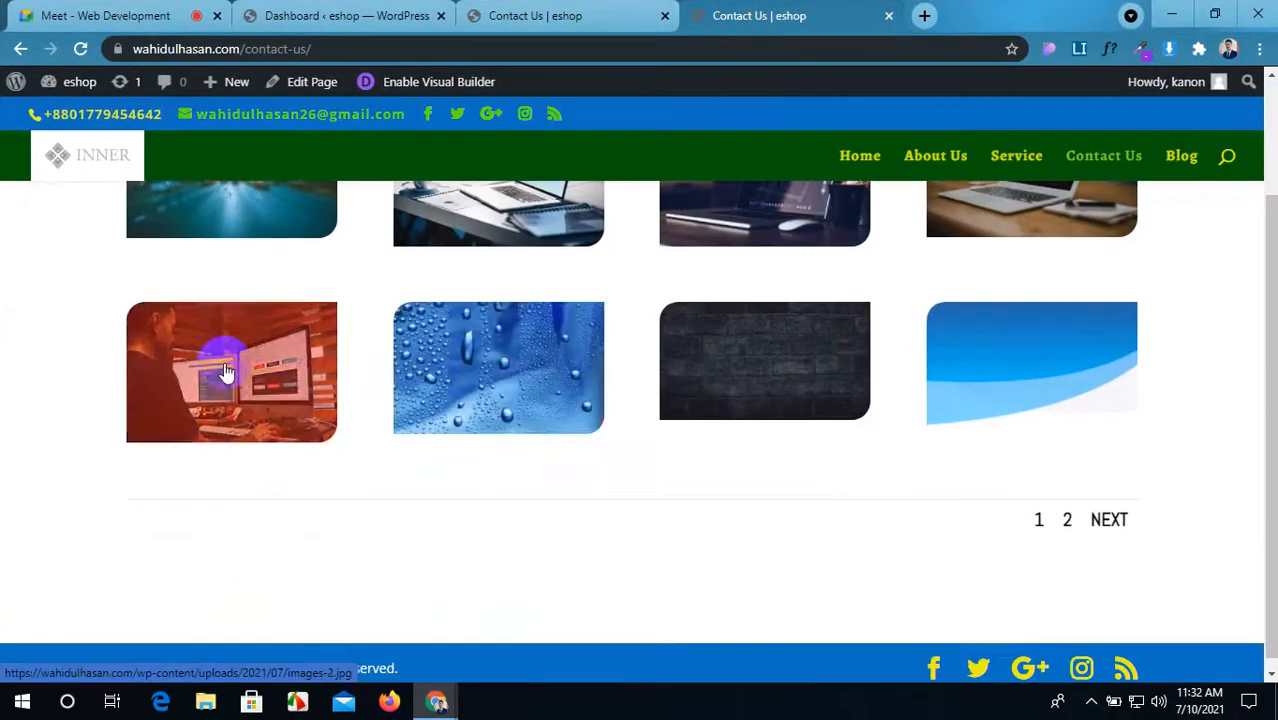
scroll(227, 371, up, 2)
scroll(913, 365, down, 2)
scroll(942, 374, up, 1)
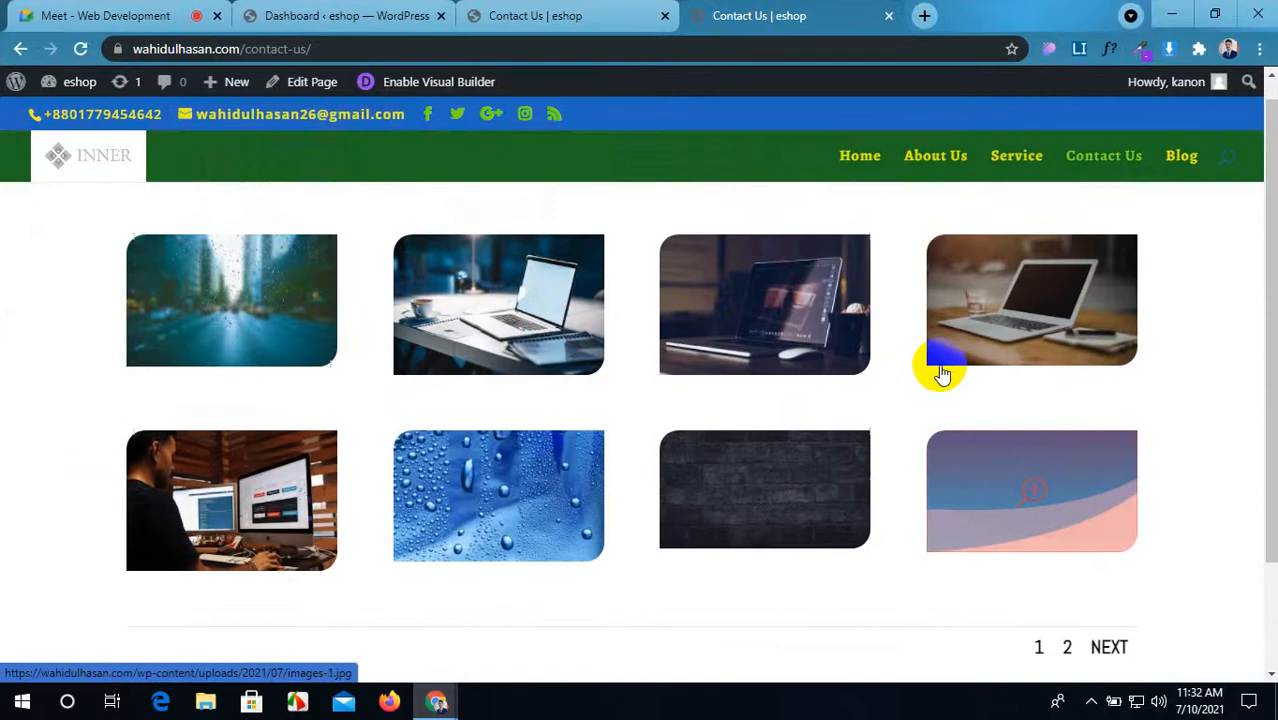
scroll(941, 374, down, 3)
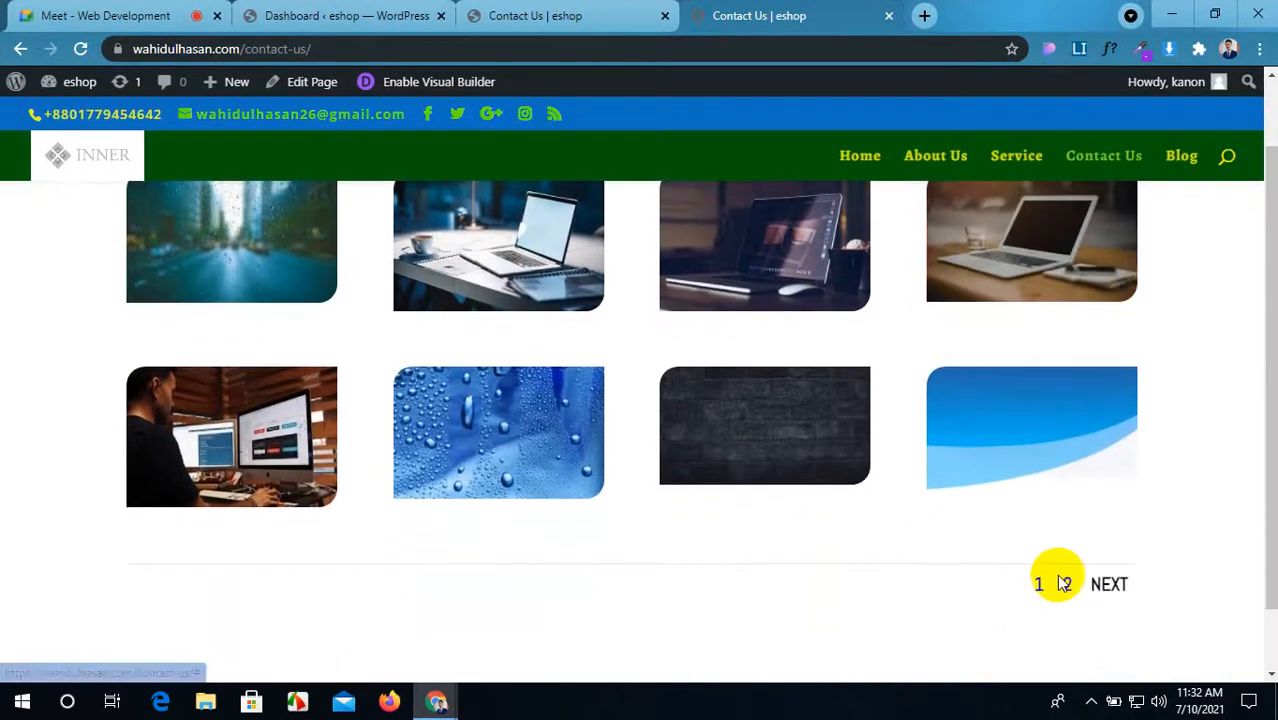
click(1064, 587)
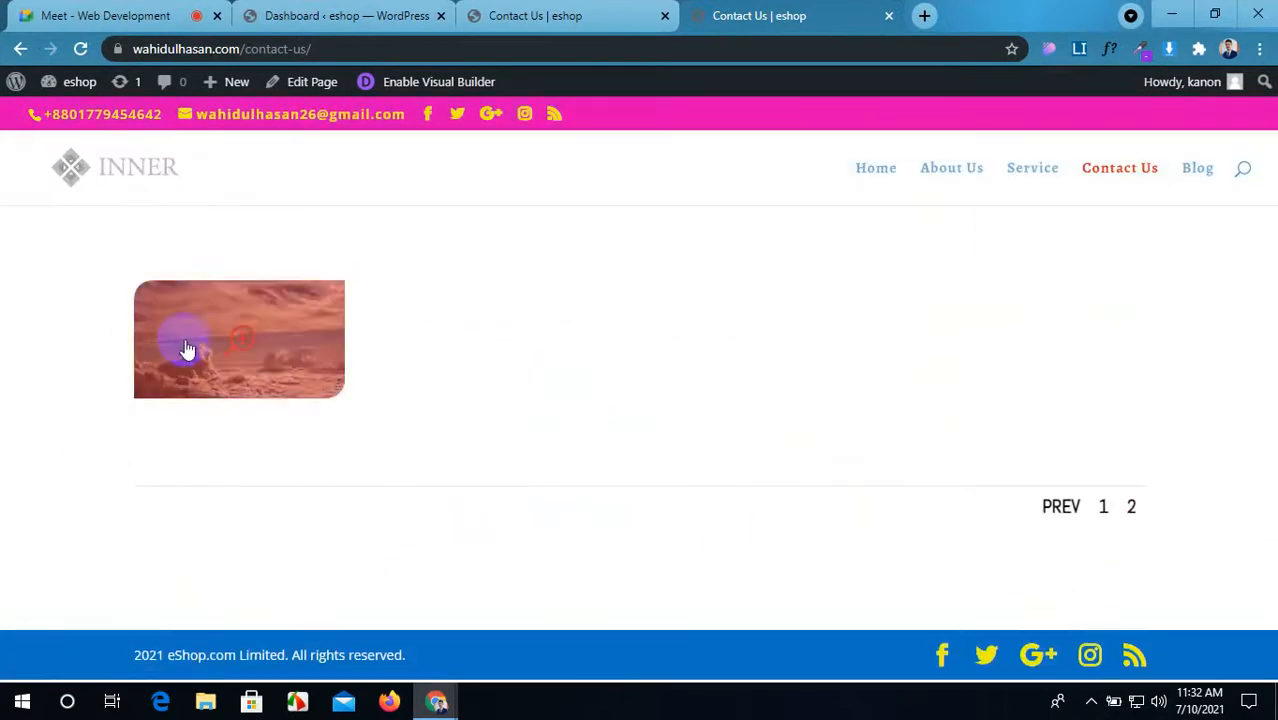
click(1058, 501)
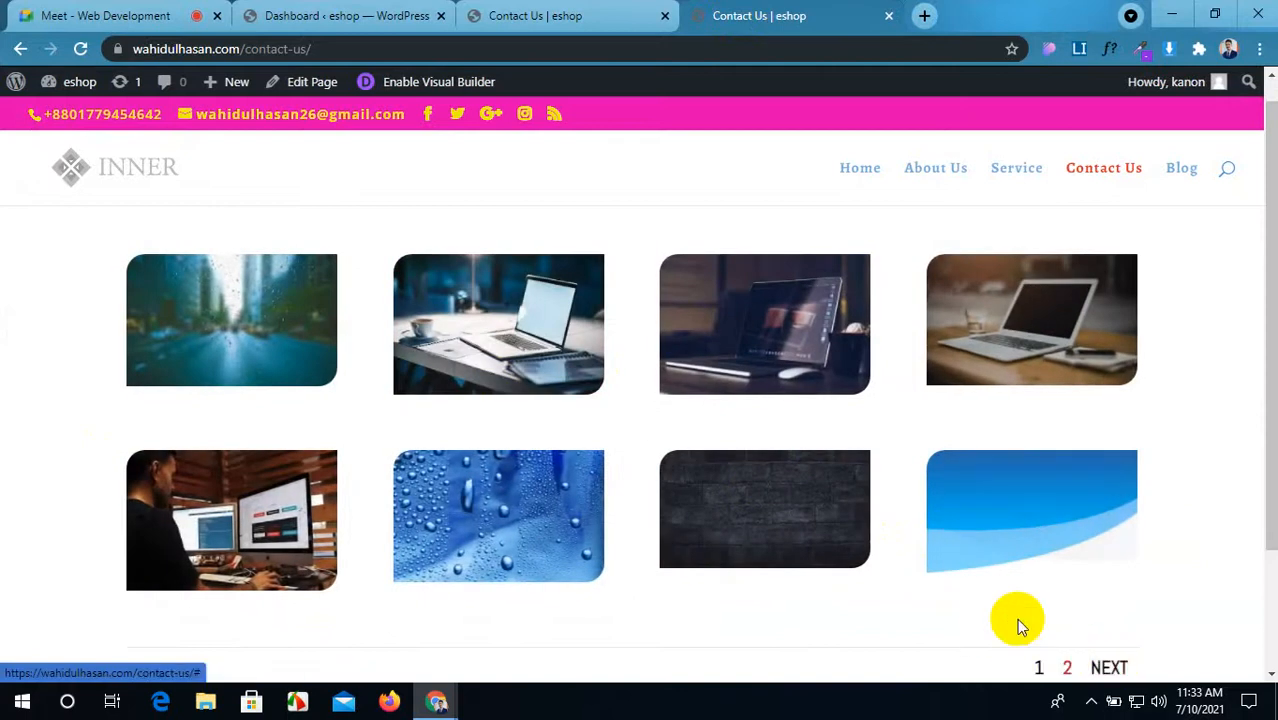
scroll(1044, 593, down, 1)
click(1067, 568)
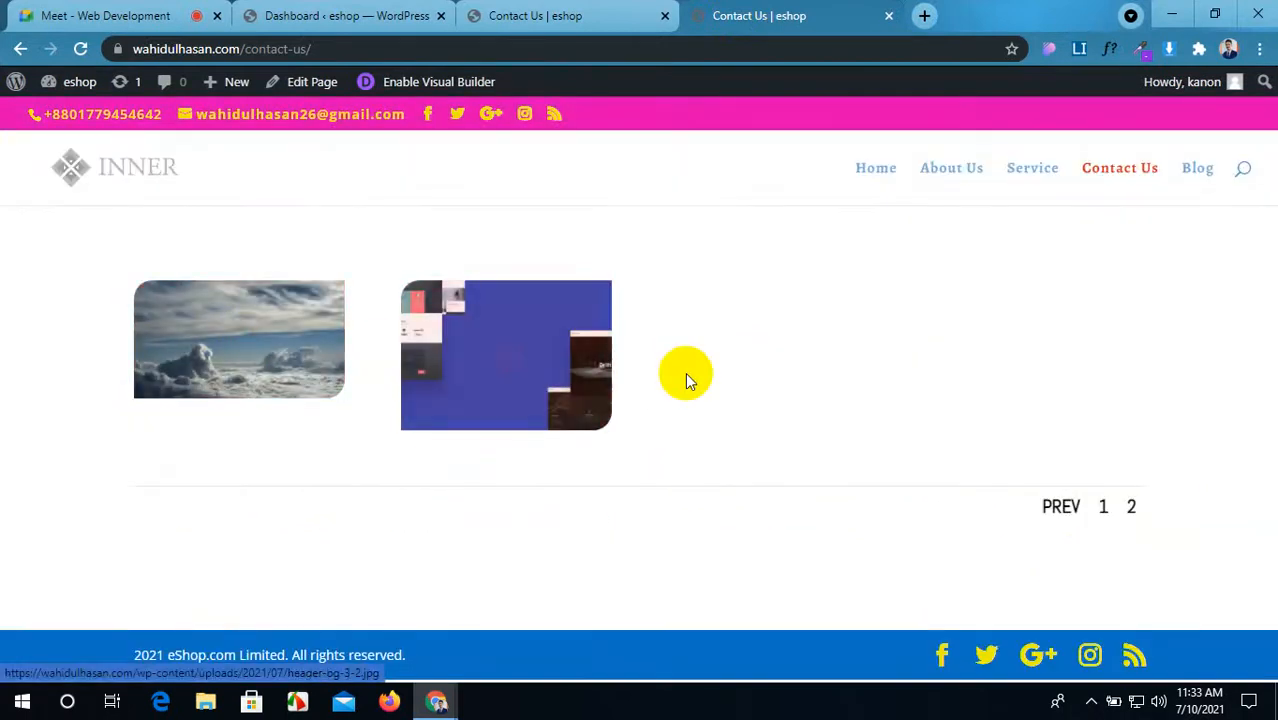
click(1059, 508)
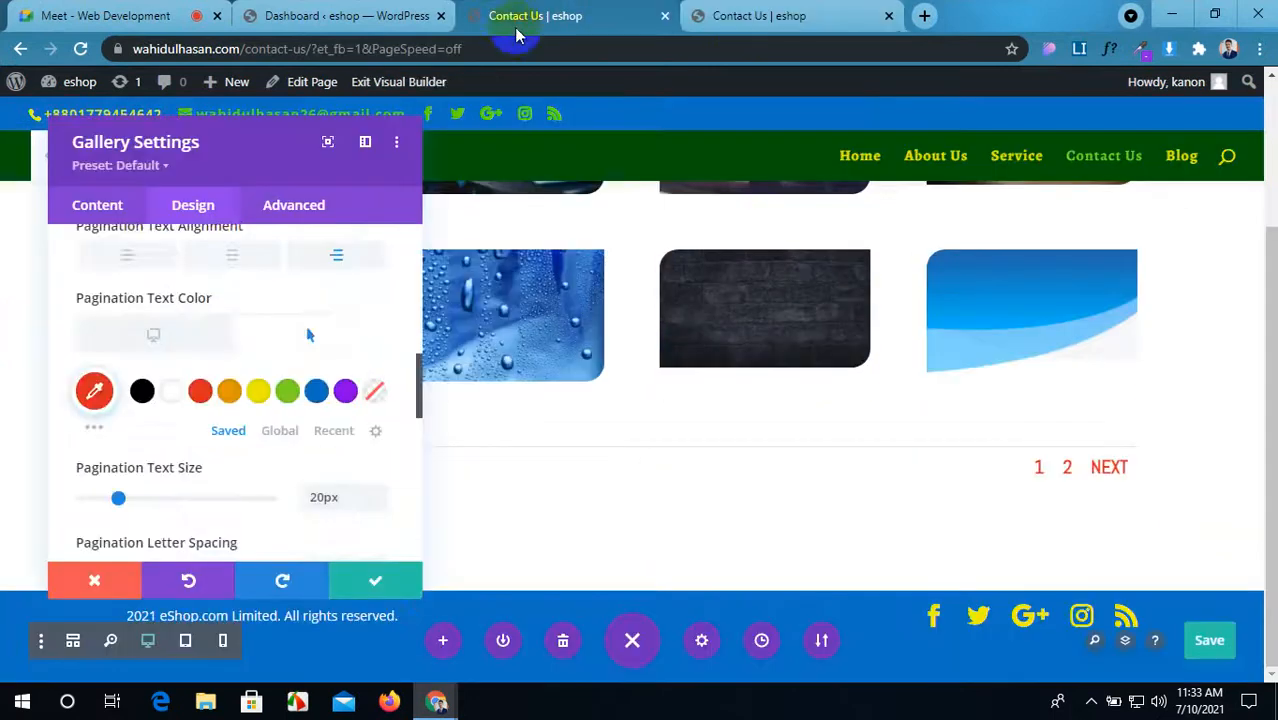
Step: Add a Regular section below the gallery with a two-column row and an Image module
scroll(380, 340, down, 3)
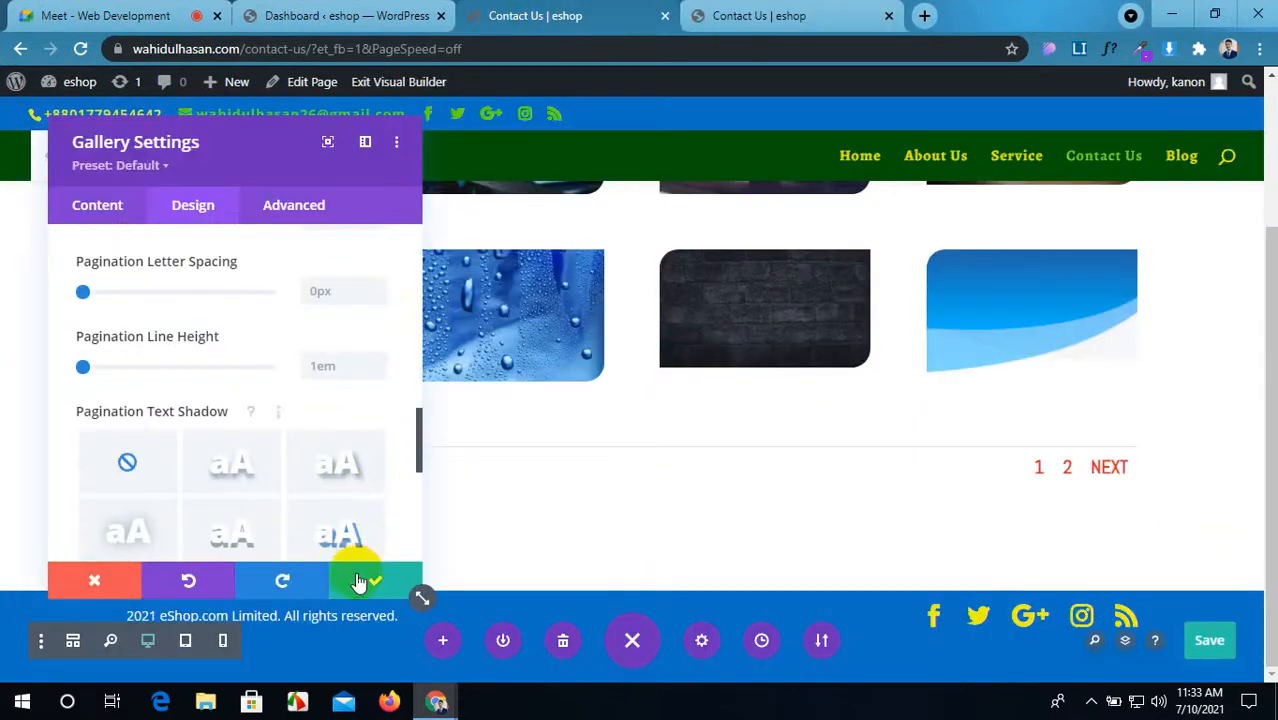
click(358, 582)
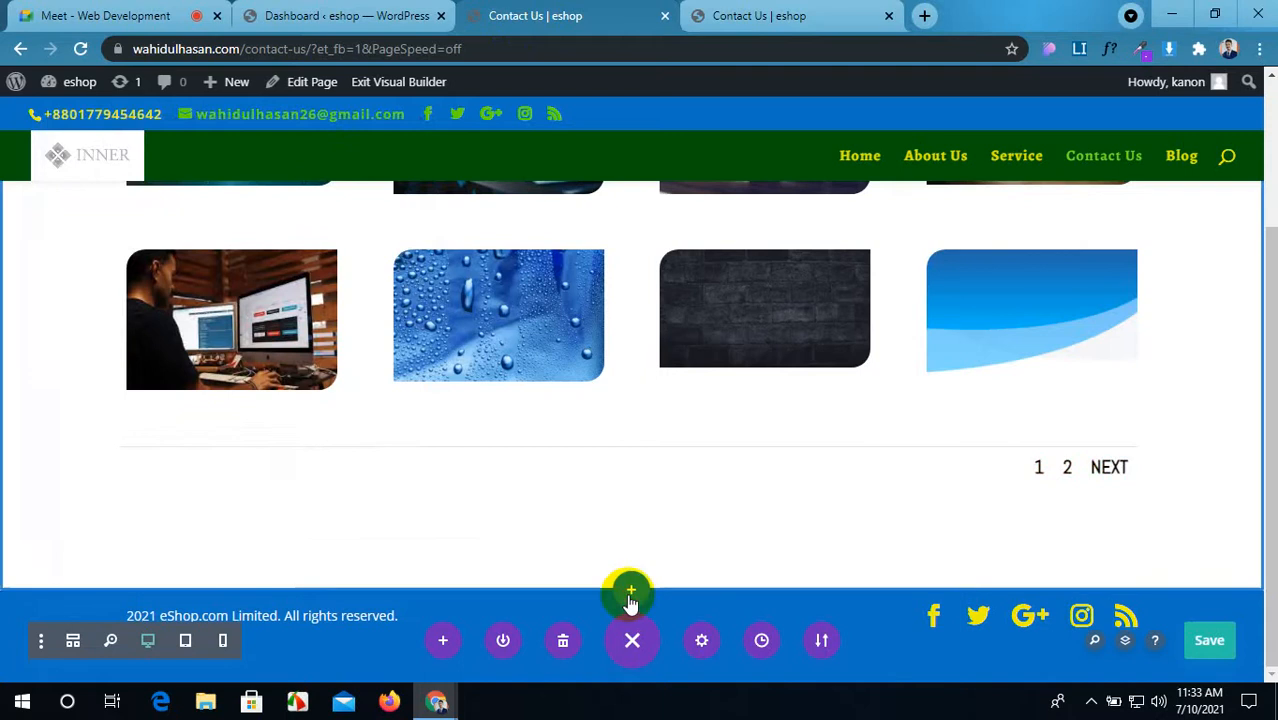
click(631, 590)
click(518, 540)
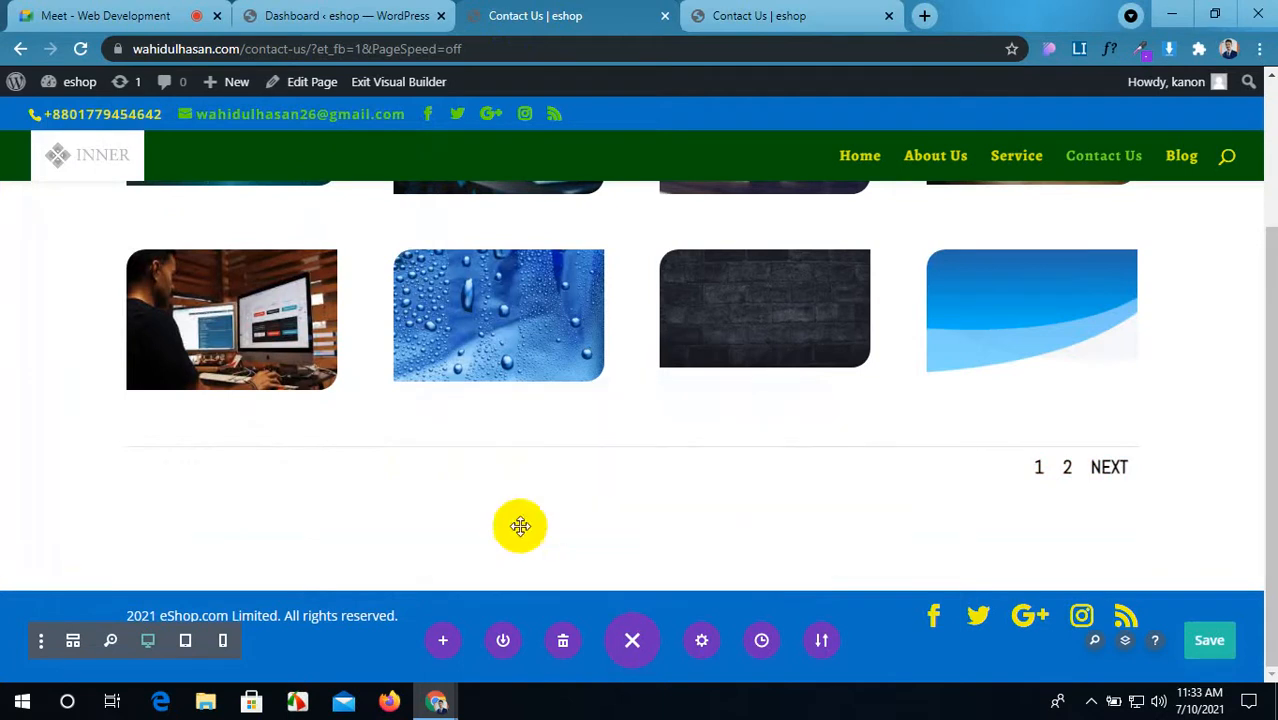
click(658, 302)
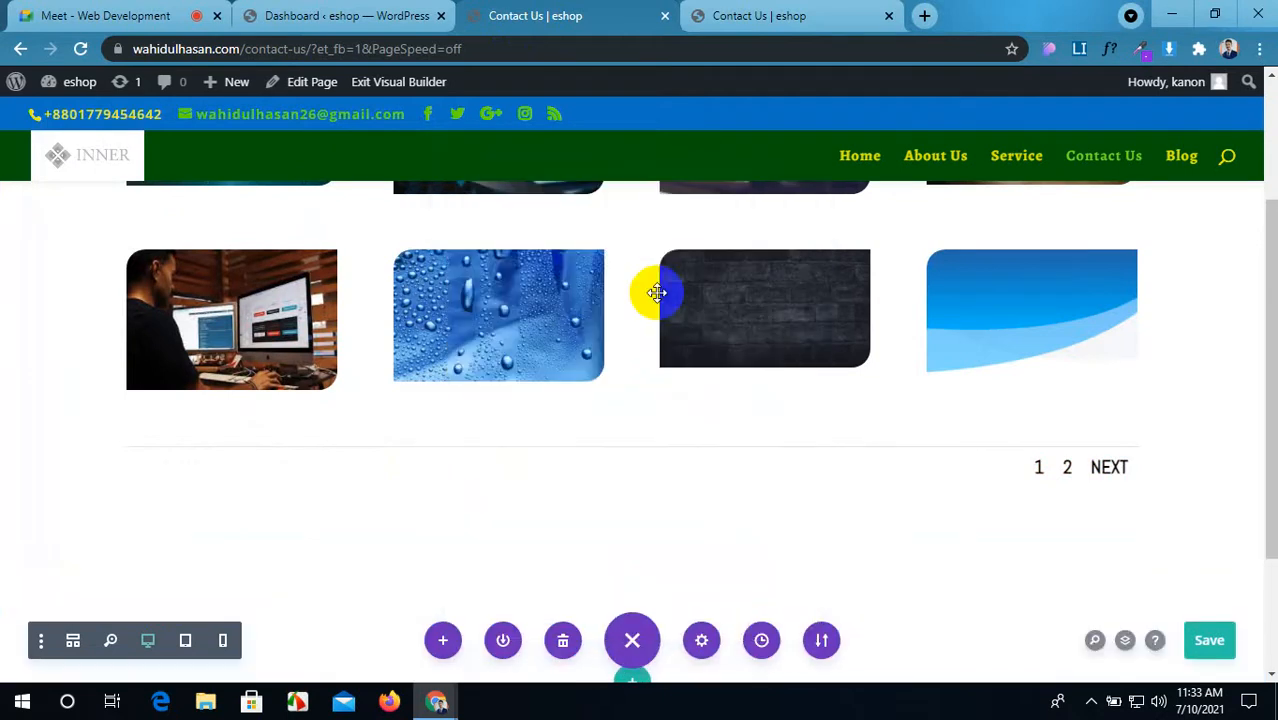
scroll(360, 578, down, 3)
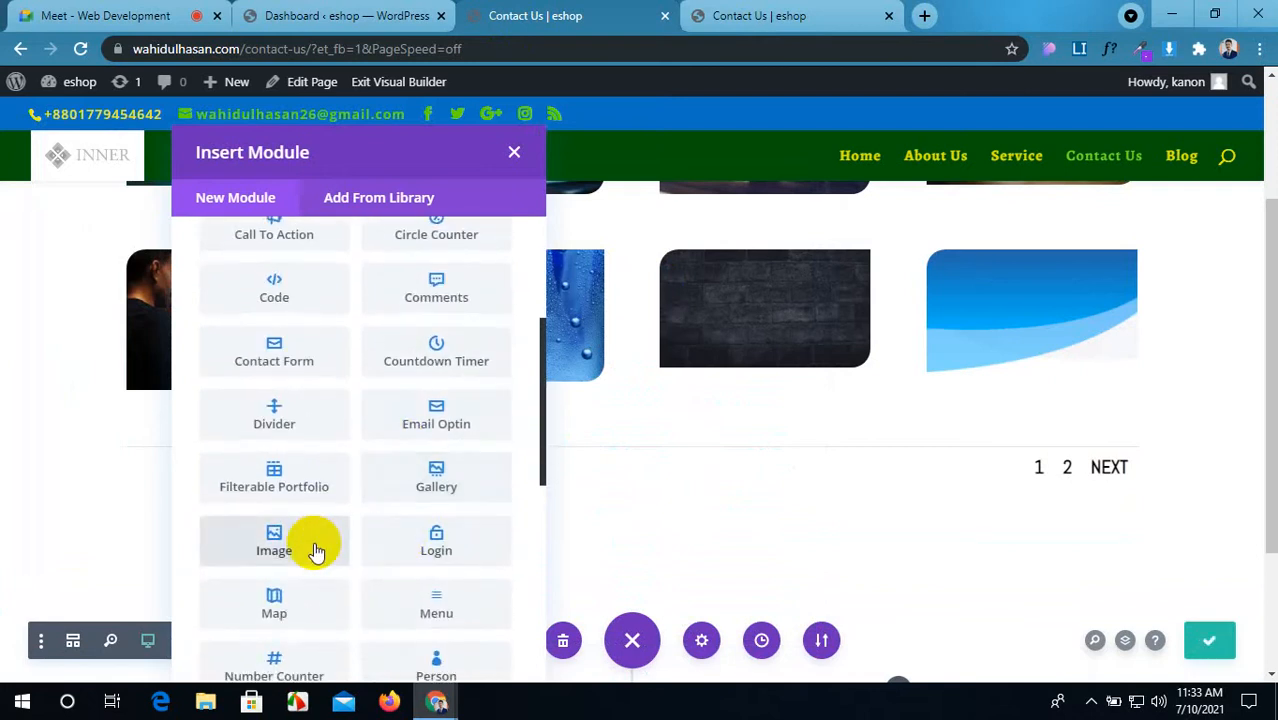
click(314, 547)
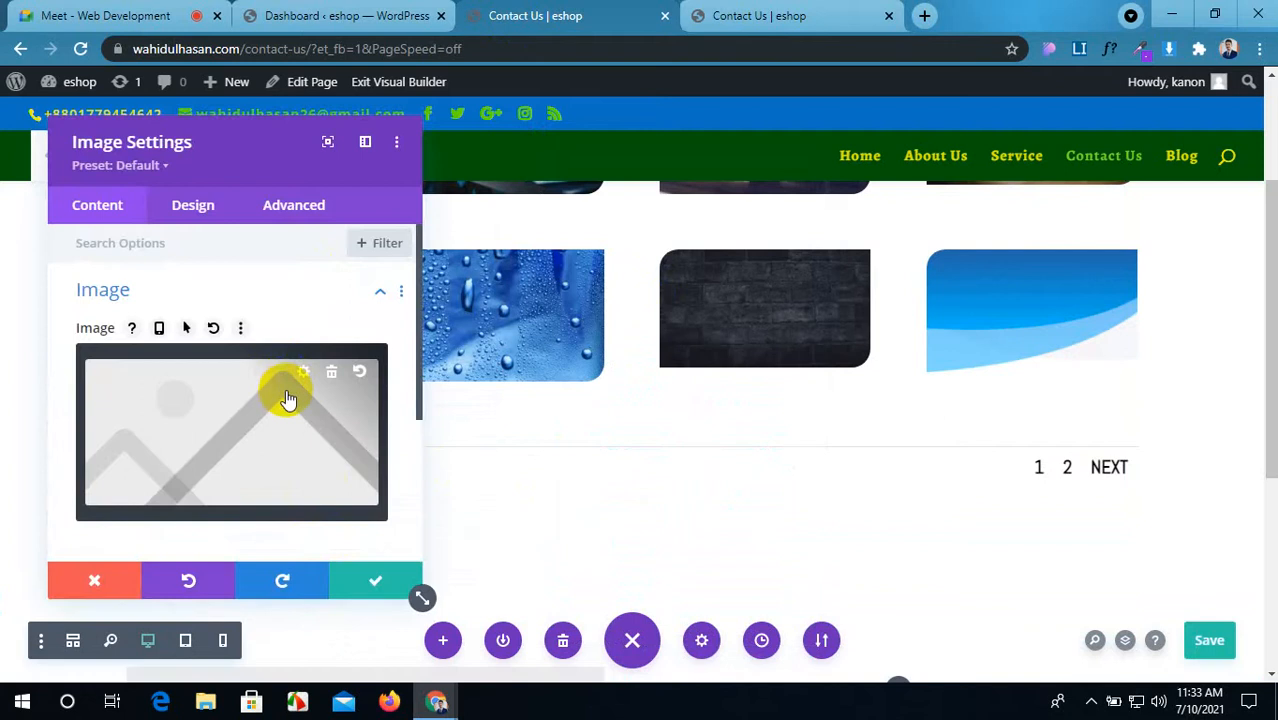
Step: Insert the header-bg-3 picture from the media library into the Image module
scroll(300, 410, down, 1)
scroll(285, 414, up, 1)
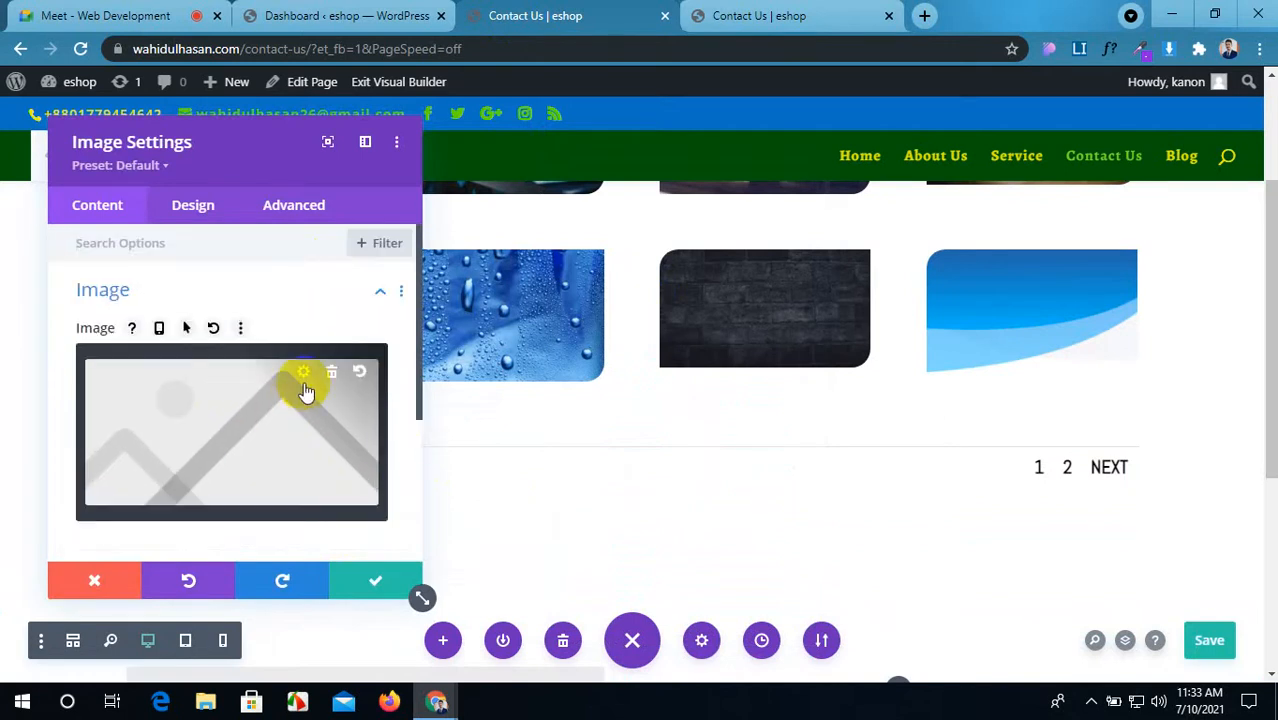
click(238, 430)
scroll(530, 430, down, 3)
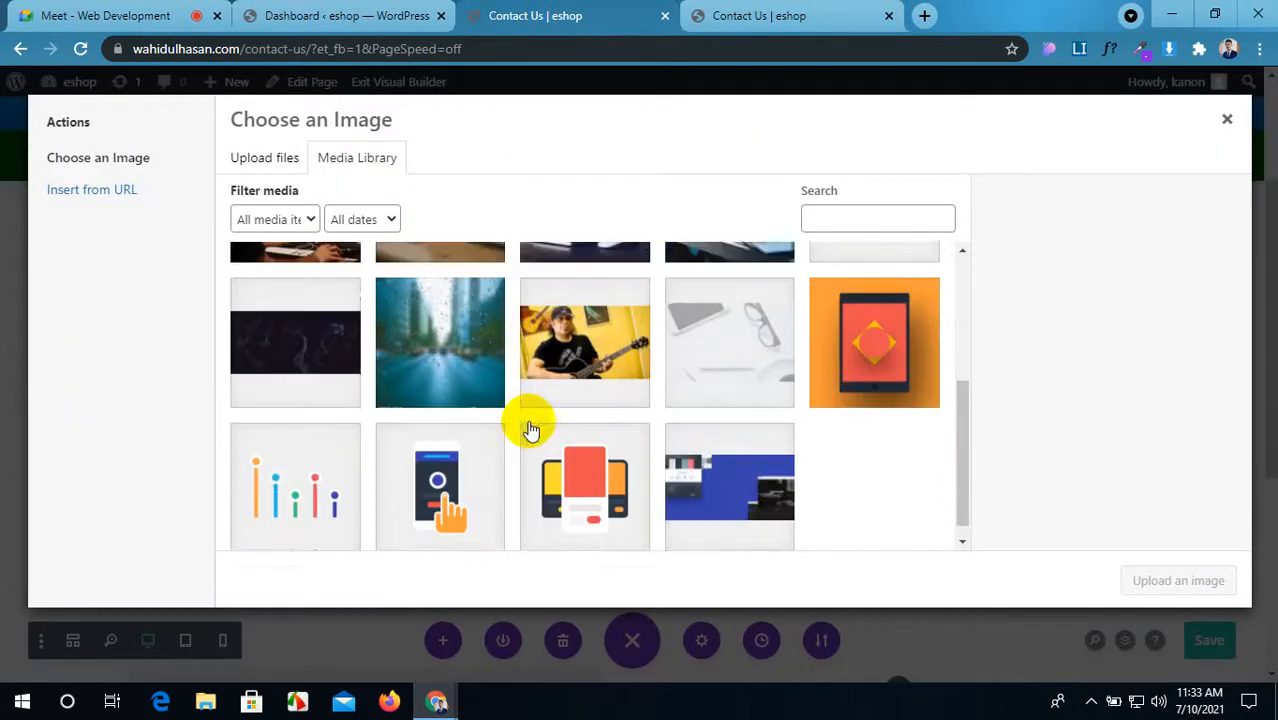
click(745, 478)
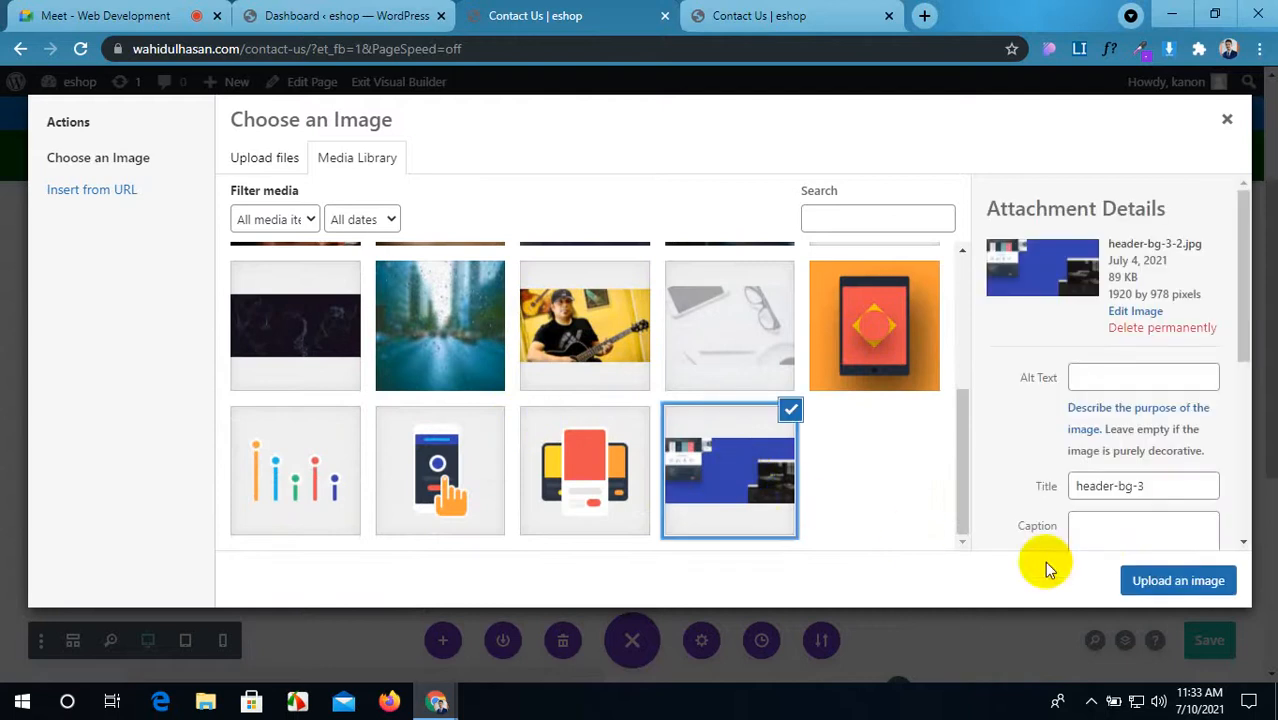
click(1178, 582)
scroll(683, 369, down, 2)
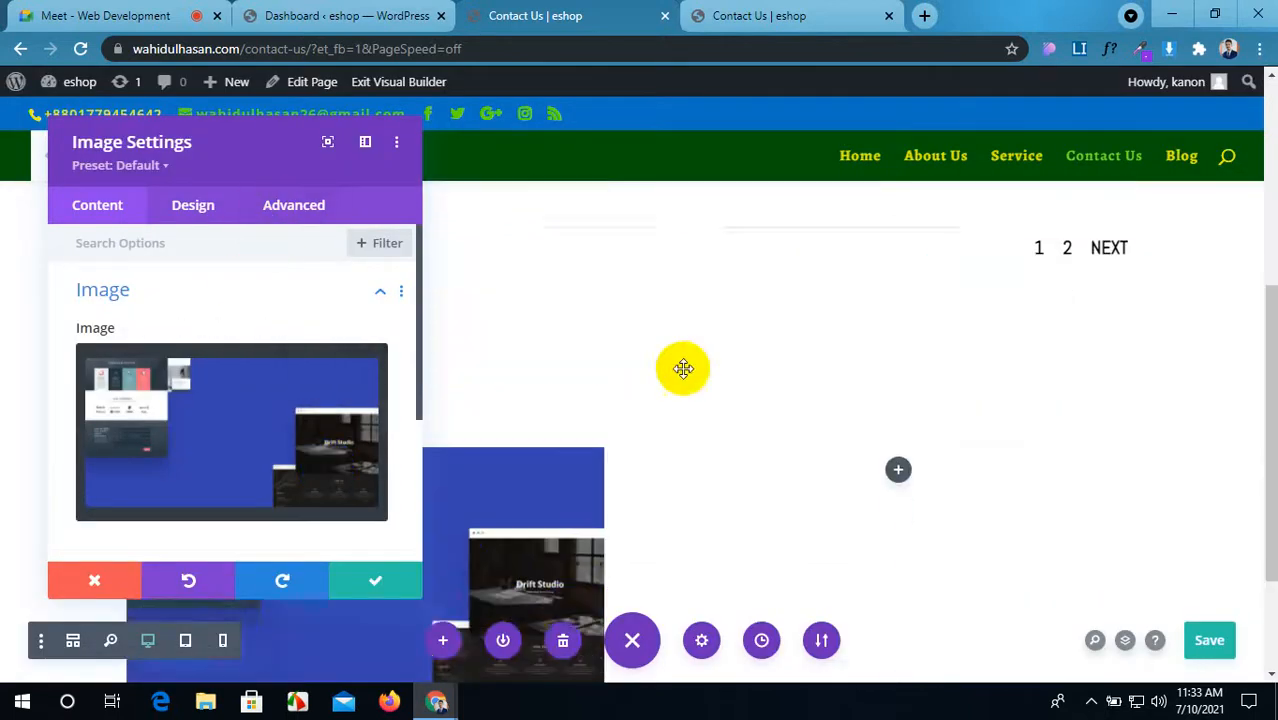
scroll(680, 370, down, 2)
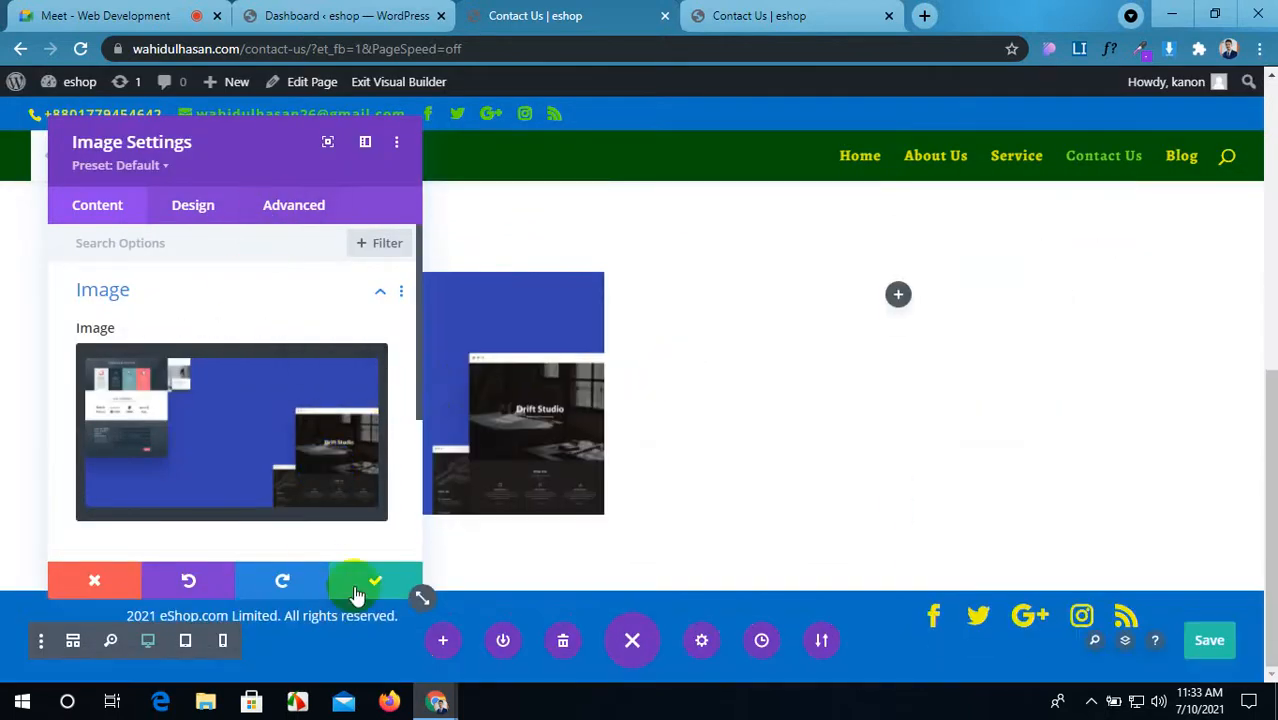
Step: In the image's Design settings, toggle Force Fullwidth on and back off
scroll(234, 405, down, 3)
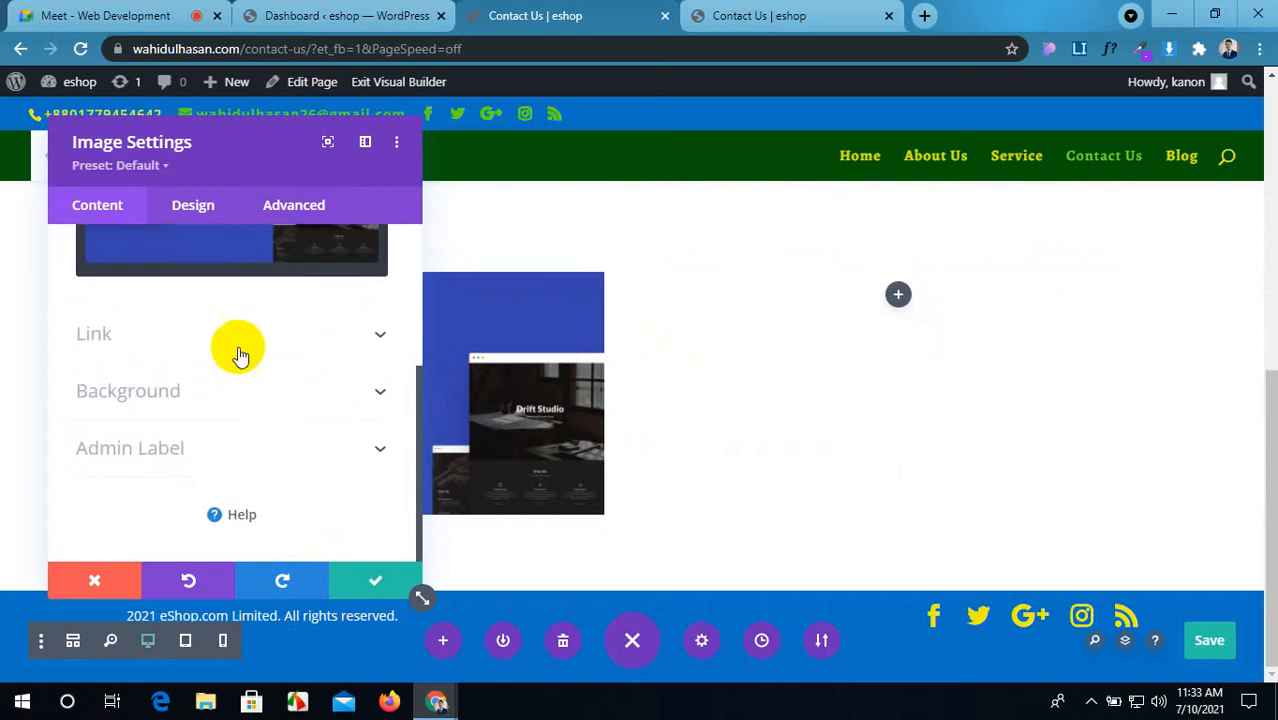
click(214, 205)
click(288, 291)
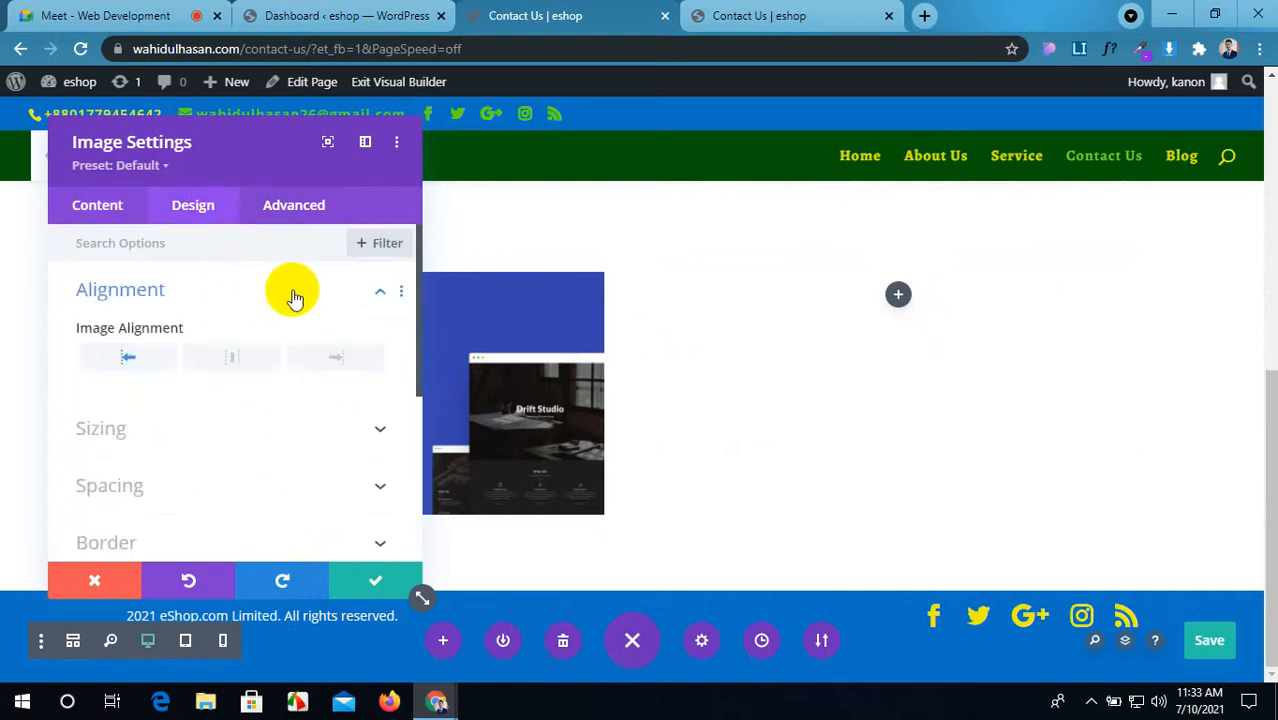
click(268, 431)
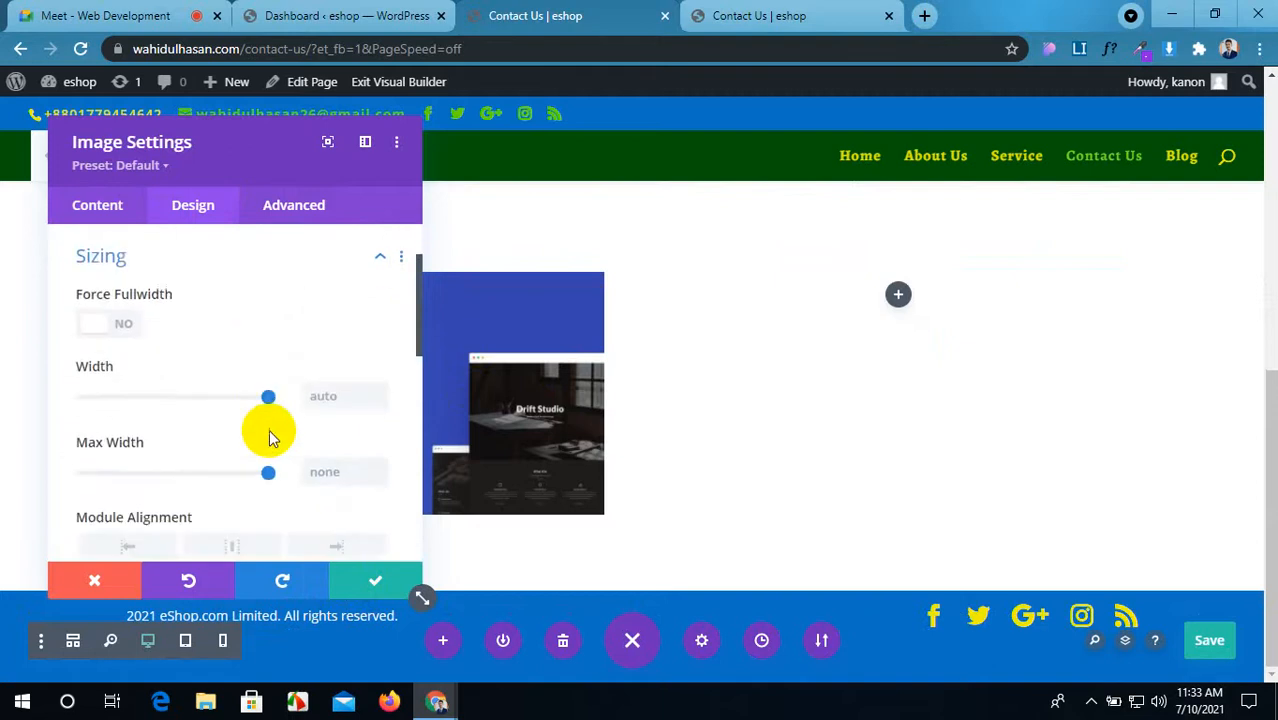
click(96, 320)
click(102, 322)
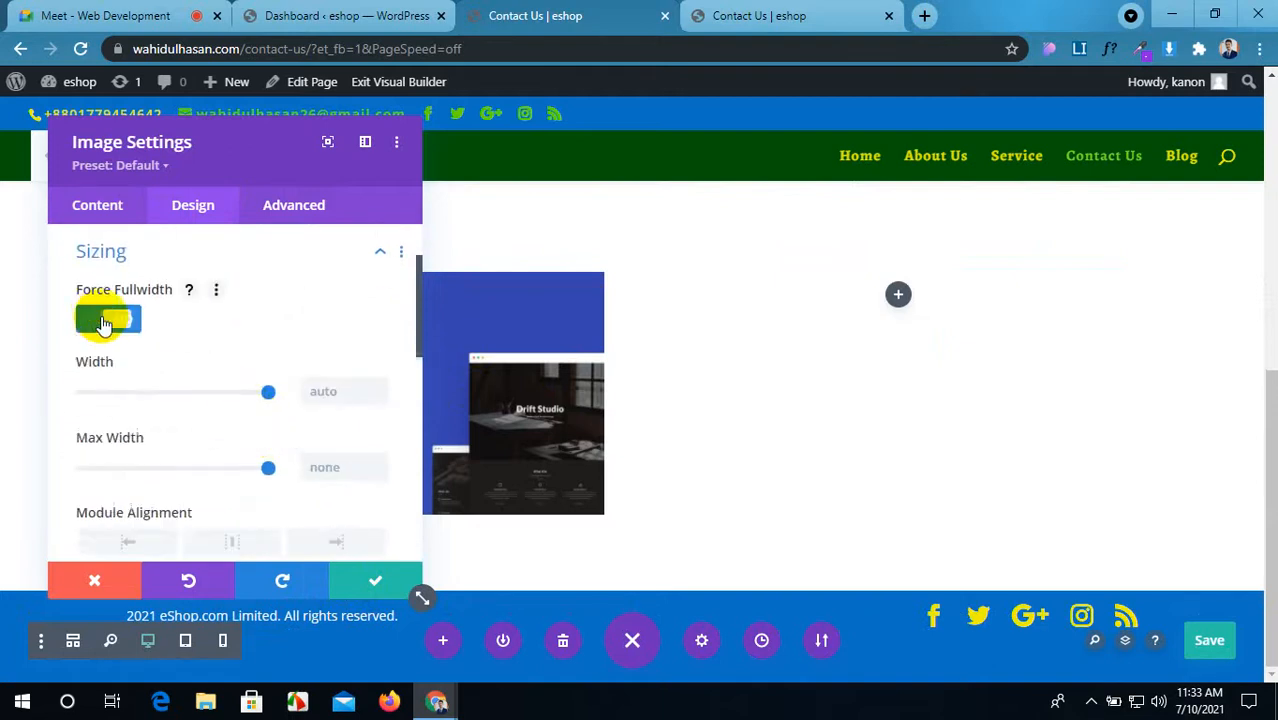
scroll(160, 390, down, 5)
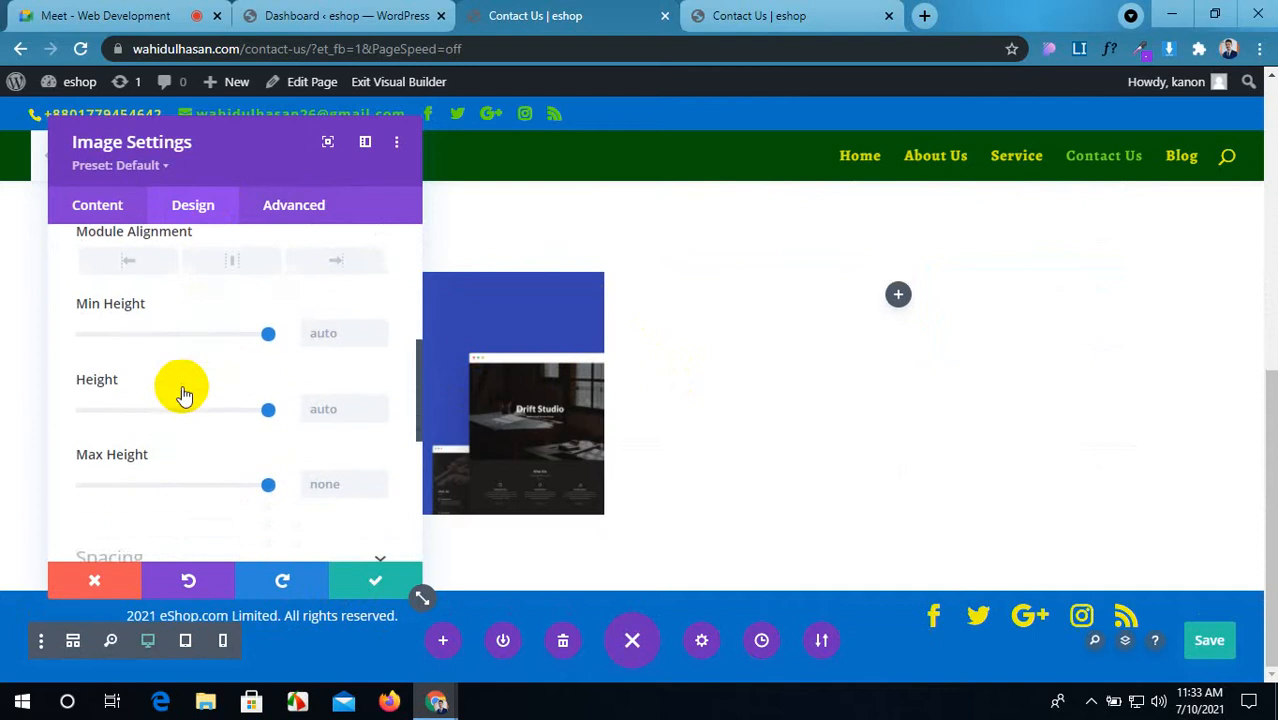
scroll(182, 393, down, 4)
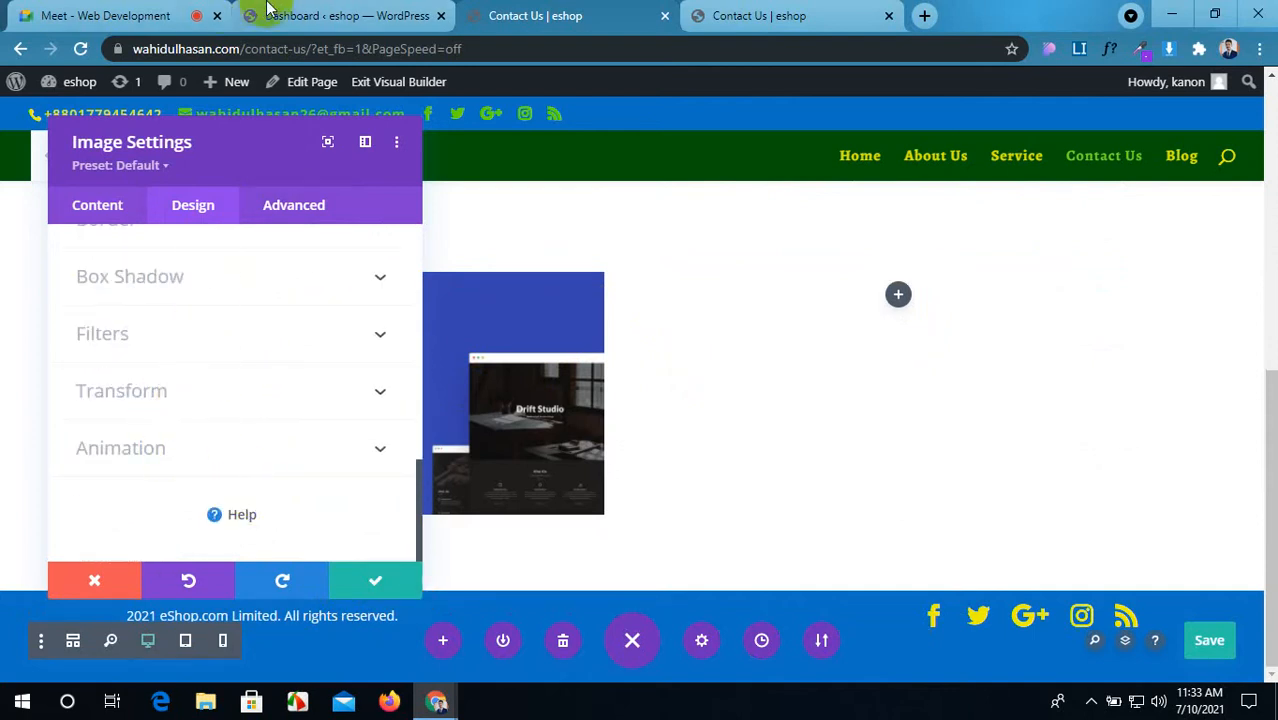
Step: Give the image a Fade entrance animation
click(260, 449)
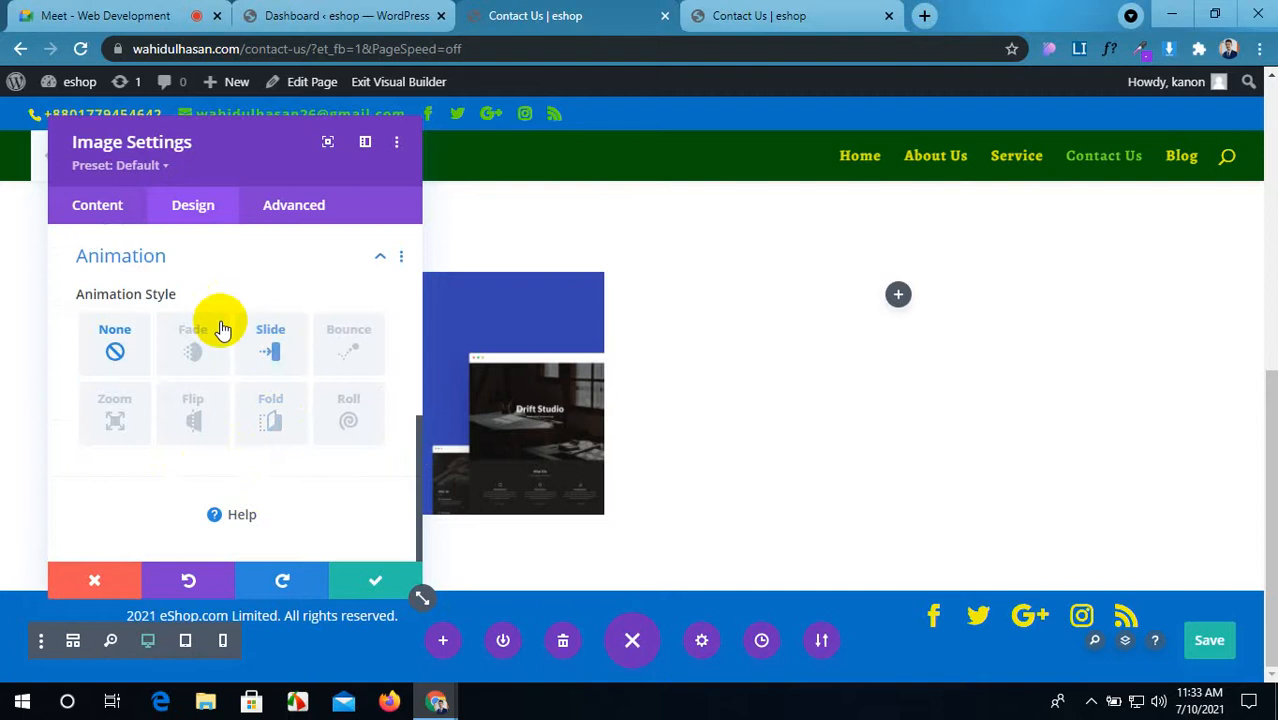
click(197, 340)
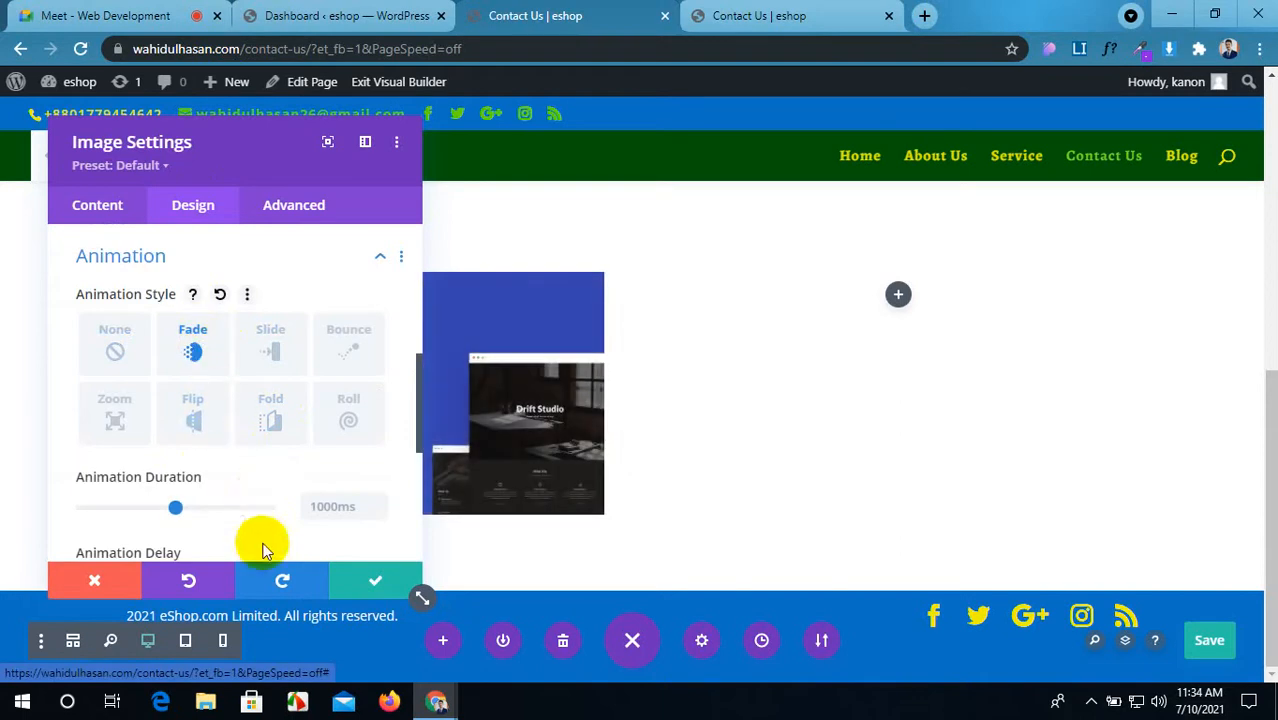
scroll(229, 437, down, 2)
scroll(229, 437, down, 2)
scroll(229, 430, up, 2)
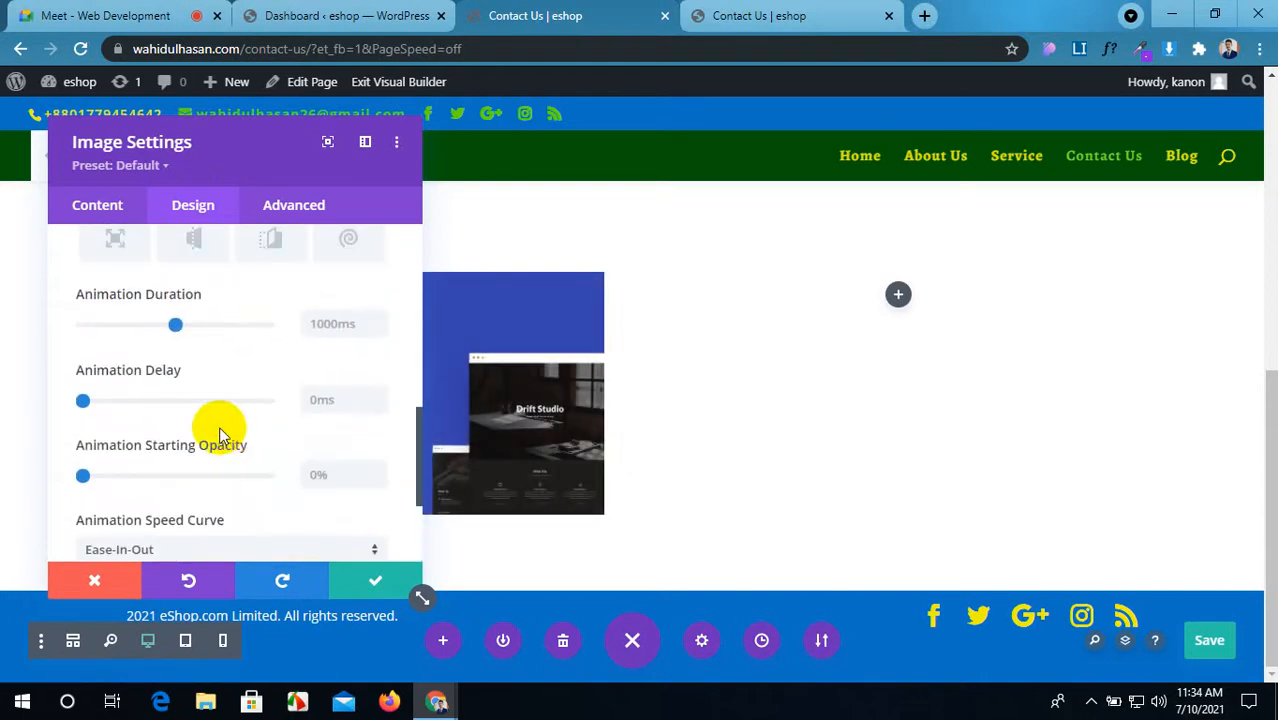
scroll(229, 428, up, 1)
scroll(229, 425, up, 6)
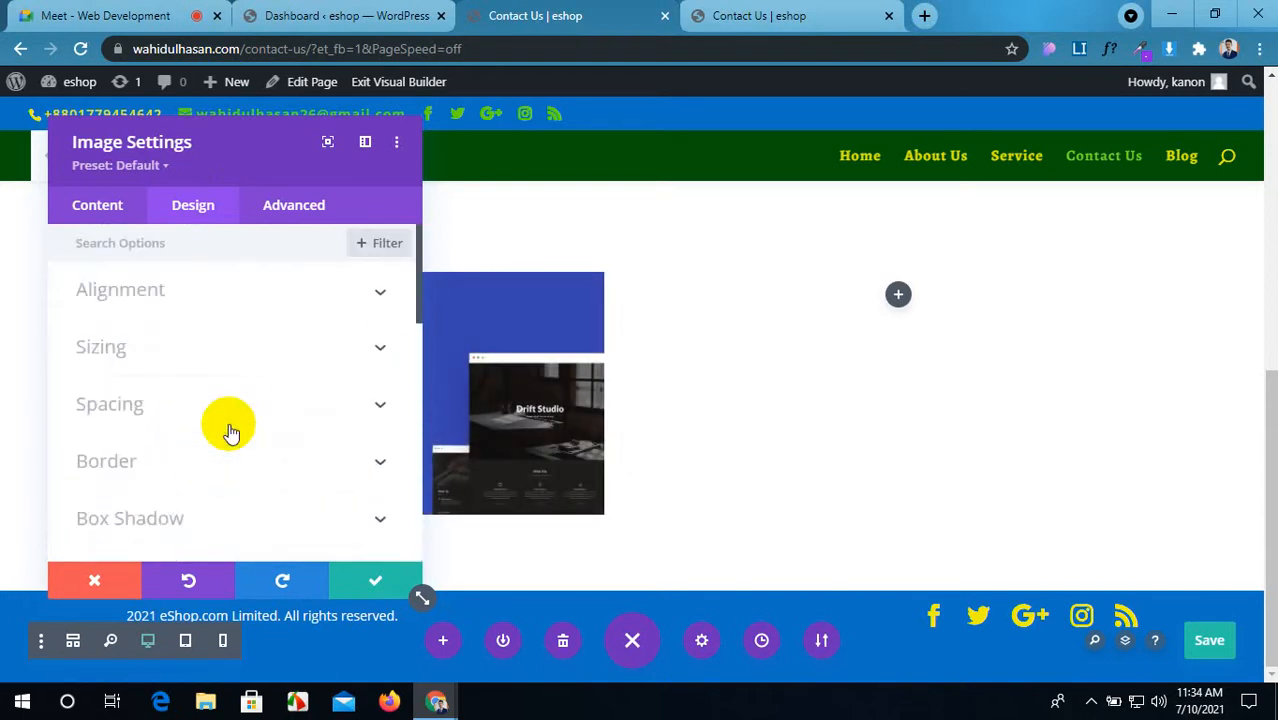
click(186, 10)
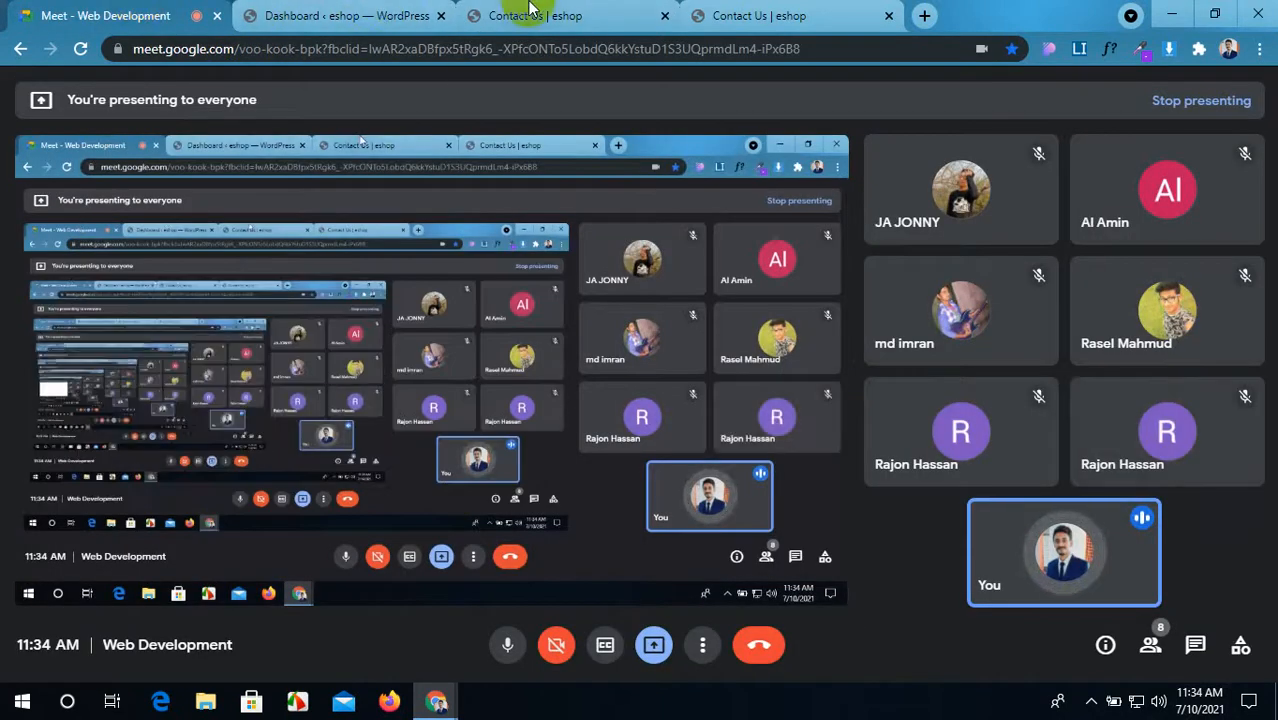
click(530, 12)
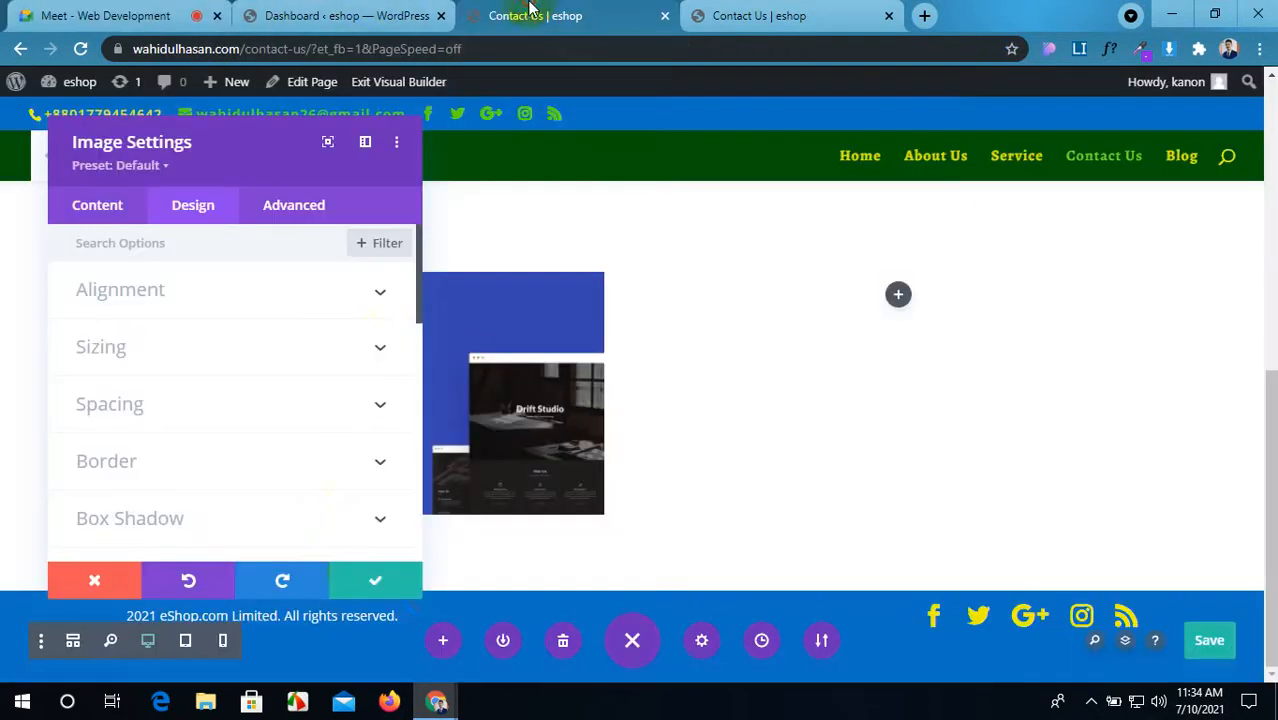
Step: Save the image settings and add a Login module to the right column
click(370, 580)
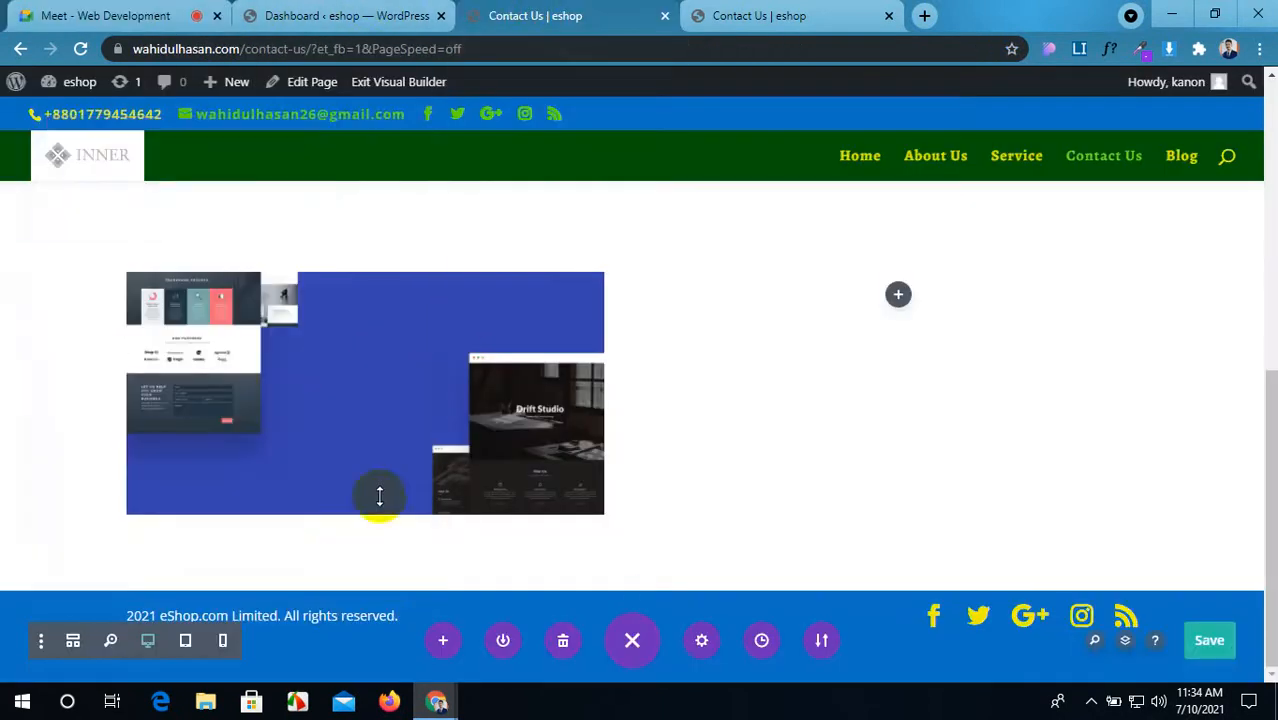
click(900, 296)
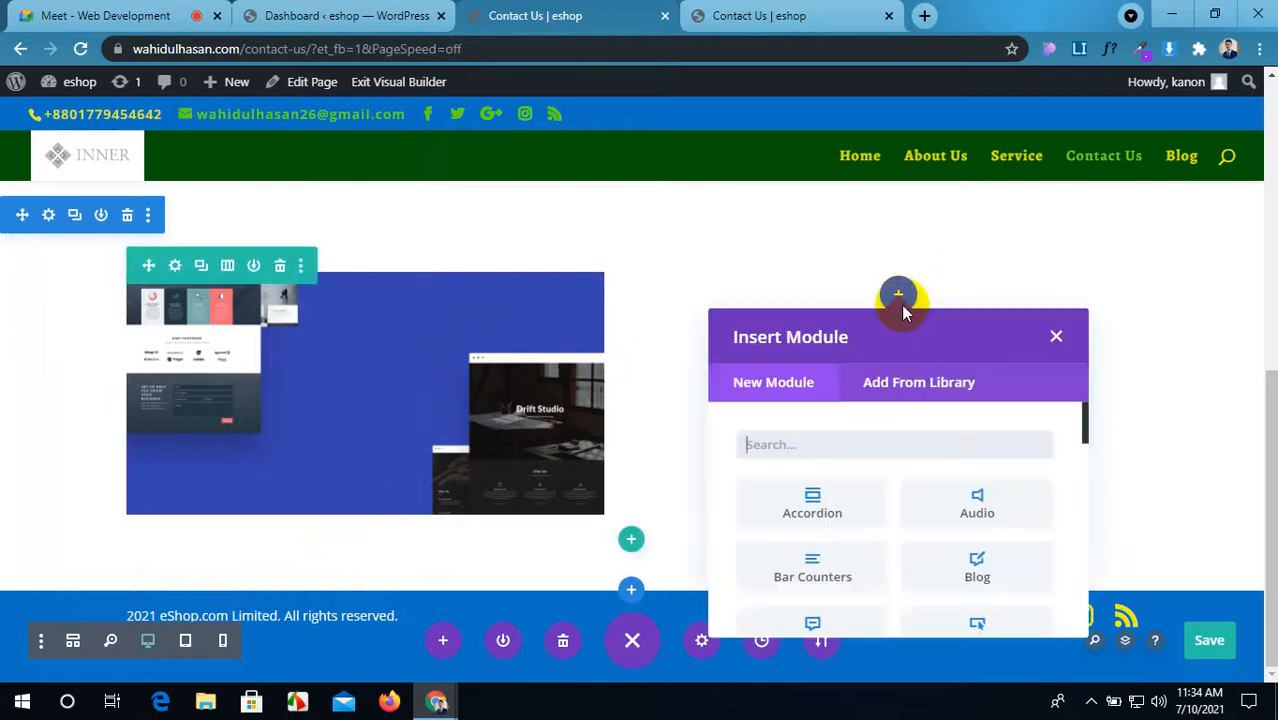
scroll(838, 568, down, 2)
scroll(838, 568, down, 3)
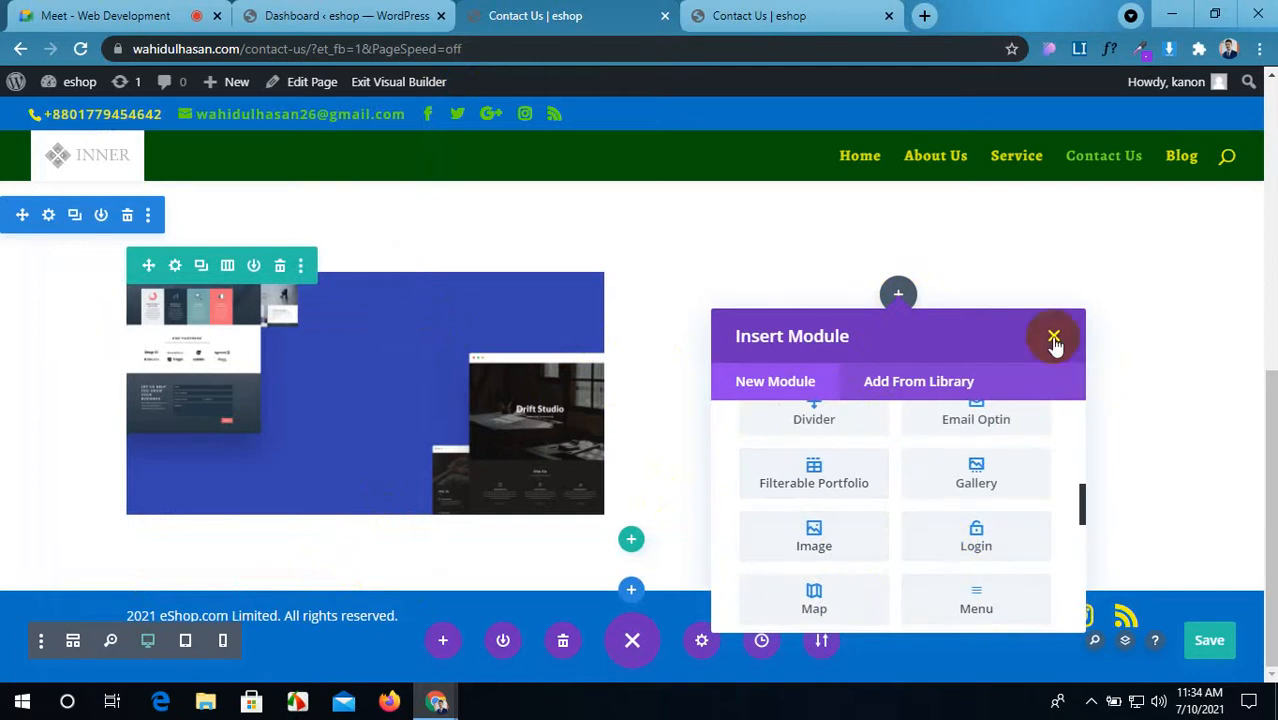
scroll(955, 500, down, 2)
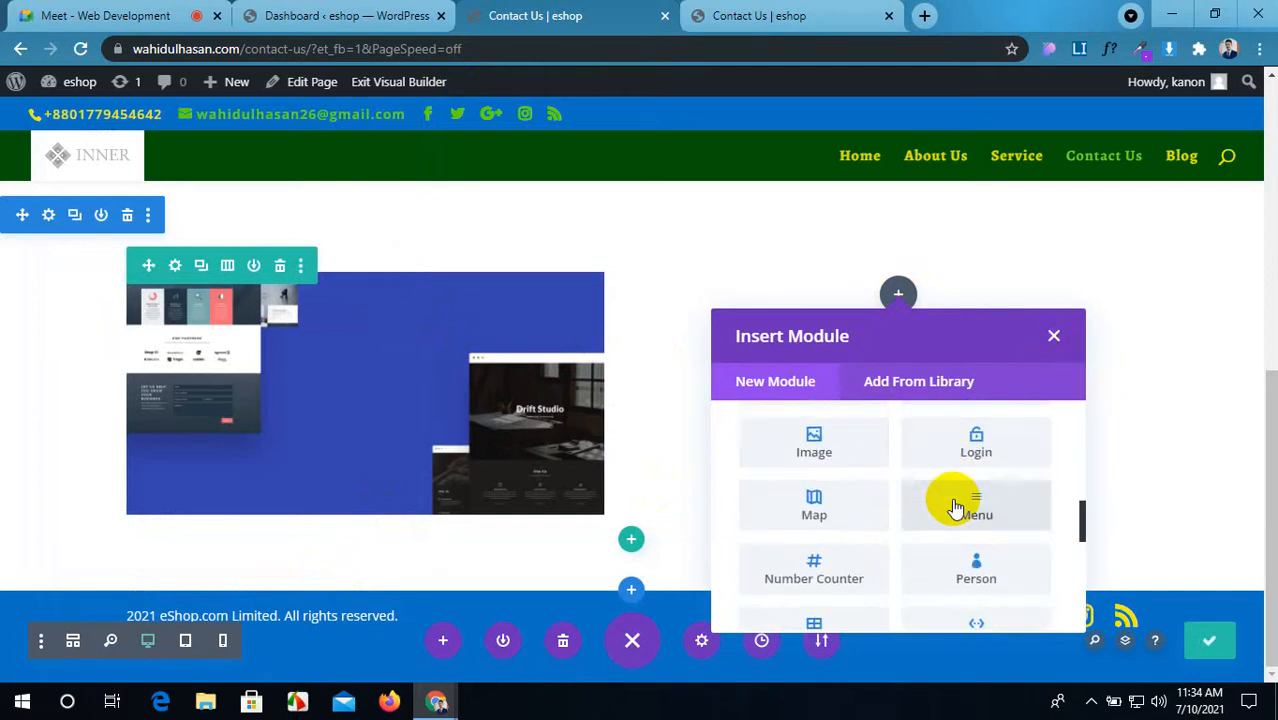
scroll(958, 522, down, 2)
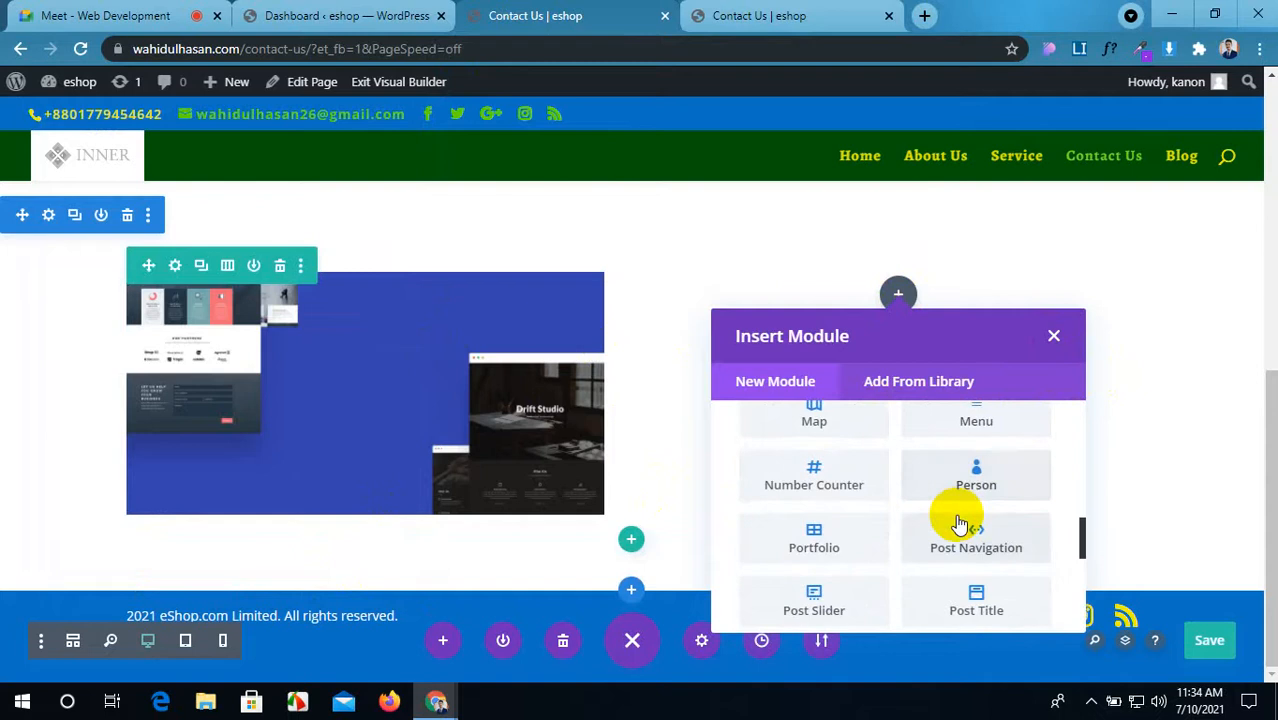
scroll(960, 515, up, 2)
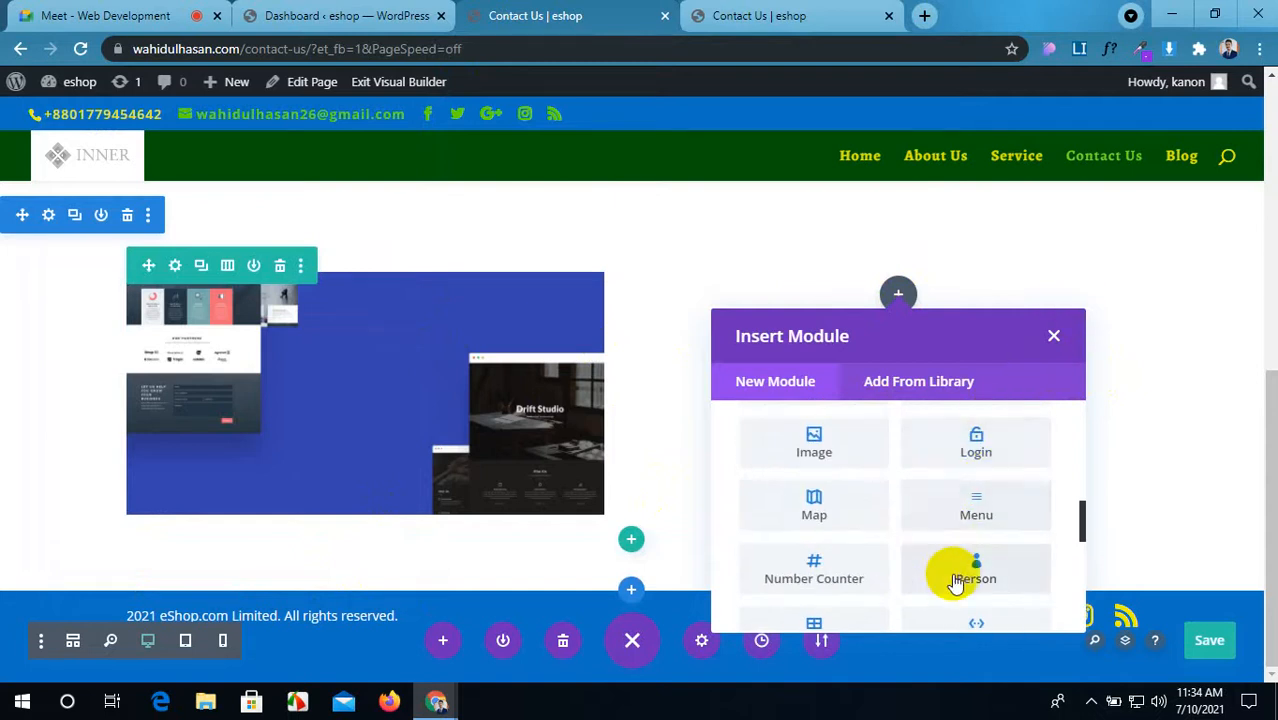
scroll(955, 583, down, 2)
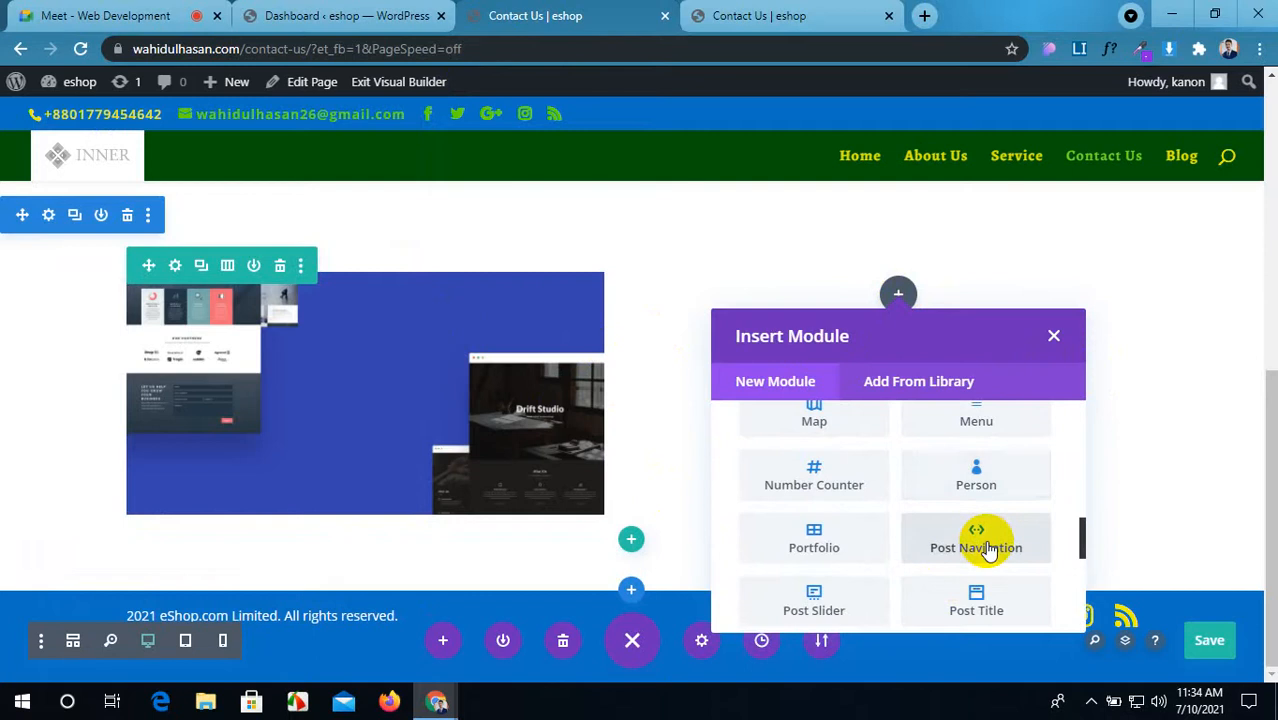
scroll(986, 545, down, 1)
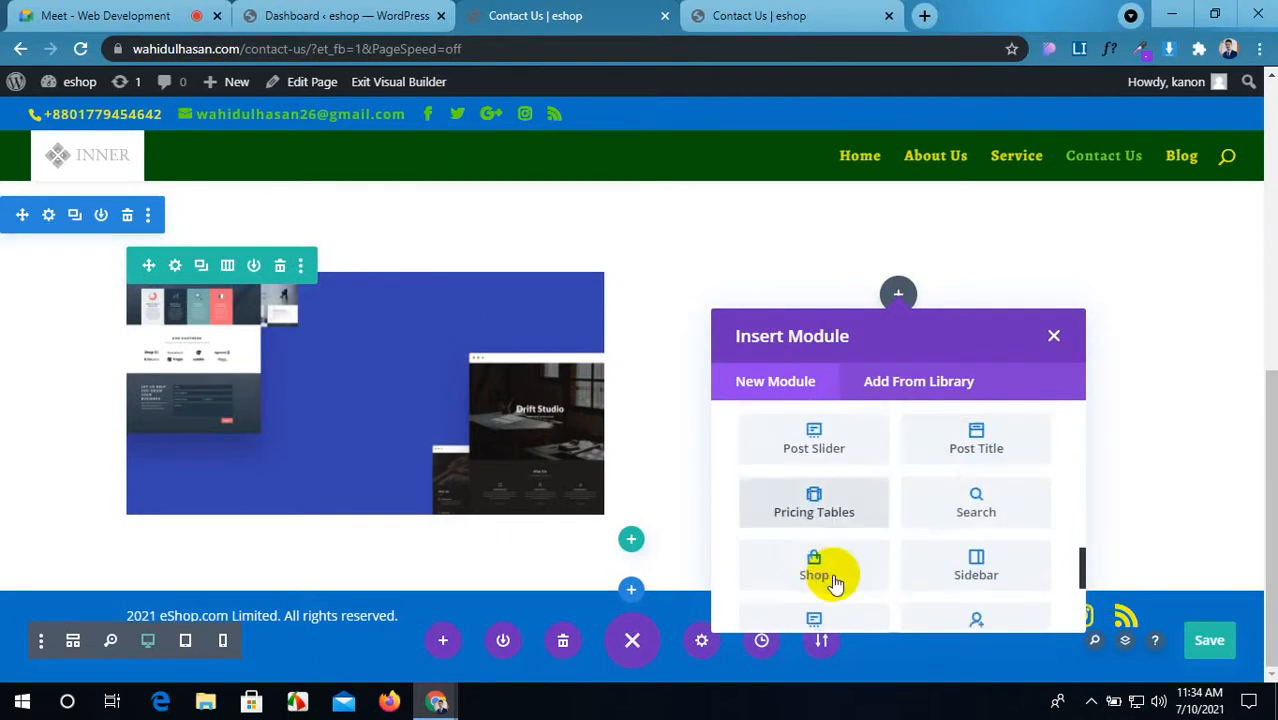
scroll(834, 570, down, 2)
scroll(949, 507, down, 2)
scroll(941, 510, up, 5)
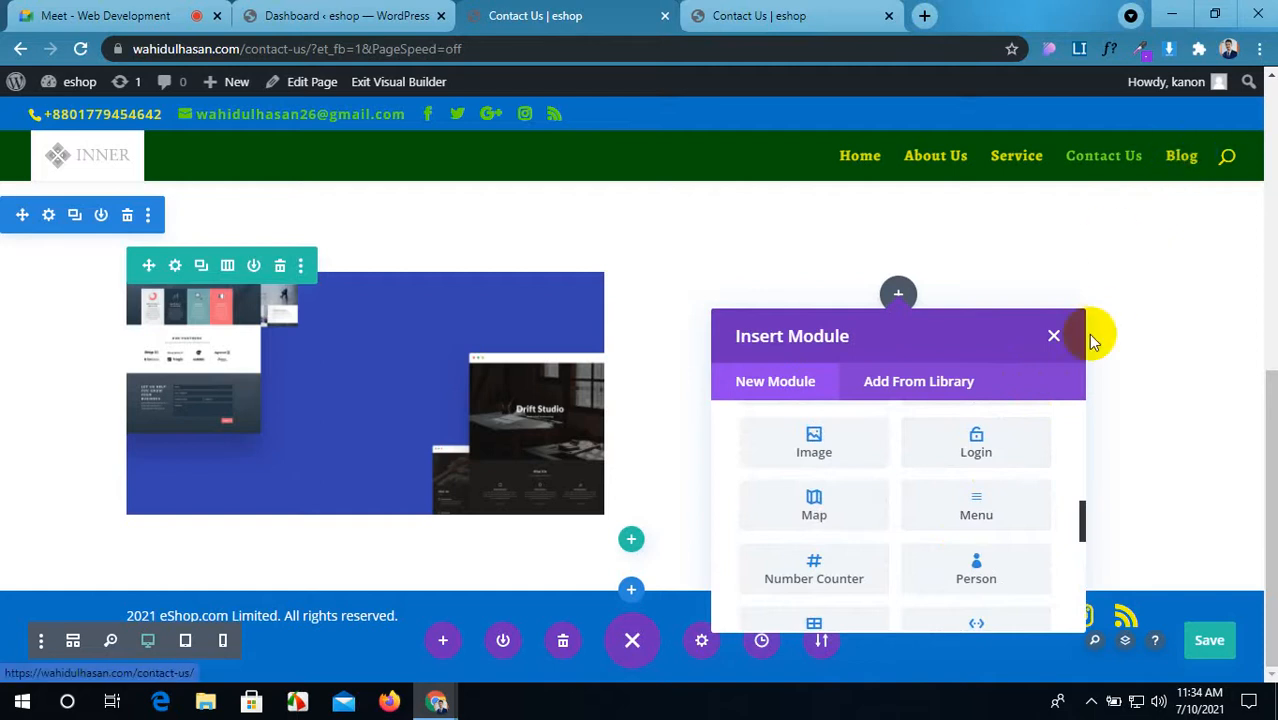
click(990, 454)
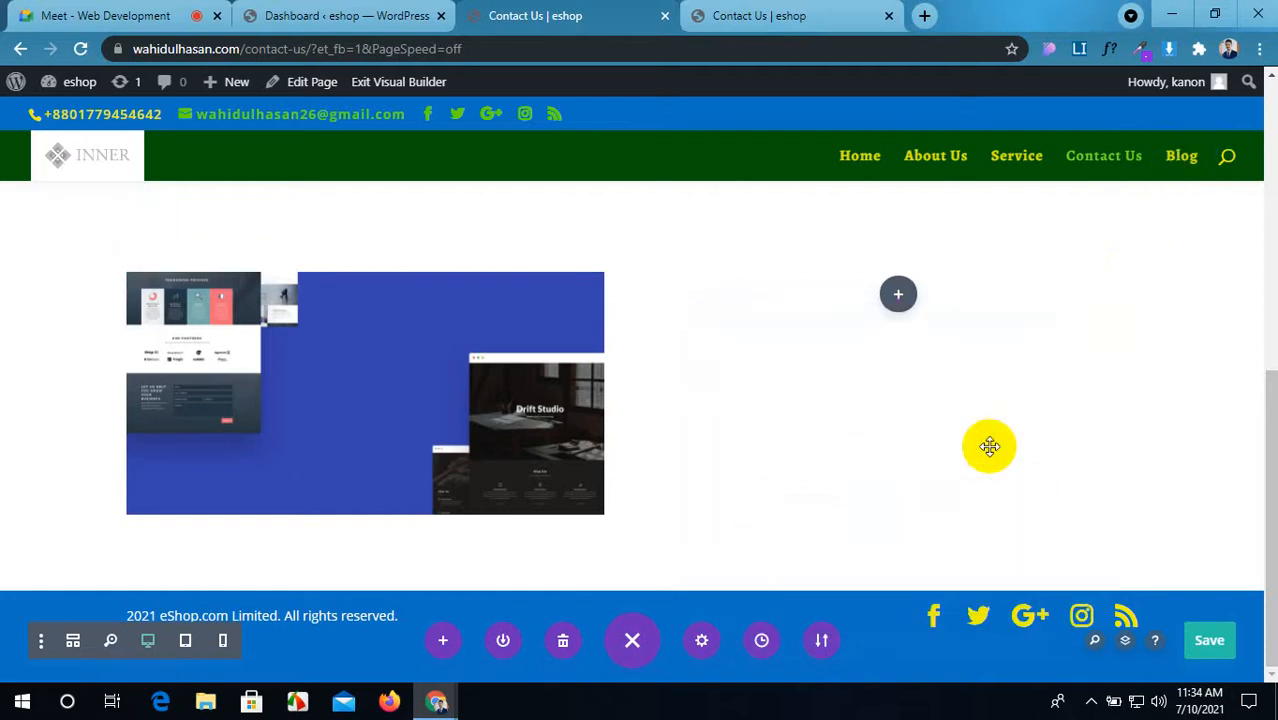
Step: Replace the Login module's default title, starting the new title LOGIN FORM
scroll(593, 374, down, 1)
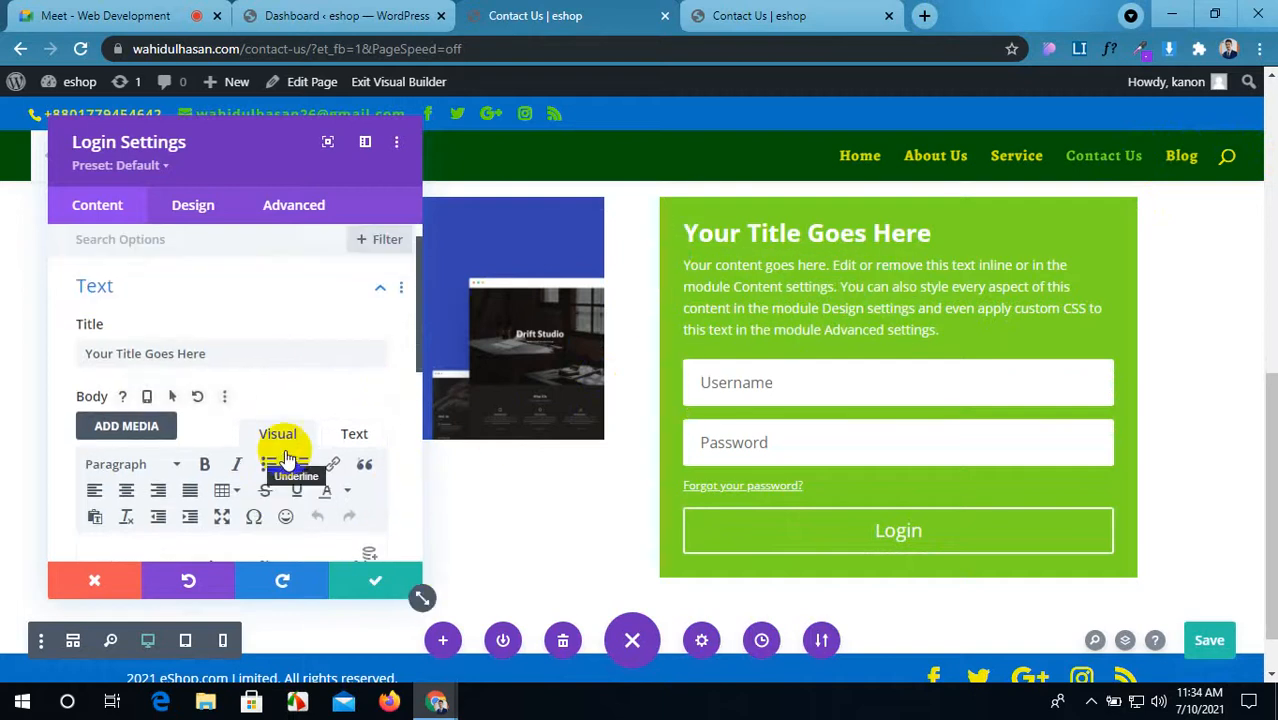
drag(216, 359, 68, 362)
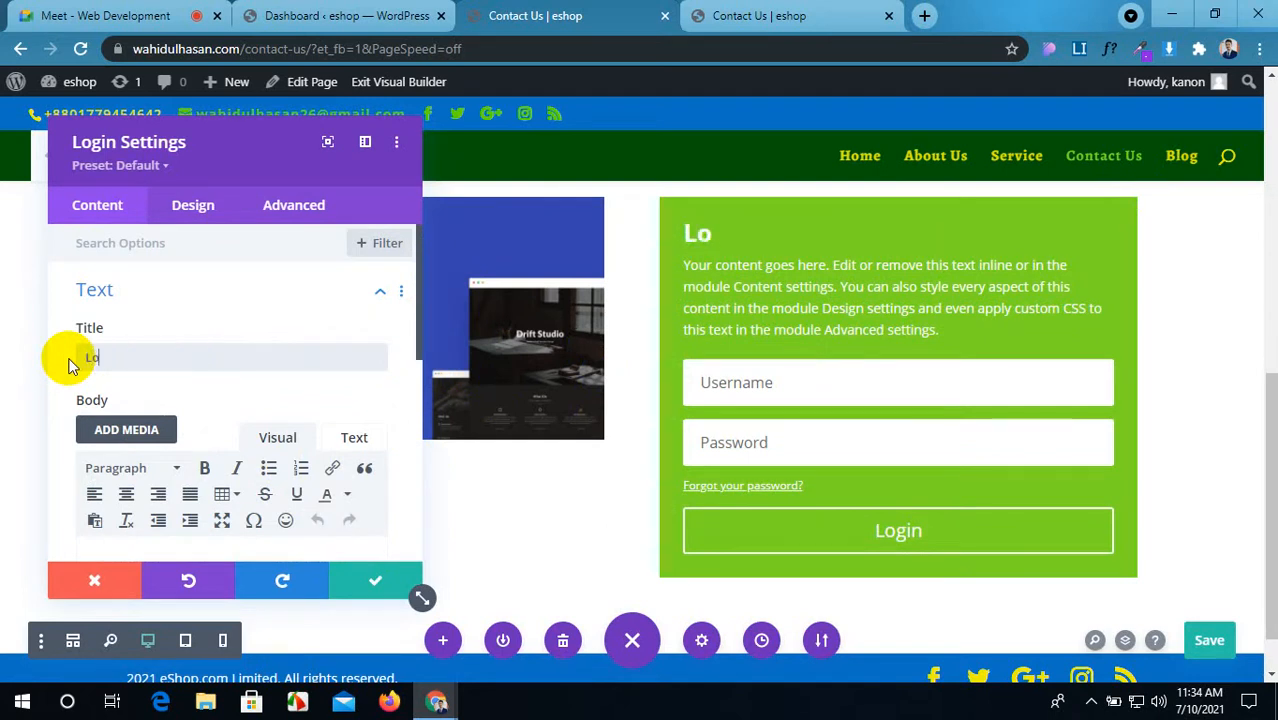
key(BackSpace)
key(BackSpace)
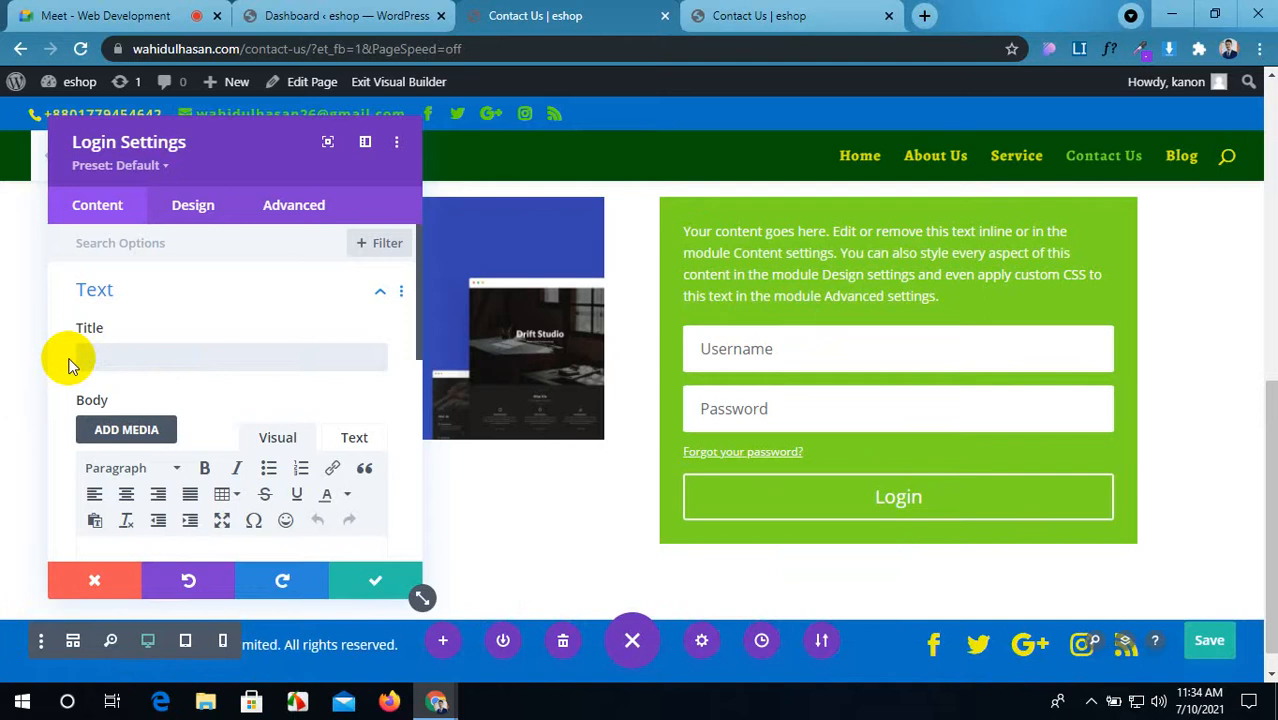
text(LOGIN FORM)
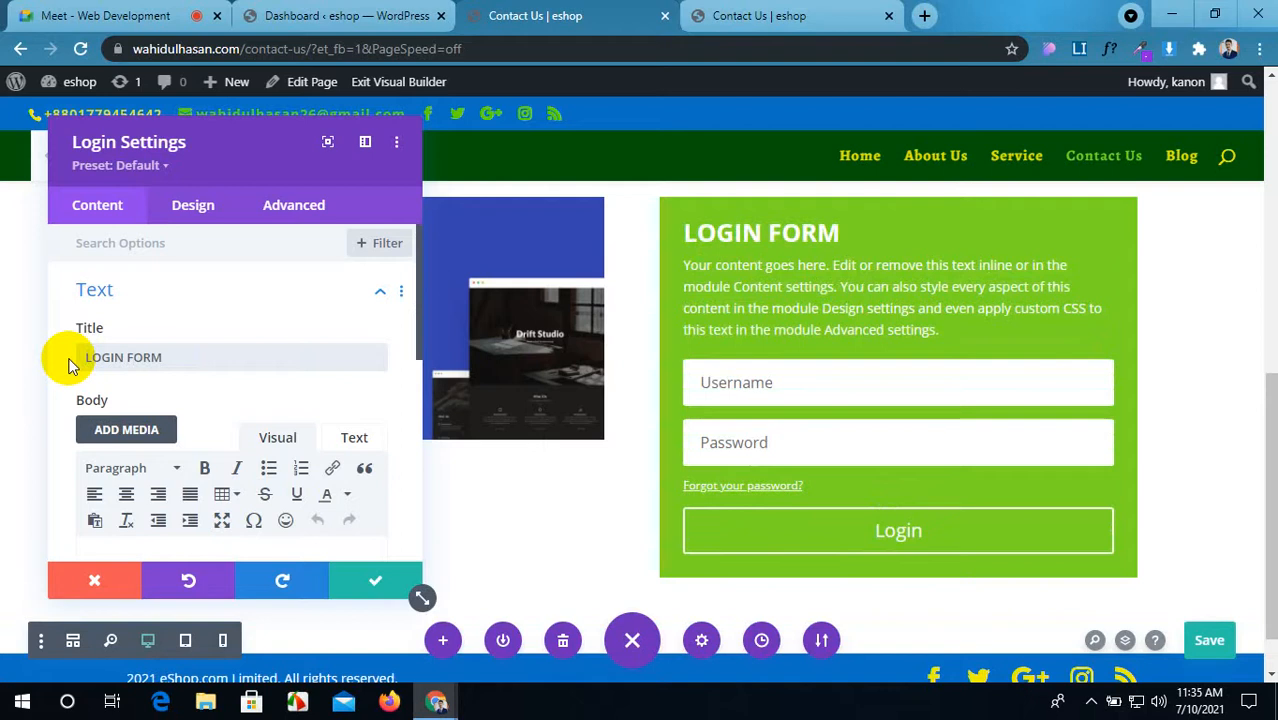
Step: Delete the placeholder body paragraph from the login form
scroll(50, 457, down, 1)
scroll(185, 465, down, 3)
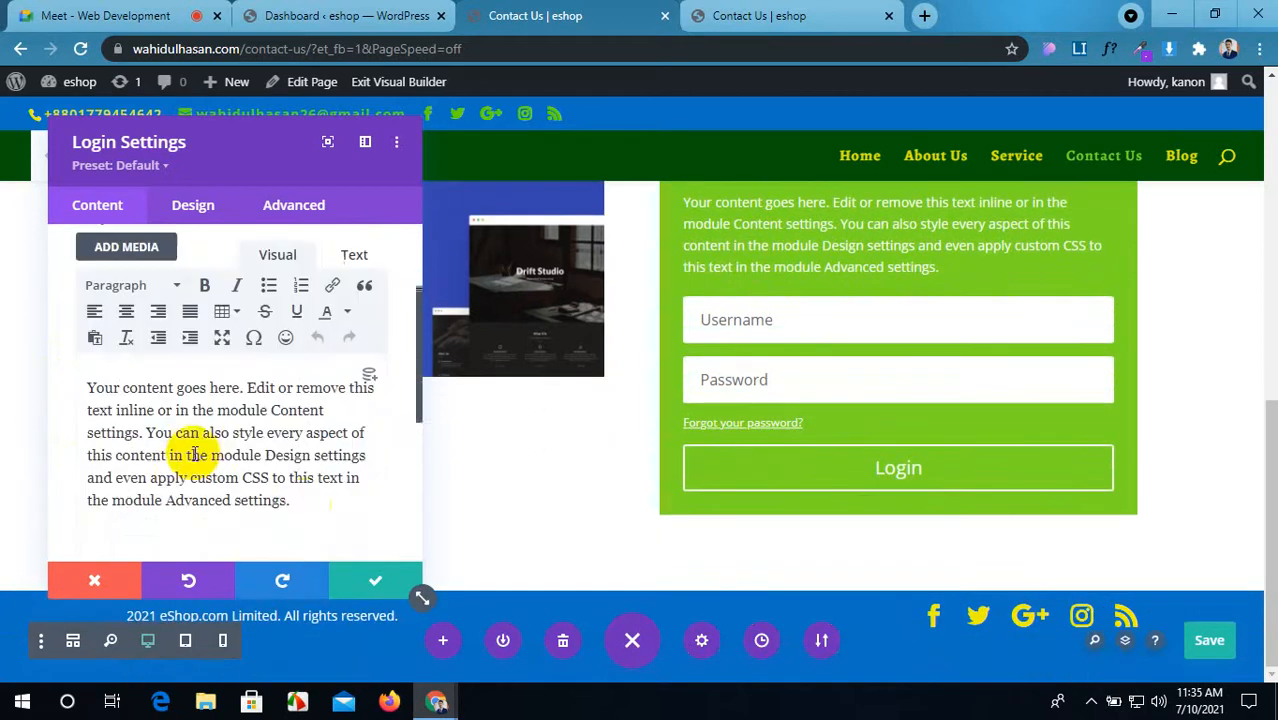
drag(140, 357, 80, 295)
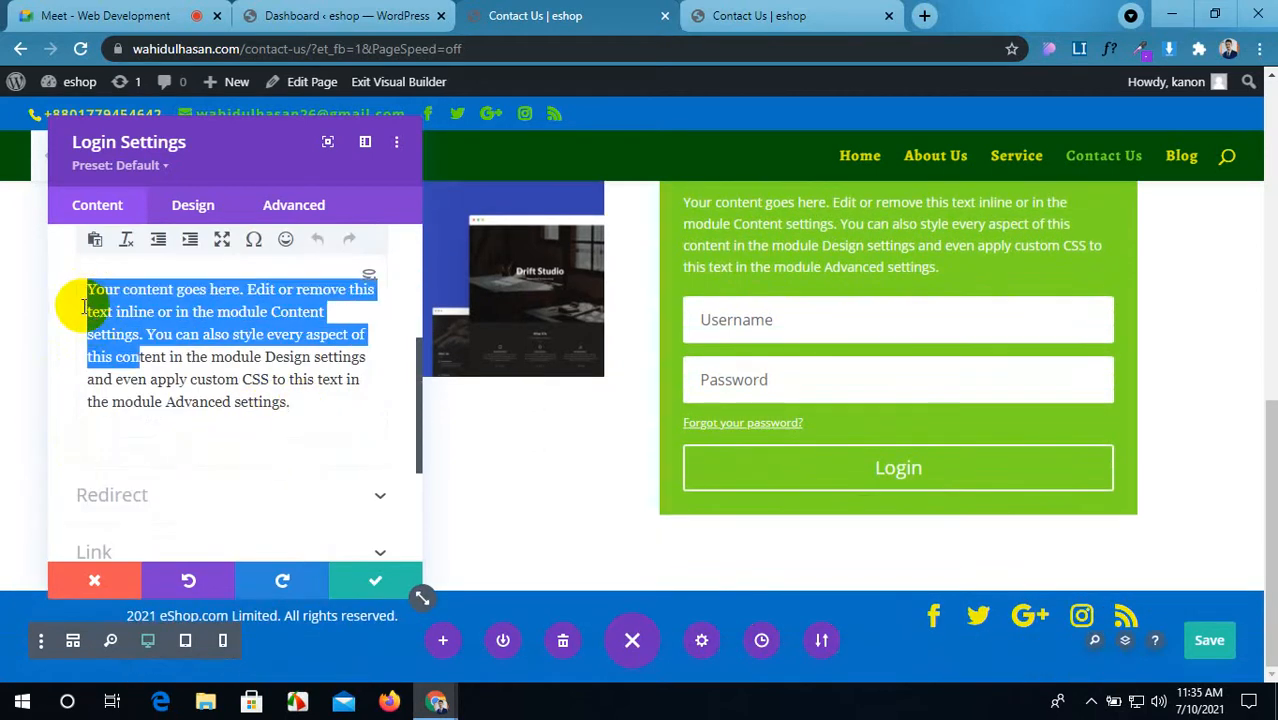
drag(289, 401, 52, 276)
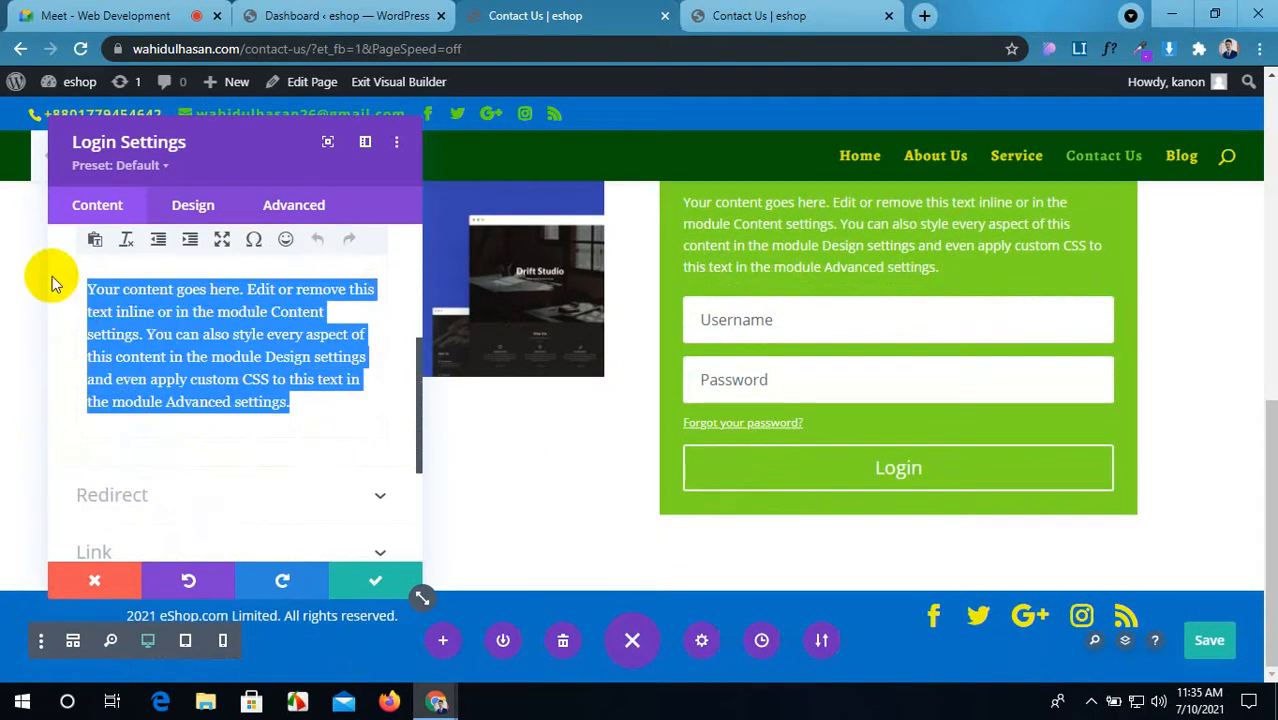
key(BackSpace)
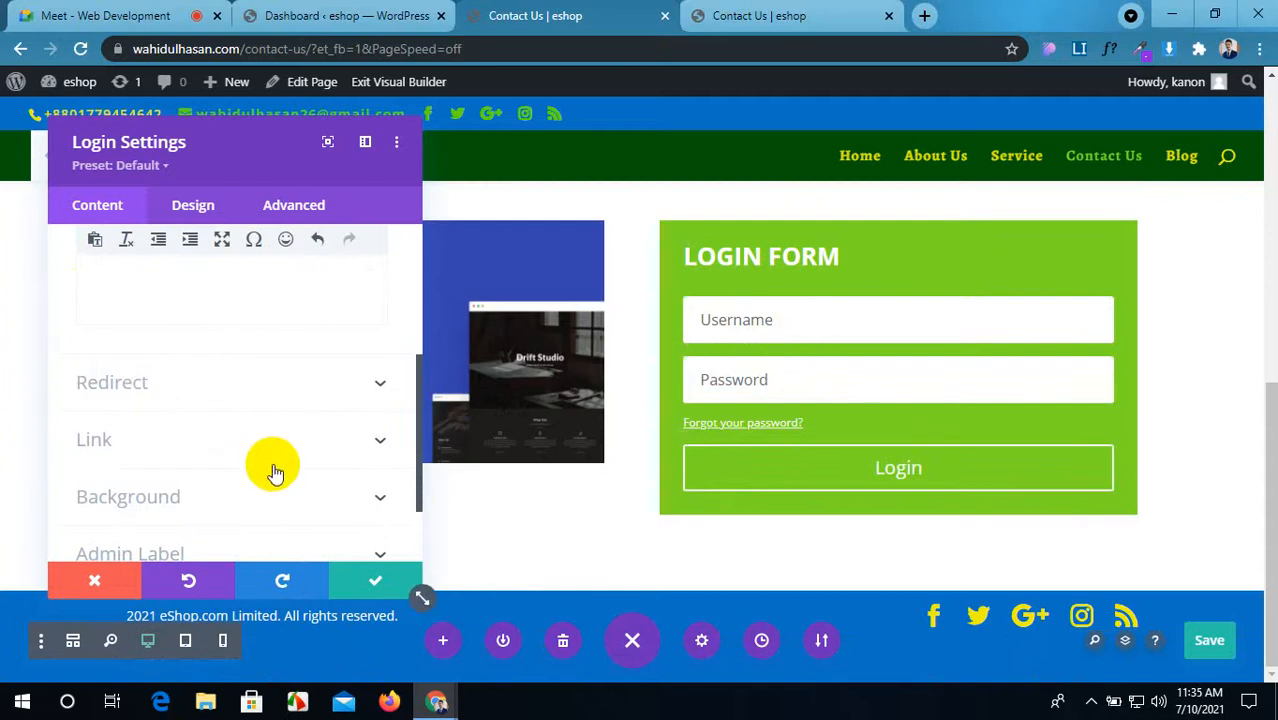
scroll(262, 466, up, 1)
scroll(257, 466, down, 1)
scroll(257, 468, up, 3)
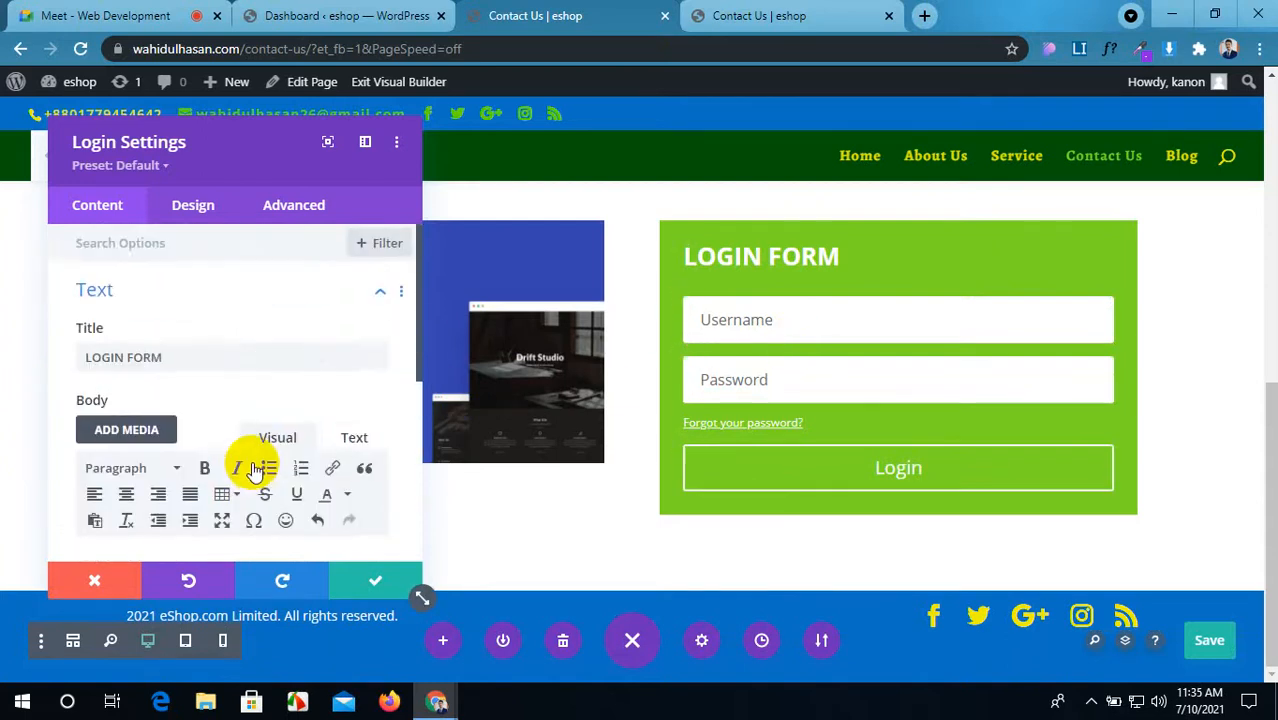
scroll(256, 470, down, 2)
Step: Make the login form's green background semi-transparent at rgba(124,218,36,0.79)
click(248, 482)
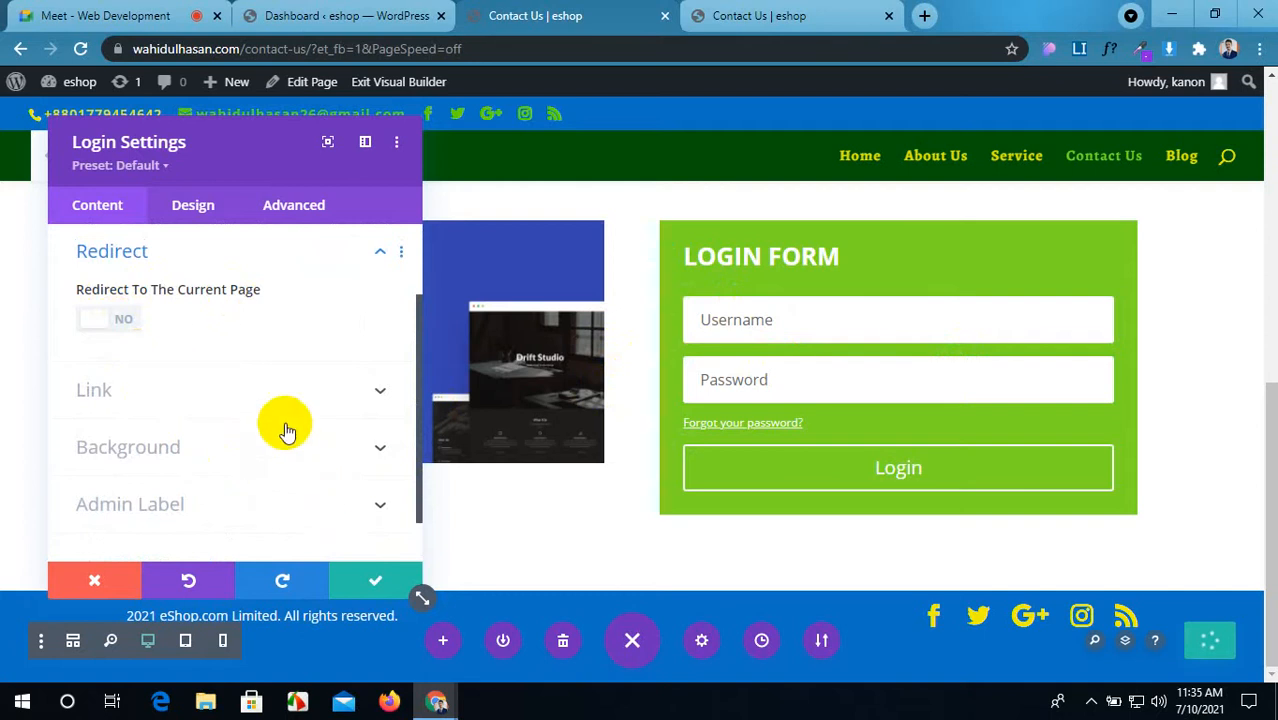
click(284, 393)
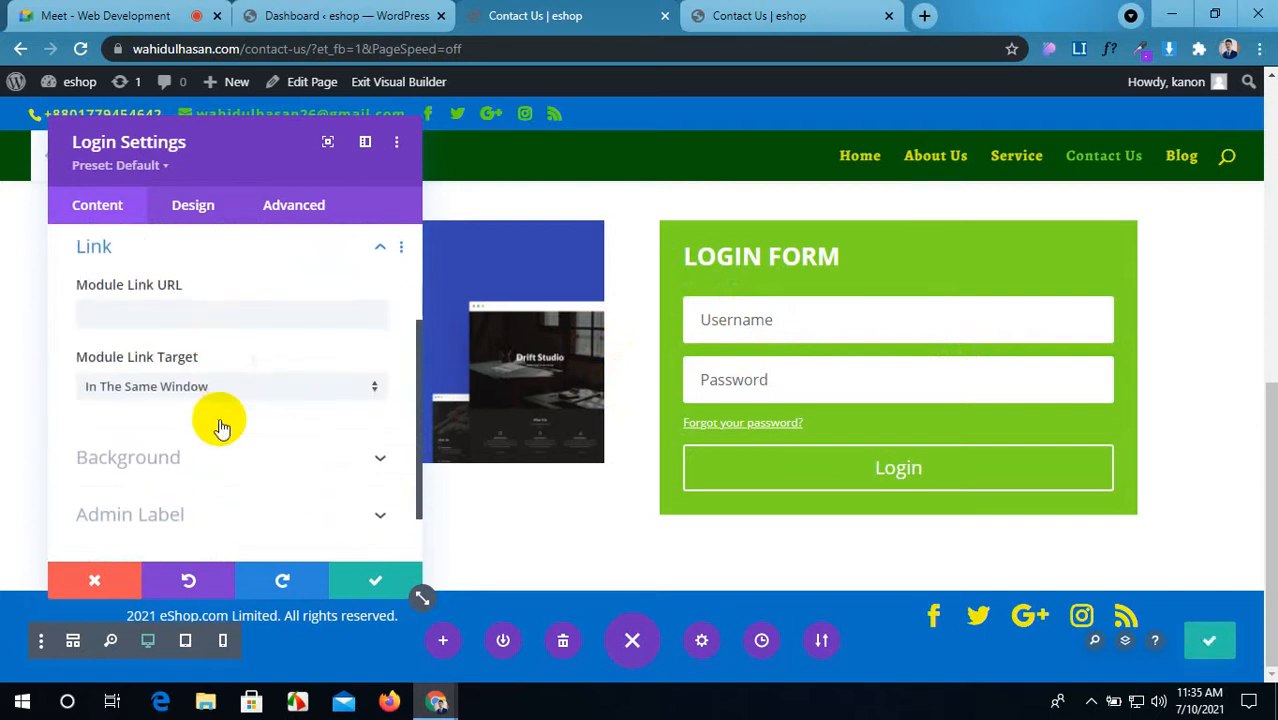
scroll(222, 423, down, 1)
click(286, 402)
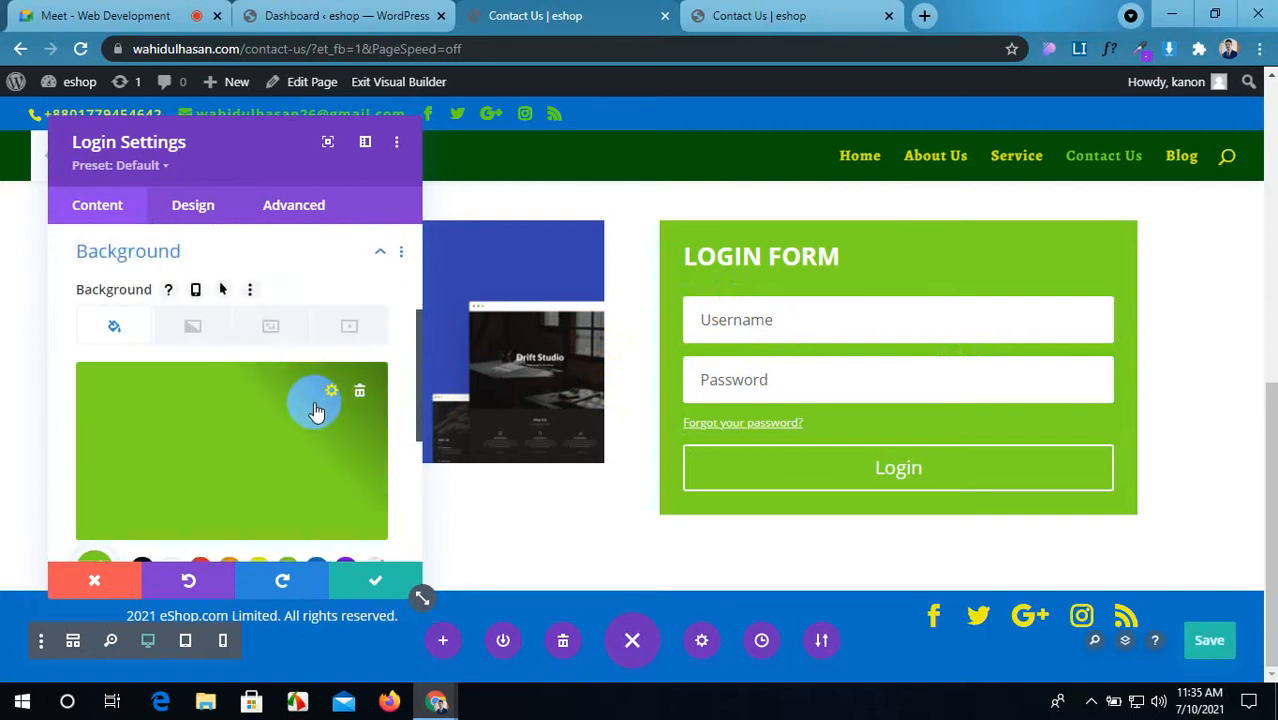
scroll(316, 410, down, 1)
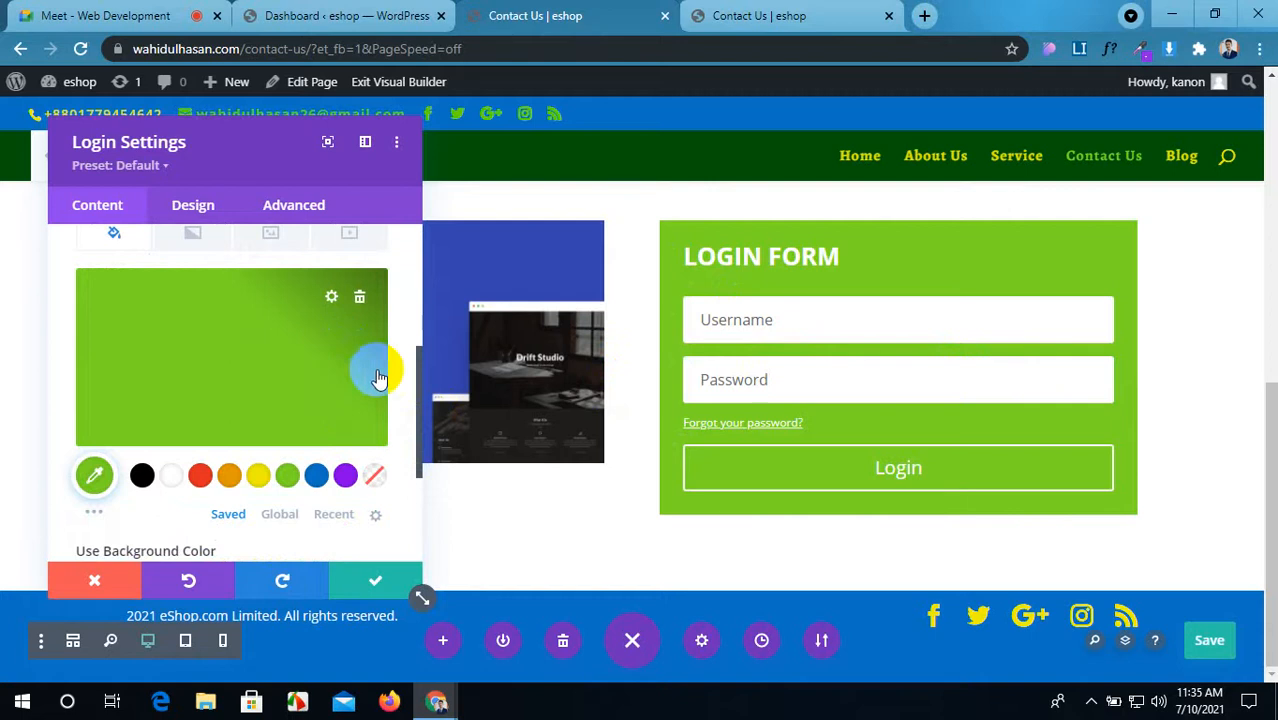
click(325, 297)
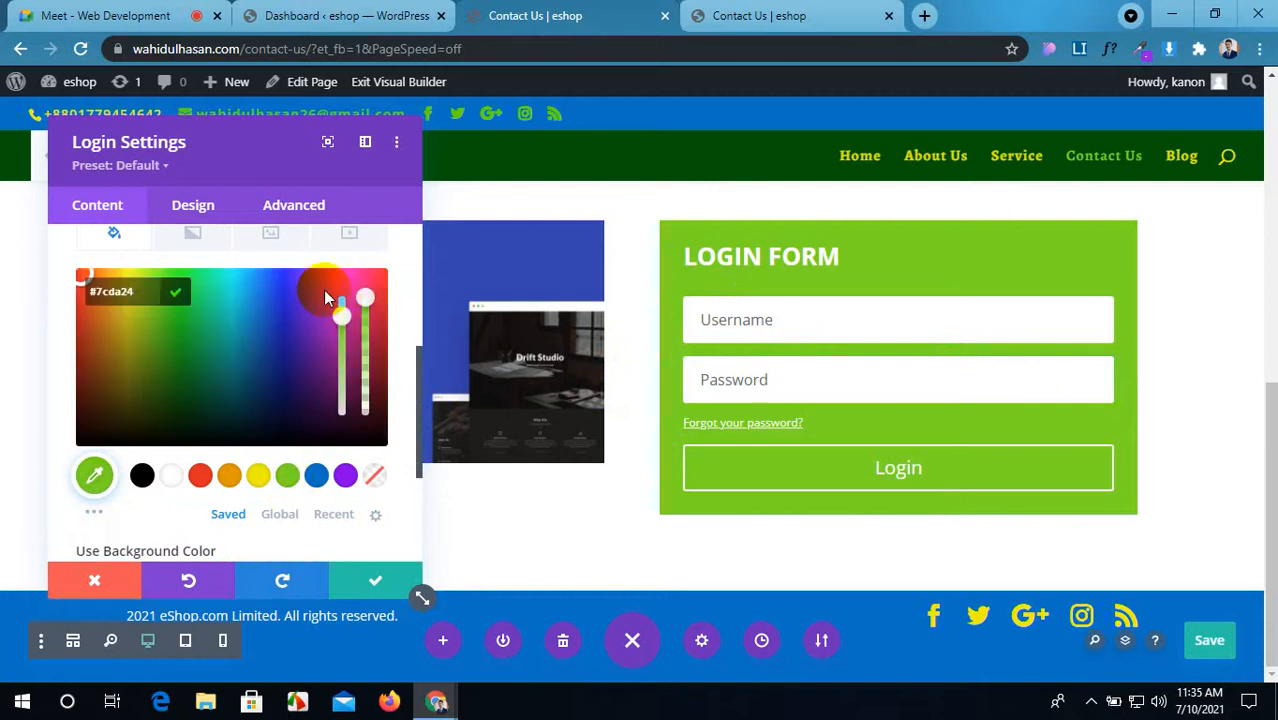
drag(367, 300, 377, 360)
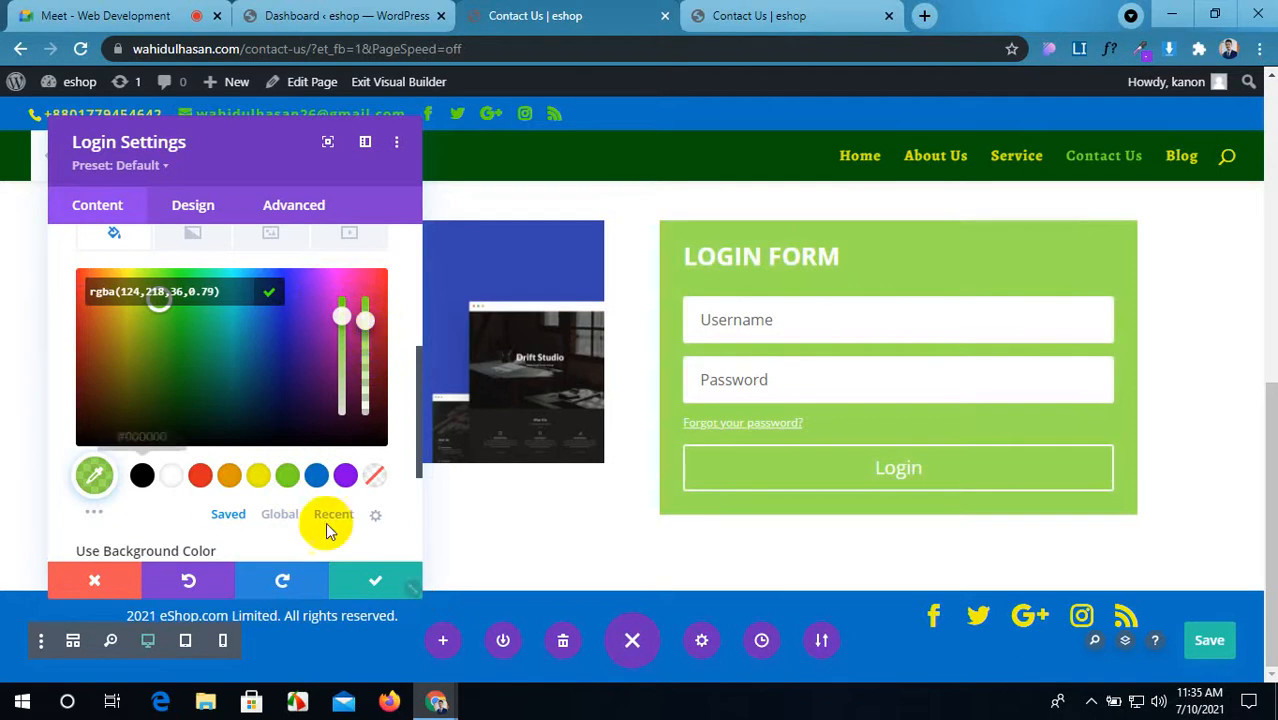
scroll(325, 522, down, 3)
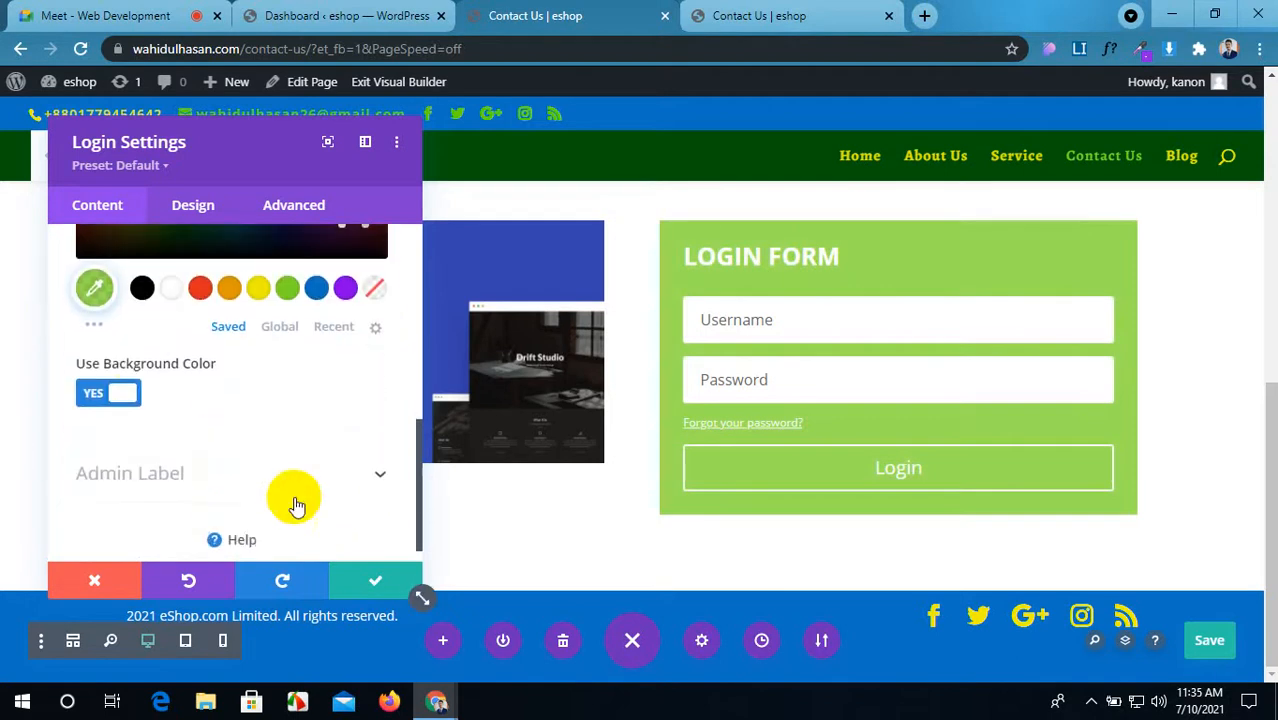
Step: Give the login fields a black background with white text
click(200, 206)
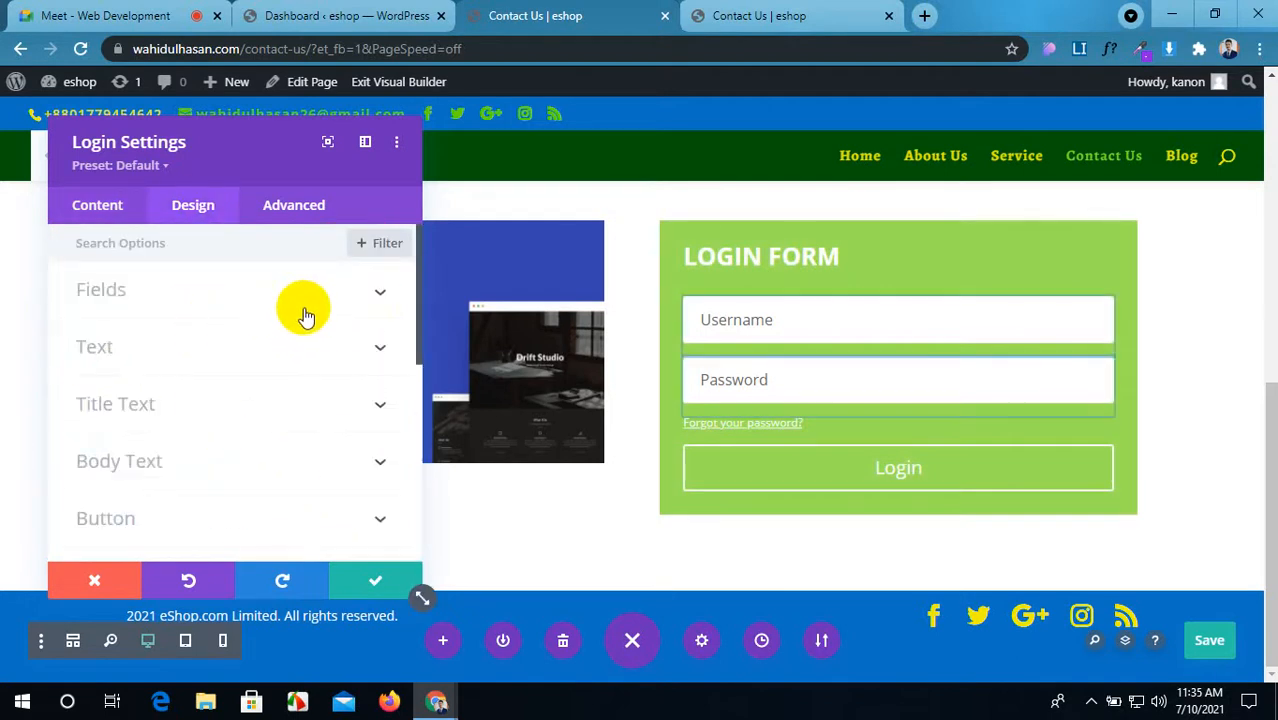
click(305, 316)
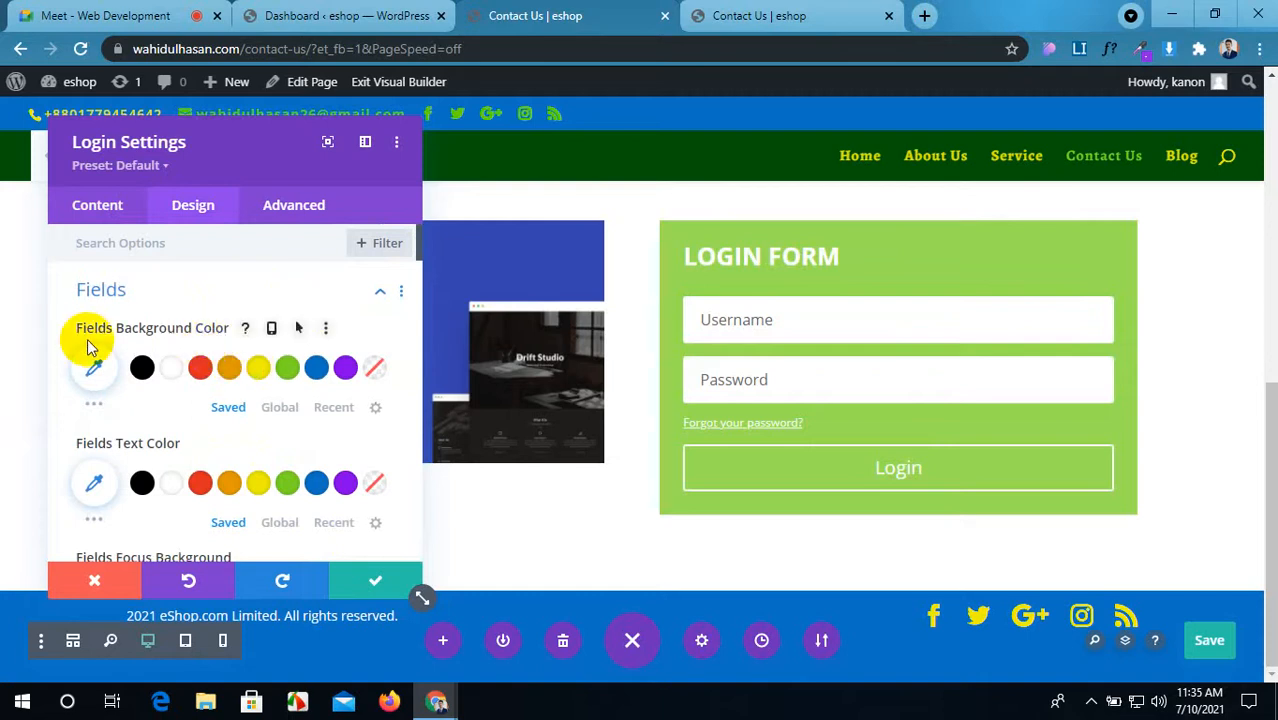
click(825, 393)
click(813, 317)
click(821, 393)
click(822, 314)
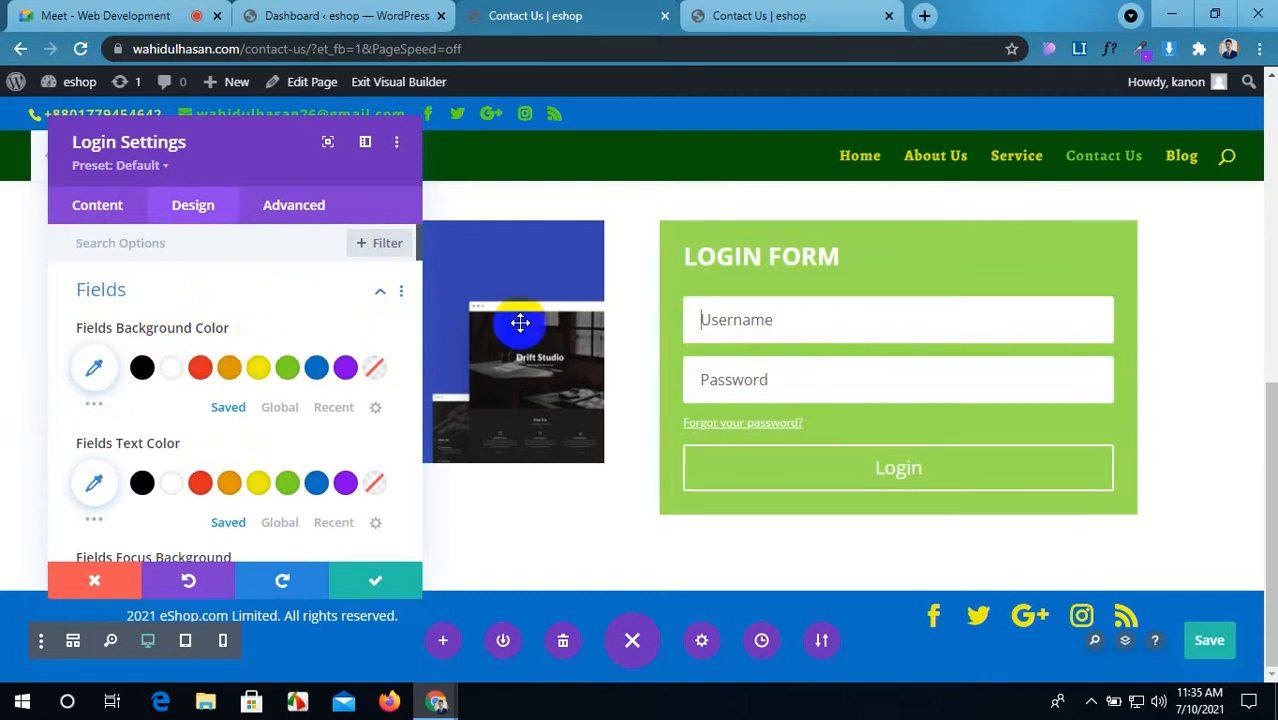
click(142, 367)
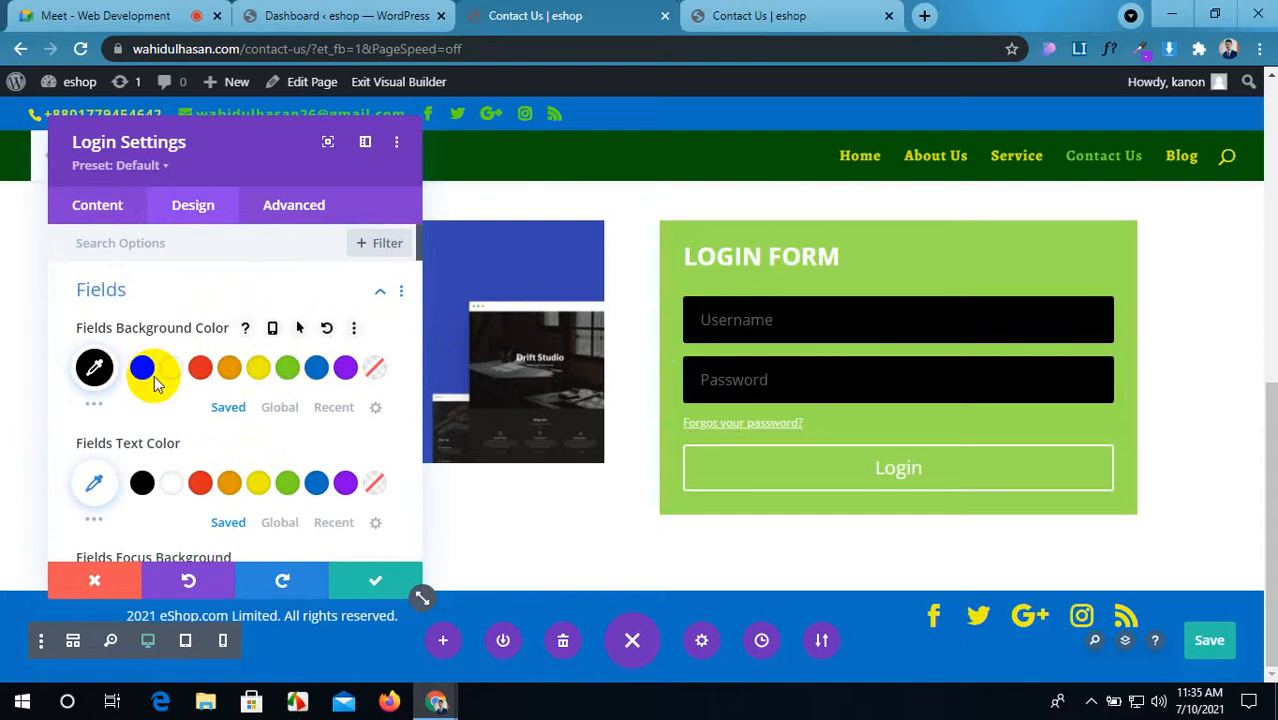
scroll(183, 478, down, 1)
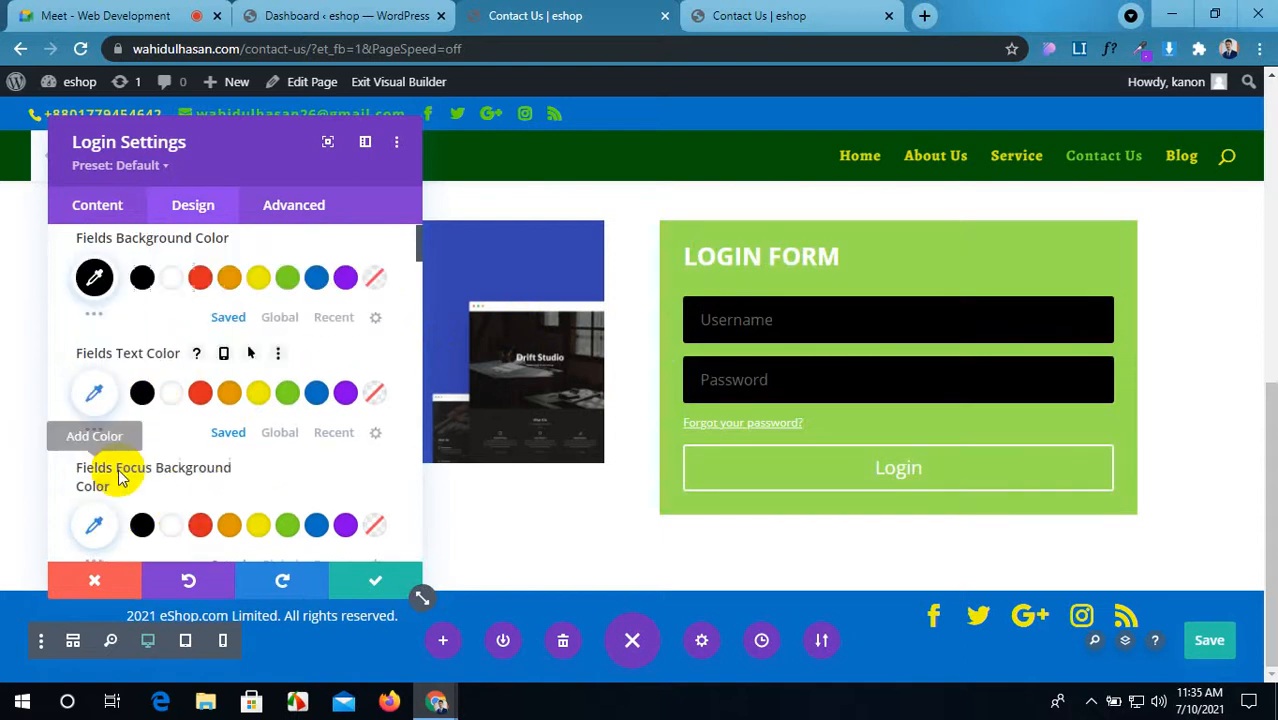
click(172, 390)
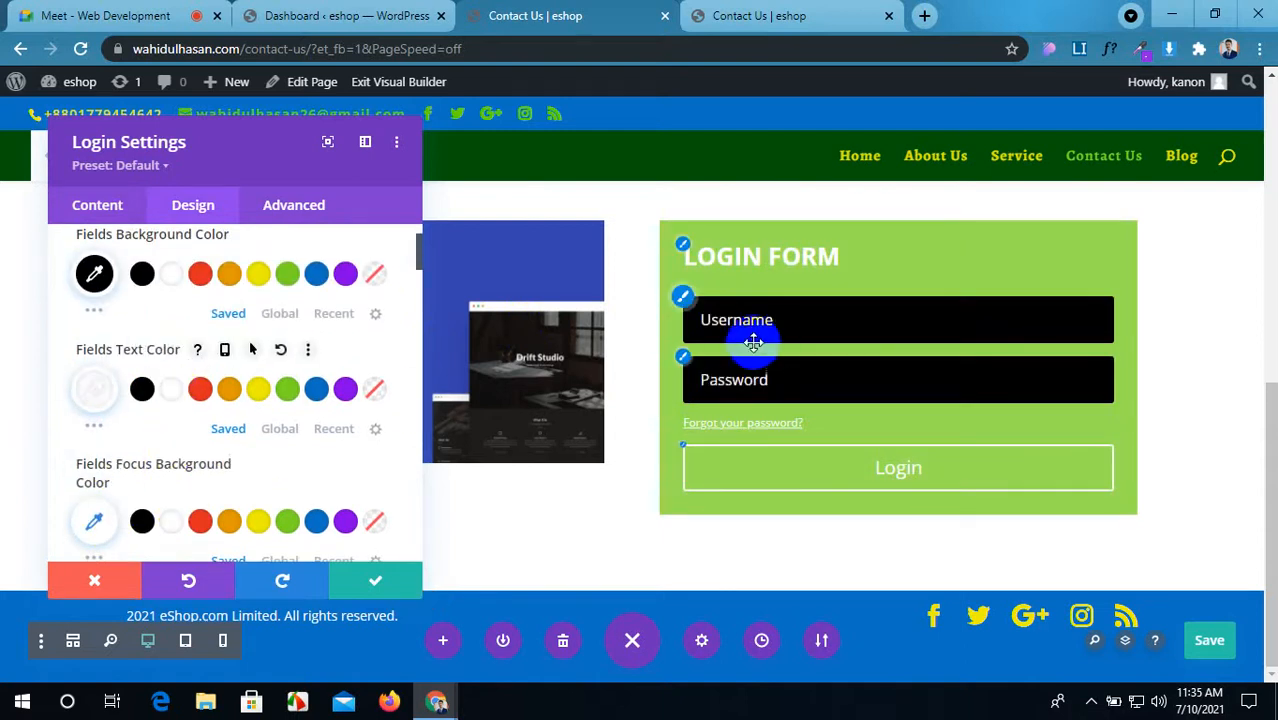
scroll(110, 388, down, 1)
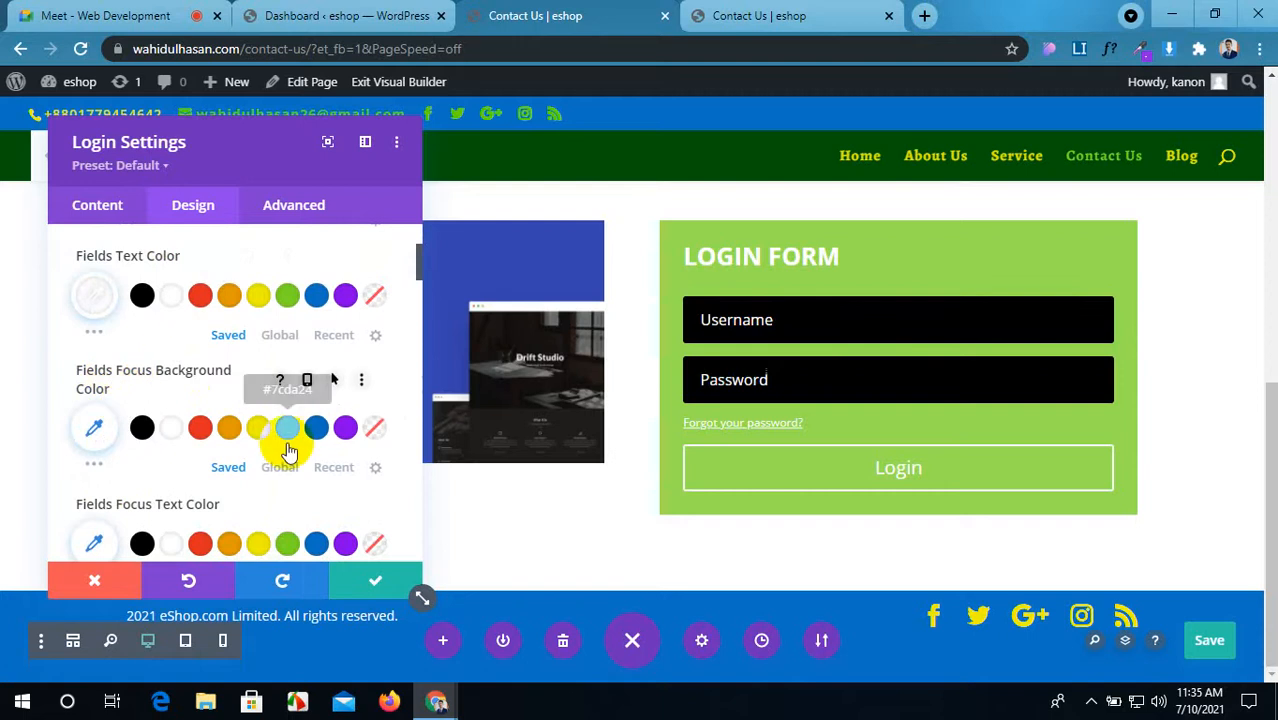
Step: Make focused fields white with black text, then preview the focus styling on both fields
click(970, 322)
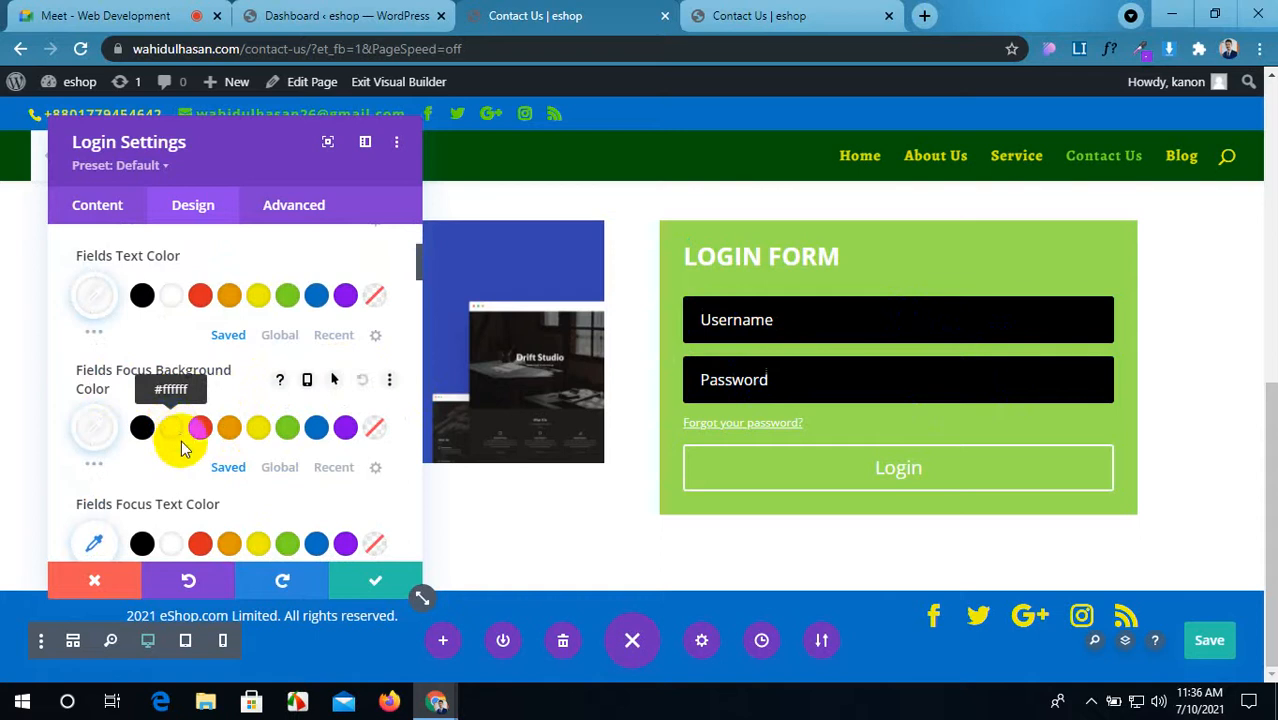
scroll(185, 460, down, 2)
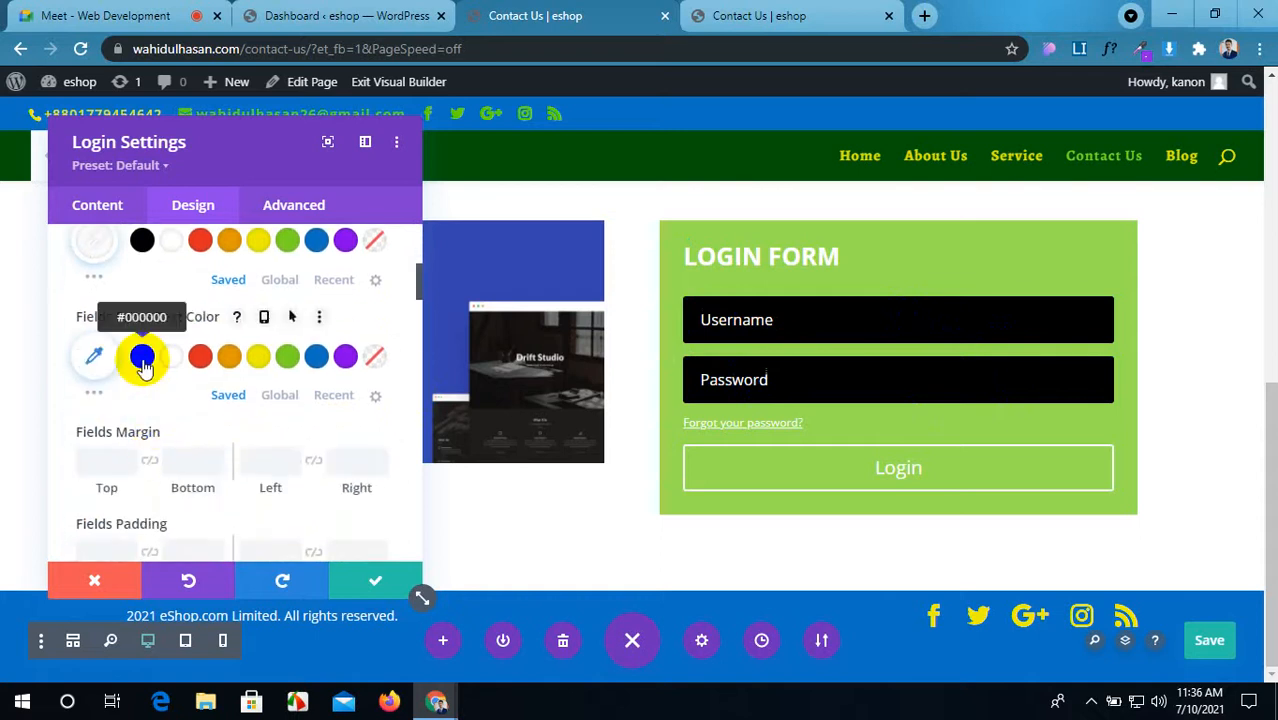
click(885, 325)
click(870, 388)
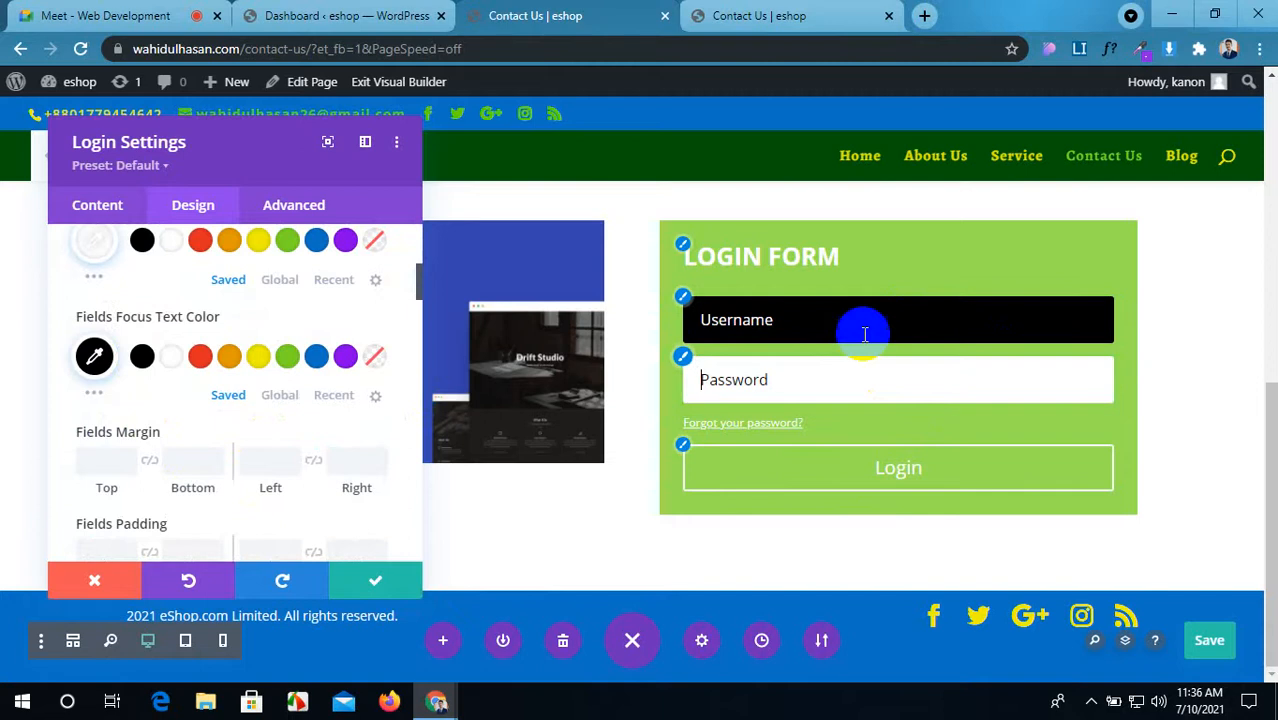
click(860, 337)
click(865, 360)
click(850, 328)
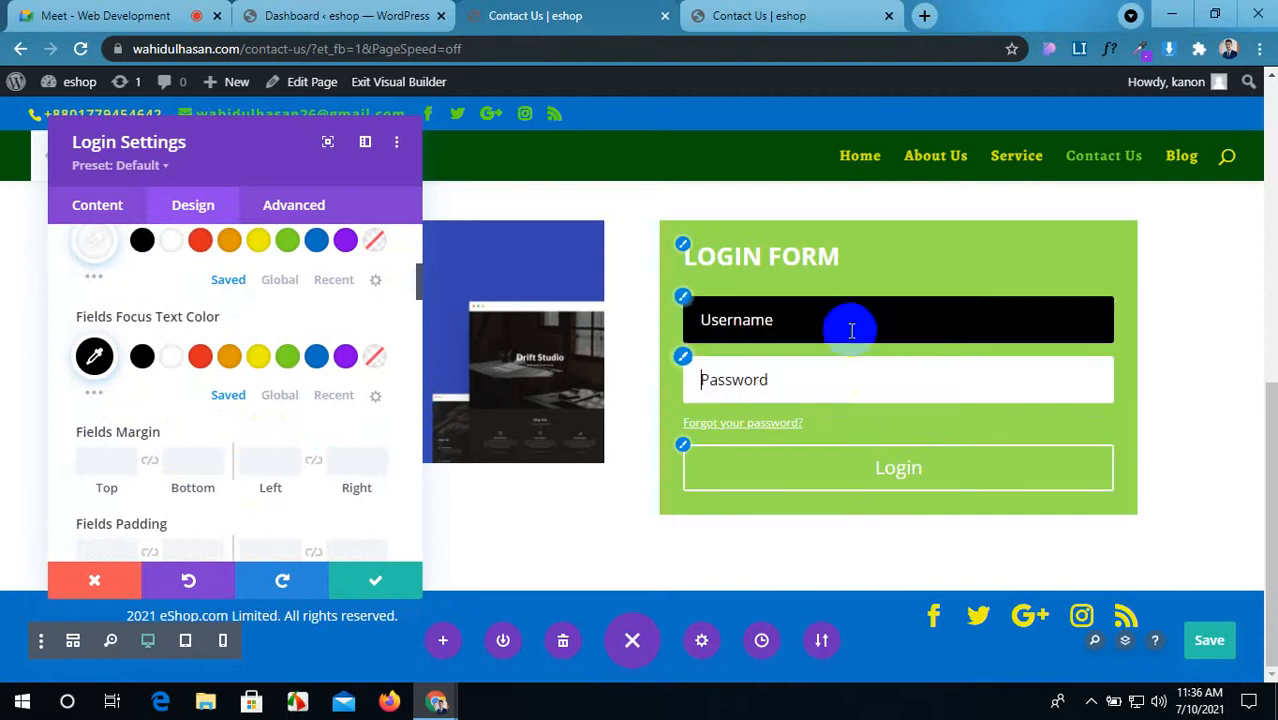
click(847, 371)
click(847, 328)
click(844, 378)
click(810, 310)
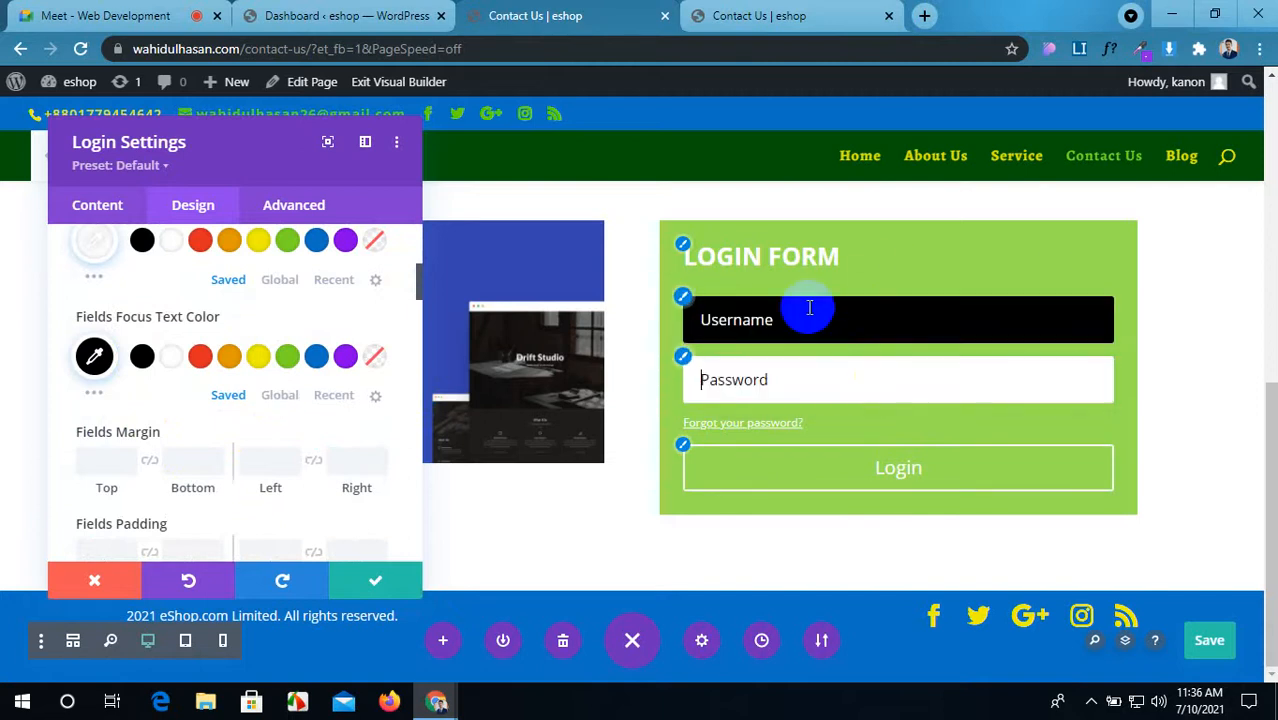
click(808, 358)
scroll(250, 368, down, 1)
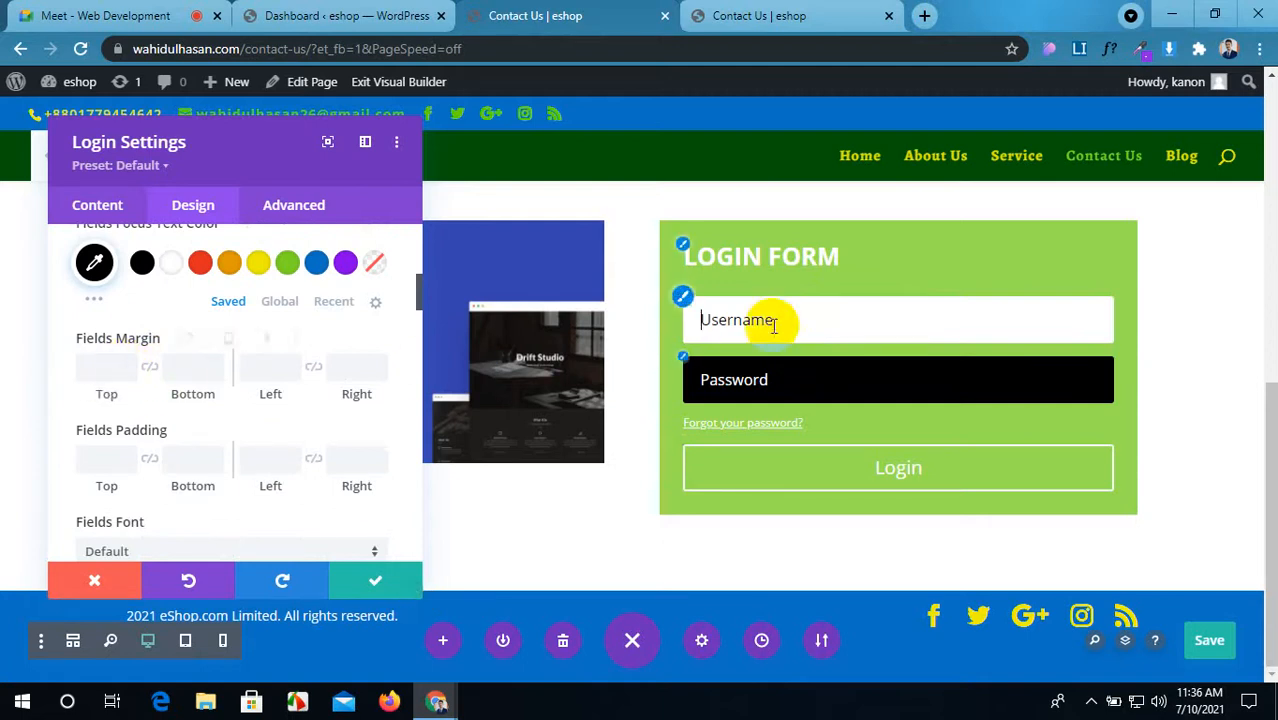
scroll(200, 410, down, 1)
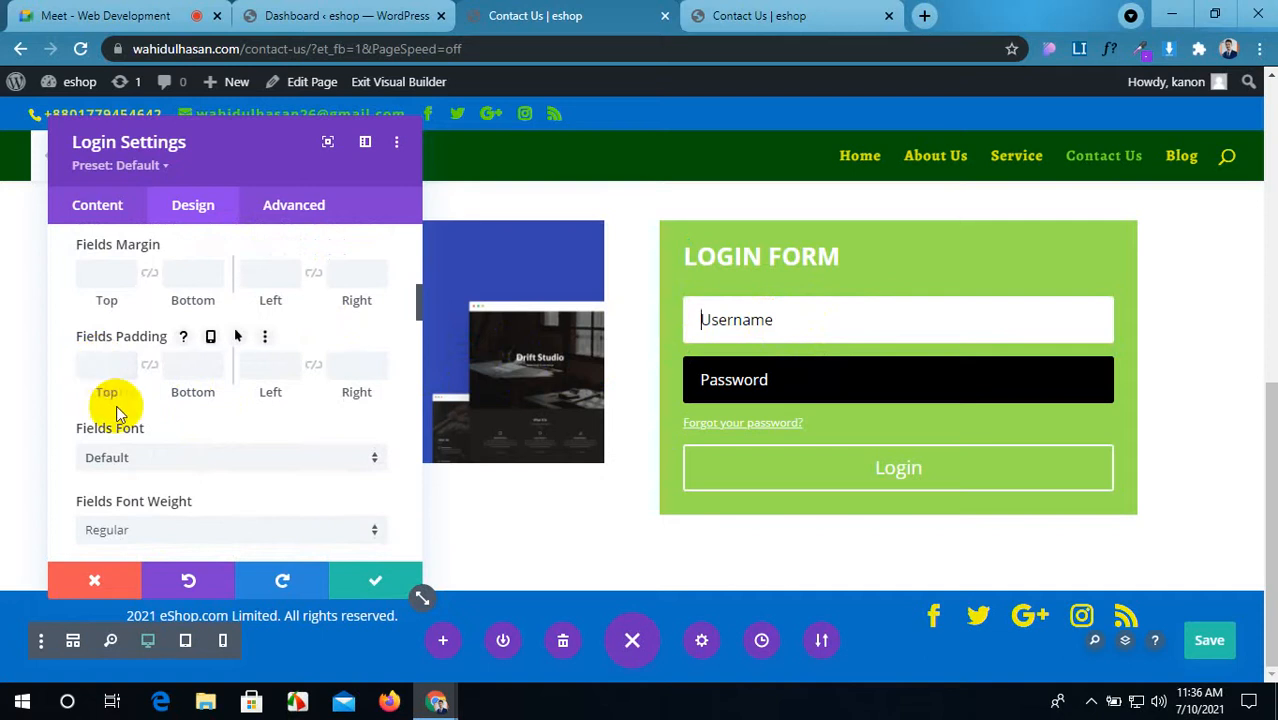
Step: Set the login fields' font to ABeeZee with 14px text and 5px rounded corners
click(218, 461)
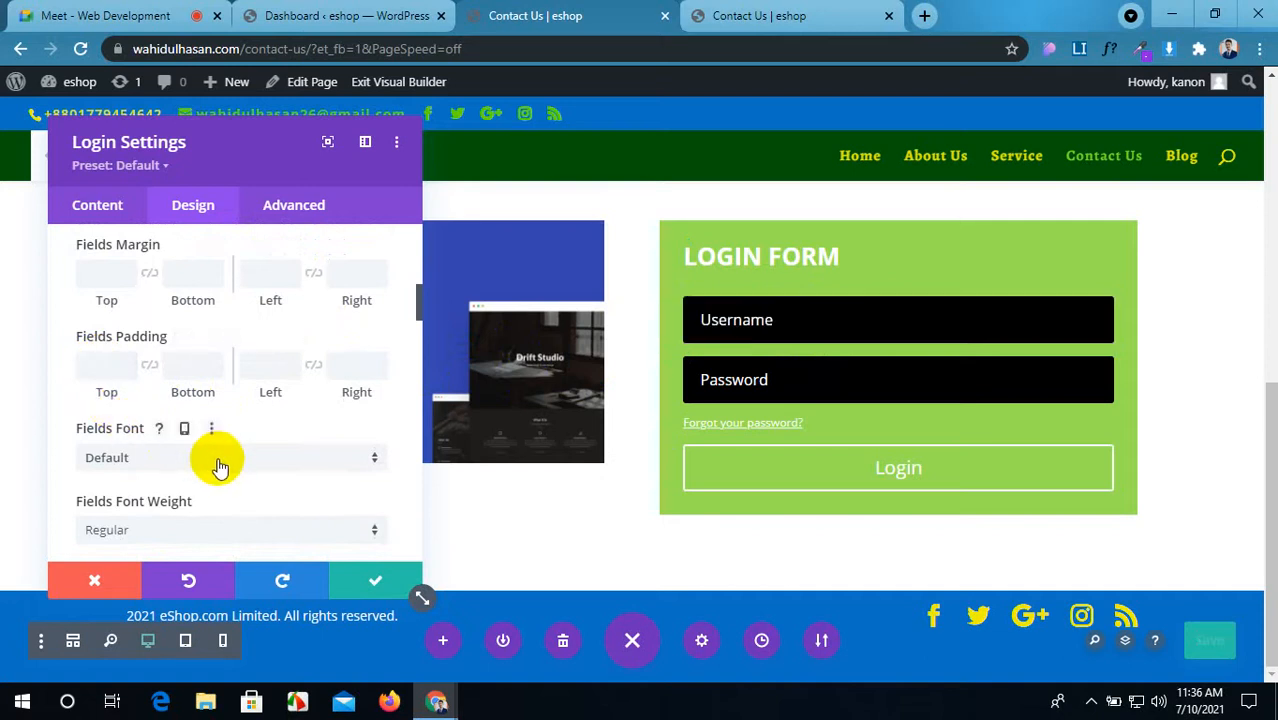
click(216, 460)
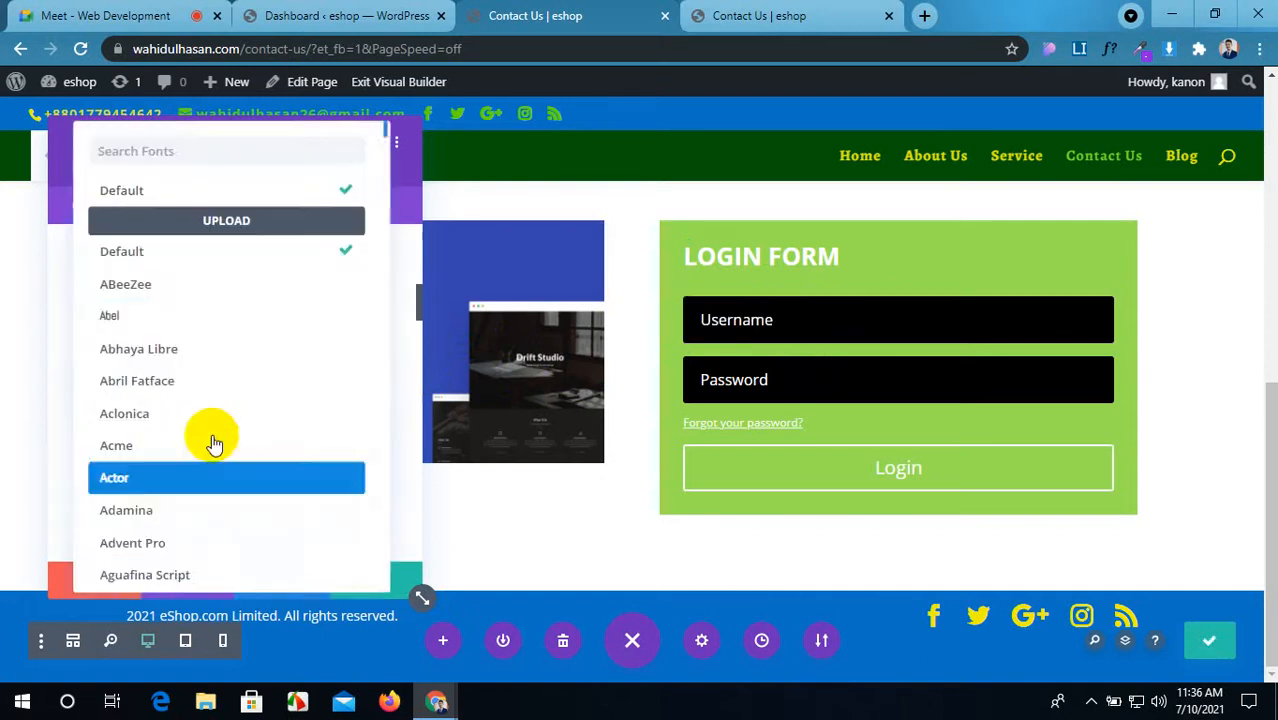
click(202, 290)
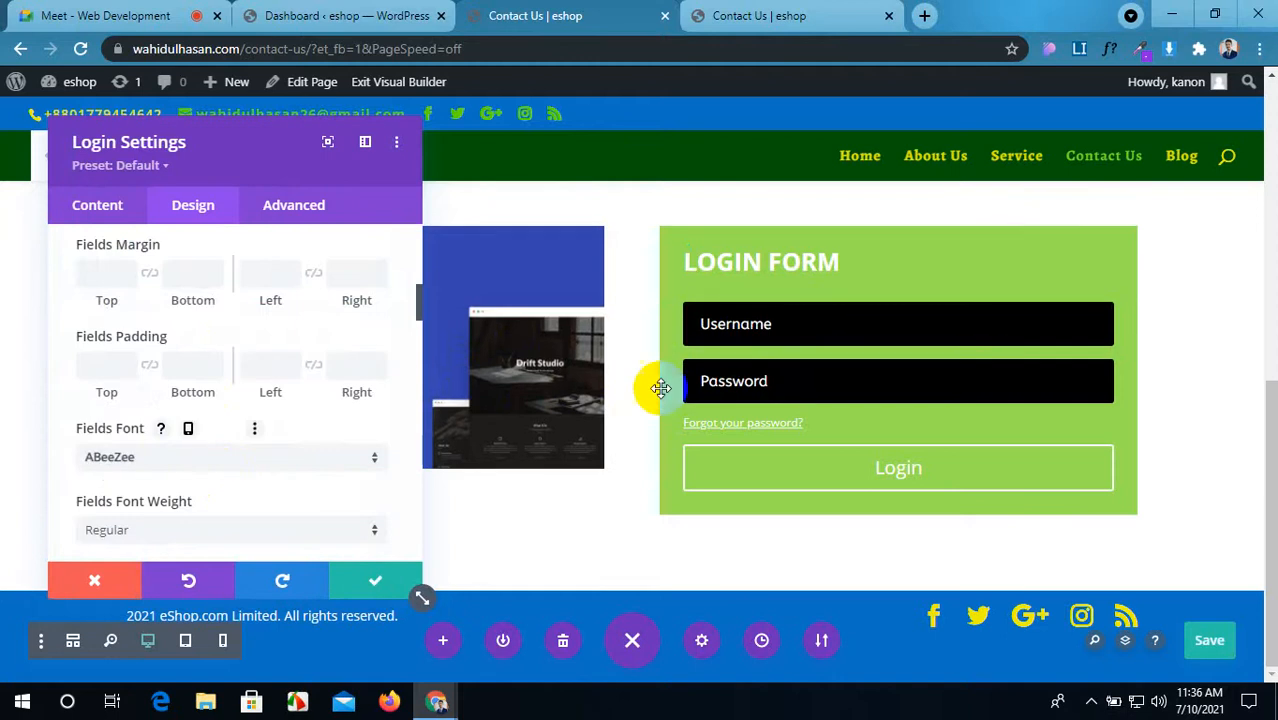
scroll(239, 408, down, 2)
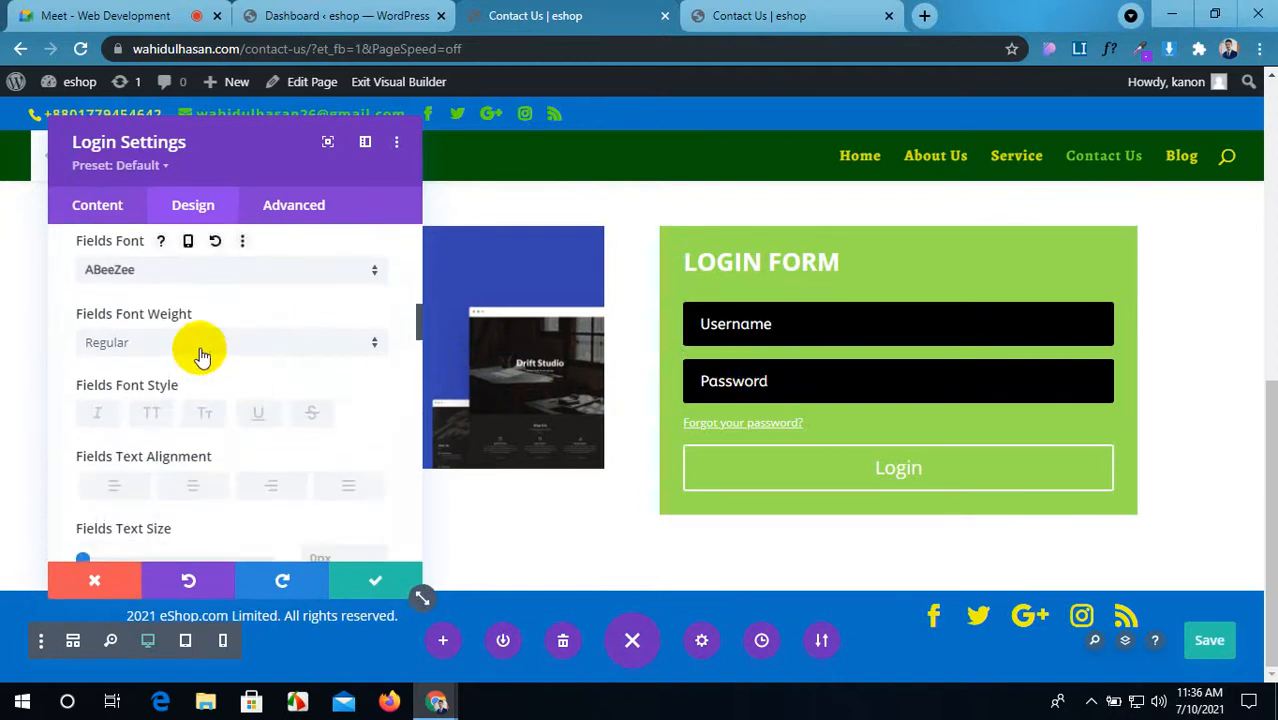
scroll(200, 350, down, 1)
scroll(175, 420, down, 2)
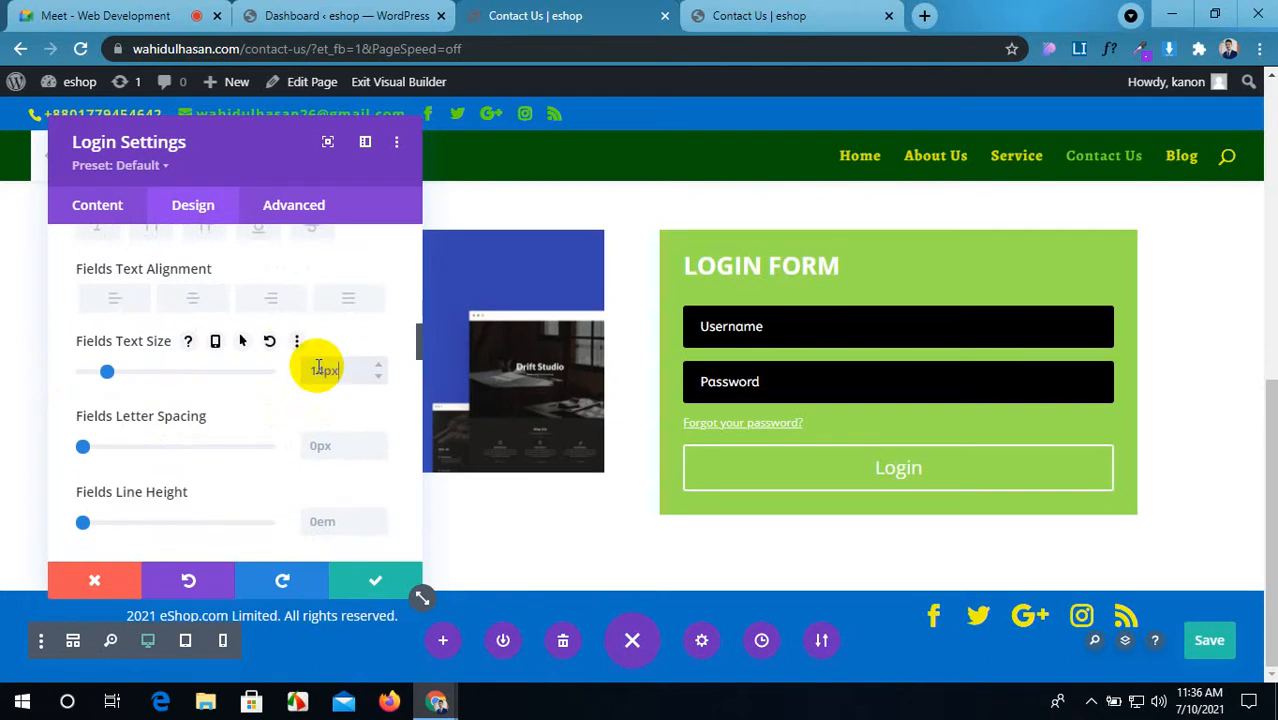
scroll(318, 372, down, 2)
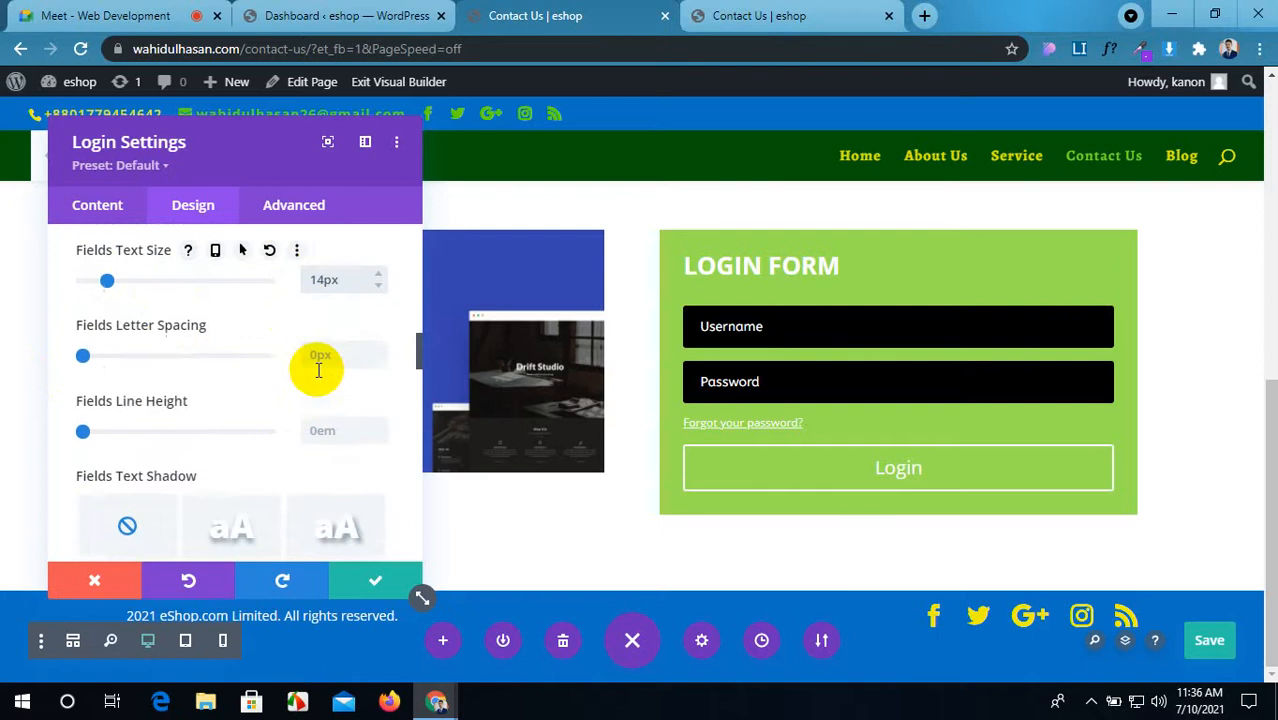
scroll(316, 375, down, 3)
scroll(318, 375, down, 3)
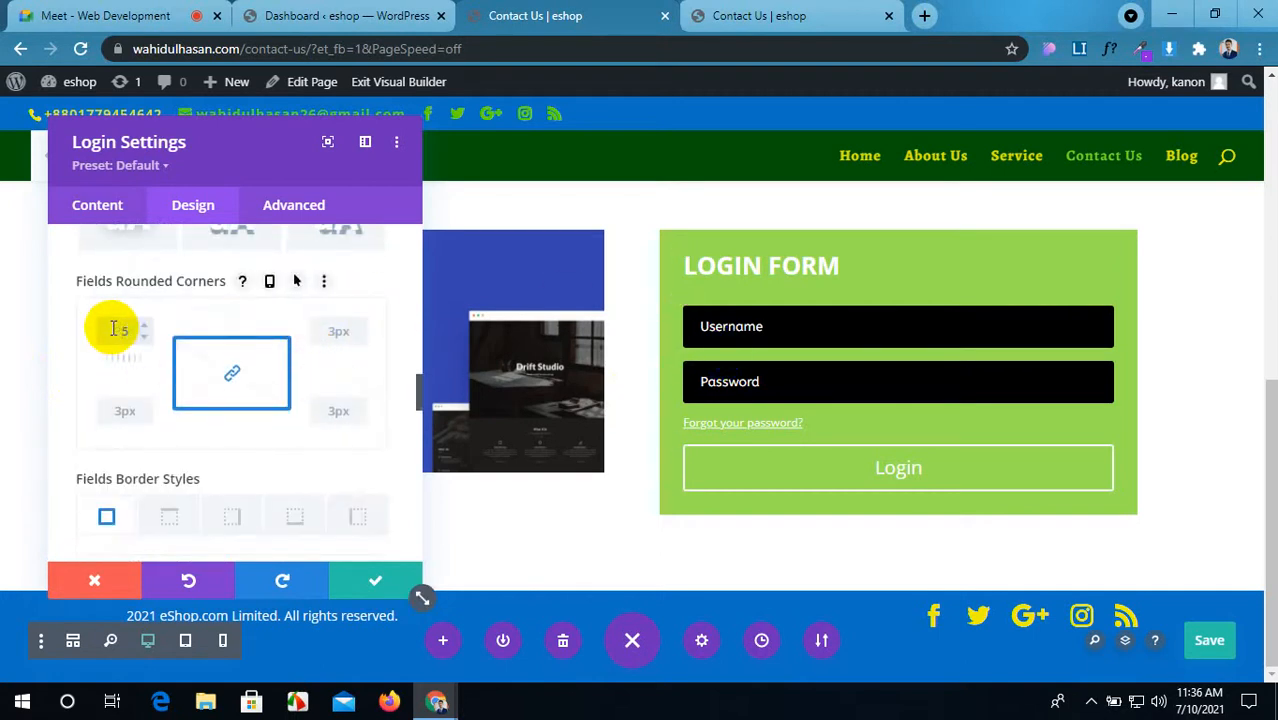
scroll(220, 360, down, 1)
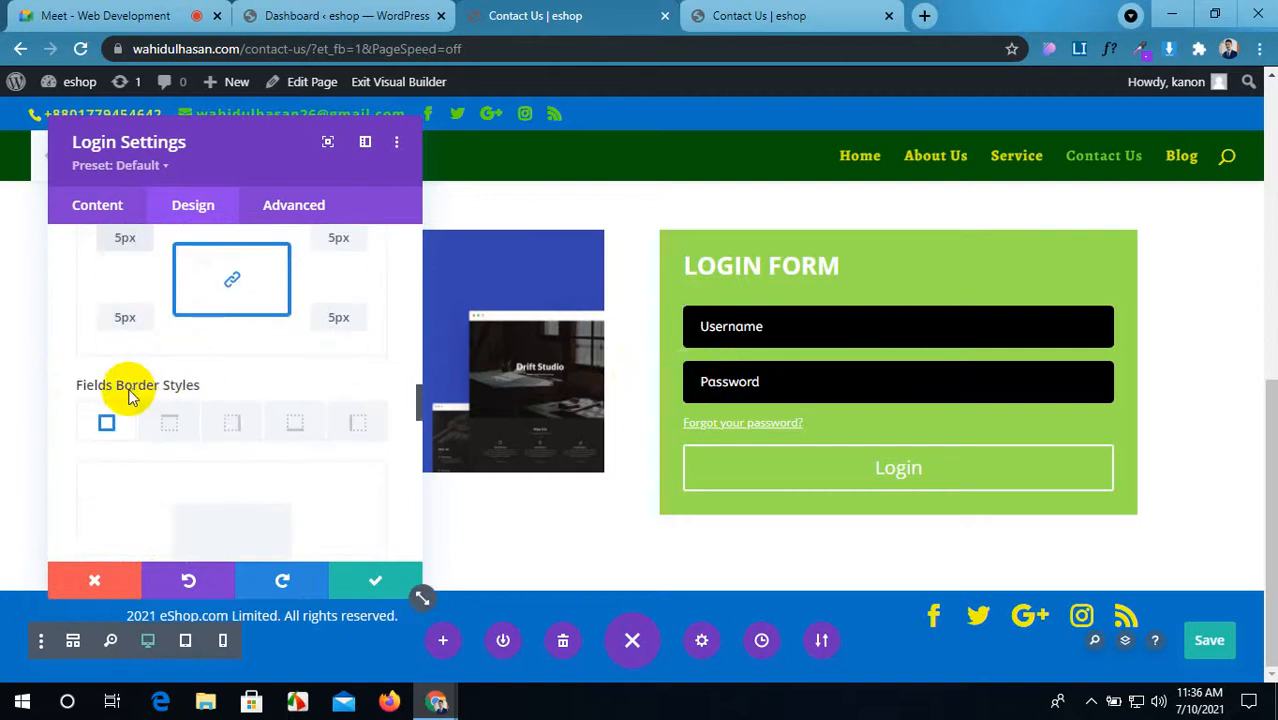
scroll(191, 428, down, 2)
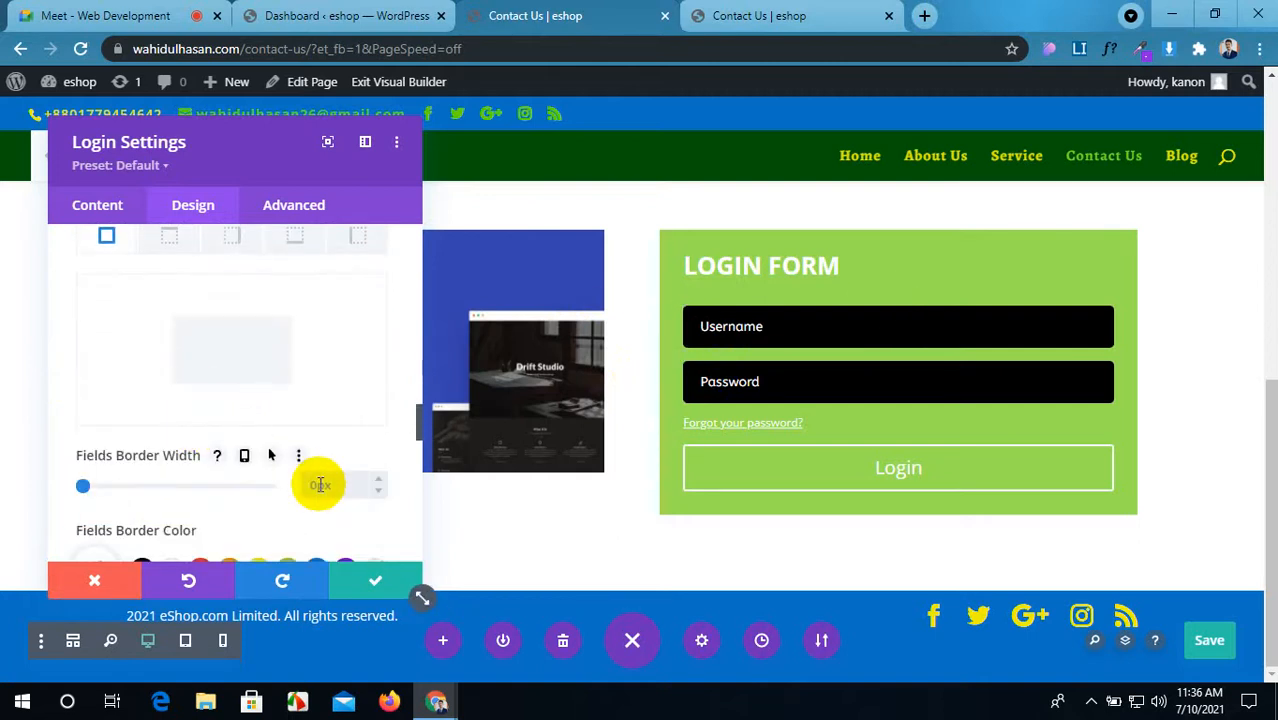
Step: Give the Username and Password fields a 3px bottom-only border coloured blue
scroll(320, 485, up, 2)
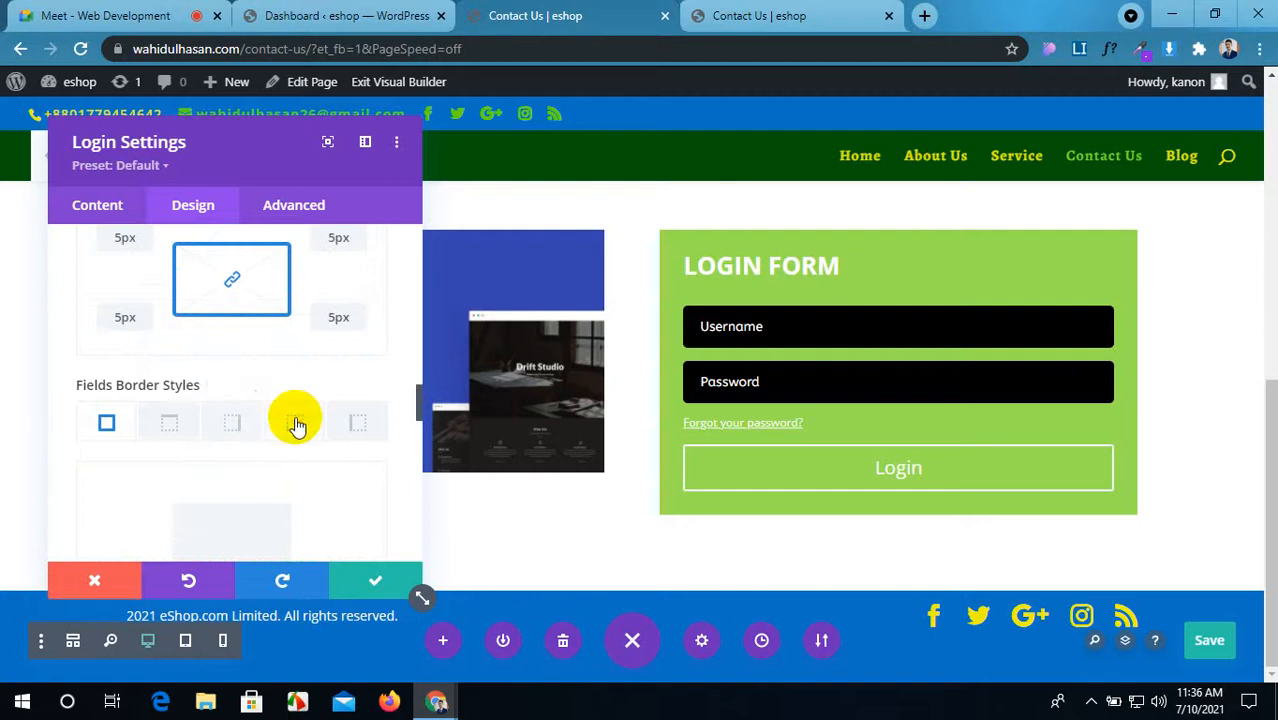
click(296, 424)
scroll(342, 462, down, 2)
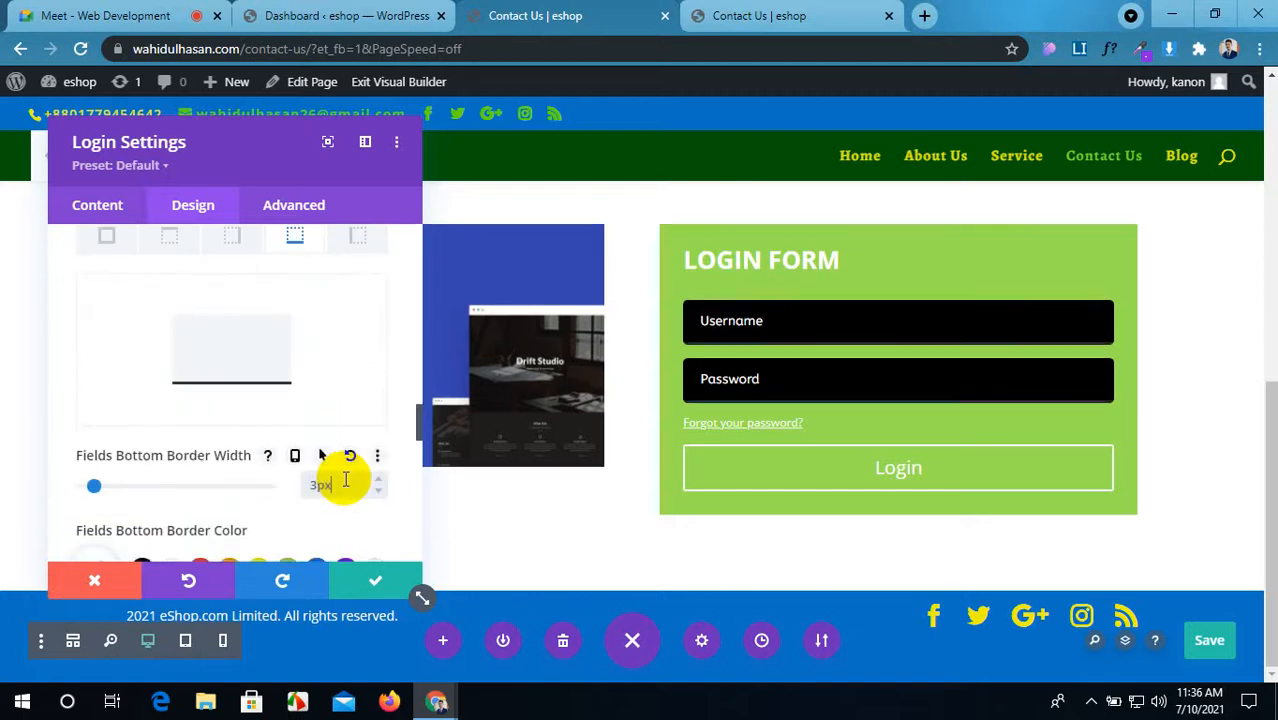
scroll(294, 509, down, 2)
click(167, 386)
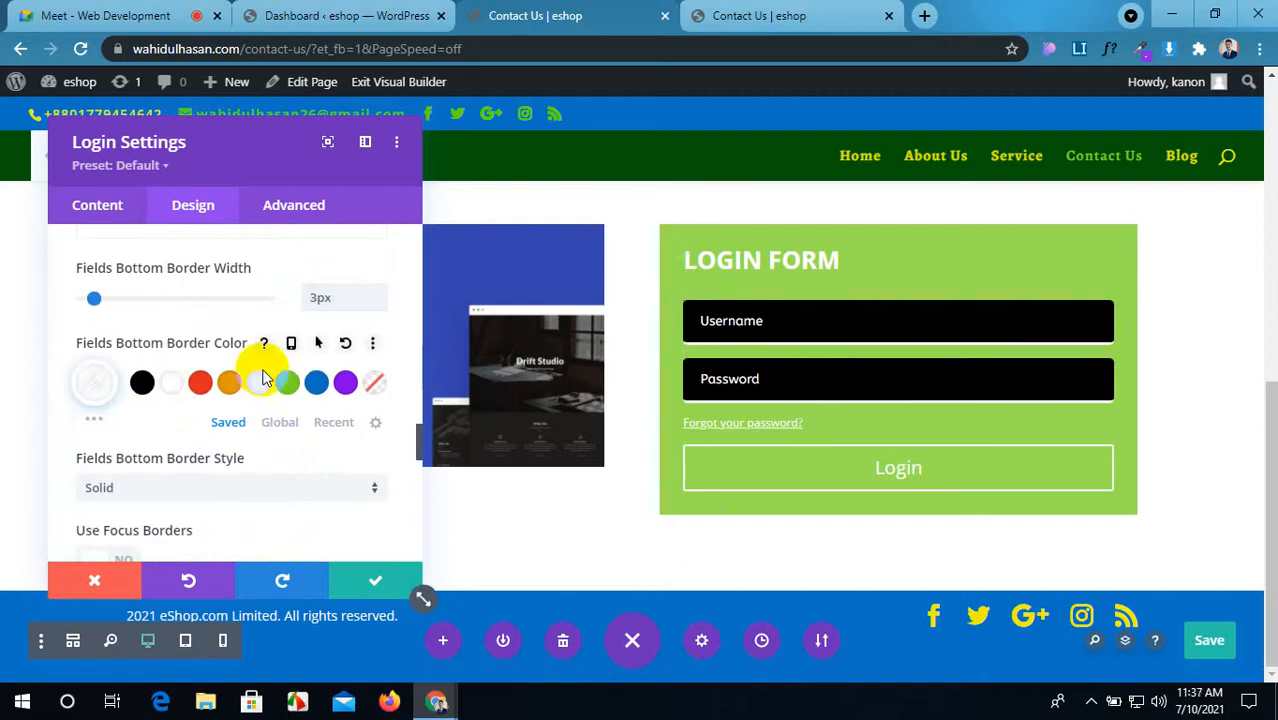
click(197, 385)
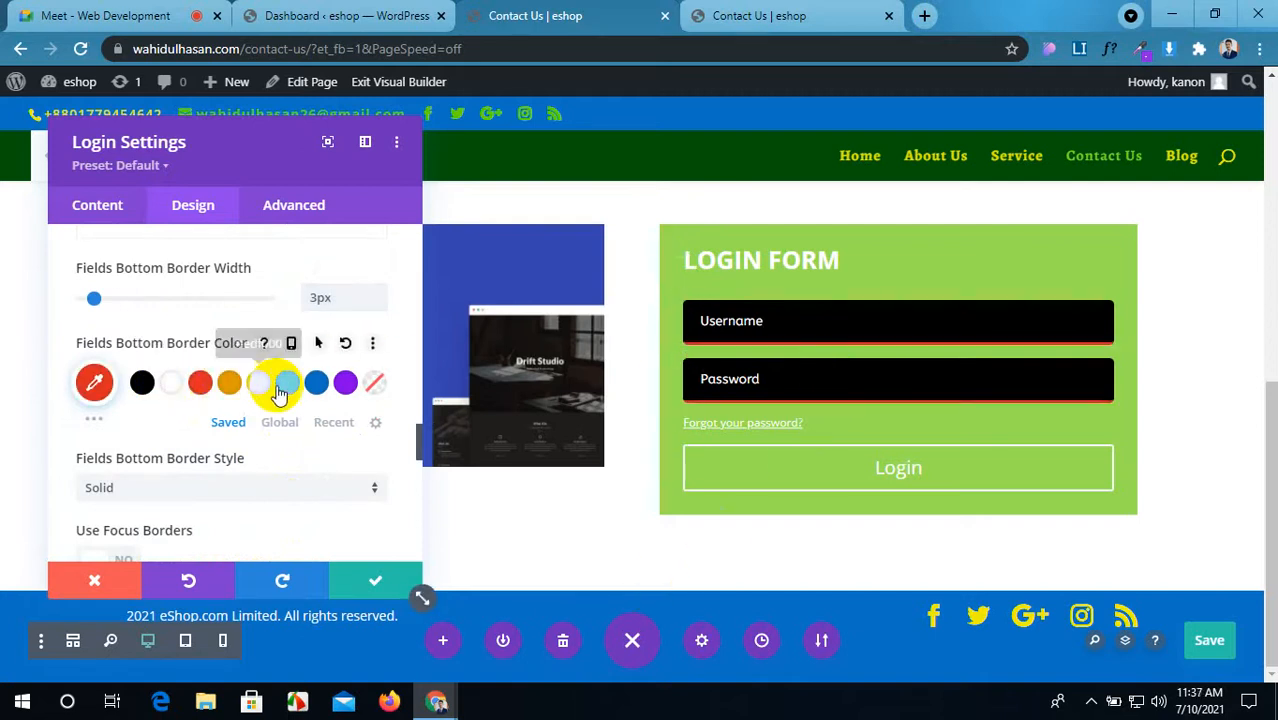
click(286, 388)
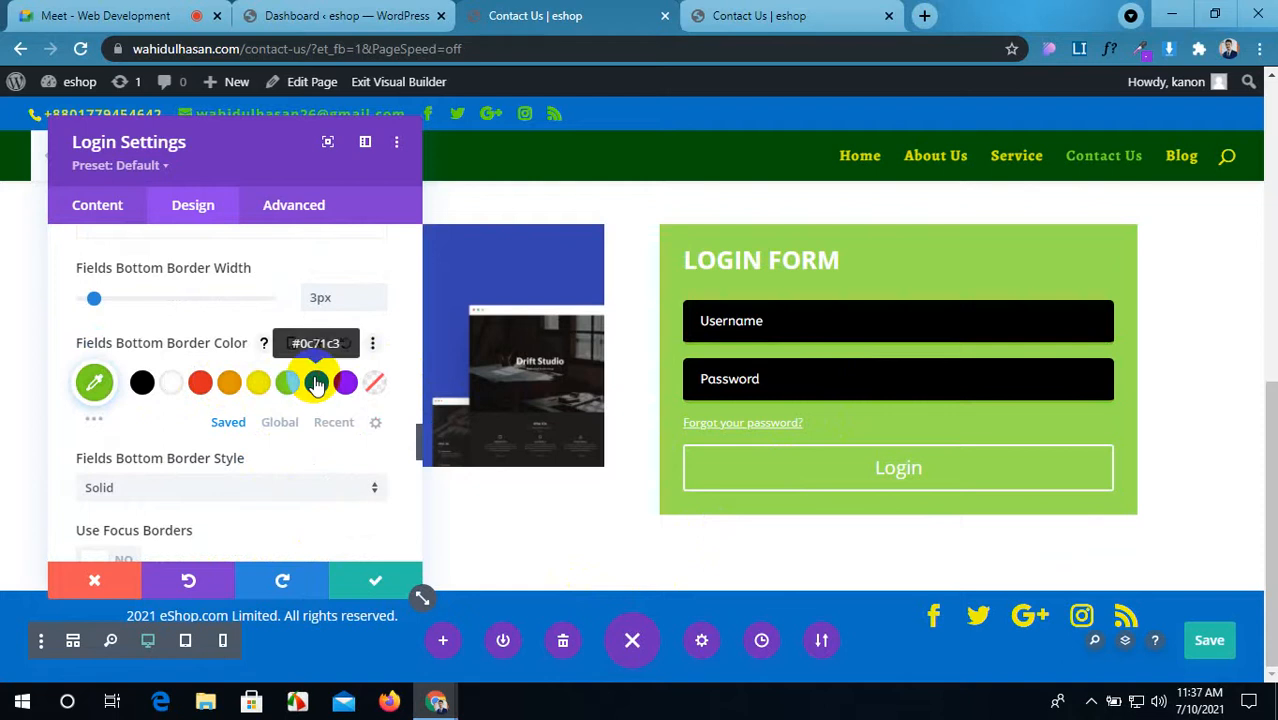
click(315, 383)
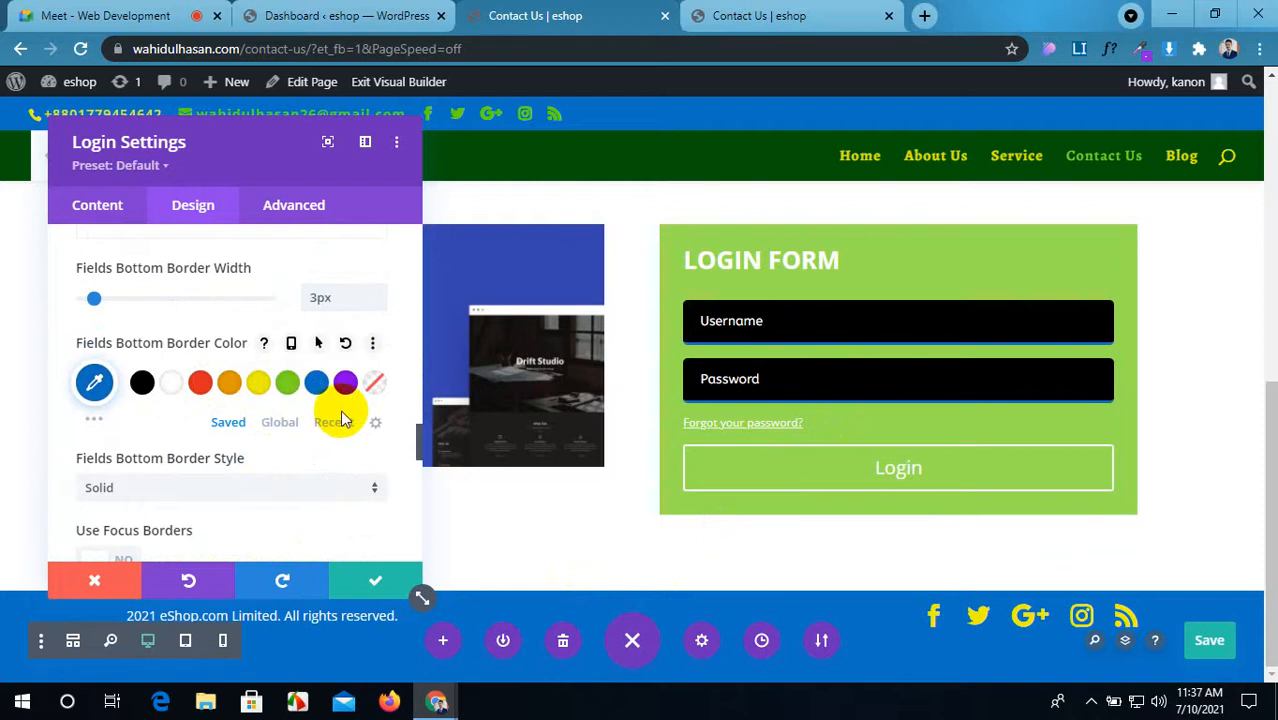
scroll(342, 416, down, 4)
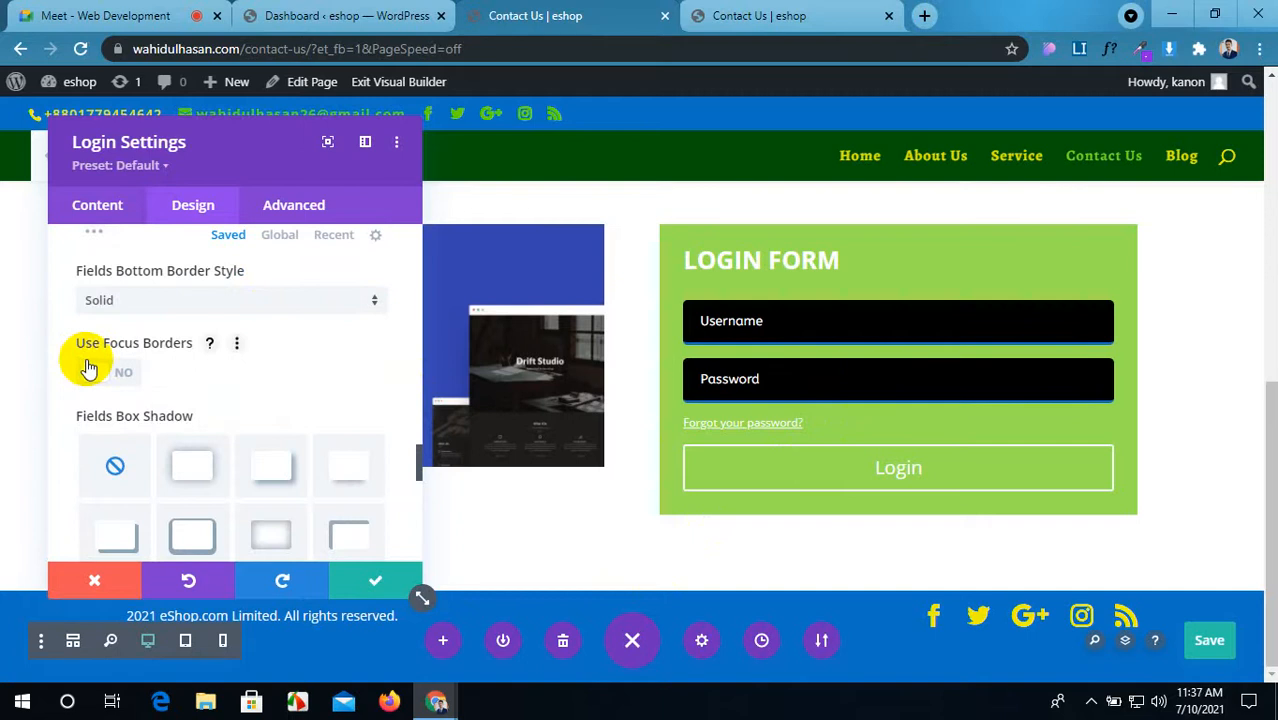
Step: Turn on Use Focus Borders and give focused fields 6px rounded corners
click(97, 374)
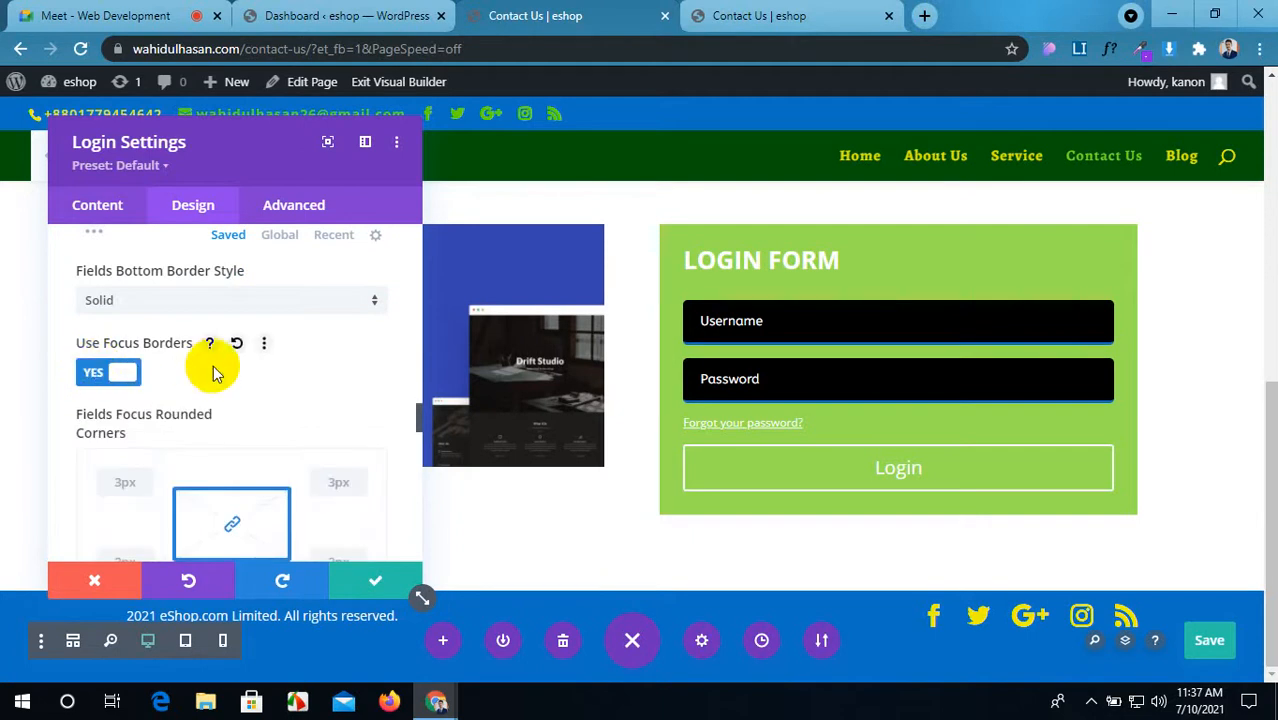
scroll(210, 364, down, 2)
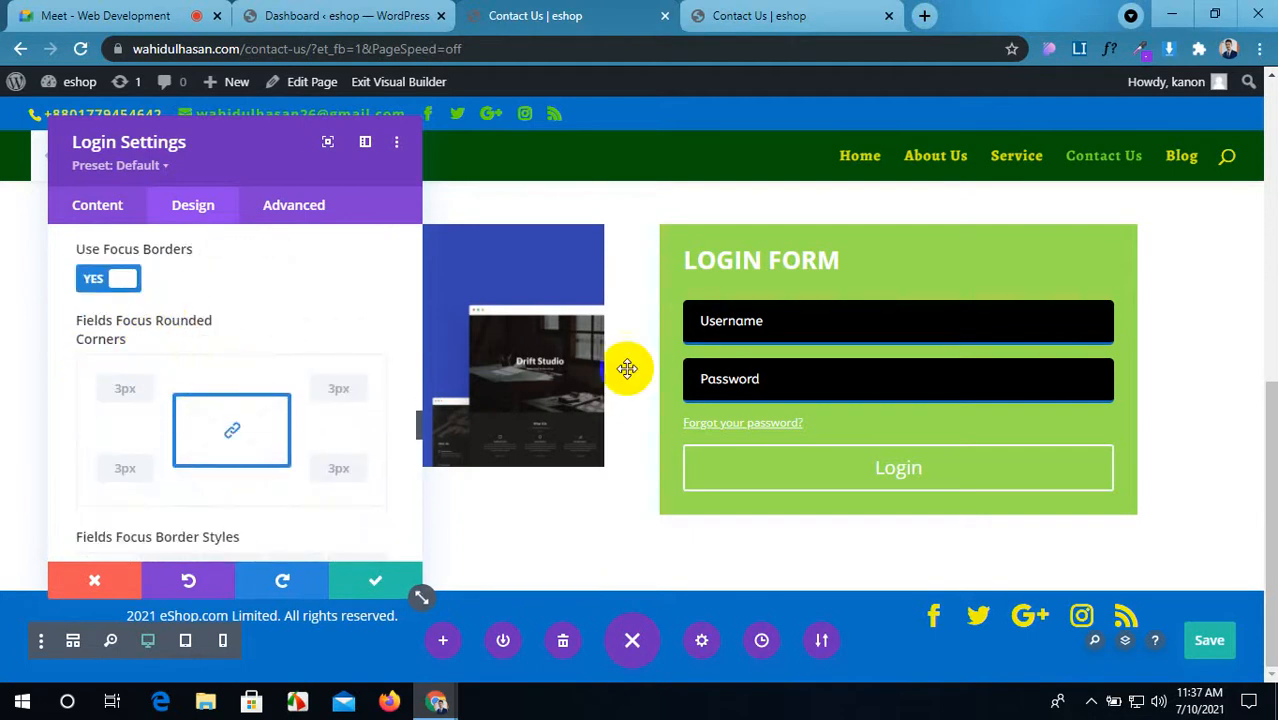
click(730, 321)
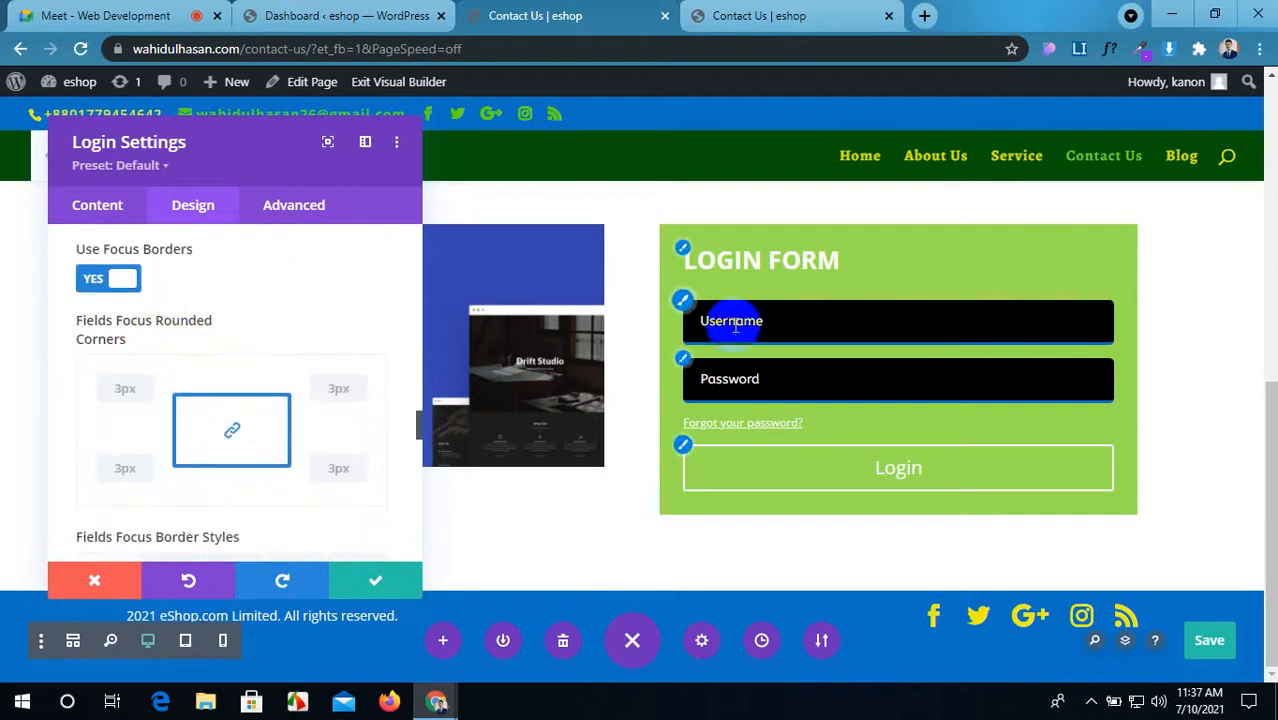
click(124, 388)
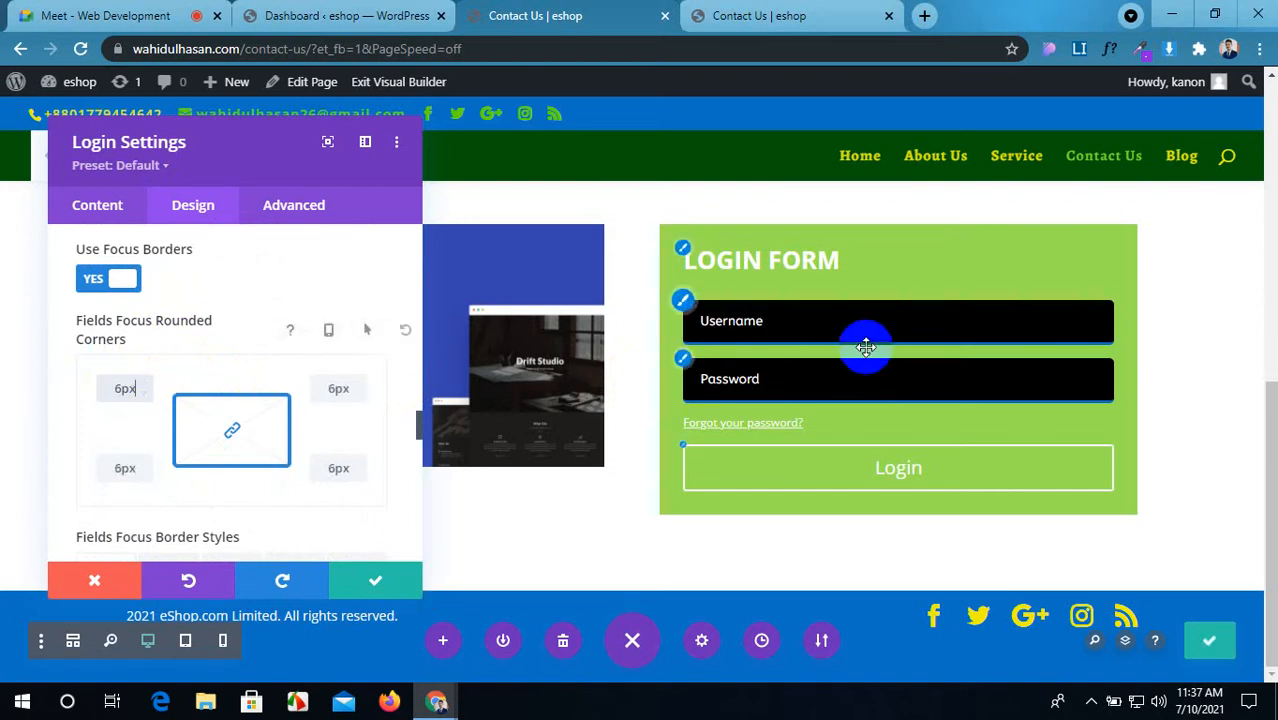
click(862, 378)
click(866, 319)
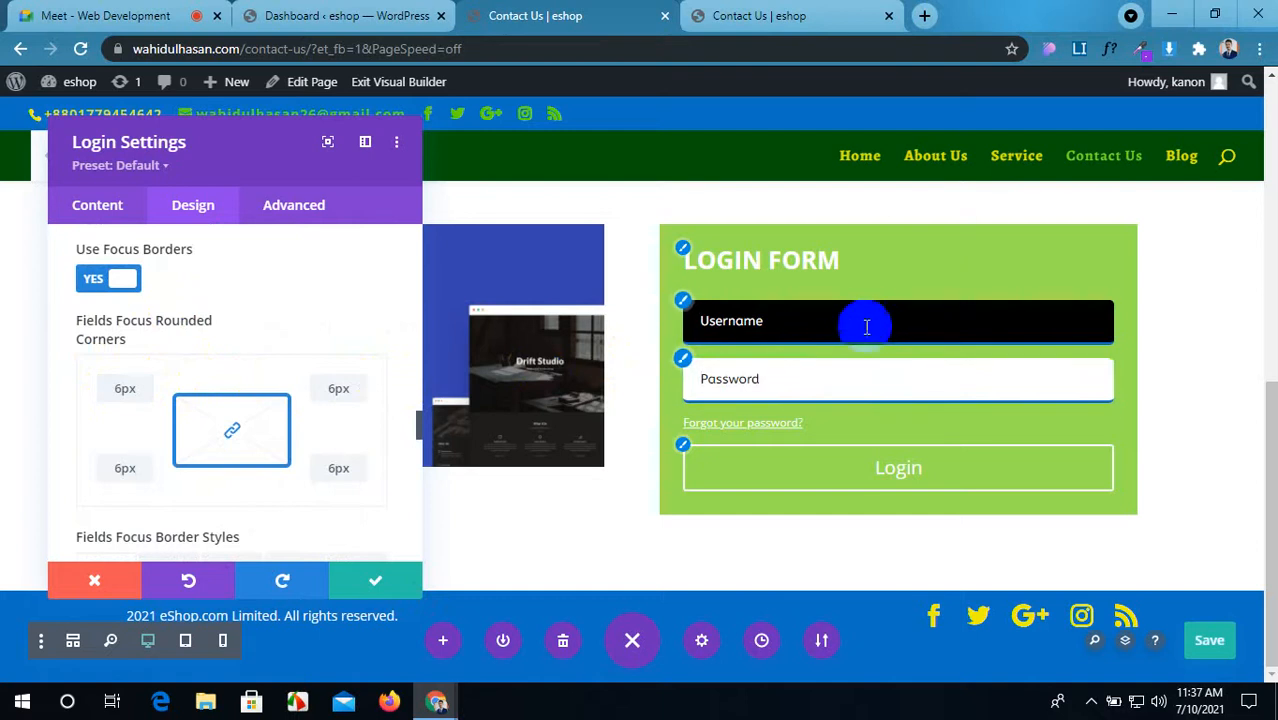
scroll(165, 500, down, 3)
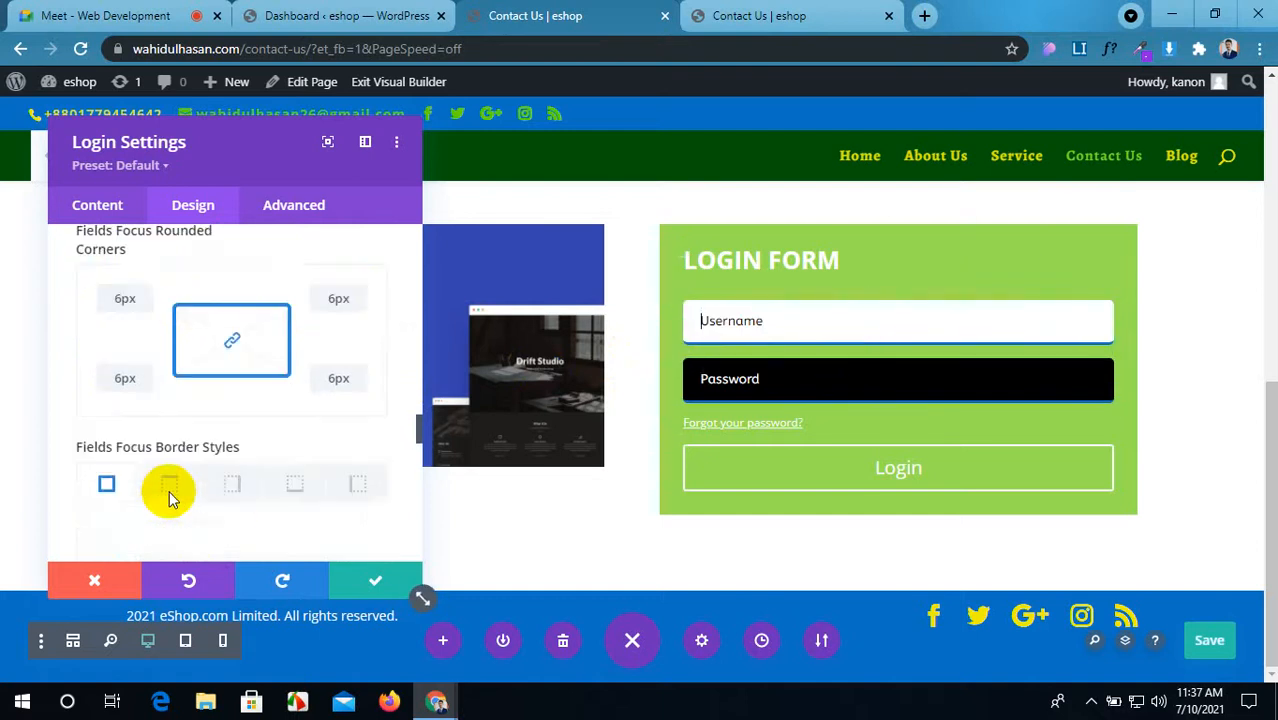
scroll(171, 394, down, 1)
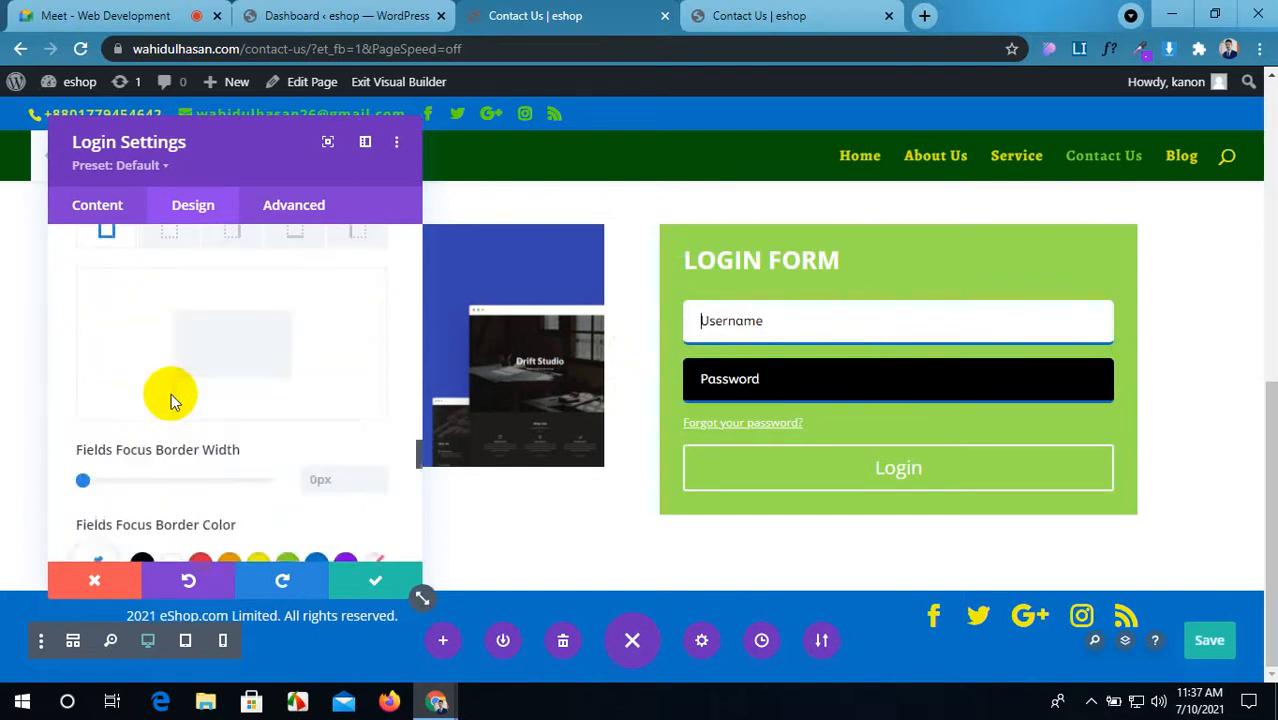
scroll(171, 394, up, 2)
Step: Give focused fields a 3px red #e01f45 bottom-only border
click(287, 390)
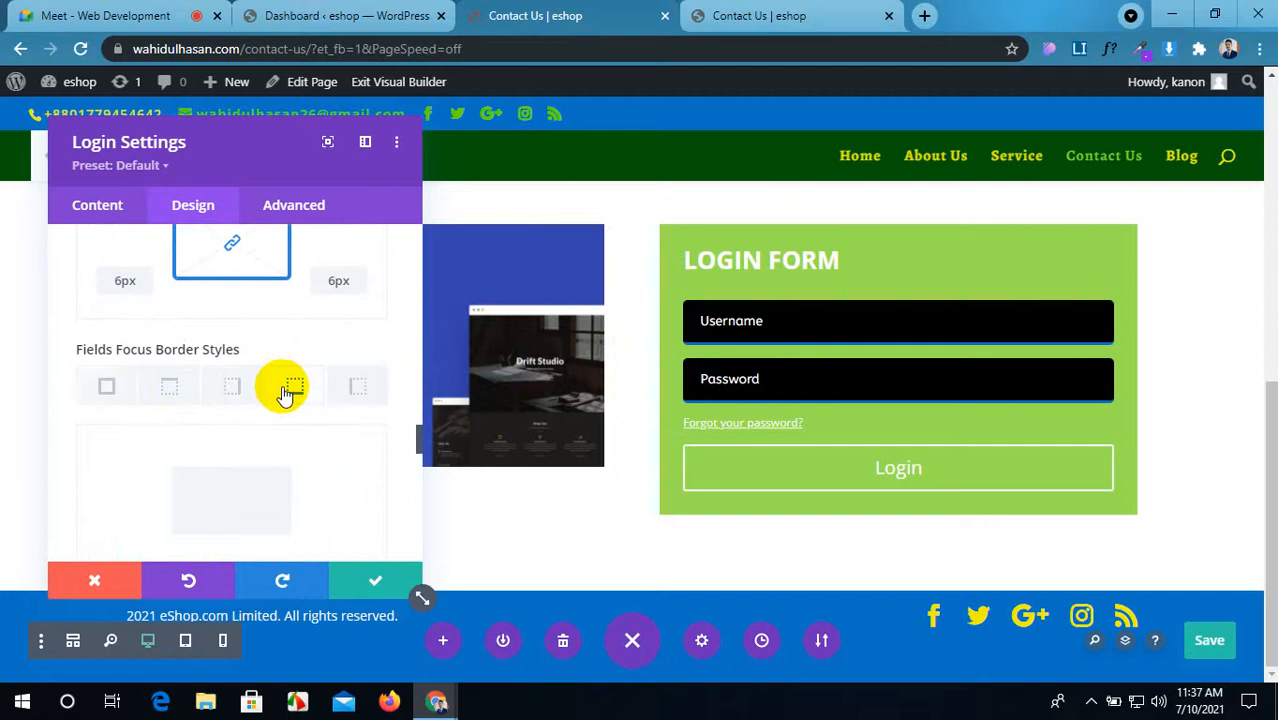
scroll(262, 445, down, 2)
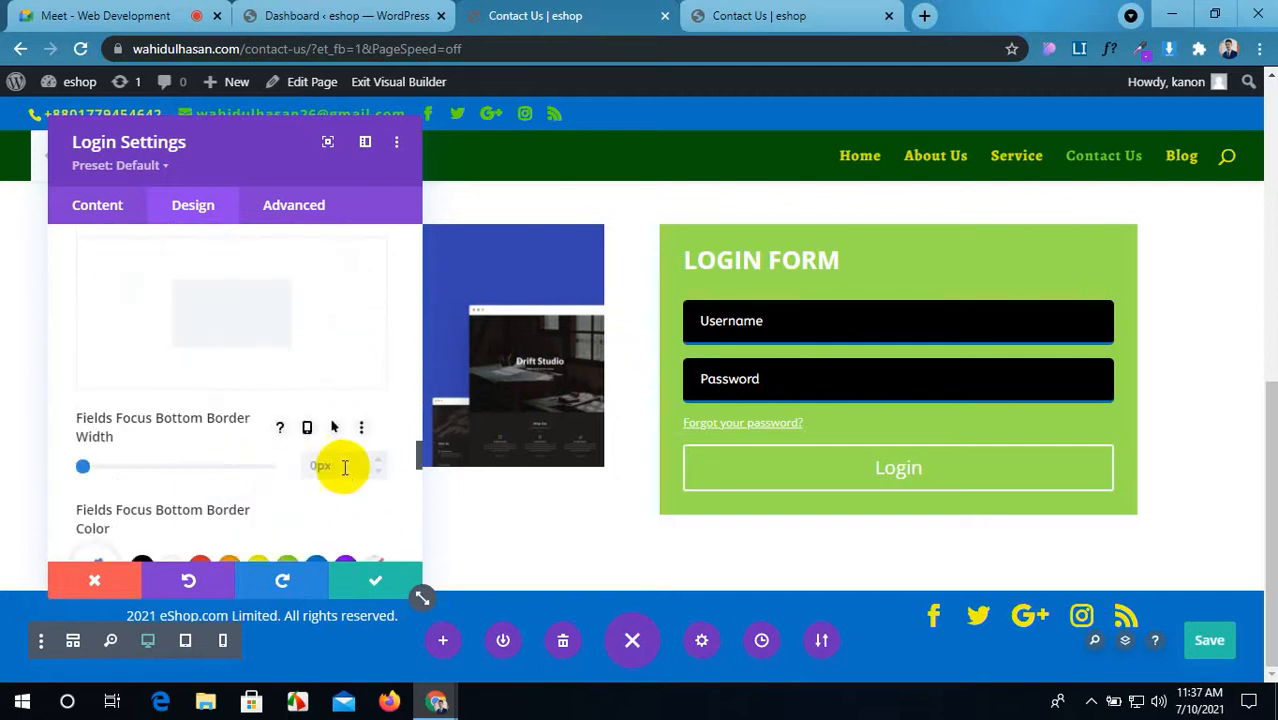
scroll(343, 466, down, 2)
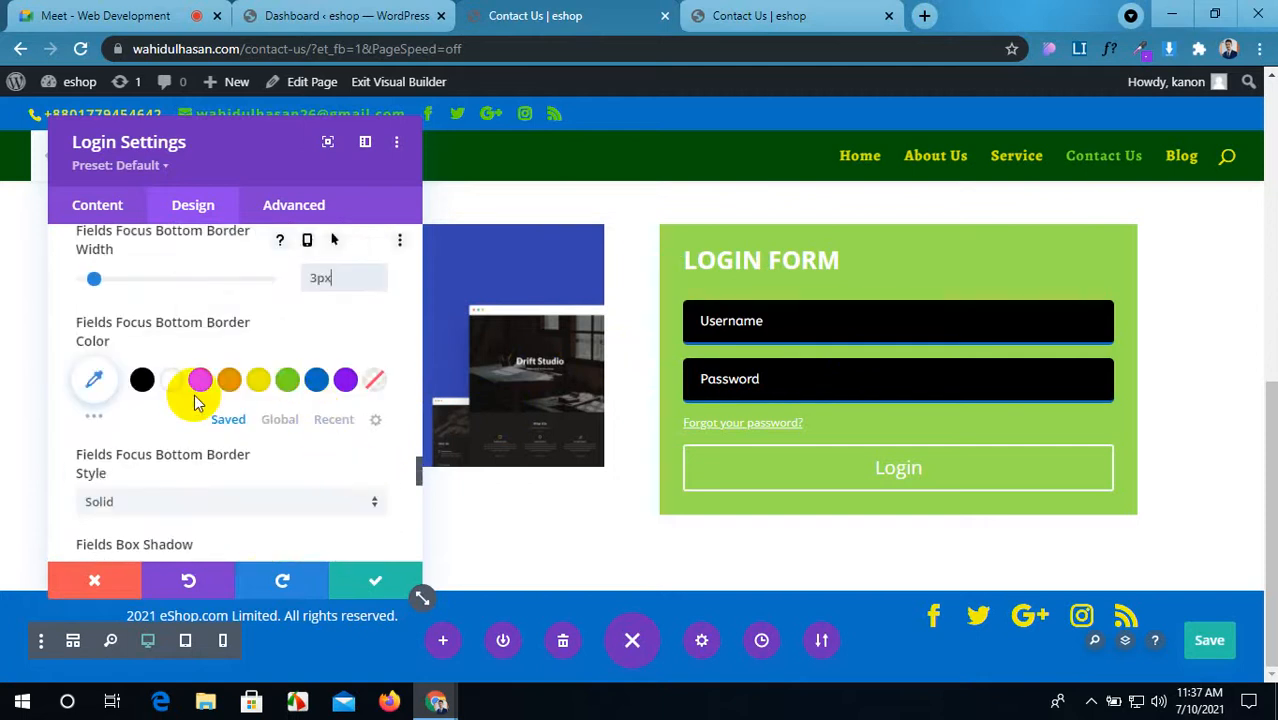
click(88, 414)
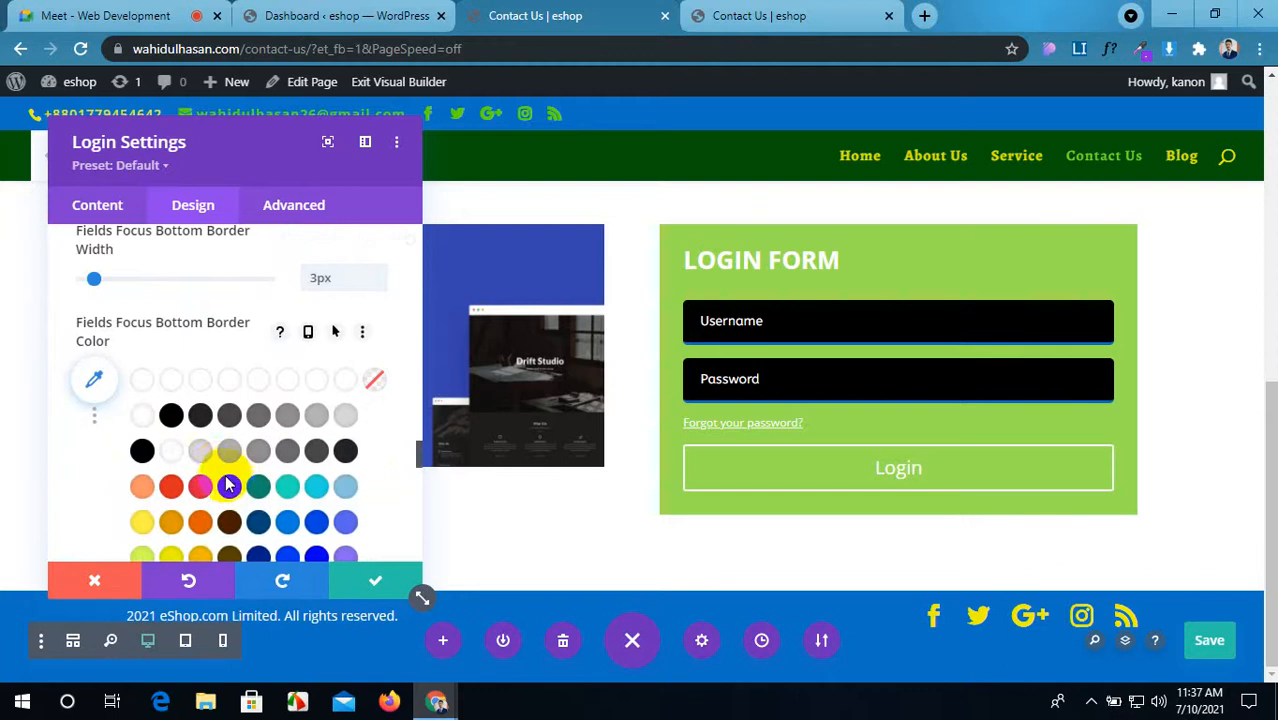
click(200, 488)
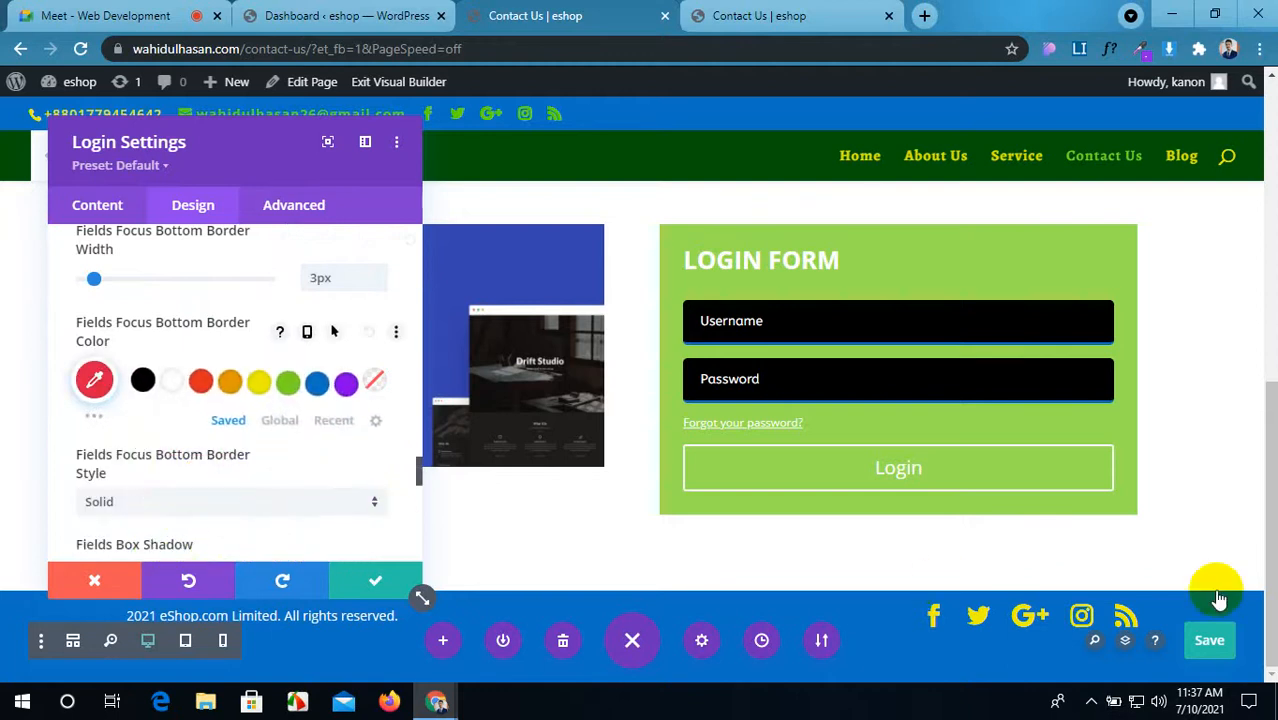
Step: Save the page
click(1210, 640)
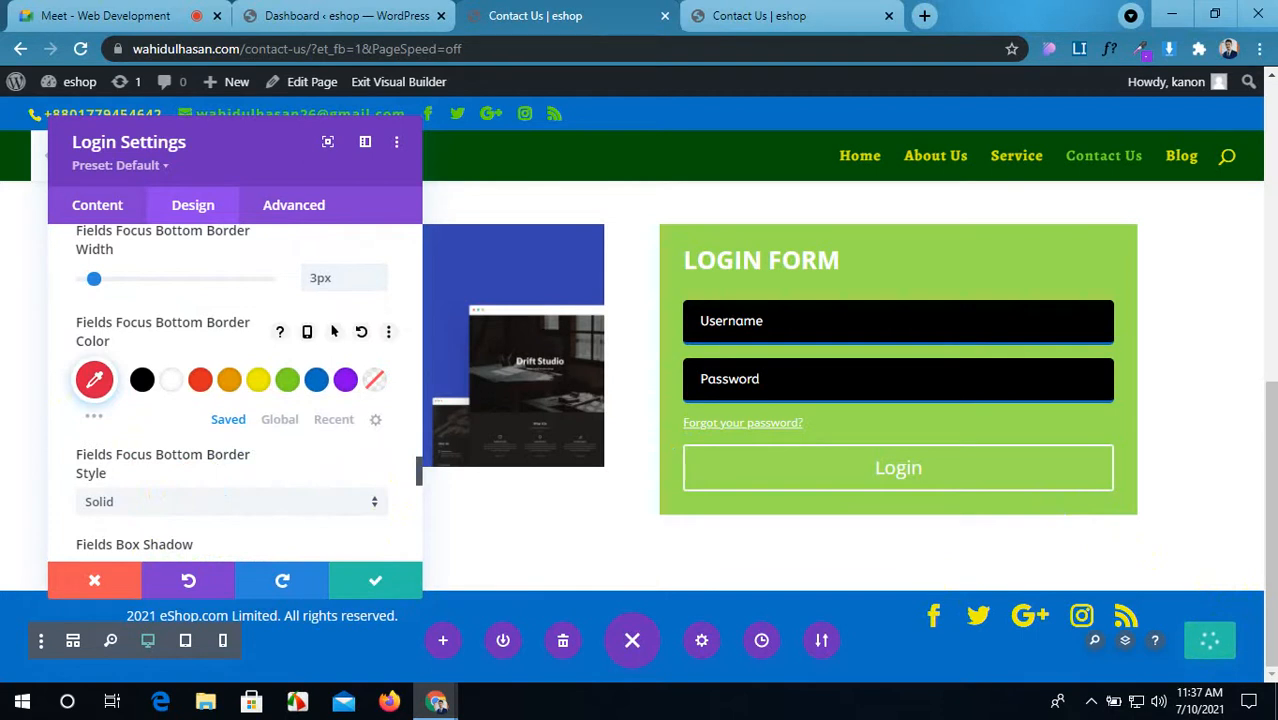
scroll(145, 405, down, 5)
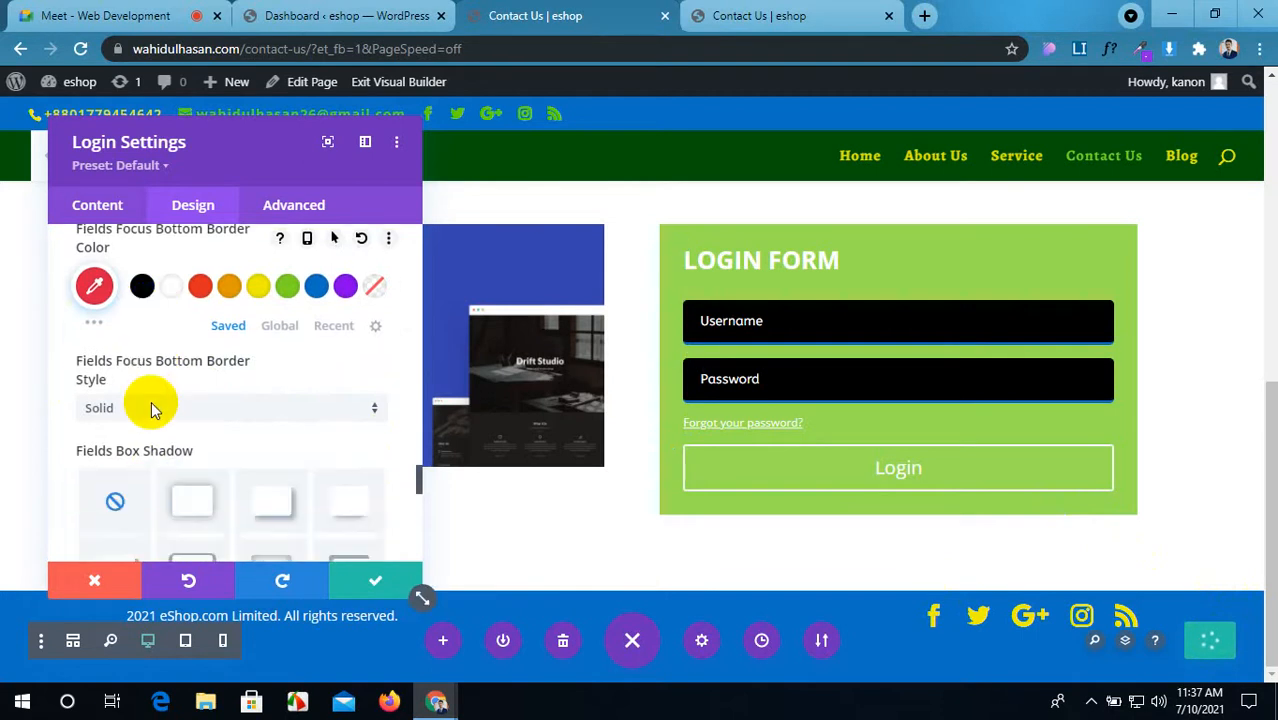
scroll(151, 401, up, 2)
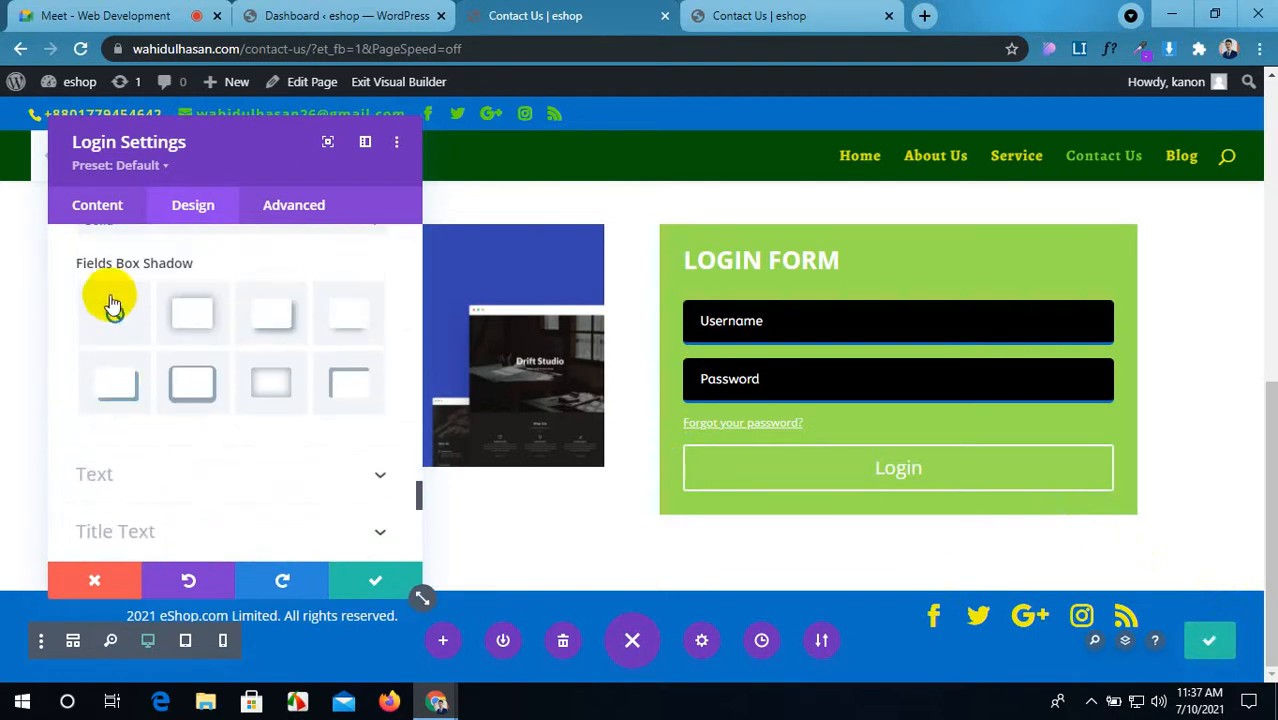
Step: Centre the login form's text and set its text colour to Dark
scroll(209, 311, down, 1)
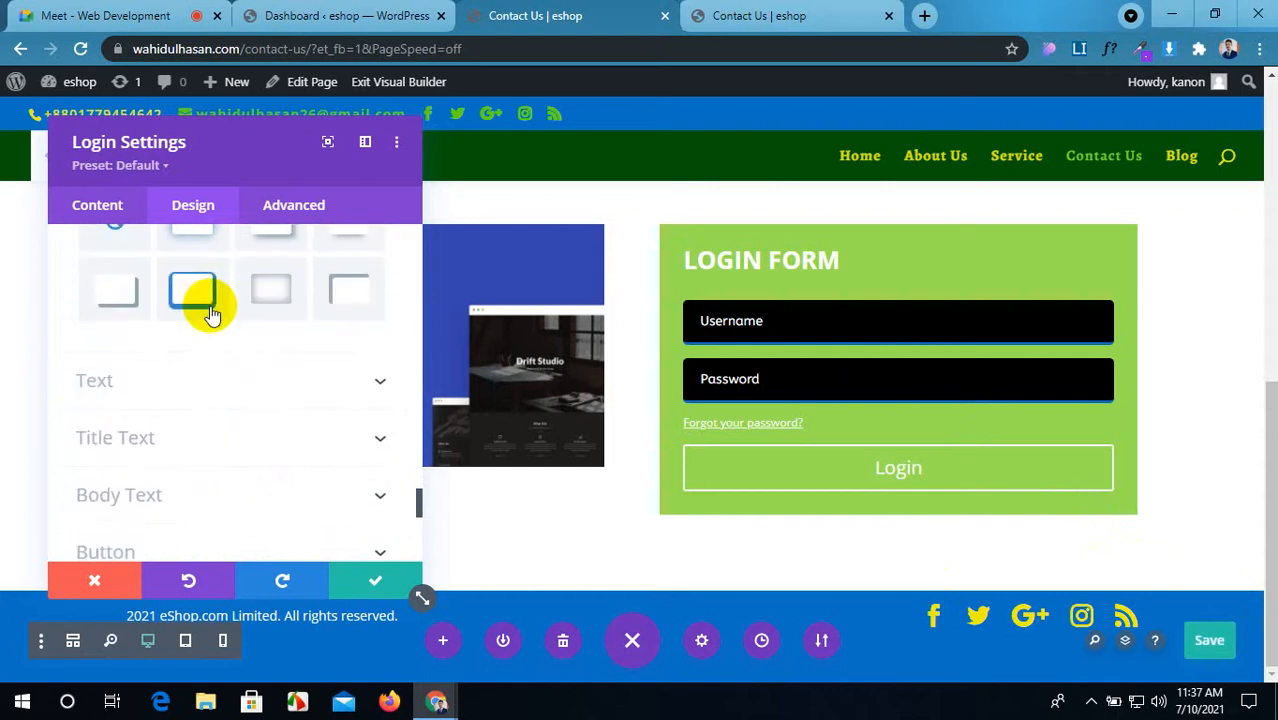
click(223, 366)
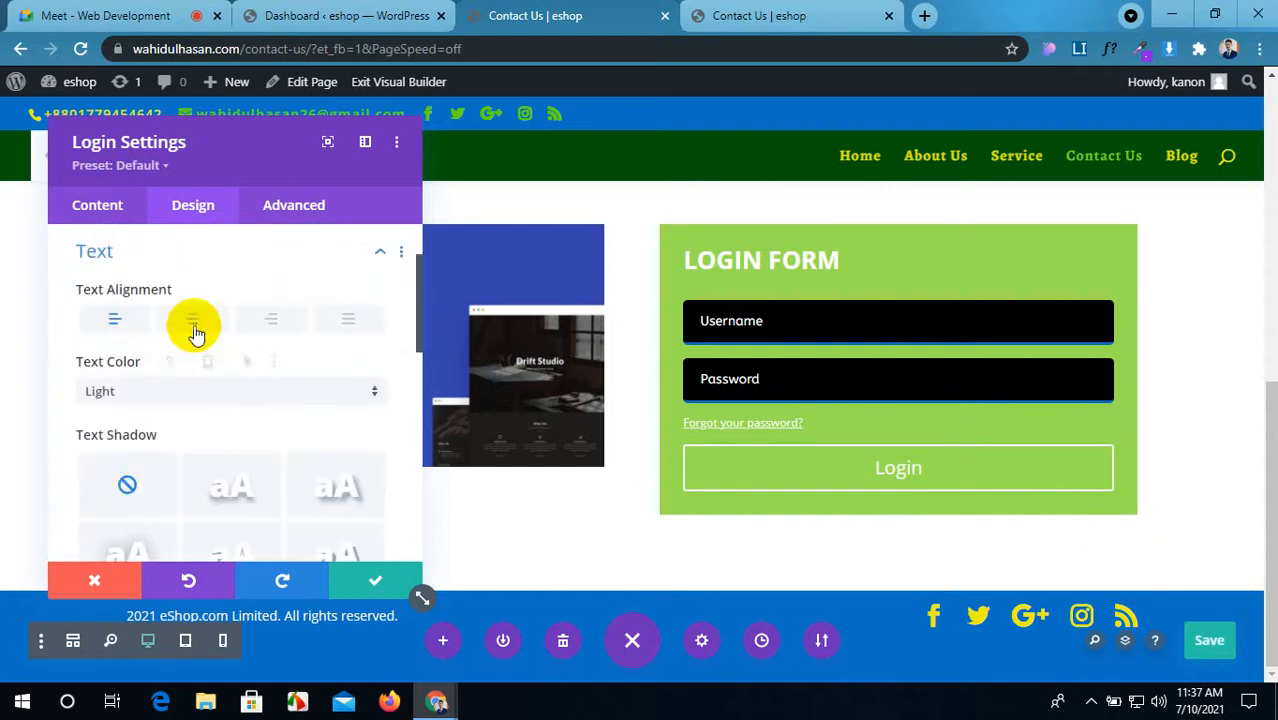
click(194, 322)
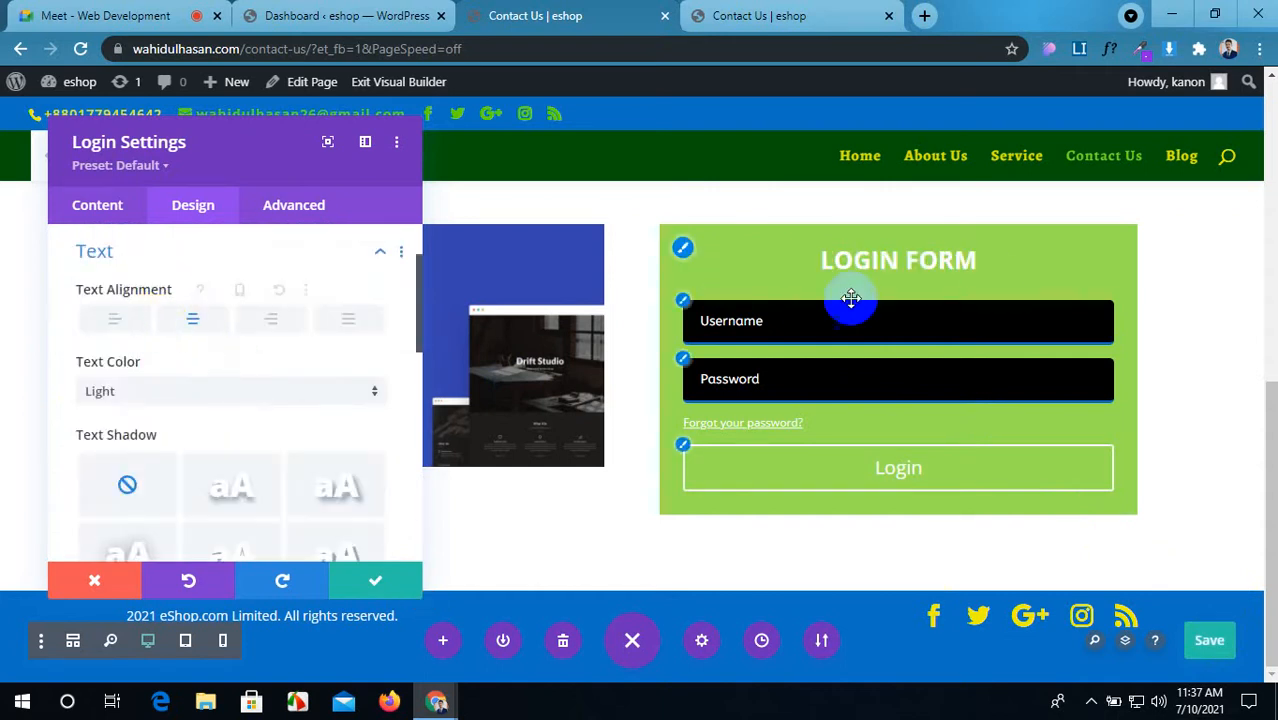
scroll(188, 388, down, 1)
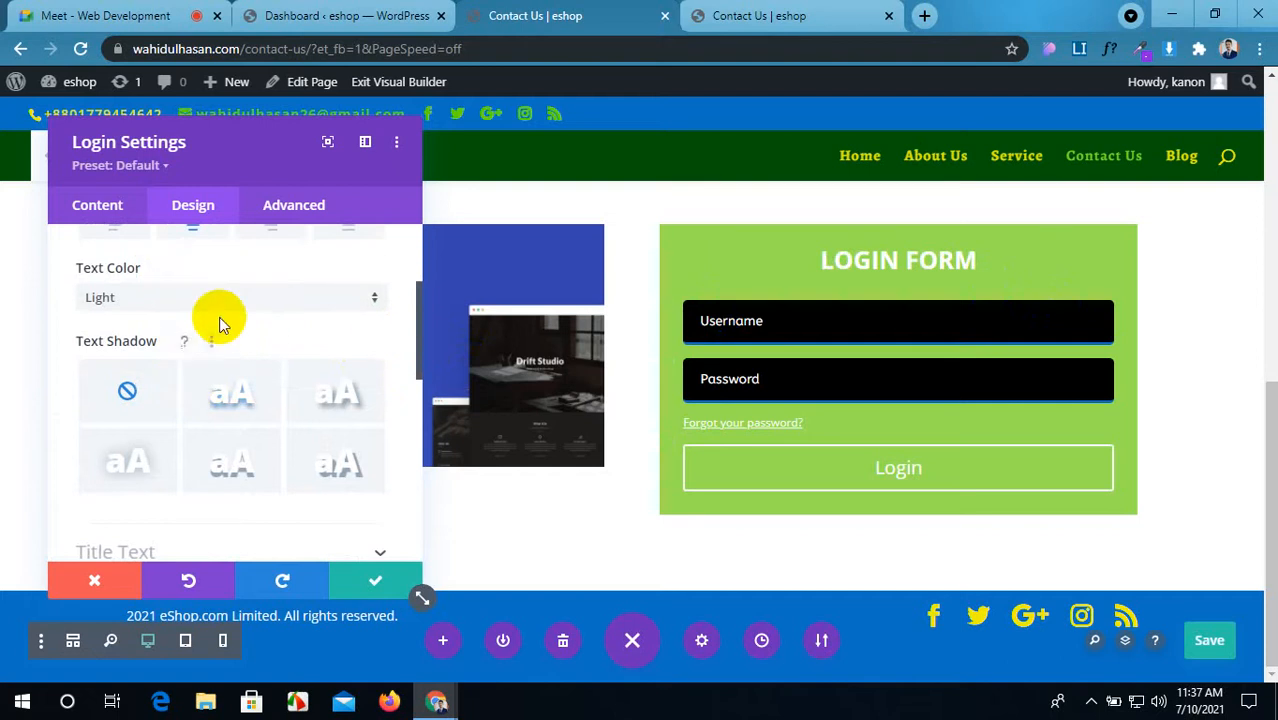
click(233, 305)
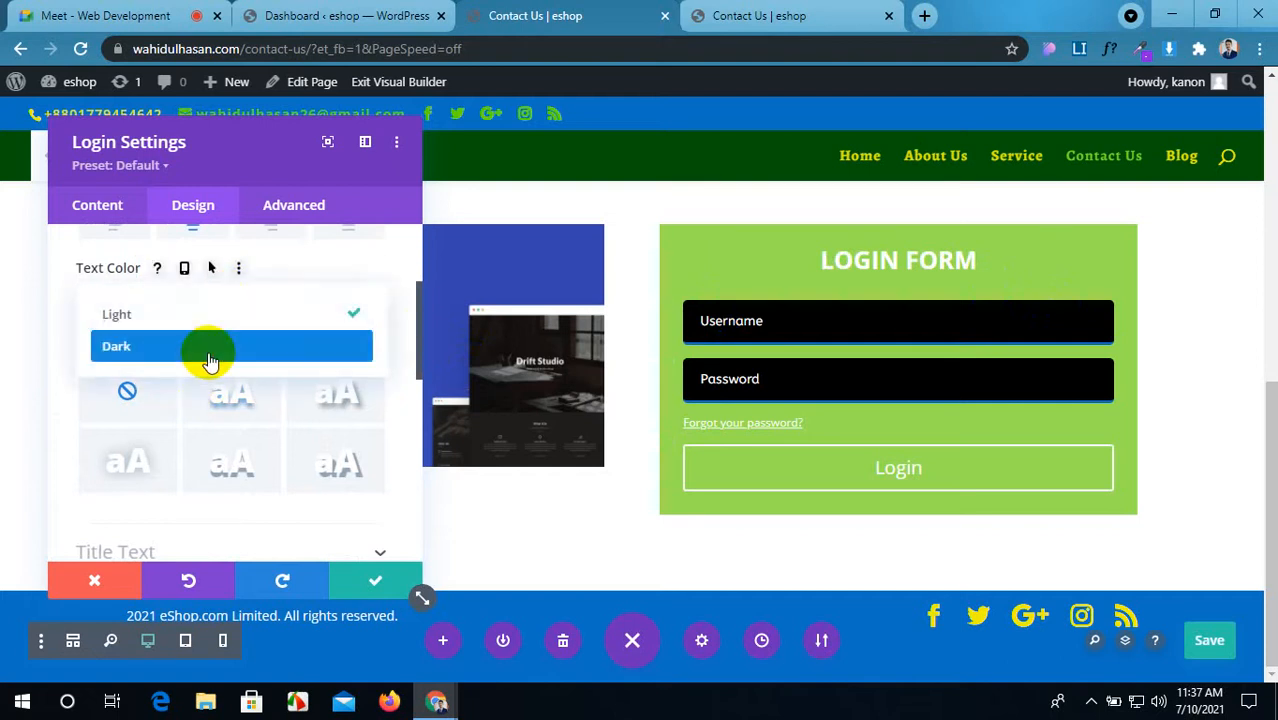
click(206, 351)
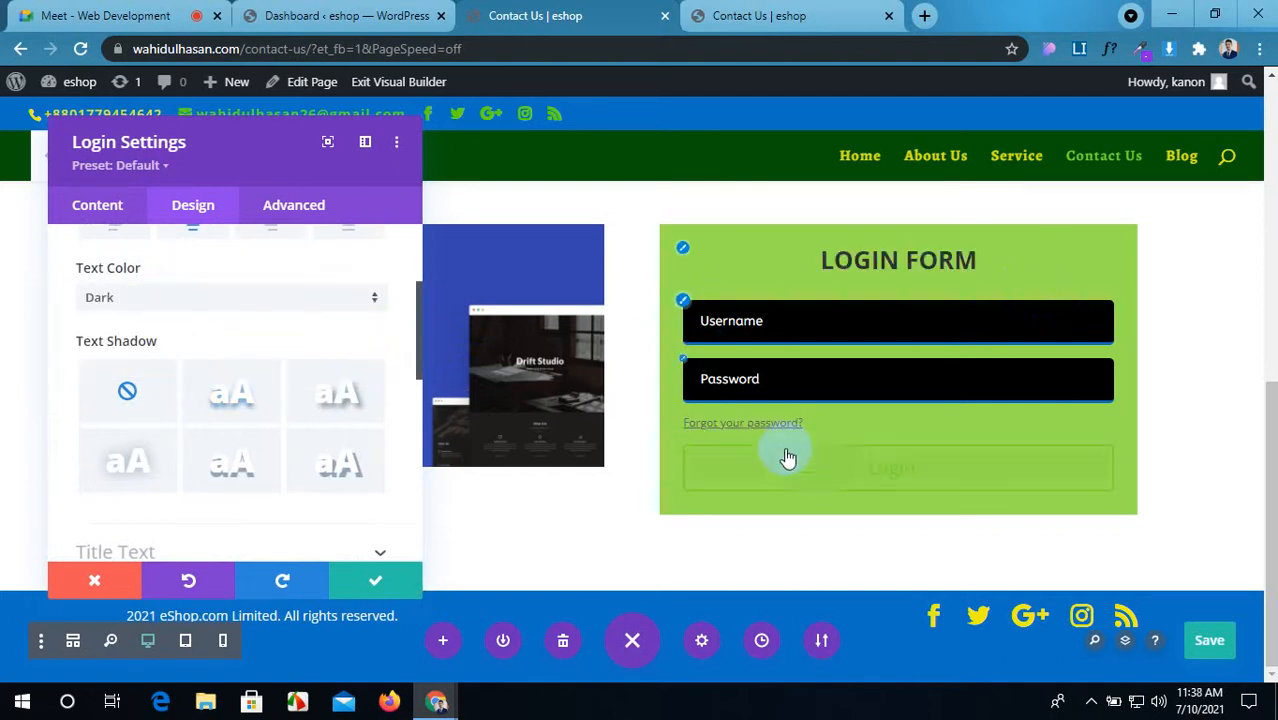
scroll(300, 417, down, 2)
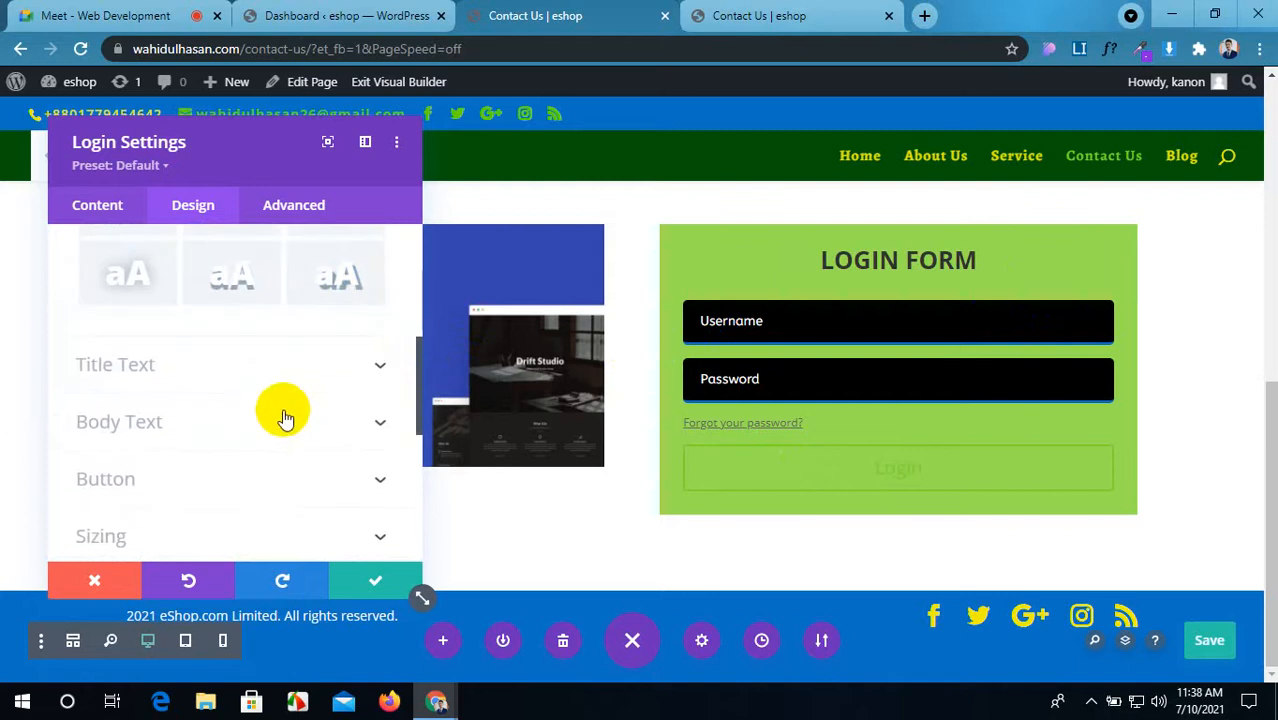
Step: Make the LOGIN FORM title centred, uppercase and in the Aclonica font
click(262, 365)
scroll(179, 365, down, 2)
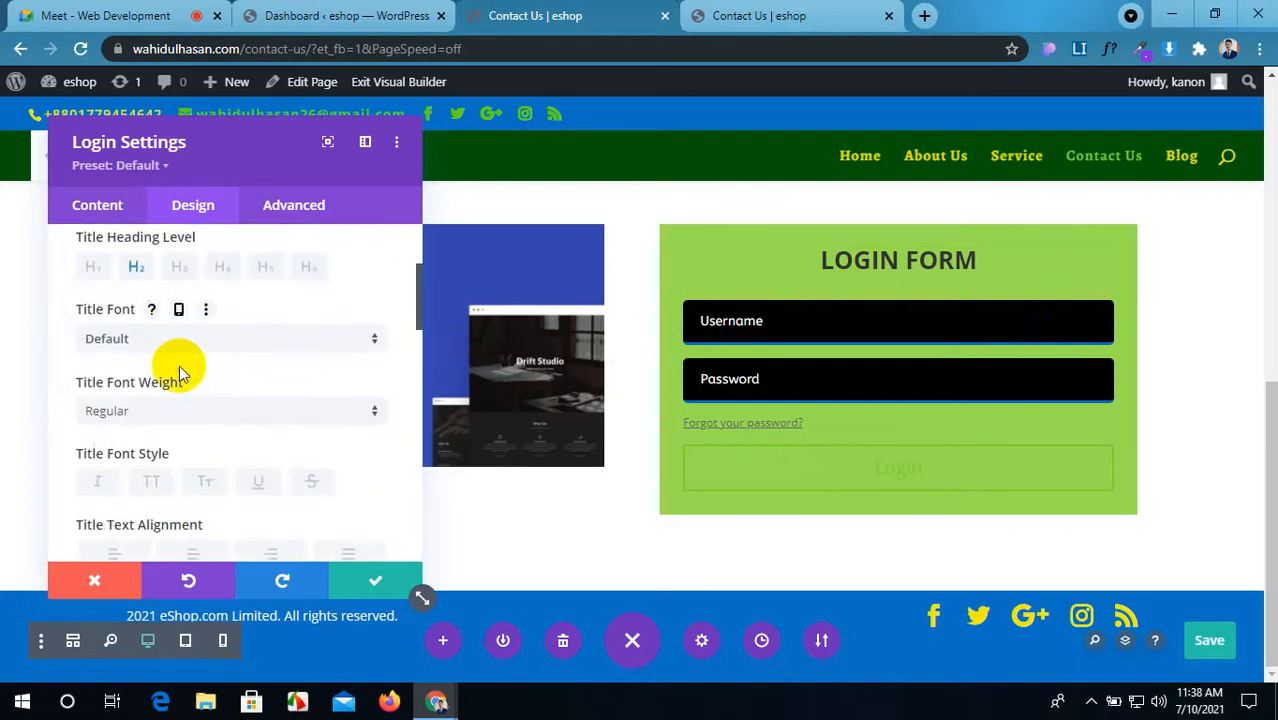
click(192, 513)
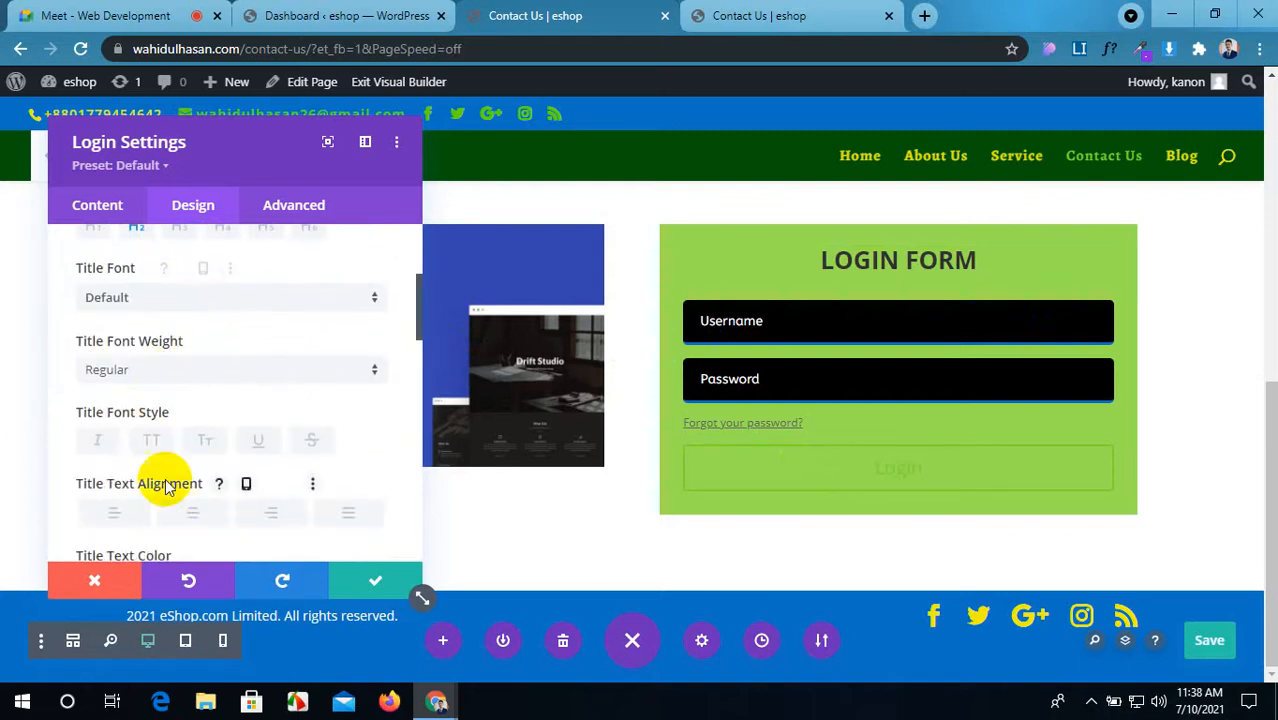
click(151, 440)
click(273, 305)
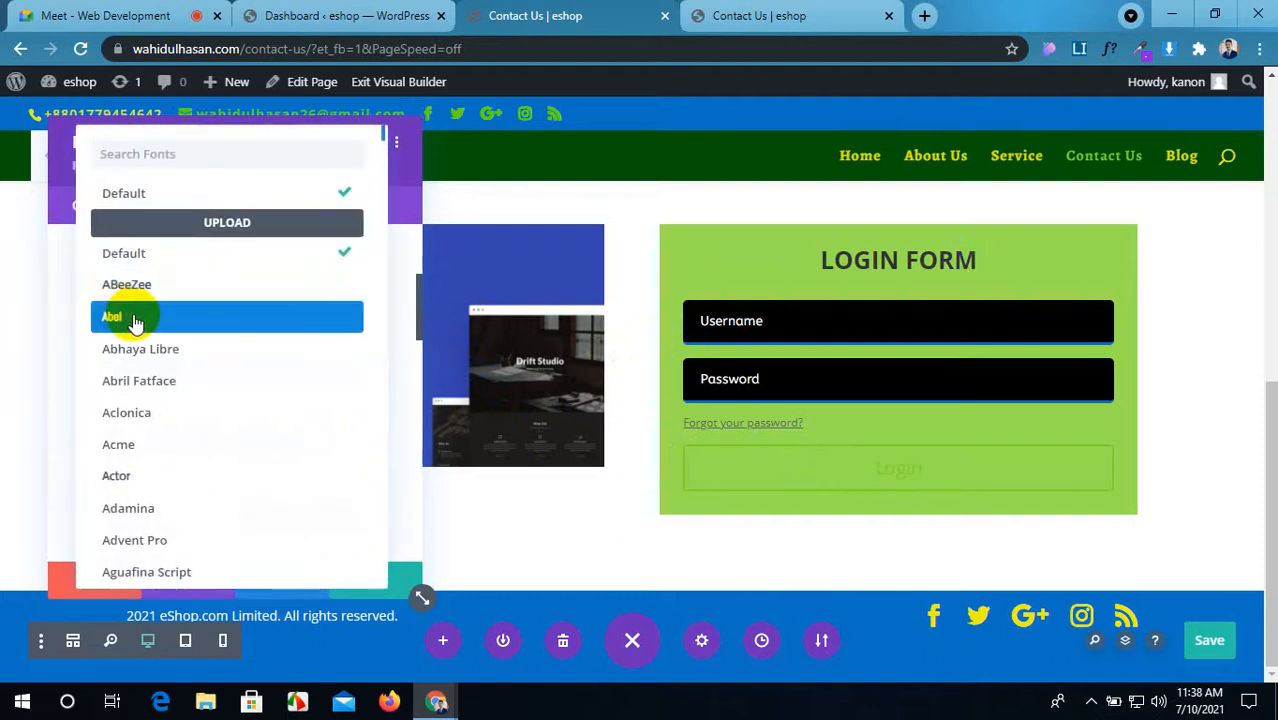
click(197, 415)
scroll(66, 387, down, 1)
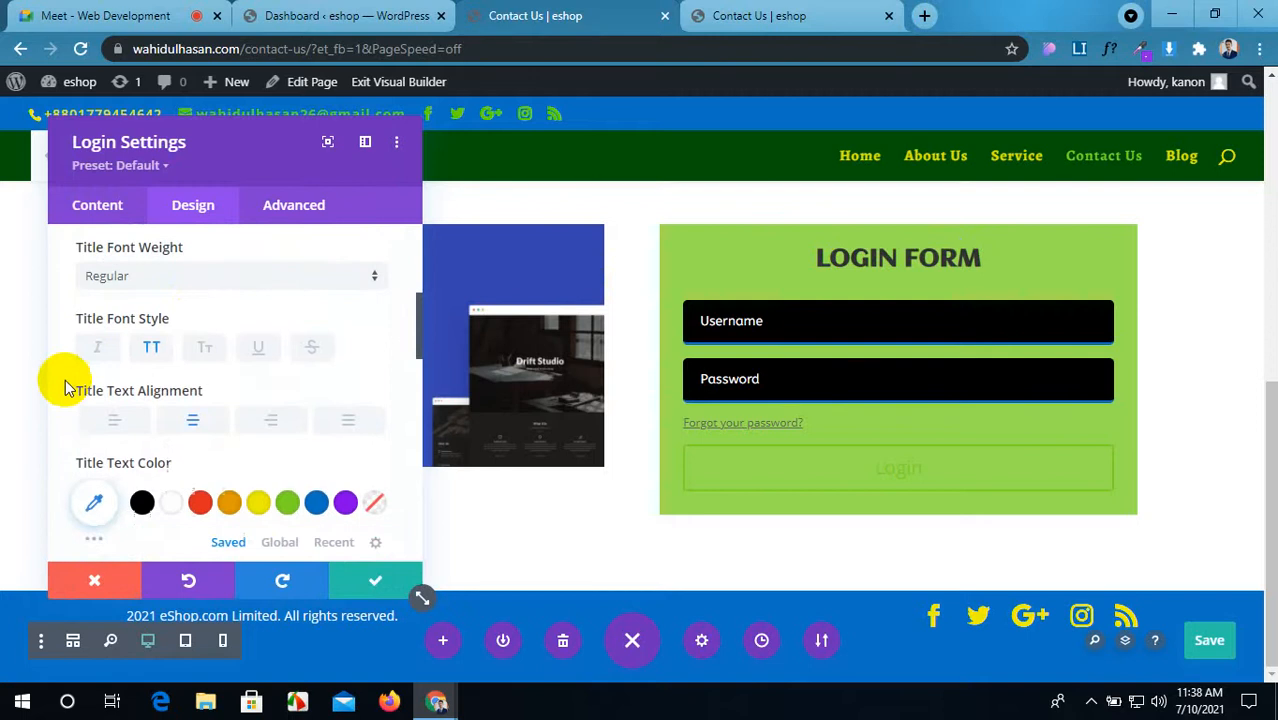
scroll(151, 422, down, 1)
Step: Colour the title blue #0c71c3 with a soft text shadow preset, saving with Ctrl+S
click(205, 412)
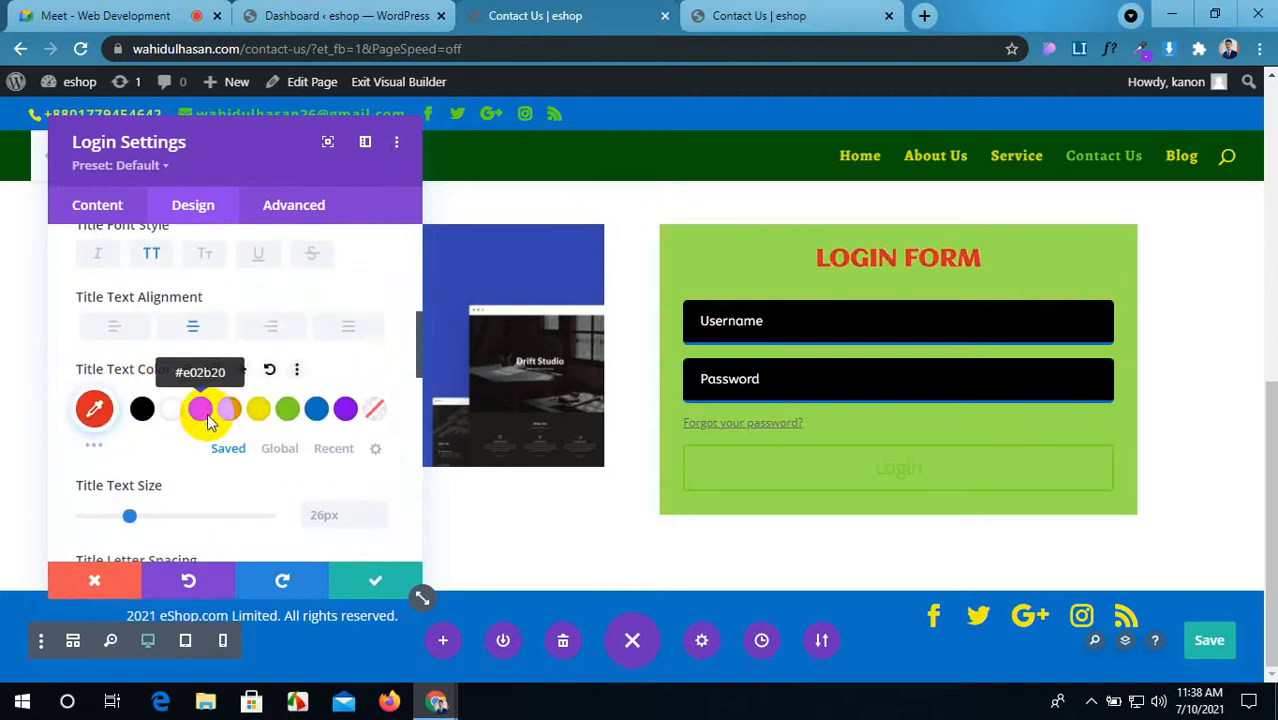
click(236, 410)
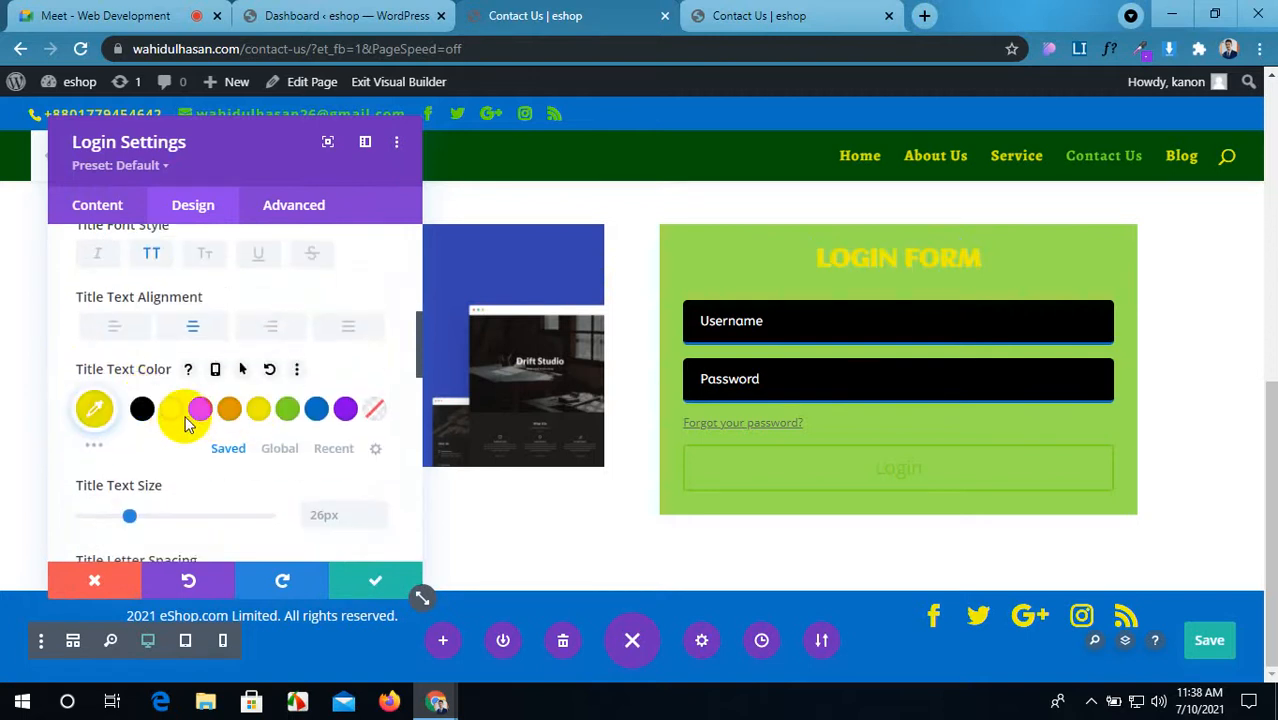
click(173, 412)
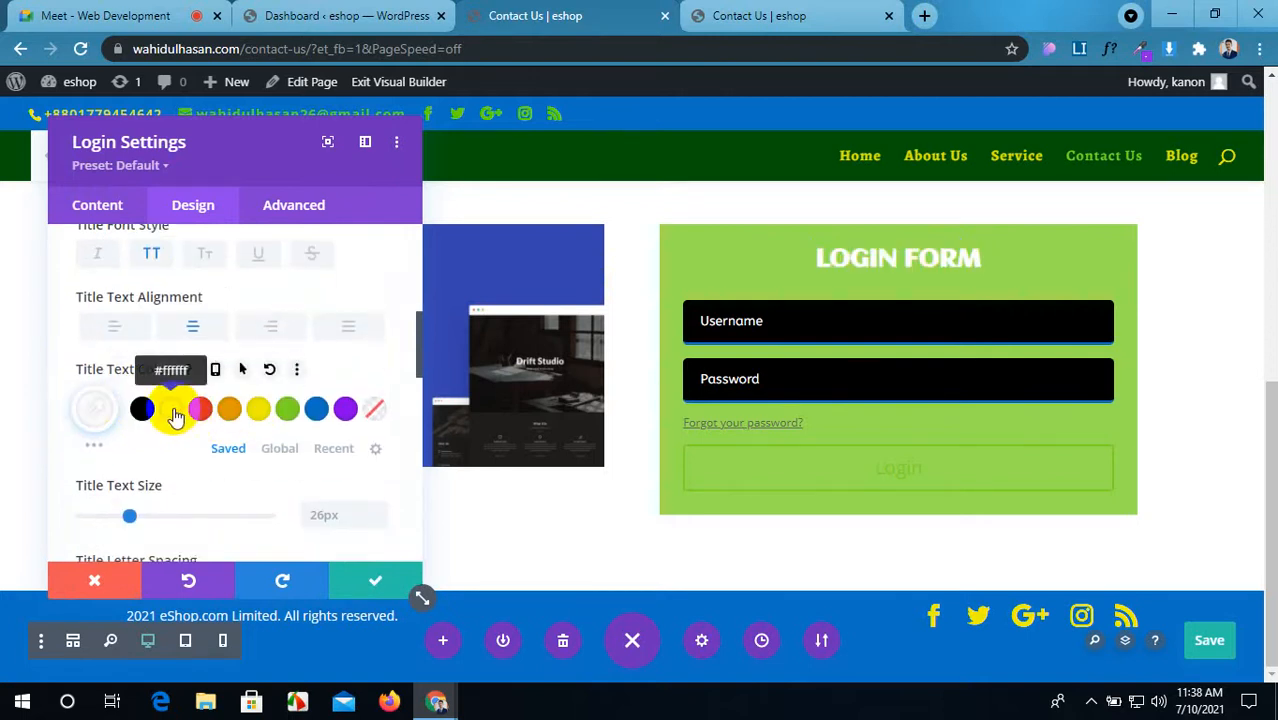
key(ctrl+s)
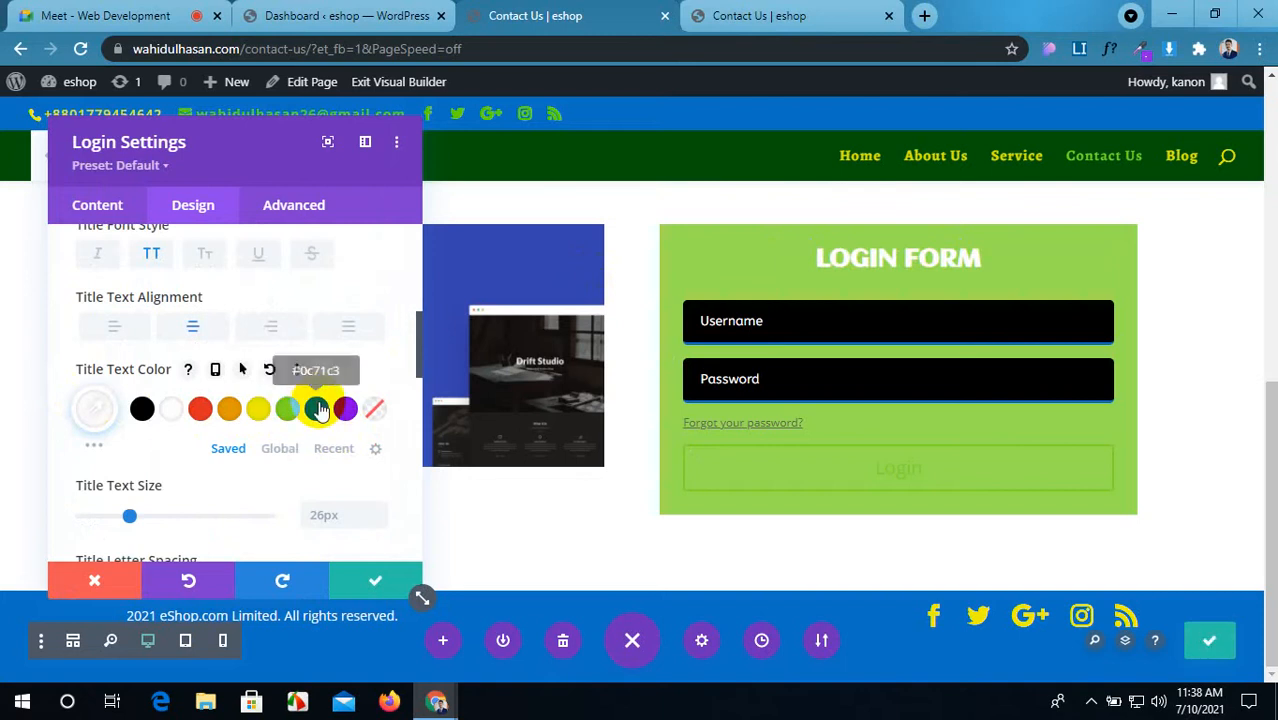
click(317, 411)
scroll(313, 410, down, 3)
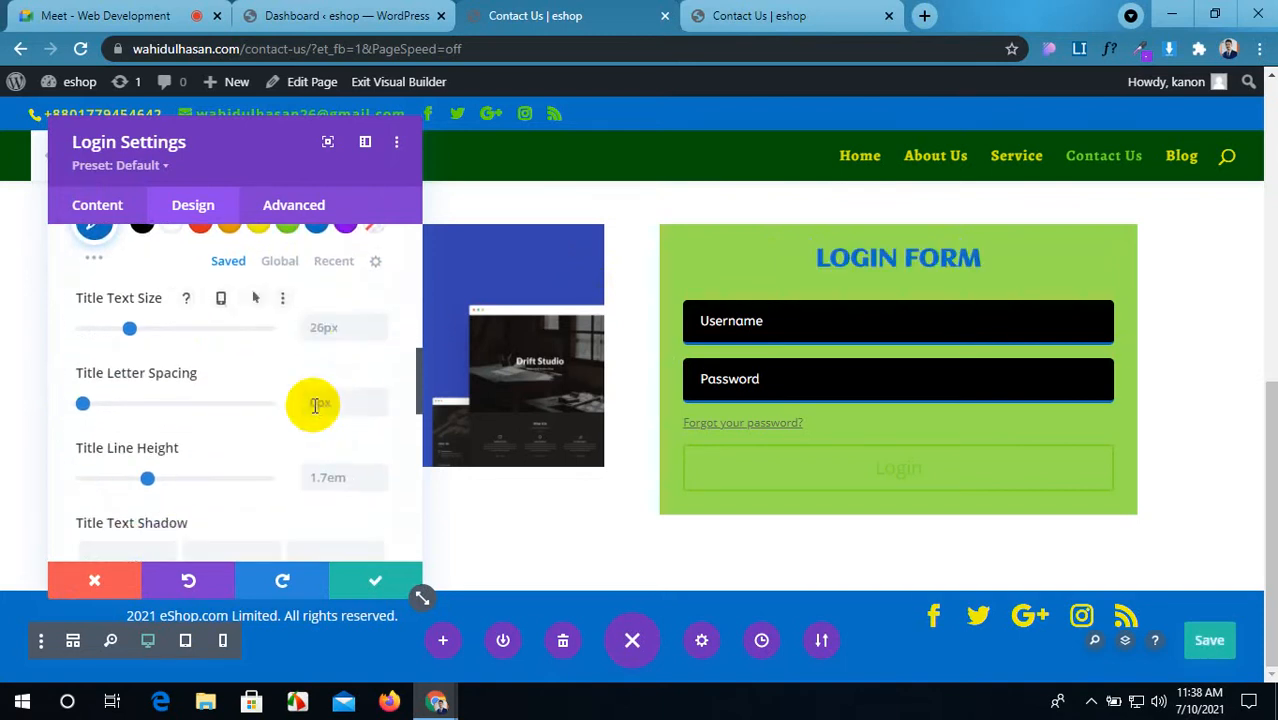
scroll(298, 334, down, 5)
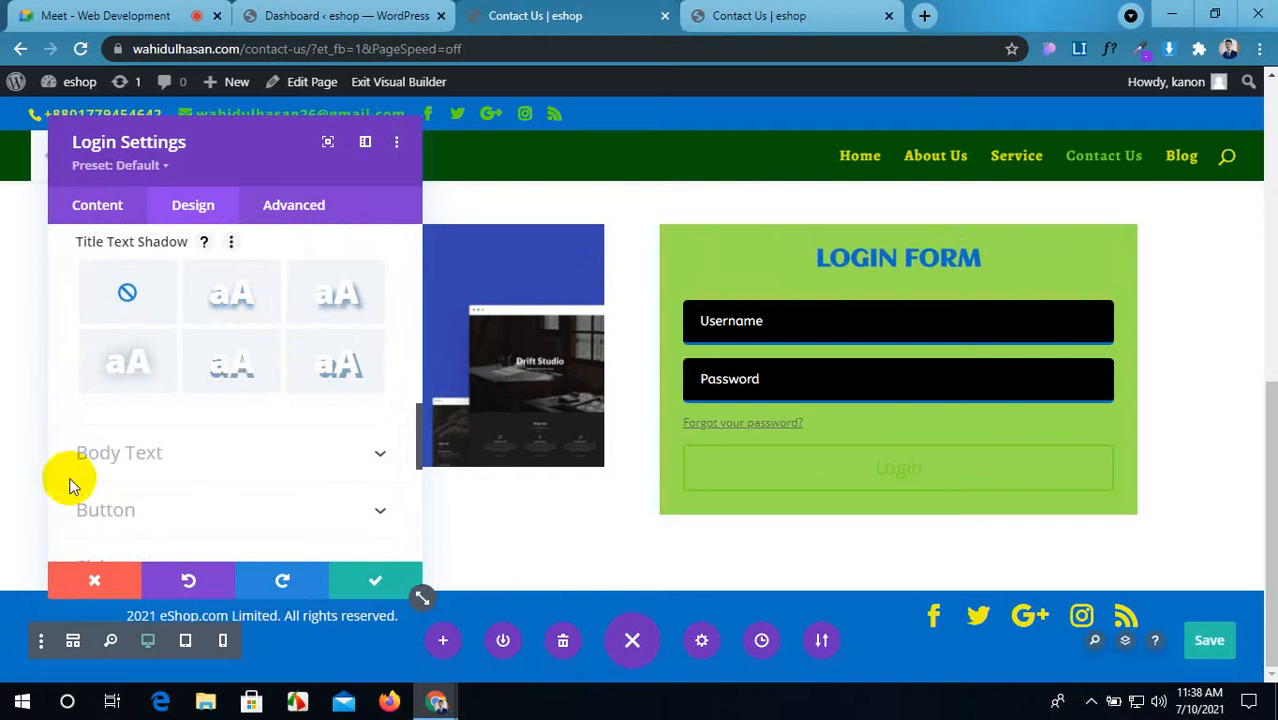
click(232, 366)
scroll(268, 450, down, 4)
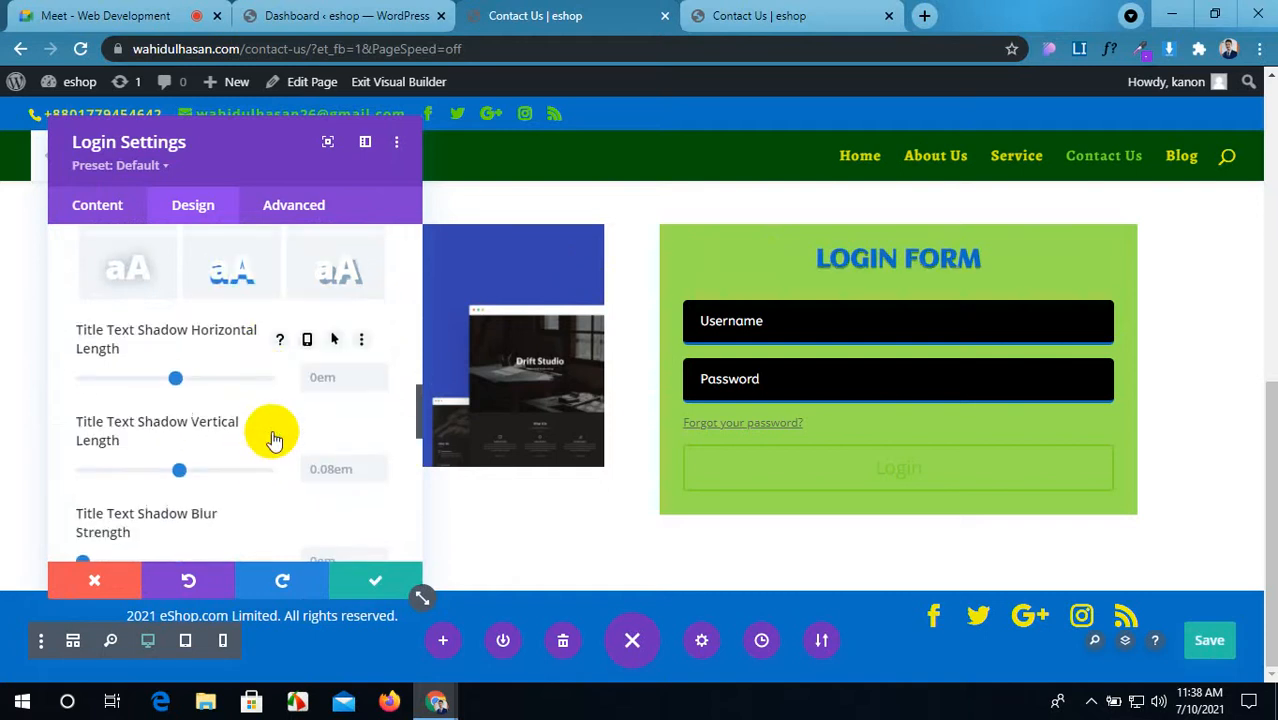
scroll(272, 430, up, 8)
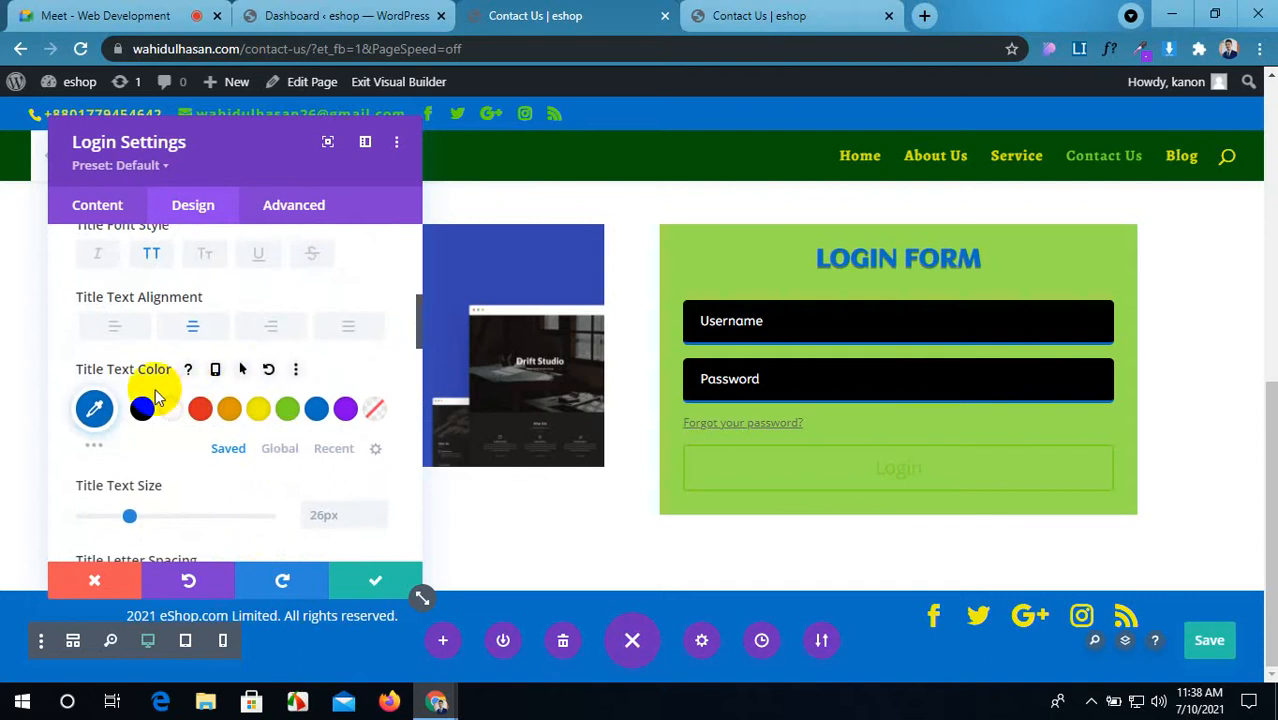
Step: Give the LOGIN FORM title a dark red #5a0c1c hover colour and save the page
click(245, 372)
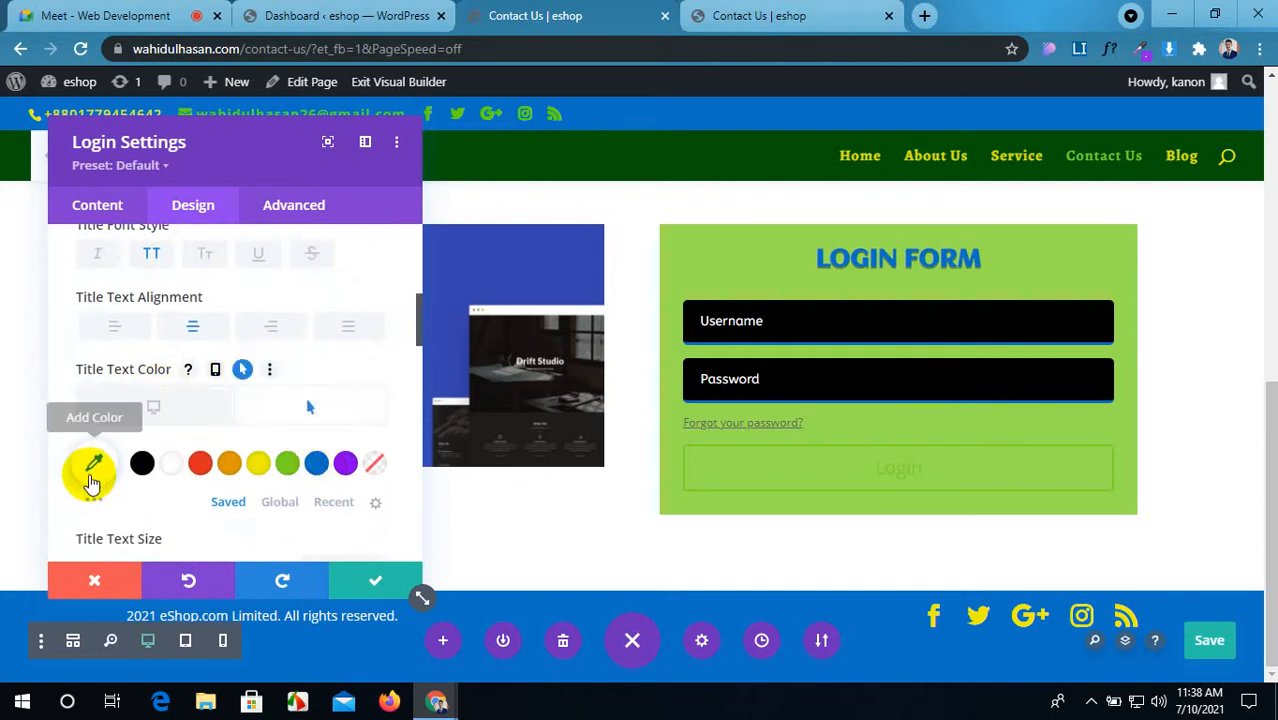
click(92, 505)
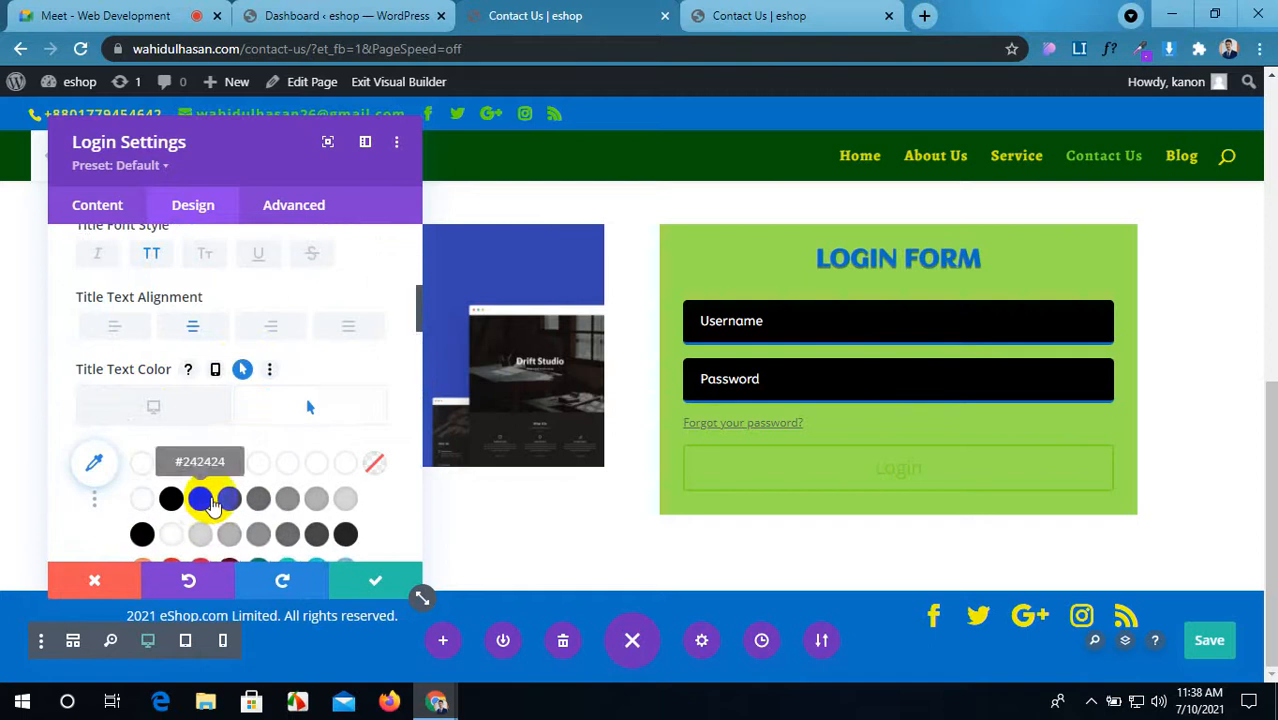
scroll(214, 505, down, 1)
click(231, 479)
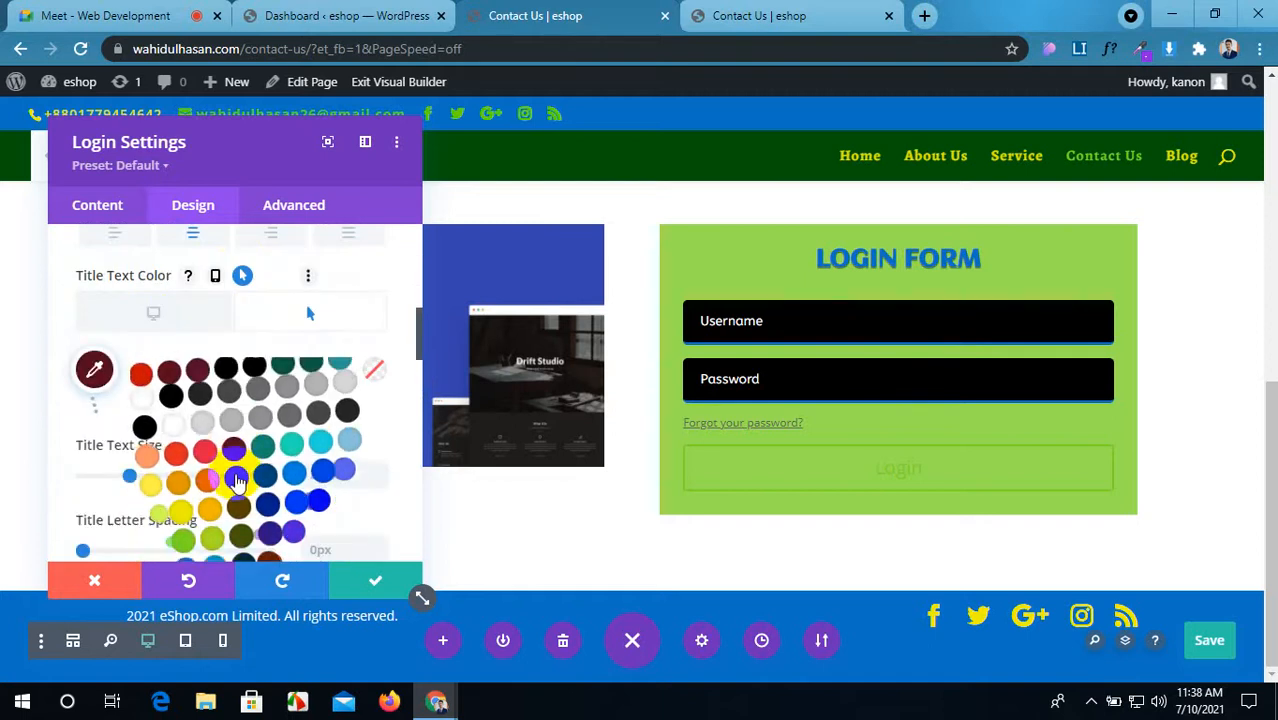
click(1197, 642)
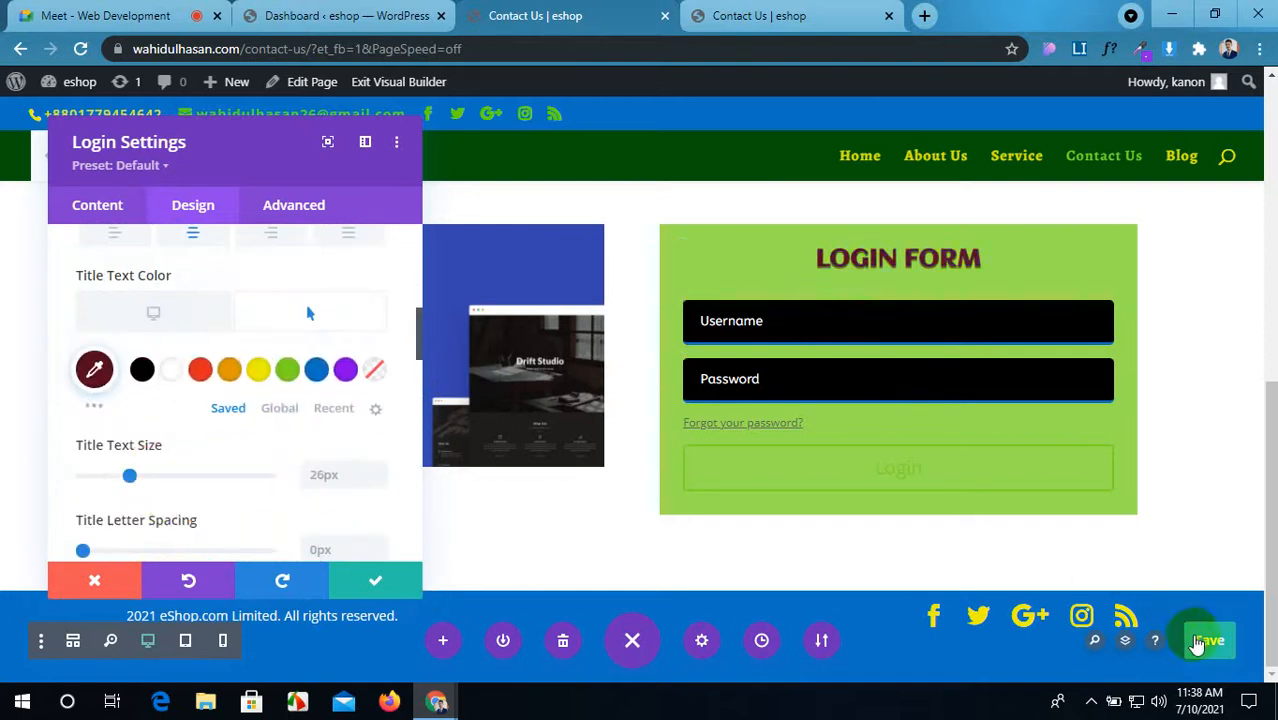
Step: Reset the login form's Body Text colour to its default
scroll(288, 451, down, 7)
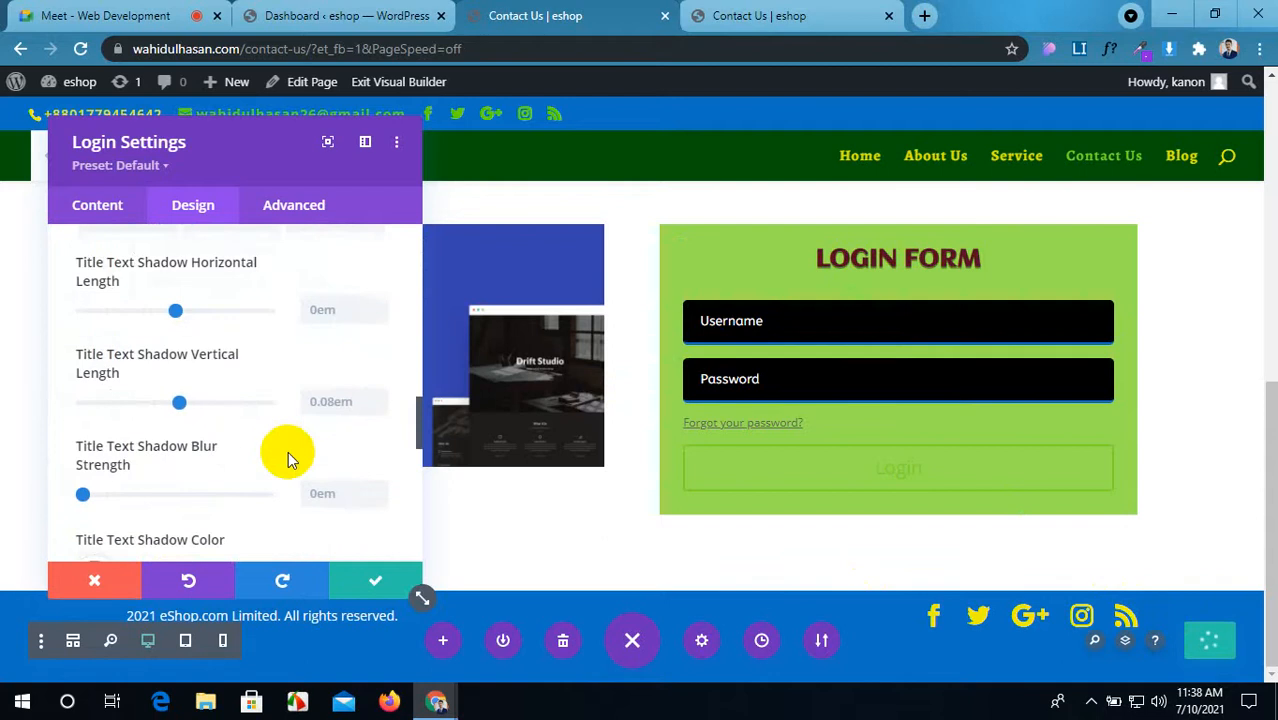
scroll(288, 458, down, 5)
scroll(290, 460, up, 3)
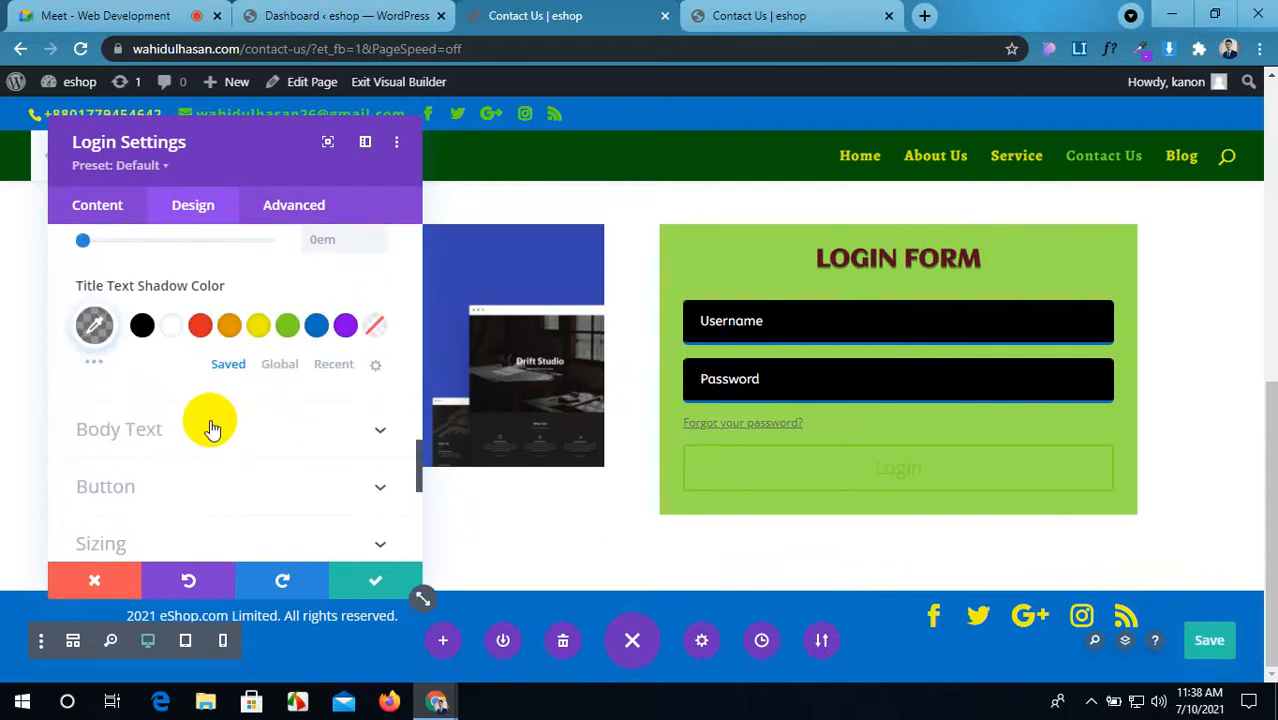
scroll(209, 425, down, 2)
scroll(210, 428, down, 2)
scroll(209, 425, up, 2)
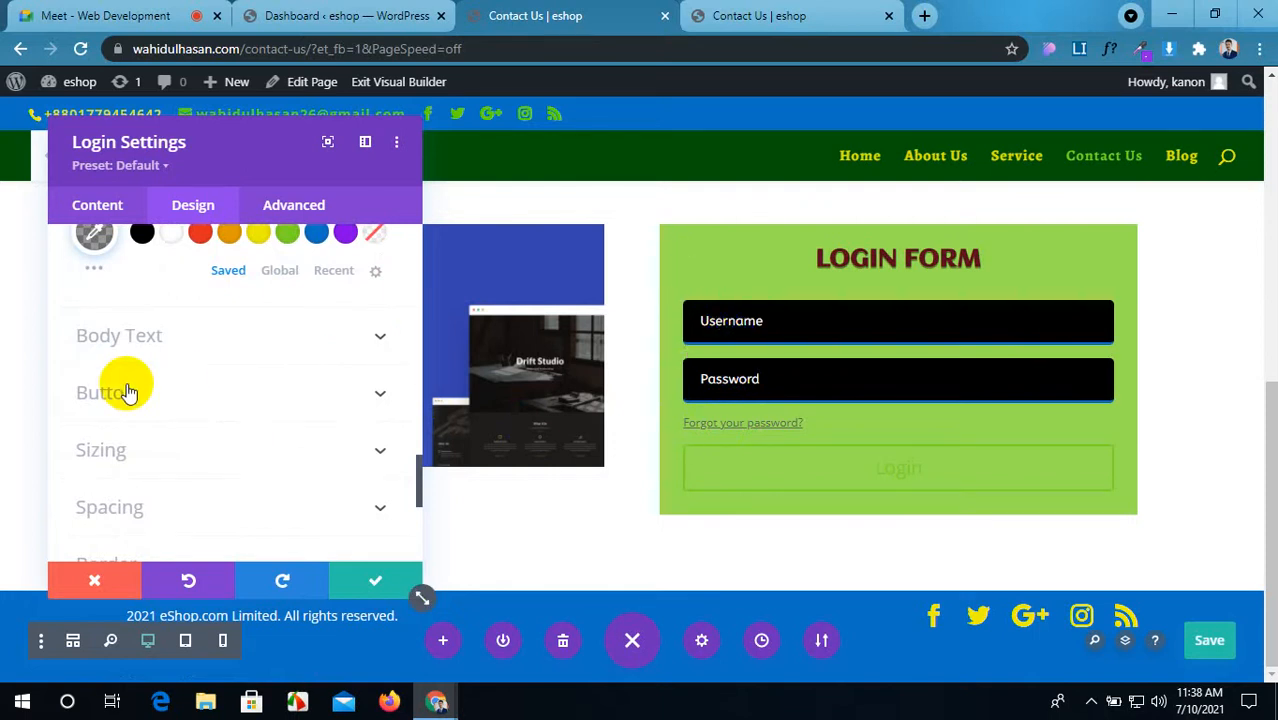
click(334, 336)
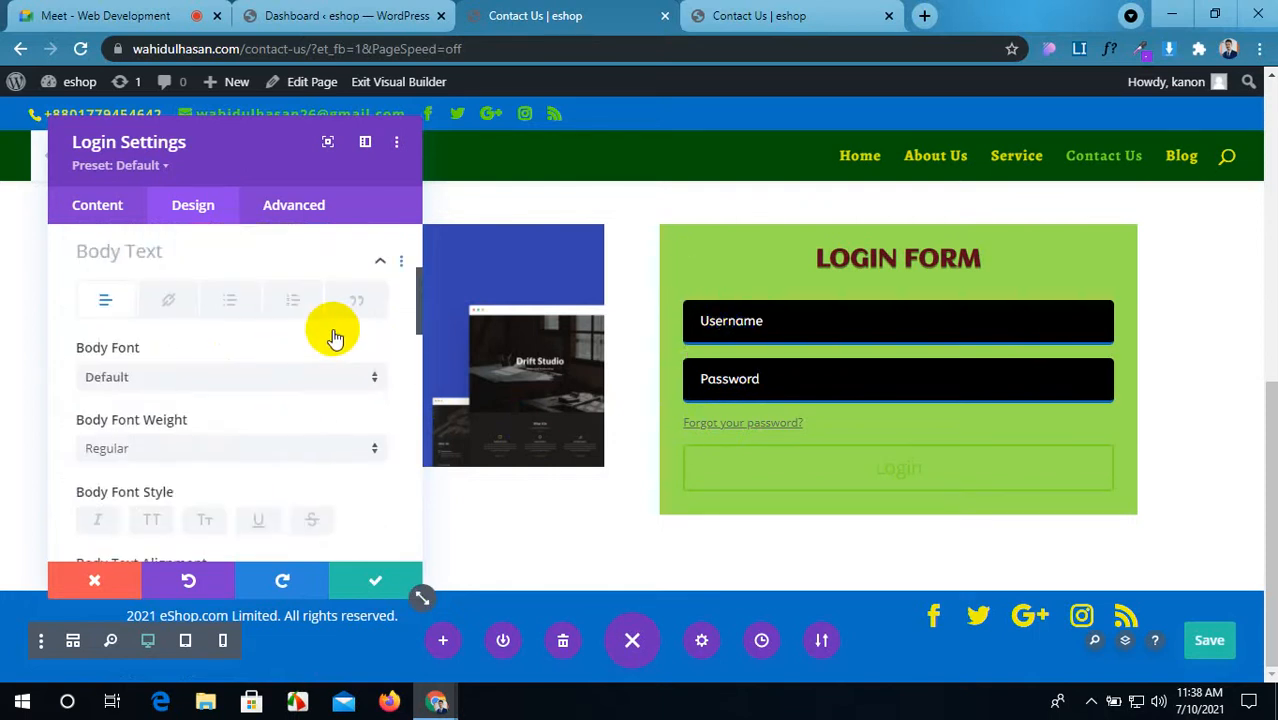
scroll(215, 390, down, 4)
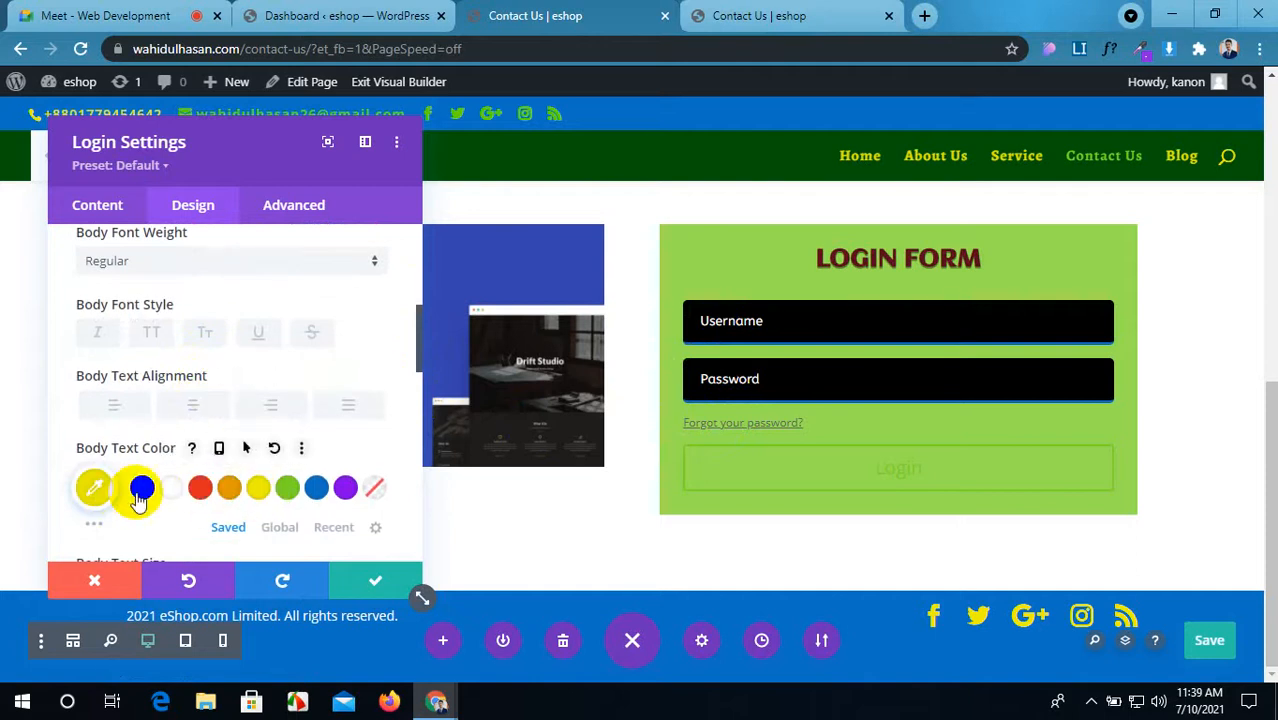
click(273, 448)
scroll(297, 461, down, 3)
scroll(297, 461, down, 9)
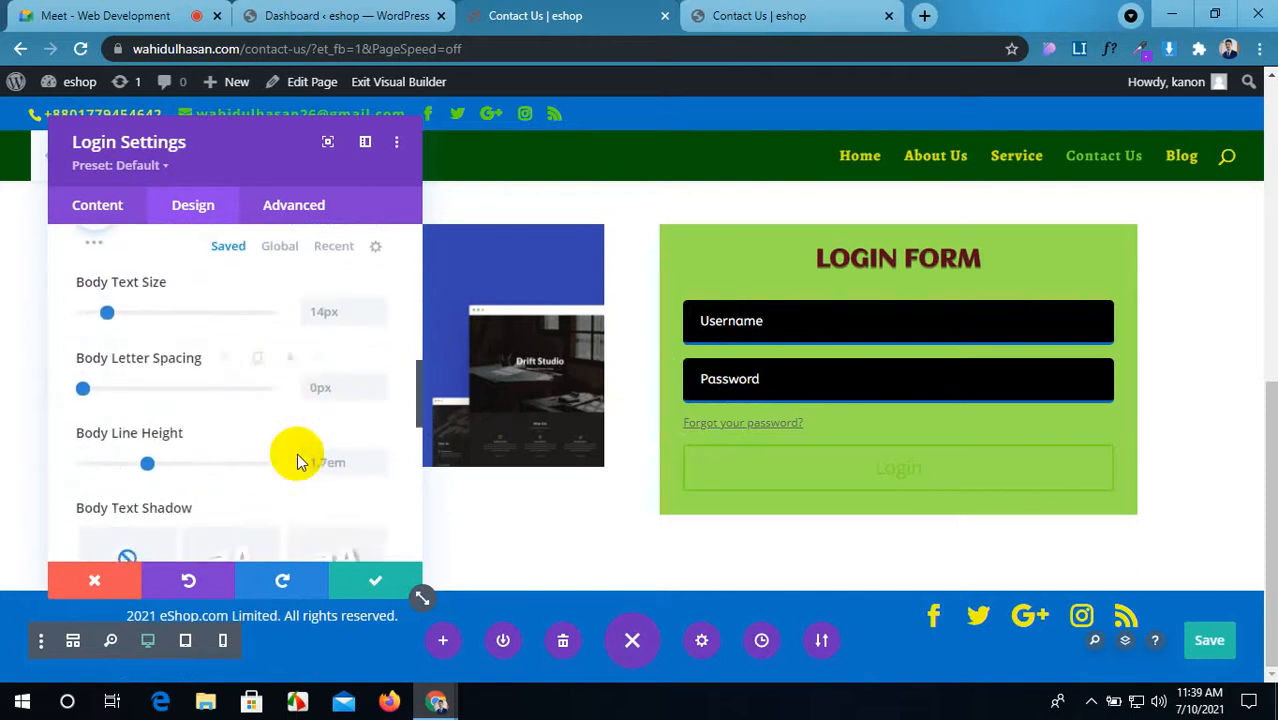
scroll(286, 442, down, 2)
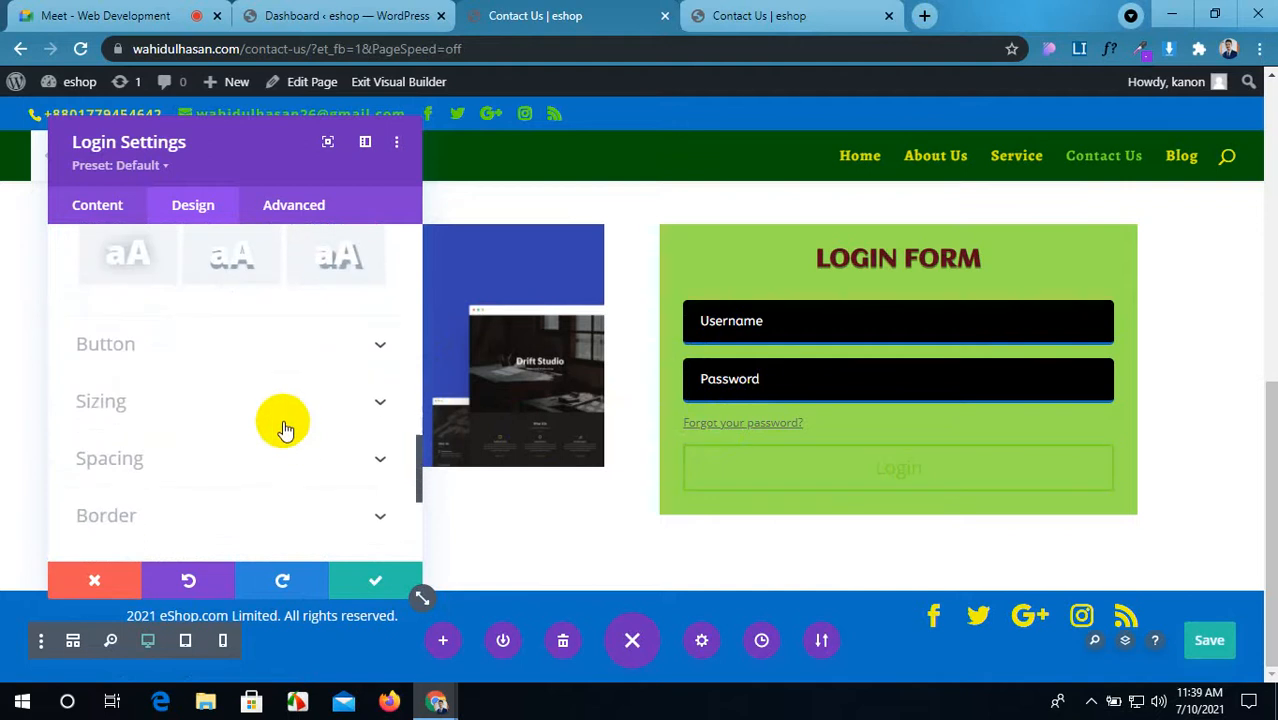
click(378, 346)
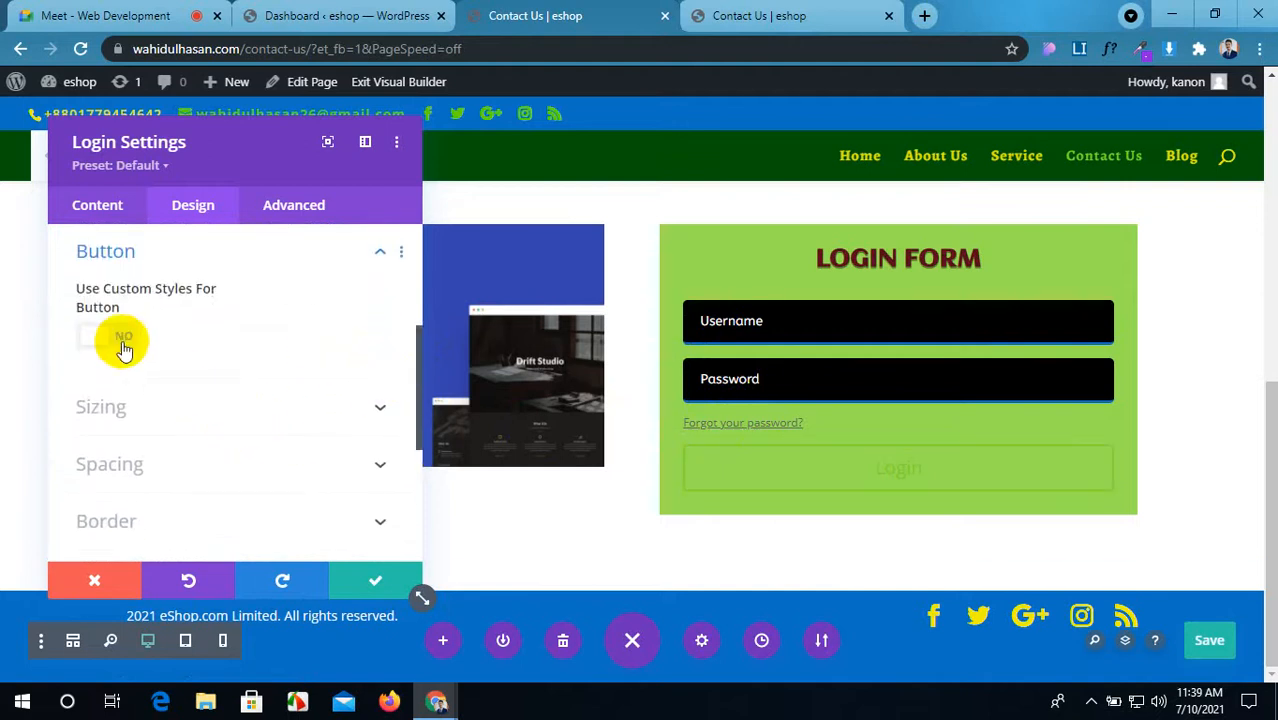
Step: Enable custom login button styles, hide the button icon and make its text uppercase
click(120, 344)
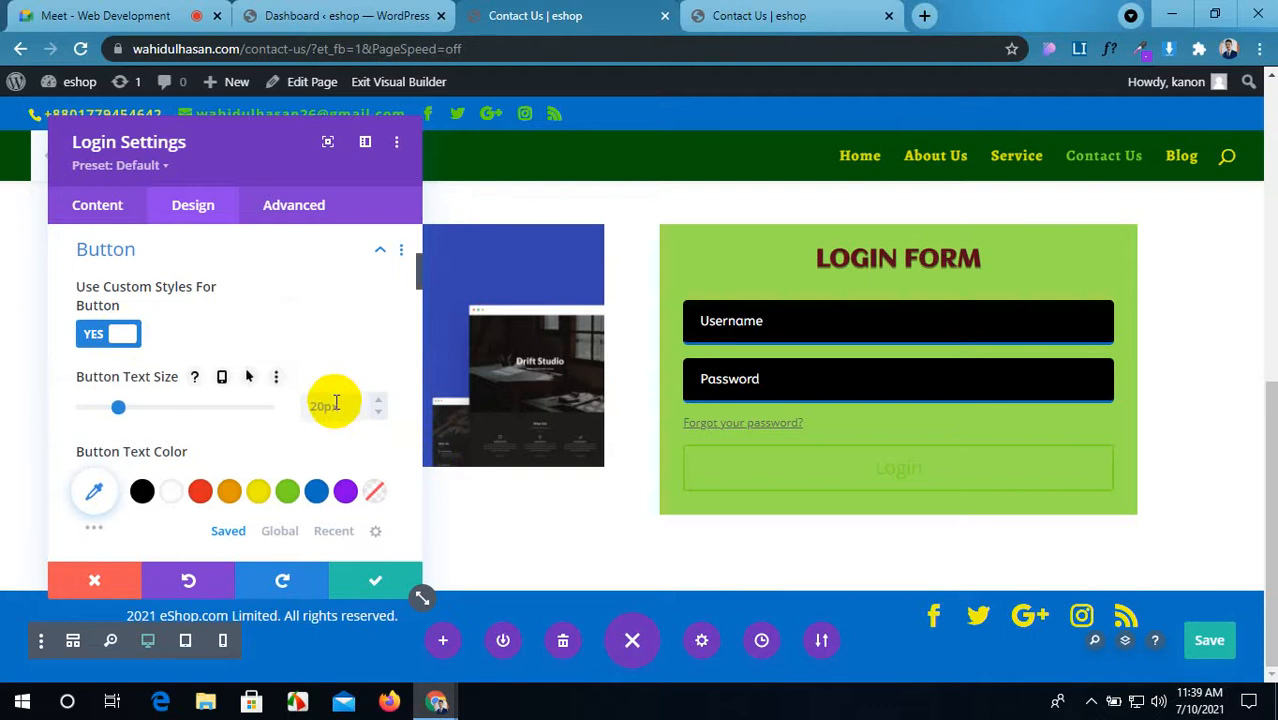
scroll(336, 402, down, 10)
scroll(357, 482, down, 5)
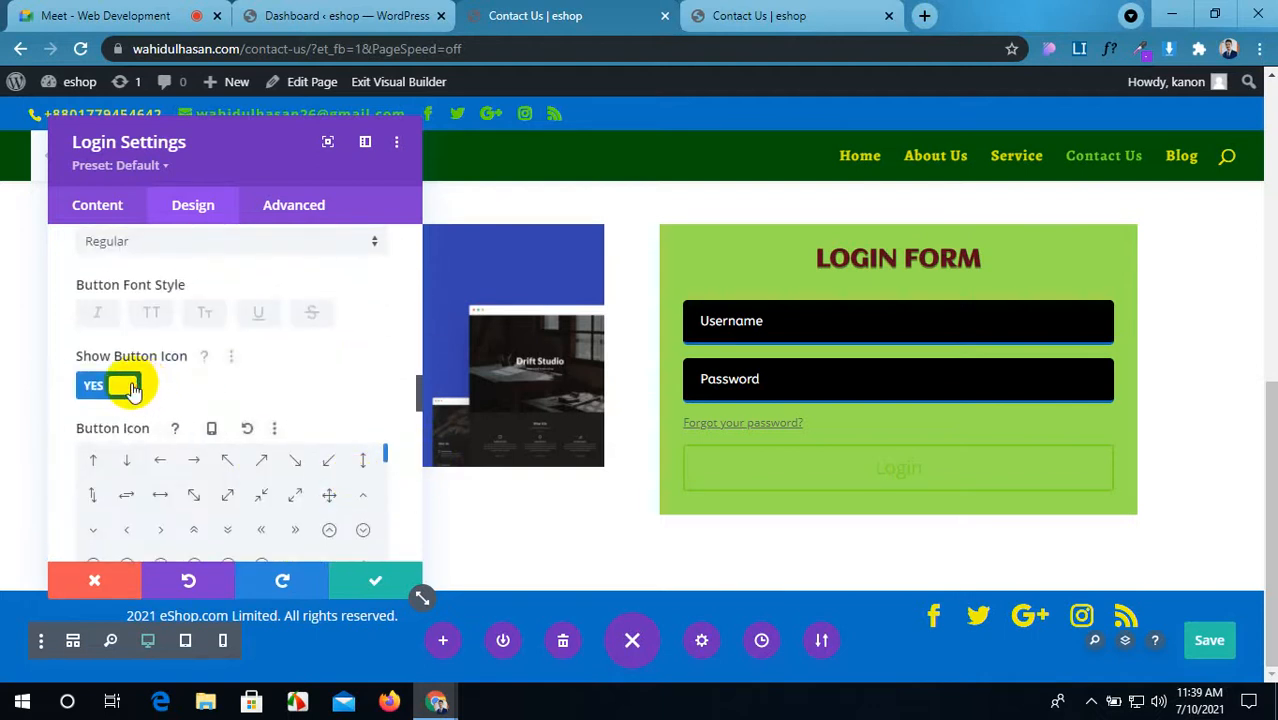
click(125, 386)
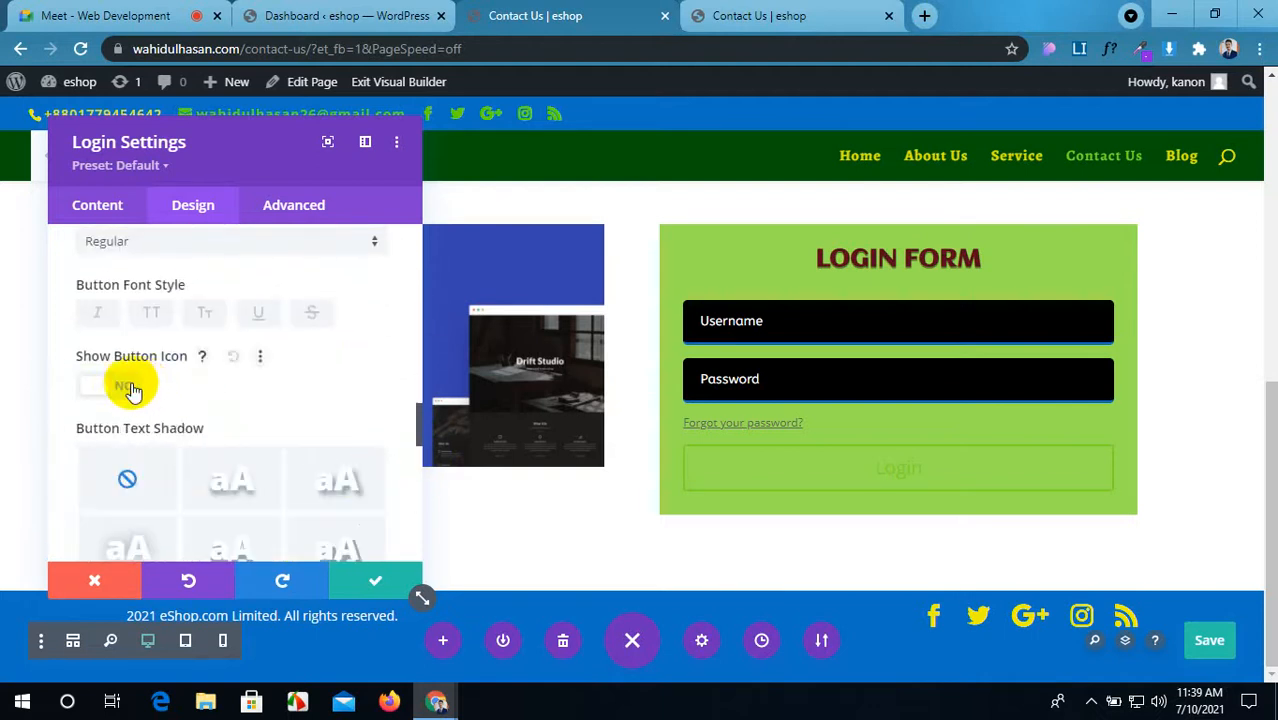
click(148, 316)
scroll(257, 434, up, 4)
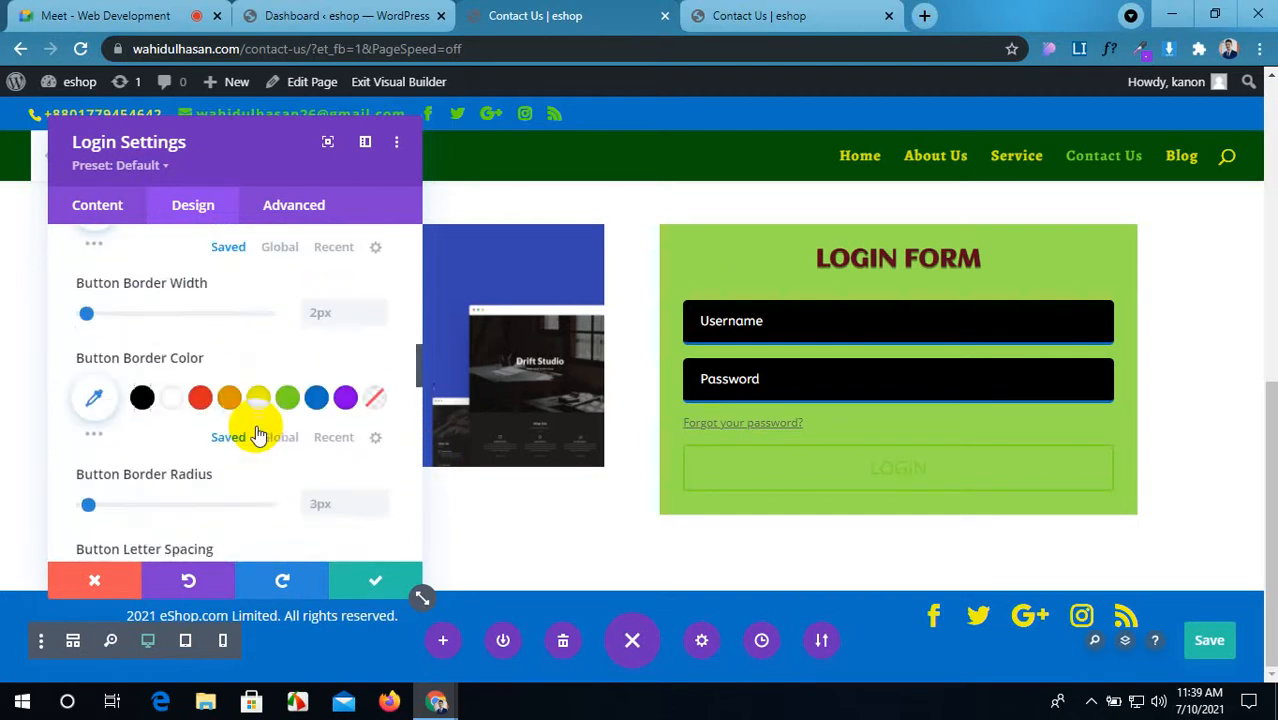
scroll(257, 434, up, 1)
Step: Give the login button a white border and red #e02b20 text
click(170, 478)
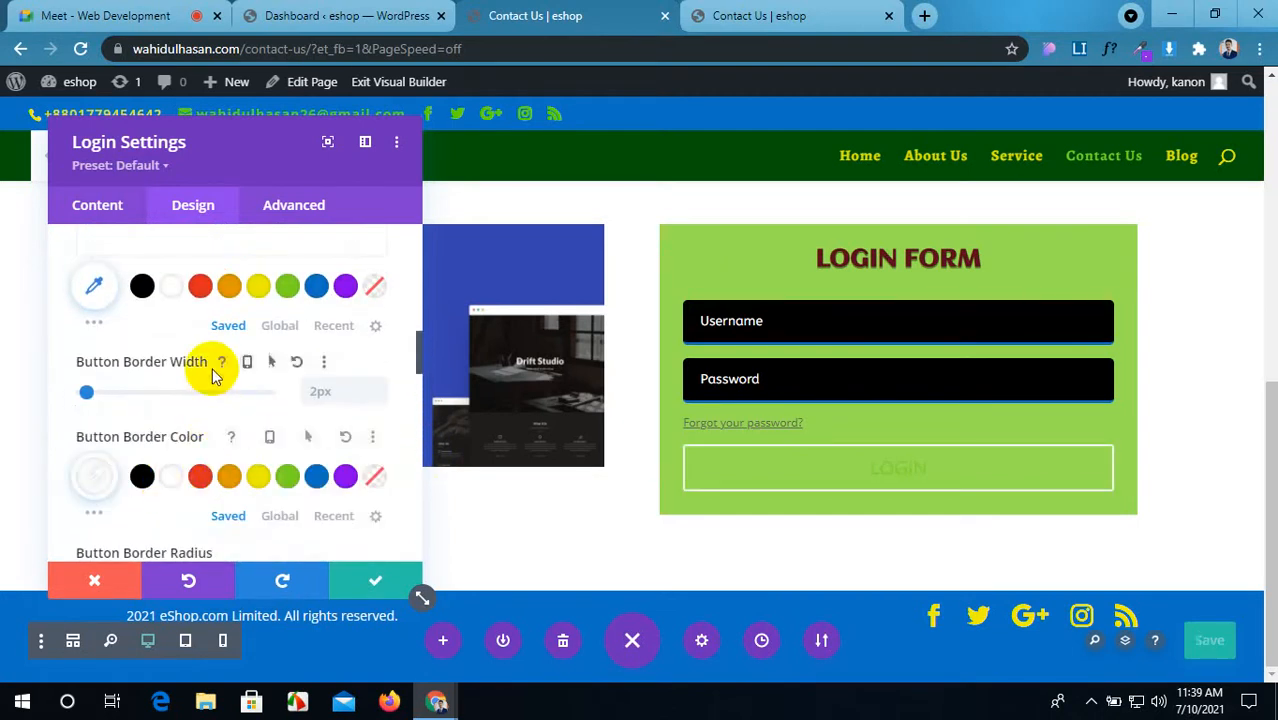
scroll(212, 370, up, 5)
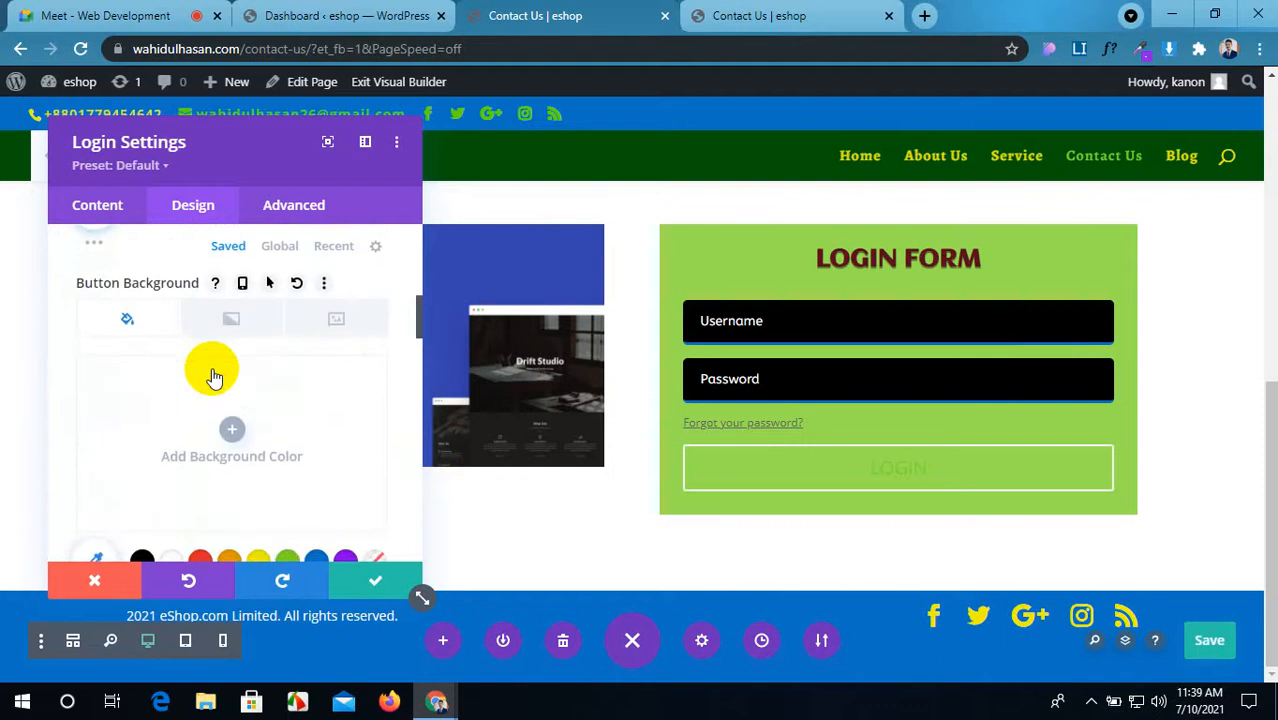
scroll(212, 376, down, 1)
scroll(212, 380, up, 3)
scroll(211, 378, up, 1)
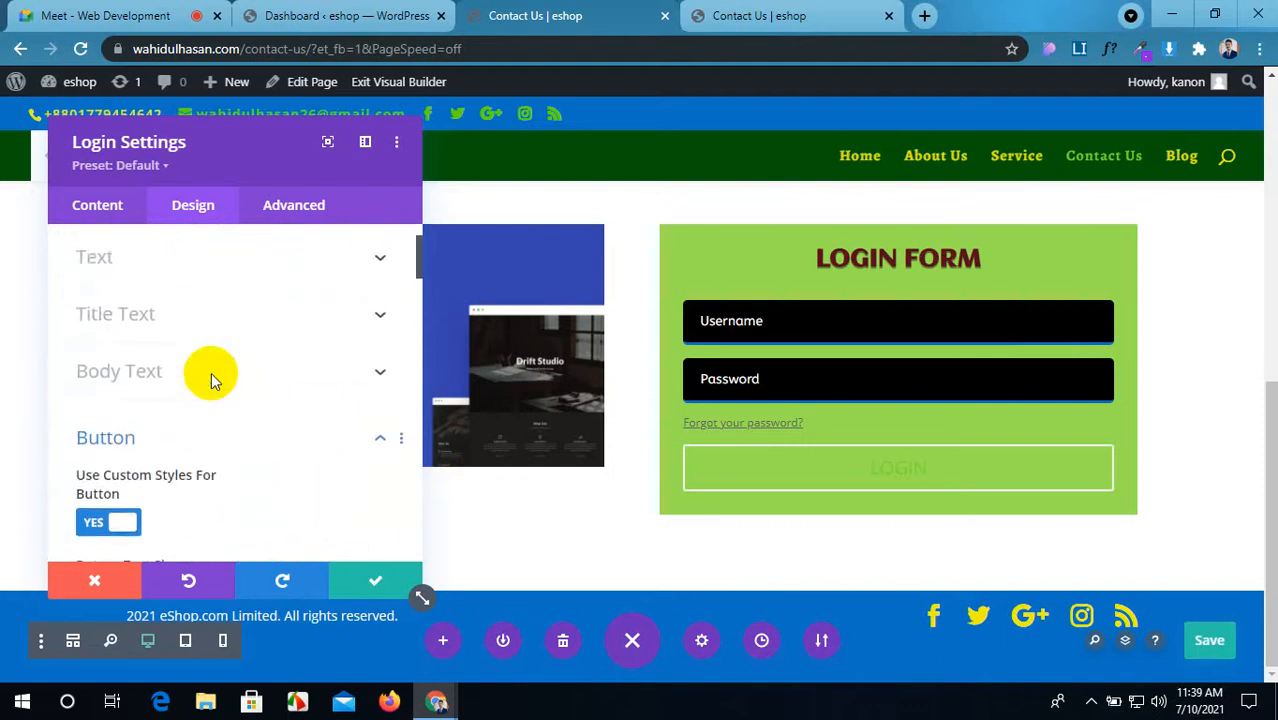
scroll(209, 378, down, 2)
scroll(329, 400, down, 1)
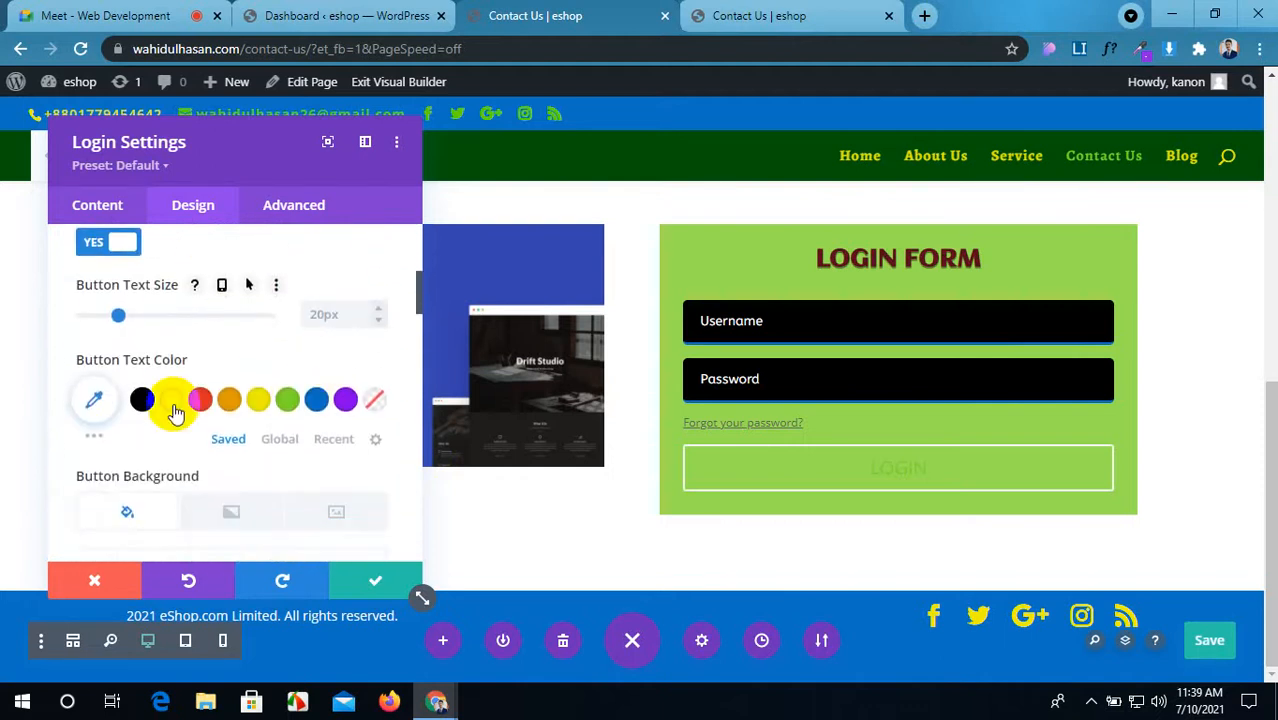
click(171, 402)
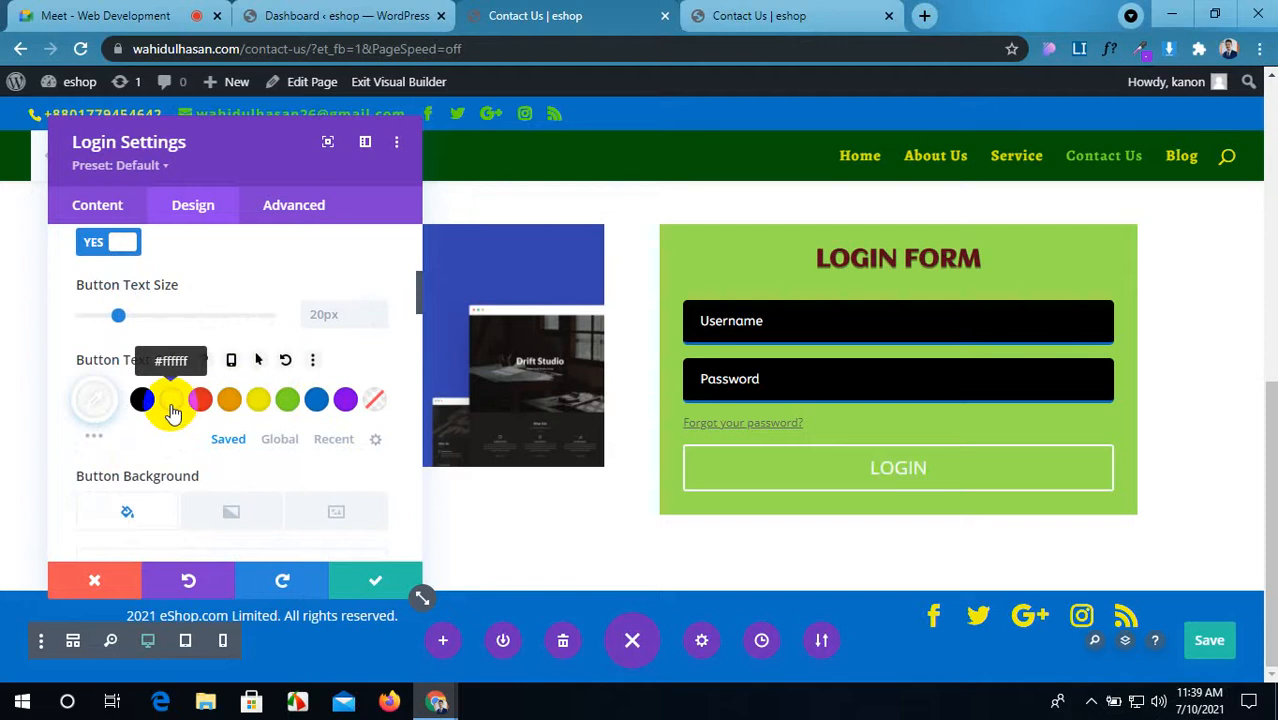
click(204, 404)
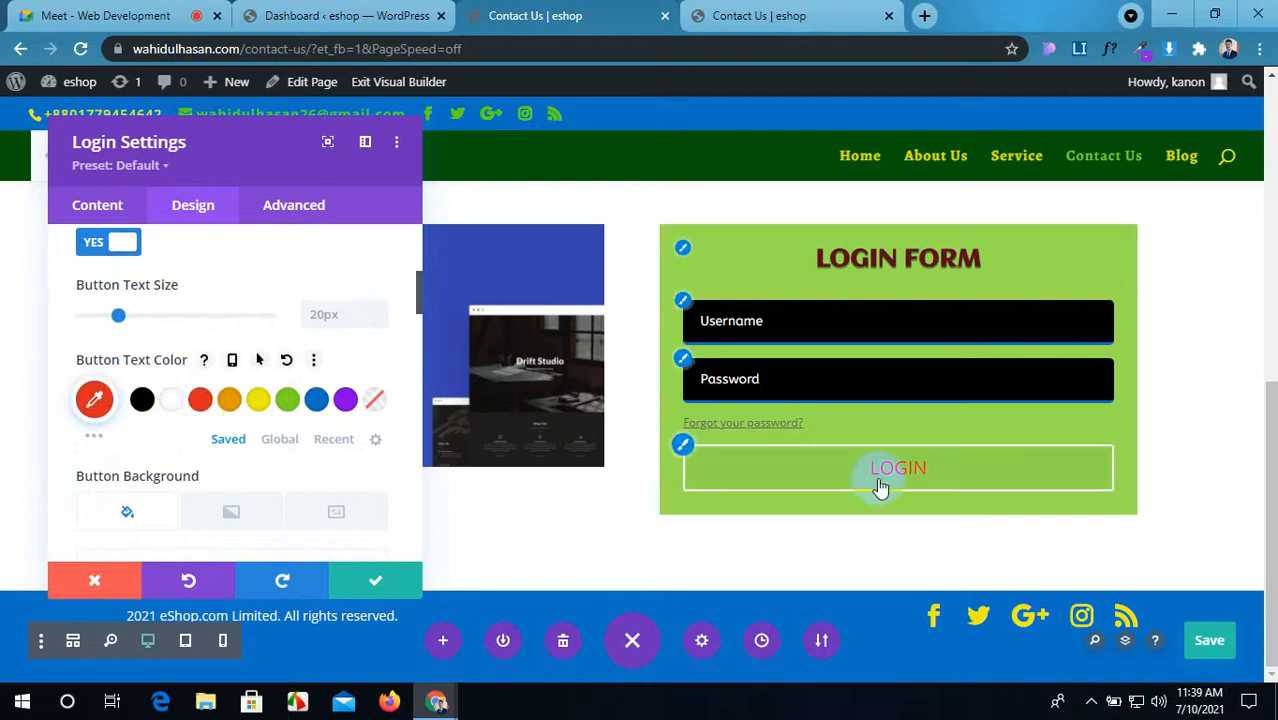
scroll(228, 455, down, 2)
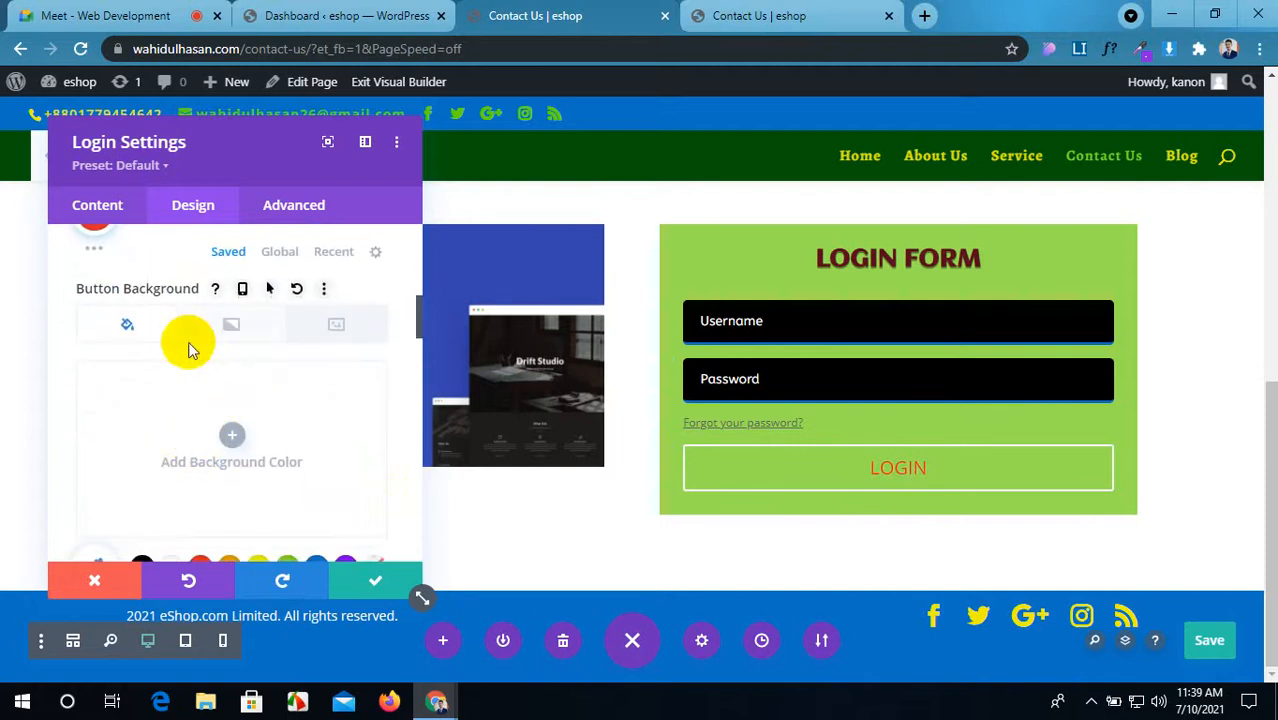
scroll(186, 343, down, 1)
Step: Add a gradient background to the LOGIN button
click(229, 345)
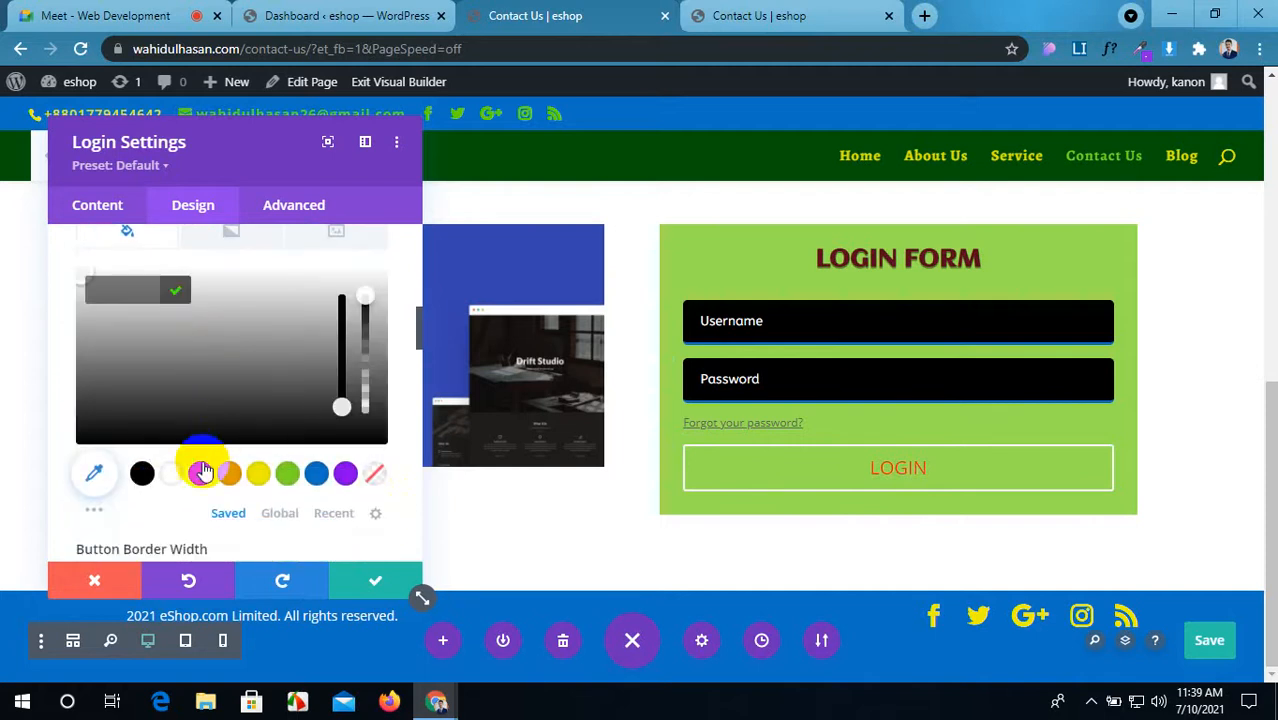
scroll(210, 437, down, 1)
scroll(210, 437, up, 2)
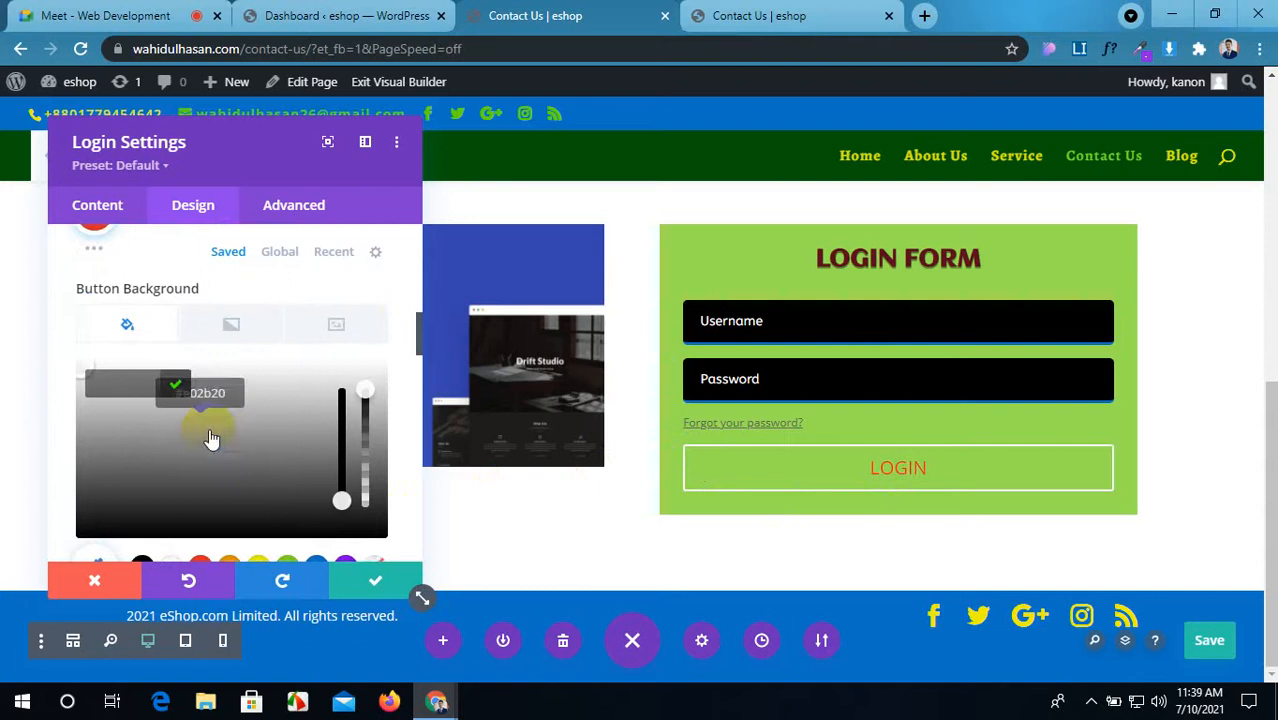
click(234, 322)
scroll(232, 441, down, 3)
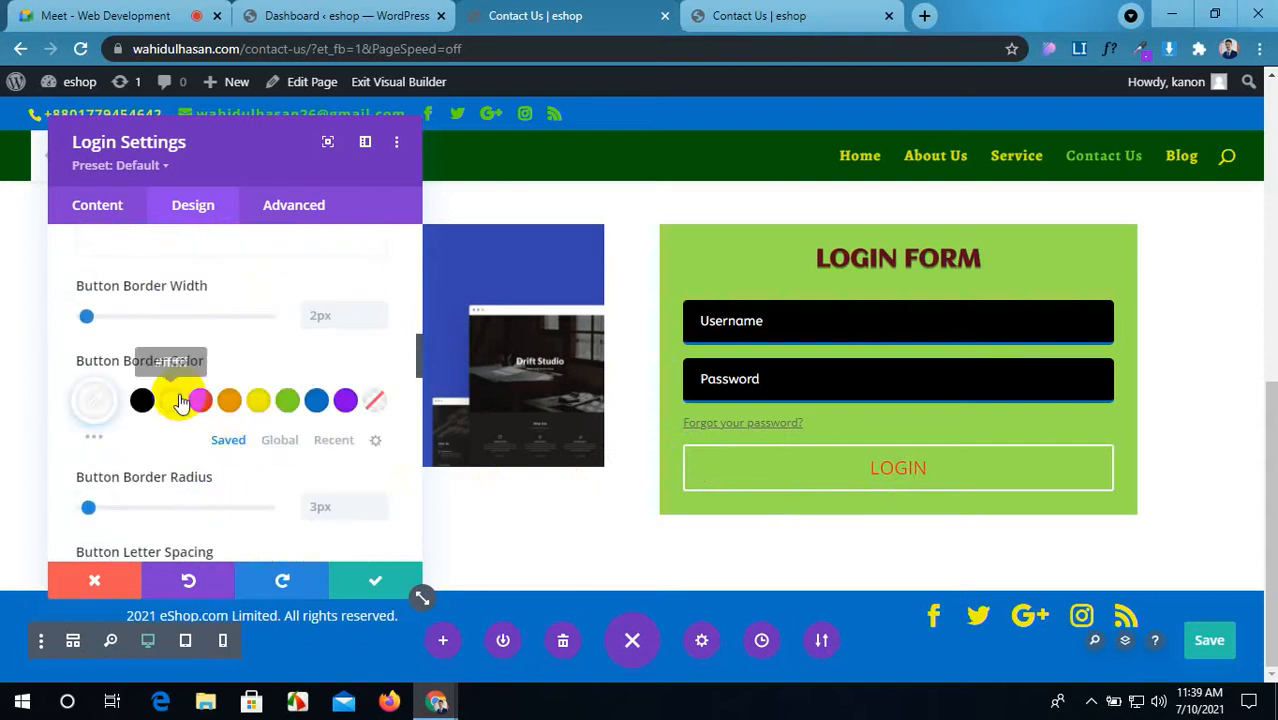
scroll(180, 395, up, 2)
scroll(199, 389, up, 1)
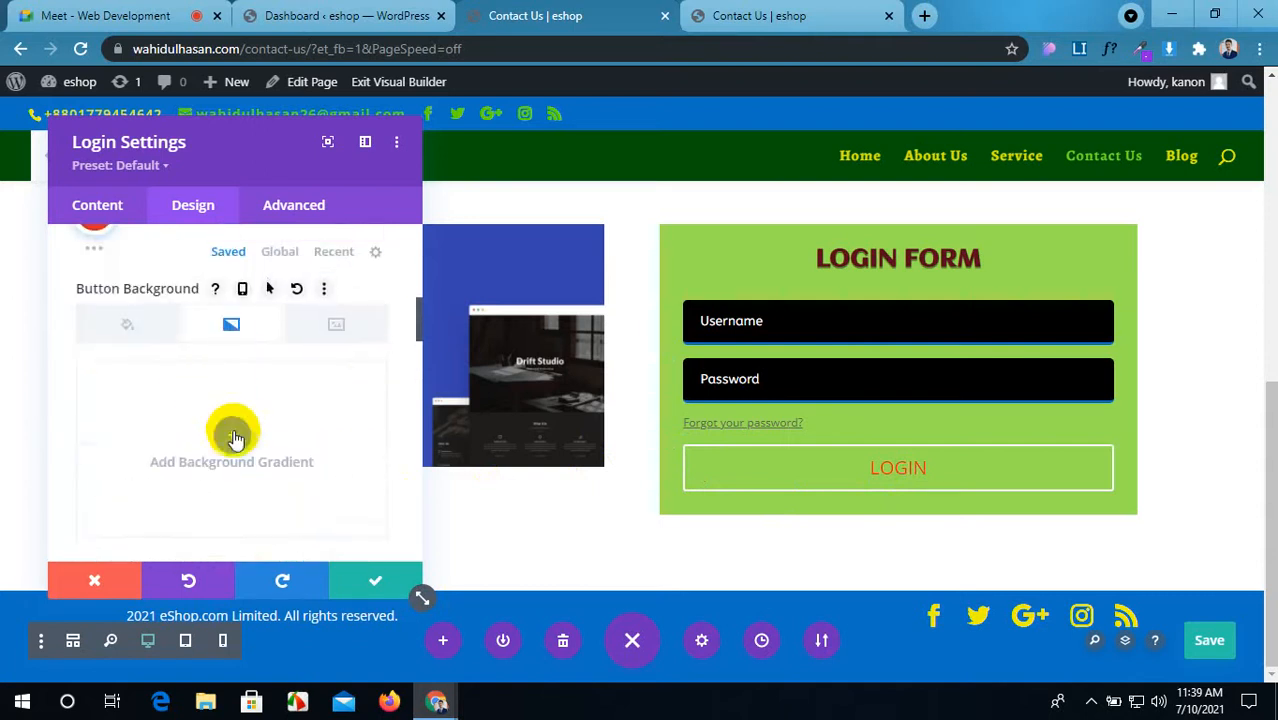
click(236, 441)
scroll(236, 441, down, 2)
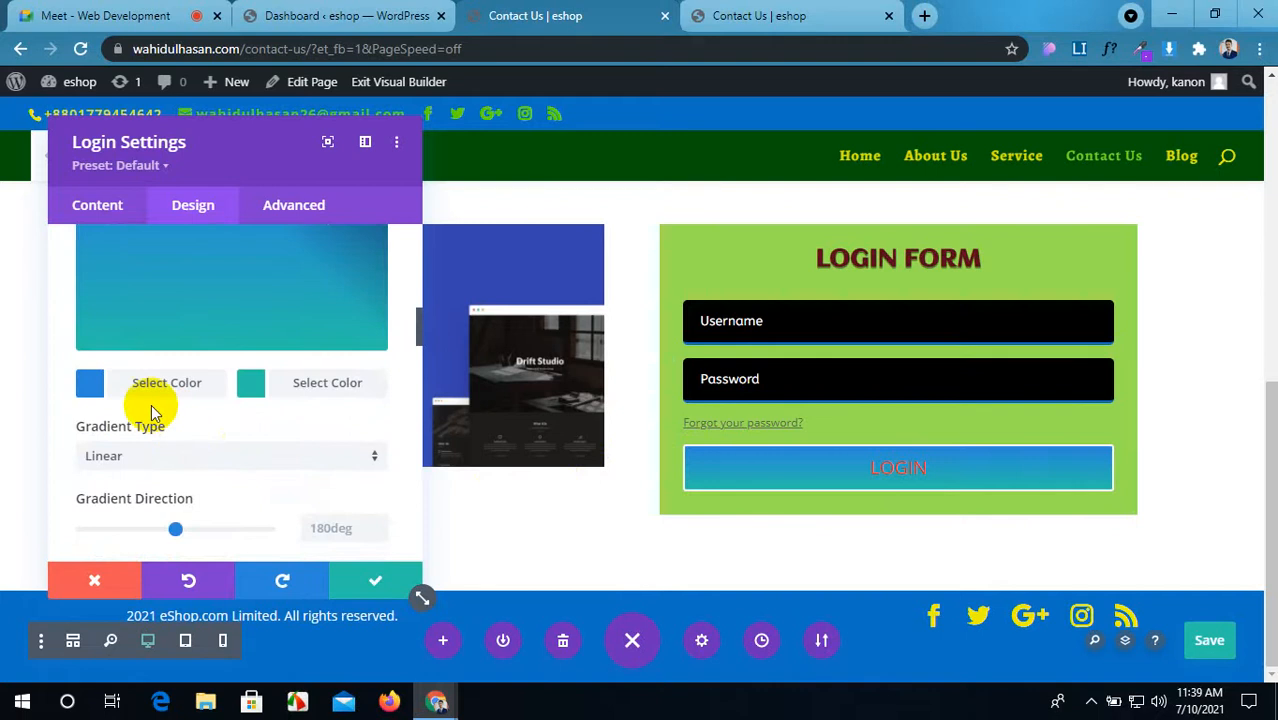
Step: Set the gradient's first colour to dark red
click(119, 398)
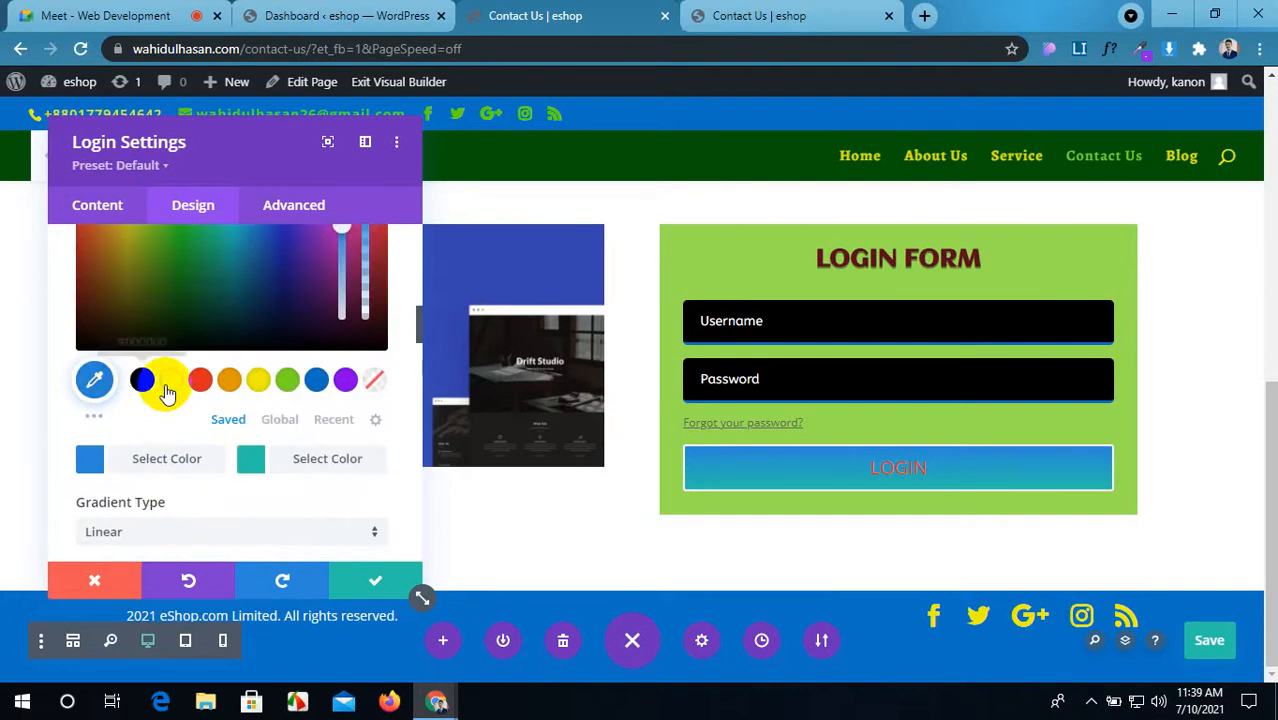
click(94, 416)
scroll(106, 419, down, 1)
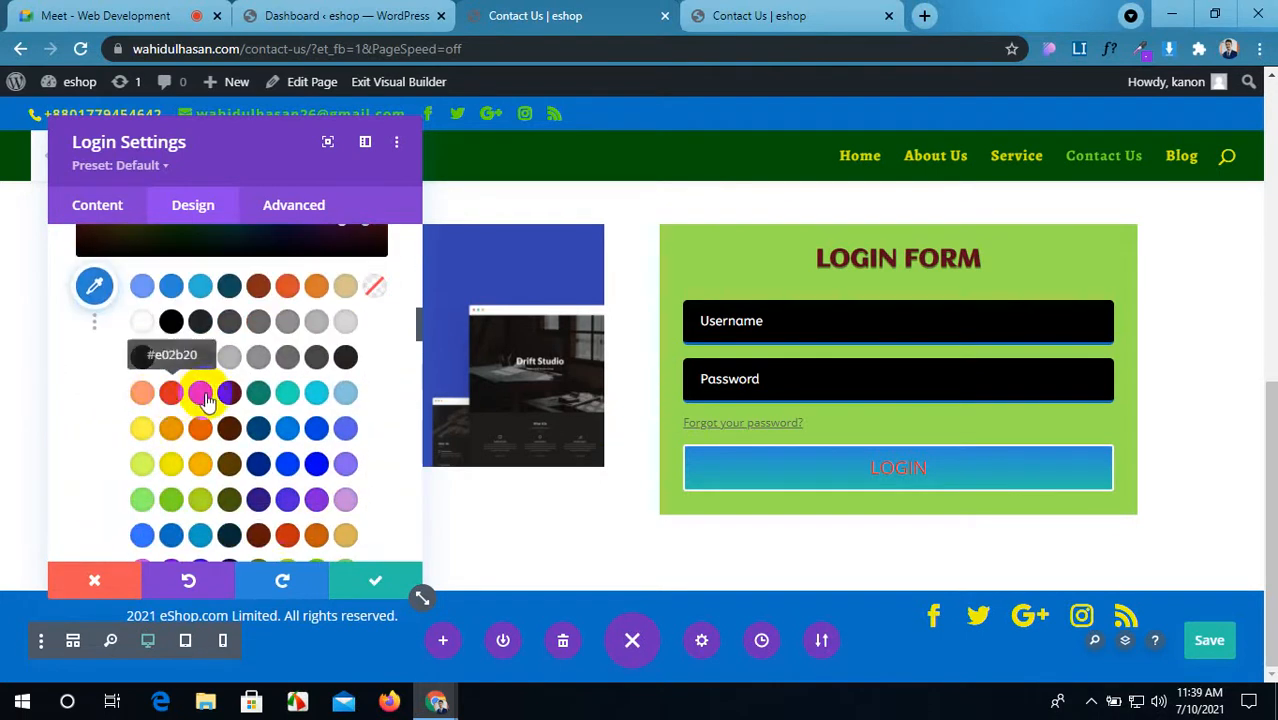
click(232, 396)
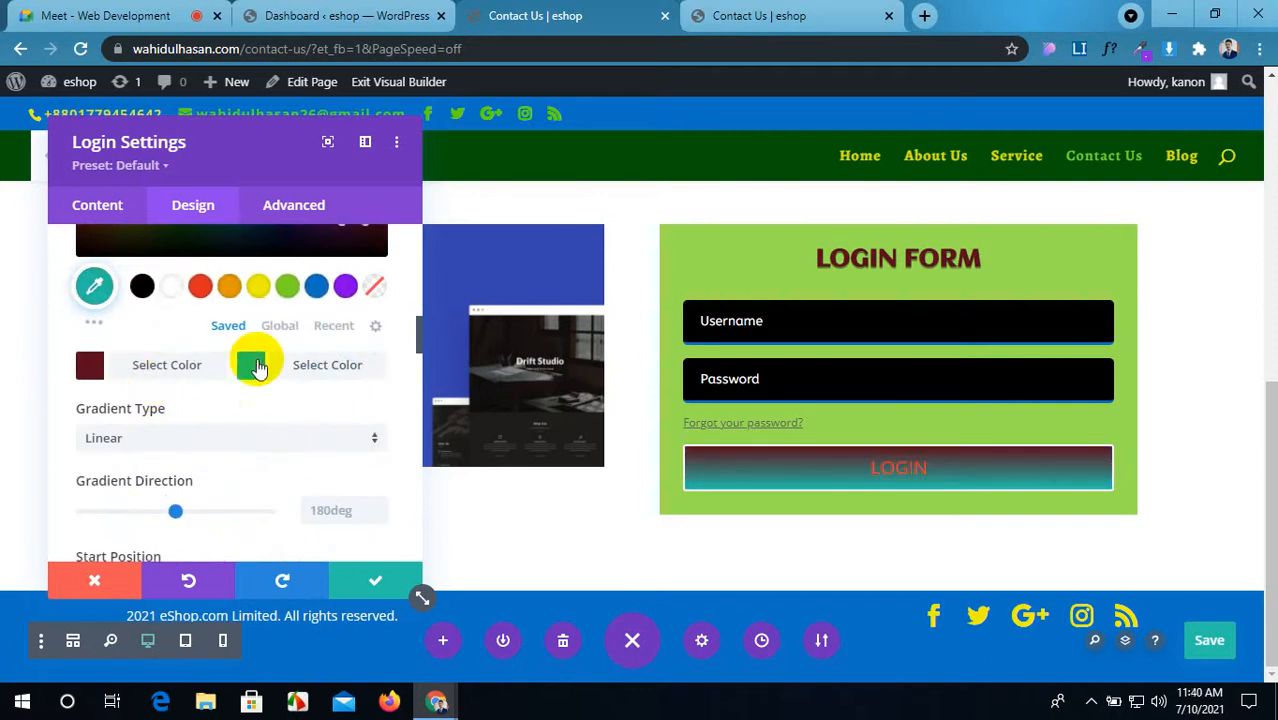
scroll(258, 366, down, 1)
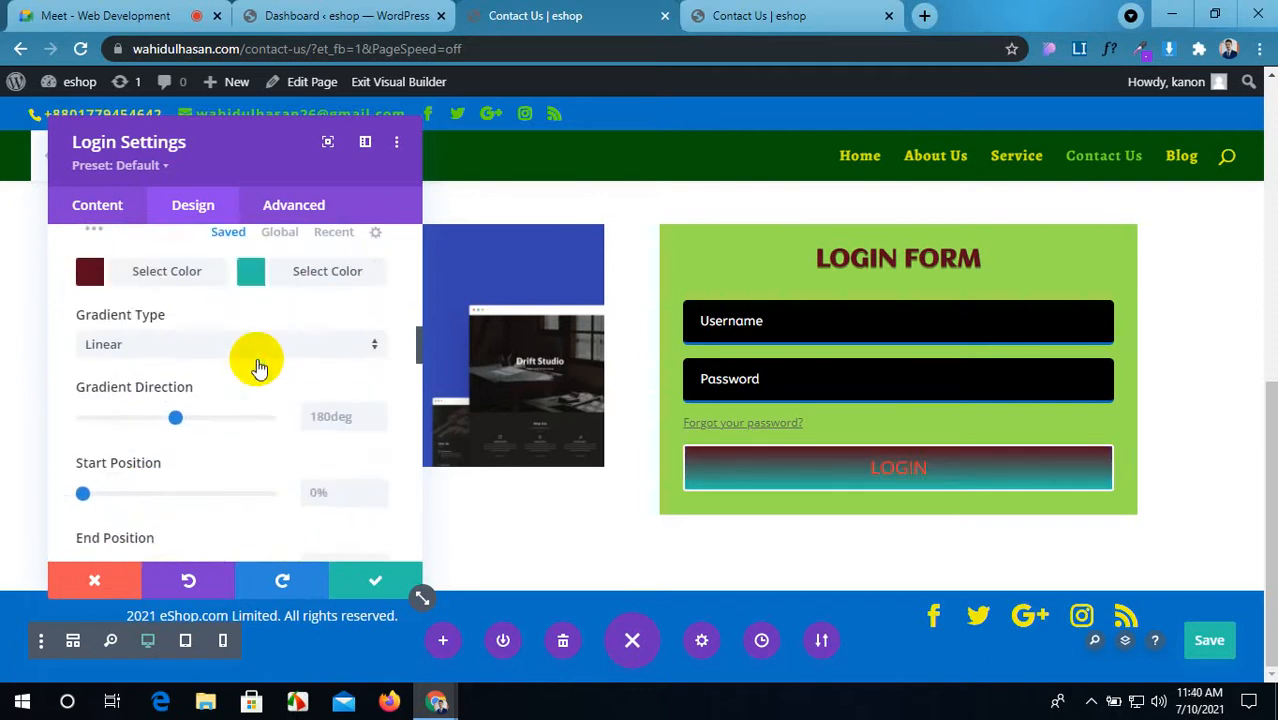
scroll(258, 368, up, 1)
click(257, 369)
scroll(257, 370, up, 2)
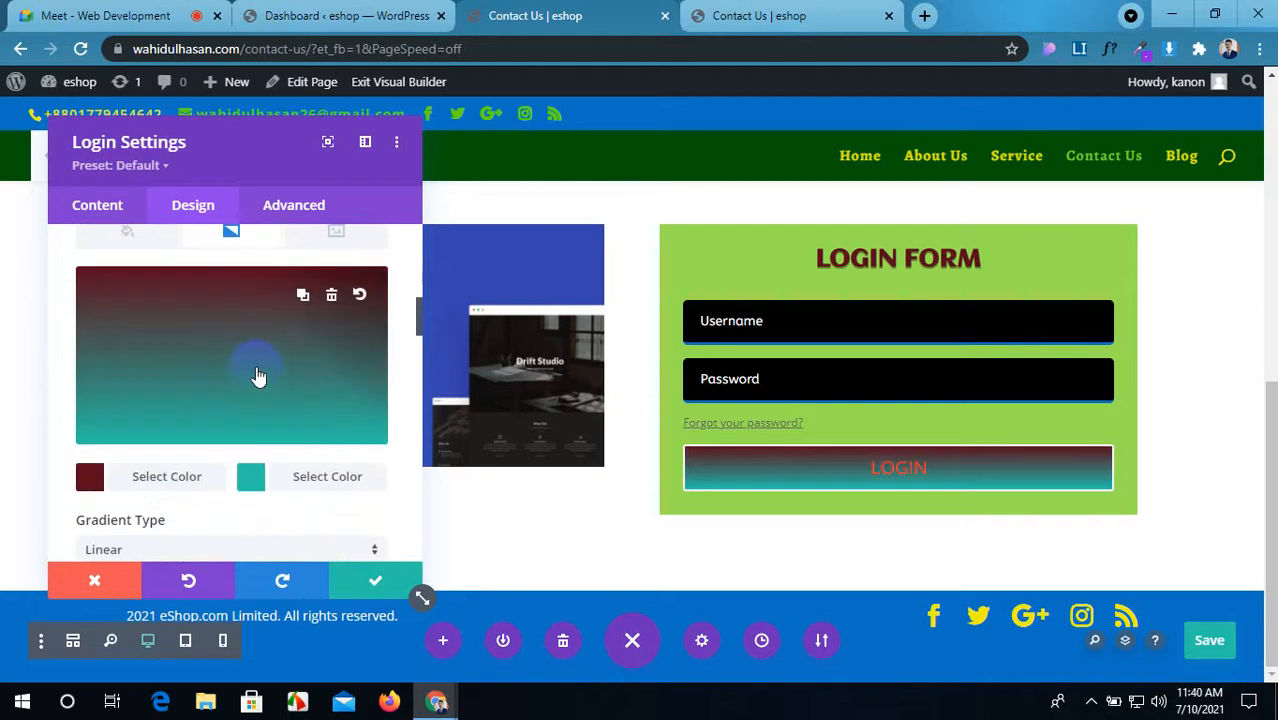
Step: Set the second gradient colour to navy and angle the gradient at 205deg
click(257, 476)
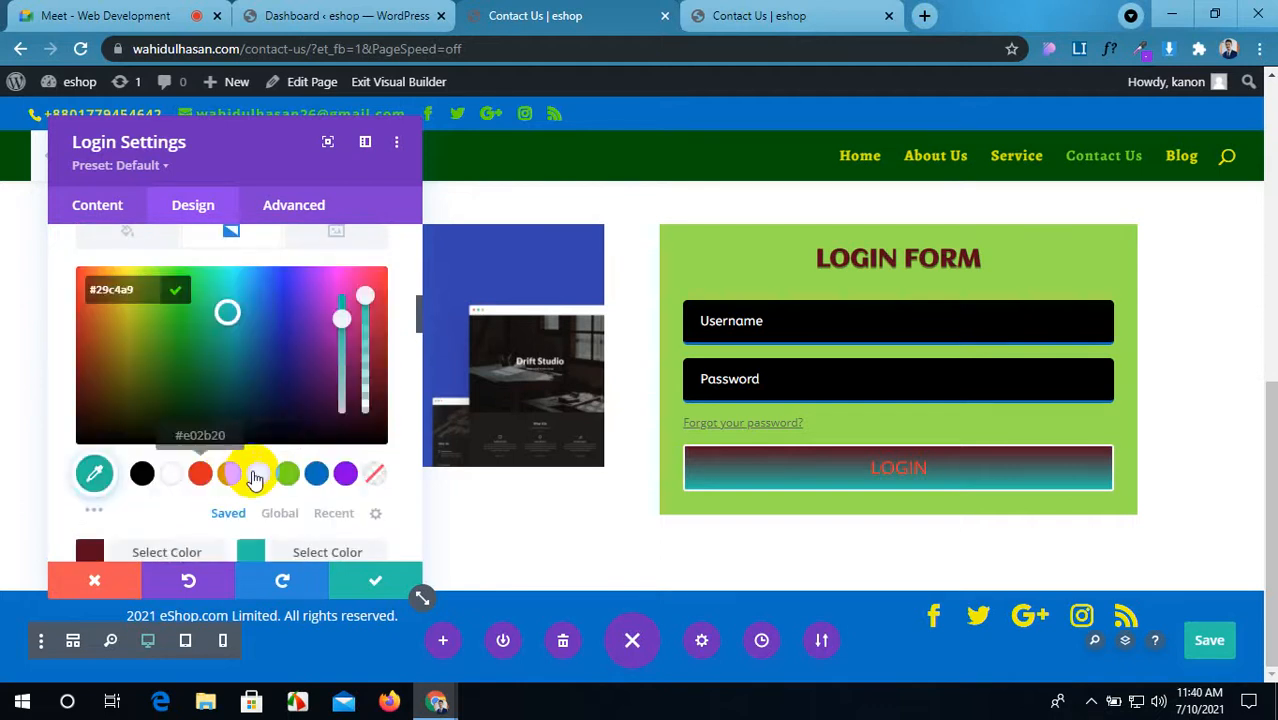
click(256, 476)
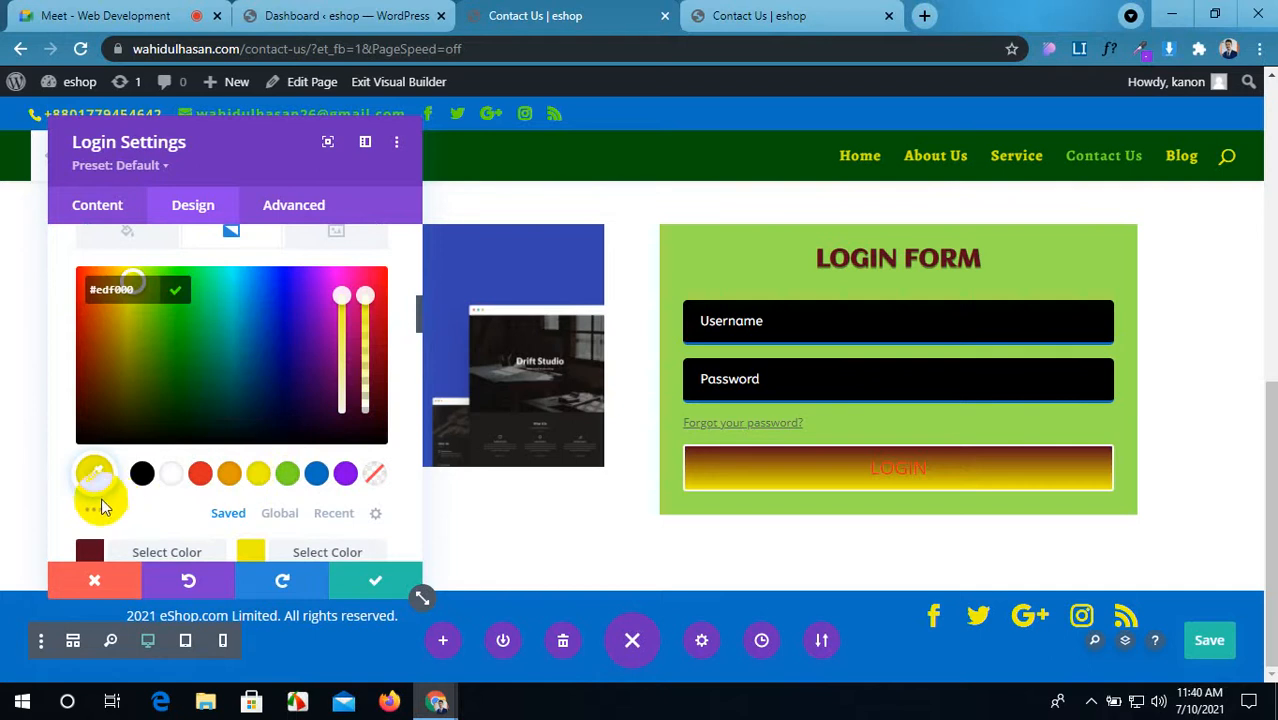
click(95, 508)
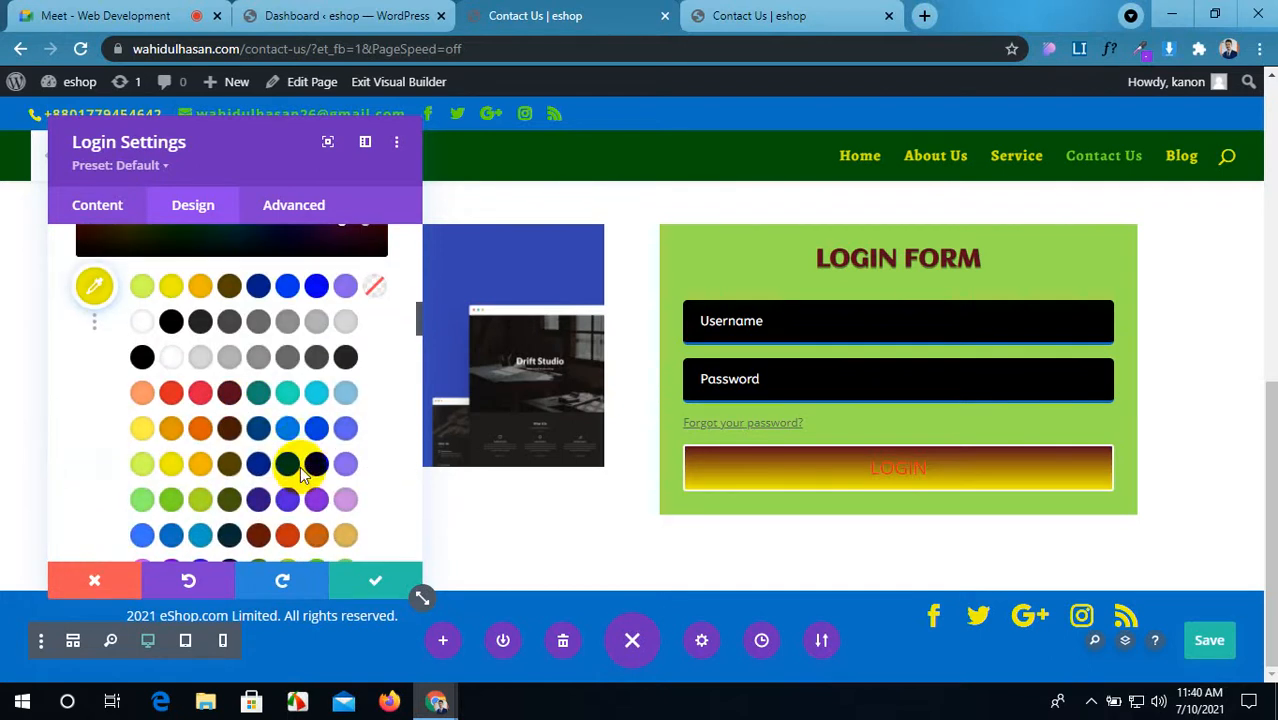
click(259, 465)
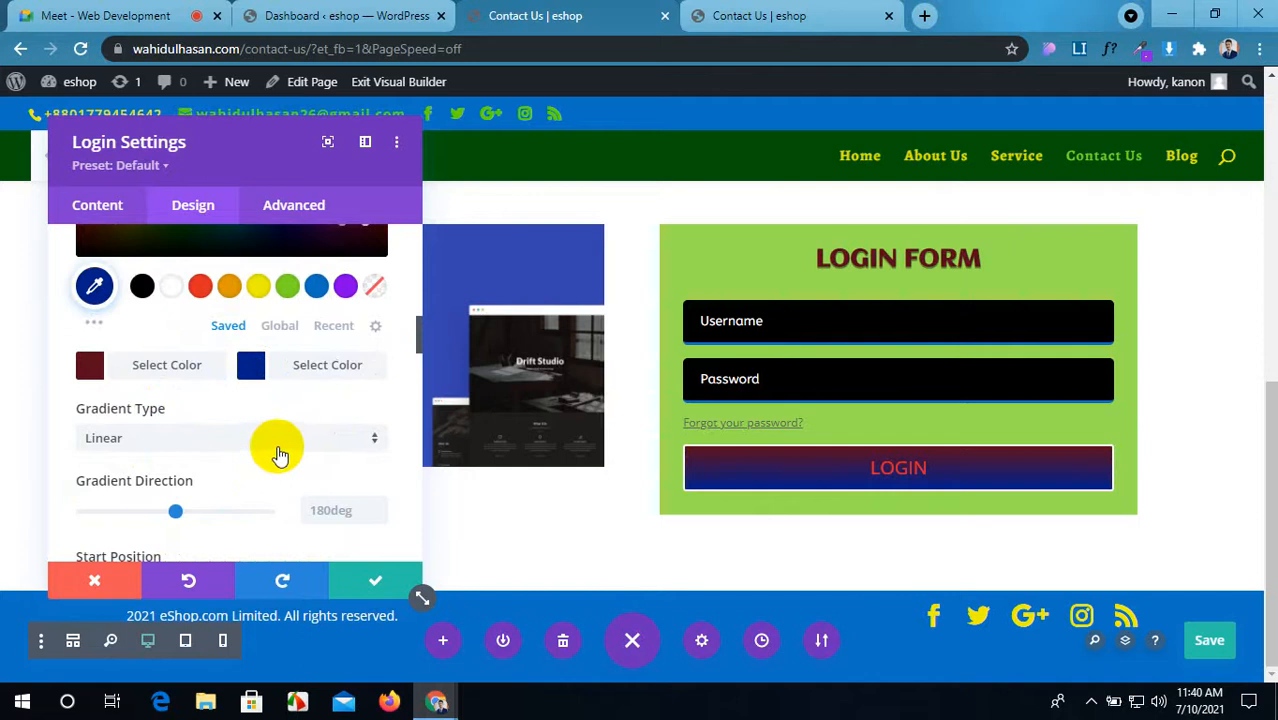
scroll(278, 450, down, 1)
scroll(174, 420, down, 1)
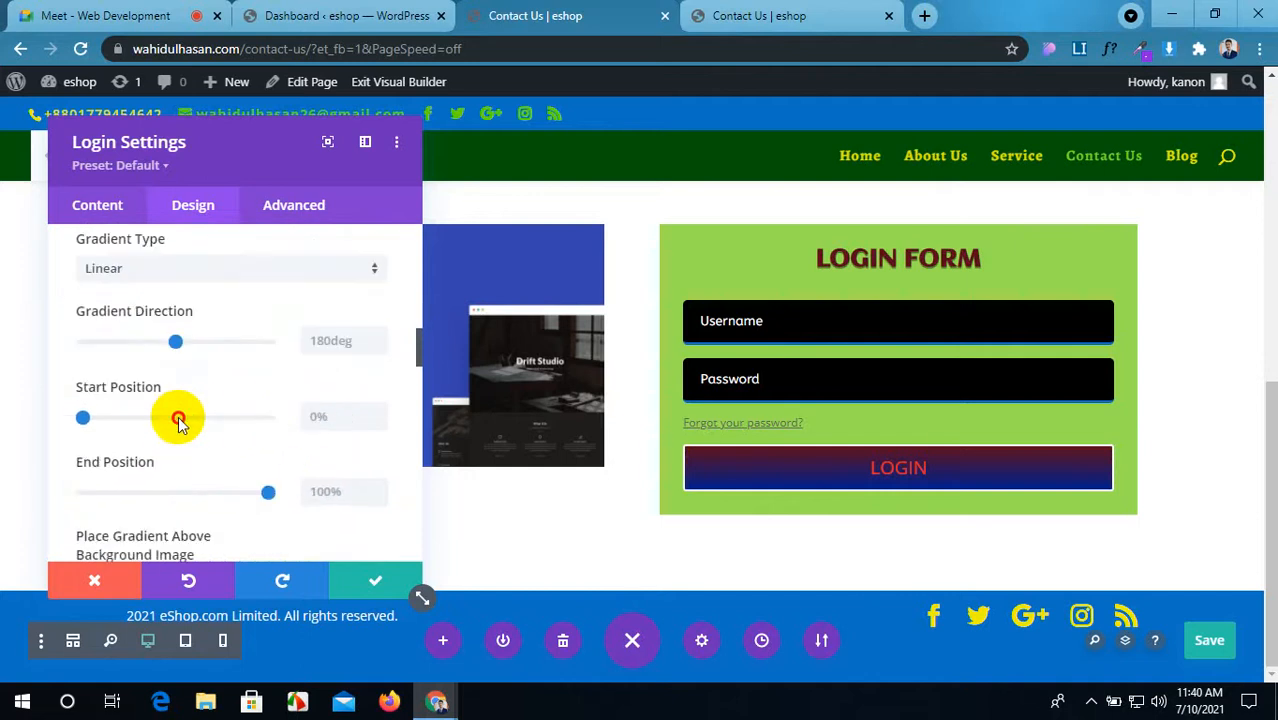
drag(179, 418, 190, 418)
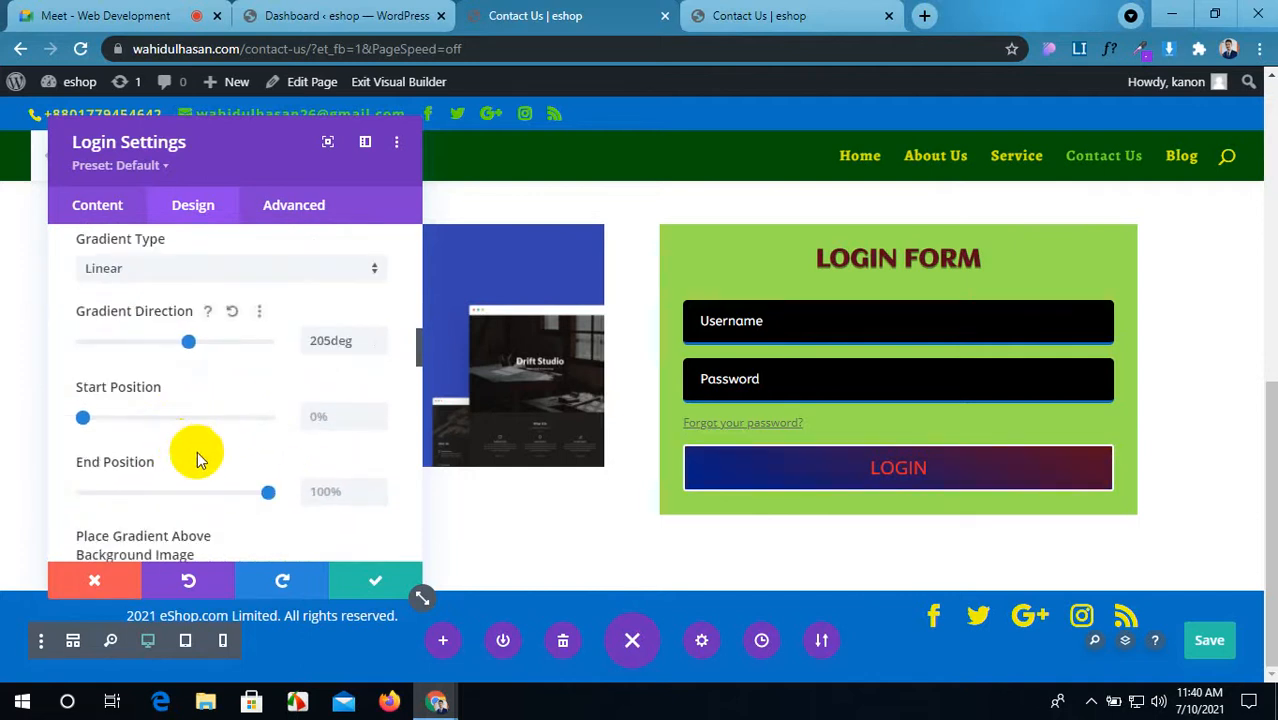
scroll(194, 451, down, 3)
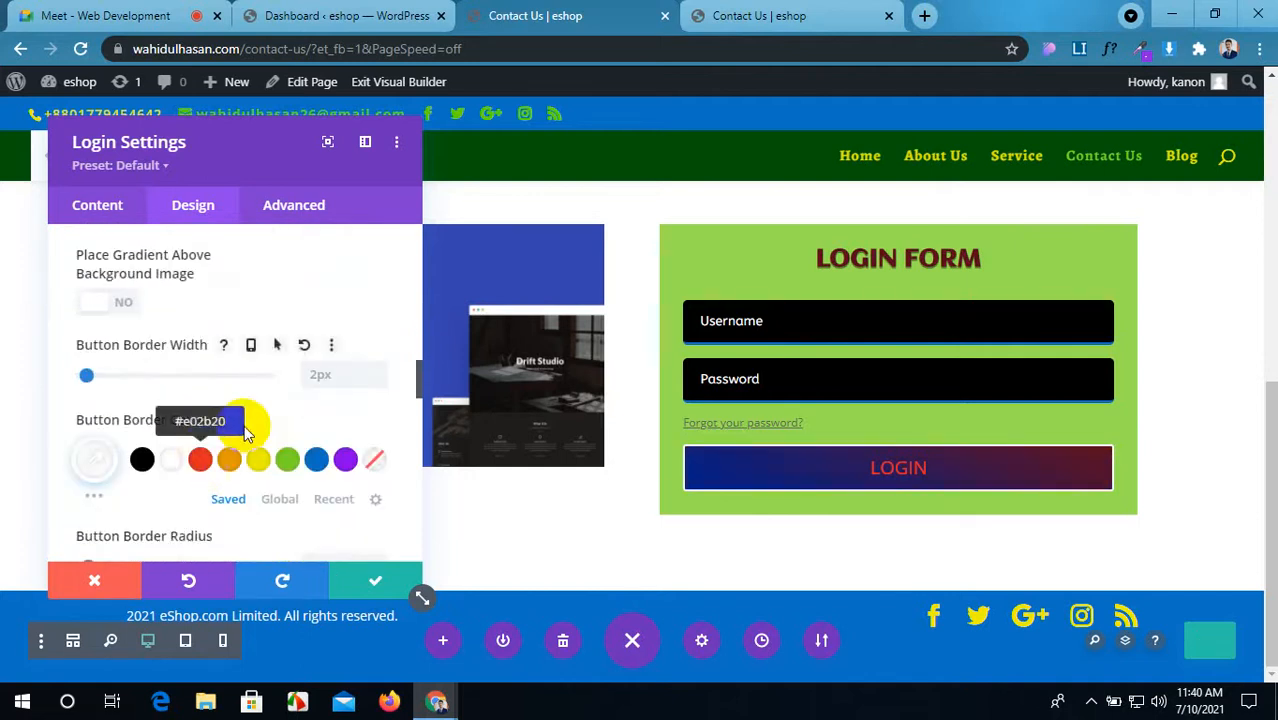
Step: Set the LOGIN button's border radius to 5px
click(345, 381)
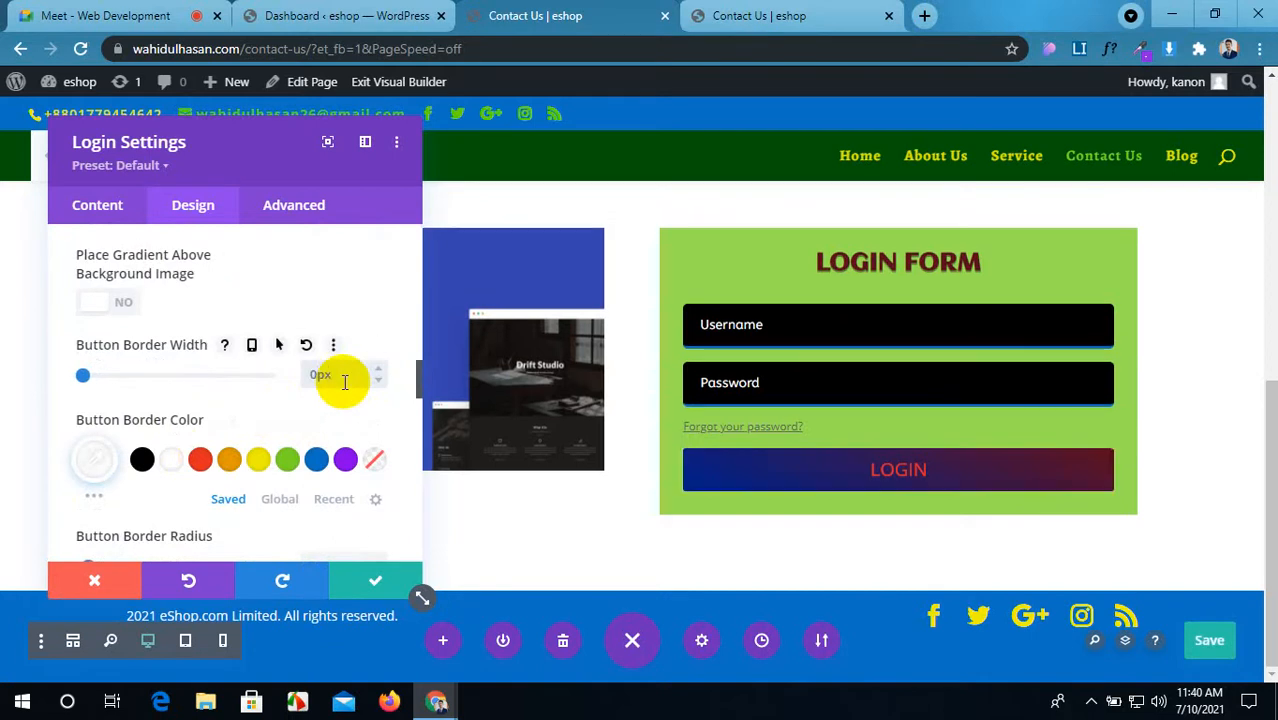
scroll(344, 381, down, 3)
scroll(344, 381, up, 1)
scroll(344, 381, down, 1)
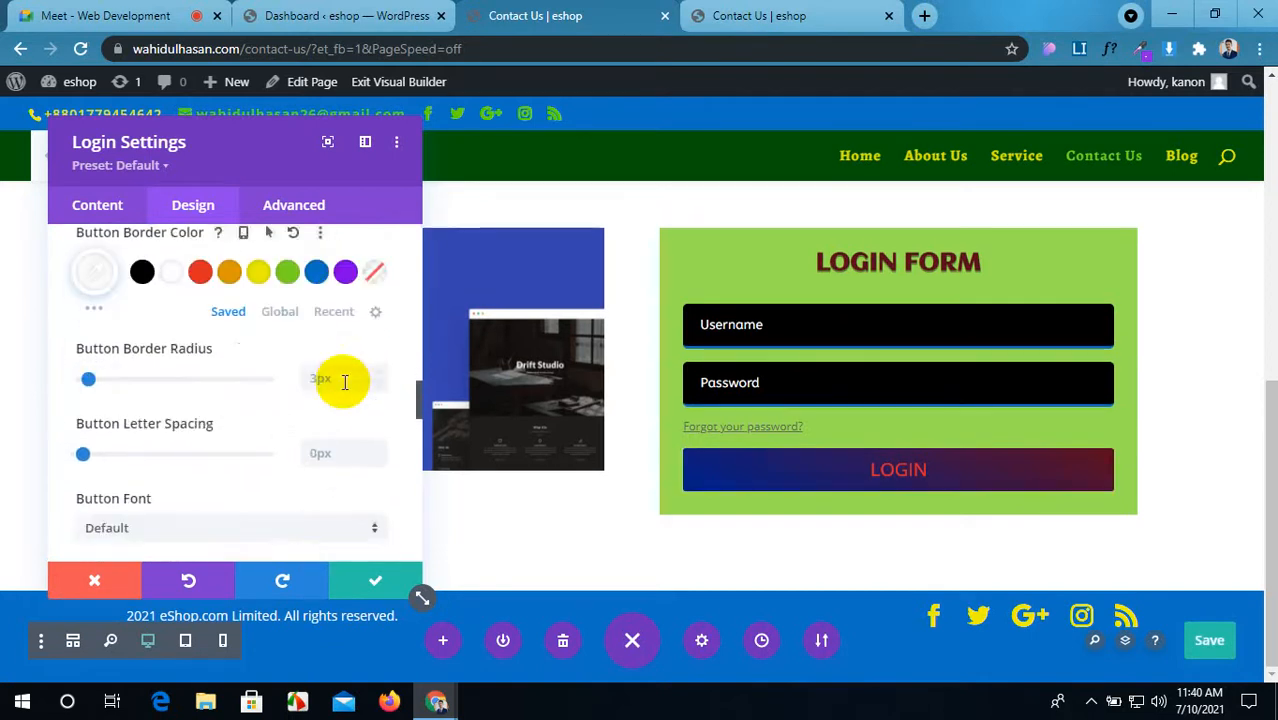
scroll(345, 382, down, 1)
click(322, 292)
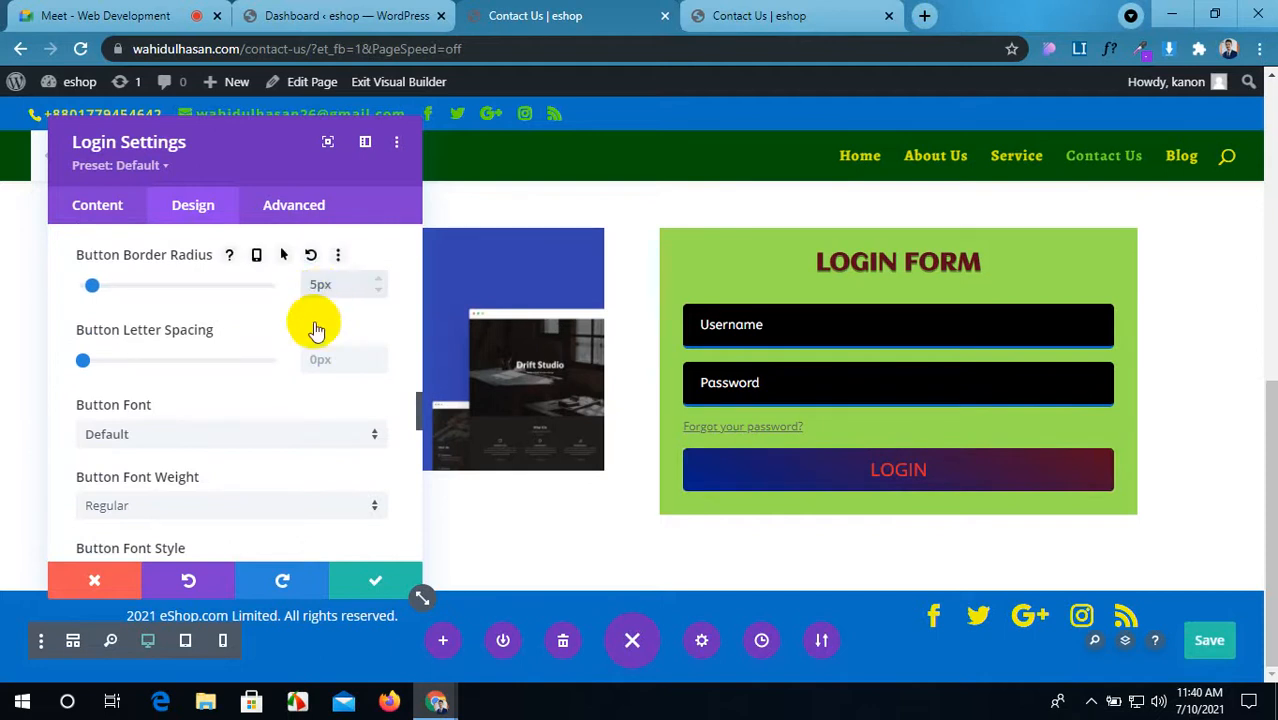
scroll(432, 451, up, 3)
scroll(265, 406, up, 10)
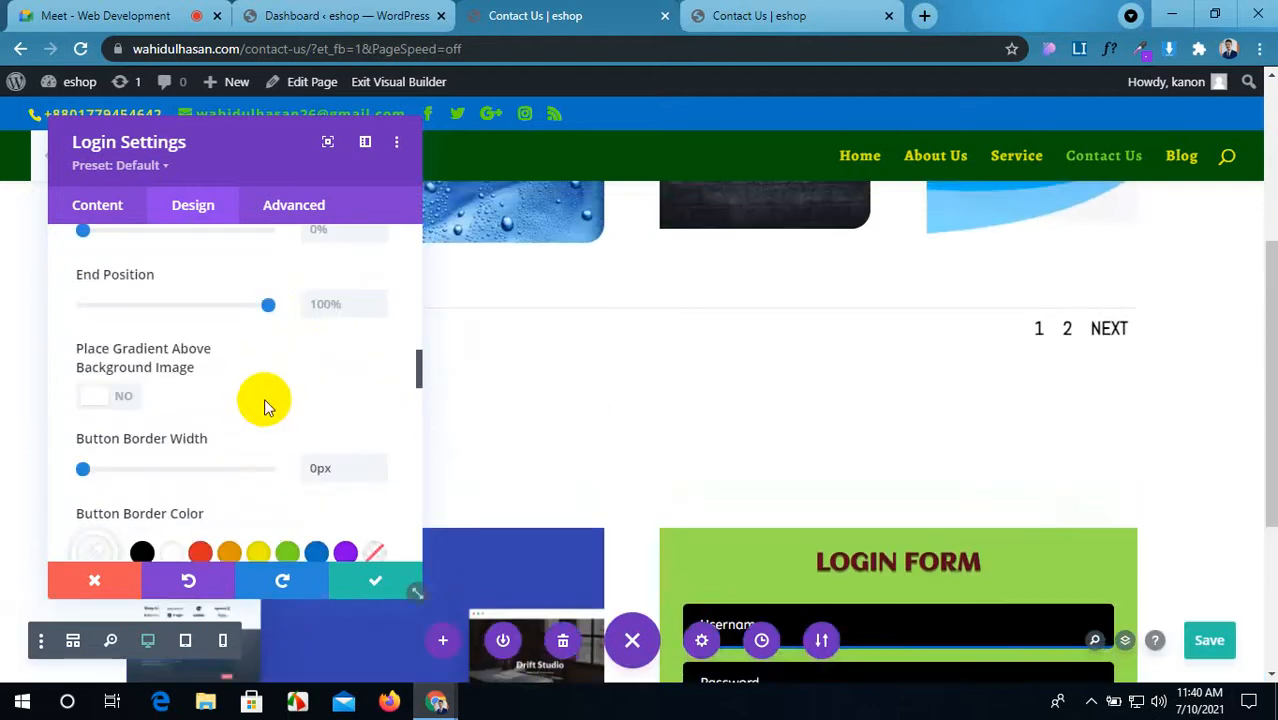
scroll(726, 489, down, 3)
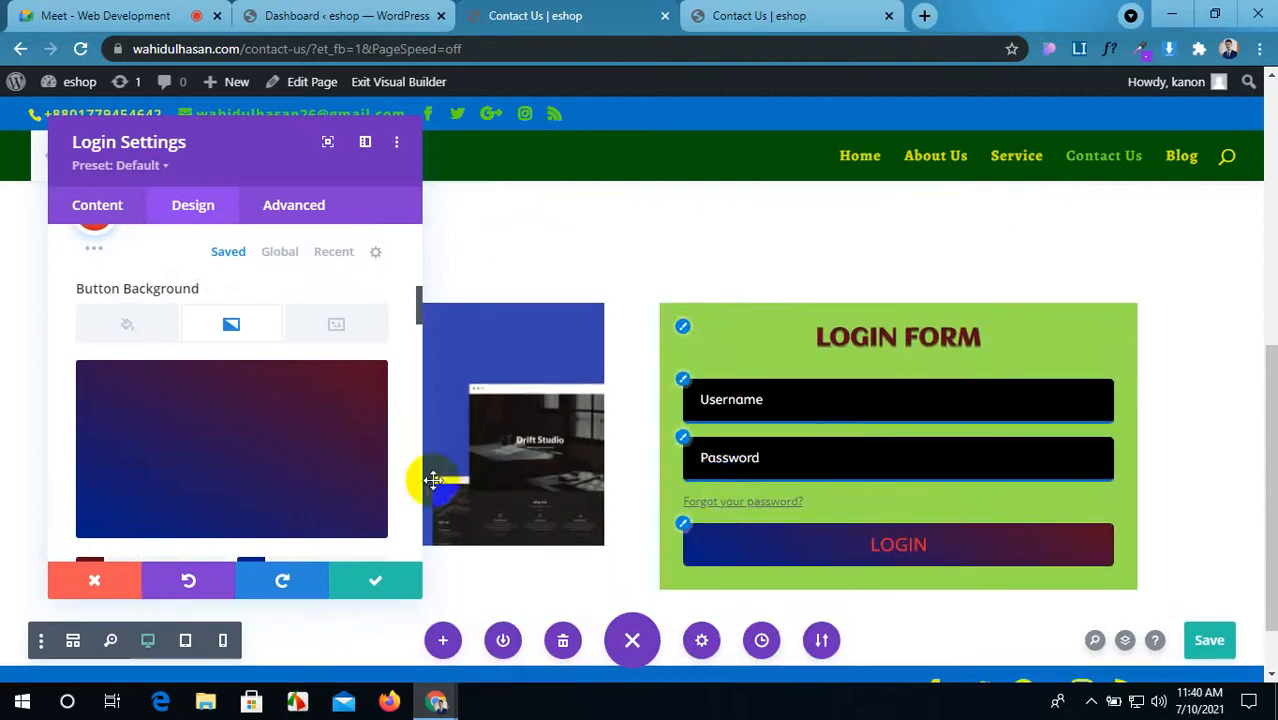
scroll(243, 437, up, 3)
Step: Make the button text white #ffffff on hover and save the page
mouse_move(196, 468)
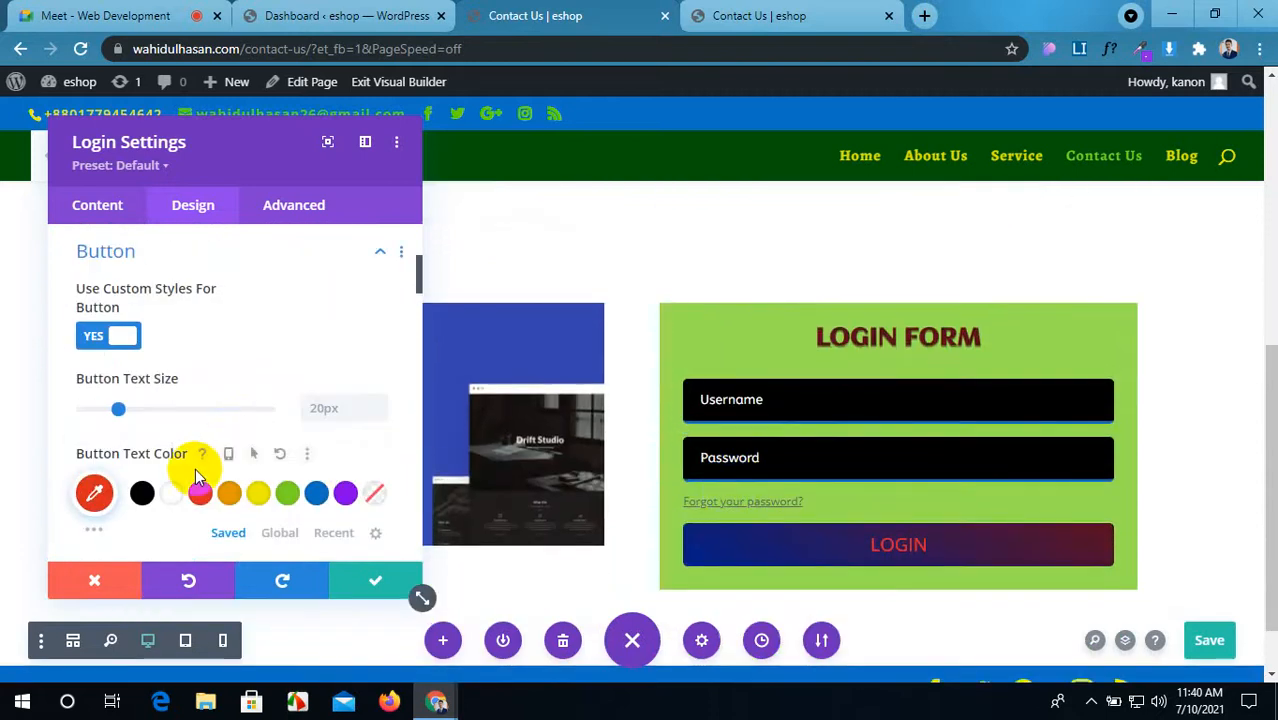
click(258, 453)
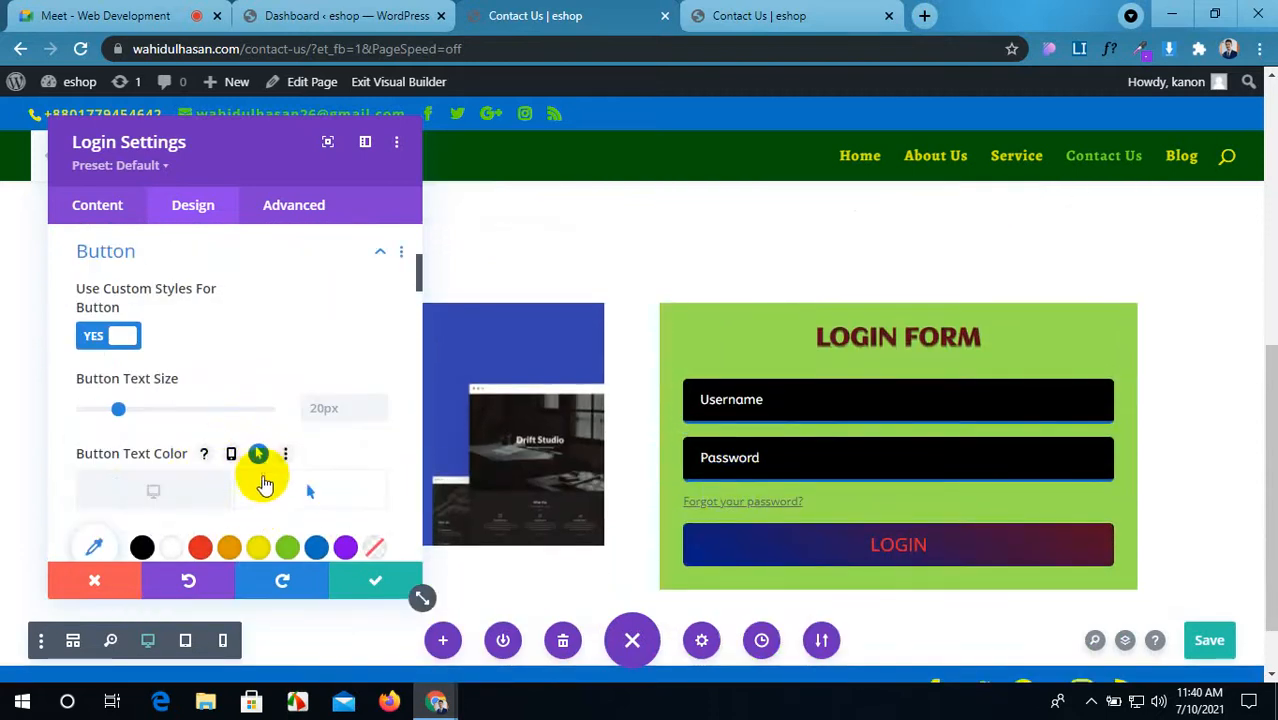
click(170, 550)
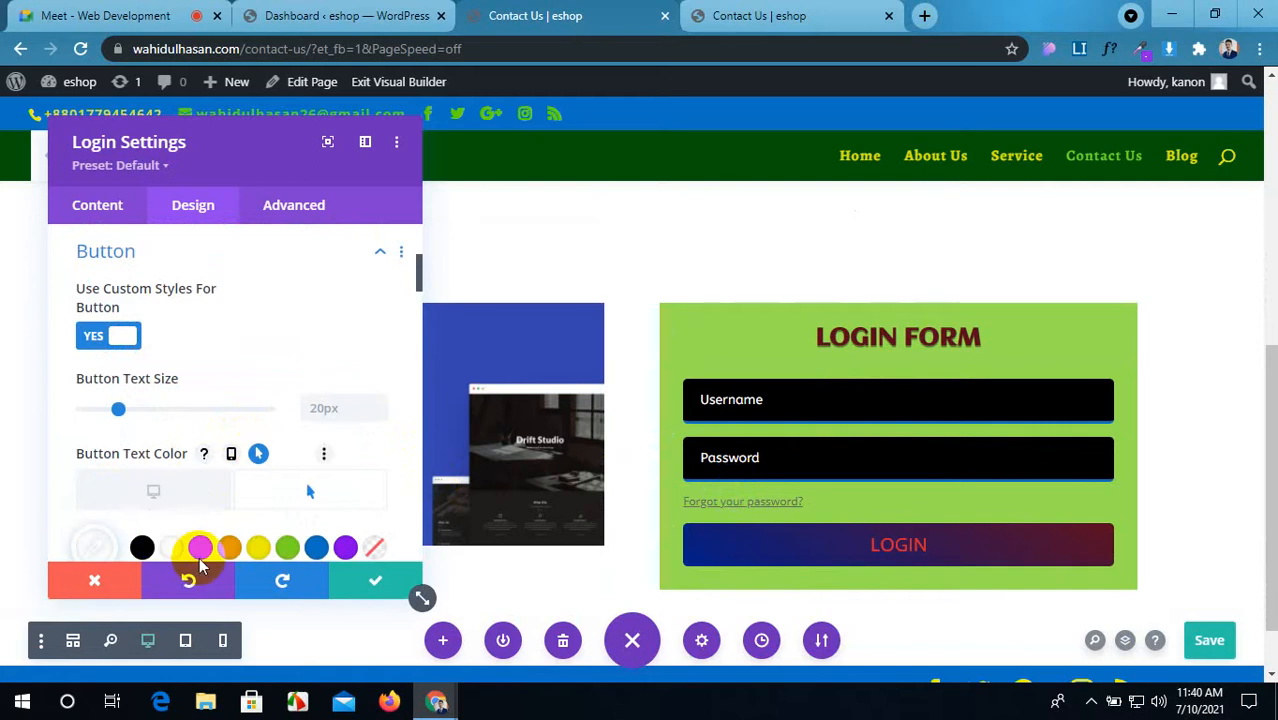
scroll(252, 497, down, 1)
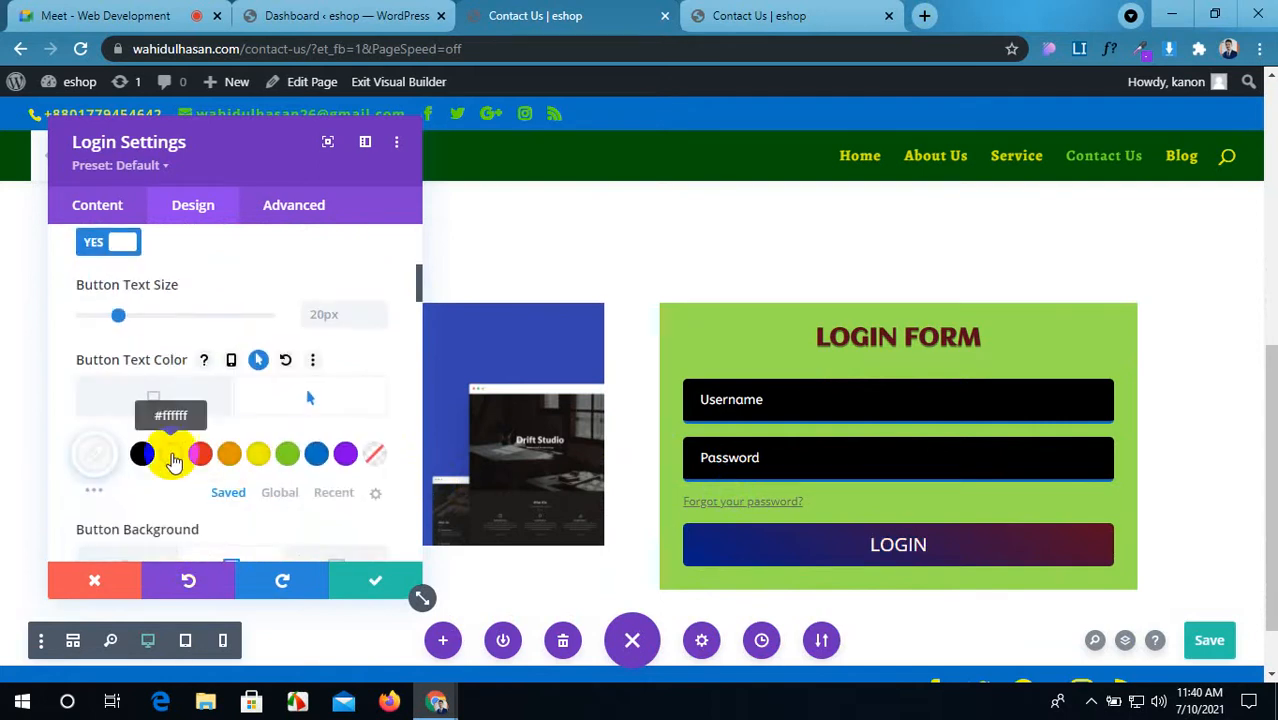
click(1207, 642)
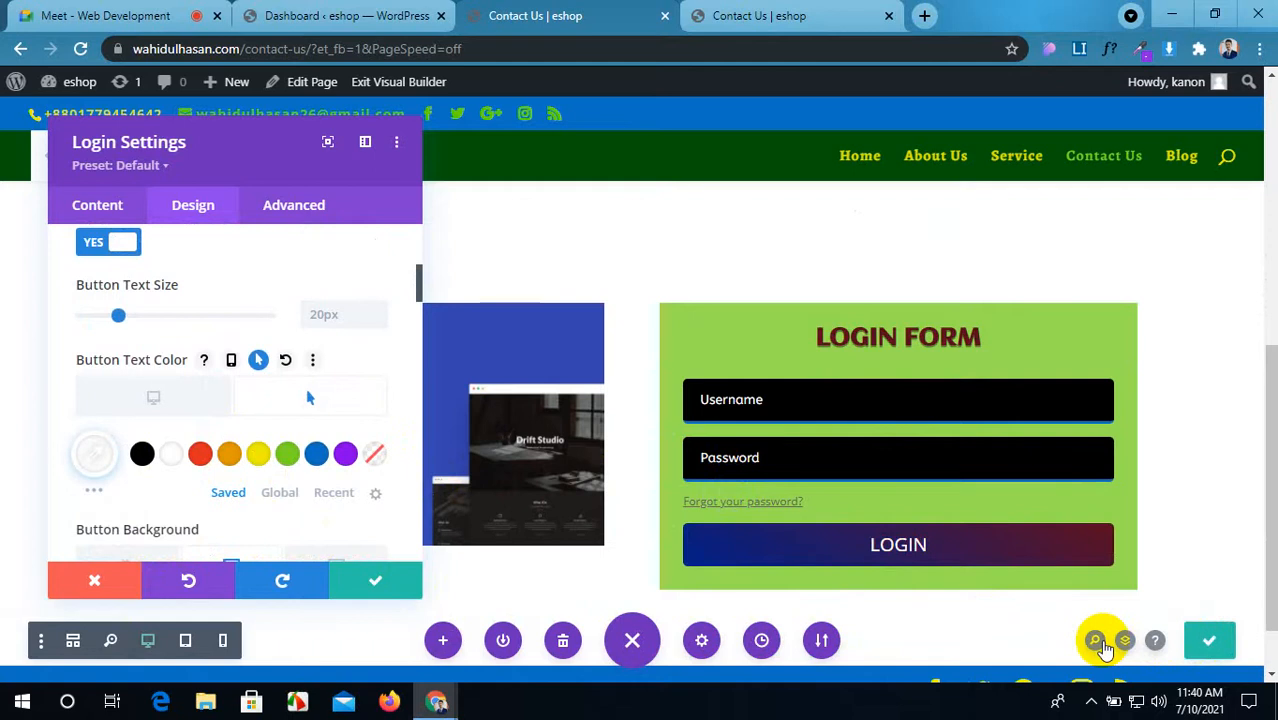
Step: Reload the live Contact Us page, view the logged-in form, copy its URL and bring up Firefox
click(735, 15)
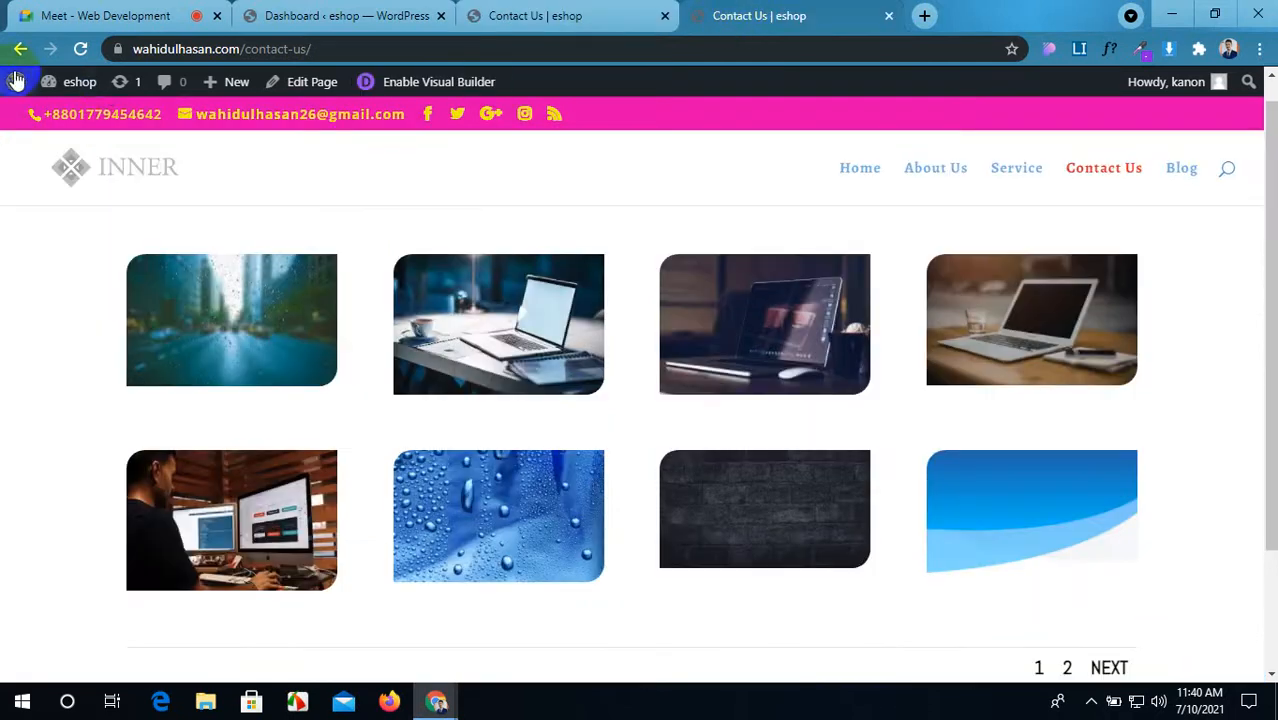
click(80, 48)
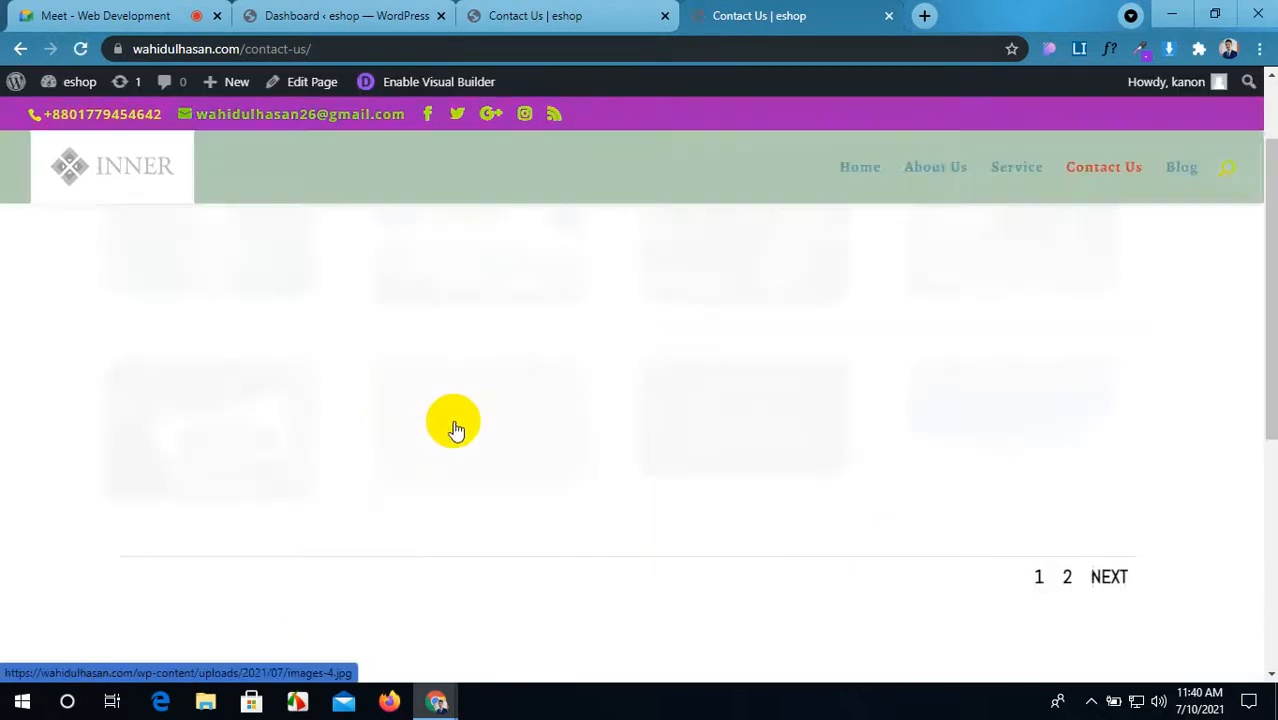
scroll(455, 430, down, 4)
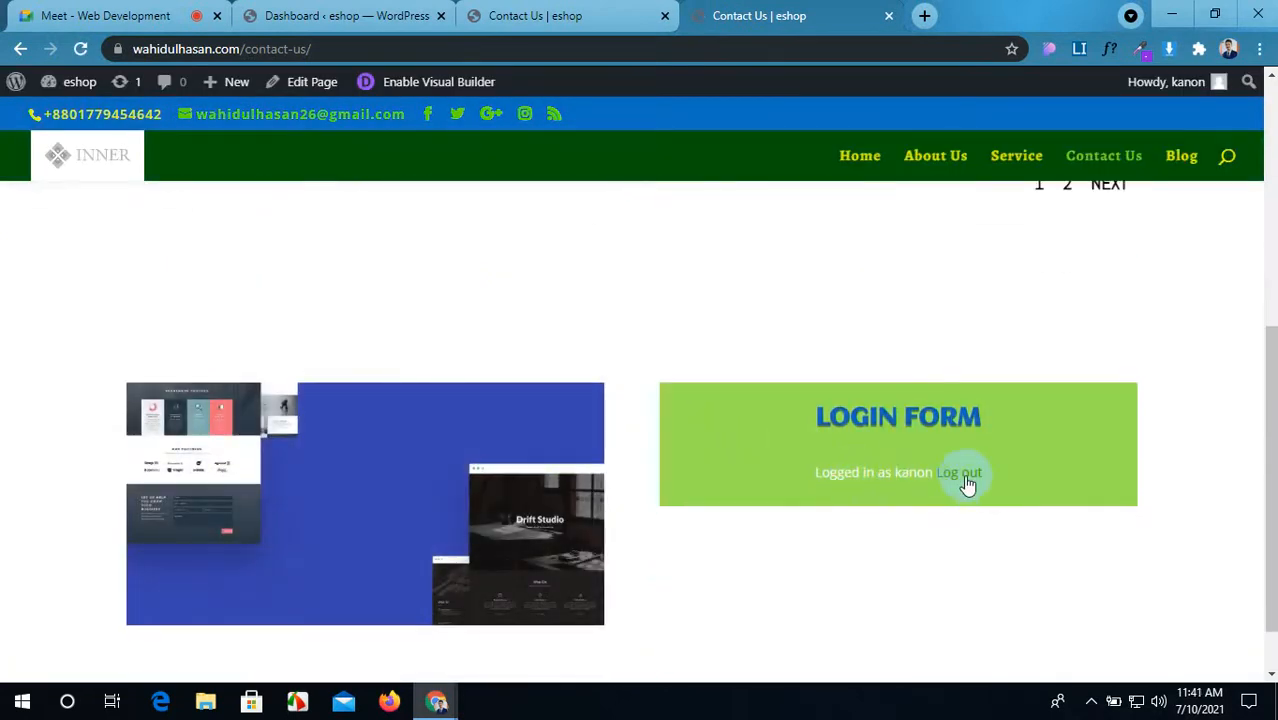
click(362, 47)
key(ctrl+c)
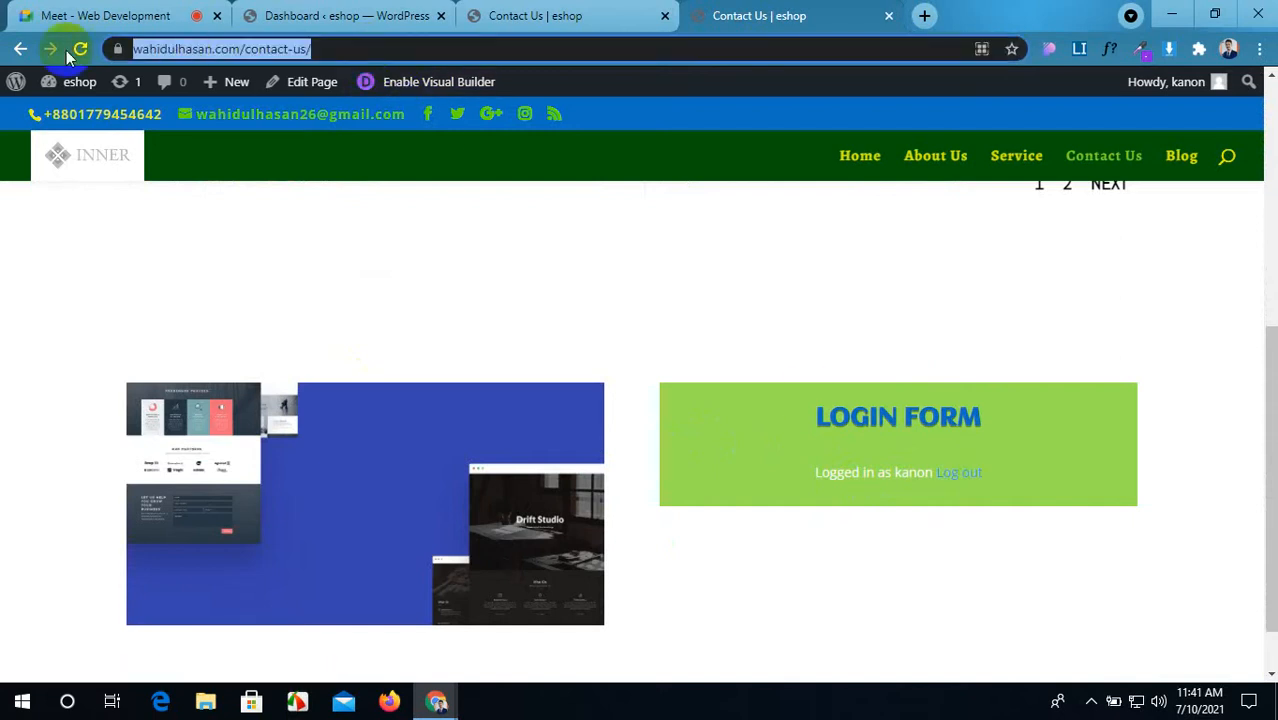
click(389, 701)
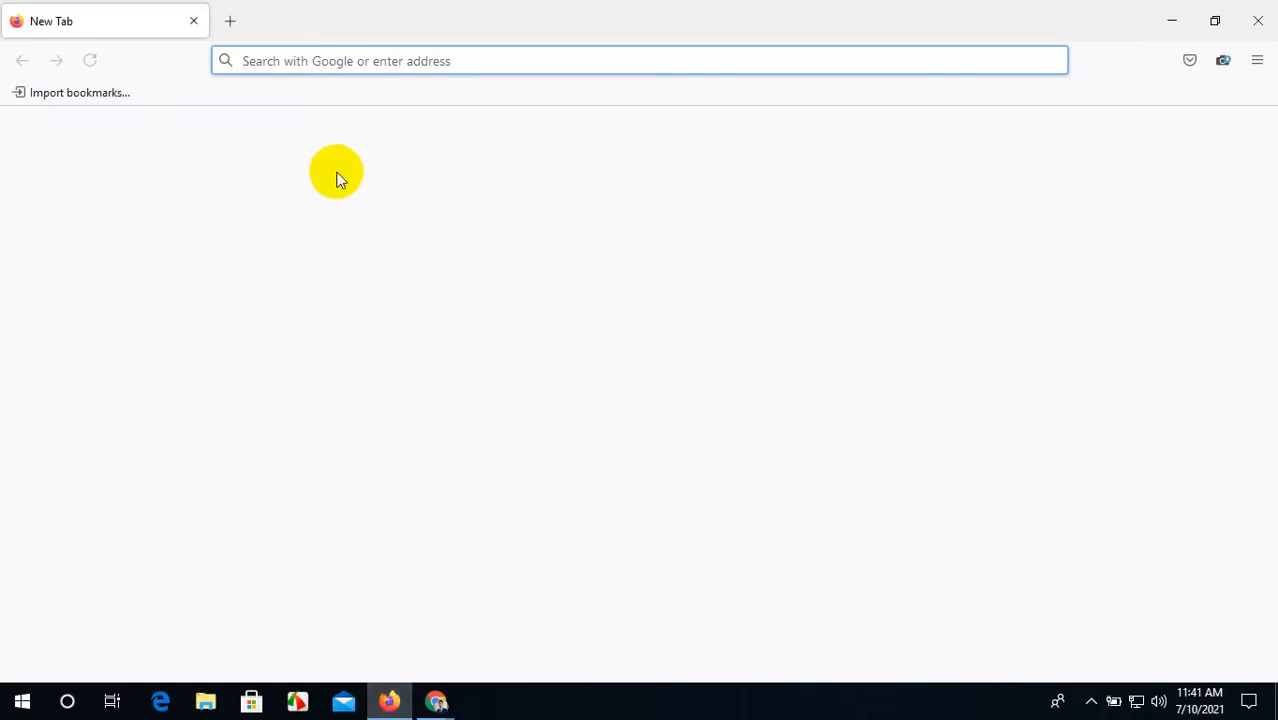
Step: Load the copied Contact Us URL in Firefox to see it as a logged-out visitor
key(ctrl+v)
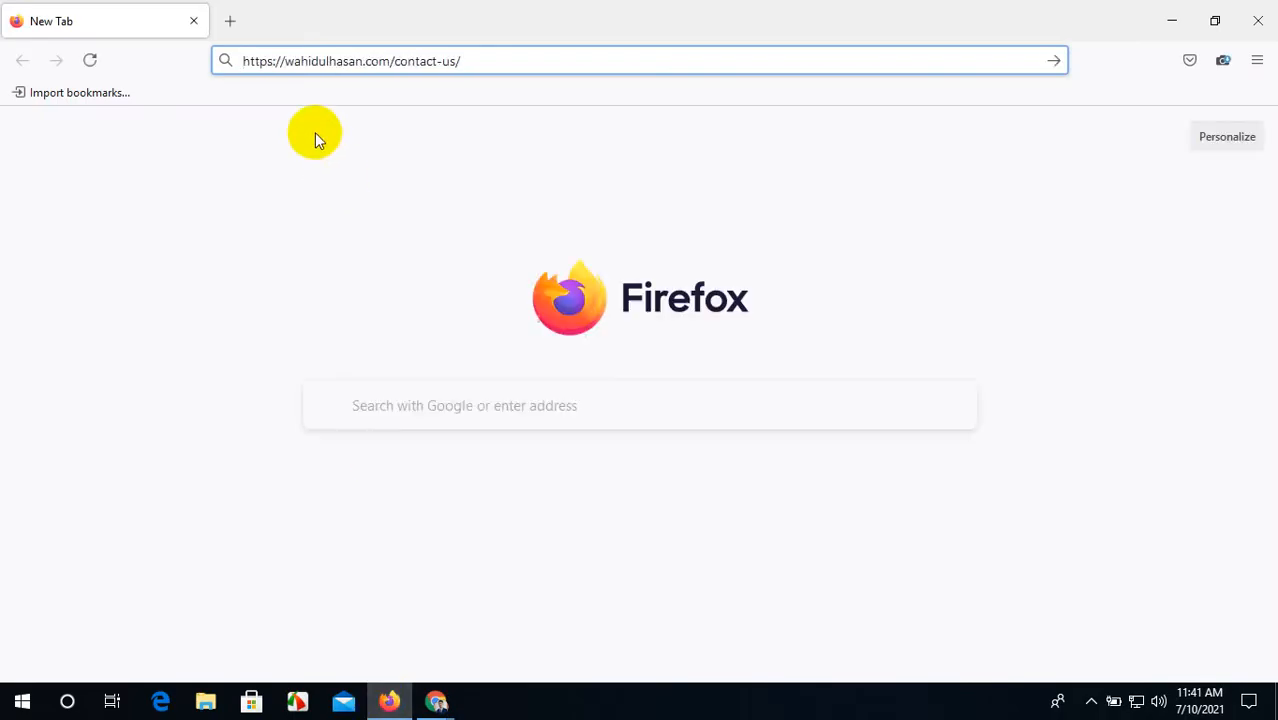
key(Return)
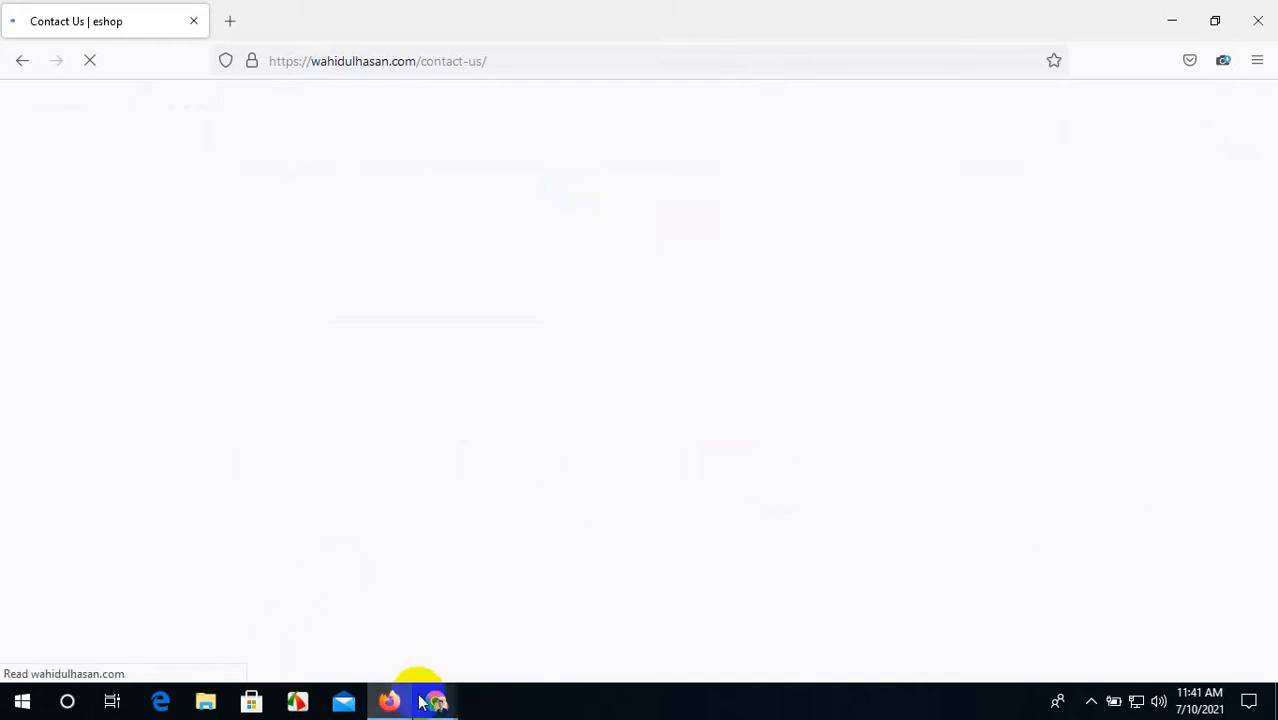
mouse_move(434, 697)
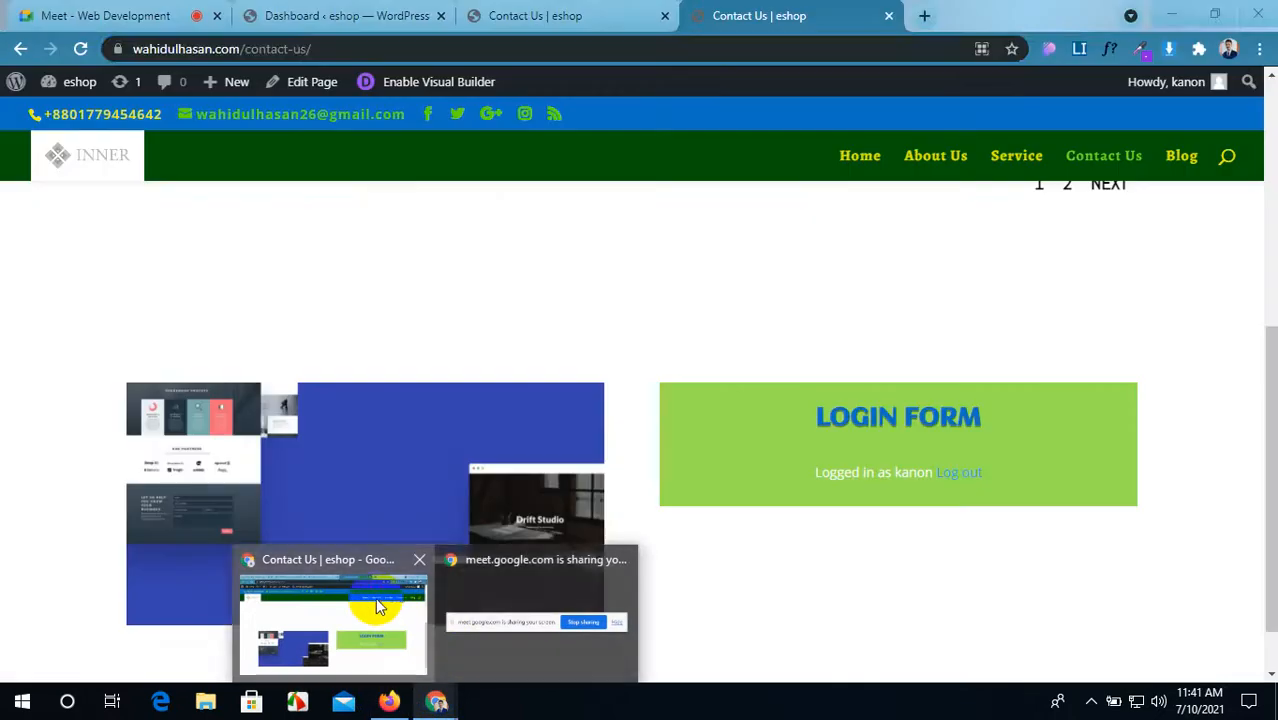
click(375, 598)
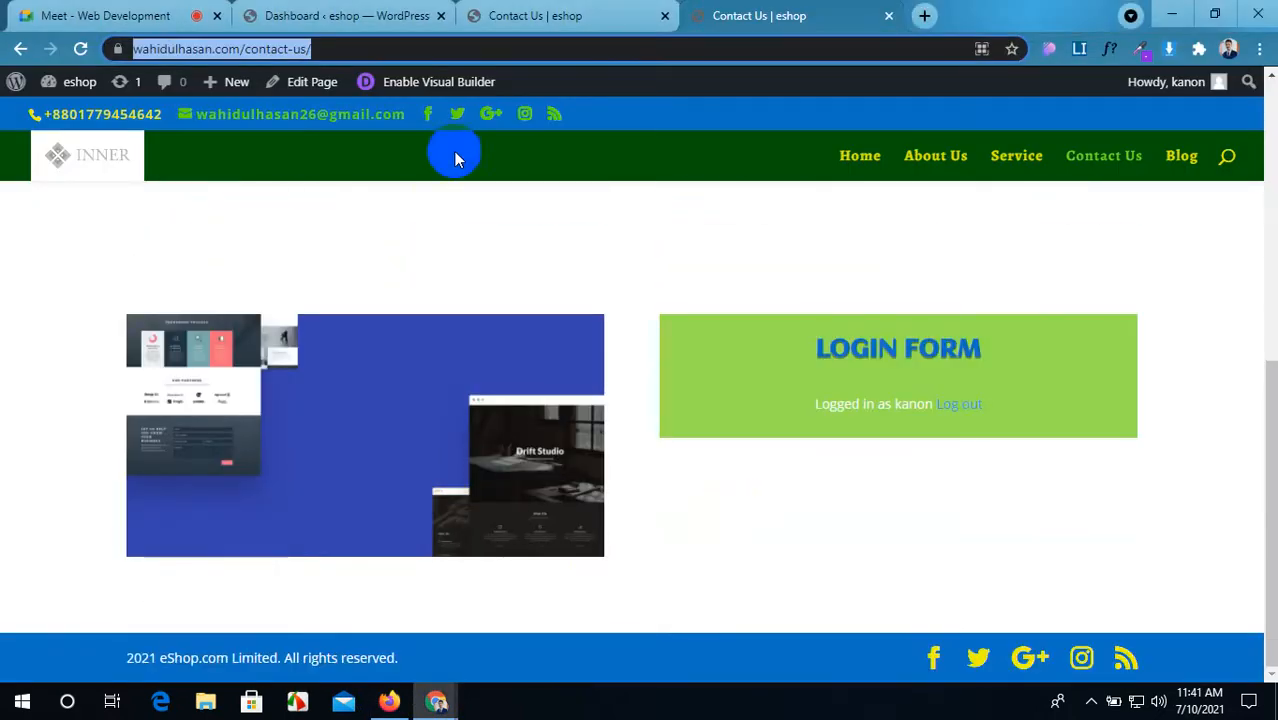
click(388, 704)
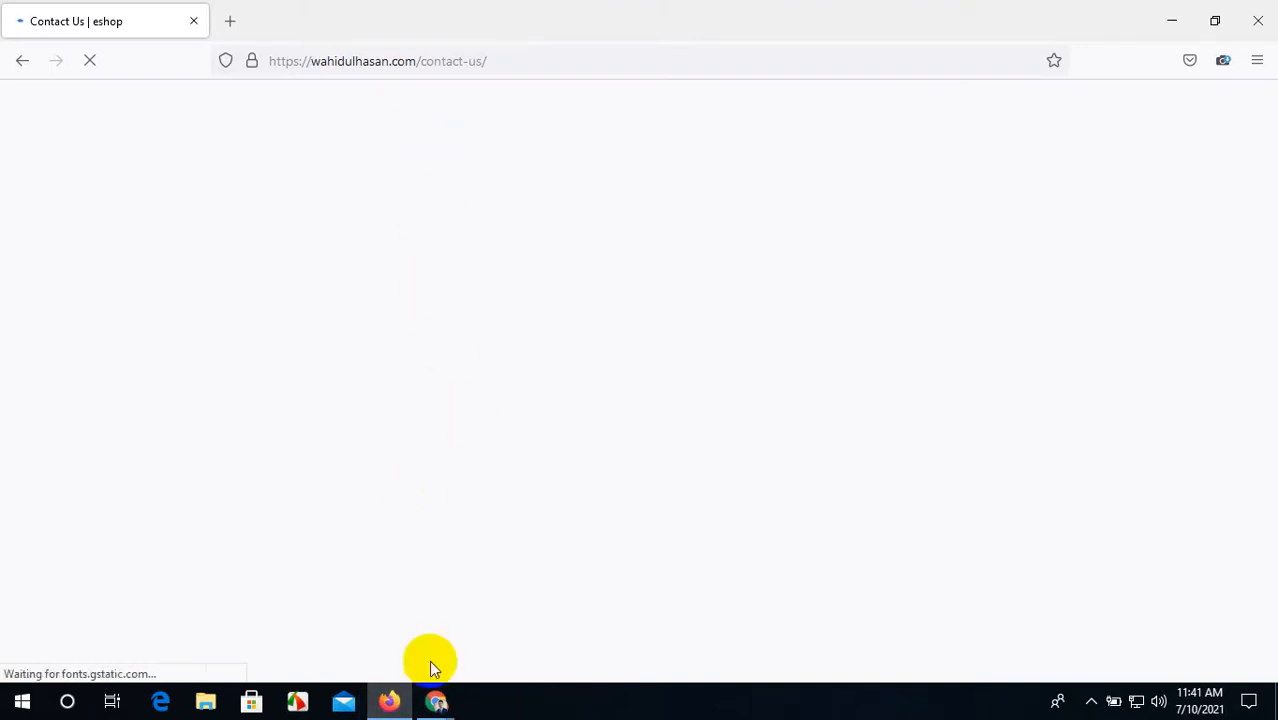
Step: Reload the Firefox page and check the green form's Username and Password fields, then return to Chrome's dashboard
mouse_move(436, 697)
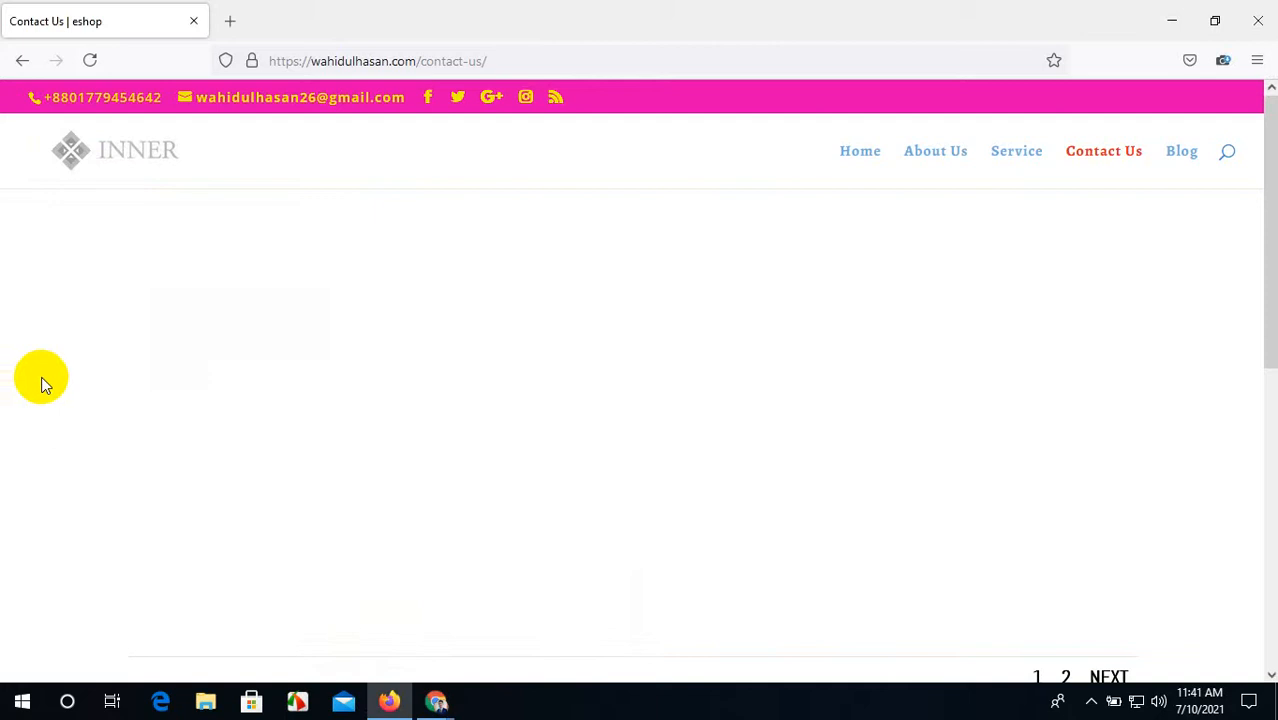
scroll(465, 380, down, 5)
scroll(465, 377, up, 5)
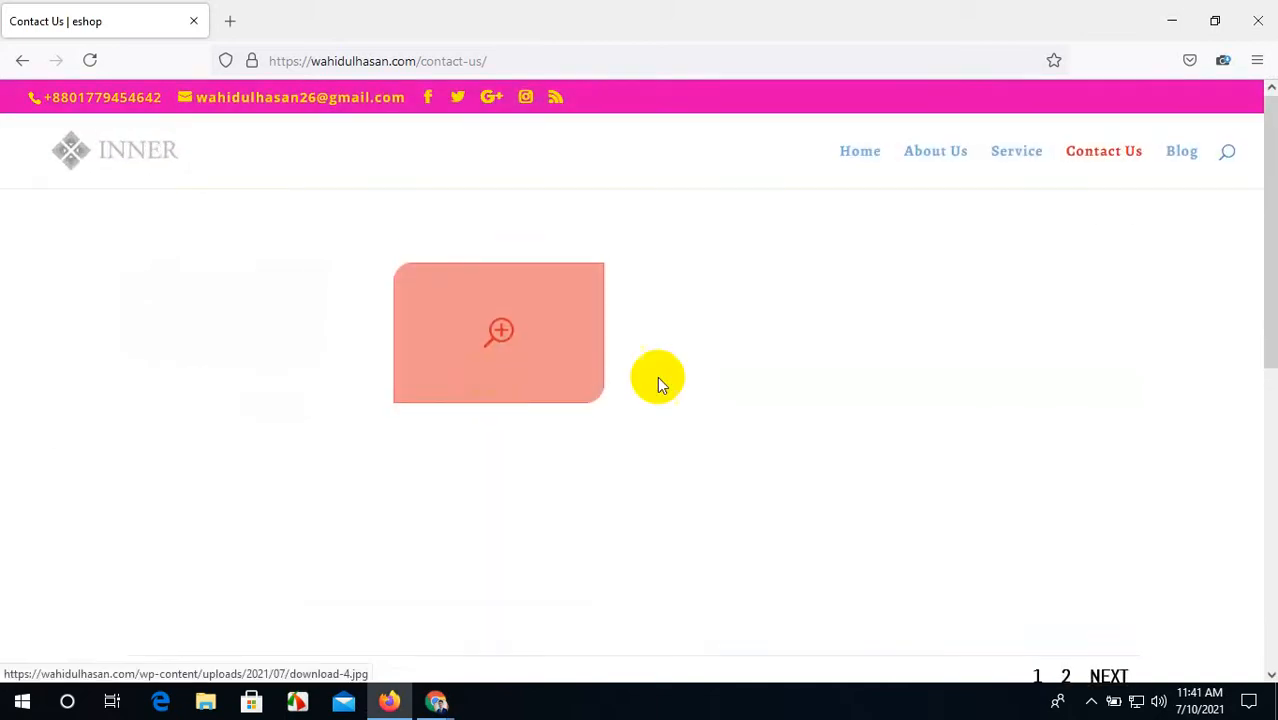
scroll(850, 374, down, 3)
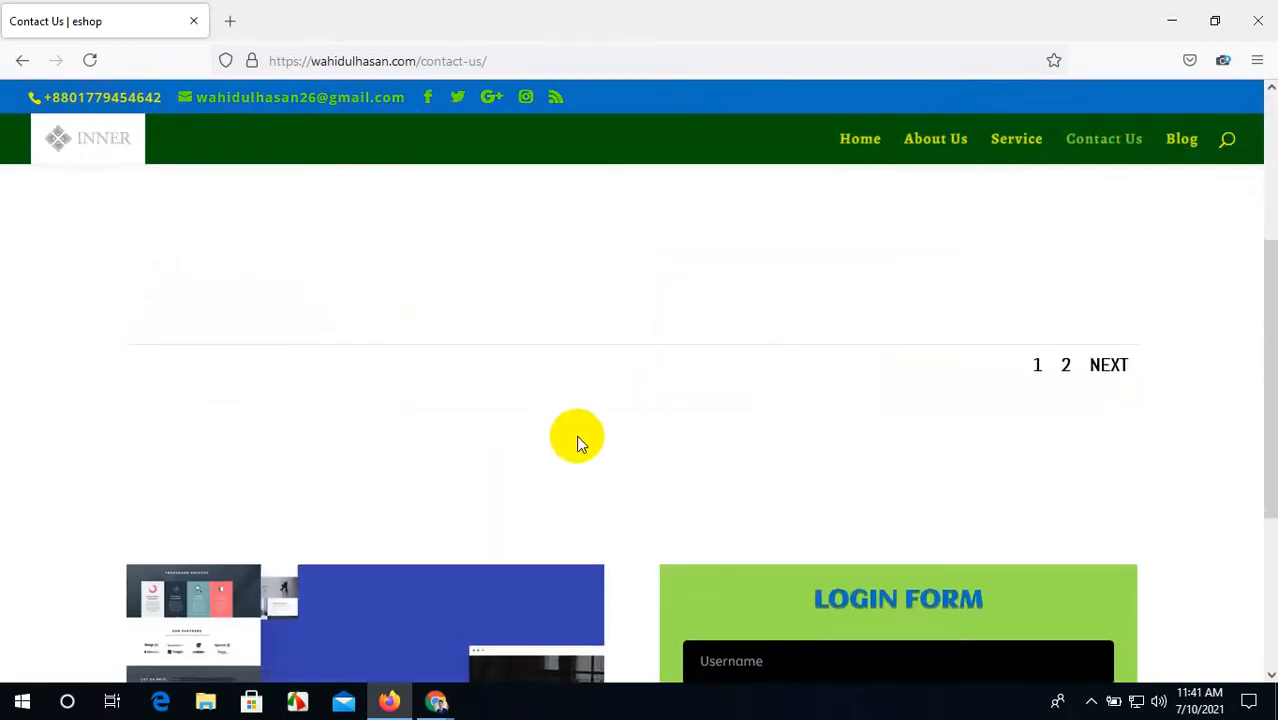
scroll(577, 443, down, 3)
scroll(913, 436, up, 6)
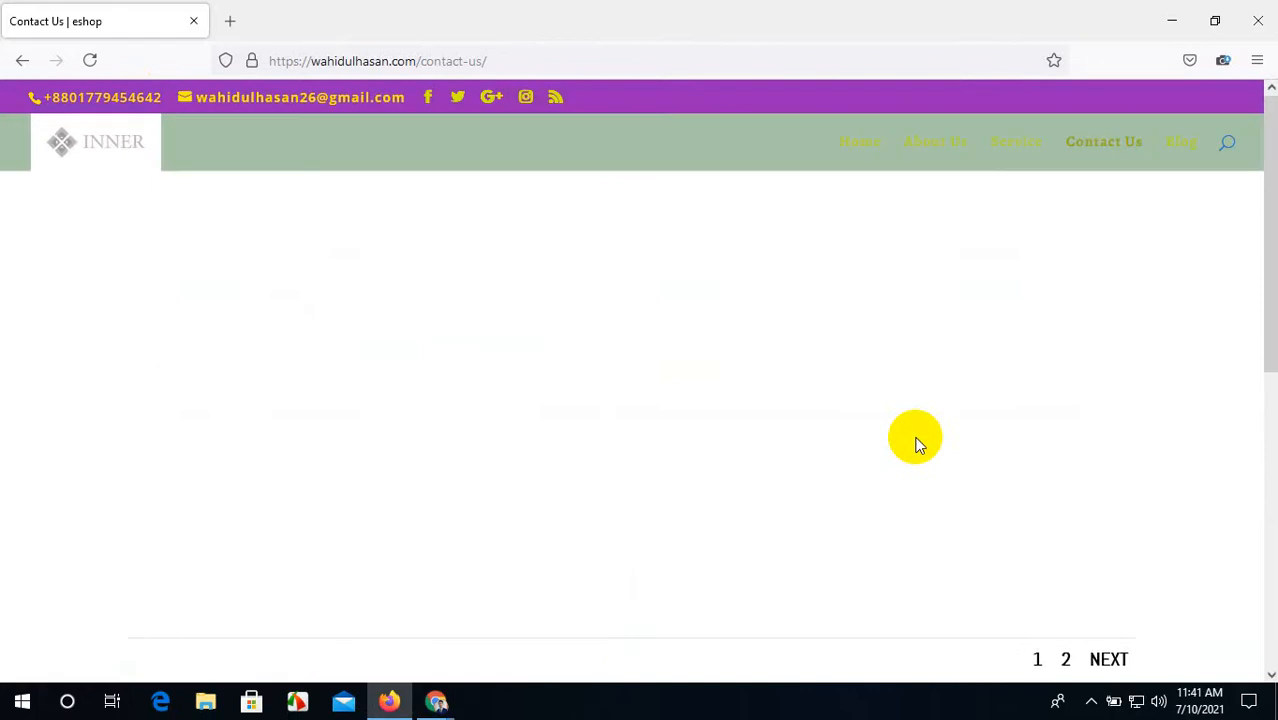
key(F5)
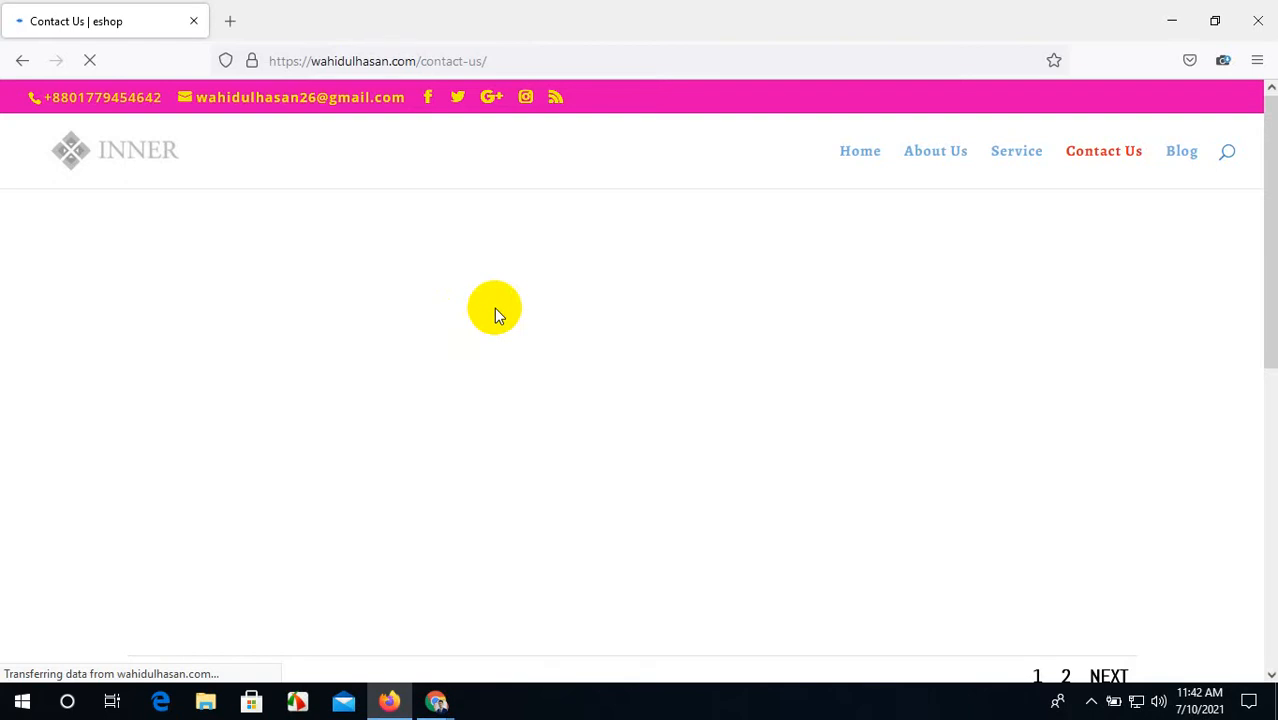
scroll(584, 387, down, 5)
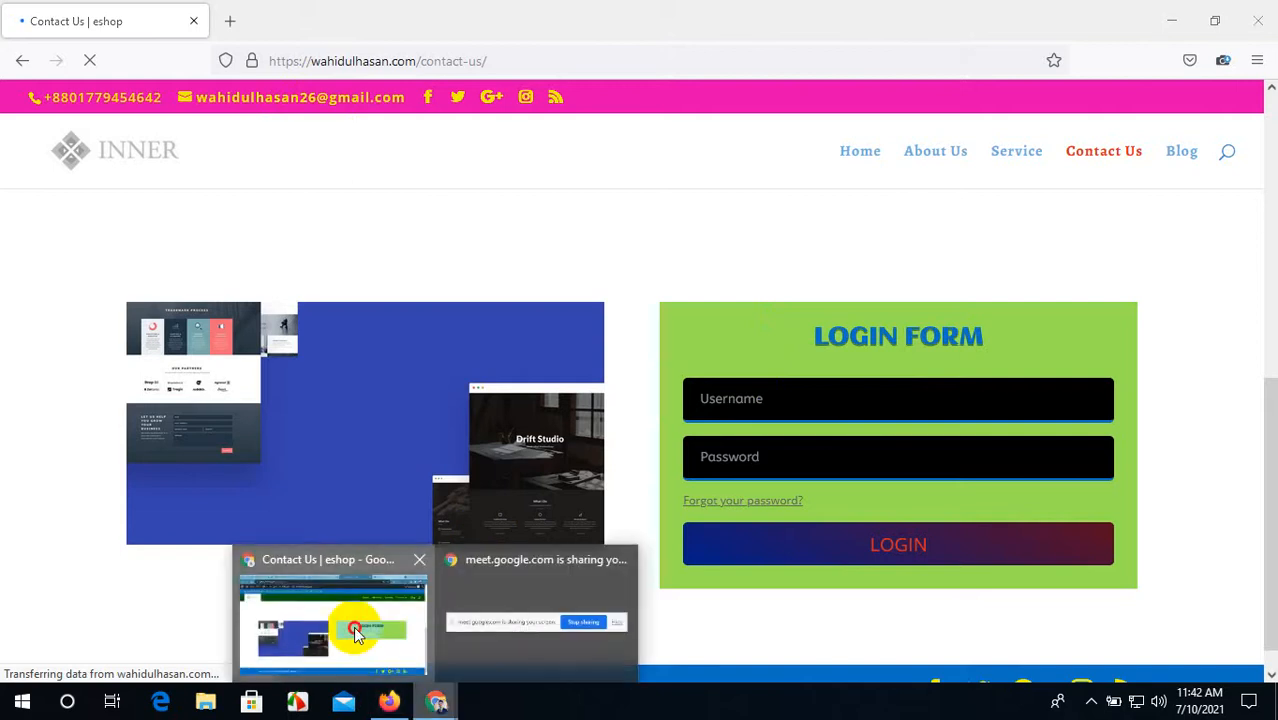
click(351, 625)
click(314, 15)
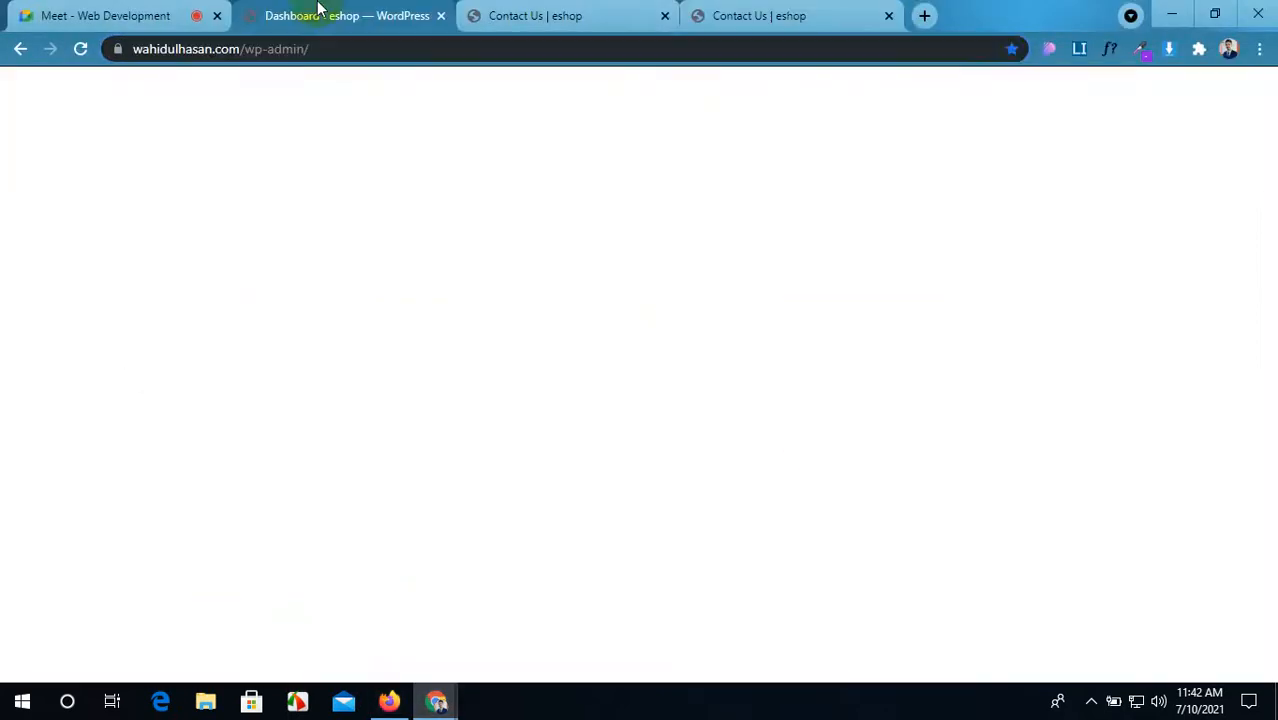
Step: Close the login module settings in the Contact Us builder
click(530, 15)
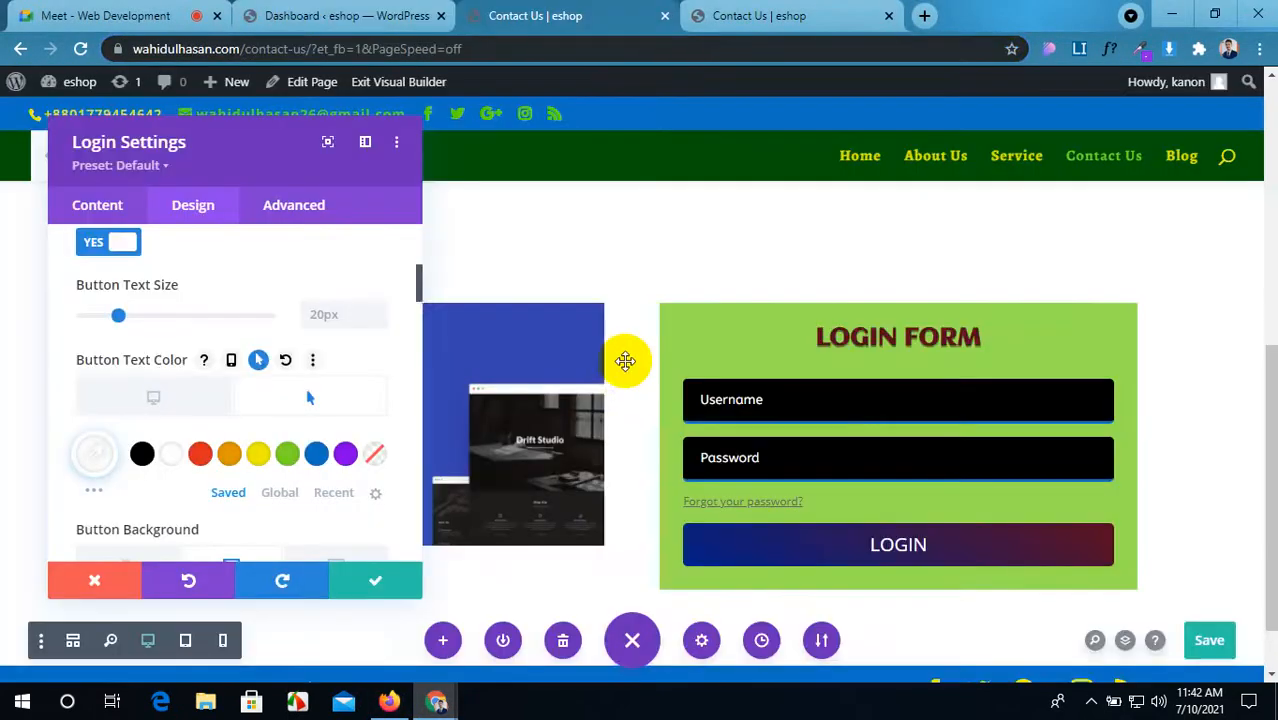
click(375, 580)
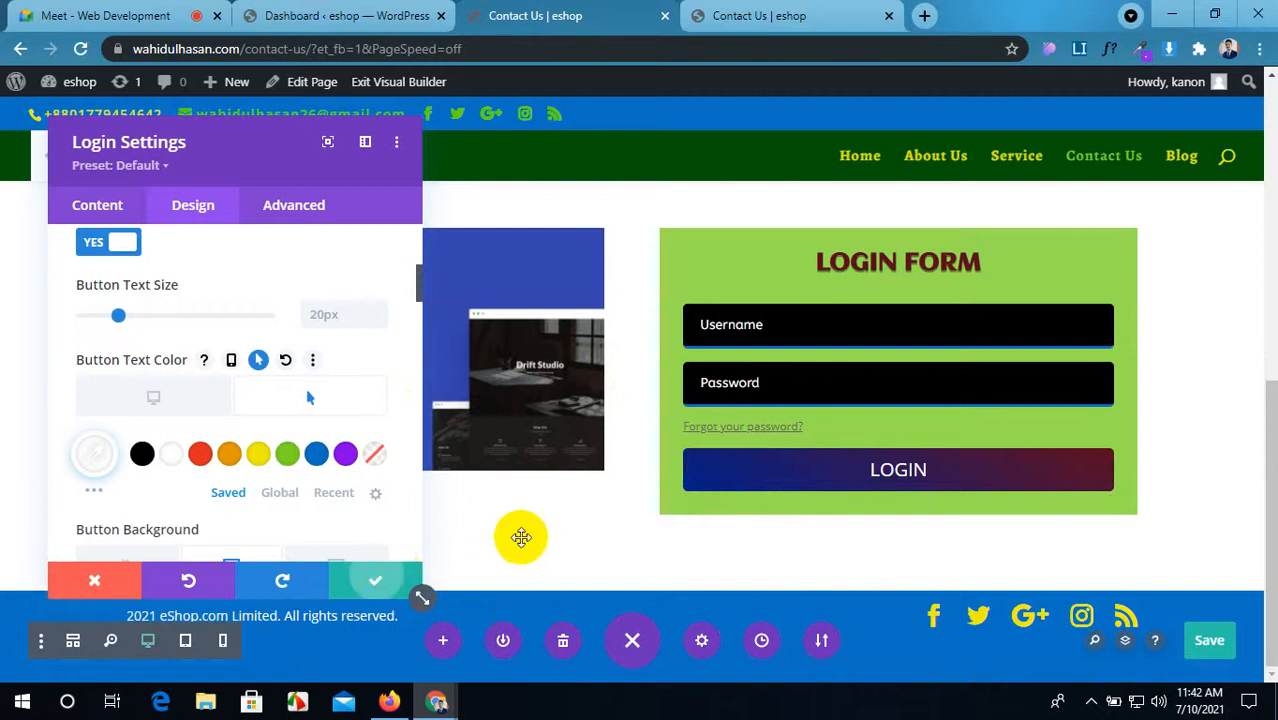
click(390, 700)
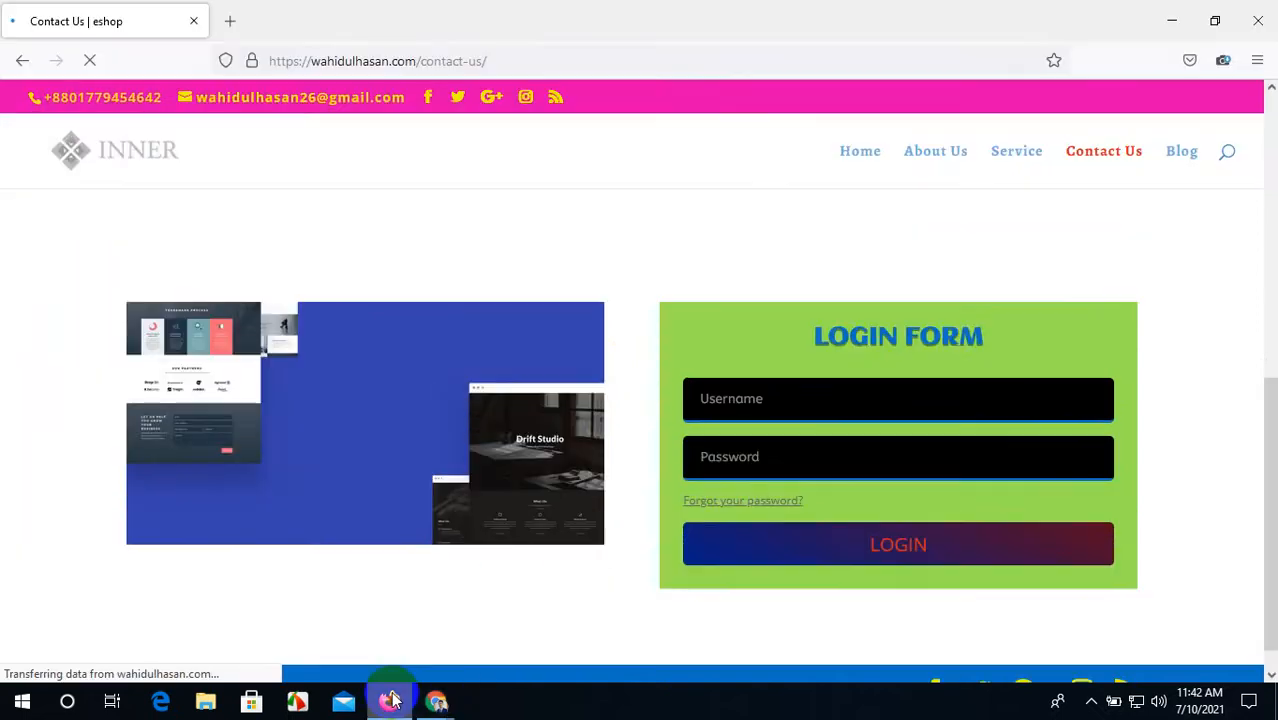
click(437, 702)
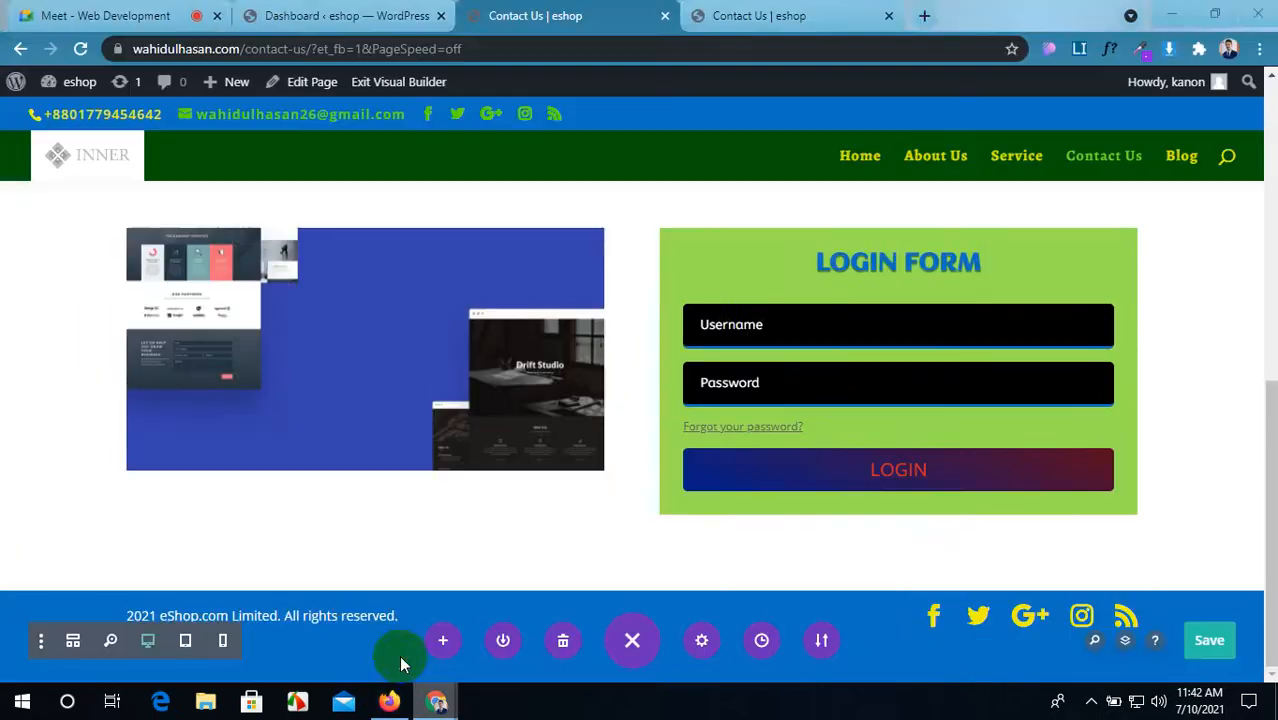
Step: Insert a regular section below the login form with a column row holding a Map module, and save it
click(630, 592)
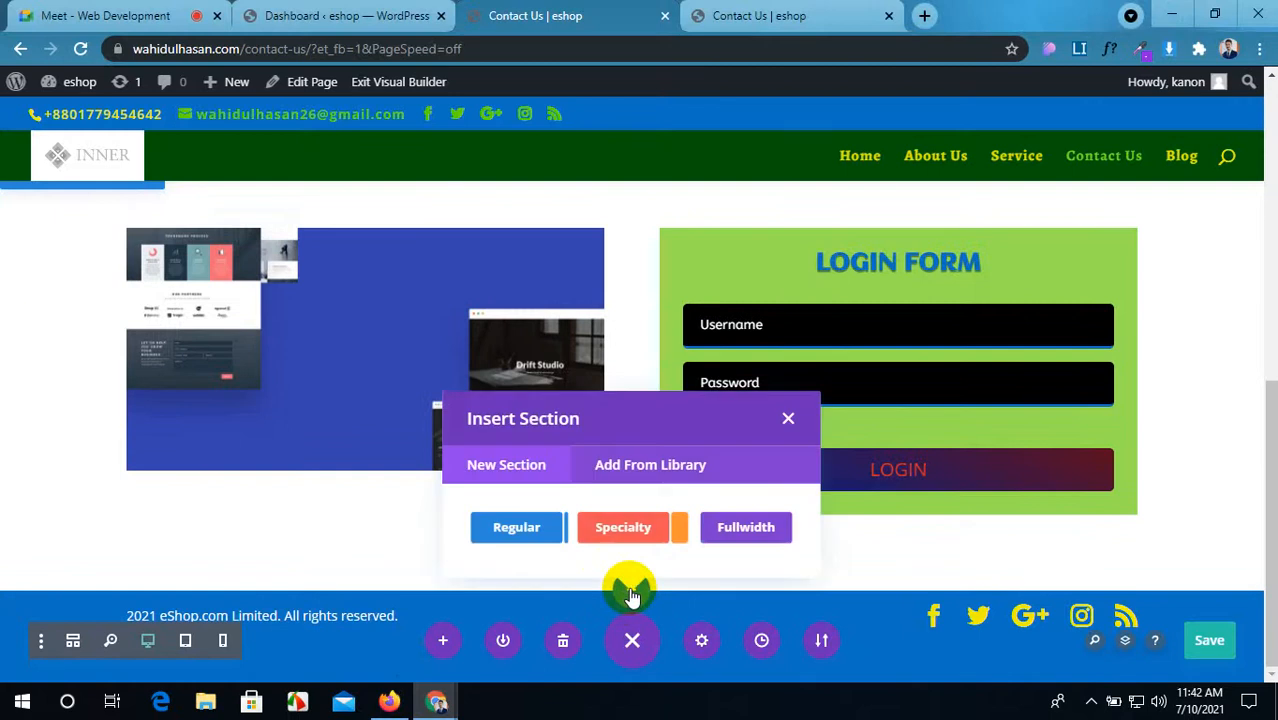
click(516, 521)
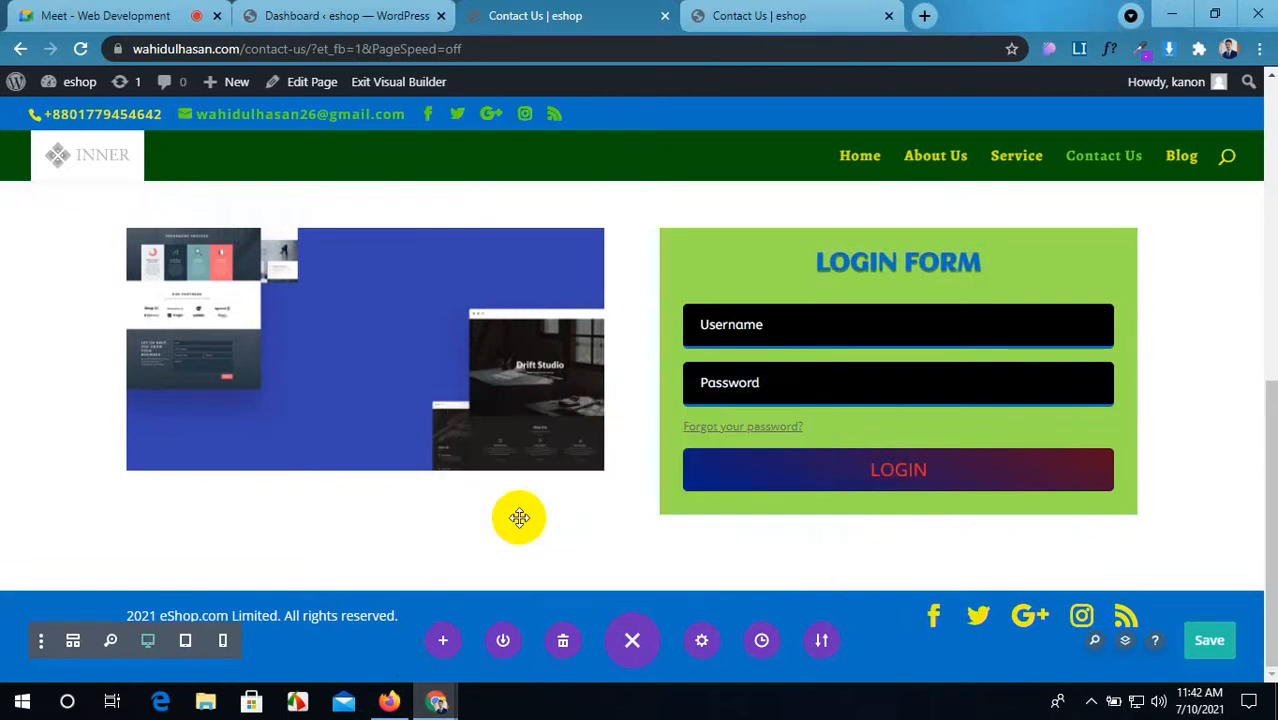
click(495, 366)
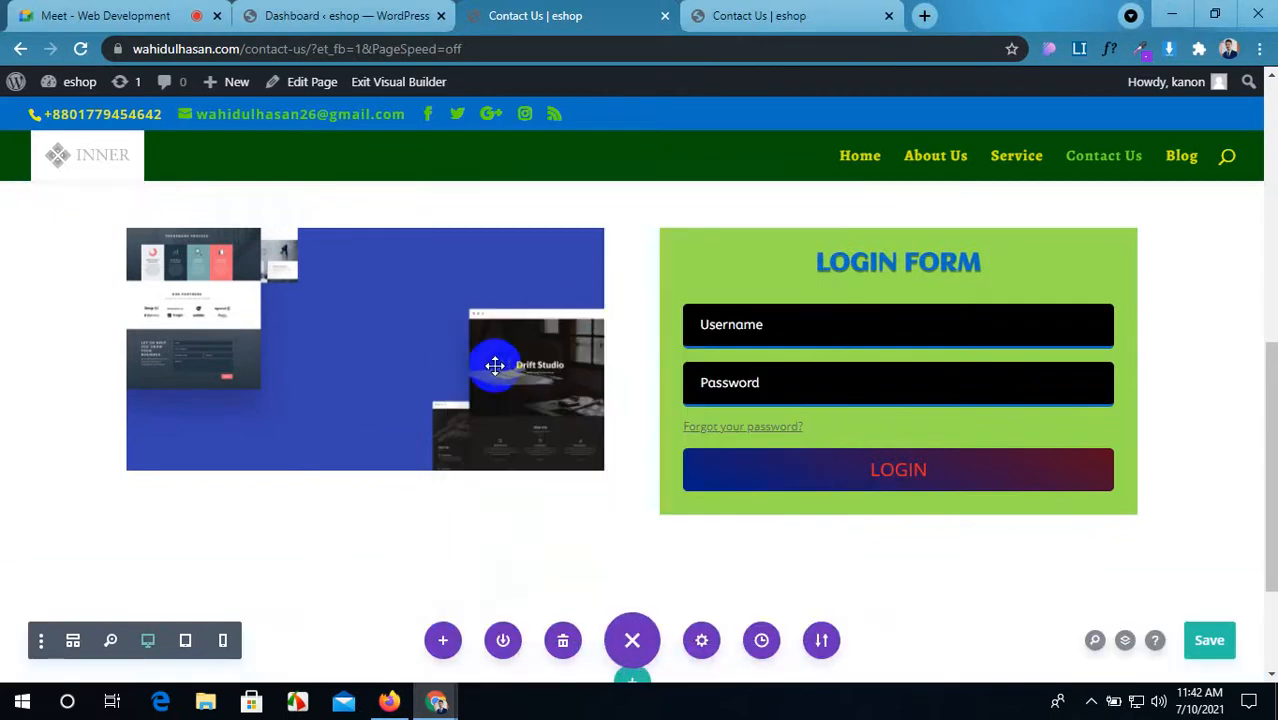
scroll(345, 508, down, 2)
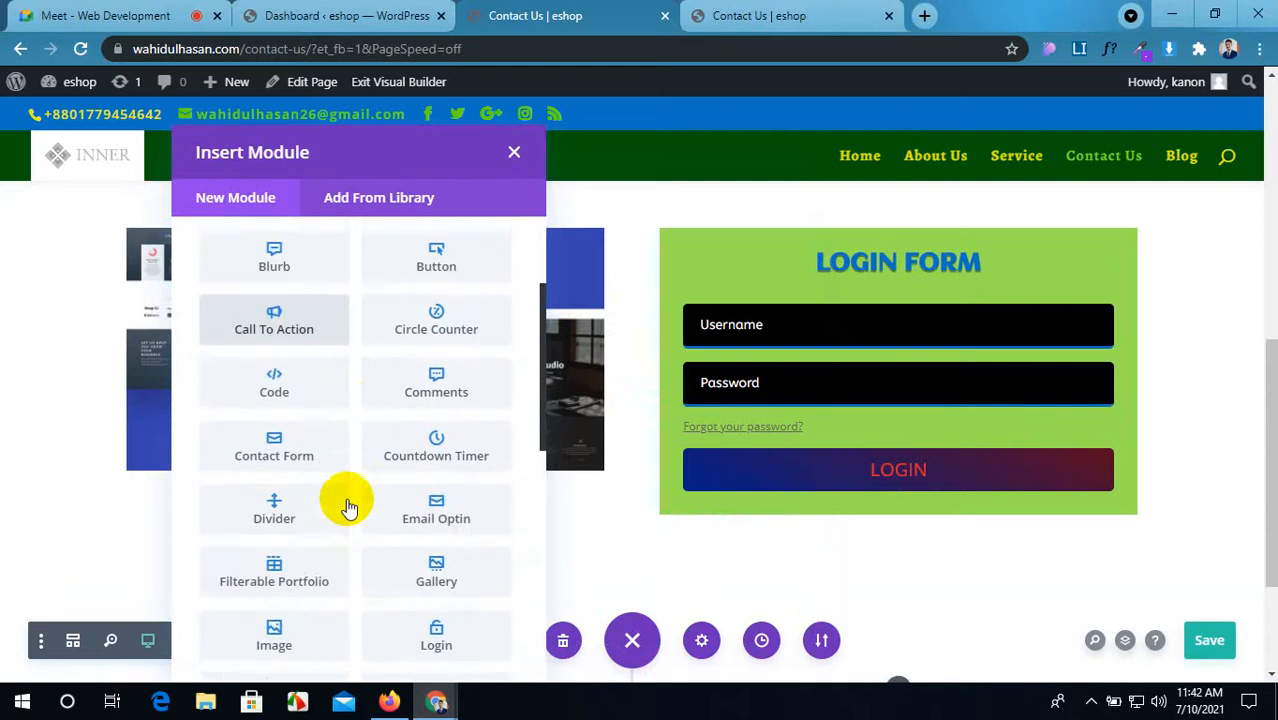
scroll(348, 508, down, 5)
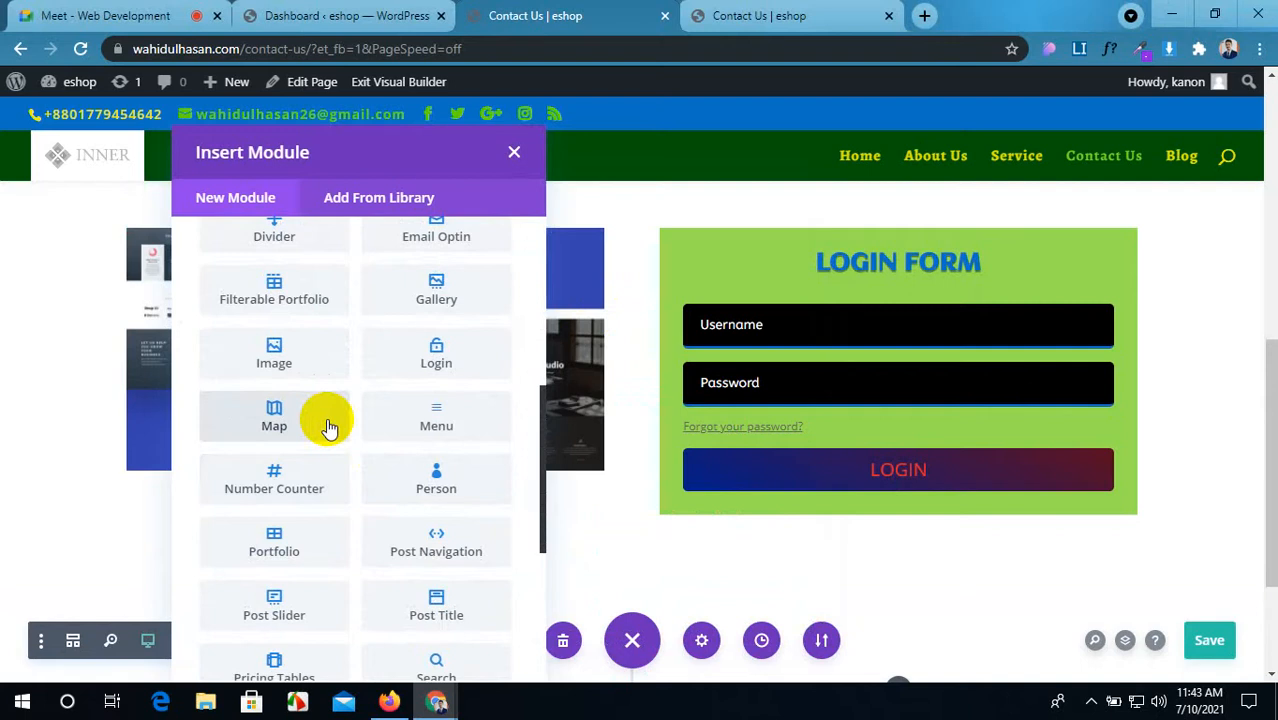
click(274, 415)
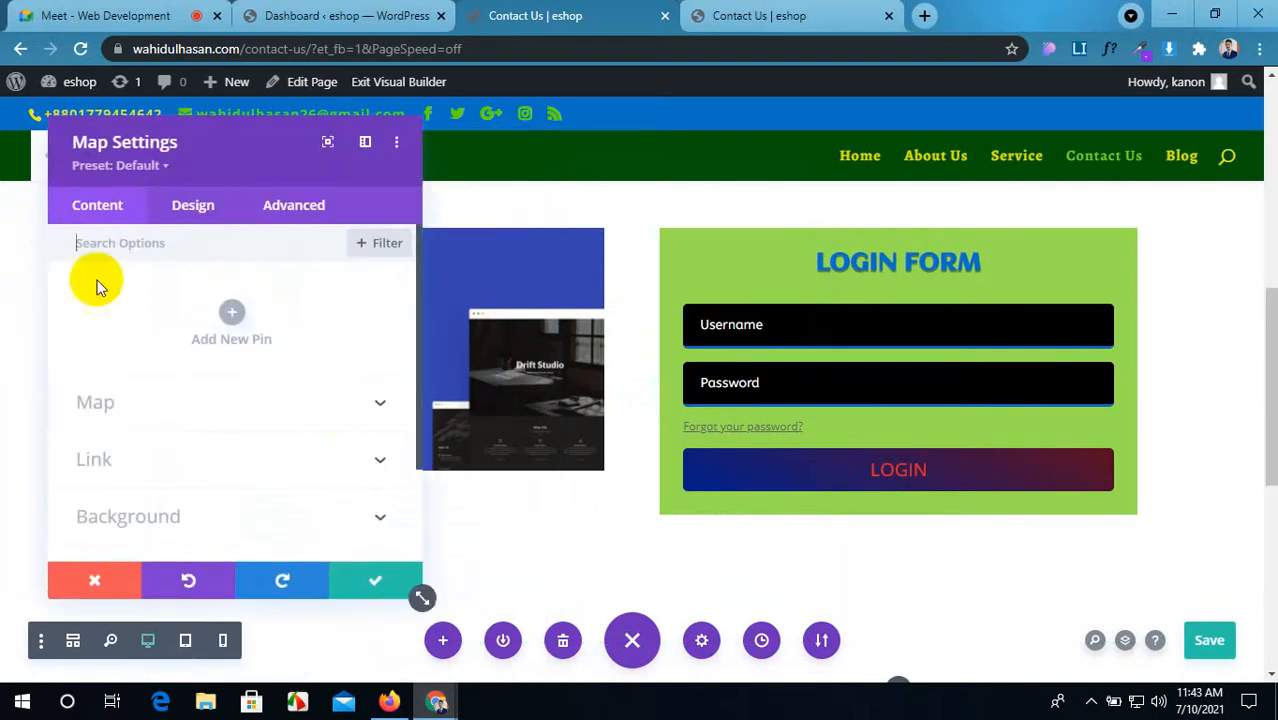
scroll(516, 480, down, 2)
click(355, 581)
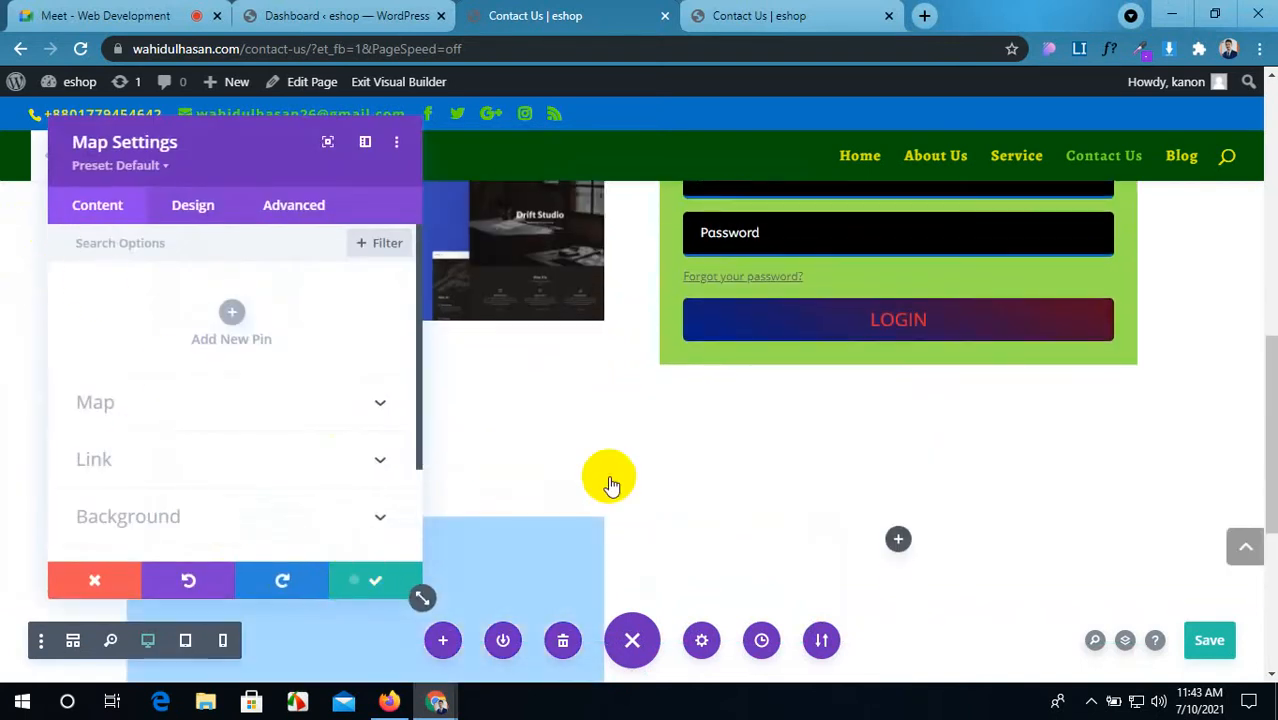
scroll(520, 478, down, 4)
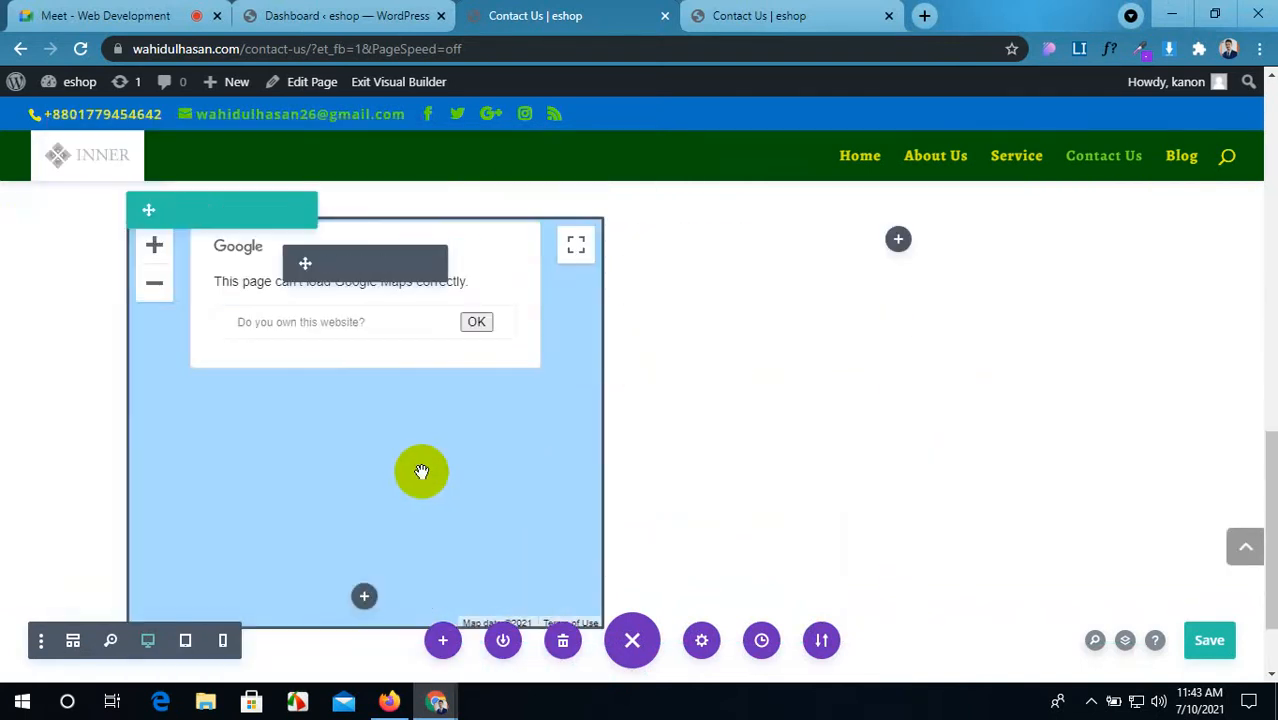
click(320, 15)
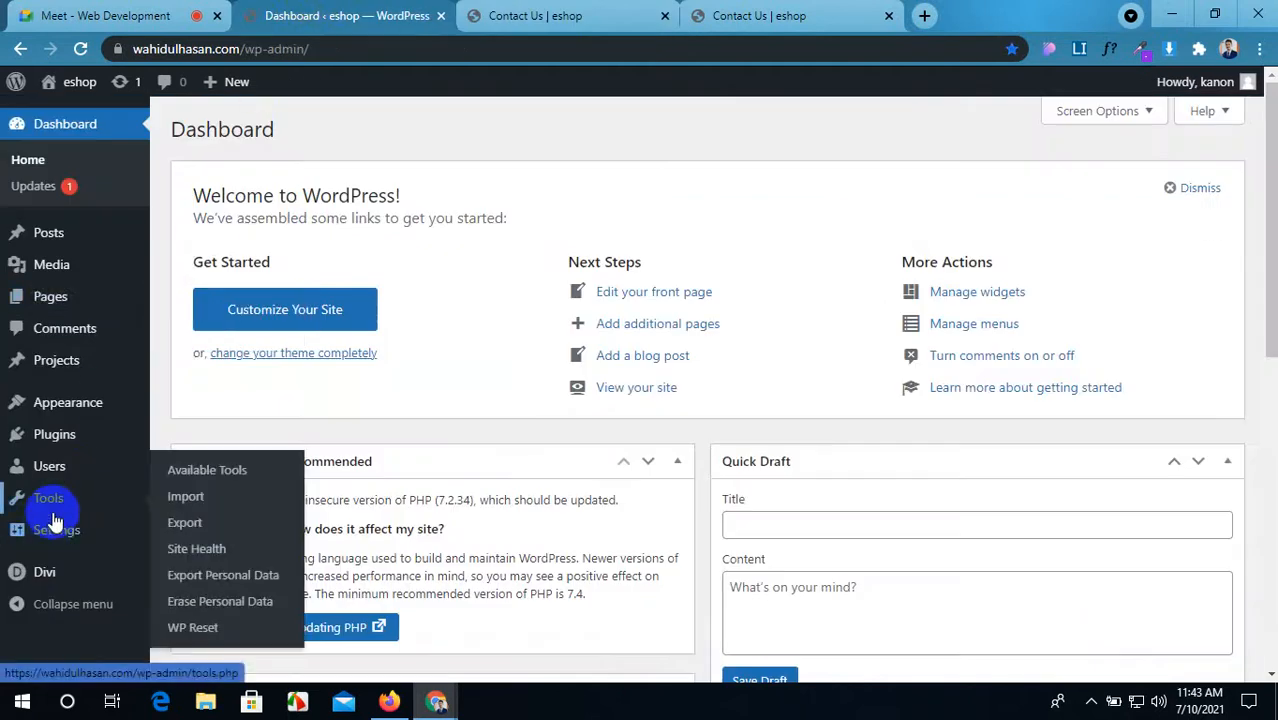
Step: Open Divi Theme Options in a new tab from the dashboard's Divi menu
mouse_move(60, 568)
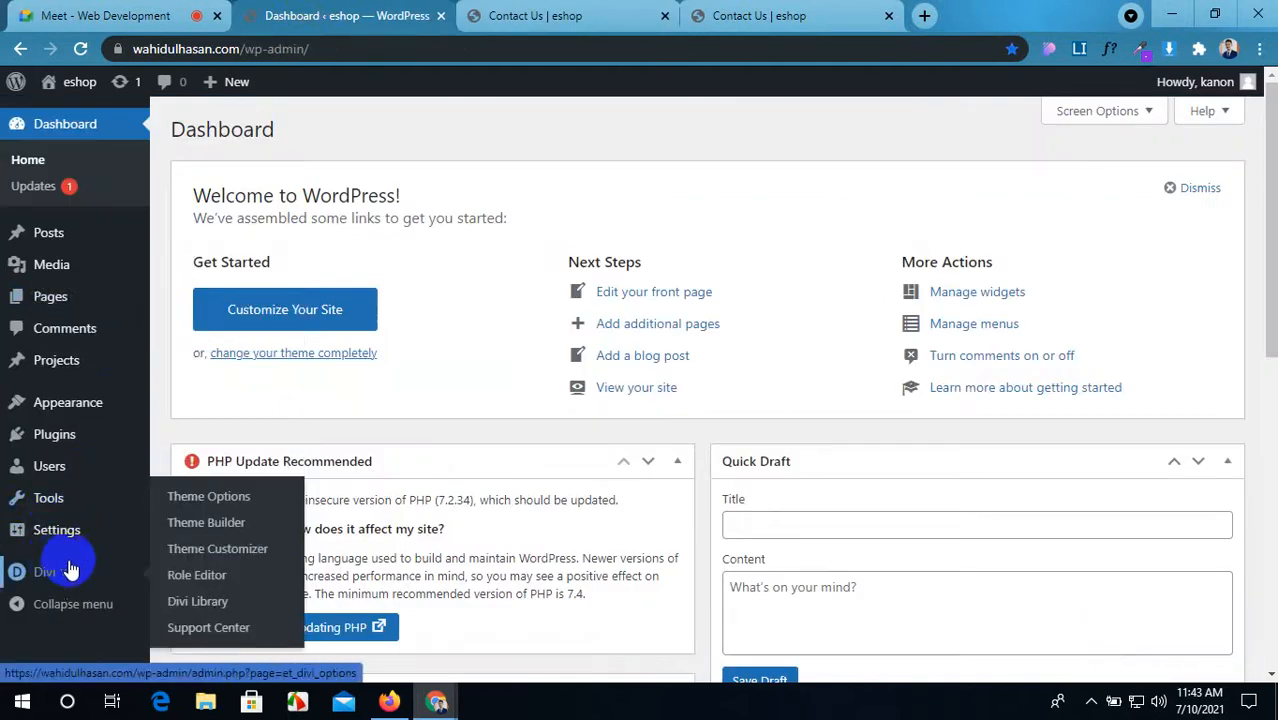
middle_click(205, 498)
click(480, 15)
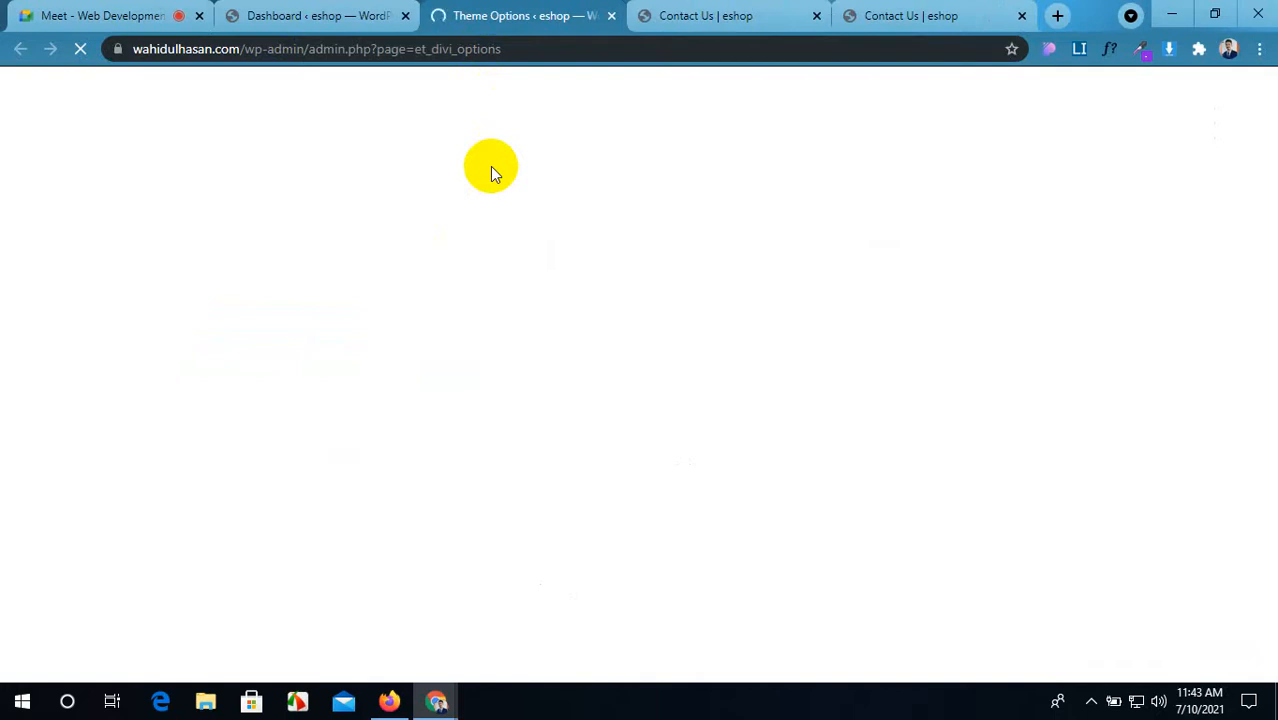
click(285, 12)
click(90, 10)
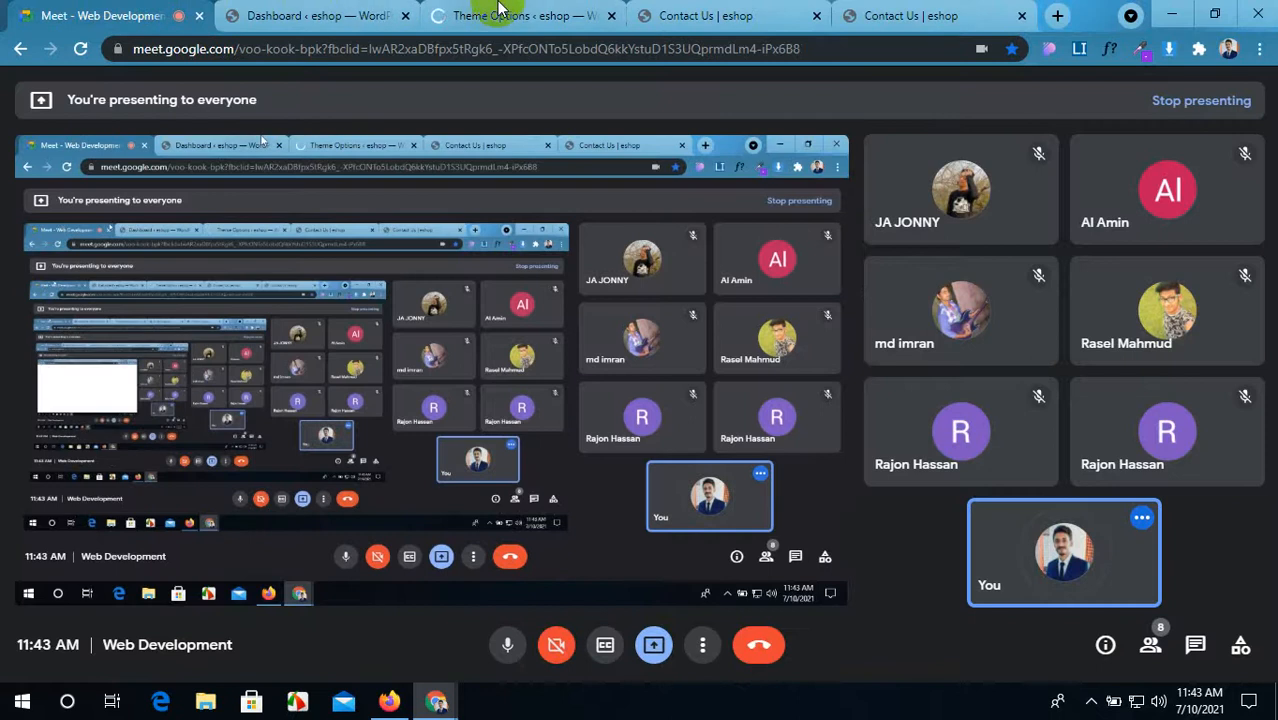
click(495, 14)
click(370, 14)
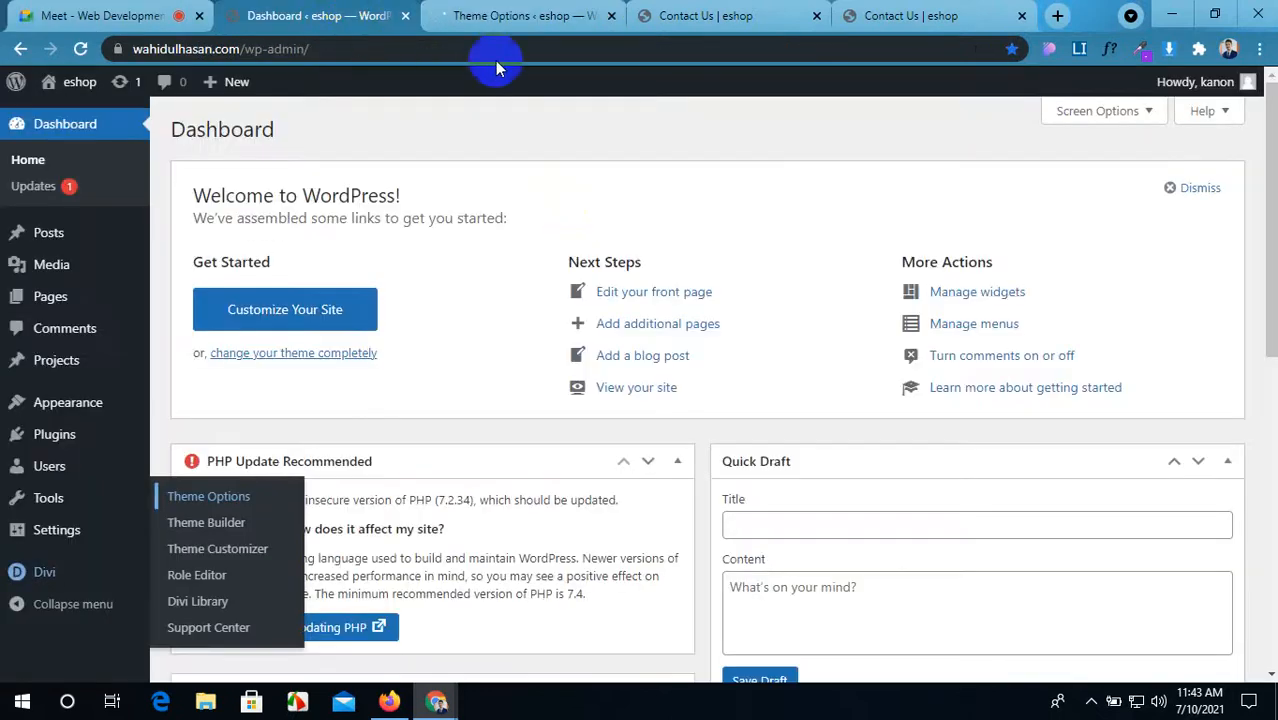
Step: Load the browser speed test page from the Internet bookmarks in a new tab
click(1053, 16)
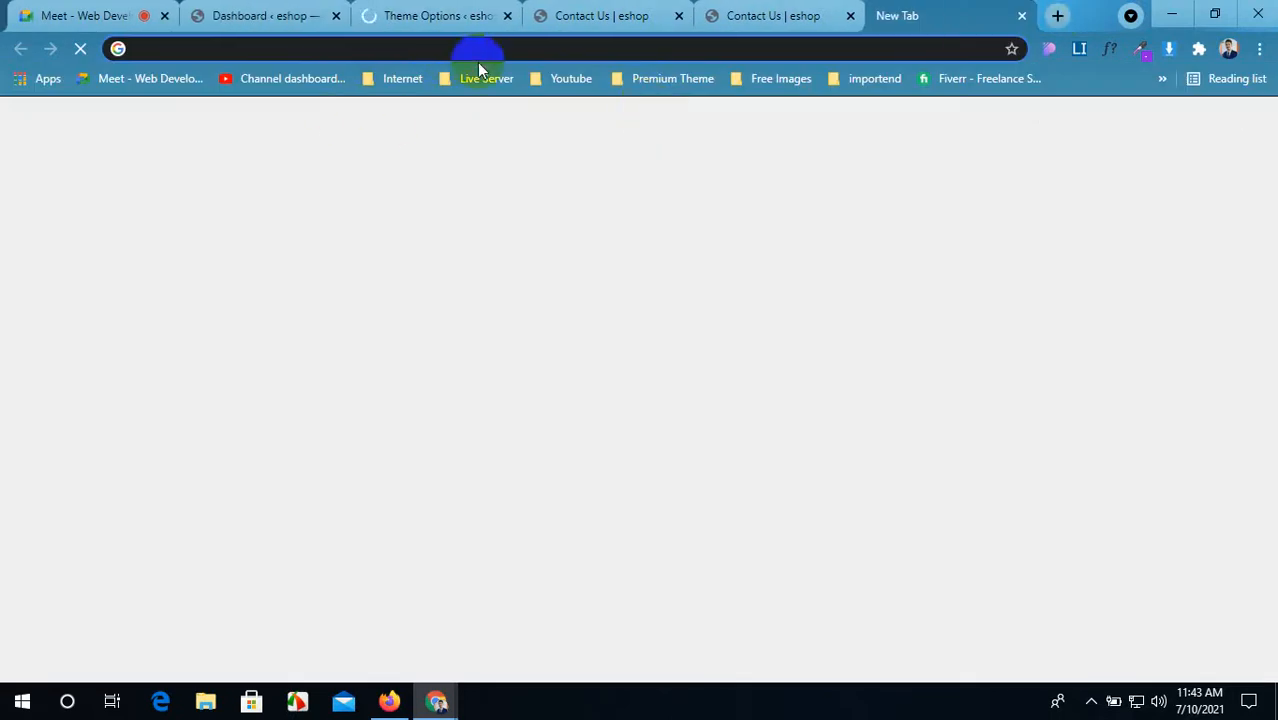
click(397, 79)
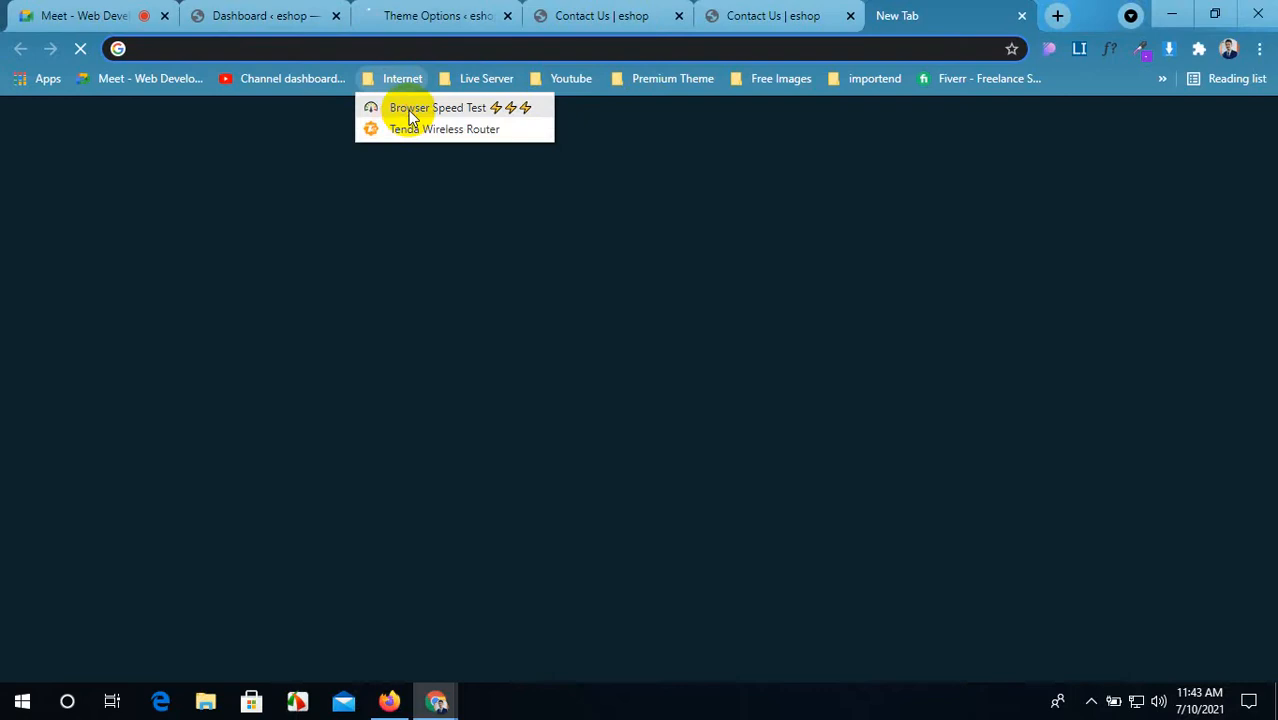
click(407, 108)
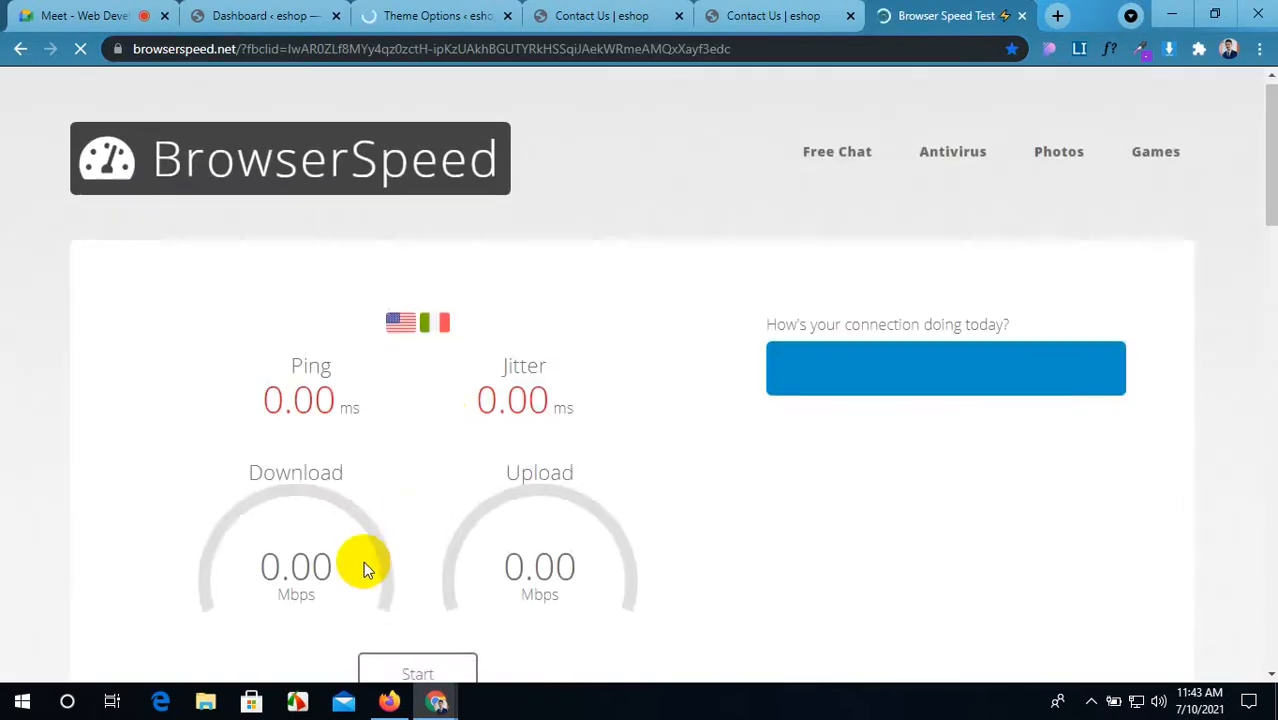
scroll(363, 561, down, 2)
Step: Scroll Theme Options to the empty Google API Key field and select it
click(437, 16)
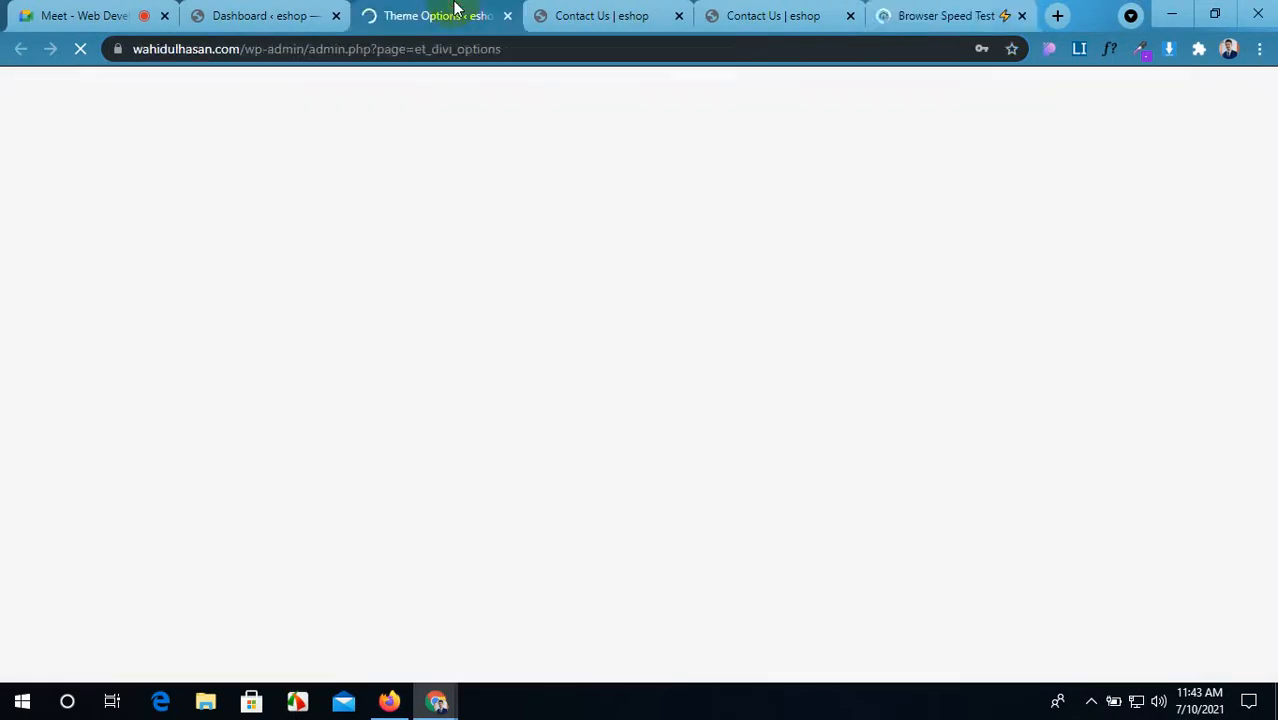
scroll(473, 393, down, 5)
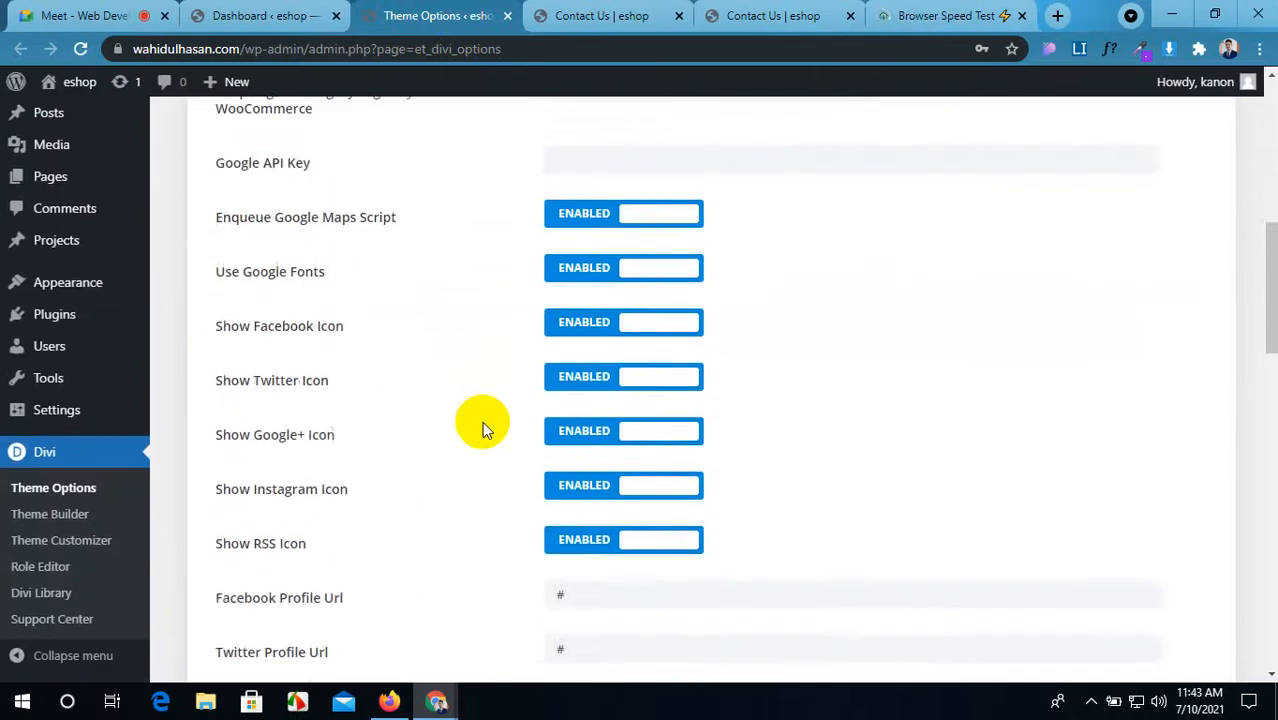
click(650, 344)
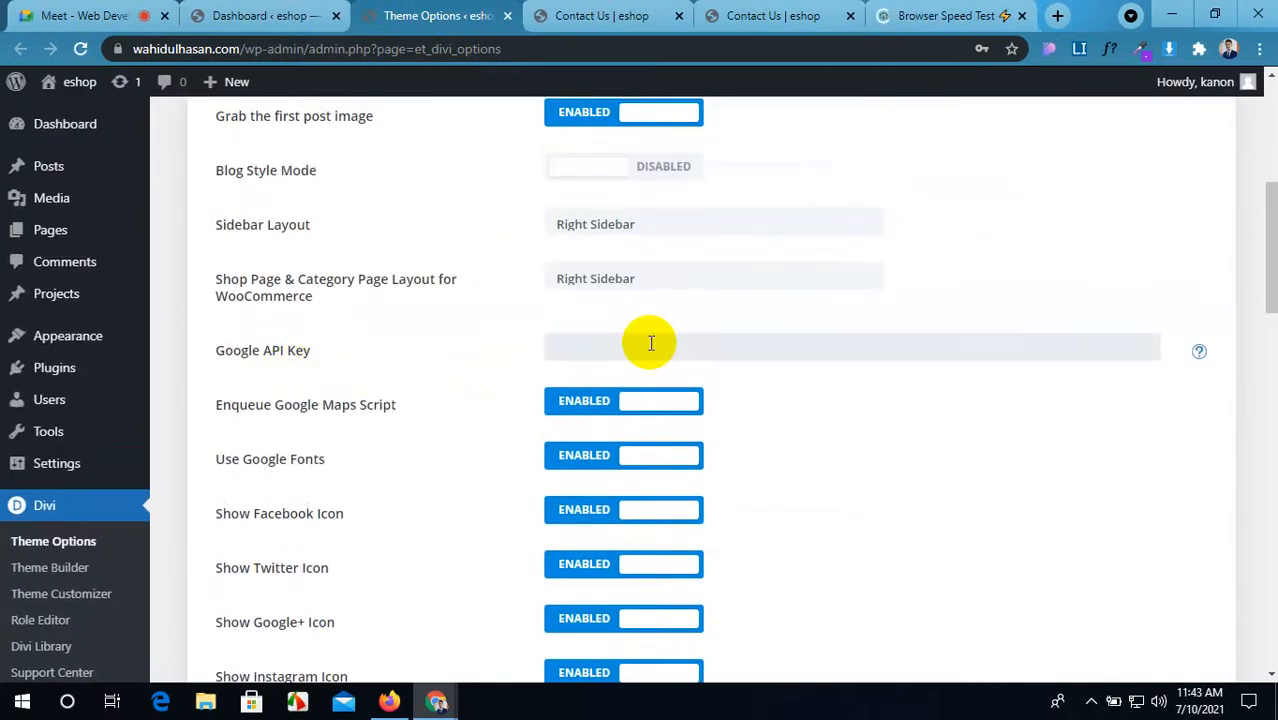
click(231, 14)
click(458, 15)
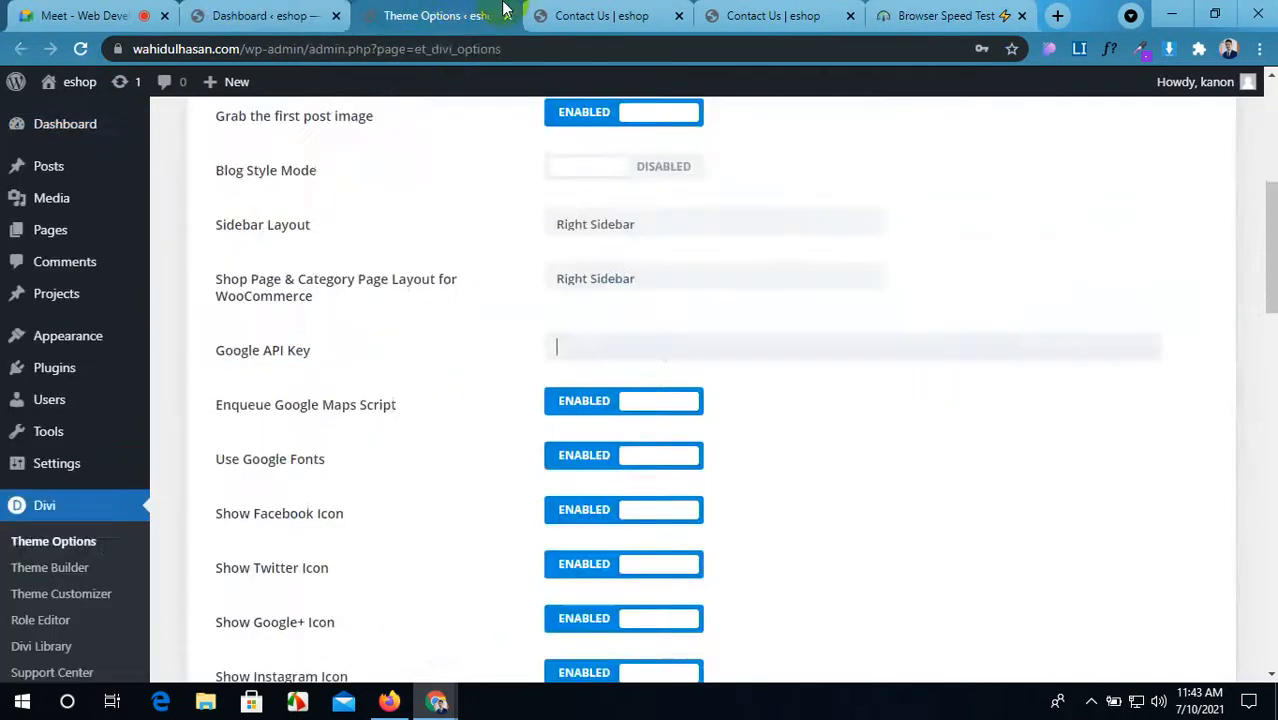
click(601, 15)
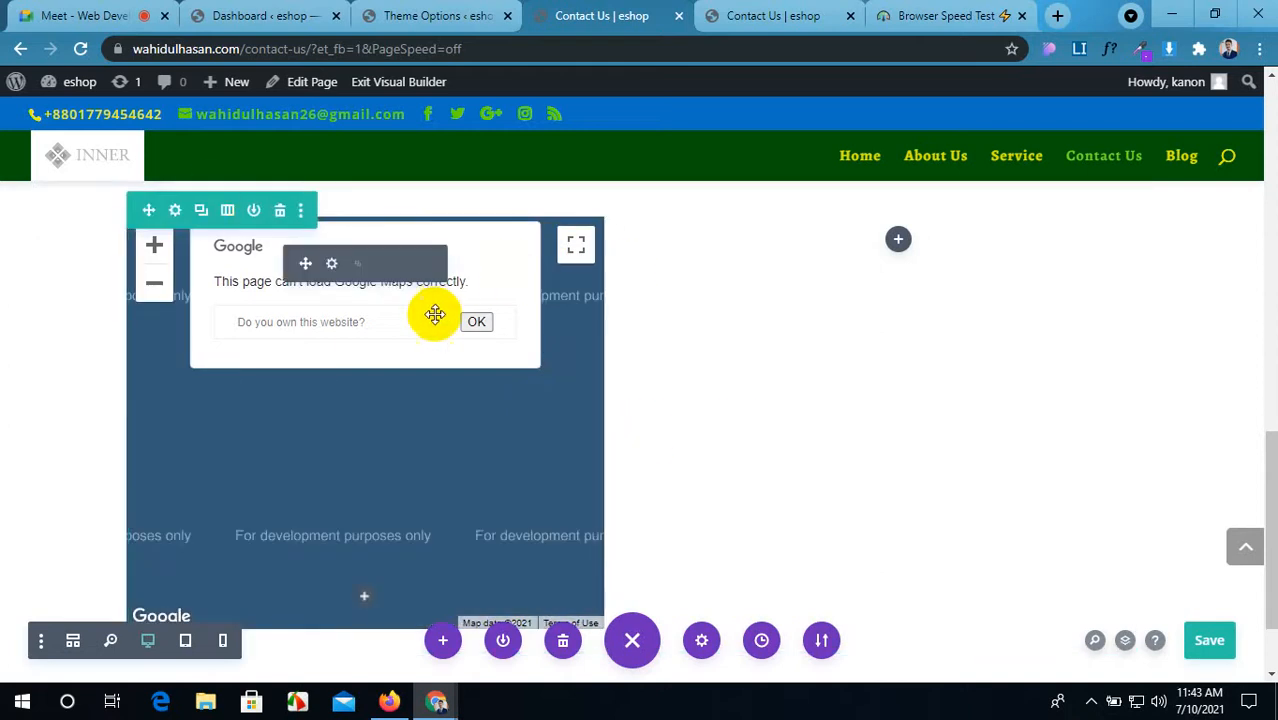
Step: Open the Insert Module list for the empty row's left column and scroll it to Map/Menu
scroll(410, 261, down, 5)
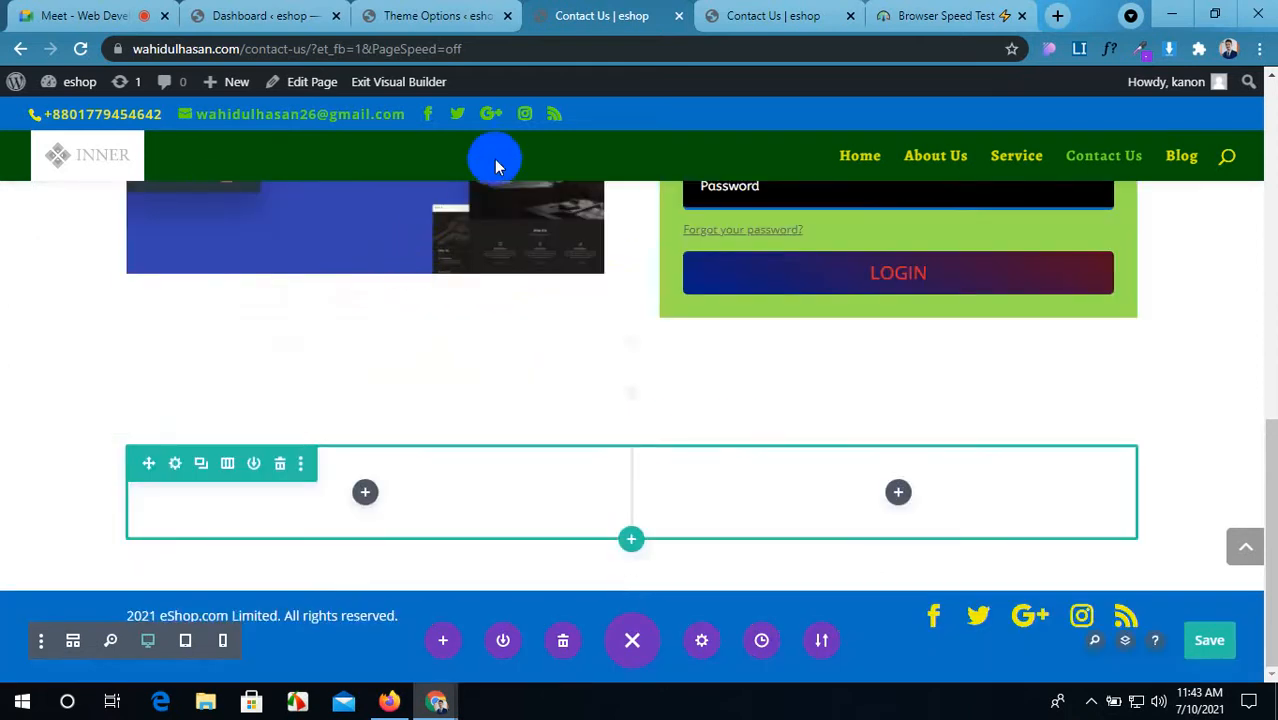
click(365, 490)
scroll(408, 395, down, 5)
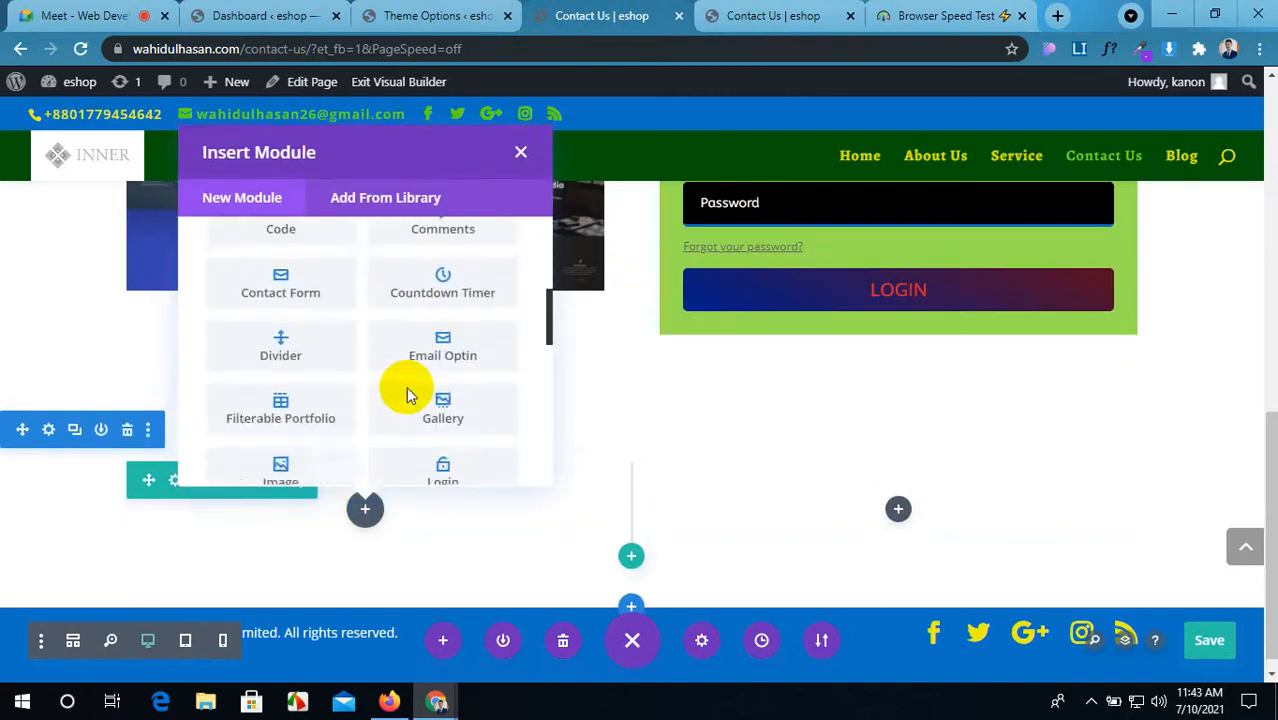
scroll(406, 393, down, 3)
scroll(406, 393, down, 1)
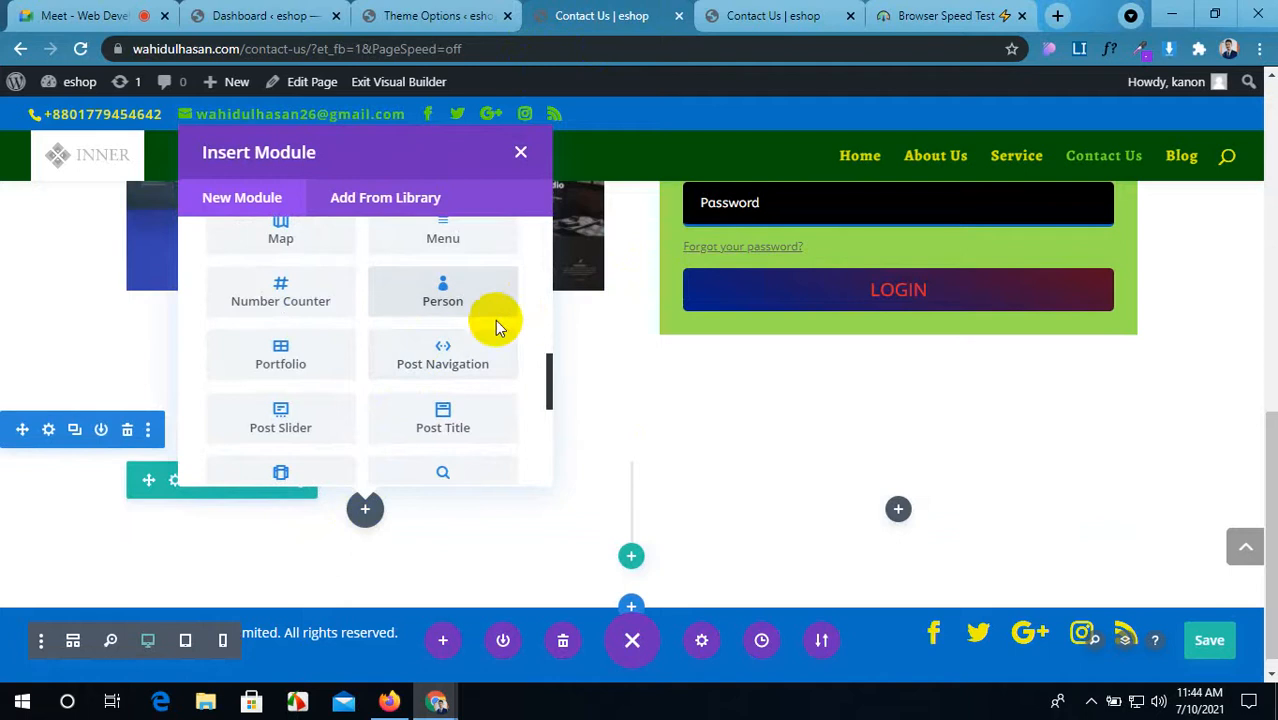
scroll(496, 322, up, 1)
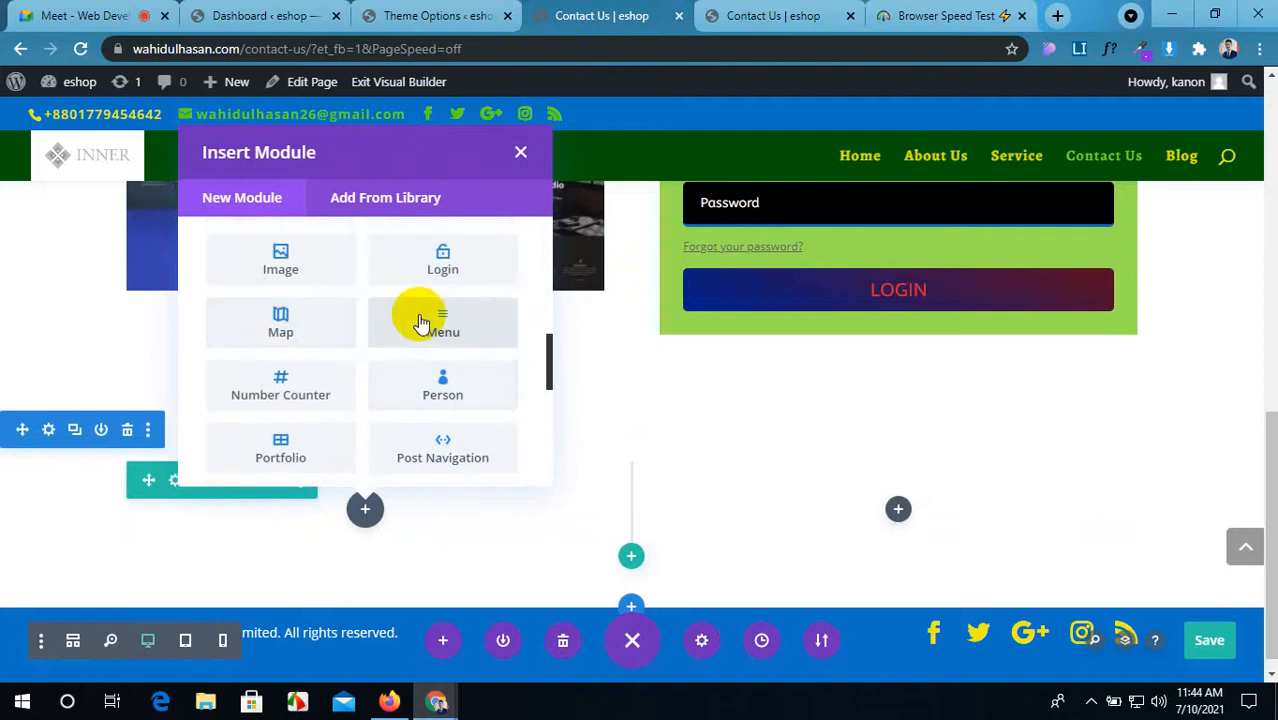
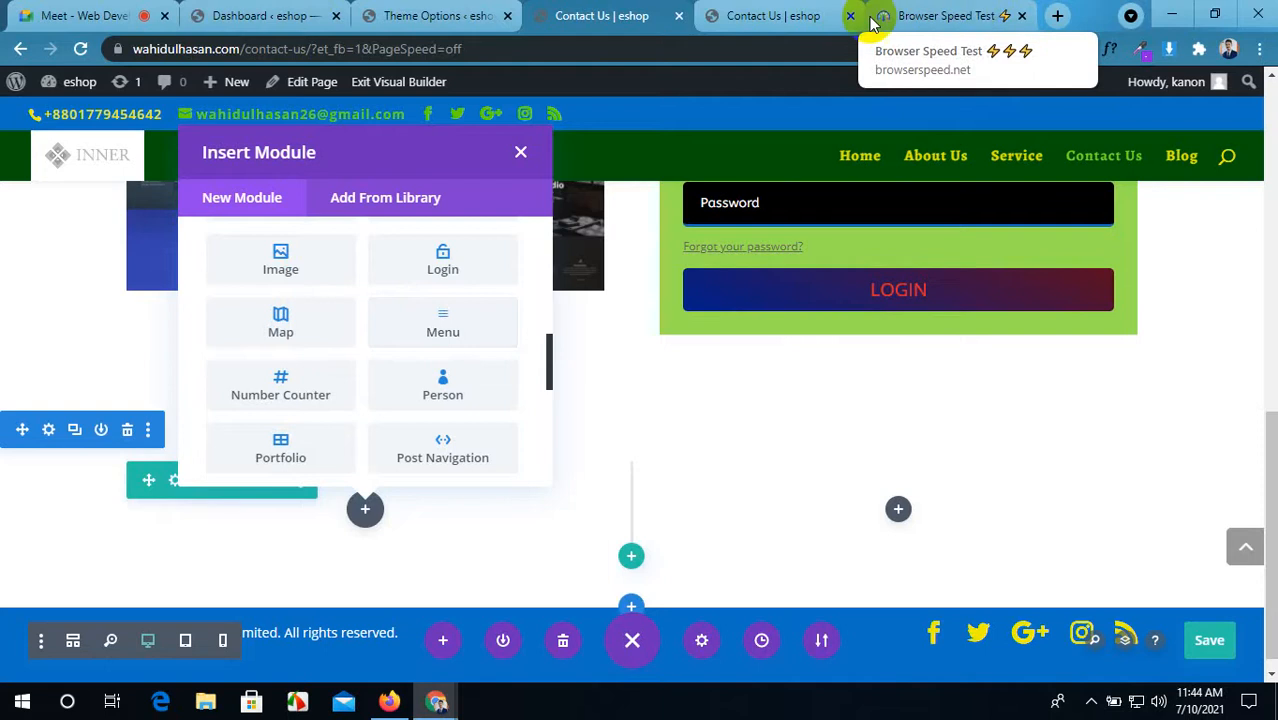
Step: Show Theme Options in Chrome, then scroll through the live Contact Us page in Firefox
click(335, 12)
click(440, 12)
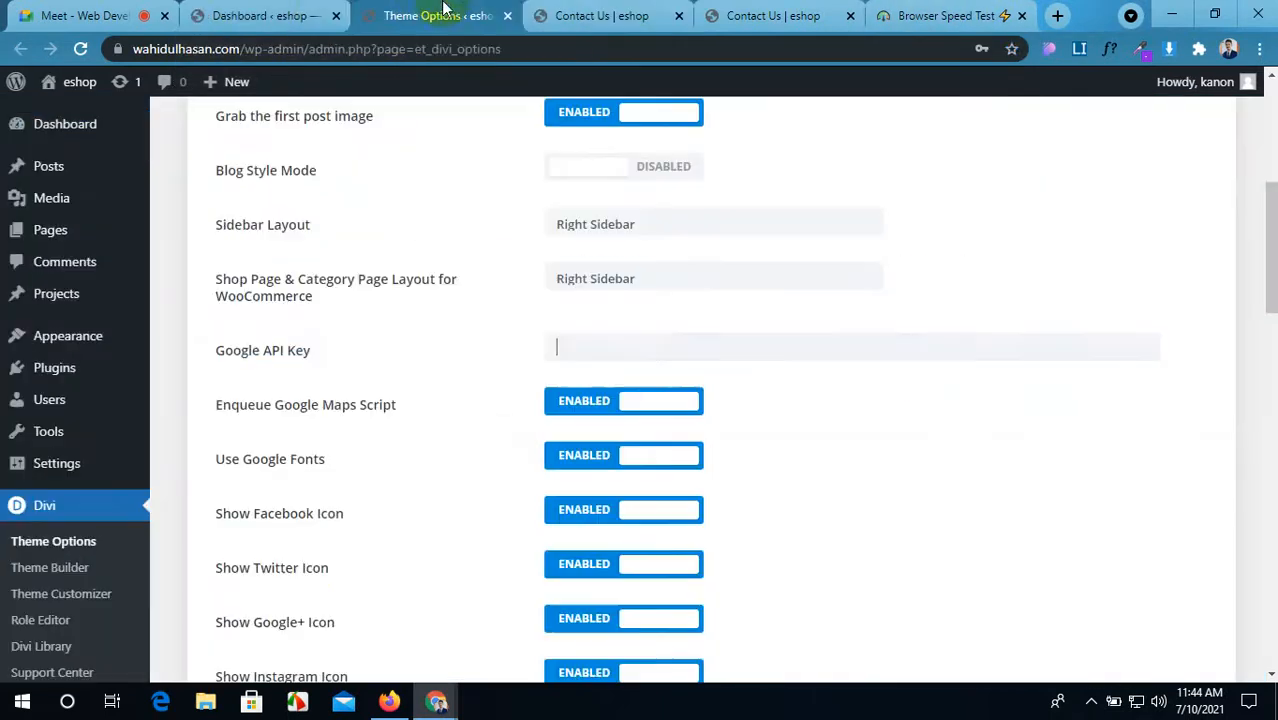
click(389, 700)
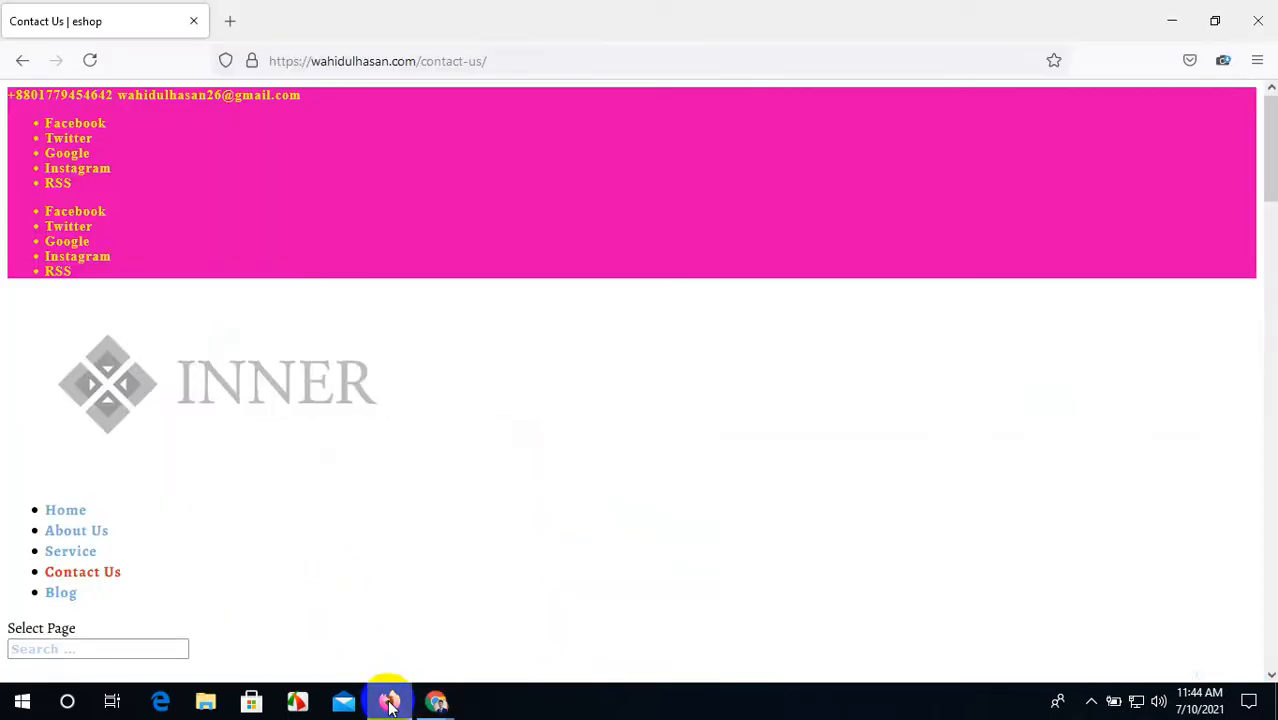
scroll(524, 384, down, 4)
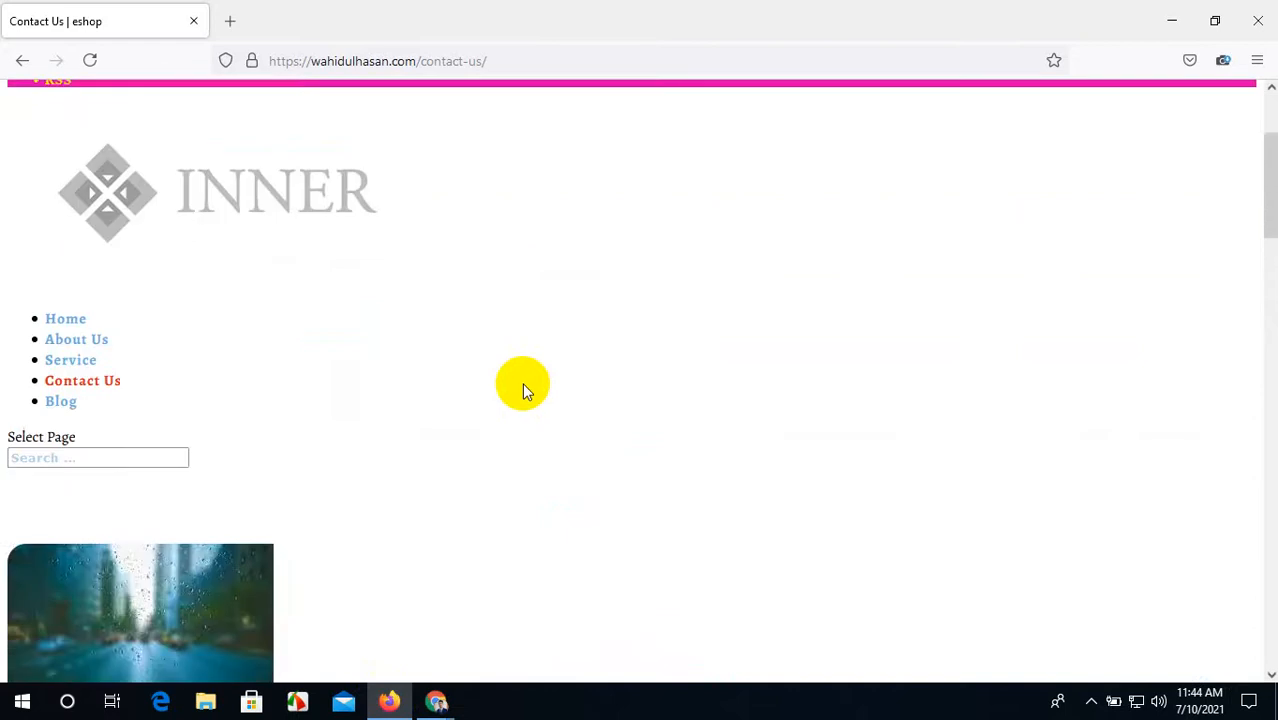
scroll(522, 383, down, 15)
scroll(522, 383, up, 16)
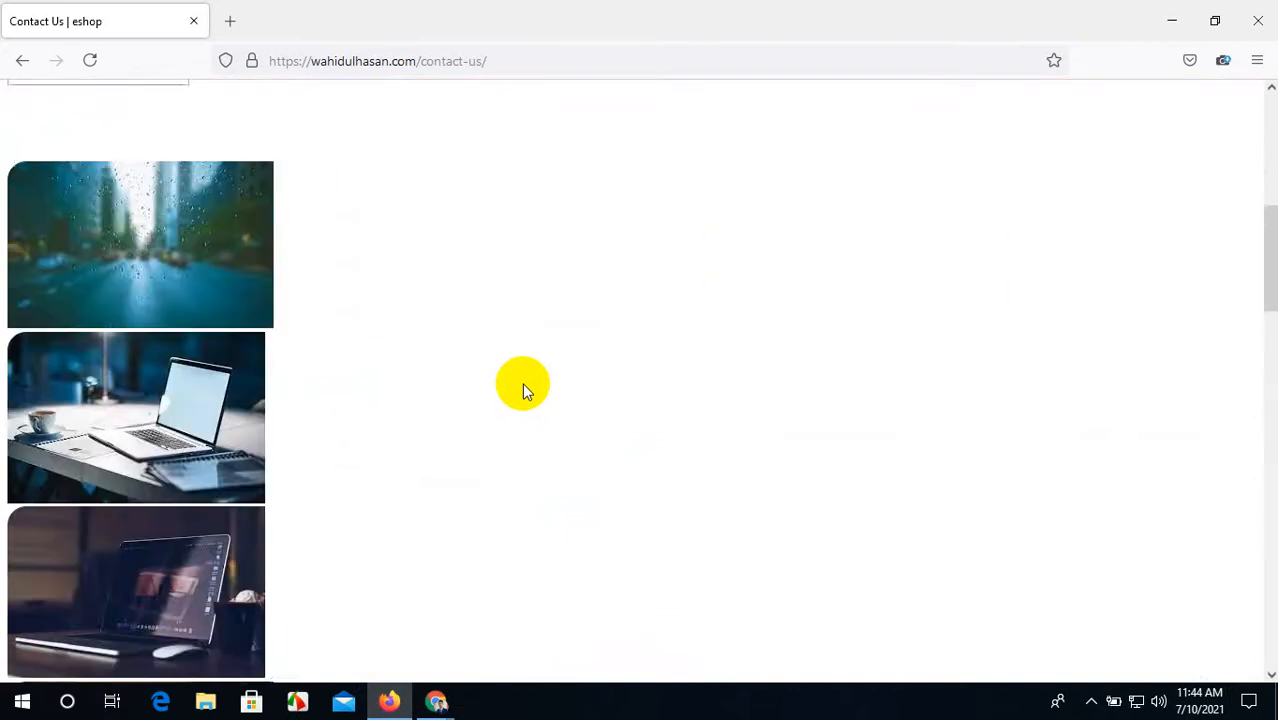
scroll(335, 304, down, 15)
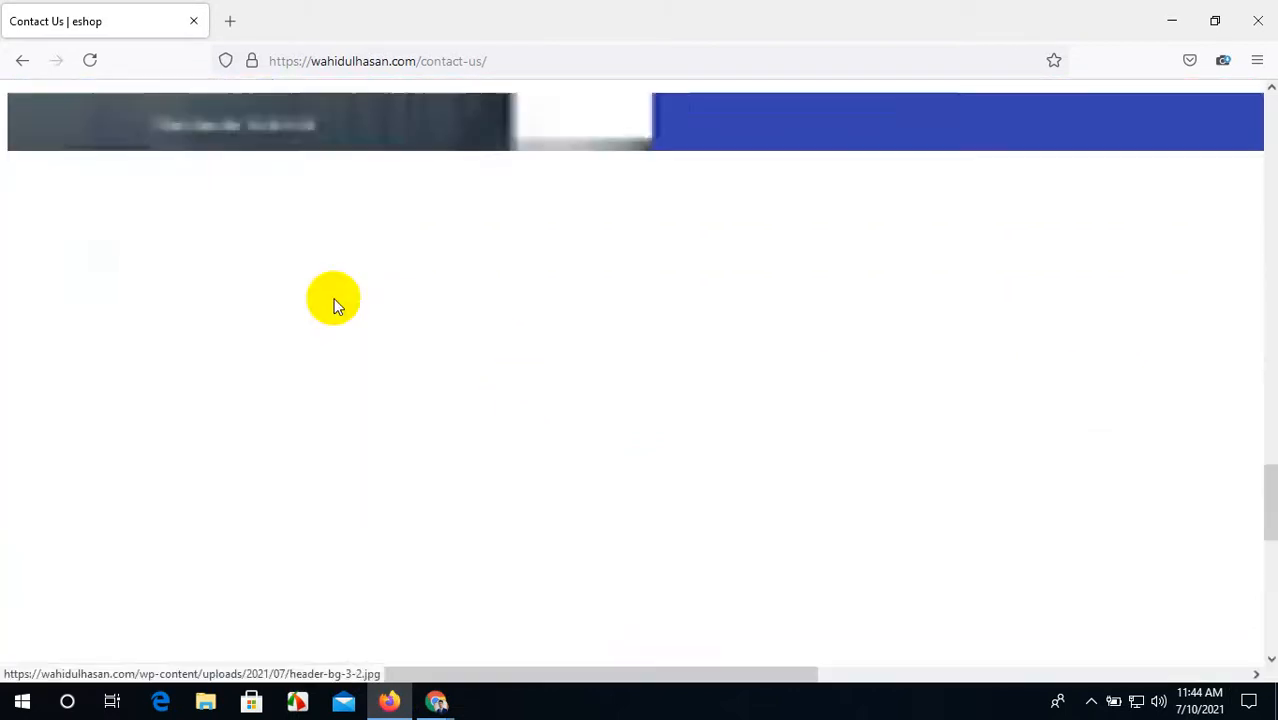
scroll(335, 304, down, 3)
scroll(335, 304, up, 8)
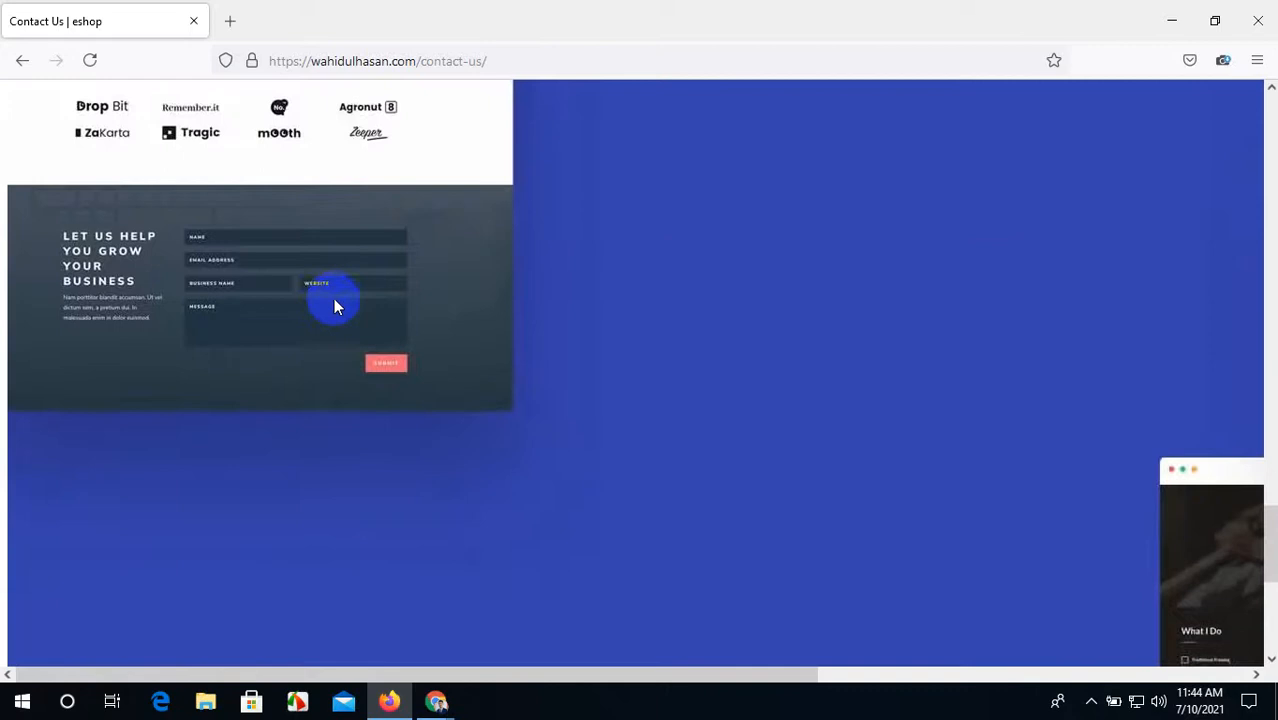
Step: Reload the Contact Us page with F5 and return to its top
key(F5)
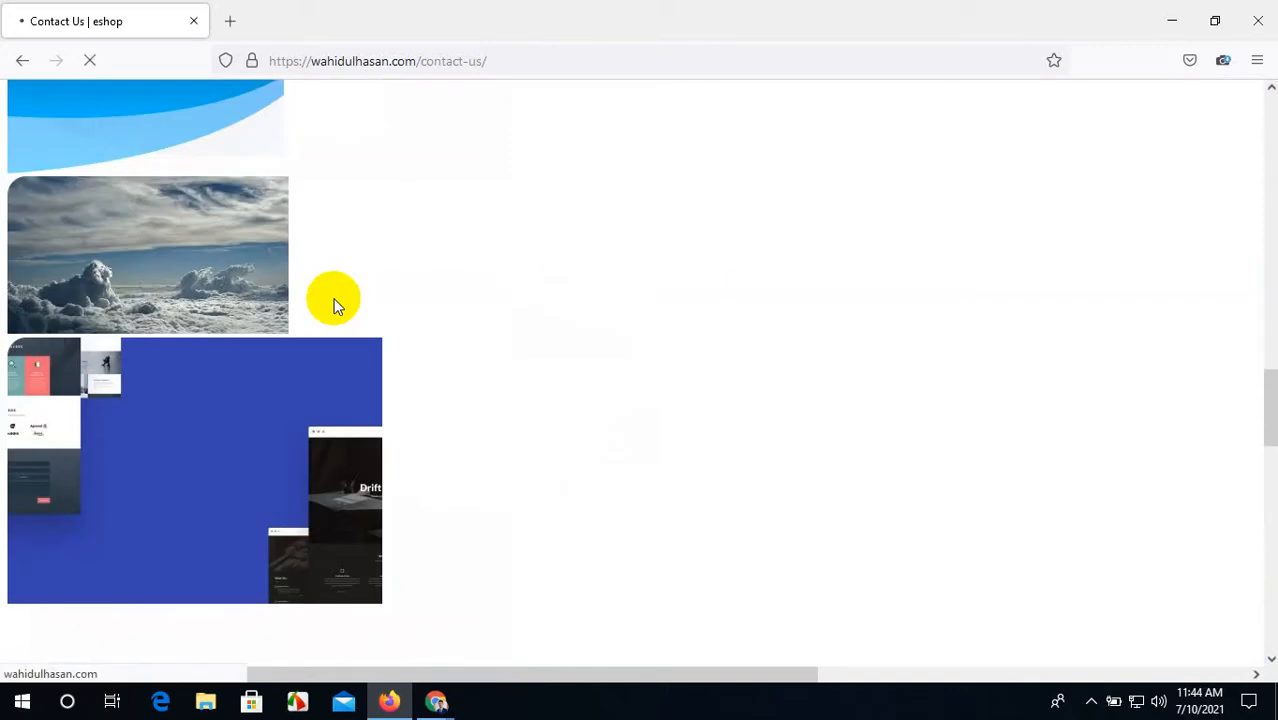
scroll(385, 288, up, 10)
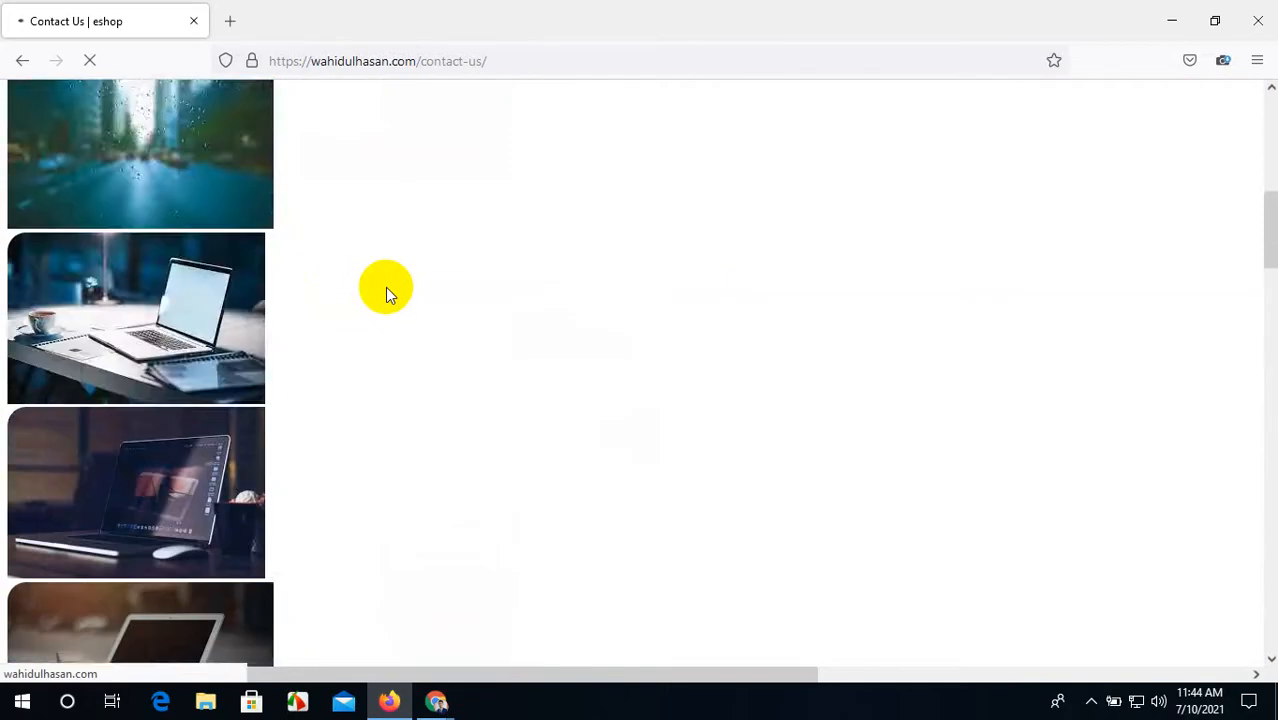
scroll(385, 288, up, 8)
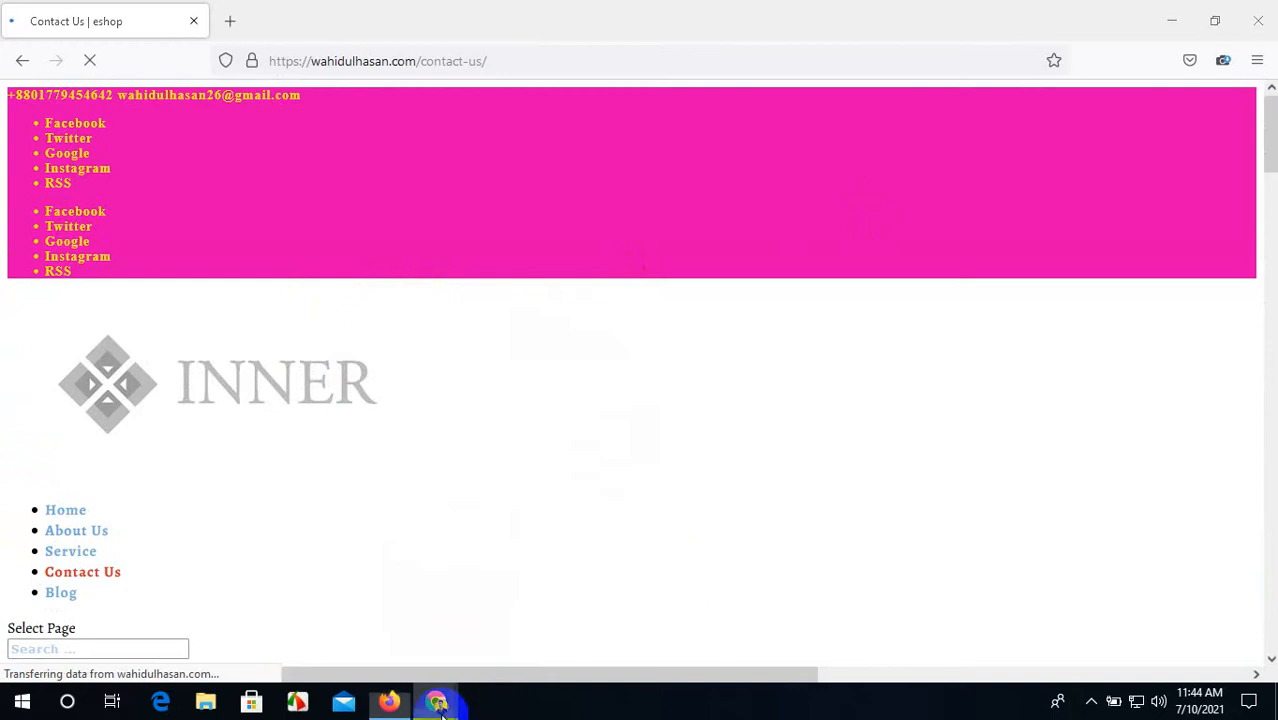
Step: Close the Theme Options and Browser Speed Test tabs in Chrome, and close Firefox
mouse_move(421, 694)
click(377, 646)
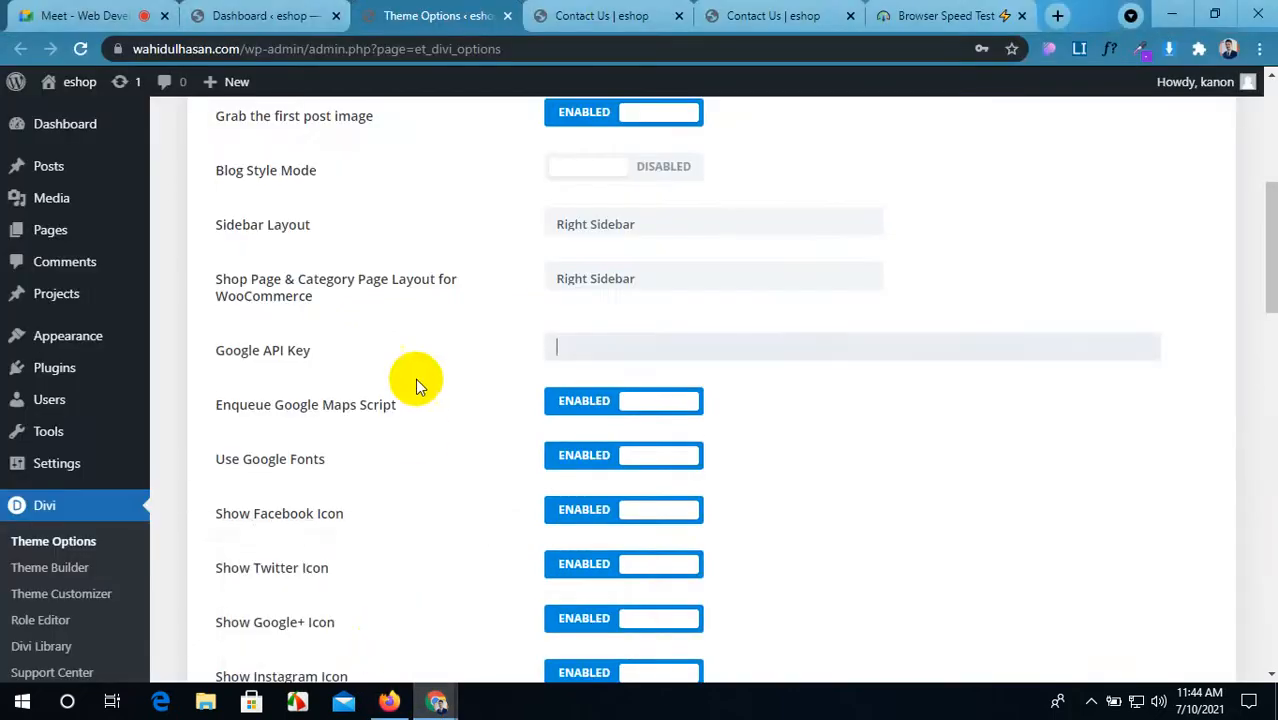
click(507, 15)
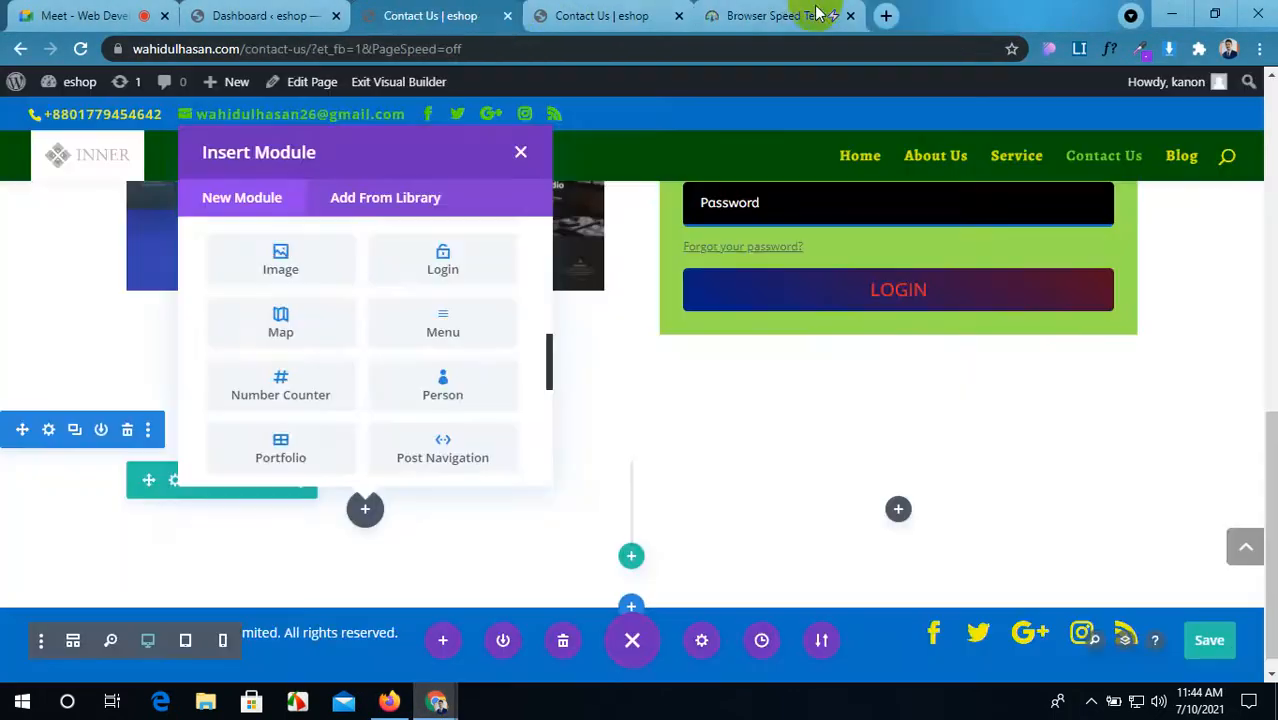
click(780, 12)
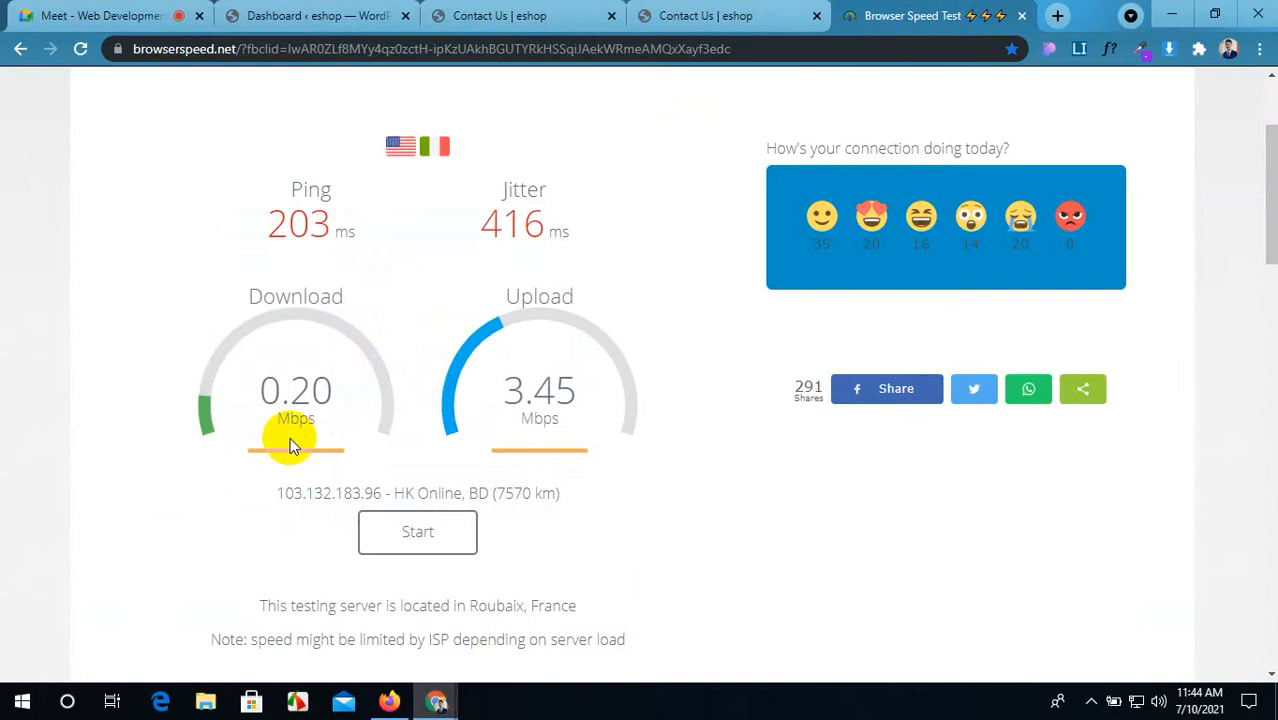
click(1021, 16)
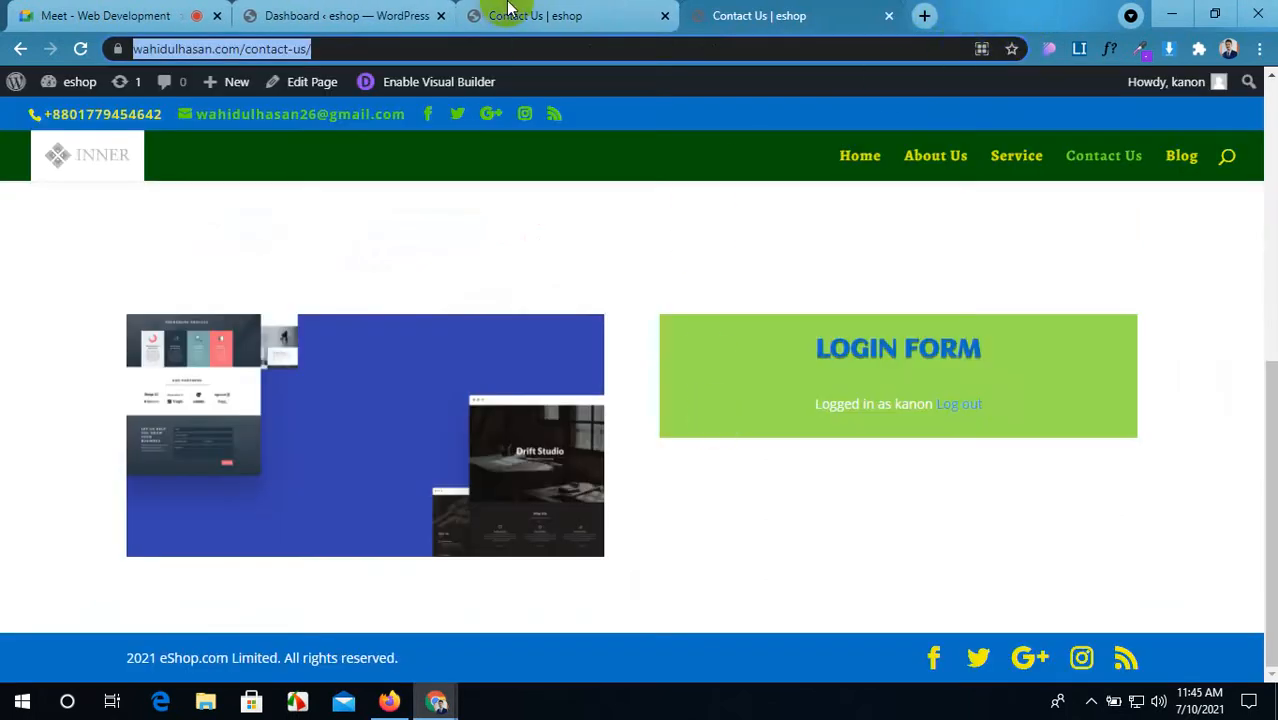
click(505, 14)
click(349, 10)
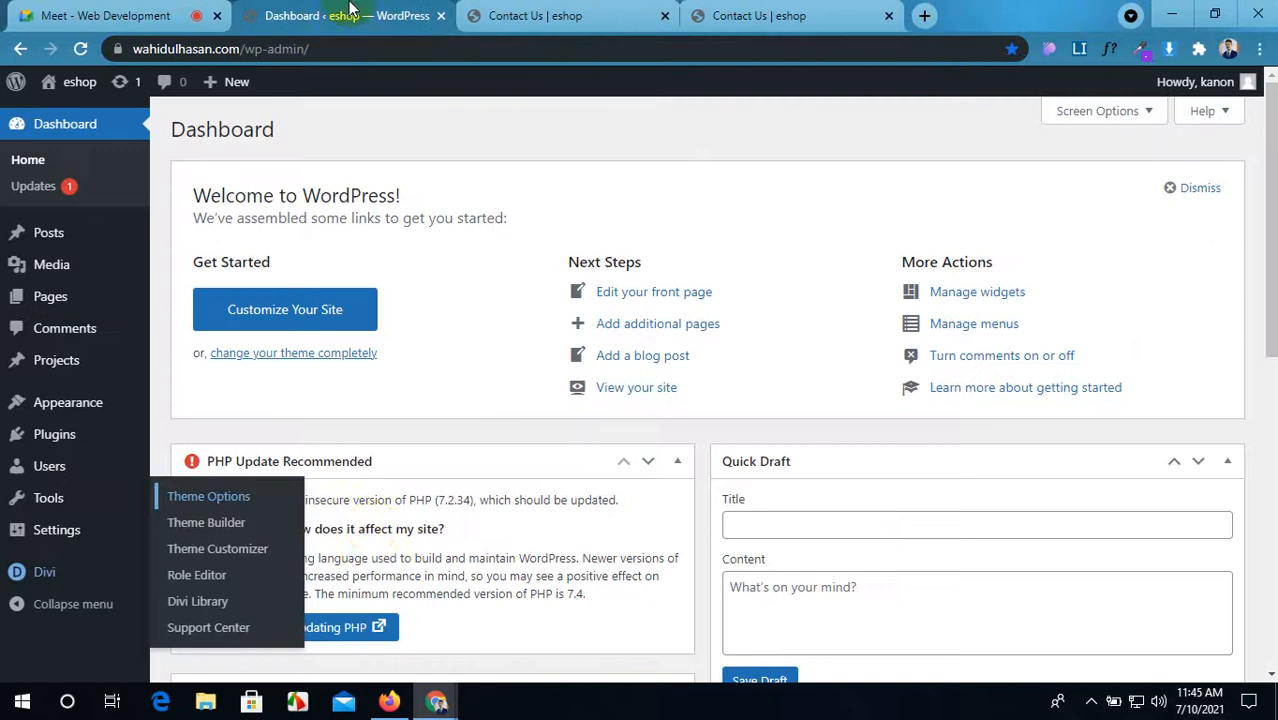
click(389, 701)
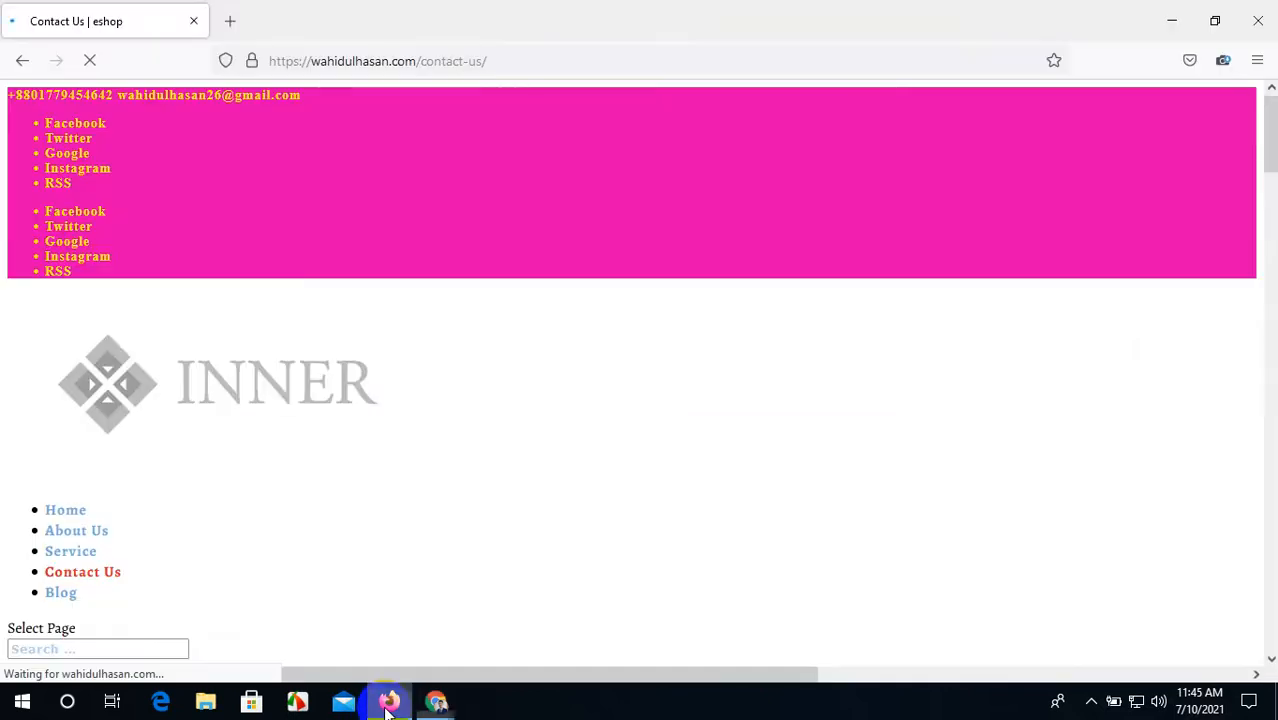
click(1258, 20)
Step: Log out of WordPress, load the site home page, and open Contact Us from the navigation
click(808, 12)
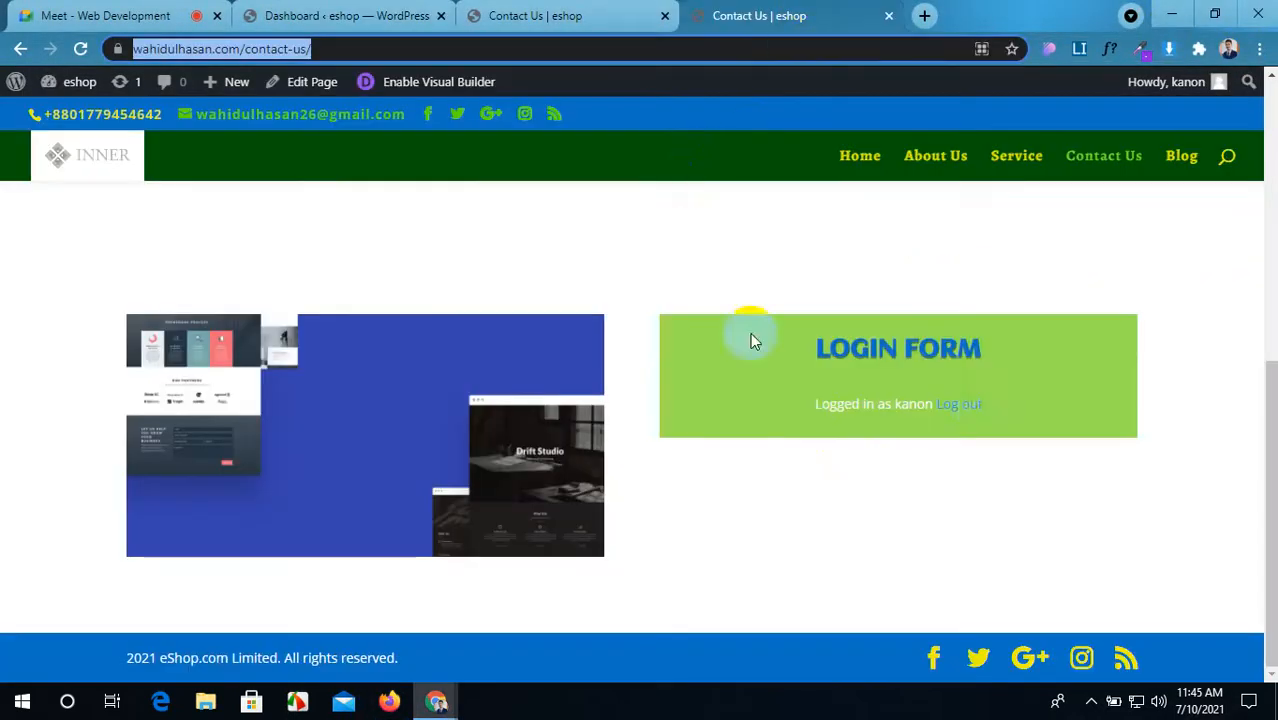
click(973, 408)
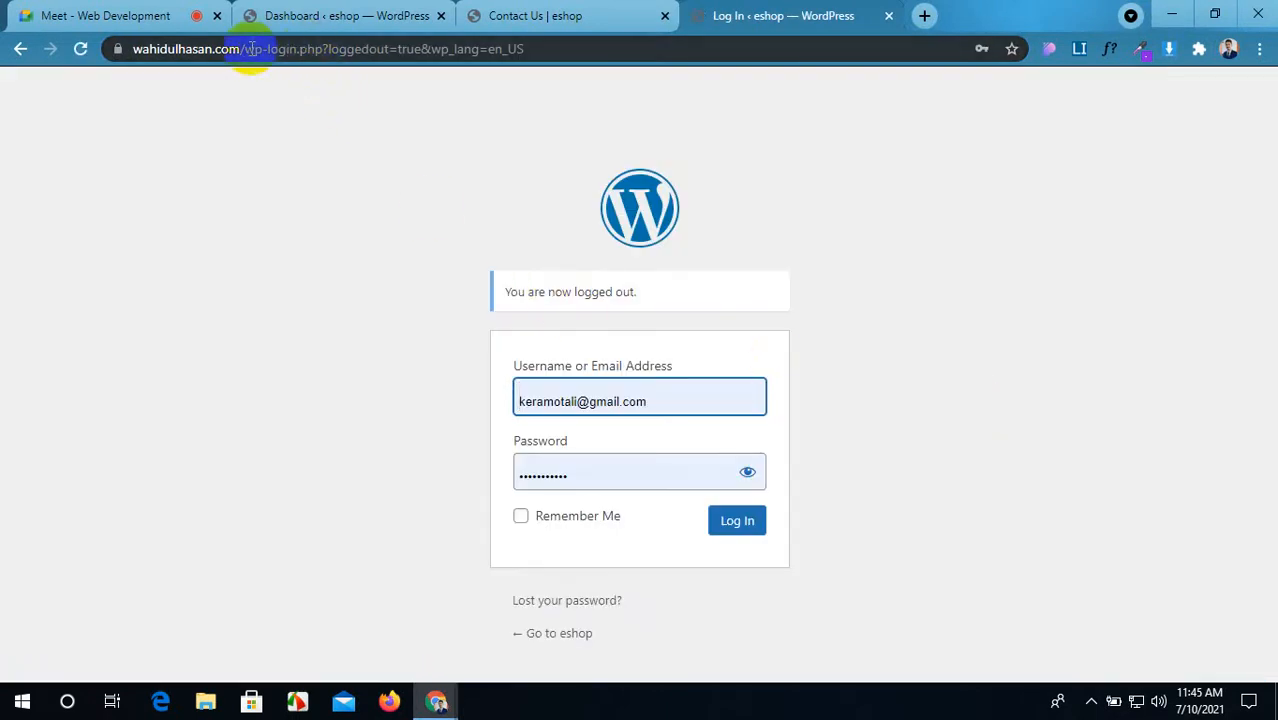
drag(243, 48, 700, 60)
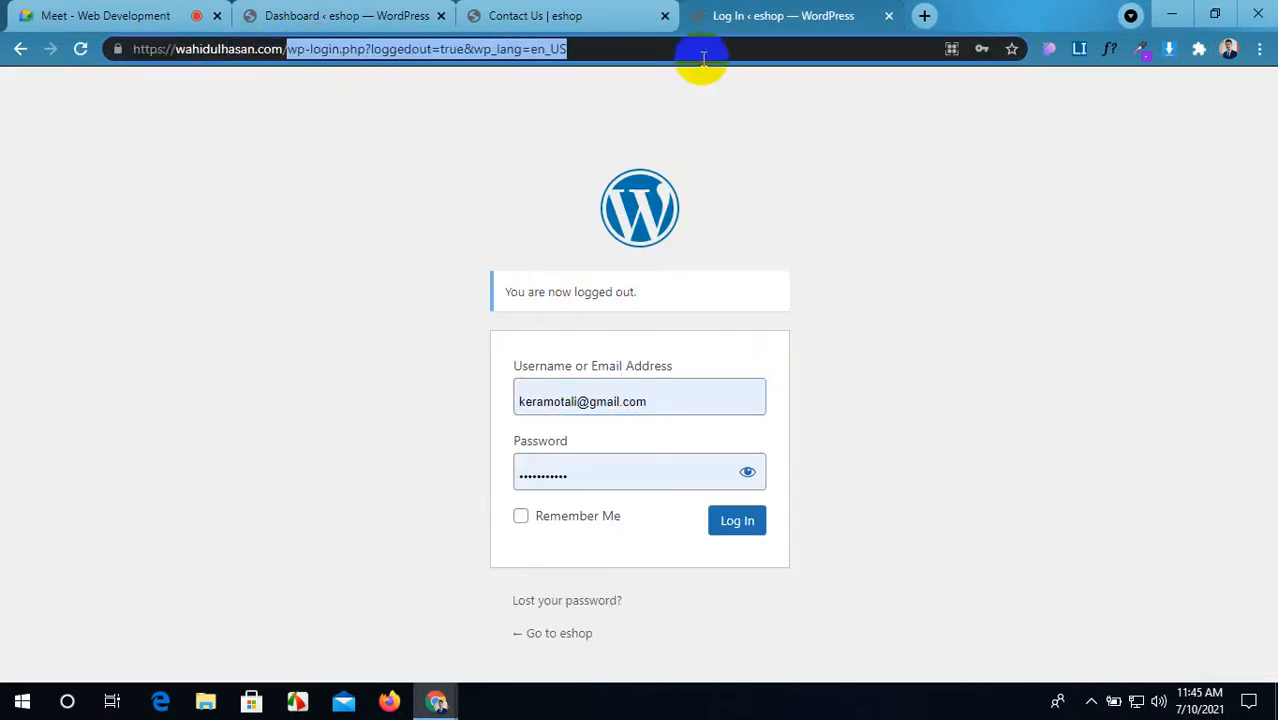
key(Delete)
key(Return)
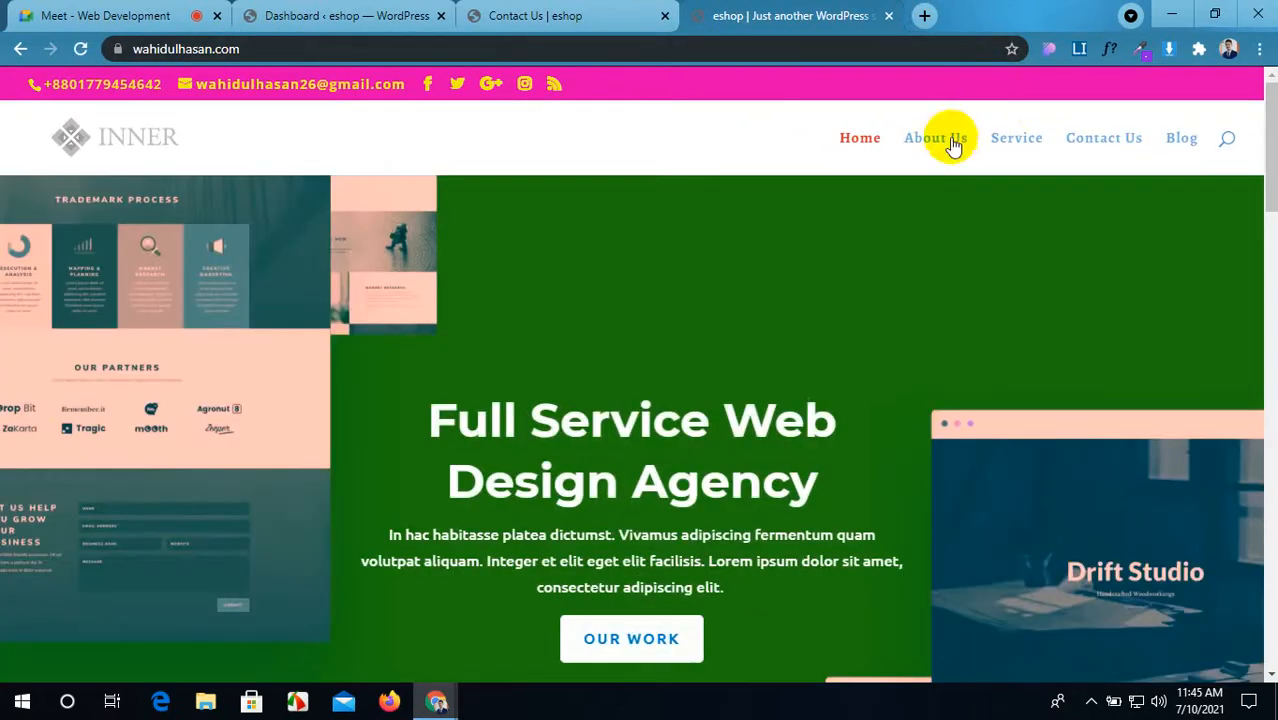
click(1076, 144)
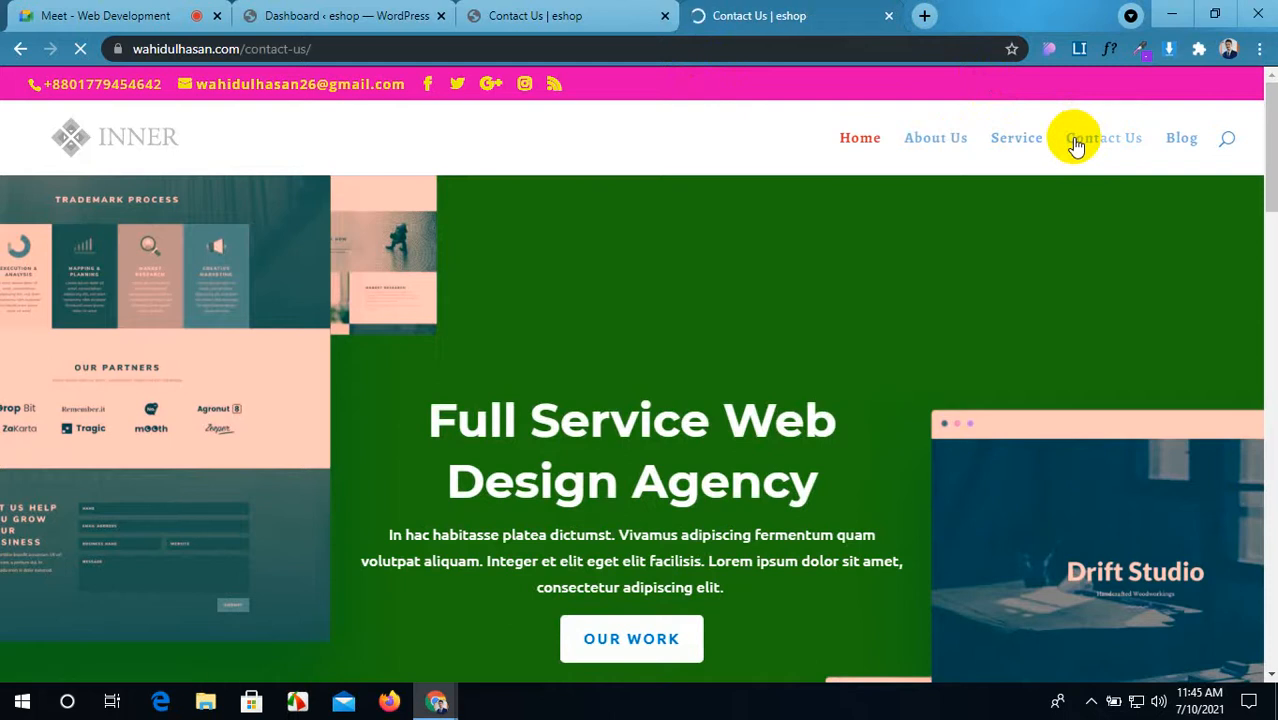
Step: Clear the saved username and password from the Contact Us login form
scroll(689, 303, down, 4)
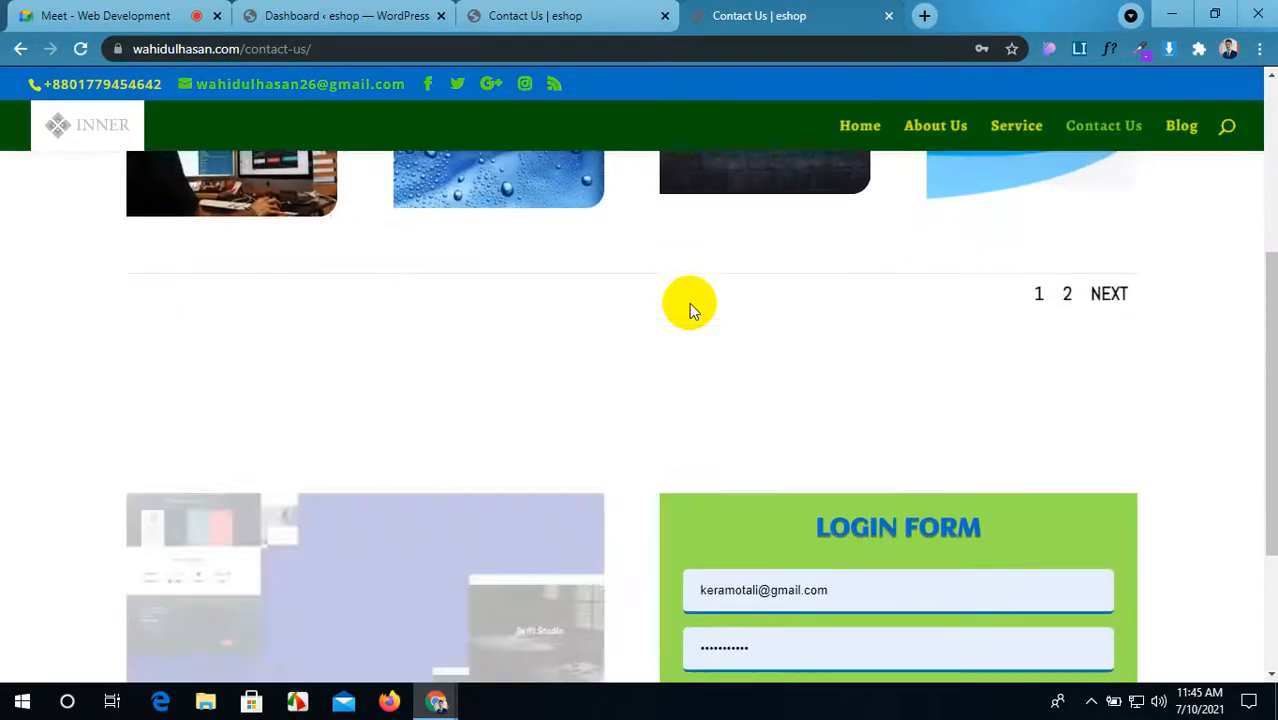
scroll(689, 303, down, 2)
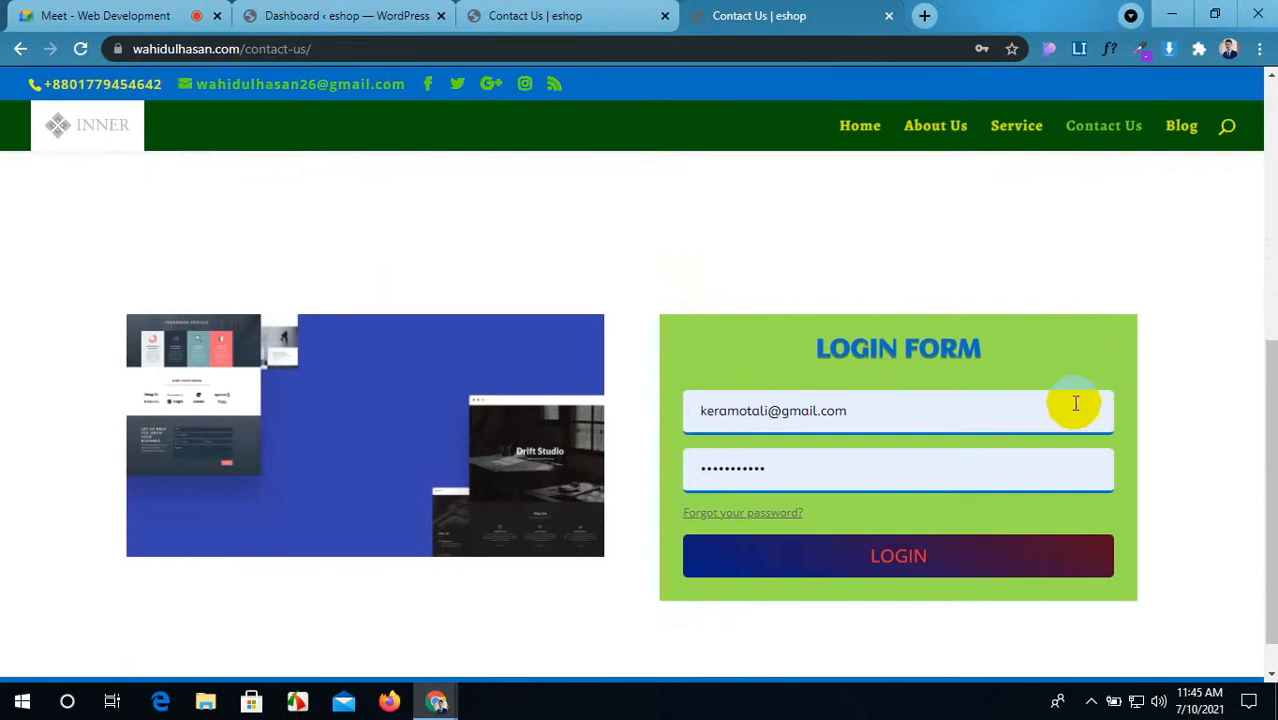
click(667, 418)
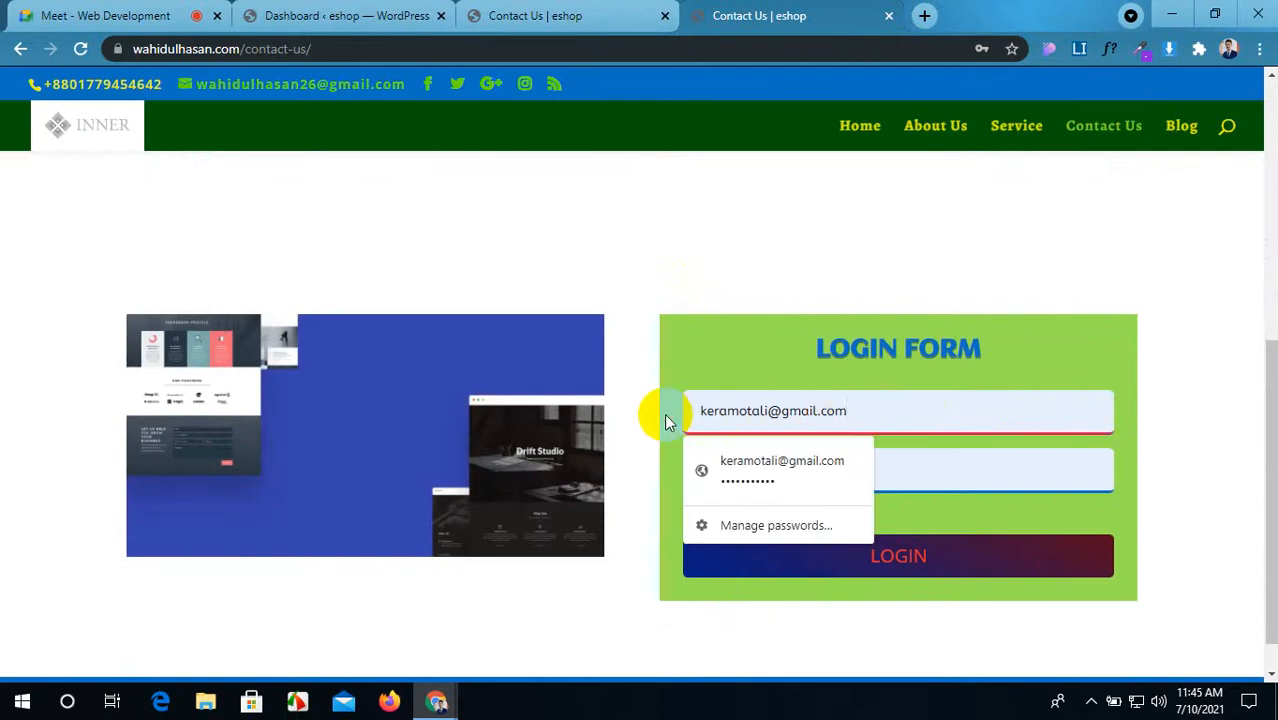
key(BackSpace)
key(BackSpace)
key(BackSpace)
key(BackSpace)
key(BackSpace)
key(BackSpace)
key(BackSpace)
key(BackSpace)
key(BackSpace)
key(BackSpace)
key(BackSpace)
key(BackSpace)
key(BackSpace)
key(BackSpace)
key(BackSpace)
key(BackSpace)
key(BackSpace)
key(BackSpace)
key(BackSpace)
key(BackSpace)
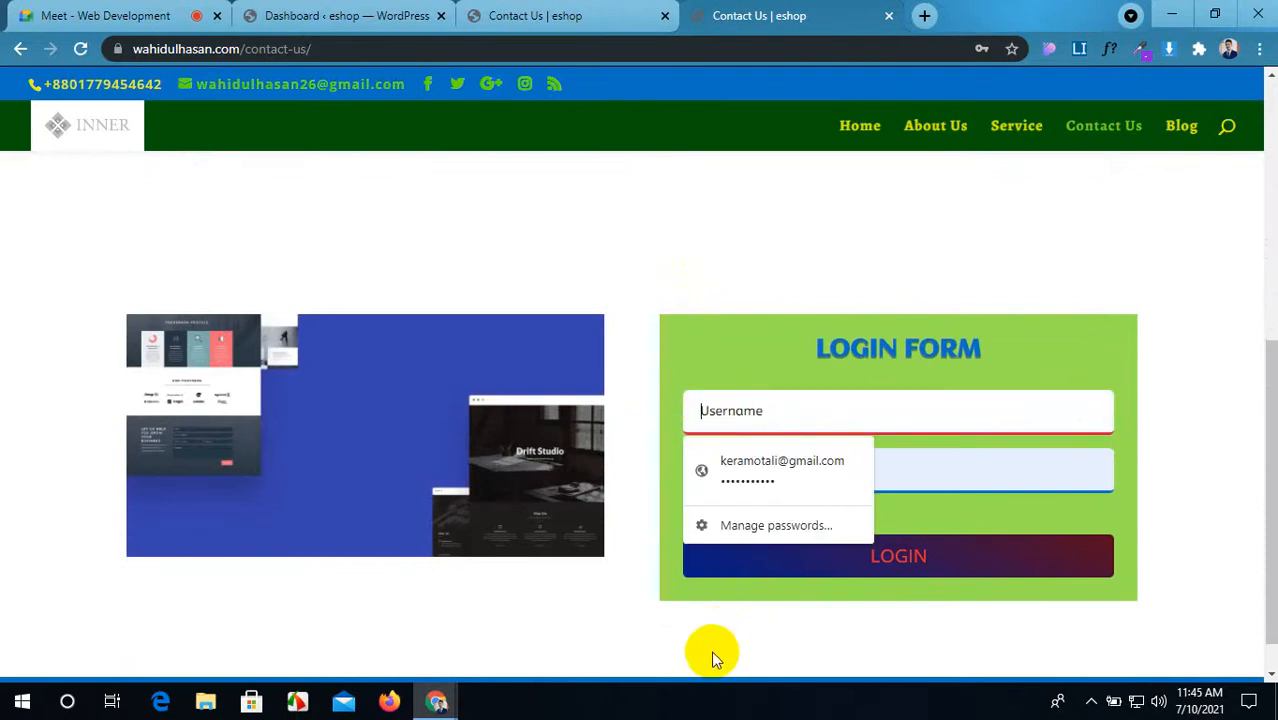
click(712, 652)
drag(766, 475, 655, 474)
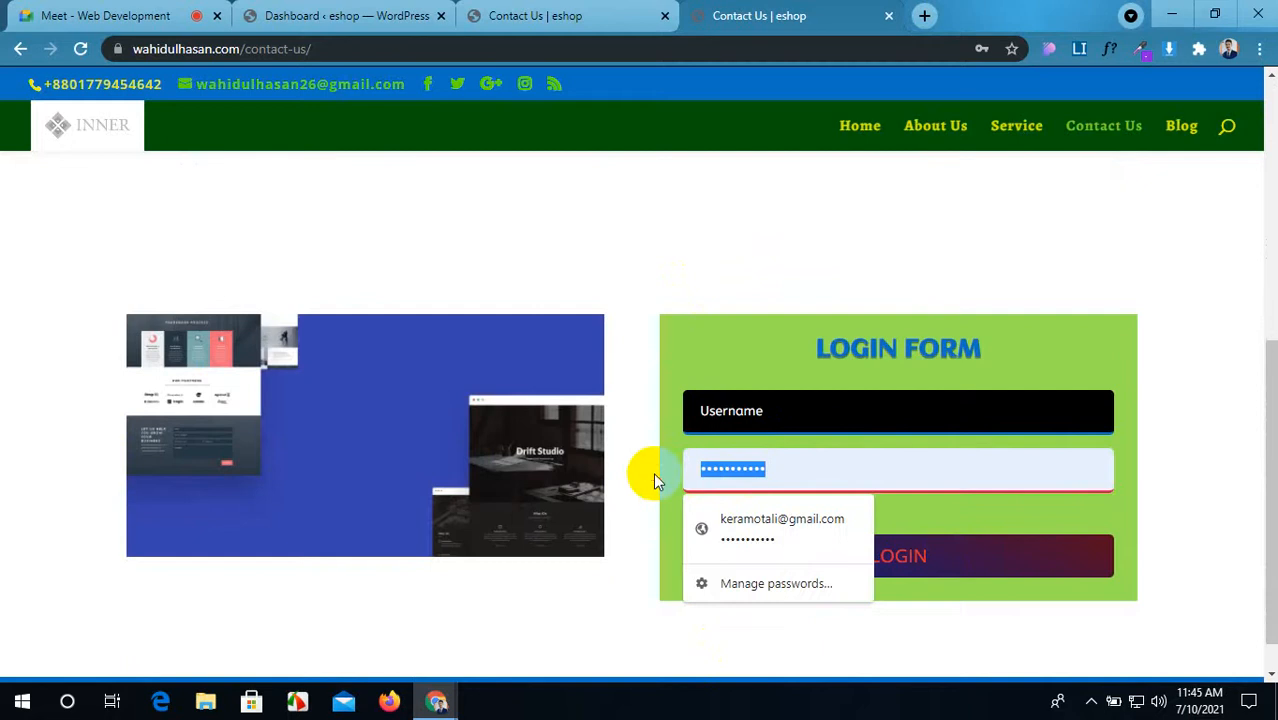
key(BackSpace)
click(616, 605)
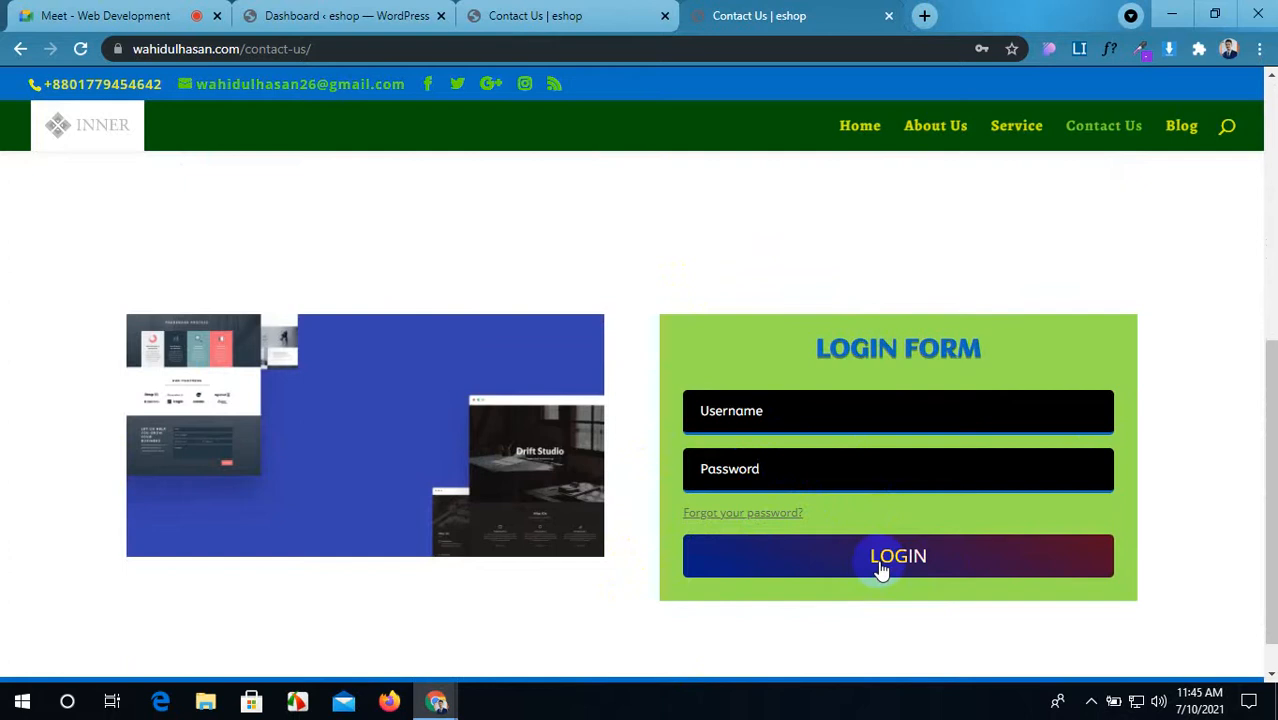
click(788, 418)
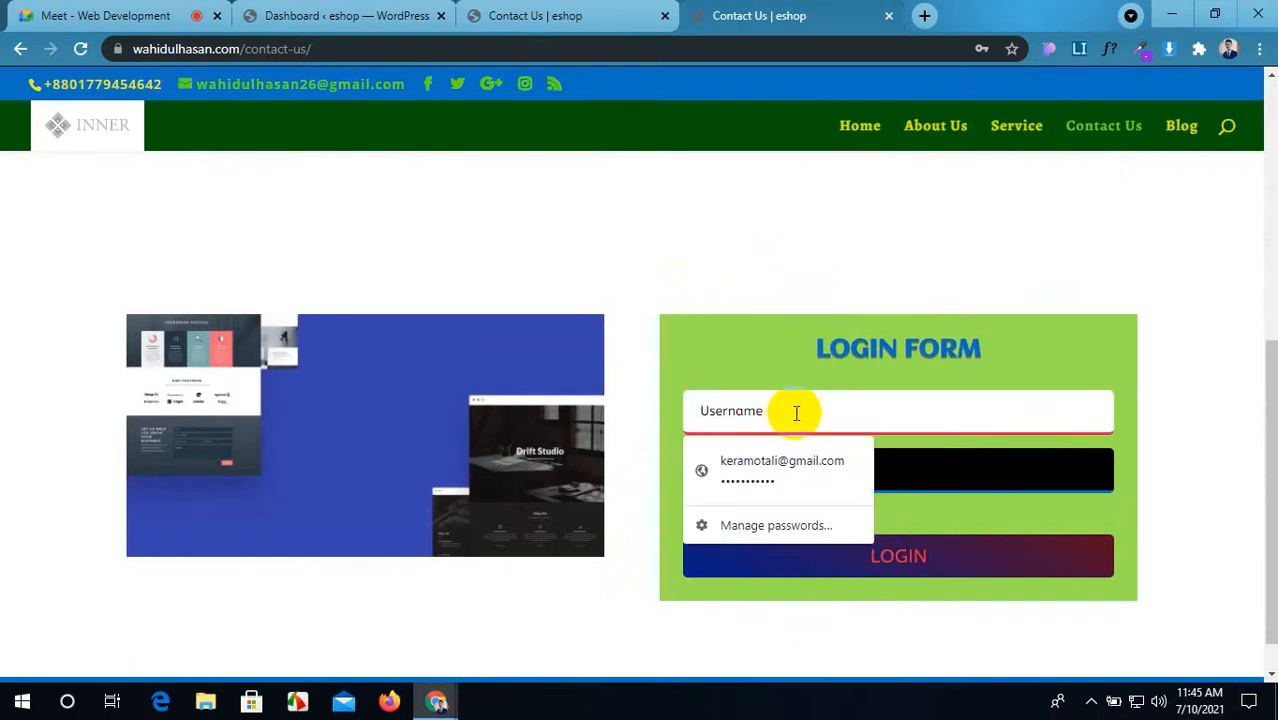
click(927, 471)
click(922, 422)
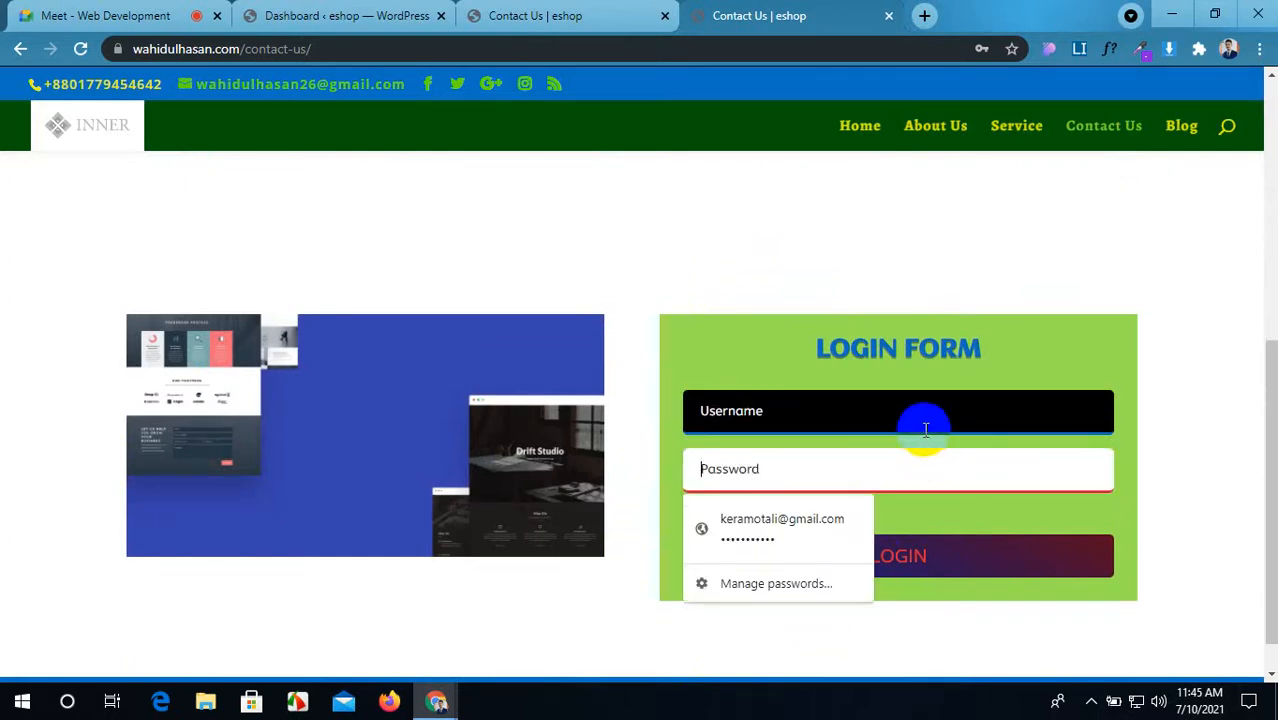
click(900, 468)
Step: Enter the username and password in the login form and sign in with LOGIN
click(871, 411)
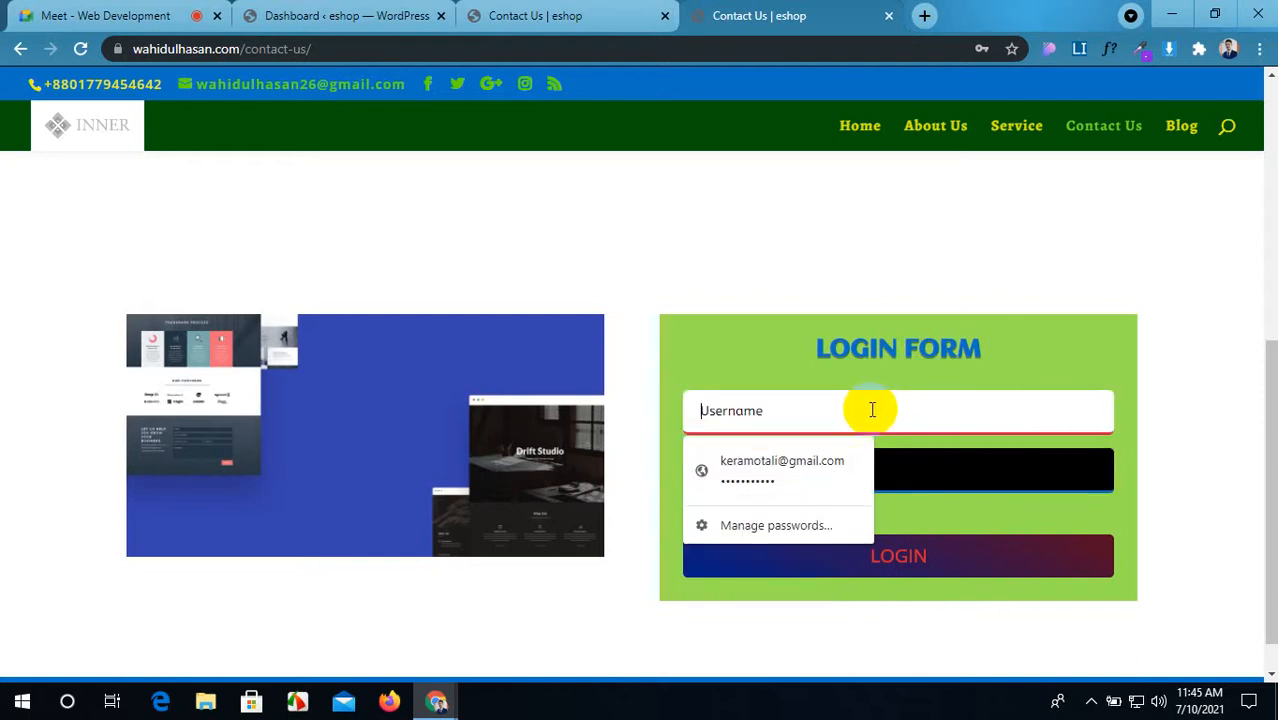
text(kanon)
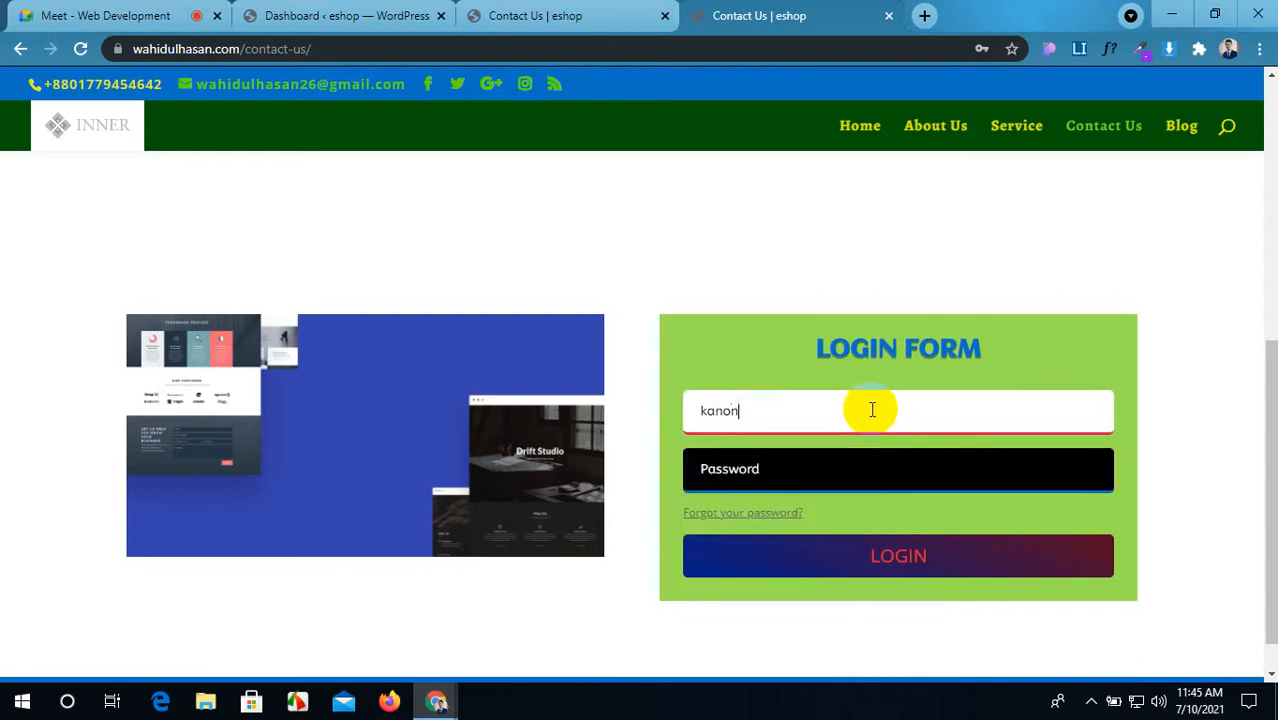
click(842, 476)
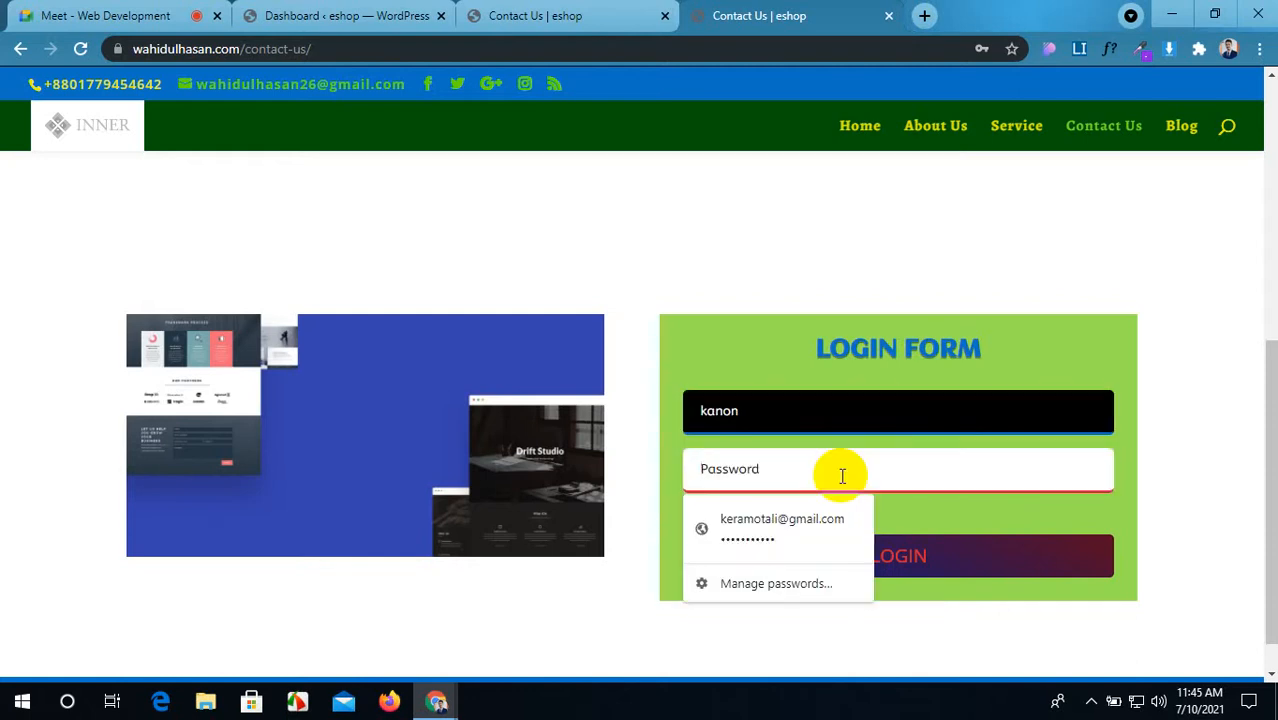
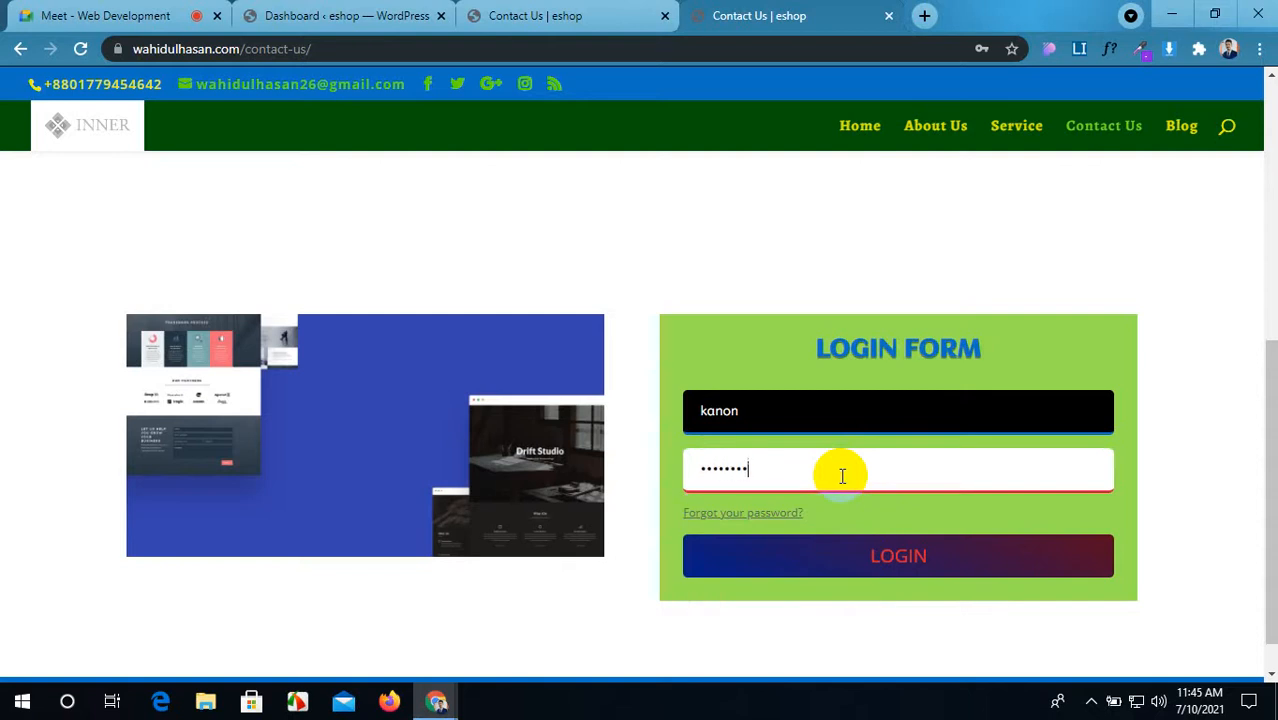
click(870, 554)
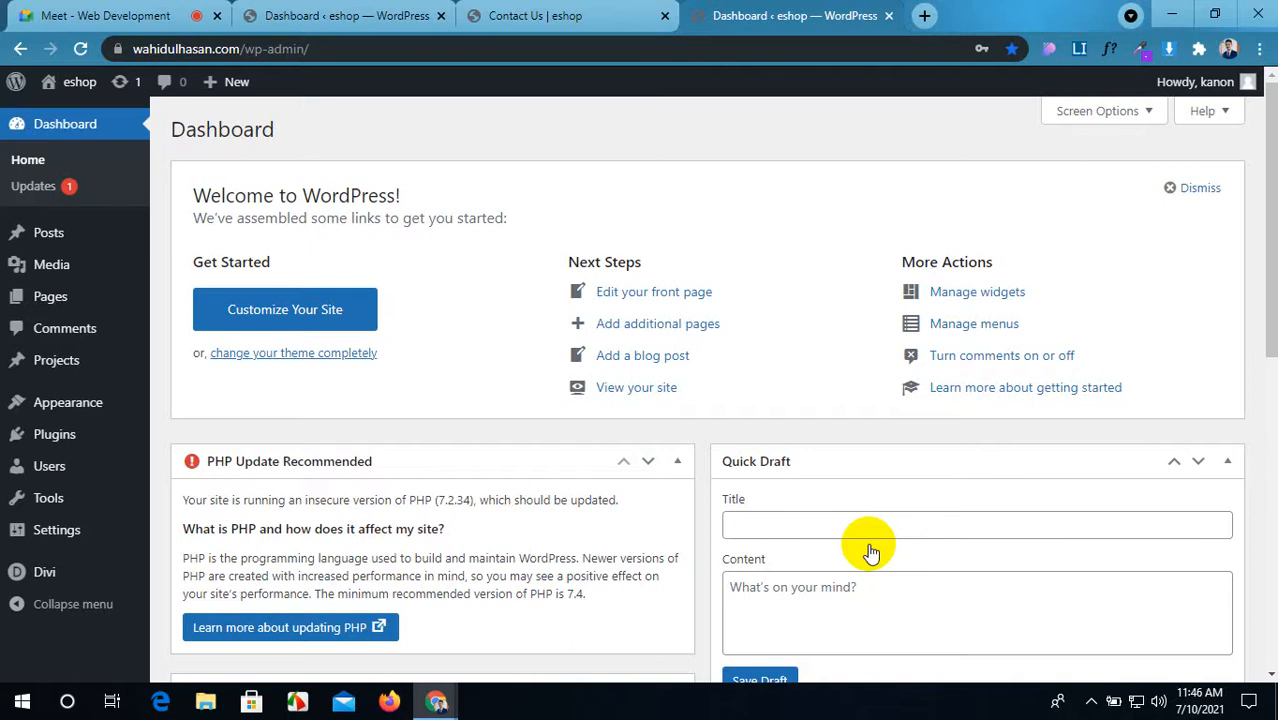
Step: Dismiss the session-expired login prompt and reload both the builder and dashboard tabs
click(568, 15)
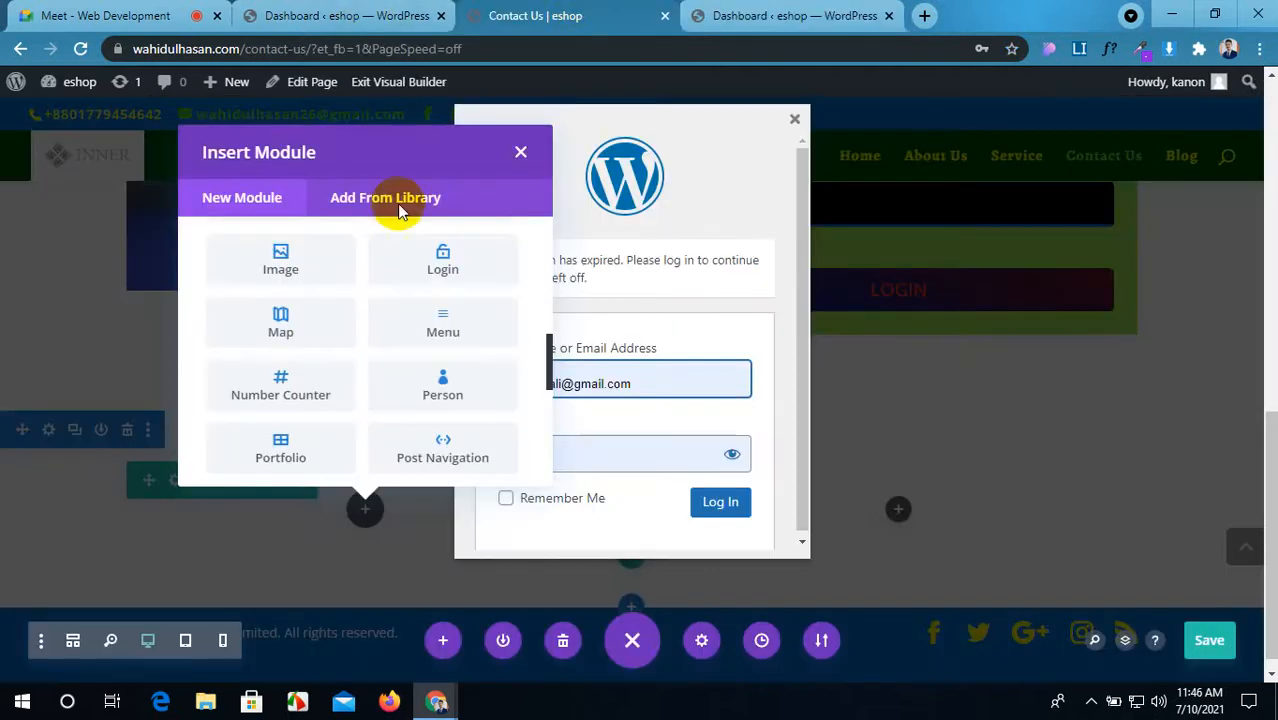
click(796, 120)
click(80, 48)
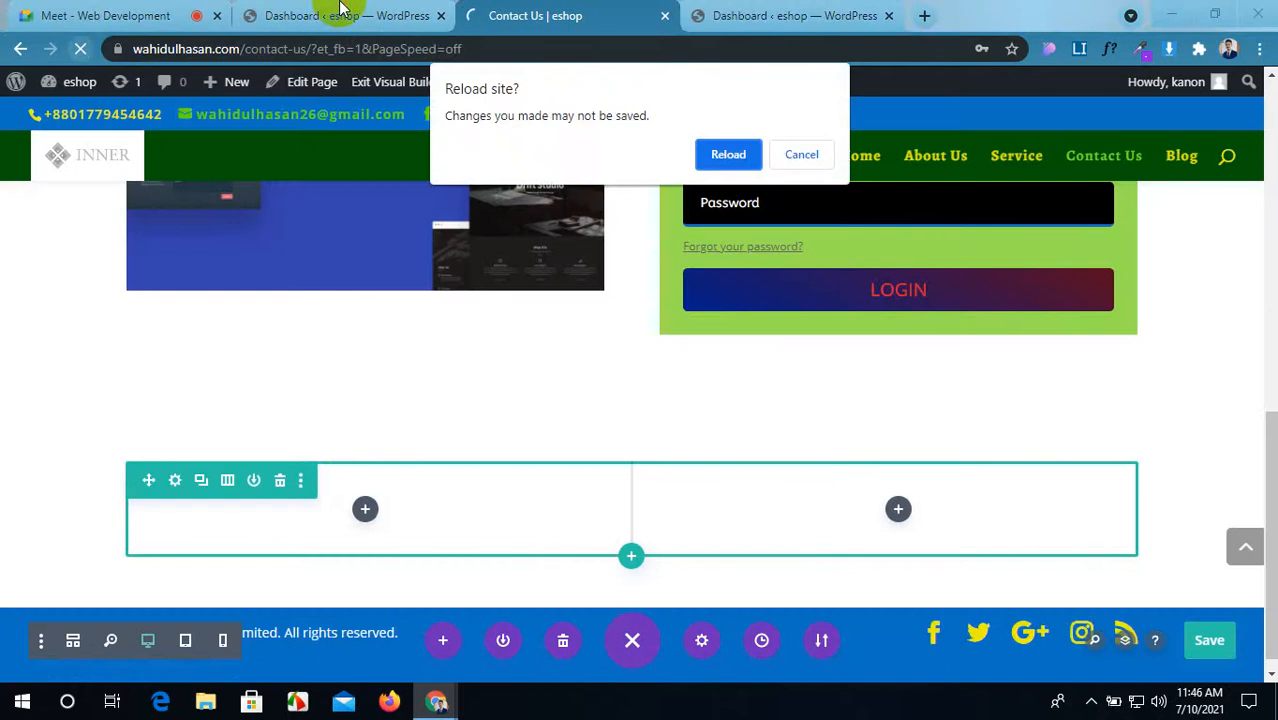
click(727, 155)
click(340, 15)
click(84, 50)
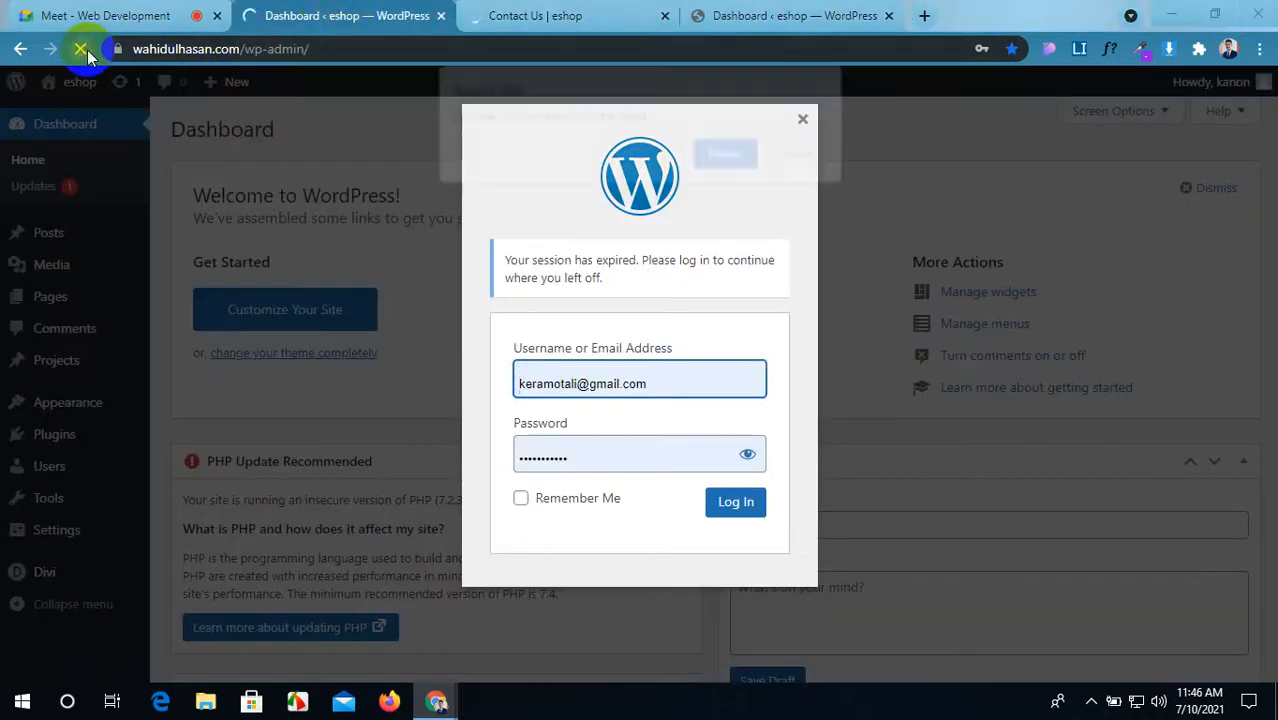
click(715, 153)
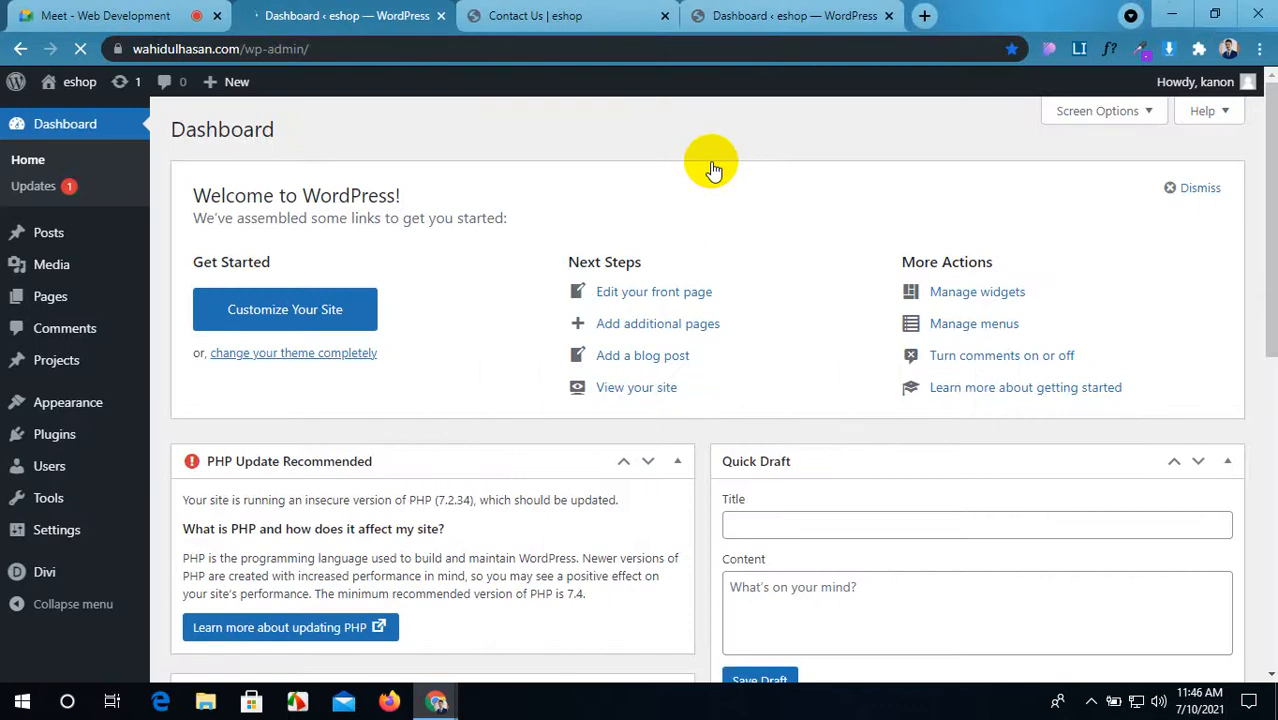
Step: Restore the unsaved browser backup of the Contact Us page in the builder
click(527, 15)
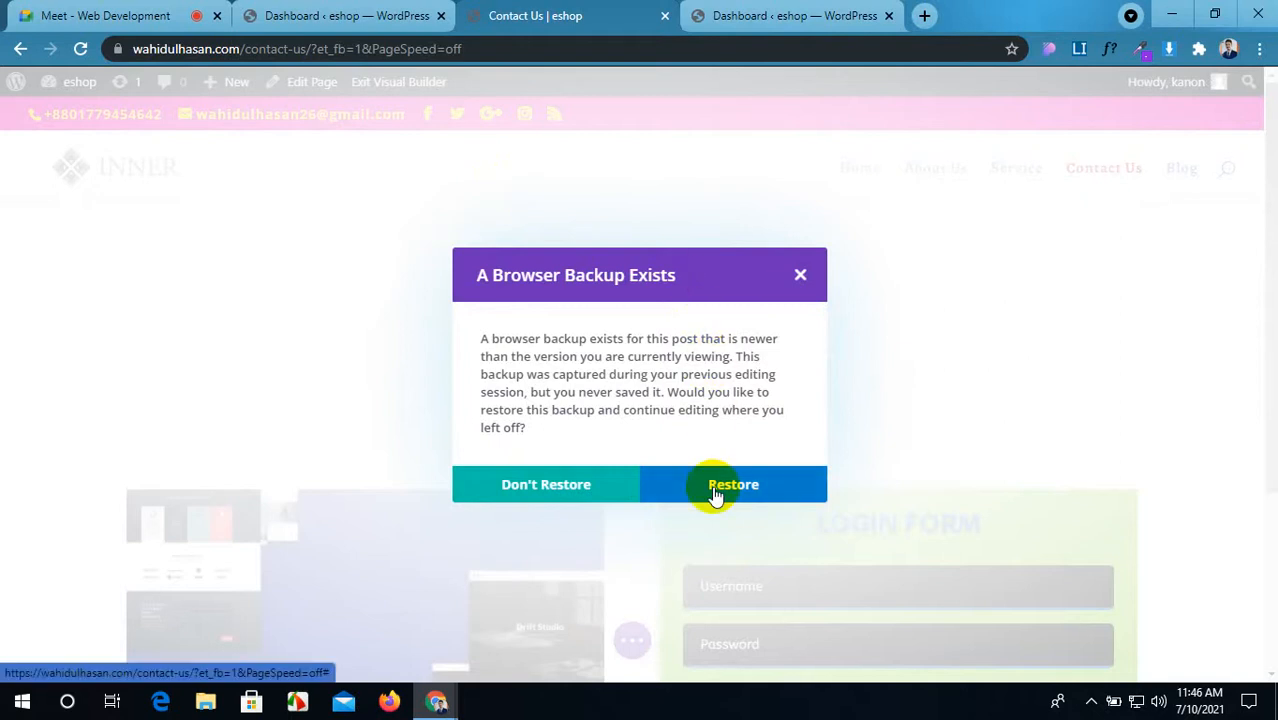
click(714, 492)
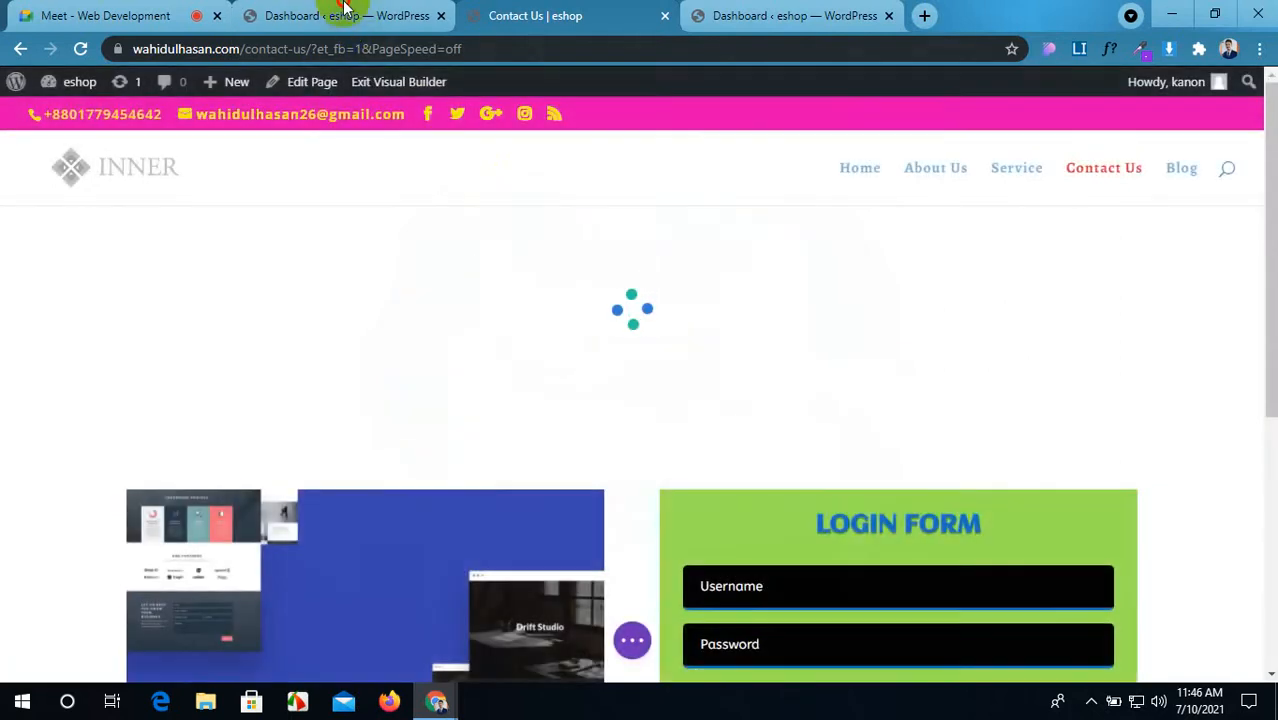
click(344, 12)
click(546, 12)
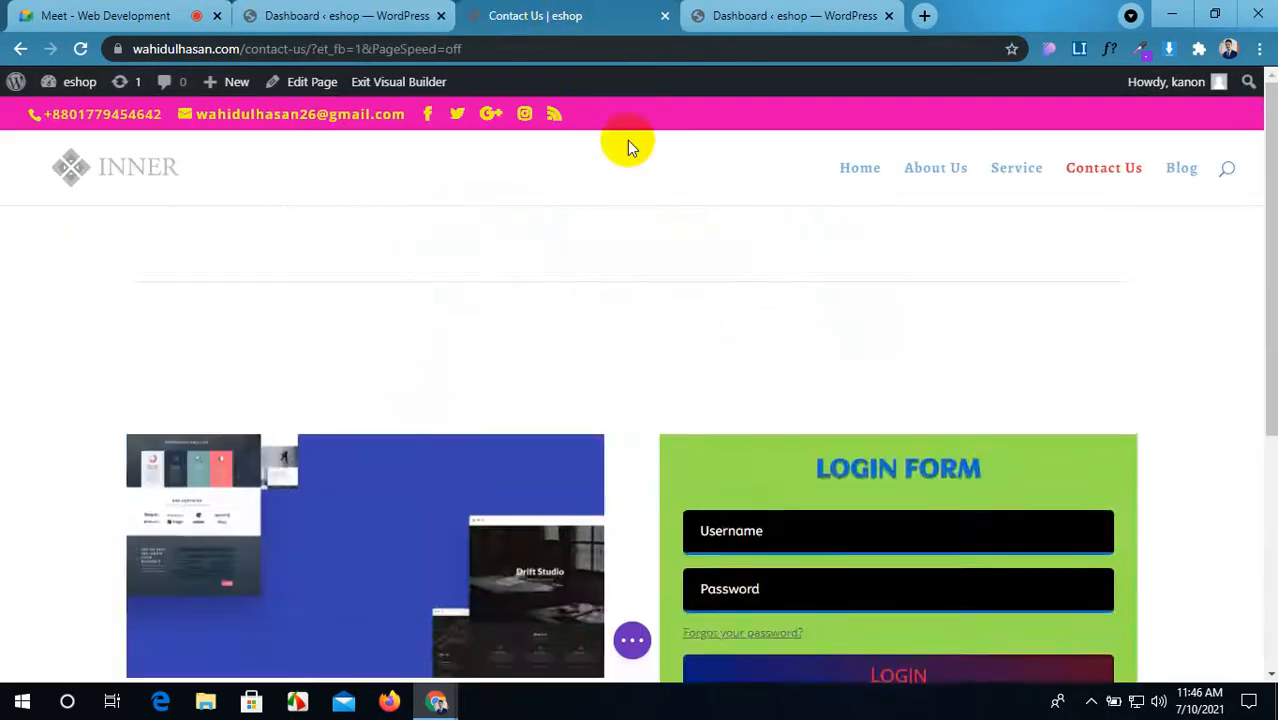
scroll(707, 328, down, 3)
Step: Close the duplicate dashboard tab and open Visit Site in a new tab
click(813, 12)
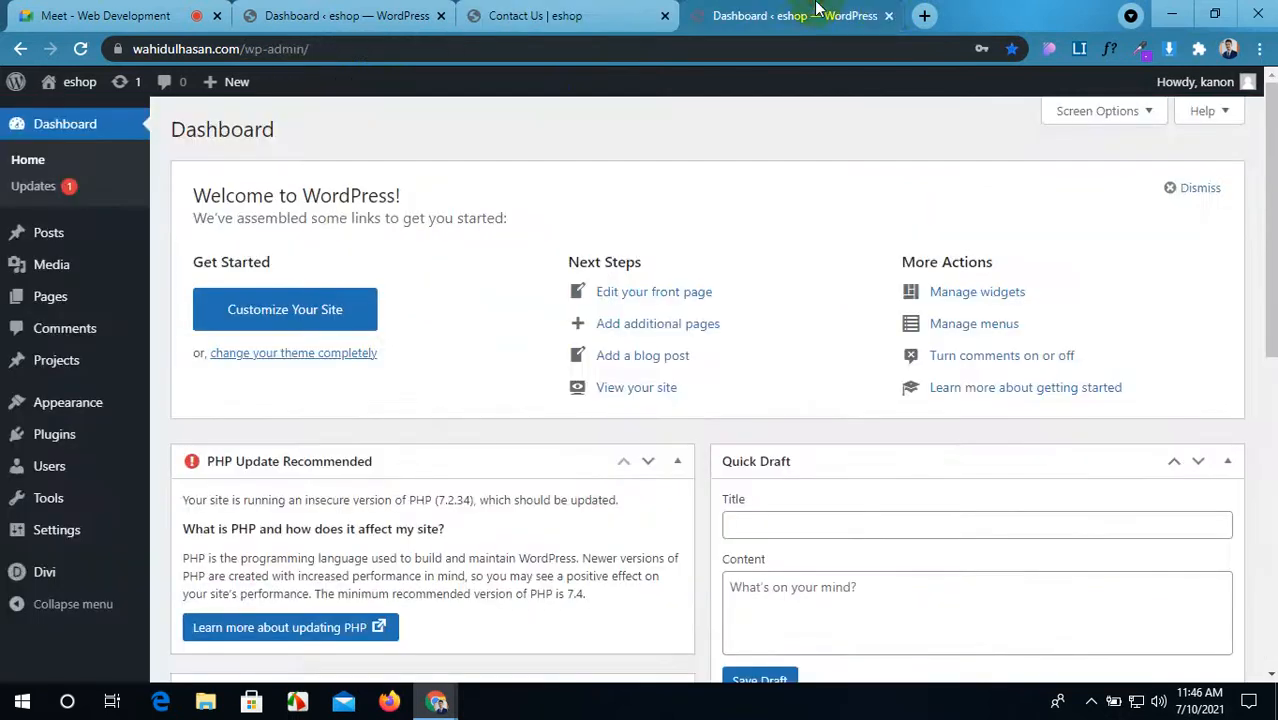
click(888, 16)
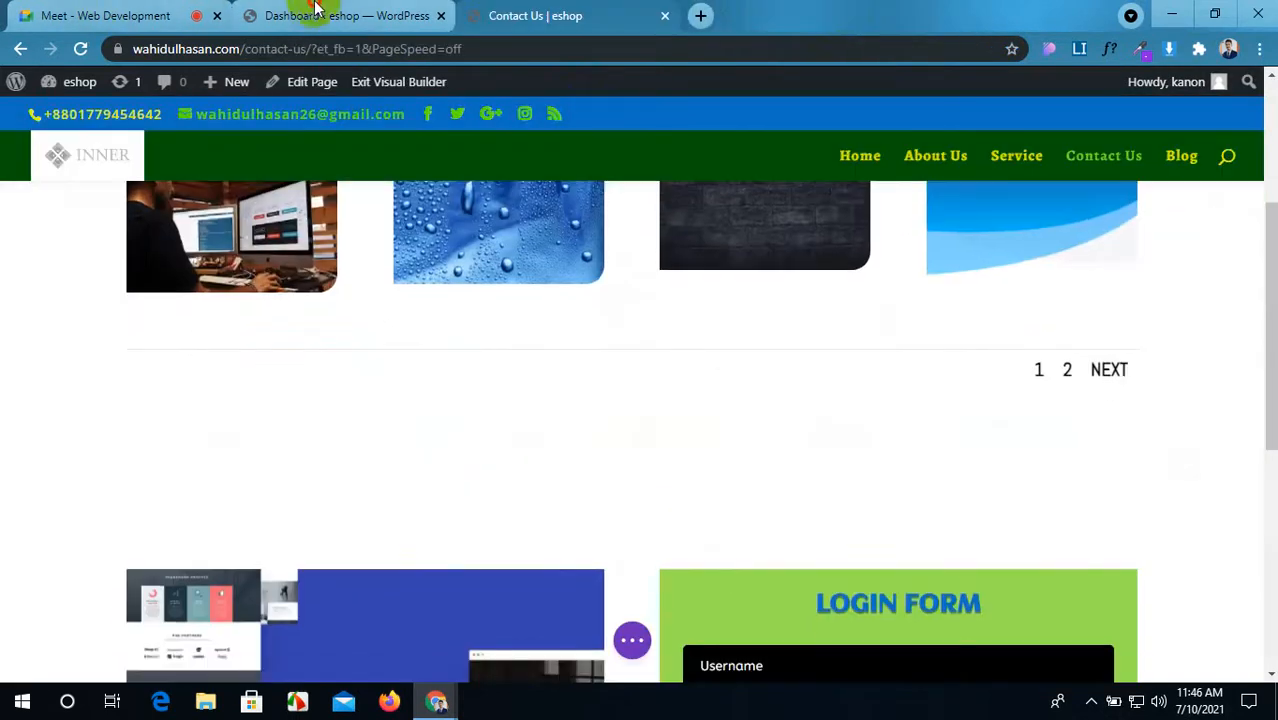
click(314, 14)
click(136, 110)
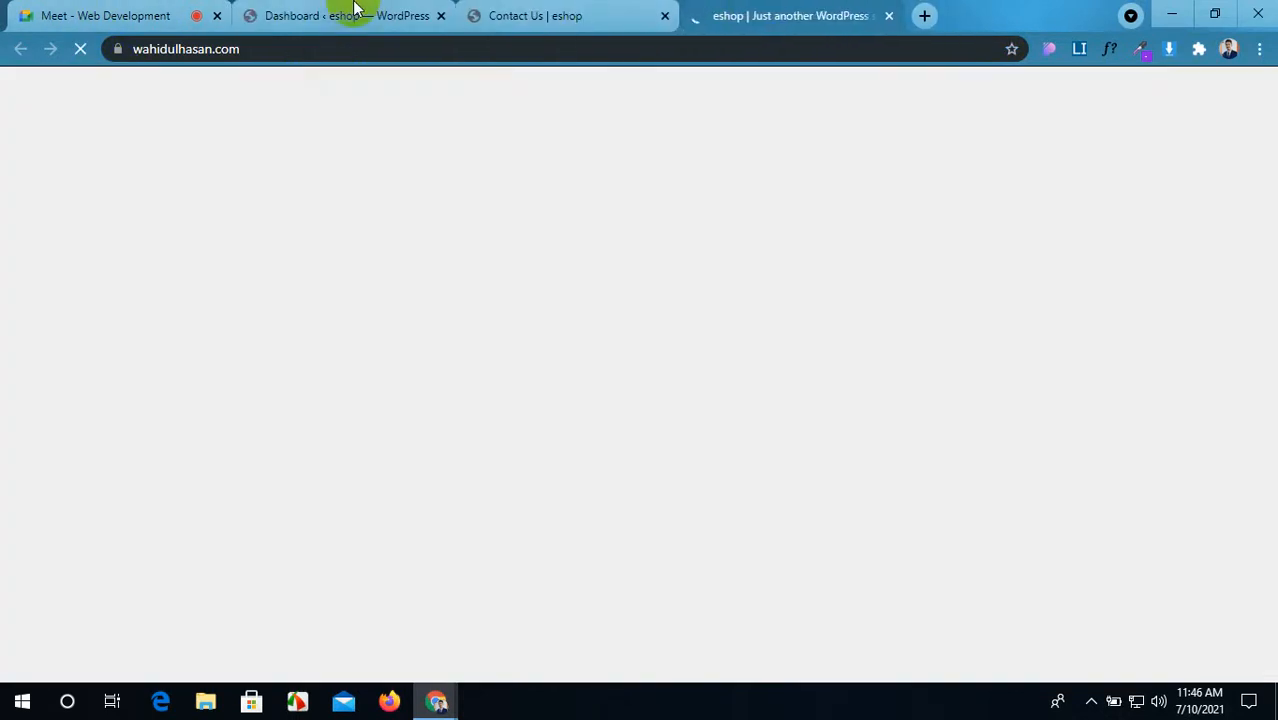
click(354, 10)
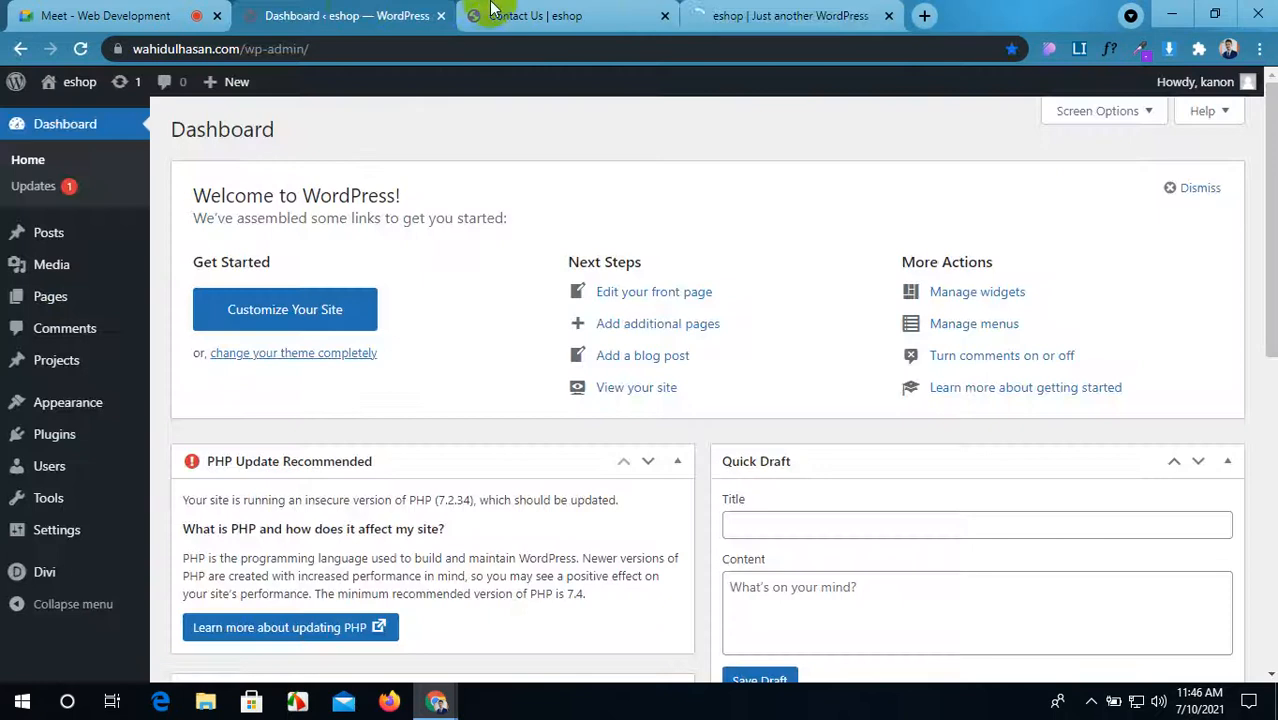
click(836, 8)
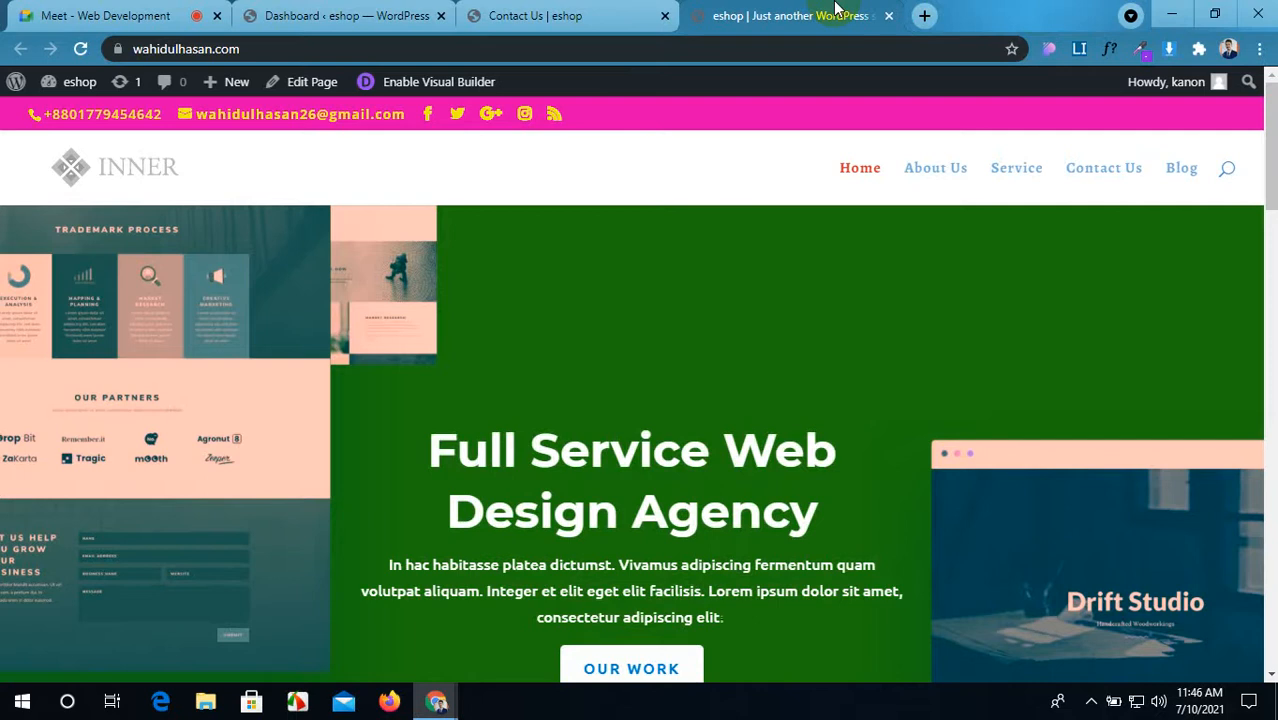
click(500, 12)
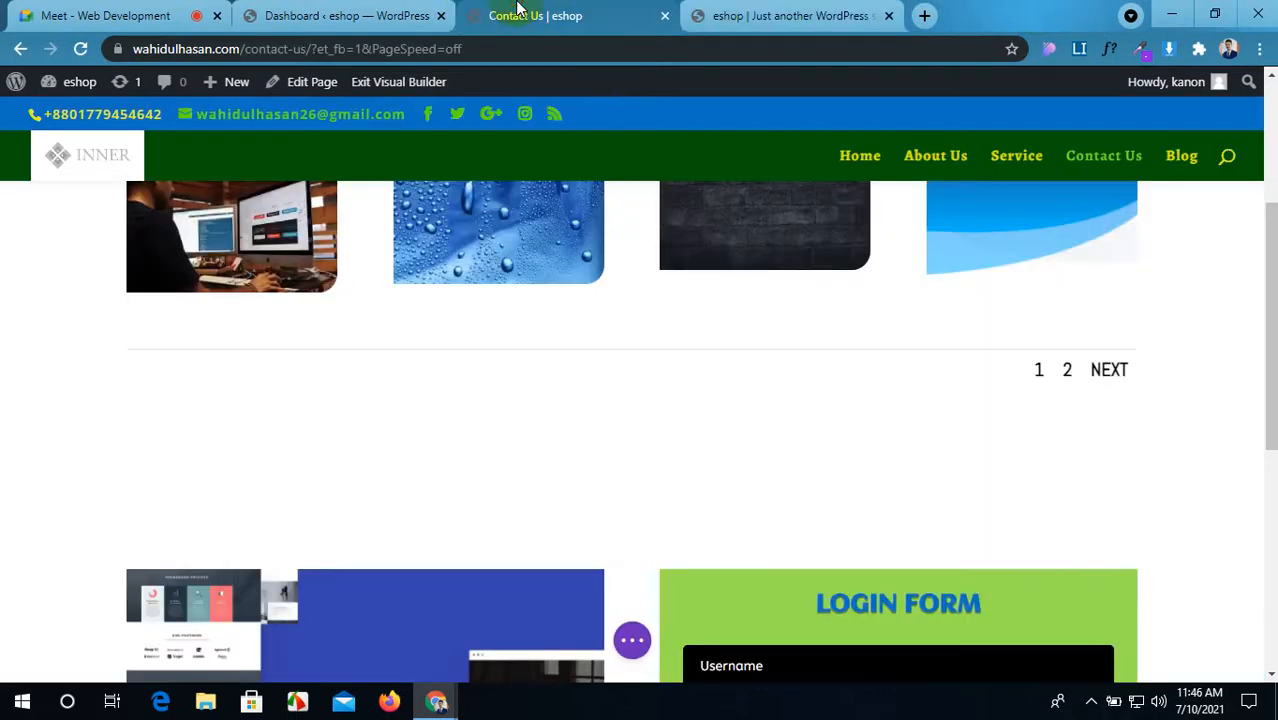
scroll(693, 305, down, 2)
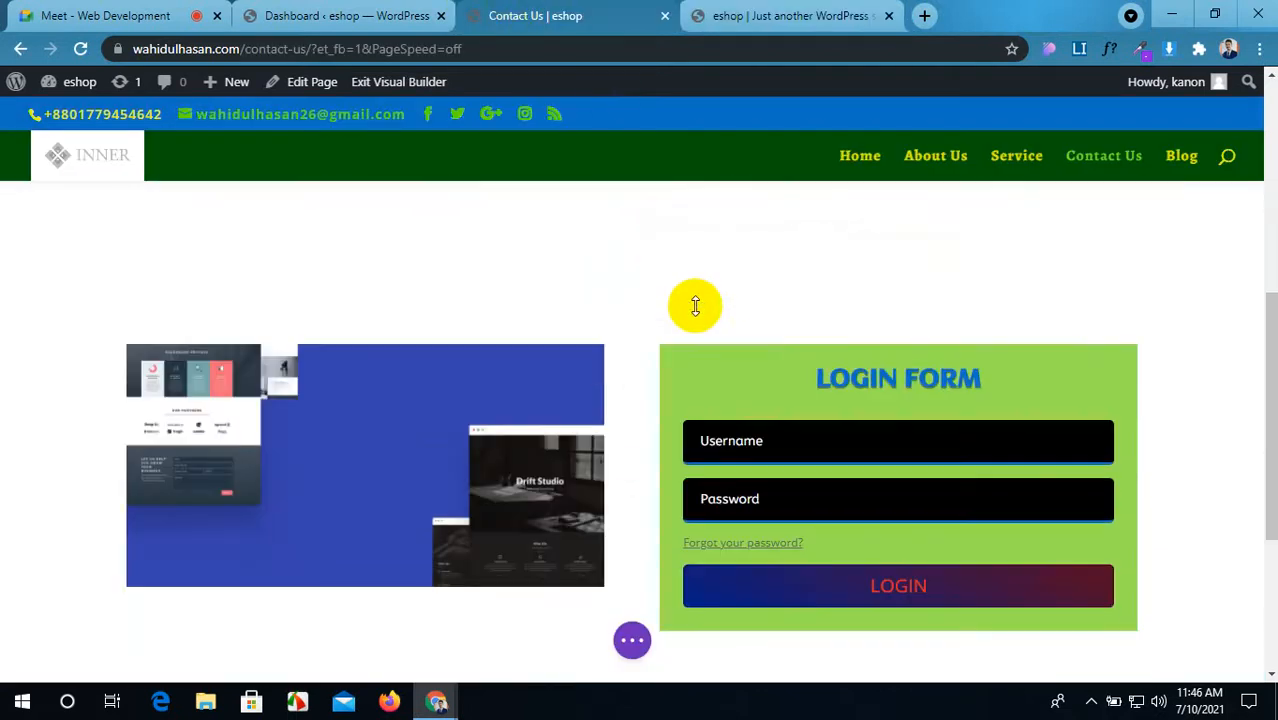
Step: Scroll through the live Contact Us page showing its eight-image rounded gallery
click(335, 10)
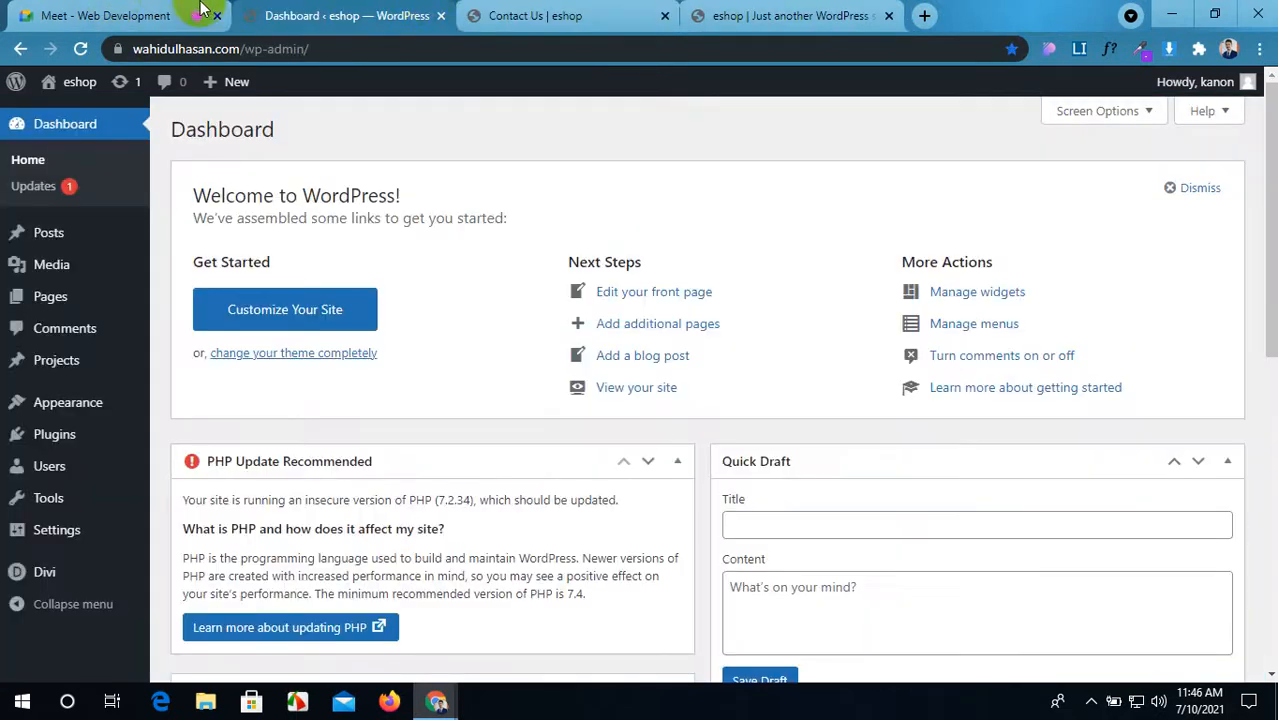
click(533, 10)
click(772, 10)
scroll(745, 365, down, 10)
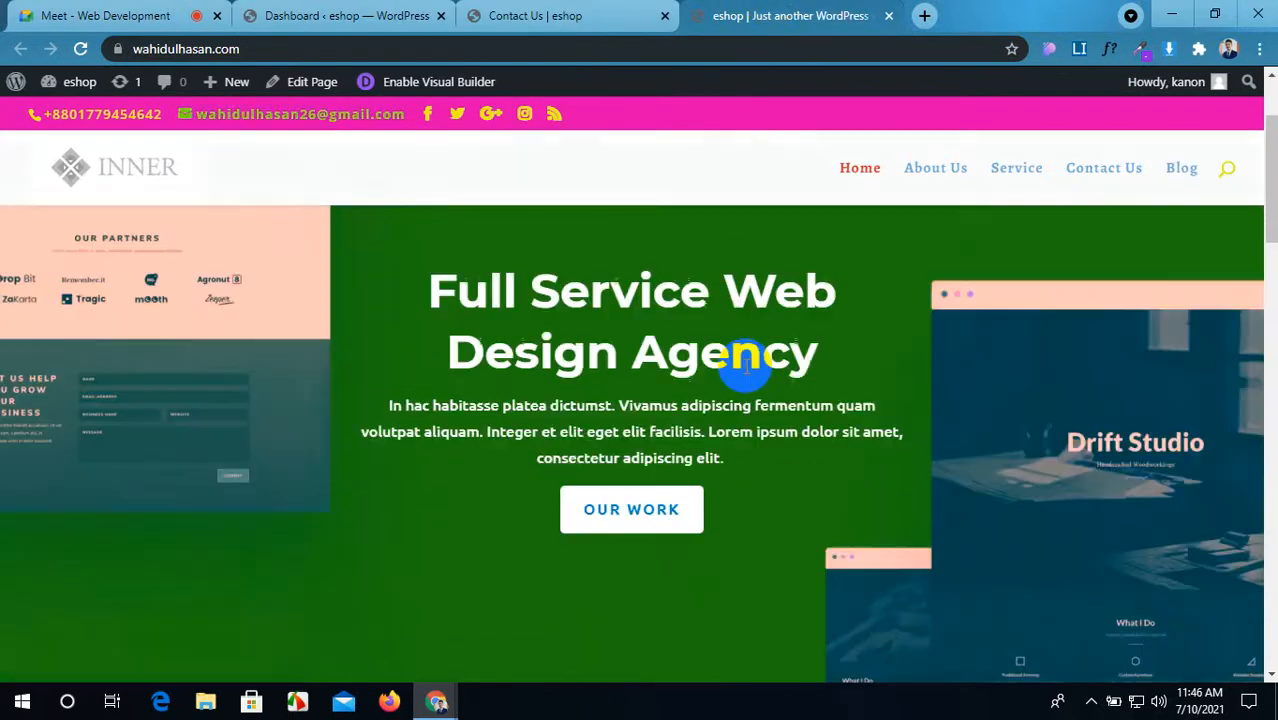
scroll(745, 365, down, 6)
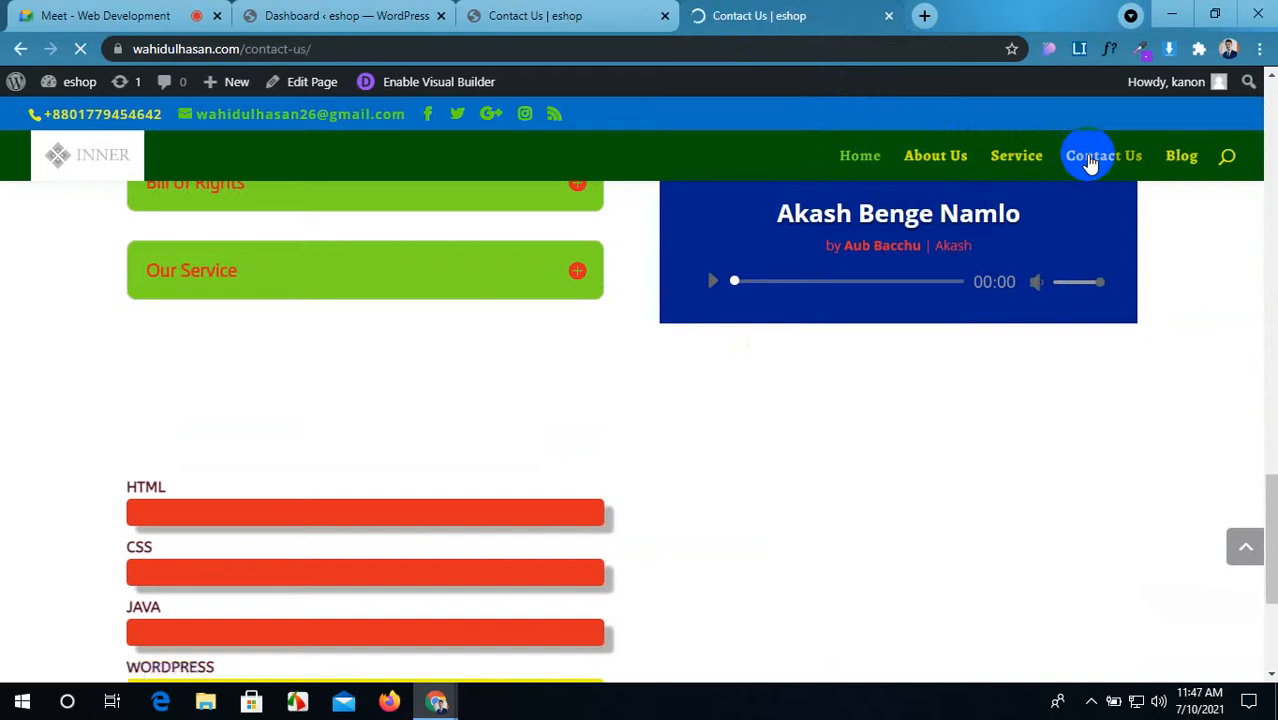
scroll(733, 437, down, 6)
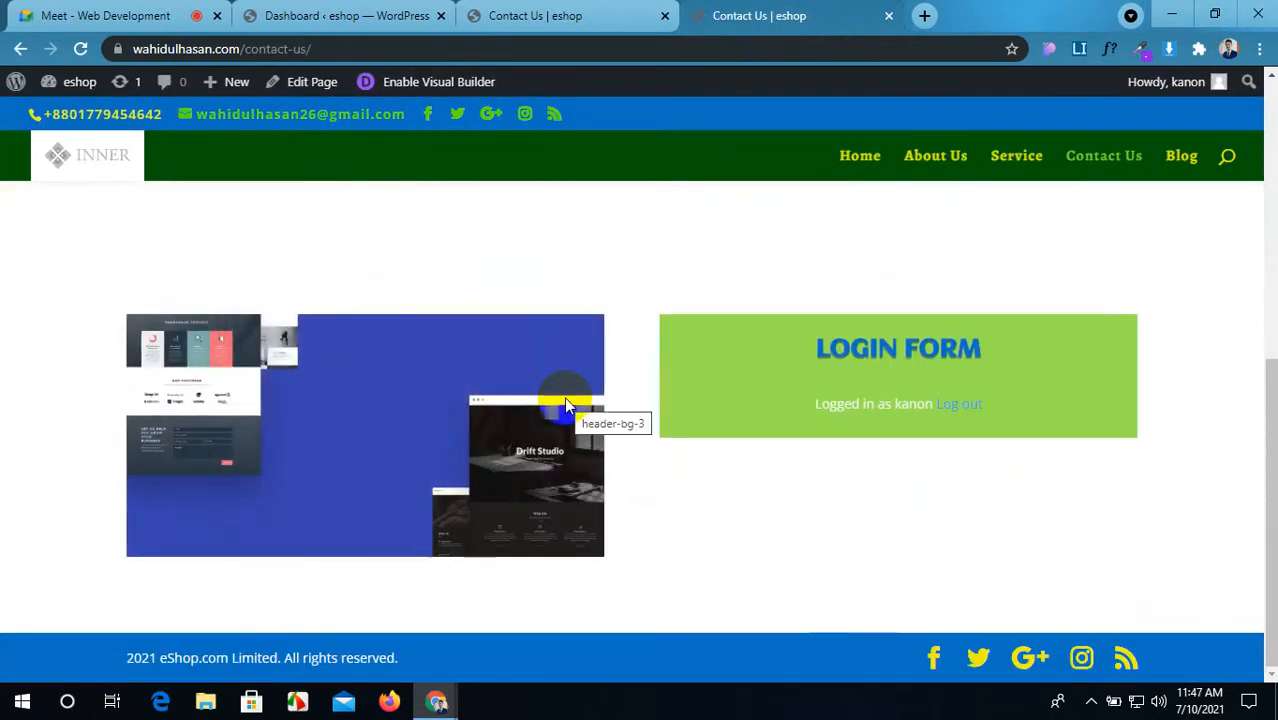
Step: Compare the Contact Us builder tab against the live Contact Us page
click(510, 15)
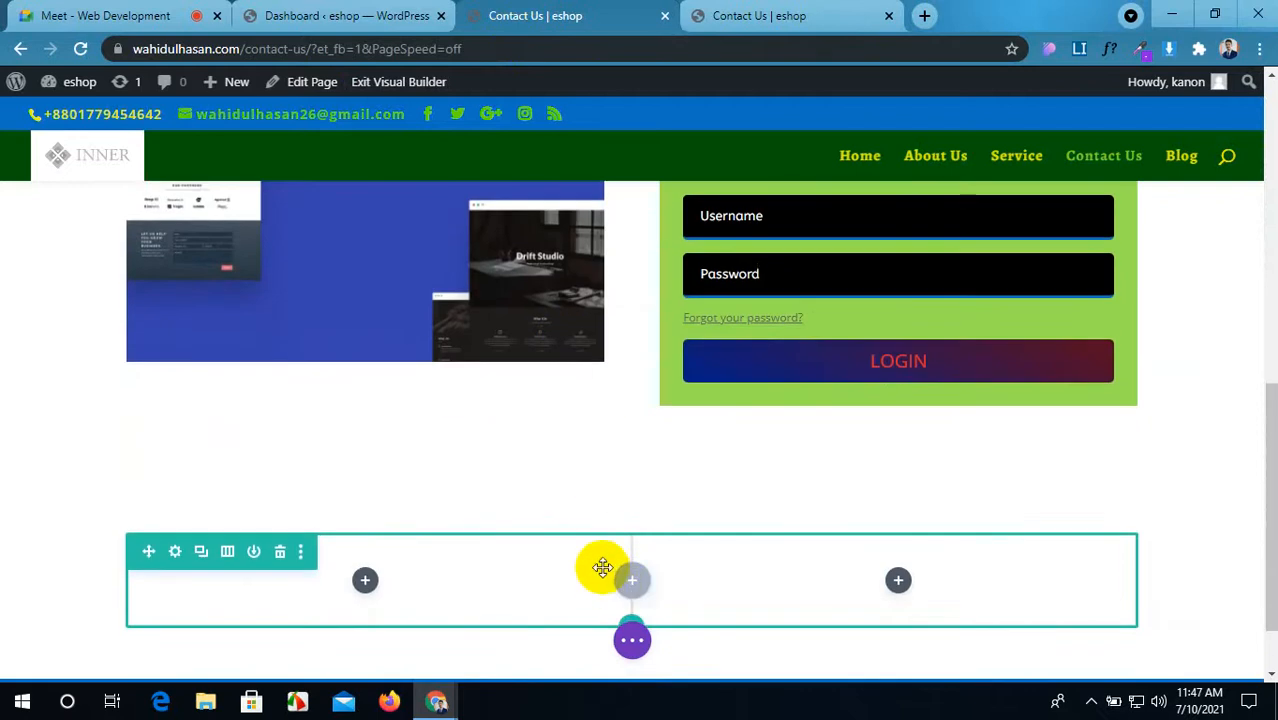
scroll(599, 568, down, 1)
scroll(413, 493, up, 1)
scroll(413, 493, up, 5)
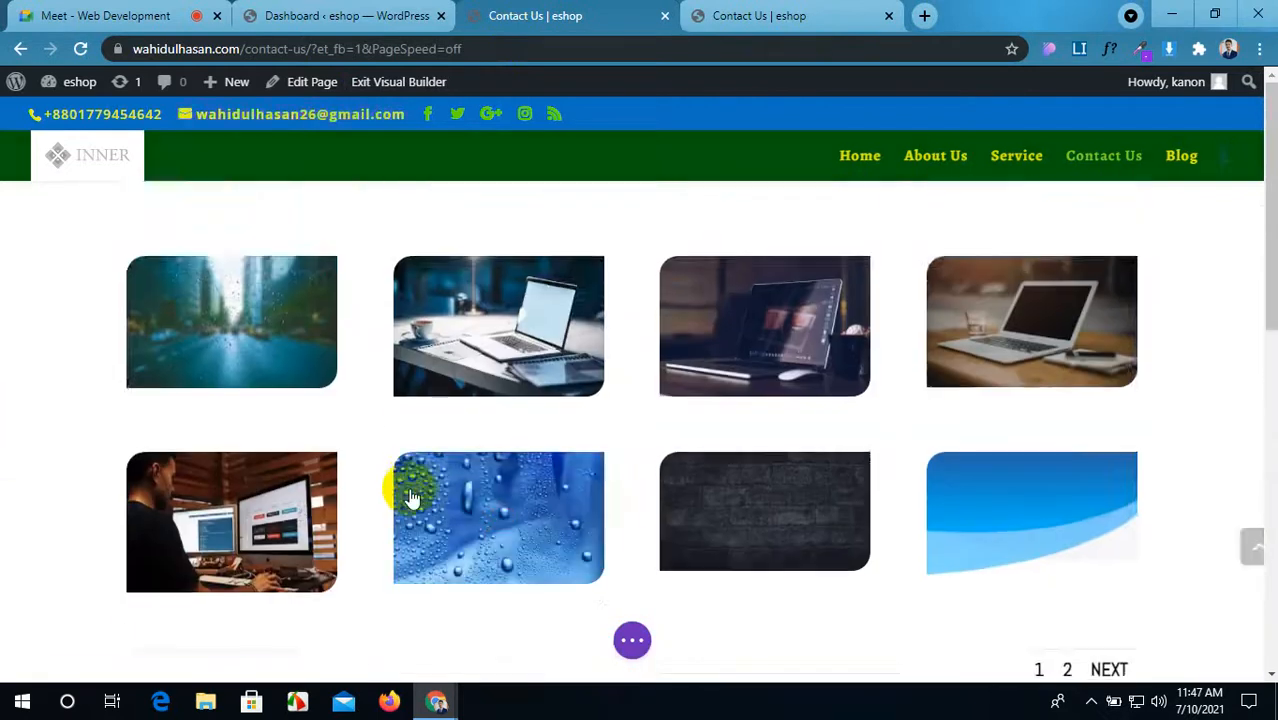
click(768, 10)
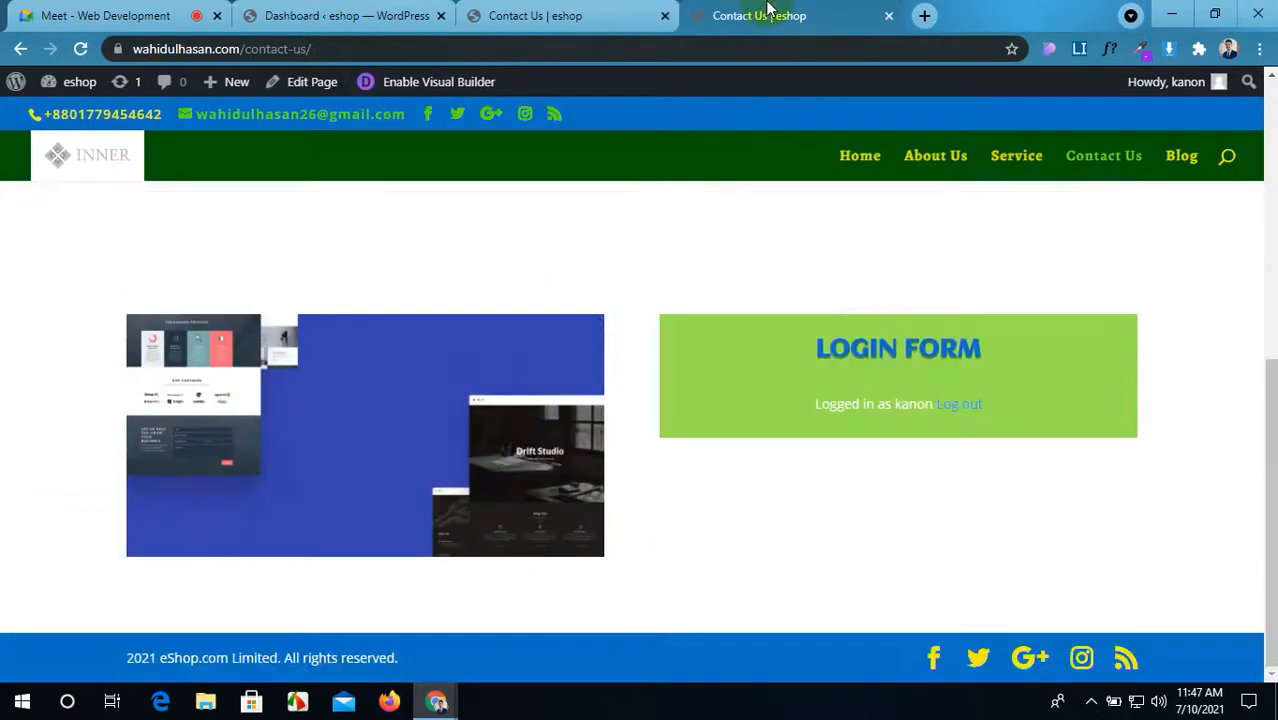
scroll(525, 540, up, 5)
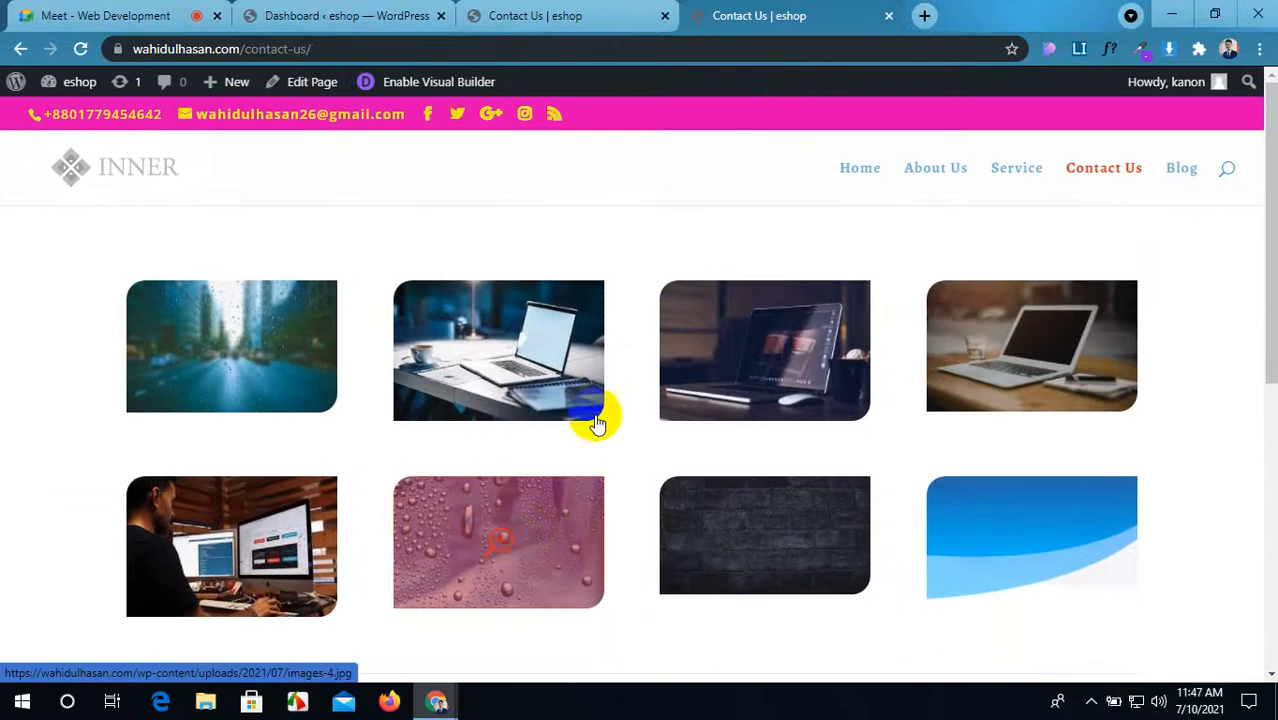
click(613, 10)
click(736, 12)
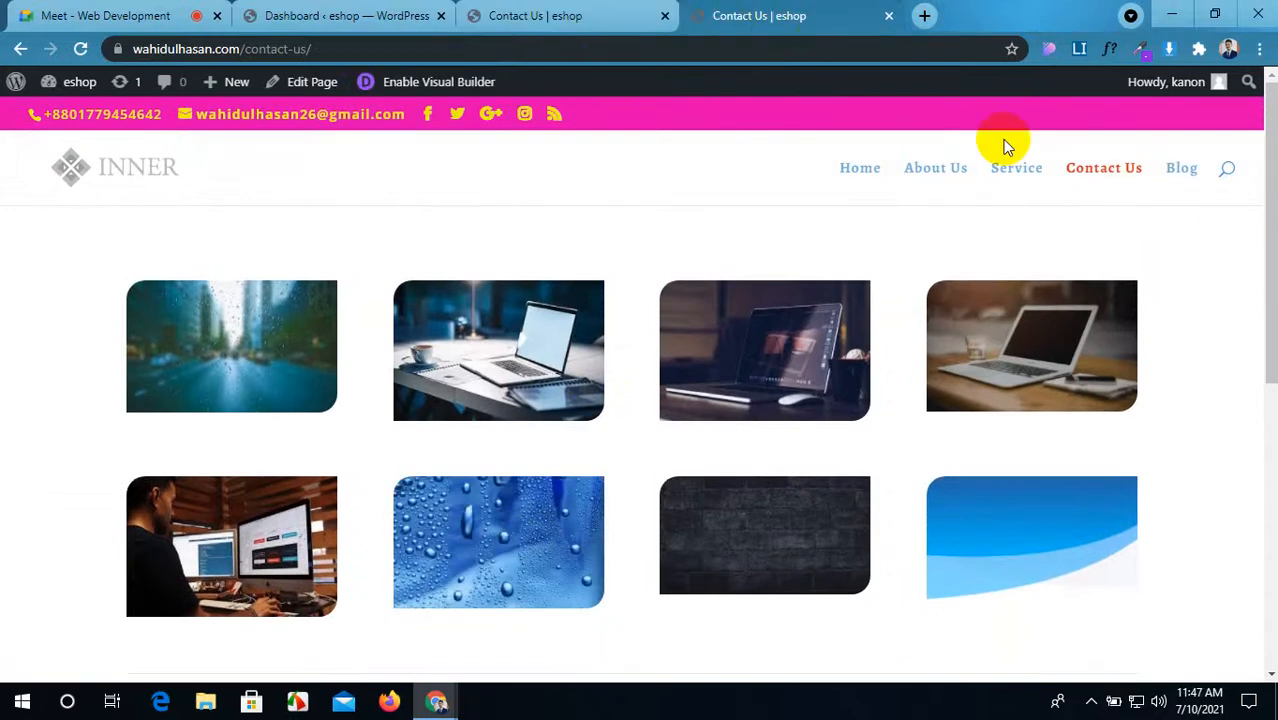
click(570, 15)
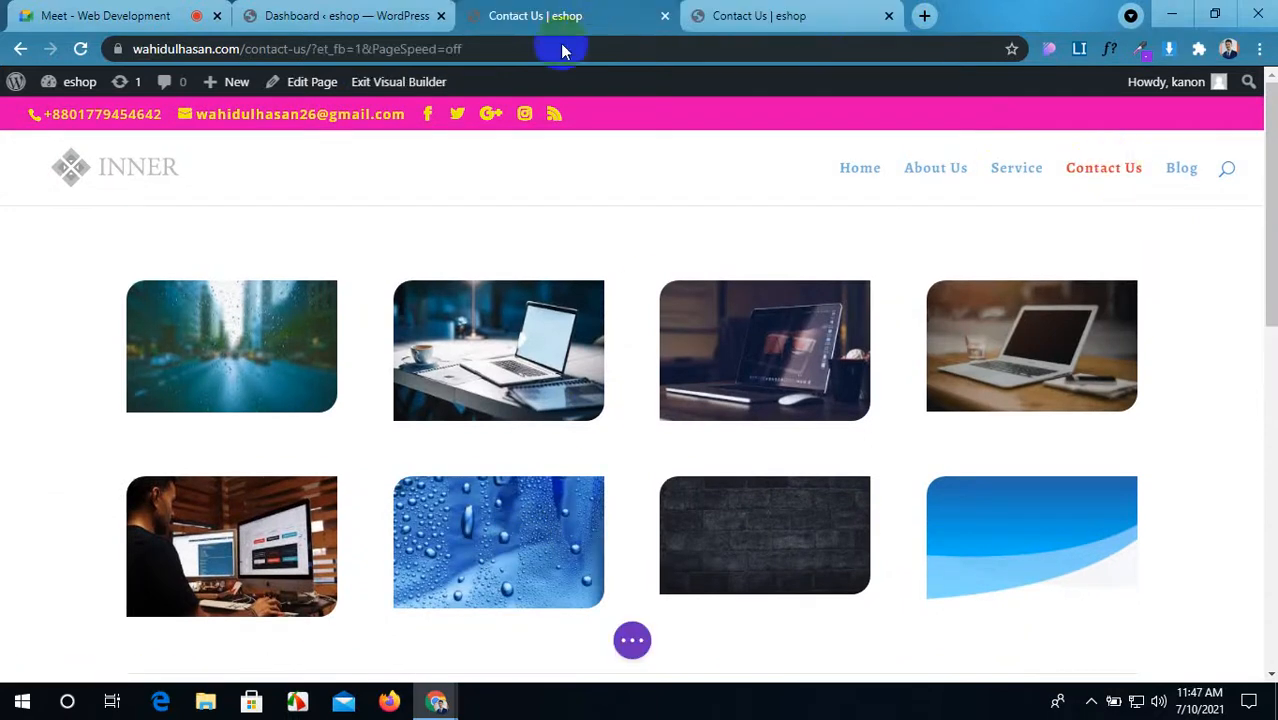
Step: Close the builder tab choosing Leave without saving, and return to the Dashboard
click(665, 16)
click(728, 187)
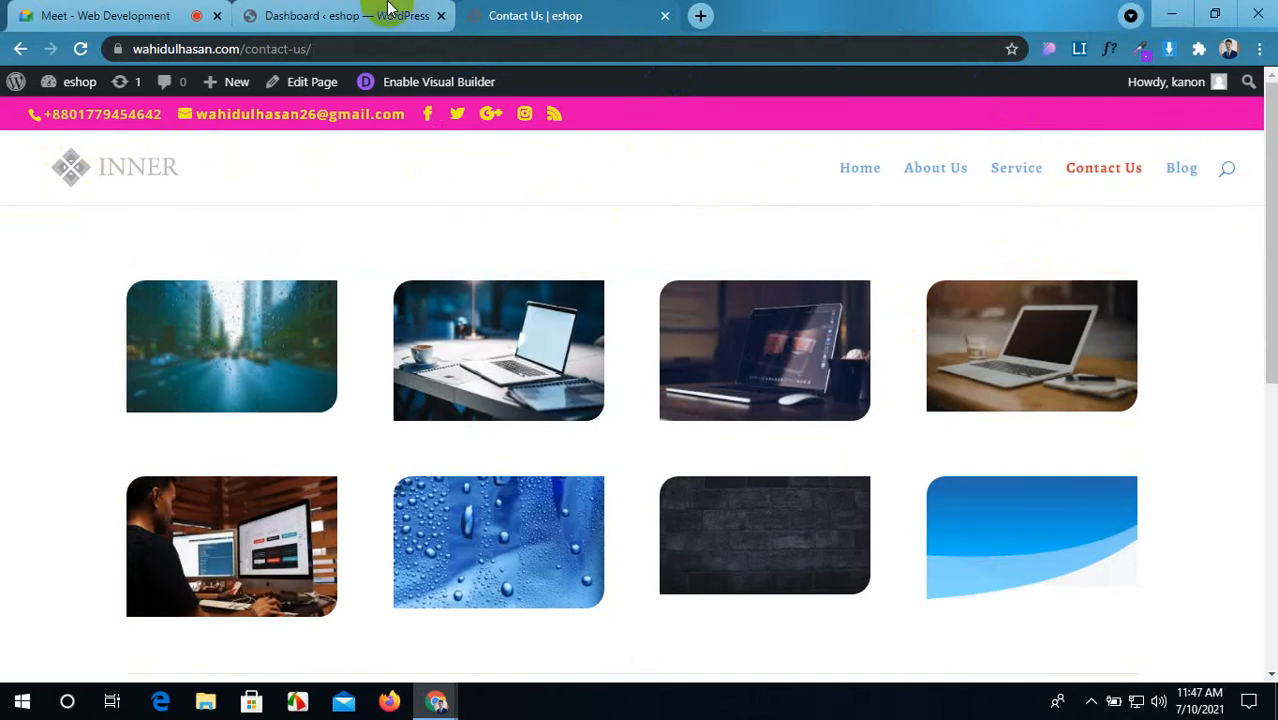
click(340, 15)
click(581, 17)
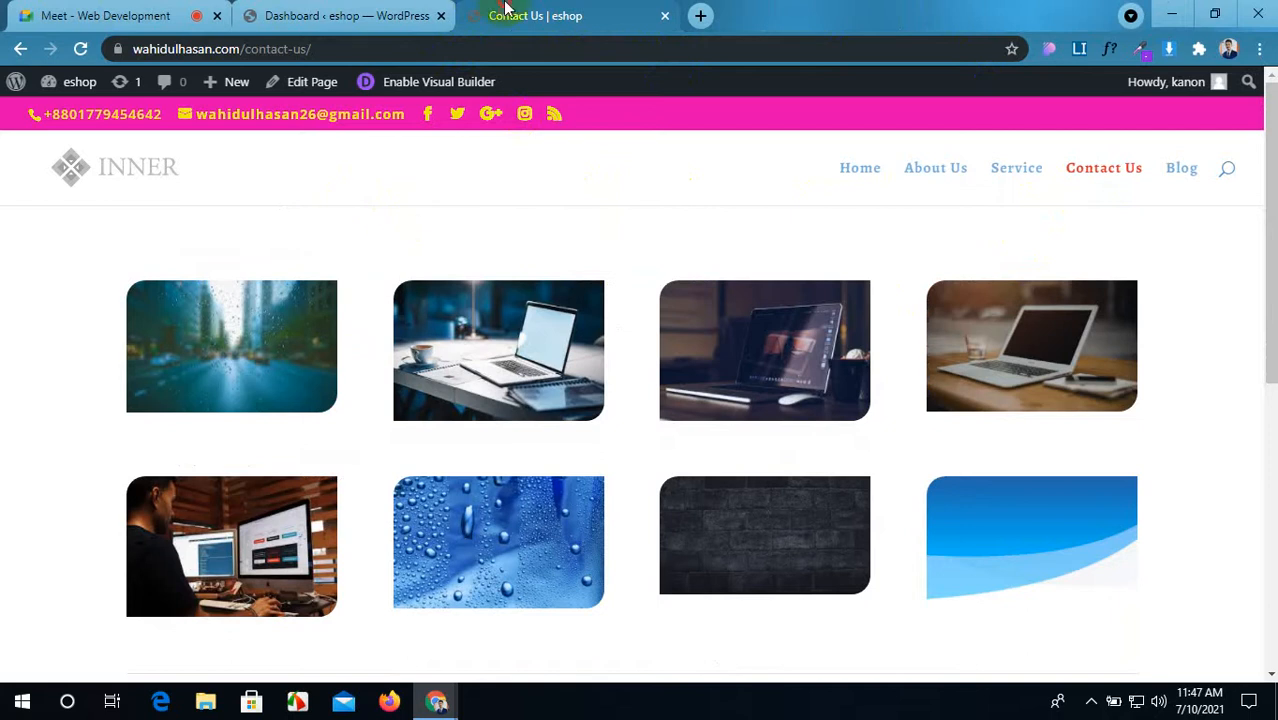
click(342, 15)
mouse_move(62, 300)
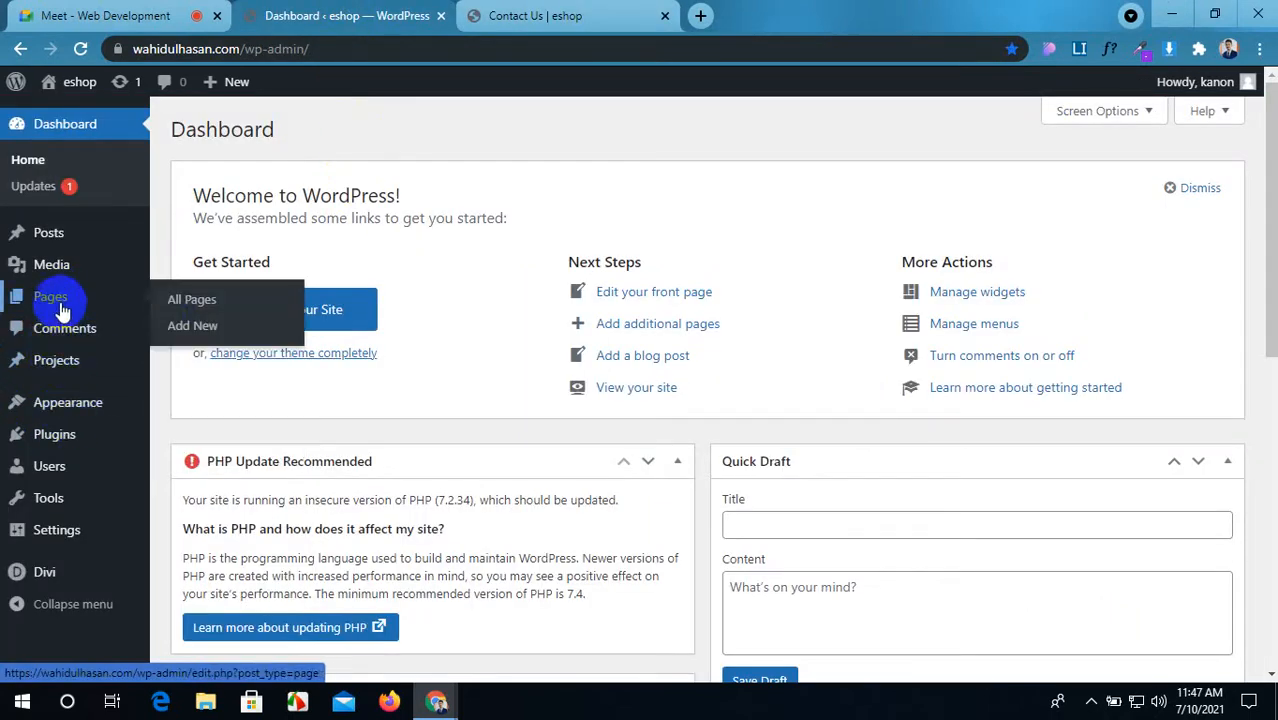
Step: Open the Contact Us page for editing from the All Pages list
click(175, 301)
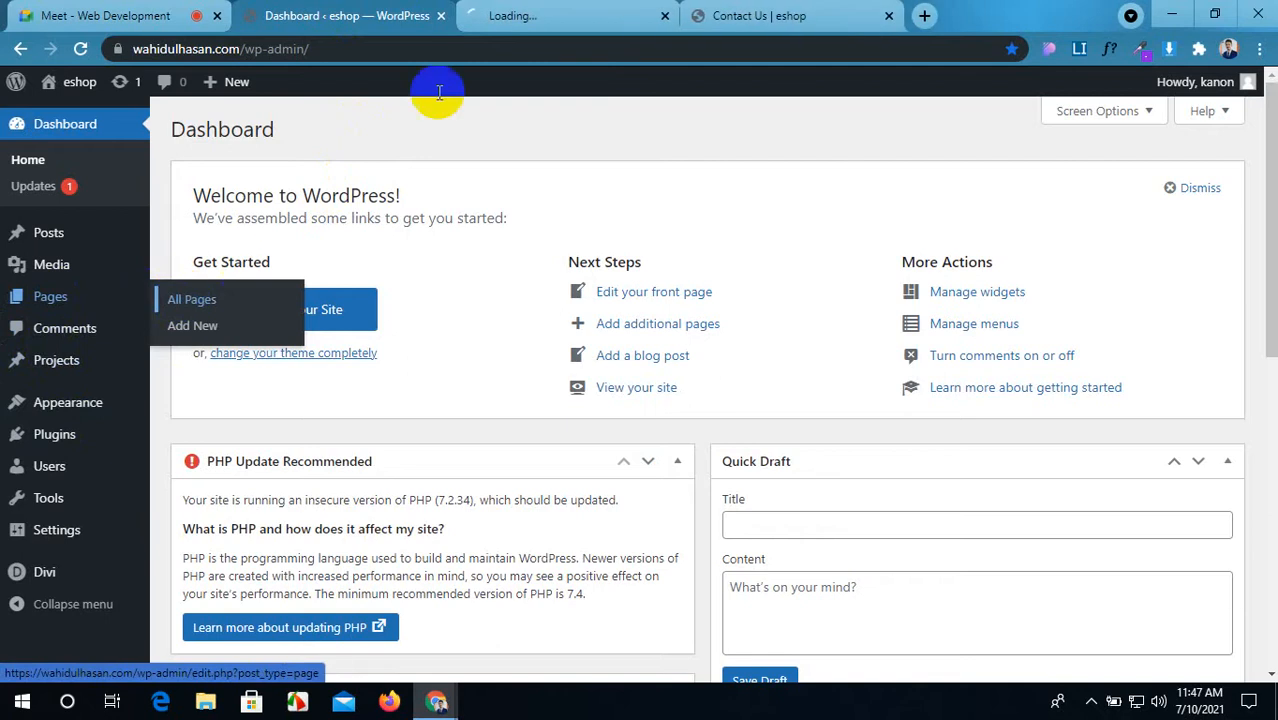
click(540, 12)
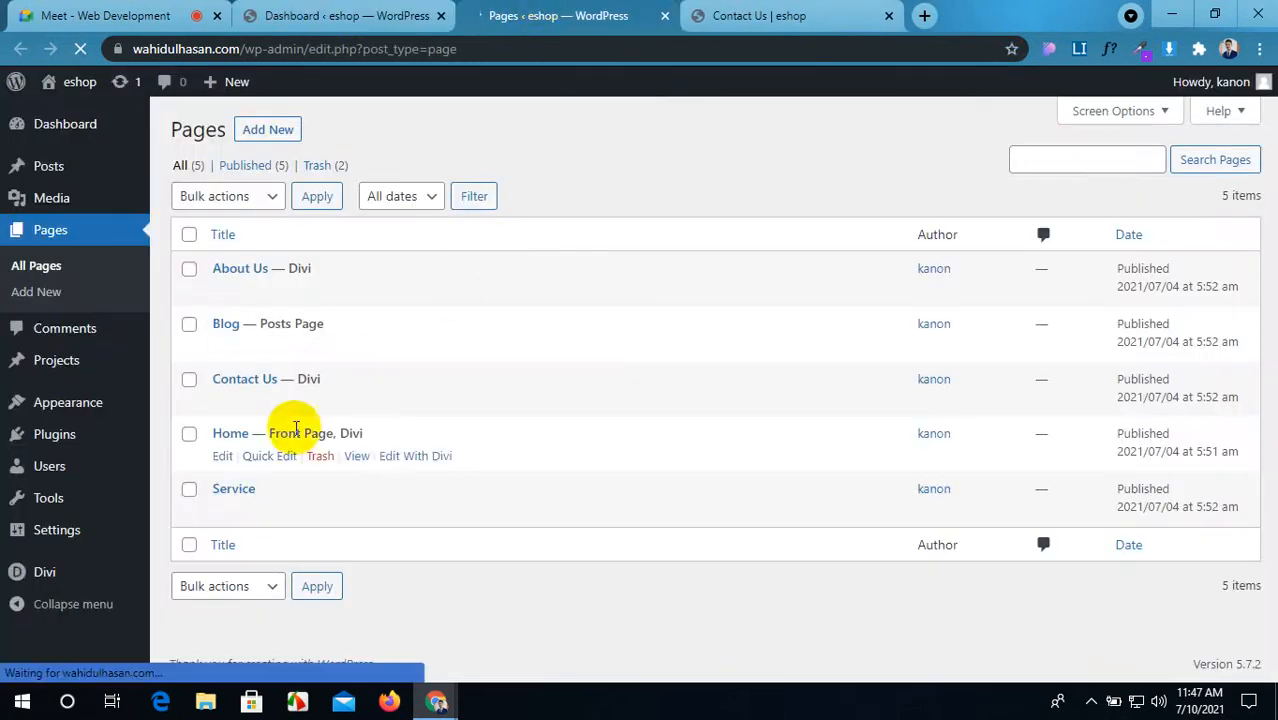
click(222, 401)
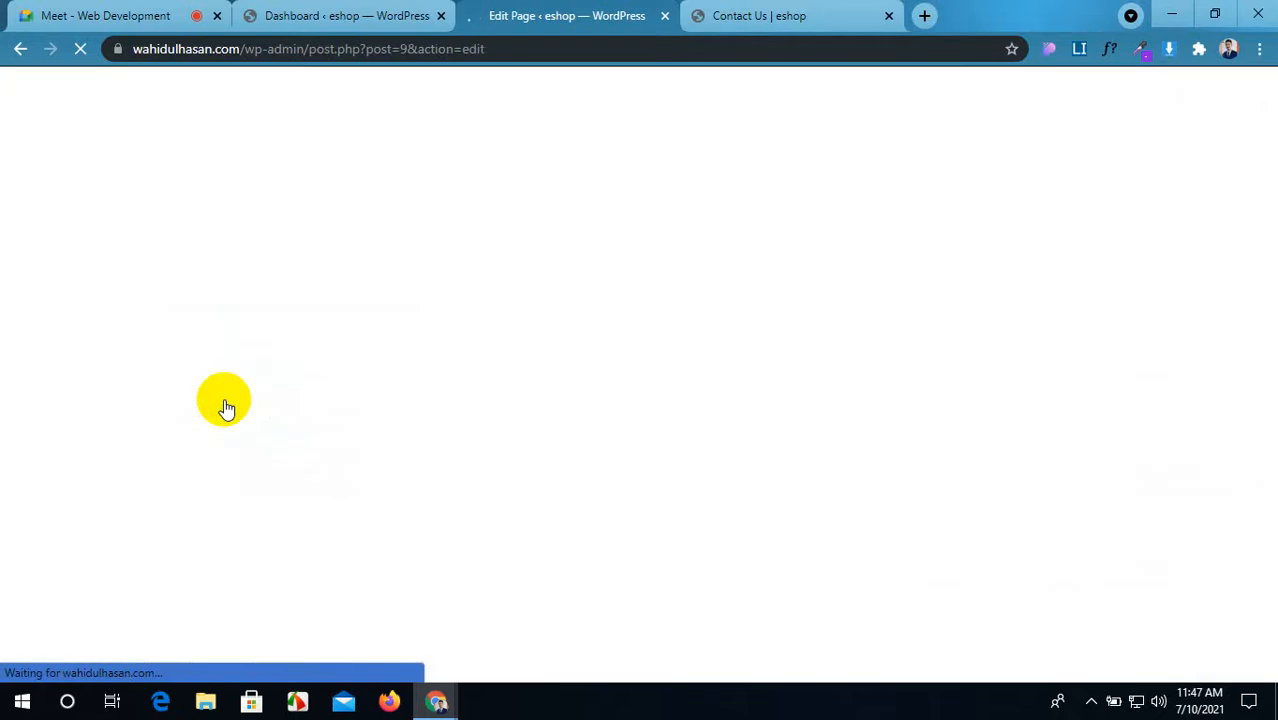
scroll(1127, 420, down, 2)
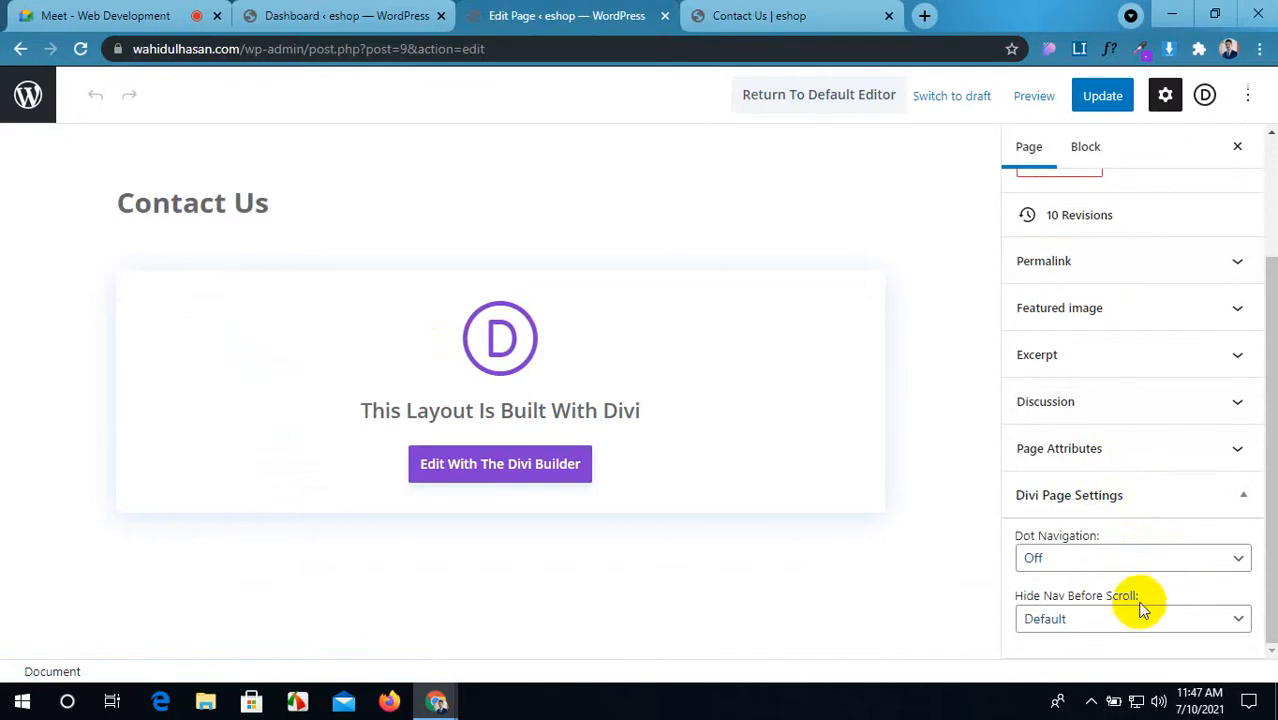
scroll(1140, 452, up, 1)
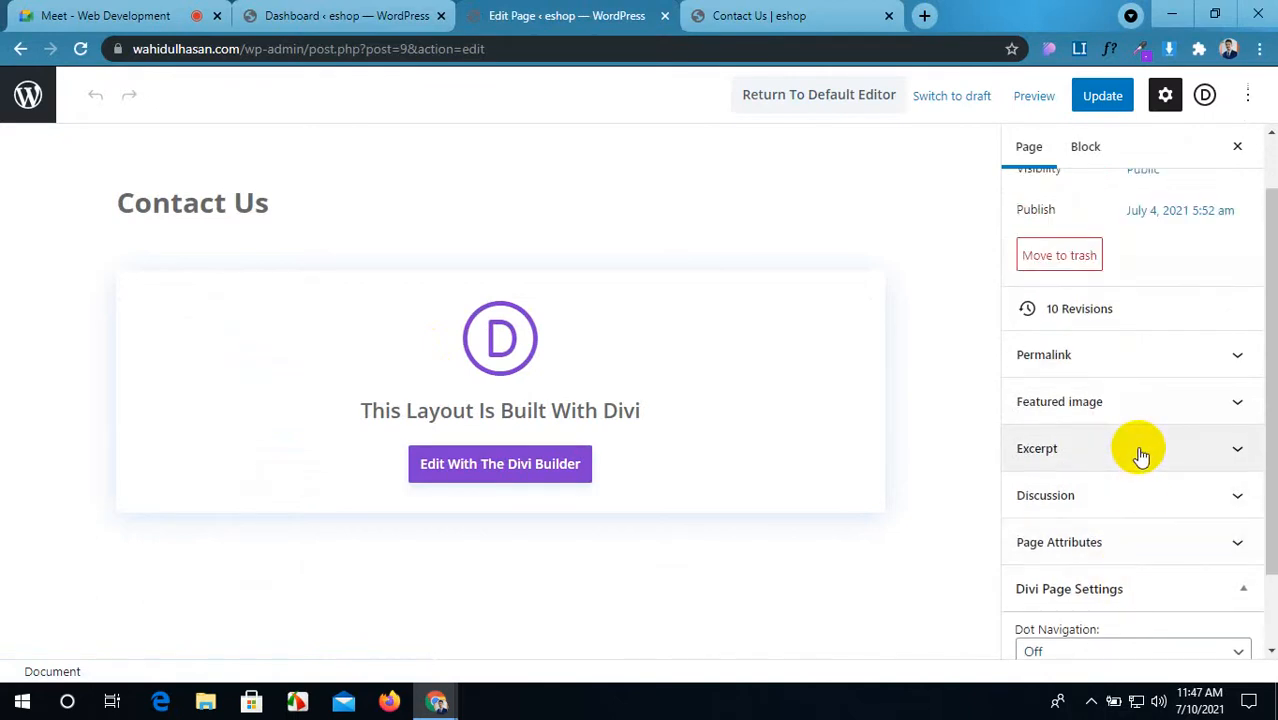
Step: Set the page template to Blank Page under Page Attributes and Update the page
click(1144, 541)
click(1162, 525)
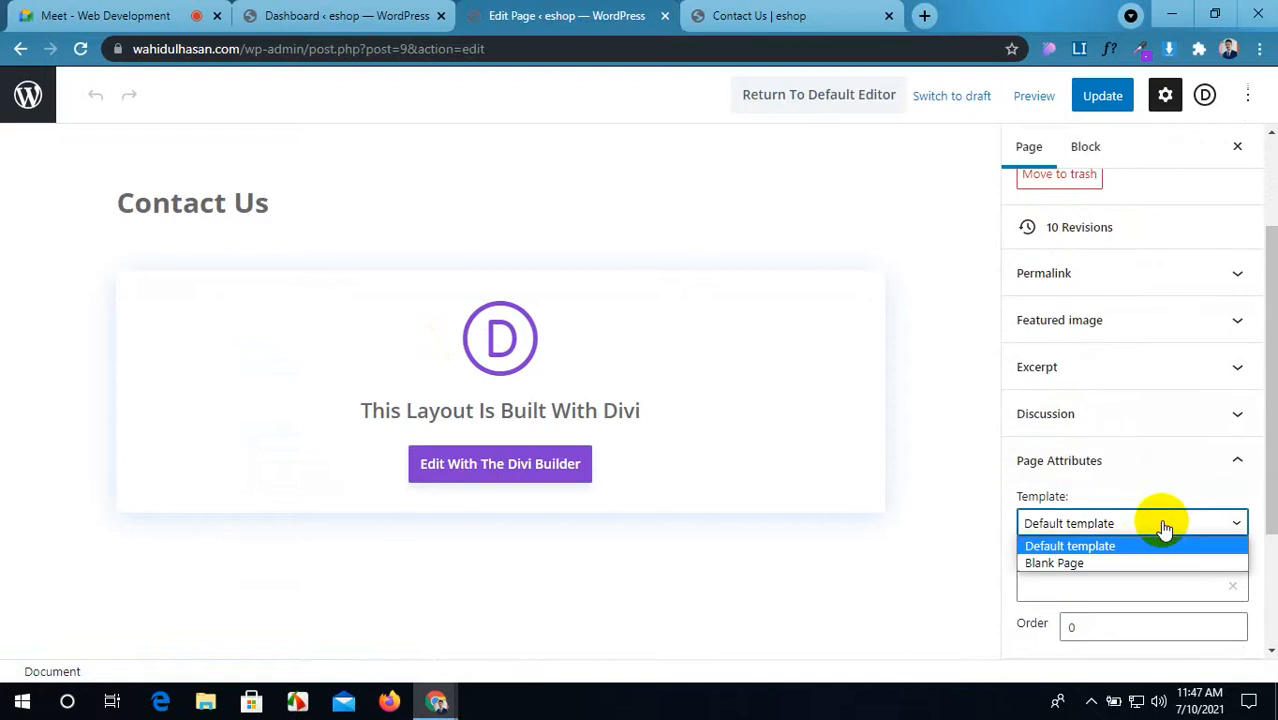
click(1130, 564)
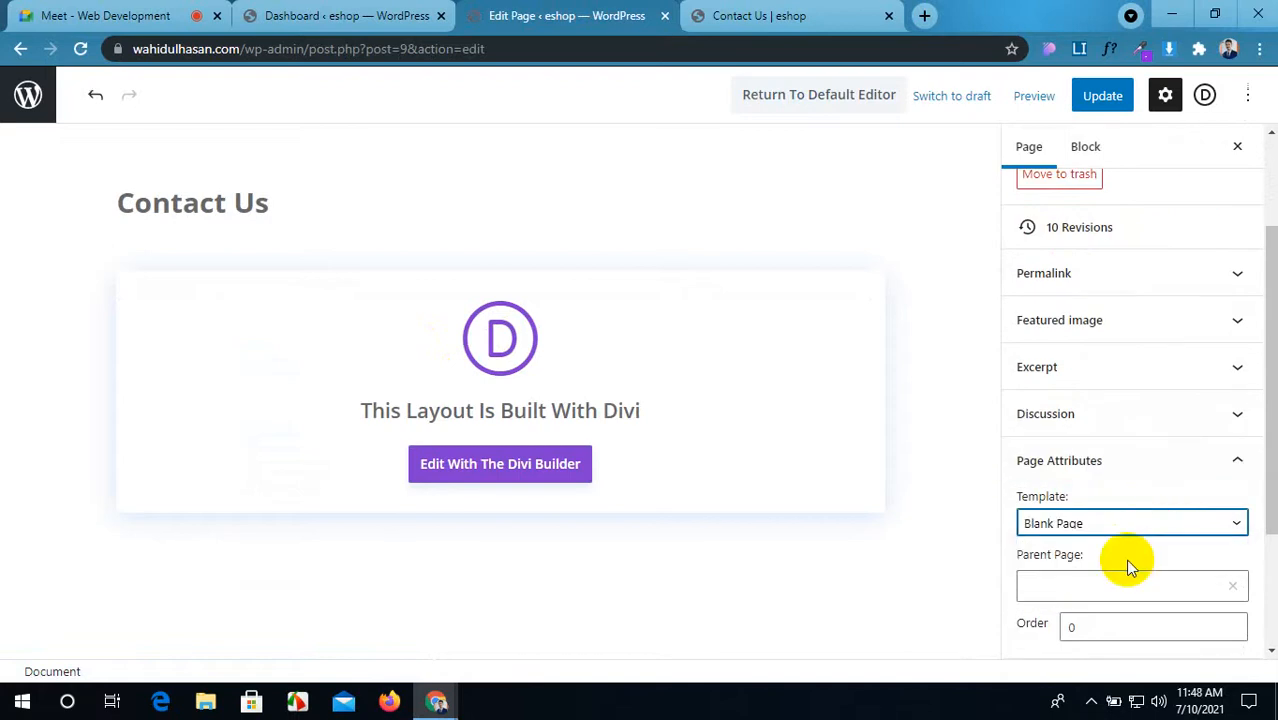
click(1112, 97)
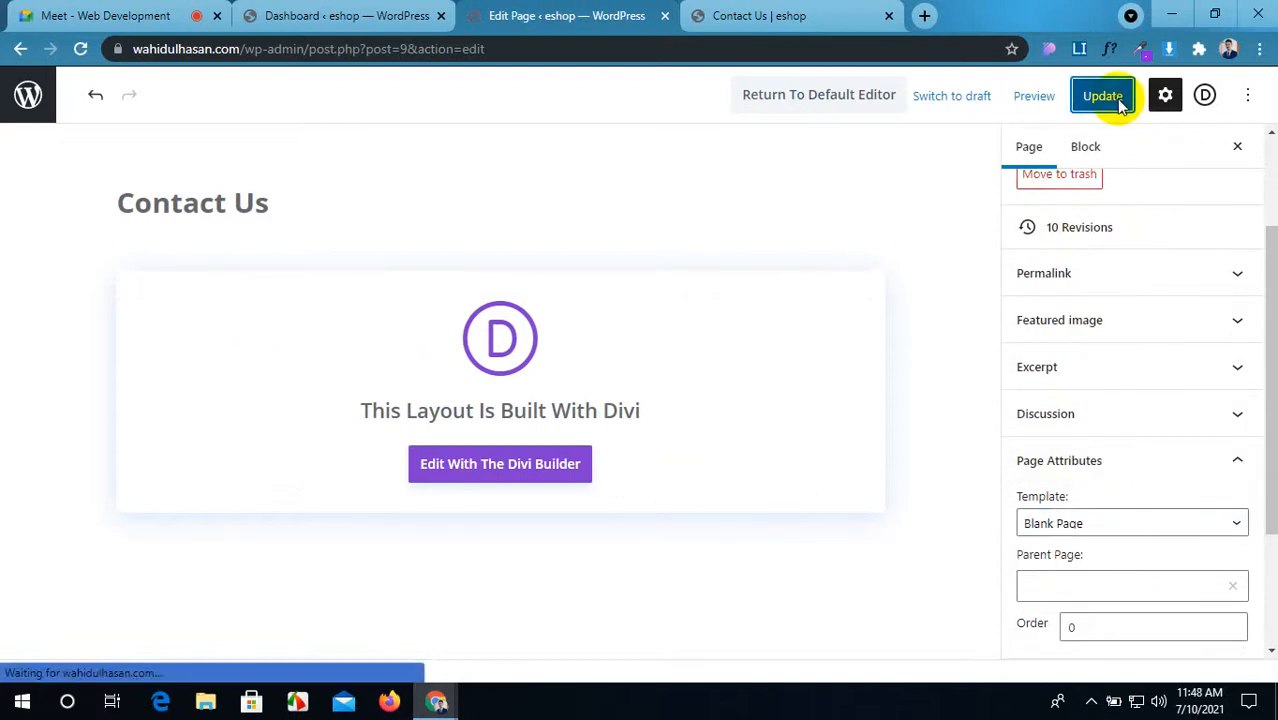
click(862, 13)
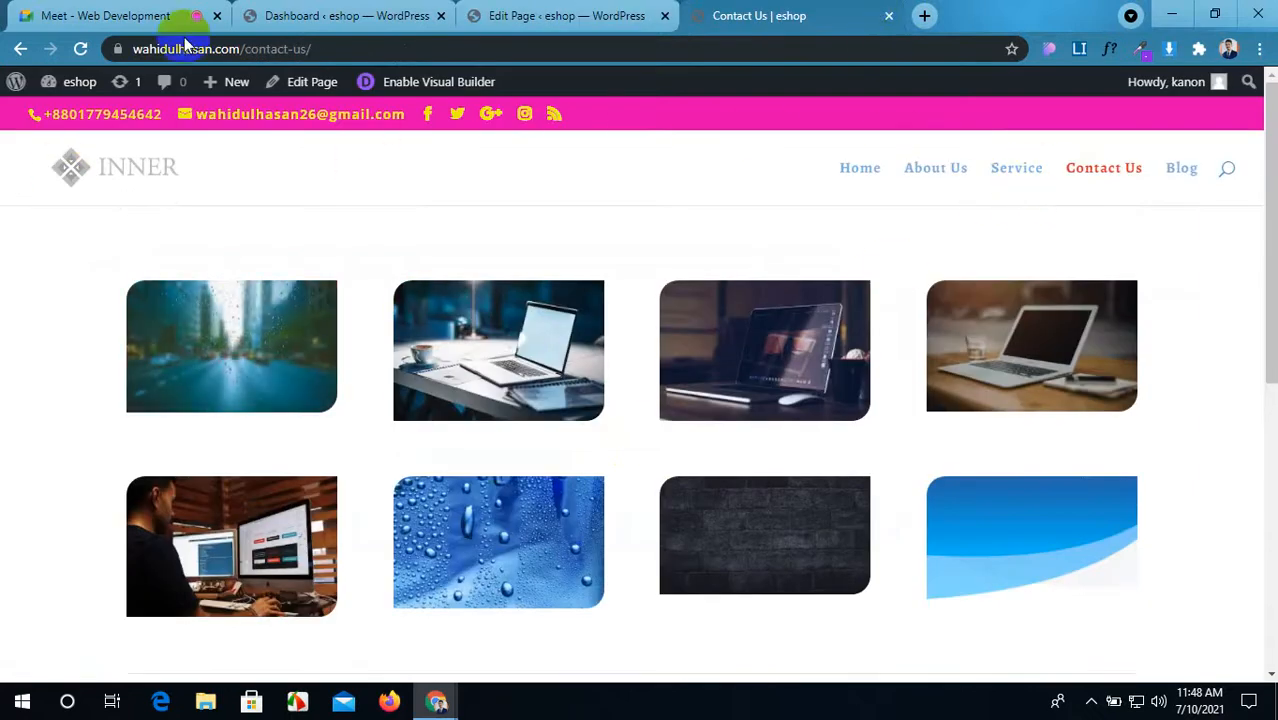
Step: Reload the live Contact Us page and check that the site header is gone
click(80, 48)
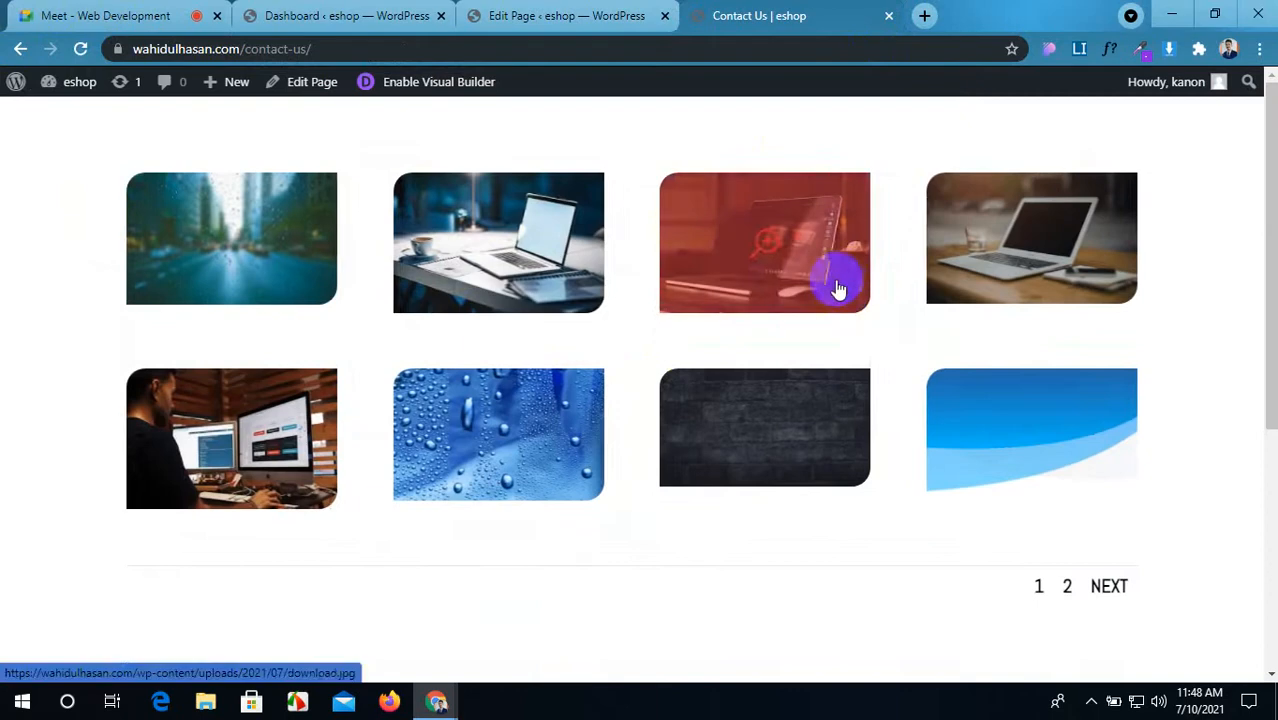
scroll(836, 292, down, 3)
scroll(838, 318, up, 3)
scroll(836, 340, down, 4)
scroll(828, 383, up, 4)
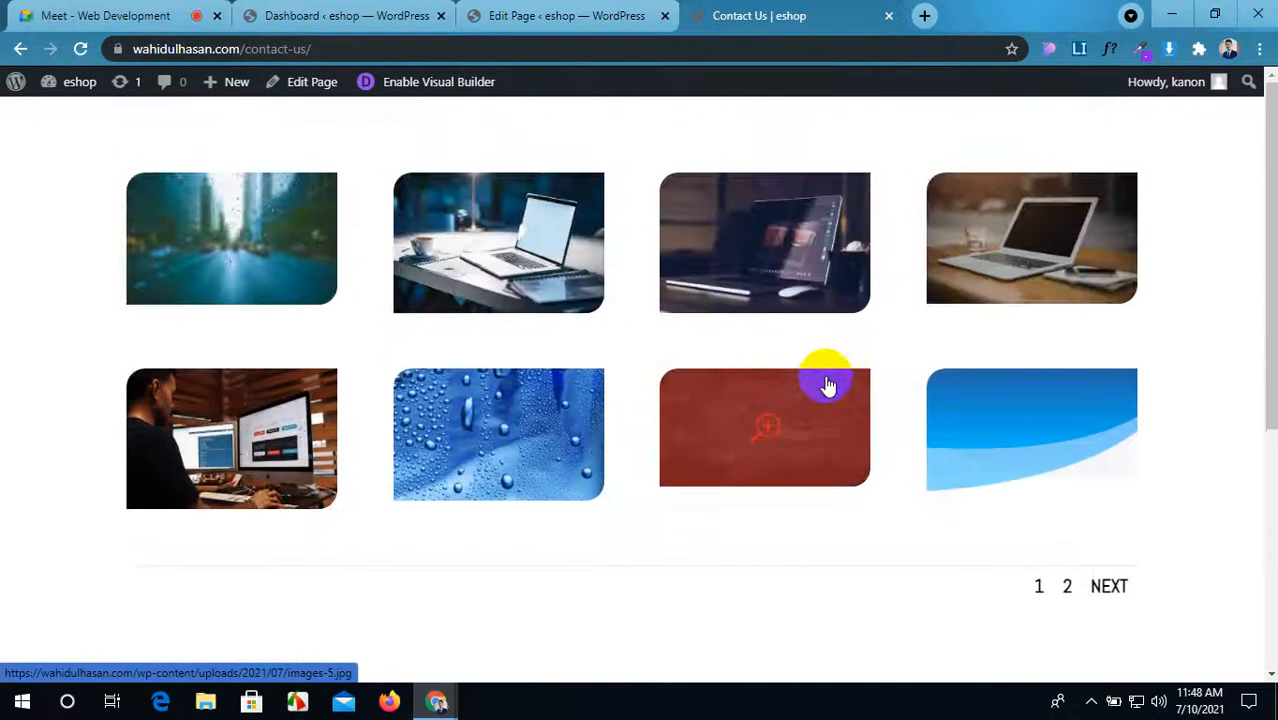
scroll(815, 395, down, 4)
scroll(807, 406, up, 4)
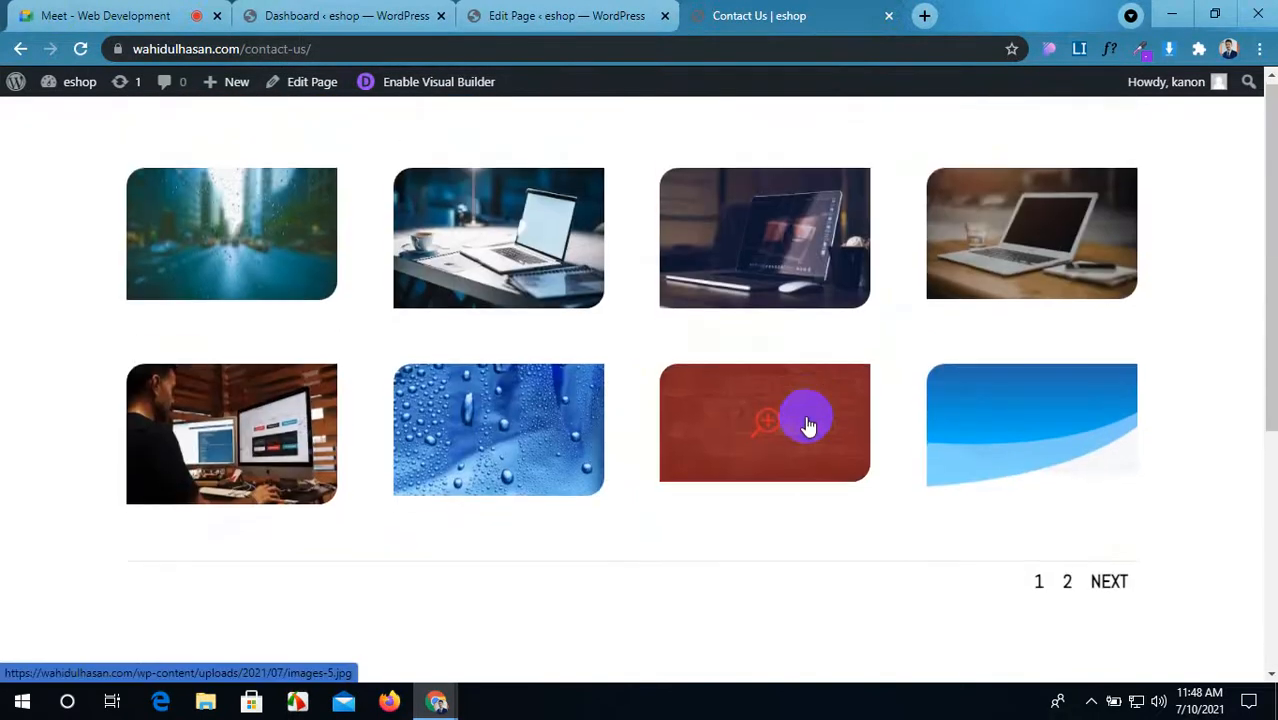
scroll(810, 416, down, 4)
scroll(804, 430, up, 4)
scroll(804, 436, down, 4)
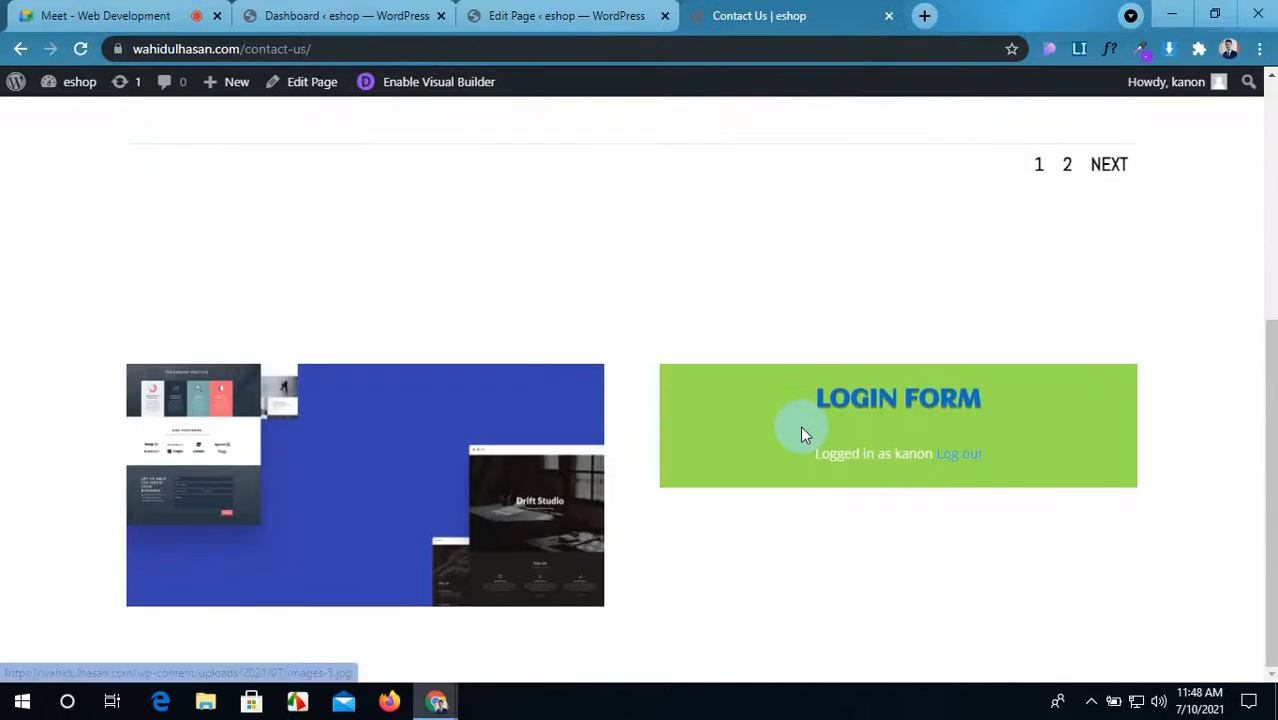
scroll(804, 436, up, 4)
scroll(804, 436, down, 4)
scroll(804, 436, up, 4)
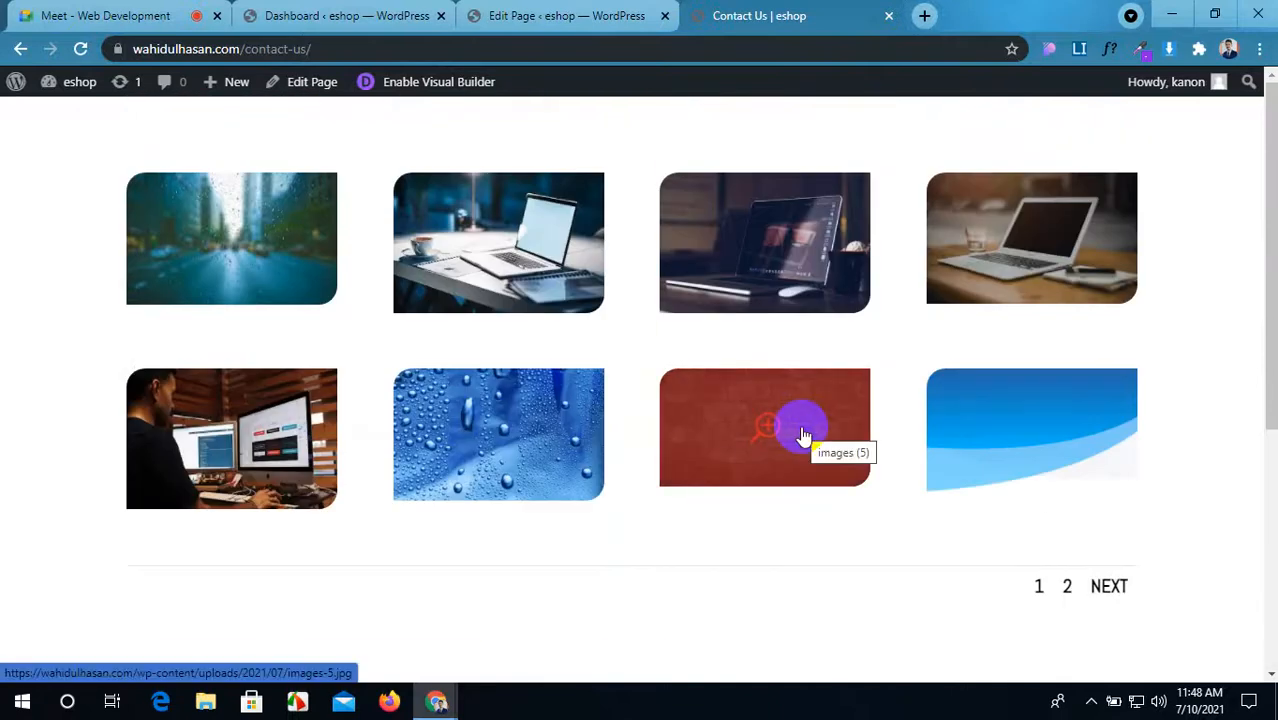
Step: Launch Edit With The Divi Builder from the Contact Us page editor
click(566, 12)
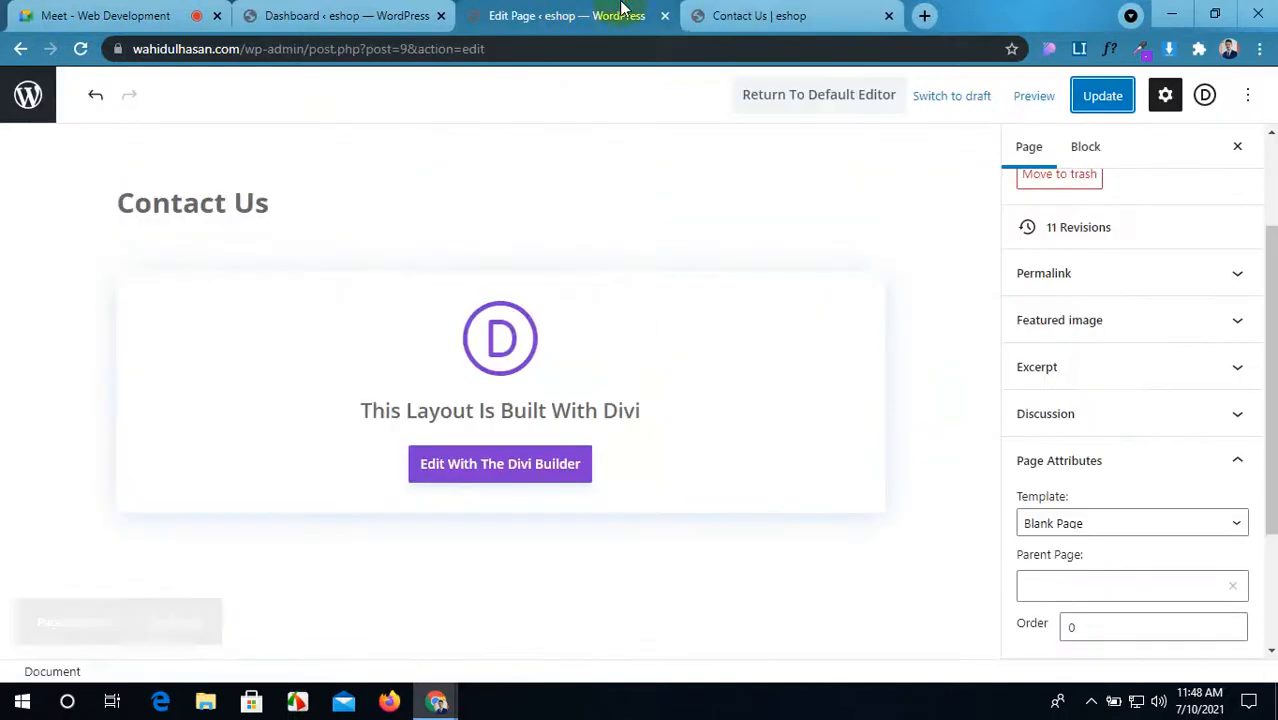
click(760, 15)
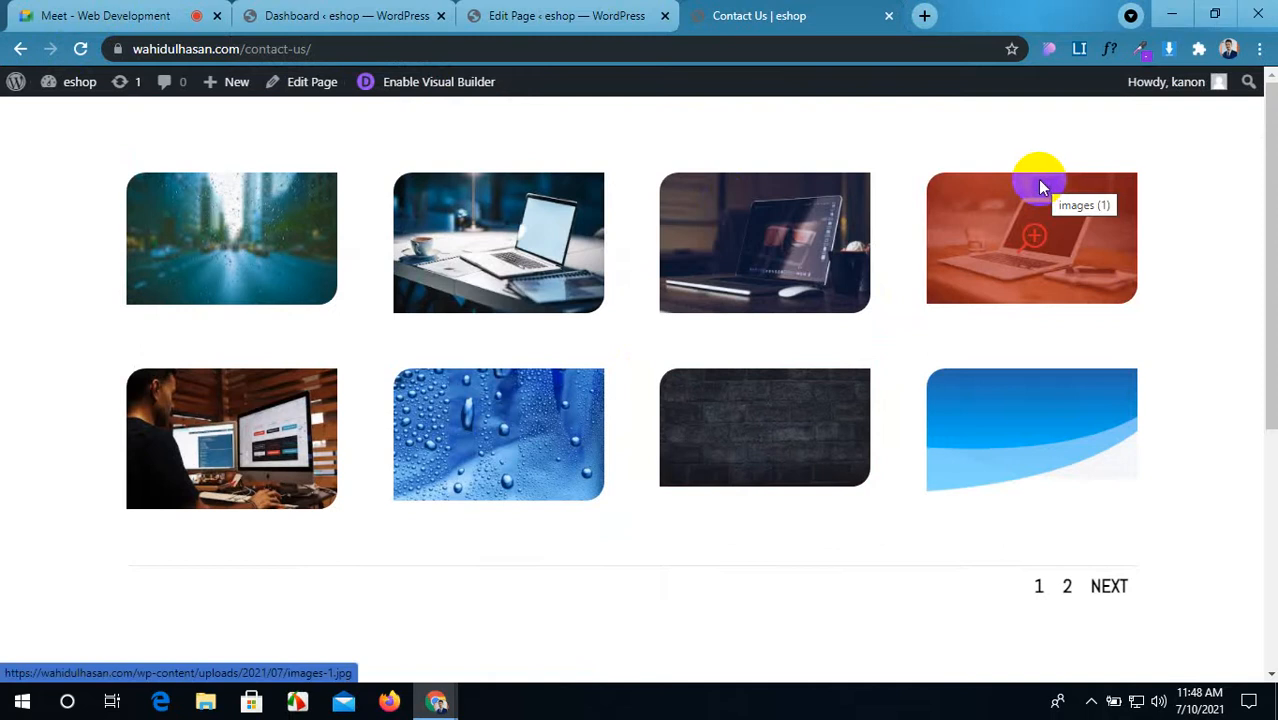
click(525, 15)
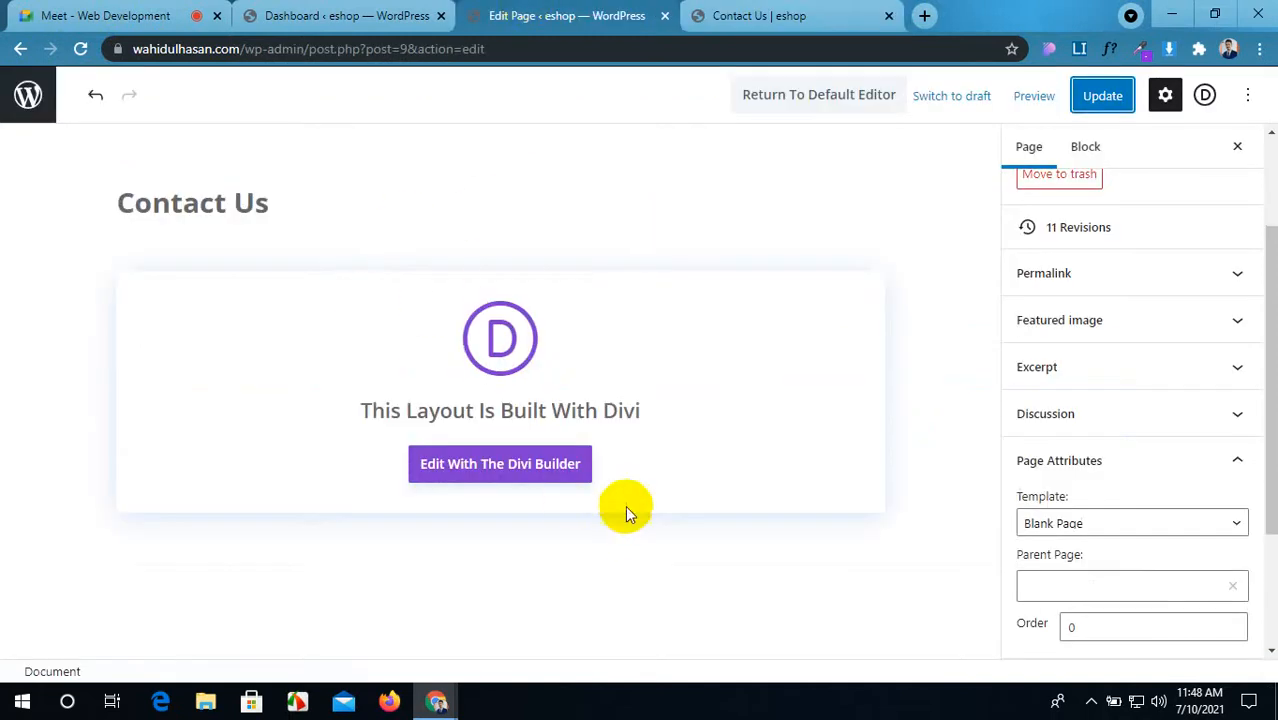
click(514, 478)
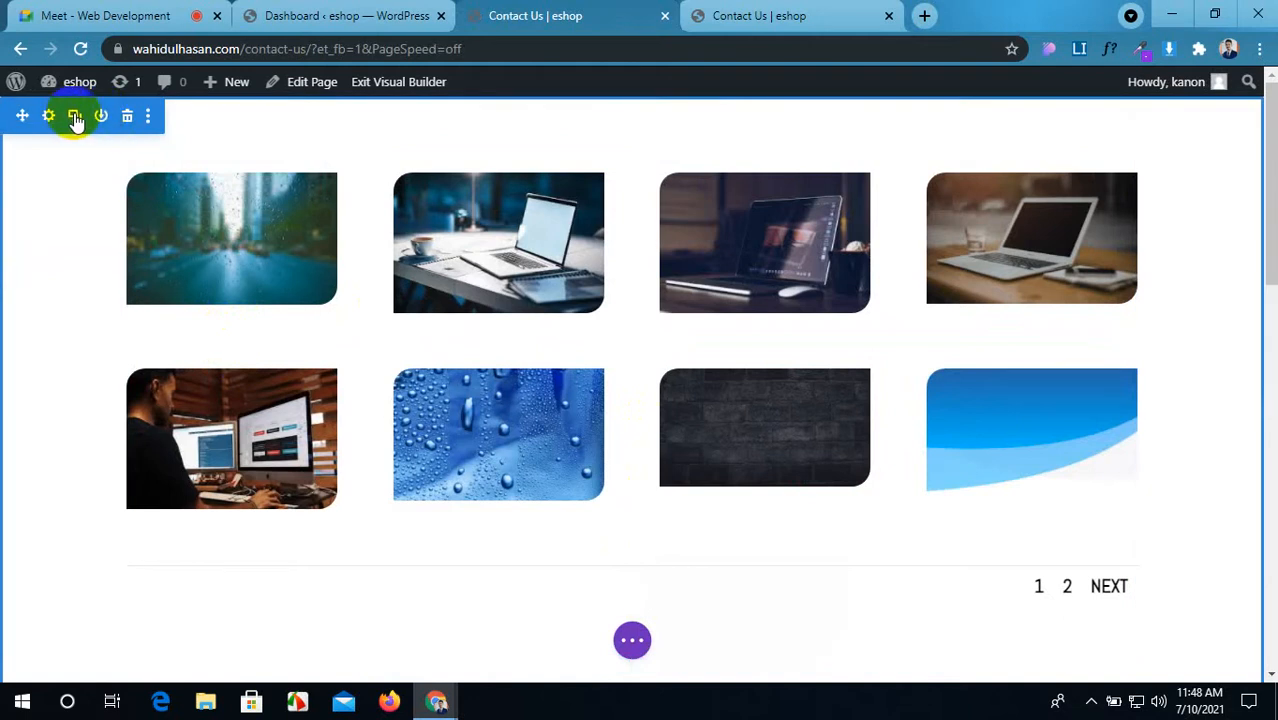
Step: Delete the duplicate gallery row at the top of the Contact Us page
scroll(282, 303, down, 3)
scroll(283, 303, up, 3)
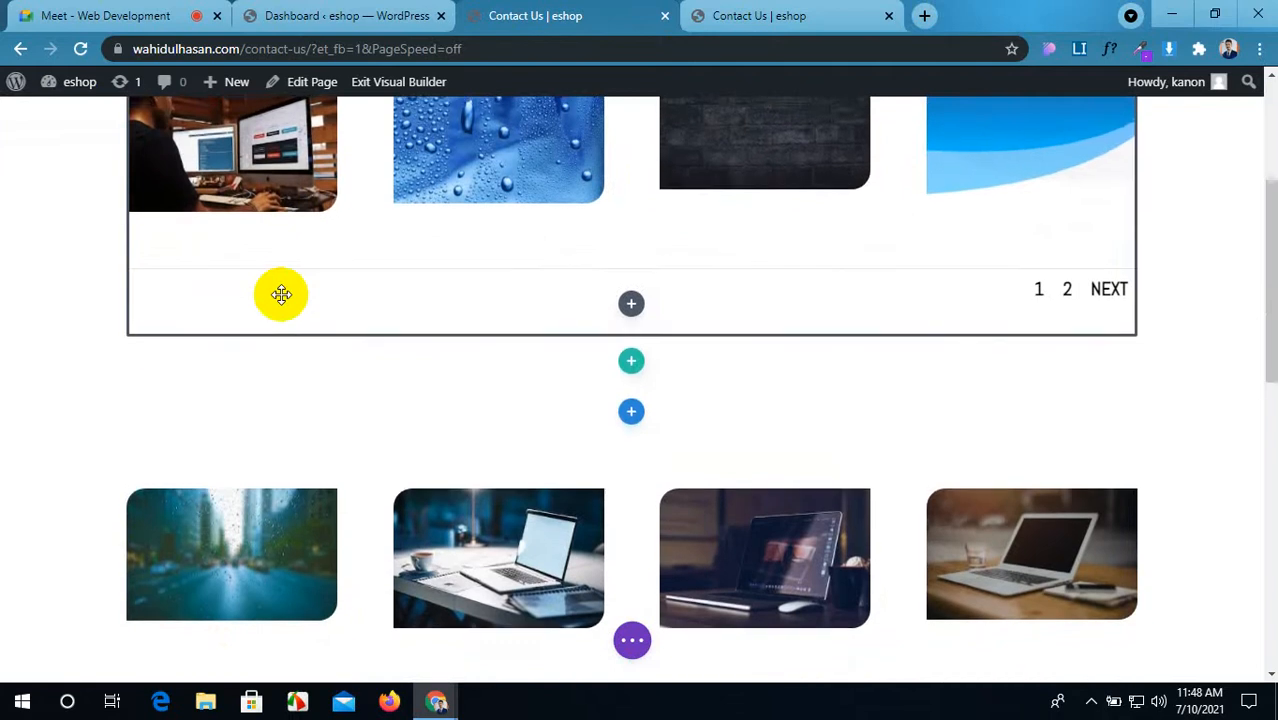
click(280, 164)
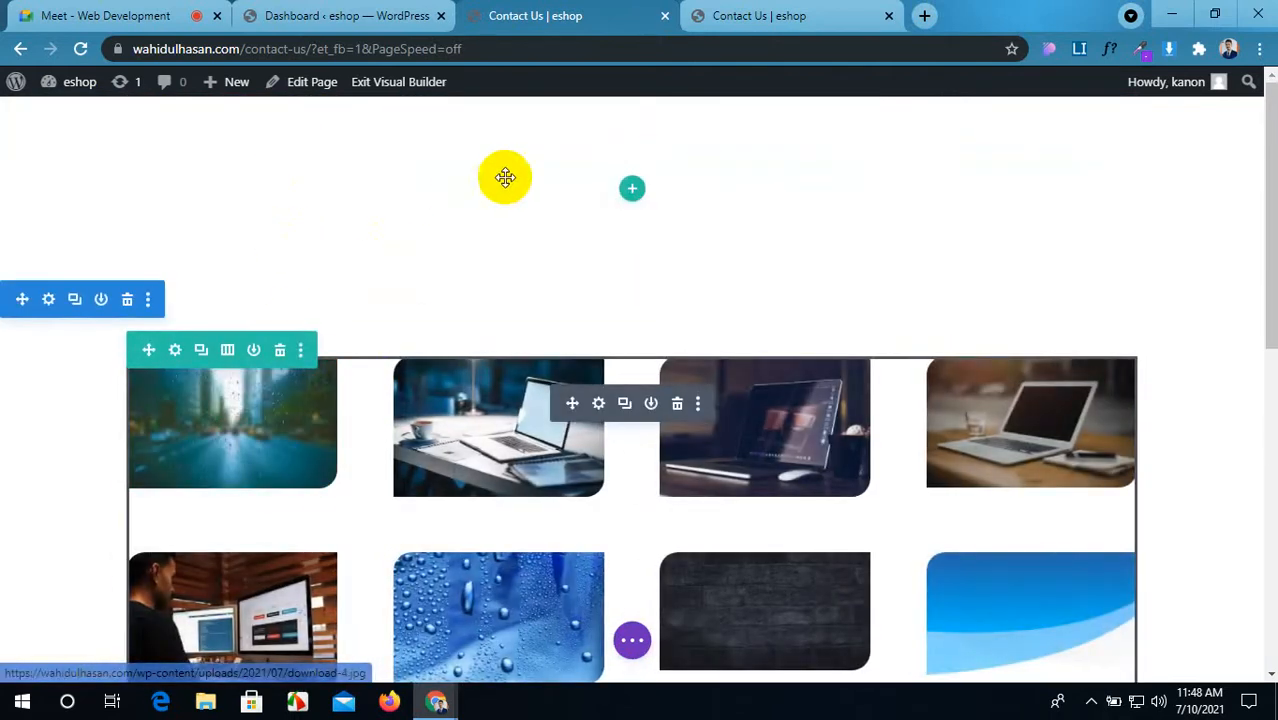
click(631, 190)
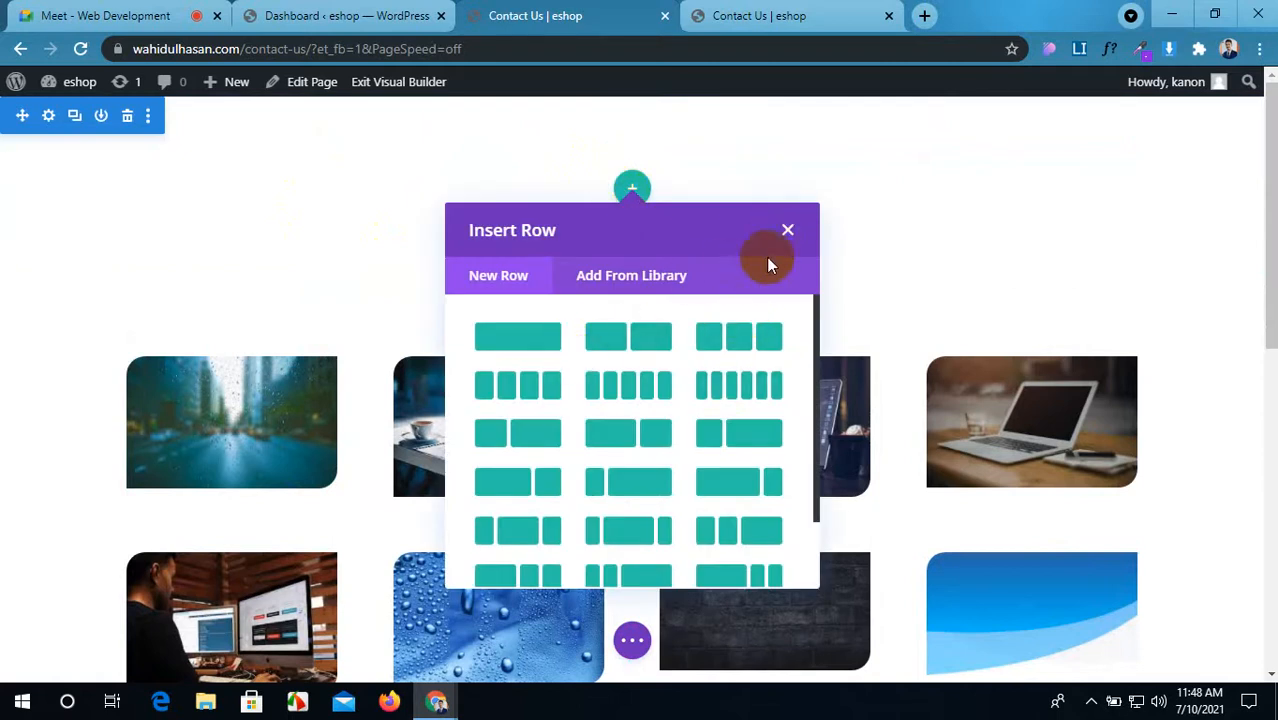
click(788, 231)
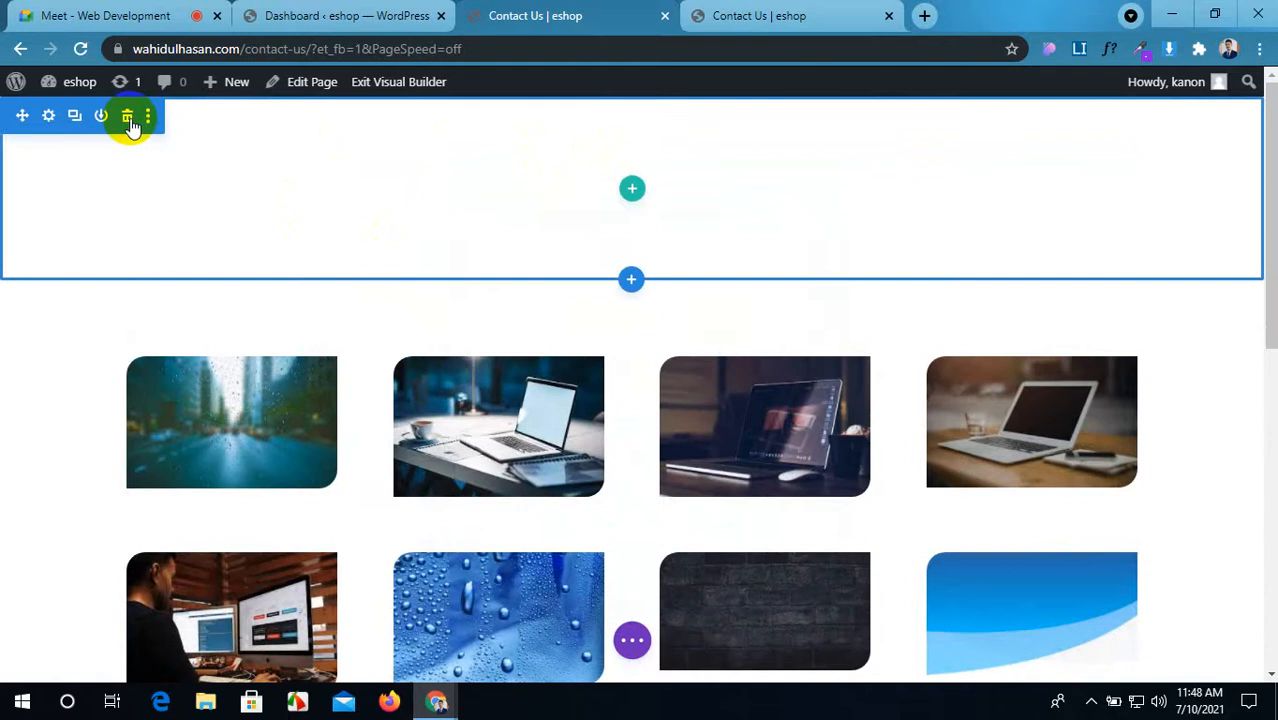
Step: Add a new Fullwidth section below the login form
scroll(408, 240, down, 7)
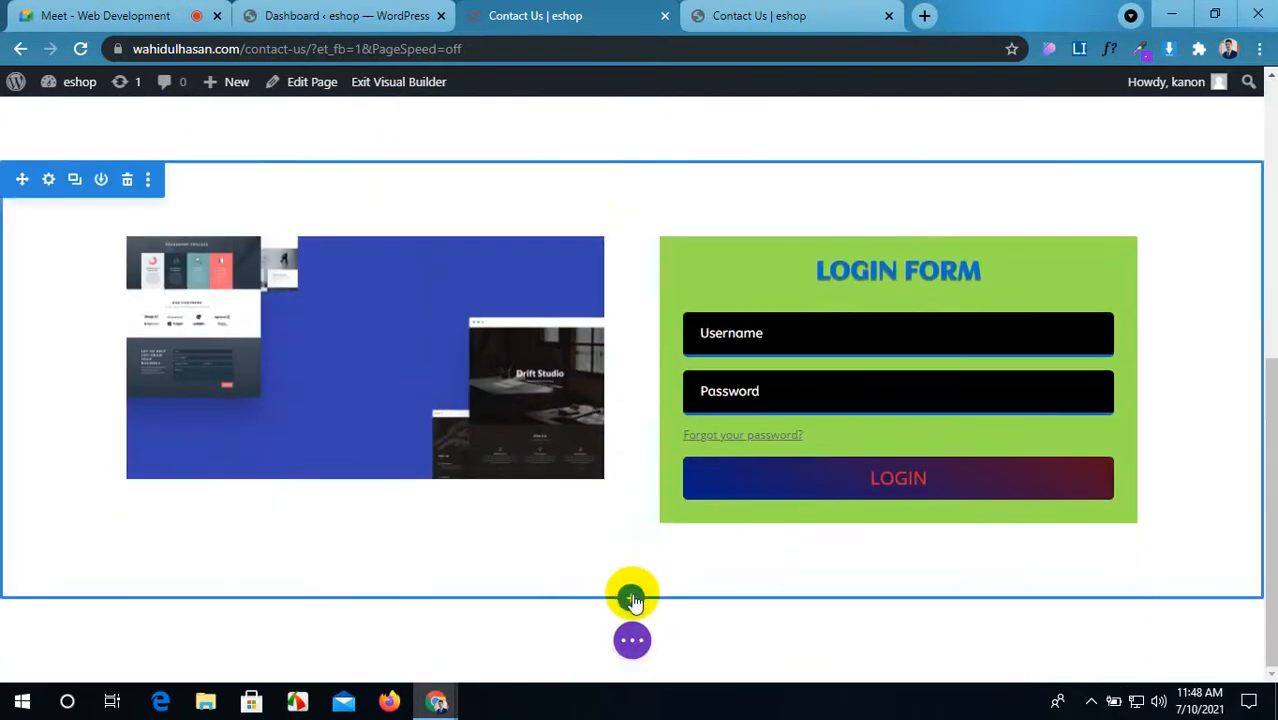
click(630, 597)
click(728, 538)
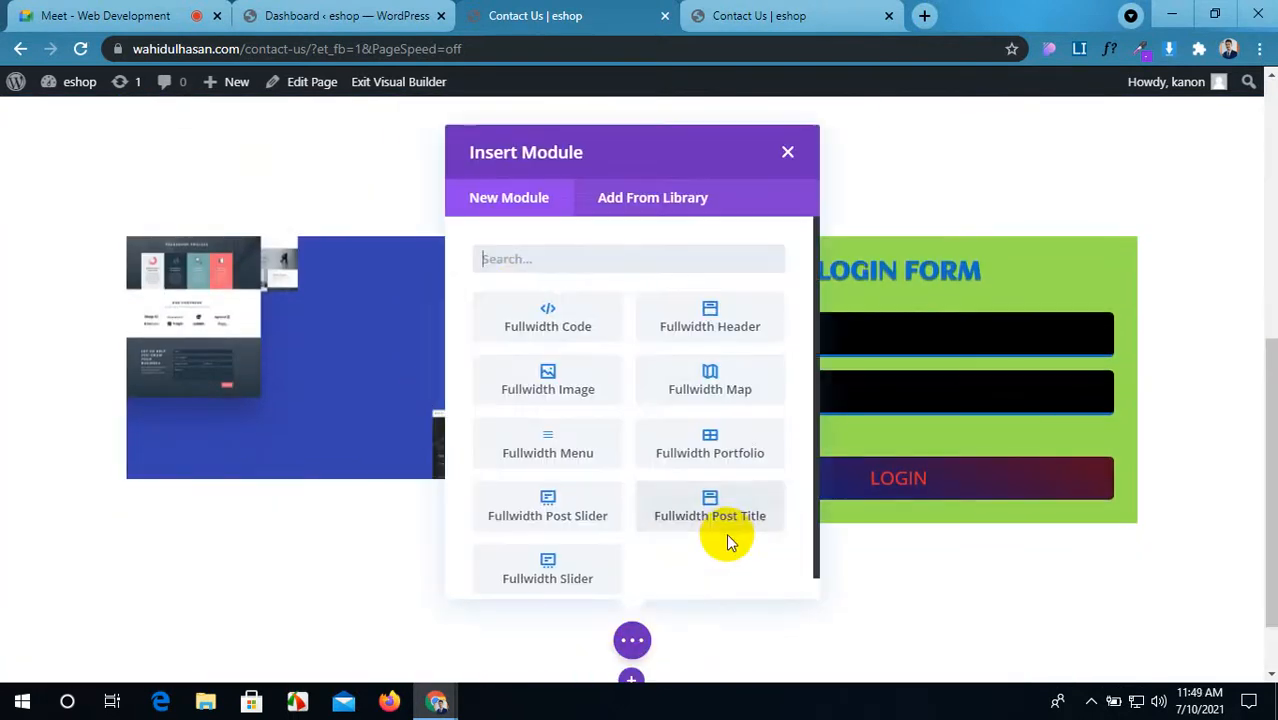
Step: Add a Fullwidth Menu module using main-menu and drag its section to the page top
click(573, 455)
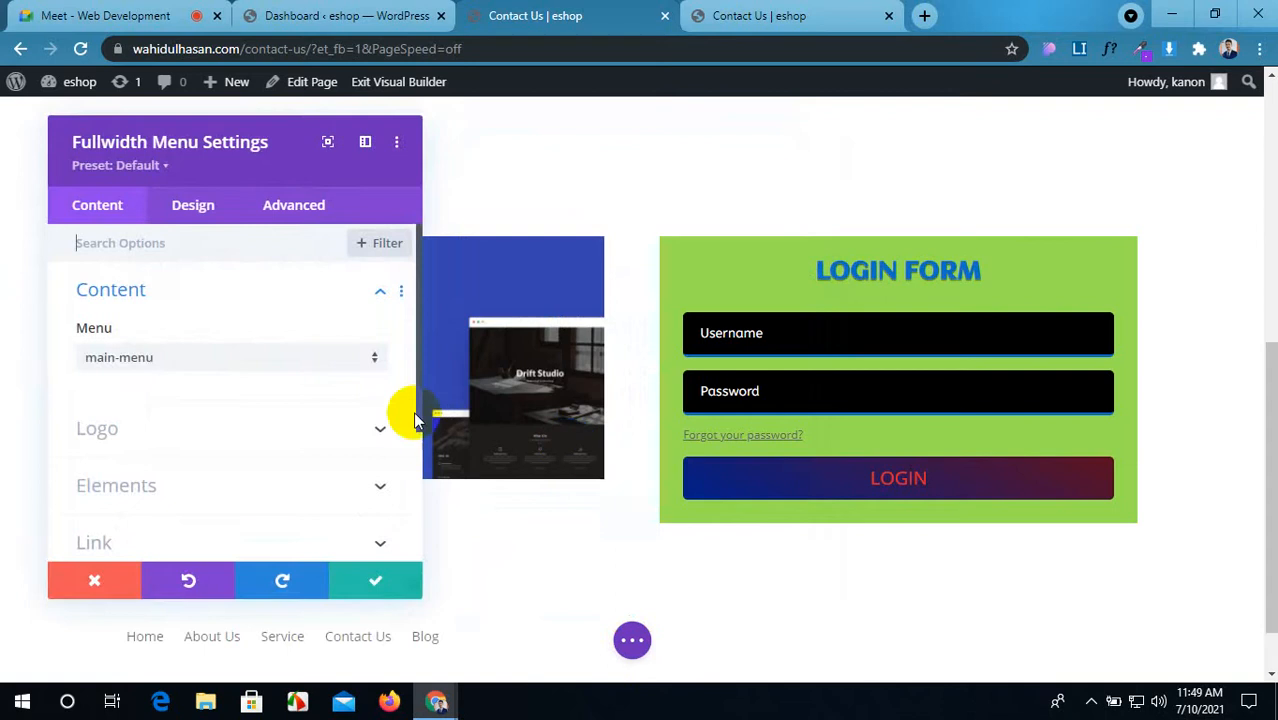
scroll(260, 515, down, 2)
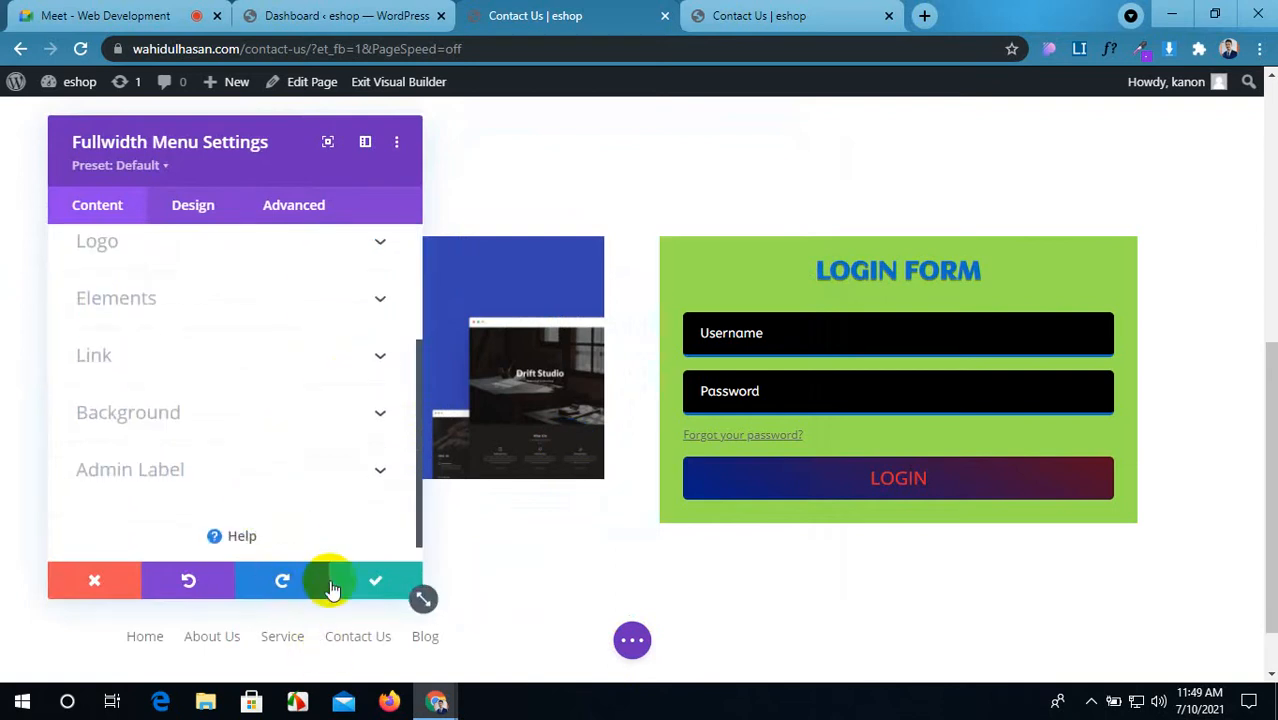
click(373, 583)
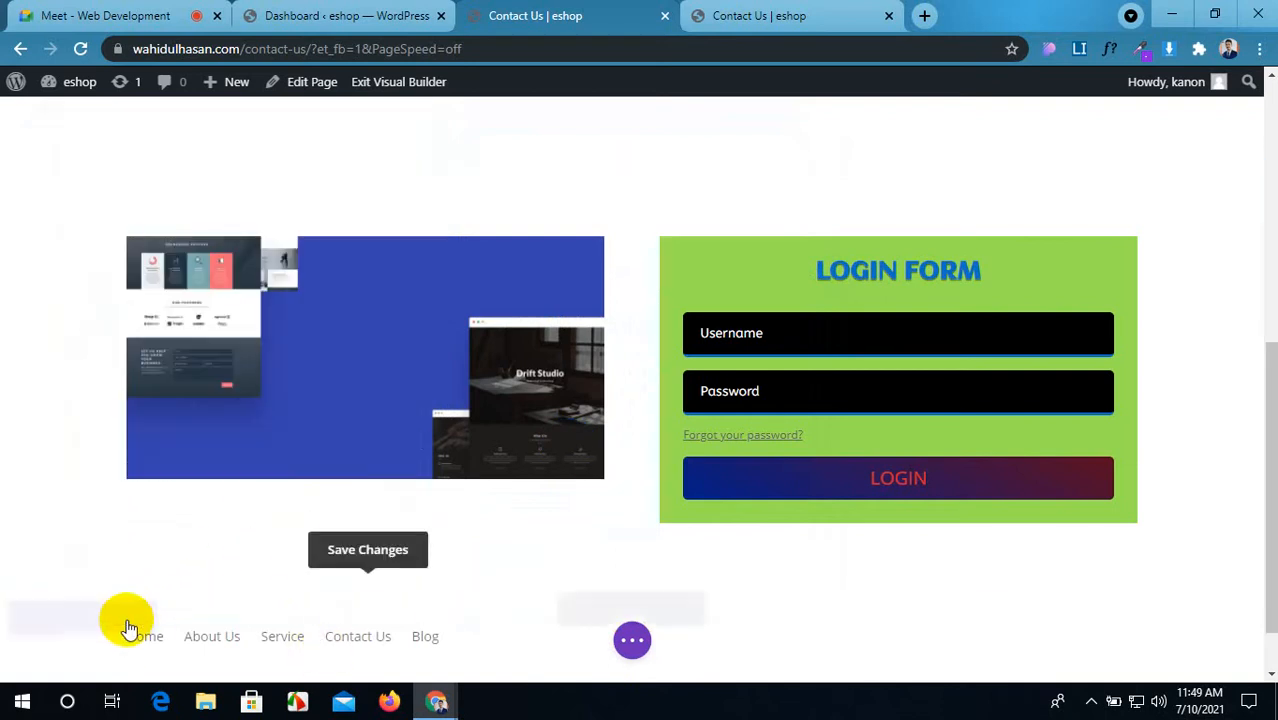
mouse_move(125, 632)
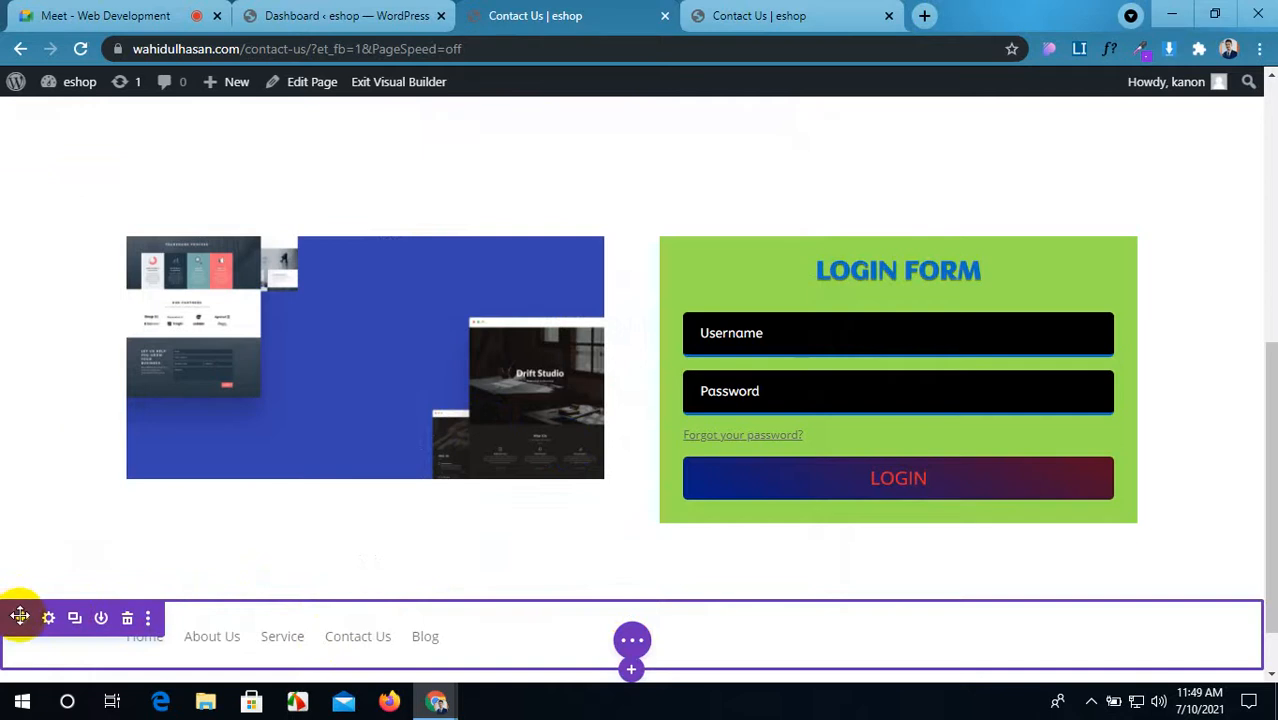
drag(20, 616, 54, 120)
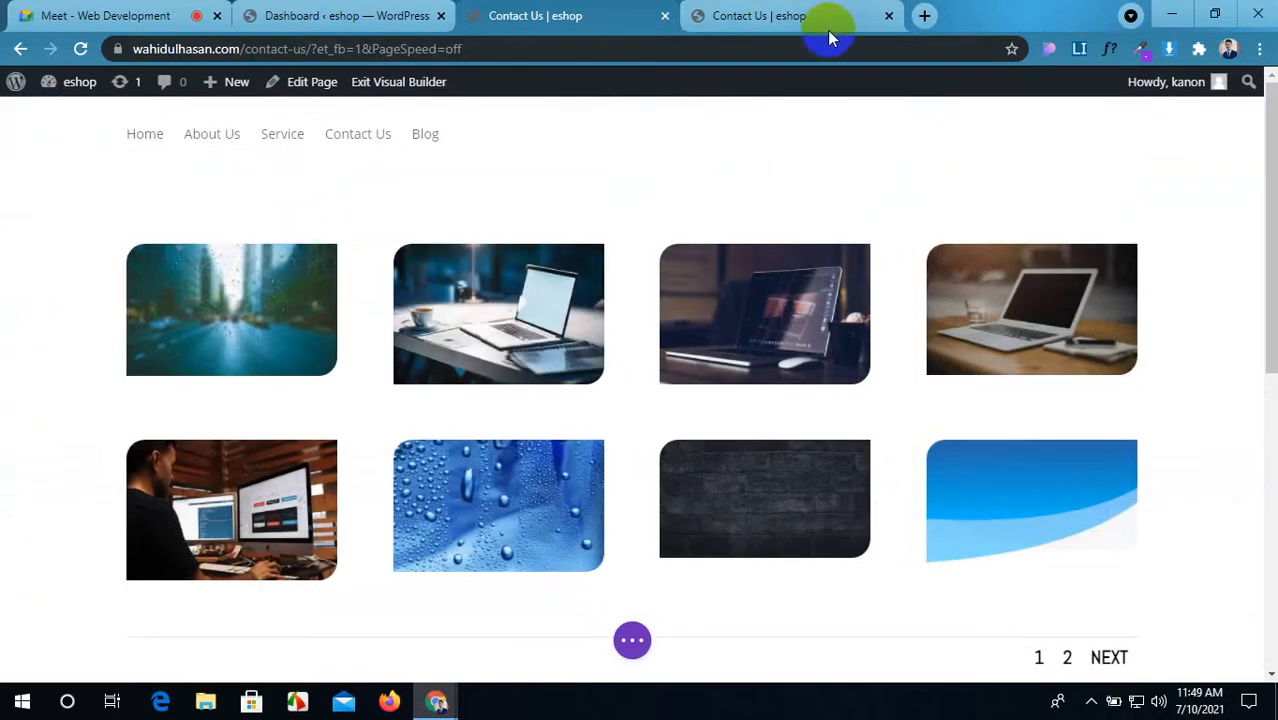
Step: Save the page layout and reload the live Contact Us page to check the menu
click(632, 640)
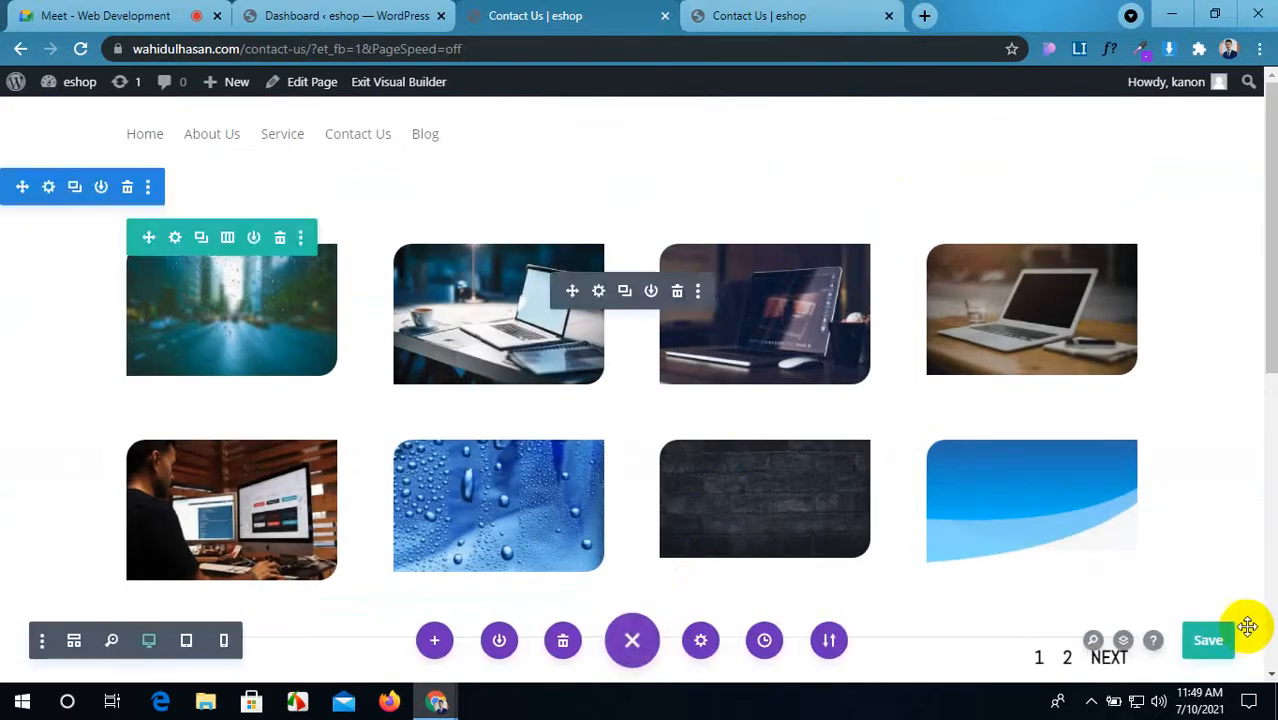
click(1215, 648)
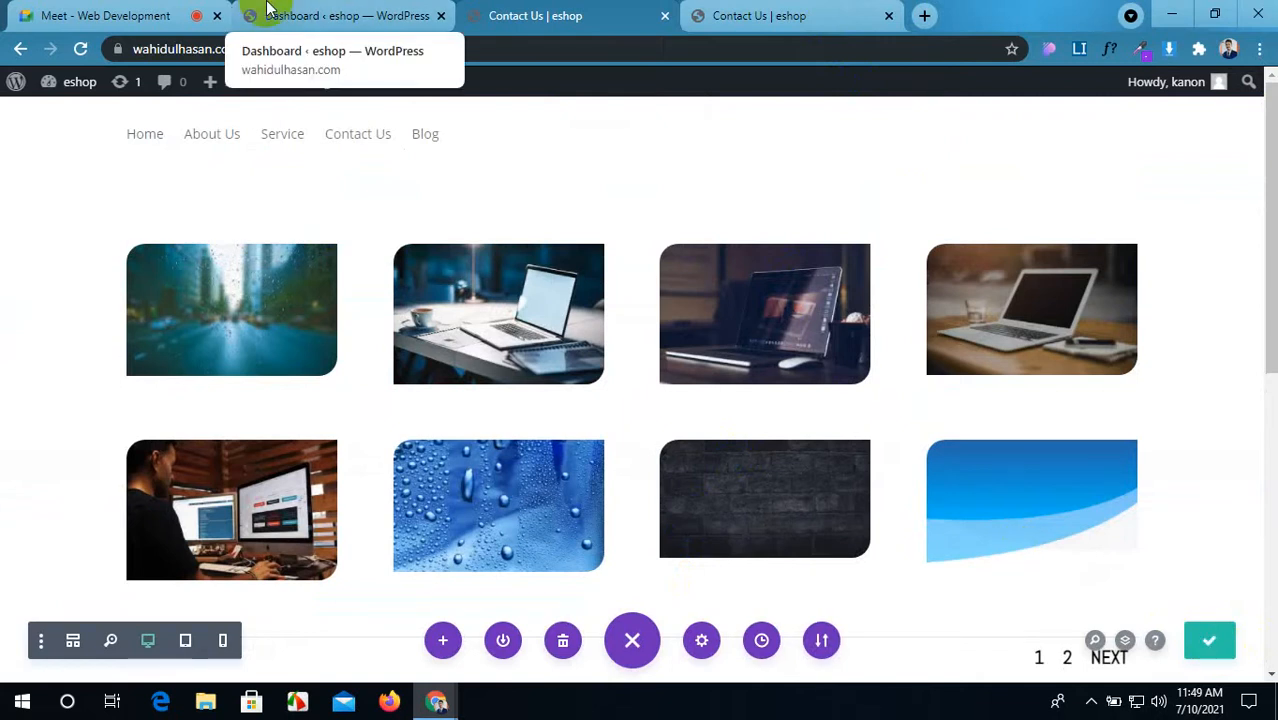
click(790, 14)
click(80, 48)
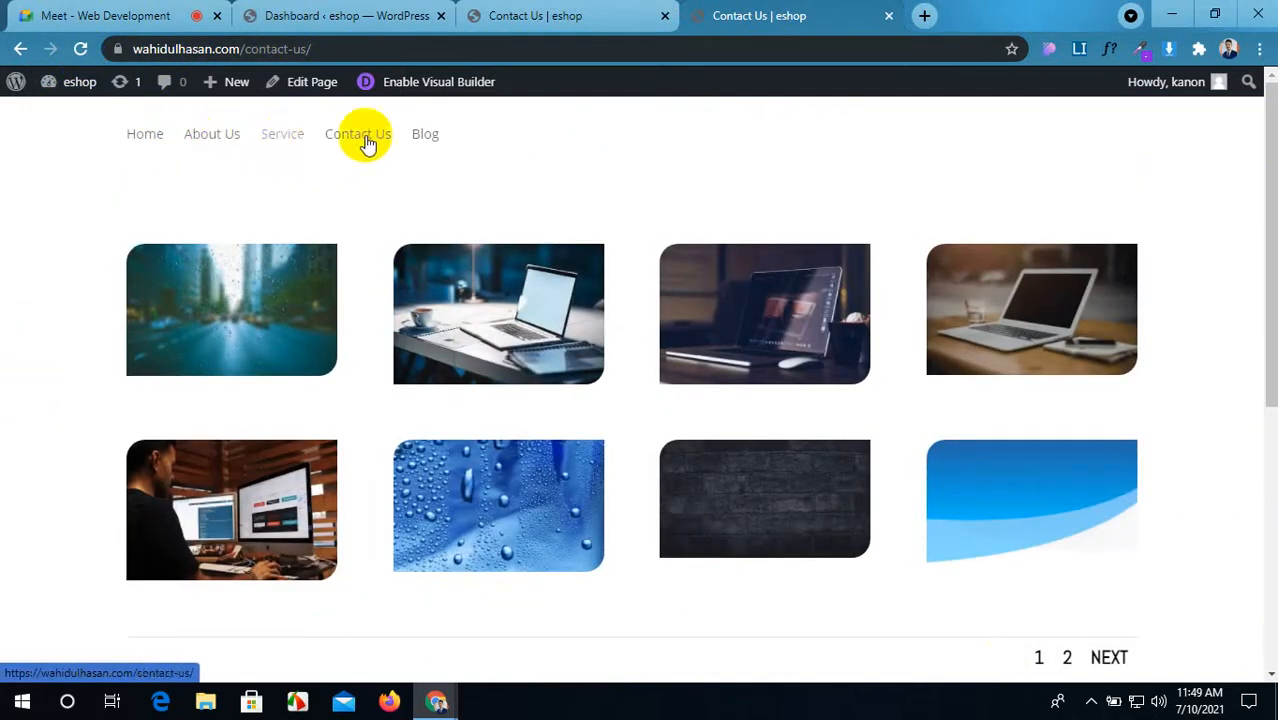
click(603, 10)
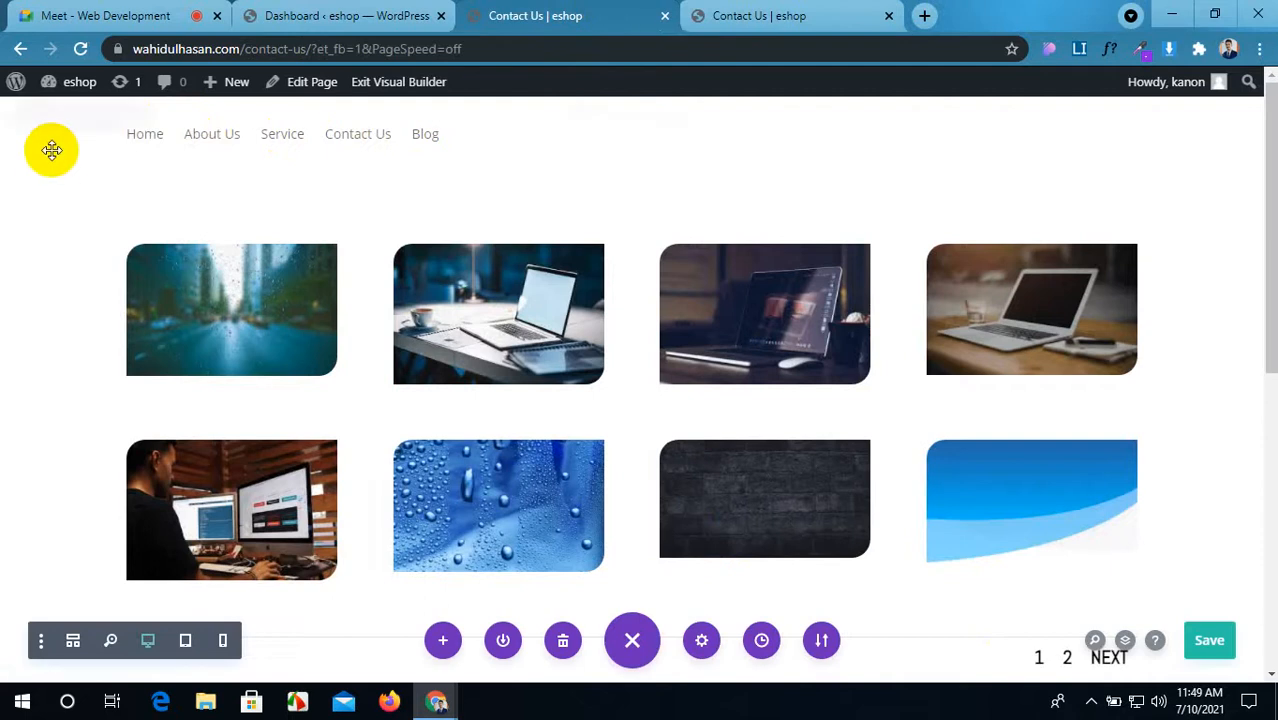
Step: In the fullwidth menu module's settings, keep main-menu as the displayed menu
mouse_move(188, 148)
click(597, 109)
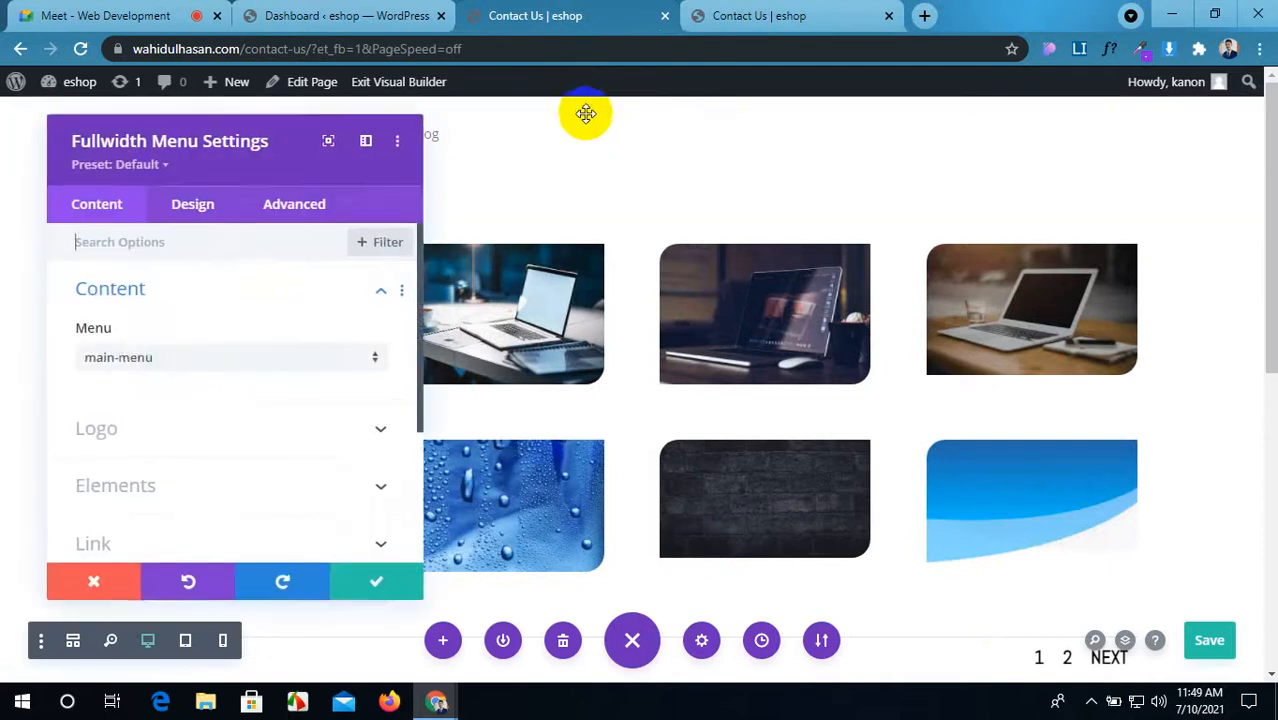
click(191, 357)
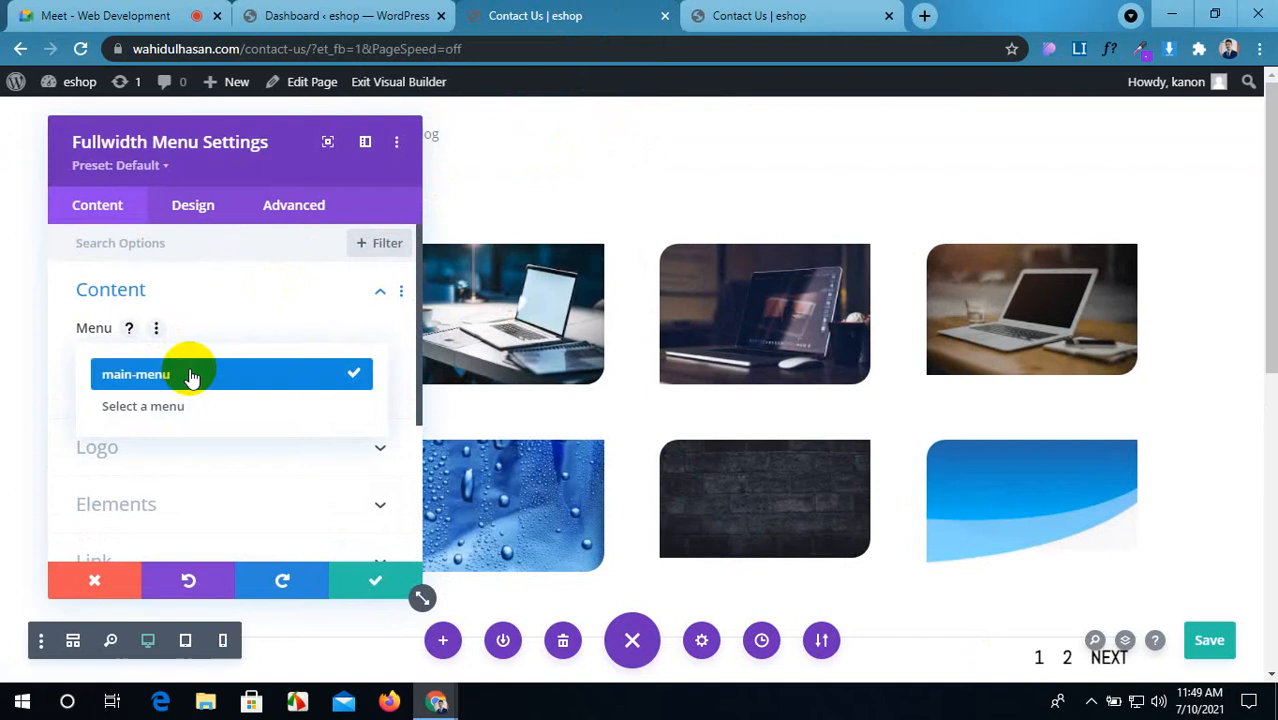
click(192, 375)
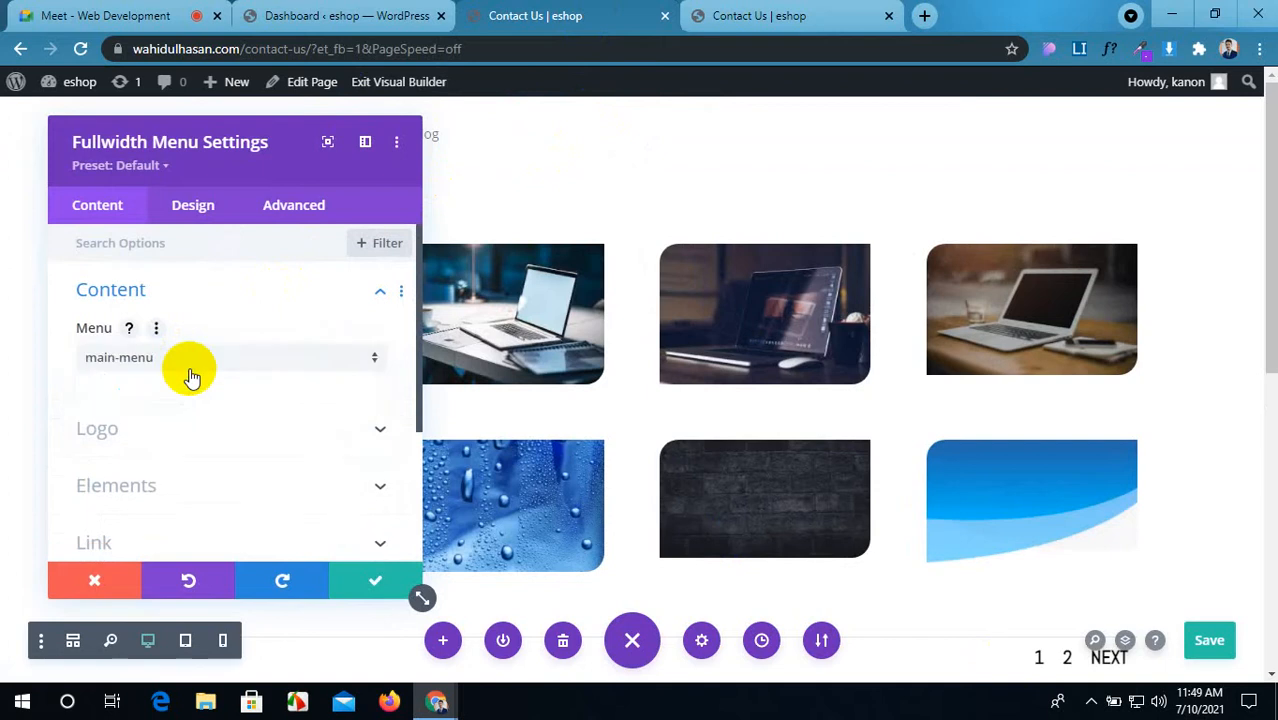
Step: Set the menu logo to asset-2 from the Media Library
click(200, 428)
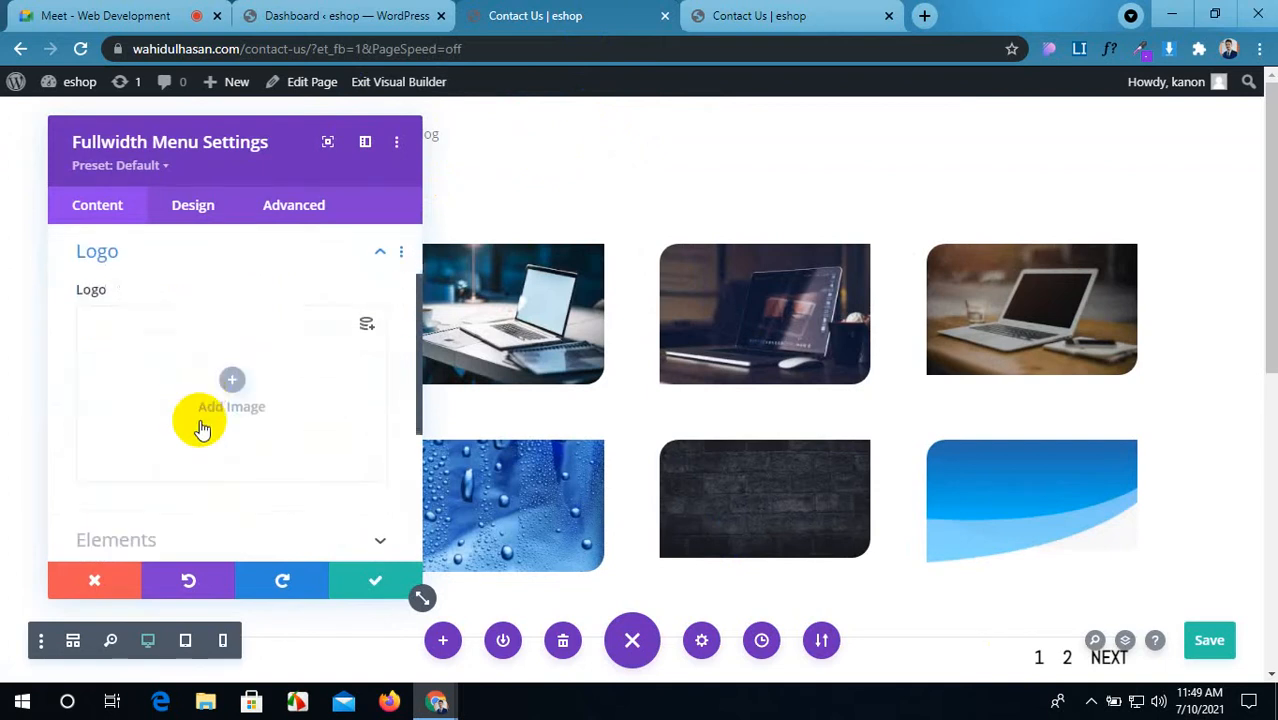
click(236, 378)
scroll(913, 394, down, 5)
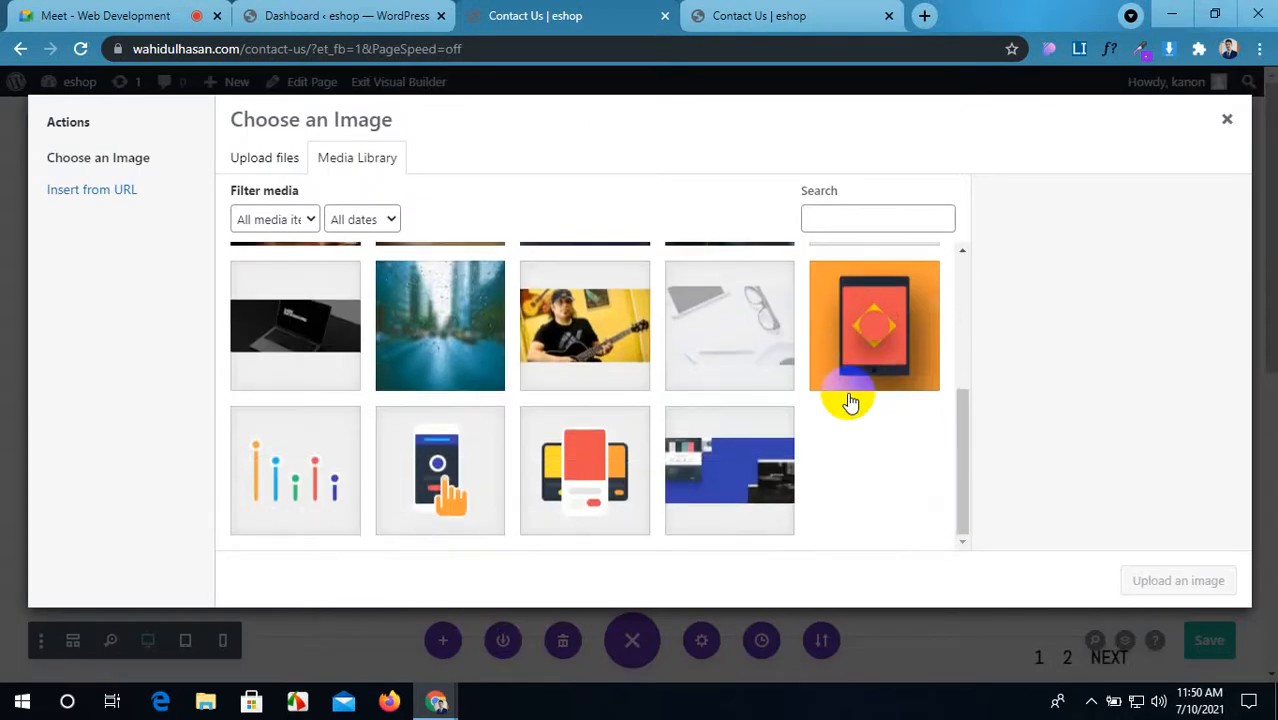
scroll(780, 410, up, 5)
scroll(780, 410, down, 5)
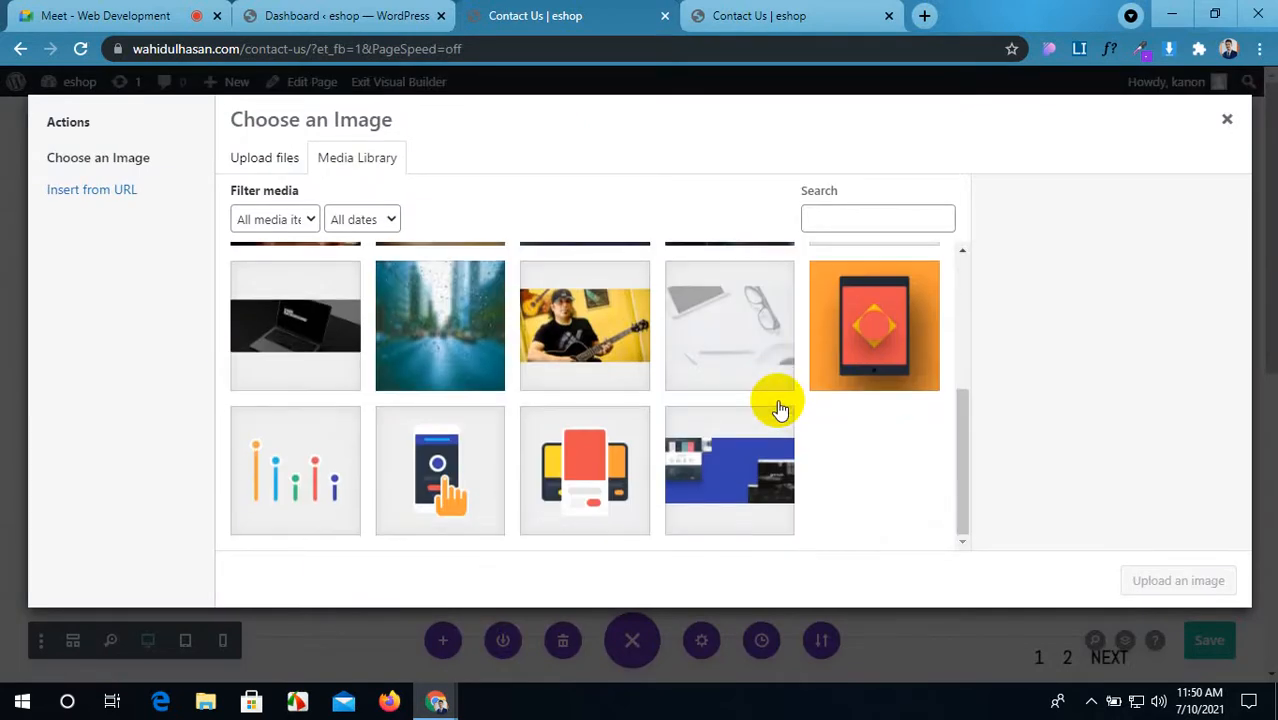
scroll(780, 410, up, 5)
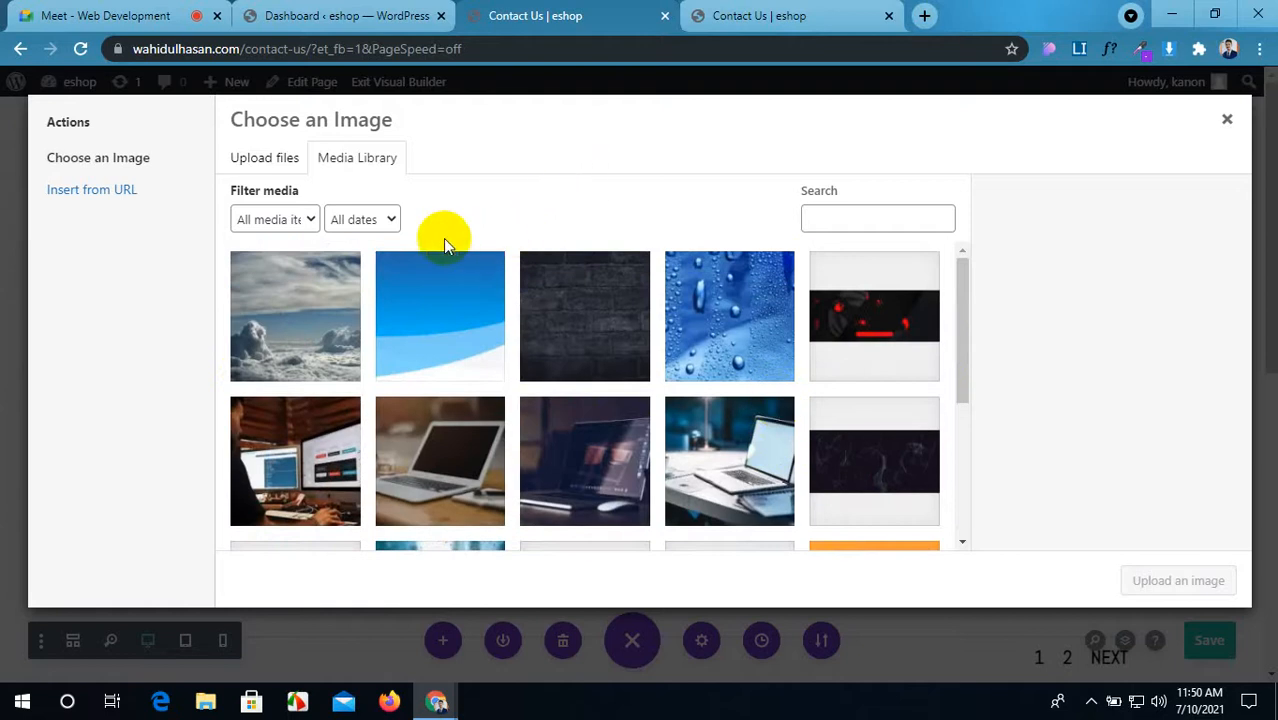
scroll(540, 445, down, 5)
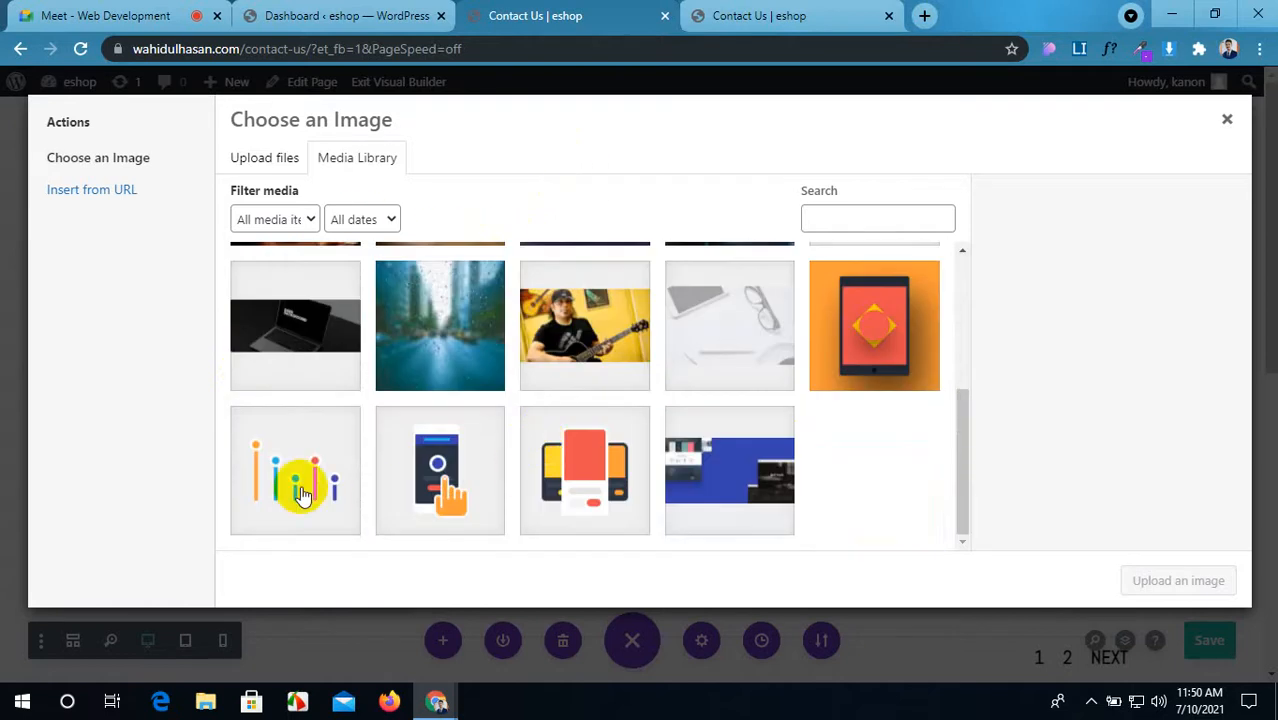
click(290, 465)
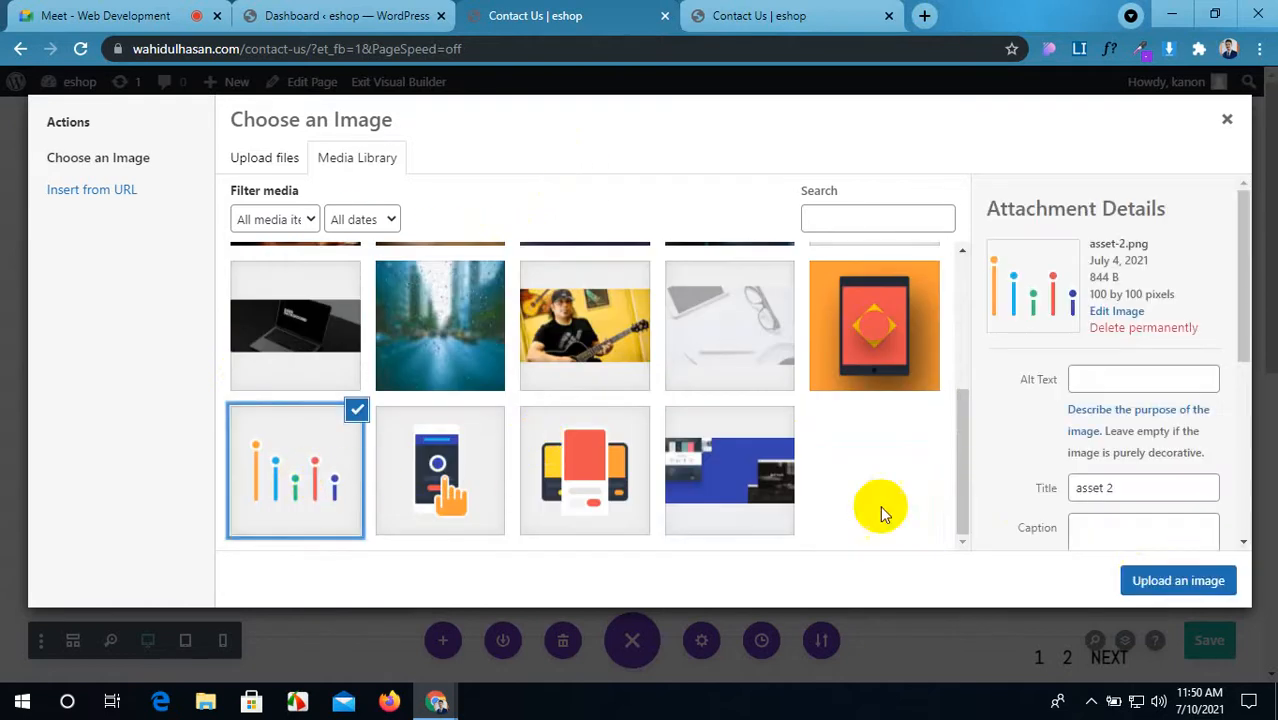
click(1166, 586)
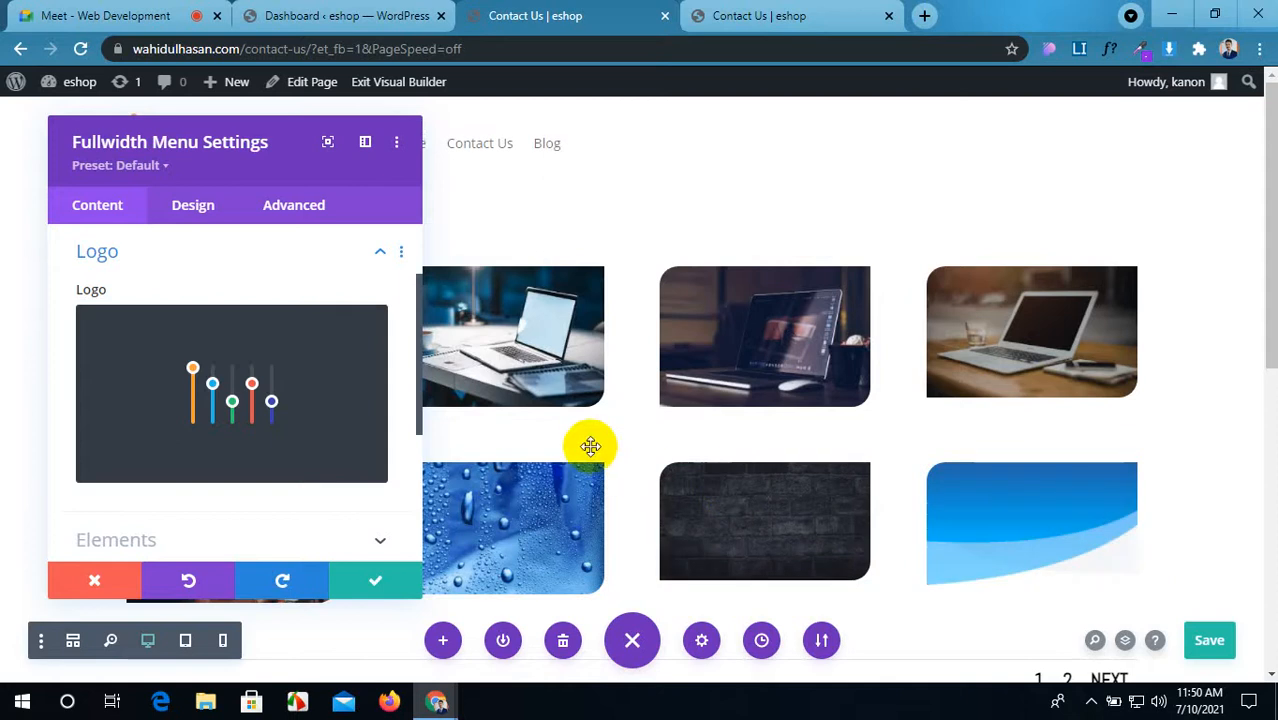
Step: Move the settings panel to reveal the header logo and links, then expand Elements
drag(271, 143, 302, 195)
scroll(310, 390, down, 2)
scroll(308, 388, up, 1)
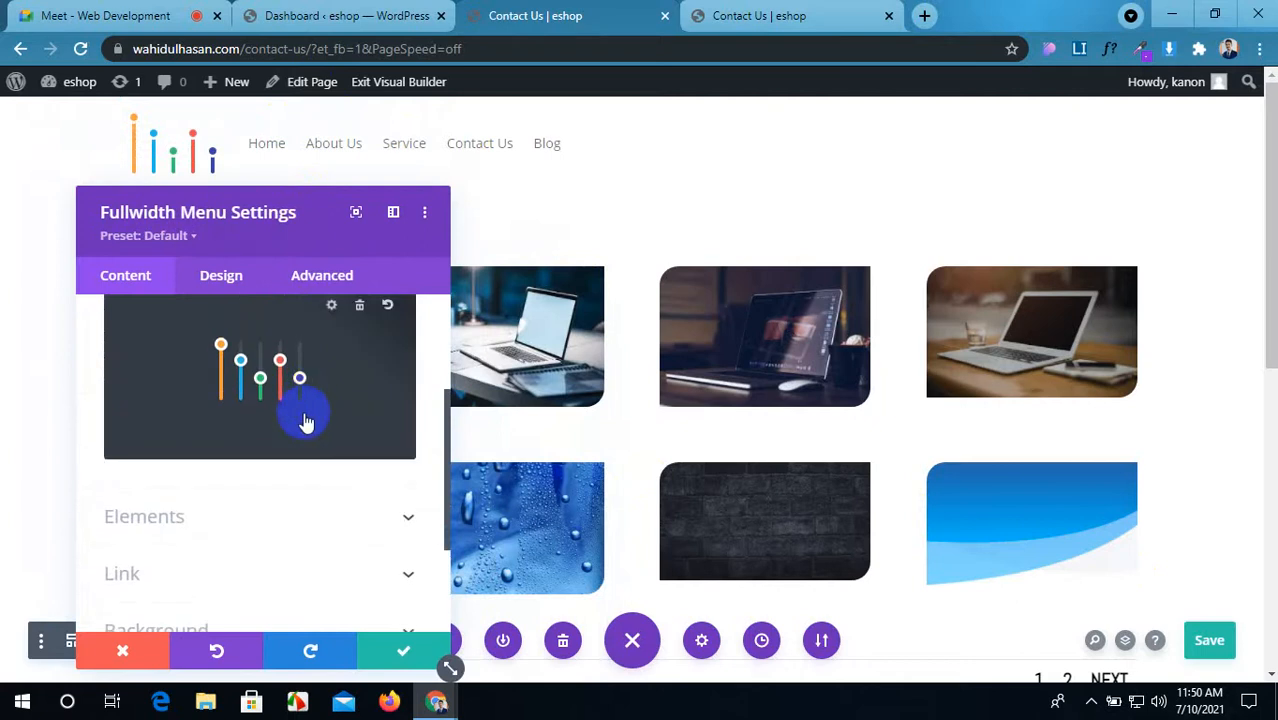
click(343, 516)
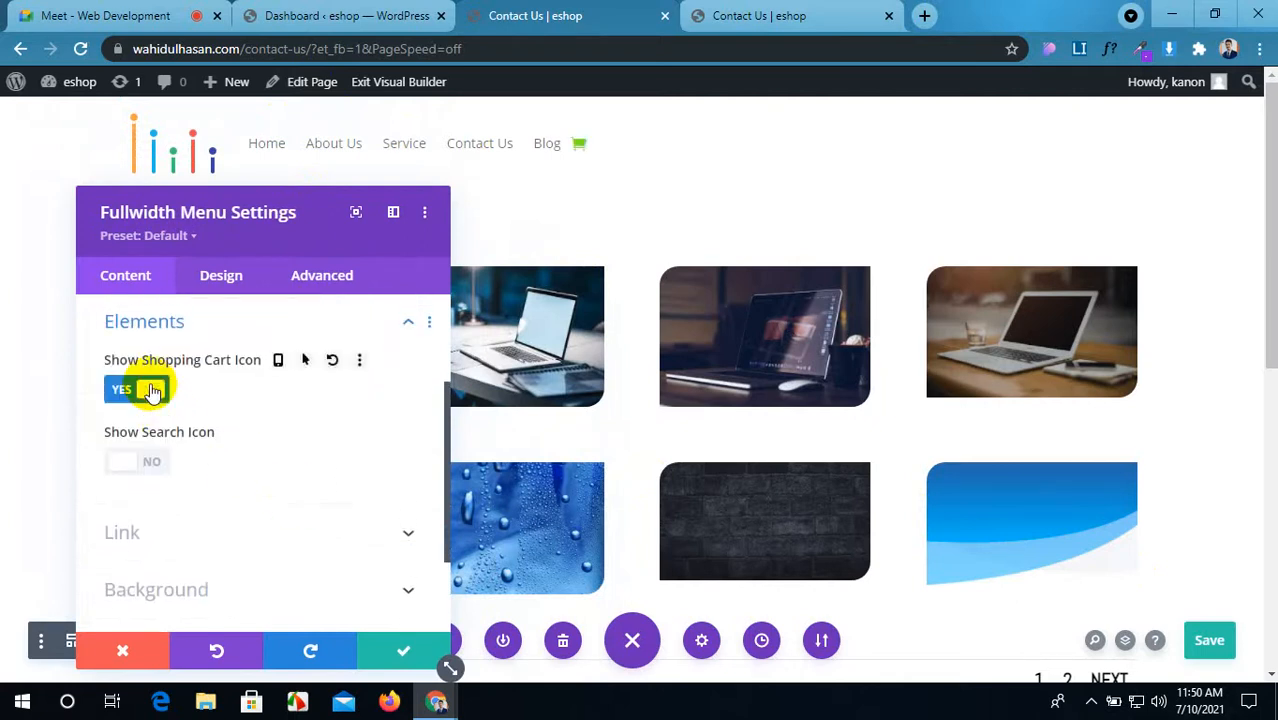
Step: Switch Show Search Icon to Yes and expand the Link options
click(135, 465)
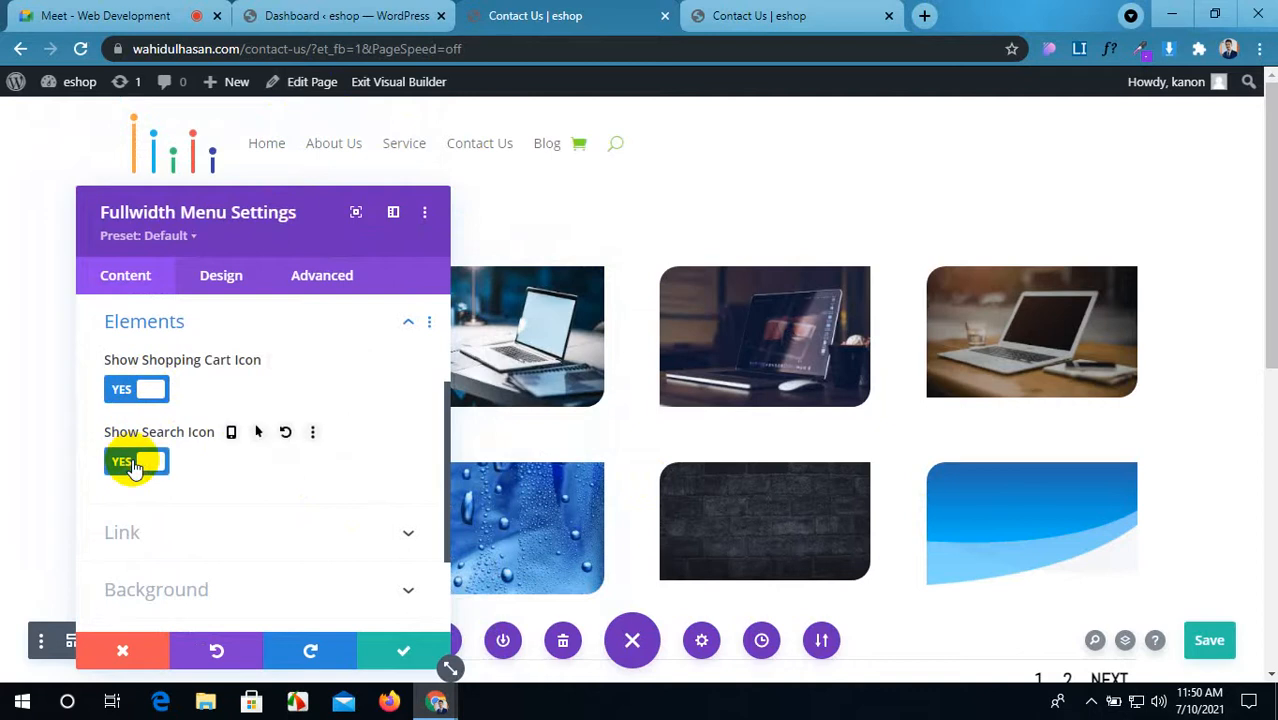
scroll(140, 460, down, 1)
click(243, 440)
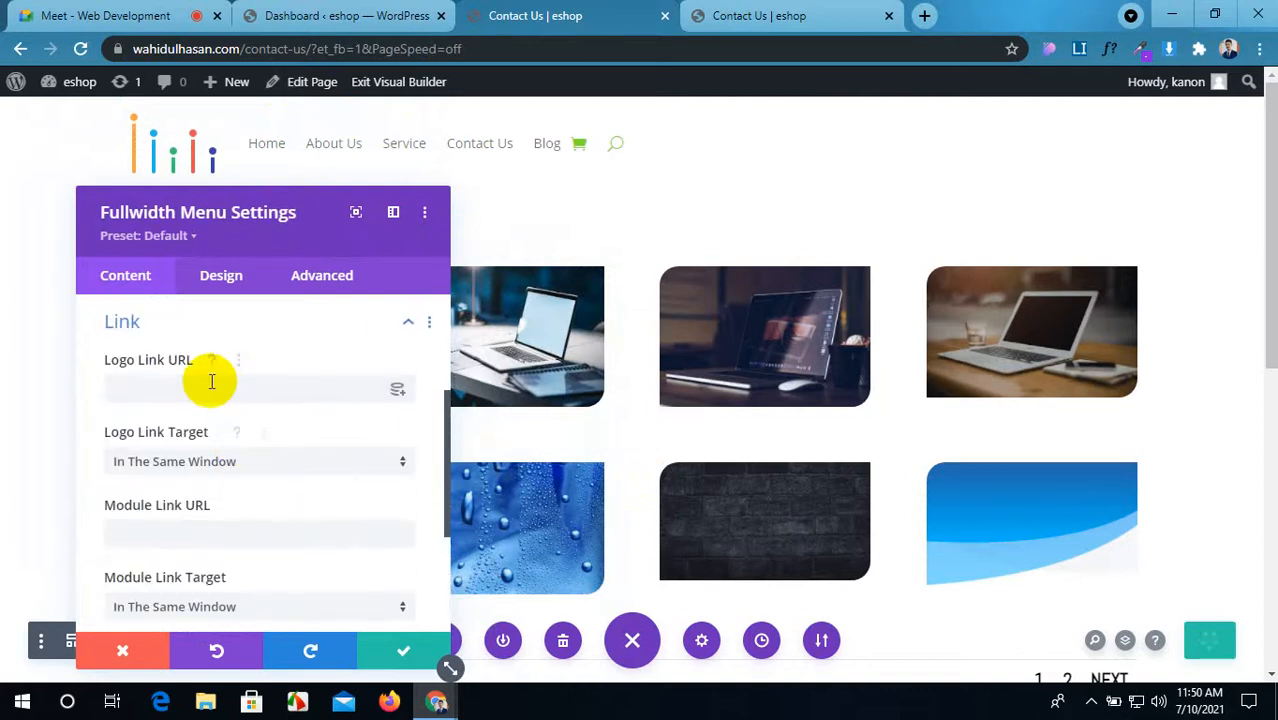
Step: Copy the site's home page address as the Logo Link URL
click(770, 15)
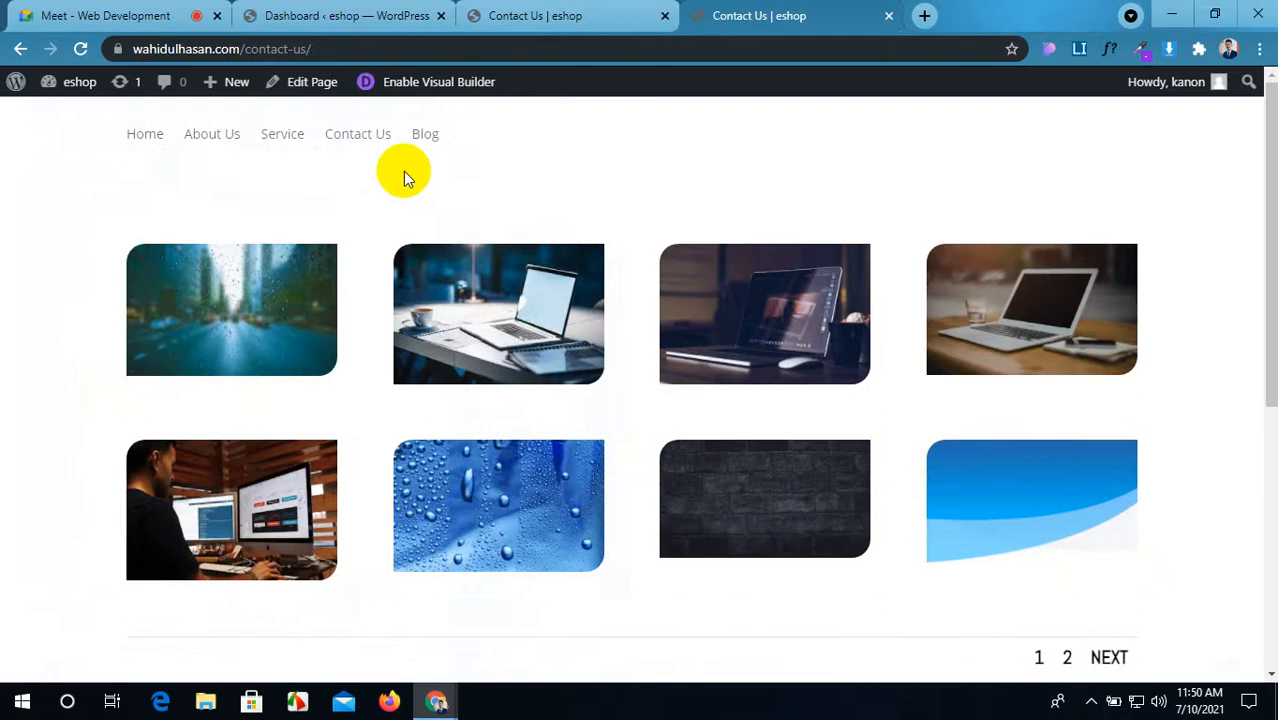
click(165, 138)
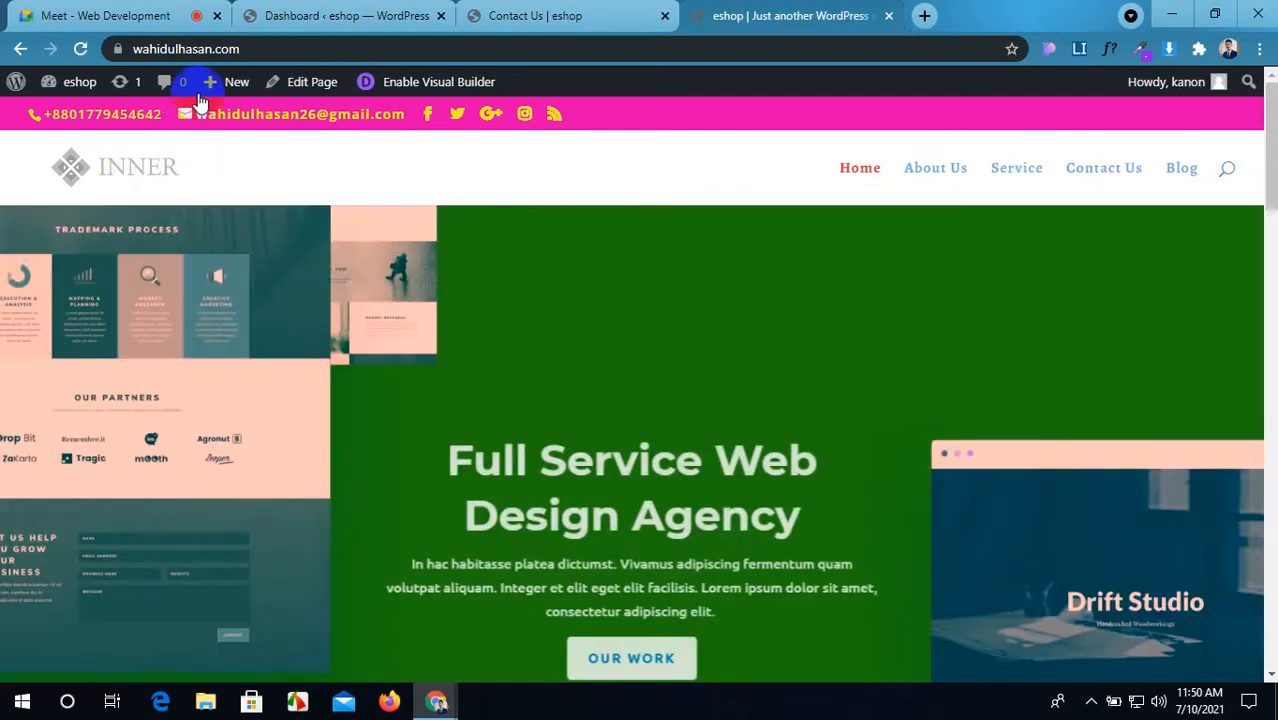
click(246, 52)
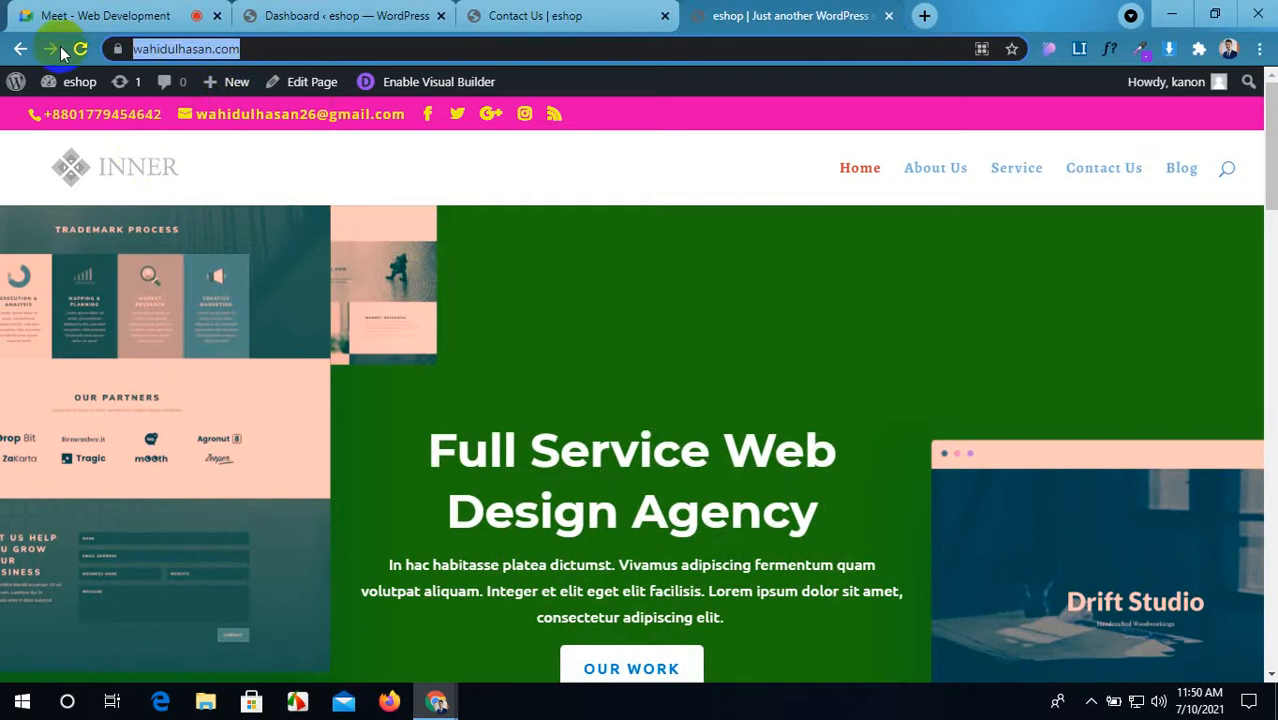
click(560, 15)
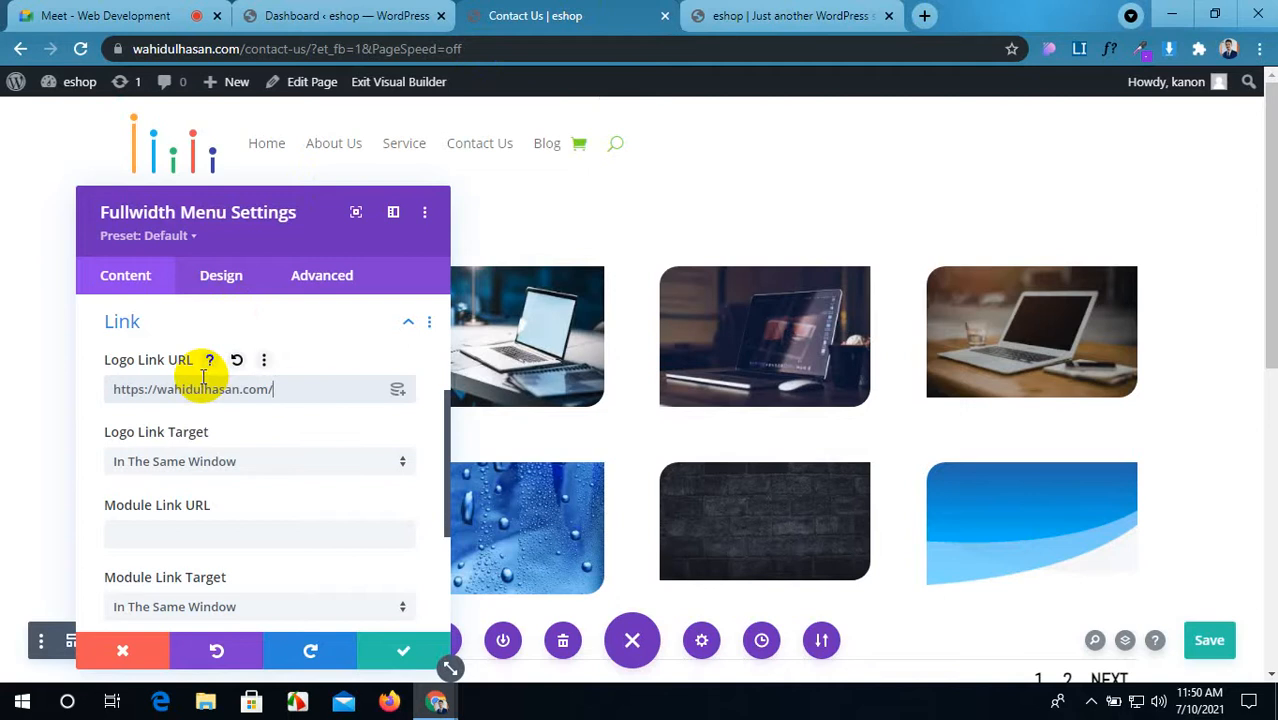
scroll(191, 460, down, 5)
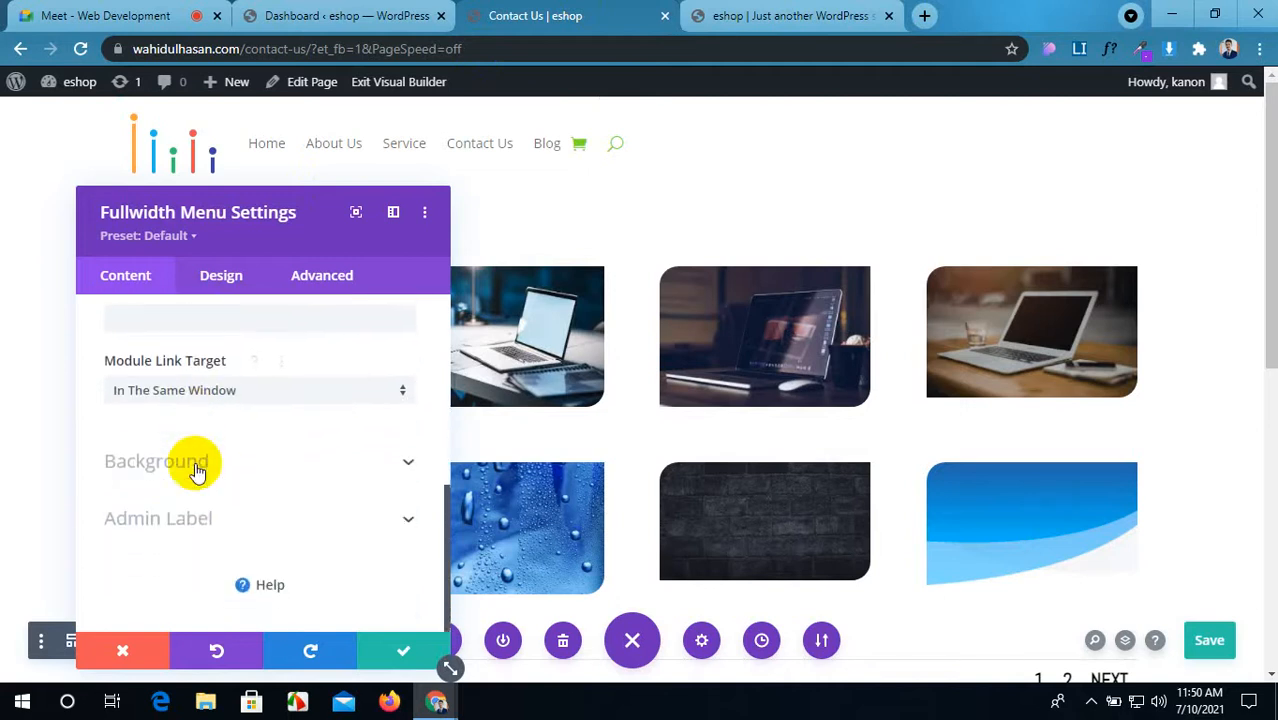
click(274, 471)
scroll(276, 472, down, 2)
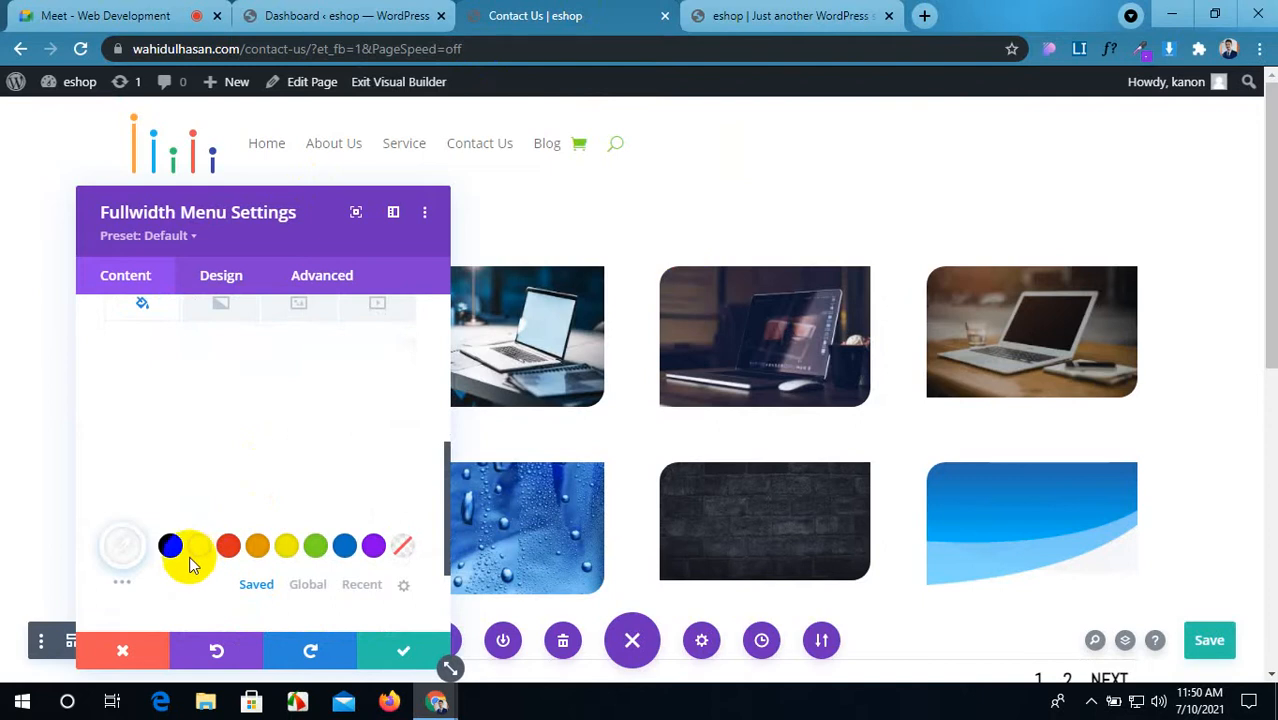
Step: Give the menu header a blue background after trying red
scroll(157, 536, down, 1)
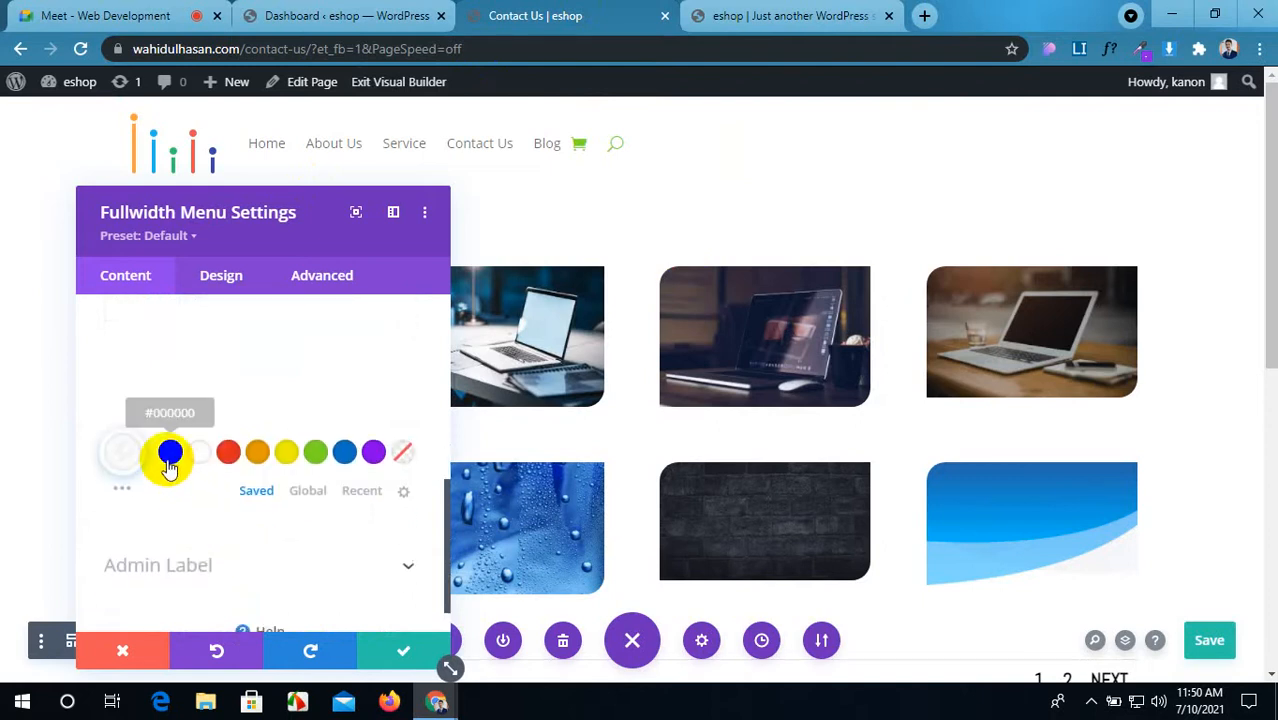
click(230, 455)
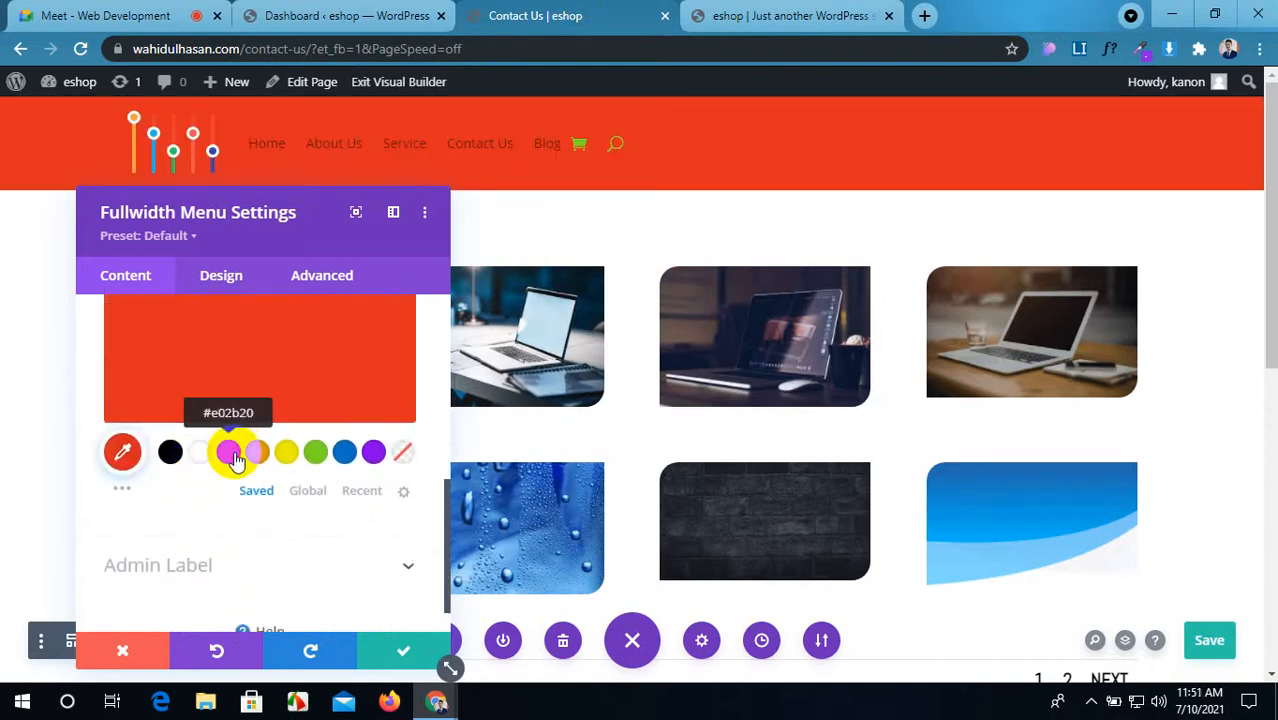
click(121, 489)
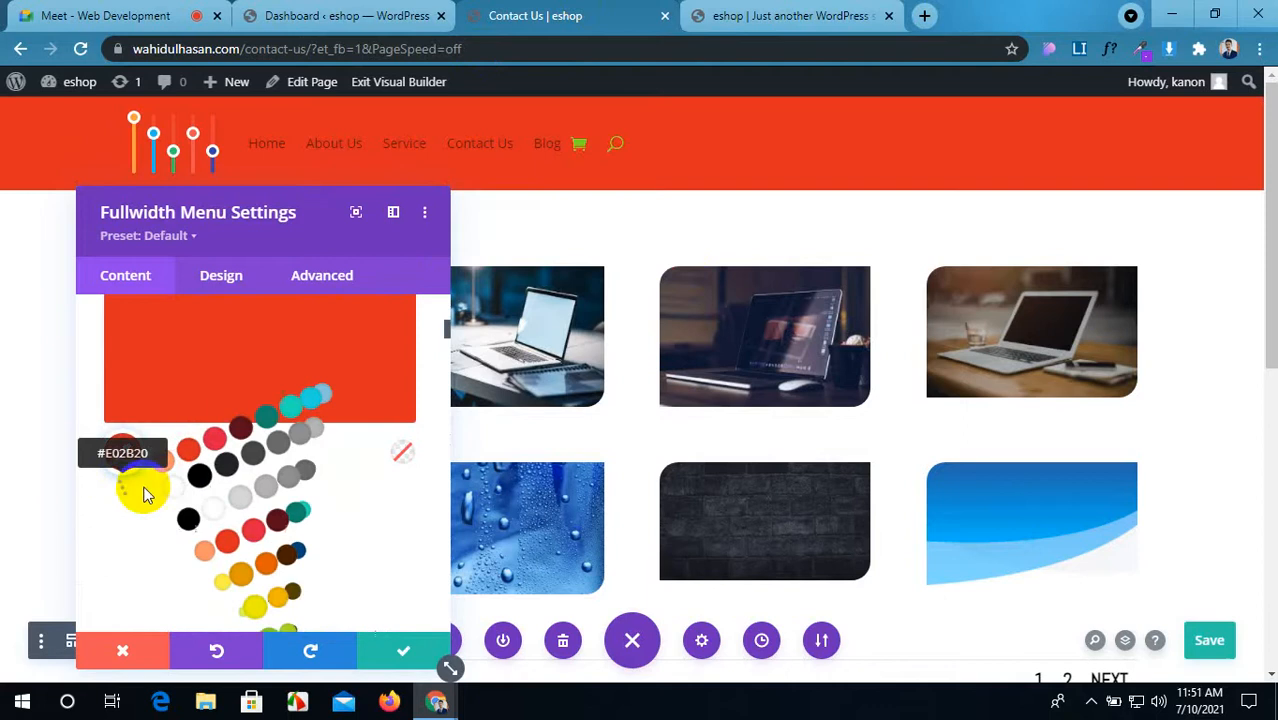
scroll(310, 510, down, 1)
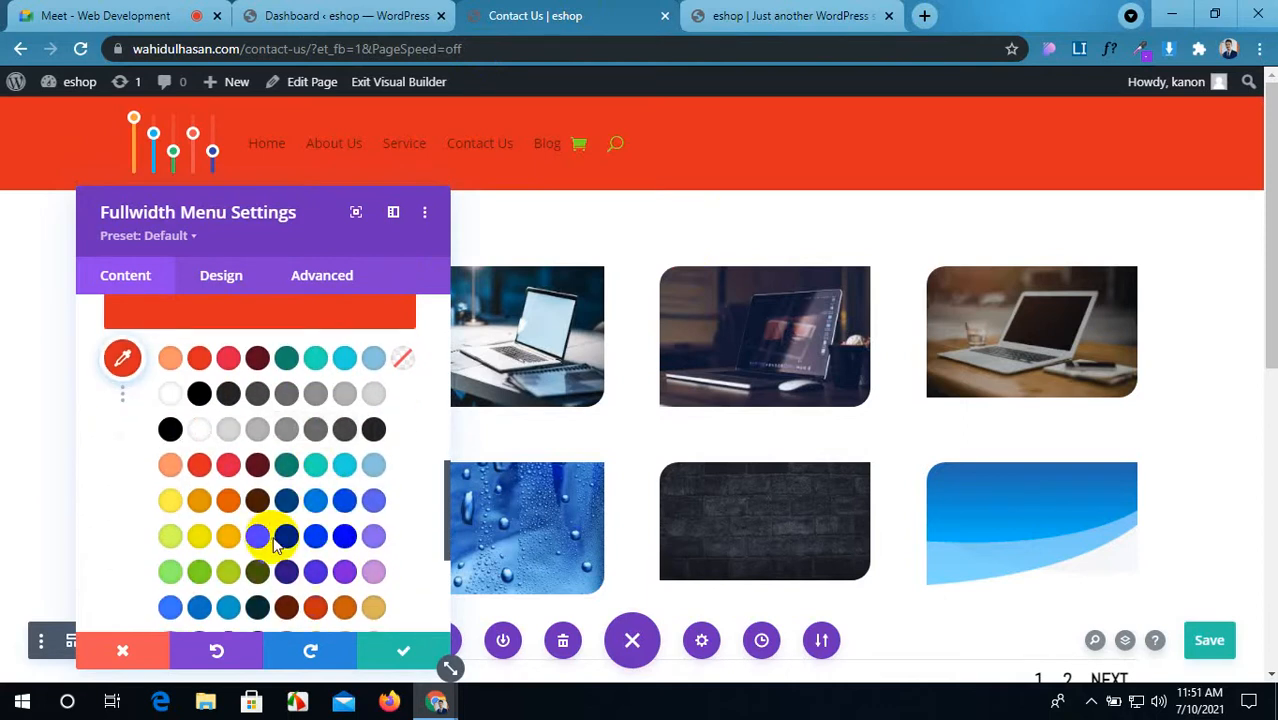
click(342, 504)
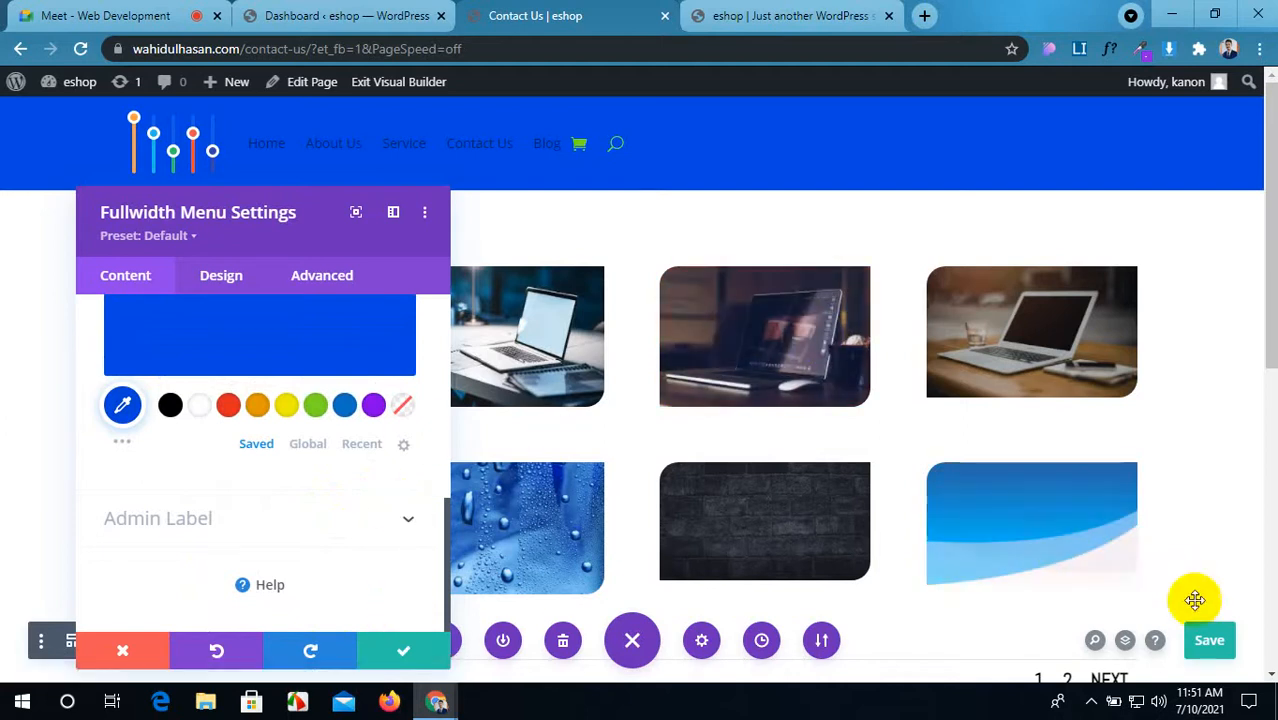
Step: Save the page and confirm the blue header on the live Contact Us page
click(1208, 638)
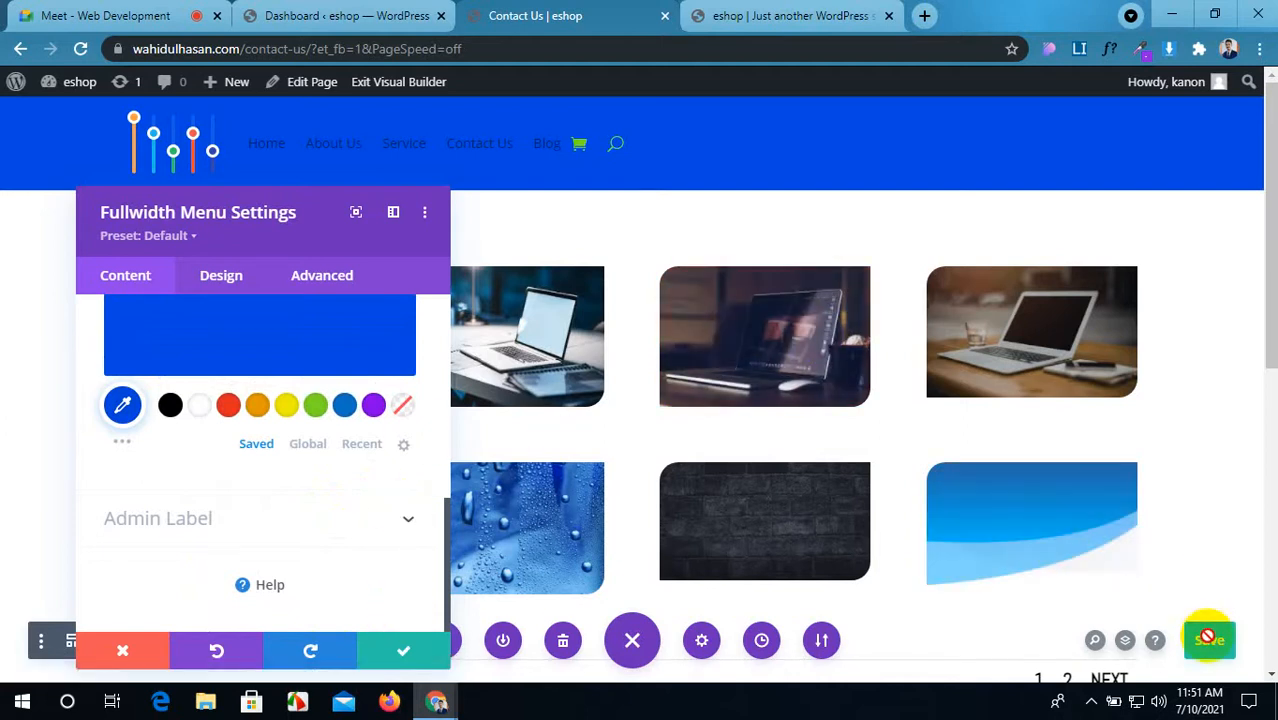
click(800, 15)
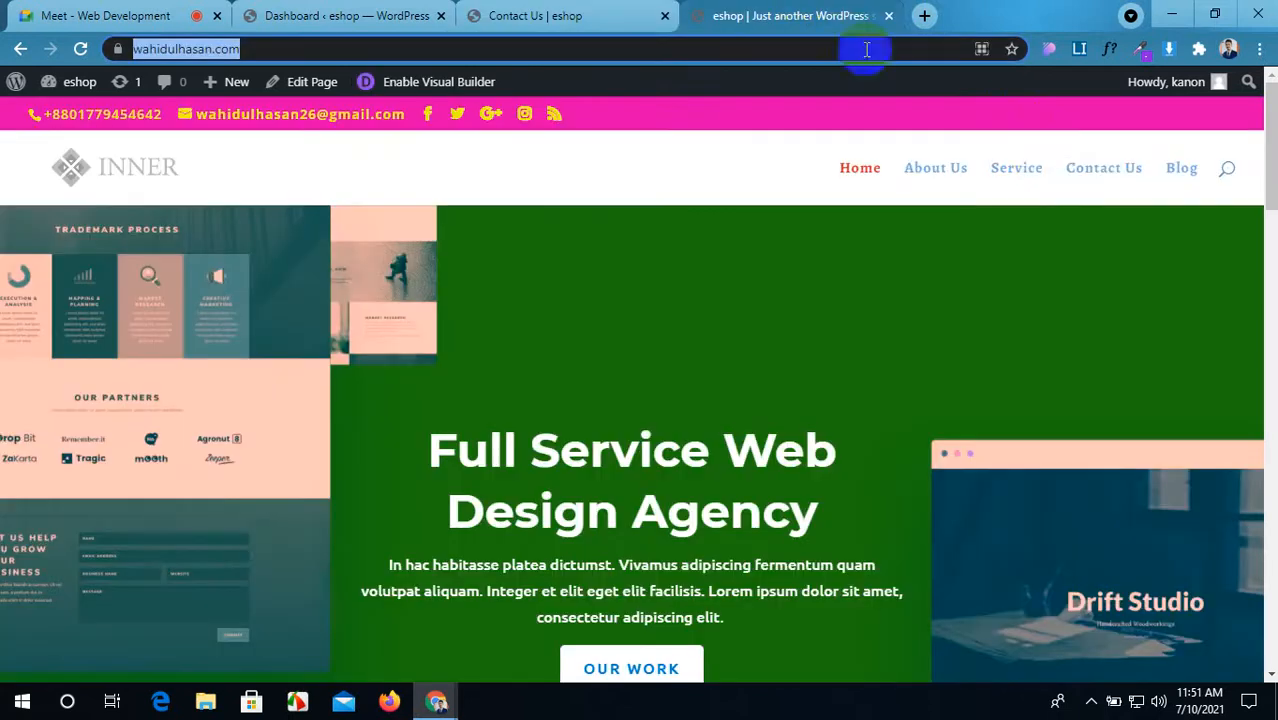
click(1100, 170)
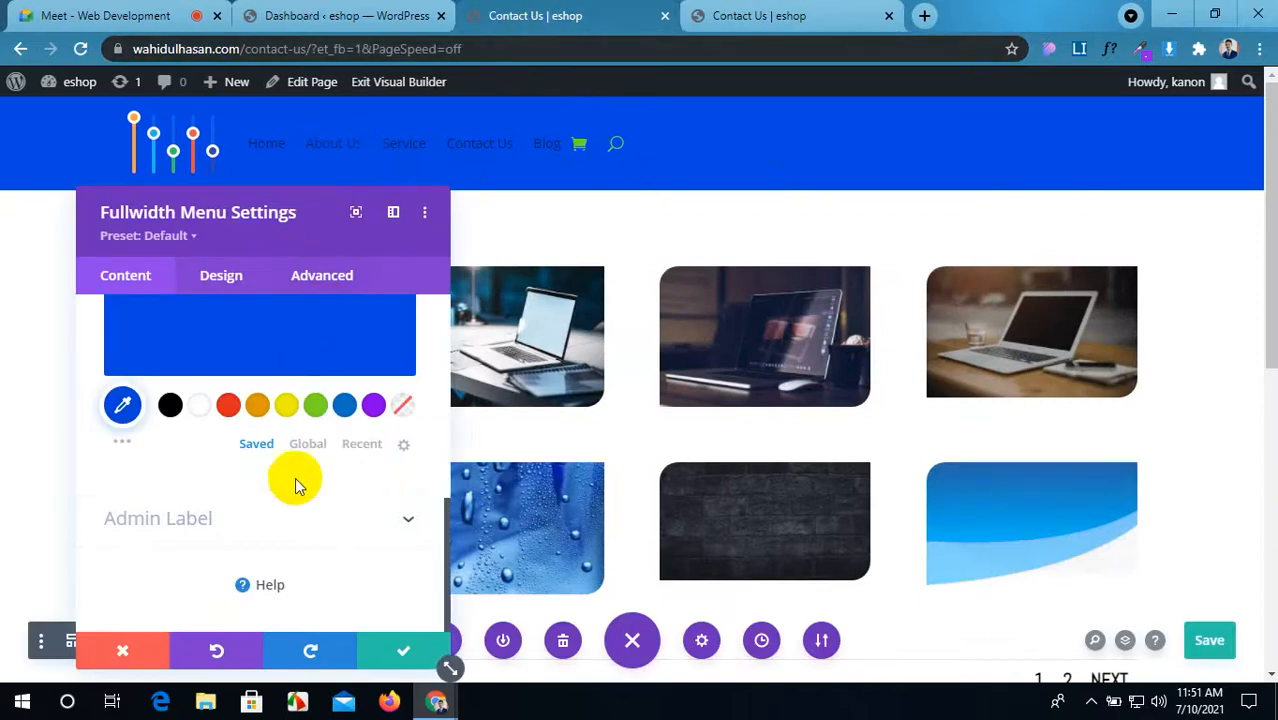
scroll(295, 485, up, 10)
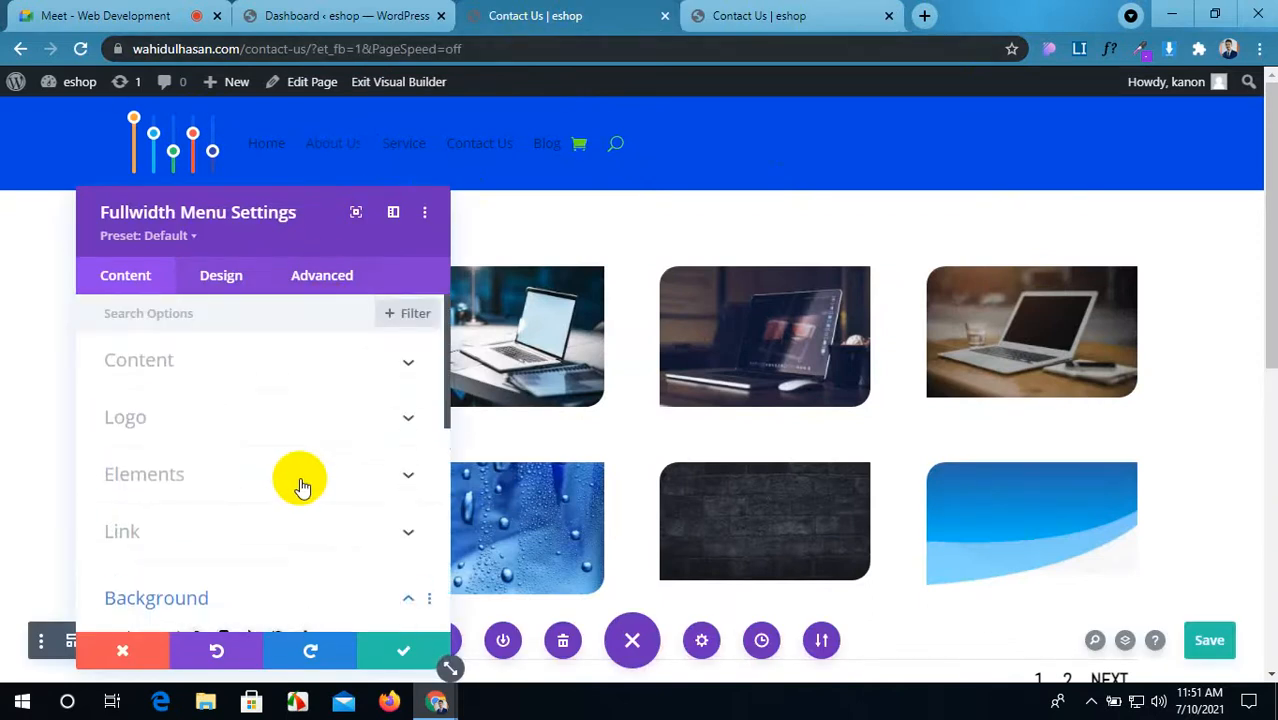
Step: Try the centered and inline-logo menu styles, then return to the left-aligned layout
click(228, 290)
click(268, 366)
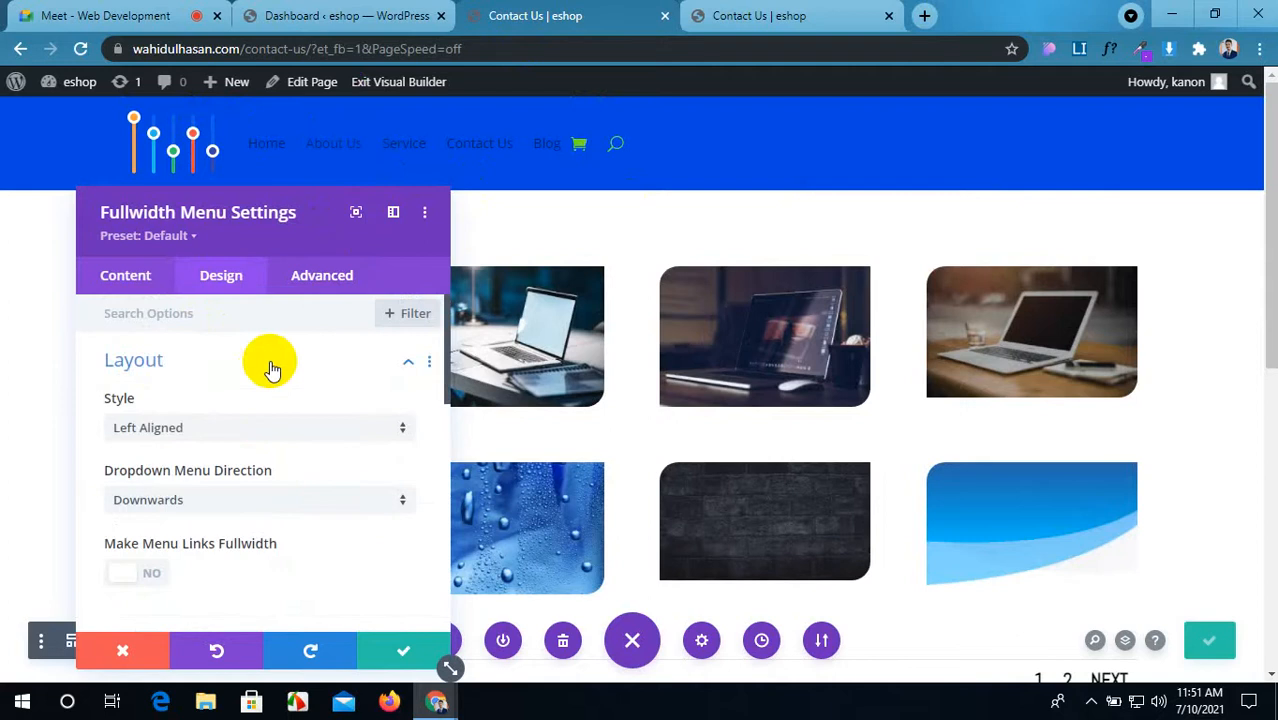
click(240, 430)
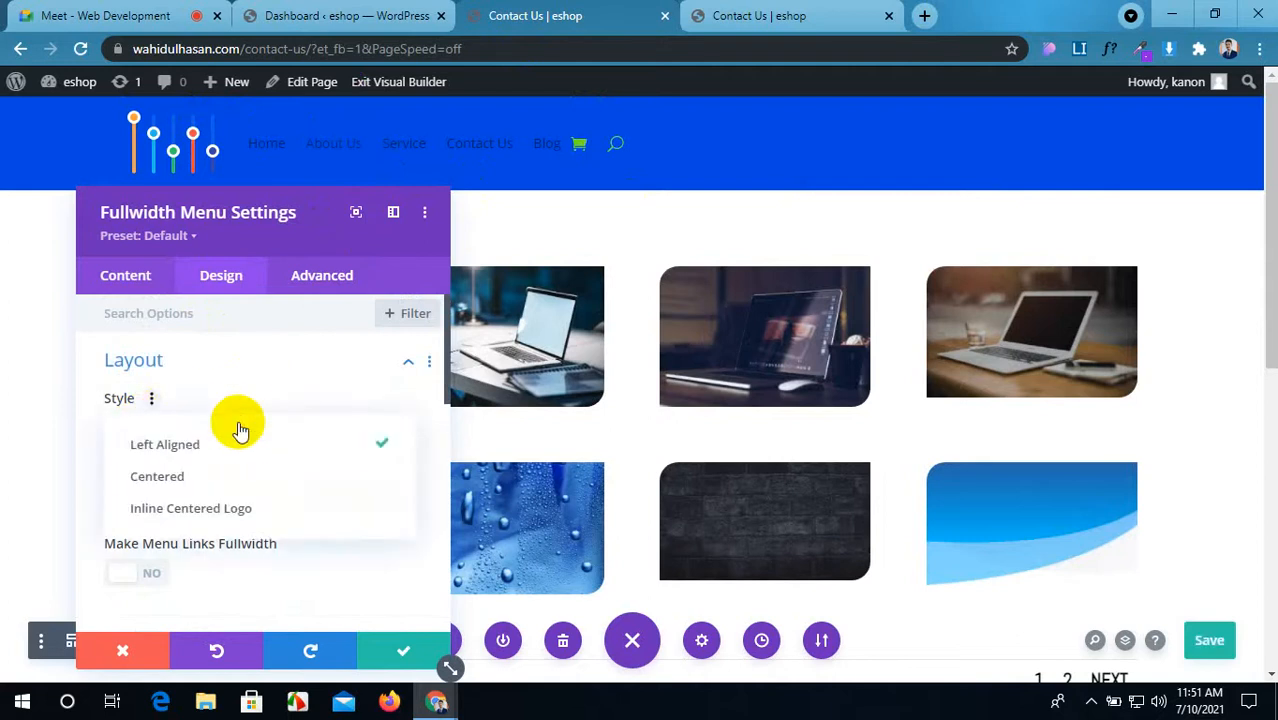
click(243, 484)
click(214, 430)
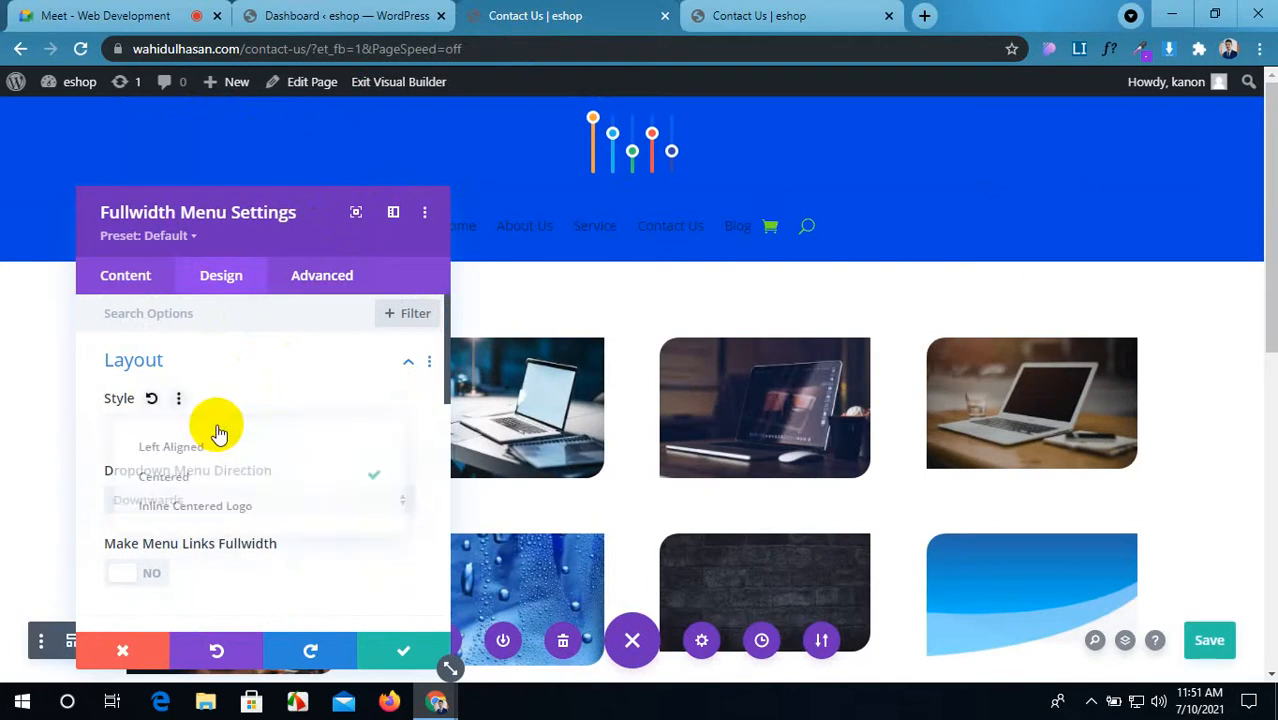
click(224, 510)
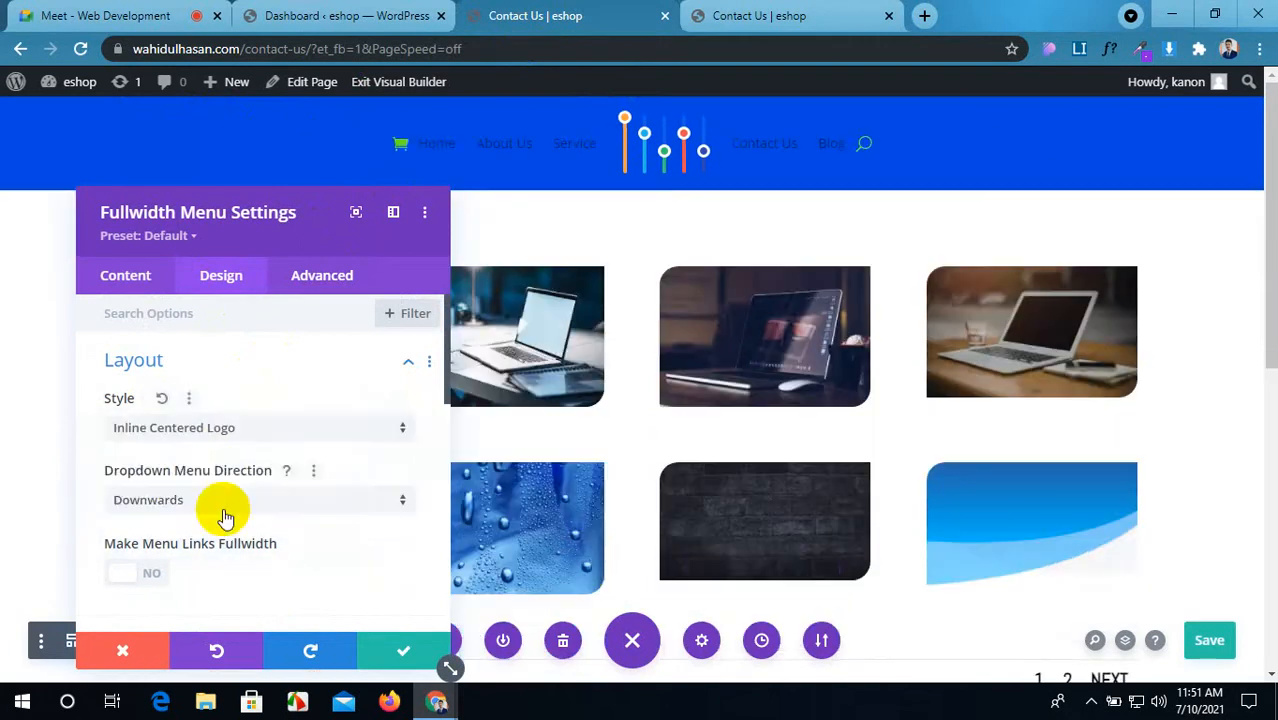
click(247, 428)
click(238, 450)
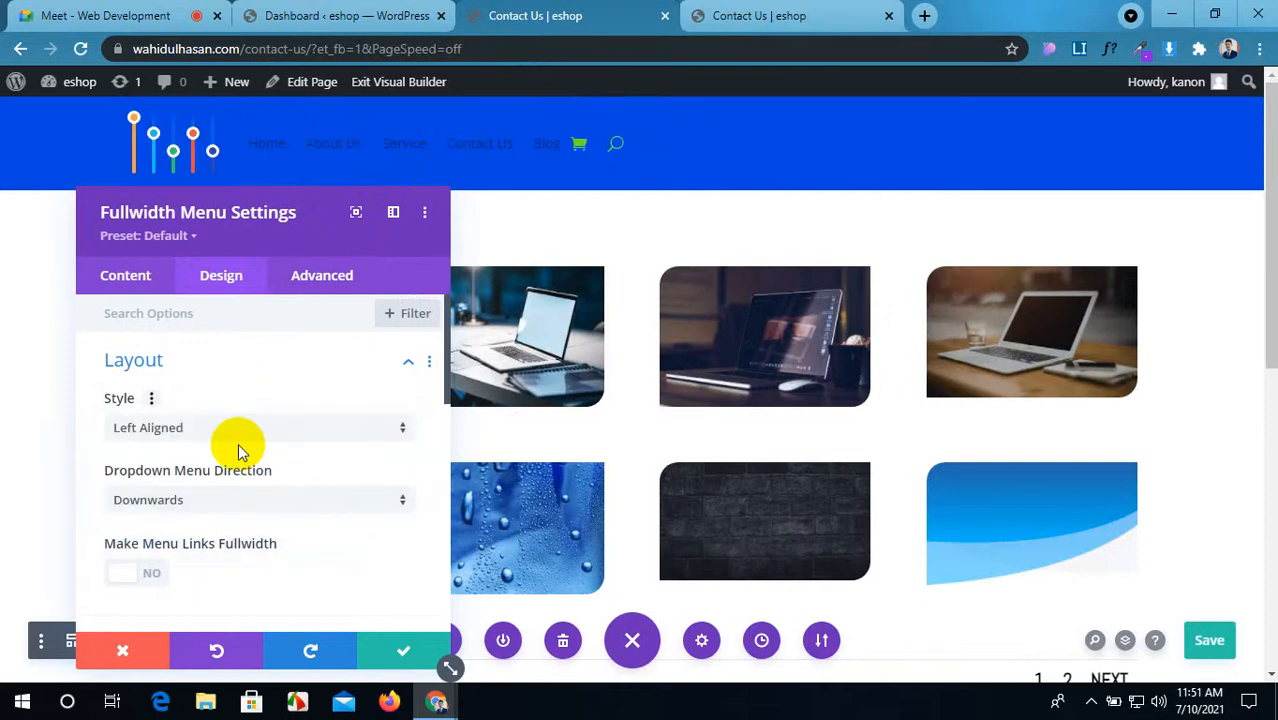
Step: Set Dropdown Menu Direction to Upwards, then go to the WordPress dashboard
scroll(236, 456, down, 2)
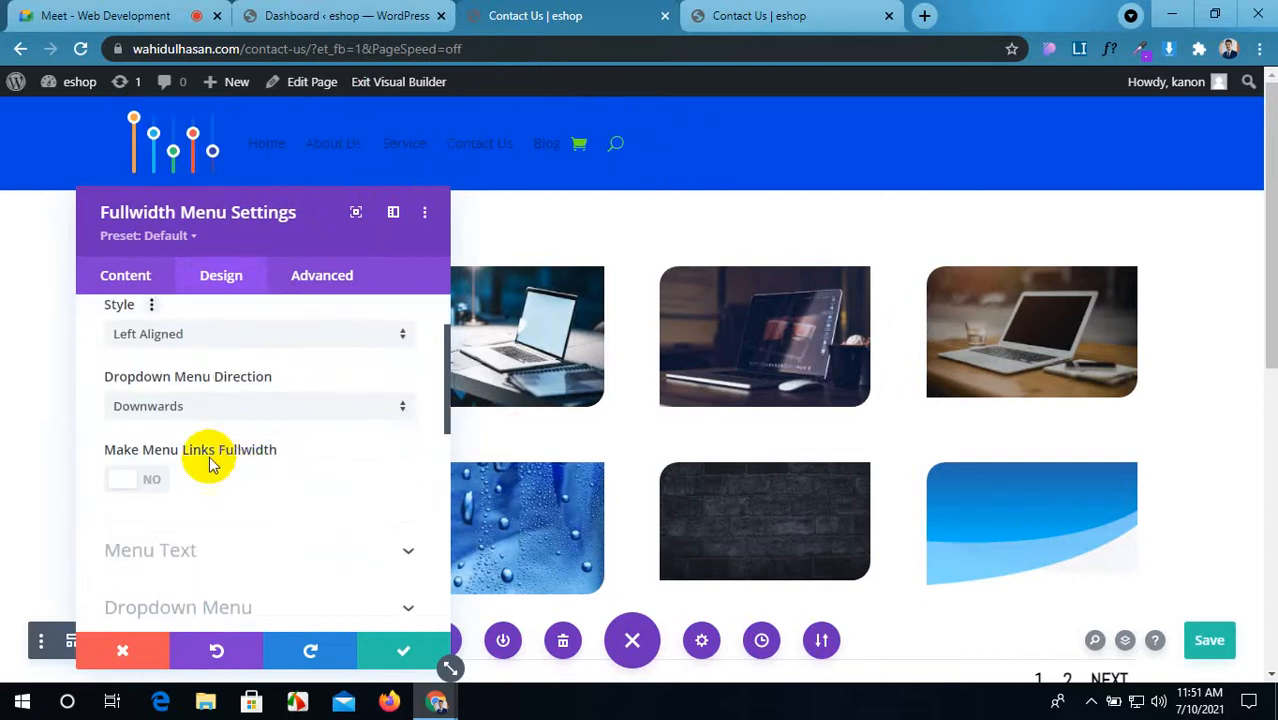
click(200, 412)
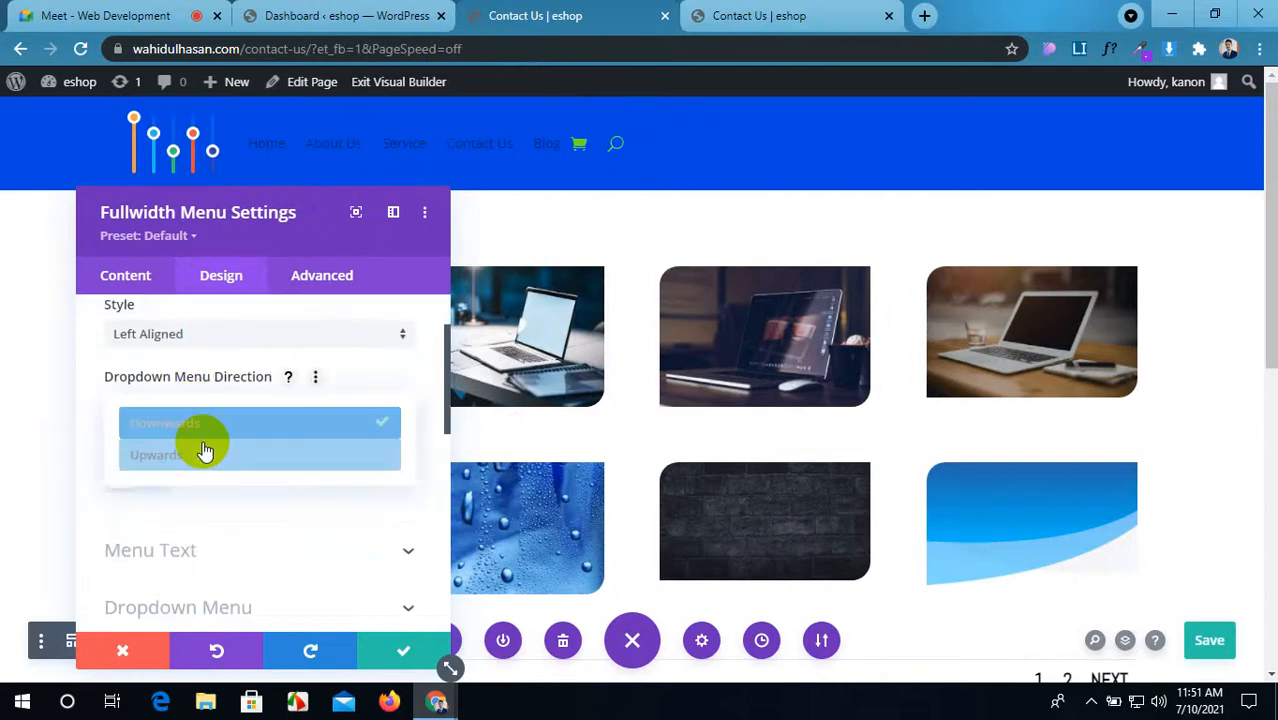
click(205, 455)
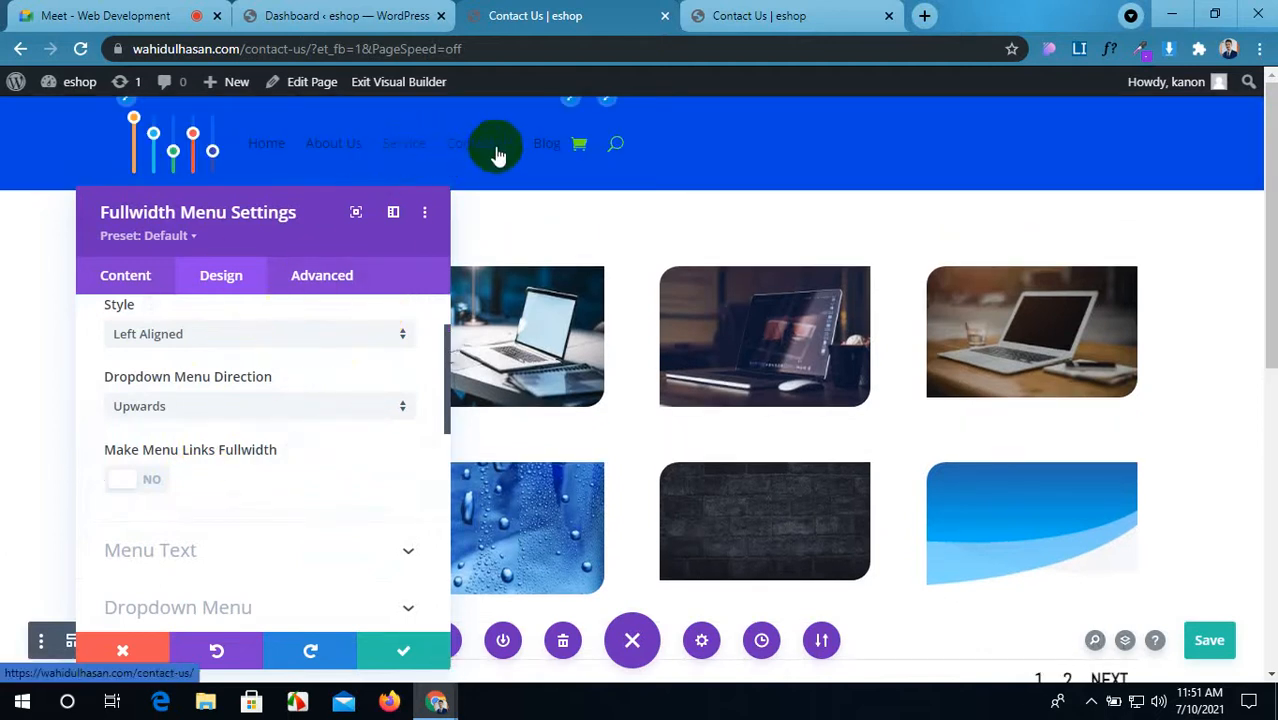
click(735, 12)
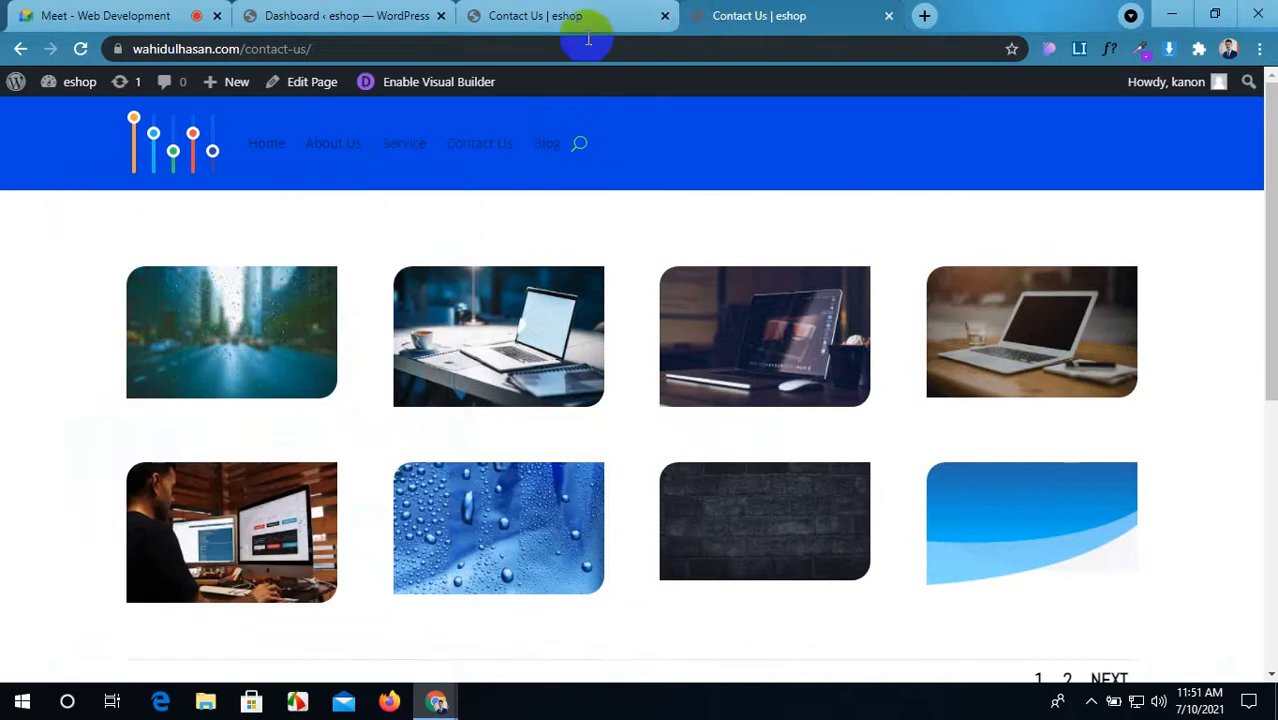
click(340, 14)
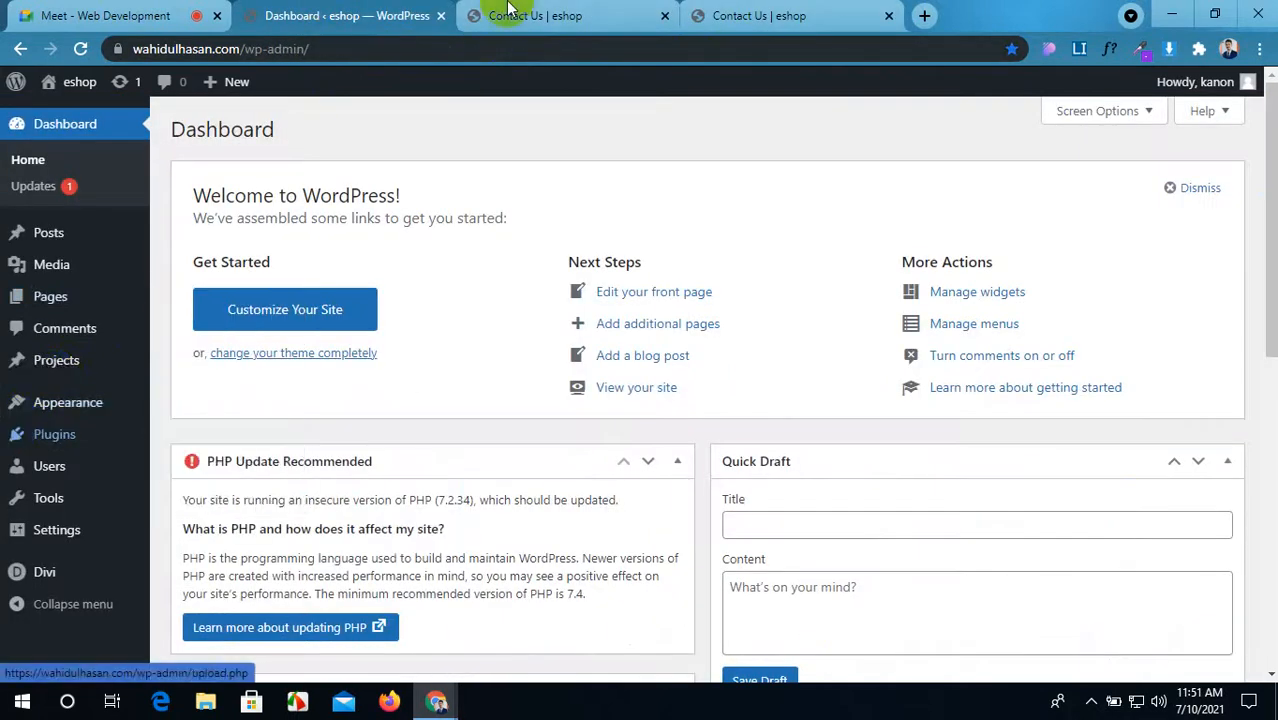
Step: Open Appearance > Menus in the WordPress dashboard
click(556, 15)
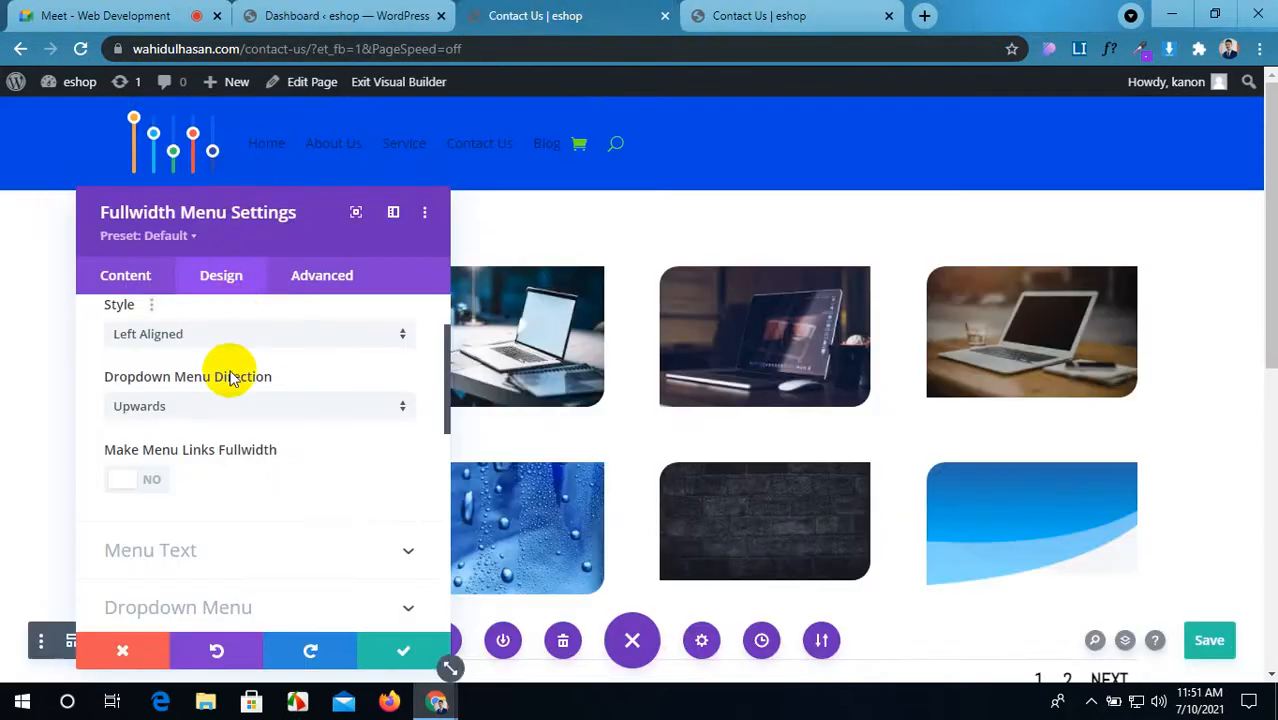
click(386, 12)
mouse_move(40, 411)
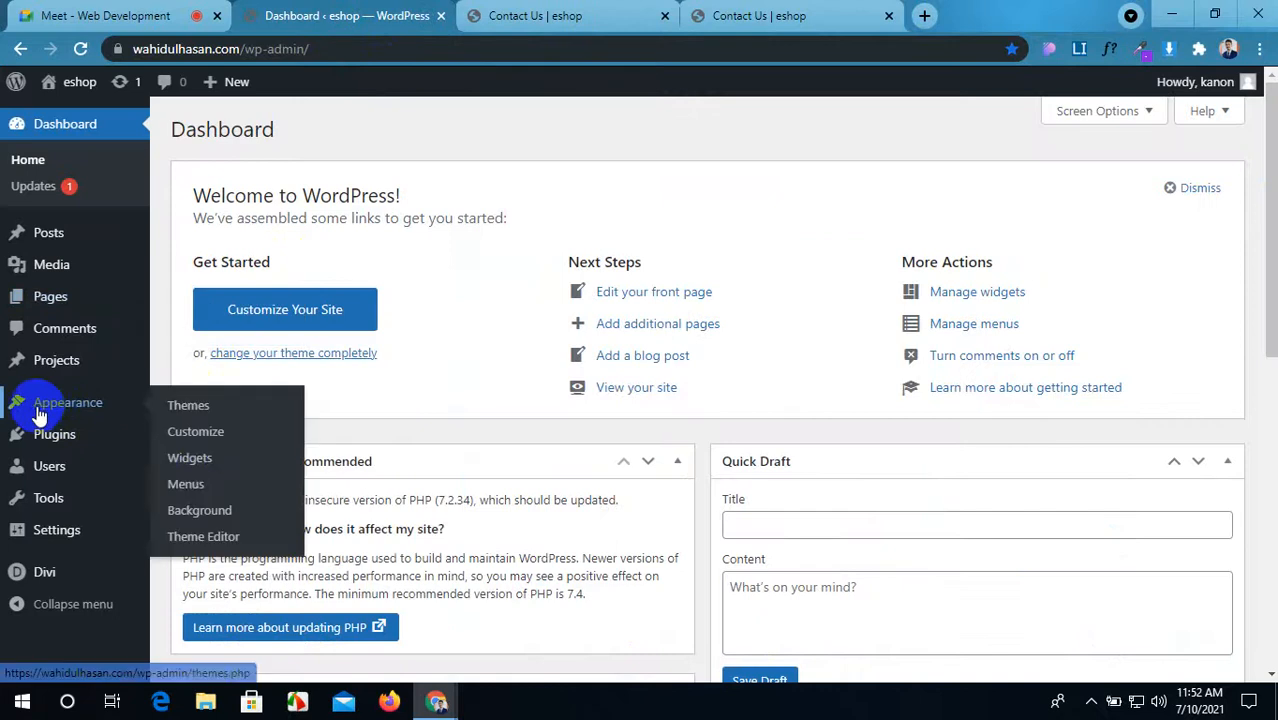
click(187, 486)
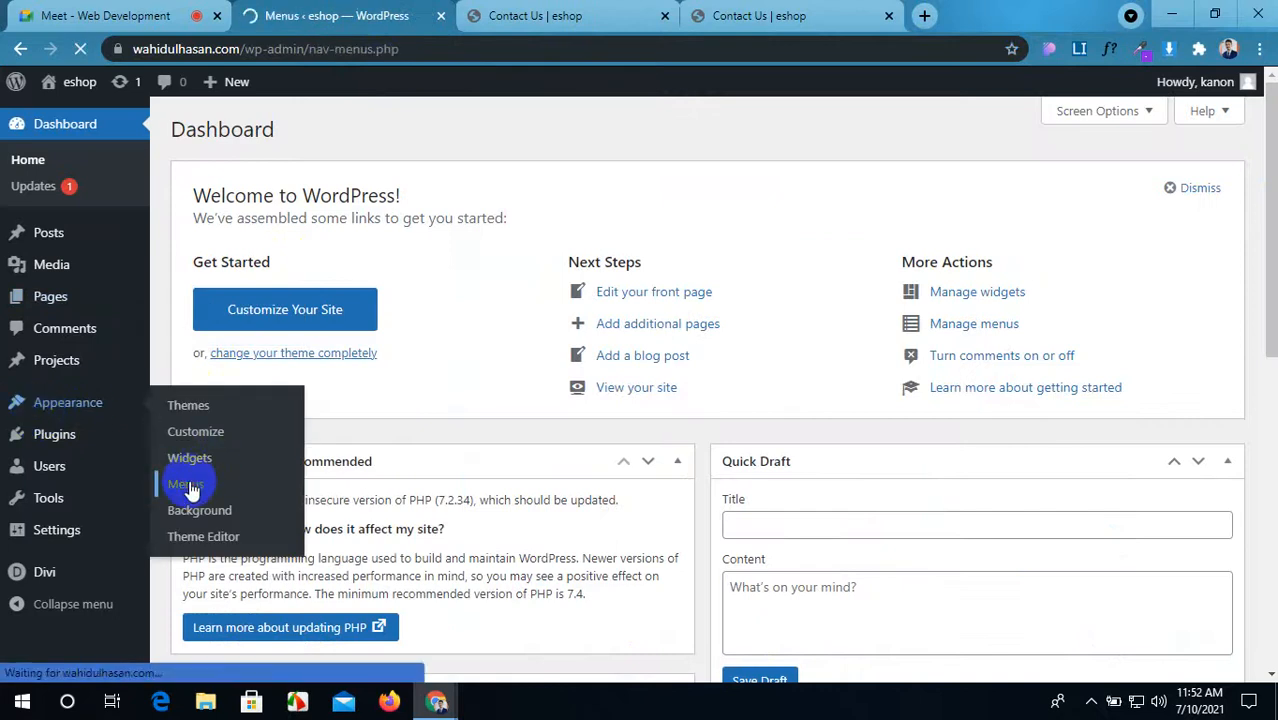
scroll(480, 483, down, 2)
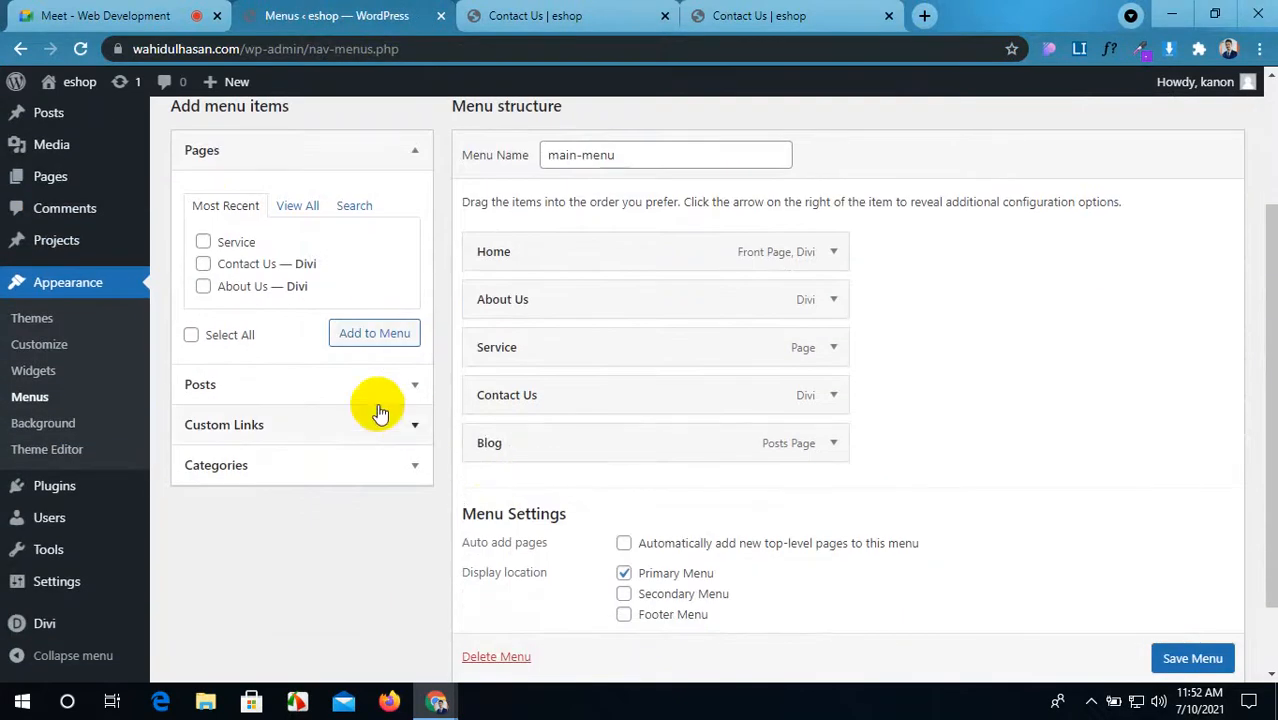
click(314, 208)
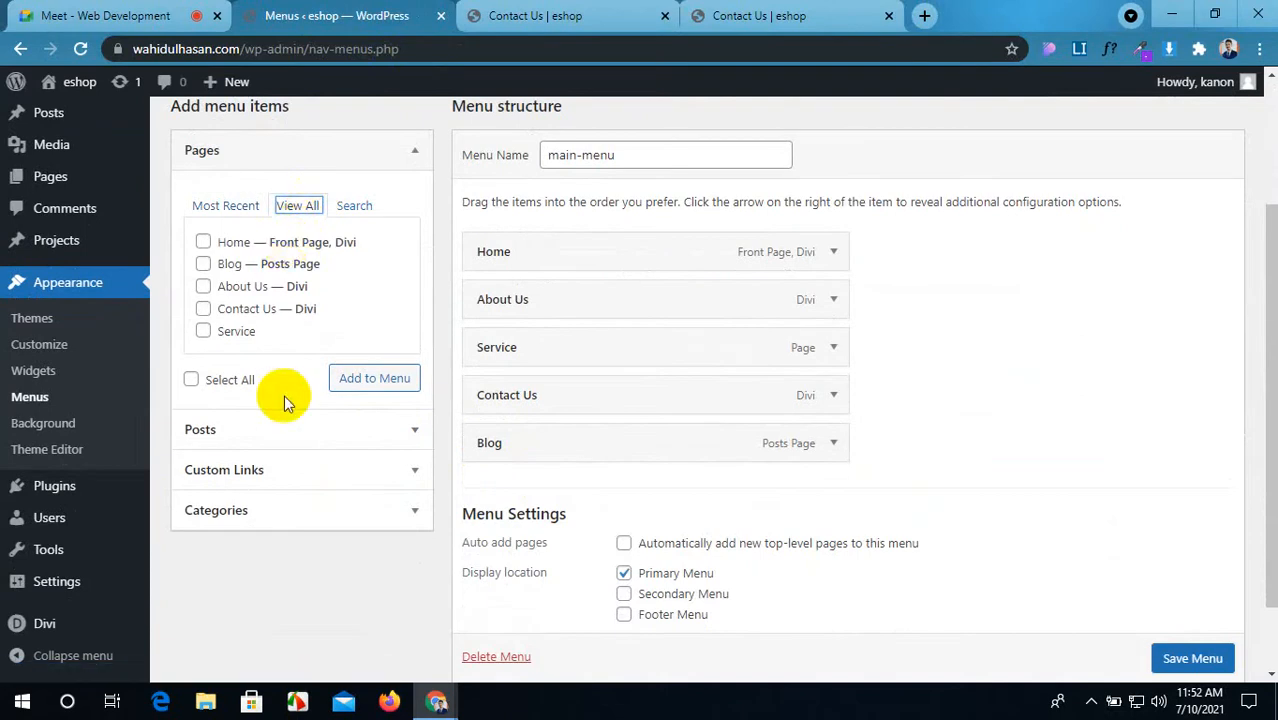
Step: Add FB and INS custom links with URL # to main-menu
click(358, 470)
click(310, 292)
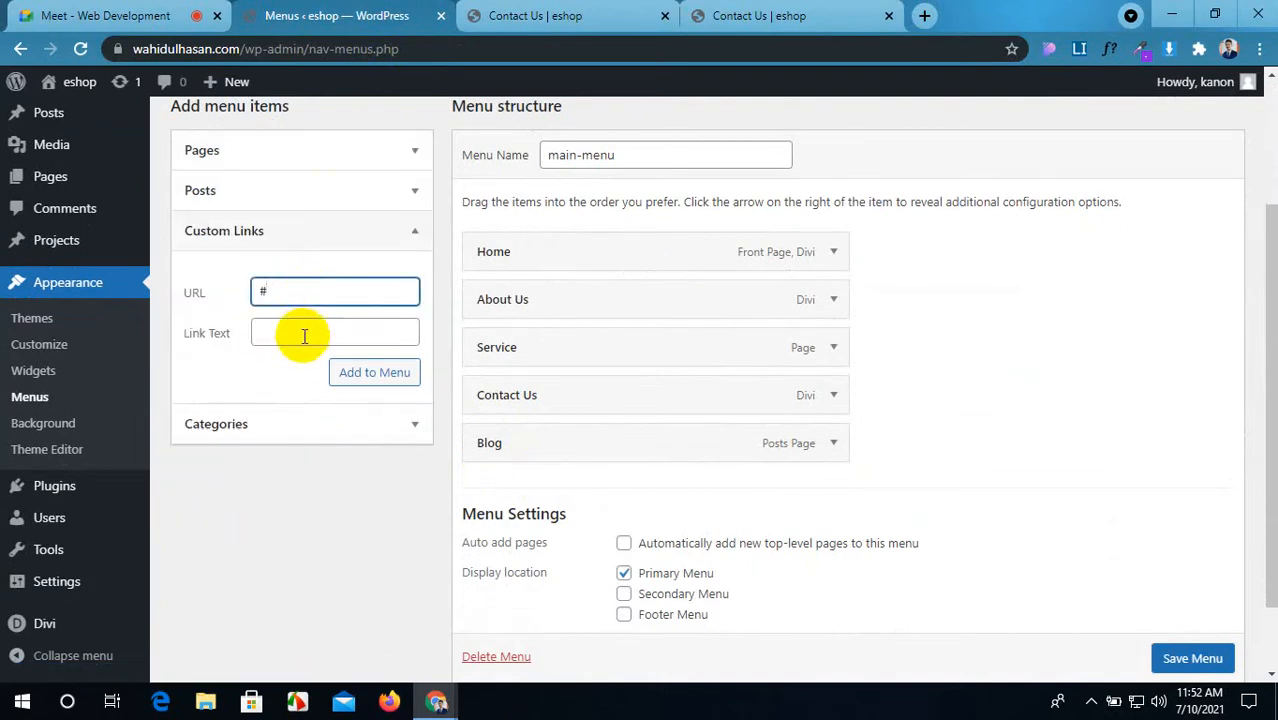
click(305, 335)
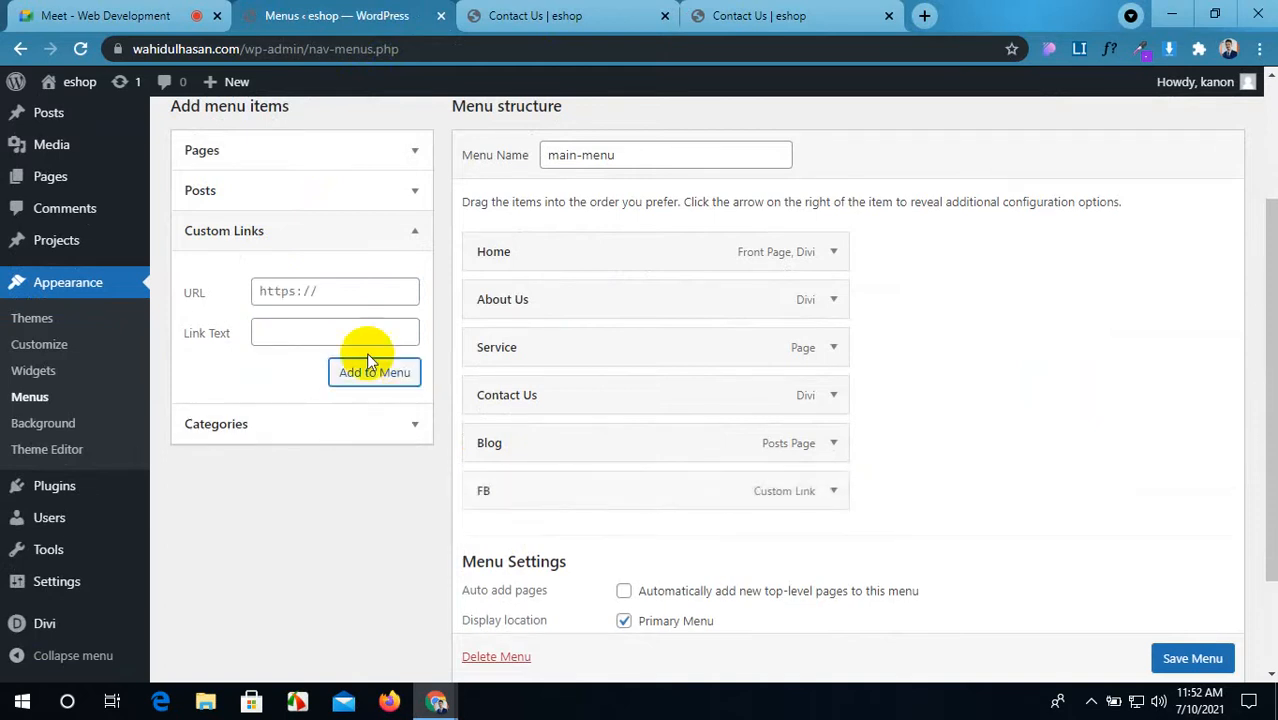
click(298, 291)
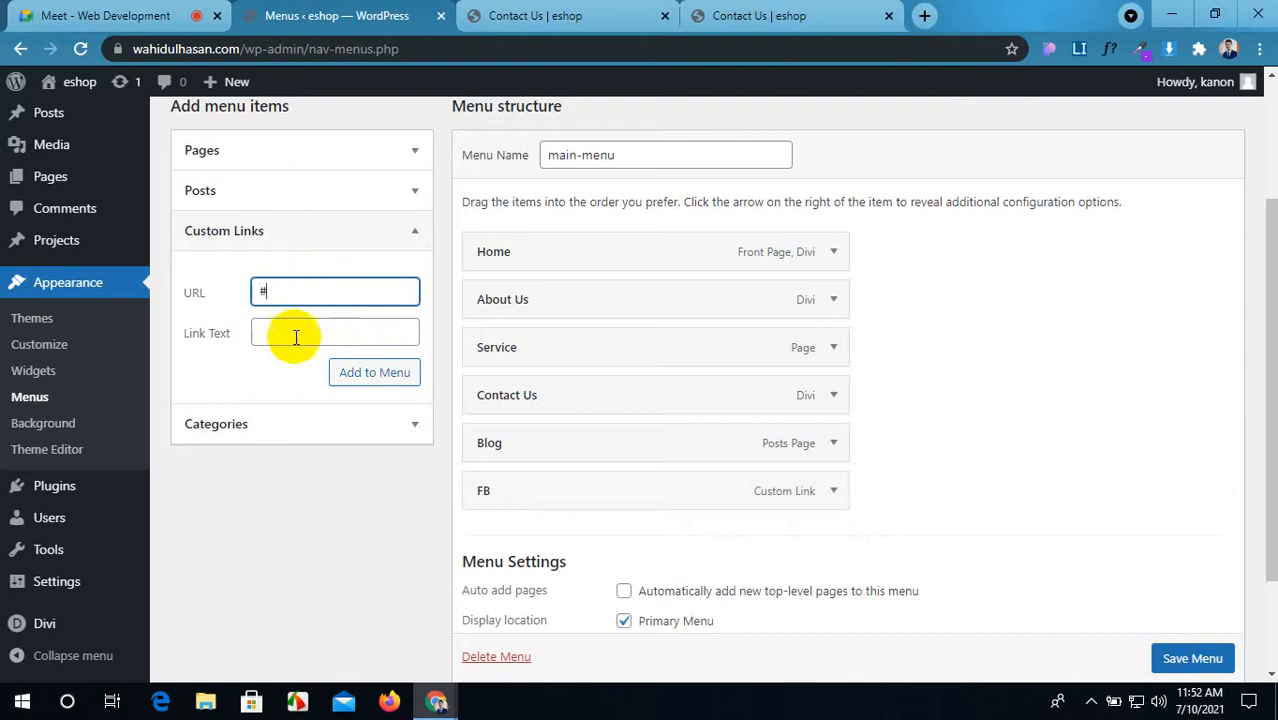
click(297, 335)
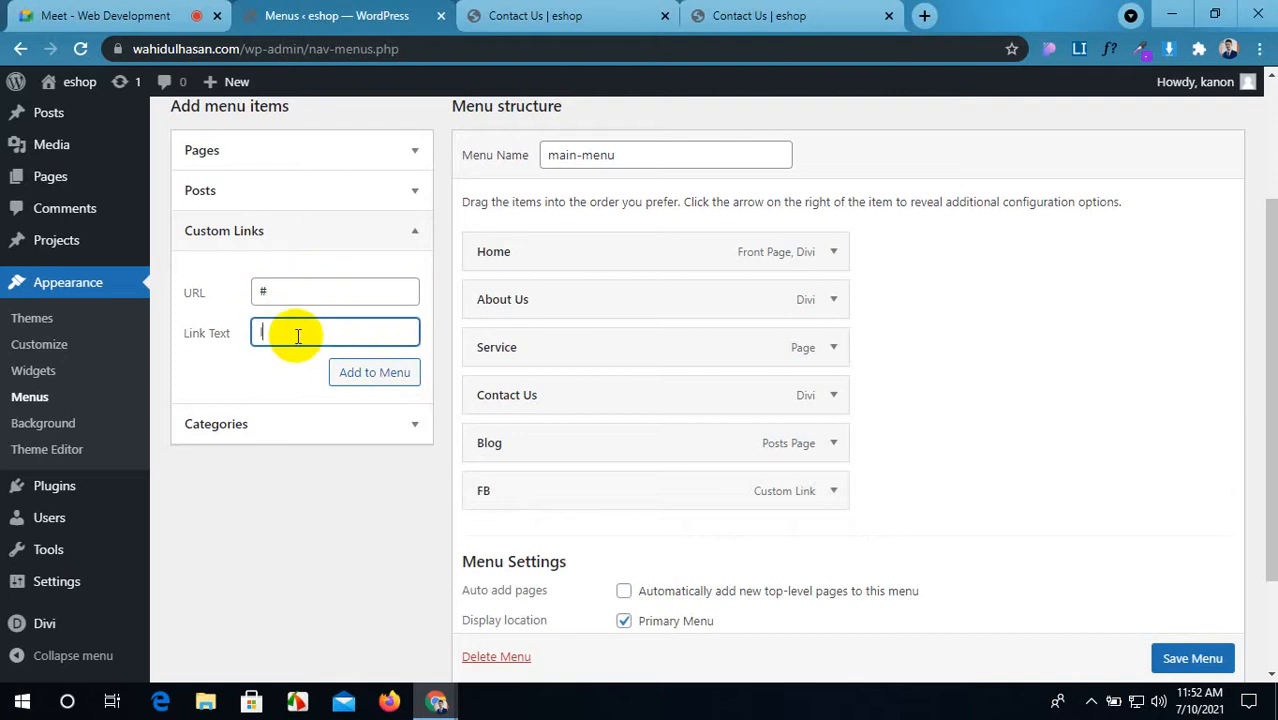
click(365, 372)
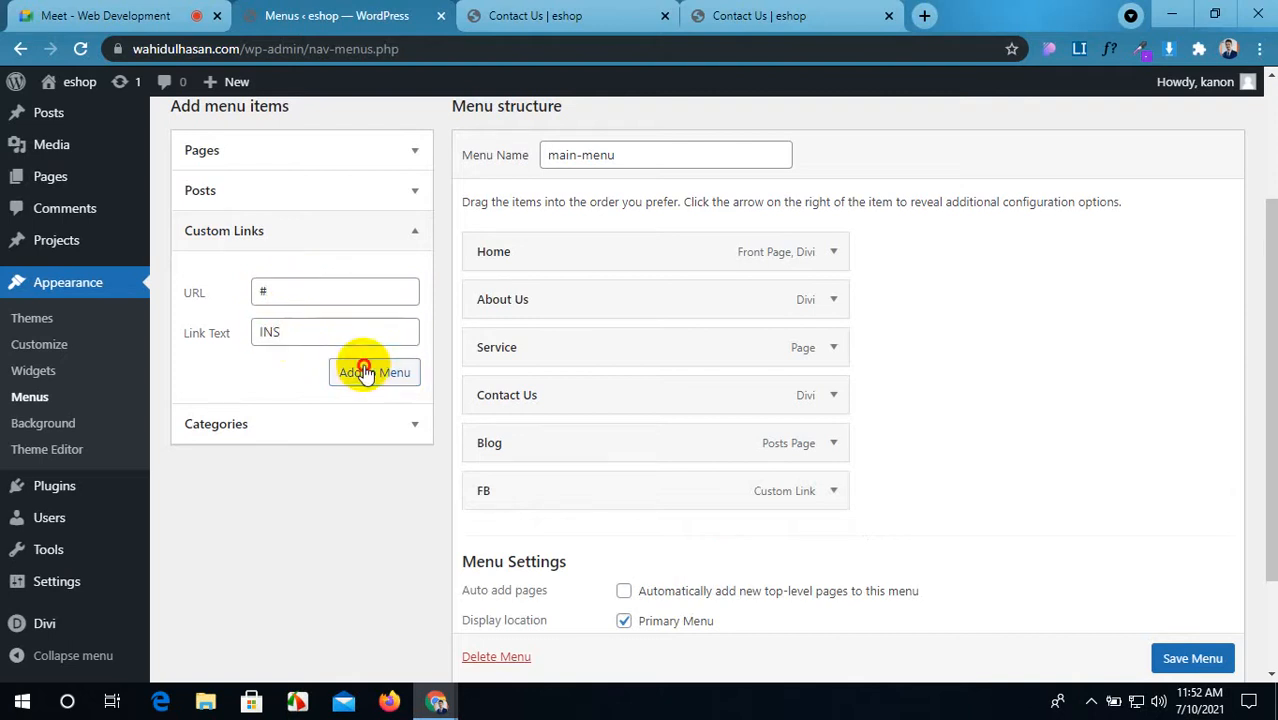
Step: Add Lin and TW custom links with URL # to main-menu
click(296, 290)
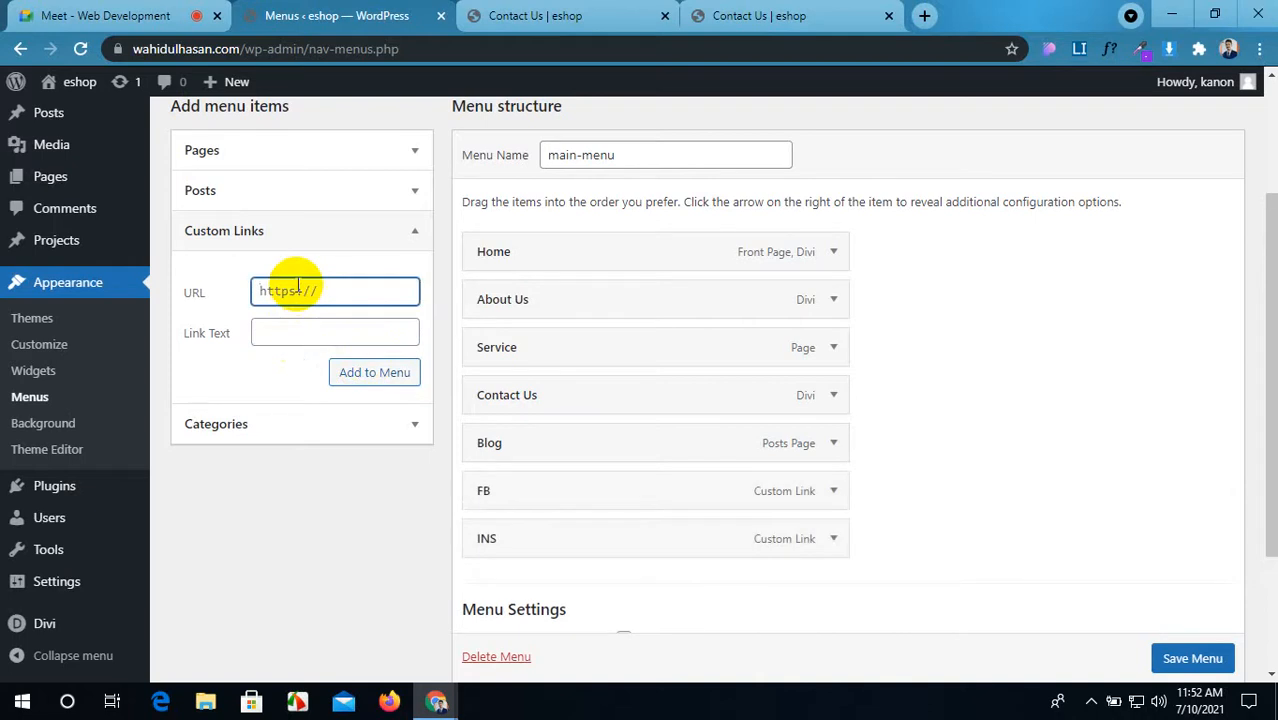
click(319, 329)
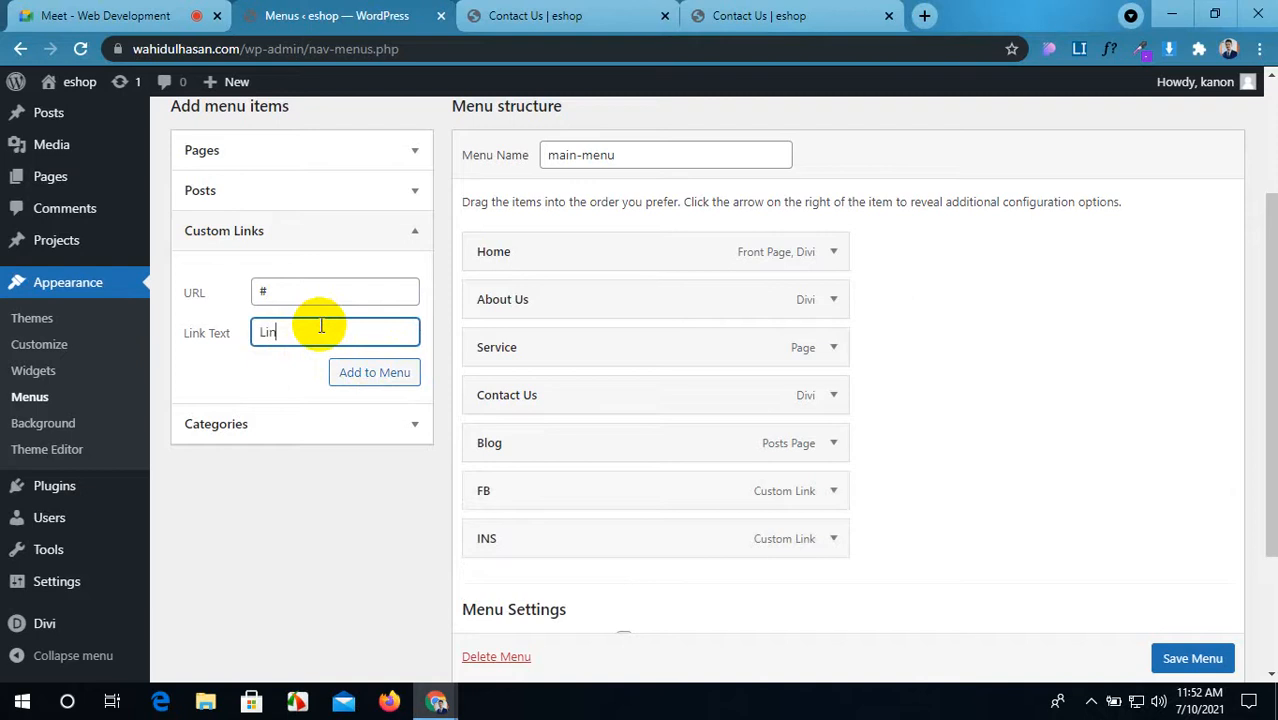
click(365, 373)
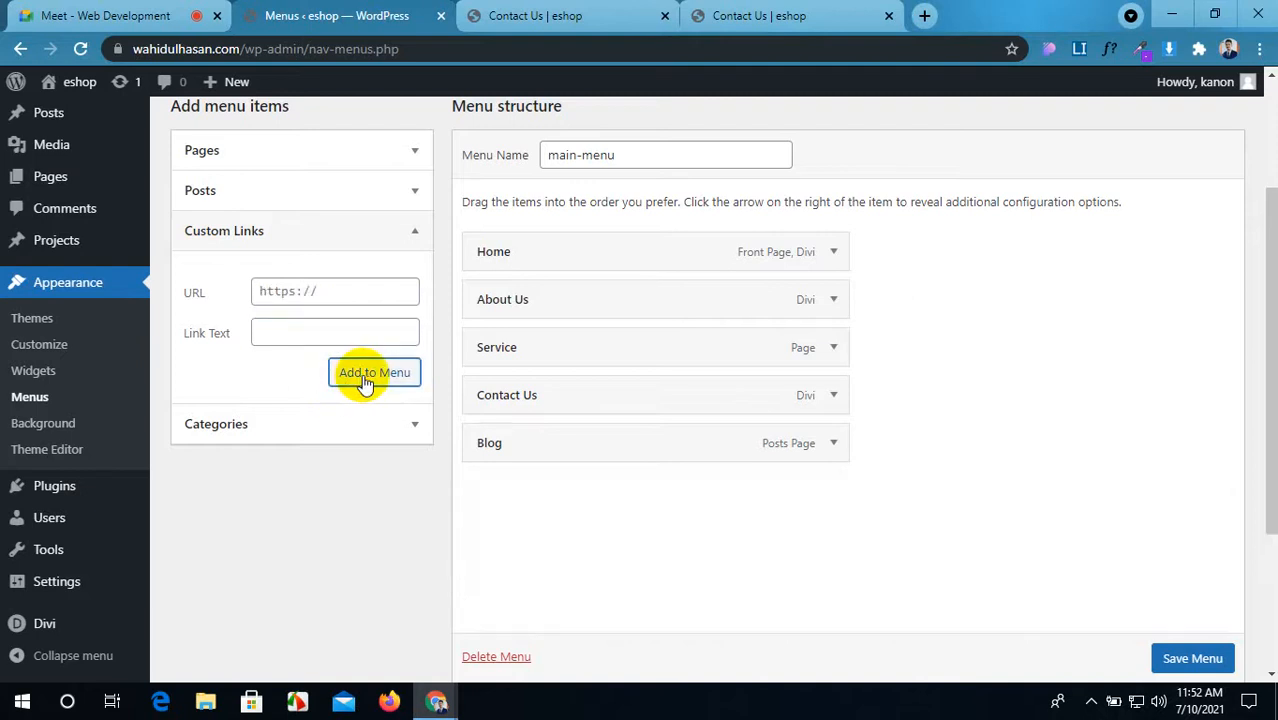
click(336, 300)
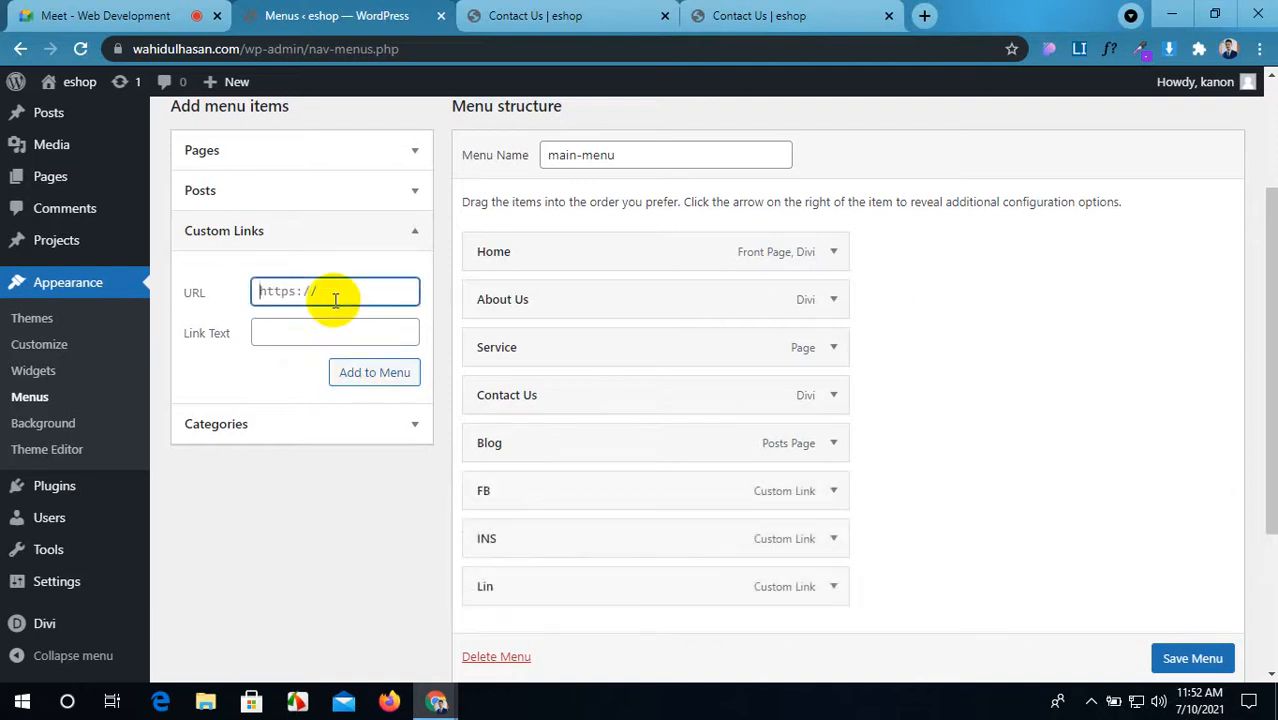
text(#)
click(332, 331)
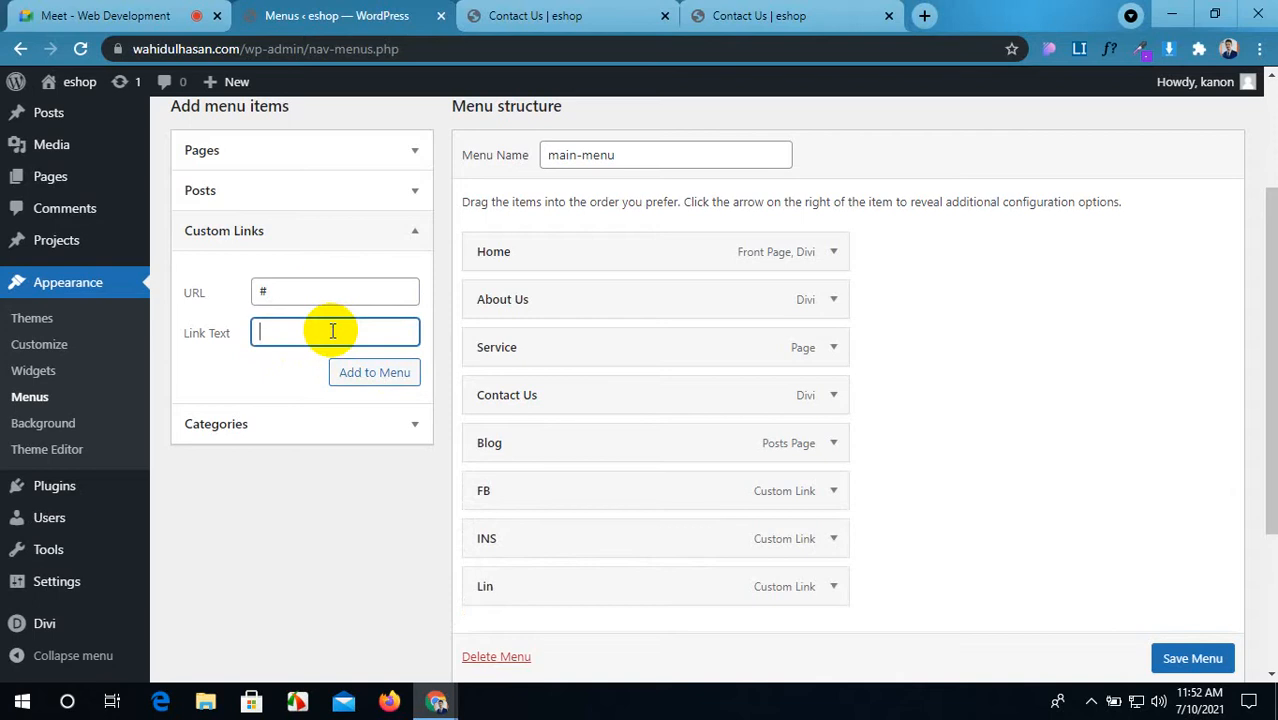
text(TW)
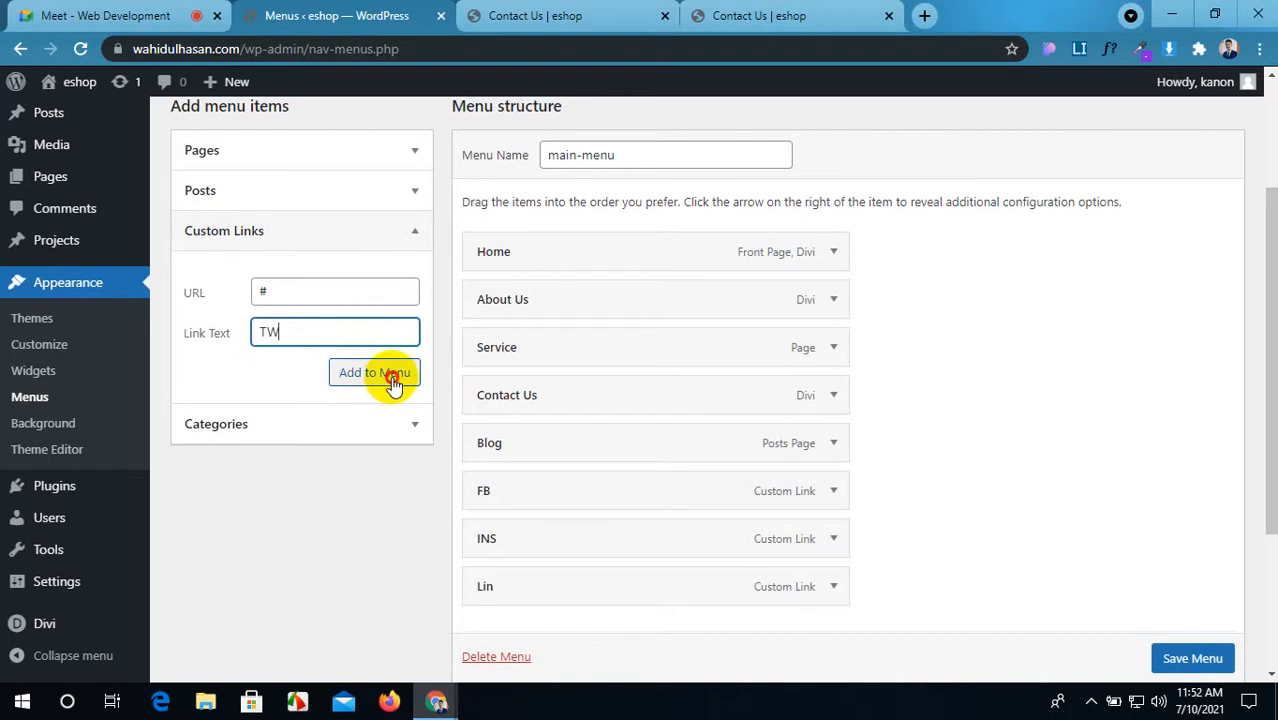
click(356, 376)
Step: Nest FB, INS, Lin and TW as sub items under Service
drag(693, 491, 727, 395)
scroll(665, 551, down, 1)
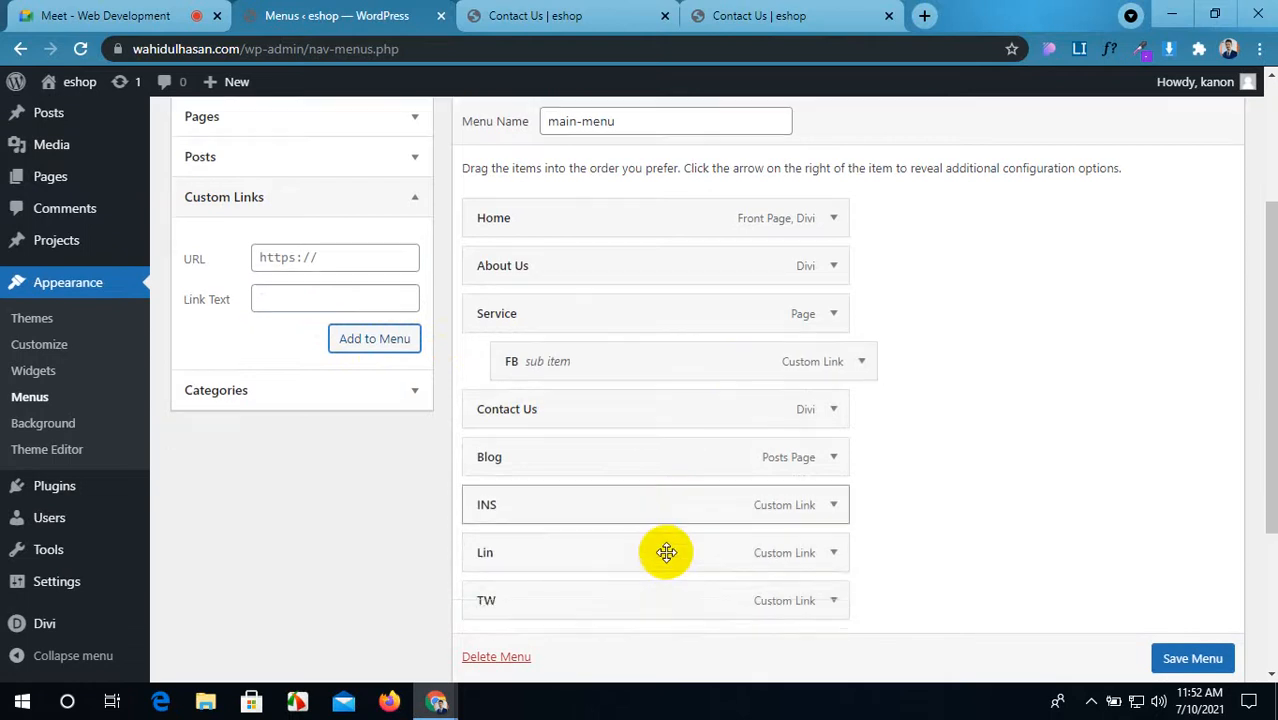
drag(684, 350, 682, 382)
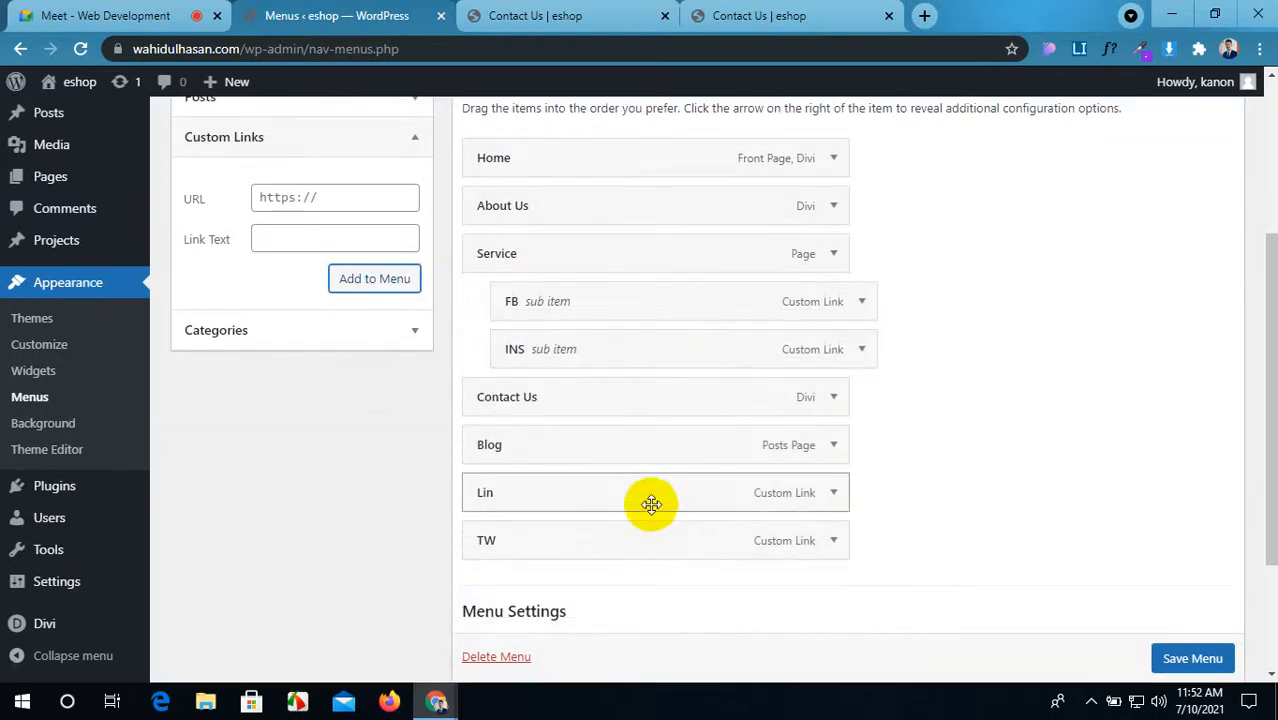
drag(650, 502, 682, 393)
drag(652, 528, 680, 443)
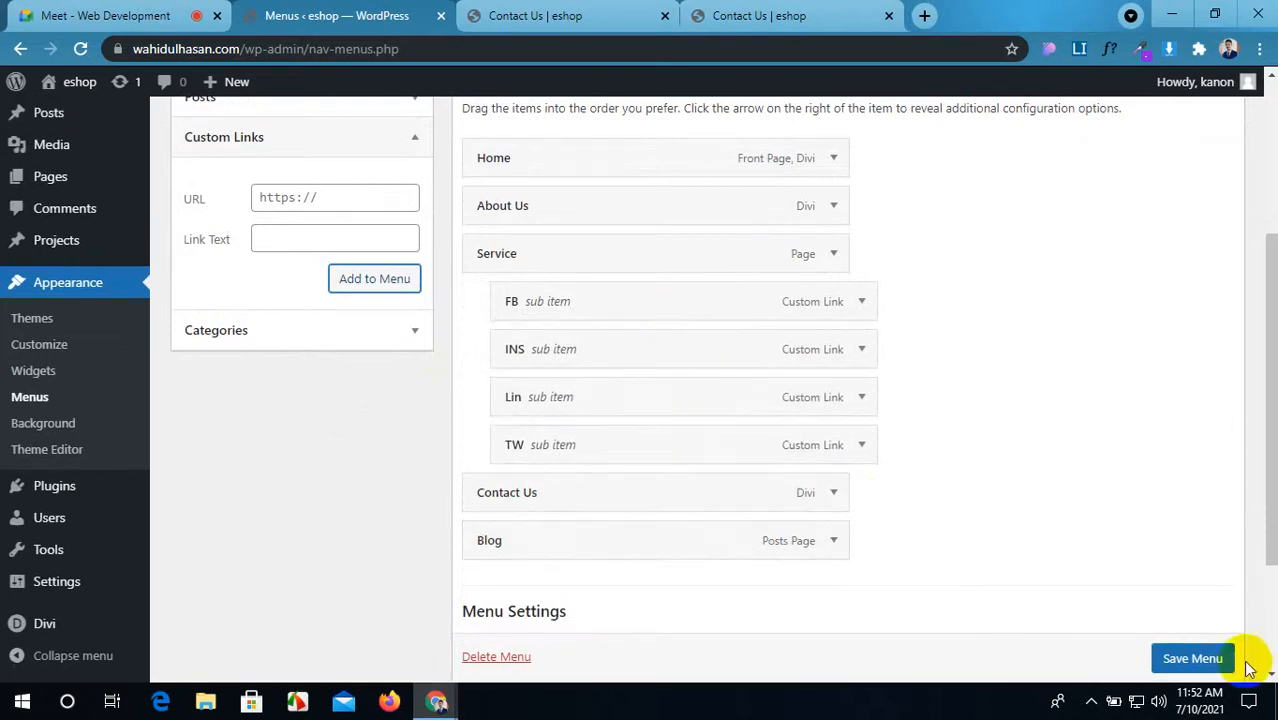
Step: Save the updated main-menu
click(1193, 659)
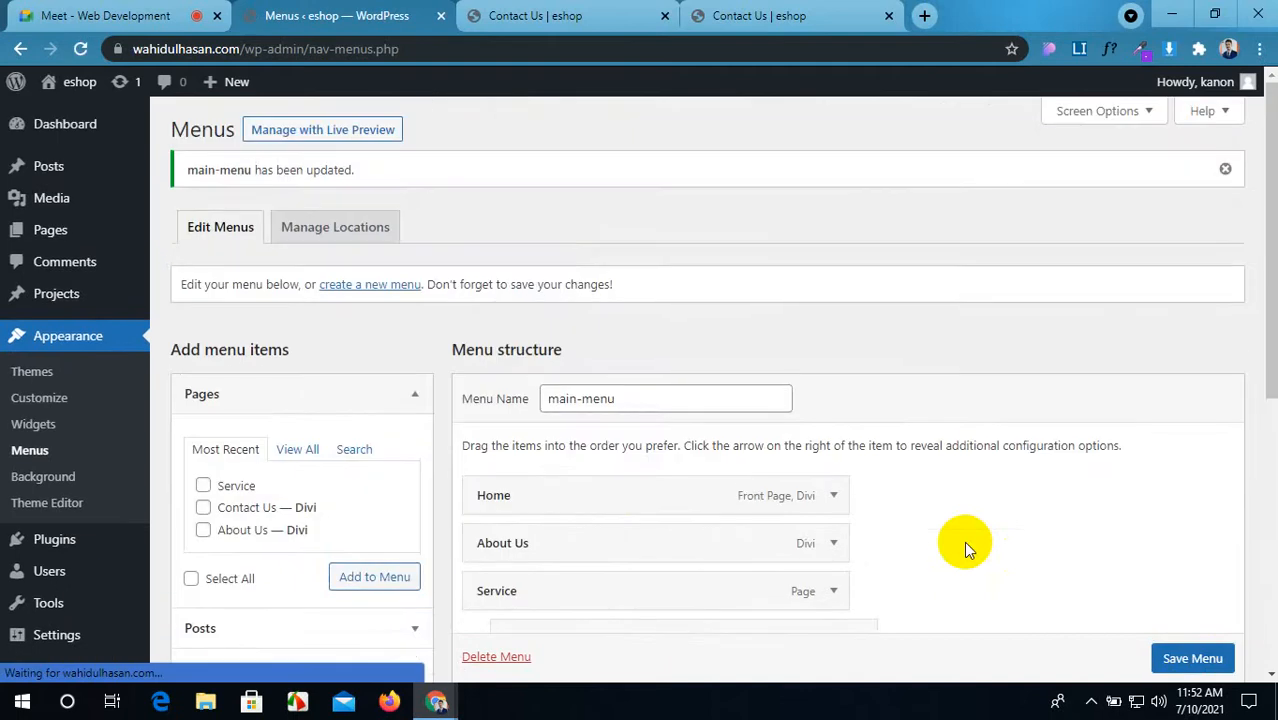
scroll(963, 541, down, 4)
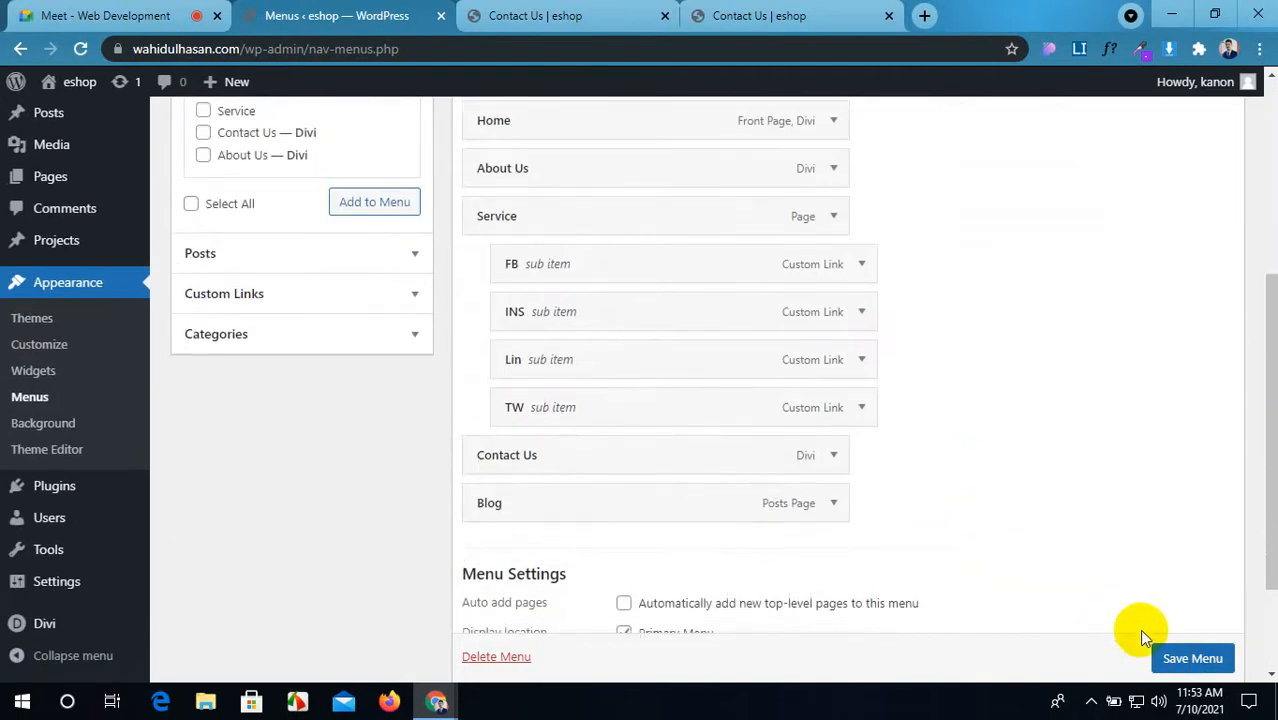
click(1175, 660)
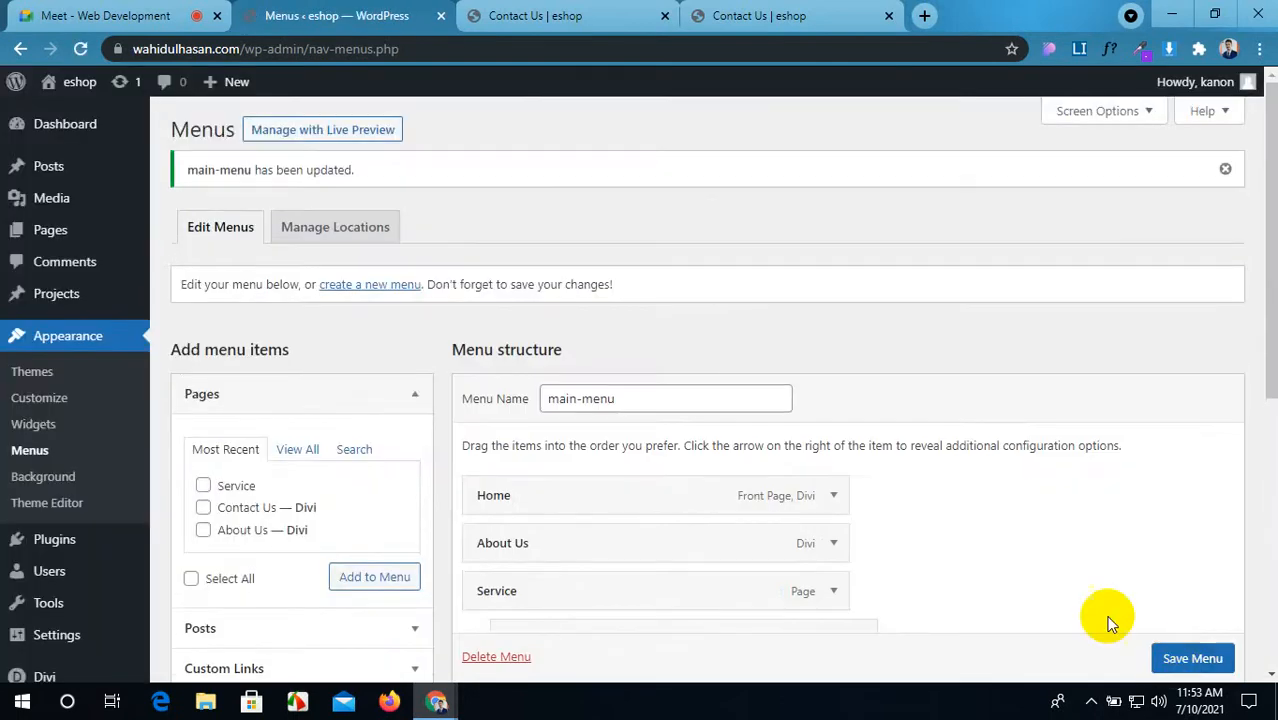
Step: Reload the builder page, restoring the unsaved builder changes
click(590, 16)
click(80, 48)
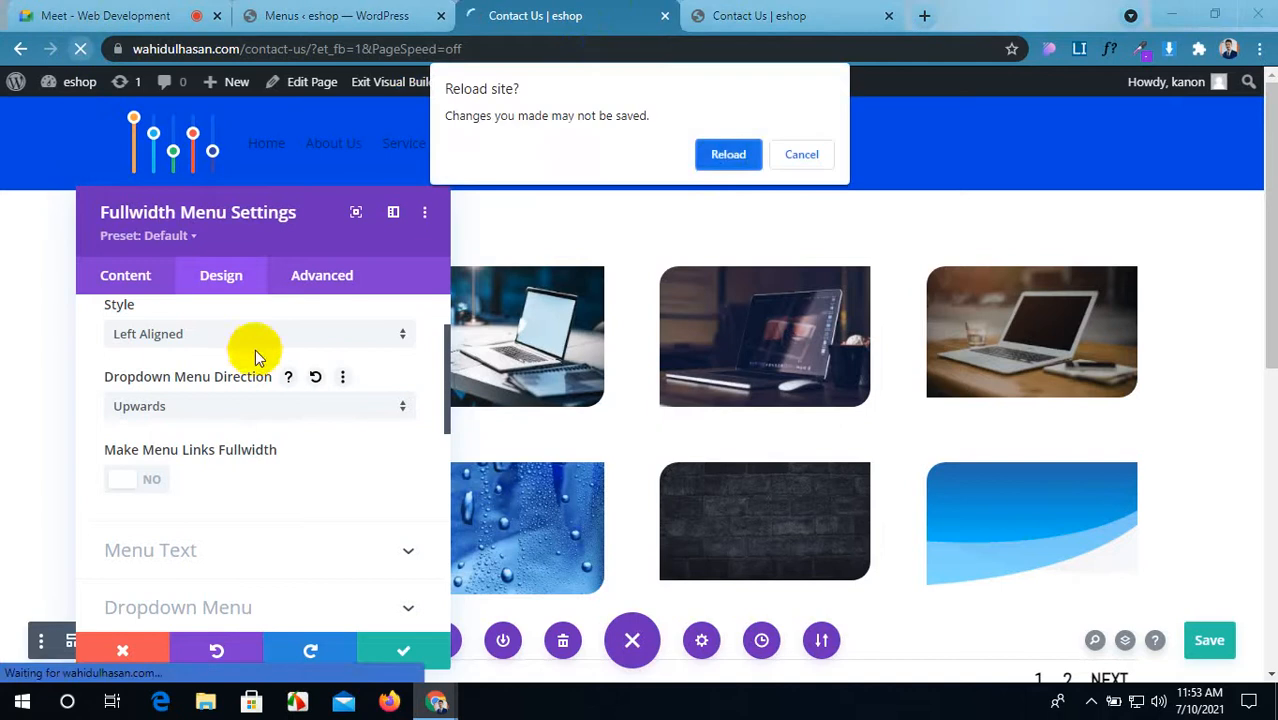
click(722, 153)
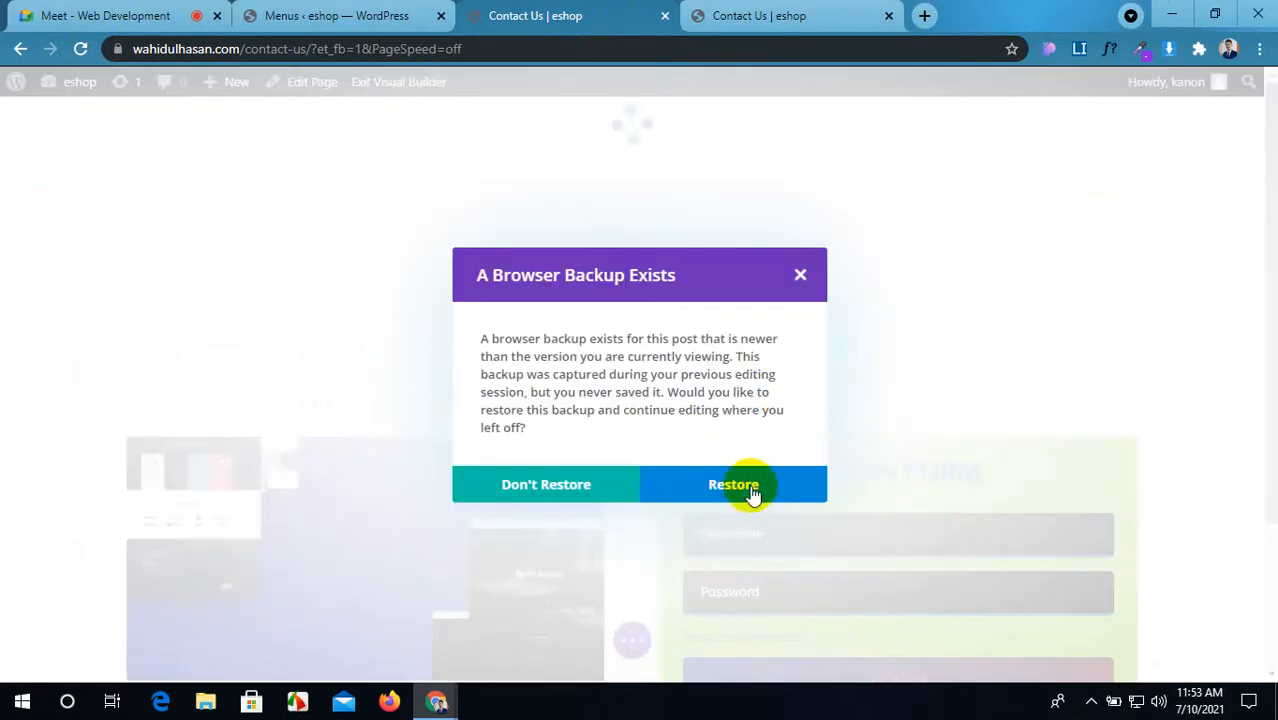
click(750, 488)
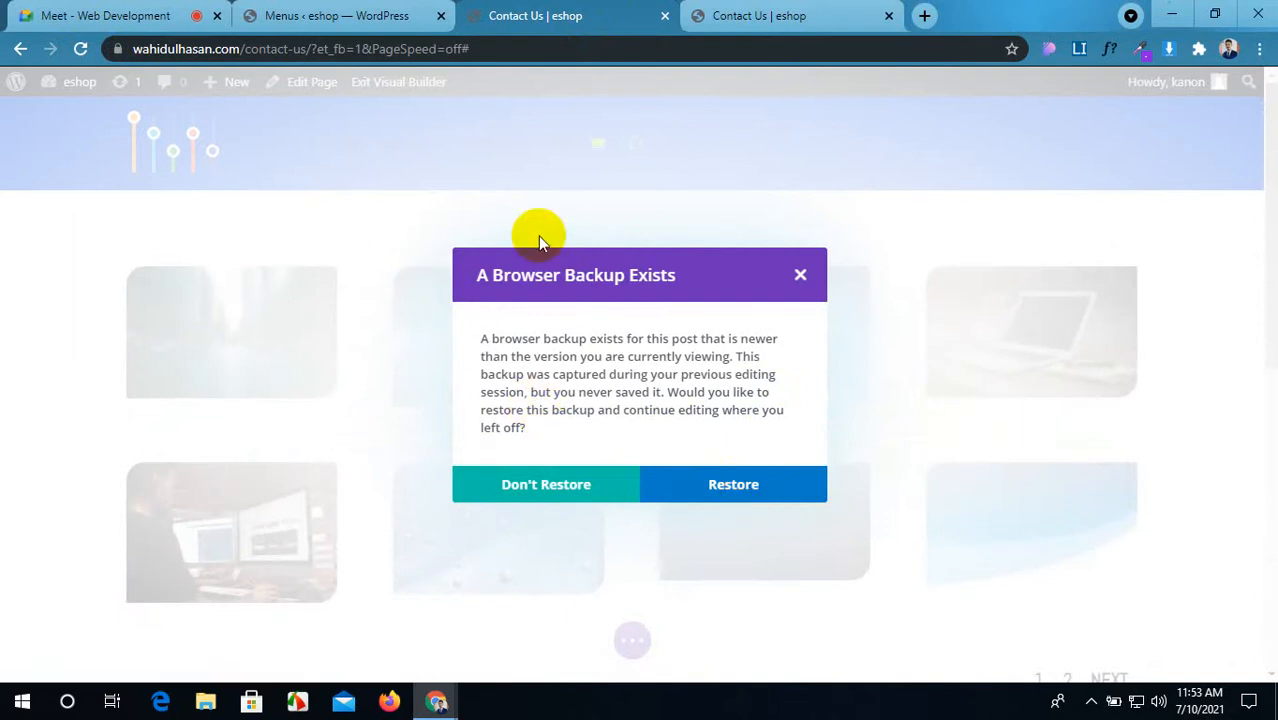
click(800, 275)
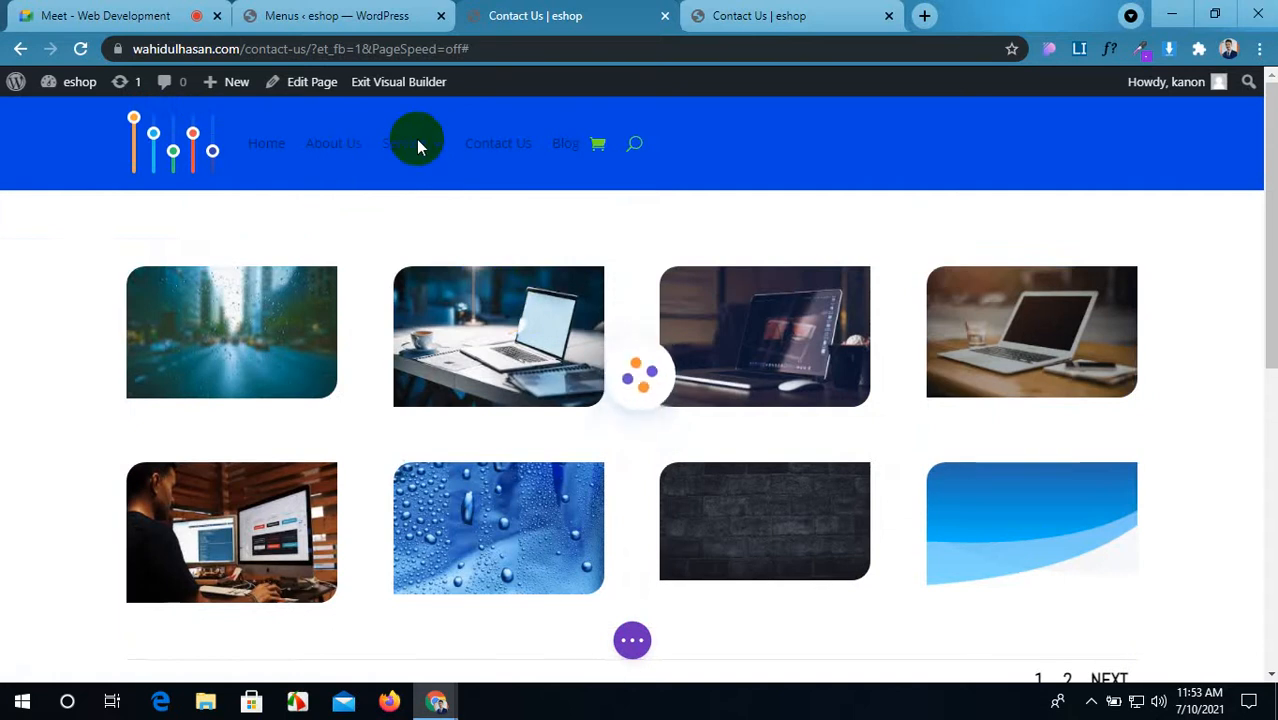
Step: Check the new Service dropdown live, close the duplicate builder tab, and return to Contact Us
click(737, 16)
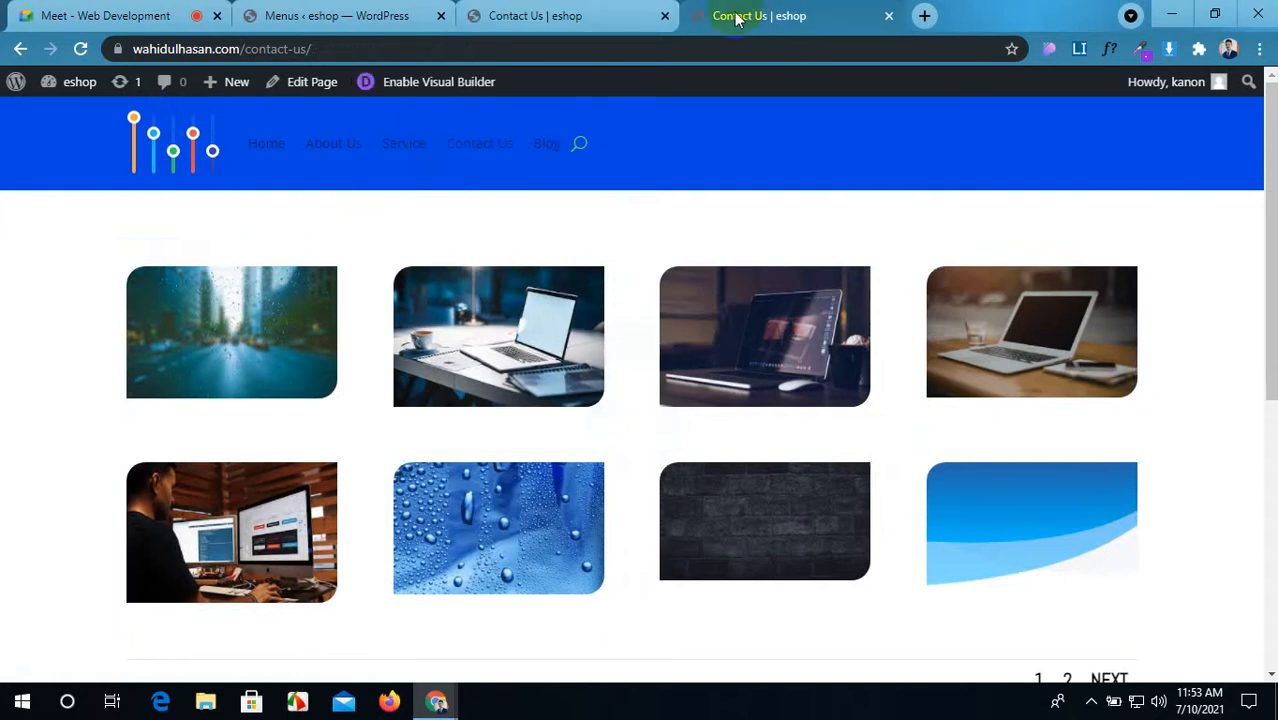
click(82, 49)
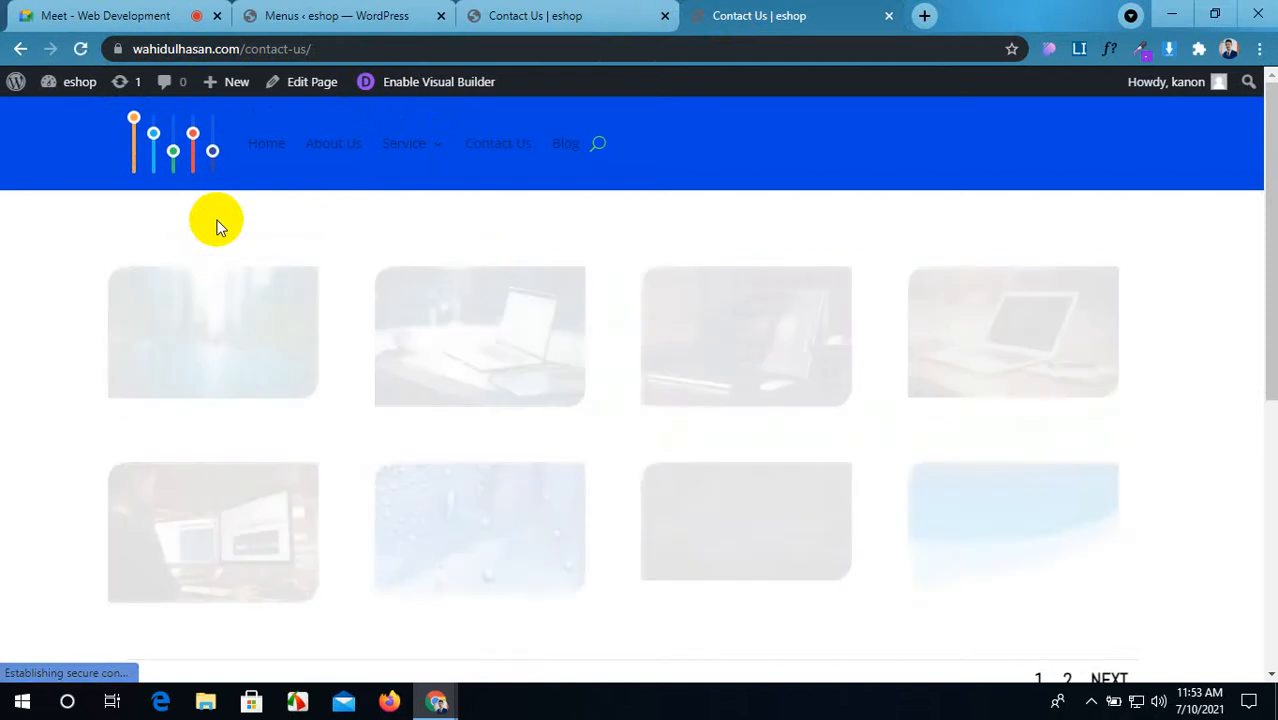
mouse_move(412, 147)
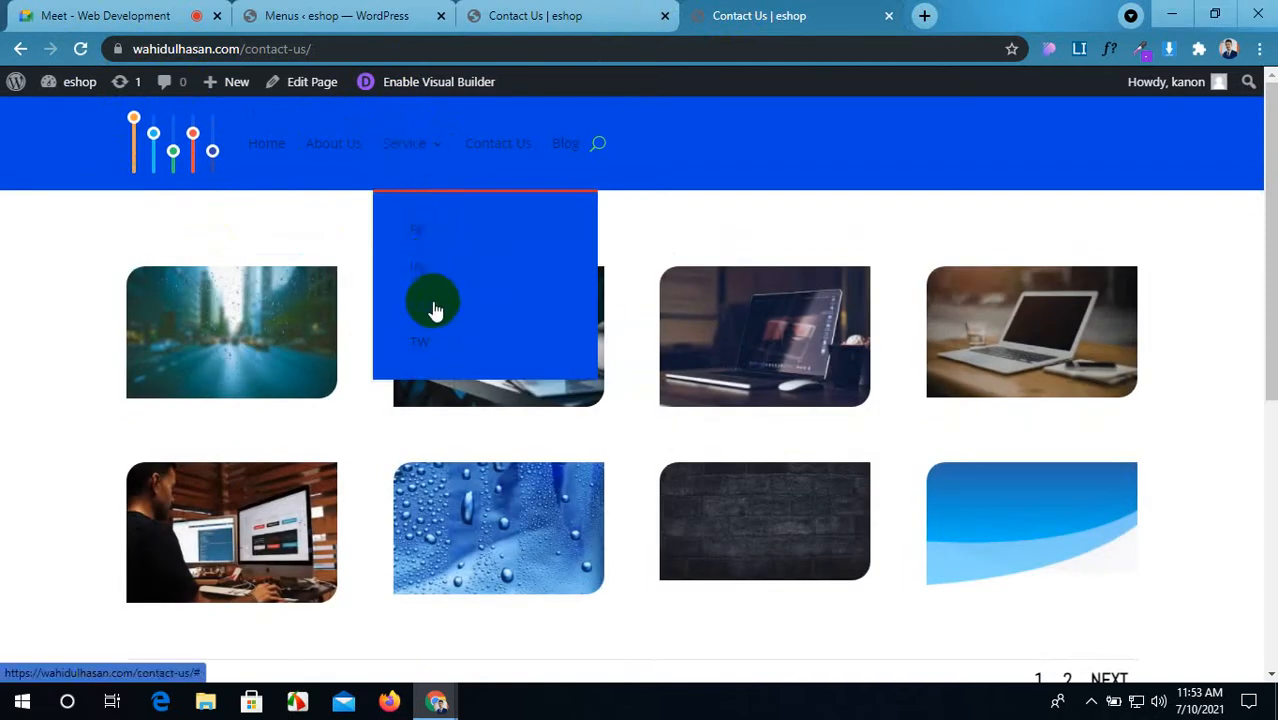
click(608, 16)
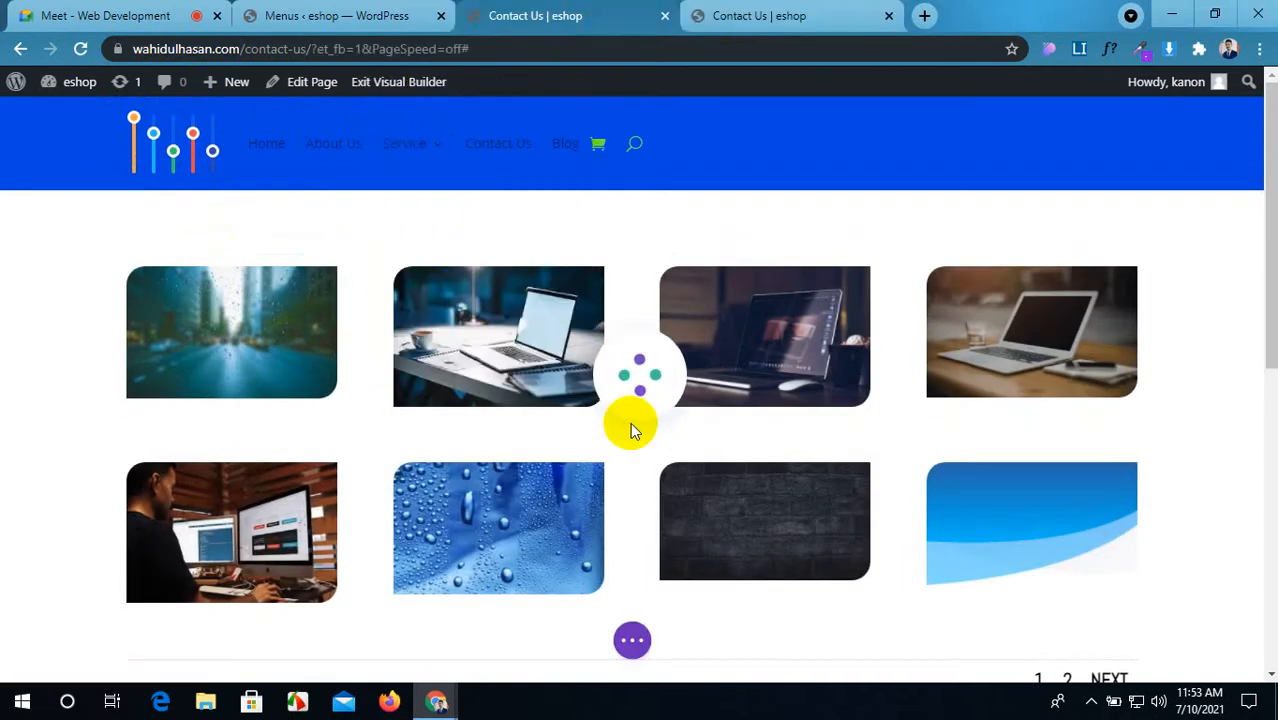
click(664, 17)
click(338, 16)
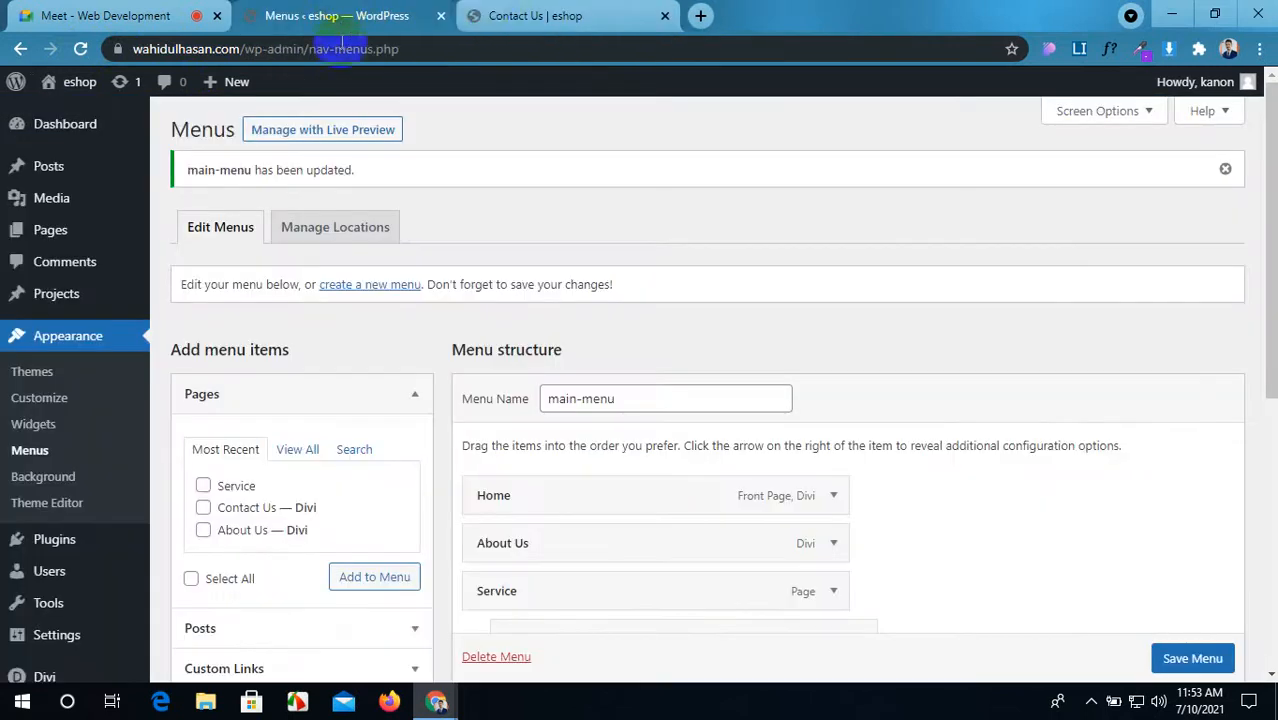
click(494, 10)
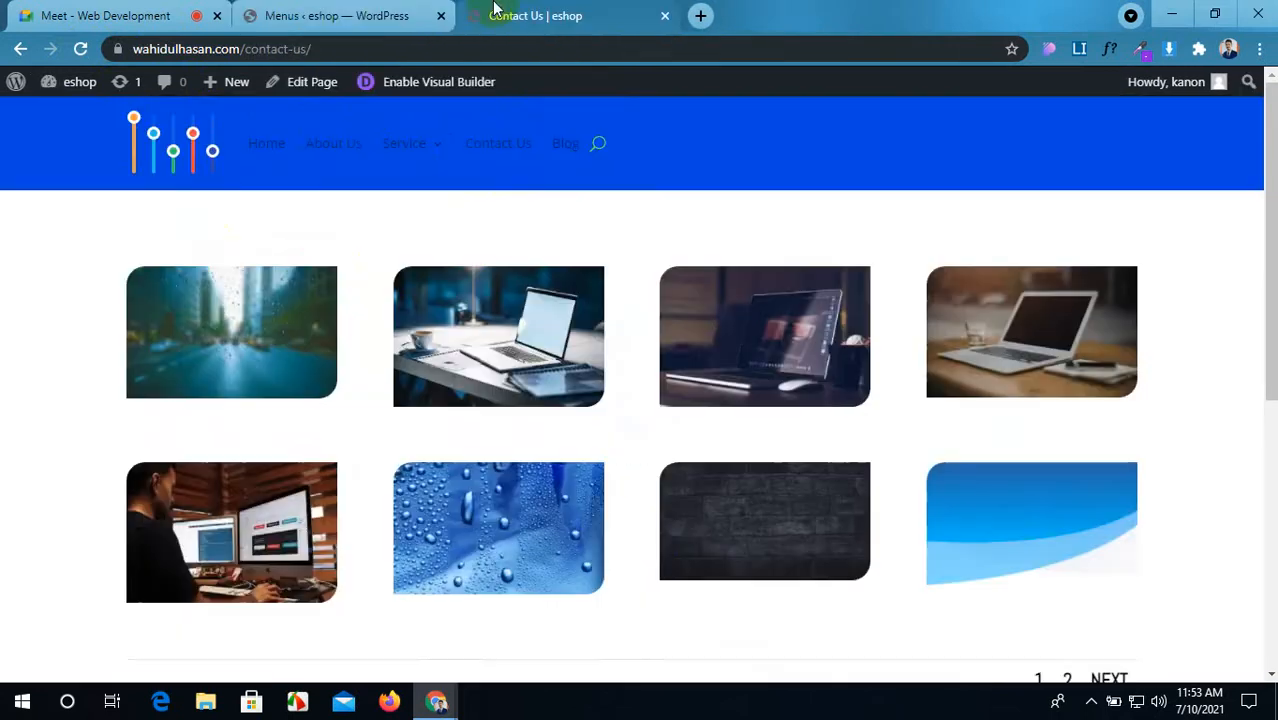
Step: Open the Contact Us page in the Divi visual builder in a new tab
middle_click(299, 91)
drag(845, 11, 587, 58)
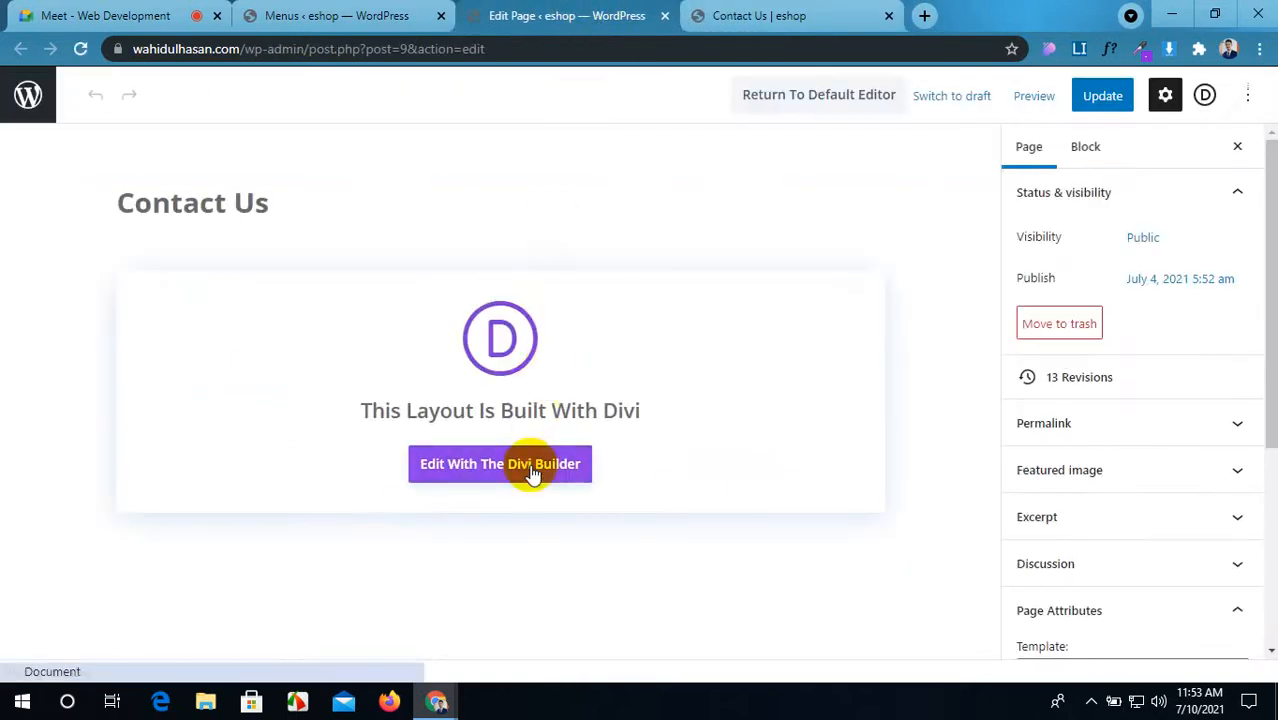
click(527, 465)
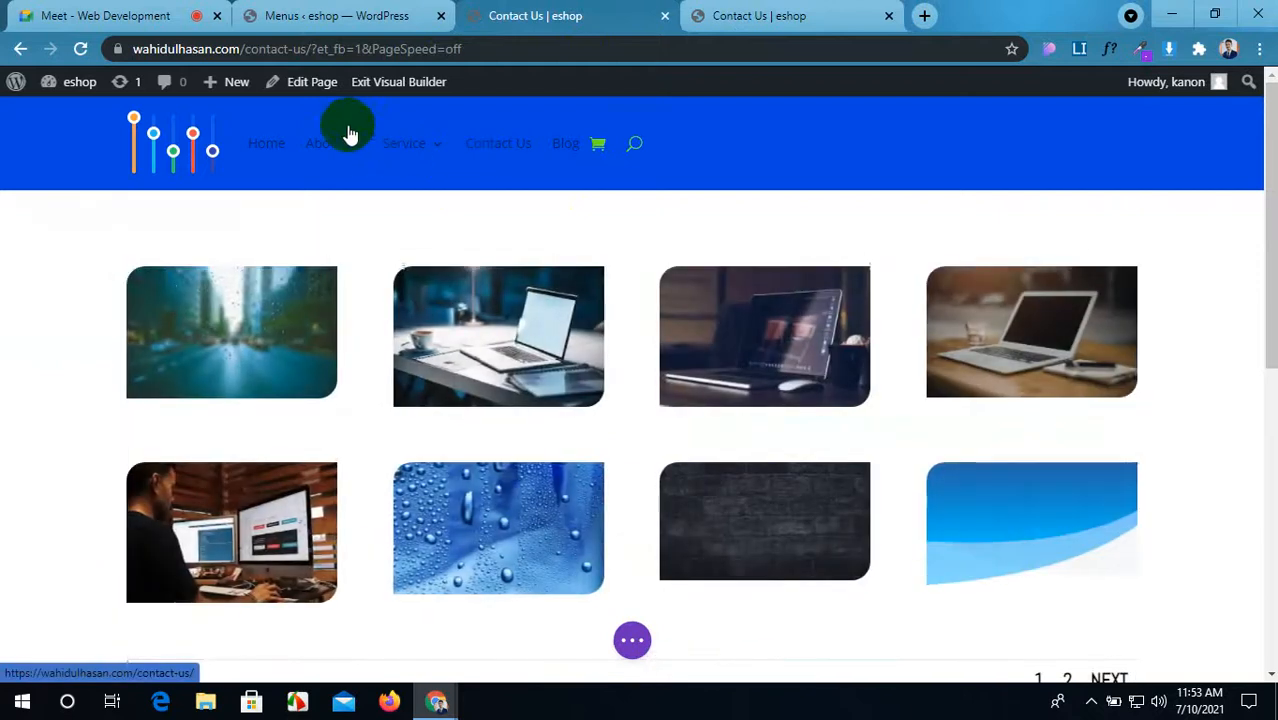
Step: In the Fullwidth Menu Design > Layout, set Dropdown Menu Direction to Upwards
click(600, 107)
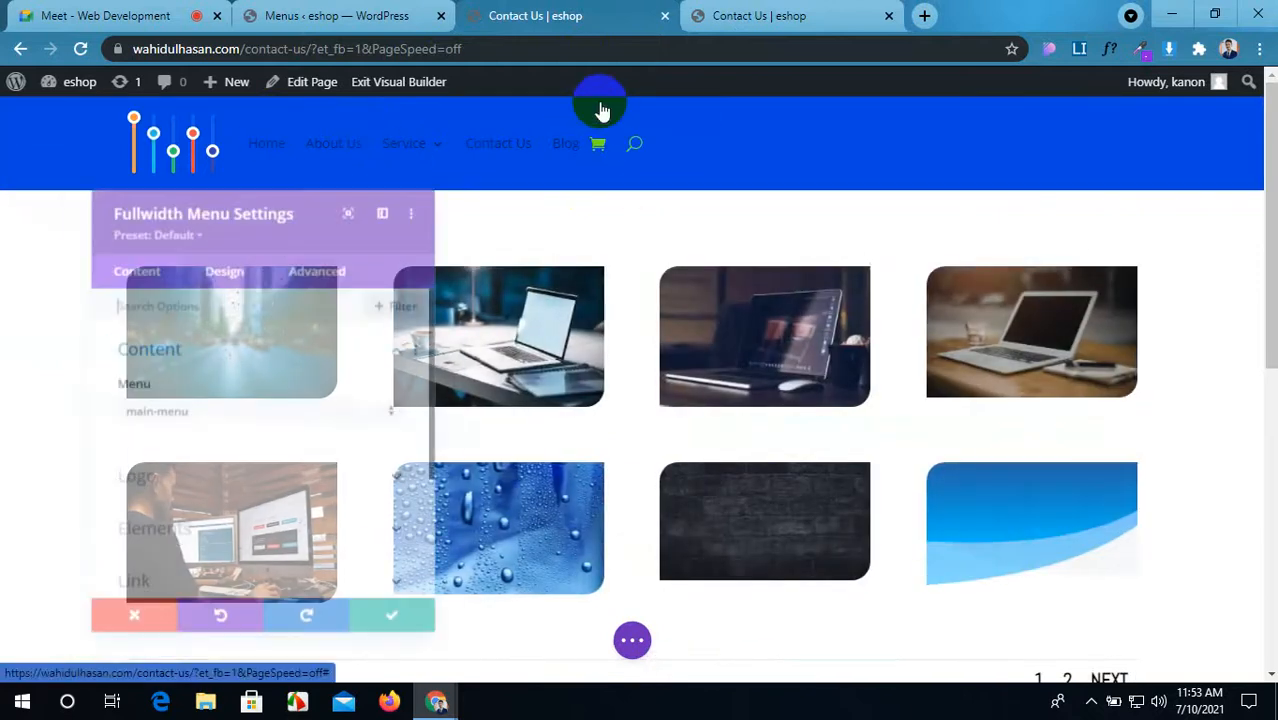
click(222, 262)
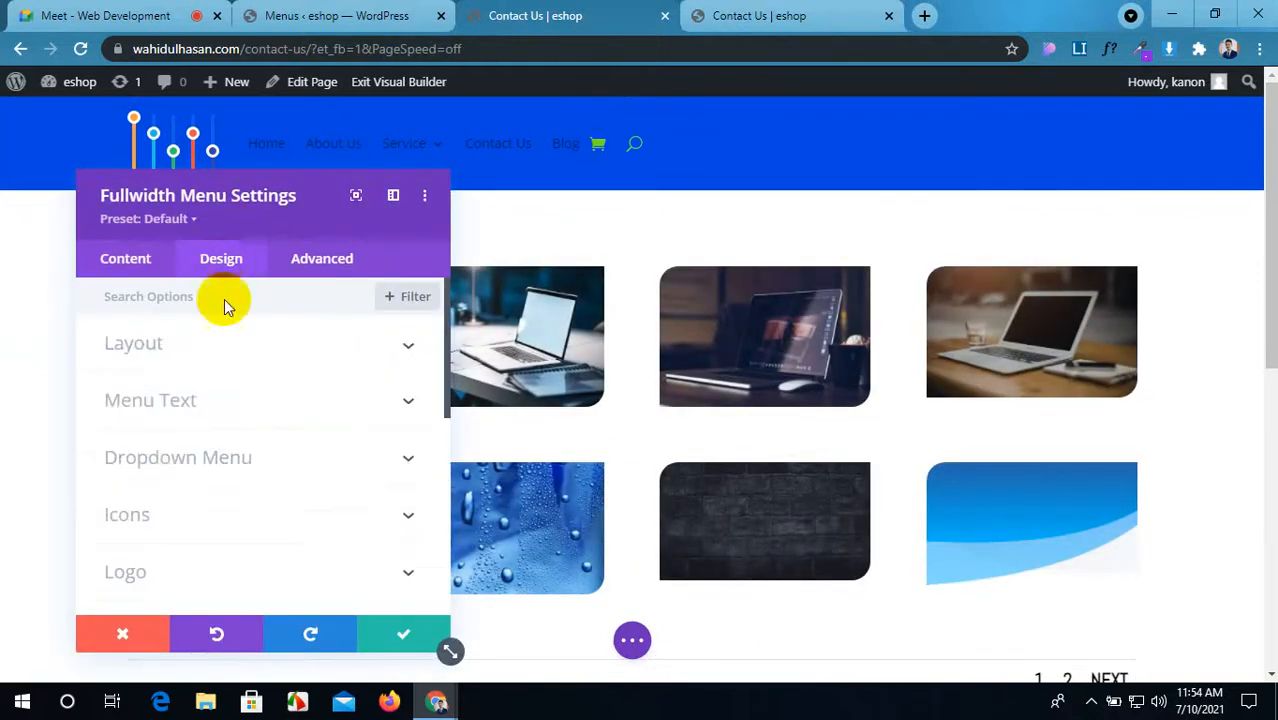
click(213, 350)
scroll(211, 351, down, 1)
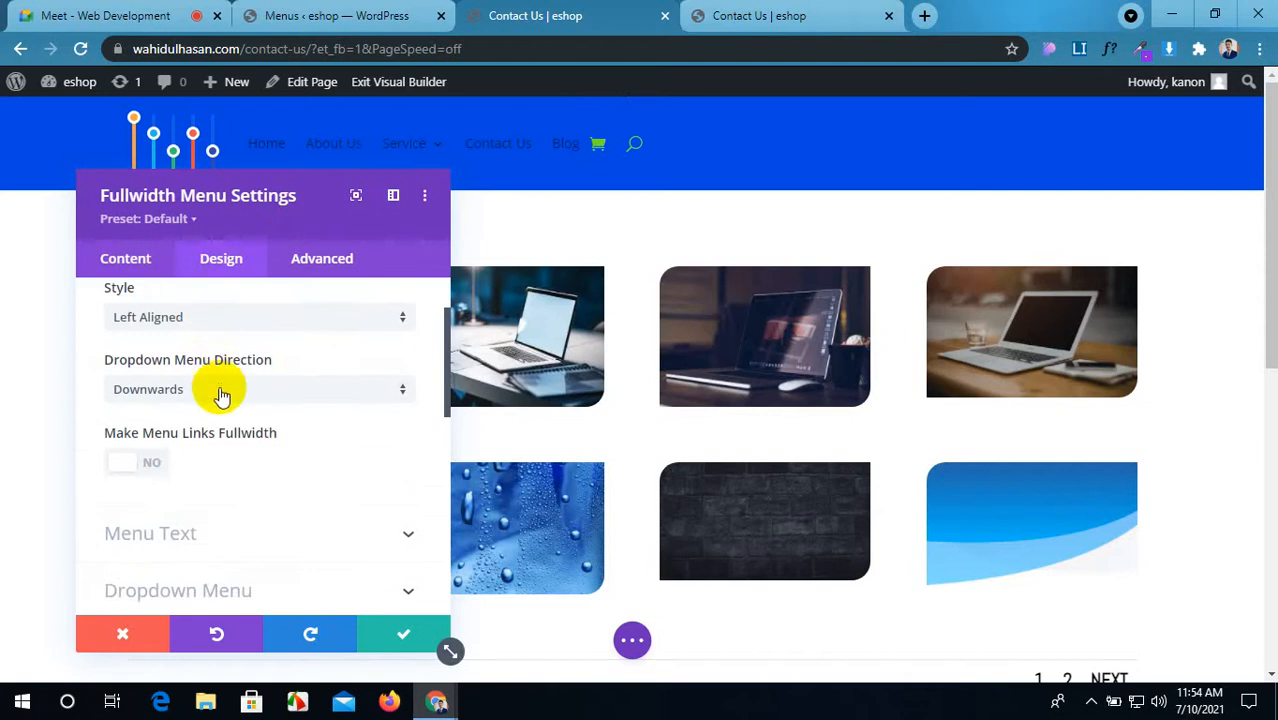
click(220, 392)
click(220, 435)
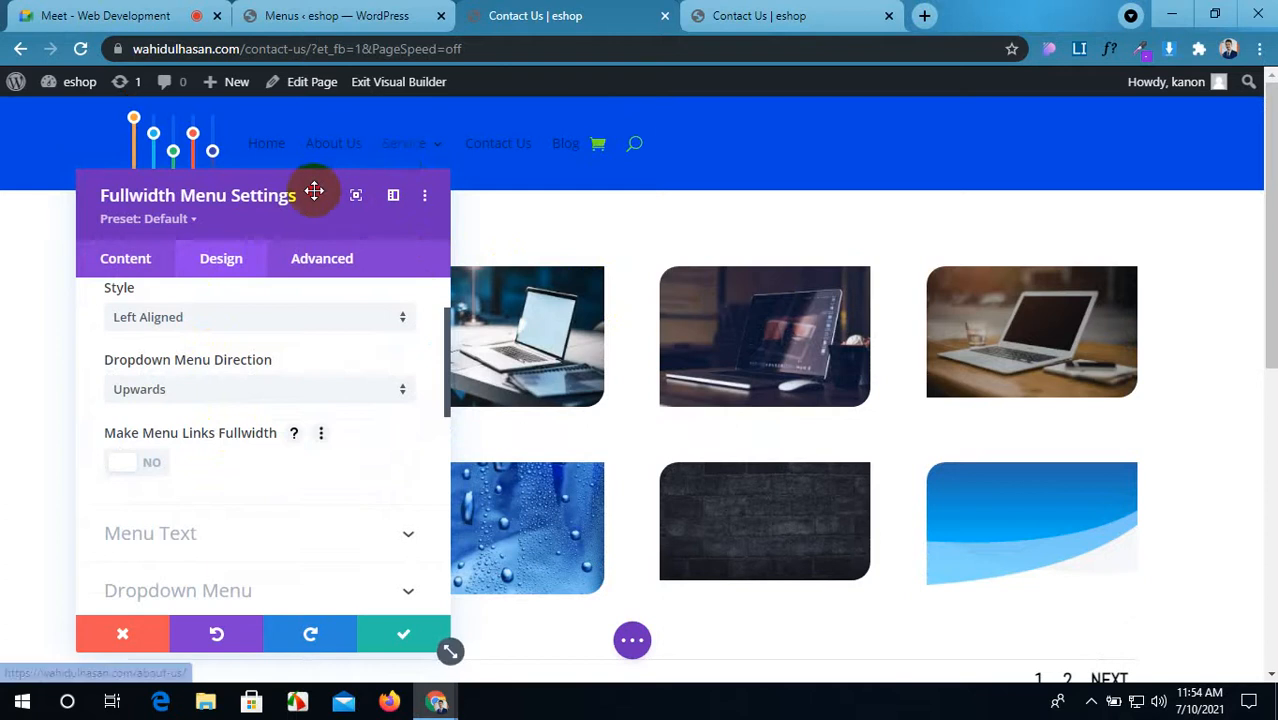
drag(312, 191, 294, 371)
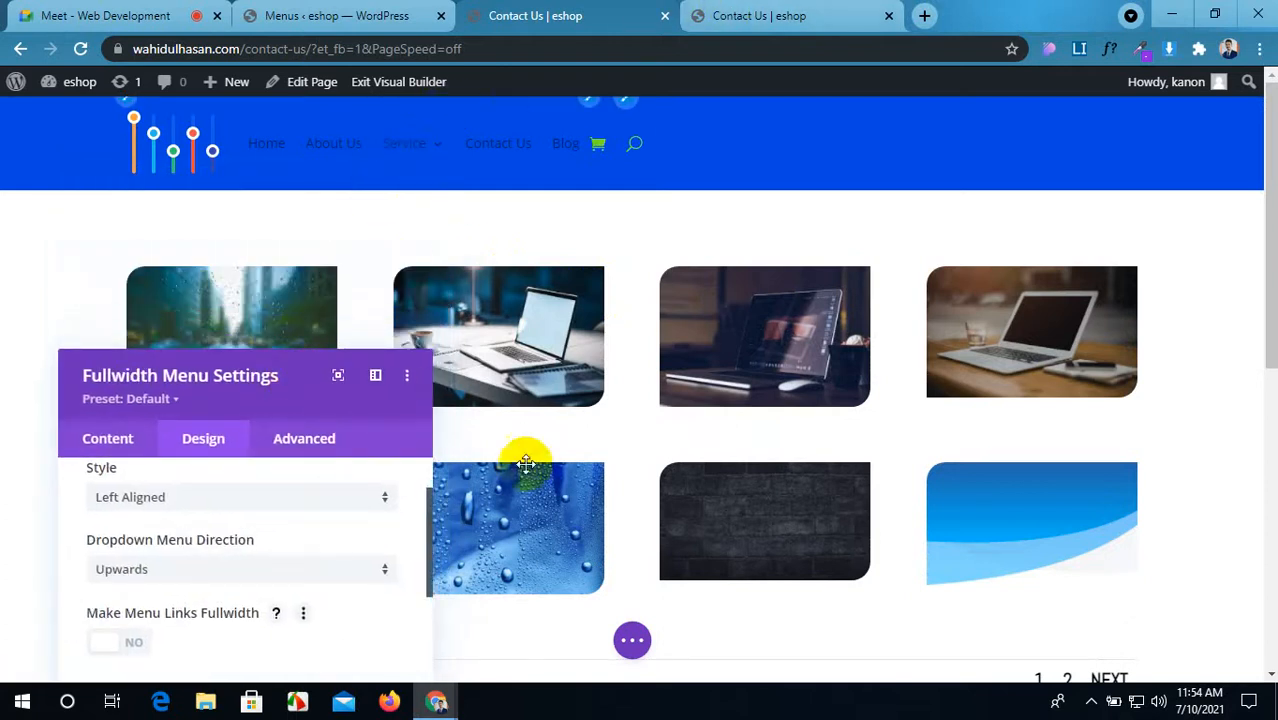
scroll(876, 457, down, 1)
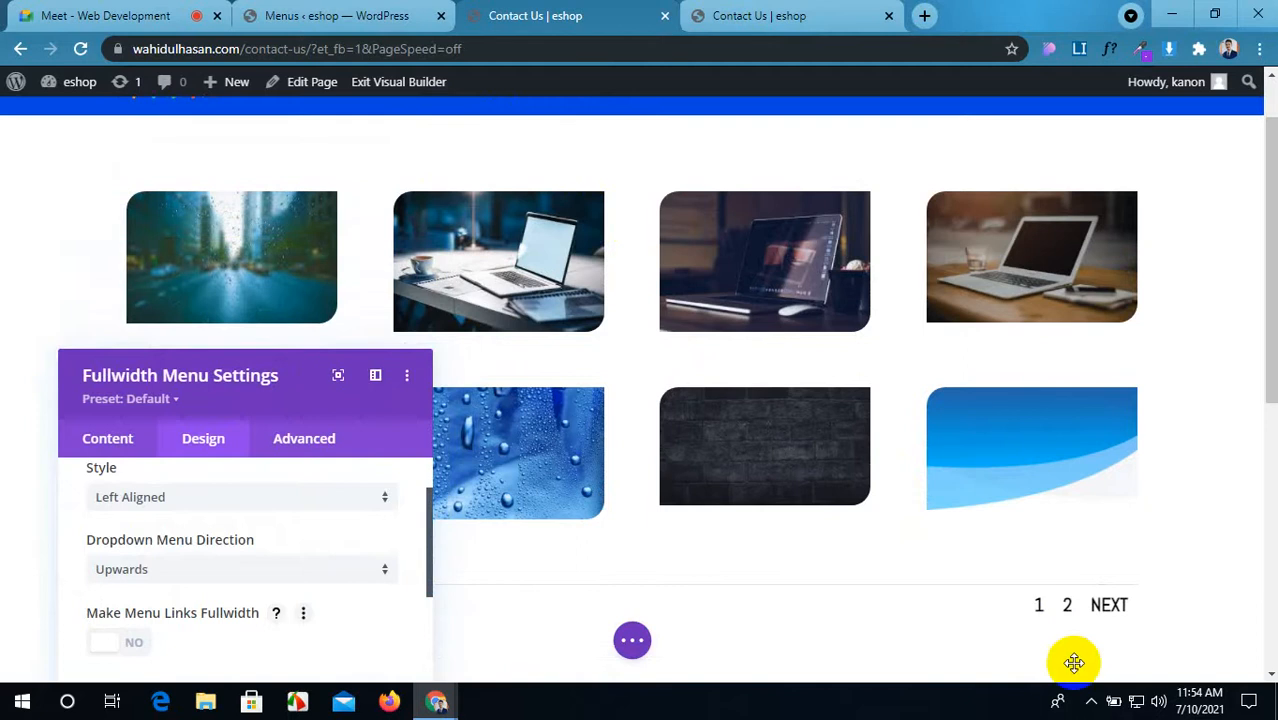
click(632, 640)
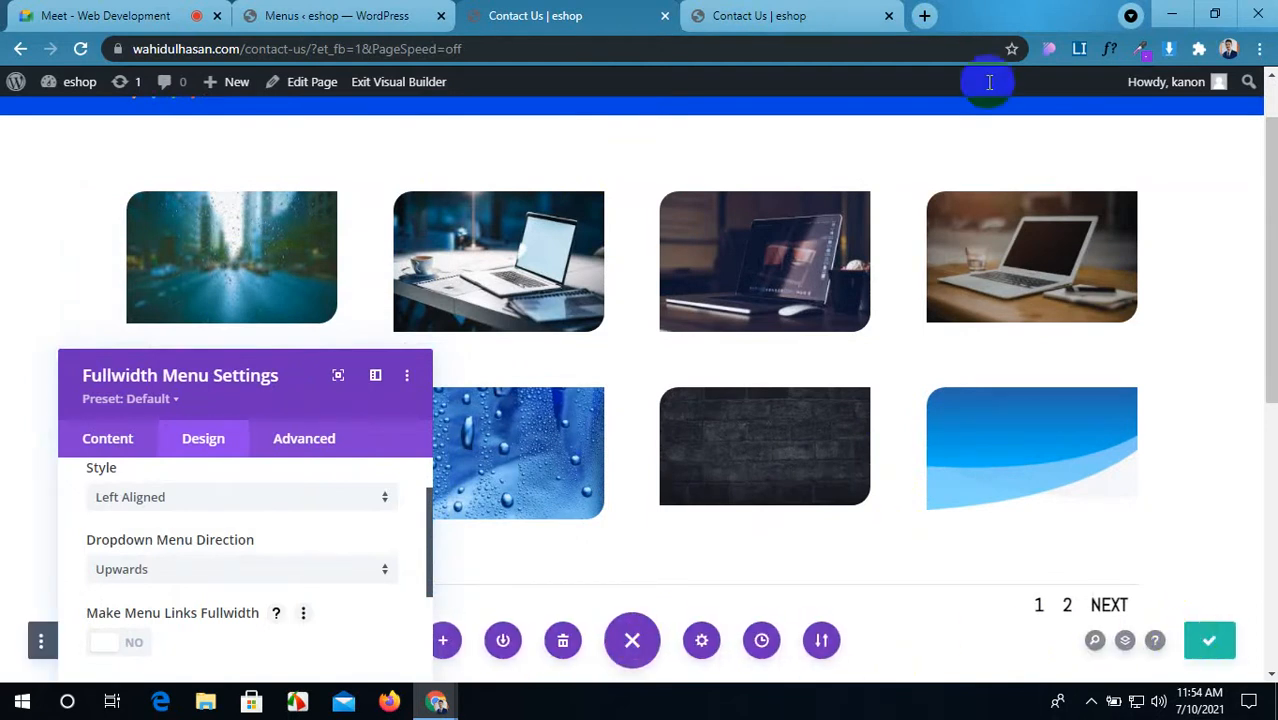
Step: Check the live page, then set Dropdown Menu Direction back to Downwards
click(782, 12)
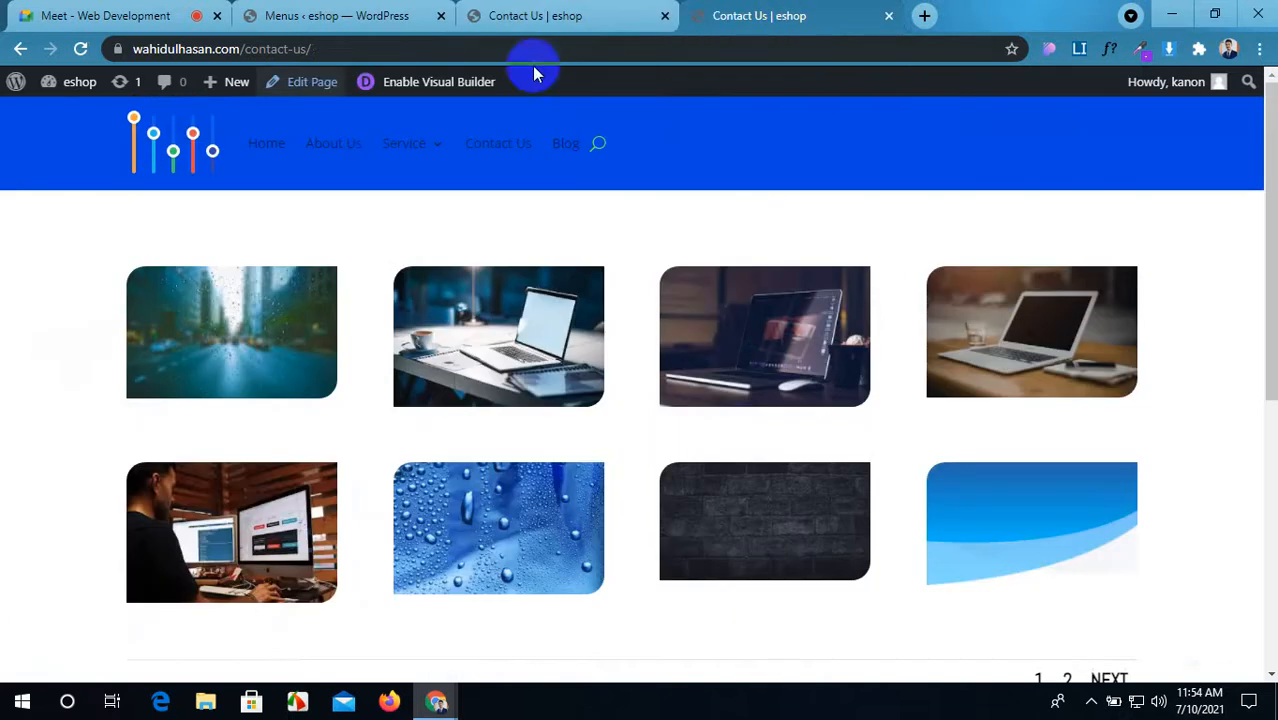
click(79, 49)
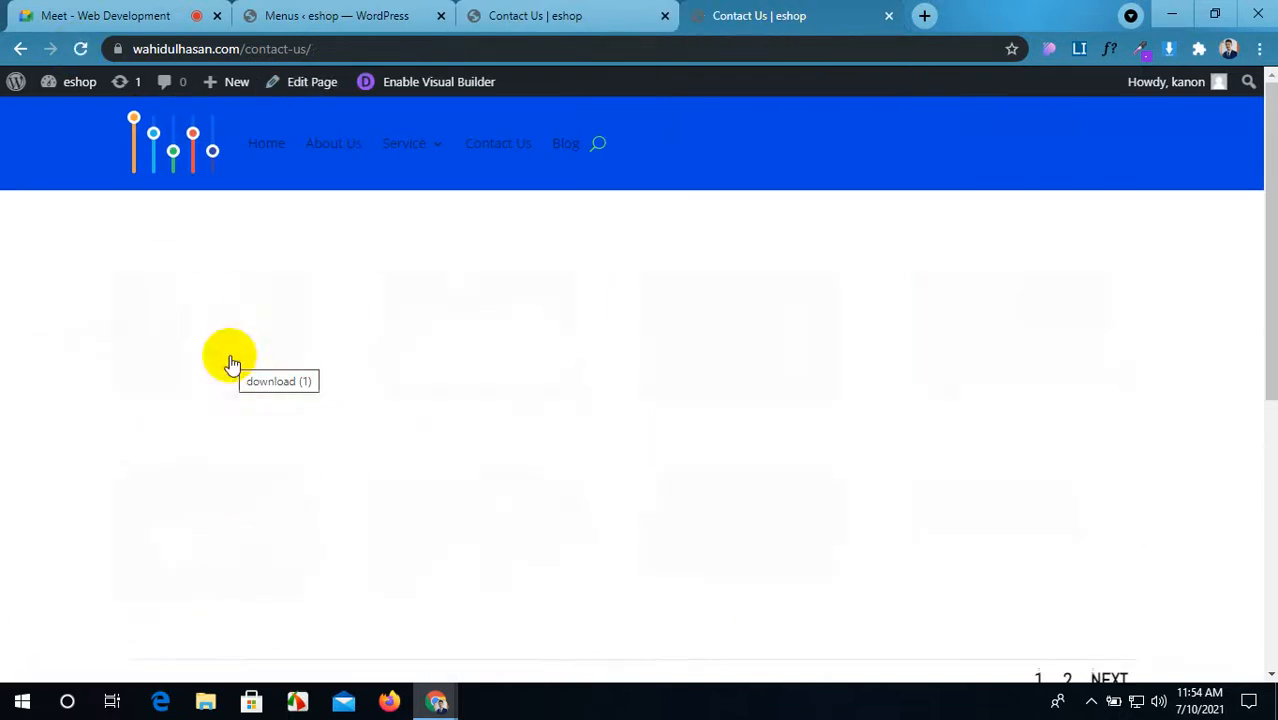
click(420, 160)
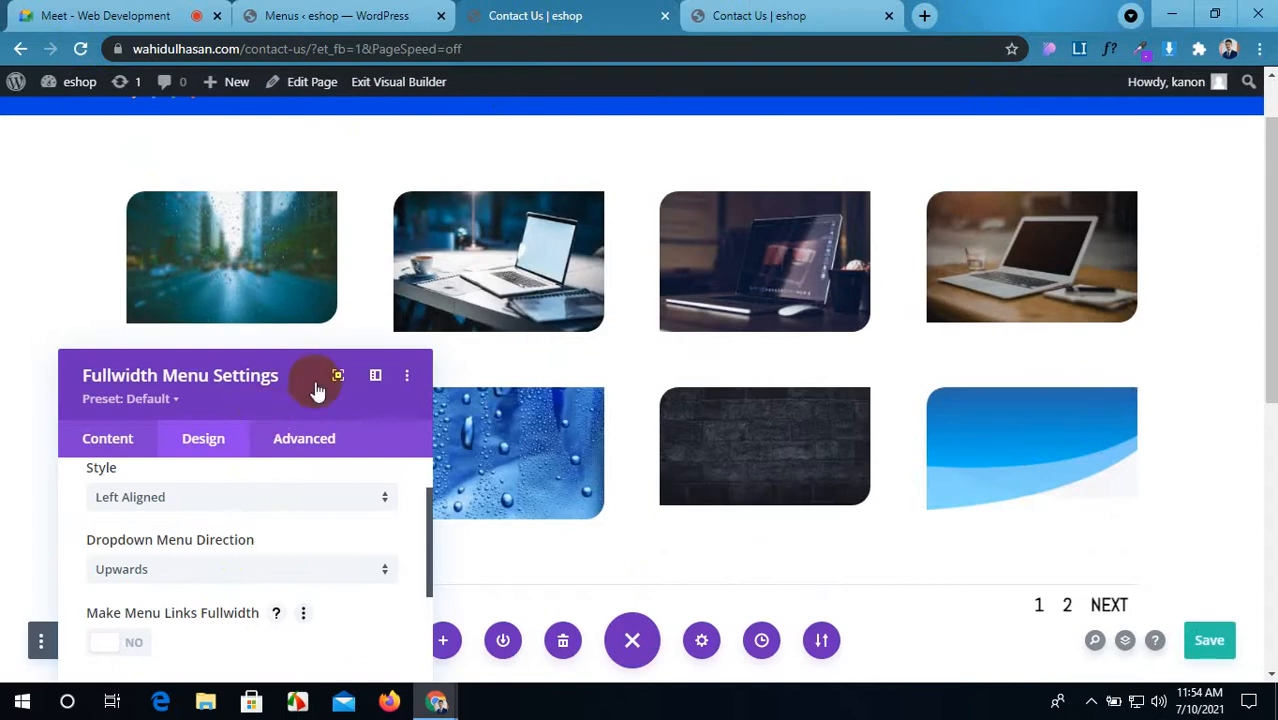
drag(299, 376, 302, 260)
click(223, 454)
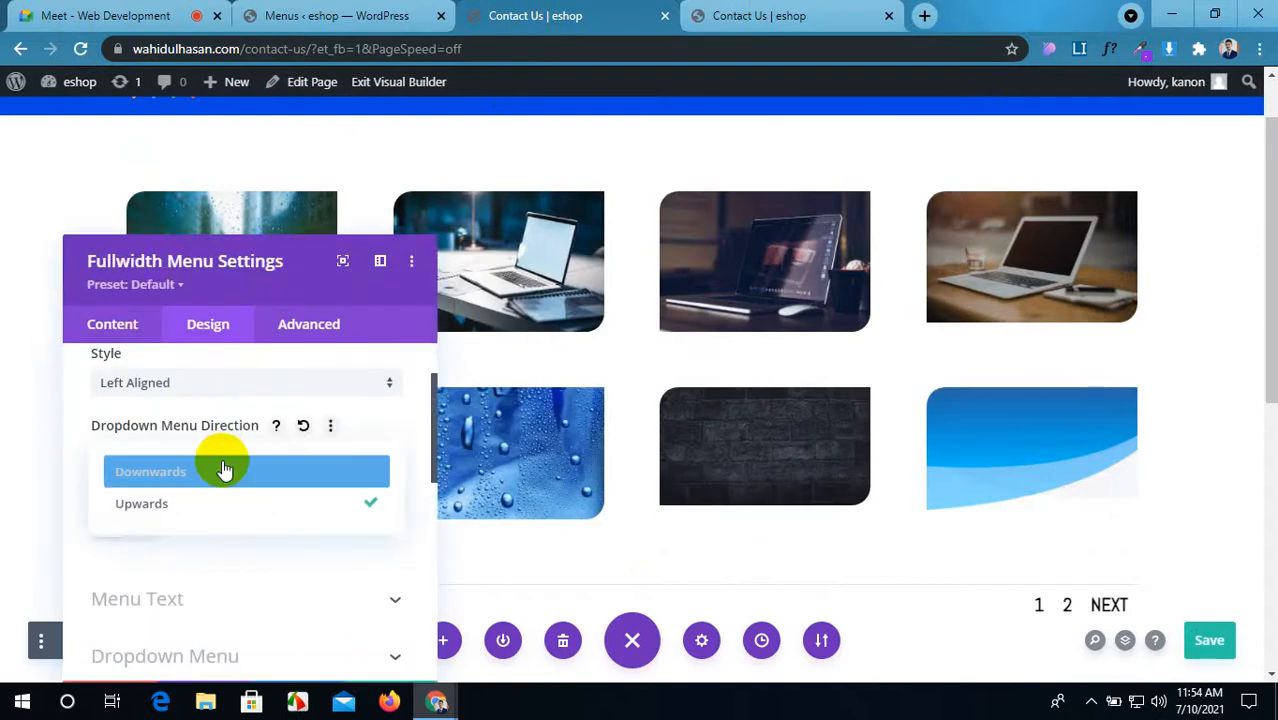
click(210, 486)
click(207, 484)
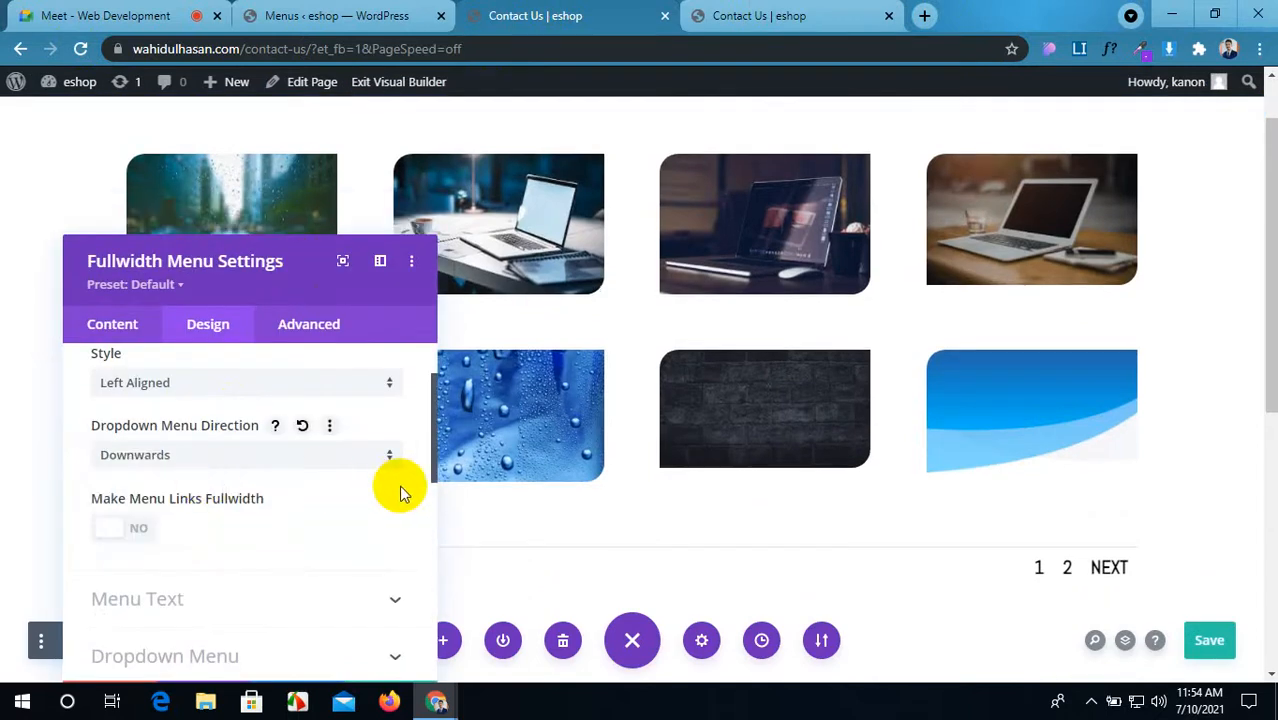
Step: Turn Make Menu Links Fullwidth to YES
scroll(400, 492, up, 1)
scroll(495, 380, up, 2)
mouse_move(446, 155)
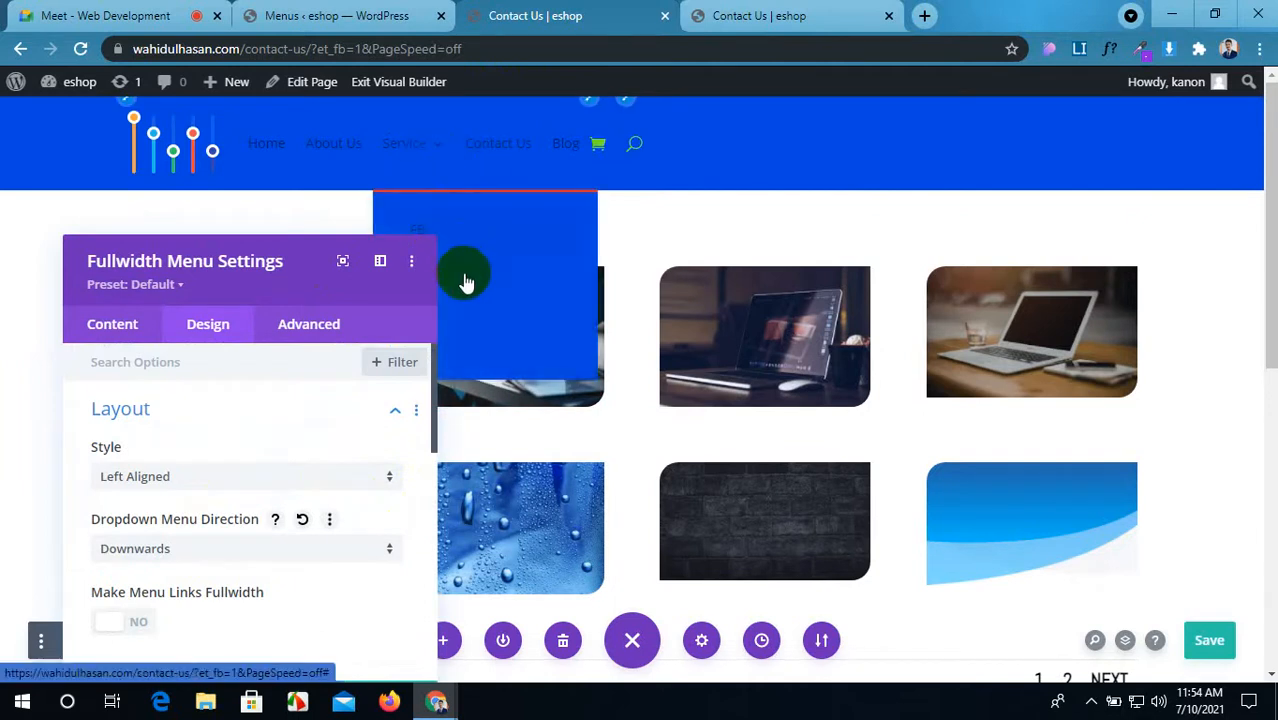
drag(309, 262, 271, 214)
scroll(190, 410, down, 3)
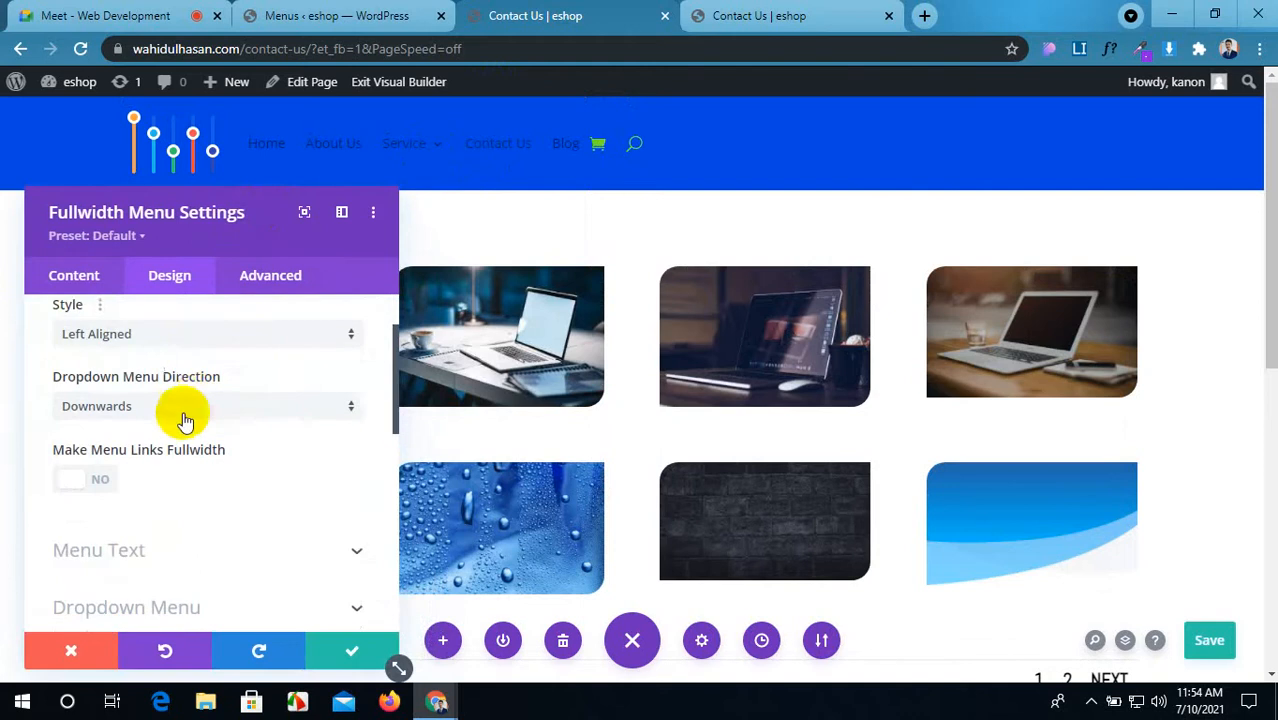
click(100, 387)
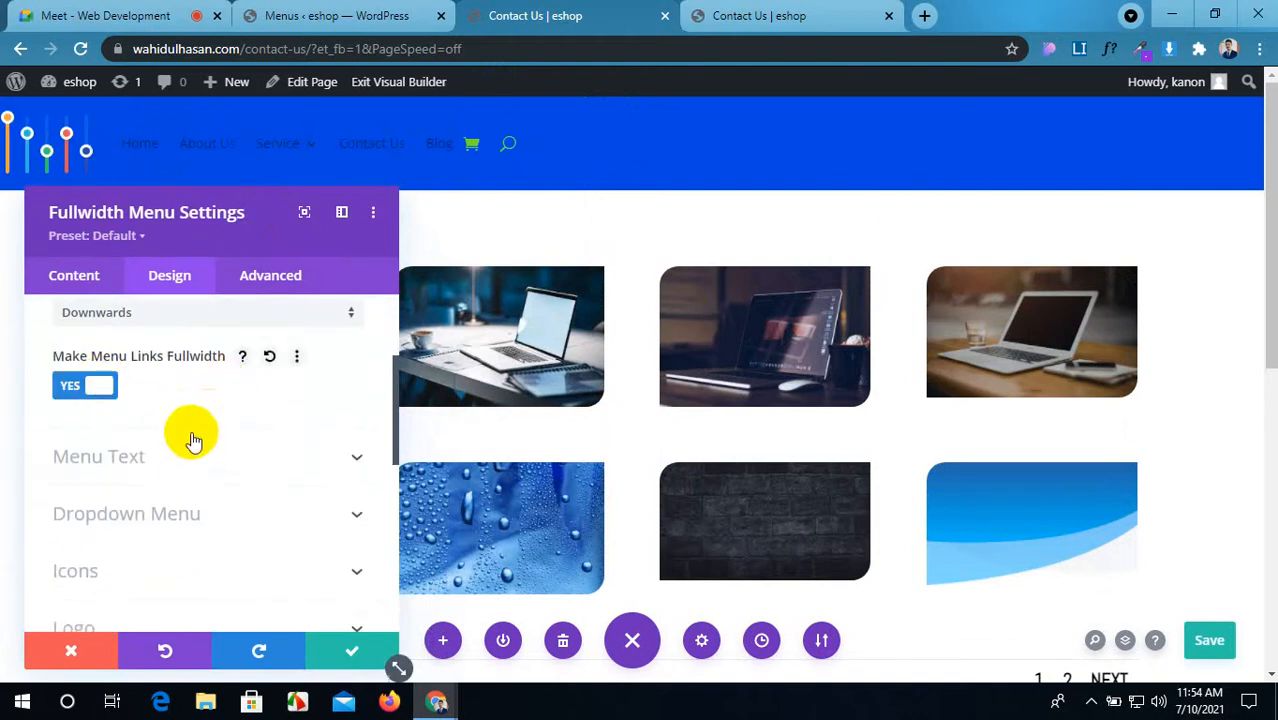
scroll(205, 432, down, 1)
Step: Set the menu's active link colour to yellow
click(230, 362)
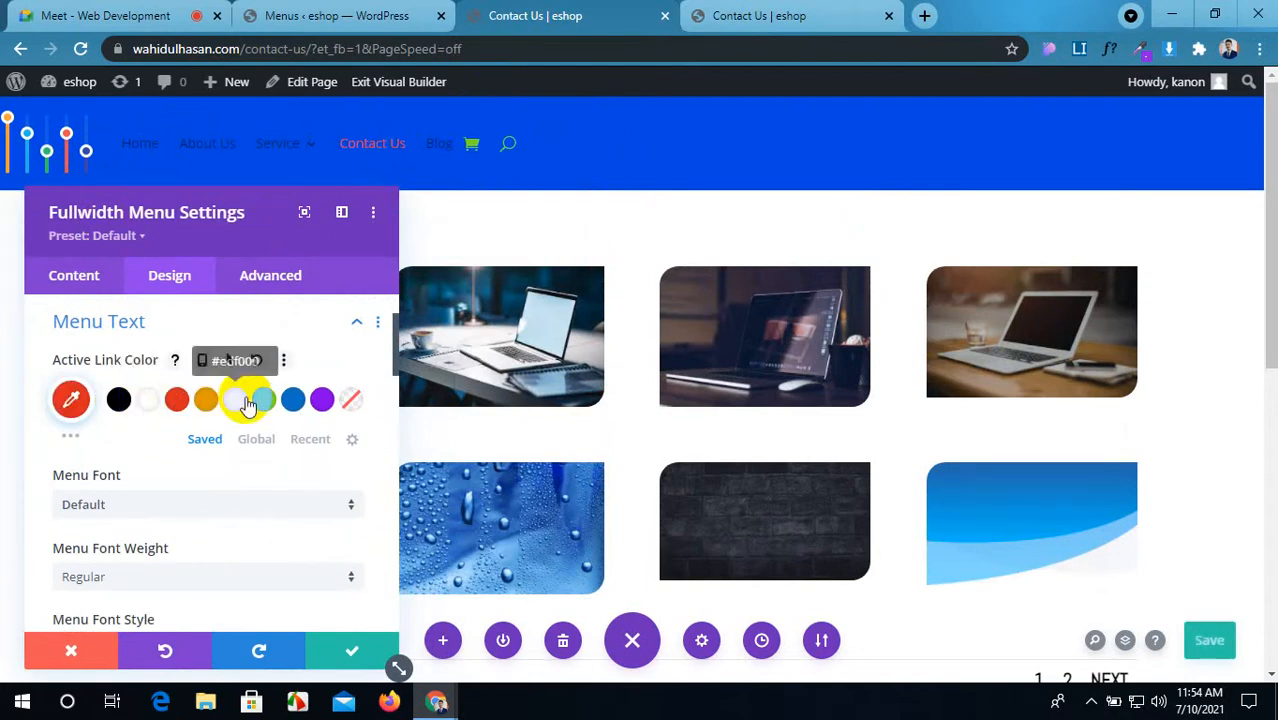
click(74, 428)
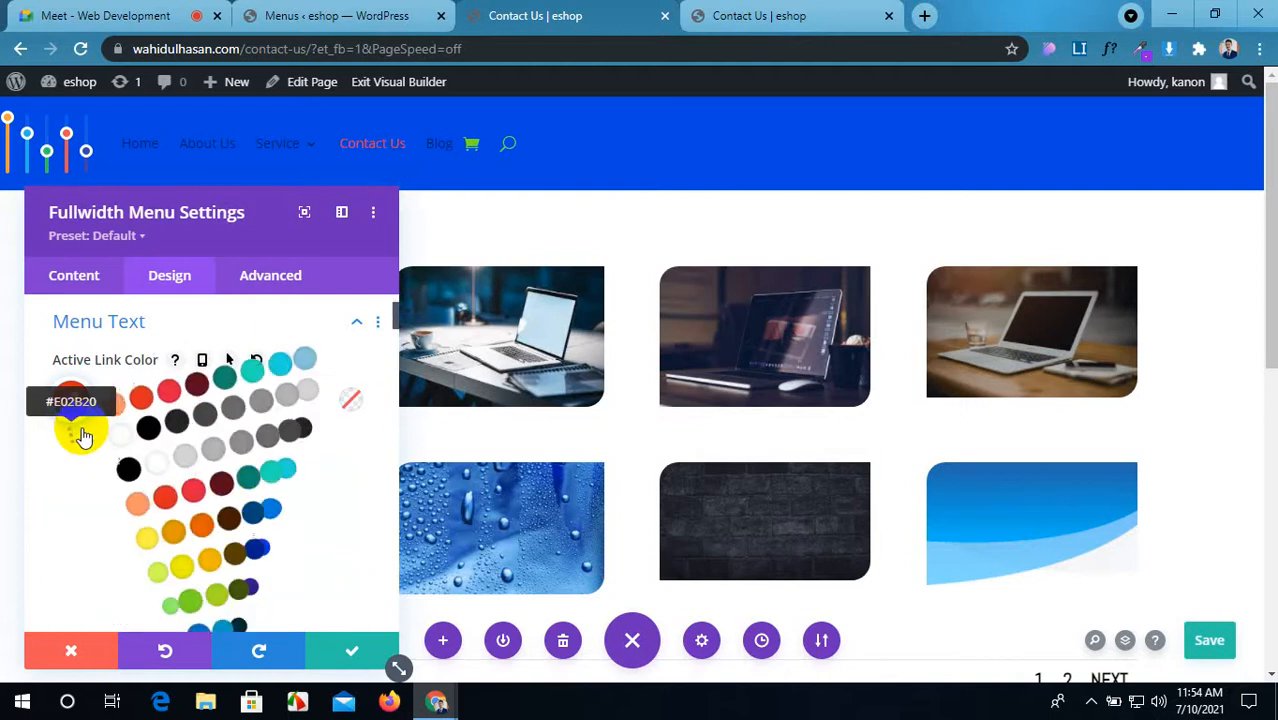
scroll(80, 428, down, 2)
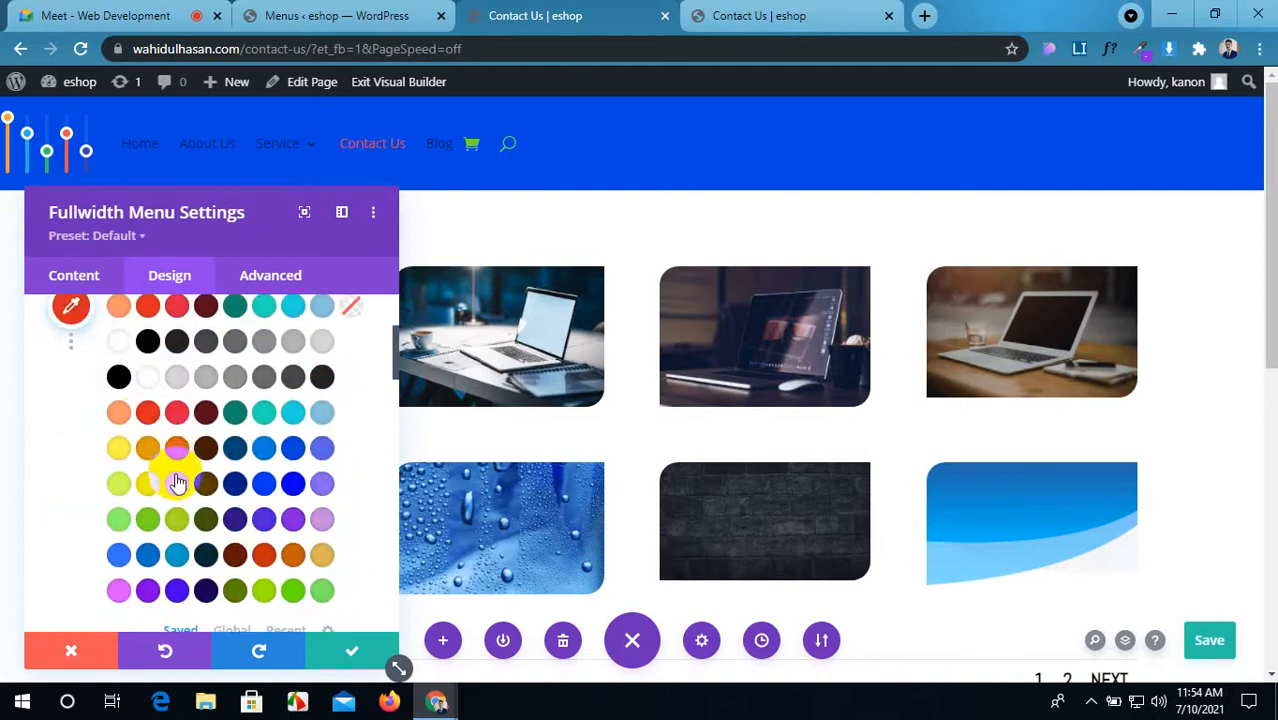
click(145, 489)
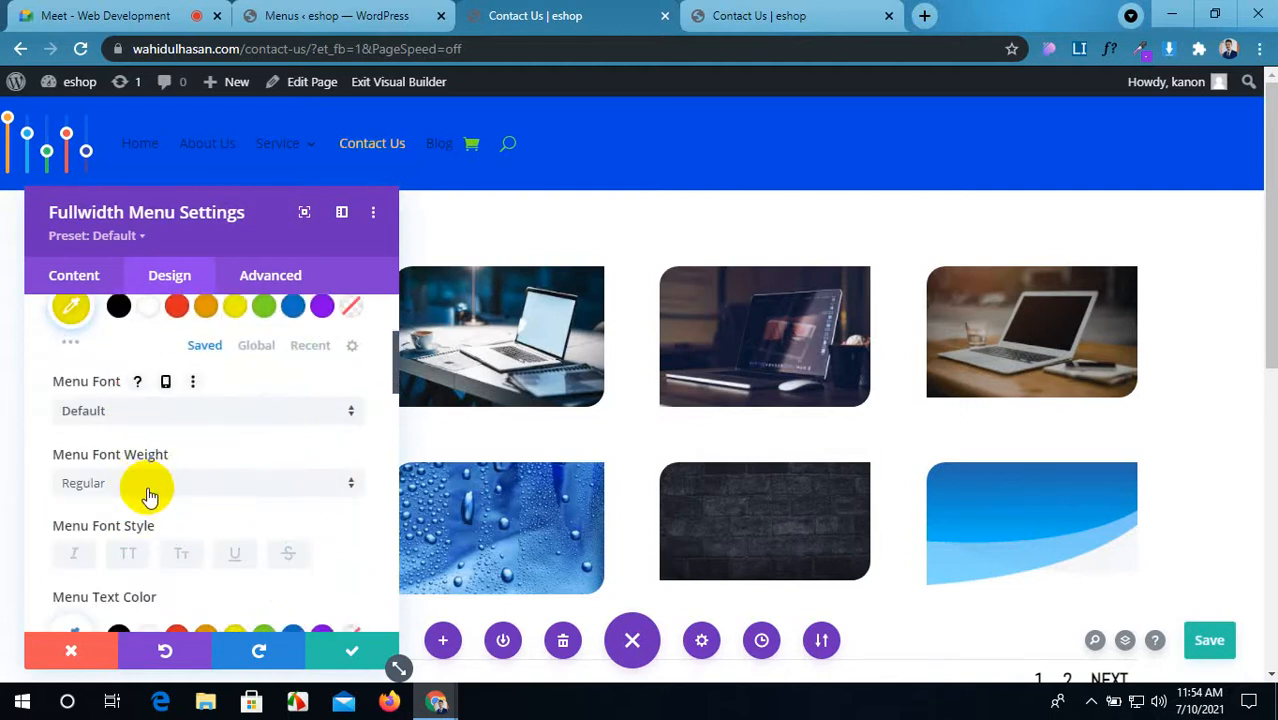
Step: Try ABeeZee as the menu font, in bold with white text
scroll(176, 450, up, 2)
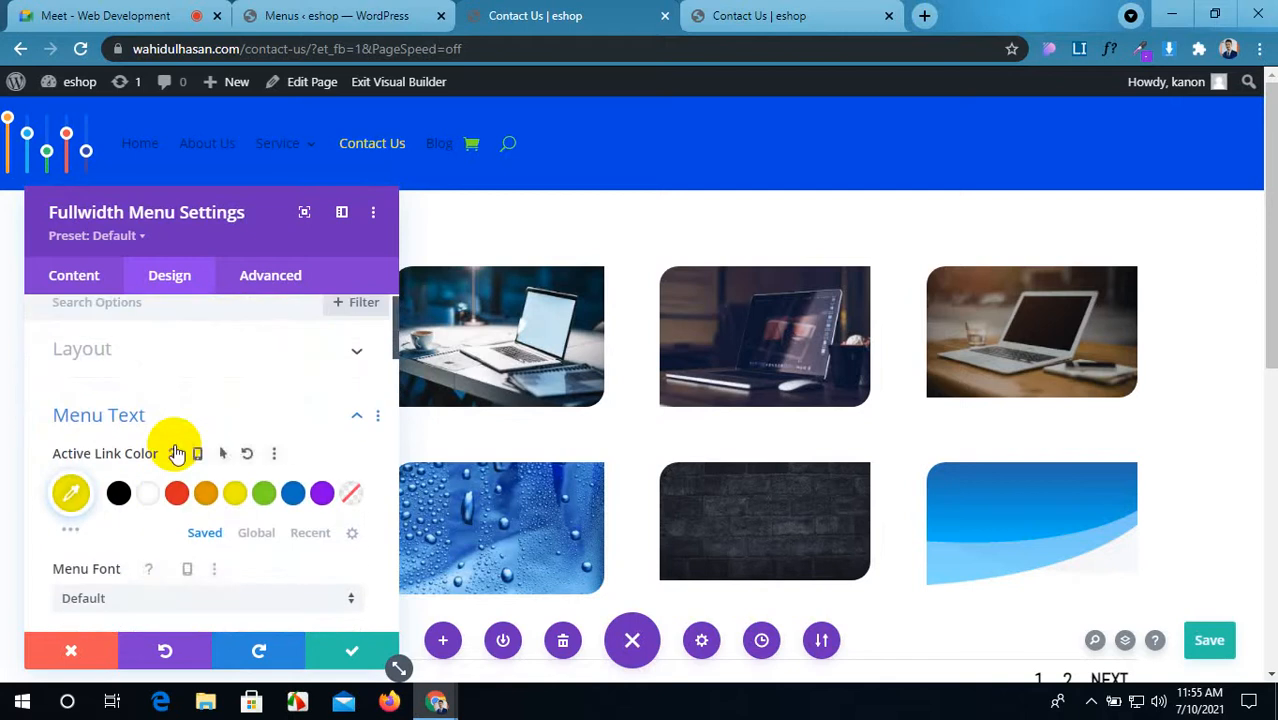
scroll(176, 453, down, 1)
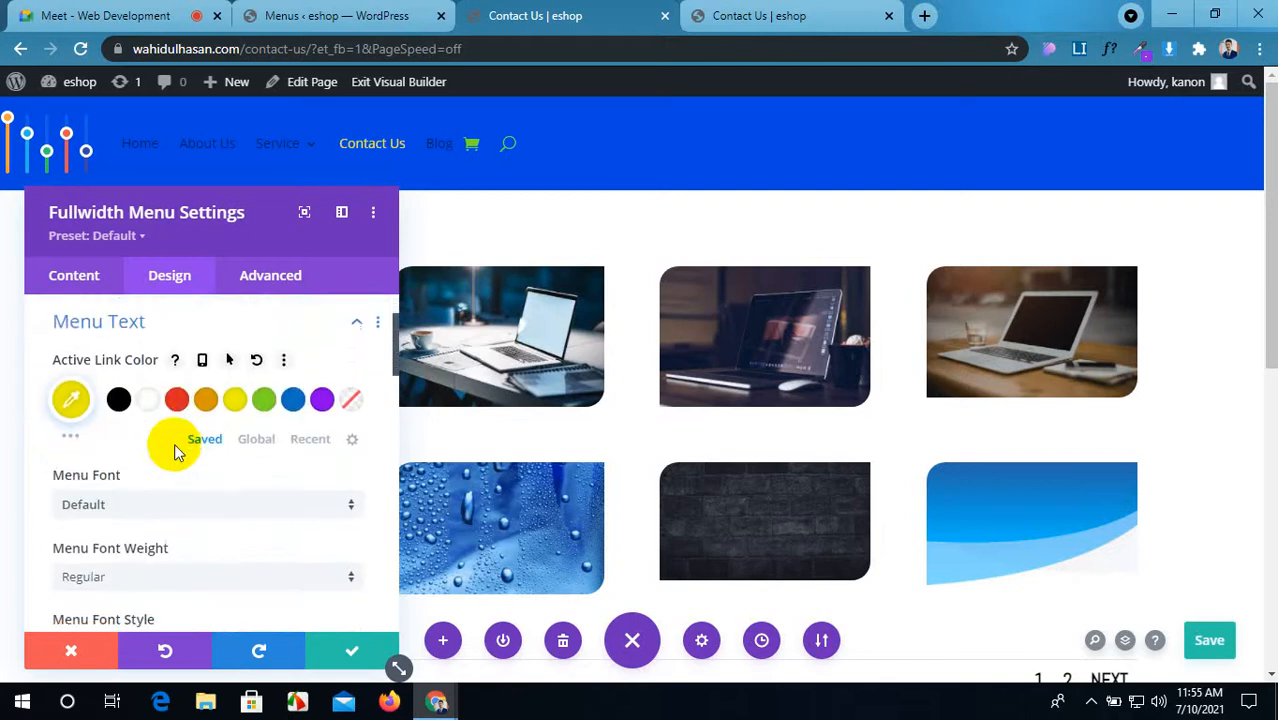
click(193, 508)
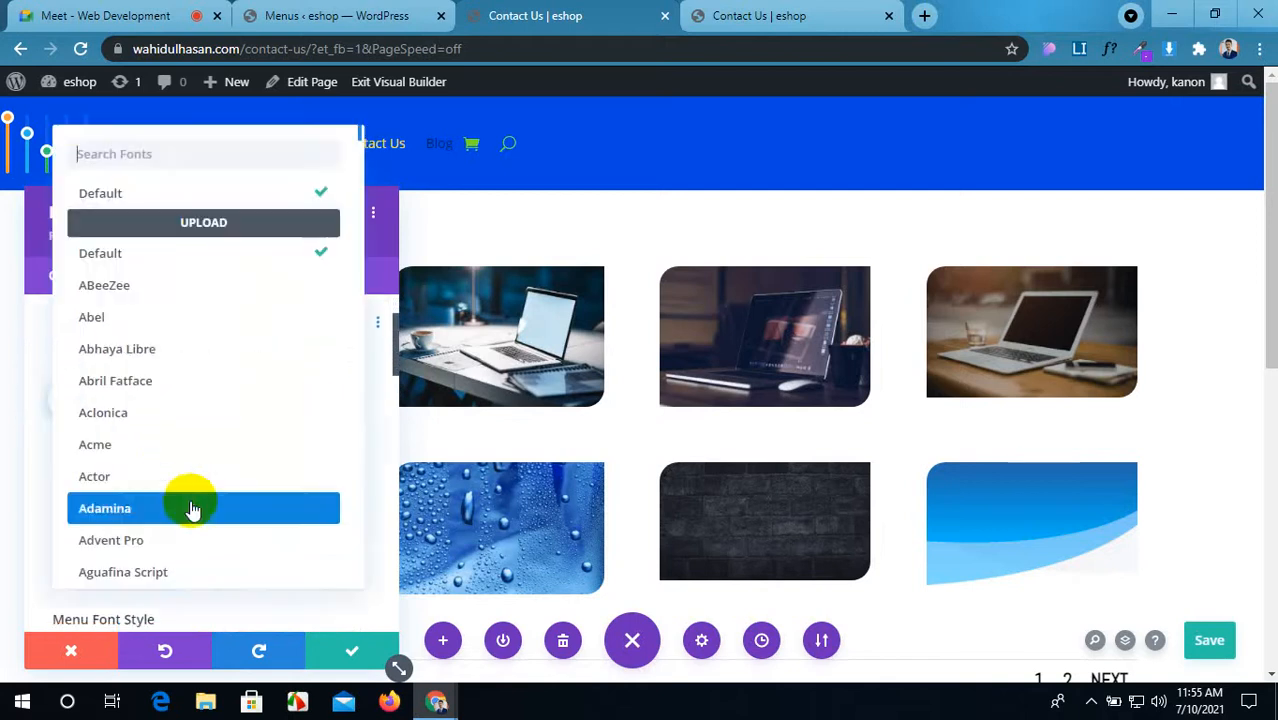
click(168, 300)
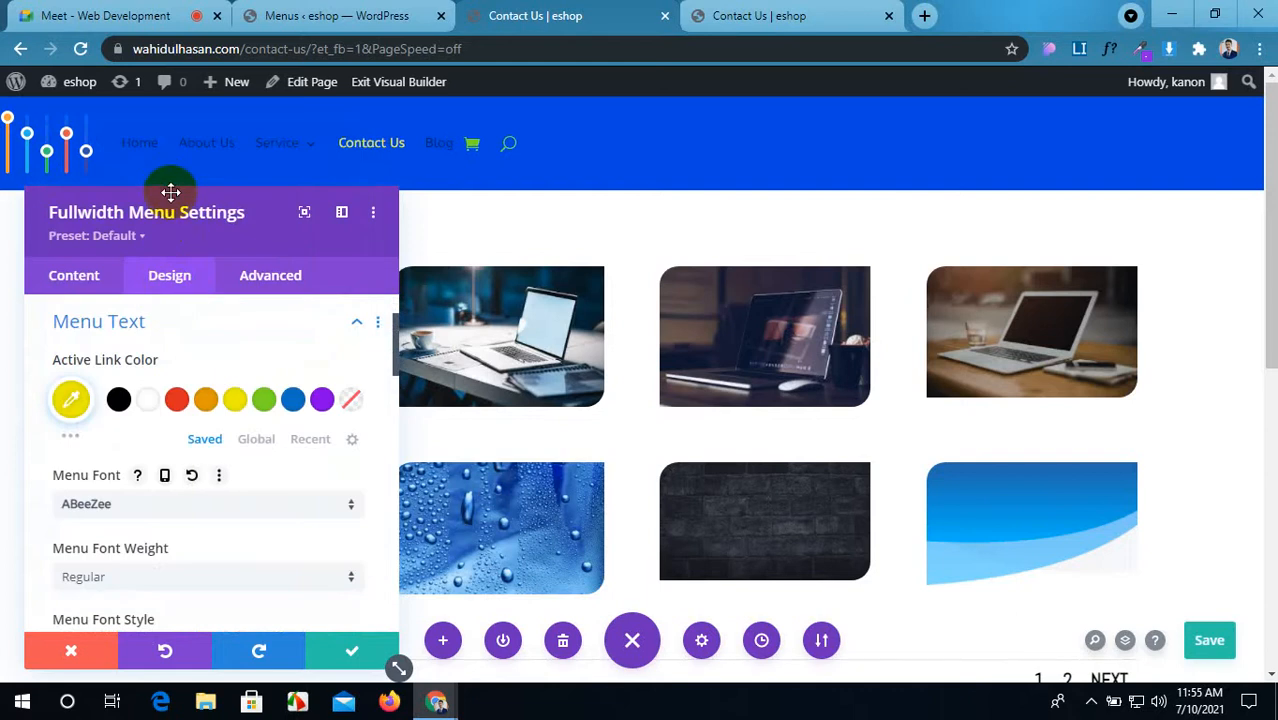
scroll(200, 440, down, 1)
scroll(200, 440, down, 1)
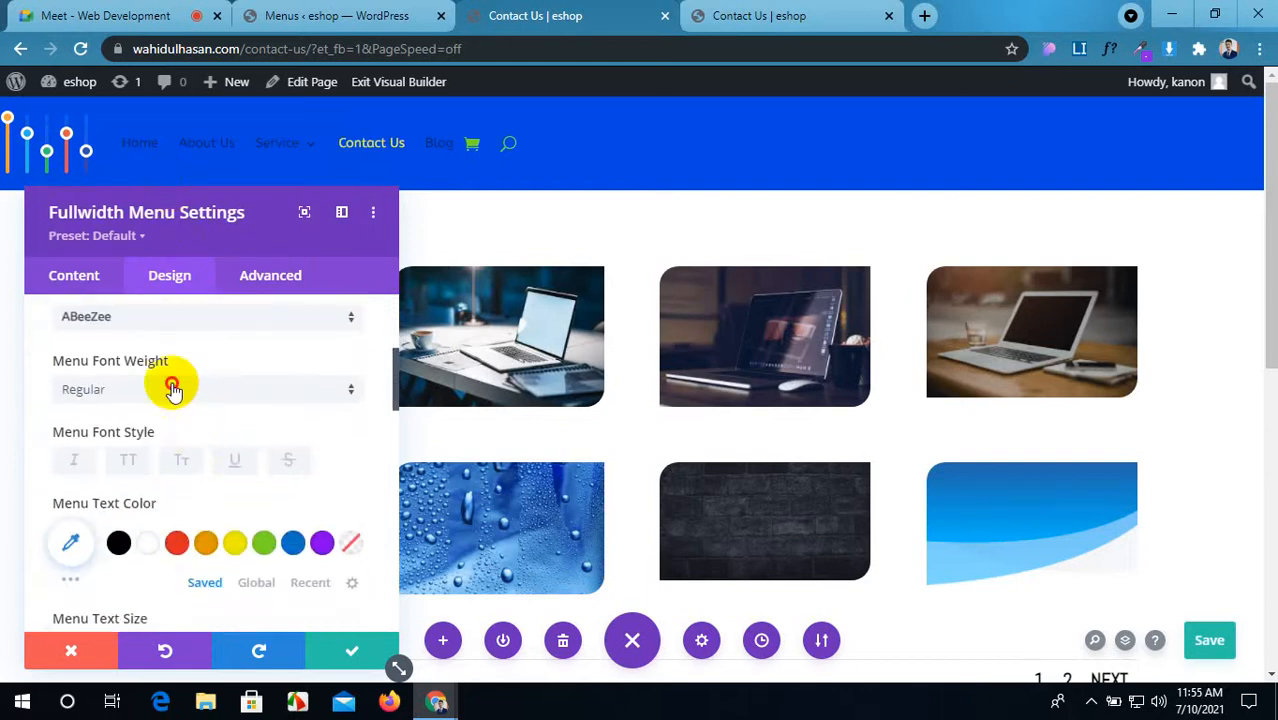
click(171, 384)
click(155, 440)
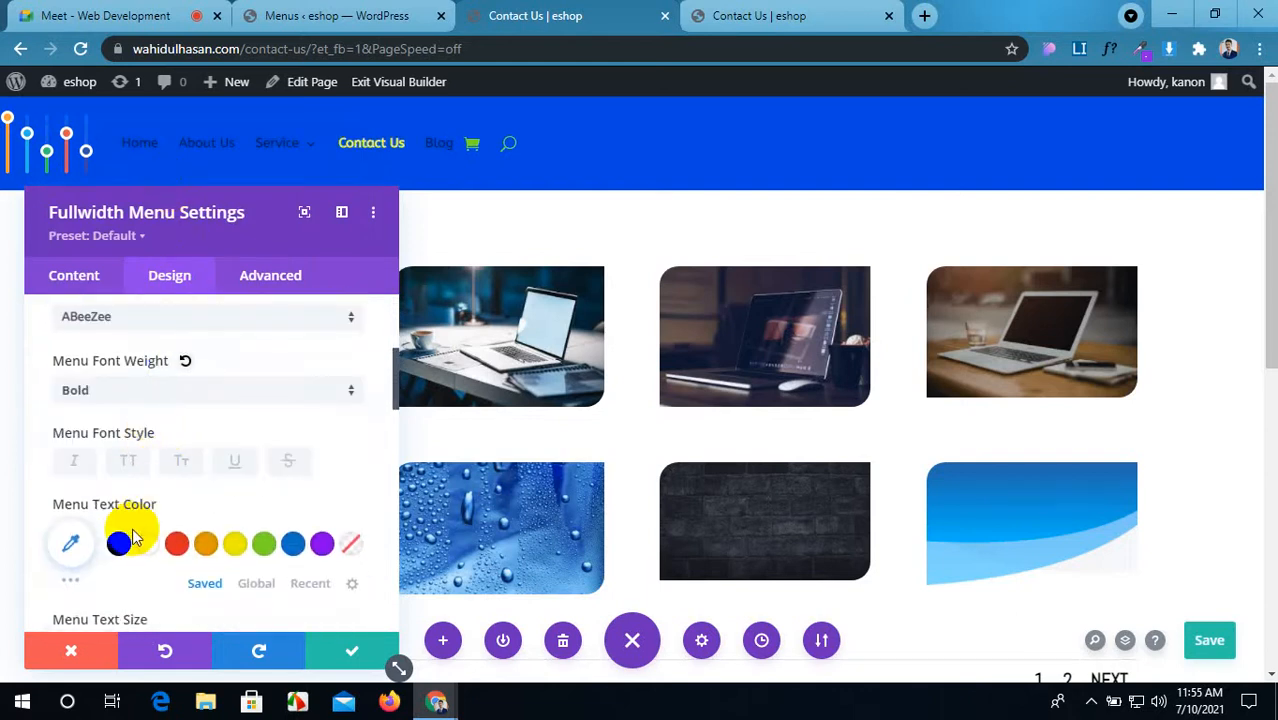
scroll(133, 540, down, 1)
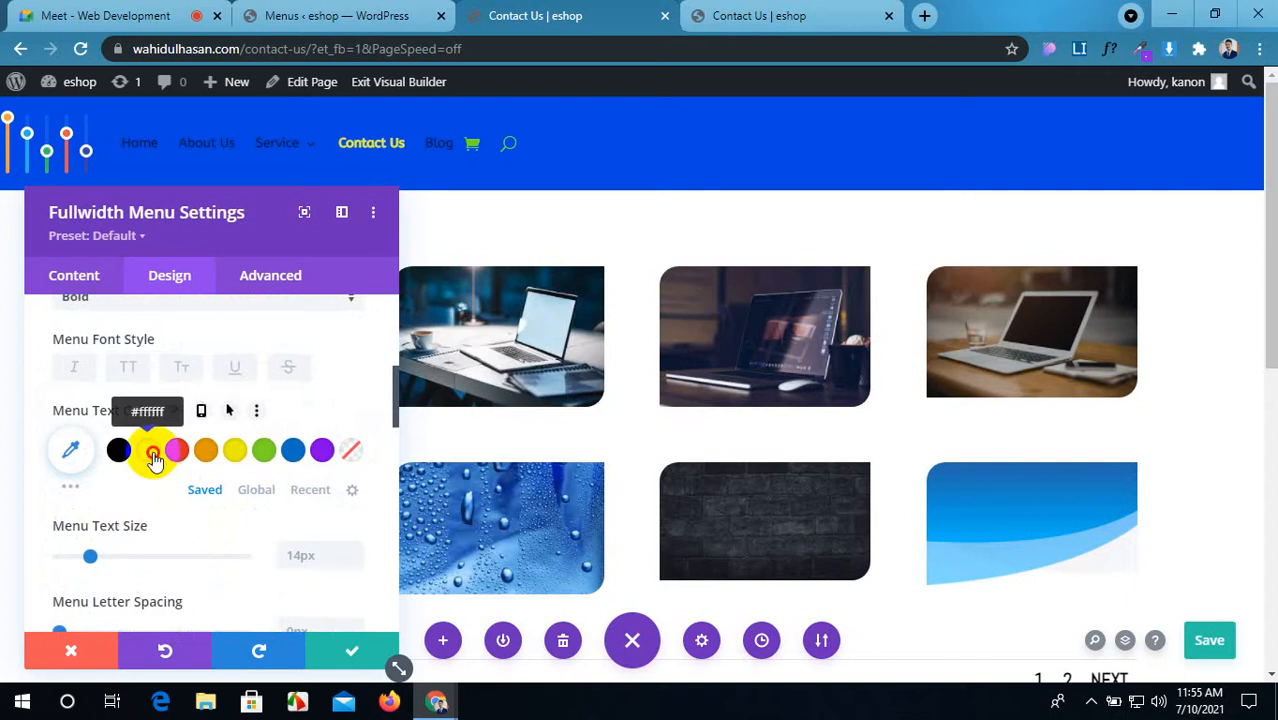
click(152, 457)
Step: Switch the menu font to Roboto and make the menu items uppercase
scroll(155, 527, up, 3)
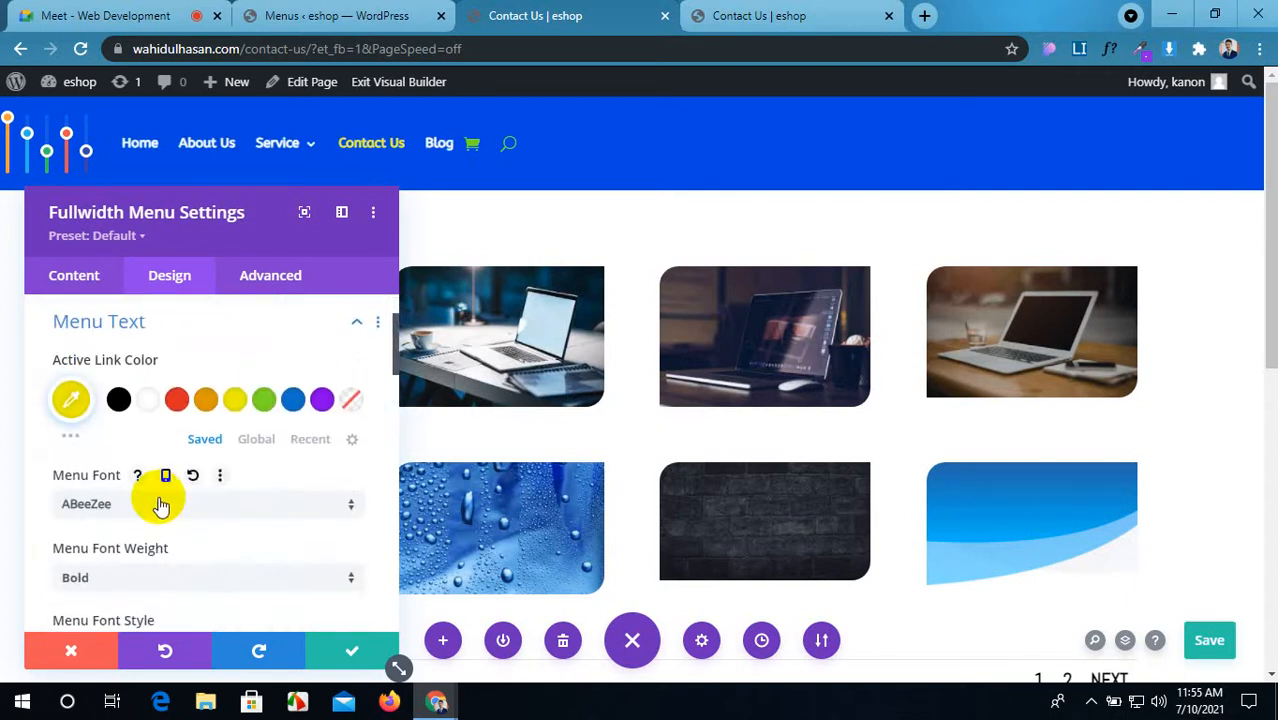
click(160, 504)
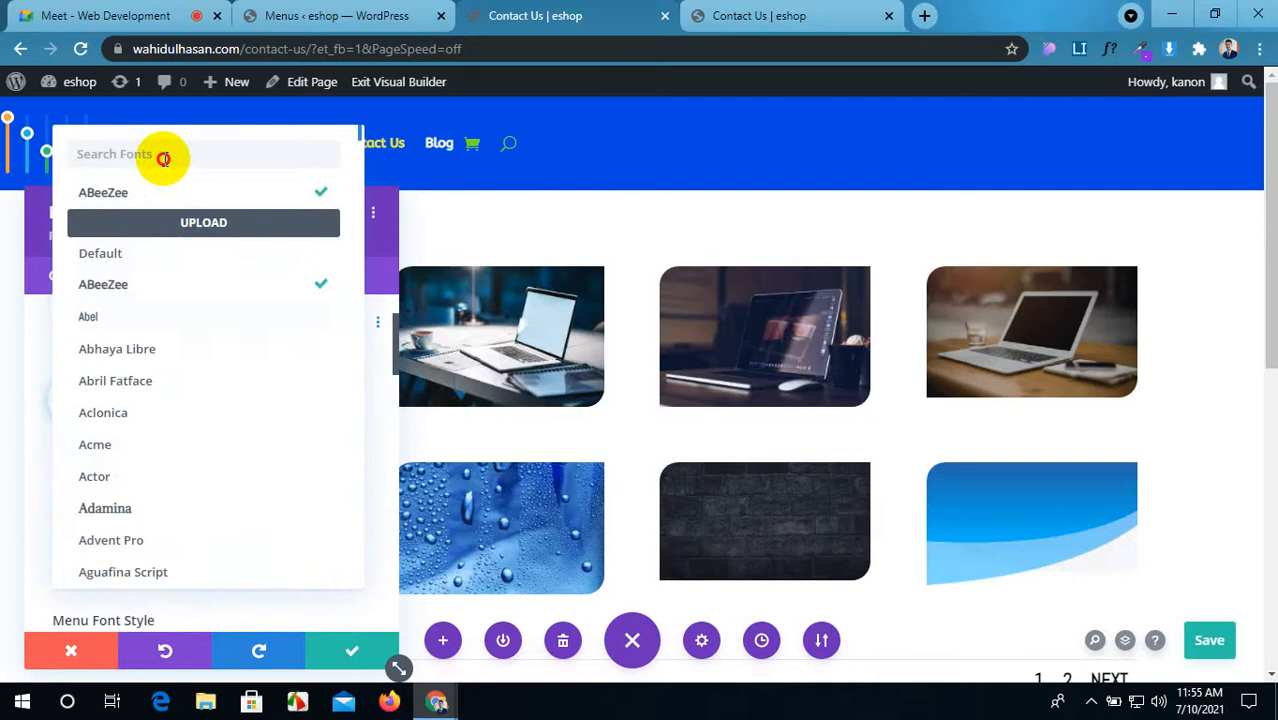
text(rob)
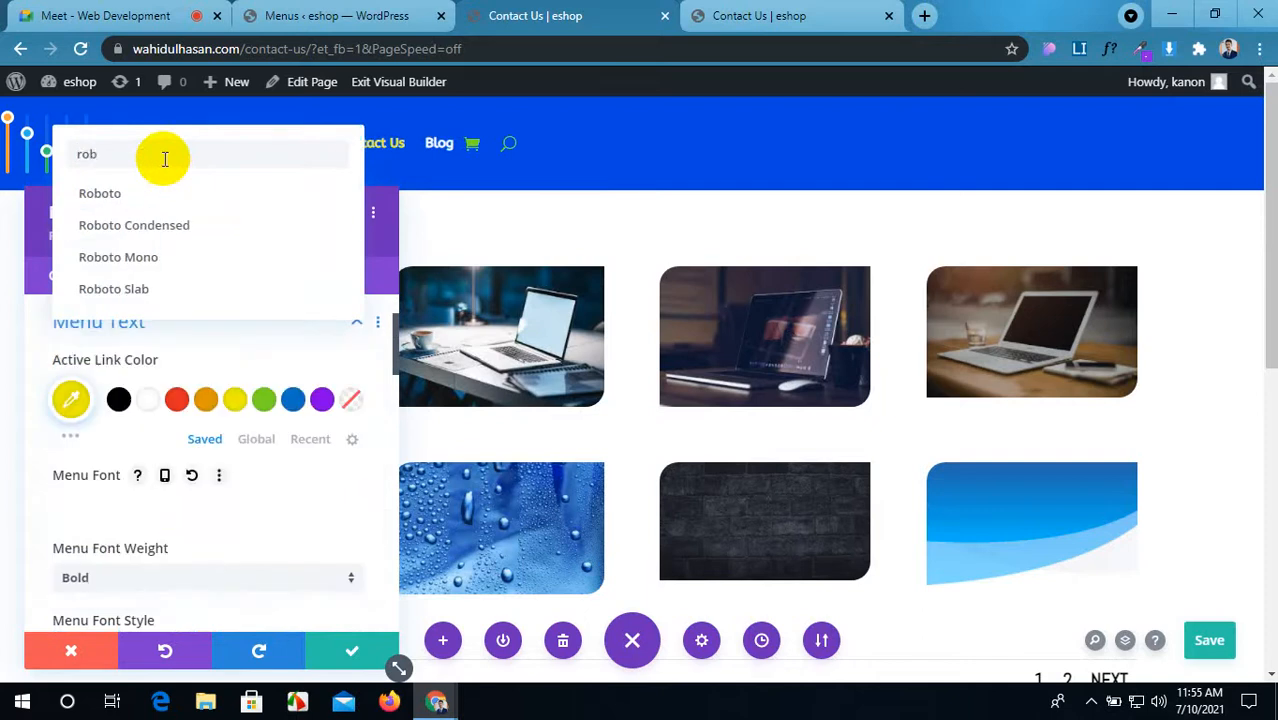
click(177, 193)
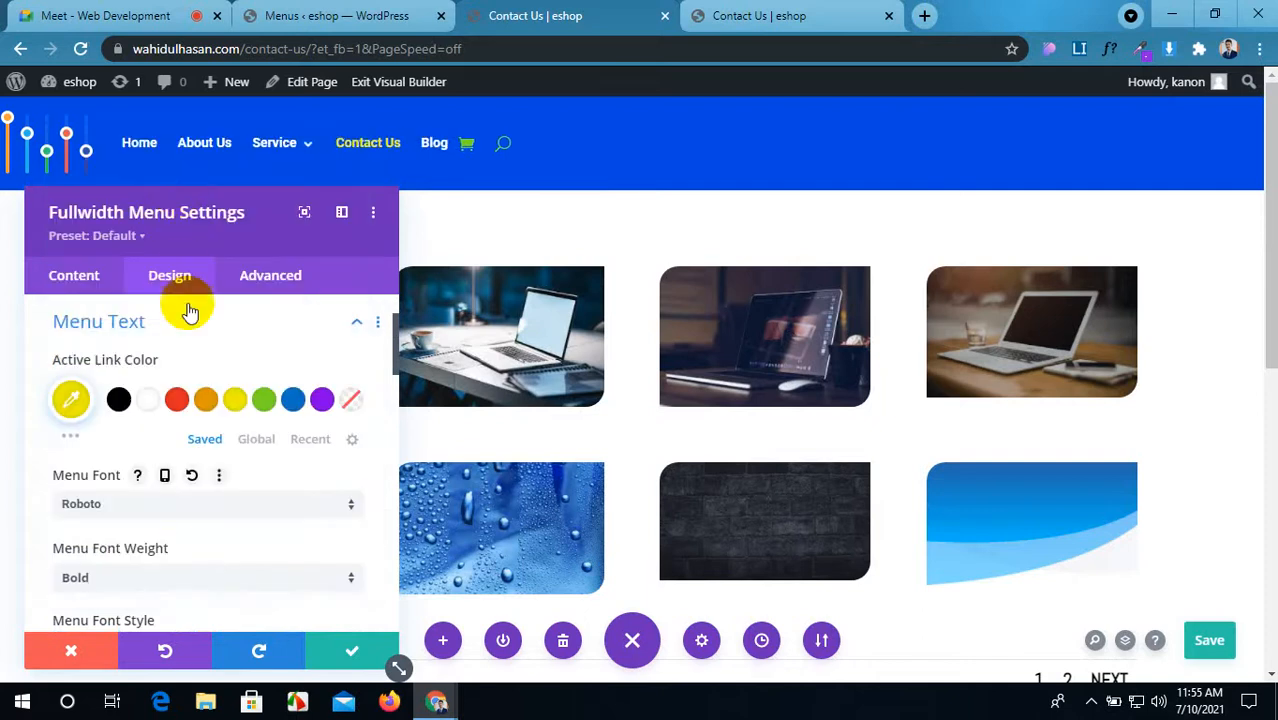
scroll(198, 523, down, 5)
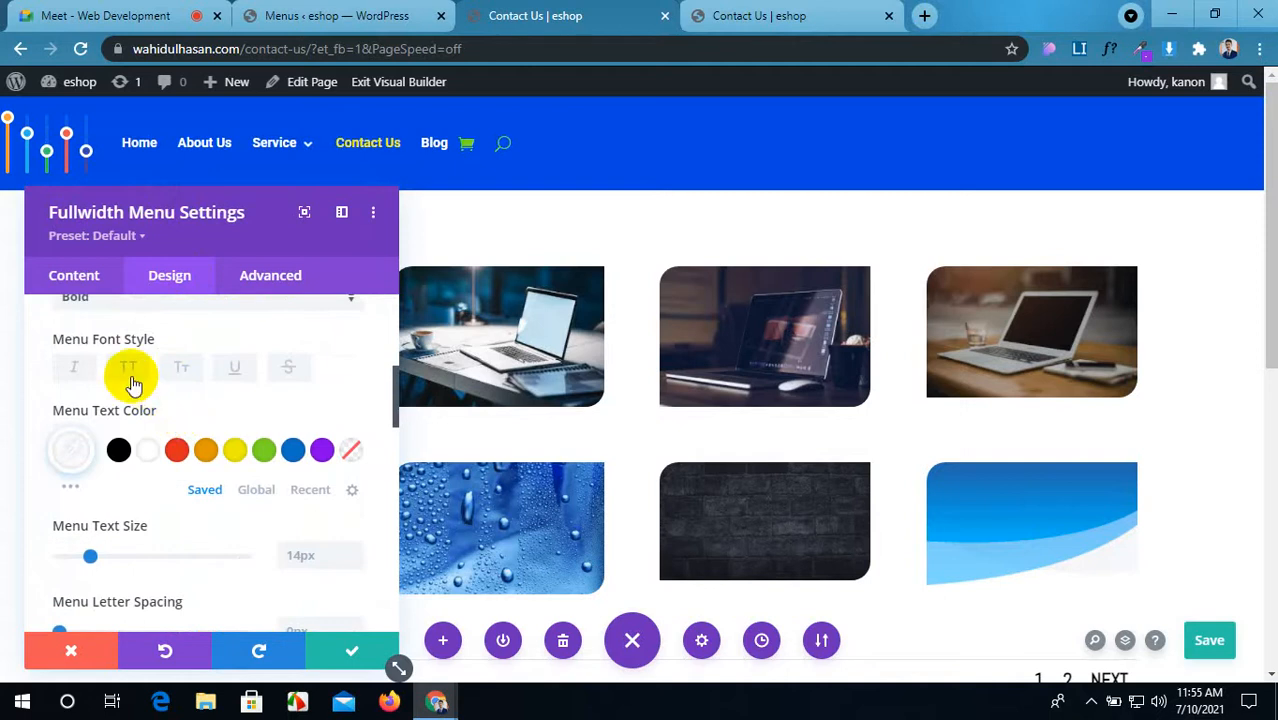
click(129, 369)
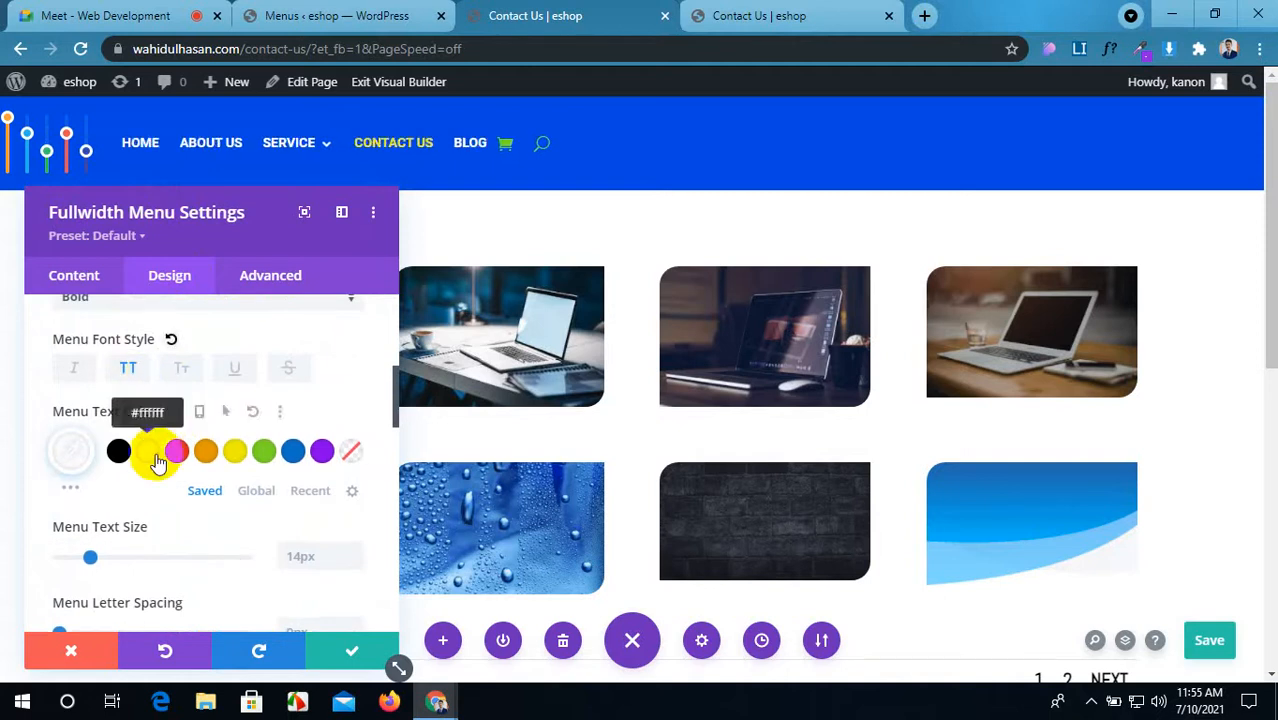
Step: Turn the menu text green #66eb00 and save the page
scroll(160, 452, down, 1)
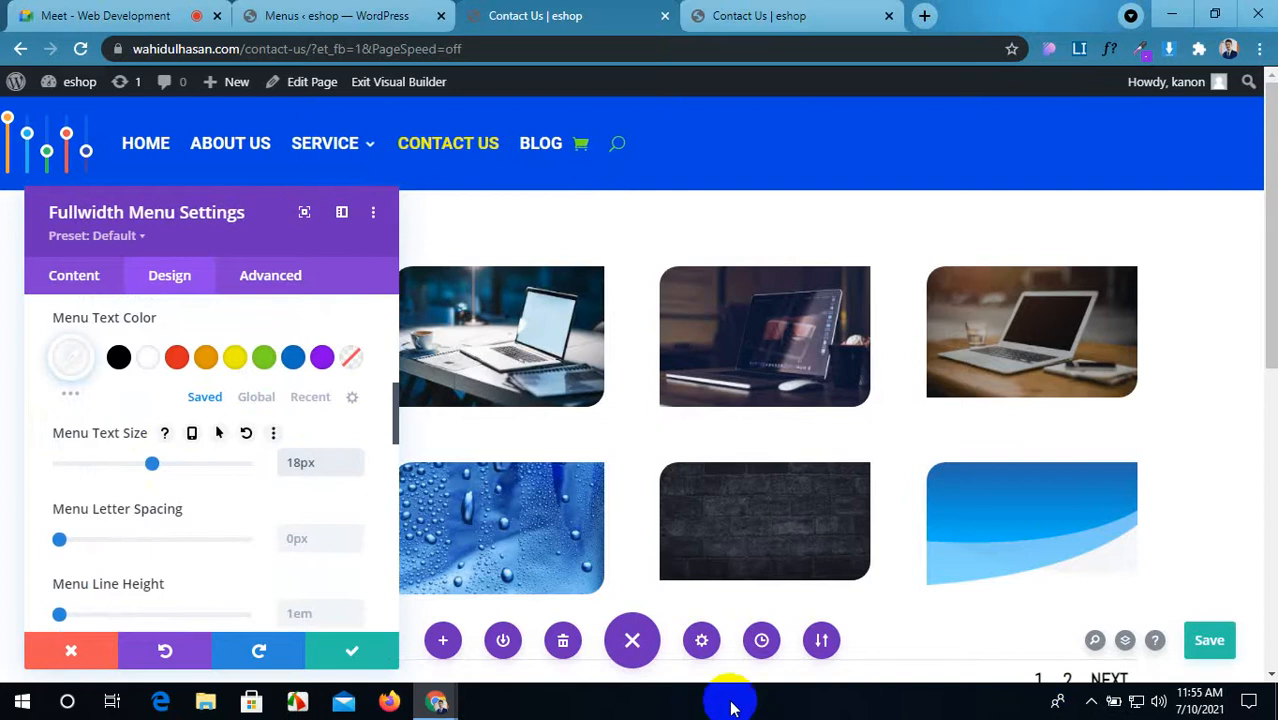
scroll(199, 487, up, 2)
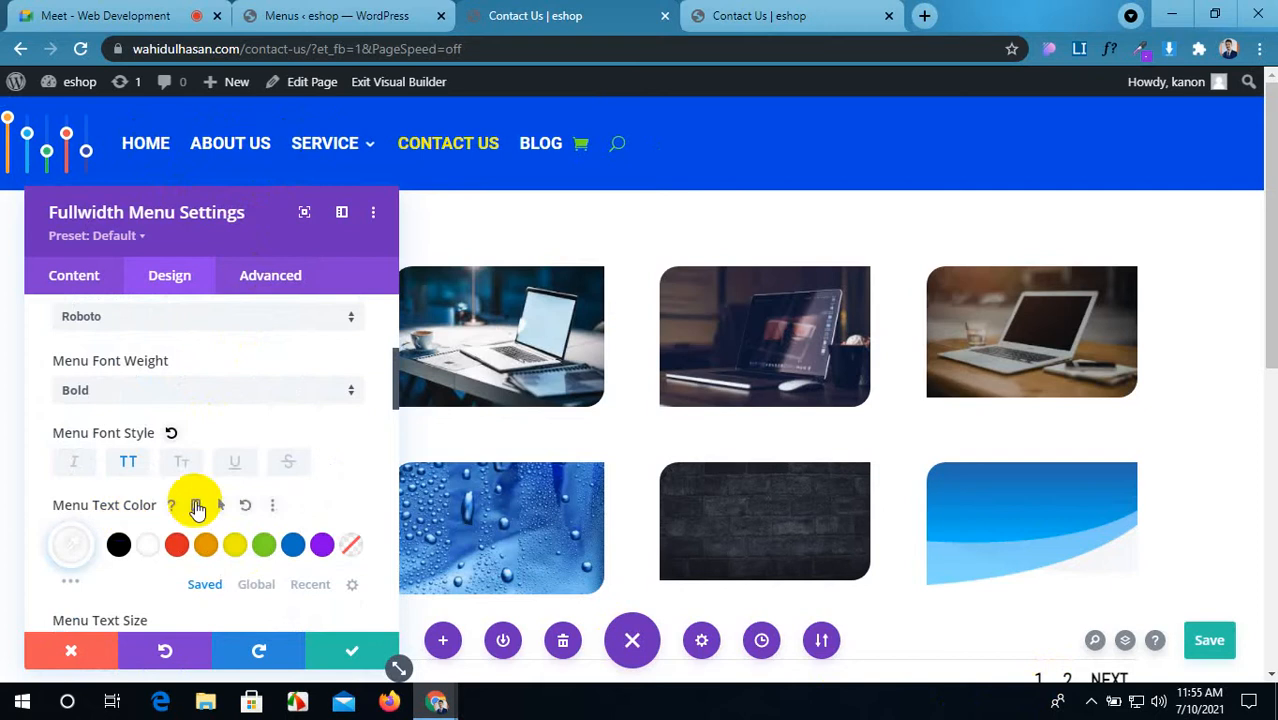
click(228, 508)
scroll(262, 508, down, 1)
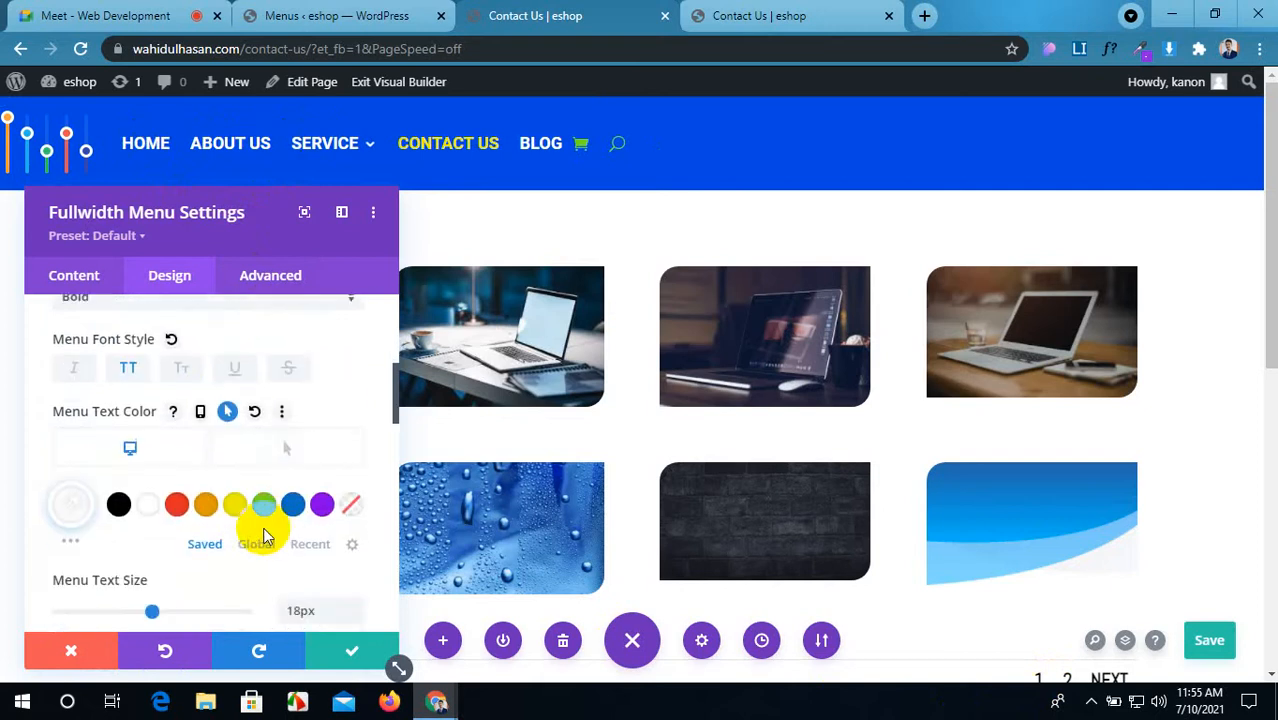
click(72, 543)
scroll(180, 530, down, 3)
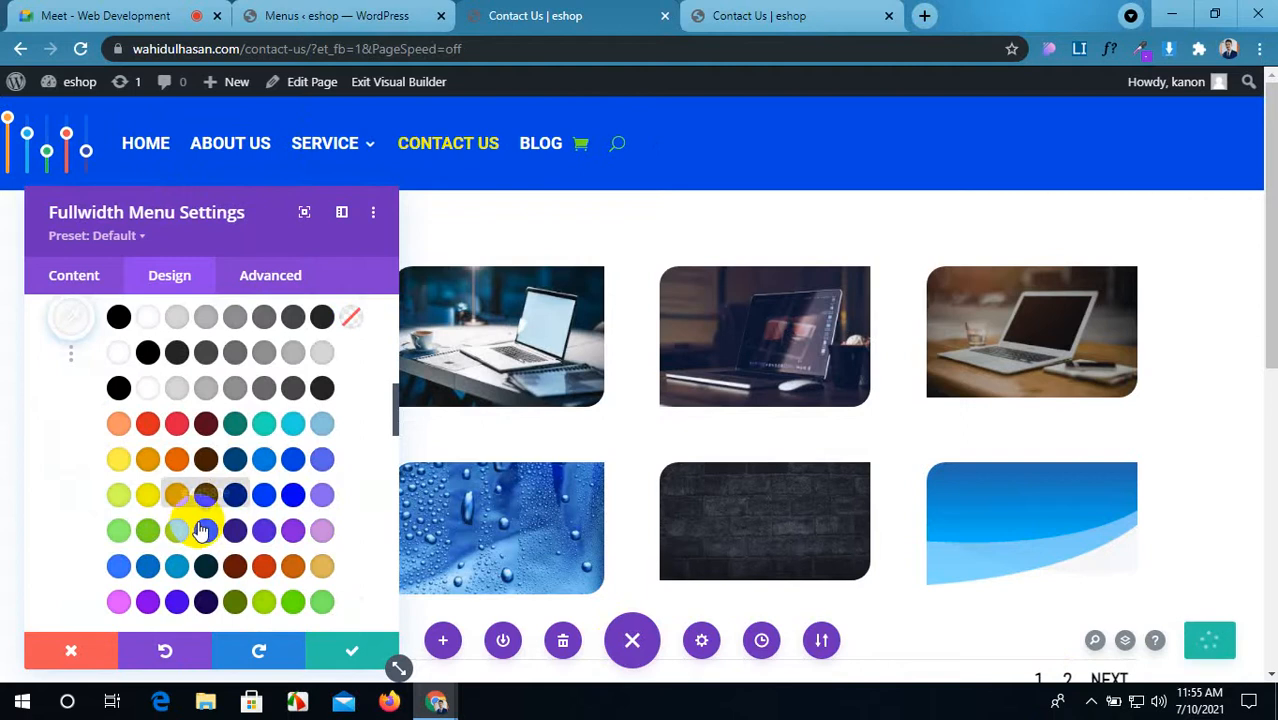
scroll(203, 531, down, 1)
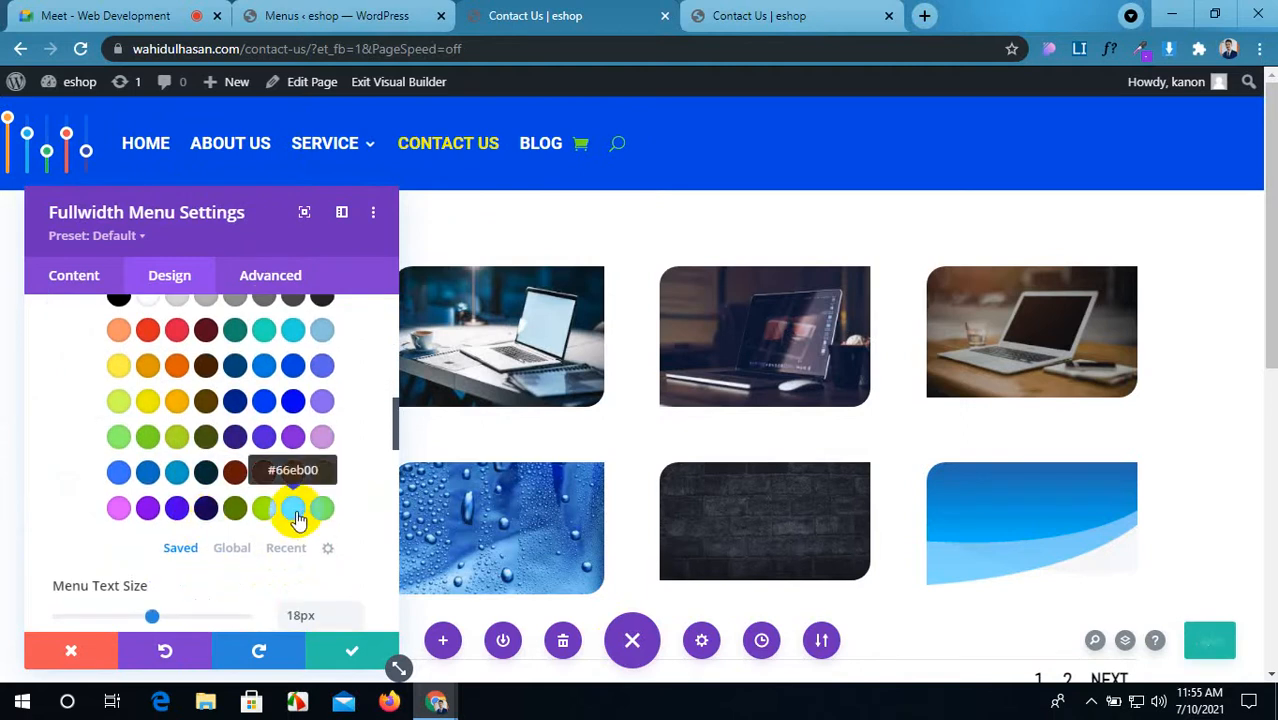
click(295, 512)
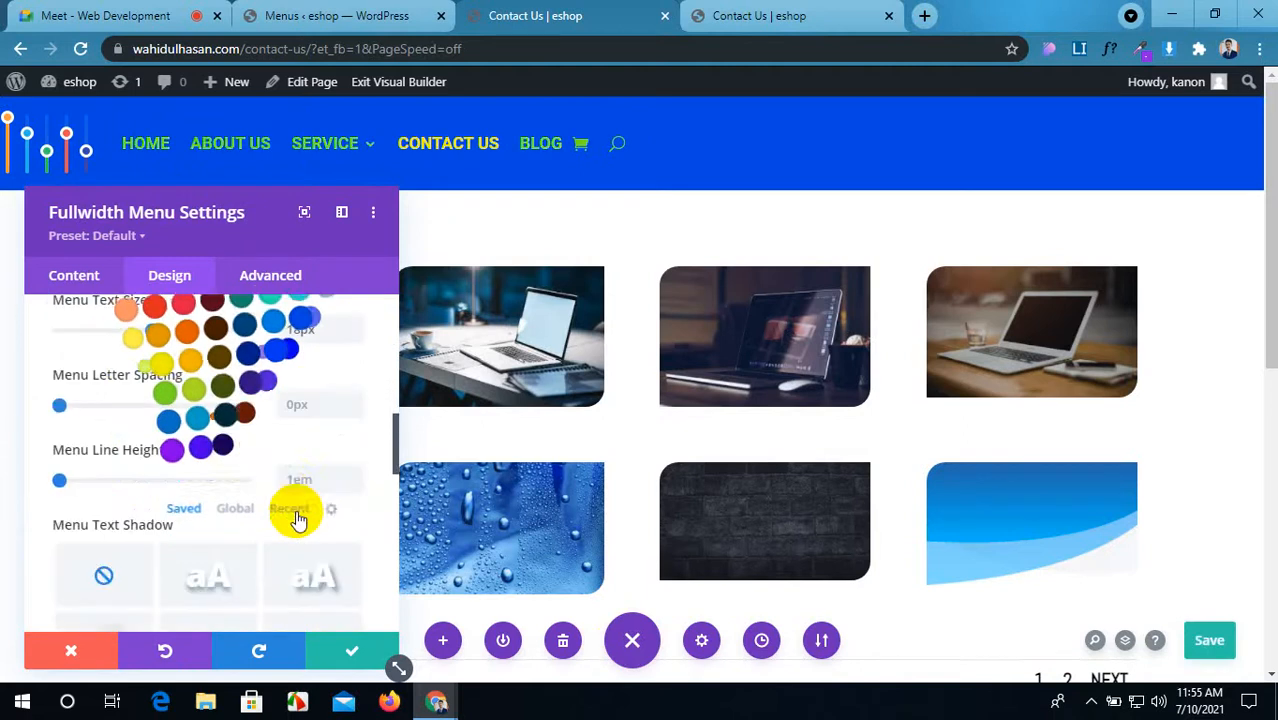
click(1207, 638)
Step: Make the menu text white with a green #7cda24 hover colour, and save
scroll(228, 408, up, 5)
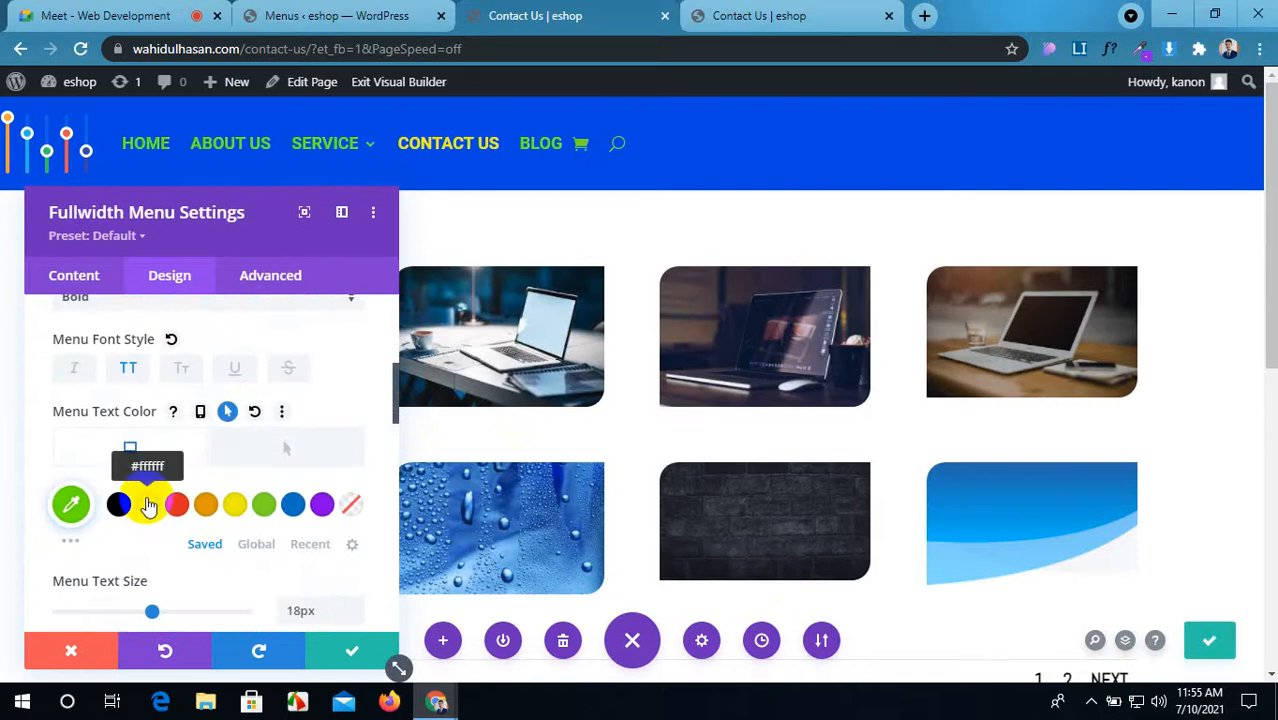
click(147, 508)
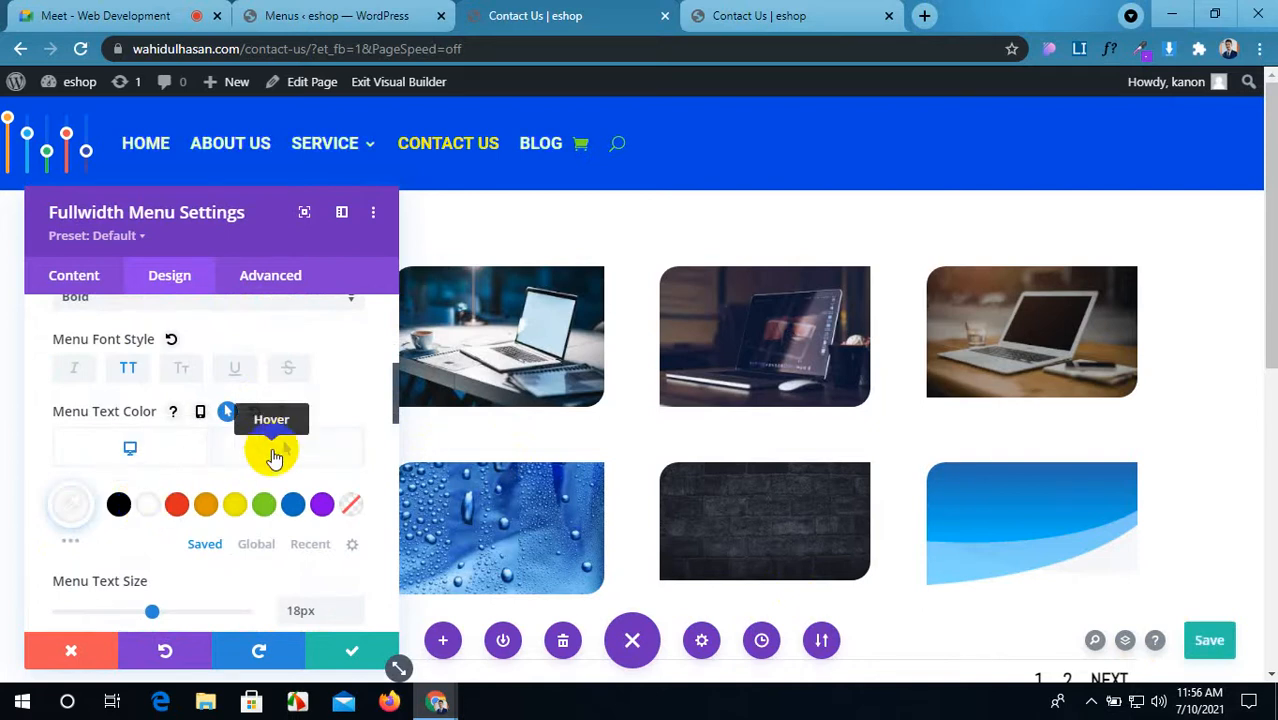
click(275, 457)
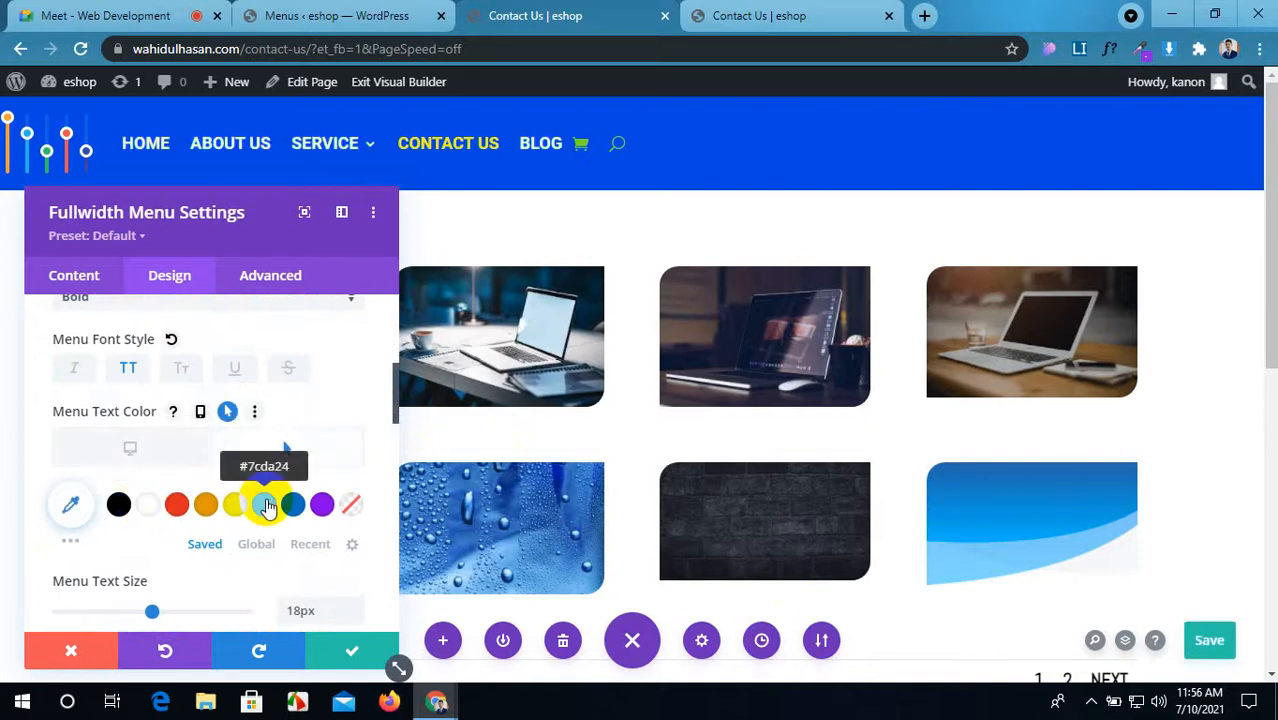
click(266, 507)
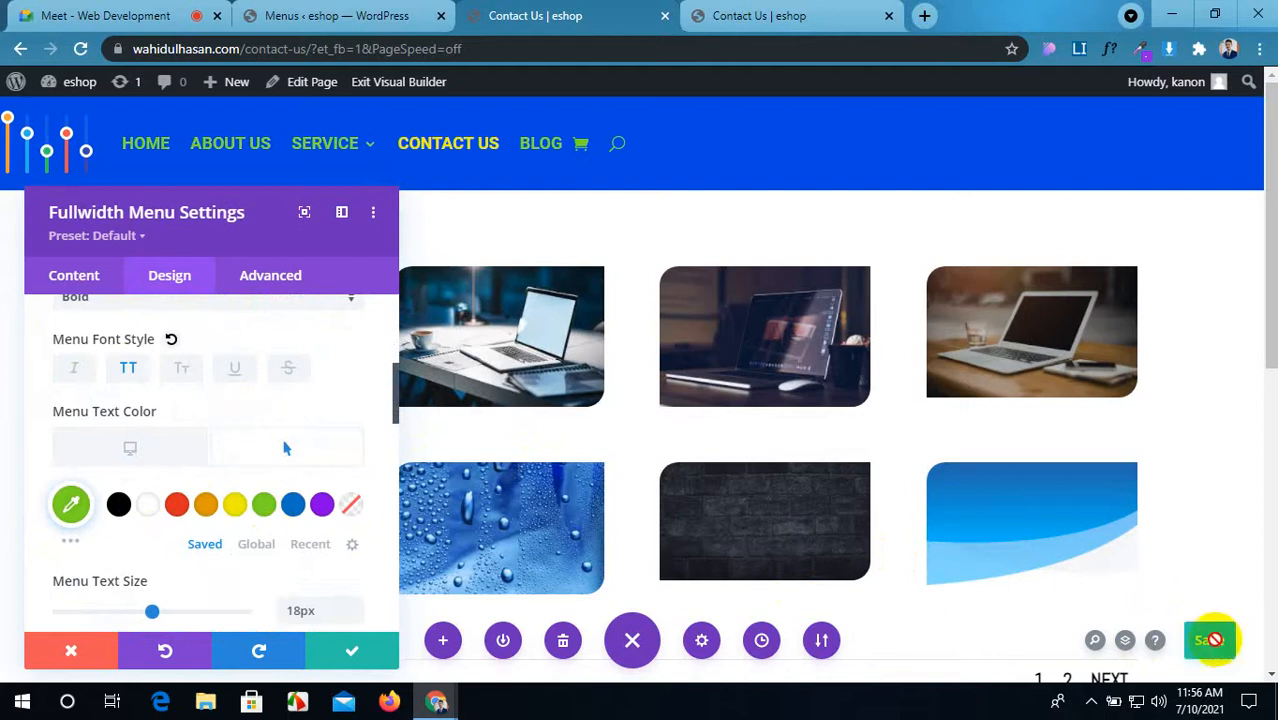
click(1211, 640)
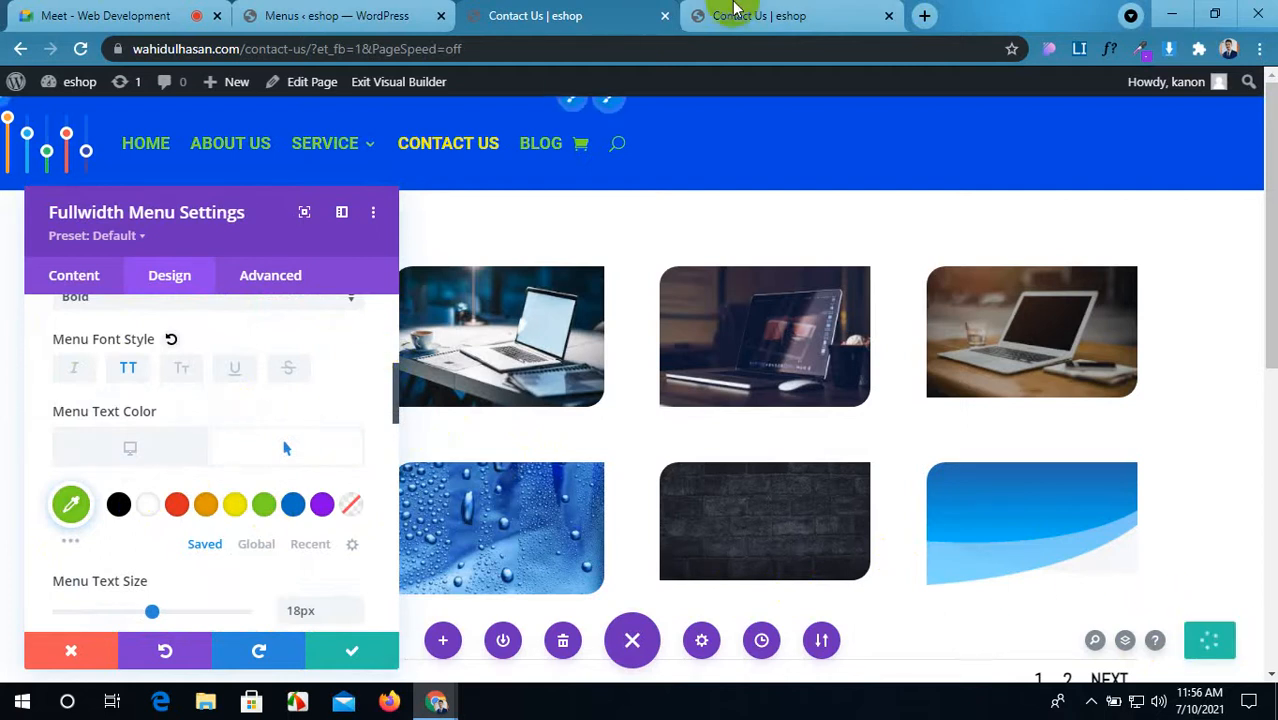
Step: Check the SERVICE dropdown on the live Contact Us page, then return to the builder
click(768, 10)
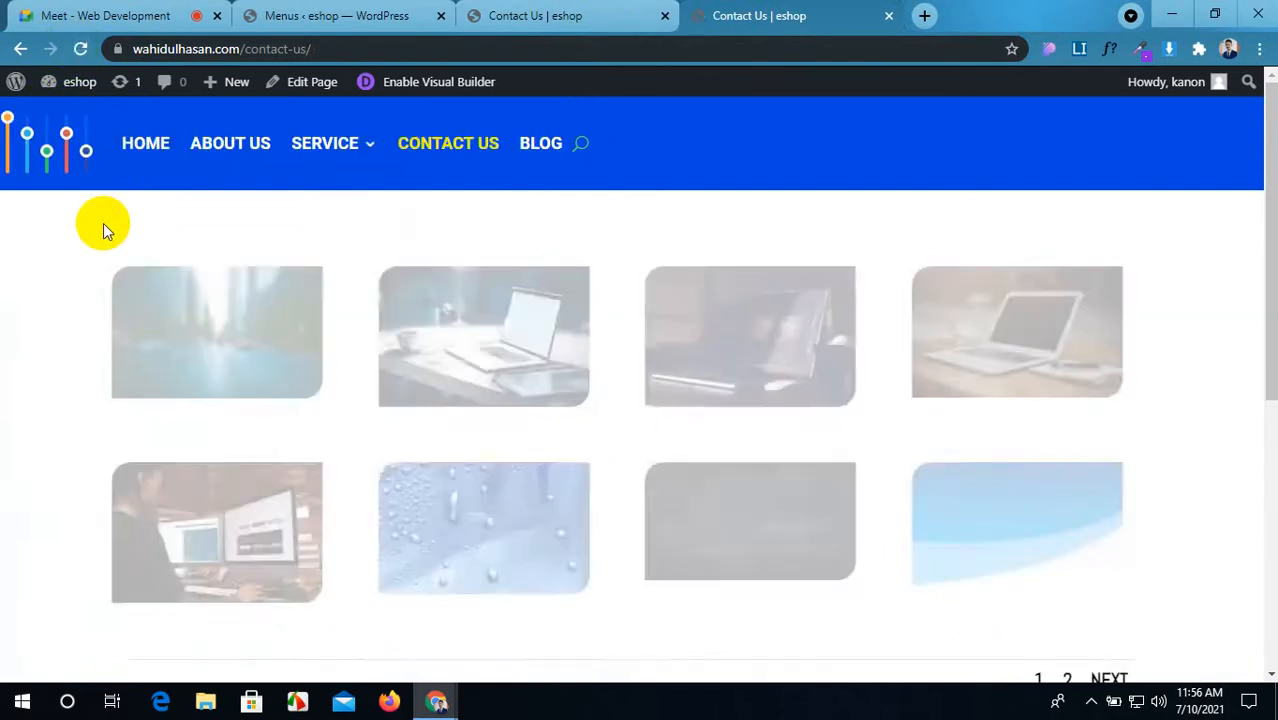
mouse_move(331, 155)
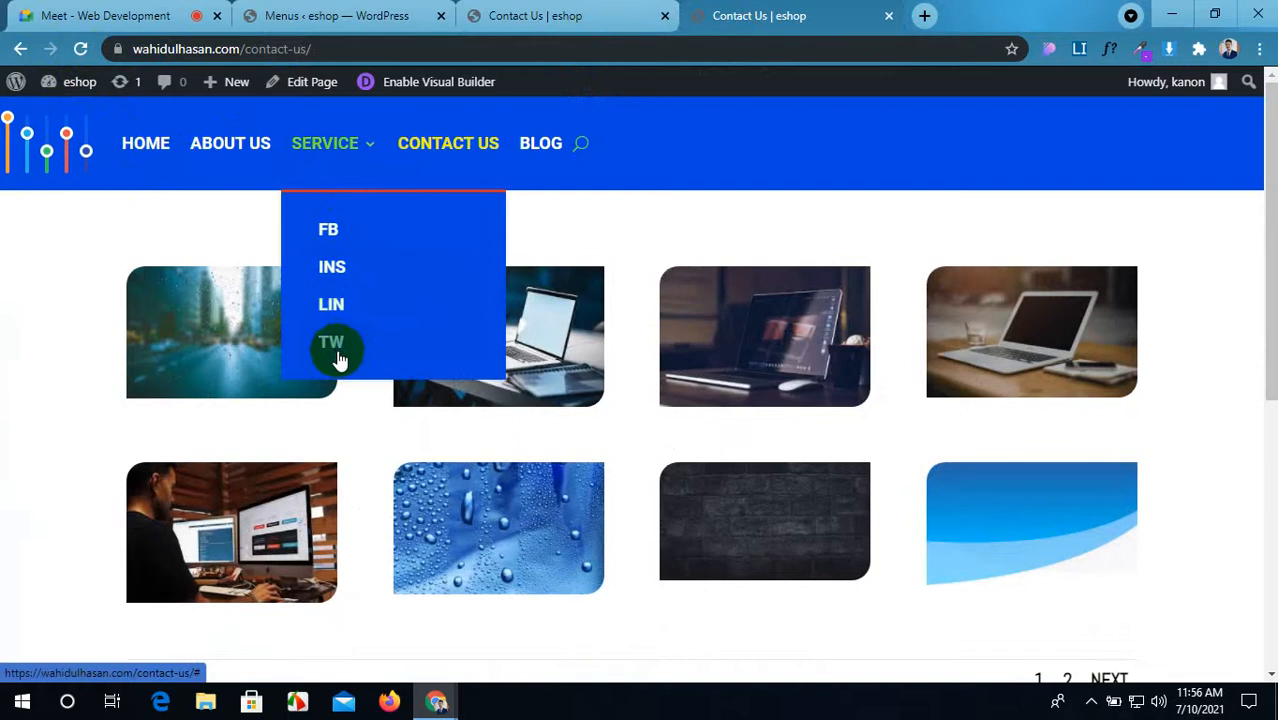
click(540, 15)
Step: Set the menu text alignment to right
scroll(234, 431, down, 3)
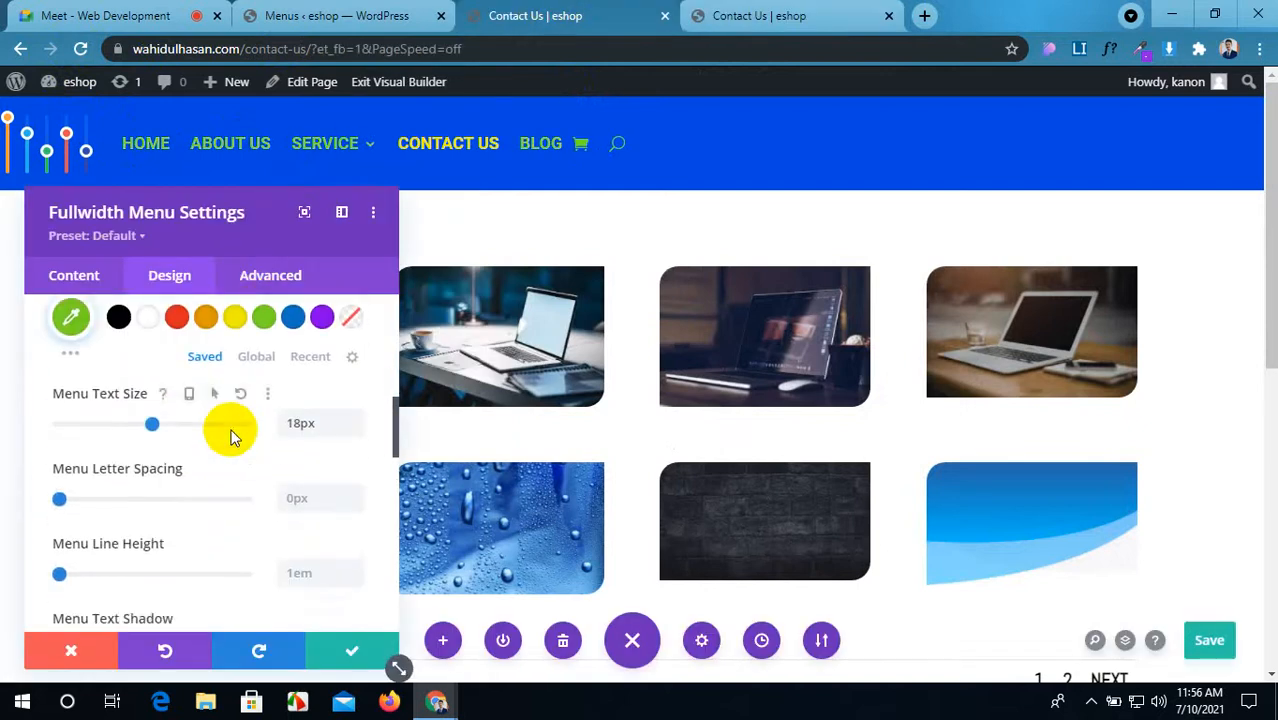
scroll(230, 435, down, 5)
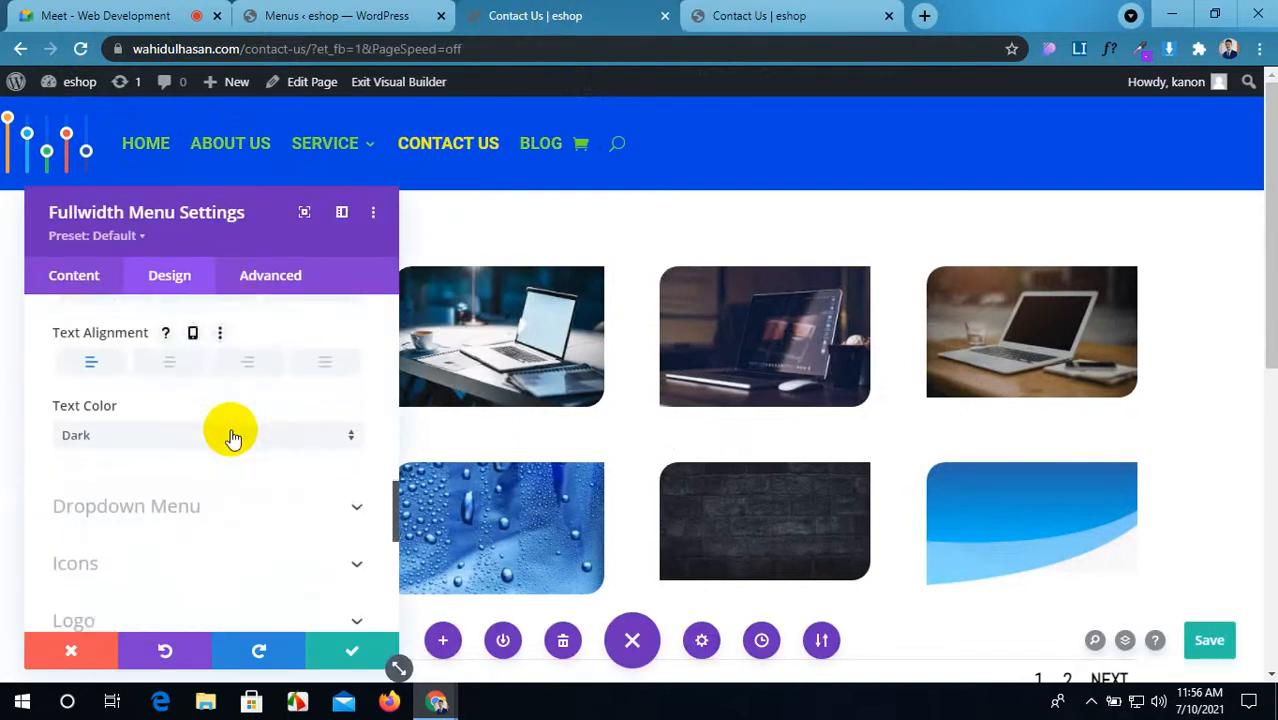
scroll(218, 438, up, 1)
click(247, 458)
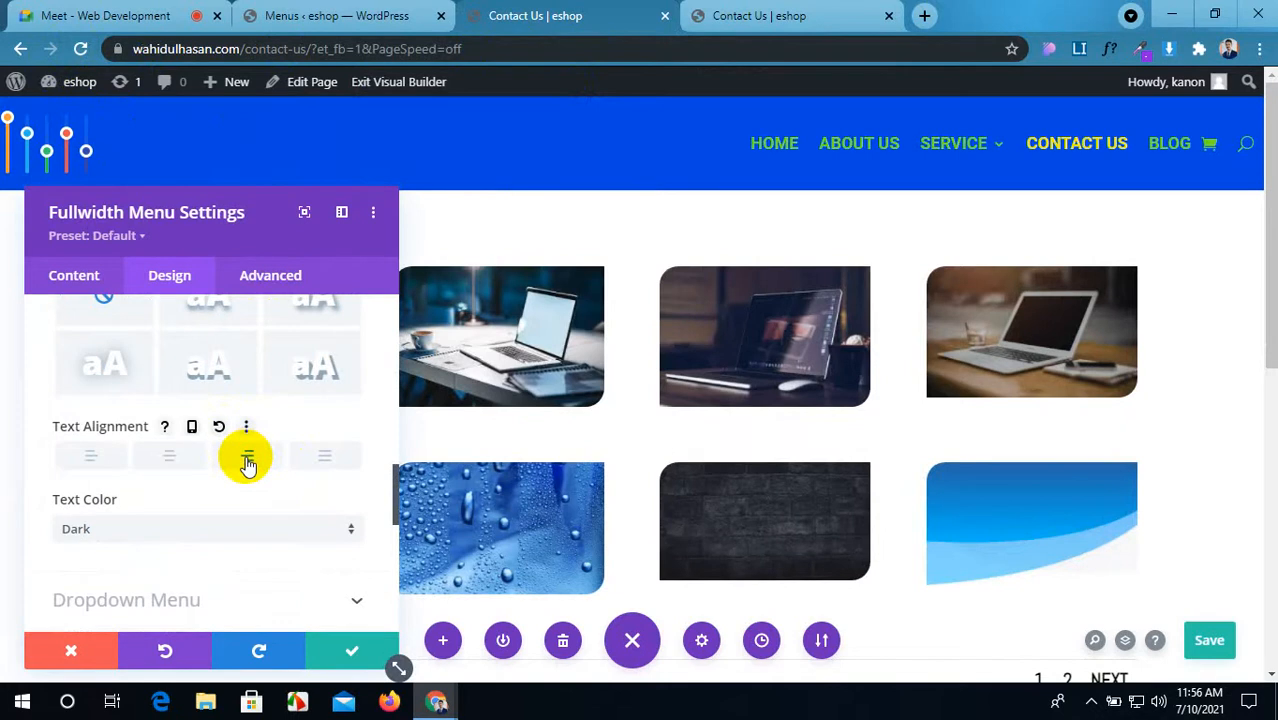
Step: Toggle Make Menu Links Fullwidth off and back on in Layout
scroll(231, 437, up, 1)
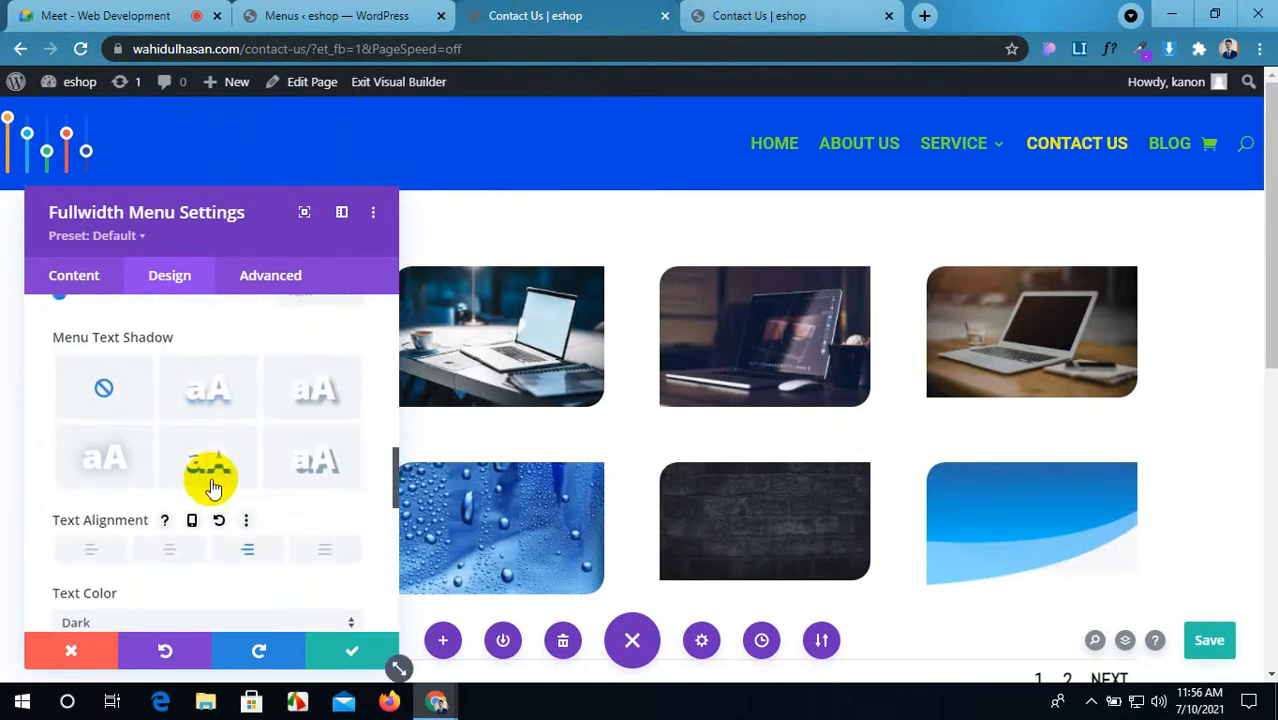
scroll(210, 482, up, 7)
scroll(213, 487, up, 3)
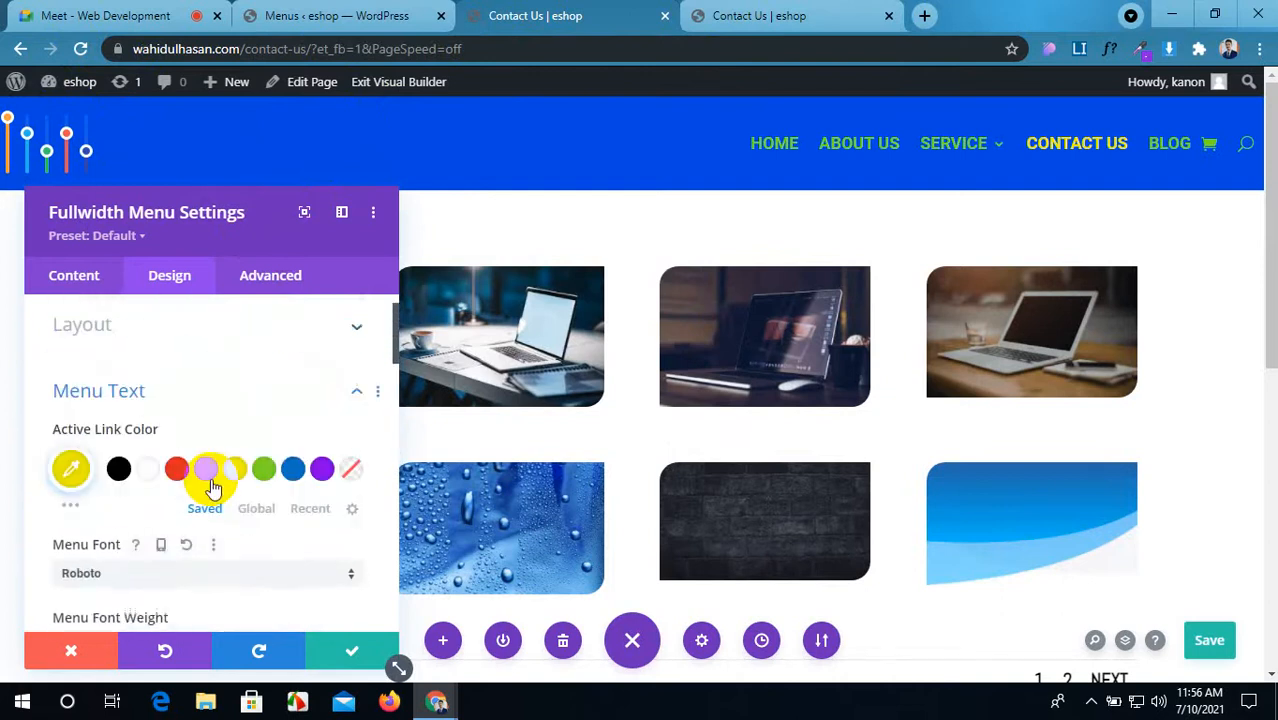
scroll(211, 484, up, 2)
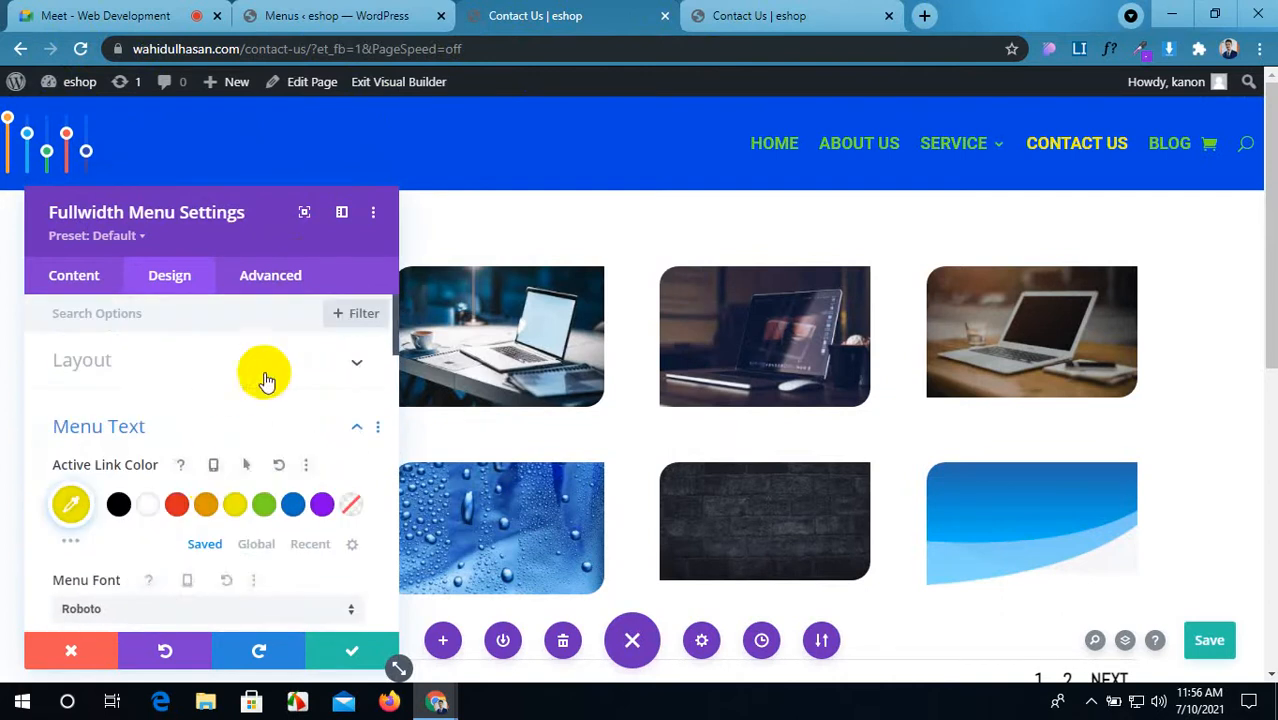
click(280, 366)
scroll(107, 500, down, 1)
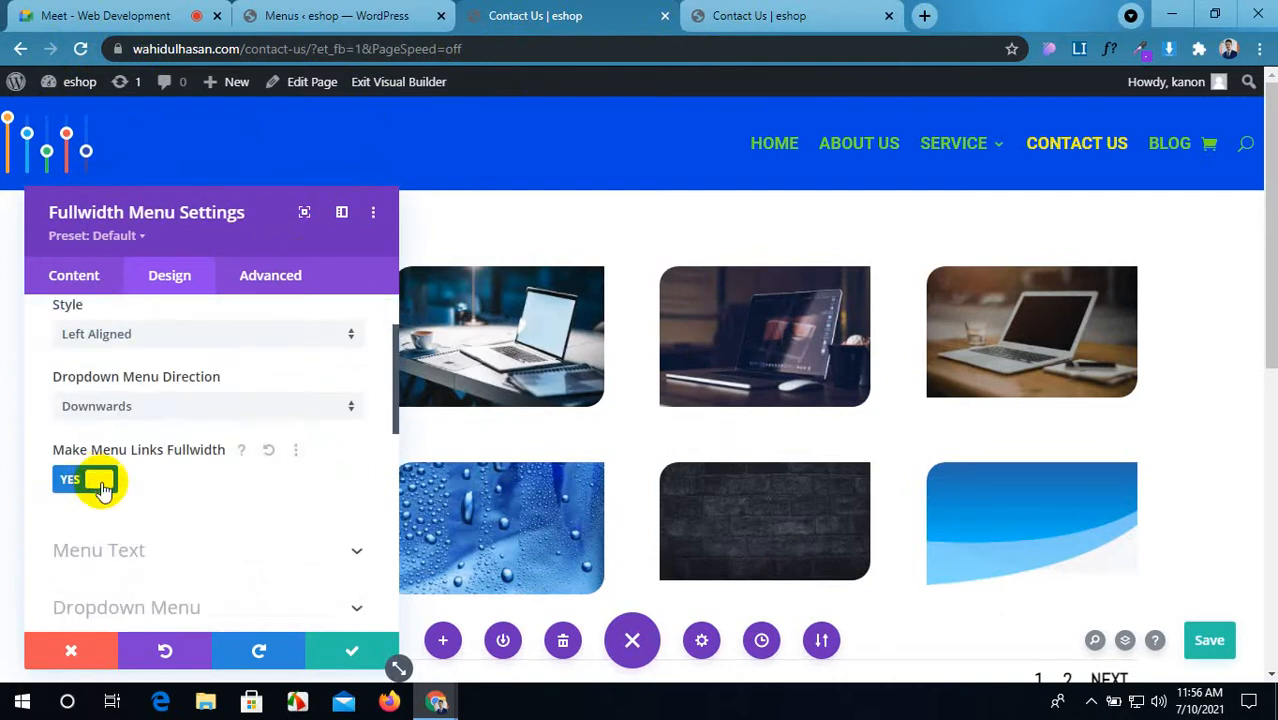
click(103, 486)
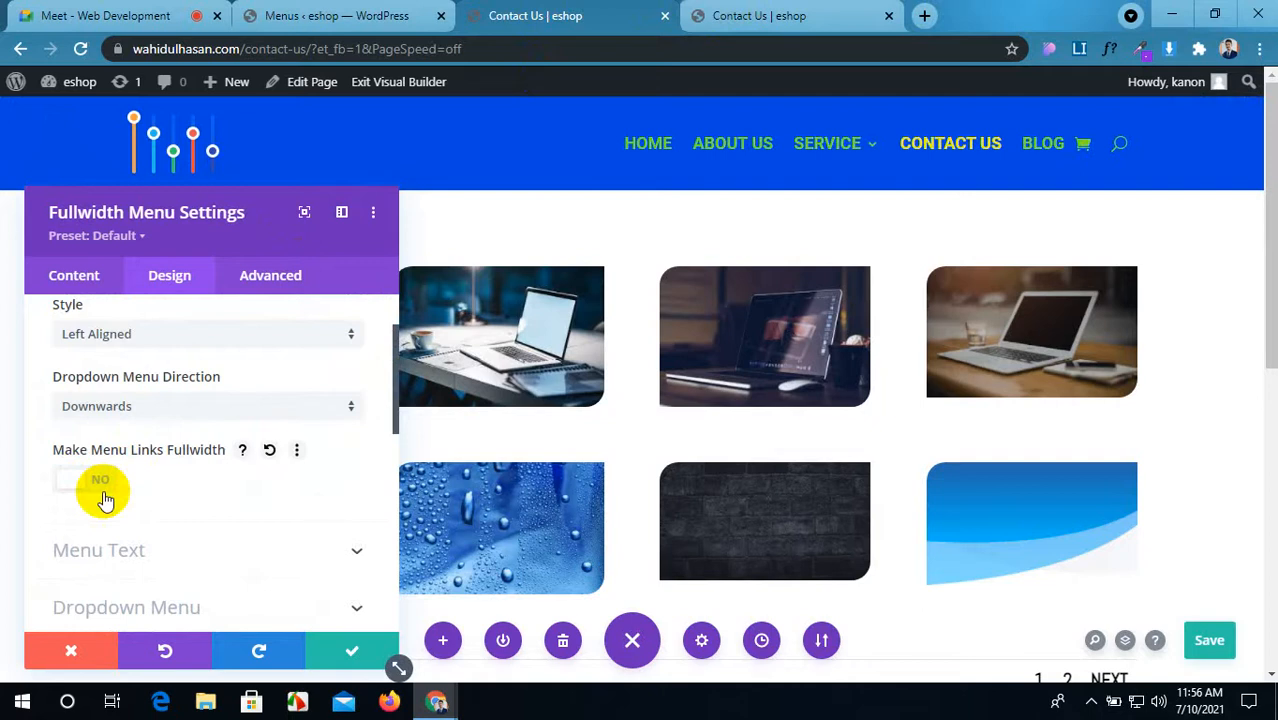
click(100, 484)
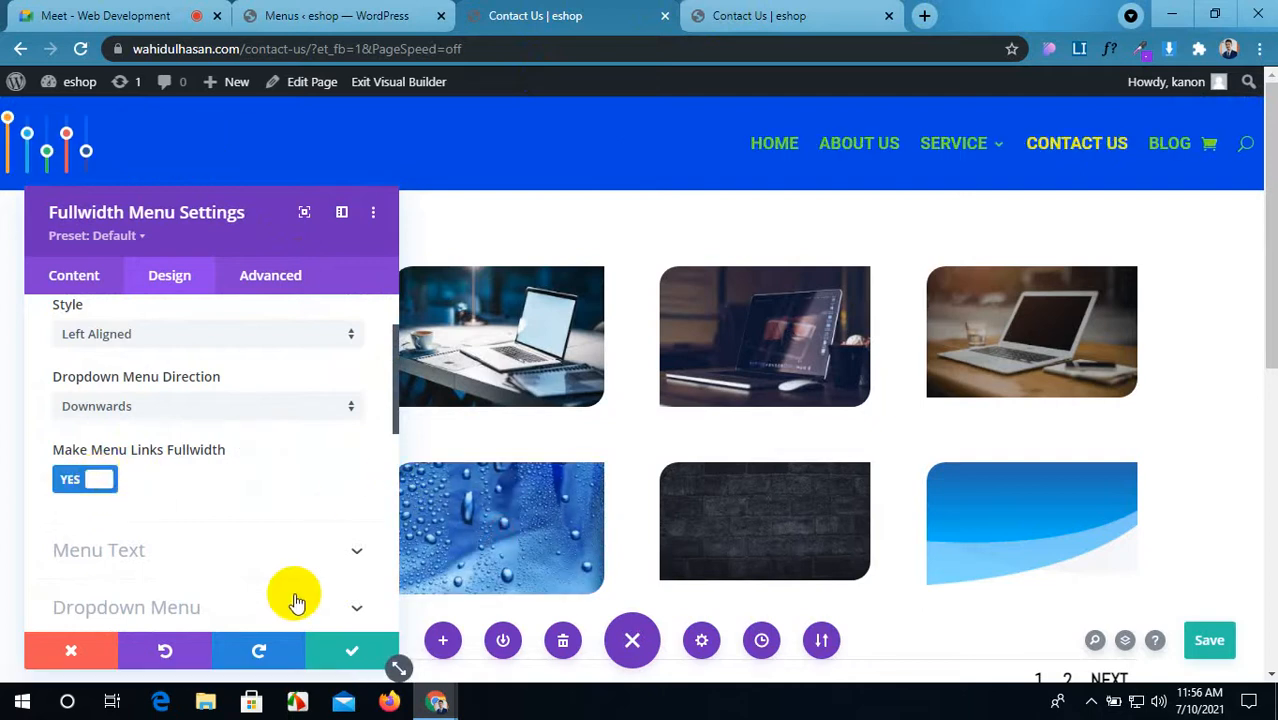
Step: Expand the Menu Text settings again
scroll(242, 508, down, 2)
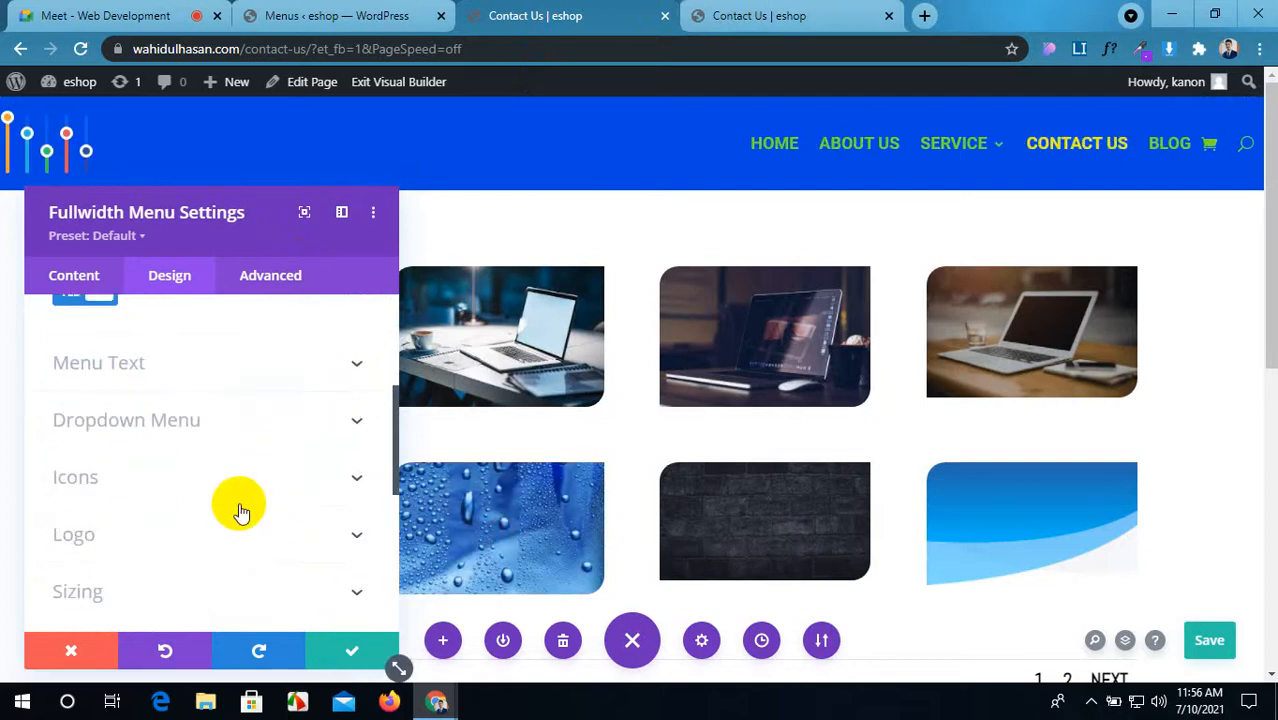
click(242, 365)
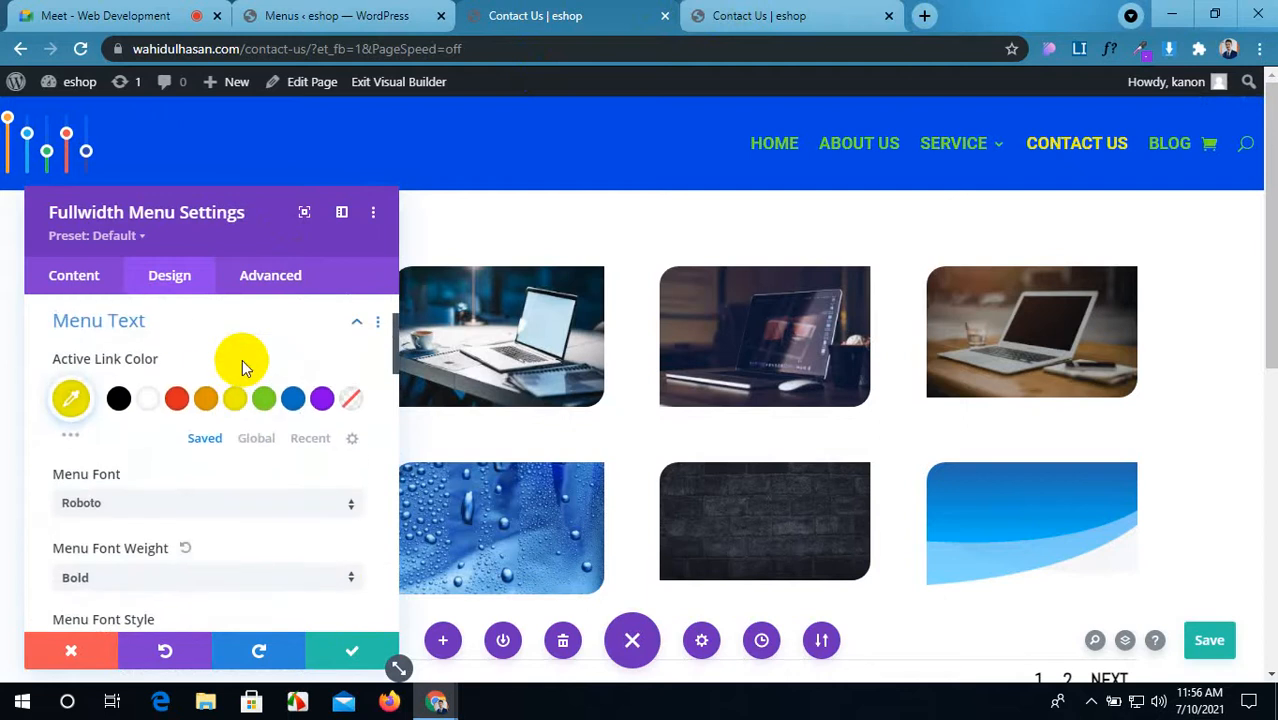
scroll(243, 372, down, 5)
scroll(245, 378, down, 4)
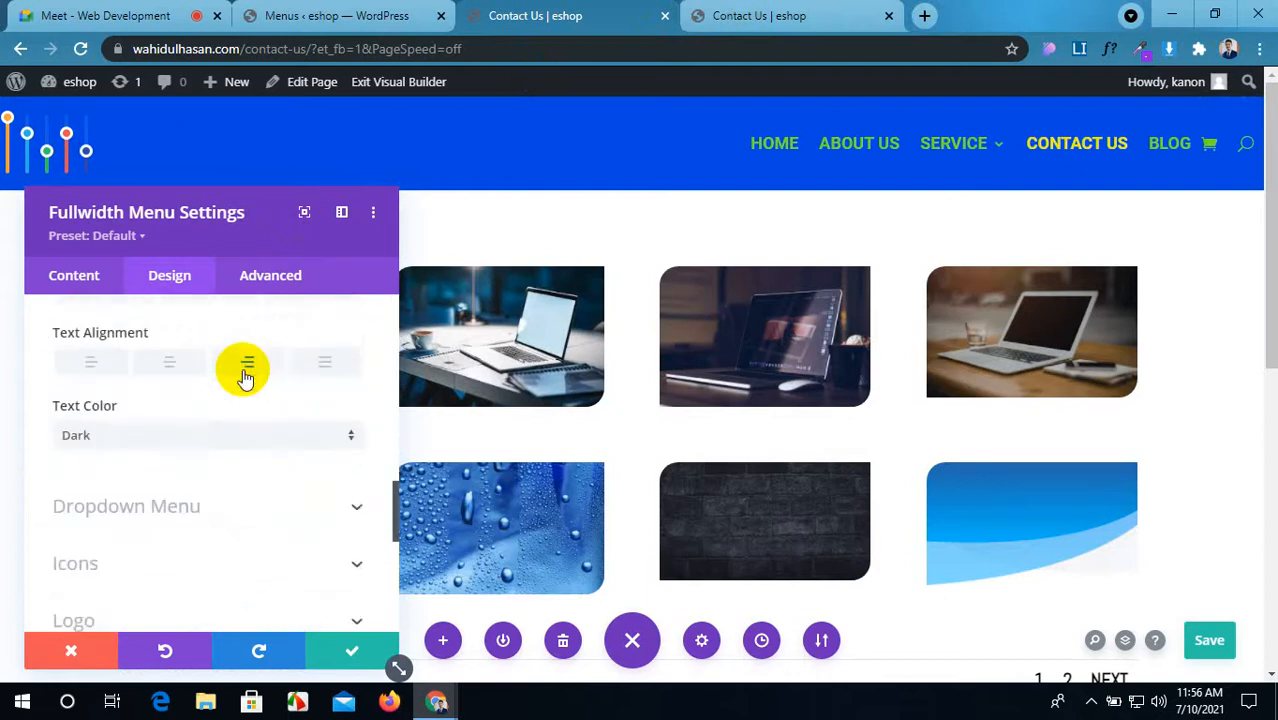
Step: Set the dropdown menu background to blue #007fe0, after trying yellow and red
click(262, 322)
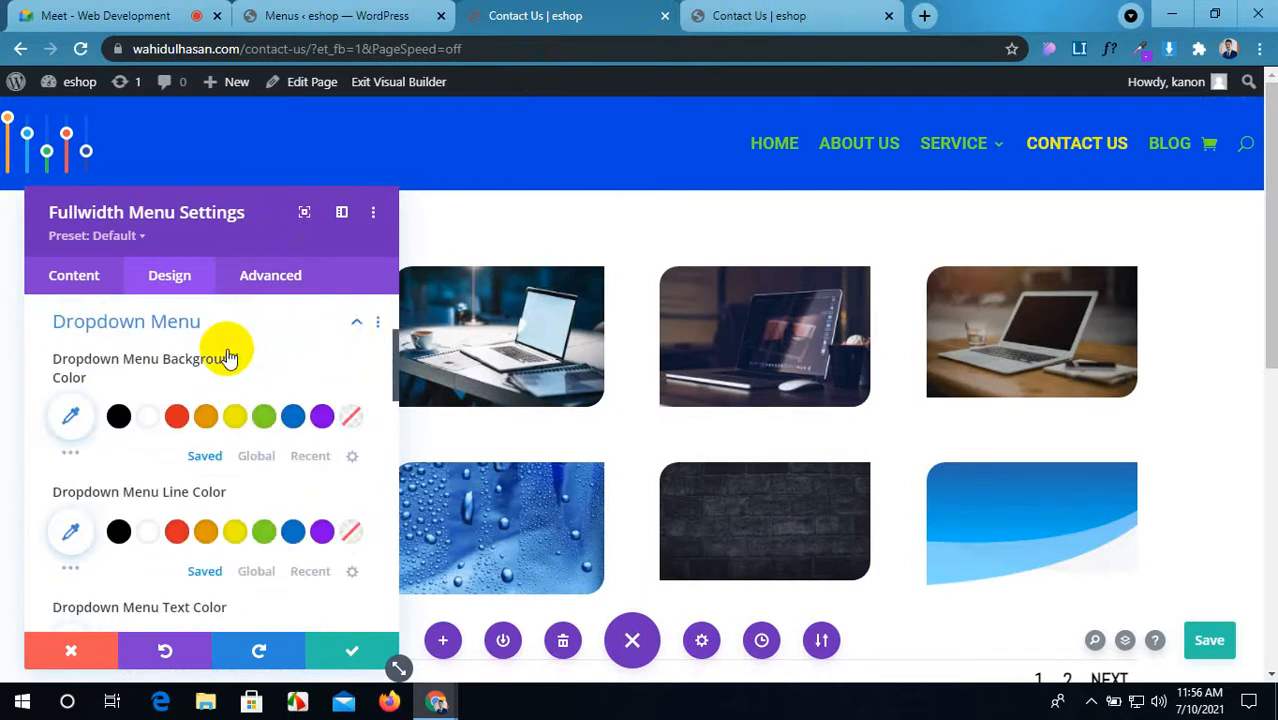
mouse_move(998, 140)
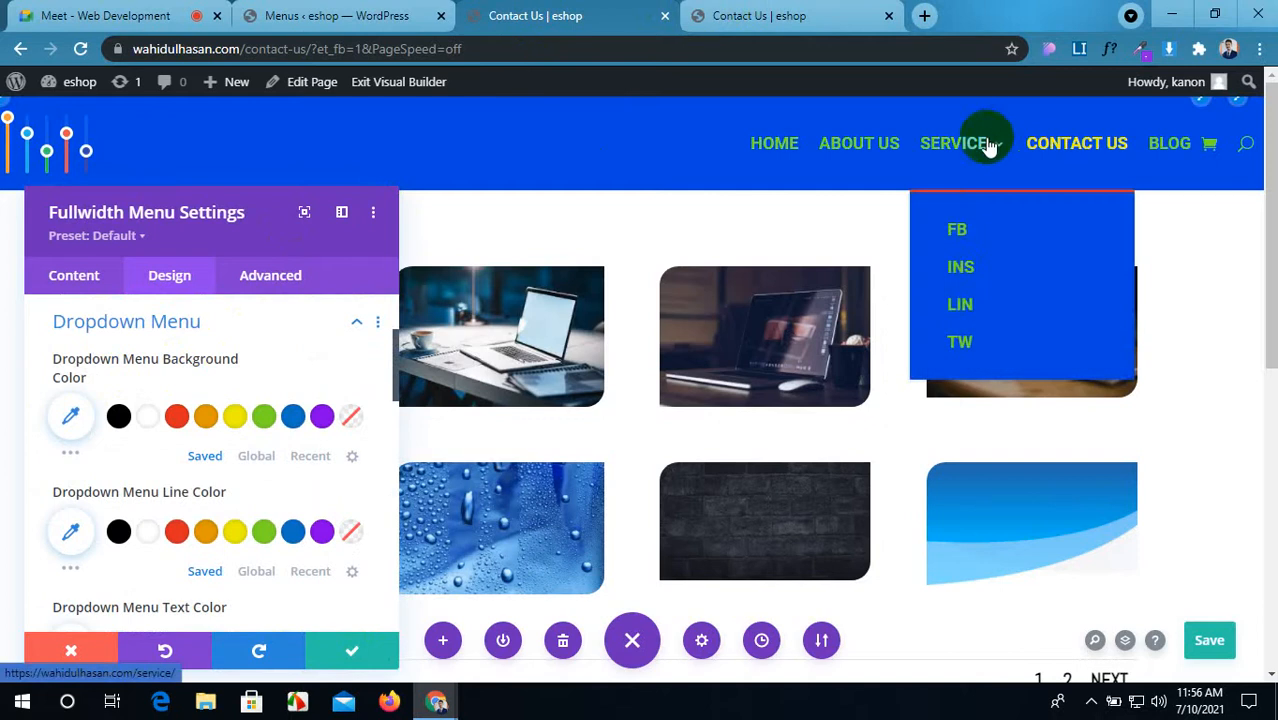
click(234, 416)
mouse_move(1002, 160)
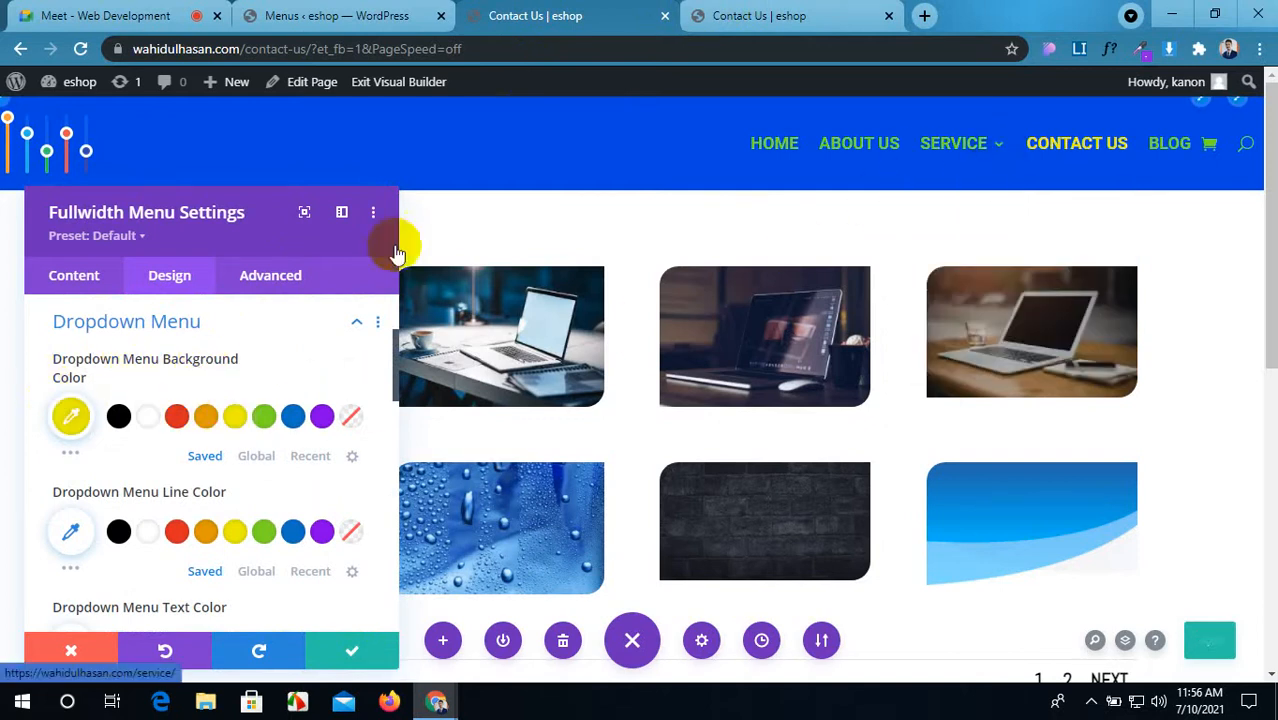
click(177, 416)
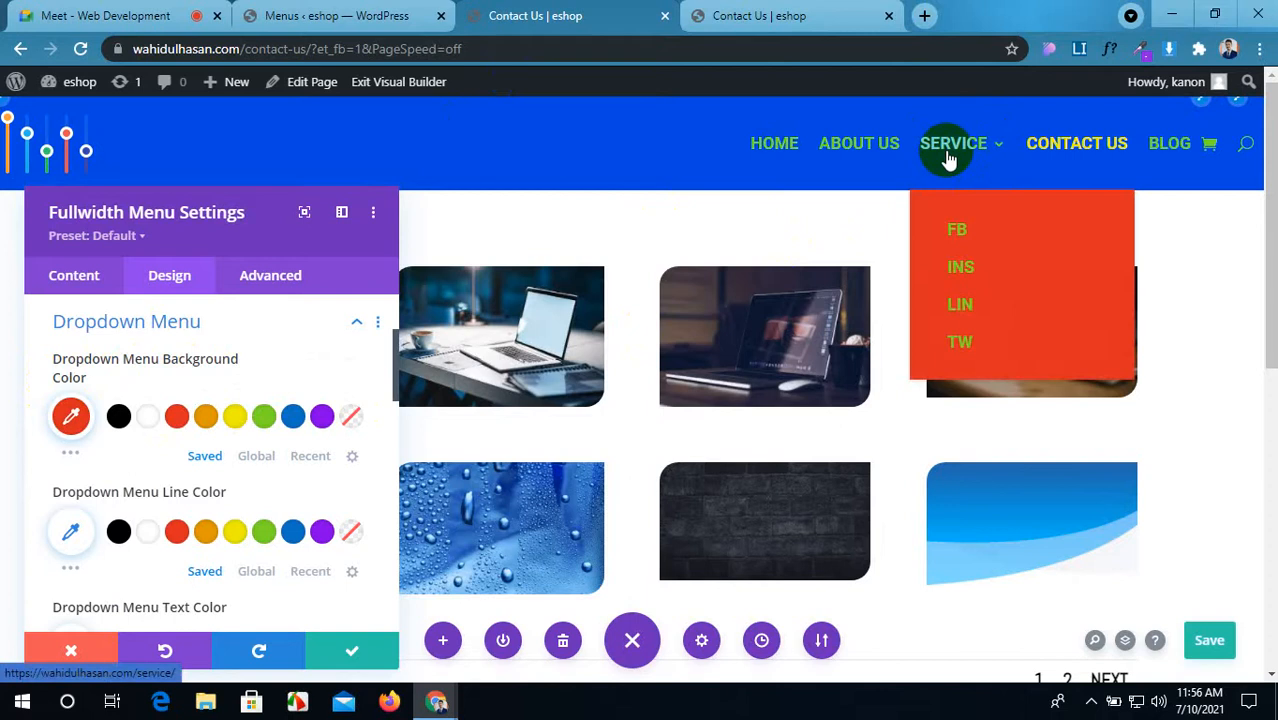
click(72, 458)
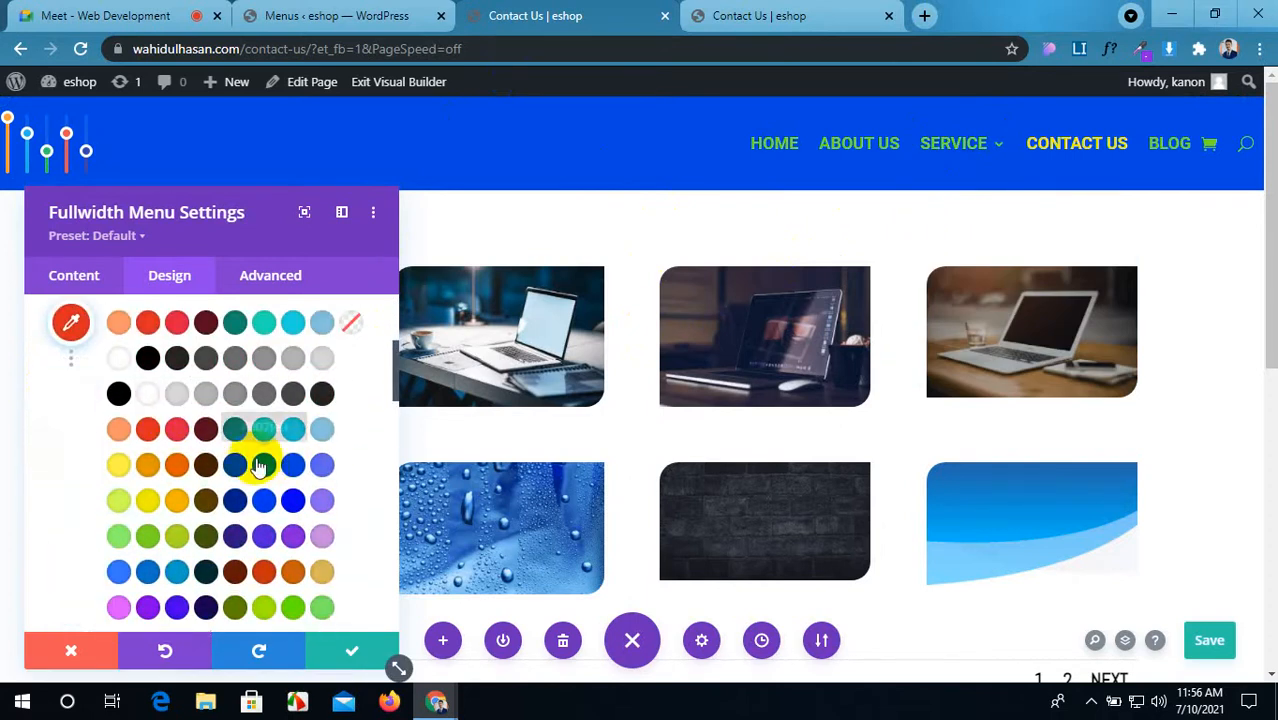
click(263, 468)
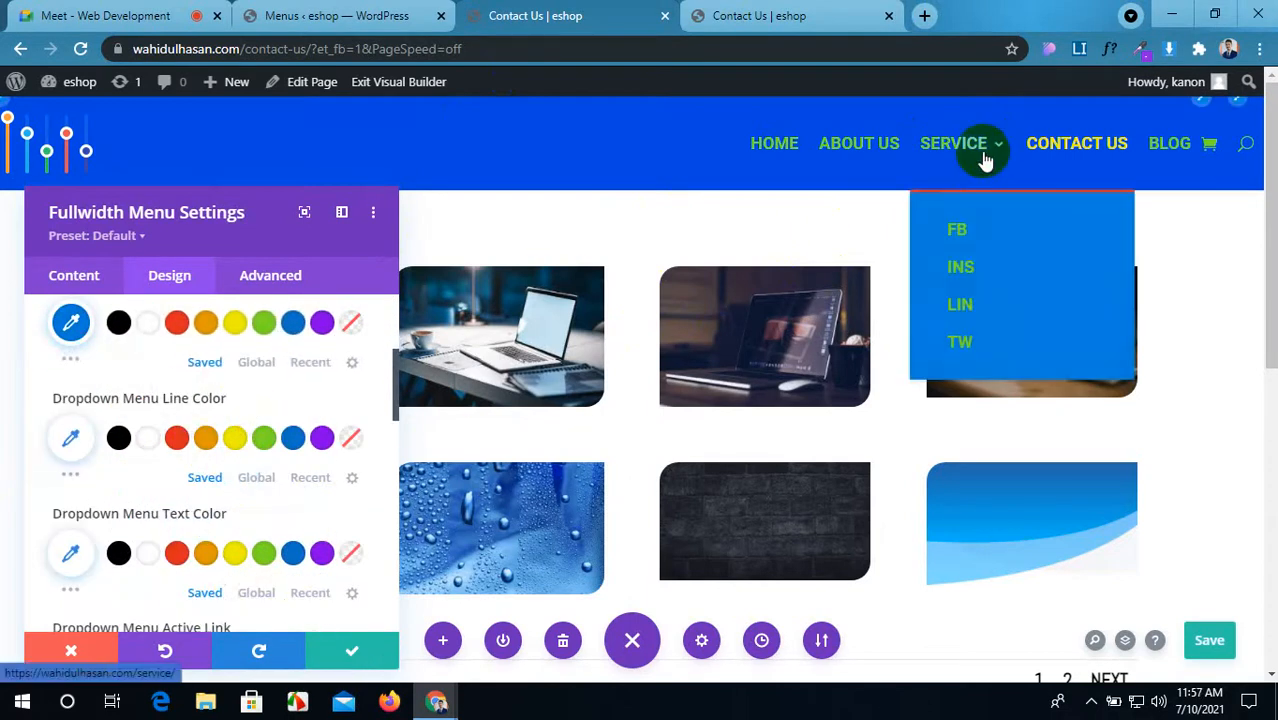
Step: Pick the dropdown menu text colour from the full palette
scroll(200, 450, down, 1)
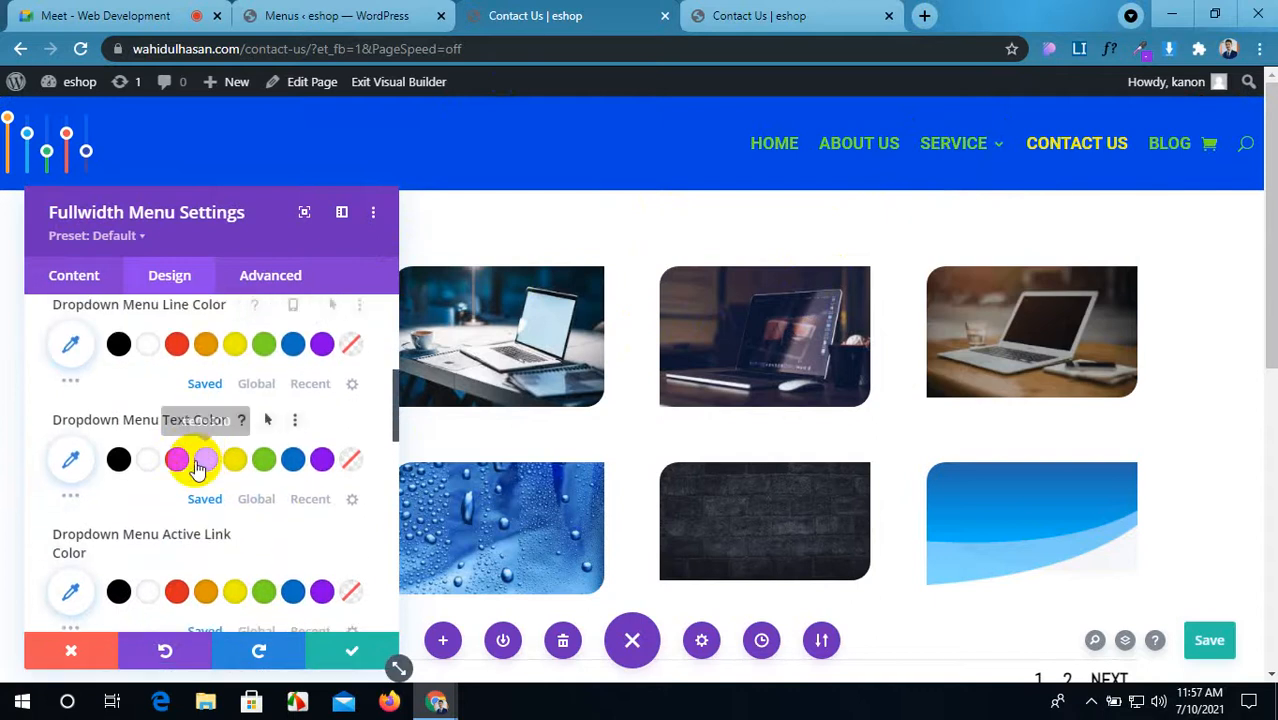
click(70, 494)
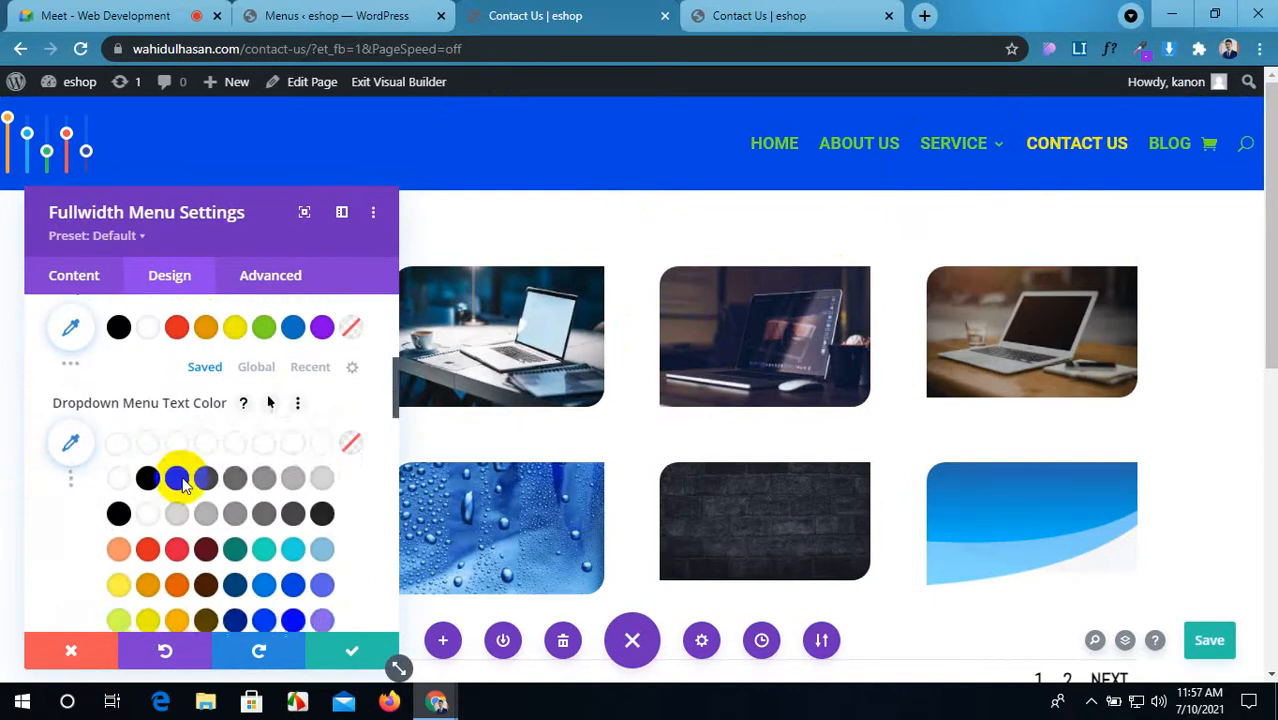
scroll(230, 480, down, 2)
click(258, 518)
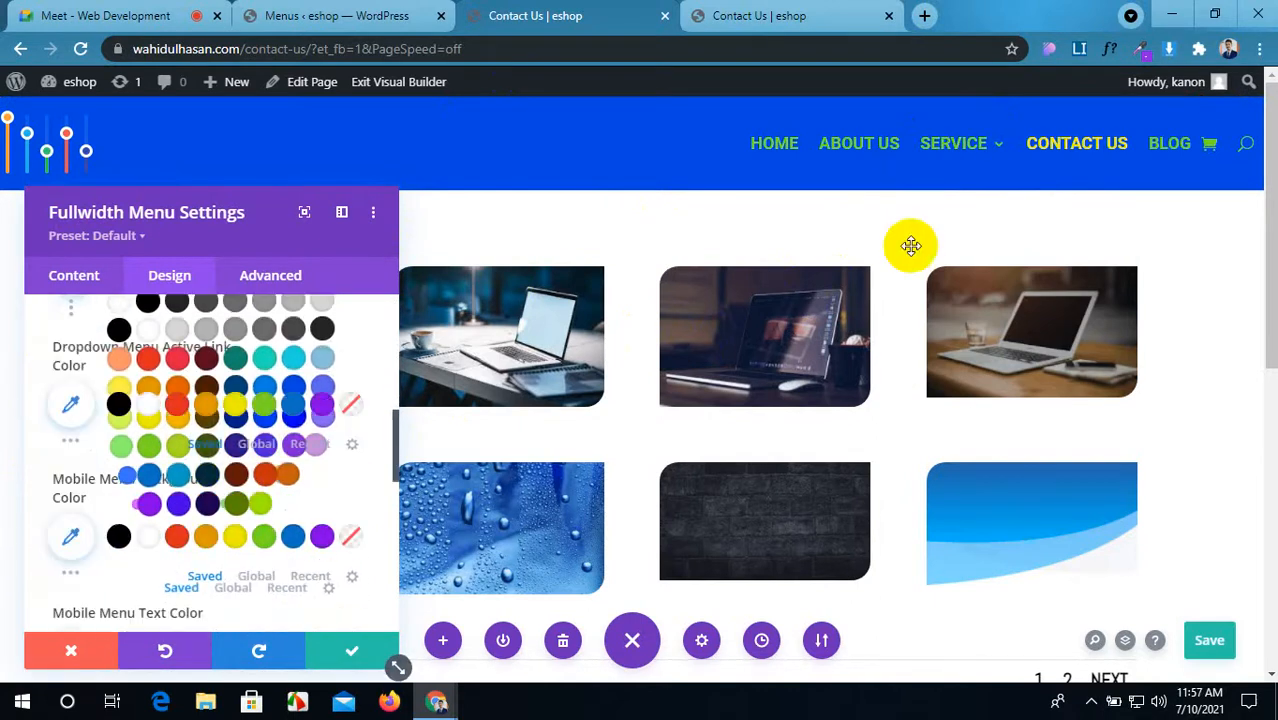
mouse_move(948, 157)
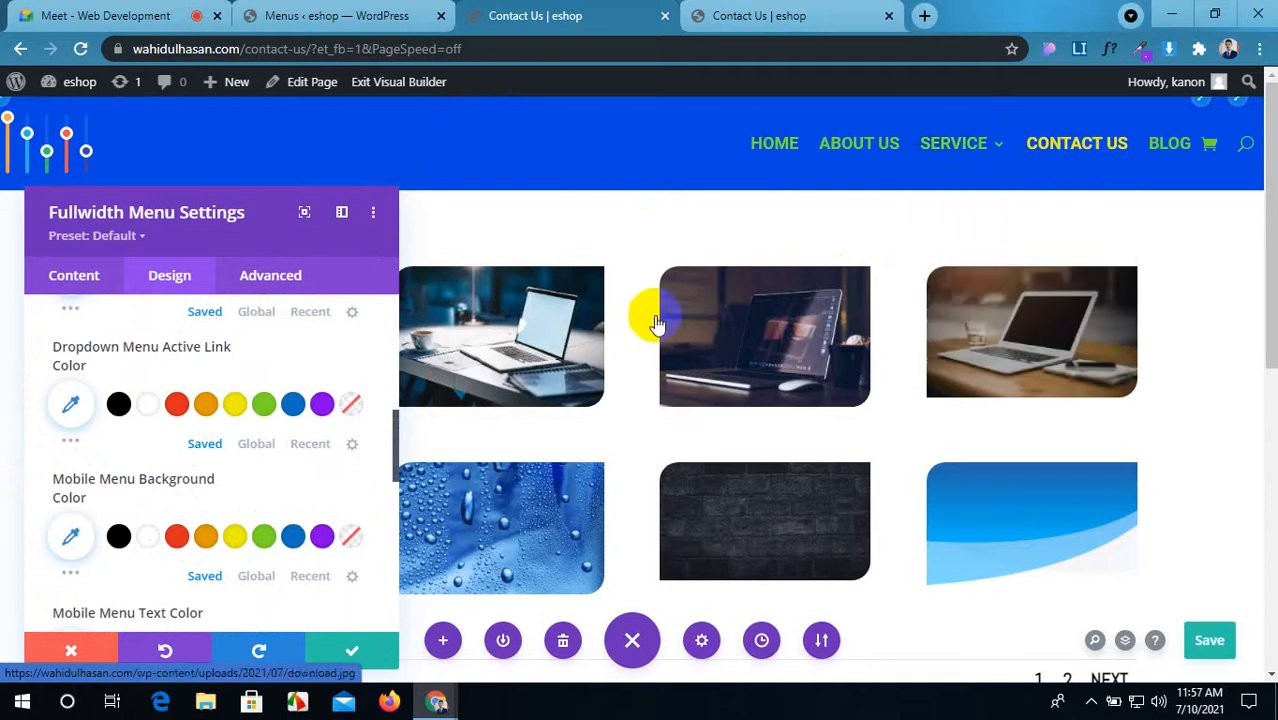
Step: Make the mobile menu background white
scroll(260, 418, down, 1)
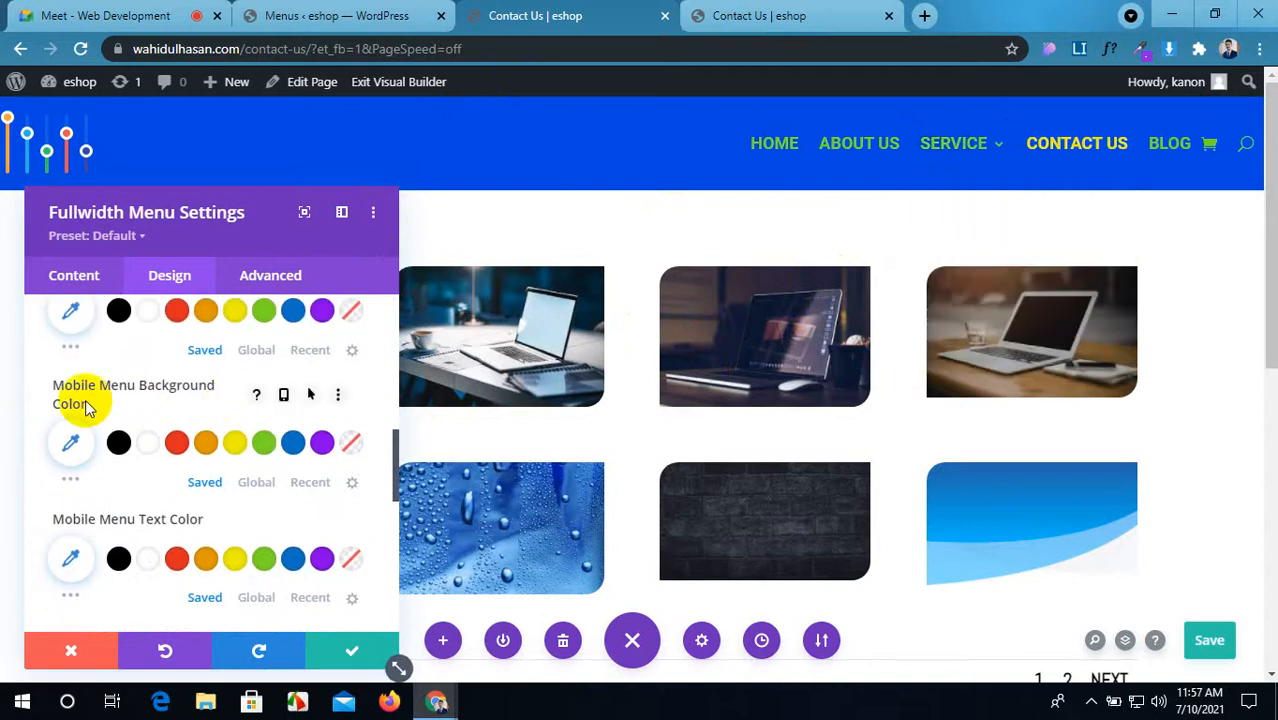
scroll(88, 405, up, 1)
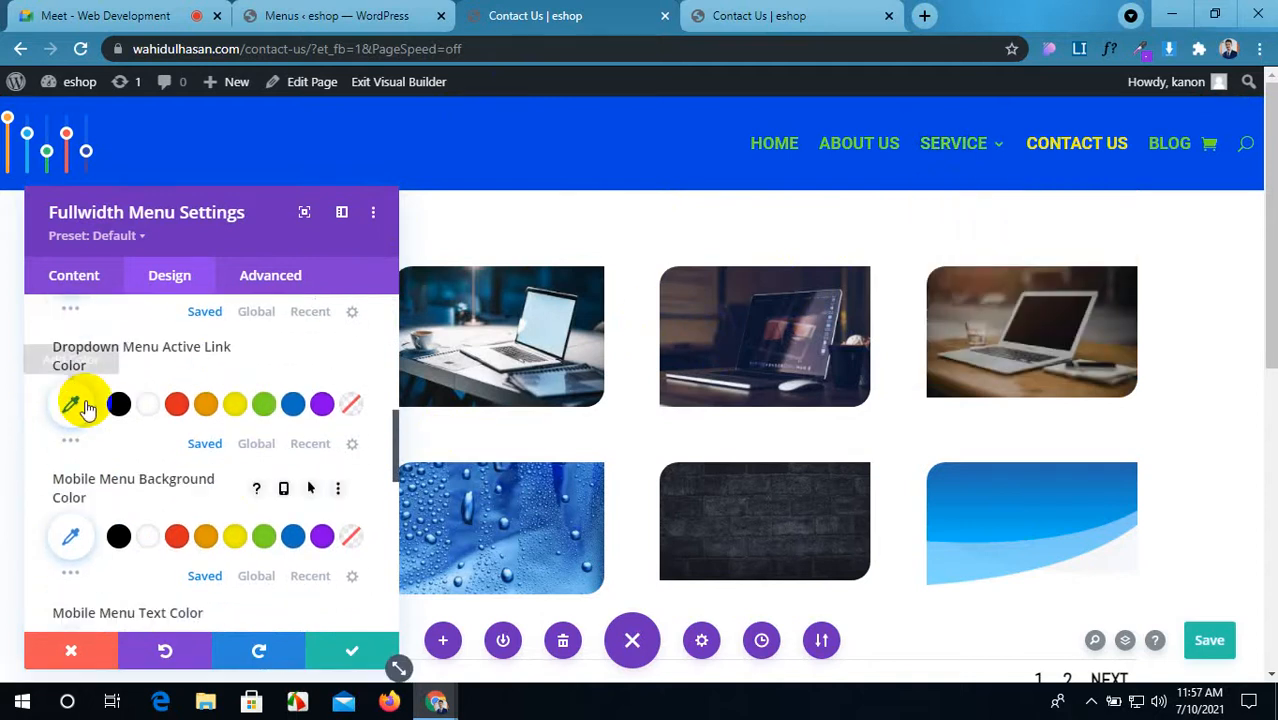
scroll(75, 400, down, 1)
scroll(80, 400, up, 1)
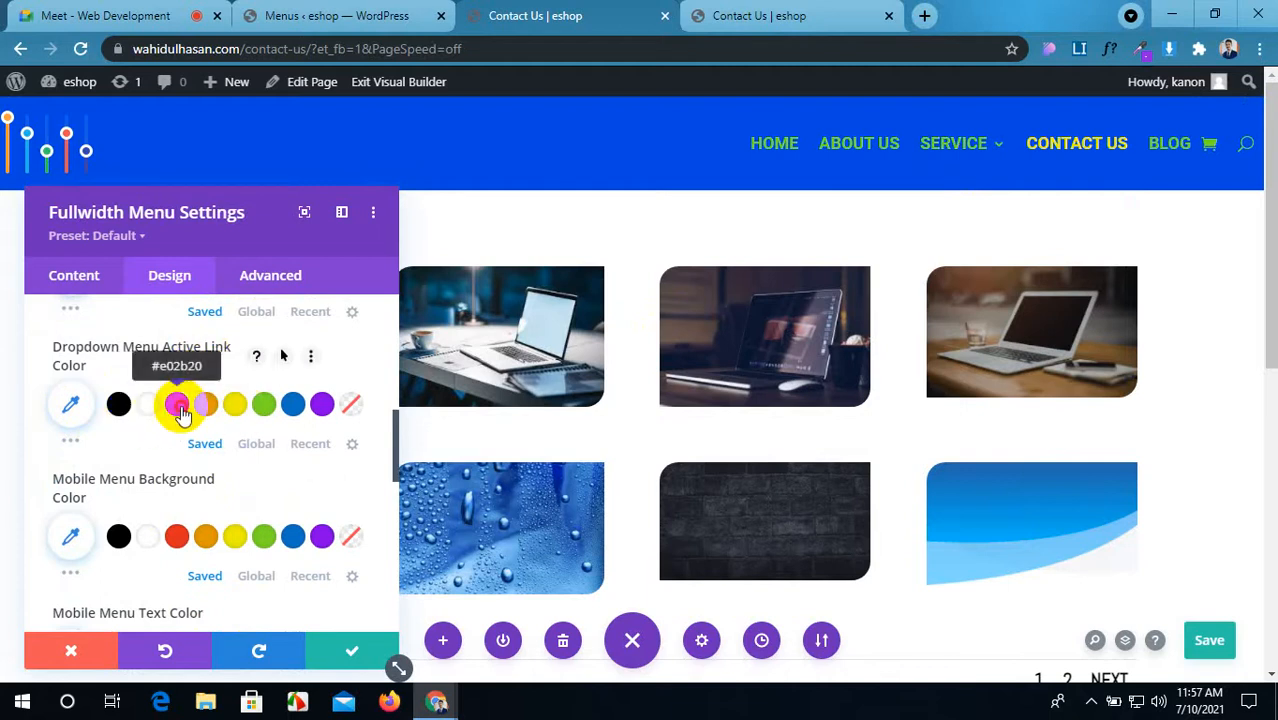
scroll(105, 428, down, 1)
scroll(102, 425, up, 3)
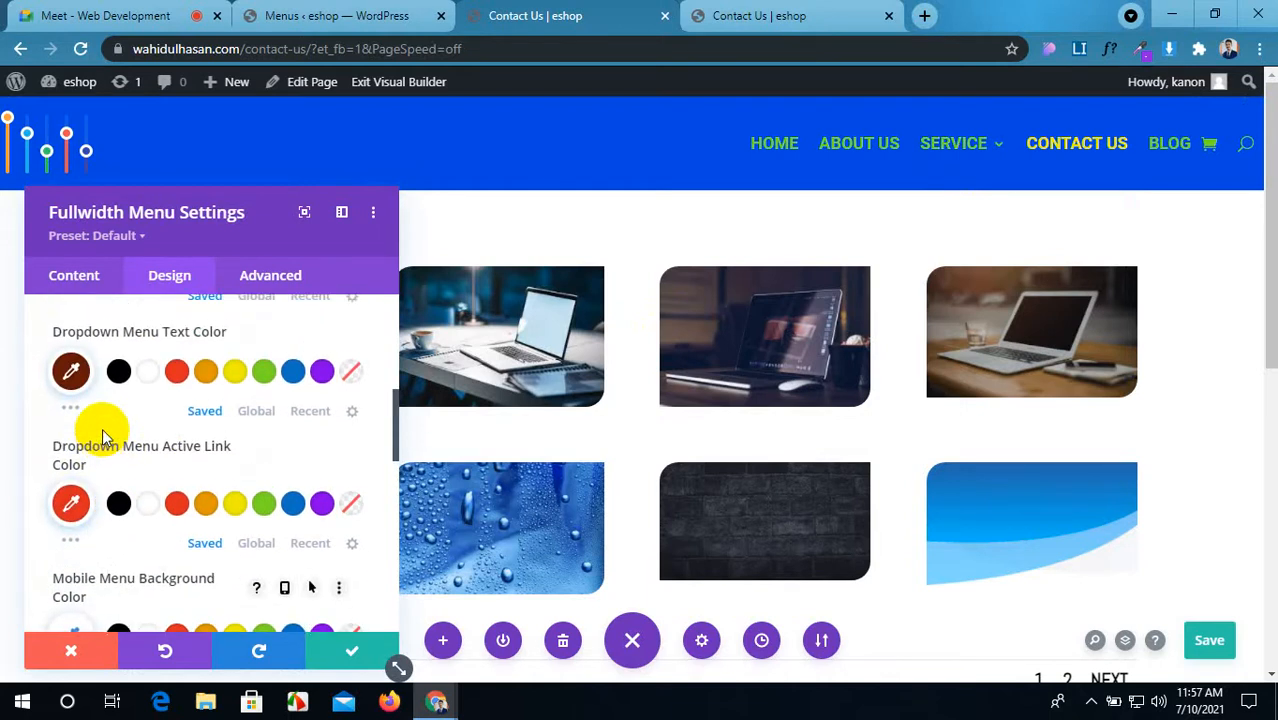
scroll(105, 437, down, 2)
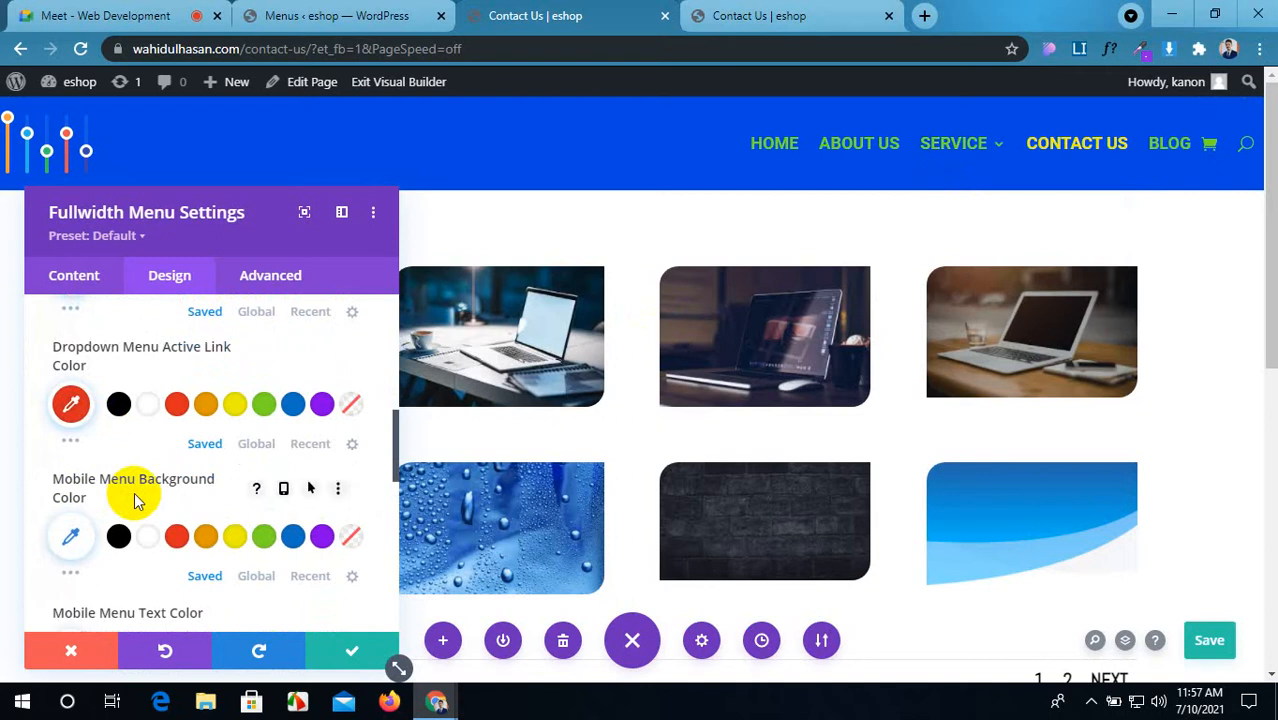
click(160, 543)
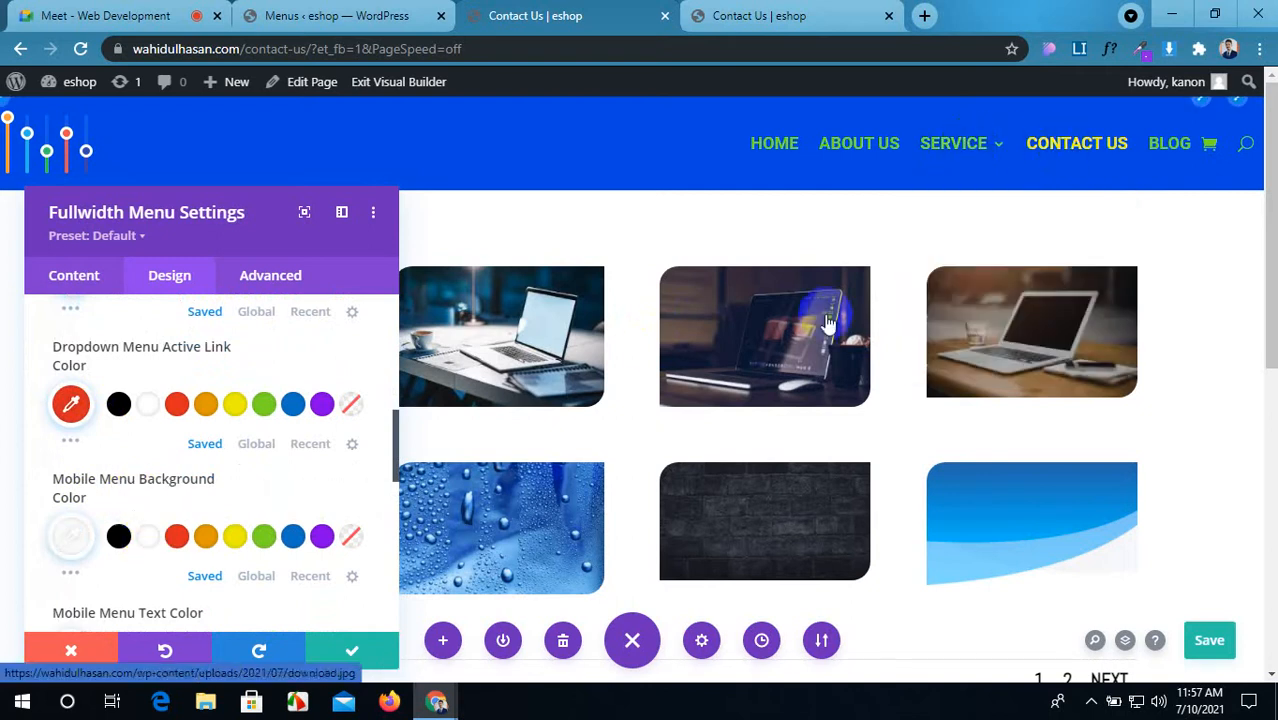
Step: Expand the Icons settings
scroll(146, 487, down, 1)
scroll(130, 410, up, 1)
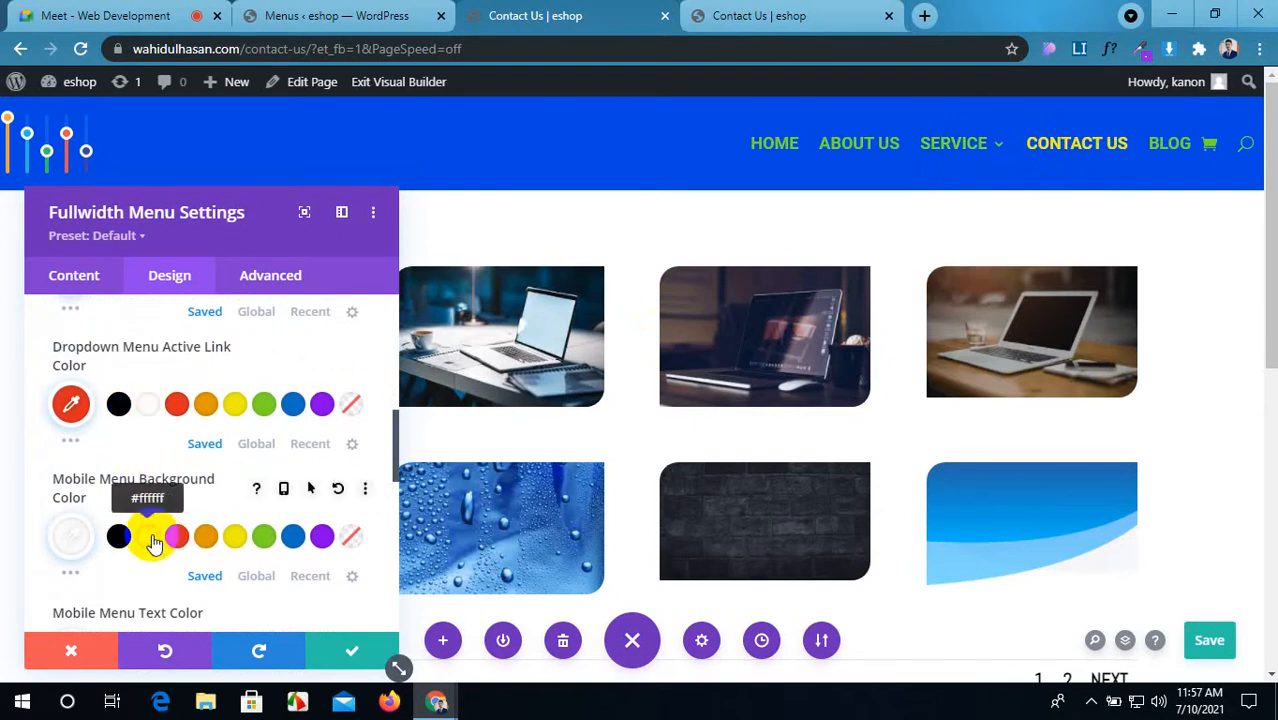
scroll(153, 543, down, 1)
scroll(152, 540, down, 1)
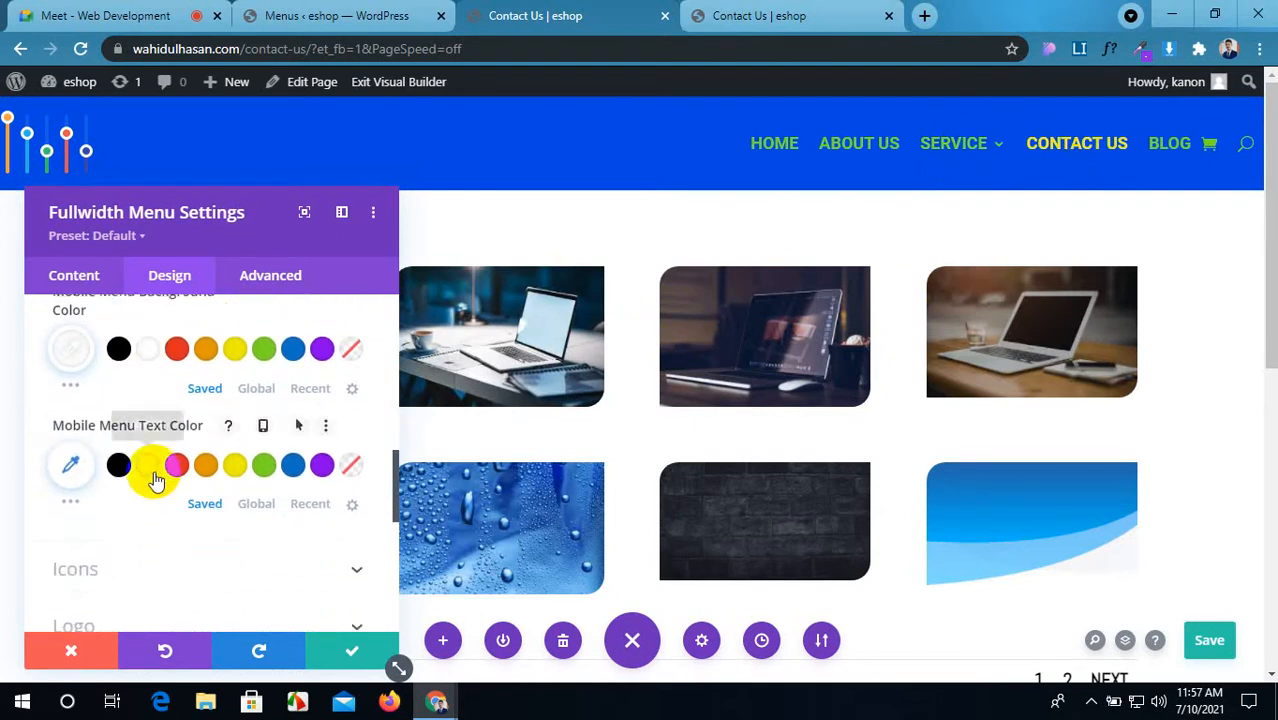
scroll(214, 495, down, 1)
click(271, 486)
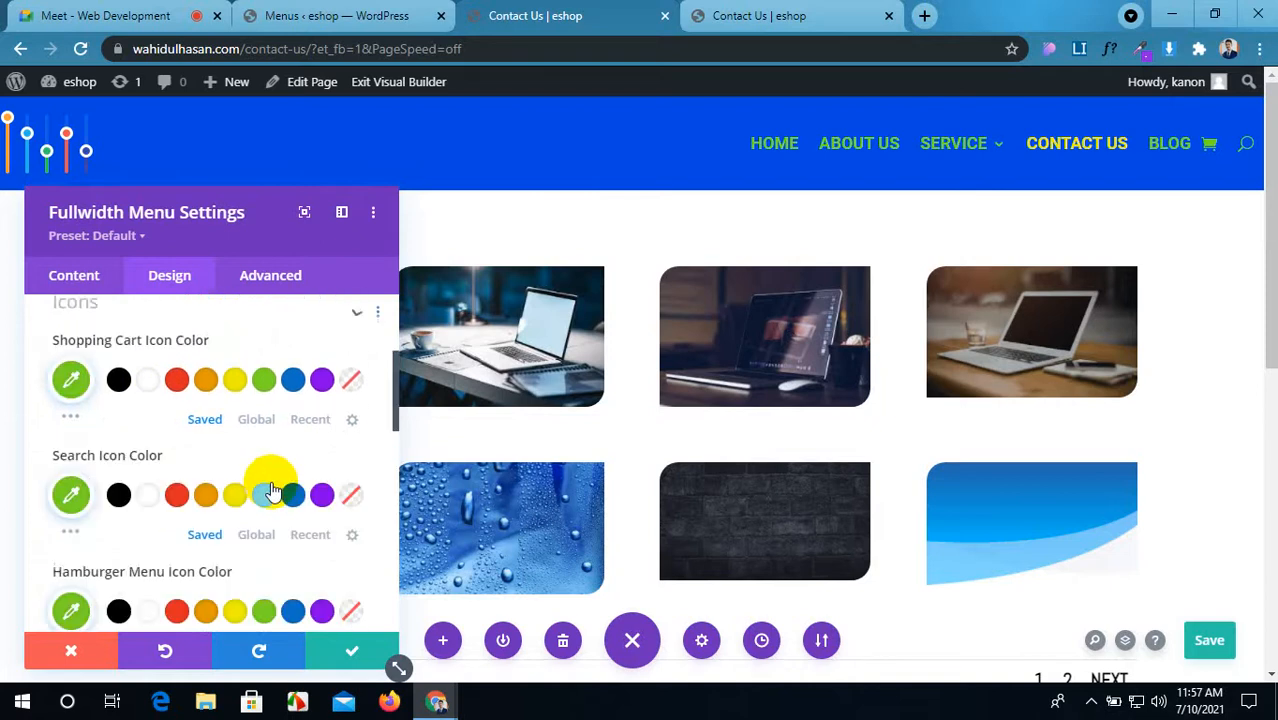
Step: Make the search icon white
scroll(336, 369, down, 1)
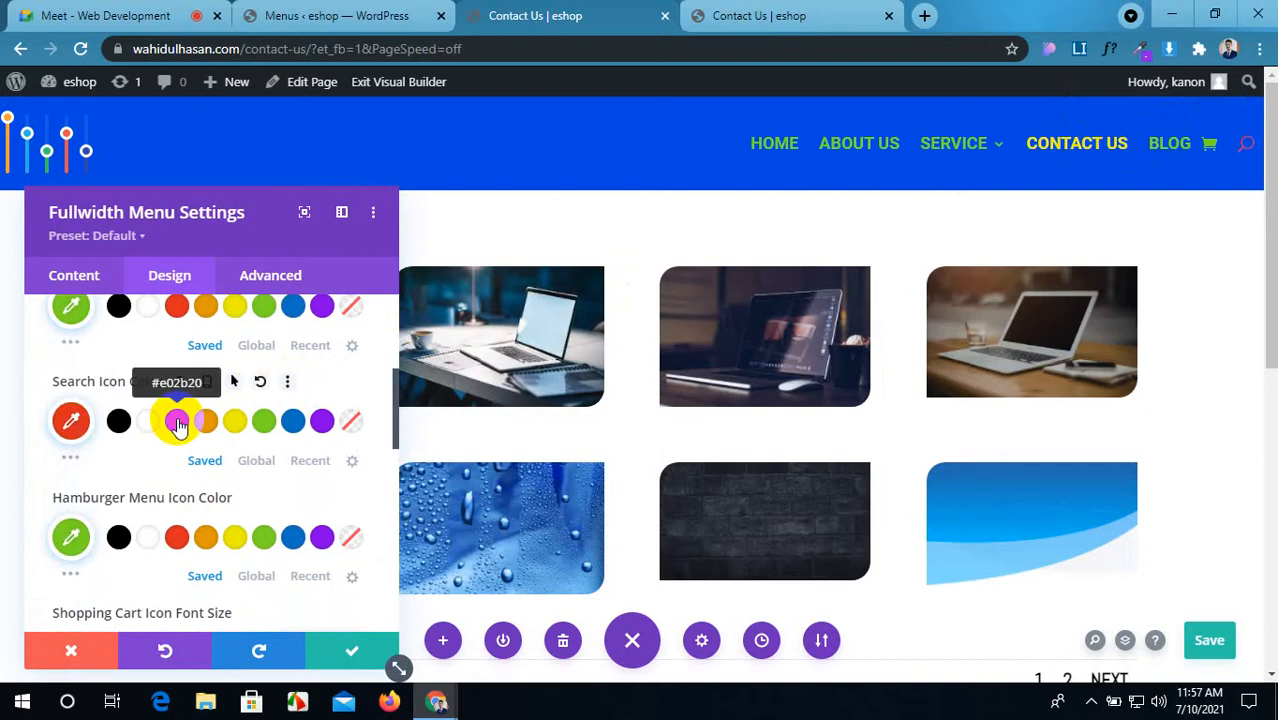
scroll(178, 424, up, 2)
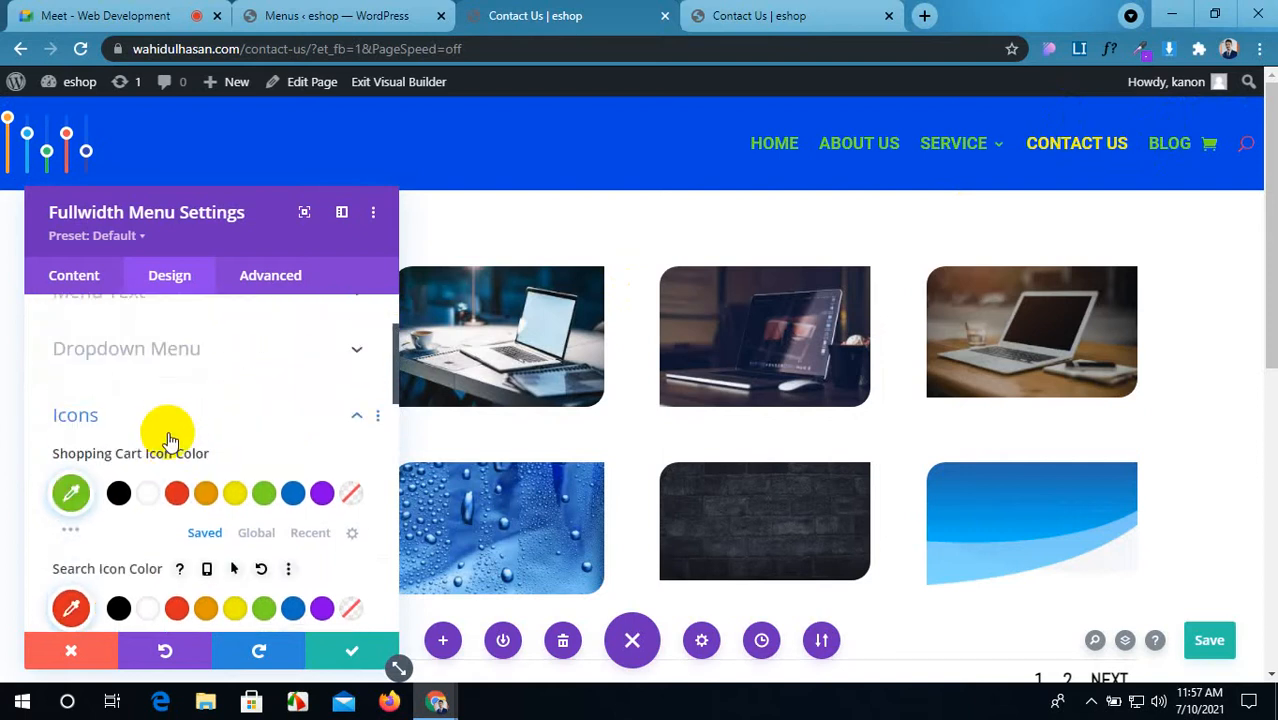
scroll(172, 428, down, 1)
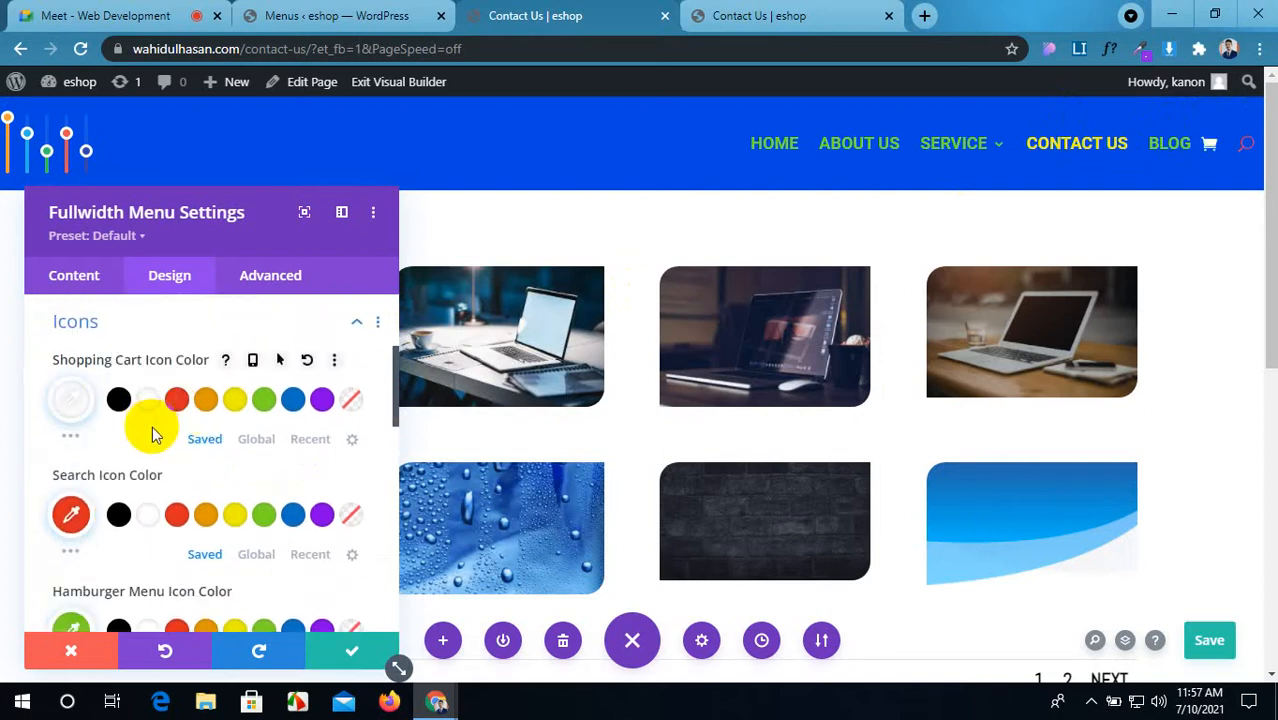
click(149, 517)
Step: Look through the Logo settings and save the page
scroll(235, 511, down, 2)
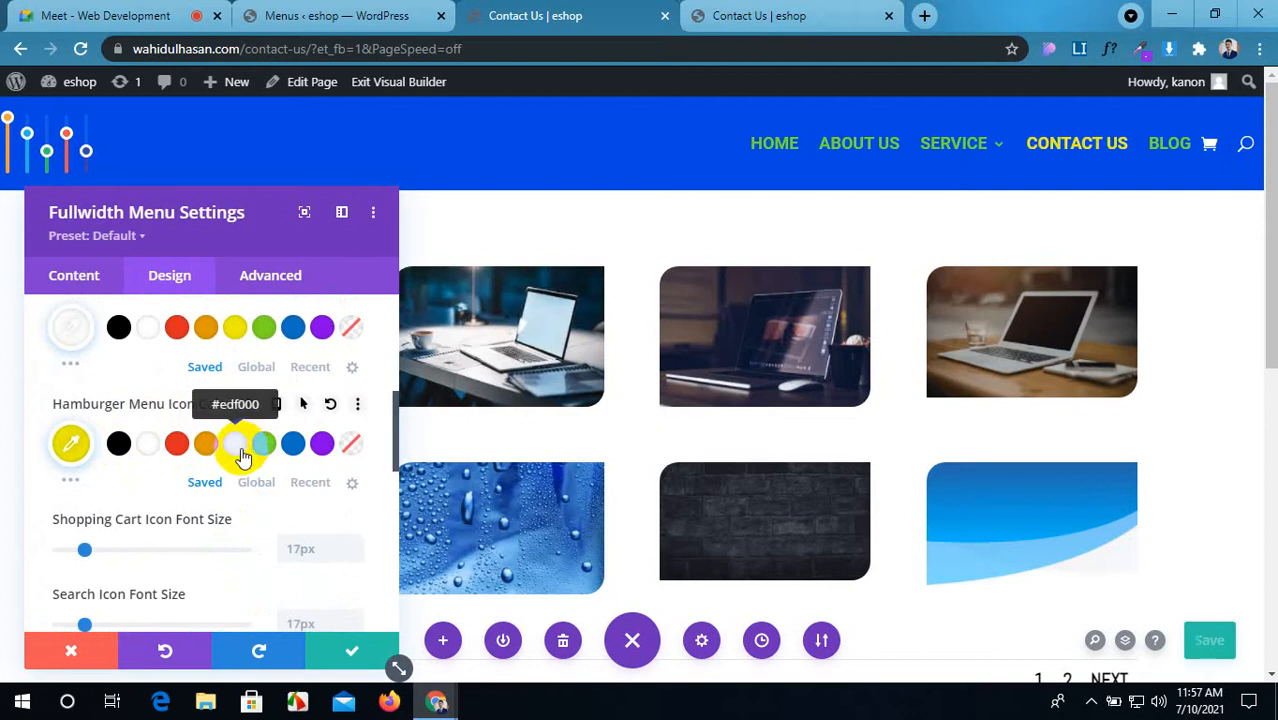
scroll(250, 450, down, 1)
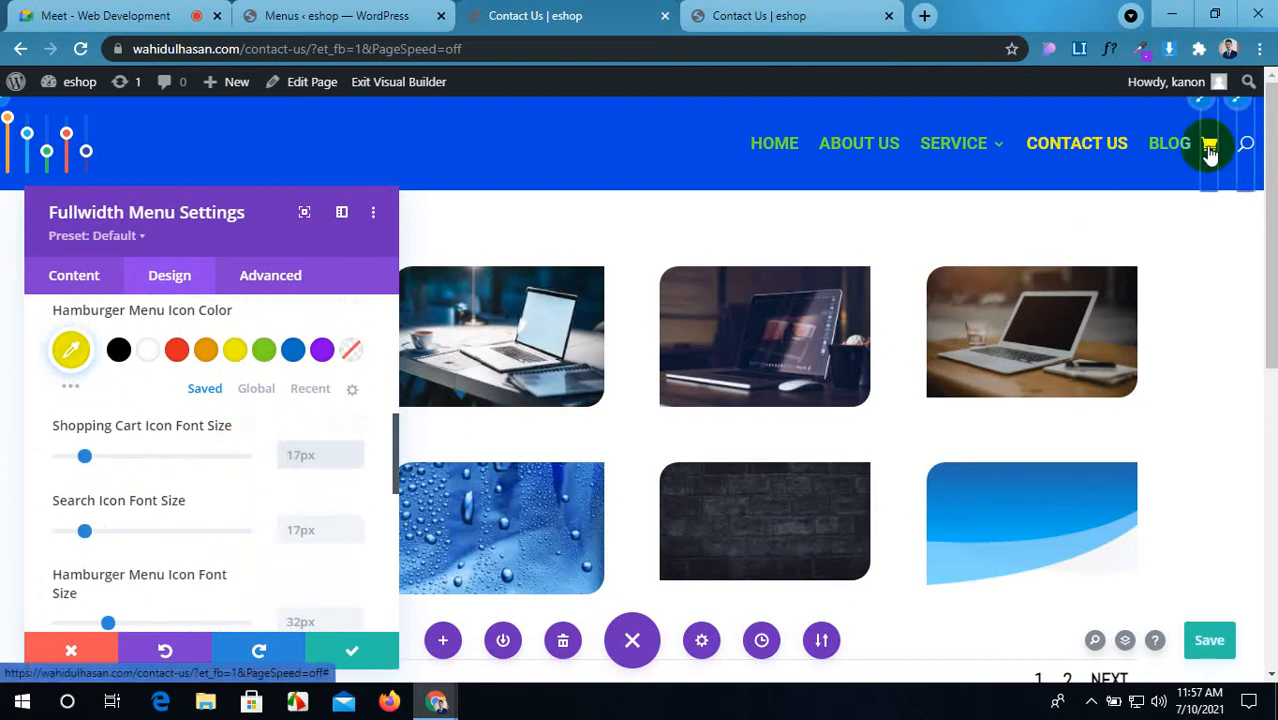
scroll(294, 481, down, 1)
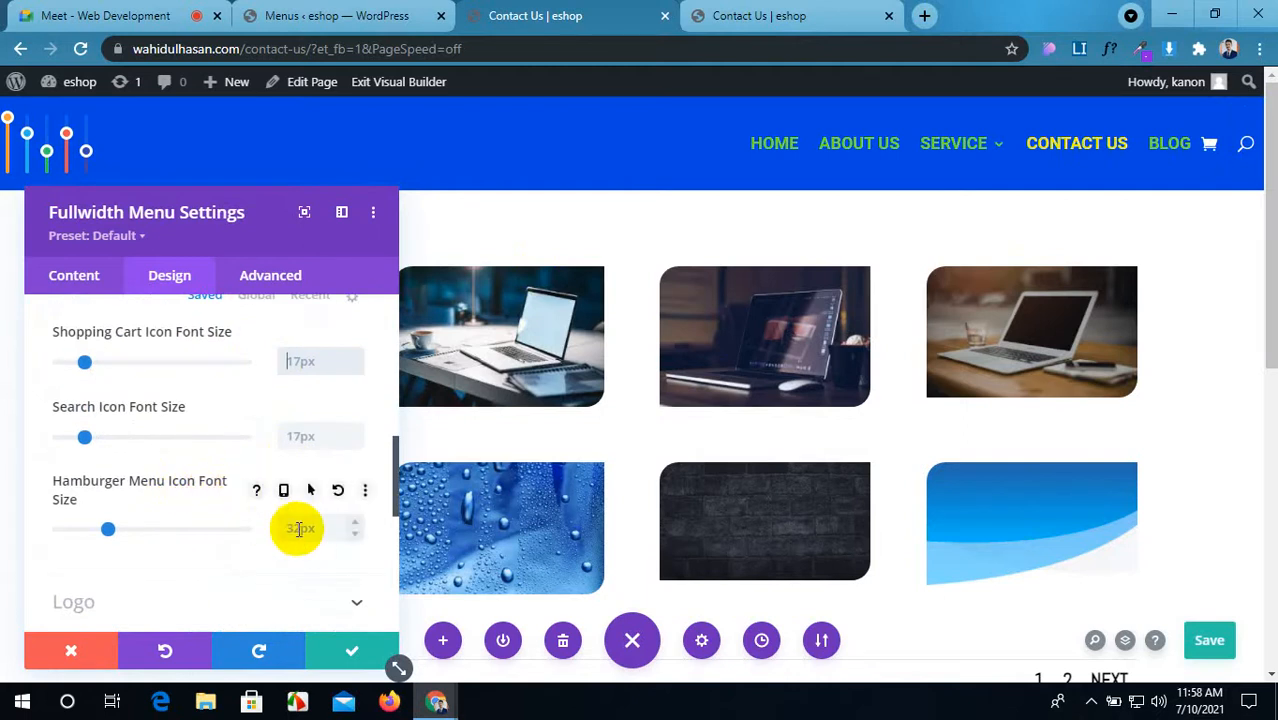
scroll(294, 556, down, 1)
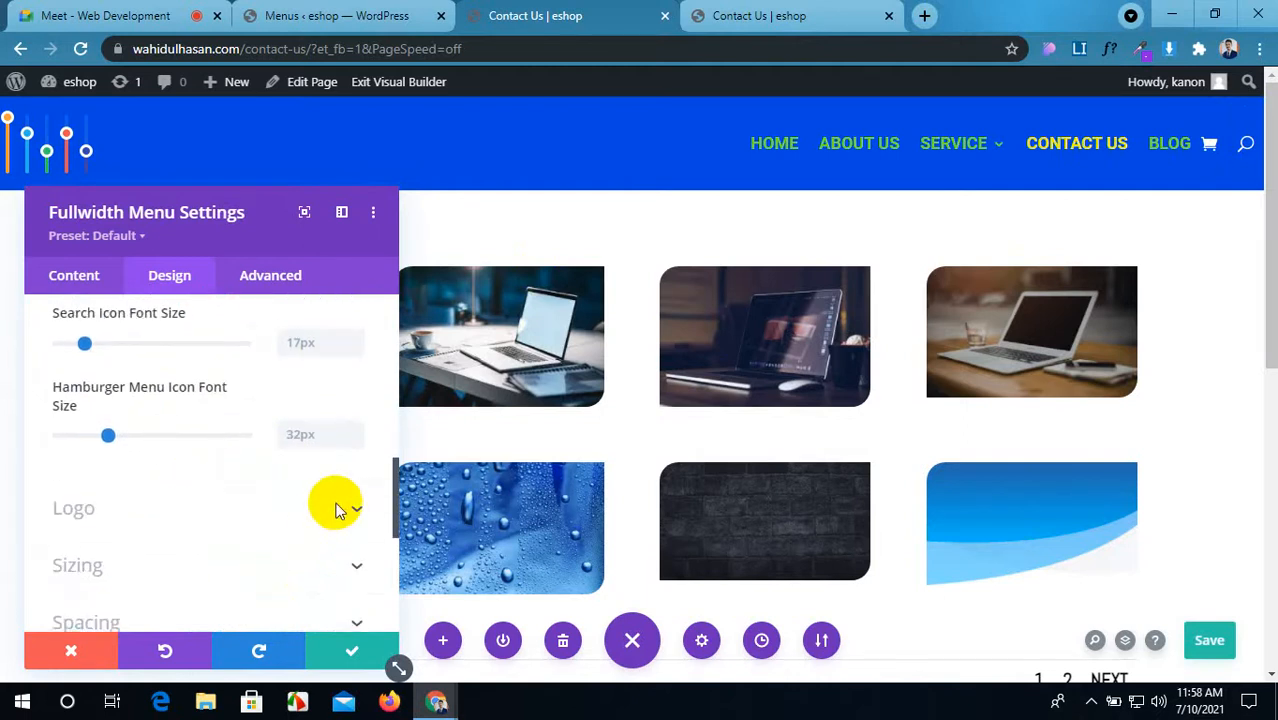
click(336, 510)
scroll(150, 440, down, 4)
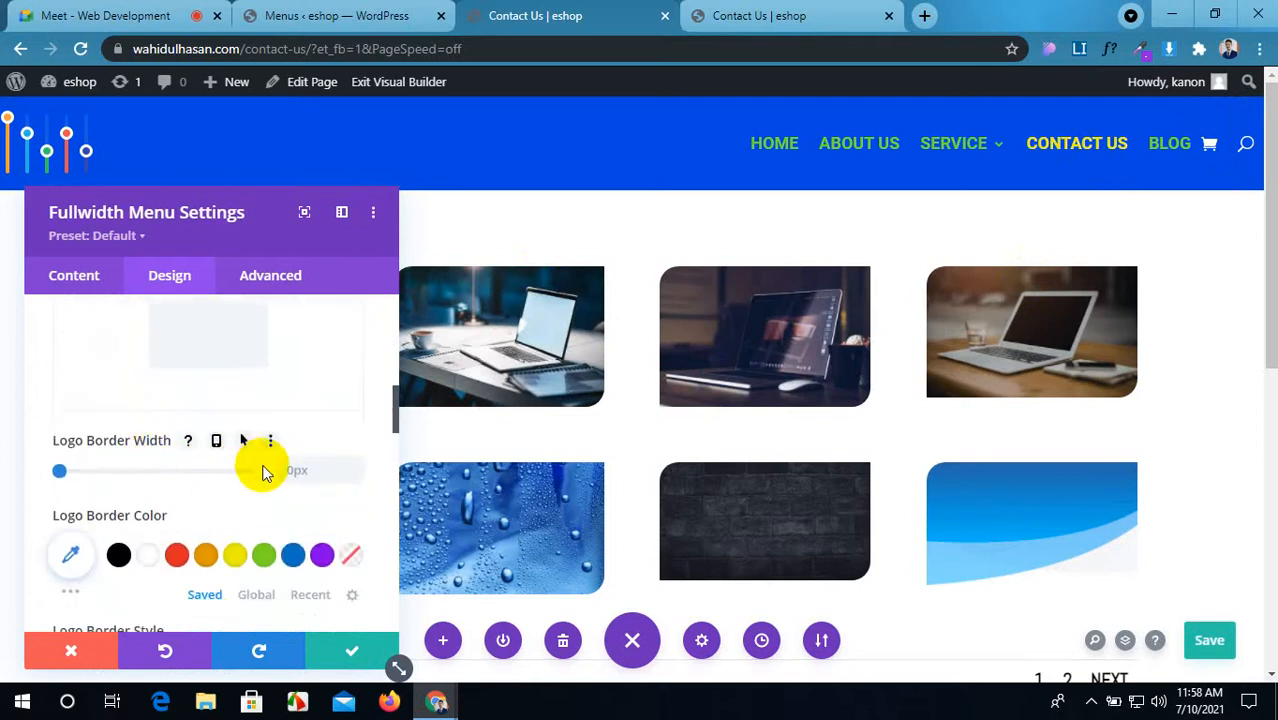
scroll(214, 480, down, 2)
scroll(120, 470, down, 5)
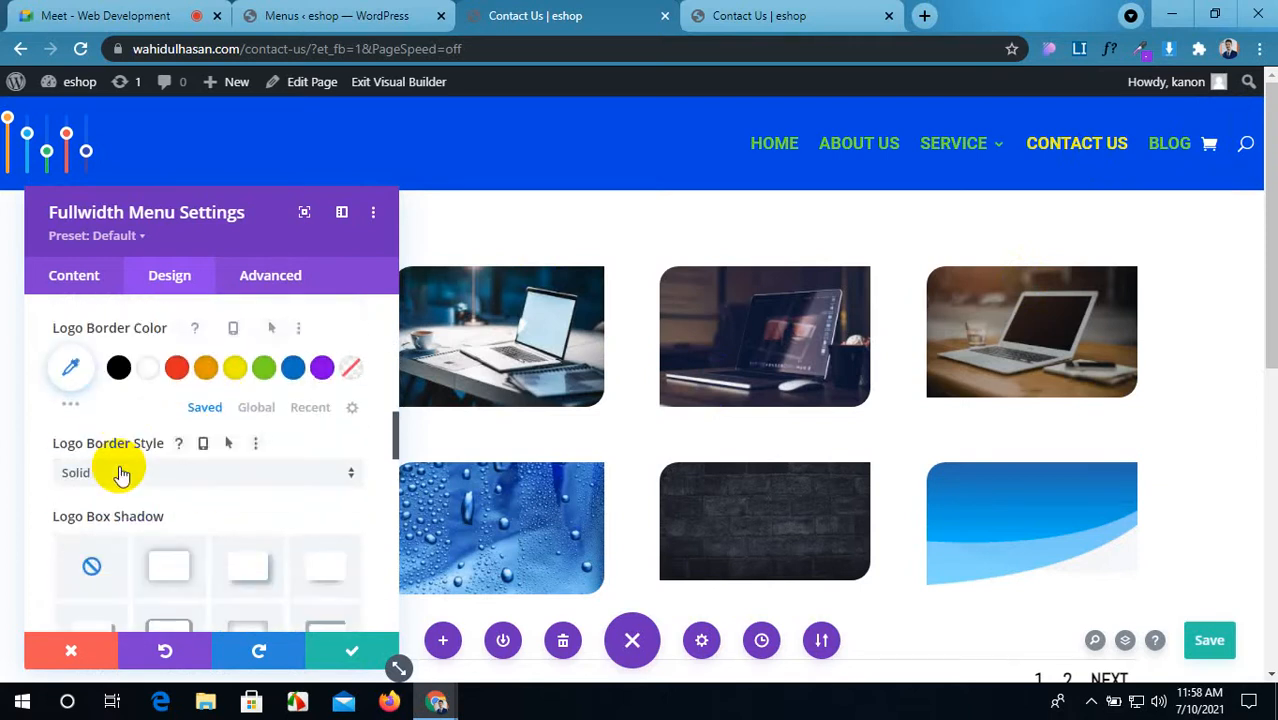
scroll(125, 473, down, 6)
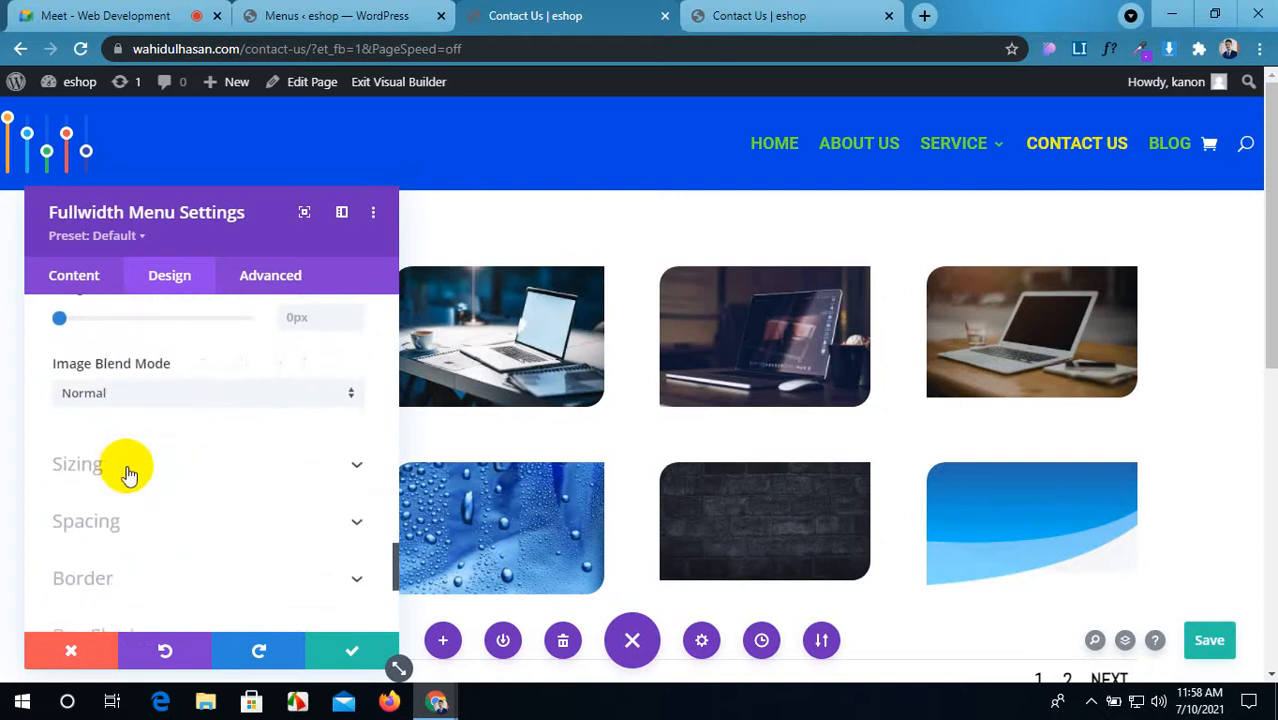
scroll(160, 478, down, 1)
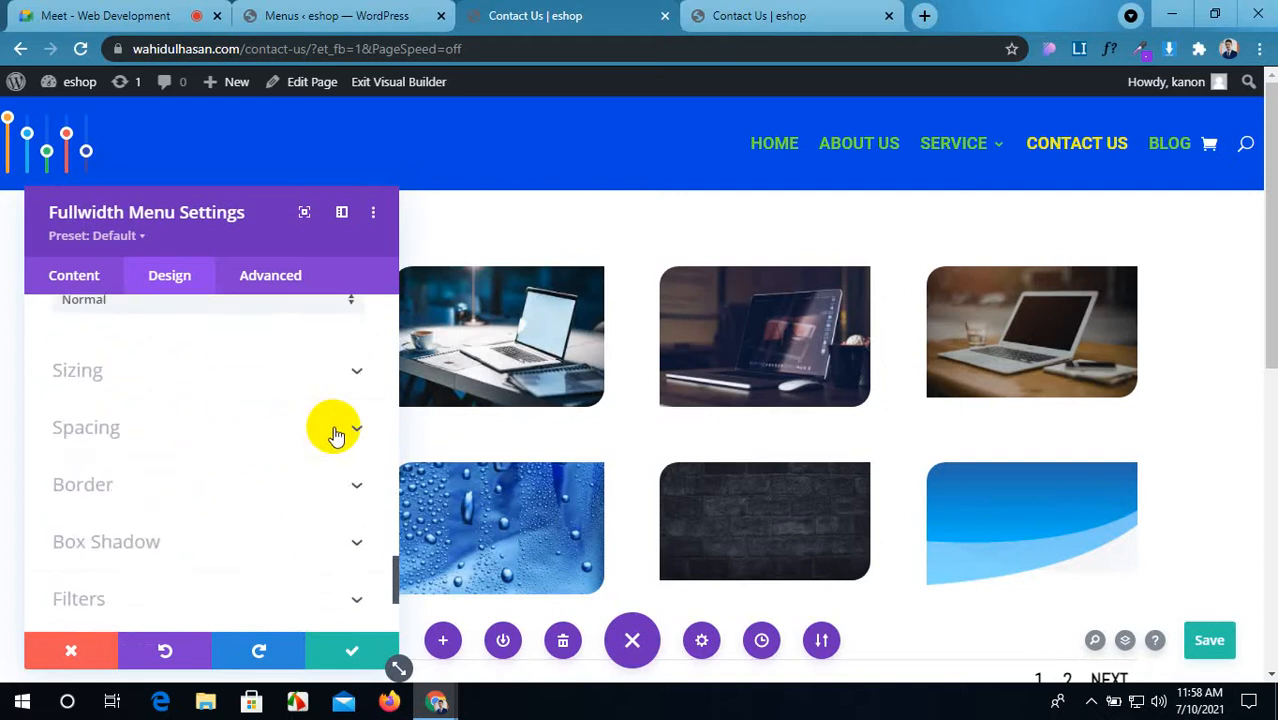
click(1205, 640)
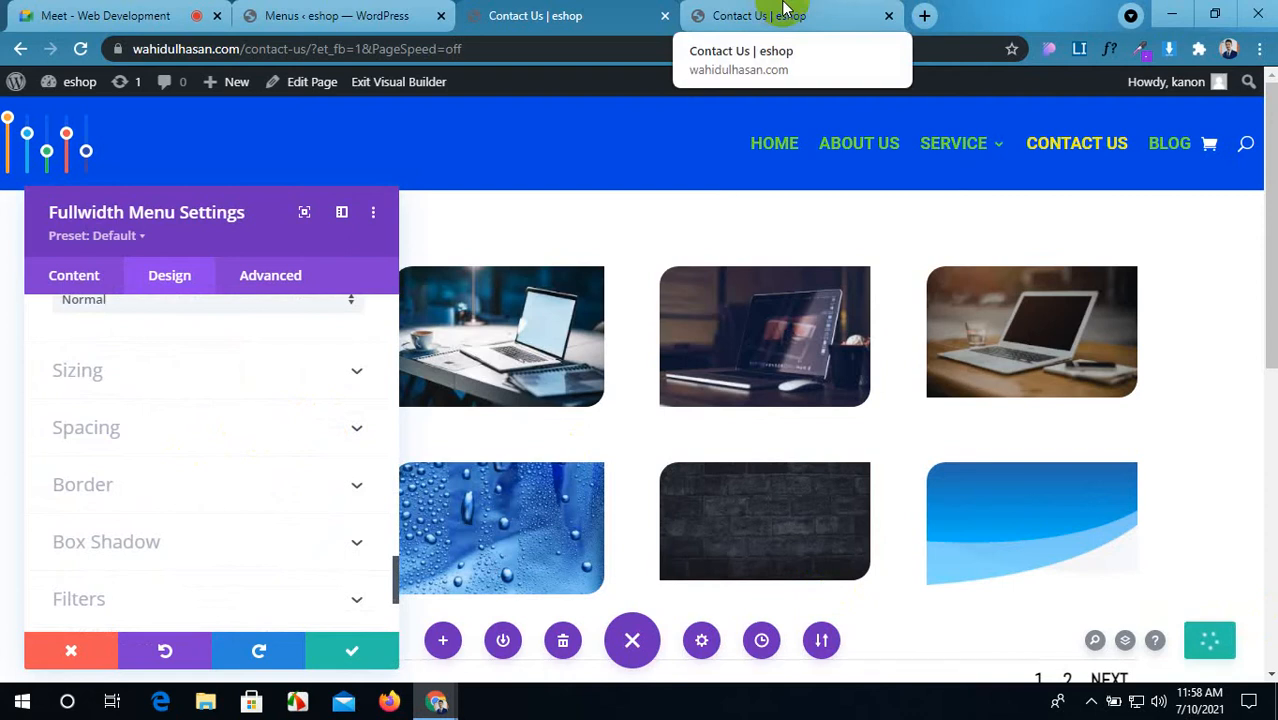
click(785, 9)
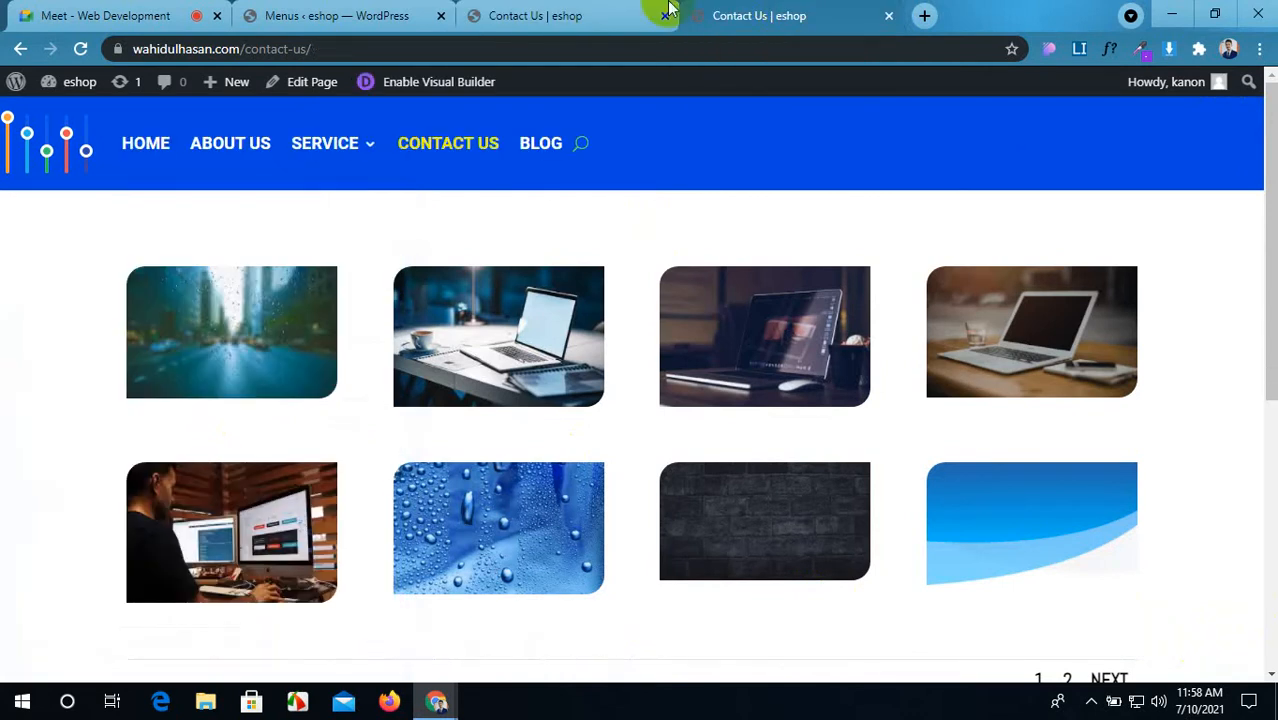
click(80, 54)
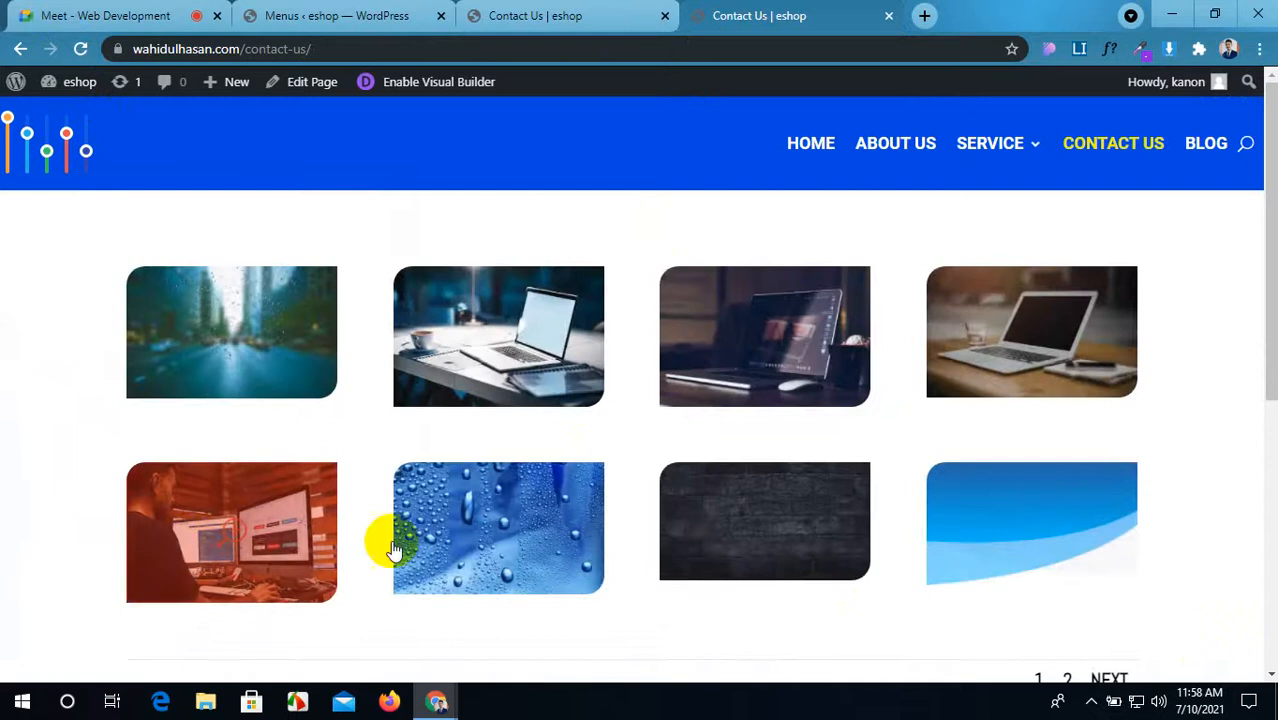
mouse_move(1039, 147)
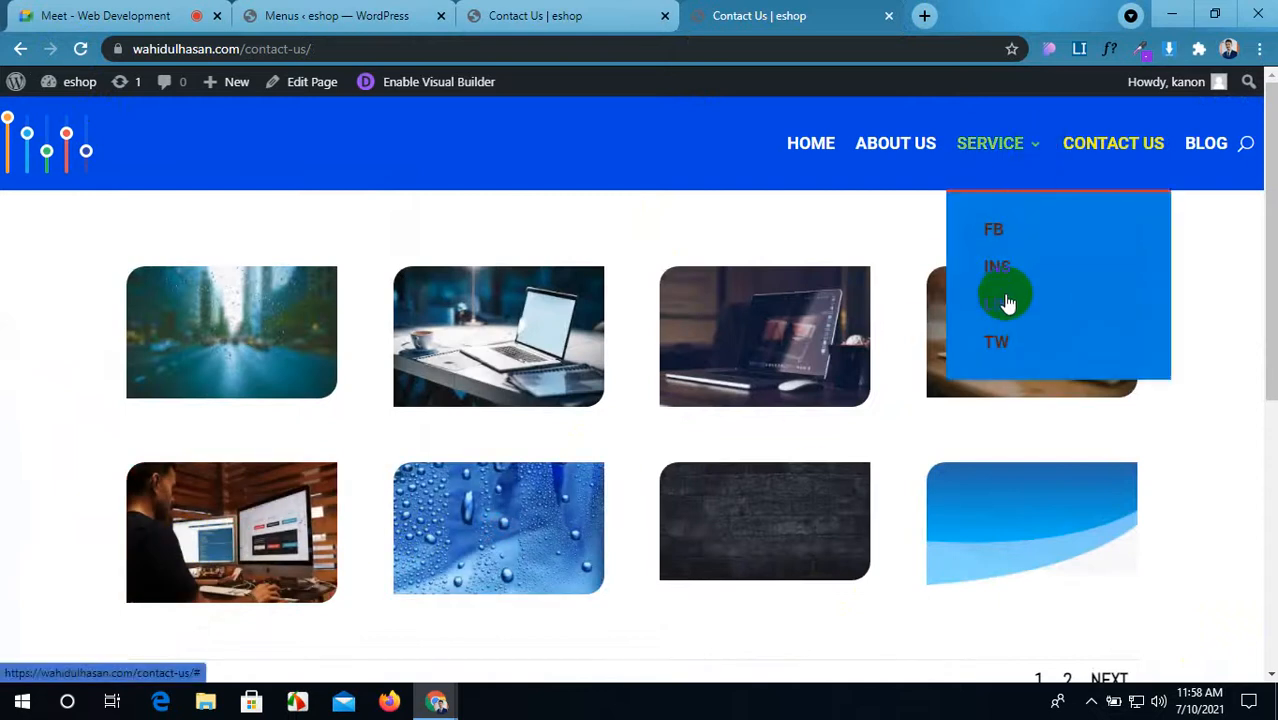
drag(1014, 9, 778, 52)
click(900, 188)
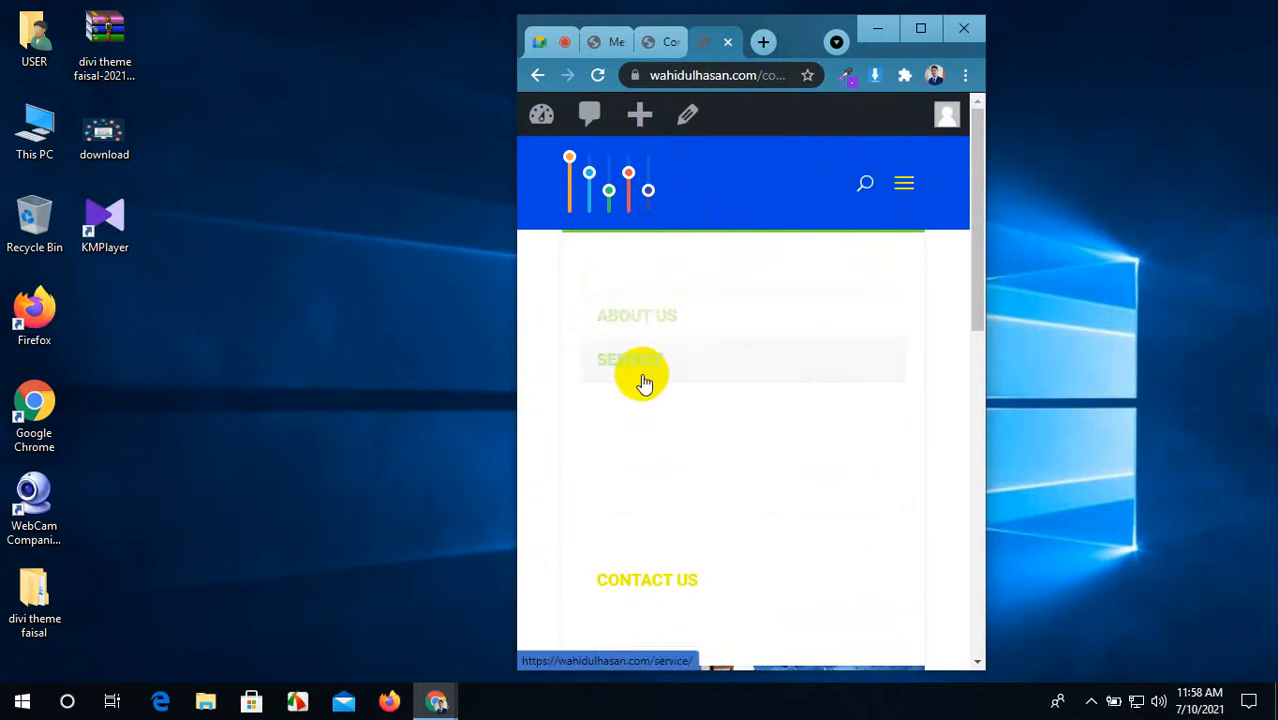
scroll(630, 470, down, 2)
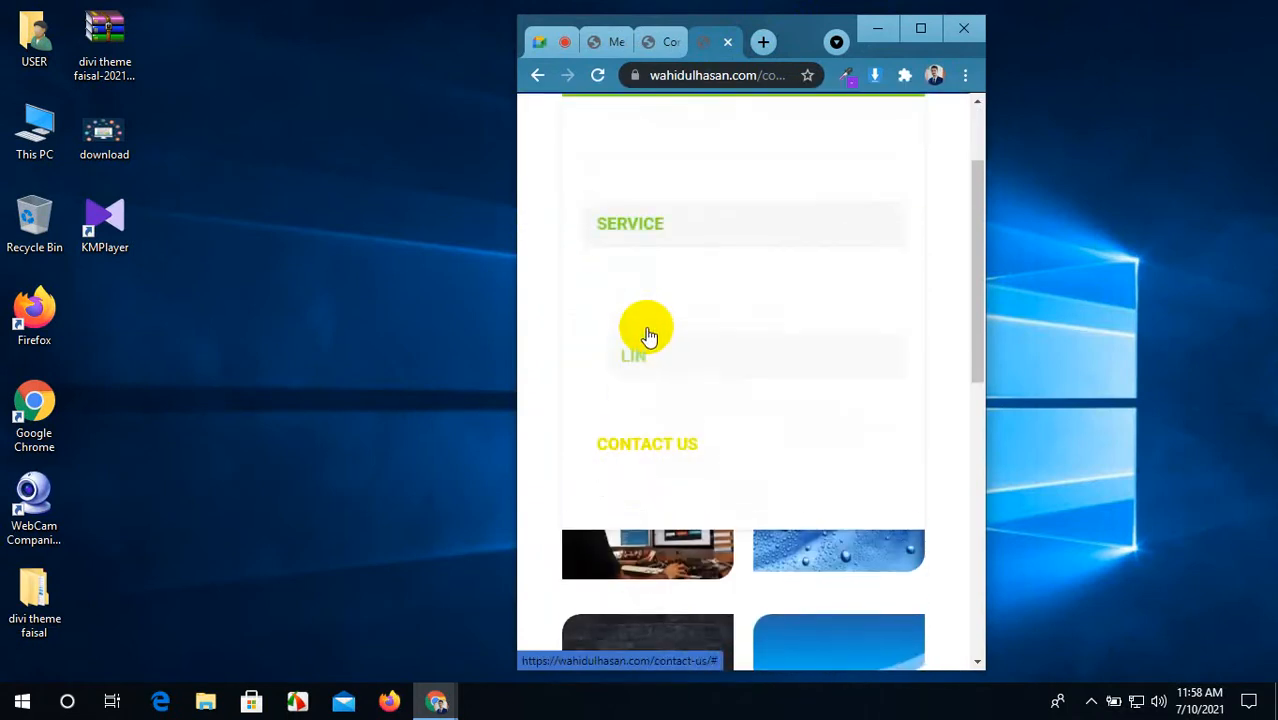
scroll(644, 336, up, 1)
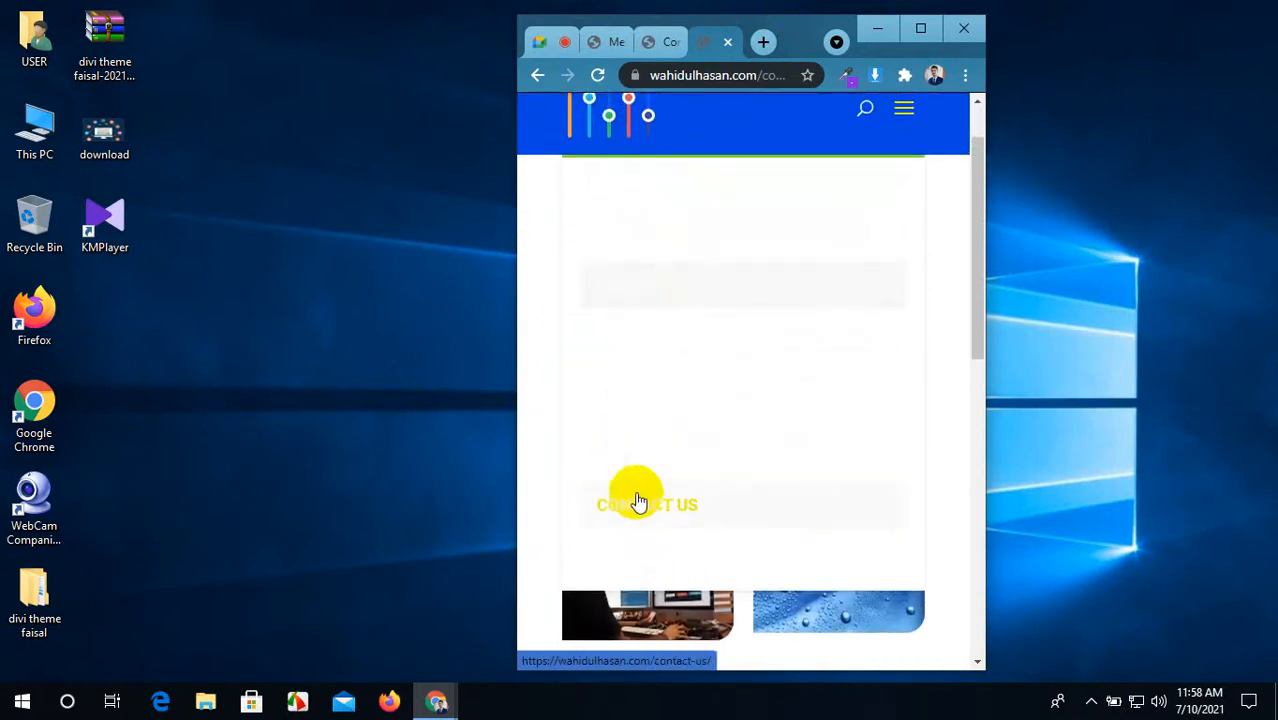
click(903, 114)
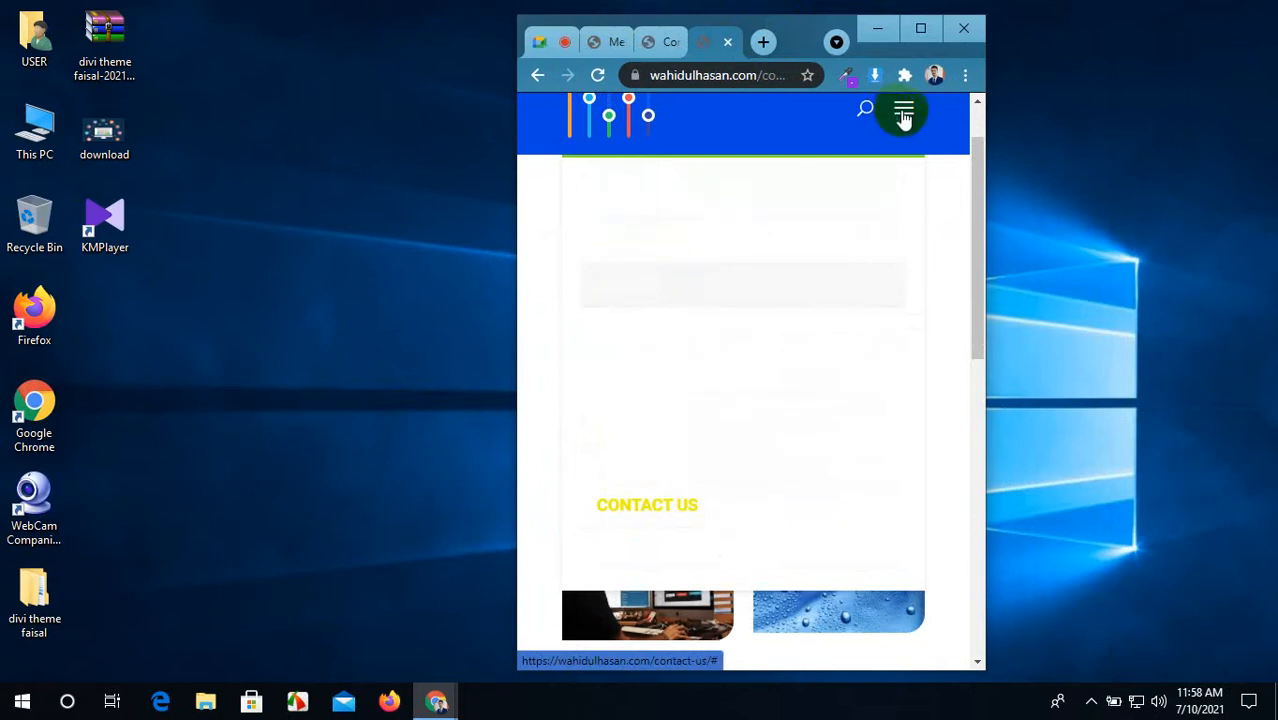
click(921, 30)
click(531, 18)
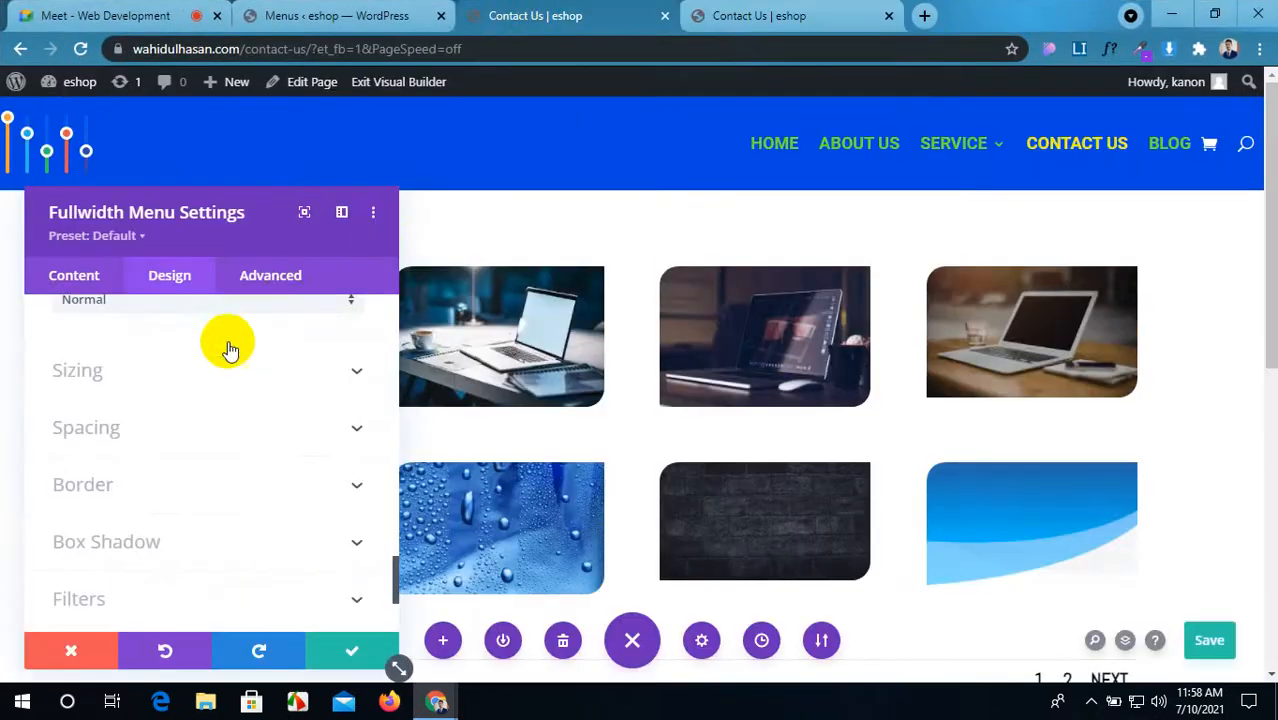
Step: Change the Dropdown Menu's mobile menu background to salmon orange #fc9569 and save
scroll(232, 360, up, 10)
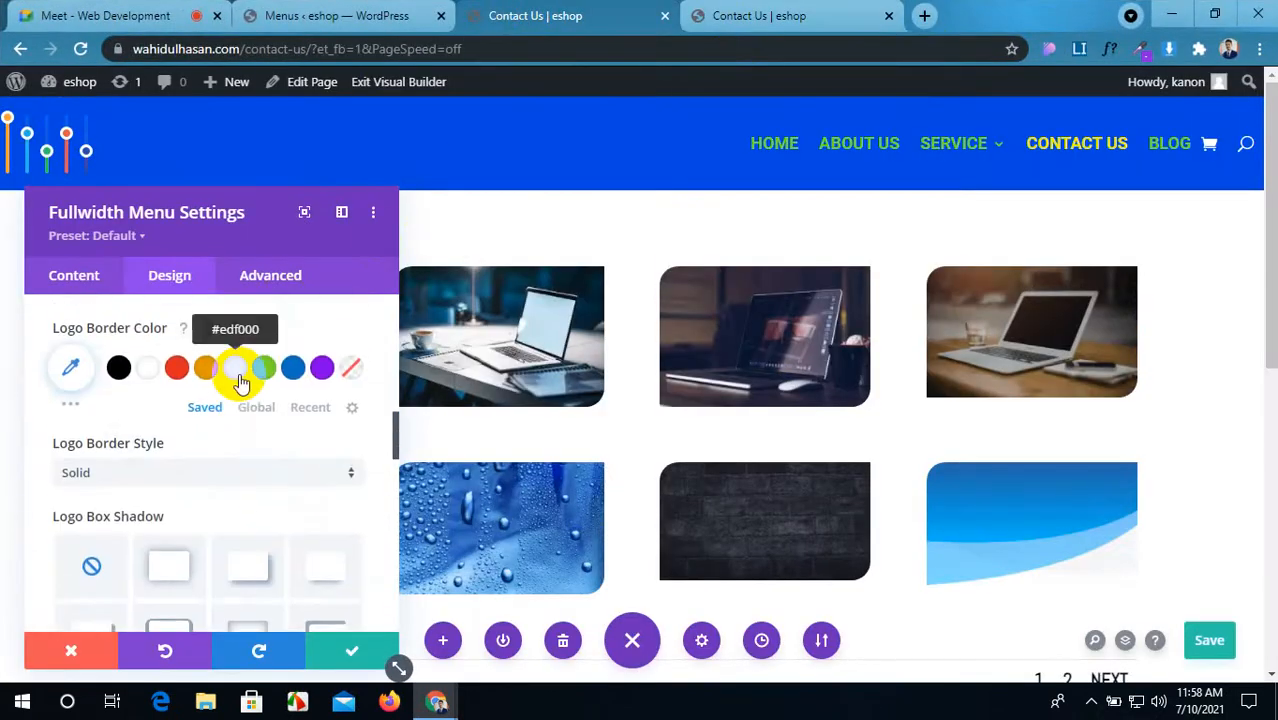
scroll(239, 375, up, 8)
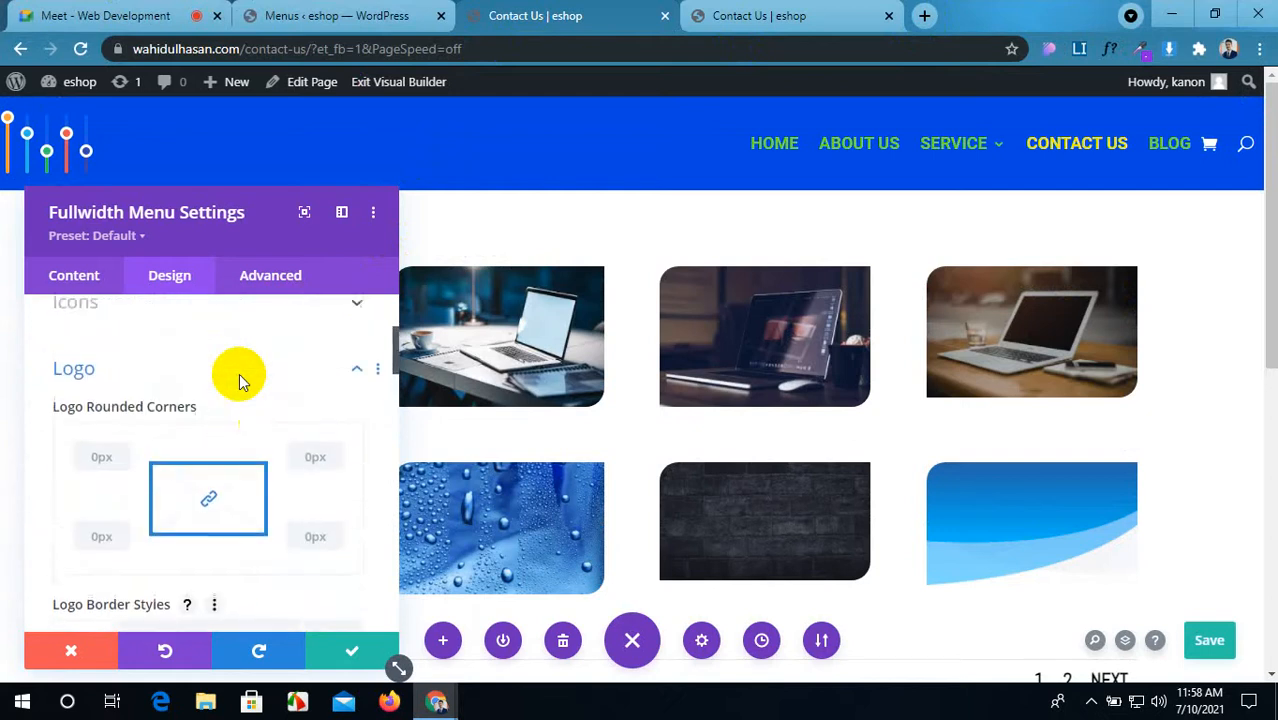
scroll(239, 373, up, 4)
scroll(248, 395, down, 2)
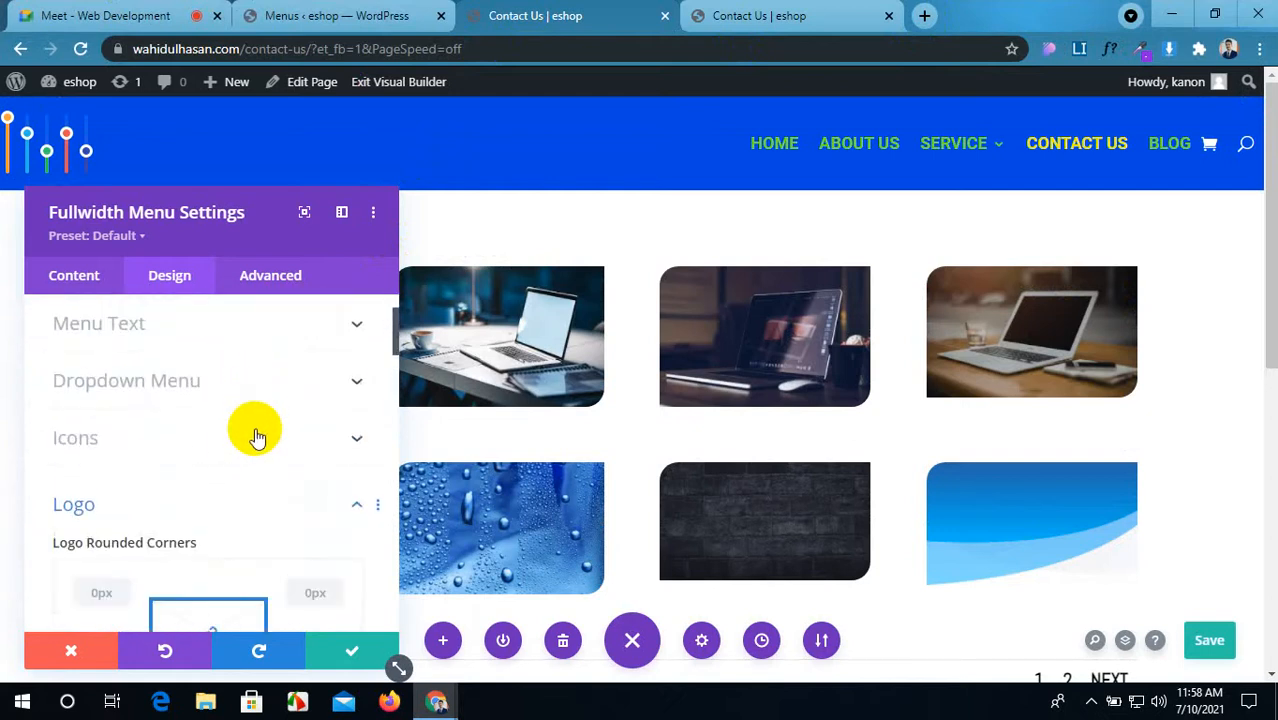
click(277, 388)
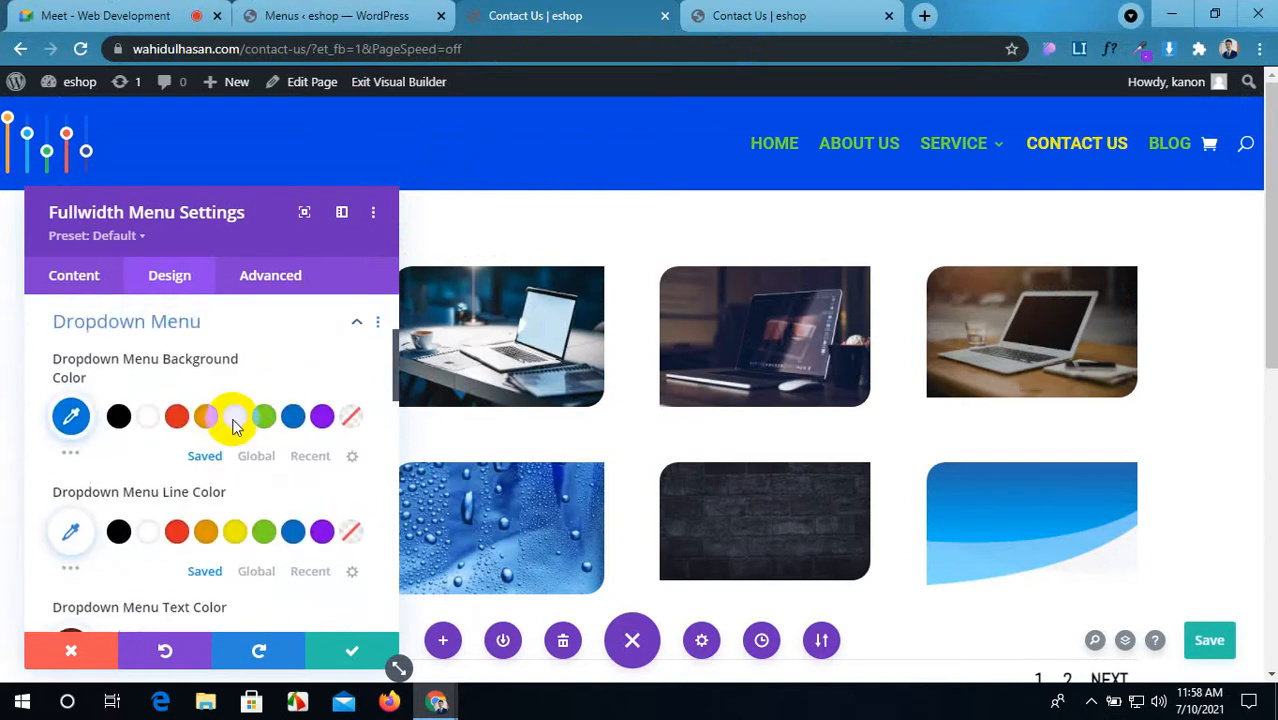
scroll(194, 451, down, 4)
scroll(192, 449, down, 4)
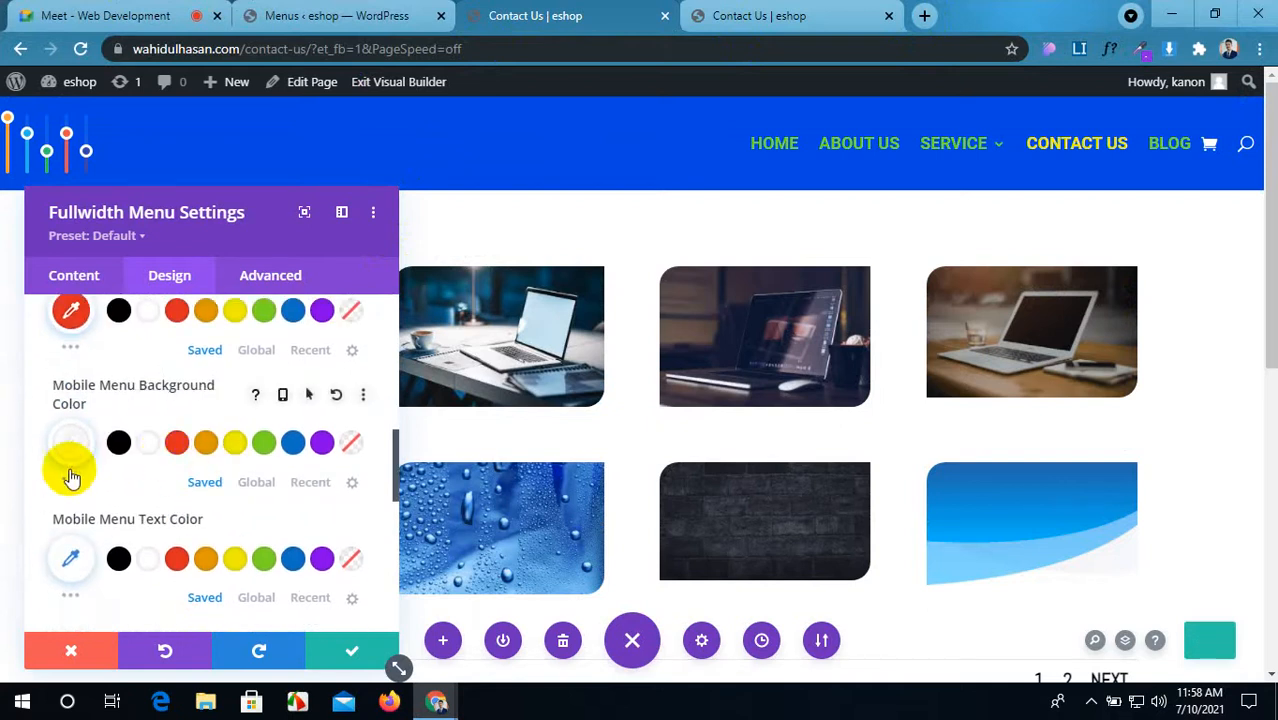
click(66, 482)
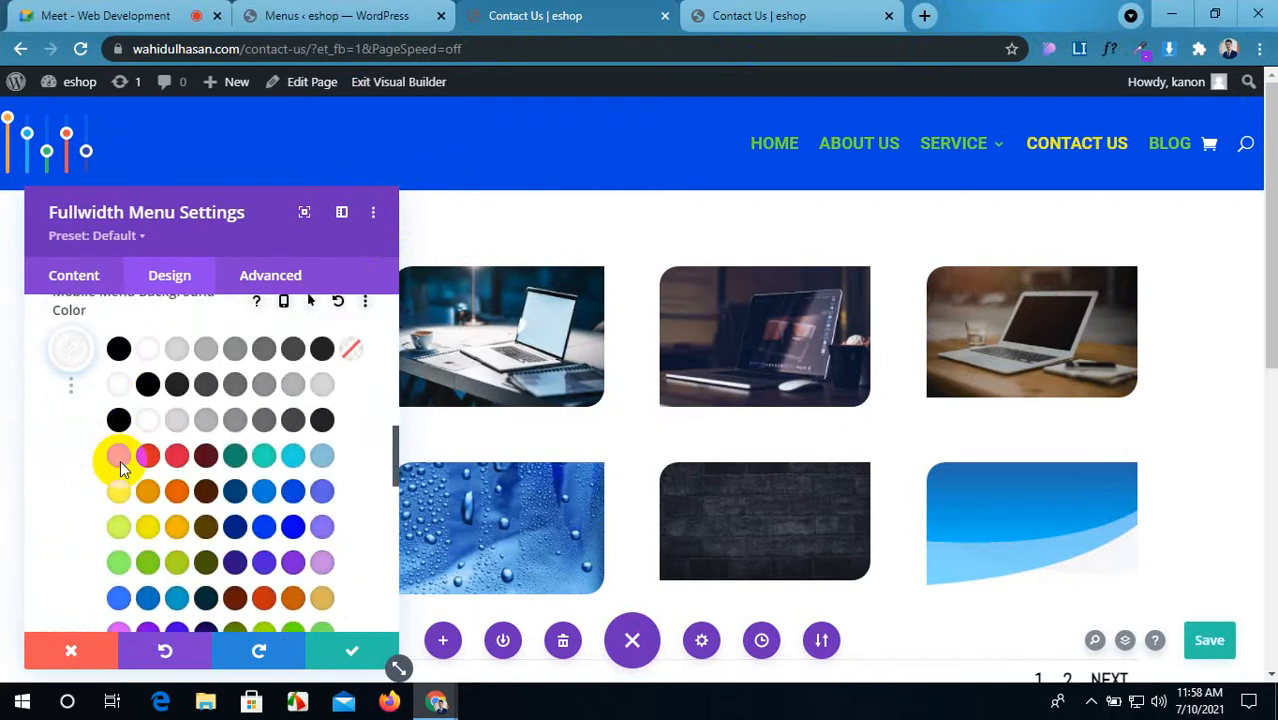
click(118, 461)
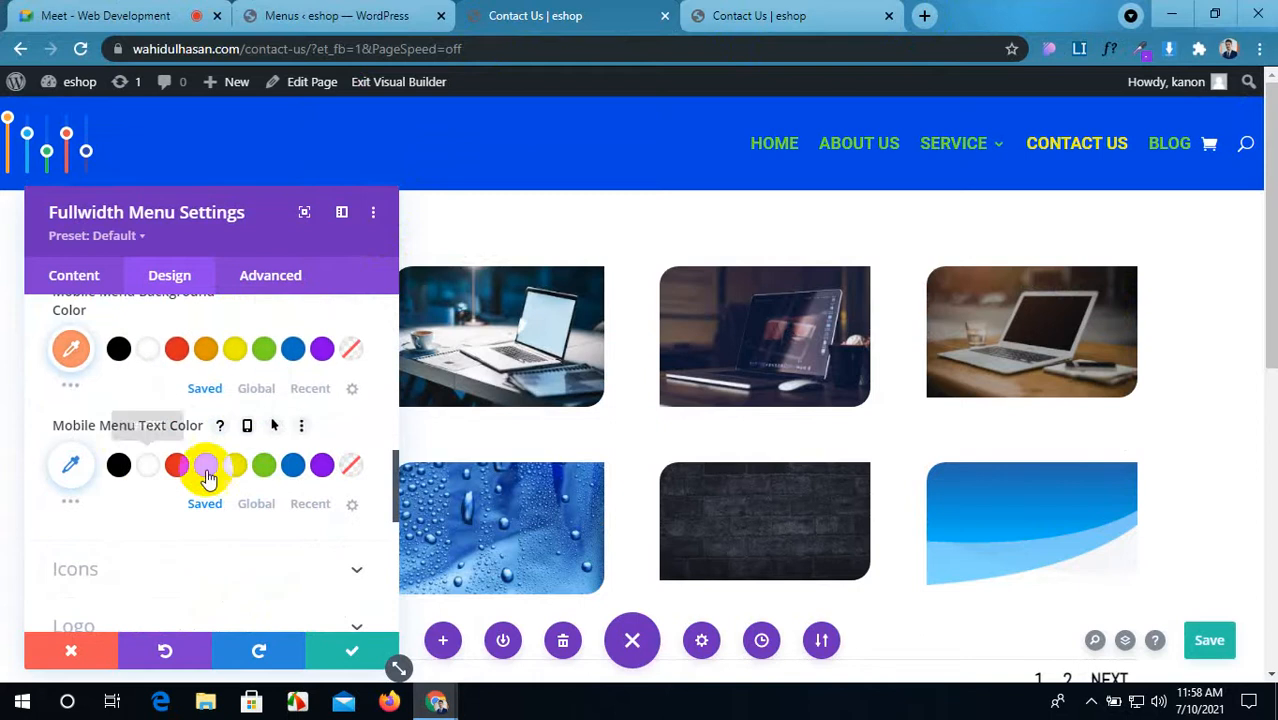
click(1216, 638)
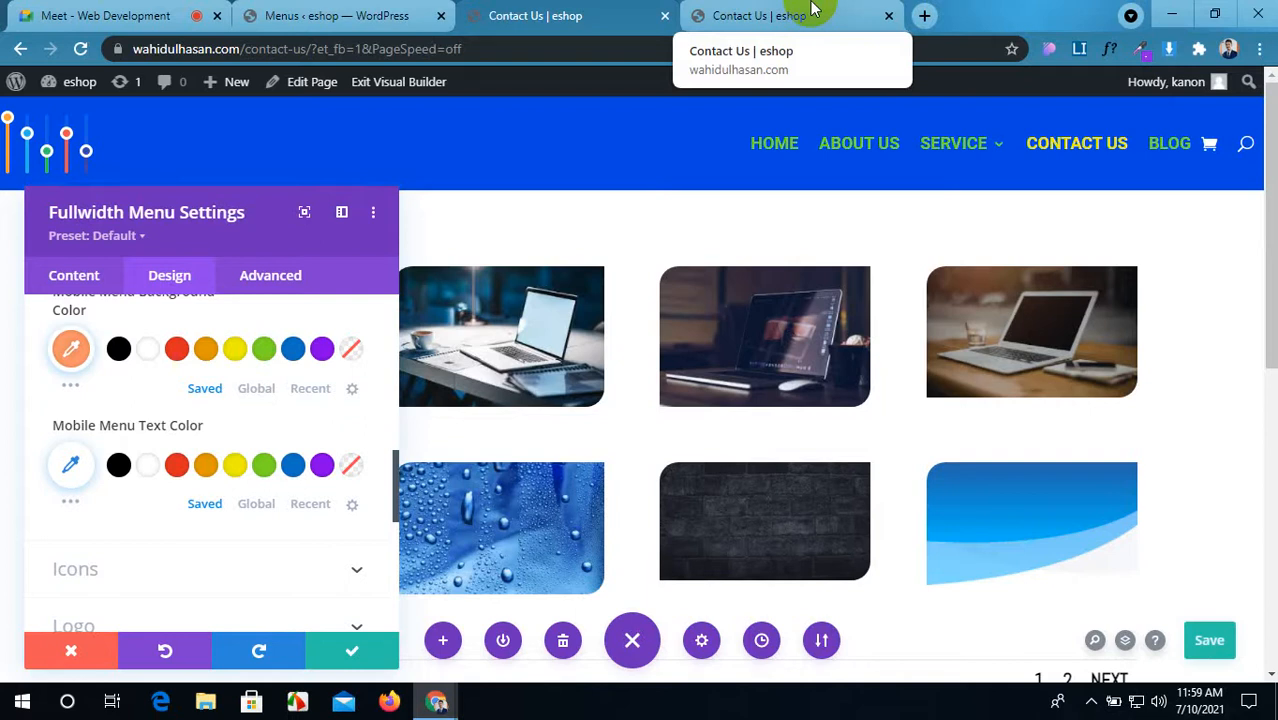
click(812, 8)
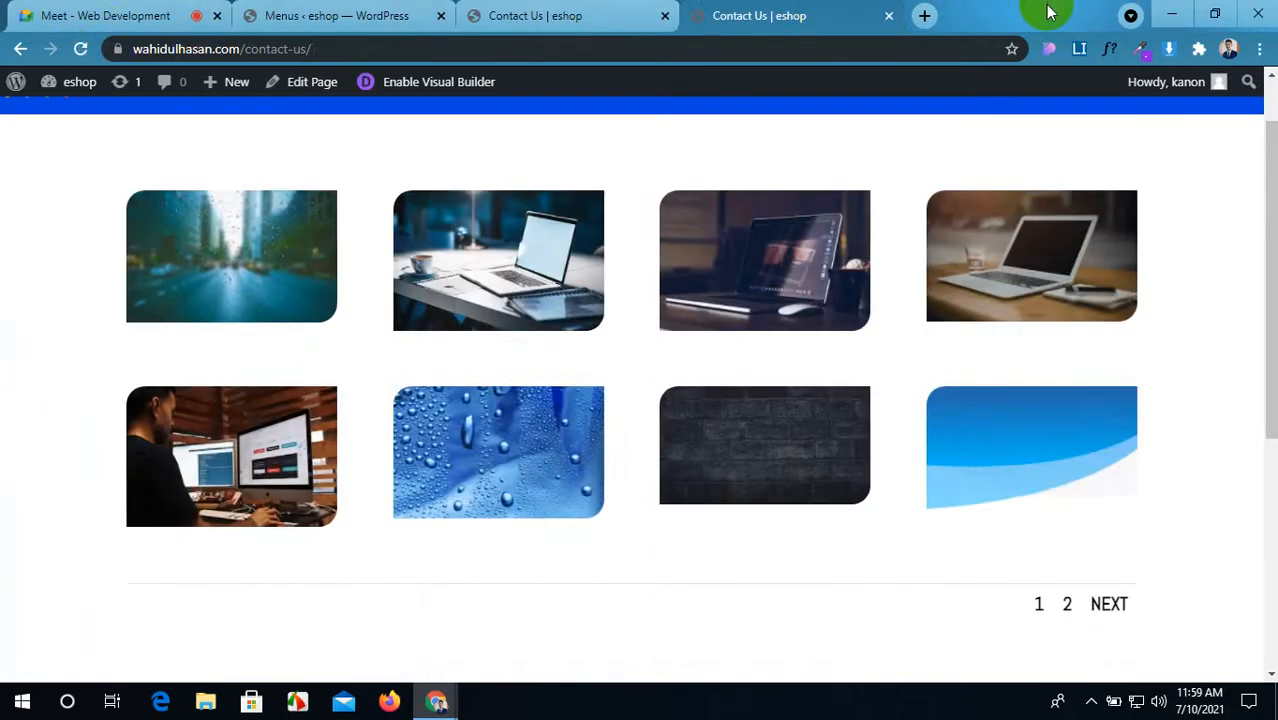
double_click(1005, 10)
drag(980, 48, 858, 71)
scroll(900, 250, up, 1)
click(1009, 224)
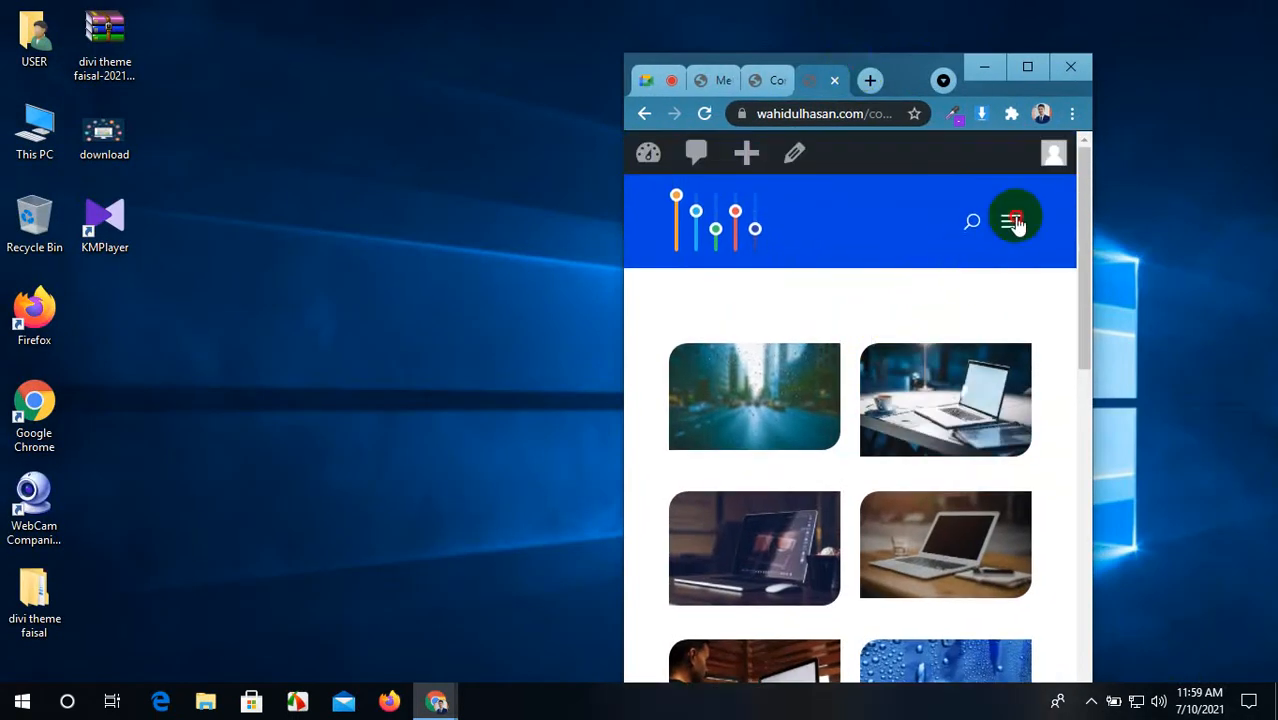
scroll(785, 463, down, 2)
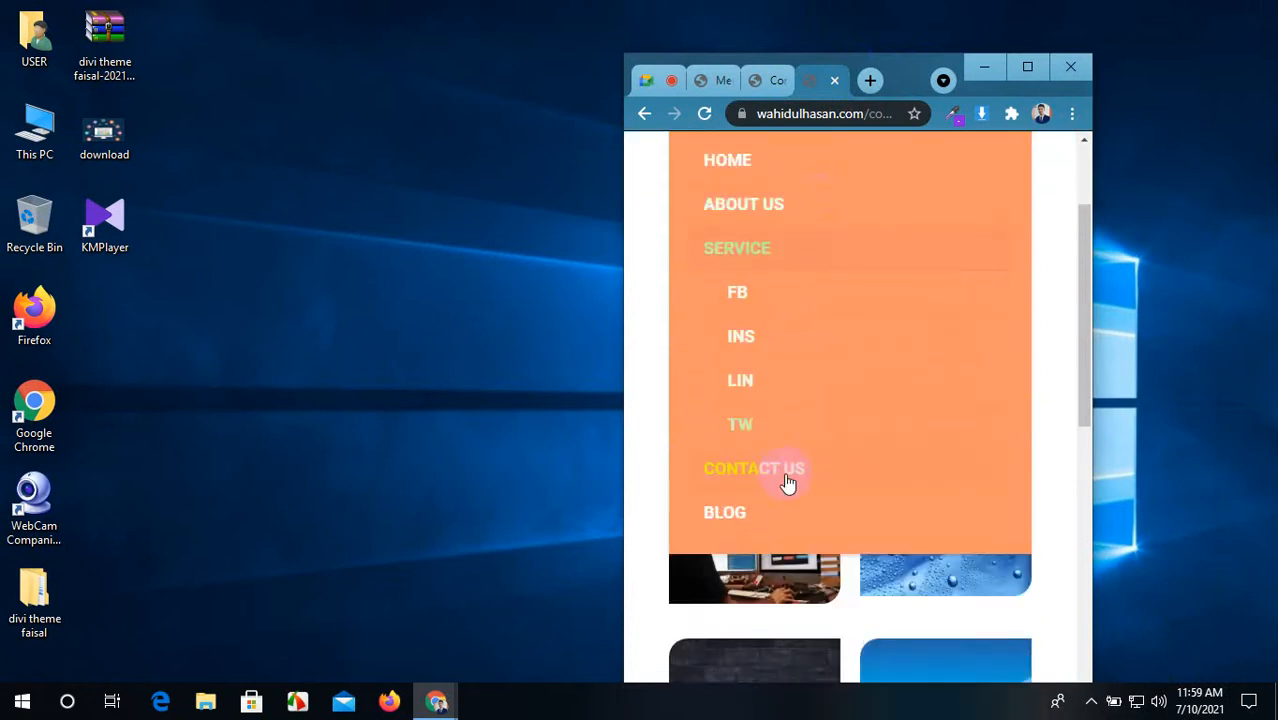
scroll(796, 420, up, 2)
click(1031, 68)
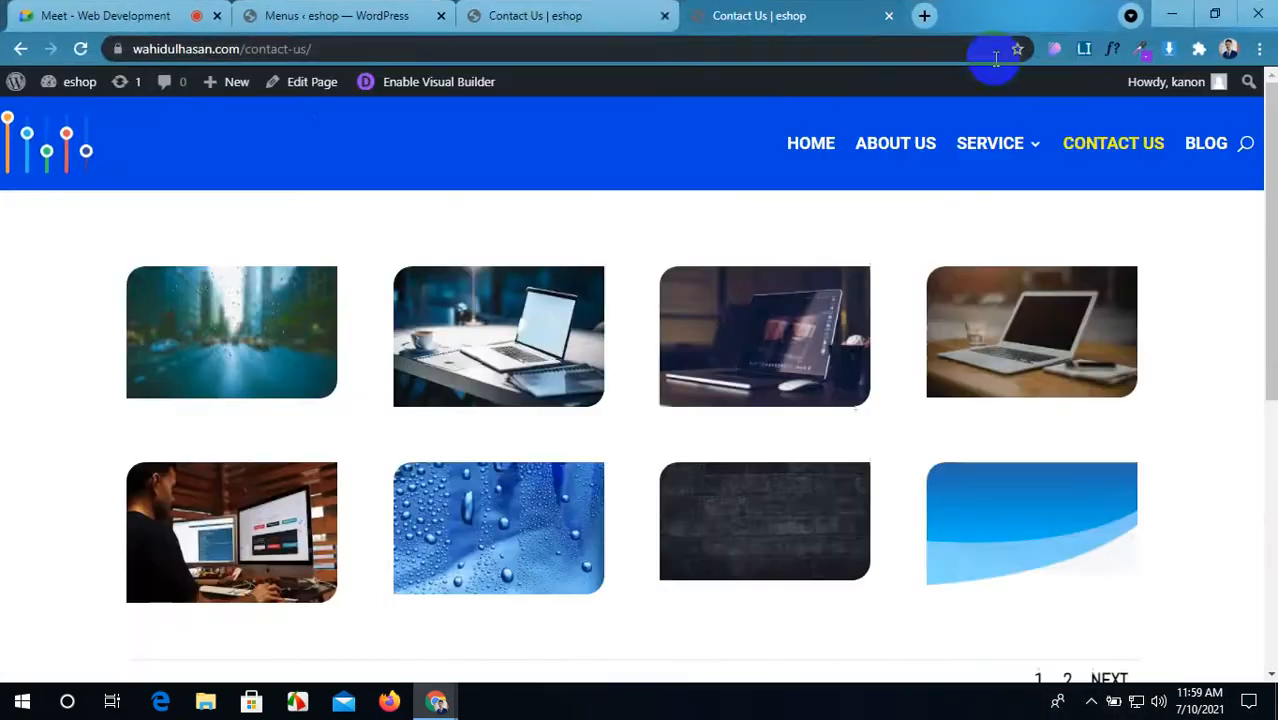
click(453, 10)
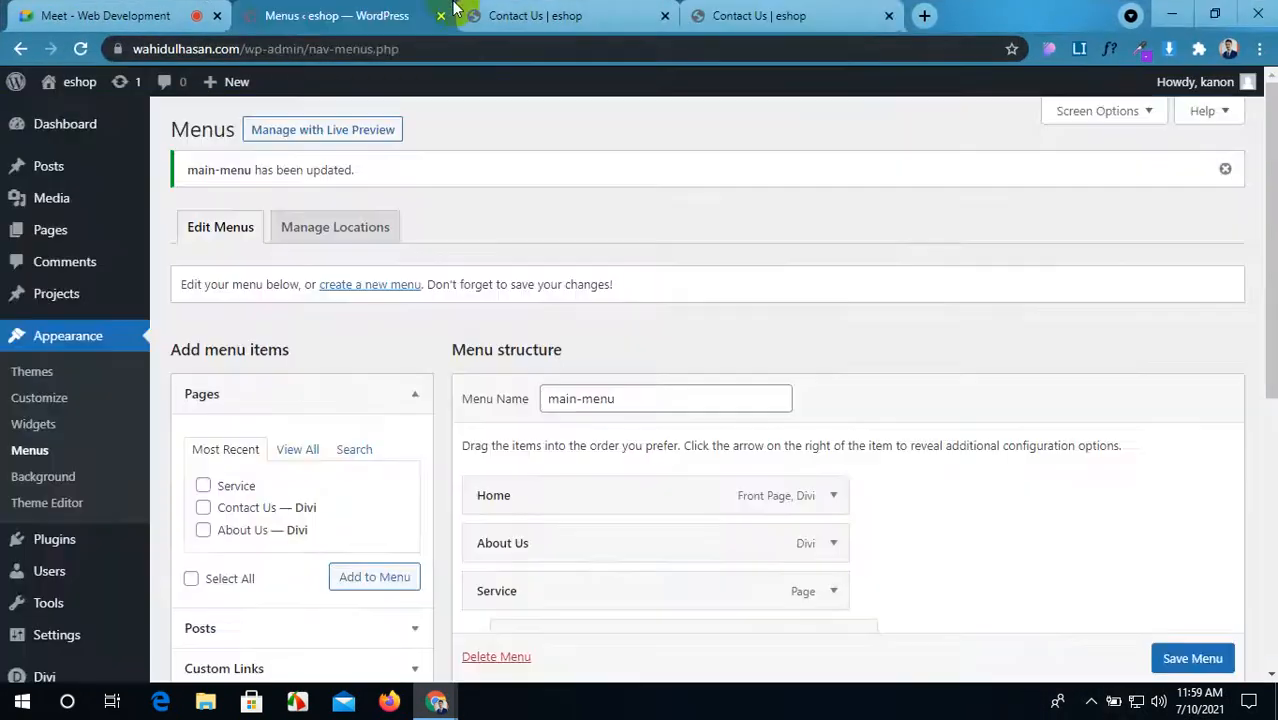
click(563, 10)
scroll(203, 510, down, 2)
scroll(201, 508, down, 1)
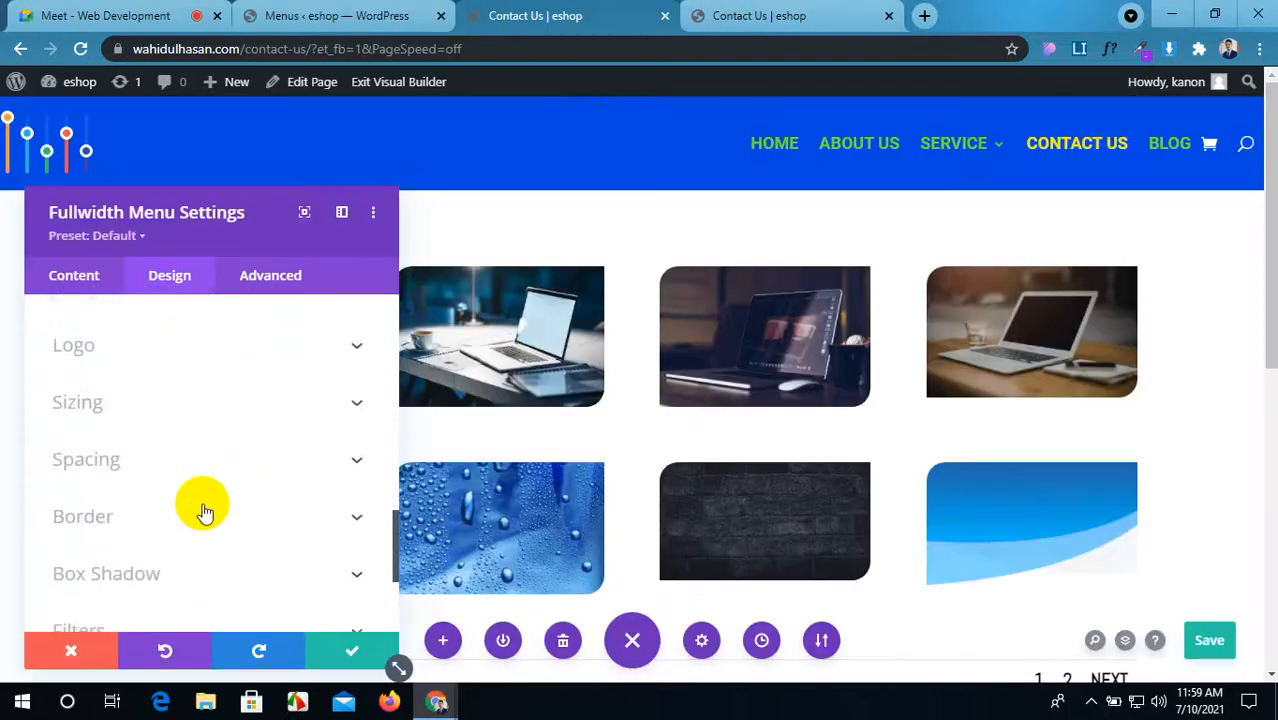
Step: Try center module alignment in Sizing, then reset it to default
click(251, 408)
scroll(254, 410, down, 3)
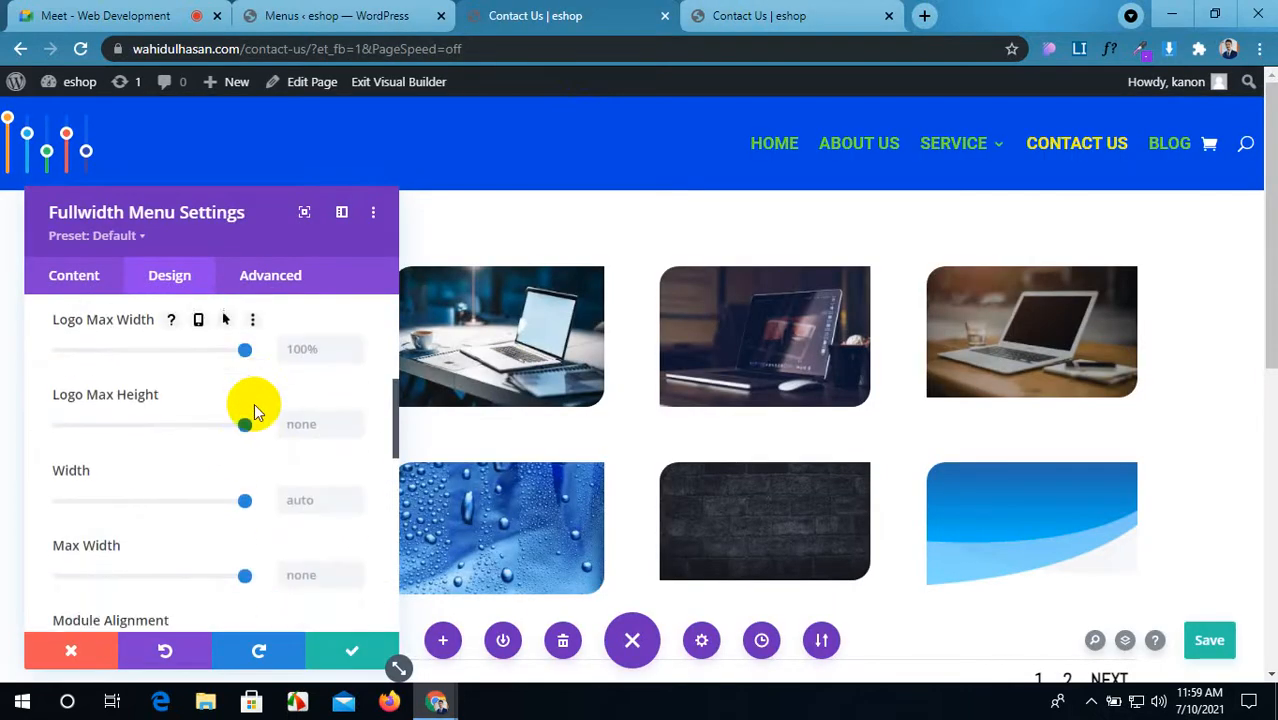
scroll(254, 410, up, 2)
scroll(254, 410, down, 1)
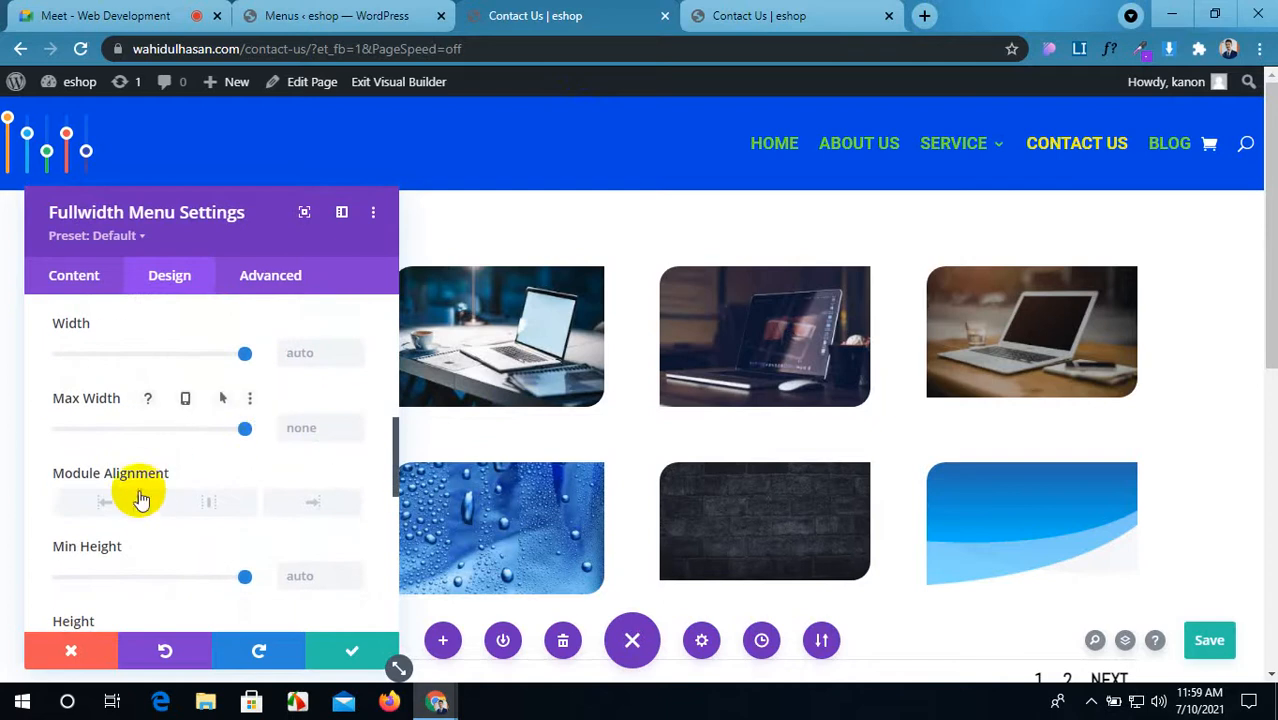
click(199, 505)
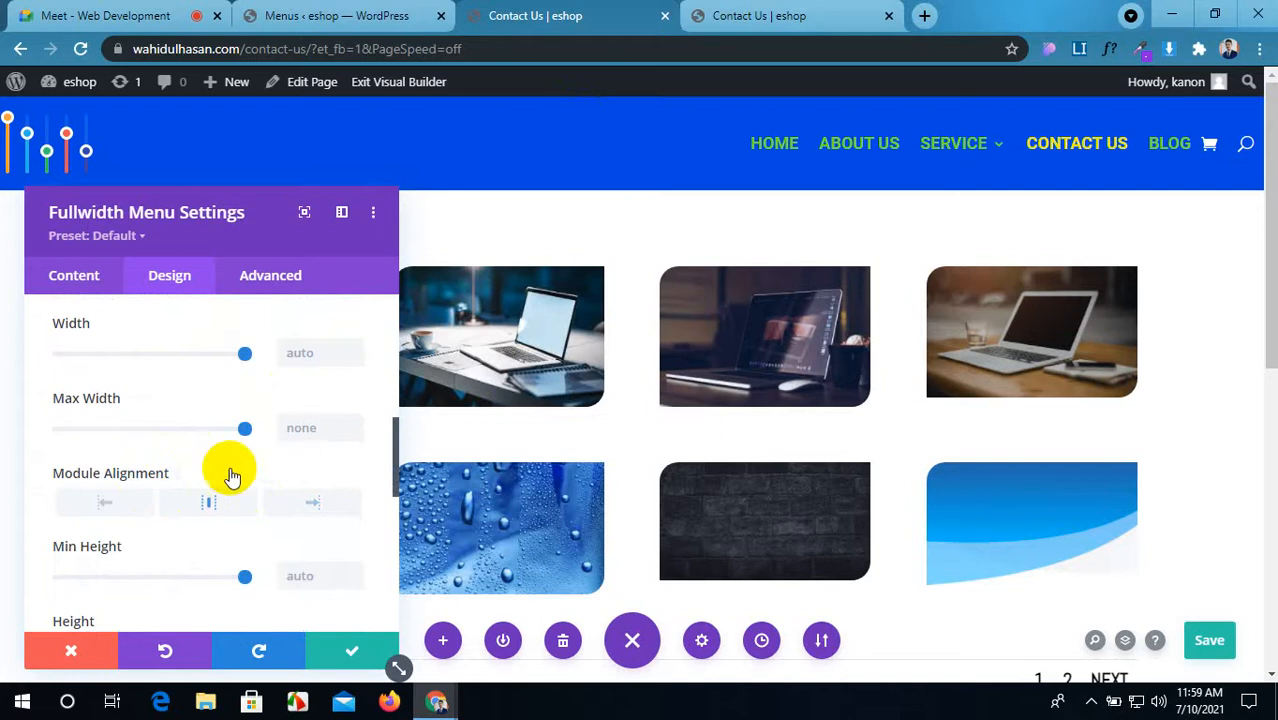
click(240, 476)
Step: Expand the Spacing section's margin and padding settings
scroll(236, 471, up, 2)
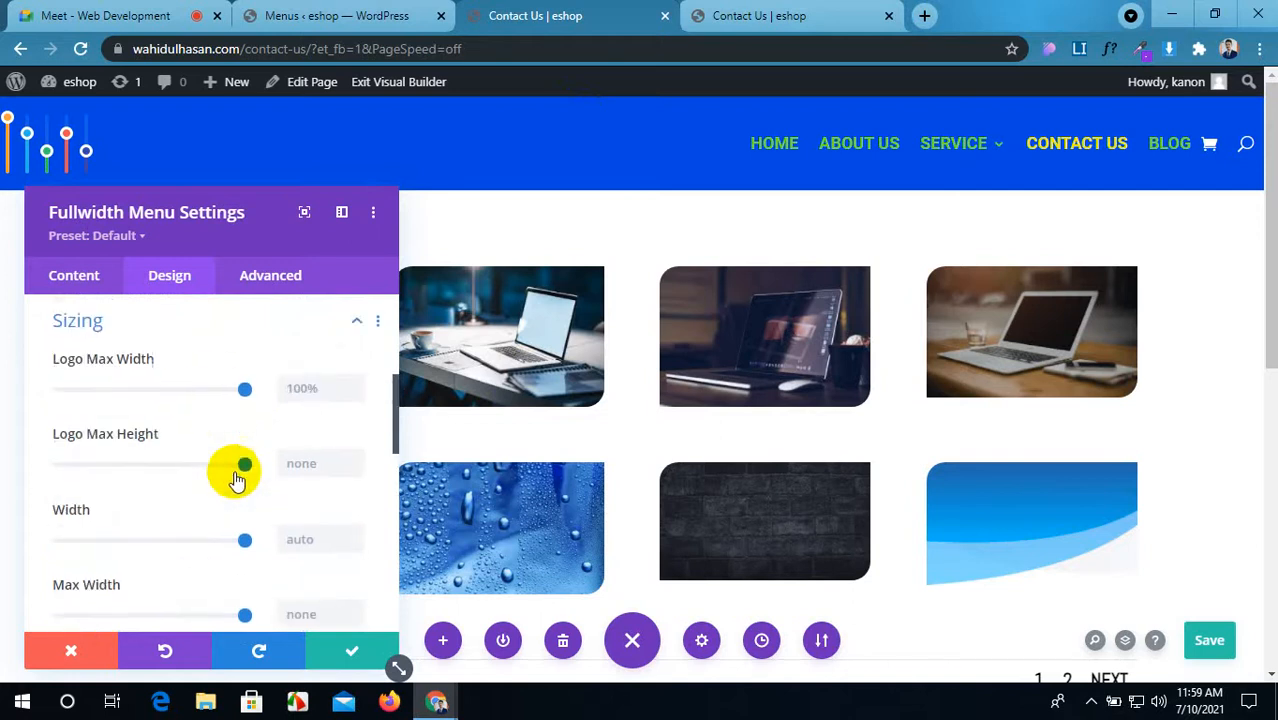
scroll(136, 443, down, 1)
scroll(139, 439, down, 5)
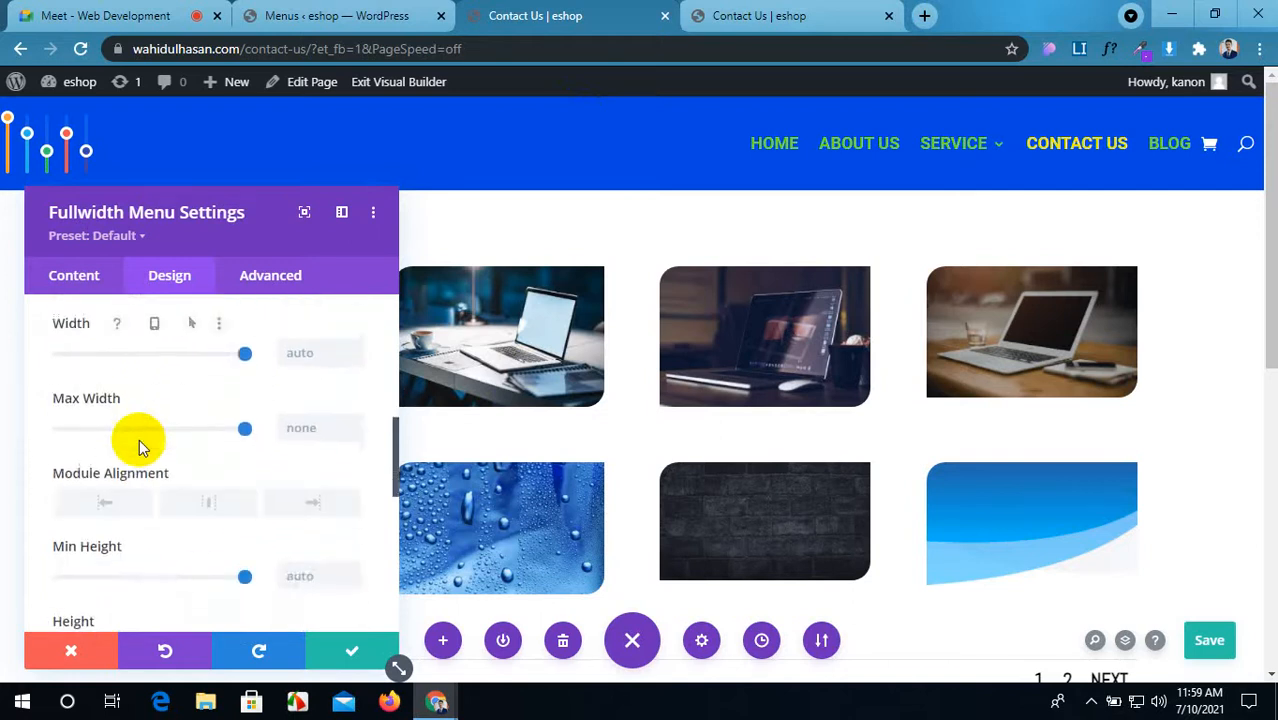
click(250, 430)
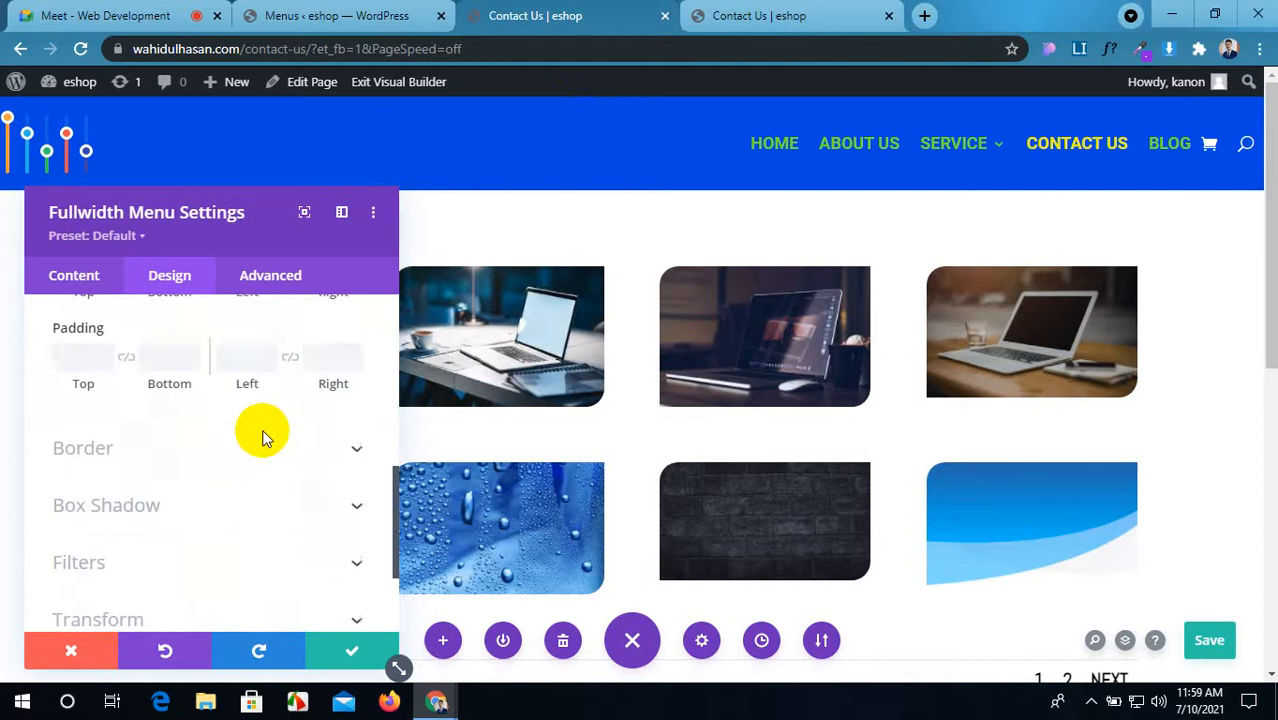
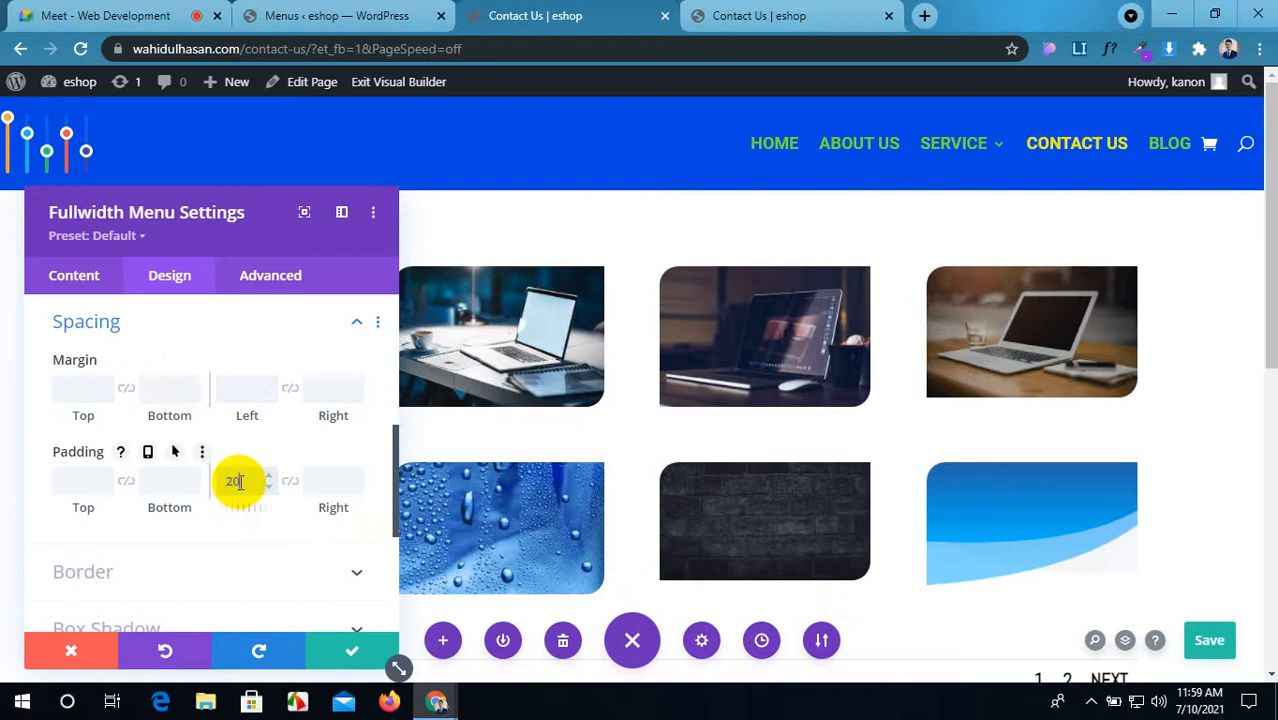
Step: Set the menu's left and right padding to 40px
text(px)
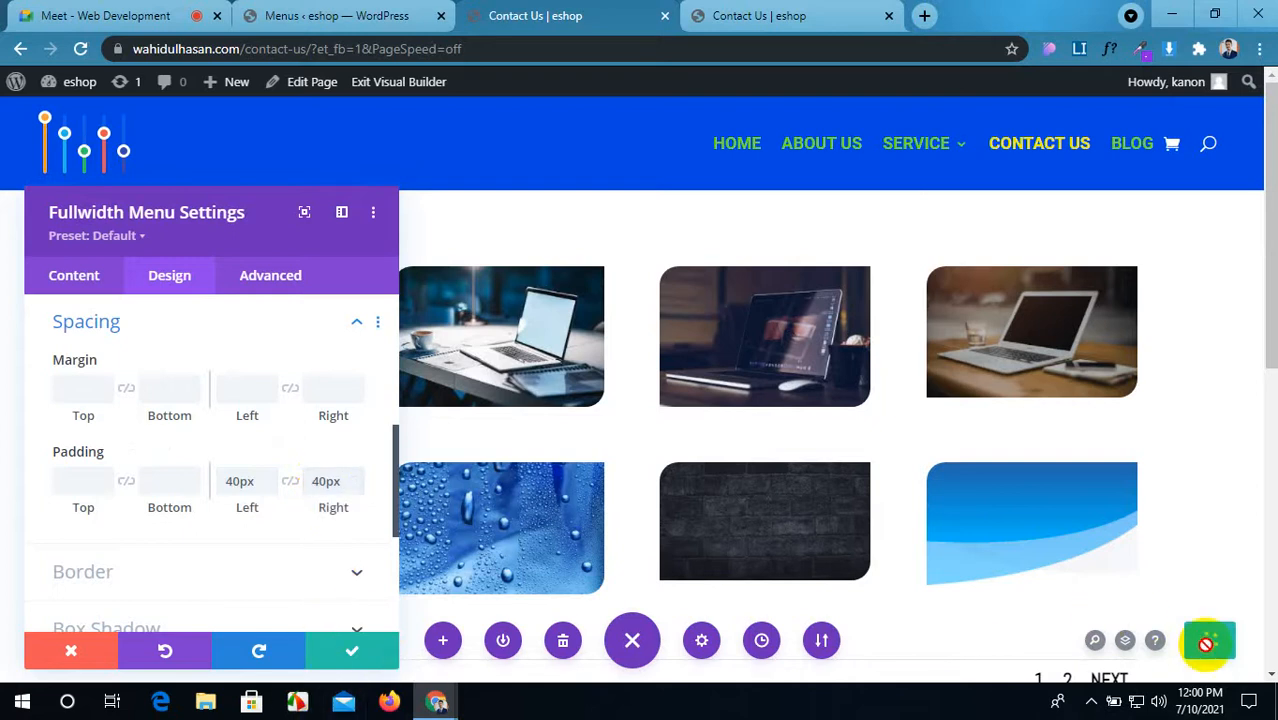
scroll(177, 519, down, 5)
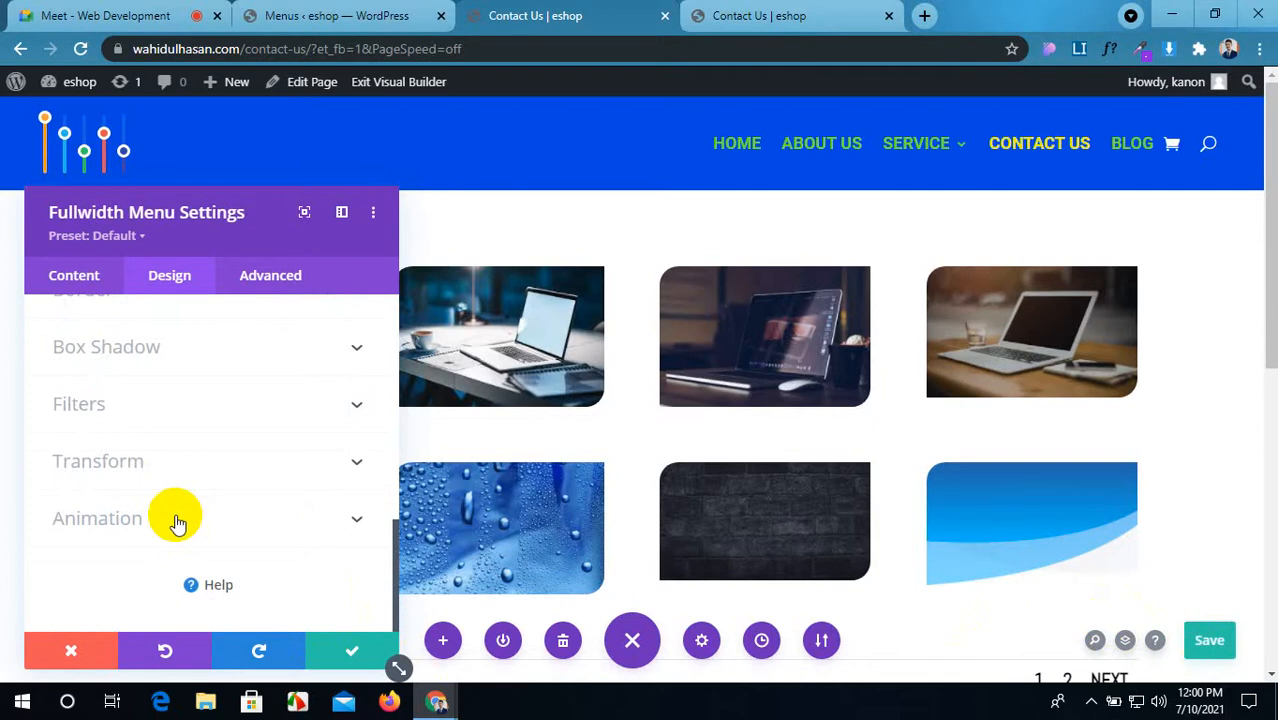
scroll(177, 519, up, 1)
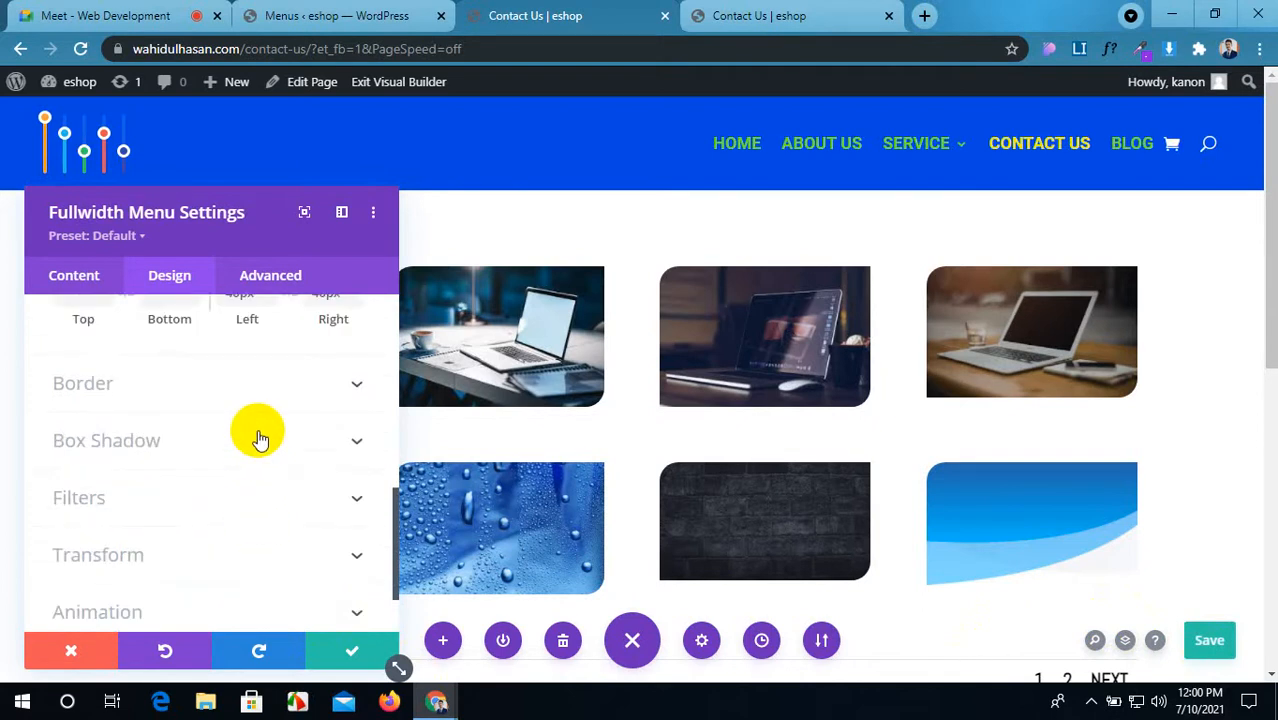
Step: Set the menu's box shadow to none and close its settings
click(259, 440)
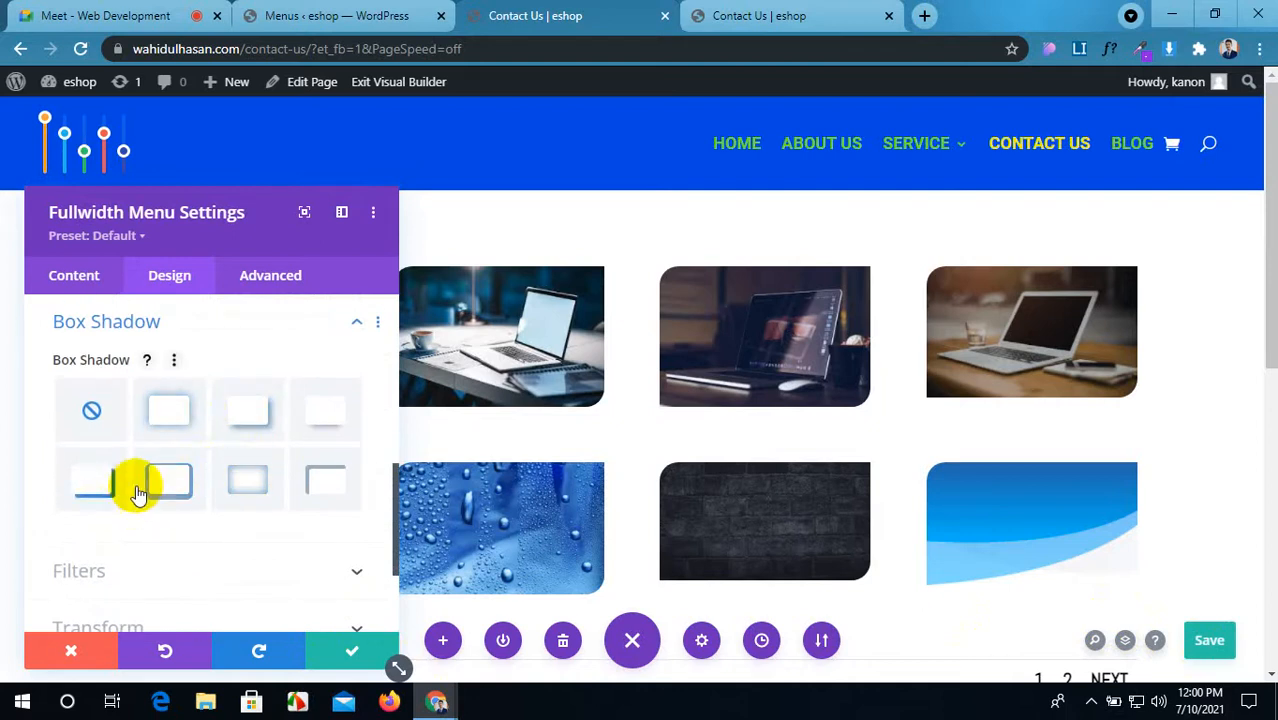
click(327, 425)
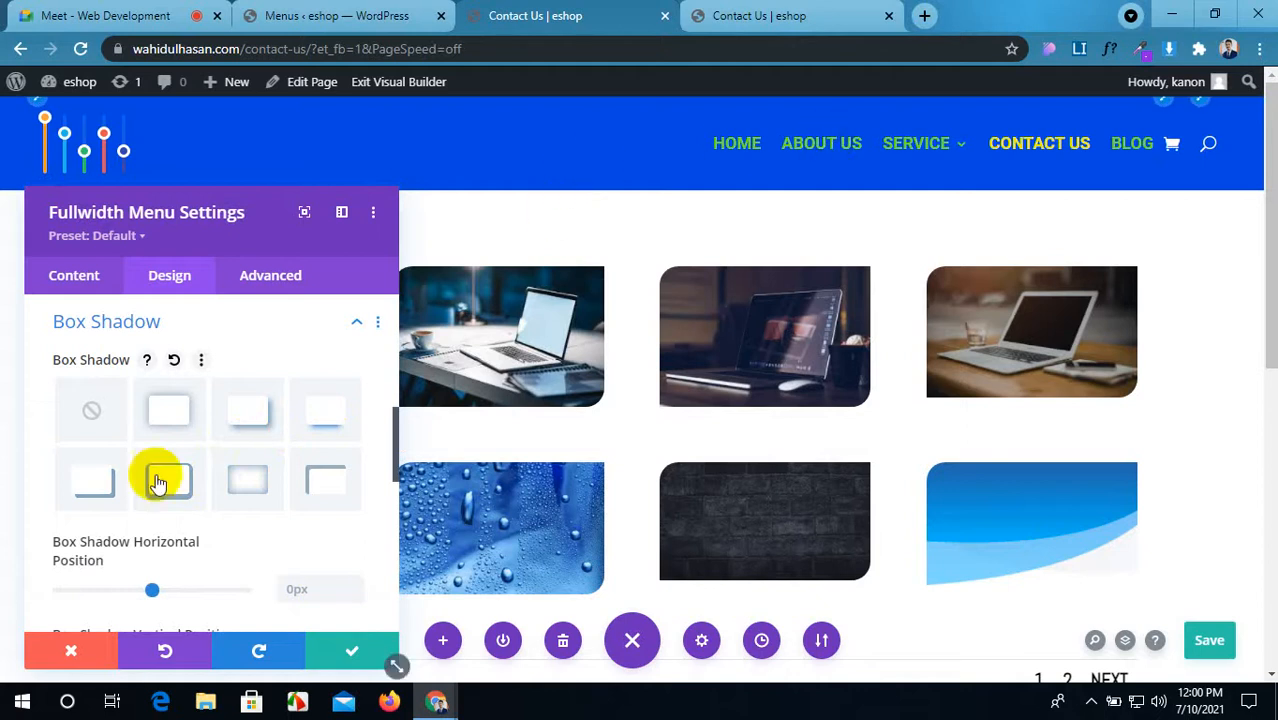
click(94, 408)
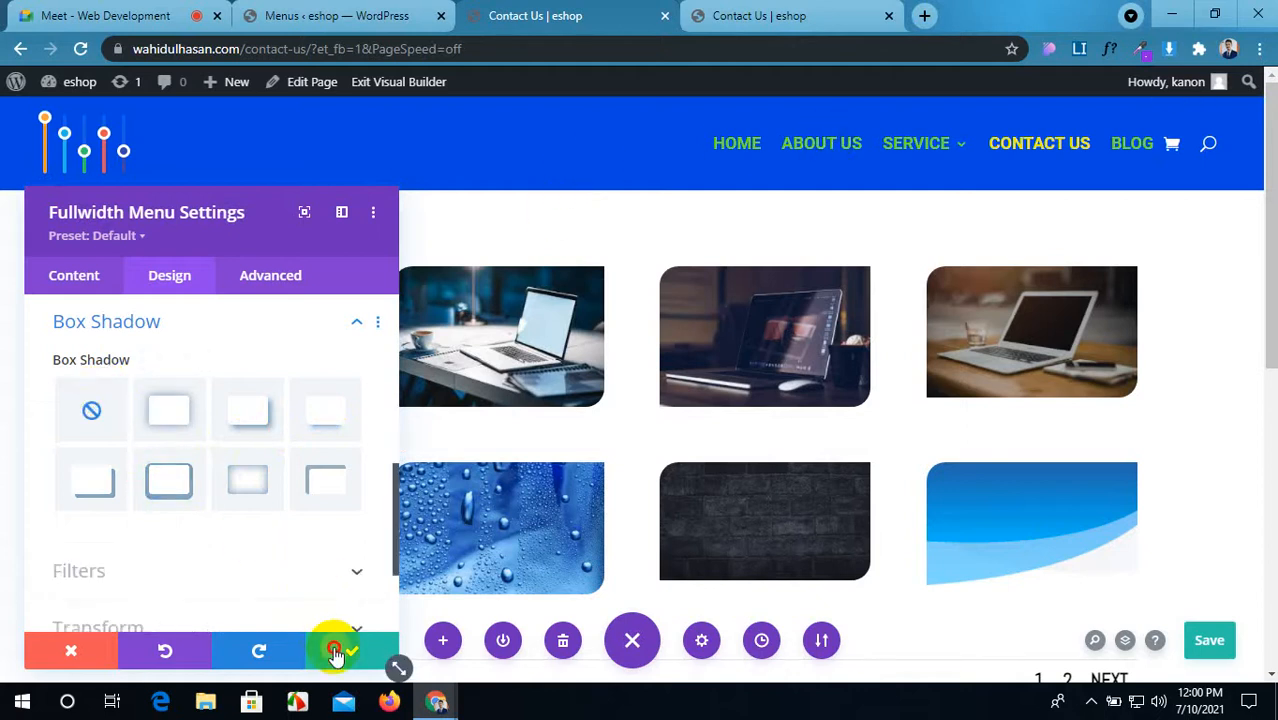
click(345, 648)
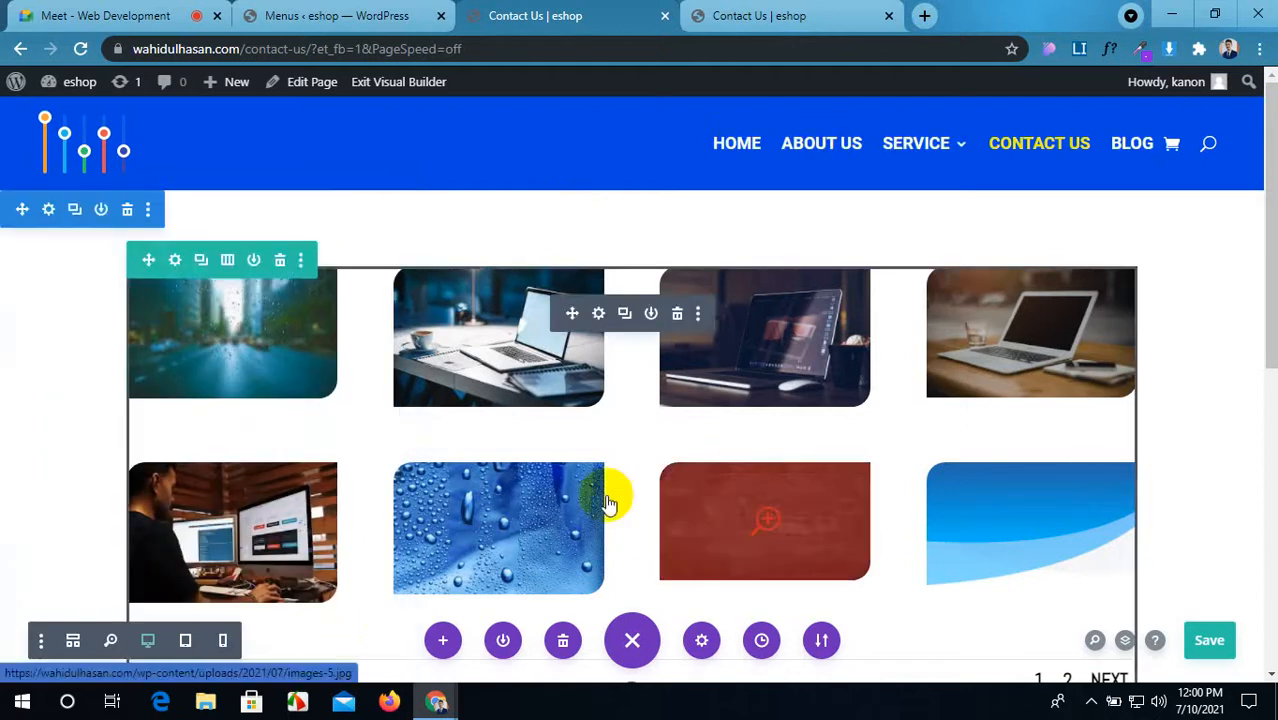
Step: Save the page and reload the live Contact Us page to view the new header
click(1221, 632)
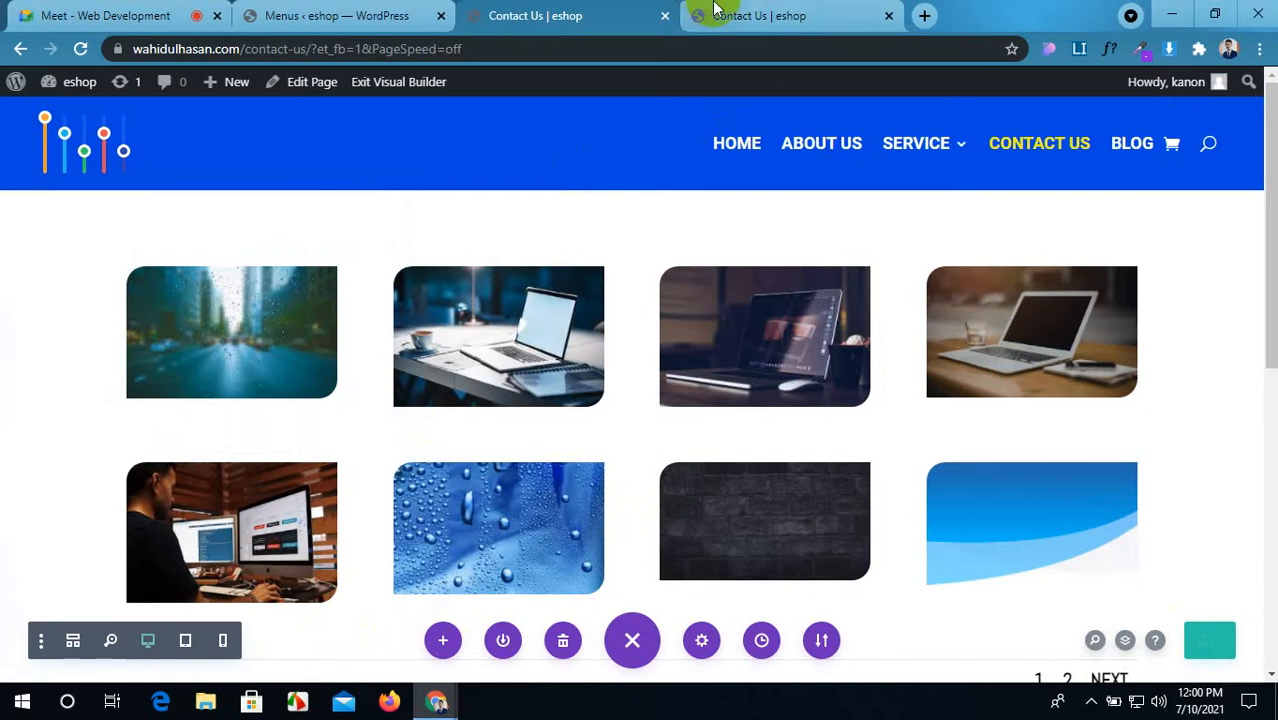
click(753, 12)
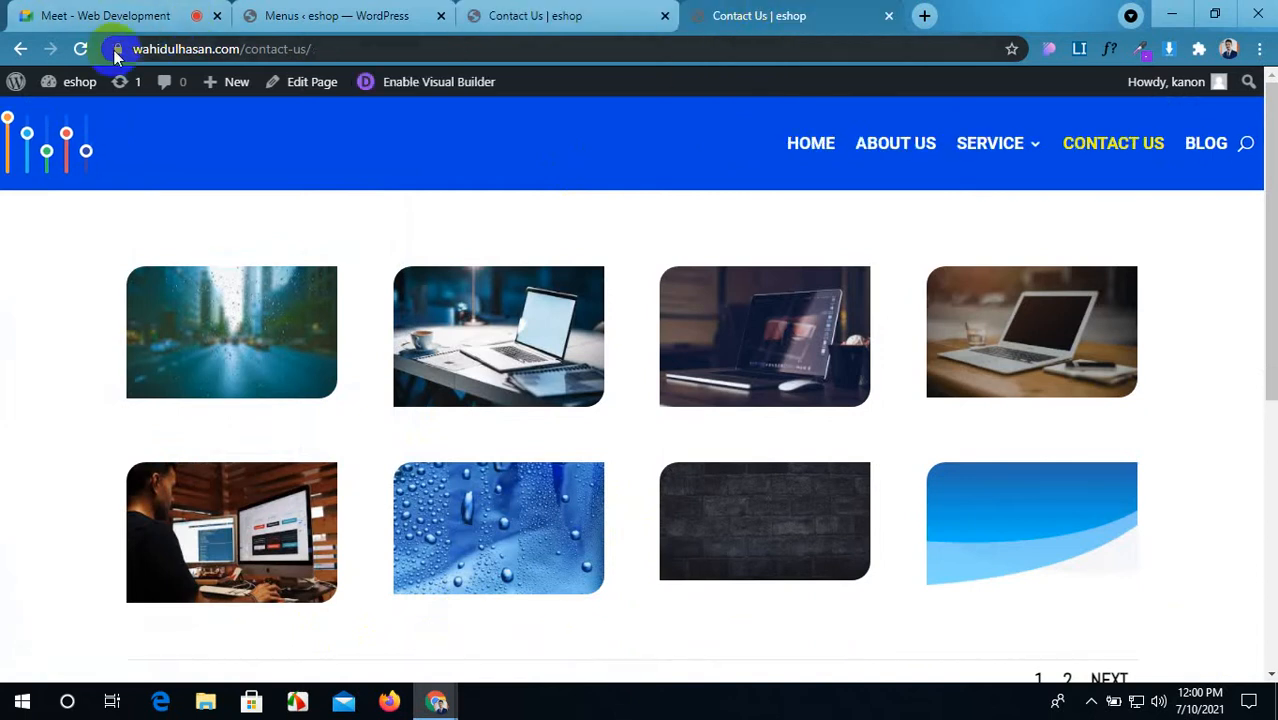
click(80, 50)
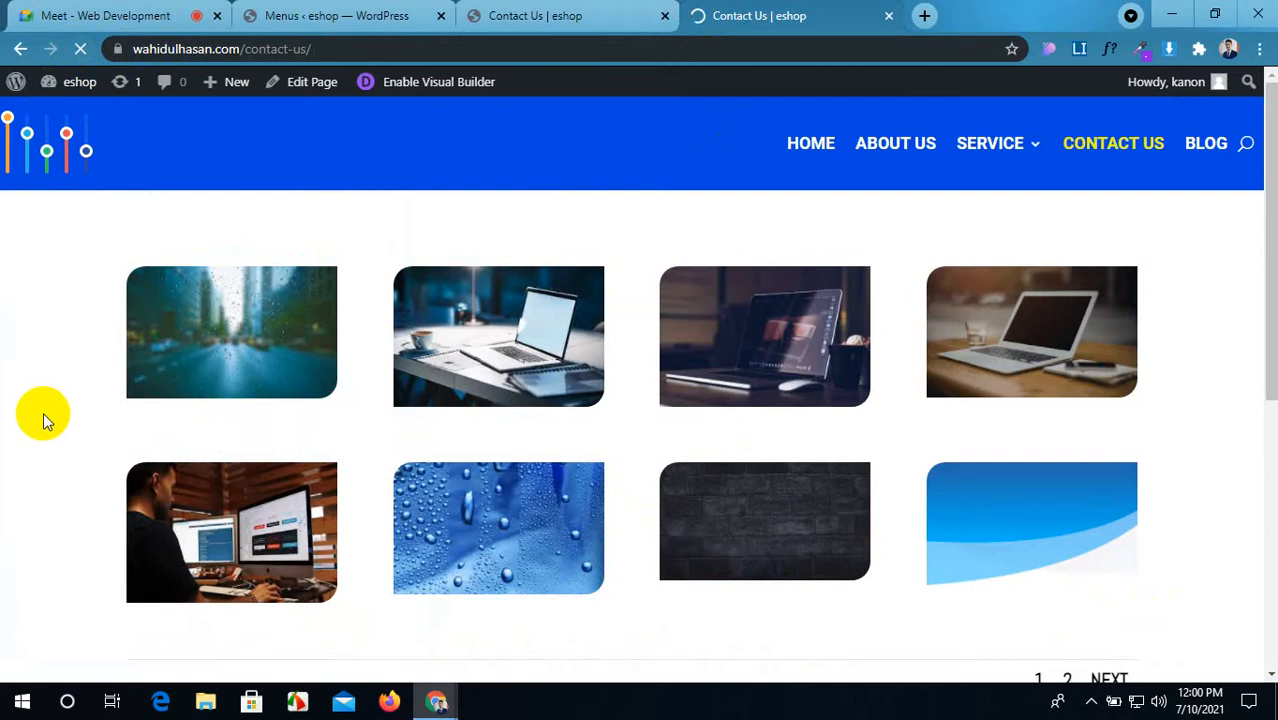
scroll(621, 468, down, 2)
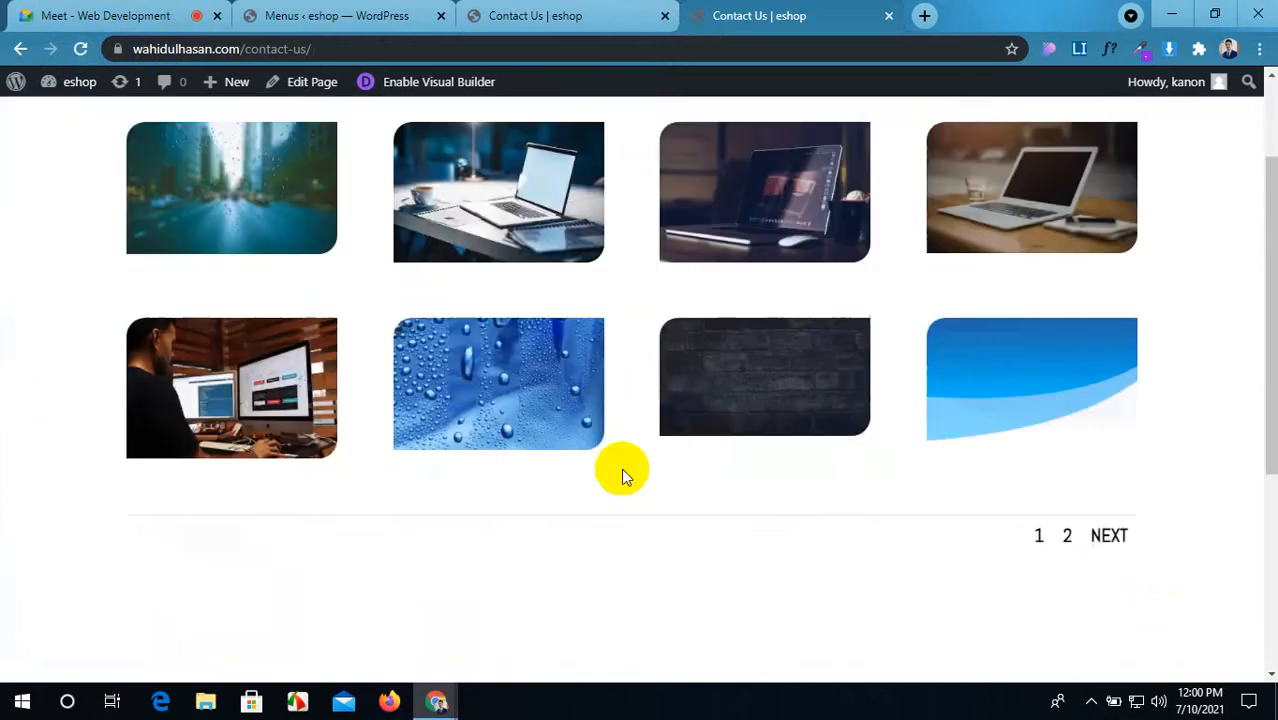
scroll(621, 468, up, 2)
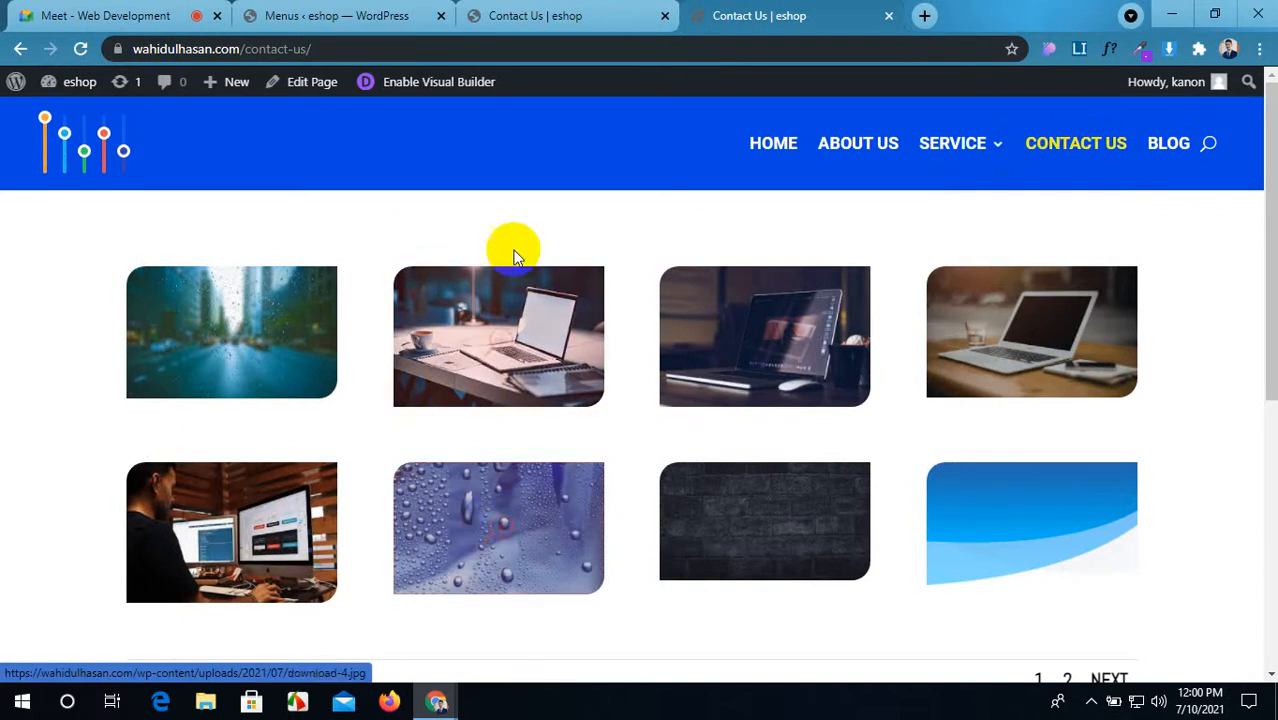
Step: Glance at the video call, then scroll through the live Contact Us page again
click(18, 8)
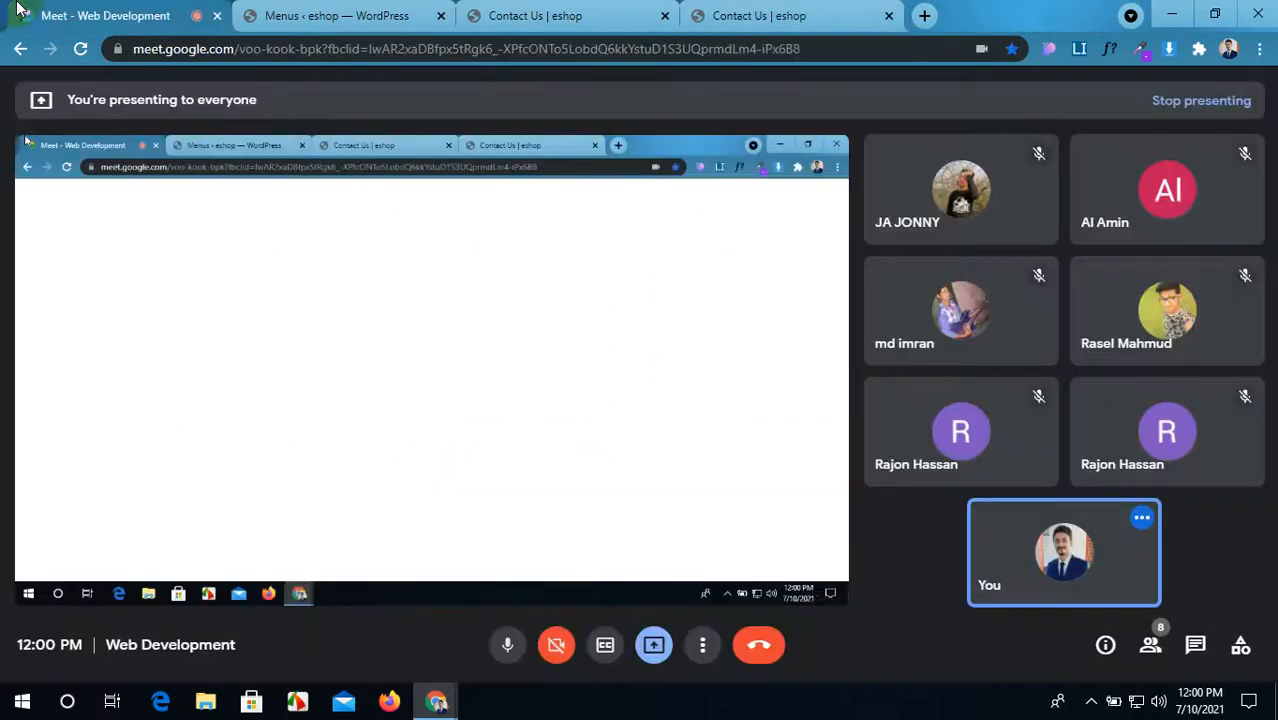
click(745, 14)
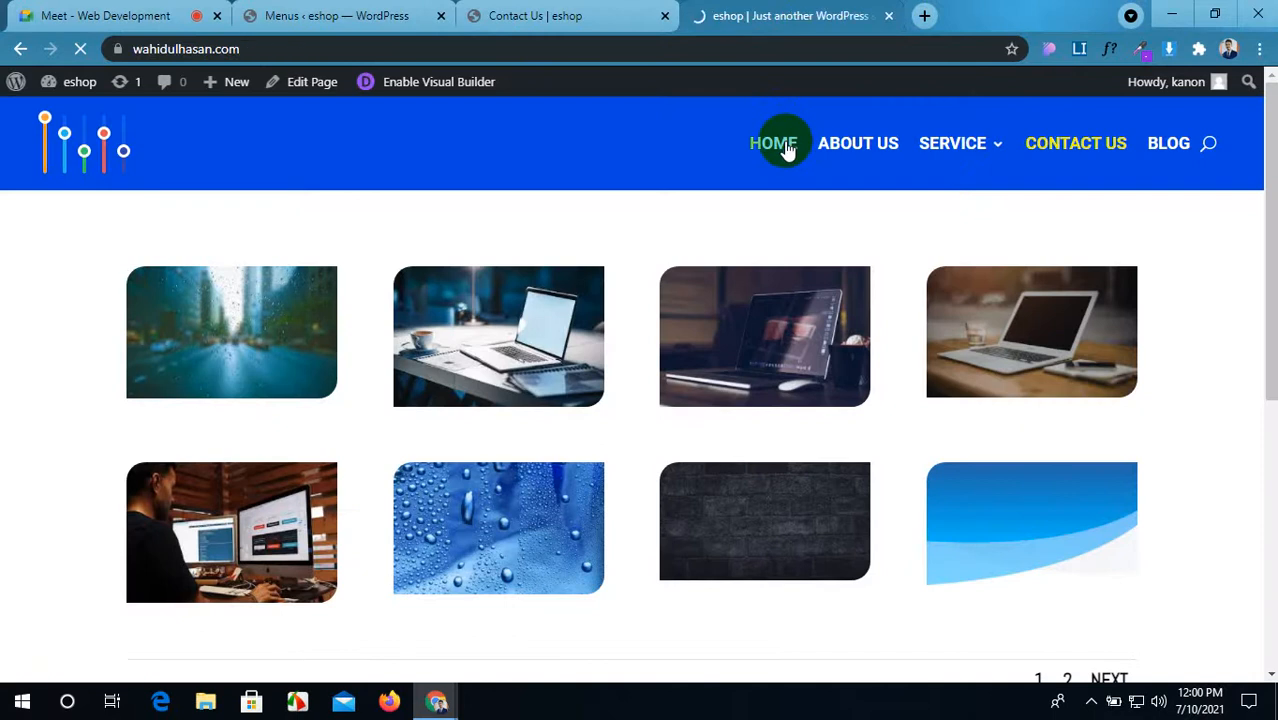
scroll(745, 413, down, 3)
scroll(745, 413, up, 3)
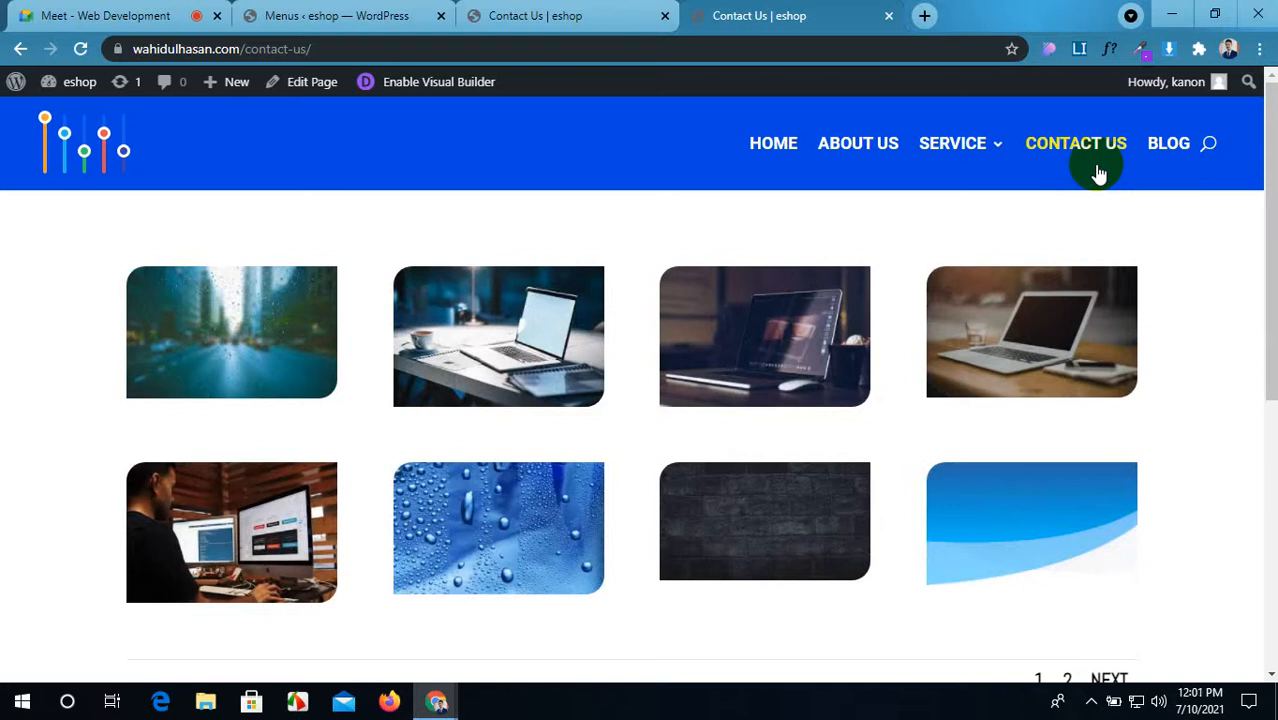
scroll(669, 417, down, 5)
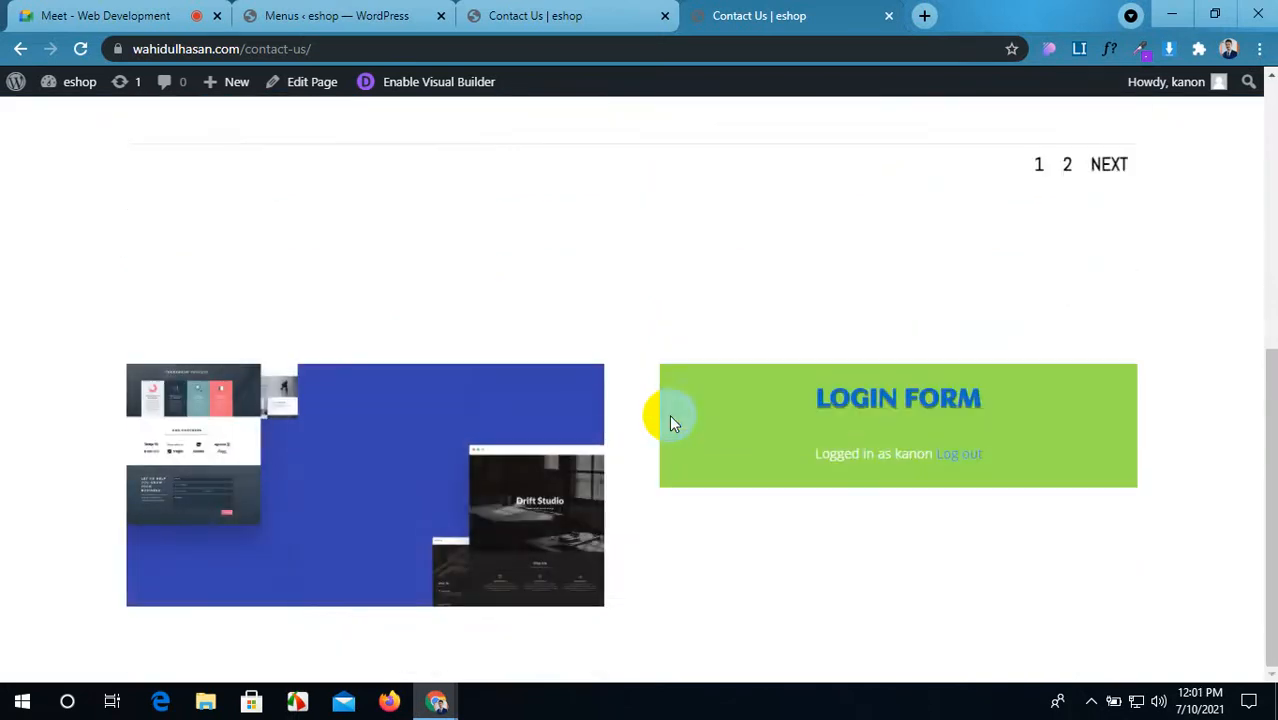
scroll(669, 417, up, 5)
scroll(669, 414, up, 1)
scroll(669, 414, down, 2)
scroll(669, 414, up, 2)
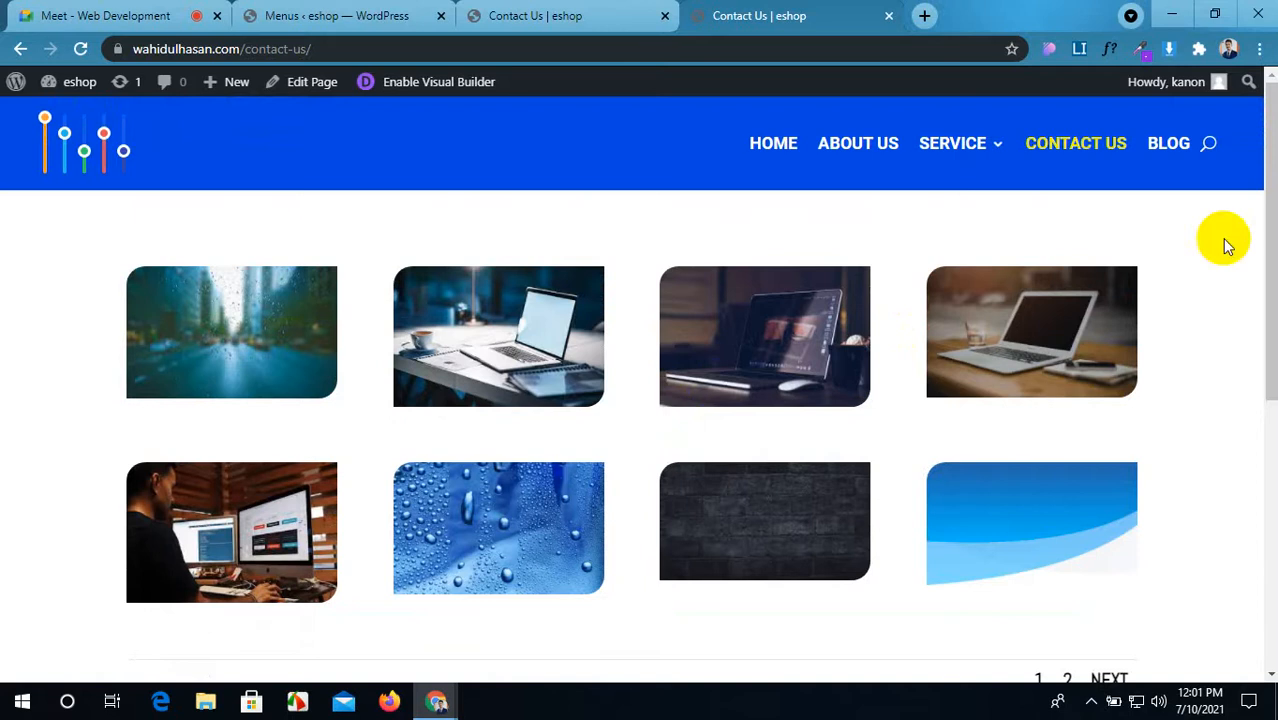
Step: Compare the builder view with the live page, ending back in the builder
click(1201, 158)
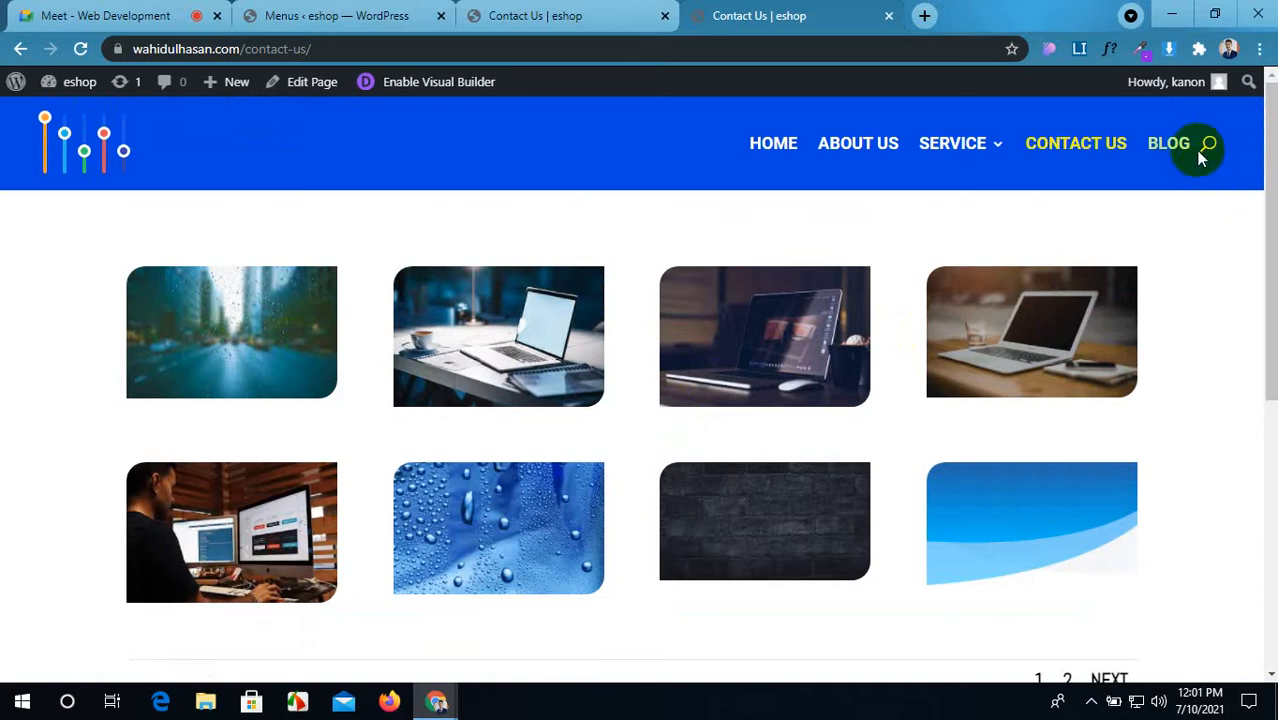
click(634, 12)
mouse_move(1177, 150)
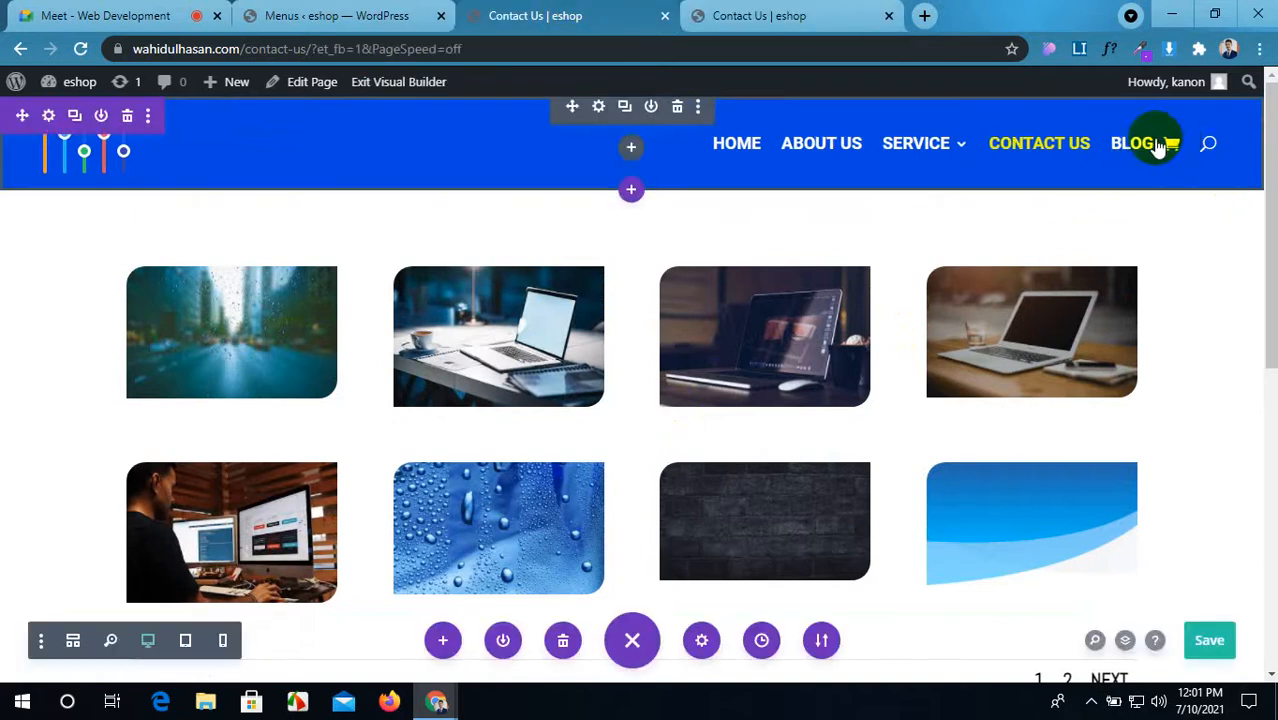
click(793, 12)
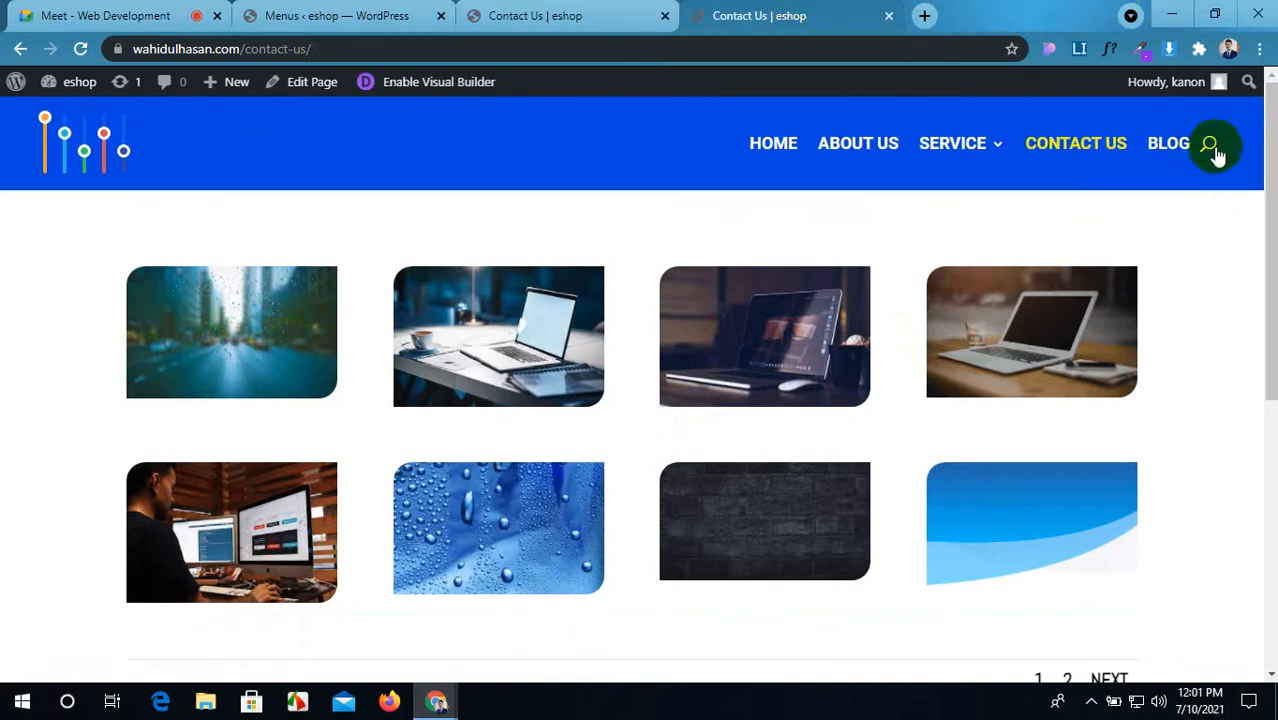
click(645, 14)
mouse_move(950, 157)
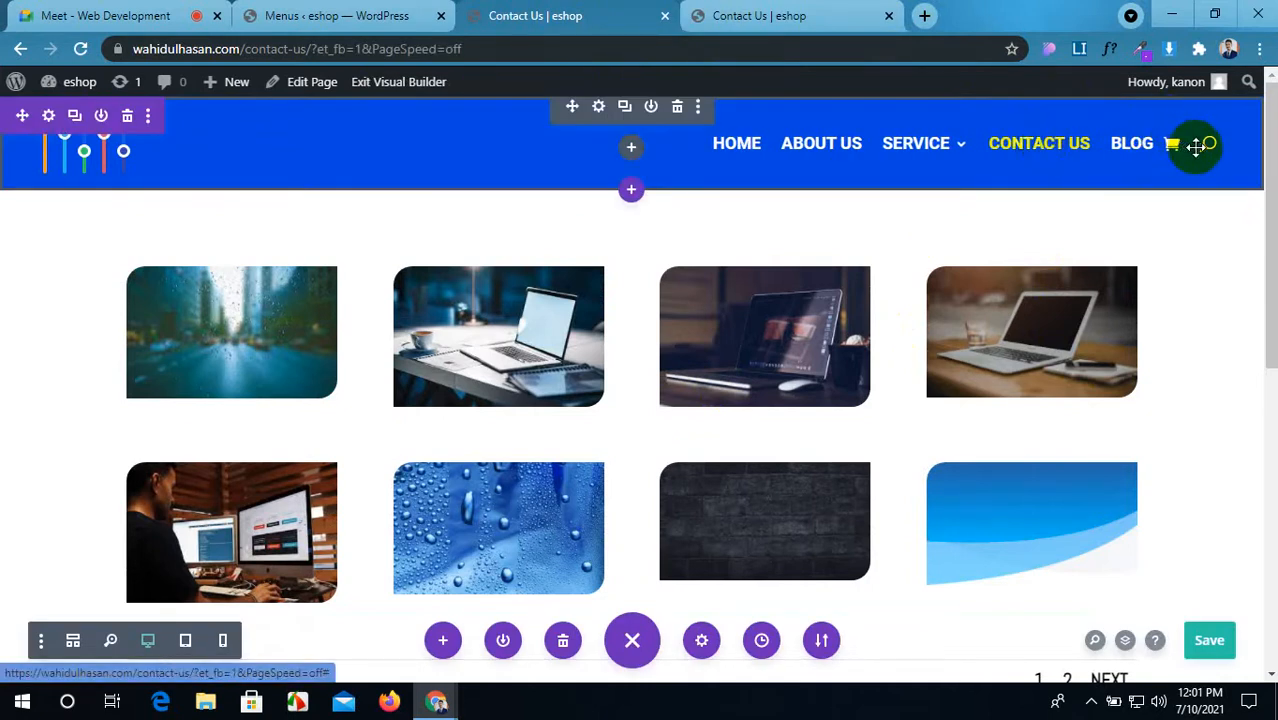
click(834, 13)
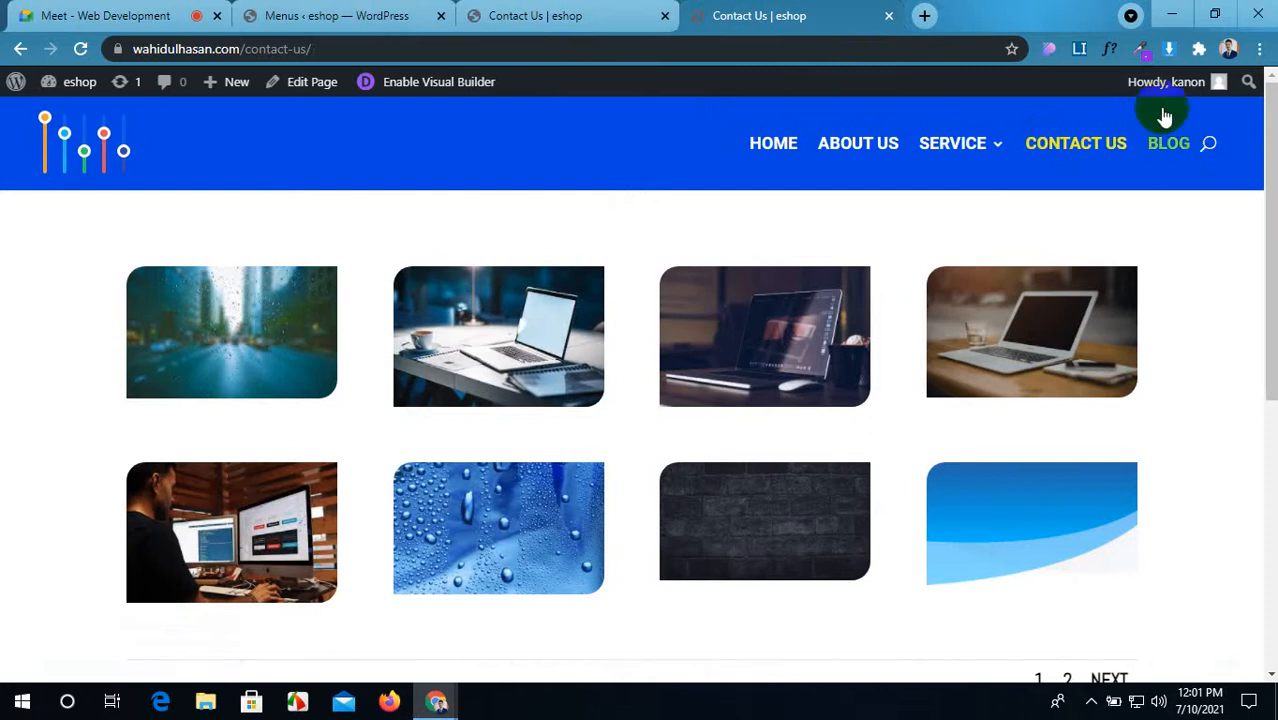
click(565, 12)
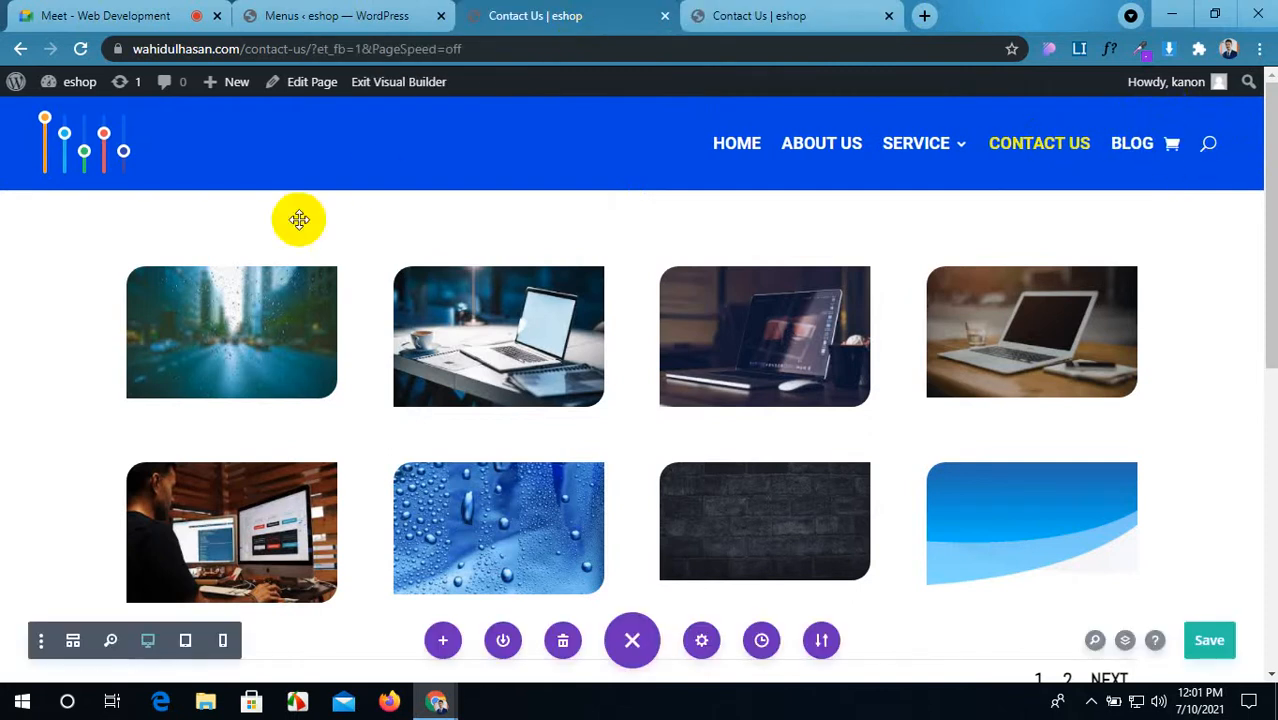
Step: Add a regular section with a single-column row and a Menu module below the login form
scroll(485, 352, down, 1)
scroll(485, 352, down, 5)
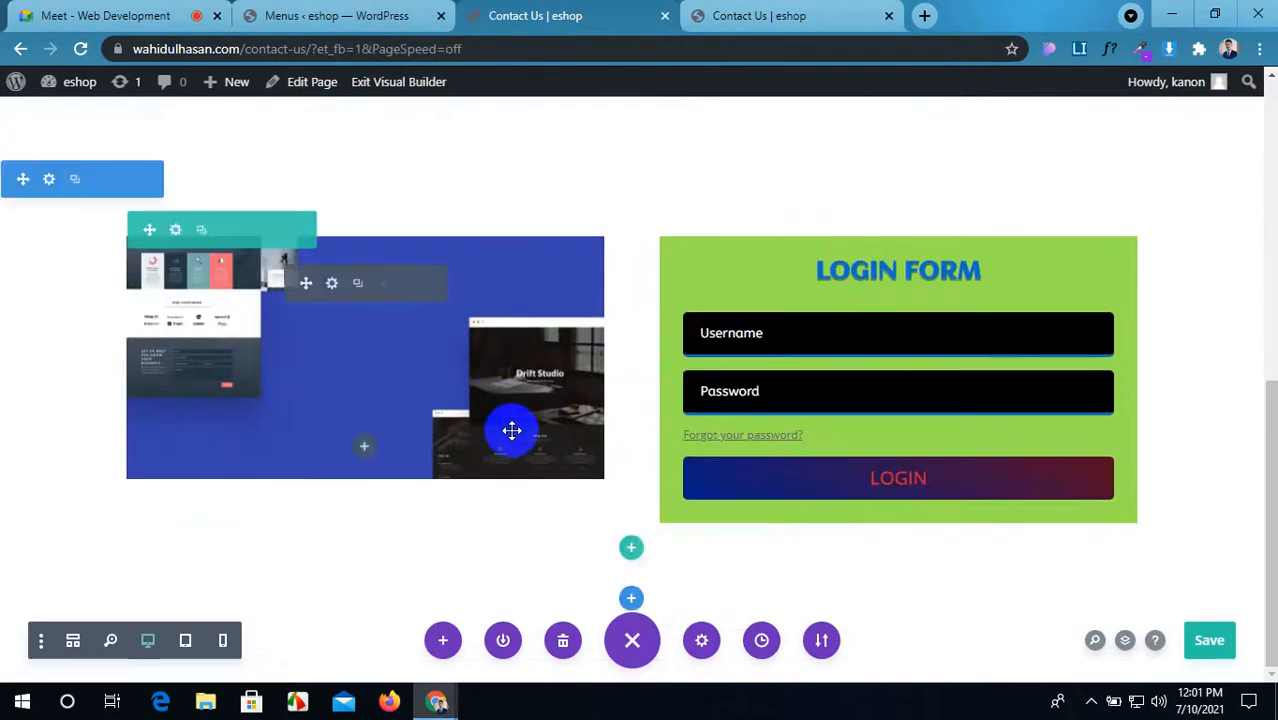
click(630, 600)
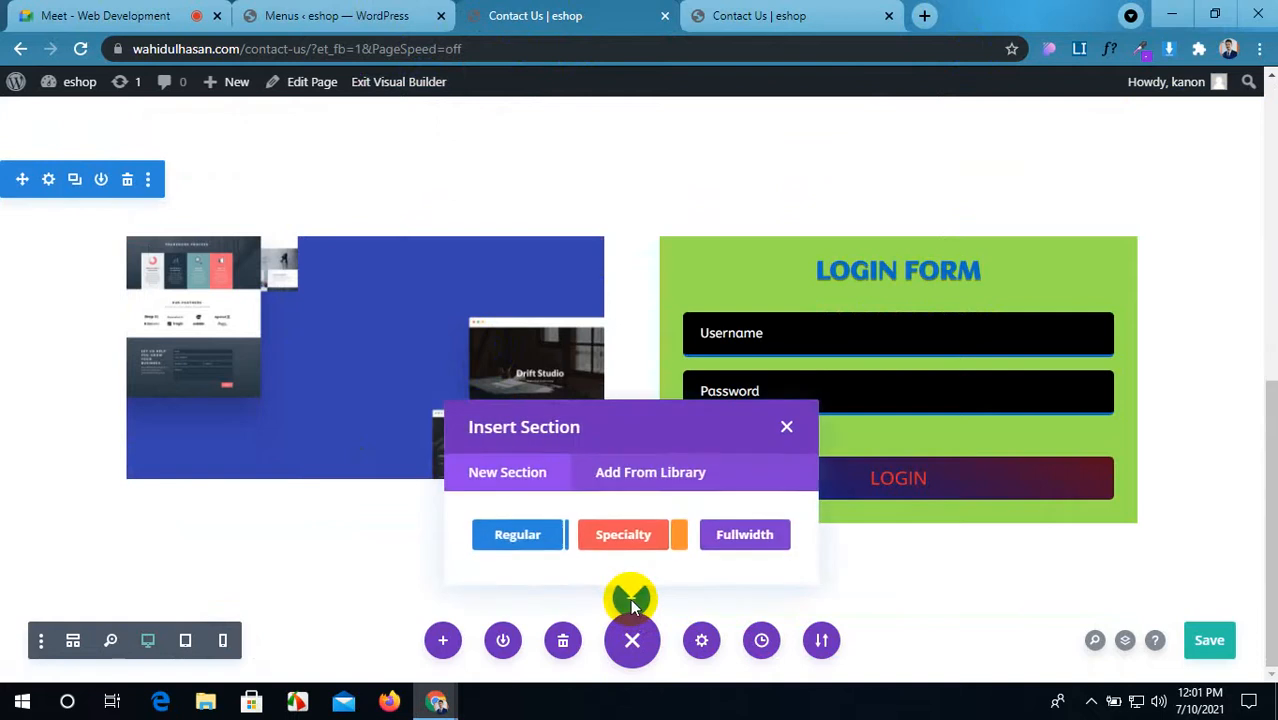
click(507, 534)
click(523, 304)
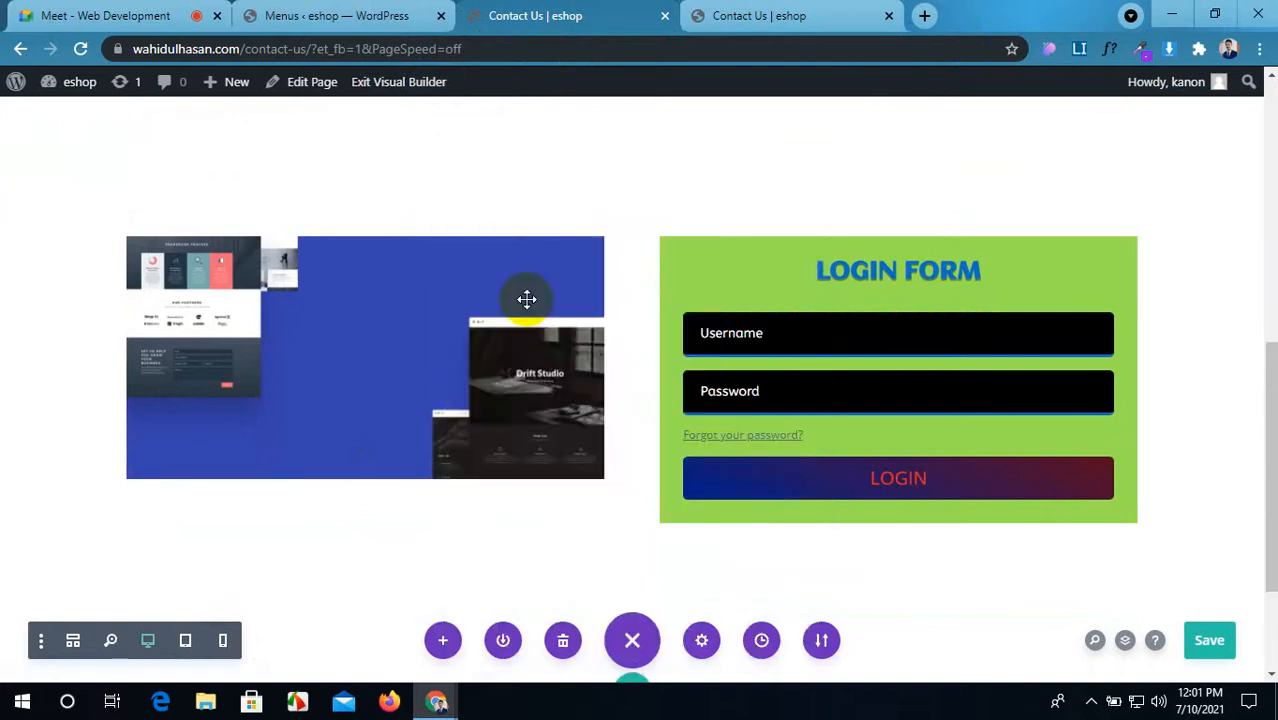
scroll(765, 533, down, 5)
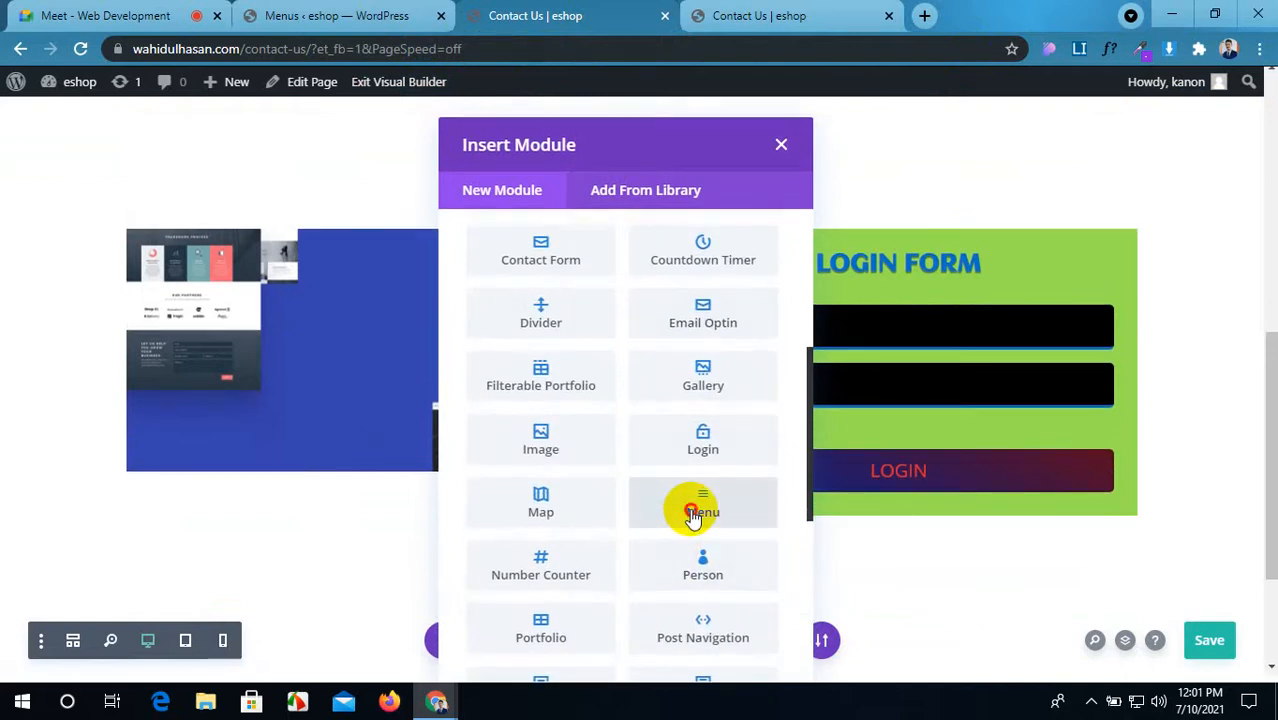
click(693, 515)
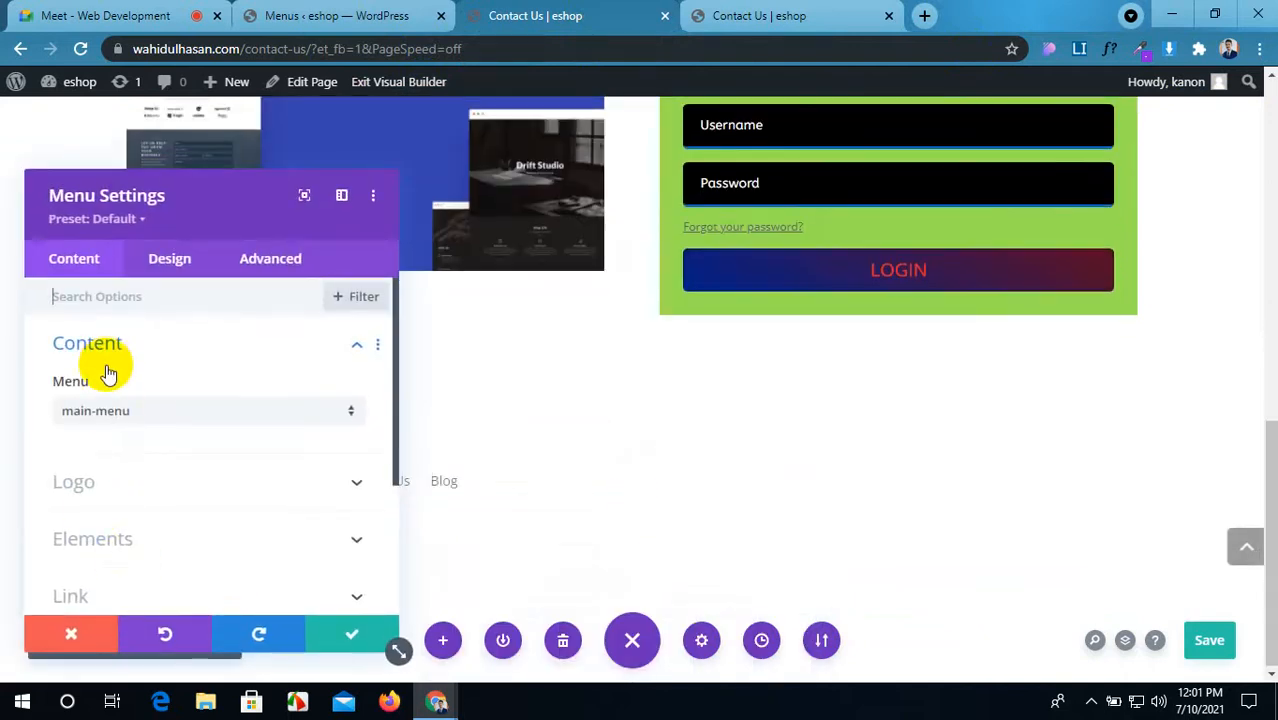
Step: Review the menu links, close its settings, and delete the Menu module
scroll(118, 485, down, 5)
scroll(125, 502, up, 5)
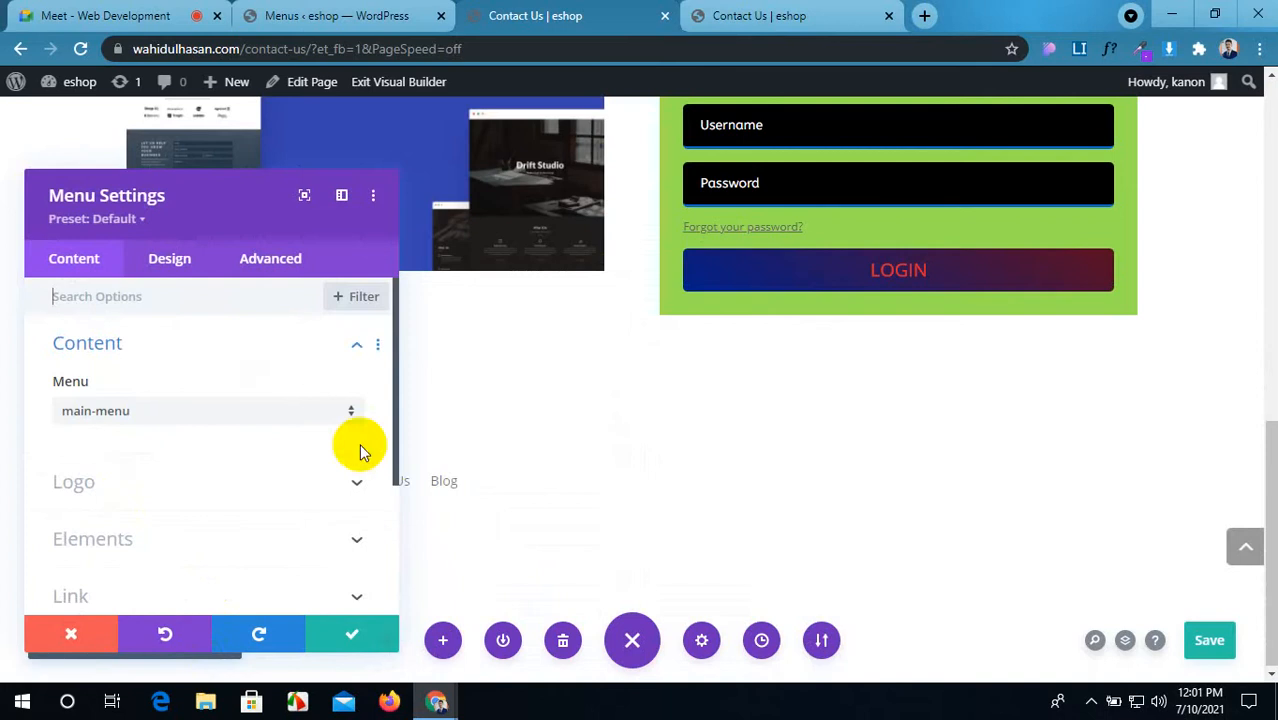
drag(205, 214, 699, 223)
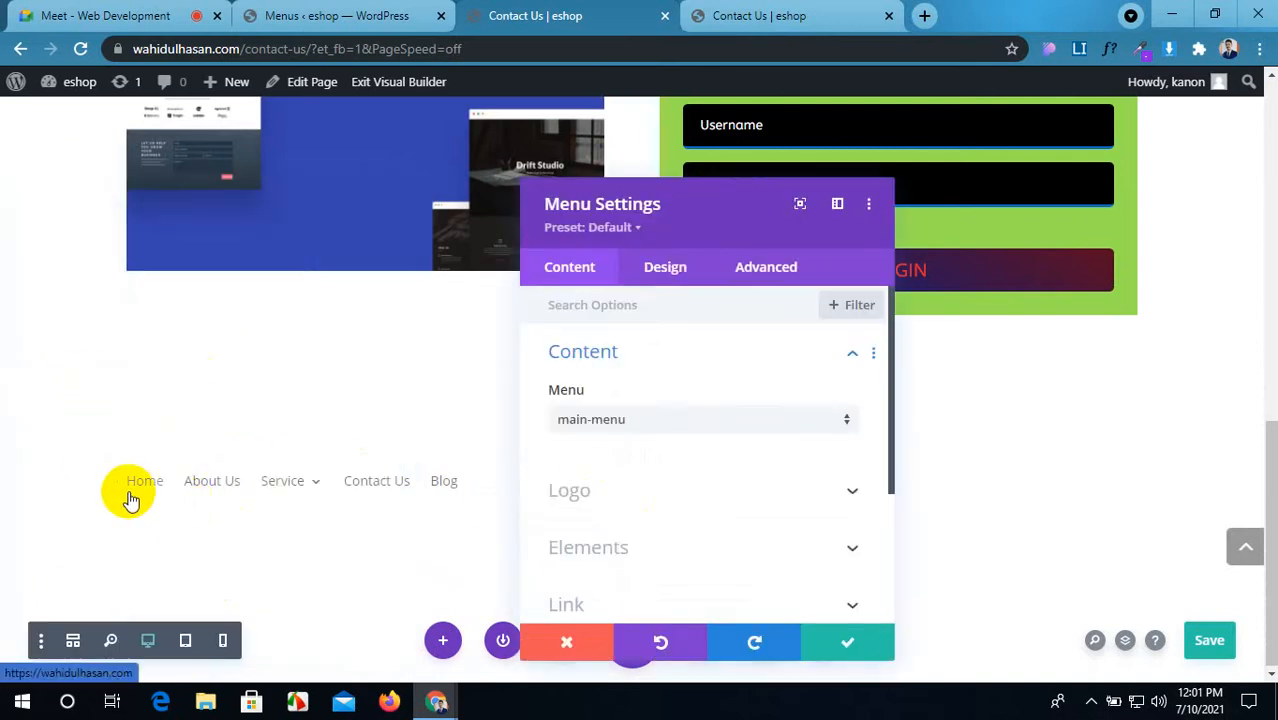
scroll(700, 500, down, 3)
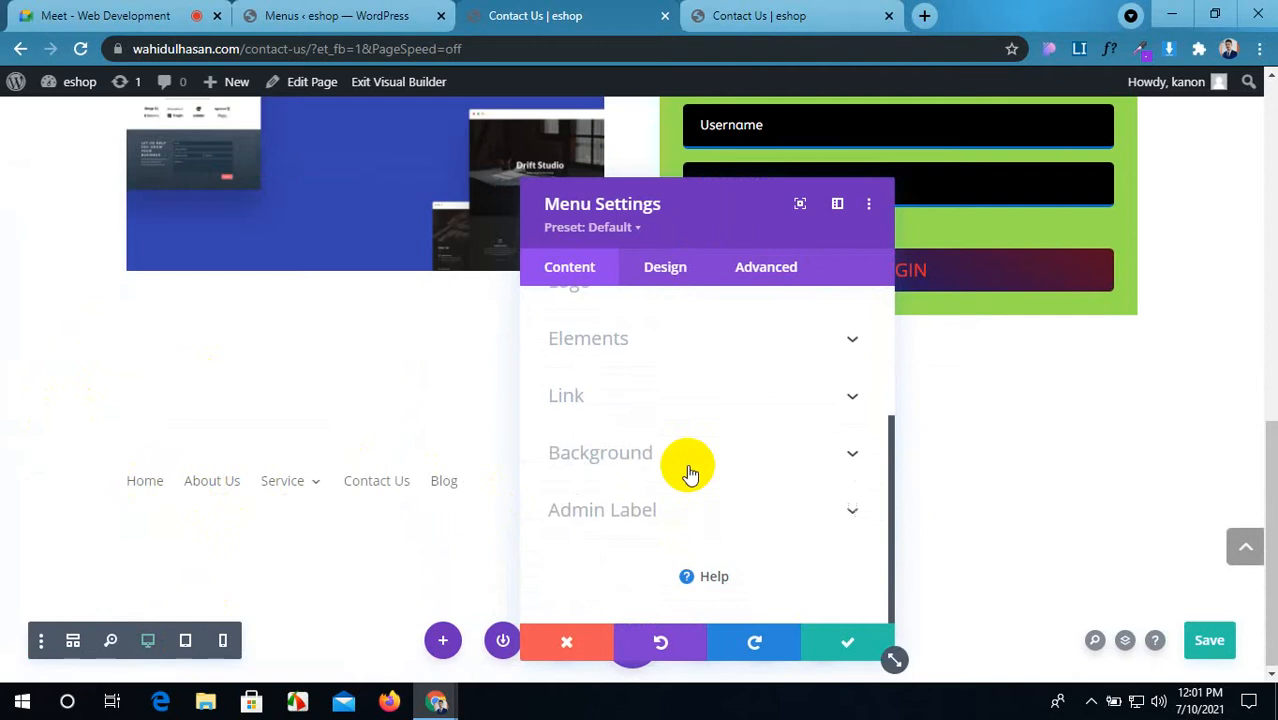
click(840, 641)
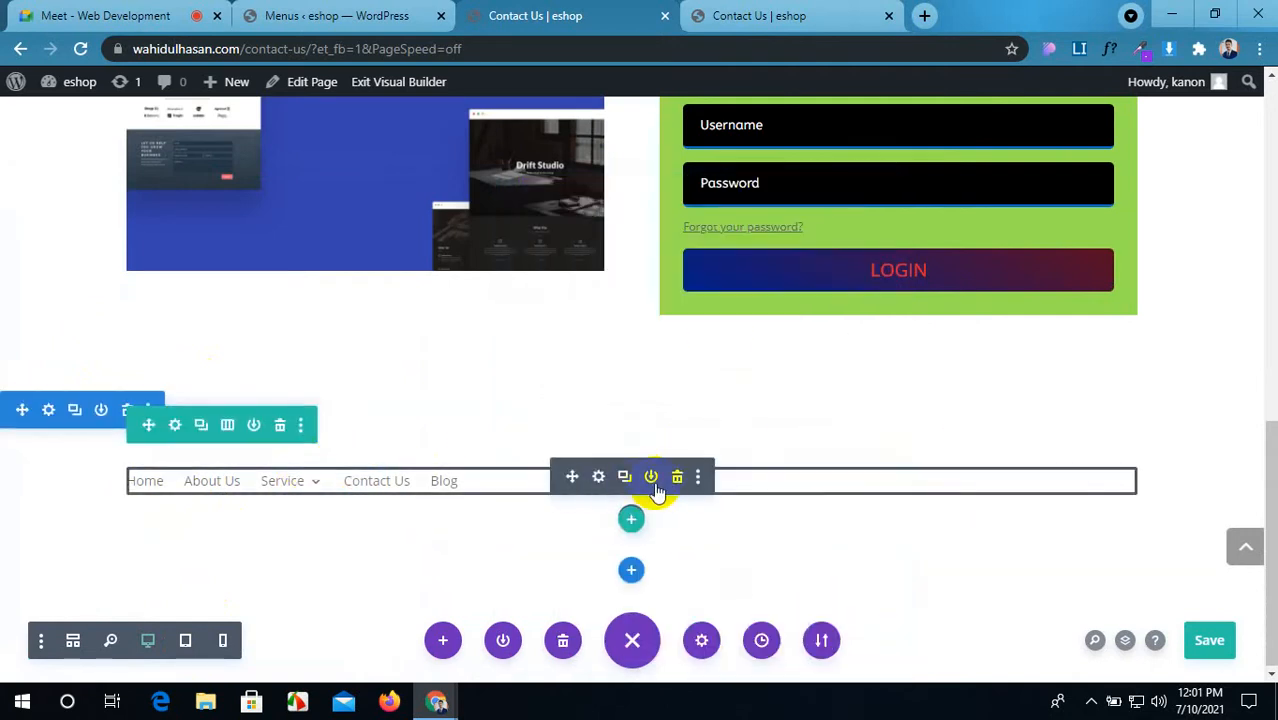
click(676, 479)
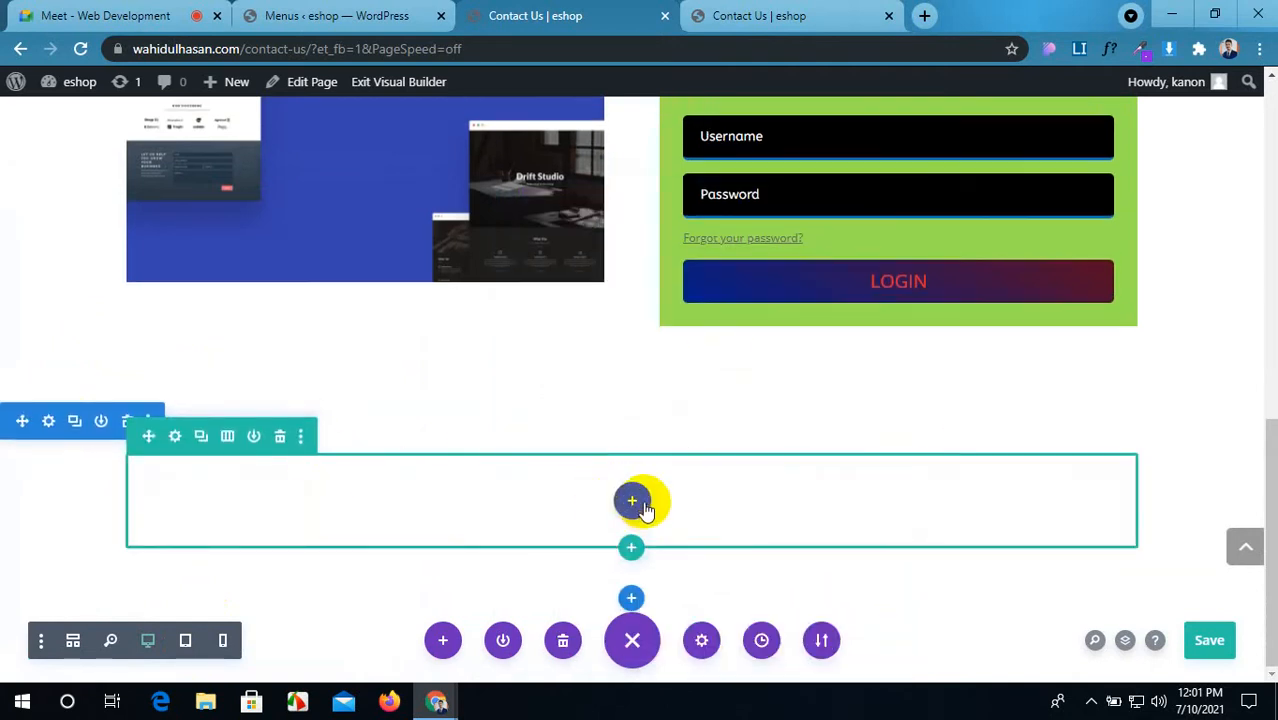
Step: Change the empty row's column structure to four equal columns and save it
click(629, 500)
scroll(553, 420, down, 5)
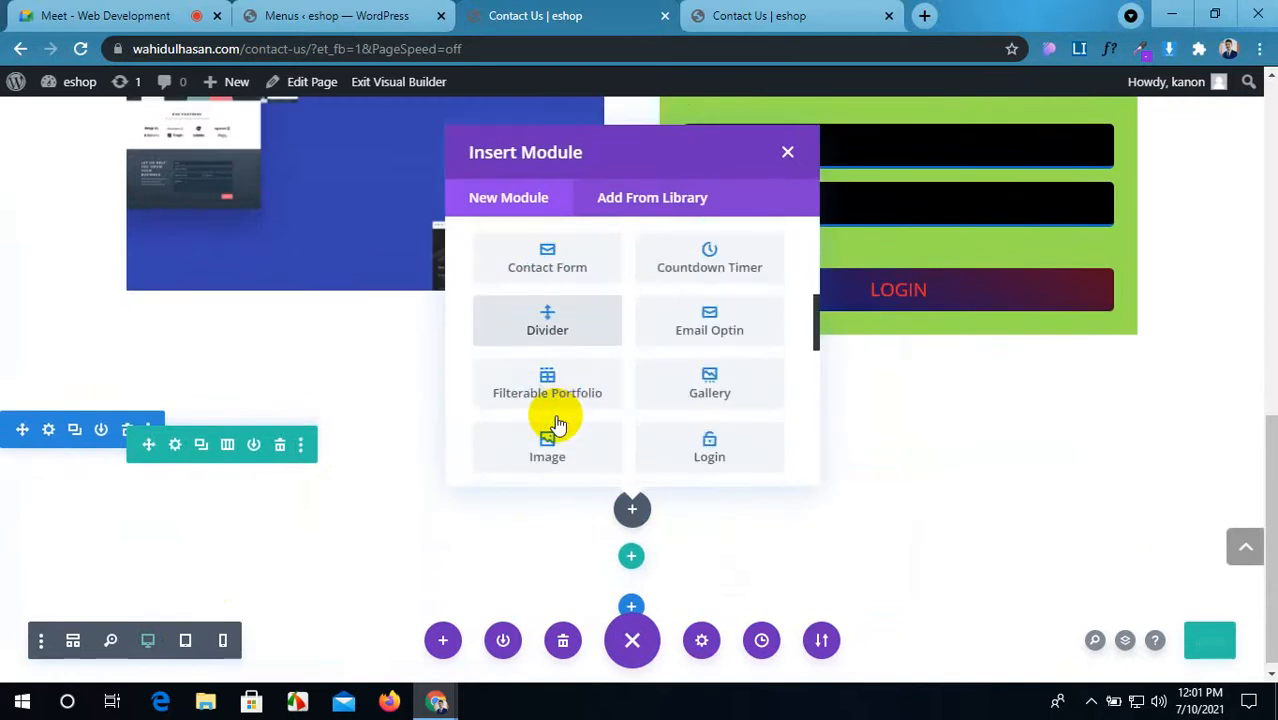
scroll(556, 421, down, 1)
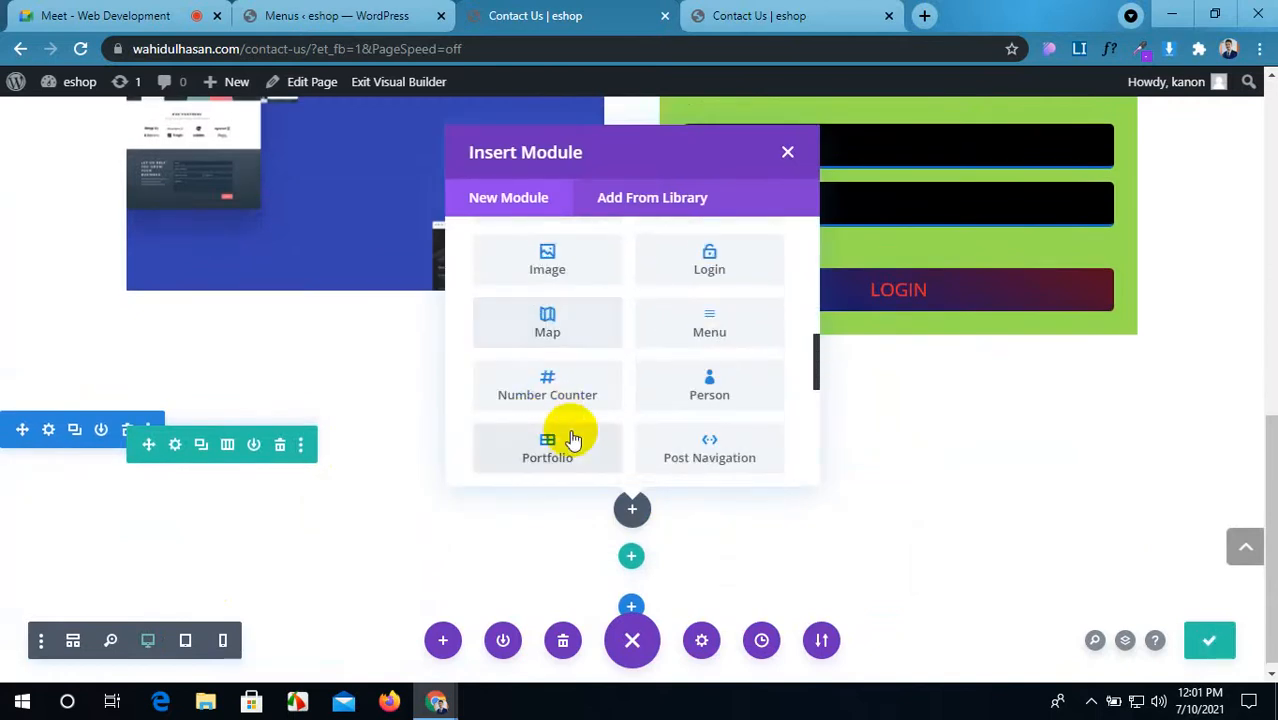
click(787, 156)
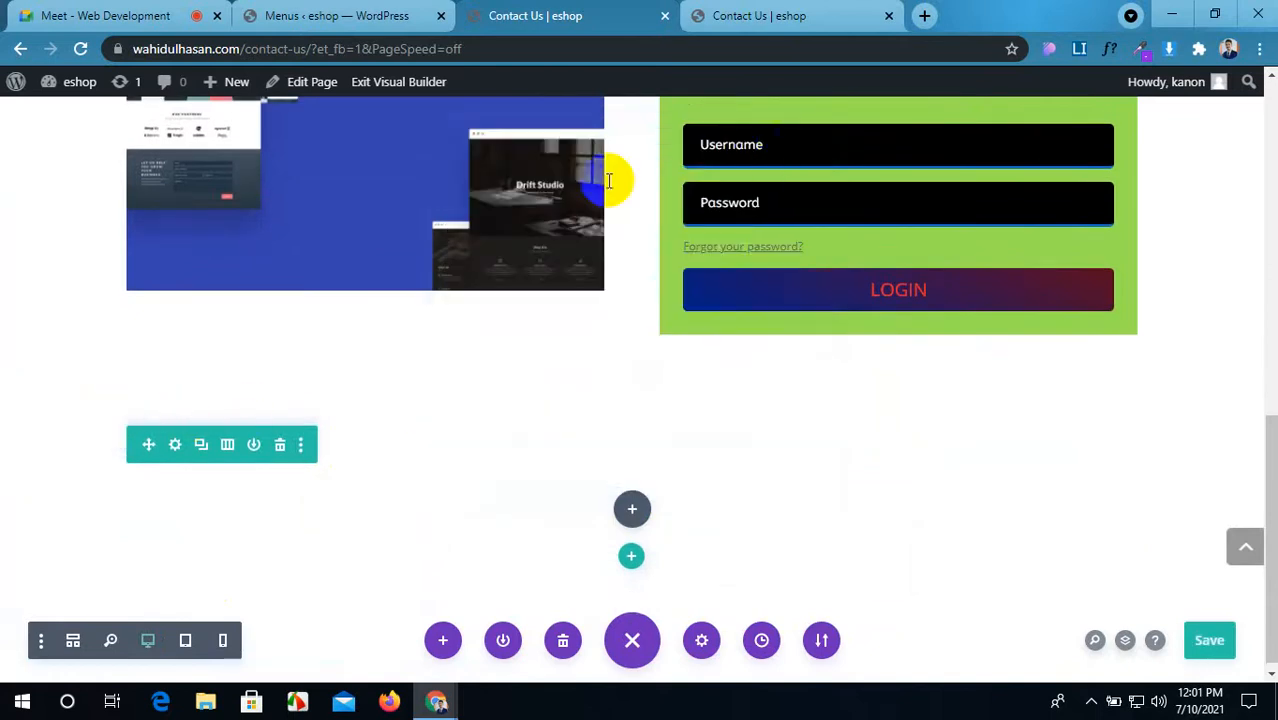
click(174, 446)
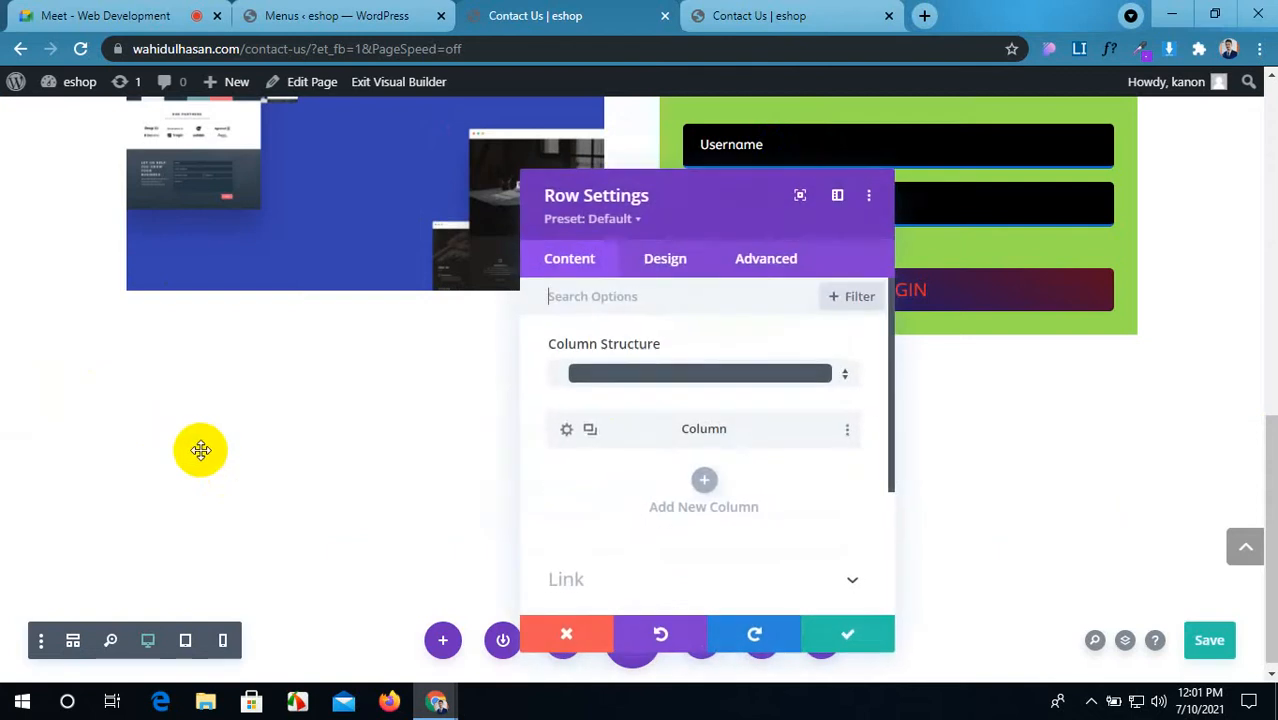
click(608, 388)
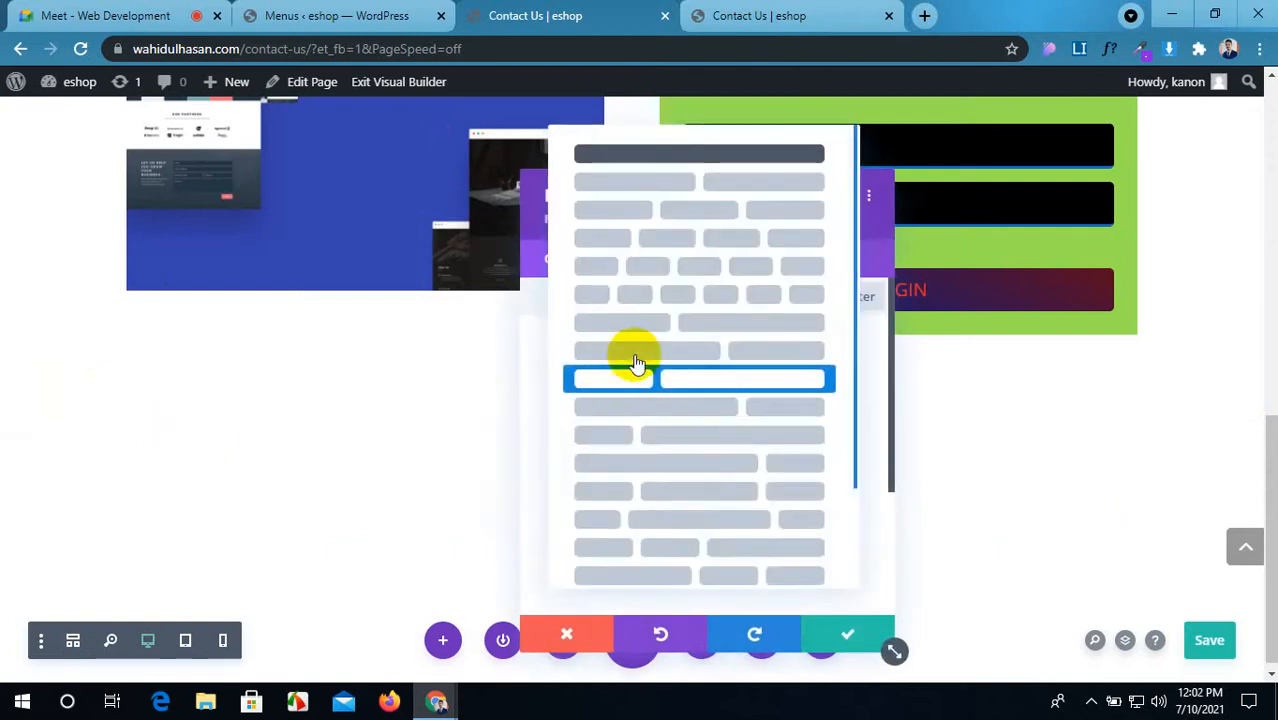
click(662, 234)
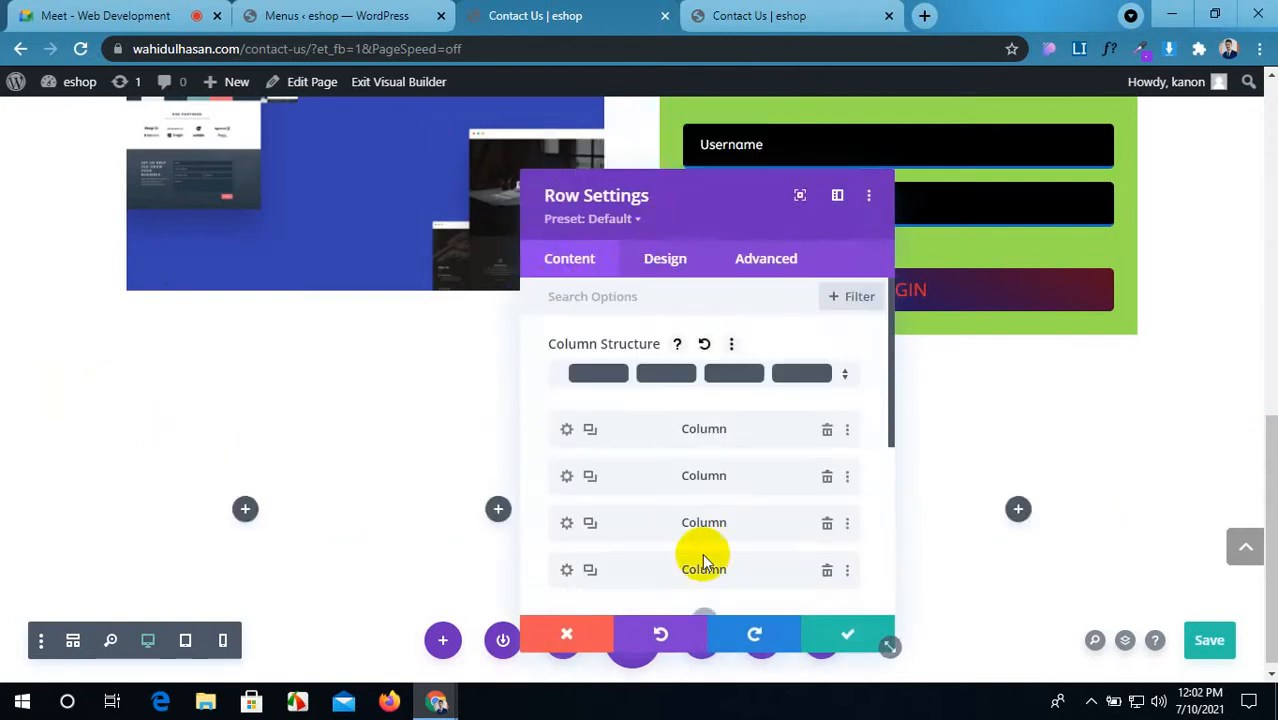
click(825, 630)
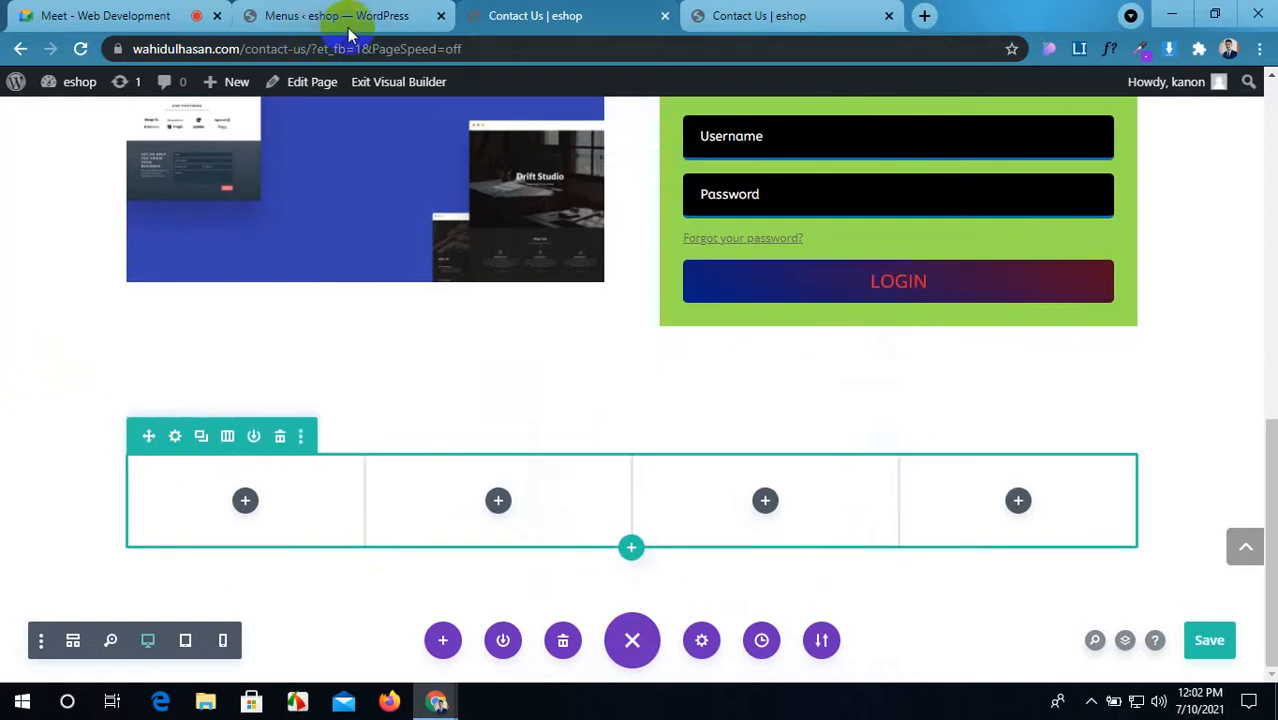
Step: Check the live page, then return to the builder to add a module to column one
click(753, 10)
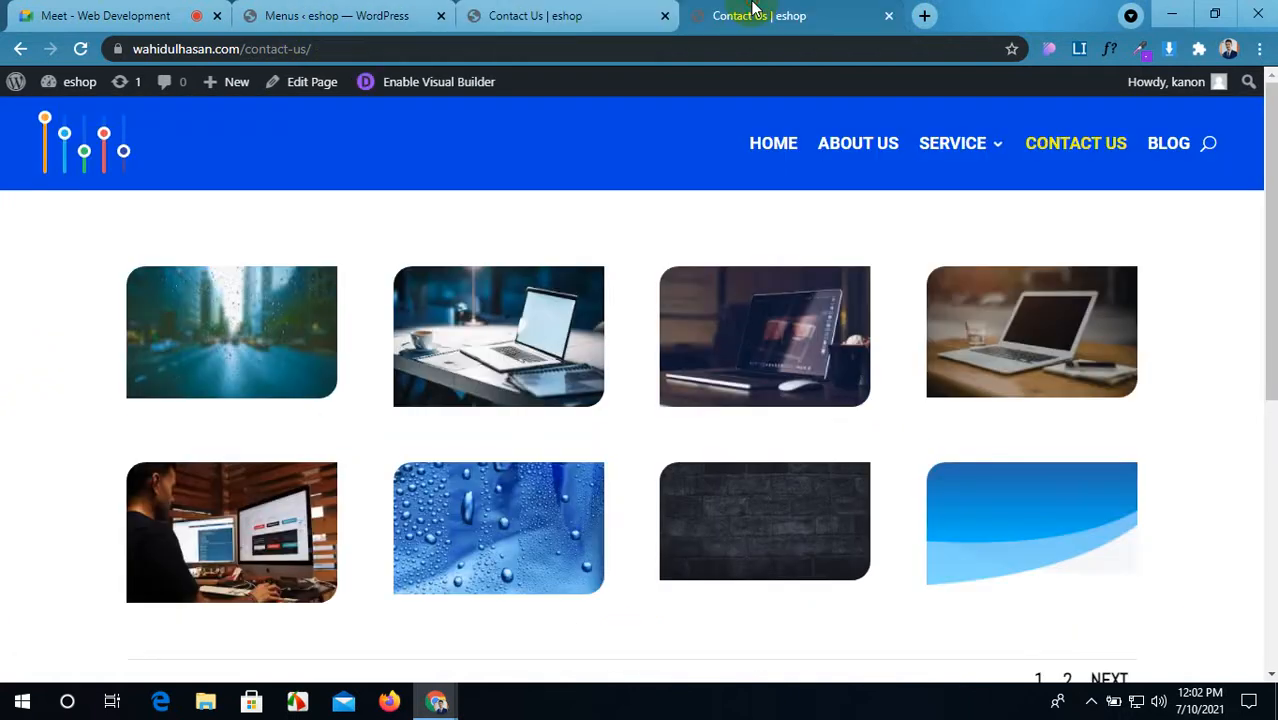
click(925, 17)
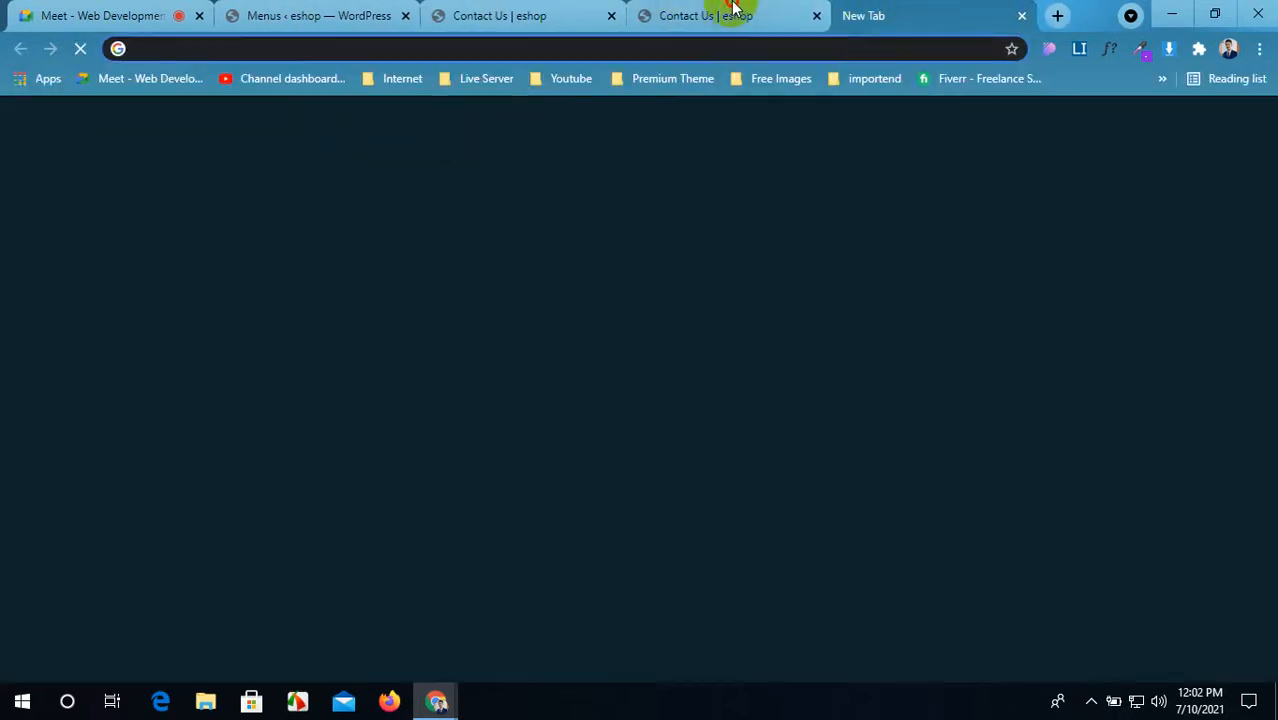
click(725, 14)
click(500, 20)
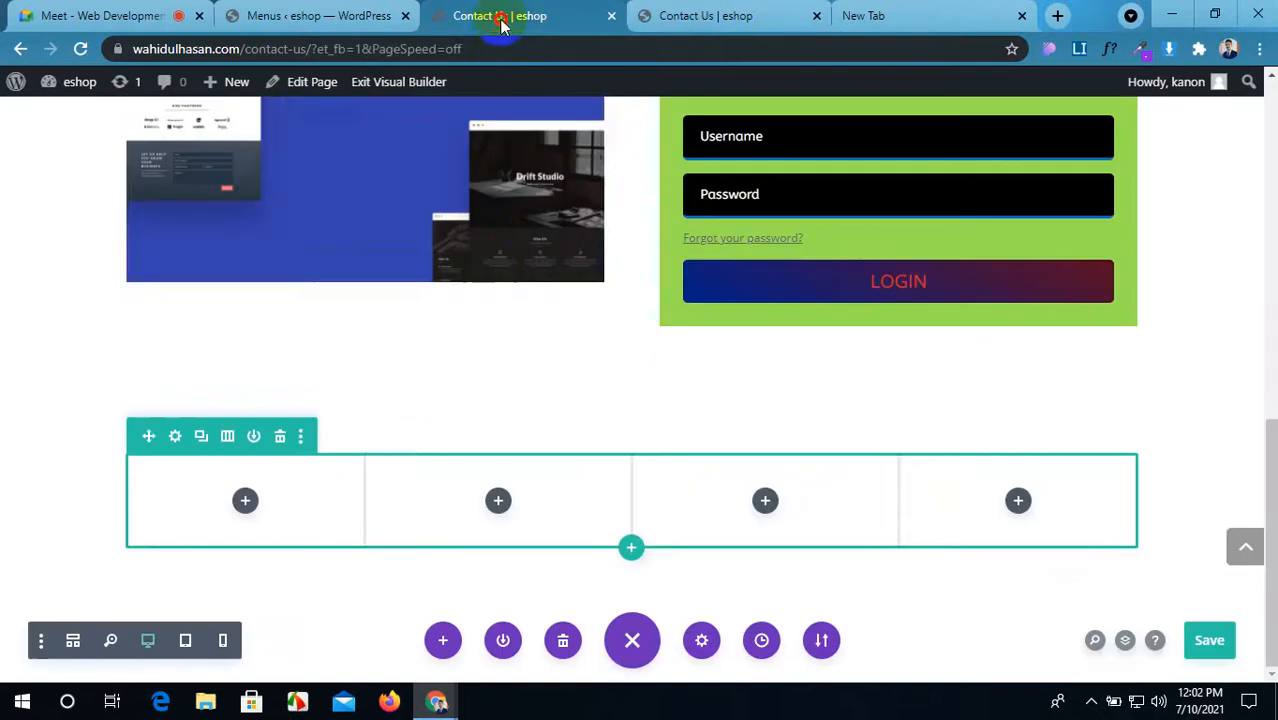
click(245, 505)
scroll(200, 348, down, 3)
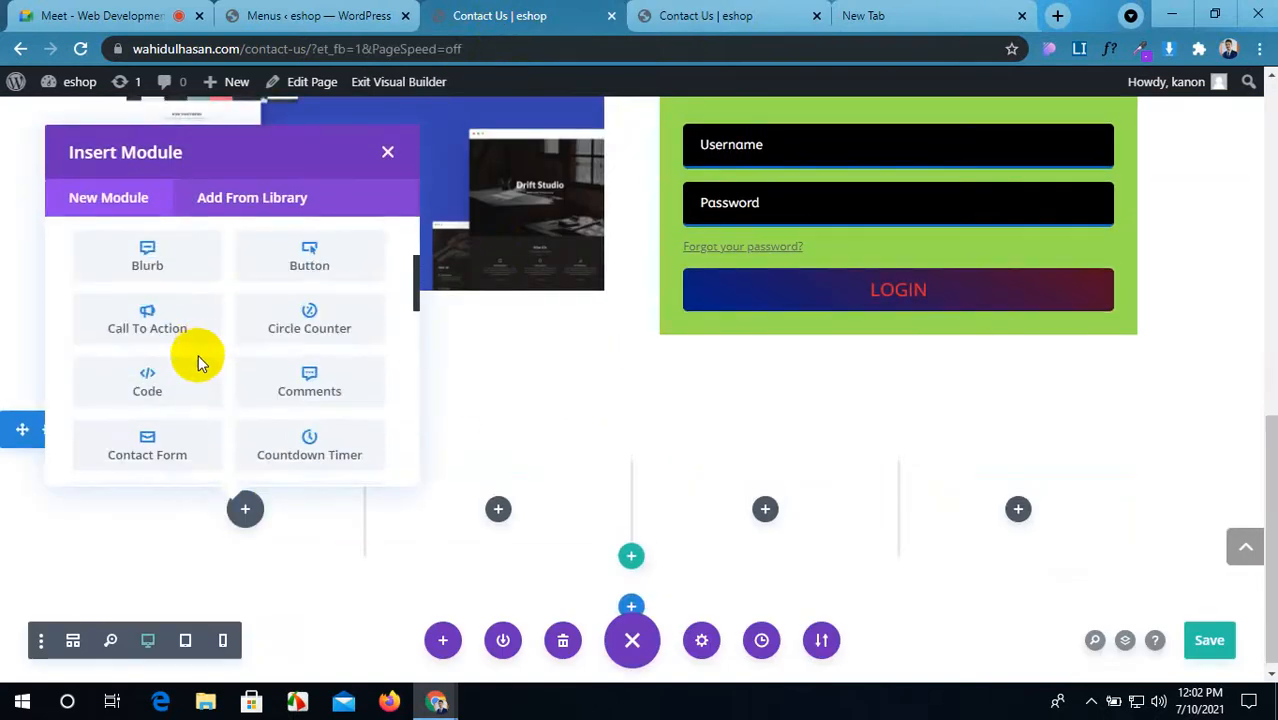
scroll(198, 362, down, 5)
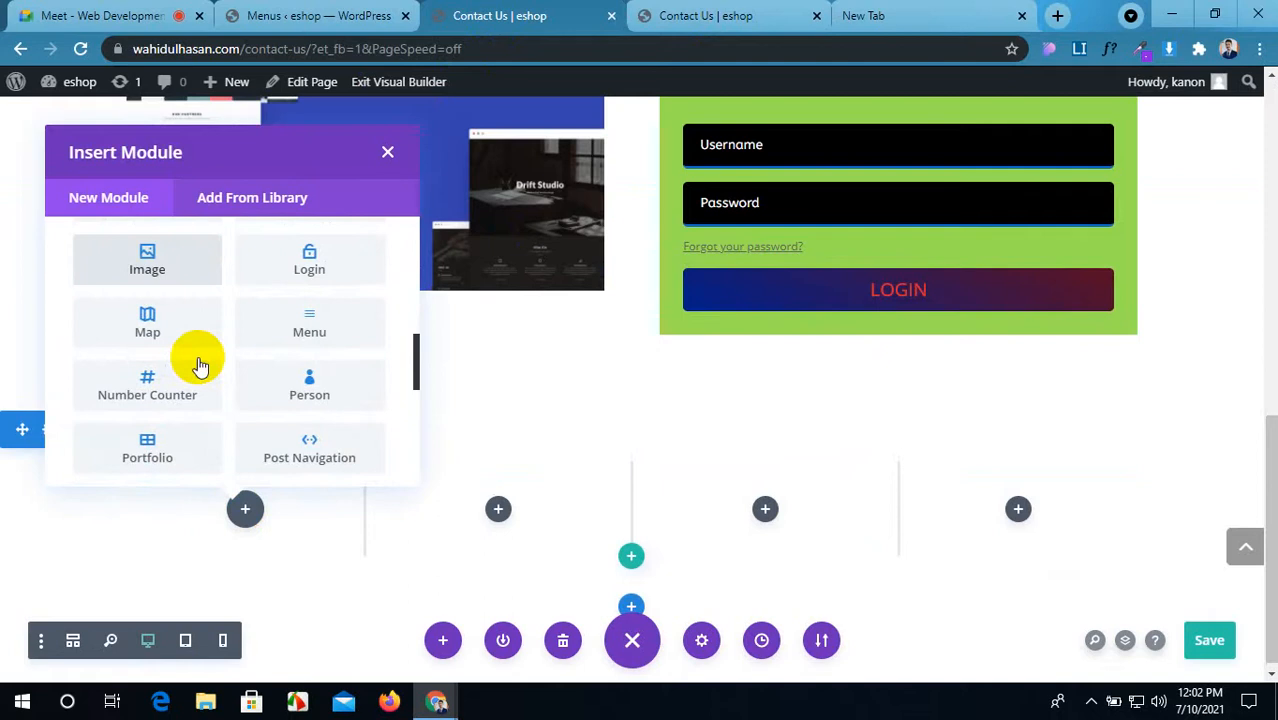
Step: Insert Number Counter modules into the first and second columns
click(200, 388)
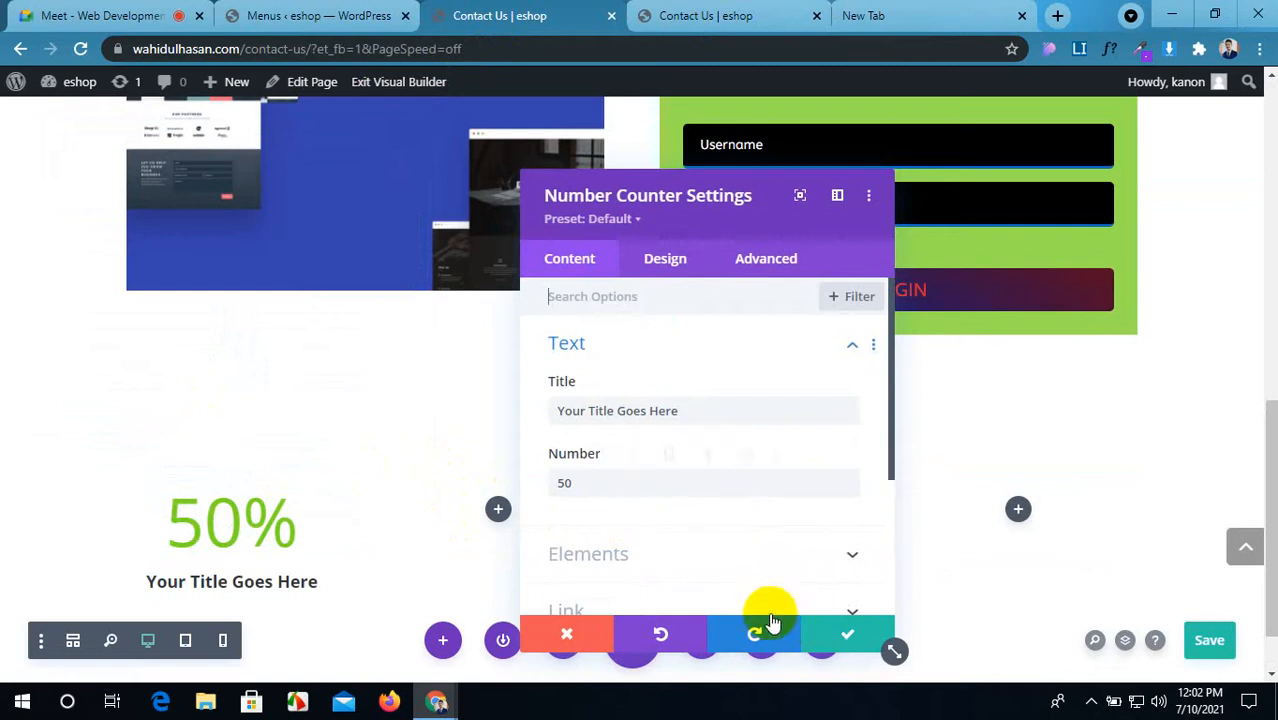
click(820, 632)
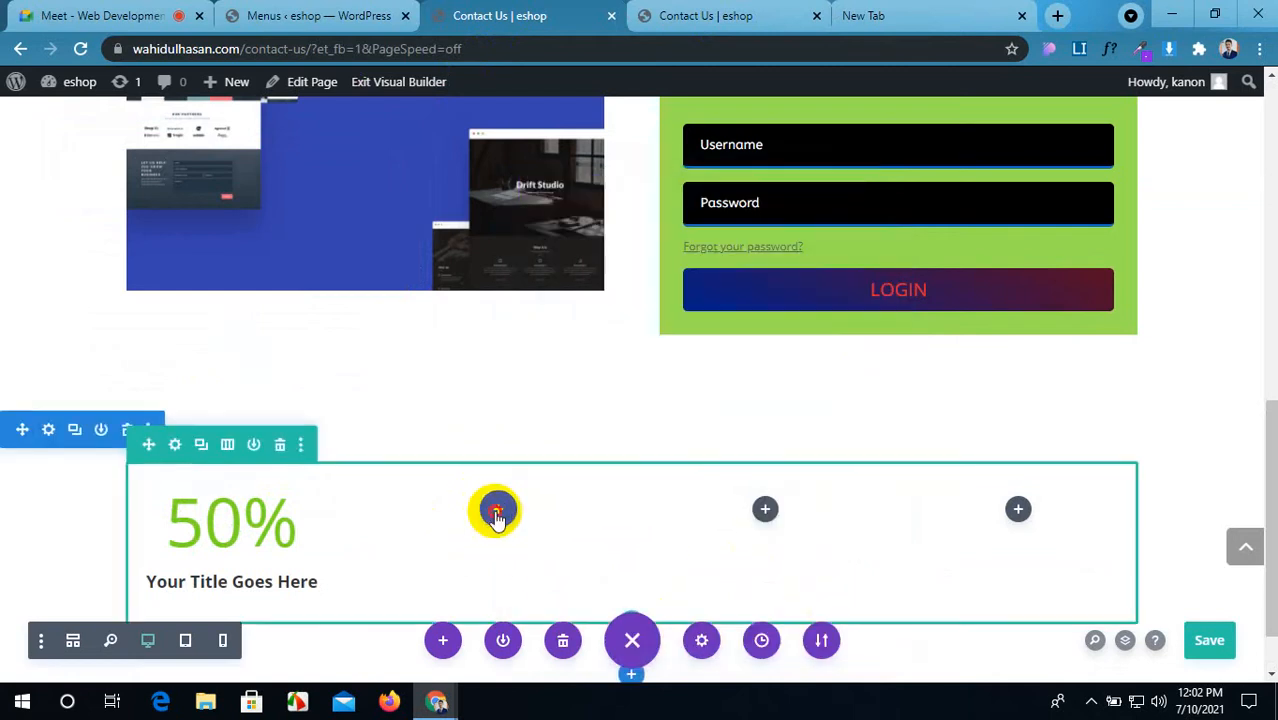
click(498, 509)
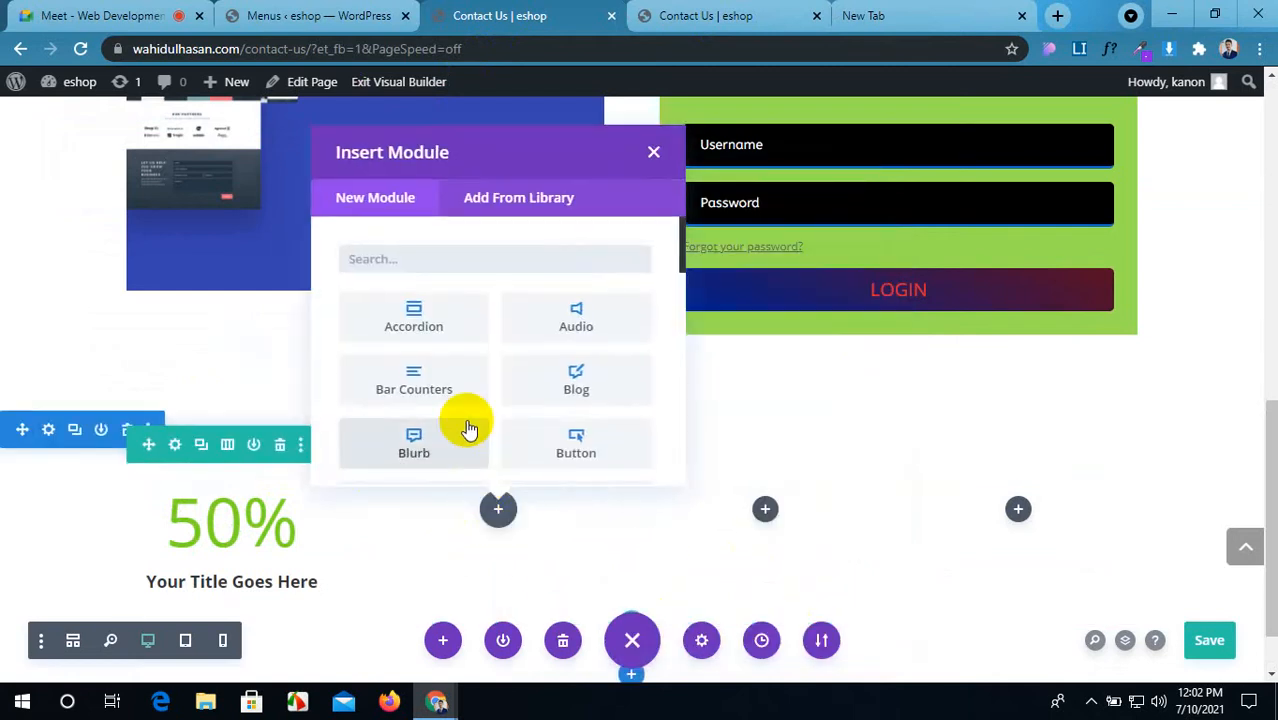
text(nu)
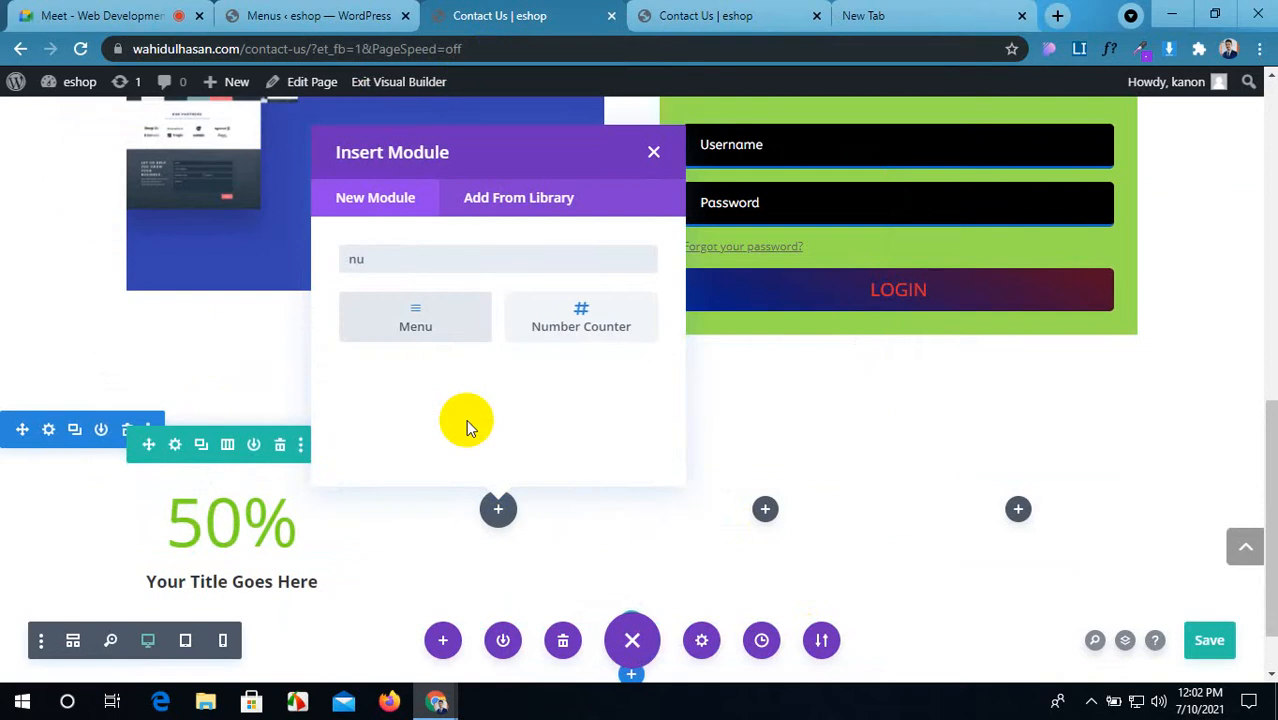
click(605, 328)
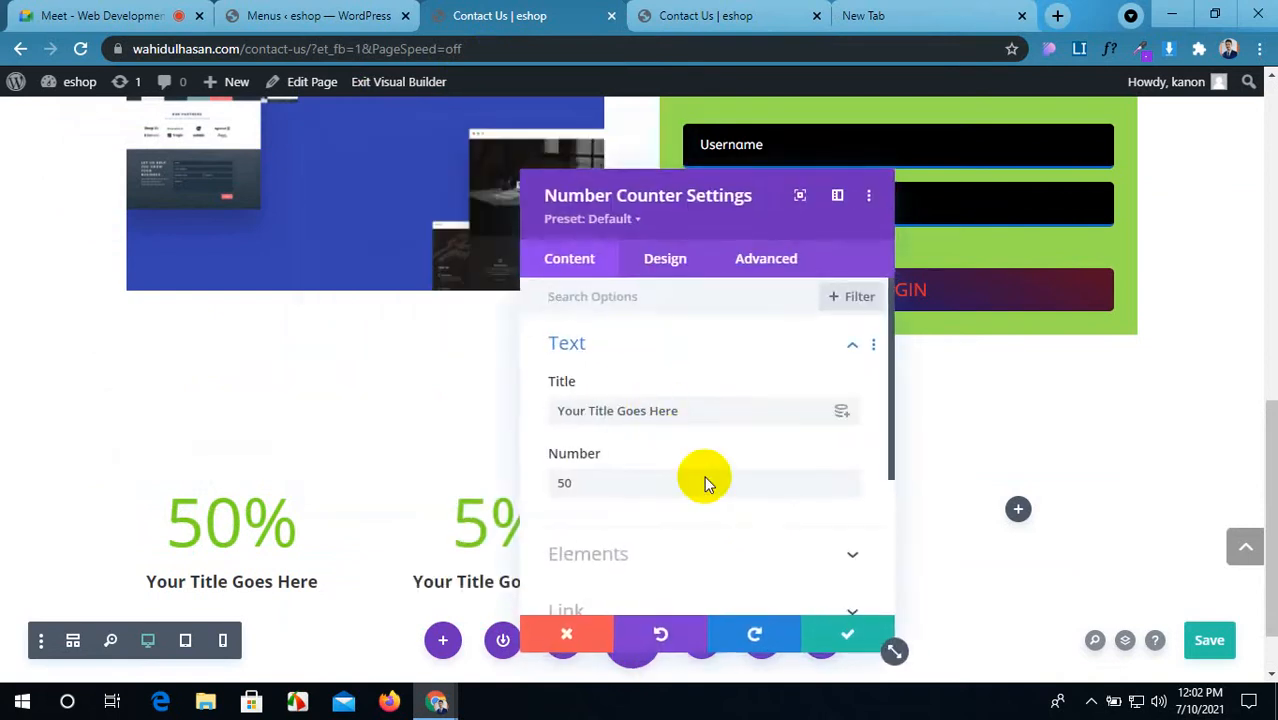
click(830, 630)
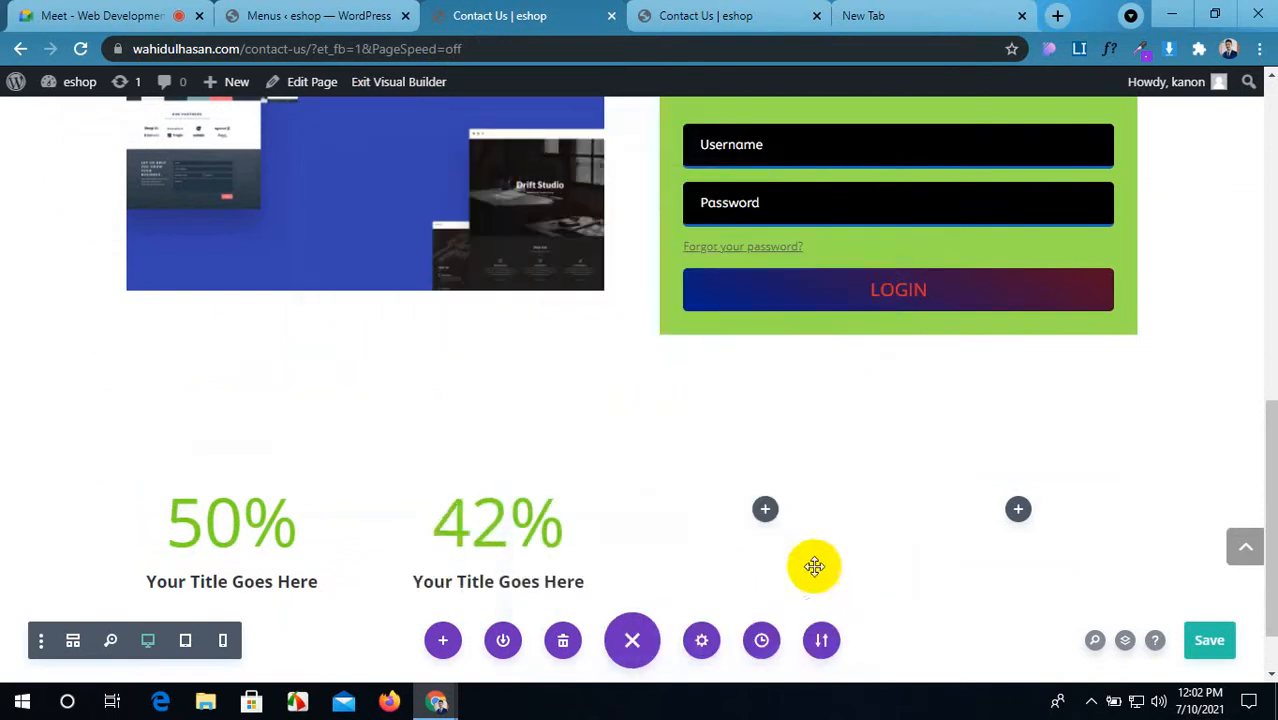
Step: Insert Number Counter modules into the third and fourth columns
click(765, 511)
text(nu)
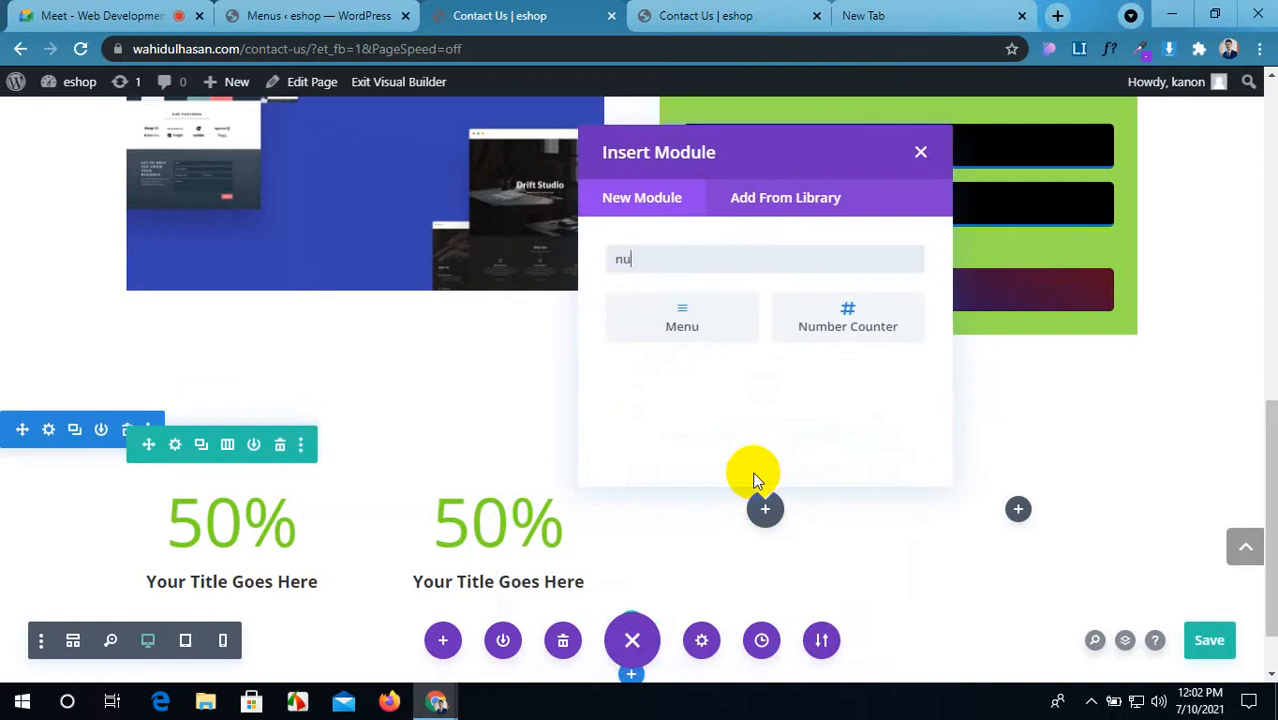
click(820, 330)
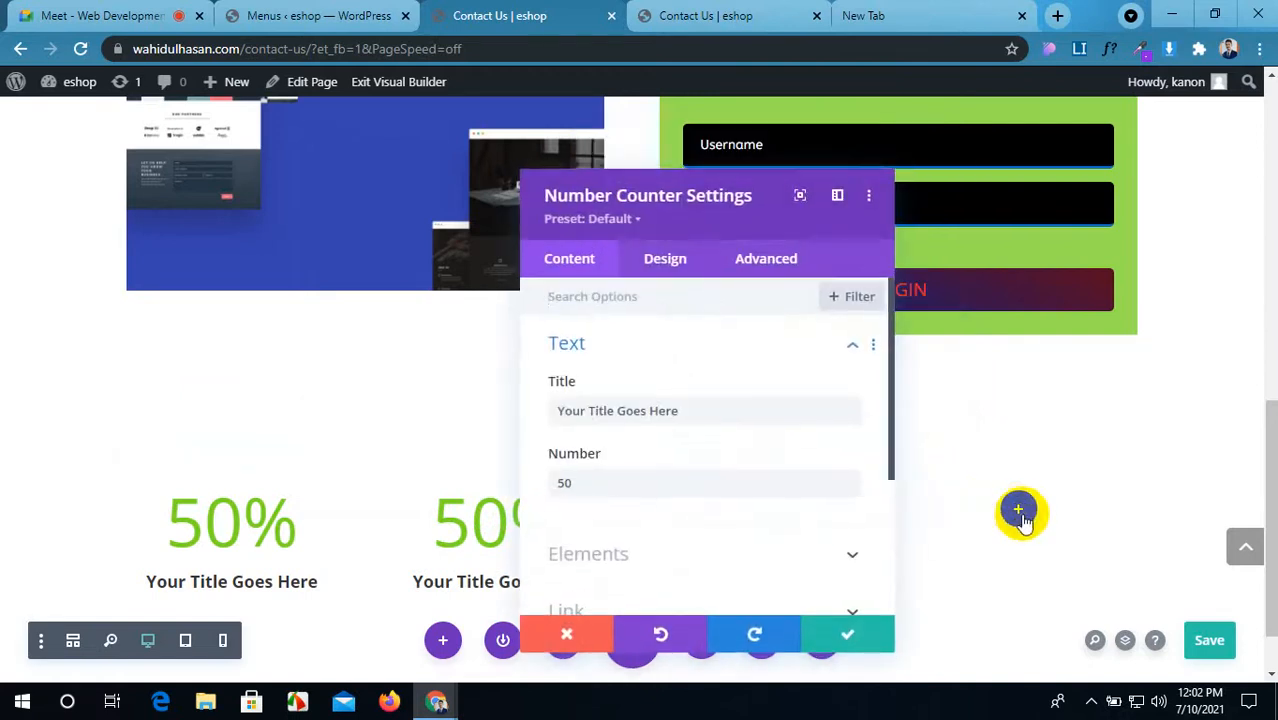
click(850, 637)
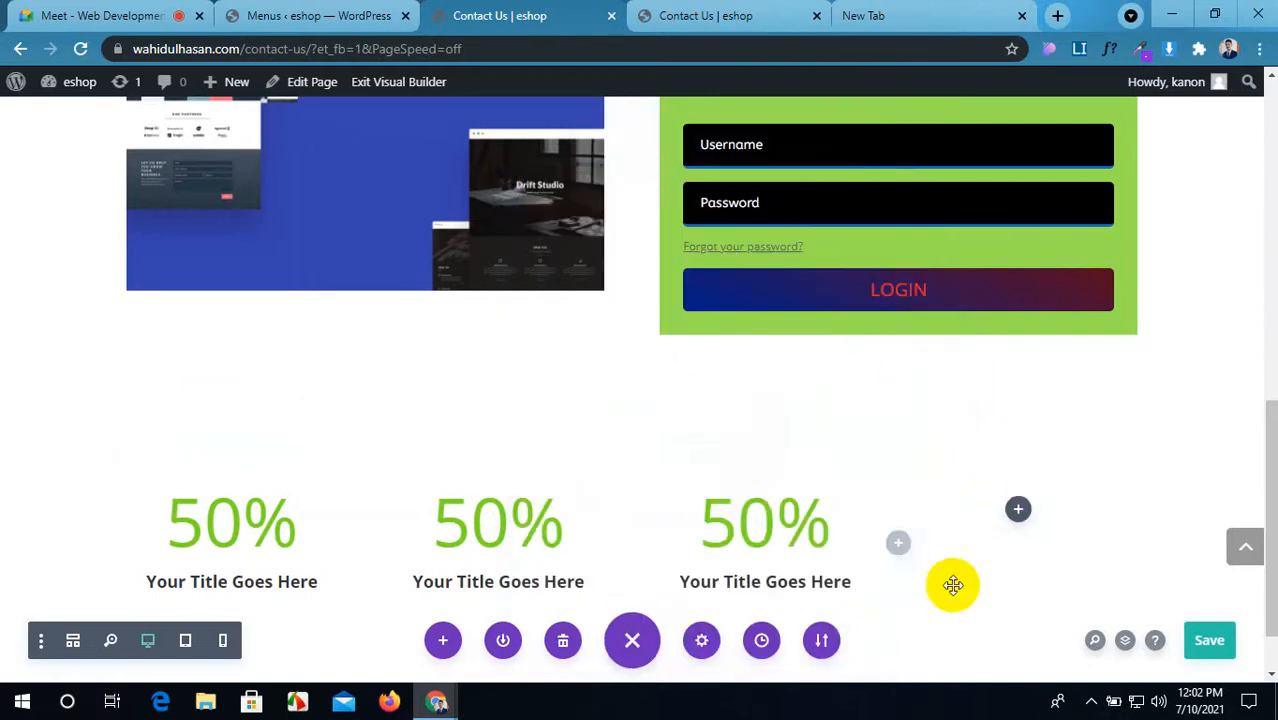
click(1016, 509)
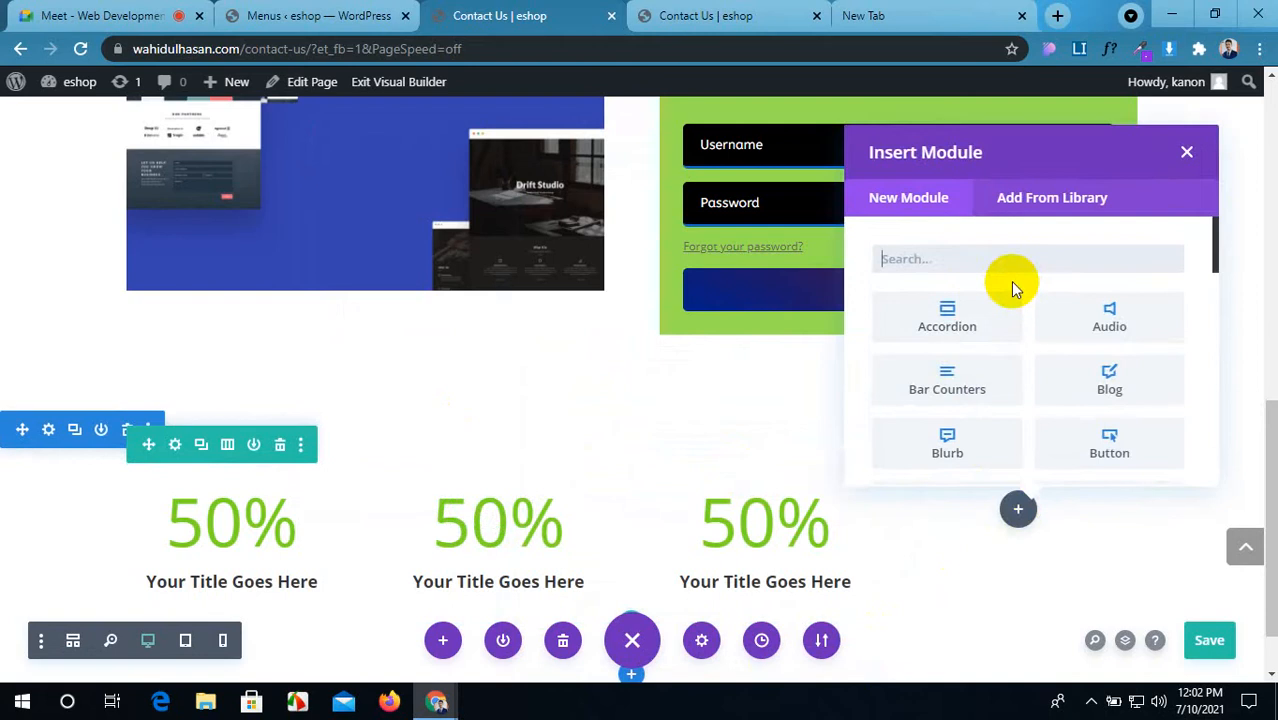
text(nu)
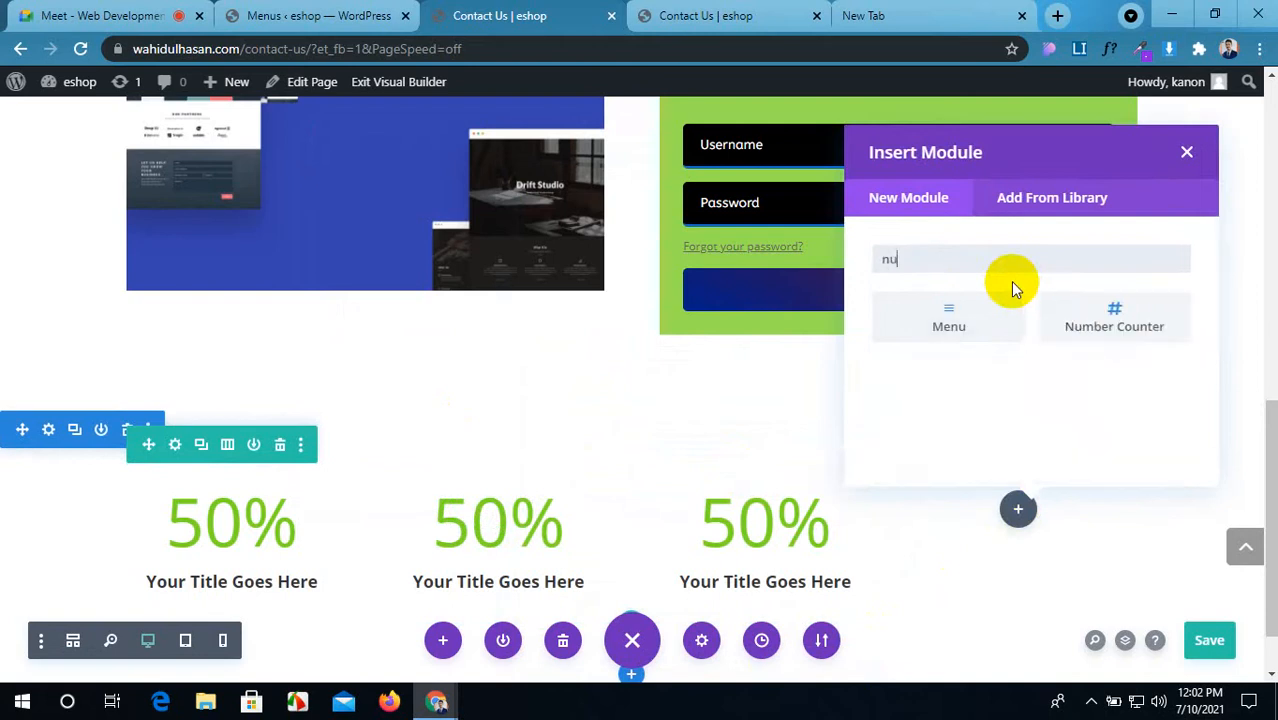
click(1113, 318)
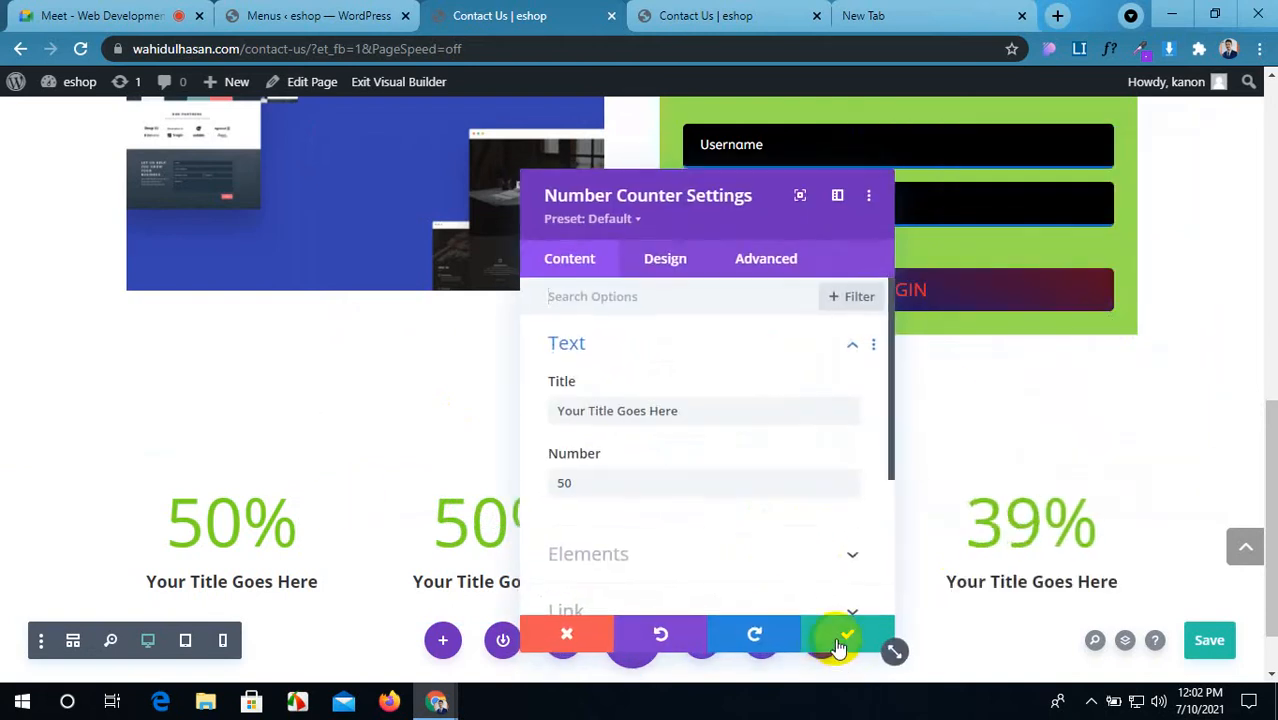
click(827, 634)
Step: Open the first counter's settings, then switch to the new browser tab
scroll(384, 524, down, 1)
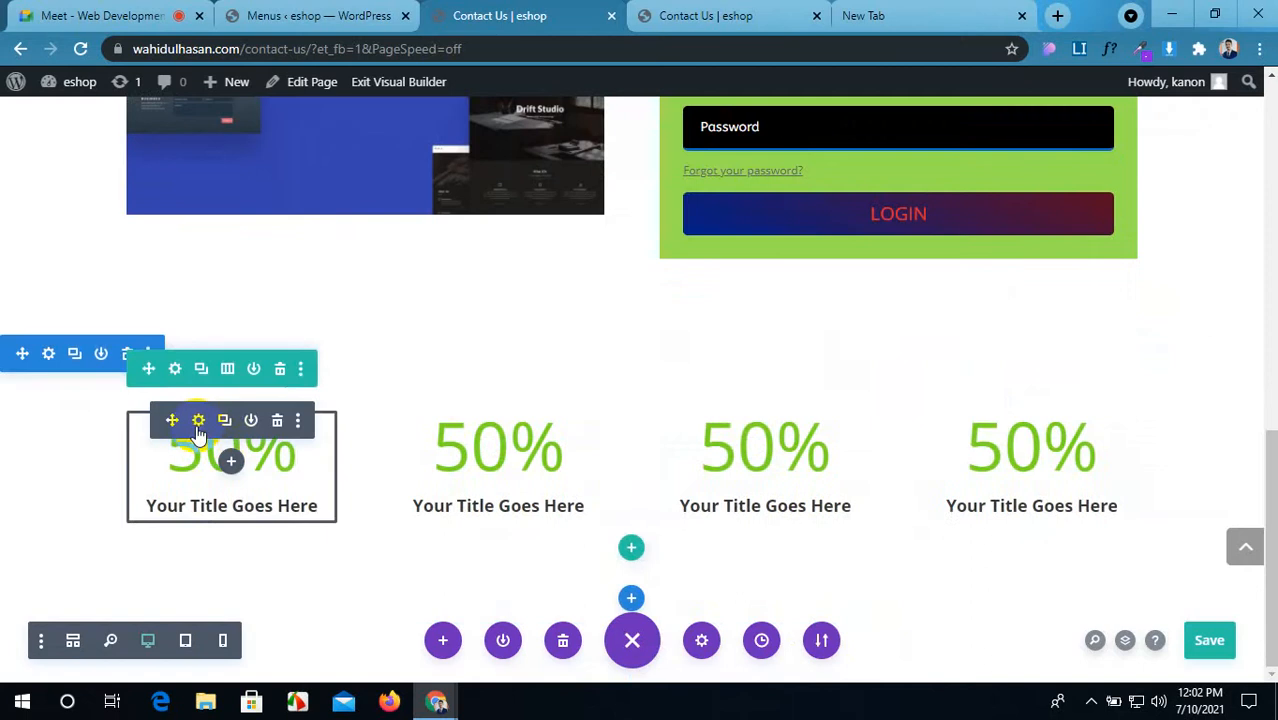
click(199, 421)
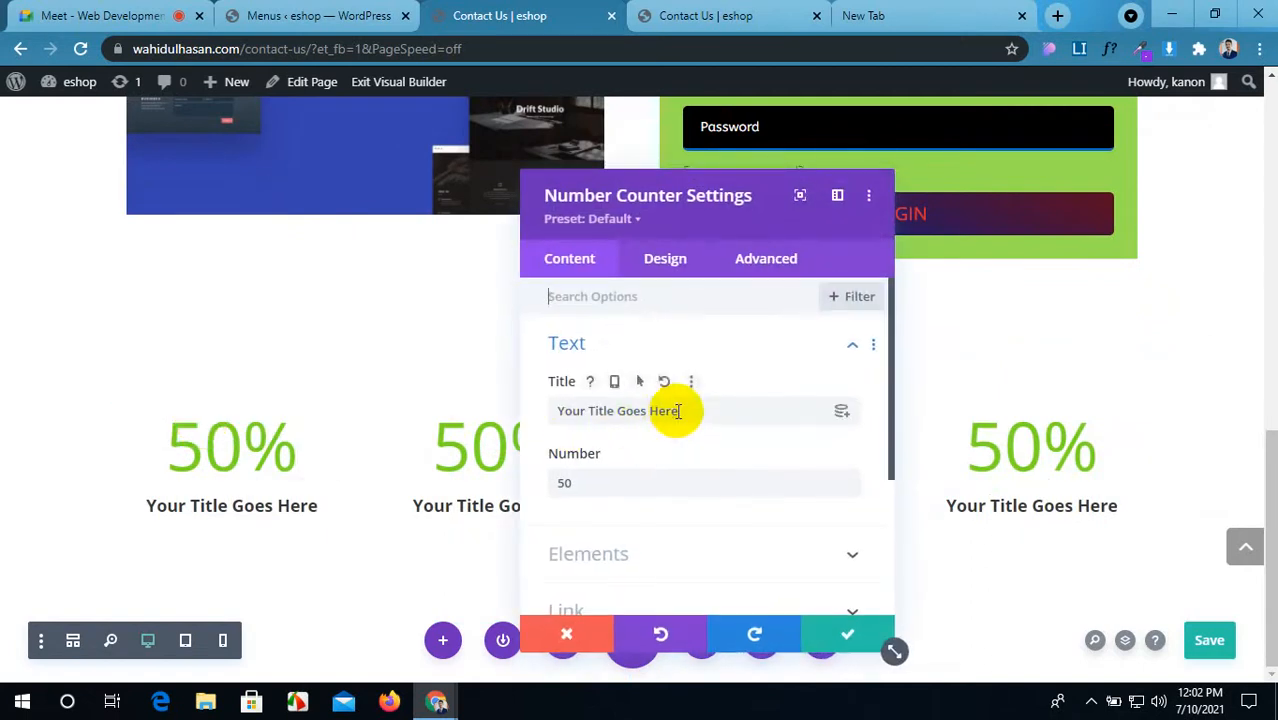
click(865, 16)
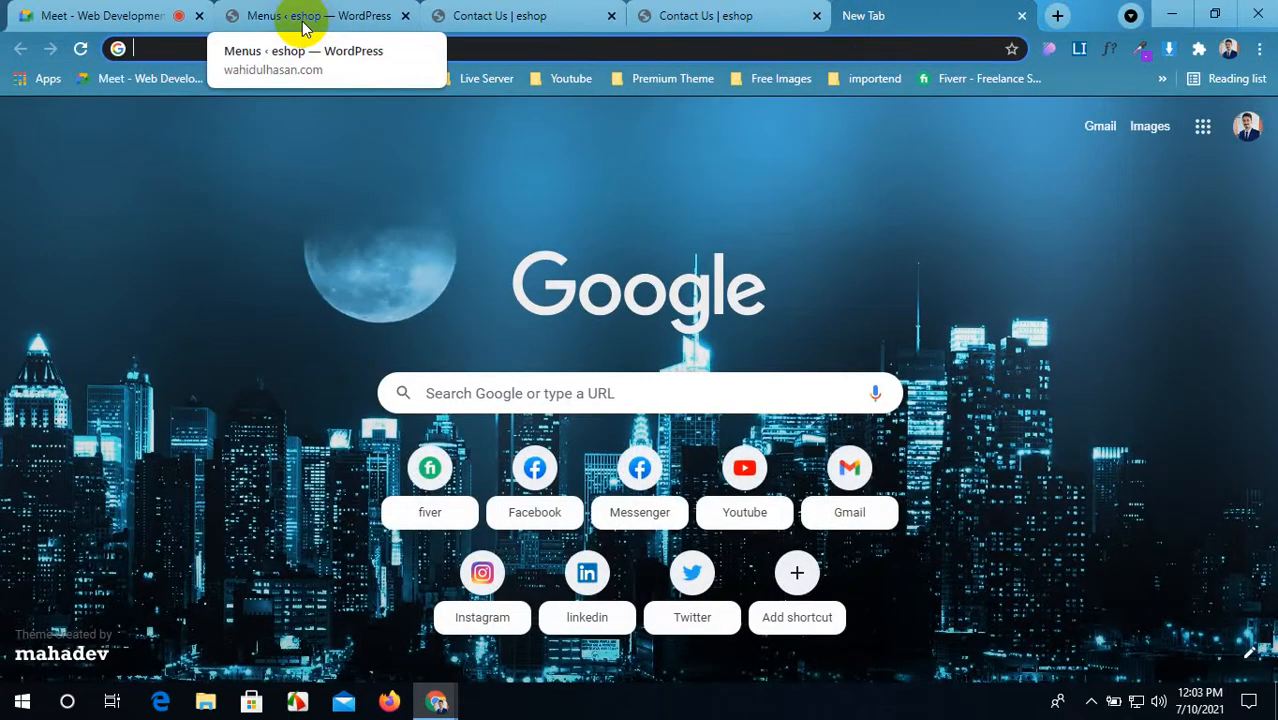
Step: Search for the Divi theme and open the official Elegant Themes Divi page
text(div)
key(Return)
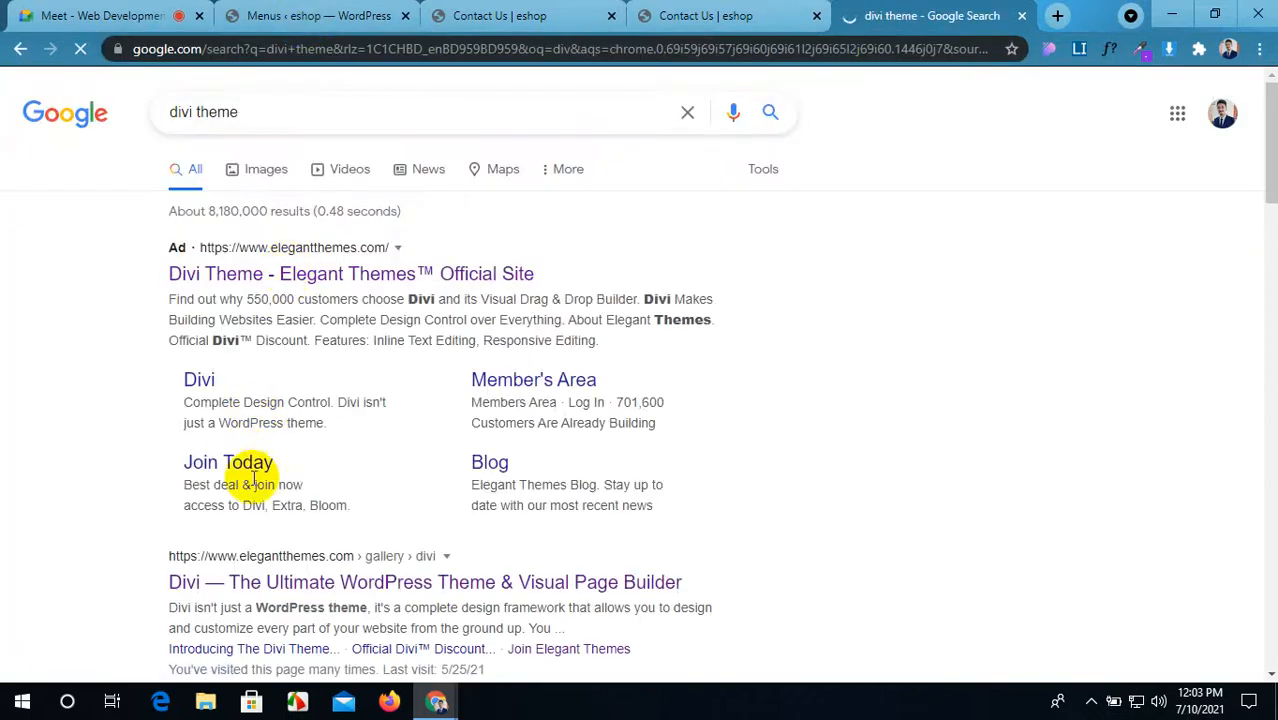
click(248, 570)
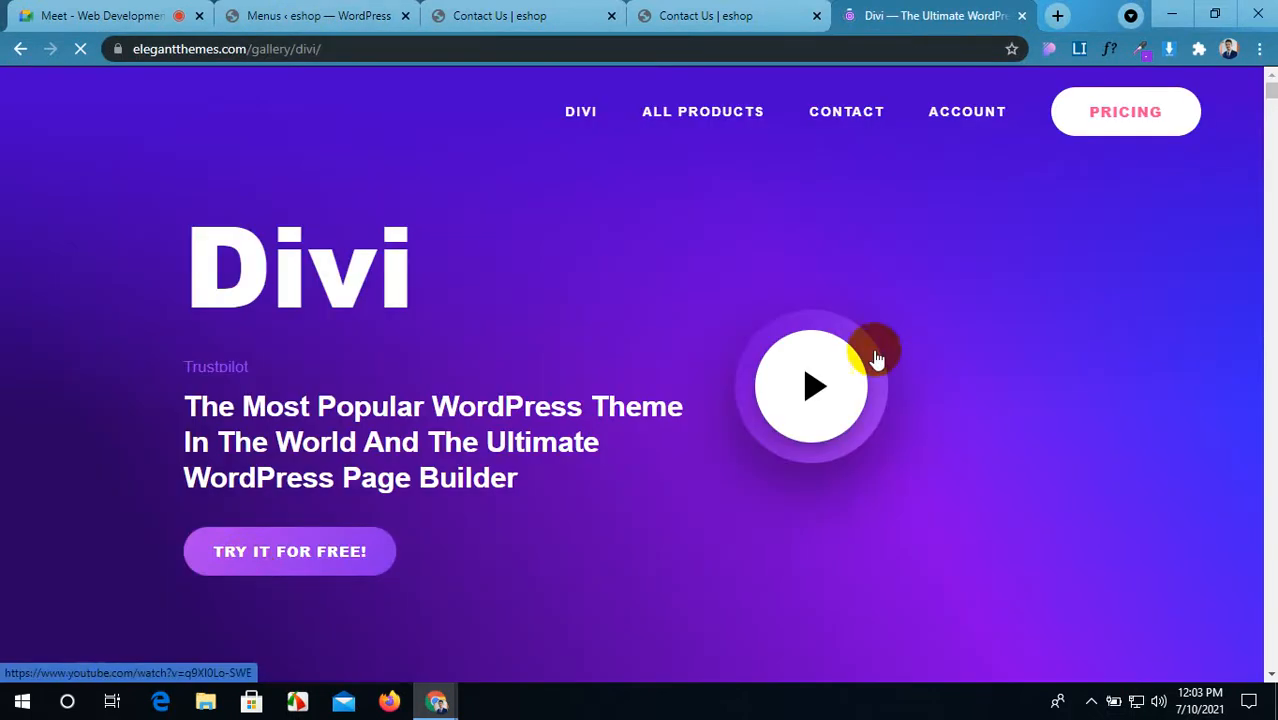
mouse_move(709, 143)
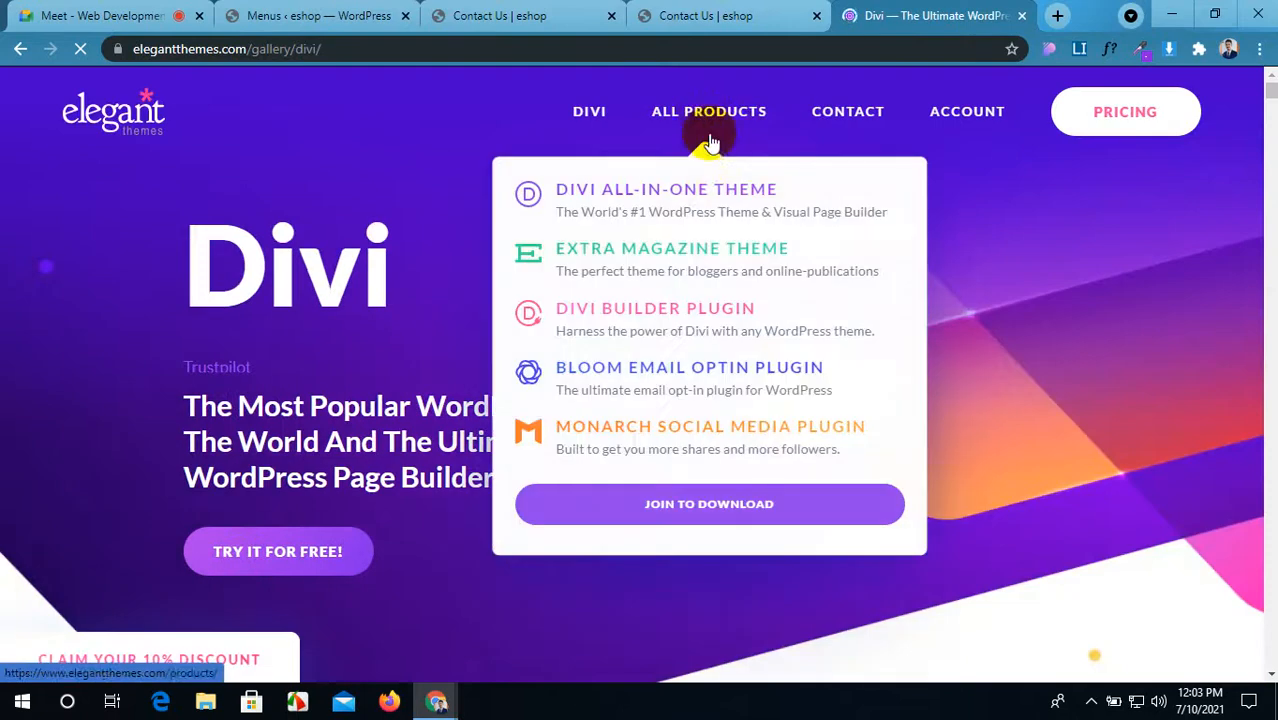
click(723, 196)
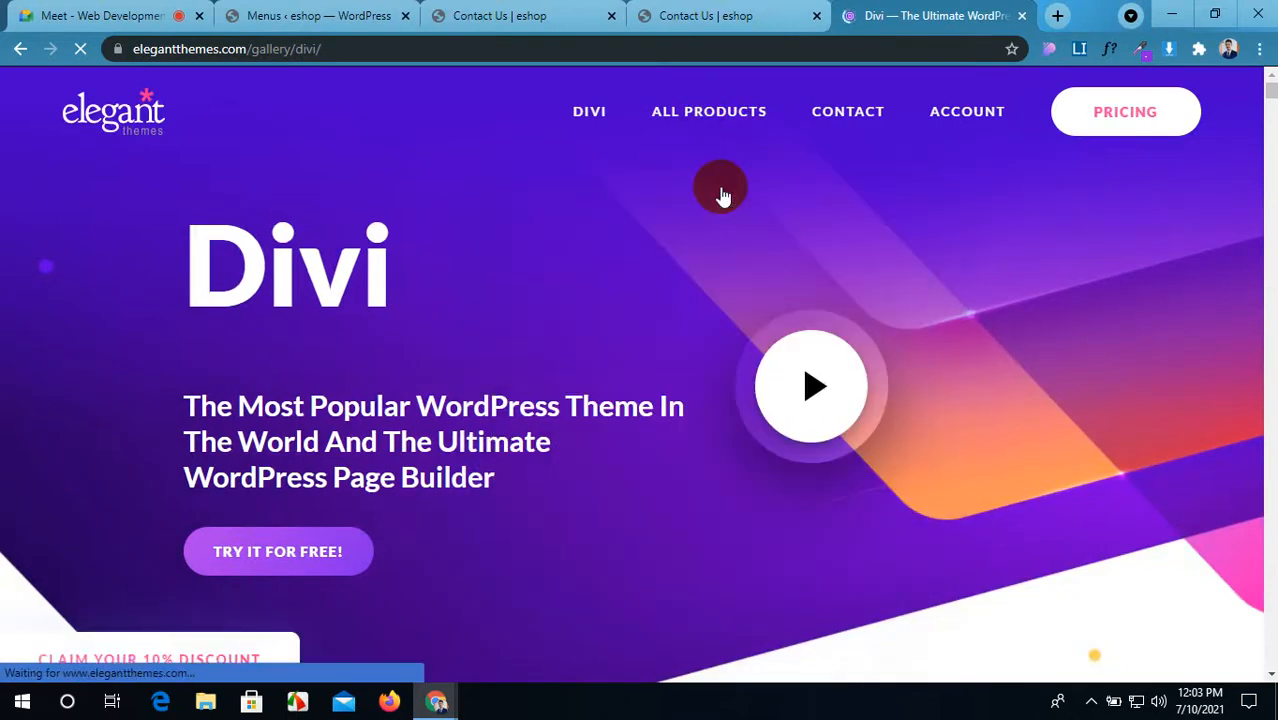
Step: Open the Digital Marketing demo link shared in the call chat and close the Divi page
click(100, 14)
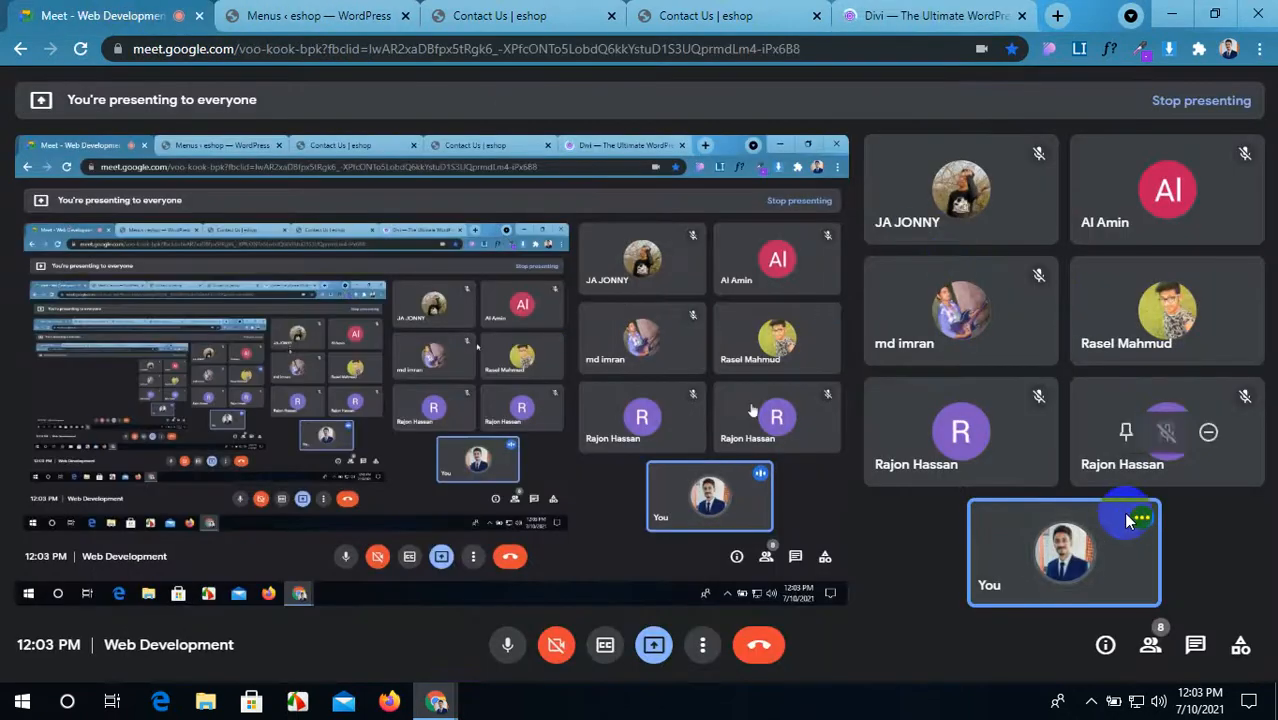
click(1195, 644)
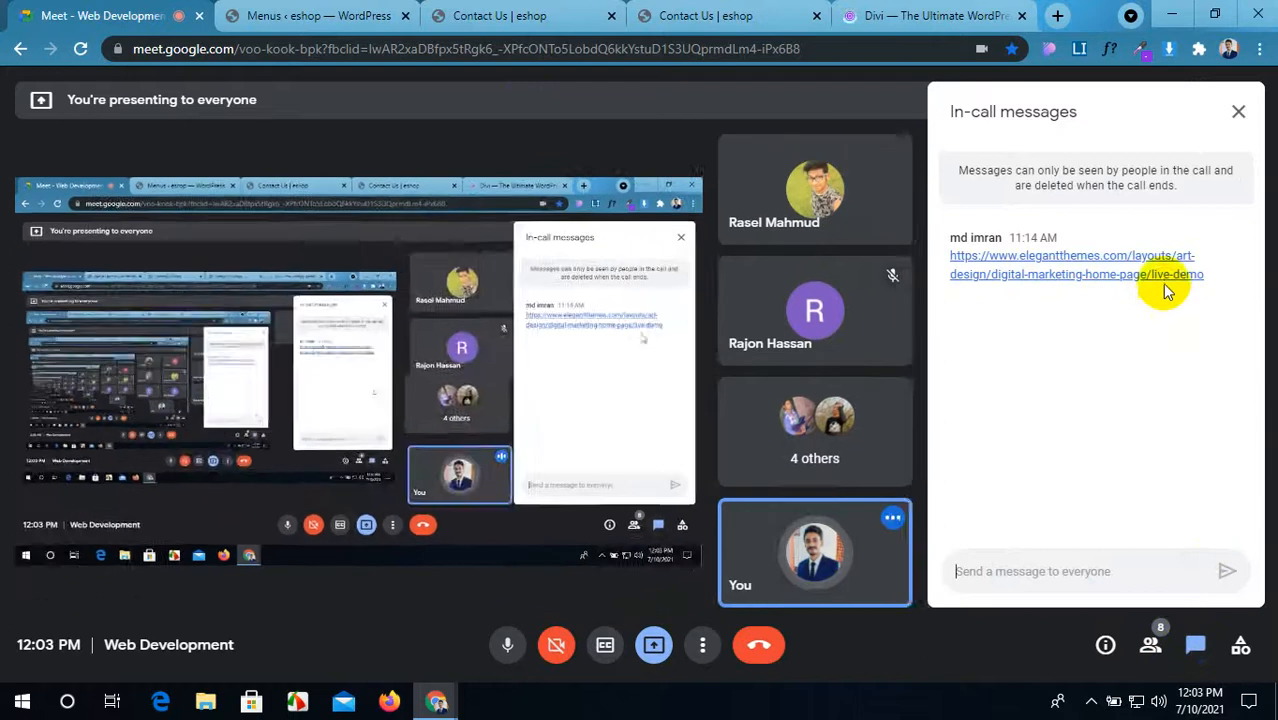
click(1160, 274)
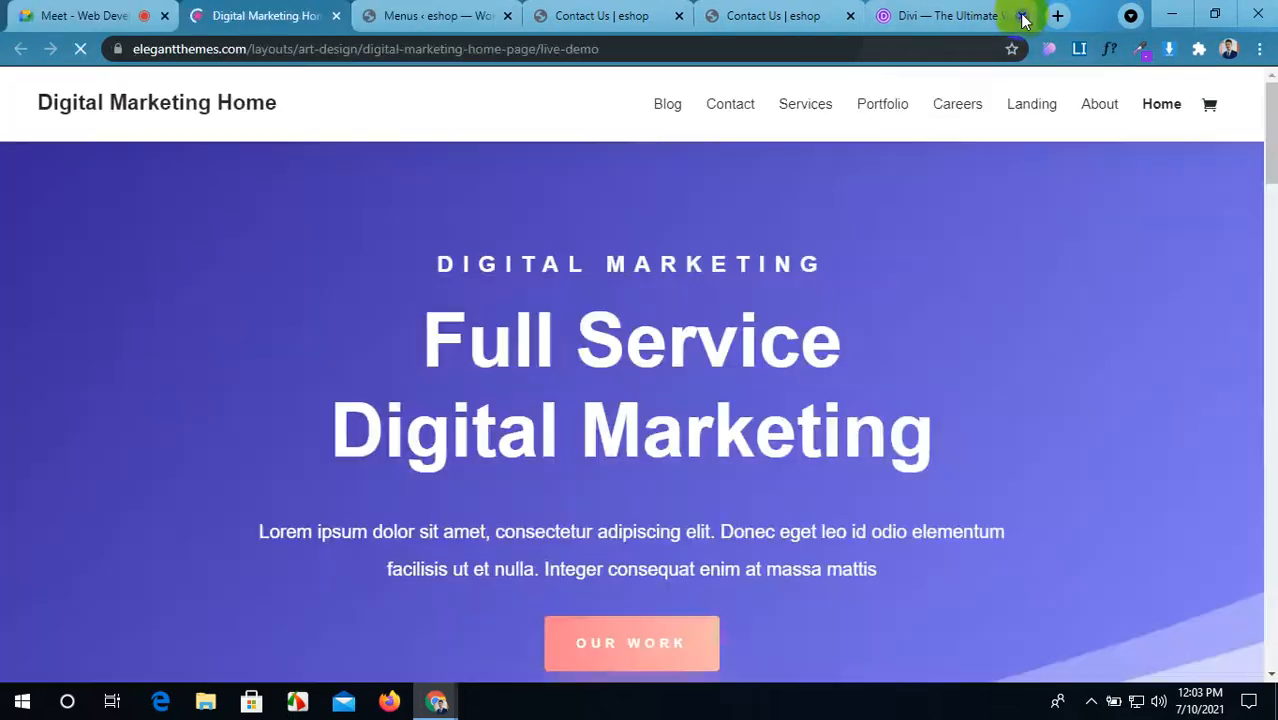
click(1021, 15)
Step: Scroll through the demo's Home, Landing and Services pages down to the footer
scroll(613, 527, down, 10)
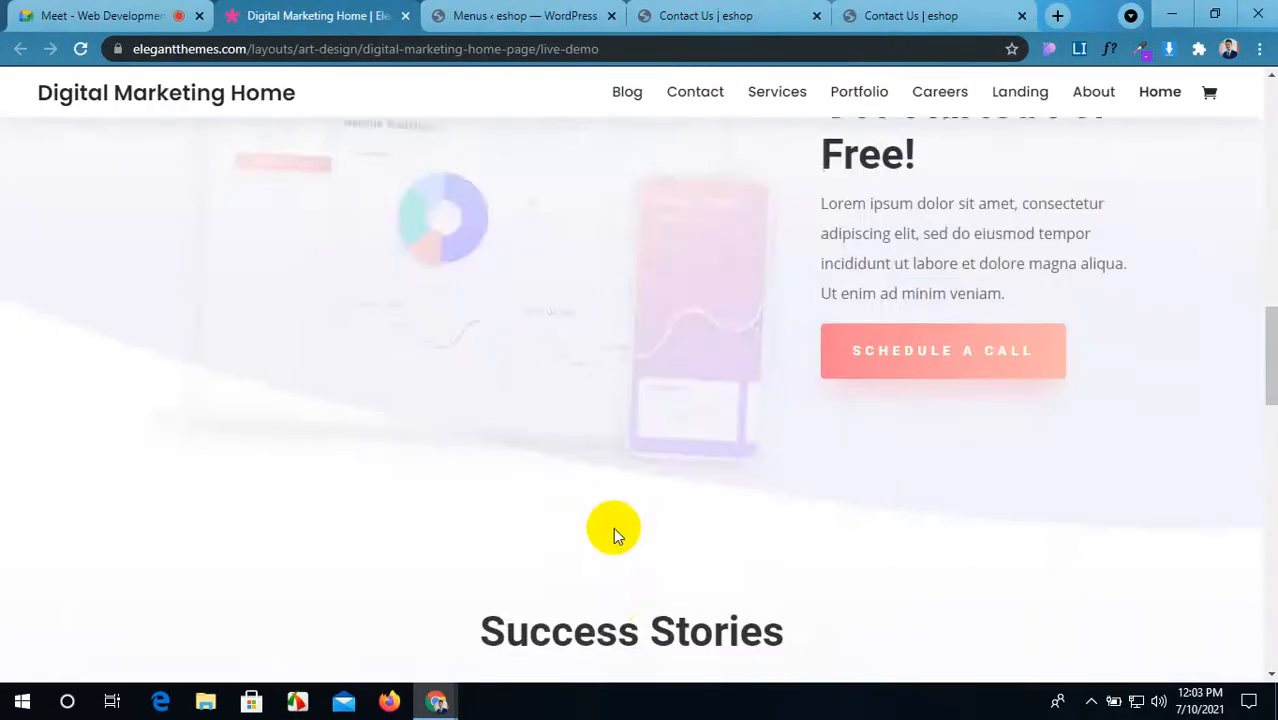
scroll(613, 533, down, 10)
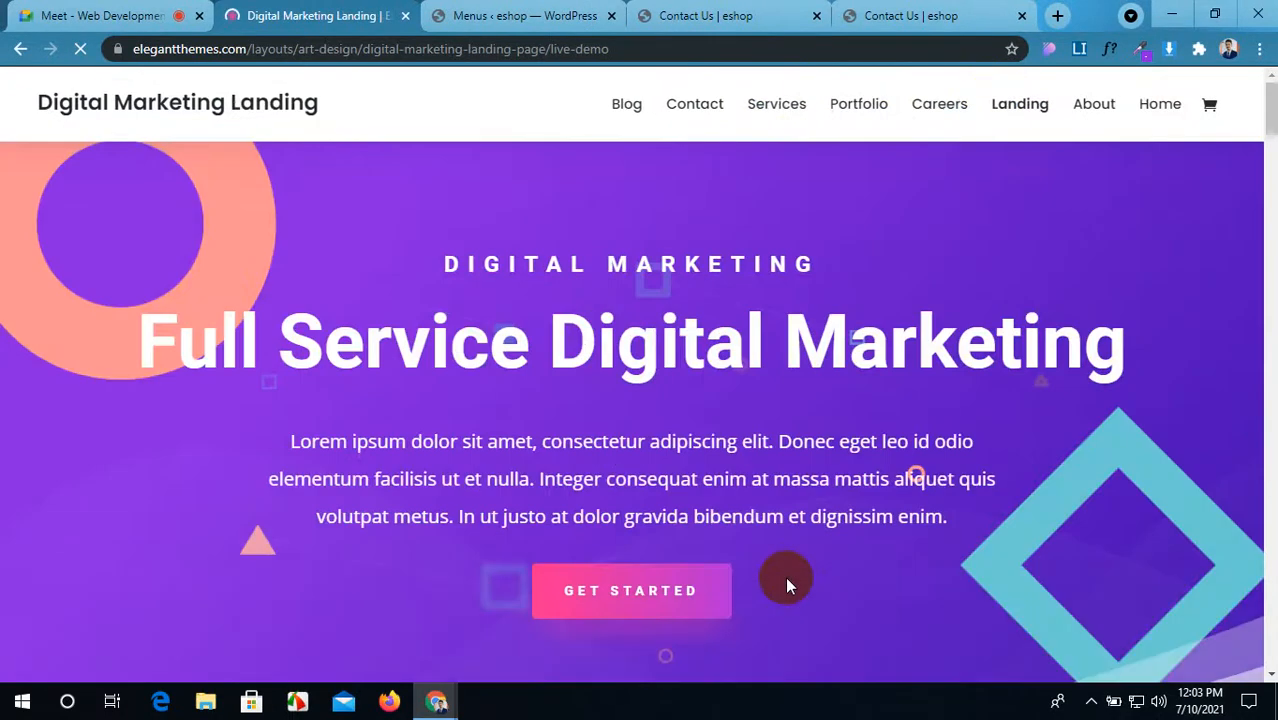
scroll(785, 576, down, 5)
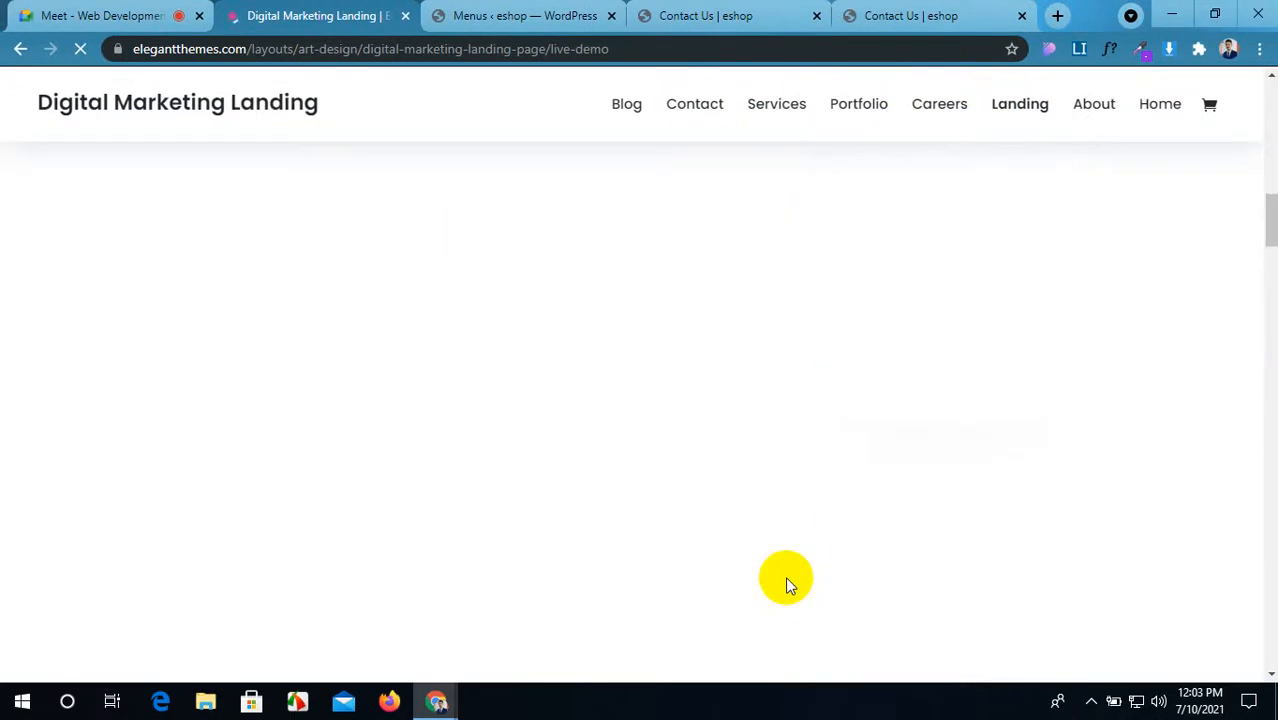
scroll(741, 527, up, 6)
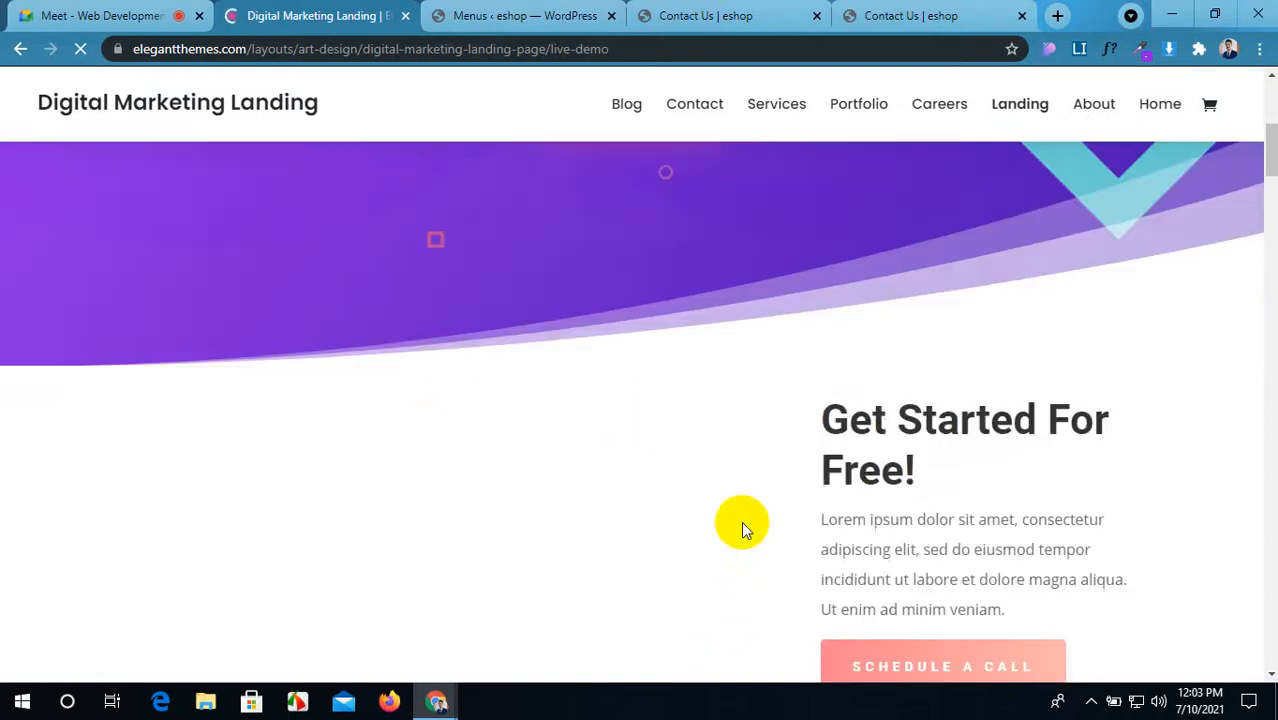
scroll(741, 524, down, 8)
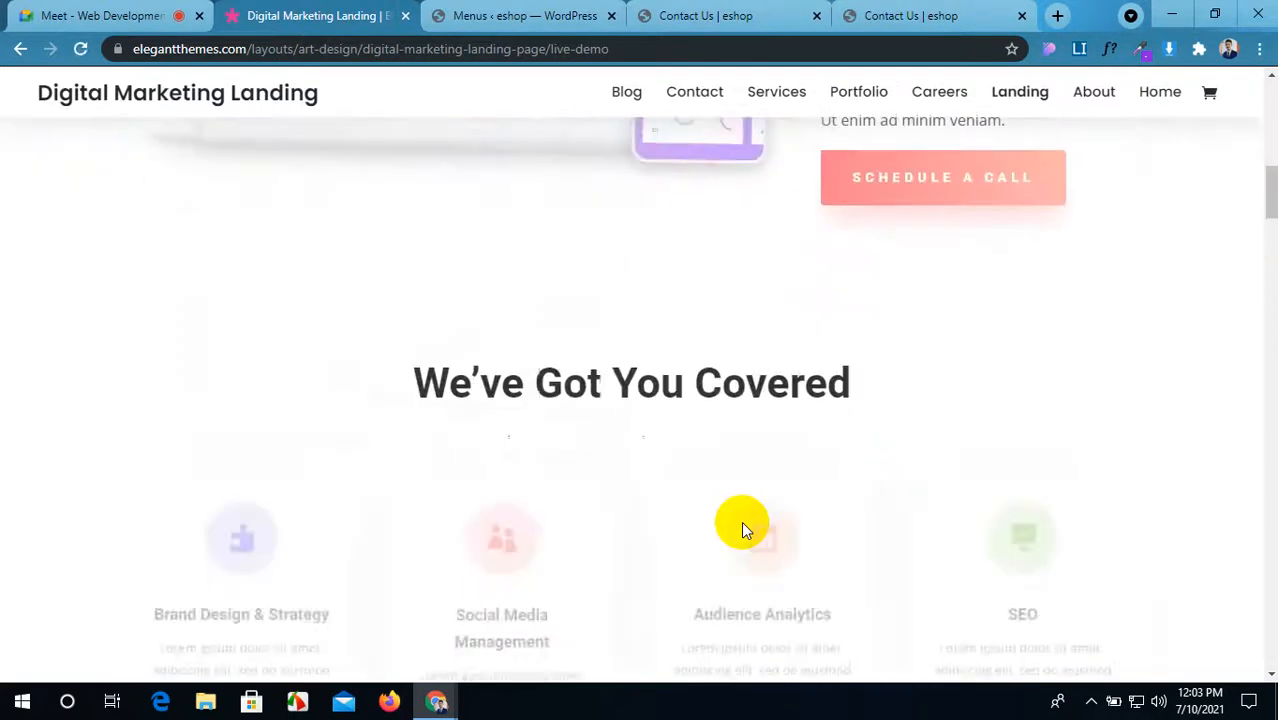
scroll(741, 521, down, 10)
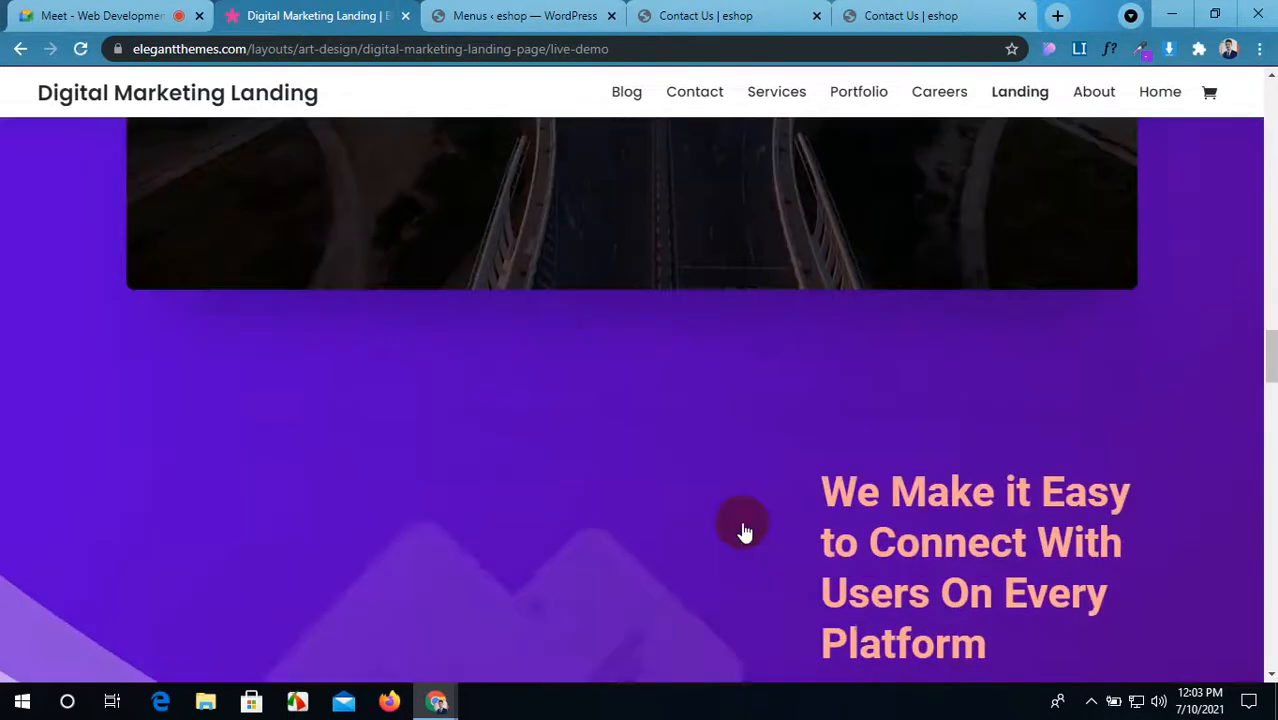
scroll(741, 530, down, 12)
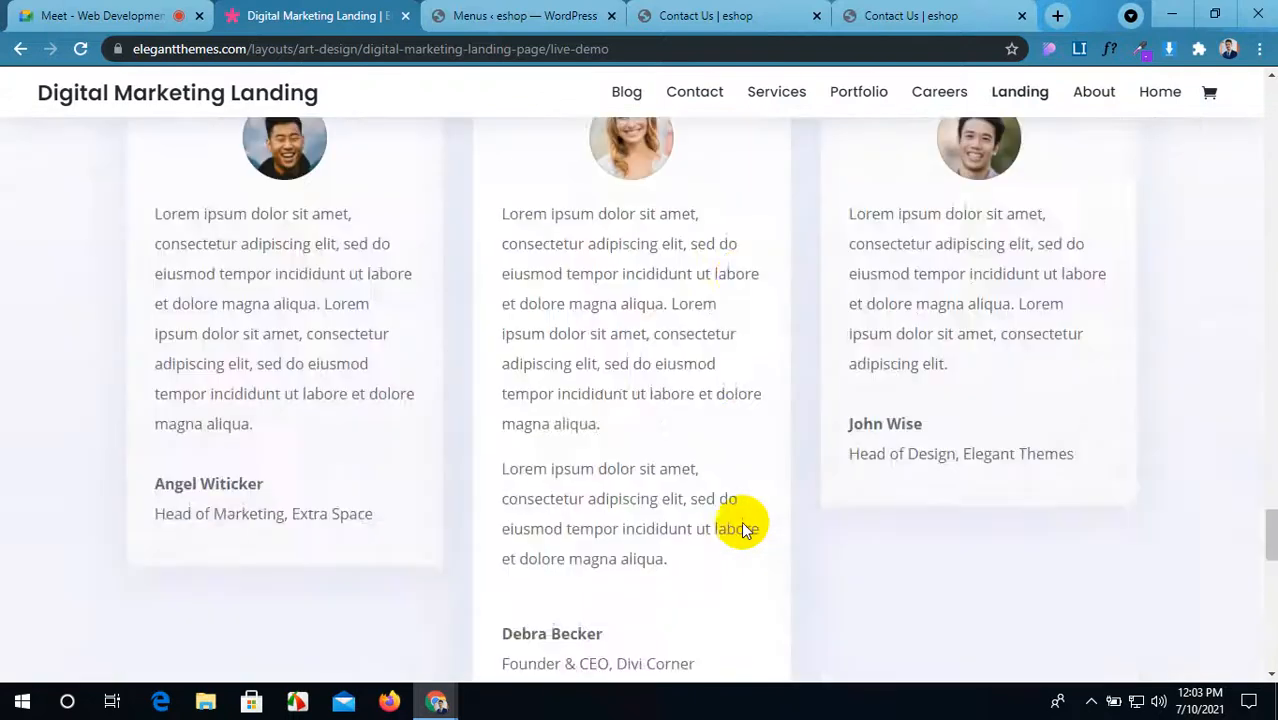
scroll(743, 530, down, 5)
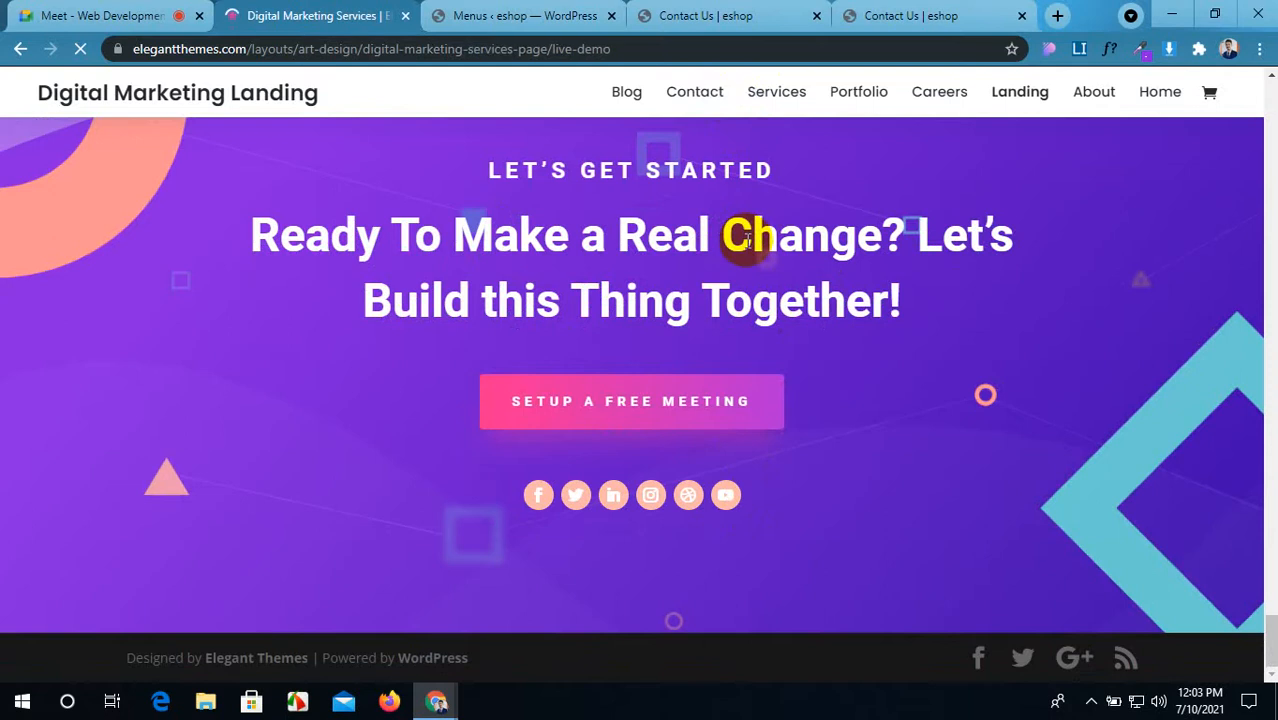
scroll(572, 377, down, 12)
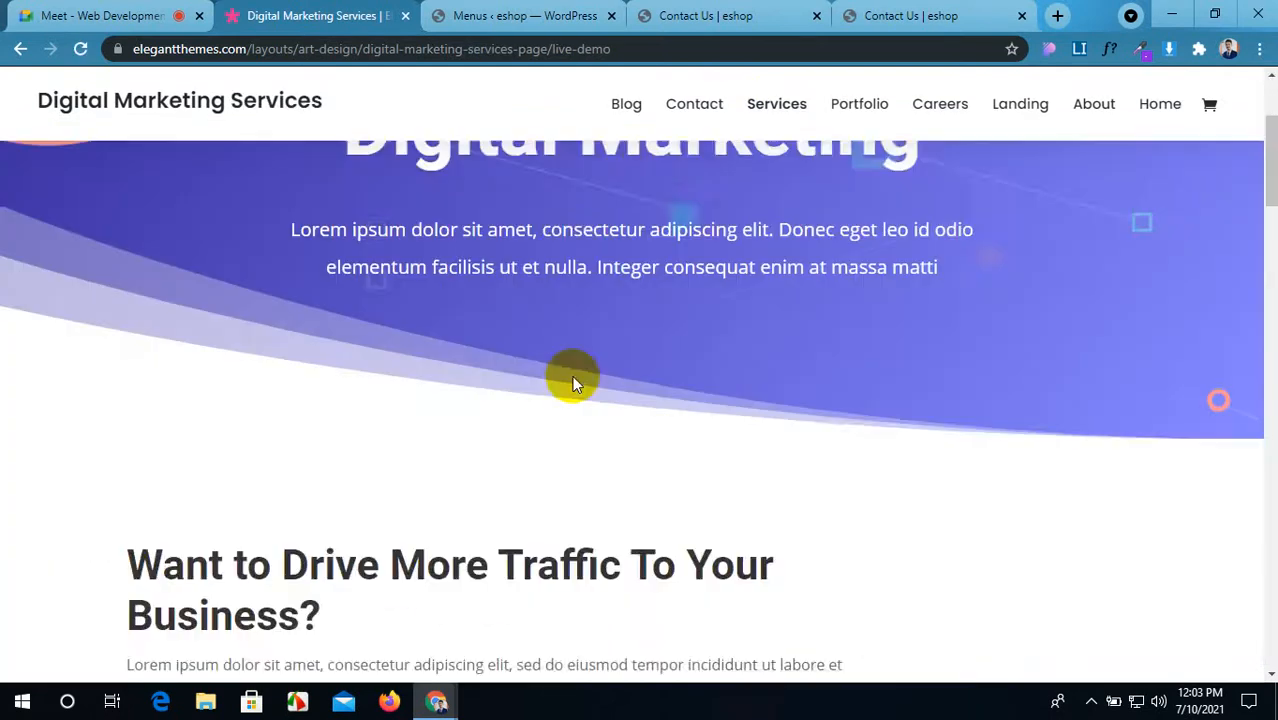
scroll(572, 385, down, 20)
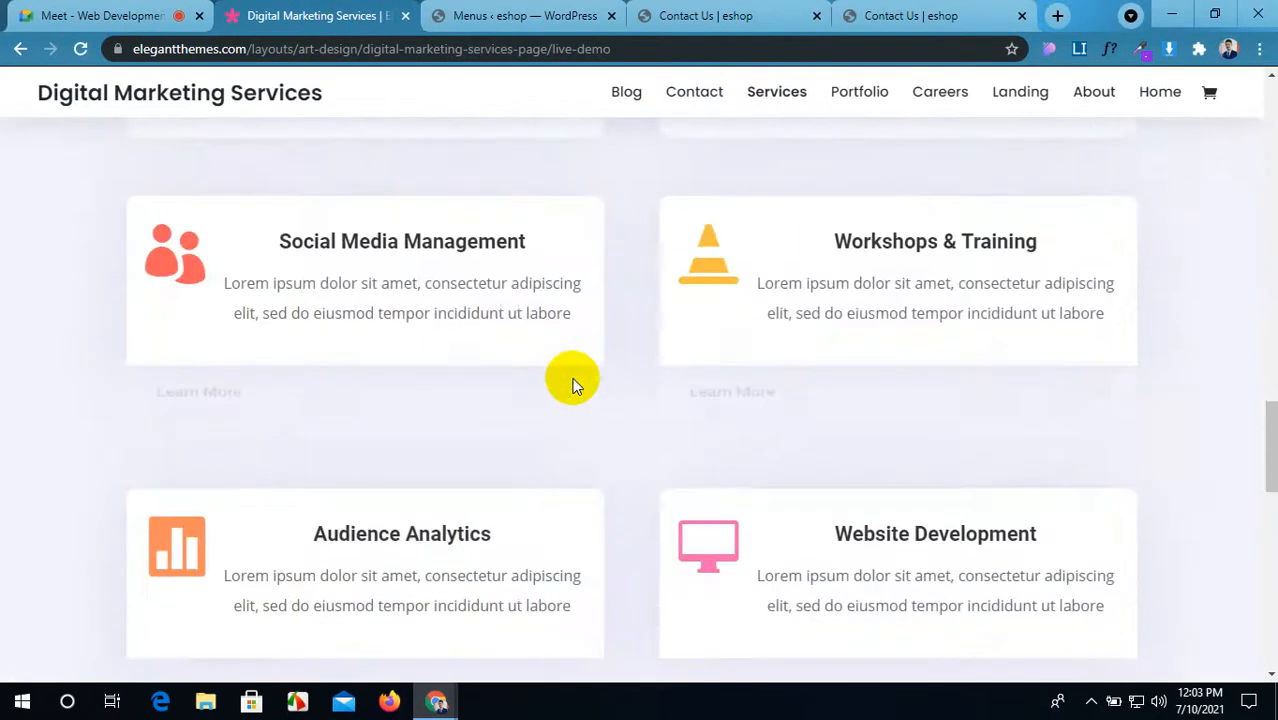
scroll(575, 385, down, 2)
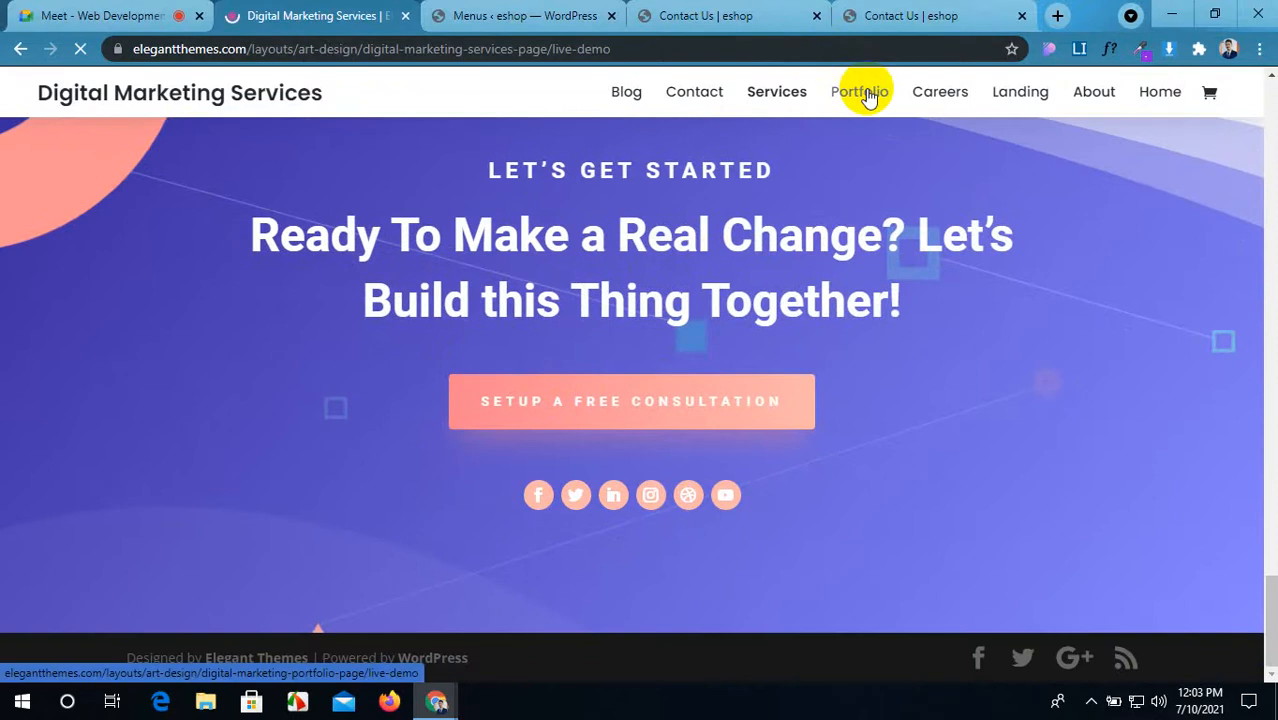
Step: Scroll through the demo's Digital Marketing Services page
scroll(859, 277, down, 4)
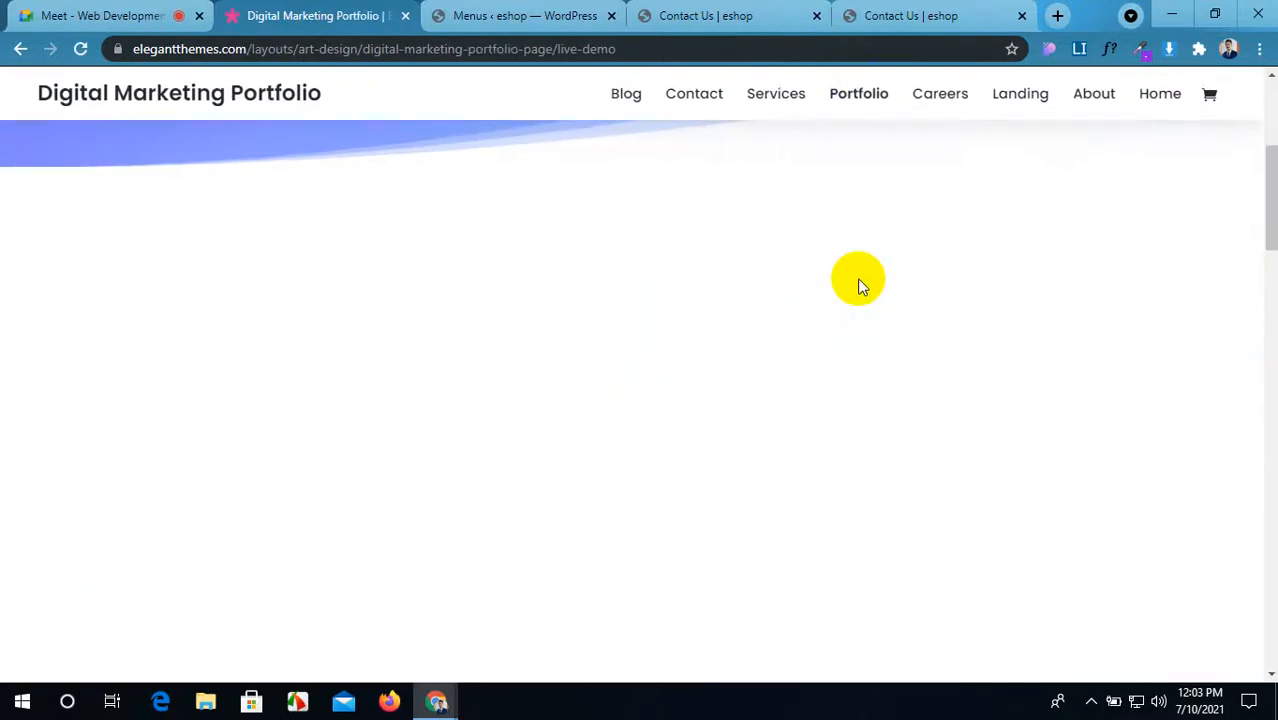
scroll(857, 278, down, 10)
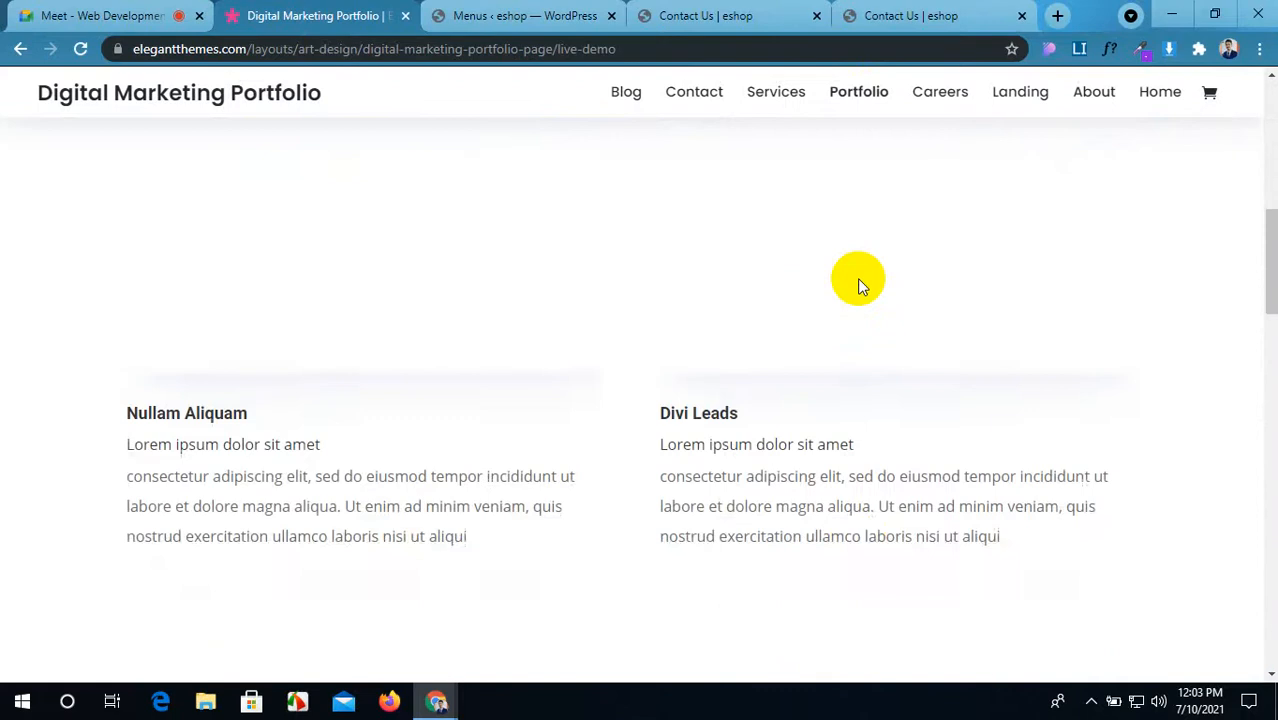
scroll(857, 278, down, 10)
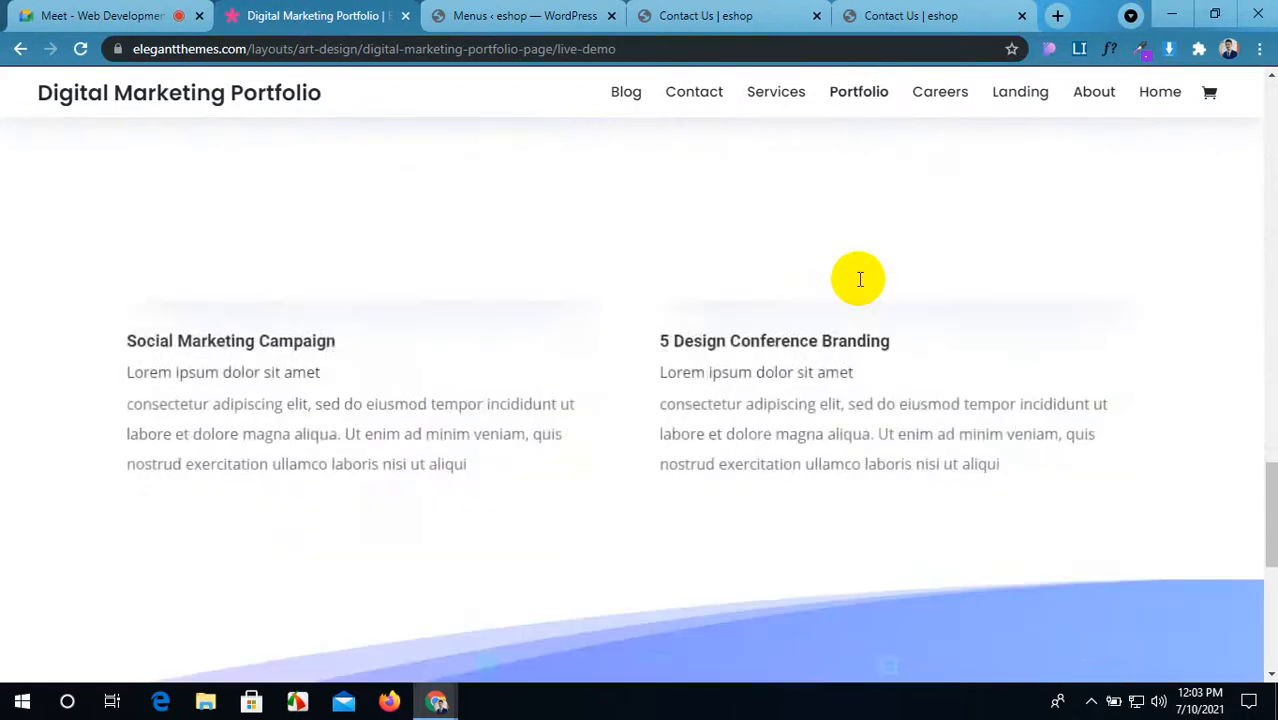
scroll(857, 278, up, 8)
scroll(859, 279, up, 10)
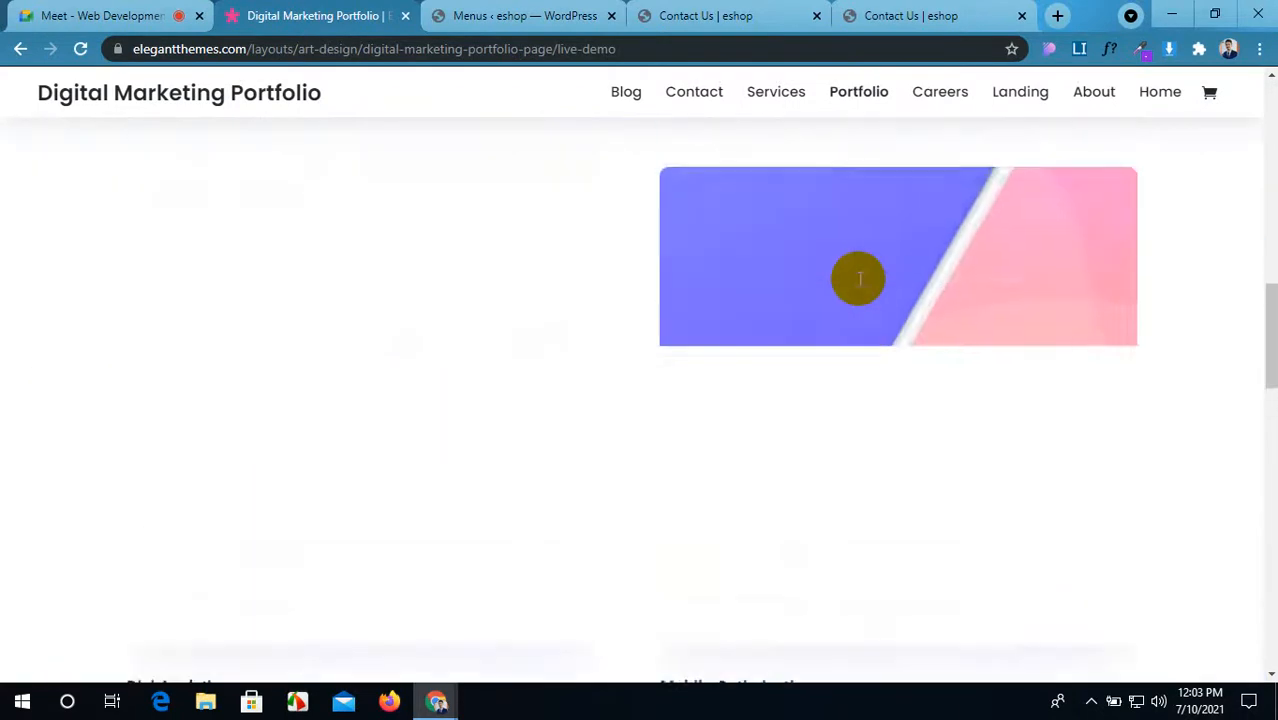
scroll(859, 279, down, 3)
scroll(857, 278, down, 1)
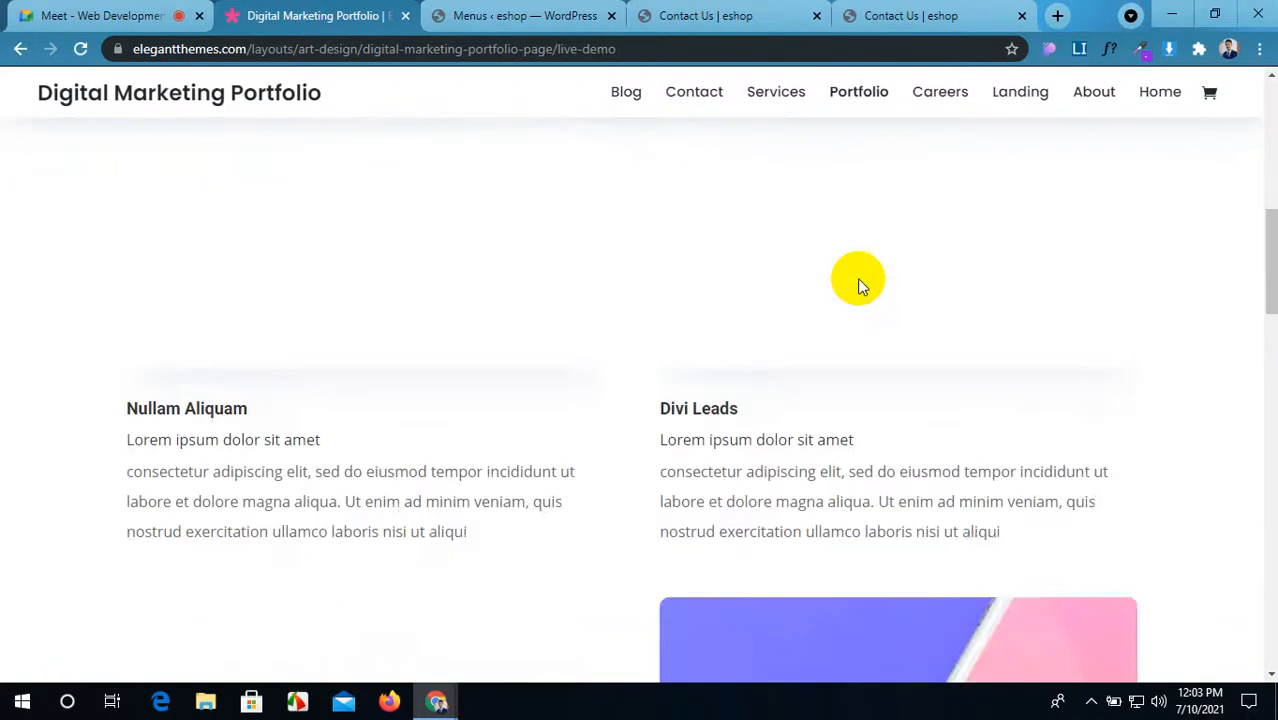
scroll(857, 278, up, 5)
Step: Open the demo's About page and browse its layout
click(1098, 106)
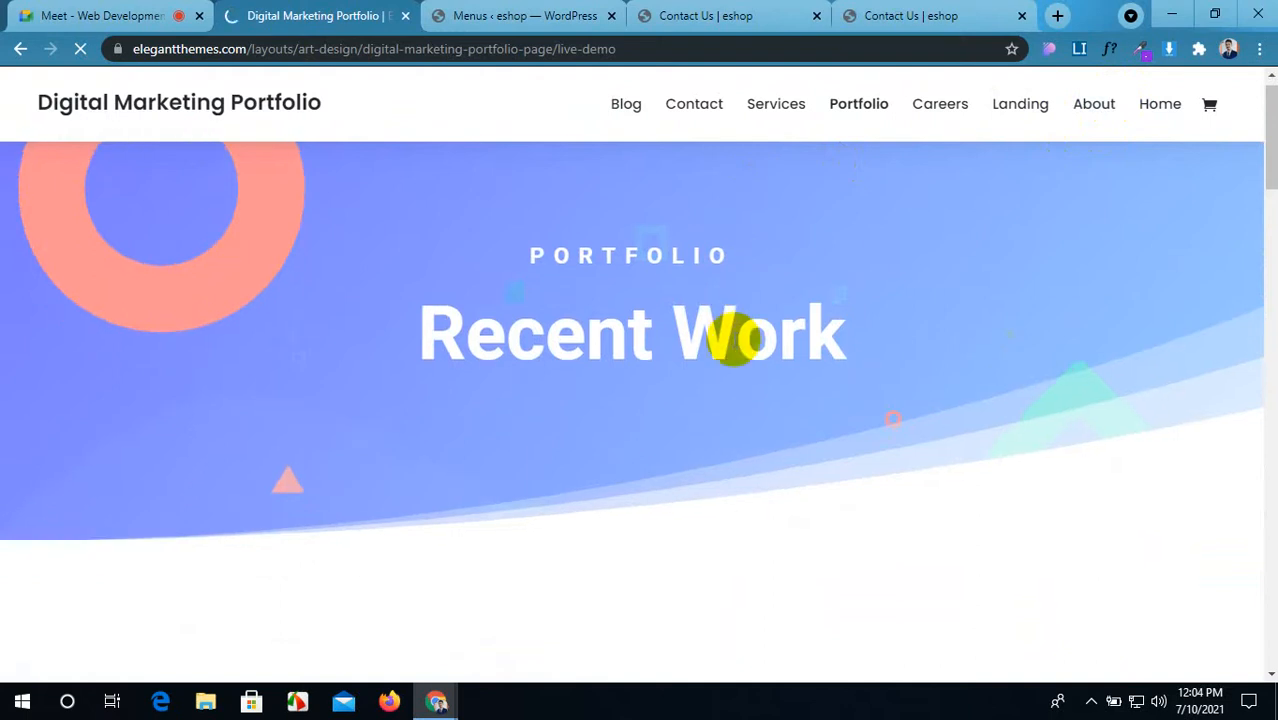
scroll(733, 339, down, 5)
scroll(733, 339, down, 4)
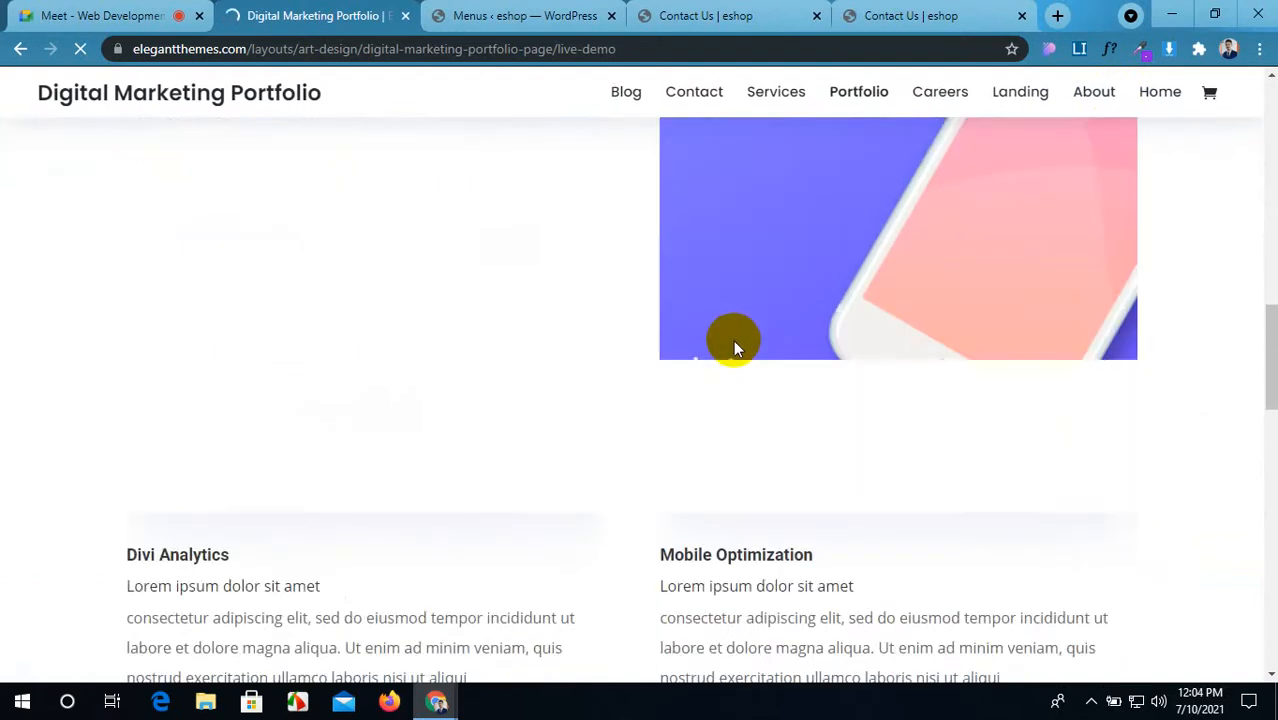
scroll(733, 341, down, 5)
scroll(733, 343, up, 2)
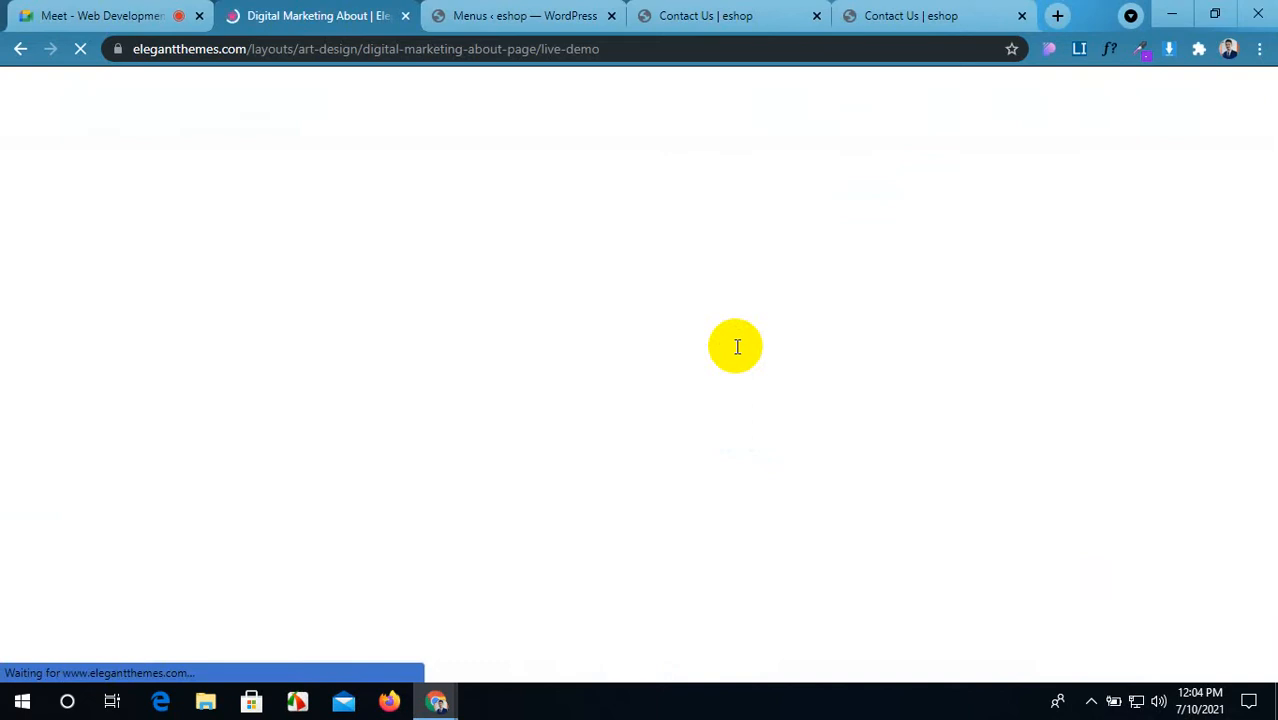
scroll(732, 368, down, 4)
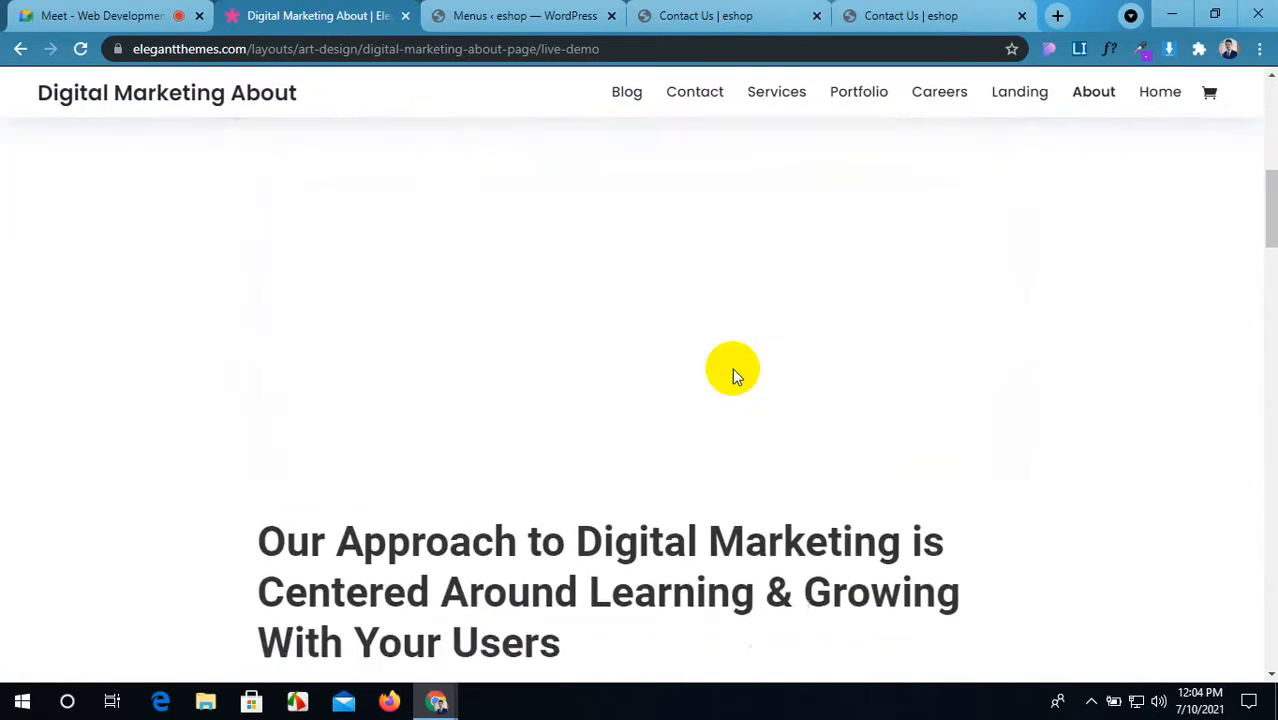
scroll(732, 375, down, 4)
scroll(733, 375, down, 15)
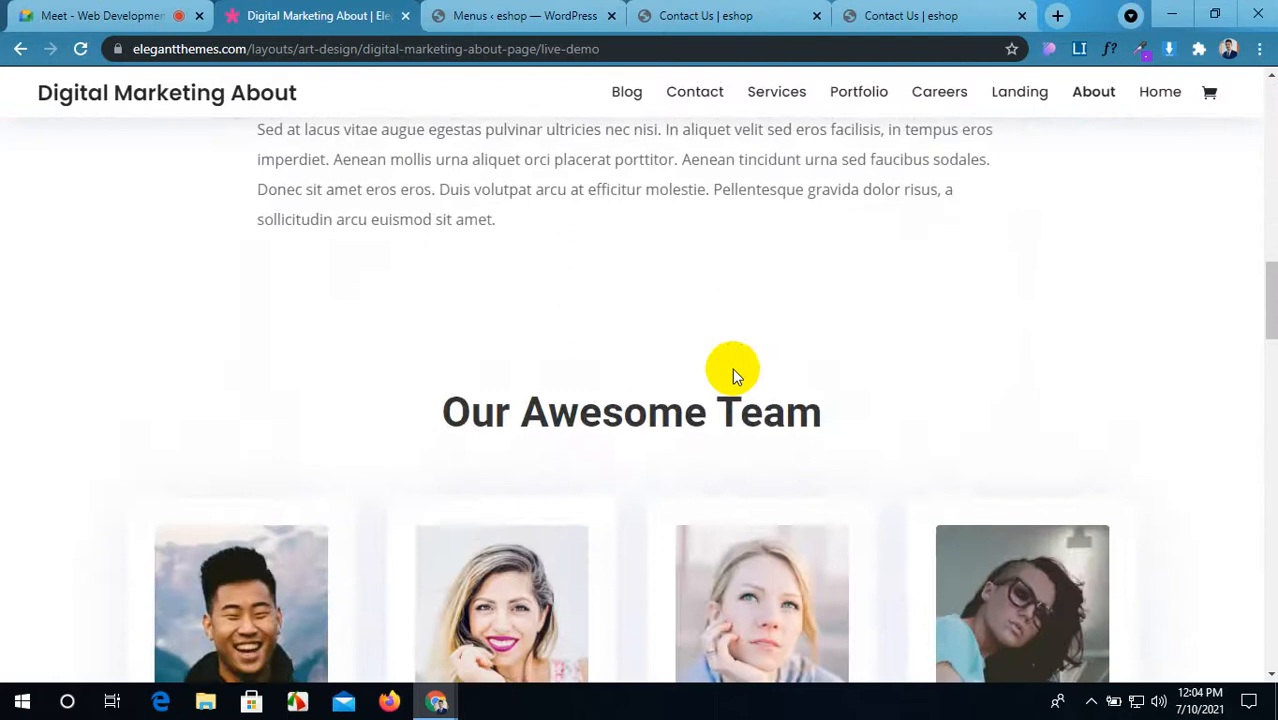
scroll(733, 374, down, 15)
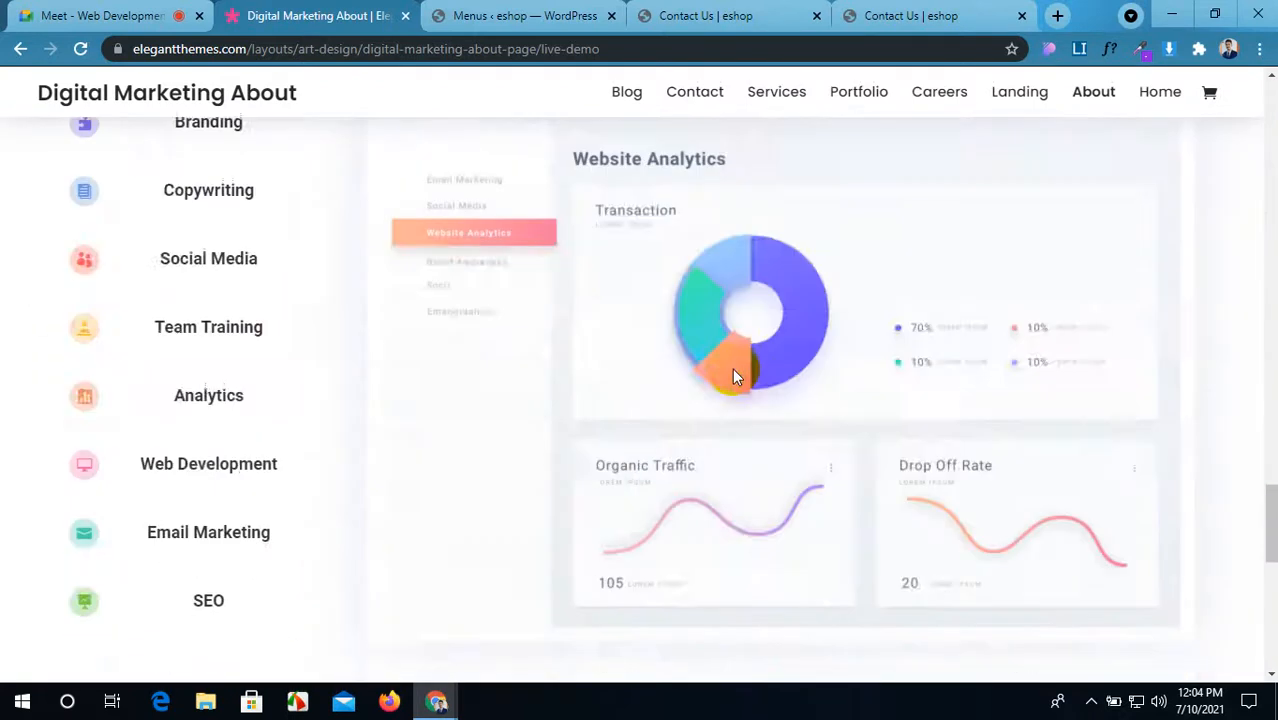
scroll(732, 368, up, 15)
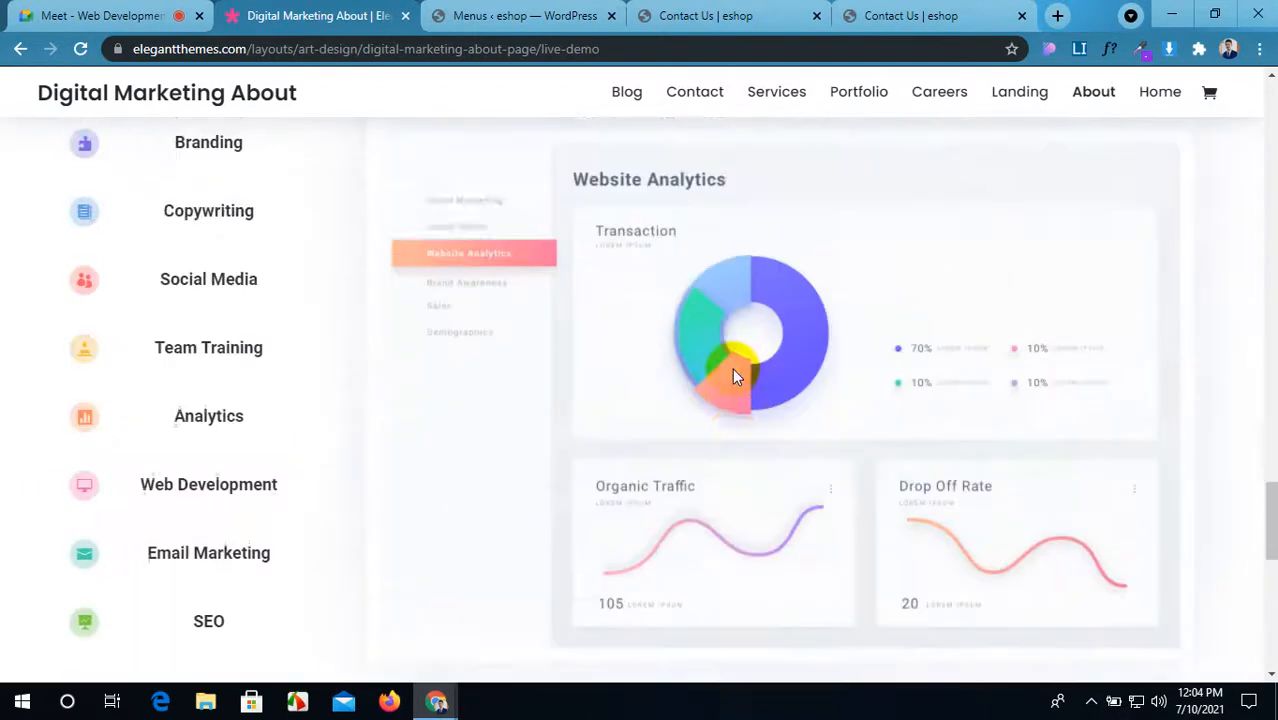
scroll(732, 368, up, 15)
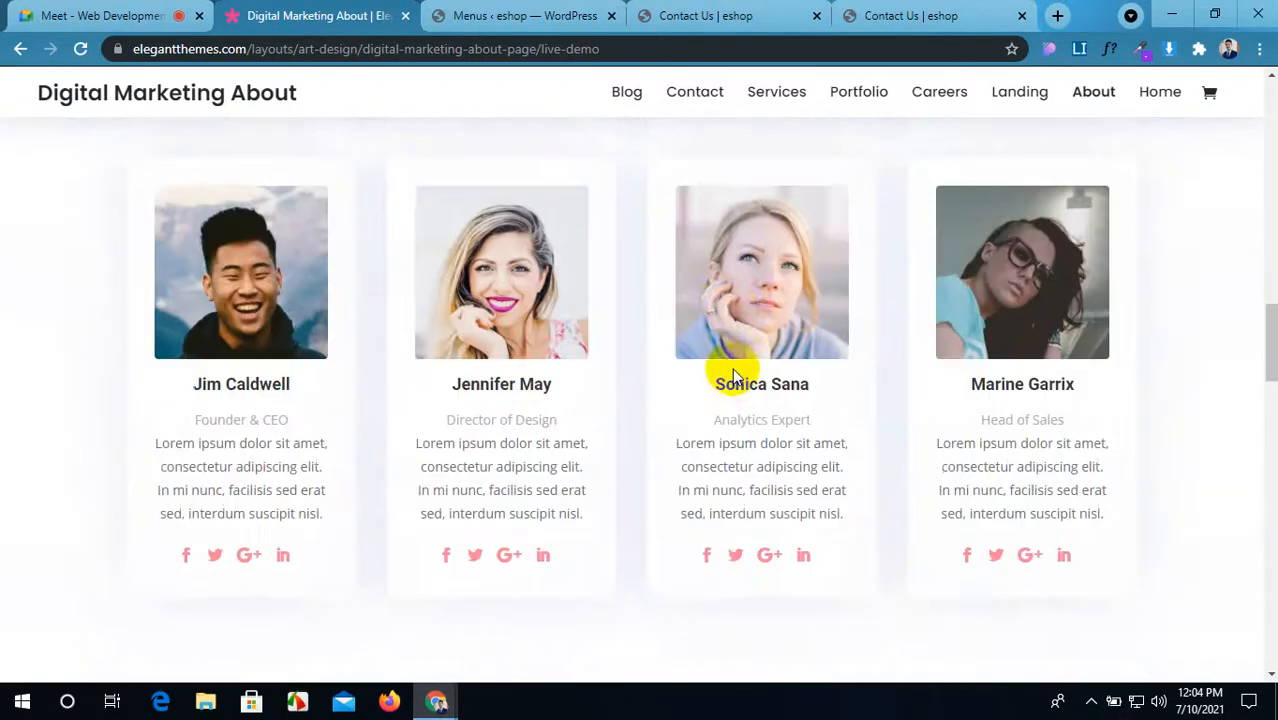
scroll(733, 372, up, 4)
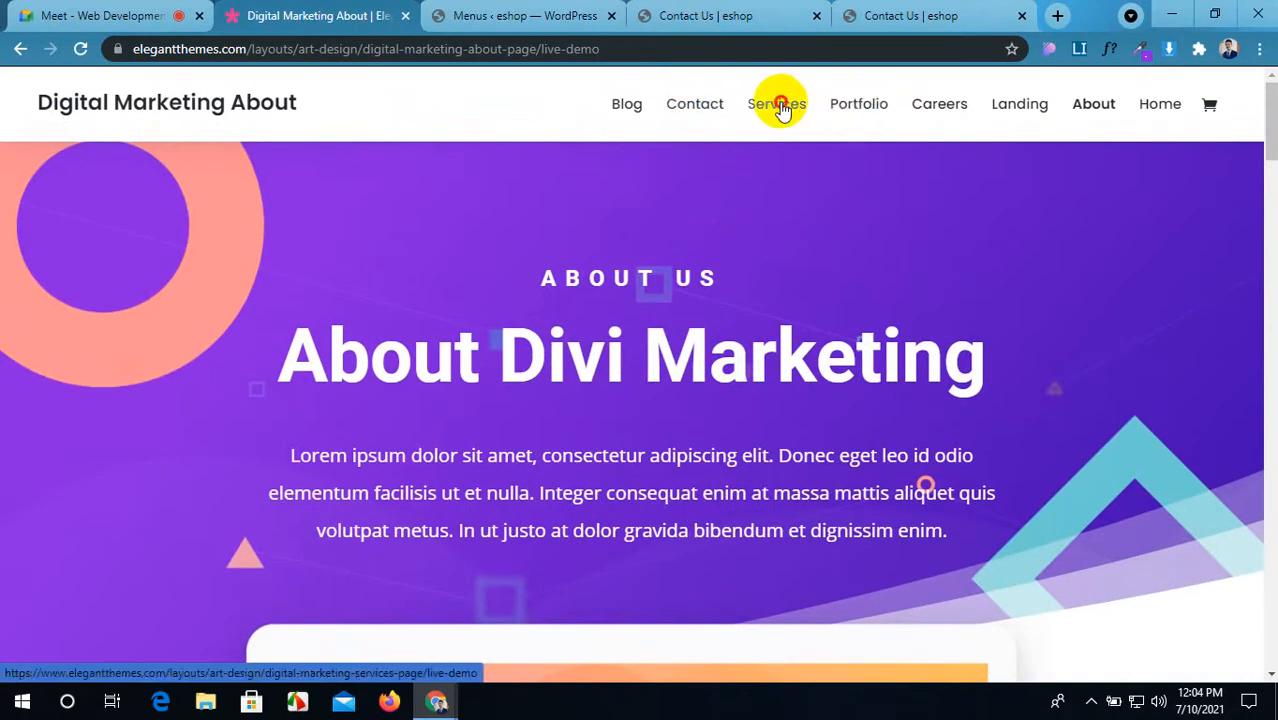
scroll(796, 403, down, 10)
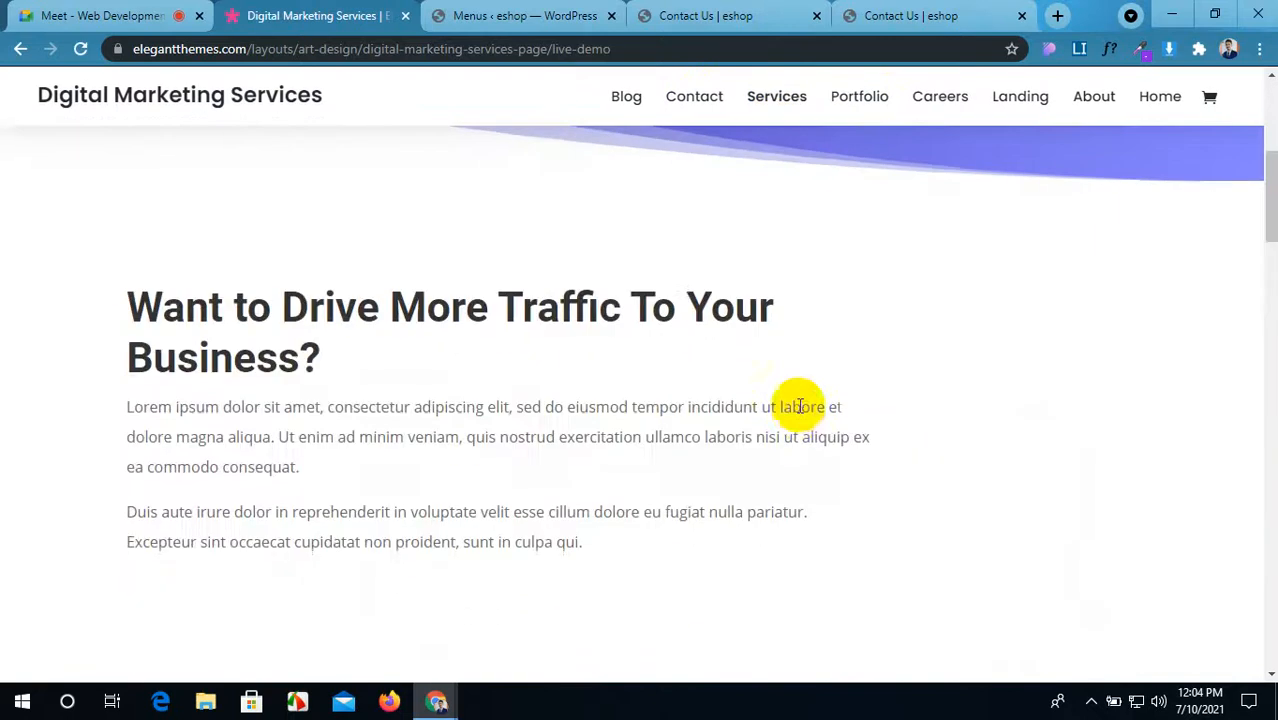
scroll(798, 416, down, 15)
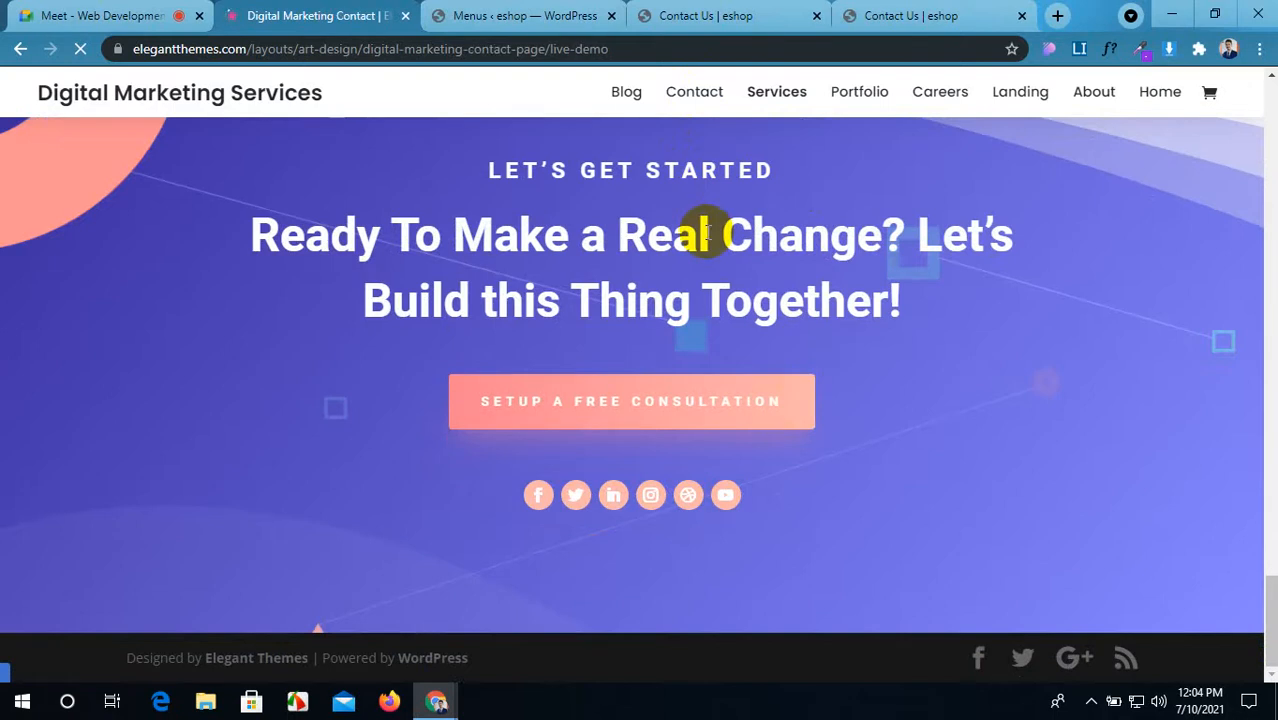
scroll(708, 232, down, 8)
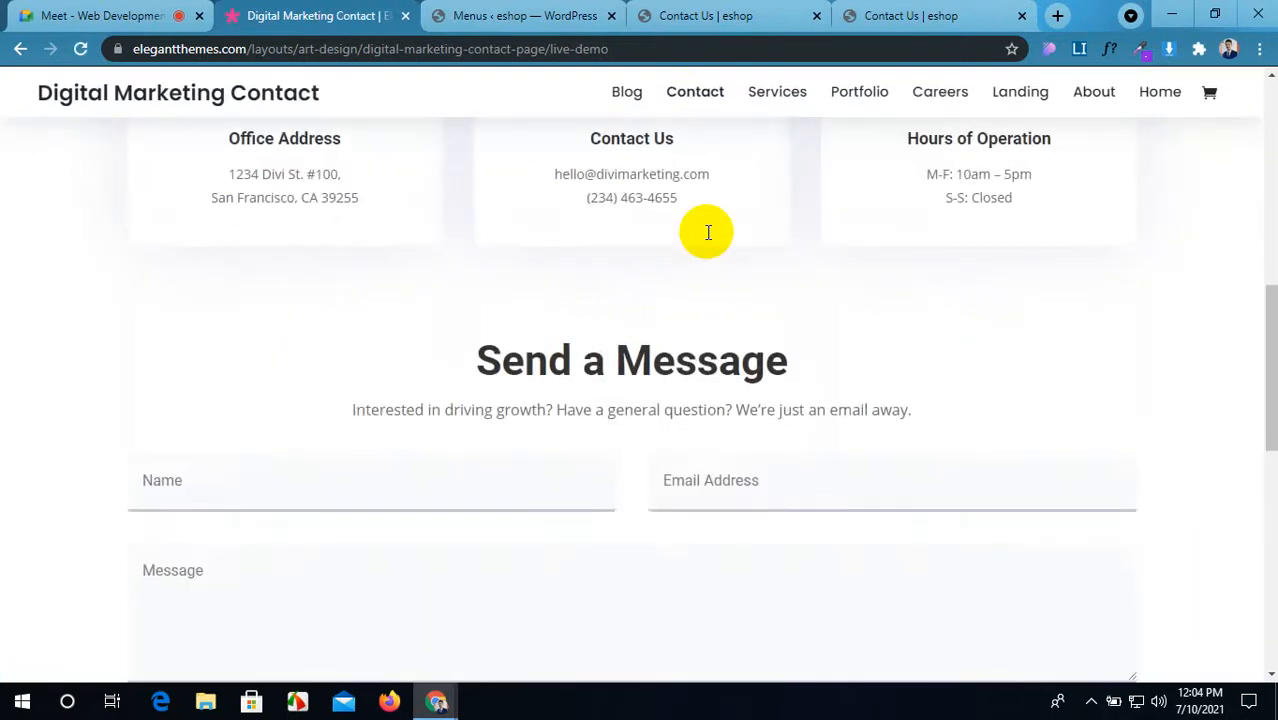
scroll(708, 232, up, 4)
scroll(708, 232, down, 9)
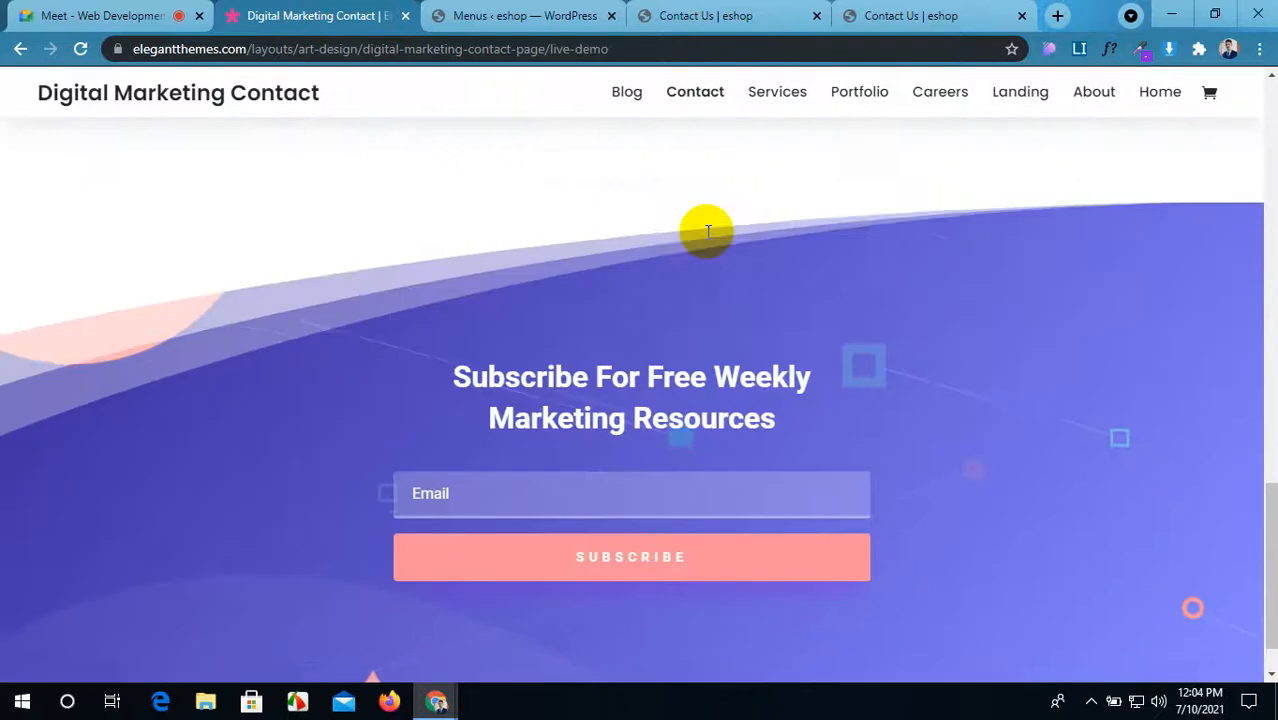
scroll(708, 232, up, 8)
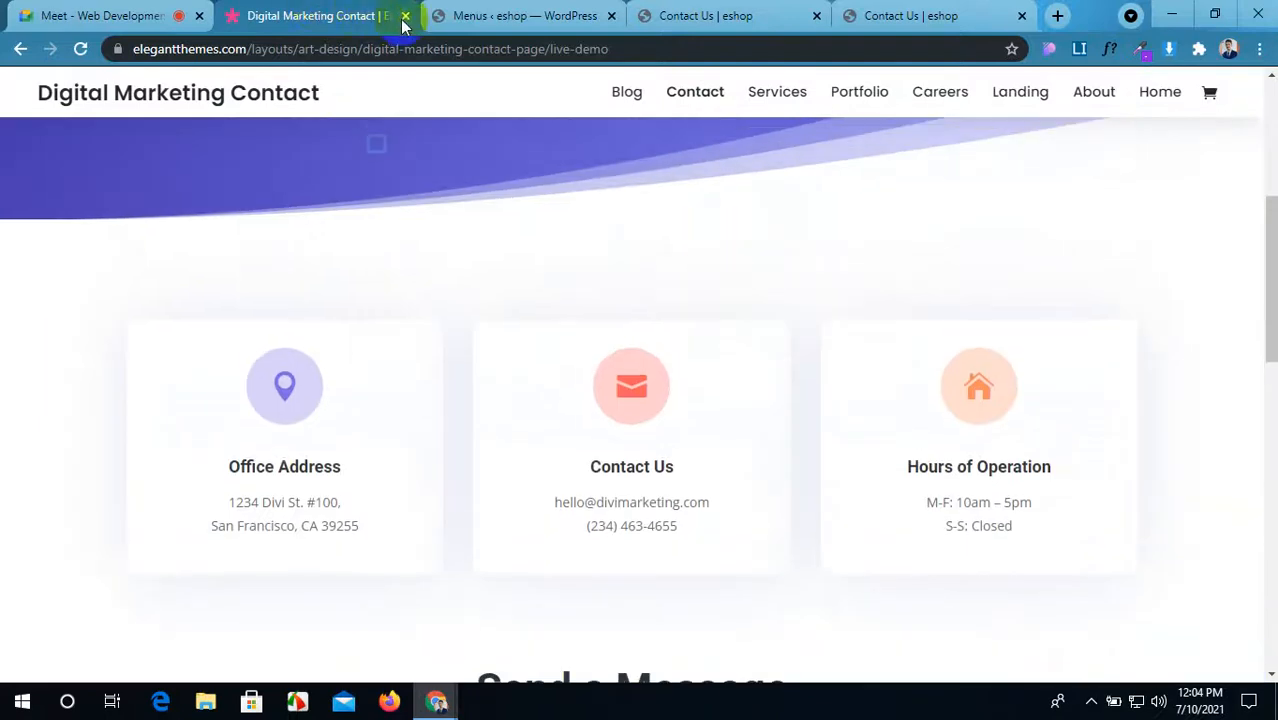
Step: Close the demo tab, check the Contact Us builder, then return to the Meet chat
click(405, 17)
click(540, 16)
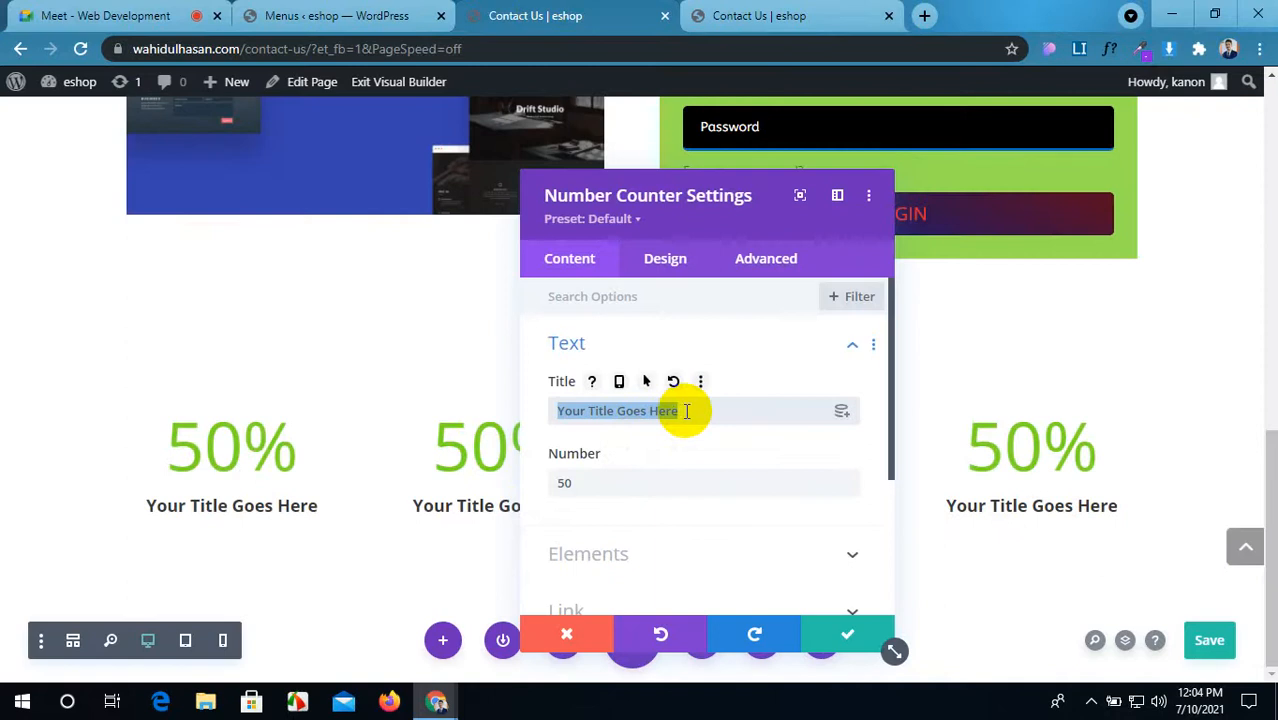
click(15, 15)
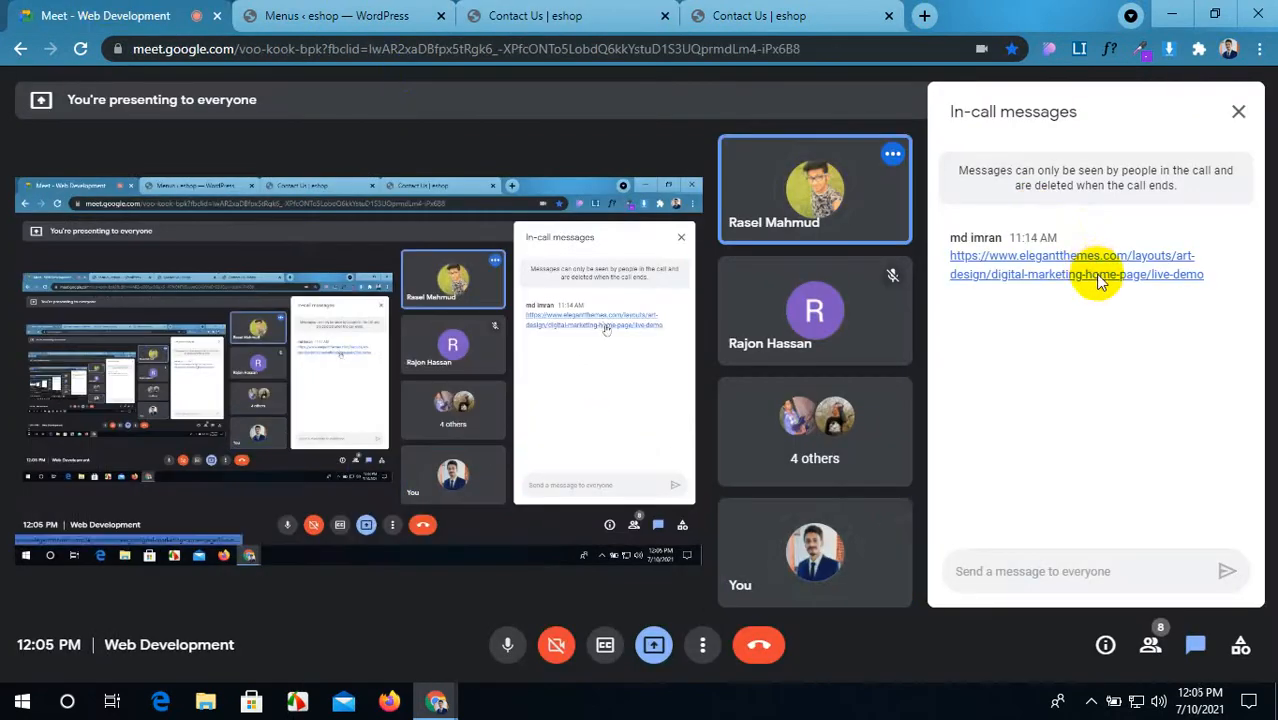
Step: Open the shared demo's Digital Marketing Landing page and browse its full length, then return to the top
click(1098, 274)
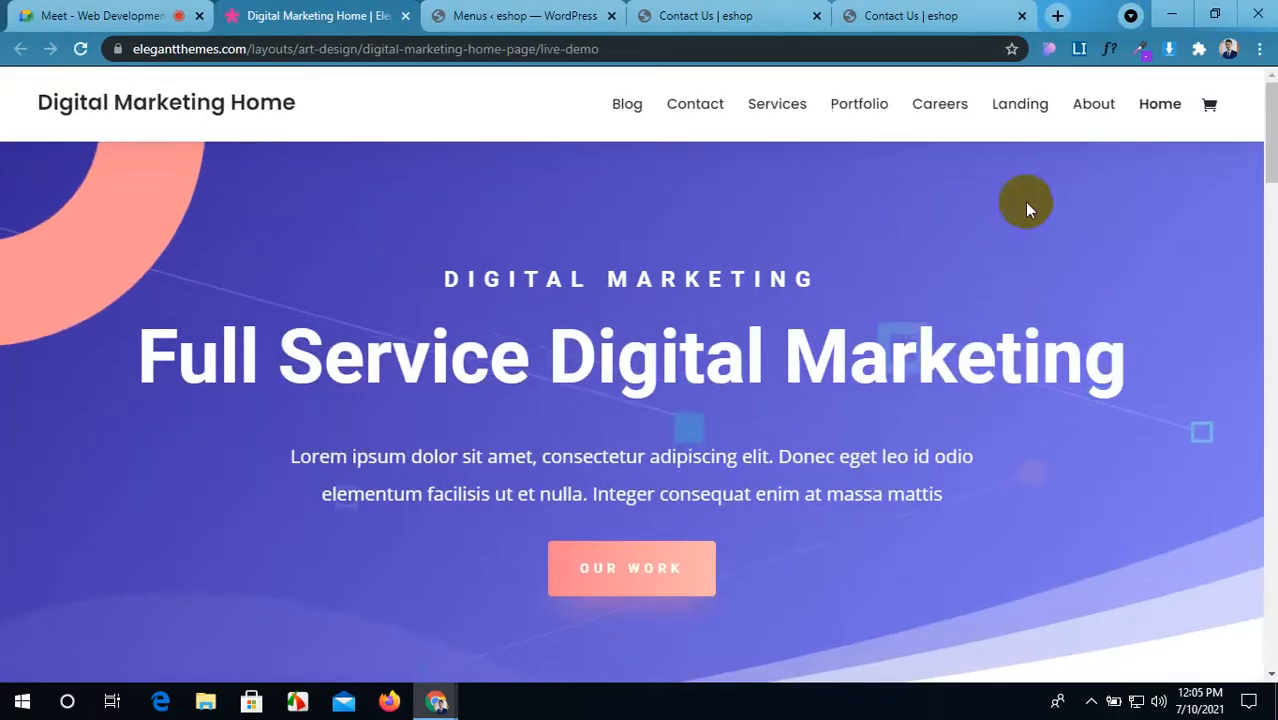
click(1019, 108)
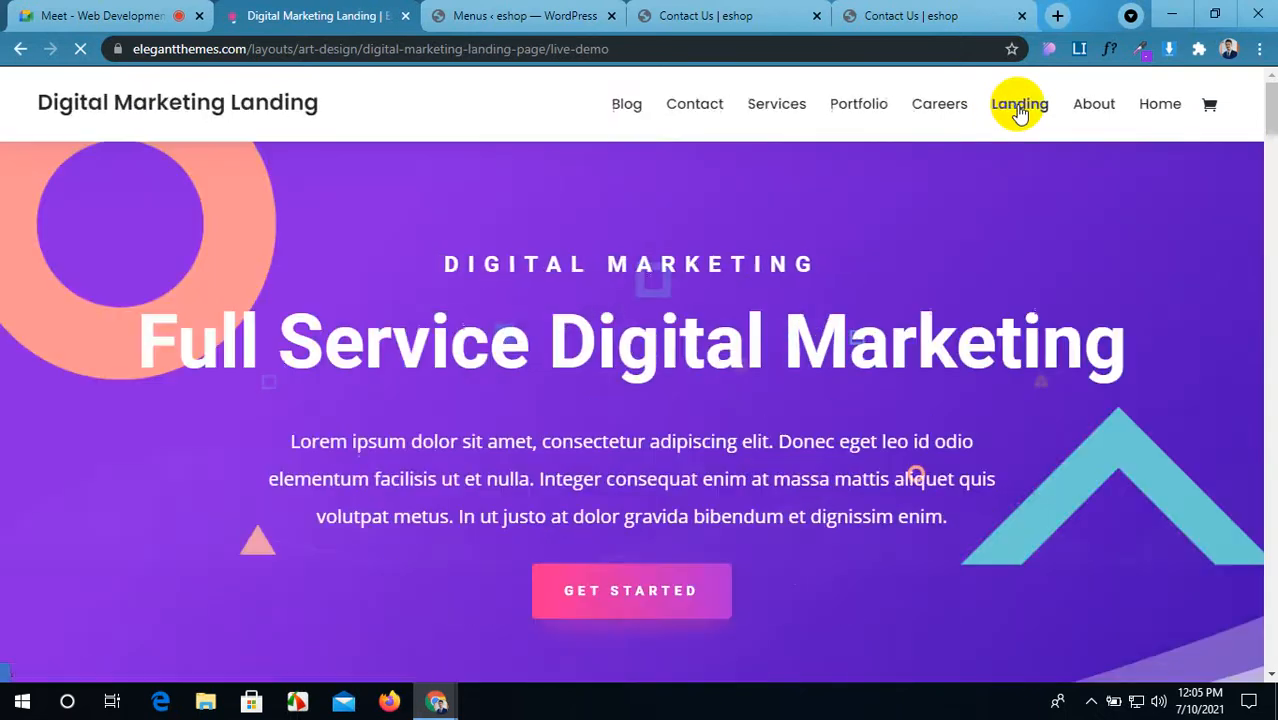
scroll(580, 345, down, 5)
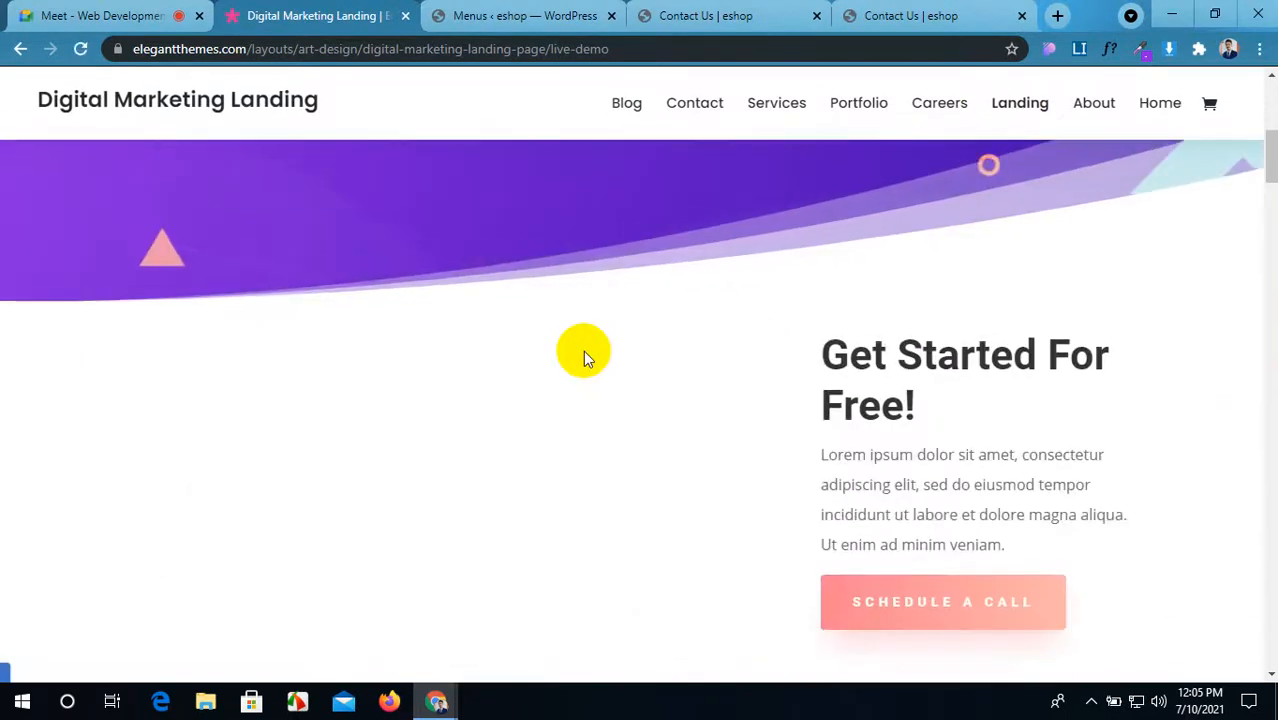
scroll(585, 351, down, 2)
scroll(583, 350, down, 3)
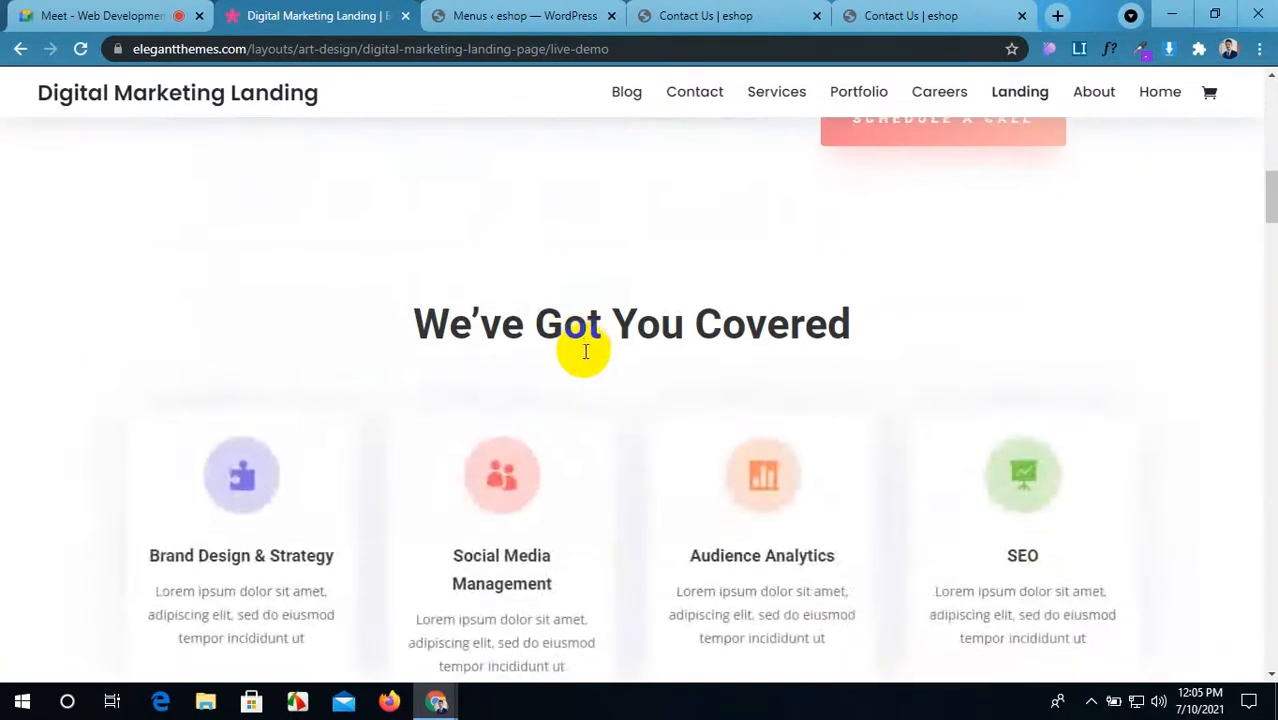
scroll(583, 353, down, 5)
scroll(583, 356, down, 5)
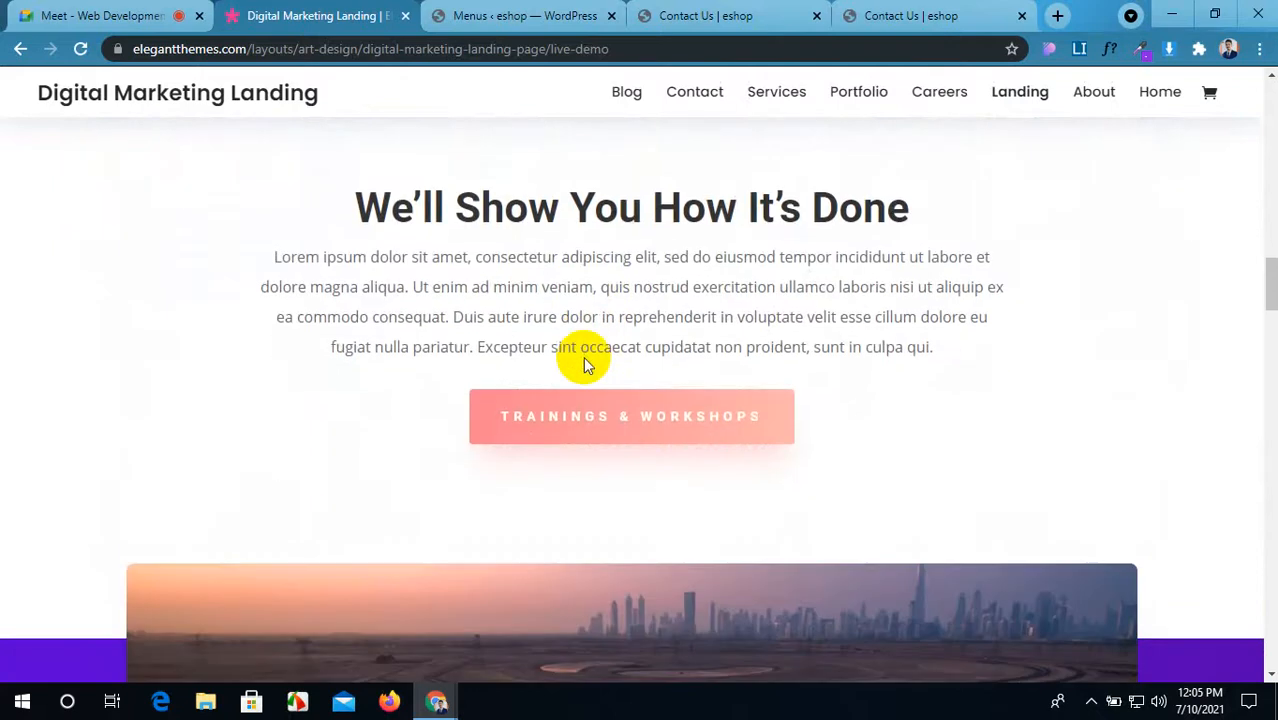
scroll(583, 356, down, 14)
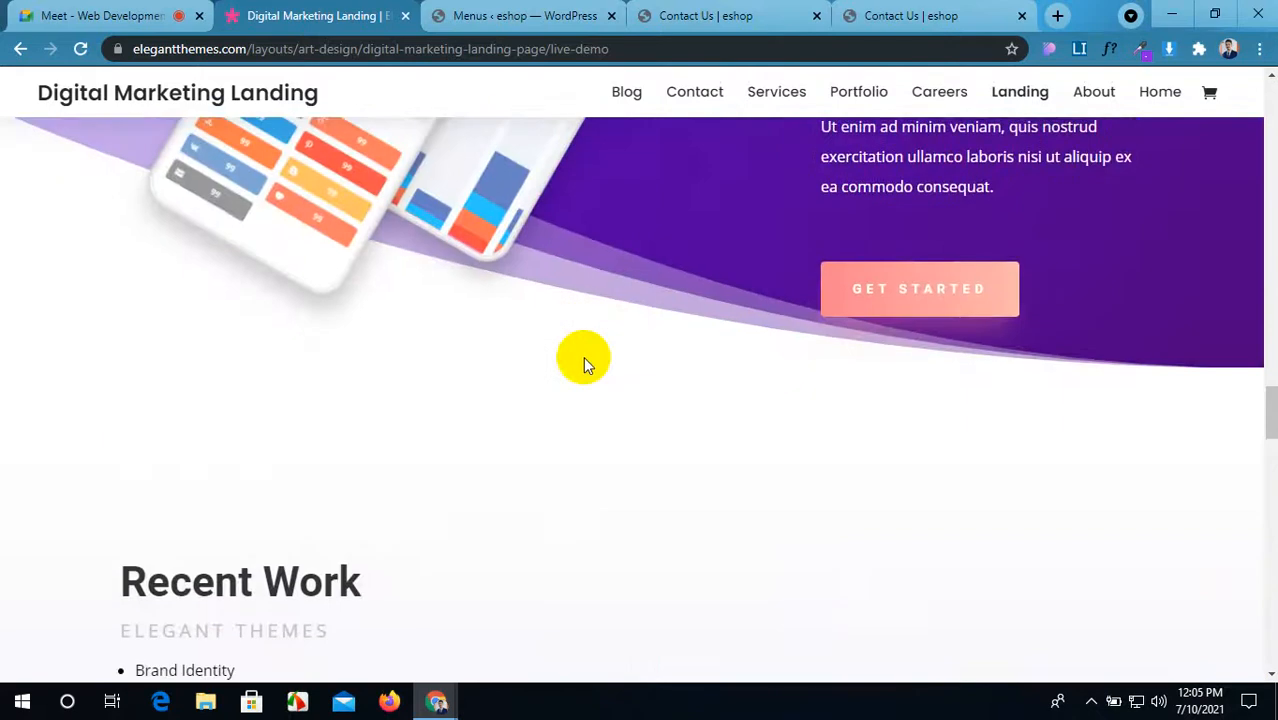
scroll(583, 356, down, 5)
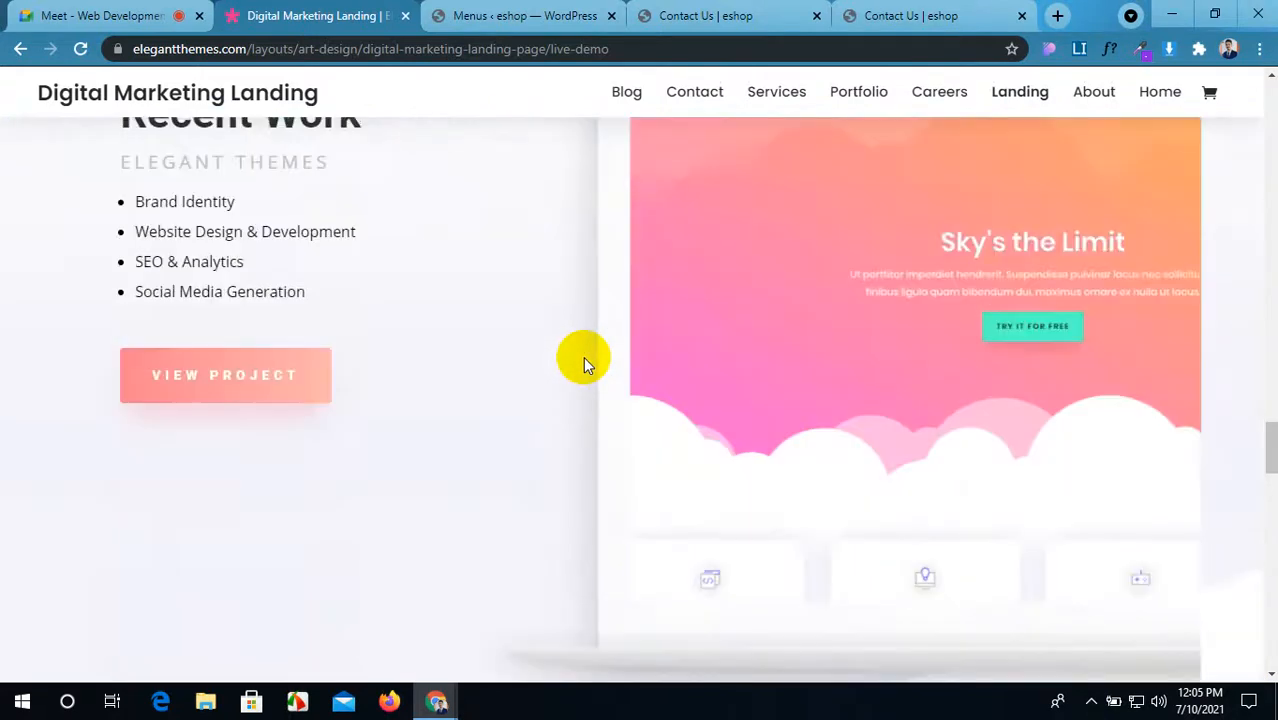
scroll(583, 357, down, 10)
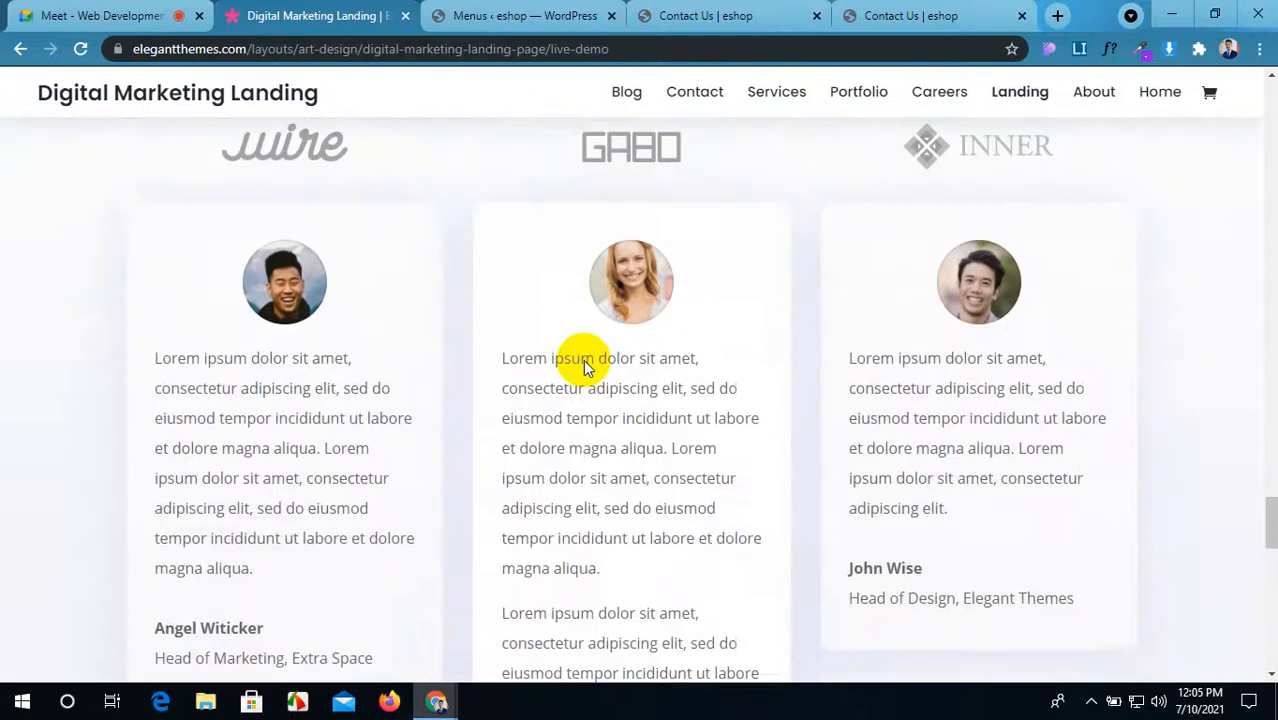
scroll(583, 362, down, 10)
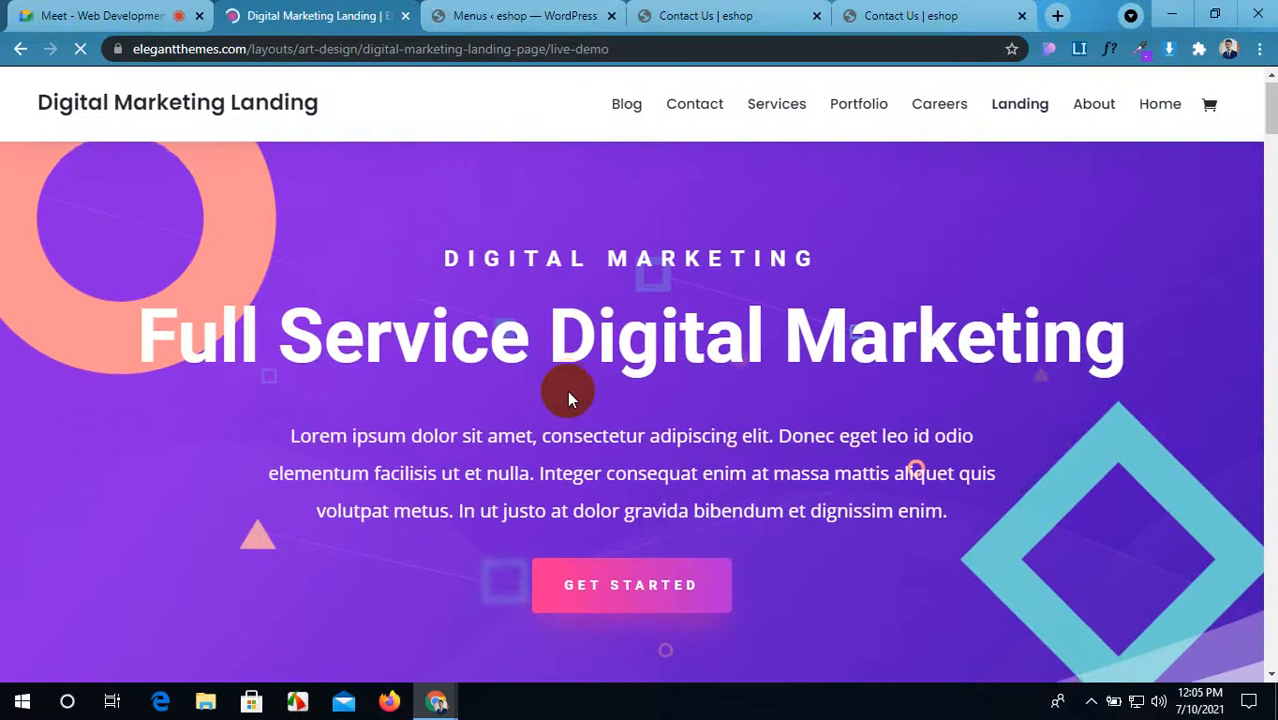
scroll(568, 398, down, 5)
scroll(567, 395, down, 9)
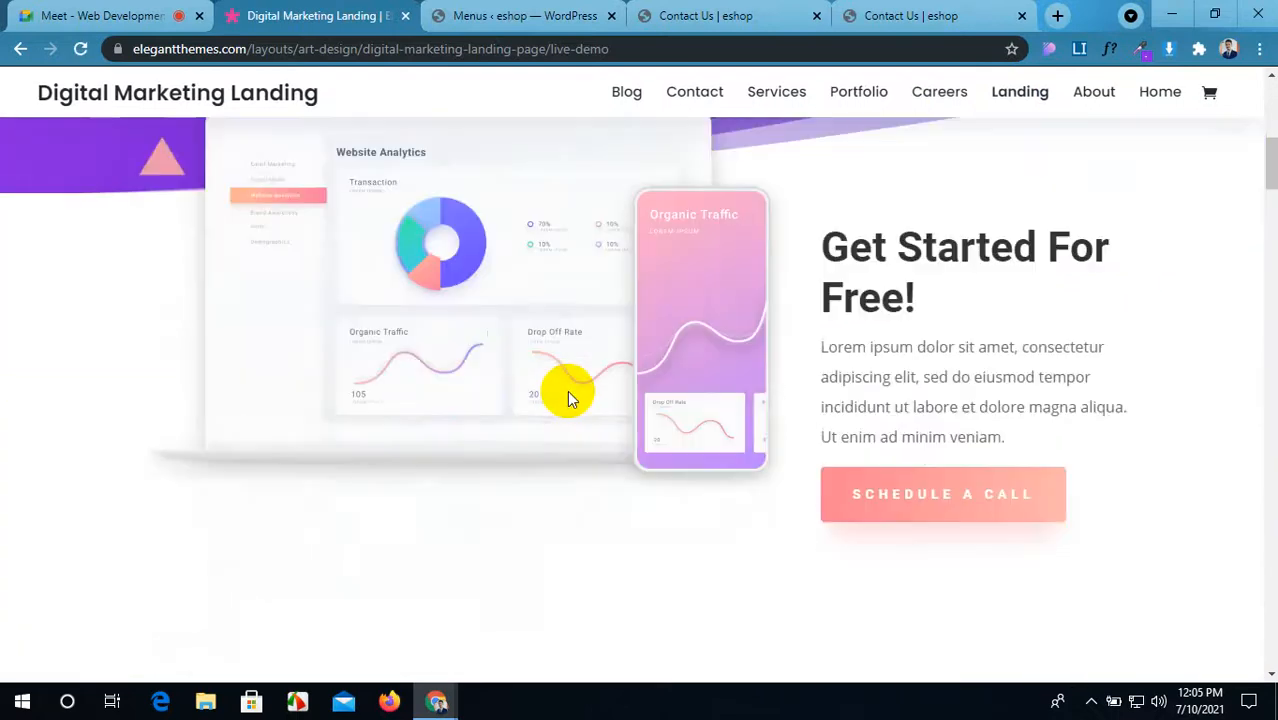
scroll(567, 397, down, 10)
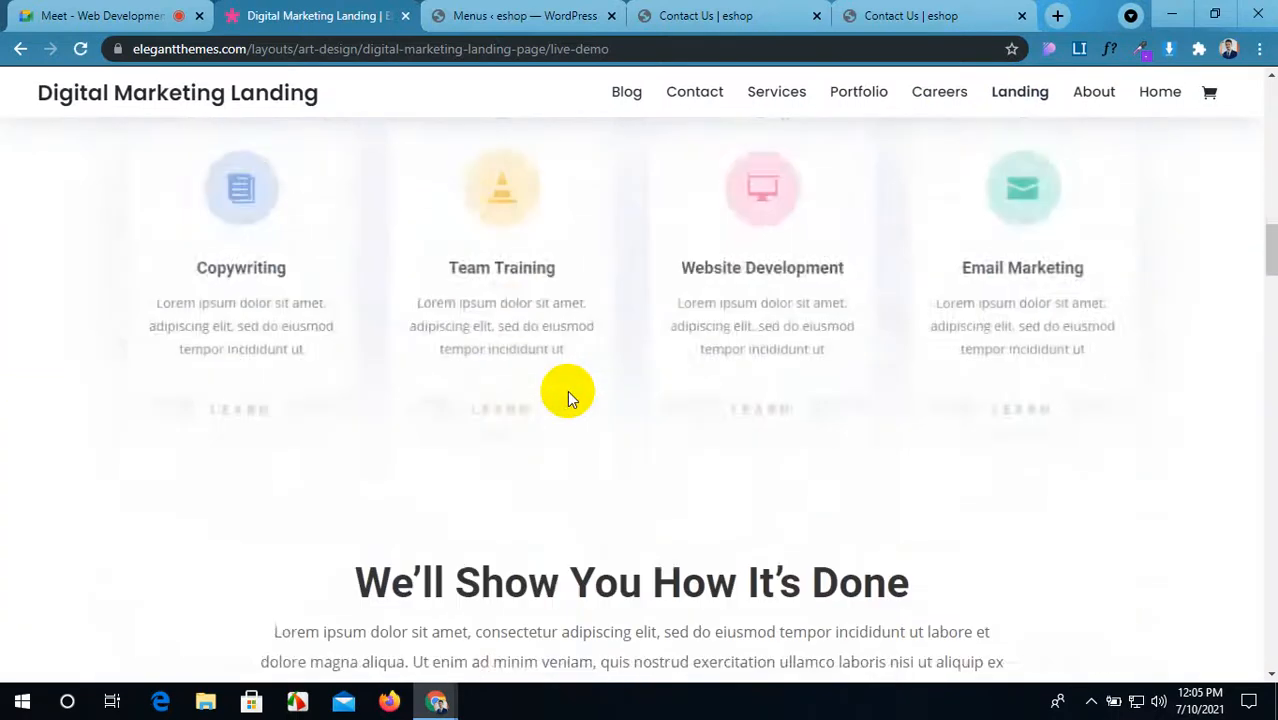
scroll(568, 398, down, 10)
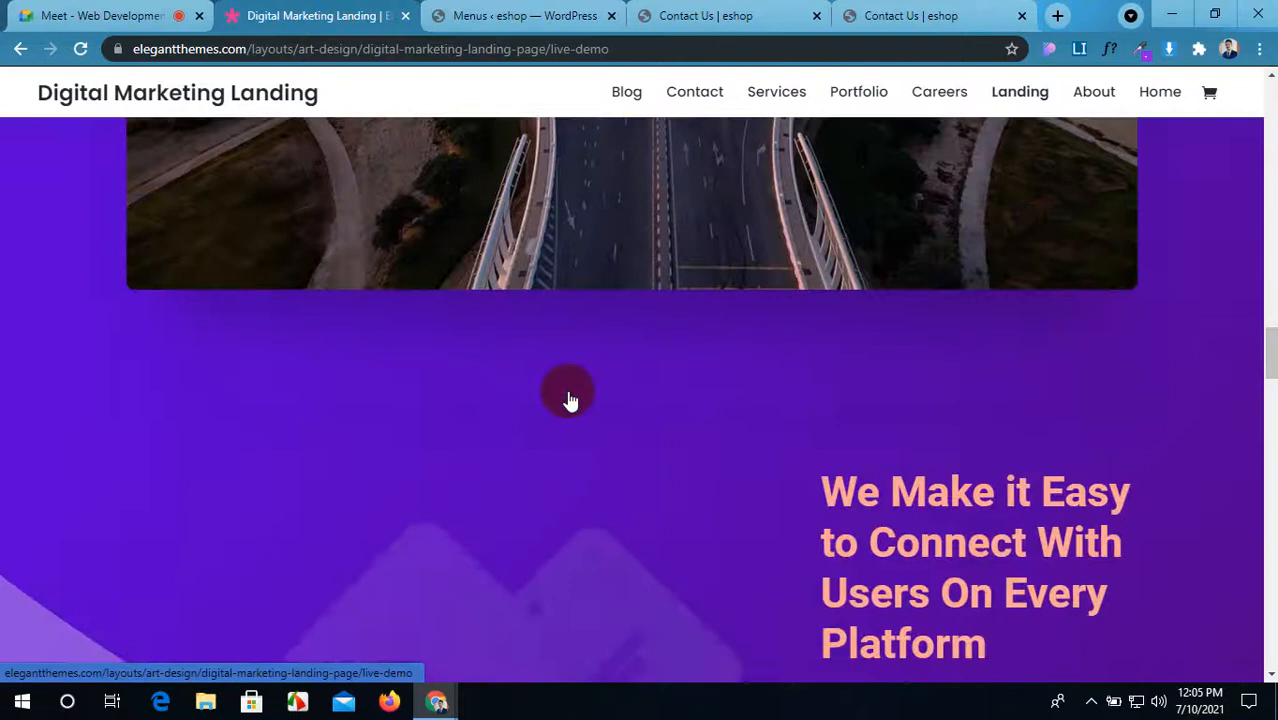
scroll(568, 398, down, 5)
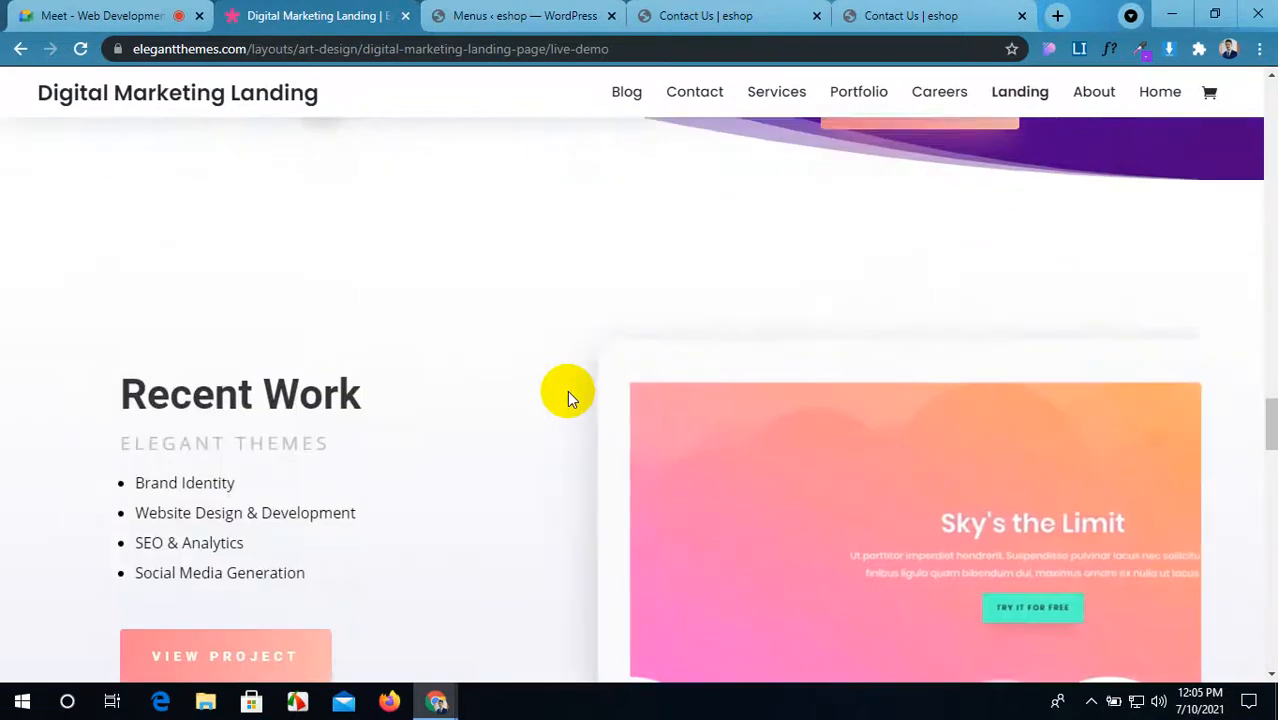
scroll(568, 398, down, 3)
scroll(567, 397, down, 10)
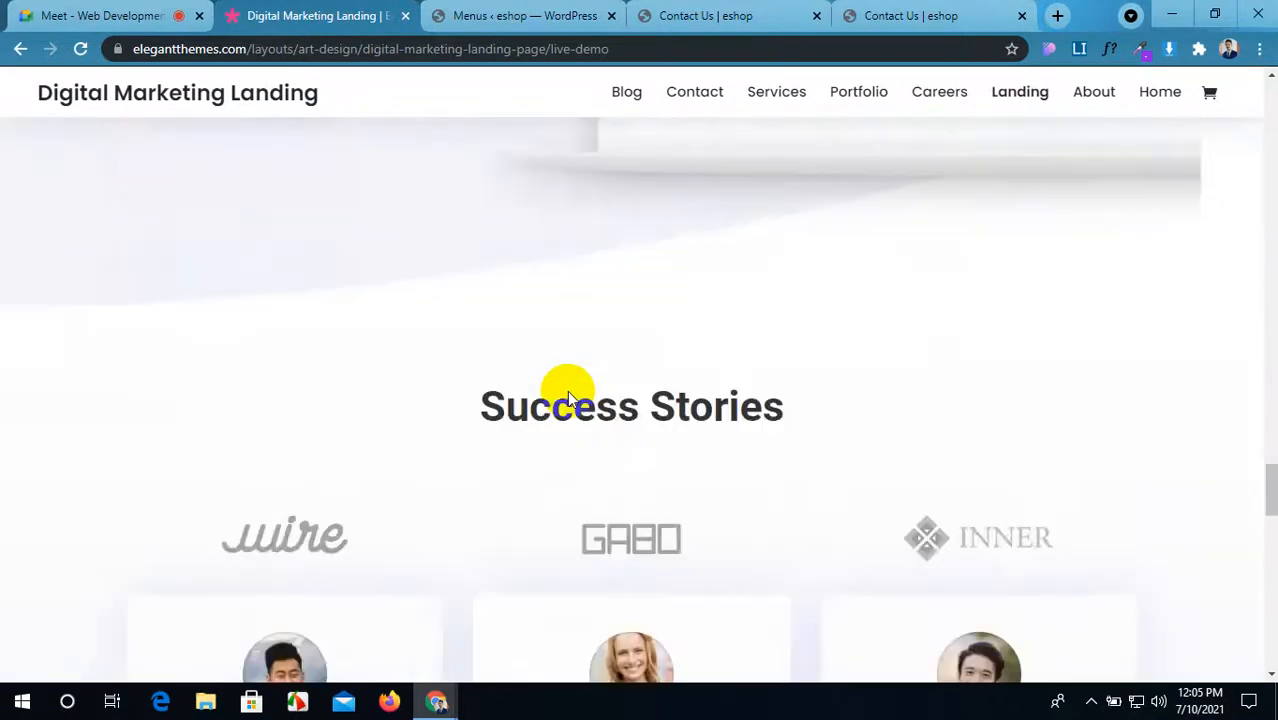
scroll(567, 397, down, 8)
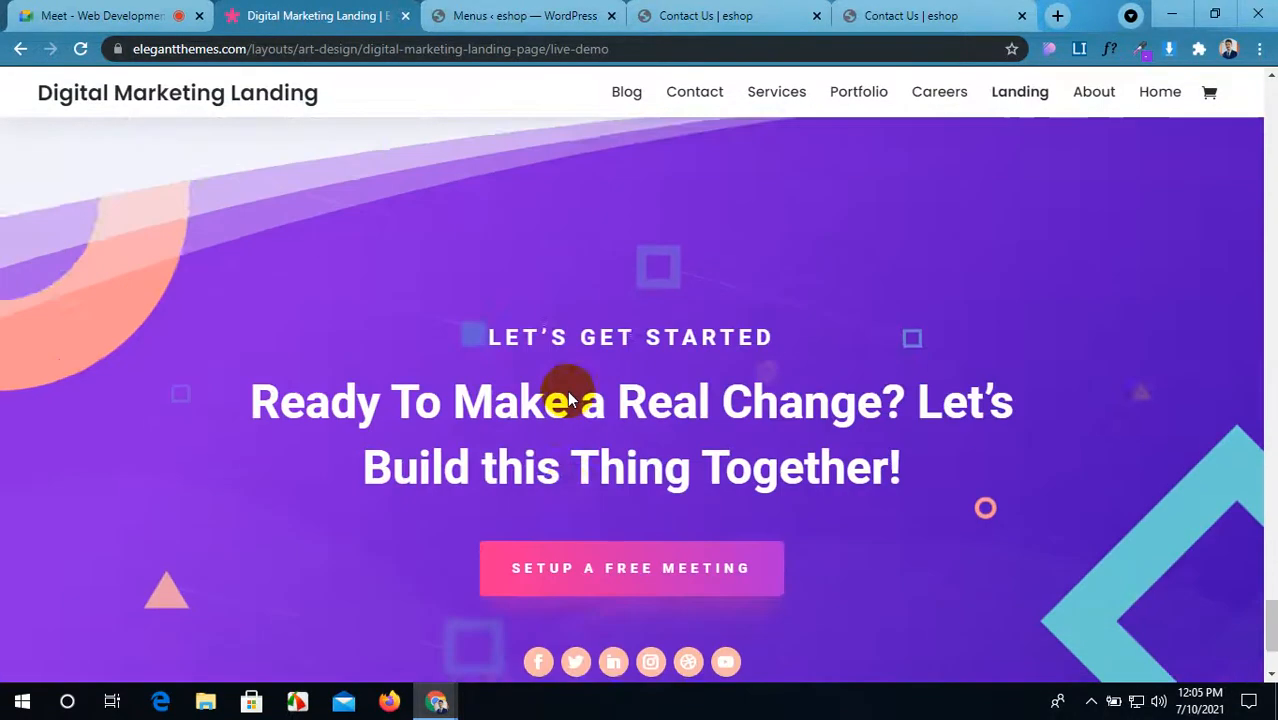
scroll(567, 397, up, 7)
scroll(568, 397, up, 6)
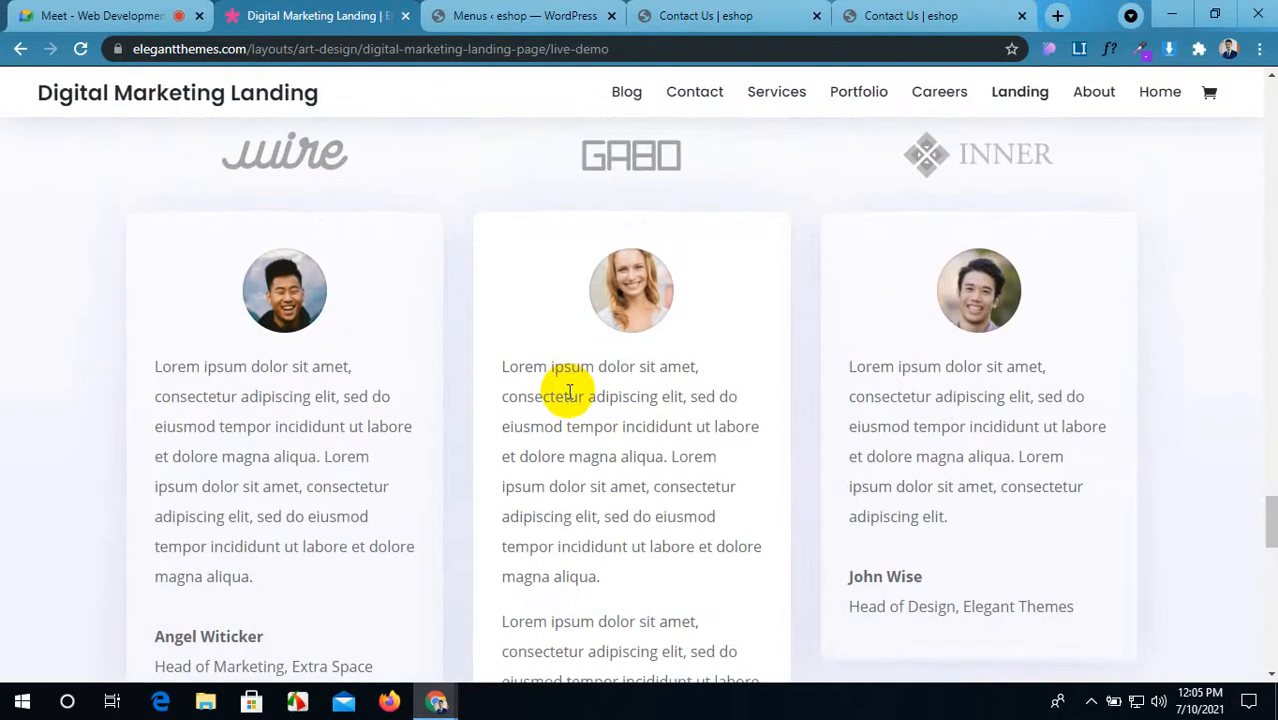
scroll(567, 393, down, 7)
scroll(567, 390, down, 5)
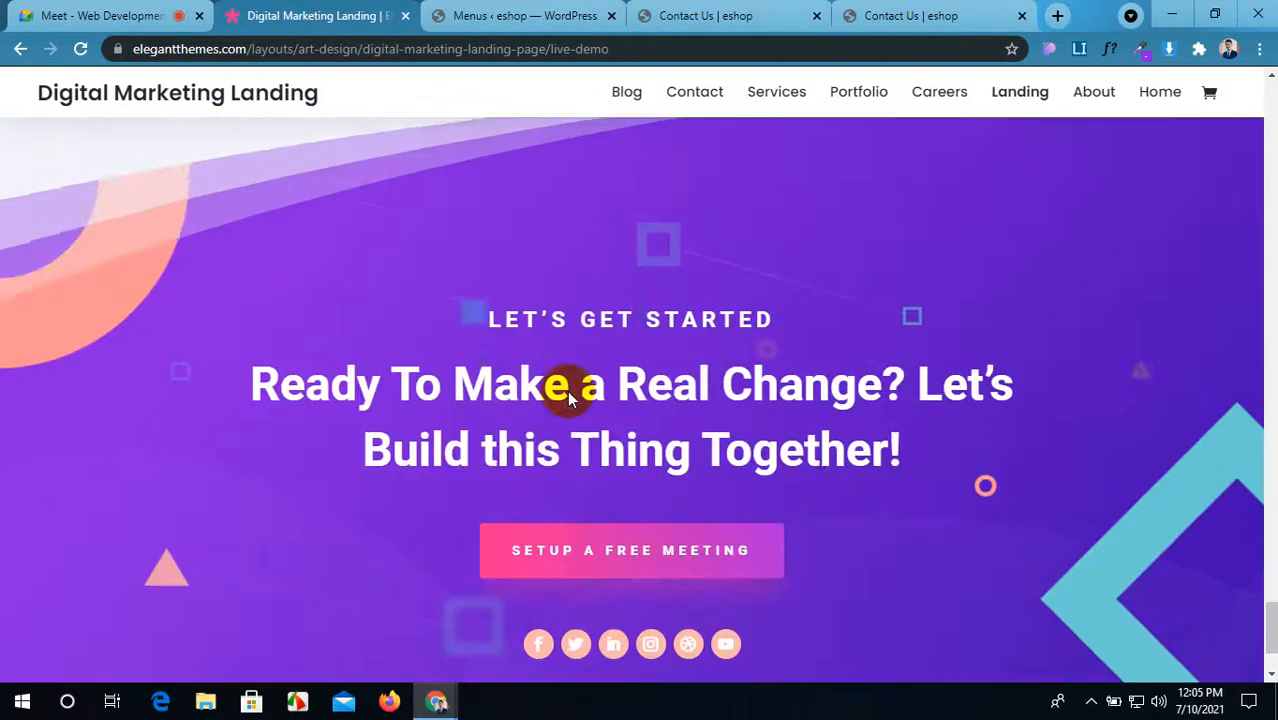
scroll(567, 390, up, 4)
scroll(567, 398, up, 12)
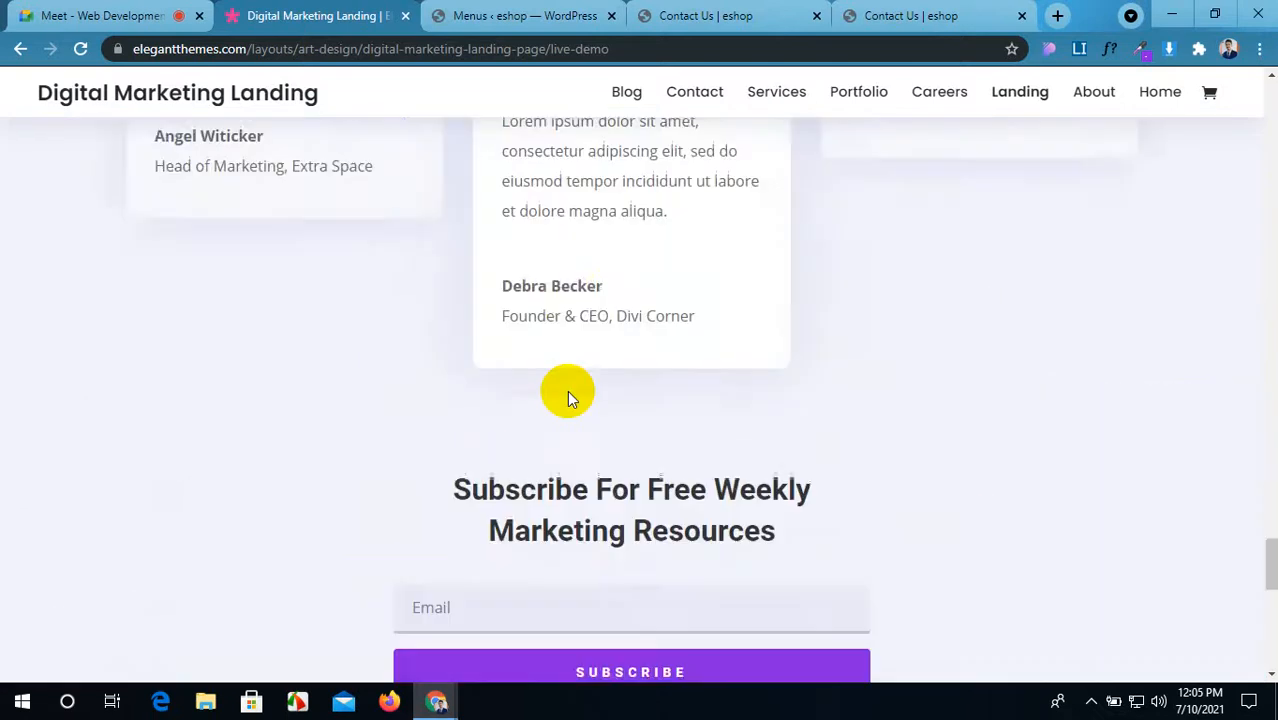
scroll(567, 397, up, 15)
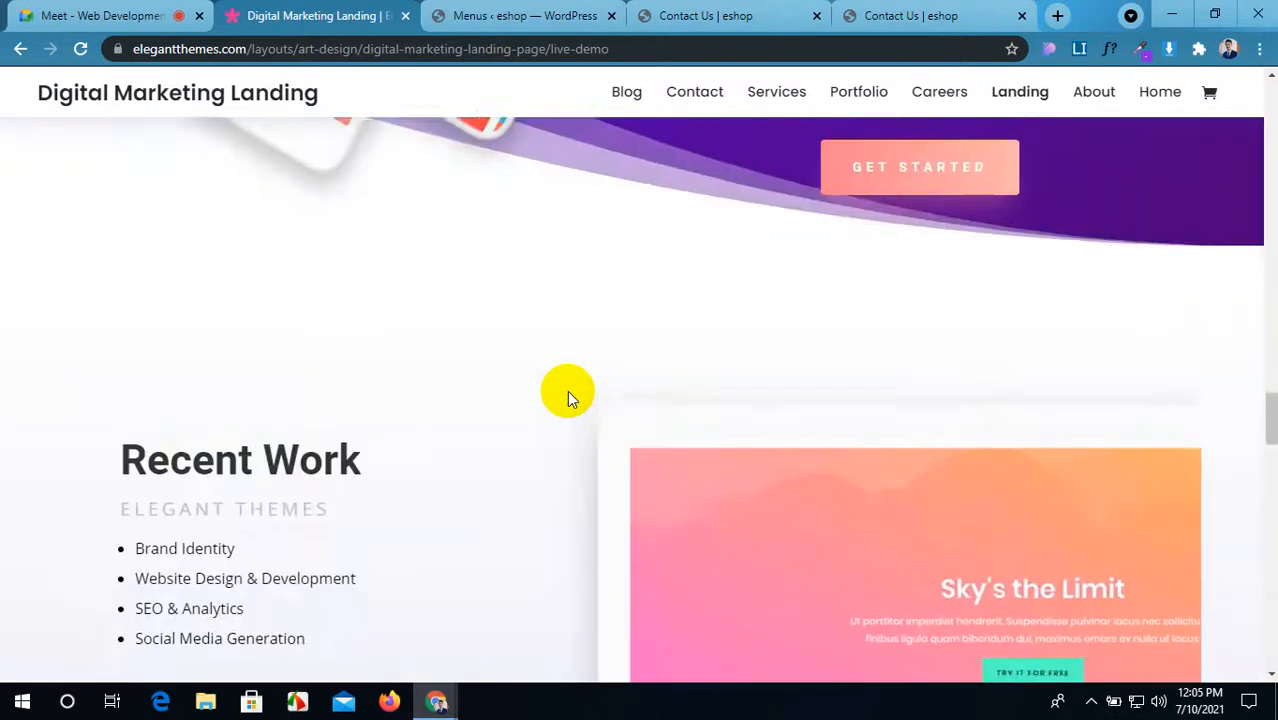
scroll(567, 393, up, 15)
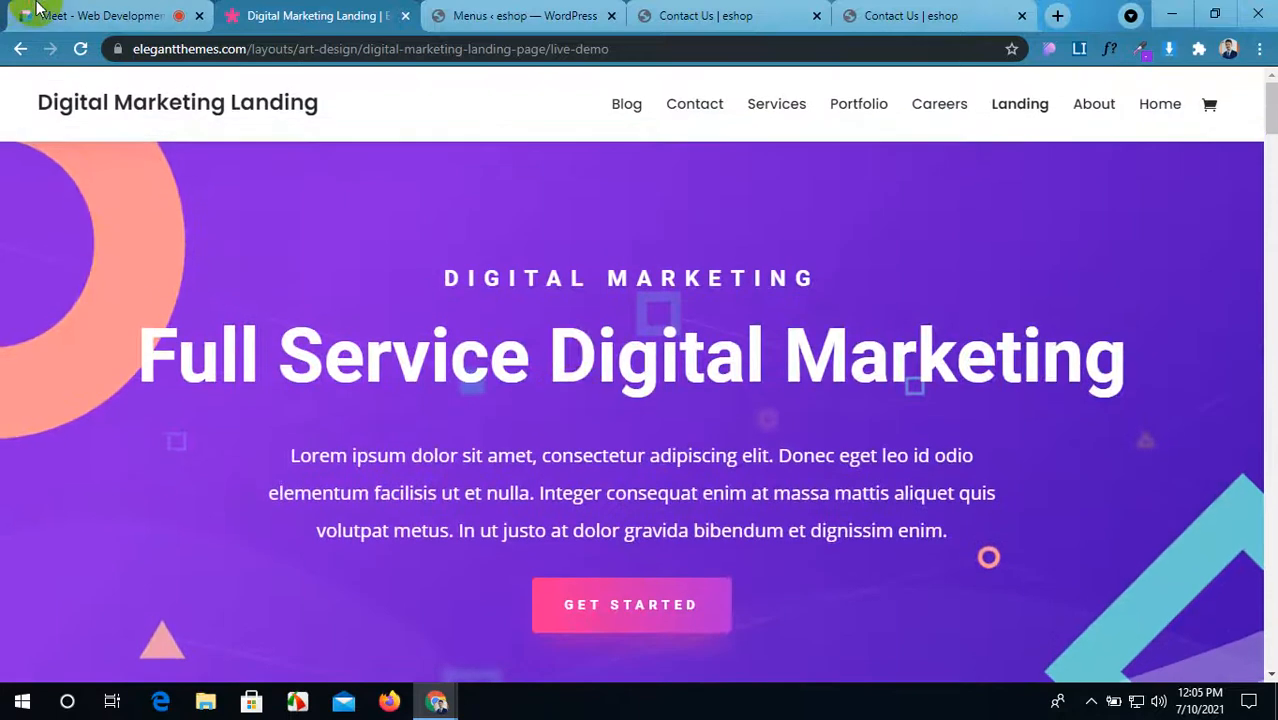
Step: Move the Digital Marketing Landing tab to the end of the tab strip
click(83, 16)
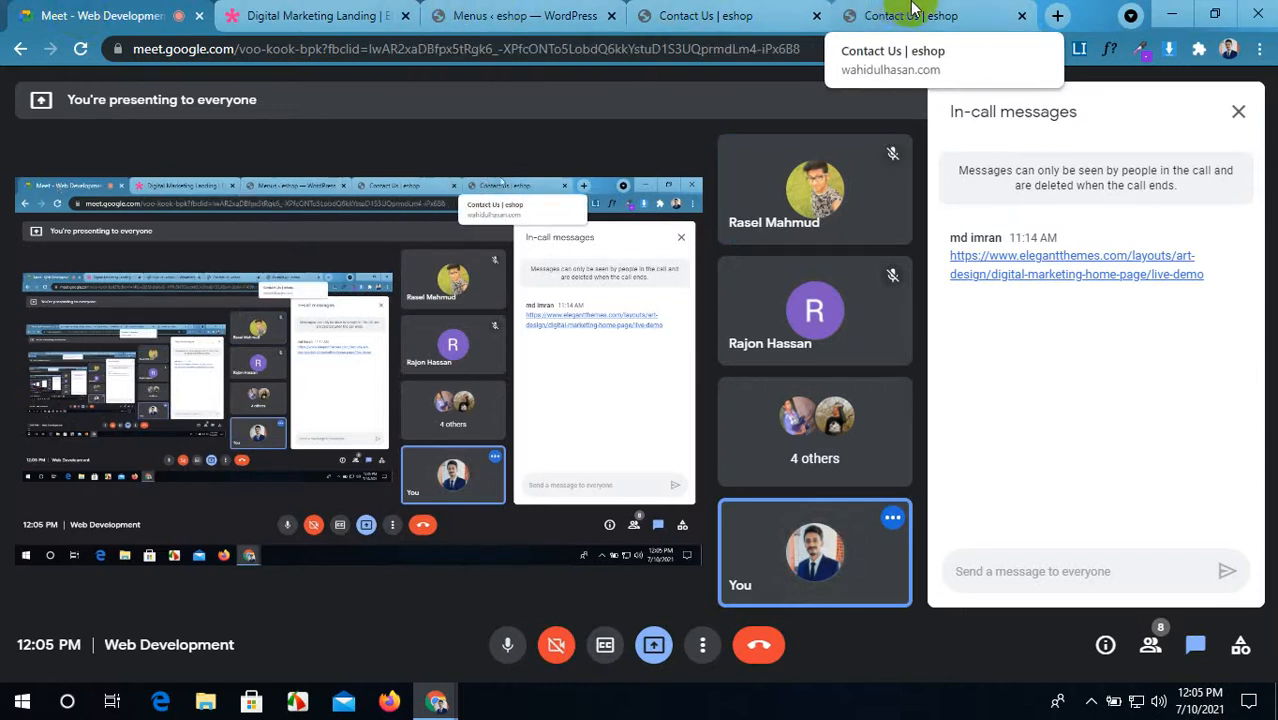
click(320, 15)
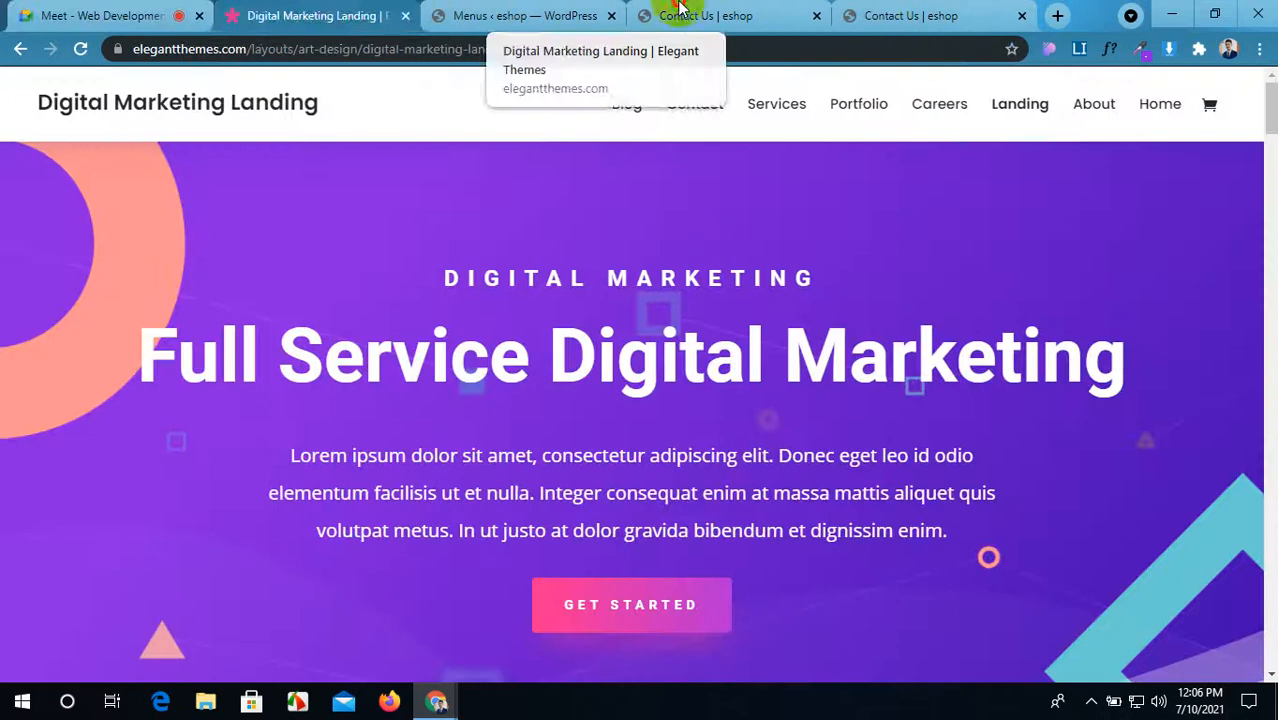
drag(320, 15, 938, 8)
click(3, 10)
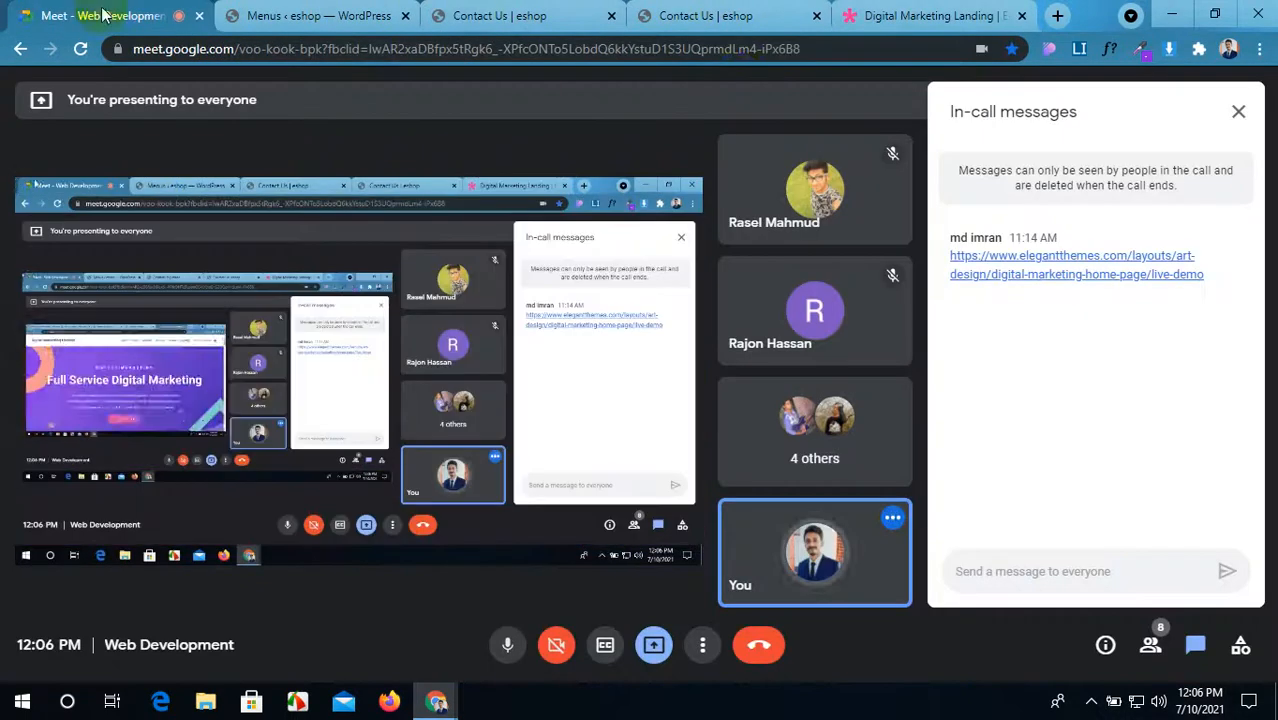
click(862, 22)
Step: Scroll the demo page down to its Let's Get Started section
scroll(841, 512, down, 15)
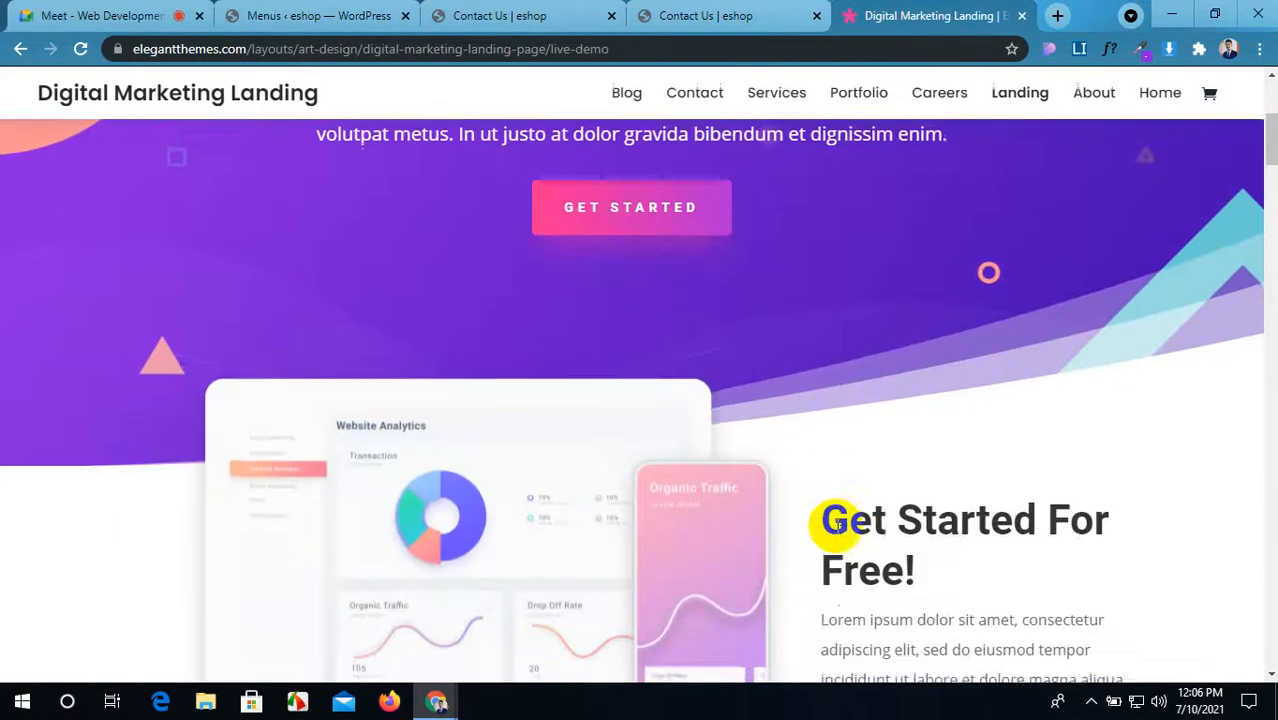
scroll(836, 528, down, 12)
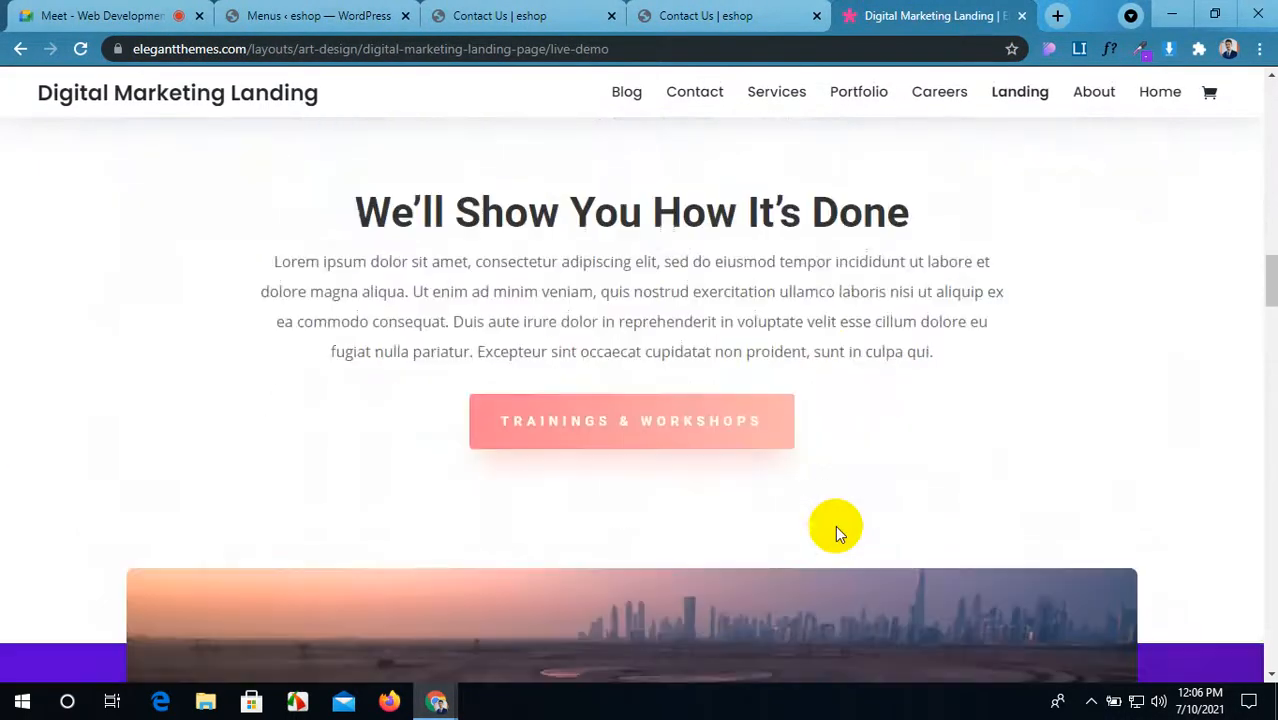
scroll(836, 530, down, 2)
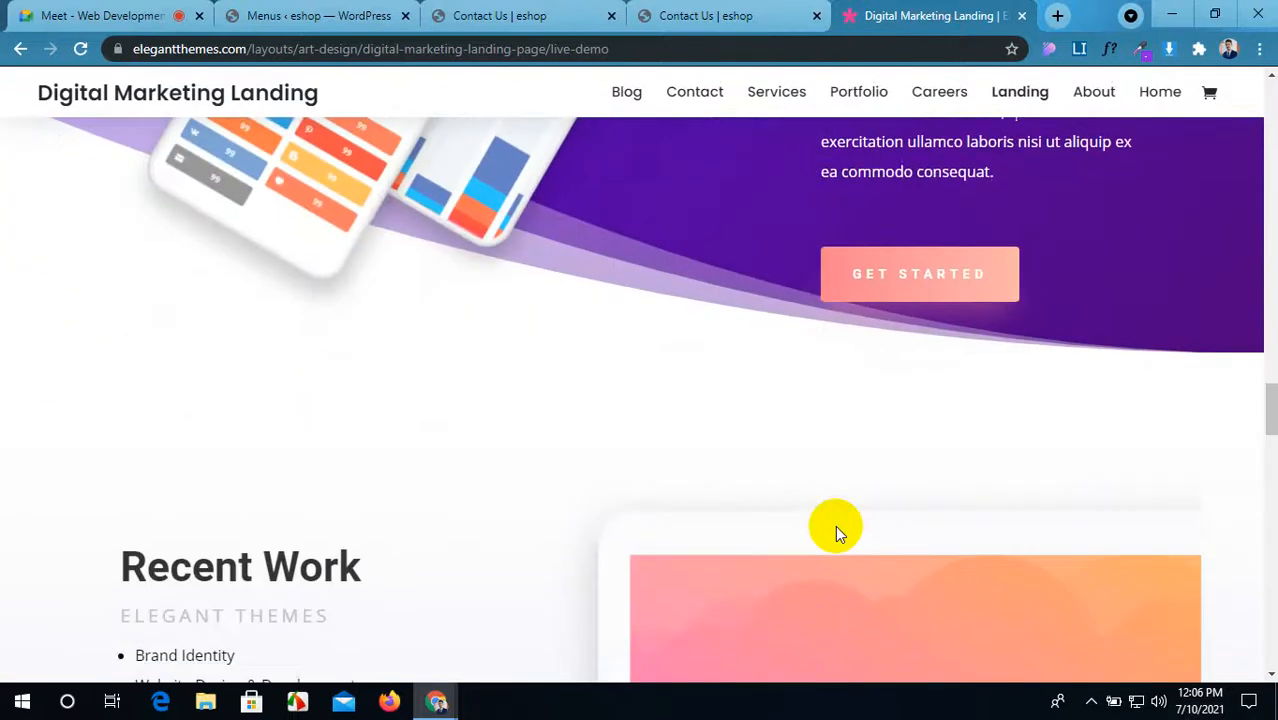
scroll(835, 530, down, 4)
scroll(835, 525, down, 7)
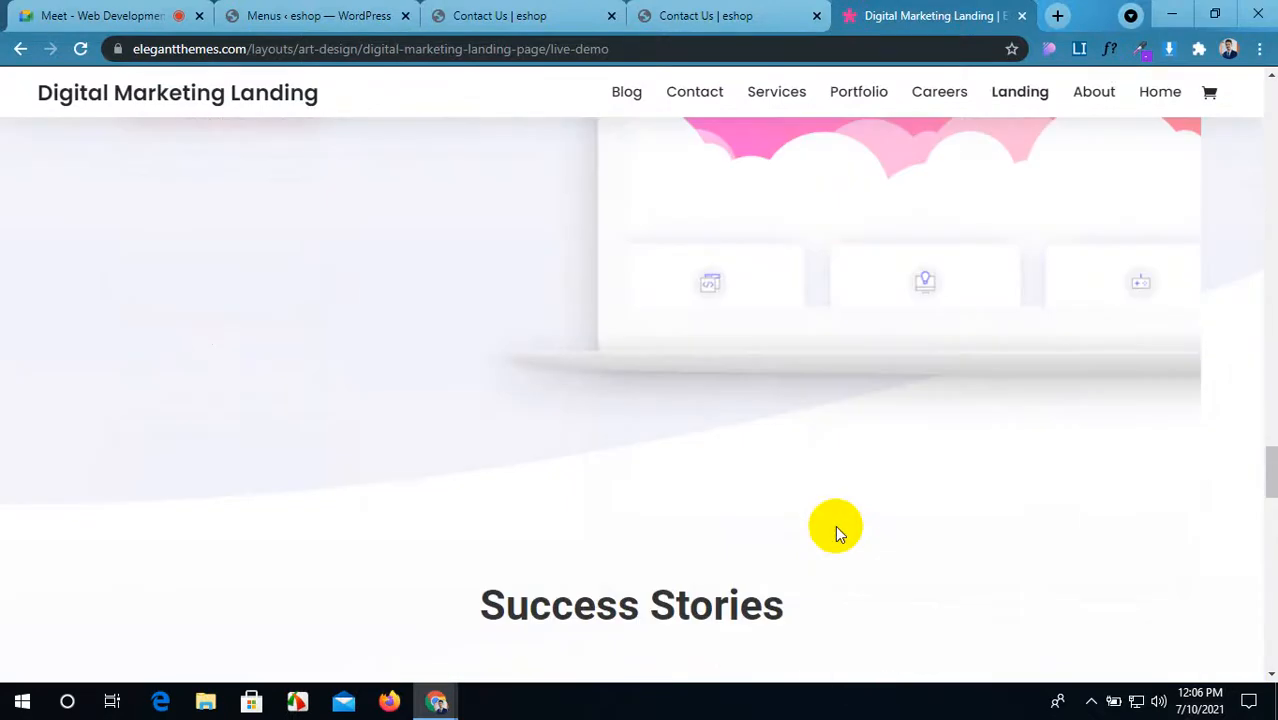
scroll(835, 525, down, 8)
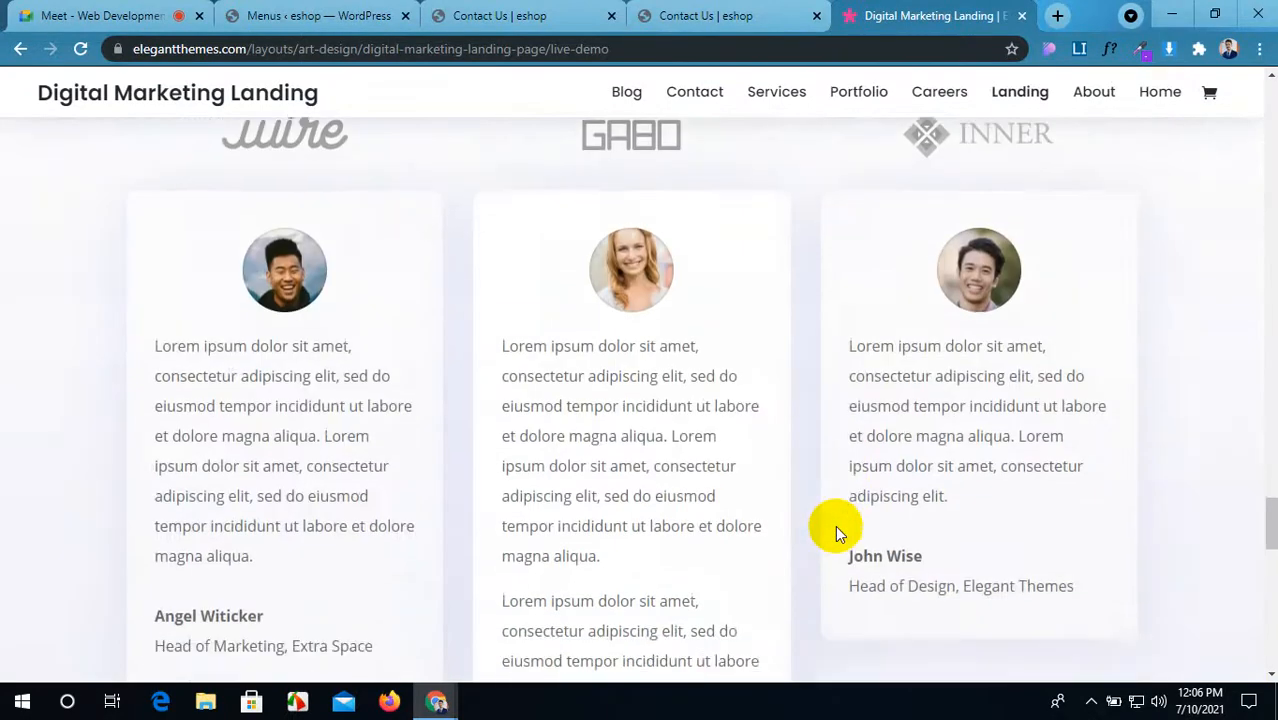
scroll(835, 525, down, 6)
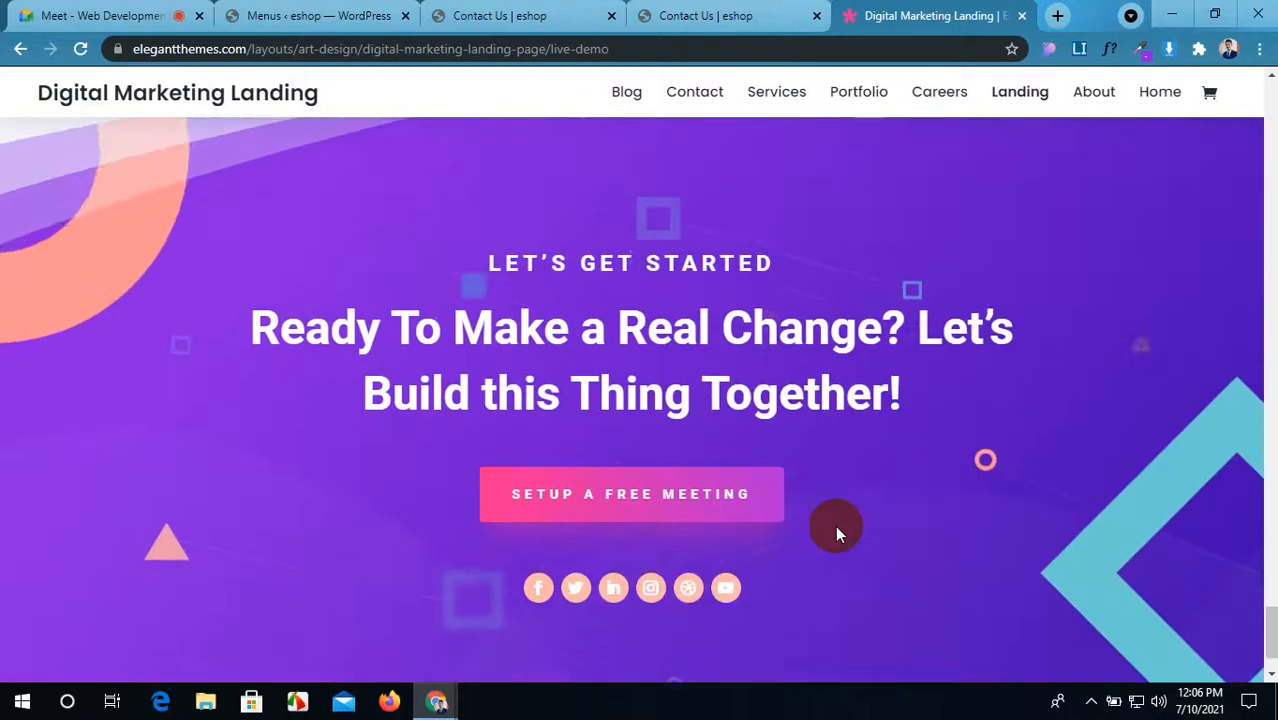
scroll(835, 525, up, 6)
Step: Open the landing page link shared in the Meet chat in a new tab
click(28, 12)
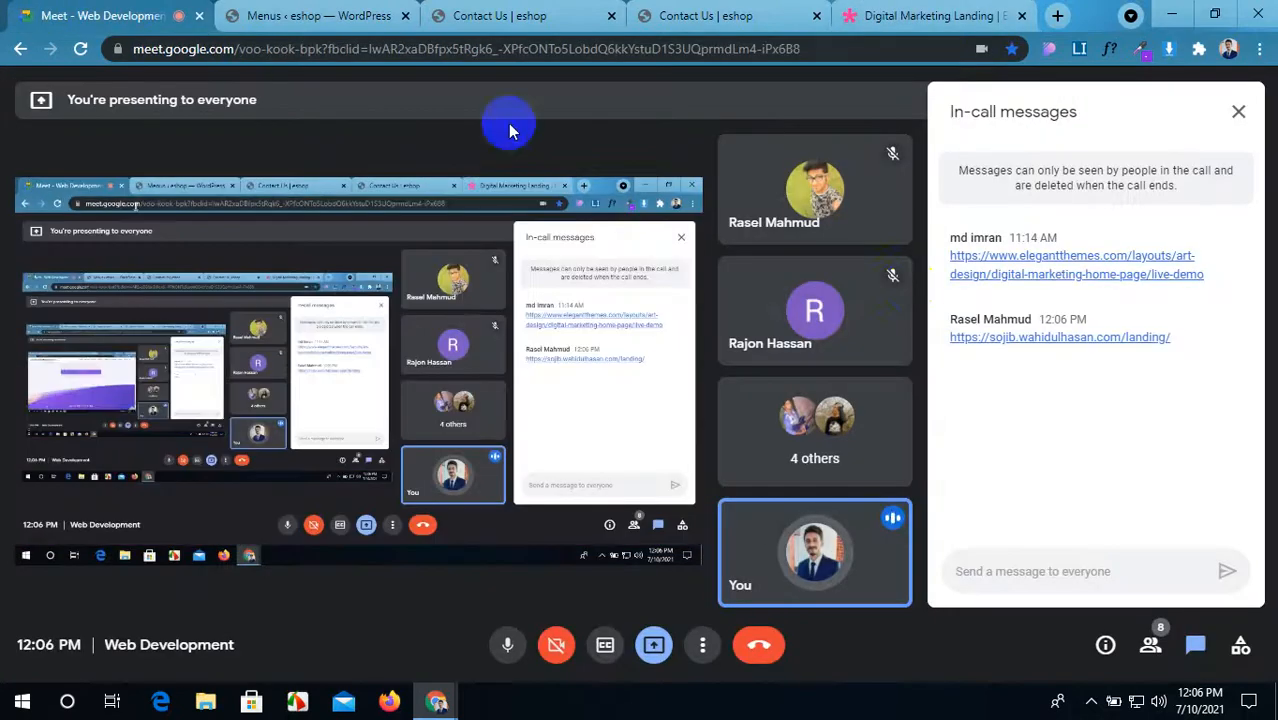
click(1027, 338)
click(932, 14)
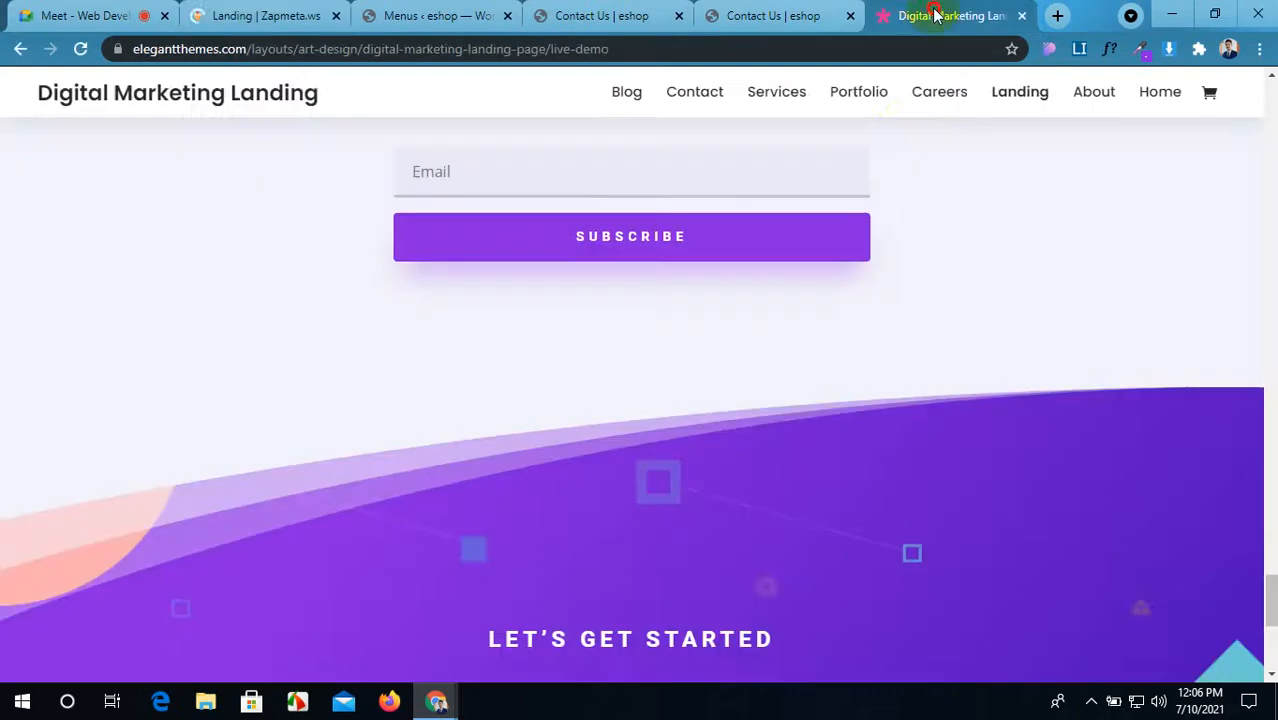
click(316, 15)
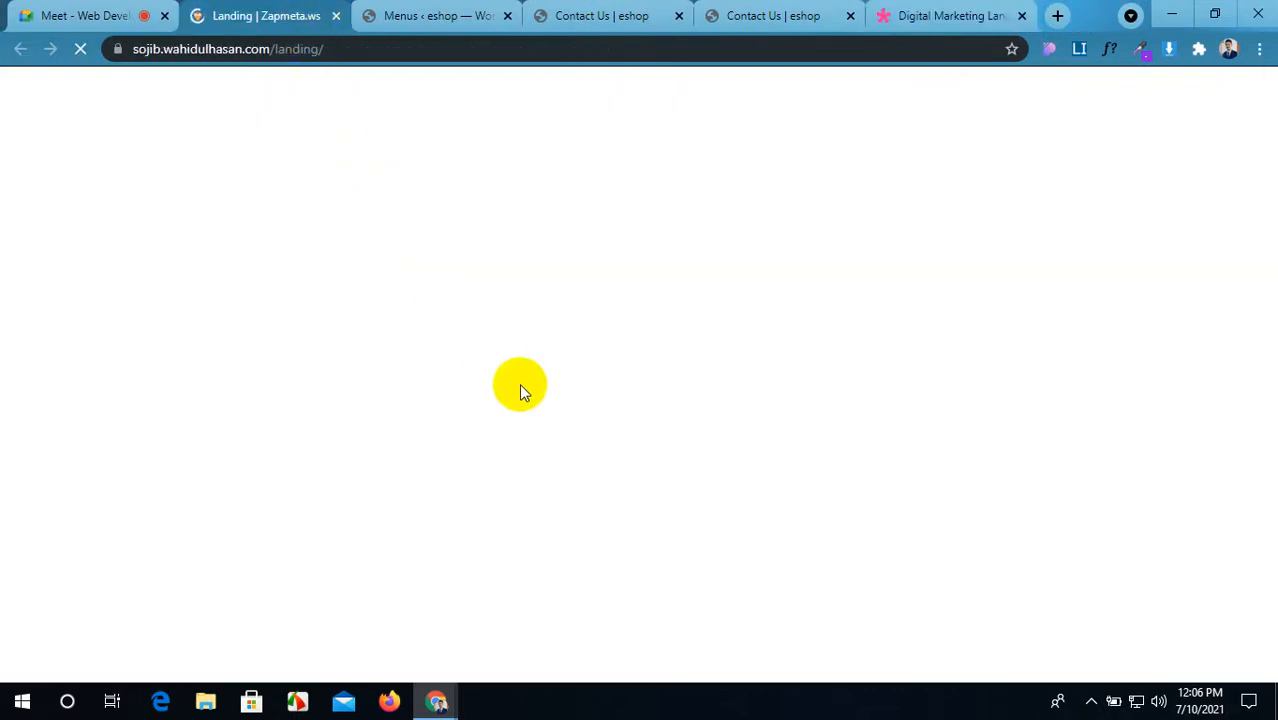
Step: Place the new landing page tab beside the demo, close the demo tab, and return to Contact Us
drag(255, 15, 838, 20)
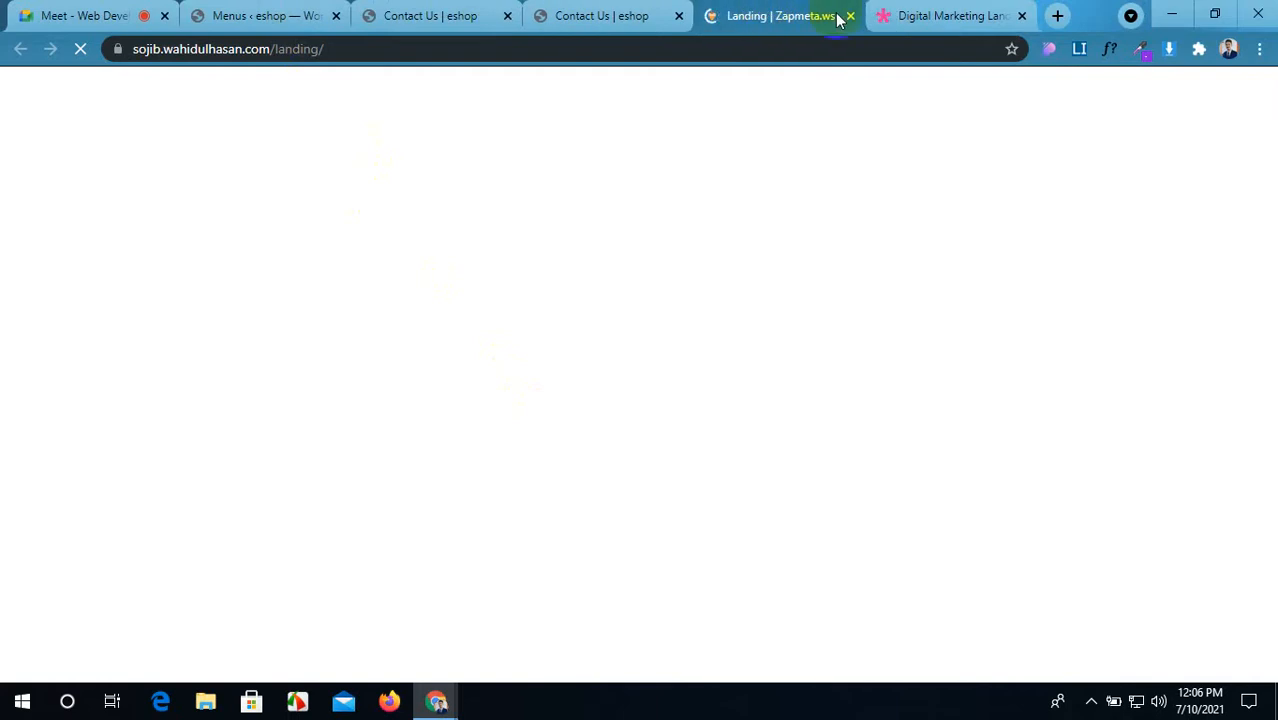
click(1021, 15)
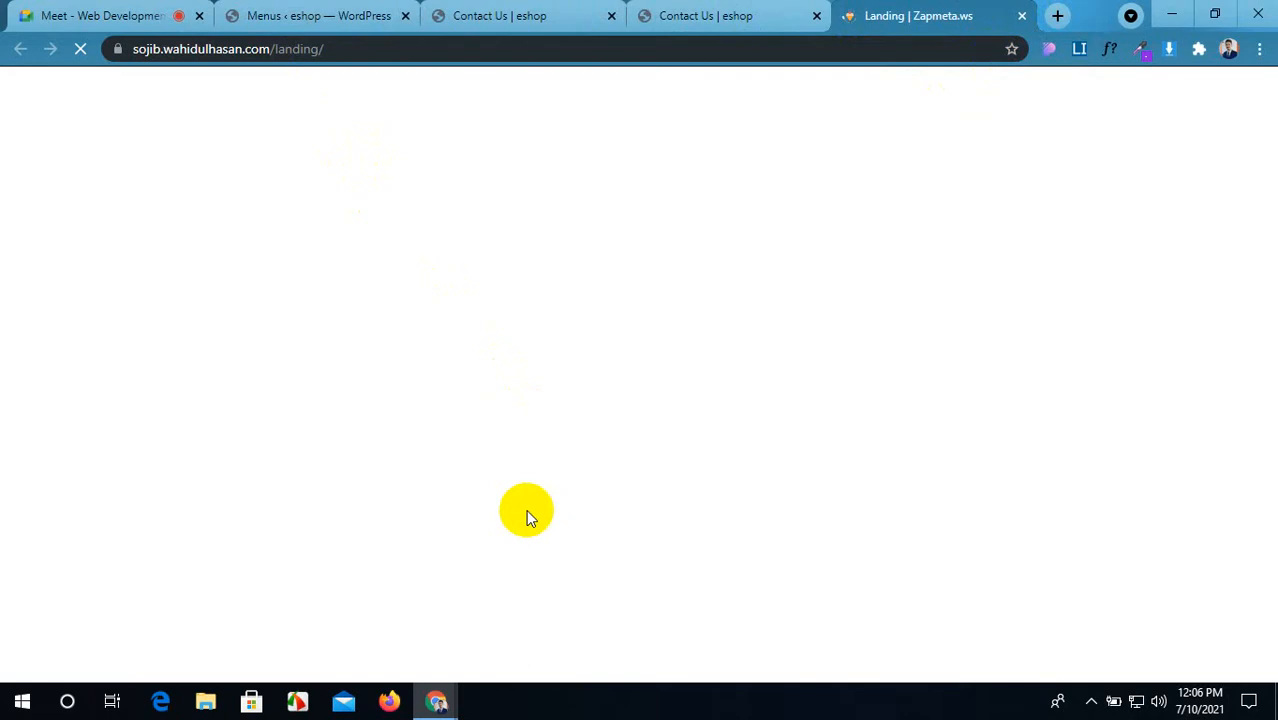
click(495, 14)
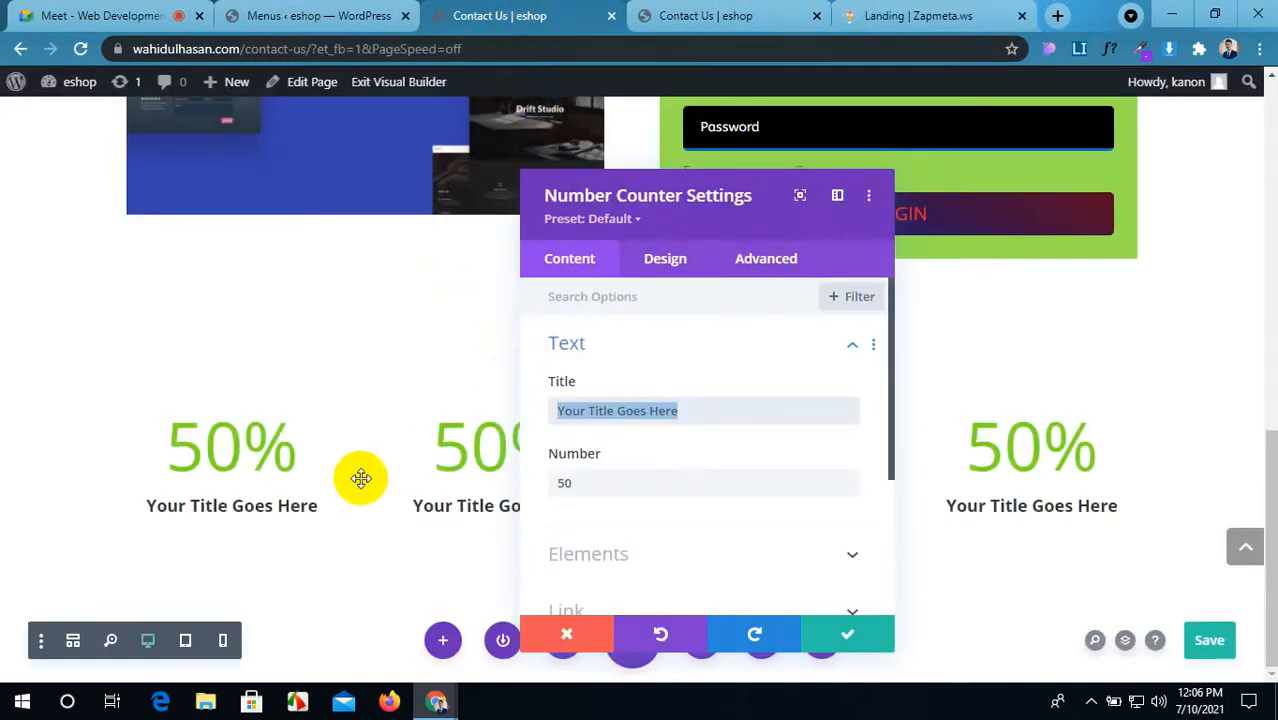
scroll(651, 506, down, 4)
Step: Review the reference page's 106, 120% and 184% counters and move its tab to third position
scroll(651, 506, up, 3)
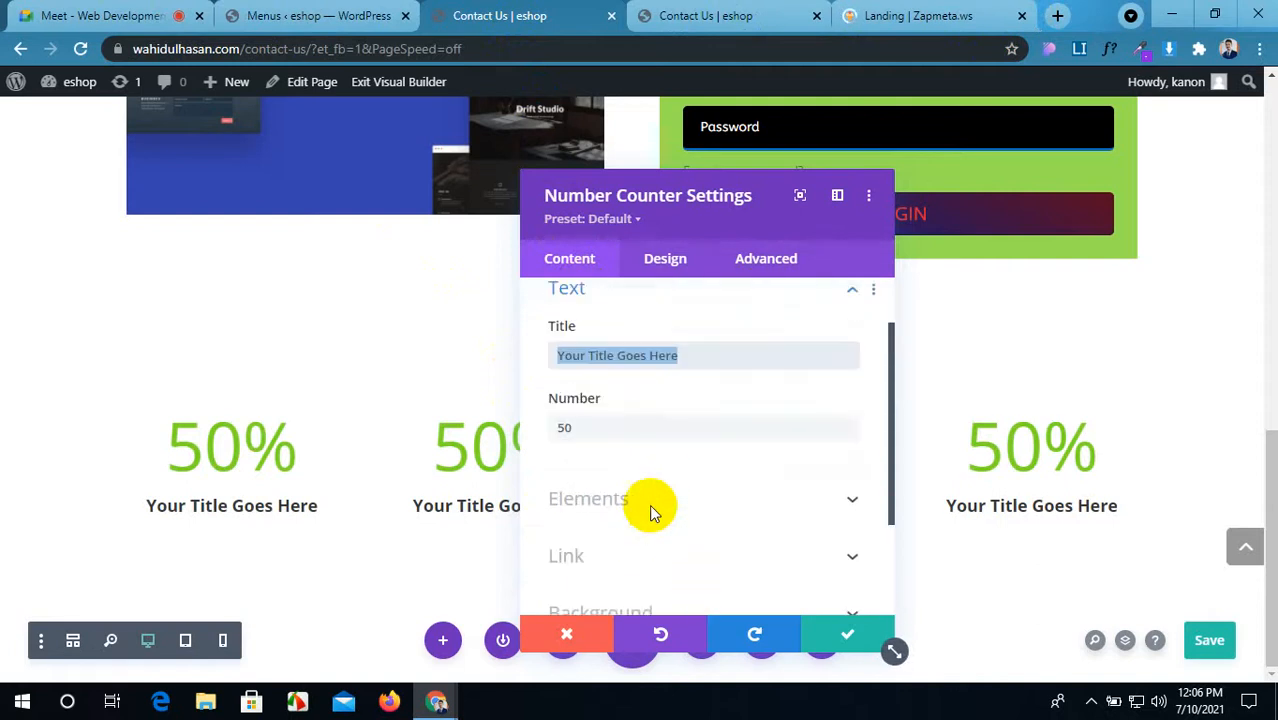
scroll(649, 504, down, 3)
scroll(649, 504, up, 4)
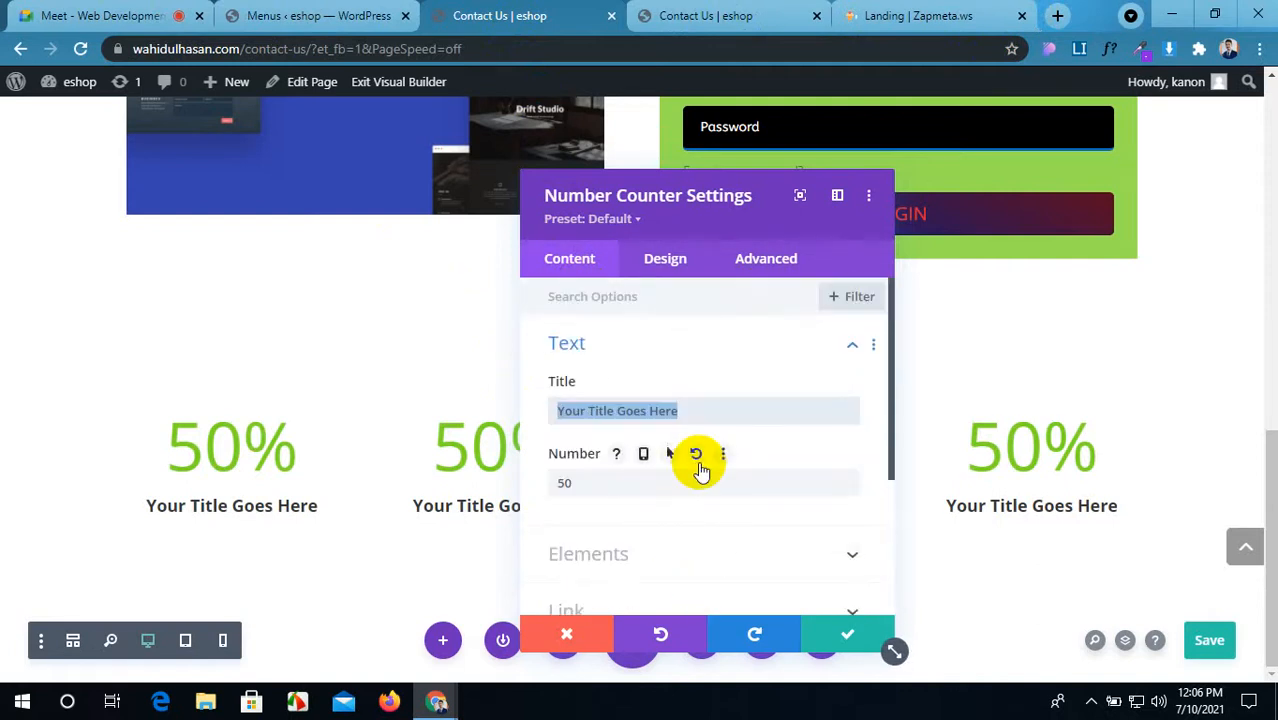
click(880, 14)
scroll(536, 440, down, 10)
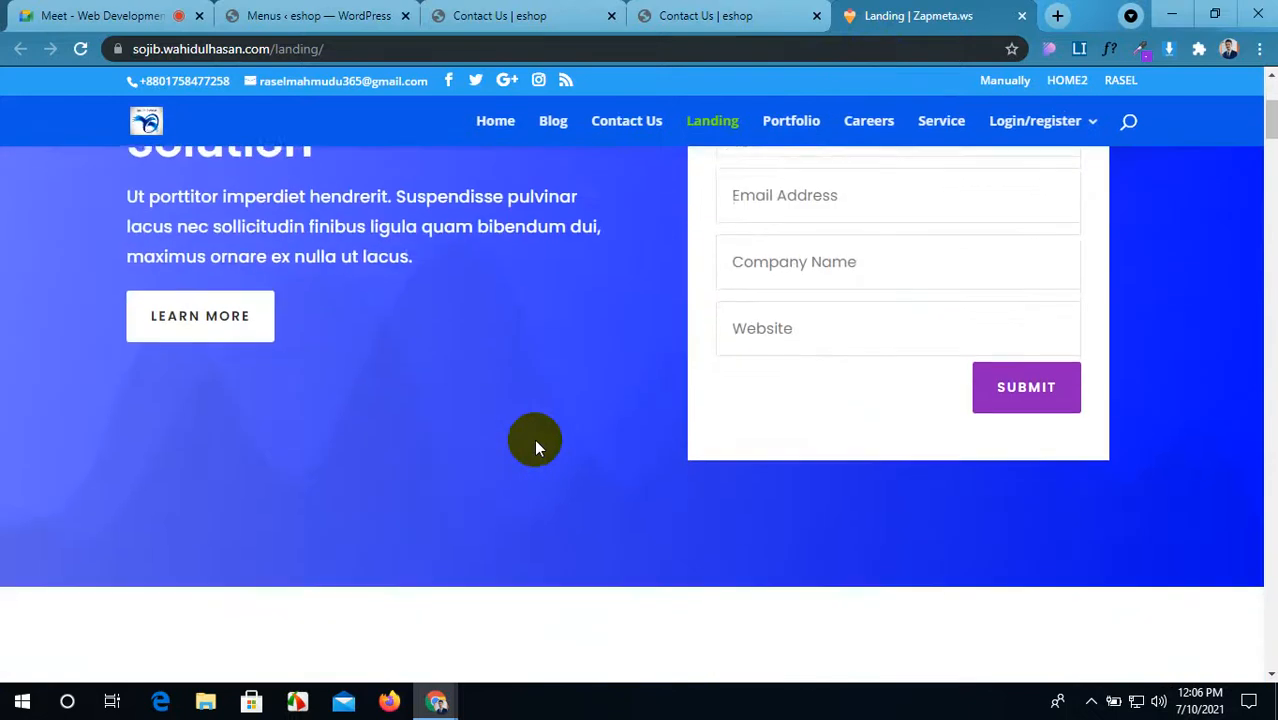
scroll(536, 440, down, 10)
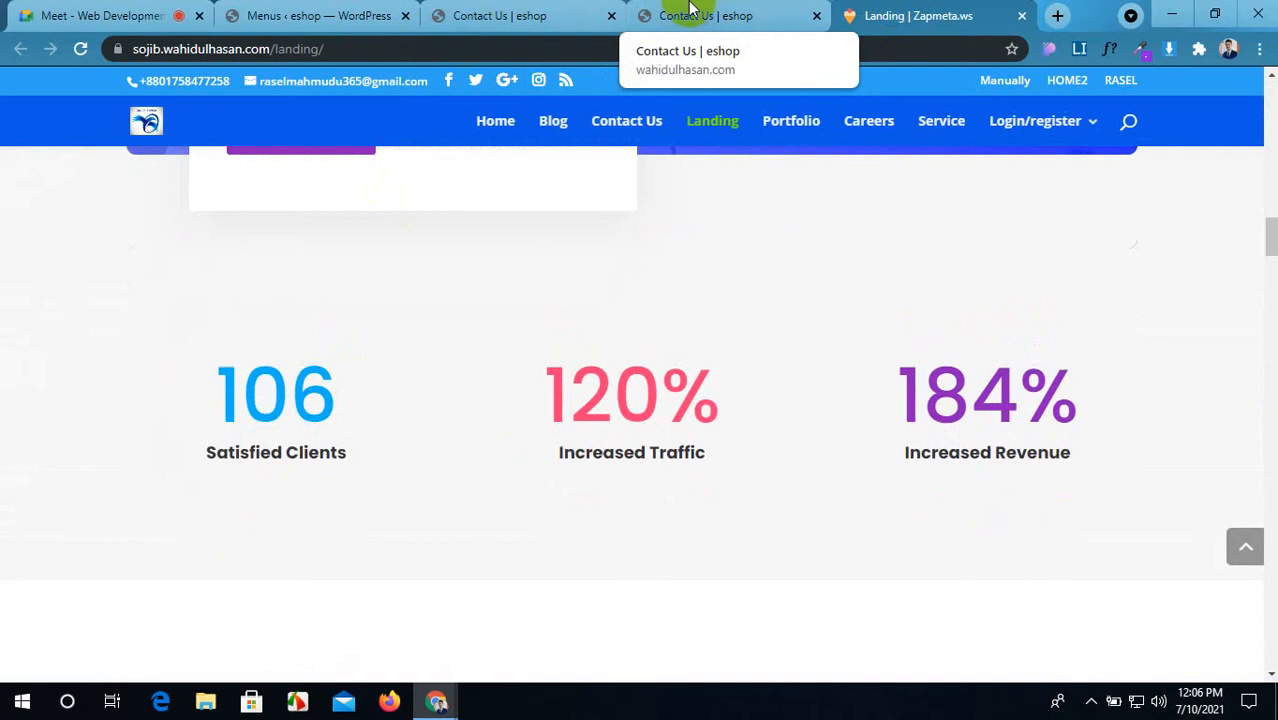
drag(915, 15, 568, 15)
click(692, 12)
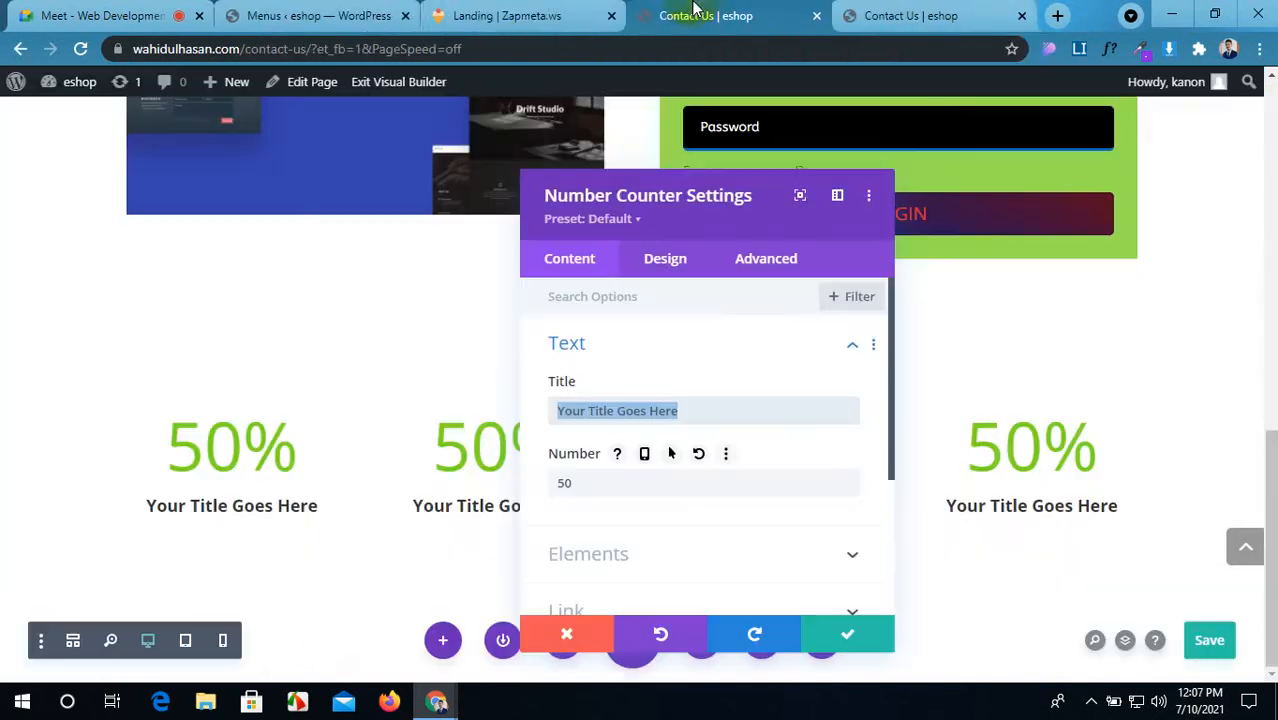
Step: Copy the 'Satisfied Clients' label from the reference page into the counter's title
click(524, 12)
click(646, 10)
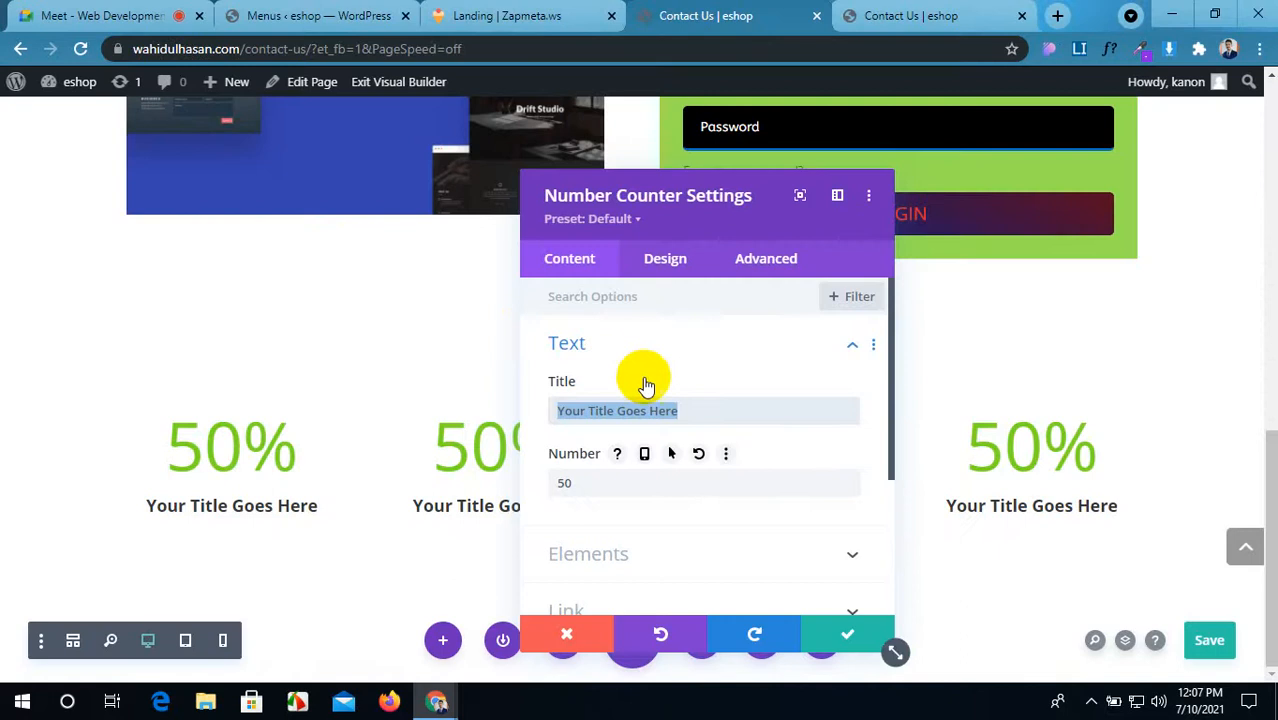
click(496, 15)
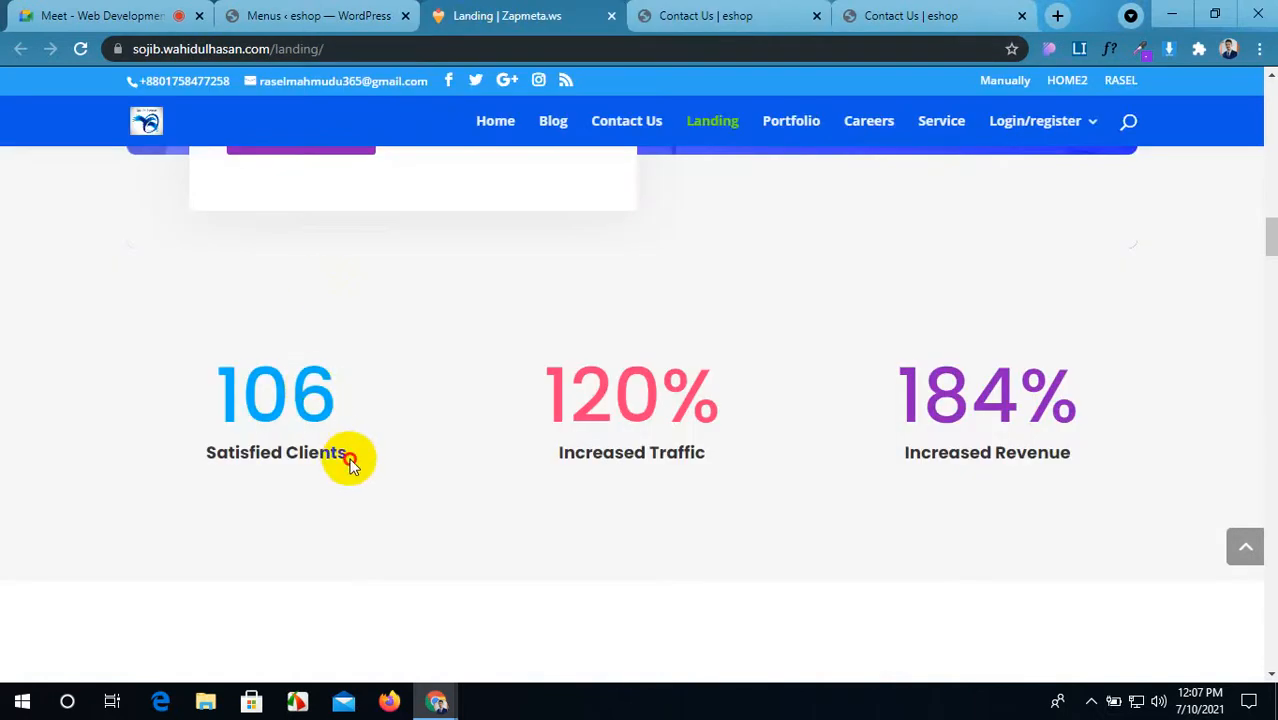
drag(347, 457, 208, 457)
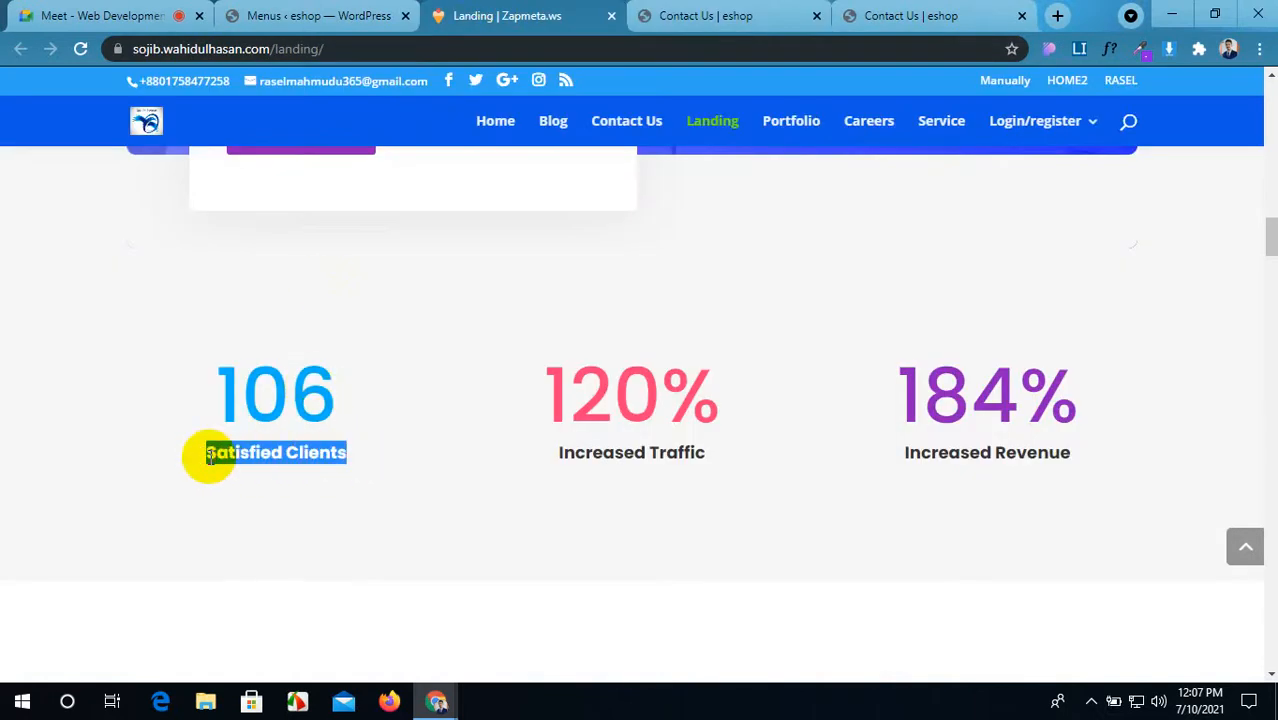
click(690, 13)
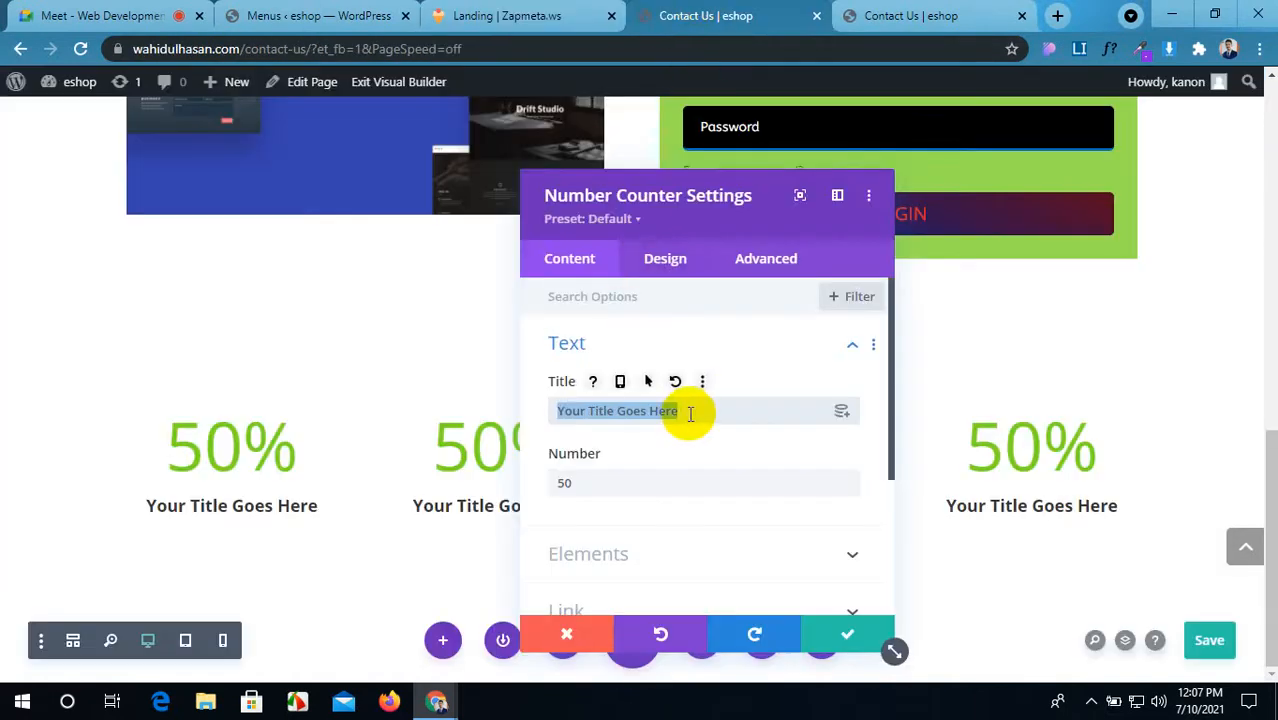
drag(690, 414, 556, 411)
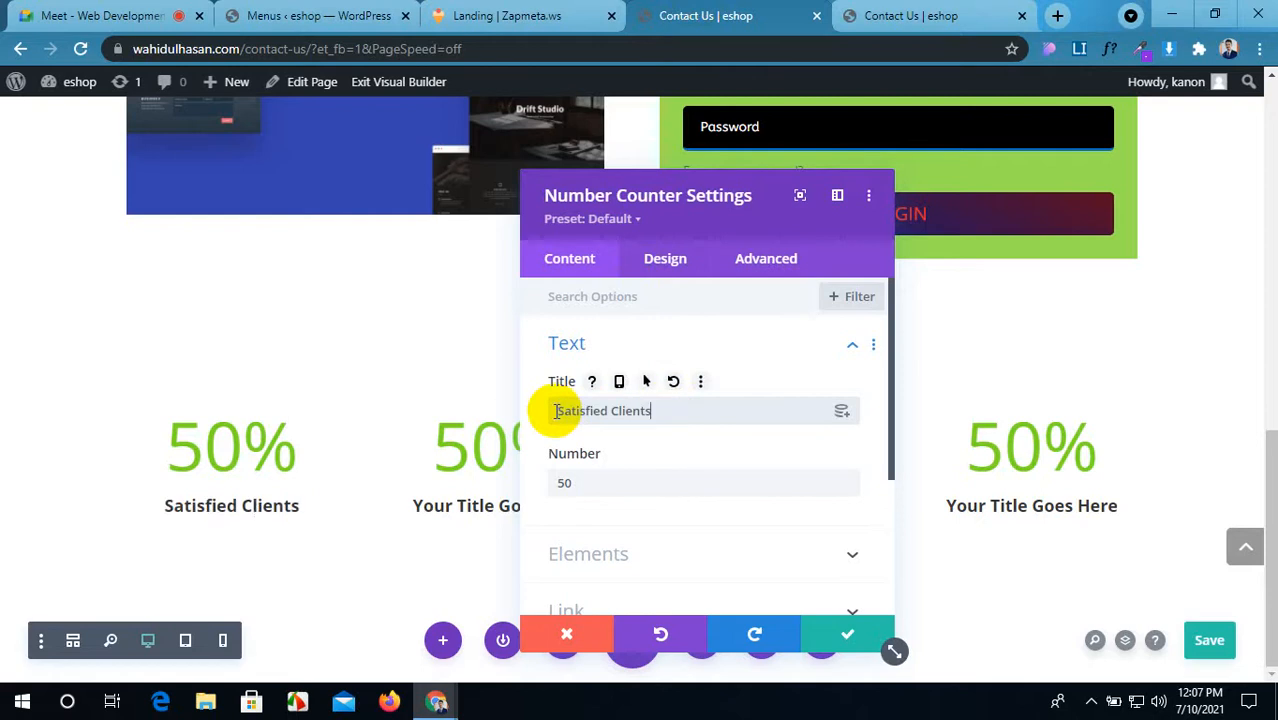
Step: Set the counter number to 106 and turn its percent sign off
click(589, 483)
click(463, 10)
click(687, 12)
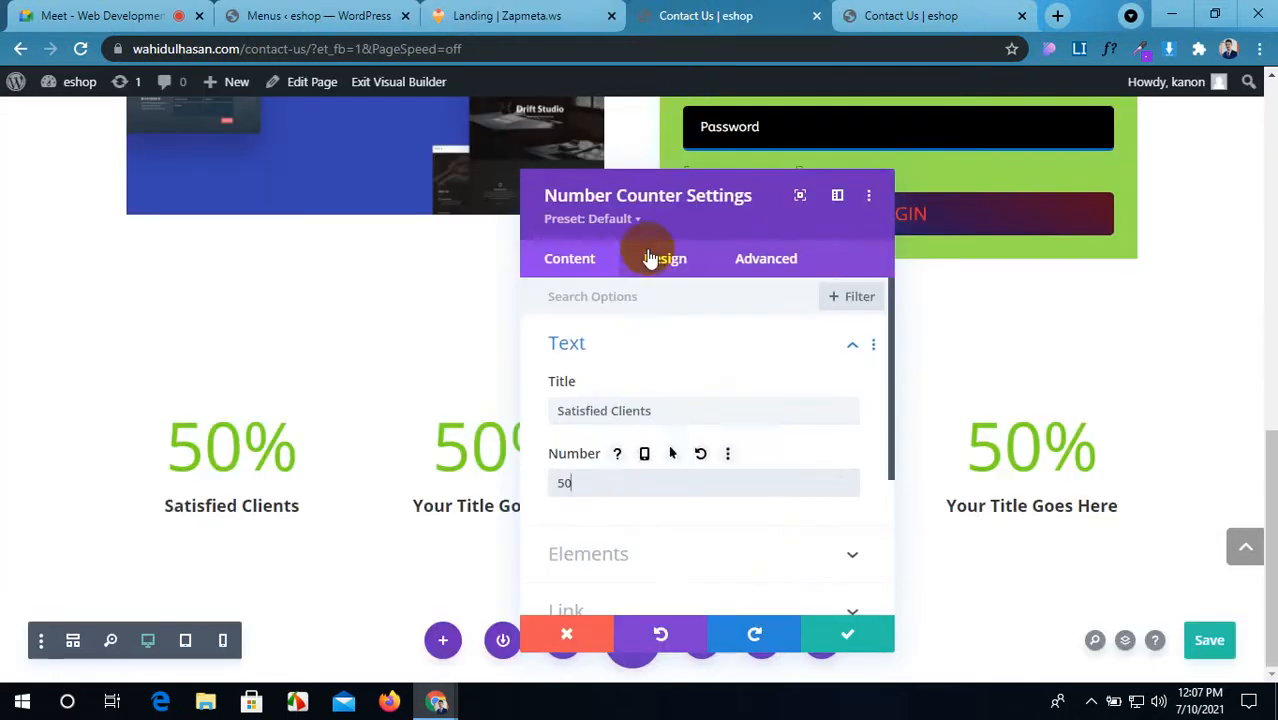
text(10)
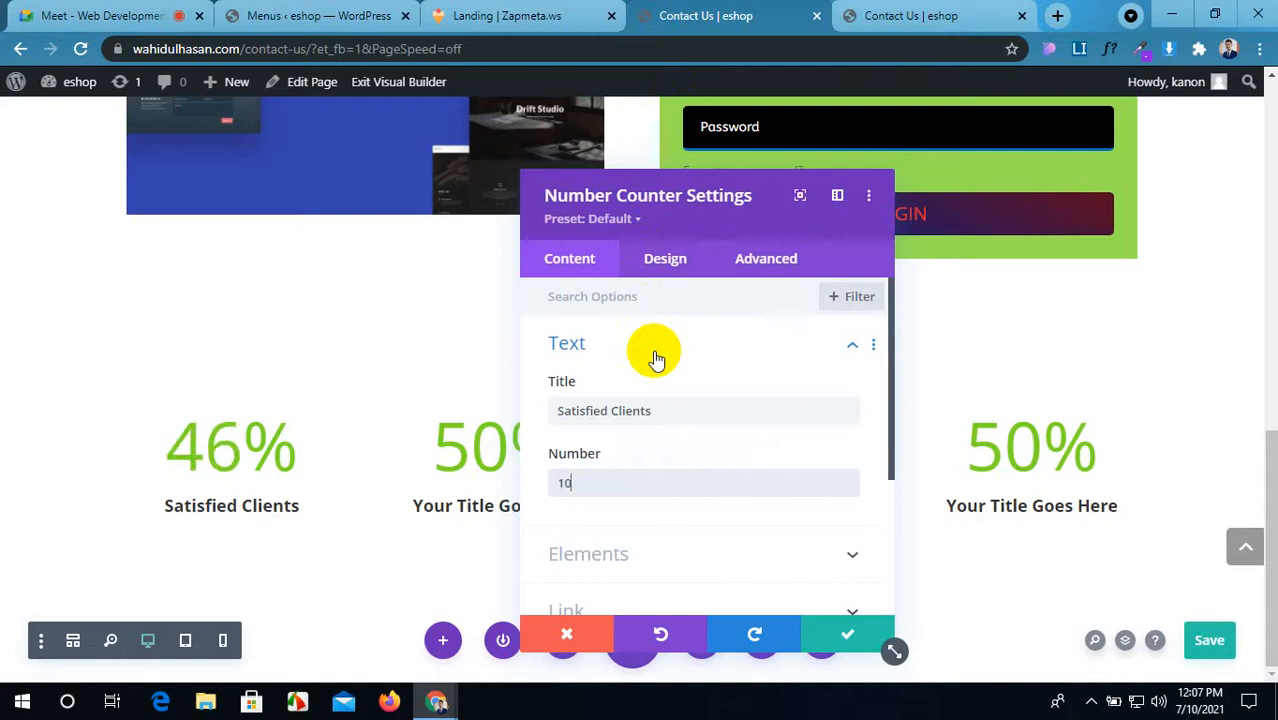
text(6)
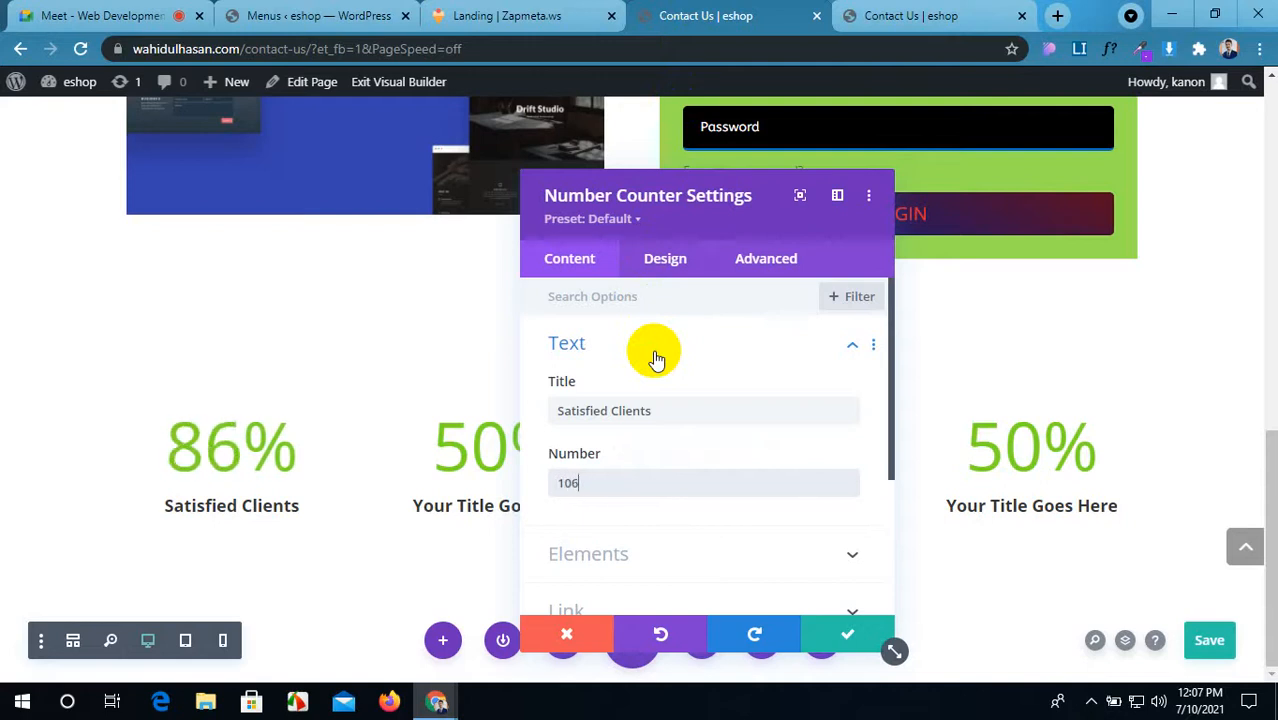
scroll(614, 491, down, 1)
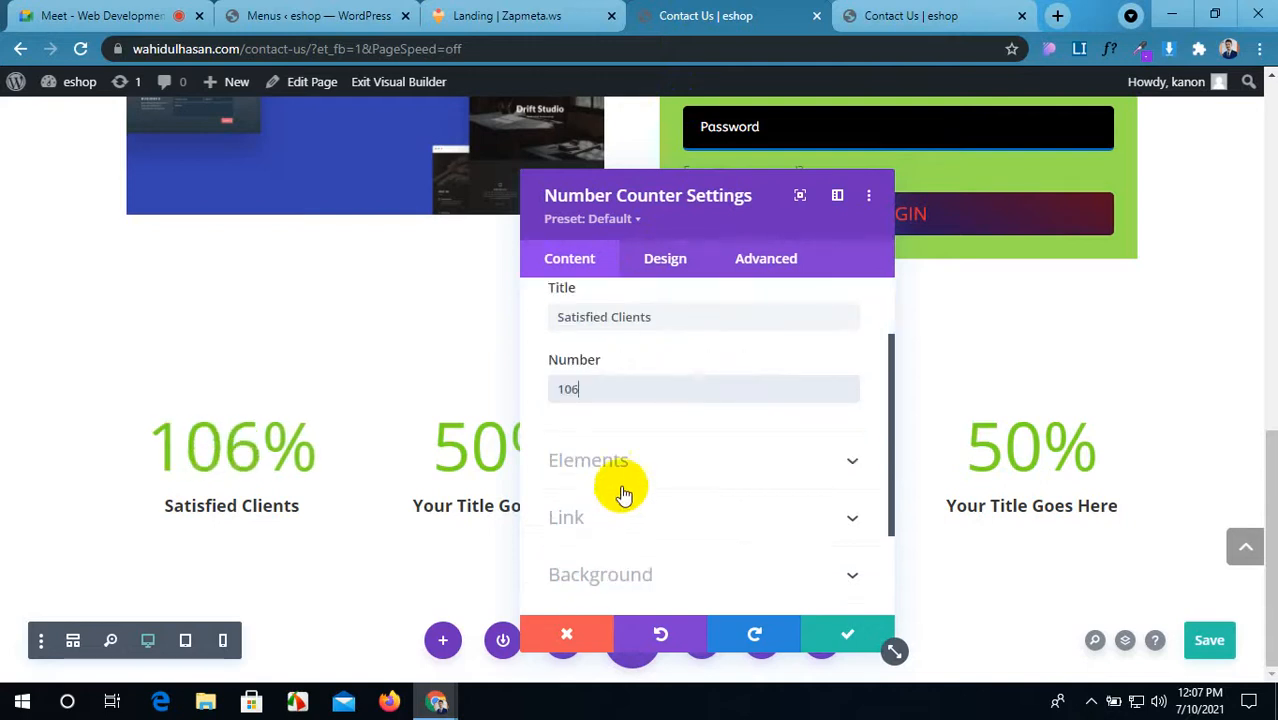
click(682, 459)
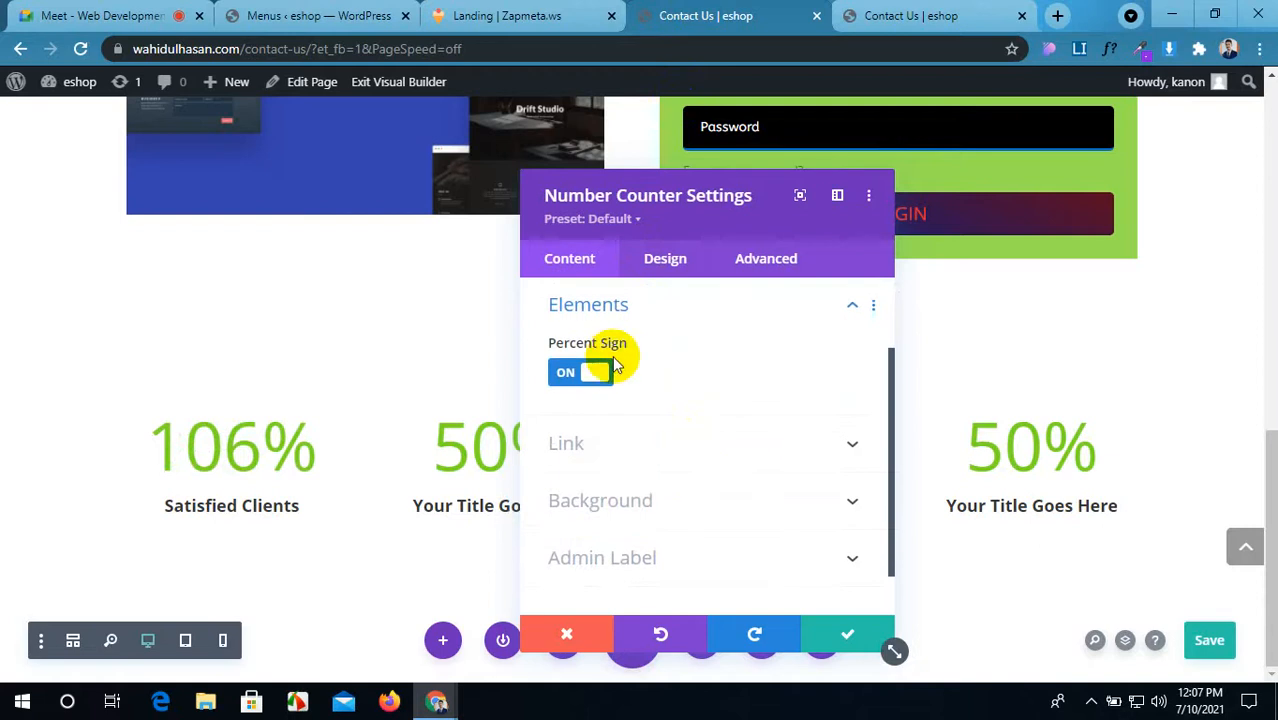
click(596, 375)
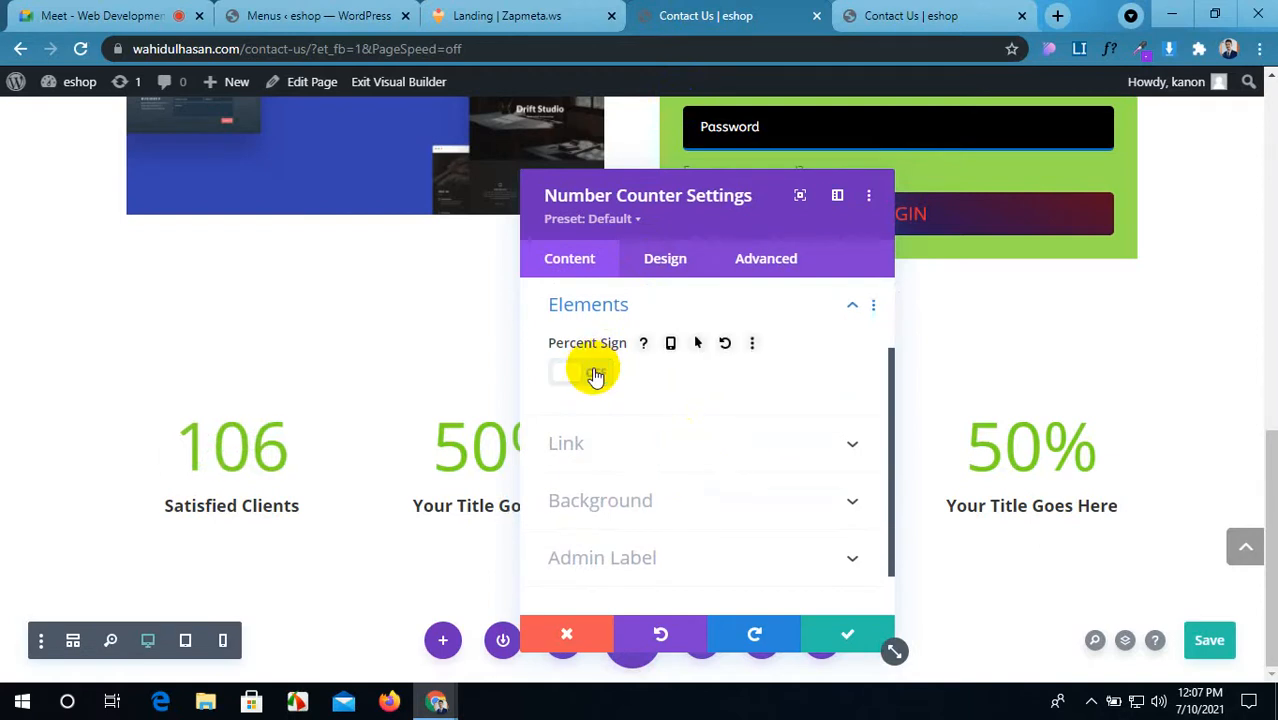
scroll(612, 385, down, 1)
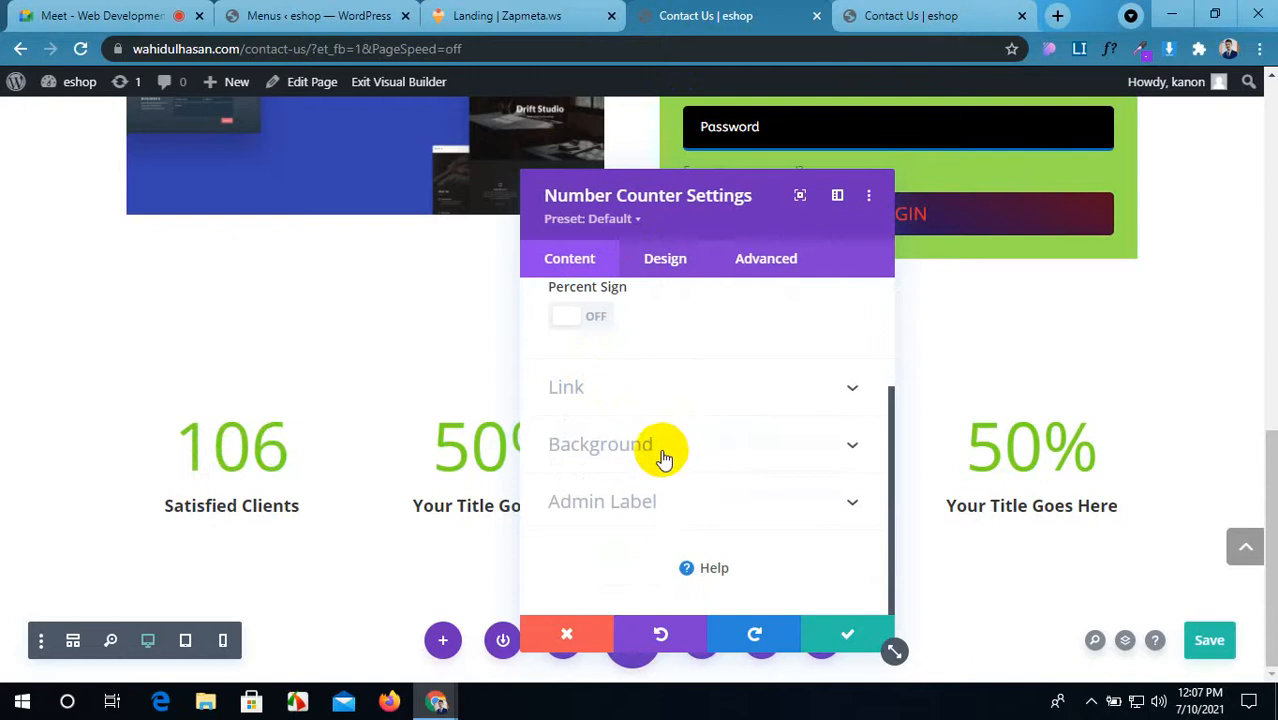
click(665, 259)
click(497, 15)
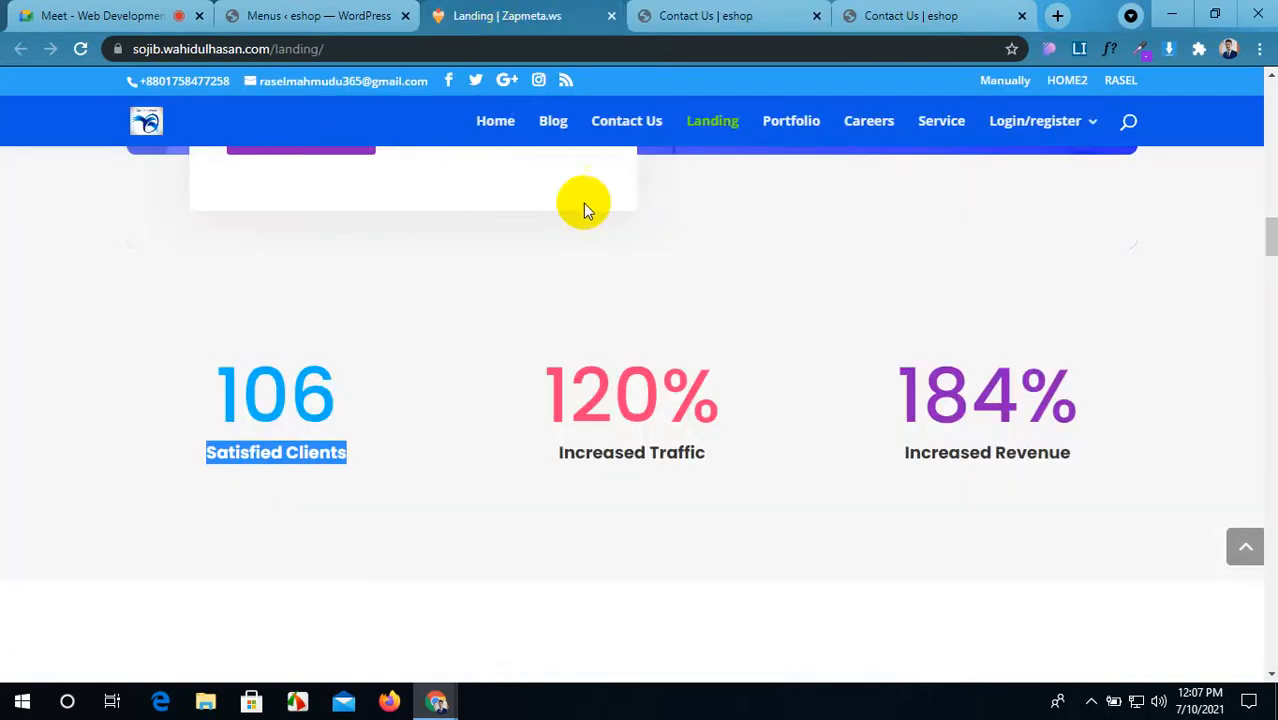
Step: Use WhatFont to read 106 as Poppins 500, 80px and Satisfied Clients as Poppins 700, 18px, #333333
click(475, 401)
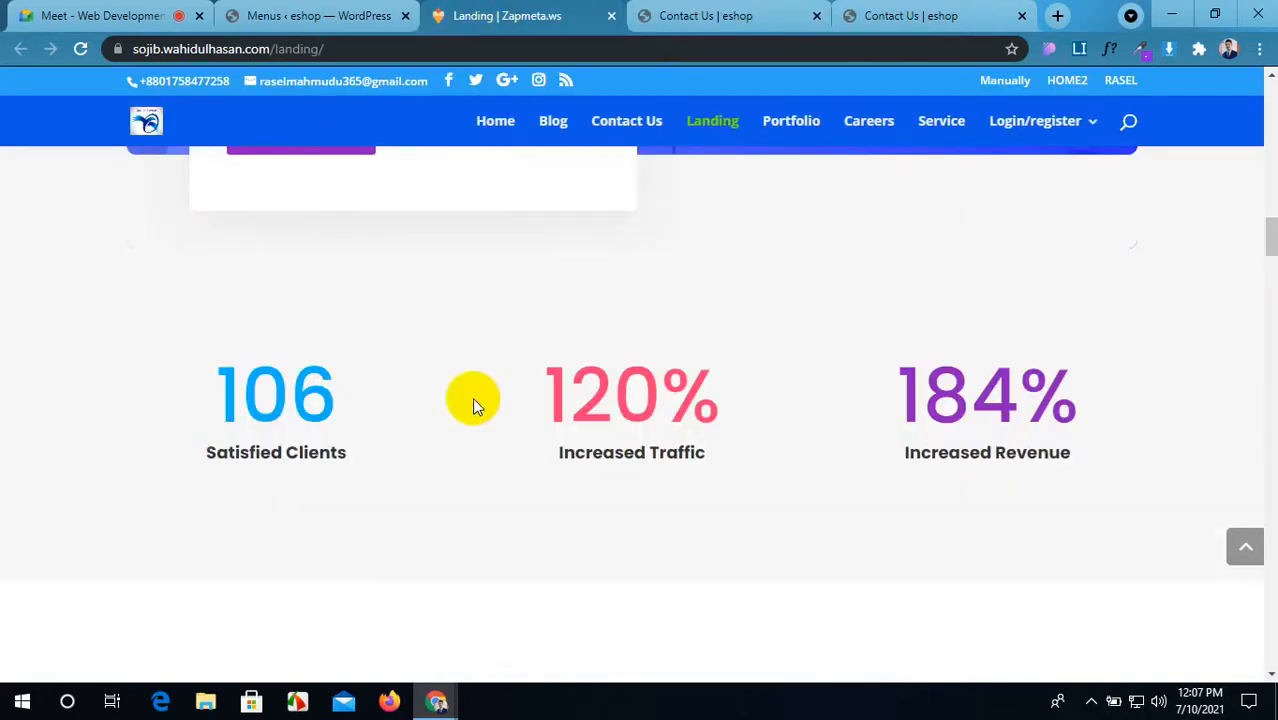
click(1111, 52)
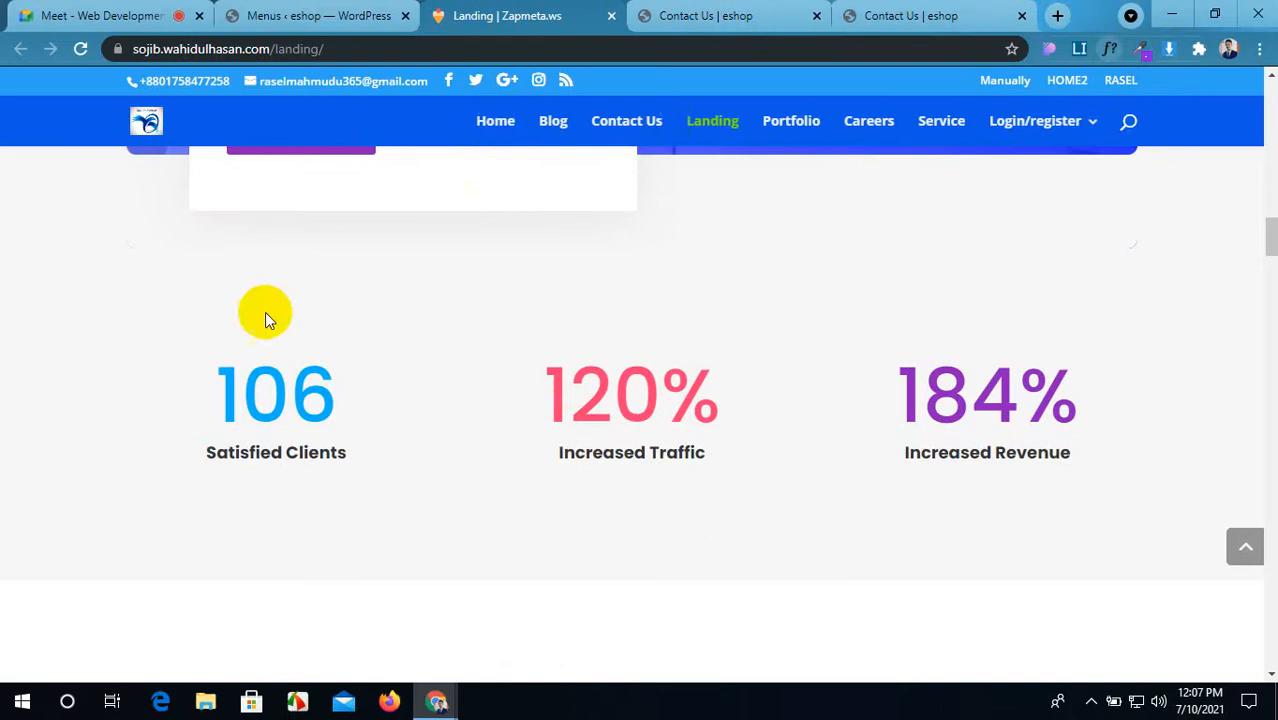
click(280, 400)
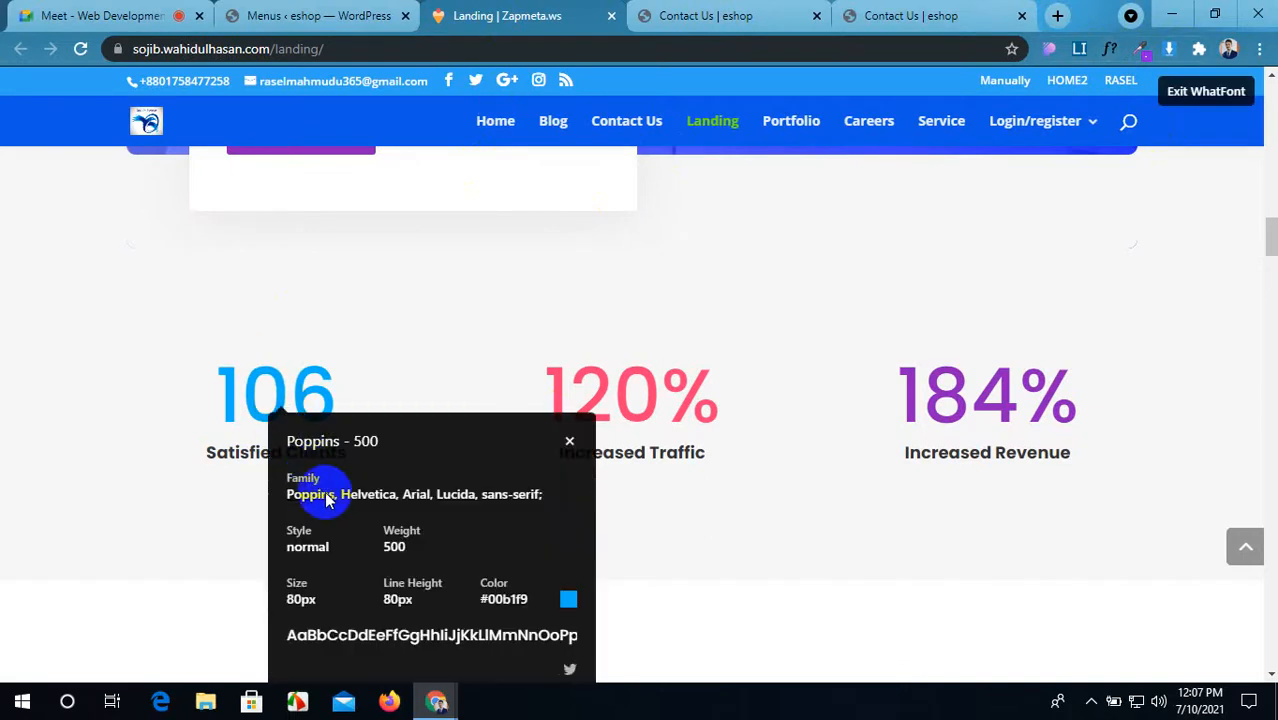
click(222, 455)
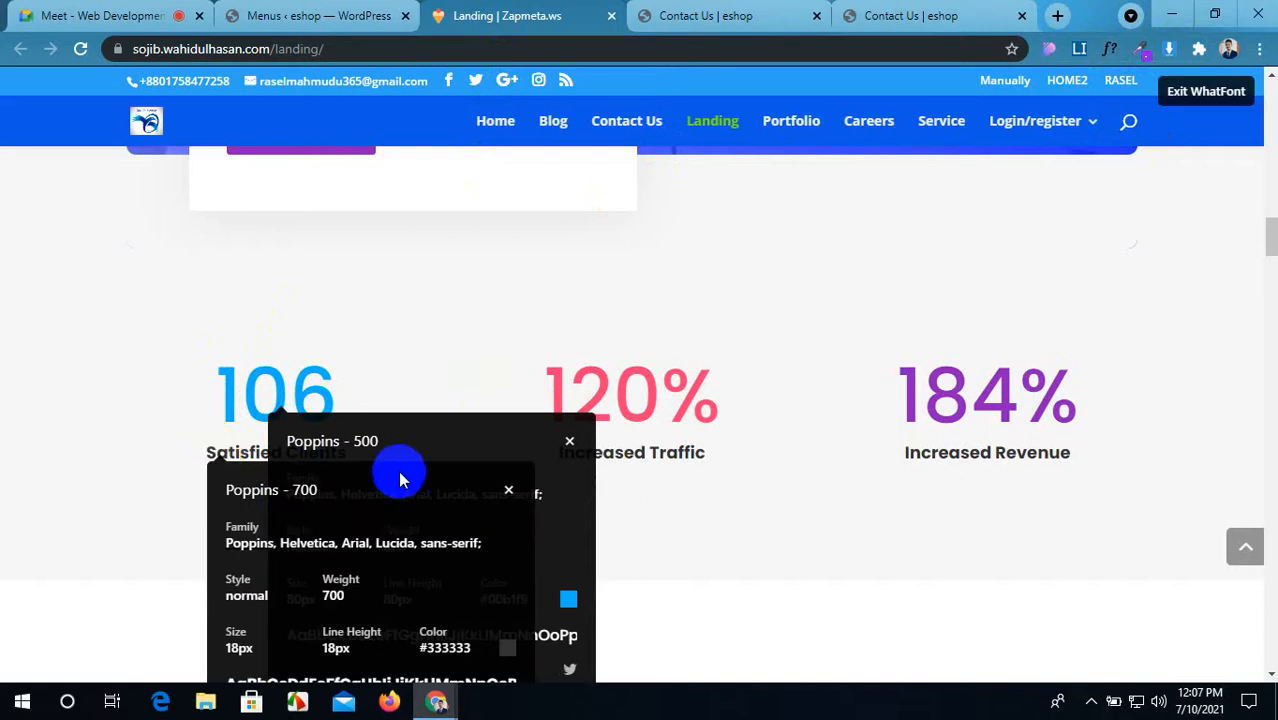
scroll(399, 476, down, 2)
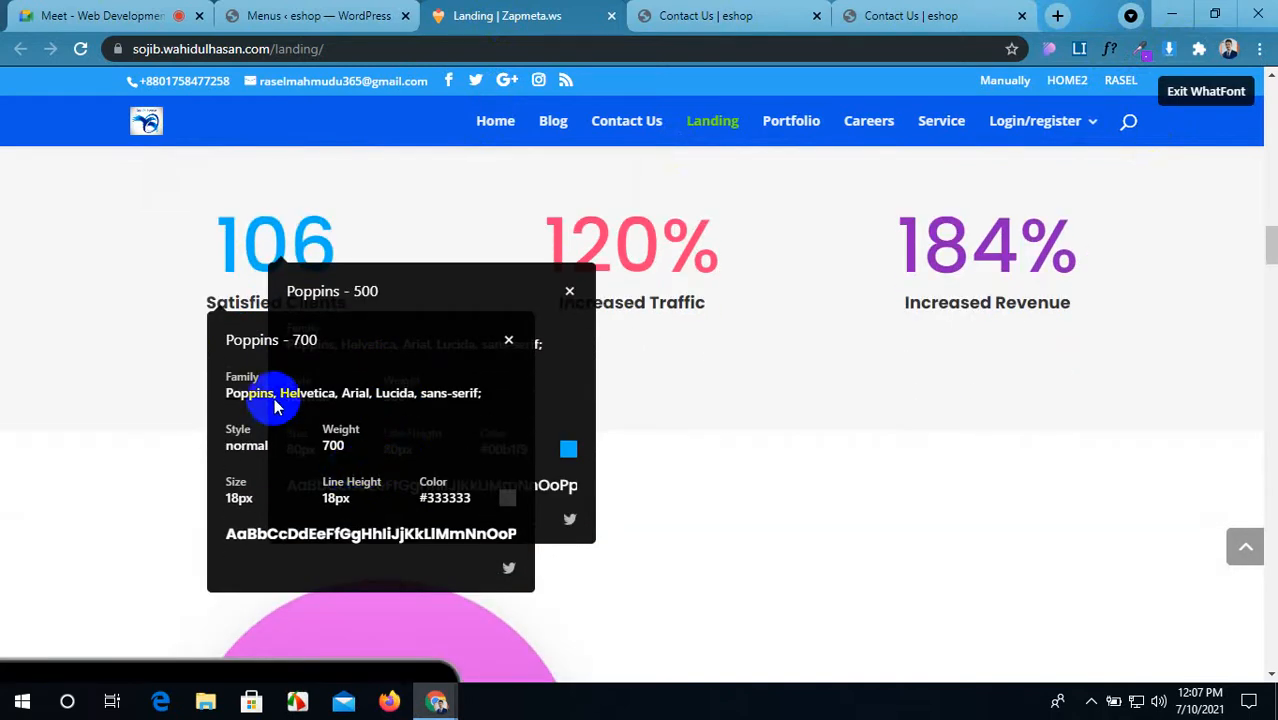
drag(272, 402, 222, 401)
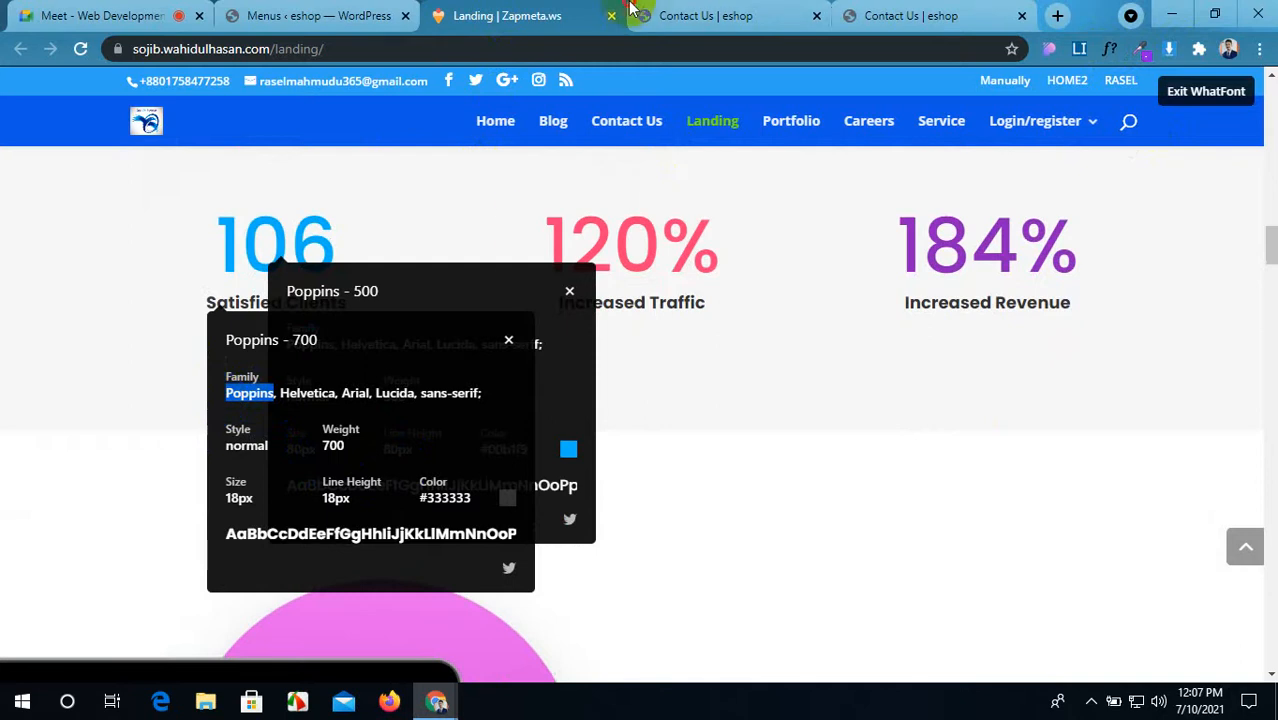
click(705, 15)
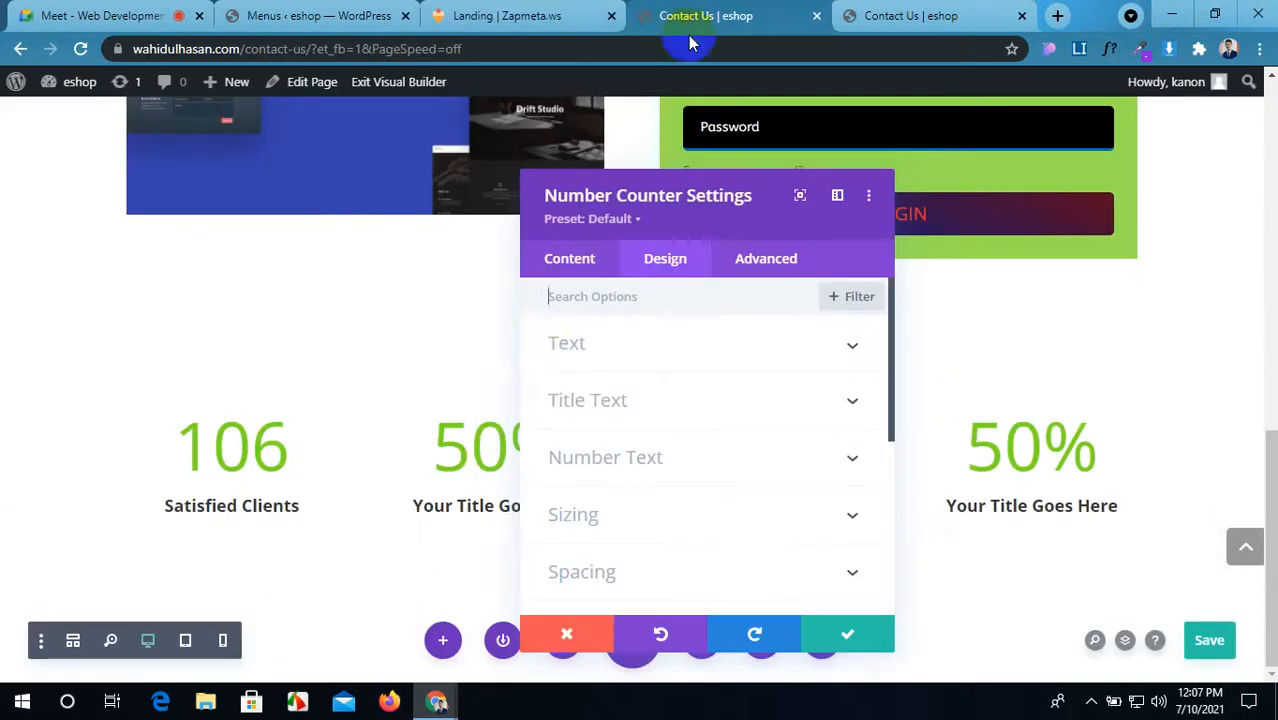
Step: Set the counter title font to Poppins and copy the reference title colour #333333
click(733, 400)
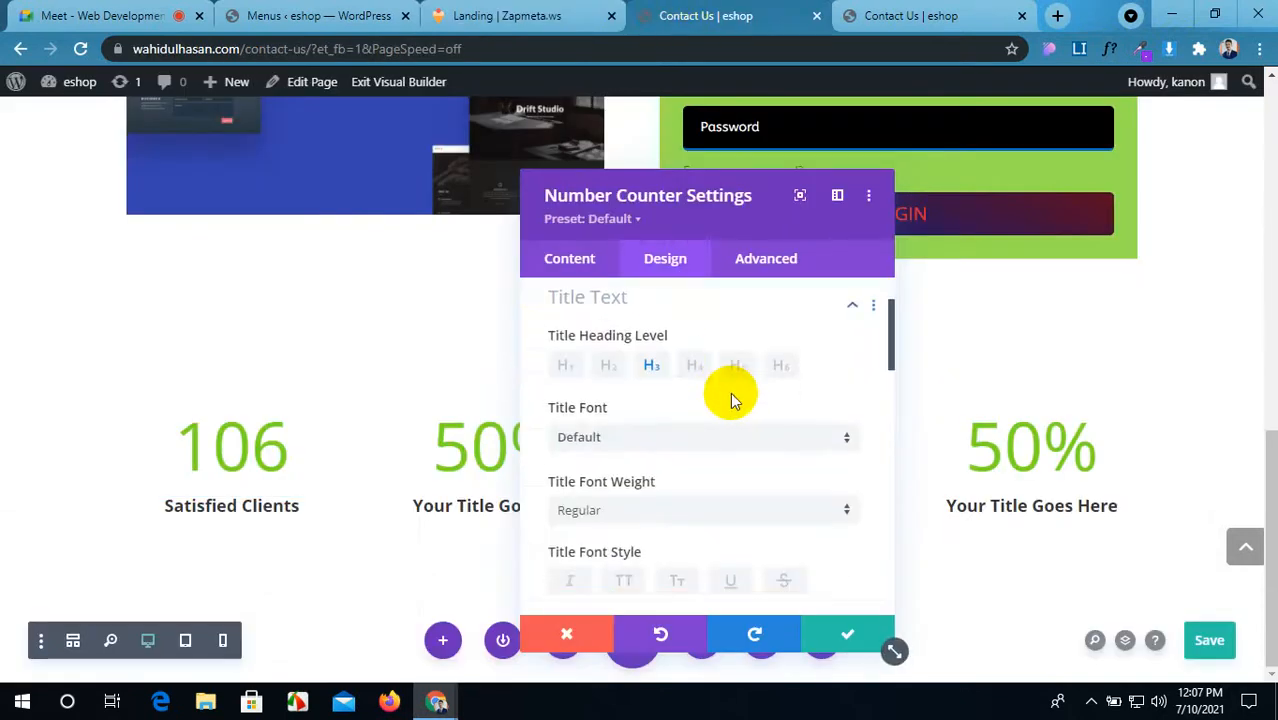
click(628, 444)
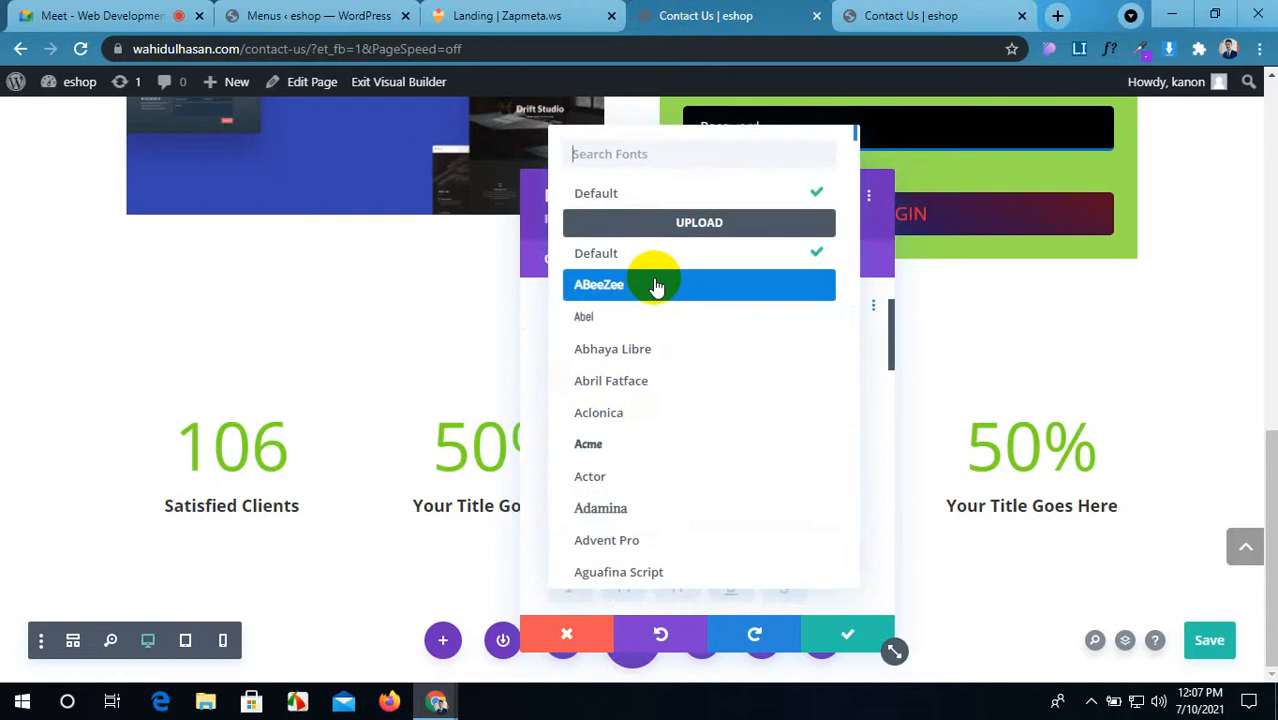
text(Poppins)
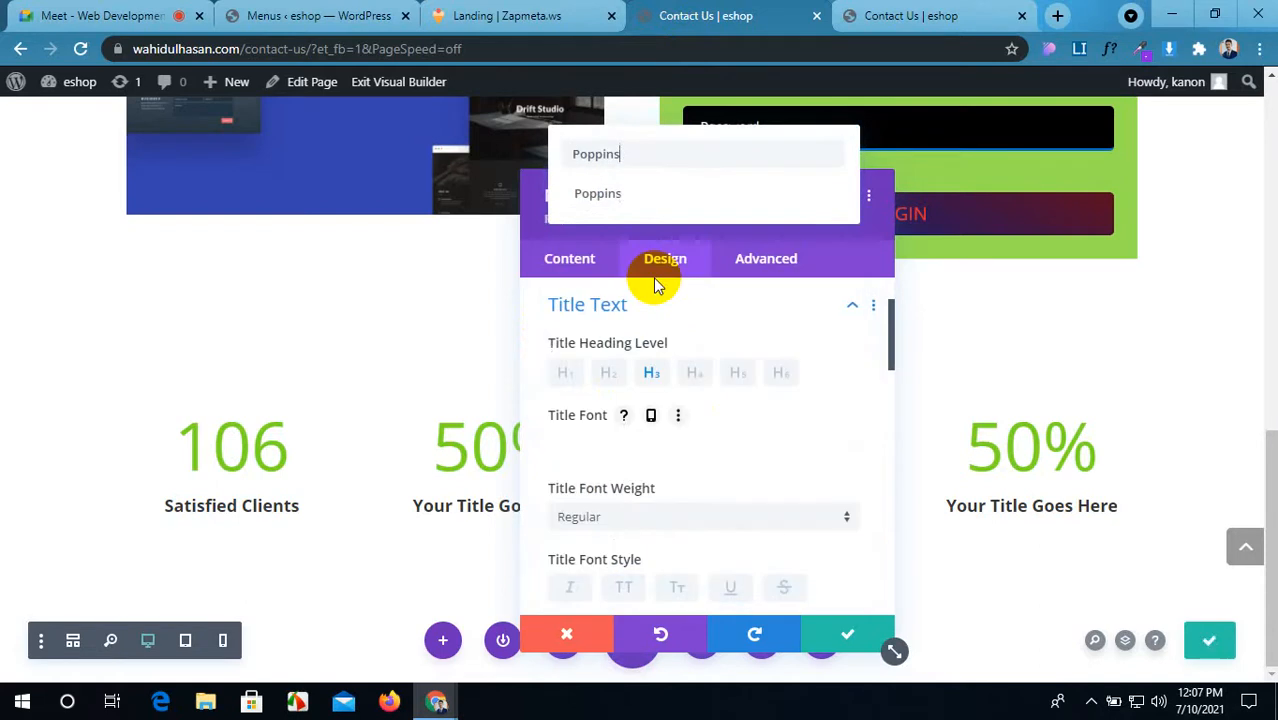
click(670, 193)
click(500, 15)
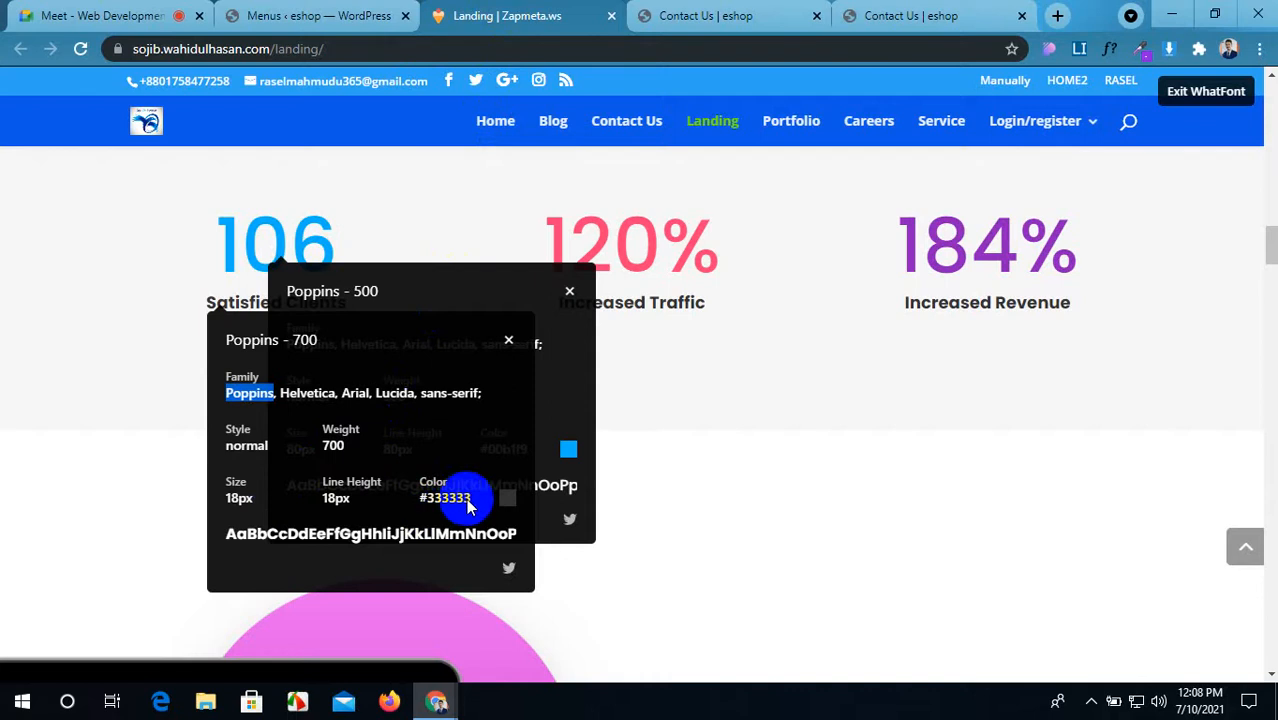
drag(470, 505, 428, 503)
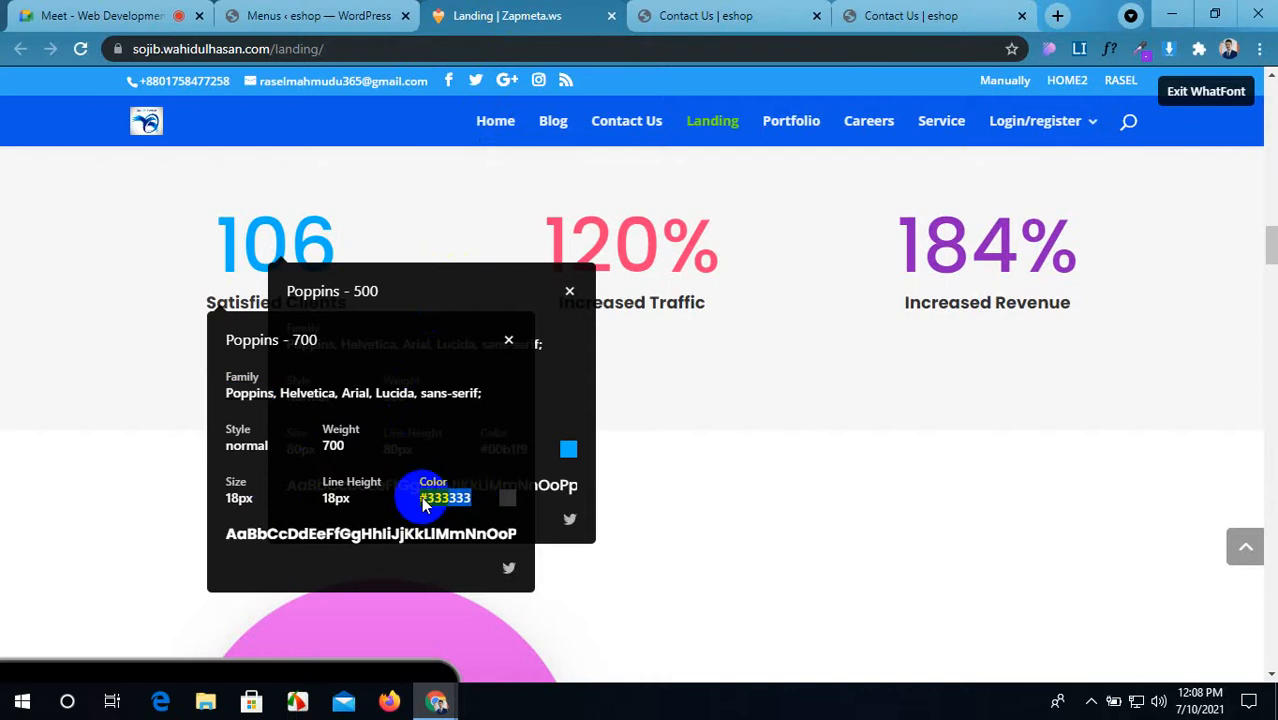
click(700, 25)
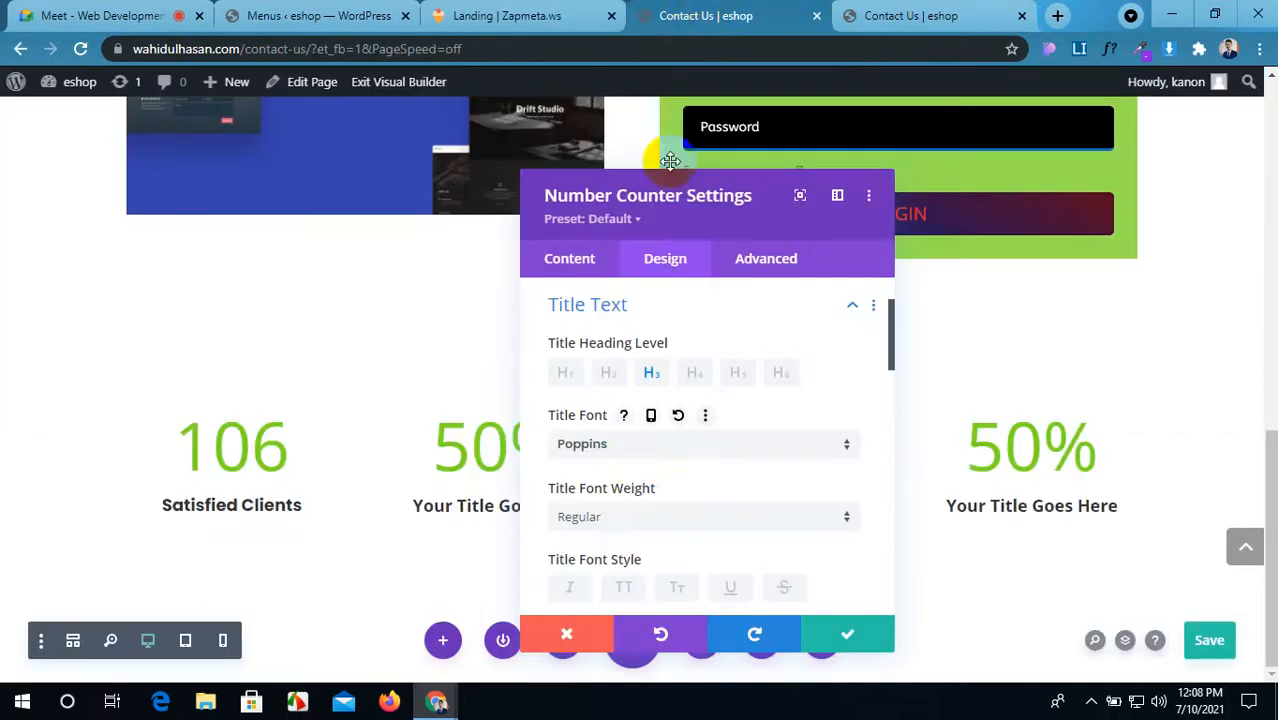
Step: Make the title bold and centred, at 18px with a 1.3em line height
click(657, 518)
click(663, 495)
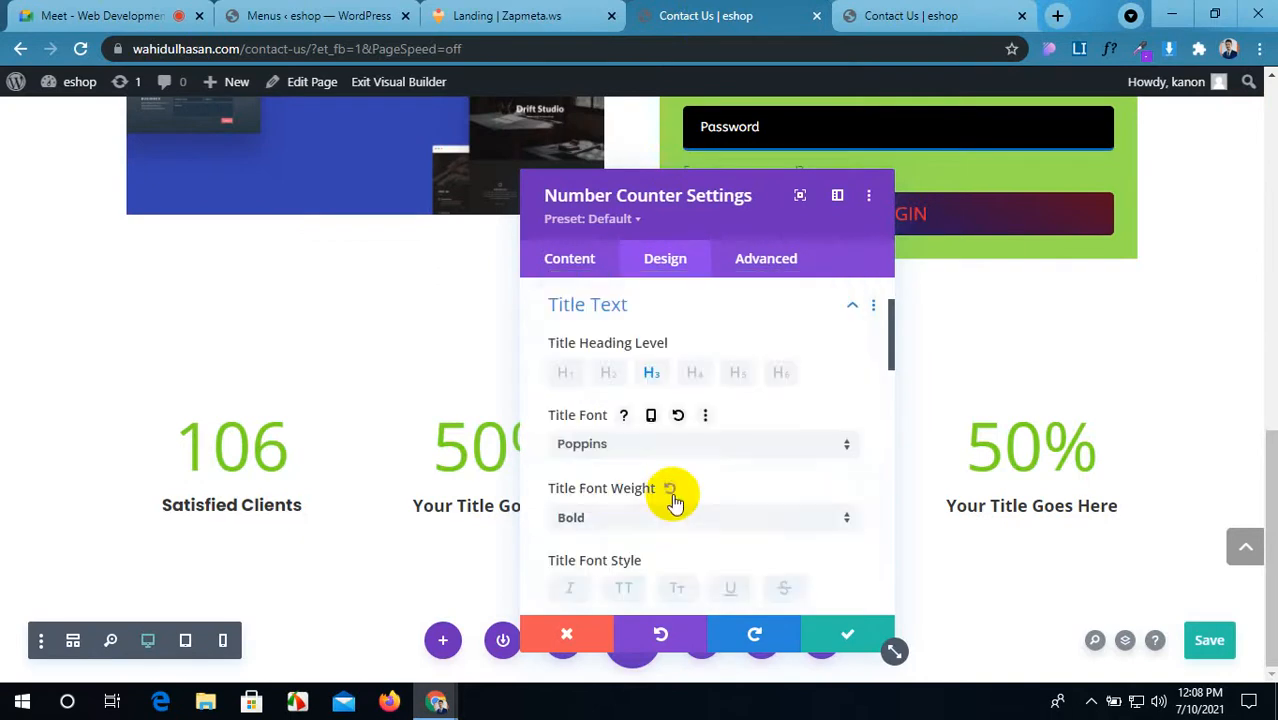
scroll(672, 500, down, 3)
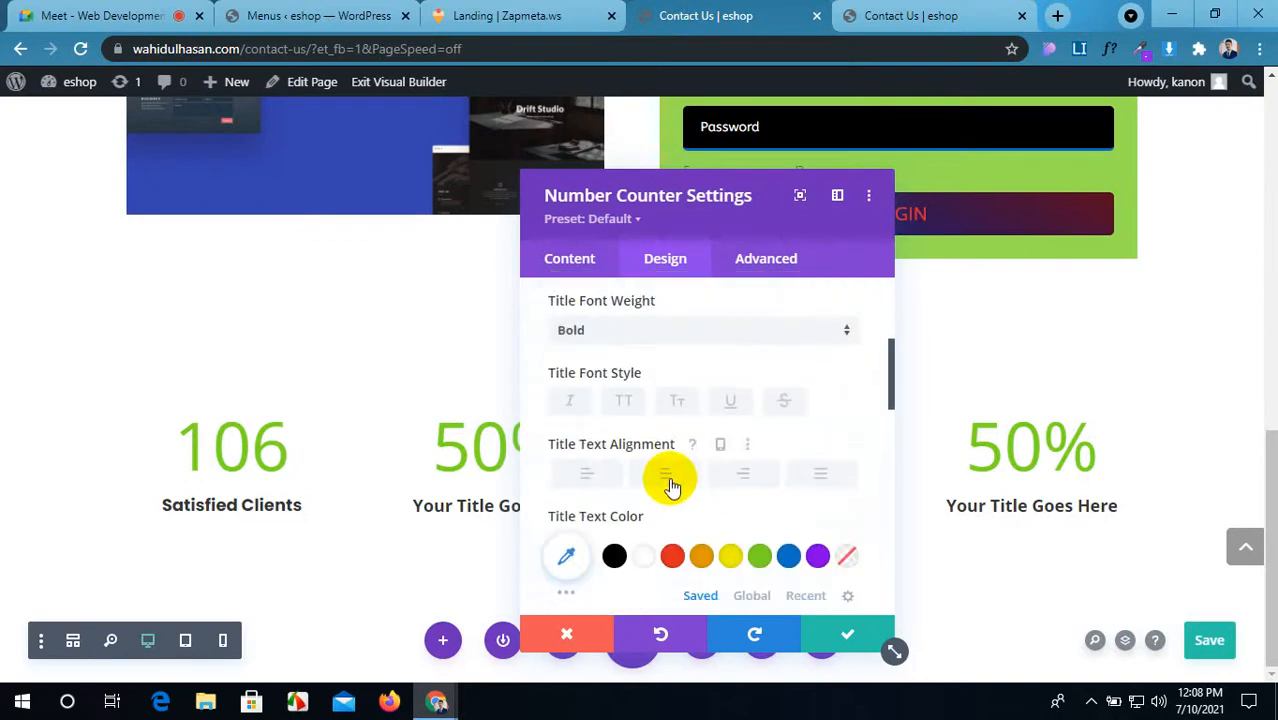
click(672, 485)
scroll(675, 482, down, 1)
click(571, 462)
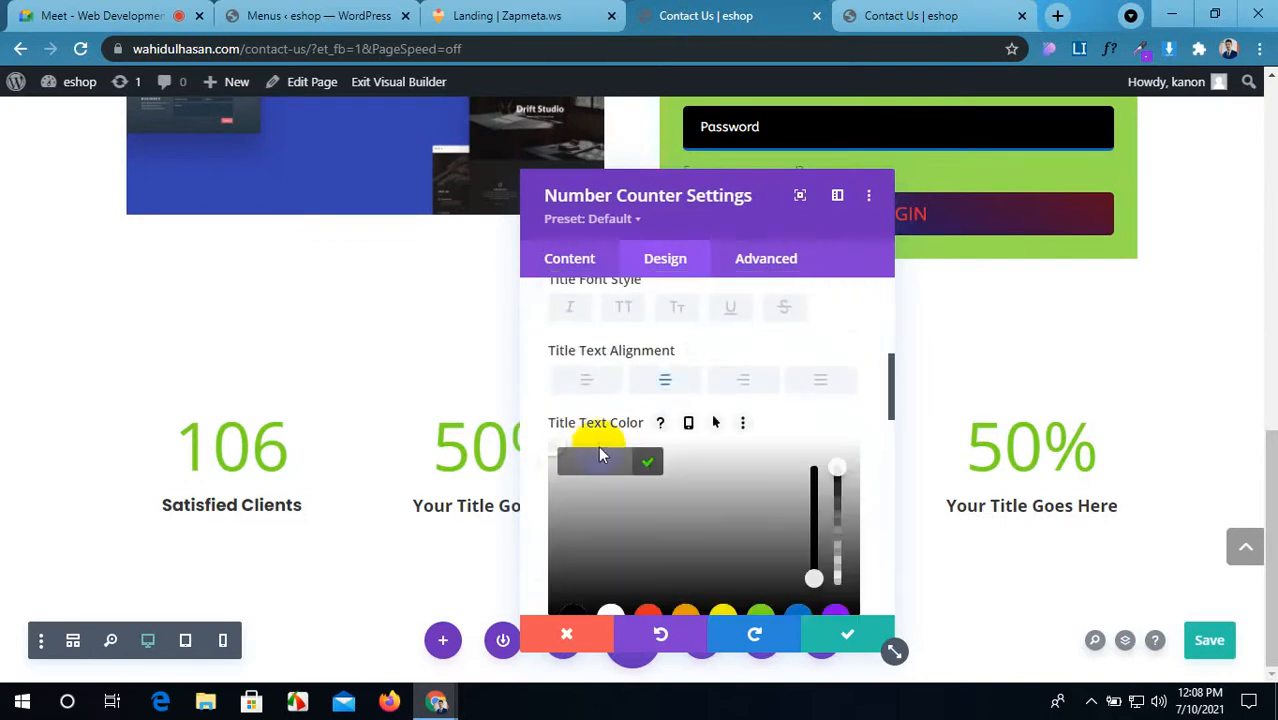
scroll(604, 465, down, 4)
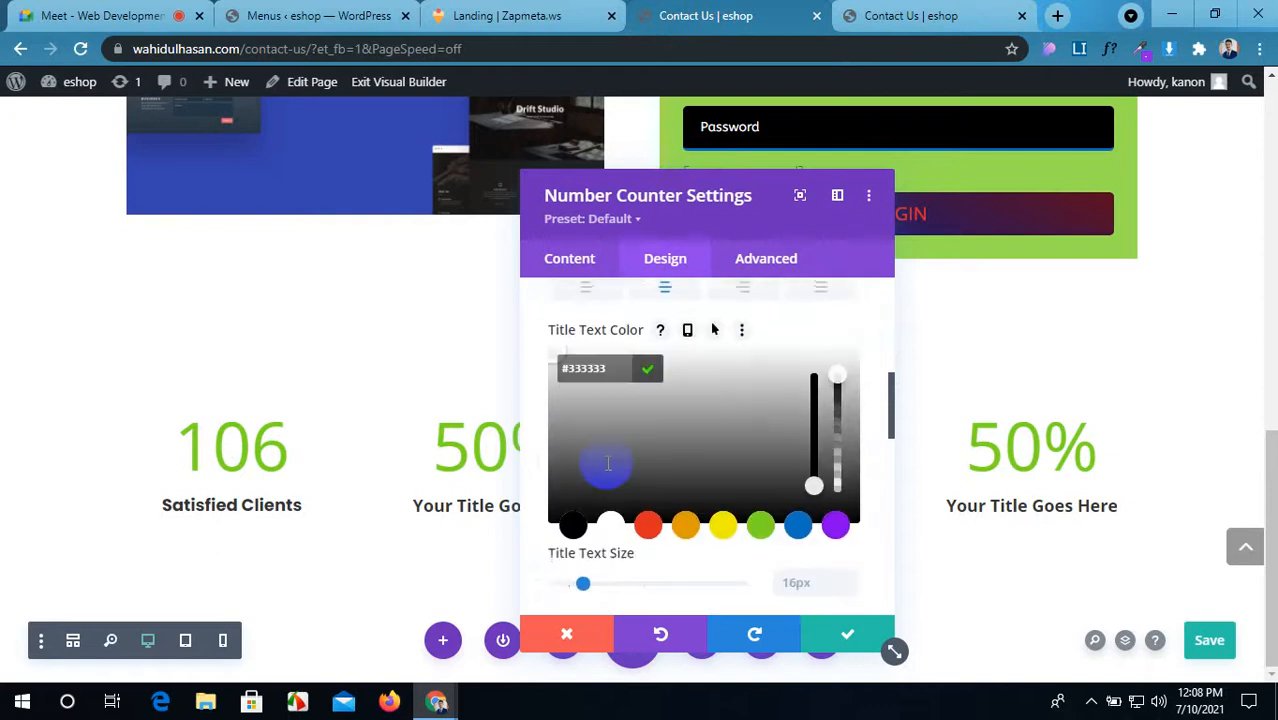
scroll(796, 400, down, 1)
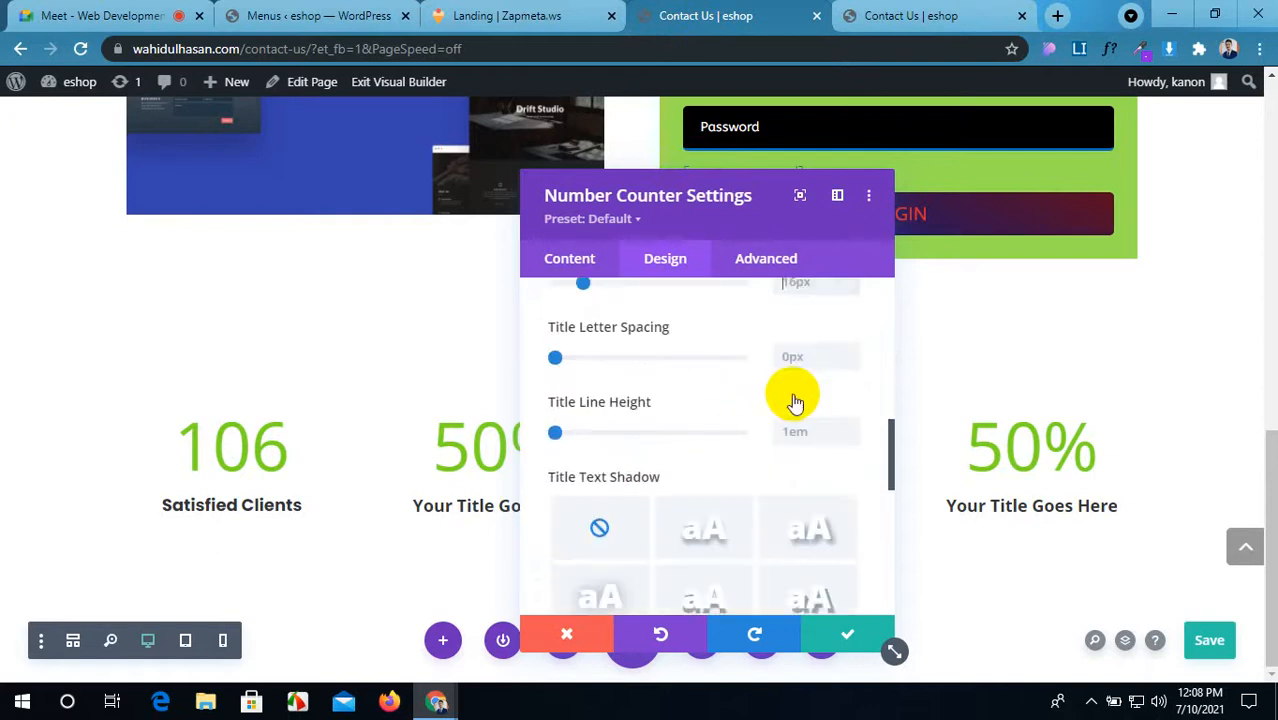
text(1)
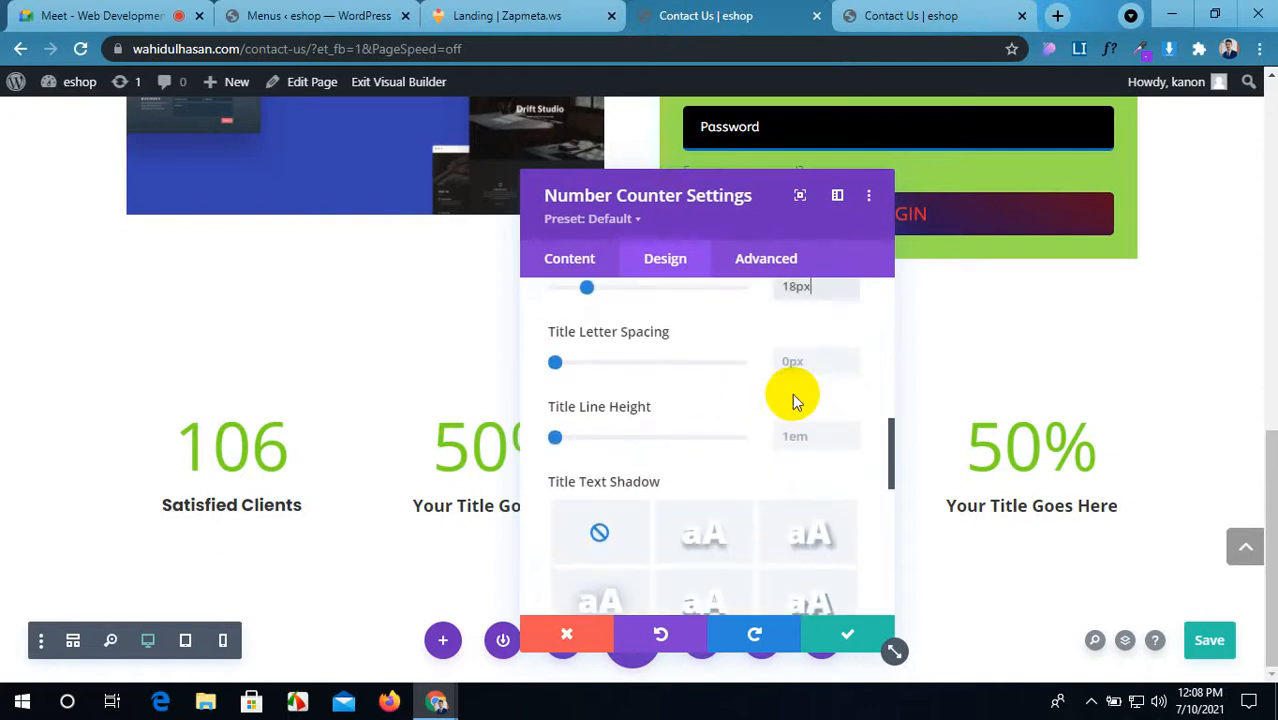
click(852, 431)
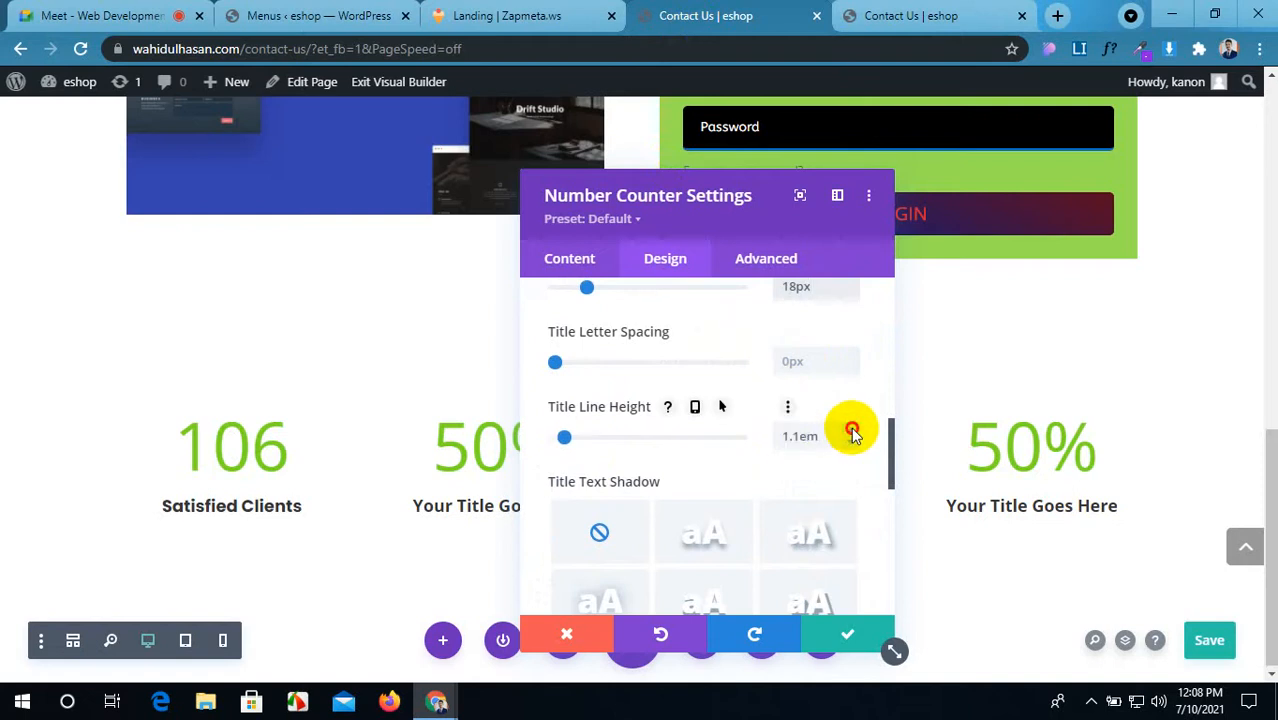
click(852, 431)
click(852, 431)
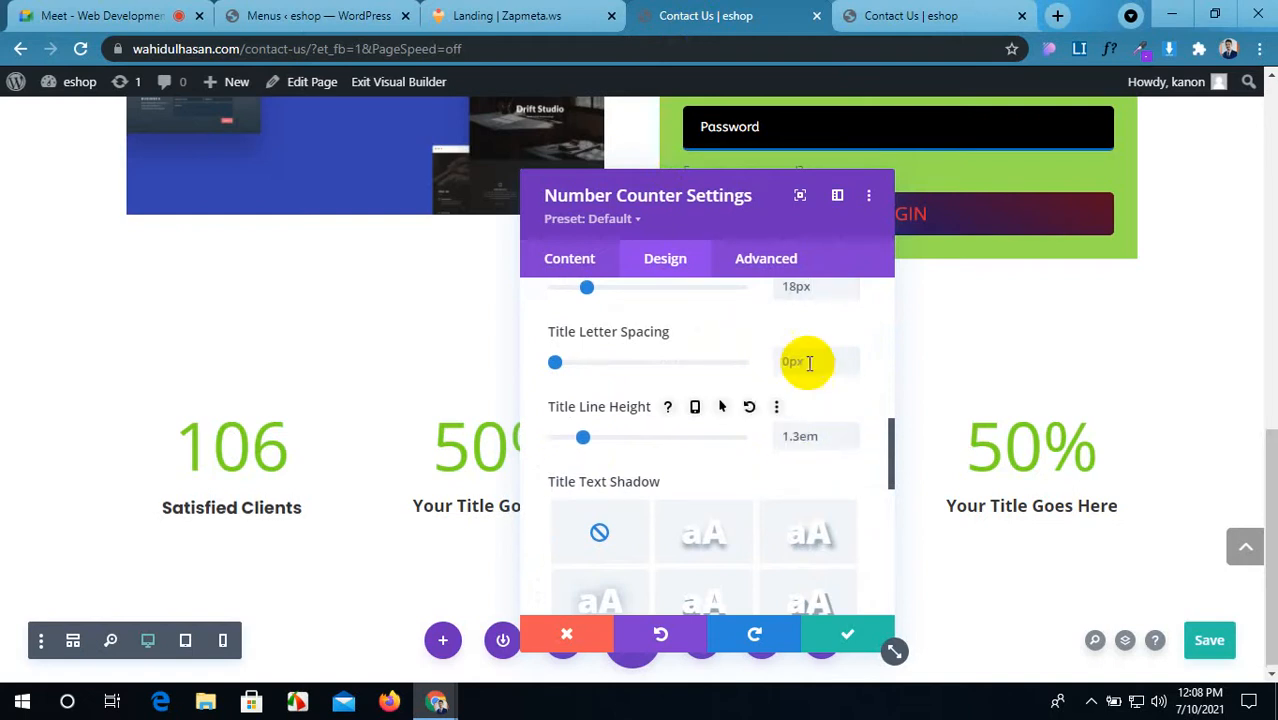
scroll(807, 362, up, 2)
scroll(820, 378, up, 3)
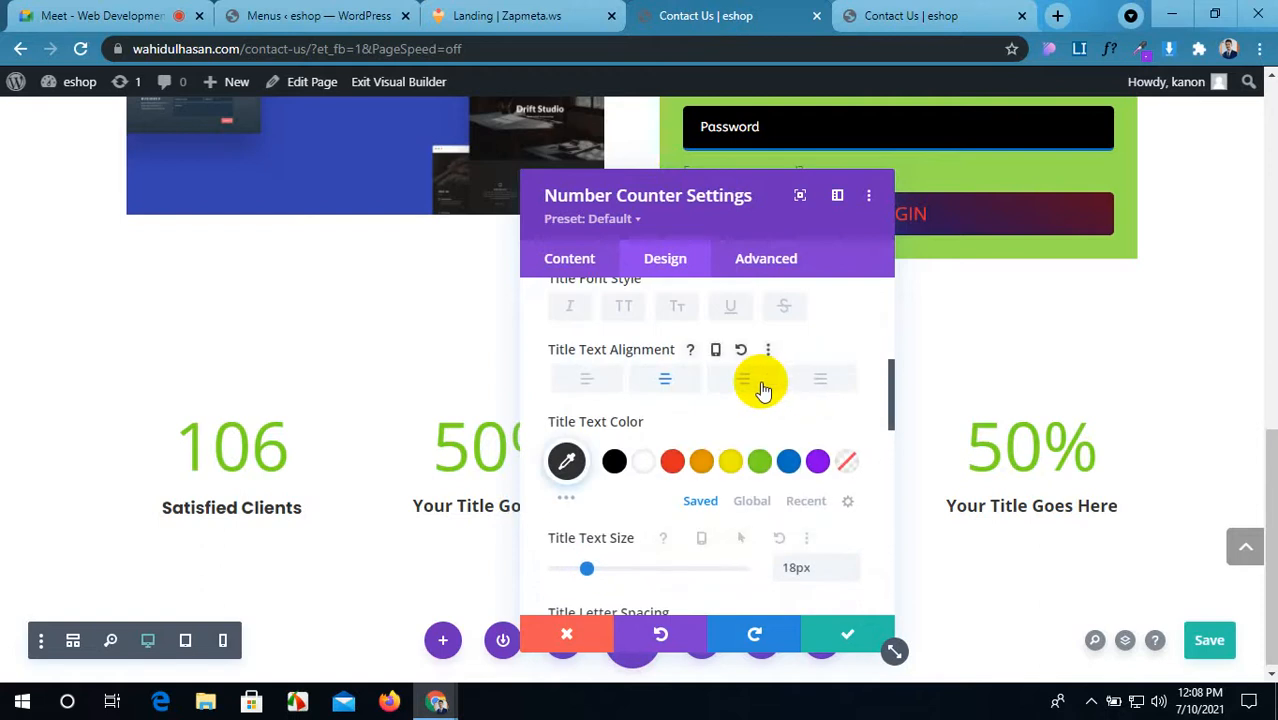
Step: Re-check the reference Satisfied Clients font details in WhatFont
click(345, 12)
click(549, 12)
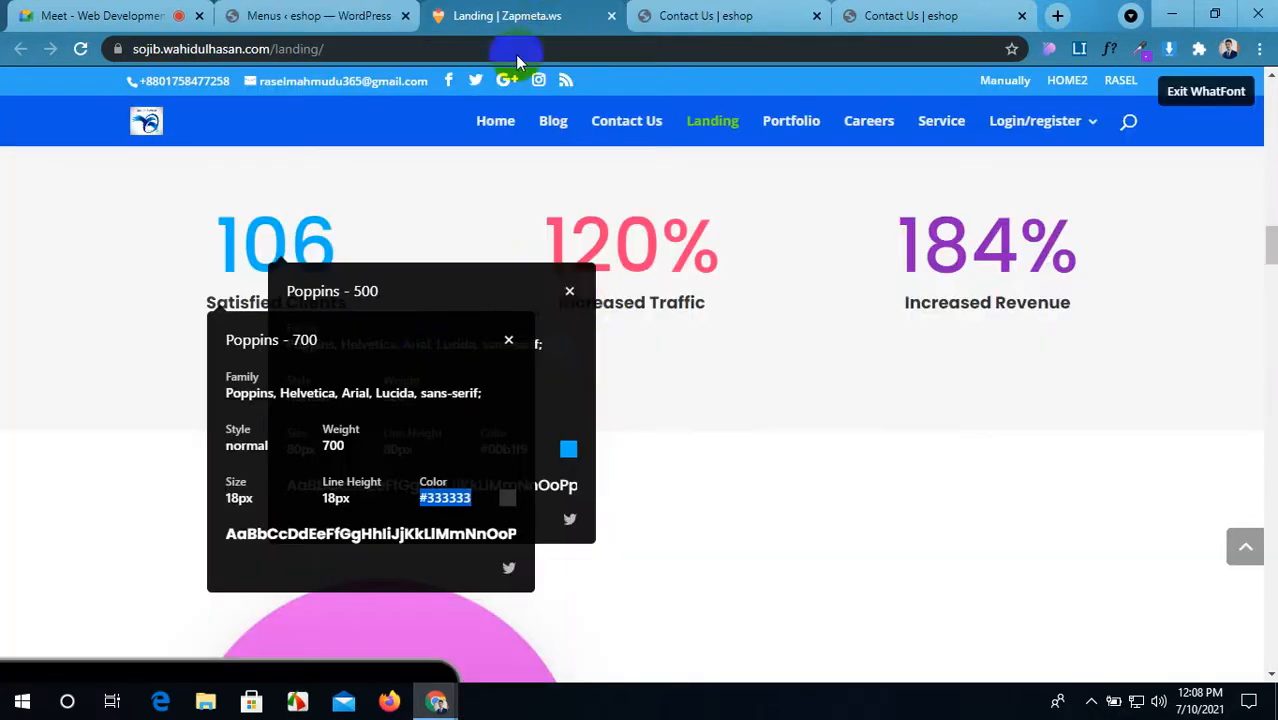
click(572, 298)
click(510, 343)
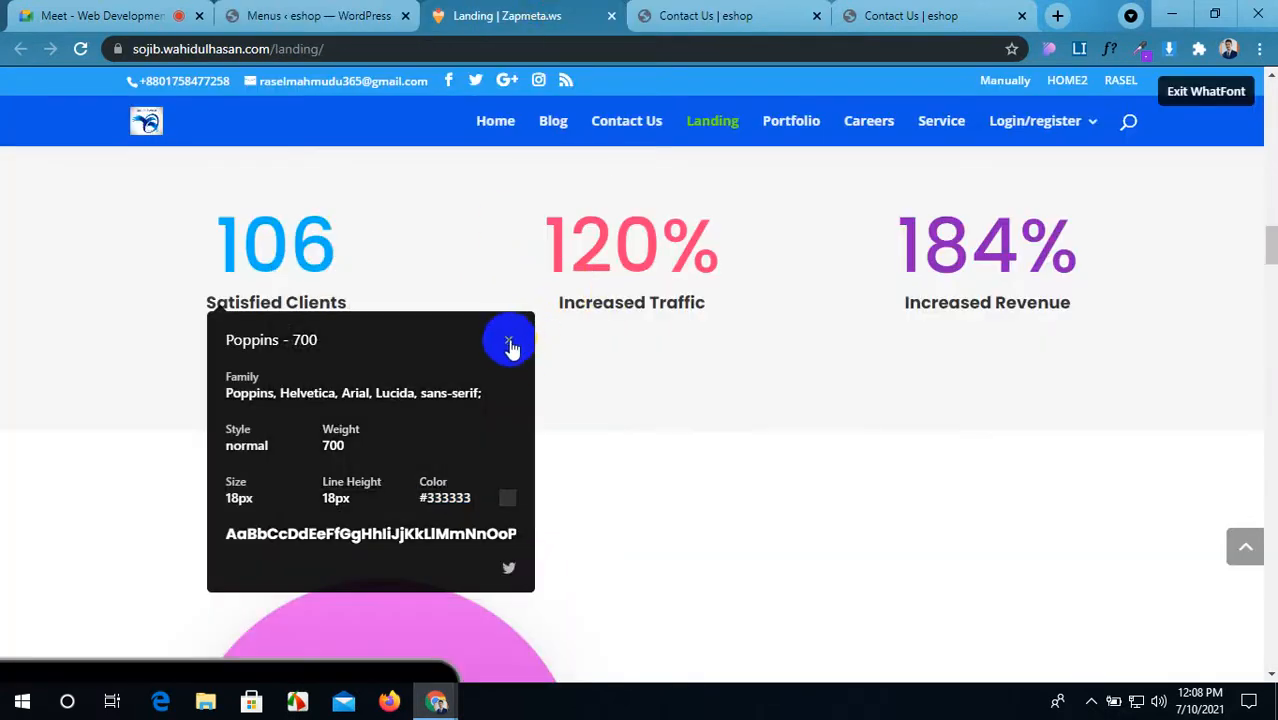
click(334, 305)
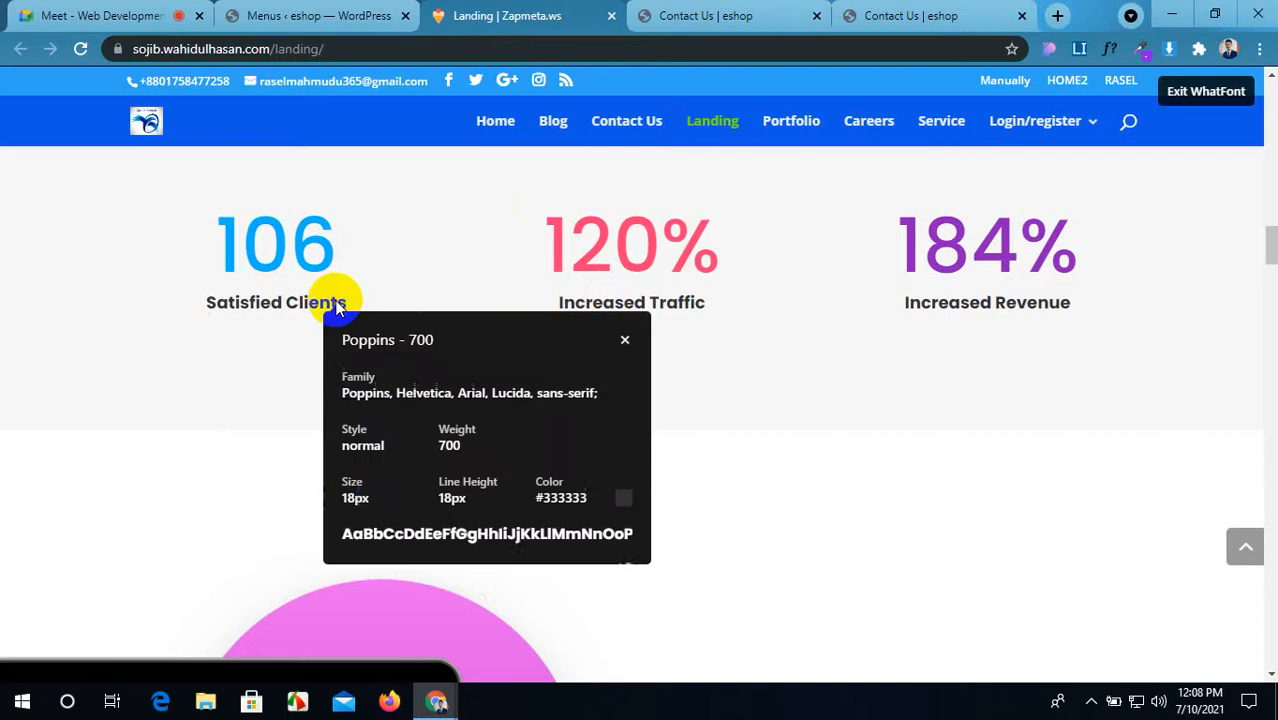
click(388, 438)
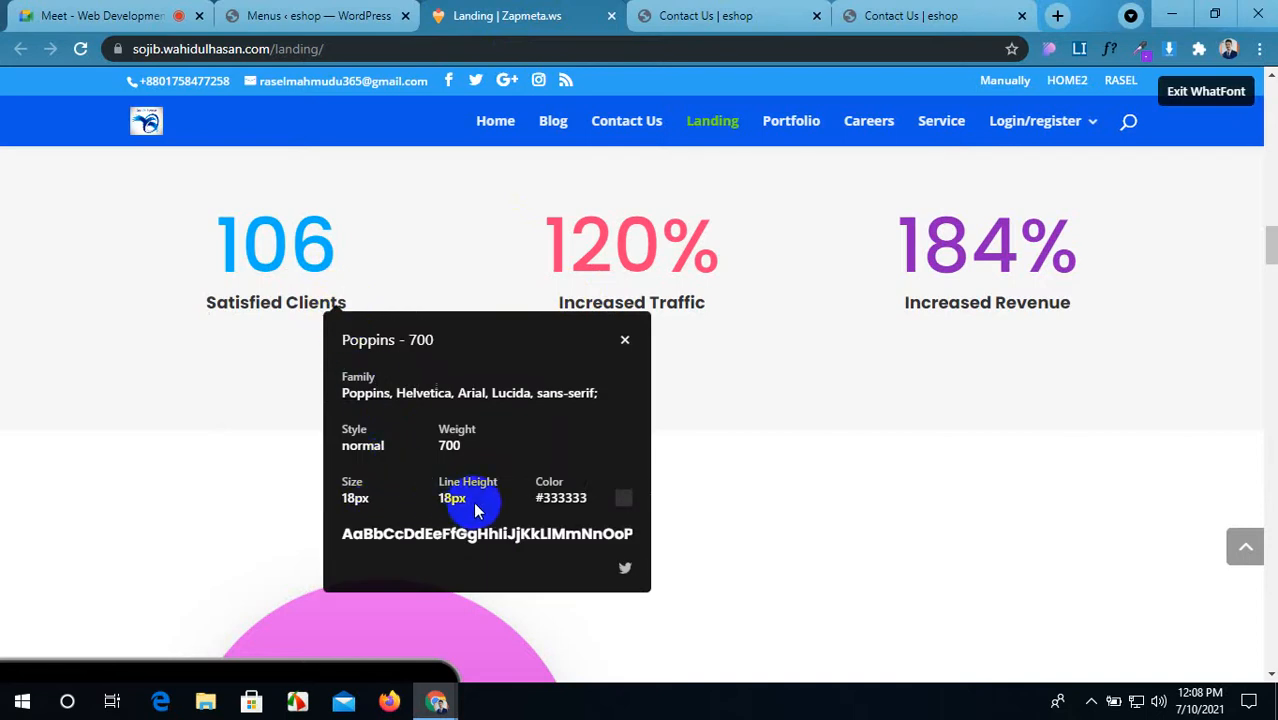
click(716, 12)
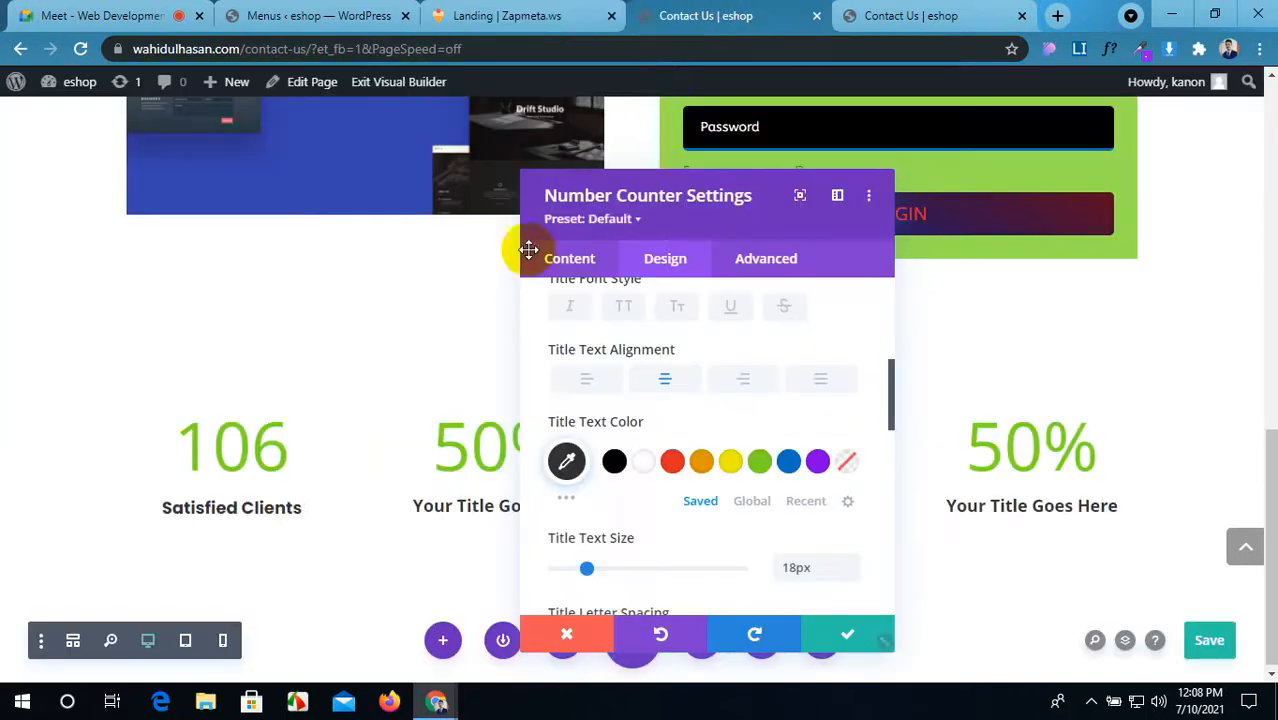
click(553, 12)
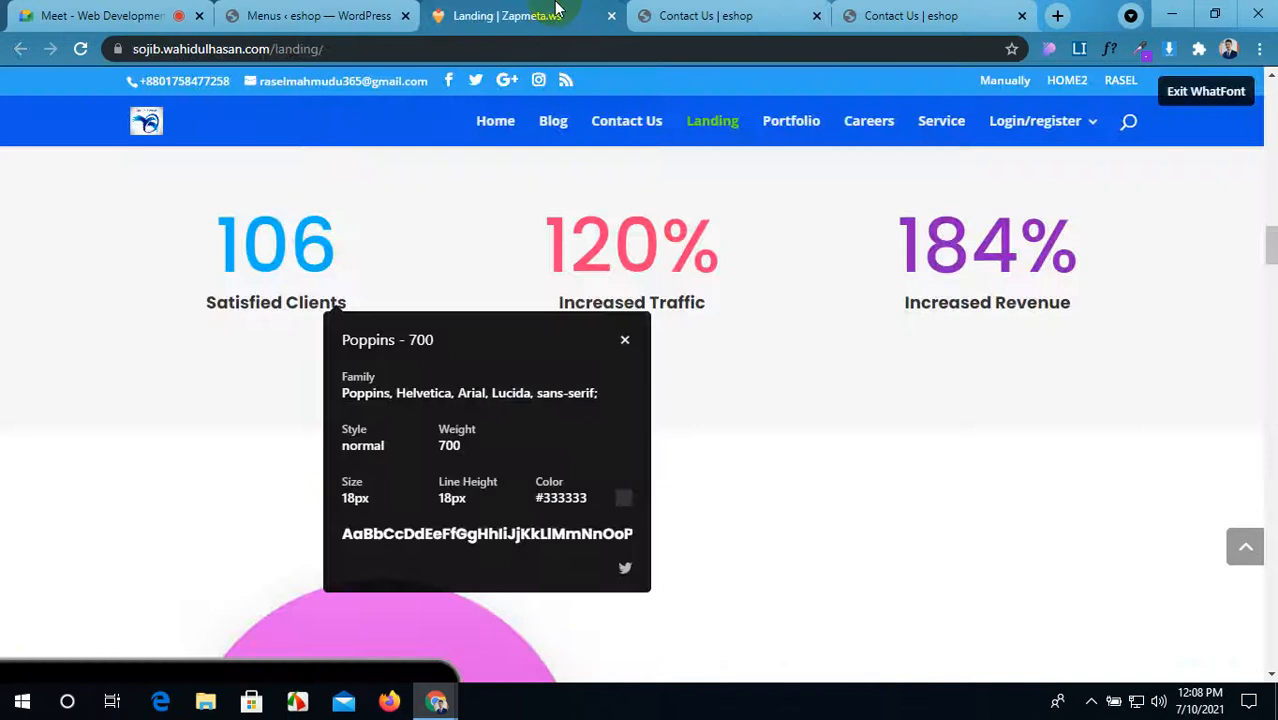
click(712, 14)
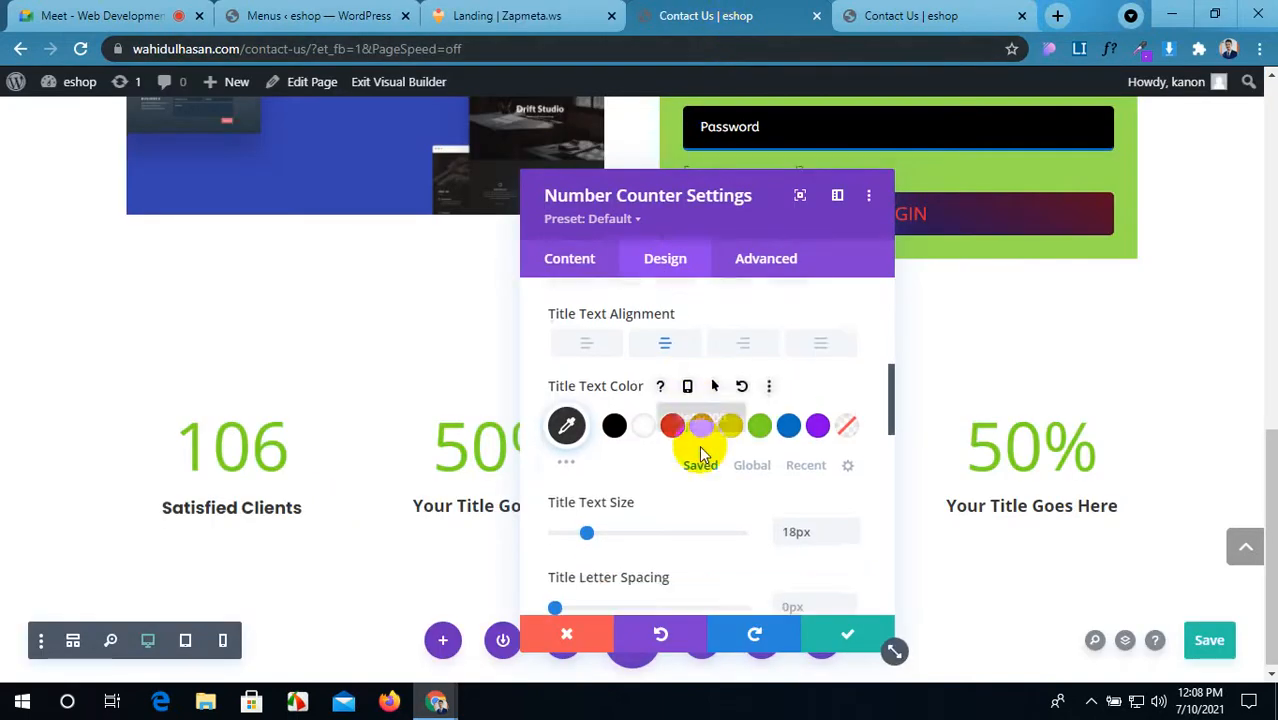
scroll(700, 450, down, 10)
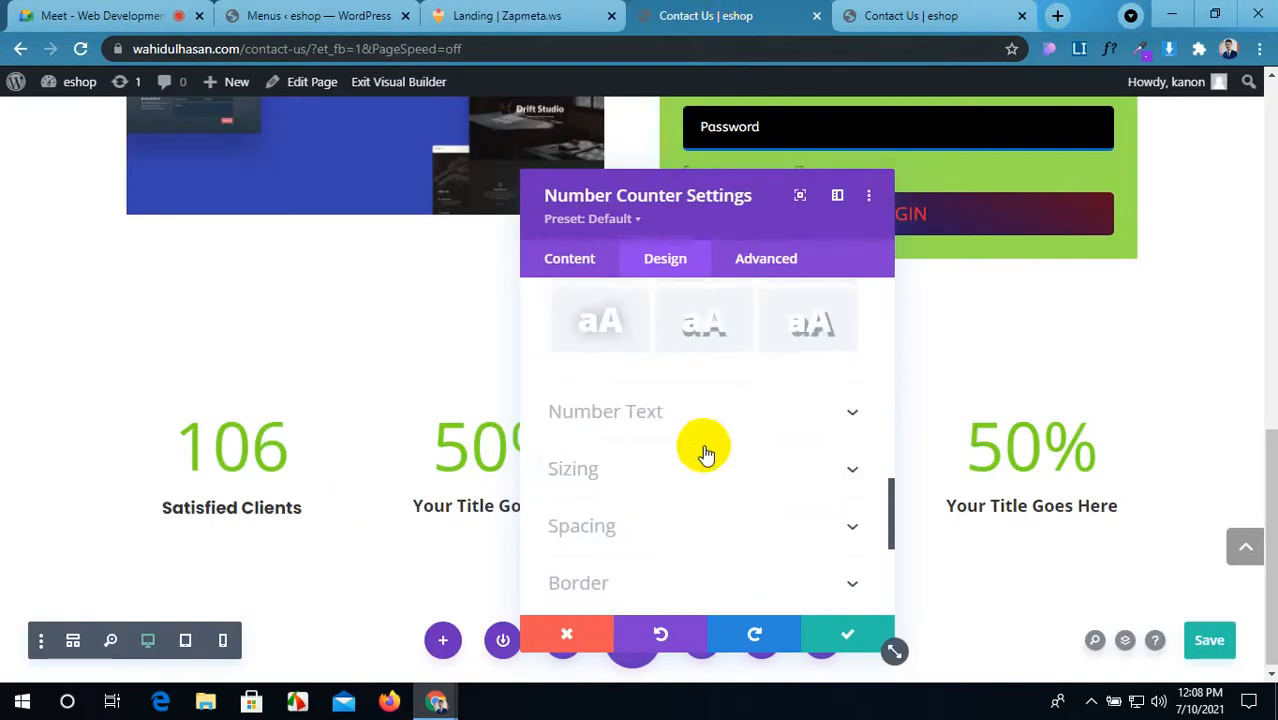
click(772, 415)
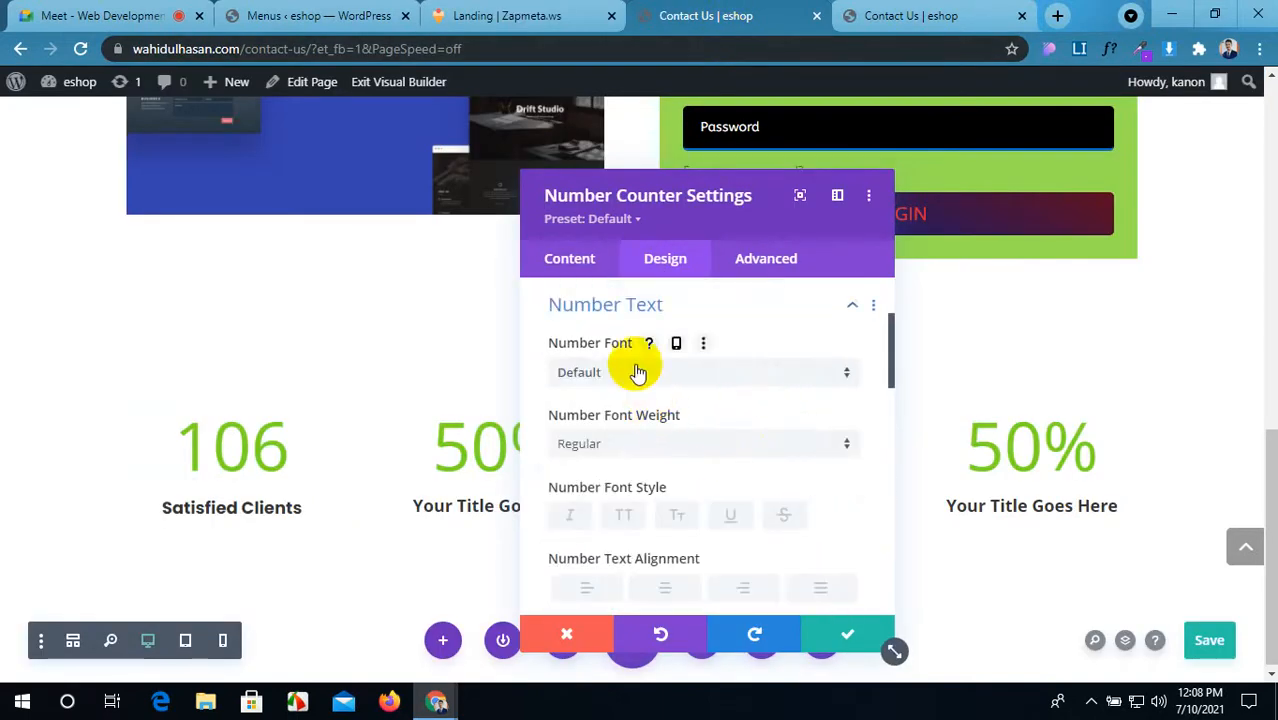
Step: Set the counter number font to Poppins, copied from the reference 106
click(488, 15)
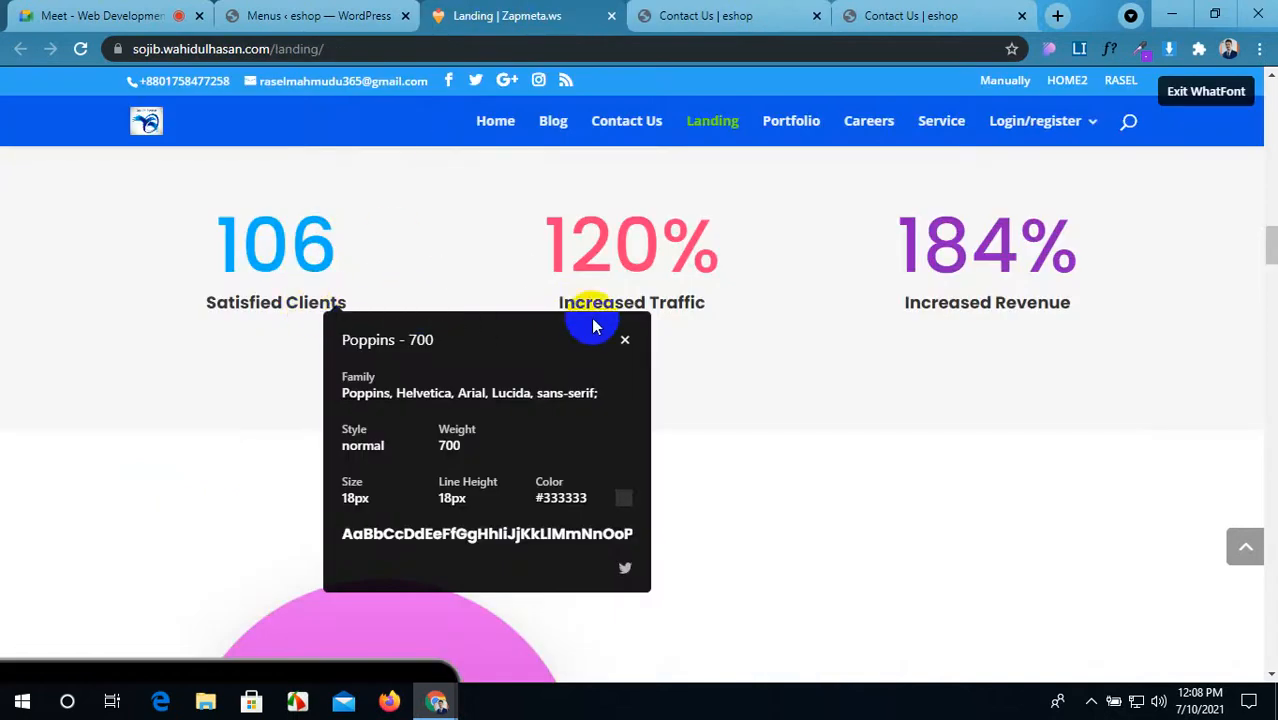
click(624, 343)
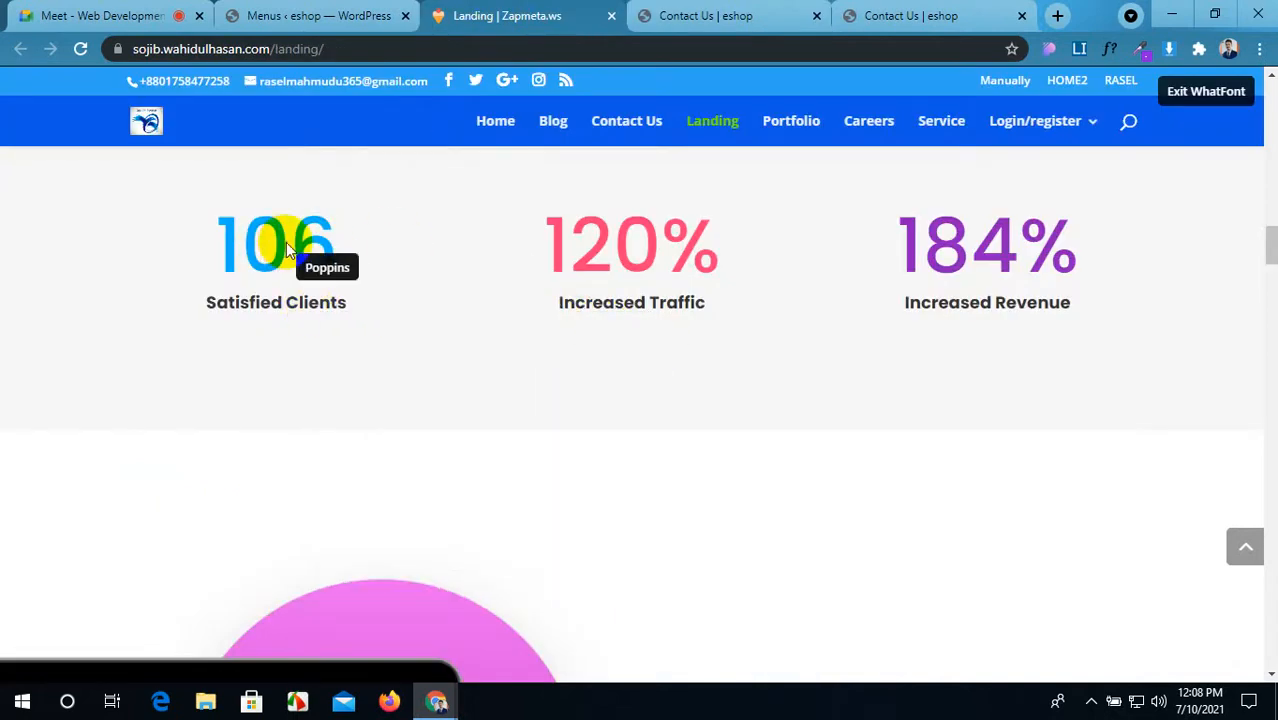
click(281, 243)
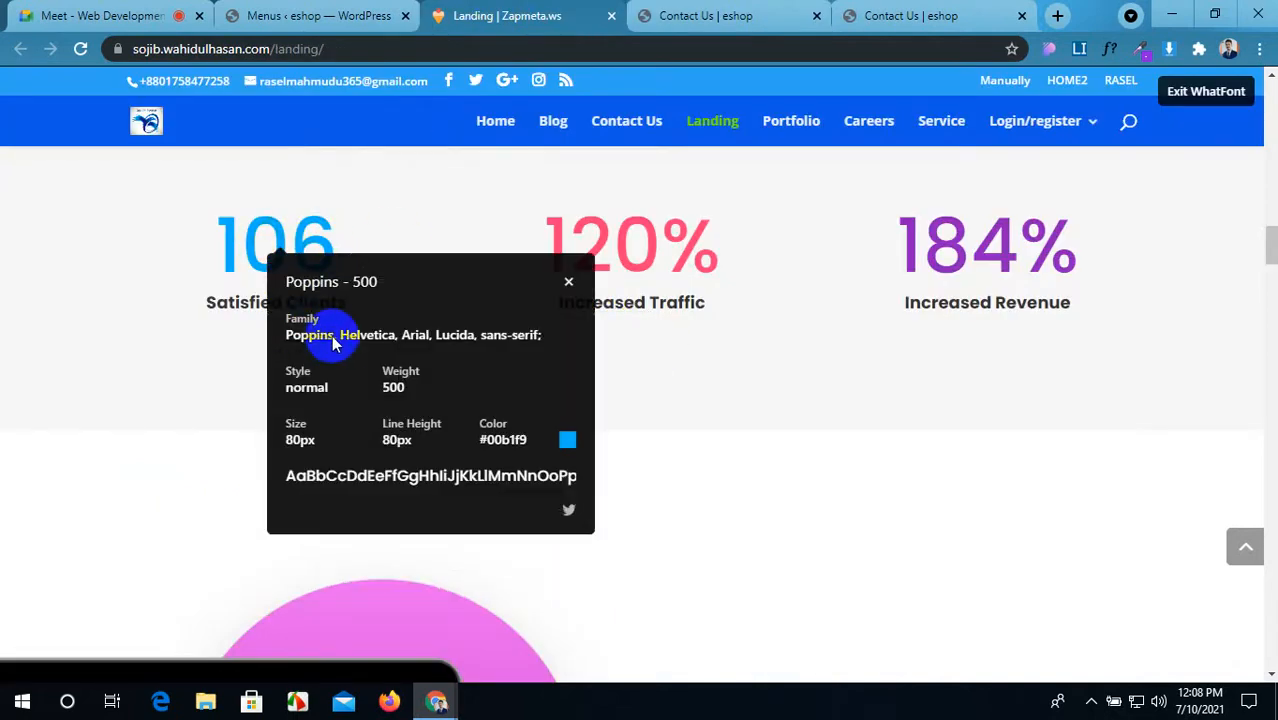
drag(335, 343, 301, 344)
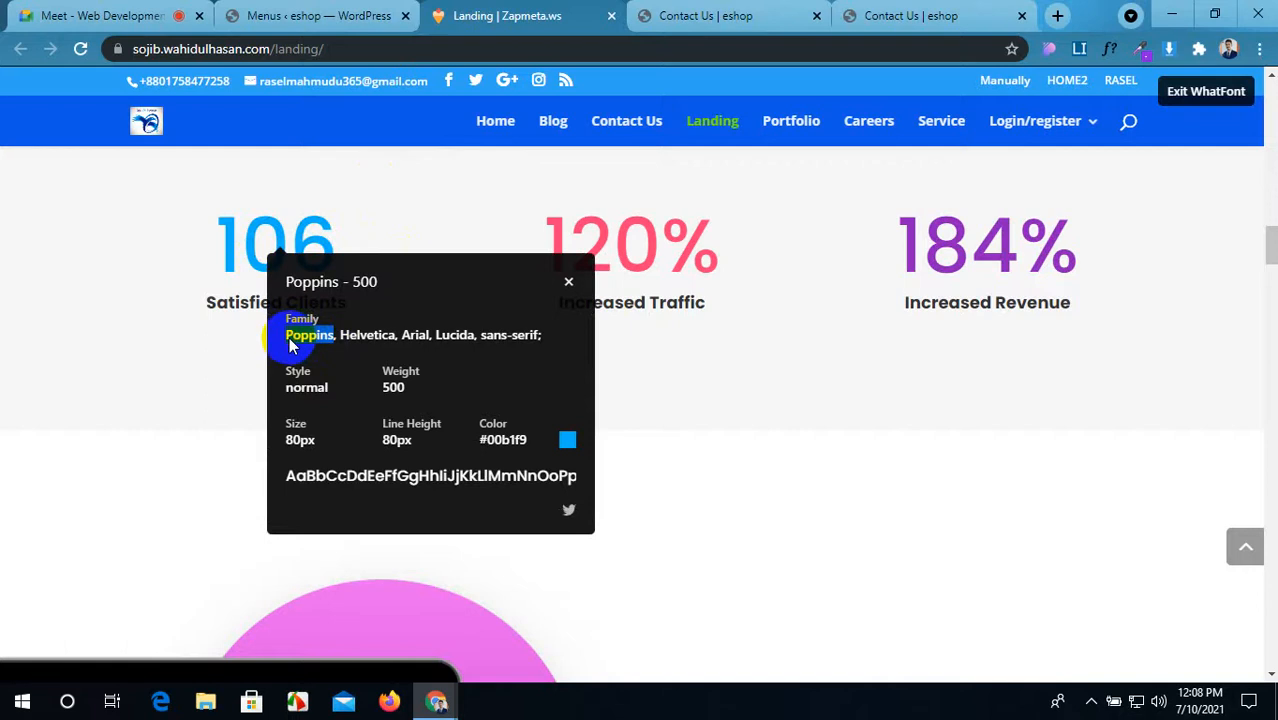
click(655, 15)
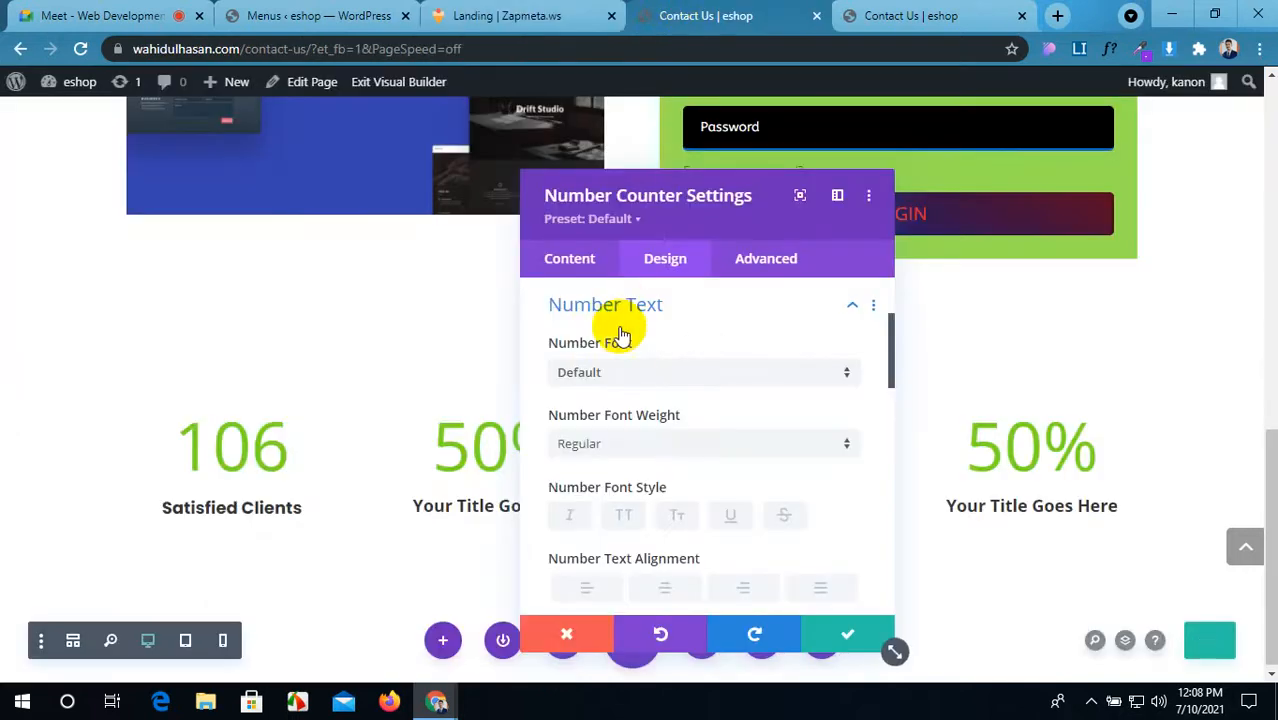
click(629, 375)
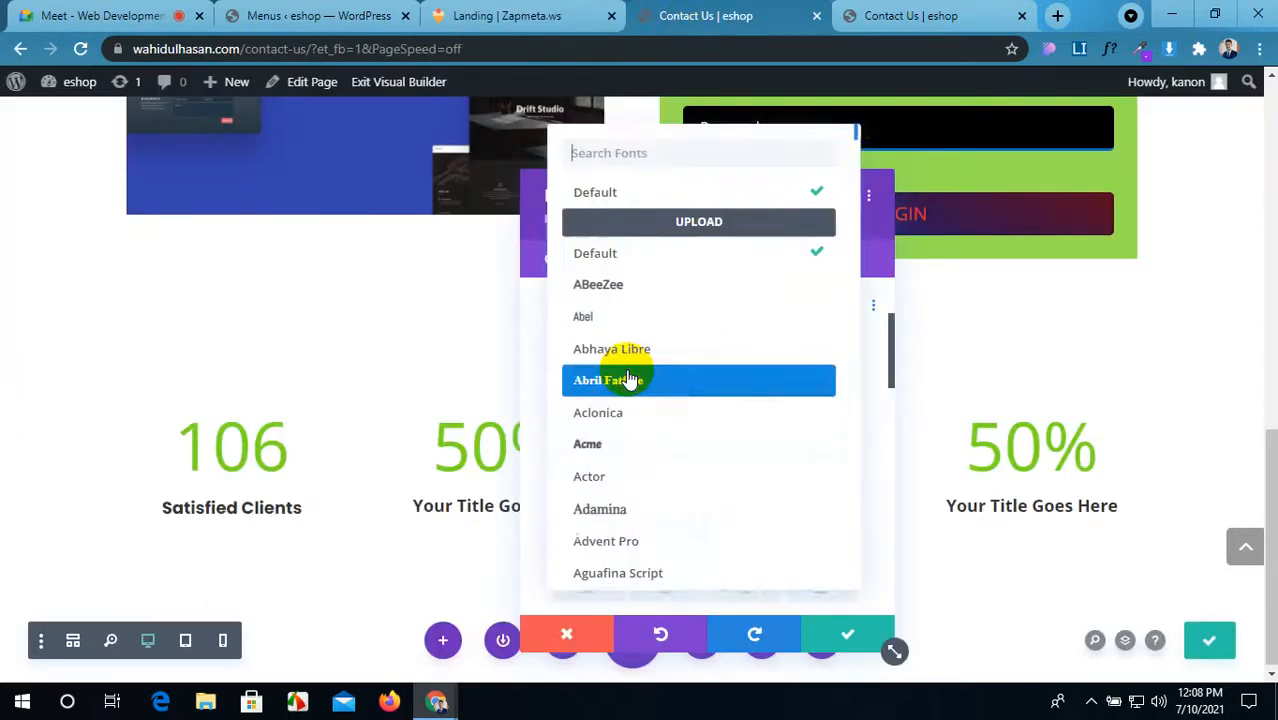
click(675, 157)
text(Poppins)
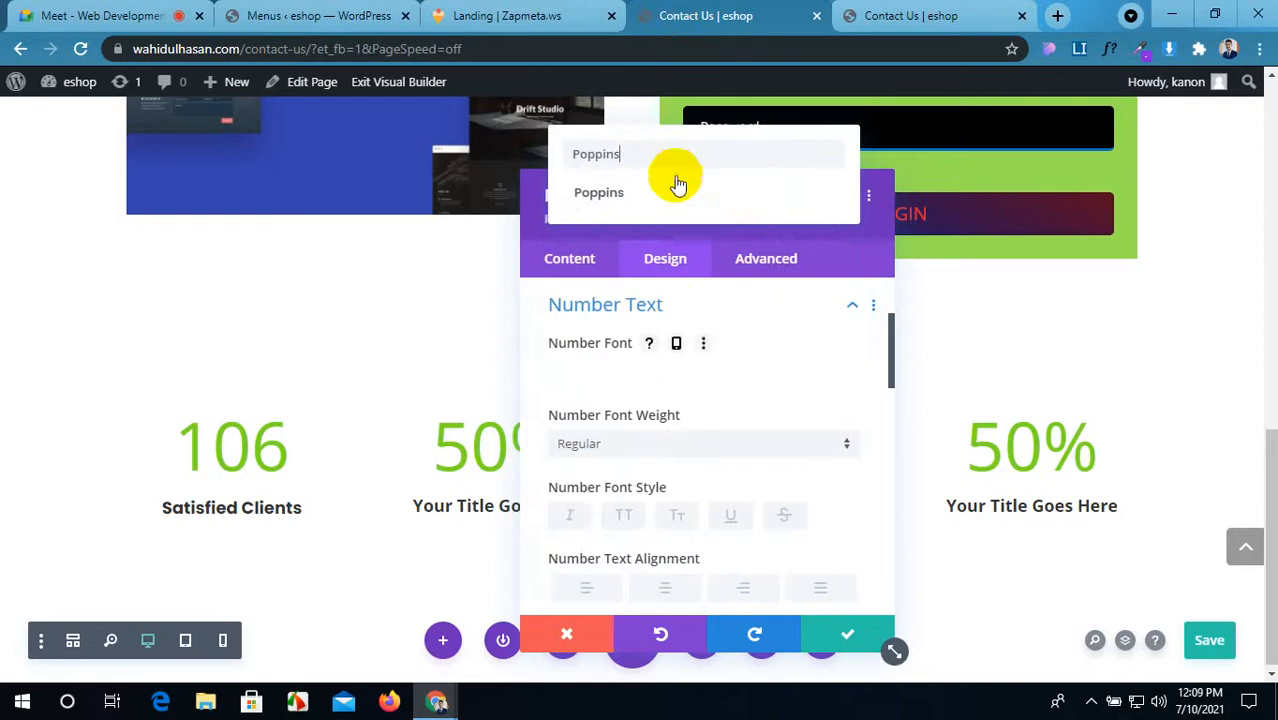
click(678, 194)
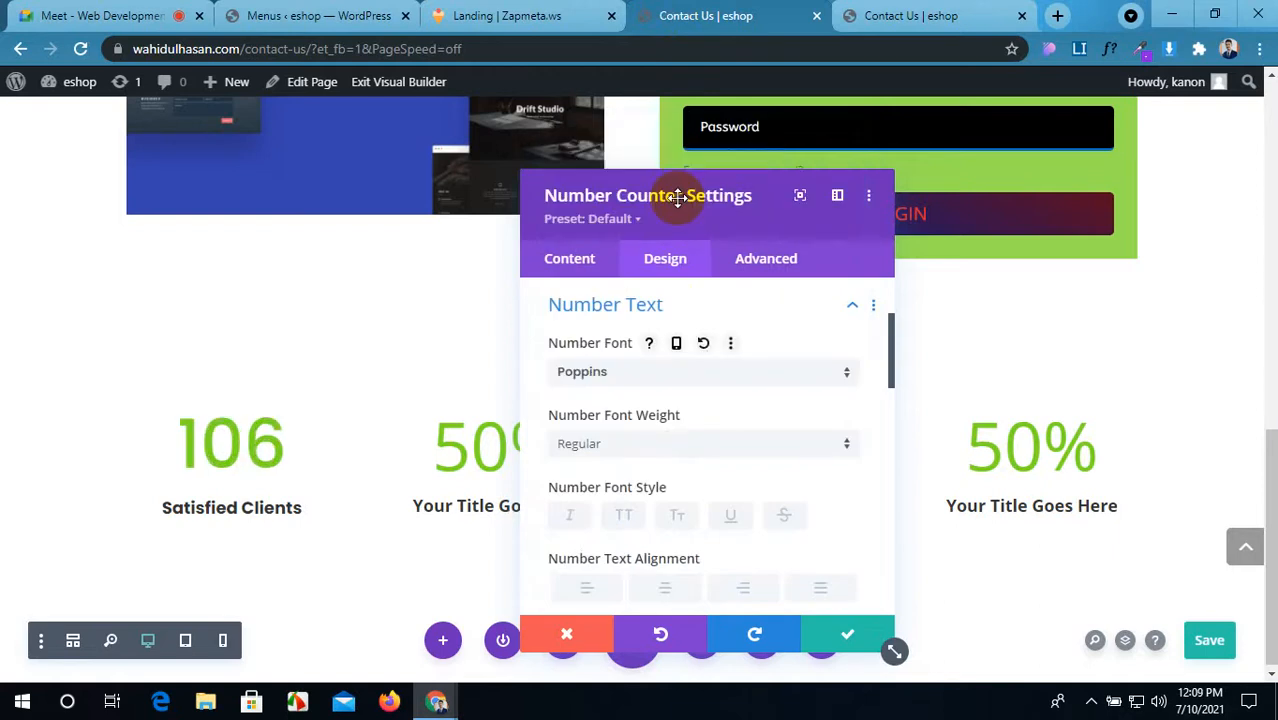
Step: Give the number 80px size and colour #00b1f9, then save and close the counter settings
click(550, 15)
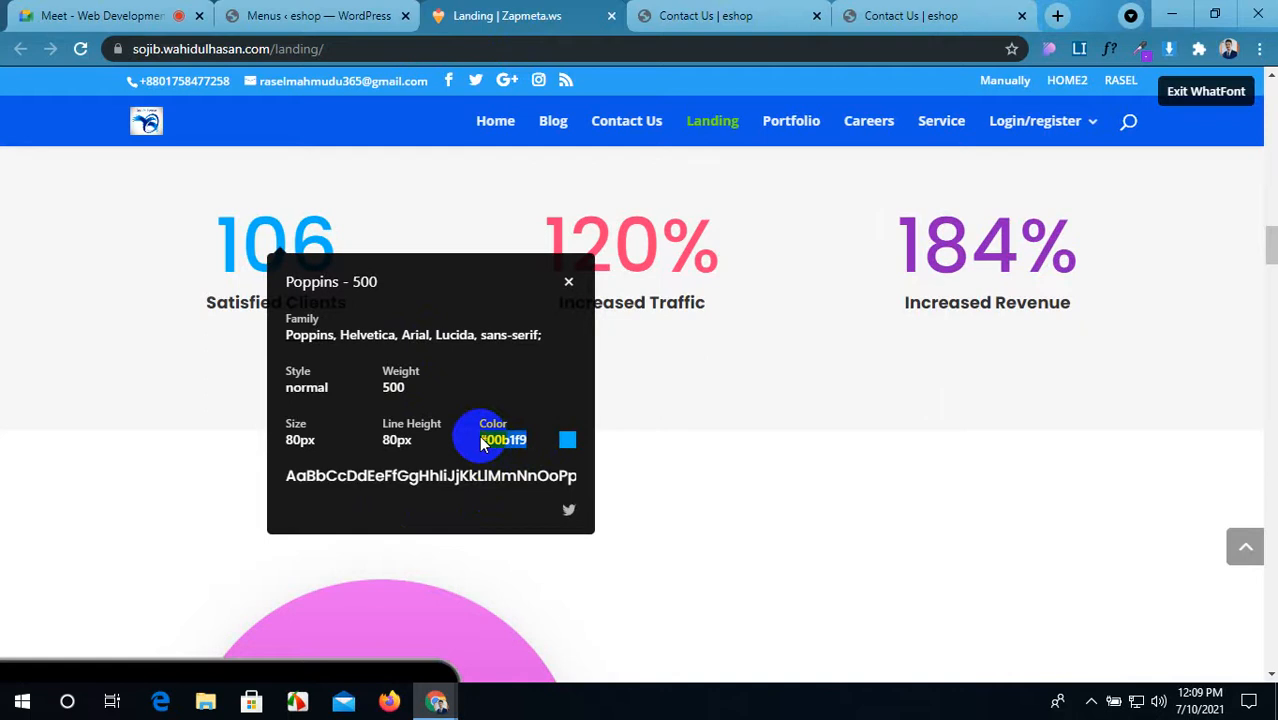
click(690, 15)
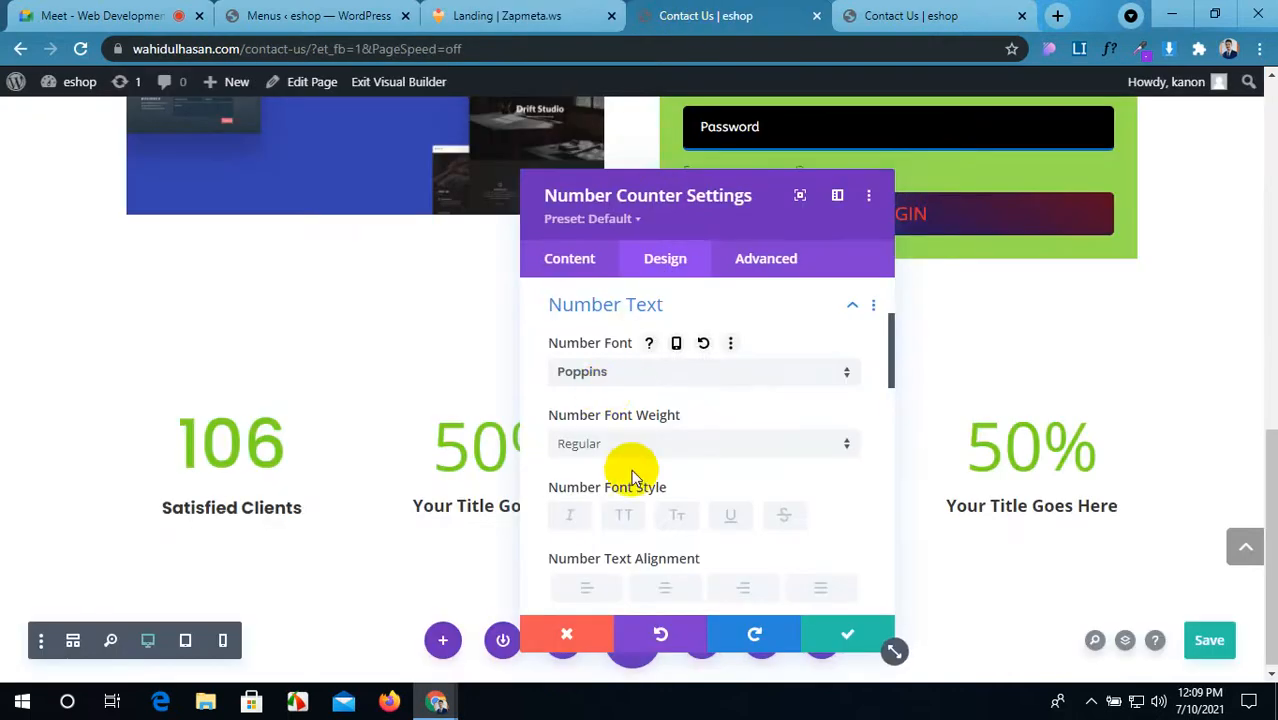
scroll(632, 478, down, 5)
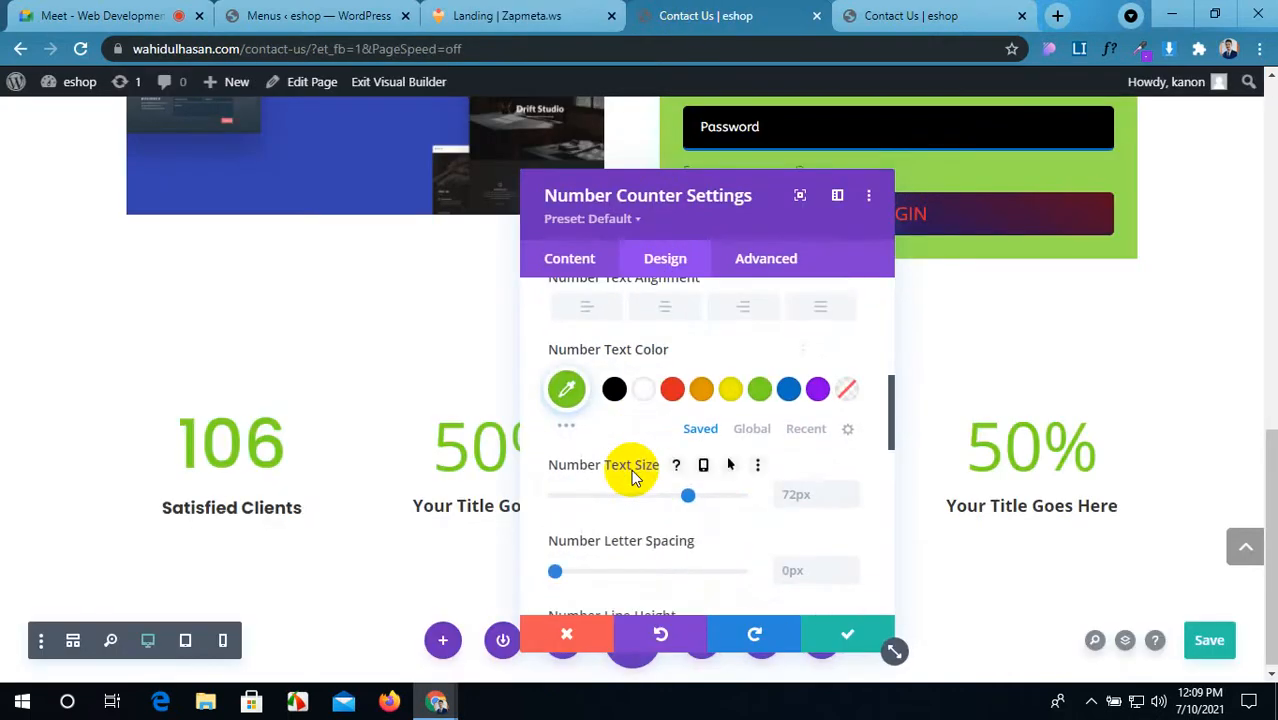
scroll(632, 478, down, 1)
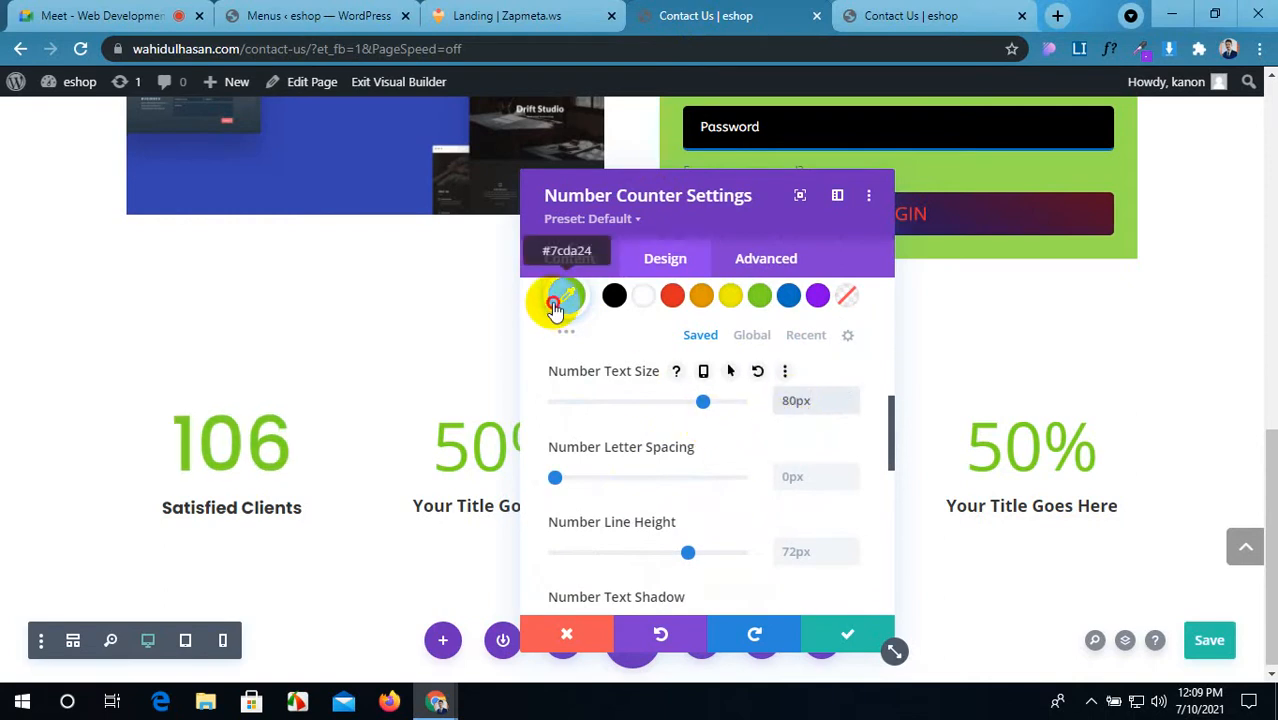
scroll(556, 305, down, 1)
scroll(645, 322, up, 3)
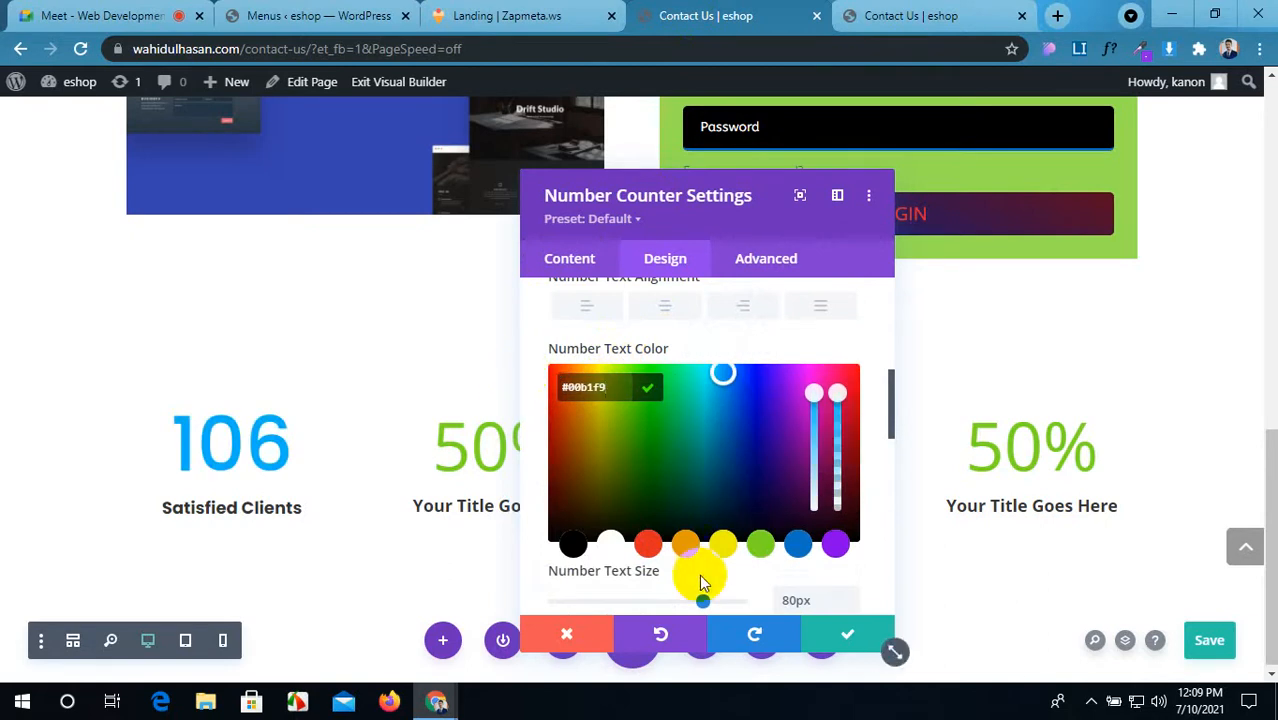
click(826, 630)
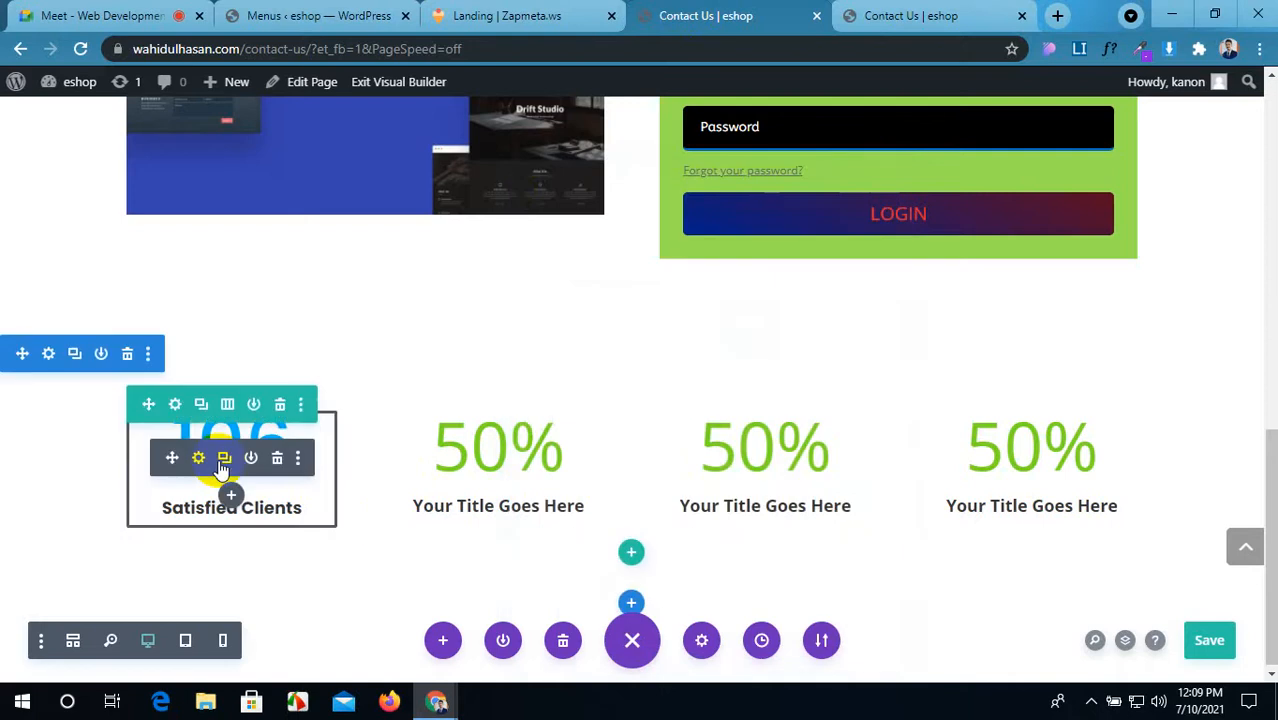
Step: Inspect the reference page's 120% figure, finding its font Poppins, and select the Increased Traffic caption
click(485, 14)
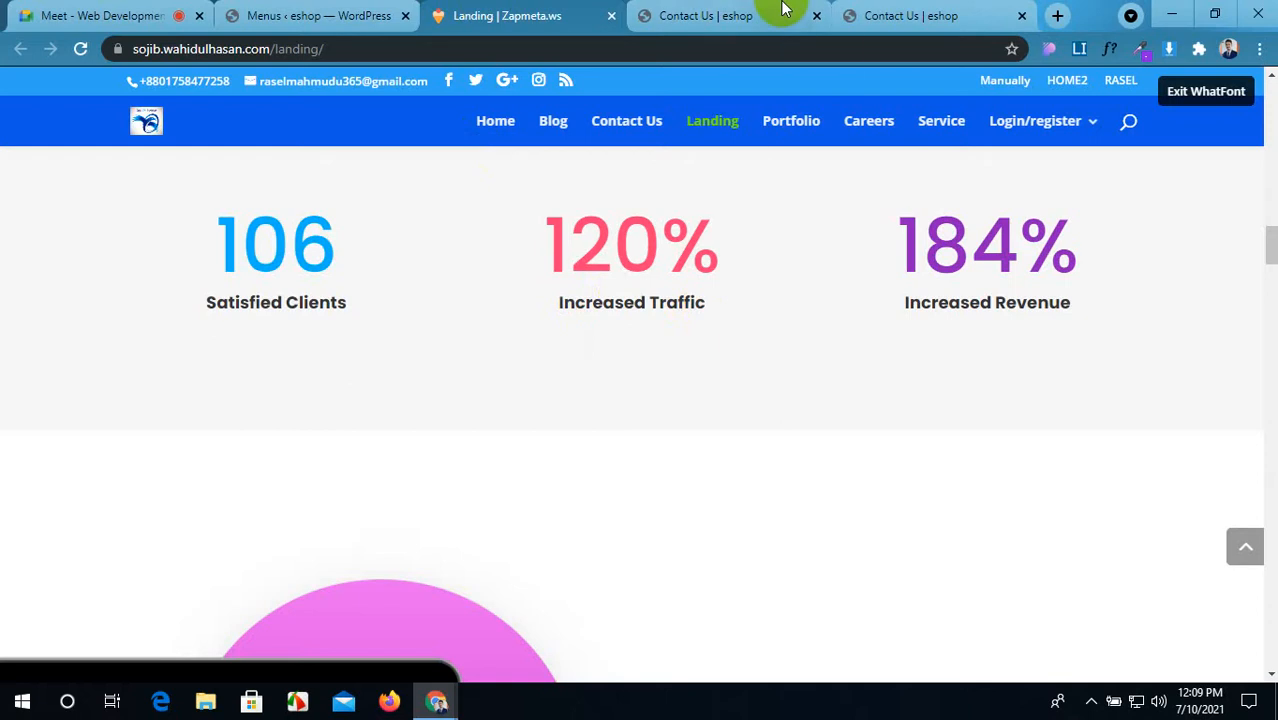
click(700, 8)
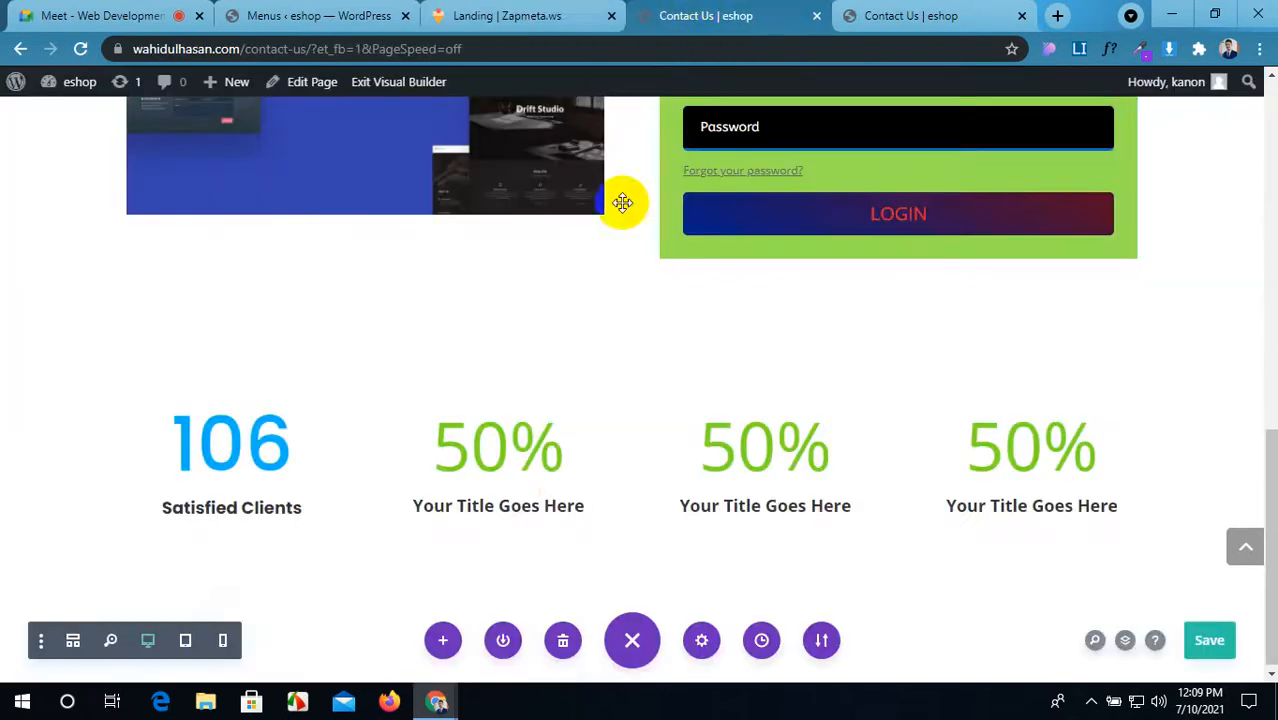
click(510, 10)
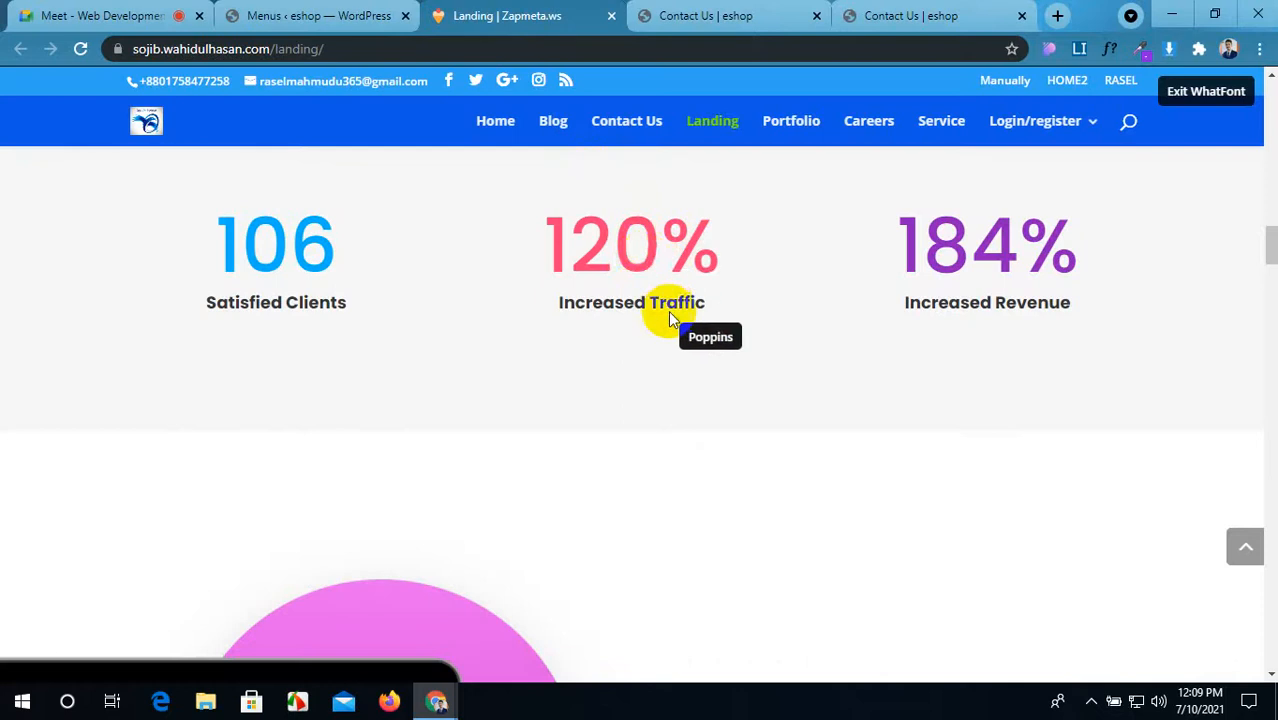
click(652, 254)
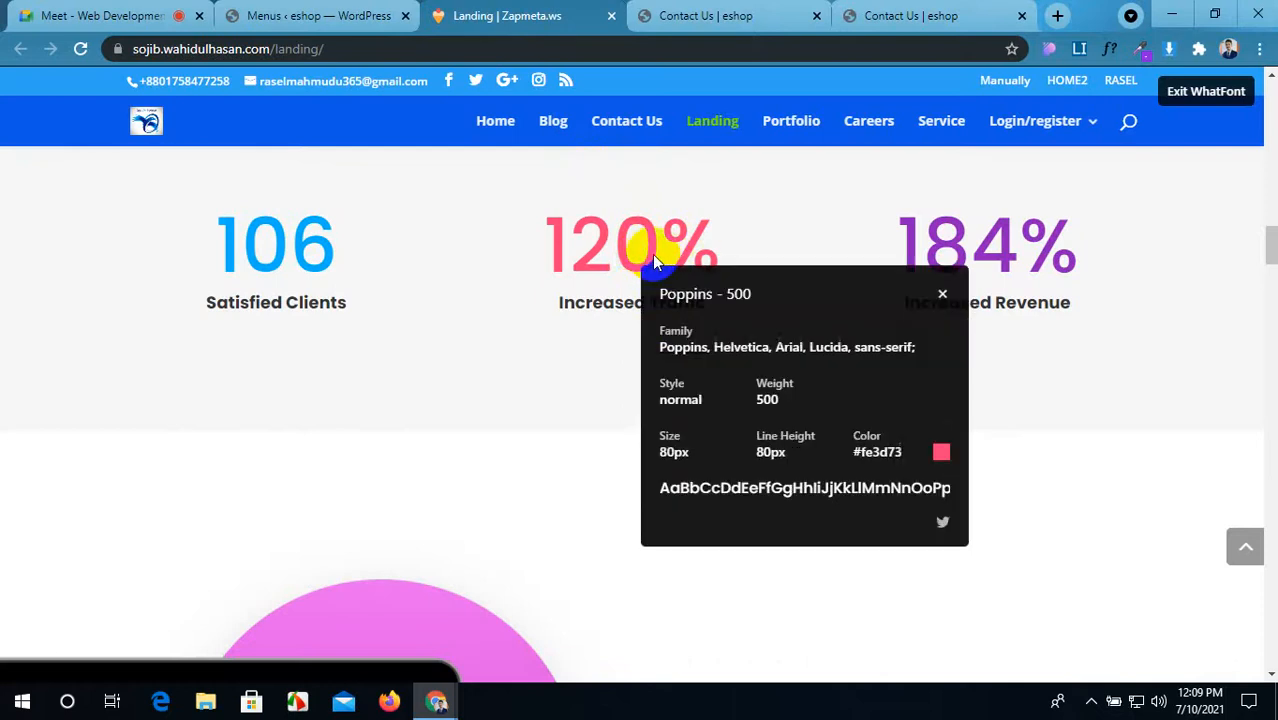
drag(708, 348, 652, 355)
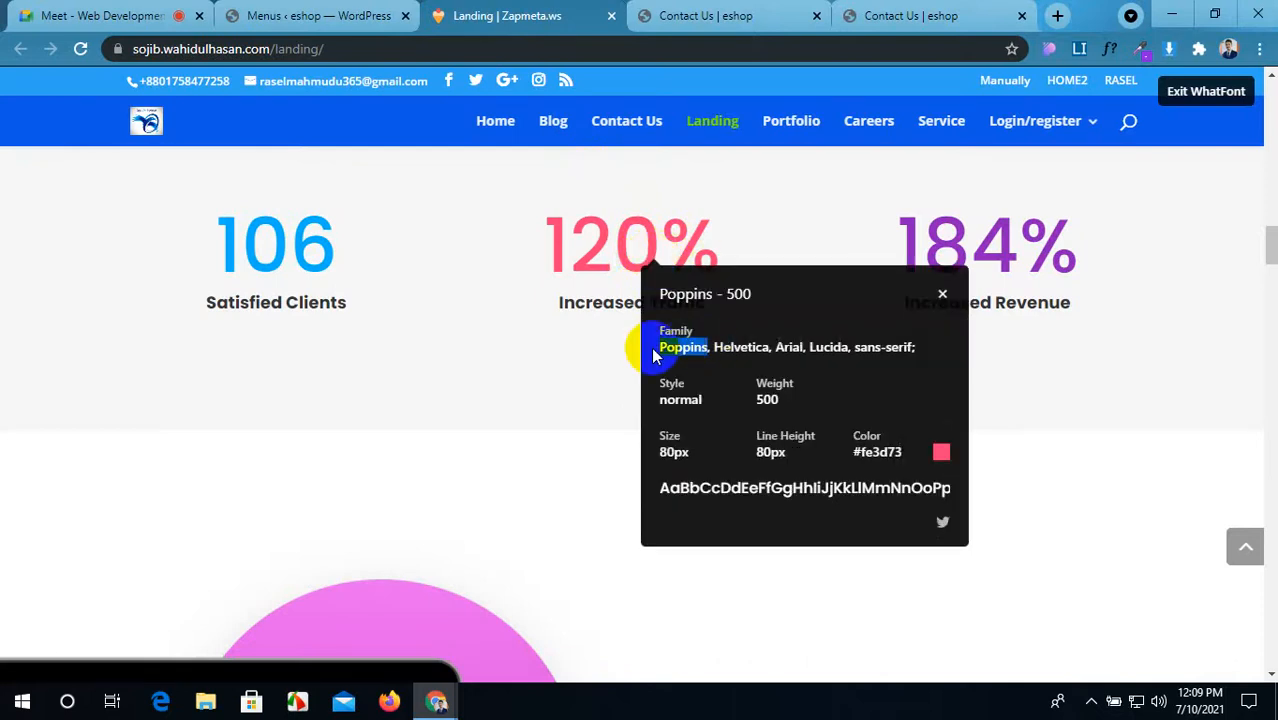
click(941, 294)
click(1206, 88)
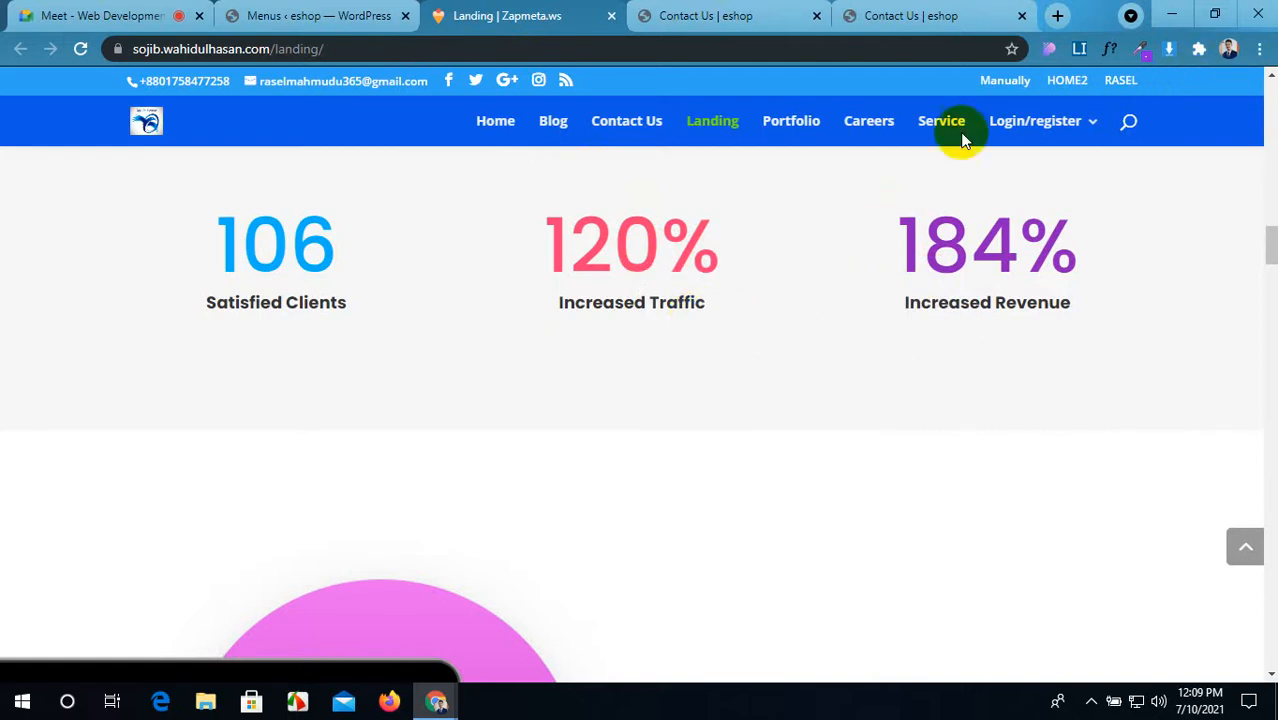
drag(726, 315, 541, 312)
key(ctrl+c)
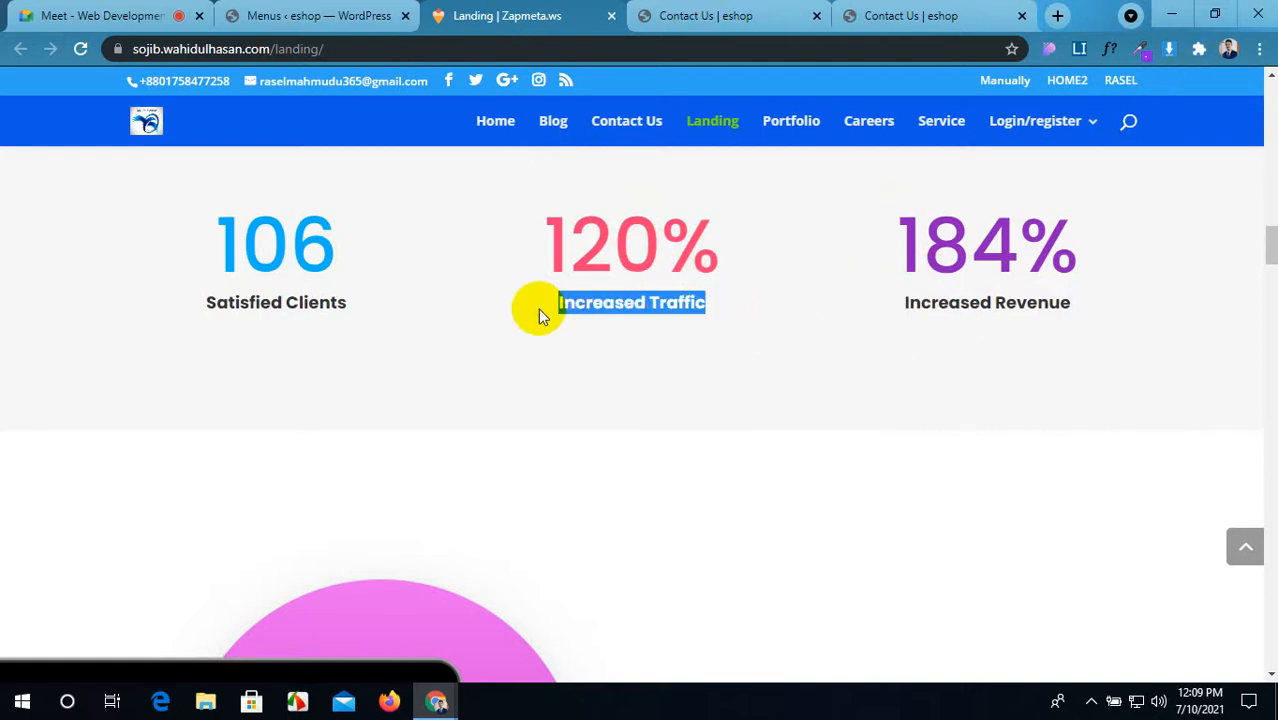
Step: Change the counter row's column structure to three equal columns and save the row
click(700, 15)
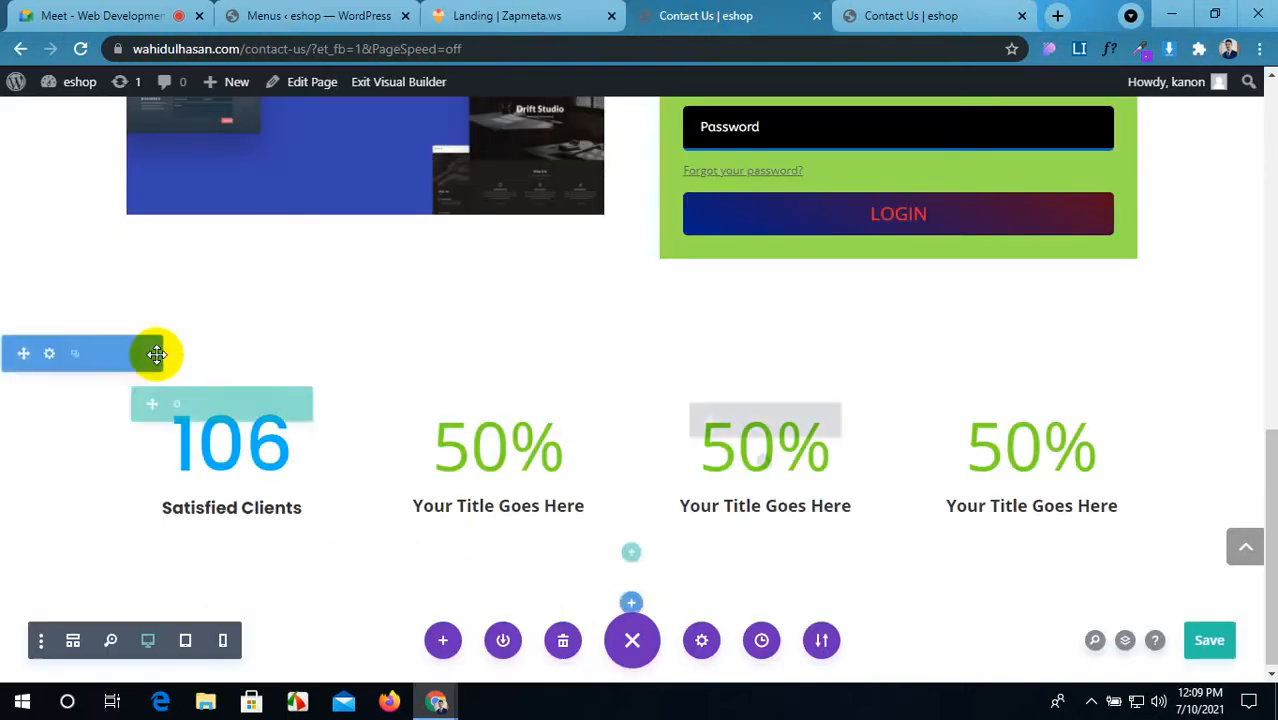
click(175, 407)
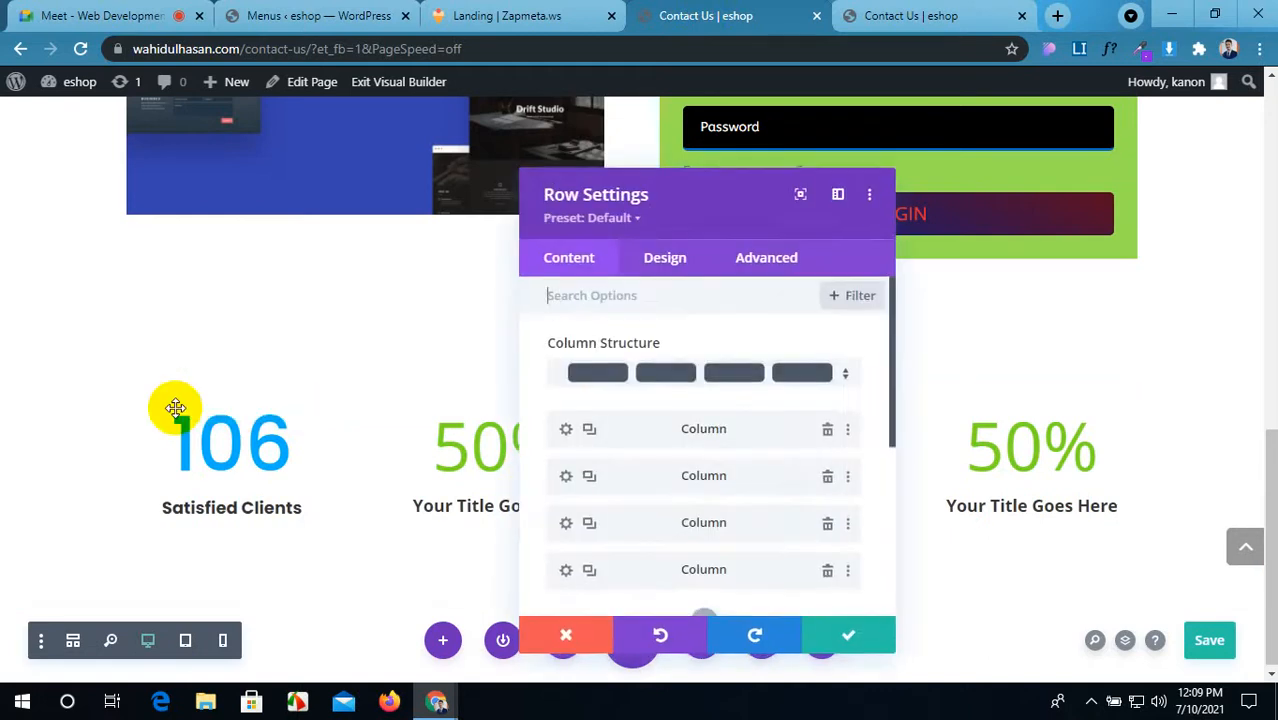
click(710, 352)
click(741, 211)
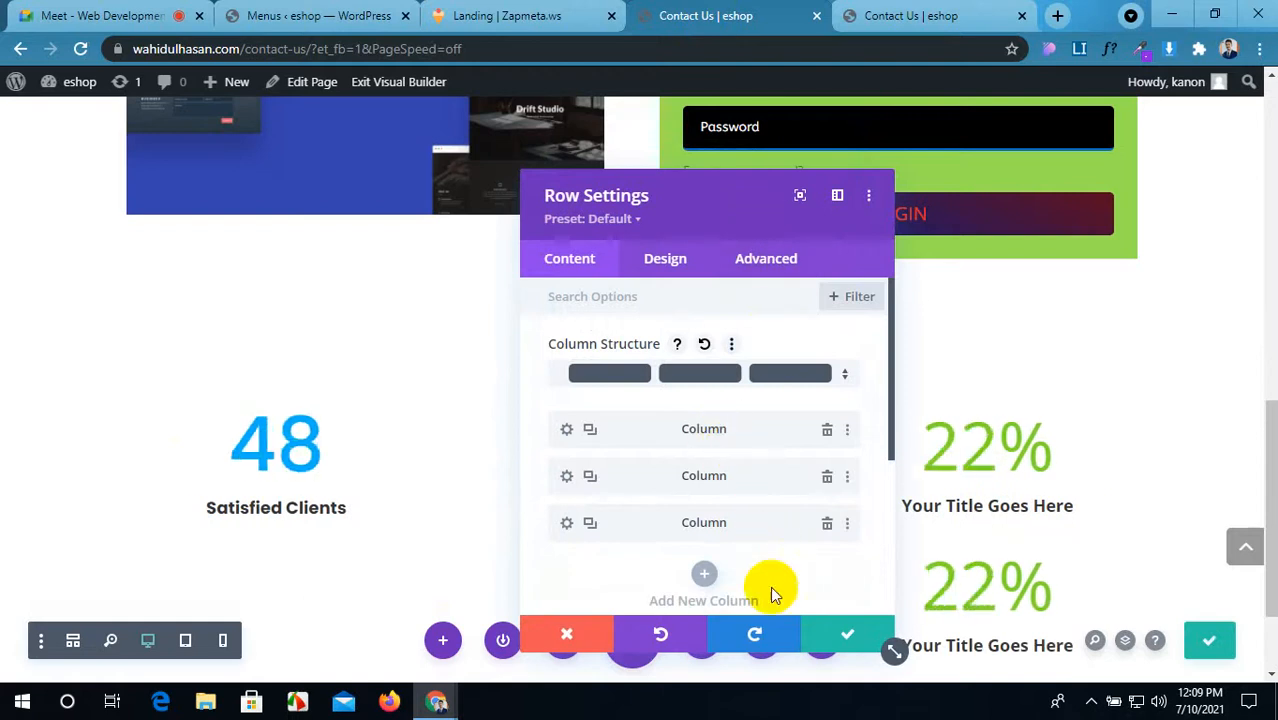
click(822, 648)
scroll(995, 560, down, 1)
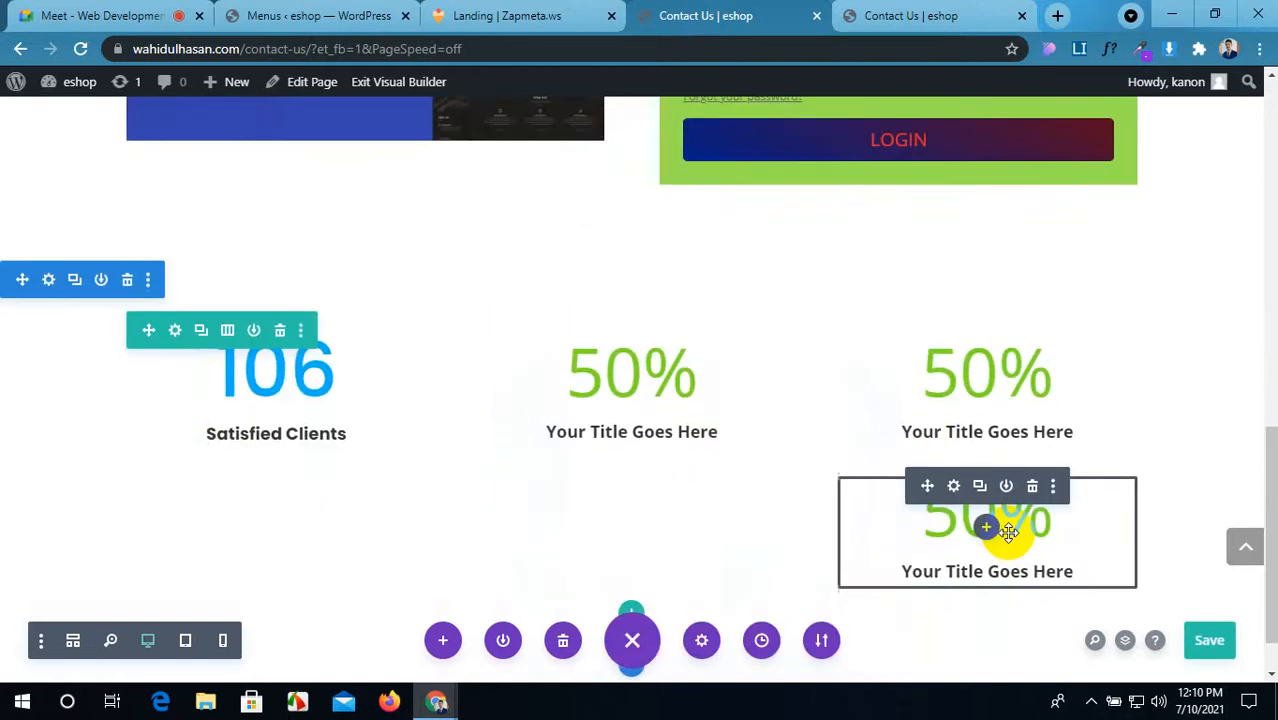
Step: Delete the extra 50% counter and retitle the middle counter 'Increased Traffic'
click(1032, 486)
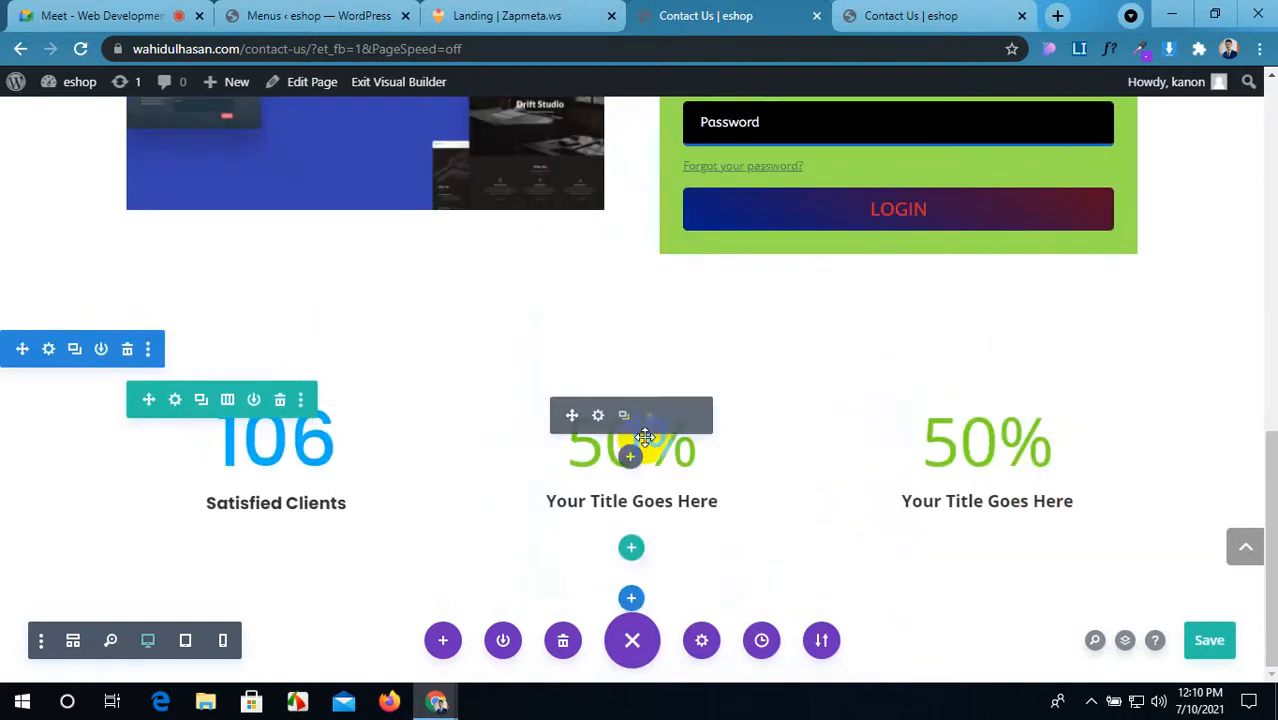
click(597, 415)
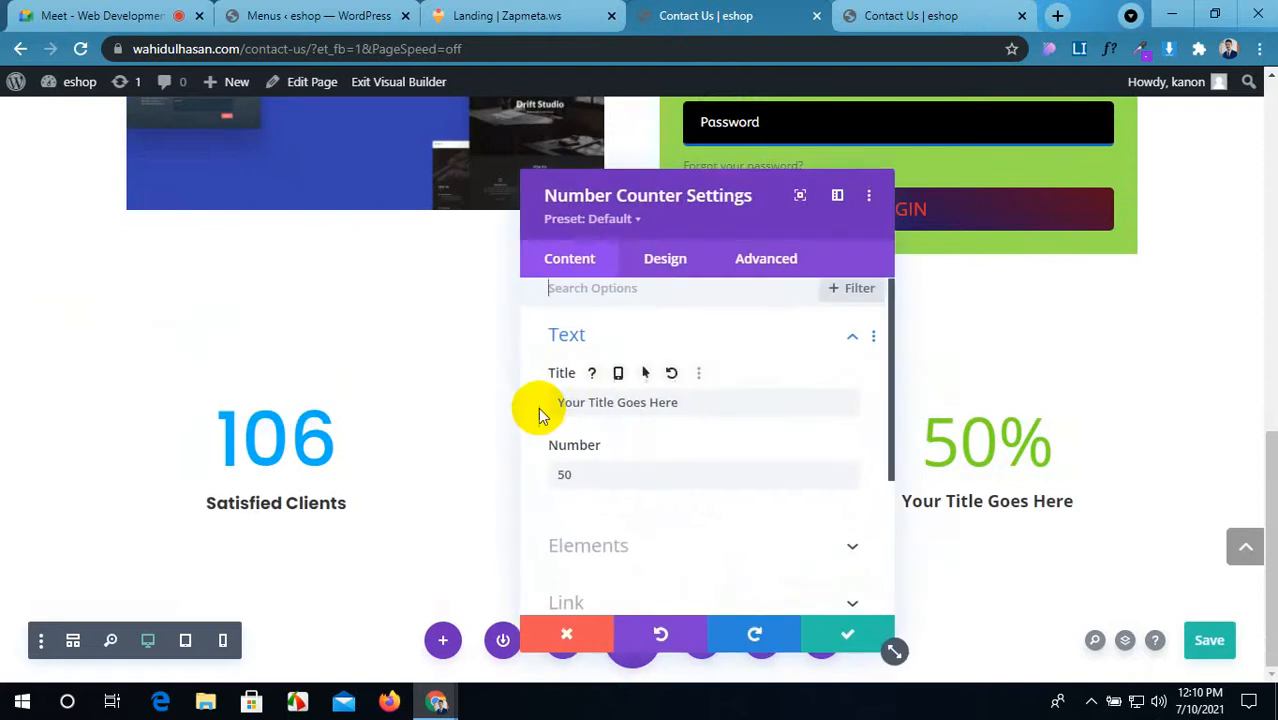
scroll(560, 400, down, 3)
scroll(579, 394, up, 3)
drag(680, 412, 516, 413)
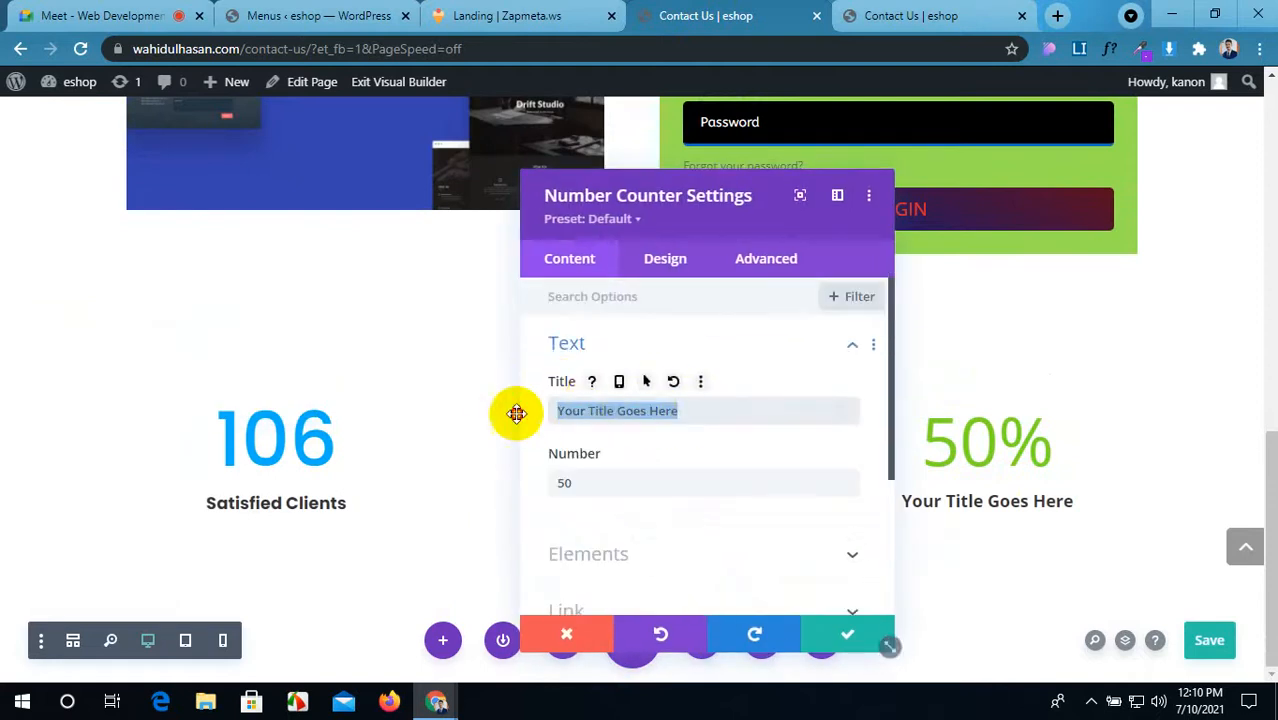
key(ctrl+v)
Step: Change the middle counter's number from 50 to 120 and move the settings panel aside
click(558, 12)
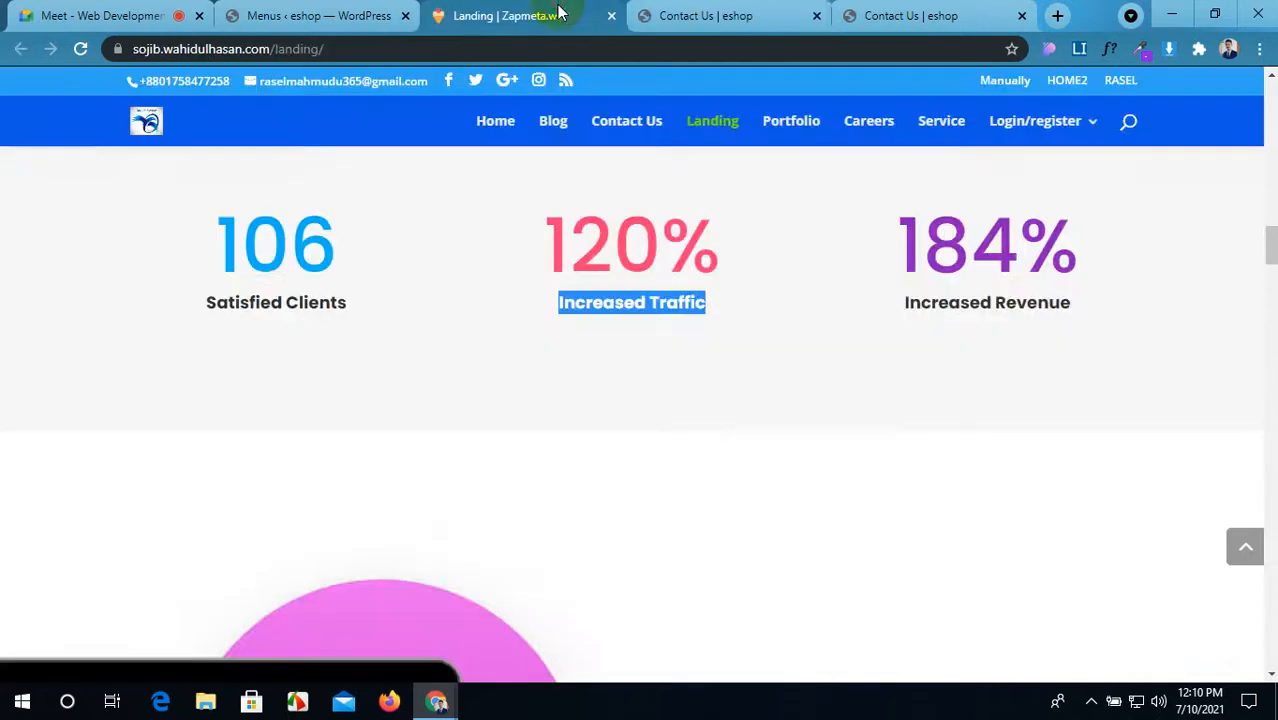
click(690, 368)
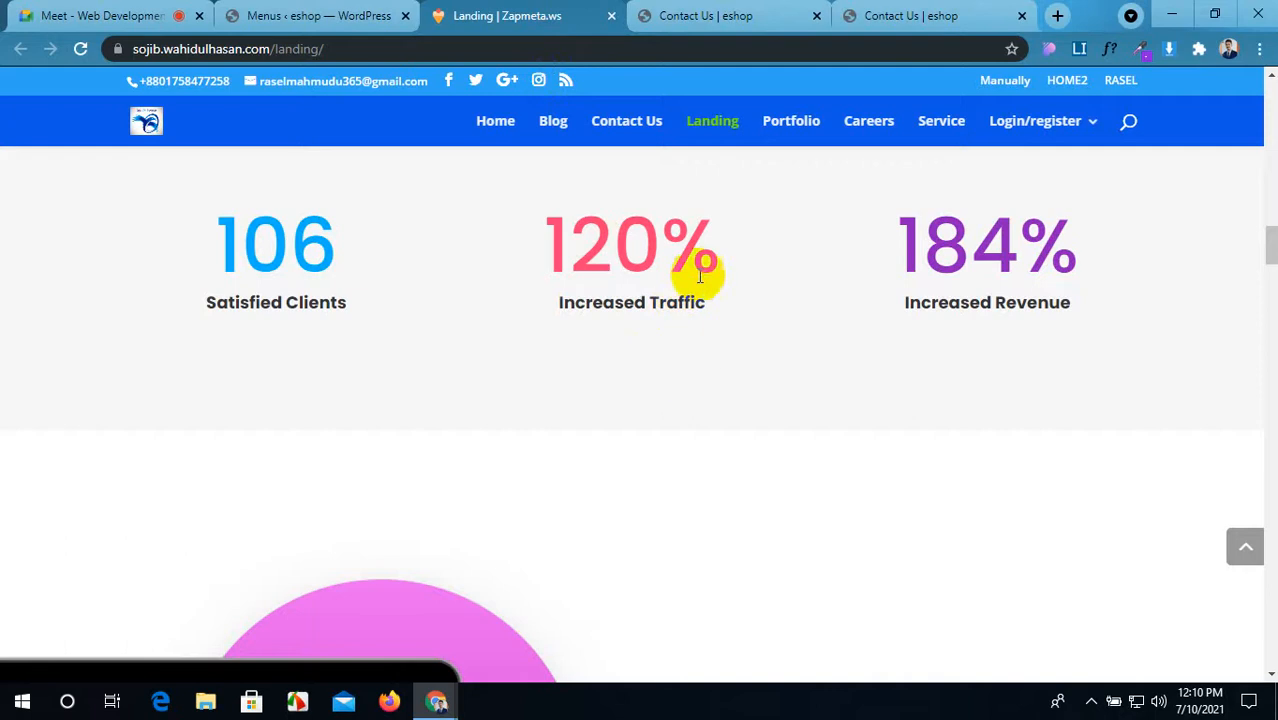
click(770, 14)
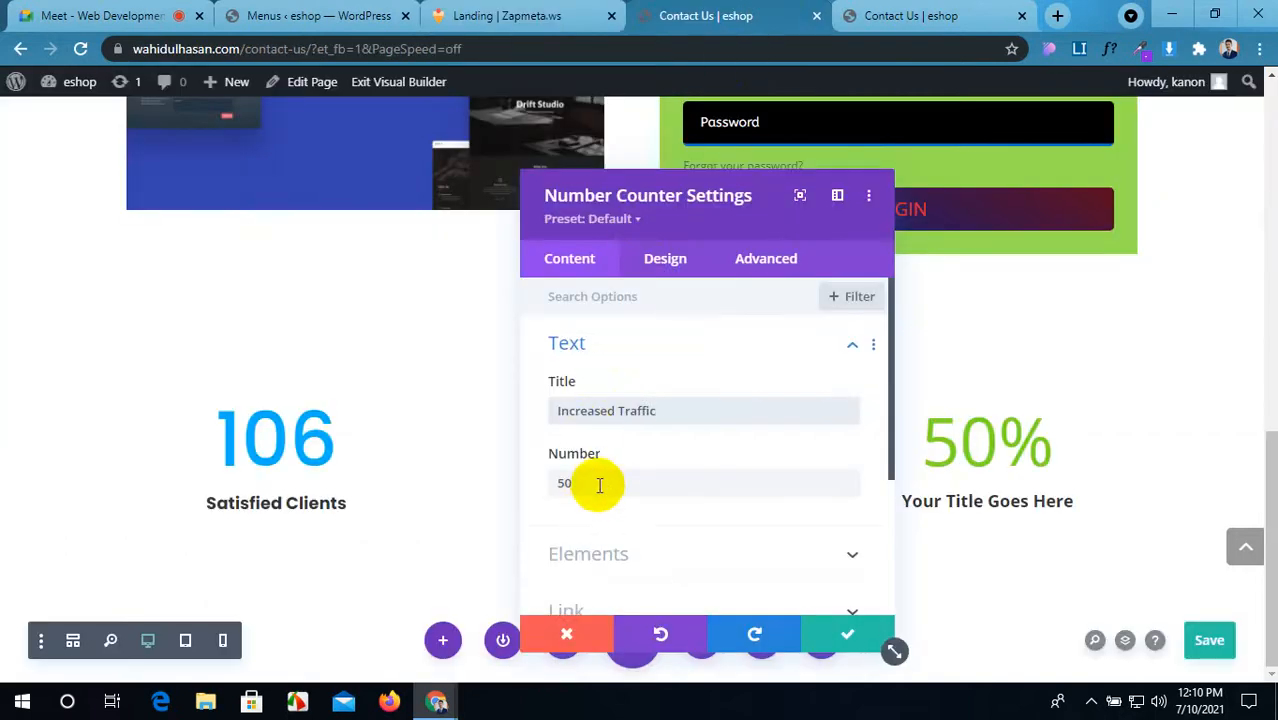
drag(600, 482, 543, 482)
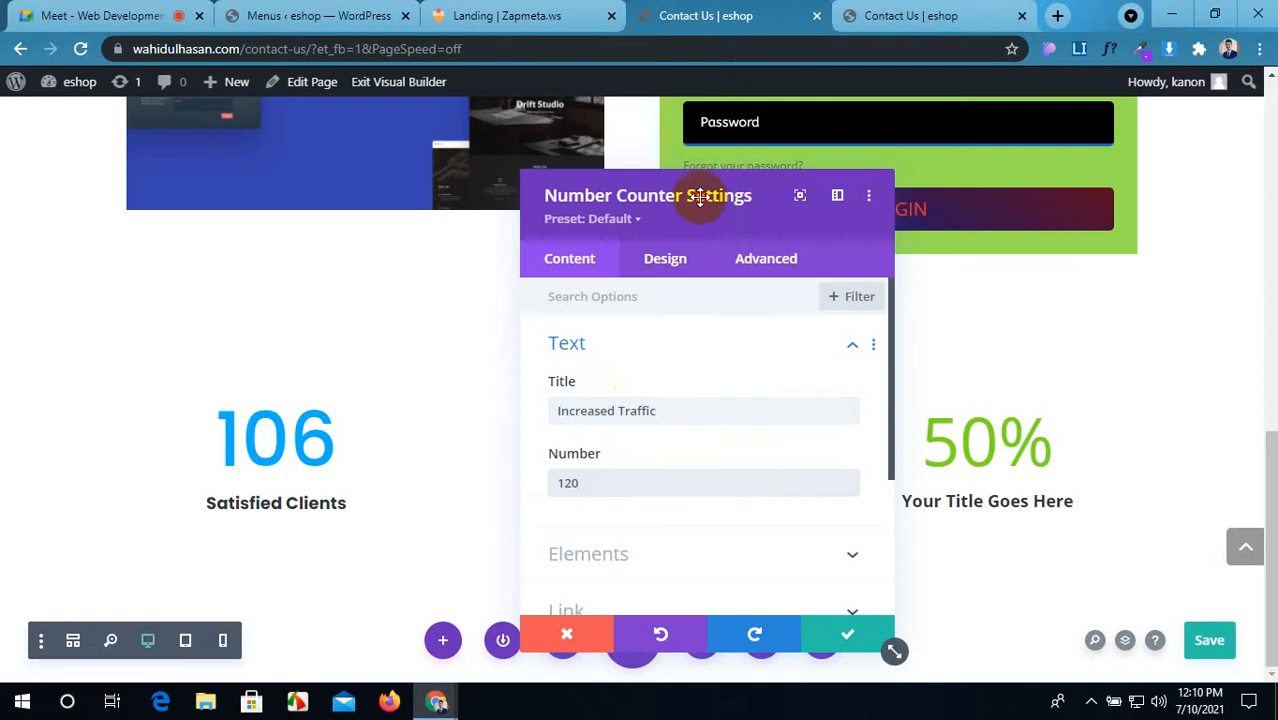
drag(720, 196, 273, 166)
scroll(299, 365, down, 1)
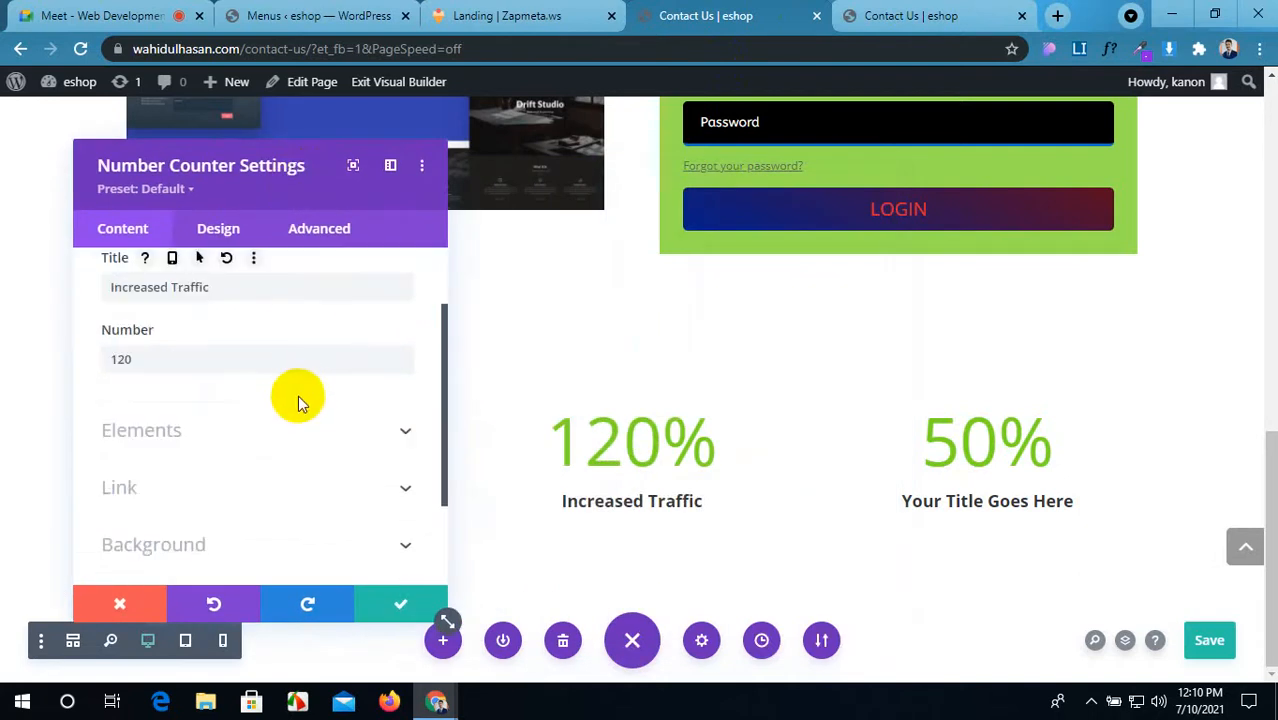
scroll(299, 402, down, 1)
scroll(296, 391, down, 1)
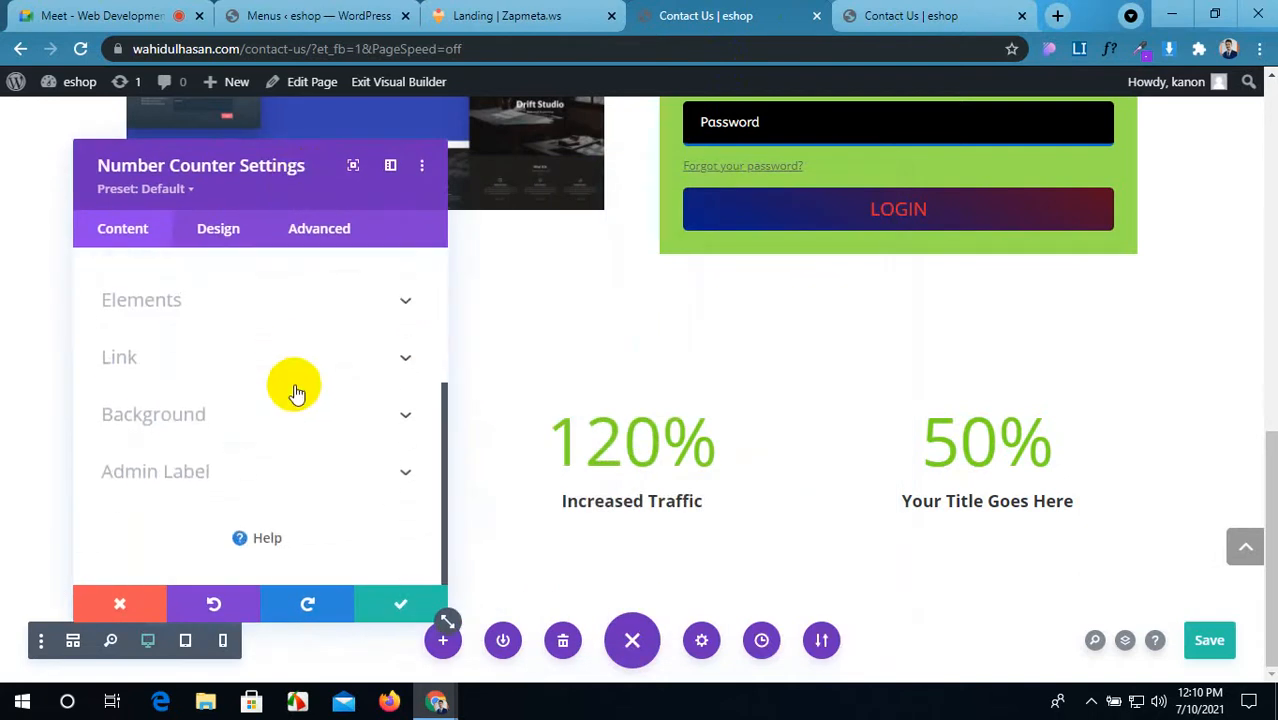
Step: Review the middle counter's title text design options, then close its settings
click(236, 244)
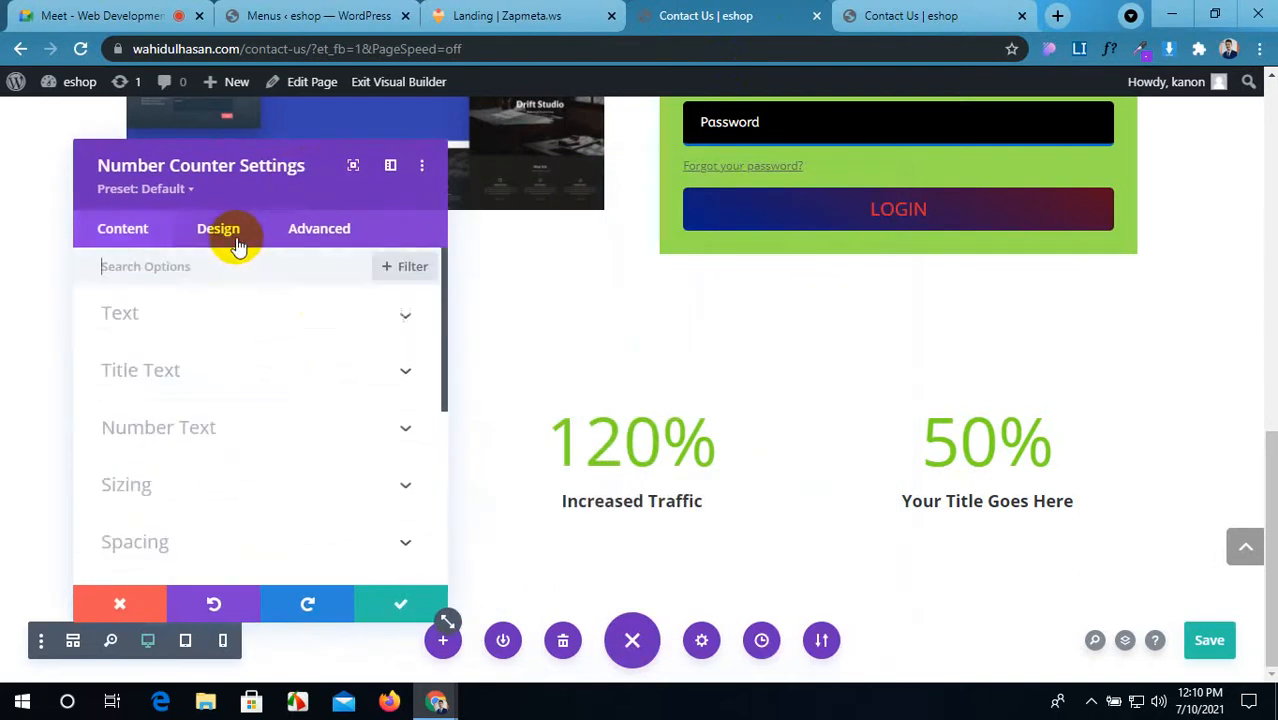
click(237, 371)
scroll(208, 319, up, 1)
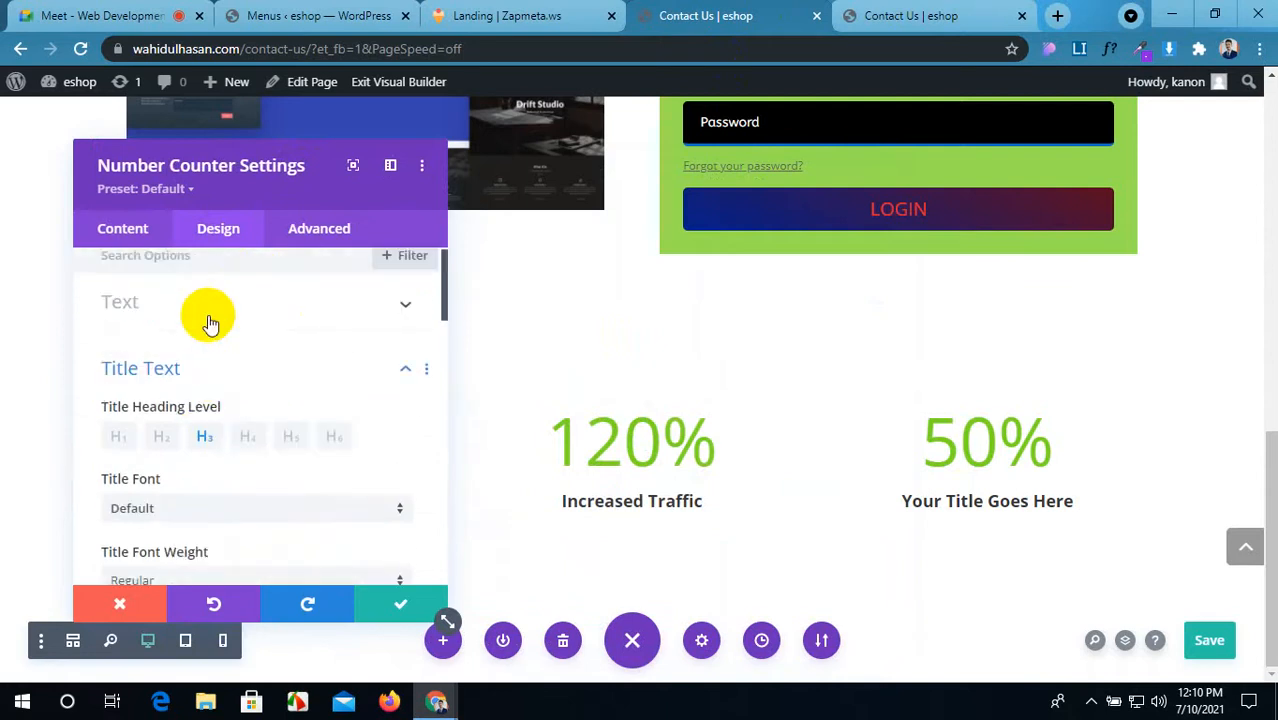
click(399, 604)
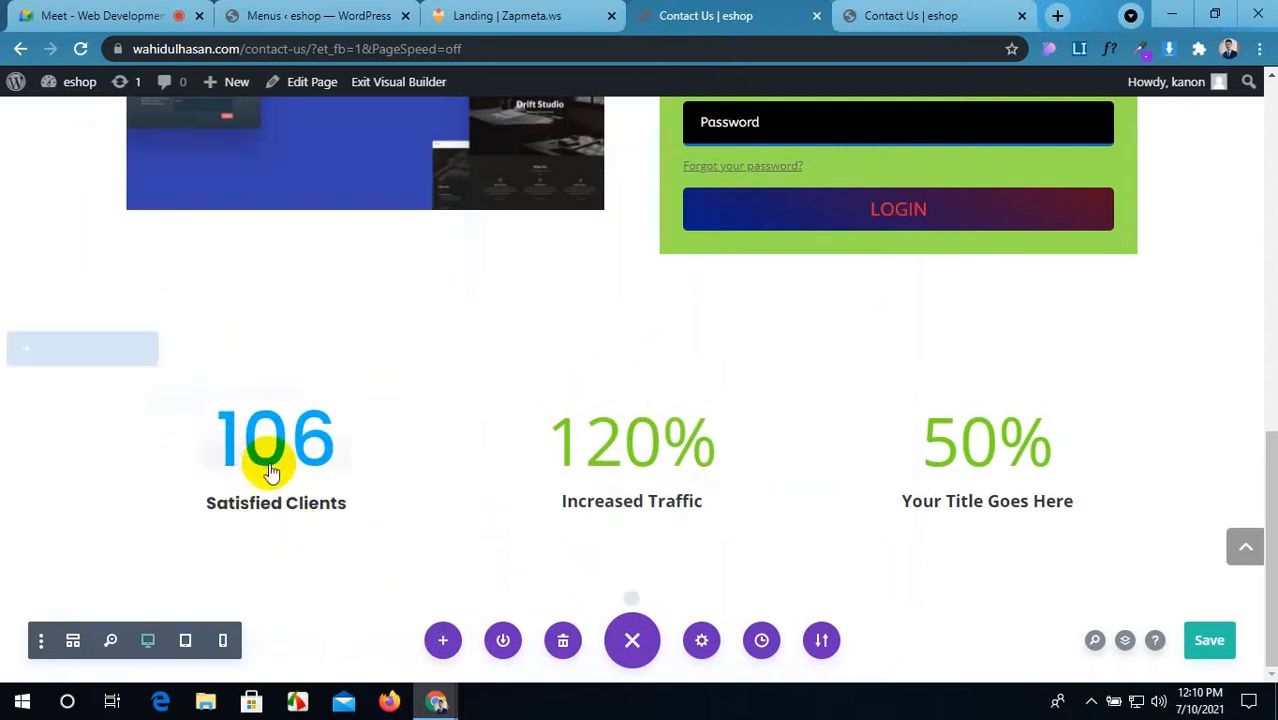
Step: Copy the 106 counter's module styles and paste them onto the middle counter
click(342, 456)
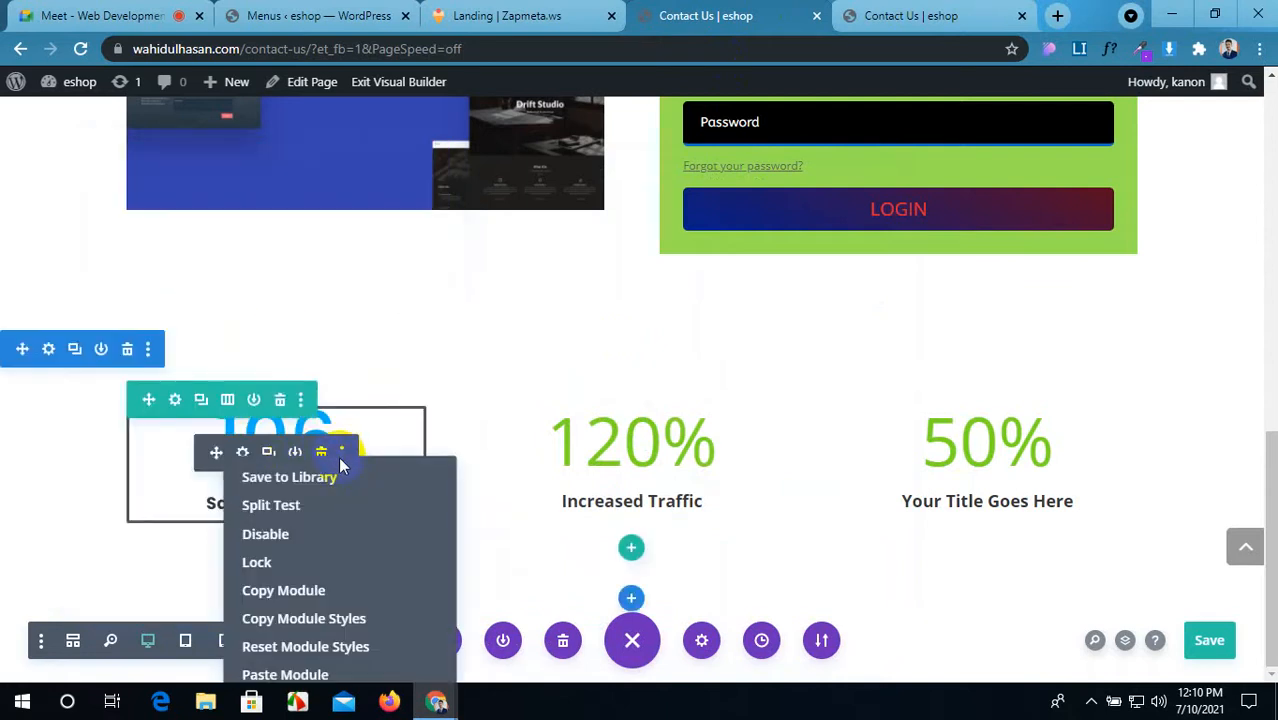
click(310, 628)
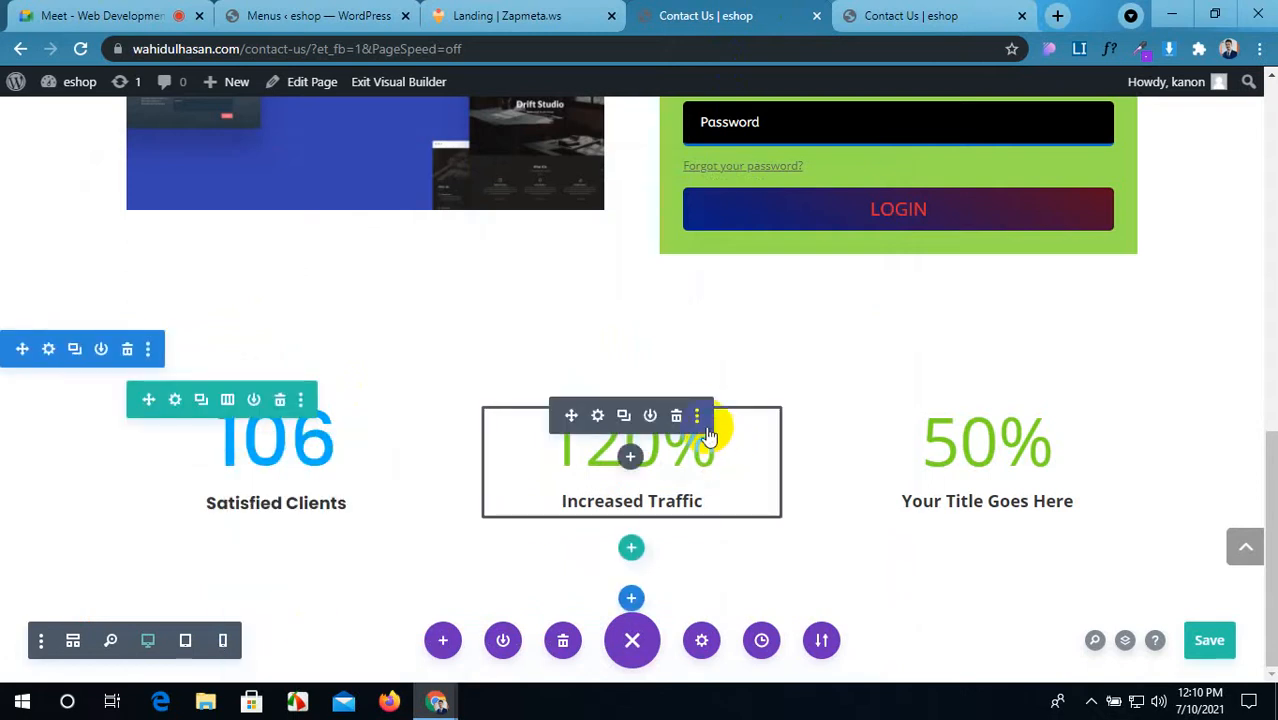
click(697, 417)
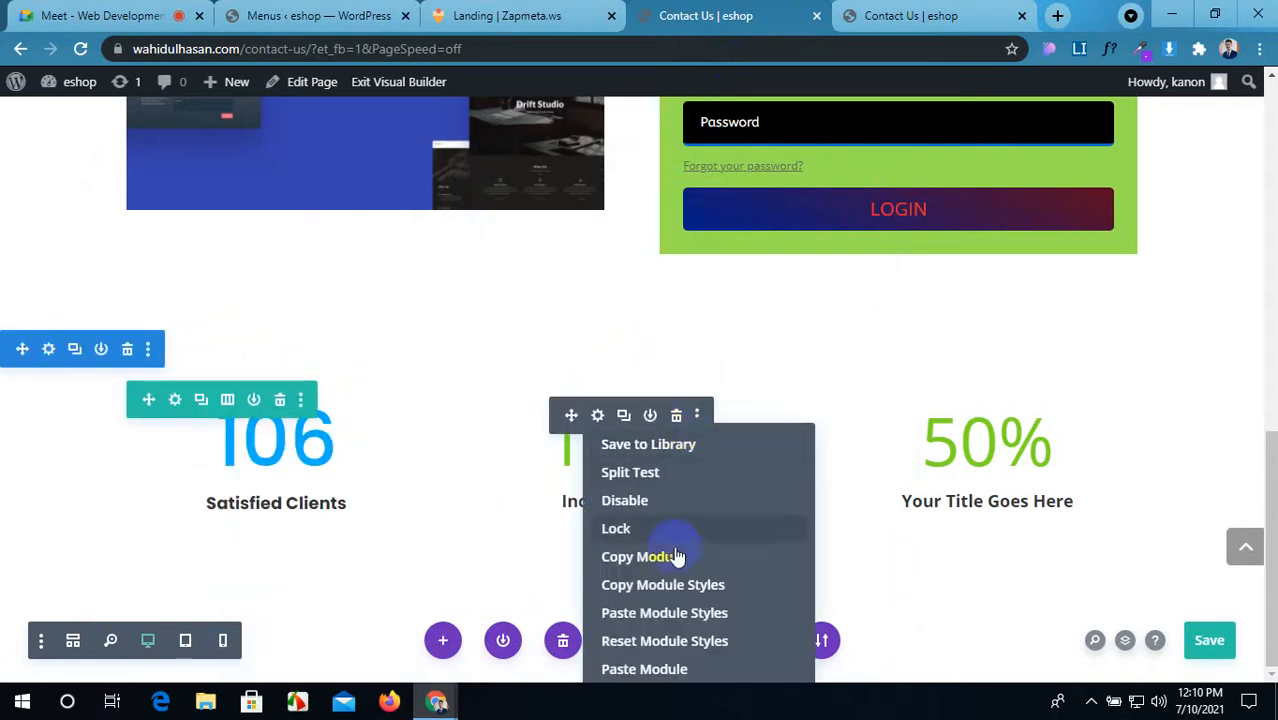
click(666, 612)
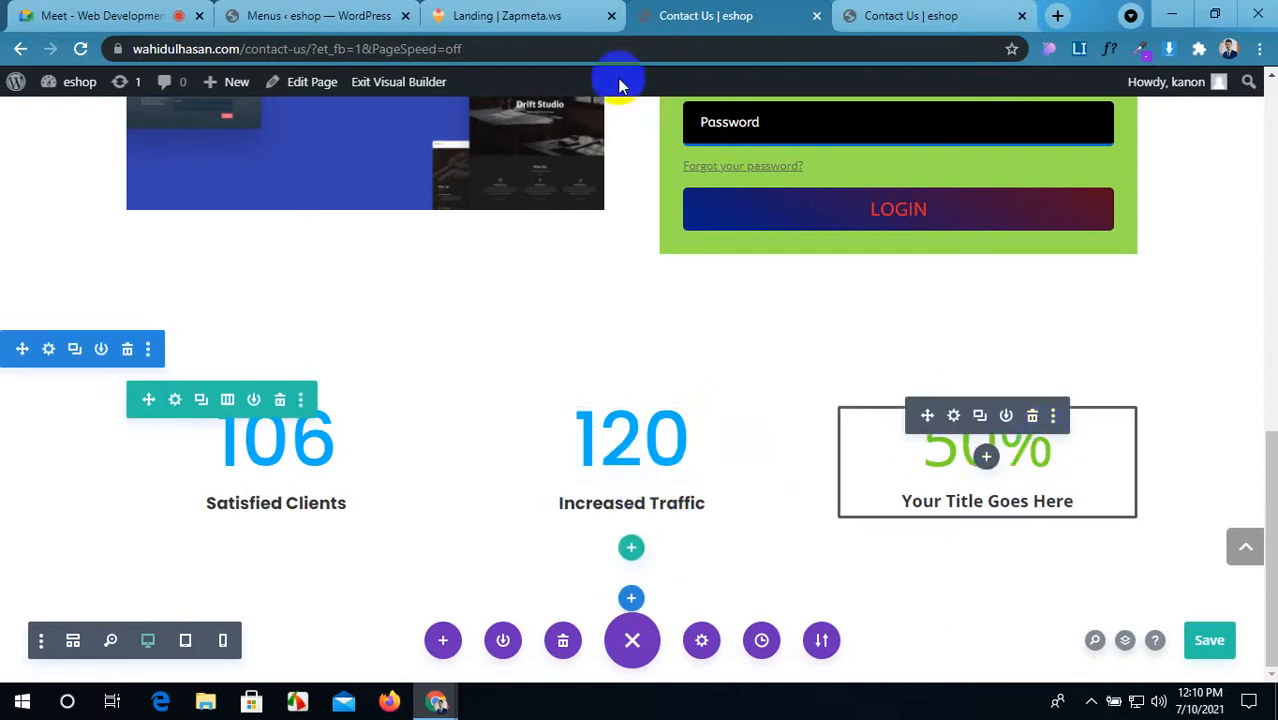
Step: Retitle the third counter 'Increased Revenue', copying the caption from the reference page
mouse_move(984, 448)
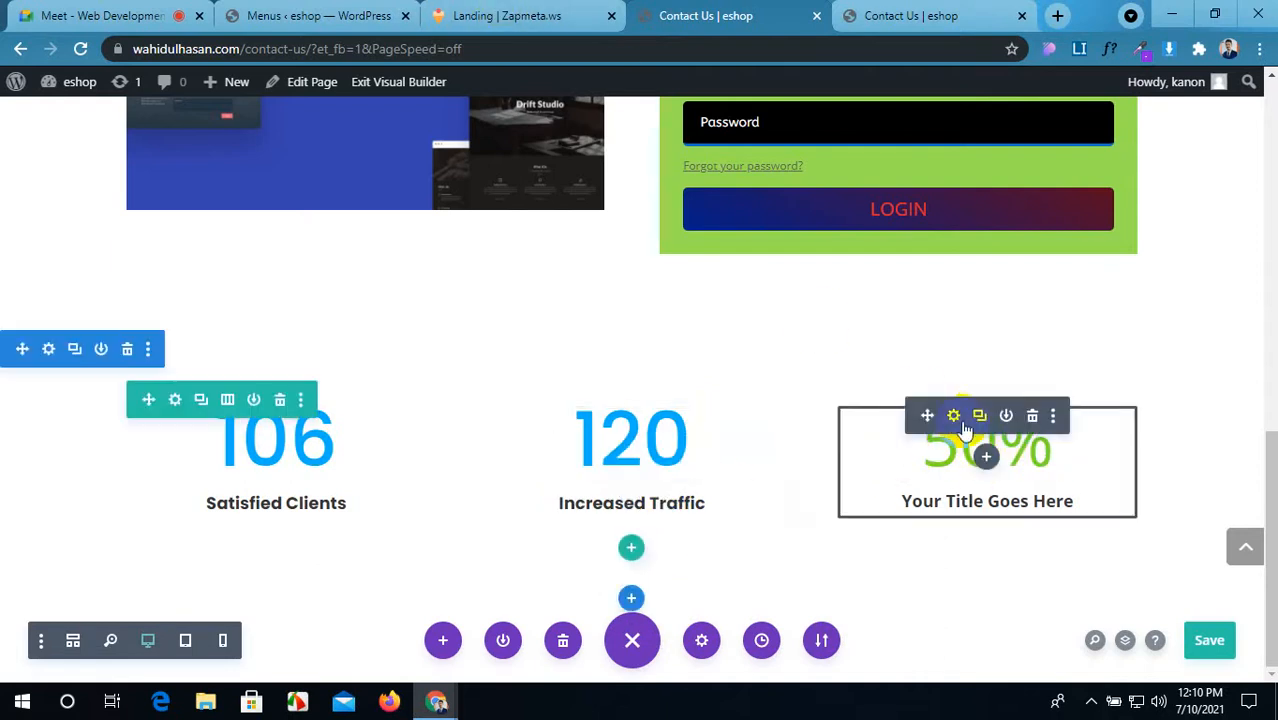
click(954, 418)
click(507, 15)
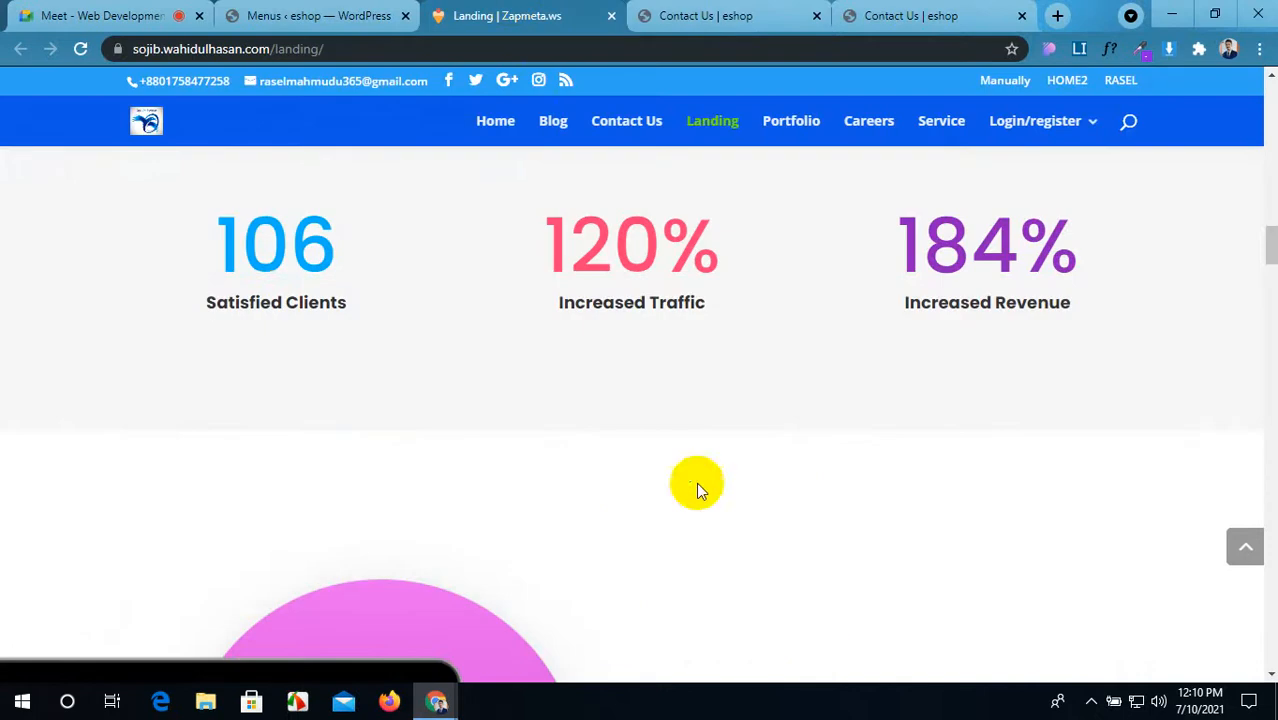
drag(1077, 312, 903, 313)
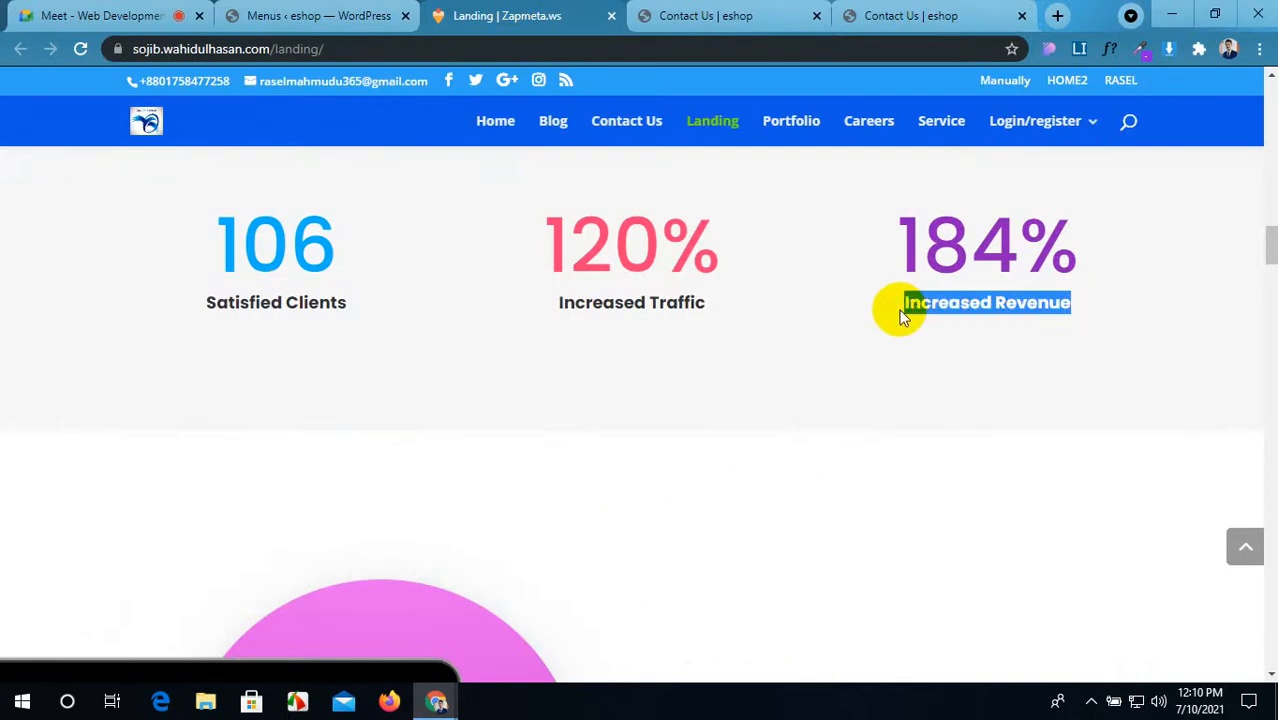
click(745, 18)
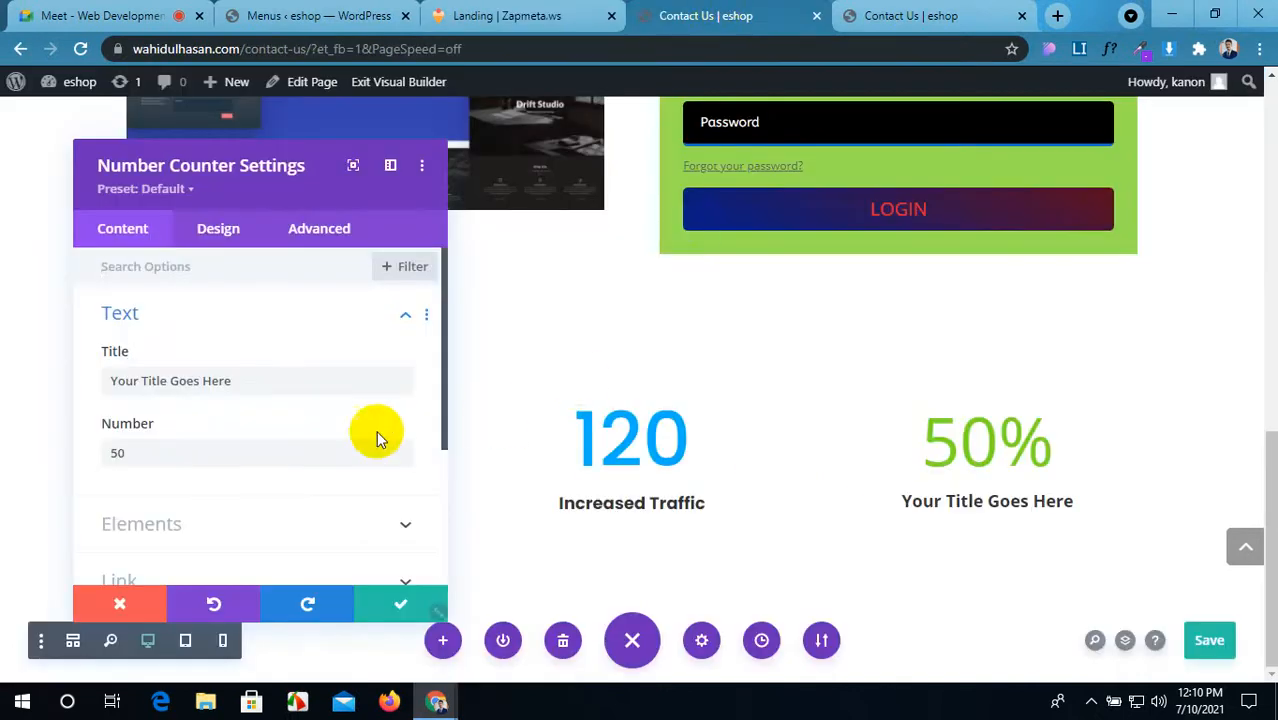
drag(232, 381, 110, 385)
key(ctrl+v)
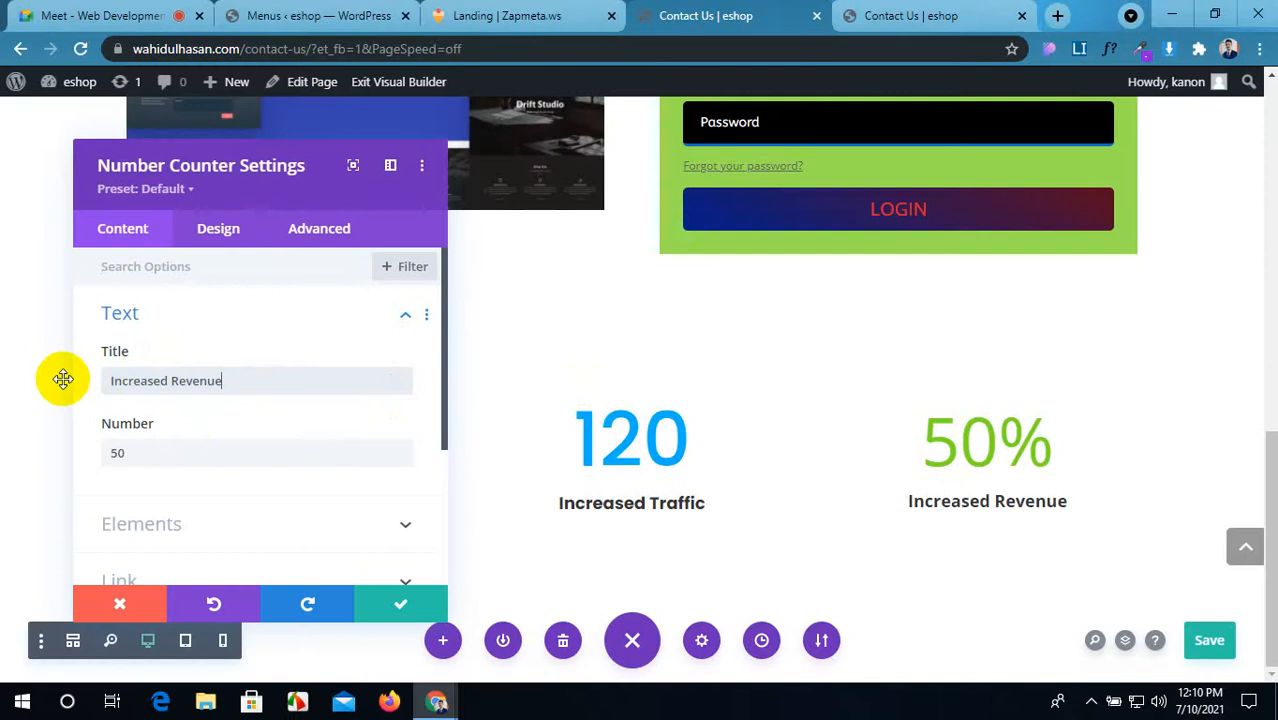
Step: Set the third counter's number to 184 and paste the 106 counter's styles onto it
click(508, 12)
click(737, 10)
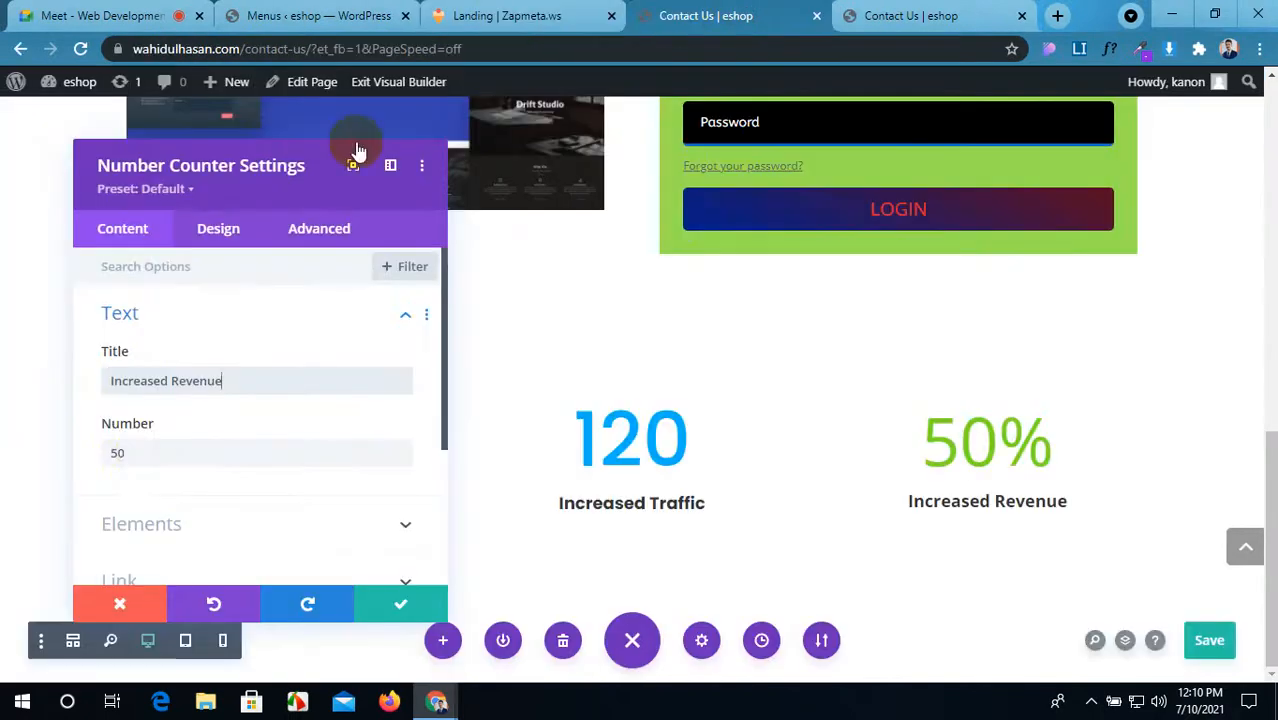
drag(137, 450, 68, 453)
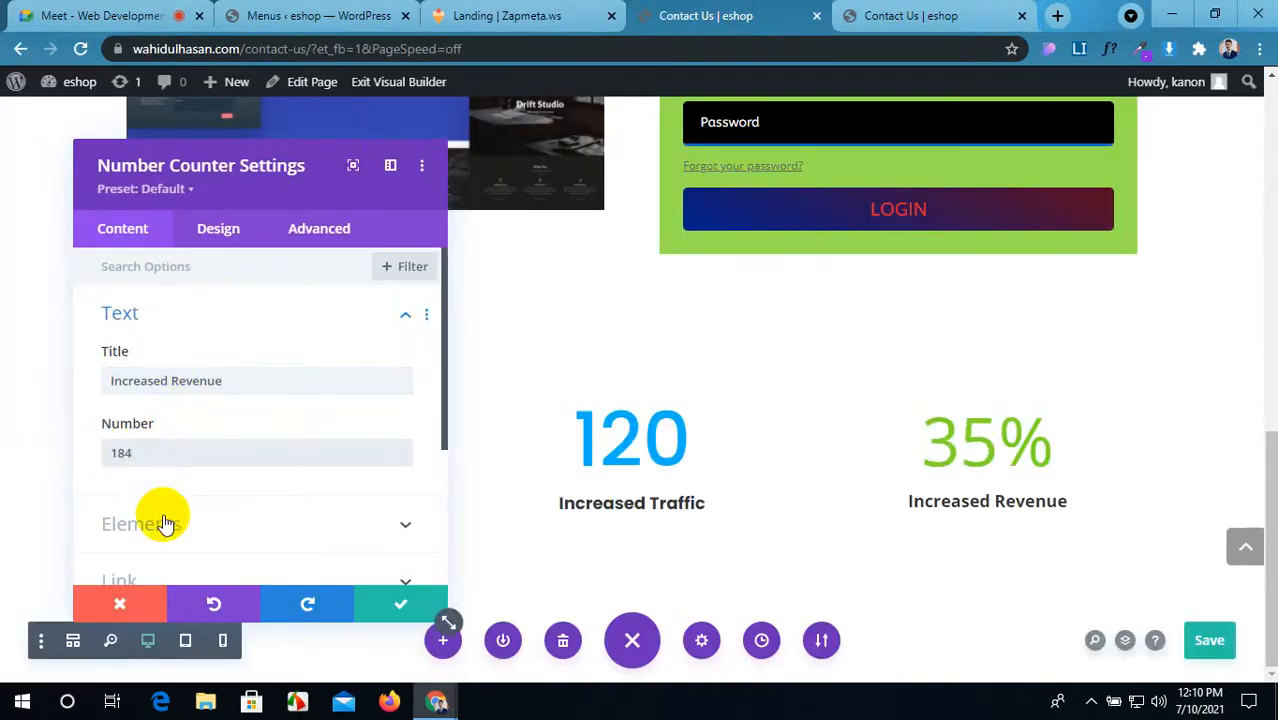
click(370, 608)
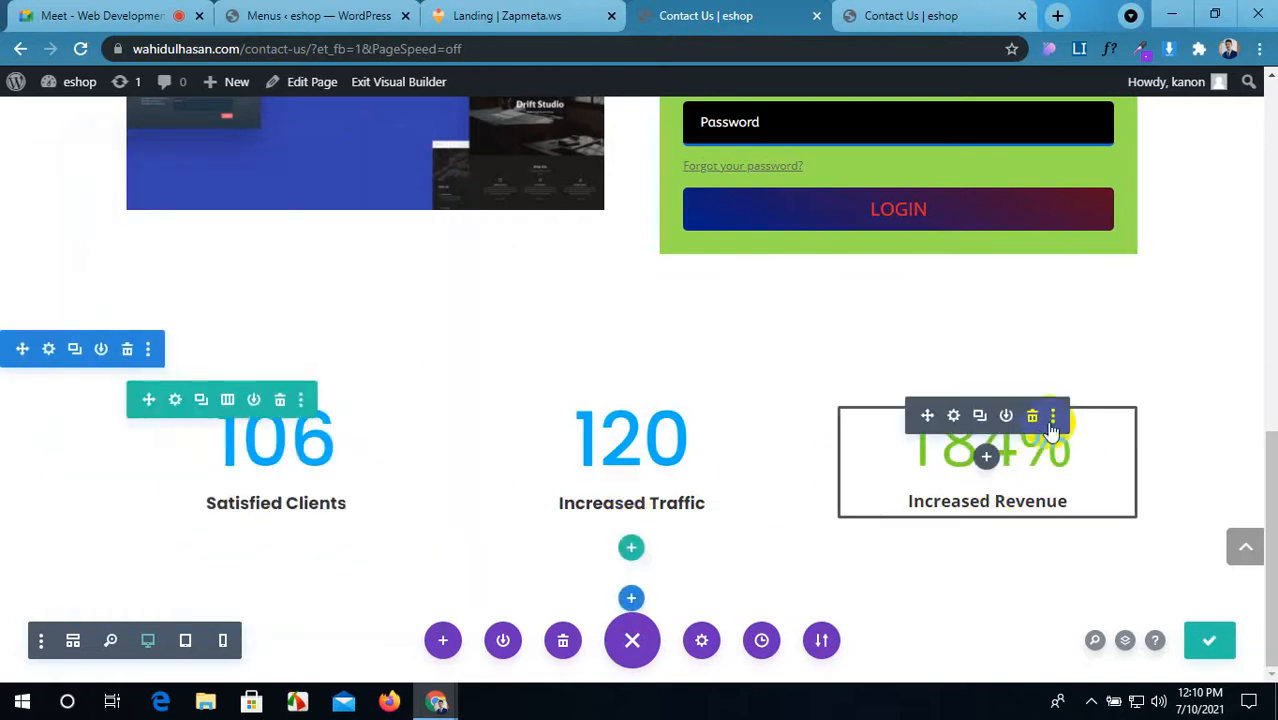
click(1053, 418)
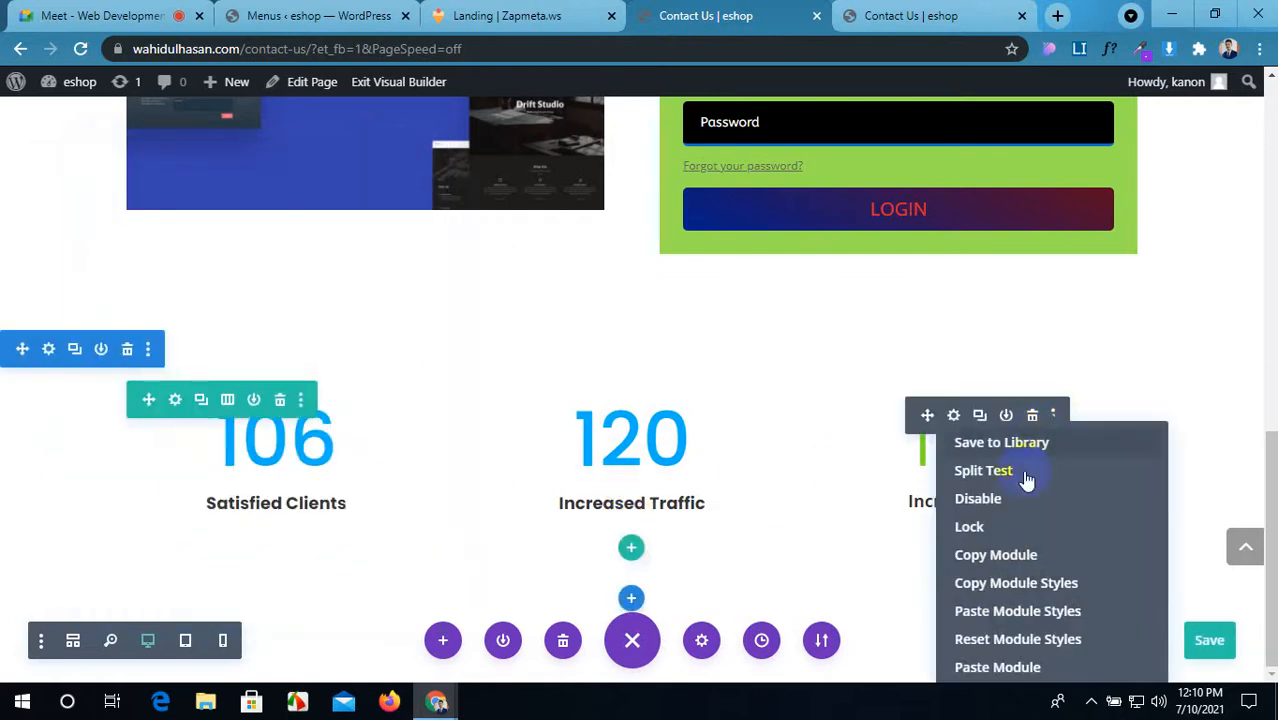
click(1013, 610)
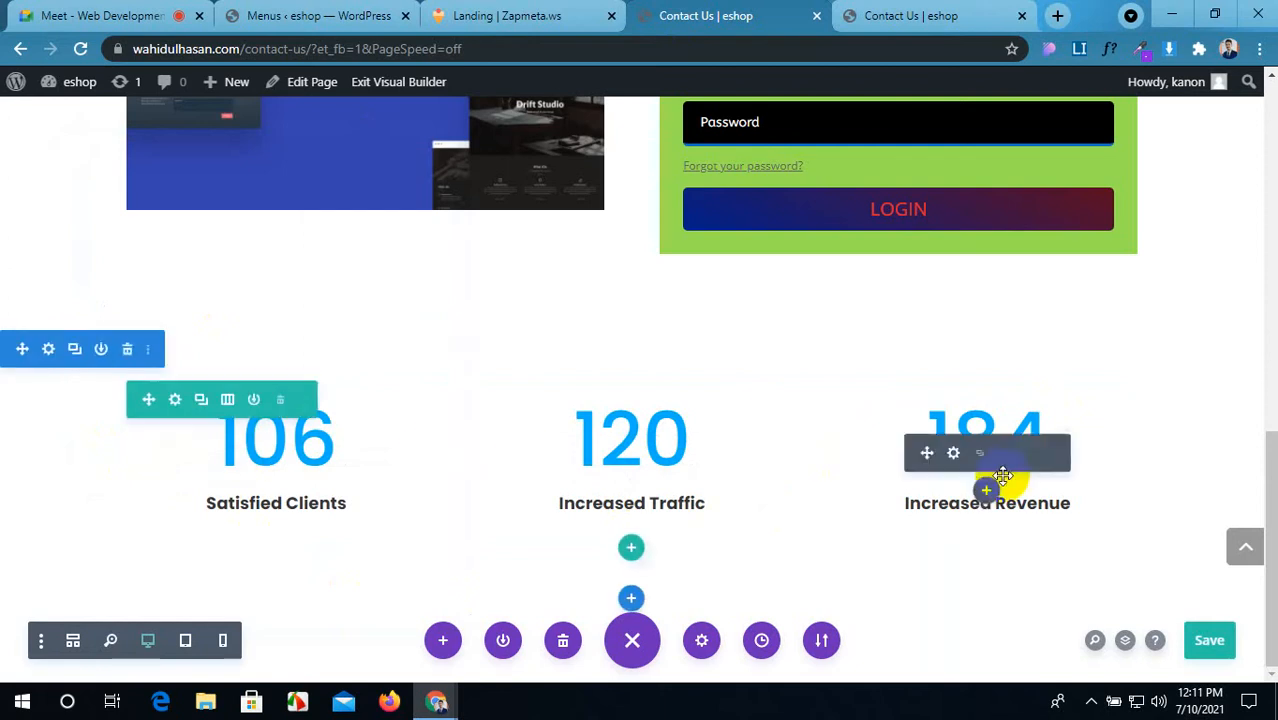
mouse_move(652, 450)
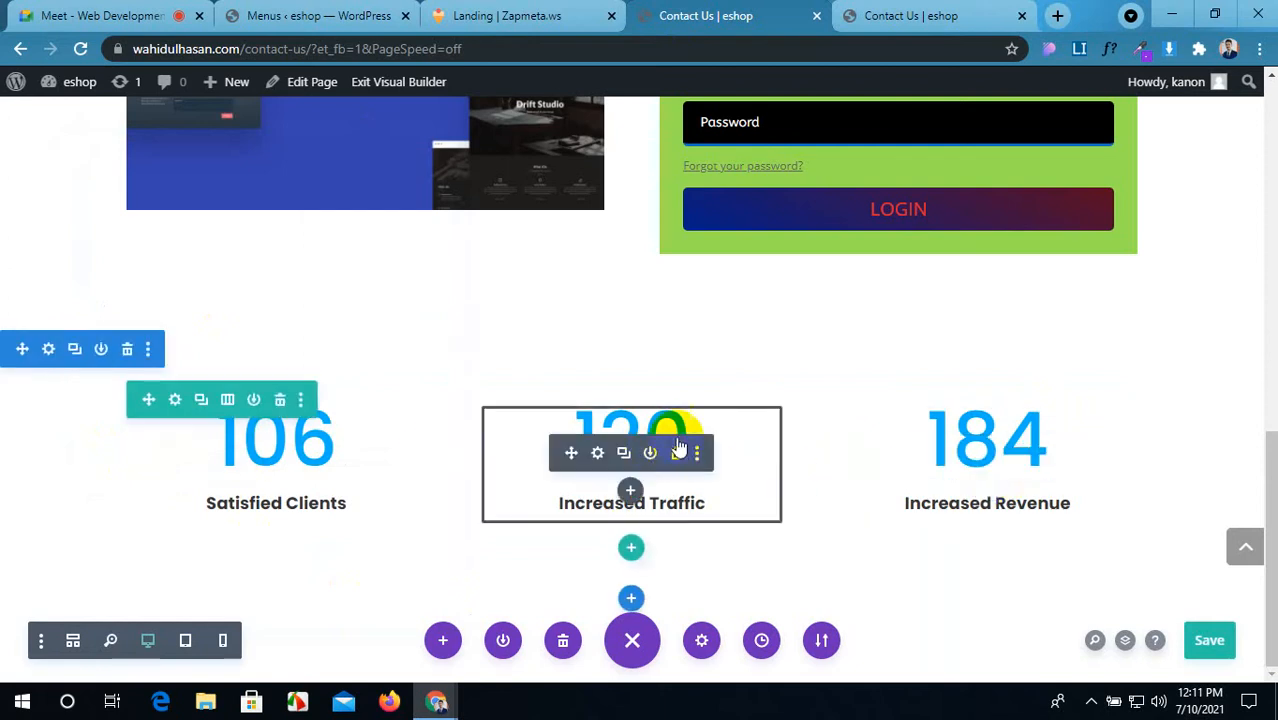
Step: Turn on the percent sign for the 120 counter
click(597, 454)
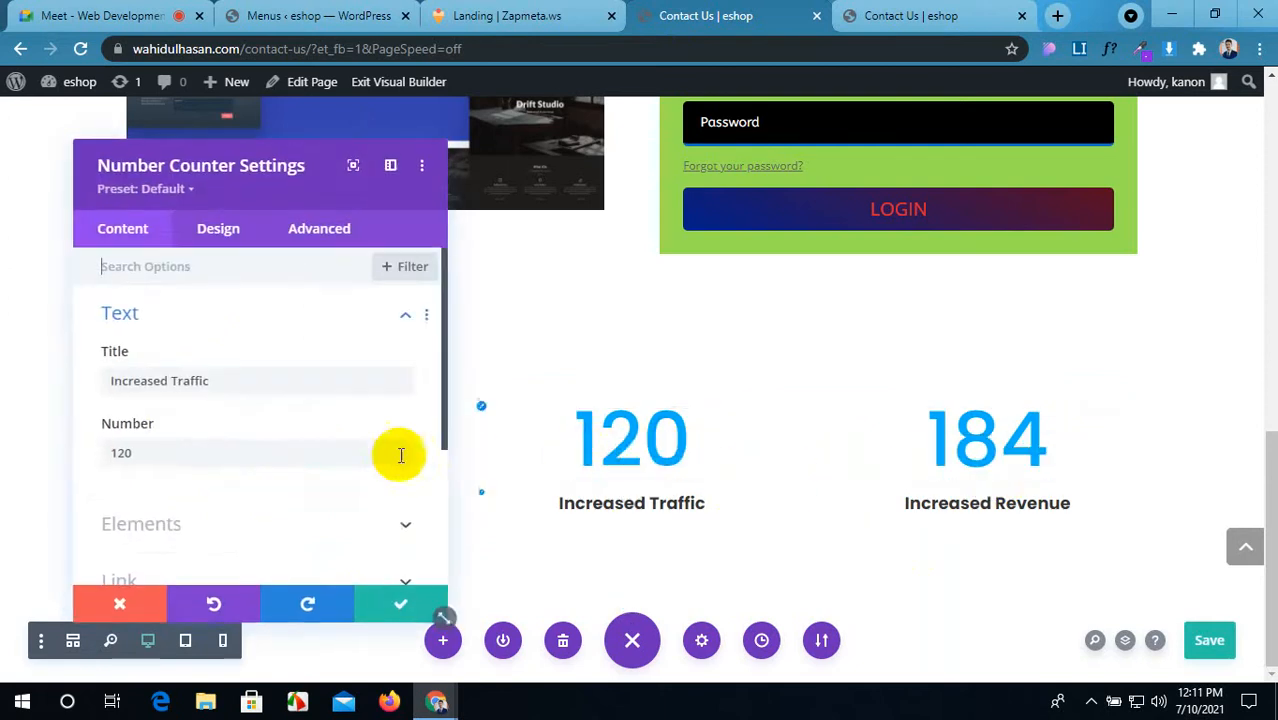
scroll(161, 452, down, 1)
click(163, 431)
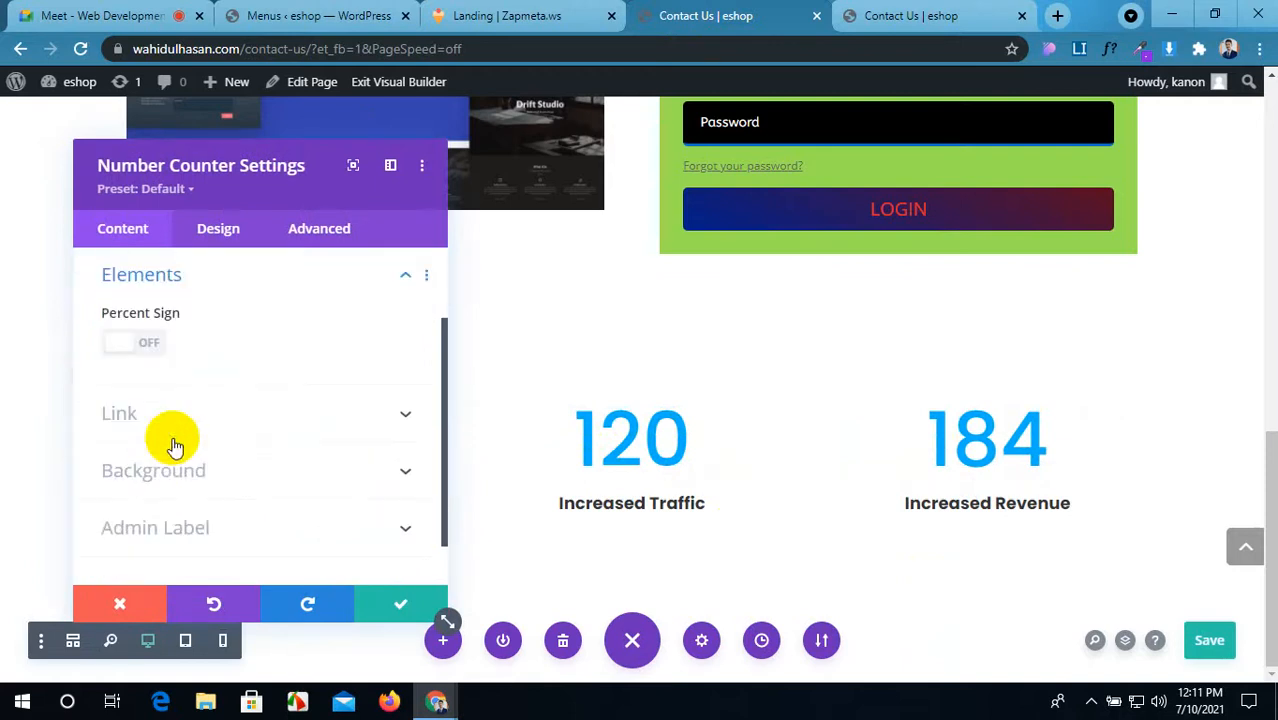
click(128, 347)
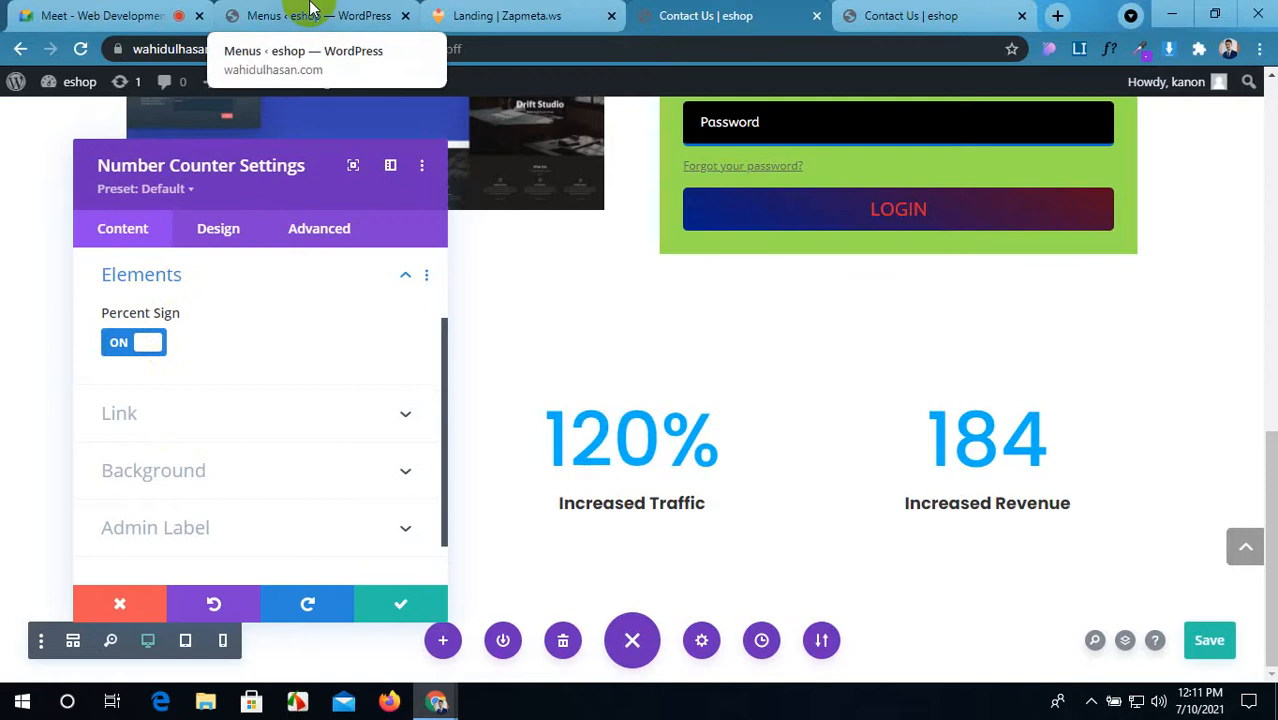
Step: Sample pink #FE3D73 from the reference and apply it as the 120% number text colour
click(505, 14)
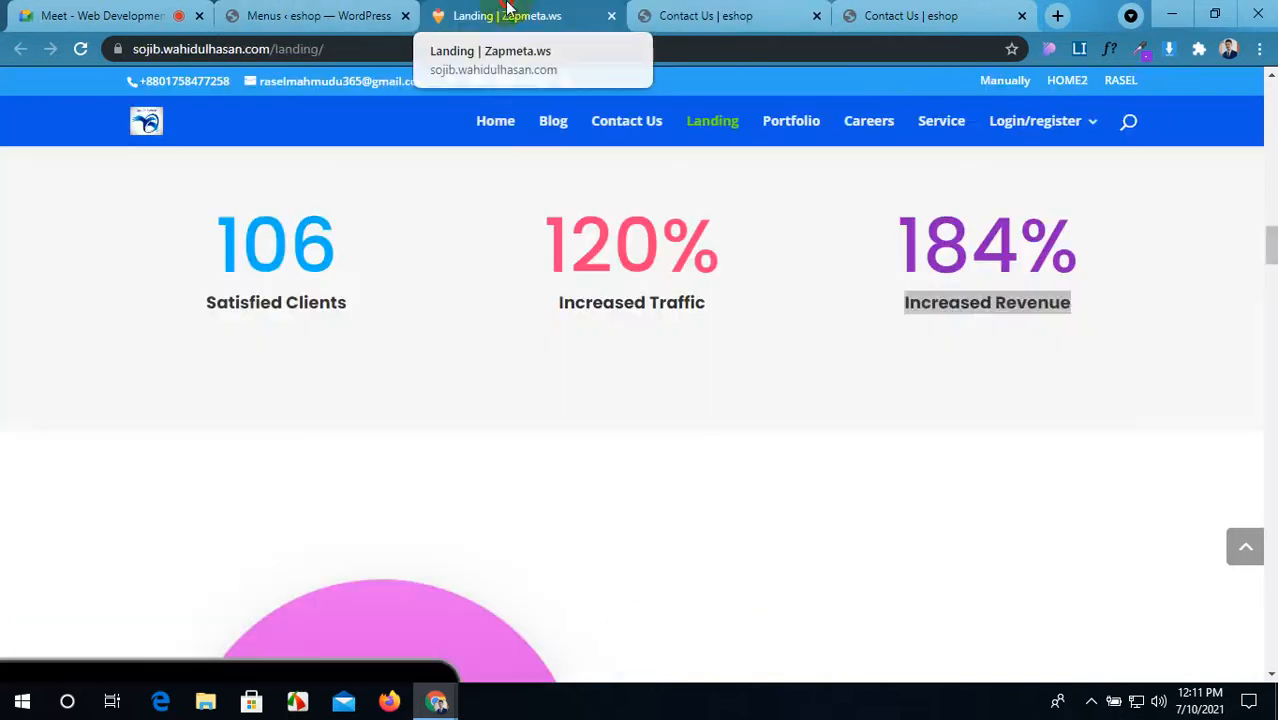
click(1138, 50)
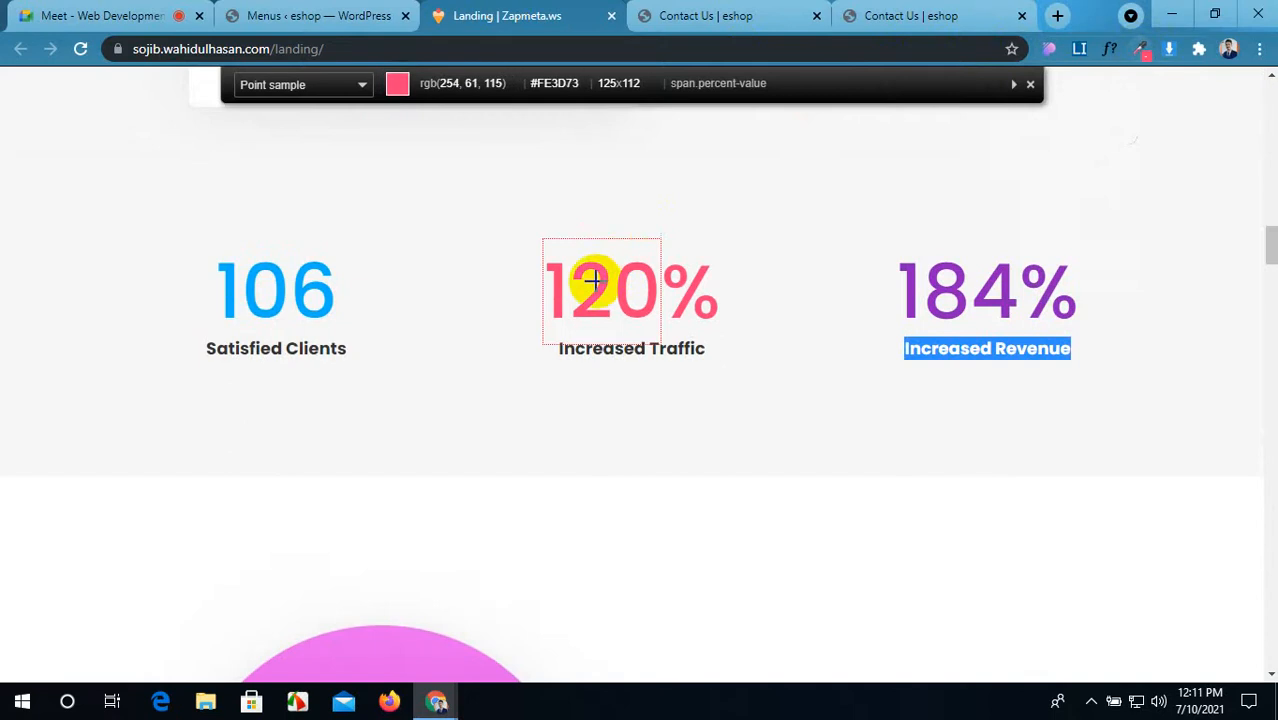
click(603, 283)
click(765, 16)
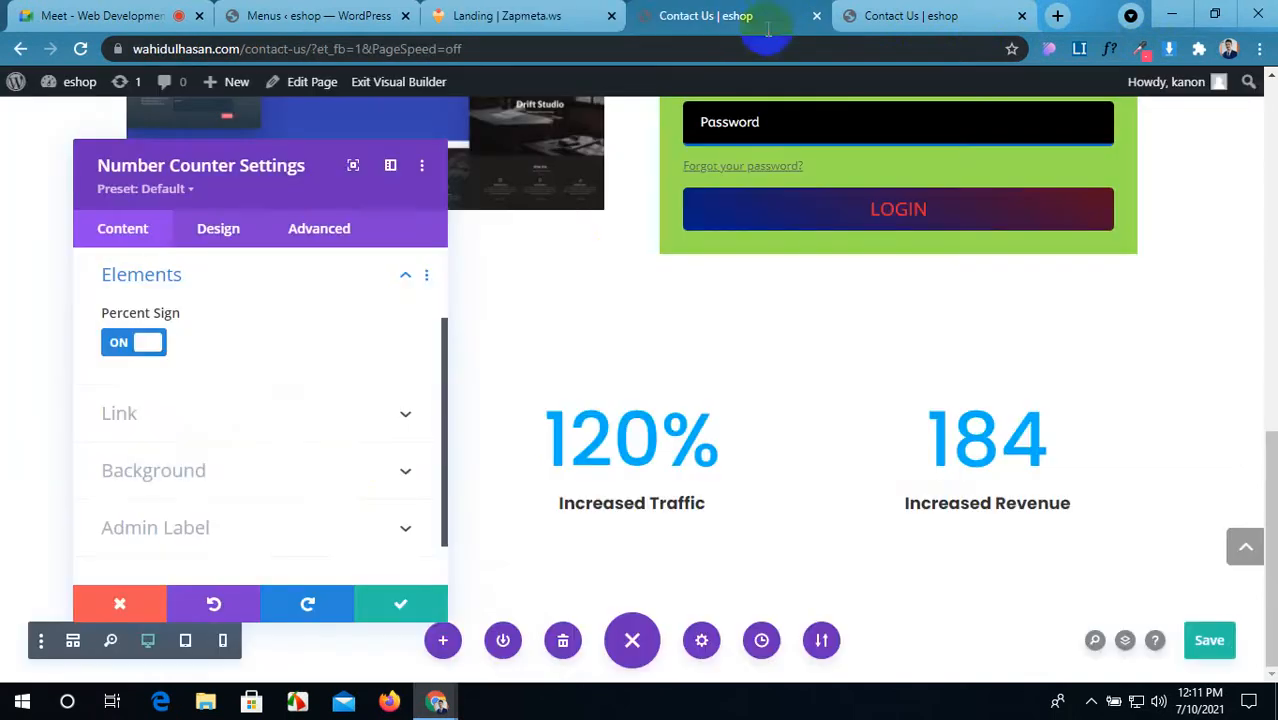
click(234, 234)
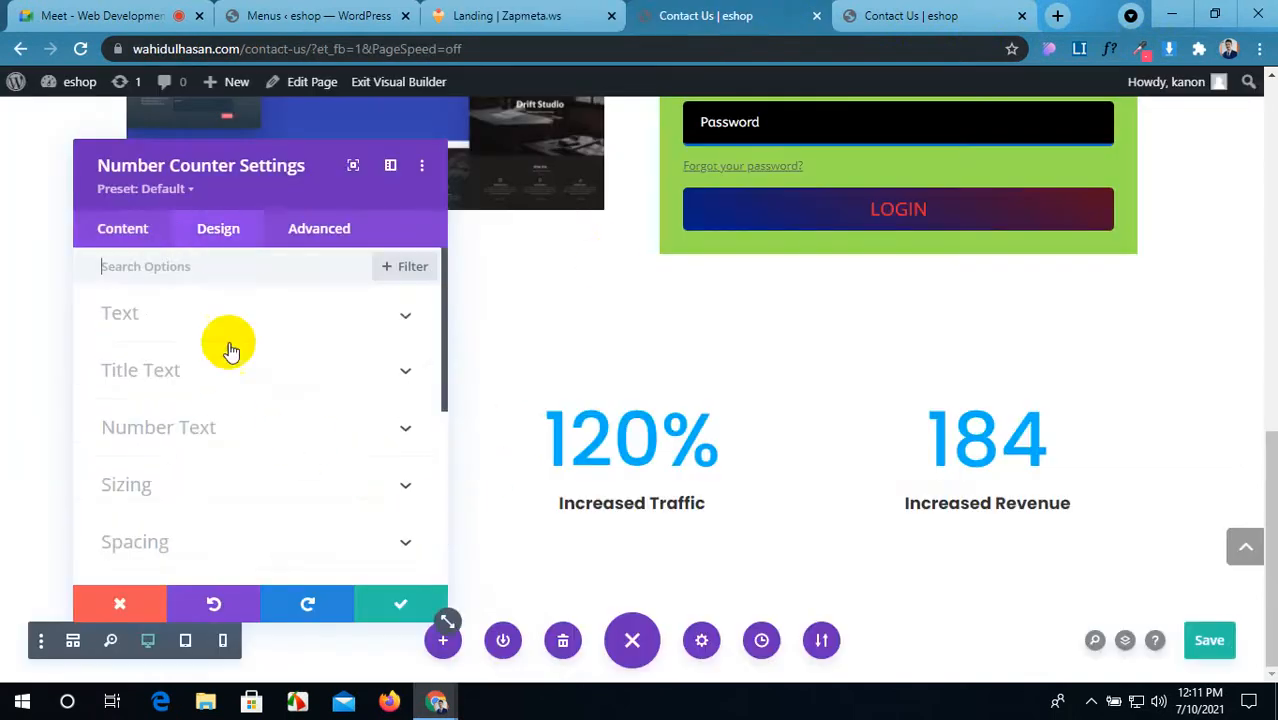
scroll(258, 492, down, 1)
scroll(258, 492, up, 2)
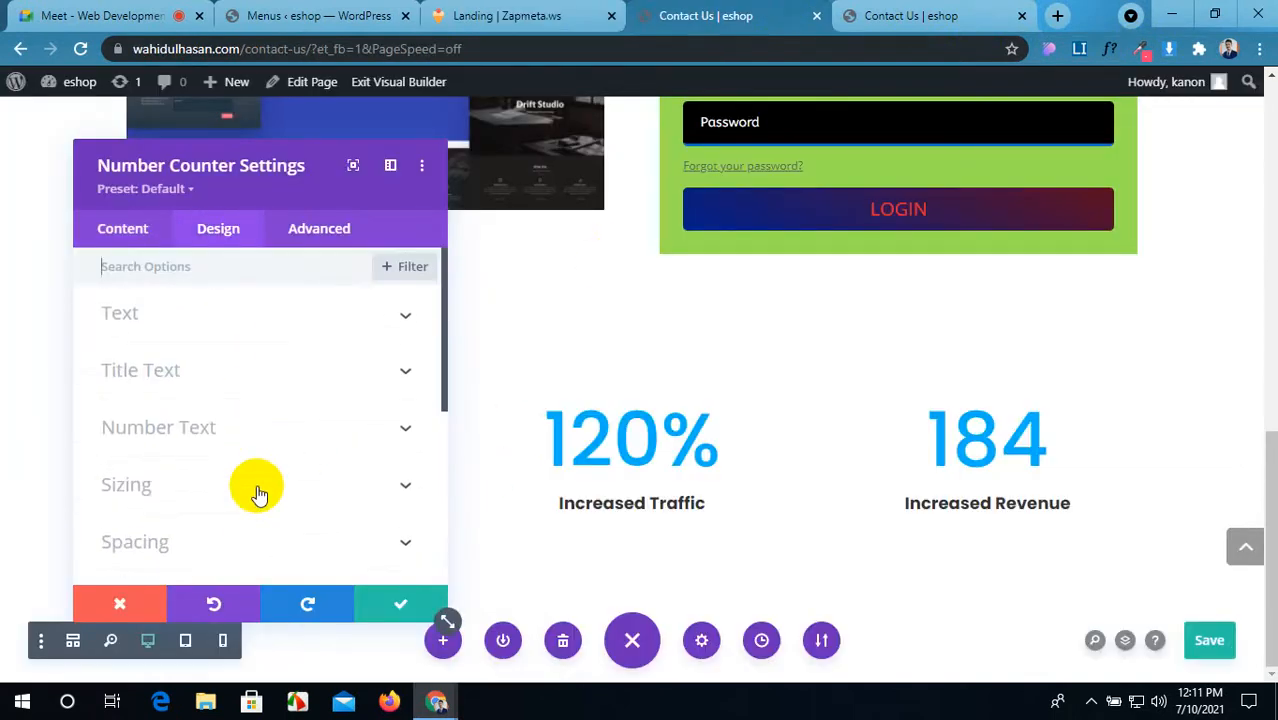
click(300, 444)
scroll(271, 457, down, 3)
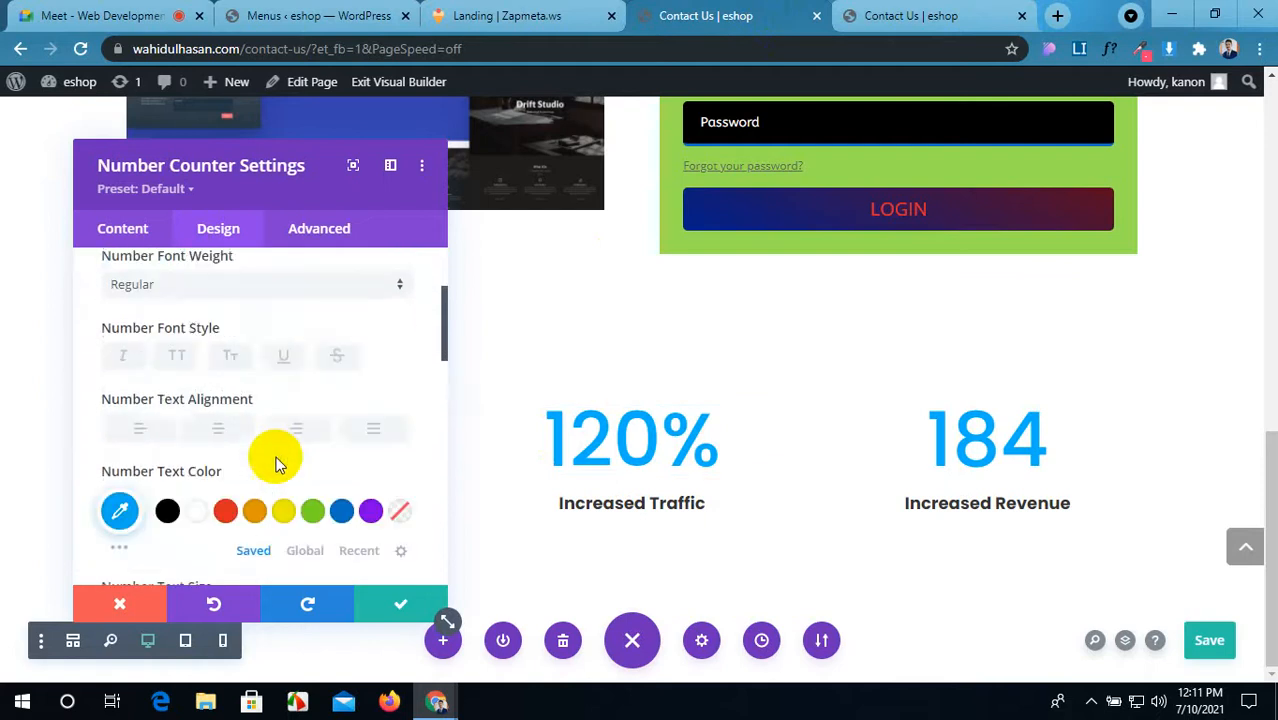
click(120, 455)
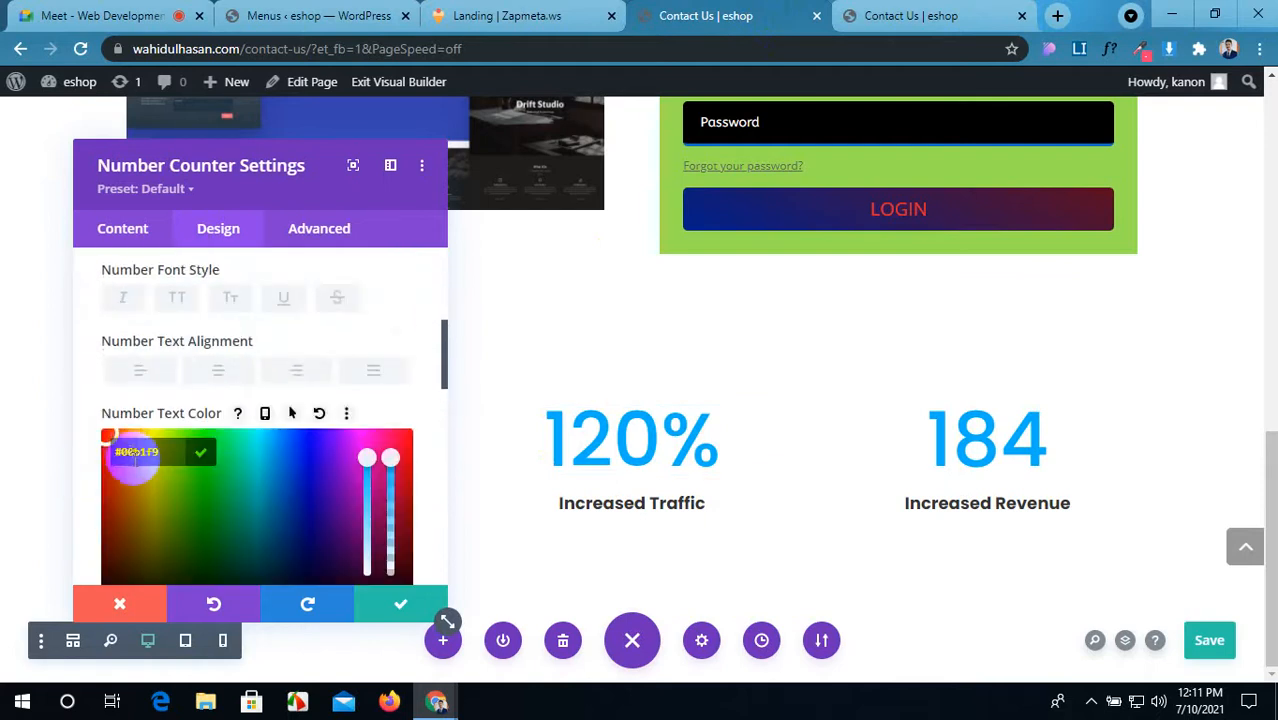
drag(162, 455, 92, 458)
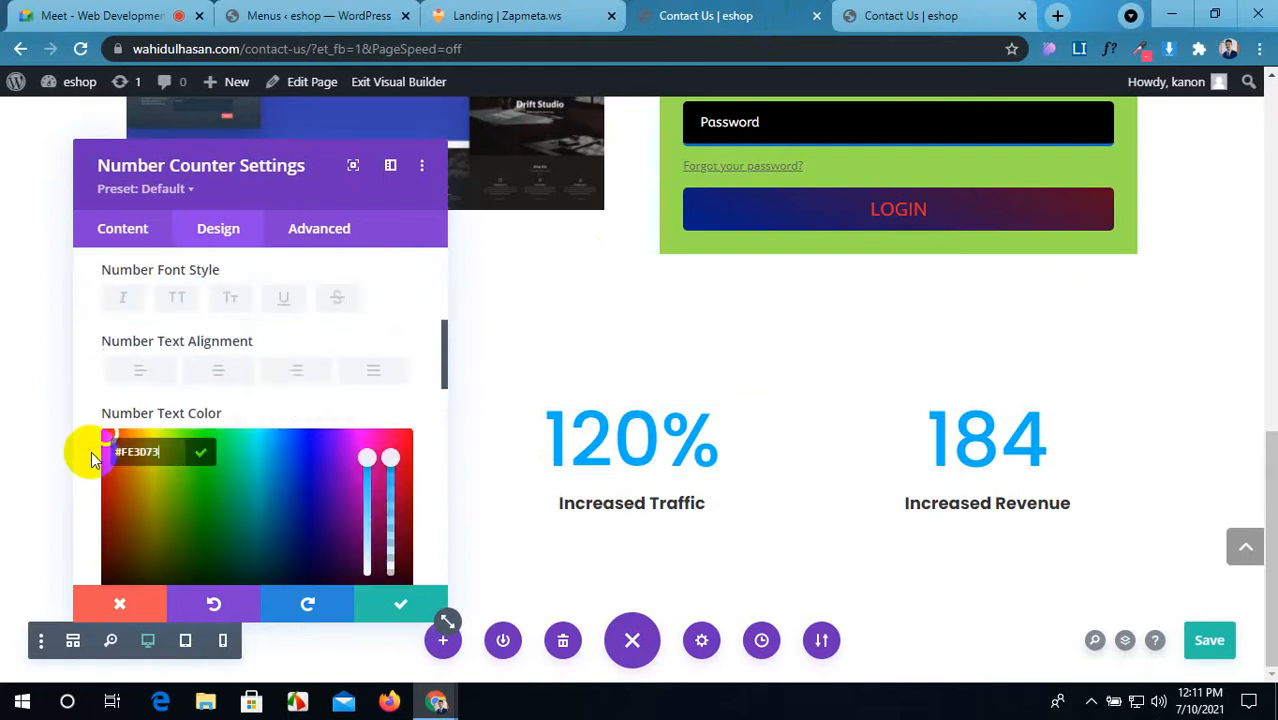
click(413, 612)
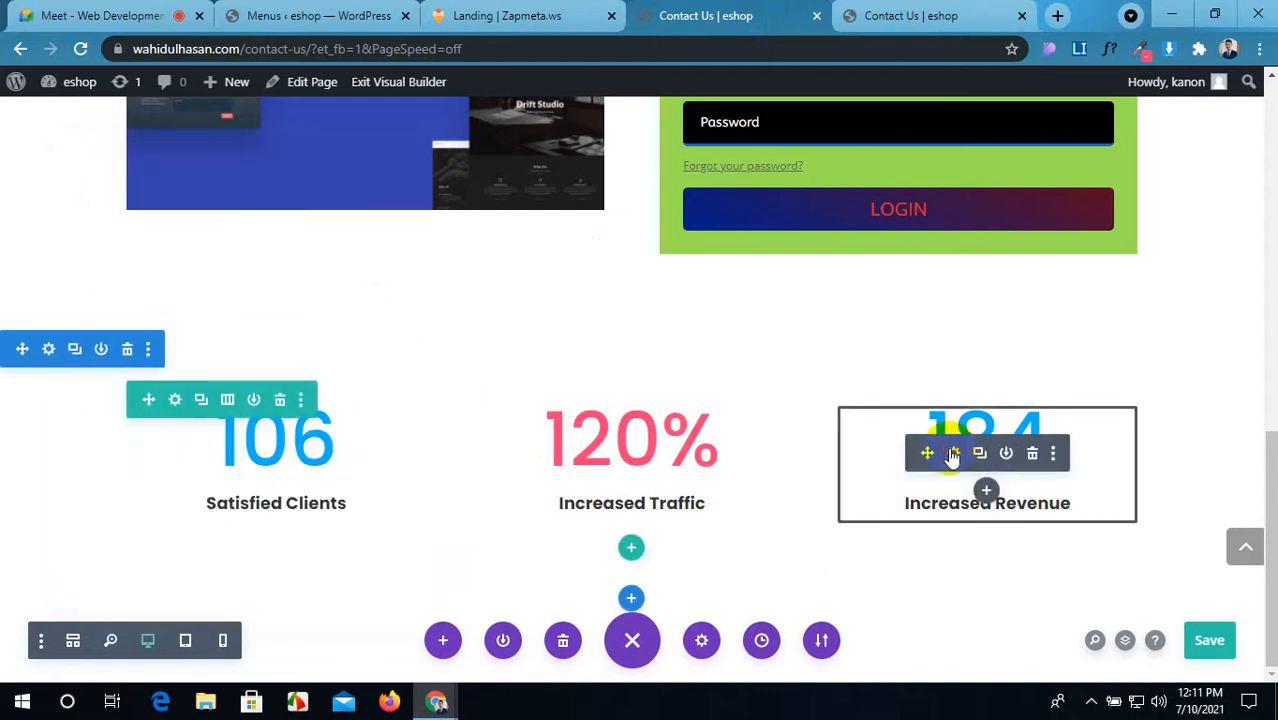
Step: Turn on the percent sign for the 184 counter
click(953, 454)
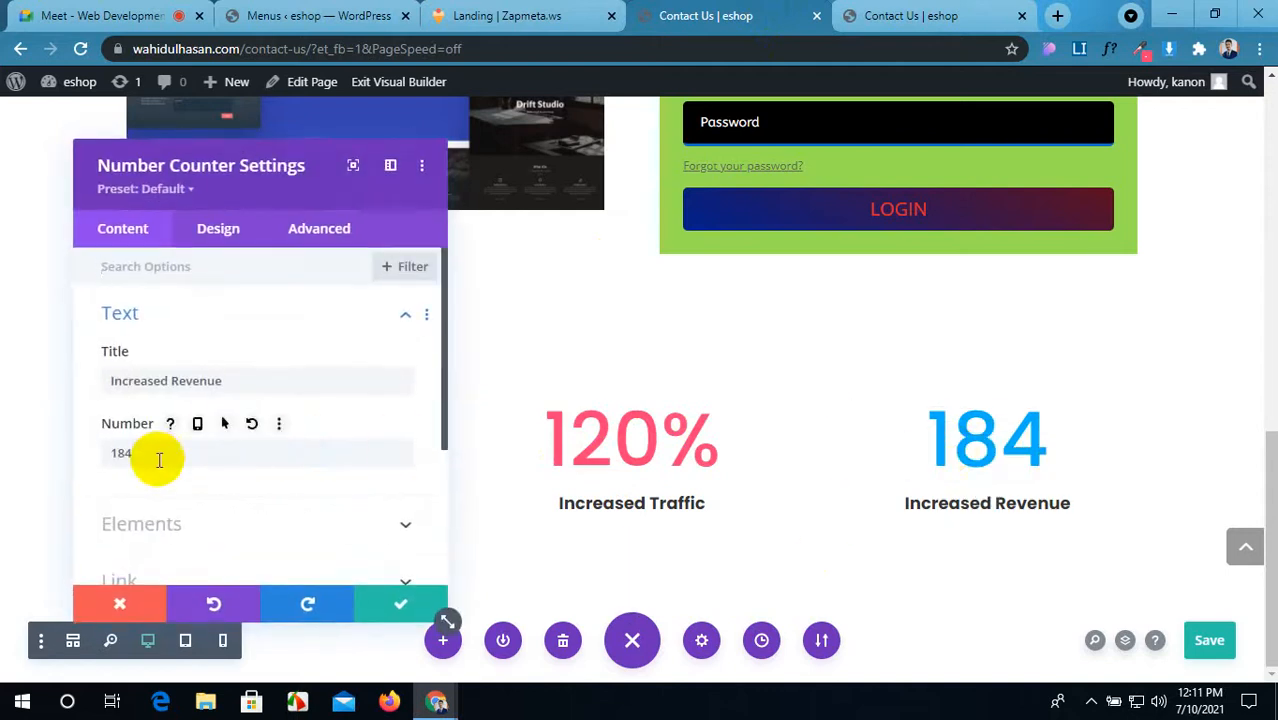
scroll(175, 470, down, 1)
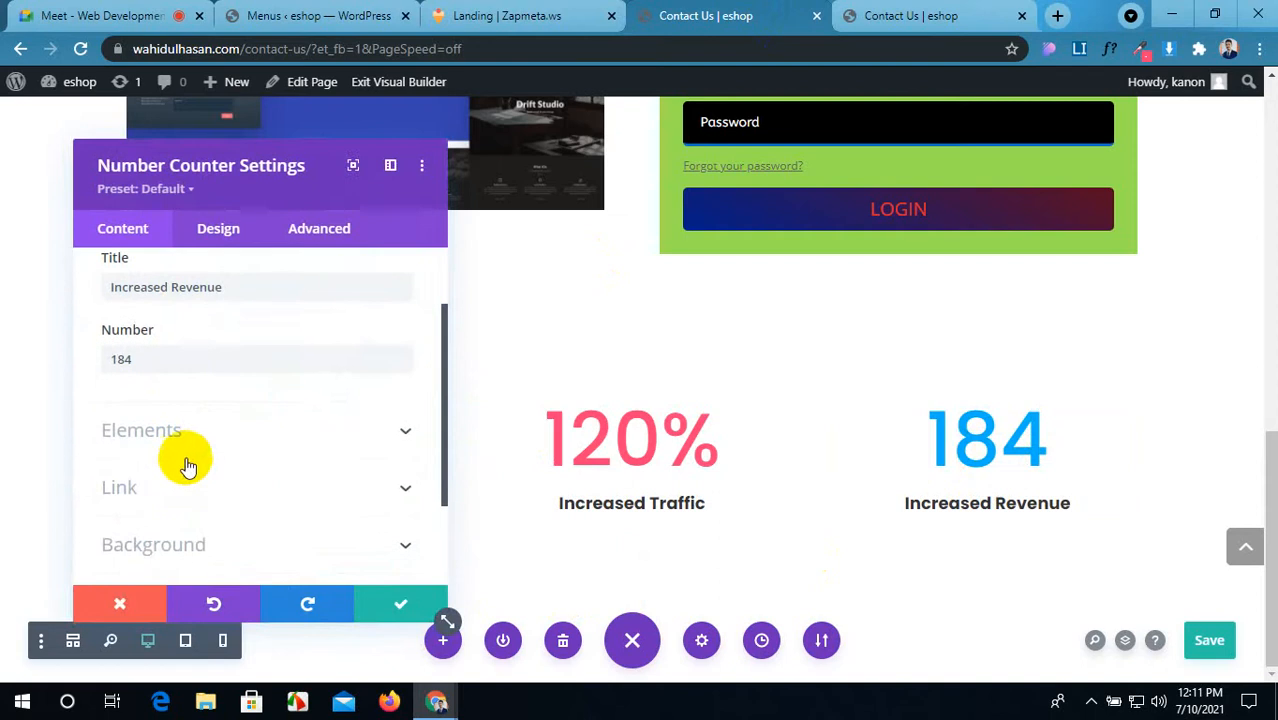
click(190, 440)
click(116, 345)
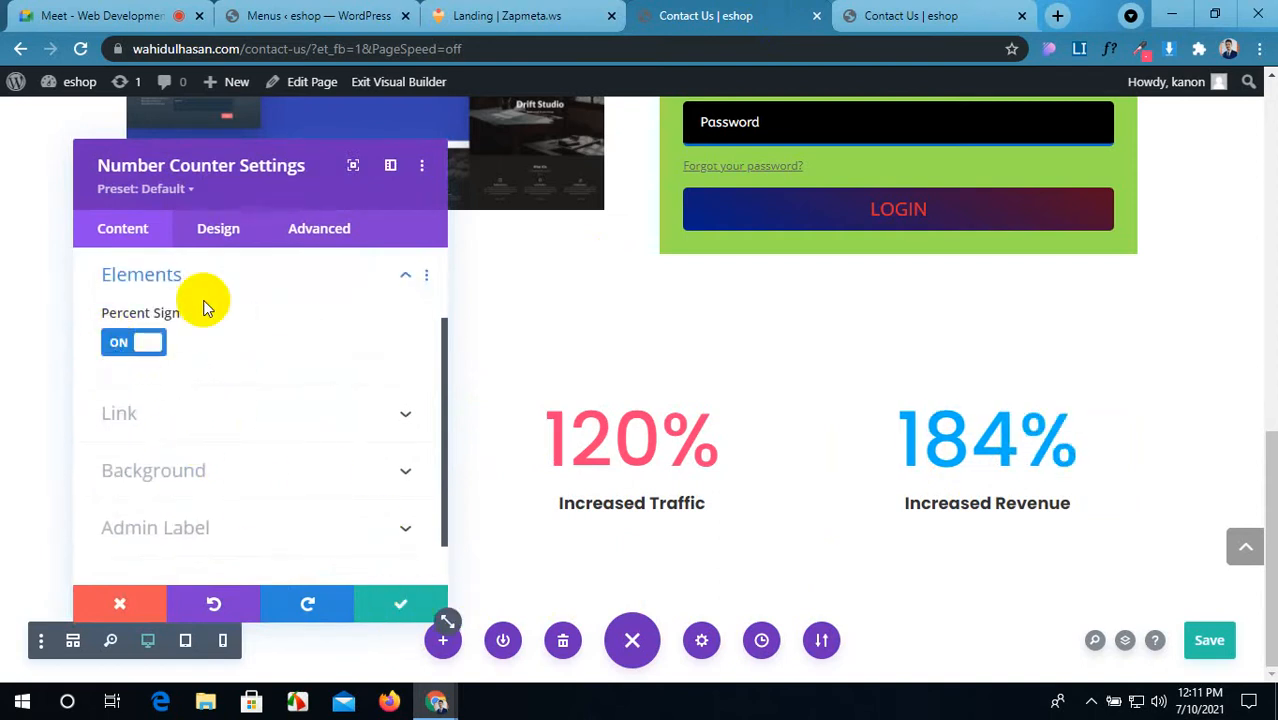
Step: Sample purple #8B20BB from the reference, apply it as the 184% number colour, and save the page
click(219, 240)
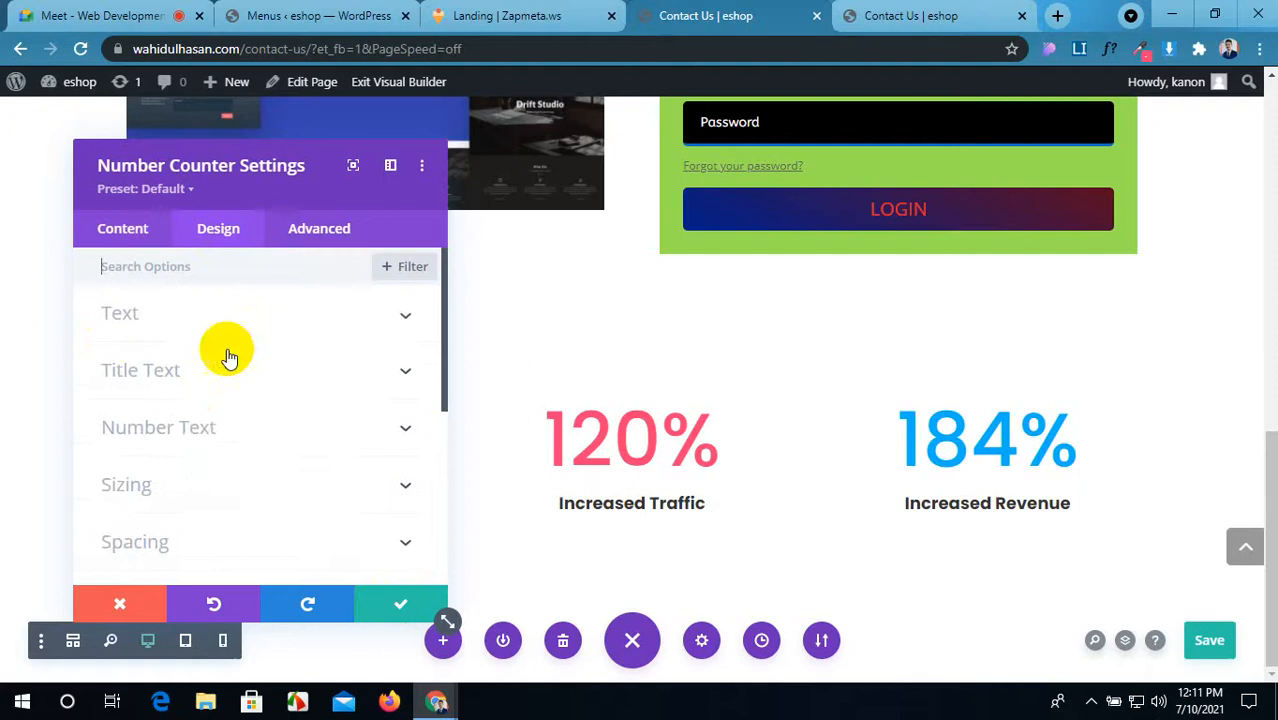
click(240, 437)
scroll(165, 448, down, 2)
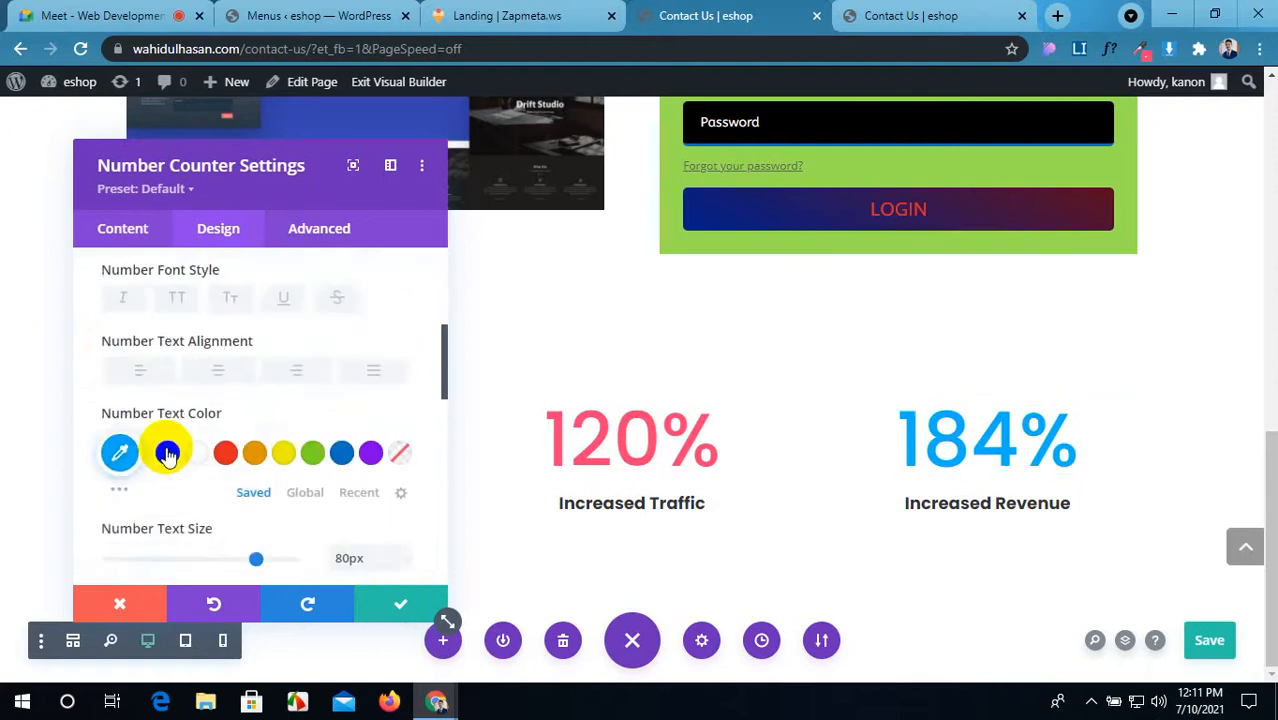
click(118, 367)
click(560, 15)
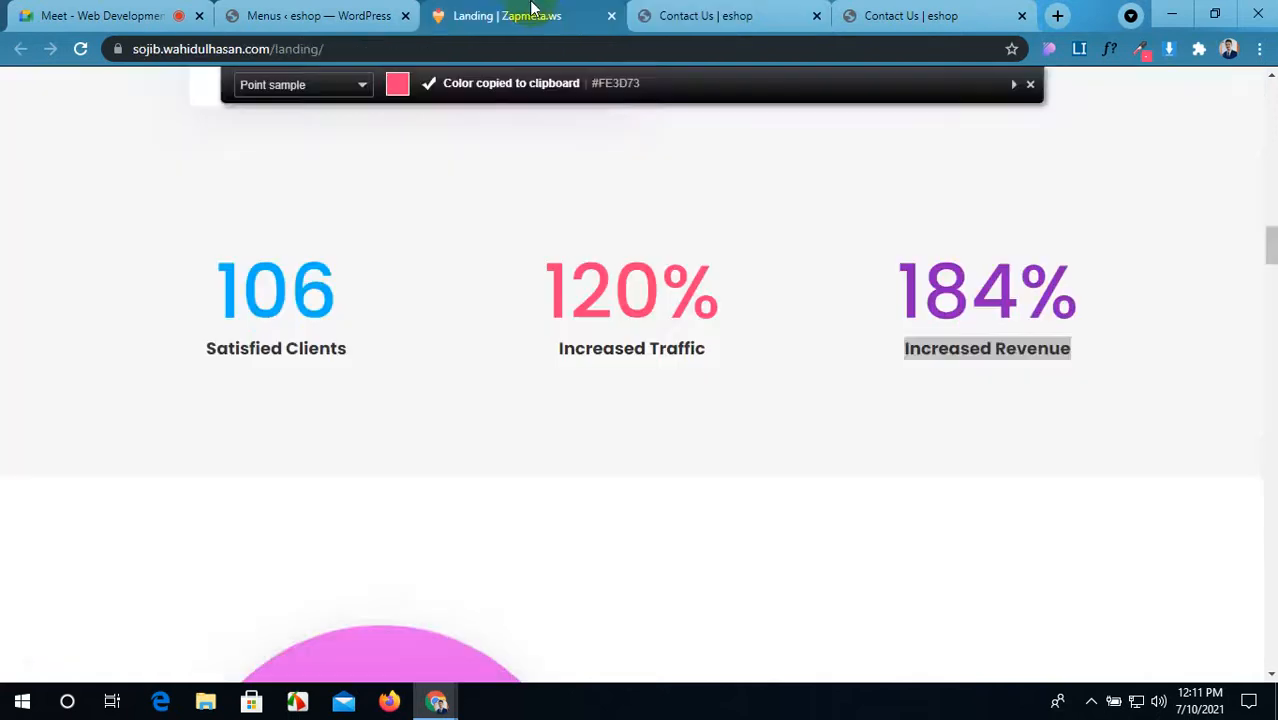
click(1143, 55)
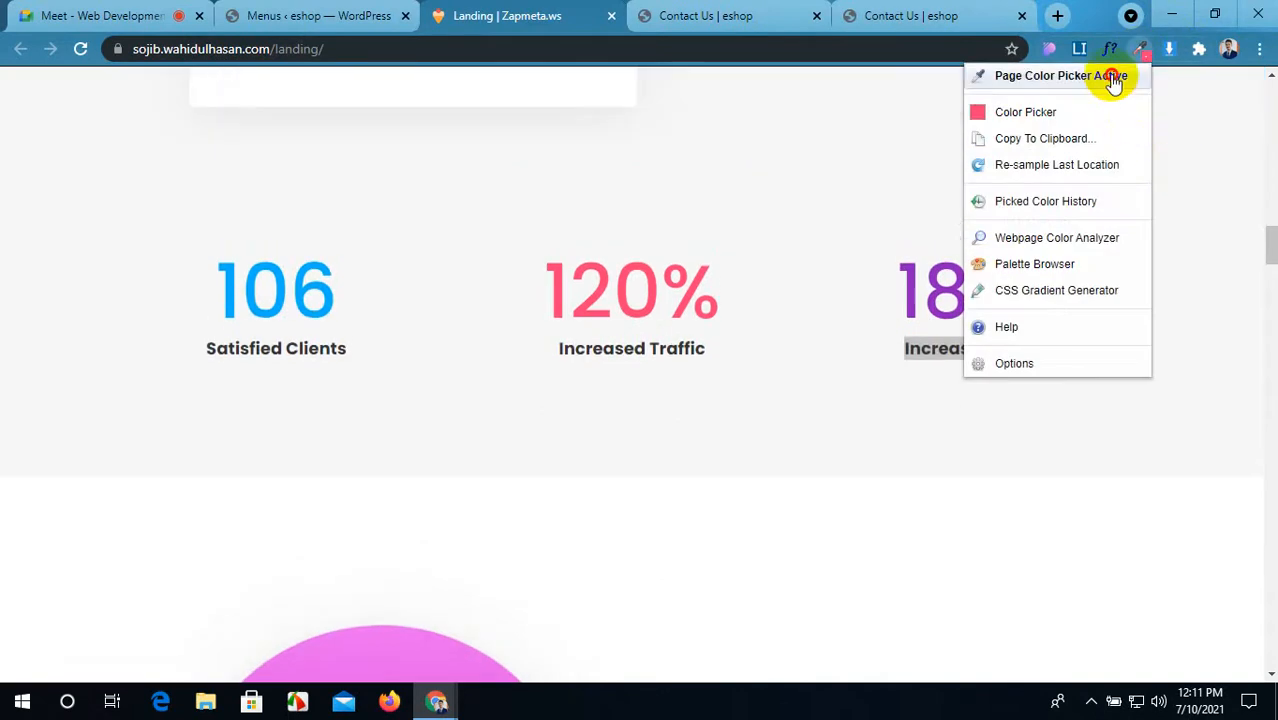
click(1110, 79)
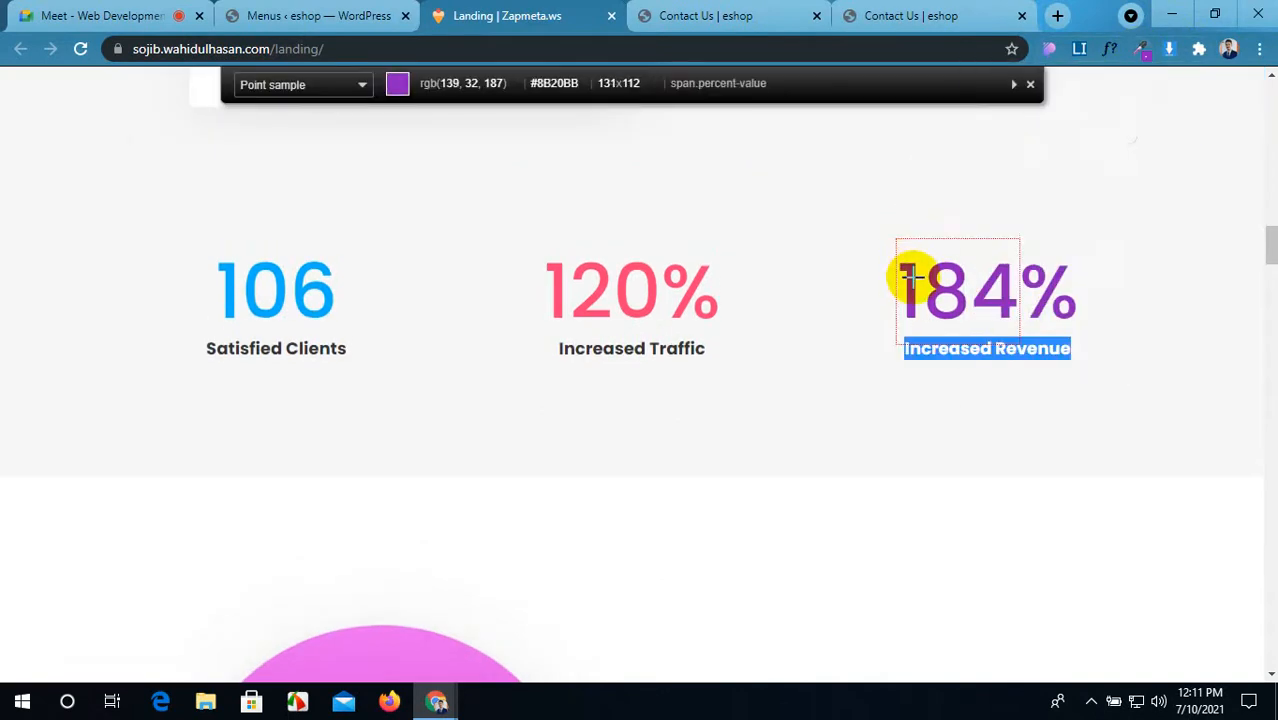
click(910, 278)
click(740, 15)
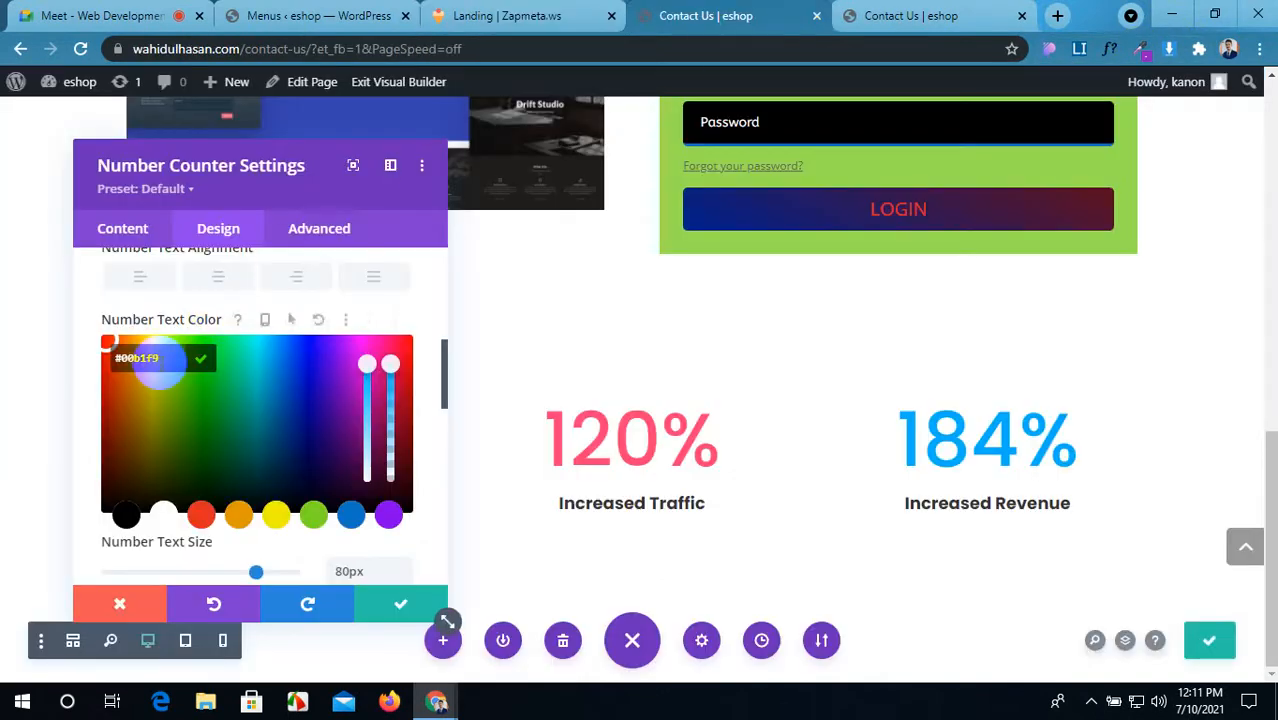
click(110, 372)
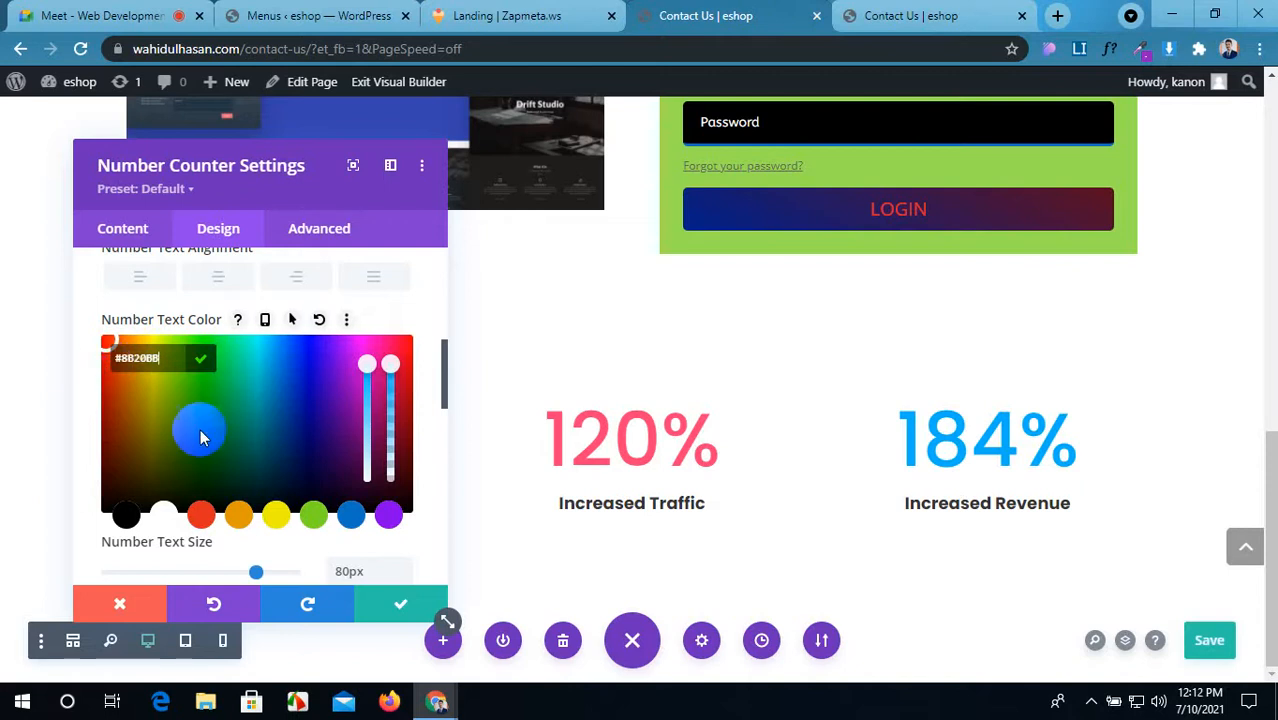
key(ctrl+v)
click(405, 604)
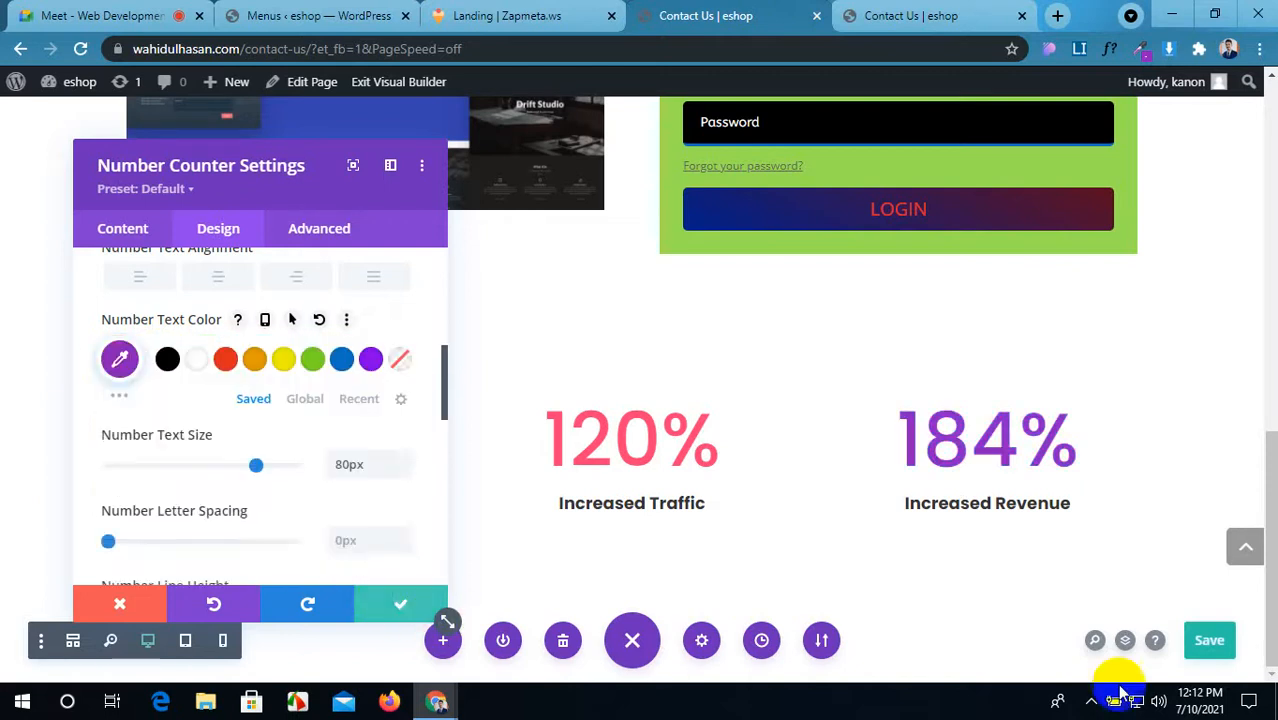
click(1212, 648)
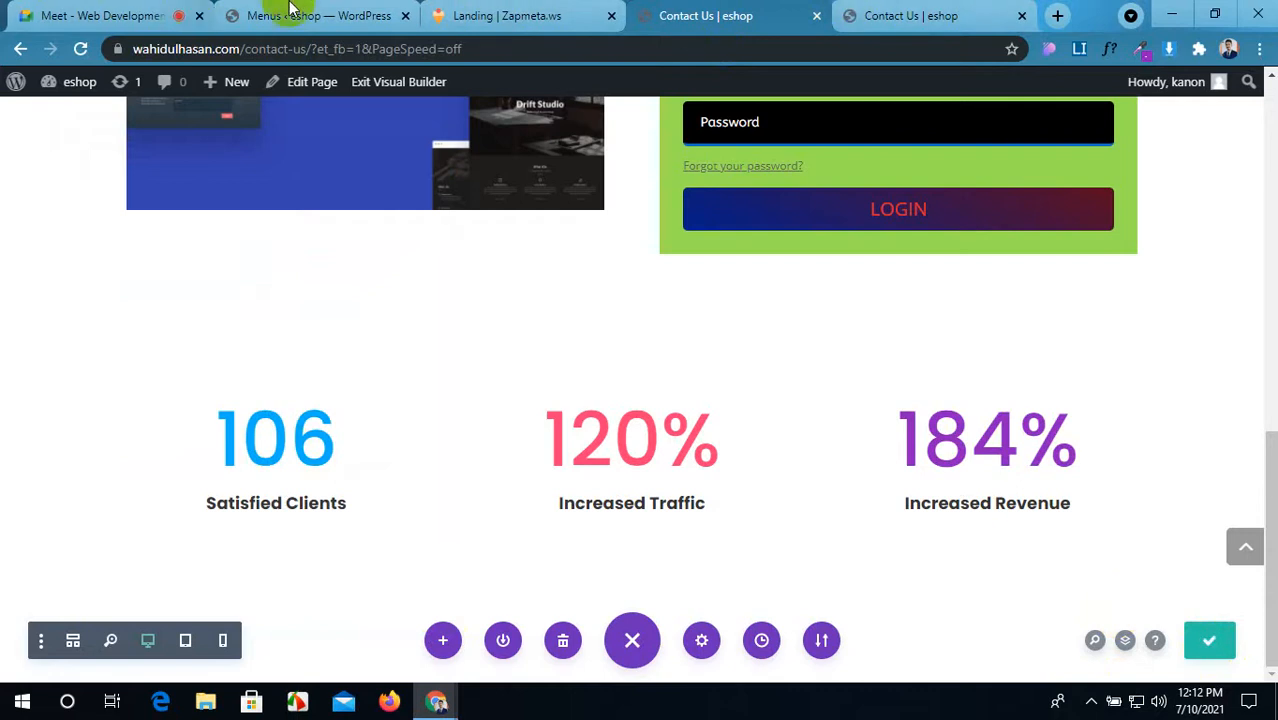
Step: Move the reference tab to the end and scroll the live Contact Us page to the counters
drag(490, 8, 900, 12)
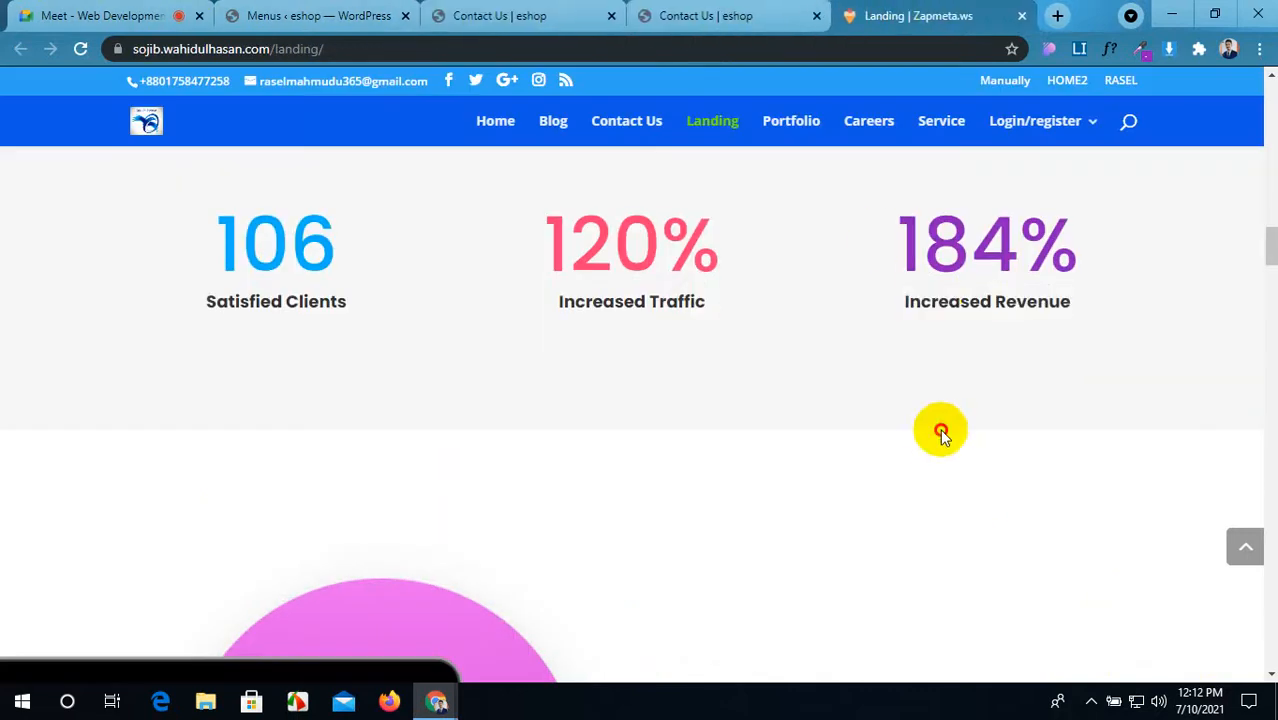
scroll(934, 432, up, 2)
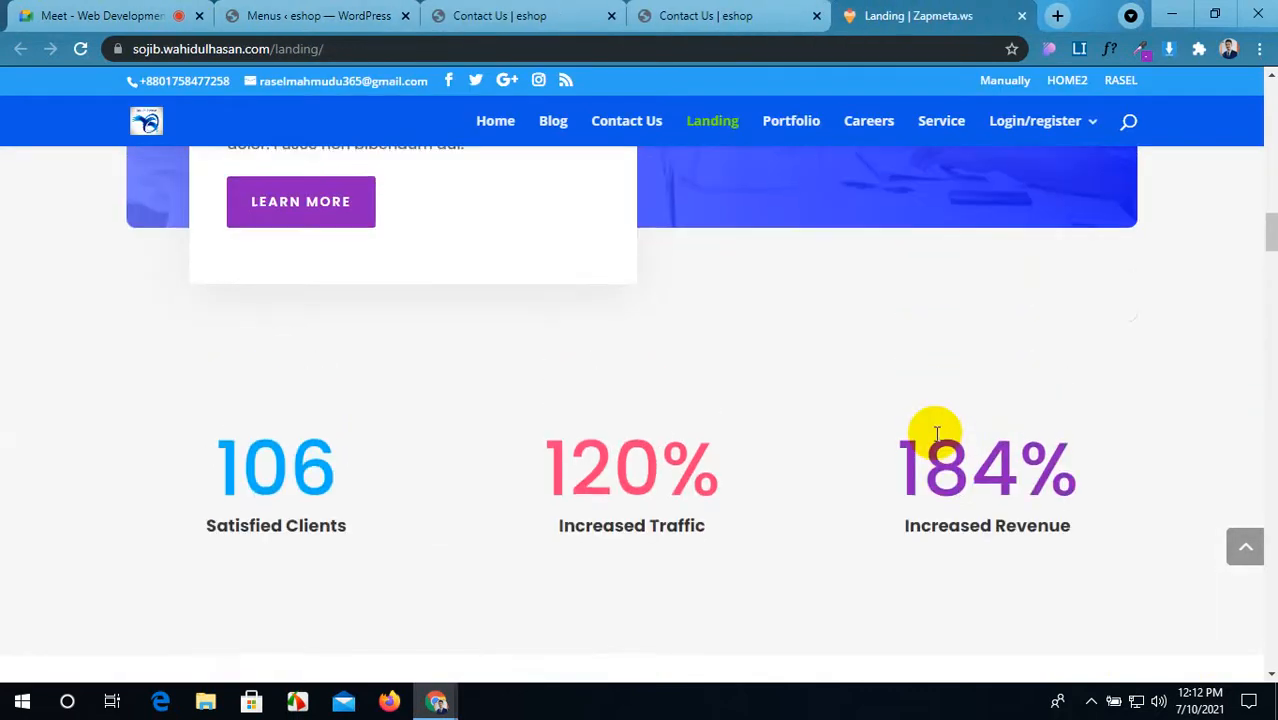
click(707, 15)
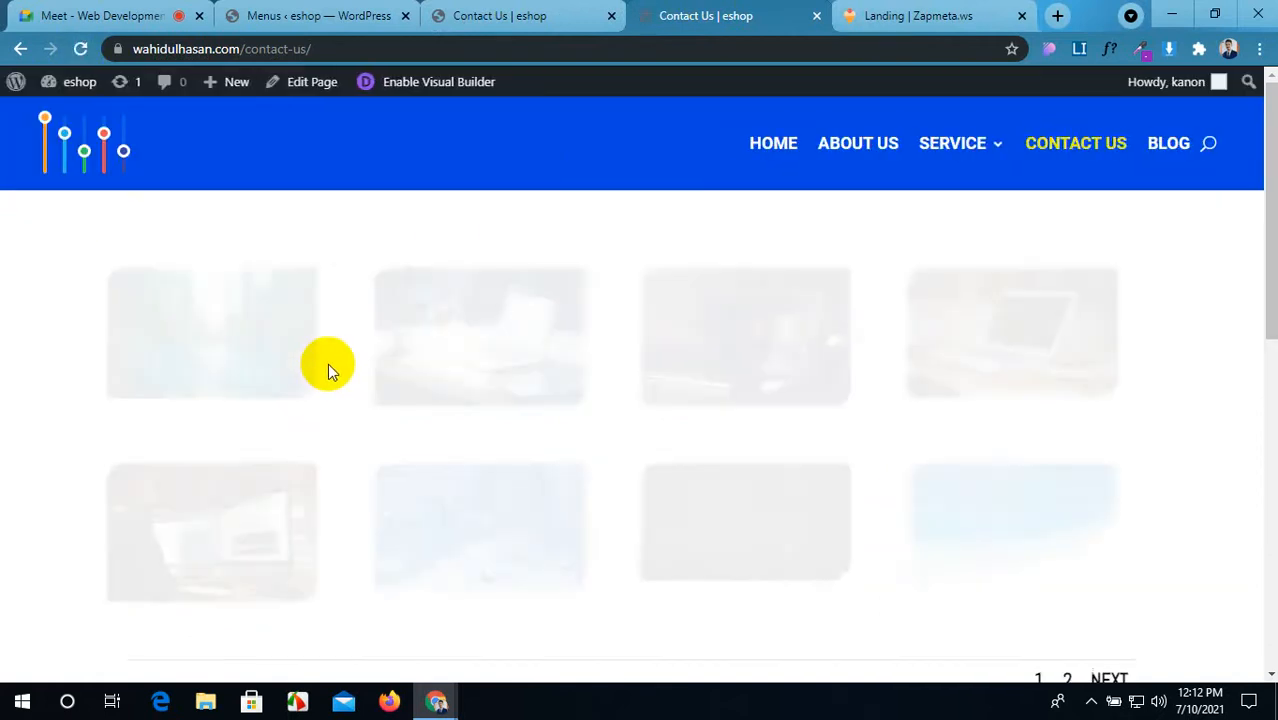
scroll(327, 364, down, 6)
scroll(327, 368, down, 1)
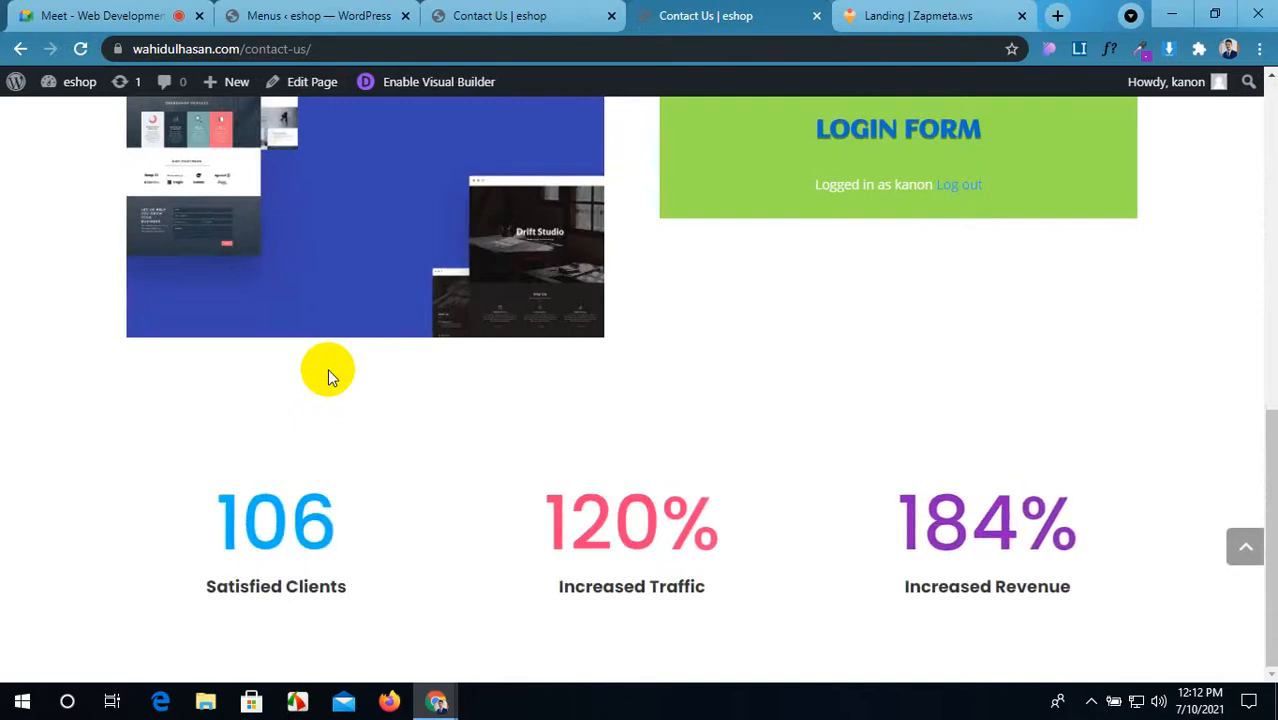
Step: Compare the live 106, 120% and 184% counters against the reference landing page
click(950, 14)
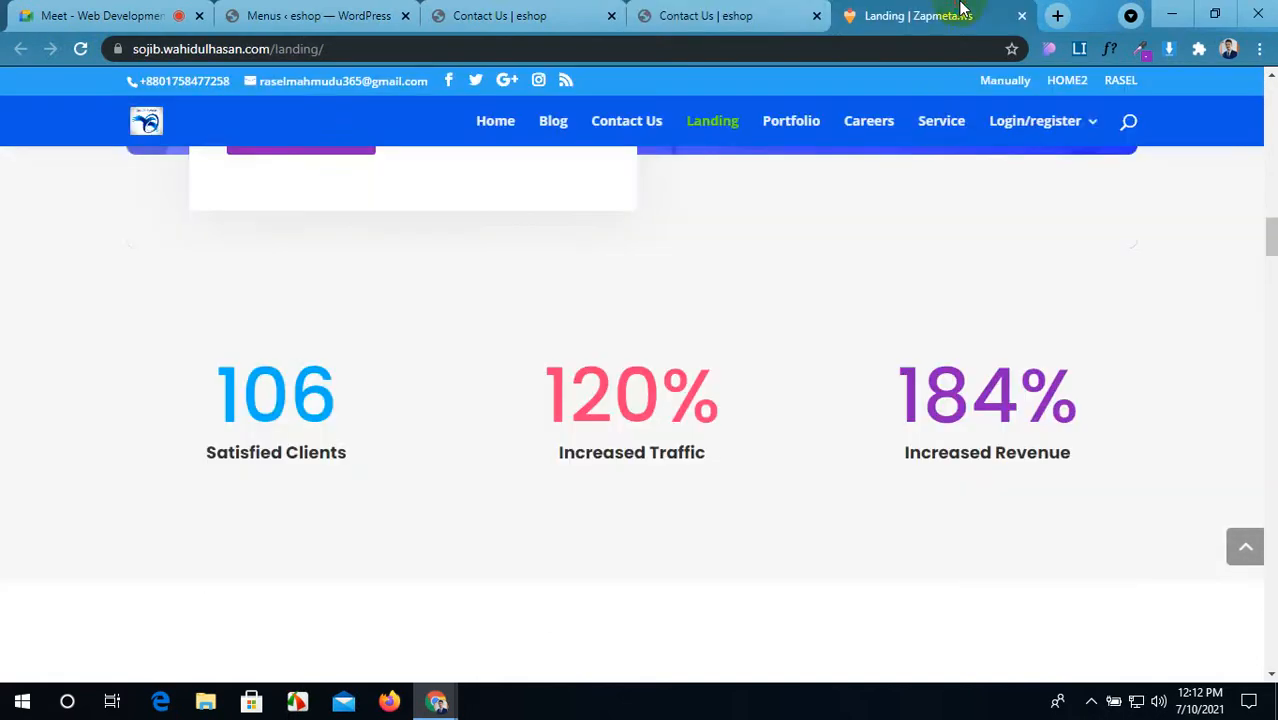
click(765, 12)
click(932, 12)
click(807, 12)
click(926, 12)
click(812, 10)
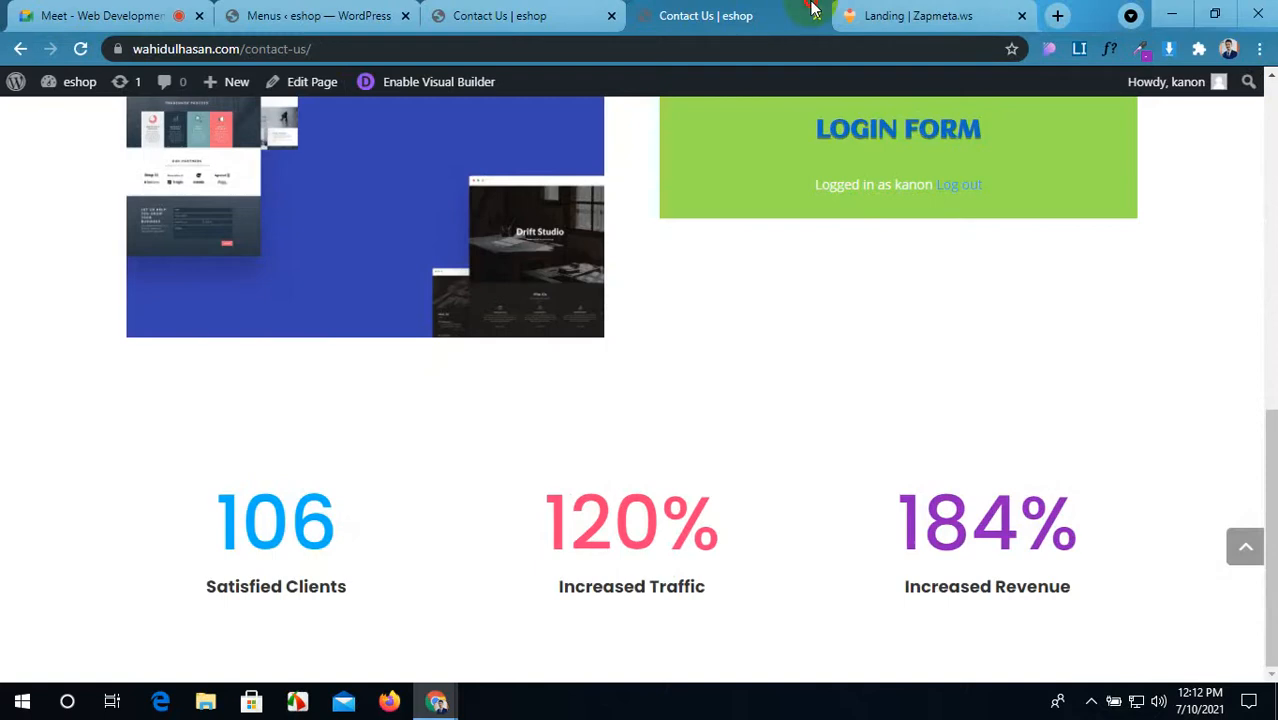
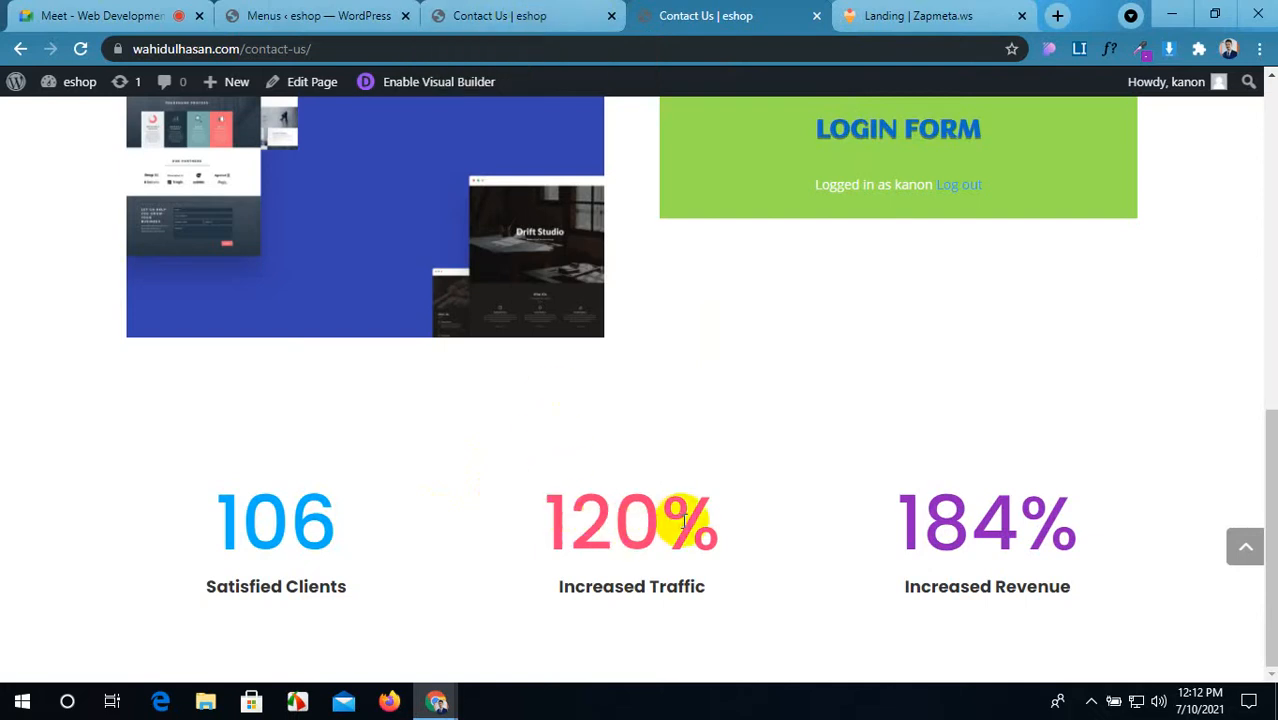
Step: Check the Landing reference and the Meet call, then return to the Contact Us builder
click(905, 10)
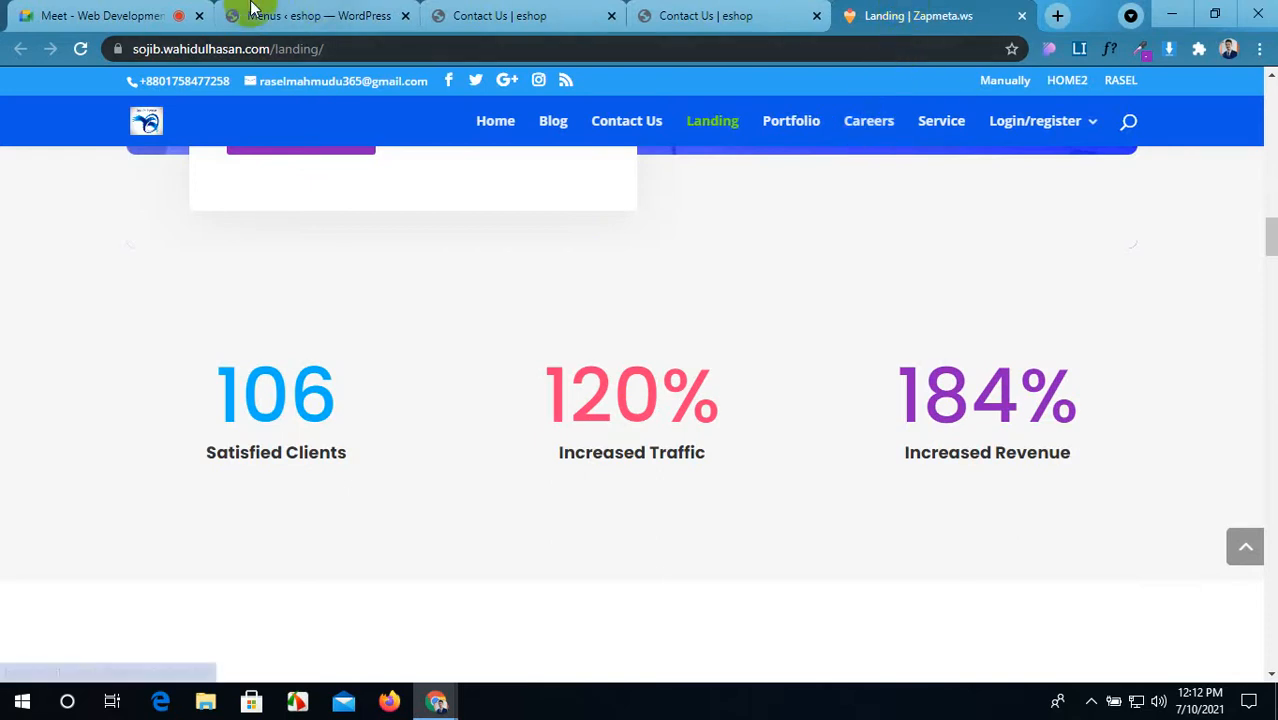
click(130, 15)
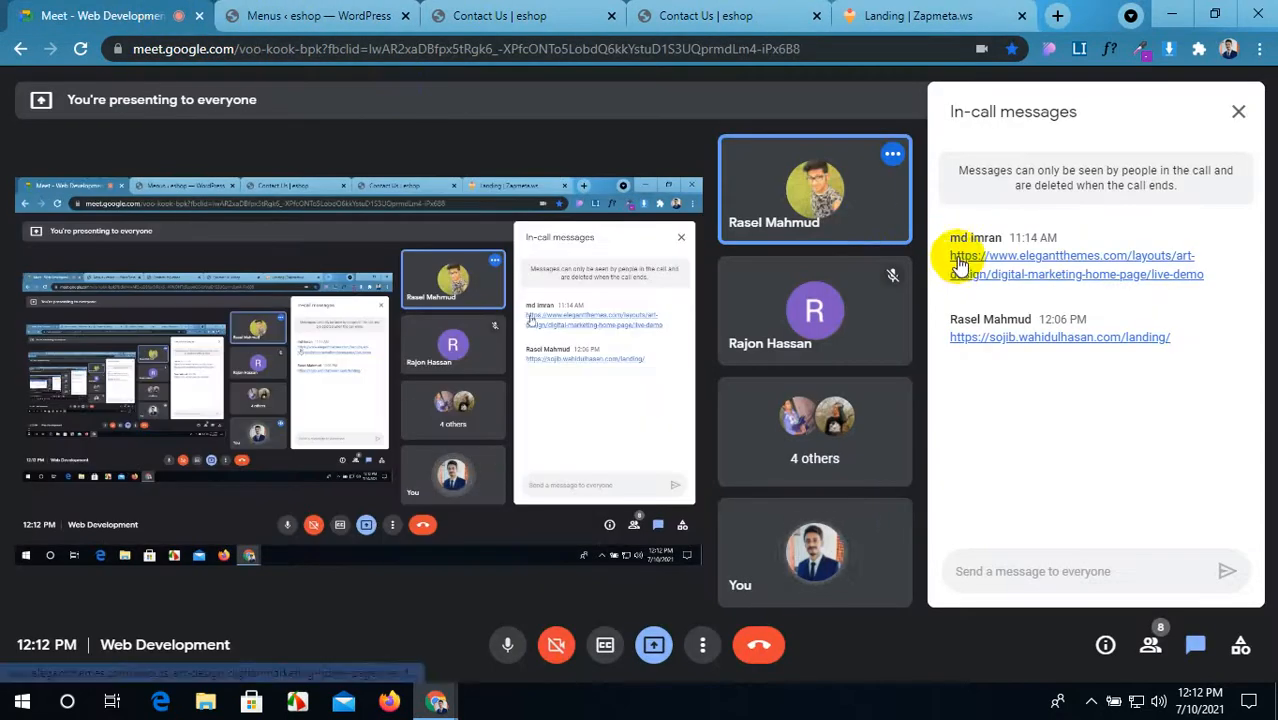
click(917, 8)
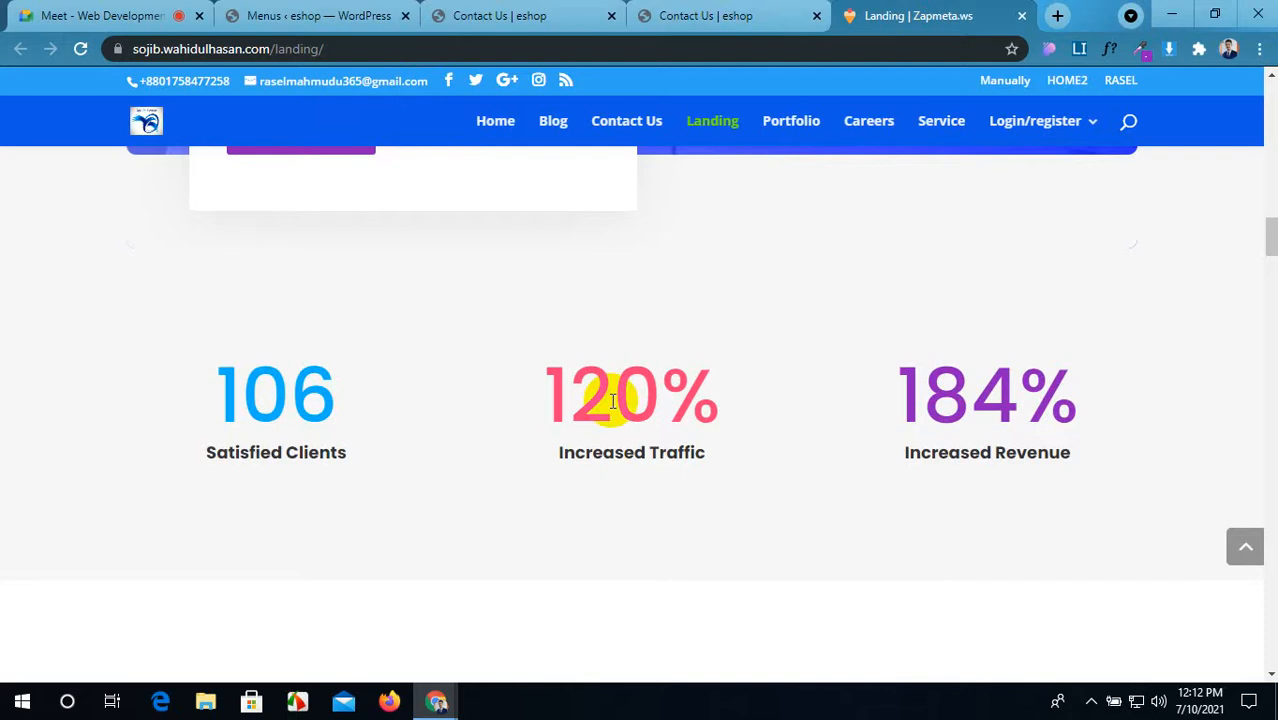
click(614, 20)
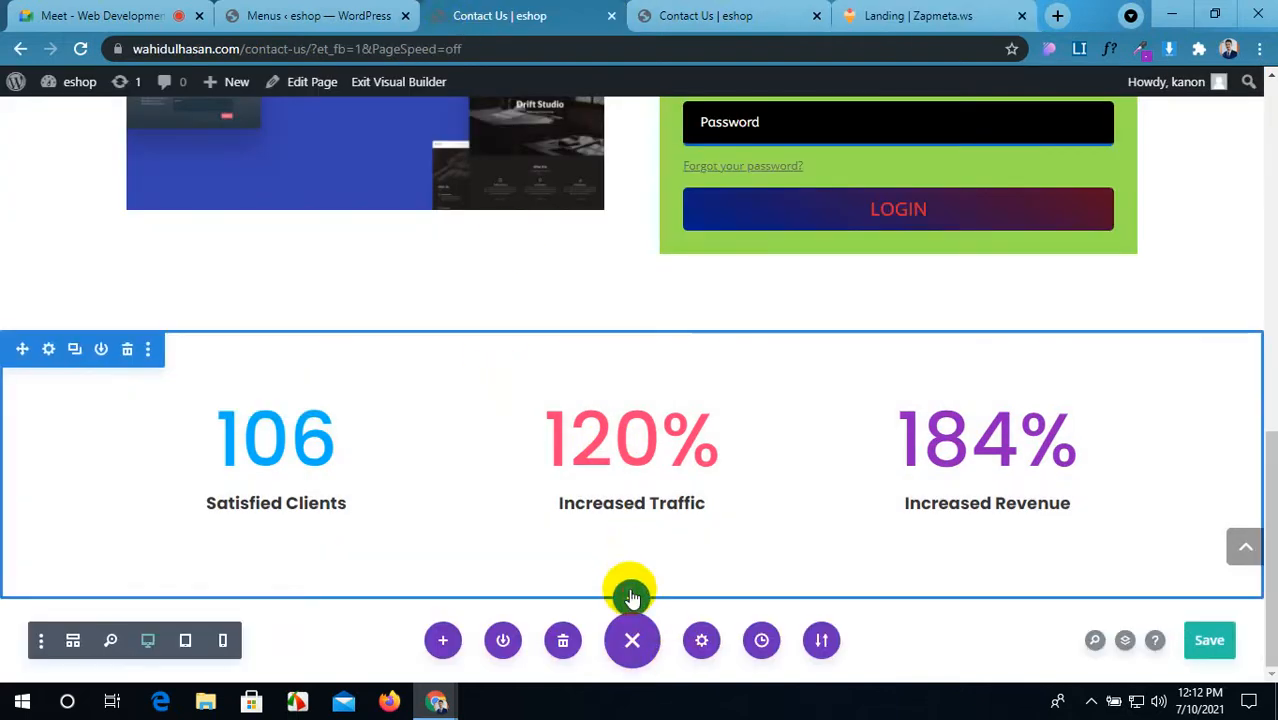
Step: Add a Regular section with a two-column row below the stats and insert a Social Media Follow module
click(631, 597)
click(517, 540)
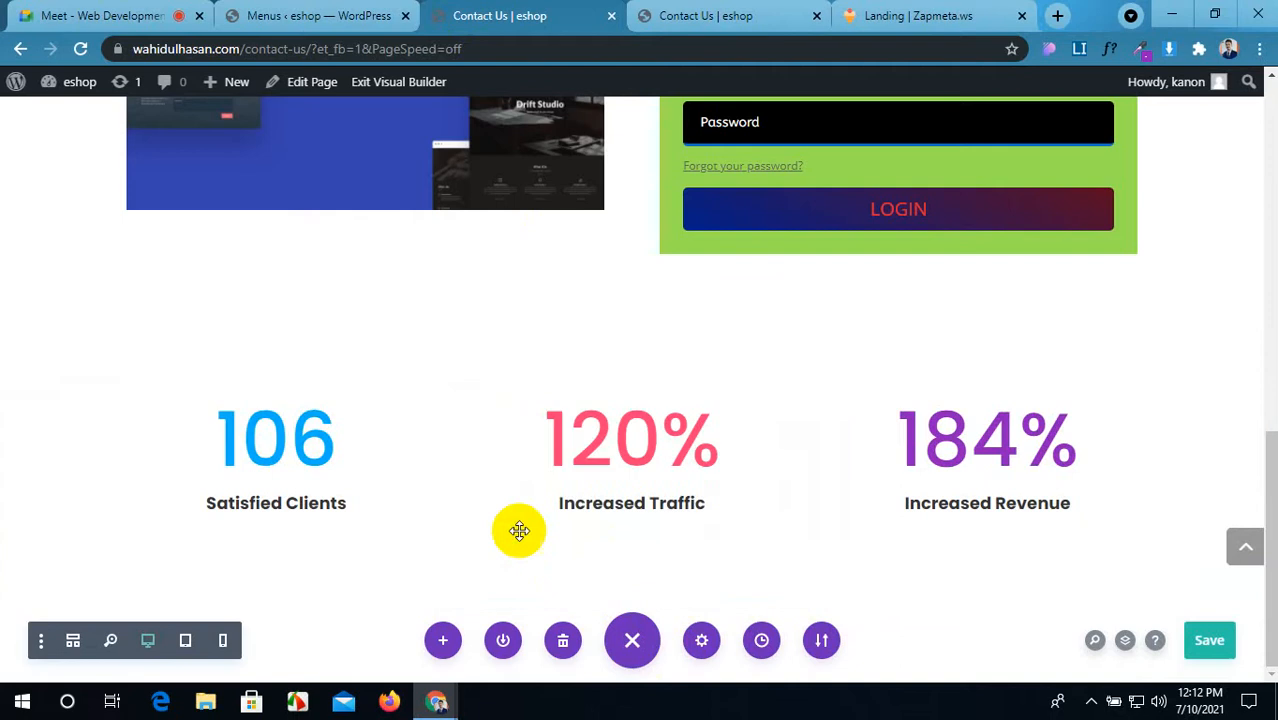
click(628, 259)
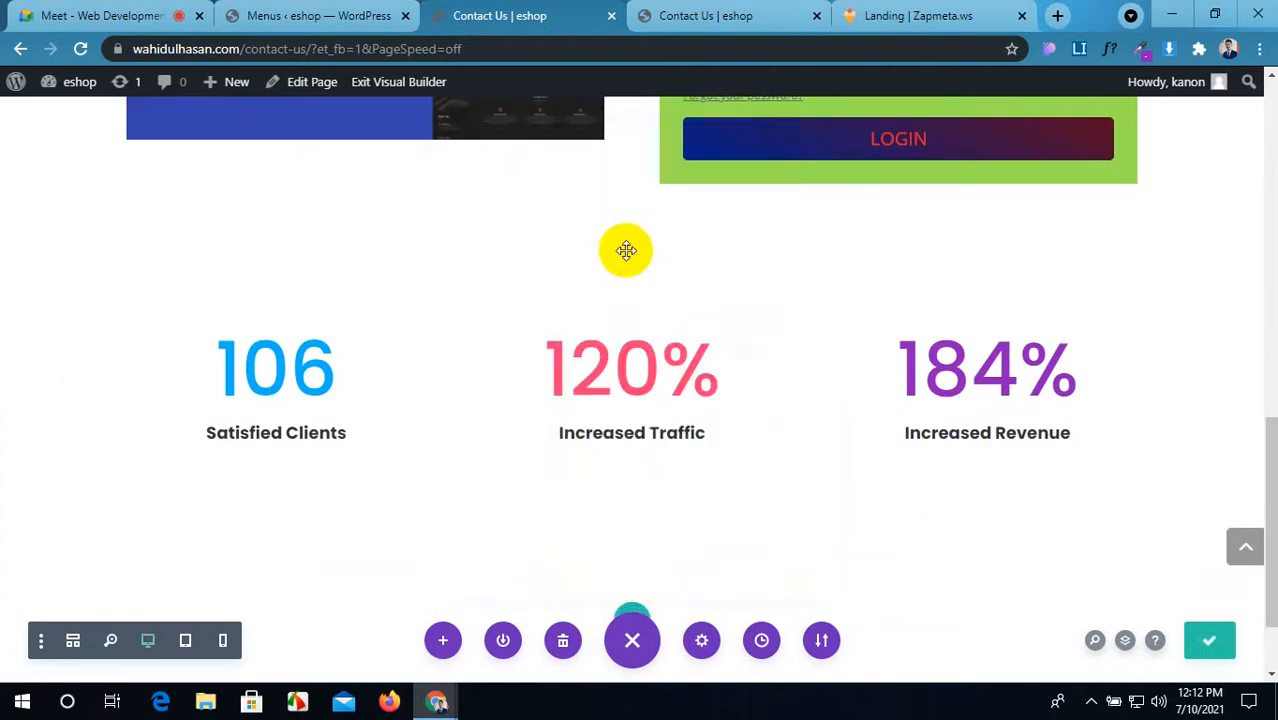
scroll(389, 410, down, 3)
scroll(389, 410, down, 5)
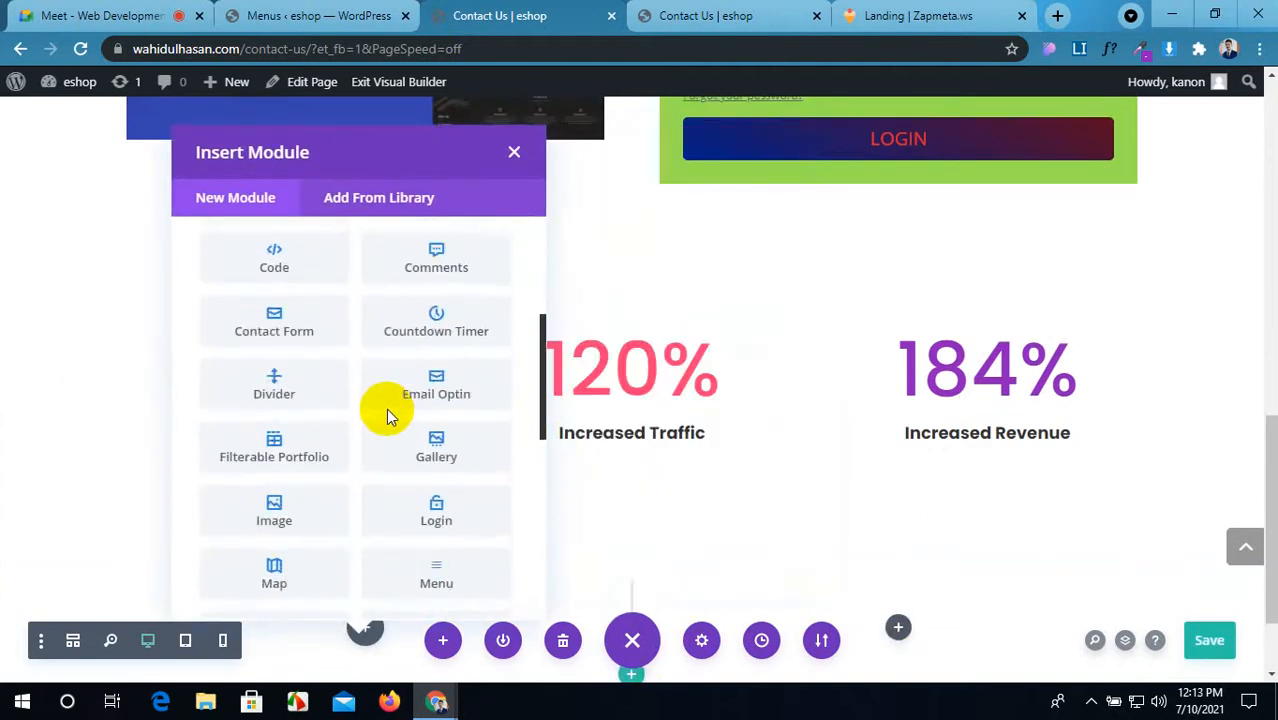
scroll(389, 416, down, 6)
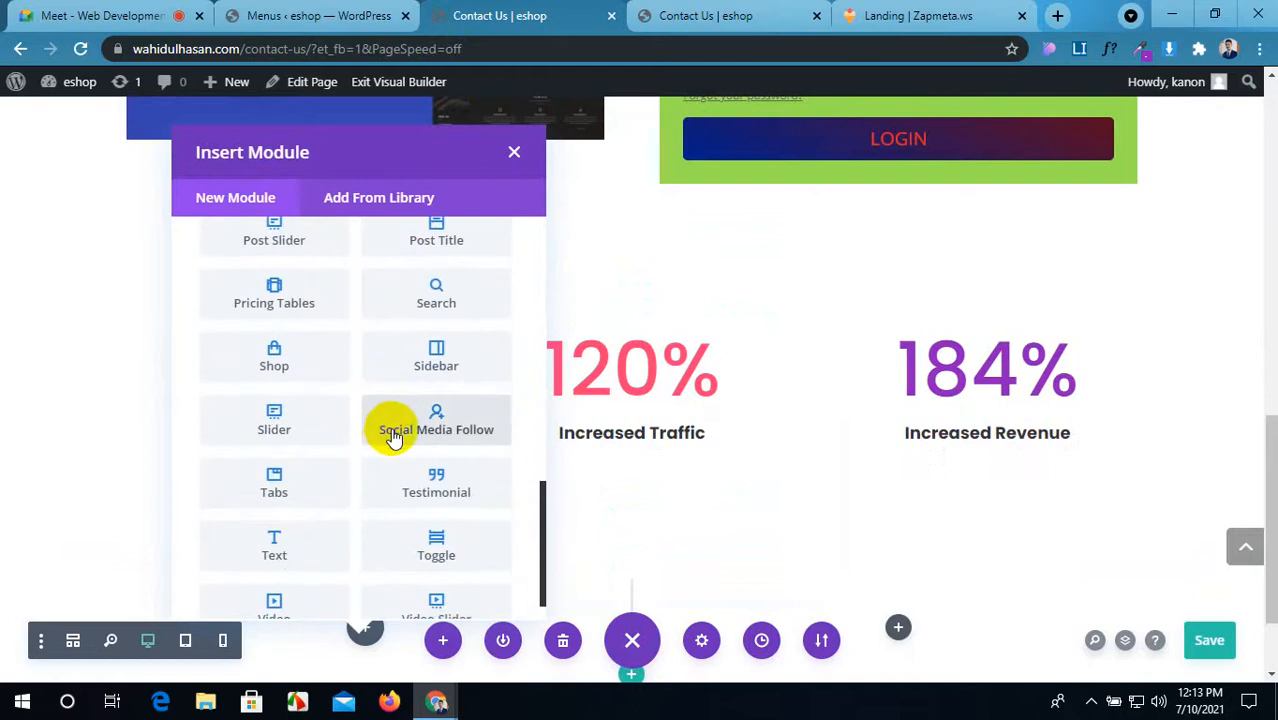
scroll(391, 434, down, 1)
scroll(391, 428, up, 2)
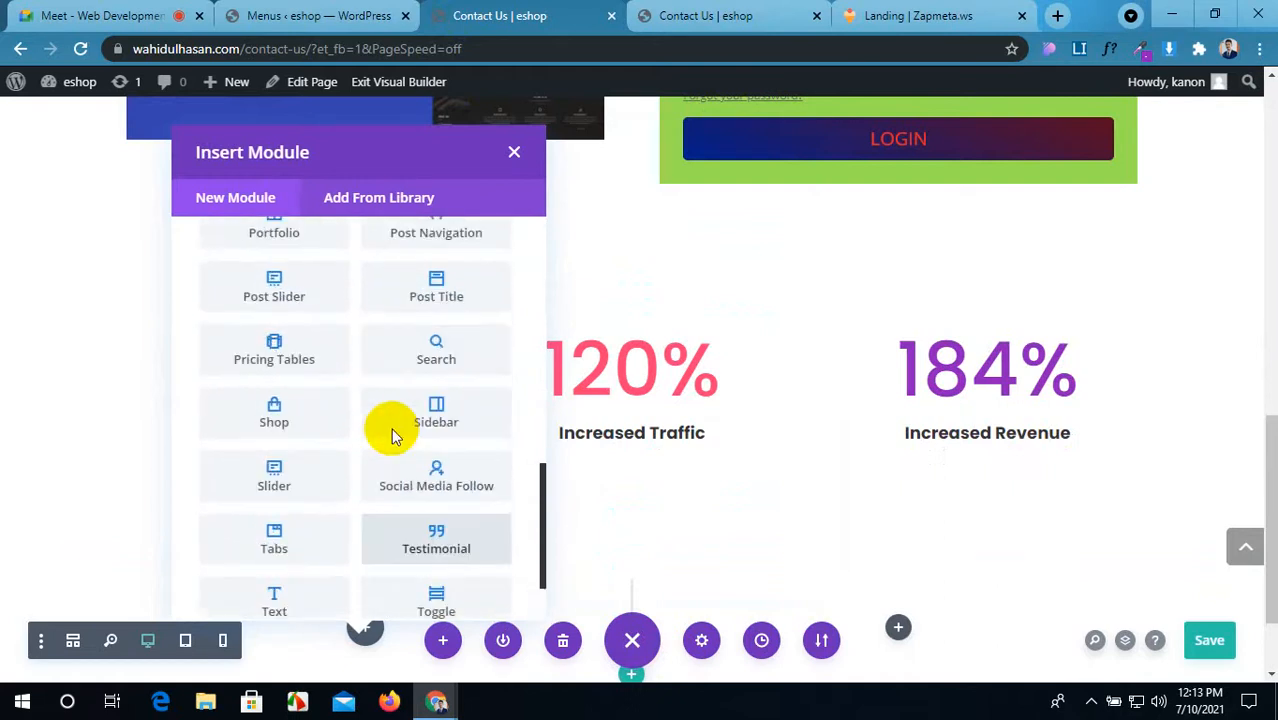
click(413, 481)
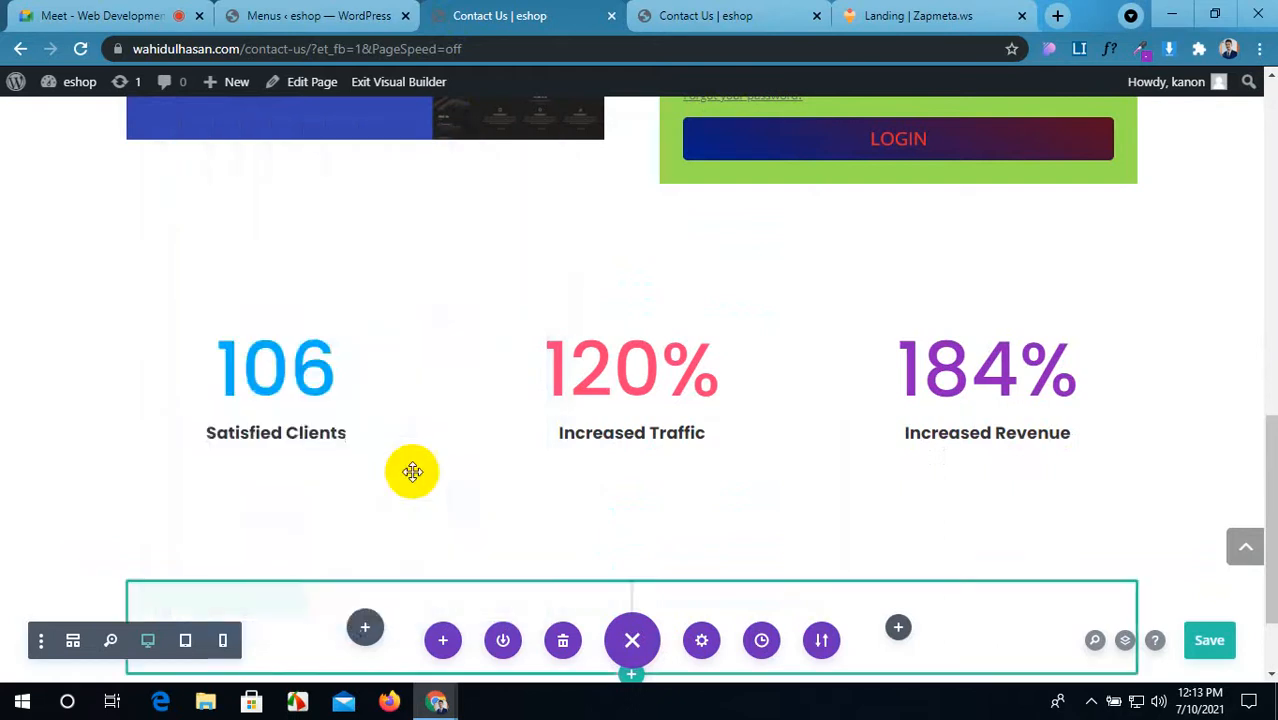
scroll(366, 505, down, 3)
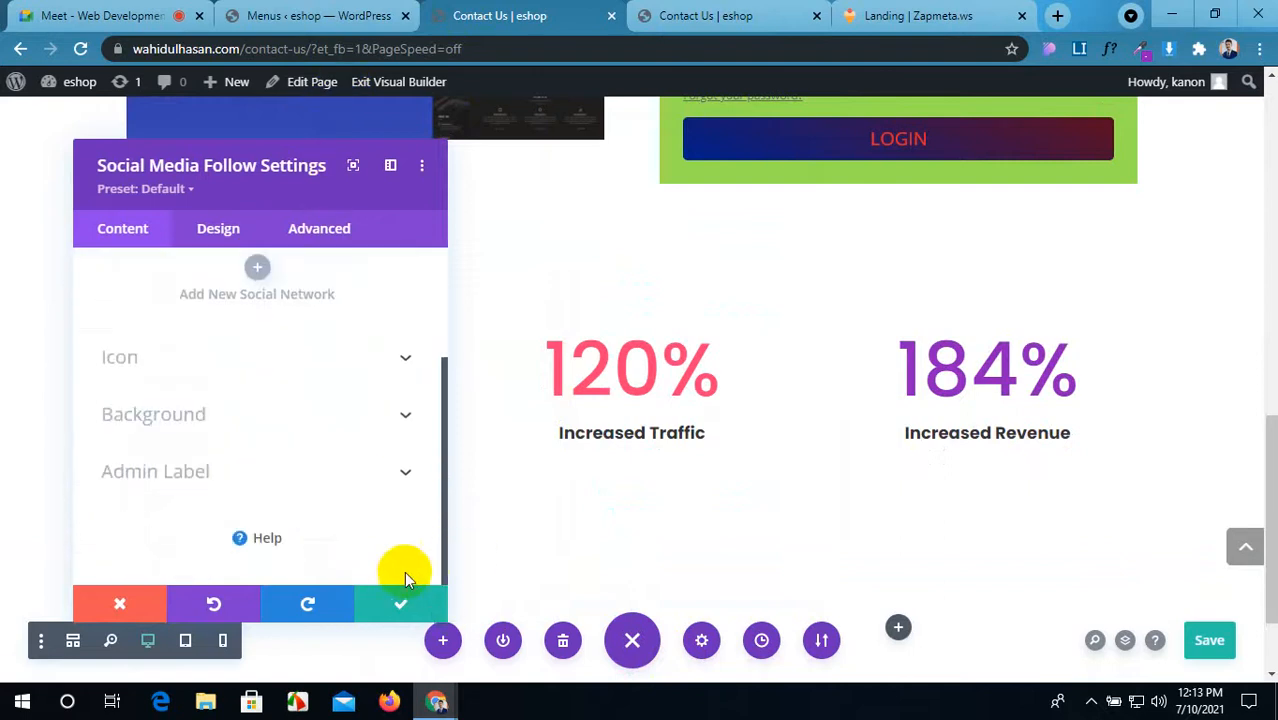
click(390, 598)
scroll(375, 445, down, 1)
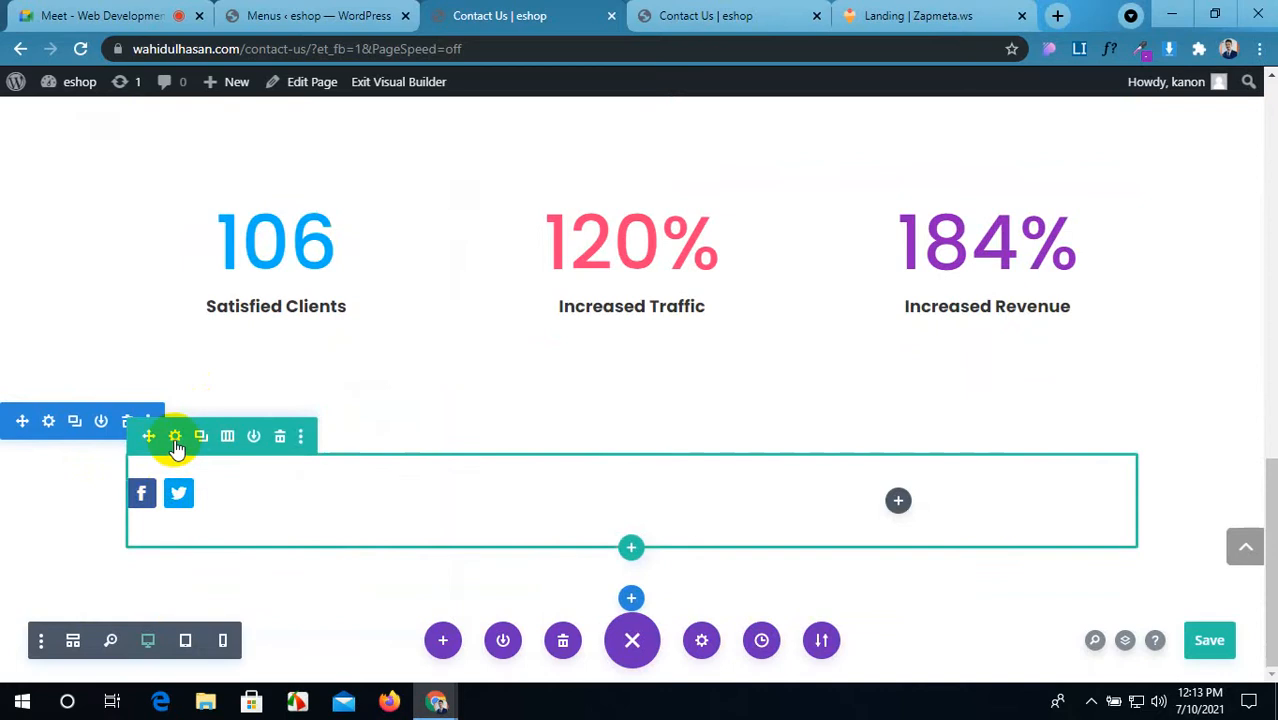
Step: Change the row's Column Structure to a single column
click(175, 439)
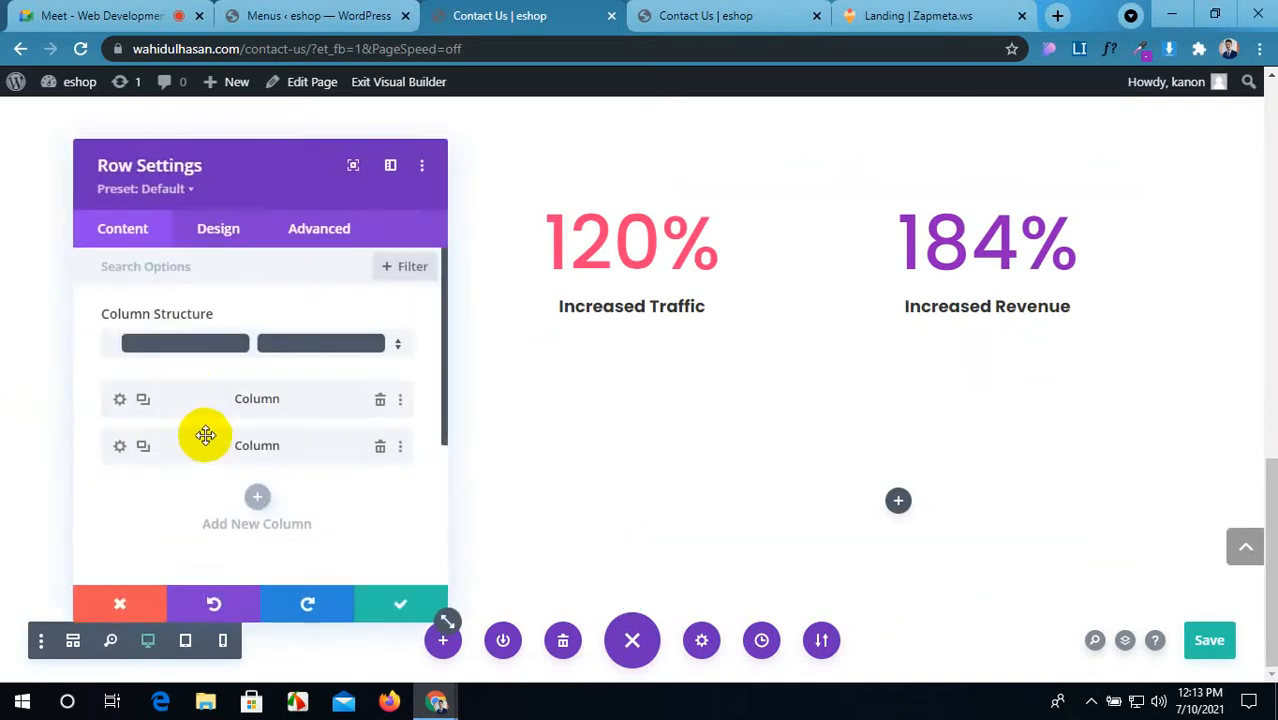
click(234, 350)
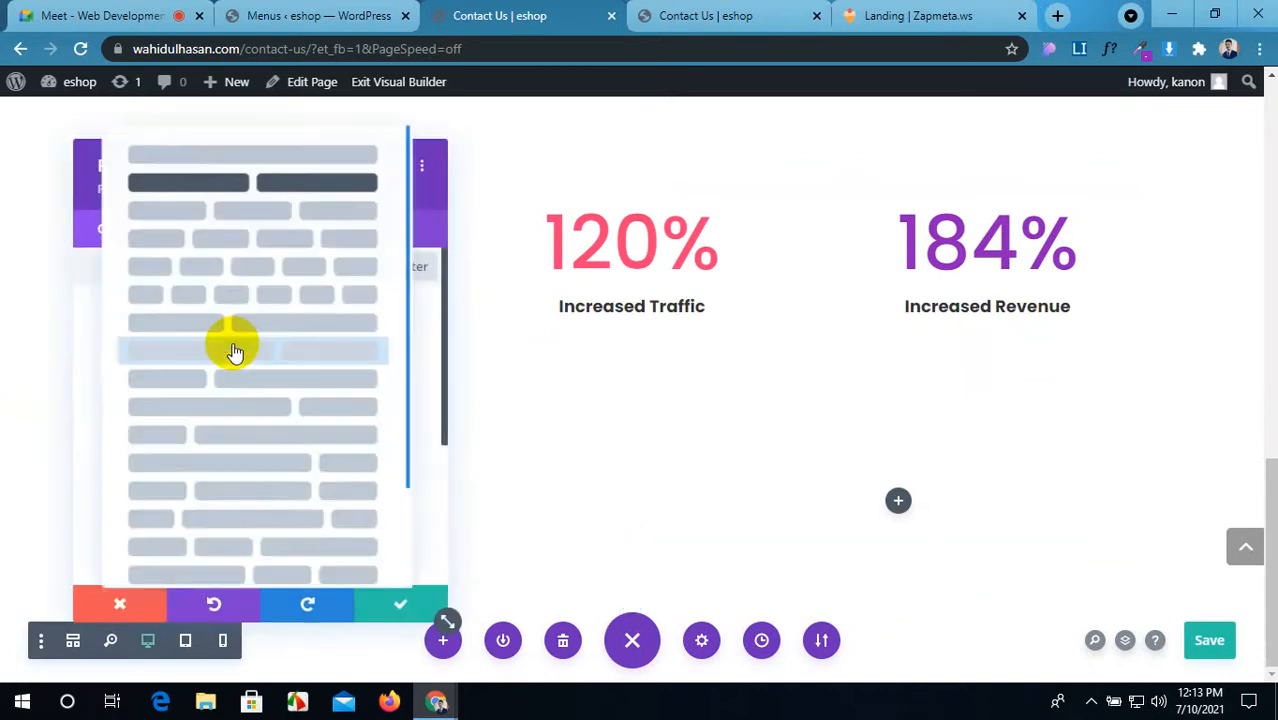
click(277, 166)
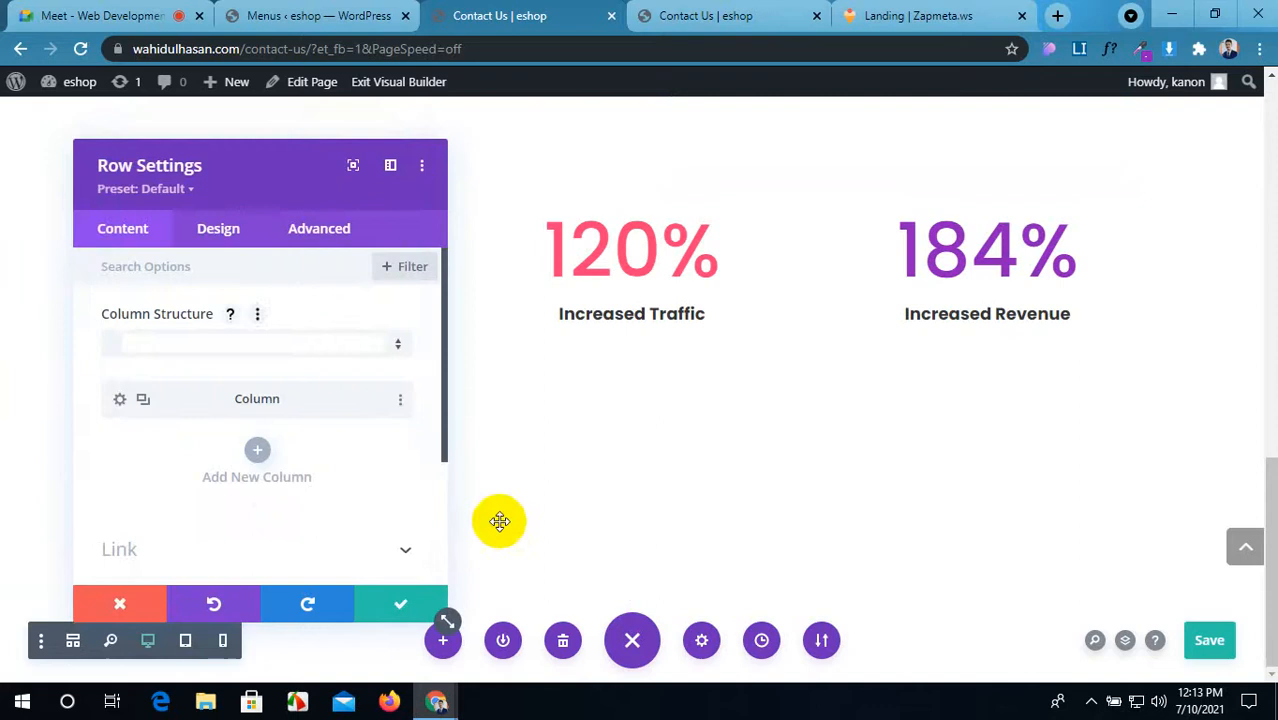
click(402, 606)
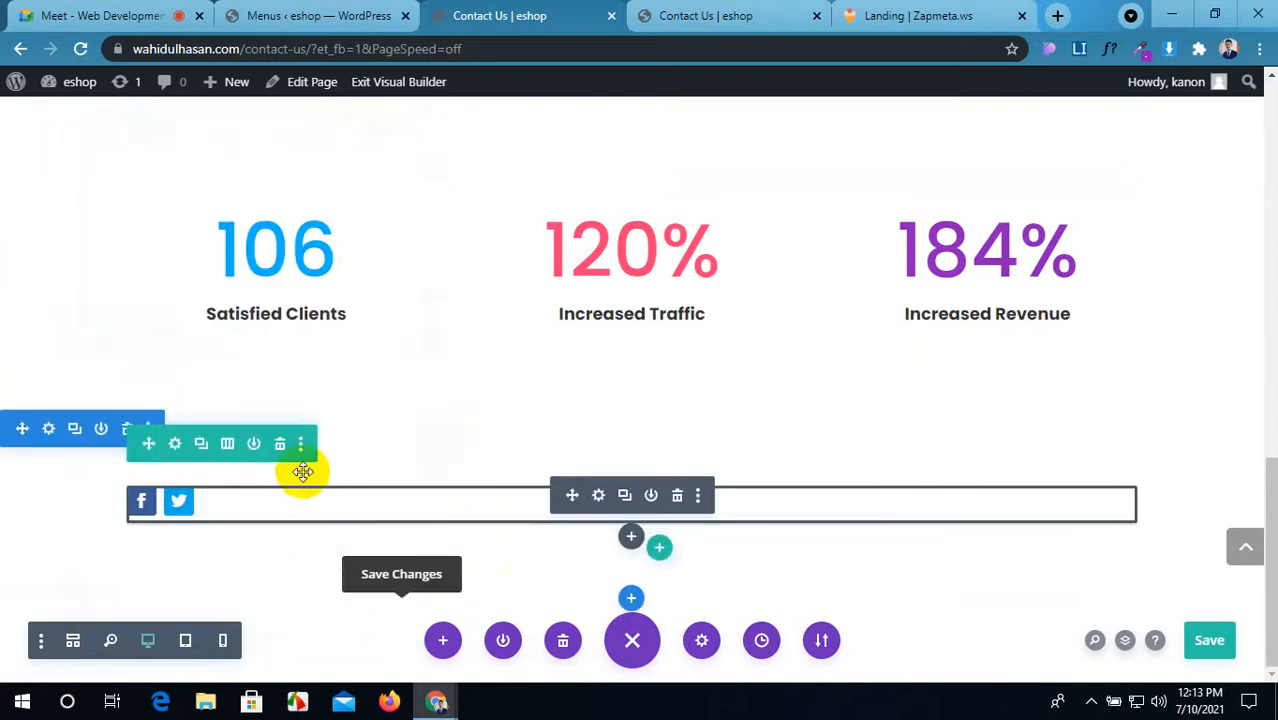
click(598, 500)
Step: Open the shared Elegant Themes demo link from the Meet chat, close the Zapmeta tab, and scroll the demo
click(100, 15)
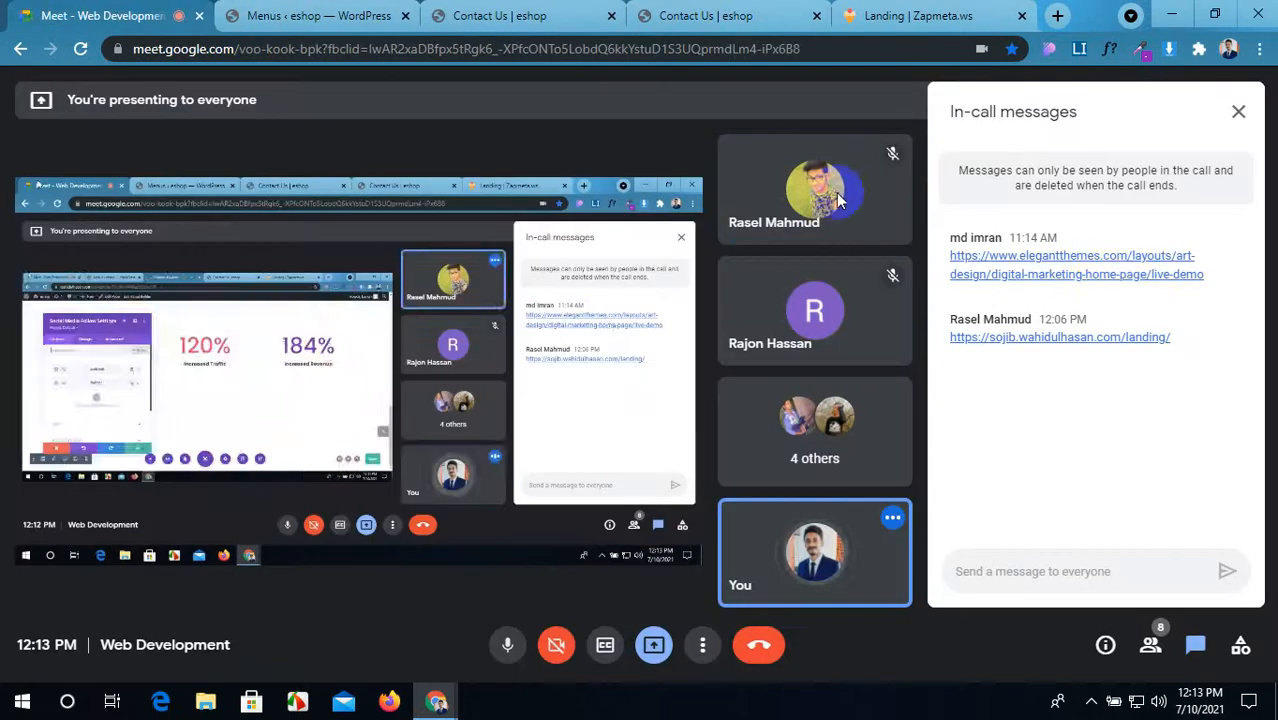
click(1099, 276)
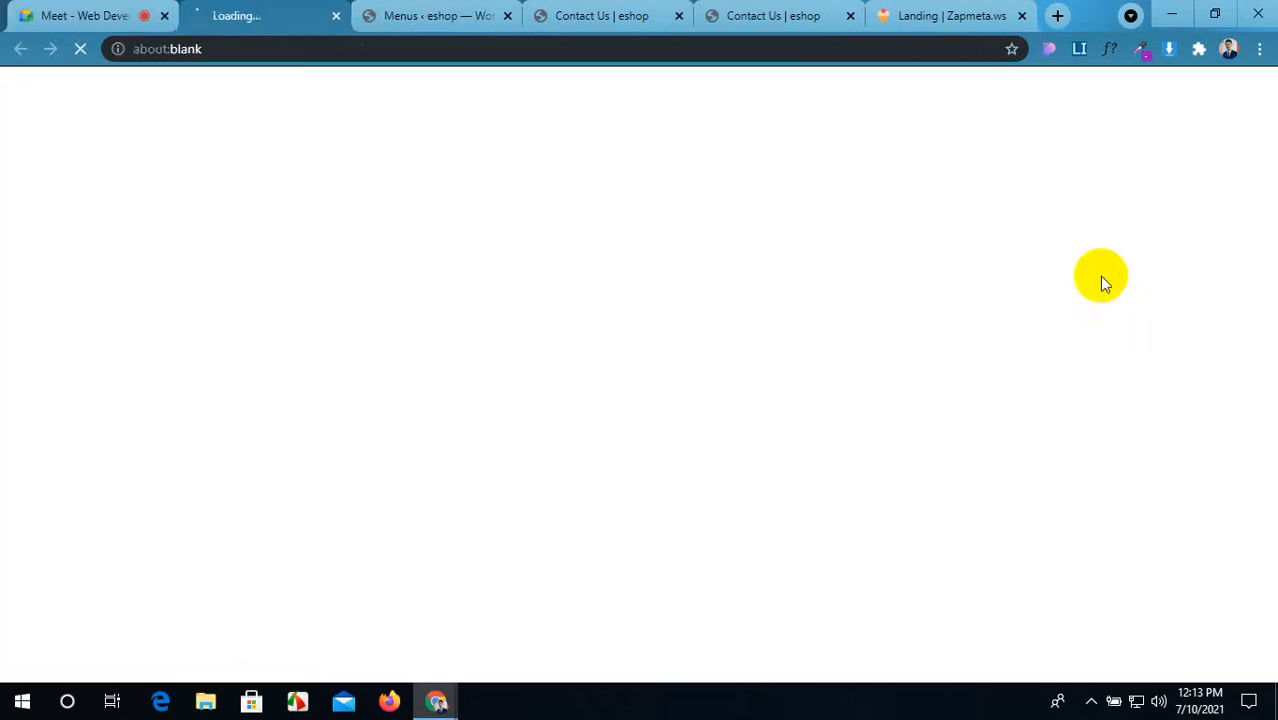
click(1021, 17)
drag(253, 12, 957, 9)
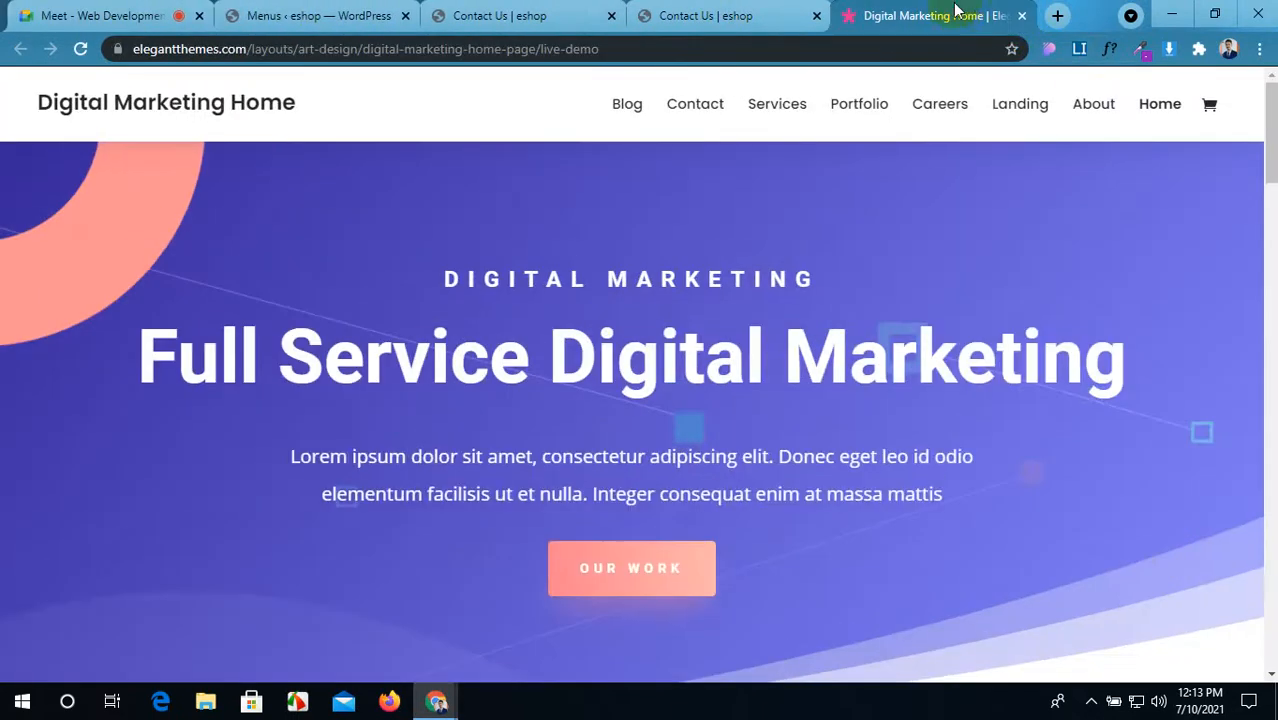
scroll(657, 541, down, 2)
scroll(657, 541, down, 20)
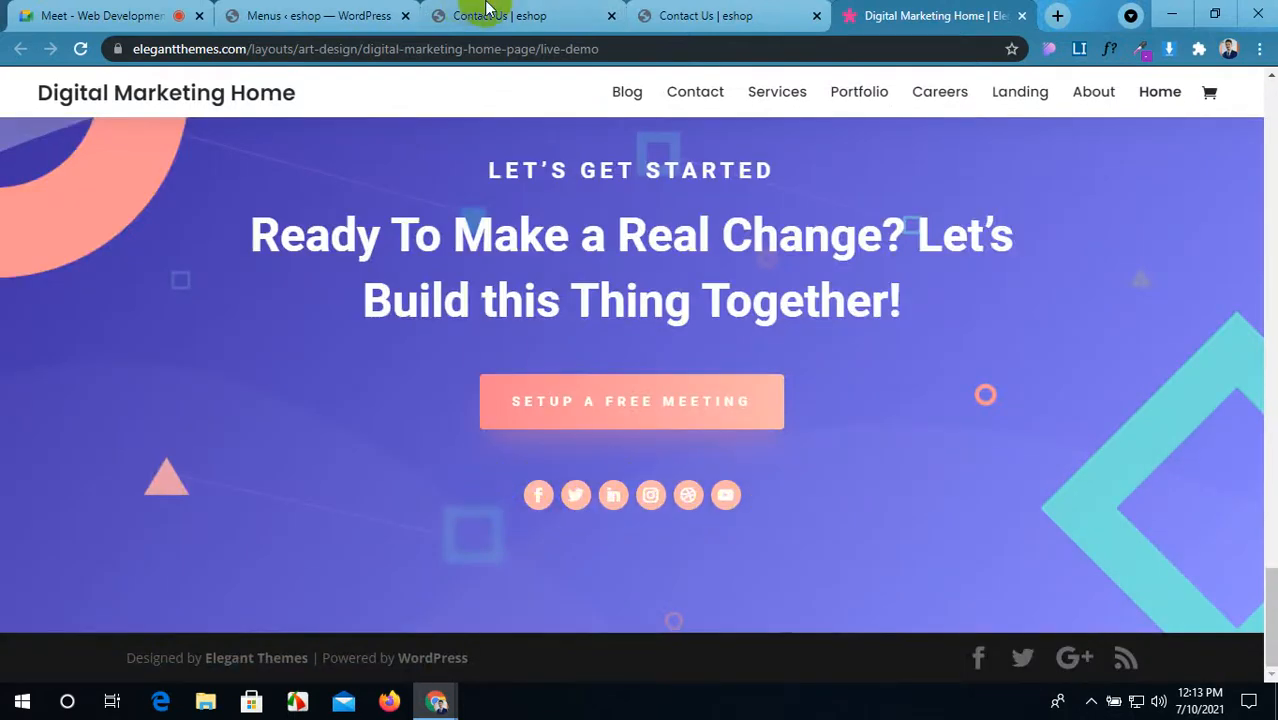
Step: Move the Digital Marketing demo tab beside the WordPress menus tab and return to Contact Us
click(697, 10)
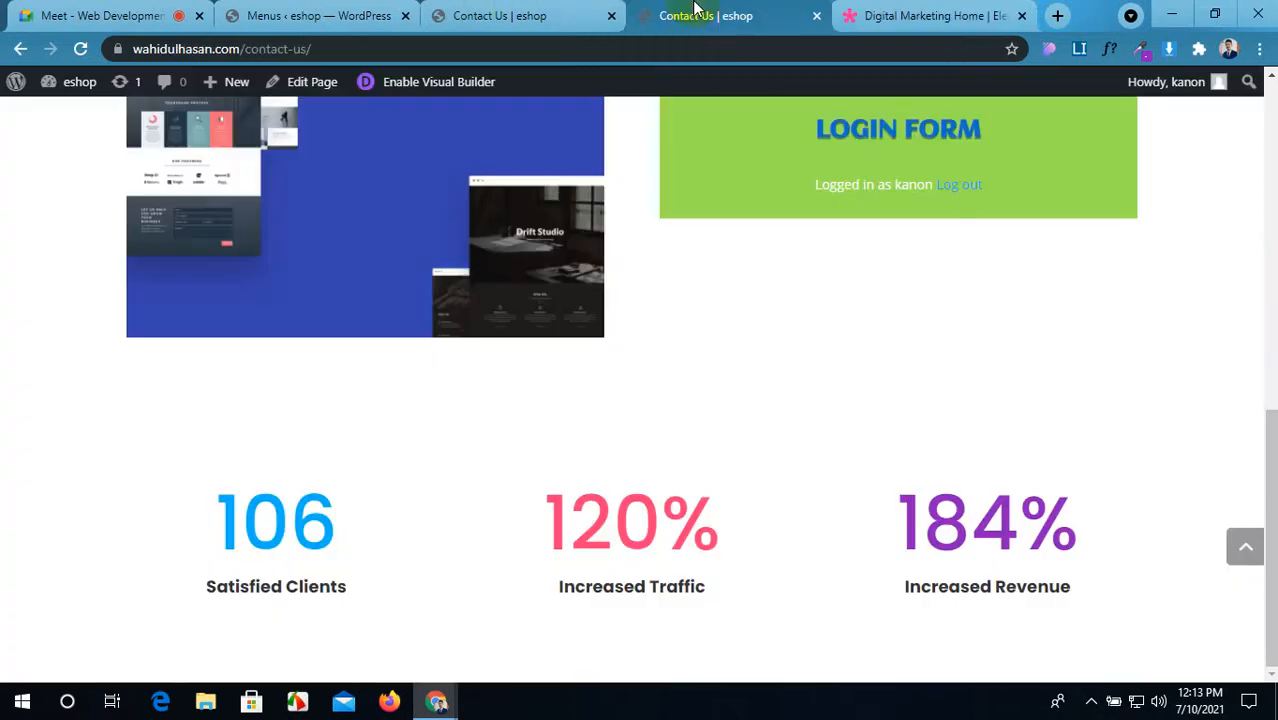
click(865, 8)
drag(822, 11, 536, 11)
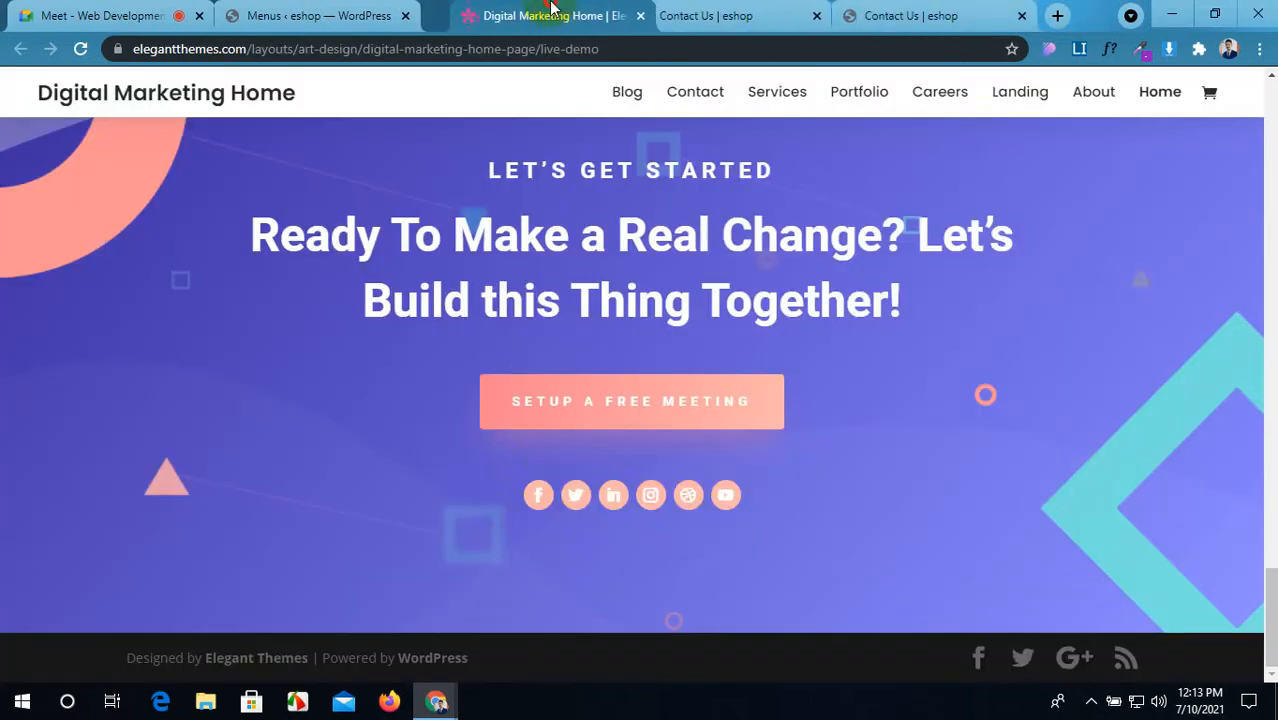
click(736, 14)
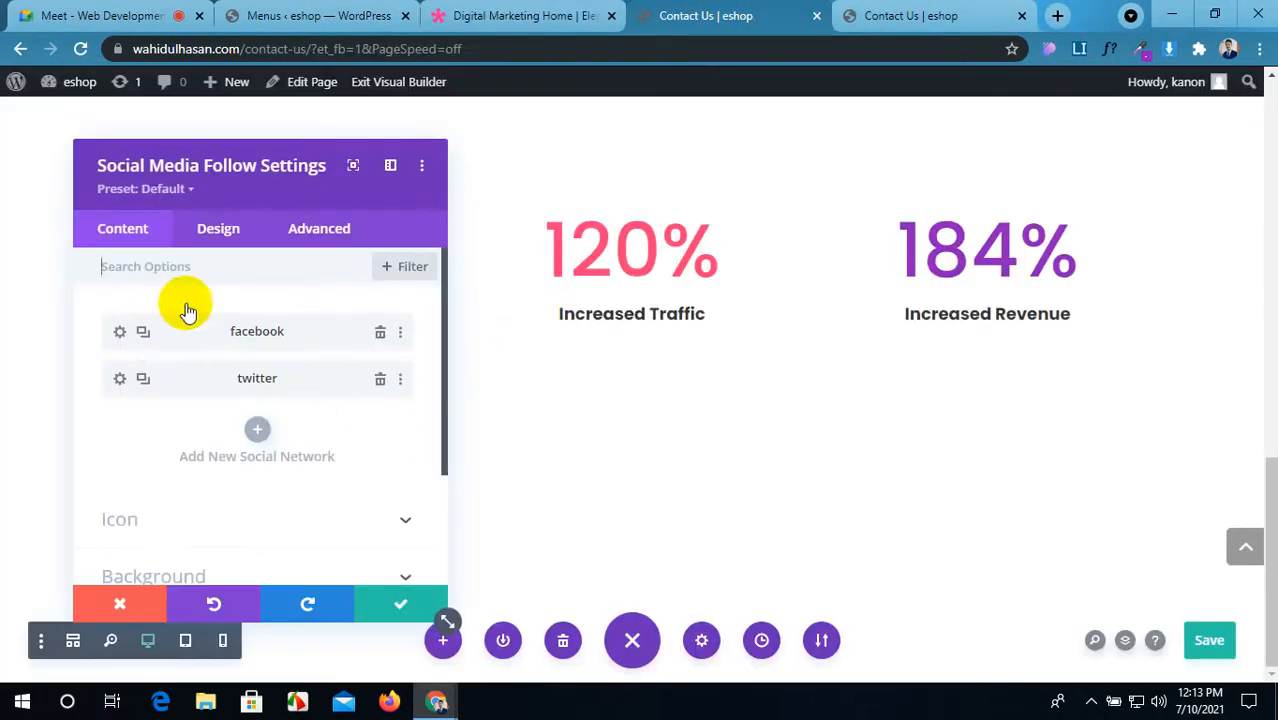
Step: Add an Instagram network to the Social Media Follow module, referencing the demo's icons
click(510, 14)
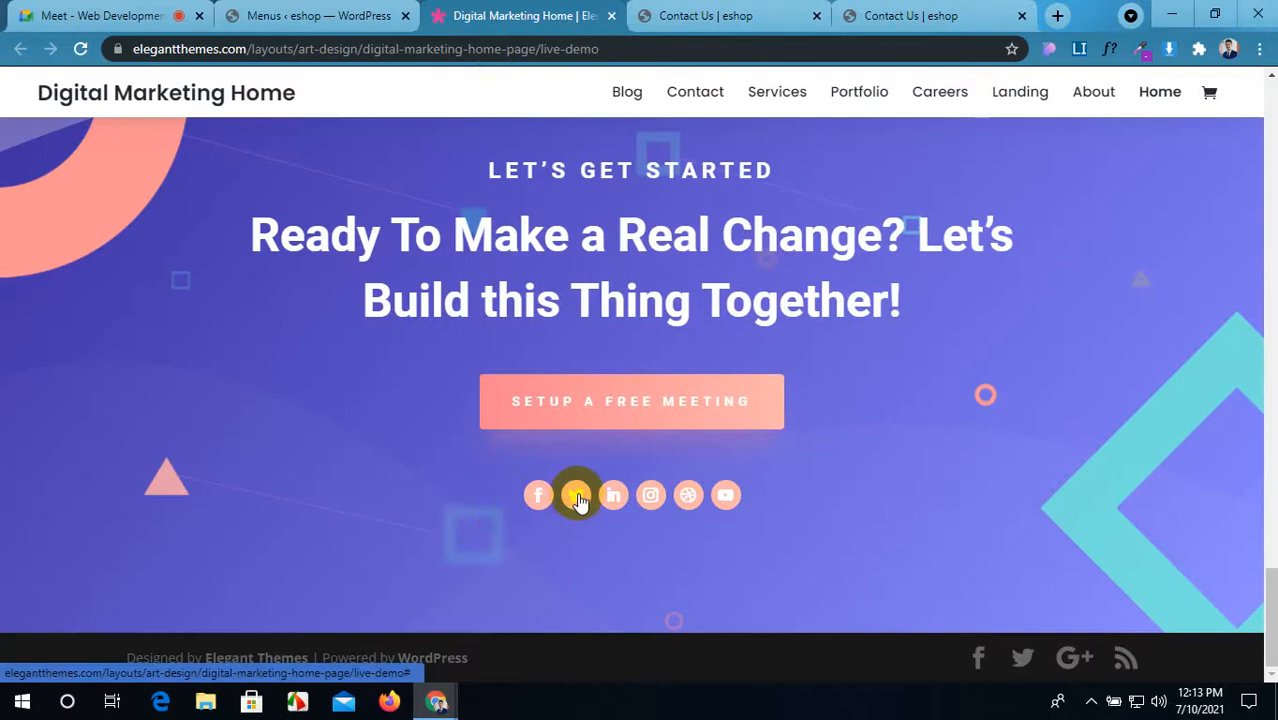
click(728, 12)
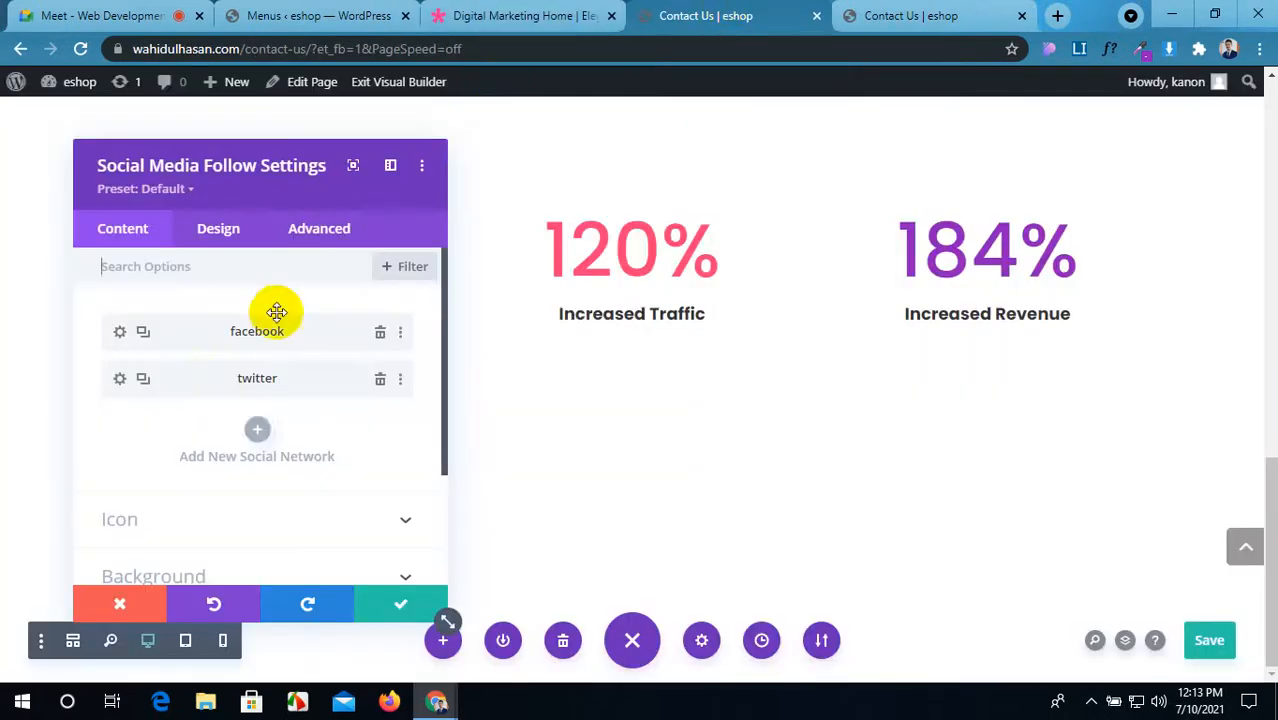
click(262, 430)
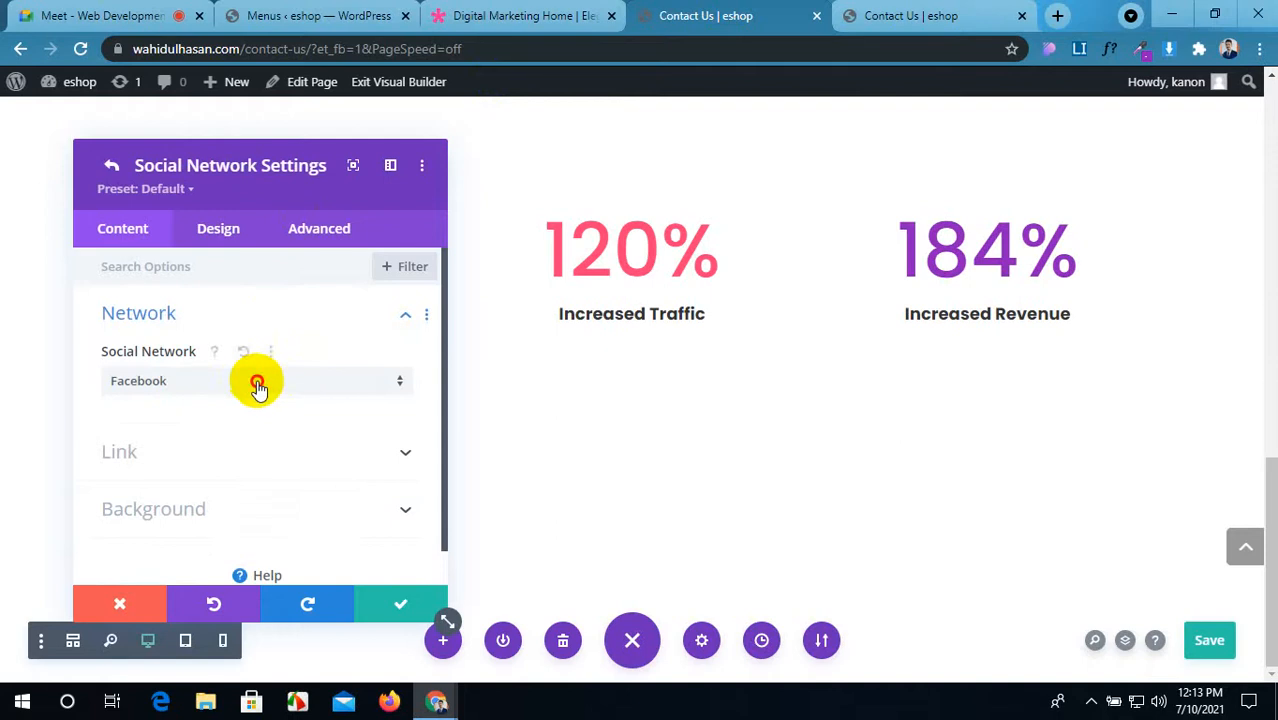
click(257, 380)
click(540, 12)
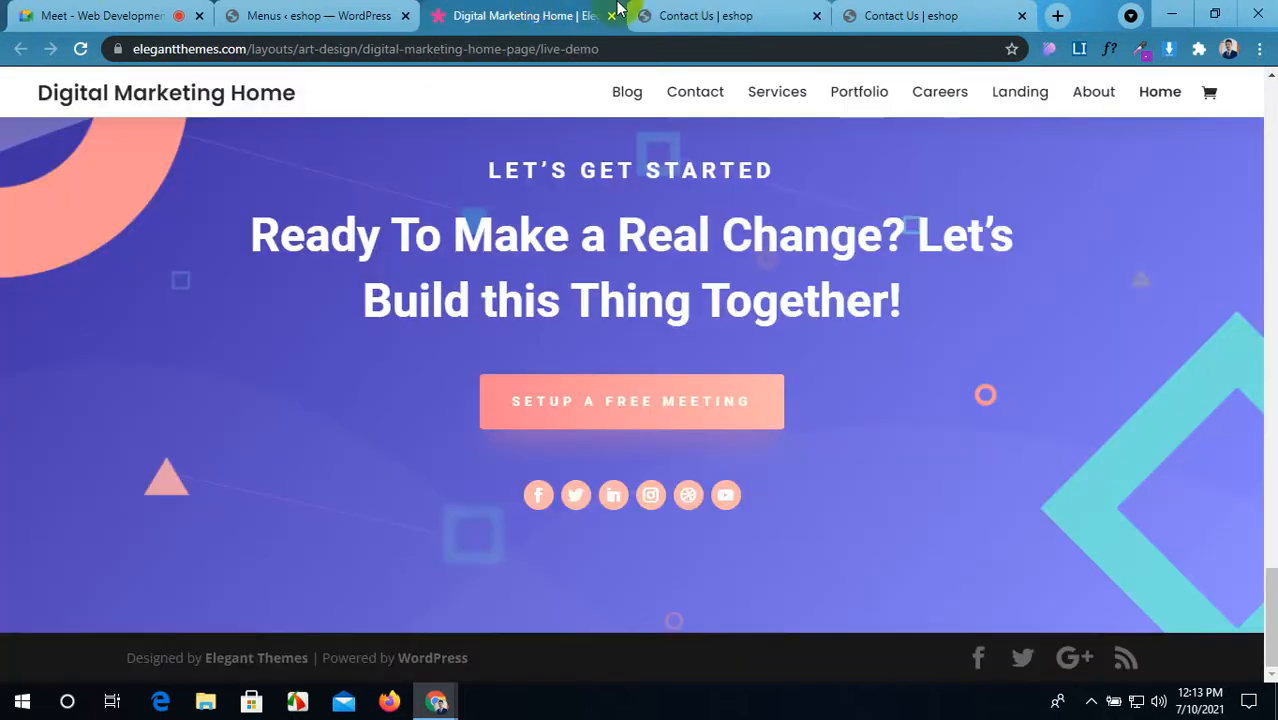
click(690, 8)
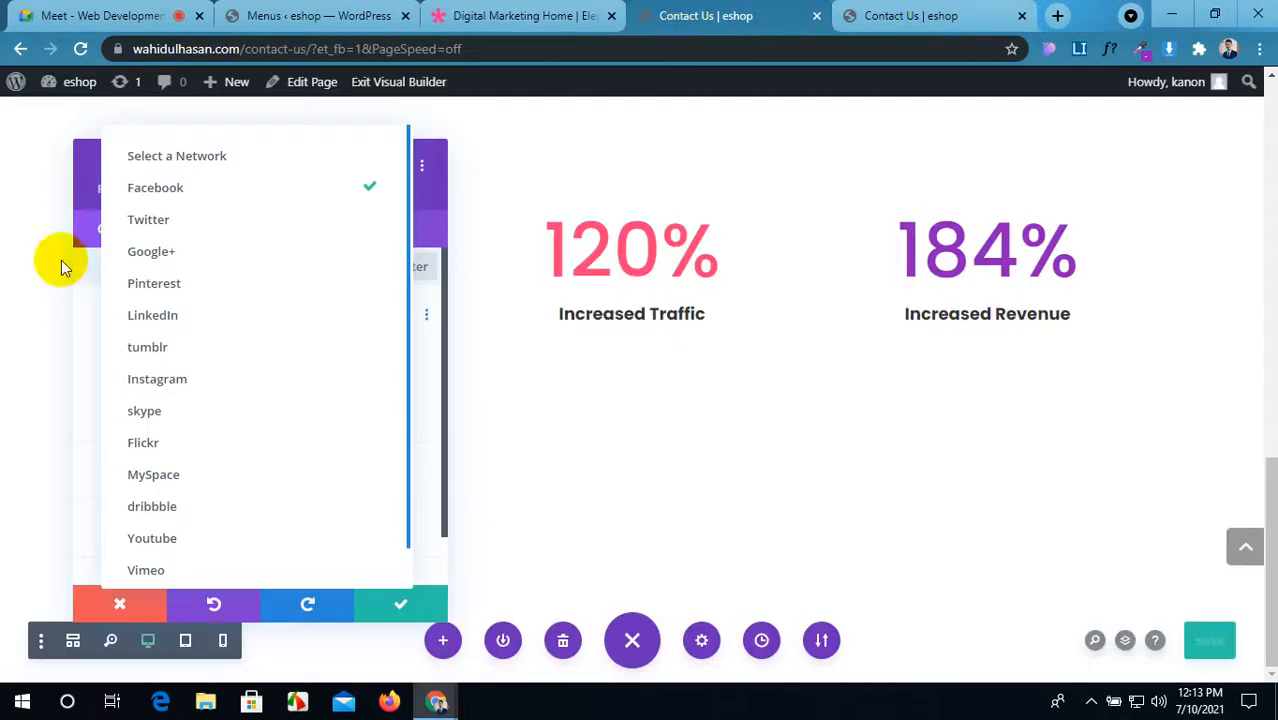
click(192, 393)
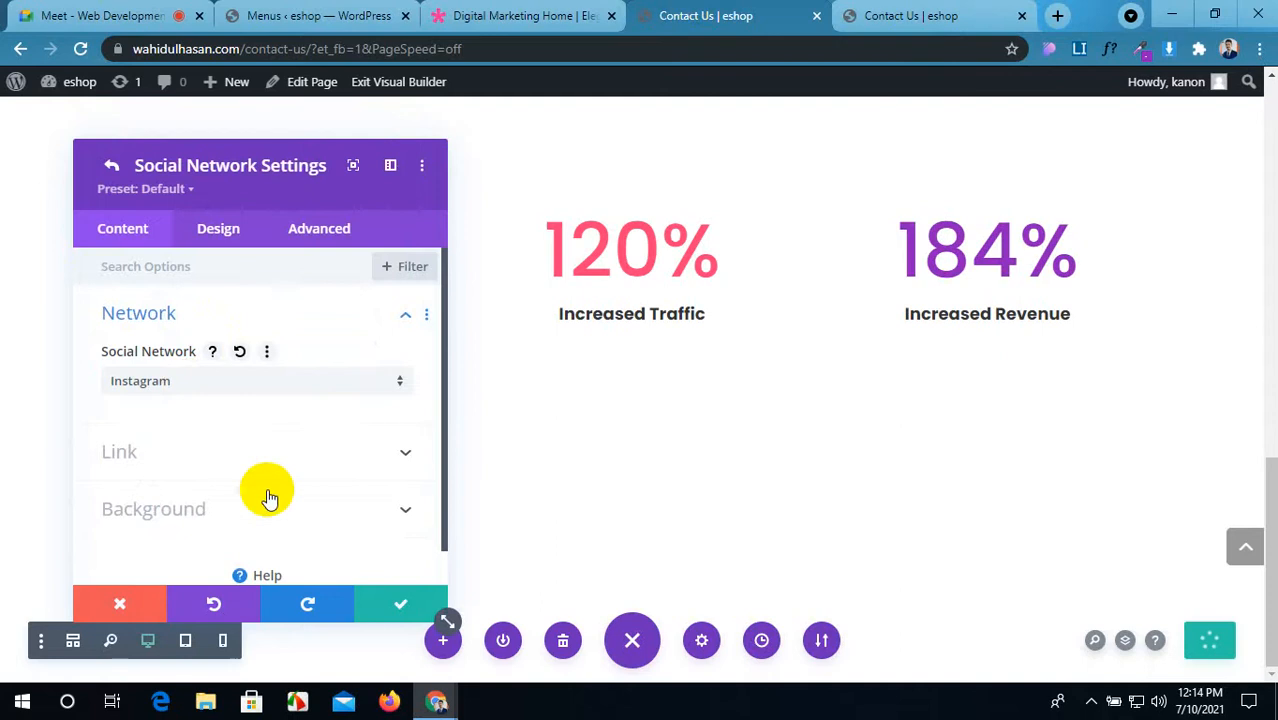
click(390, 600)
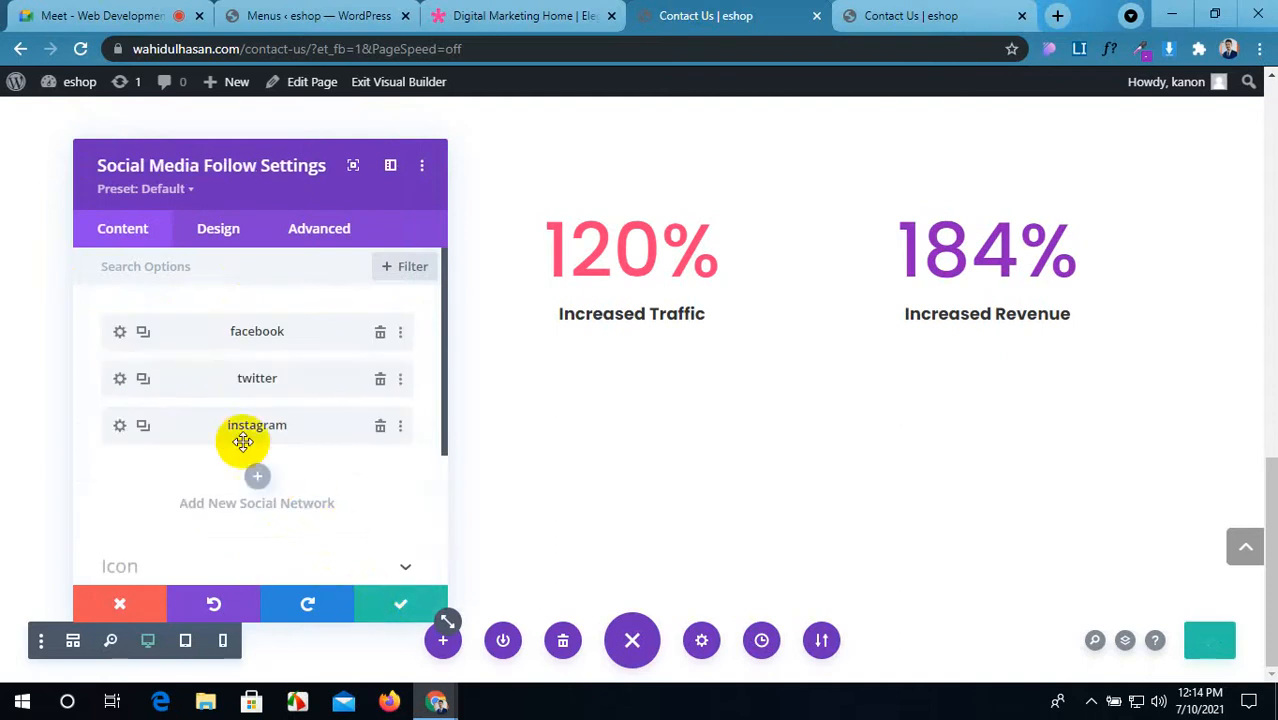
Step: Add a LinkedIn network entry, comparing against the Digital Marketing Home demo icons
click(256, 480)
click(488, 14)
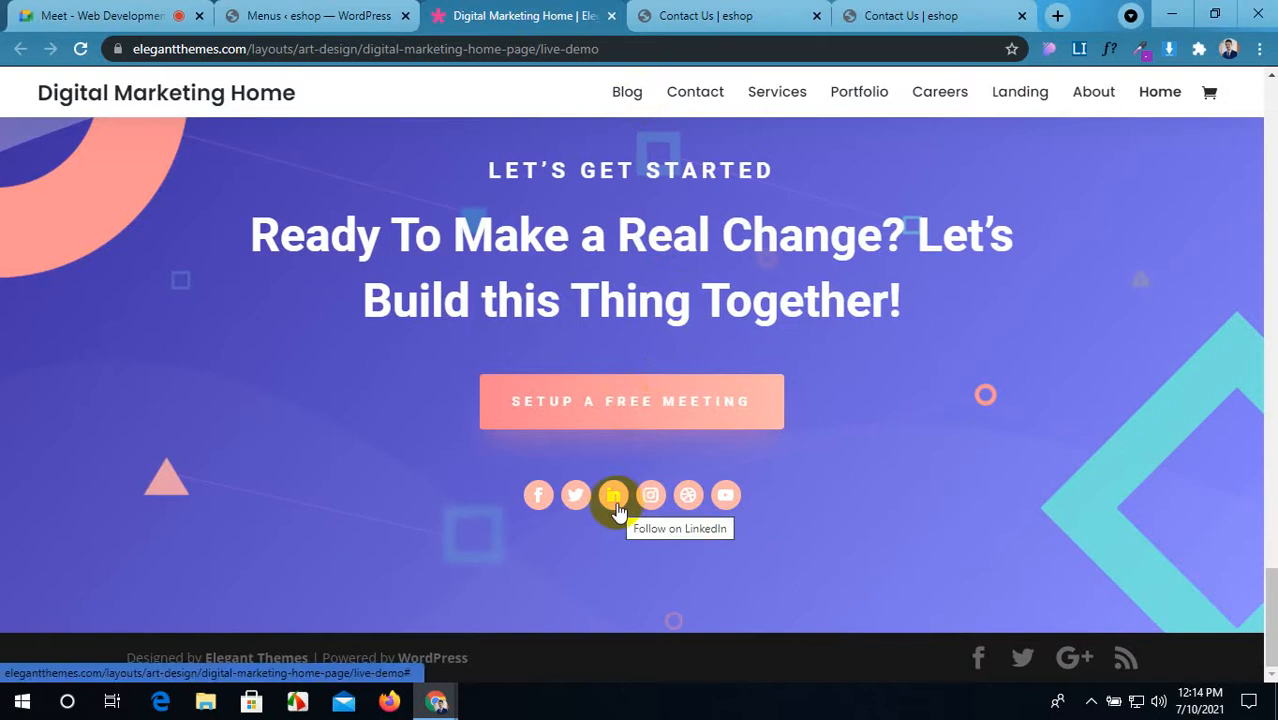
click(660, 15)
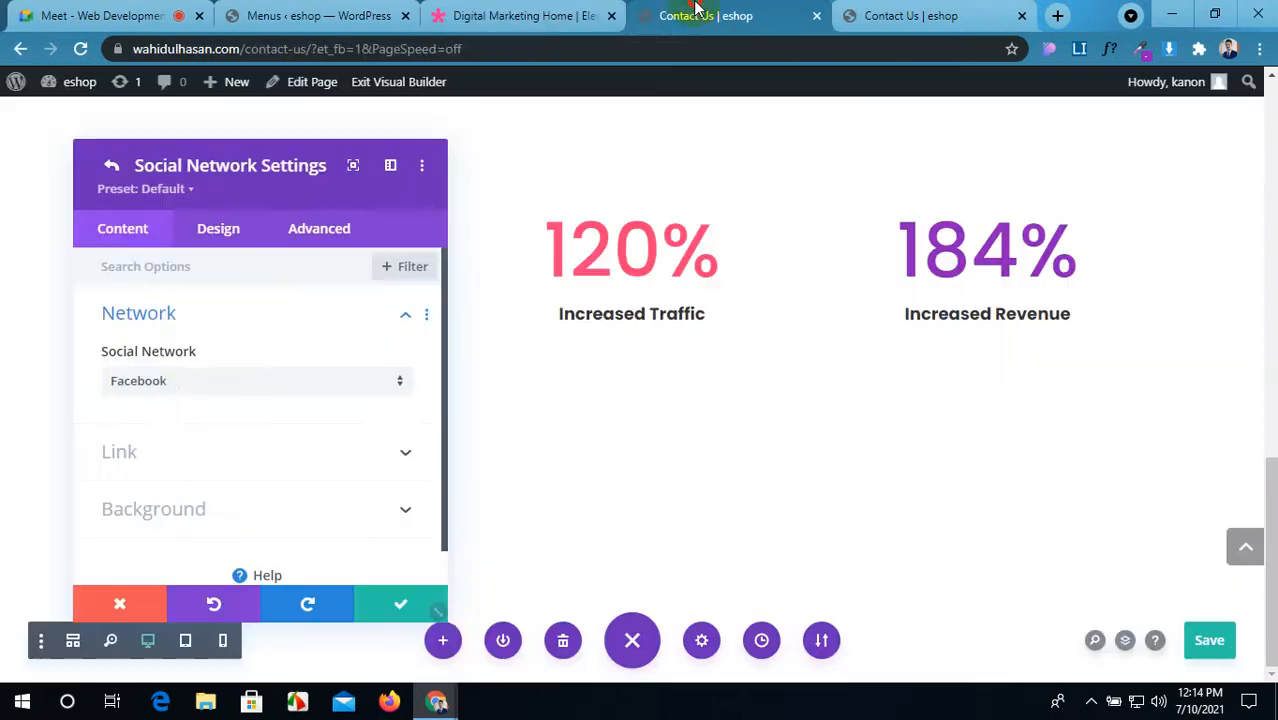
click(184, 393)
click(186, 398)
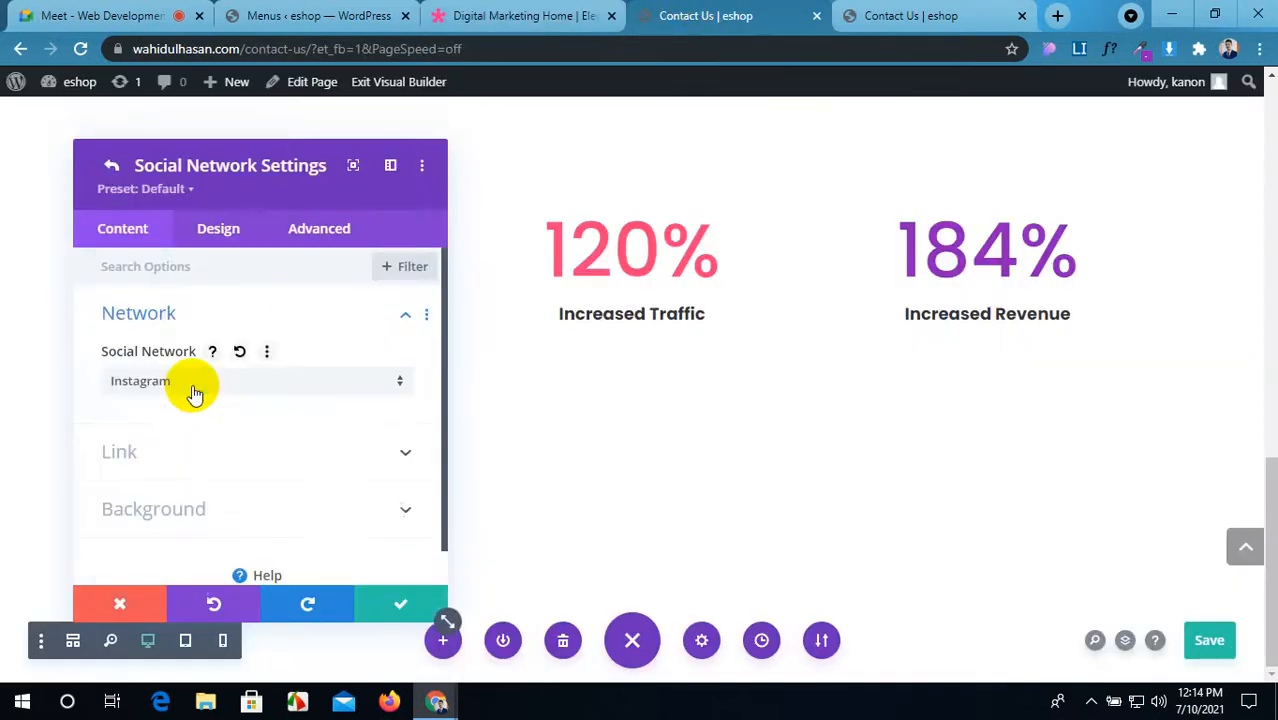
click(262, 381)
click(197, 317)
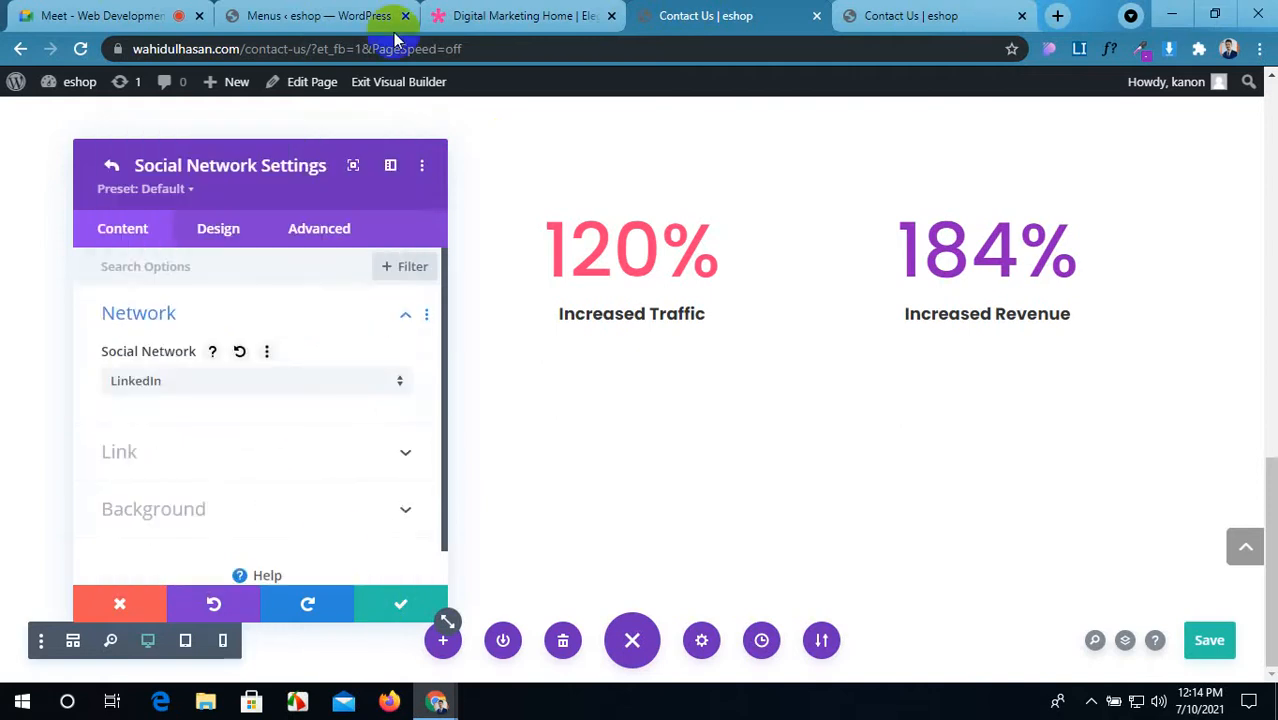
click(500, 16)
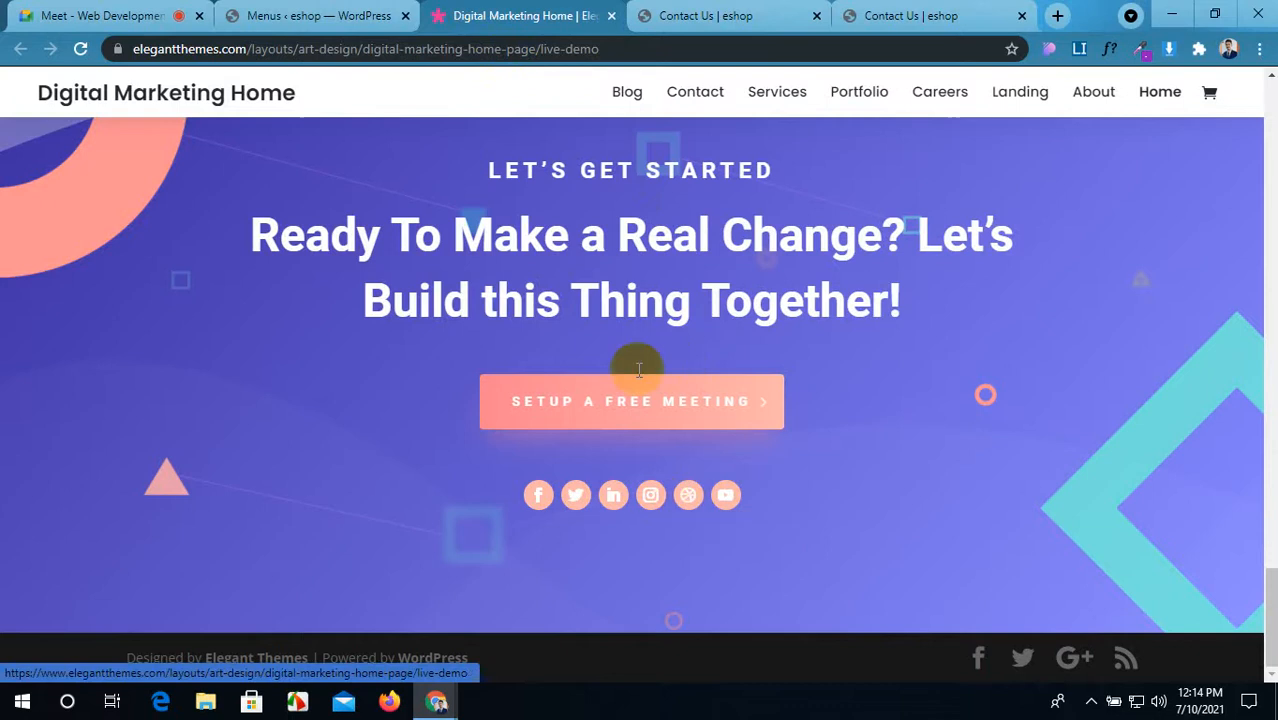
click(706, 15)
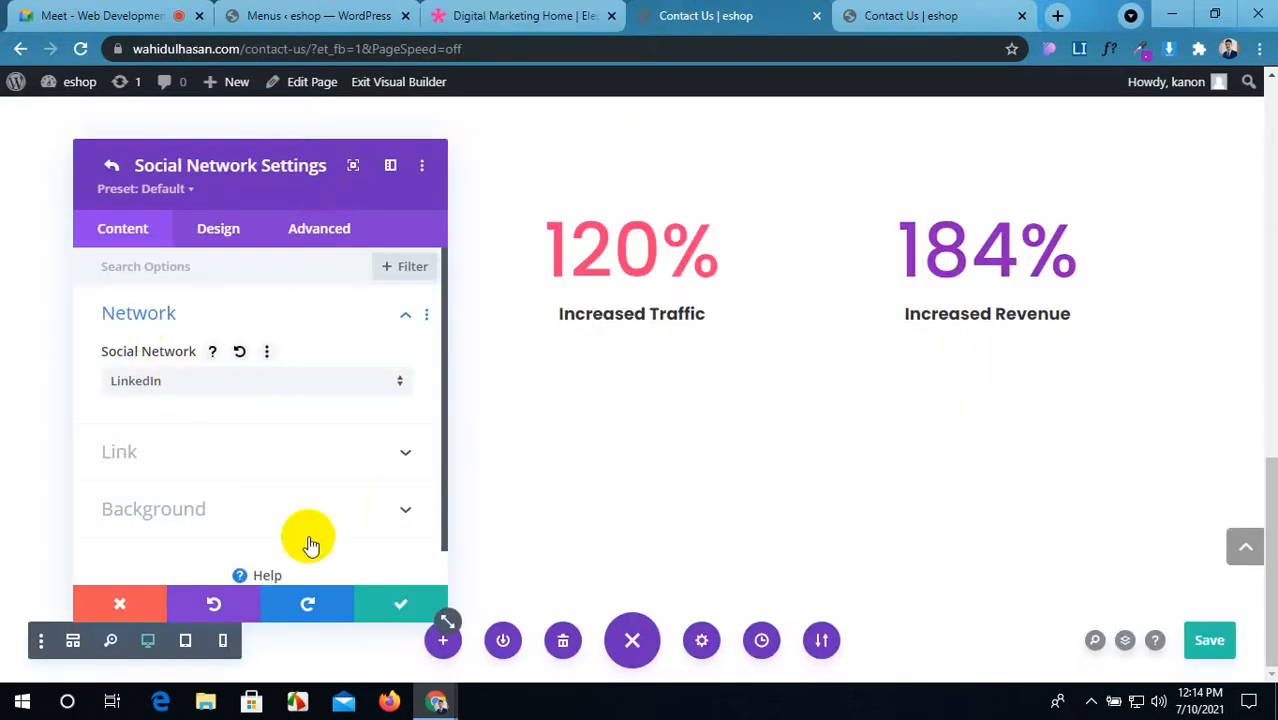
click(382, 605)
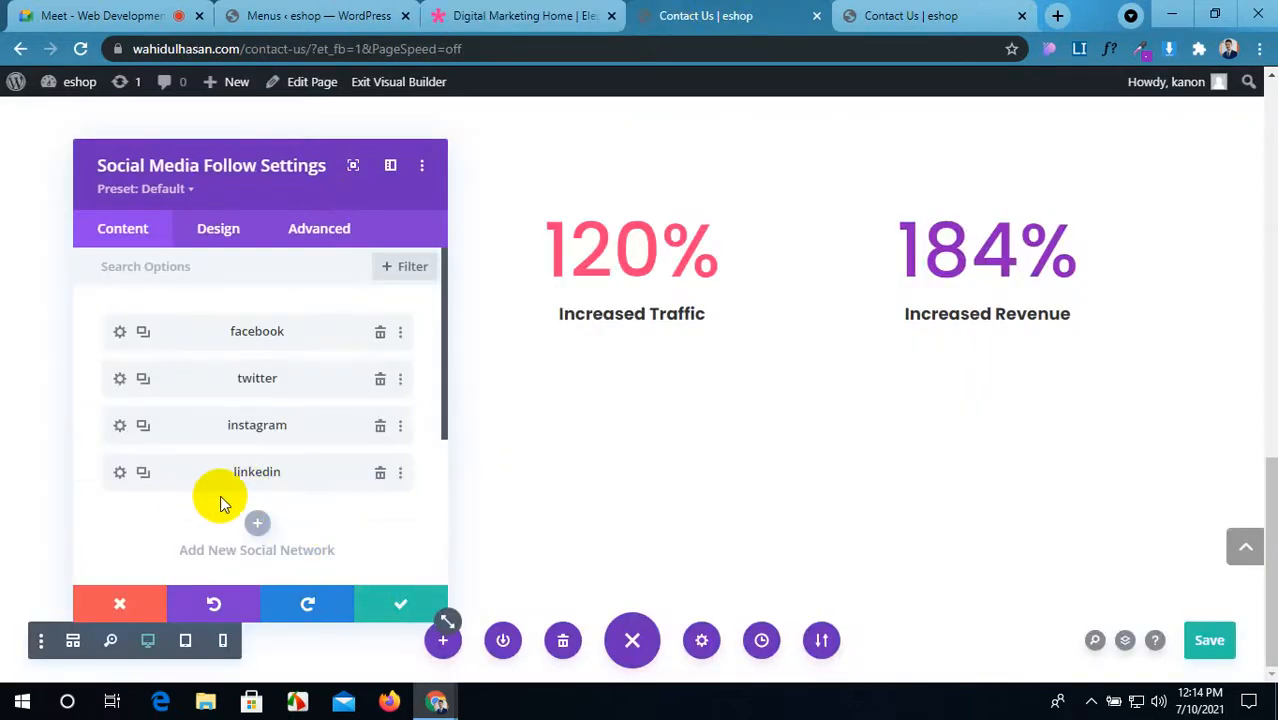
Step: Add dribbble and Youtube networks to the module
scroll(220, 495, down, 1)
click(258, 432)
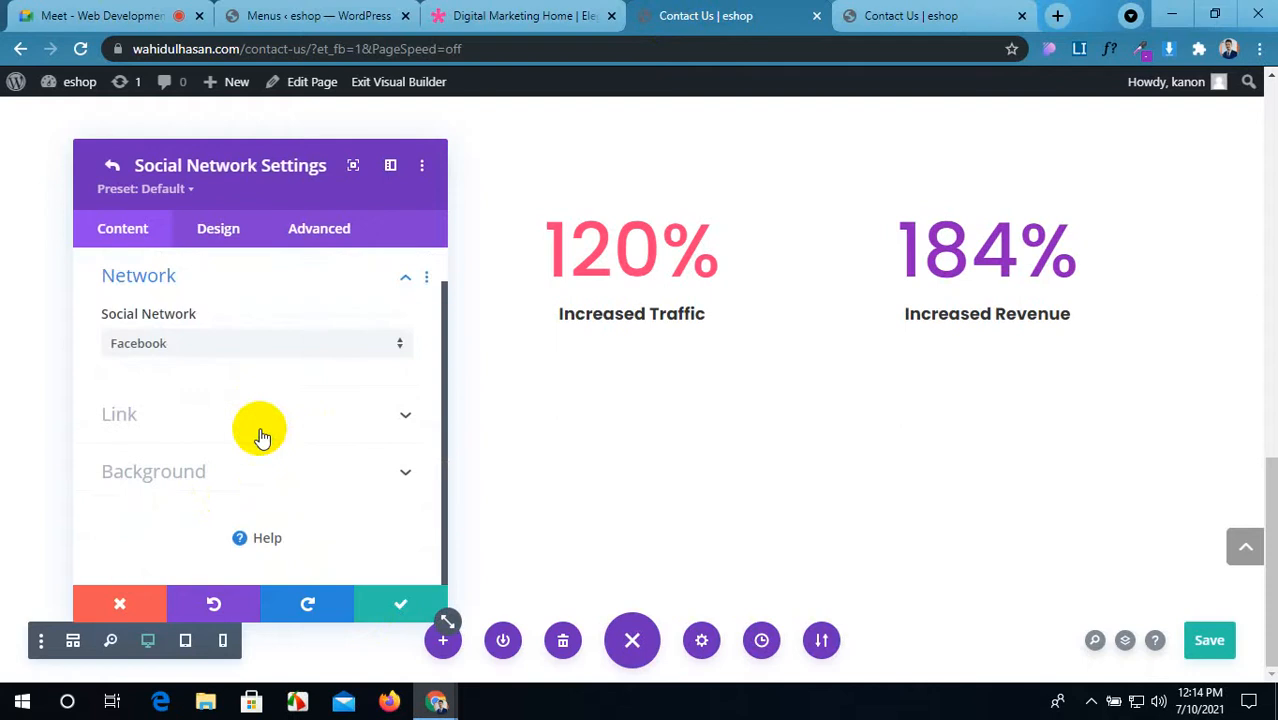
click(221, 340)
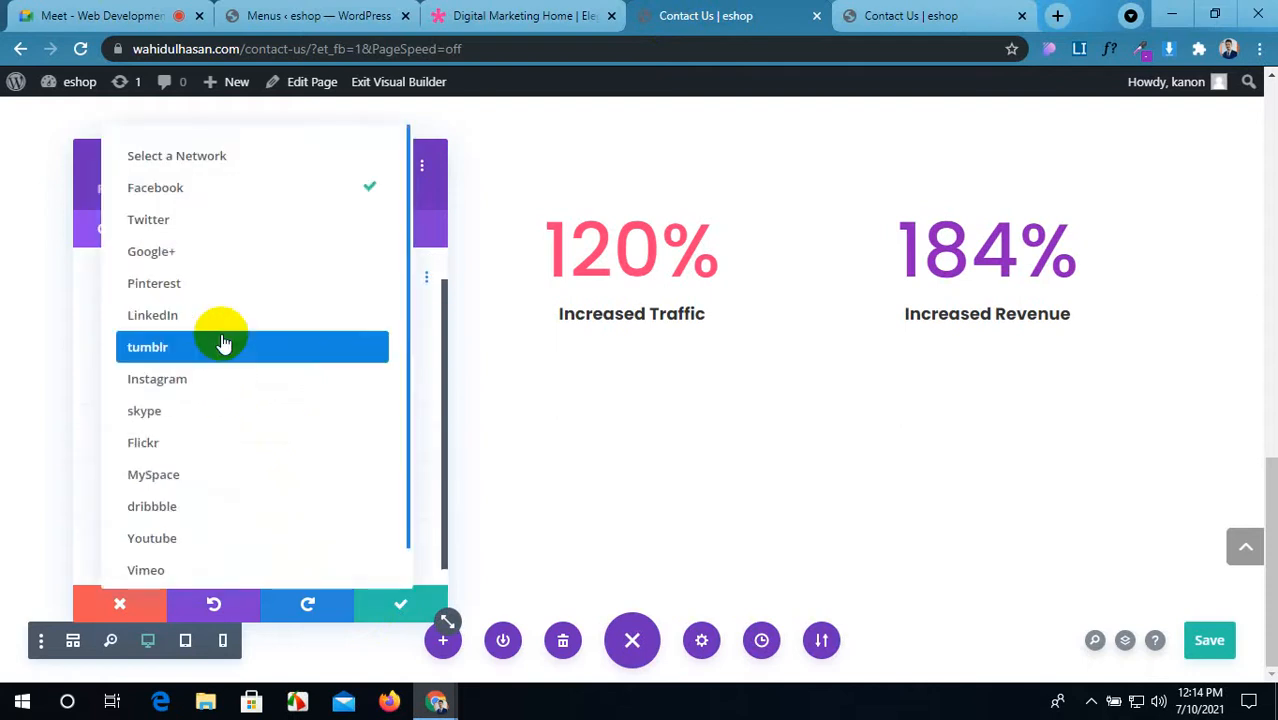
click(208, 510)
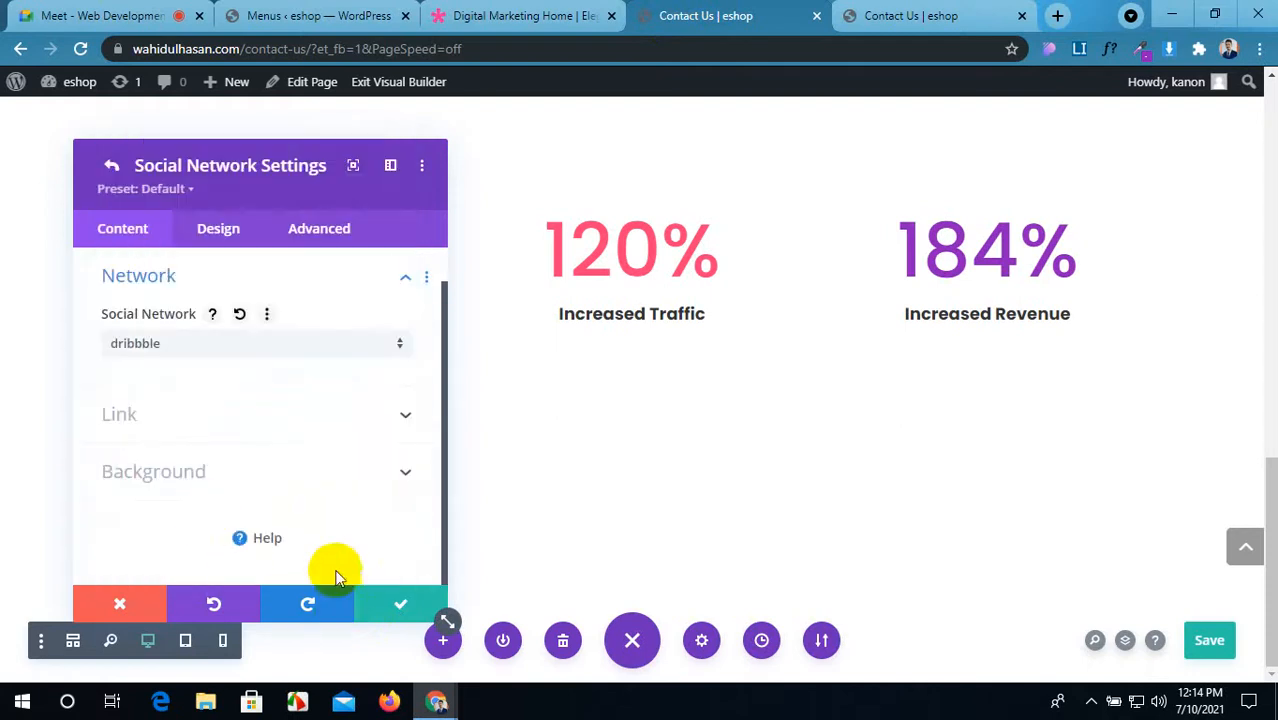
click(400, 603)
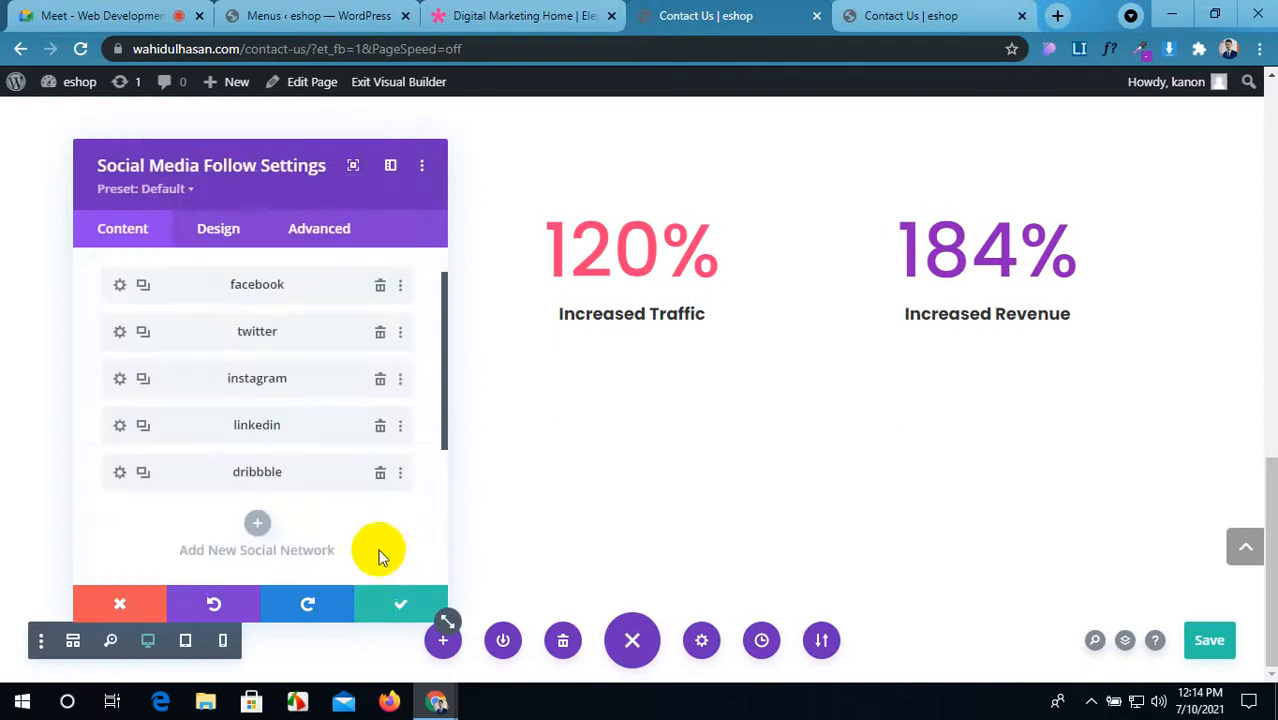
click(255, 528)
click(228, 345)
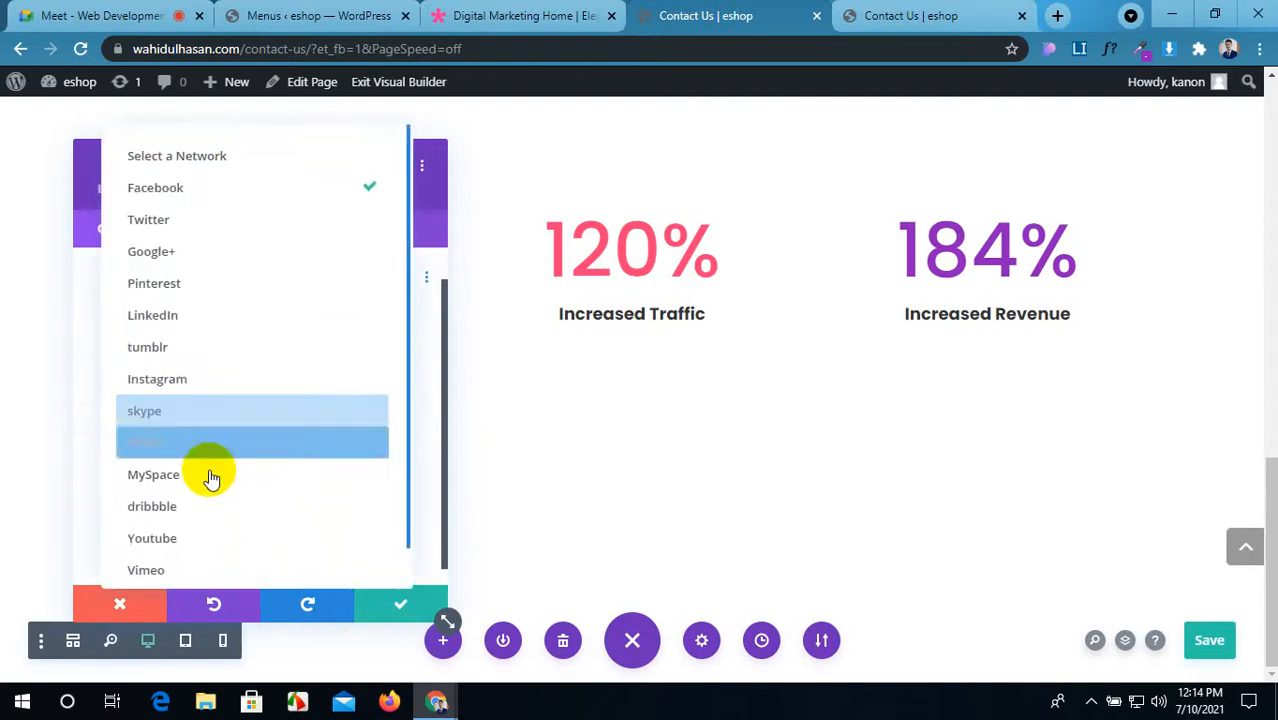
click(208, 538)
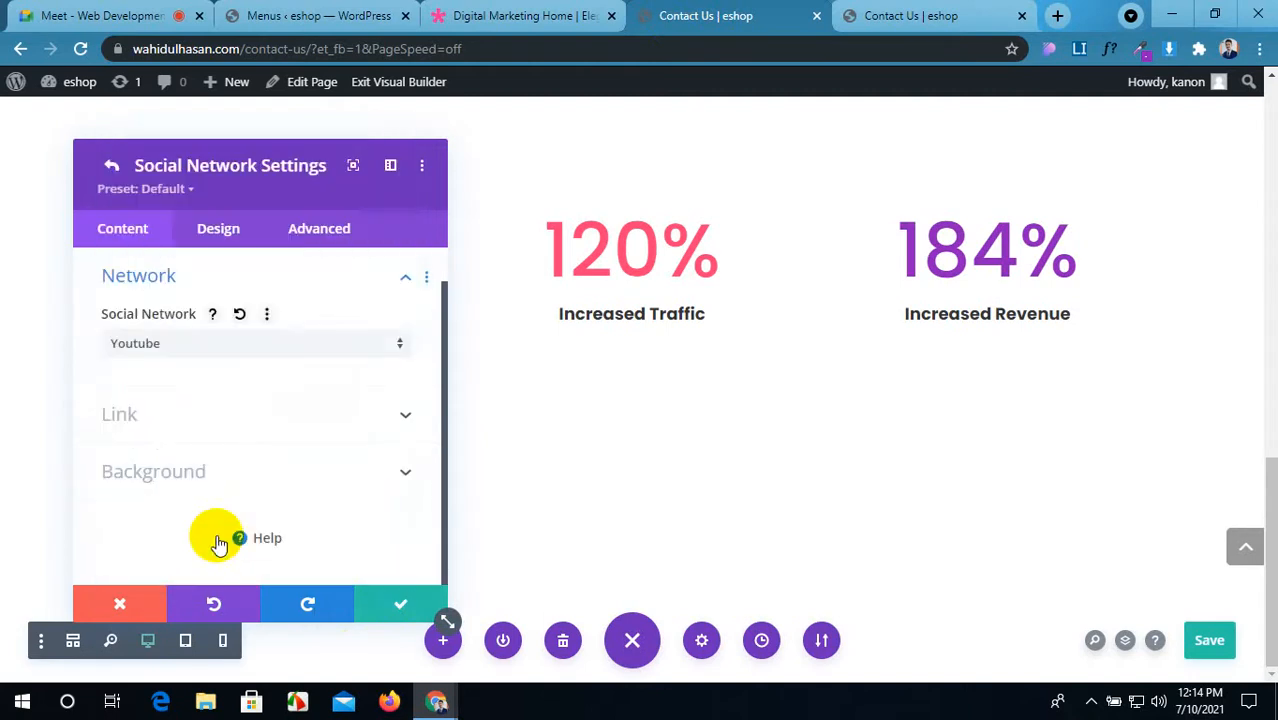
click(390, 608)
Step: Try the Follow Button option on the social icons, then turn it back off
drag(285, 169, 880, 172)
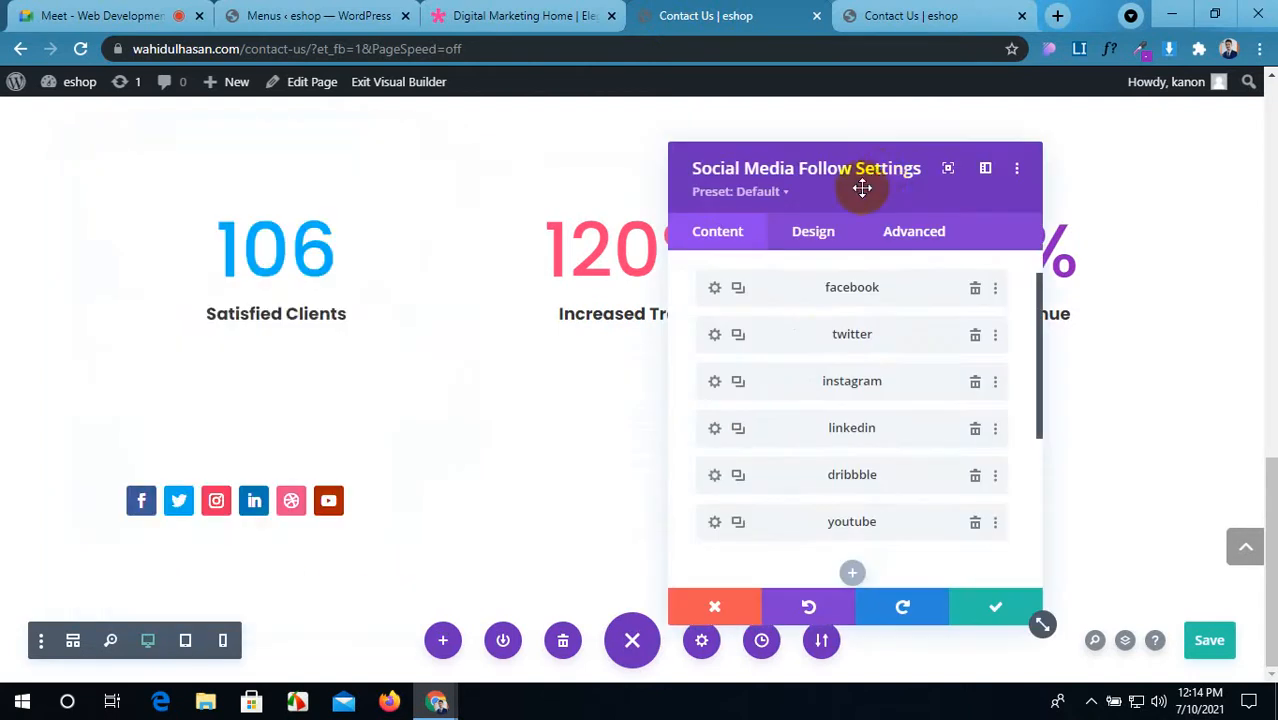
scroll(814, 427, down, 1)
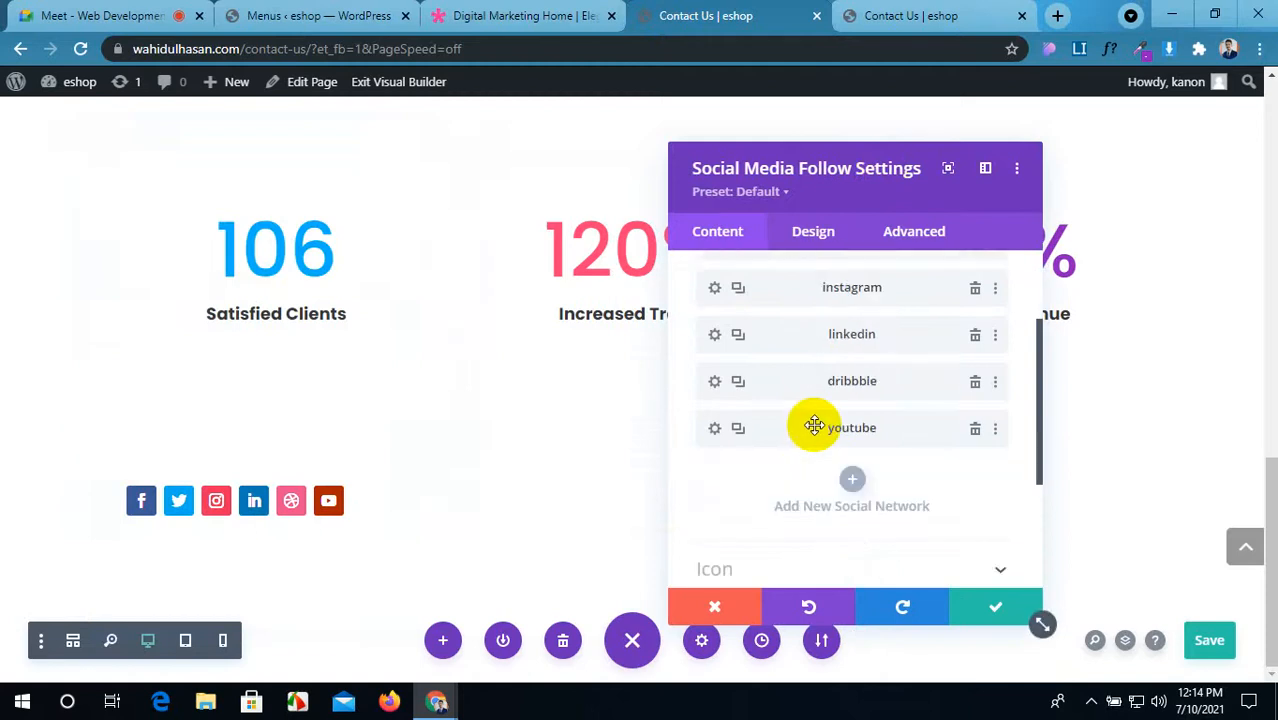
scroll(814, 427, down, 3)
scroll(788, 460, up, 5)
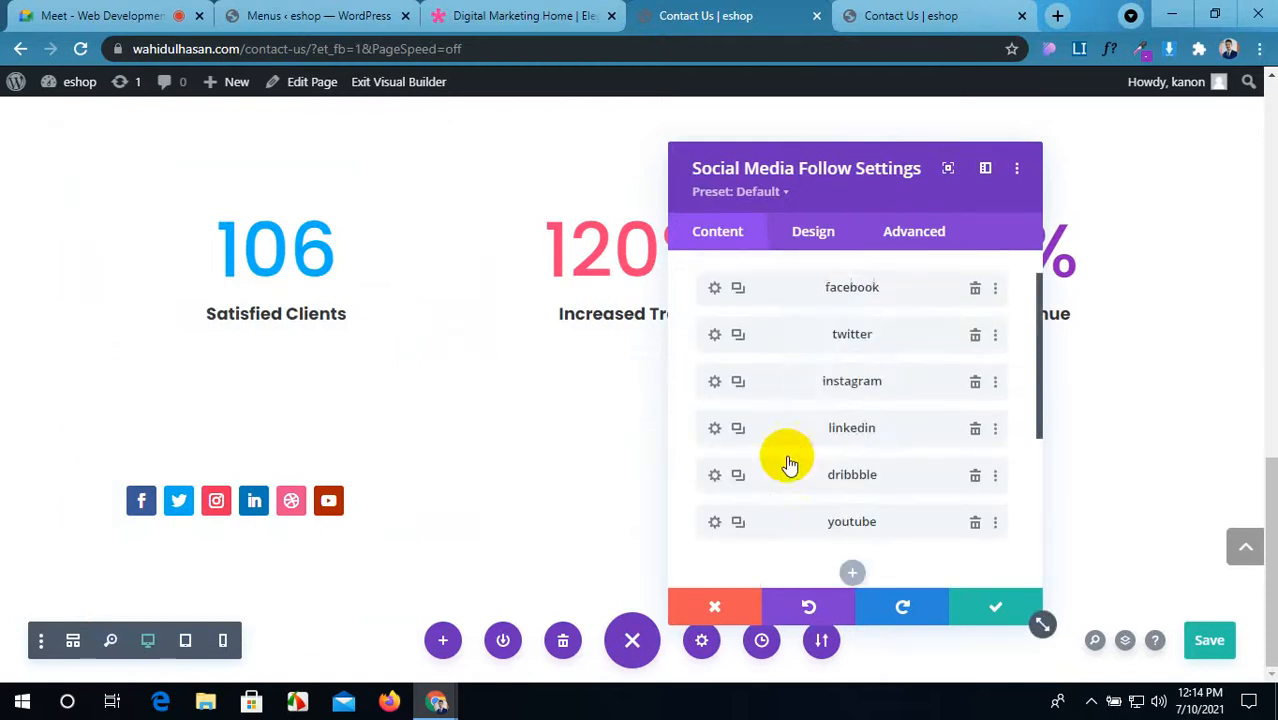
scroll(788, 455, down, 3)
click(893, 364)
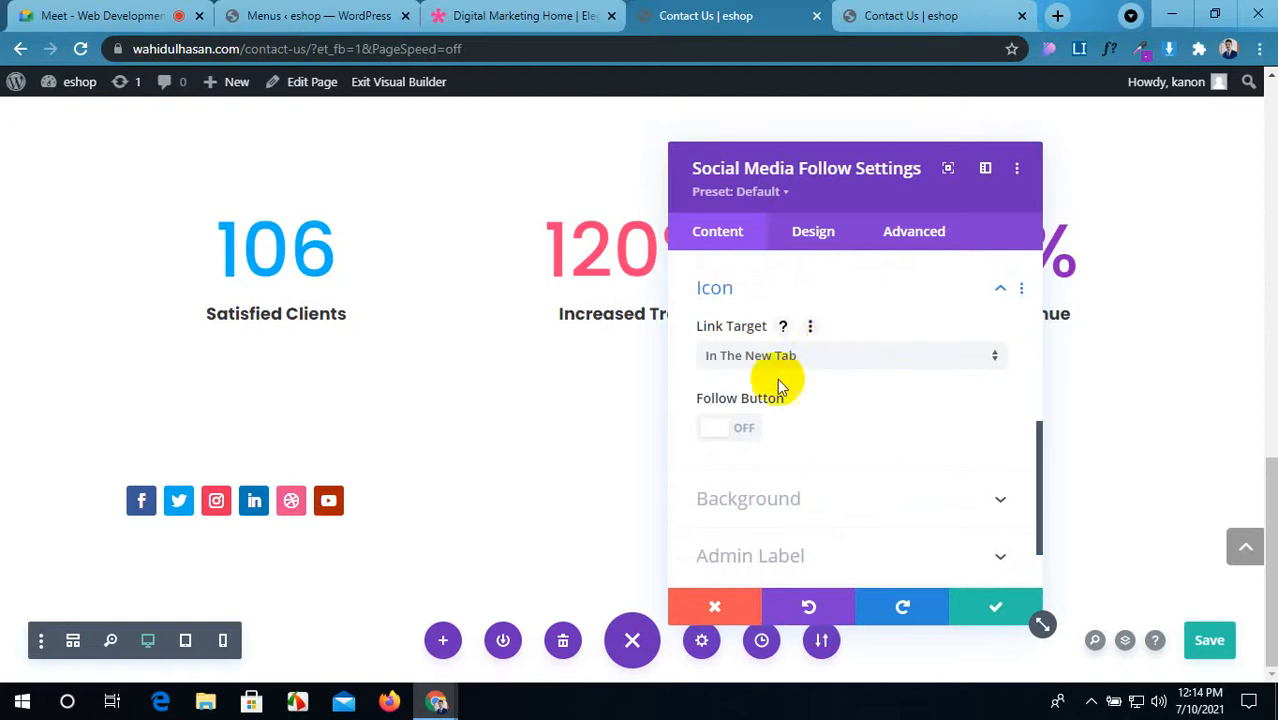
click(726, 432)
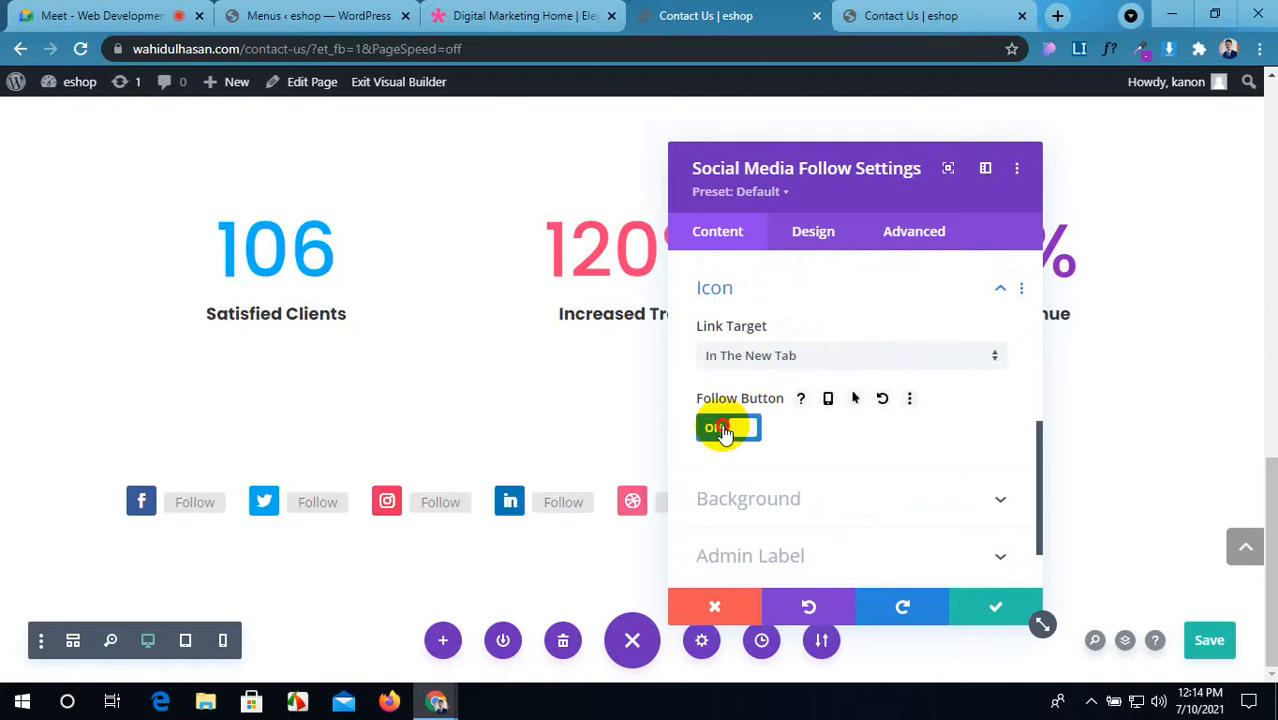
click(724, 430)
Step: Try an orange #e09900 module background, then clear it again
click(893, 508)
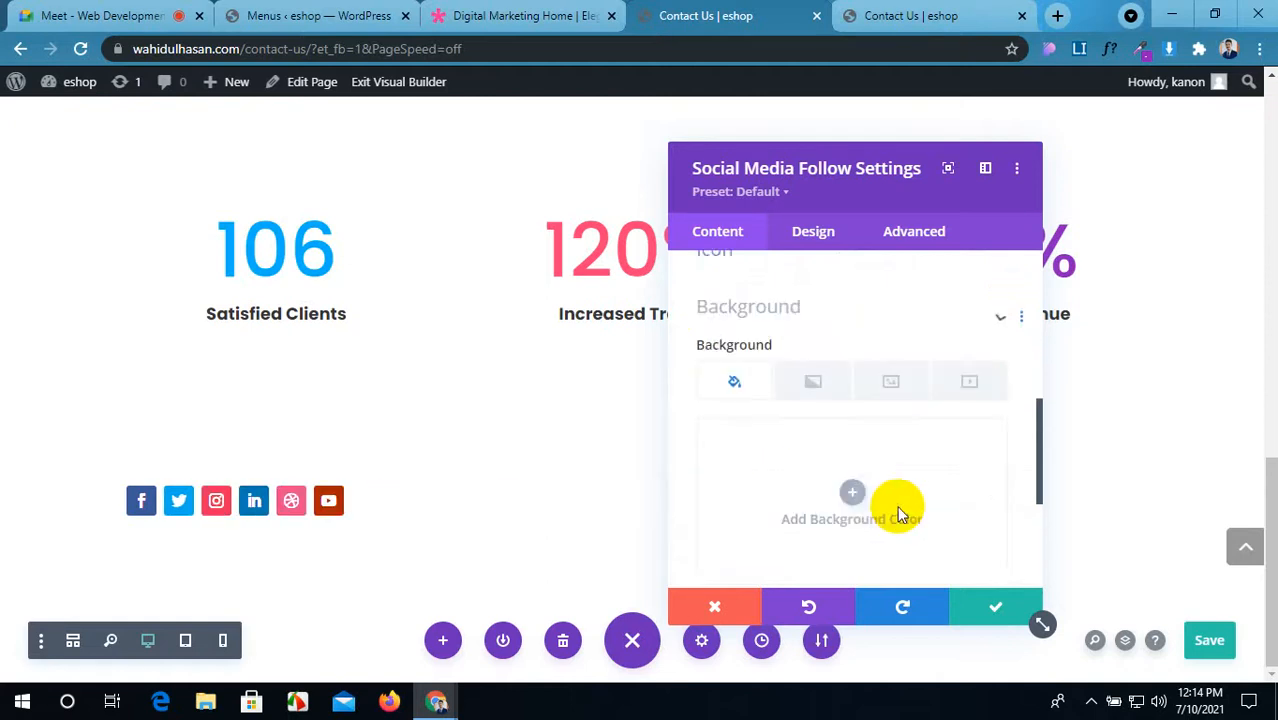
click(866, 476)
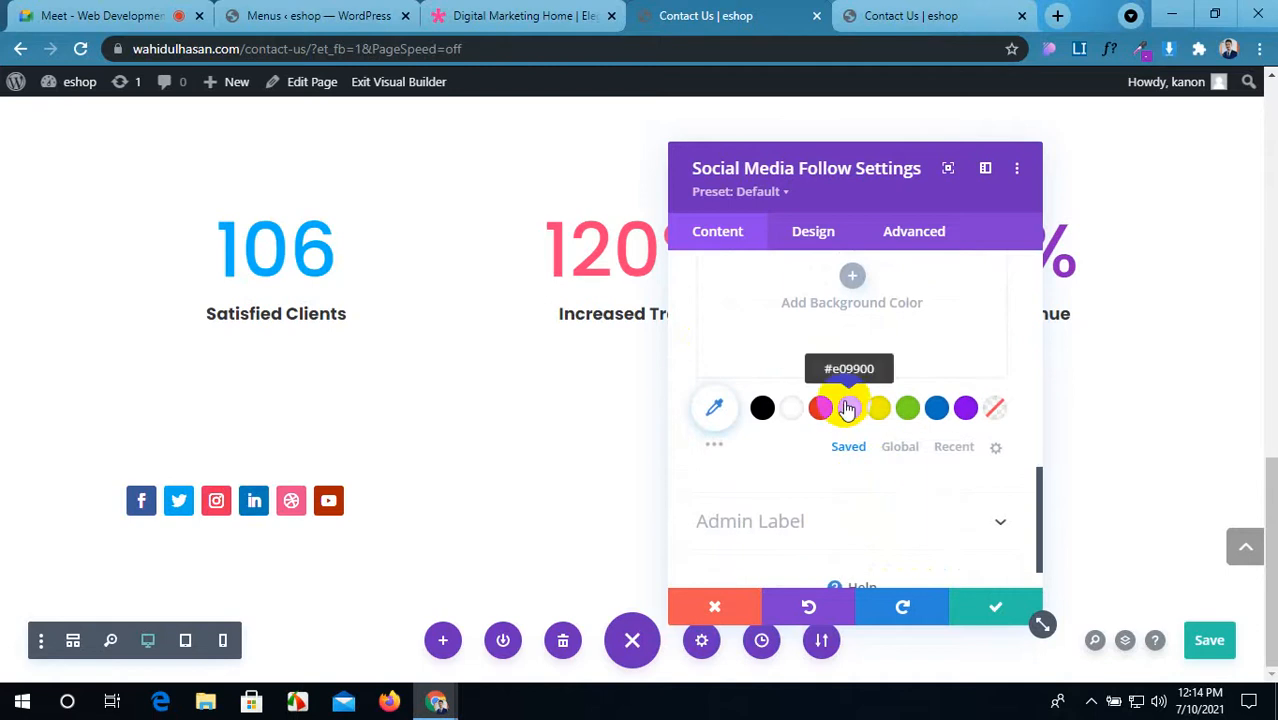
click(847, 408)
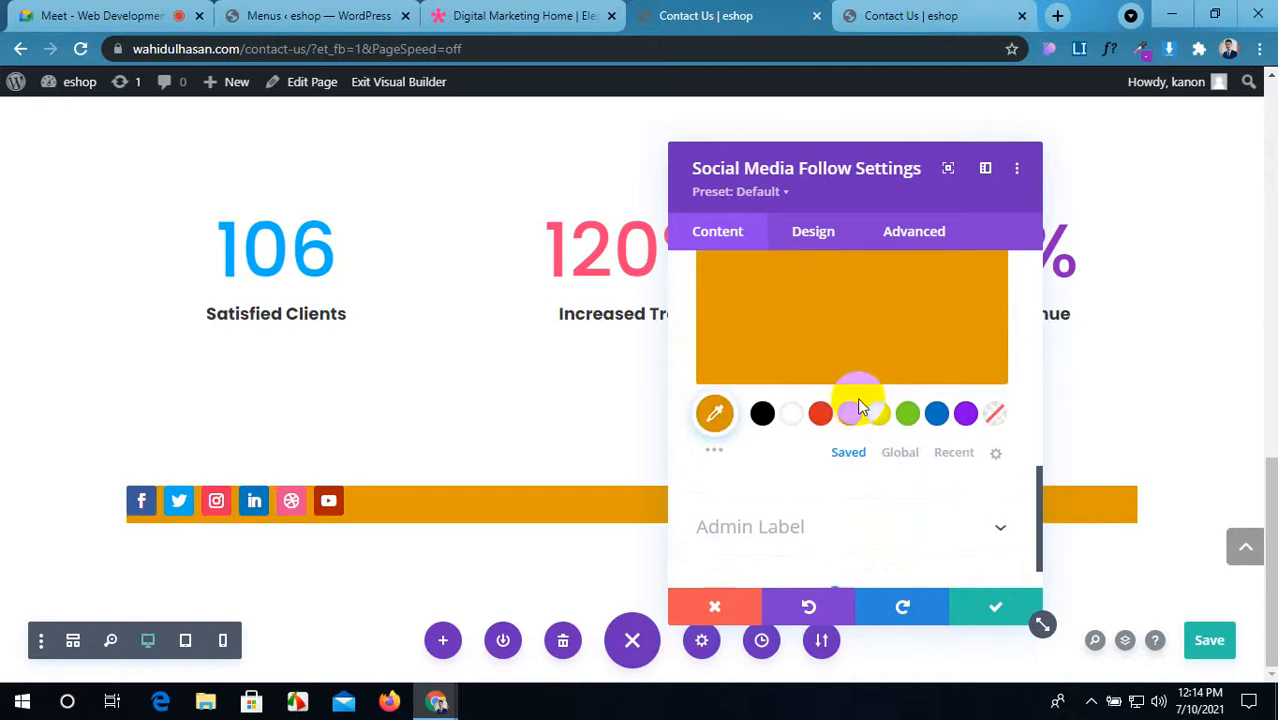
scroll(857, 397, up, 3)
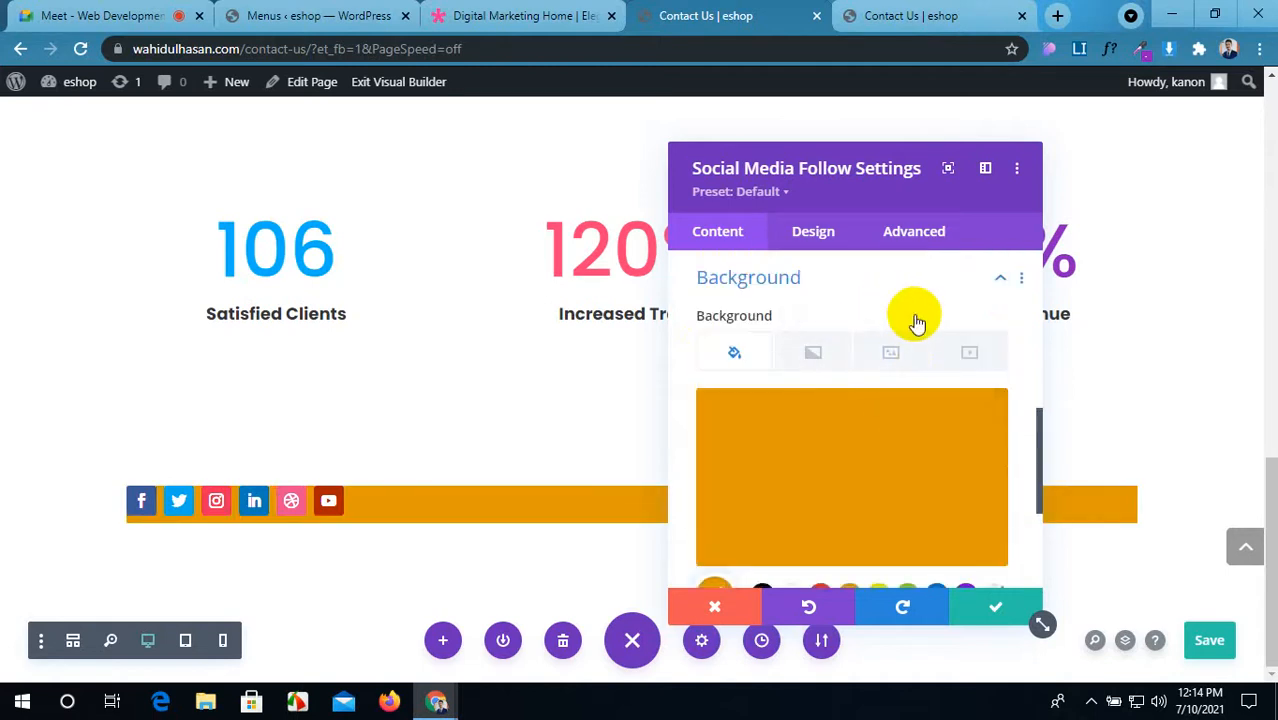
click(871, 318)
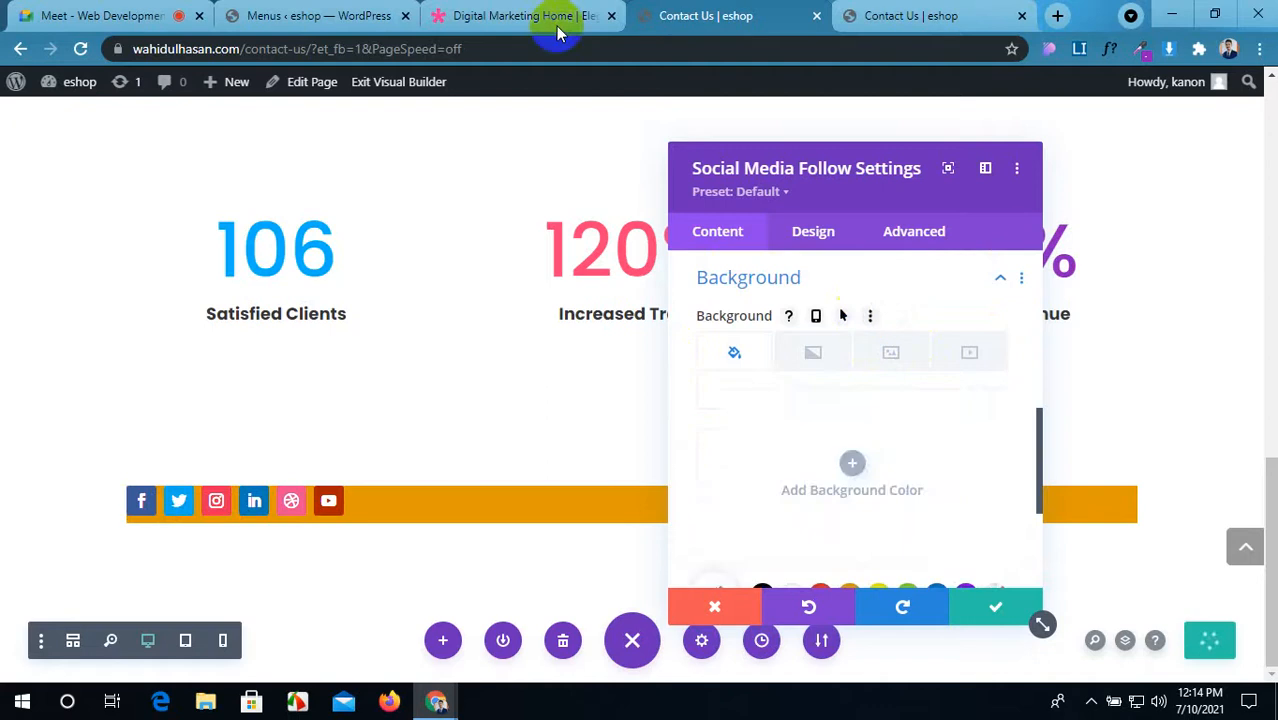
click(558, 15)
click(688, 15)
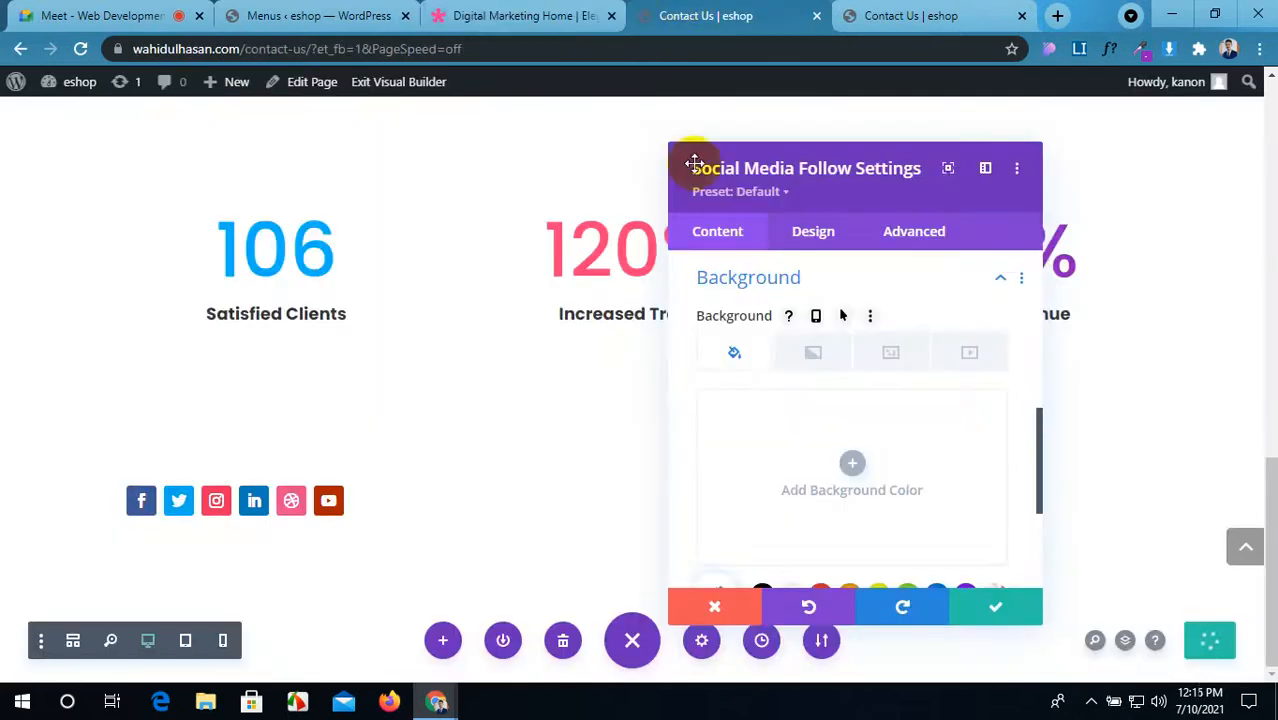
scroll(829, 487, down, 1)
scroll(829, 487, down, 2)
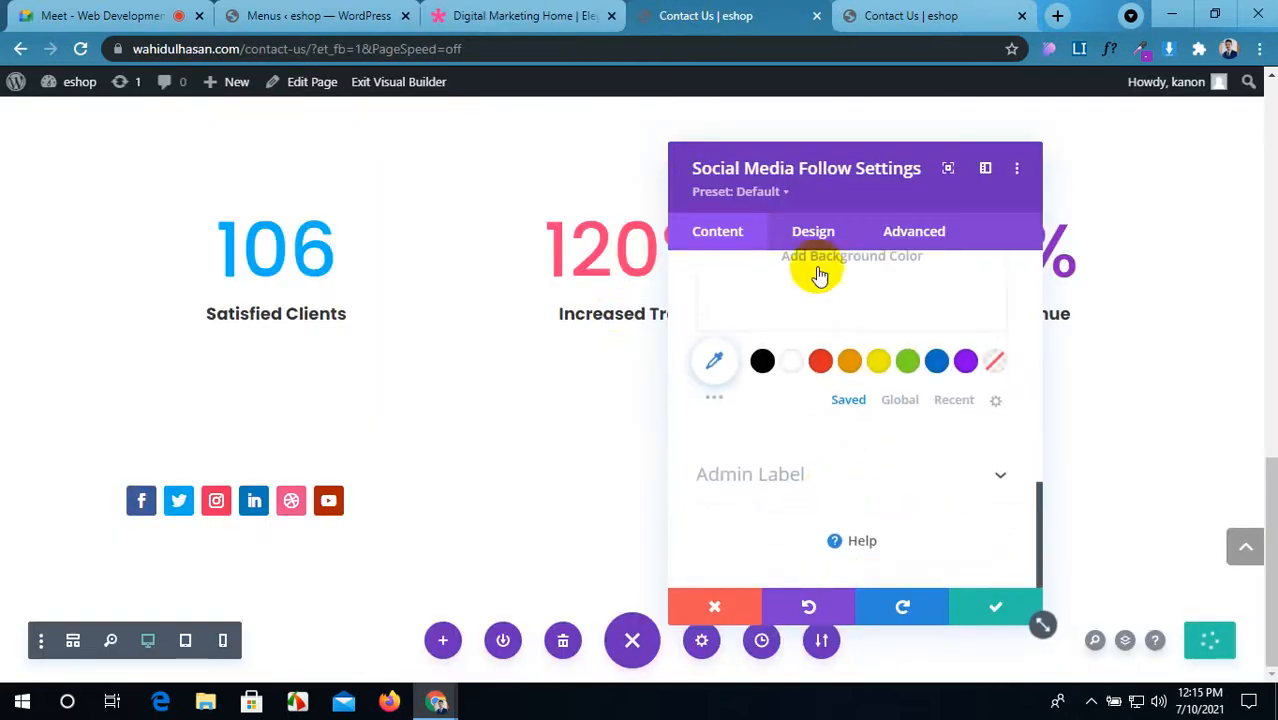
click(813, 236)
Step: Set the module's alignment to center so the social icons are centred
click(884, 320)
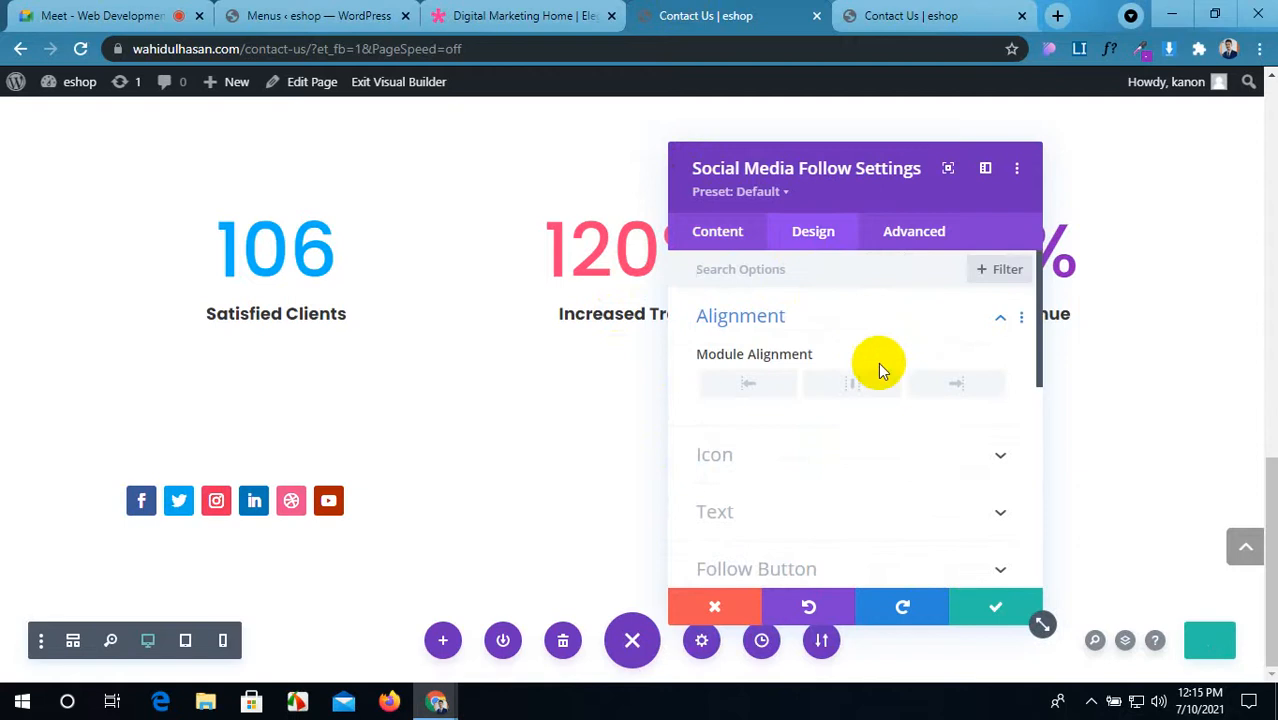
click(864, 386)
drag(910, 168, 325, 123)
scroll(368, 408, down, 1)
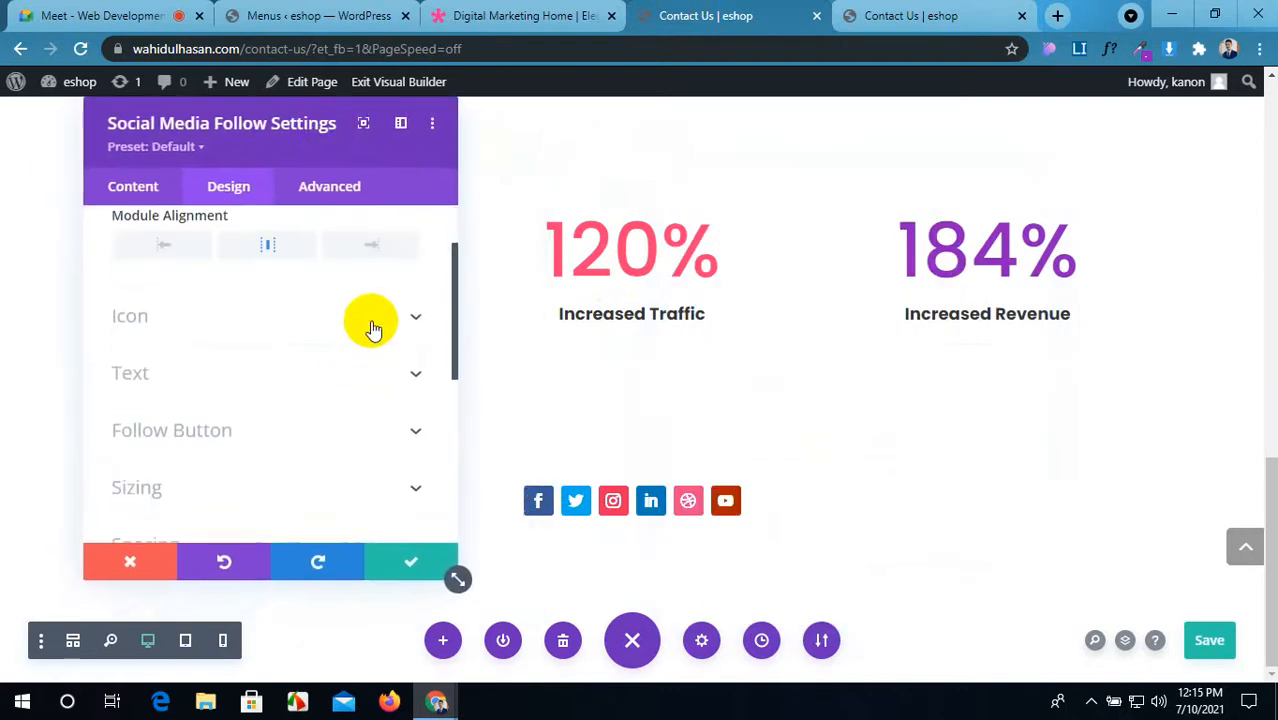
Step: Enable font identification on the Digital Marketing Home demo to inspect its social icons
click(370, 320)
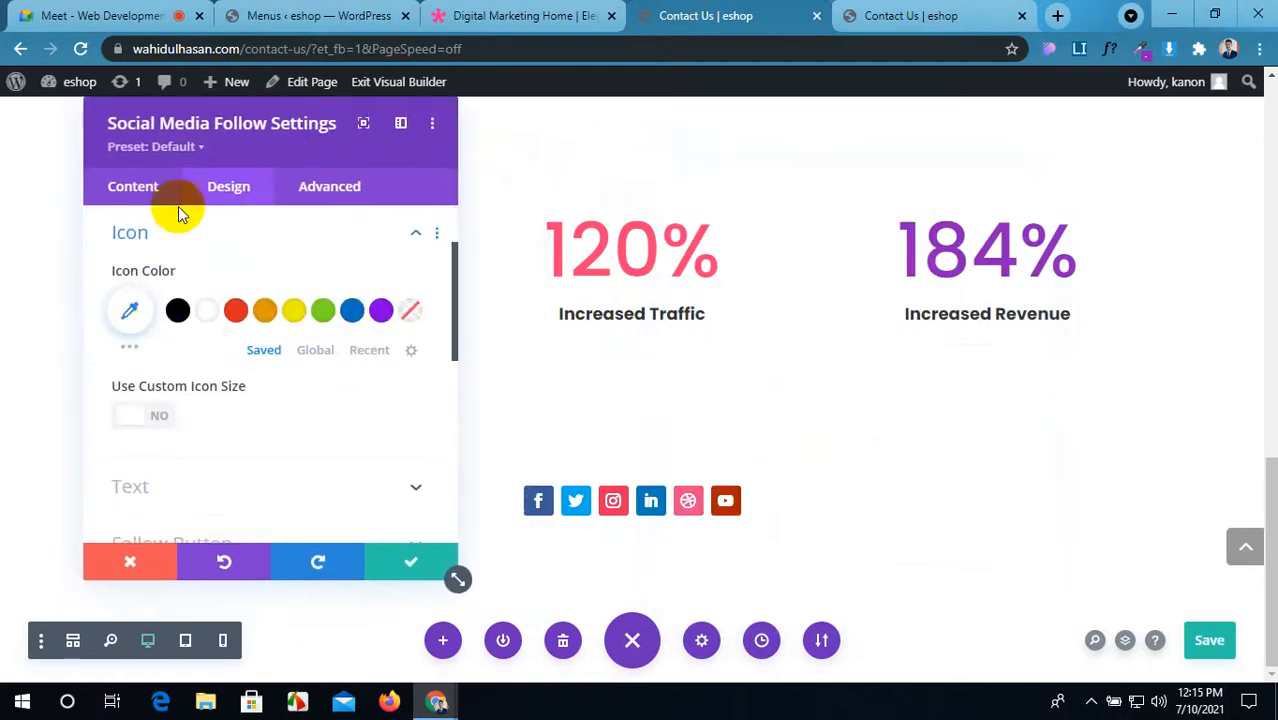
click(444, 10)
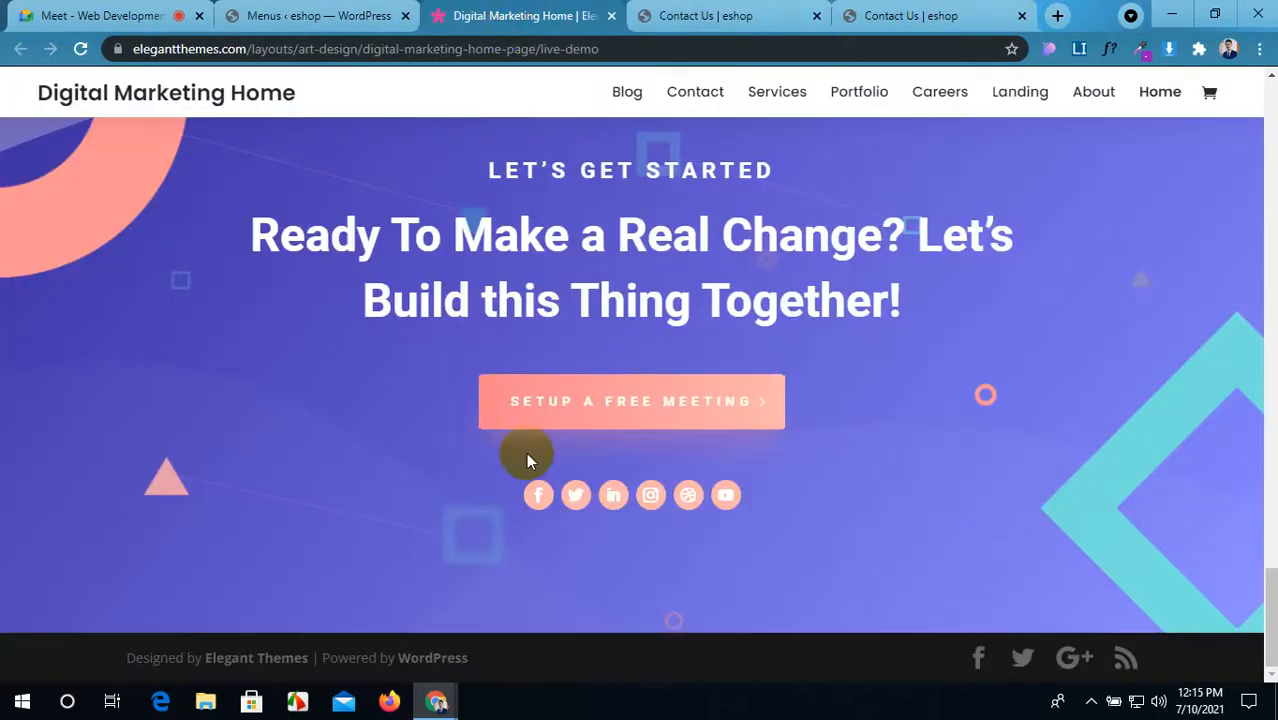
click(1102, 50)
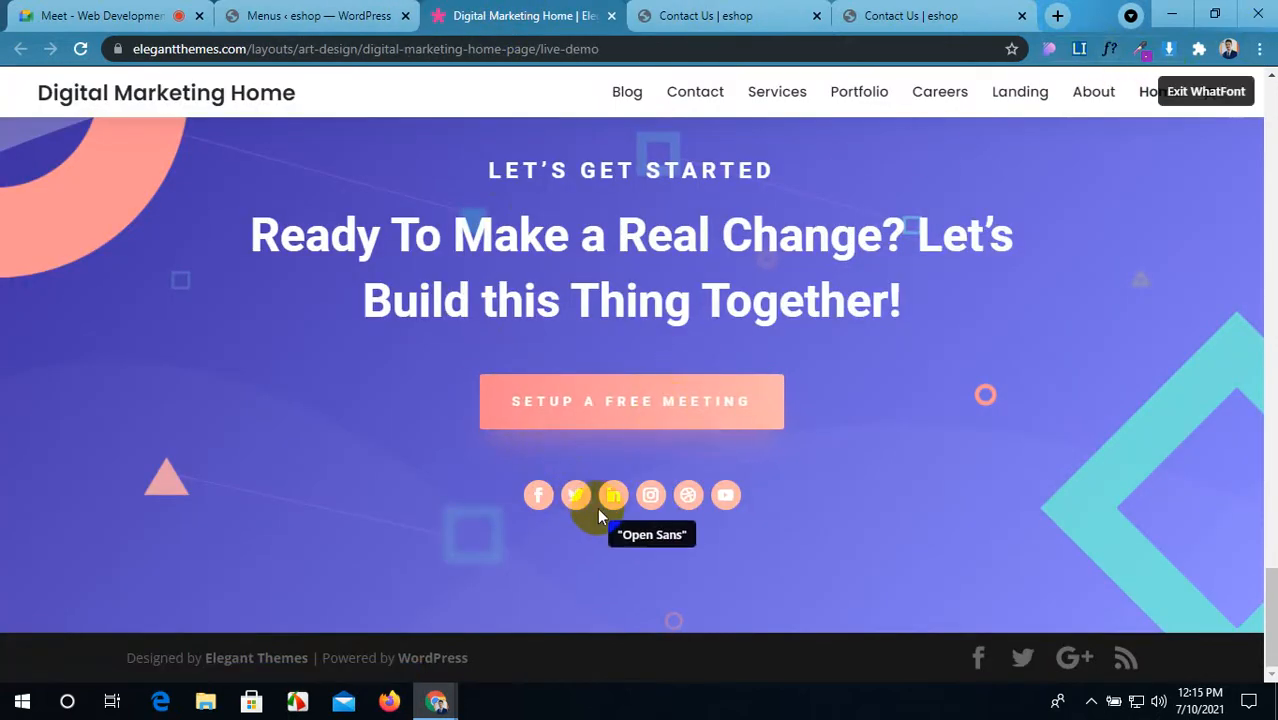
Step: Identify the demo's Twitter icon font as Open Sans 500, 14px
click(576, 498)
scroll(593, 478, down, 1)
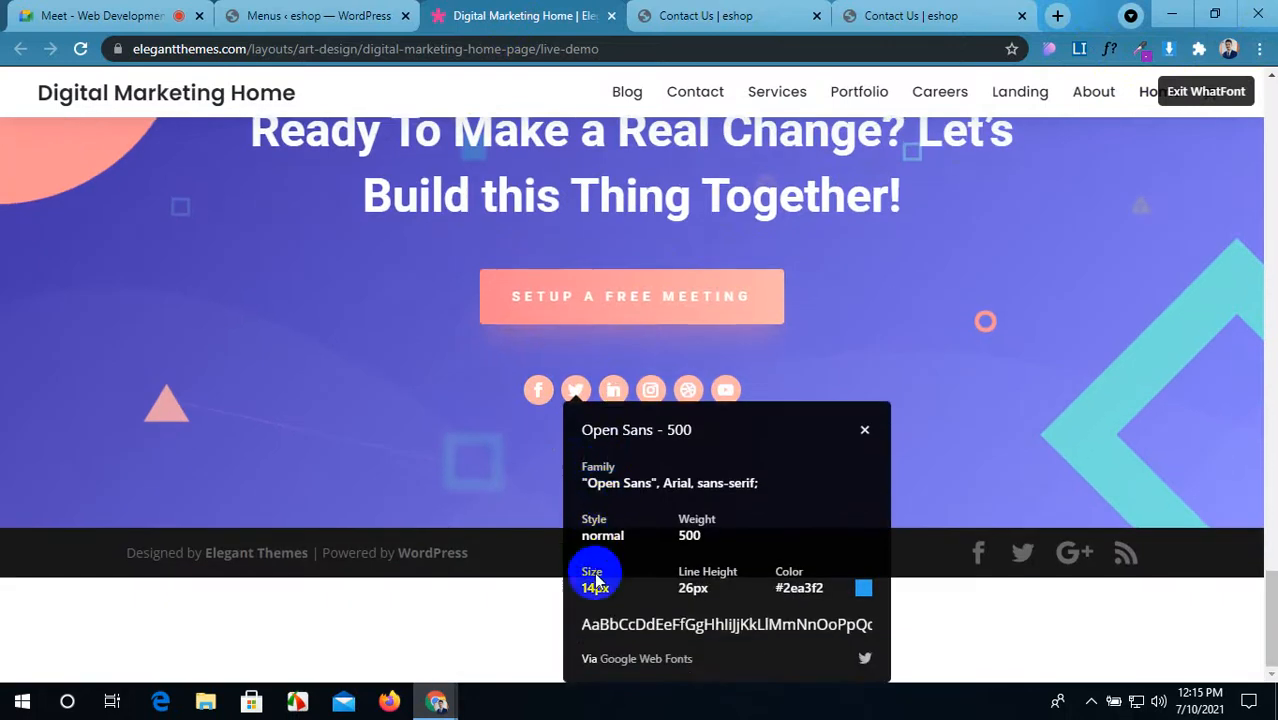
click(866, 433)
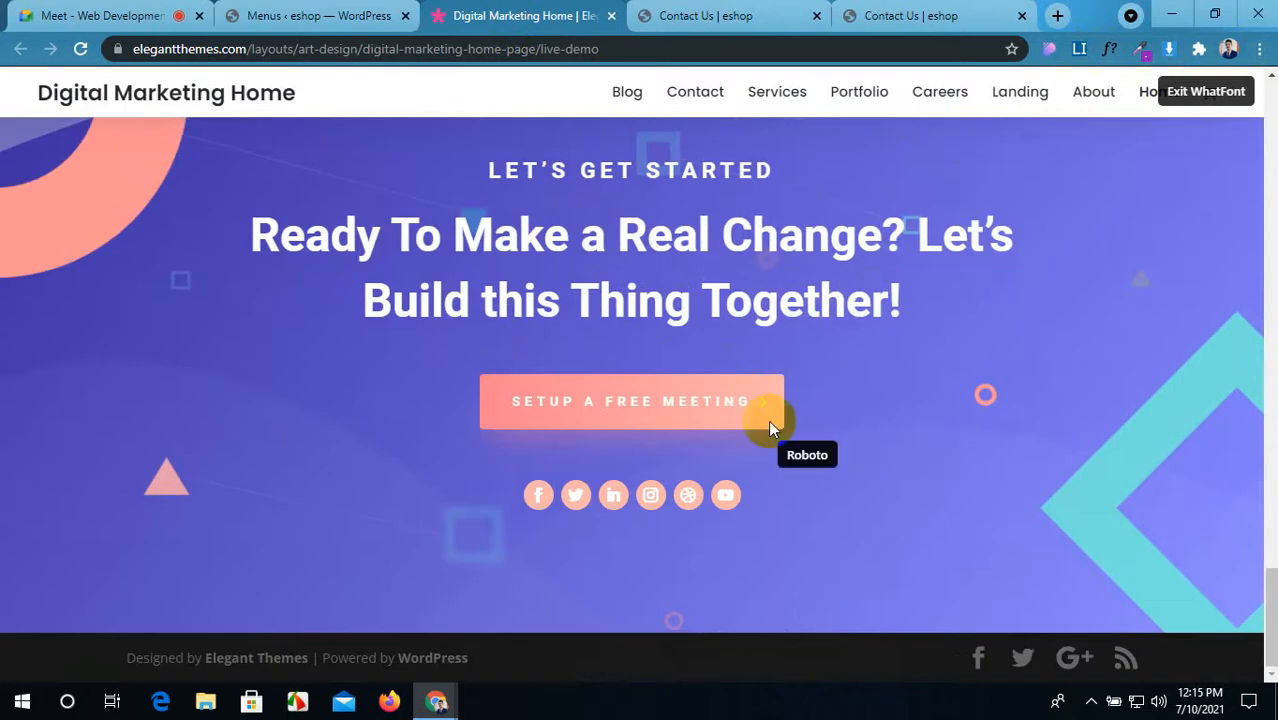
Step: Sample the Facebook icon colour #FFF8F8 with ColorZilla's page colour picker
click(1148, 57)
click(1121, 80)
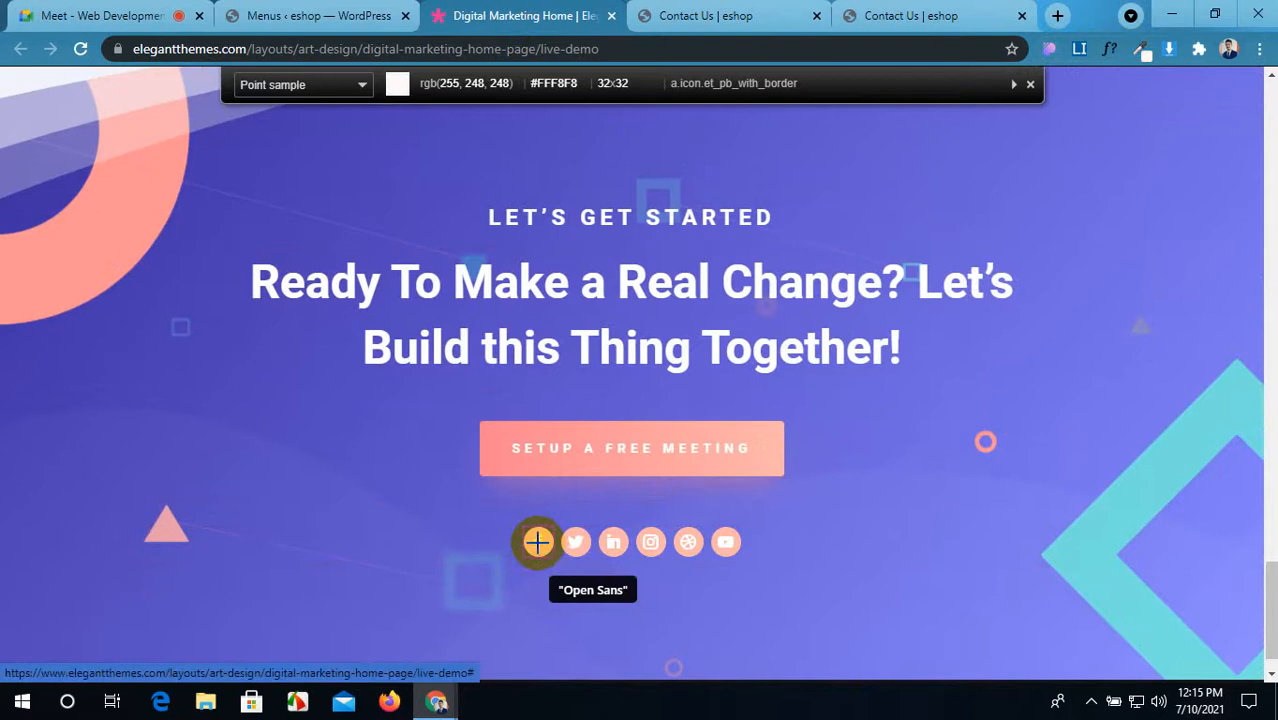
click(537, 541)
click(686, 12)
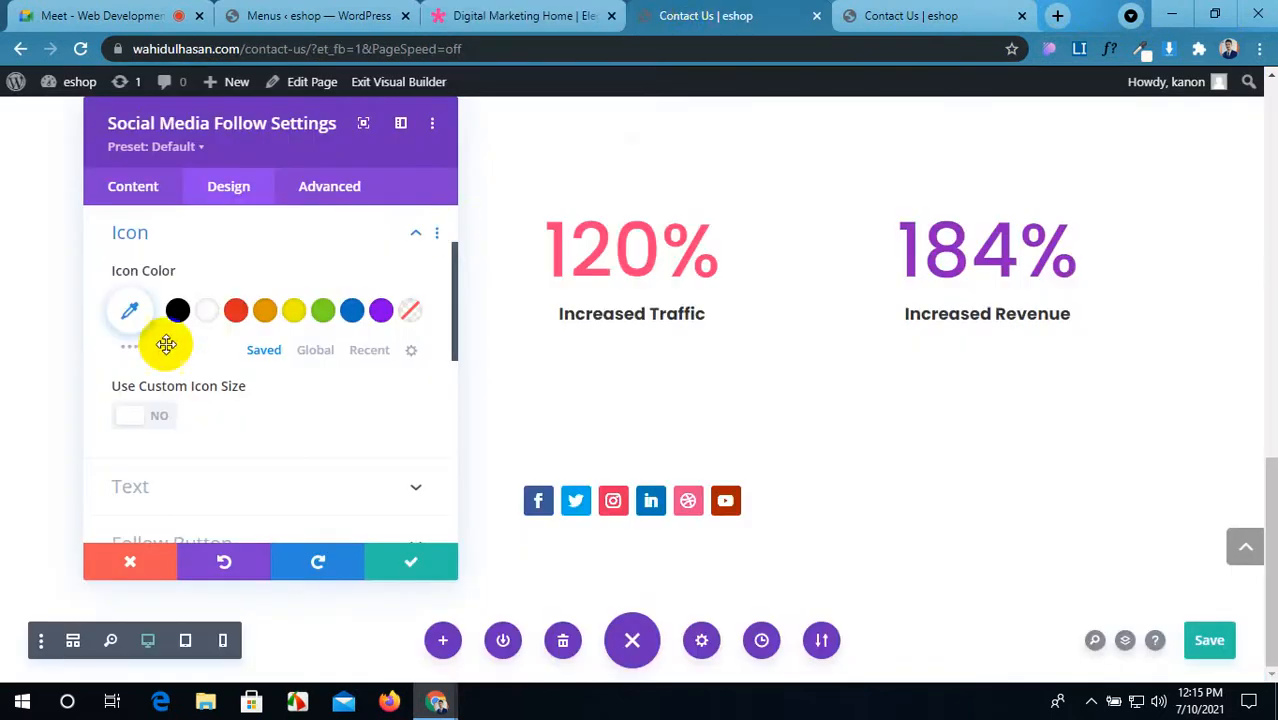
Step: Make the icons white and use a custom 14px icon size, matching the demo's LinkedIn icon
click(206, 310)
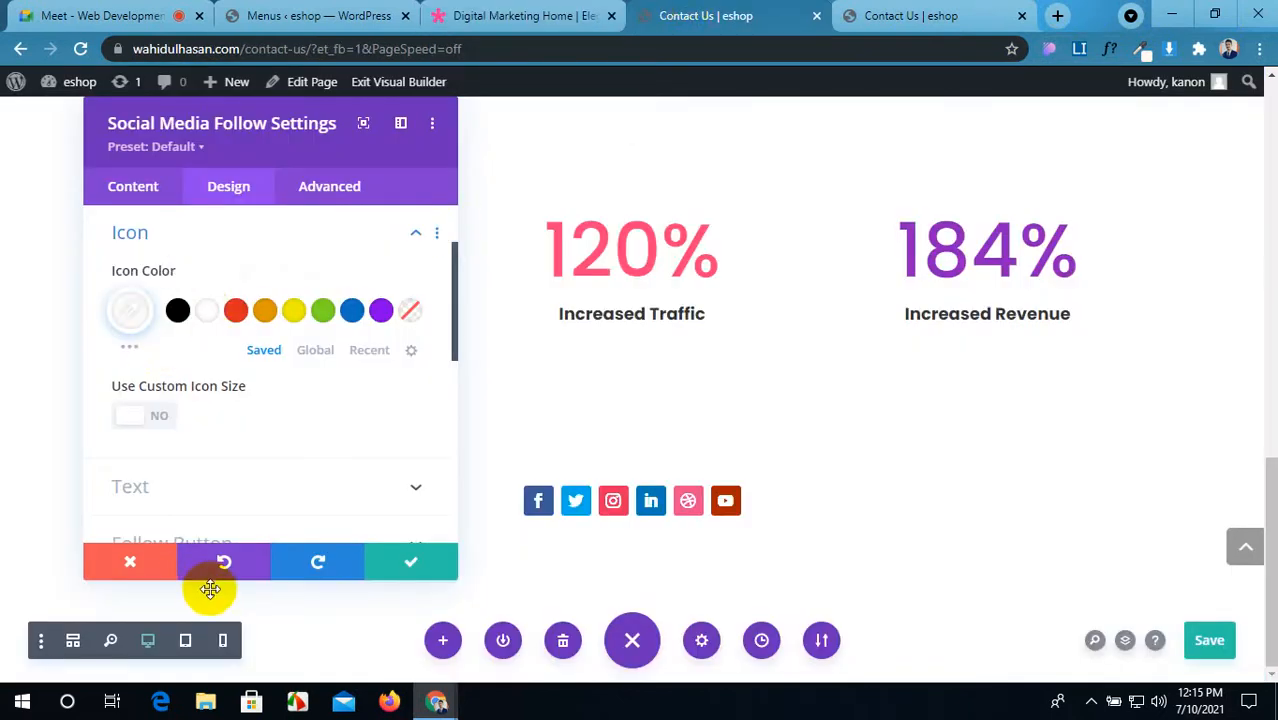
click(135, 412)
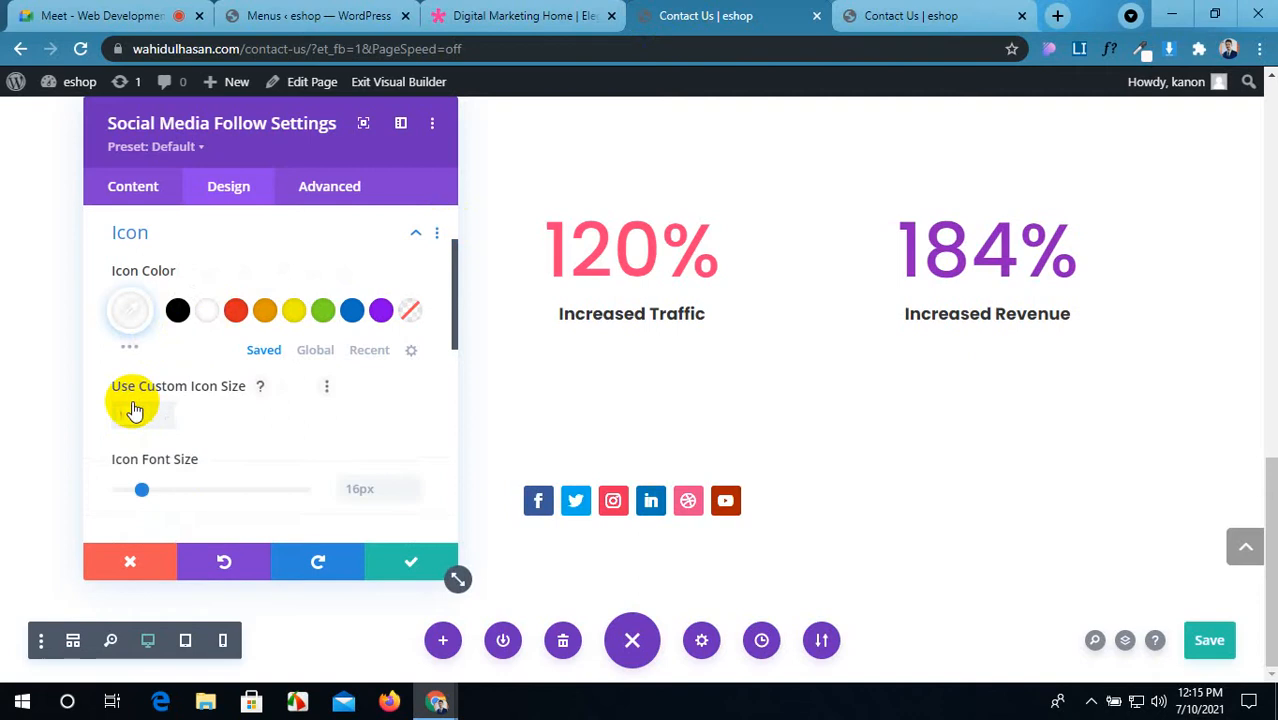
scroll(350, 432, down, 1)
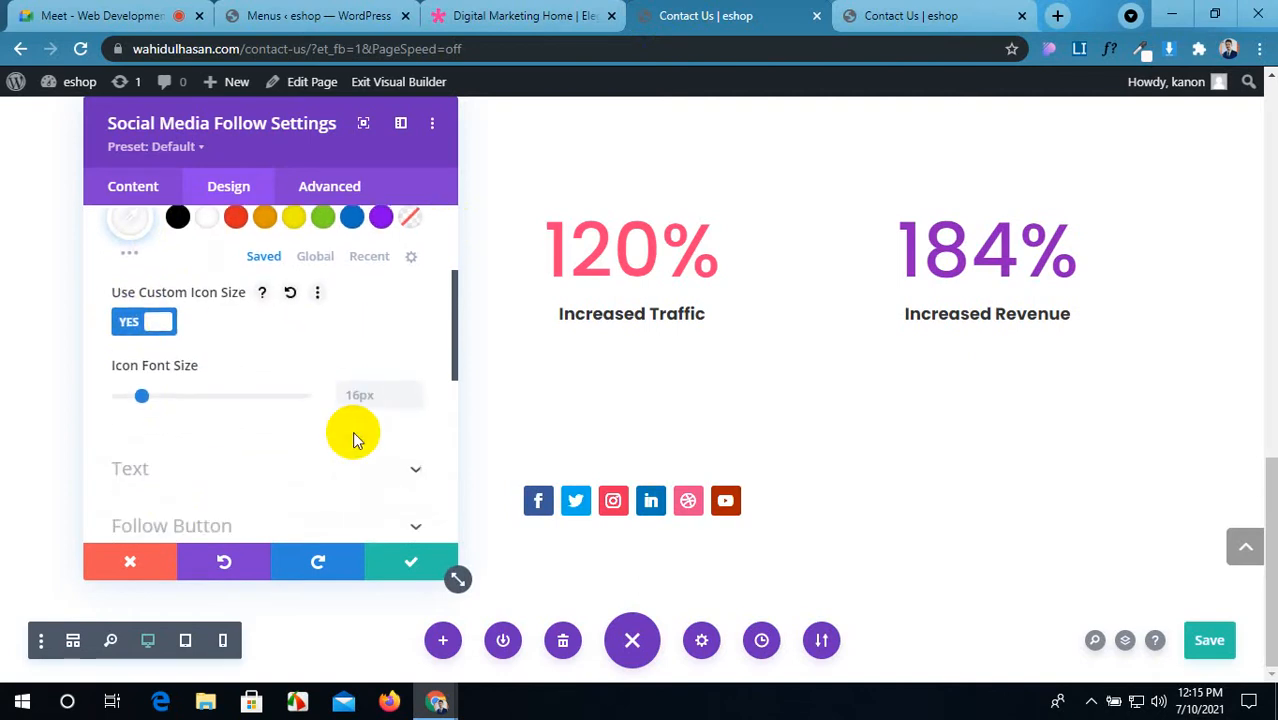
click(532, 10)
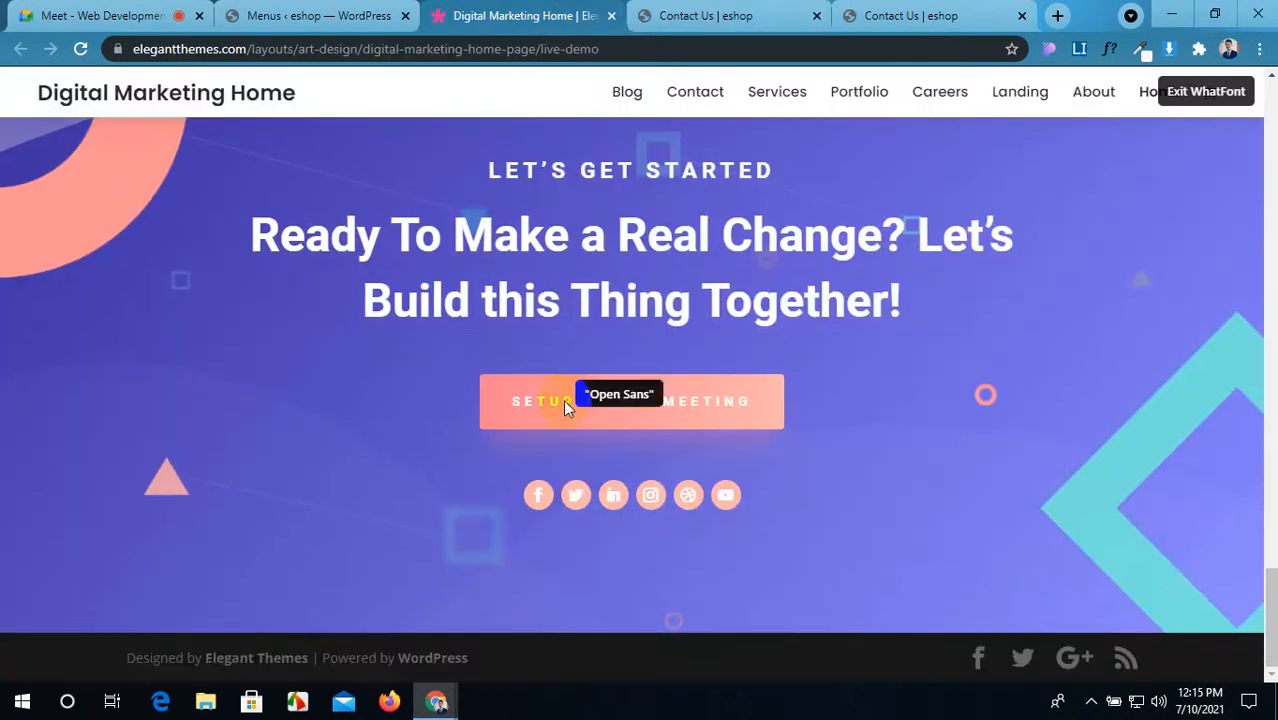
click(606, 508)
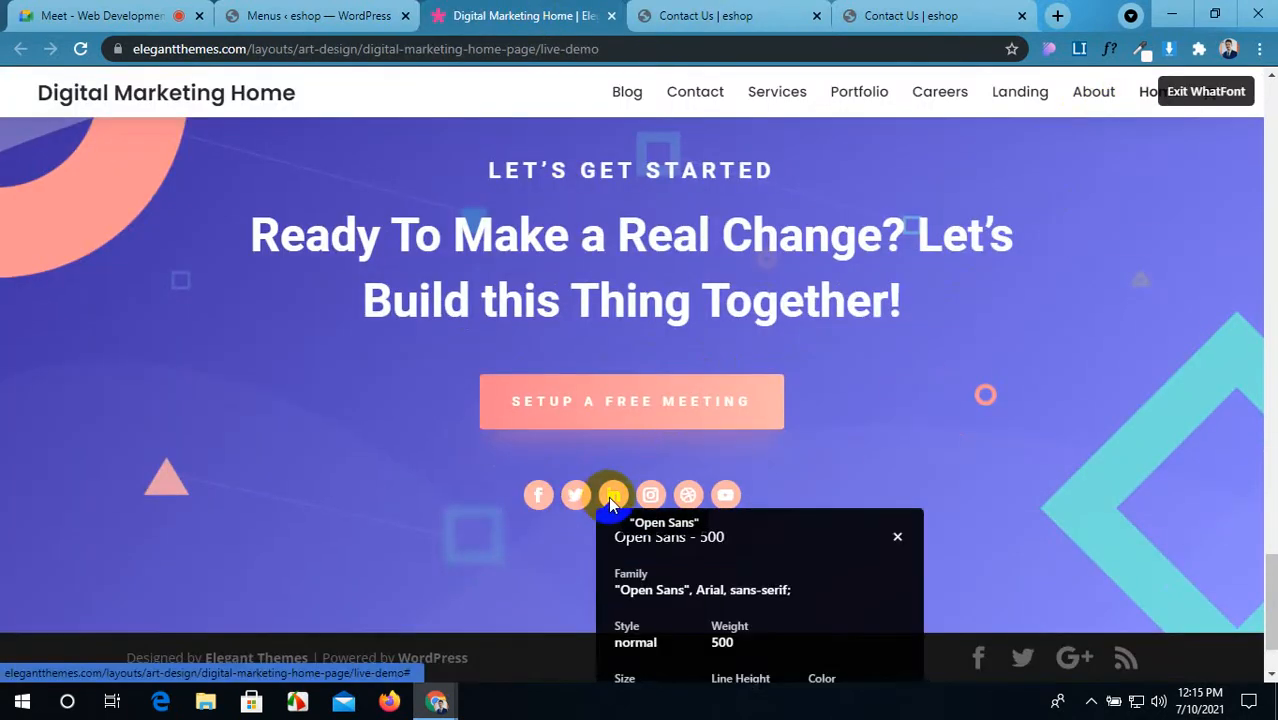
scroll(617, 505, down, 1)
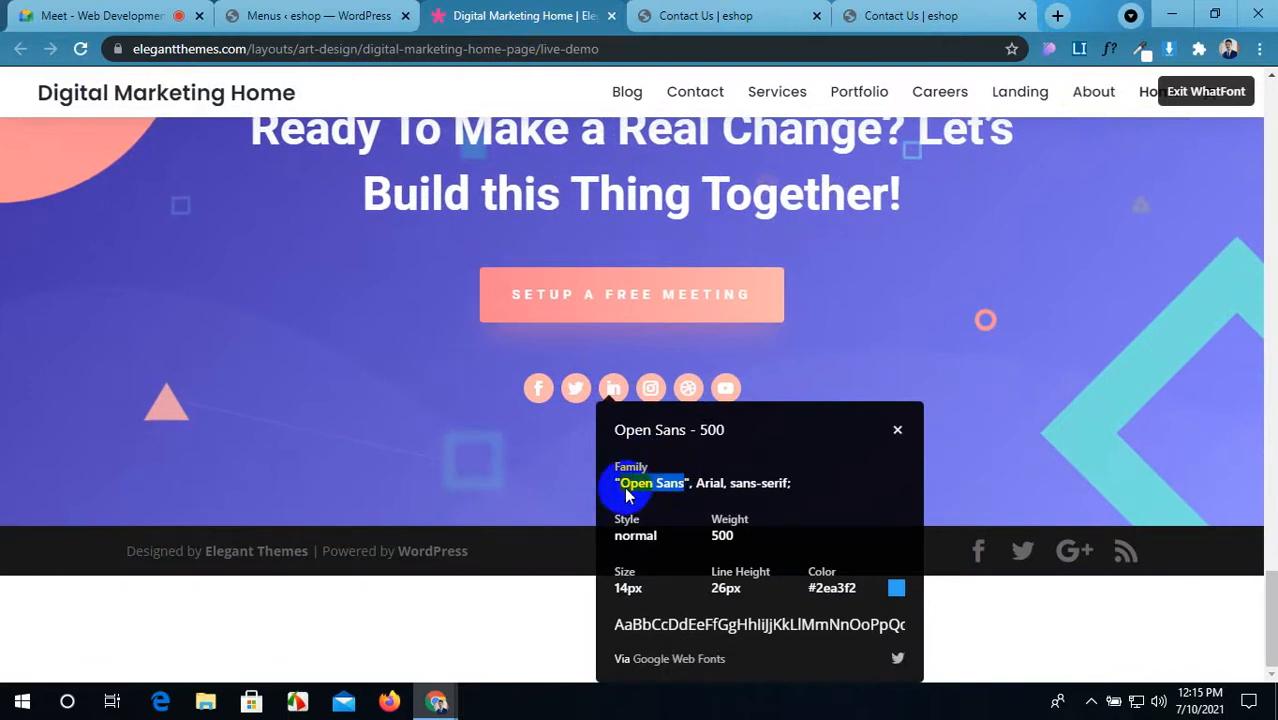
click(680, 14)
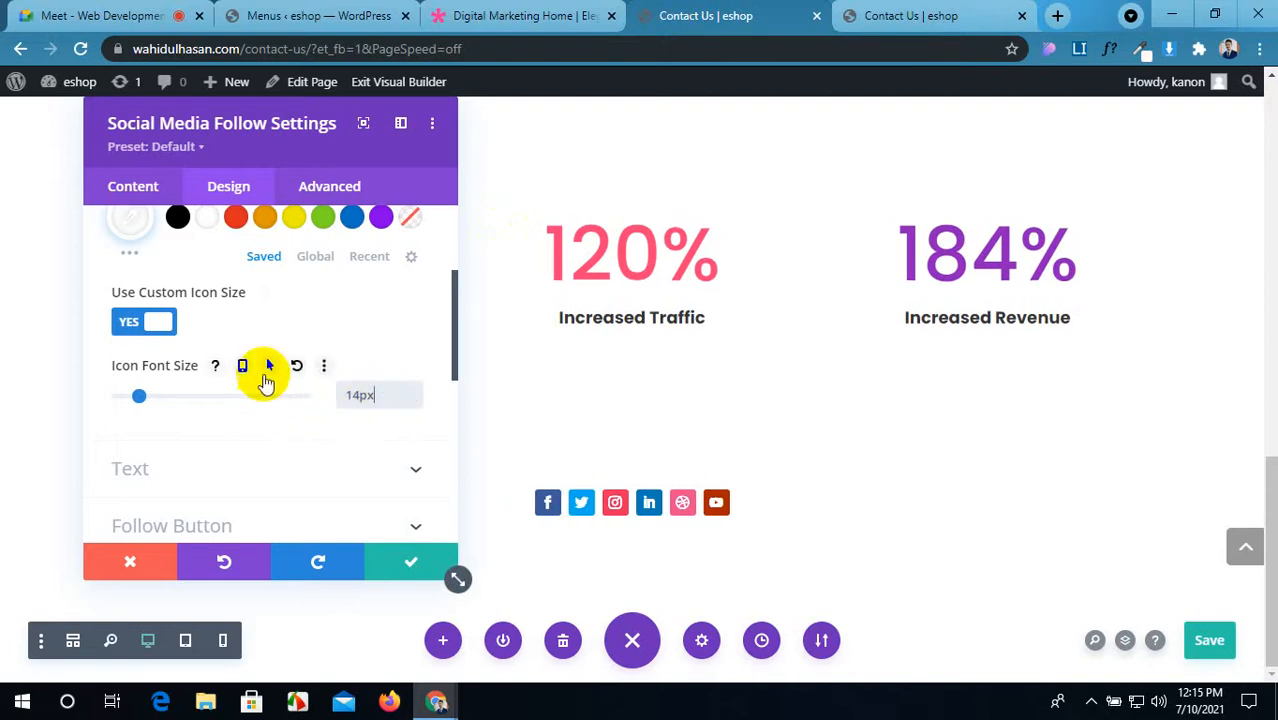
click(511, 12)
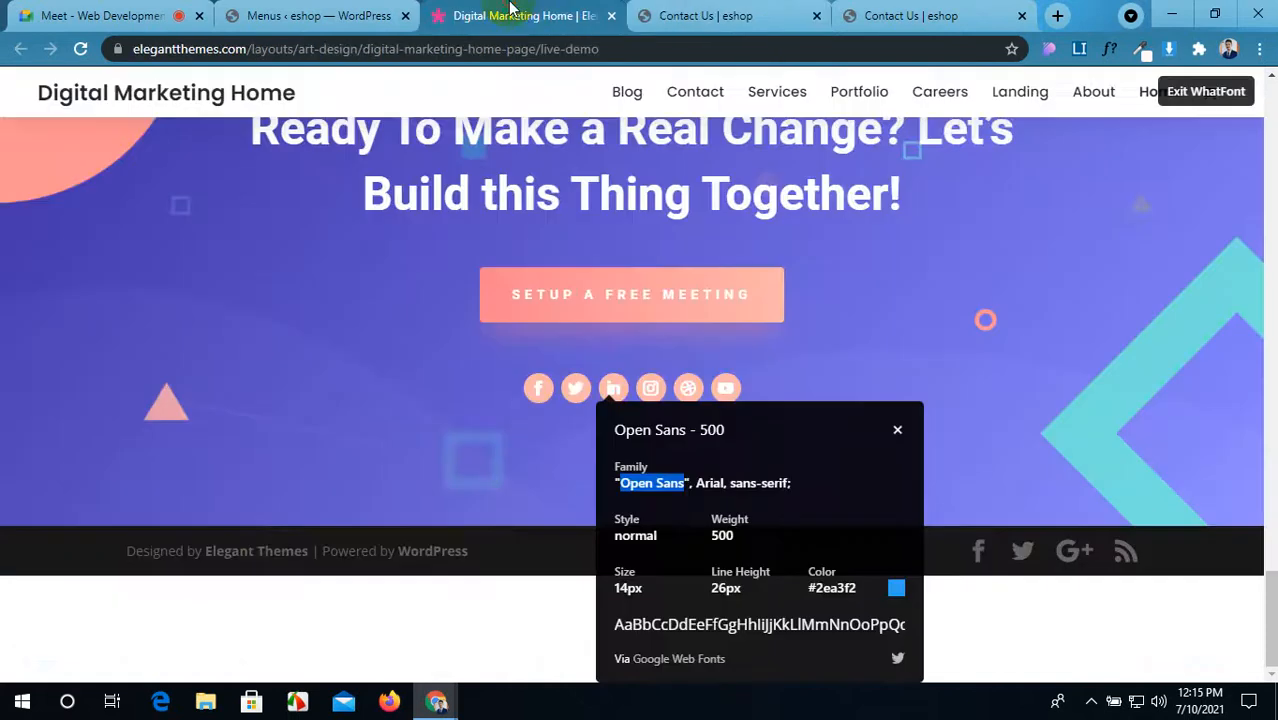
click(718, 12)
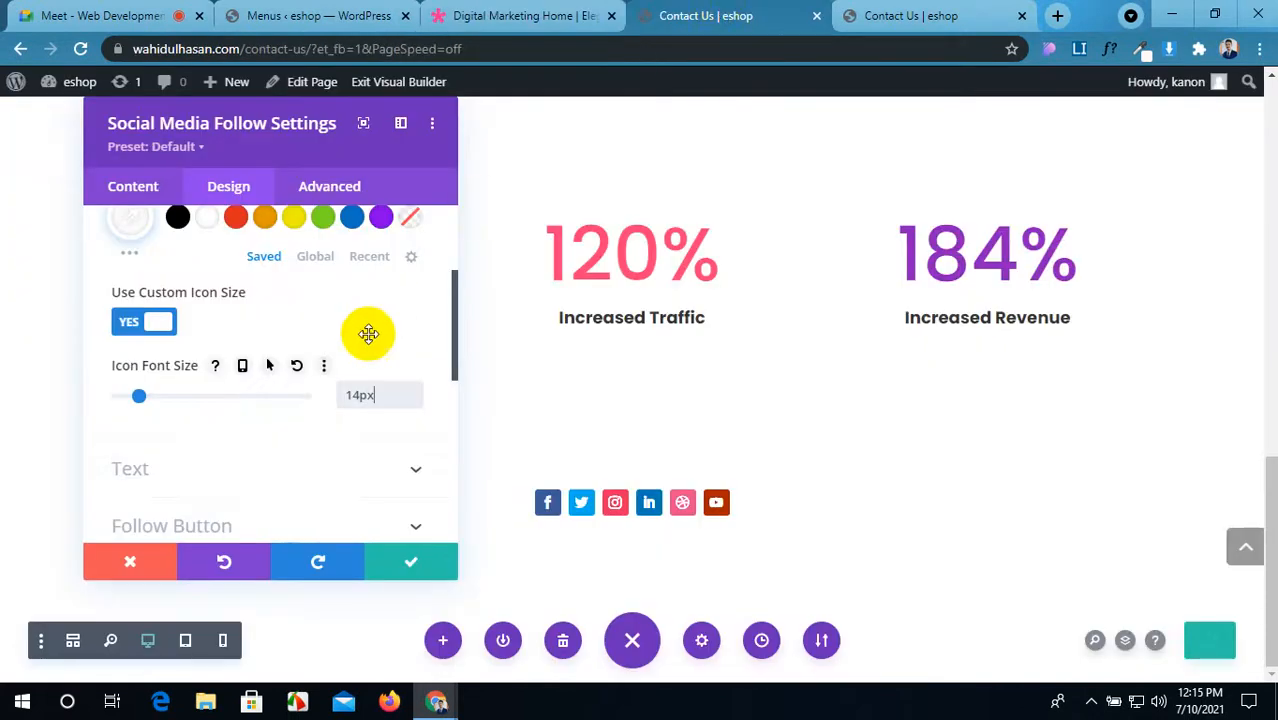
Step: Browse the module's Design settings, expanding the Text and Sizing groups
scroll(342, 370, down, 3)
scroll(343, 374, down, 2)
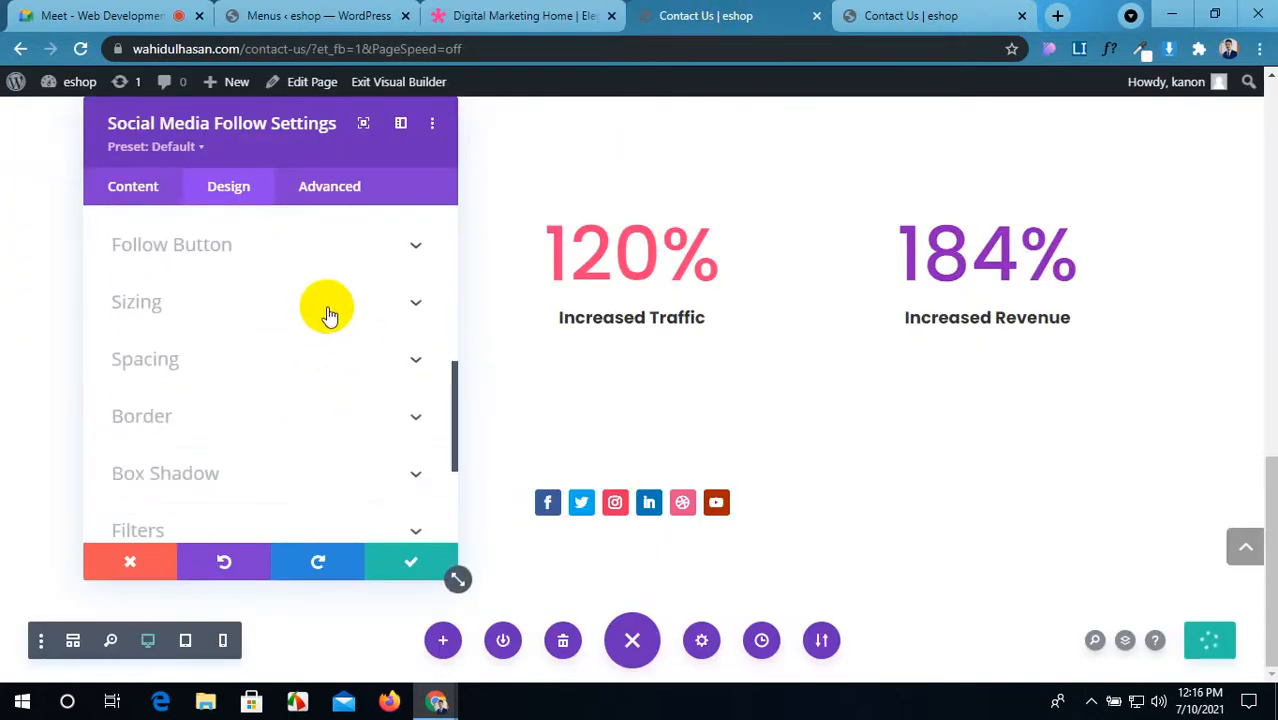
scroll(320, 318, down, 4)
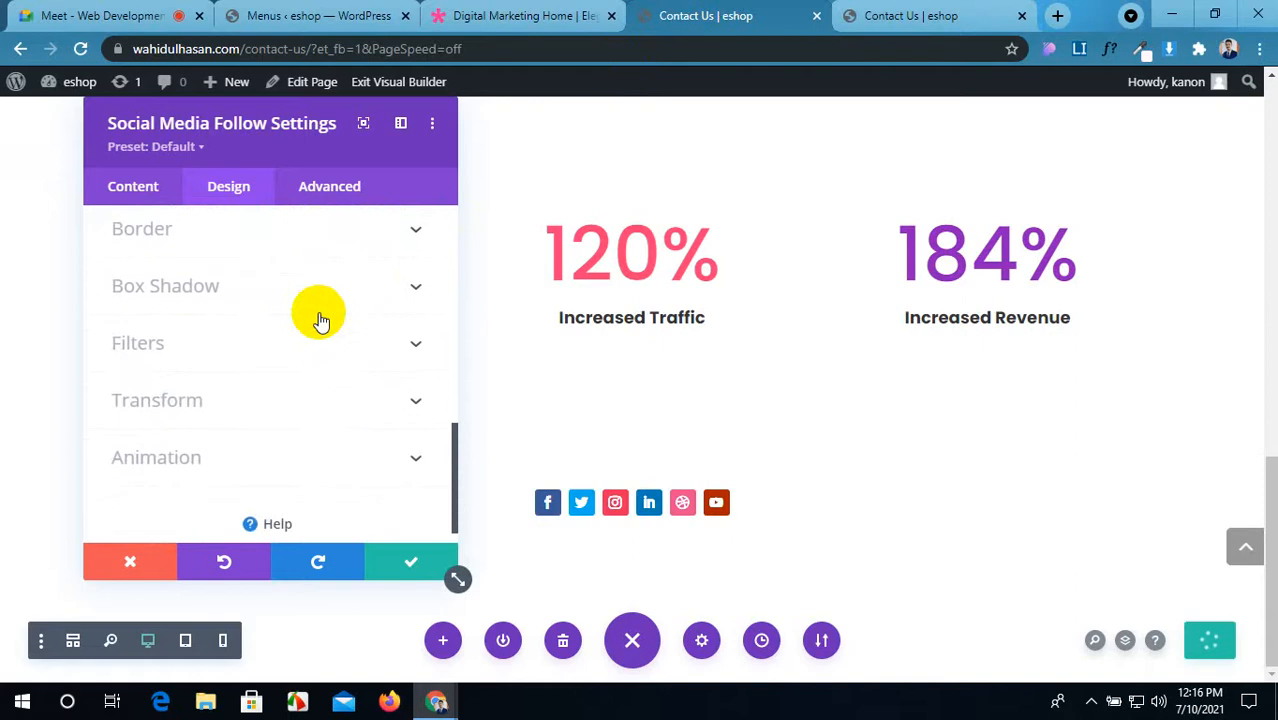
scroll(320, 320, up, 10)
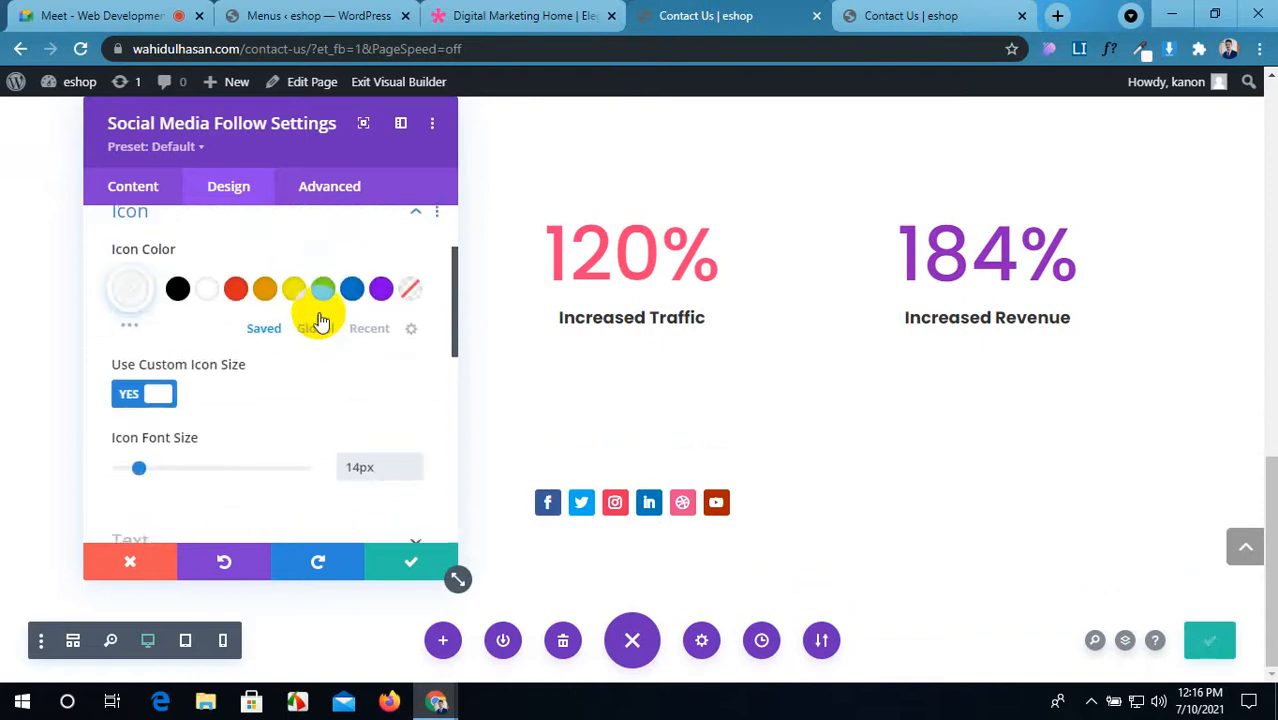
scroll(320, 320, down, 4)
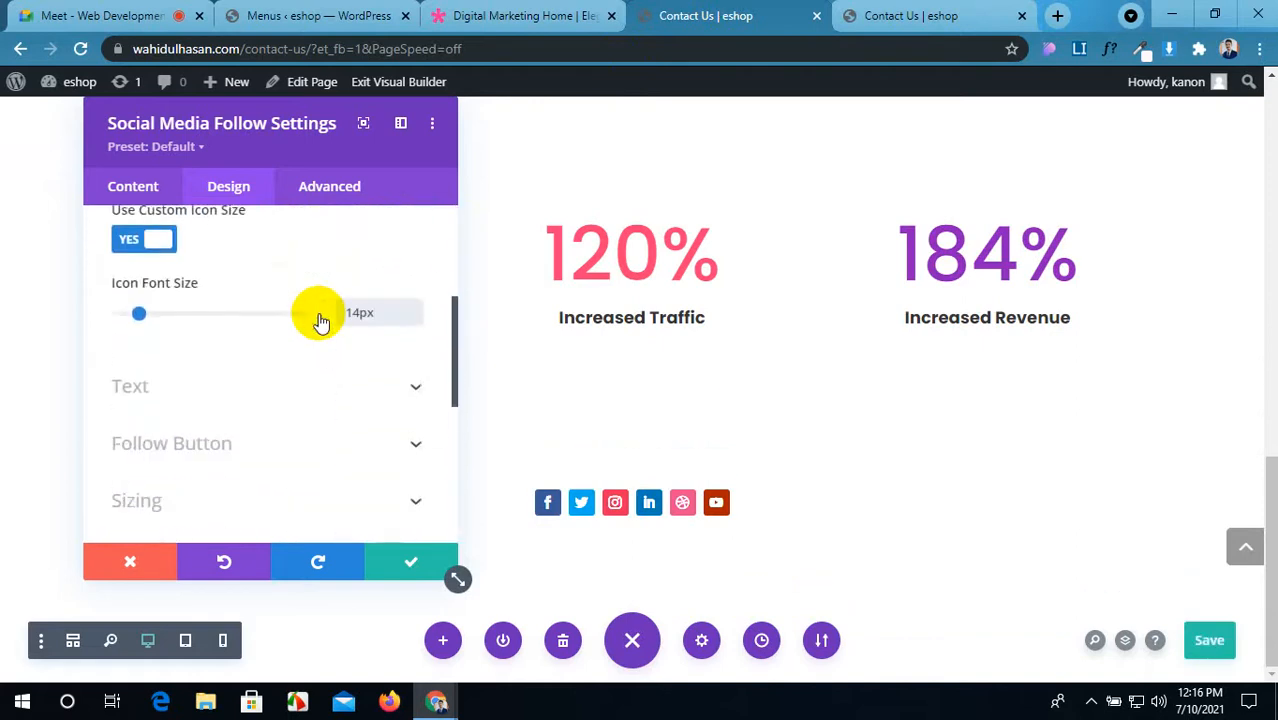
click(352, 298)
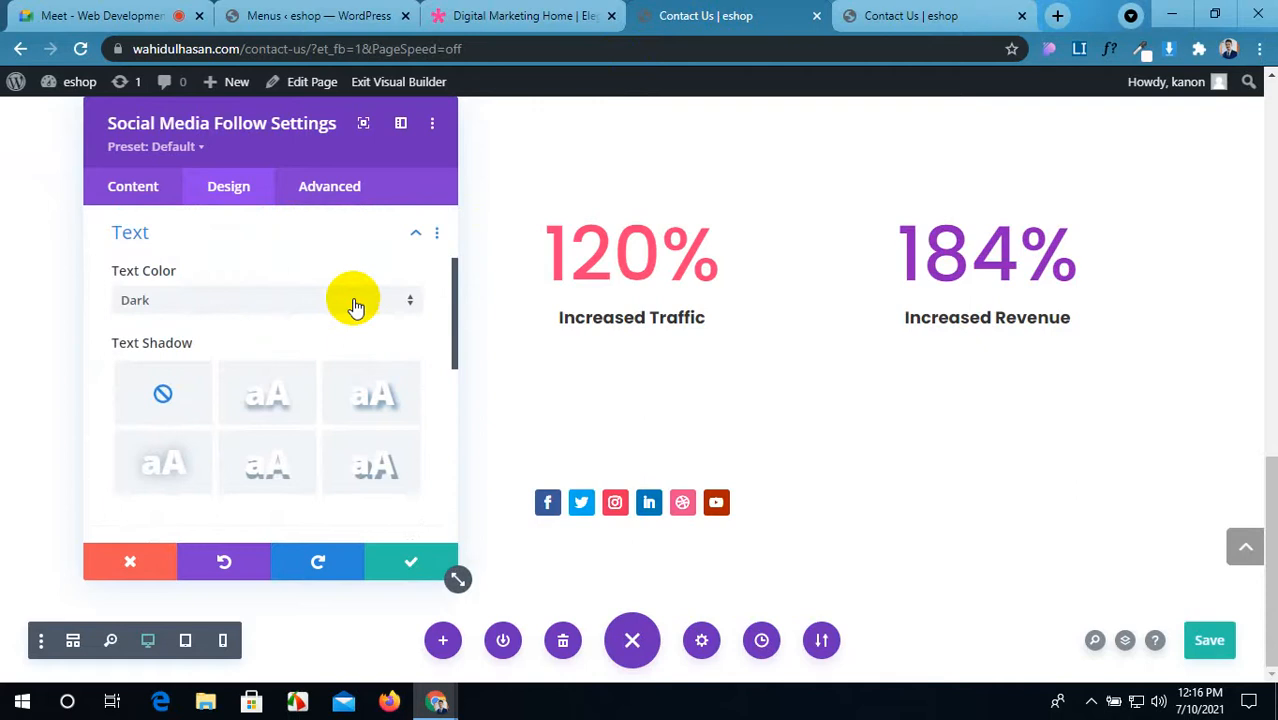
scroll(355, 310, down, 1)
scroll(355, 315, down, 1)
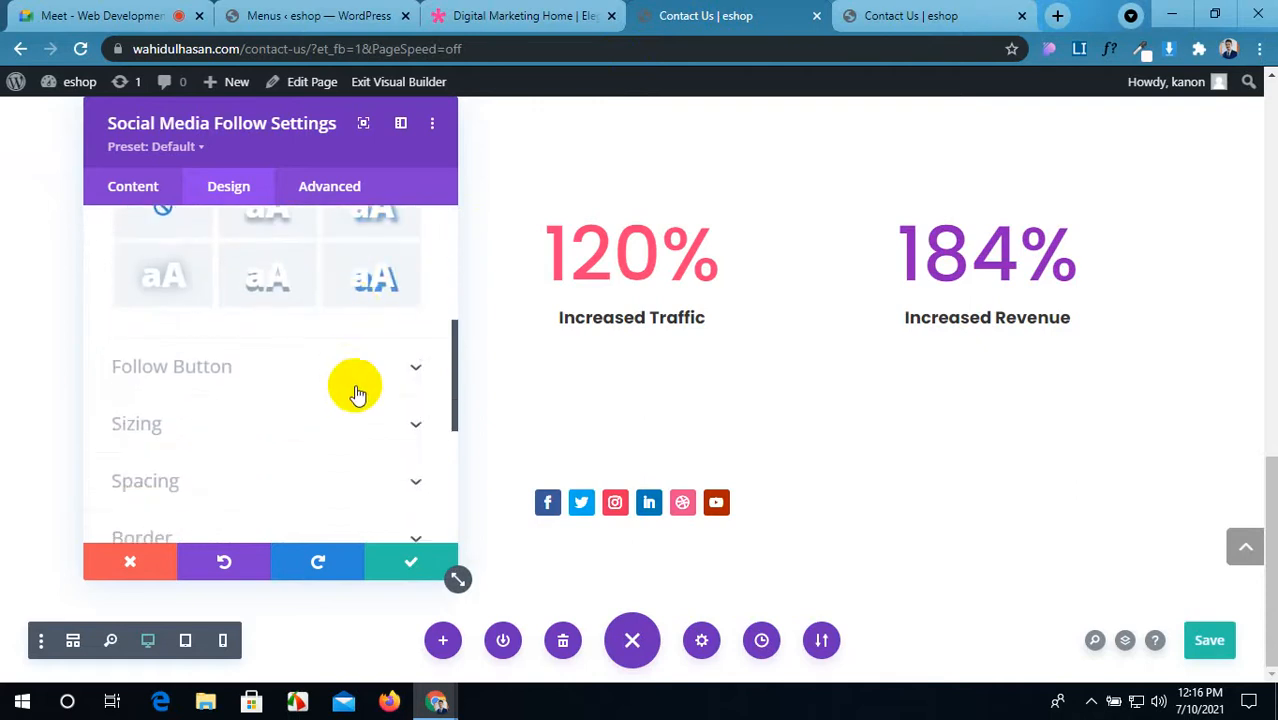
click(357, 423)
scroll(358, 420, down, 5)
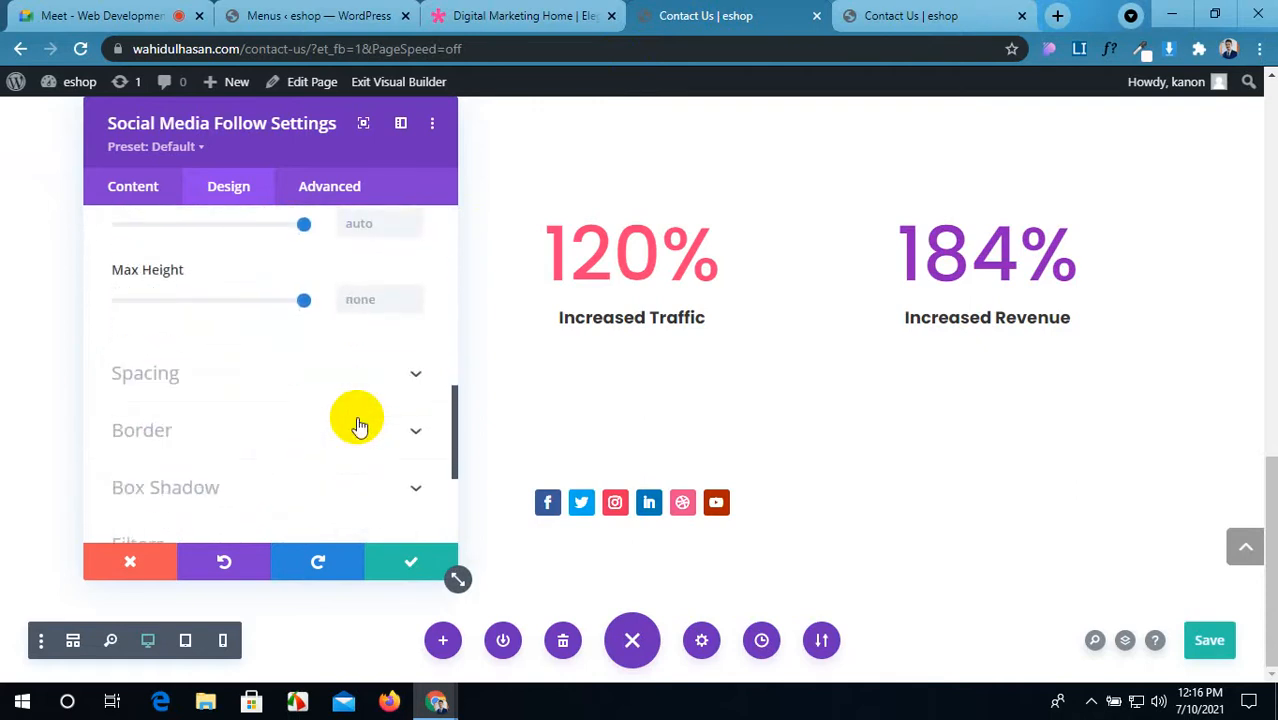
Step: Change the linked Rounded Corners from 50px to 50% so each icon becomes a circle
click(358, 428)
scroll(354, 418, down, 1)
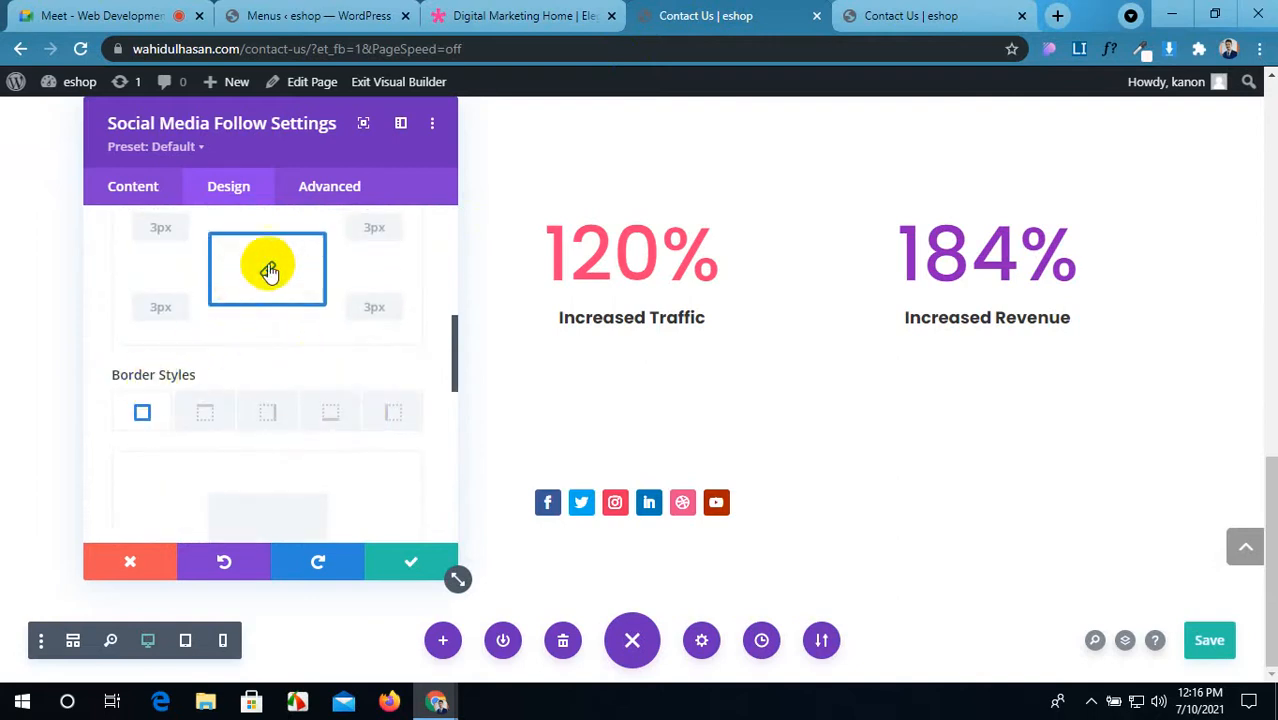
scroll(150, 305, up, 2)
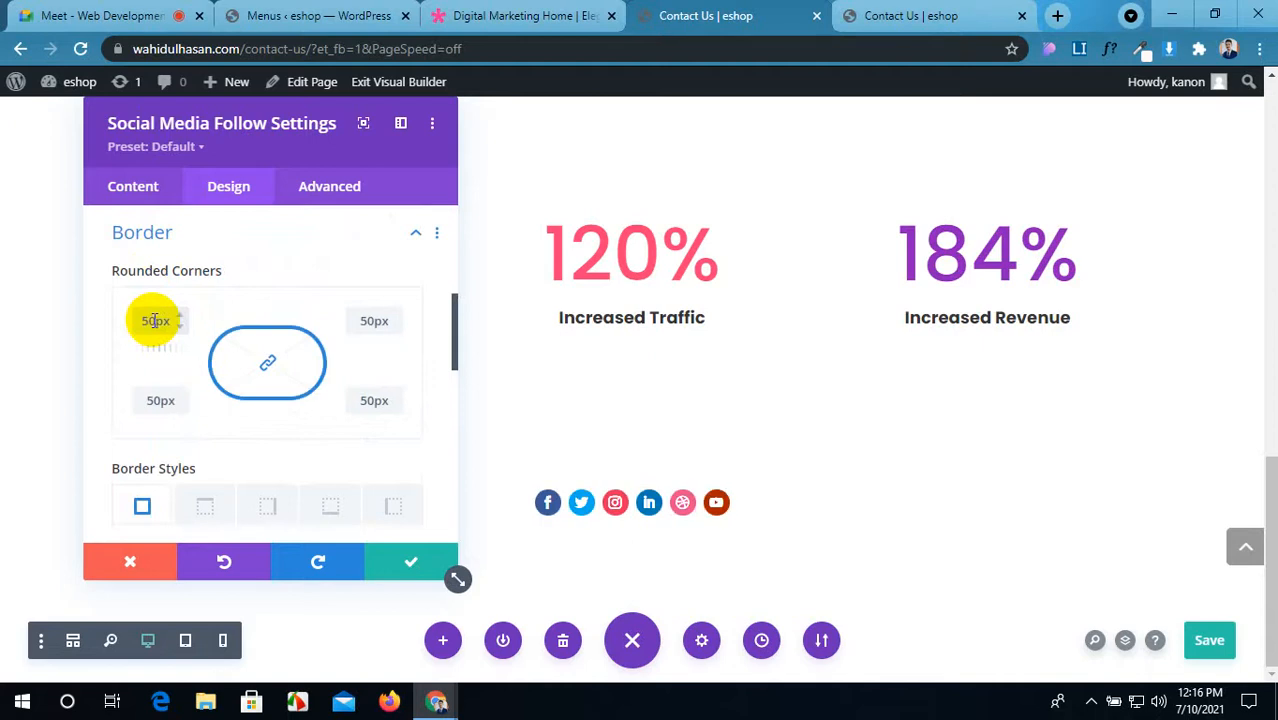
text(%)
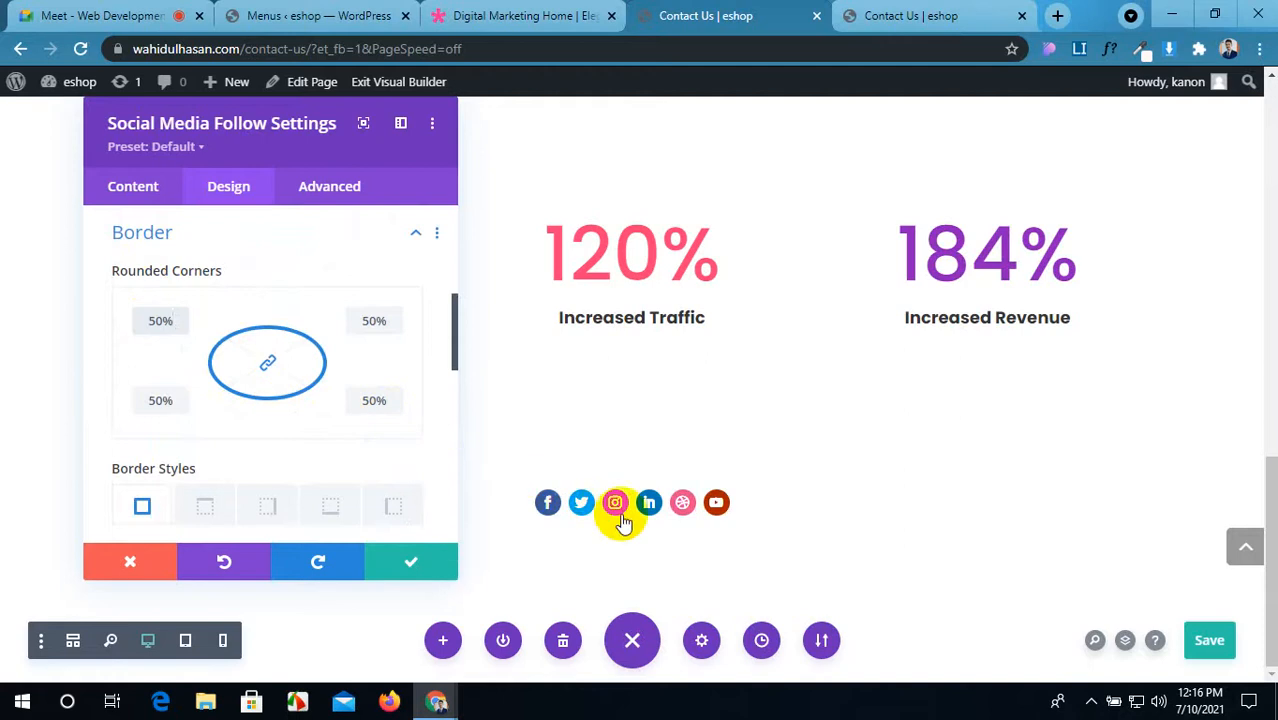
click(465, 7)
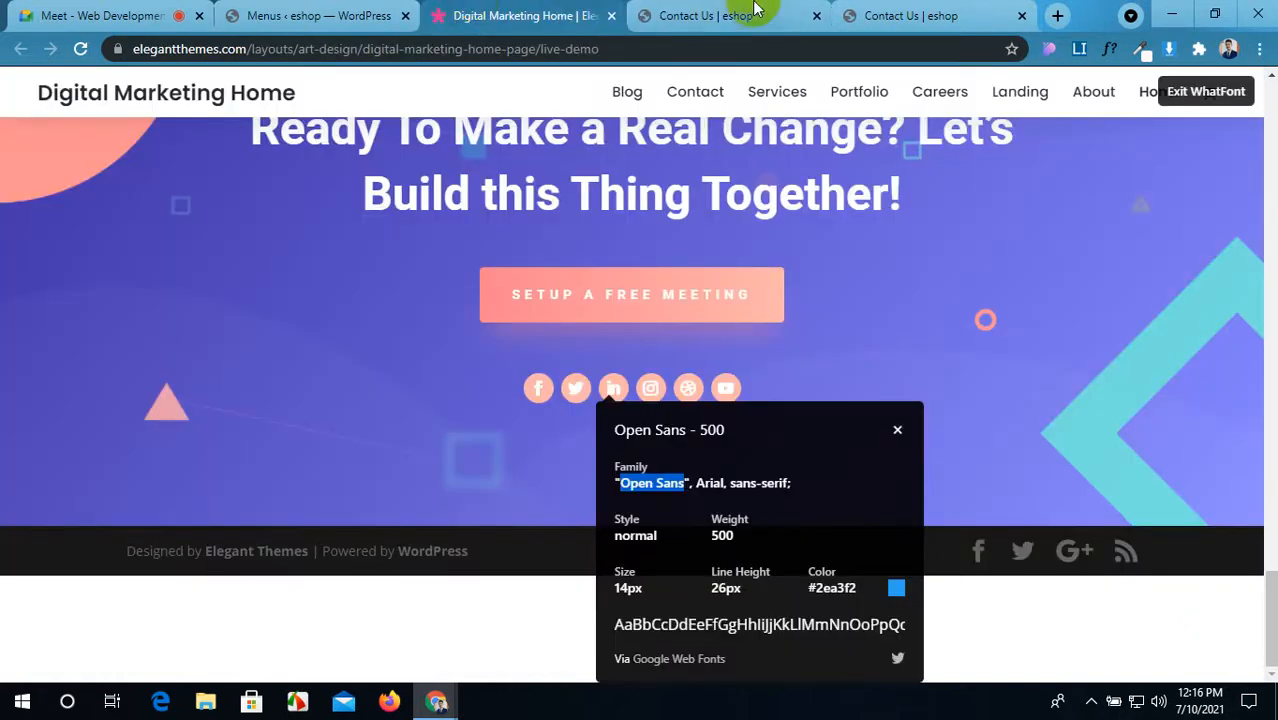
click(755, 9)
scroll(180, 429, down, 3)
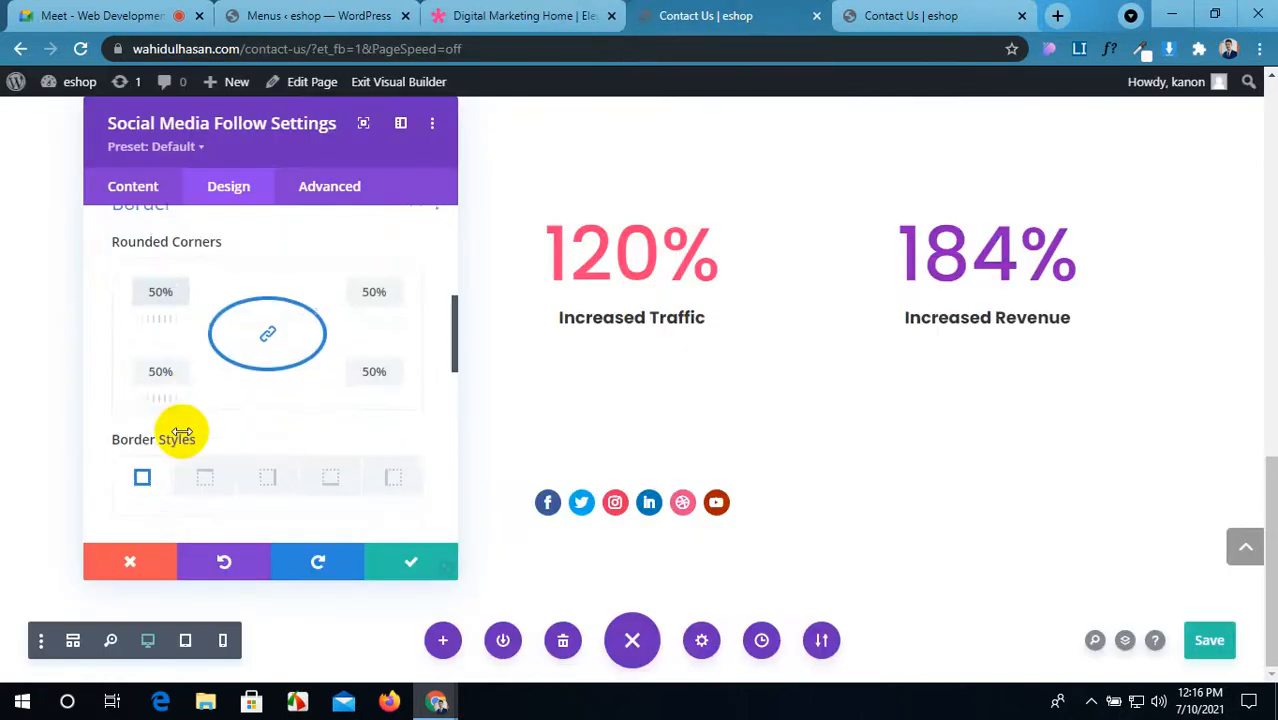
scroll(182, 430, down, 5)
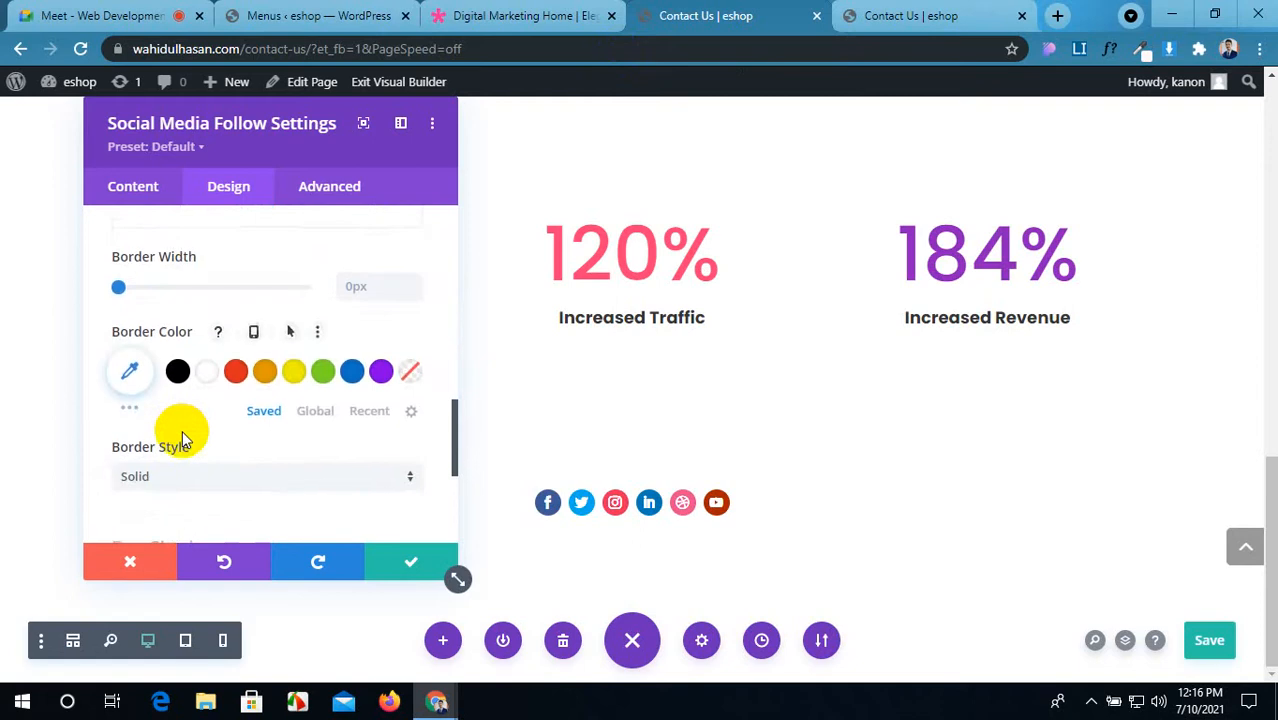
scroll(190, 434, down, 2)
scroll(192, 436, up, 5)
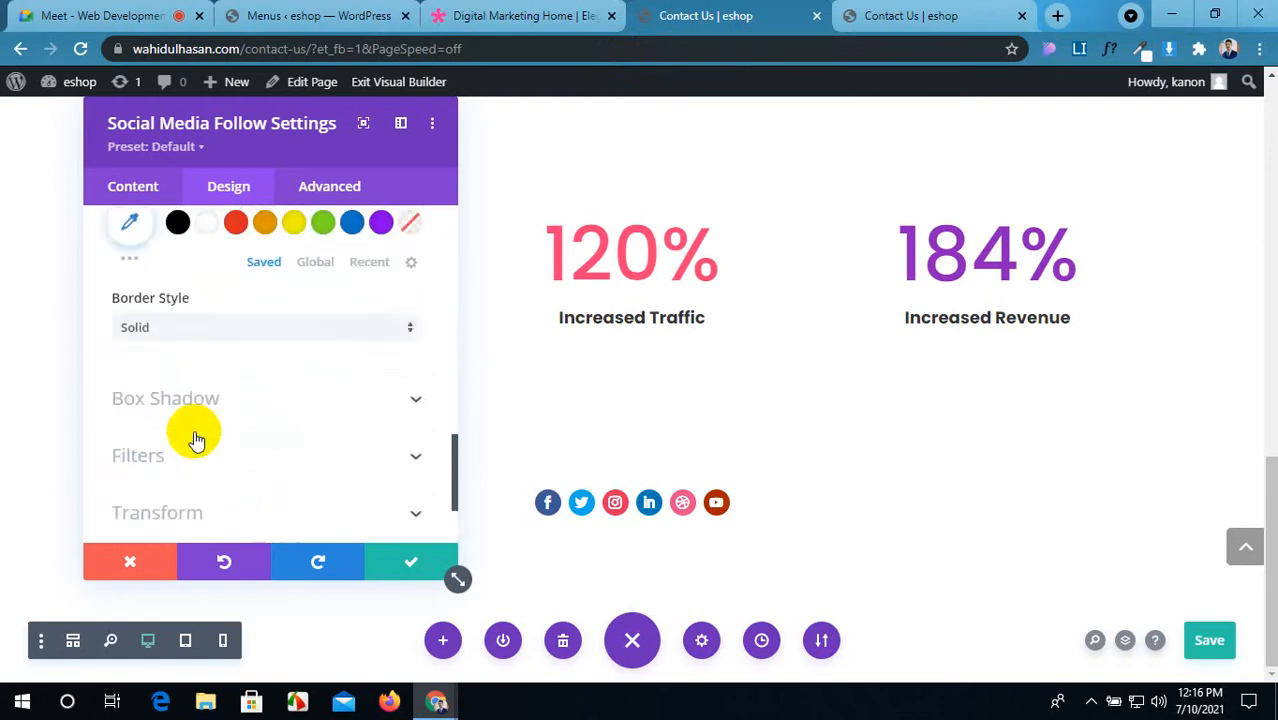
scroll(195, 438, up, 8)
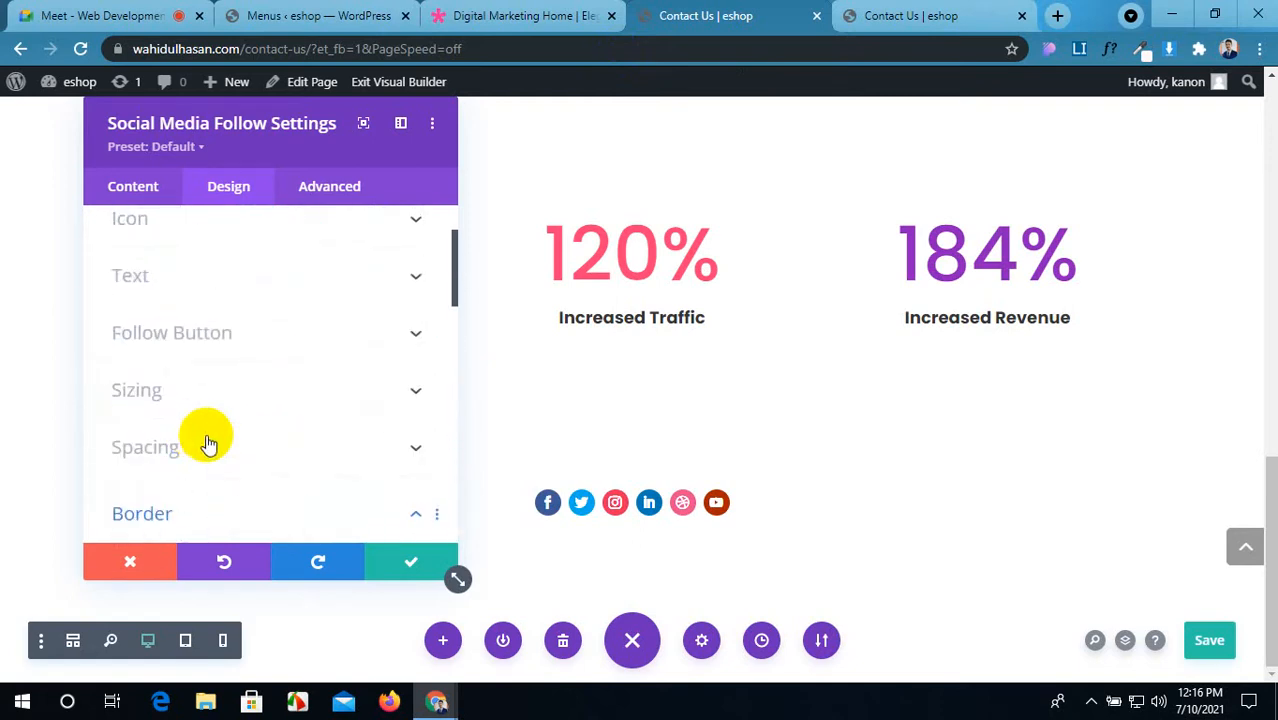
Step: Link the padding sides at 3px, close the module settings, and save with Ctrl+S
click(352, 446)
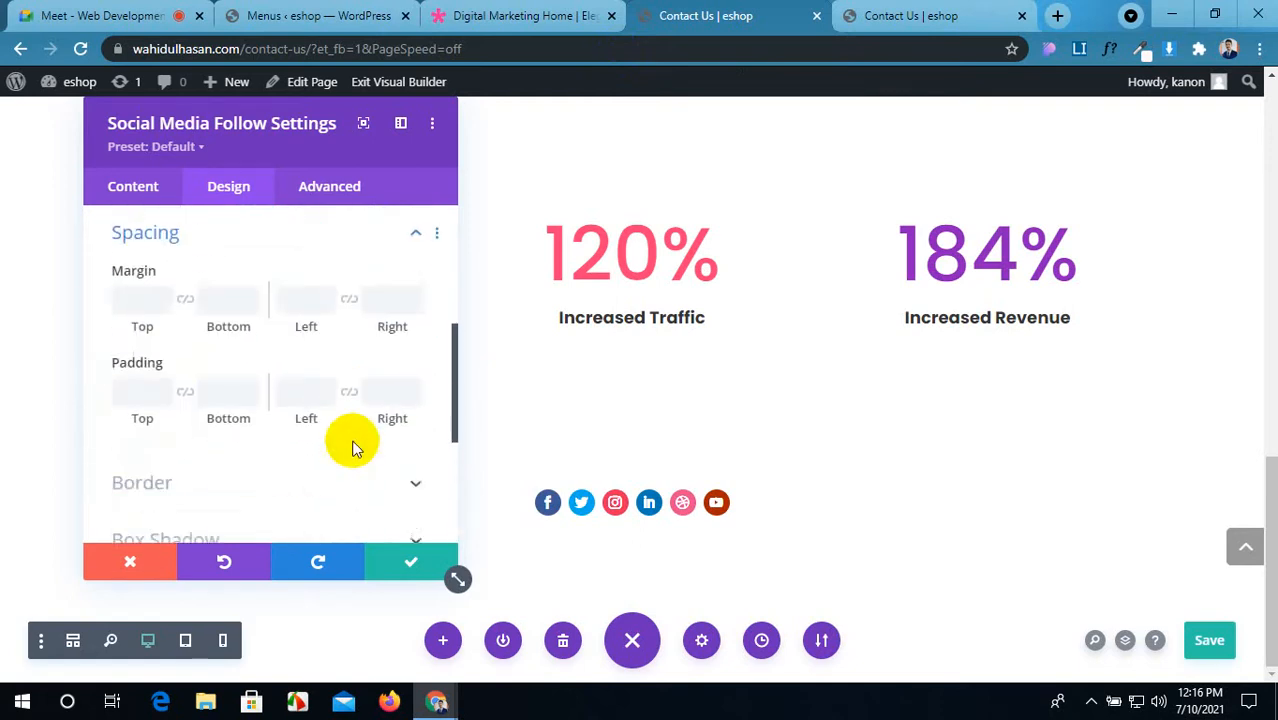
click(188, 394)
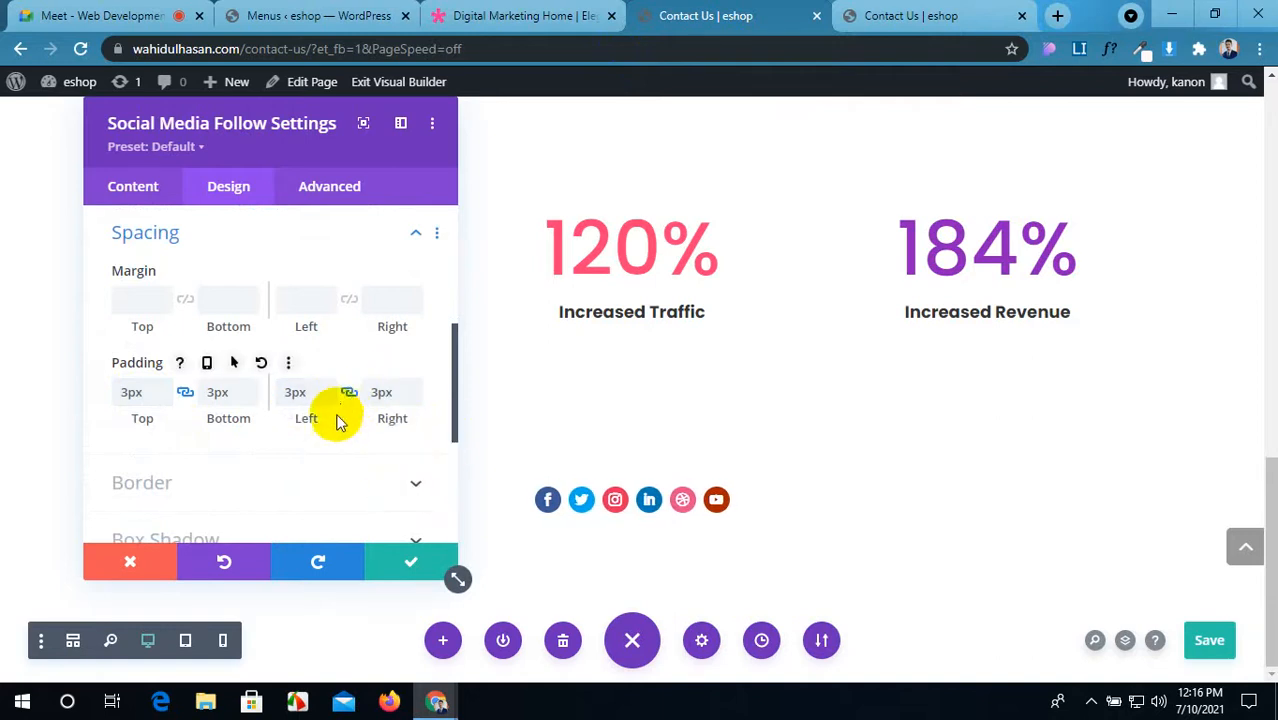
scroll(390, 520, up, 5)
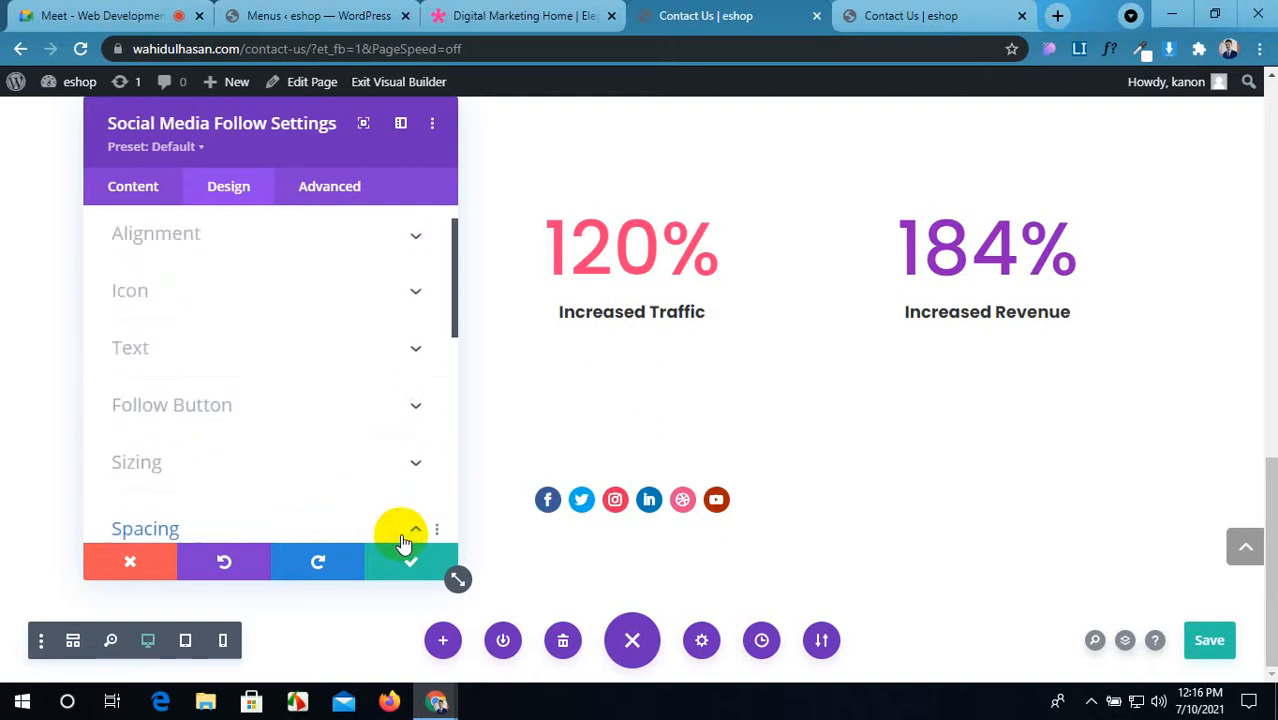
scroll(403, 543, up, 1)
click(420, 580)
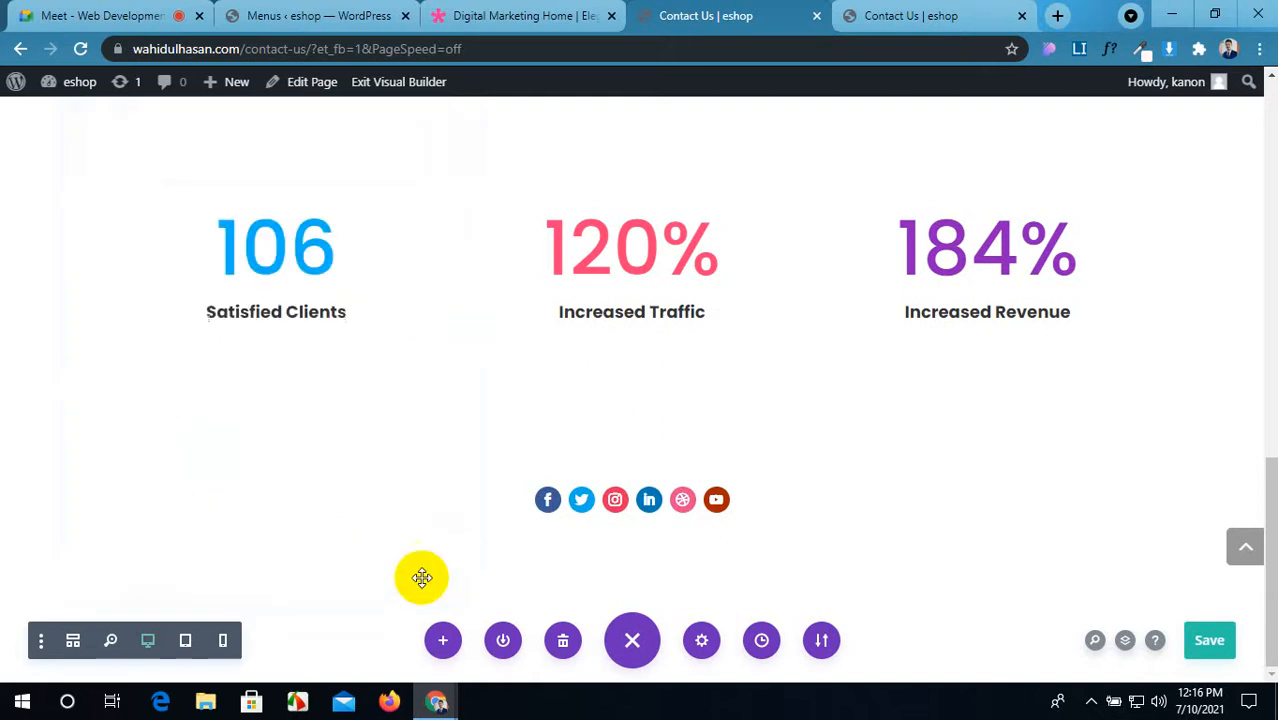
key(ctrl+s)
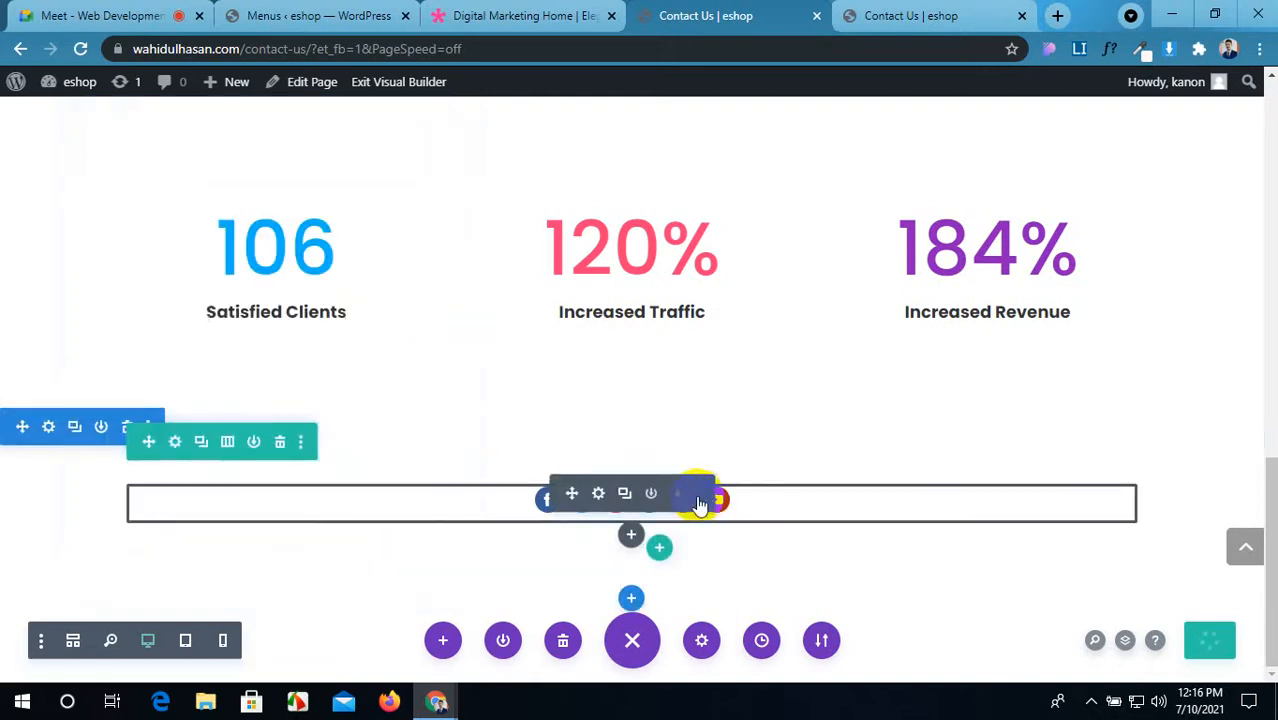
Step: Open the facebook item's background options and sample peach #FCB6AB from the demo
click(598, 494)
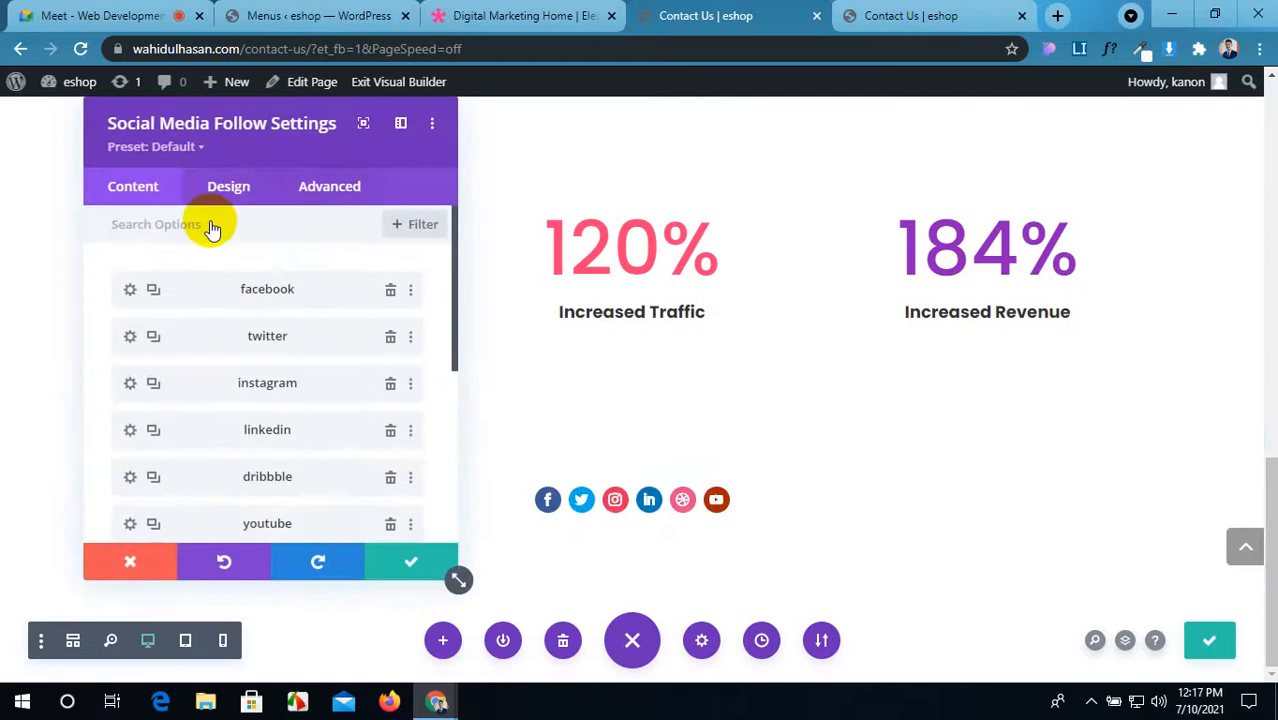
click(131, 291)
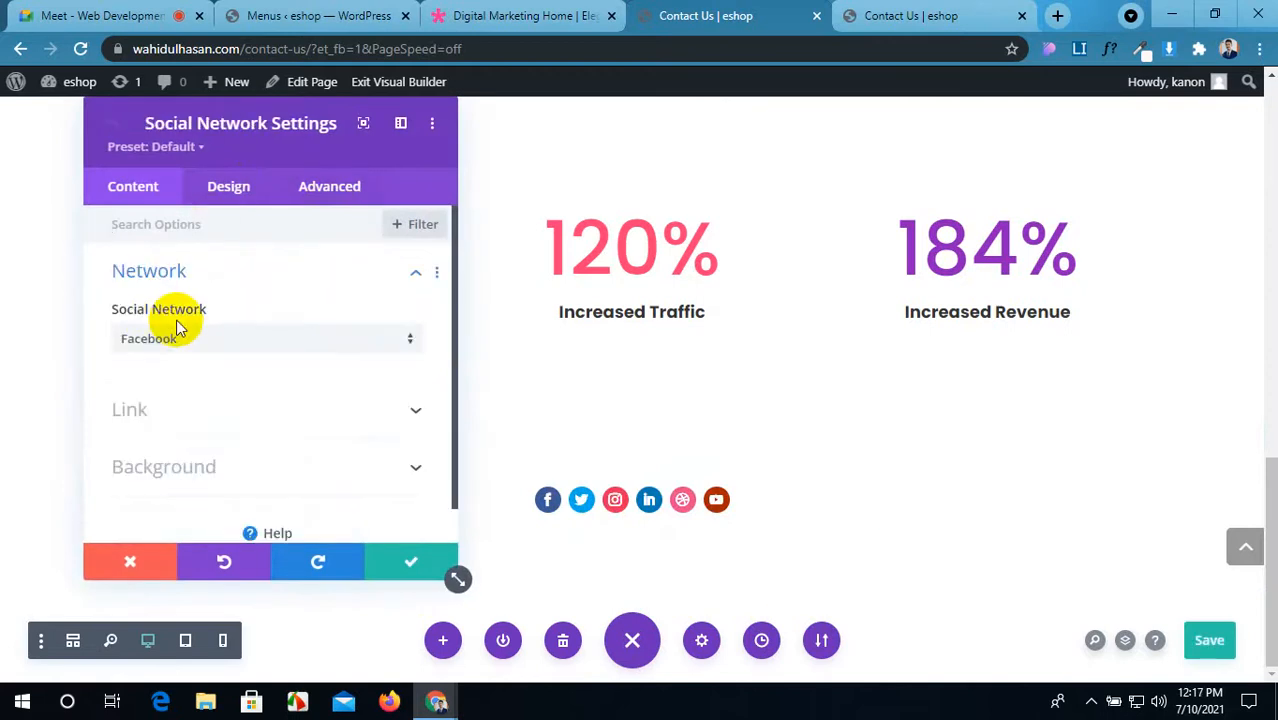
scroll(176, 326, down, 1)
click(240, 434)
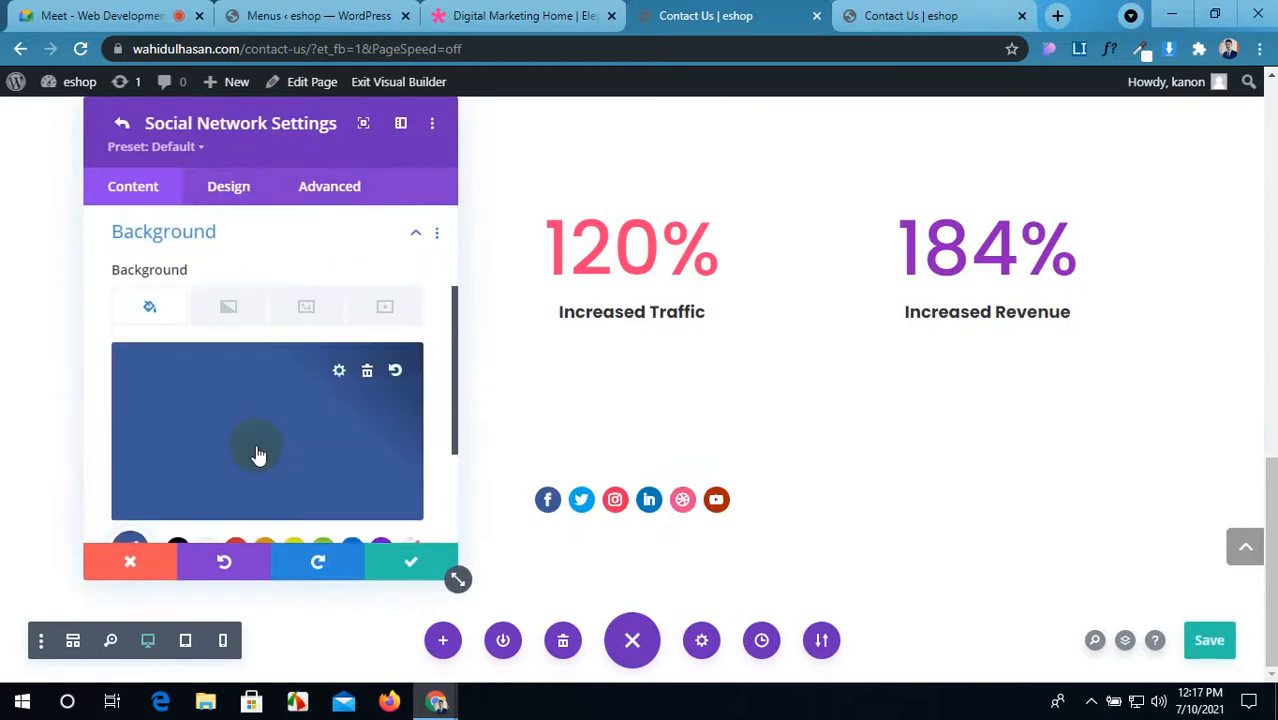
click(510, 15)
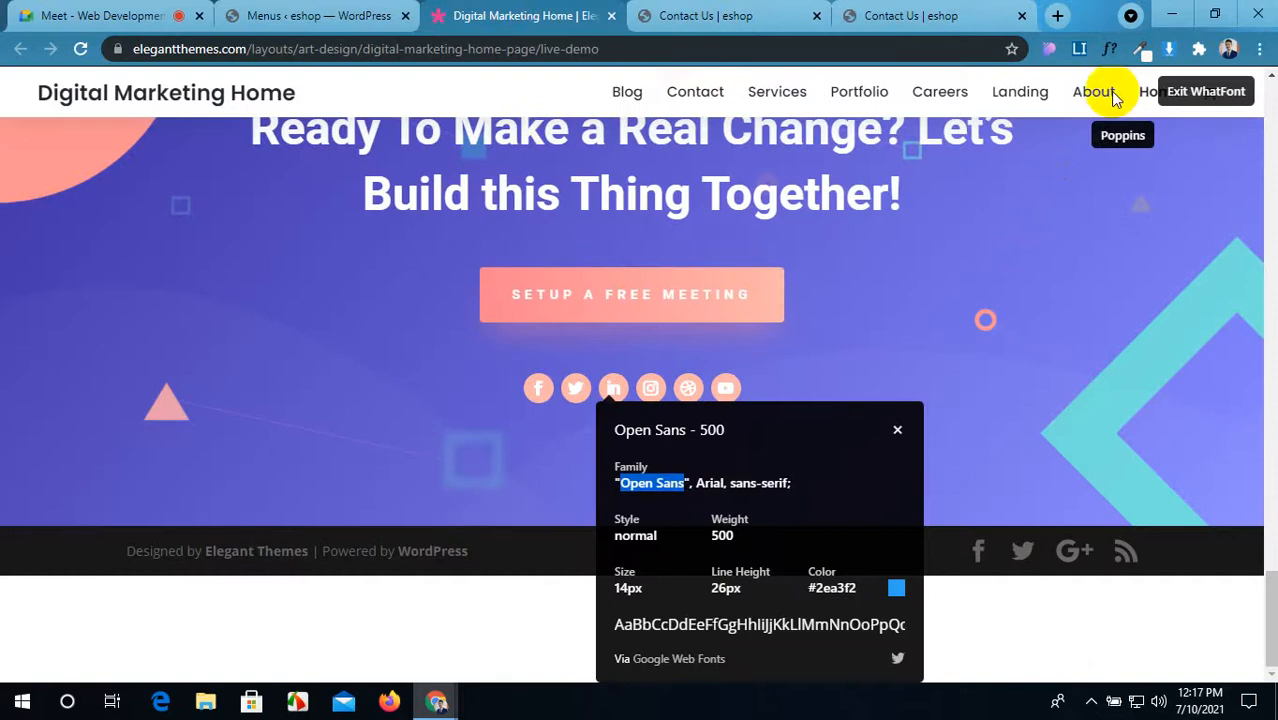
click(1141, 56)
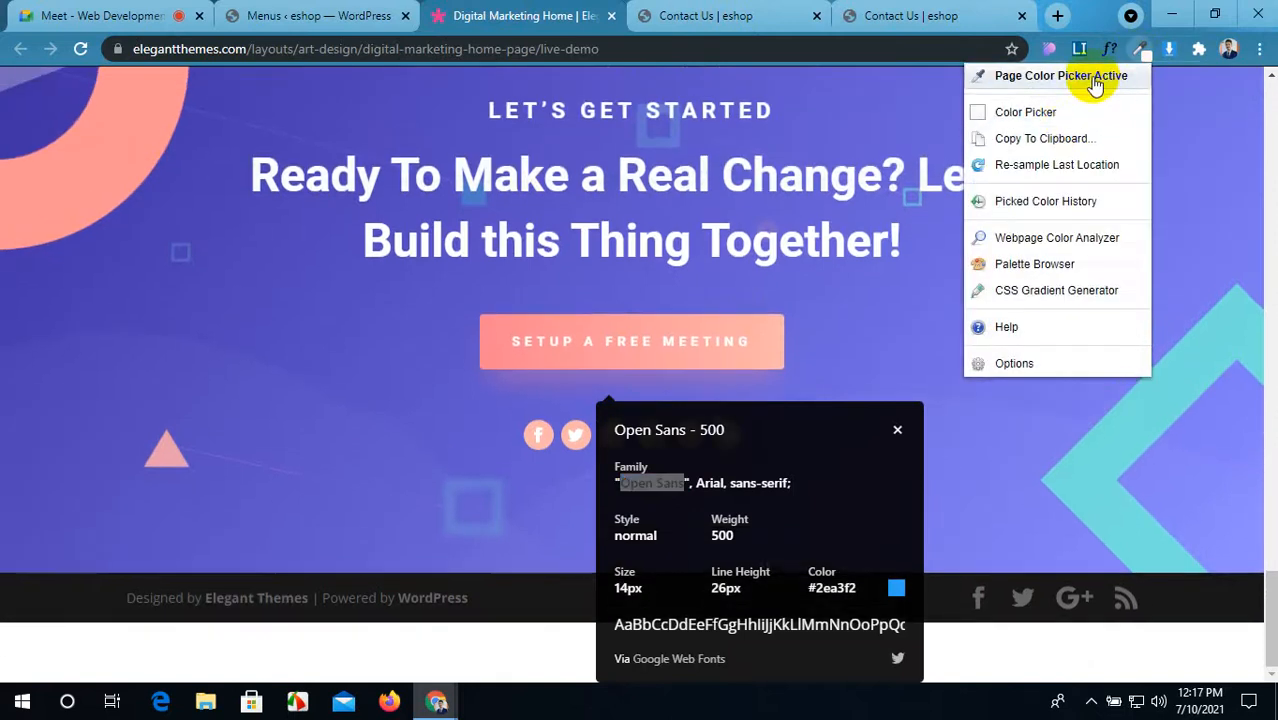
click(1101, 79)
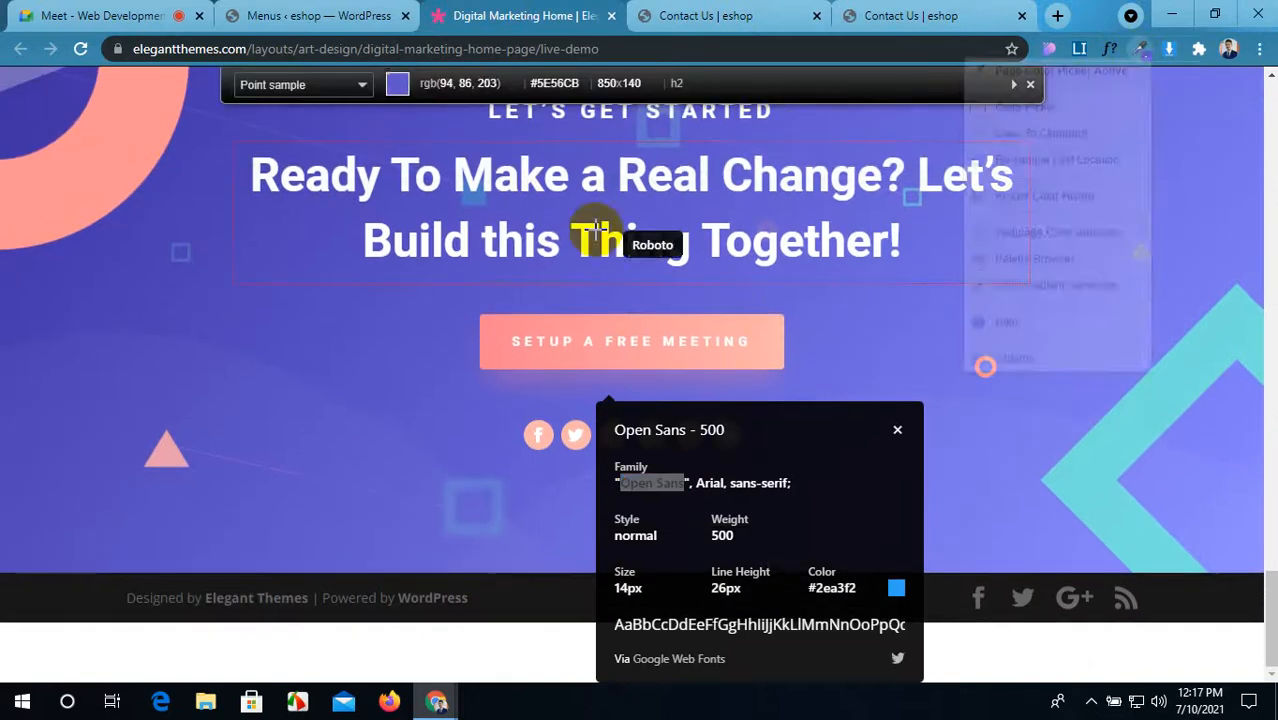
click(530, 432)
click(662, 12)
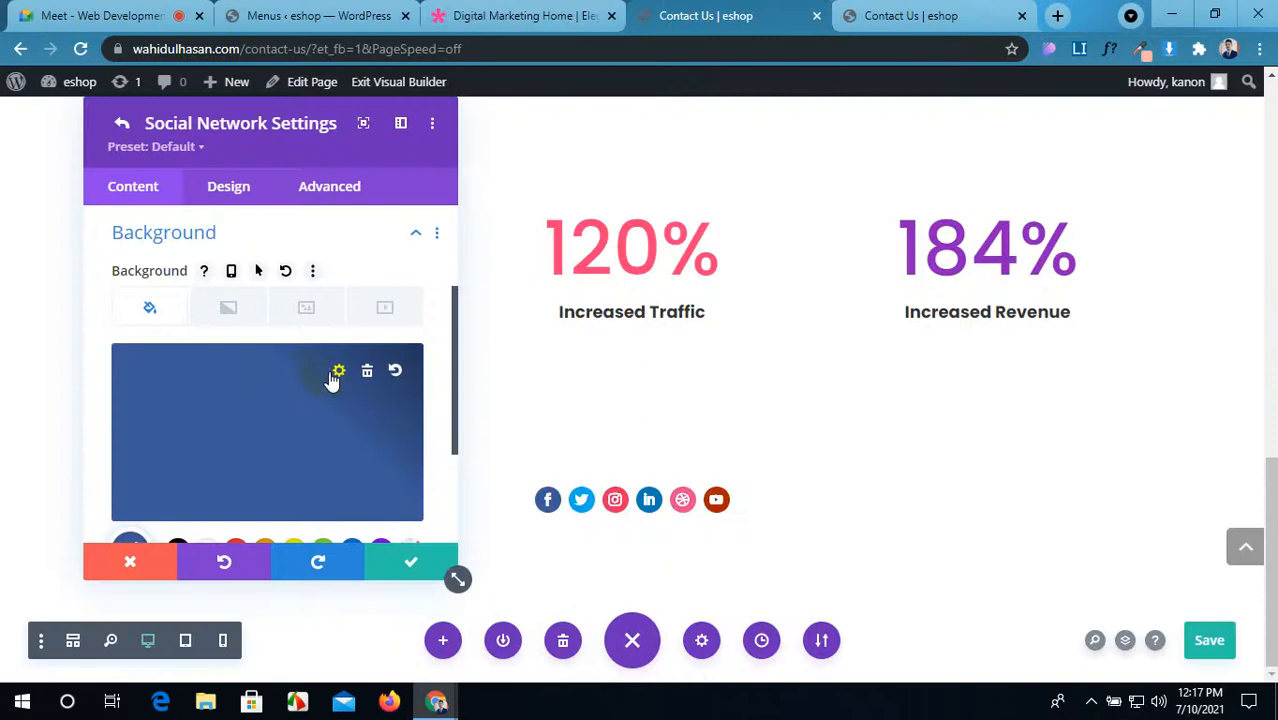
Step: Paste #FCB6AB as the Facebook icon's background colour and confirm
click(341, 373)
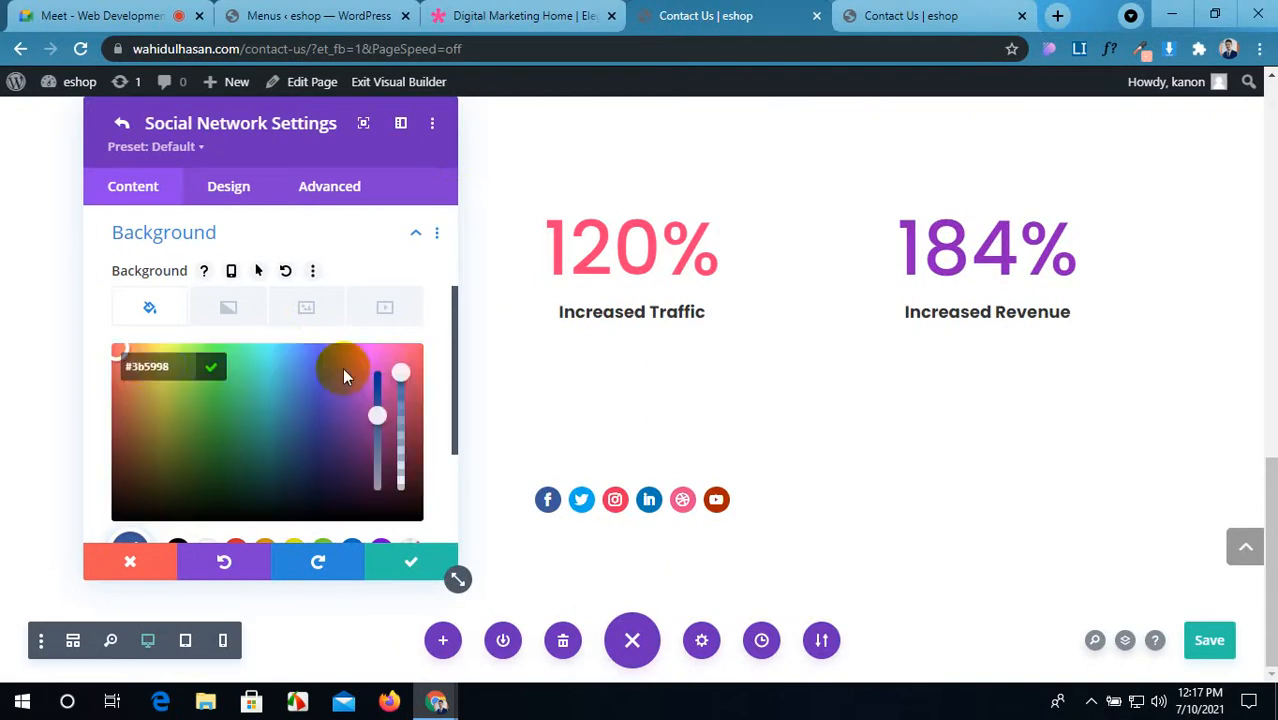
click(141, 367)
key(ctrl+v)
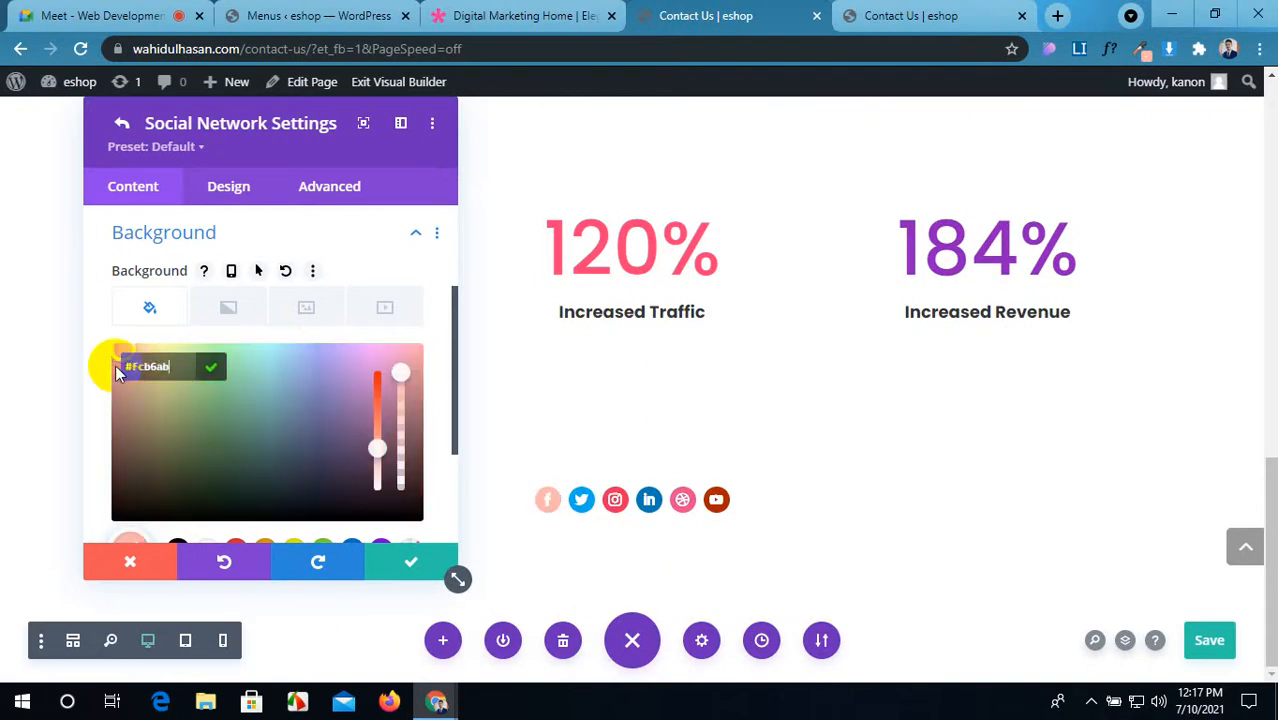
click(384, 568)
scroll(259, 366, up, 1)
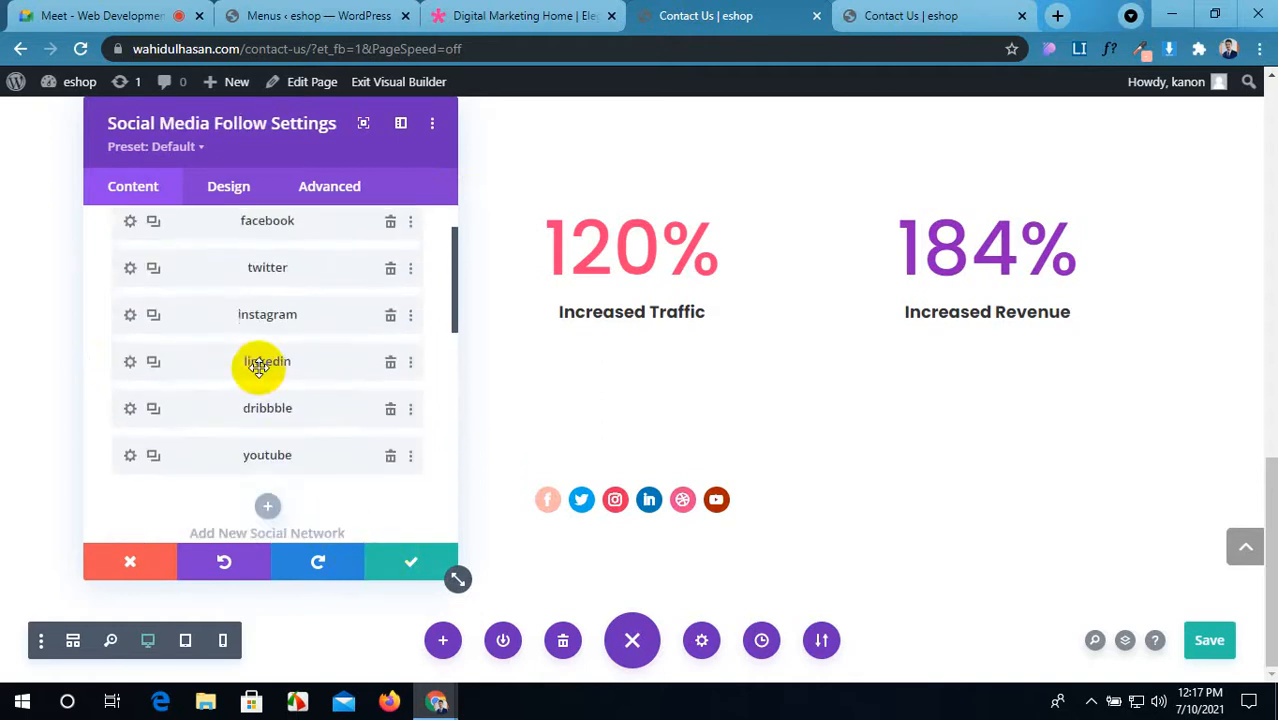
Step: Give the twitter and instagram icons the peach #FCB6AB background
scroll(154, 320, up, 1)
click(122, 337)
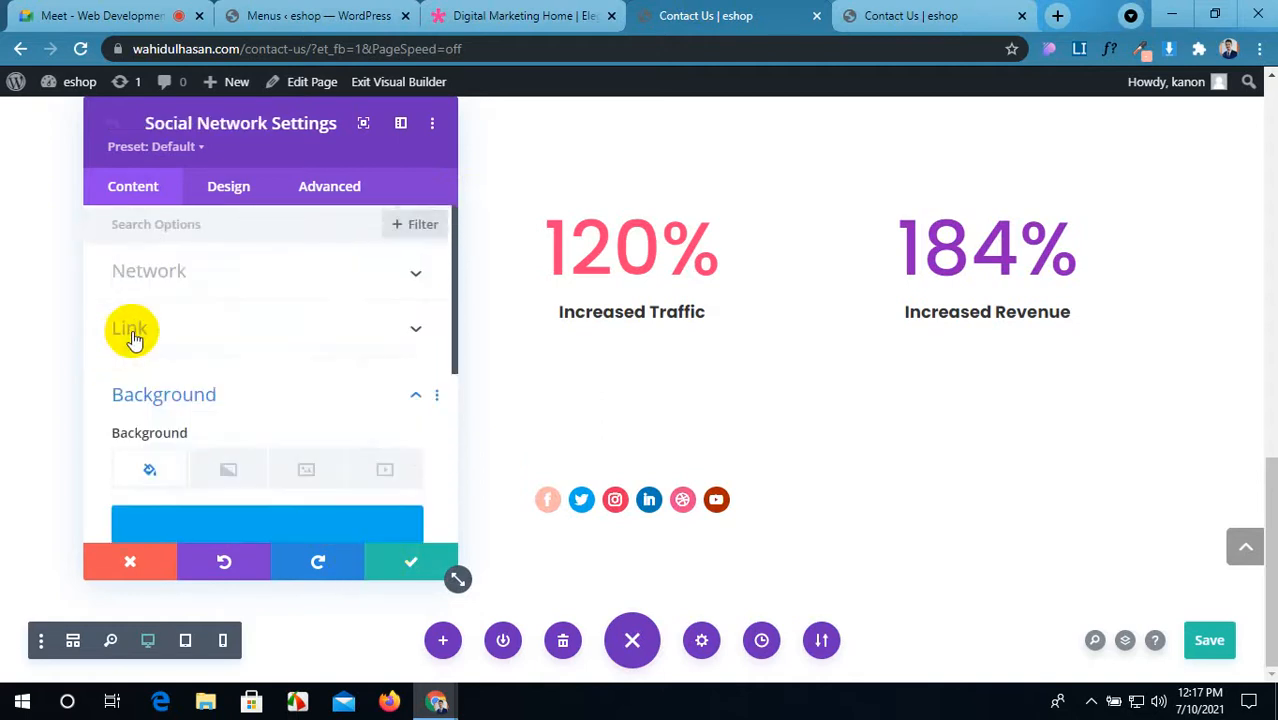
scroll(258, 397, down, 2)
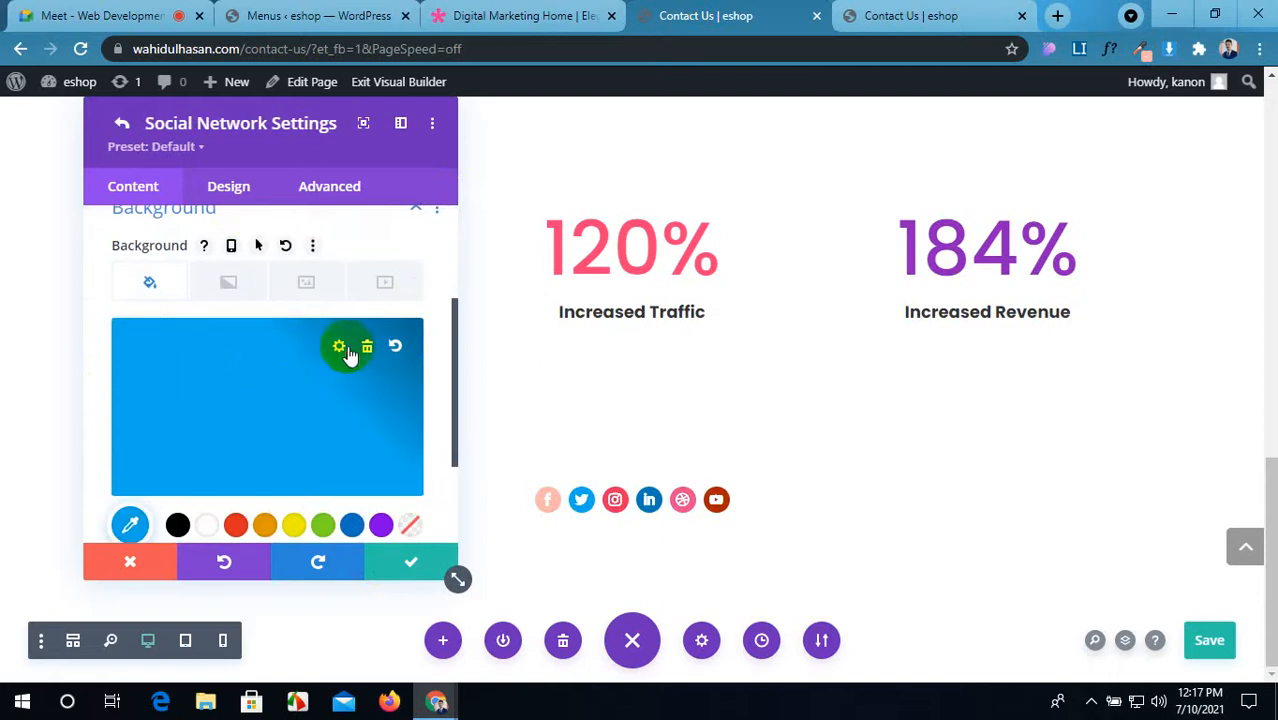
click(348, 355)
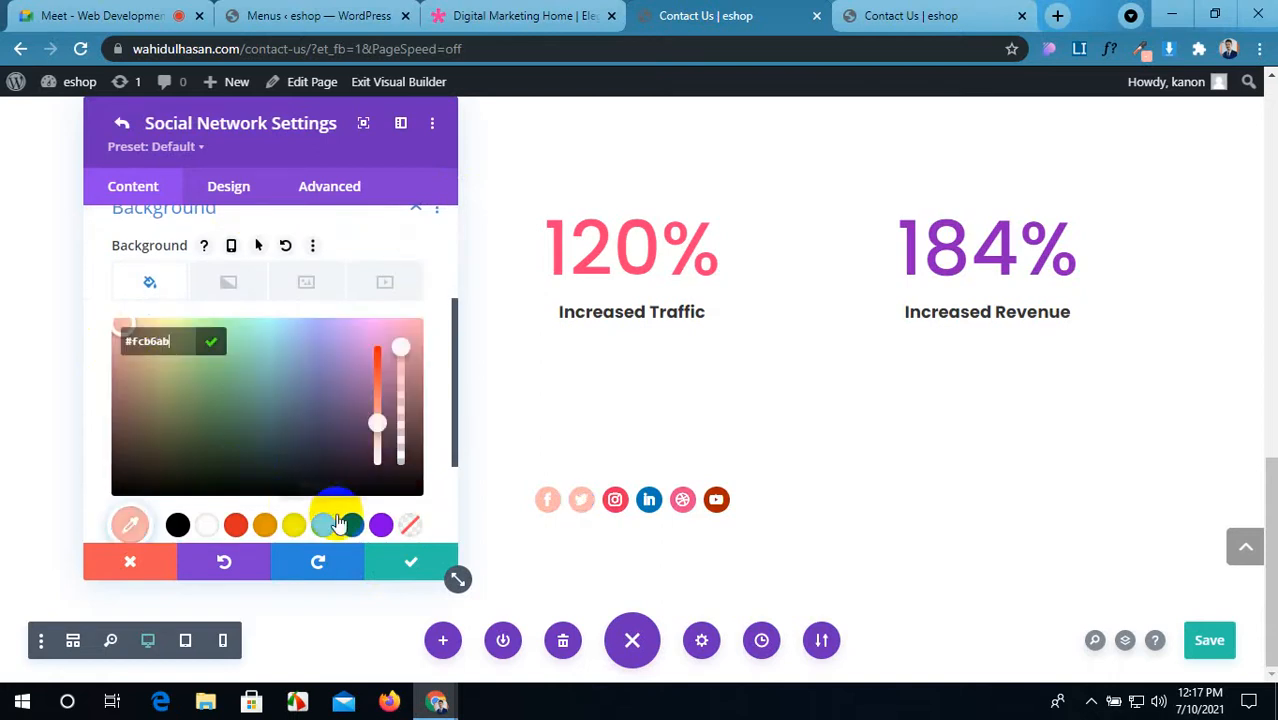
click(396, 556)
scroll(249, 375, down, 1)
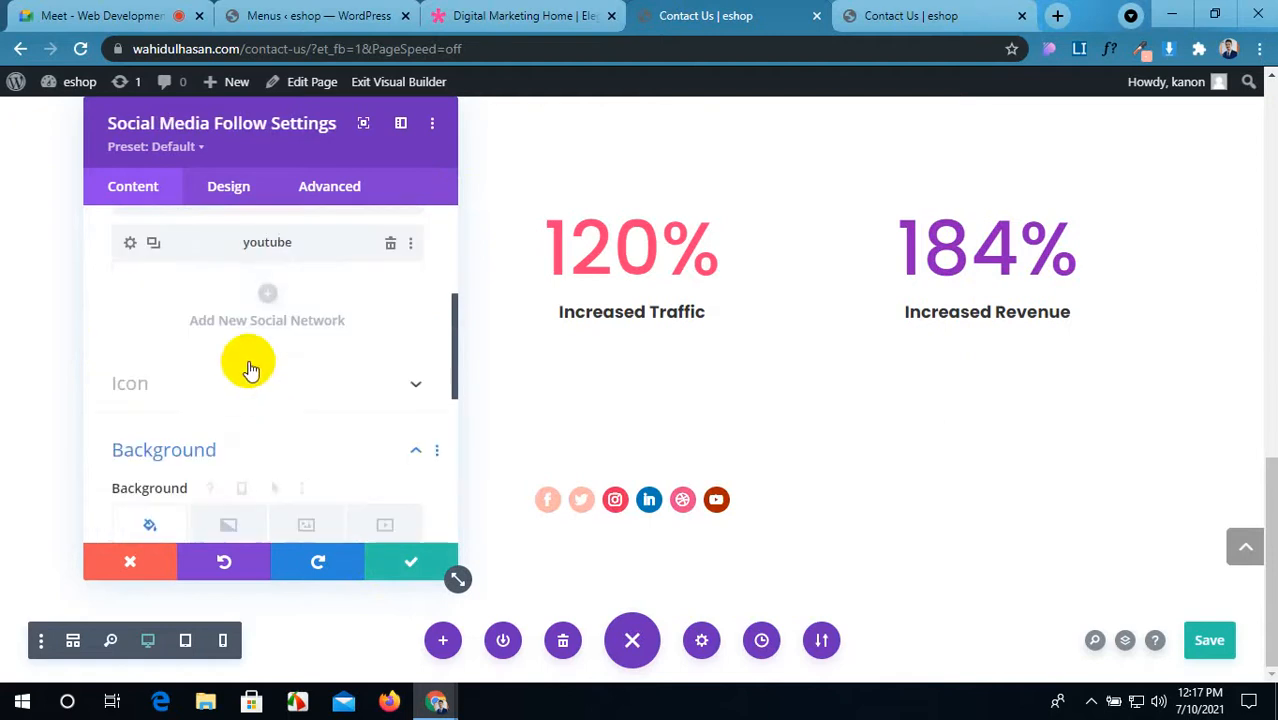
scroll(242, 345, up, 3)
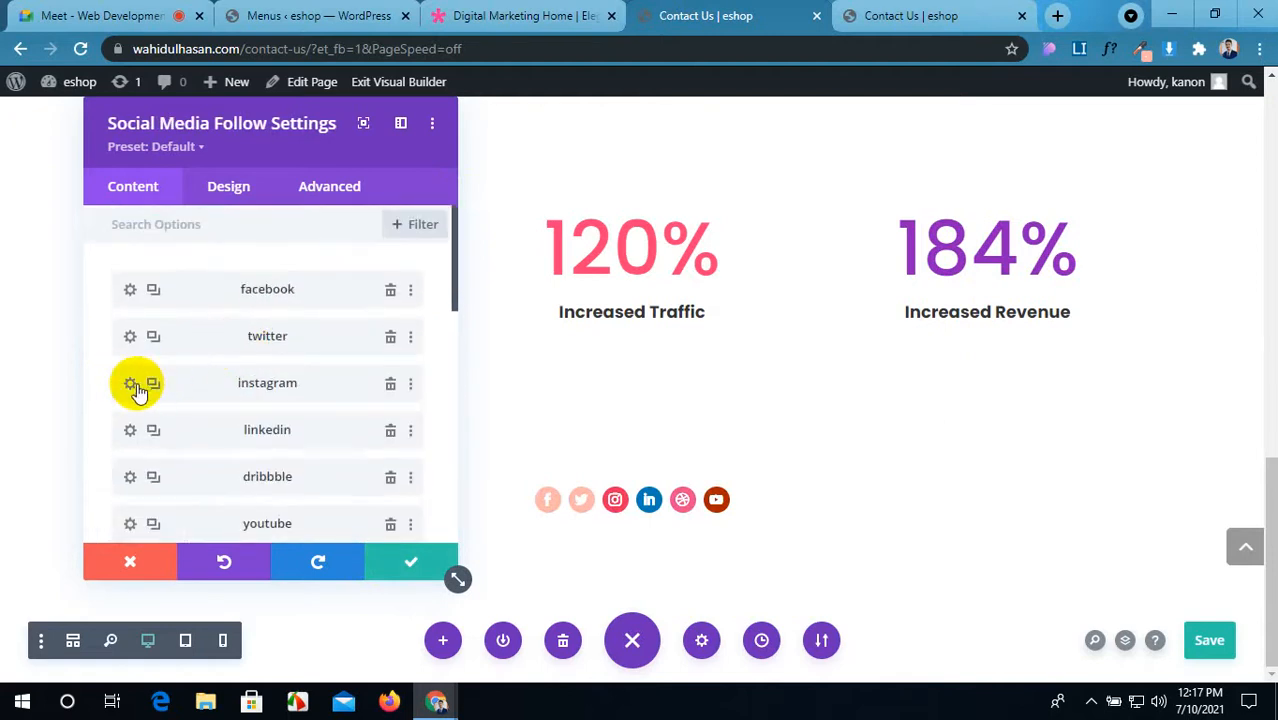
click(130, 387)
scroll(240, 430, down, 1)
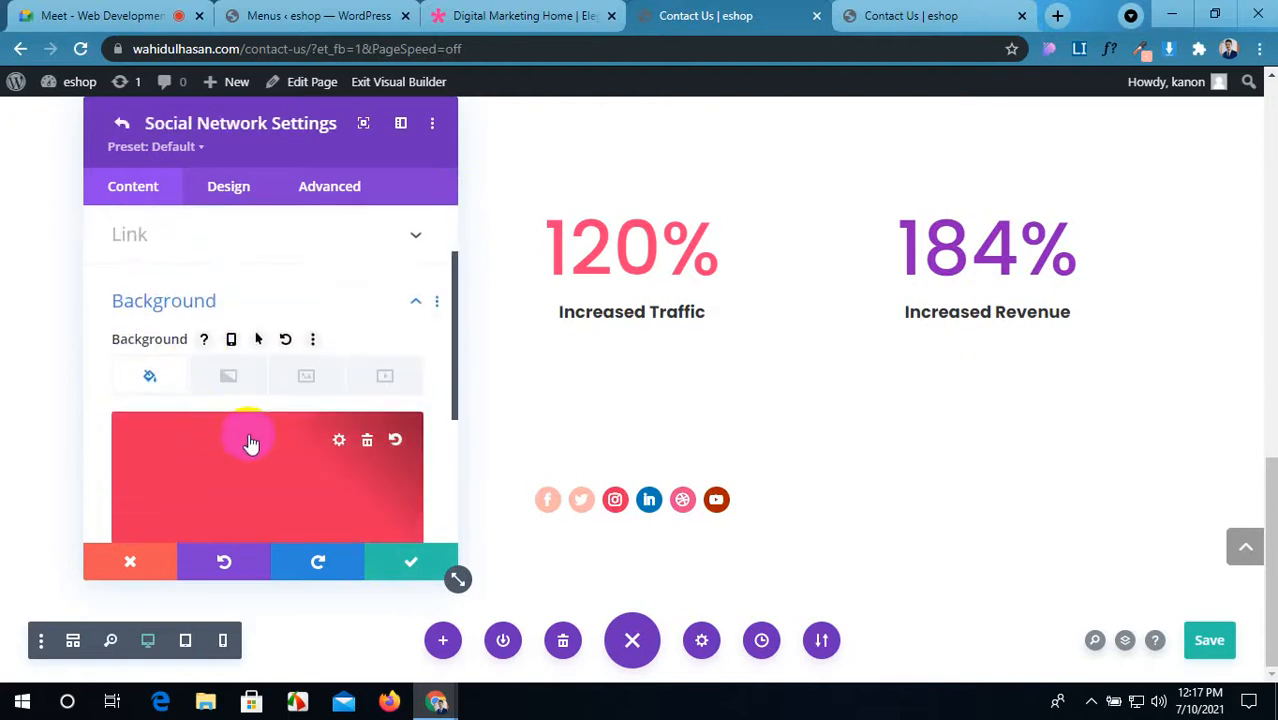
click(340, 443)
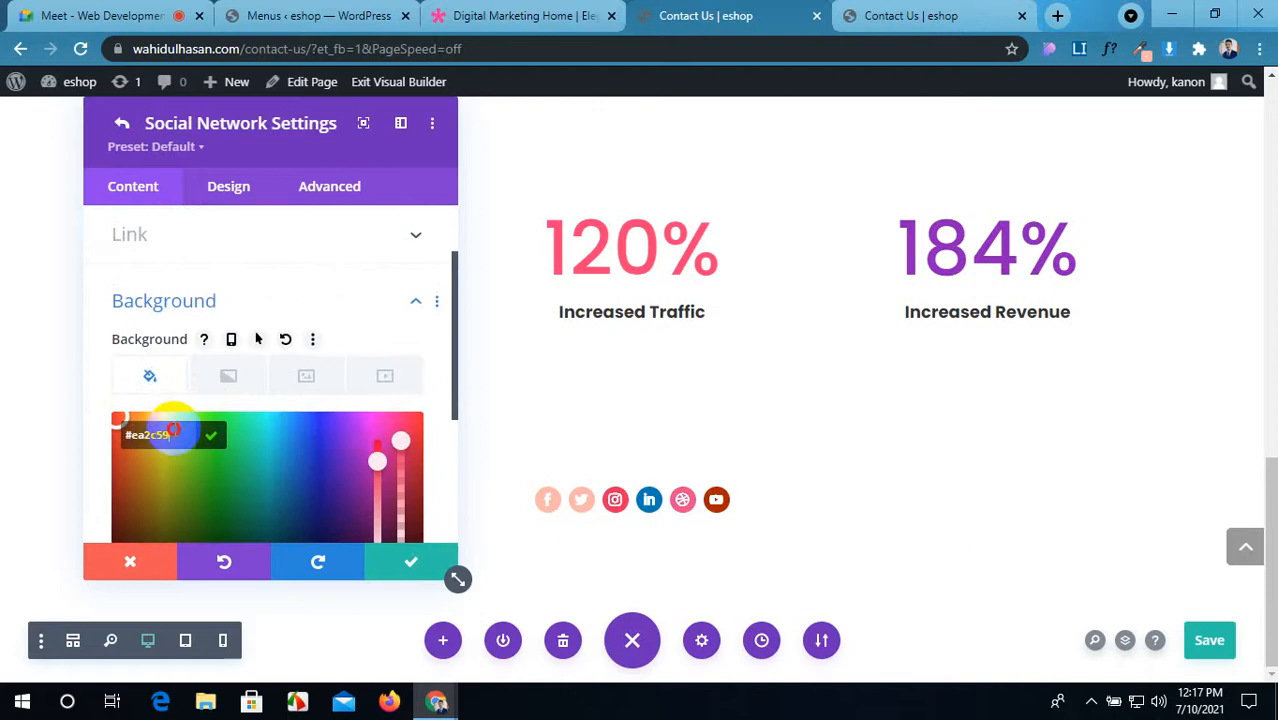
drag(174, 430, 126, 435)
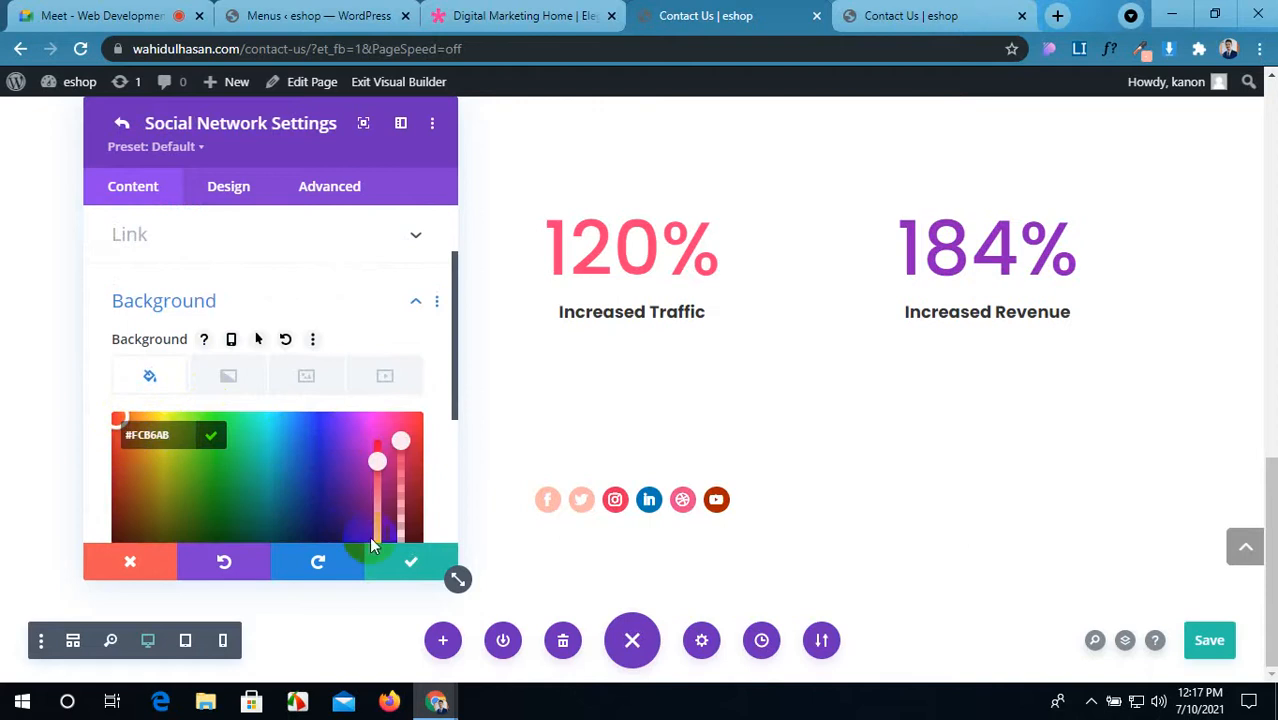
click(393, 560)
scroll(308, 371, down, 2)
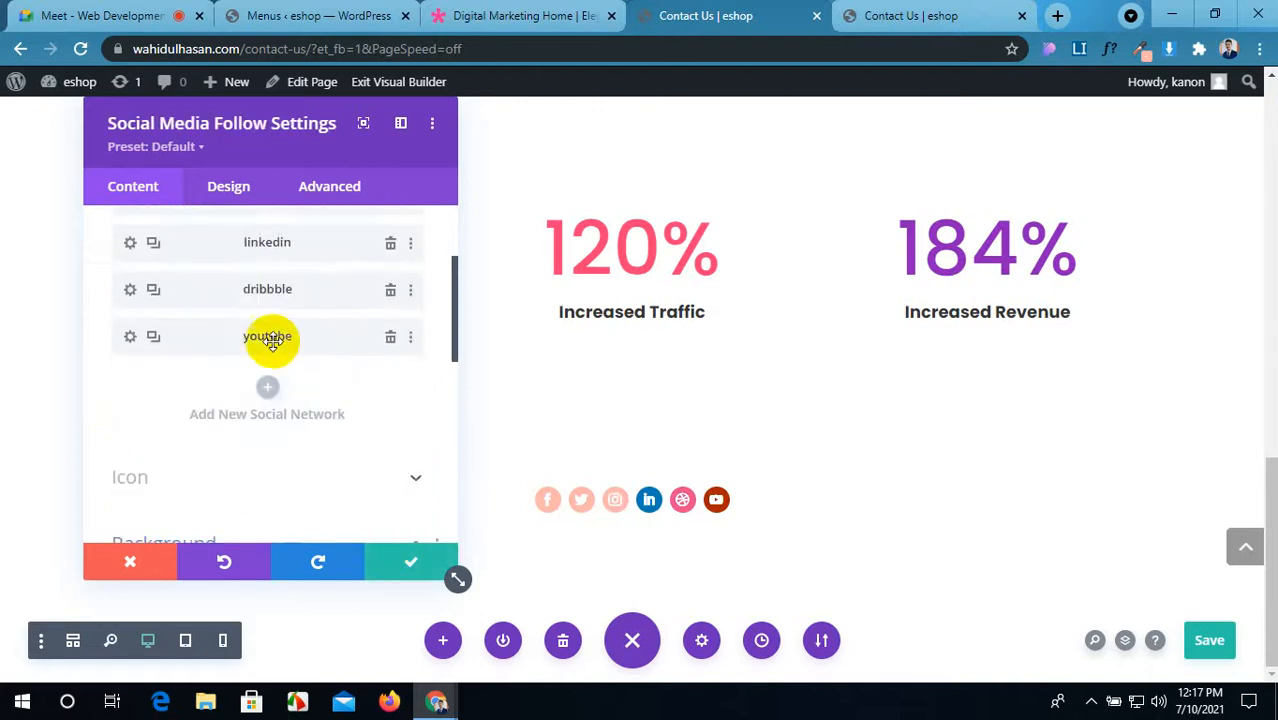
scroll(271, 340, up, 2)
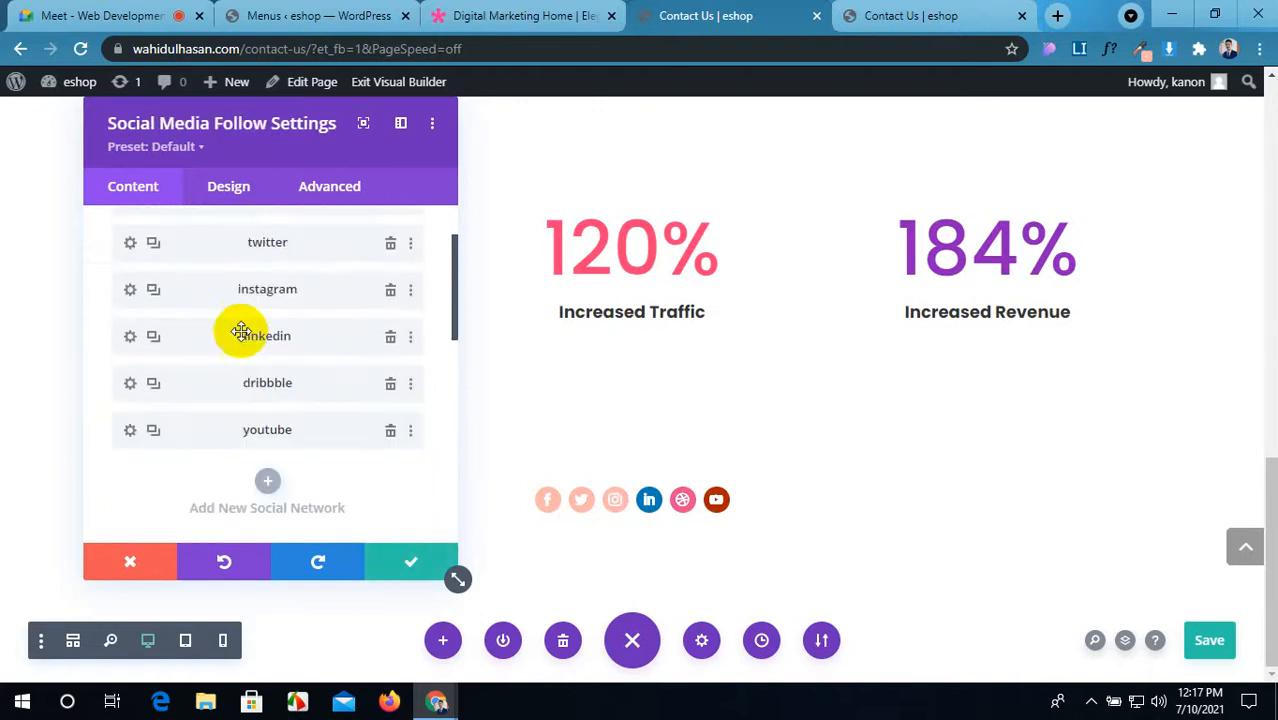
Step: Paste #fcb6ab as the background colour of the linkedin and dribbble icons
click(131, 343)
scroll(300, 397, down, 1)
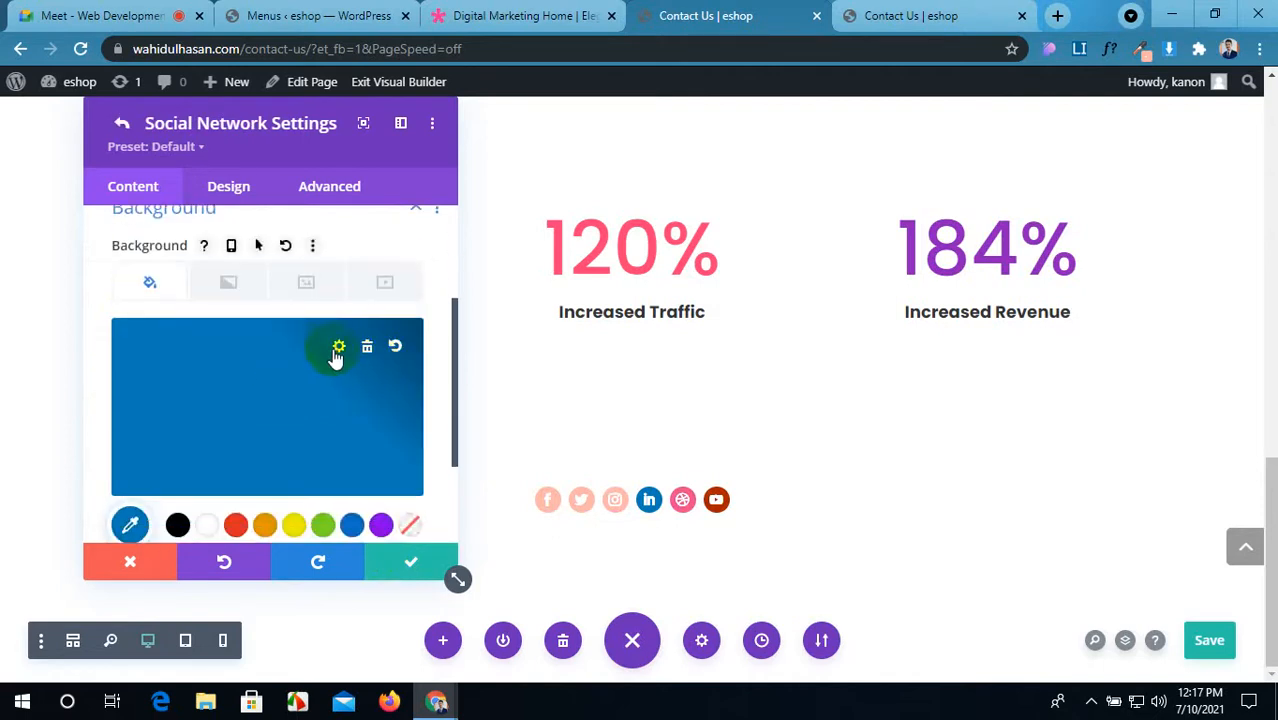
click(338, 349)
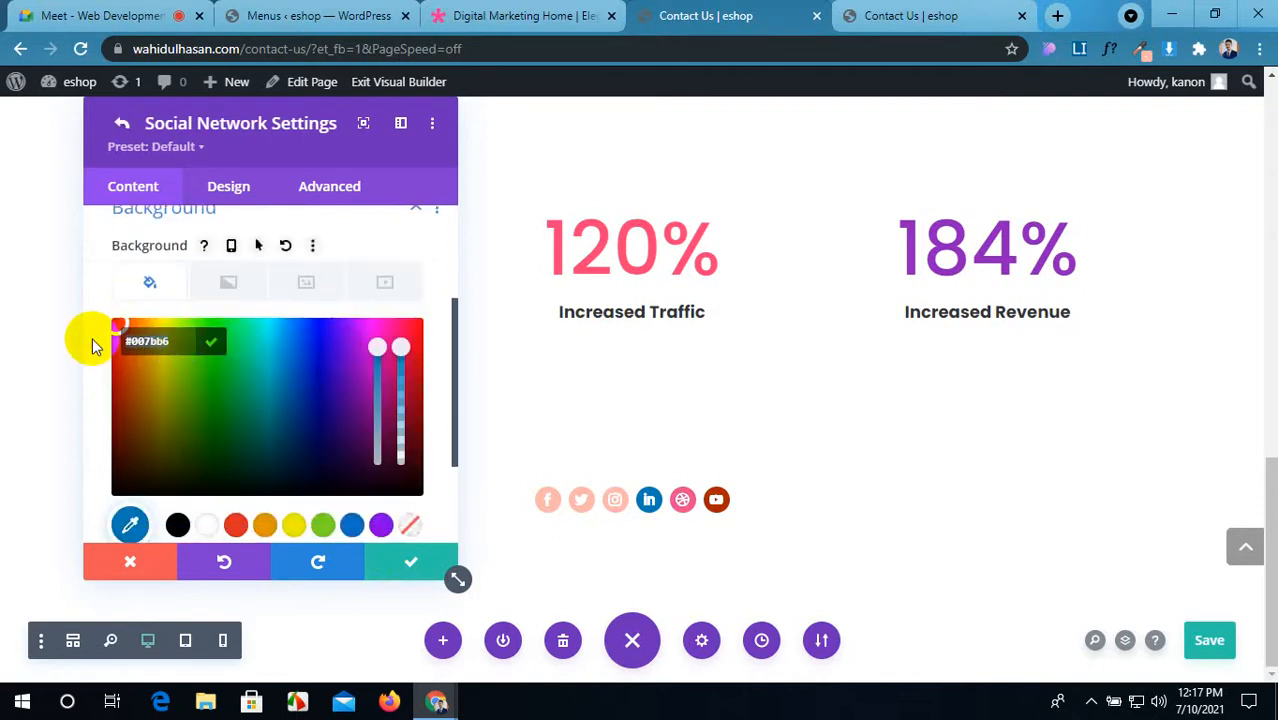
key(ctrl+v)
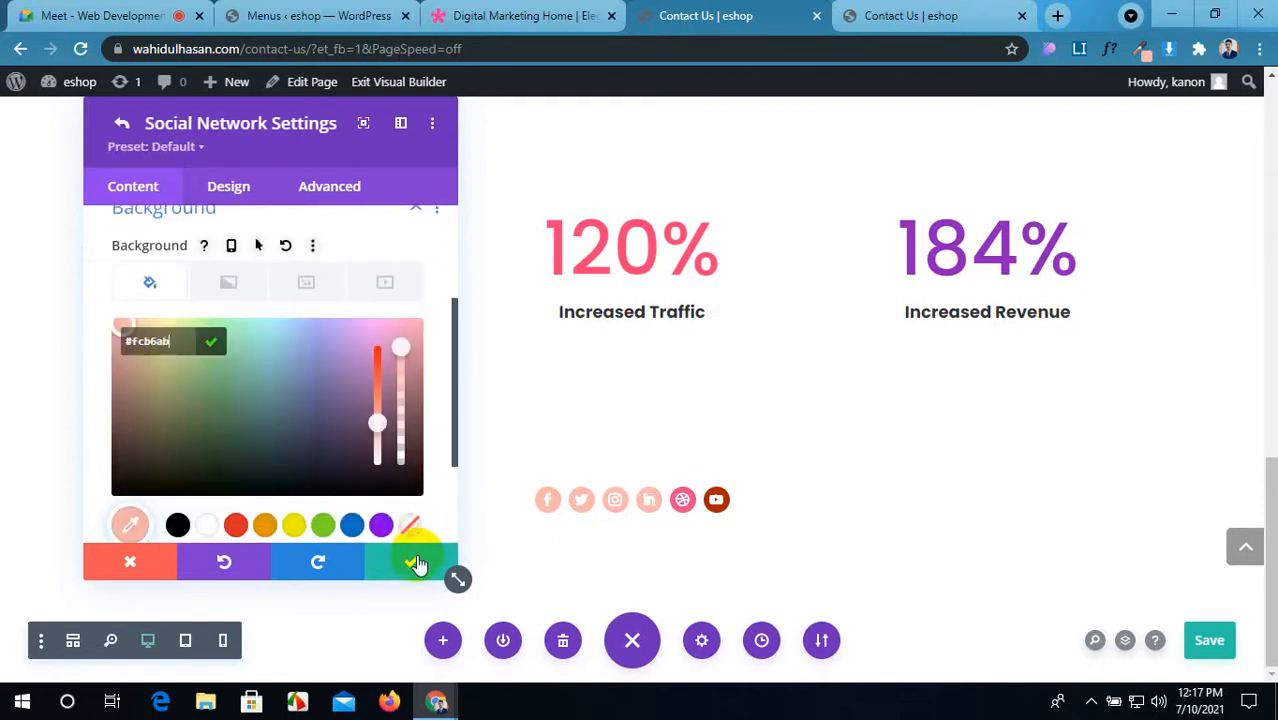
click(420, 558)
click(418, 561)
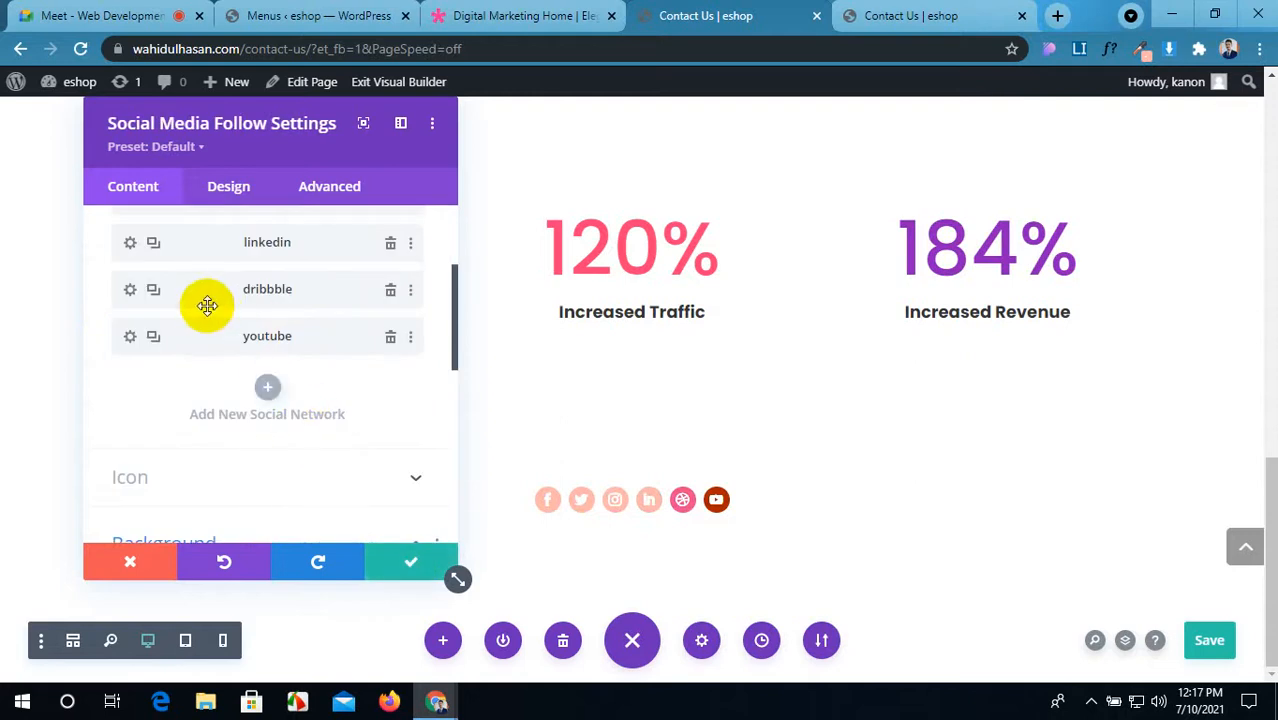
click(130, 291)
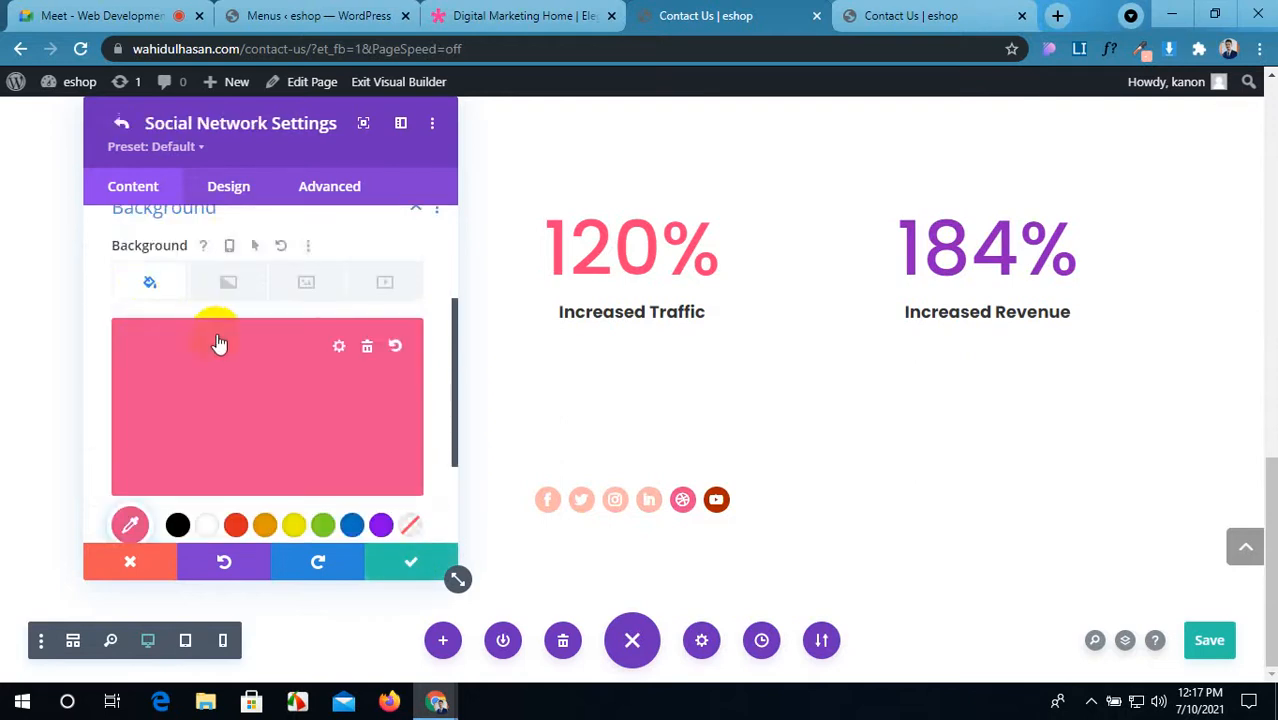
click(340, 349)
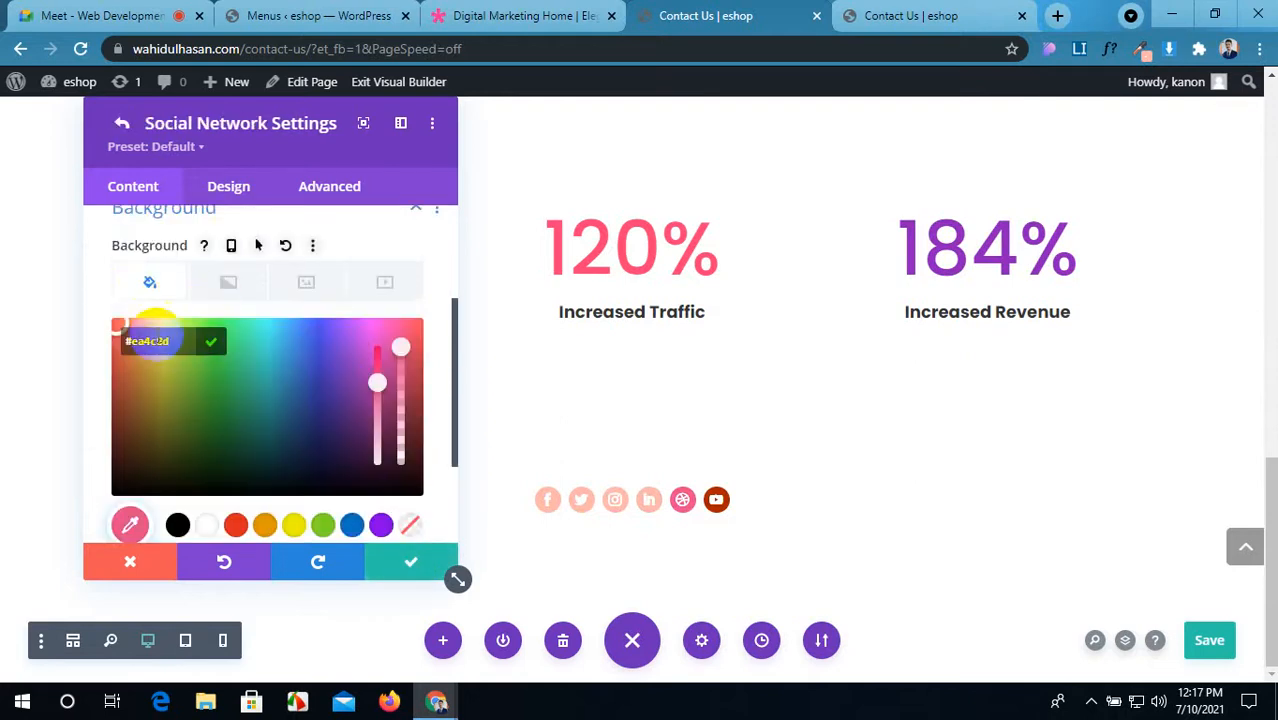
drag(170, 342, 89, 346)
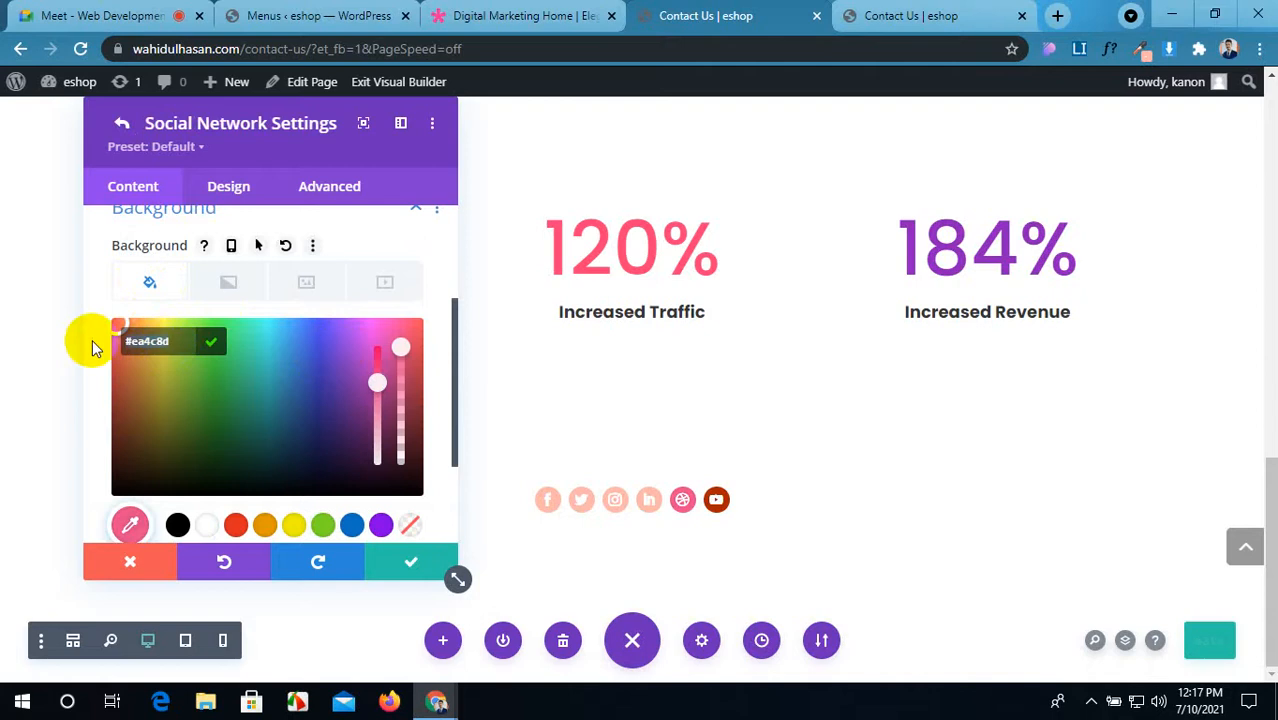
text(#fcb6ab)
click(400, 566)
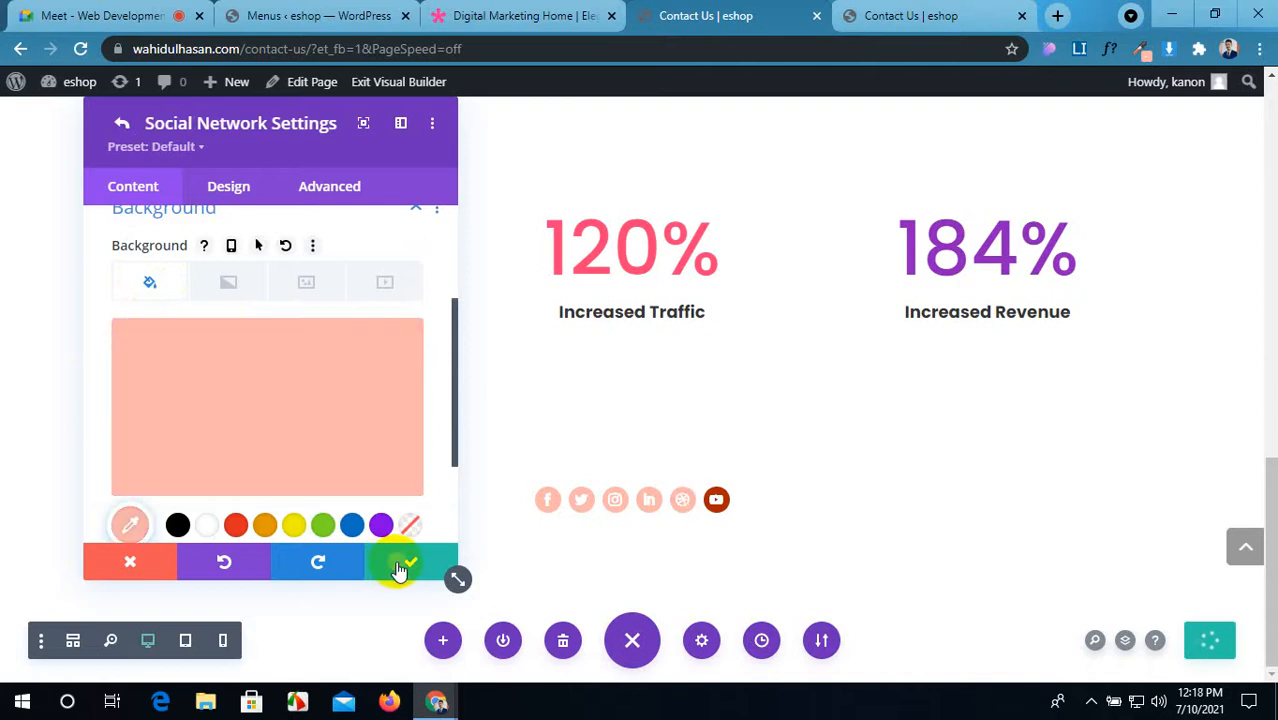
Step: Apply the pale pink #fcb6ab background to the youtube icon and save the page
click(131, 339)
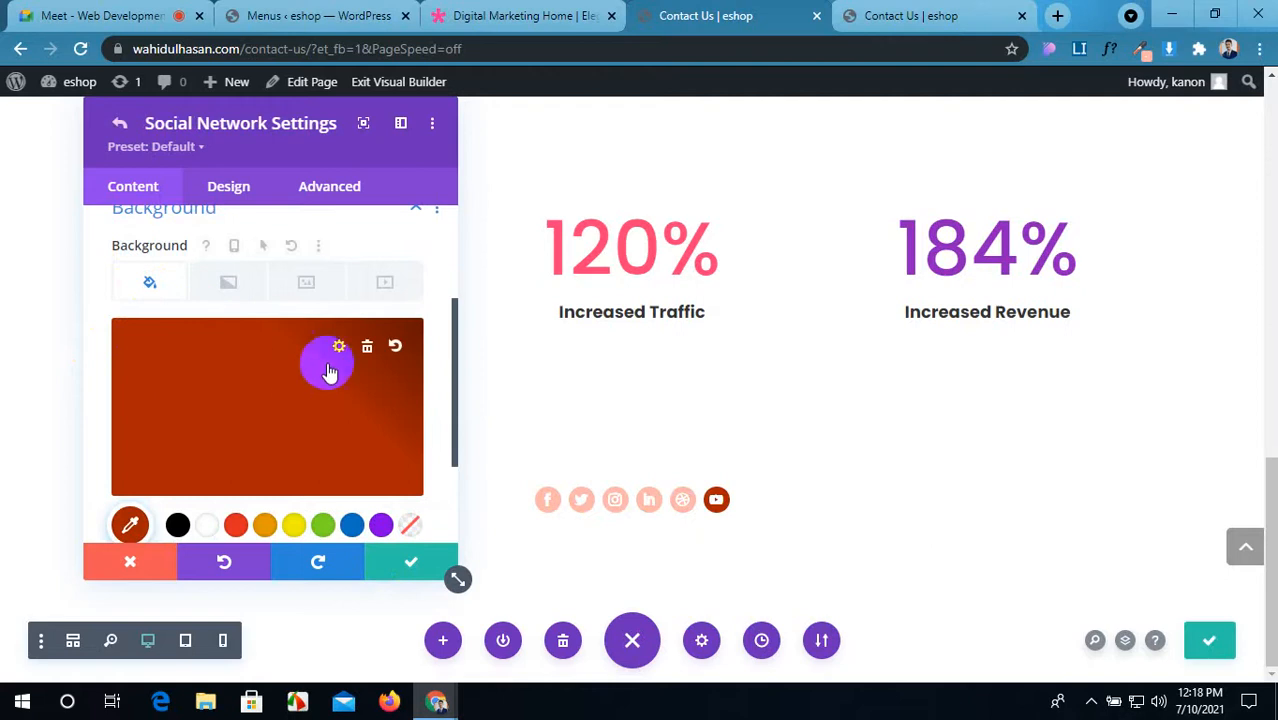
click(339, 347)
click(106, 346)
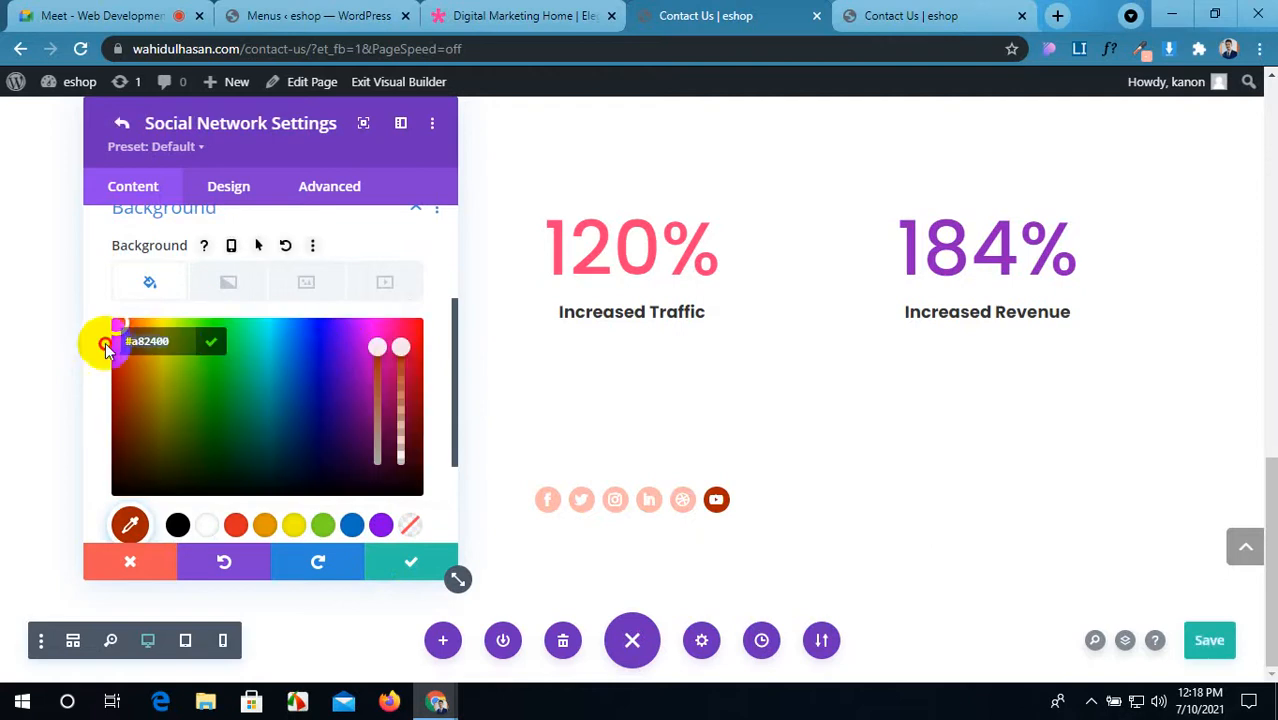
click(411, 561)
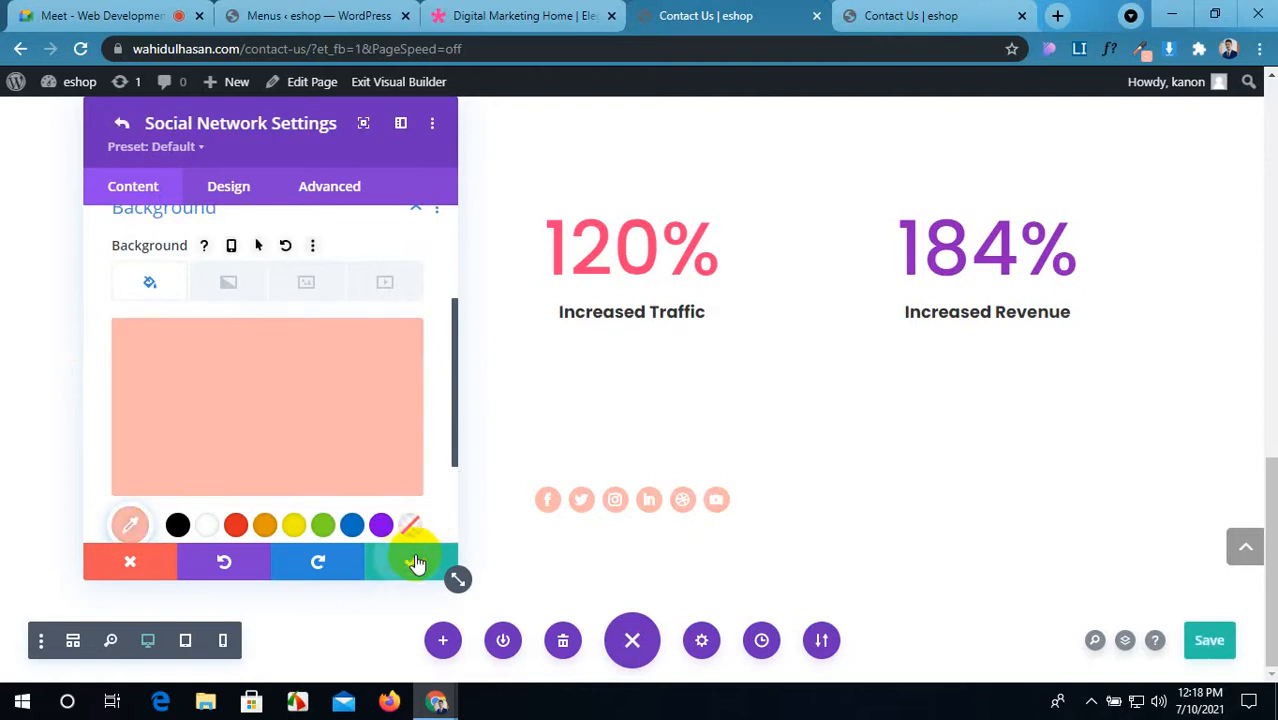
click(1189, 645)
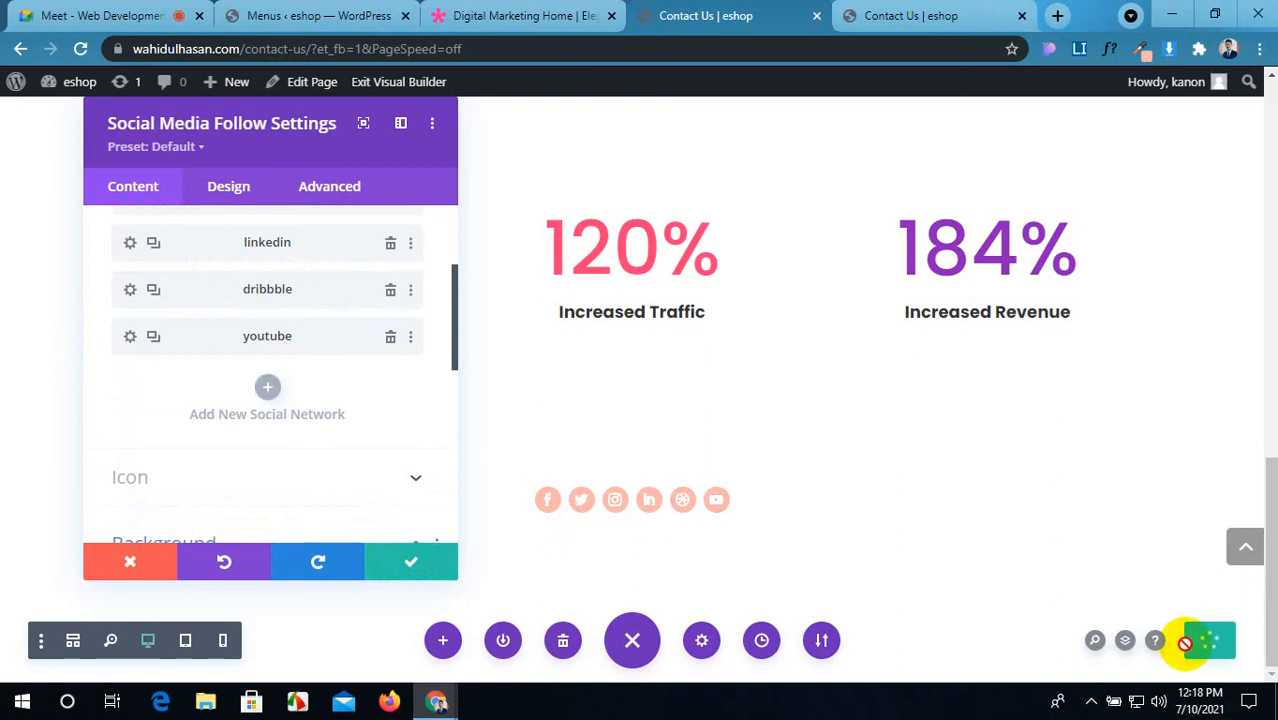
Step: Glance at the Digital Marketing demo, then reload the live Contact Us page
click(500, 12)
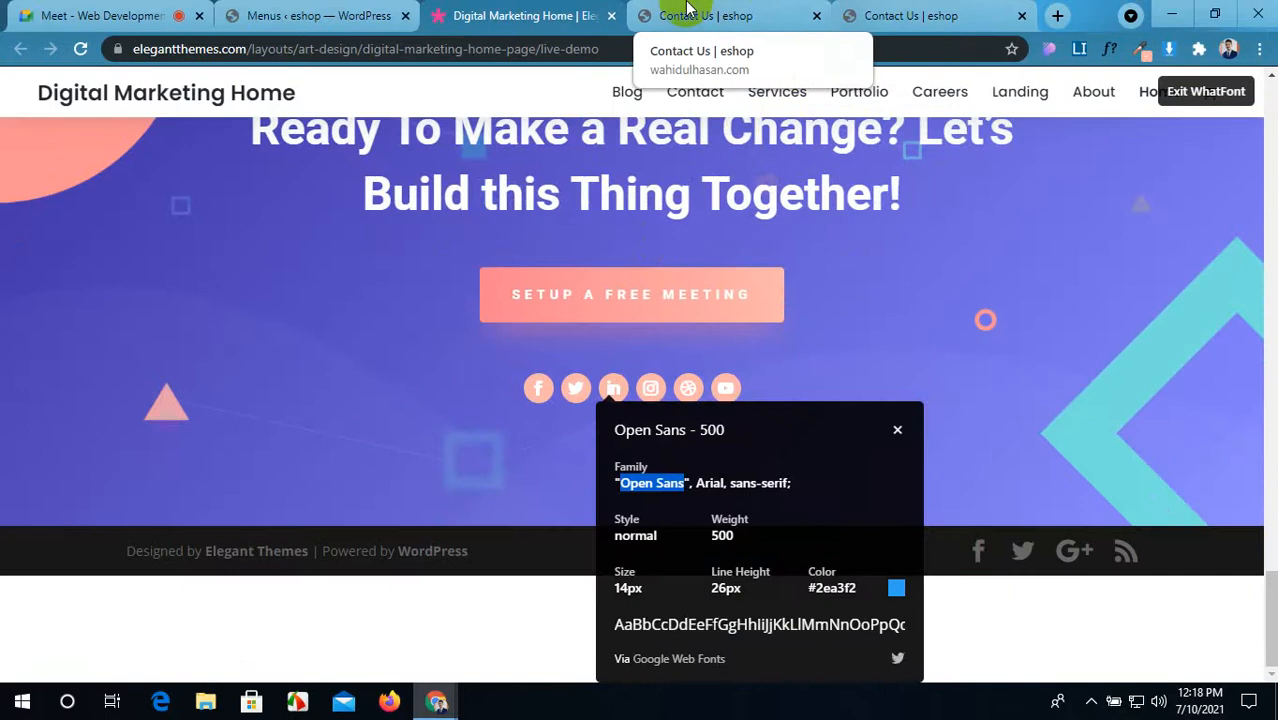
click(880, 14)
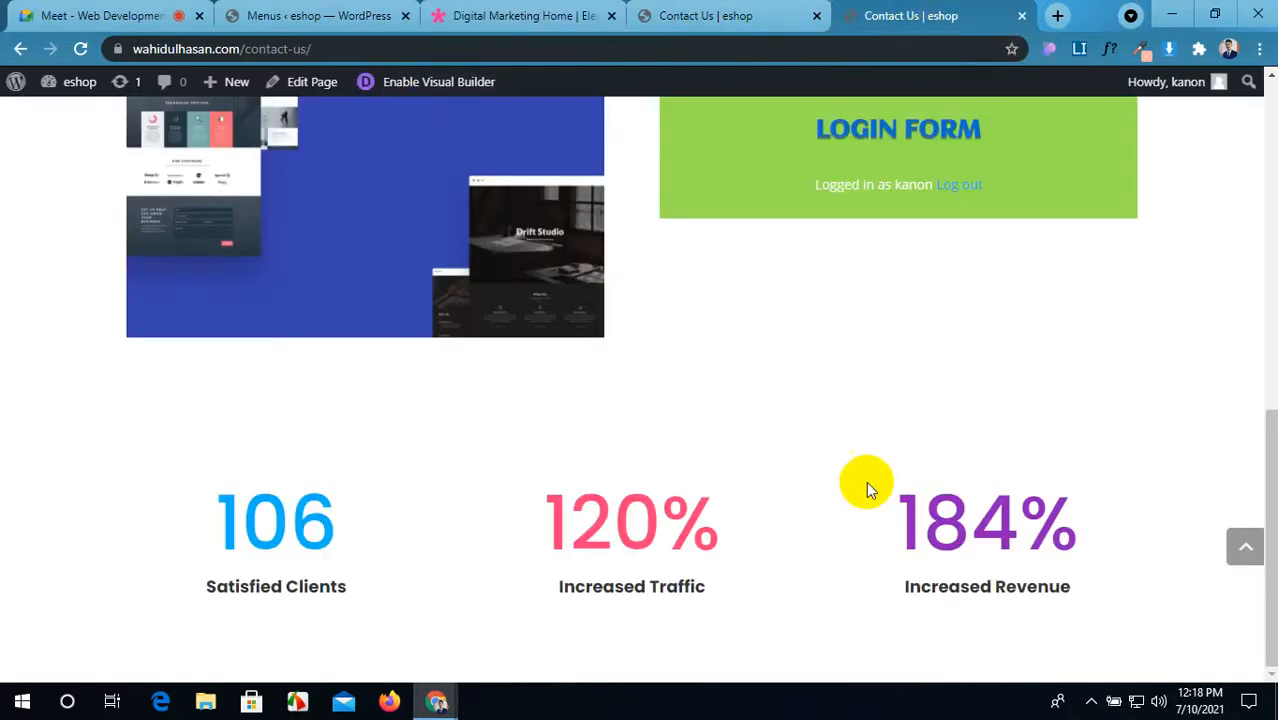
click(78, 50)
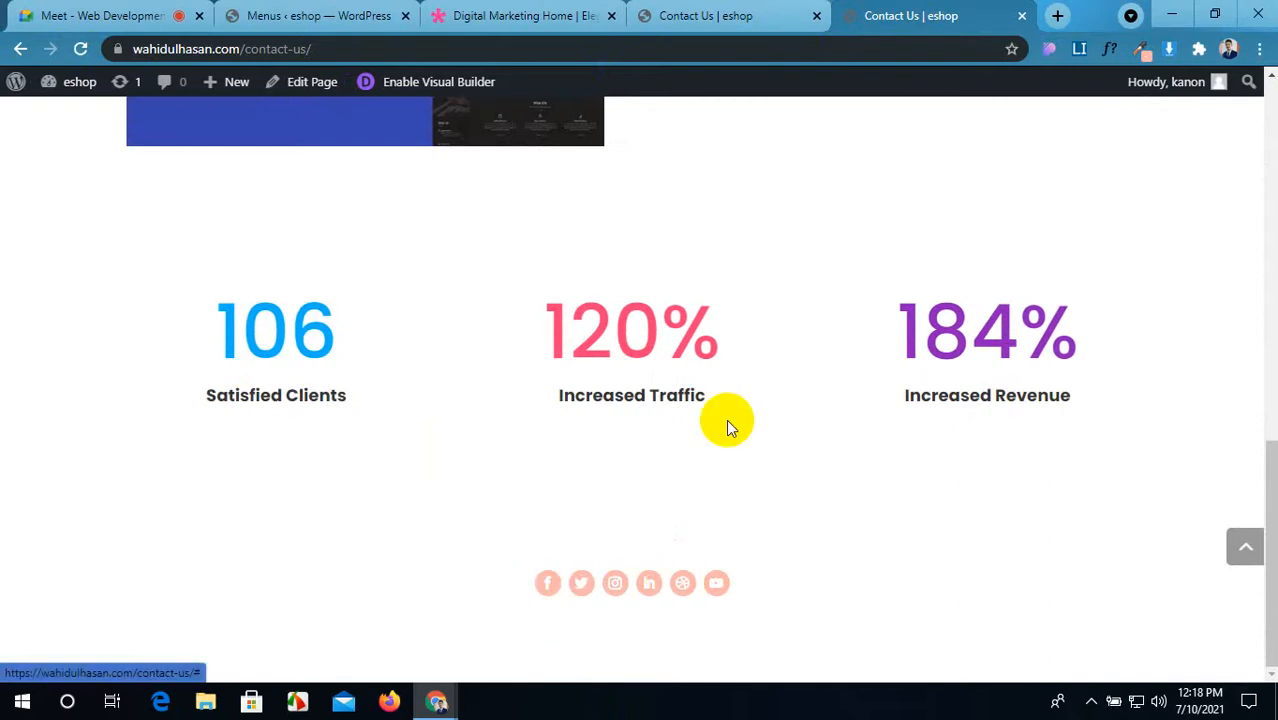
Step: Back in the builder, show facebook's Link settings with Account Link URL #
click(736, 14)
scroll(290, 330, up, 3)
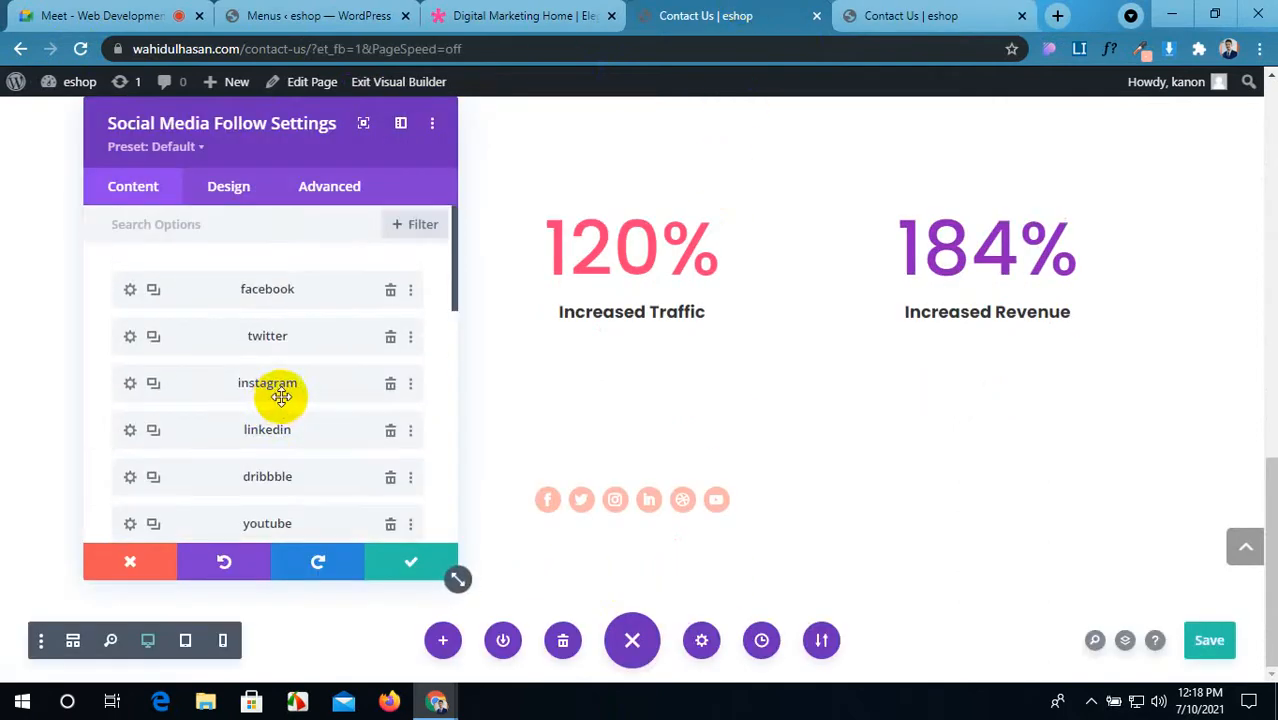
click(130, 290)
scroll(214, 408, down, 3)
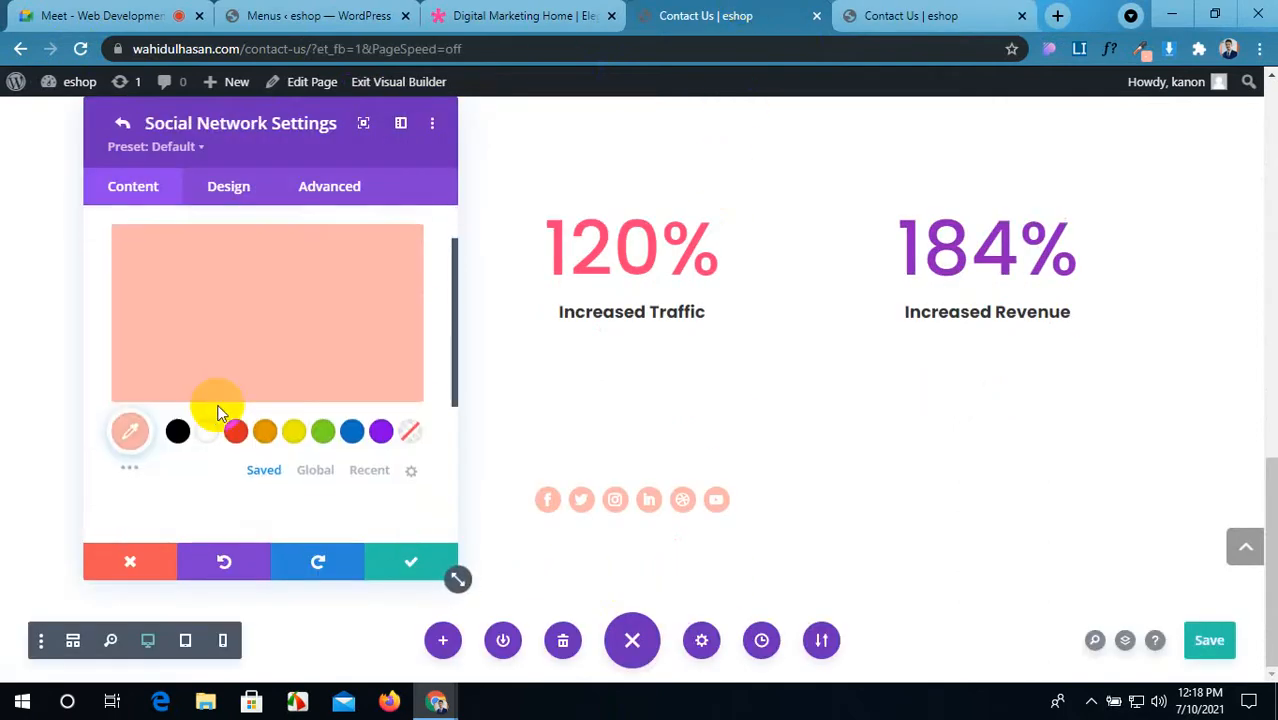
scroll(220, 425, up, 3)
scroll(225, 435, up, 2)
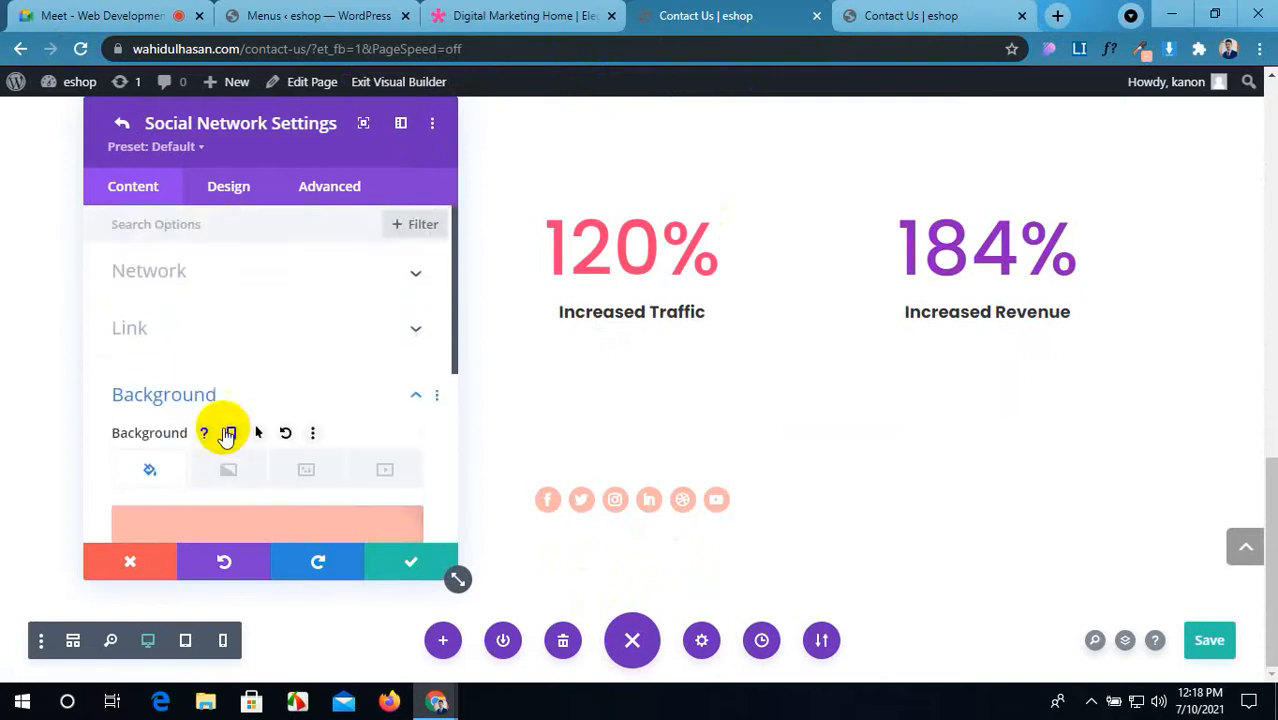
click(283, 331)
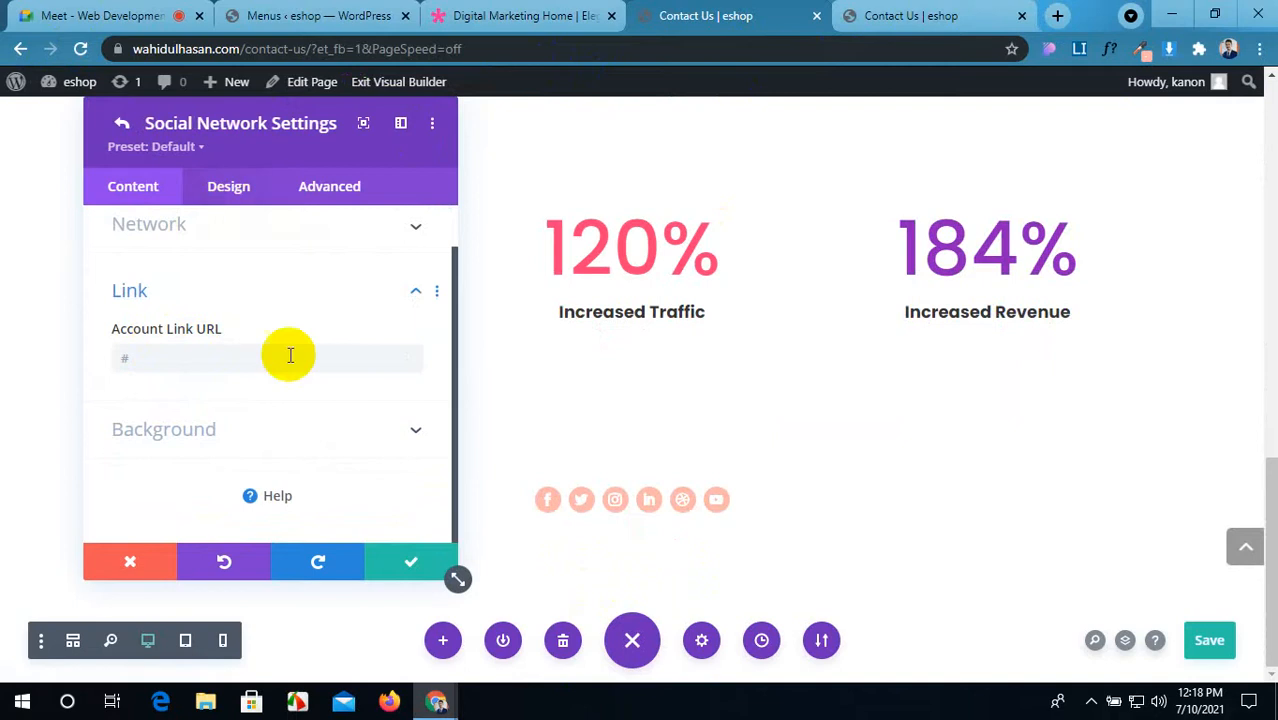
Step: Check facebook's and twitter's Account Link URLs, both still #, and close their settings
click(409, 562)
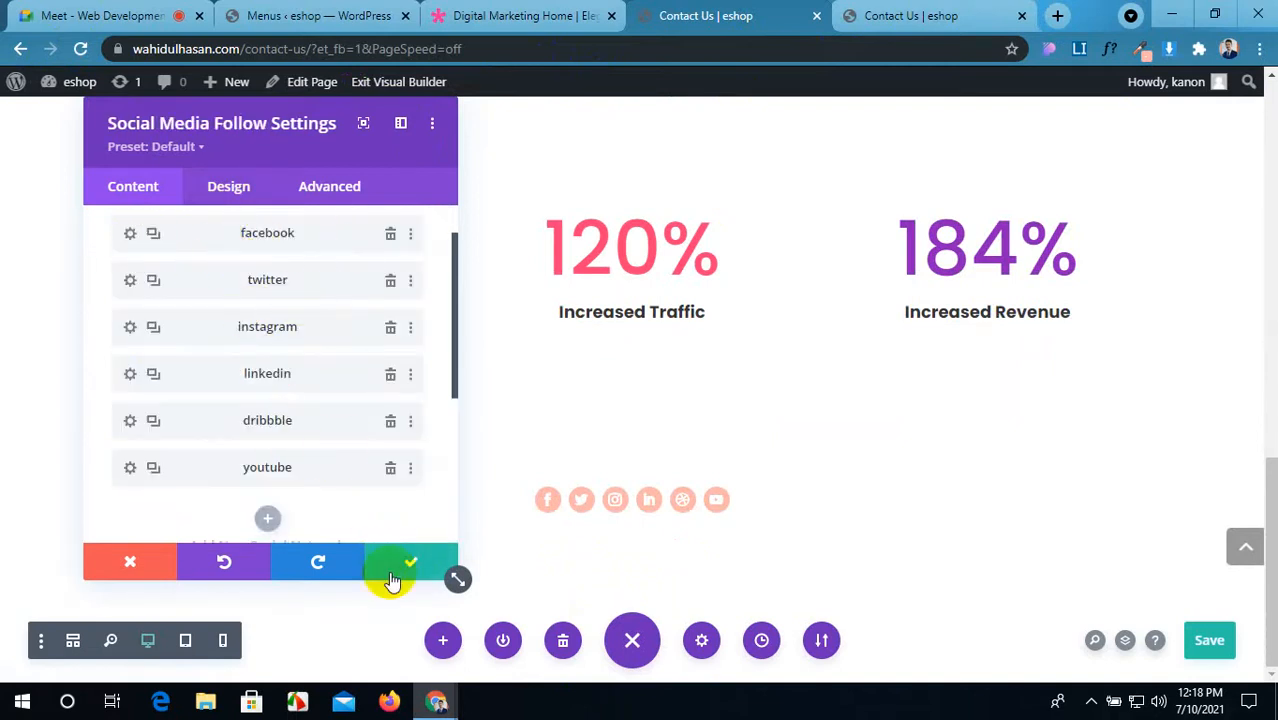
click(130, 236)
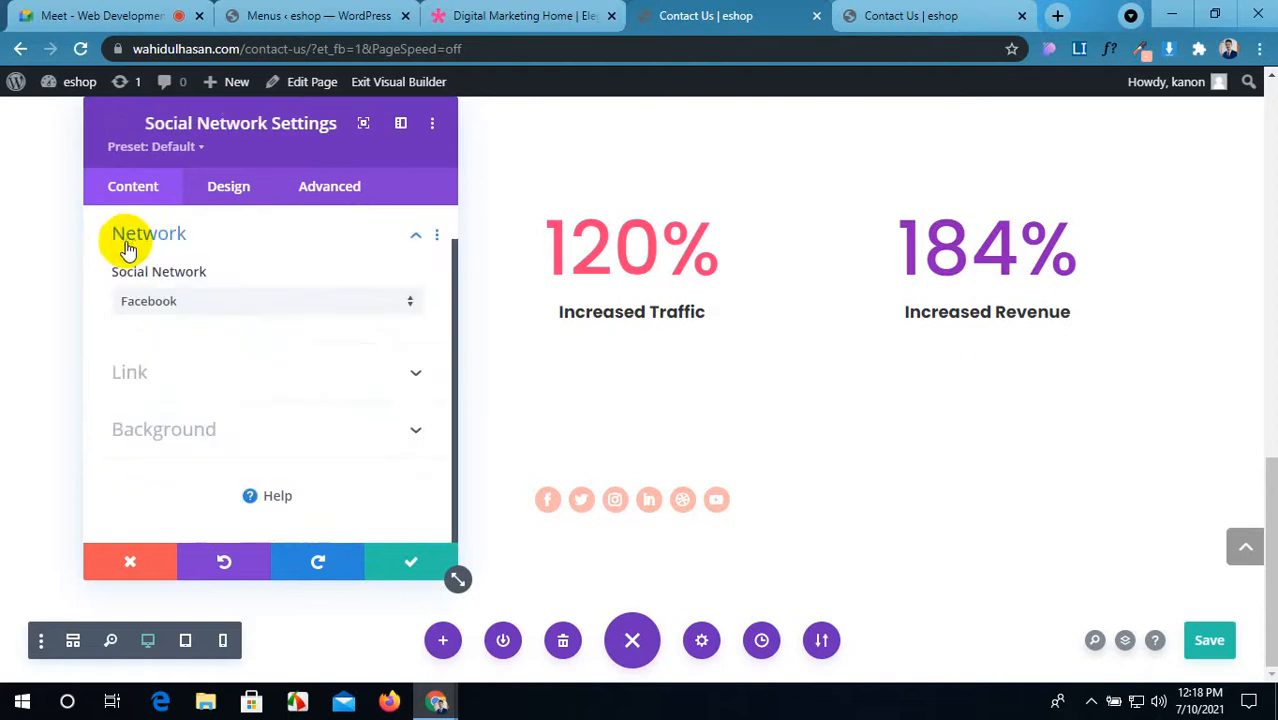
click(140, 371)
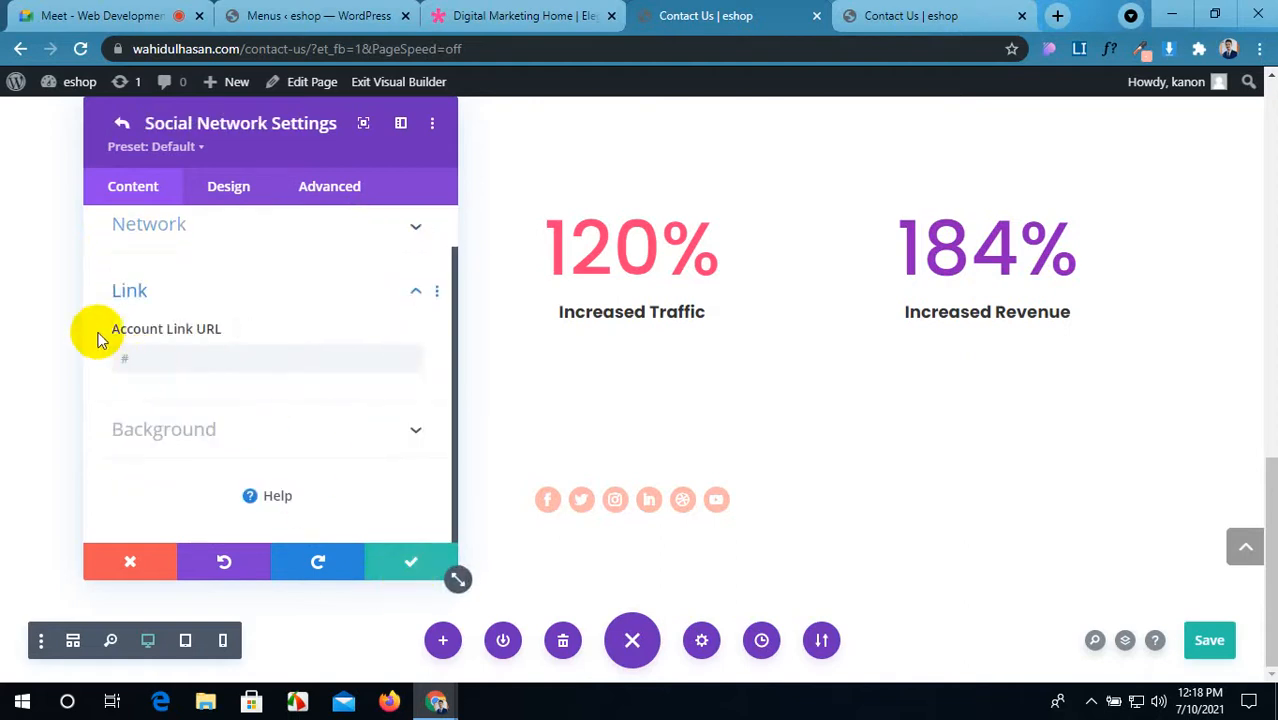
click(396, 561)
click(129, 284)
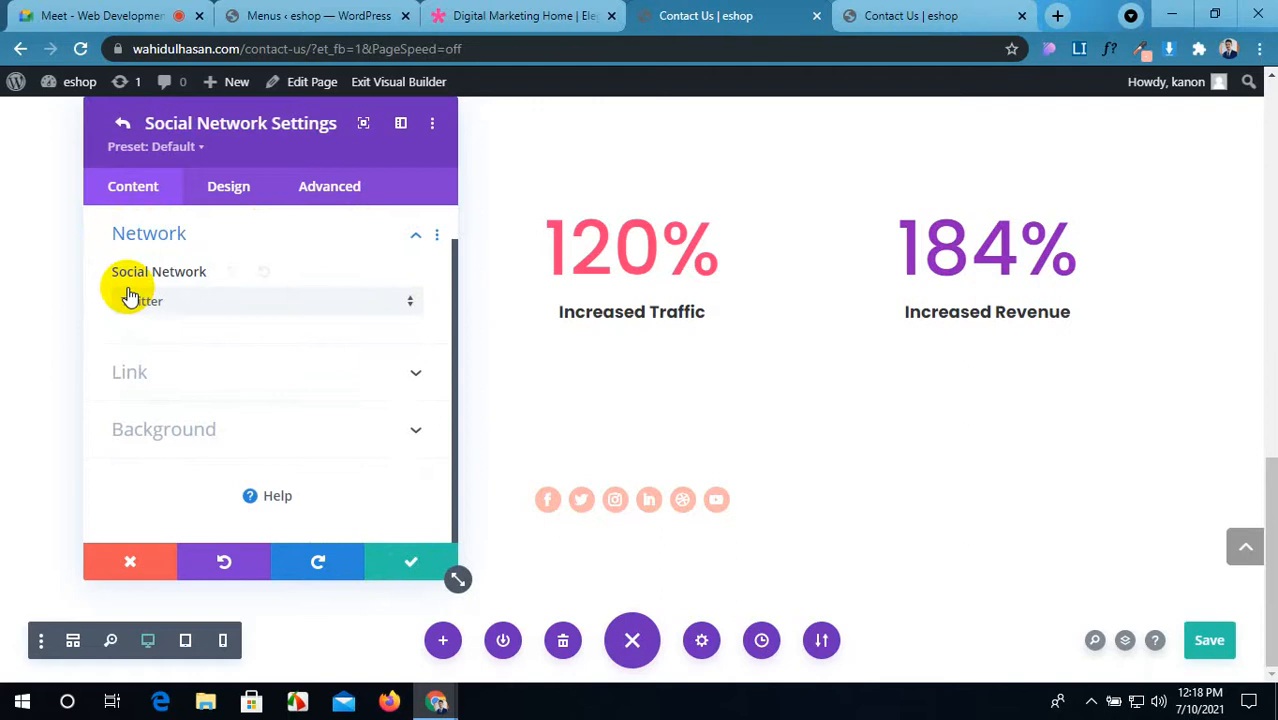
click(165, 370)
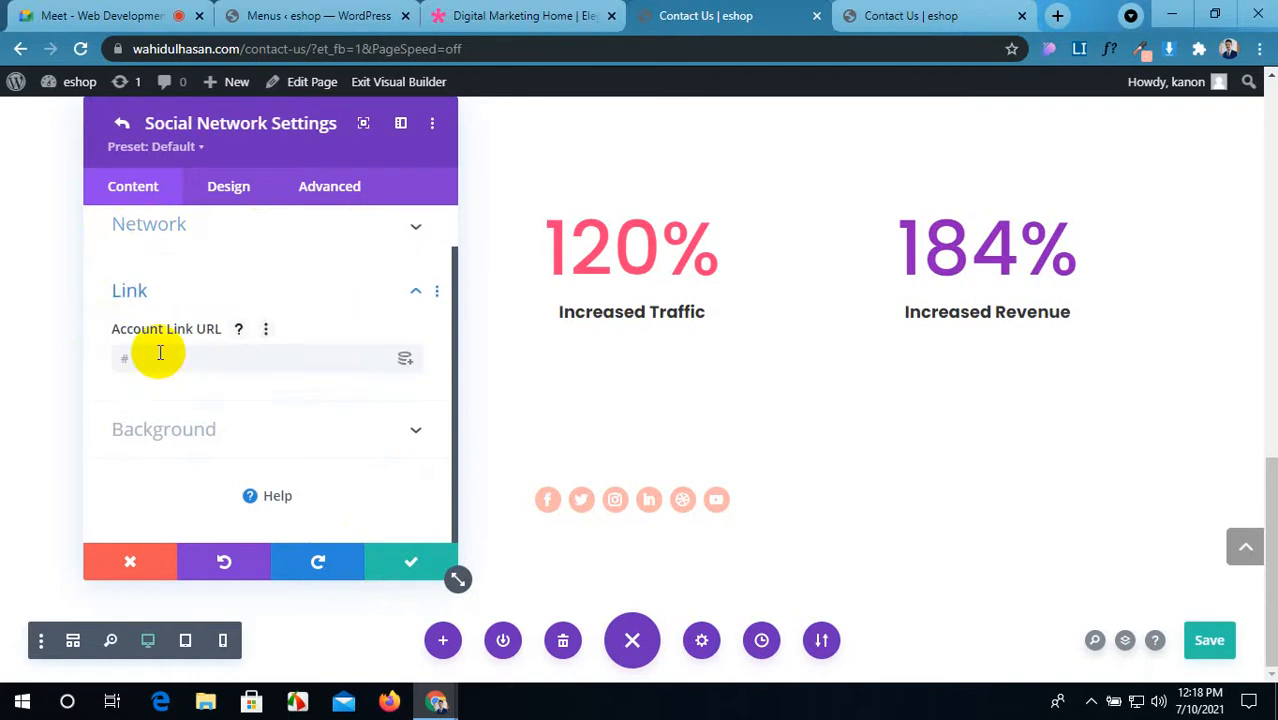
click(405, 557)
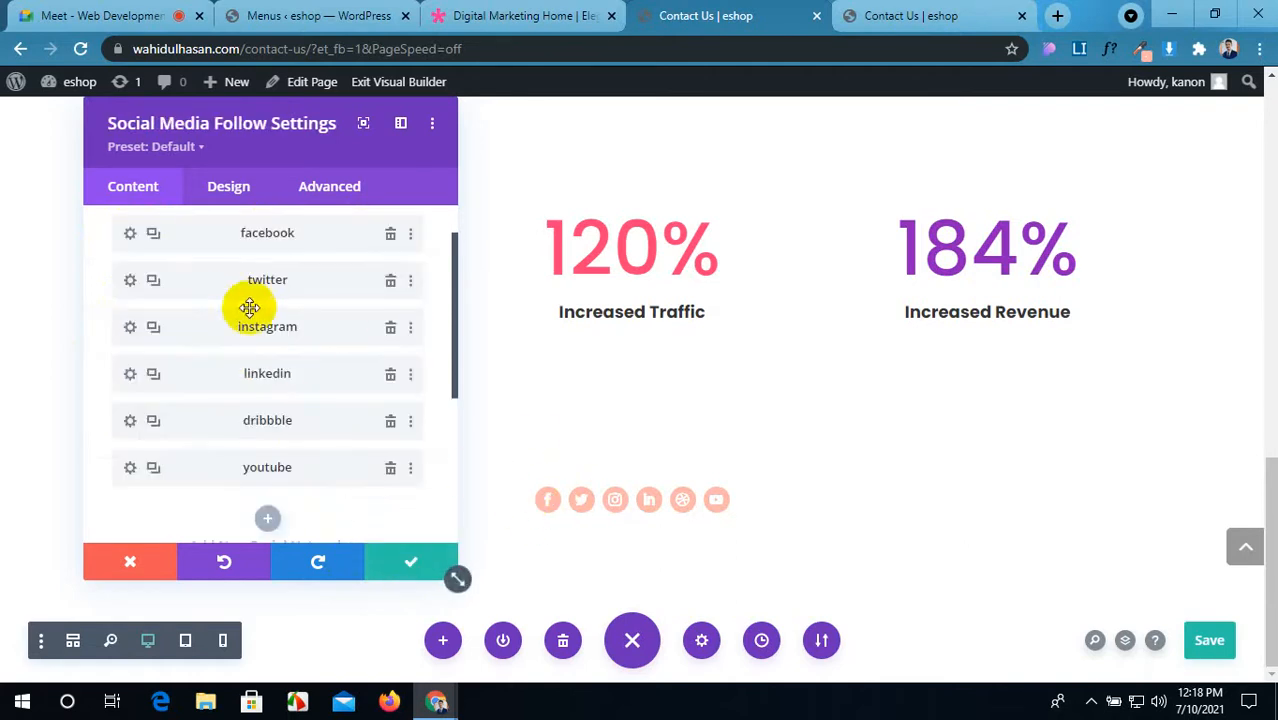
Step: Give the facebook icon 3px padding on all sides under Design > Spacing
click(129, 236)
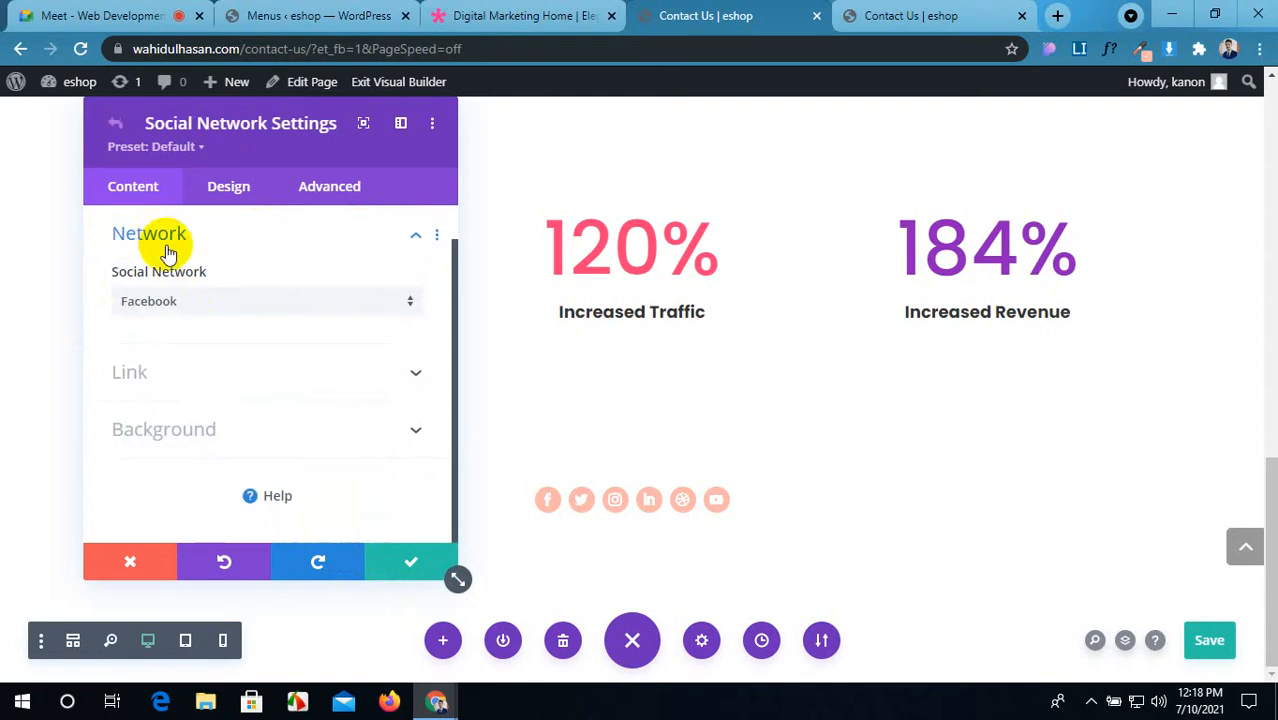
click(228, 190)
scroll(234, 340, down, 3)
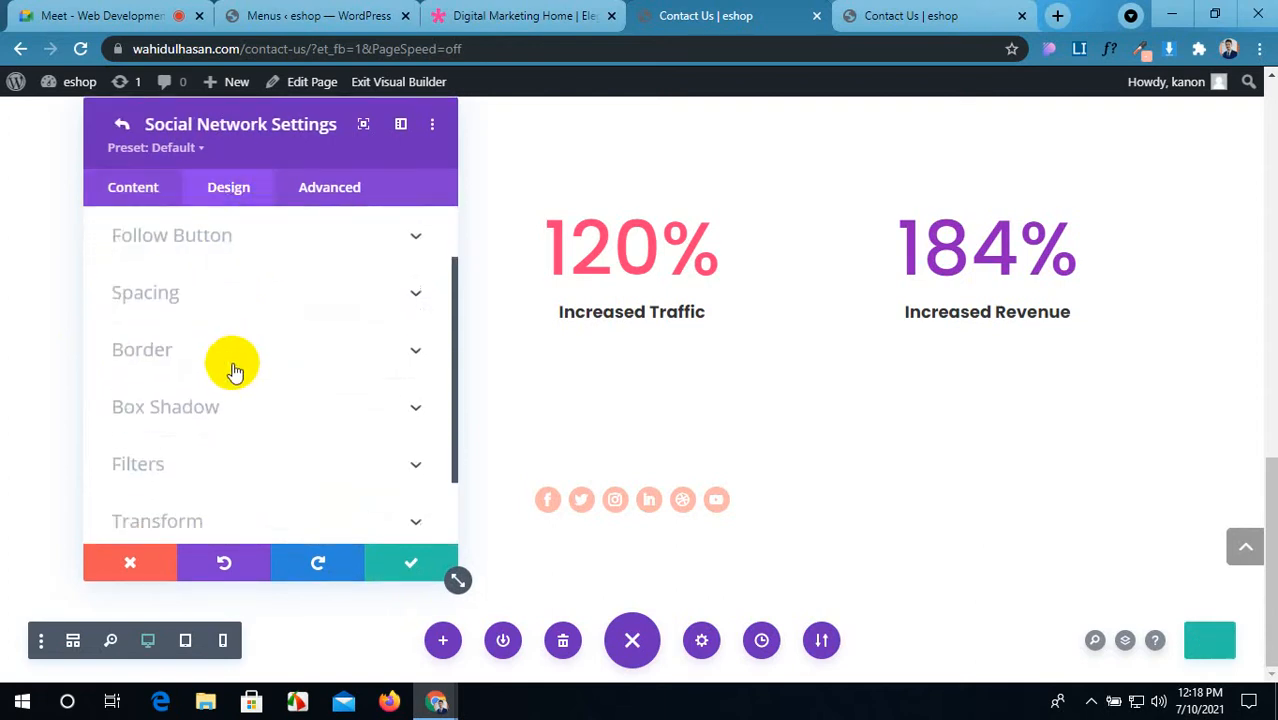
scroll(232, 370, up, 3)
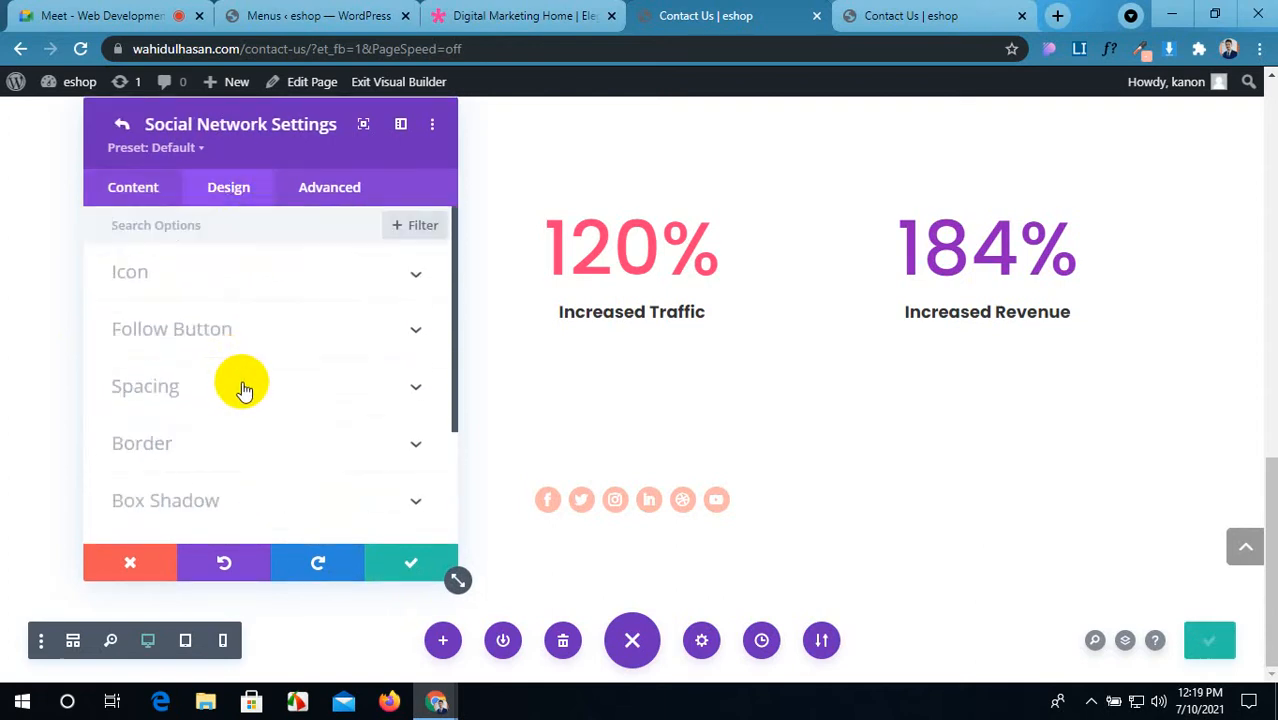
click(244, 389)
click(138, 393)
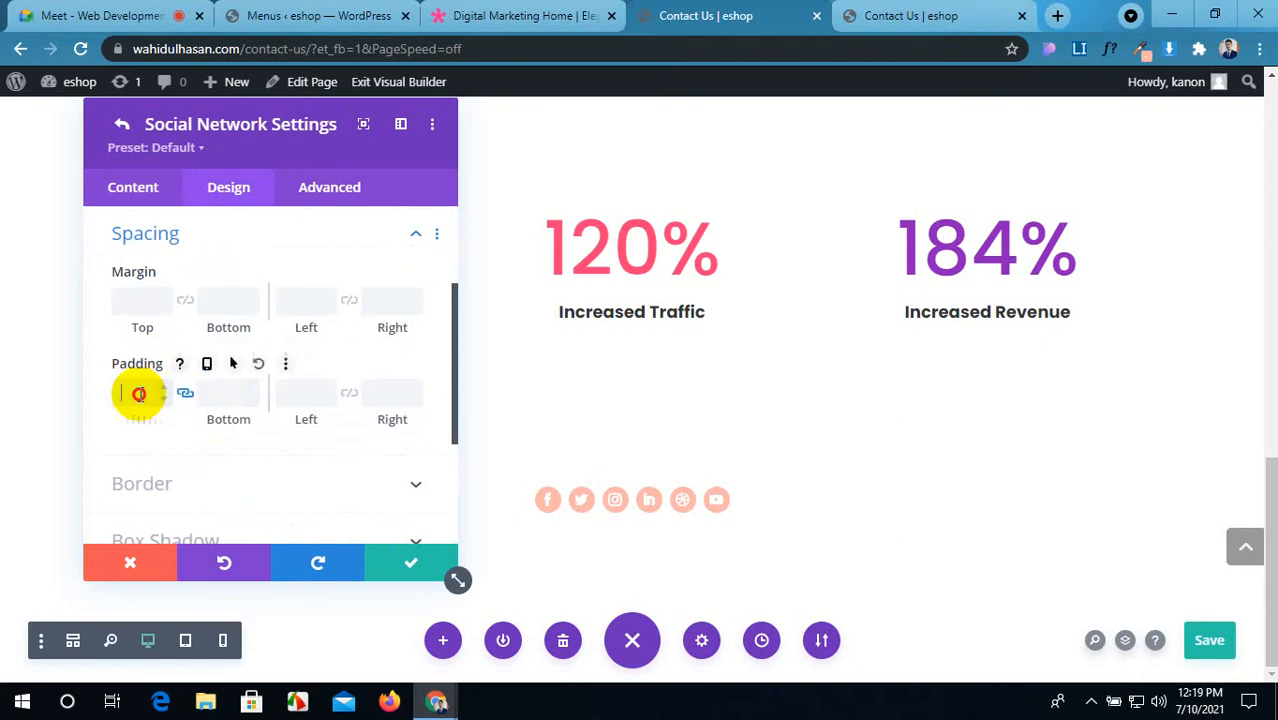
text(3px)
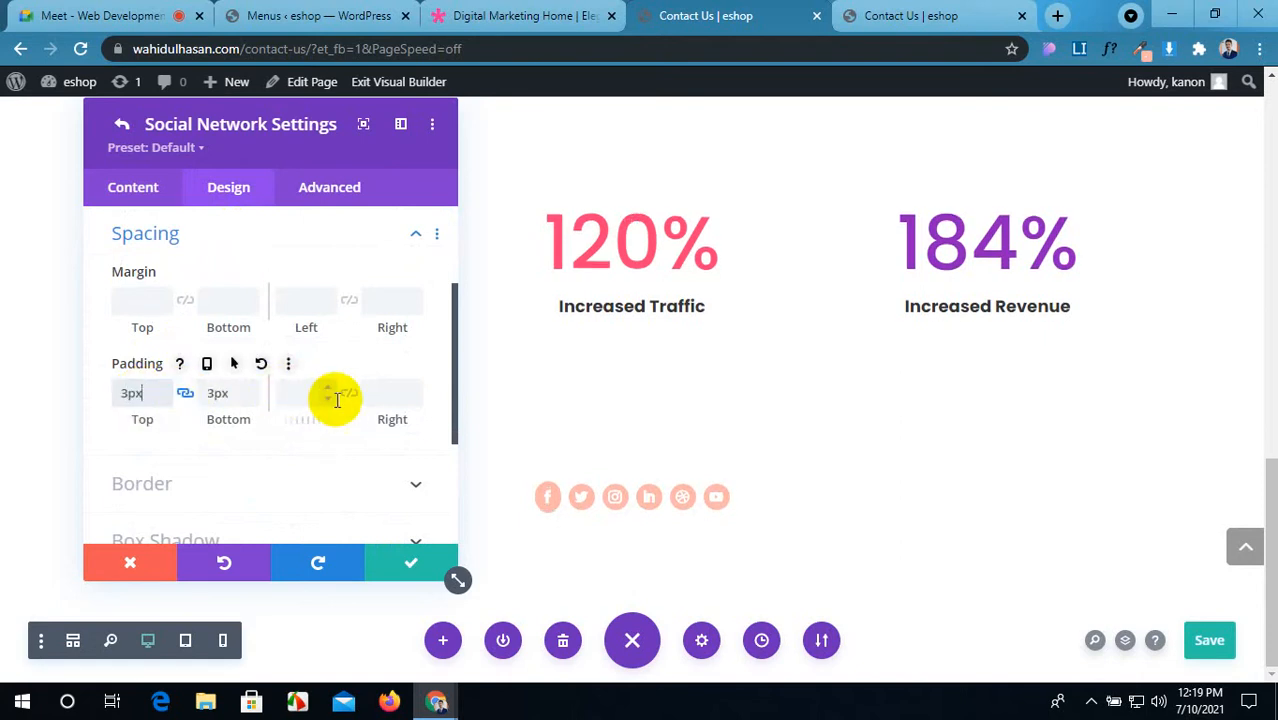
click(346, 396)
click(310, 397)
text(3)
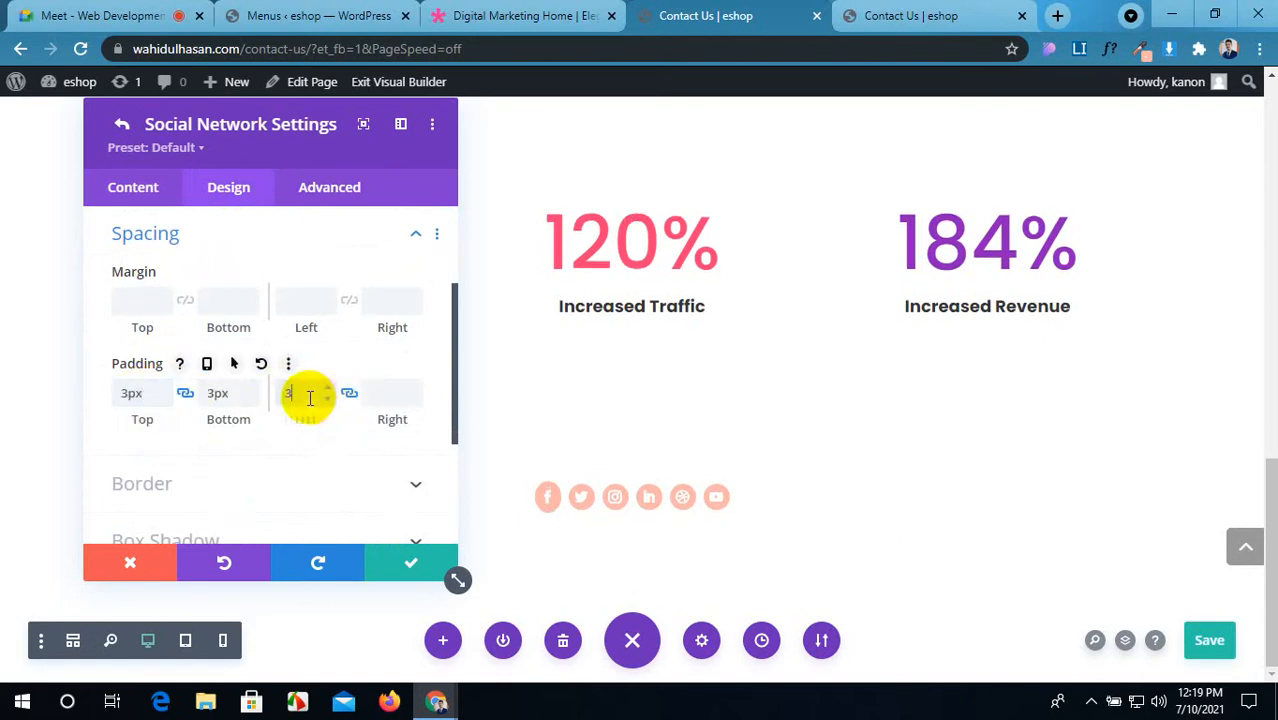
text(px)
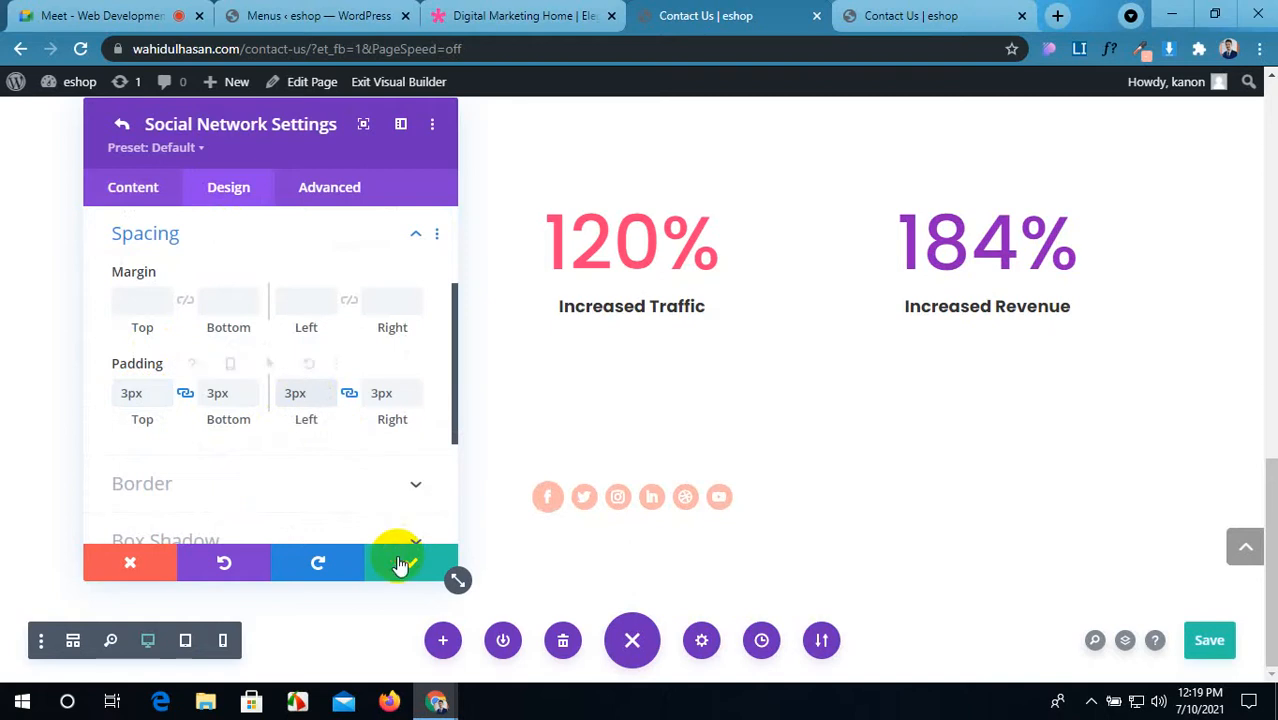
click(400, 560)
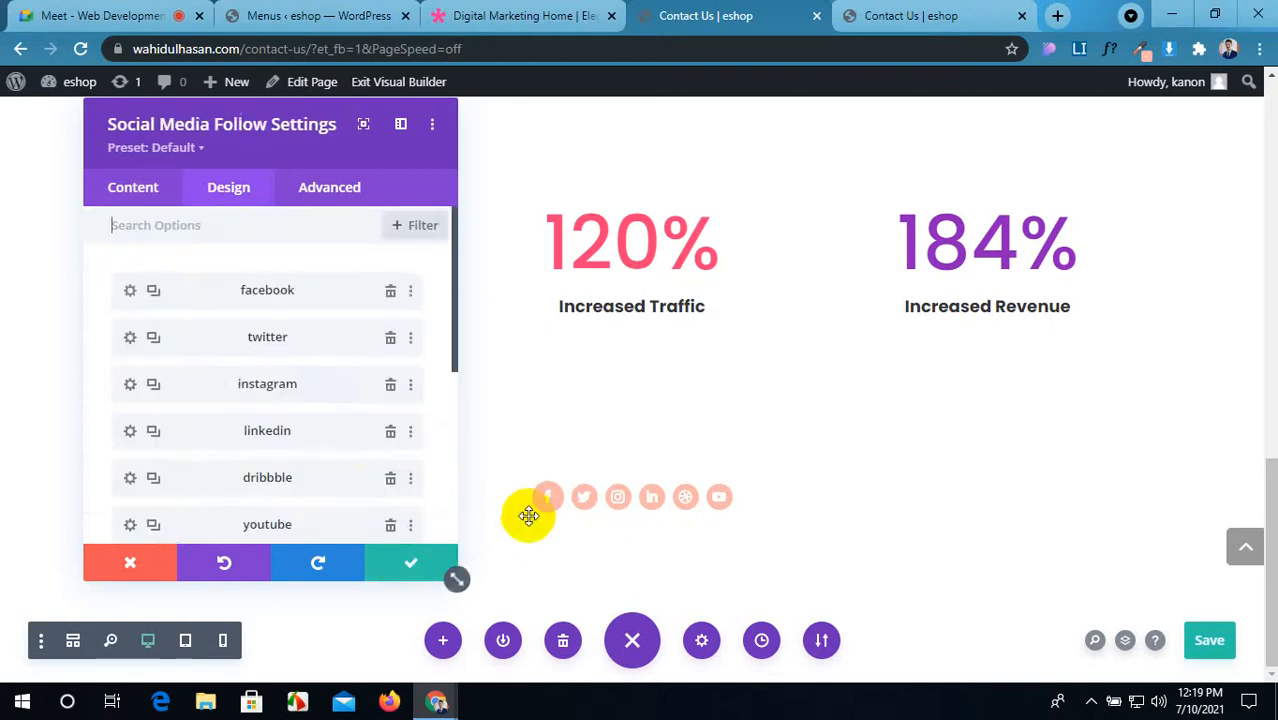
Step: Link the twitter icon's top/bottom and left/right padding at 3px
click(129, 340)
click(220, 187)
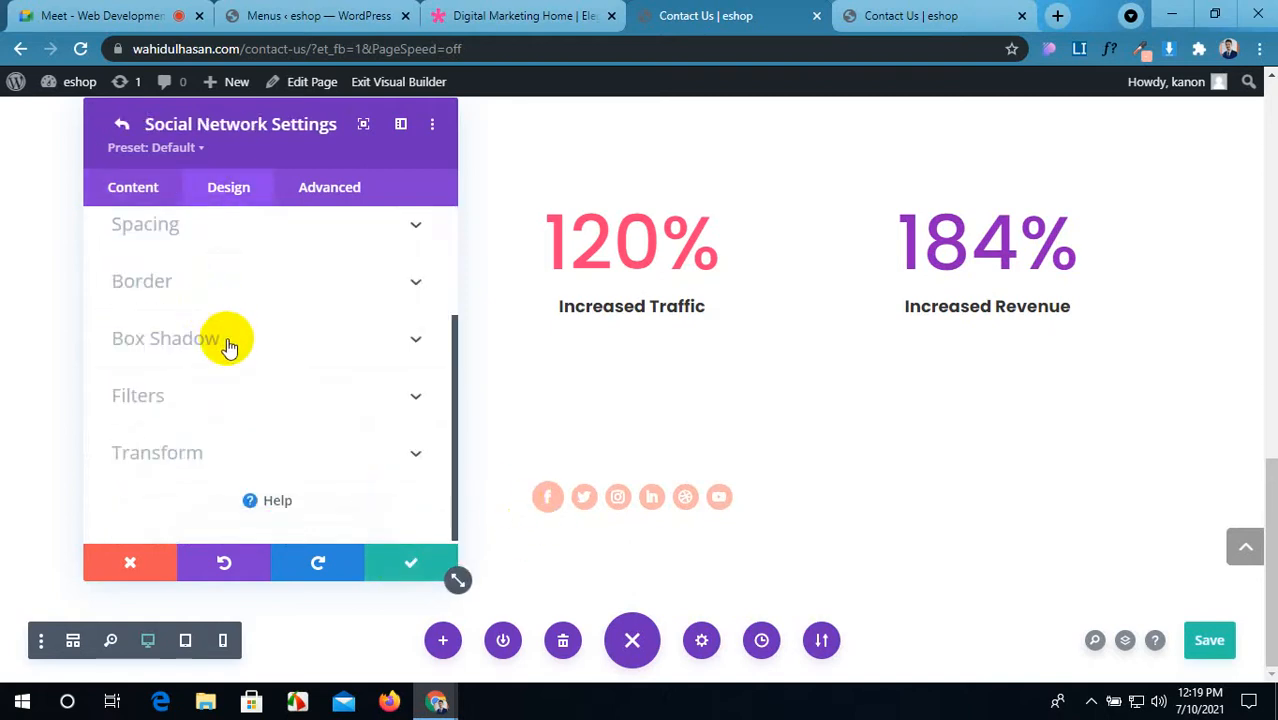
click(276, 236)
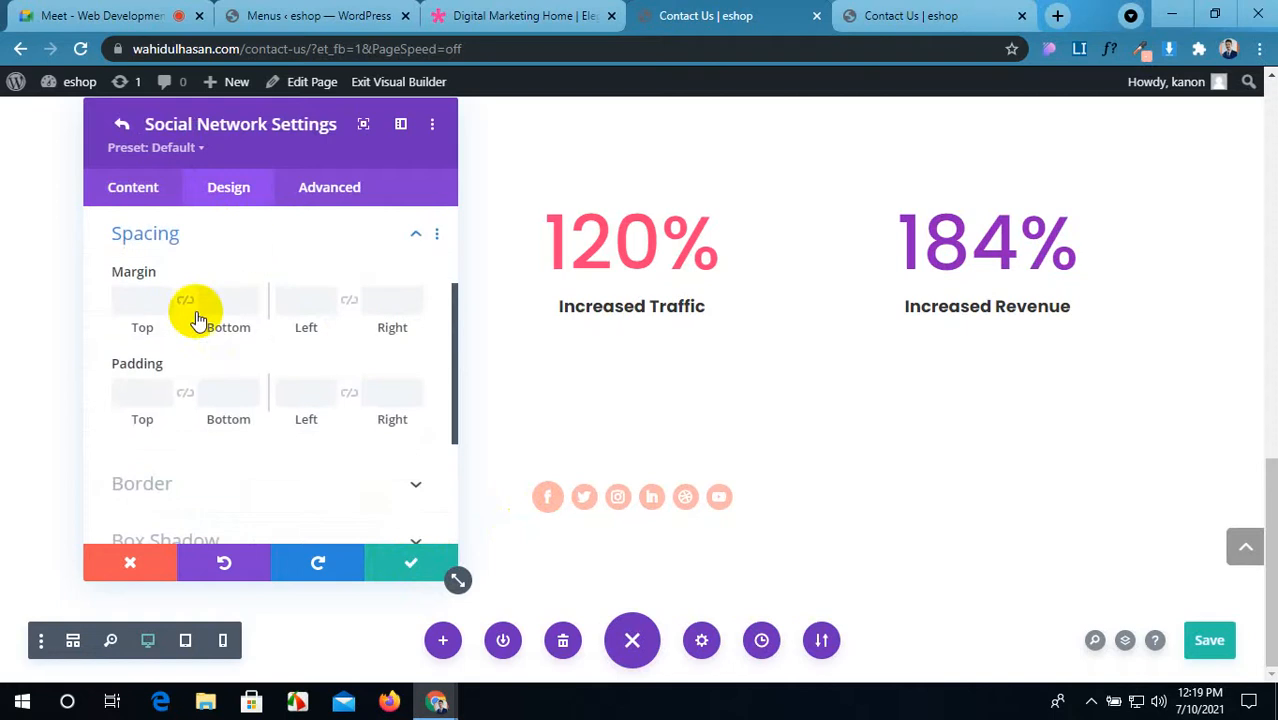
click(188, 396)
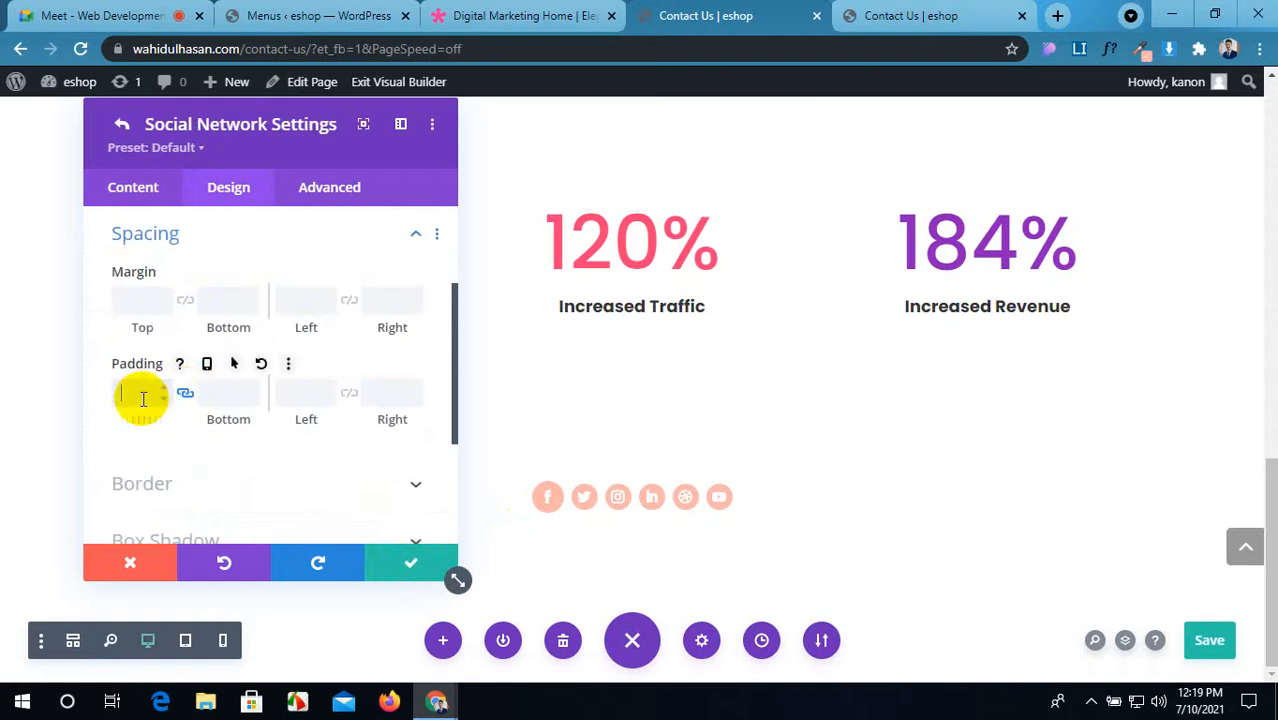
click(350, 397)
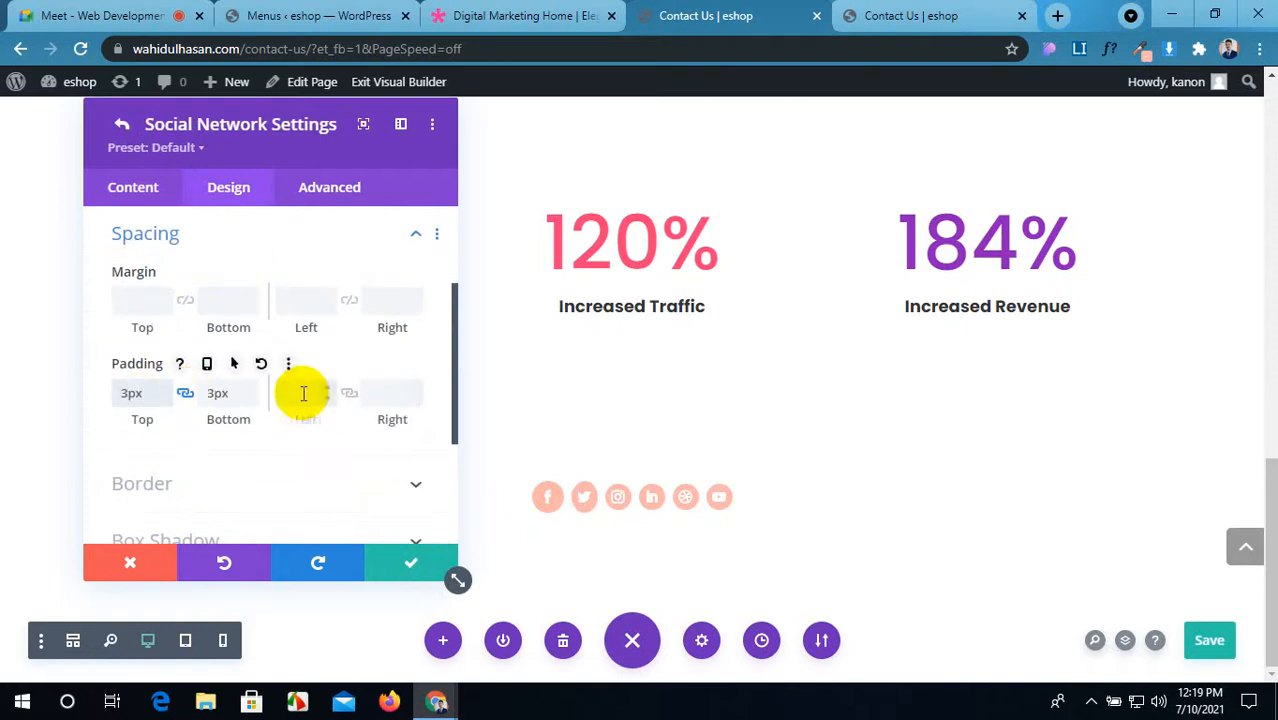
click(397, 566)
Step: After checking the demo, set the Instagram icon's padding to 3px with linked sides
click(500, 15)
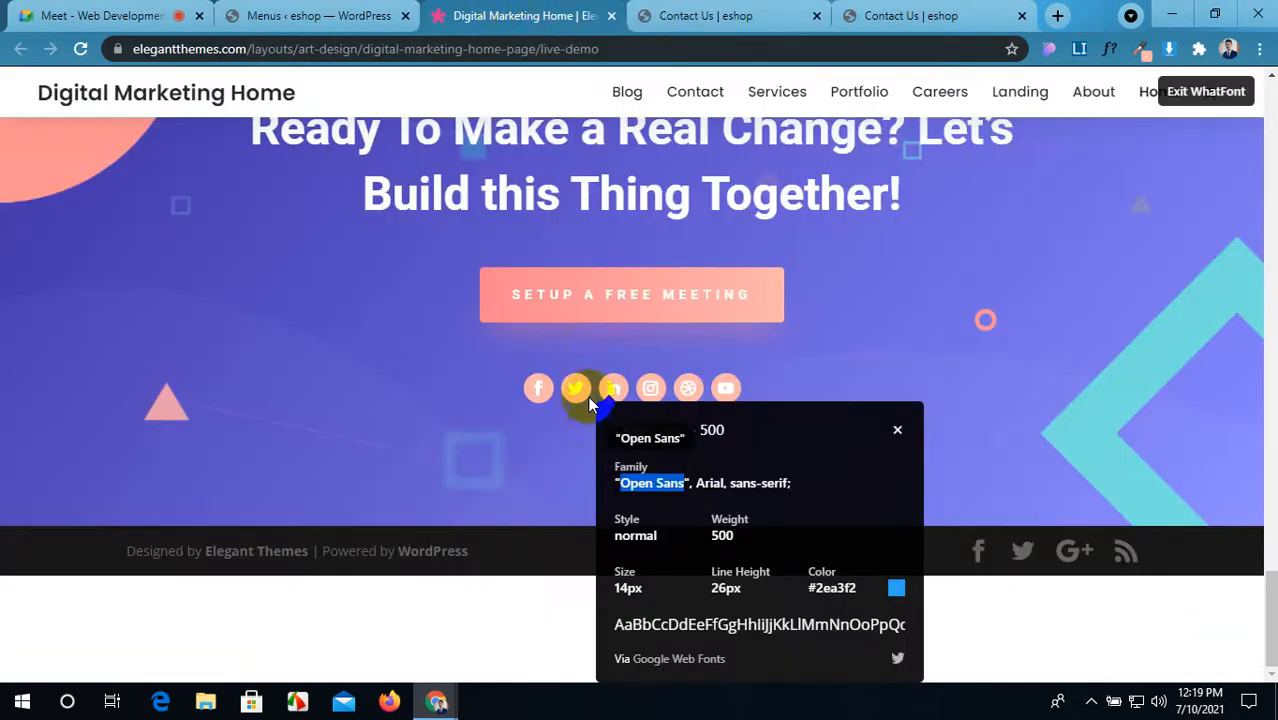
click(725, 15)
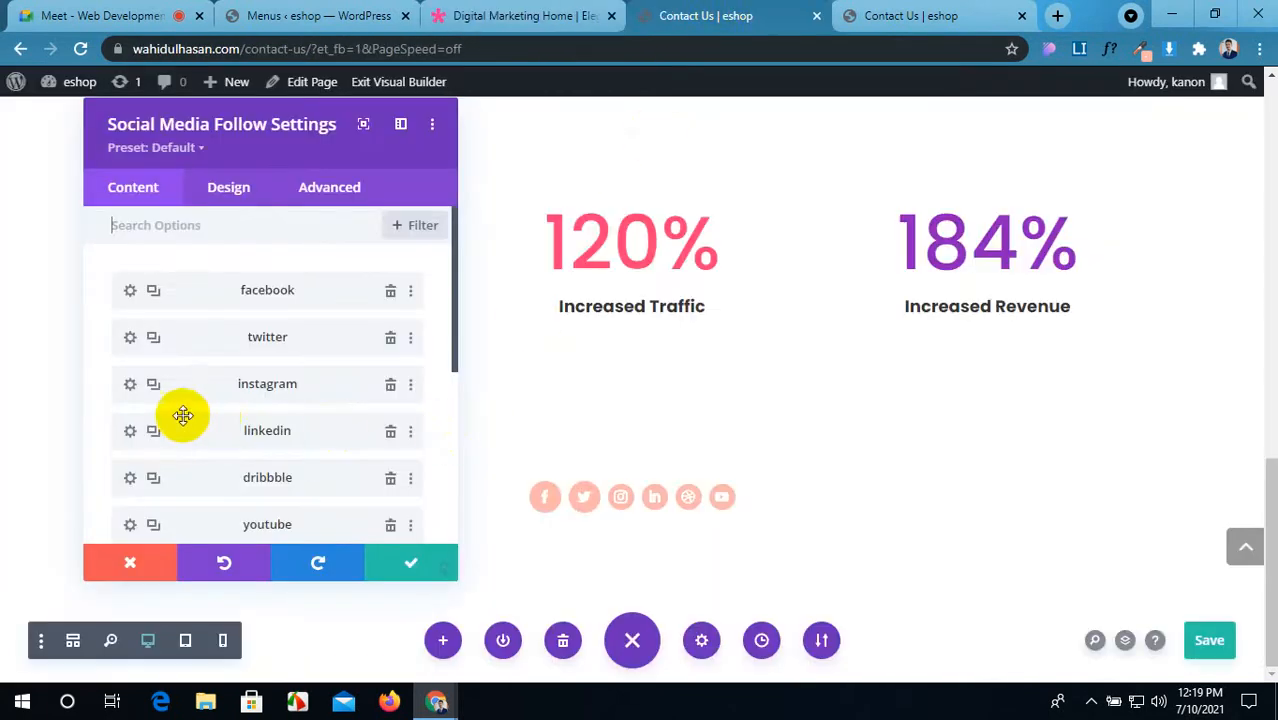
click(129, 388)
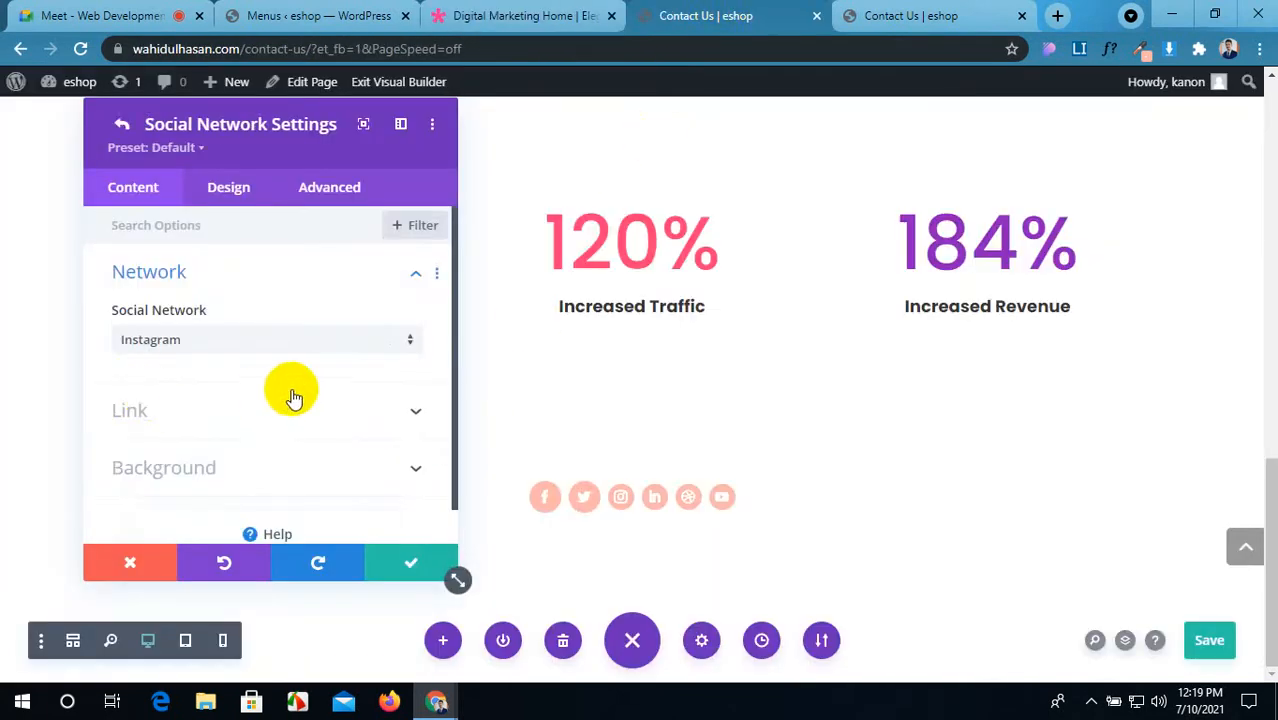
click(229, 188)
scroll(256, 313, down, 5)
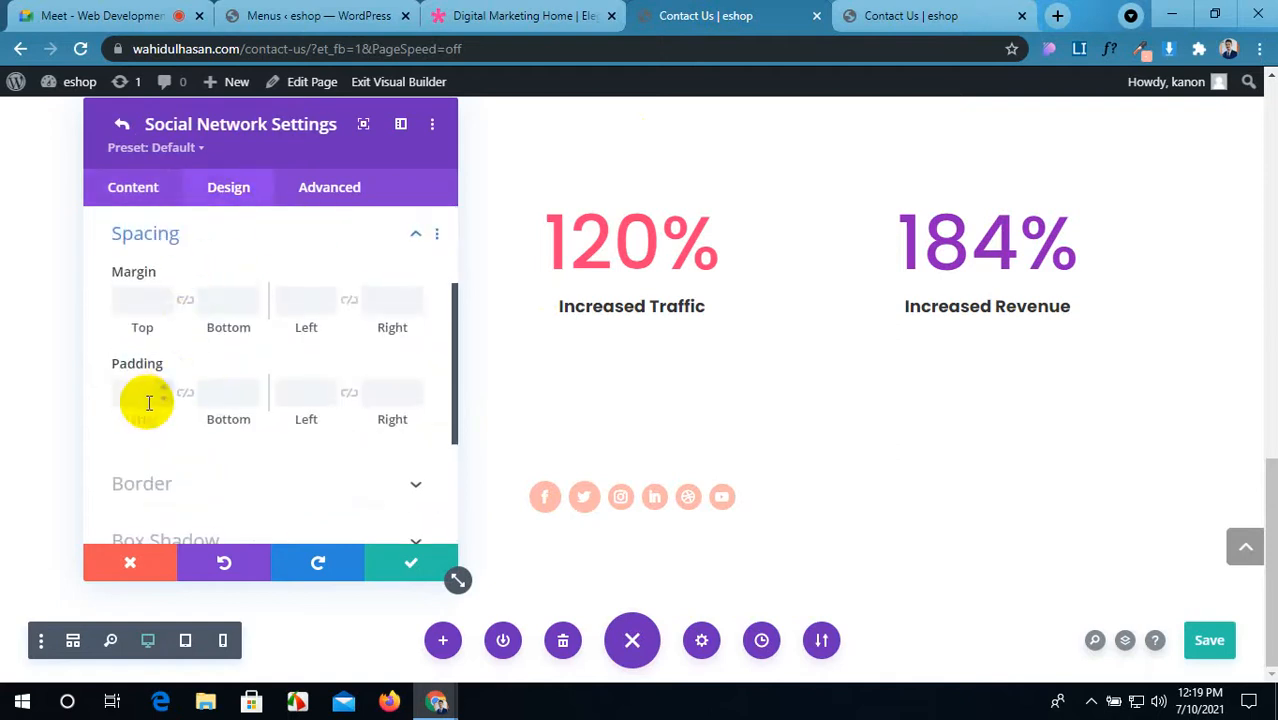
click(184, 395)
click(142, 398)
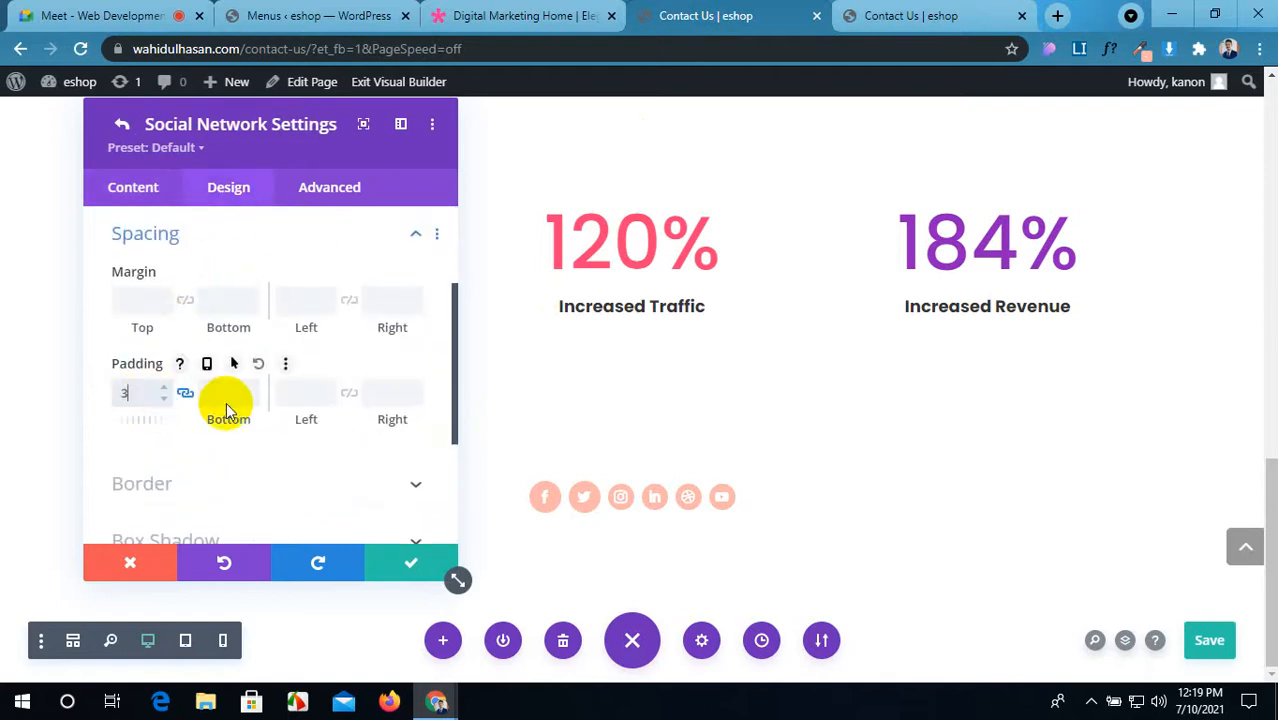
text(3)
click(348, 393)
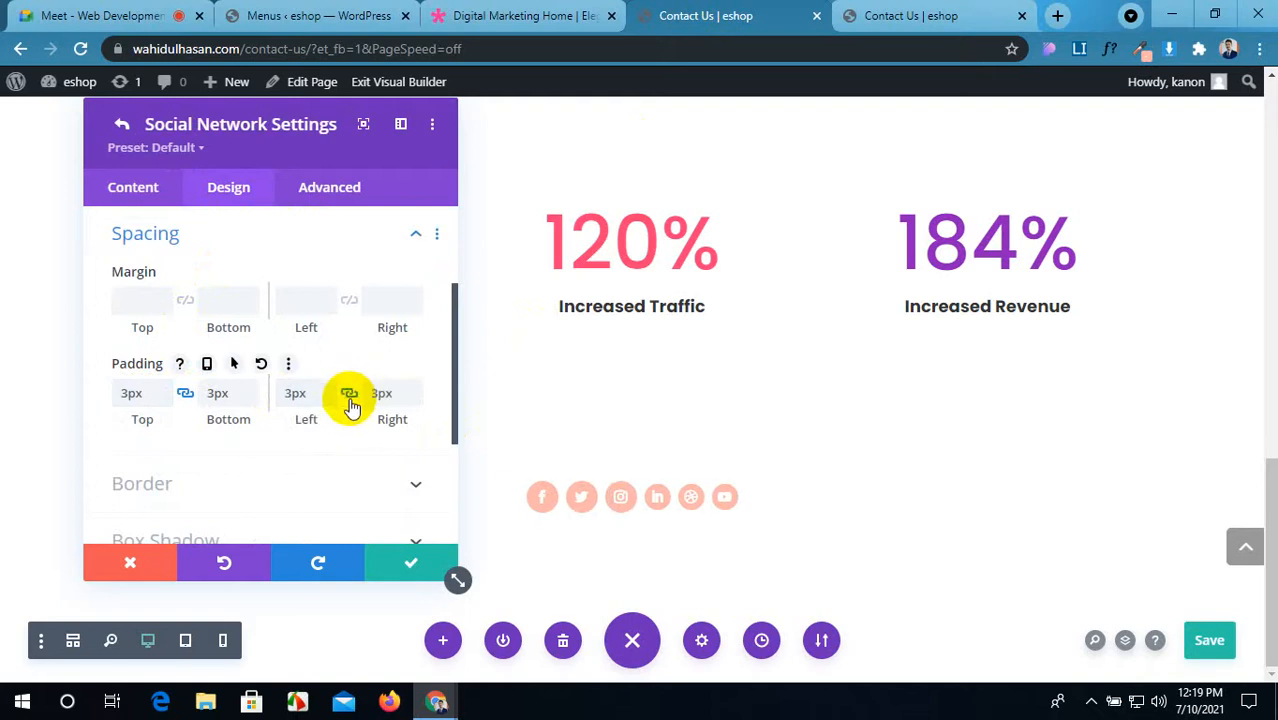
Step: Confirm Instagram's padding and give the LinkedIn icon 3px padding
click(415, 577)
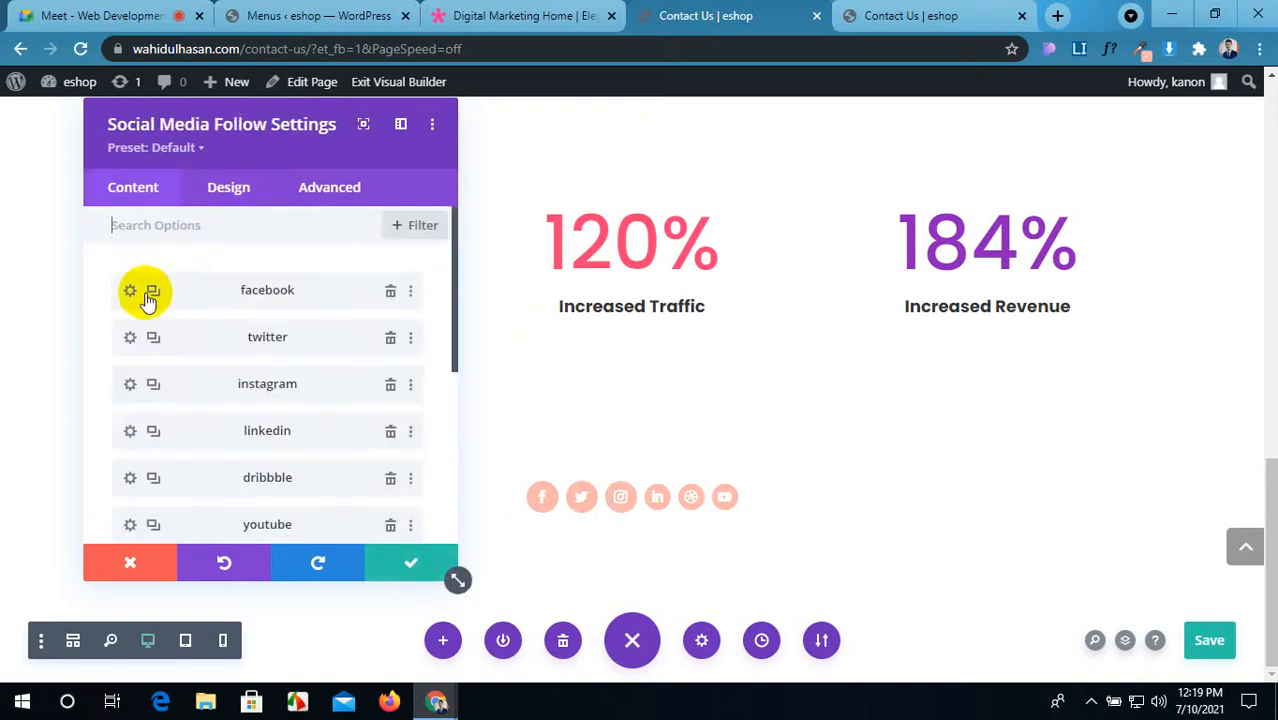
click(127, 432)
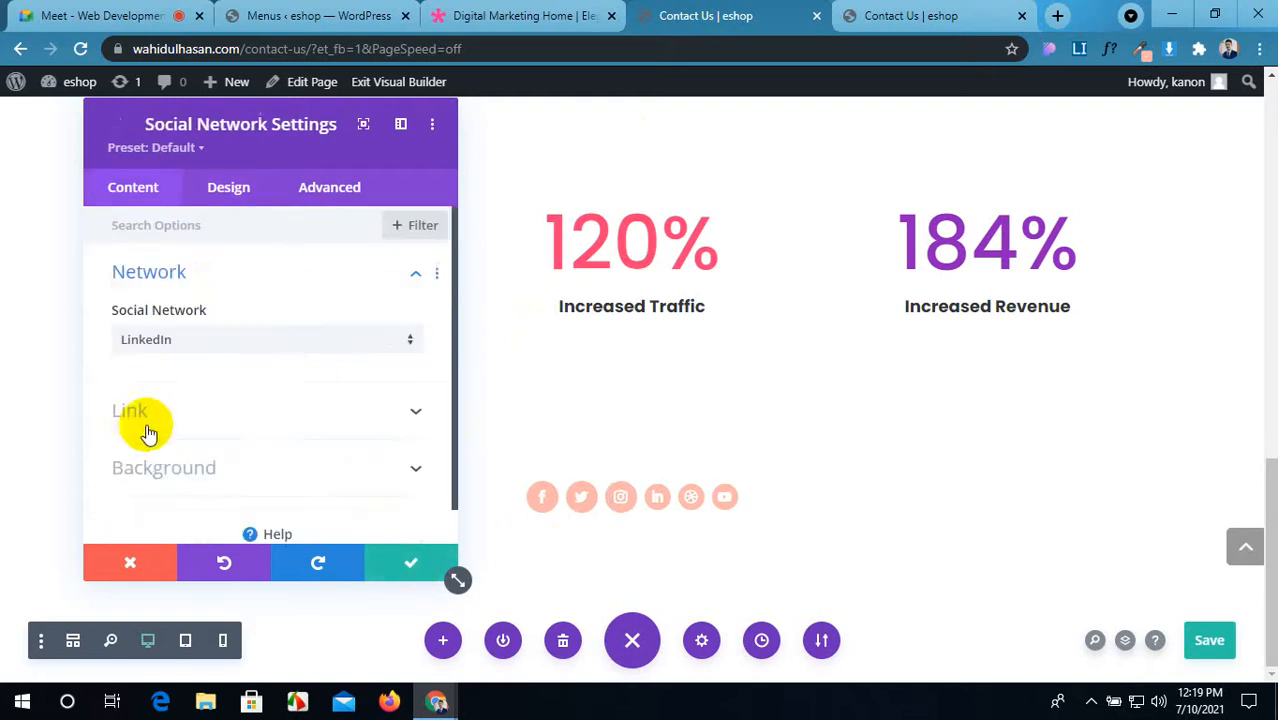
click(250, 190)
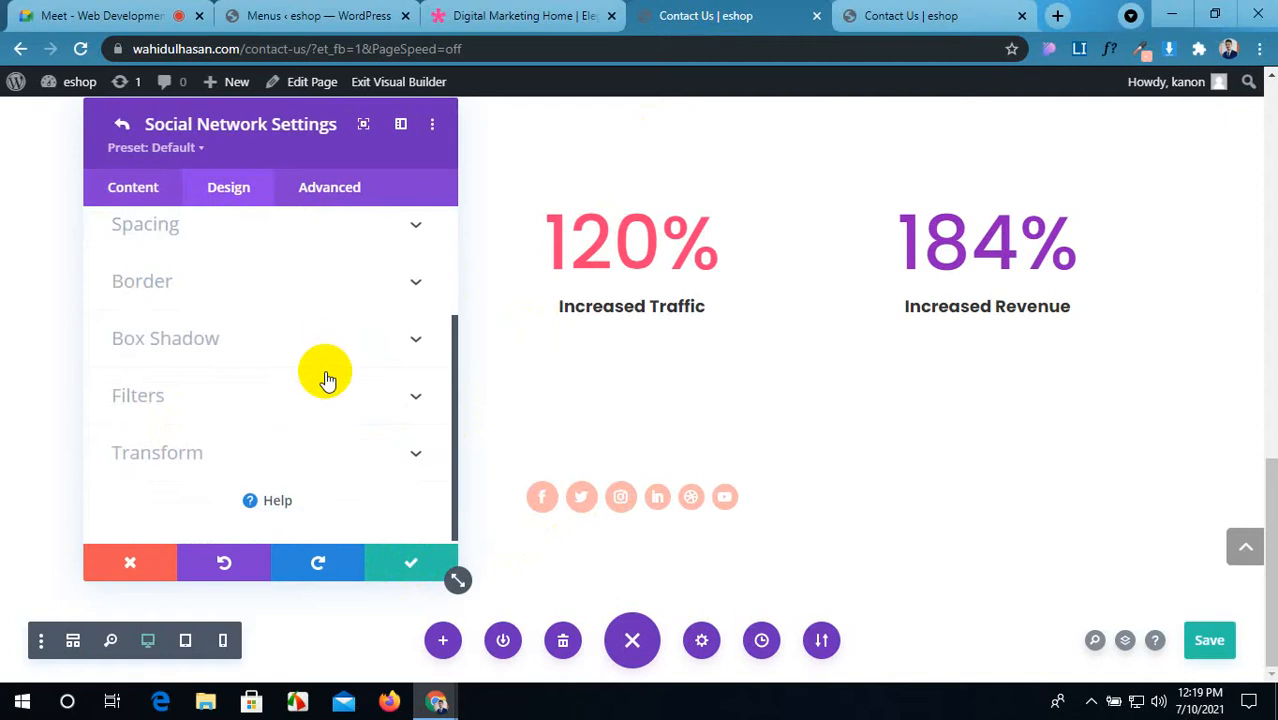
click(388, 232)
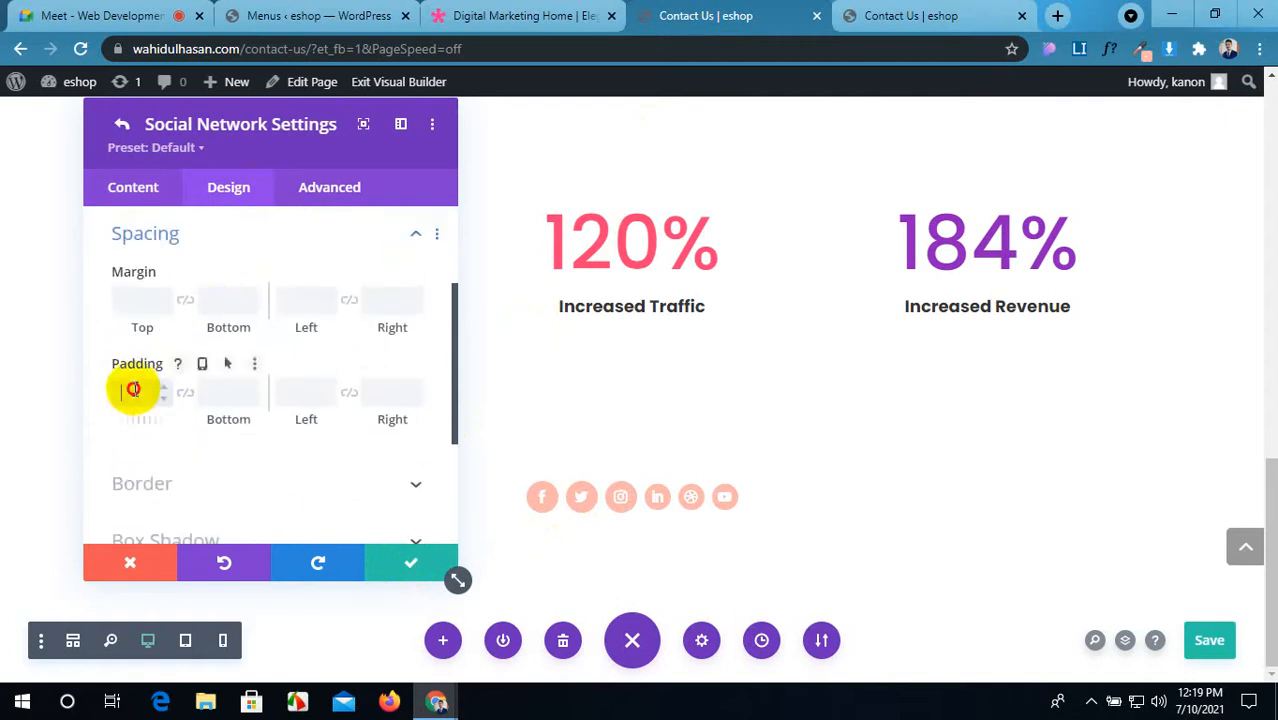
text(3)
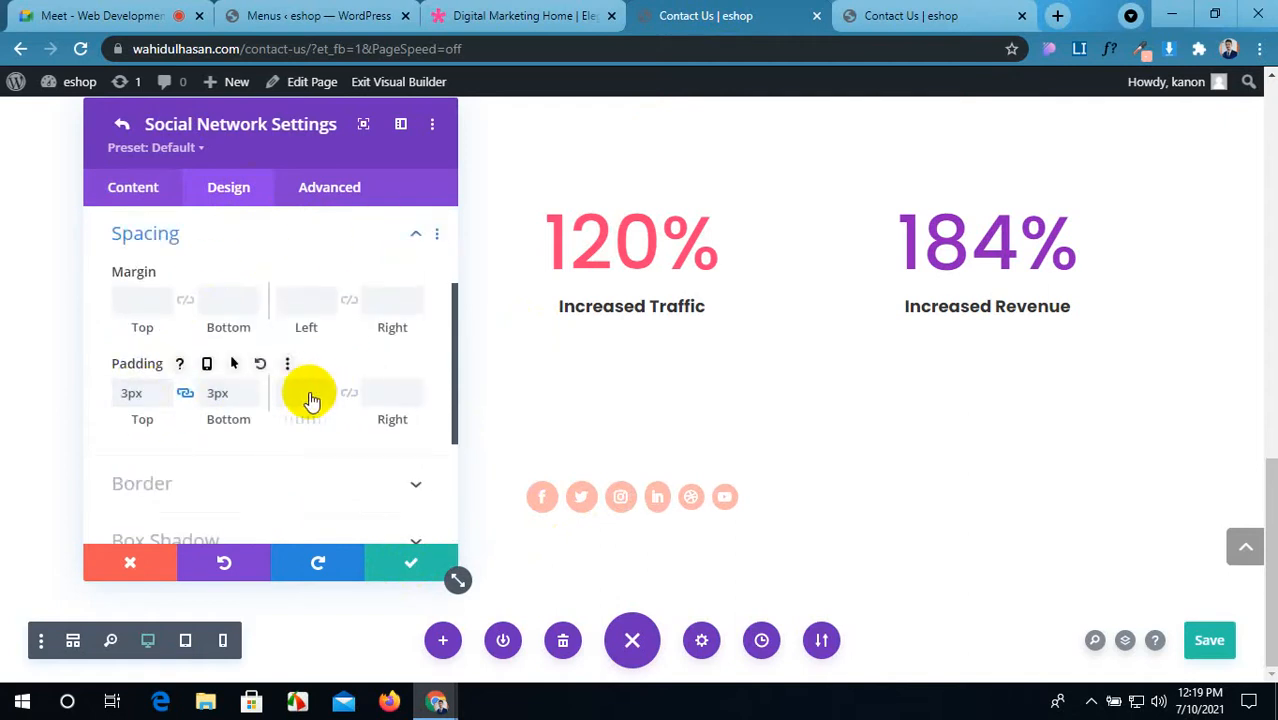
click(311, 396)
text(3)
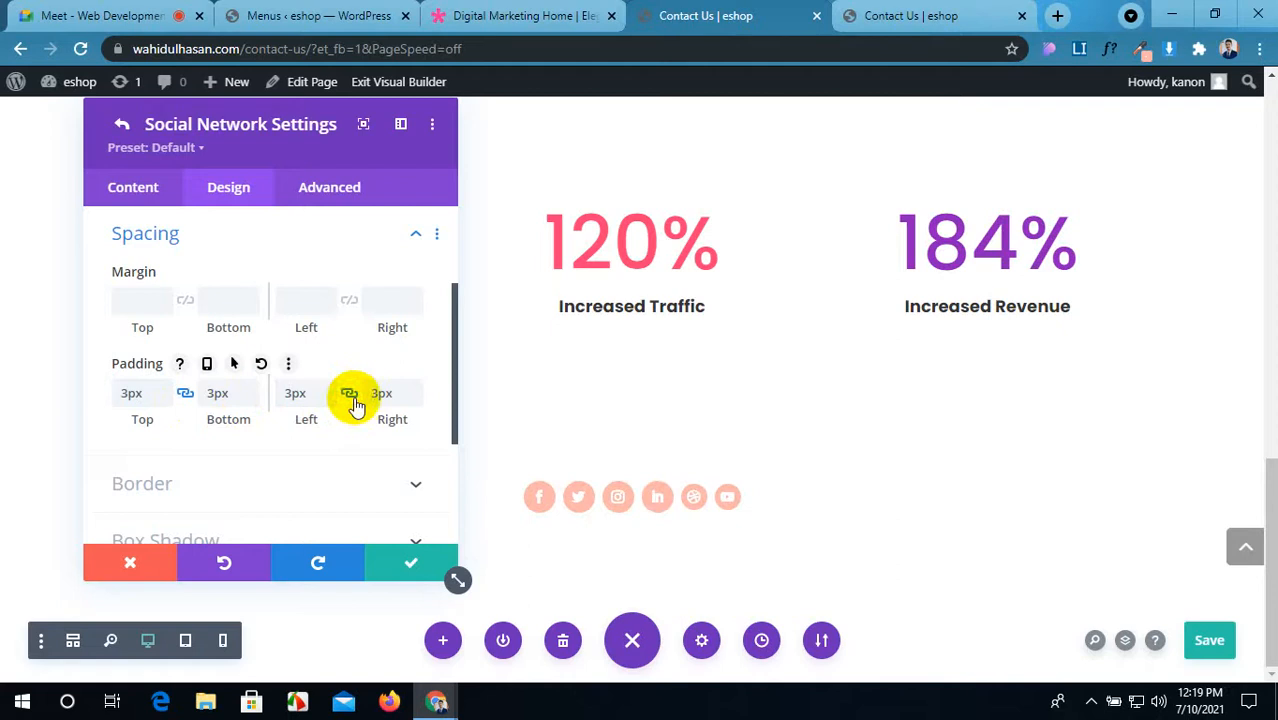
click(406, 570)
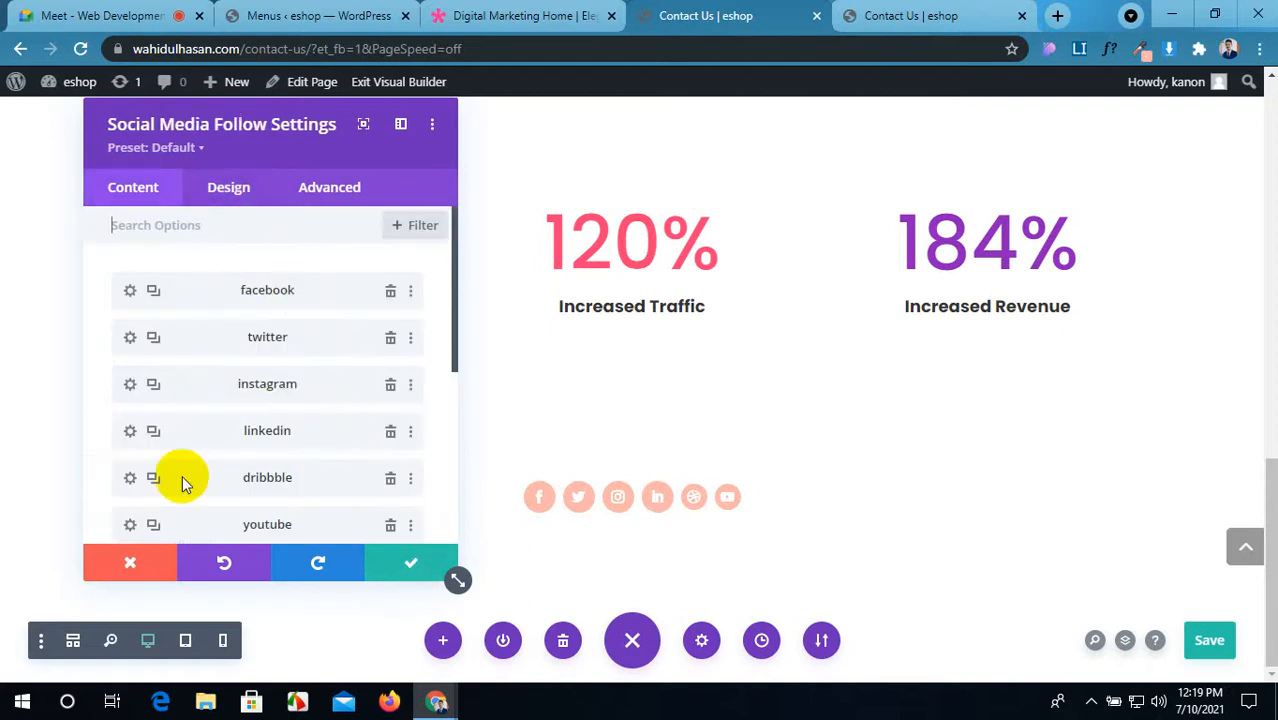
Step: Give the dribbble icon 3px padding with linked top and bottom
click(131, 479)
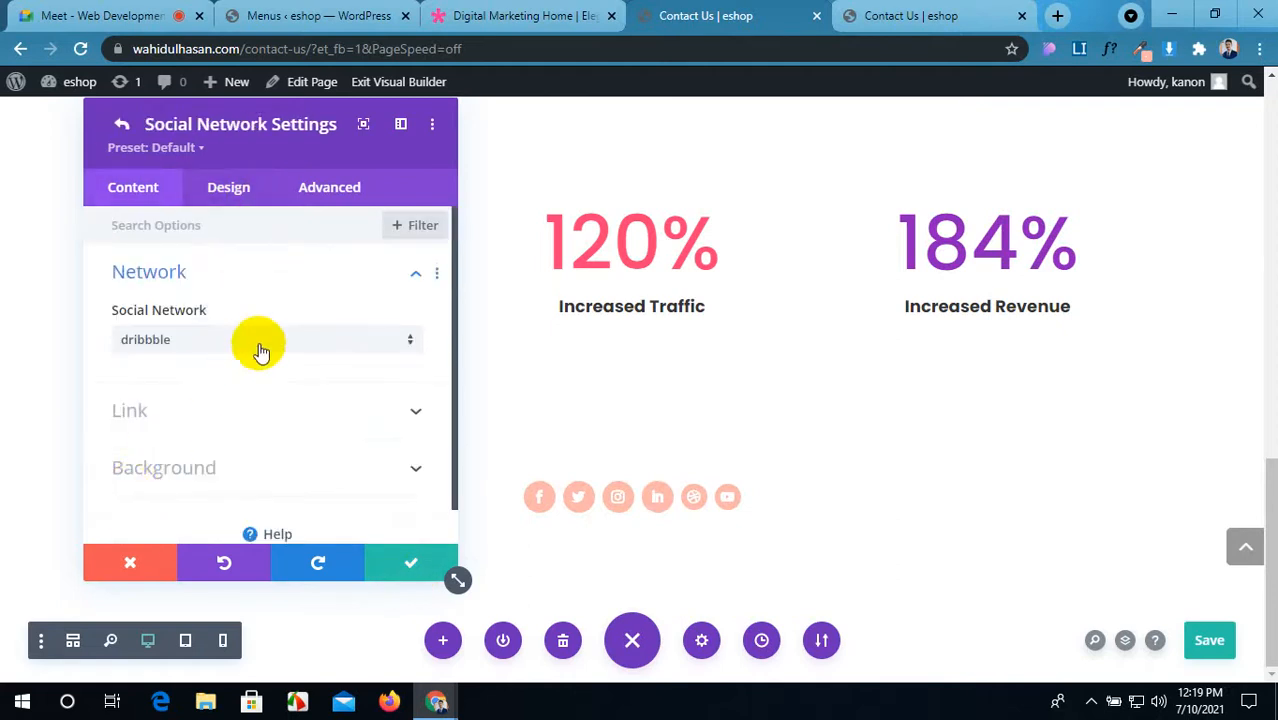
click(262, 190)
click(263, 232)
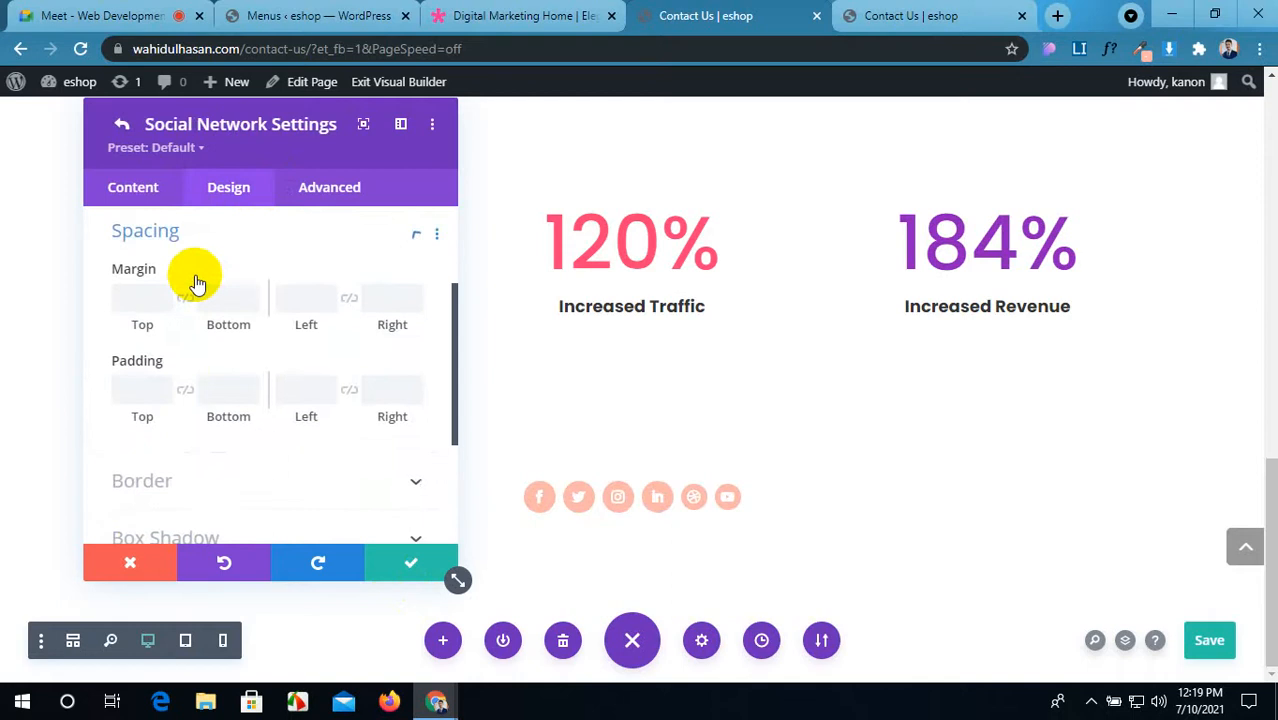
text(3)
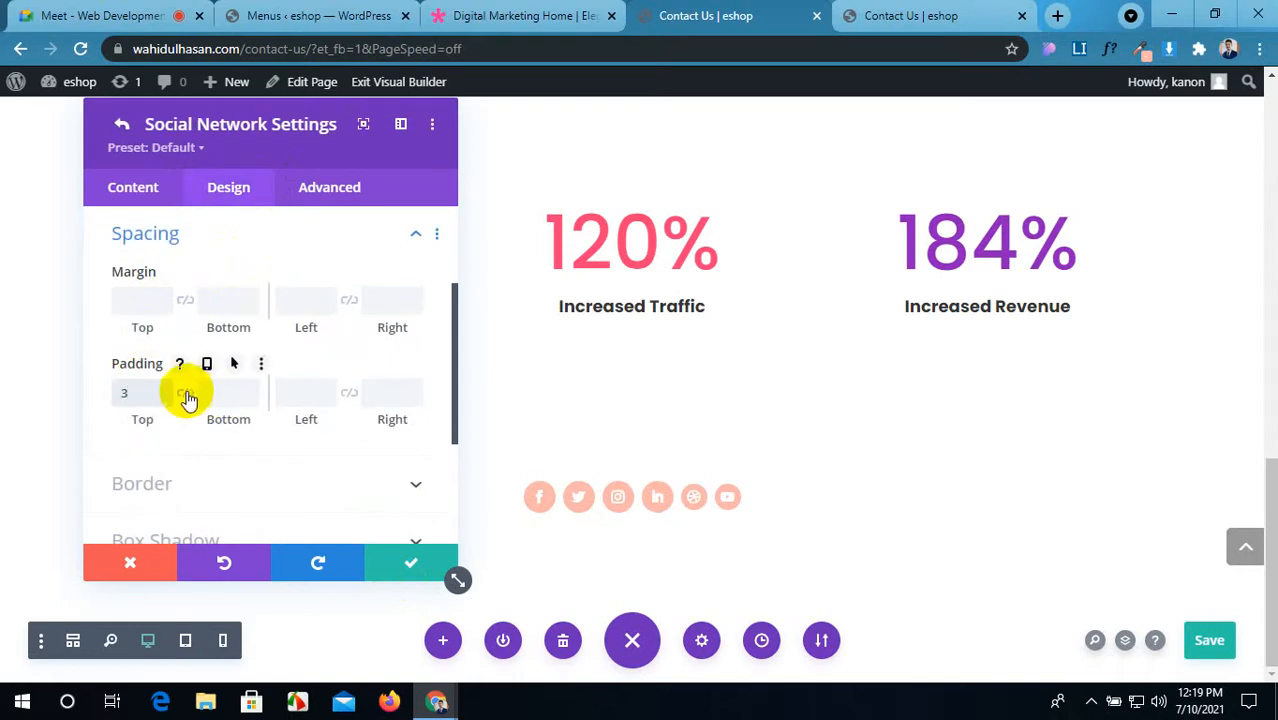
click(186, 394)
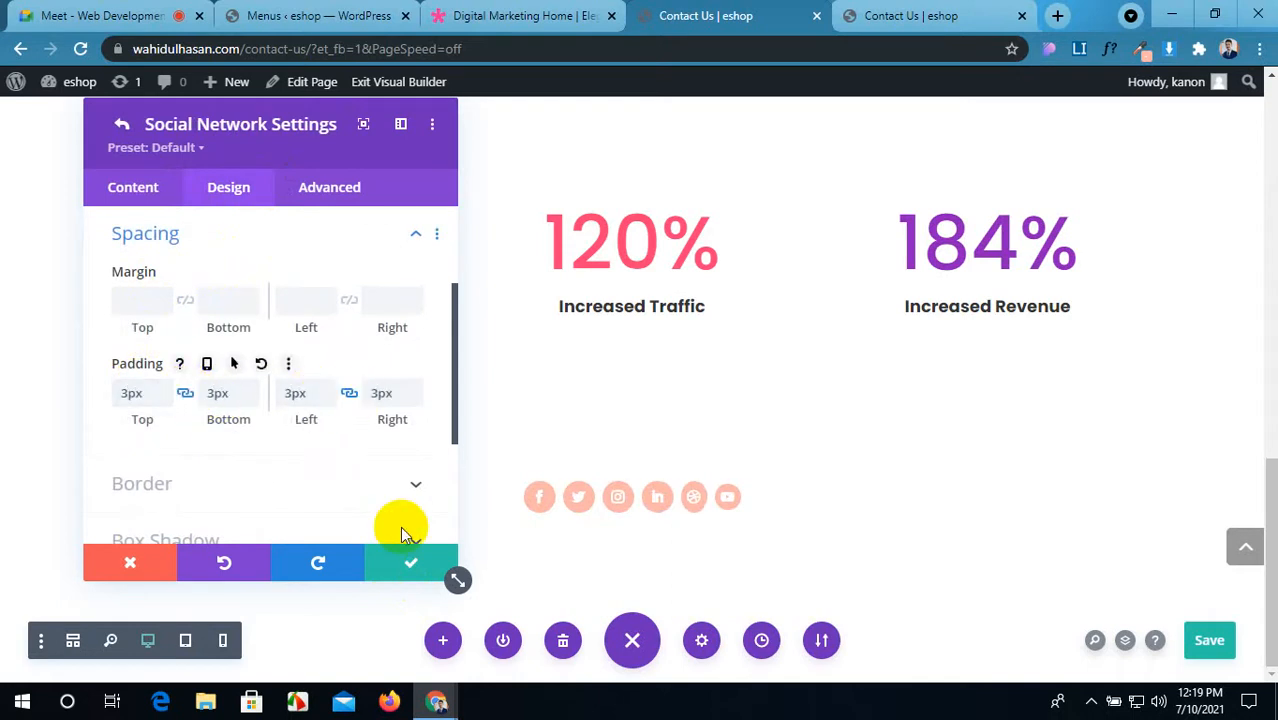
click(427, 565)
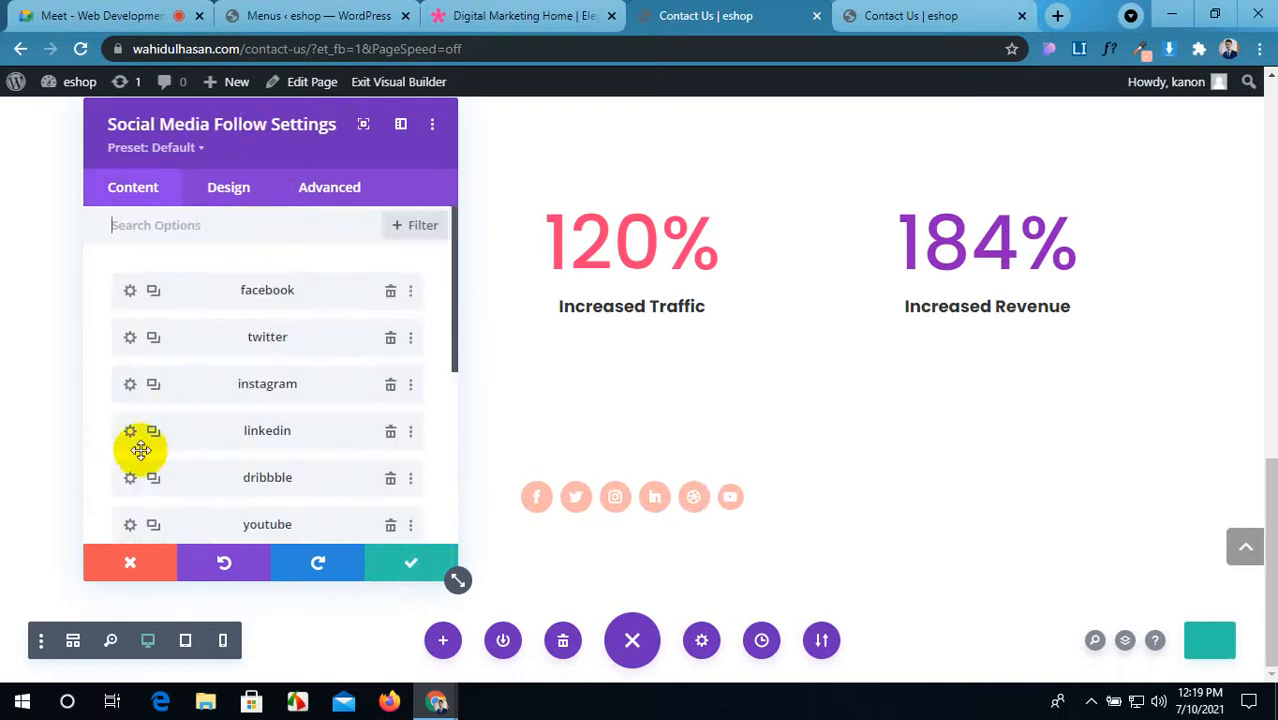
Step: Set the YouTube icon's padding to 3px on all linked sides
click(131, 526)
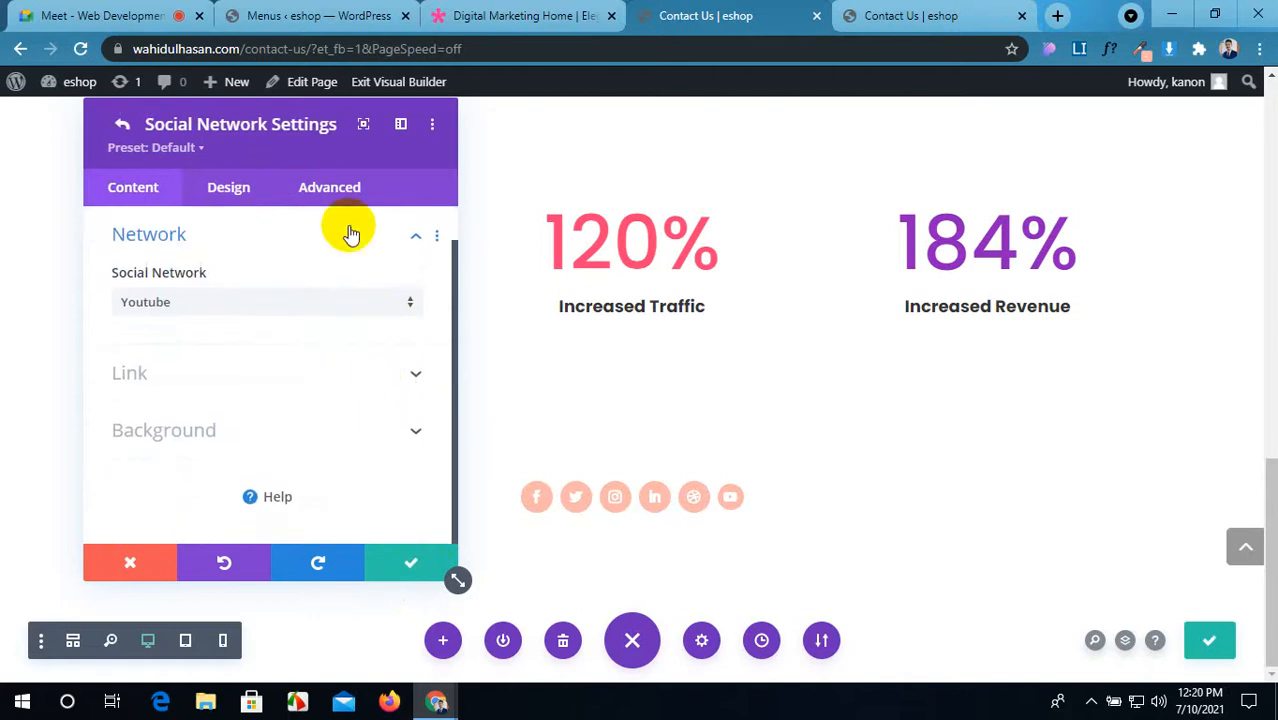
click(248, 195)
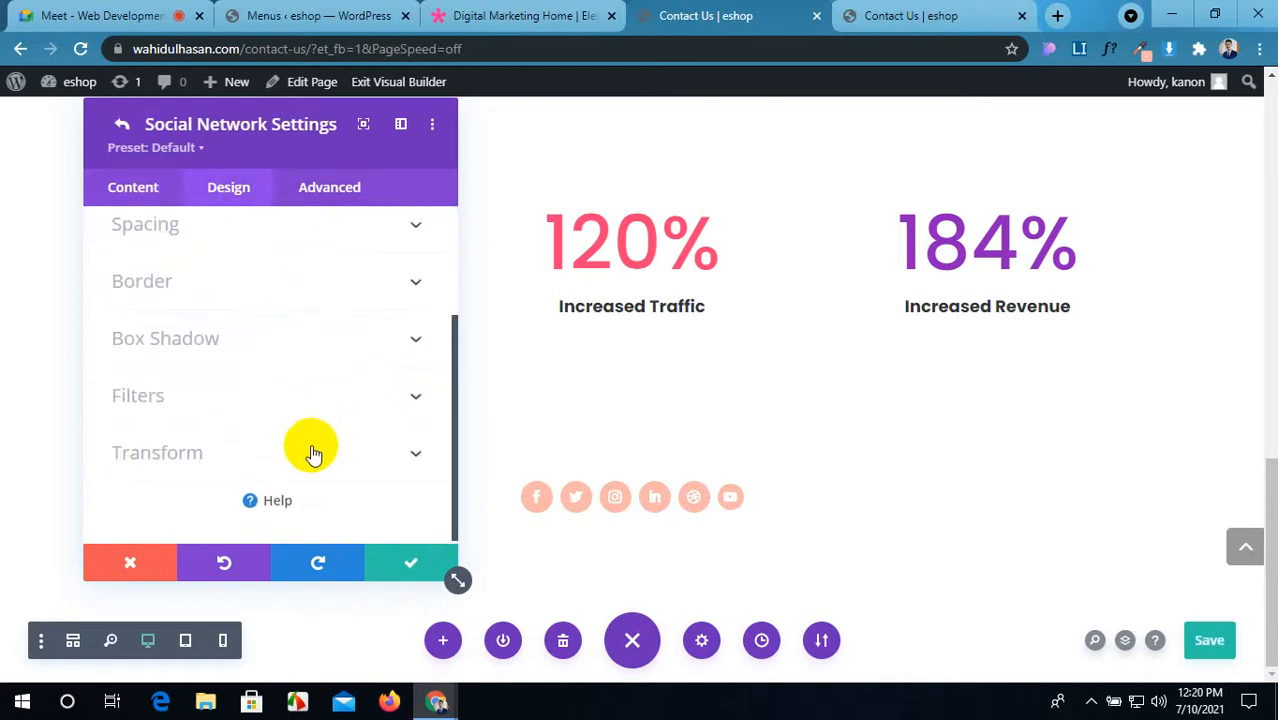
click(370, 235)
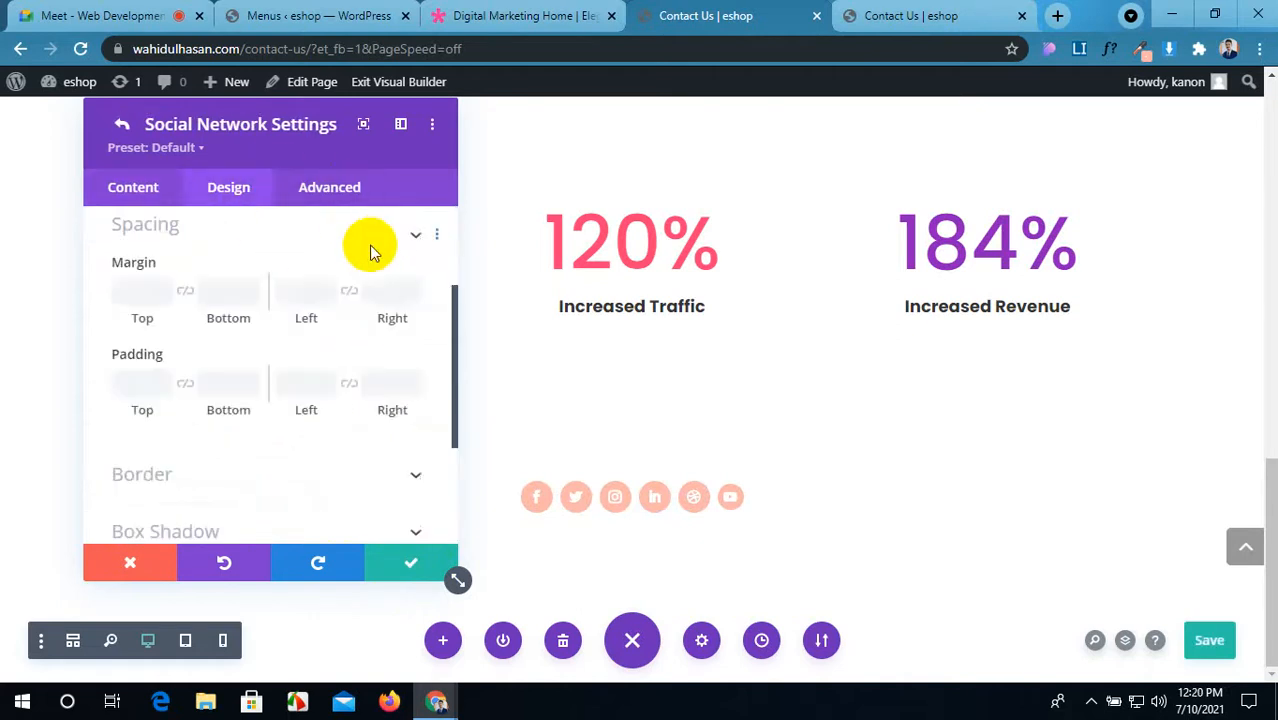
click(147, 393)
text(3)
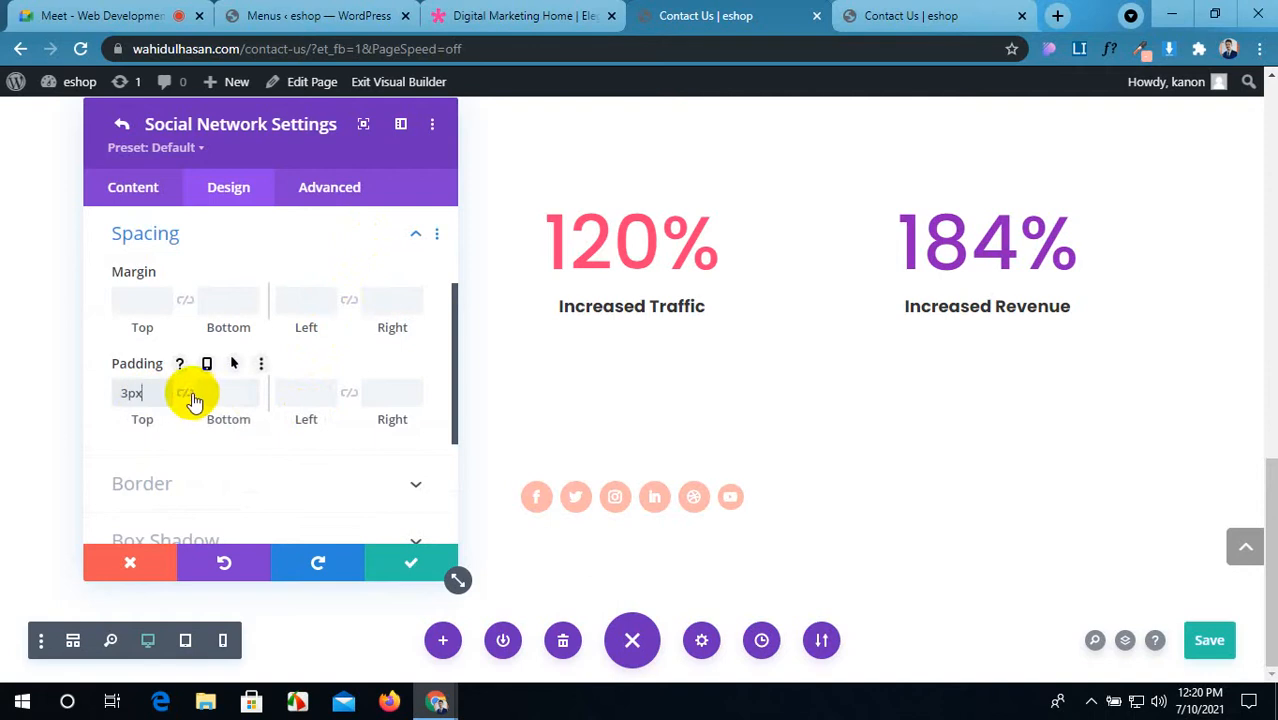
click(185, 393)
click(288, 394)
text(3)
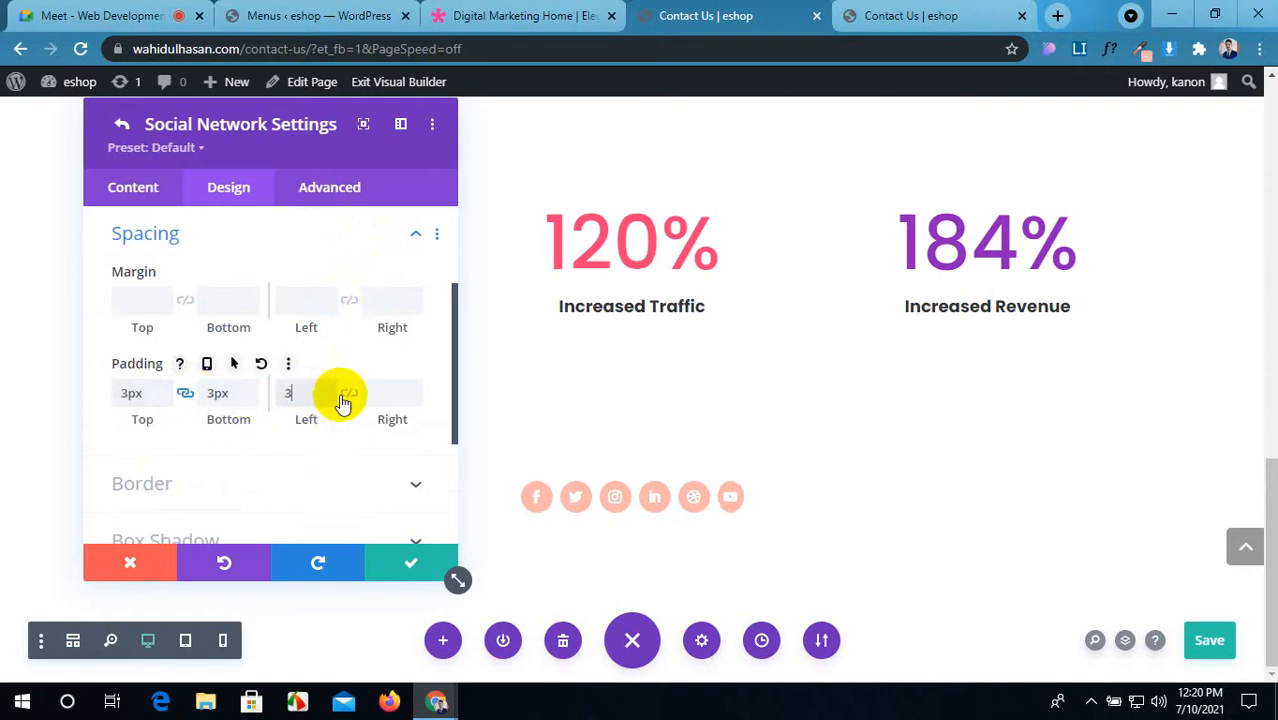
click(352, 395)
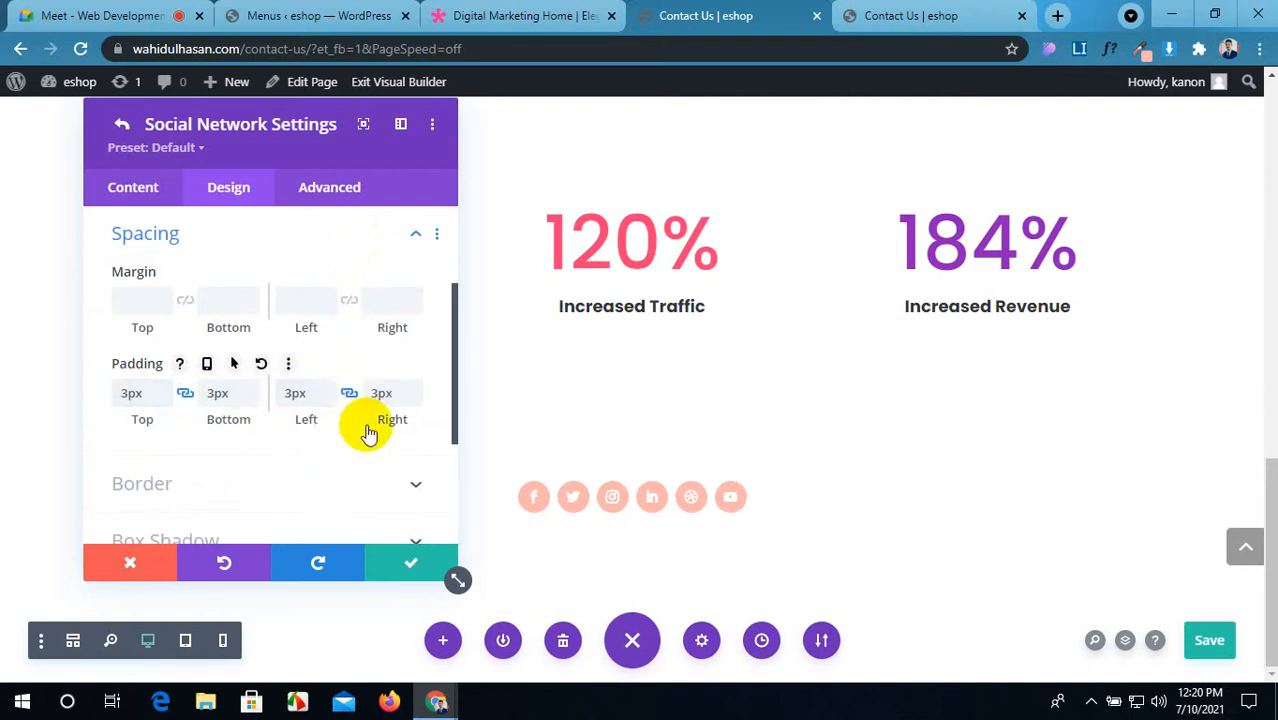
click(418, 562)
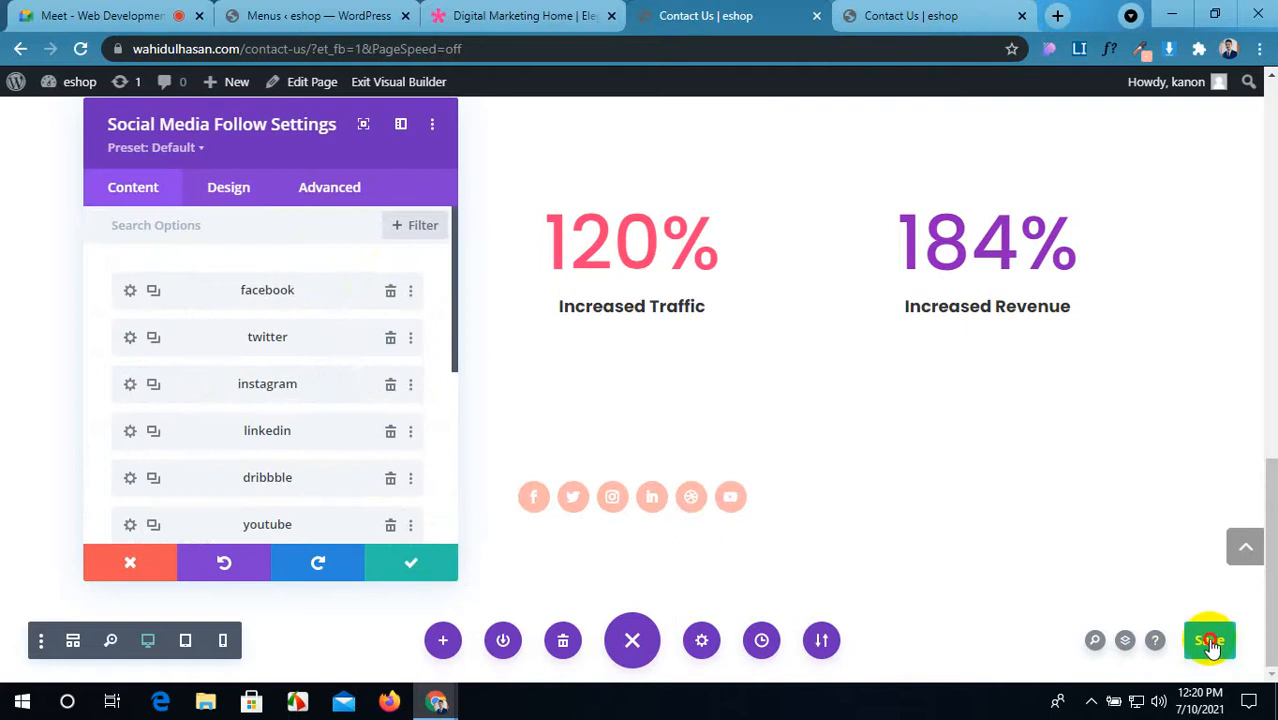
click(932, 12)
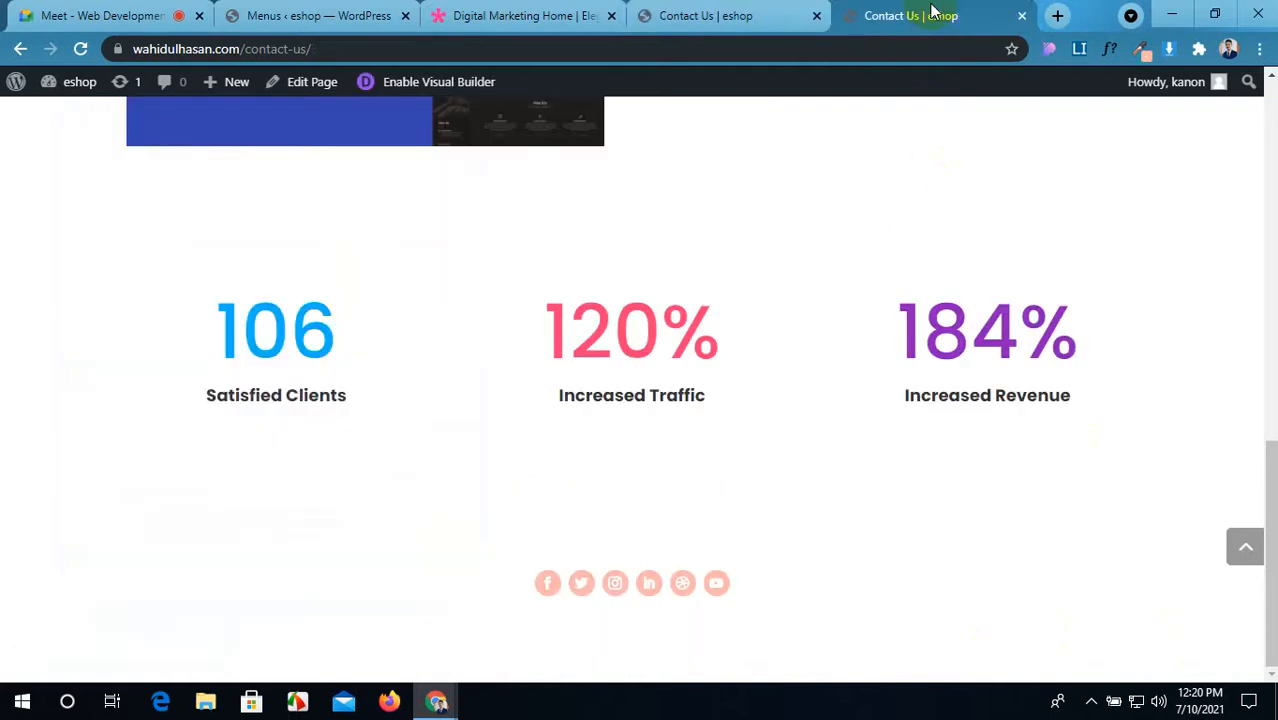
Step: Reload the live page, then add a regular section with a two-column row below the icons
click(82, 49)
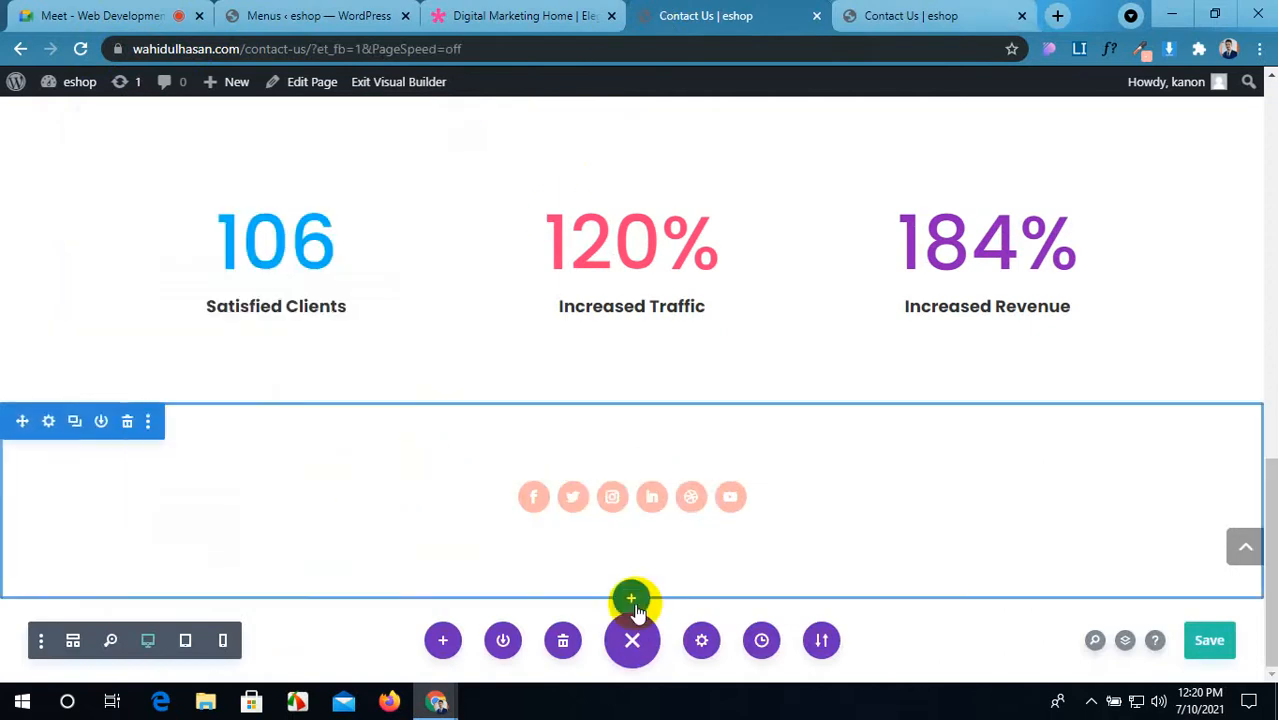
click(630, 598)
click(537, 553)
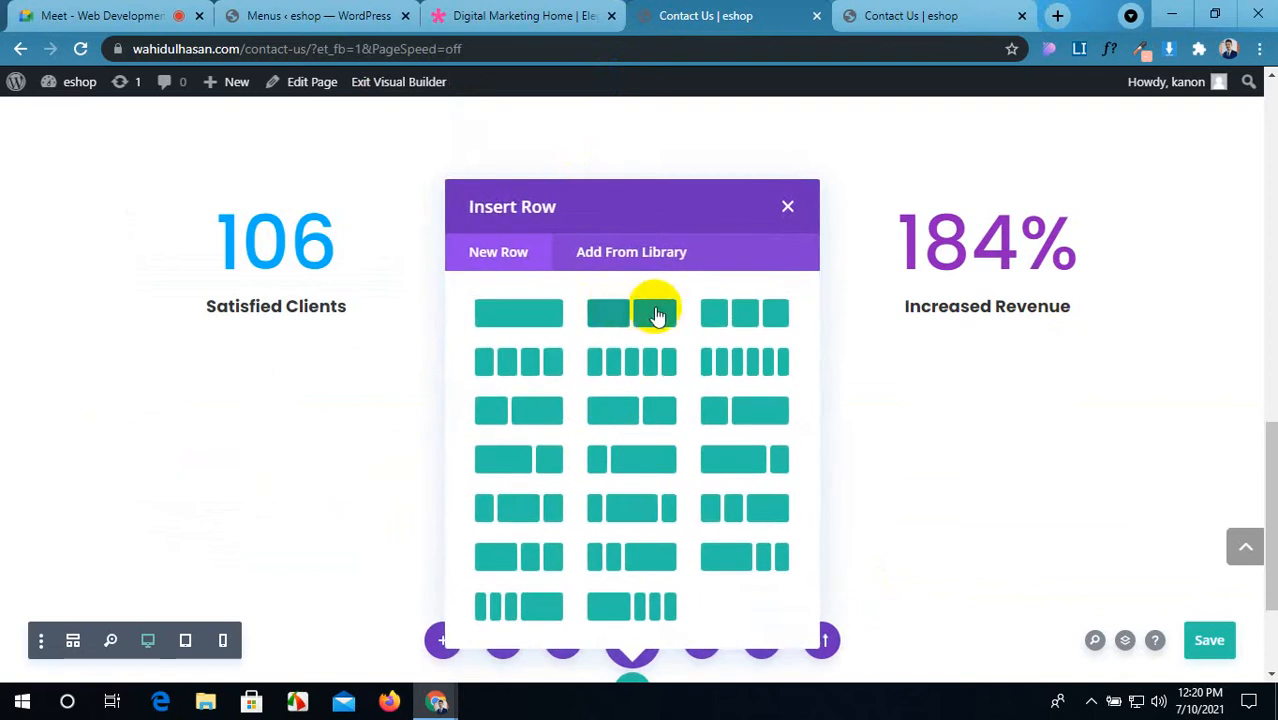
click(657, 316)
scroll(391, 400, down, 5)
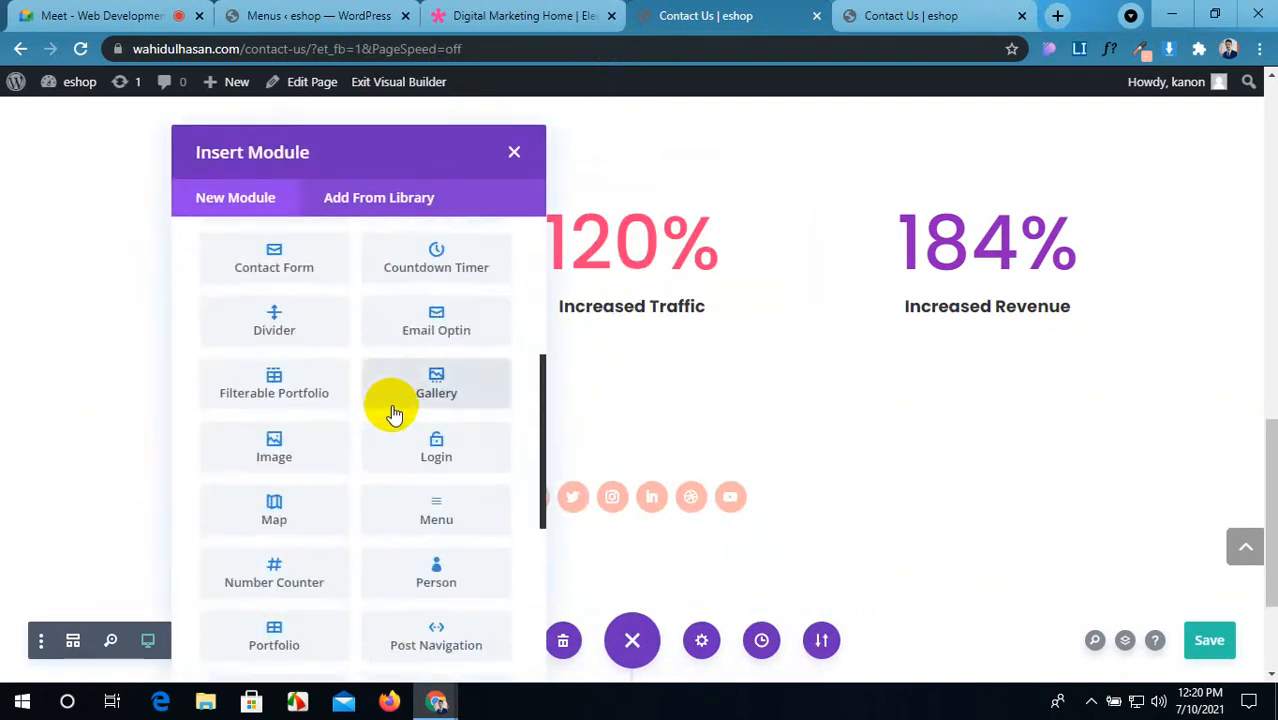
scroll(393, 413, down, 5)
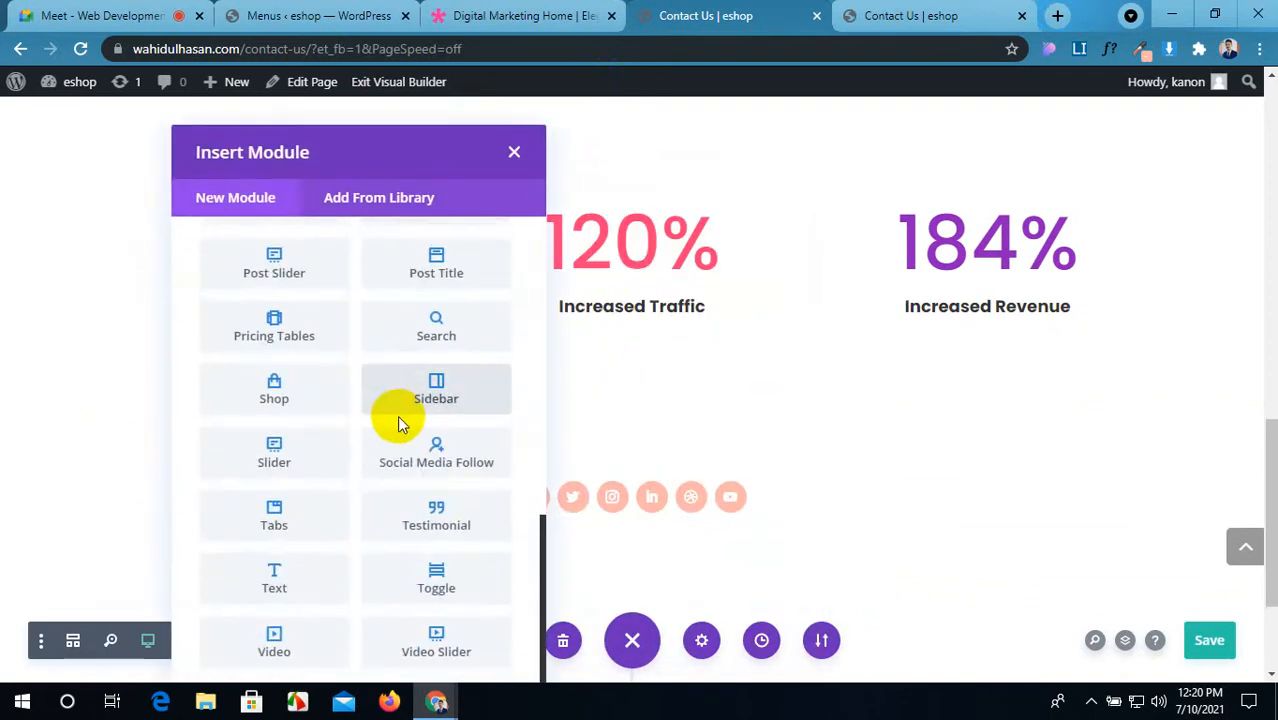
scroll(398, 418, up, 4)
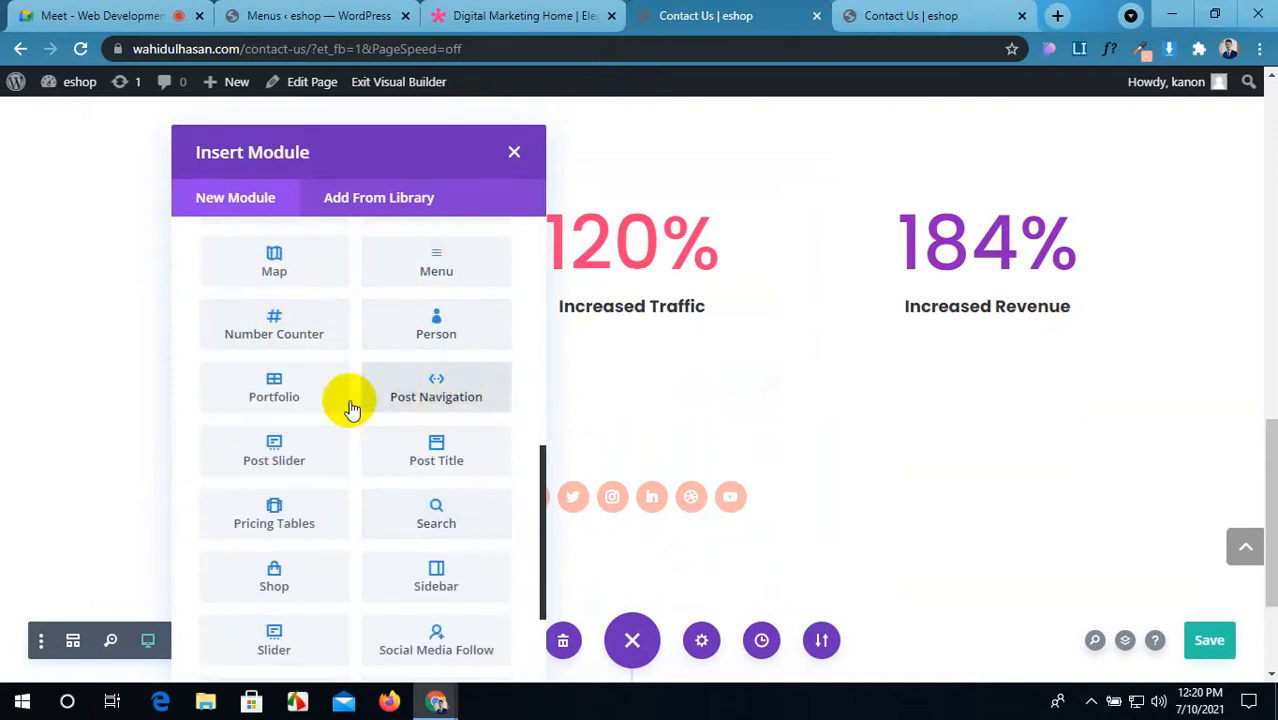
Step: Insert a Person module into the column and close its settings to view the placeholder
click(428, 324)
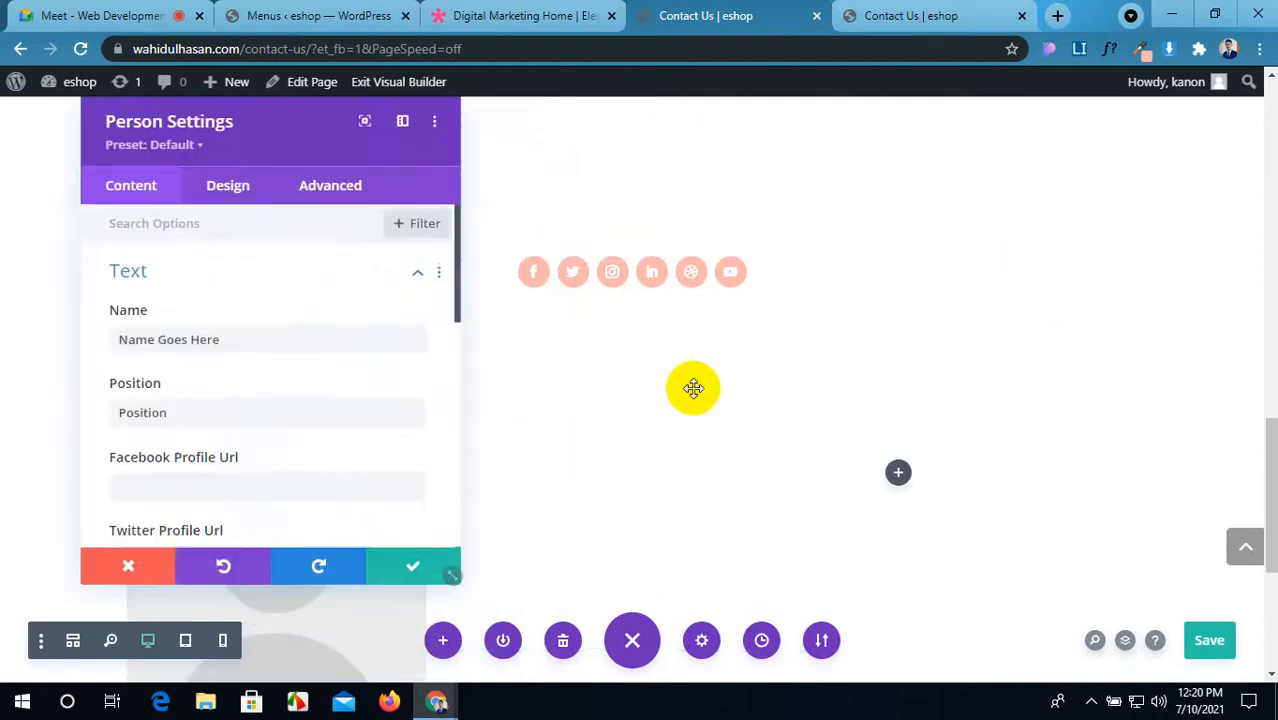
scroll(446, 326, down, 2)
scroll(580, 170, down, 2)
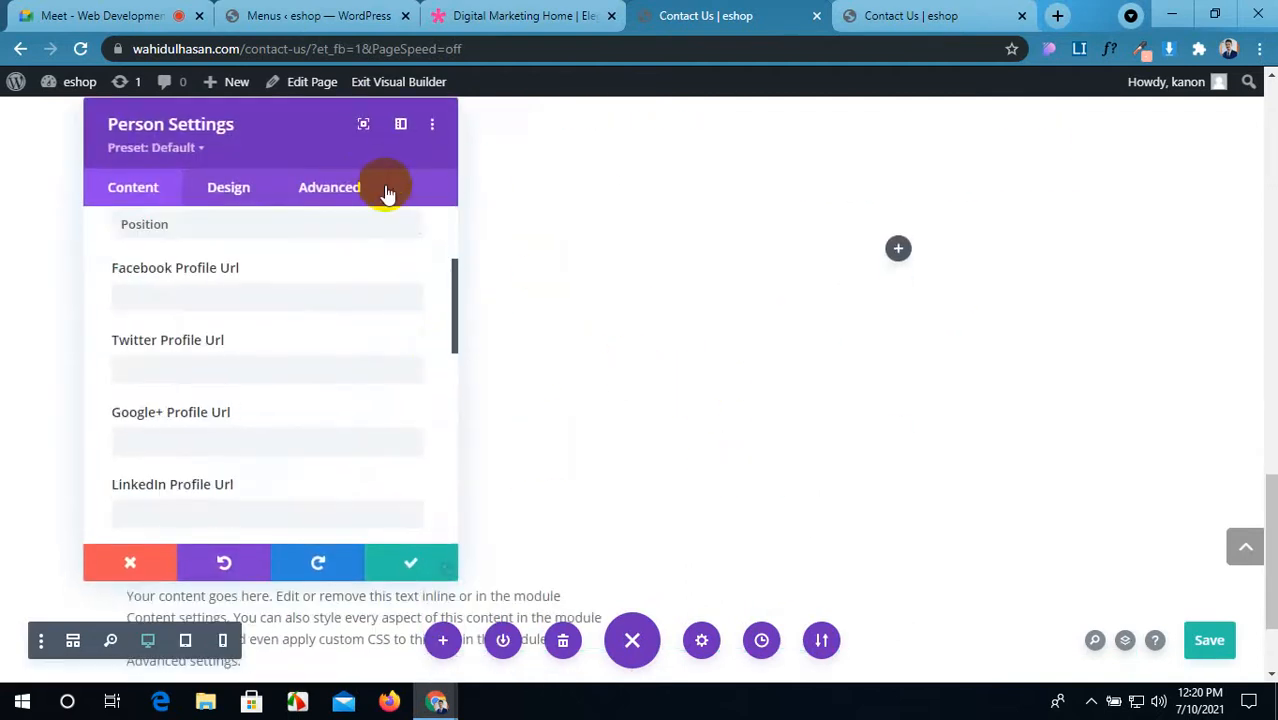
scroll(630, 410, down, 1)
click(632, 406)
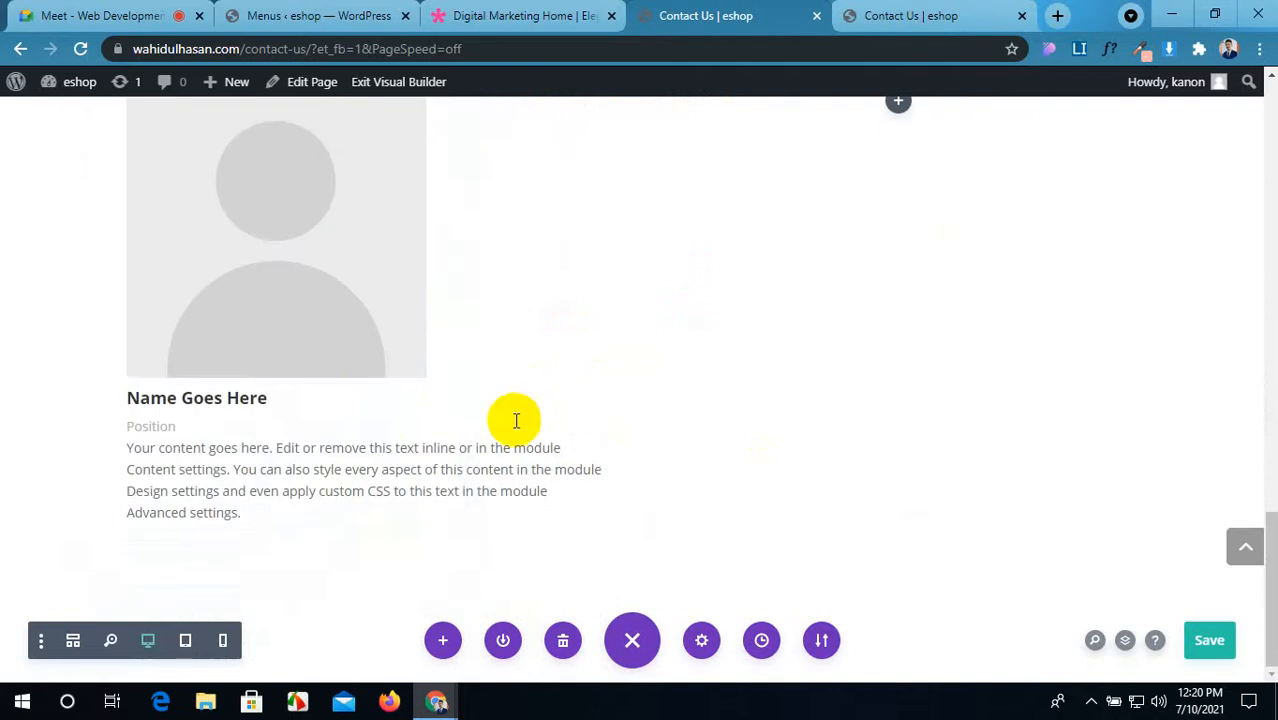
click(515, 15)
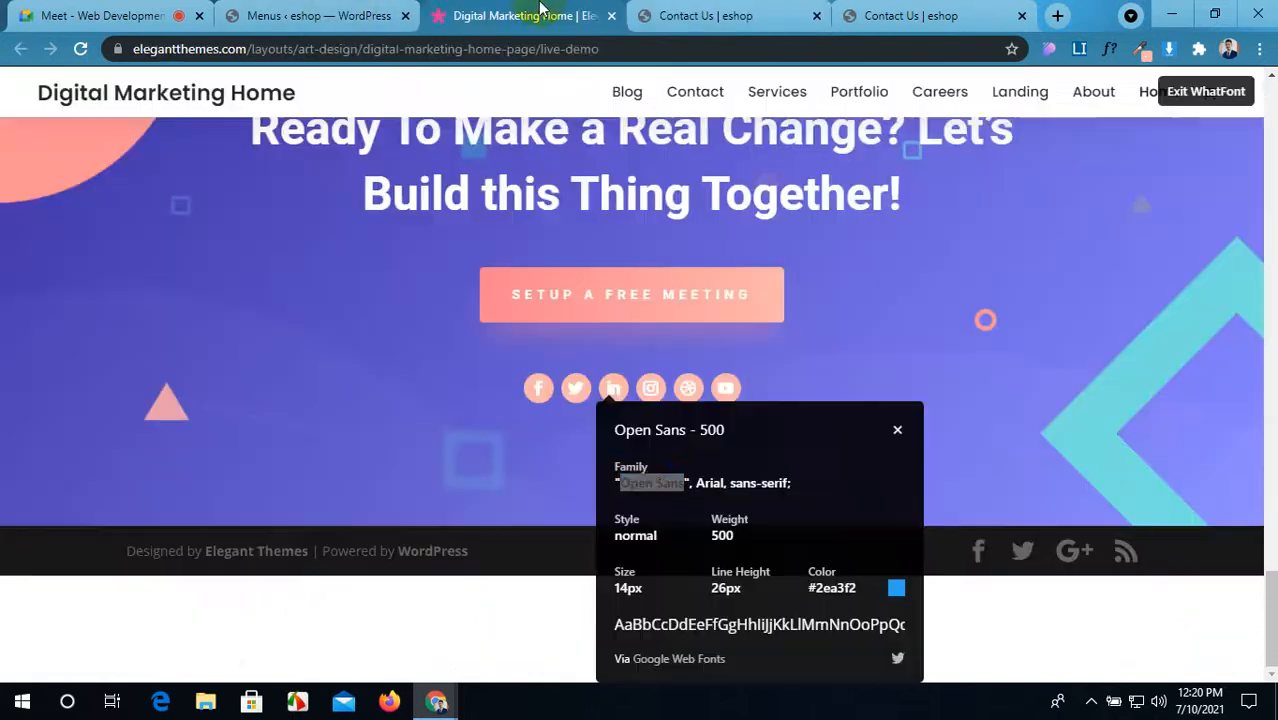
Step: Dismiss the WhatFont popup, exit font inspection with Esc, and return to Contact Us
click(893, 428)
scroll(690, 392, up, 15)
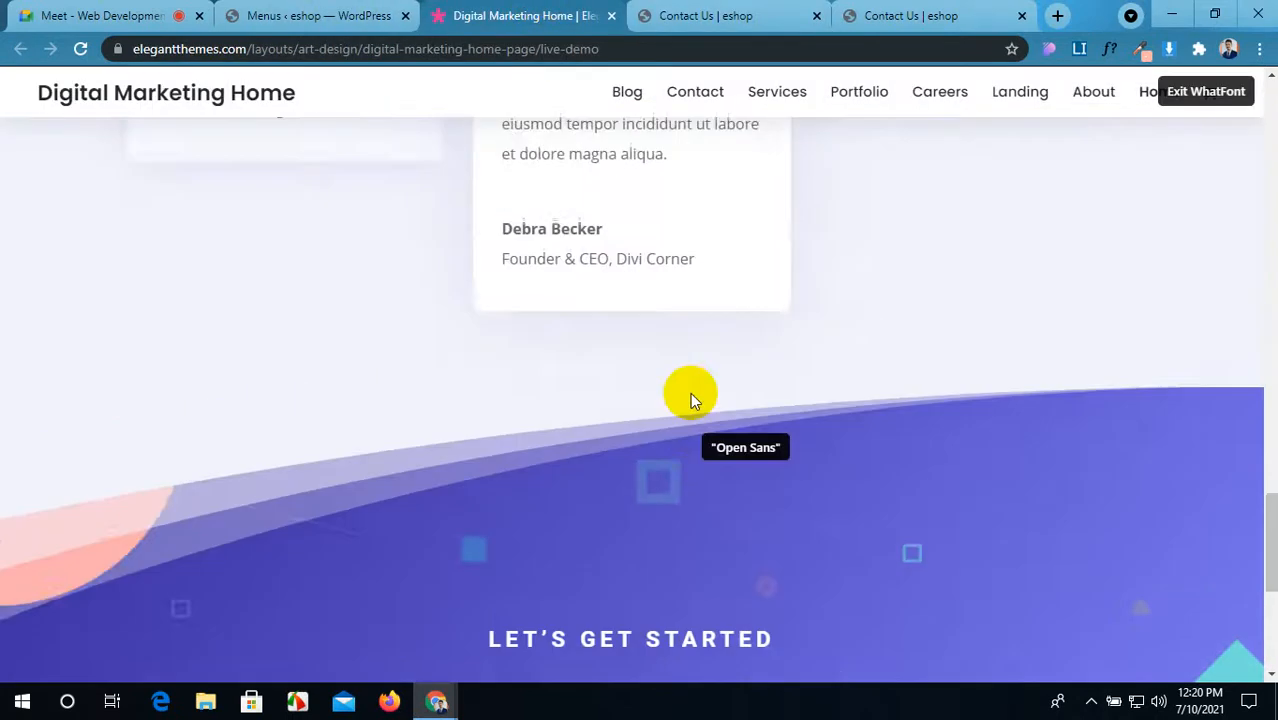
scroll(692, 388, down, 4)
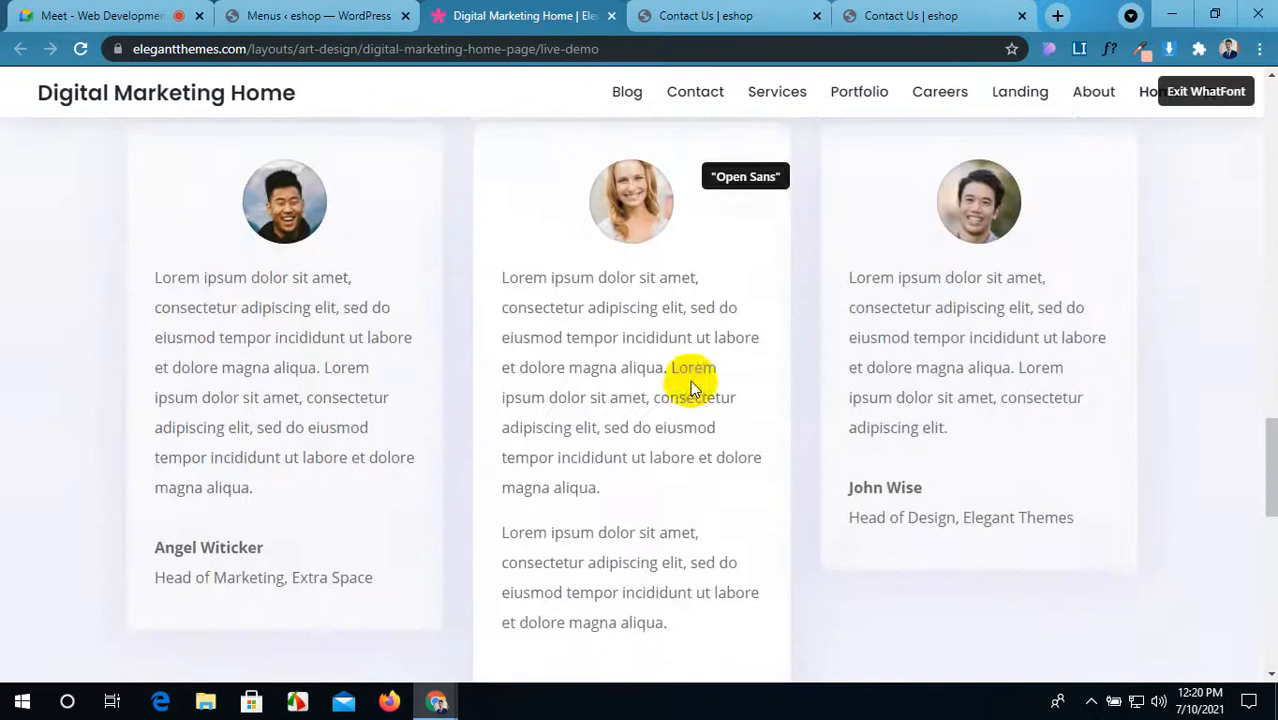
key(Escape)
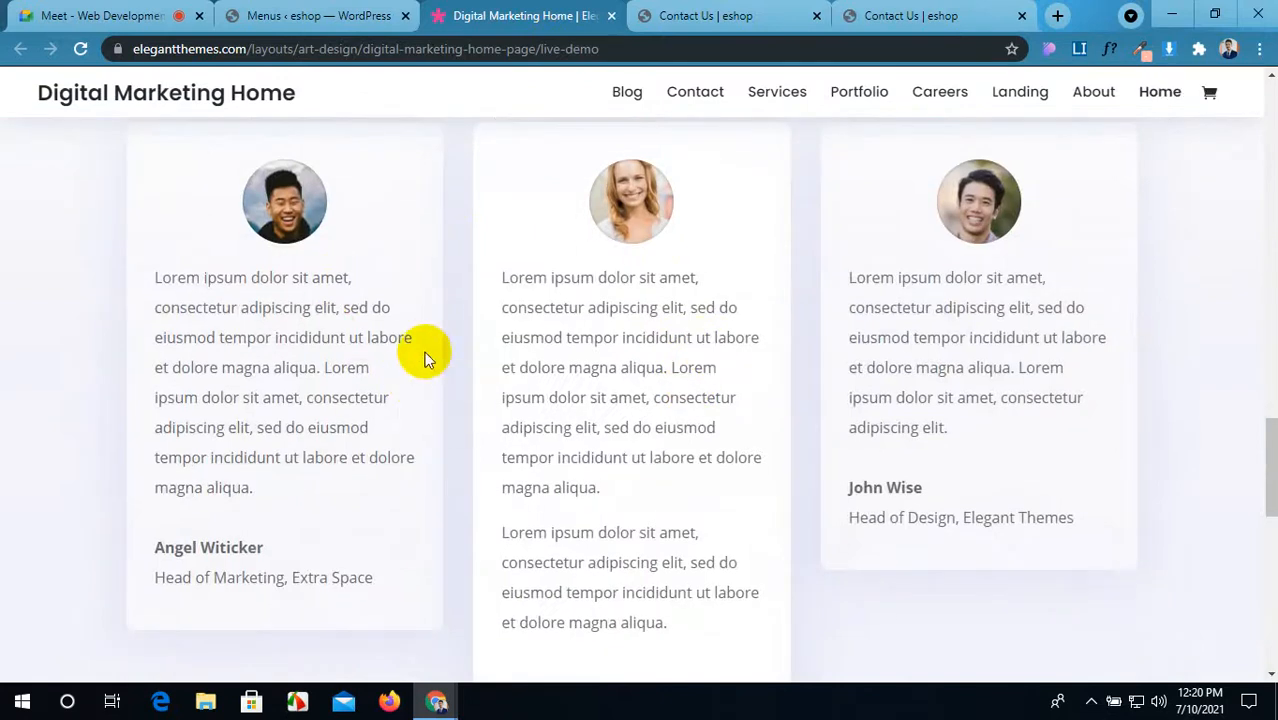
click(755, 10)
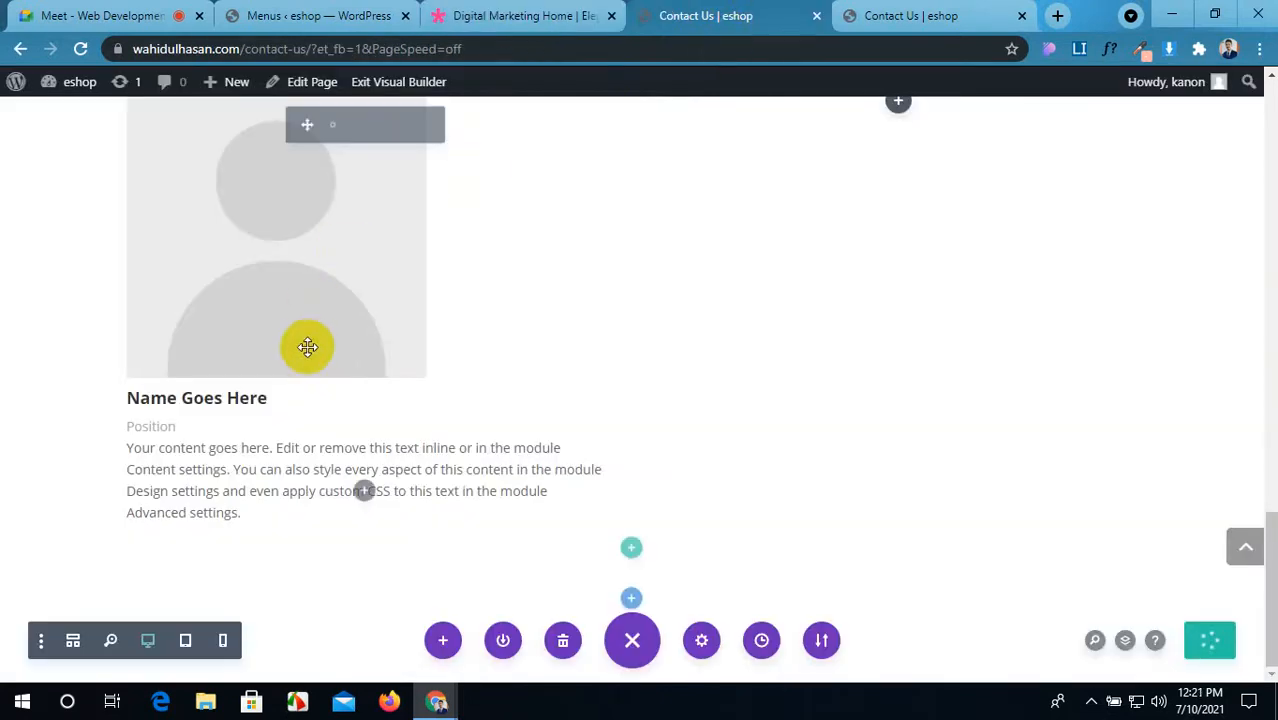
click(549, 12)
click(720, 12)
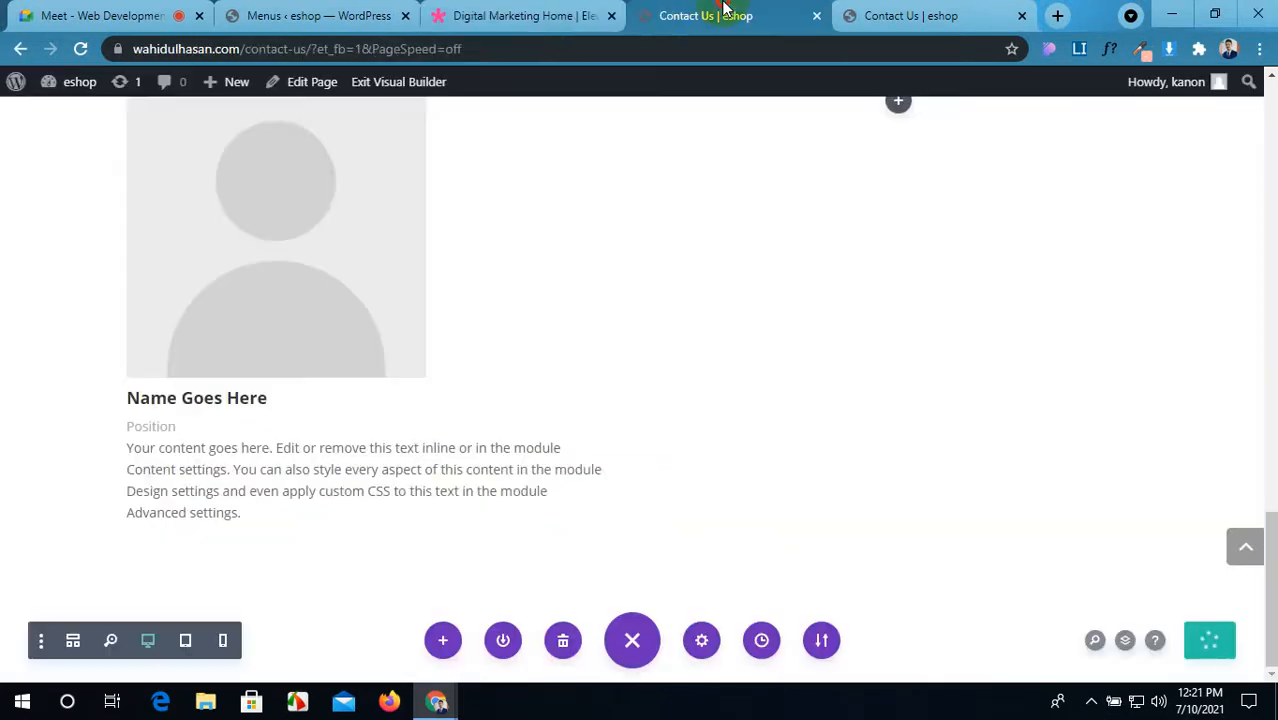
click(600, 12)
click(736, 14)
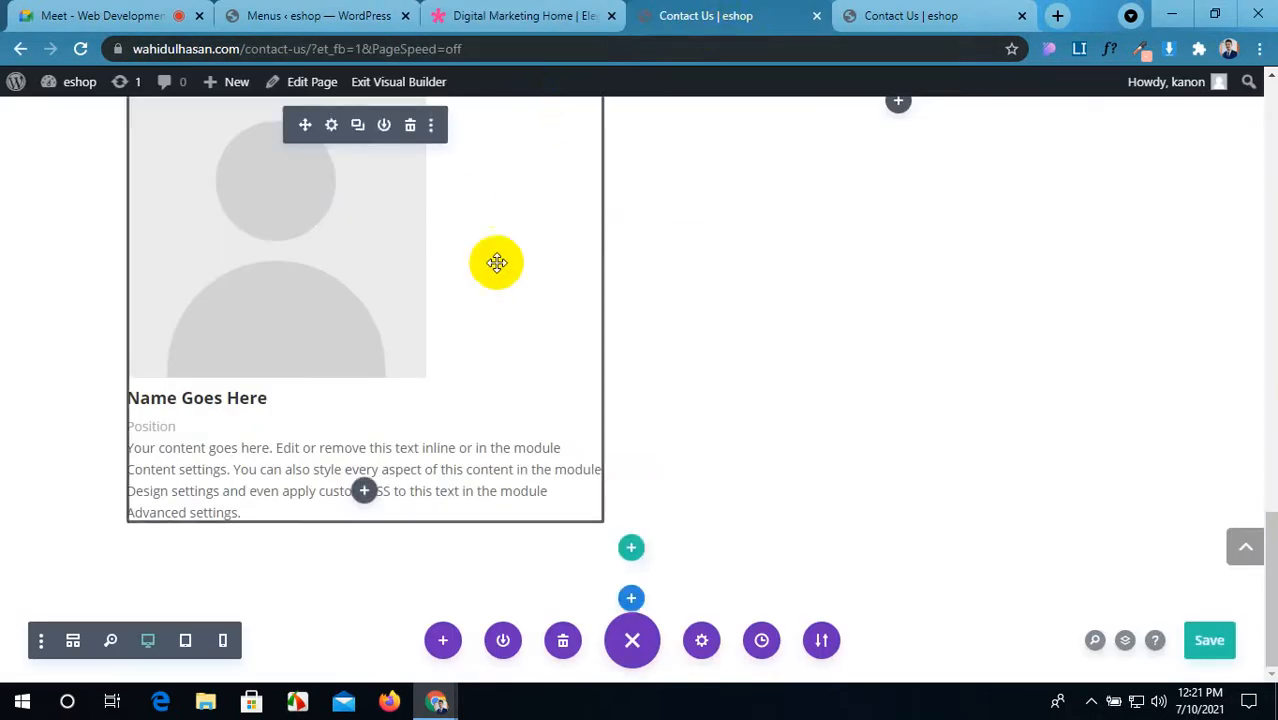
scroll(690, 254, up, 2)
click(895, 250)
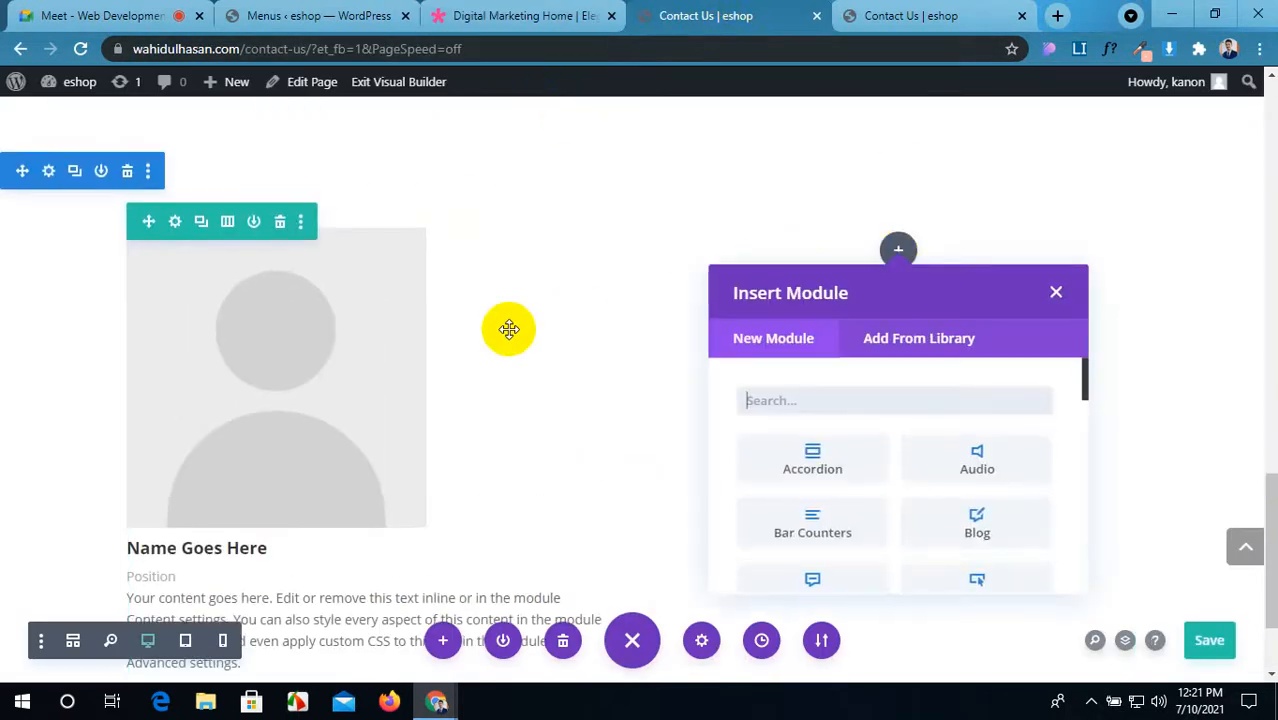
scroll(845, 536, down, 5)
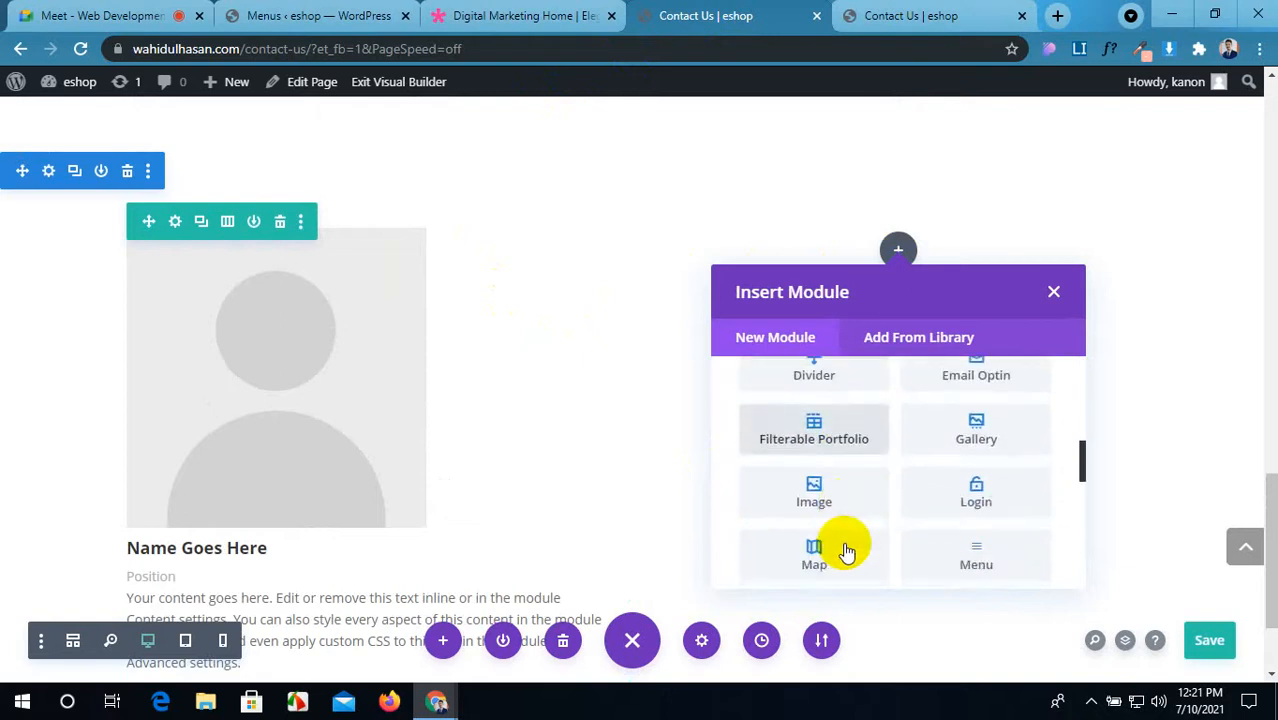
scroll(845, 552, down, 5)
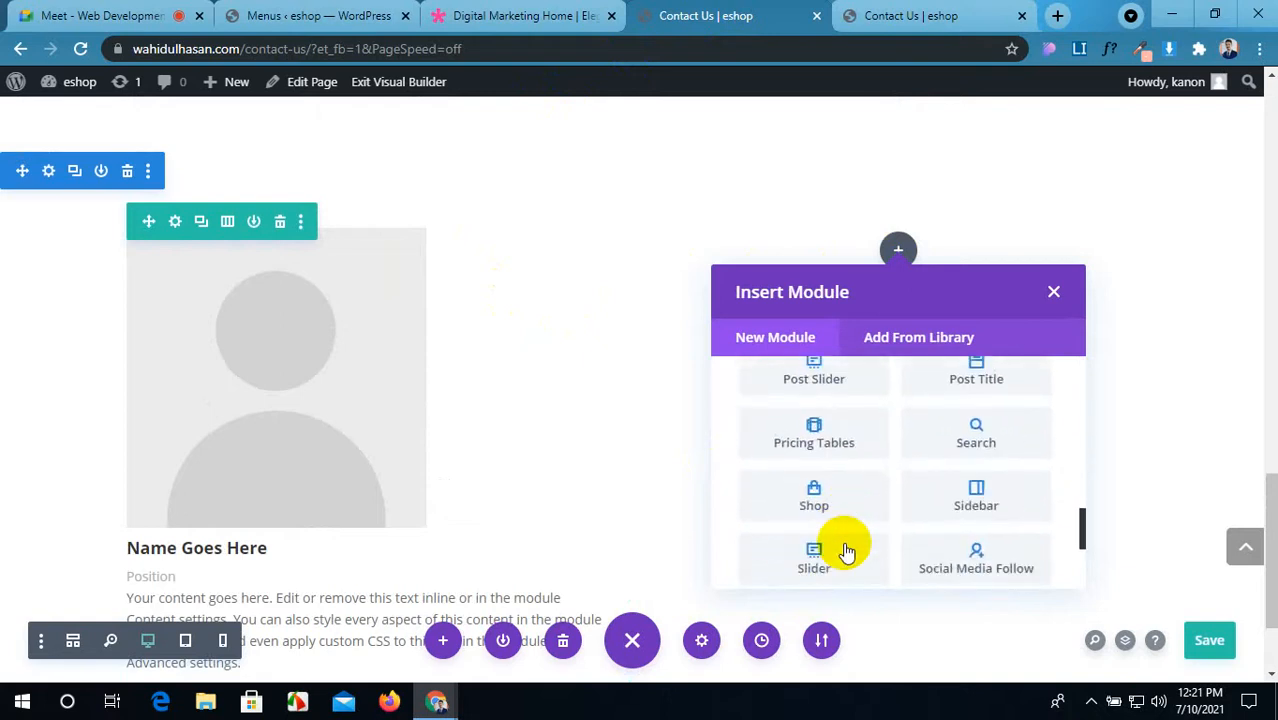
scroll(846, 550, down, 5)
click(952, 440)
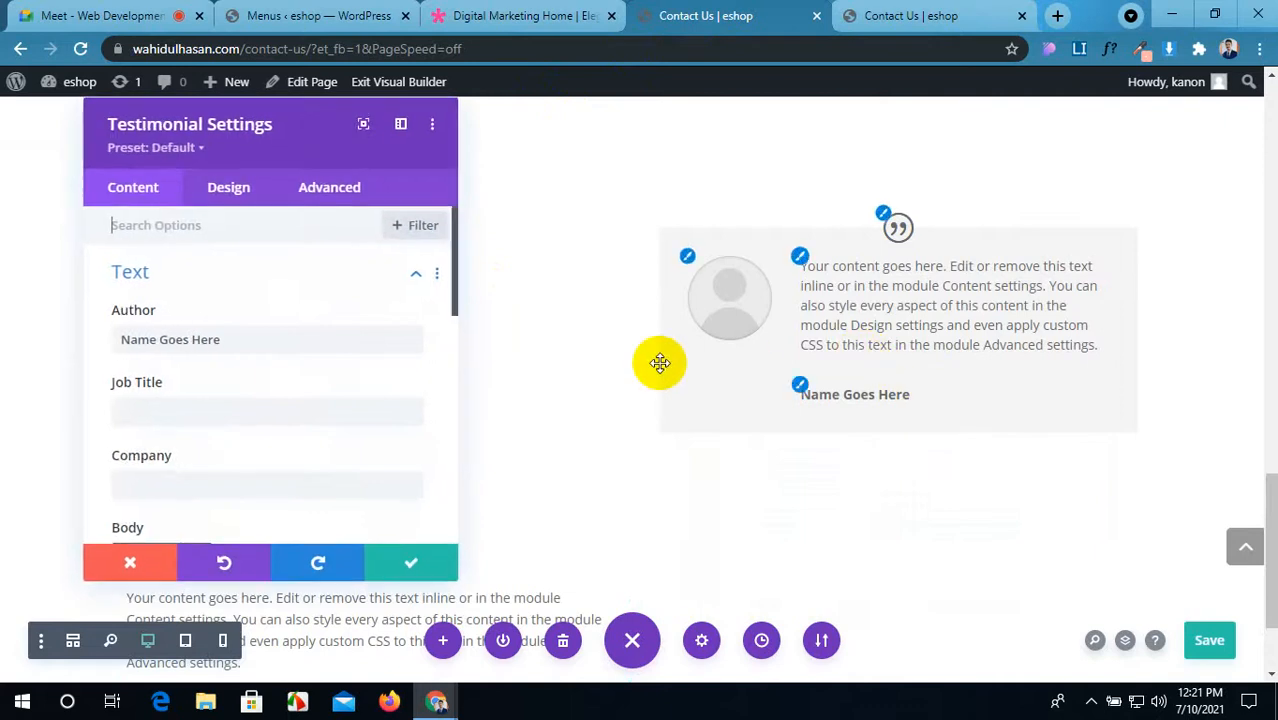
scroll(280, 435, down, 3)
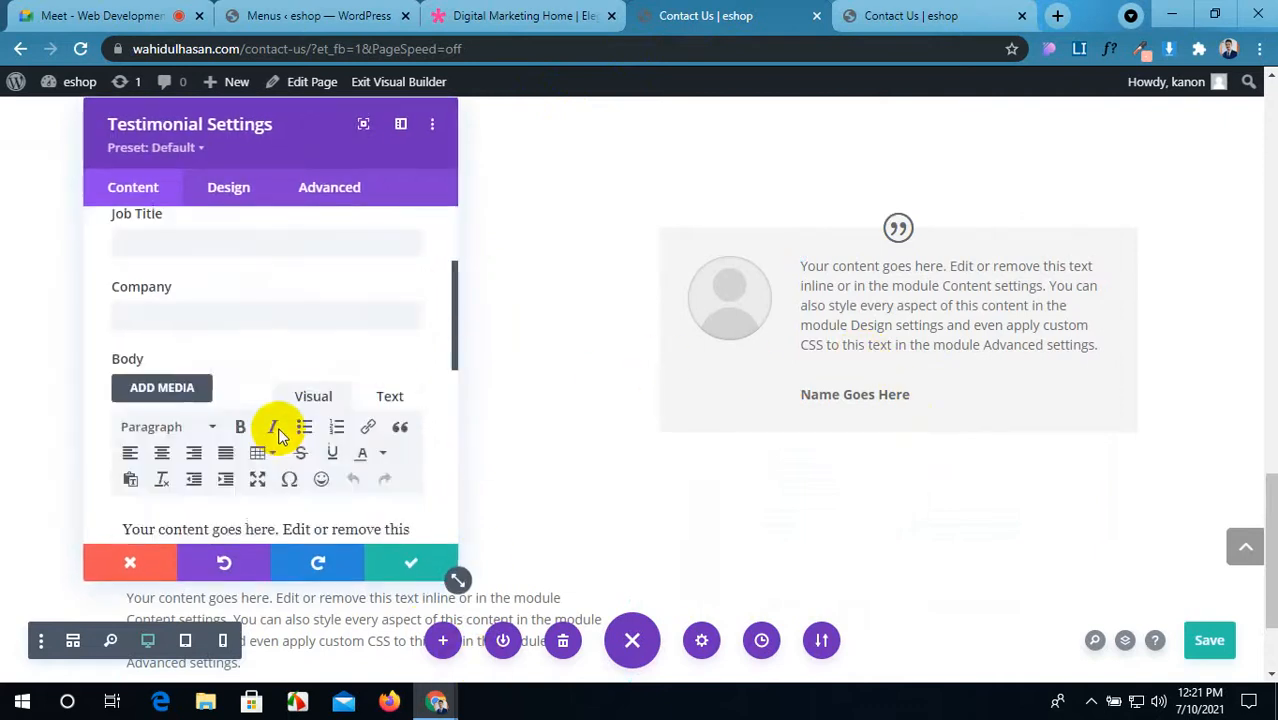
scroll(277, 432, up, 3)
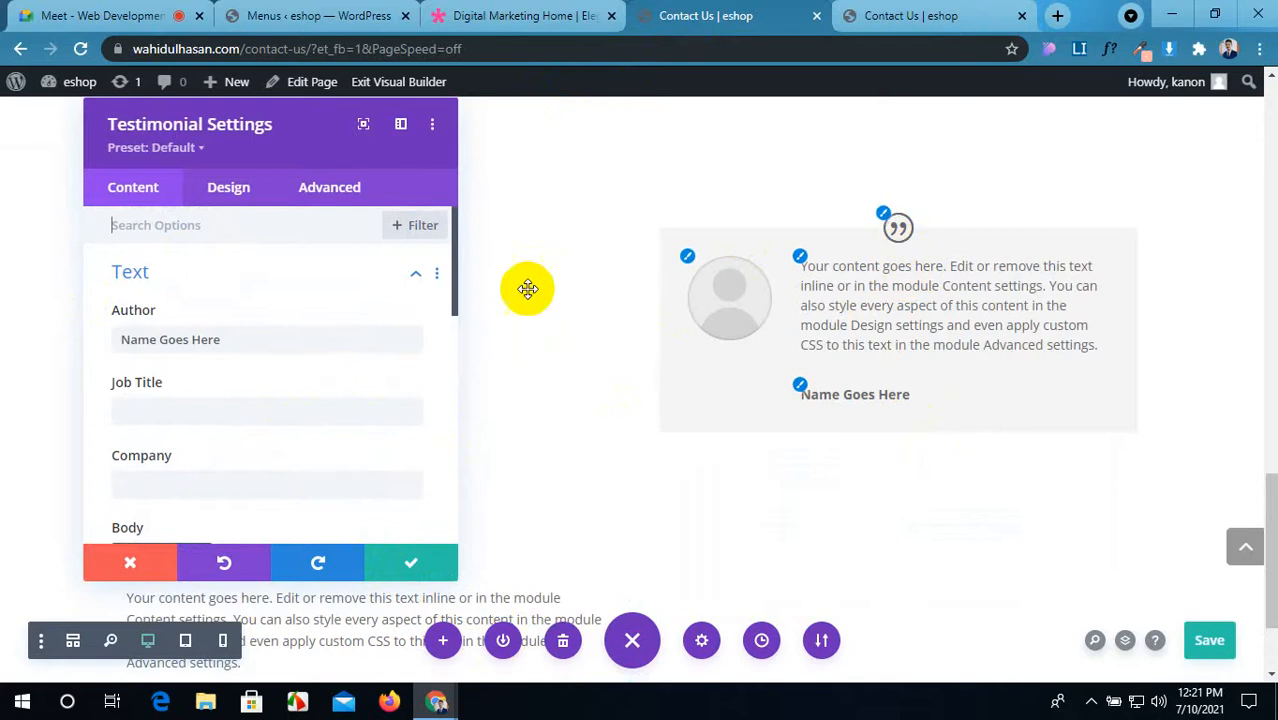
key(Escape)
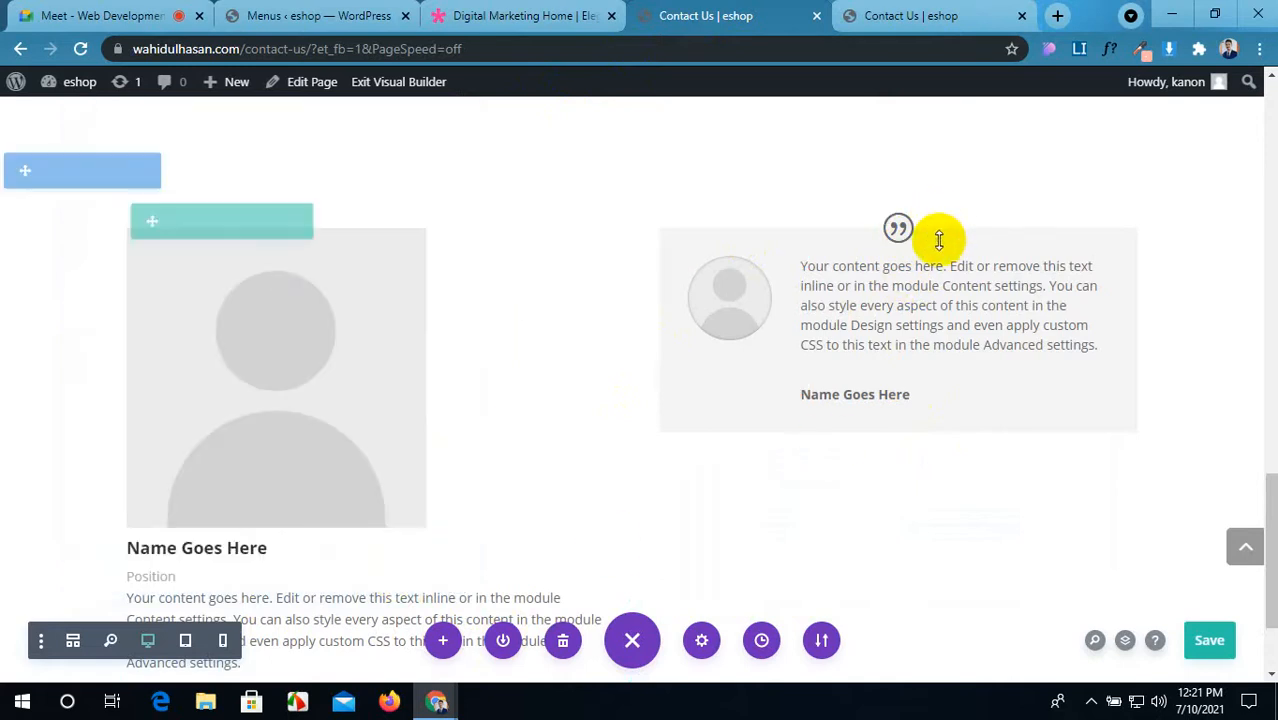
click(943, 276)
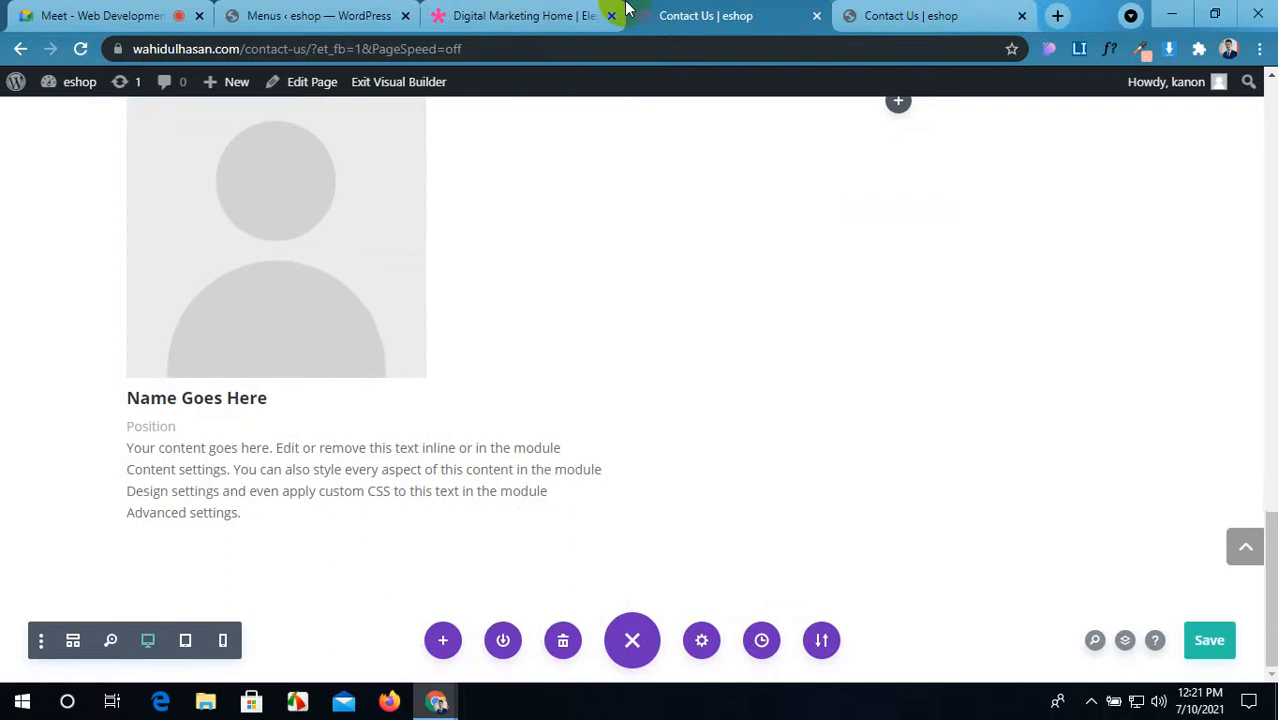
Step: On the demo, start saving the page to Pictures from the portrait's context menu, then cancel
click(525, 15)
scroll(437, 272, up, 2)
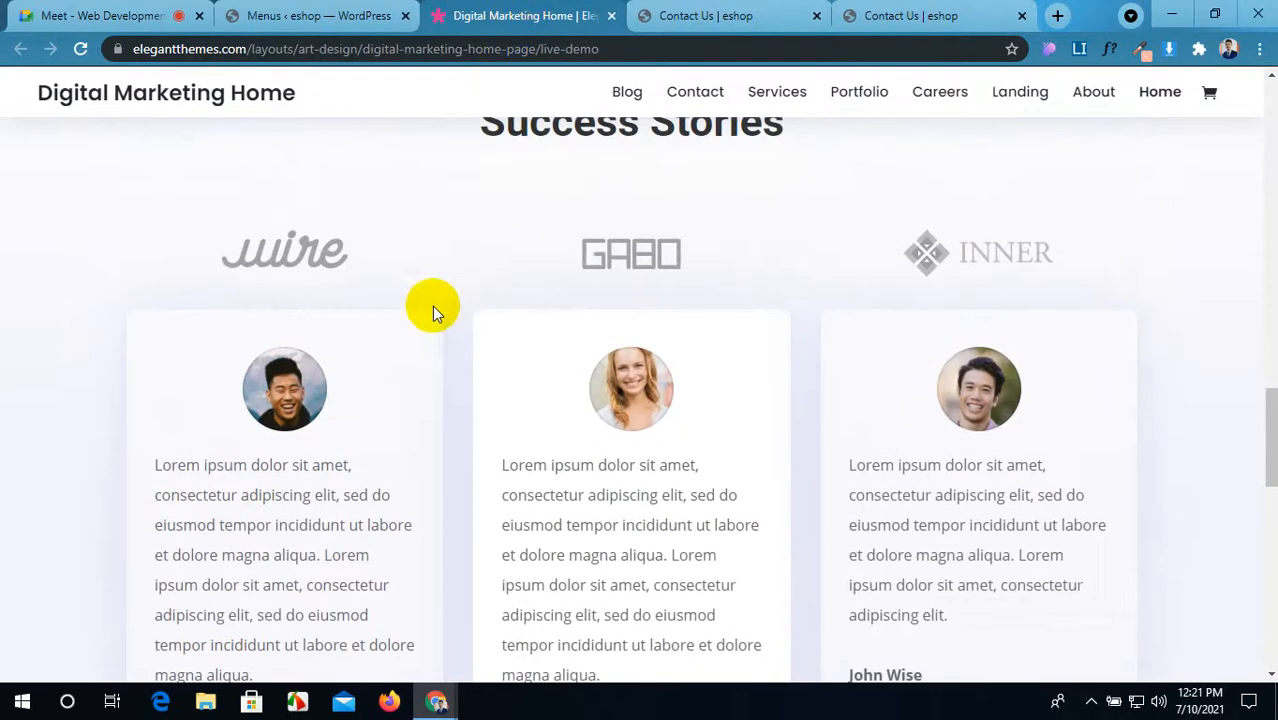
right_click(271, 377)
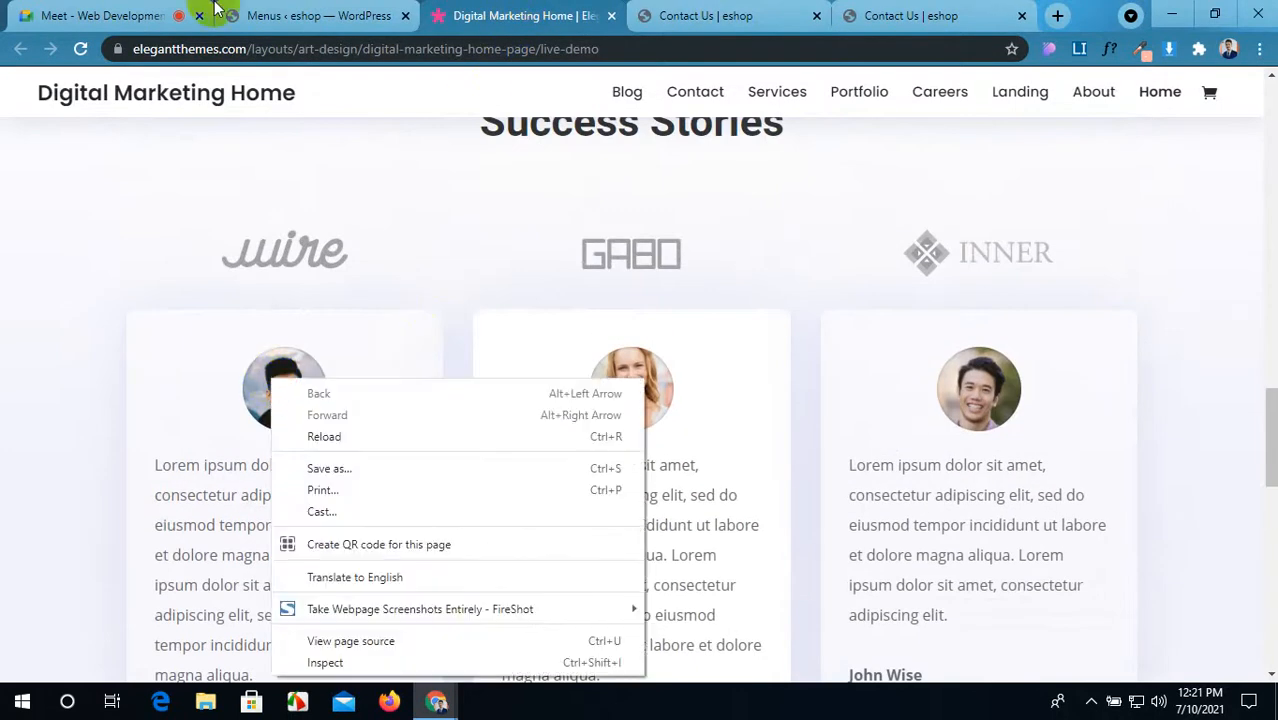
click(258, 15)
click(258, 15)
click(492, 12)
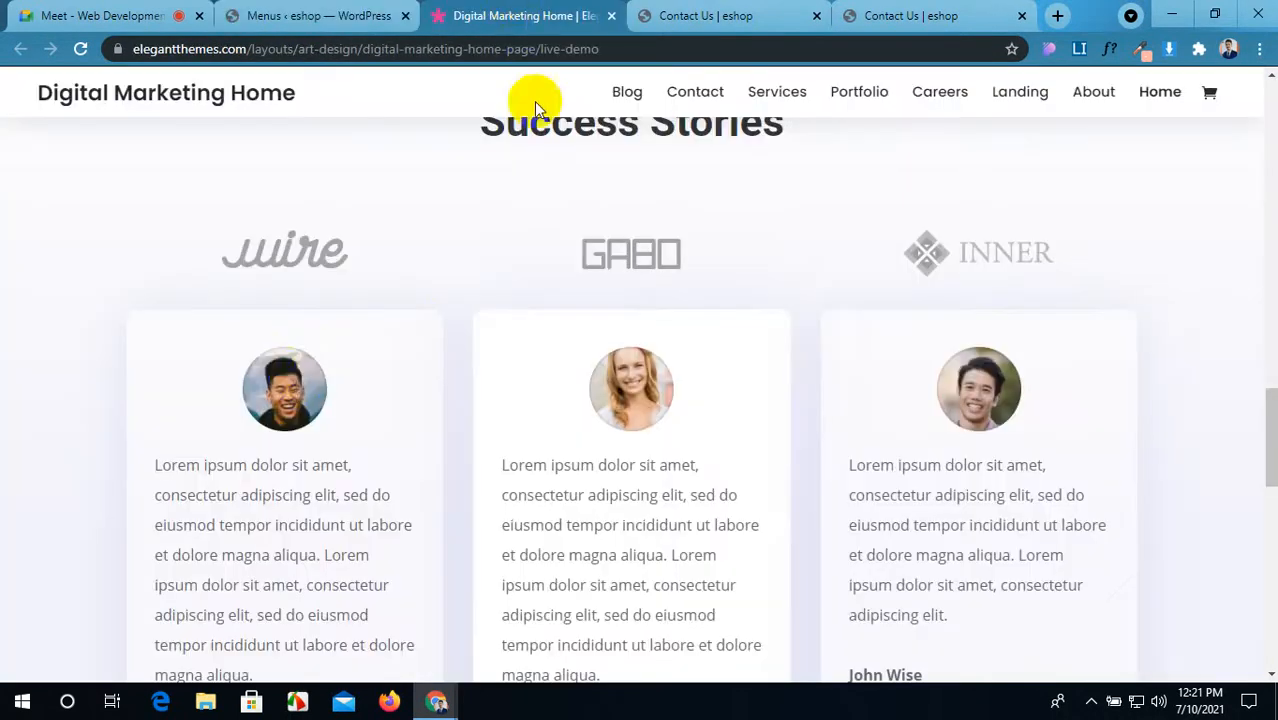
right_click(296, 378)
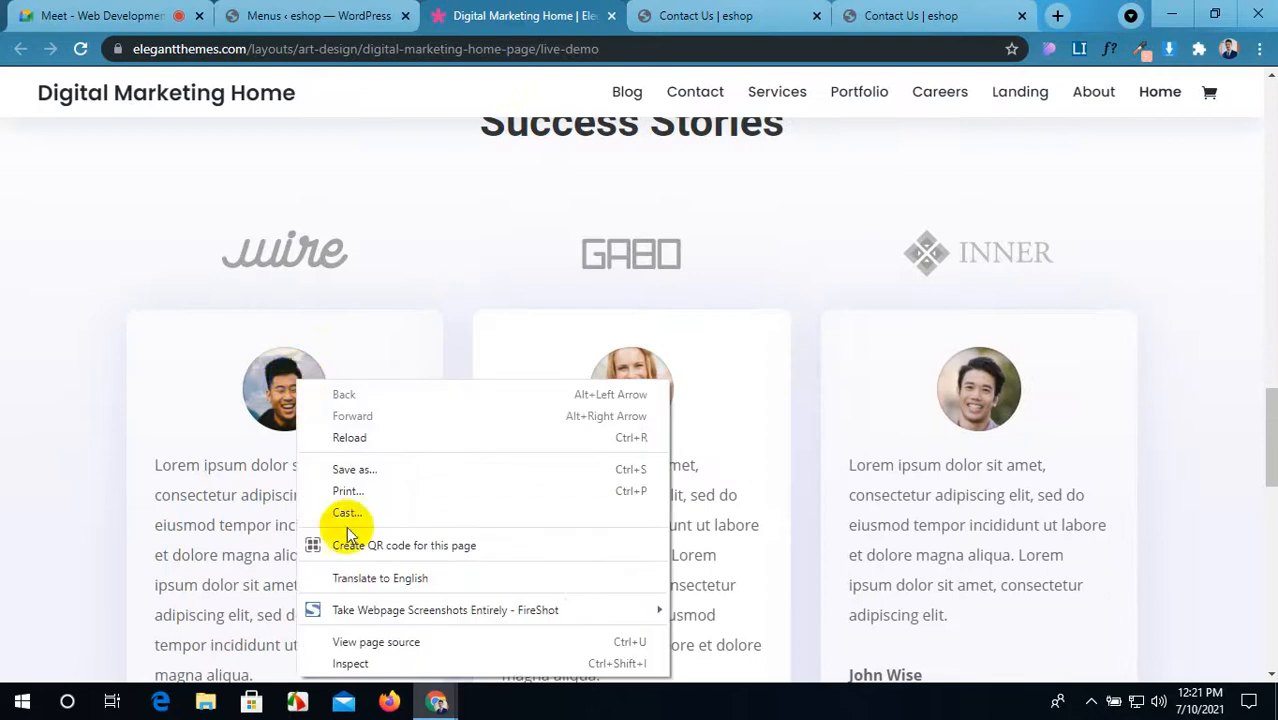
click(346, 469)
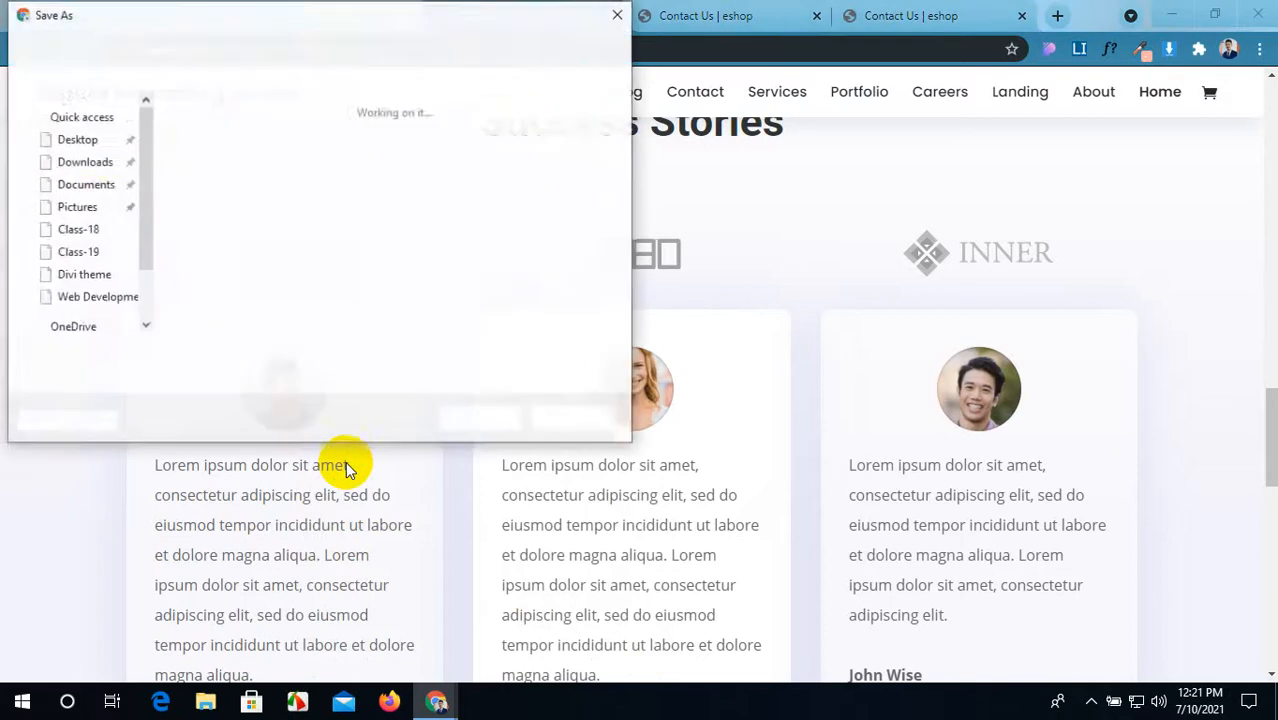
click(93, 207)
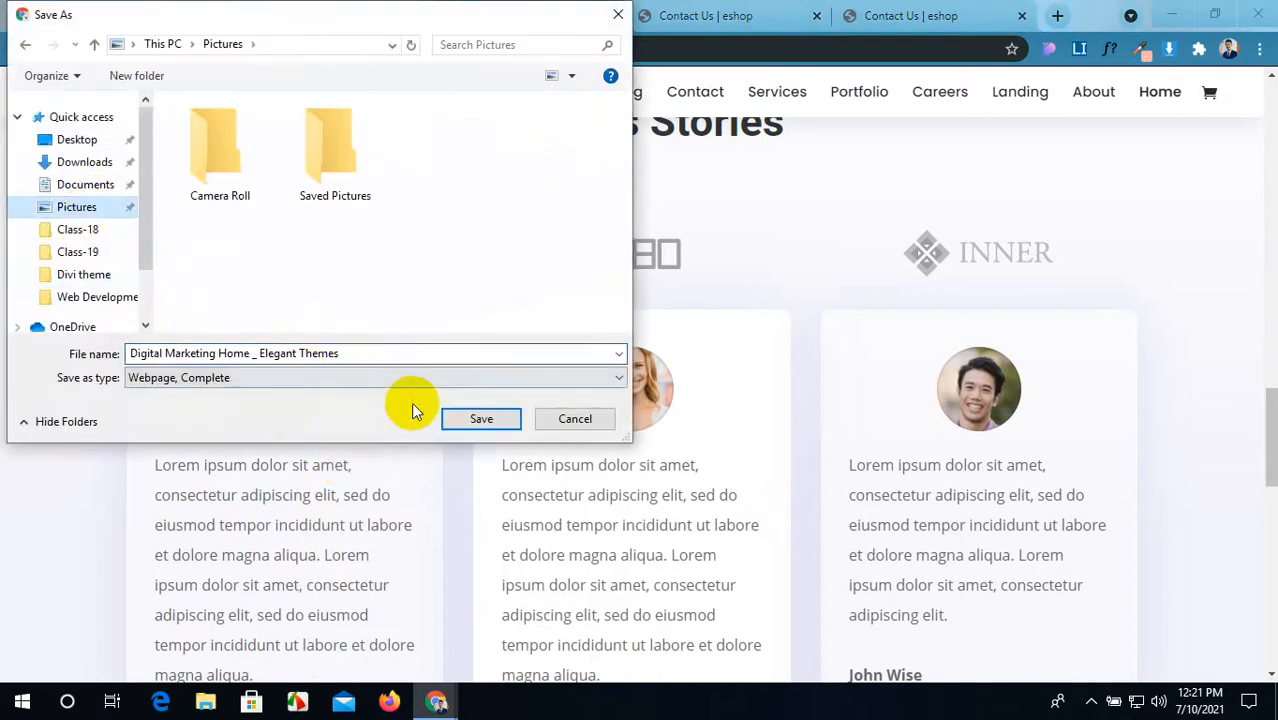
click(563, 419)
Step: Open the site-inspector panel listing Poppins headings and Open Sans body fonts
scroll(516, 443, down, 4)
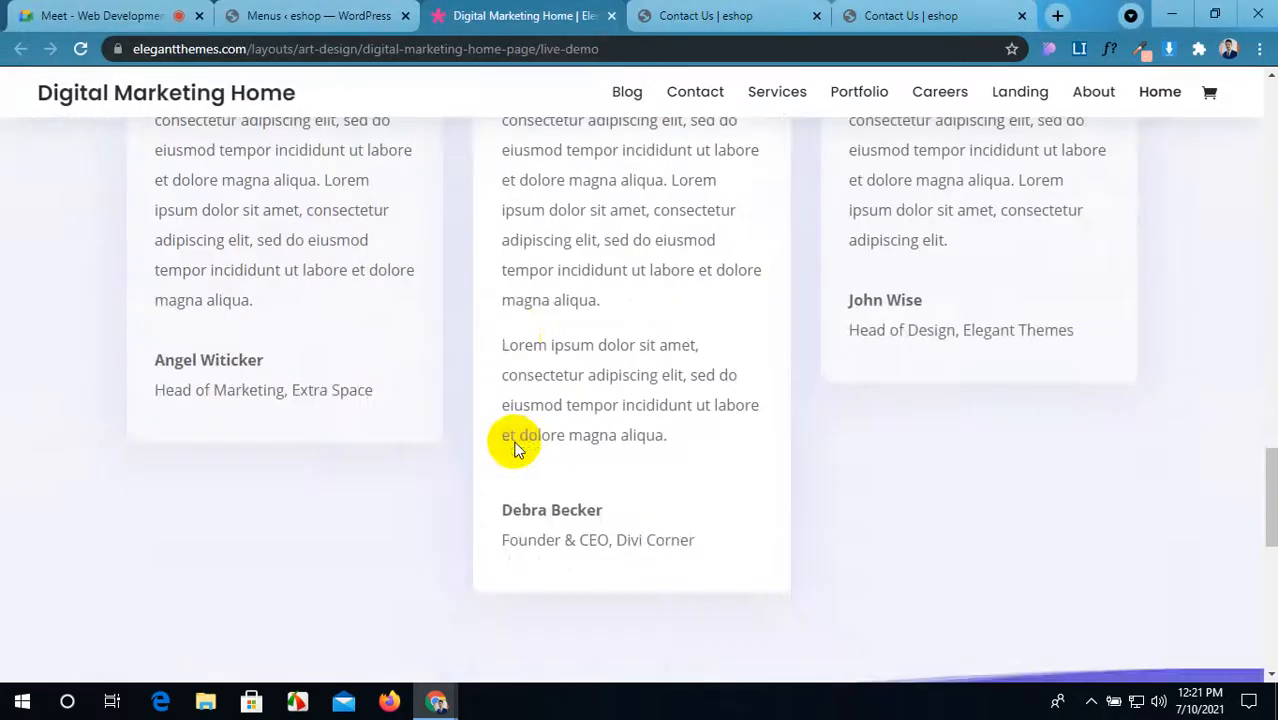
scroll(516, 443, up, 4)
right_click(285, 381)
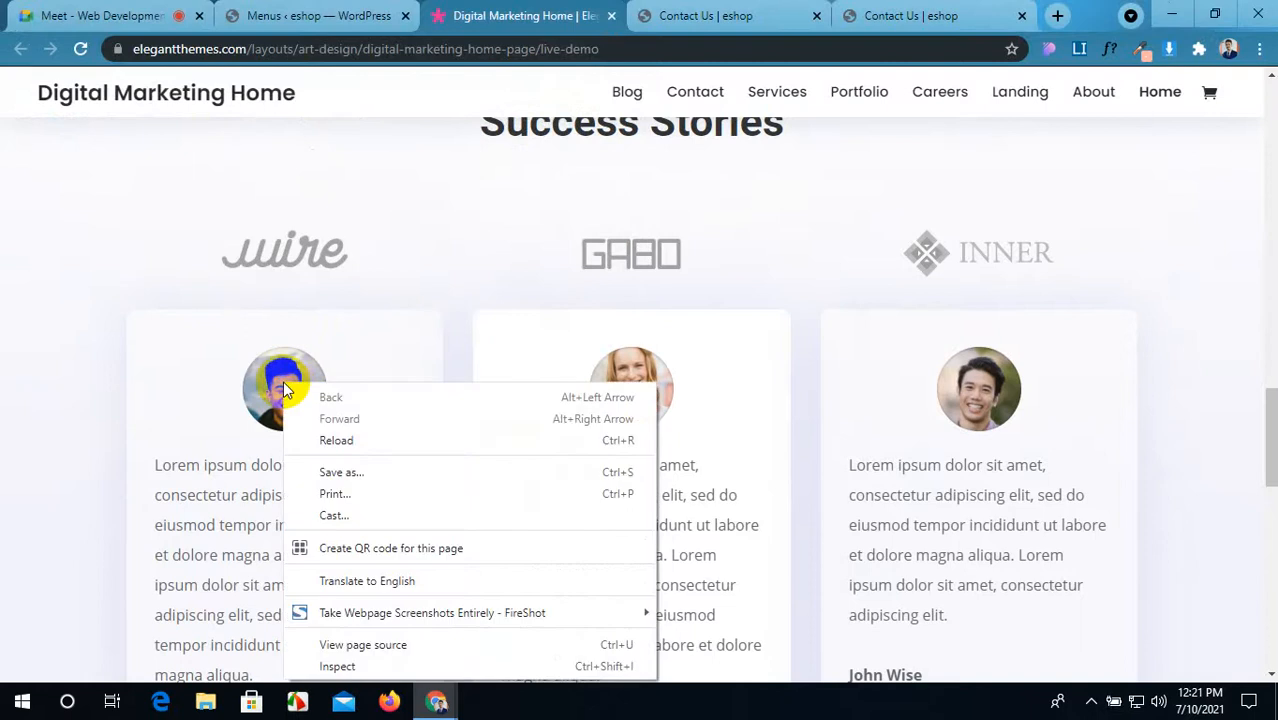
click(114, 388)
click(191, 312)
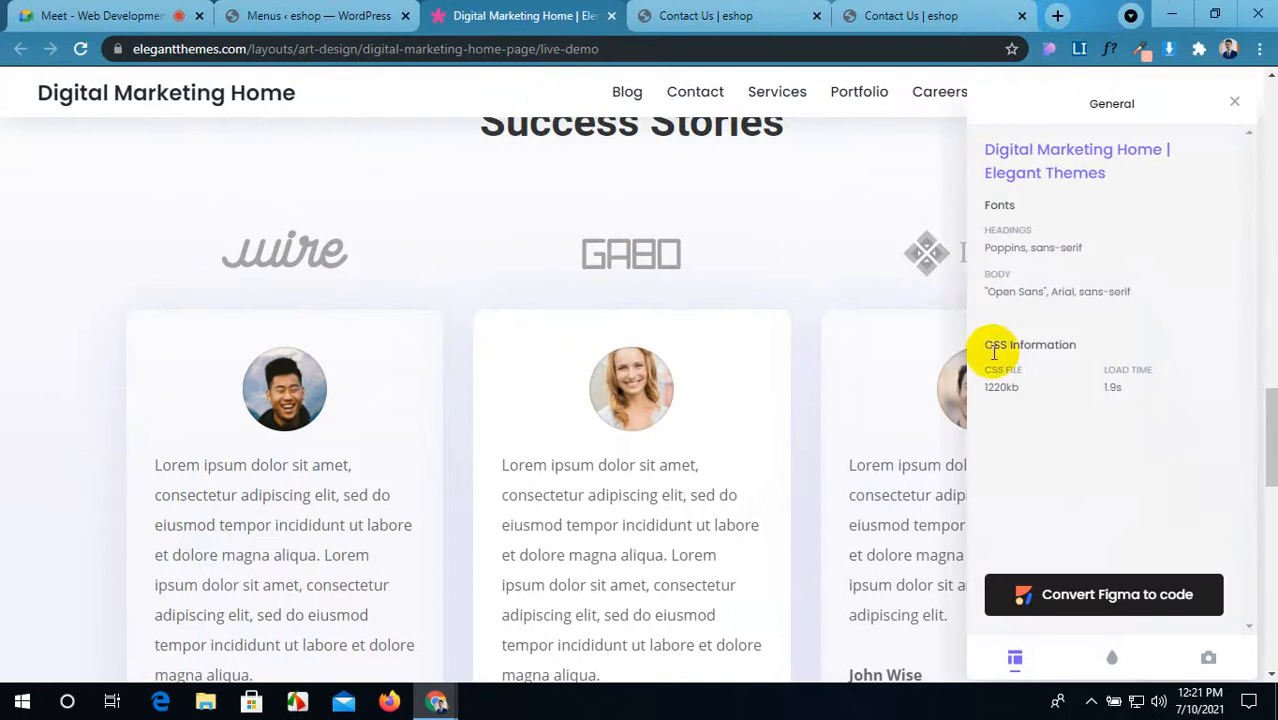
Step: Save the demo's portrait-square-05 image as a JPG in the Pictures folder
click(1210, 660)
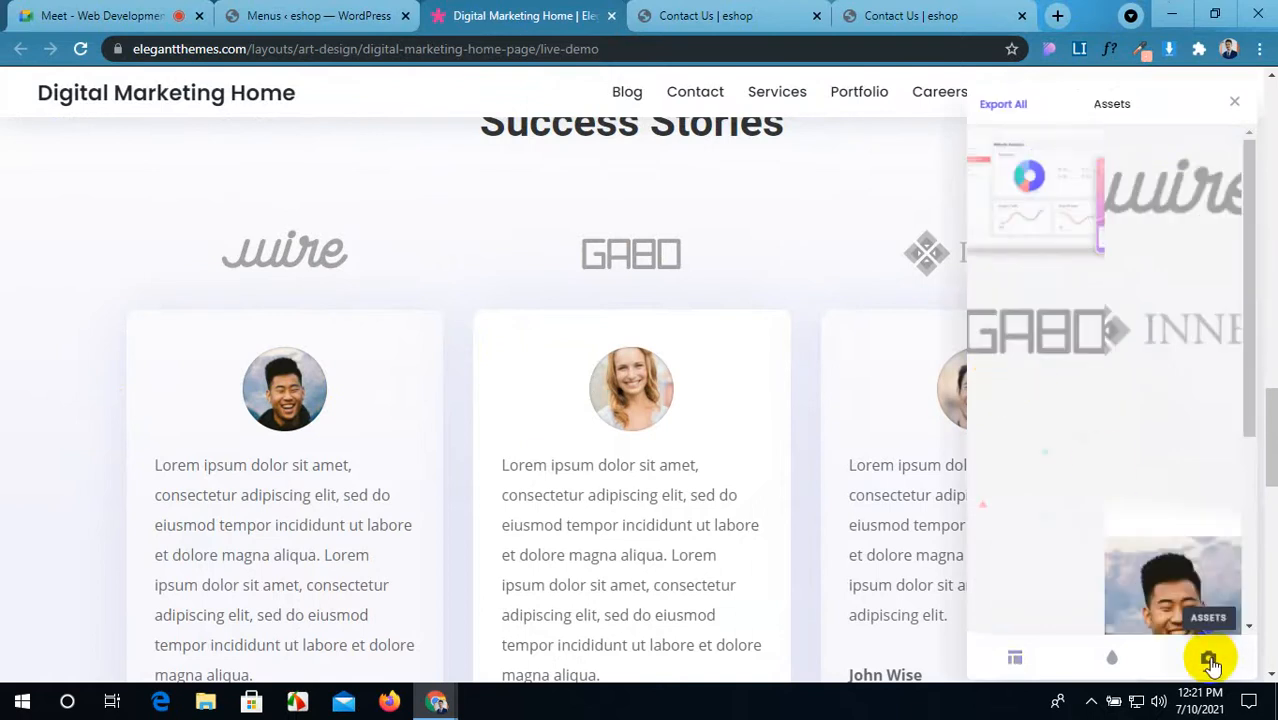
scroll(1120, 436, down, 5)
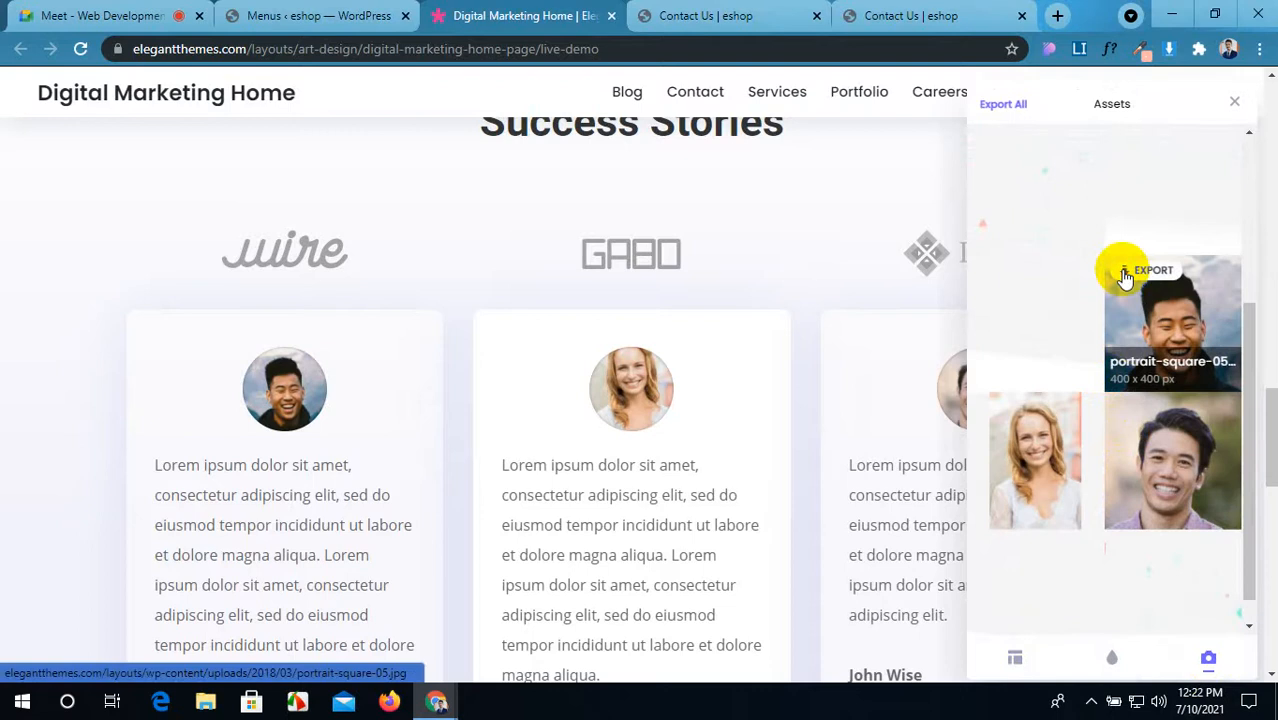
click(1124, 276)
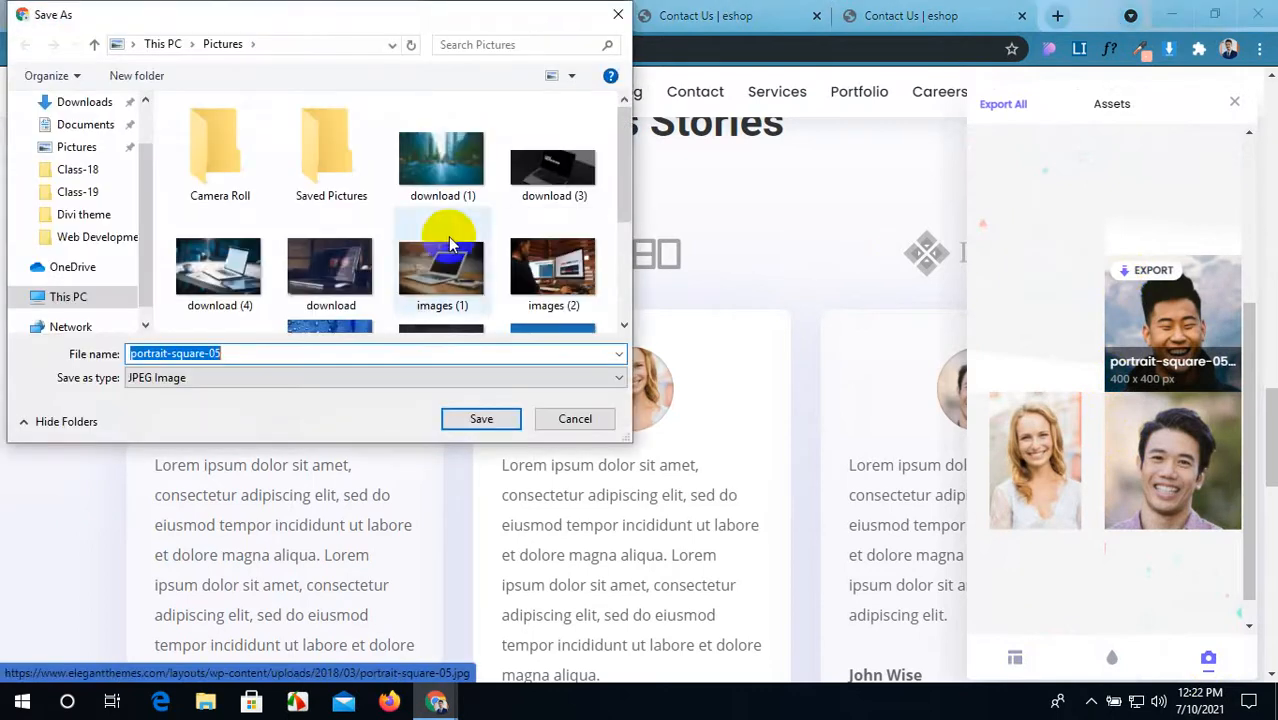
click(90, 150)
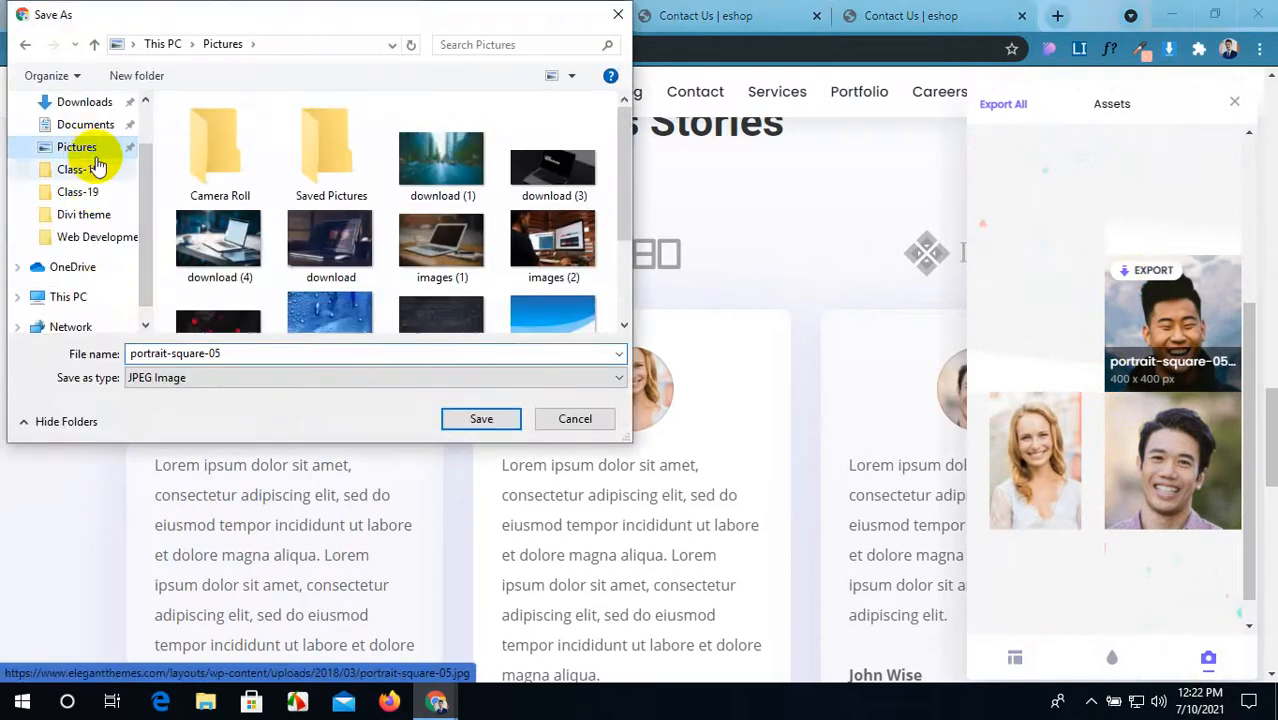
click(467, 430)
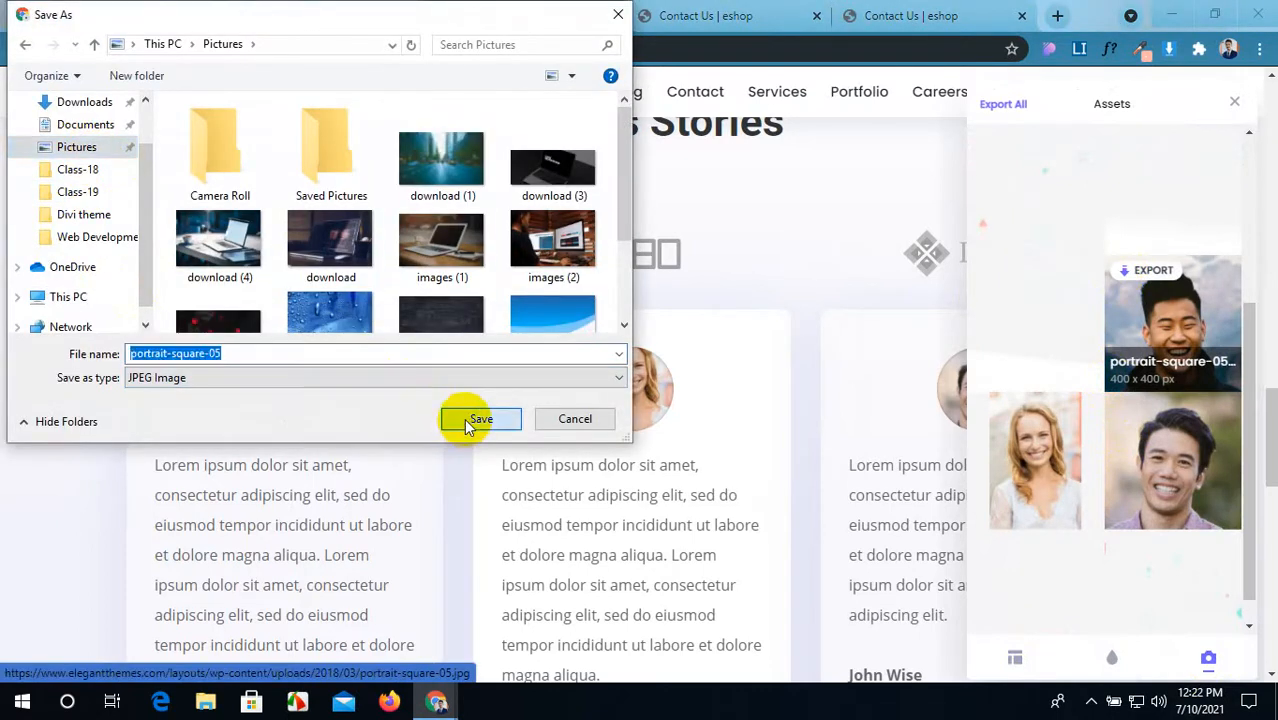
Step: Save portrait-08 and portrait-square-03 as JPGs as well
click(1030, 408)
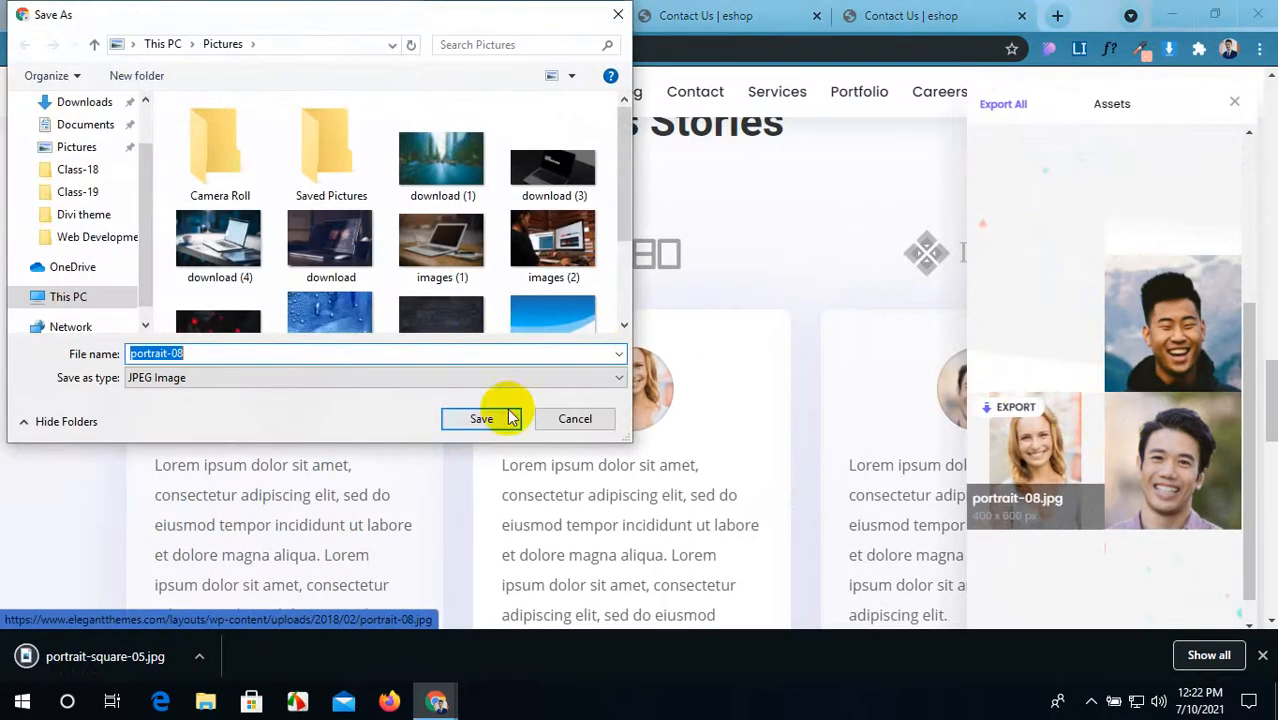
click(489, 421)
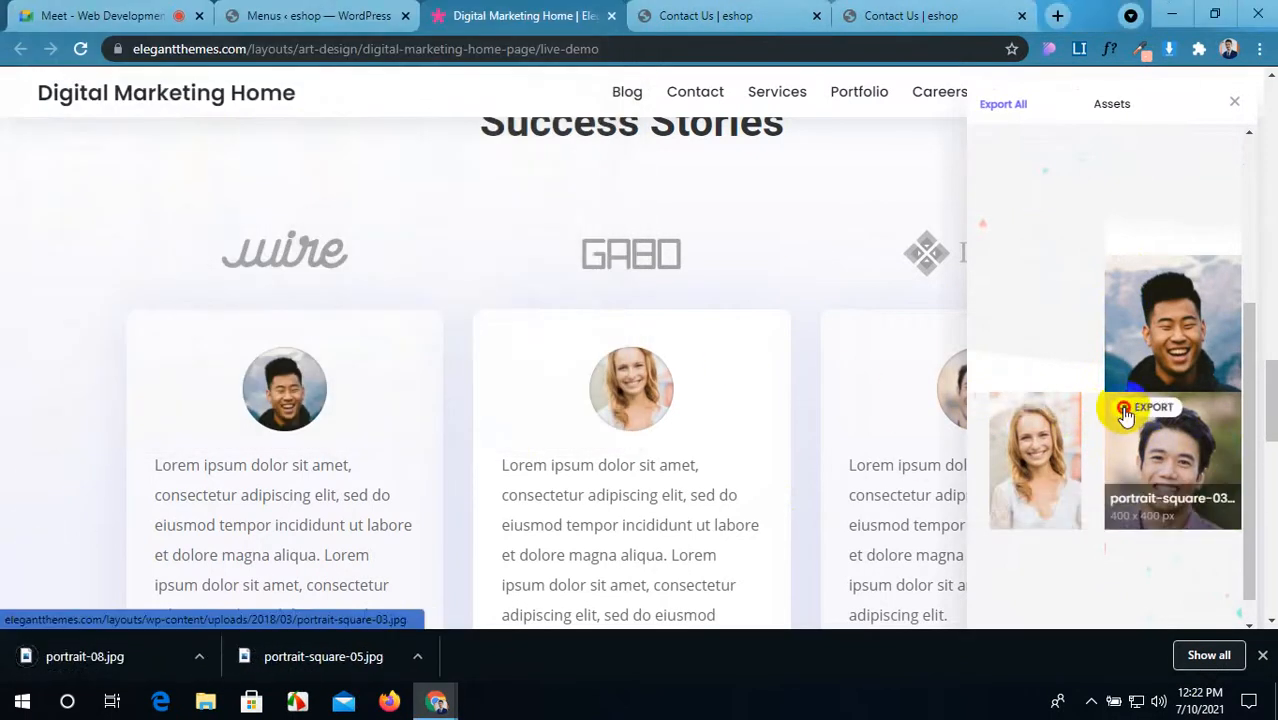
click(1126, 412)
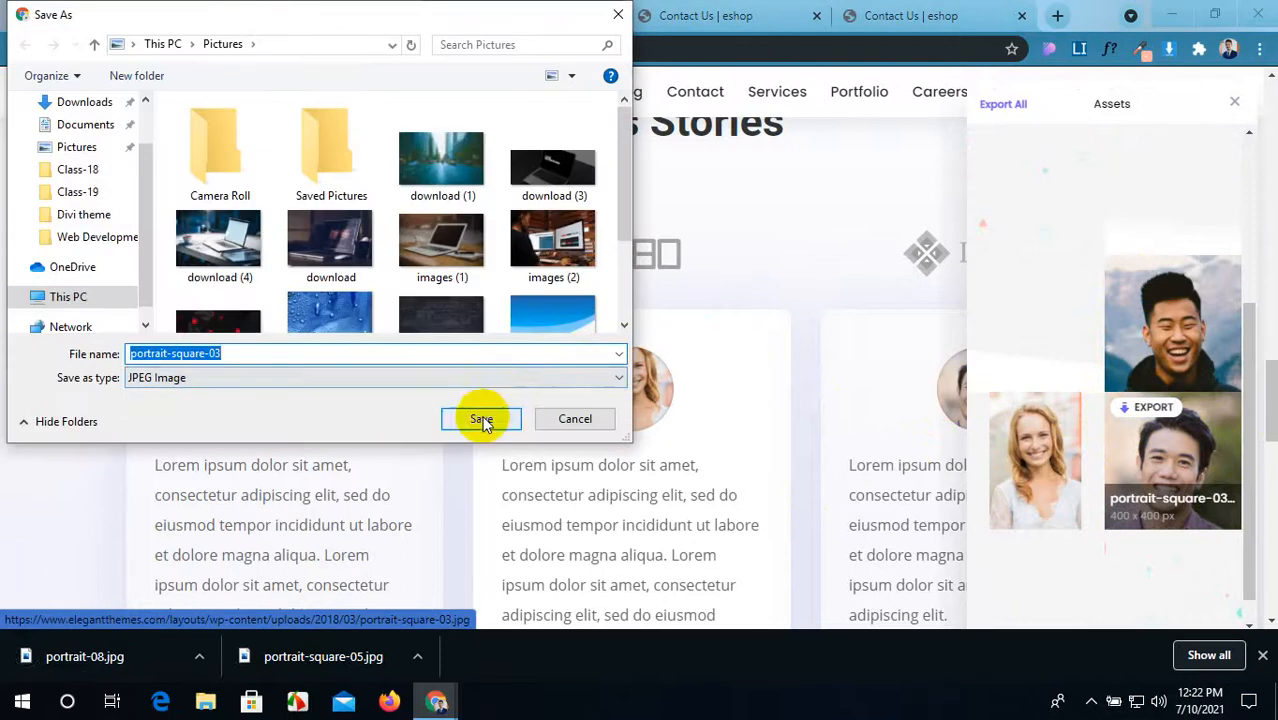
click(481, 419)
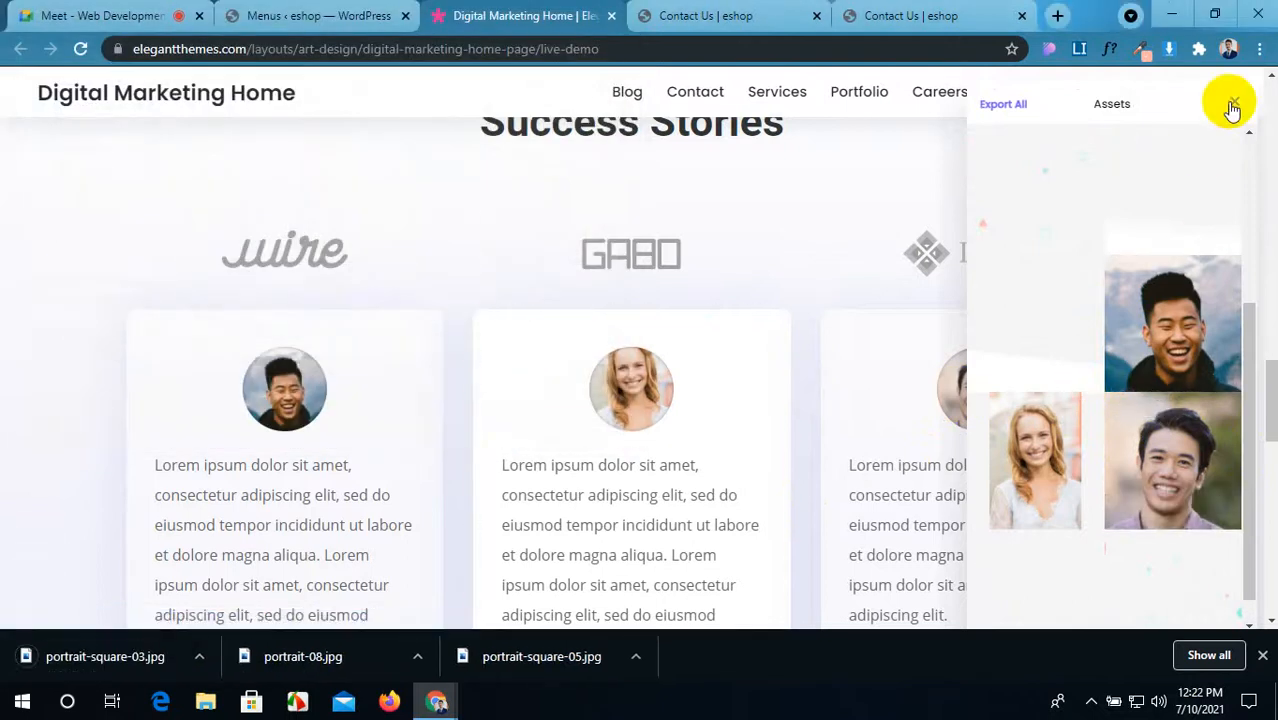
Step: Close the image assets panel and downloads bar, returning to the Contact Us builder
click(1233, 105)
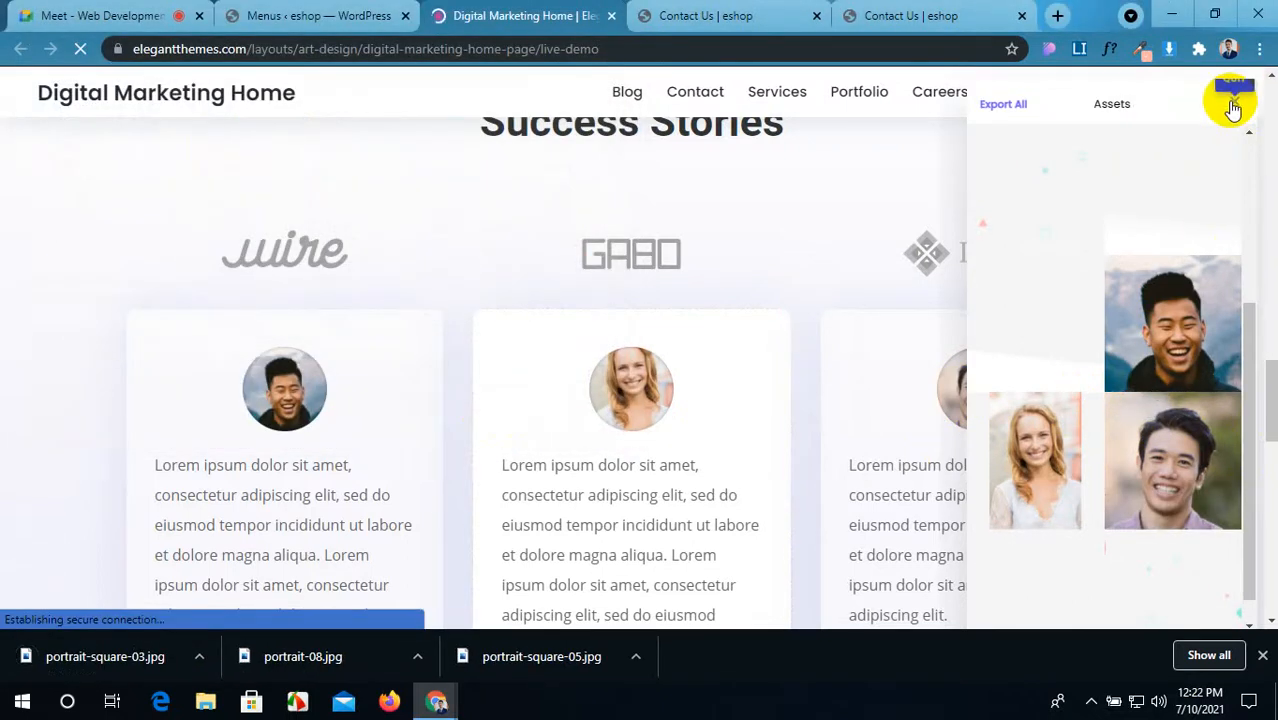
click(1262, 655)
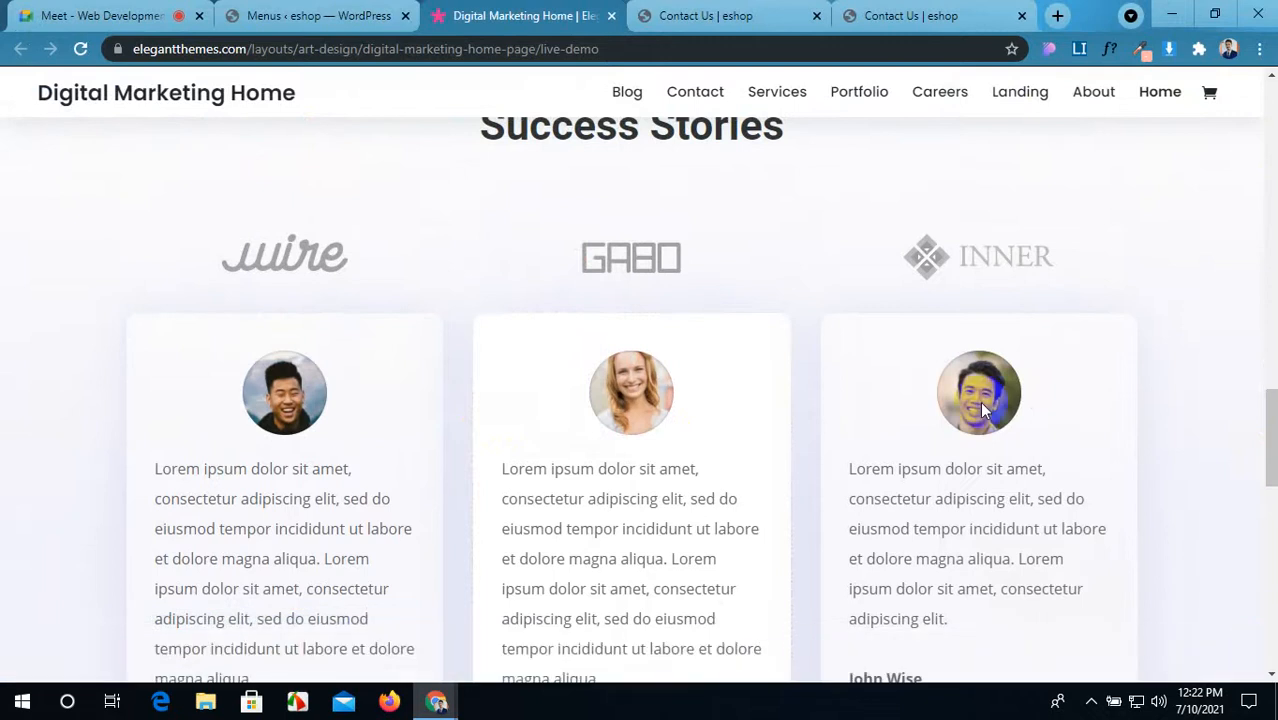
click(757, 8)
mouse_move(365, 342)
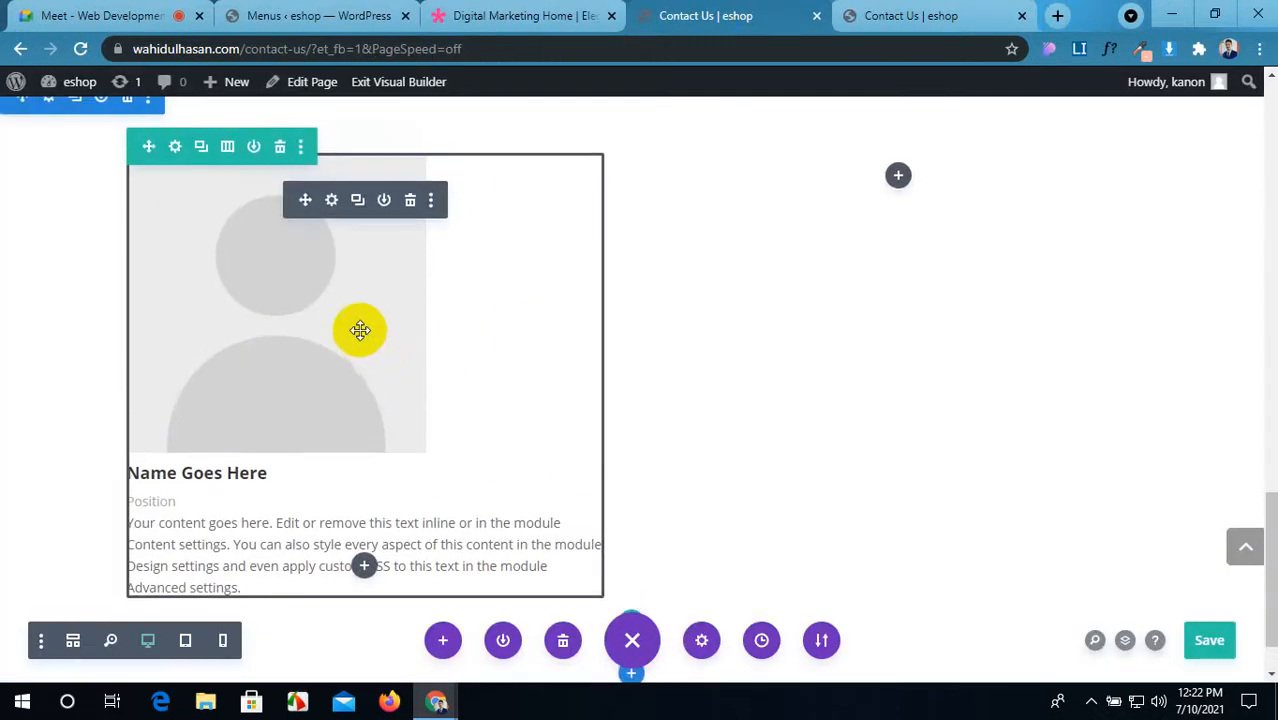
Step: Copy the first testimonial's person name from the demo into the Person module's Name field
click(332, 201)
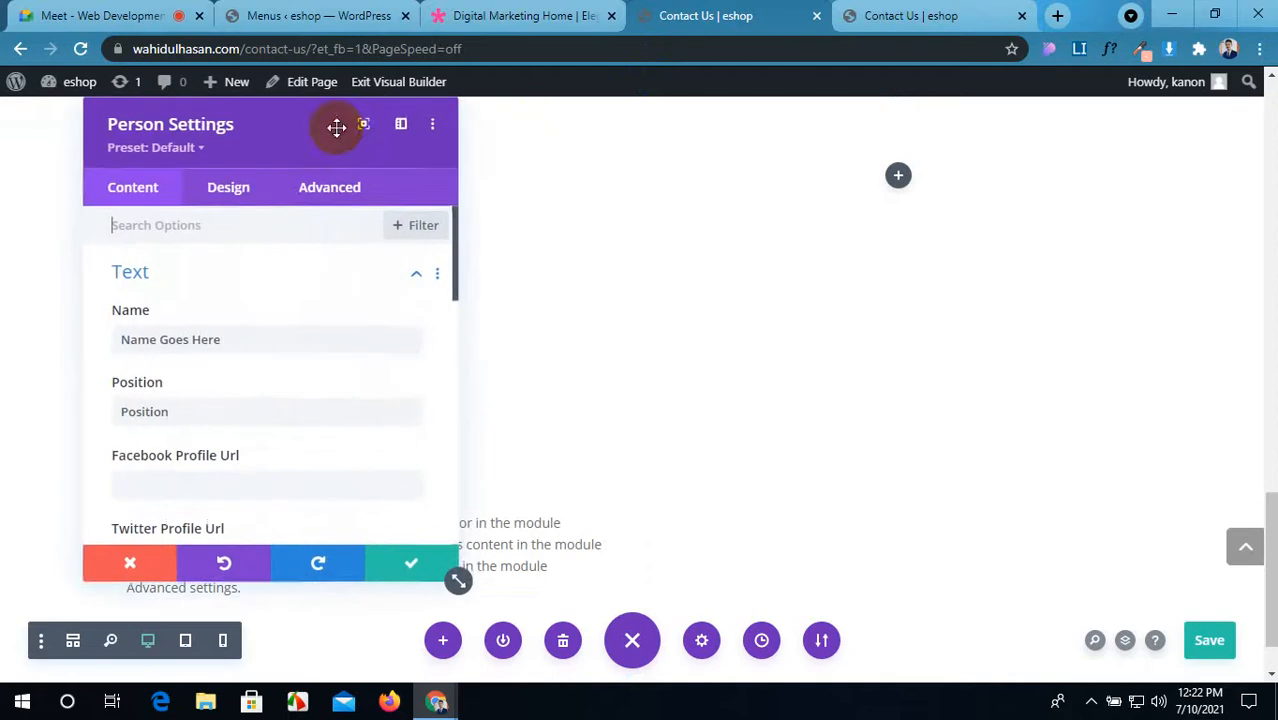
drag(300, 118, 844, 131)
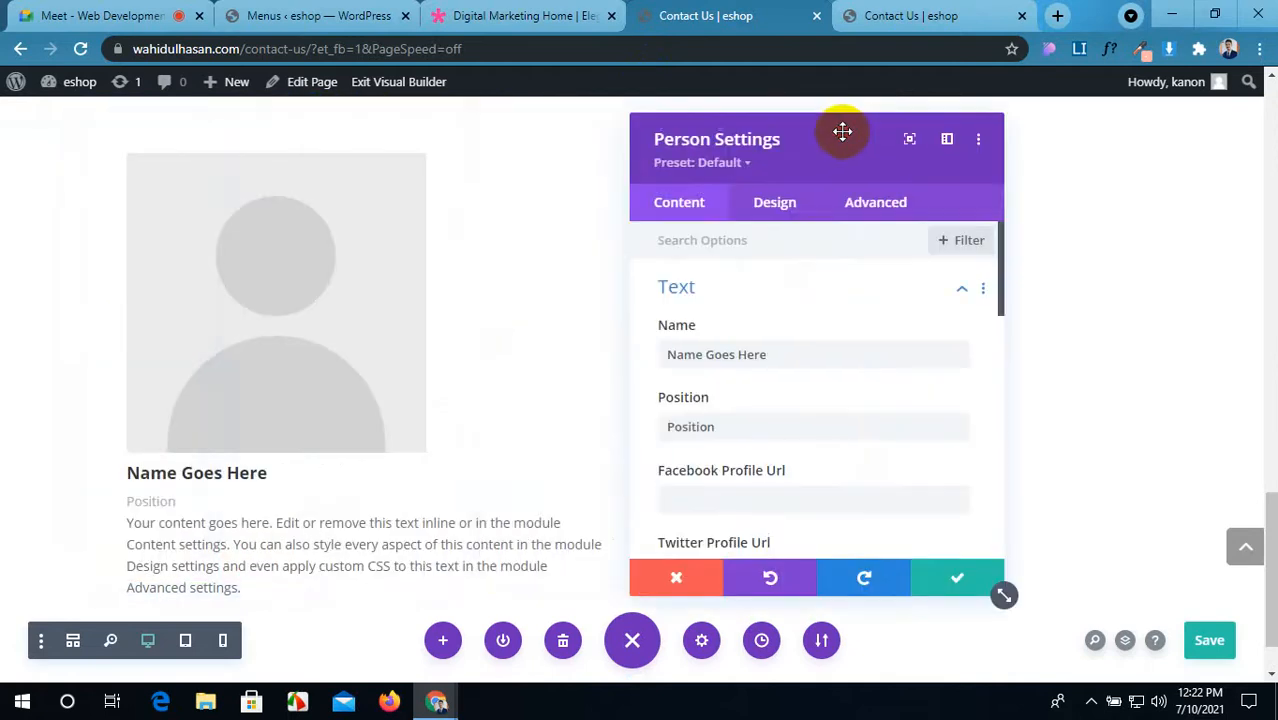
click(545, 8)
scroll(455, 345, down, 3)
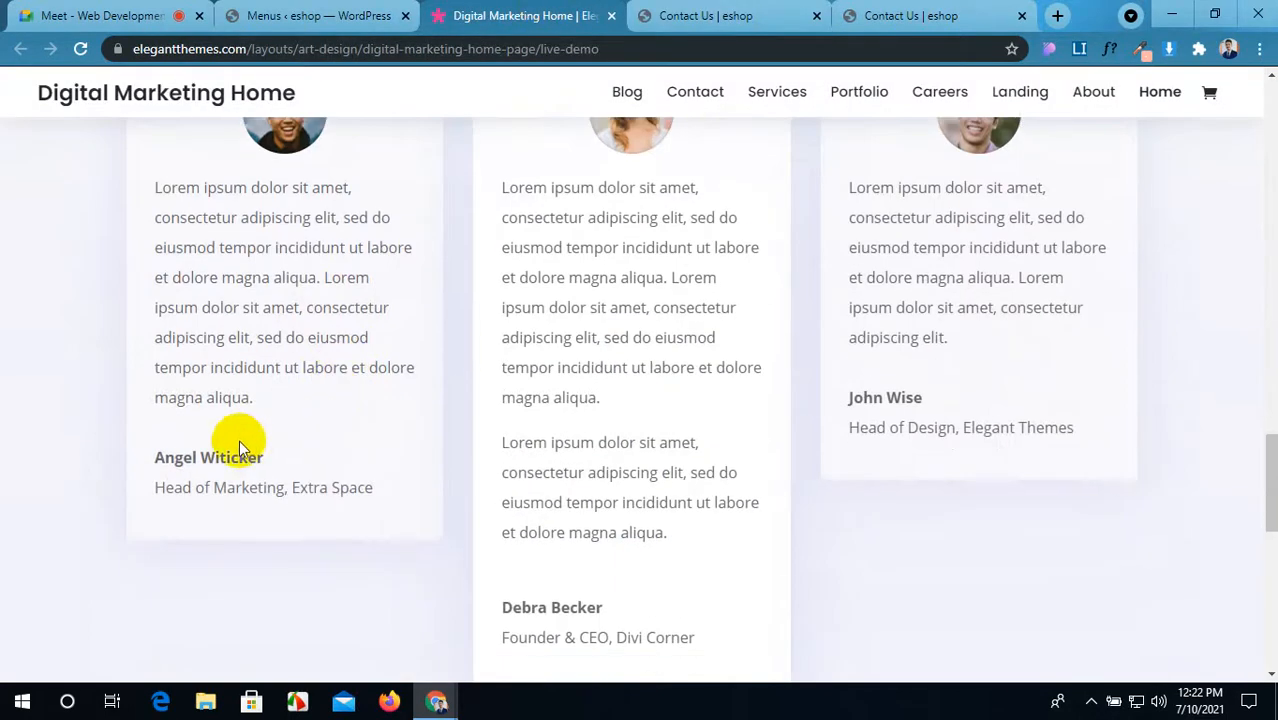
drag(232, 457, 150, 461)
key(ctrl+c)
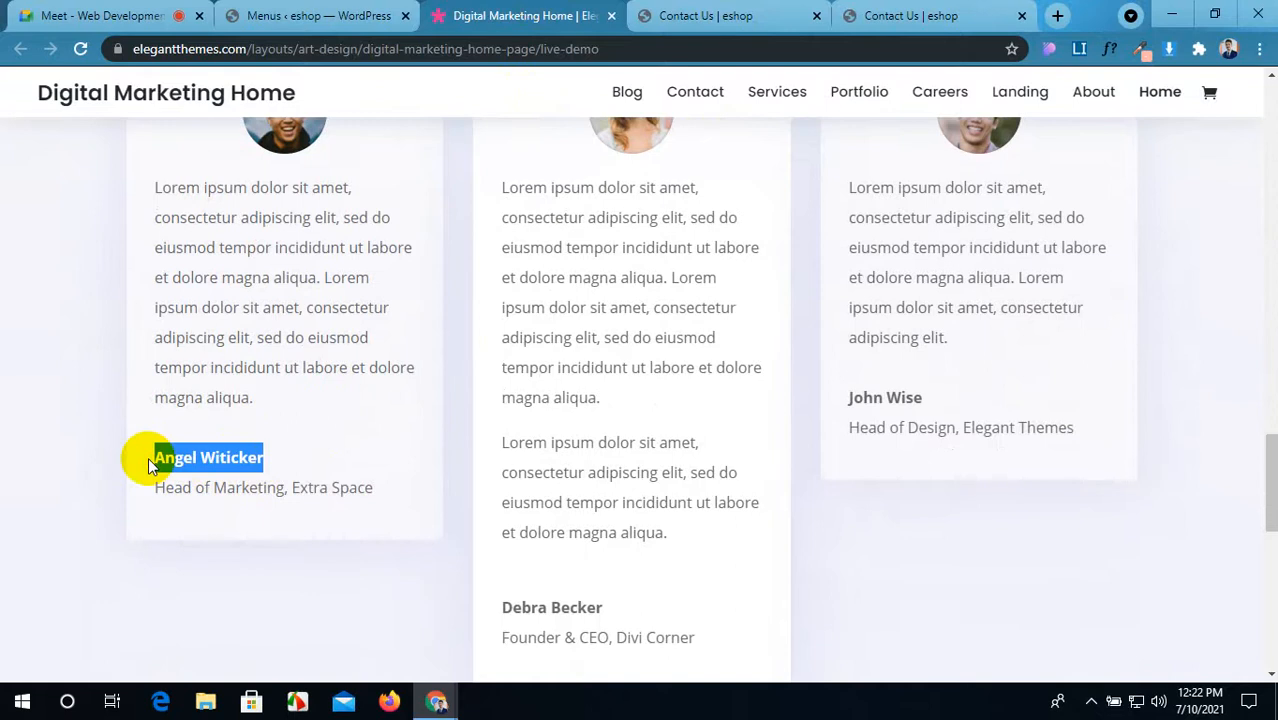
click(715, 15)
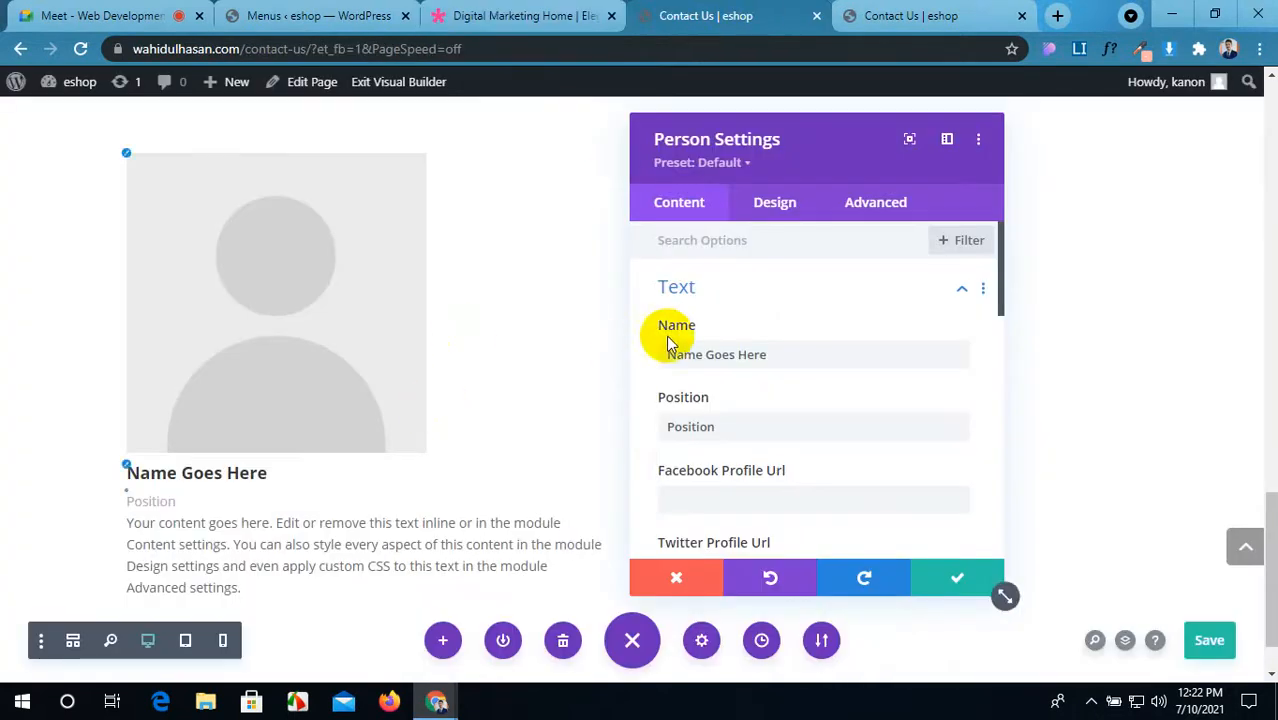
drag(793, 357, 639, 354)
key(ctrl+v)
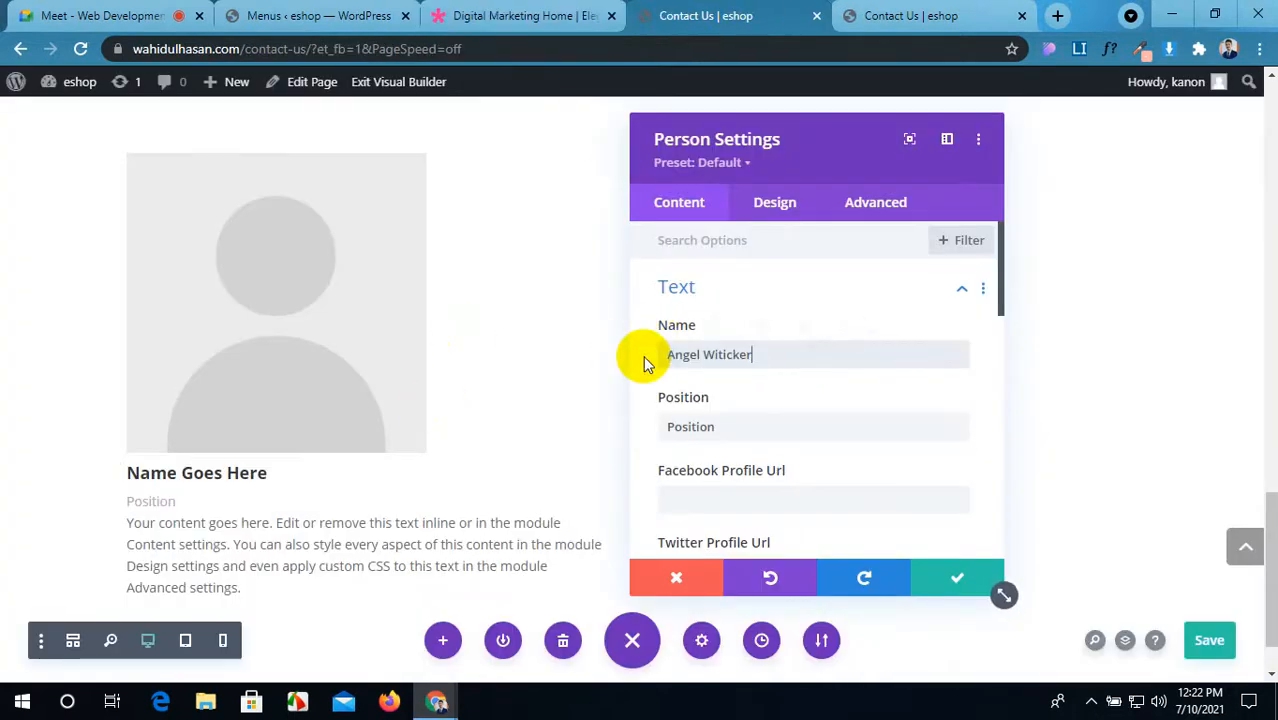
Step: Copy the job title 'Head of Marketing' from the demo into the Position field
click(556, 12)
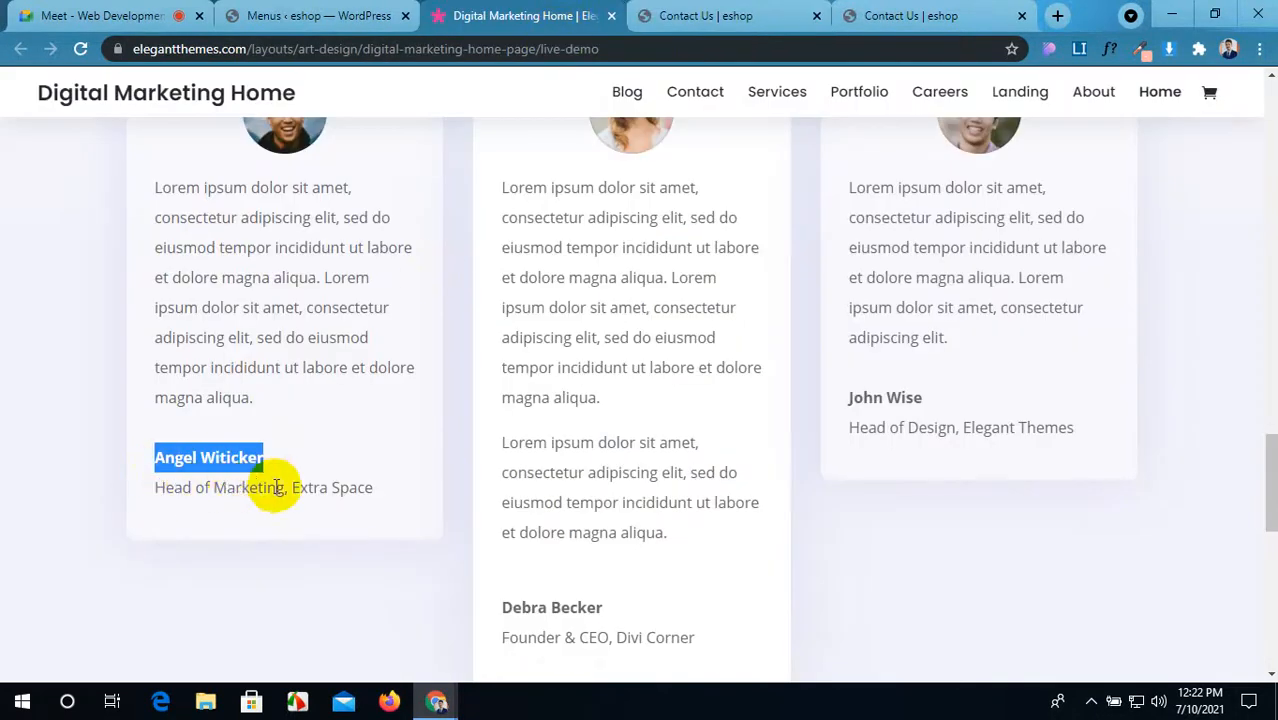
drag(284, 490, 163, 507)
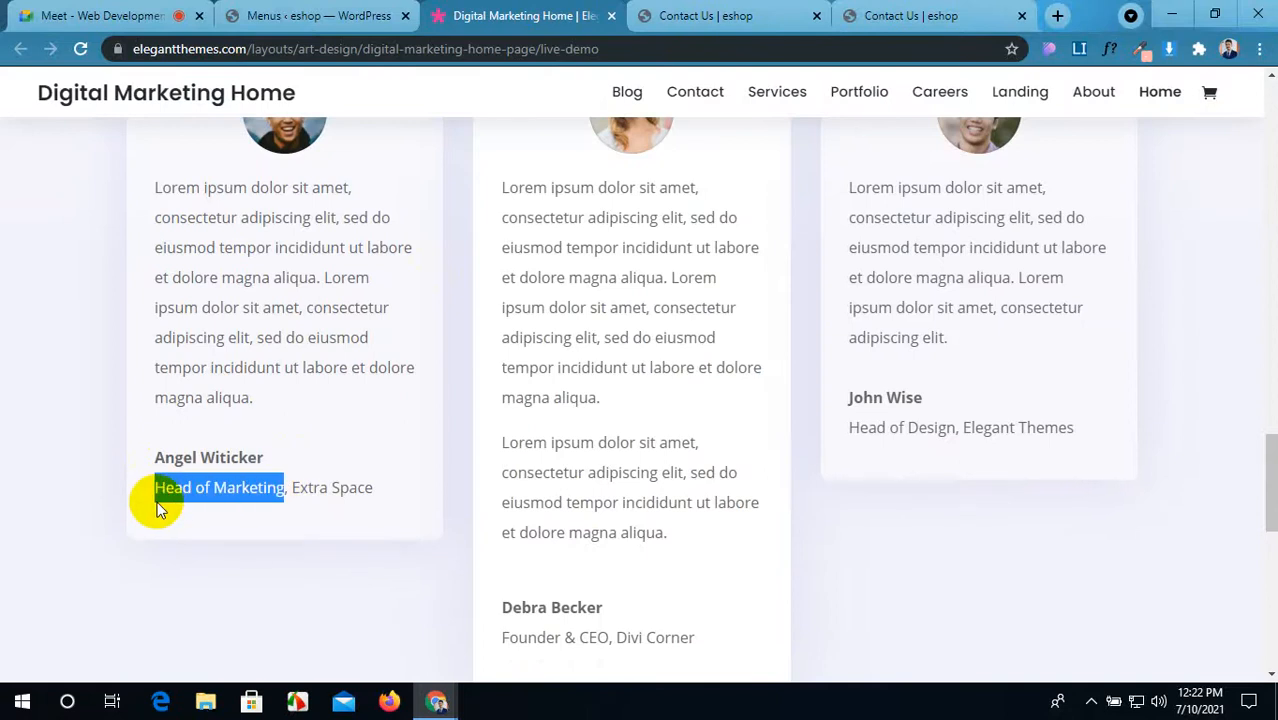
click(672, 16)
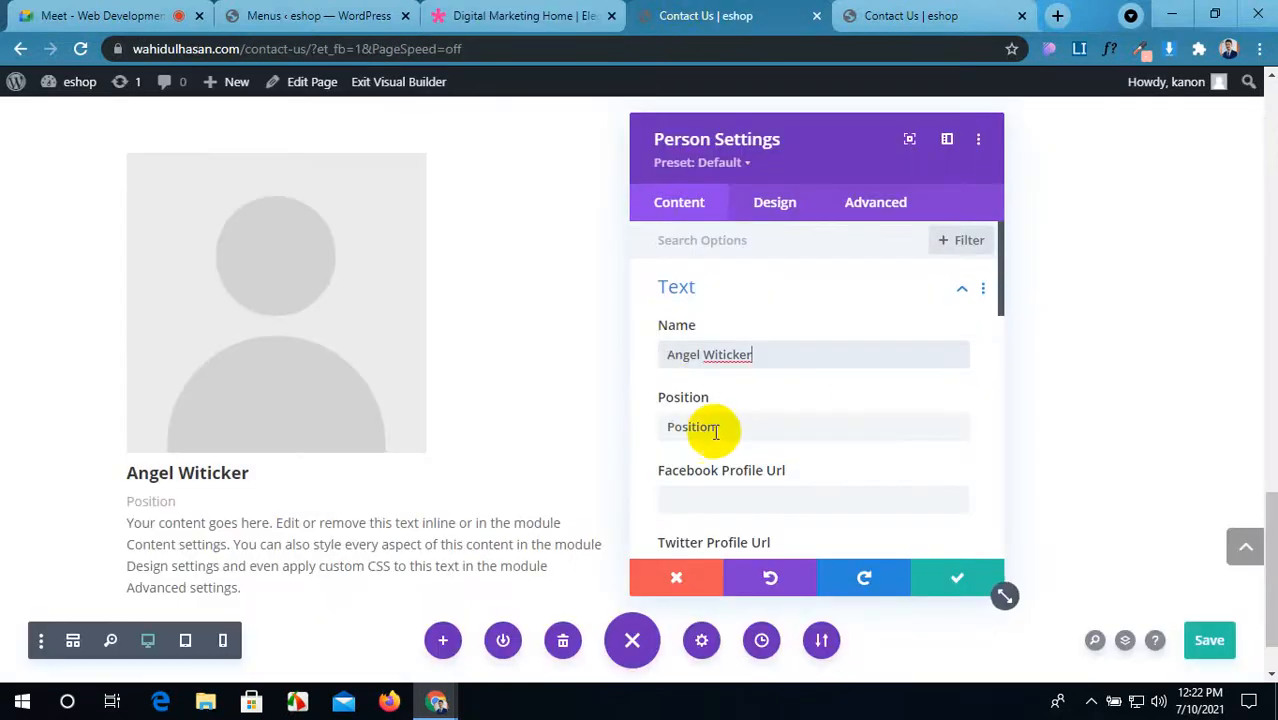
drag(709, 427, 632, 435)
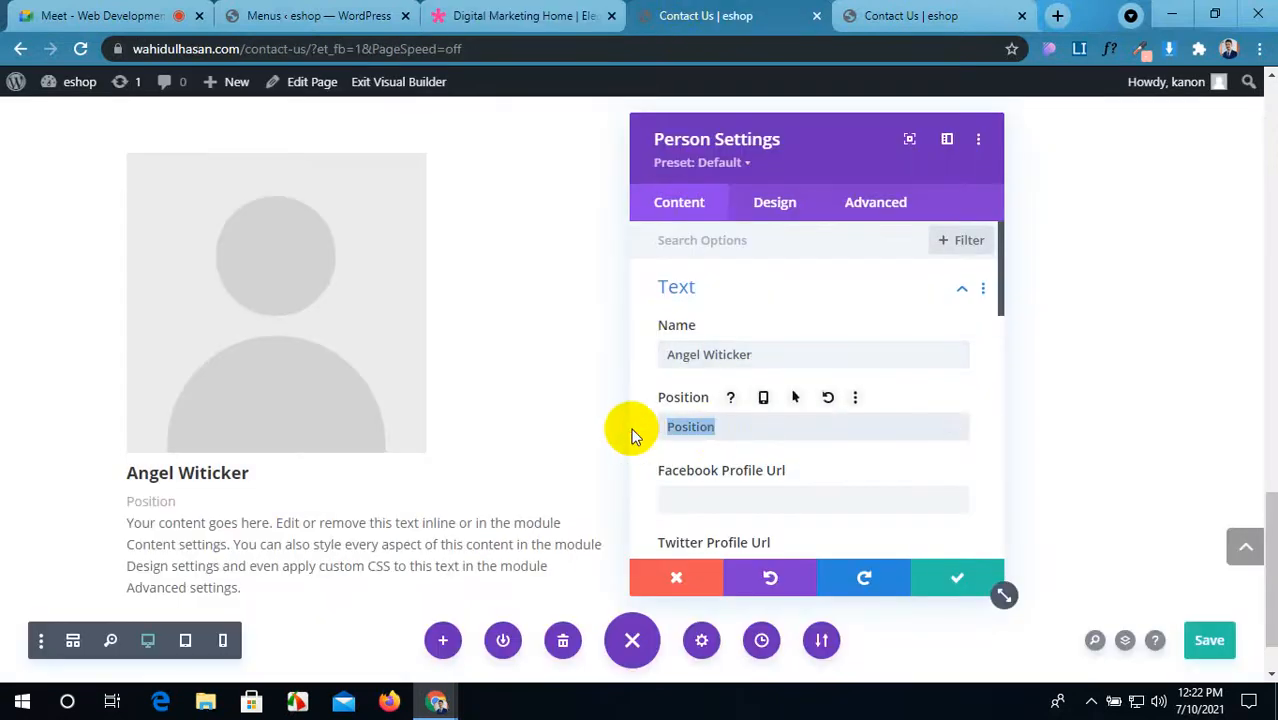
text(Head of Marketing)
Step: Fill the social profile links, entering '#' for Google+ and LinkedIn
scroll(765, 423, down, 1)
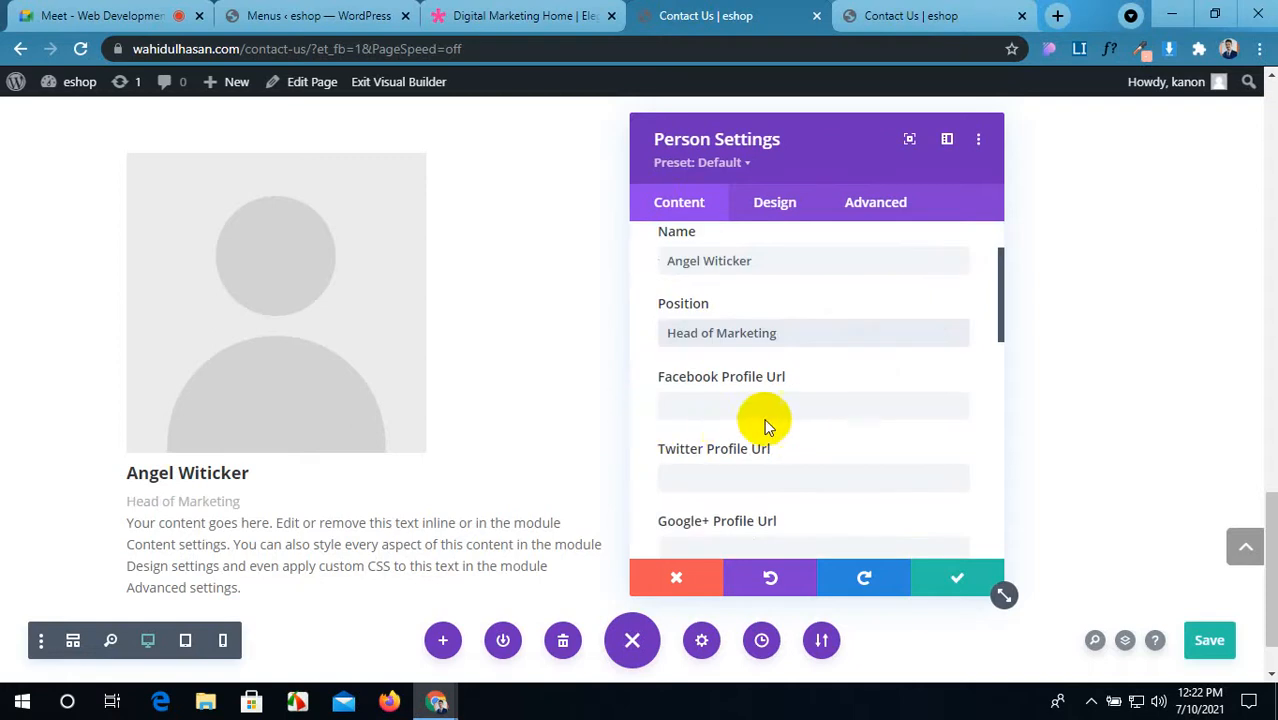
click(750, 401)
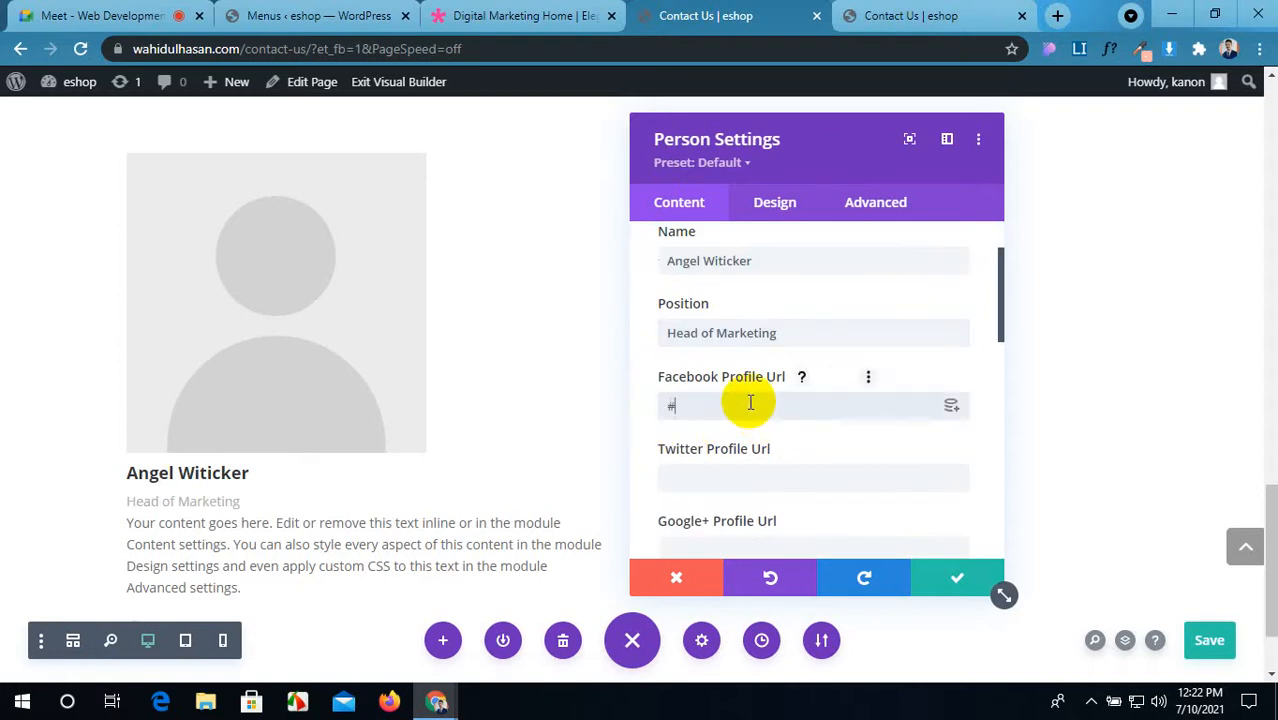
click(720, 483)
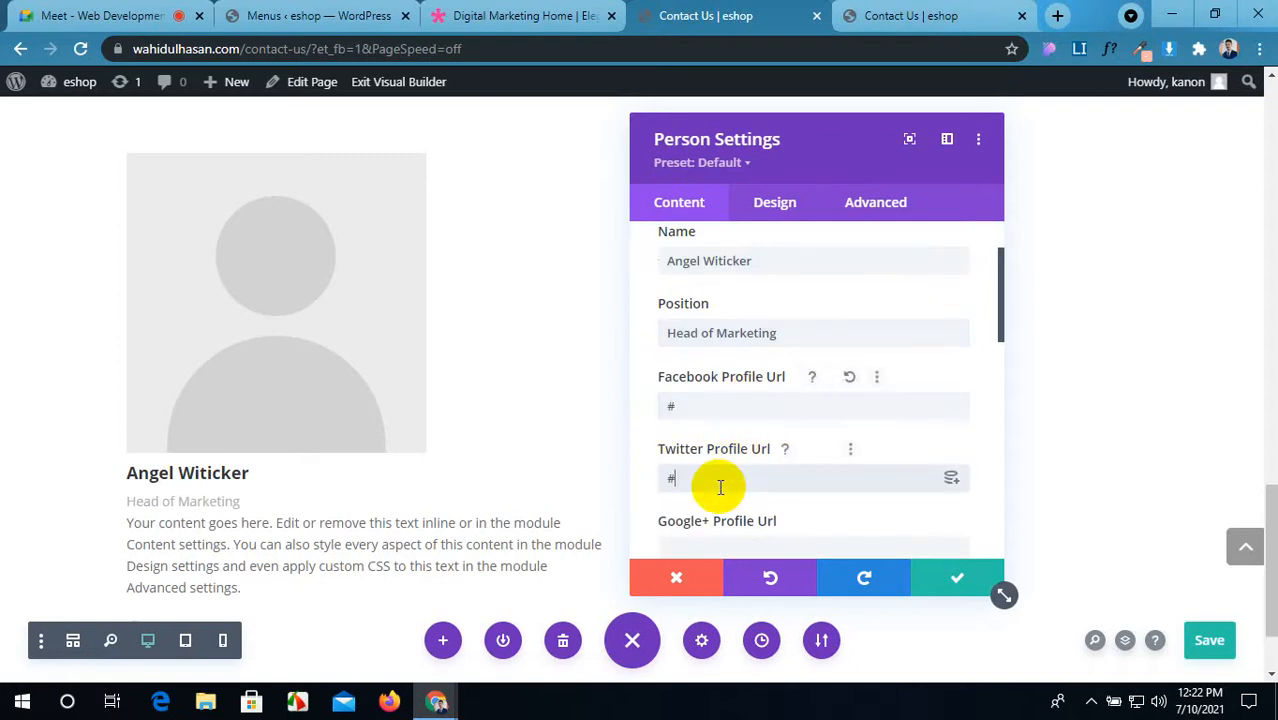
scroll(720, 487, down, 3)
click(679, 361)
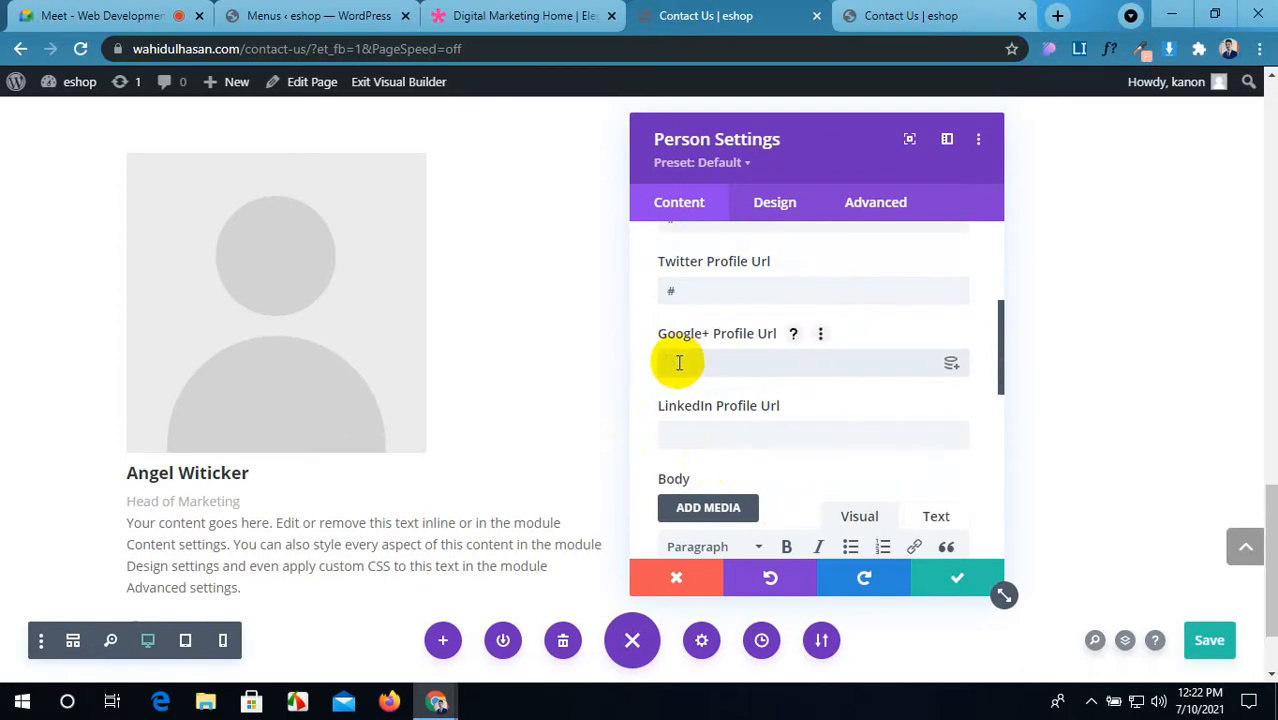
text(#)
click(703, 438)
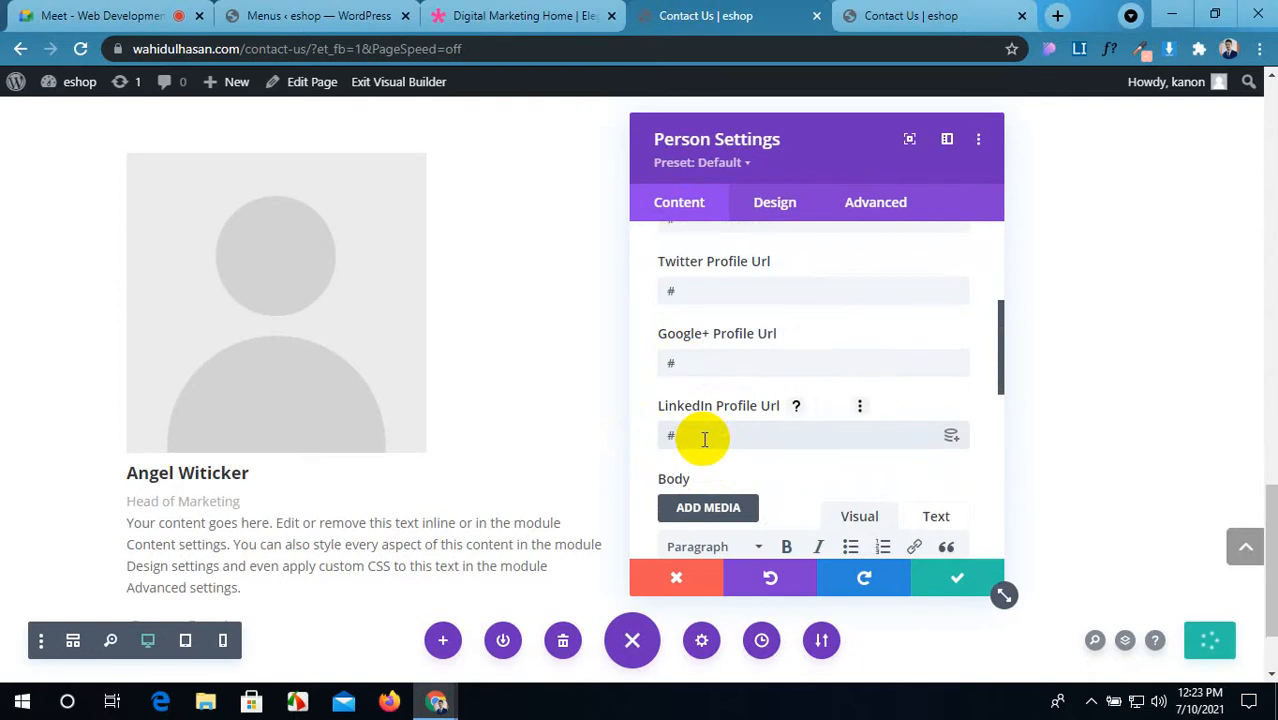
text(#)
Step: Scroll through the remaining Person module Content settings
scroll(285, 485, down, 1)
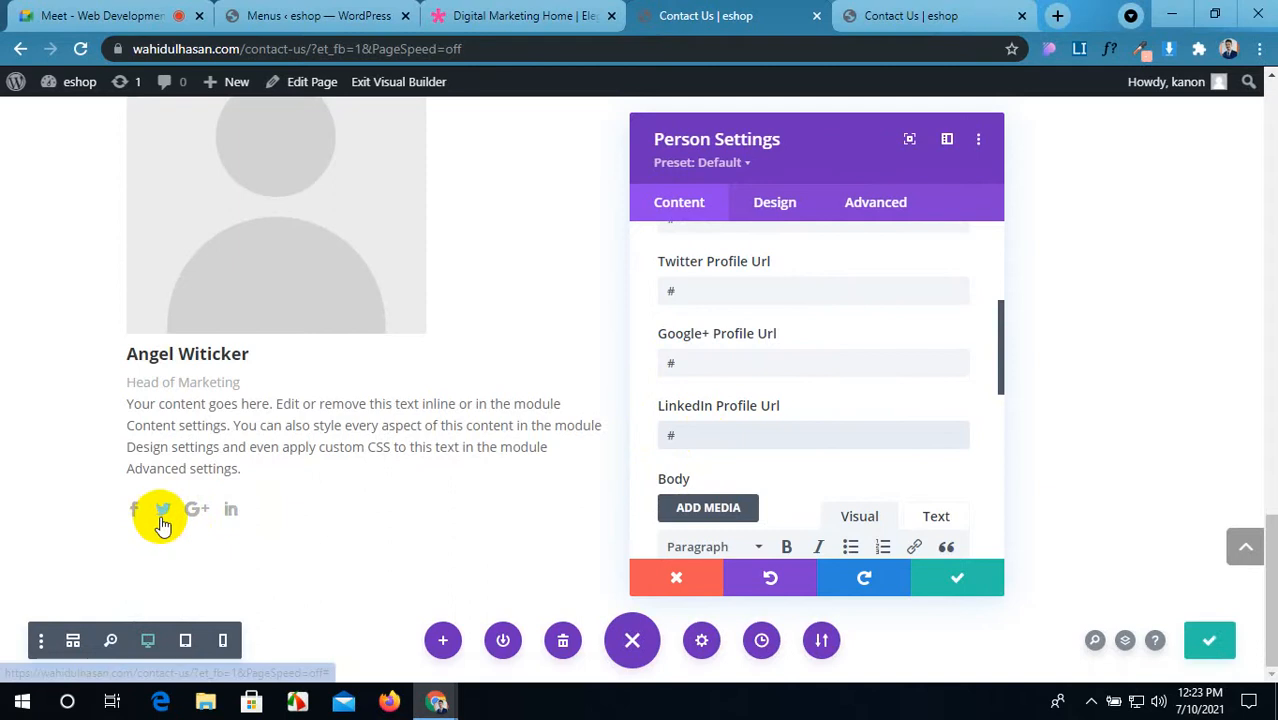
click(673, 437)
scroll(813, 377, down, 1)
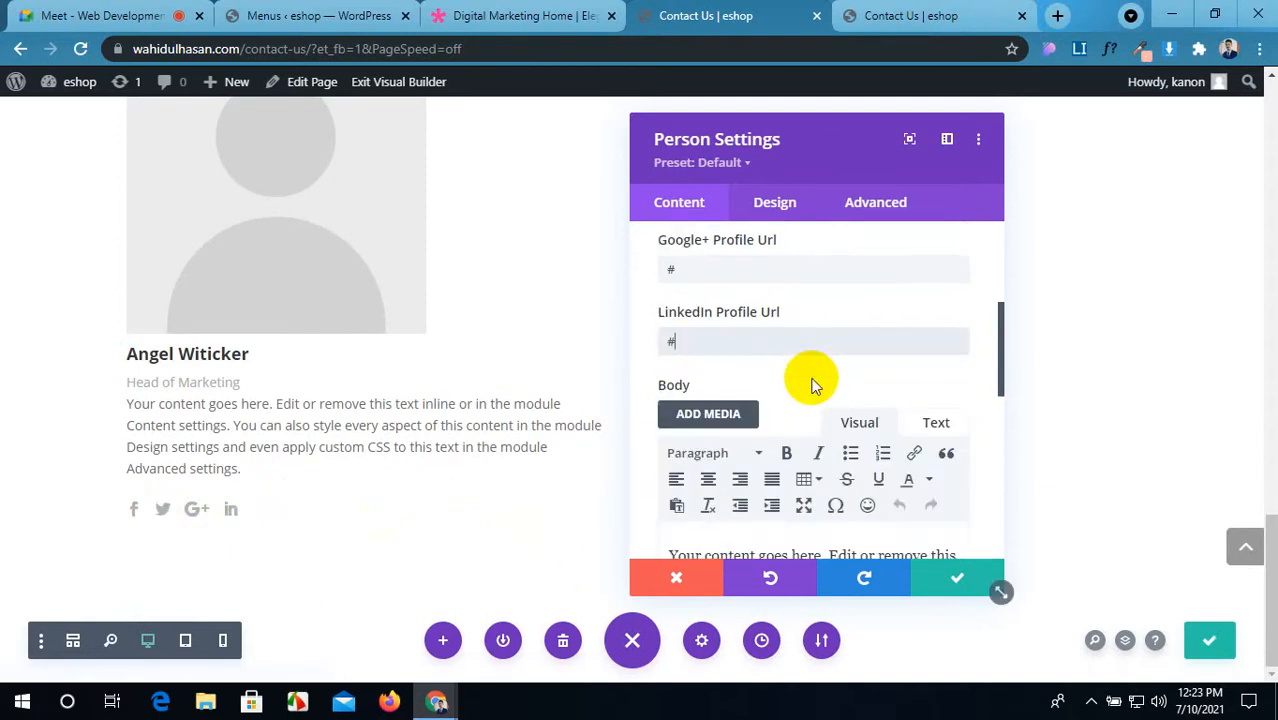
scroll(813, 385, down, 1)
scroll(810, 385, up, 2)
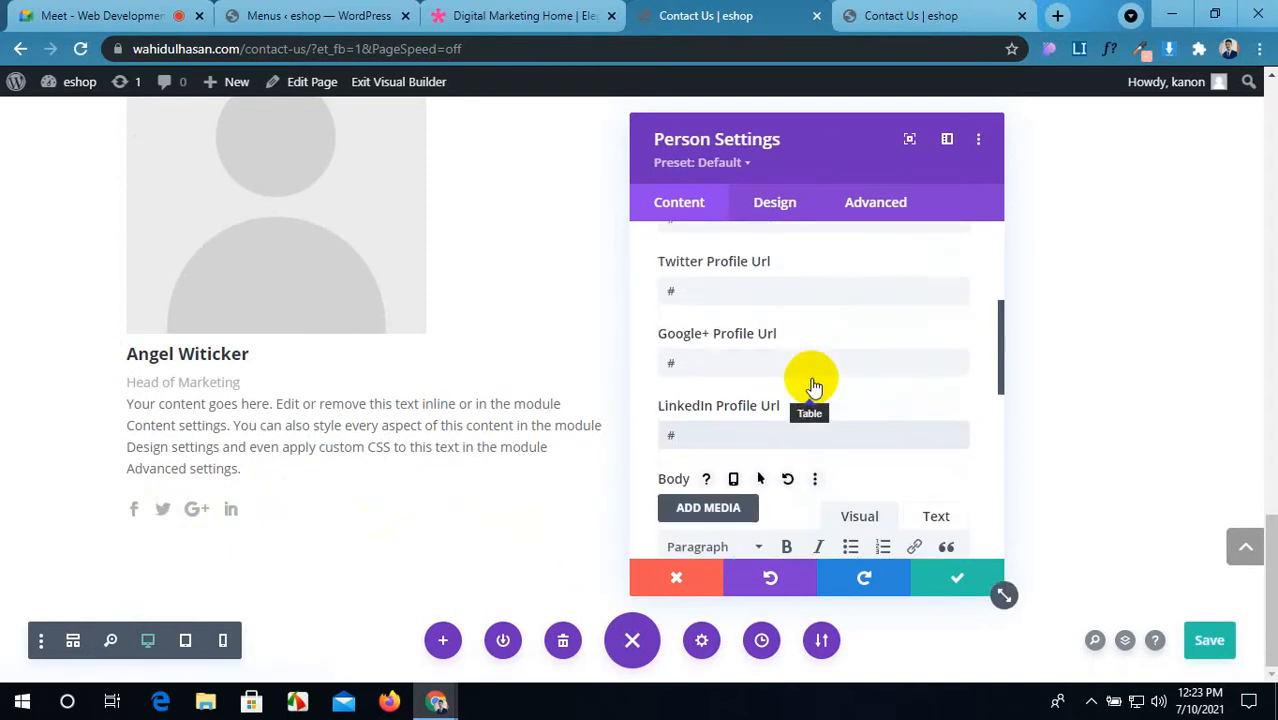
scroll(790, 430, down, 1)
scroll(790, 430, down, 2)
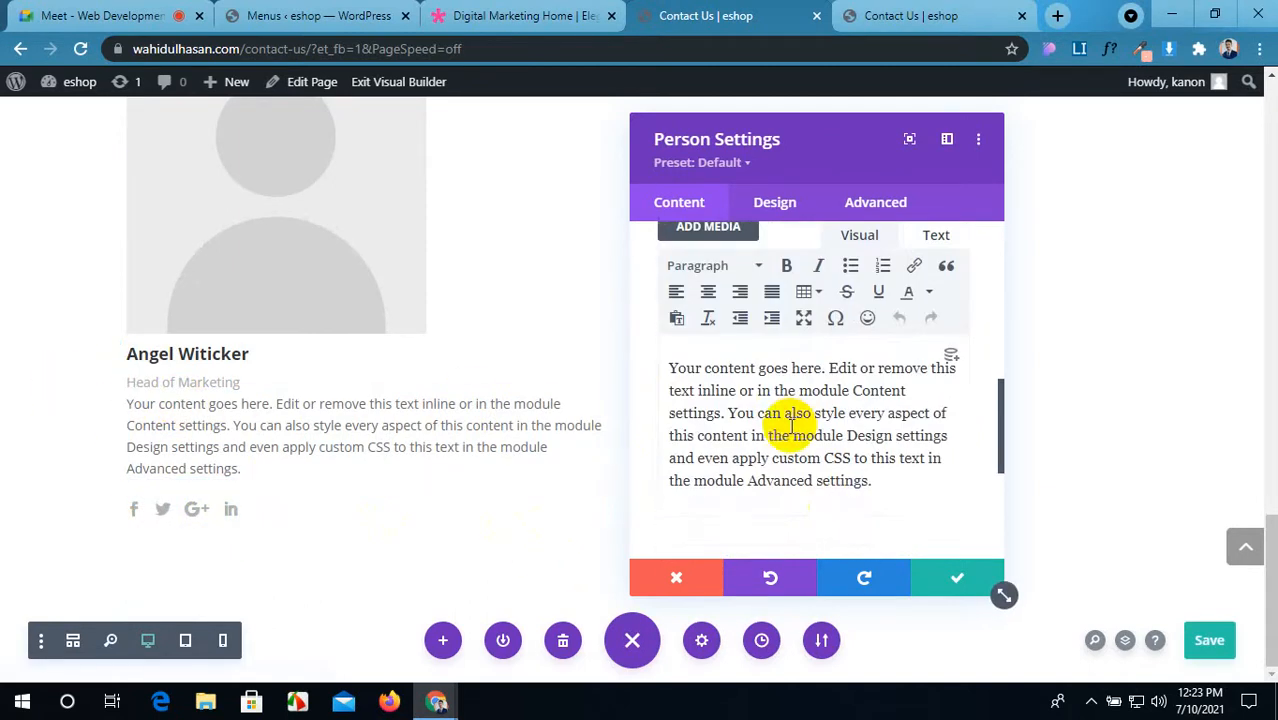
scroll(793, 456, down, 1)
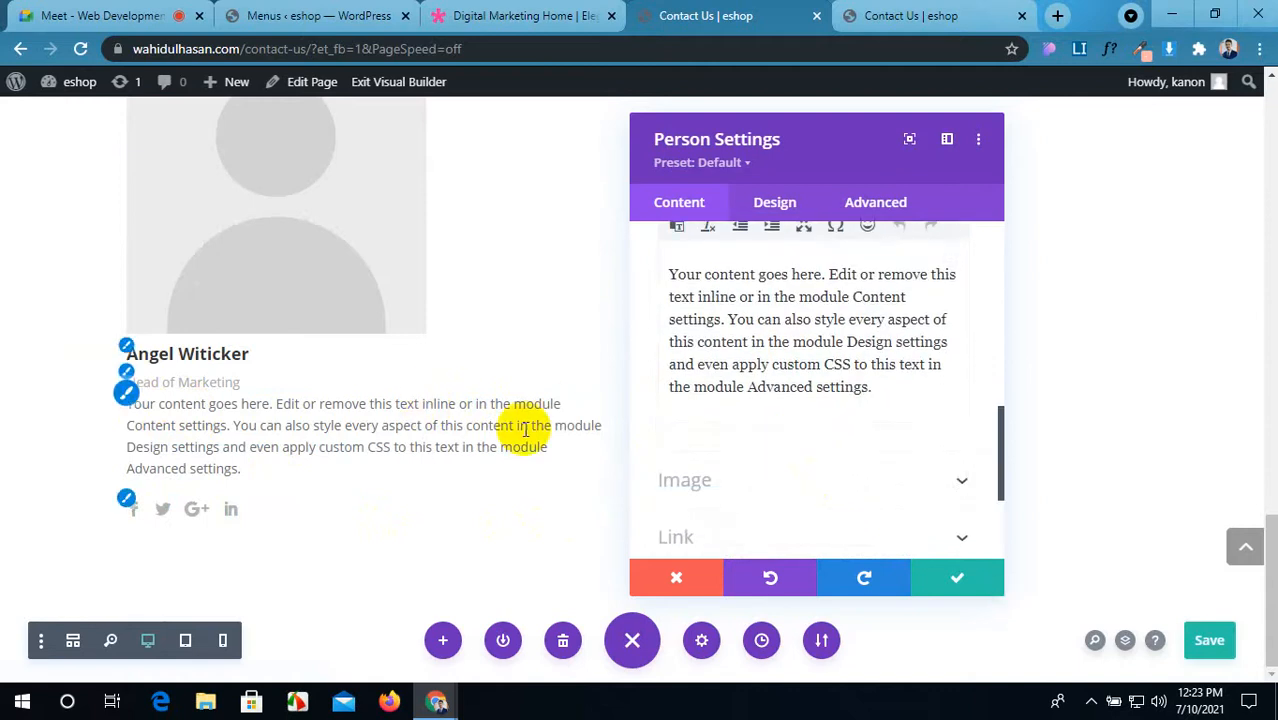
scroll(662, 433, down, 2)
scroll(730, 380, up, 1)
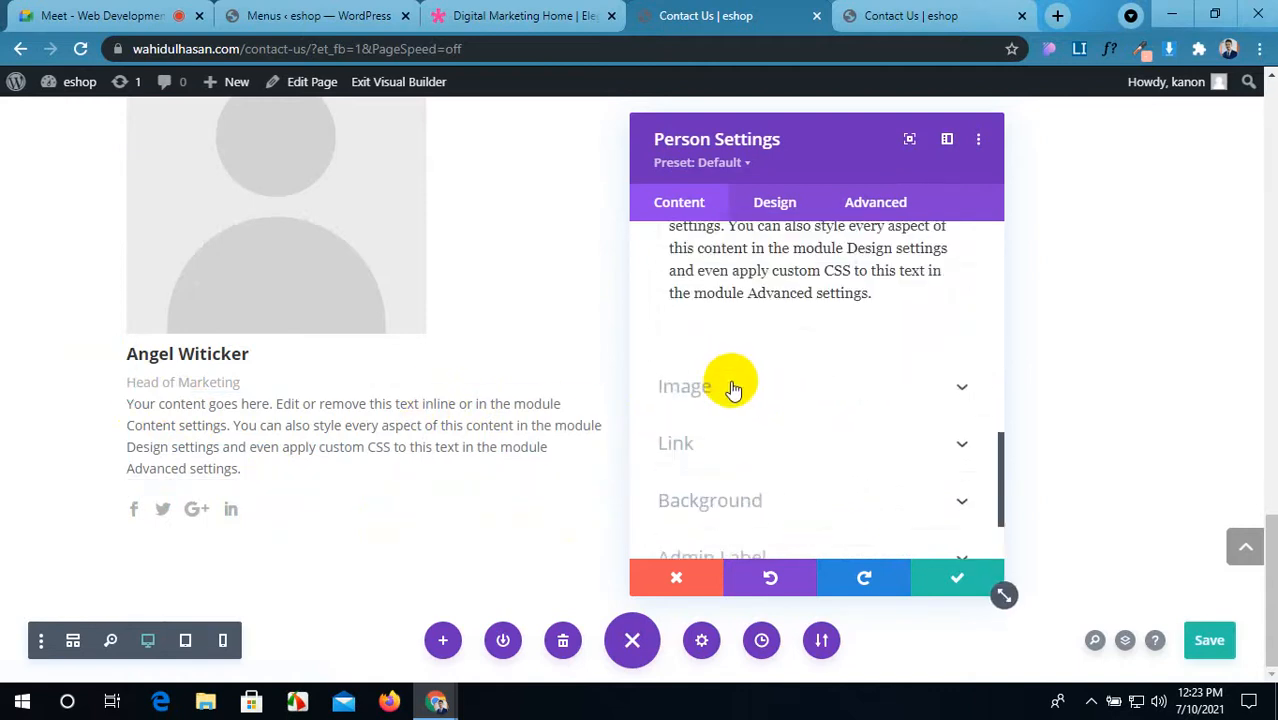
Step: Upload portrait-square-03 from the computer and insert it as the Person module's image
click(810, 388)
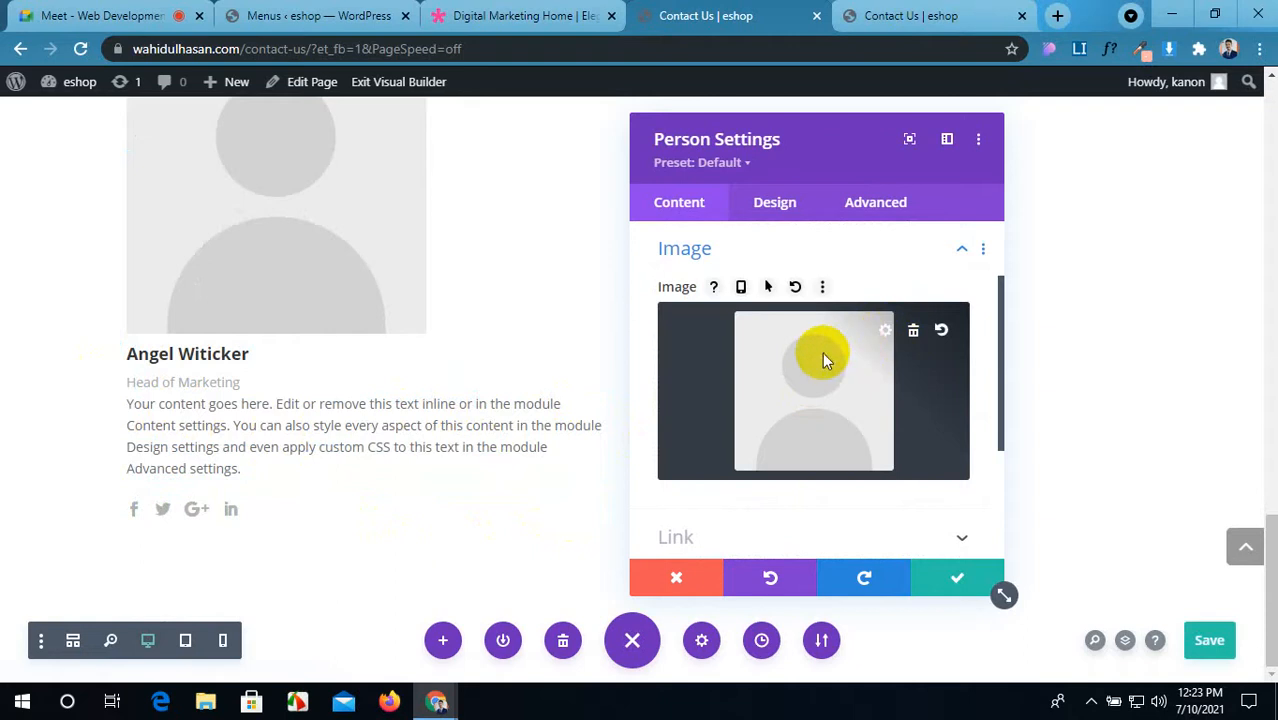
click(822, 360)
scroll(655, 465, down, 5)
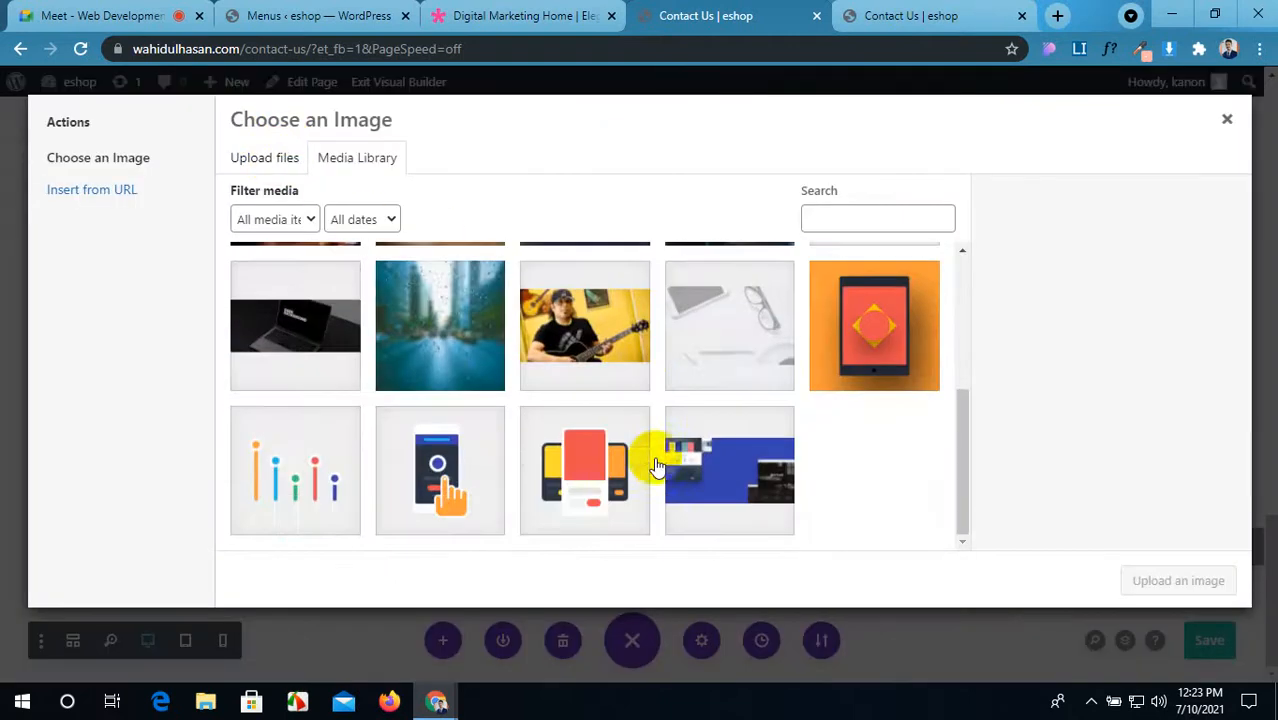
click(247, 160)
click(745, 399)
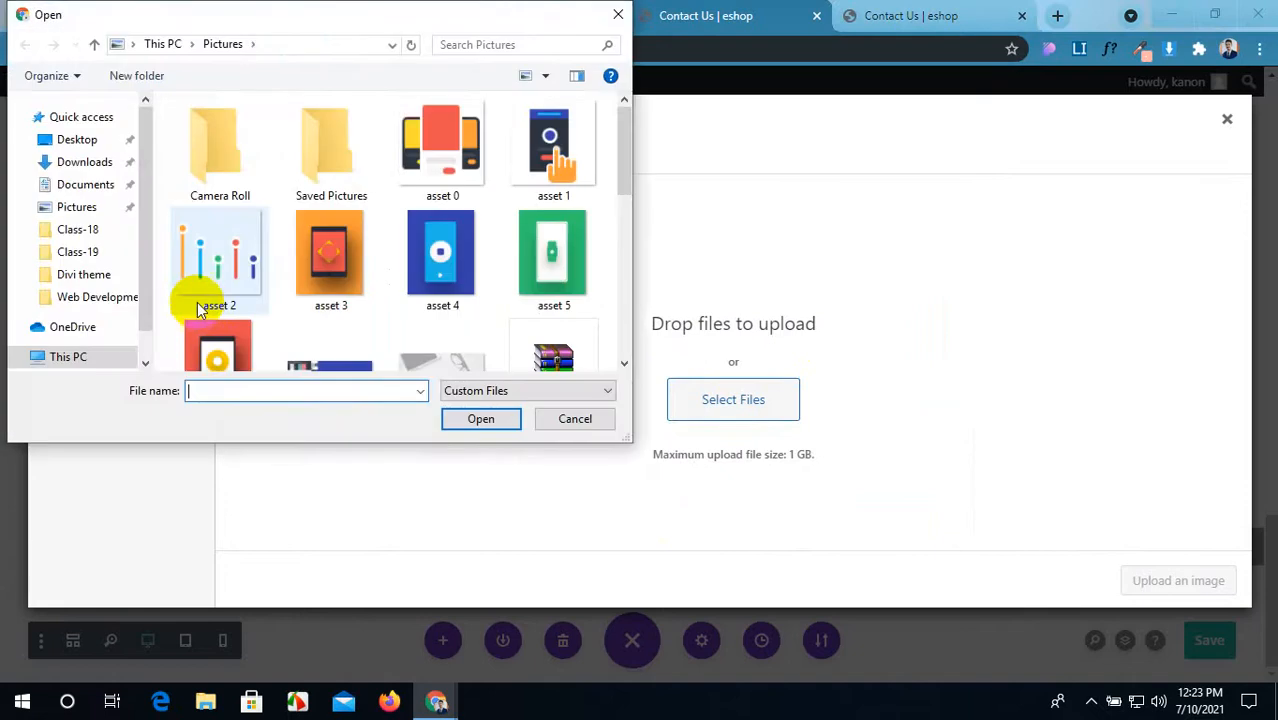
scroll(357, 245, down, 5)
click(441, 298)
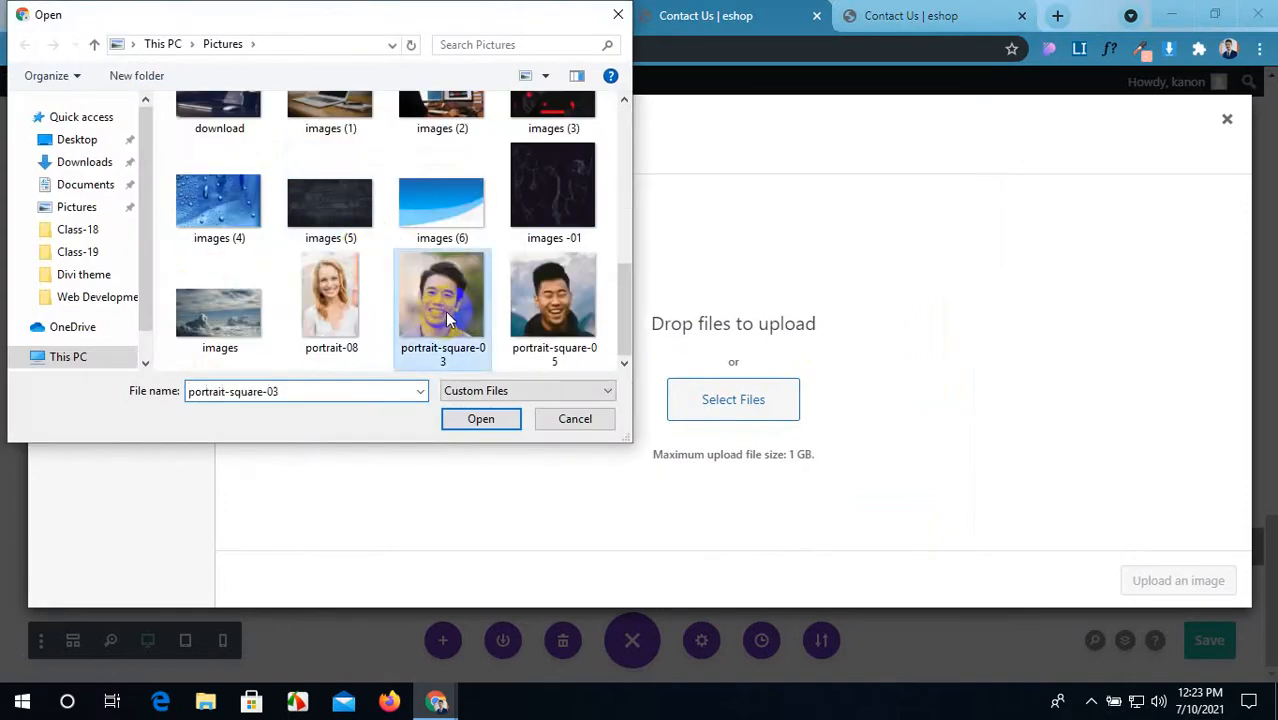
click(505, 420)
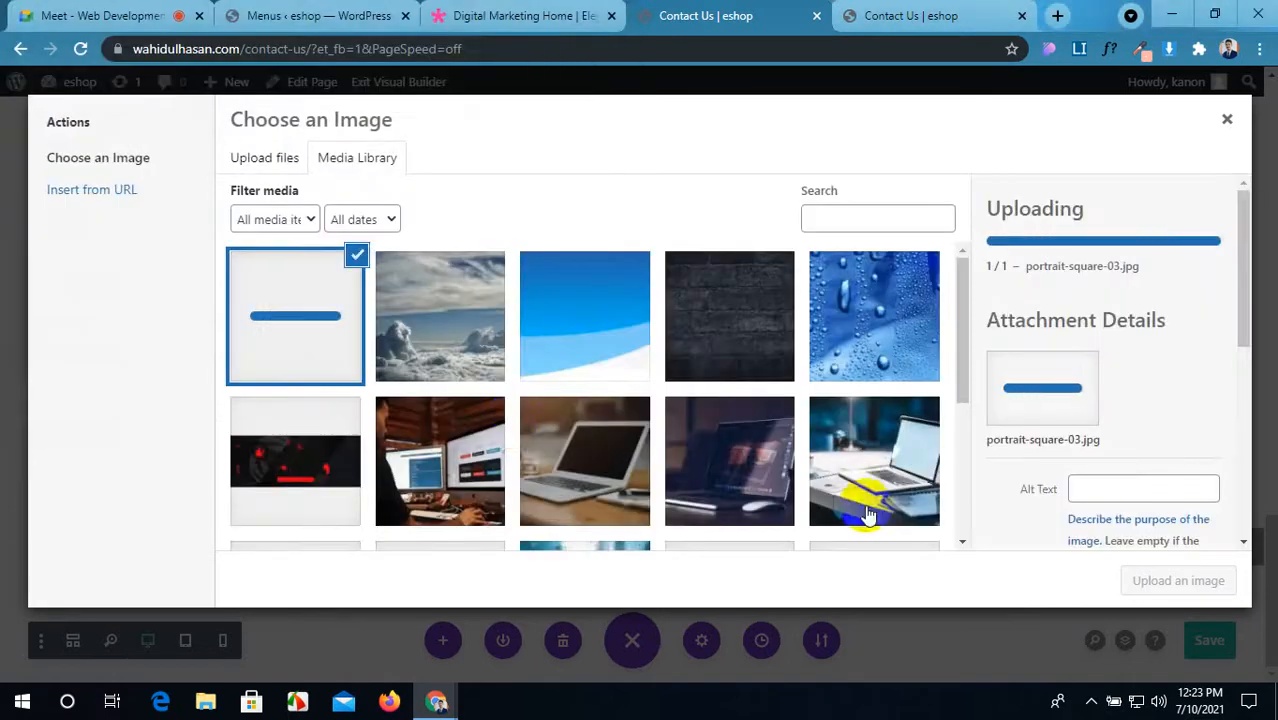
click(1141, 578)
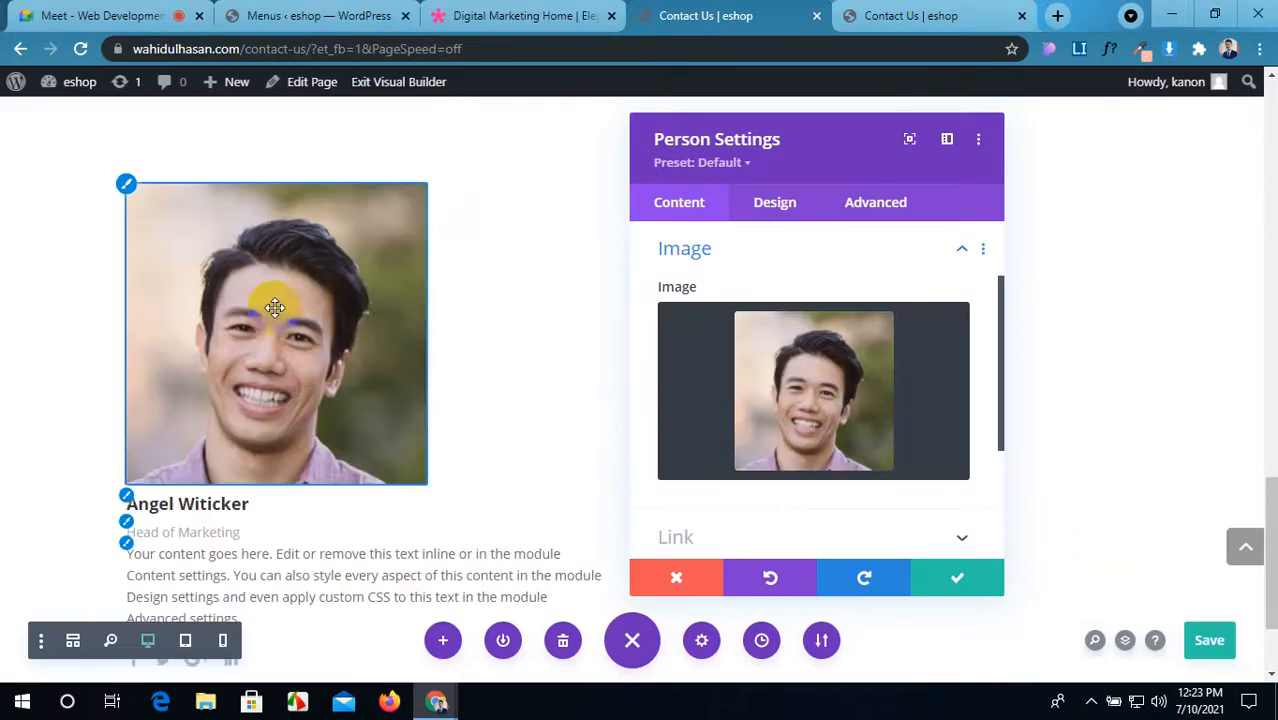
Step: Expand the module's Background options and display the full colour palette
scroll(789, 402, down, 1)
scroll(789, 402, down, 1)
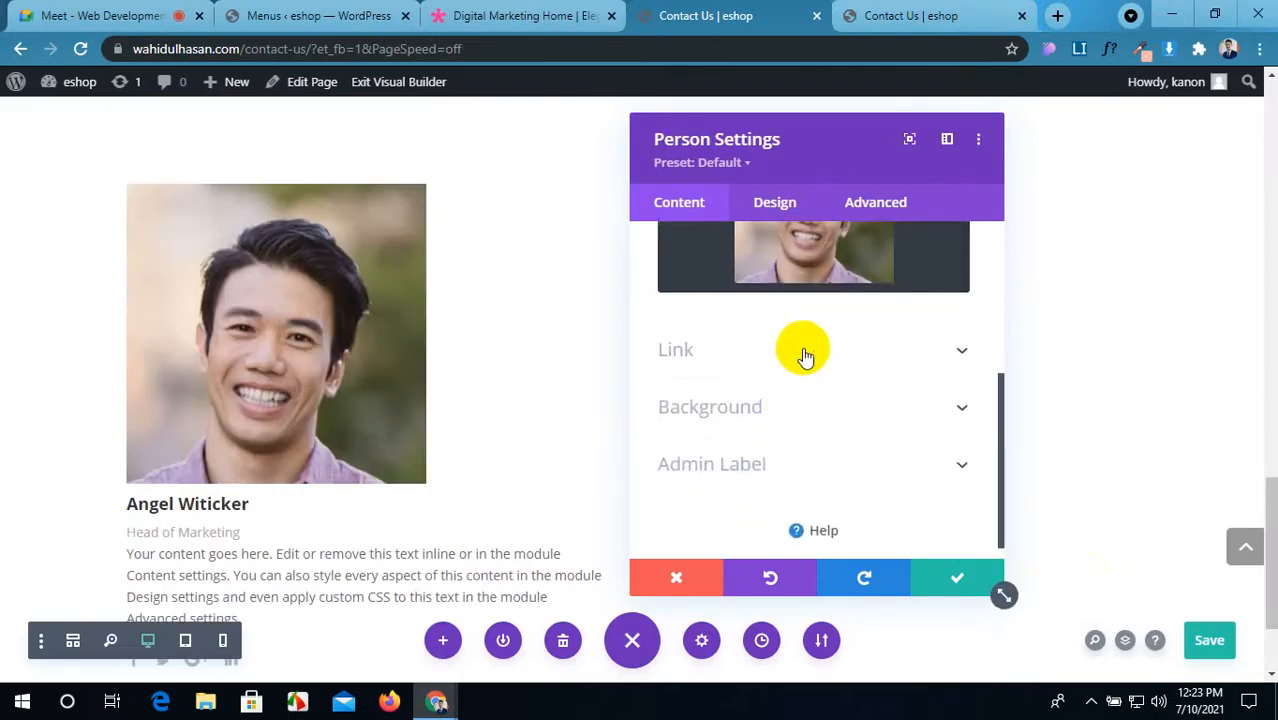
click(818, 408)
scroll(818, 410, down, 2)
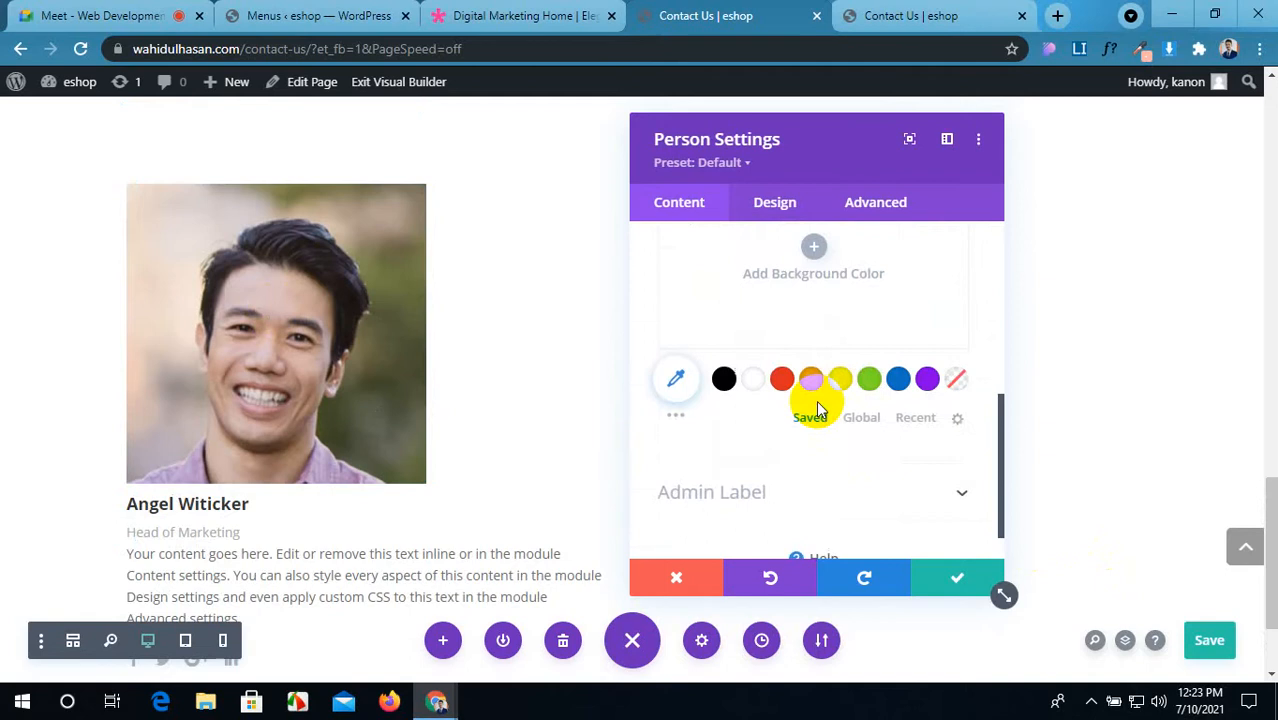
click(676, 410)
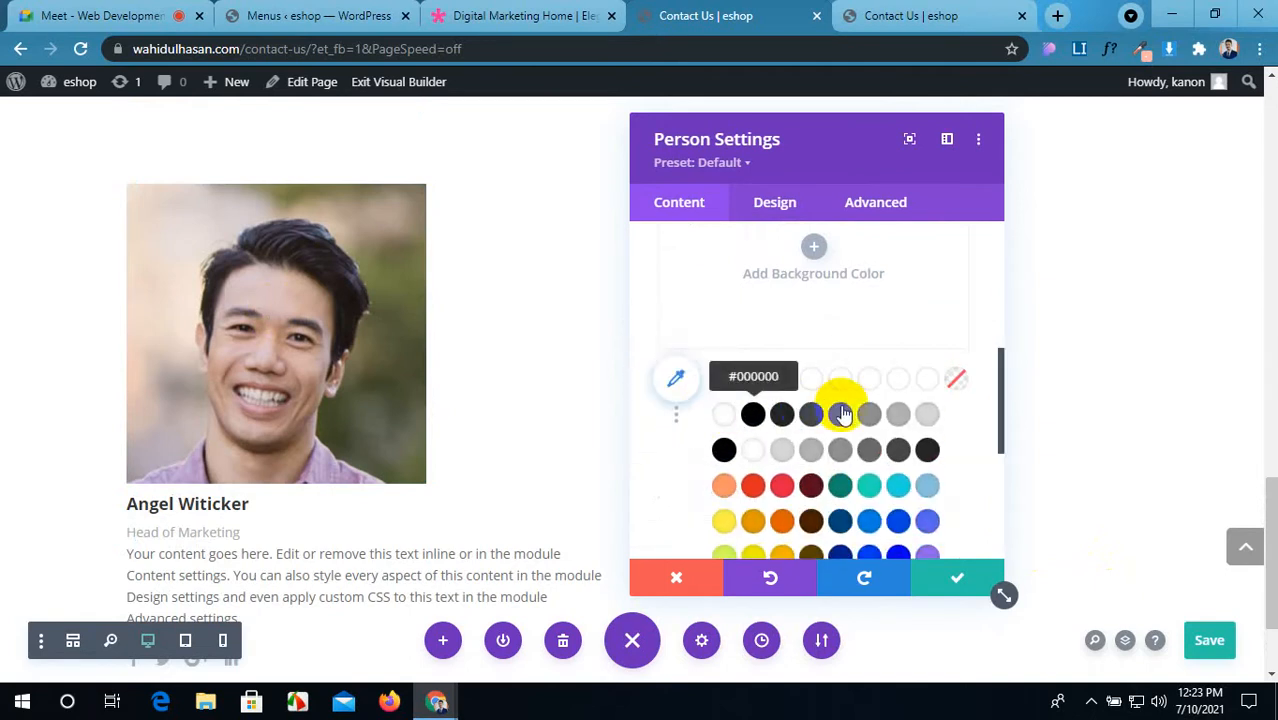
scroll(739, 378, down, 3)
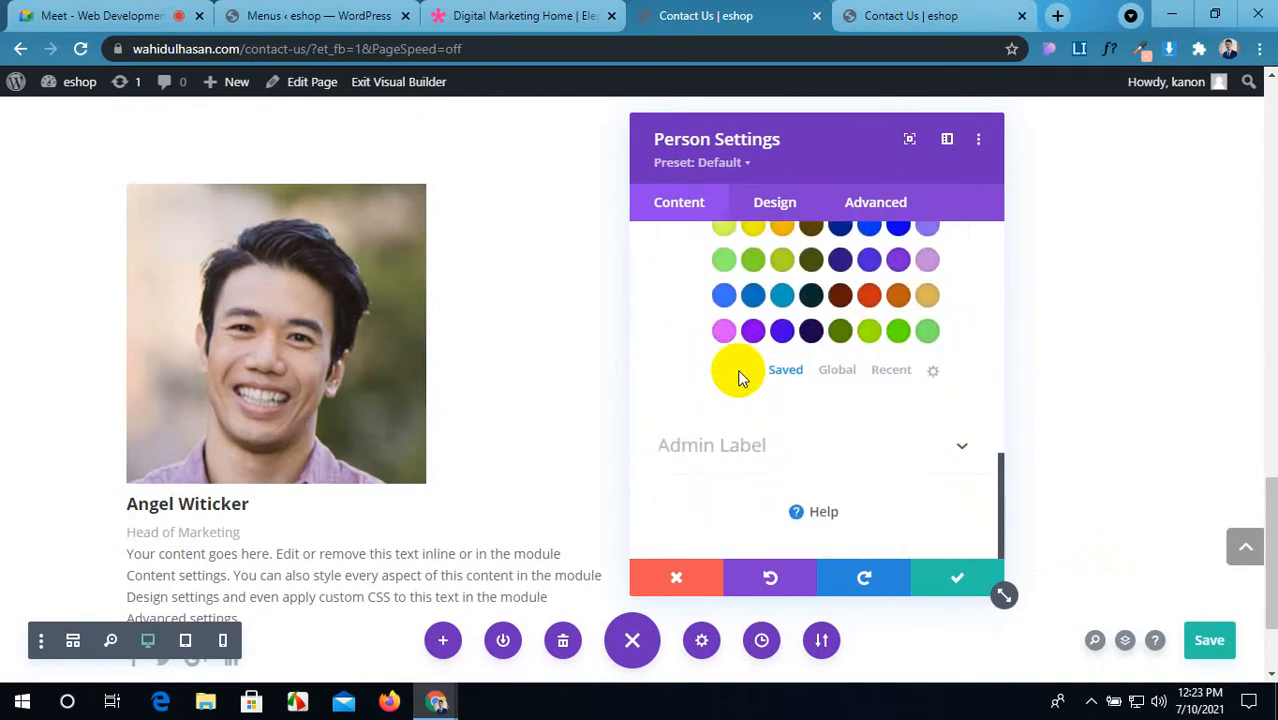
scroll(739, 378, up, 3)
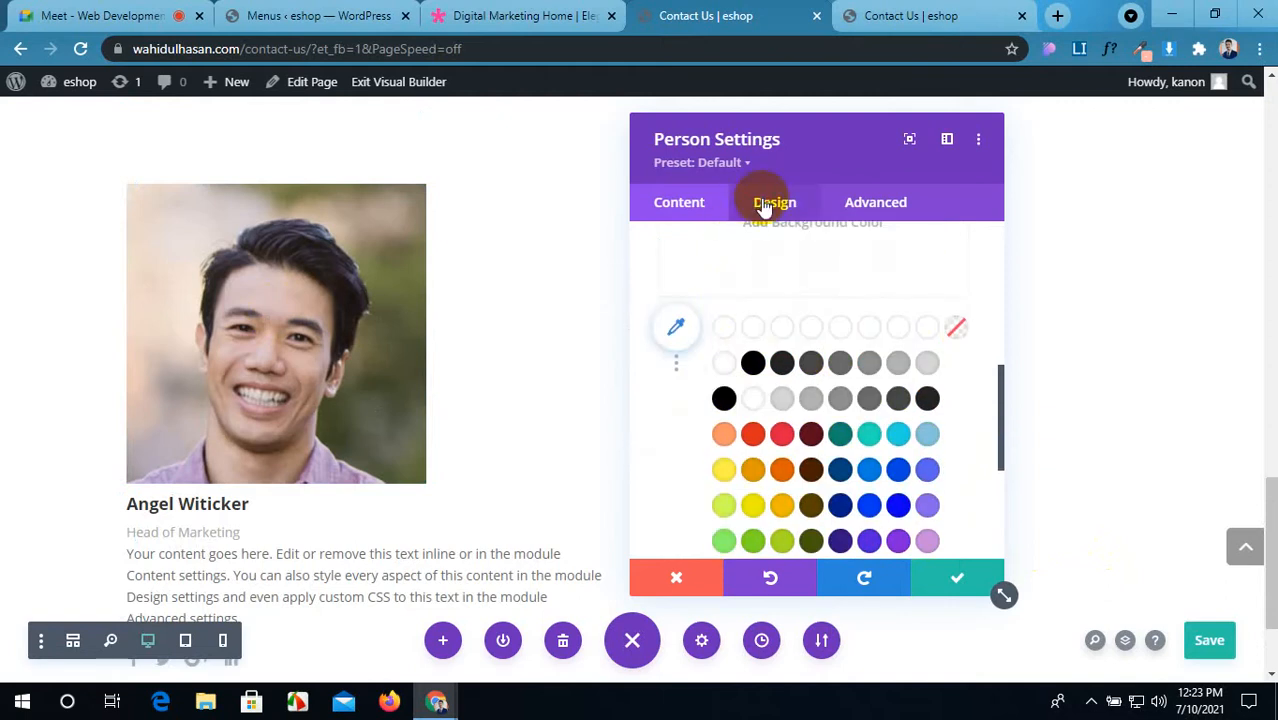
Step: In Design > Icon, colour the social icons coral orange #fc9569
click(764, 205)
click(765, 305)
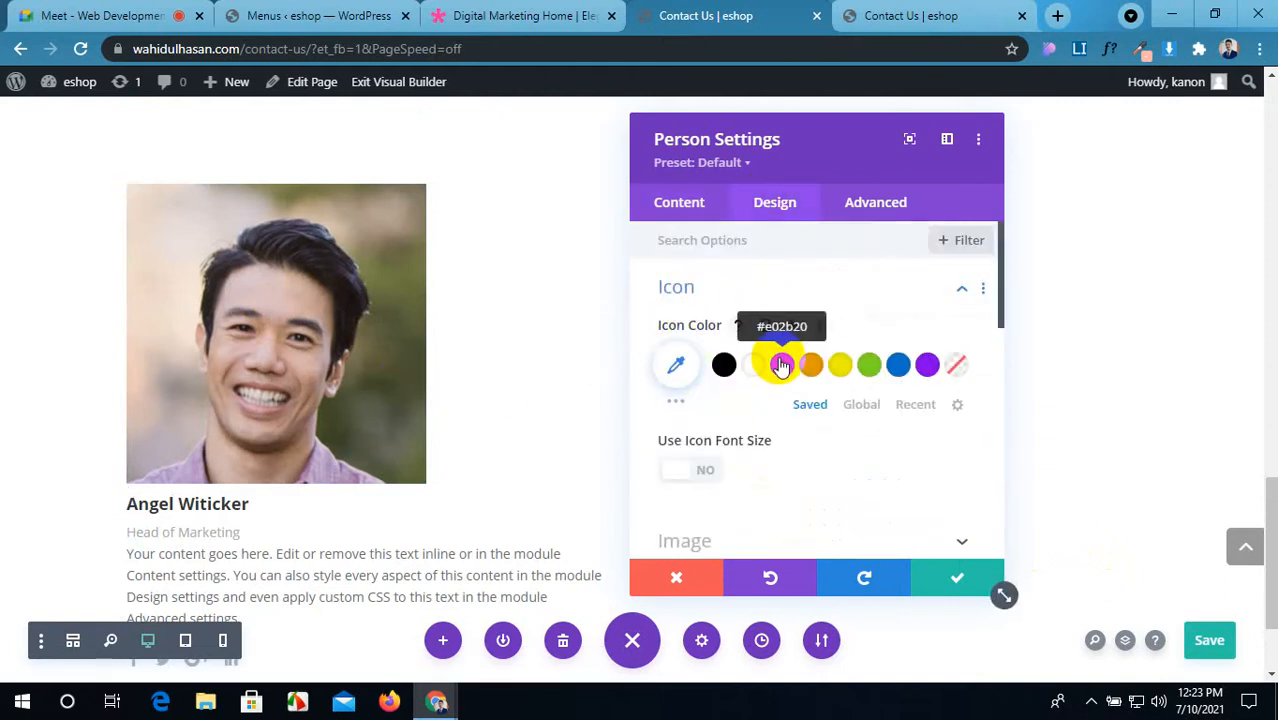
scroll(217, 425, down, 2)
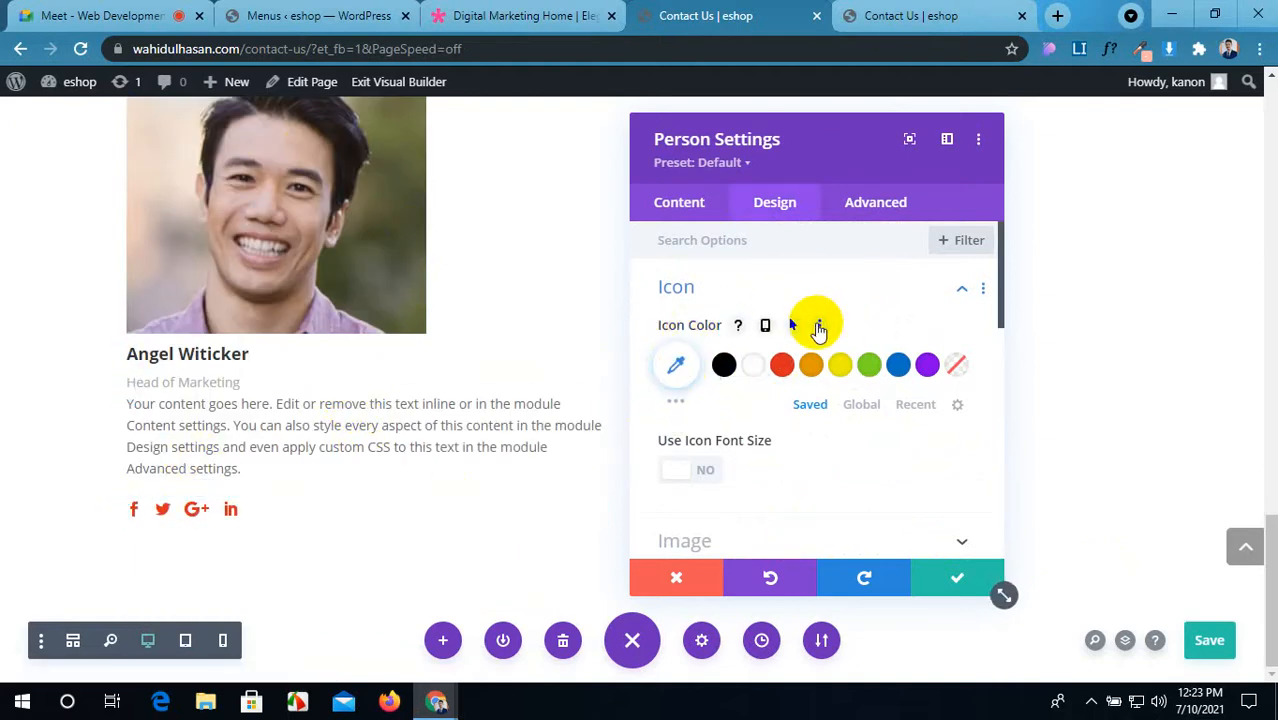
click(678, 404)
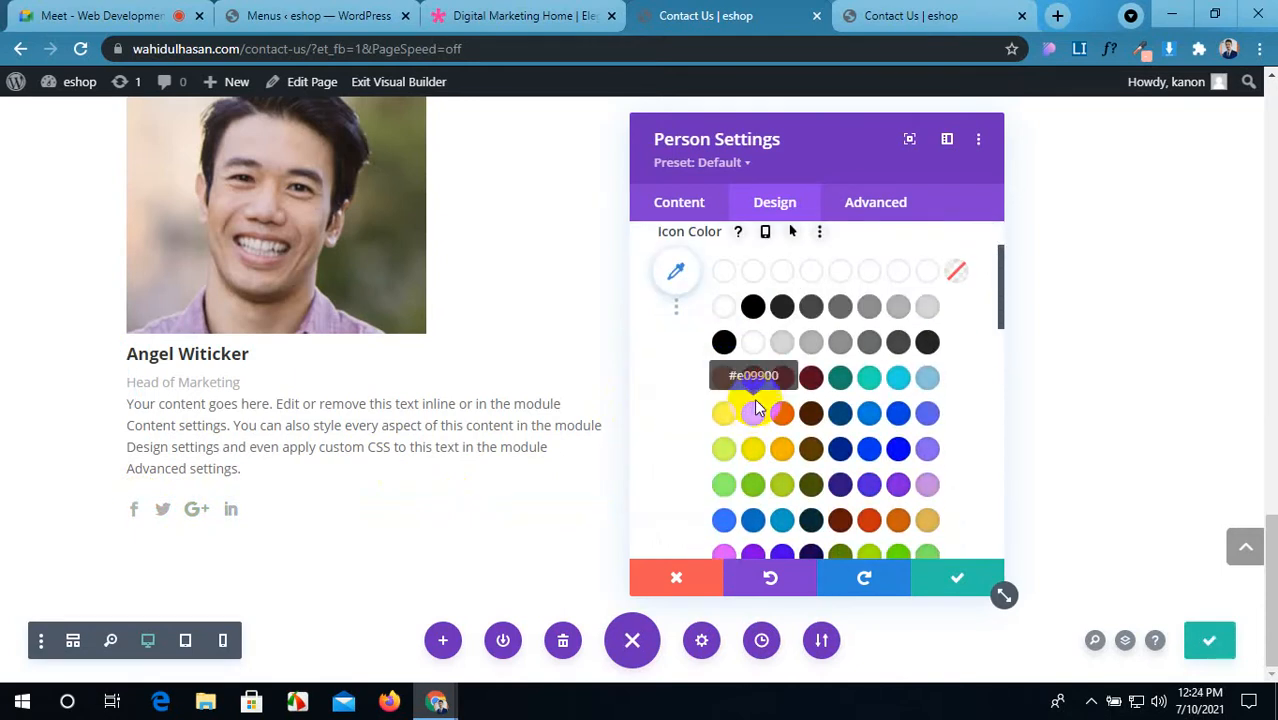
click(724, 382)
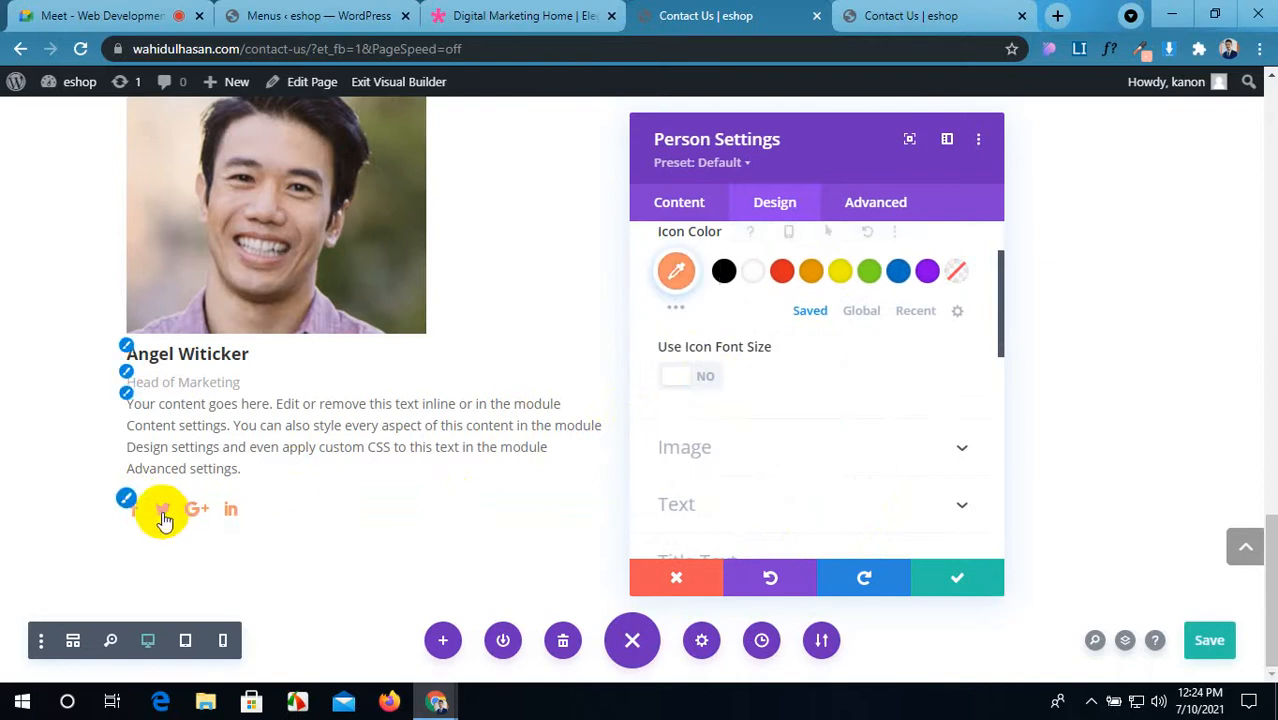
Step: Make the icons turn blue #0c71c3 on hover and enable Use Icon Font Size
scroll(708, 308, up, 1)
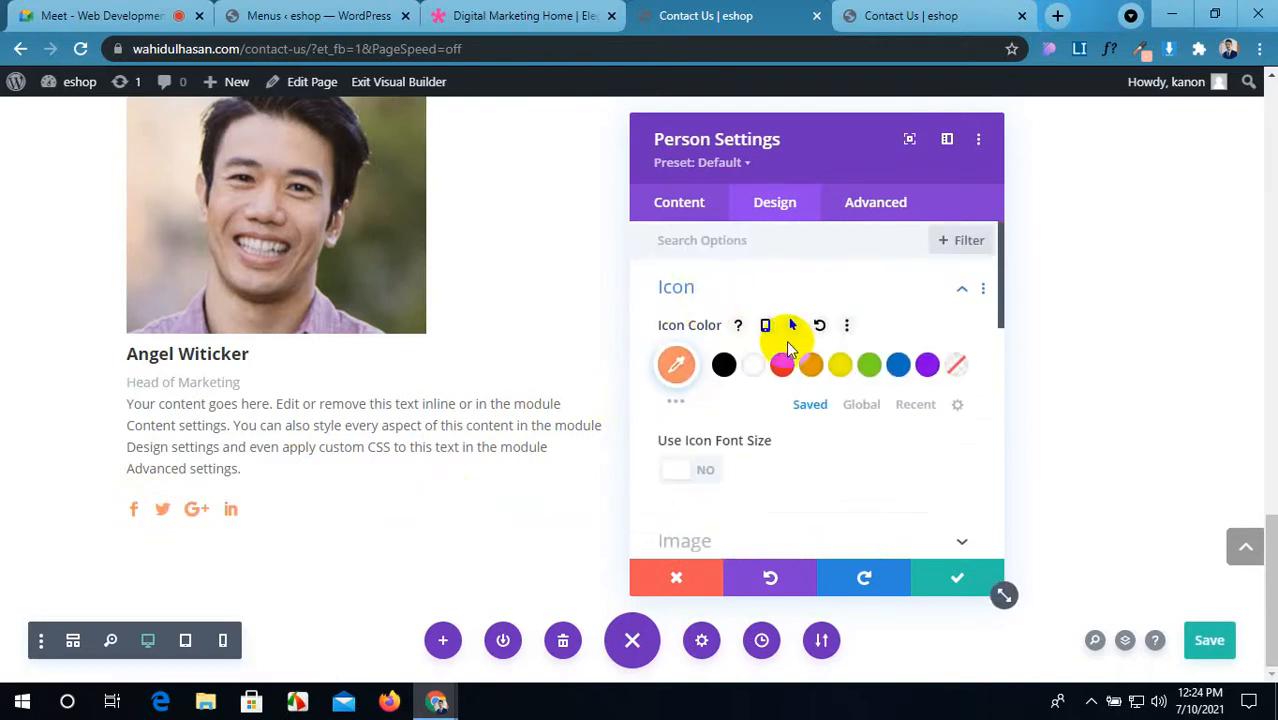
click(793, 326)
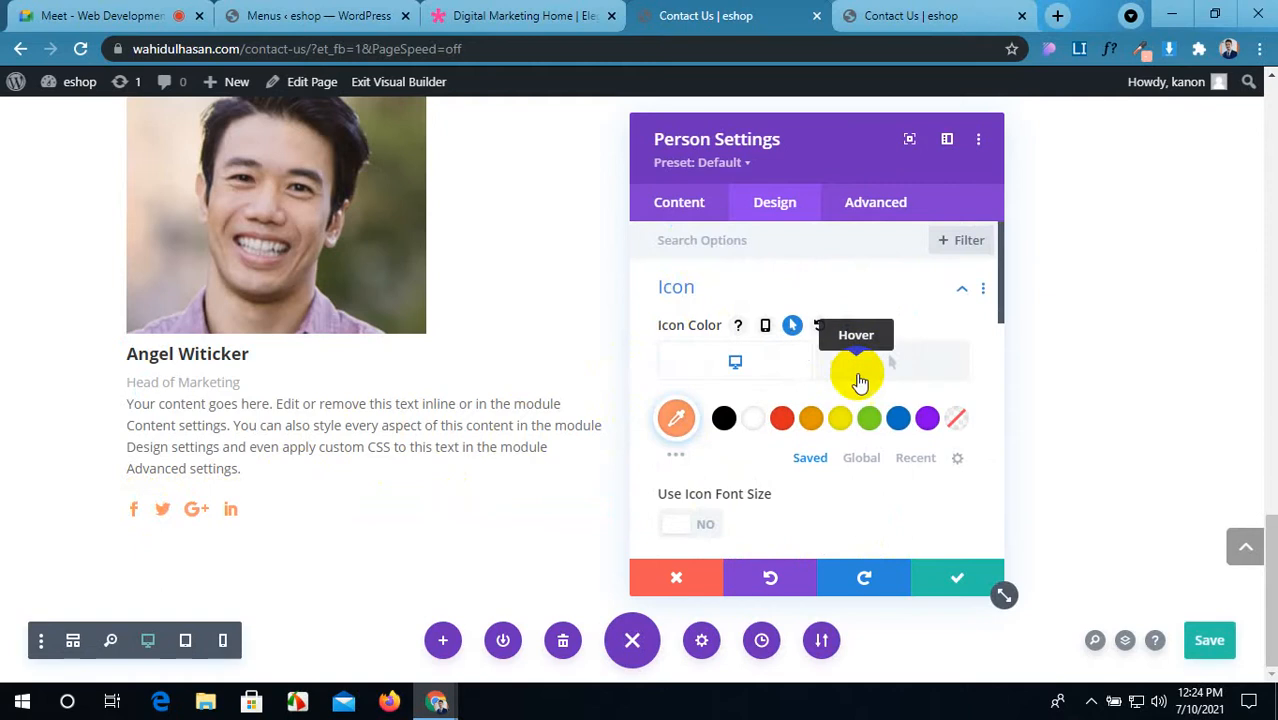
click(884, 375)
click(899, 422)
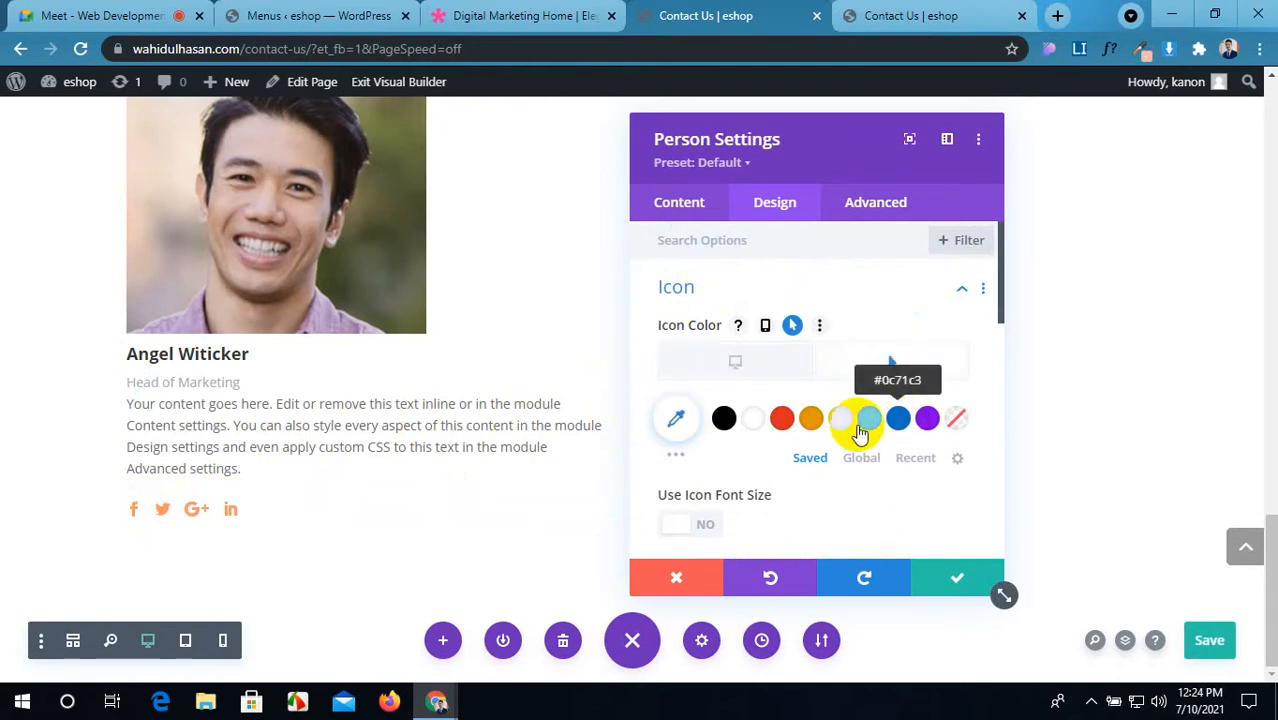
scroll(686, 472, down, 1)
scroll(686, 472, down, 1)
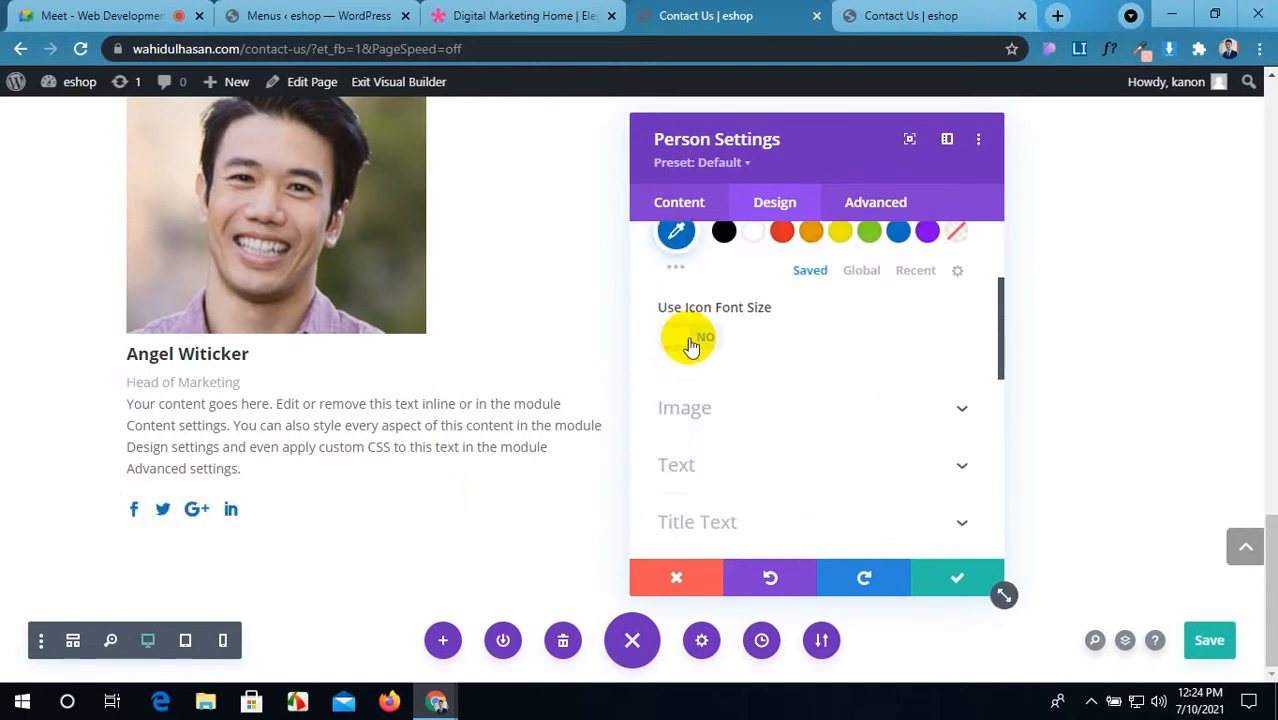
click(690, 340)
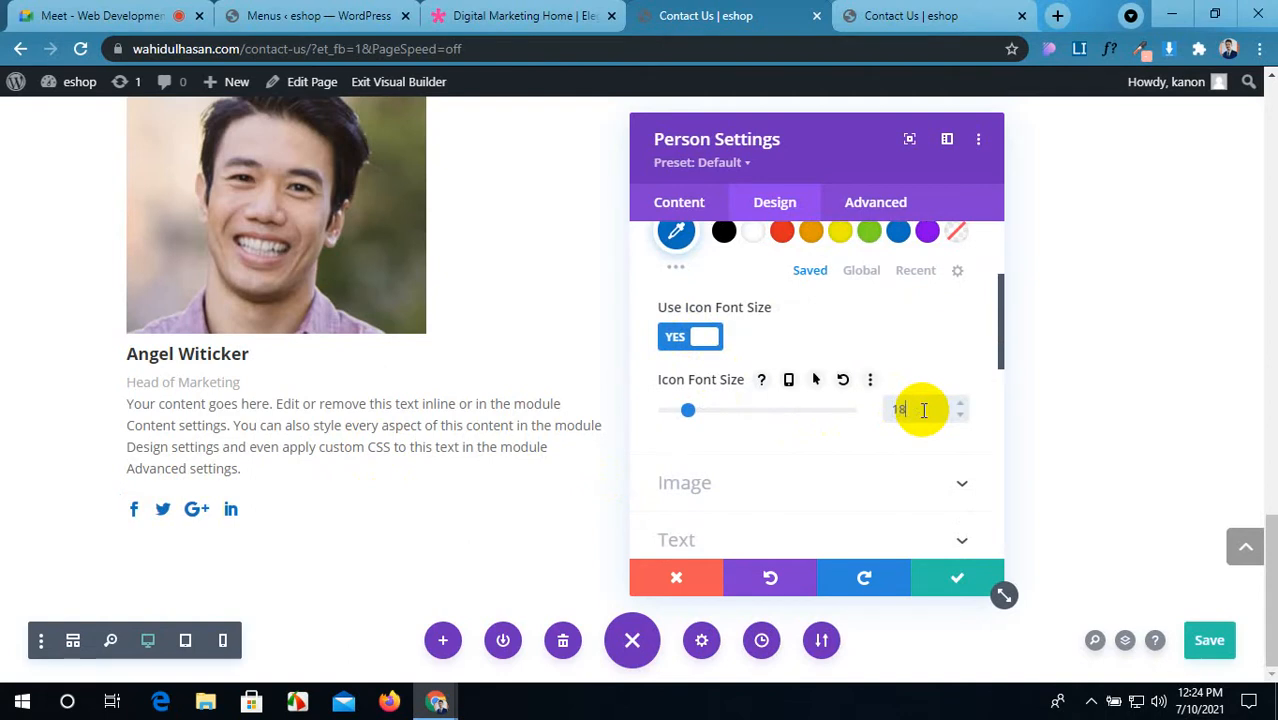
click(786, 482)
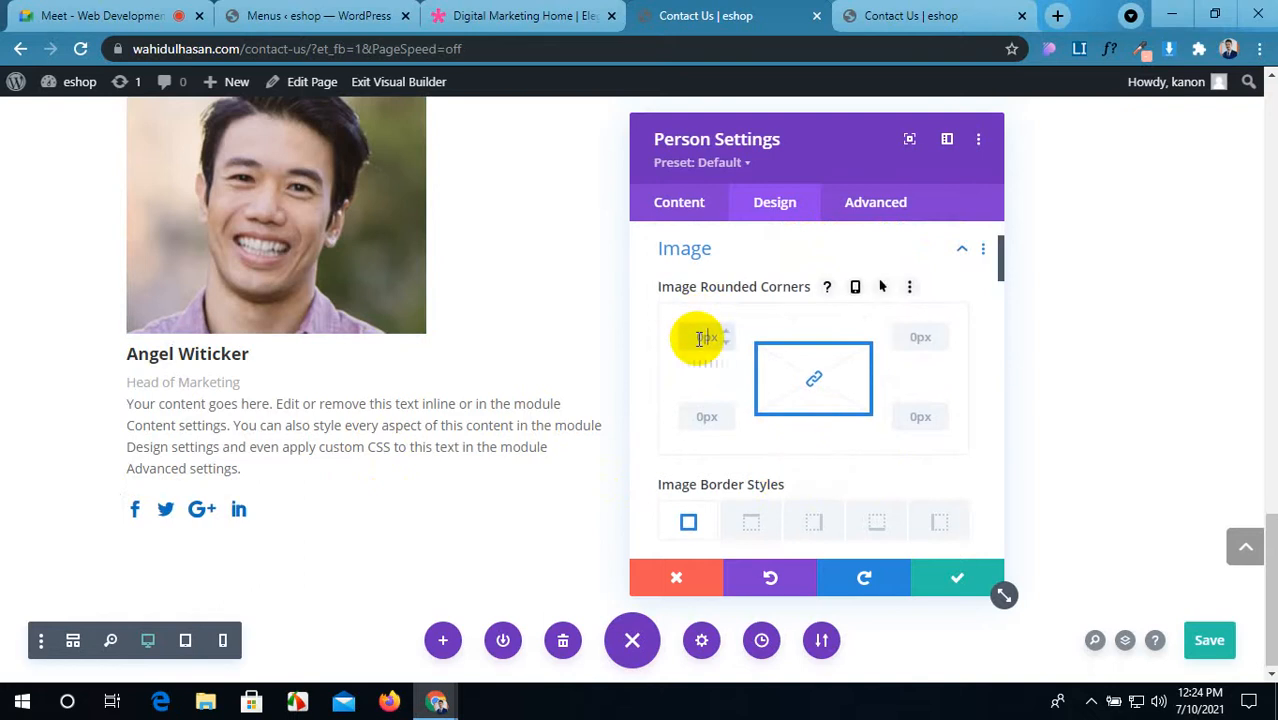
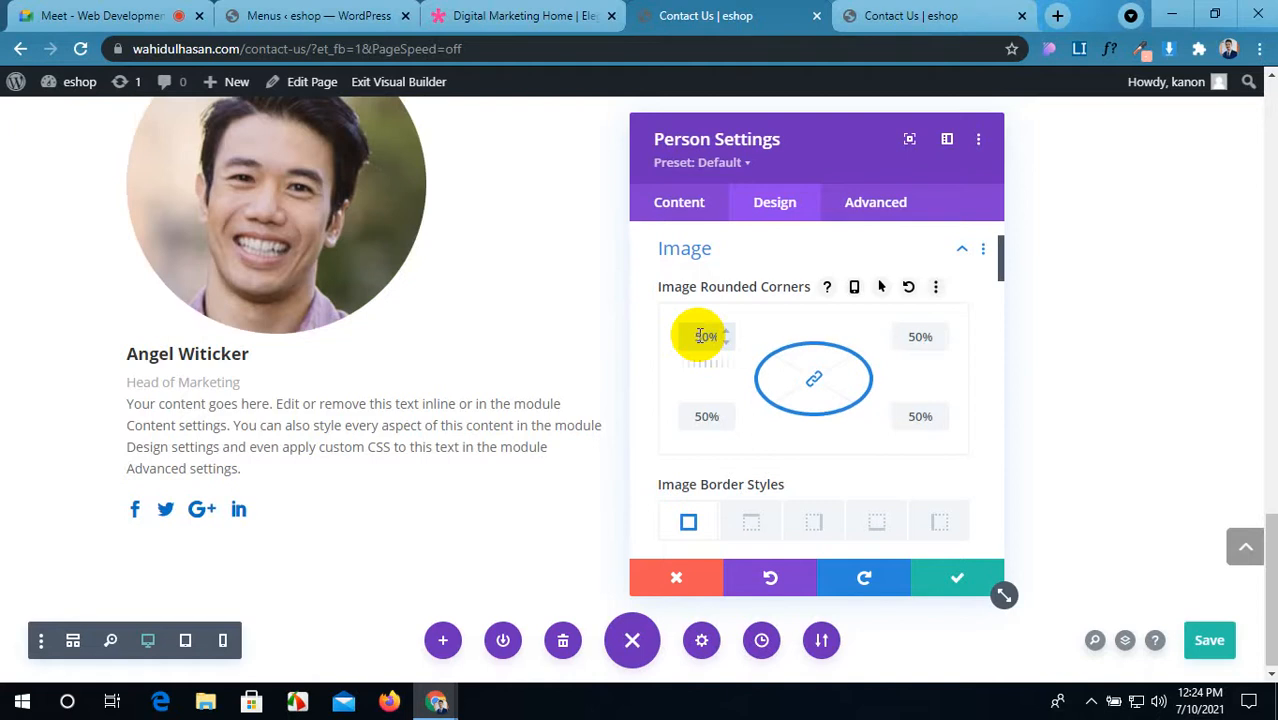
Step: Center-align the person card's name, position, body text and social icons
scroll(744, 333, down, 1)
scroll(744, 333, up, 2)
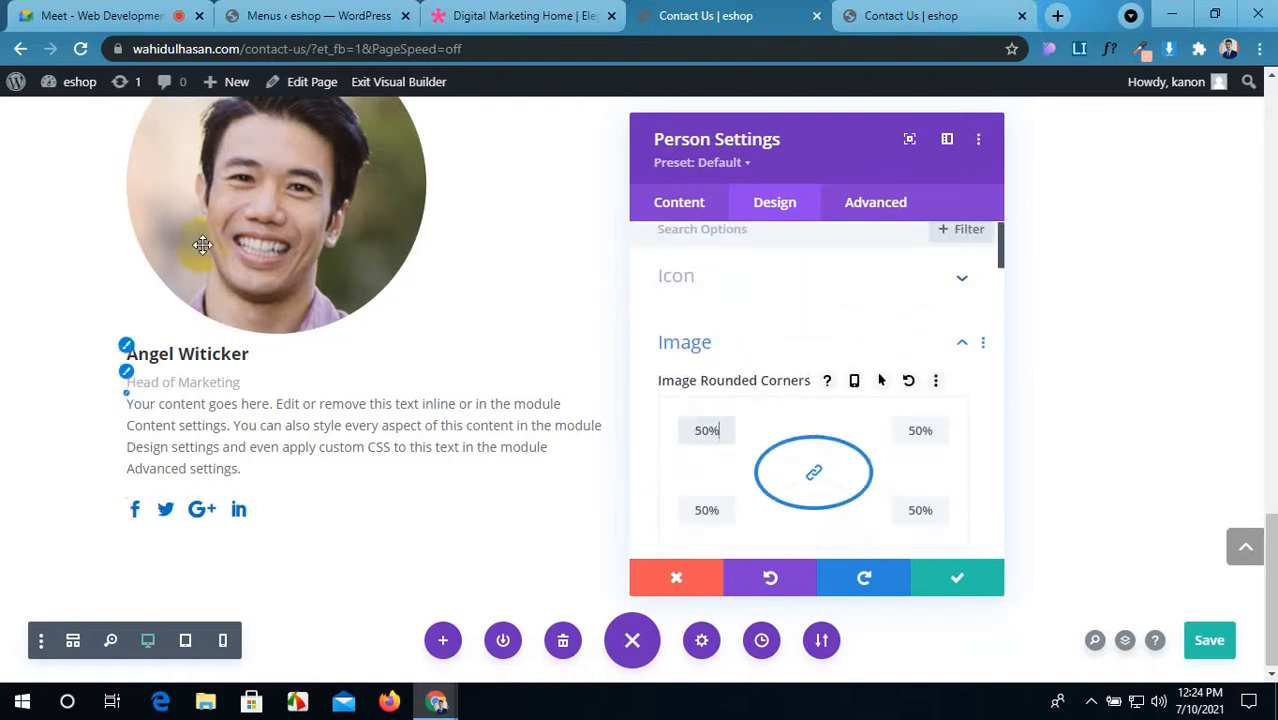
scroll(200, 243, up, 1)
scroll(830, 358, down, 2)
scroll(834, 354, down, 4)
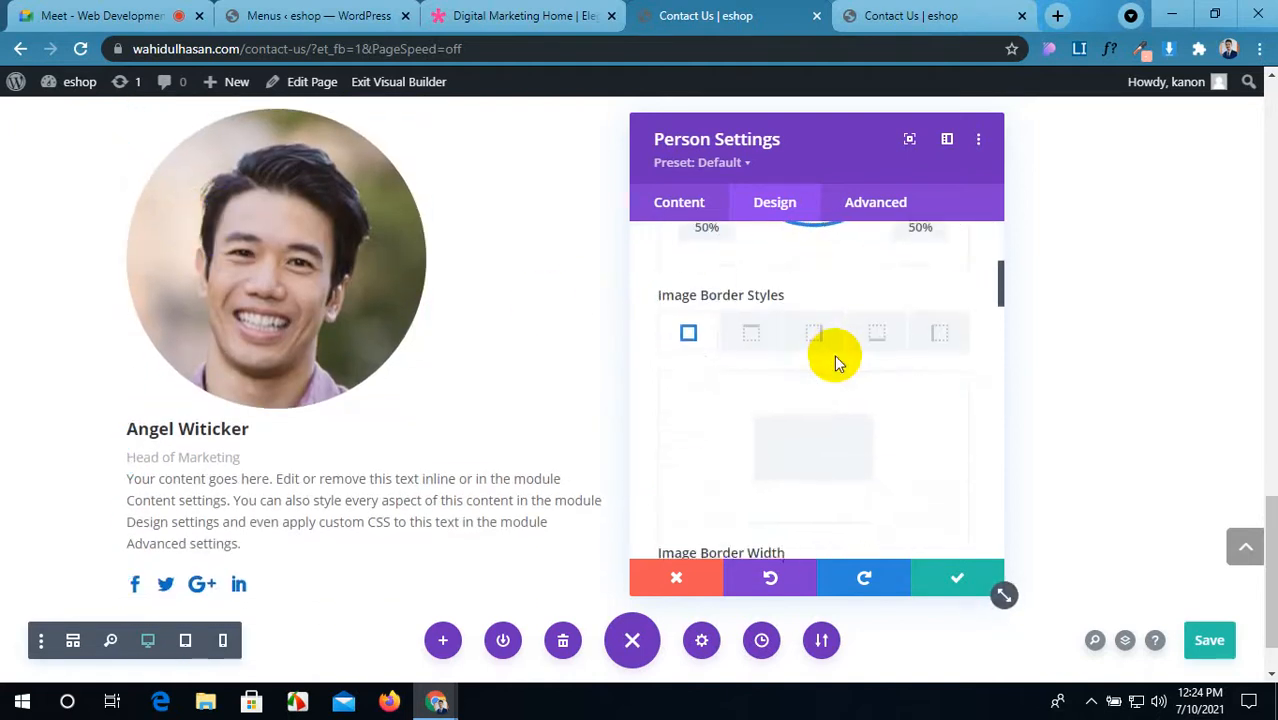
scroll(834, 354, down, 5)
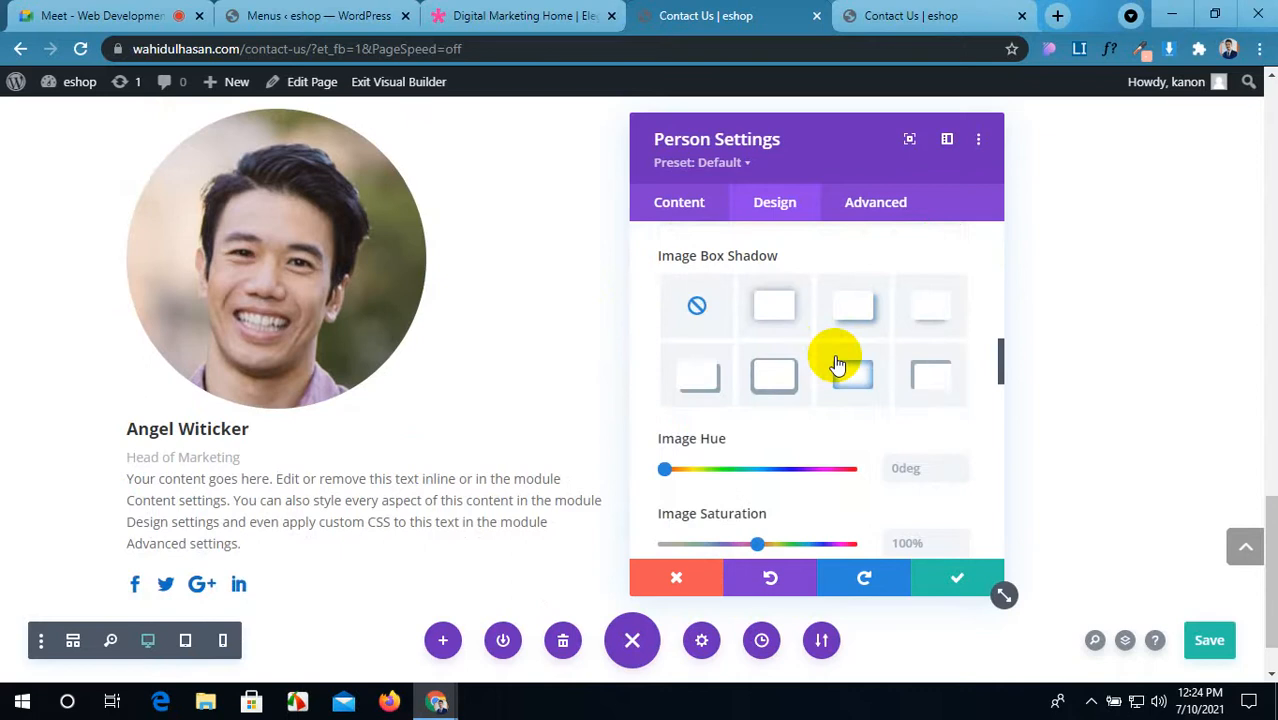
scroll(834, 354, down, 4)
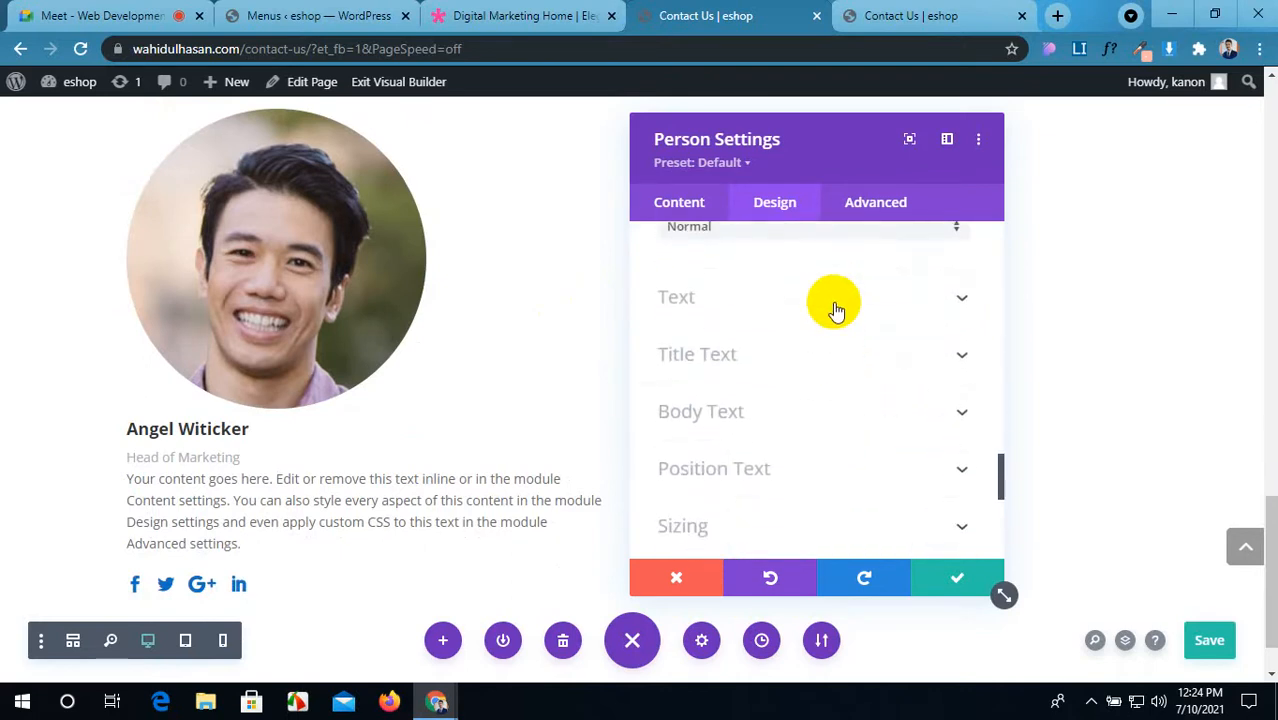
click(836, 311)
click(776, 317)
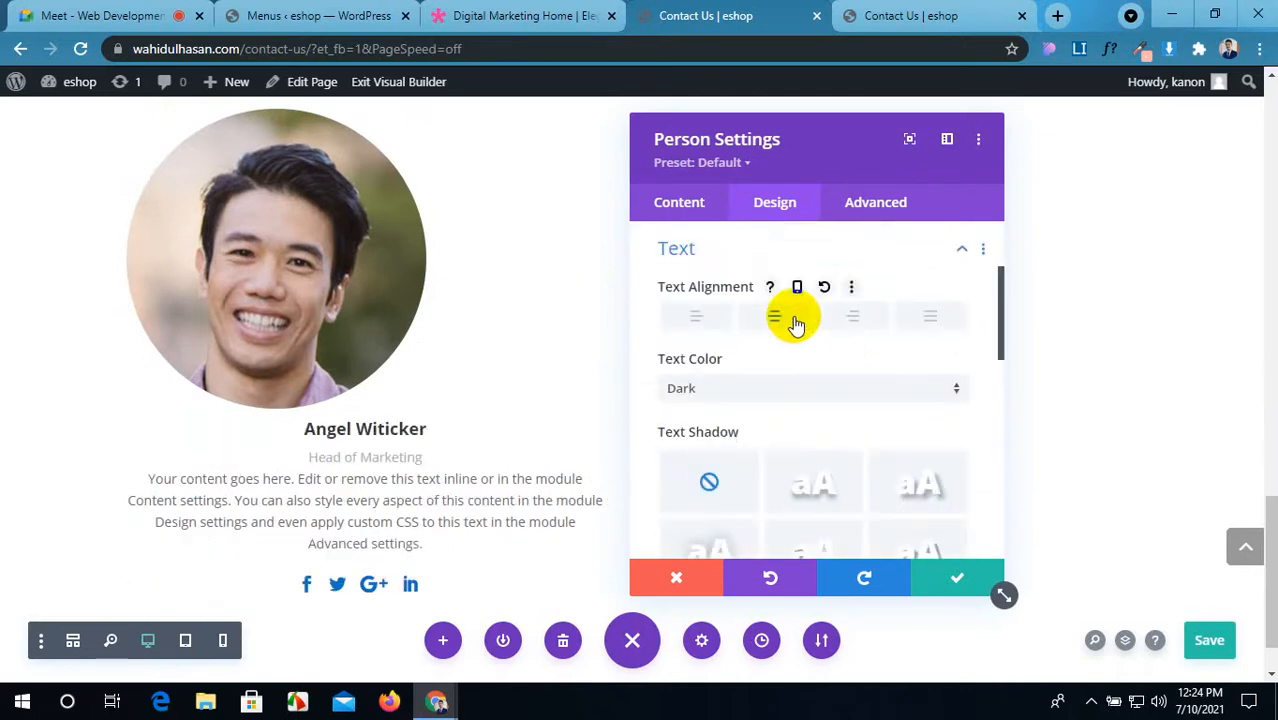
Step: Check the image's 50% rounded corners, then compare with the Digital Marketing Home demo
scroll(793, 322, up, 2)
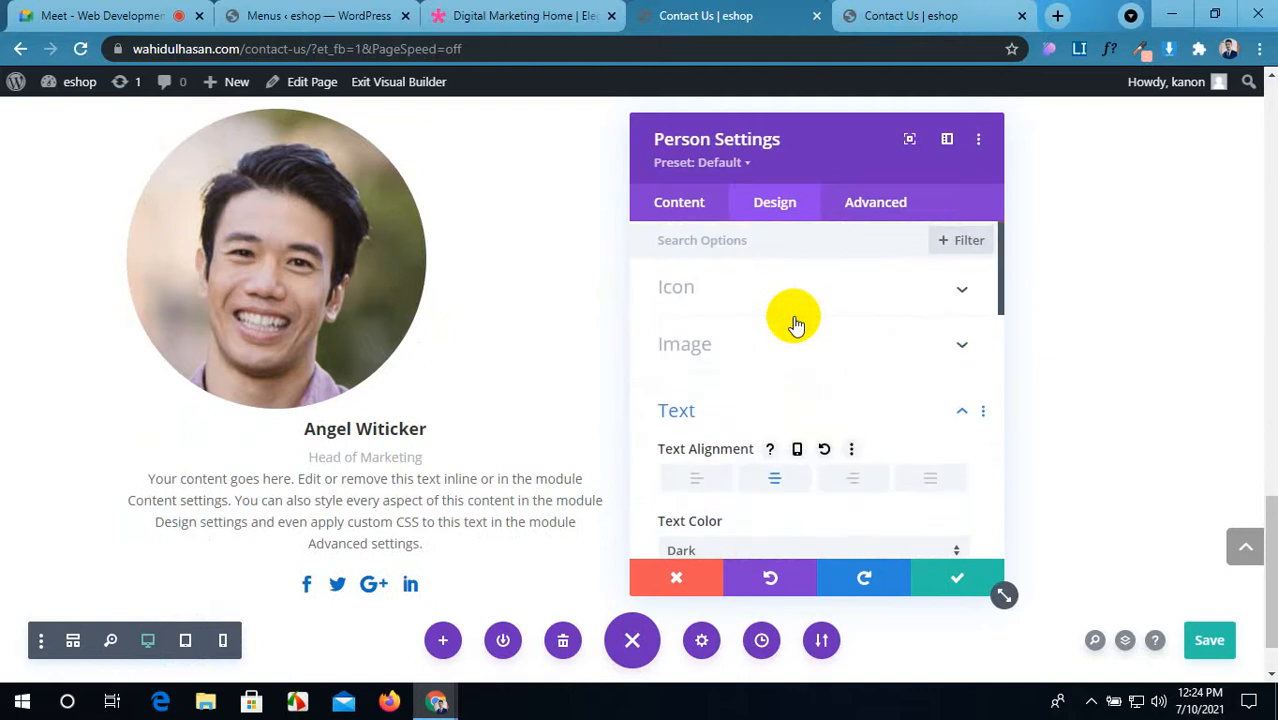
click(807, 342)
scroll(807, 342, down, 5)
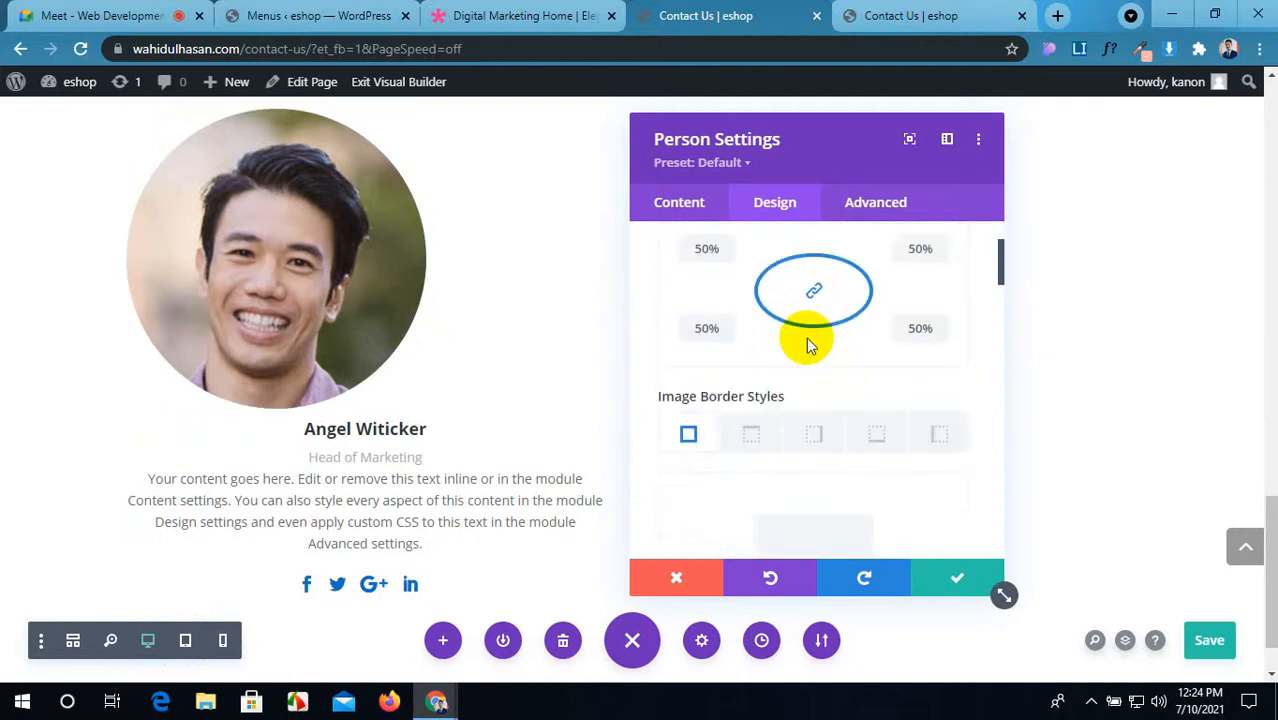
scroll(810, 345, down, 3)
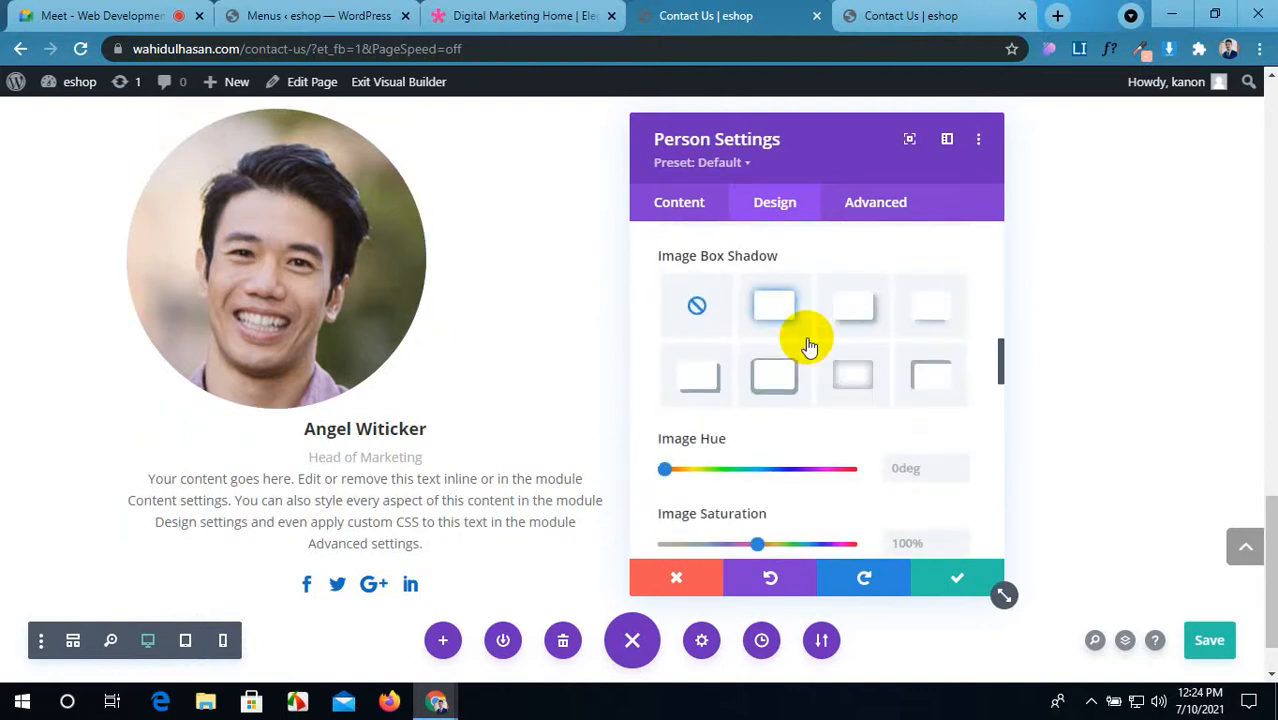
scroll(810, 345, down, 6)
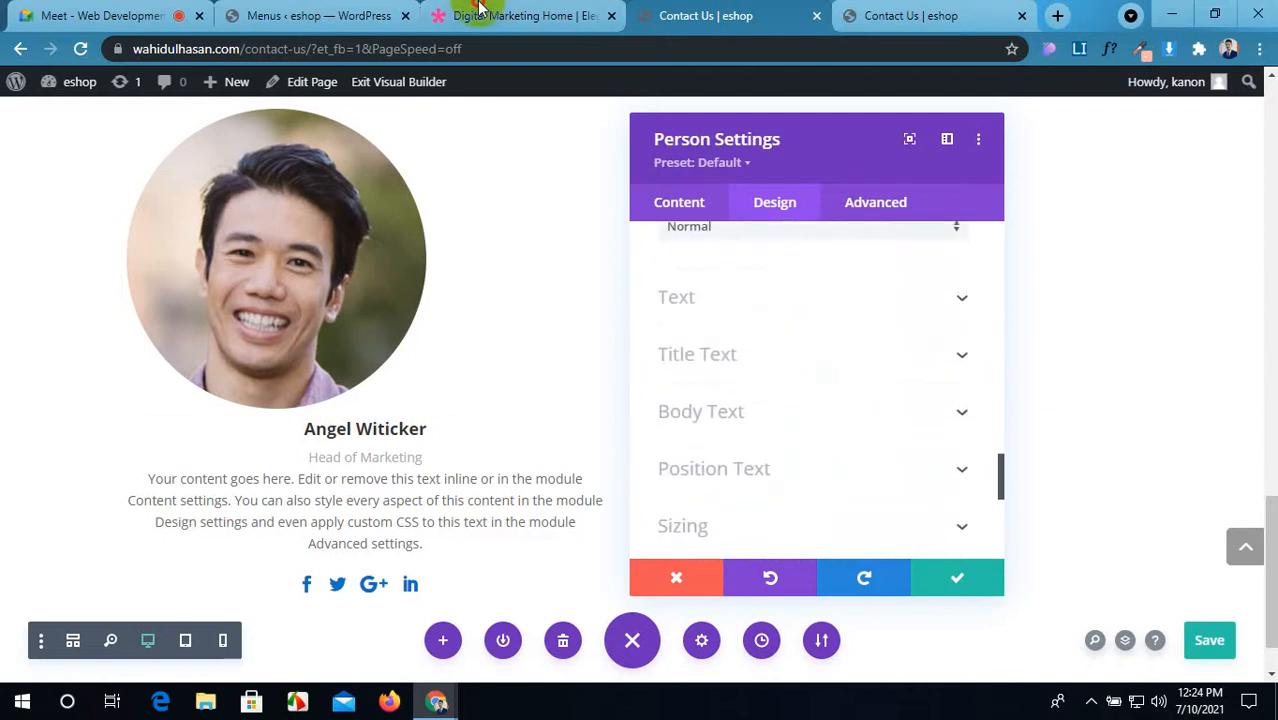
click(535, 14)
scroll(531, 225, up, 1)
scroll(531, 237, up, 1)
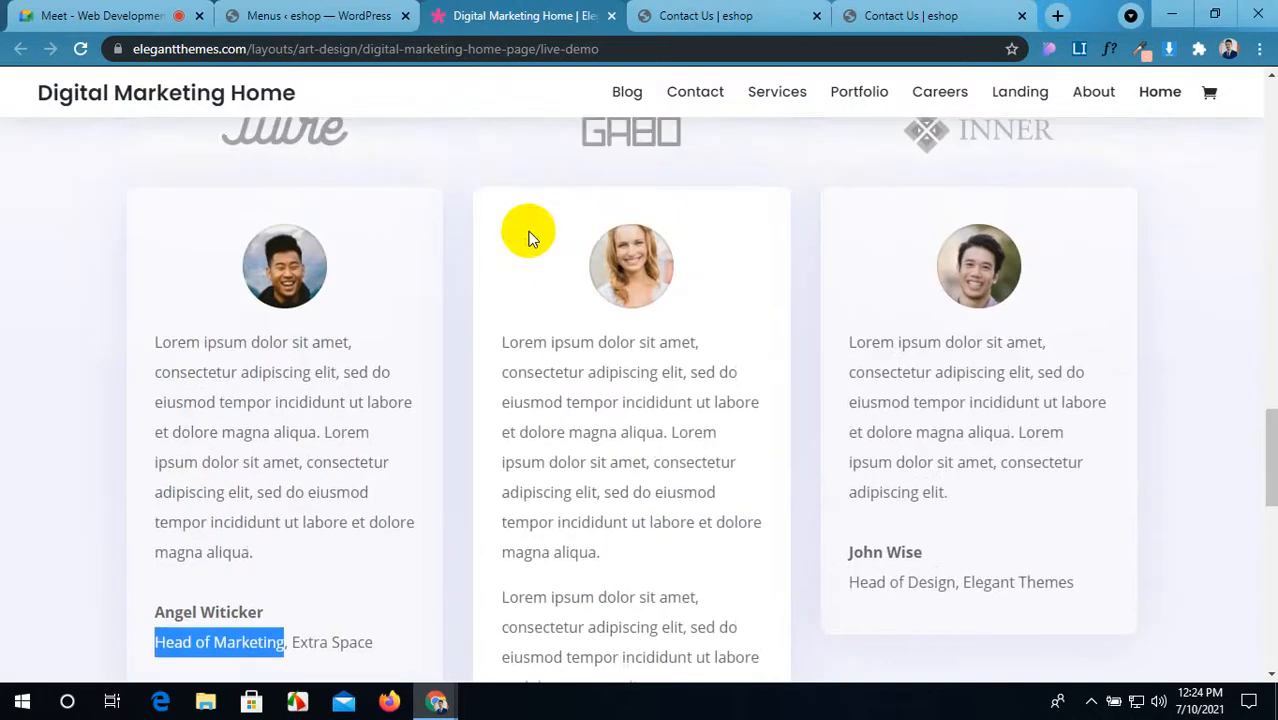
click(722, 14)
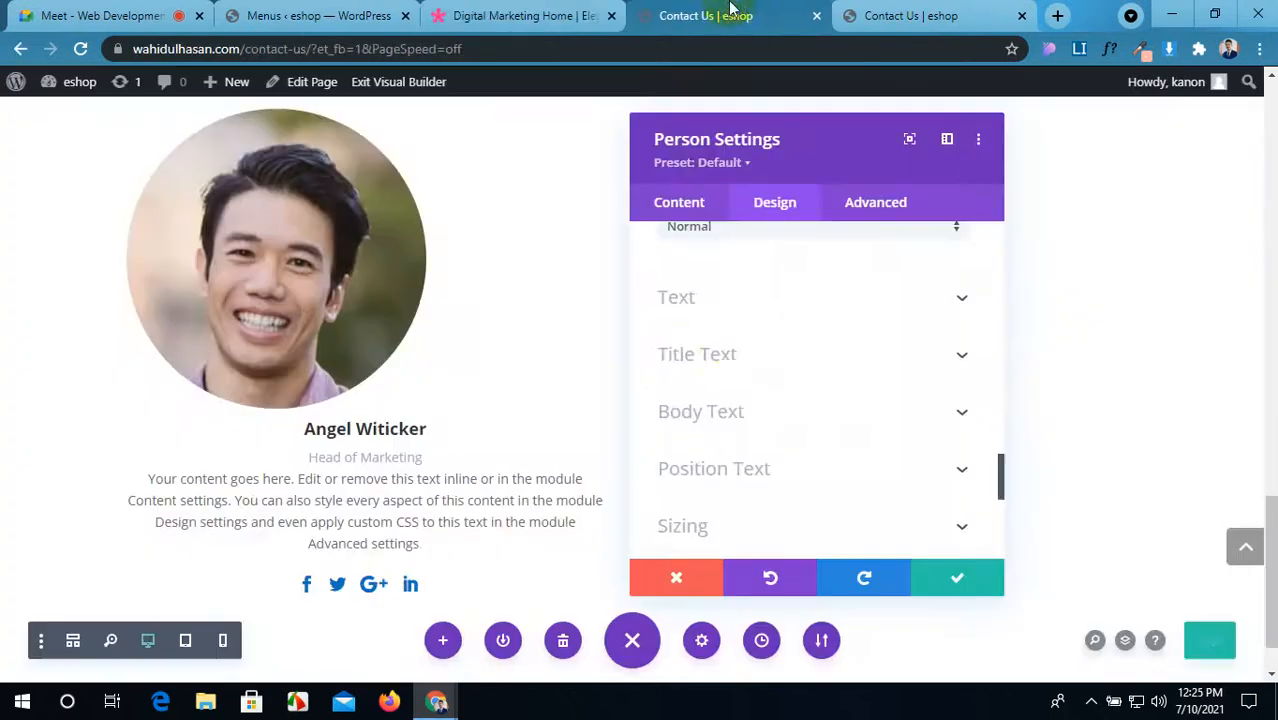
scroll(740, 335, up, 6)
scroll(727, 347, up, 4)
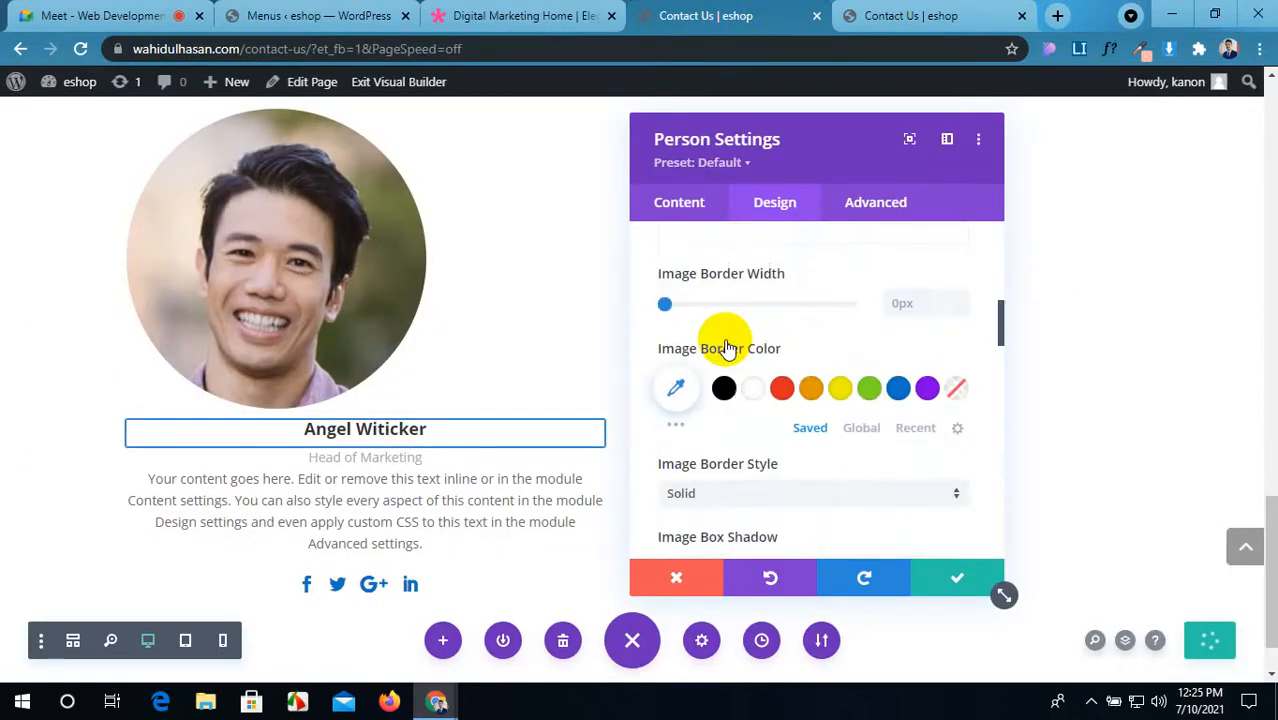
scroll(727, 347, down, 3)
scroll(727, 347, down, 3)
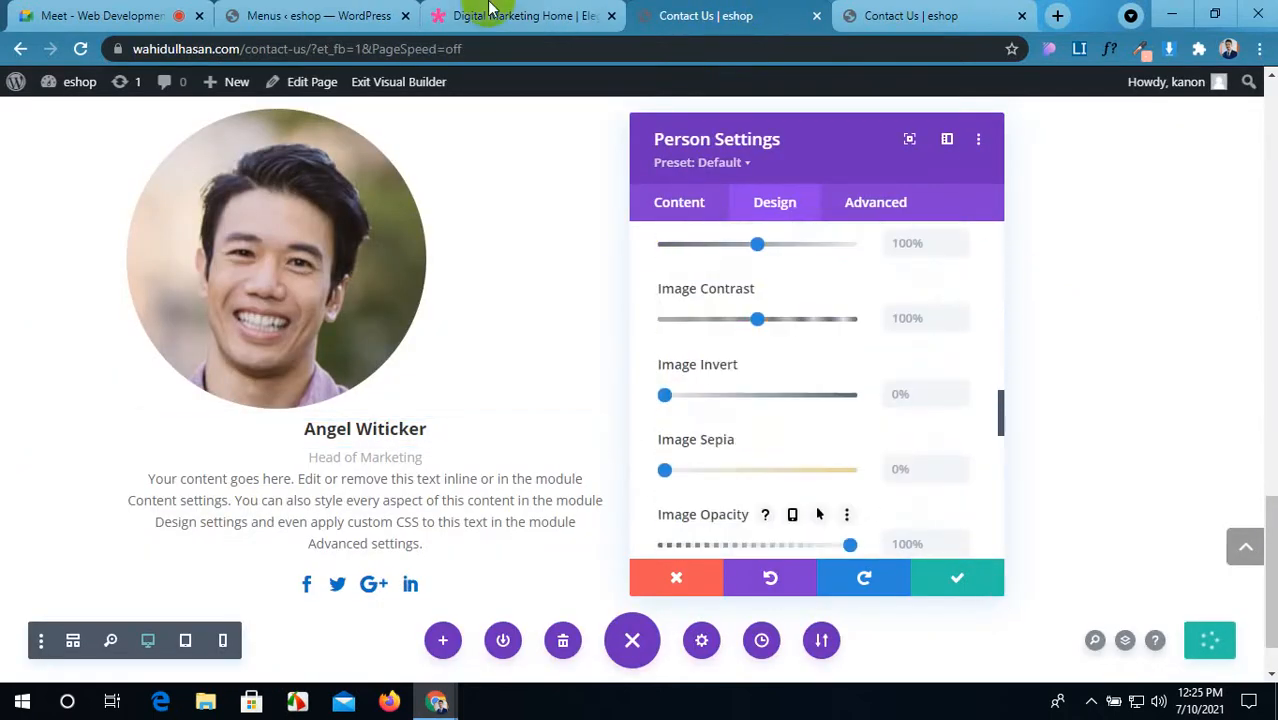
click(515, 15)
click(720, 14)
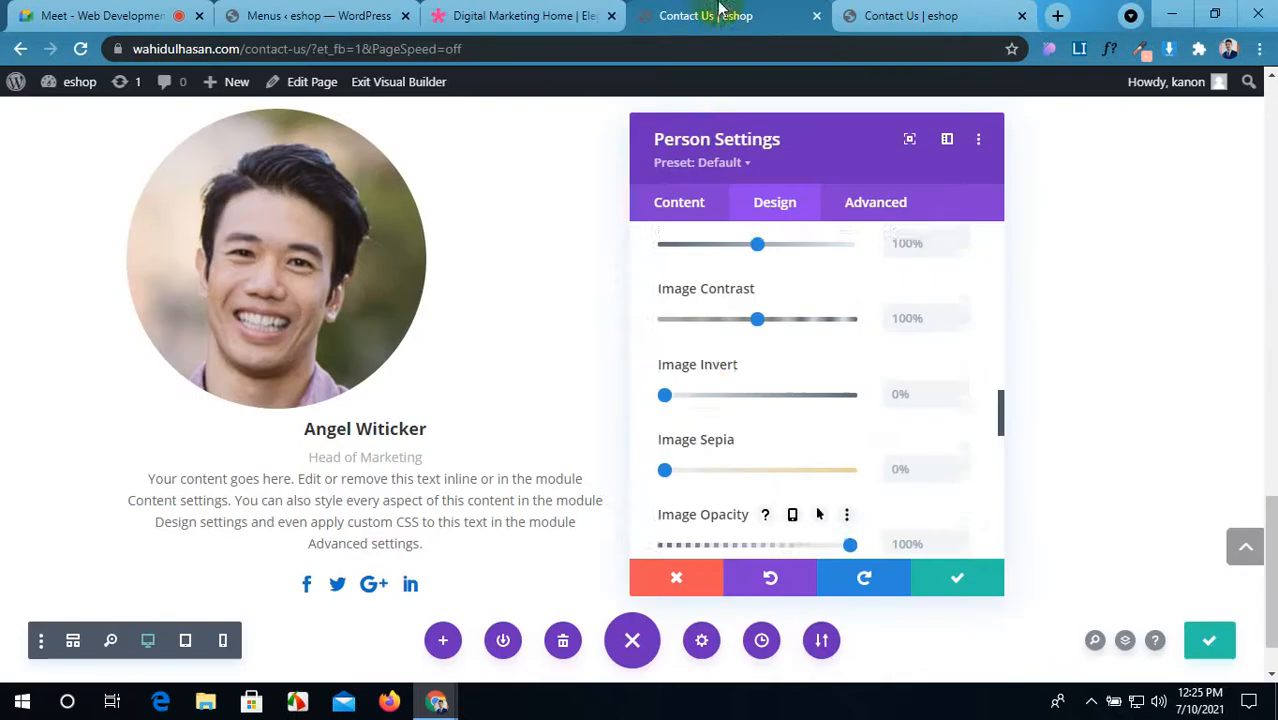
scroll(700, 300, down, 8)
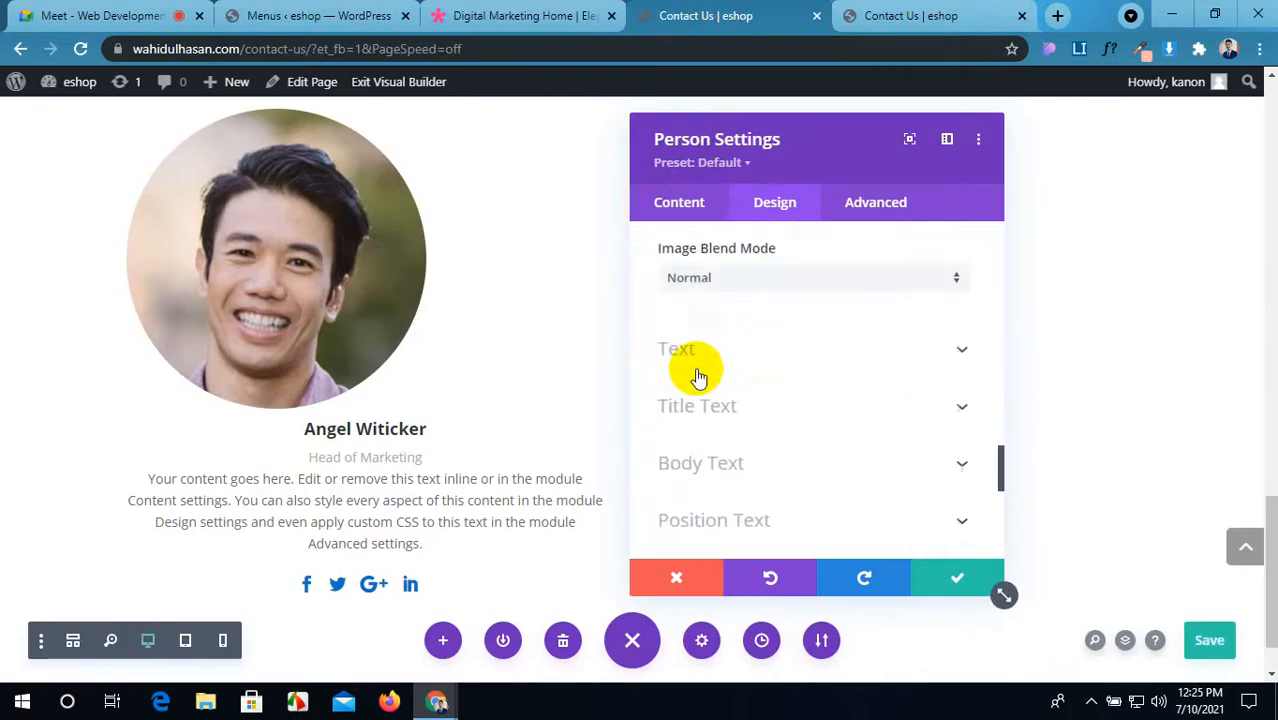
click(478, 10)
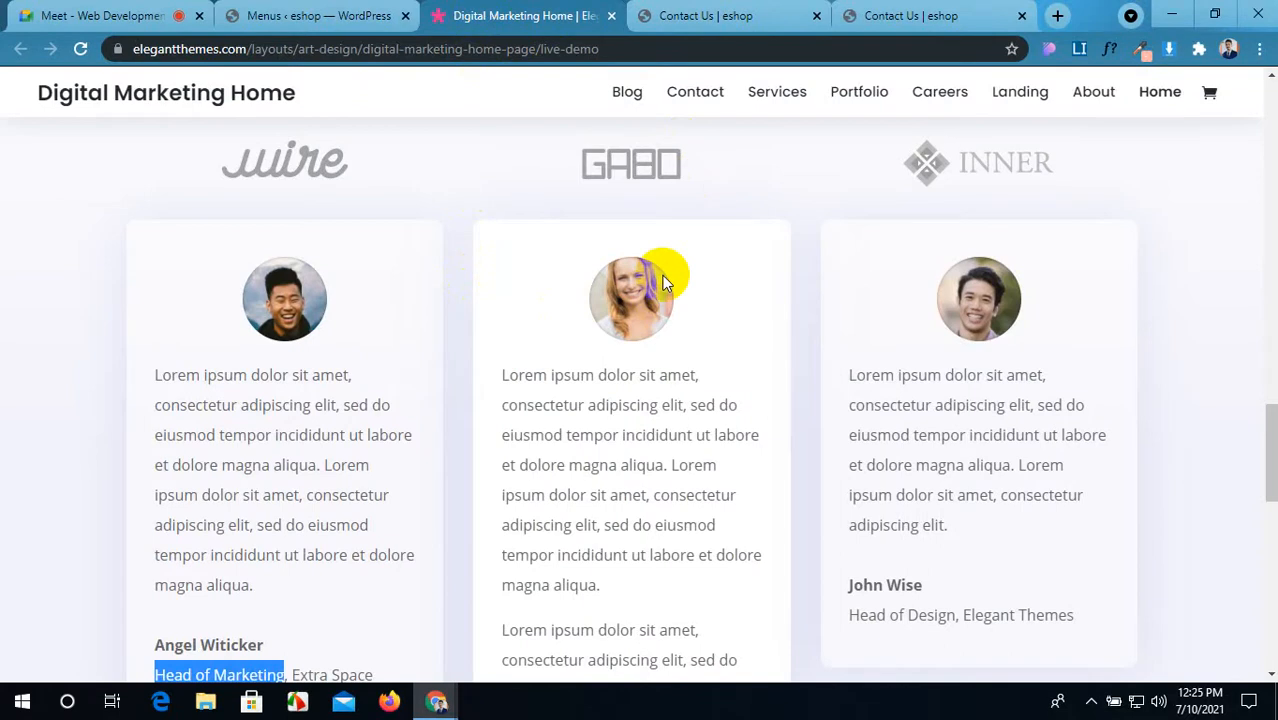
click(748, 10)
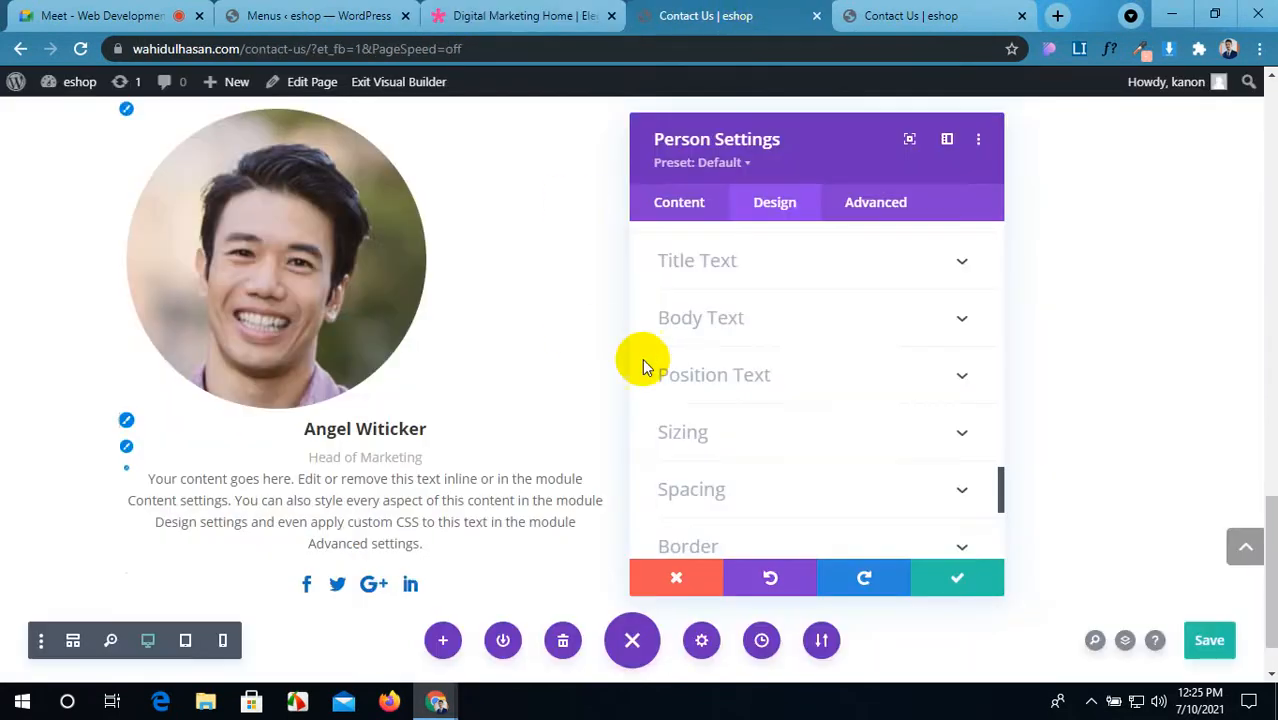
scroll(762, 283, up, 2)
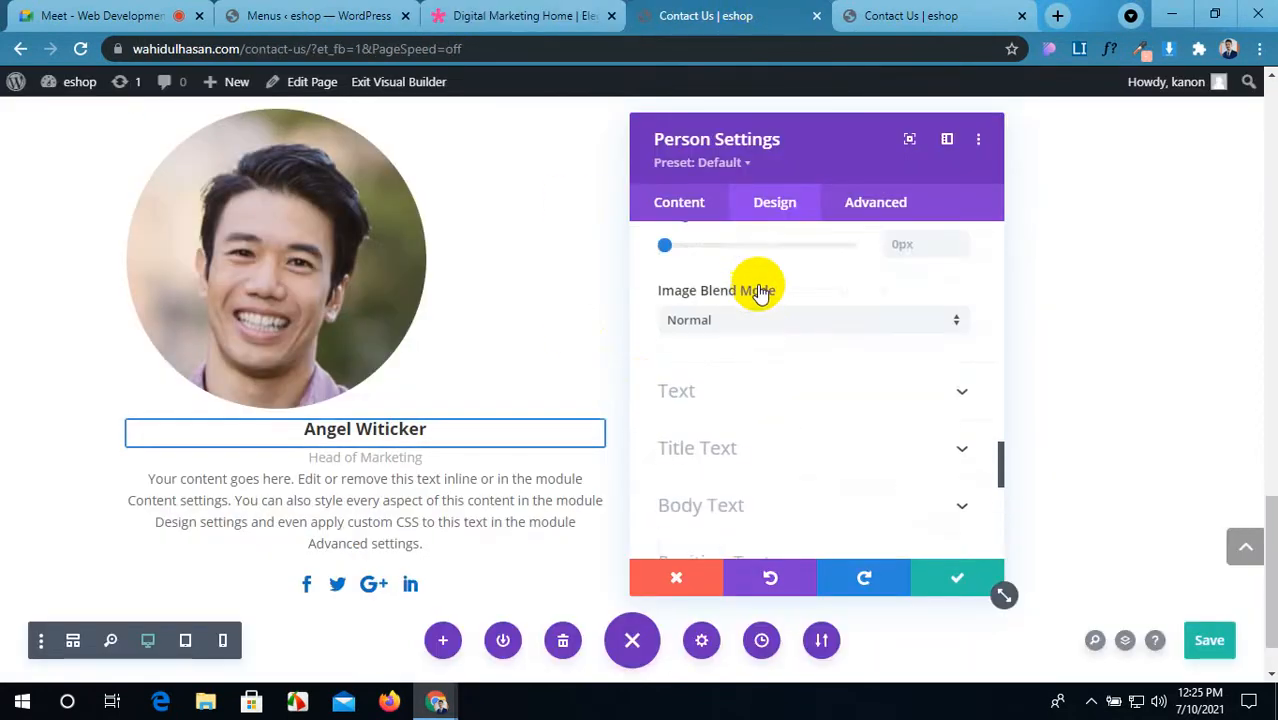
scroll(765, 300, up, 2)
scroll(763, 306, up, 6)
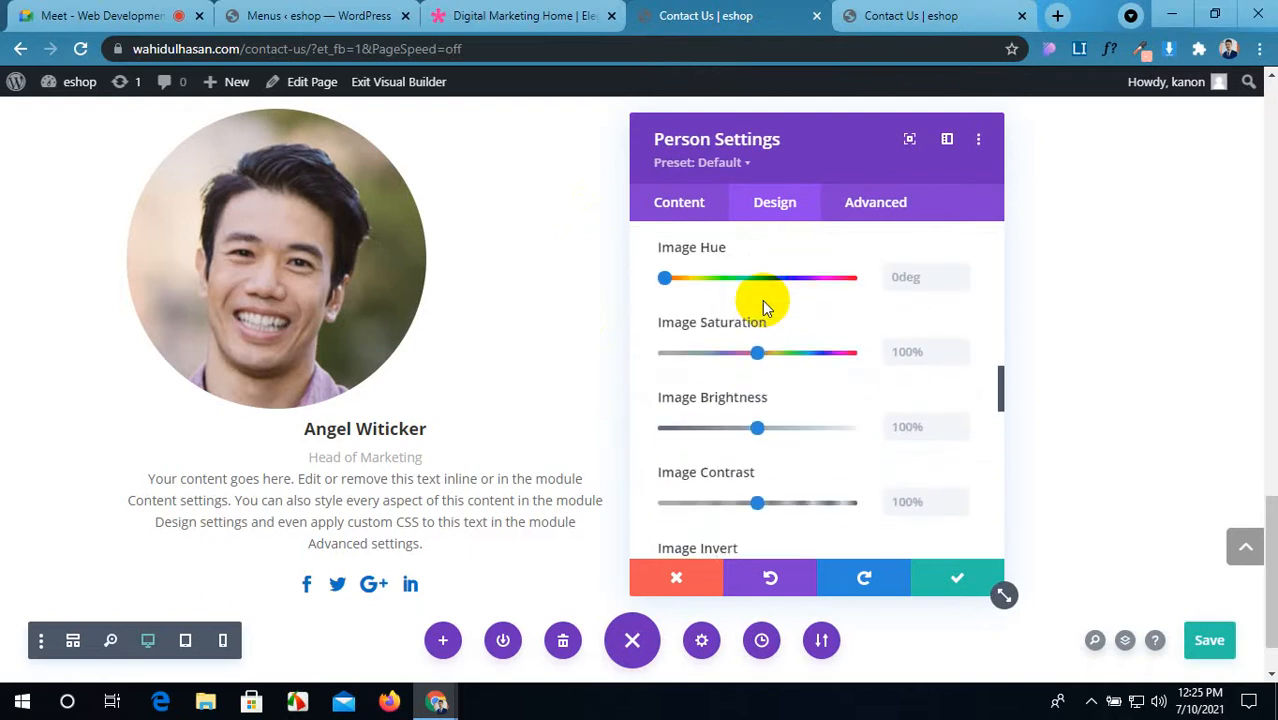
scroll(762, 305, up, 6)
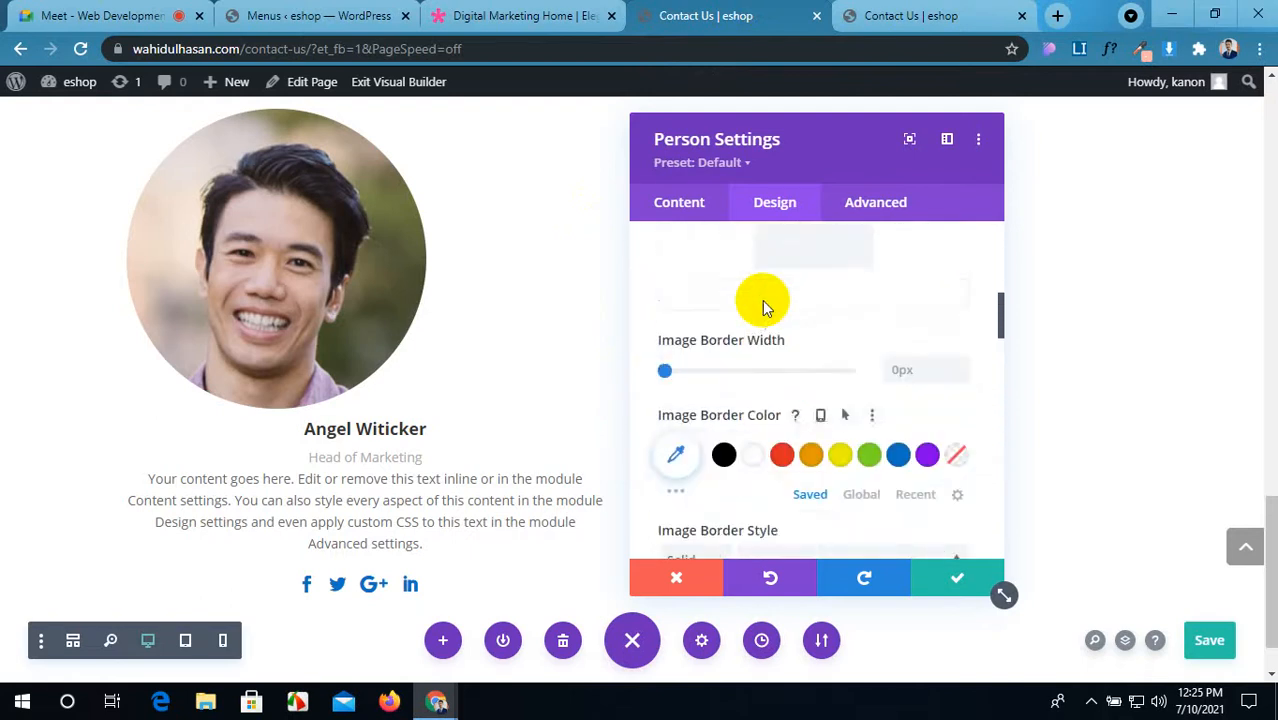
scroll(762, 305, up, 5)
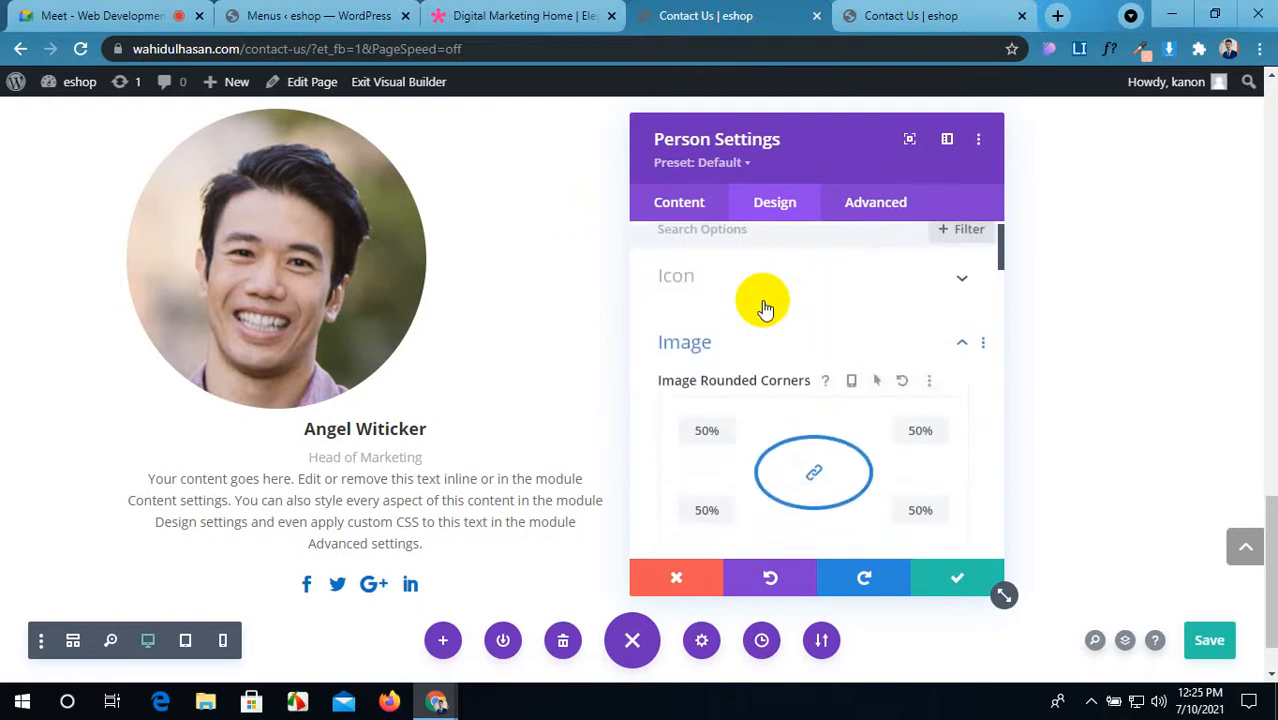
scroll(772, 318, down, 6)
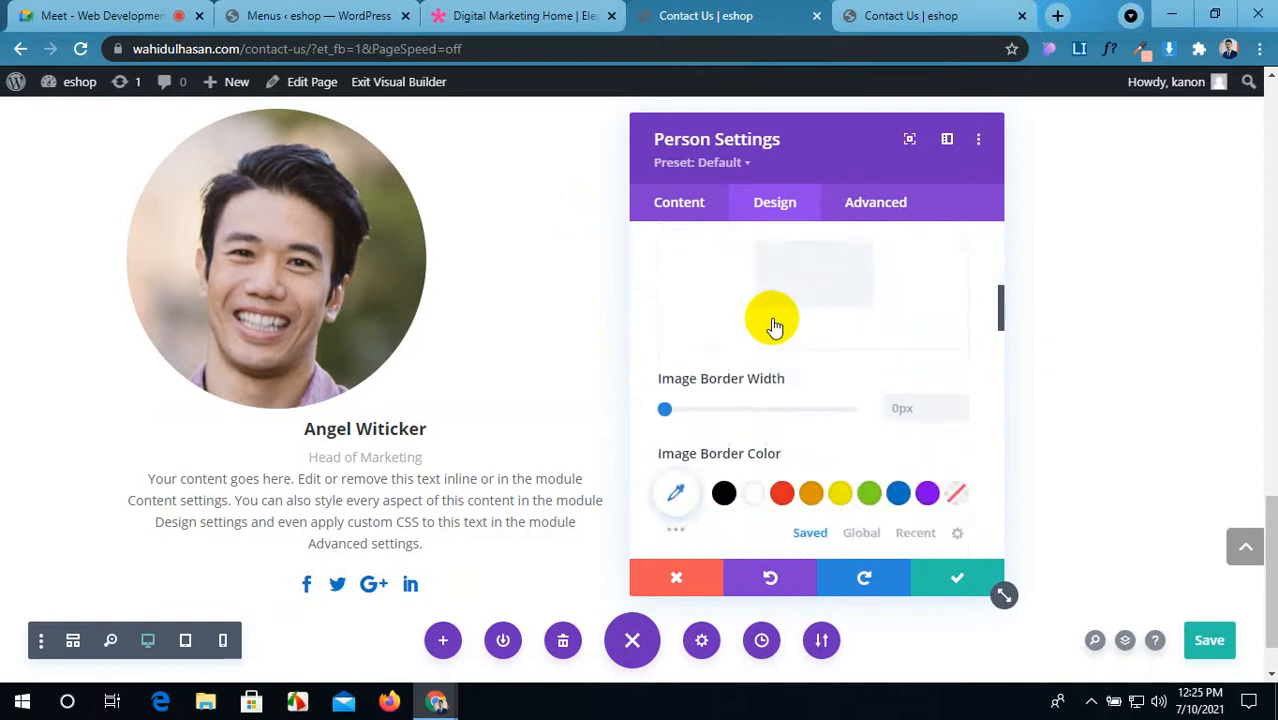
scroll(770, 323, up, 6)
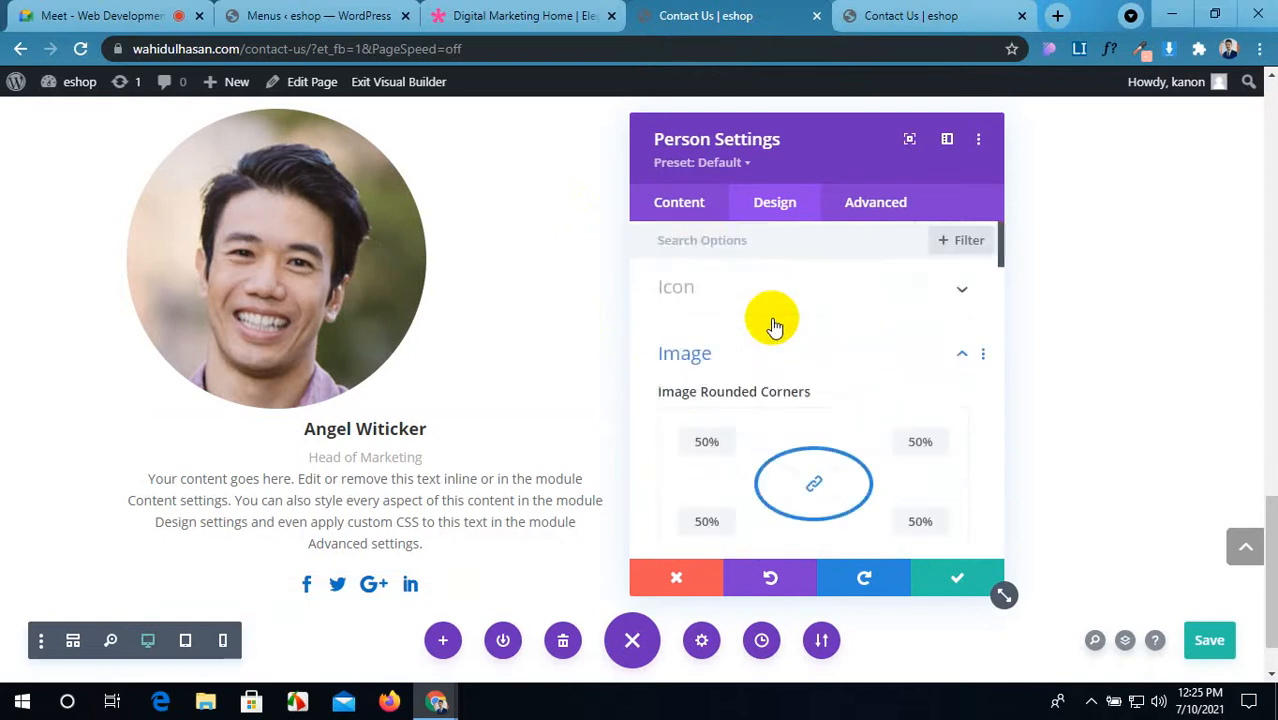
Step: Review the Person module's name, position and profile content fields
click(690, 205)
scroll(740, 355, down, 4)
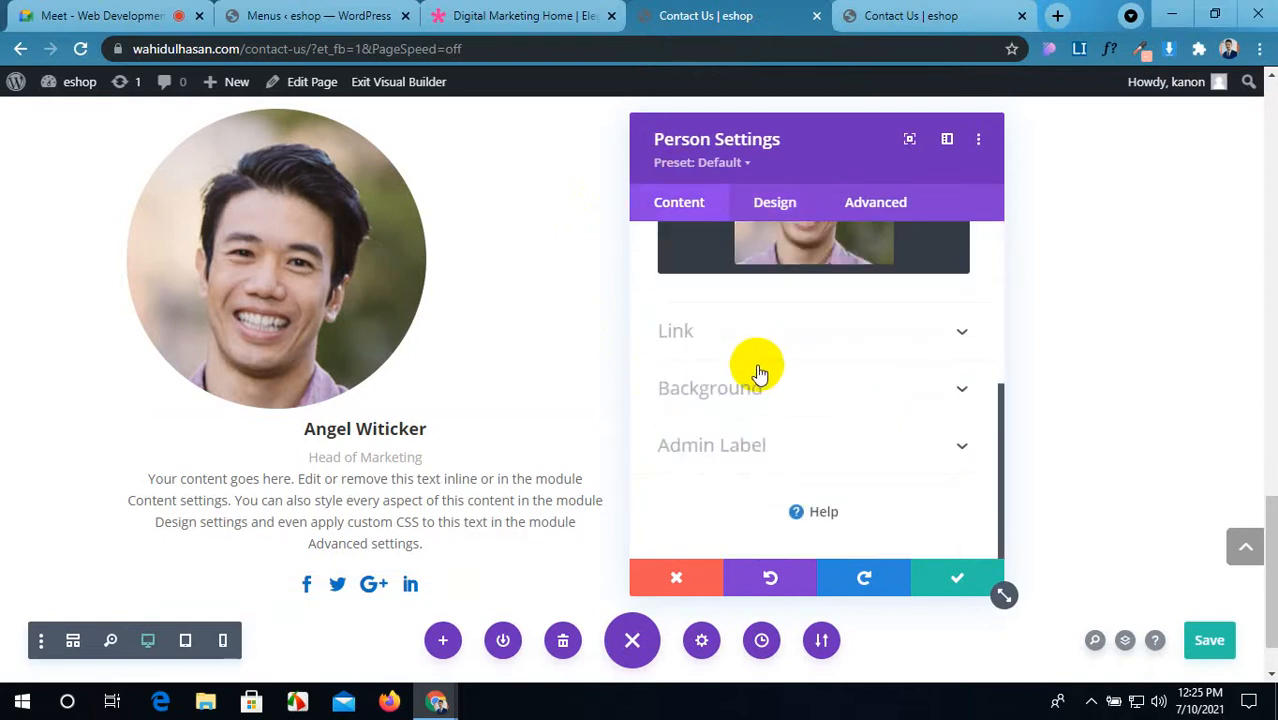
scroll(759, 373, up, 5)
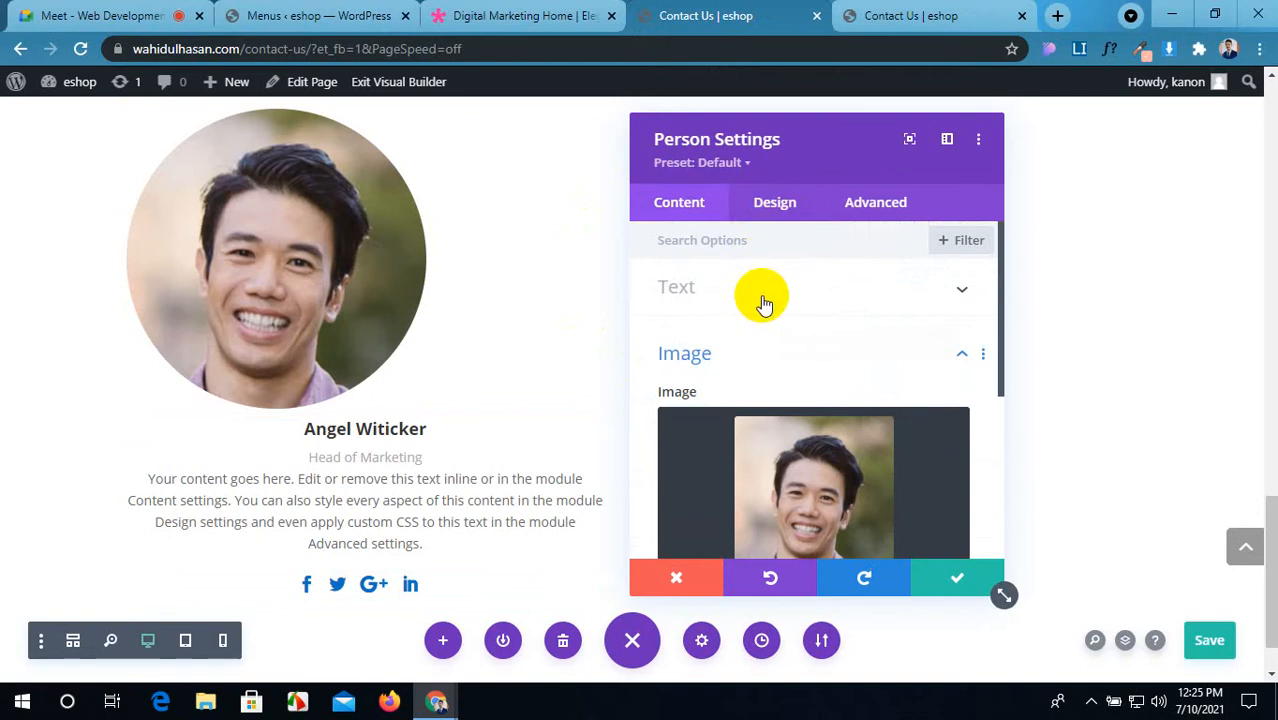
click(763, 303)
scroll(750, 337, down, 3)
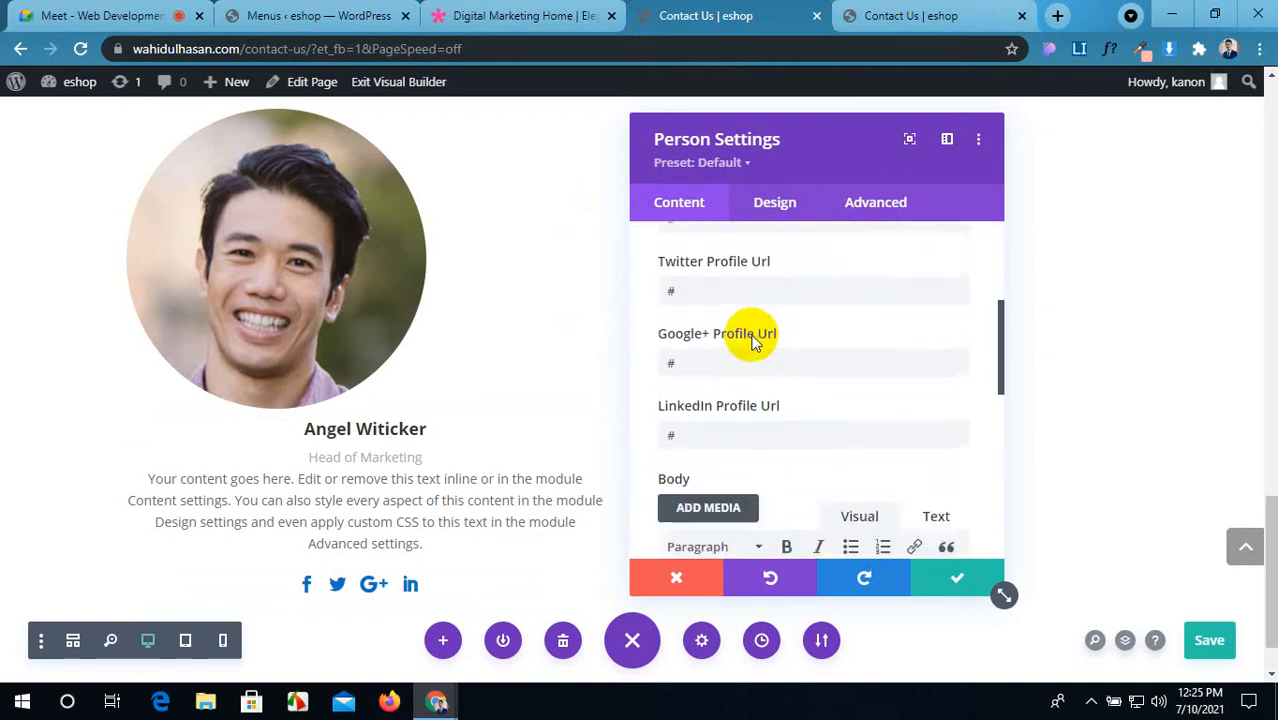
scroll(753, 341, up, 3)
Step: Look over the Icon and Image design options
click(770, 210)
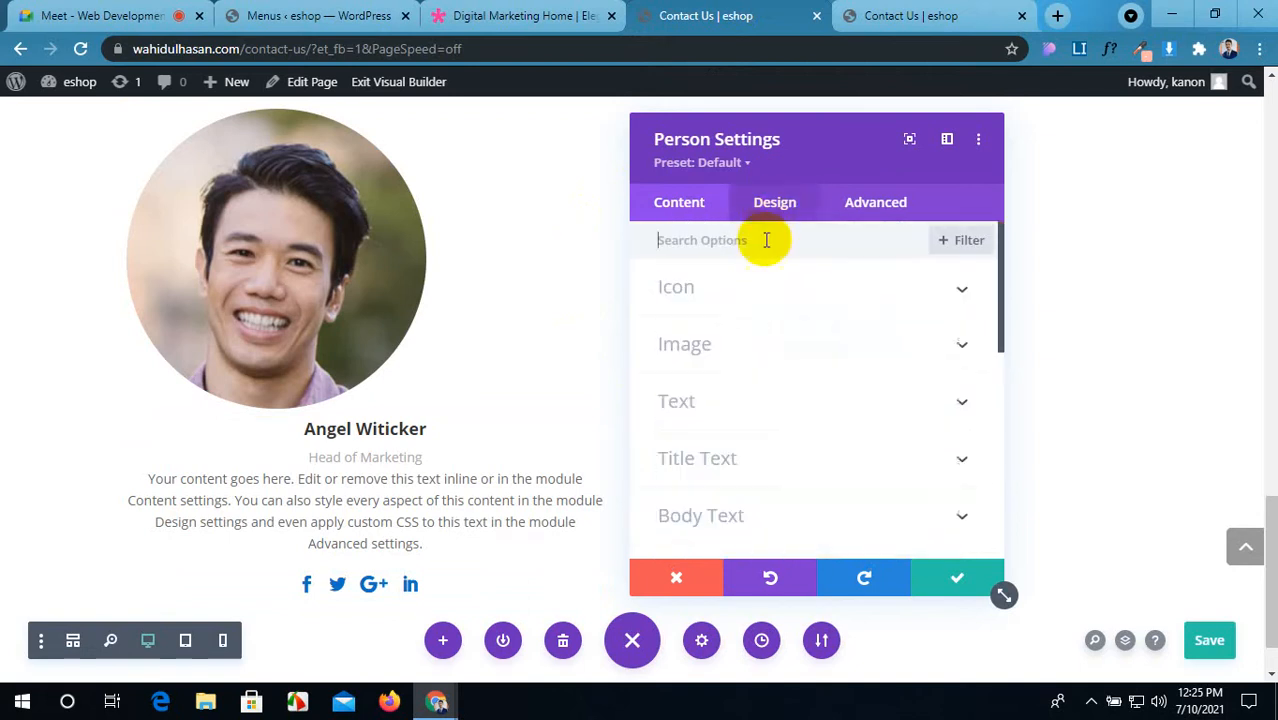
click(870, 290)
scroll(867, 294, down, 4)
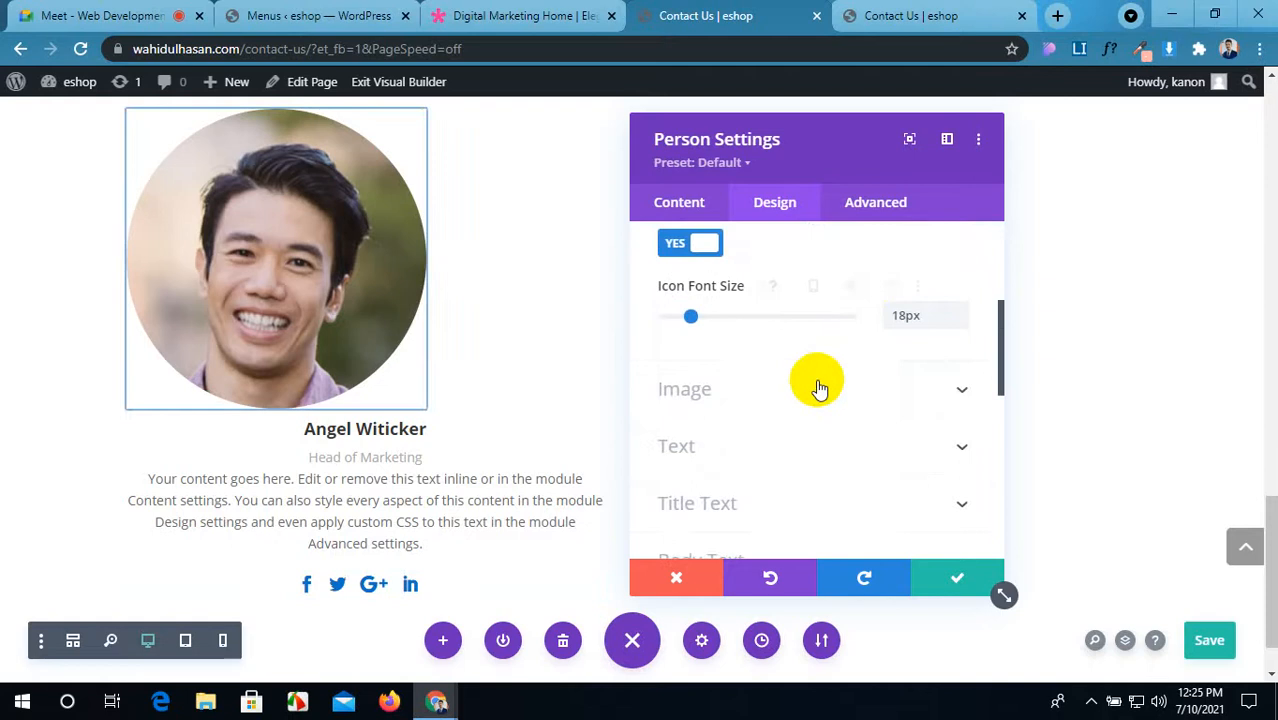
click(818, 388)
scroll(816, 379, down, 5)
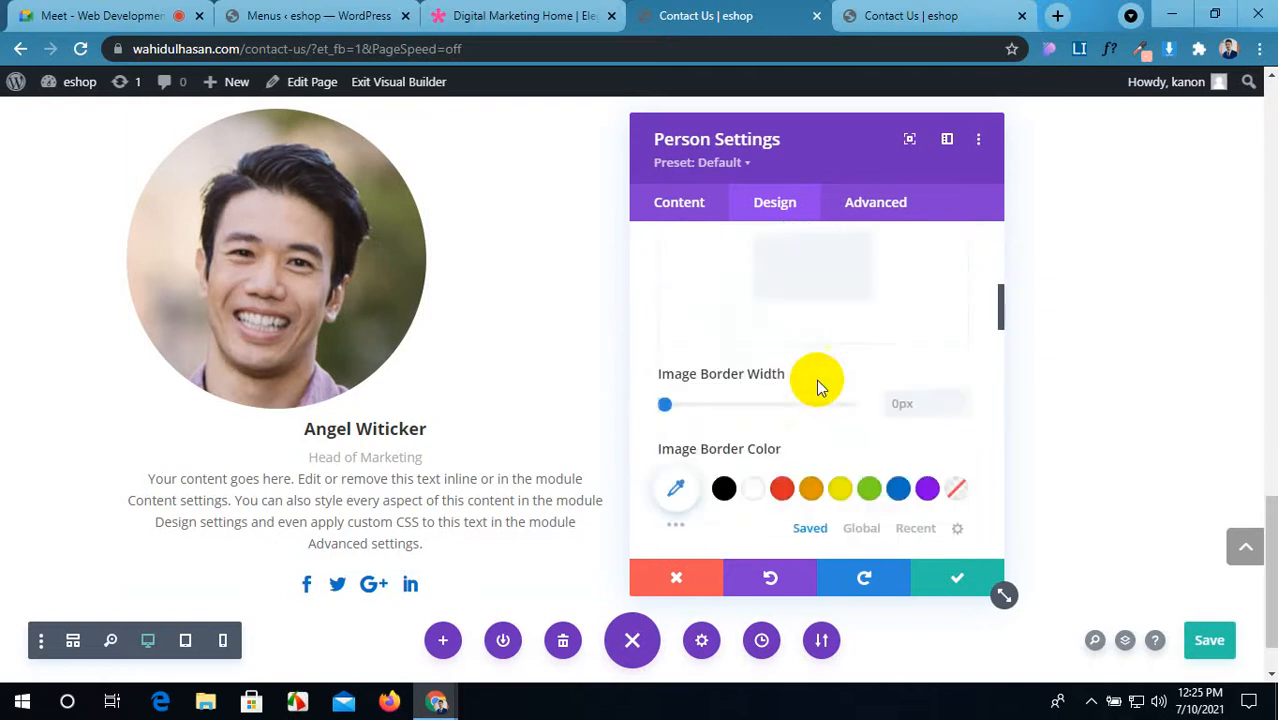
scroll(816, 379, down, 3)
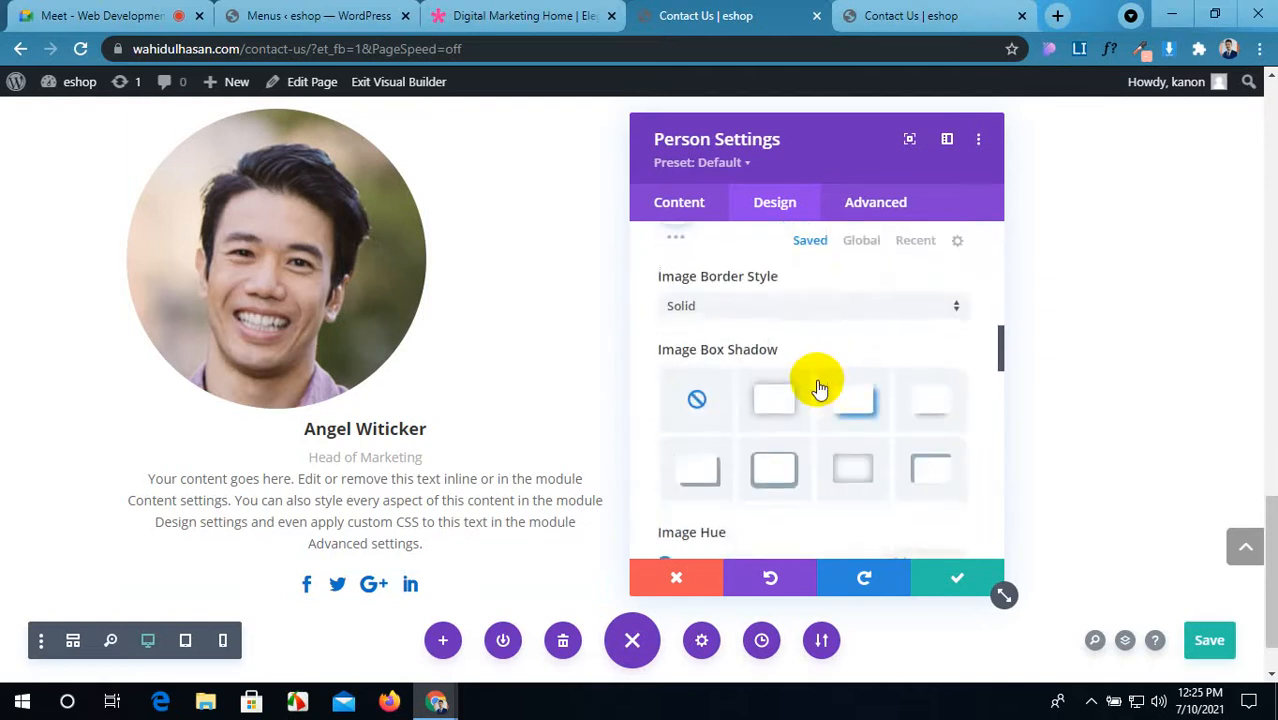
scroll(818, 388, down, 6)
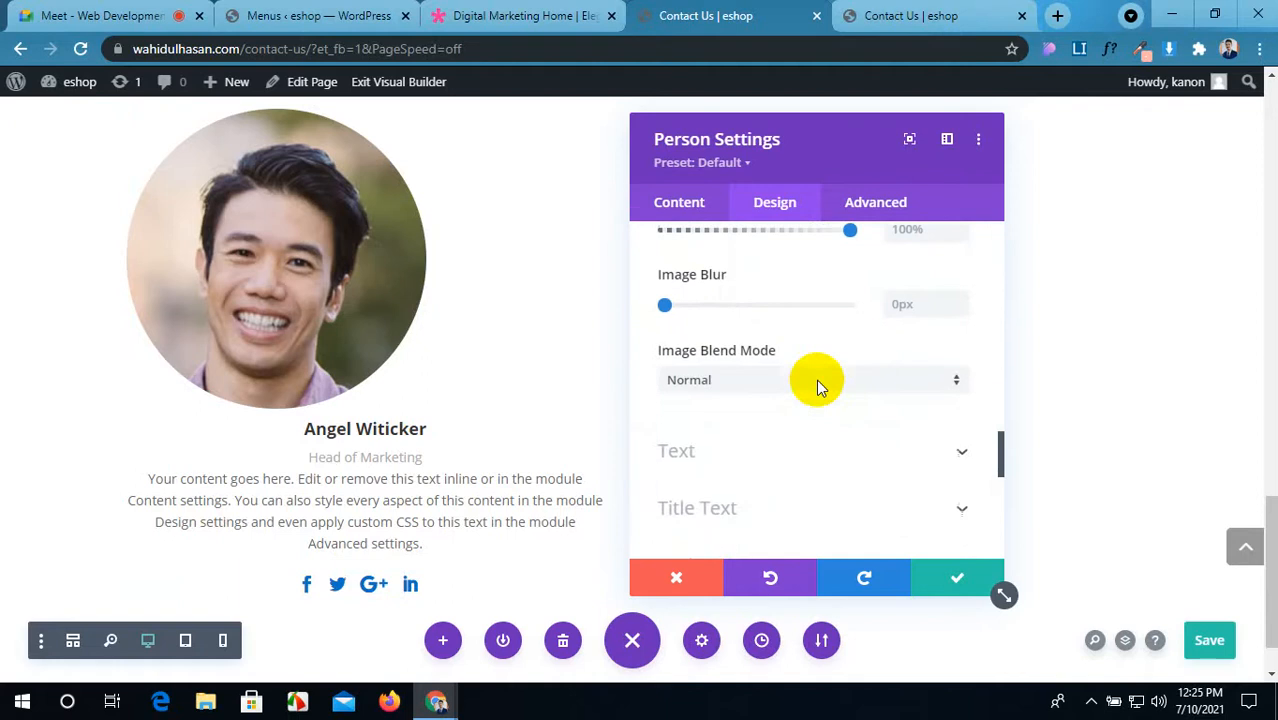
scroll(816, 379, down, 3)
scroll(818, 379, up, 3)
scroll(818, 379, down, 8)
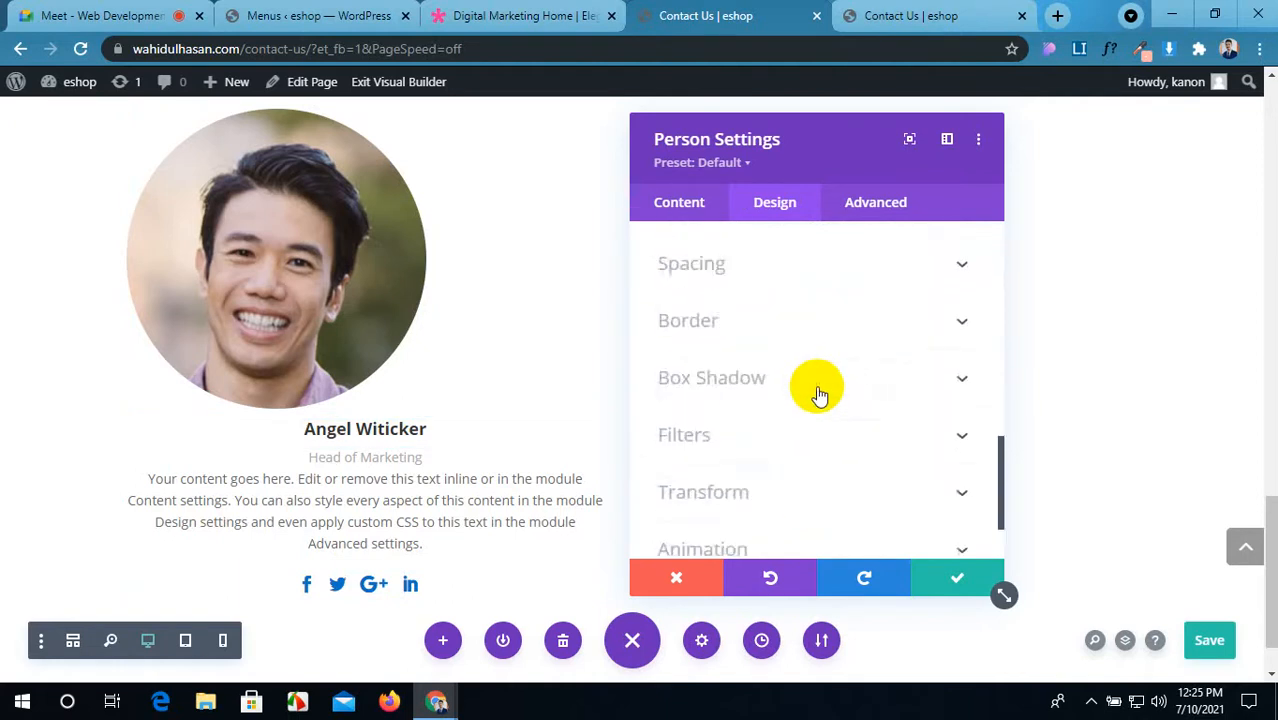
scroll(818, 391, up, 8)
Step: Left-align the card's name, role, description and social icons
click(697, 316)
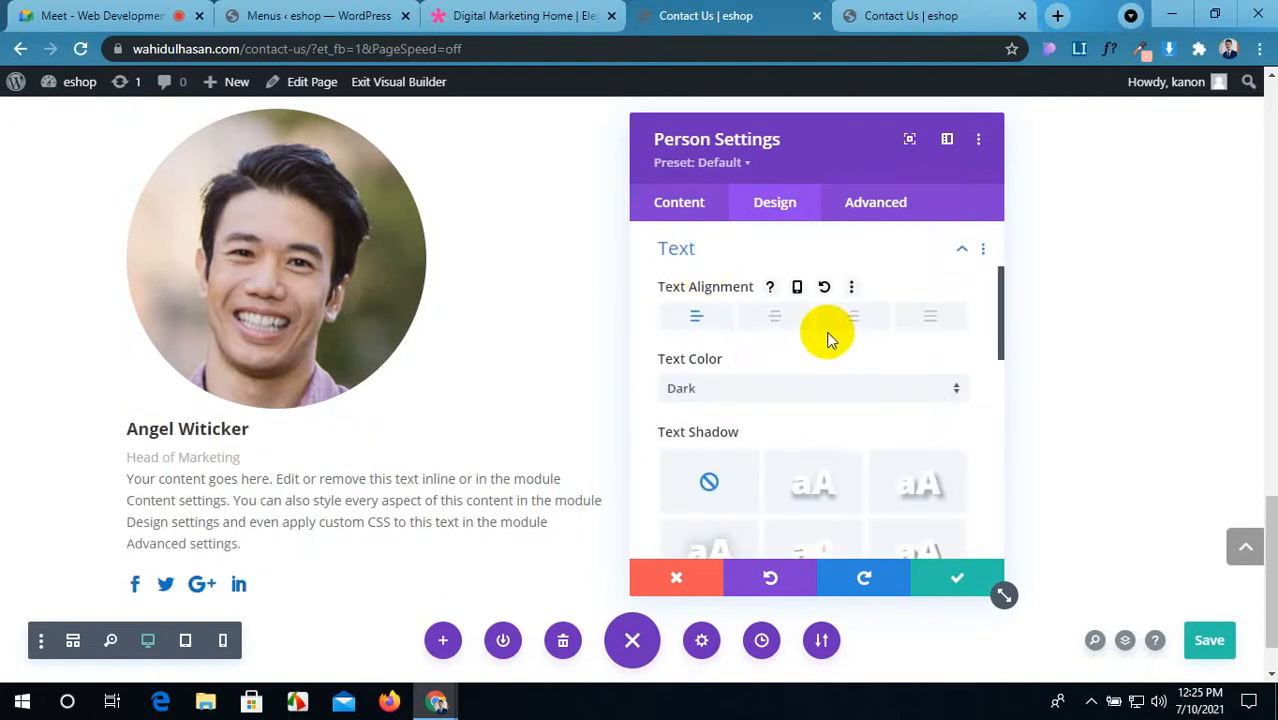
scroll(828, 340, down, 3)
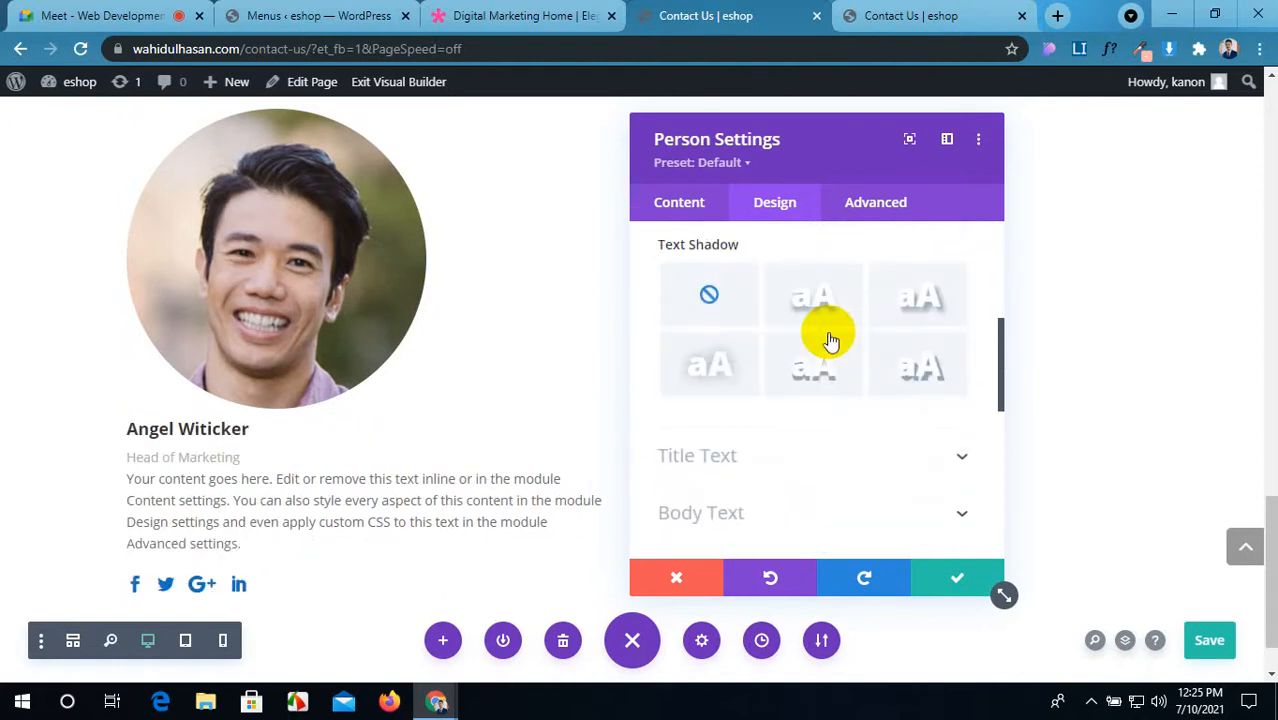
scroll(827, 334, up, 1)
scroll(819, 369, down, 2)
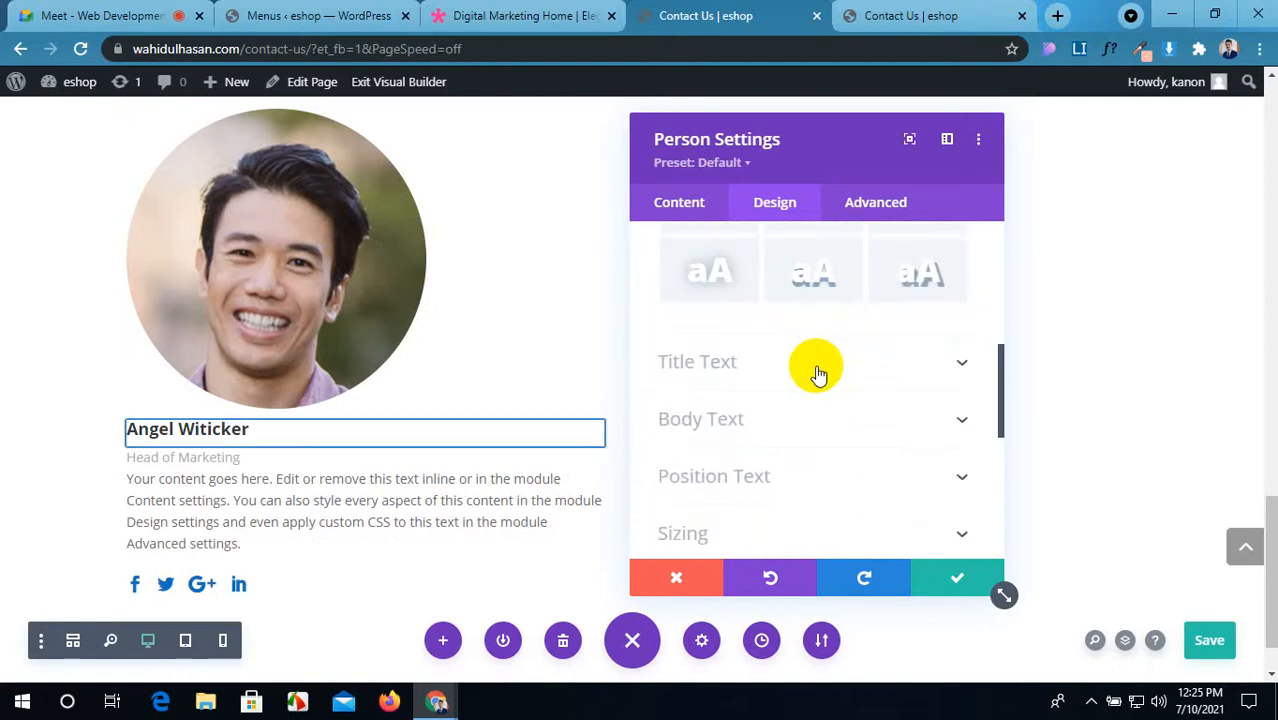
Step: Set the name heading font to Roboto Bold
click(819, 368)
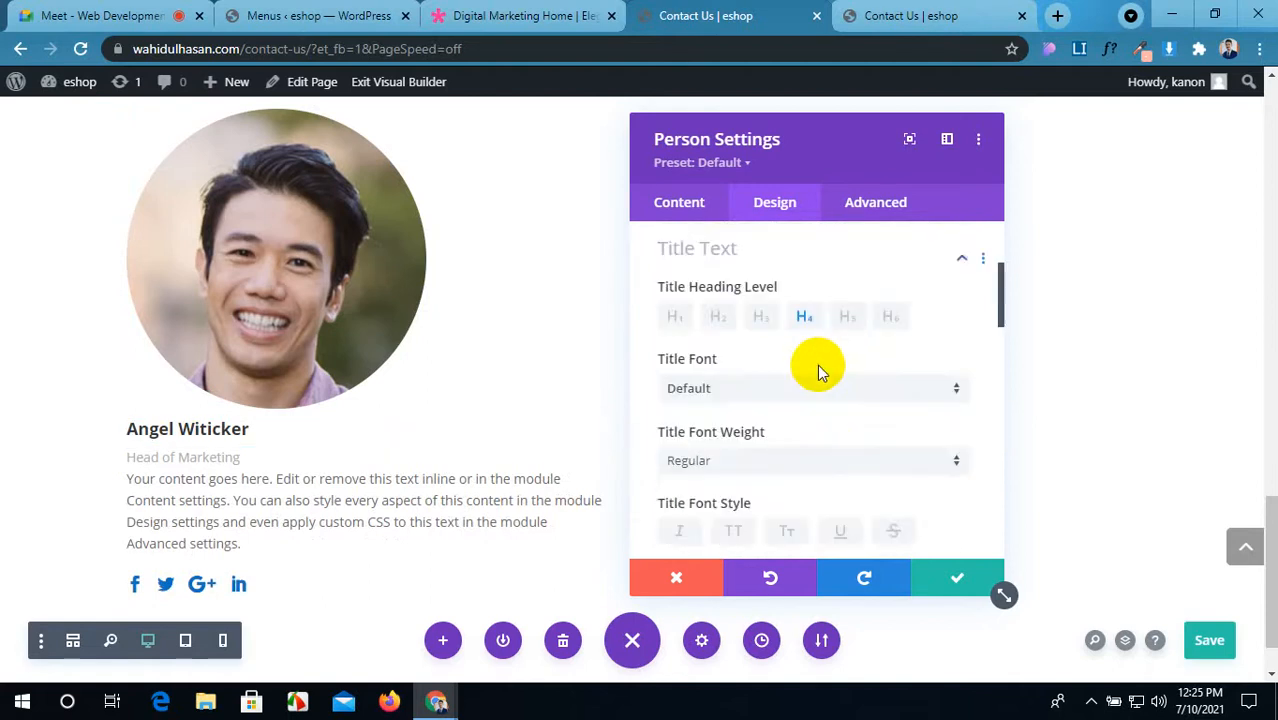
click(743, 400)
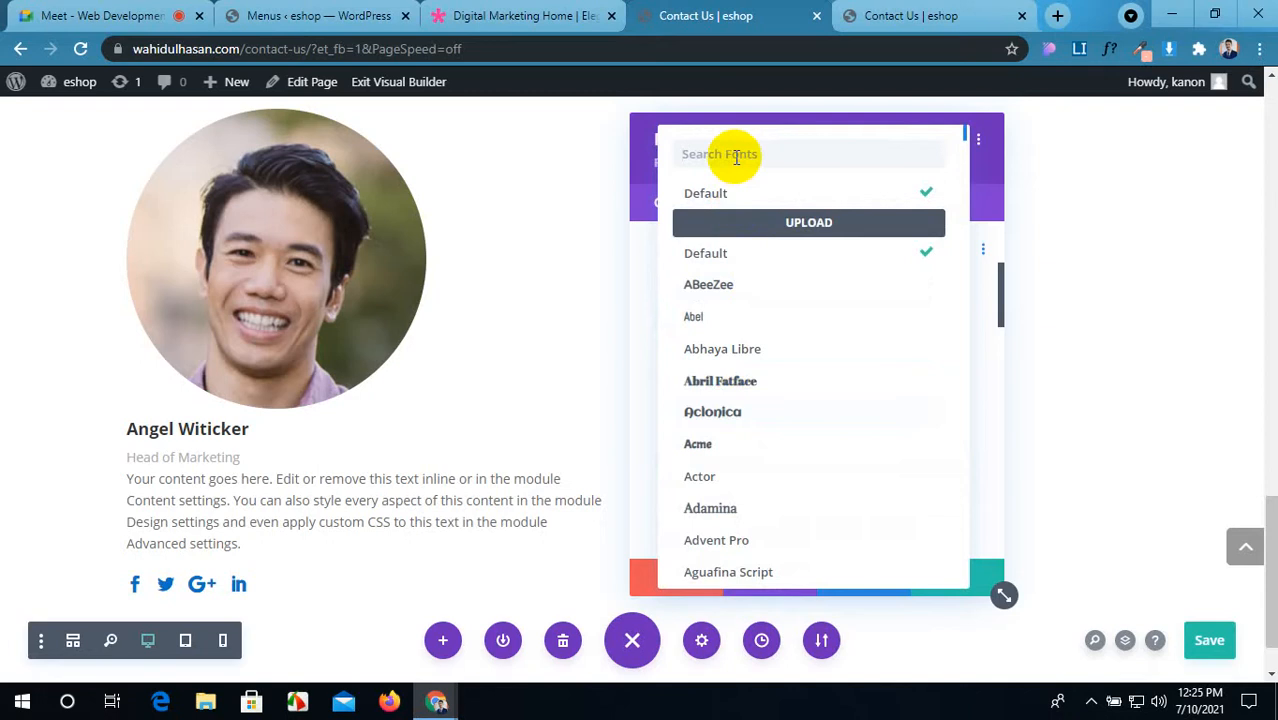
text(R)
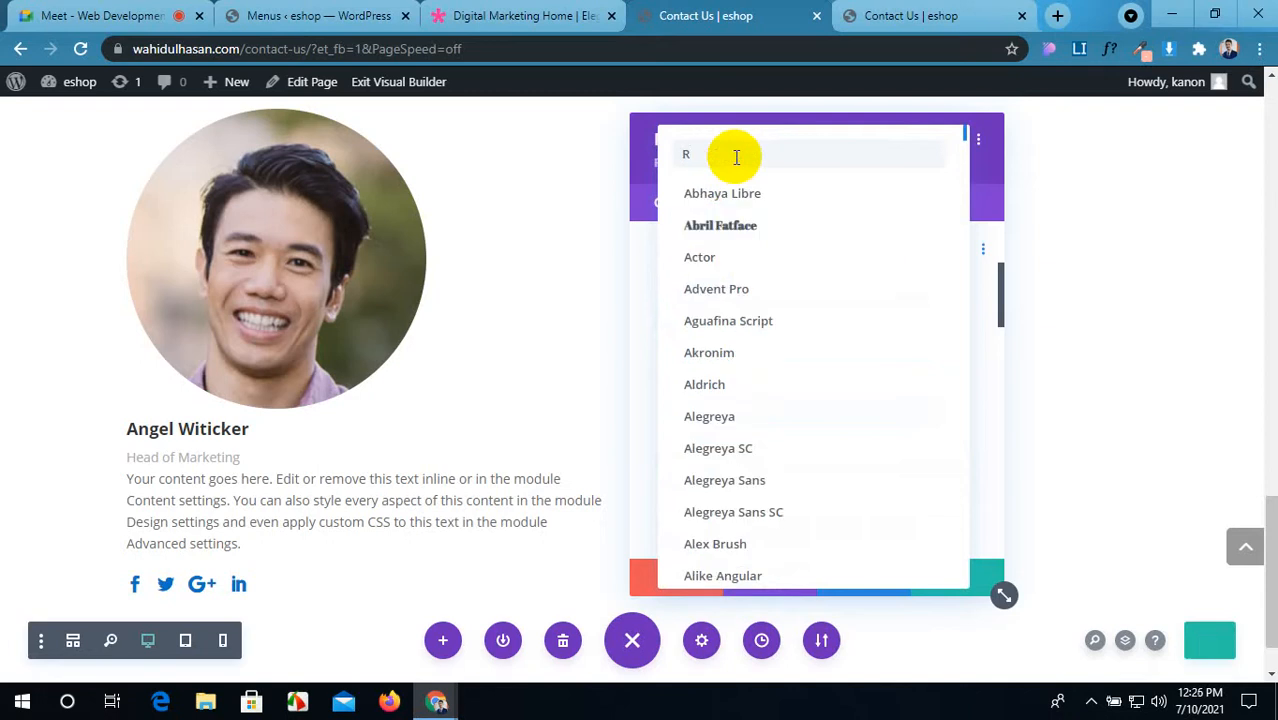
text(ob)
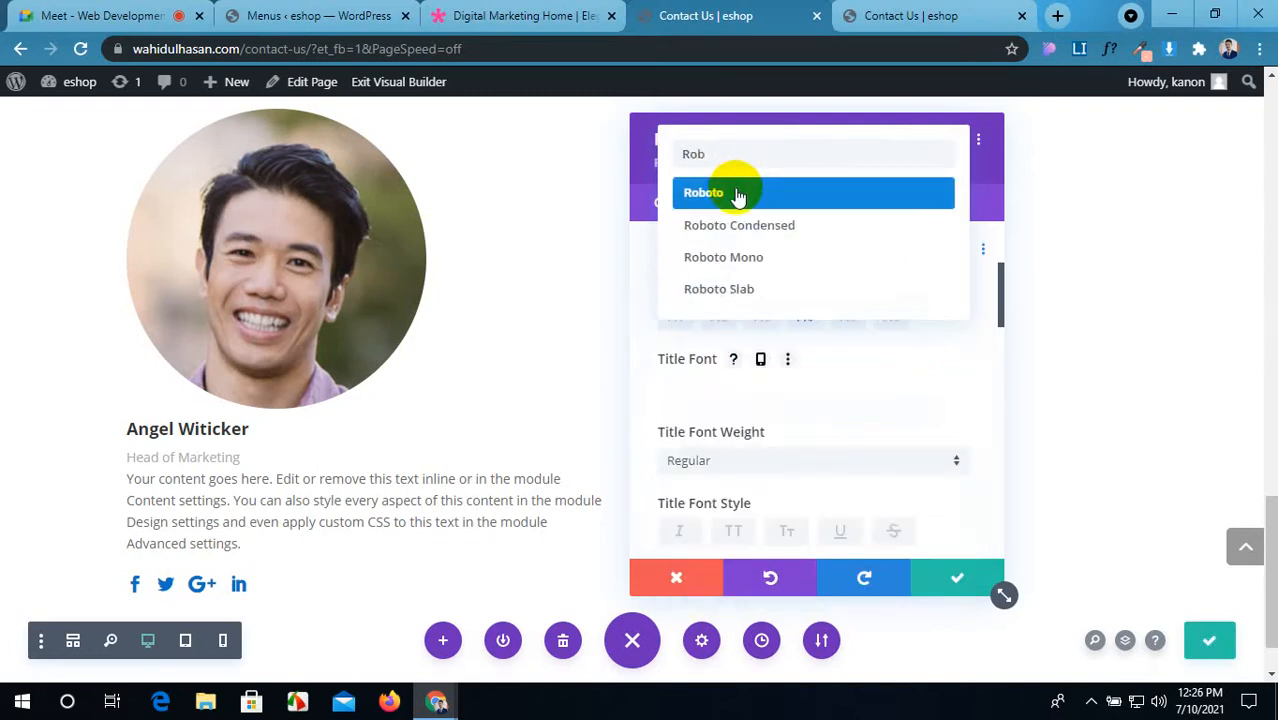
click(737, 192)
scroll(765, 425, down, 1)
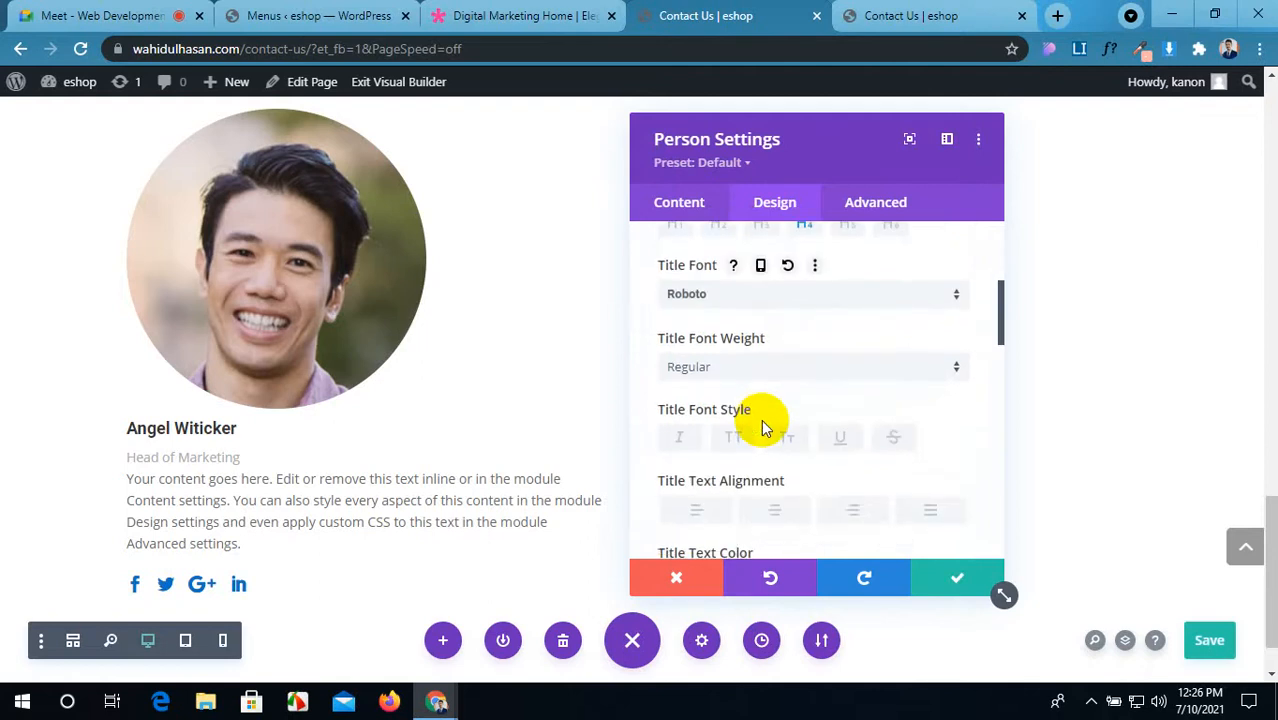
click(788, 368)
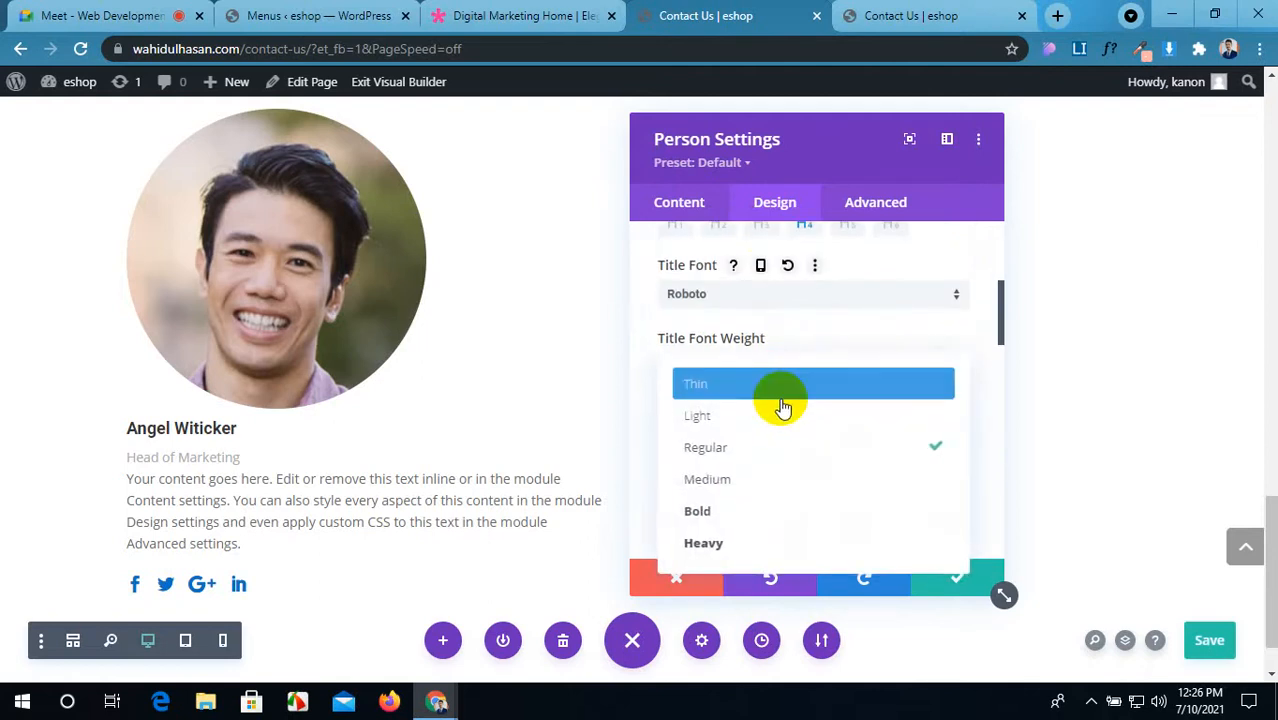
click(757, 516)
Step: Keep the name left-aligned, colour it blue and size it 20px
scroll(792, 480, down, 2)
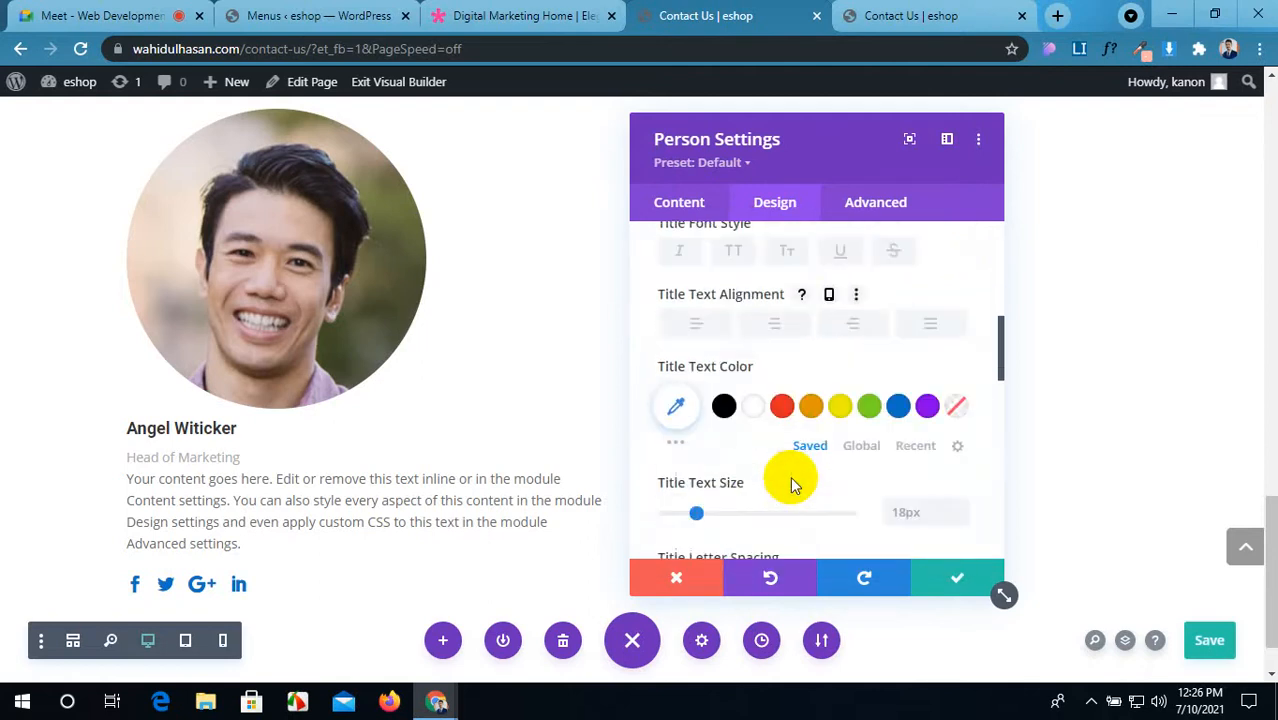
click(772, 330)
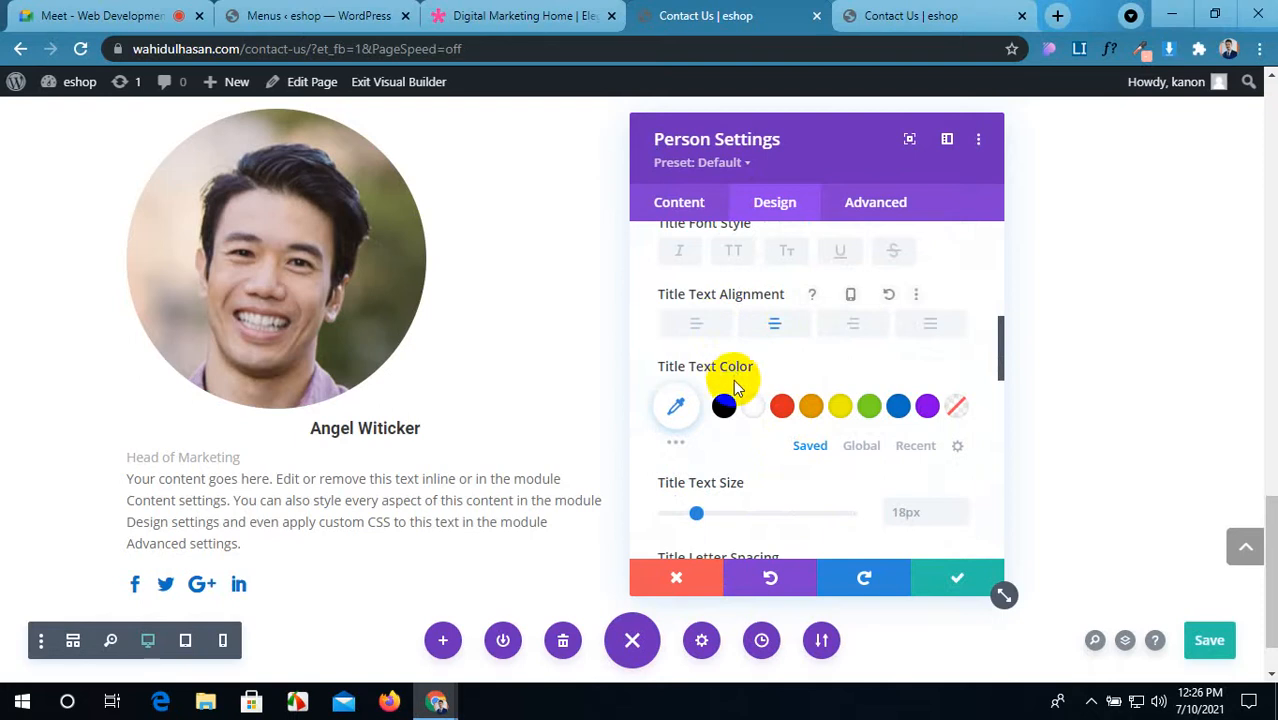
click(694, 326)
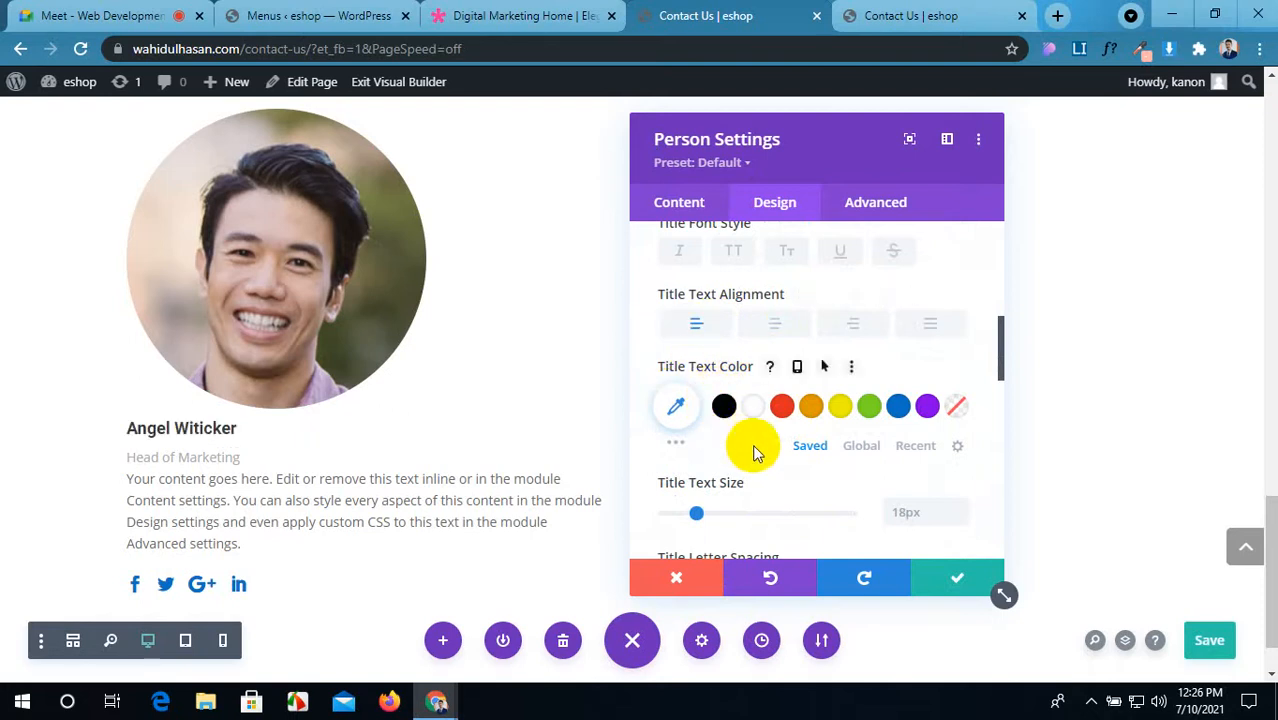
click(897, 408)
scroll(800, 428, down, 1)
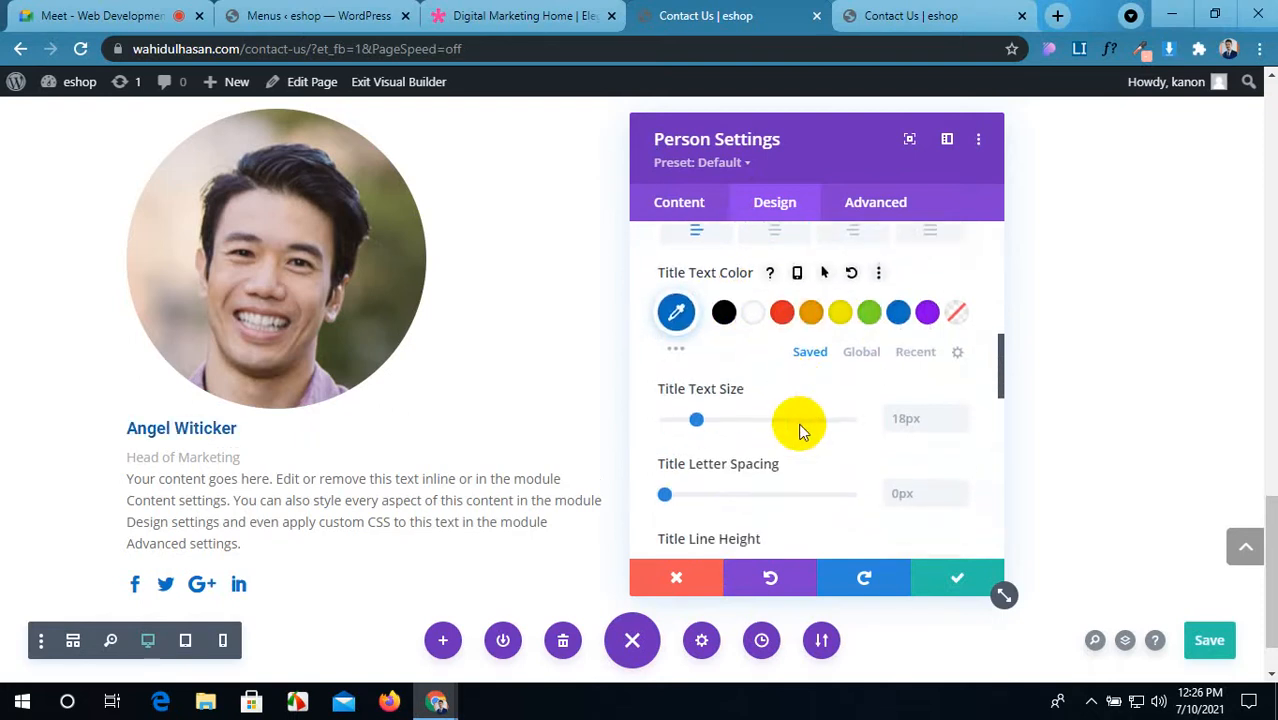
click(932, 421)
text(20)
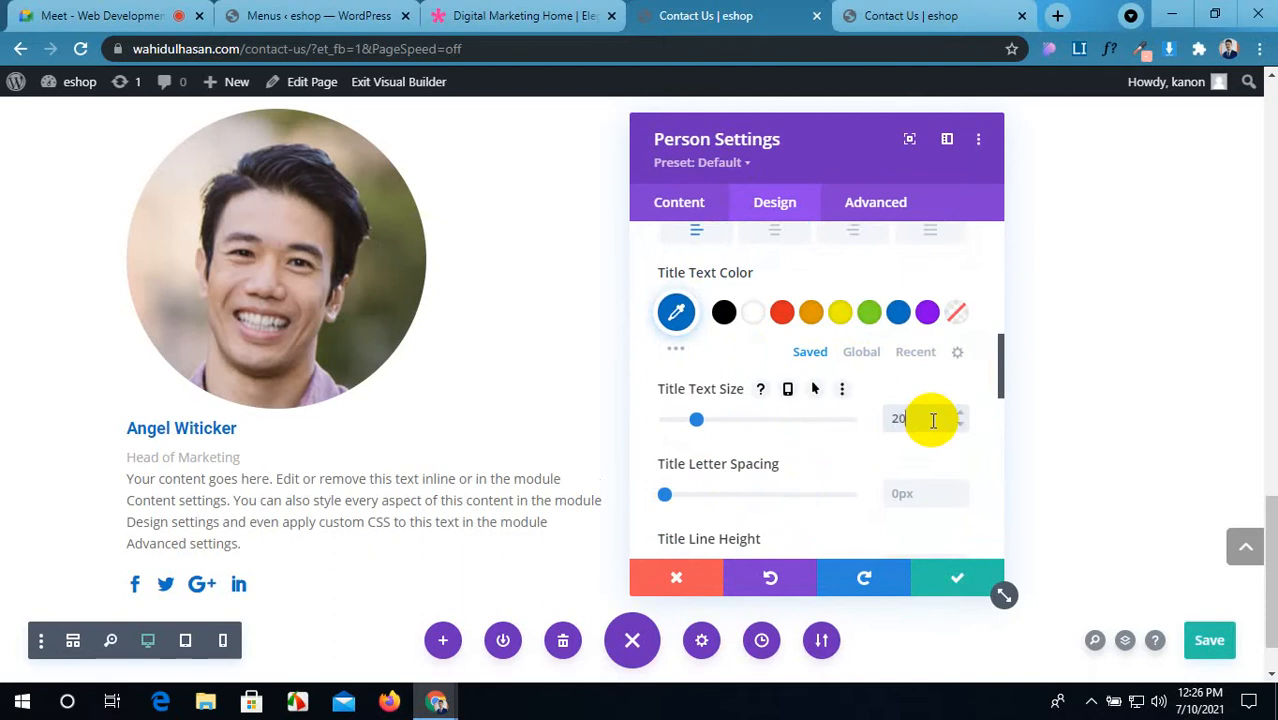
text(px)
scroll(779, 426, down, 1)
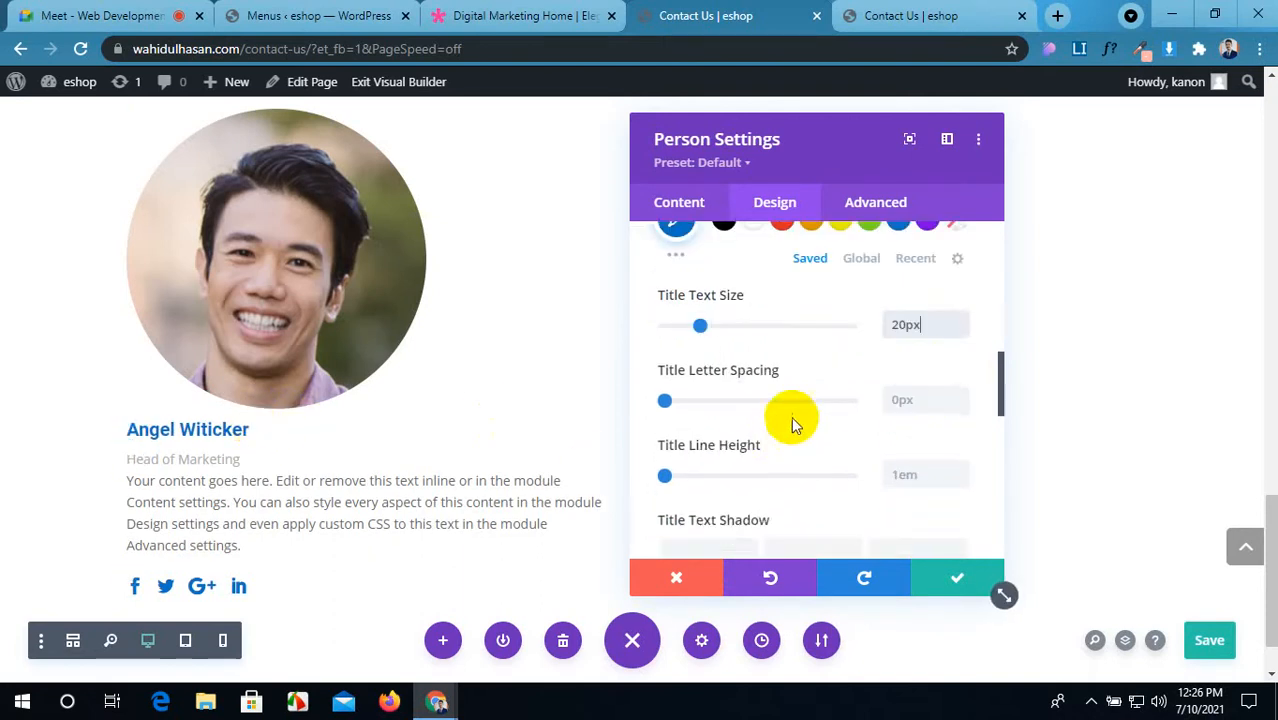
scroll(791, 424, down, 2)
scroll(796, 422, down, 2)
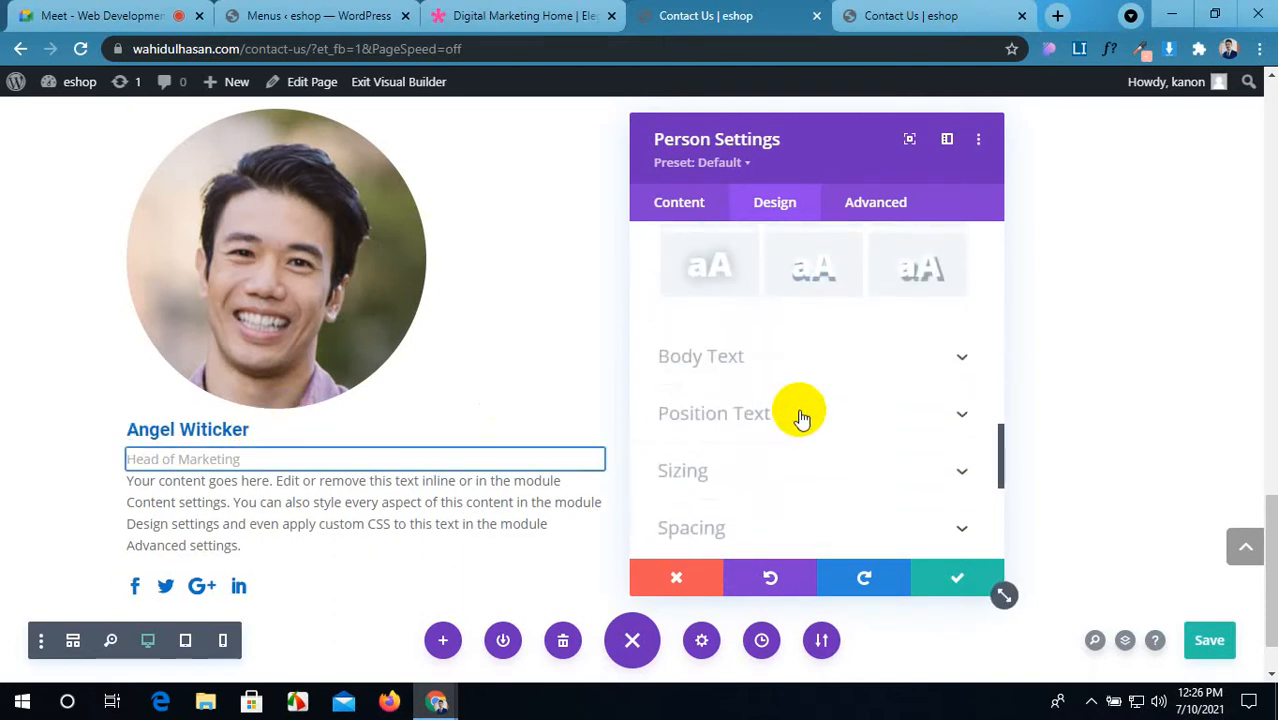
Step: Center the role, description and social icons via Body Text alignment
click(835, 356)
scroll(833, 357, down, 3)
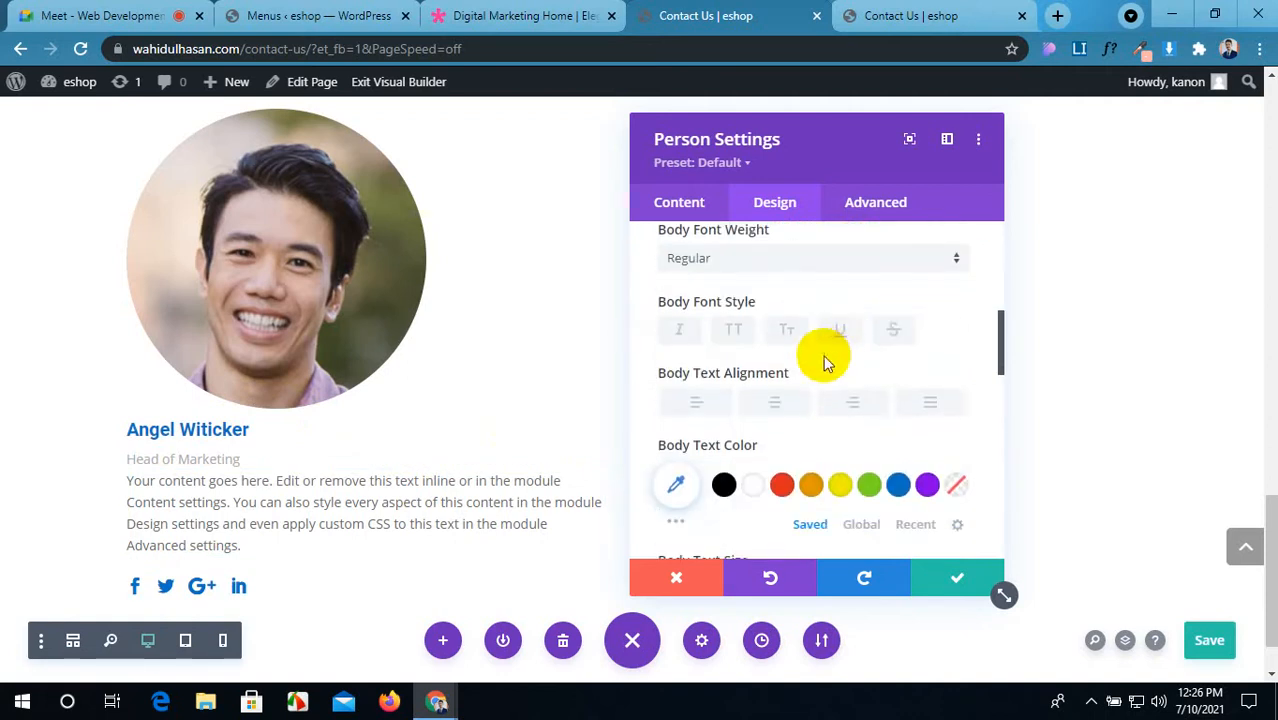
click(773, 408)
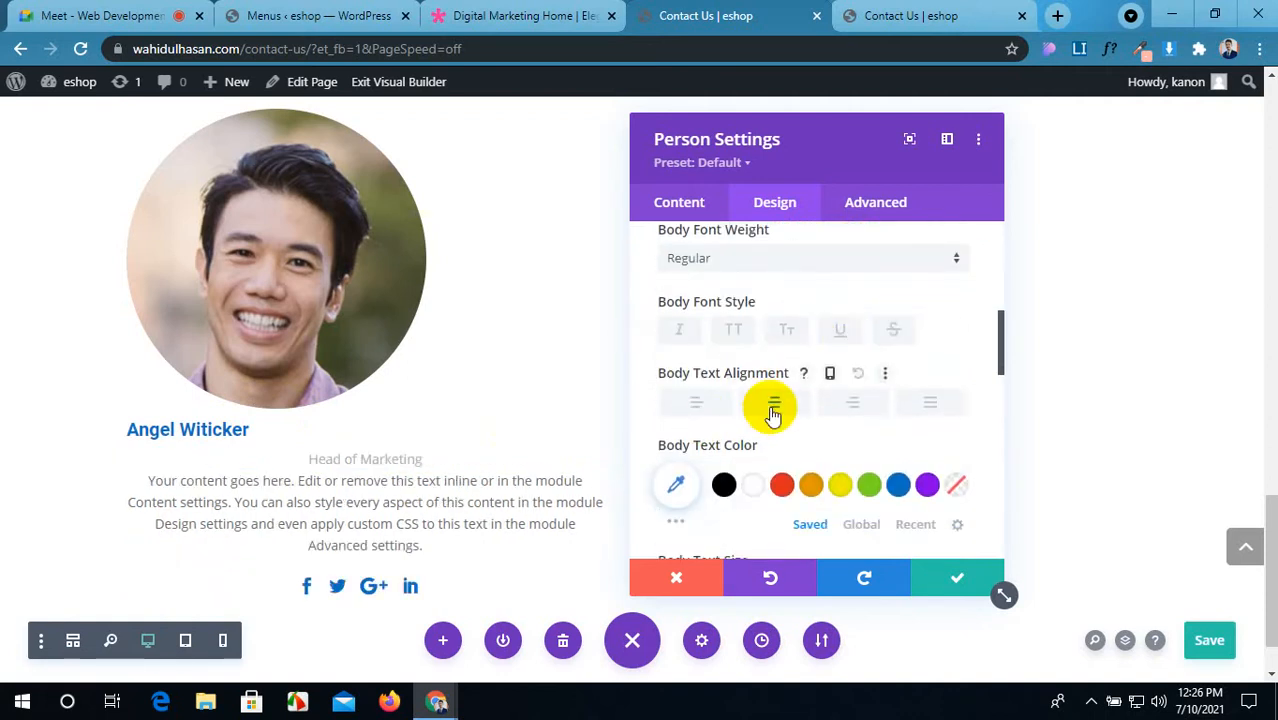
click(701, 409)
scroll(824, 414, down, 2)
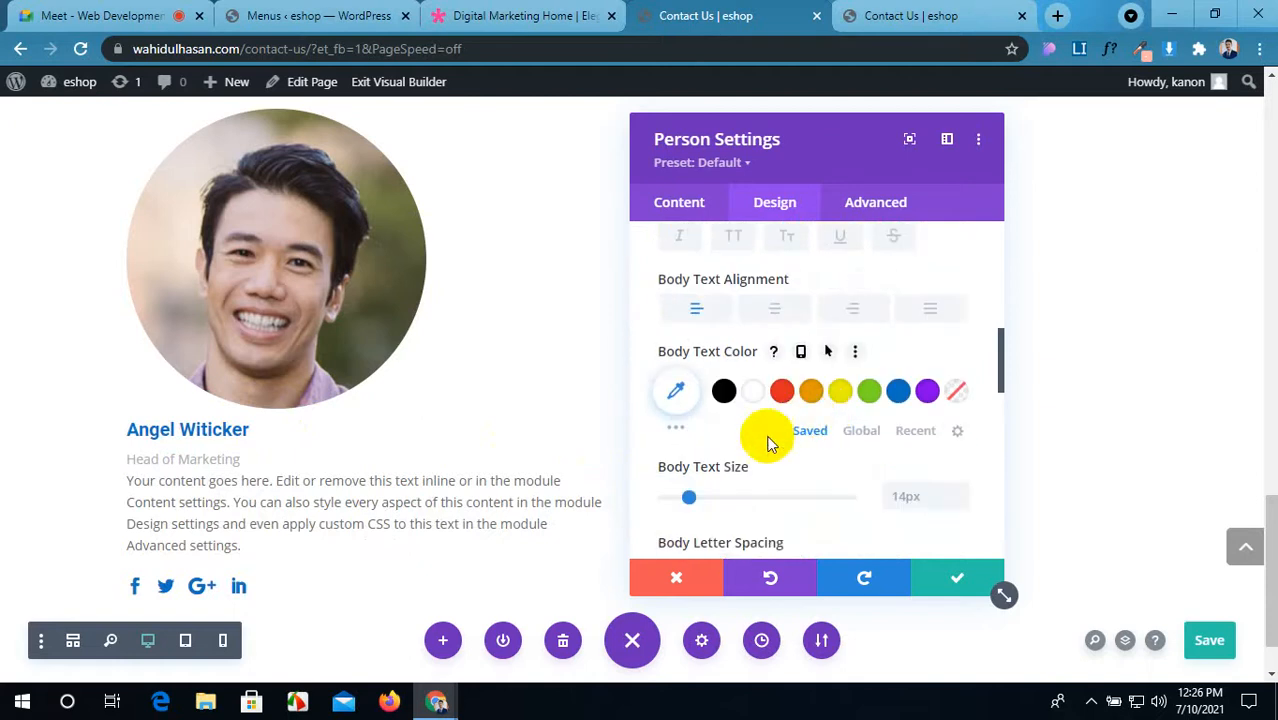
click(775, 310)
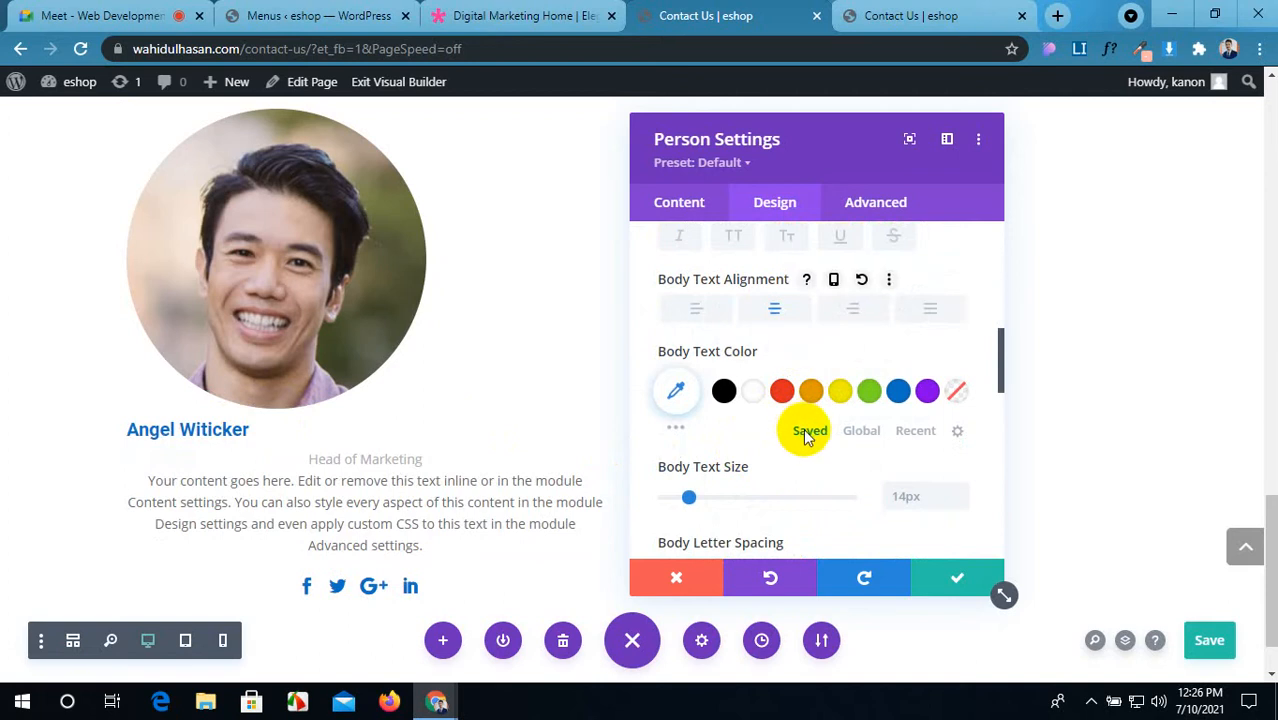
scroll(806, 430, up, 8)
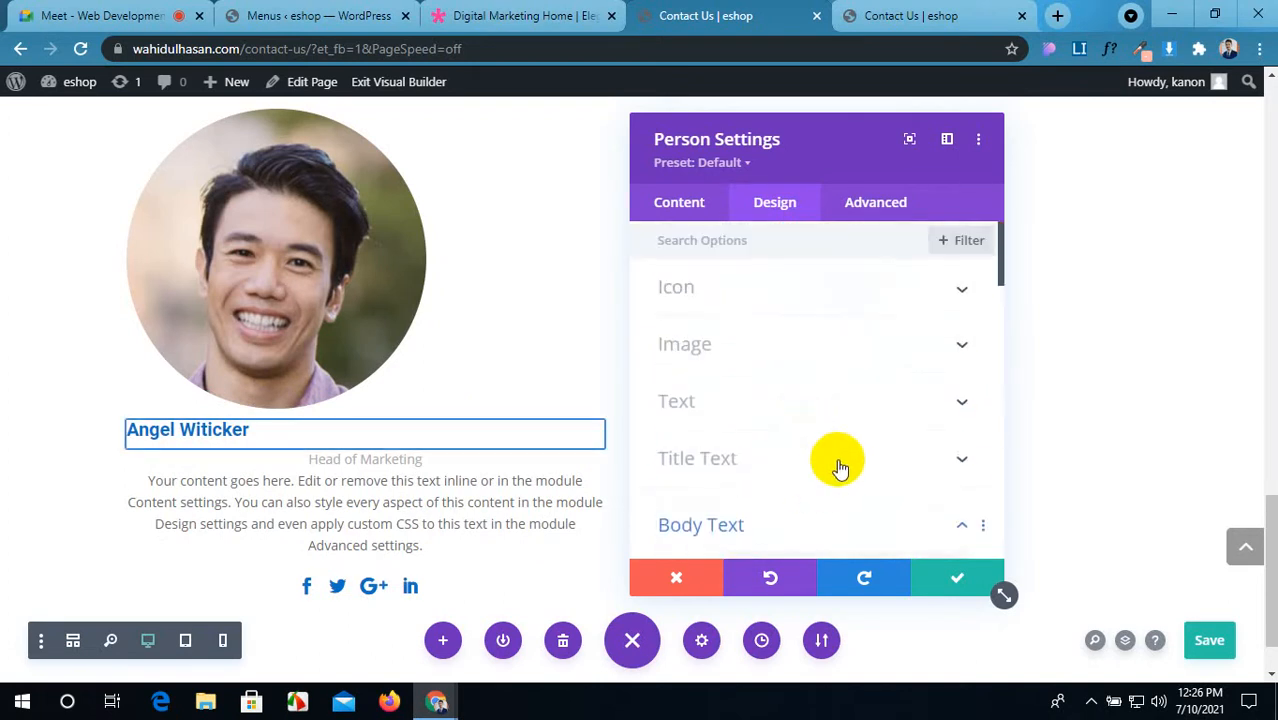
Step: Center the name heading under the photo
click(838, 462)
scroll(792, 470, down, 2)
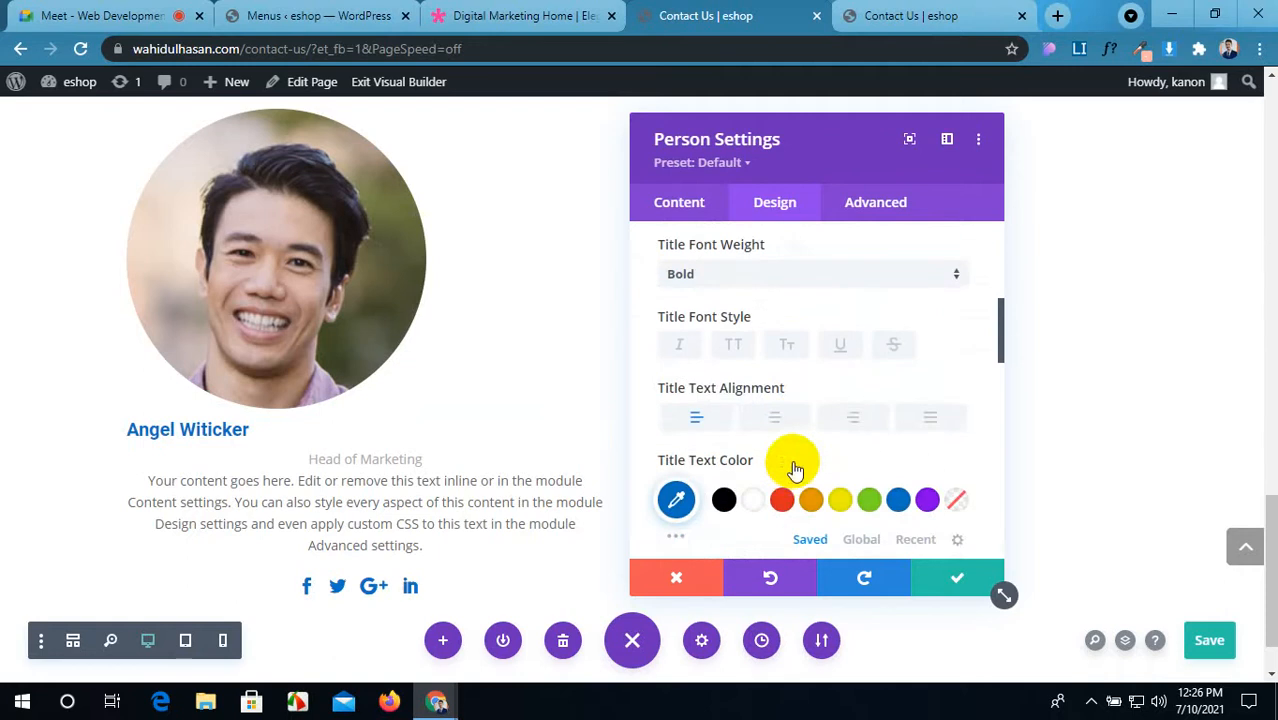
click(788, 419)
scroll(827, 450, down, 1)
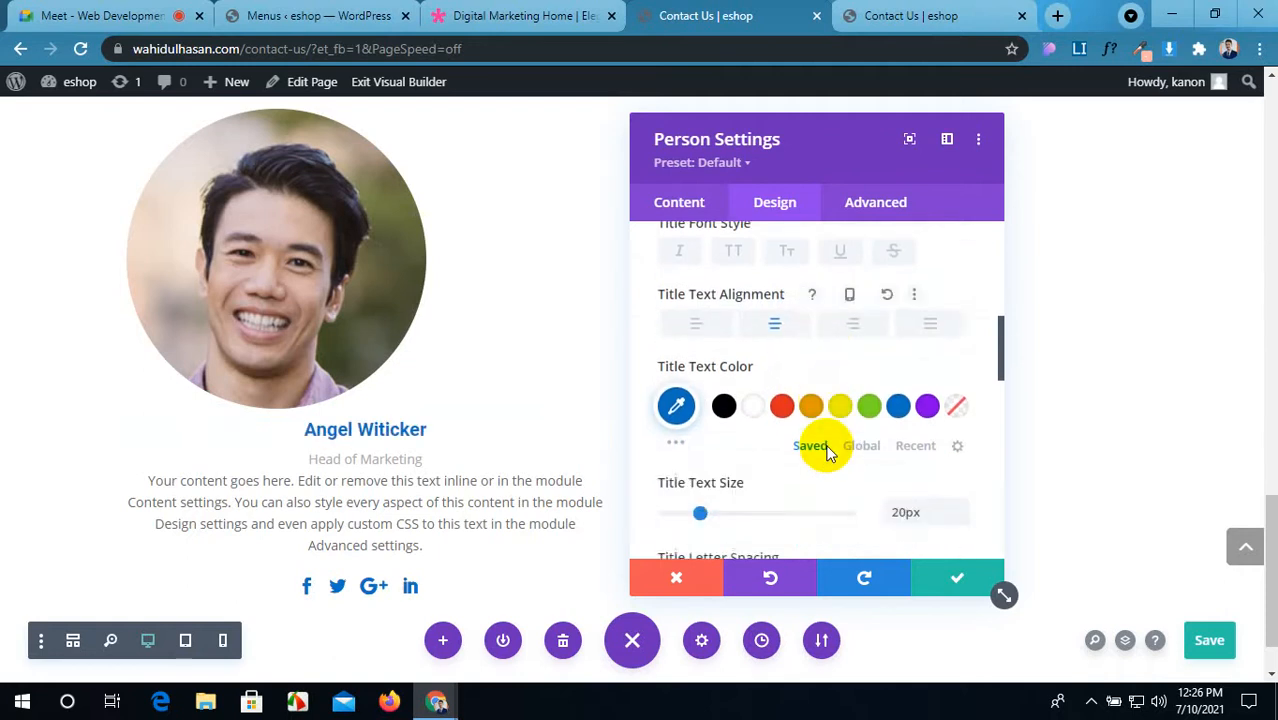
scroll(827, 452, down, 5)
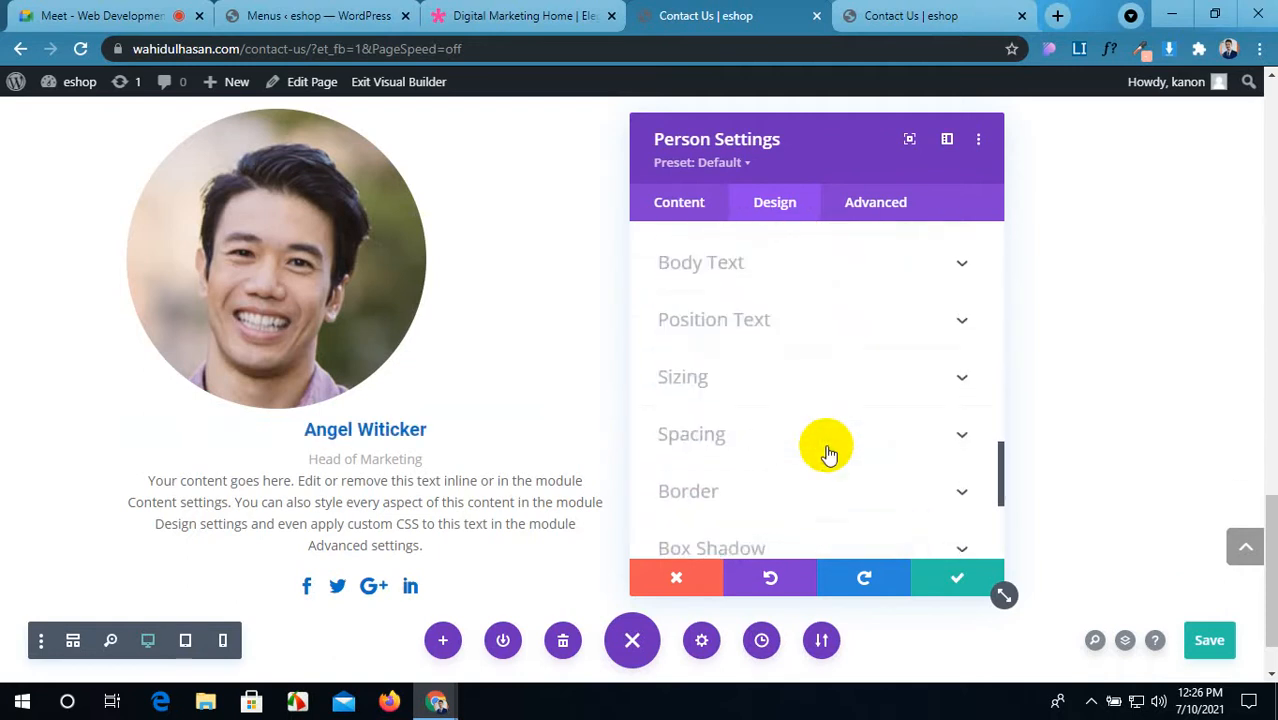
Step: Colour the 'Head of Marketing' position text red #e02b20
click(838, 330)
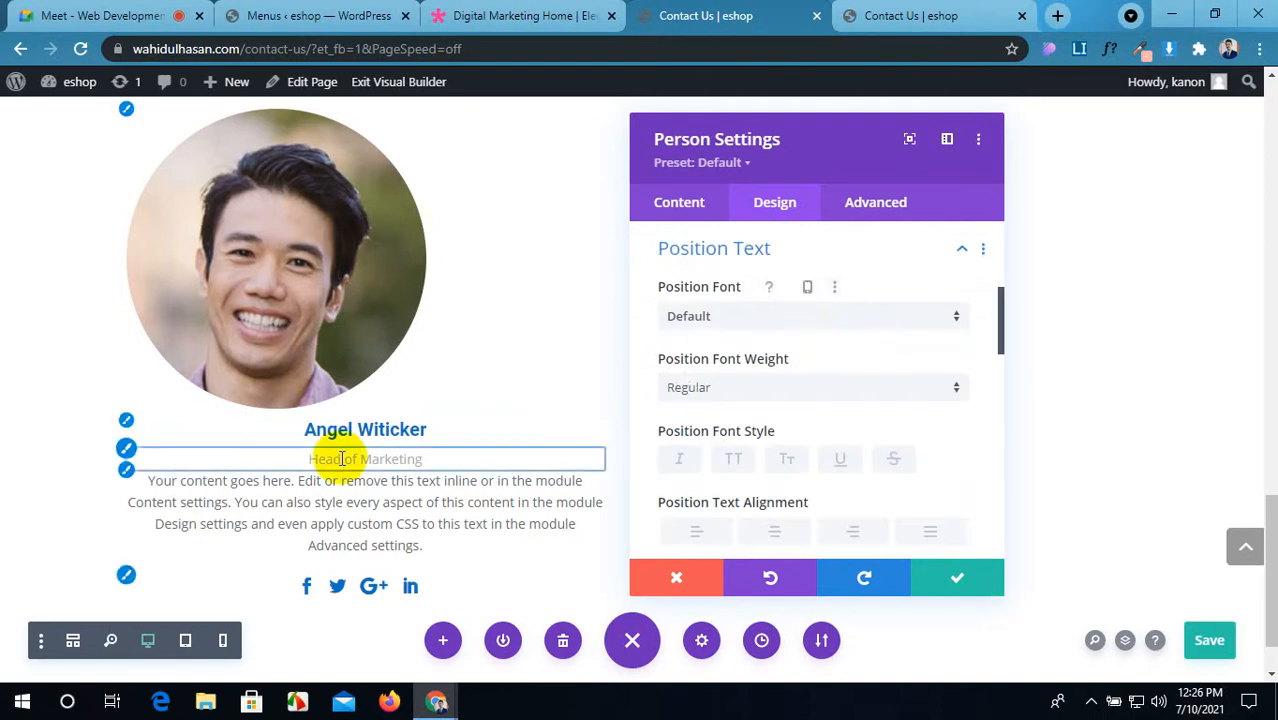
scroll(740, 456, down, 4)
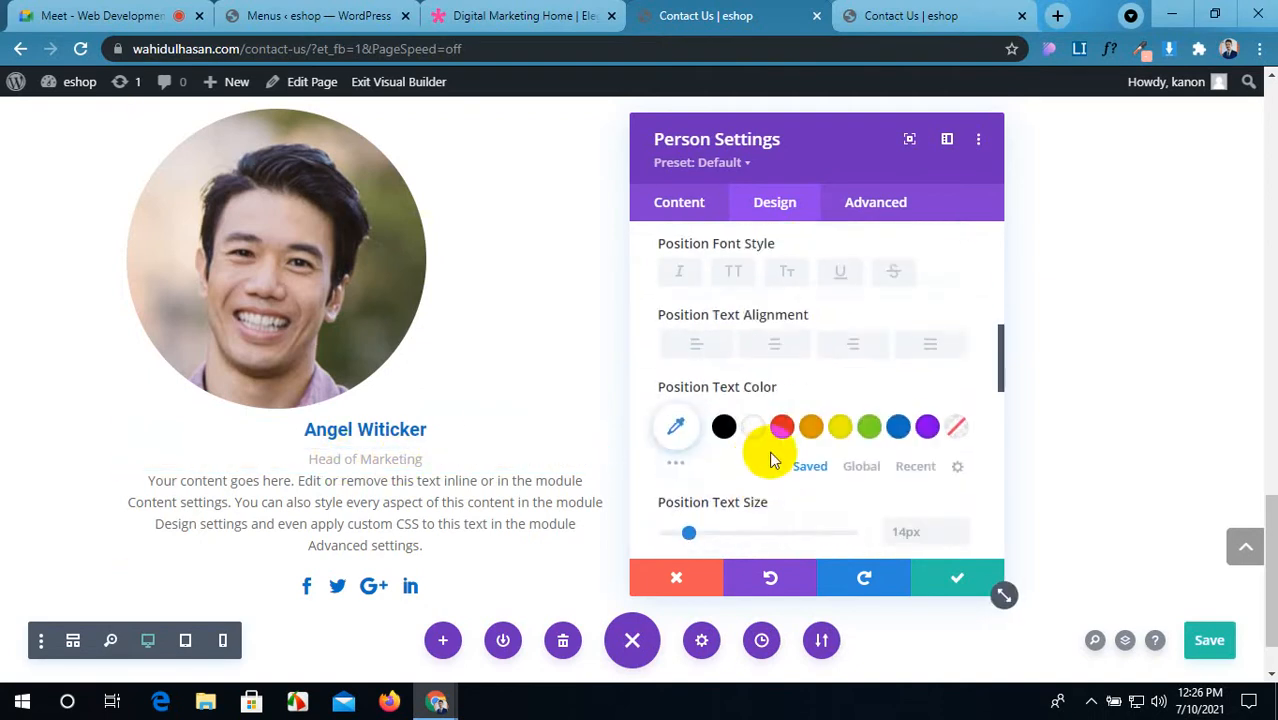
click(842, 428)
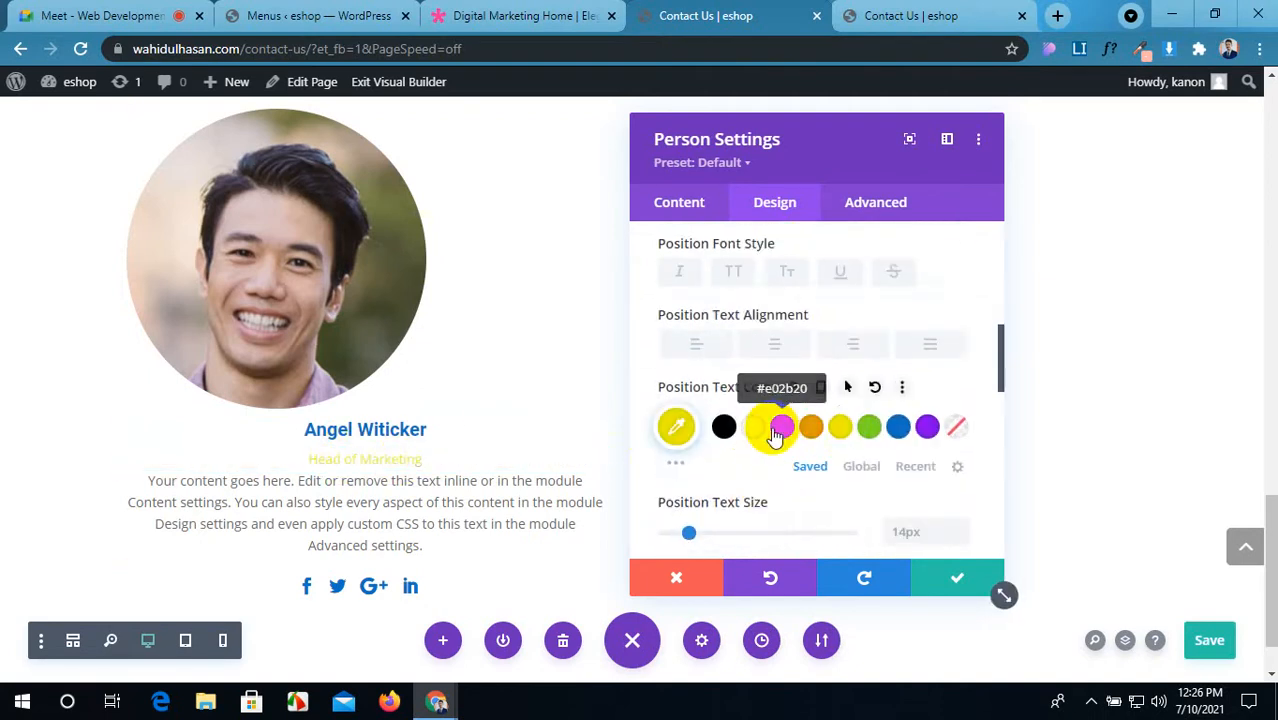
click(778, 428)
scroll(765, 460, down, 3)
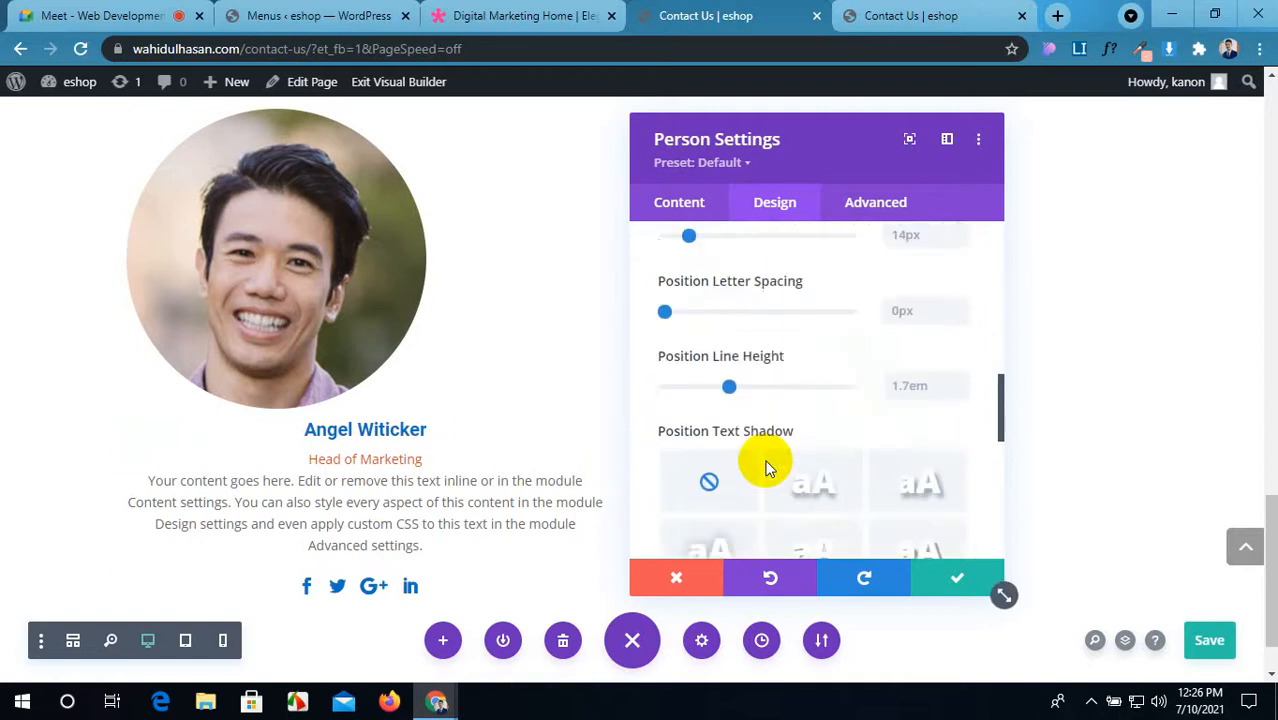
scroll(768, 468, down, 8)
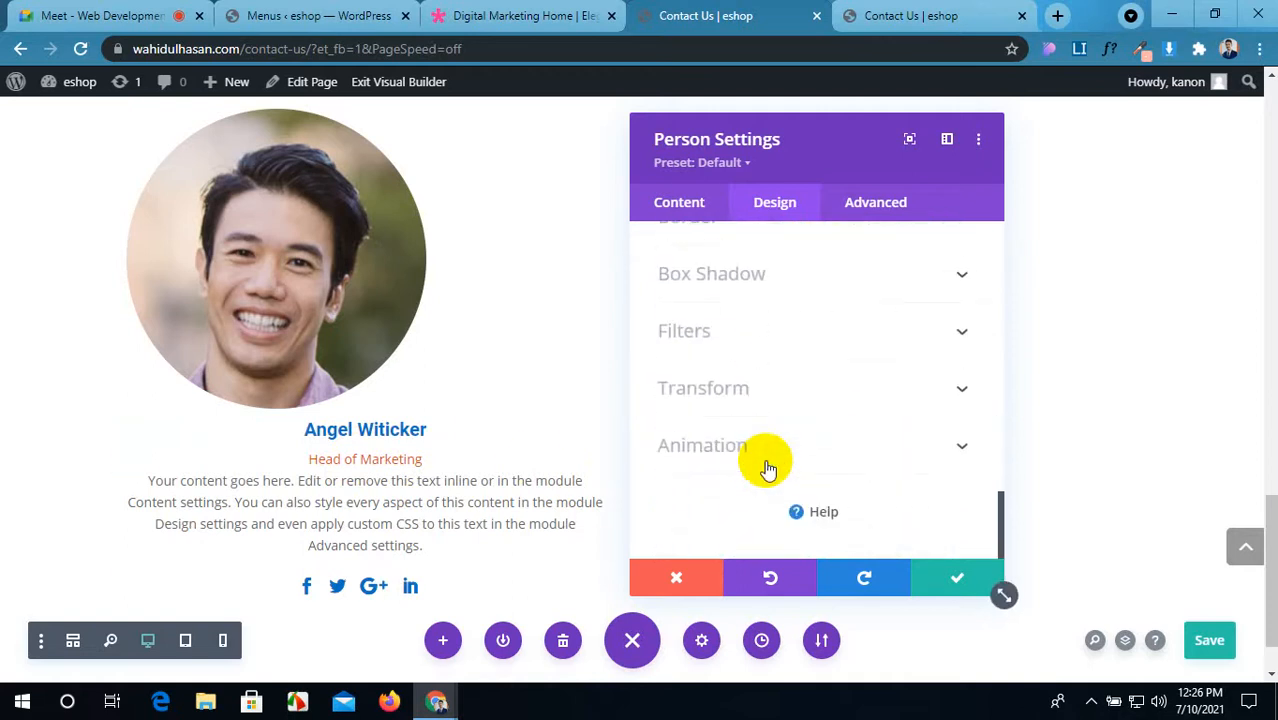
click(880, 207)
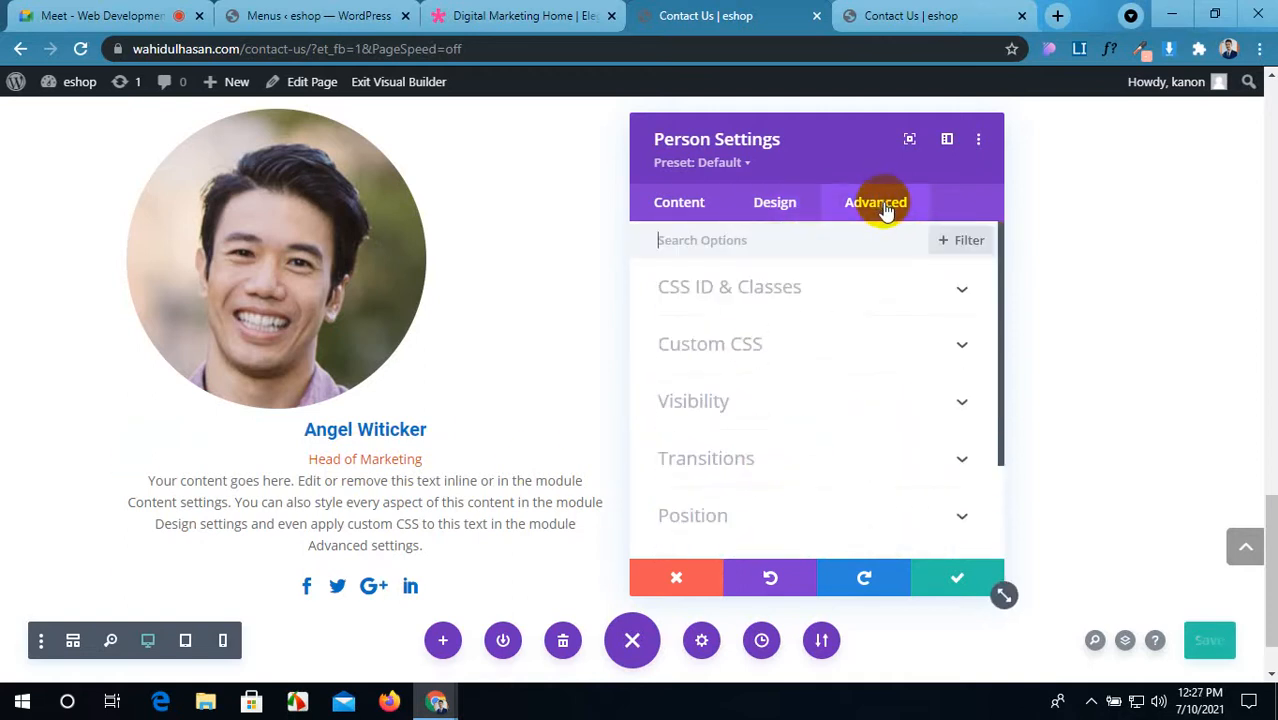
Step: Expand the Person module's Advanced Custom CSS fields
scroll(829, 370, down, 3)
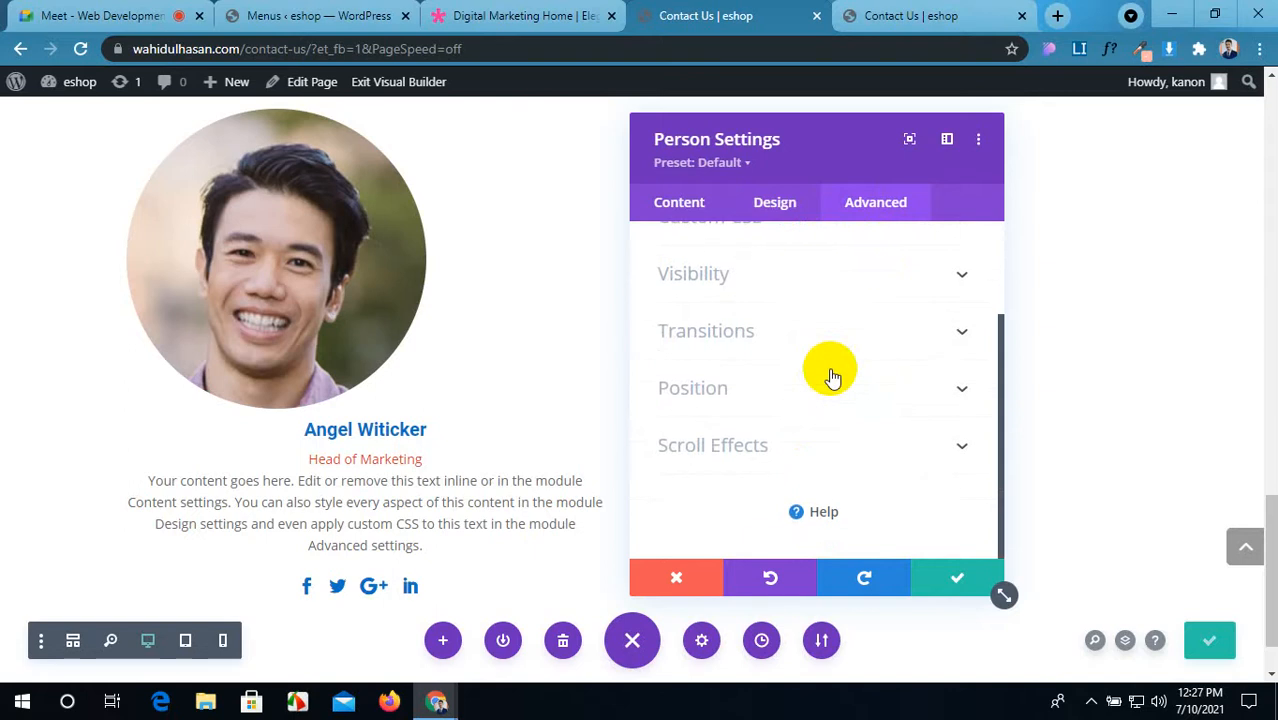
scroll(831, 376, up, 3)
scroll(831, 376, down, 2)
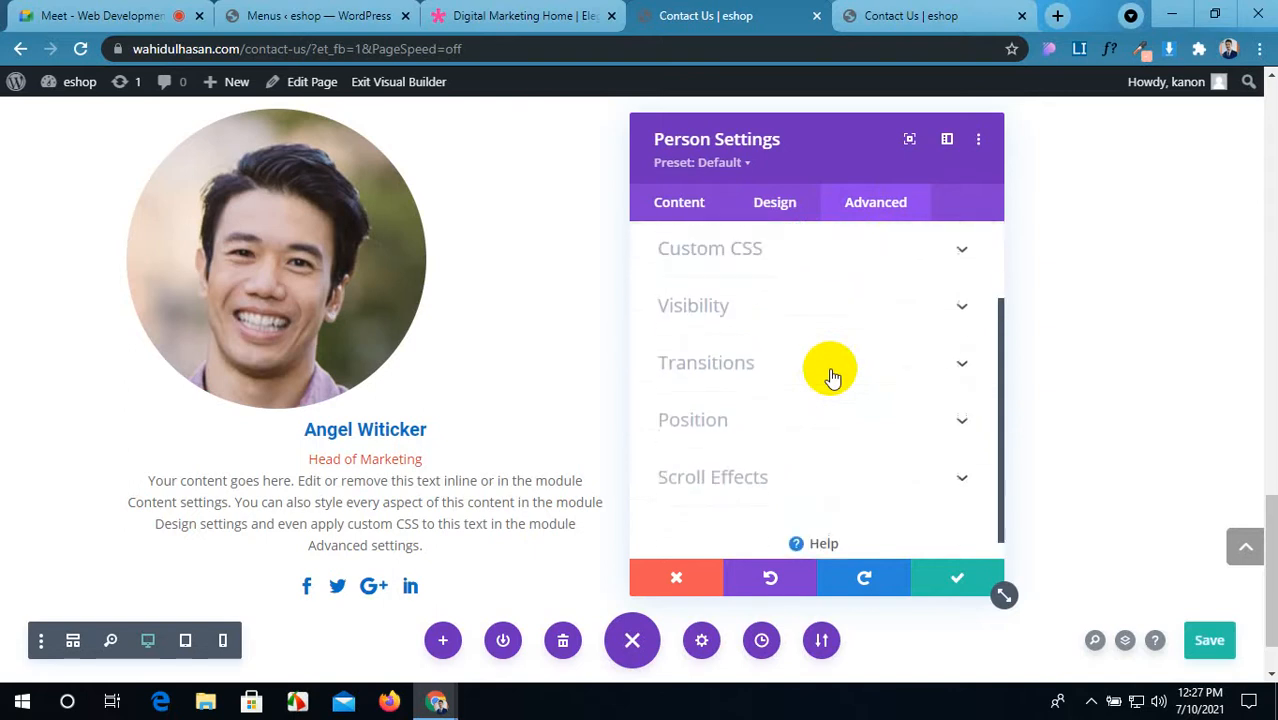
scroll(831, 376, up, 2)
scroll(831, 376, down, 2)
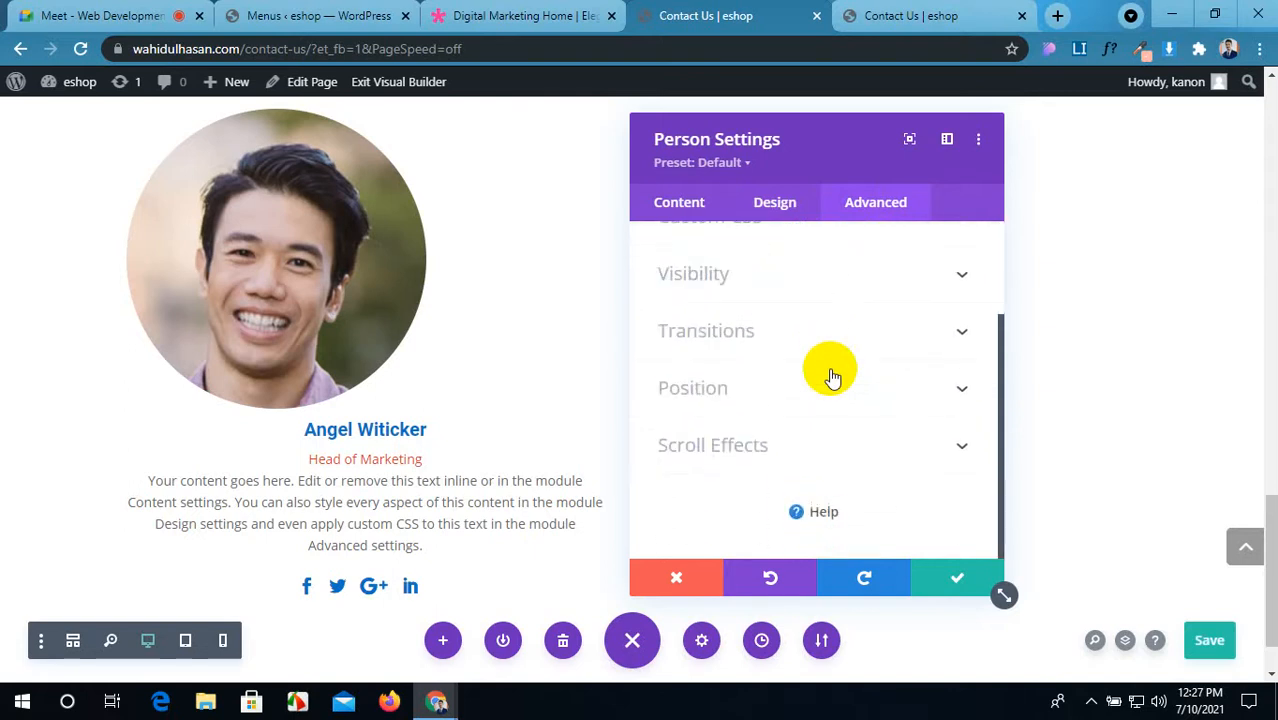
scroll(829, 377, up, 2)
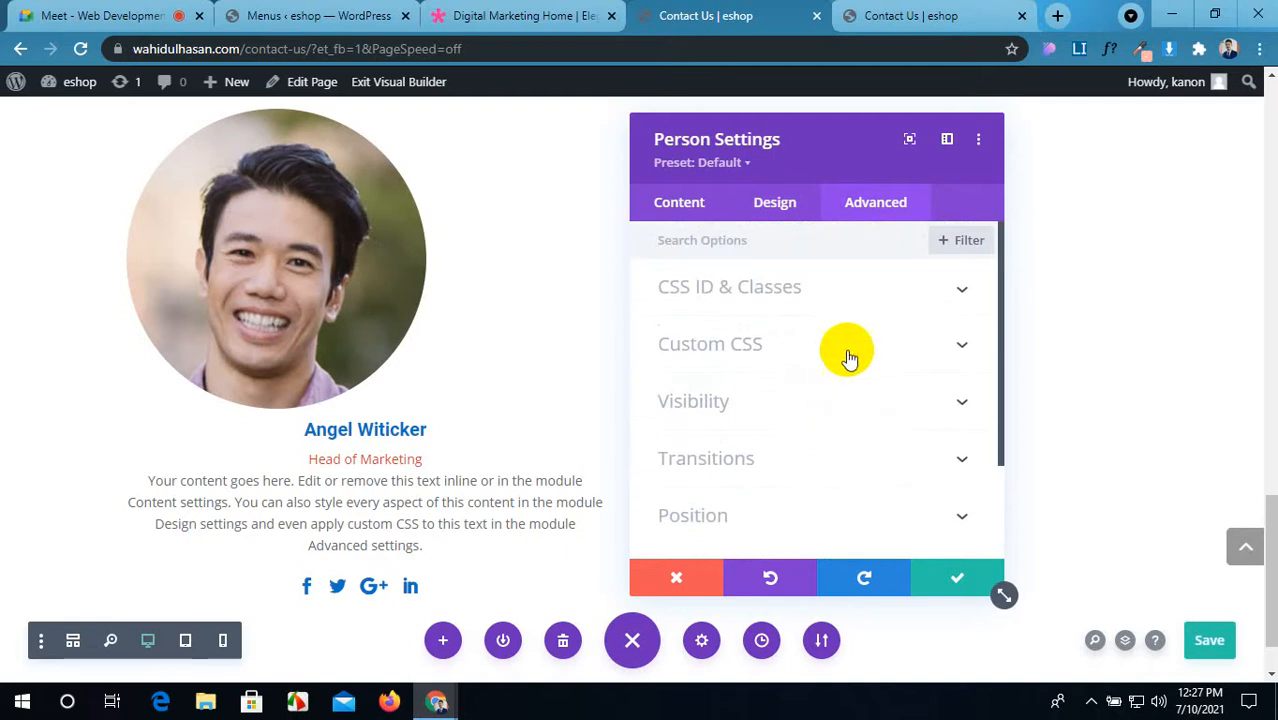
click(848, 346)
scroll(780, 392, down, 7)
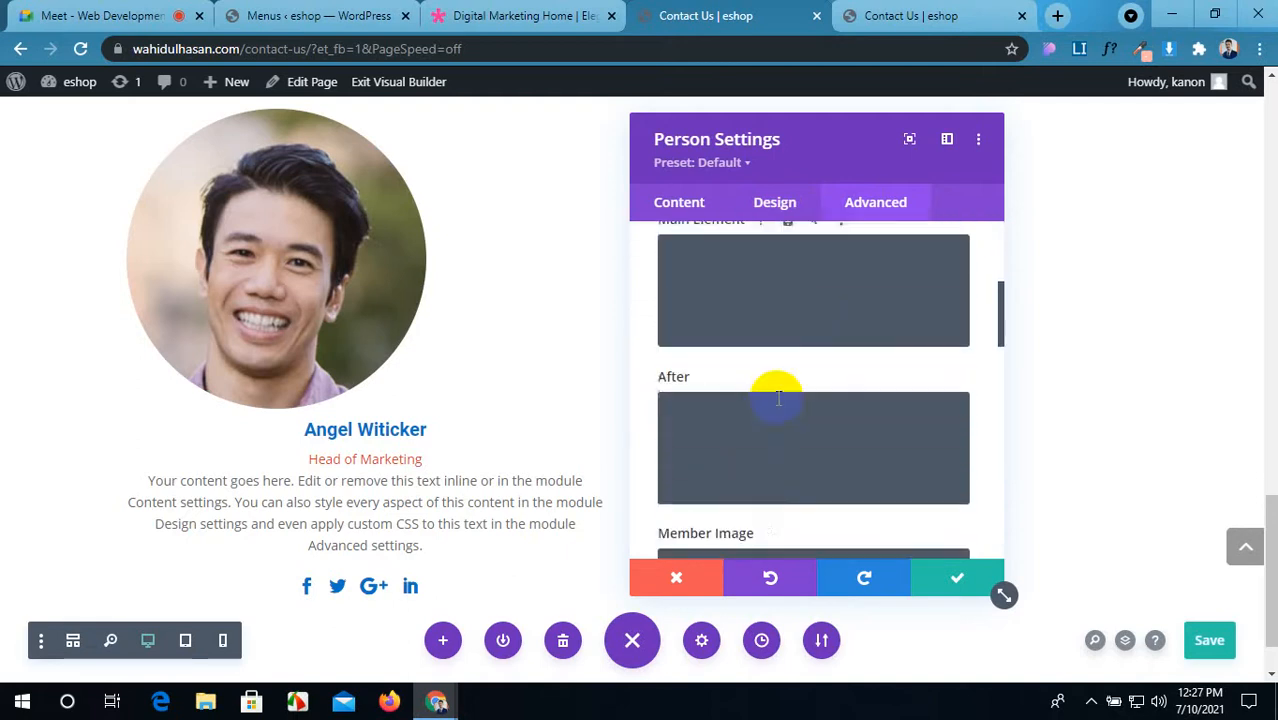
scroll(778, 396, down, 1)
Step: Give the Member Image CSS margin:auto; width:100px; height:100px
click(775, 350)
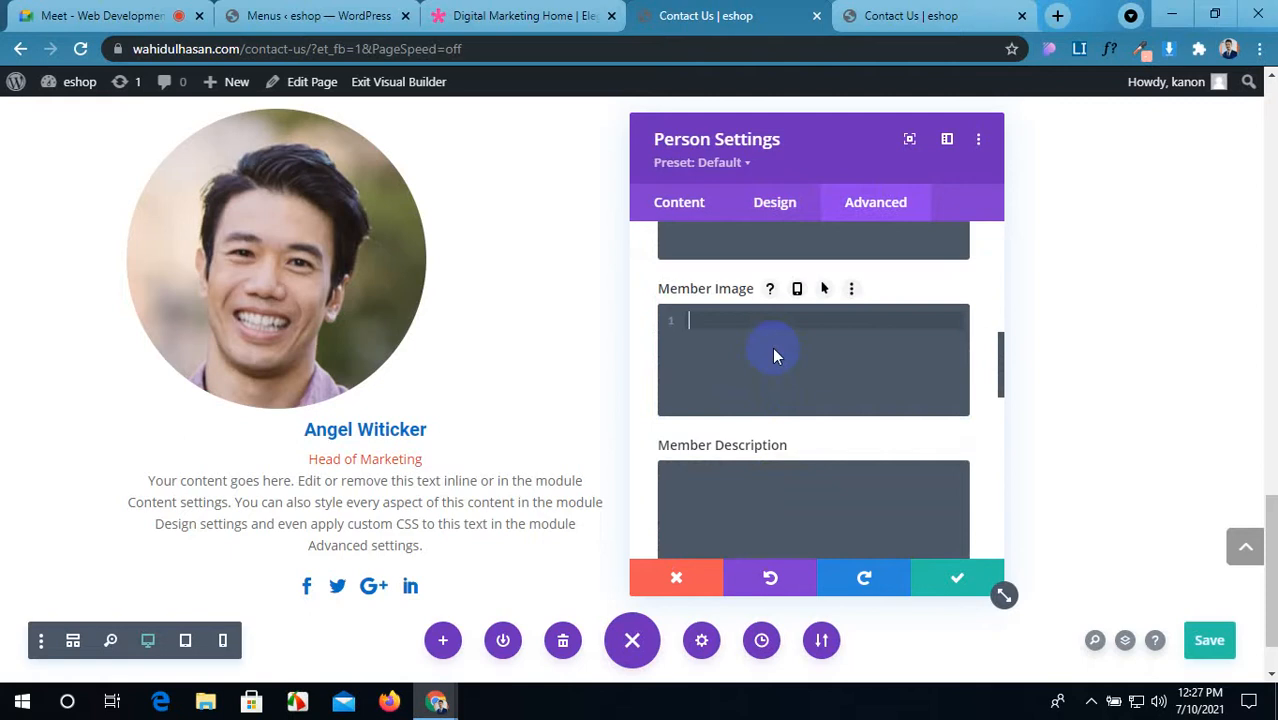
text(margin:aut)
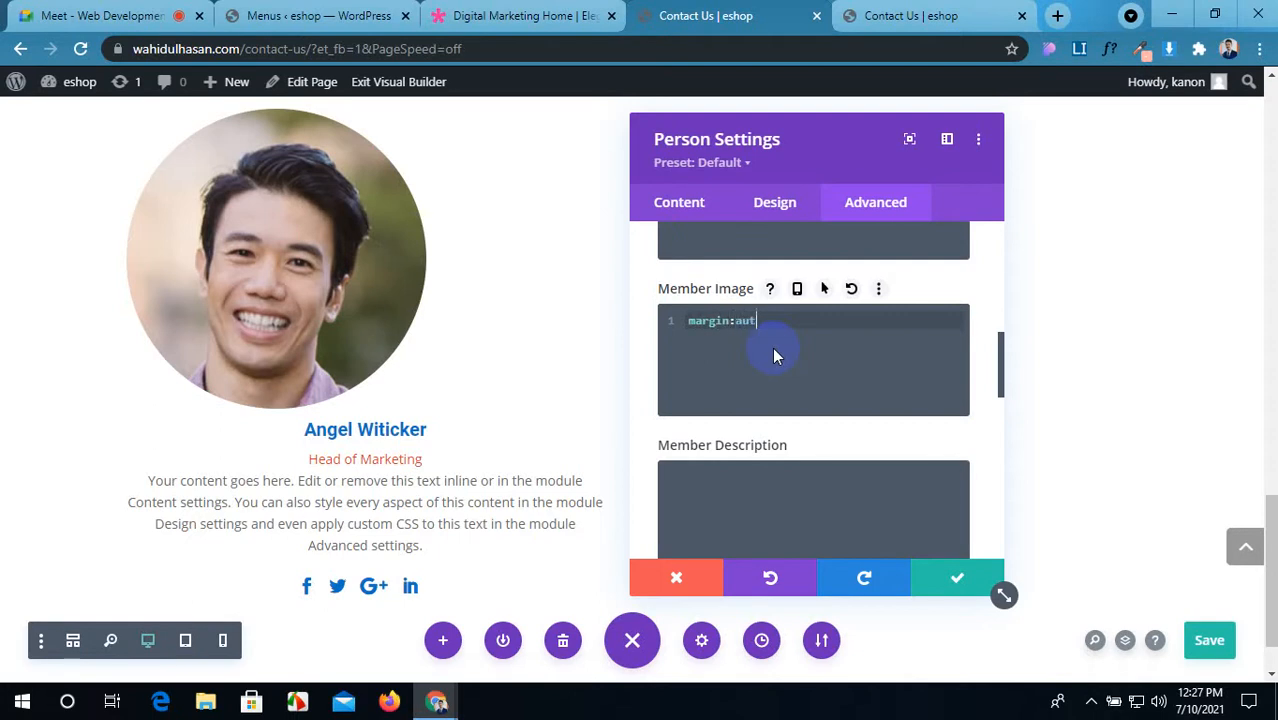
text(o;)
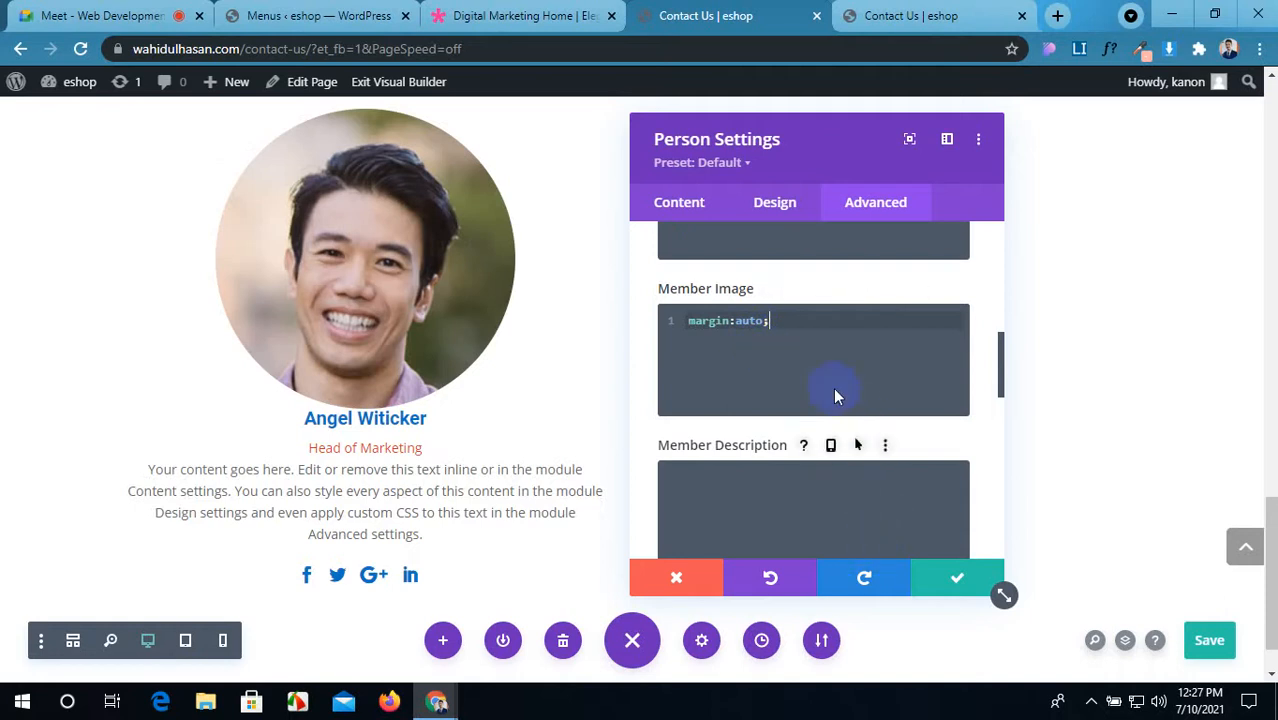
key(Return)
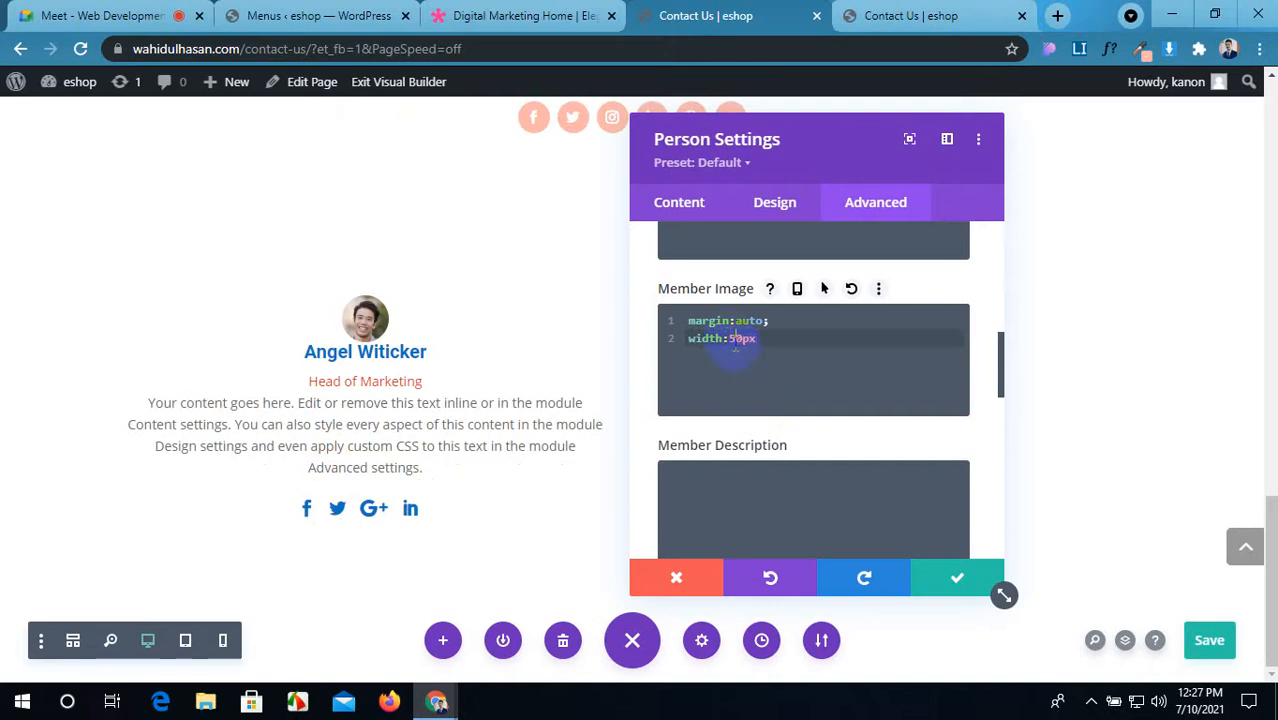
text(0)
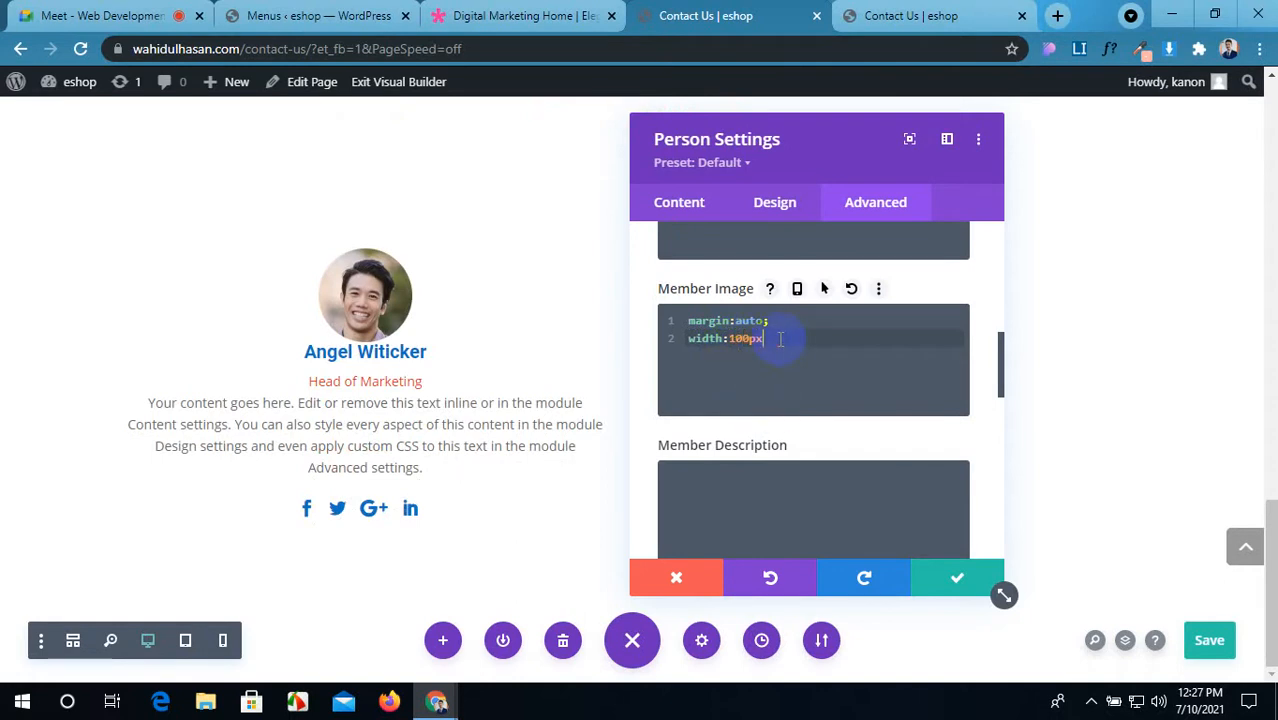
key(Return)
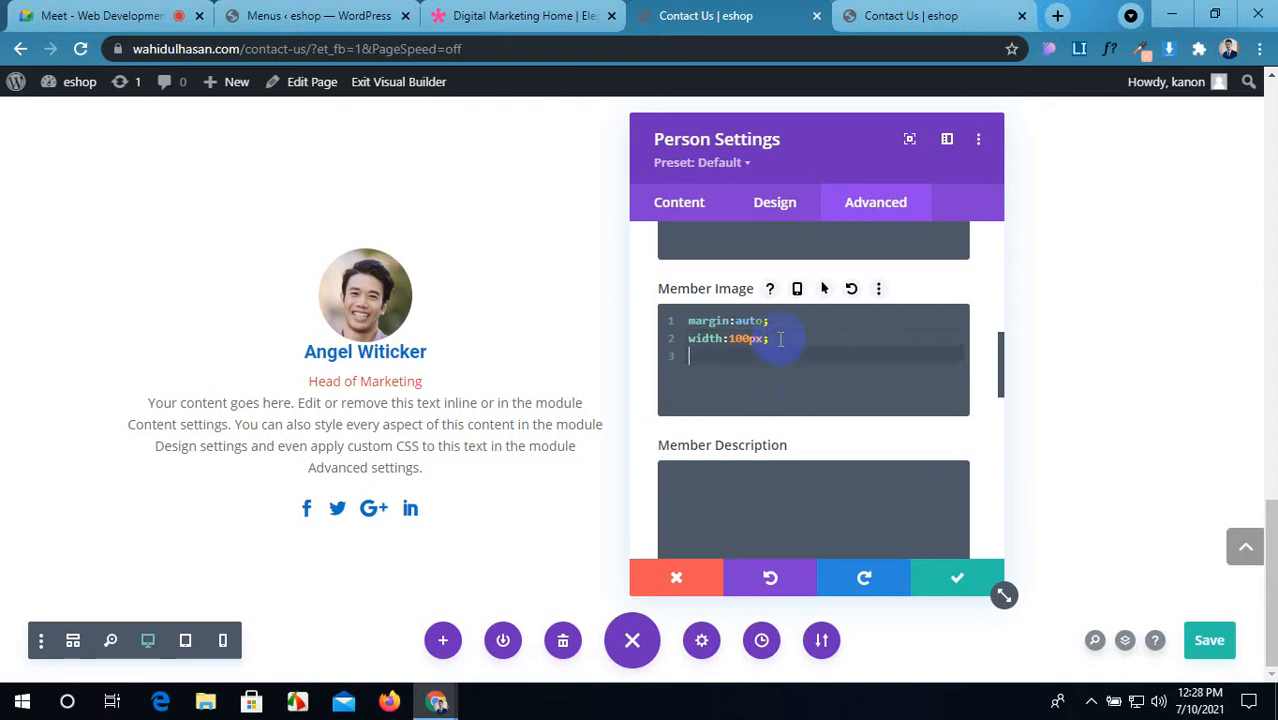
text(hei)
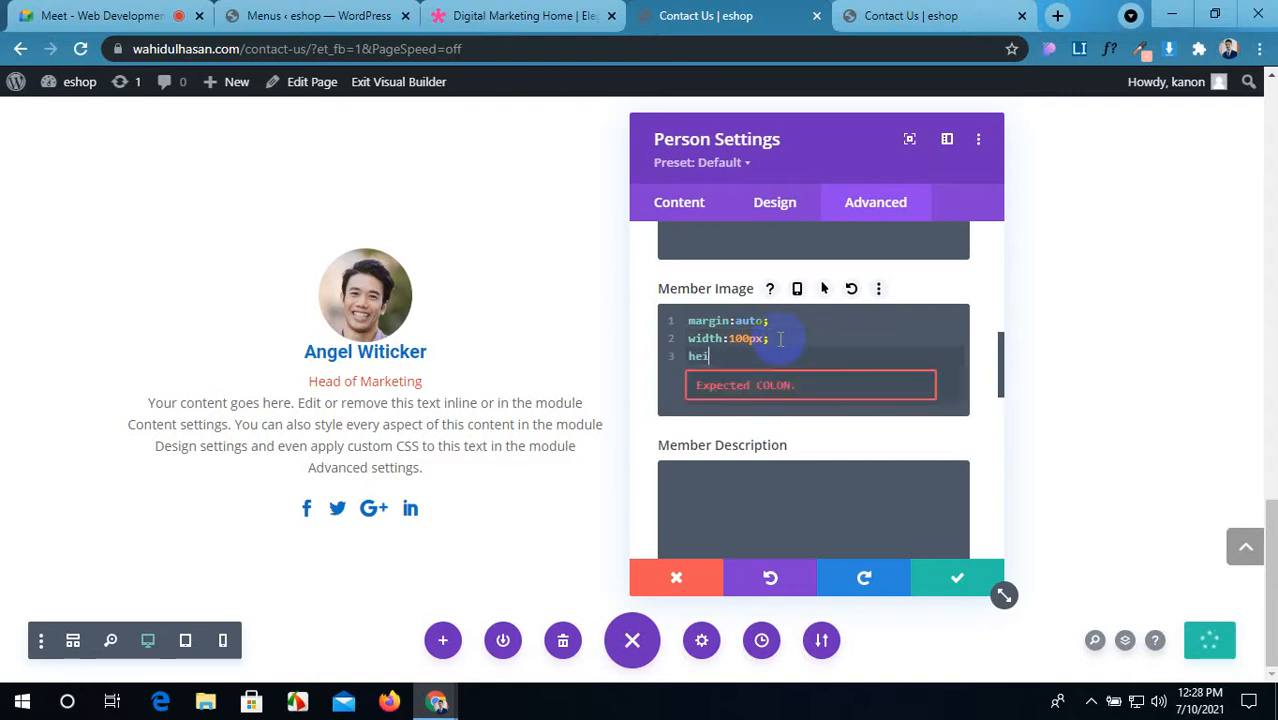
text(ght:100px;)
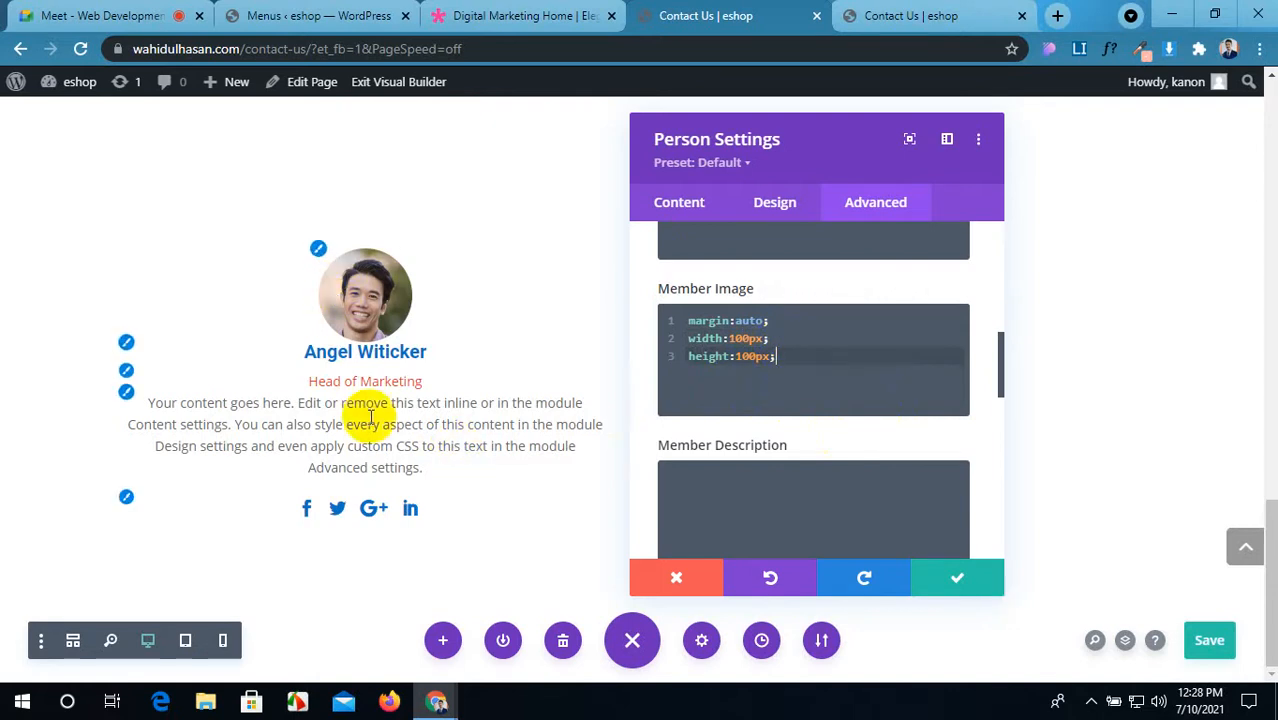
scroll(828, 457, down, 1)
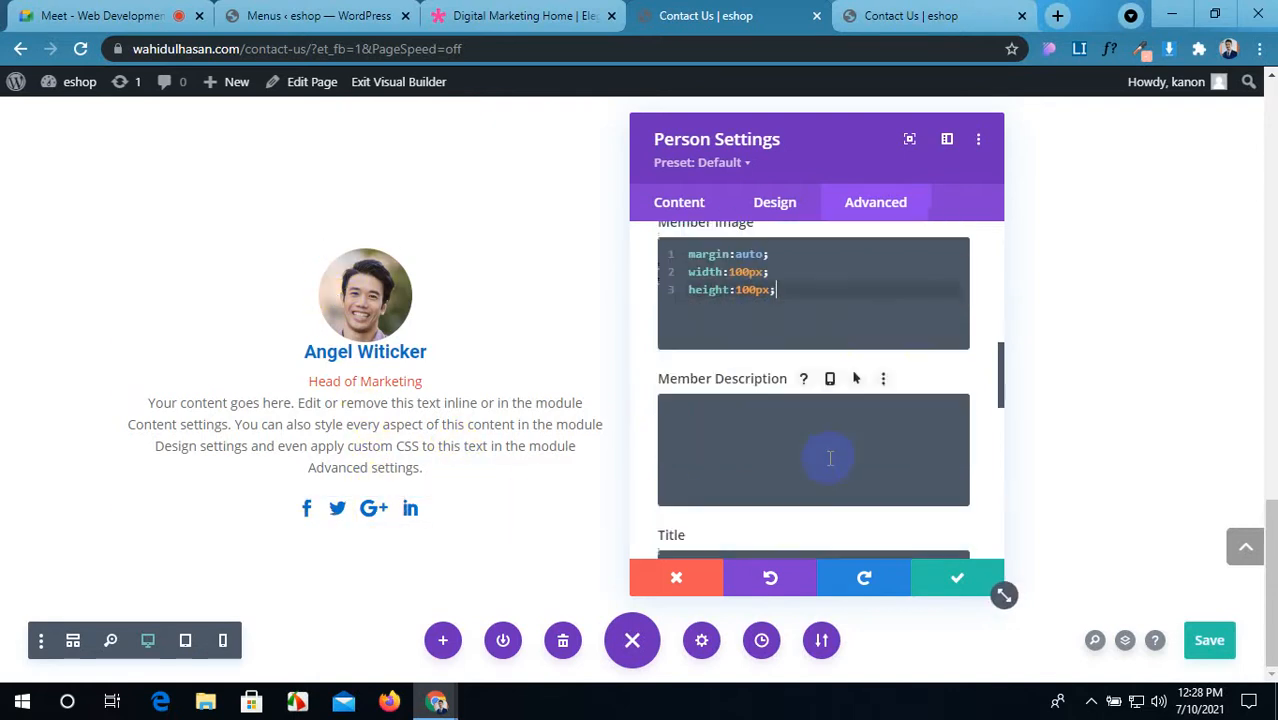
scroll(824, 443, up, 1)
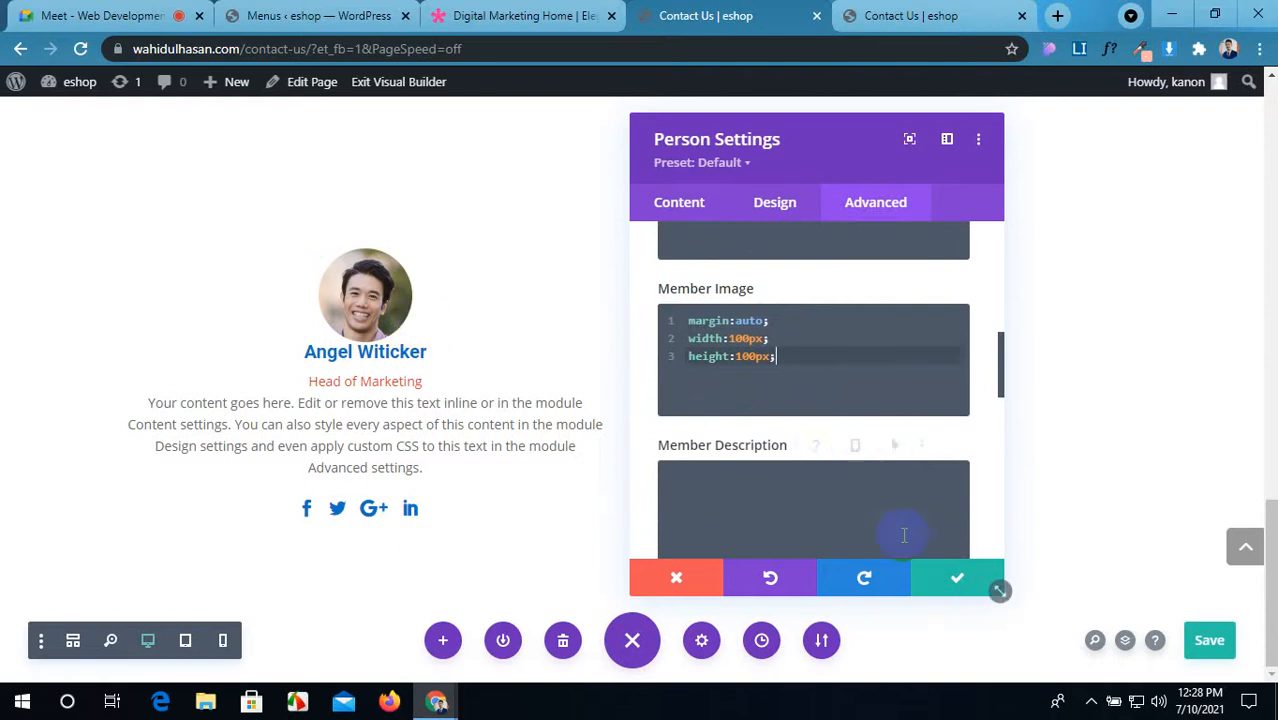
click(776, 203)
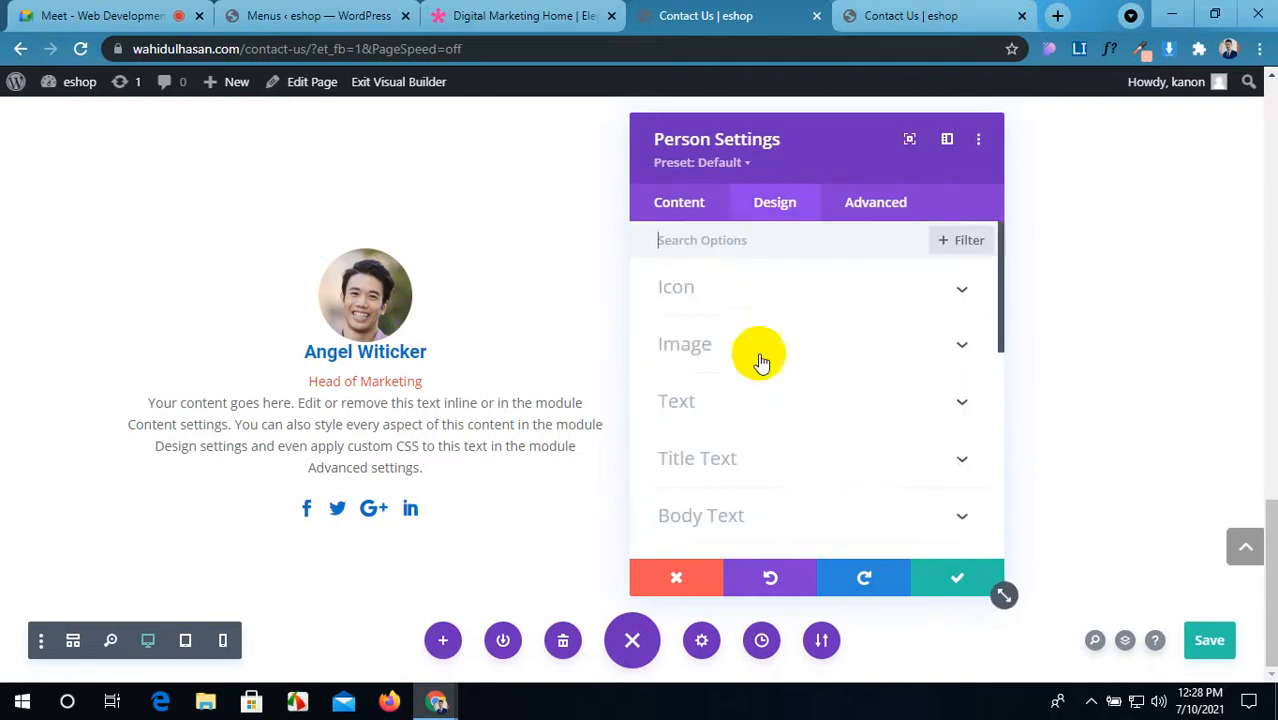
Step: Adjust the title line height, settling on 1.3em
click(861, 459)
scroll(862, 459, down, 3)
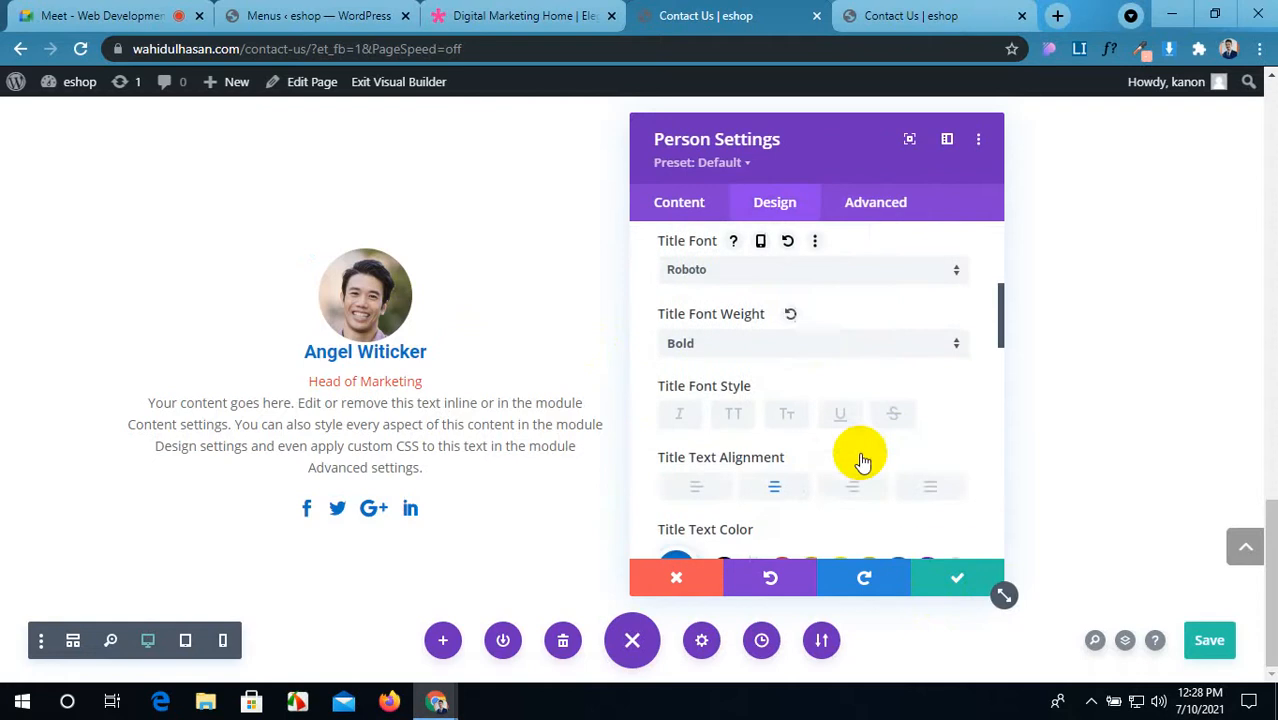
scroll(862, 459, down, 4)
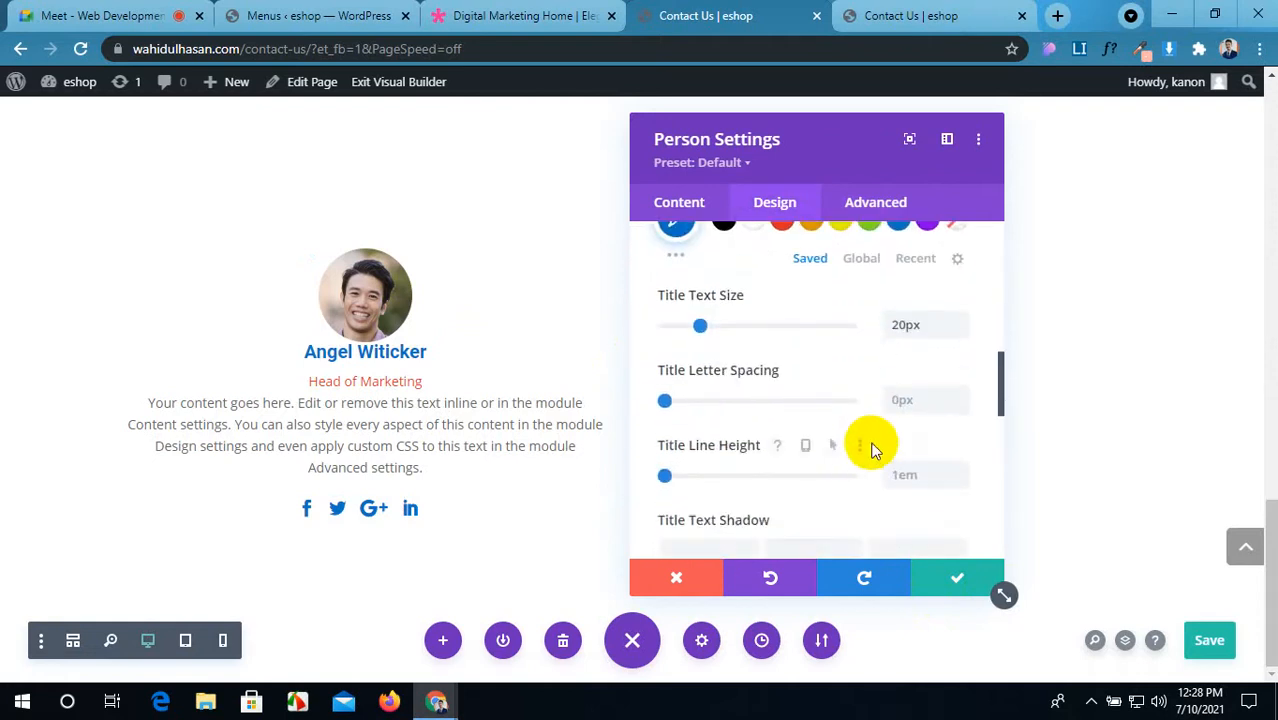
click(958, 468)
click(958, 468)
click(958, 468)
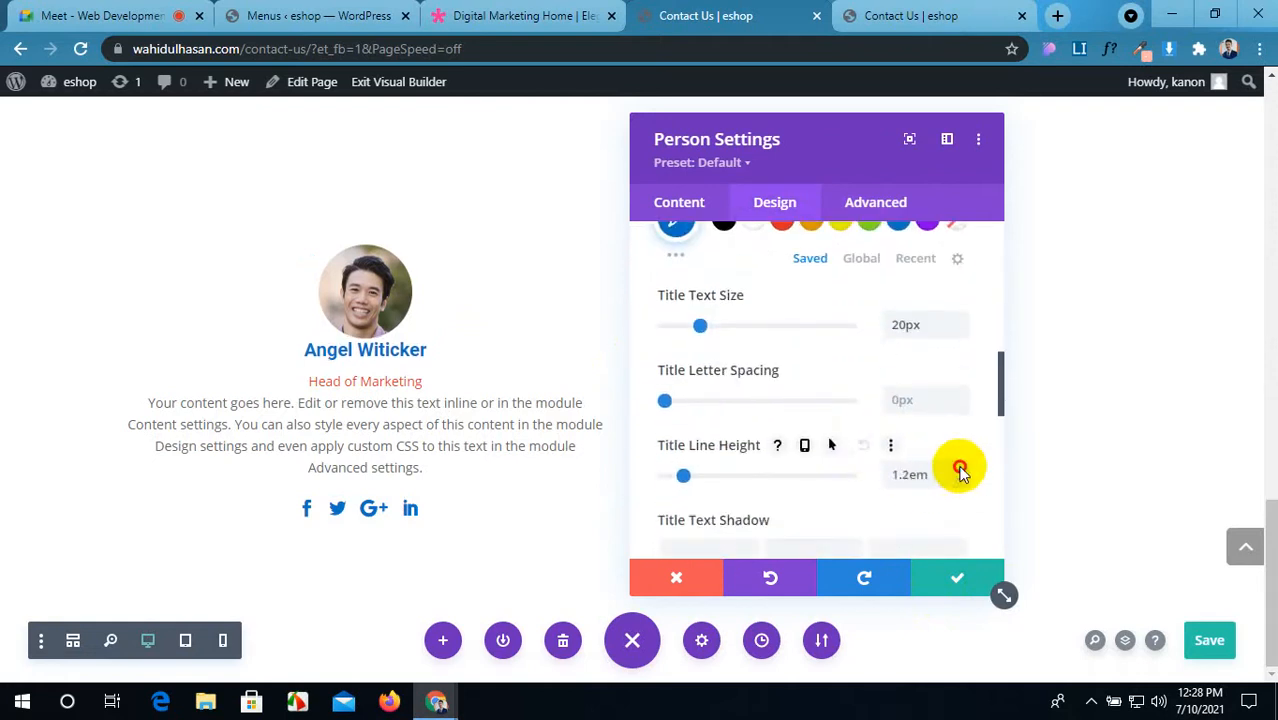
click(958, 468)
click(958, 468)
click(958, 468)
click(958, 468)
click(958, 468)
click(958, 468)
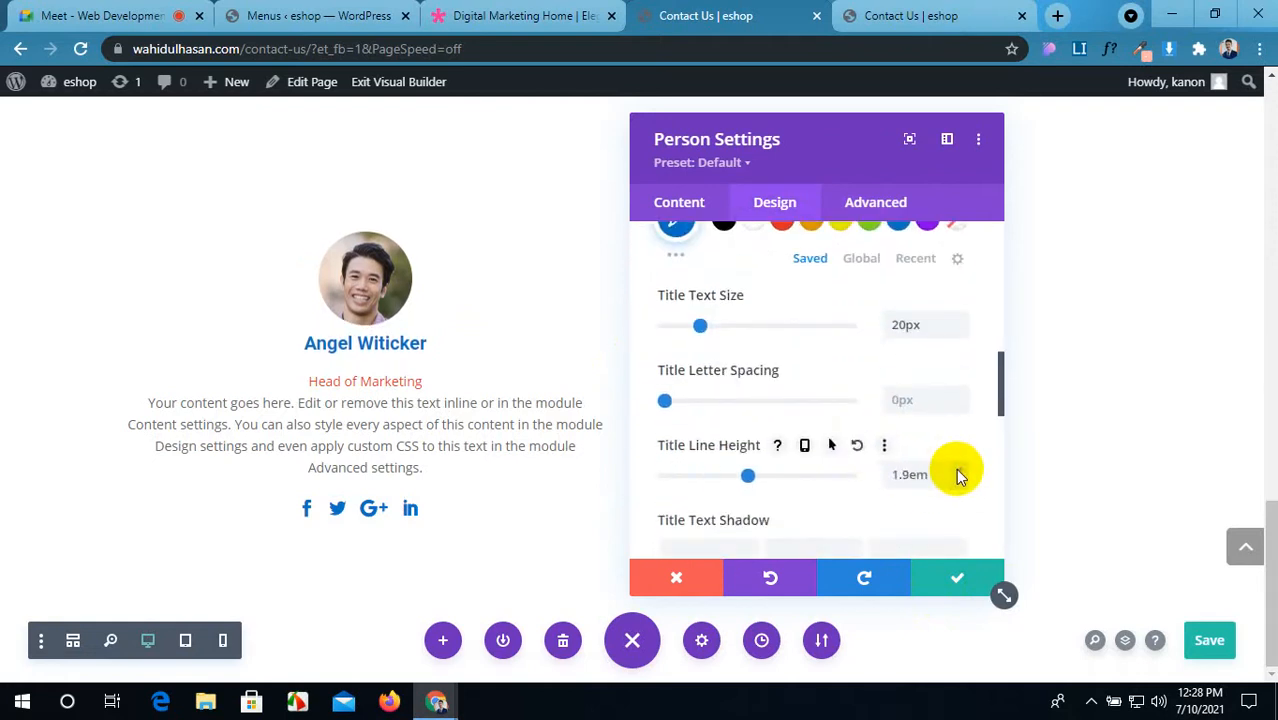
click(959, 482)
click(959, 482)
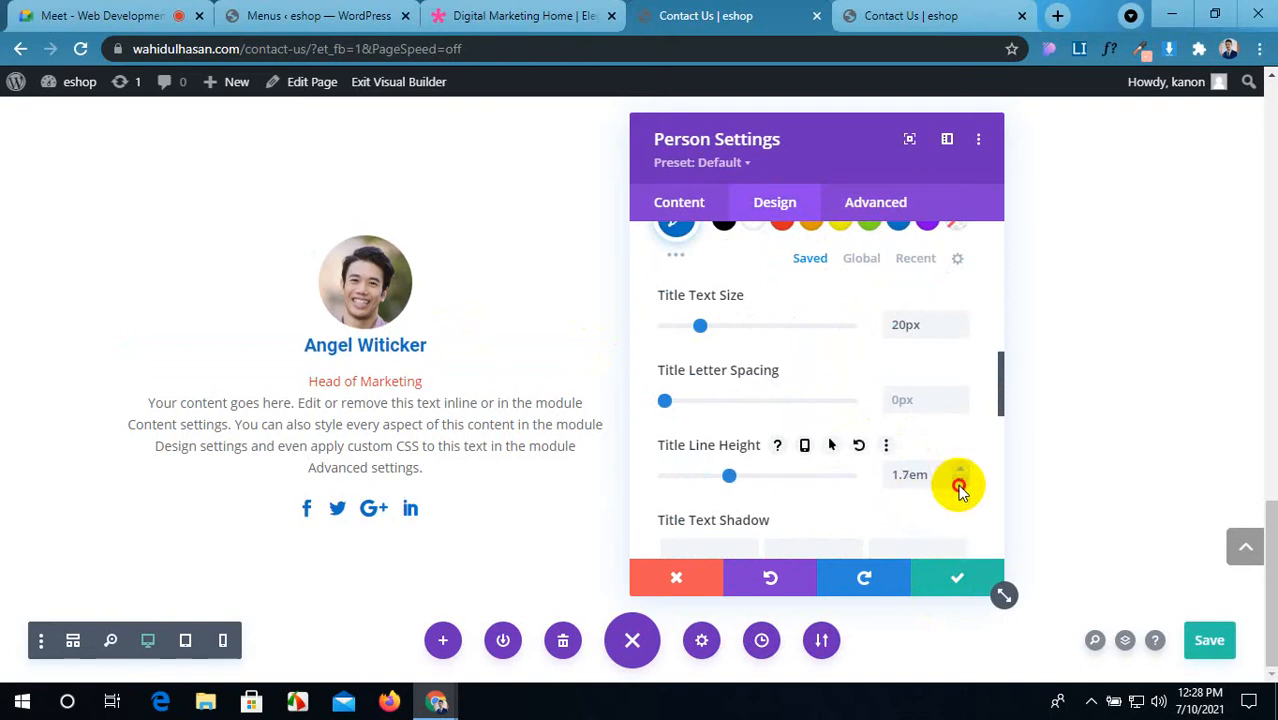
click(959, 482)
click(959, 482)
click(959, 482)
click(959, 482)
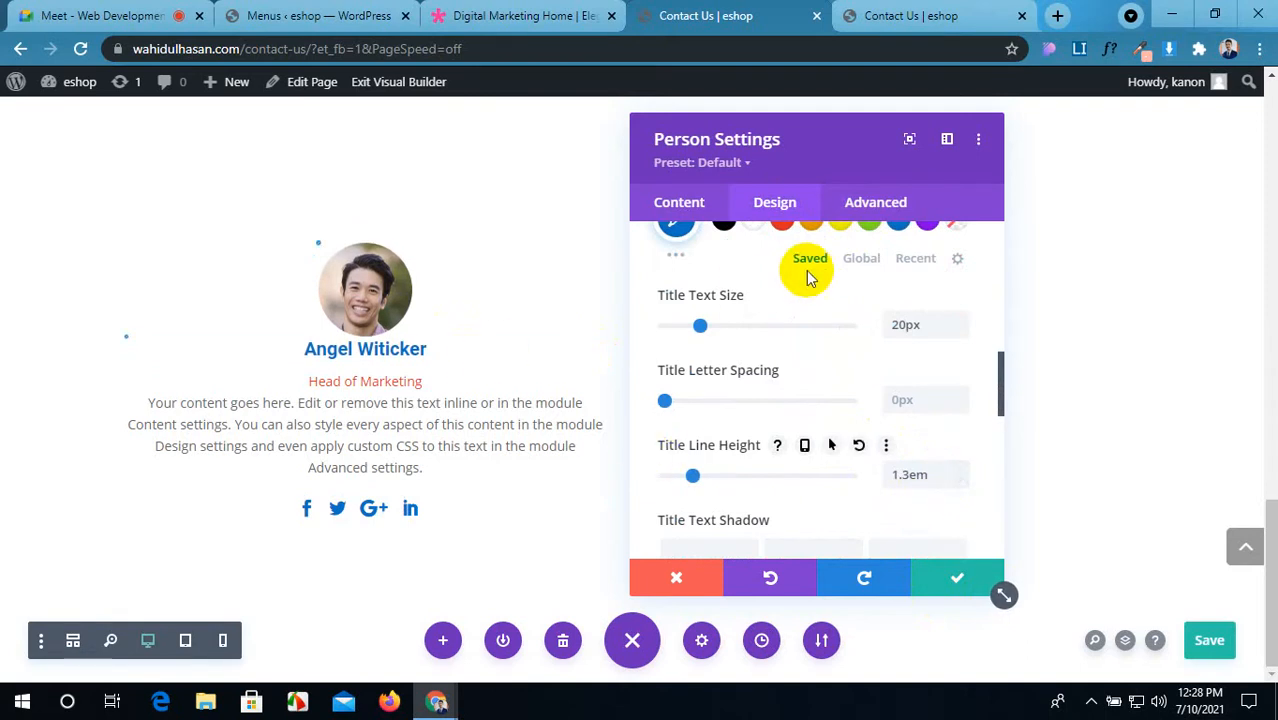
scroll(834, 422, down, 2)
scroll(834, 422, up, 4)
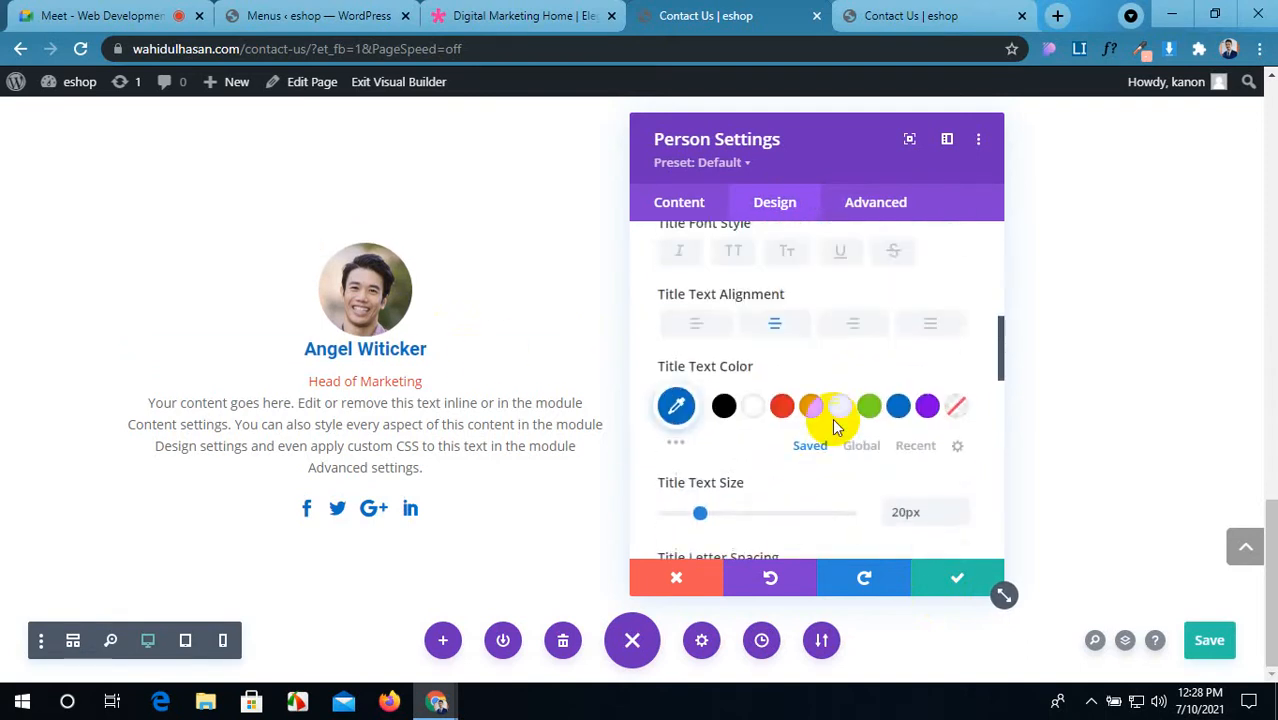
Step: Add margin-top:20px to the Title custom CSS and save, leaving Row Settings unchanged
click(870, 210)
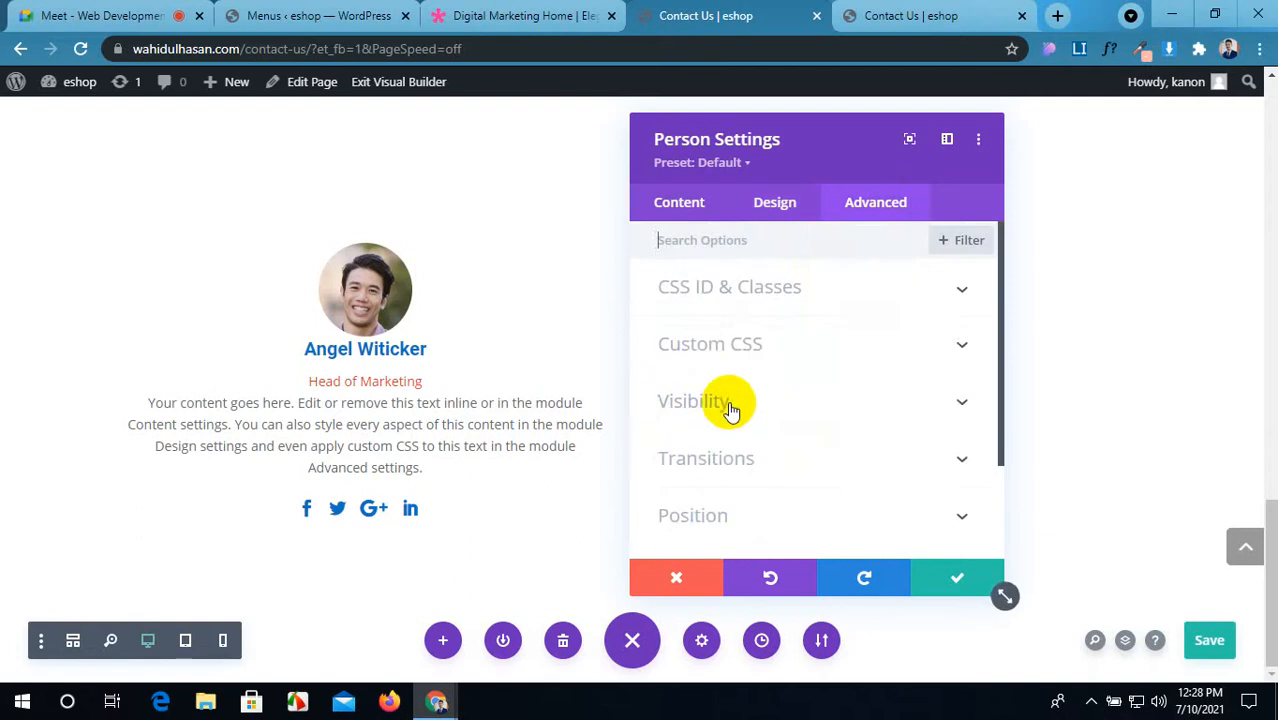
click(893, 345)
scroll(762, 451, down, 3)
scroll(764, 450, up, 2)
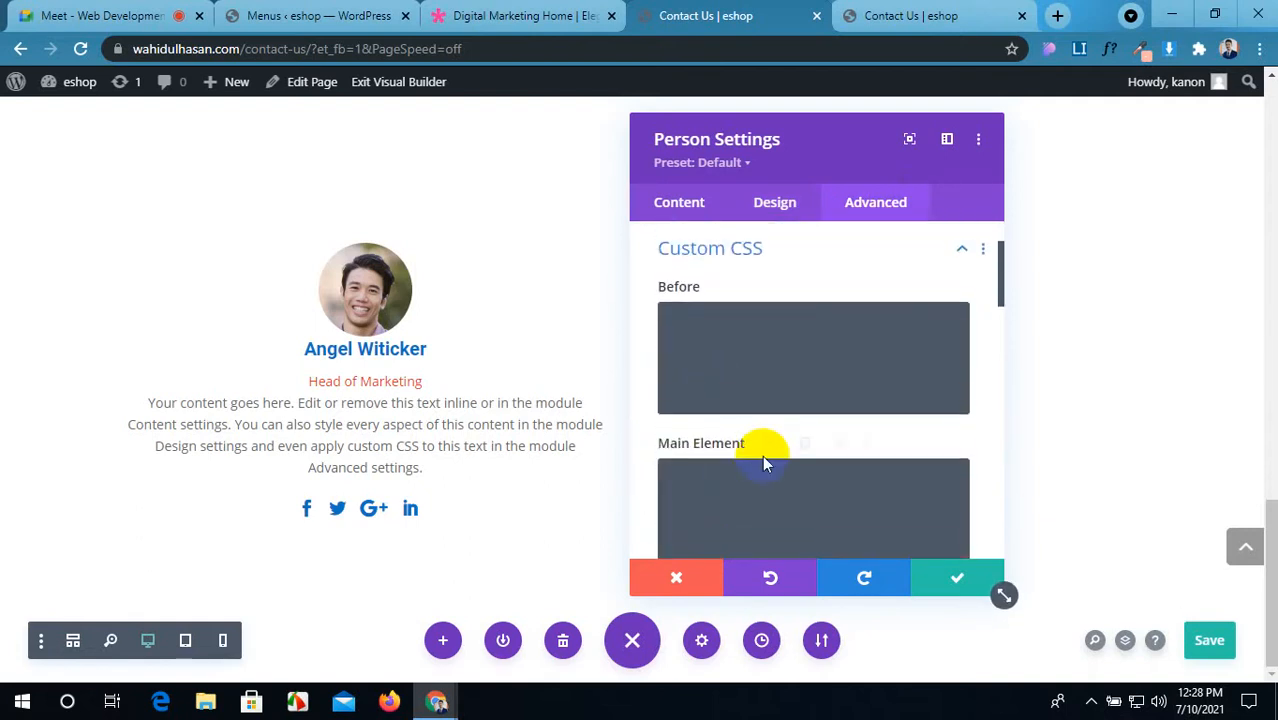
scroll(765, 462, down, 5)
scroll(760, 465, down, 2)
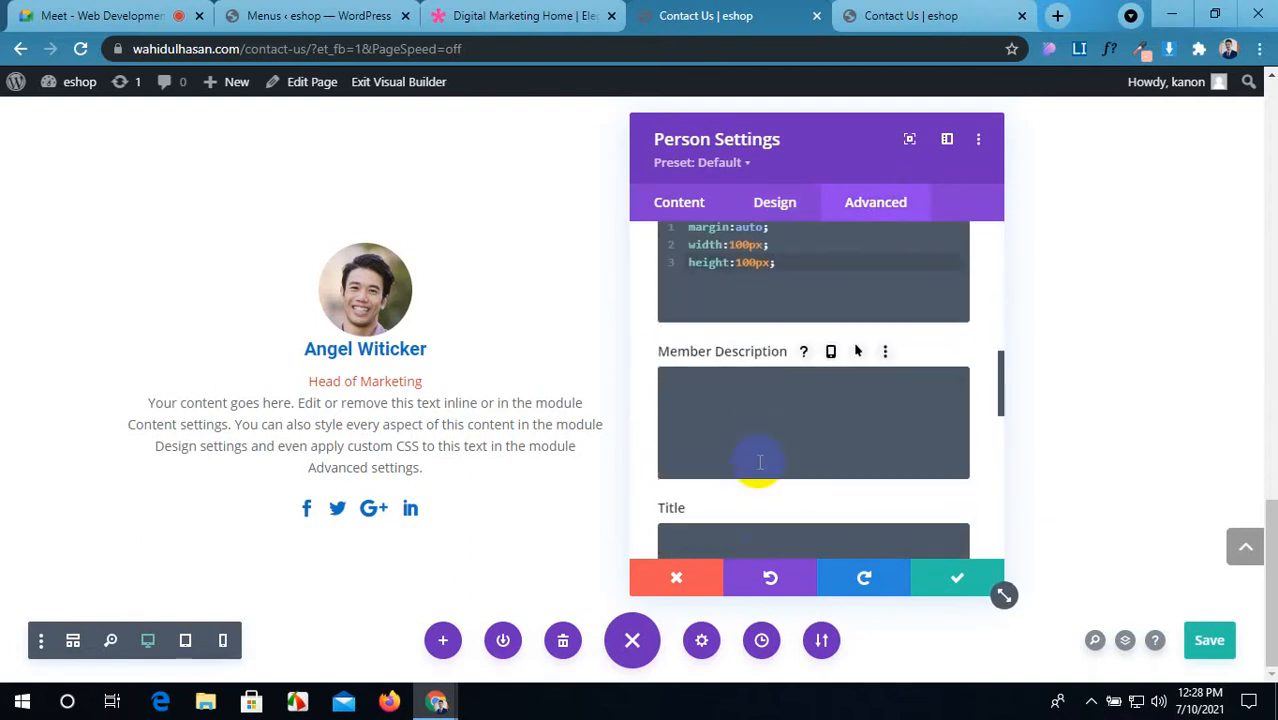
scroll(756, 458, down, 2)
click(731, 454)
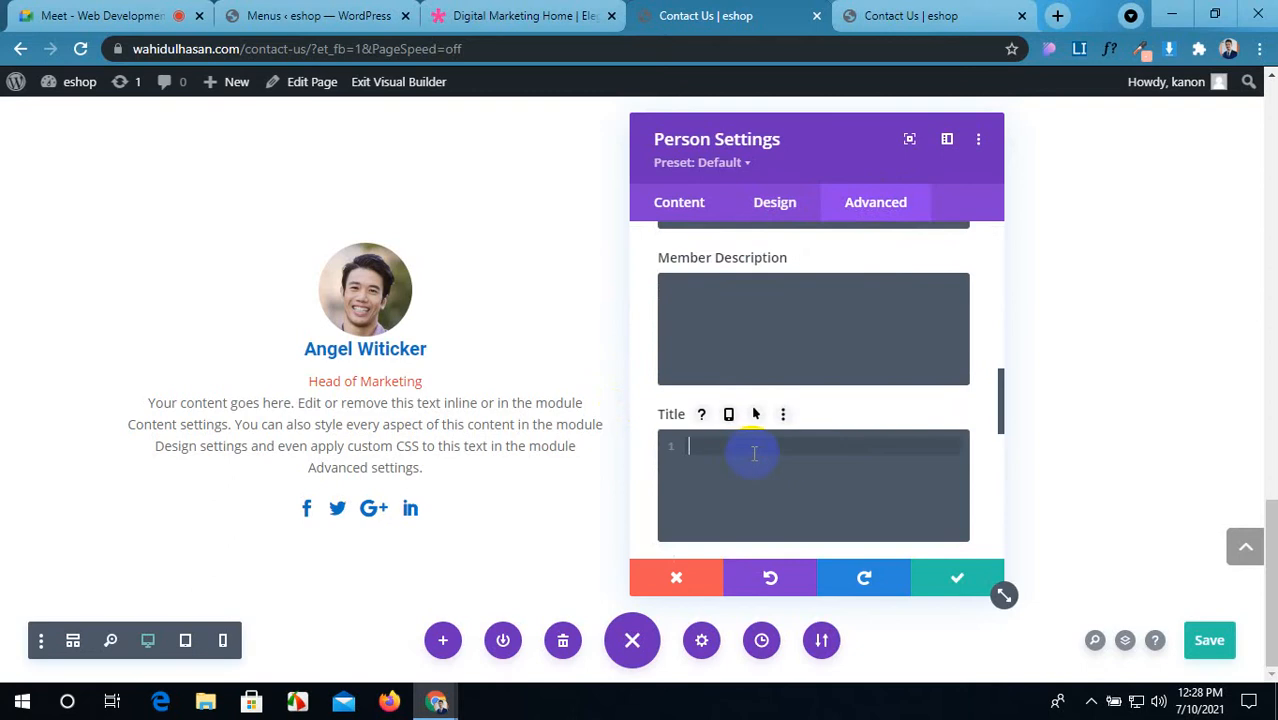
text(margin-top:20px;)
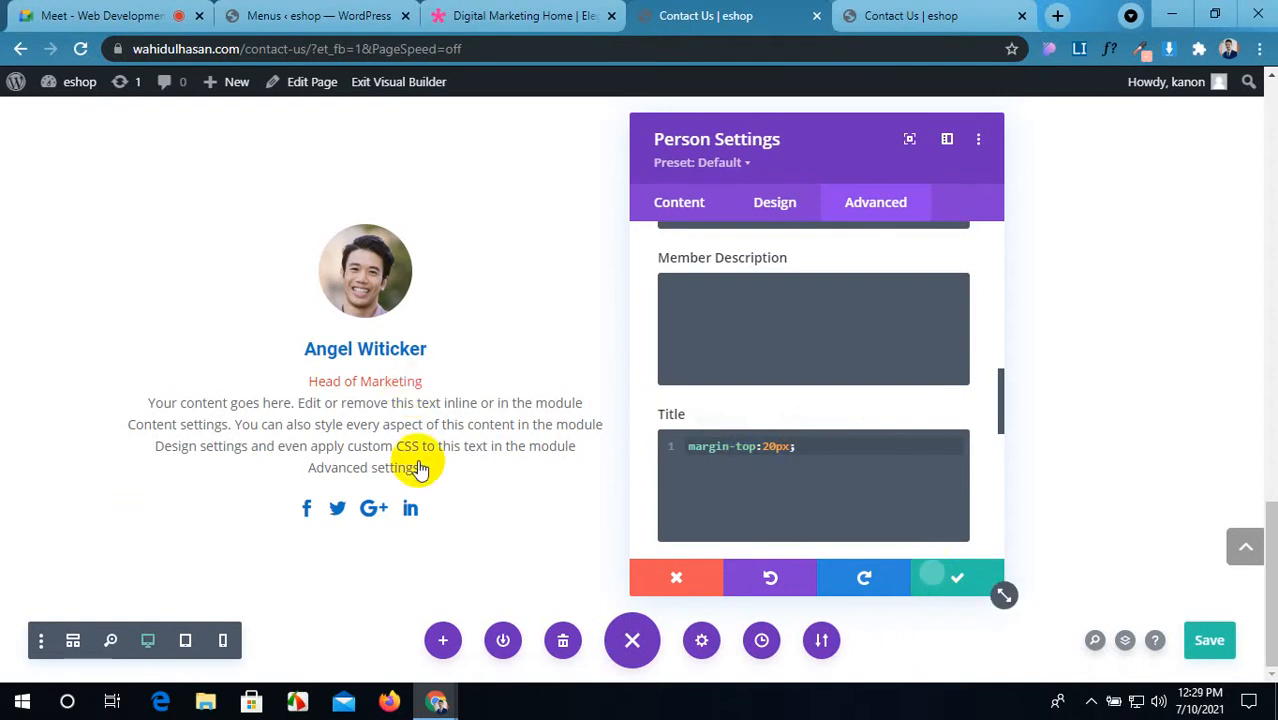
key(ctrl+s)
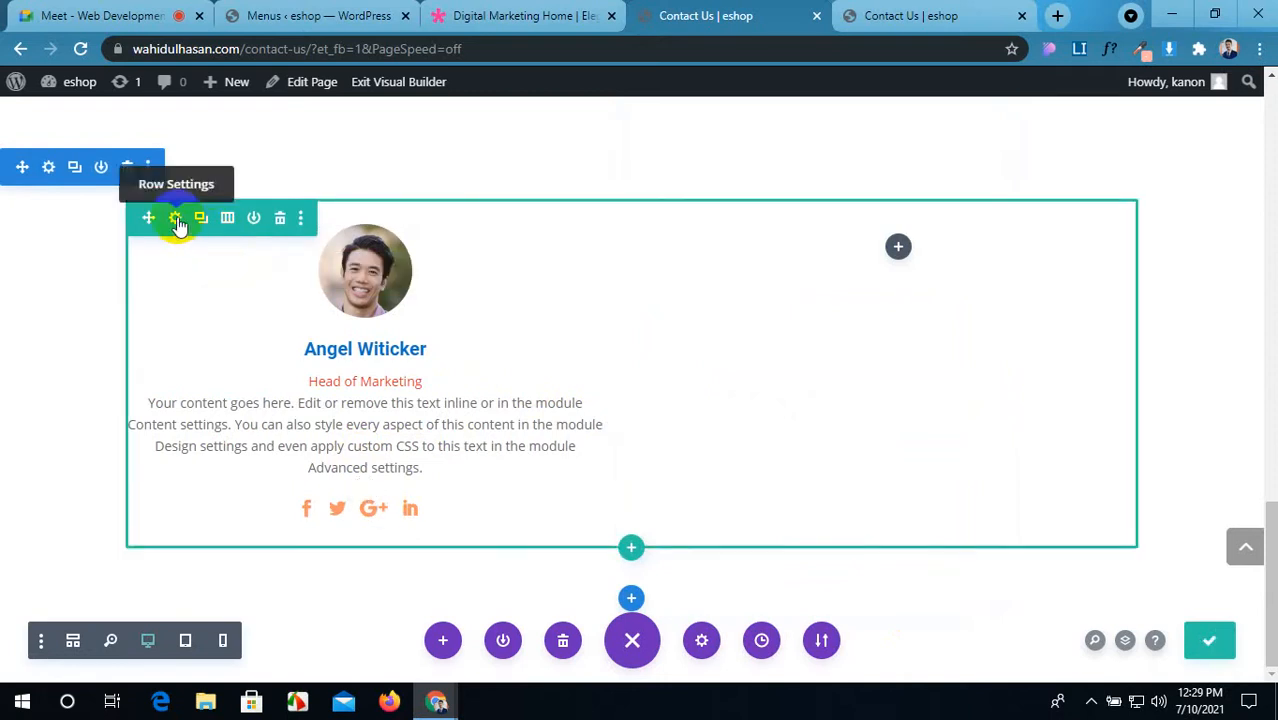
click(176, 219)
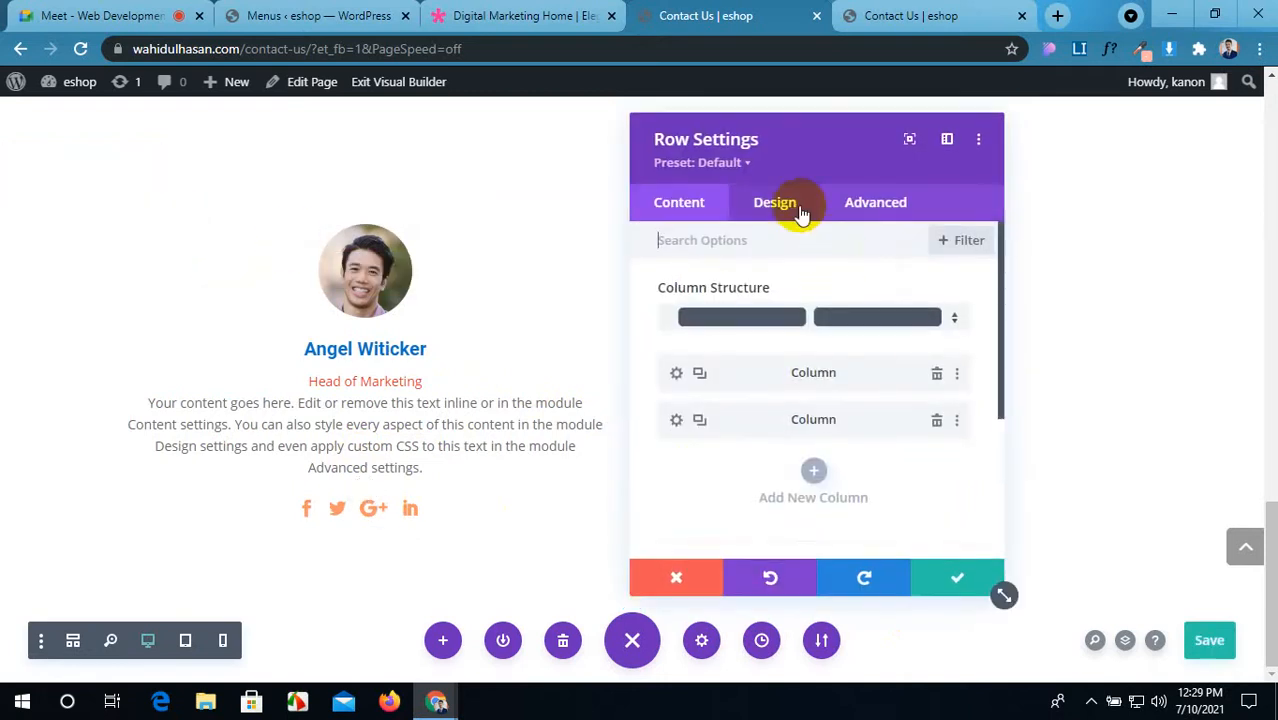
click(945, 578)
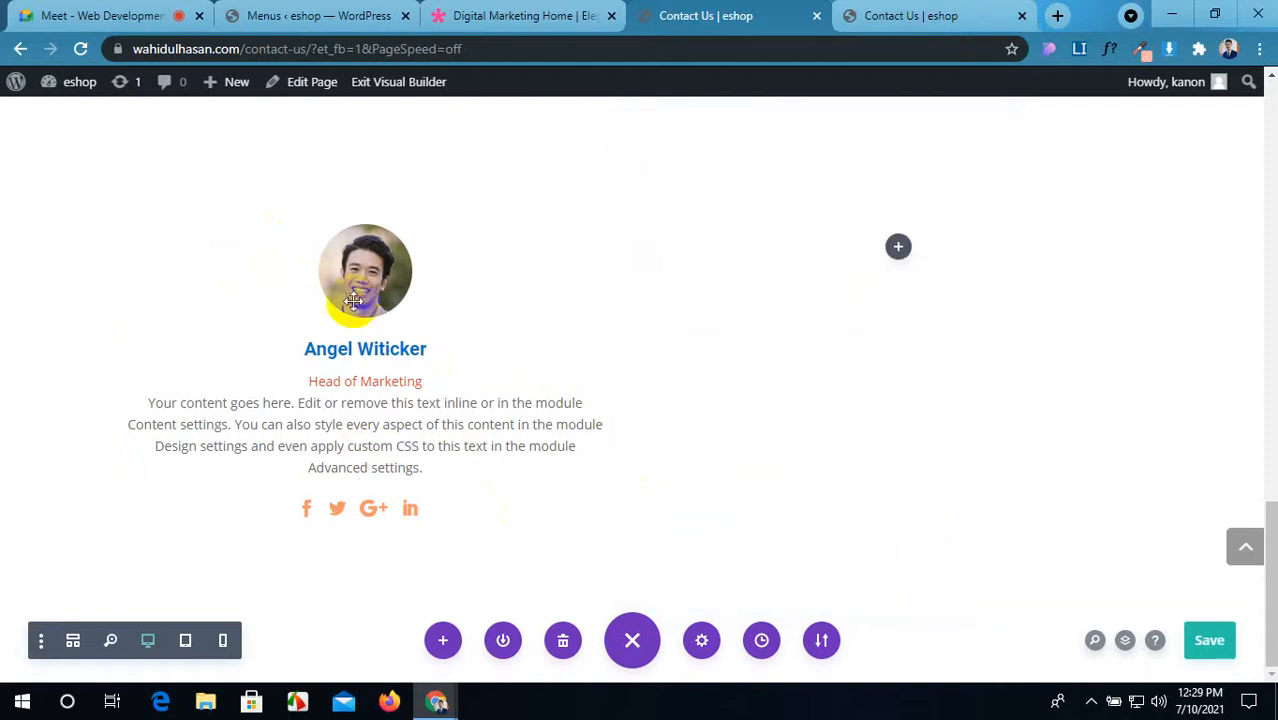
Step: Give the Person card a corner box shadow and increase its blur
click(332, 271)
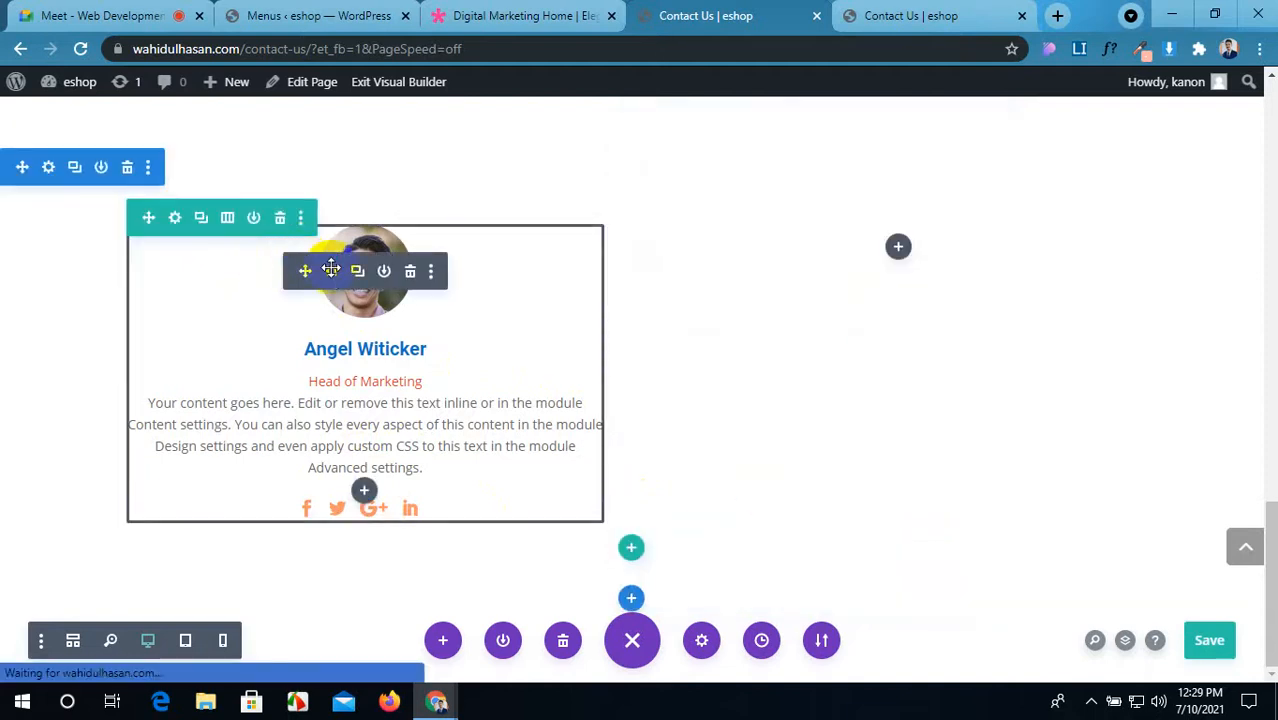
scroll(795, 357, down, 2)
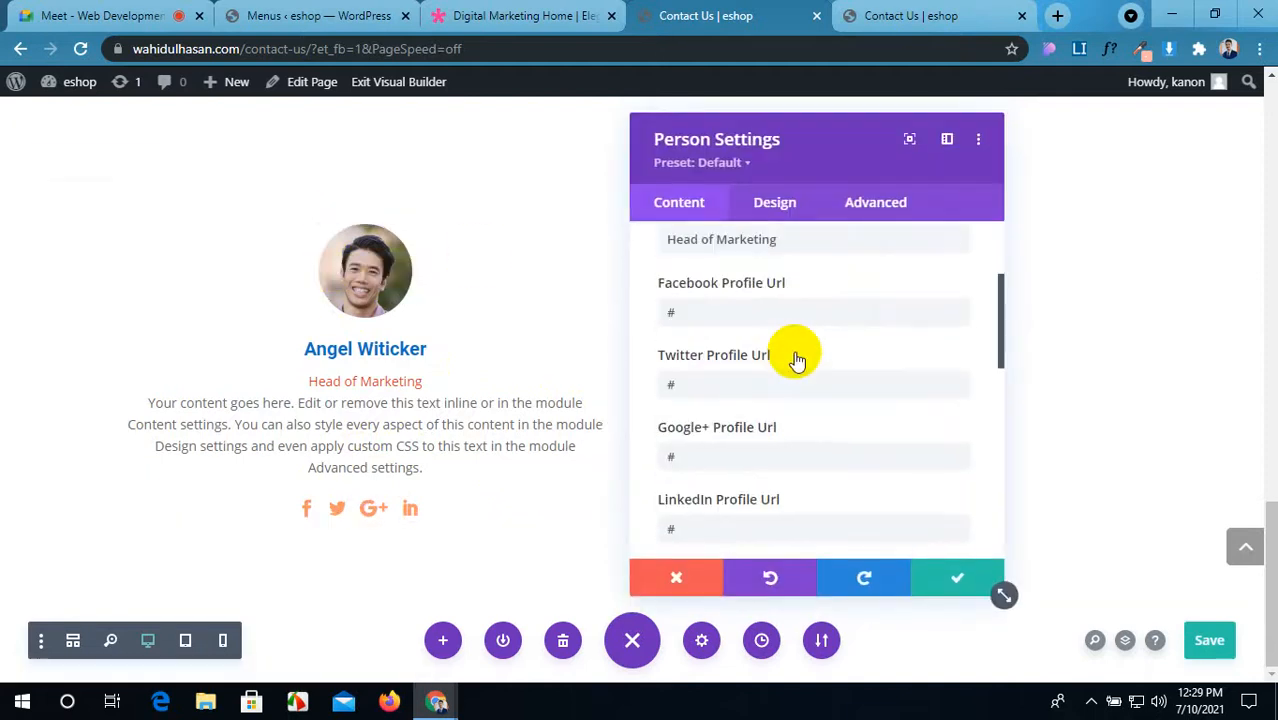
scroll(797, 360, down, 6)
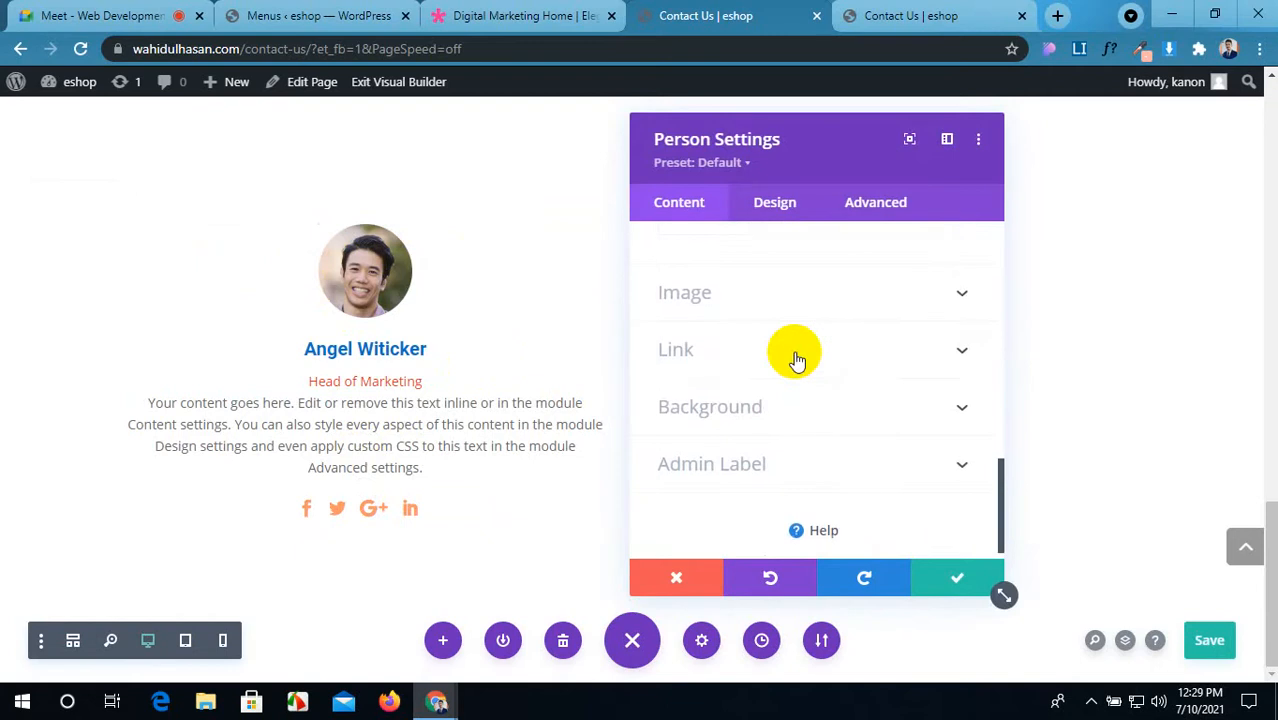
click(795, 208)
scroll(808, 440, down, 5)
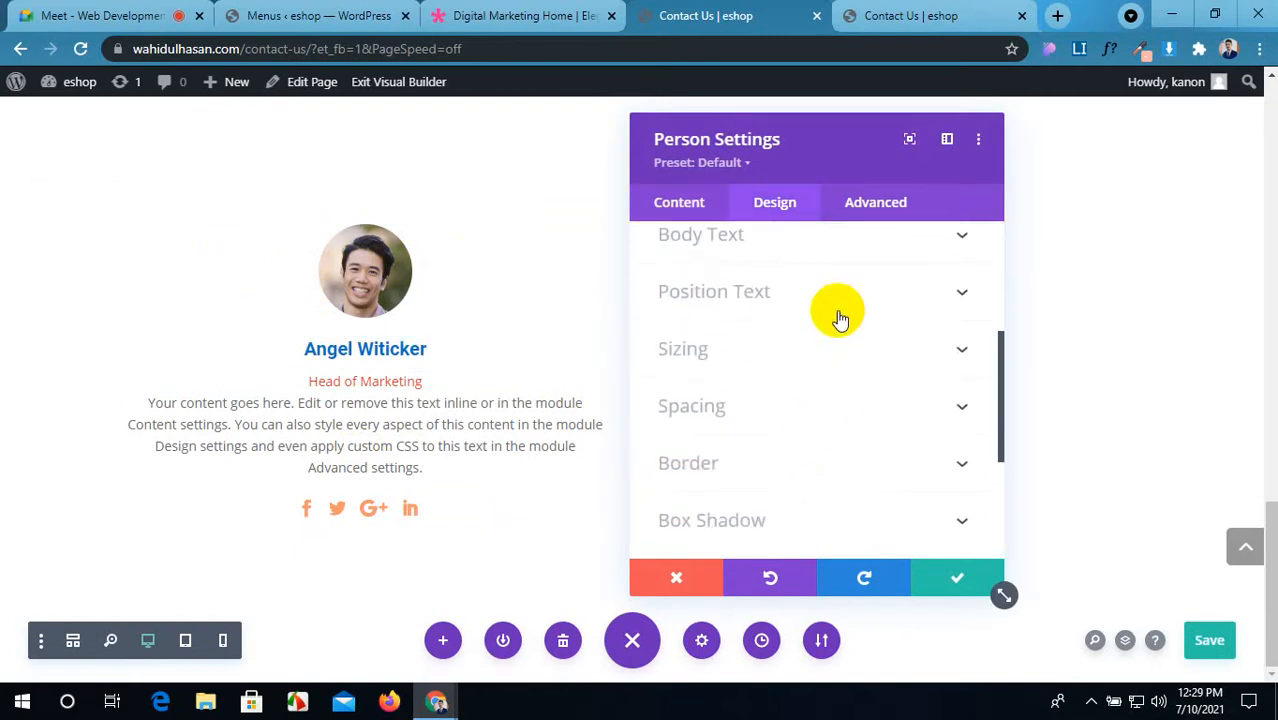
scroll(836, 316, down, 3)
click(832, 345)
scroll(810, 400, down, 1)
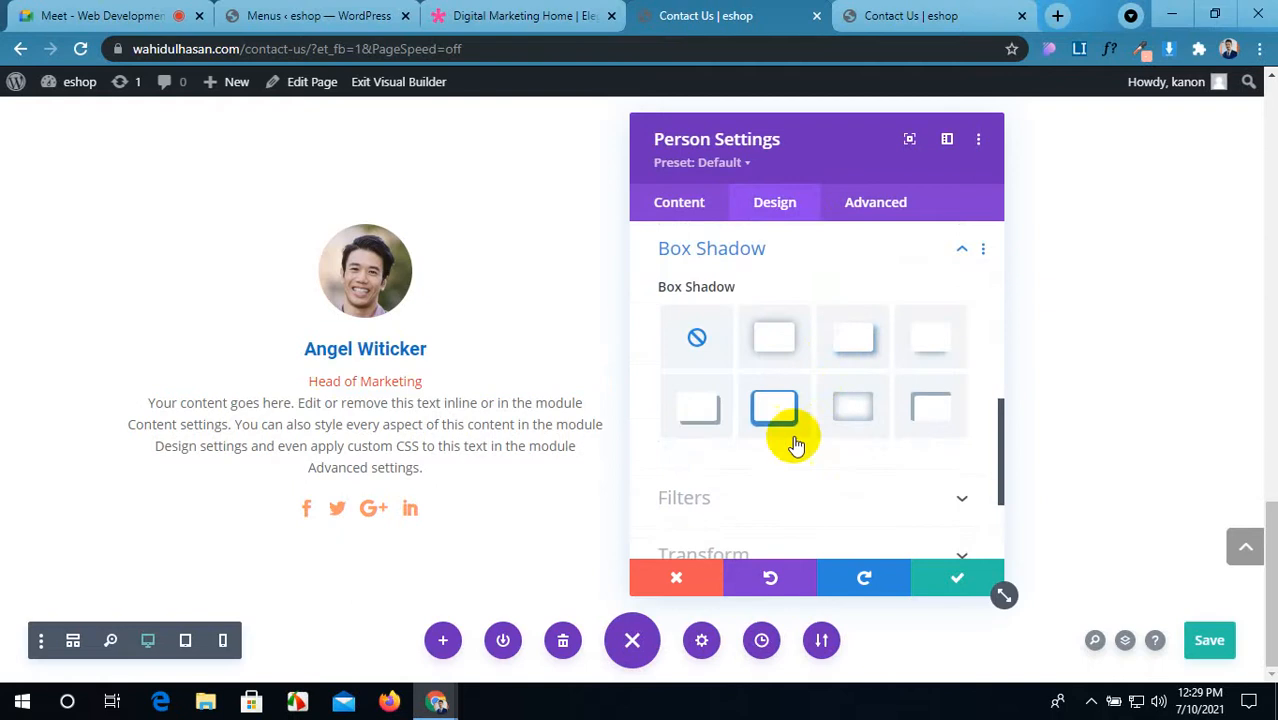
click(700, 408)
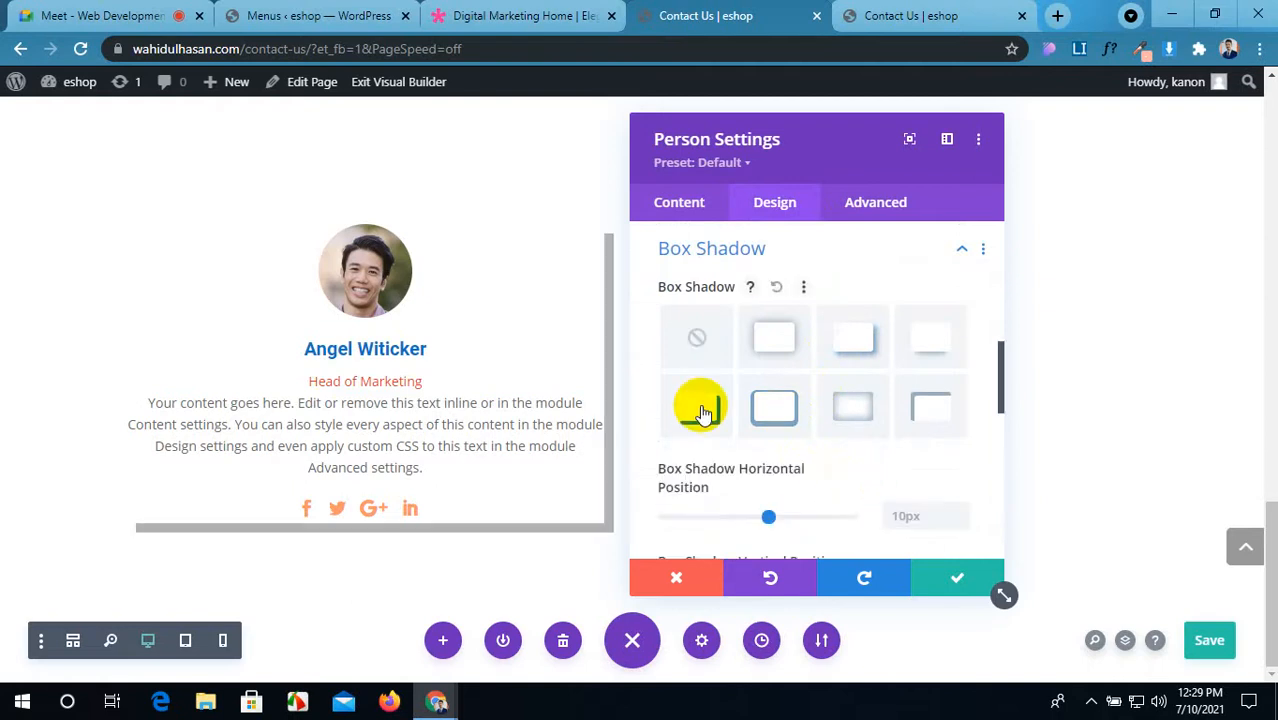
scroll(822, 426, down, 1)
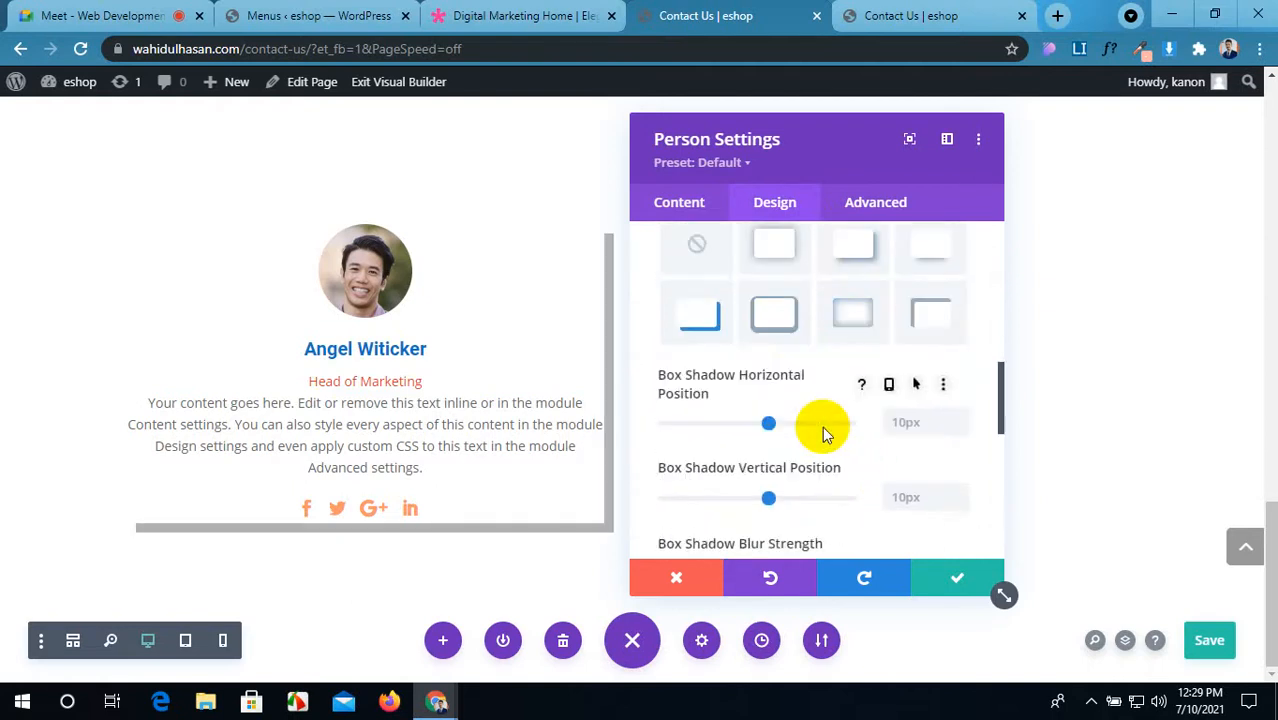
scroll(822, 426, up, 1)
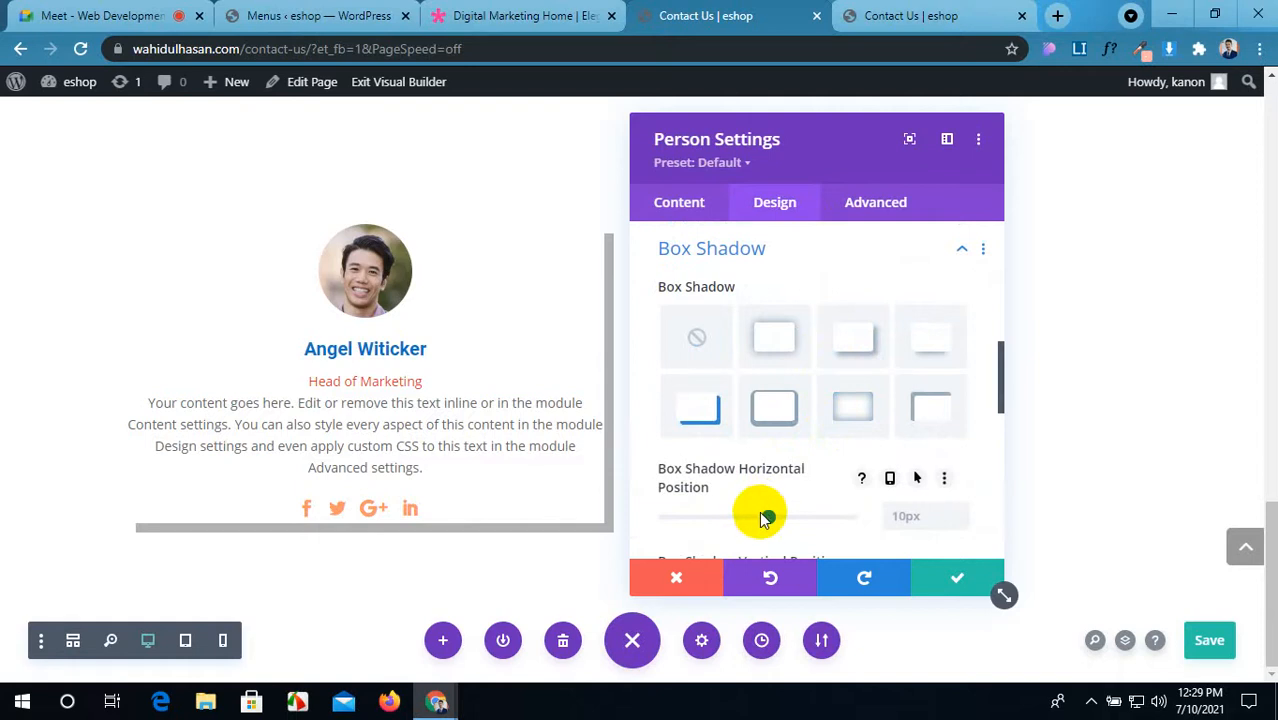
scroll(860, 445, down, 2)
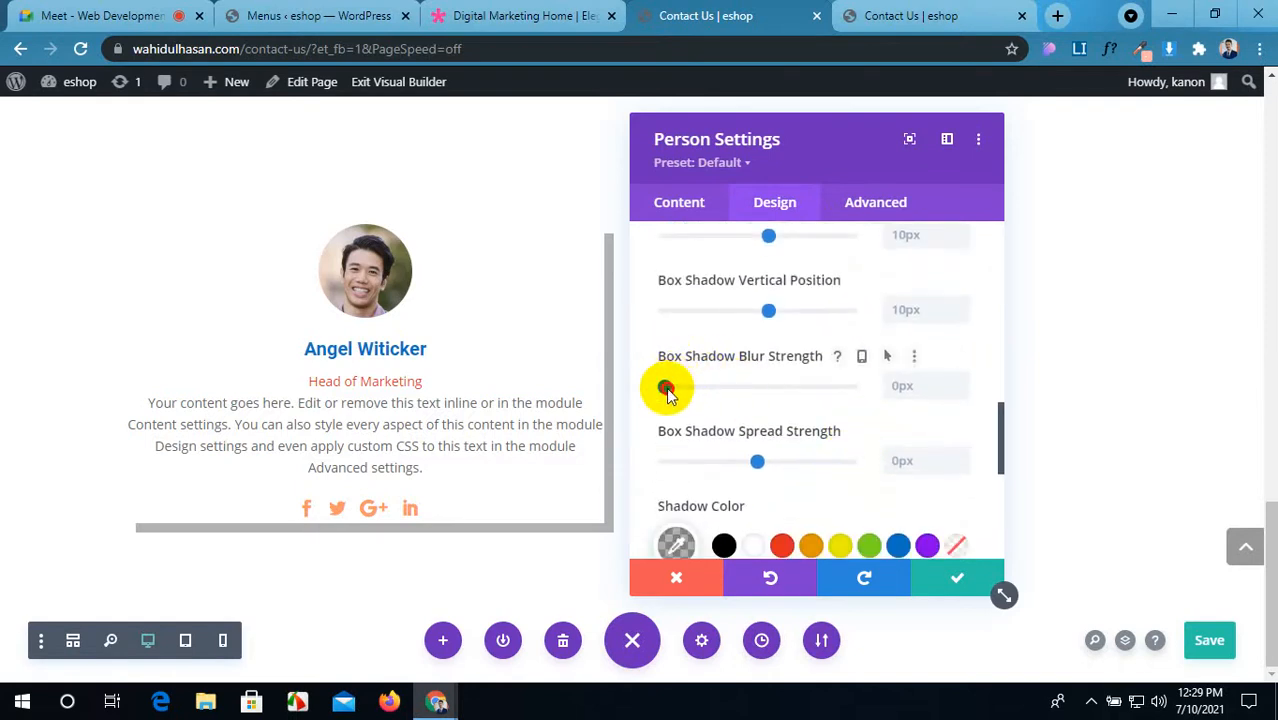
drag(665, 386, 686, 396)
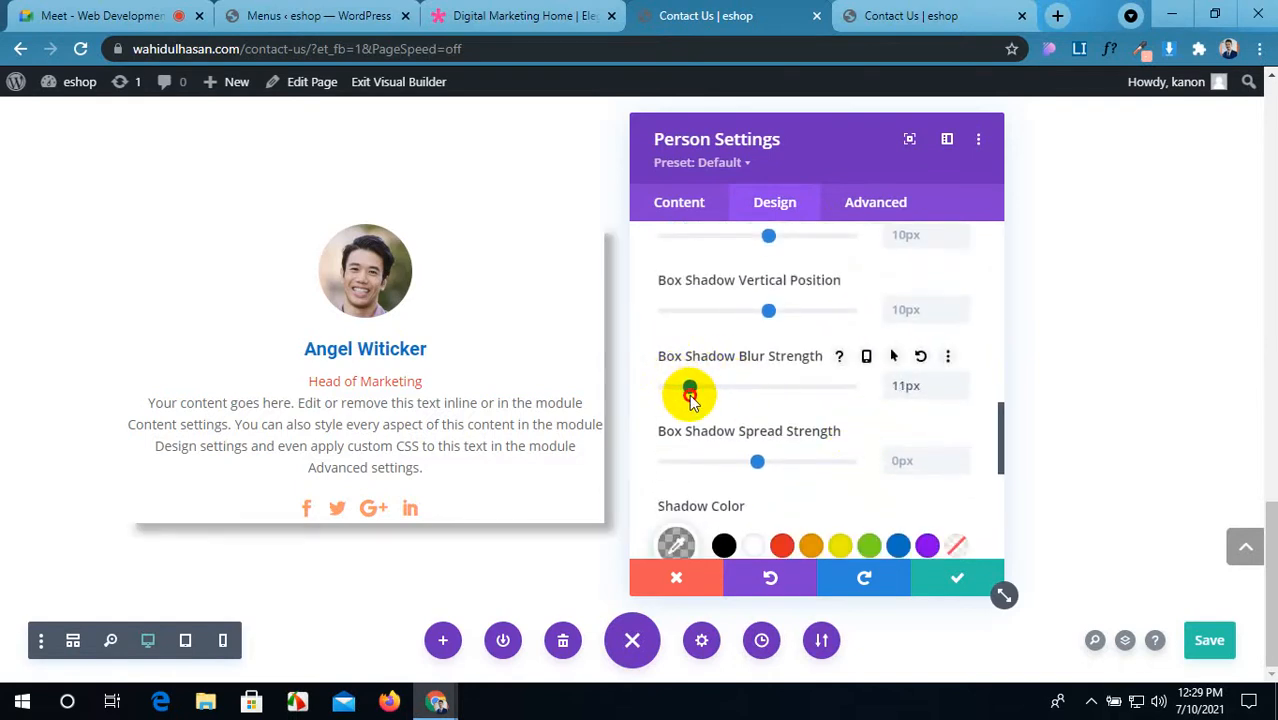
scroll(868, 390, up, 4)
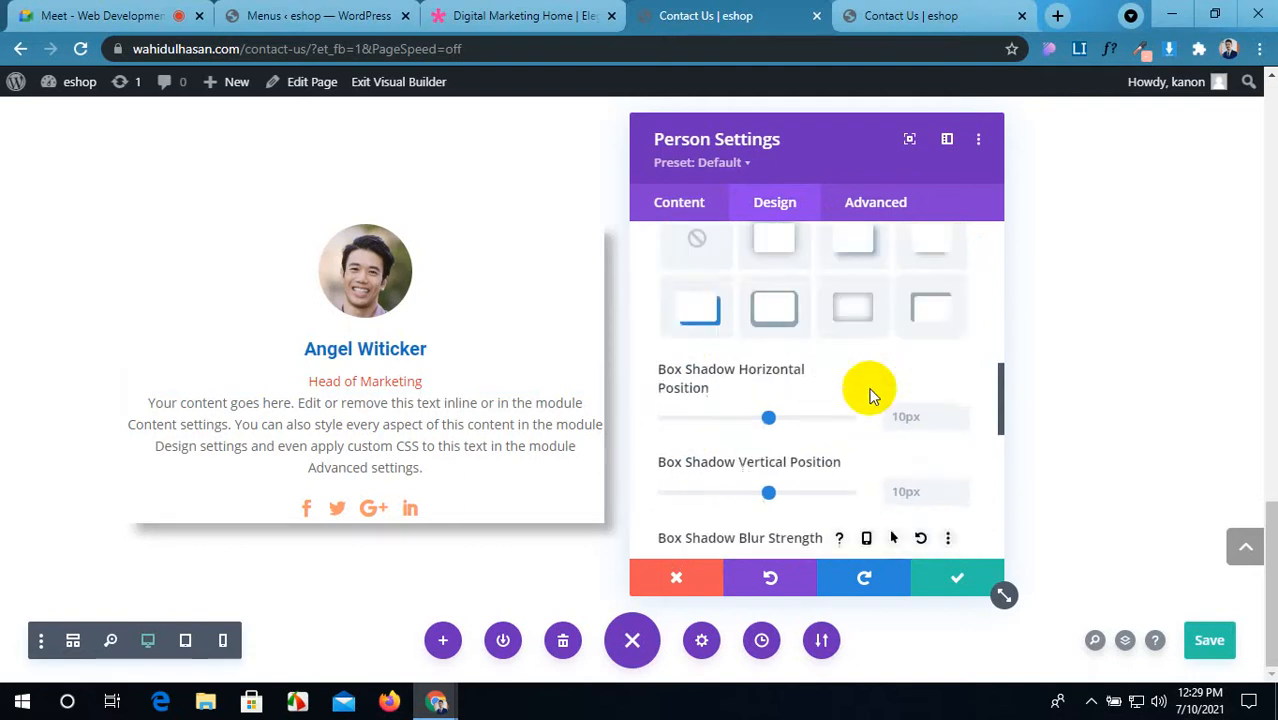
Step: Switch to the all-round shadow preset with 16px vertical offset and 24px blur
click(785, 345)
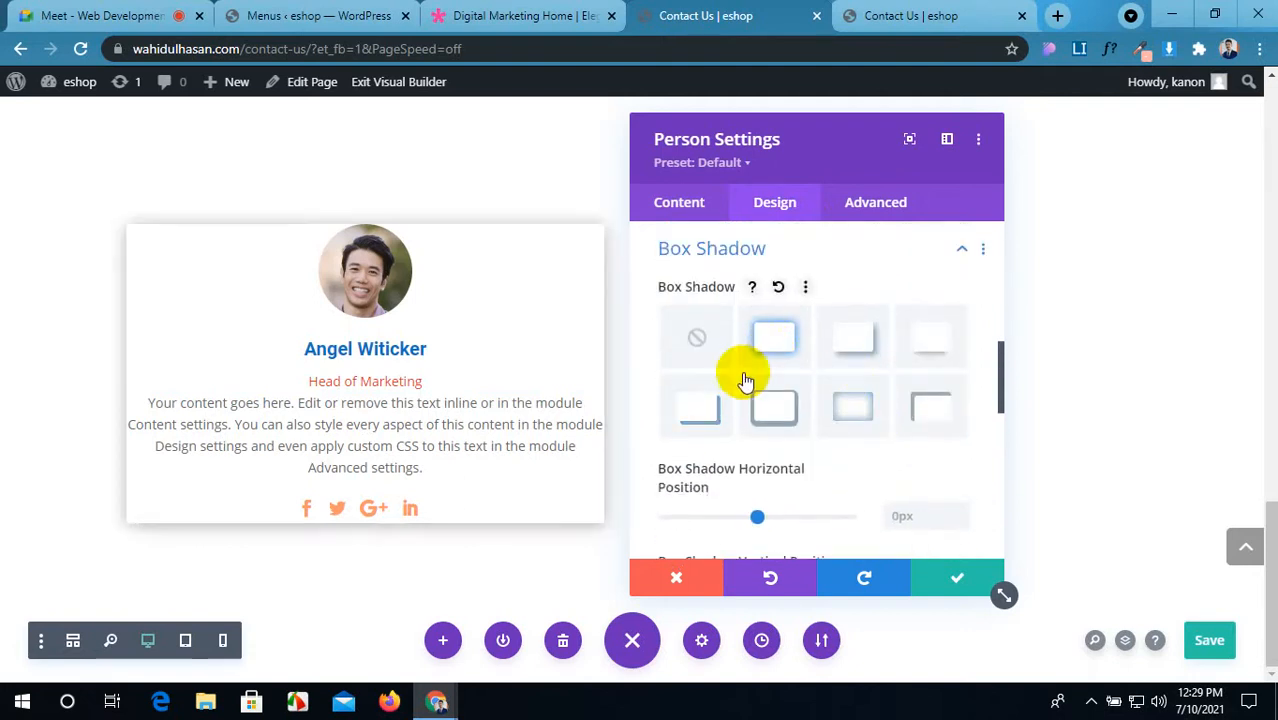
scroll(757, 519, down, 2)
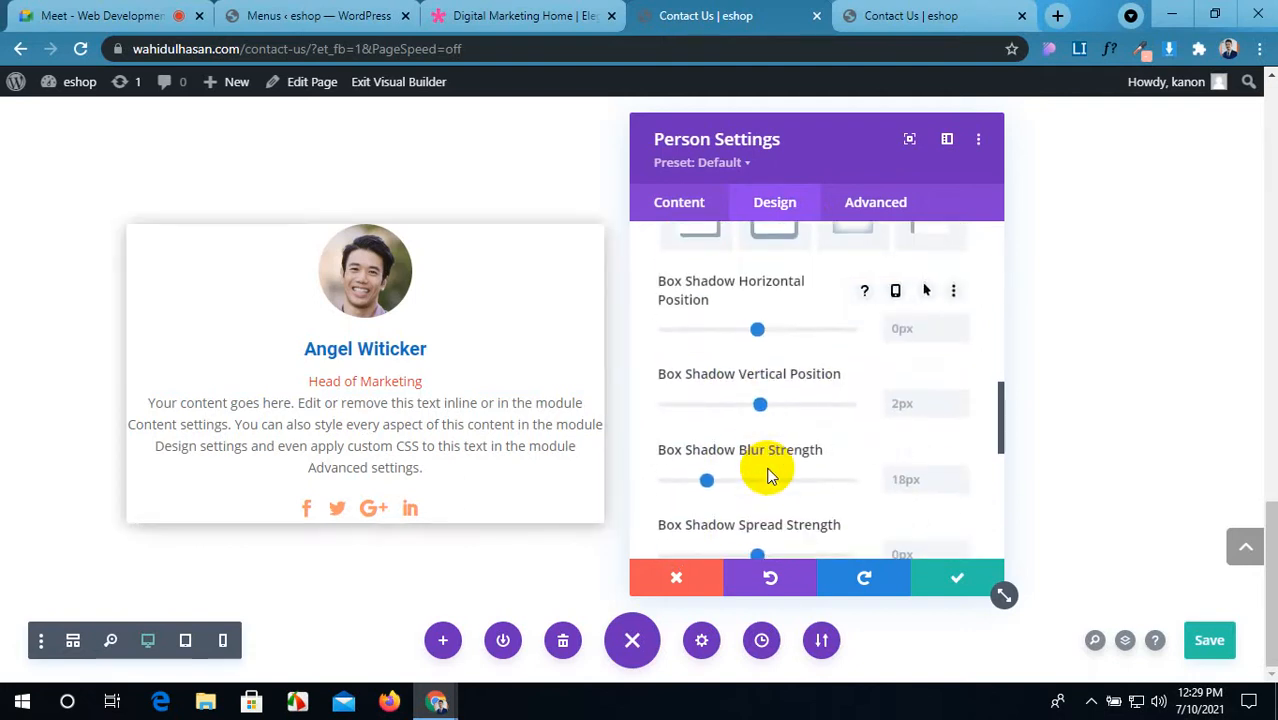
scroll(767, 477, down, 3)
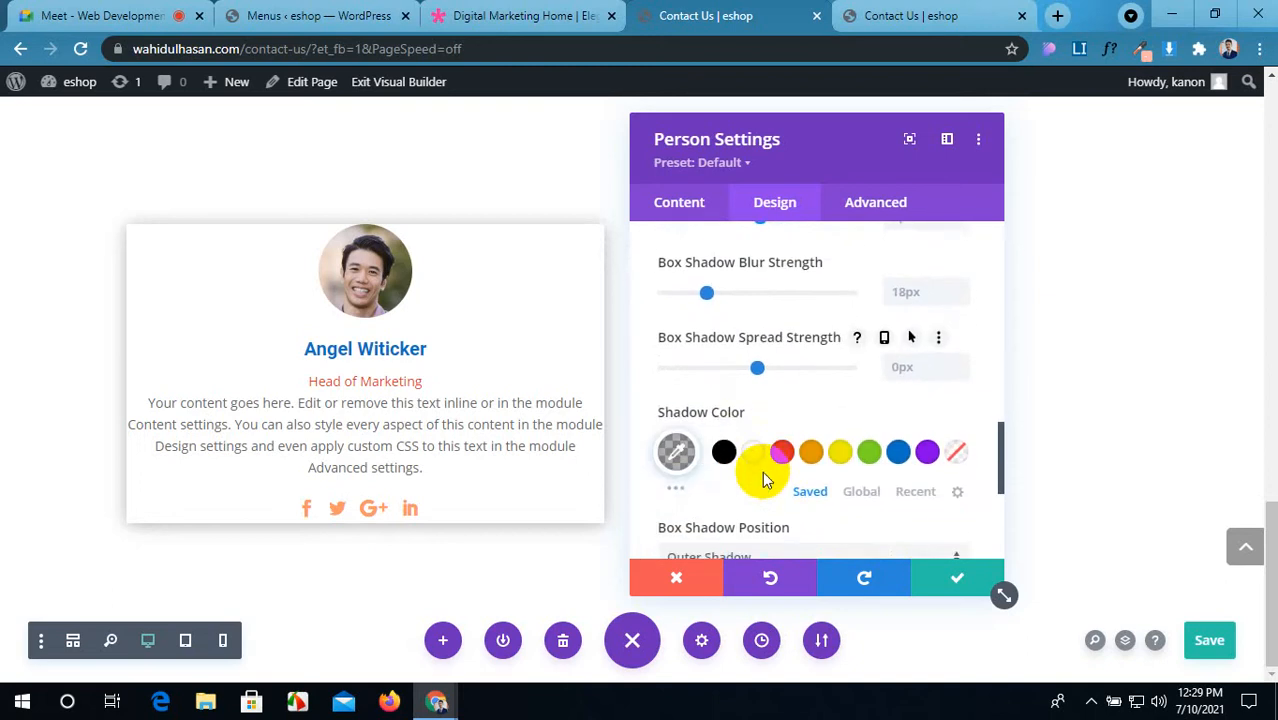
scroll(760, 440, up, 2)
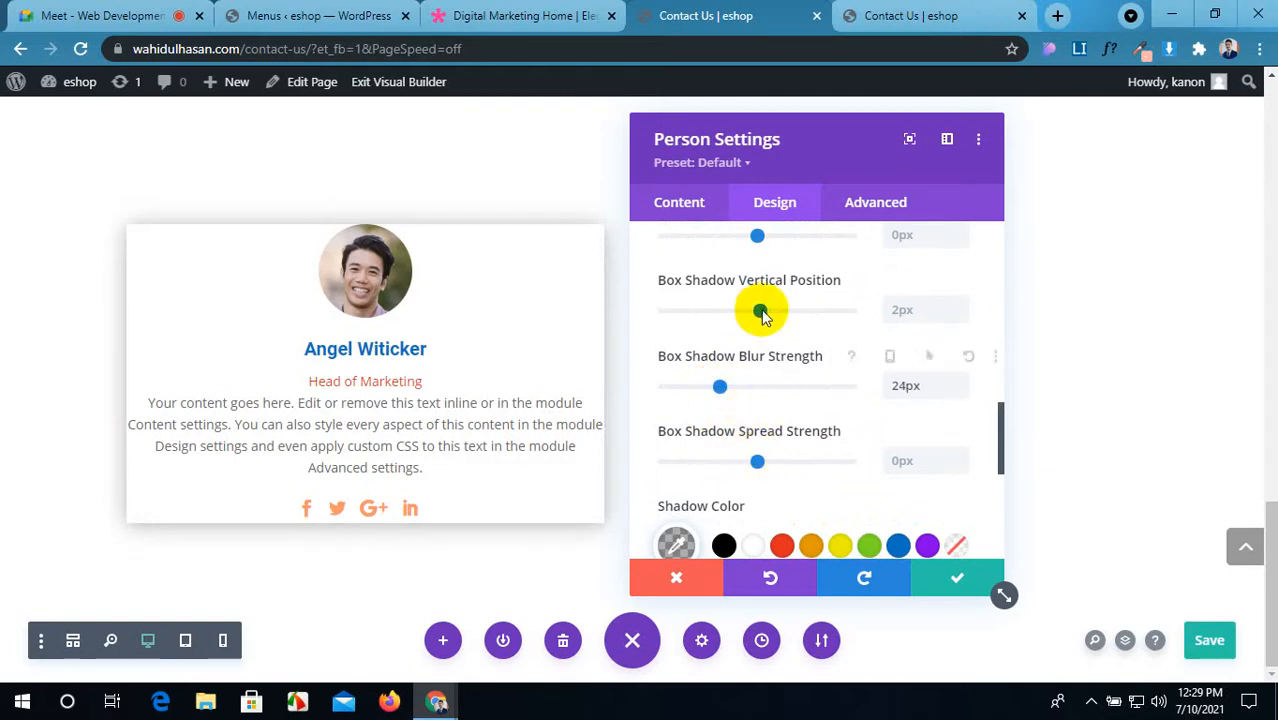
drag(770, 315, 777, 315)
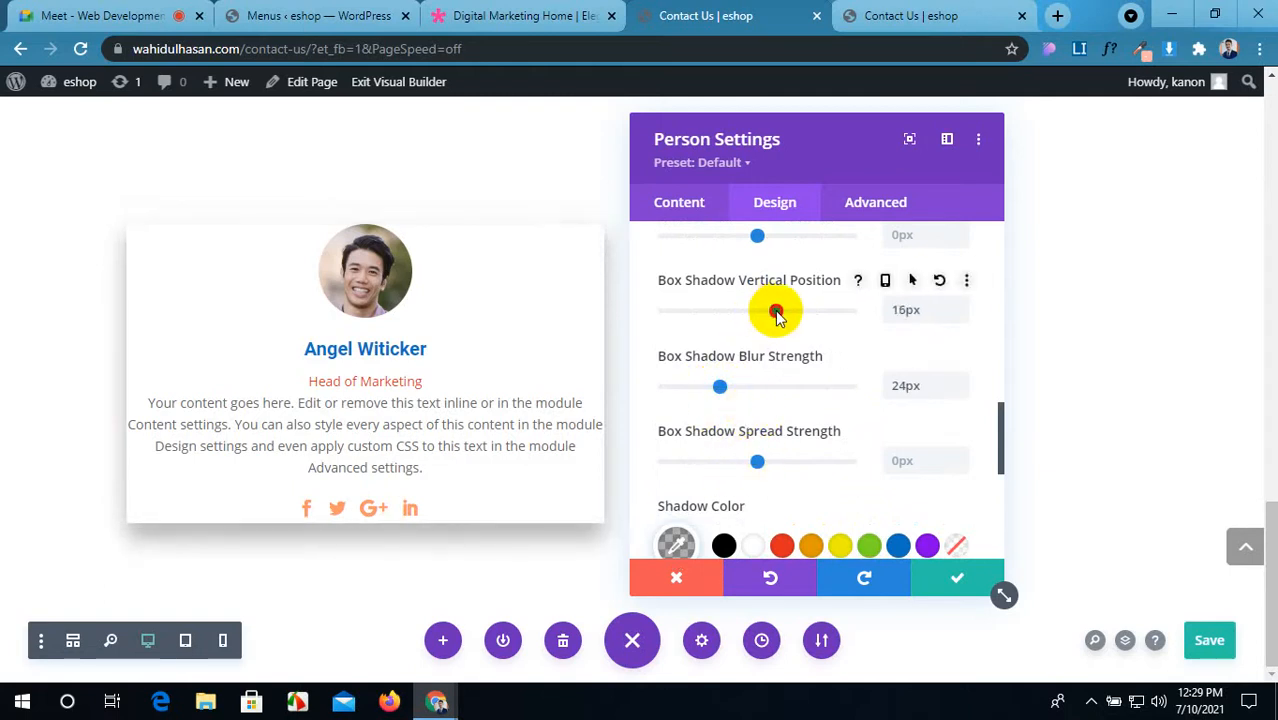
scroll(786, 349, up, 1)
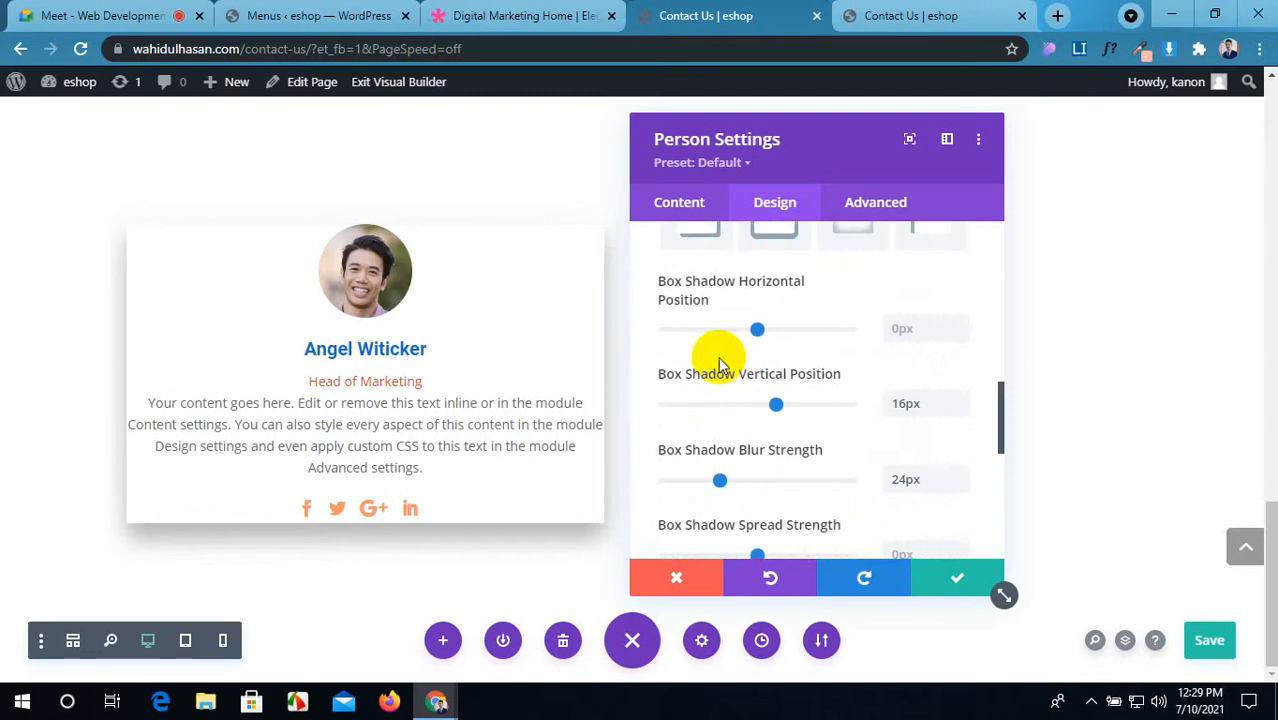
scroll(725, 355, up, 6)
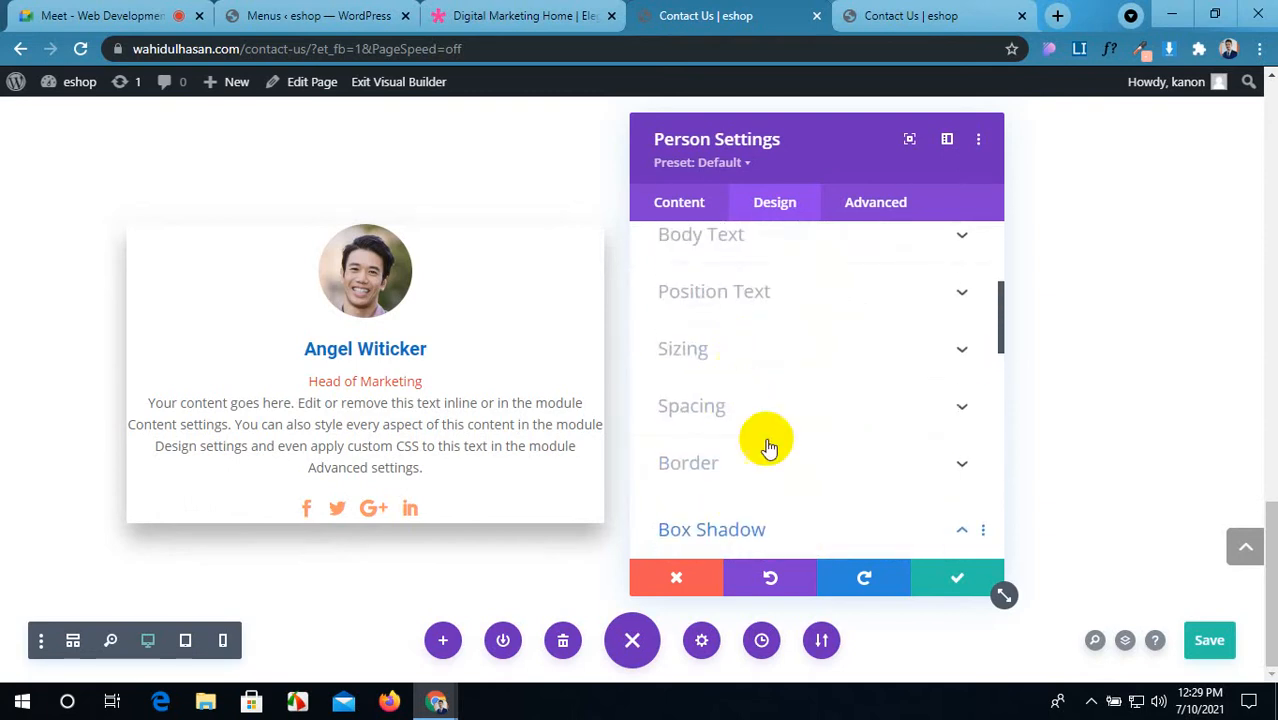
Step: Even out the card's padding: 50px bottom to match the top, 20px right to match the left
click(833, 407)
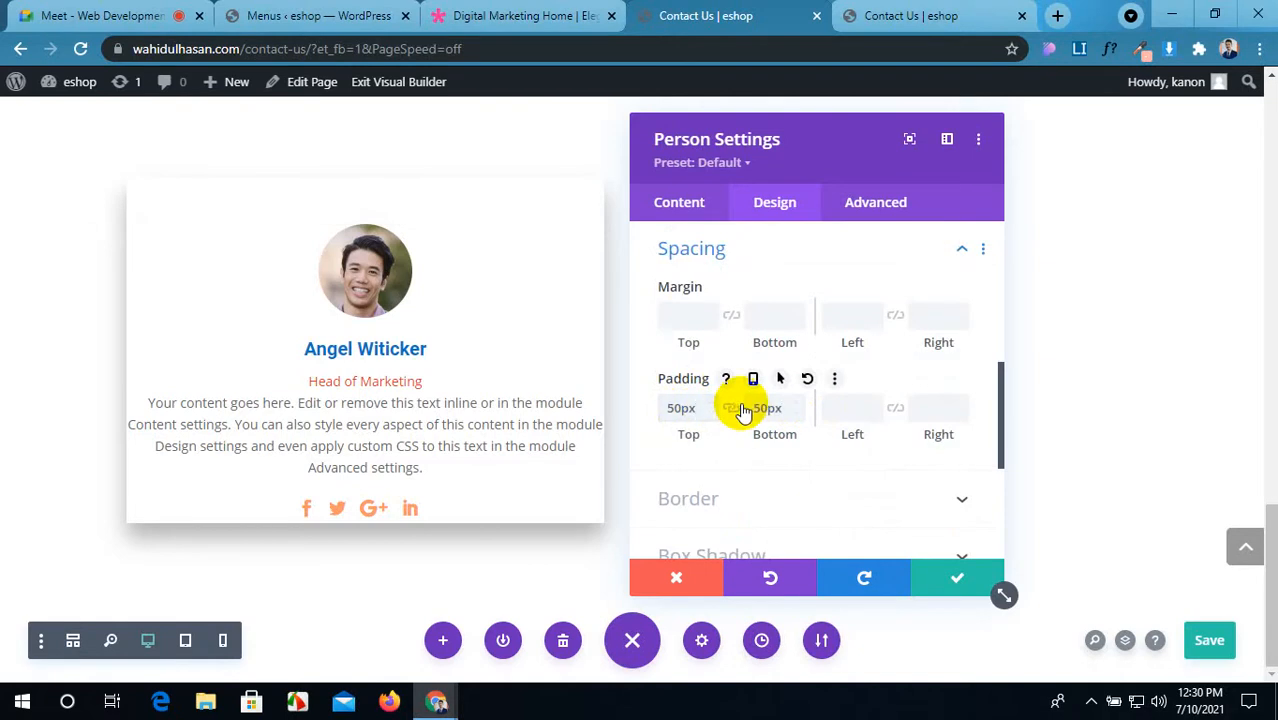
click(732, 408)
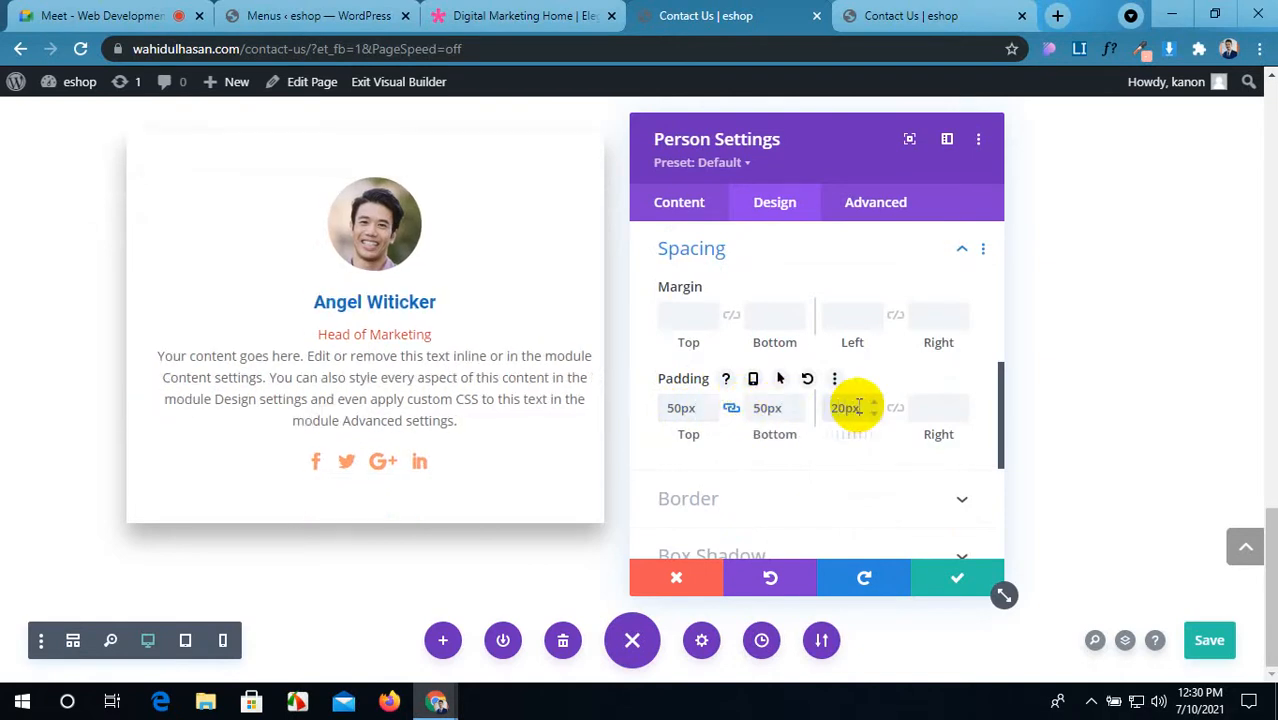
click(898, 408)
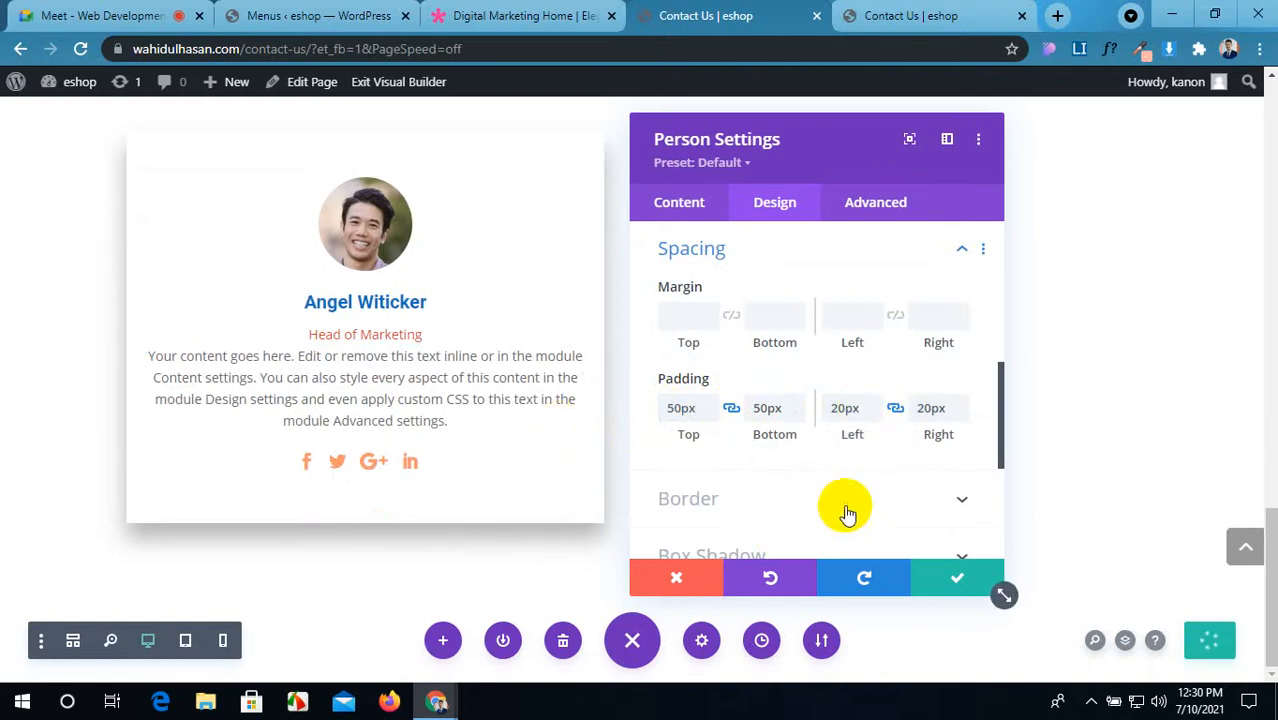
Step: Reset the box shadow's vertical offset, set its spread to -7px, and save the person settings
scroll(864, 505, down, 2)
scroll(866, 507, down, 1)
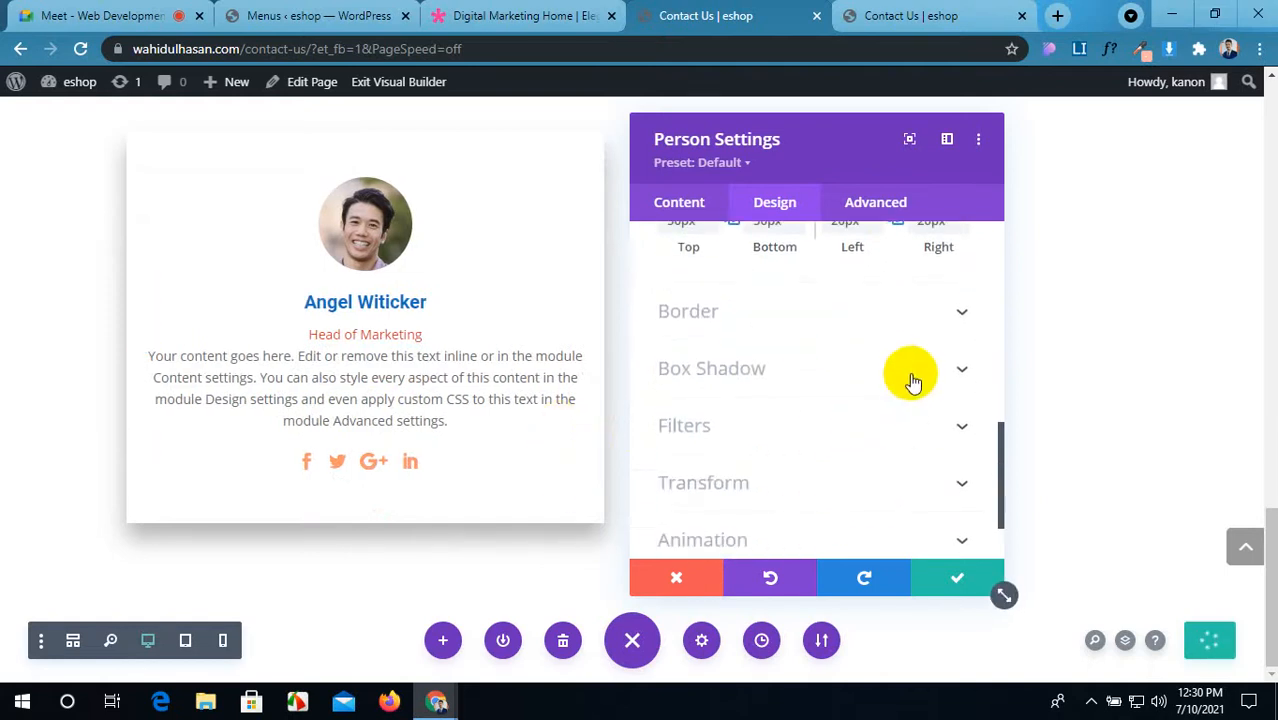
click(913, 380)
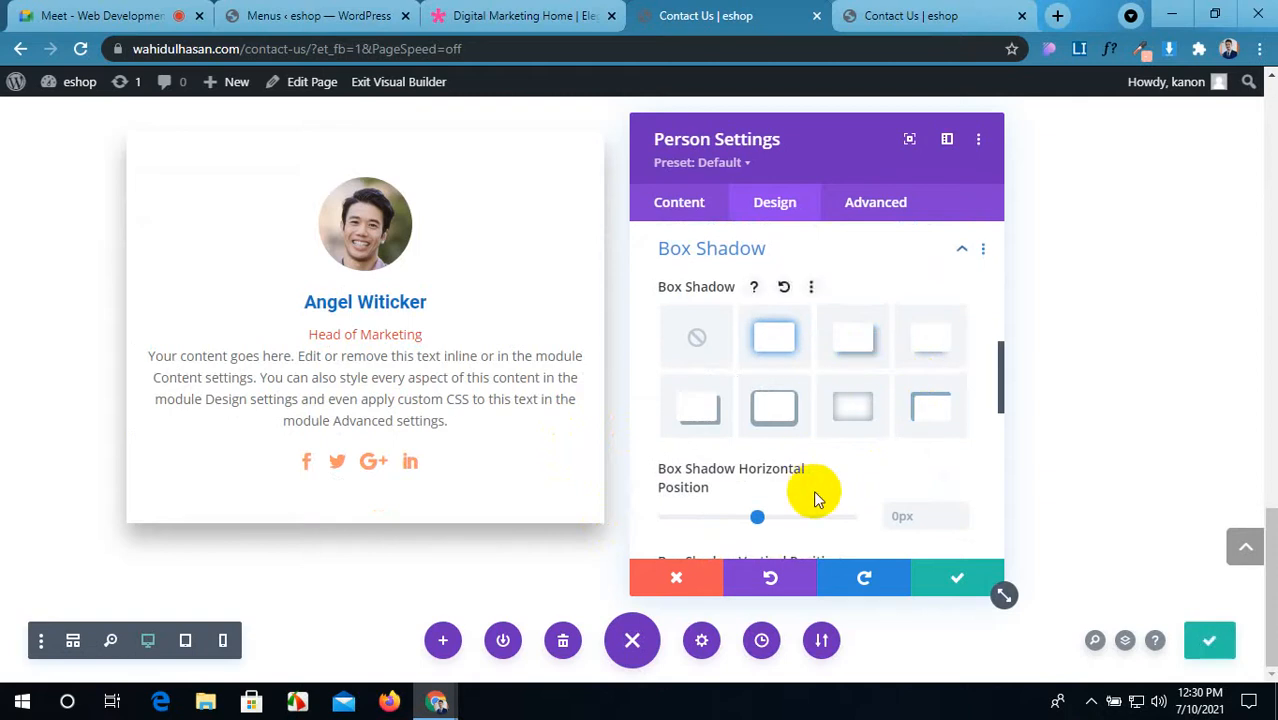
scroll(813, 490, down, 2)
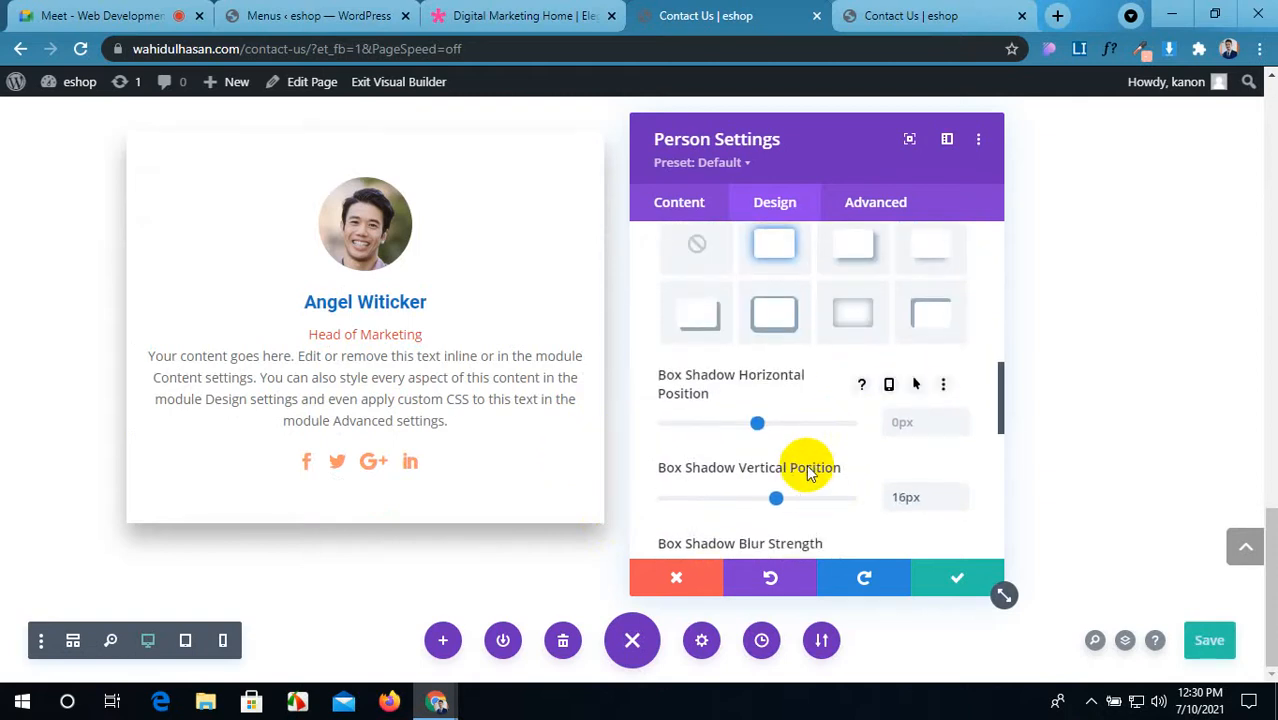
scroll(812, 478, down, 1)
scroll(810, 479, down, 1)
click(934, 374)
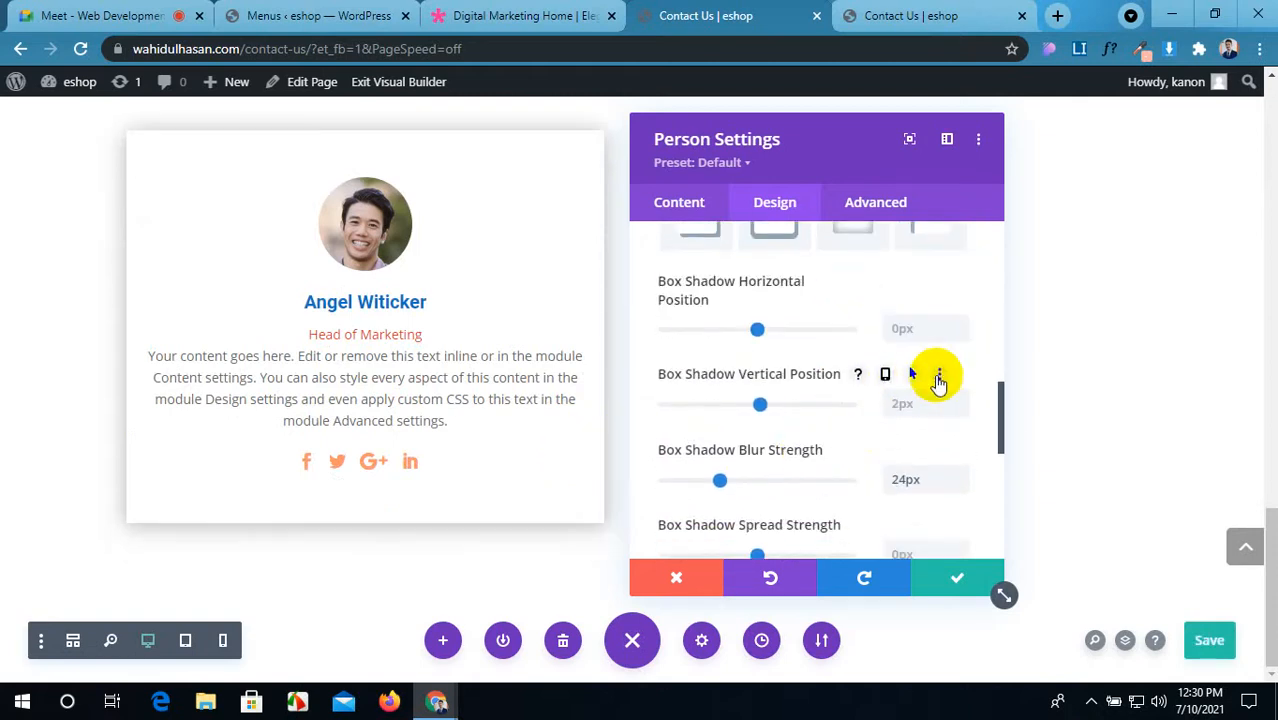
scroll(822, 430, down, 2)
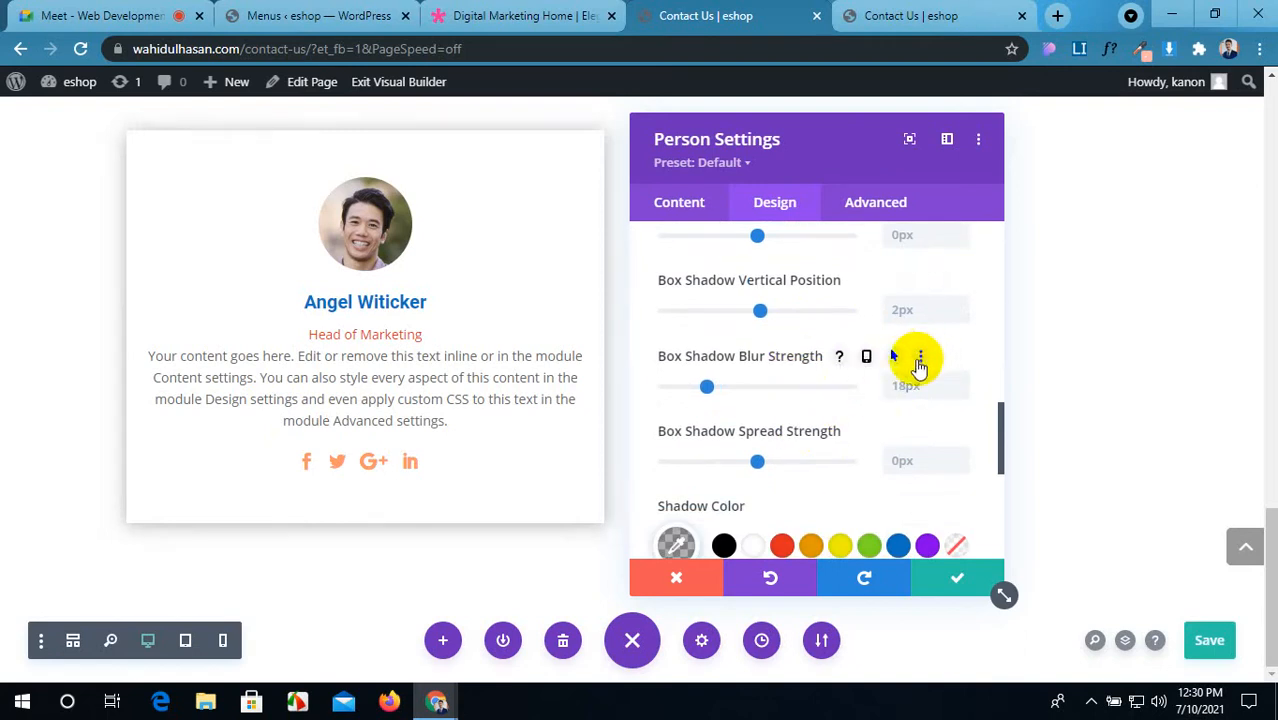
scroll(870, 408, down, 2)
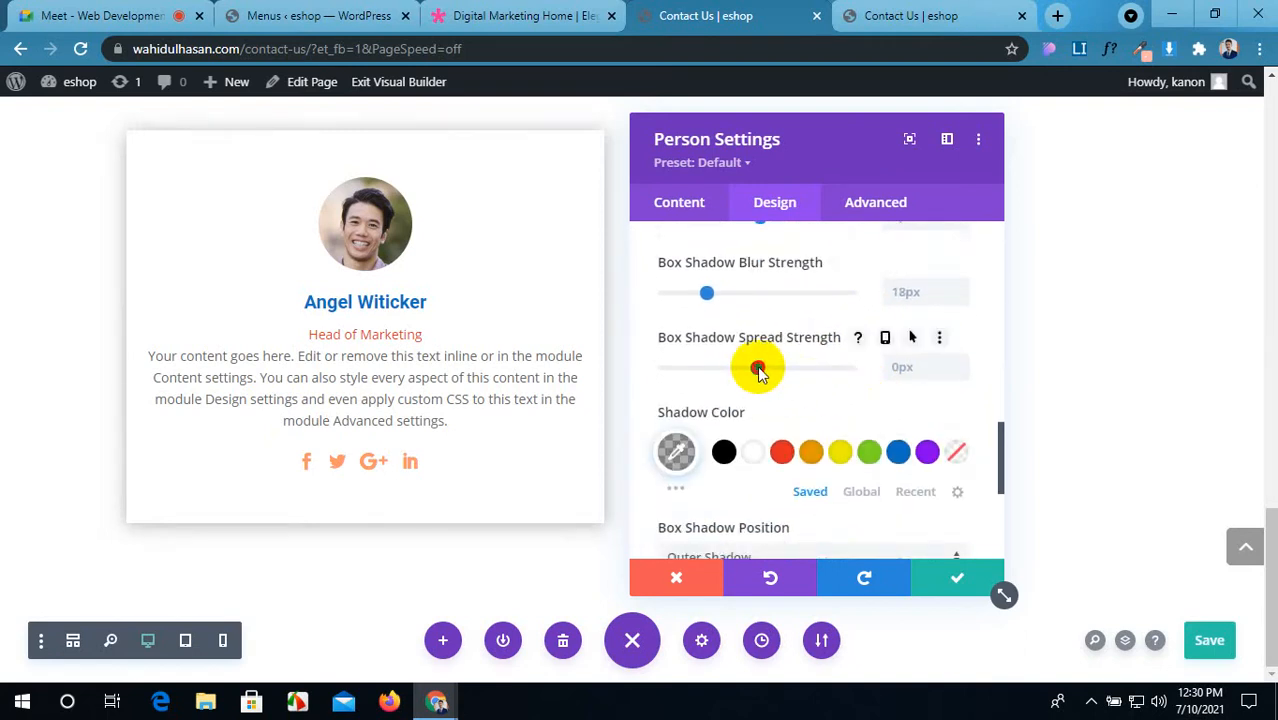
mouse_move(758, 370)
mouse_down()
mouse_move(782, 368)
mouse_move(752, 374)
mouse_up()
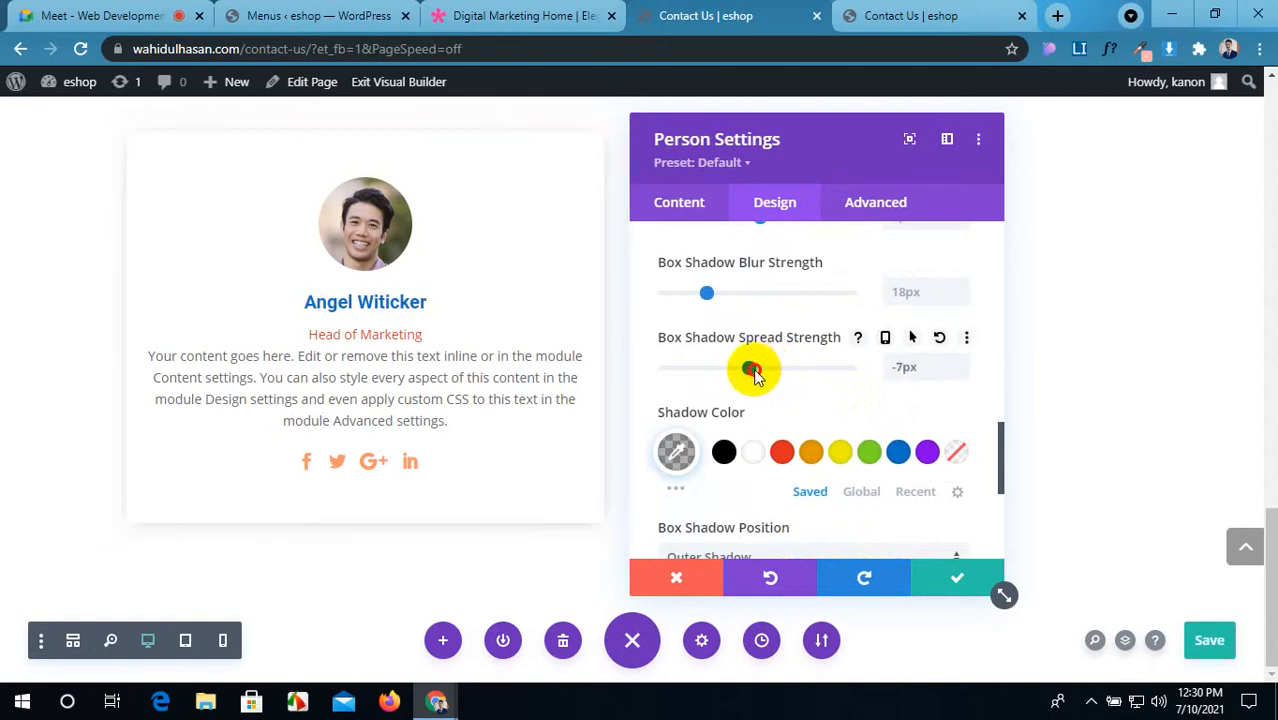
scroll(828, 416, down, 3)
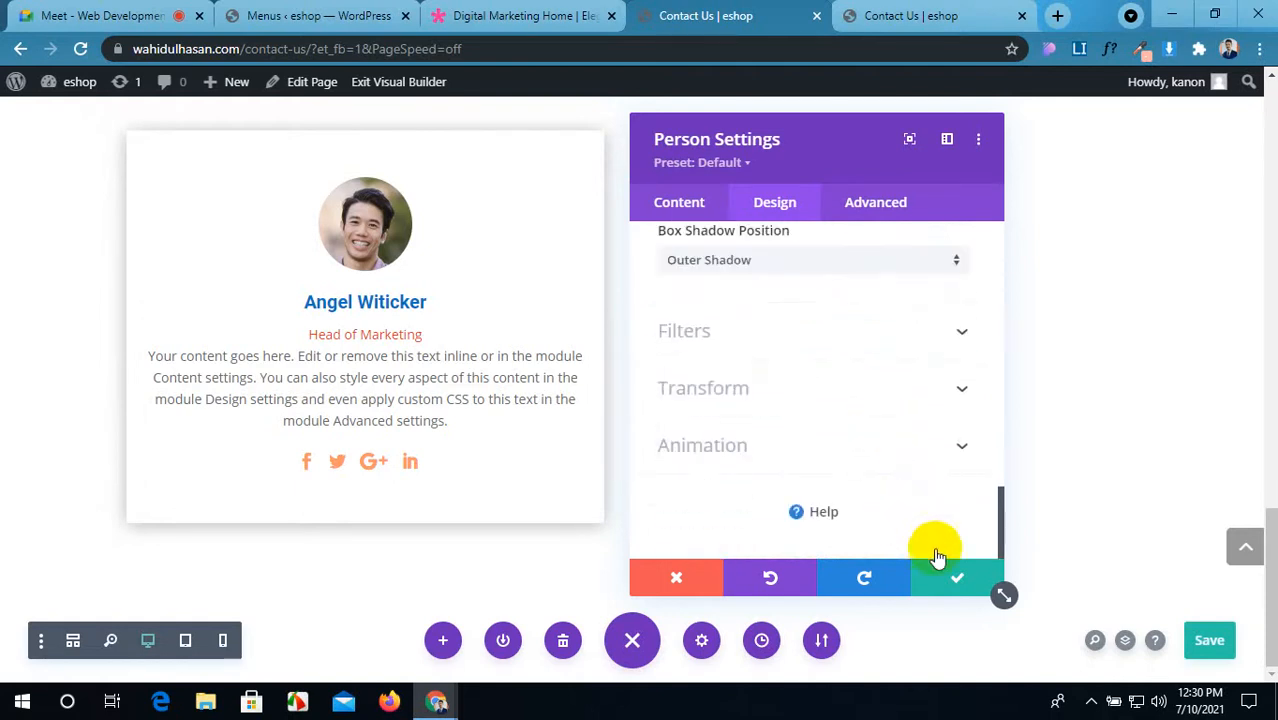
click(958, 580)
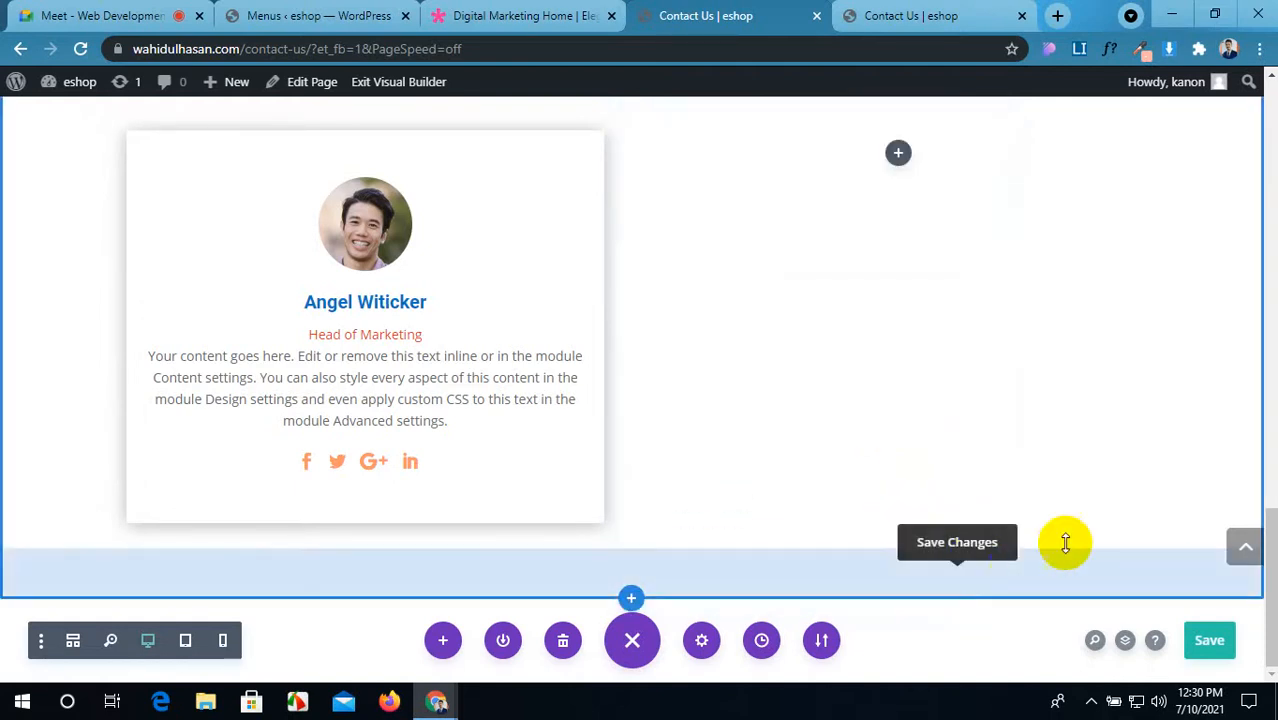
Step: Duplicate the person card and move the copy into the empty right column
mouse_move(334, 128)
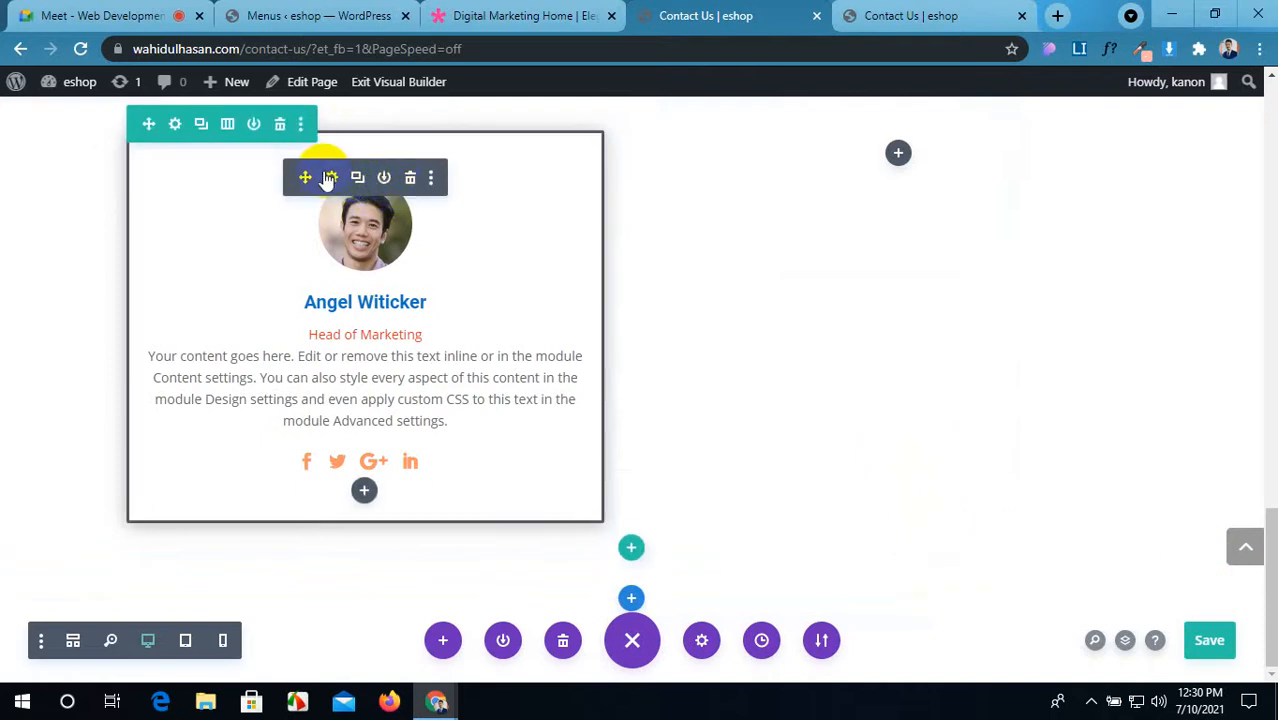
click(357, 177)
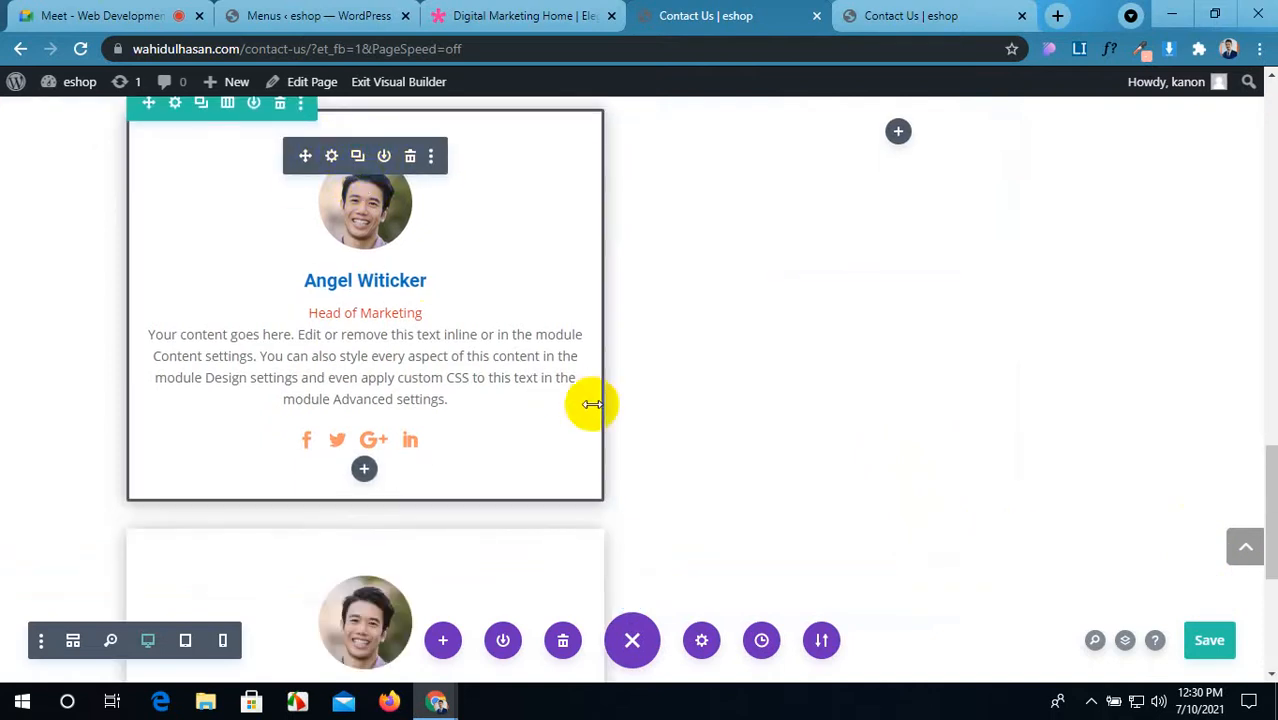
scroll(560, 405, down, 3)
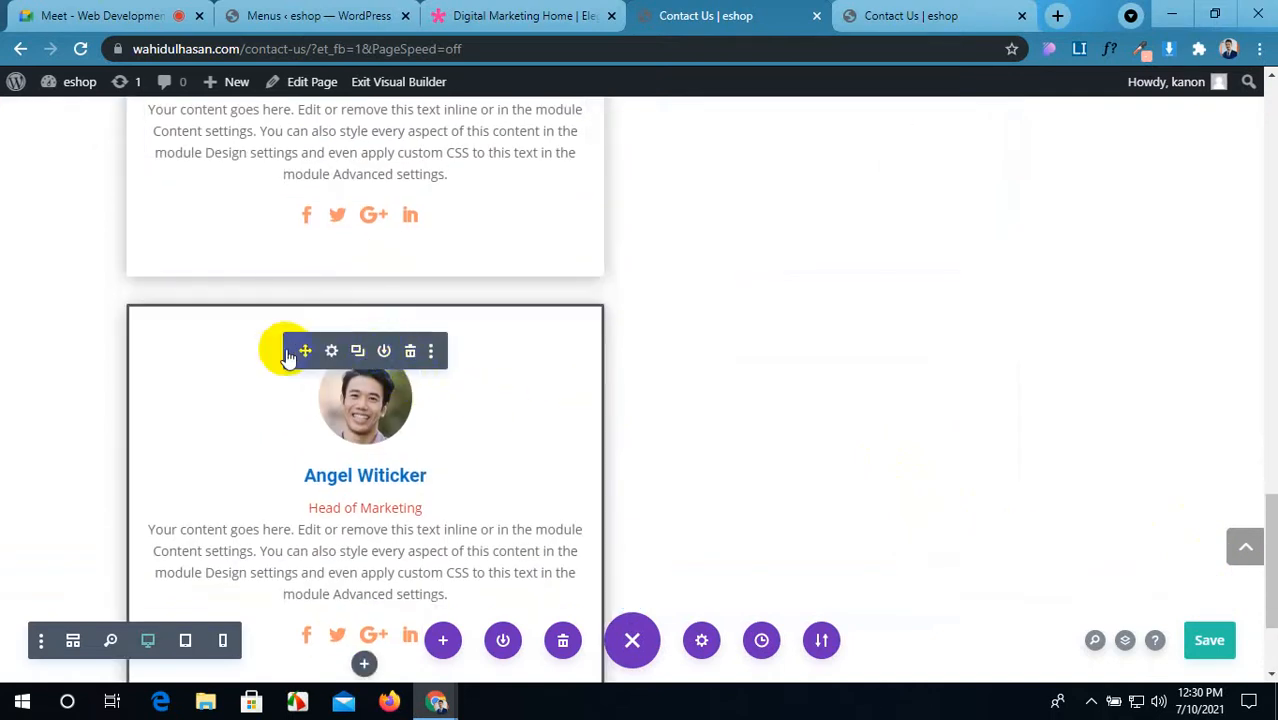
drag(304, 350, 254, 574)
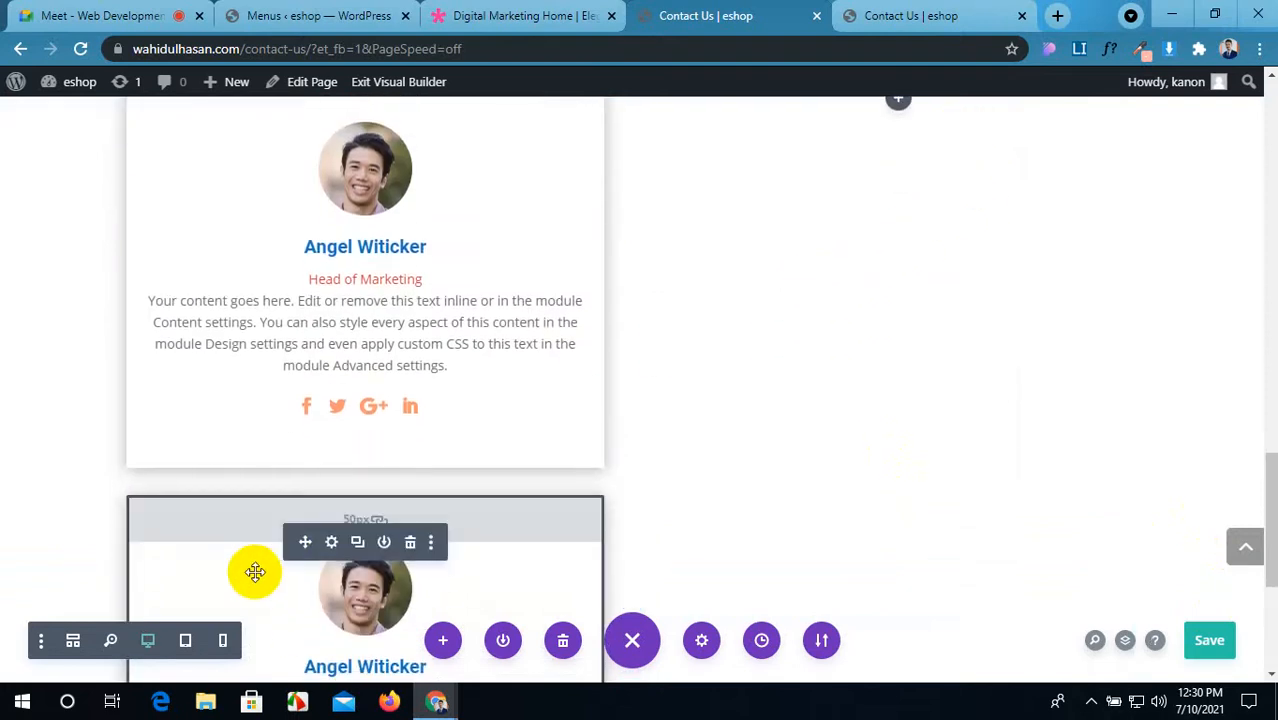
drag(304, 541, 893, 260)
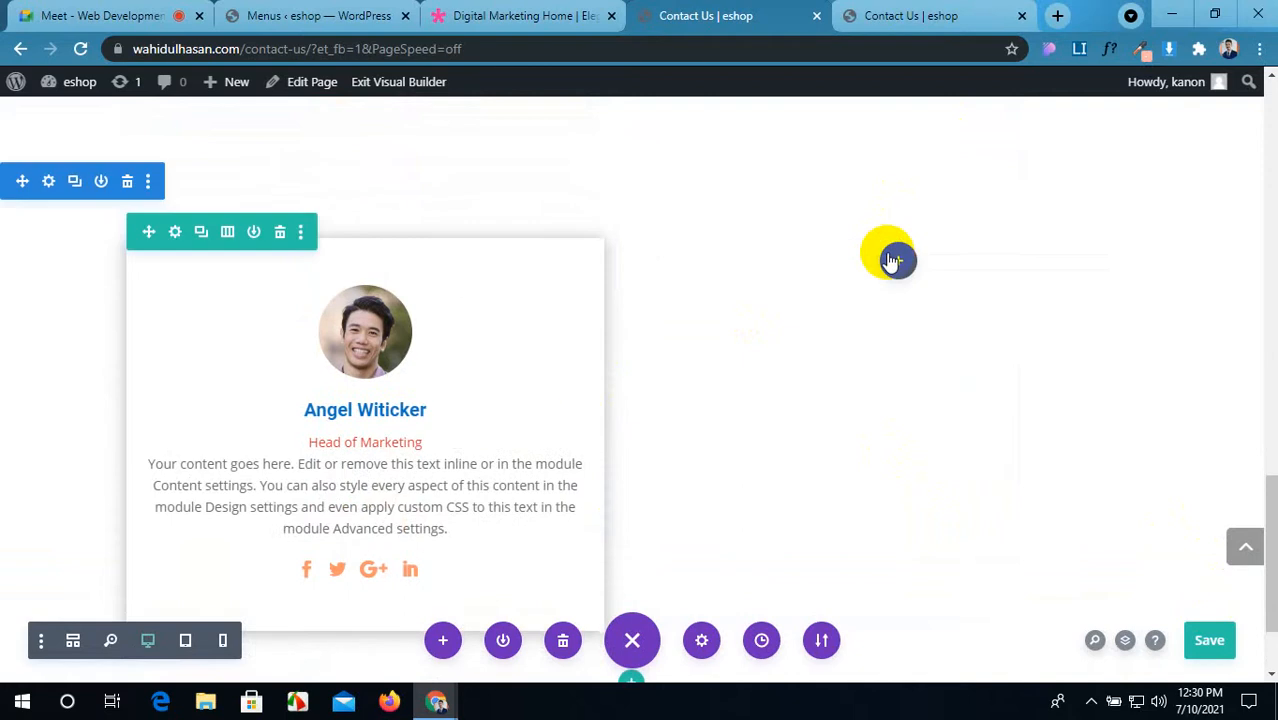
scroll(813, 568, down, 1)
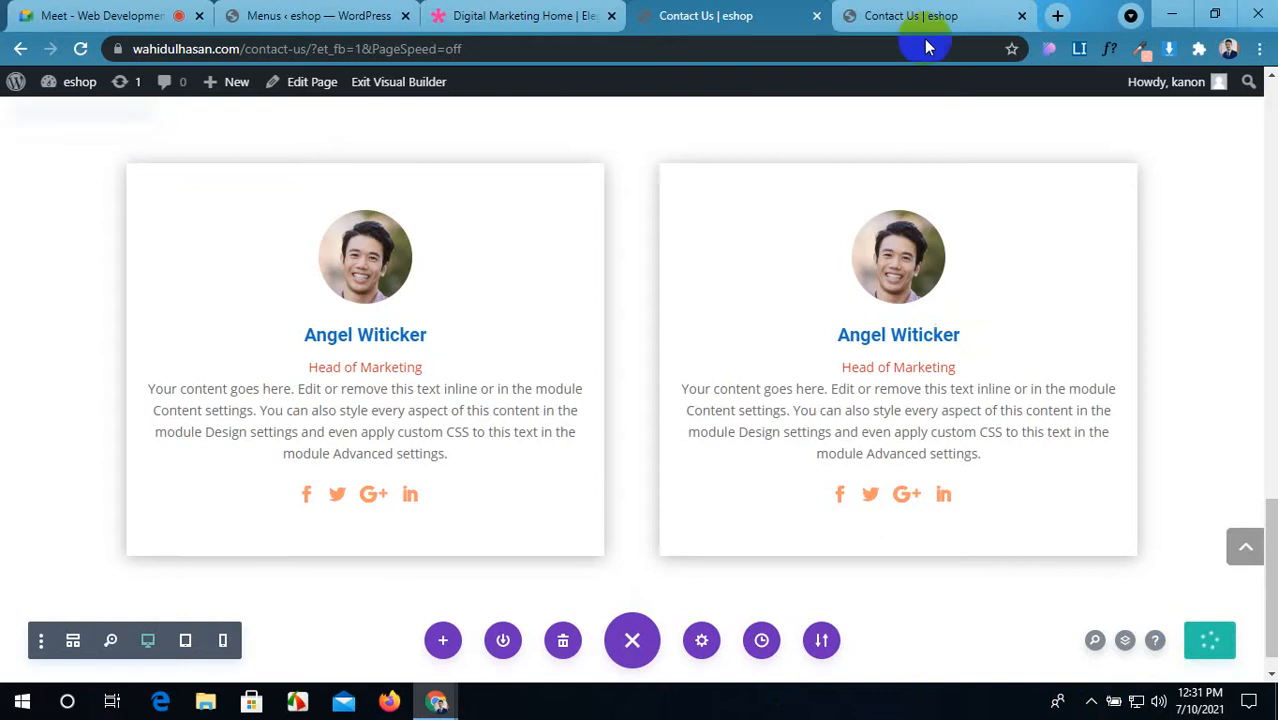
Step: Check the person cards on the live Contact Us page against the editor
click(940, 12)
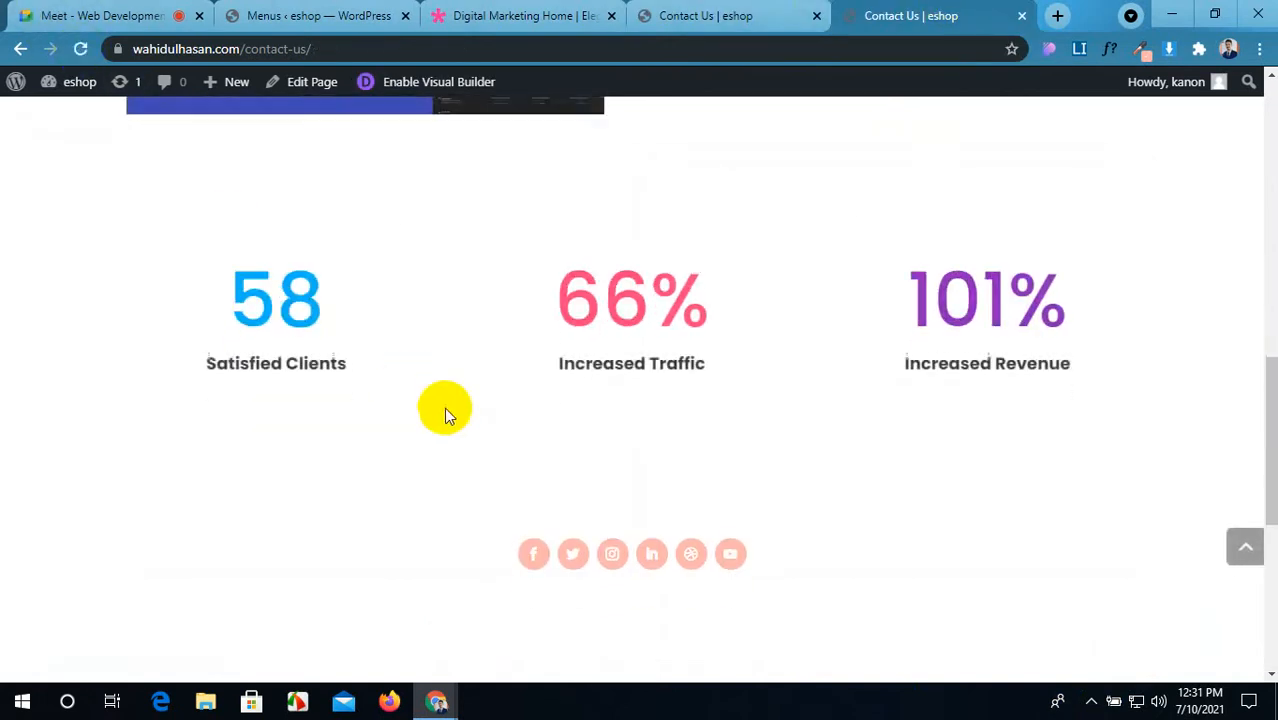
scroll(444, 407, down, 3)
scroll(444, 407, down, 2)
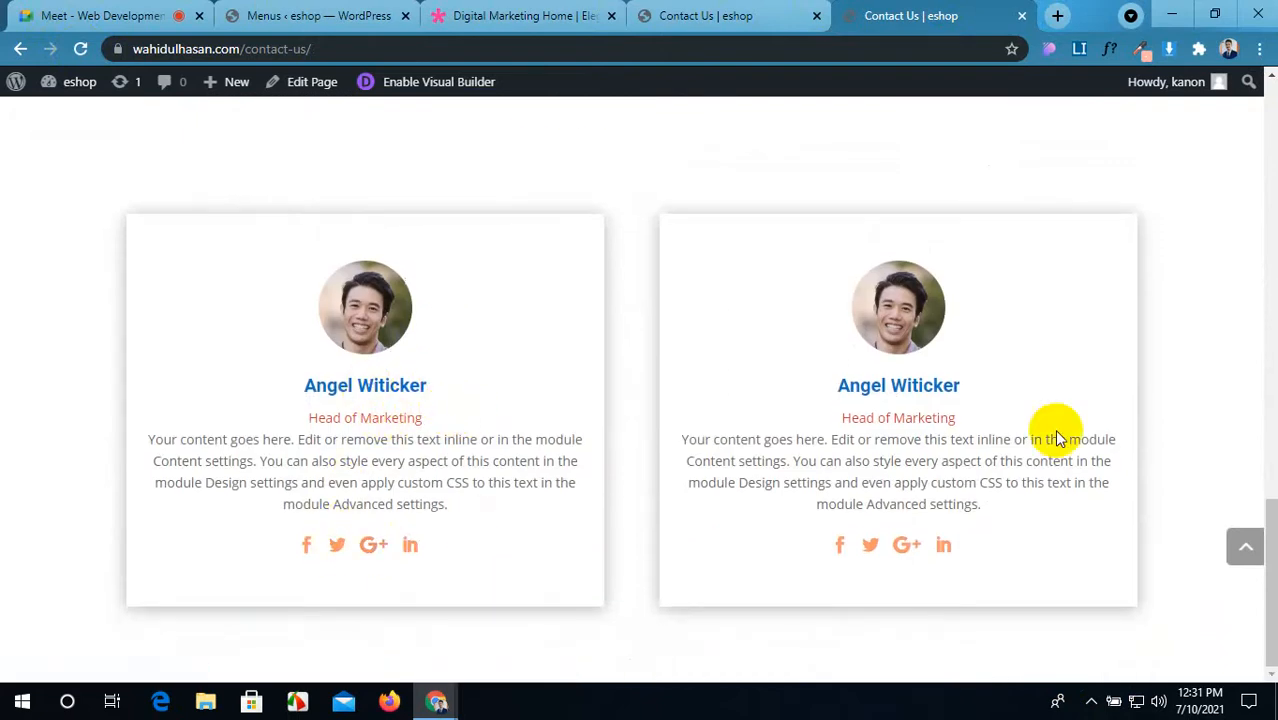
click(693, 8)
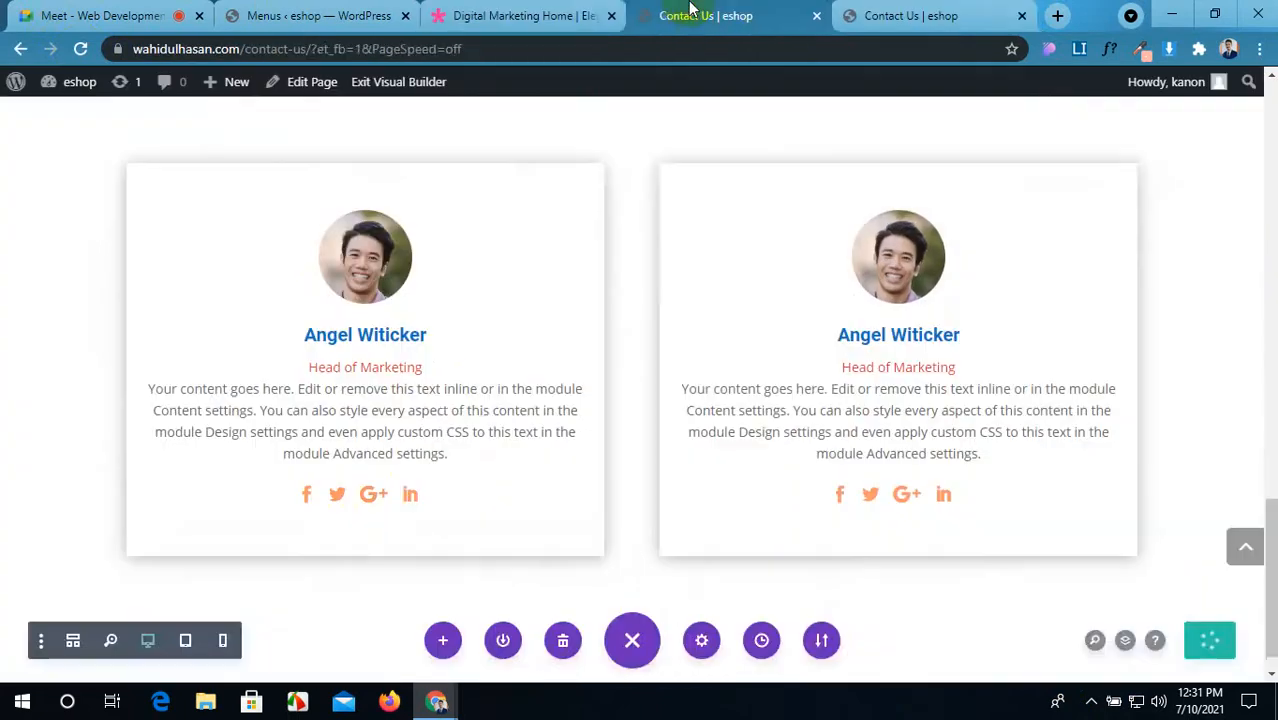
click(905, 15)
click(800, 12)
Step: Glance at the Digital Marketing layout demo, then close it and both Contact Us tabs
click(499, 10)
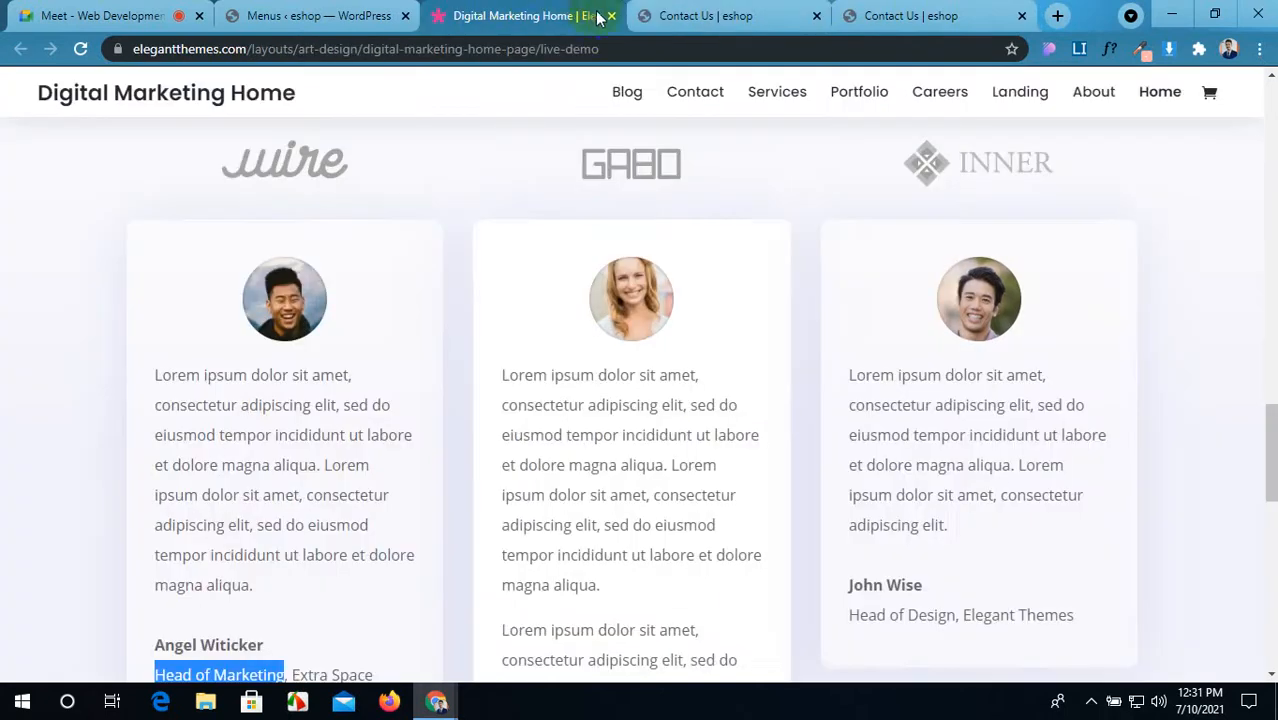
scroll(916, 228, up, 15)
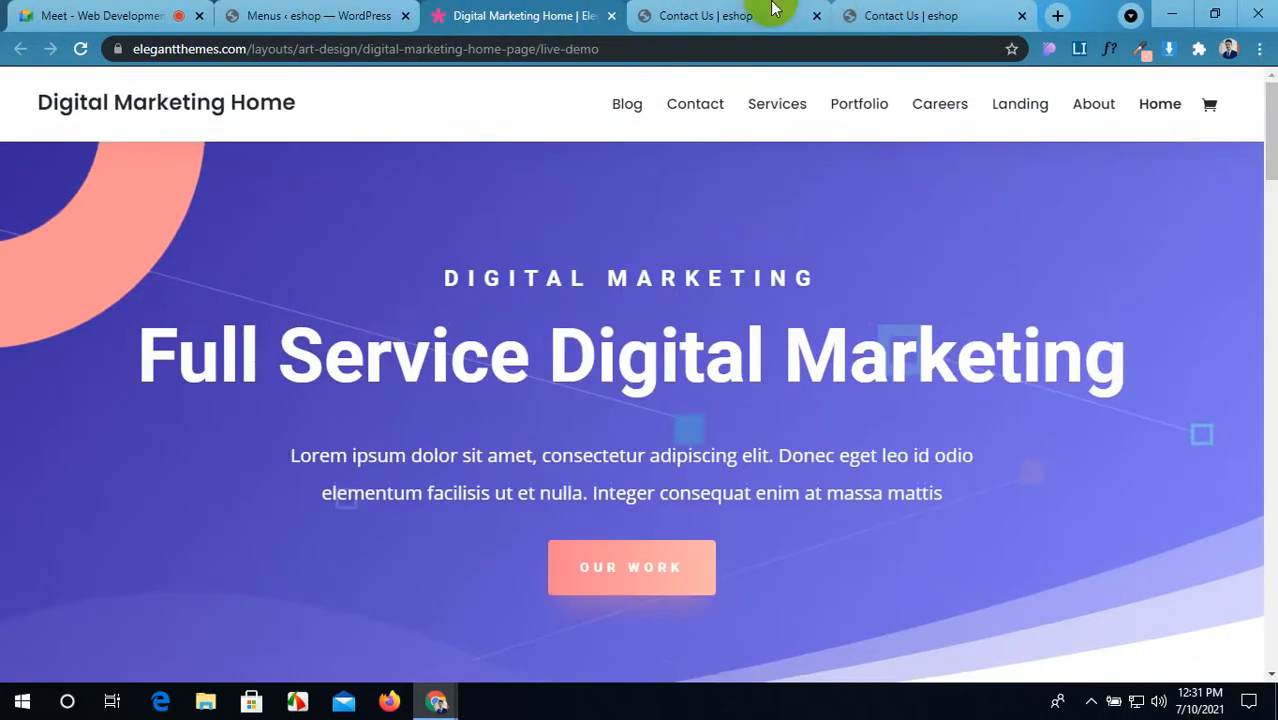
click(613, 16)
click(613, 16)
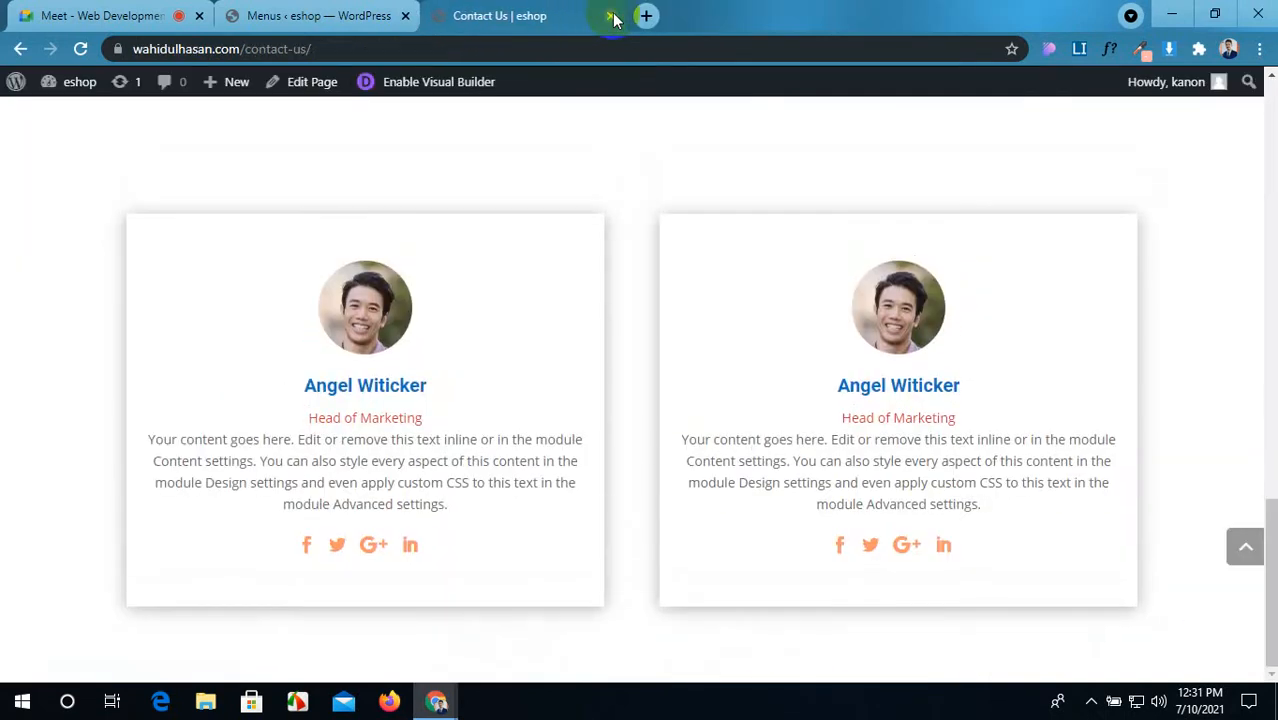
click(609, 16)
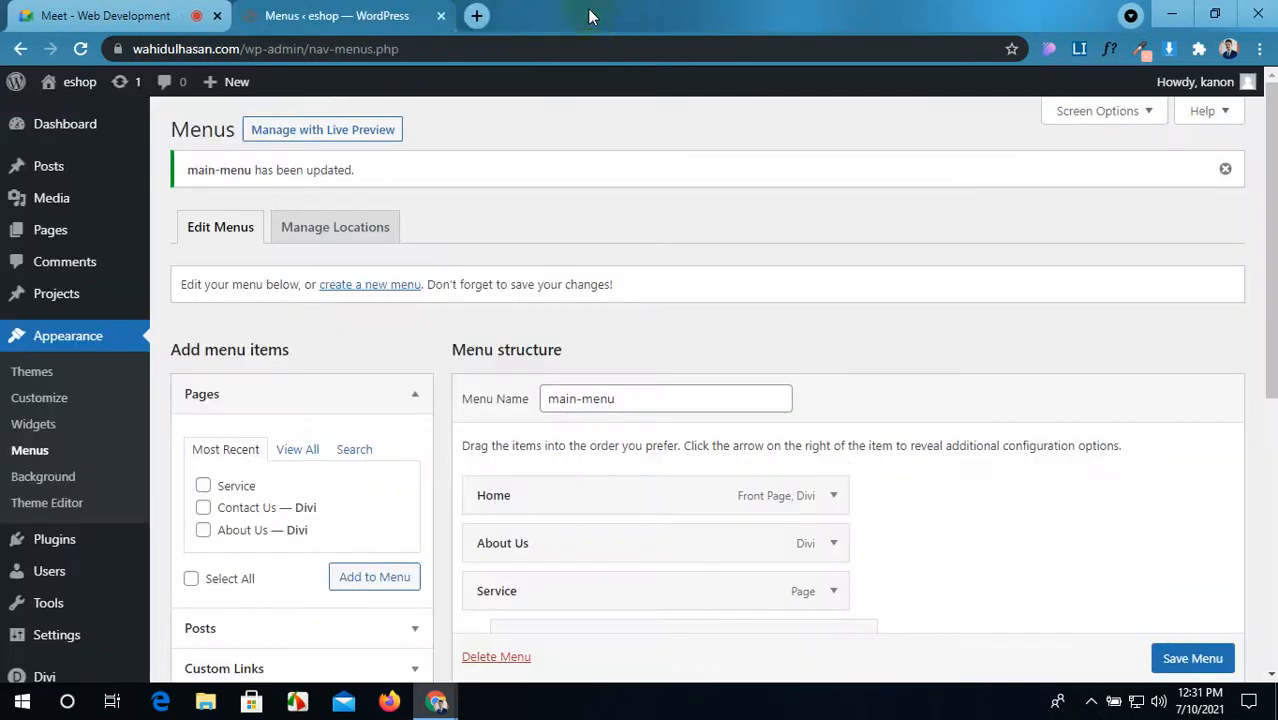
Step: Search 'divi' in a new tab and open the Elegant Themes website
click(476, 16)
text(di)
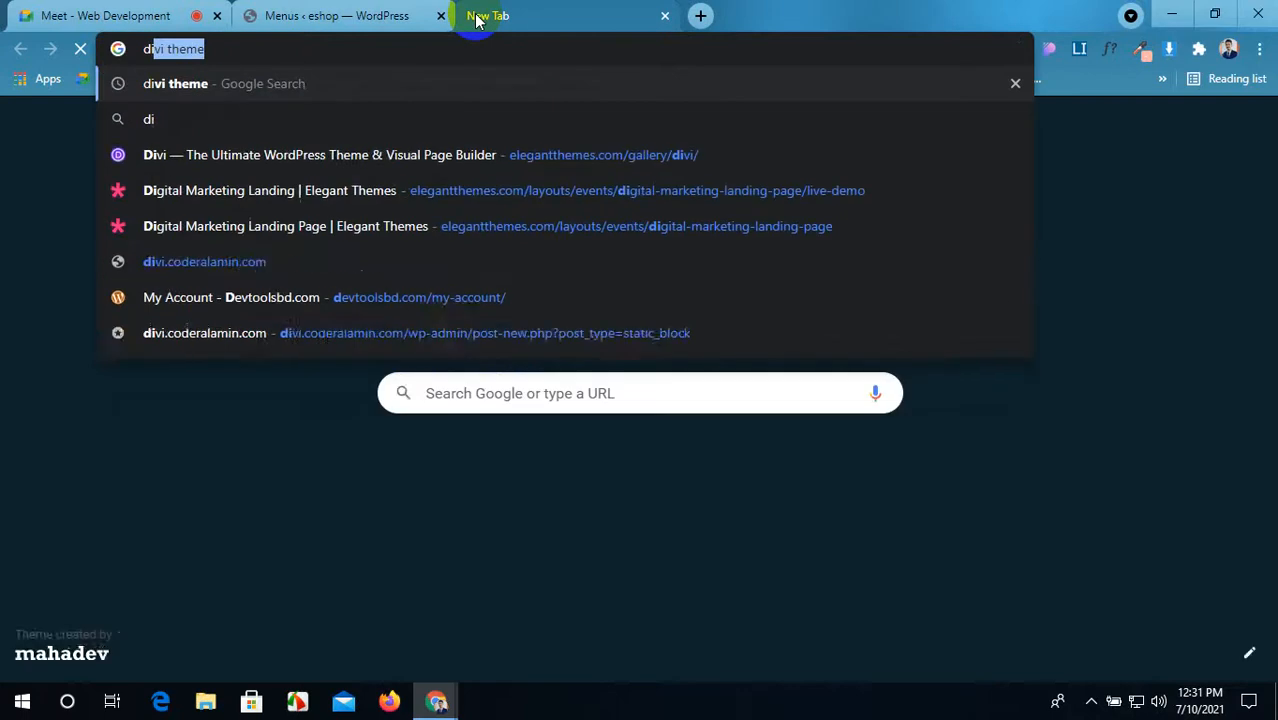
text(vi)
key(Return)
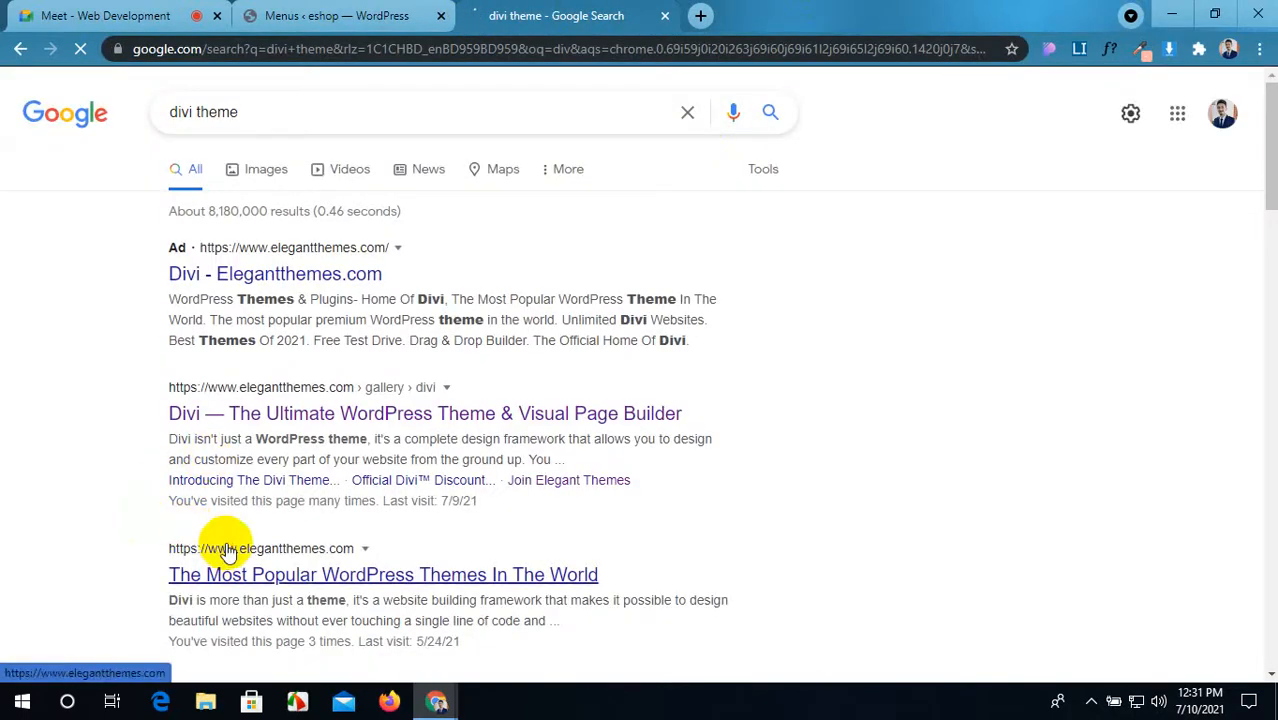
click(227, 550)
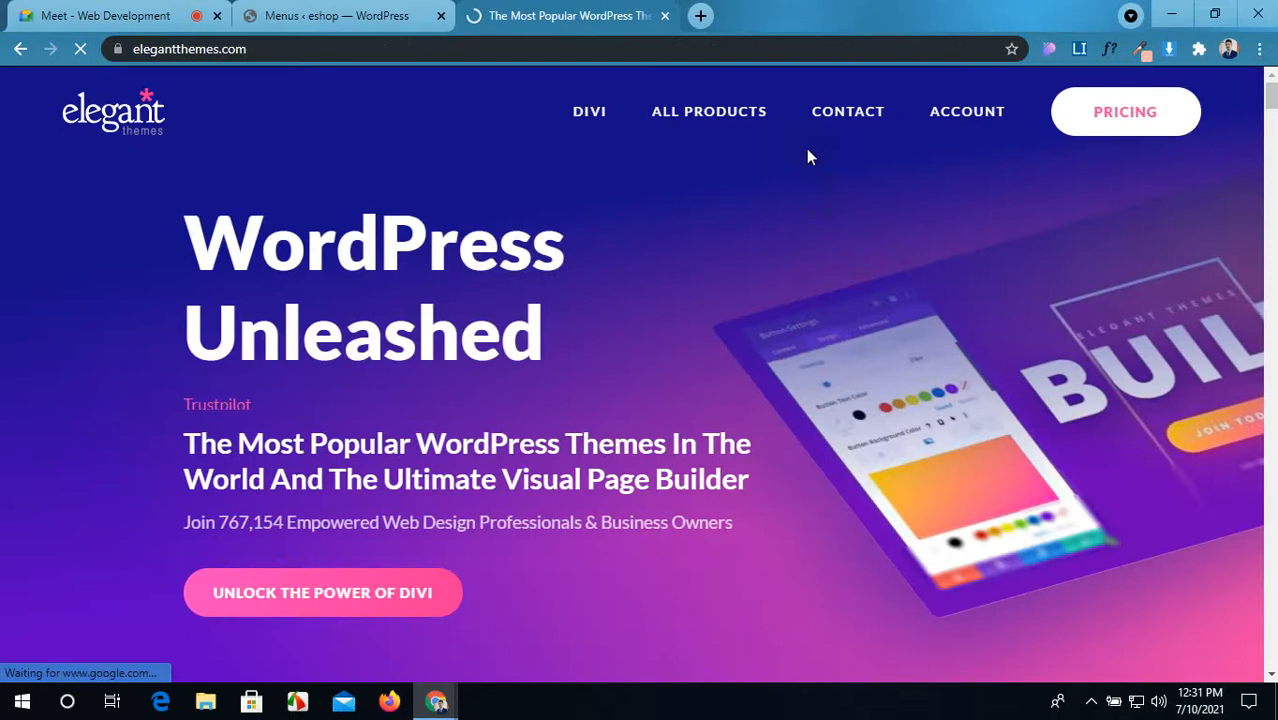
Step: Go to the Divi product page and filter its layouts to the Business category
mouse_move(707, 108)
click(678, 186)
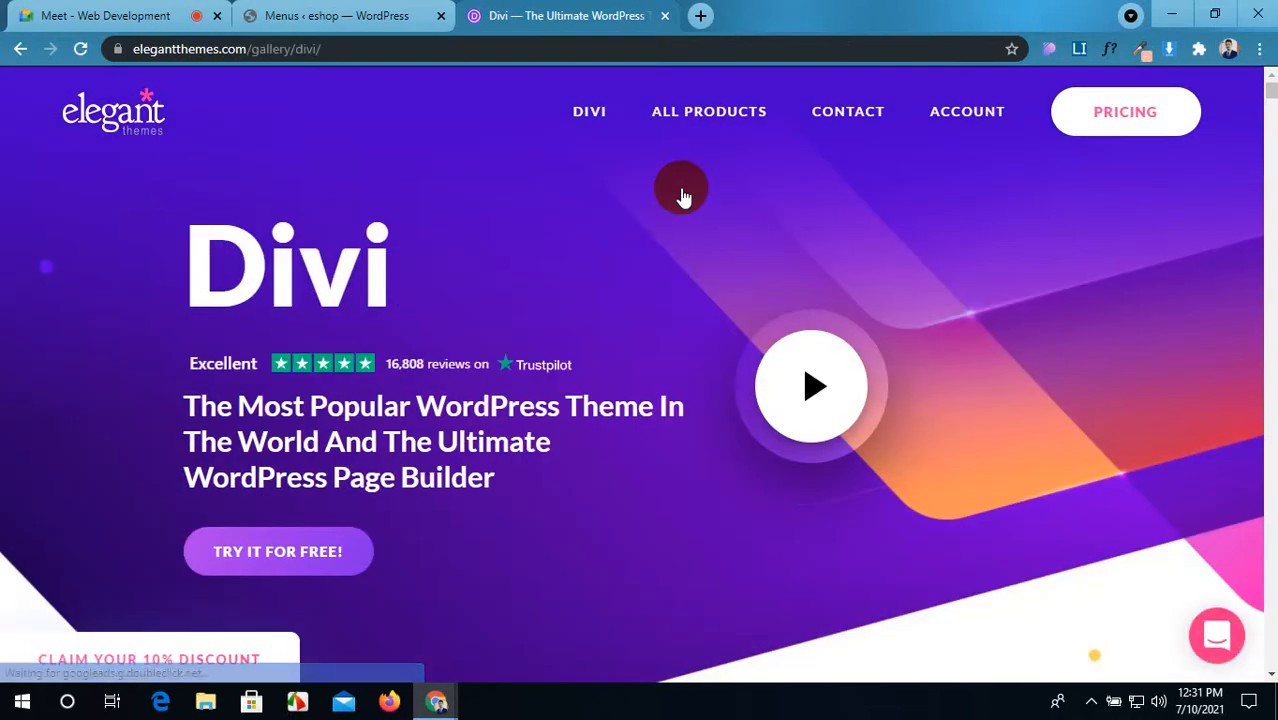
scroll(680, 286, down, 10)
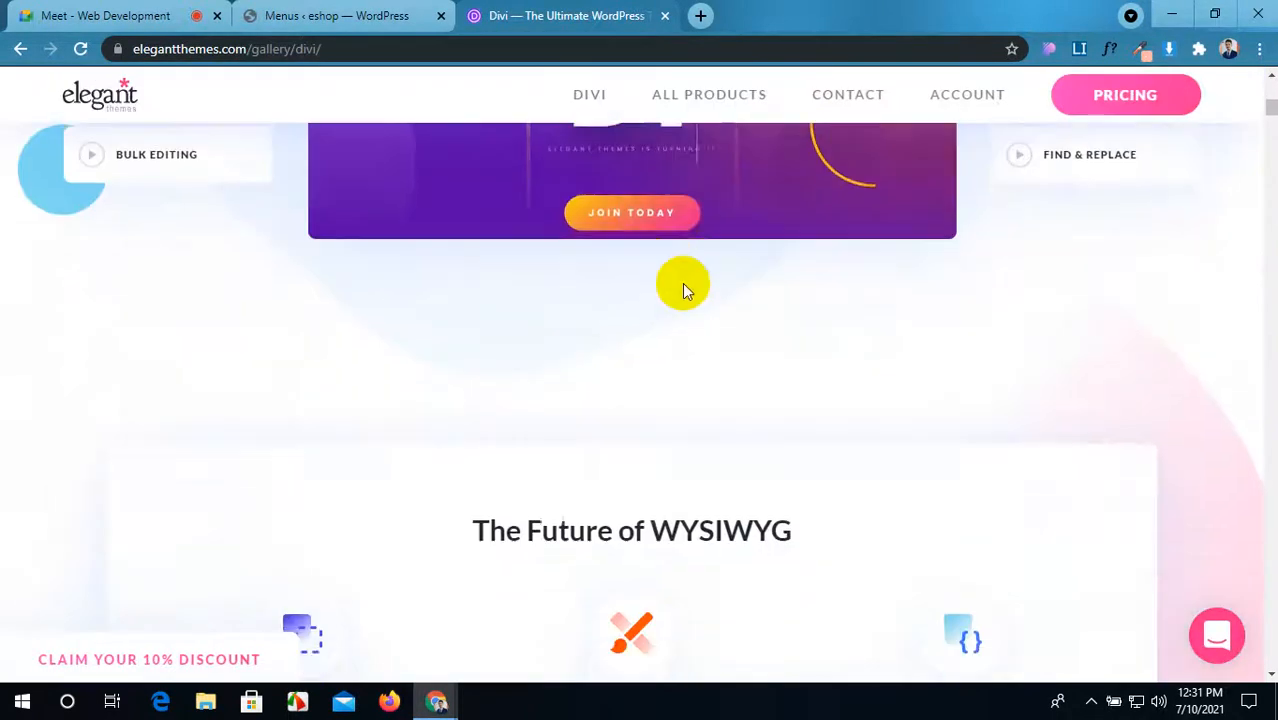
scroll(682, 287, down, 15)
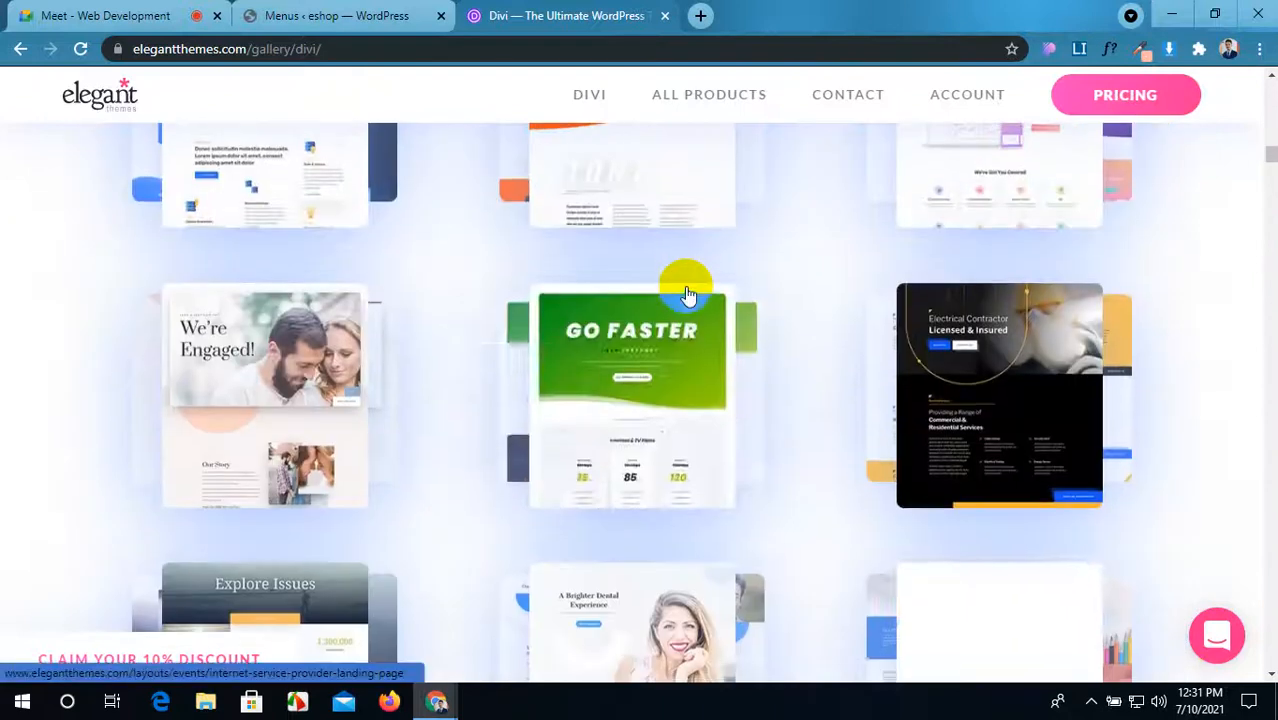
scroll(686, 295, down, 4)
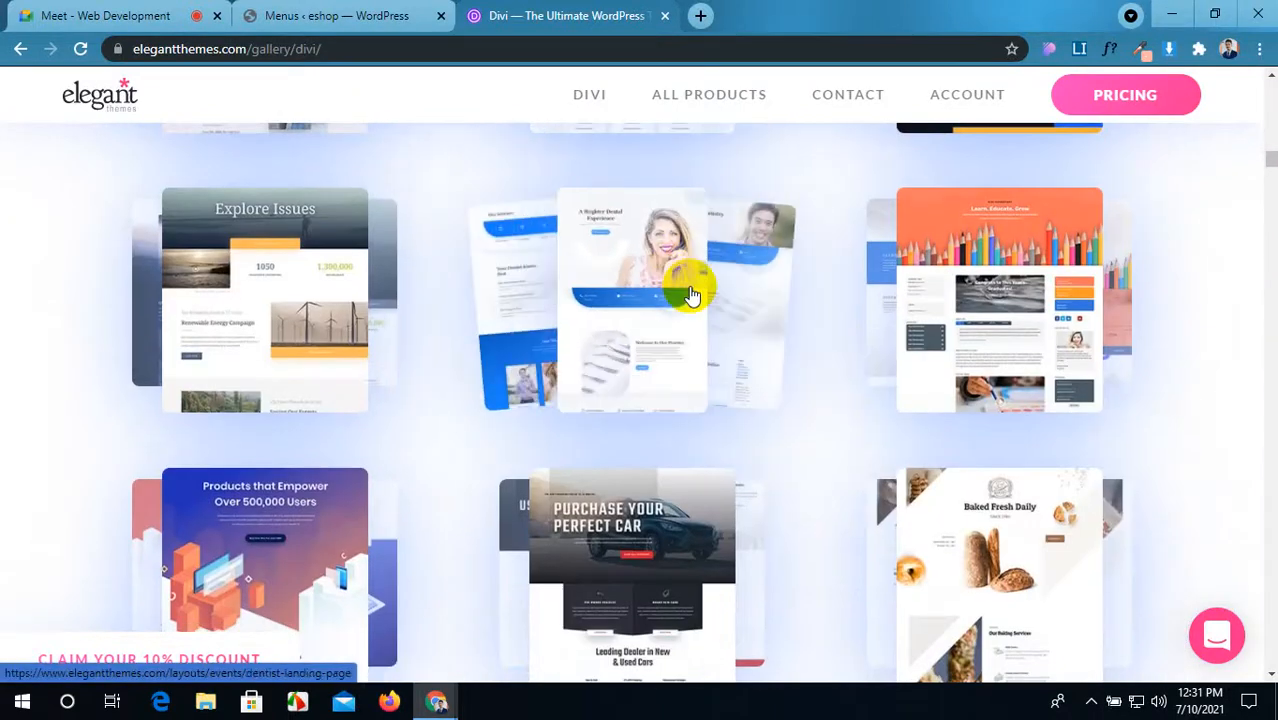
scroll(690, 295, up, 8)
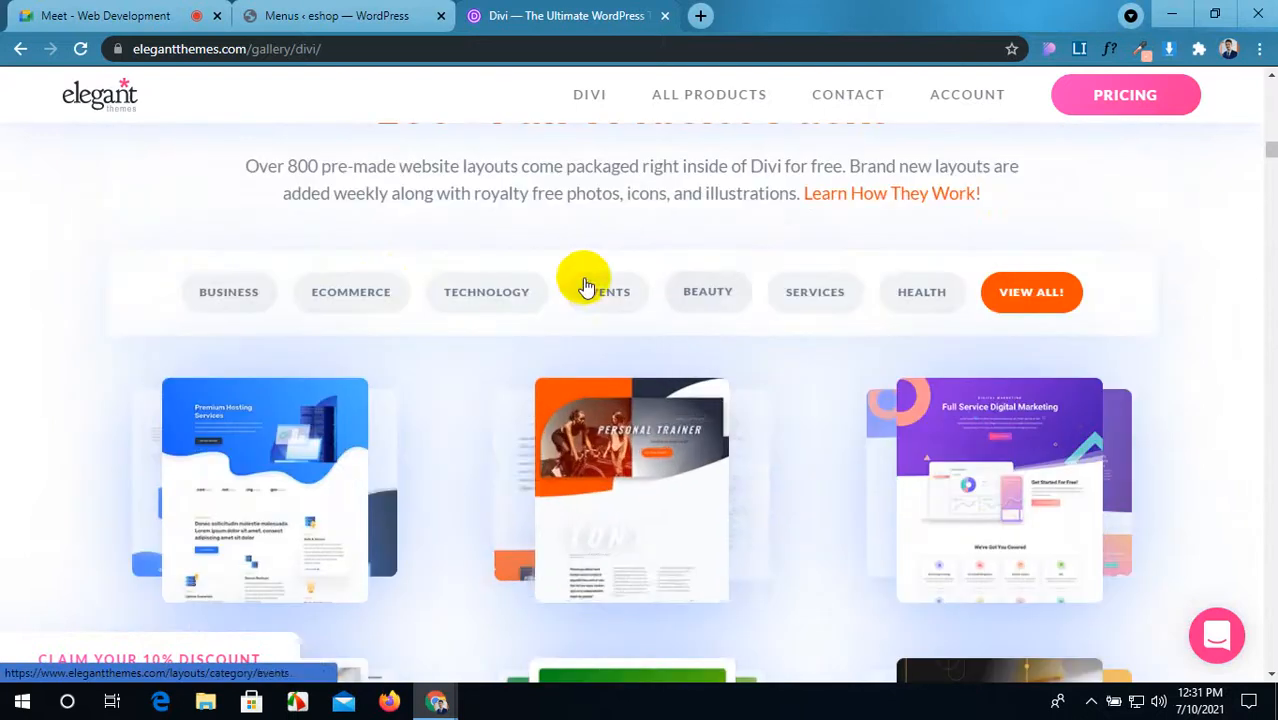
click(208, 296)
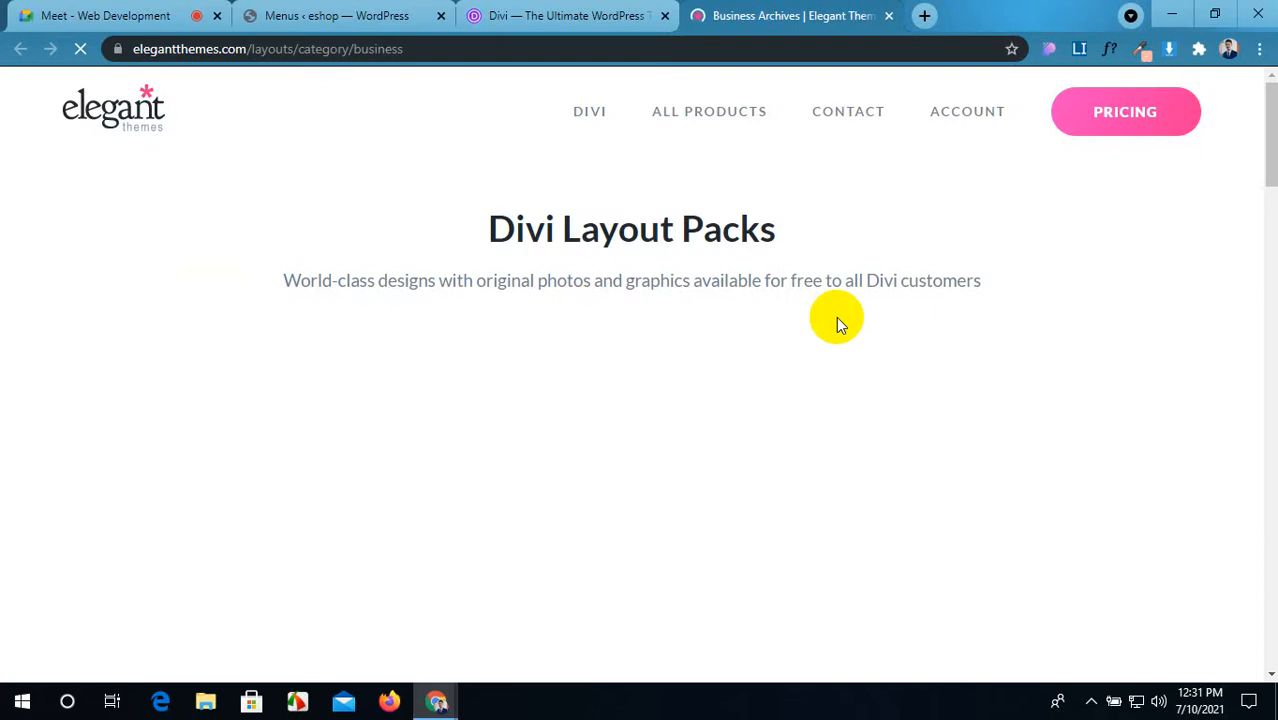
Step: Open the Agency layout pack and launch its landing page live demo
scroll(572, 350, down, 1)
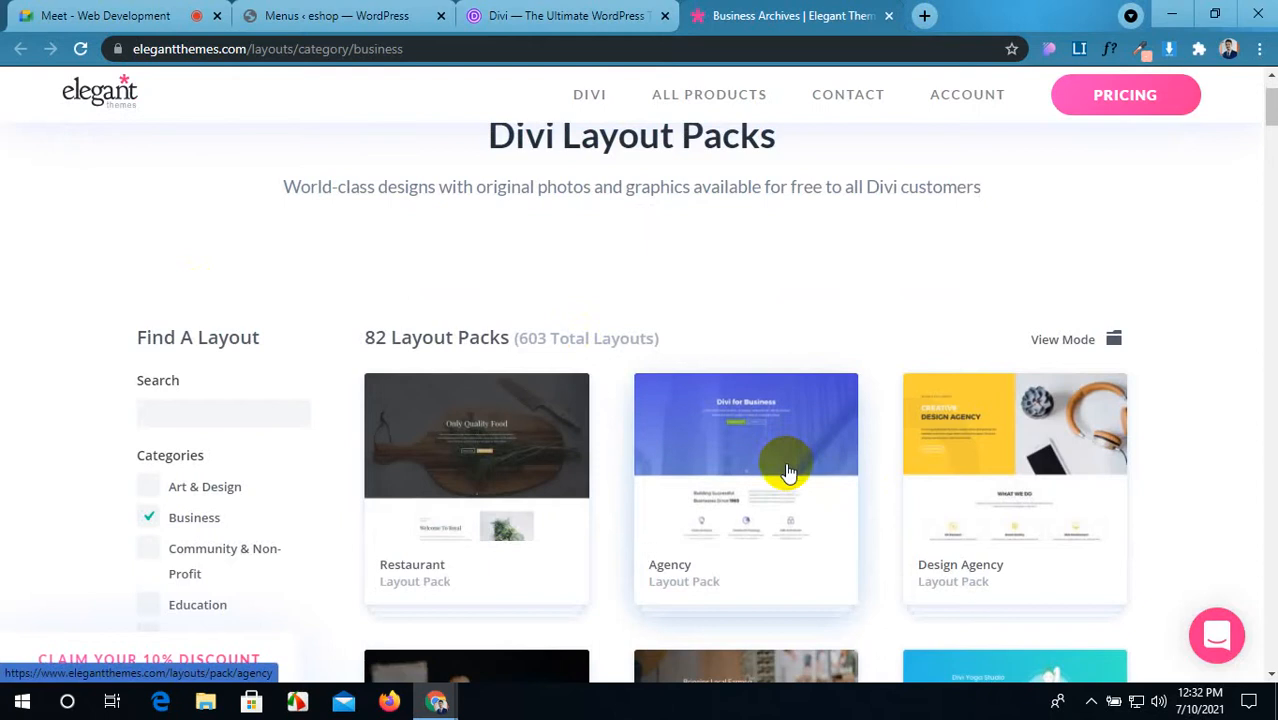
click(787, 470)
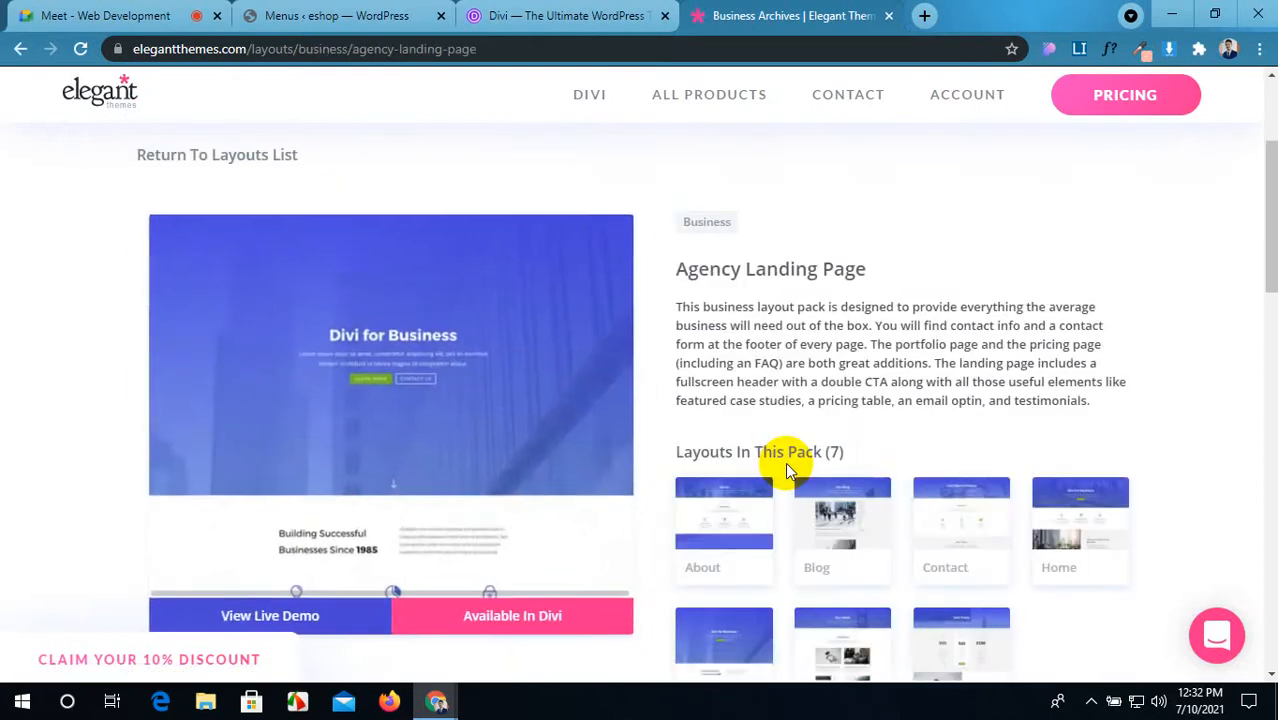
scroll(835, 542, down, 1)
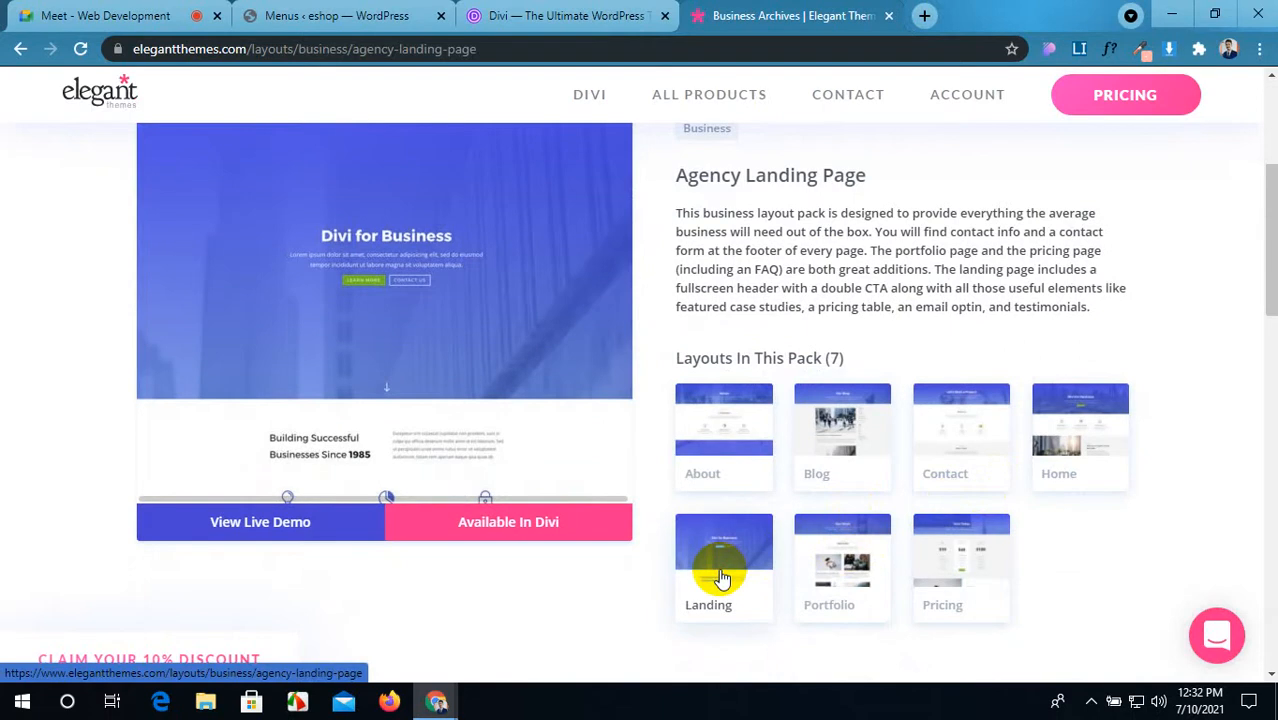
click(290, 520)
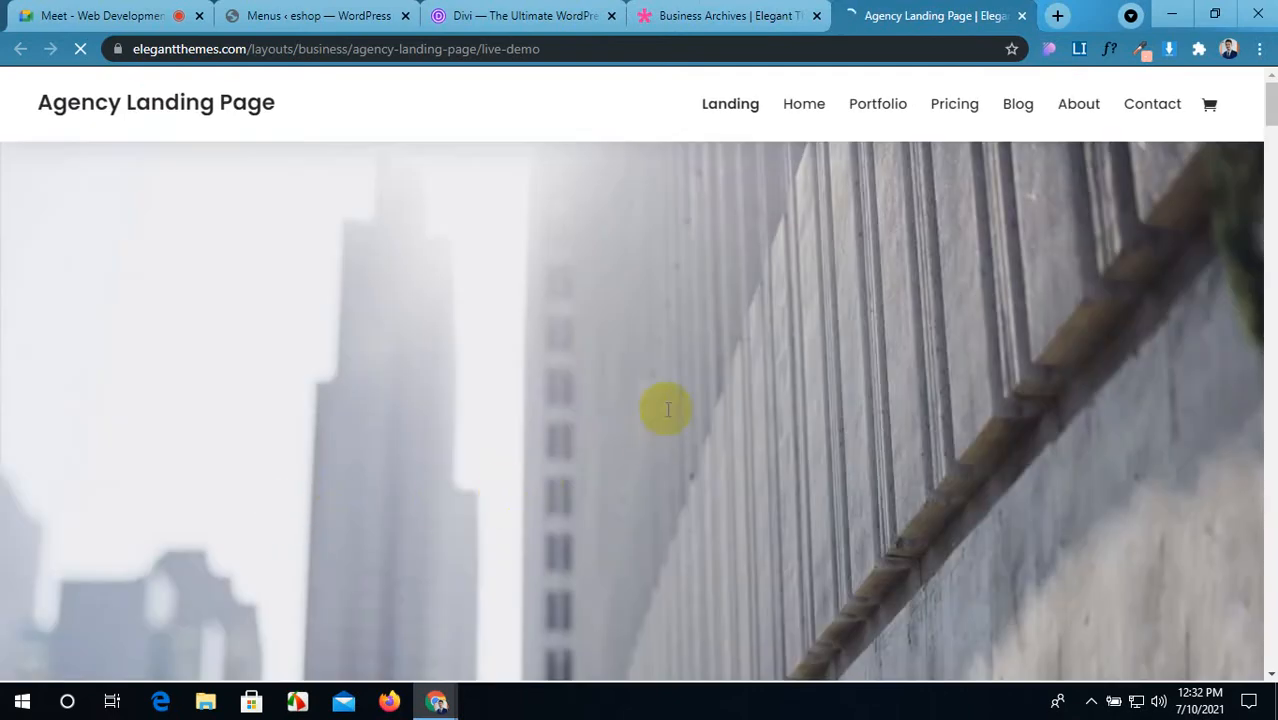
Step: Scroll through the Agency Landing Page demo, then load the Agency Home Page from its menu
scroll(672, 390, down, 6)
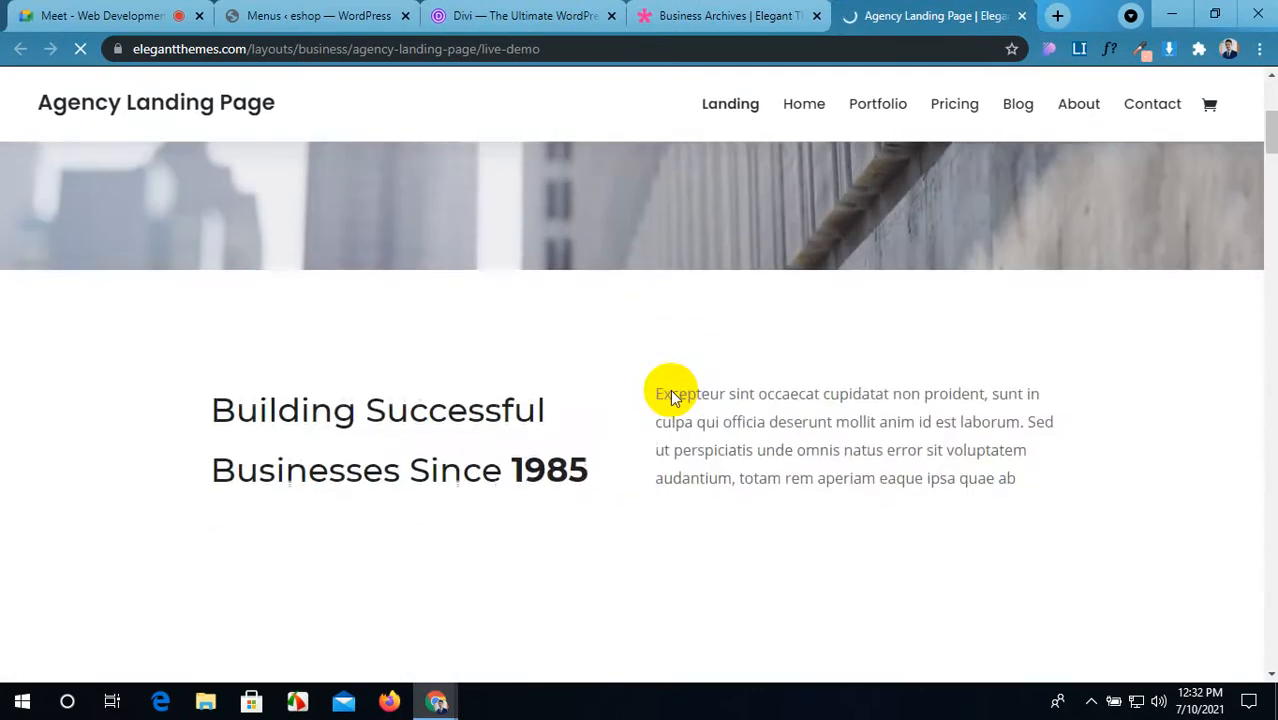
scroll(672, 397, up, 4)
scroll(672, 397, down, 5)
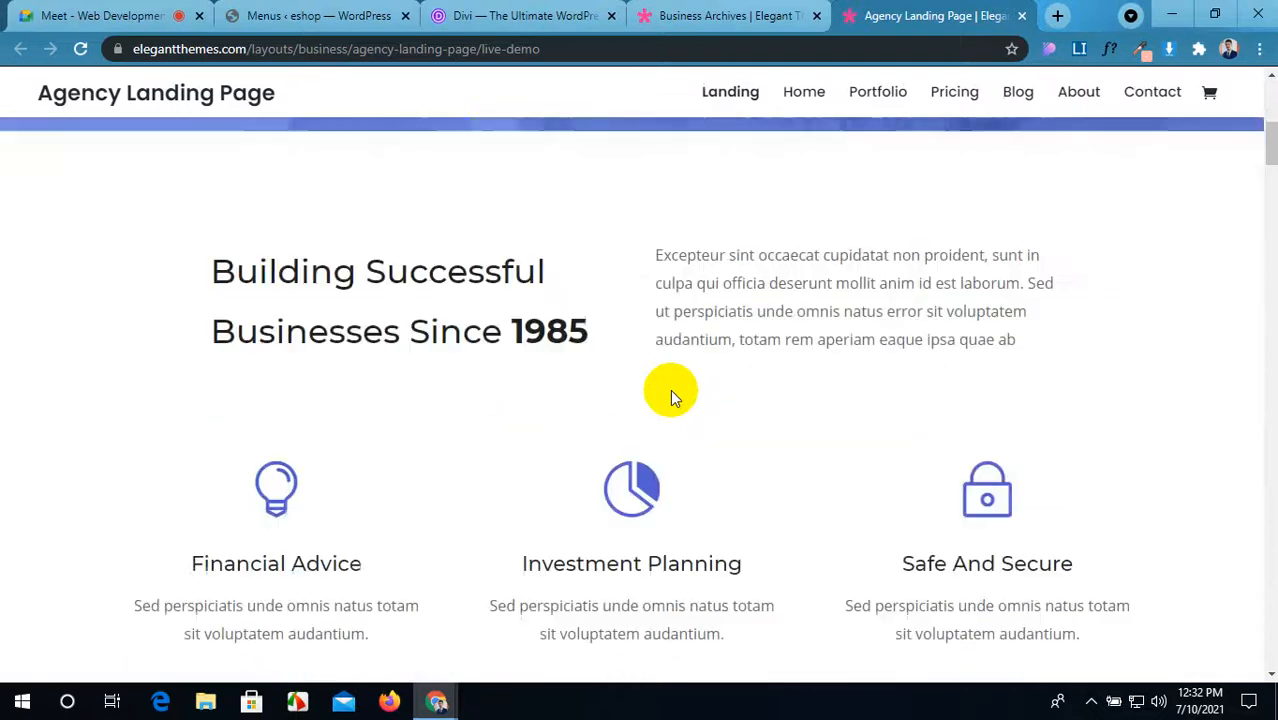
scroll(670, 397, down, 10)
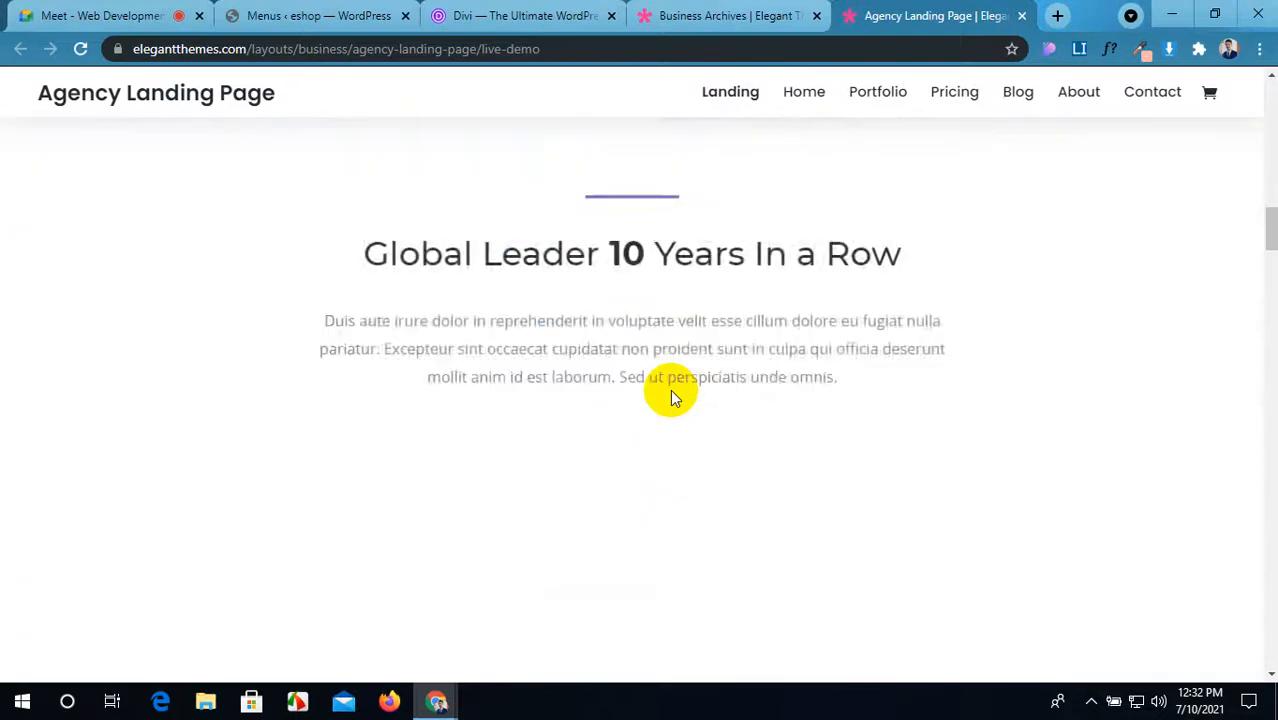
scroll(670, 397, down, 2)
scroll(670, 397, up, 10)
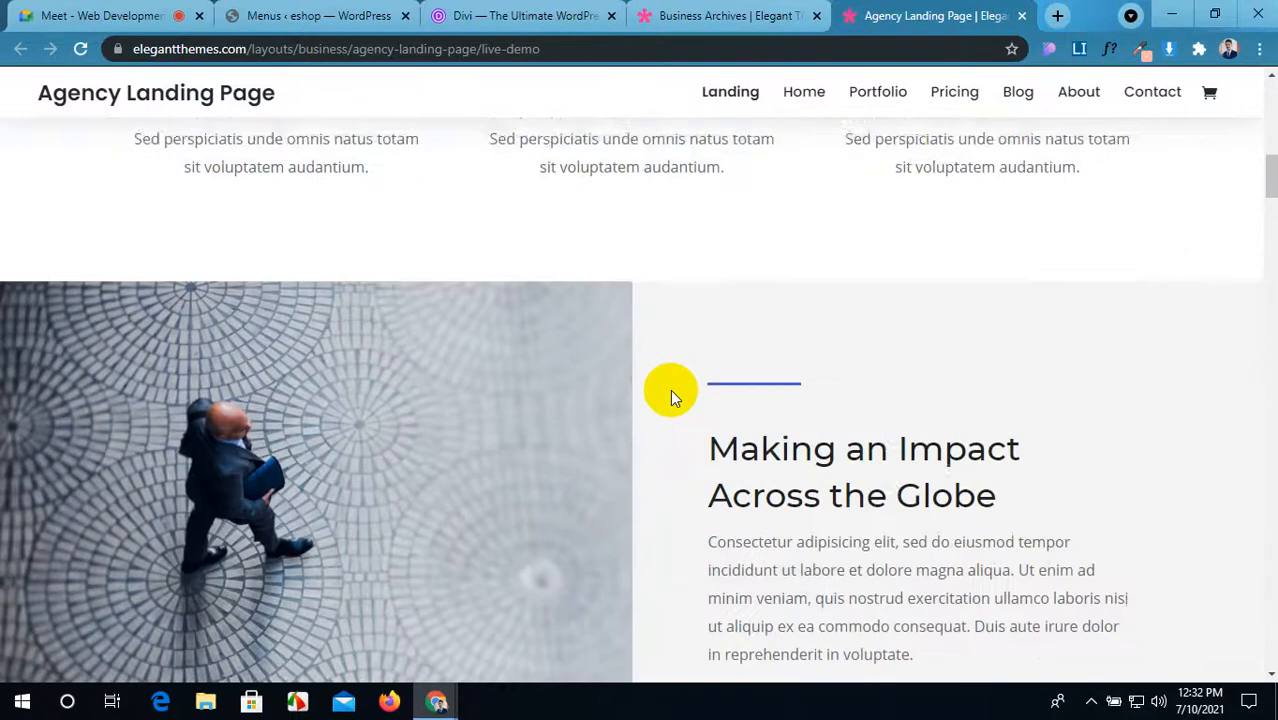
scroll(670, 397, down, 4)
scroll(670, 389, down, 10)
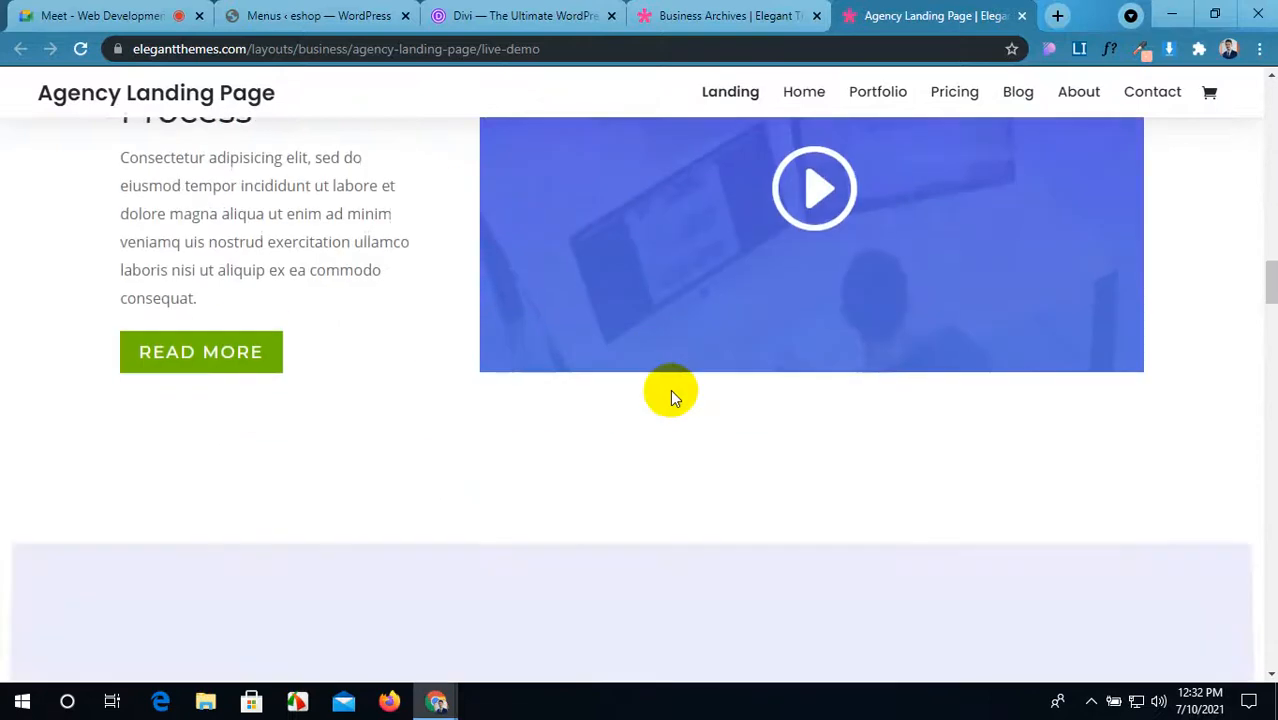
scroll(672, 391, down, 10)
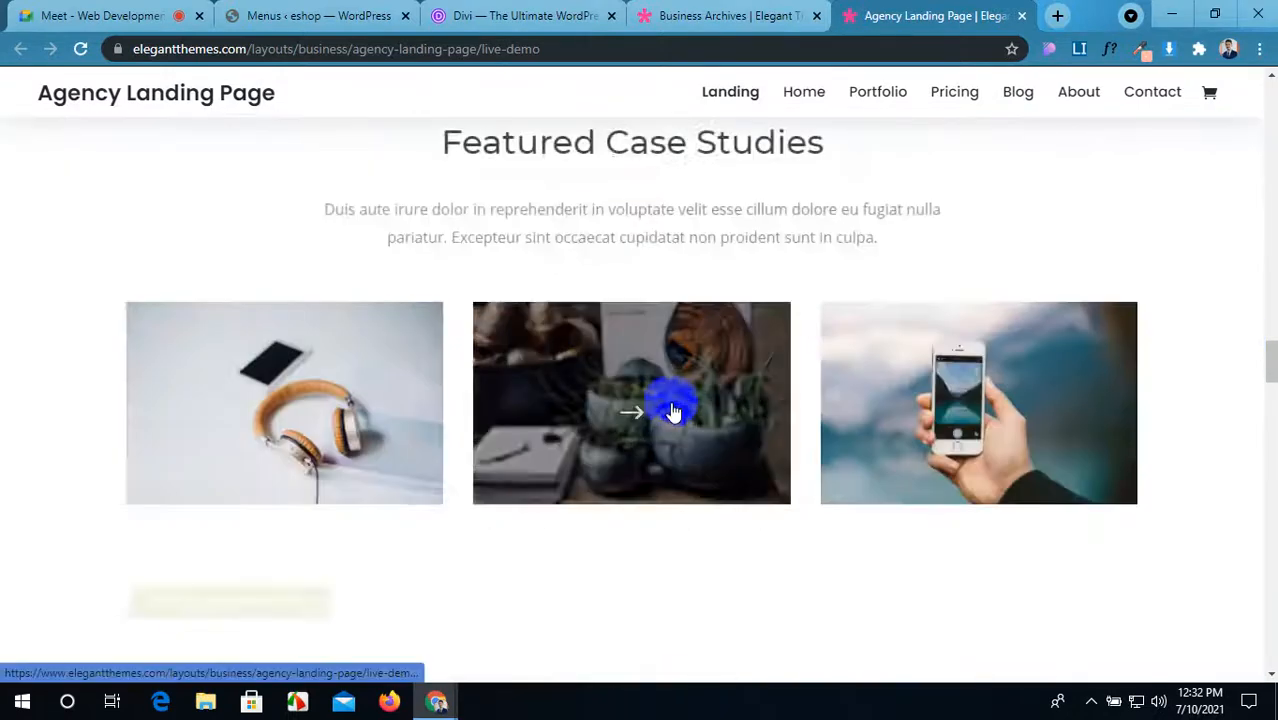
scroll(670, 405, down, 9)
scroll(670, 405, up, 7)
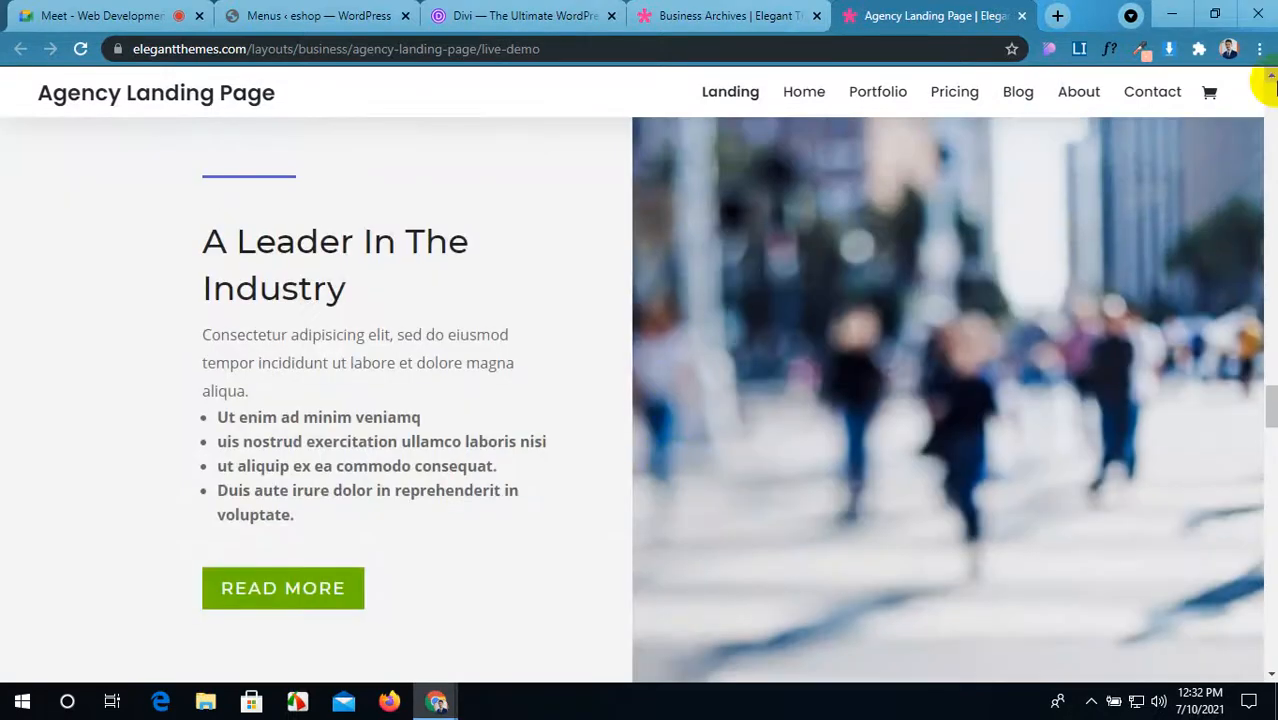
click(805, 92)
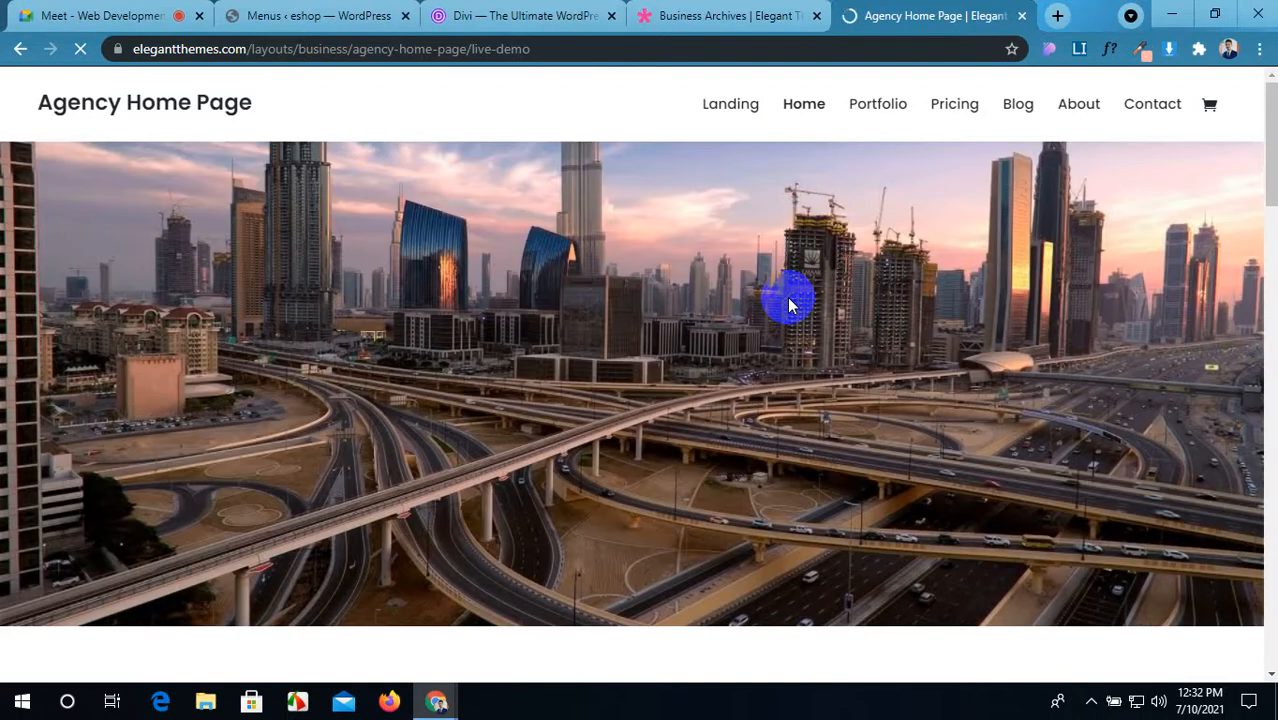
Step: Open the live eshop site in a new tab from the WordPress admin bar
click(330, 16)
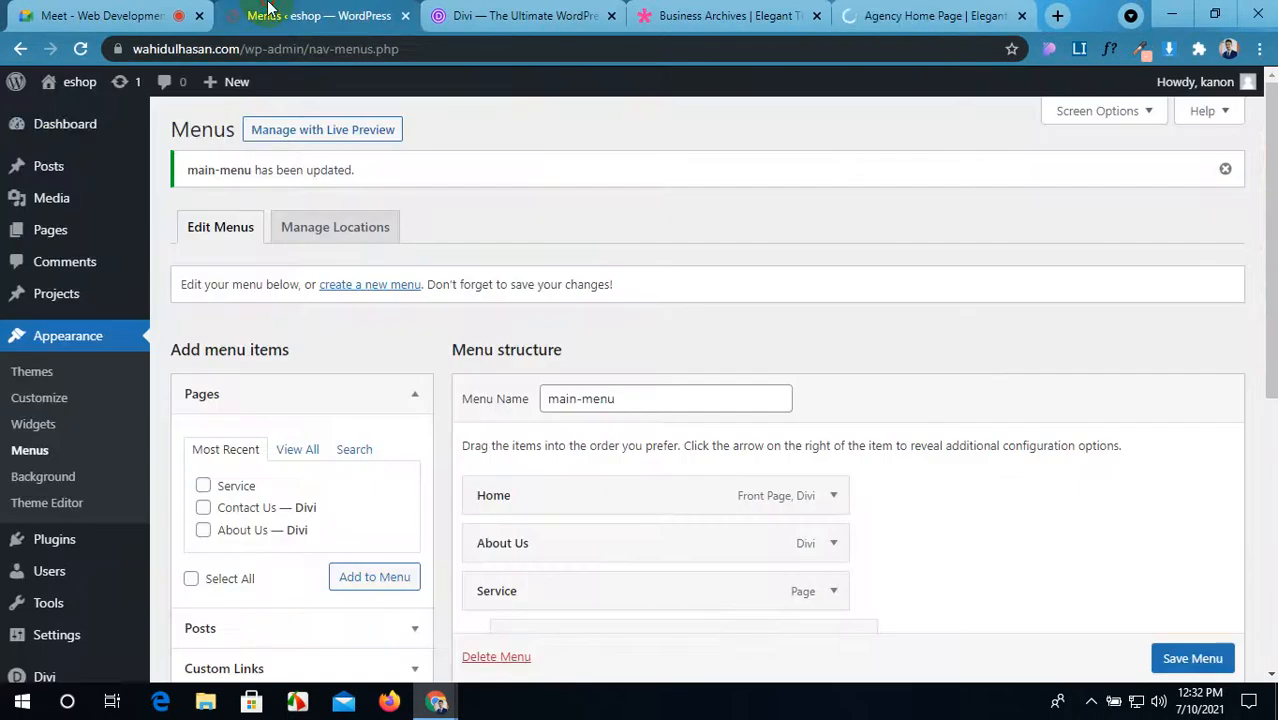
mouse_move(68, 90)
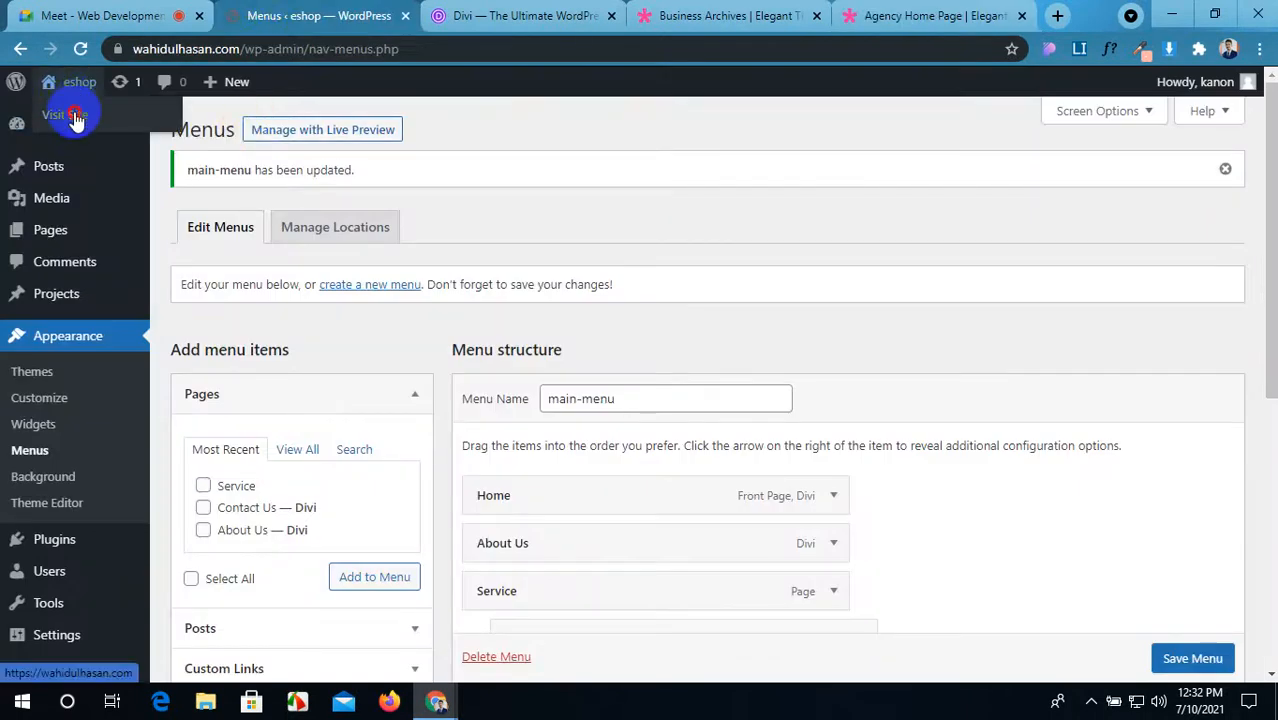
click(75, 117)
click(404, 12)
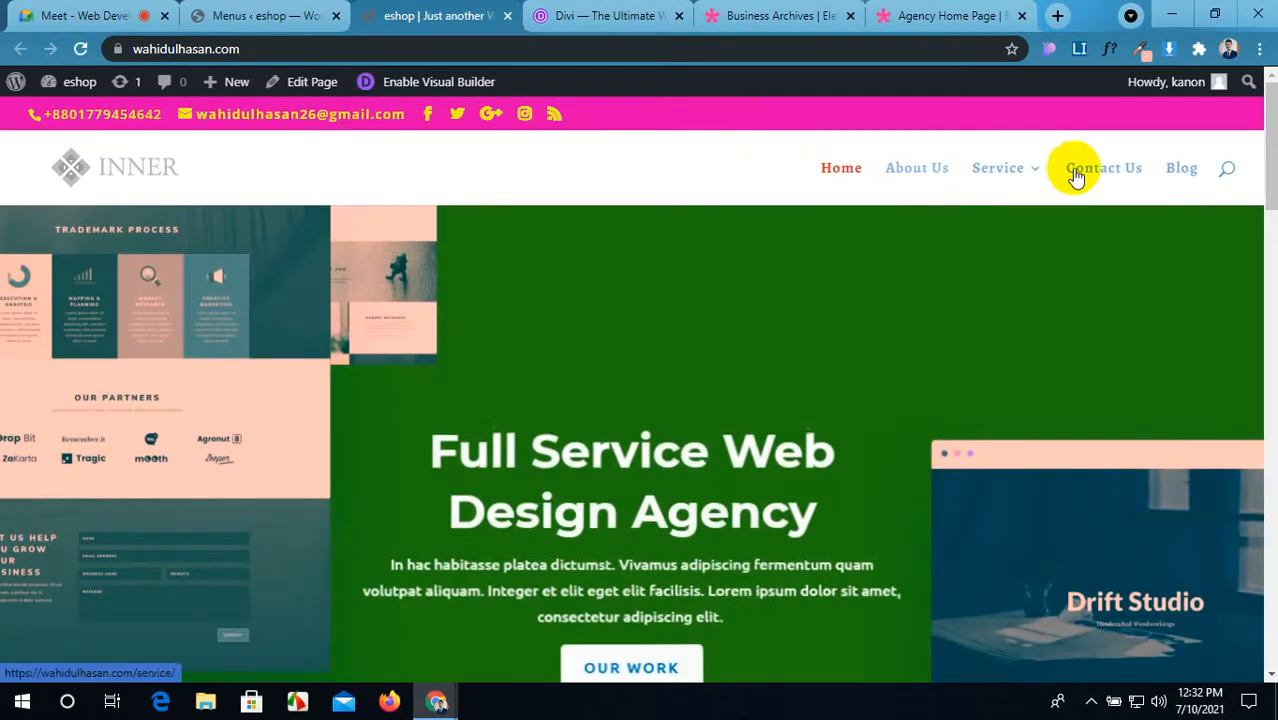
Step: Back on the Agency Home Page demo, scroll it and select its full web address
click(945, 15)
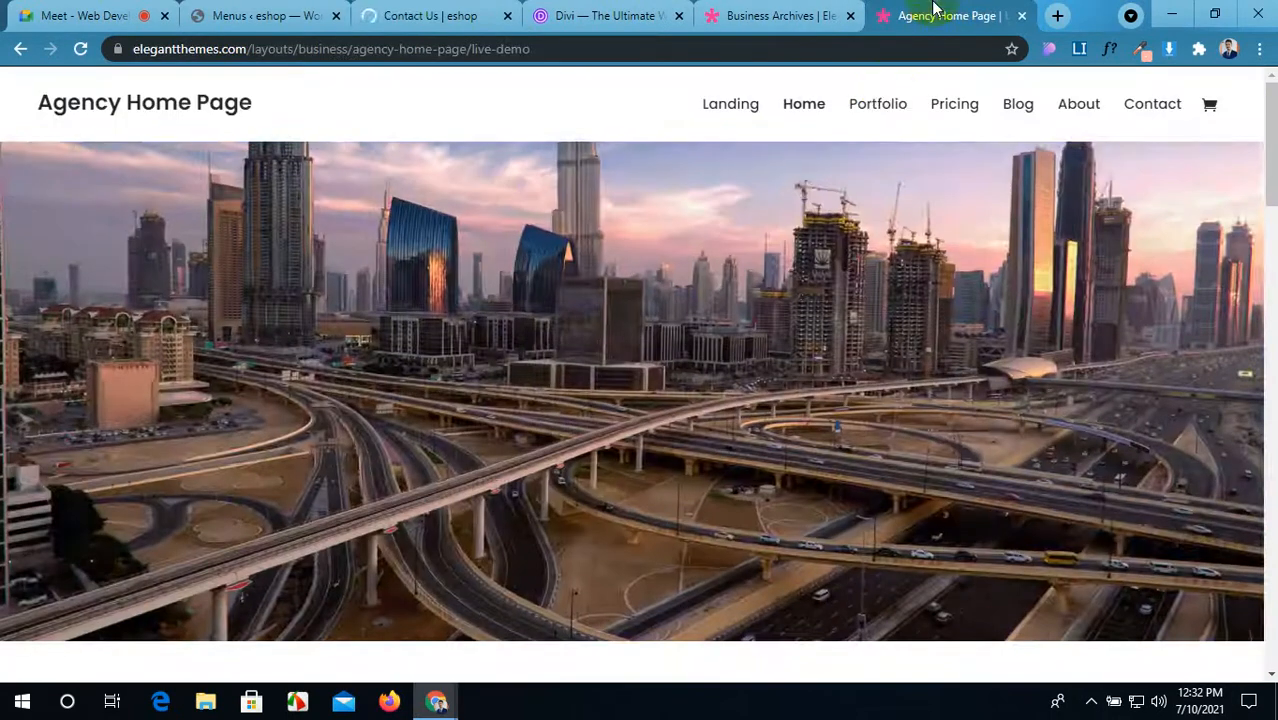
scroll(728, 408, down, 7)
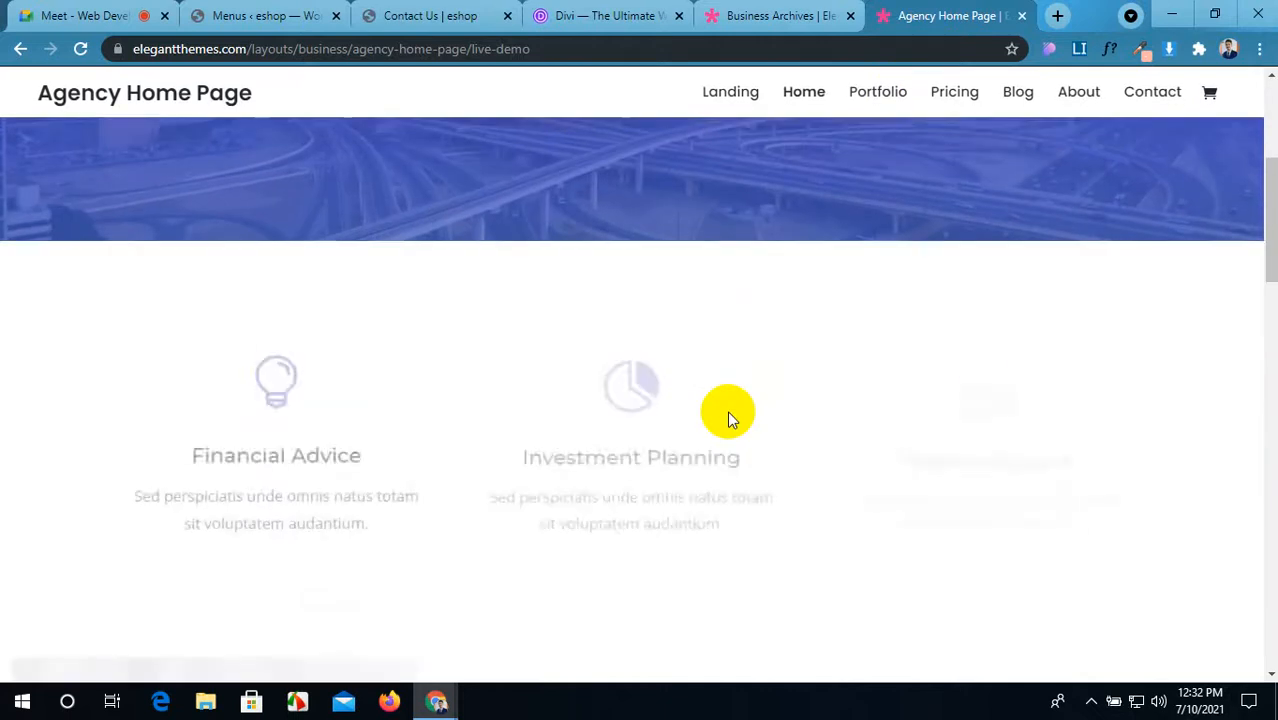
scroll(726, 410, down, 10)
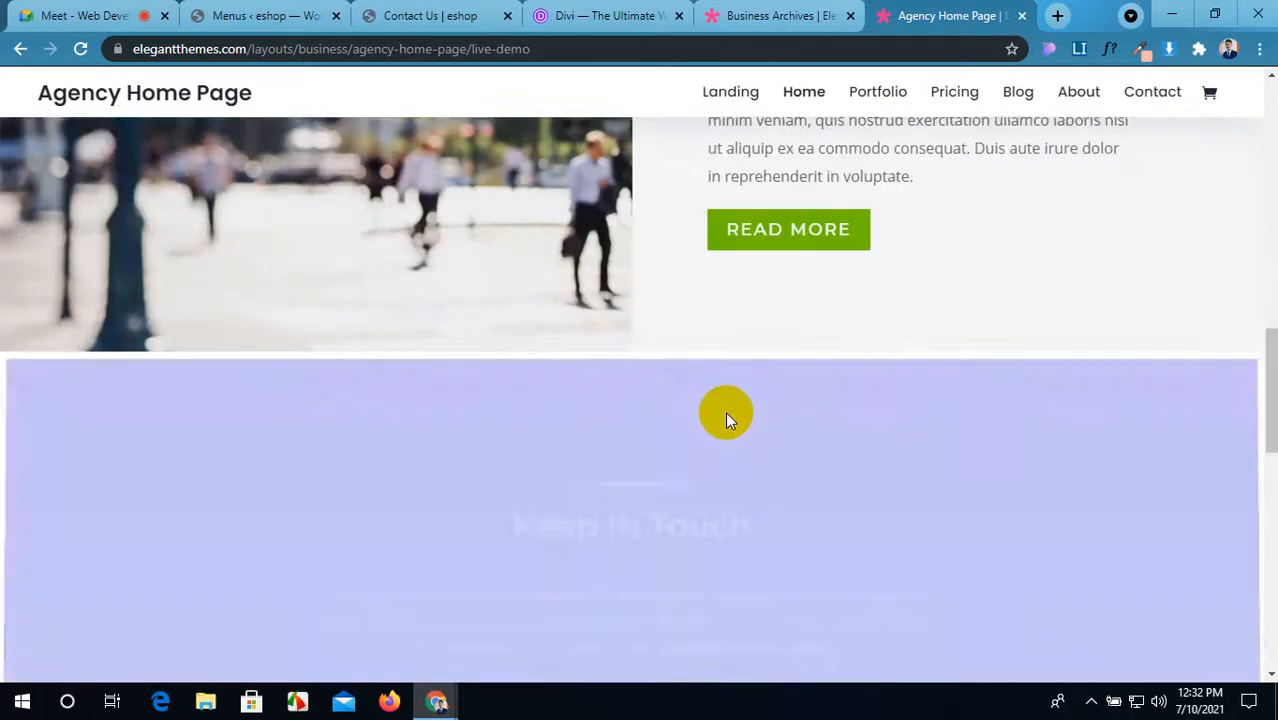
scroll(725, 413, down, 5)
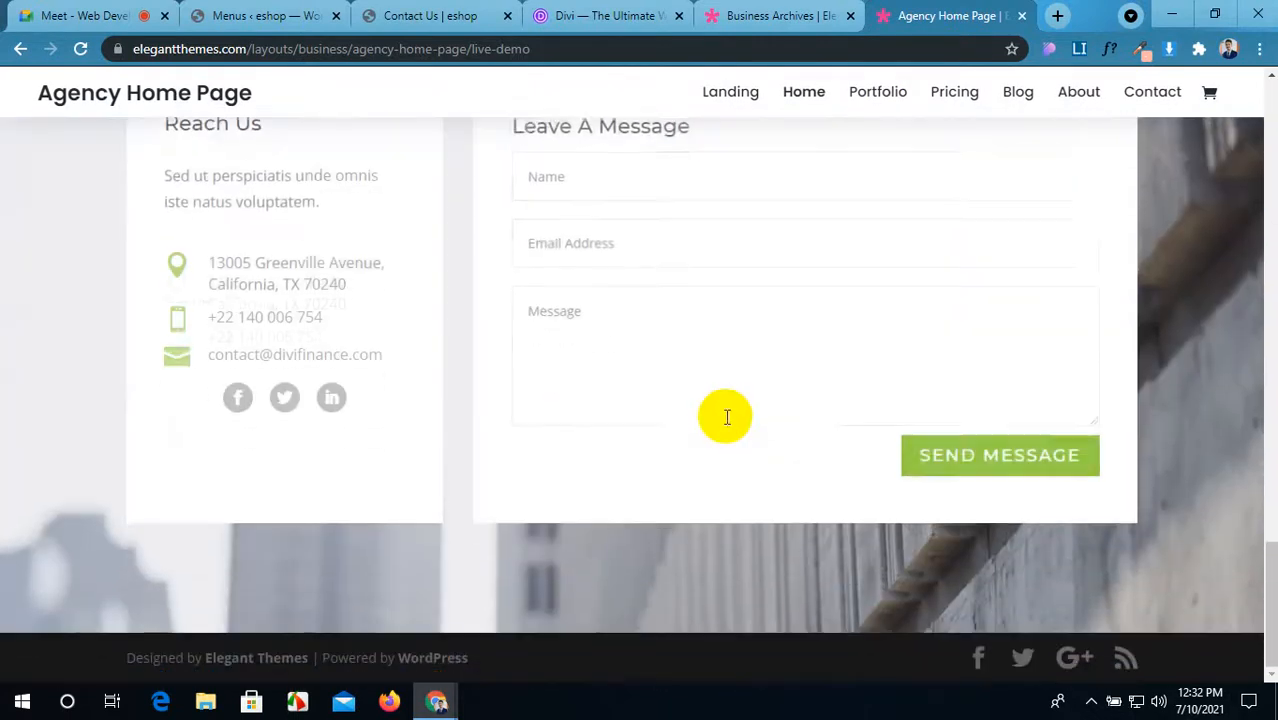
scroll(727, 420, up, 8)
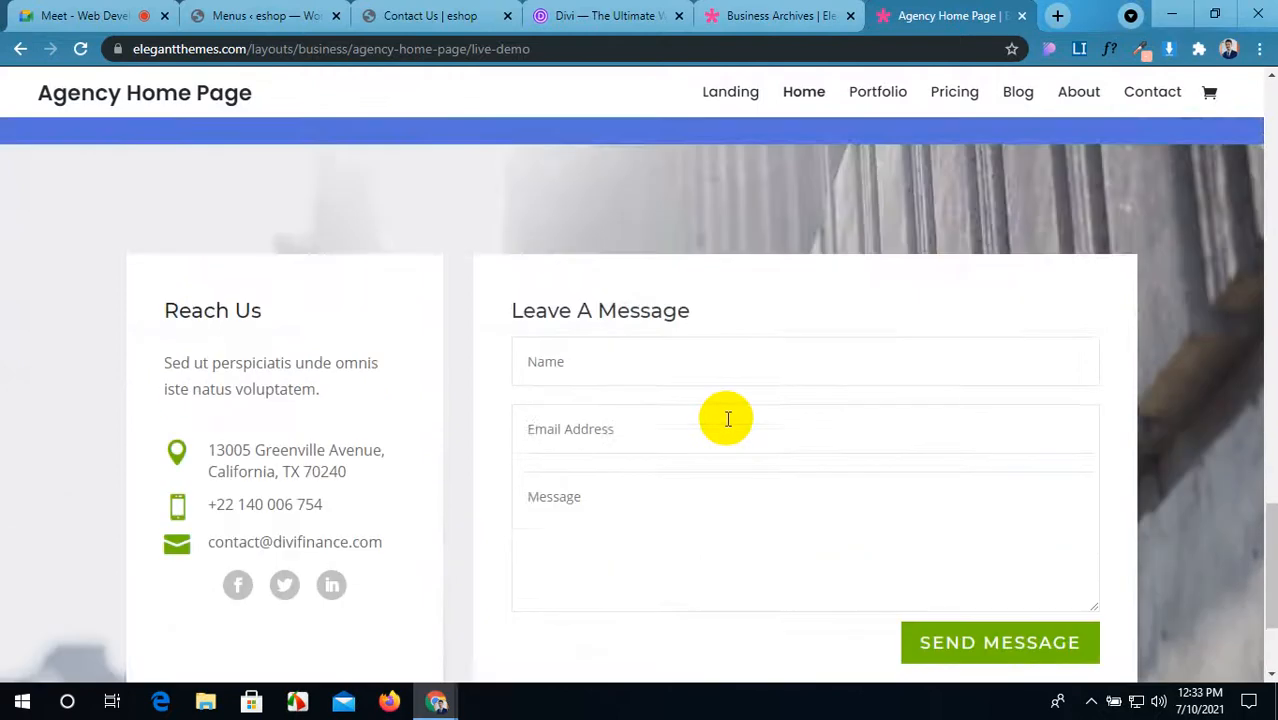
scroll(727, 419, up, 15)
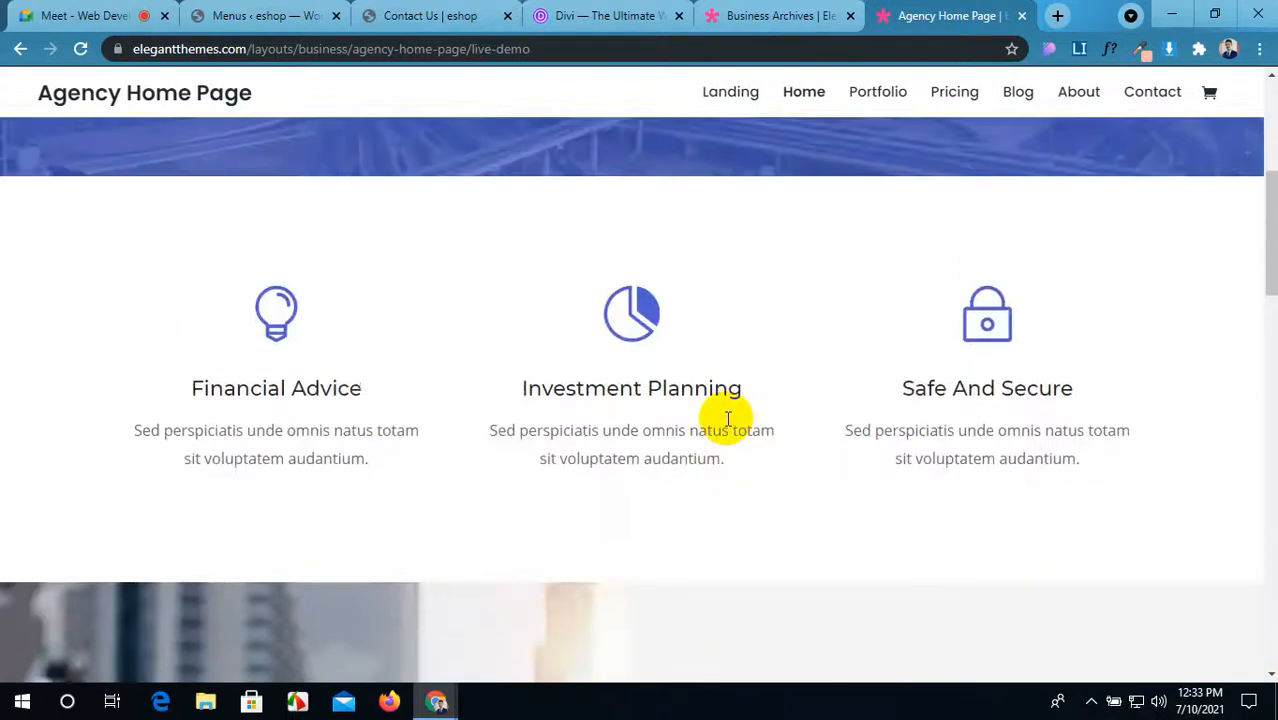
click(553, 52)
key(ctrl+c)
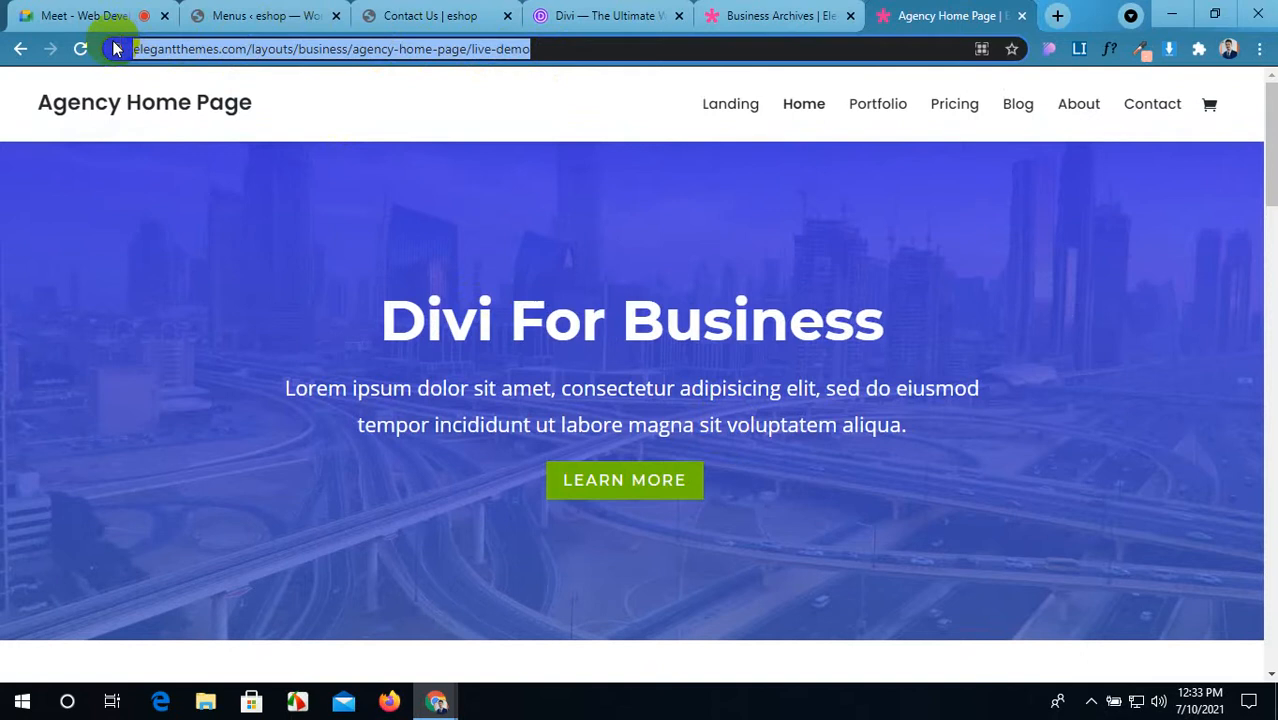
Step: Paste the demo link into the Meet chat and send it to everyone
click(33, 9)
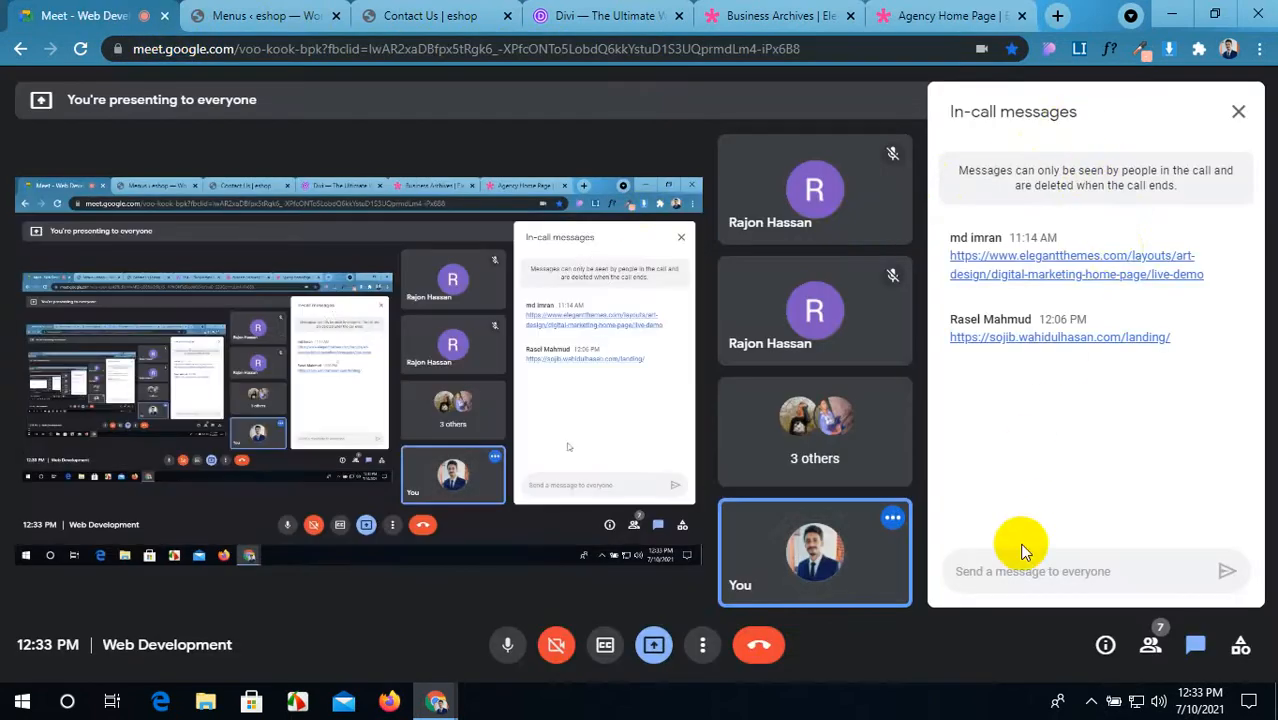
click(1022, 575)
key(ctrl+v)
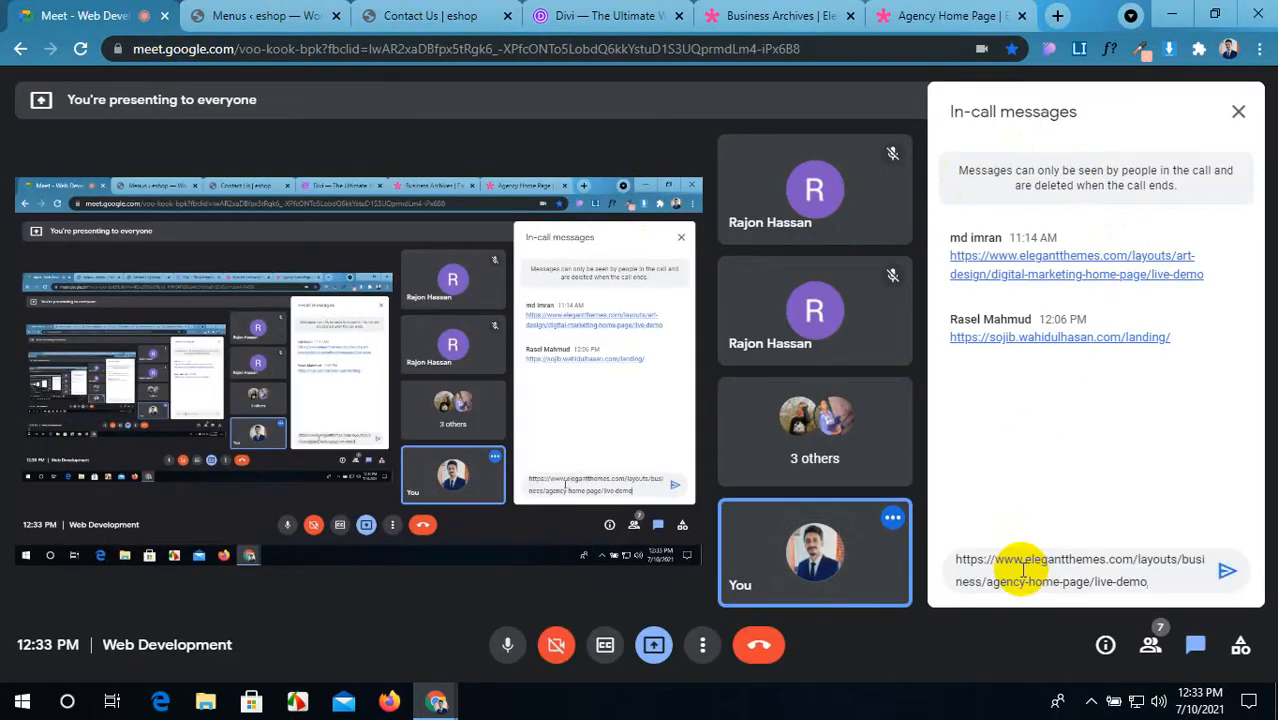
key(Return)
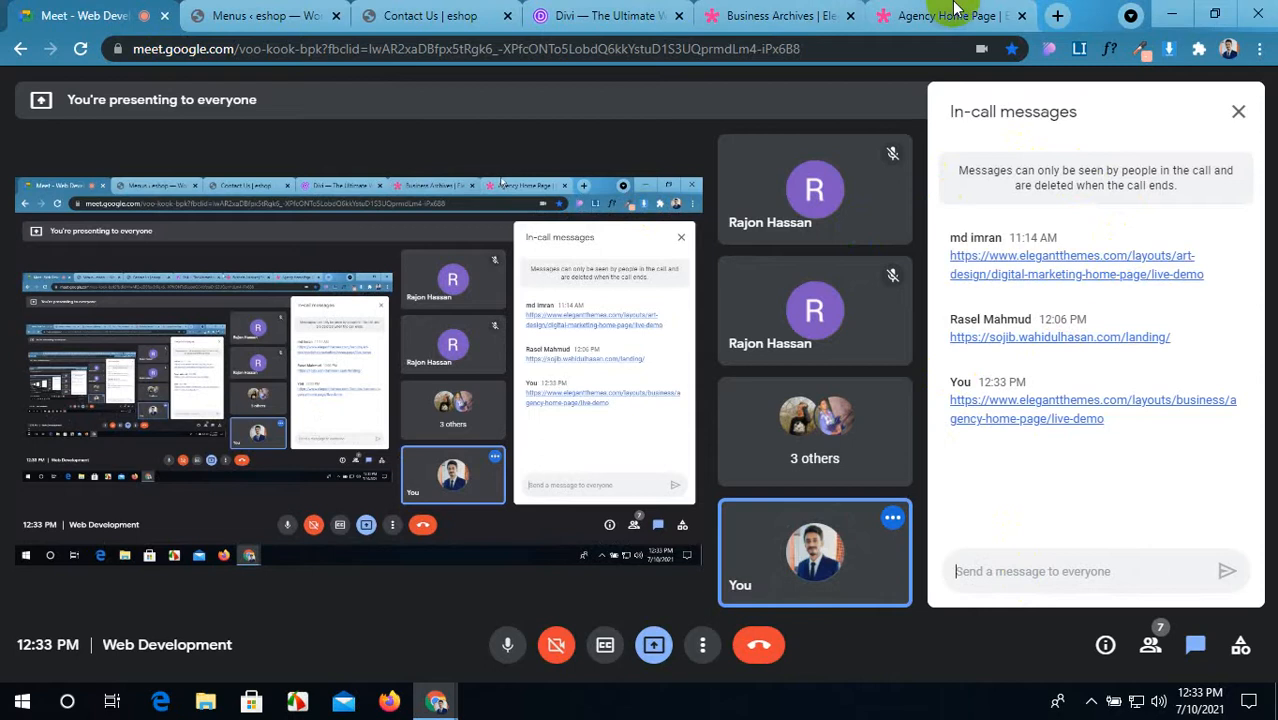
click(955, 10)
scroll(688, 466, down, 2)
scroll(695, 467, up, 1)
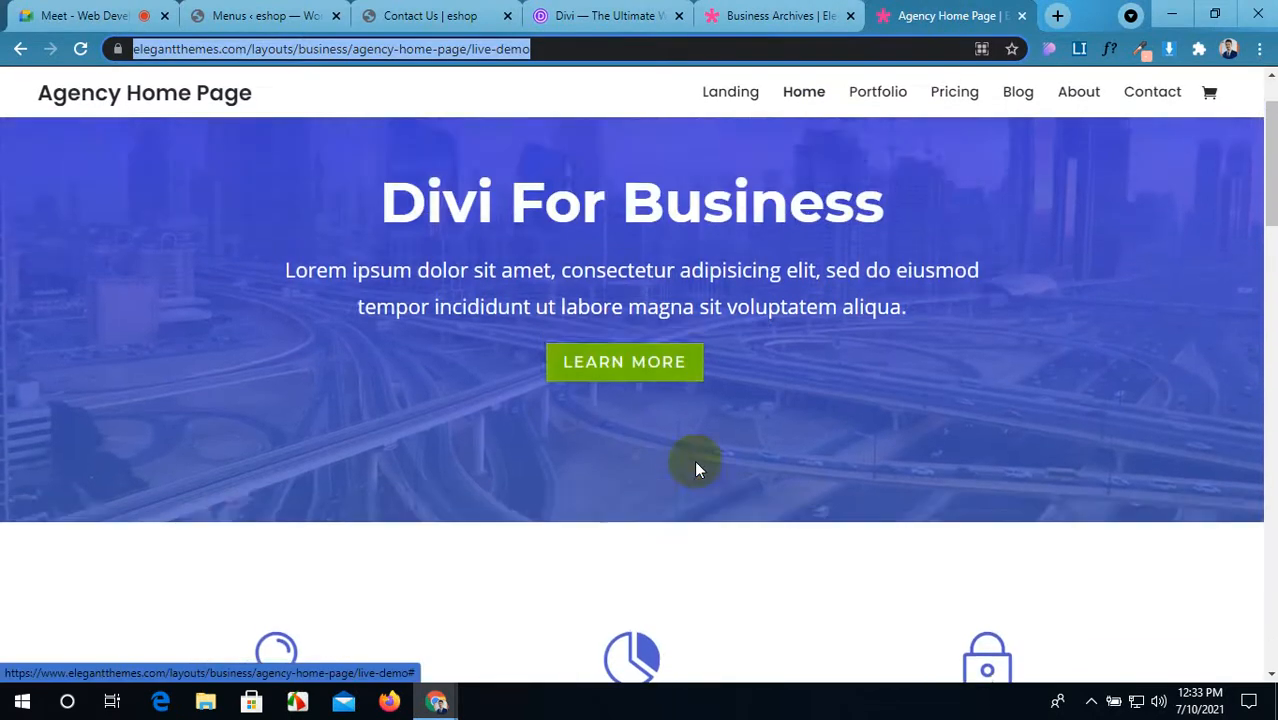
Step: Scroll through the Agency Home Page demo to review its sections
scroll(692, 480, down, 2)
scroll(690, 488, up, 3)
scroll(750, 483, down, 2)
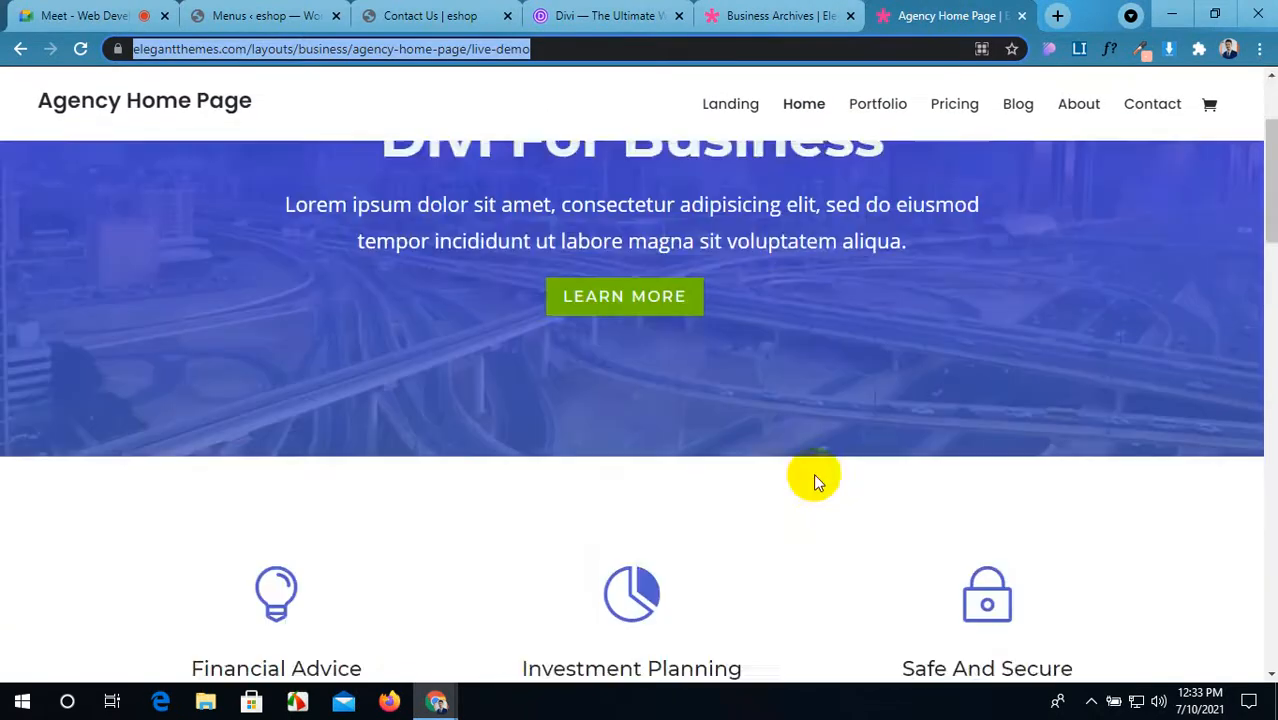
scroll(815, 475, down, 6)
click(753, 281)
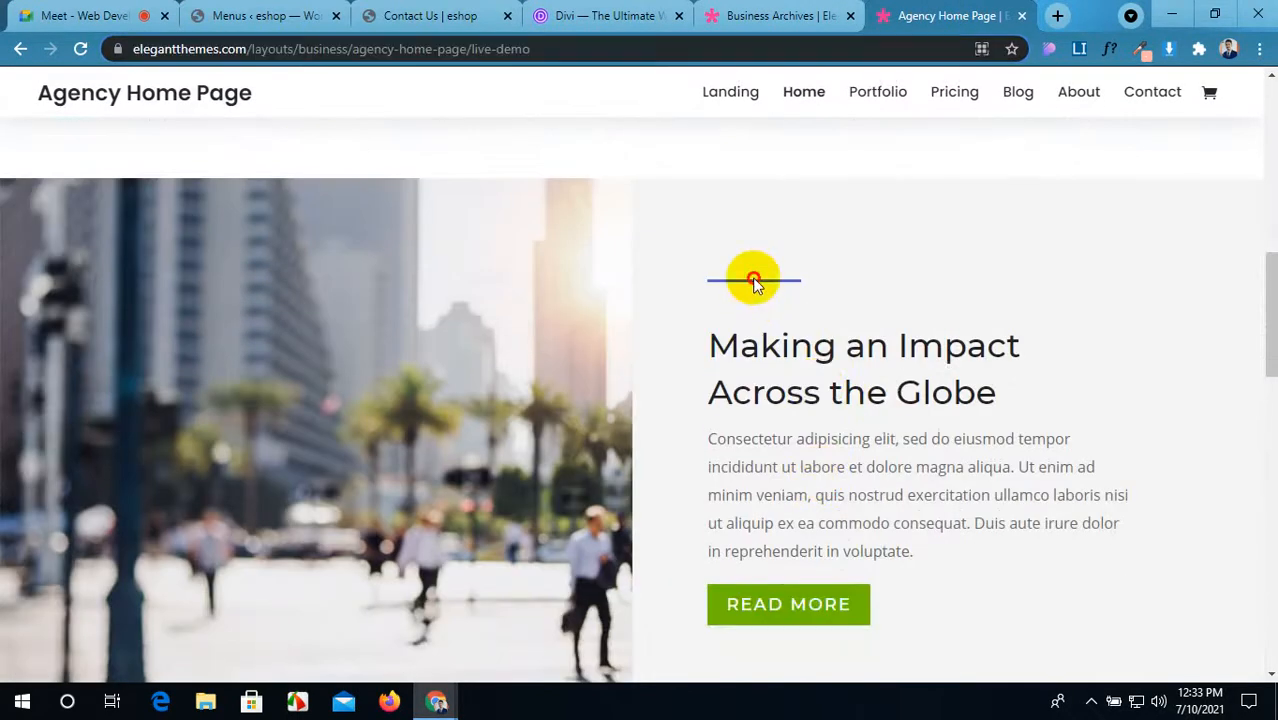
scroll(754, 283, down, 5)
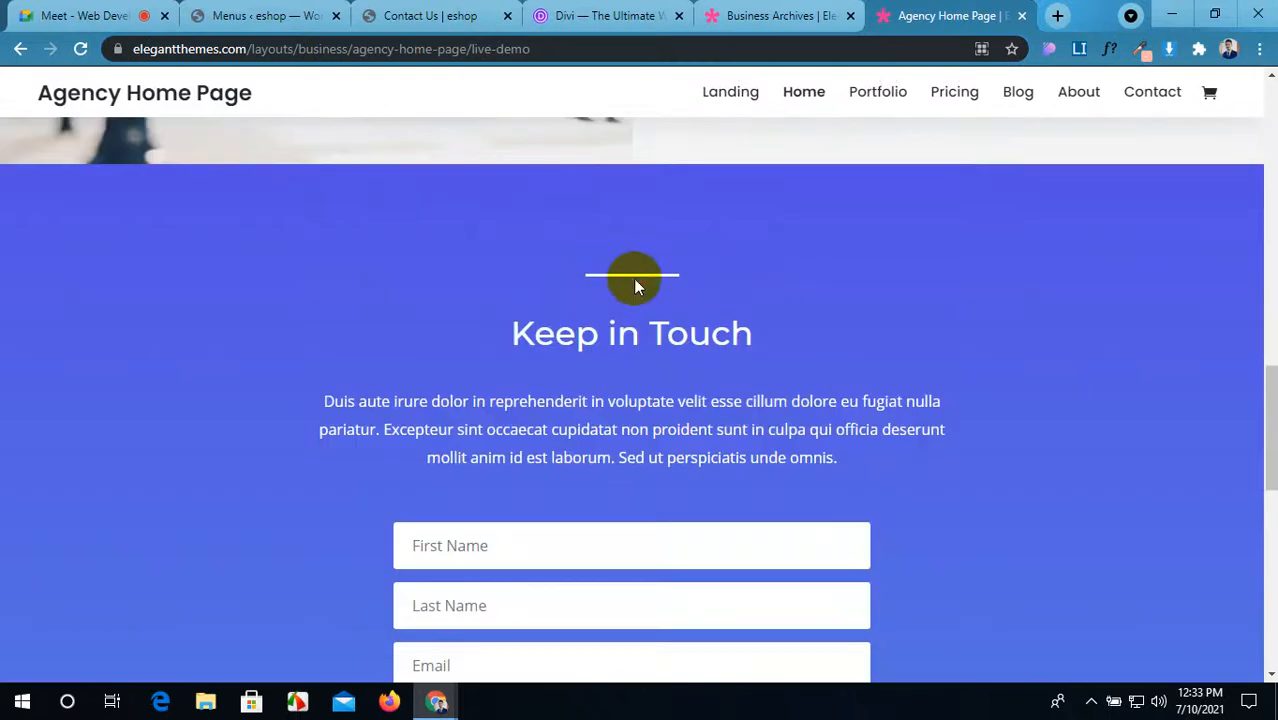
scroll(693, 271, up, 2)
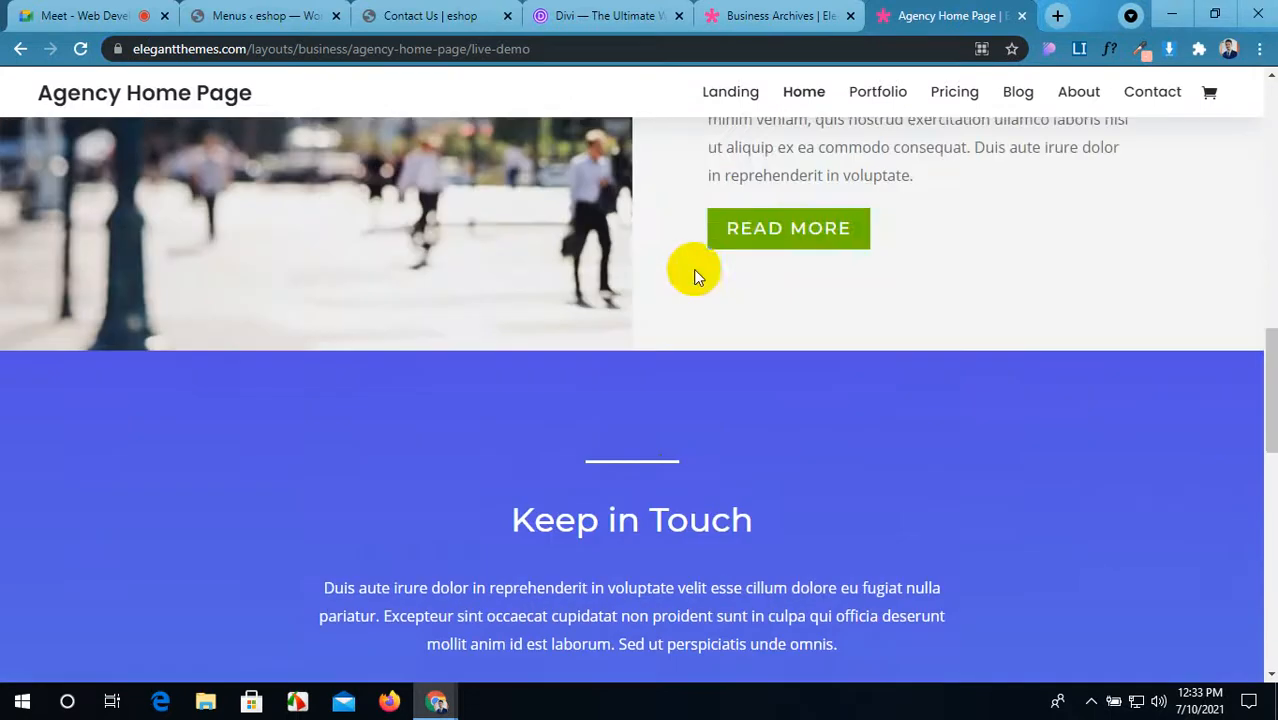
scroll(579, 337, down, 1)
scroll(680, 460, down, 7)
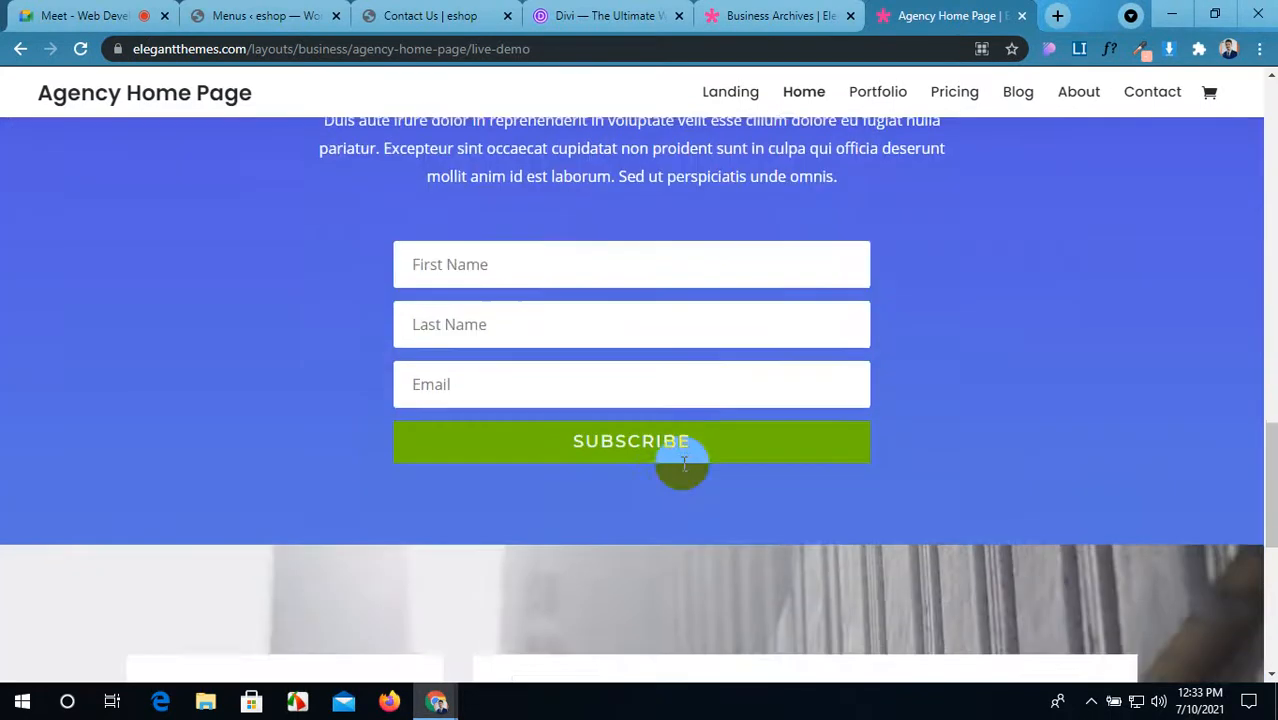
scroll(685, 464, up, 3)
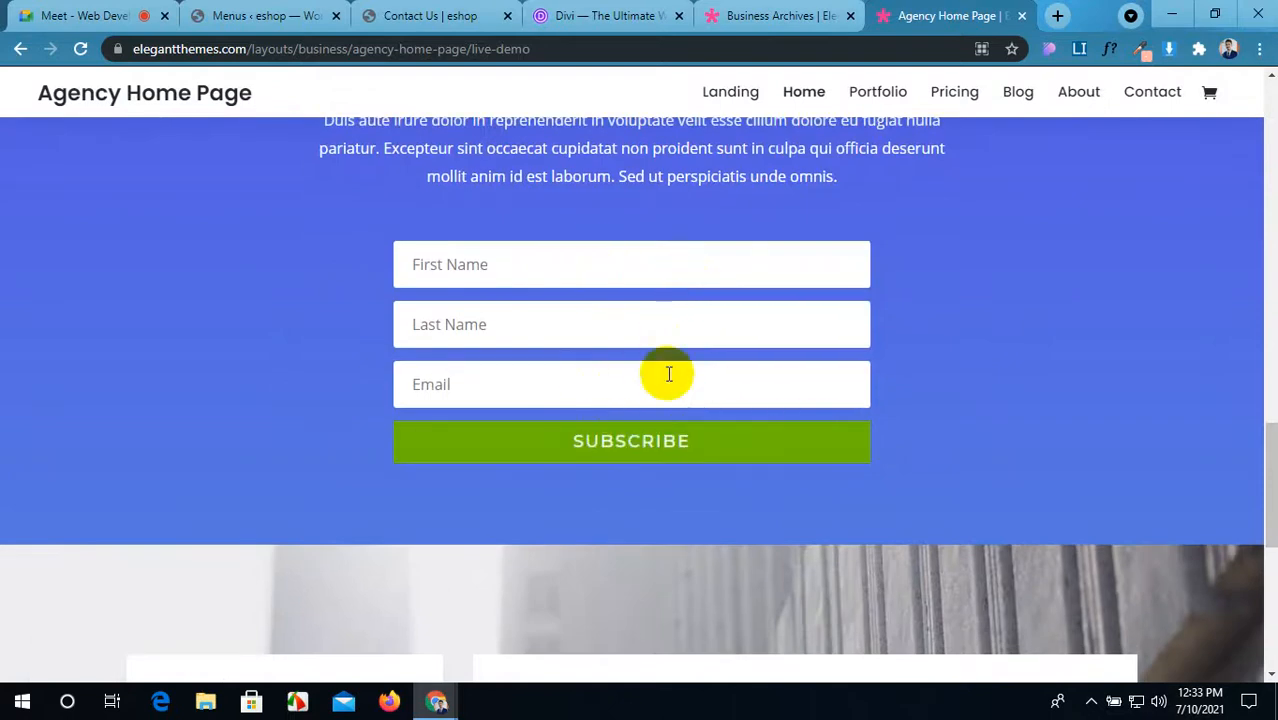
scroll(708, 372, down, 5)
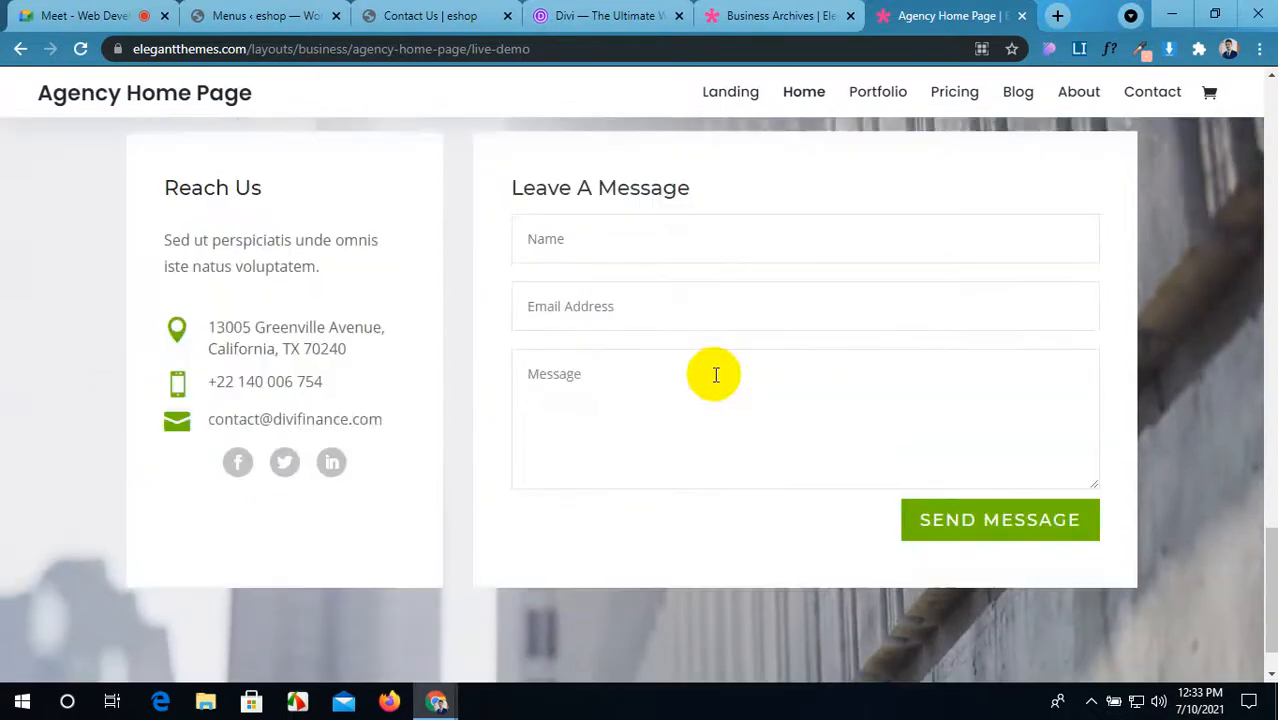
scroll(712, 372, up, 10)
scroll(712, 372, down, 3)
scroll(705, 413, down, 1)
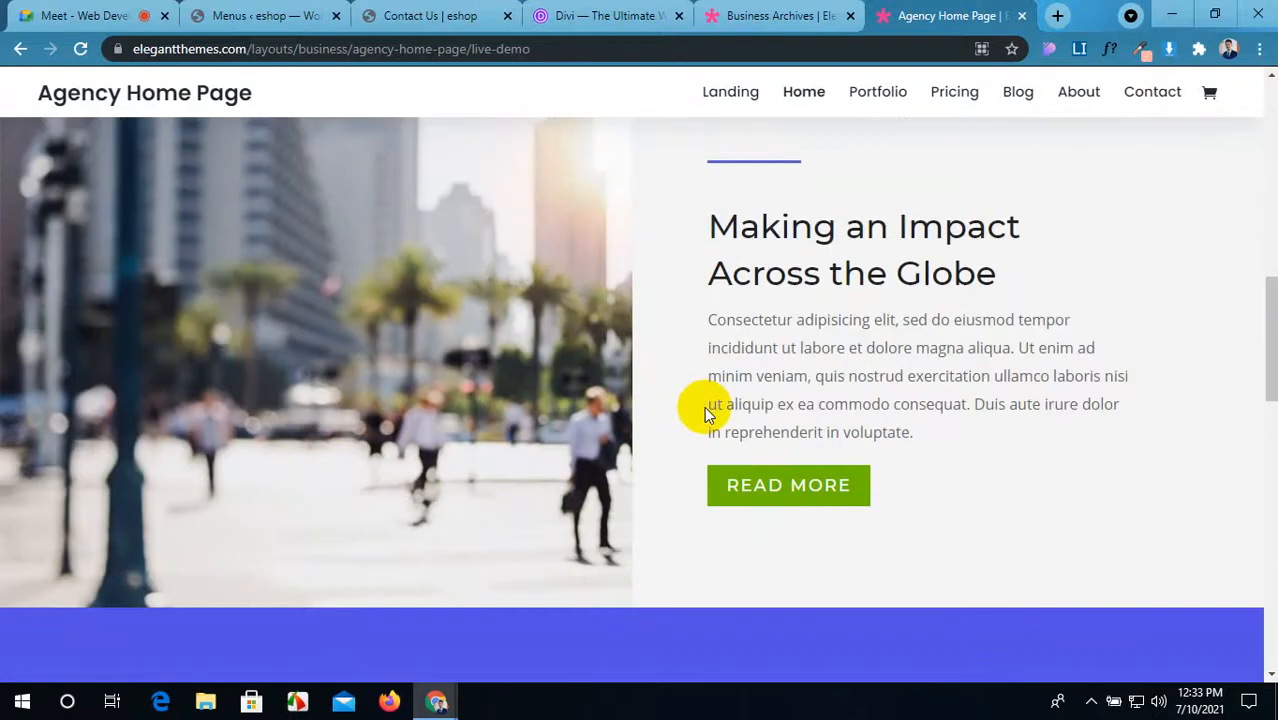
scroll(704, 406, up, 1)
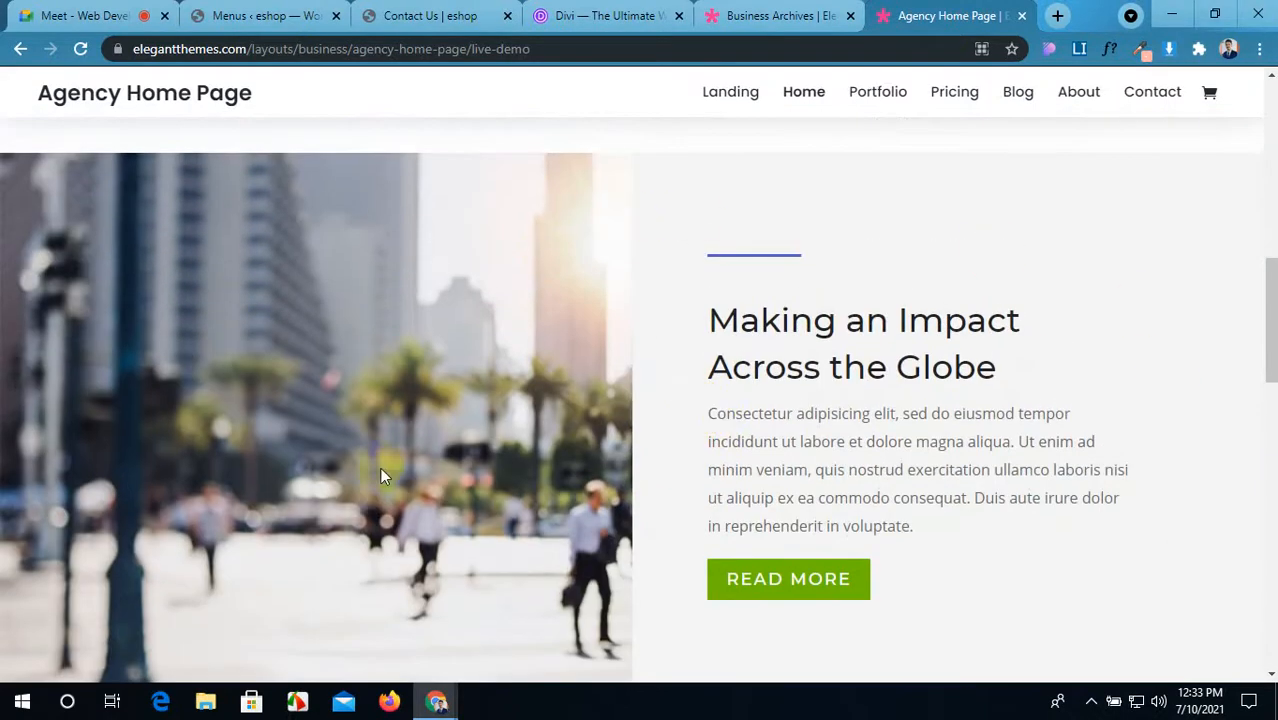
scroll(623, 393, up, 9)
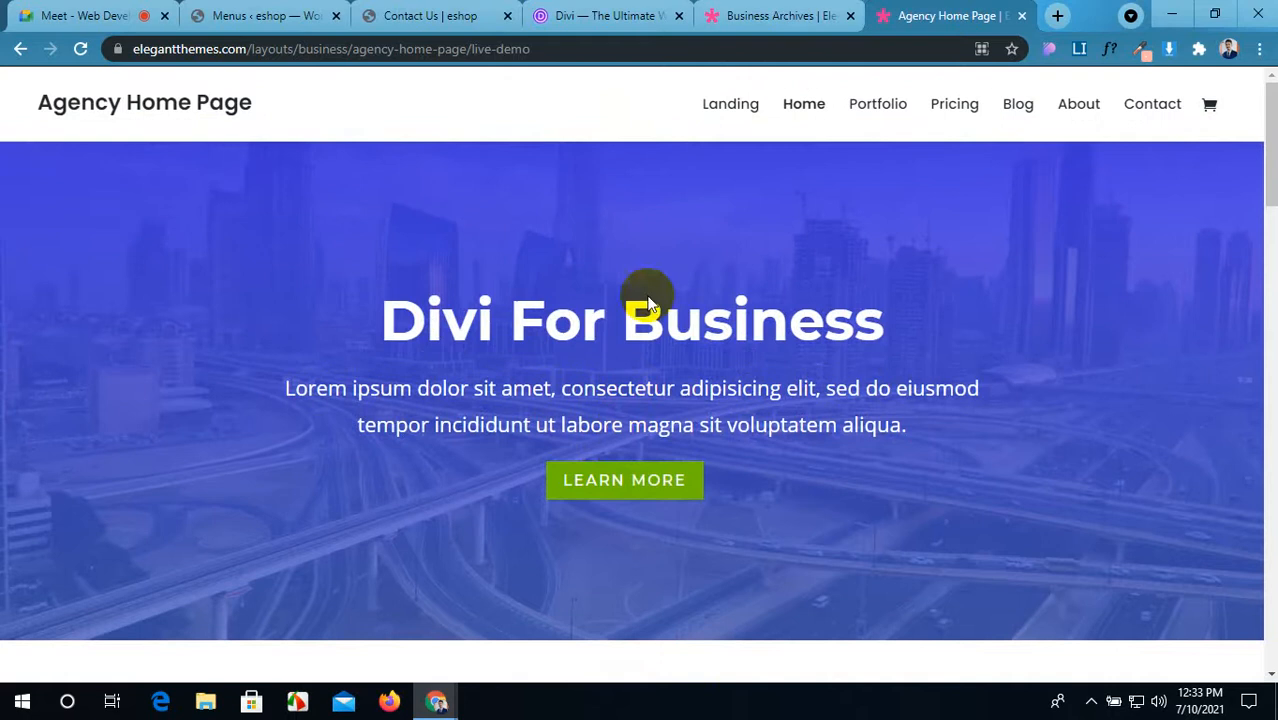
Step: Close the Business Archives and Divi tabs, returning to the Agency Home Page demo
click(777, 14)
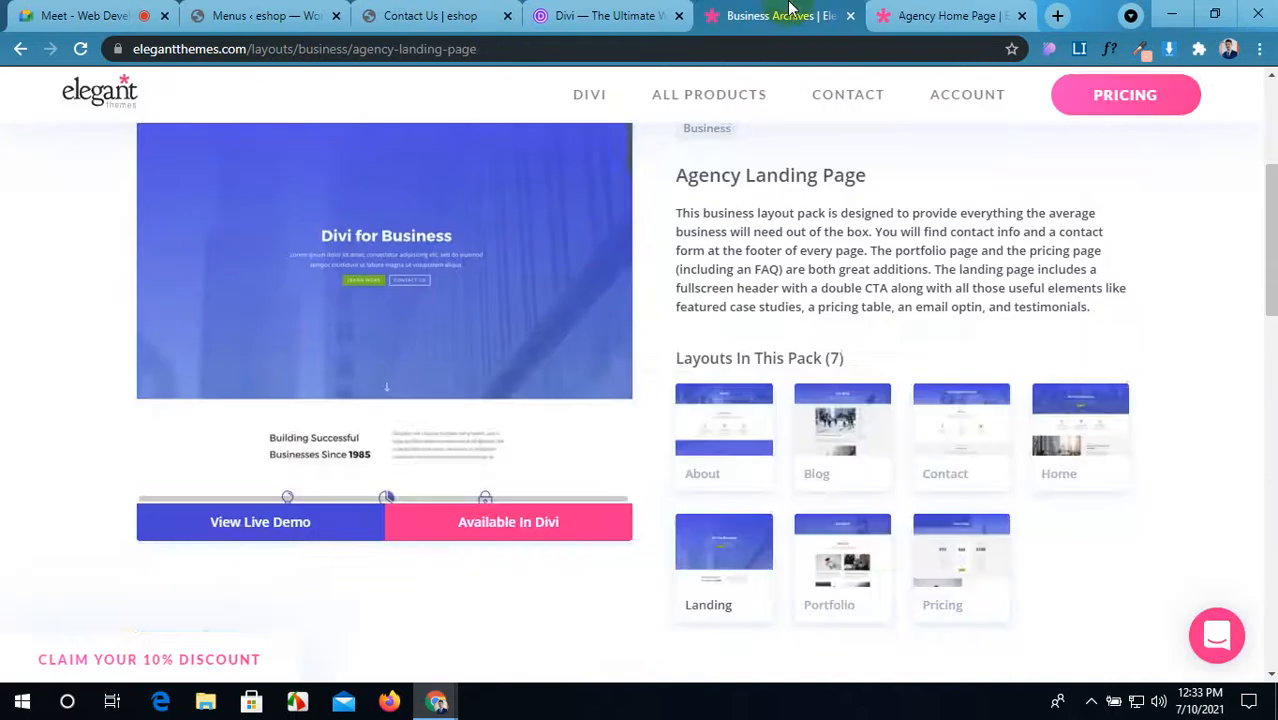
scroll(717, 350, up, 1)
scroll(718, 352, down, 2)
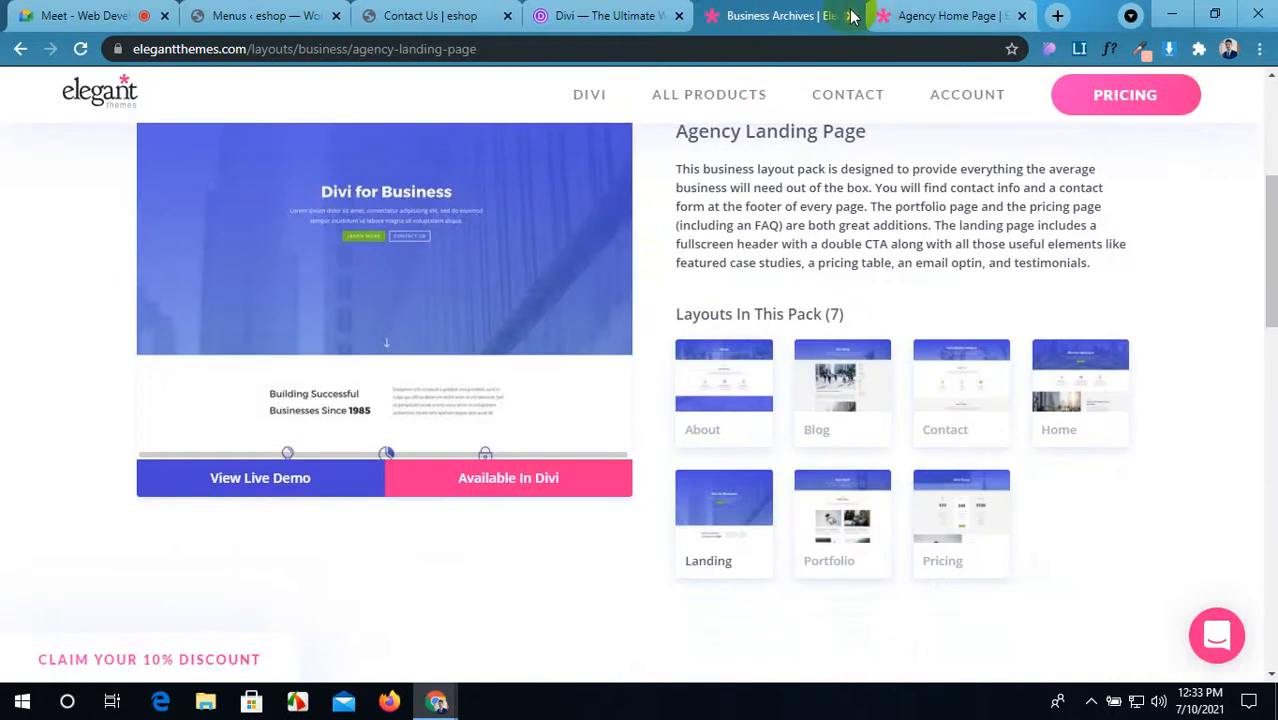
click(851, 15)
click(605, 16)
click(678, 15)
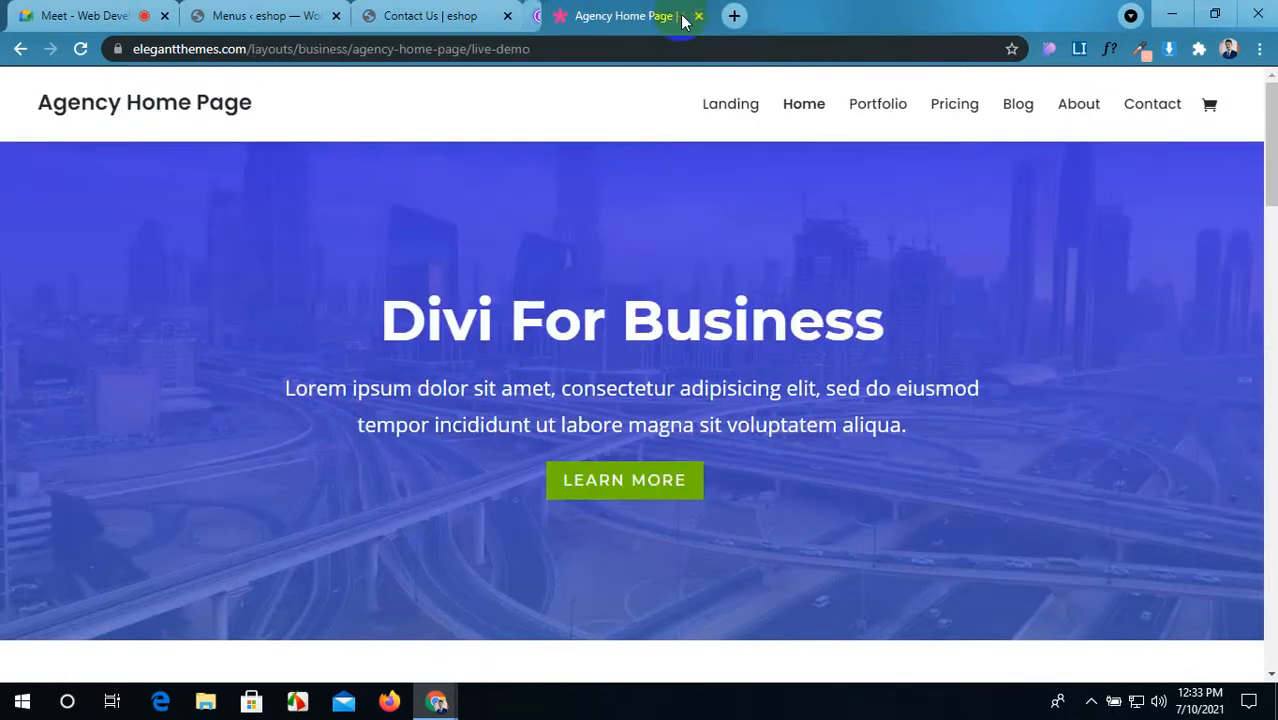
Step: Close the Agency demo tab, restore then re-maximize Chrome, and return to Contact Us
click(681, 16)
scroll(685, 306, down, 12)
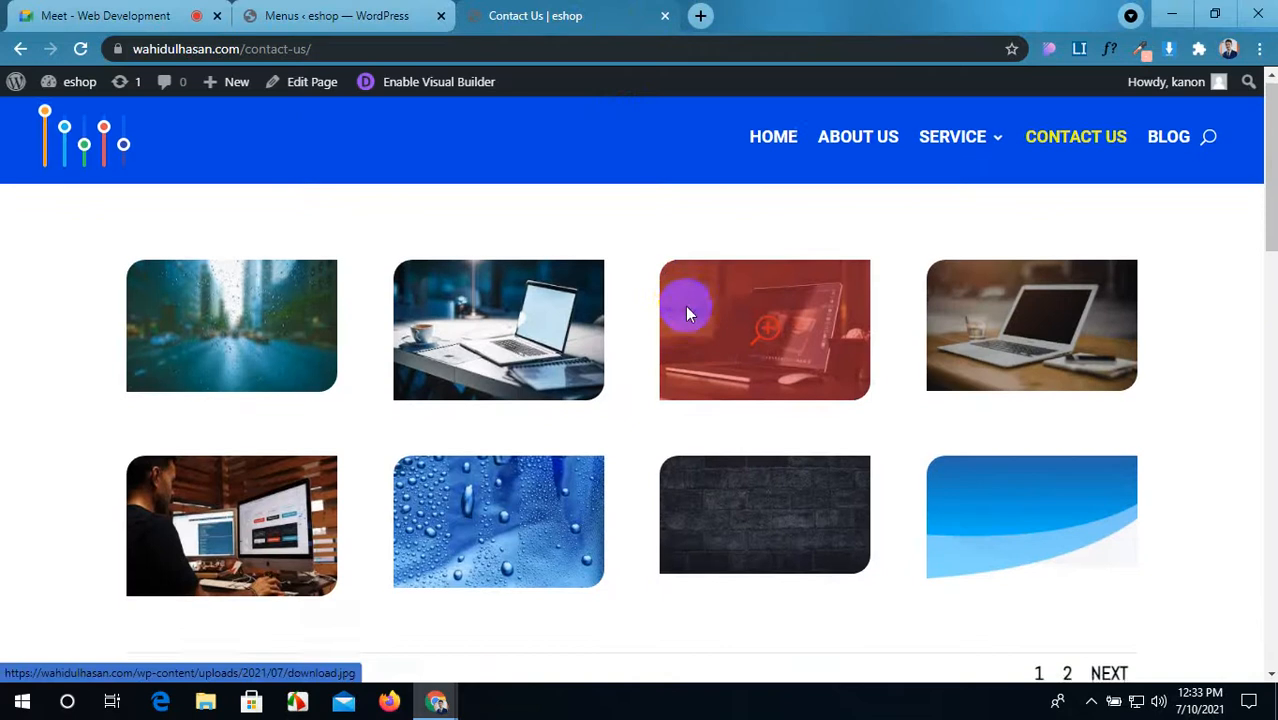
drag(826, 14, 744, 44)
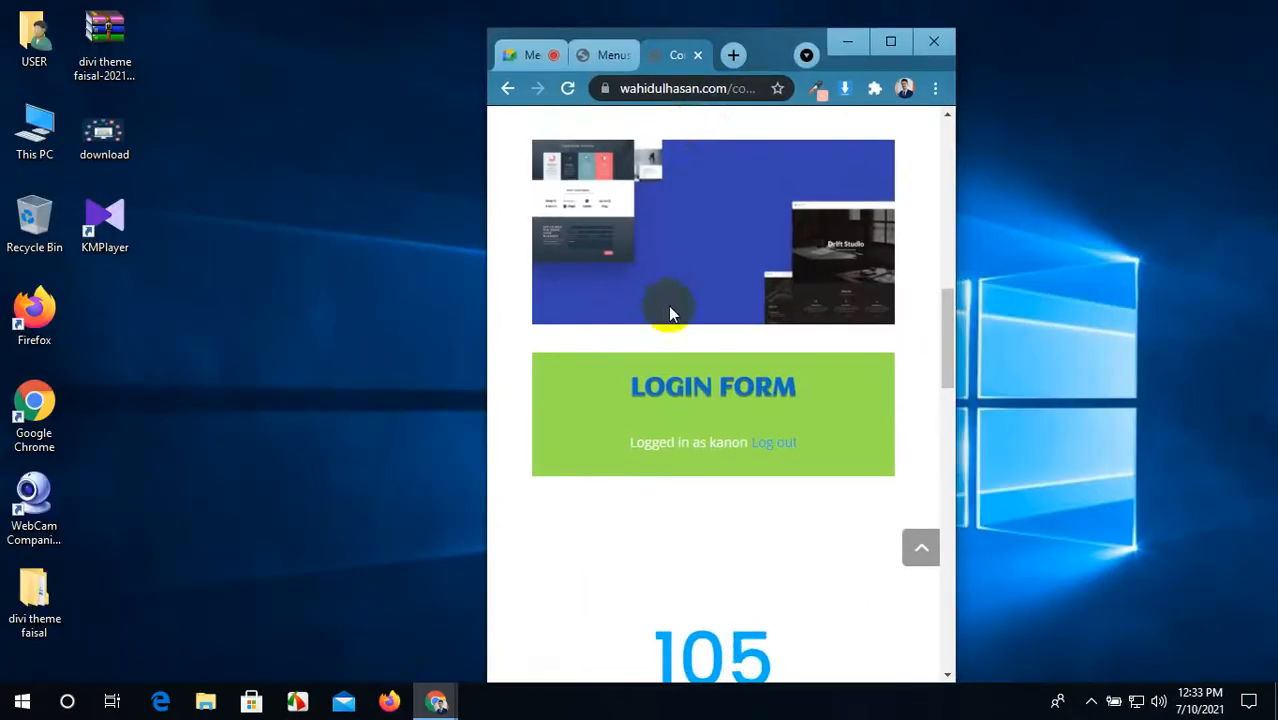
scroll(668, 306, up, 10)
scroll(668, 306, down, 10)
scroll(670, 311, down, 15)
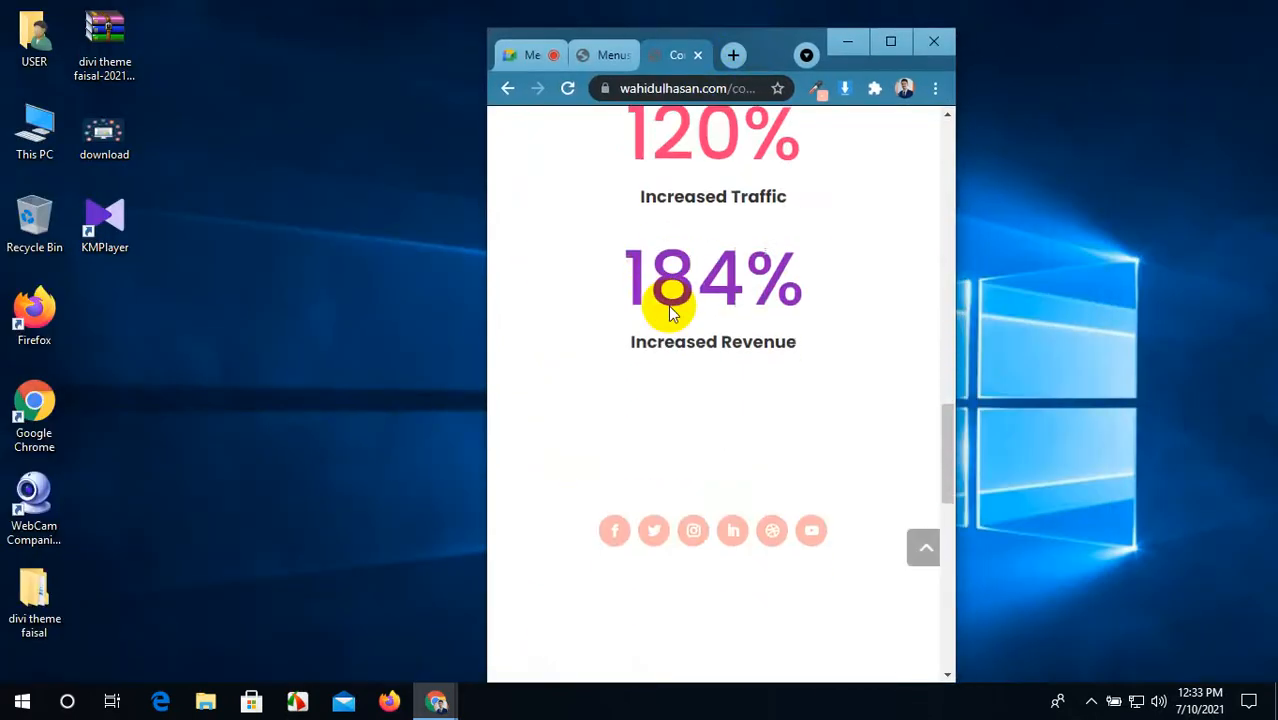
scroll(670, 306, up, 20)
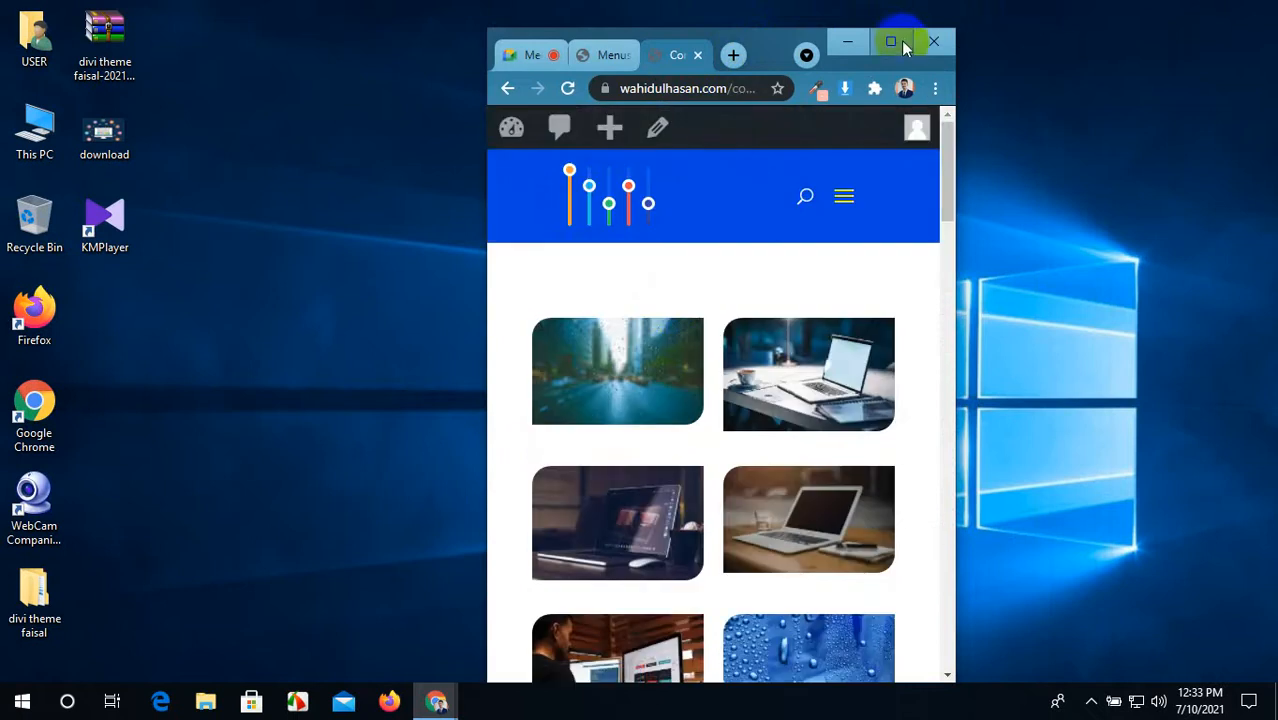
click(893, 43)
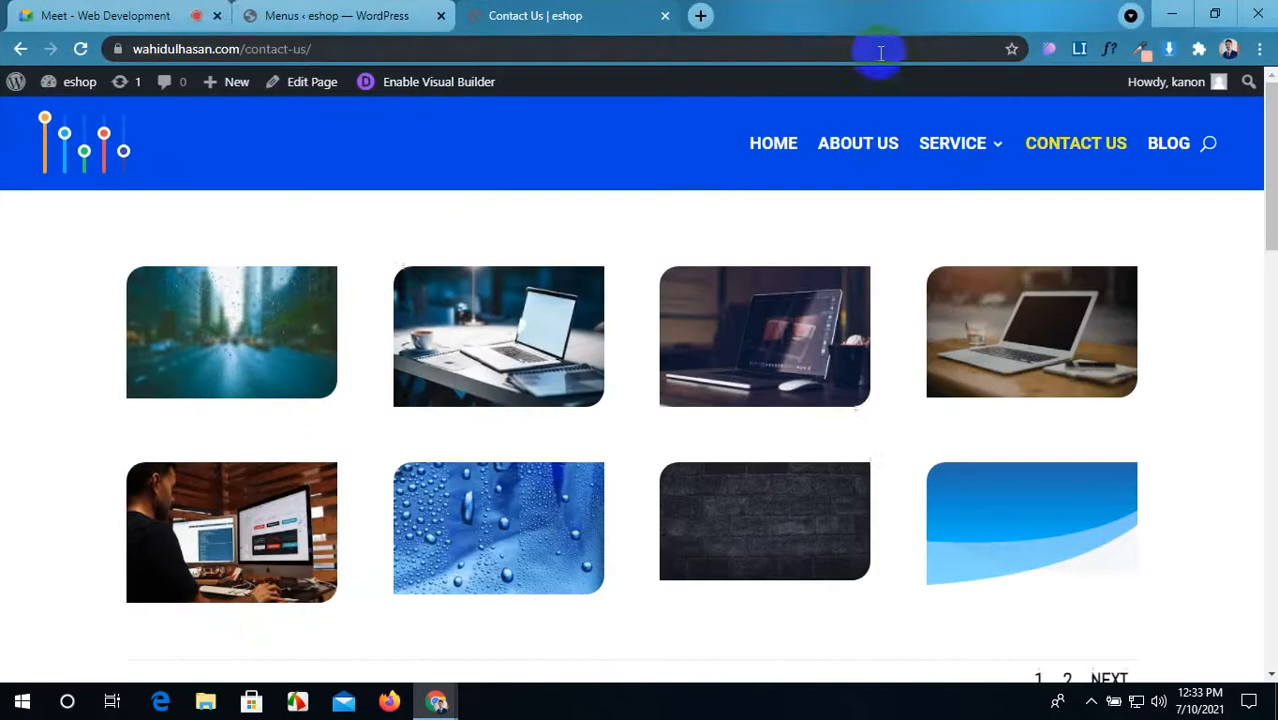
click(329, 12)
click(635, 18)
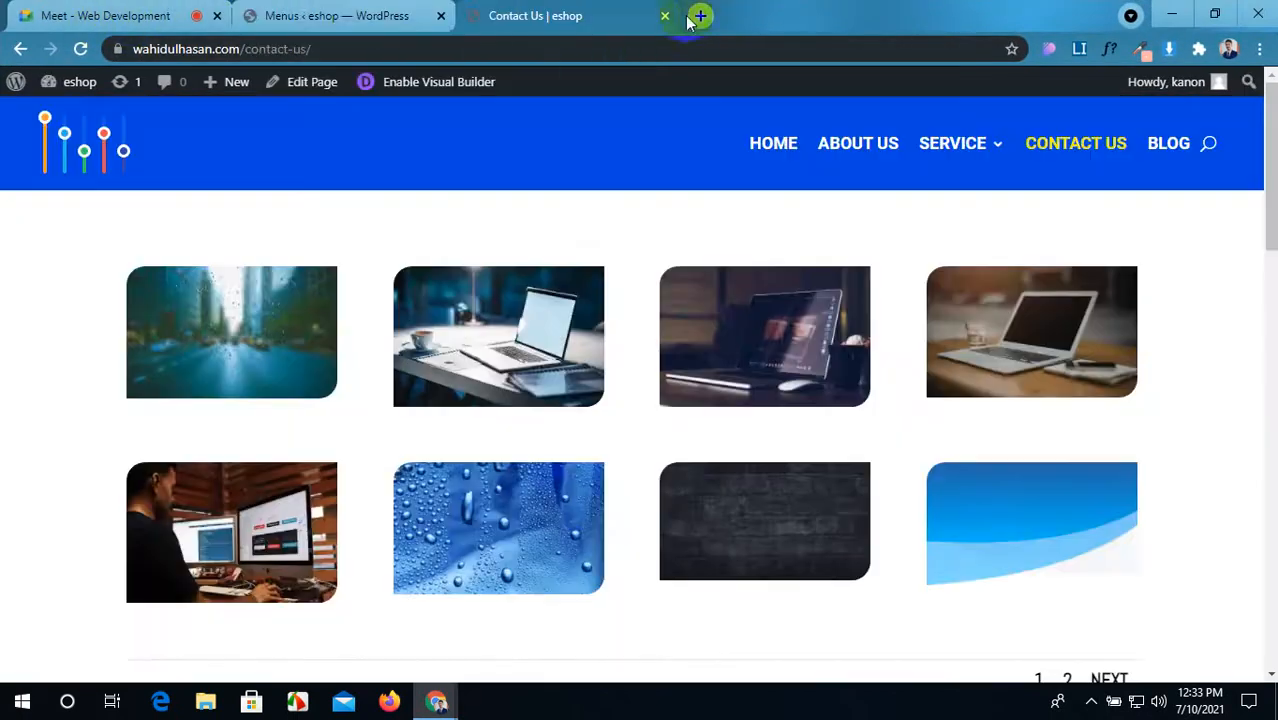
Step: Load the second student site in a new tab and close the Menus and Contact Us tabs
click(703, 16)
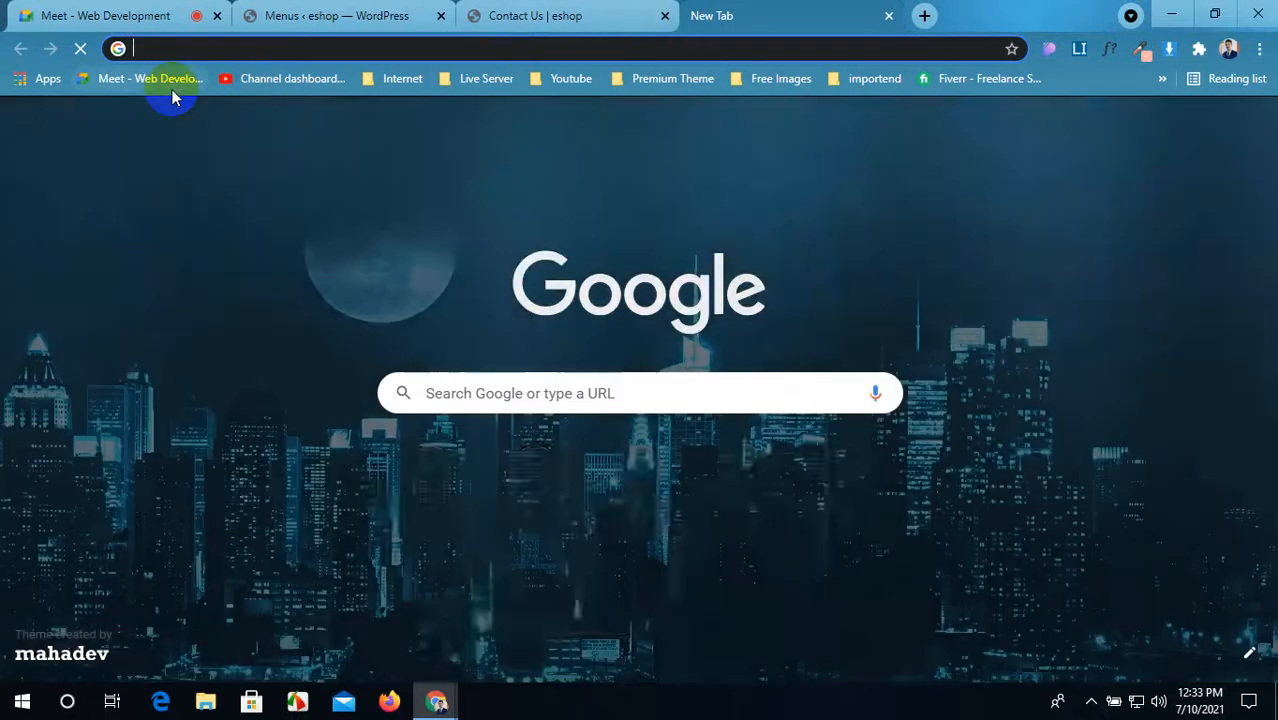
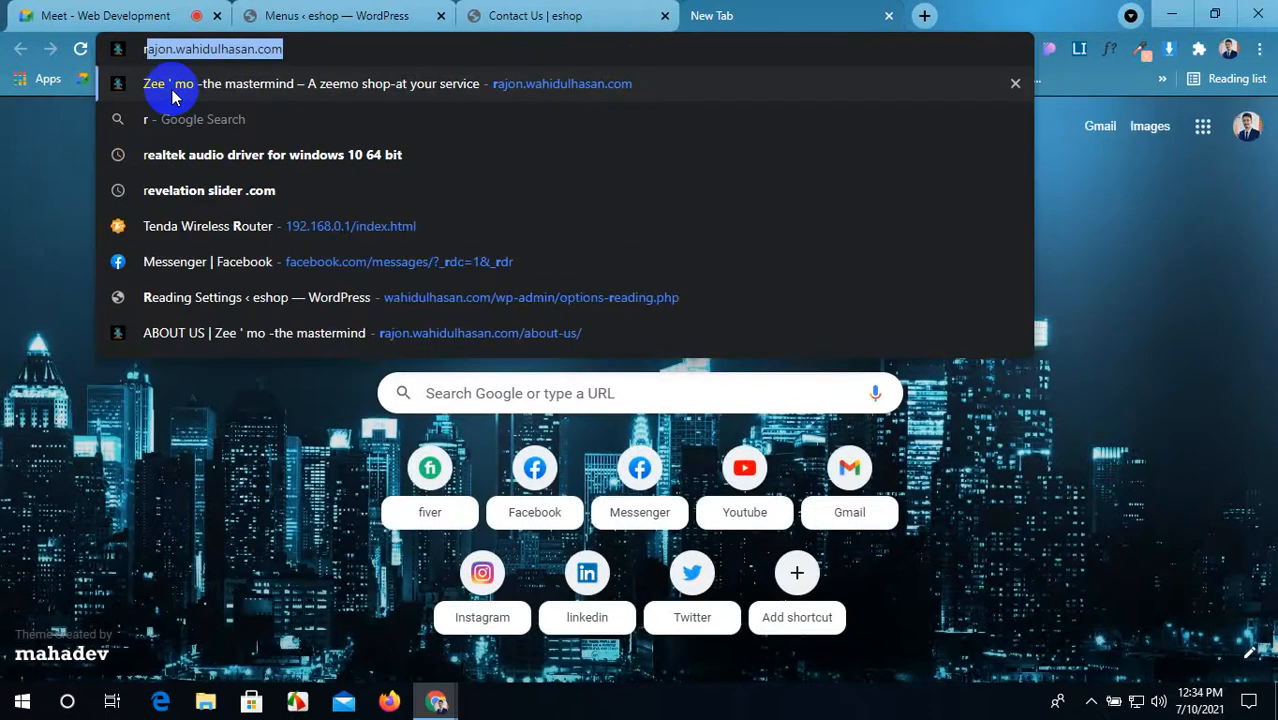
click(172, 90)
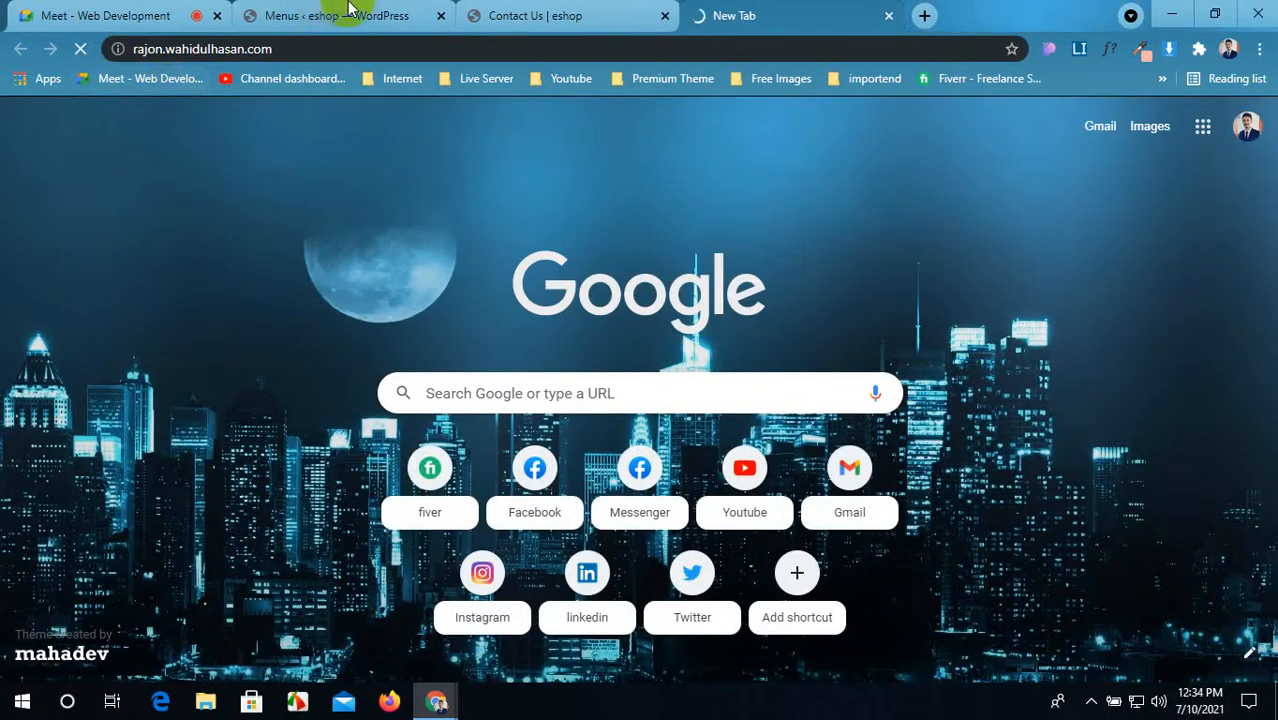
click(440, 16)
click(441, 16)
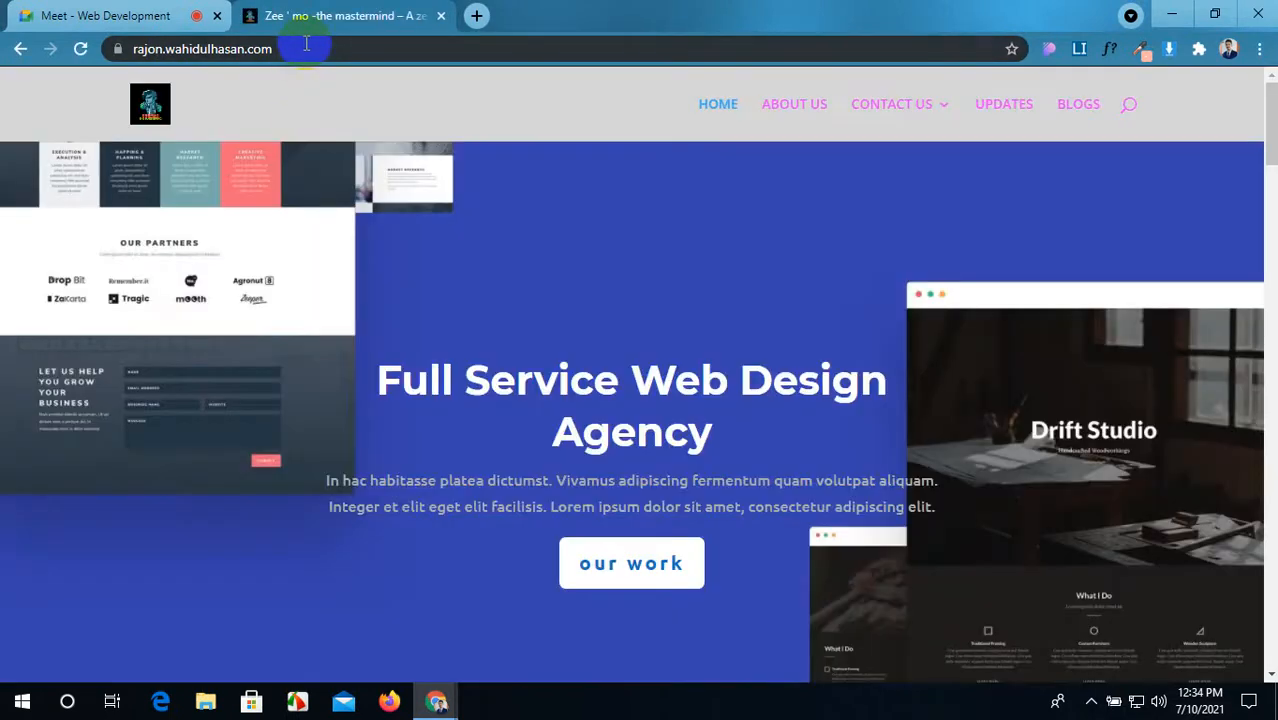
Step: Go to the site's /wp-admin and log in with the account password
click(305, 44)
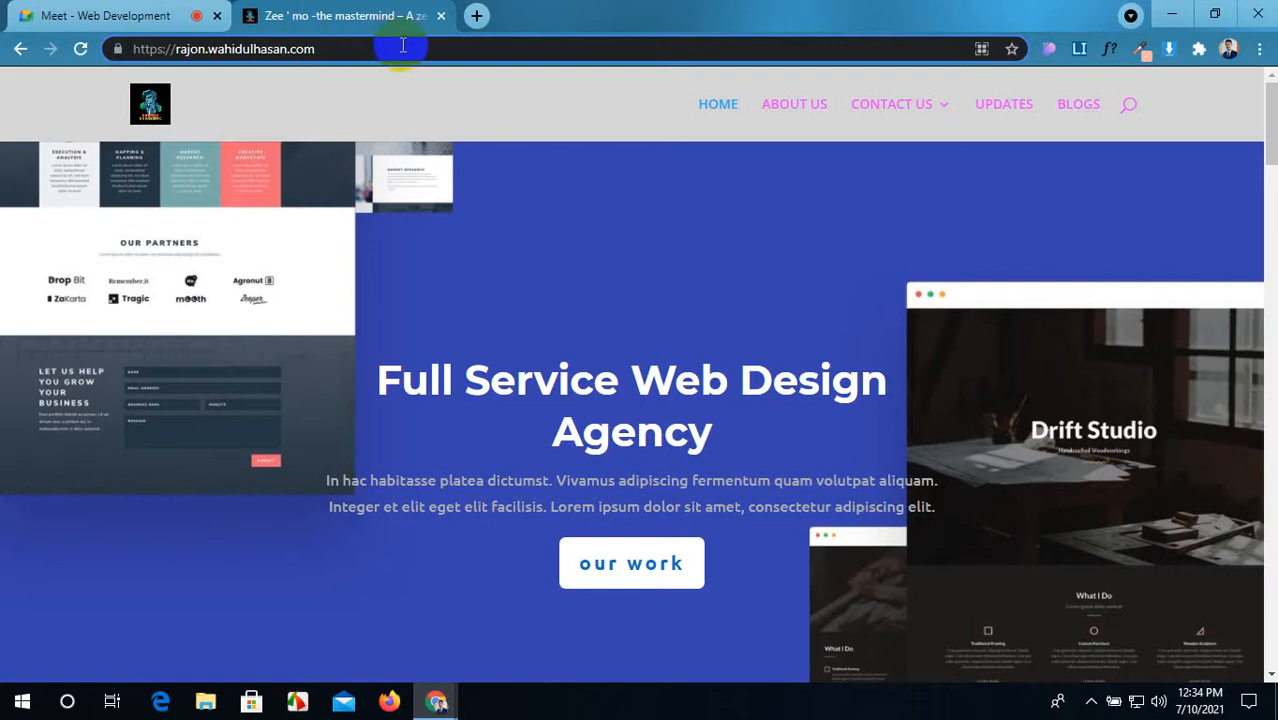
text(/wp-admin)
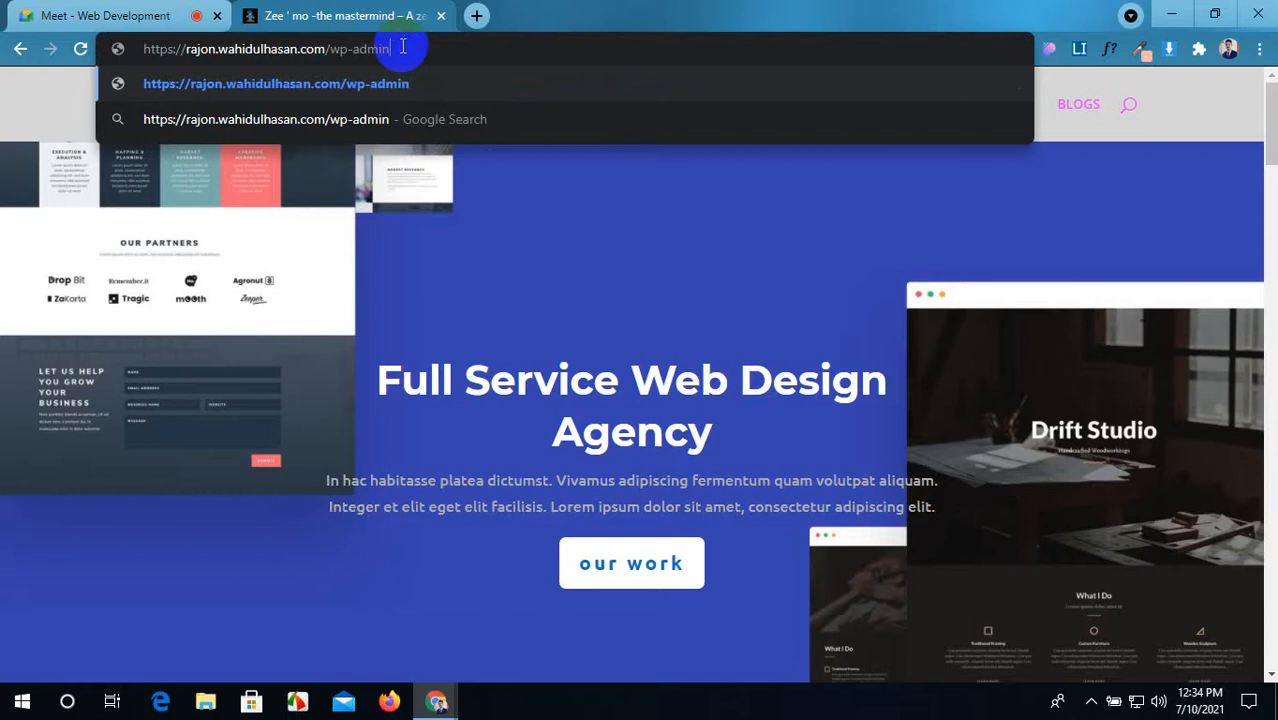
key(Return)
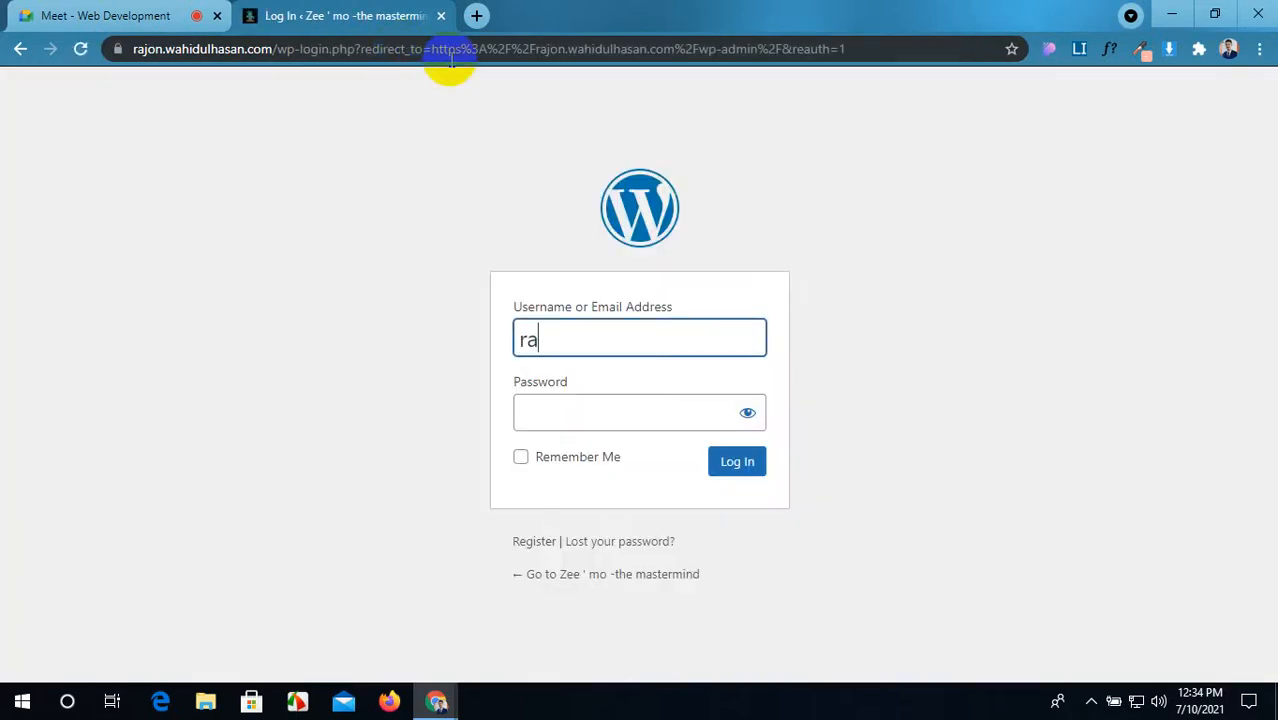
click(573, 407)
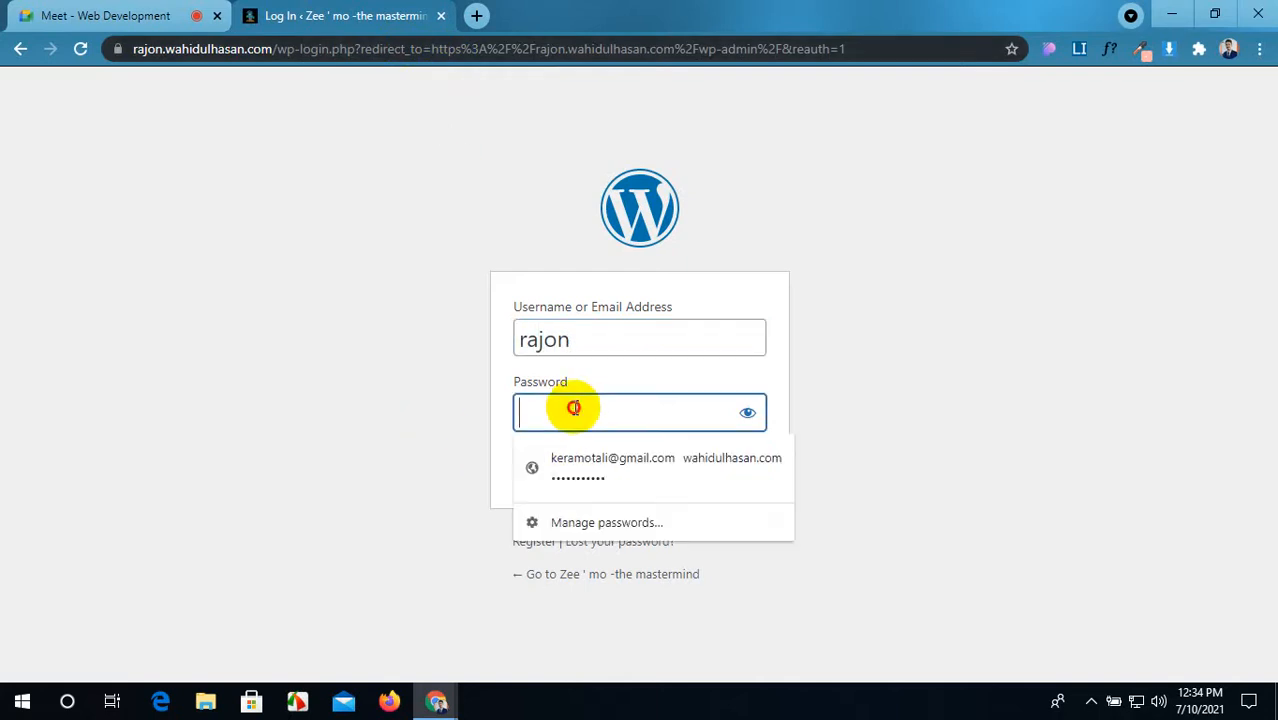
text(••)
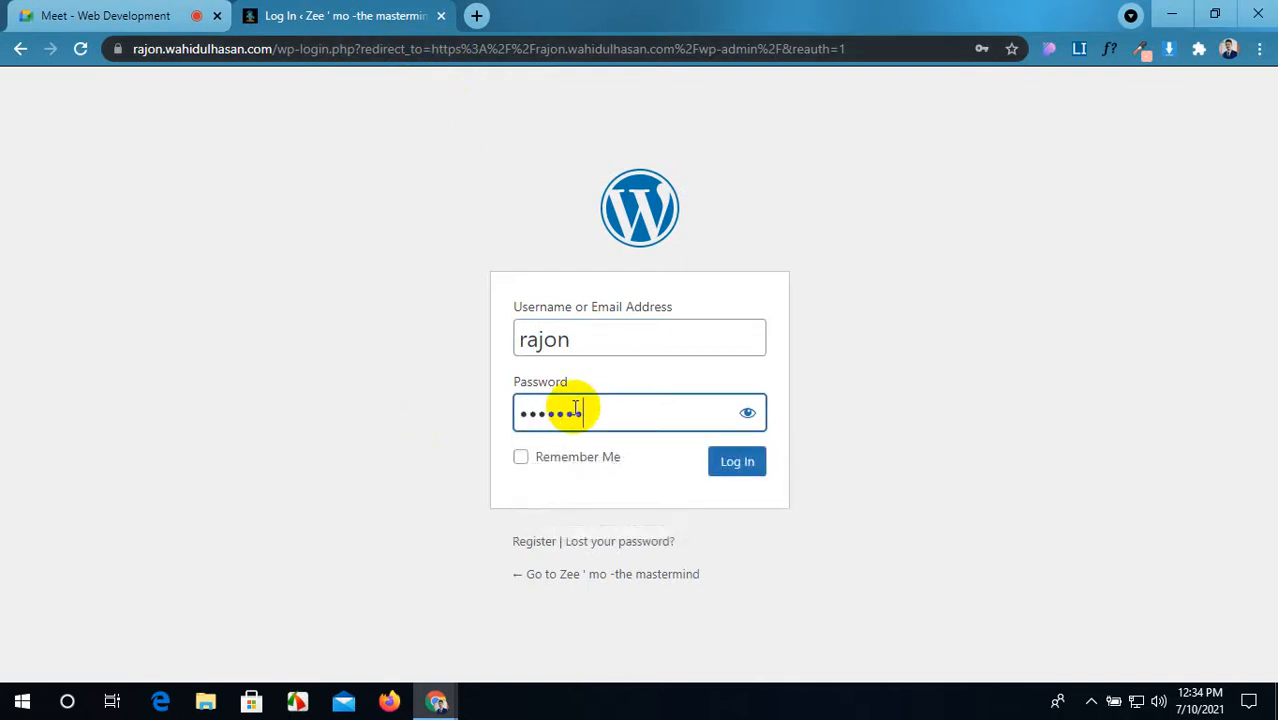
click(750, 468)
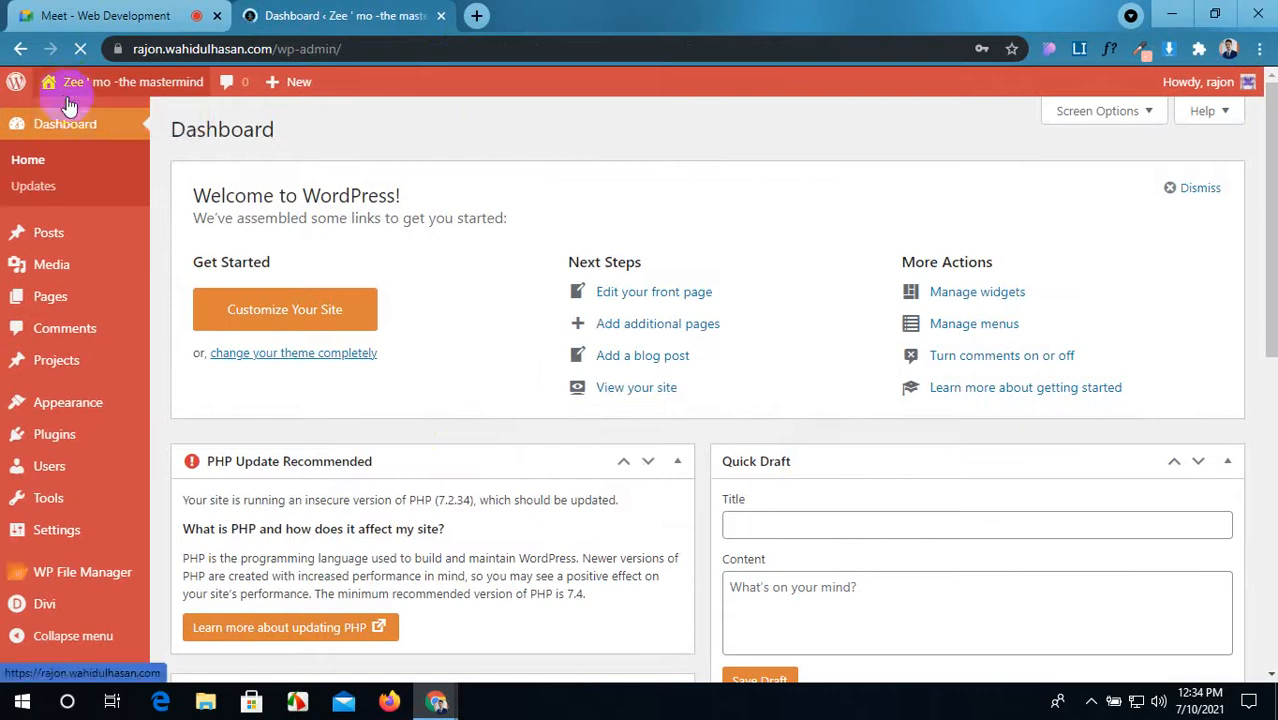
Step: Open the second site's front end, decline saving the password, and scroll its homepage
middle_click(80, 84)
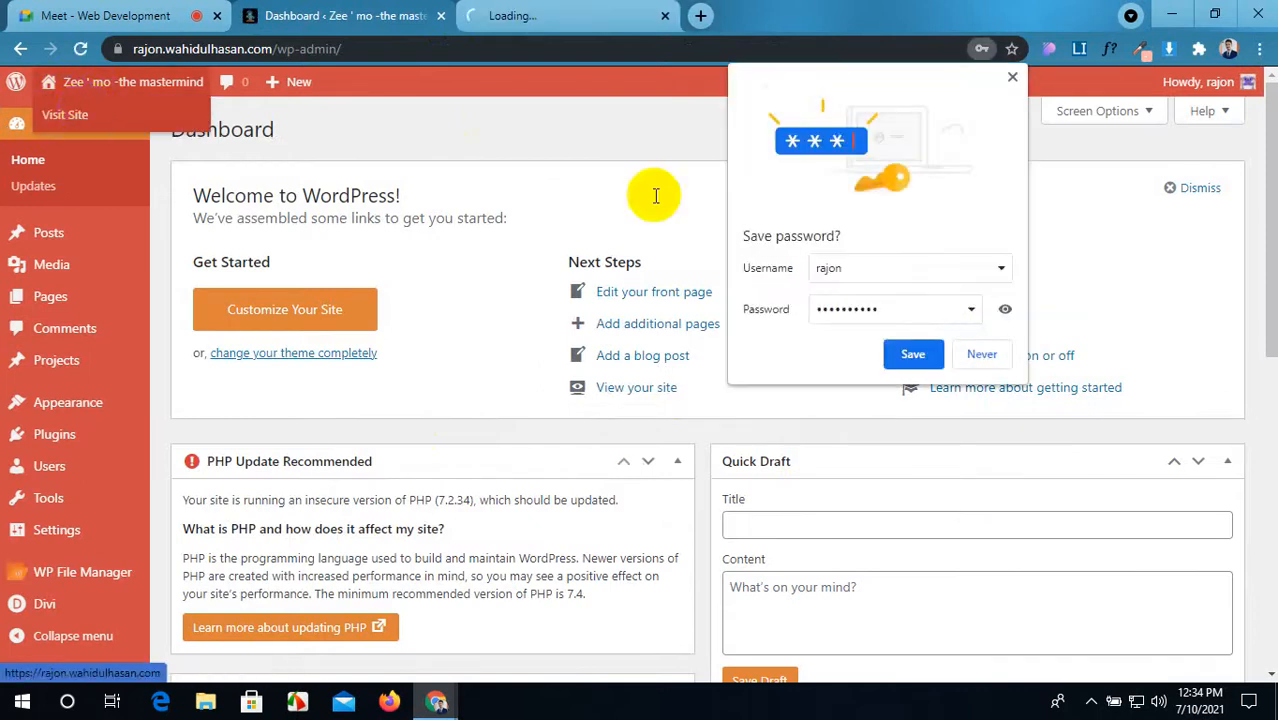
click(1000, 358)
click(563, 12)
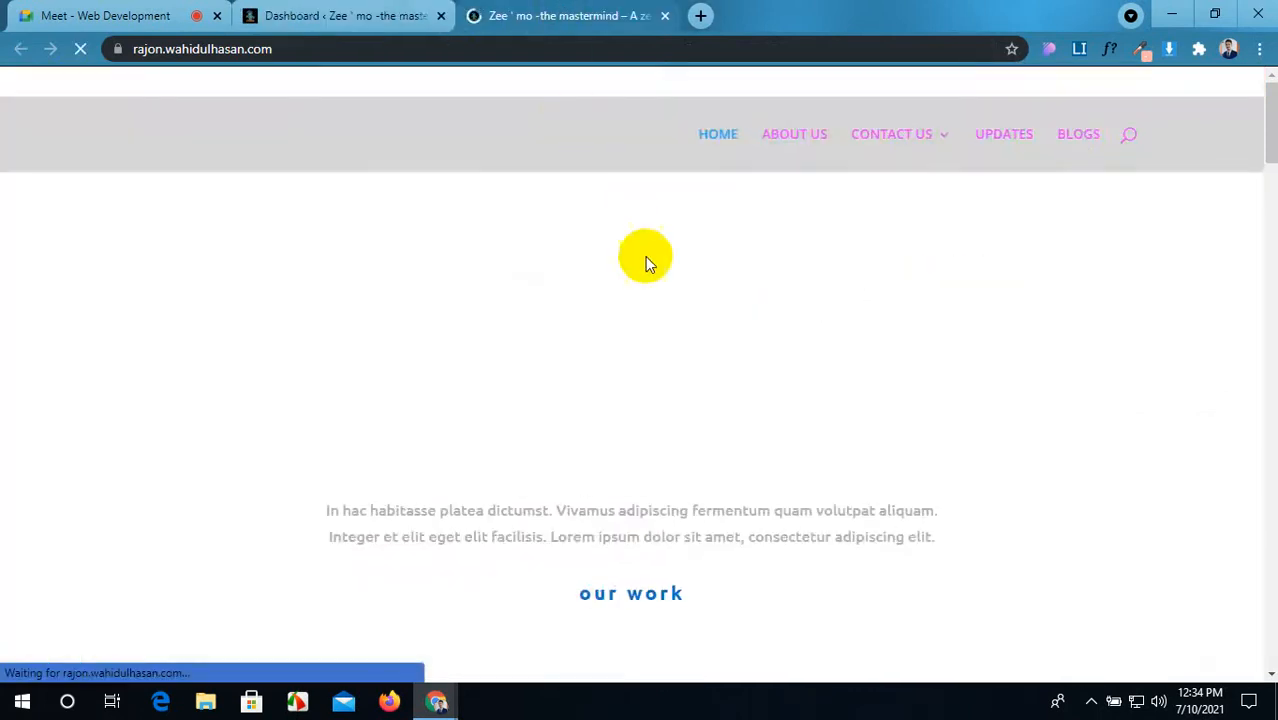
mouse_move(907, 151)
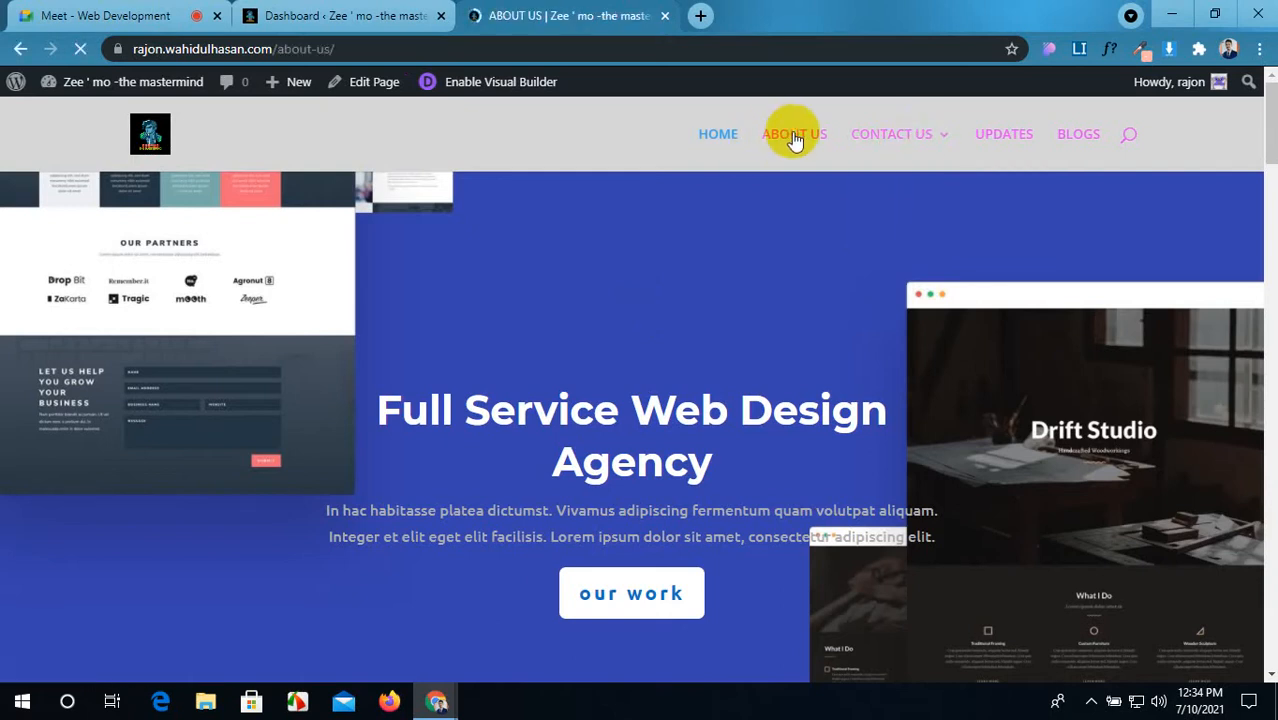
scroll(756, 364, down, 15)
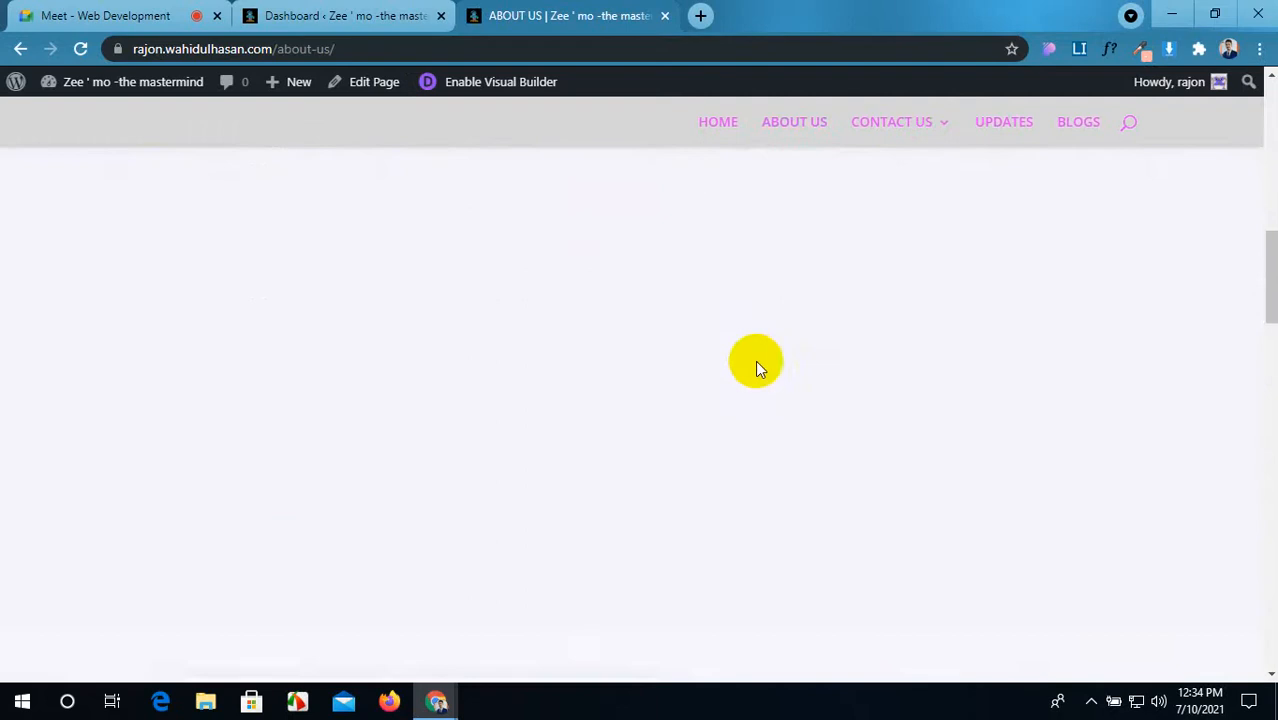
scroll(755, 378, down, 15)
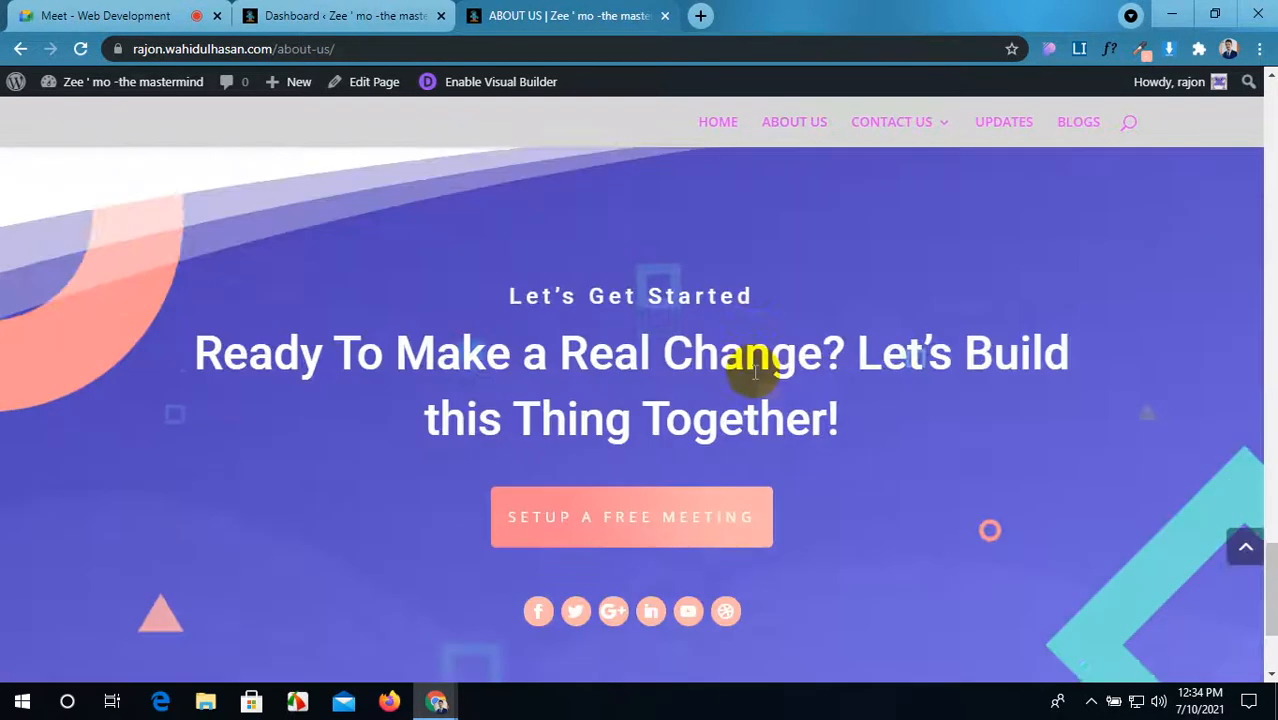
scroll(752, 371, up, 2)
scroll(755, 378, up, 15)
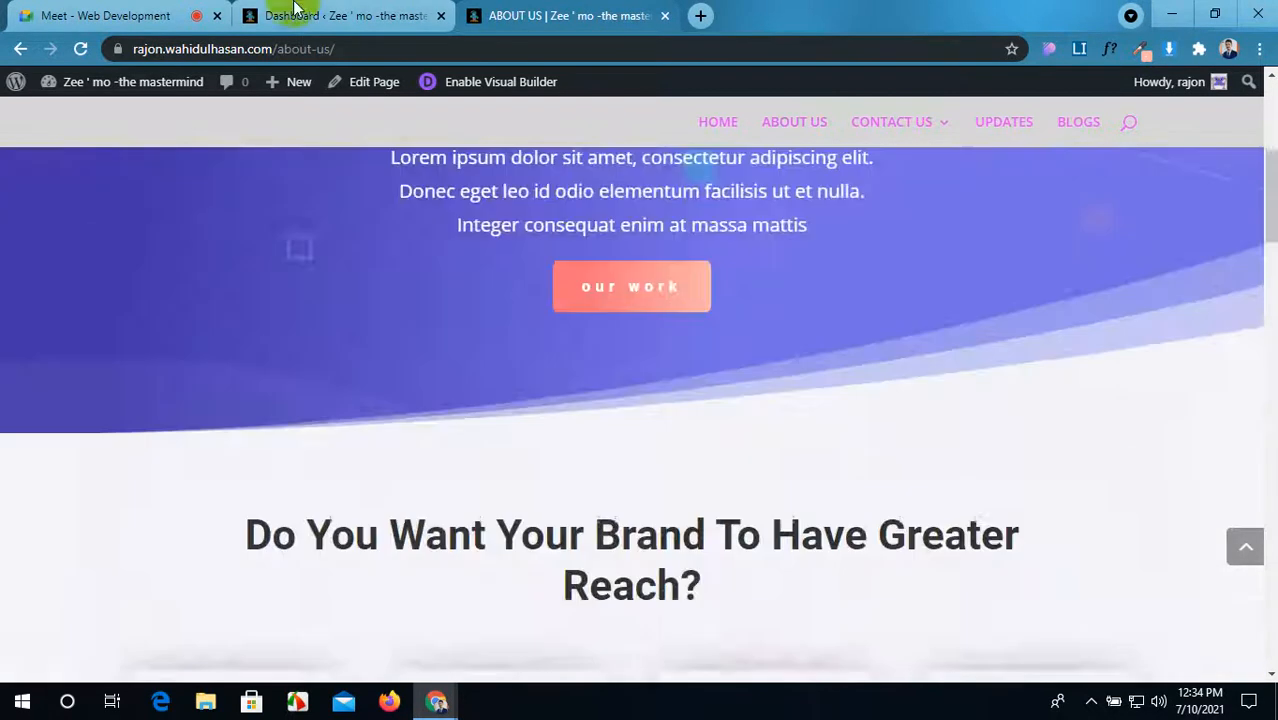
Step: Move the Pages admin tab forward and return to the About Us page
click(300, 15)
mouse_move(30, 296)
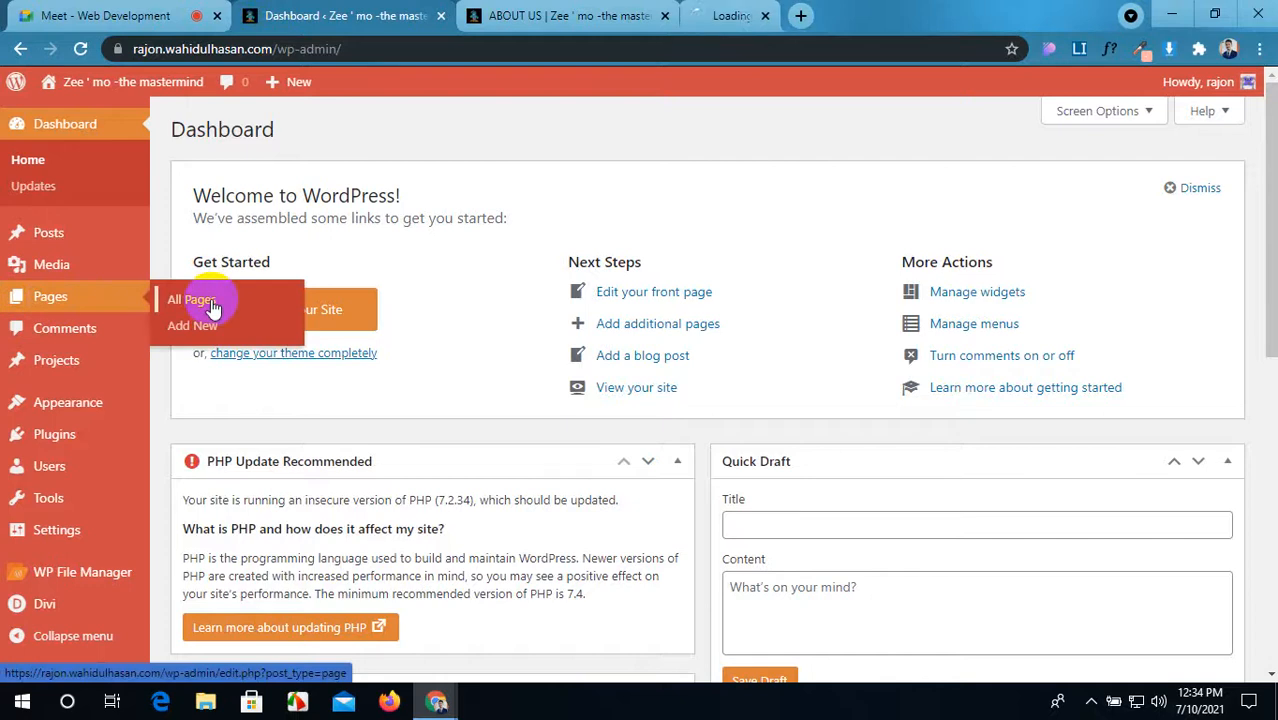
drag(725, 15, 507, 14)
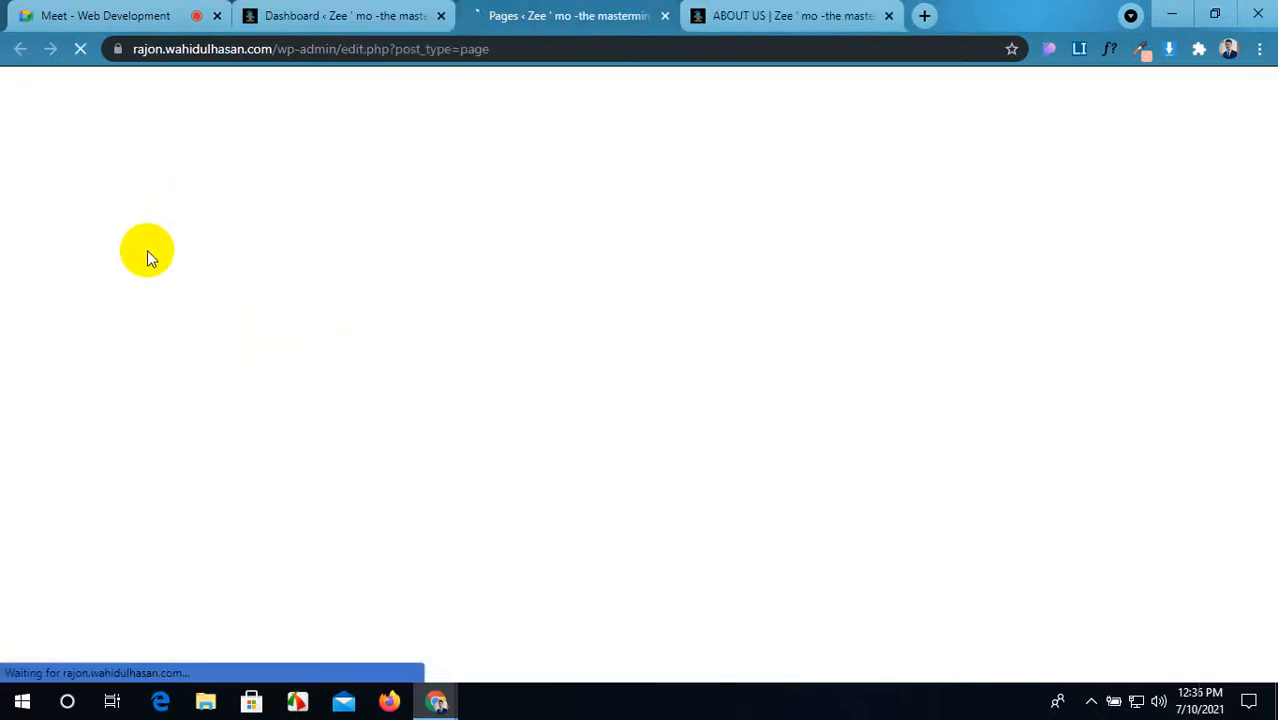
click(780, 15)
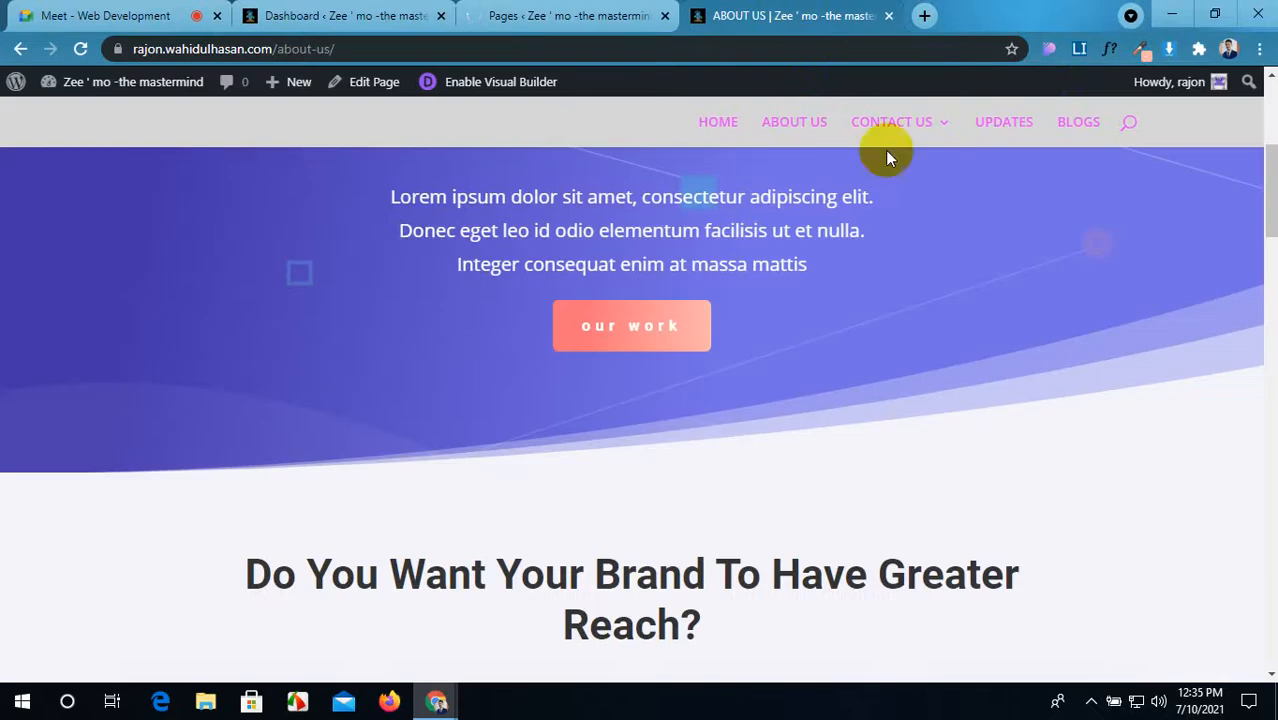
Step: Narrow the browser and scroll through the About Us page's mobile layout
double_click(1080, 12)
scroll(698, 310, up, 5)
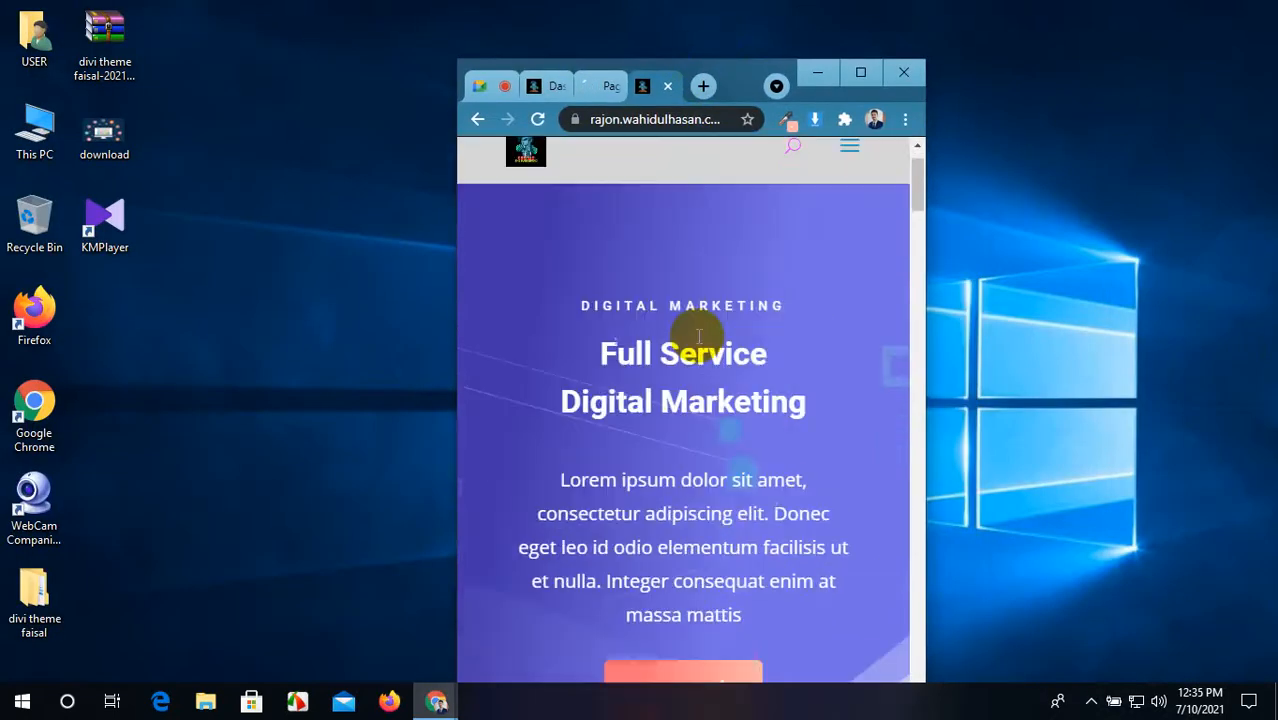
scroll(698, 335, down, 15)
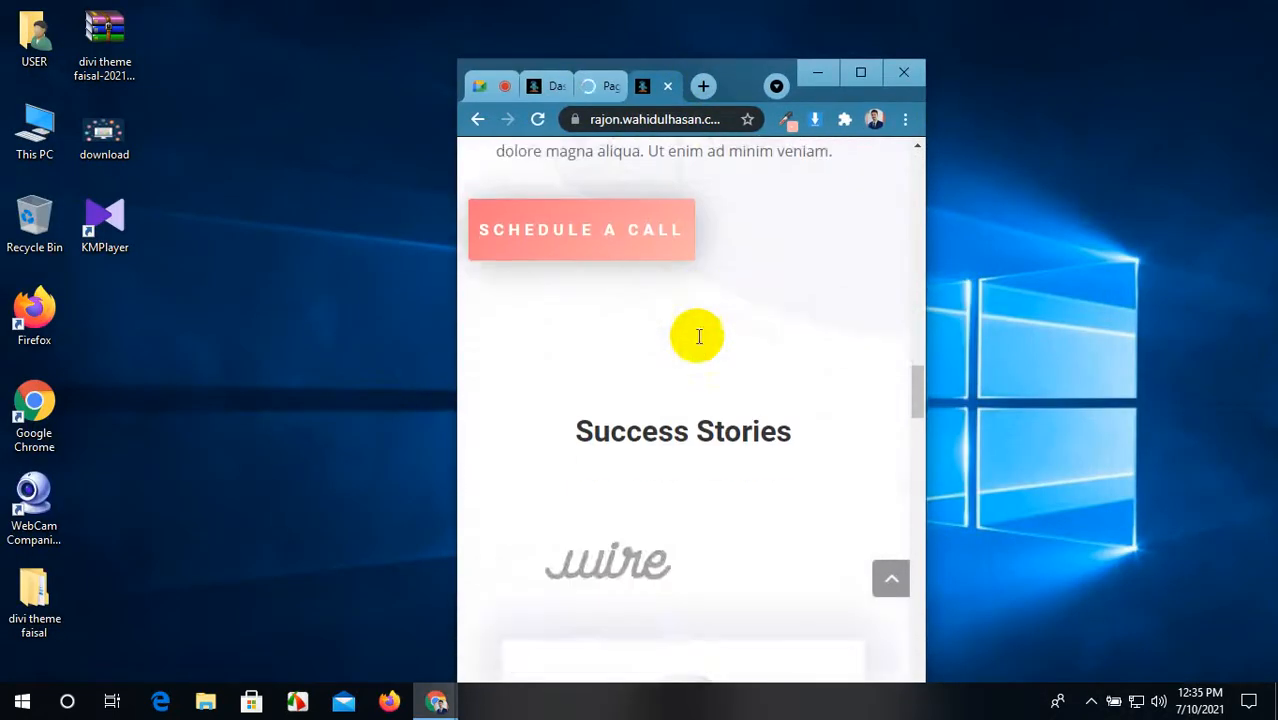
scroll(698, 337, up, 2)
scroll(698, 337, down, 10)
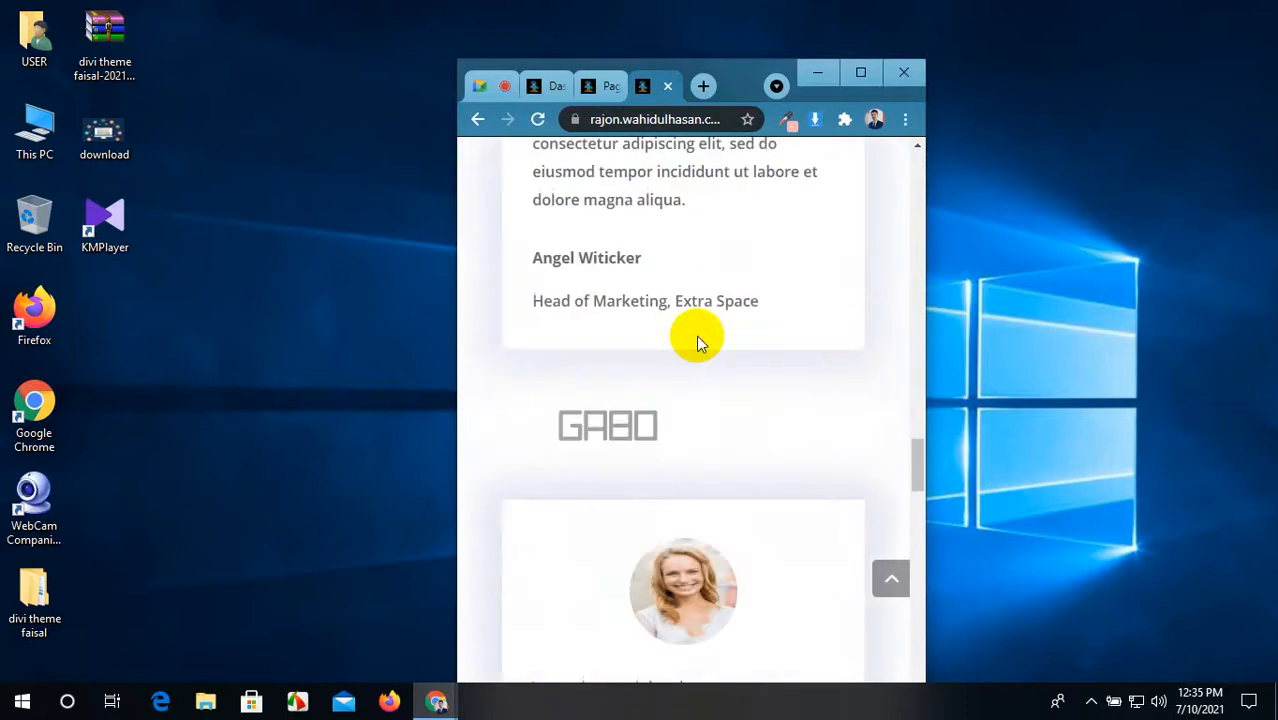
scroll(696, 335, down, 15)
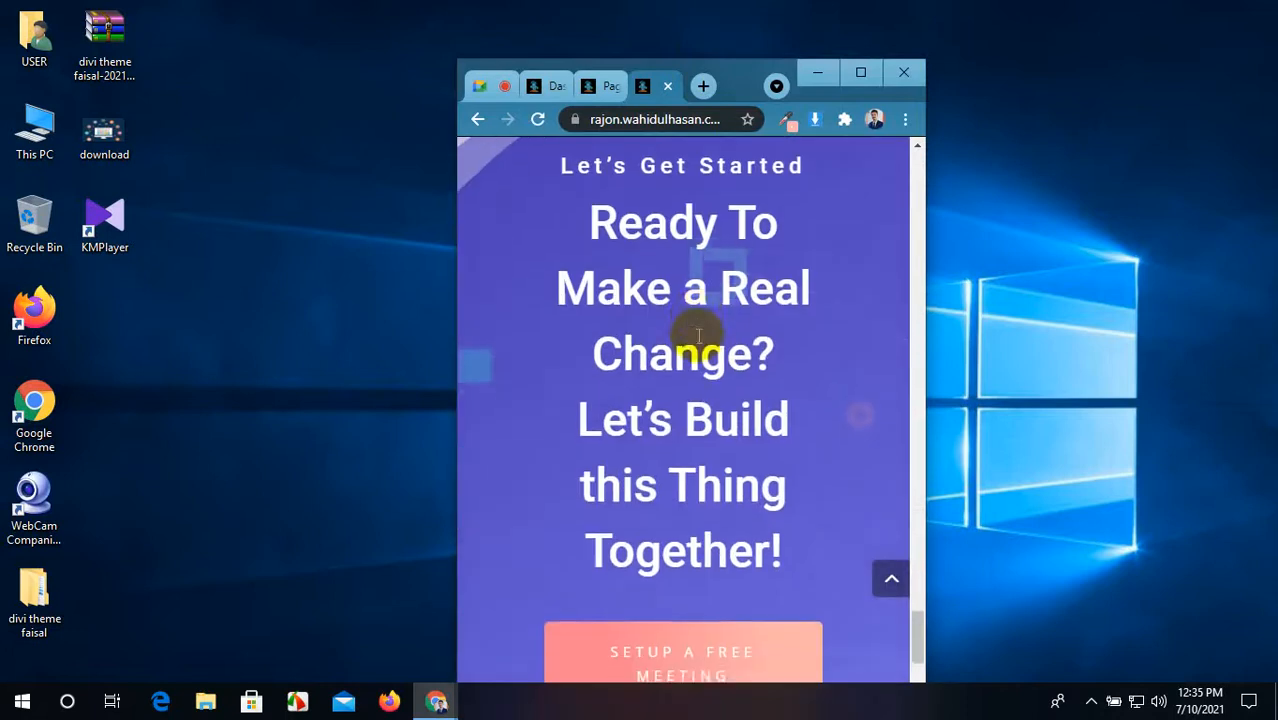
scroll(698, 335, down, 4)
scroll(698, 335, up, 10)
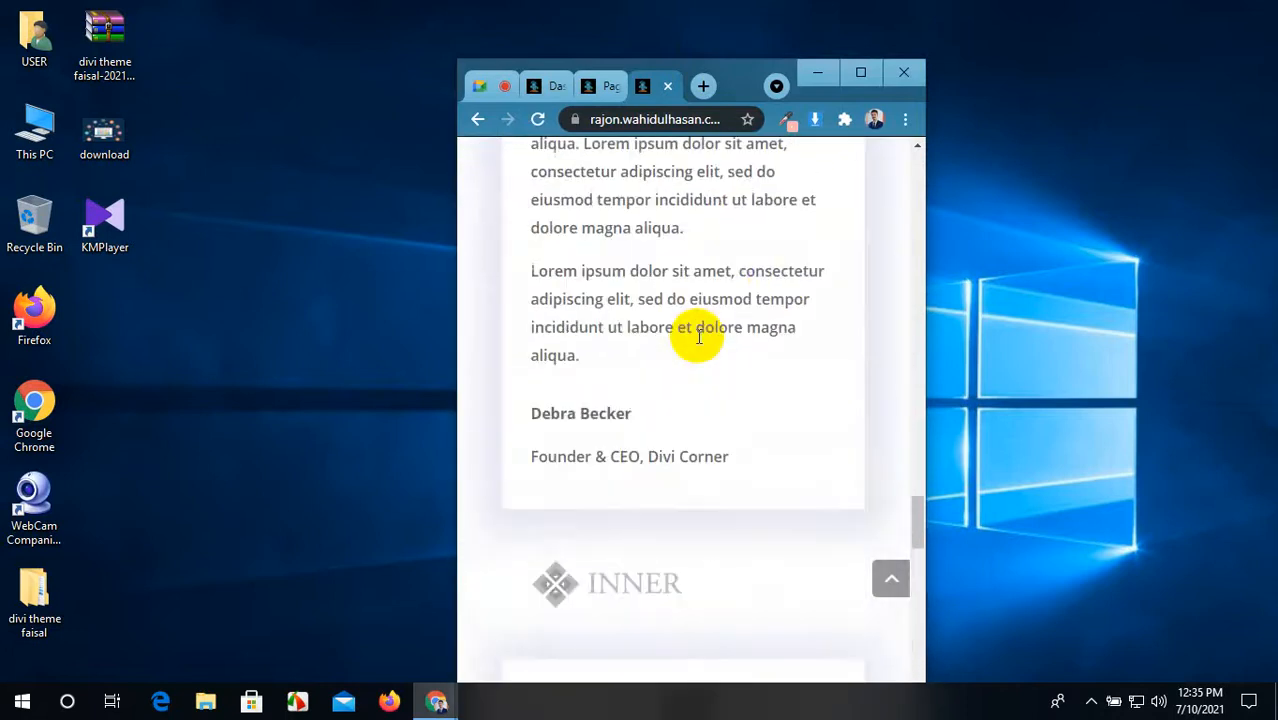
scroll(698, 337, up, 15)
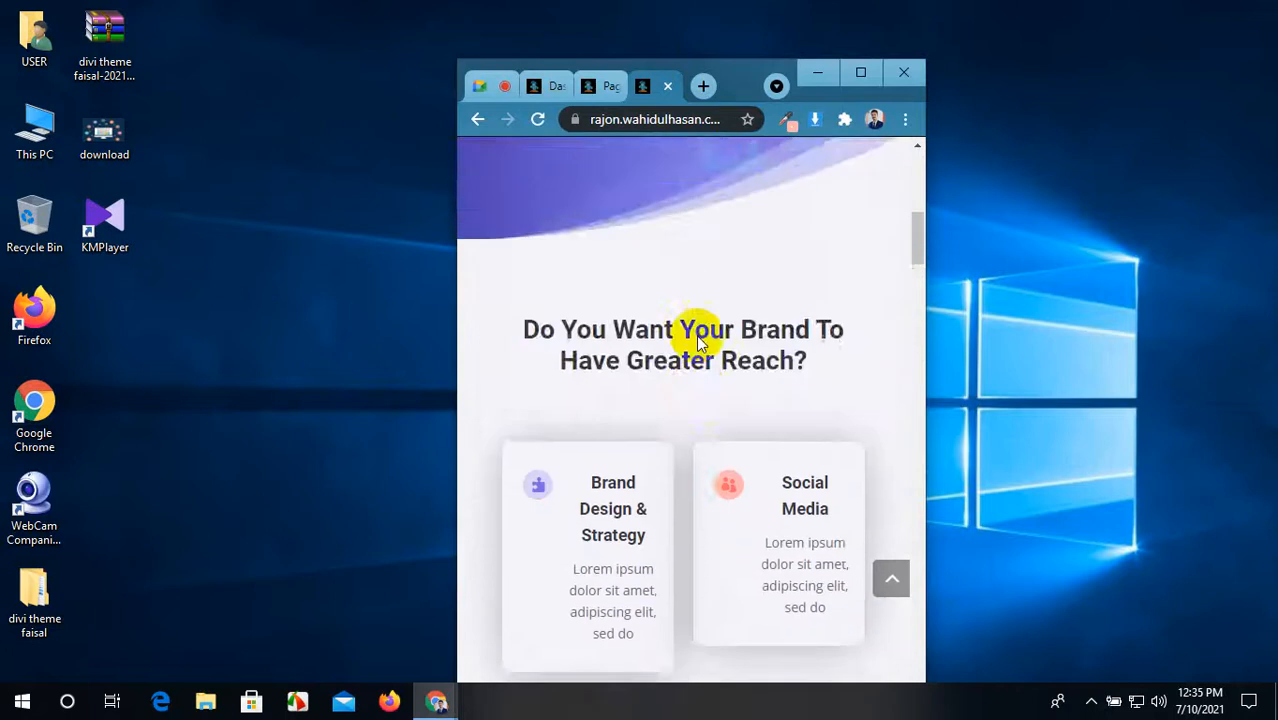
scroll(698, 340, up, 5)
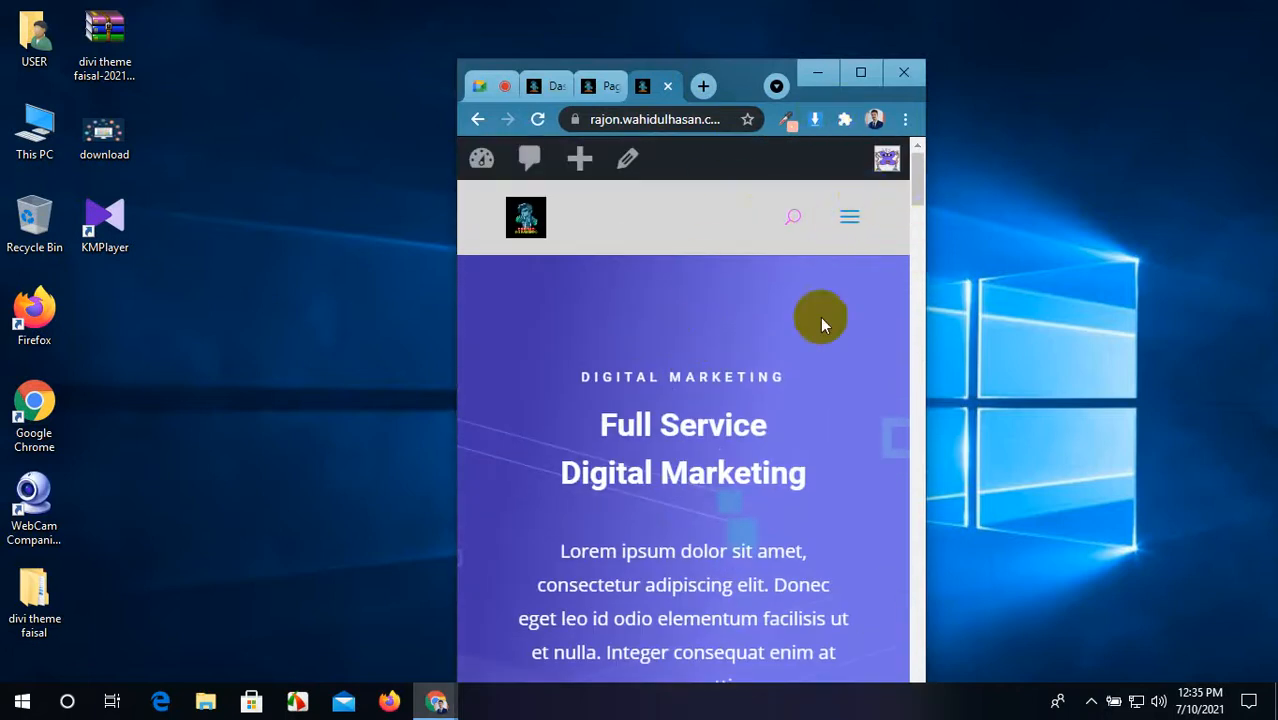
scroll(816, 330, down, 3)
scroll(812, 342, up, 3)
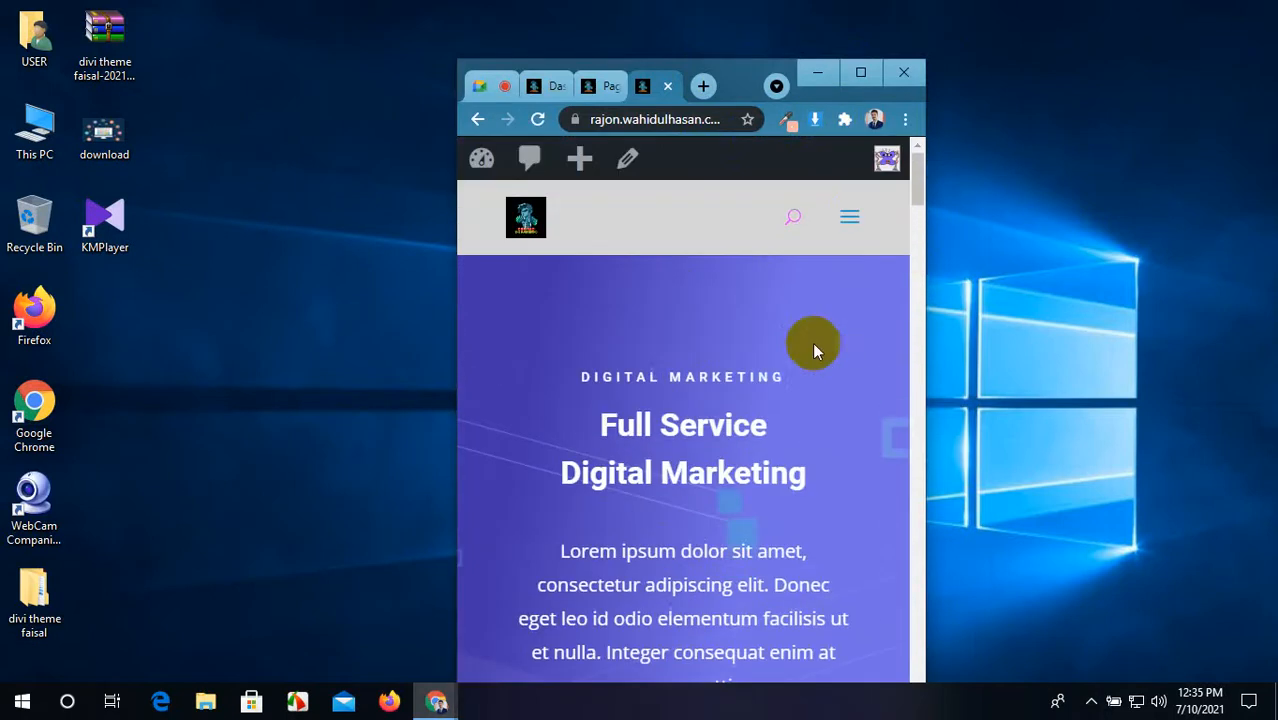
Step: Restore the browser to full width and return to the Meet call's messages
click(923, 362)
drag(925, 358, 1148, 350)
click(1084, 72)
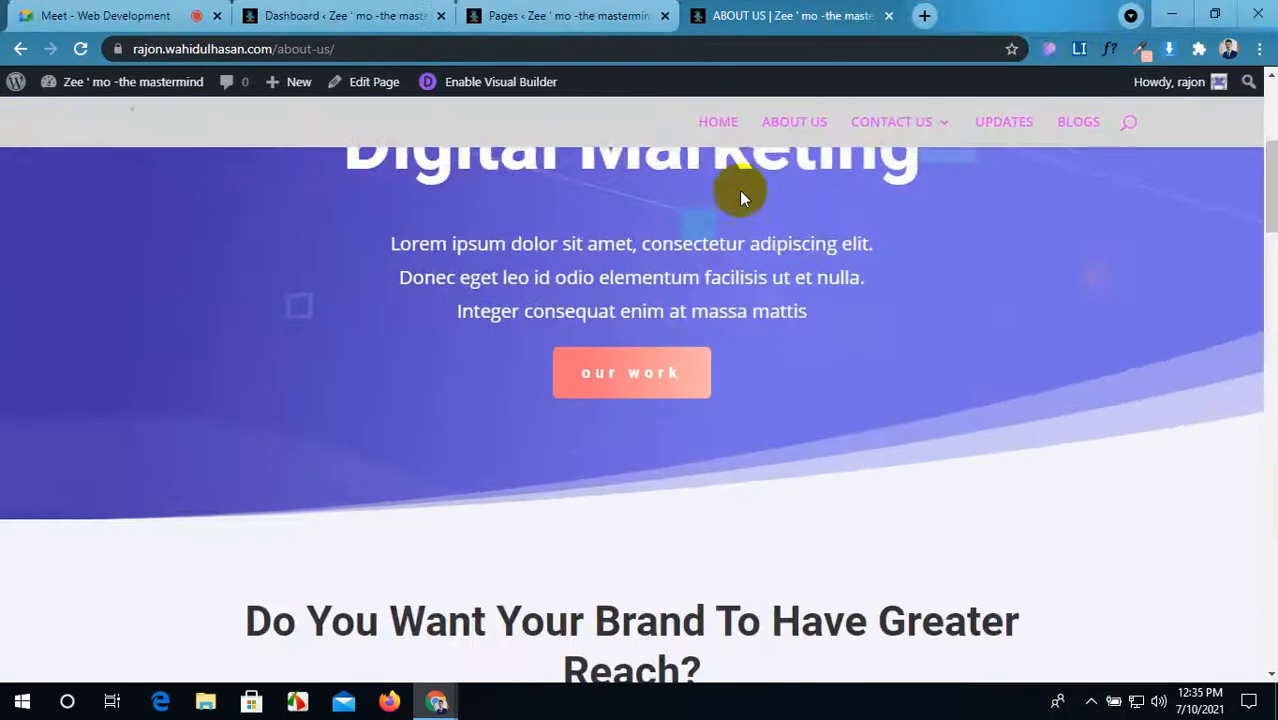
scroll(470, 420, up, 3)
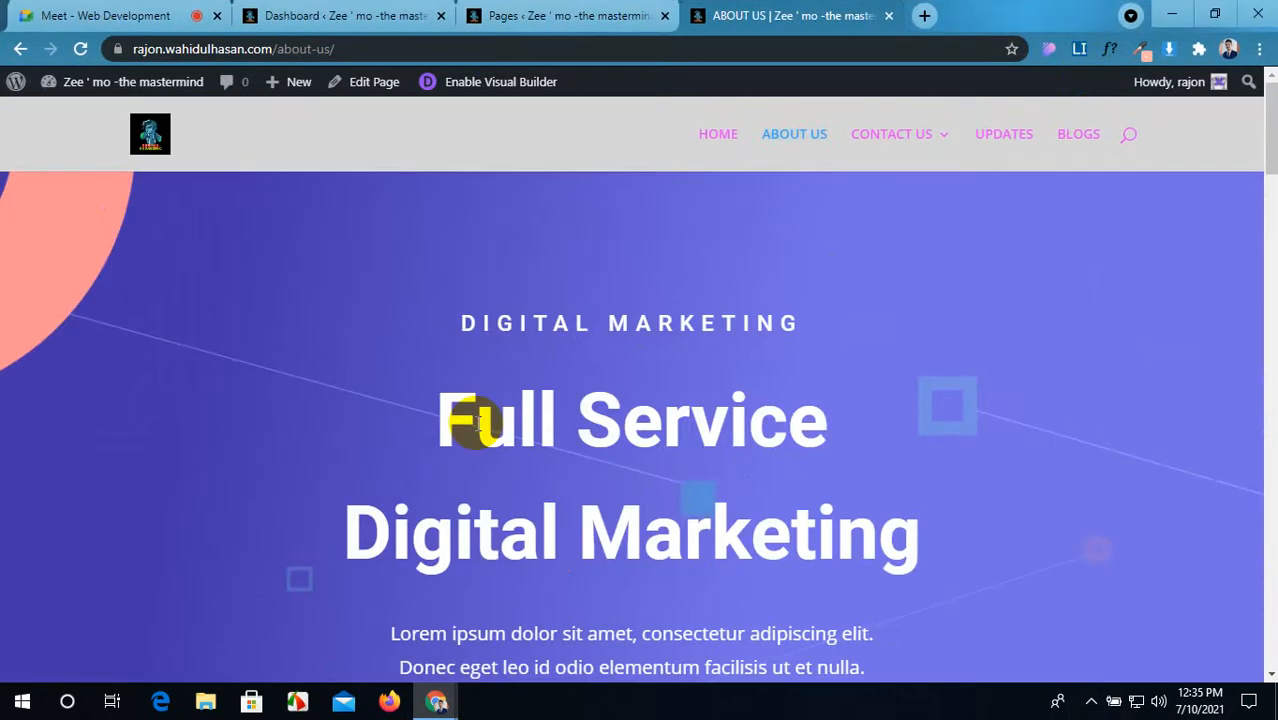
click(330, 15)
click(110, 15)
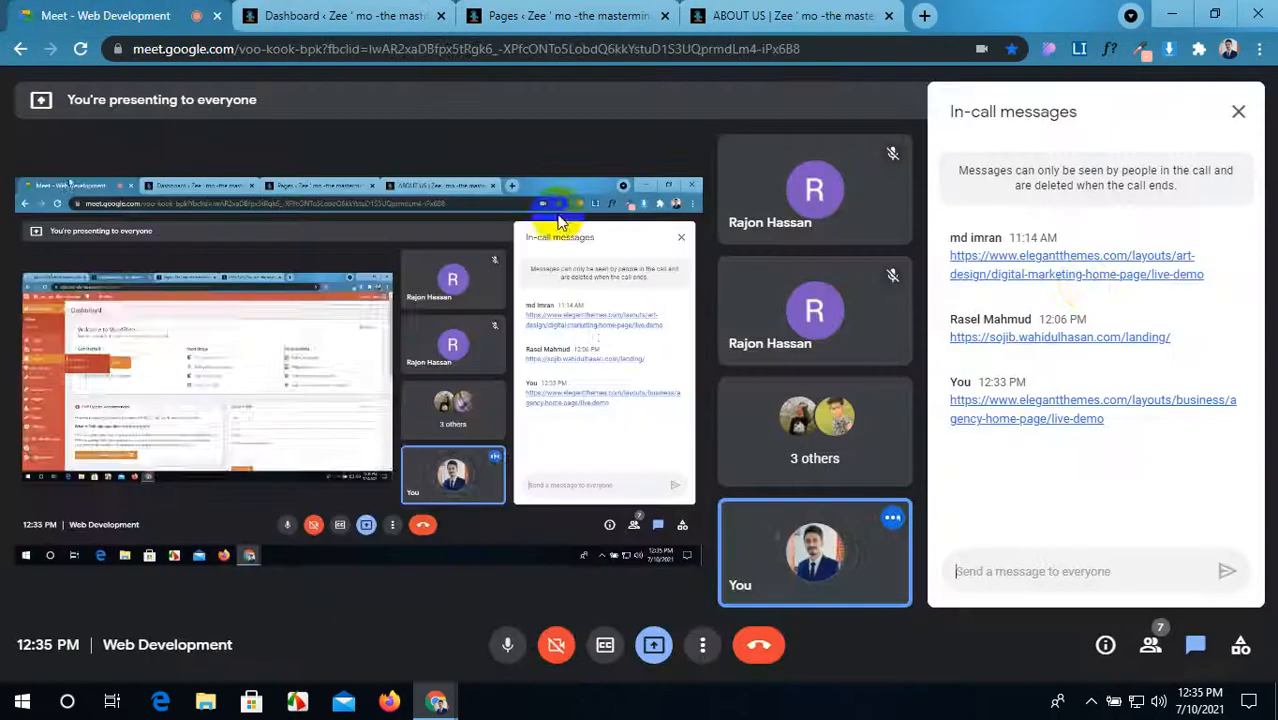
Step: Open the shared Digital Marketing Home demo in its own tab beside the site pages, in a narrower window
click(1070, 275)
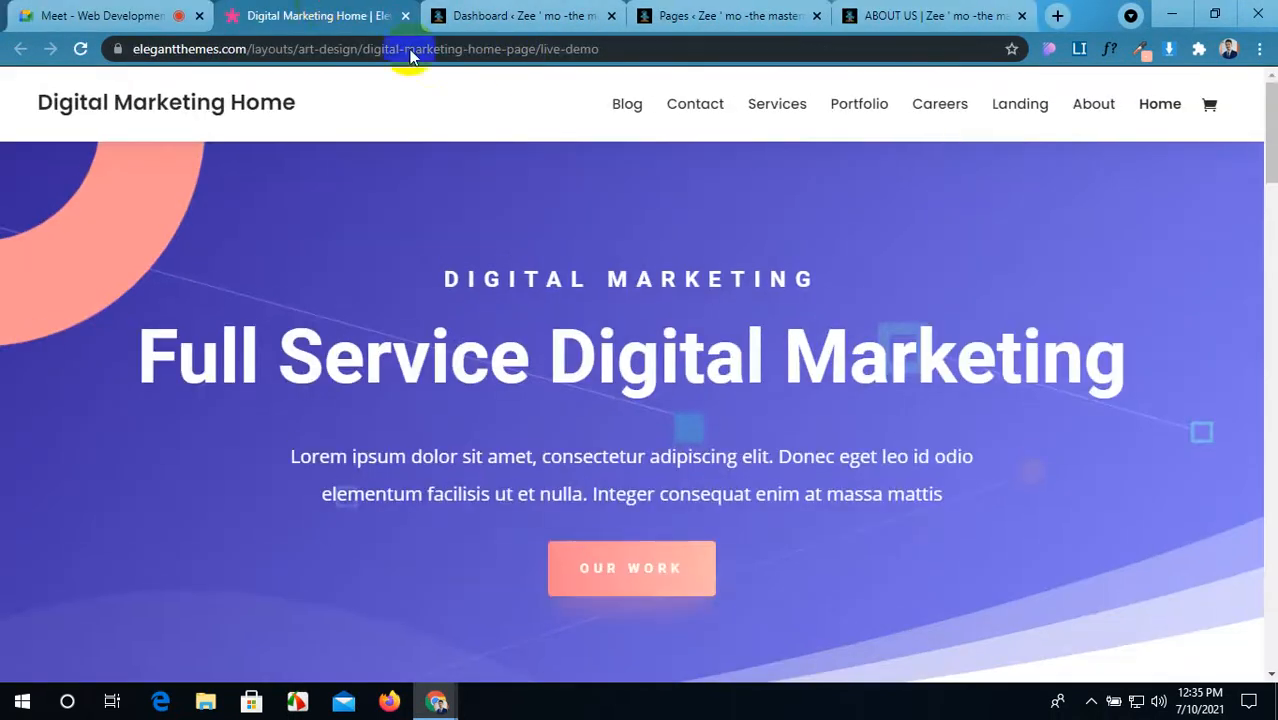
drag(418, 10, 710, 8)
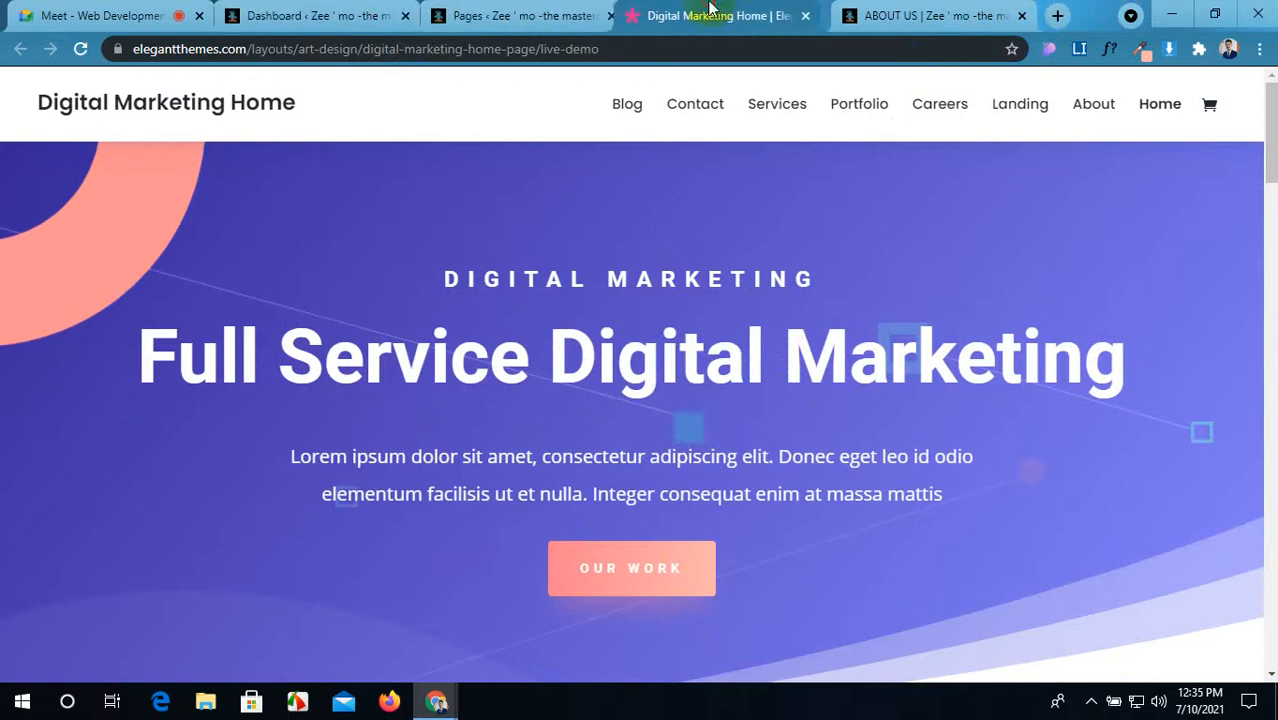
double_click(1082, 22)
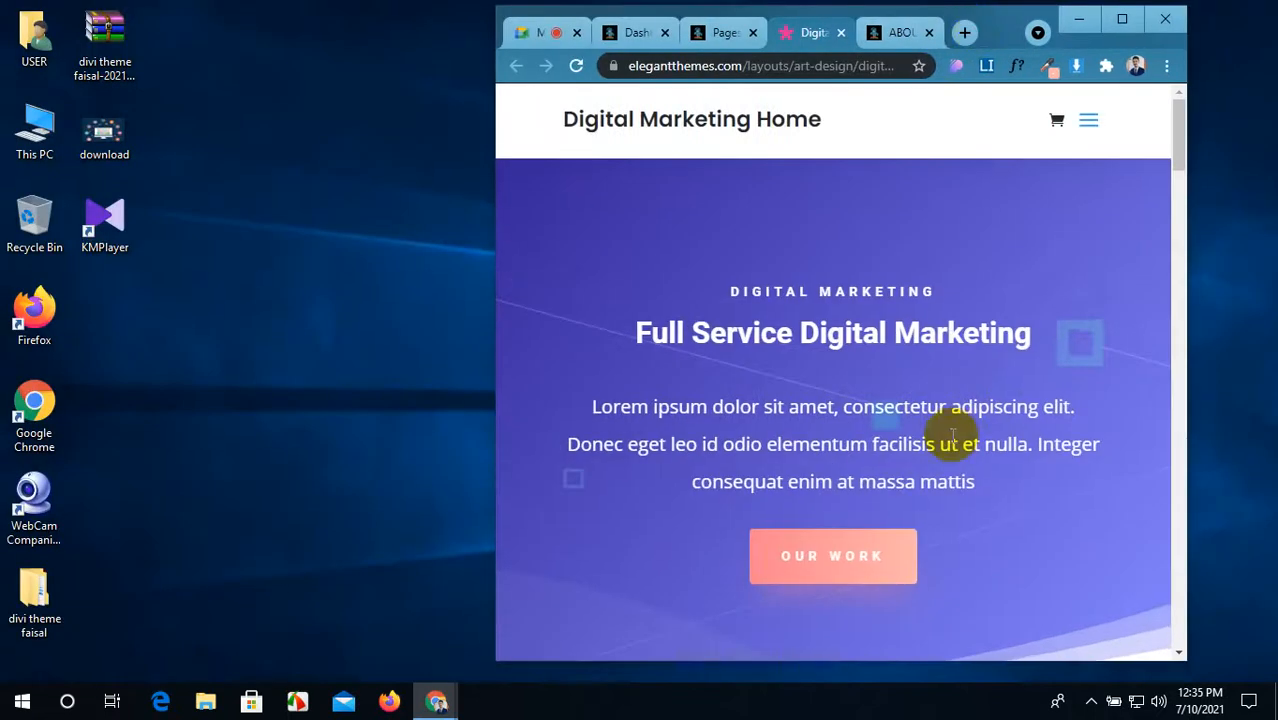
drag(1188, 338, 995, 333)
Step: Scroll through the demo, then compare it with the About Us page at full width
scroll(651, 461, down, 5)
scroll(655, 463, down, 10)
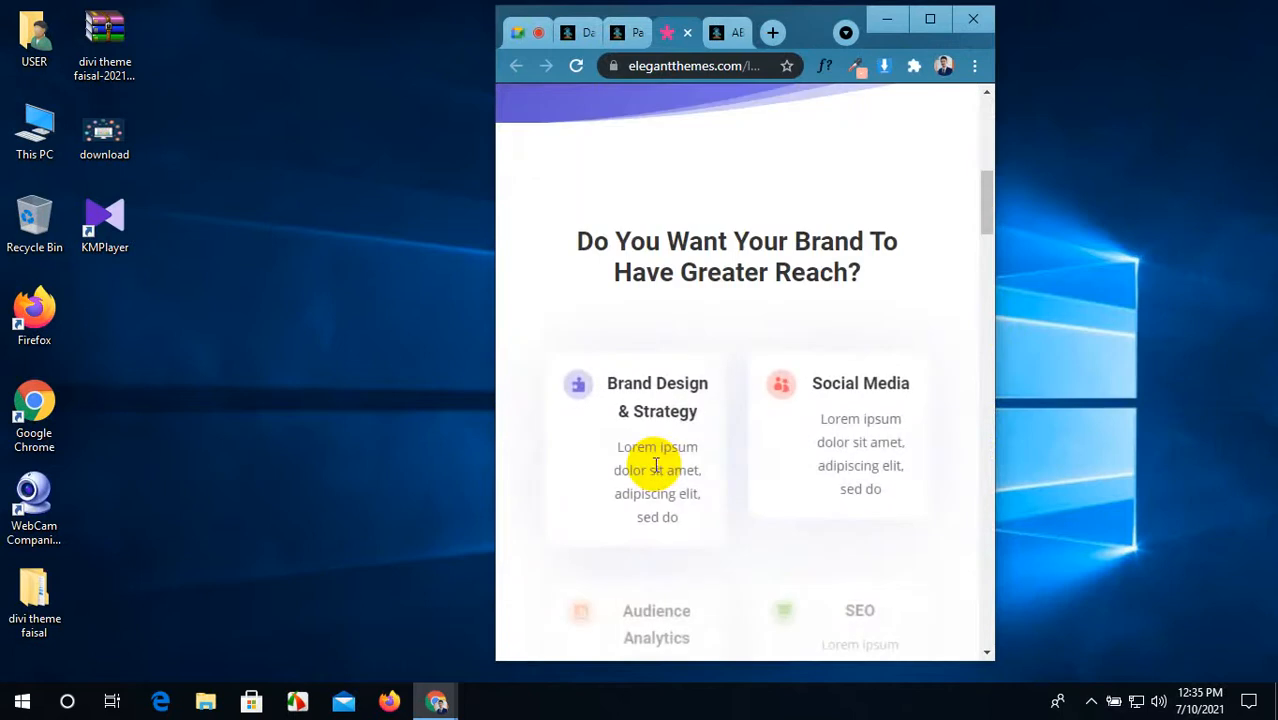
scroll(659, 463, down, 15)
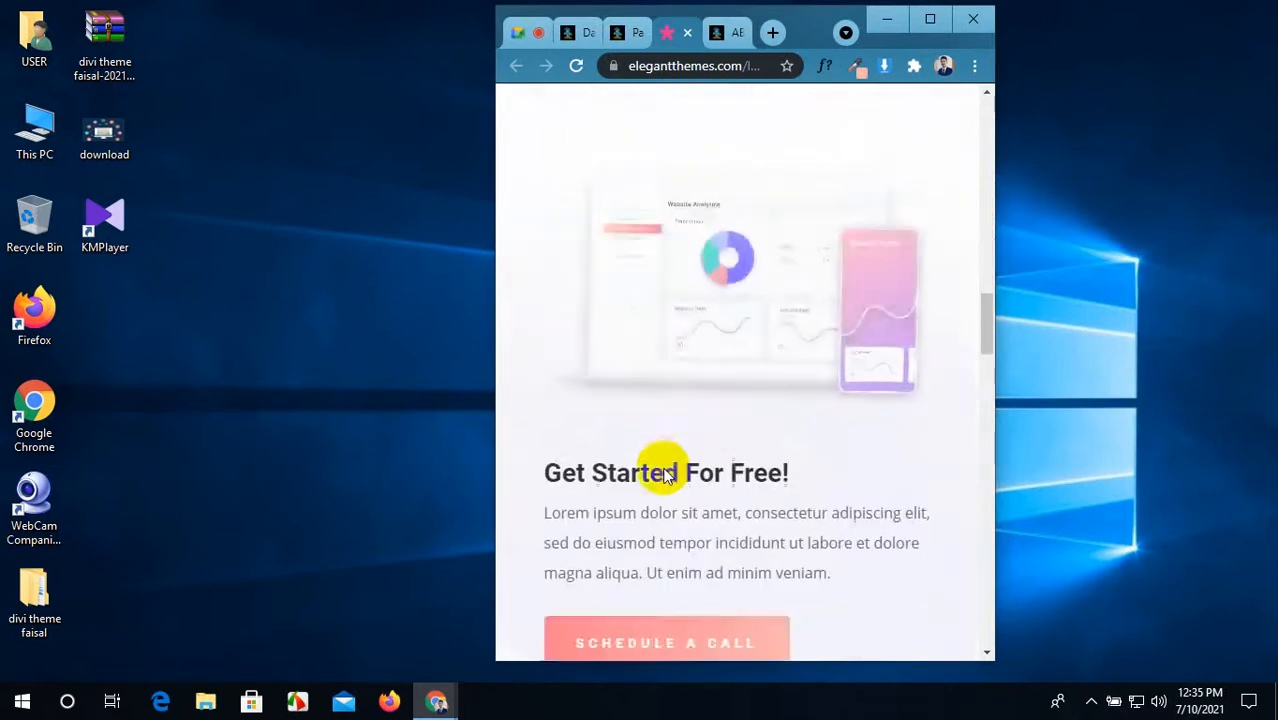
scroll(675, 468, down, 15)
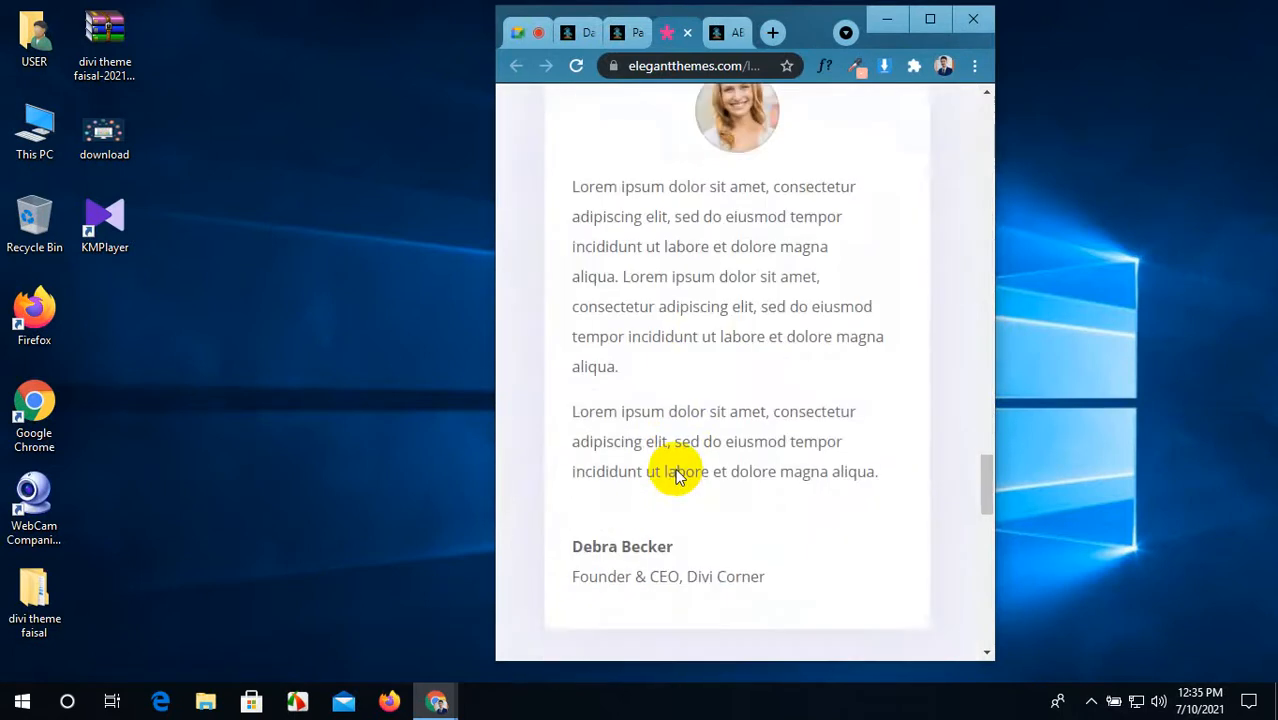
scroll(742, 263, up, 5)
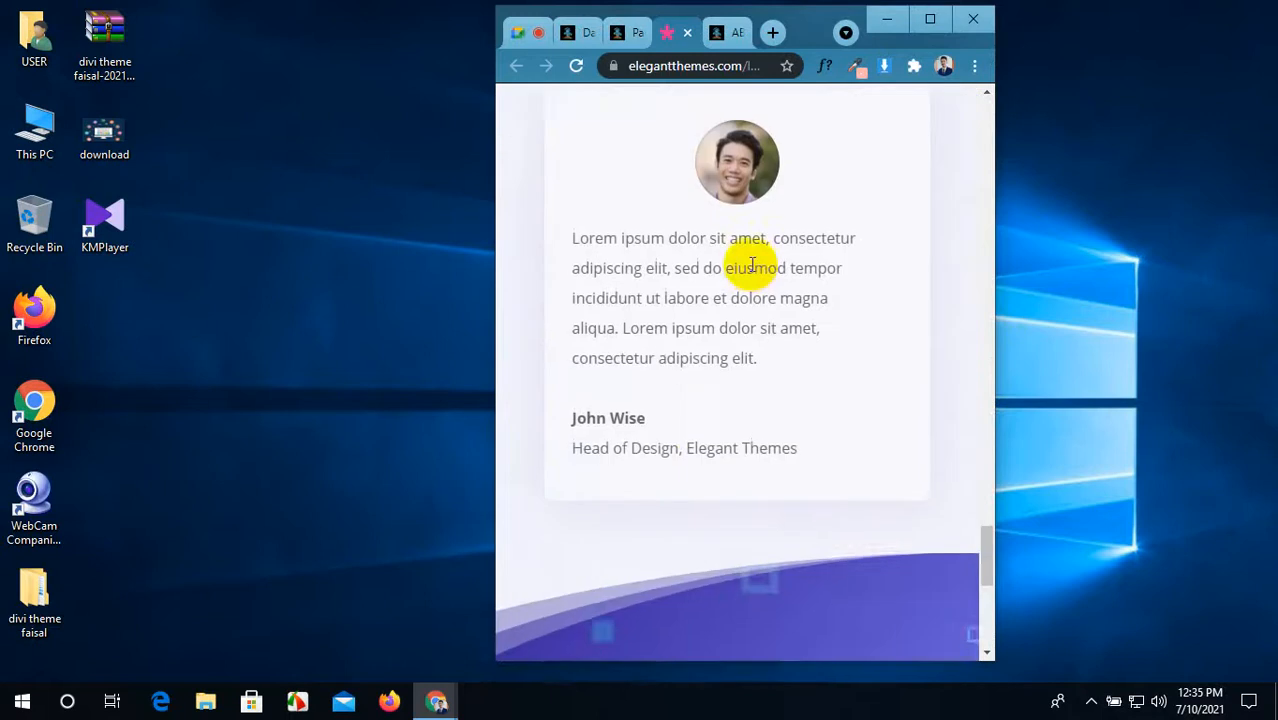
click(731, 33)
scroll(725, 290, down, 5)
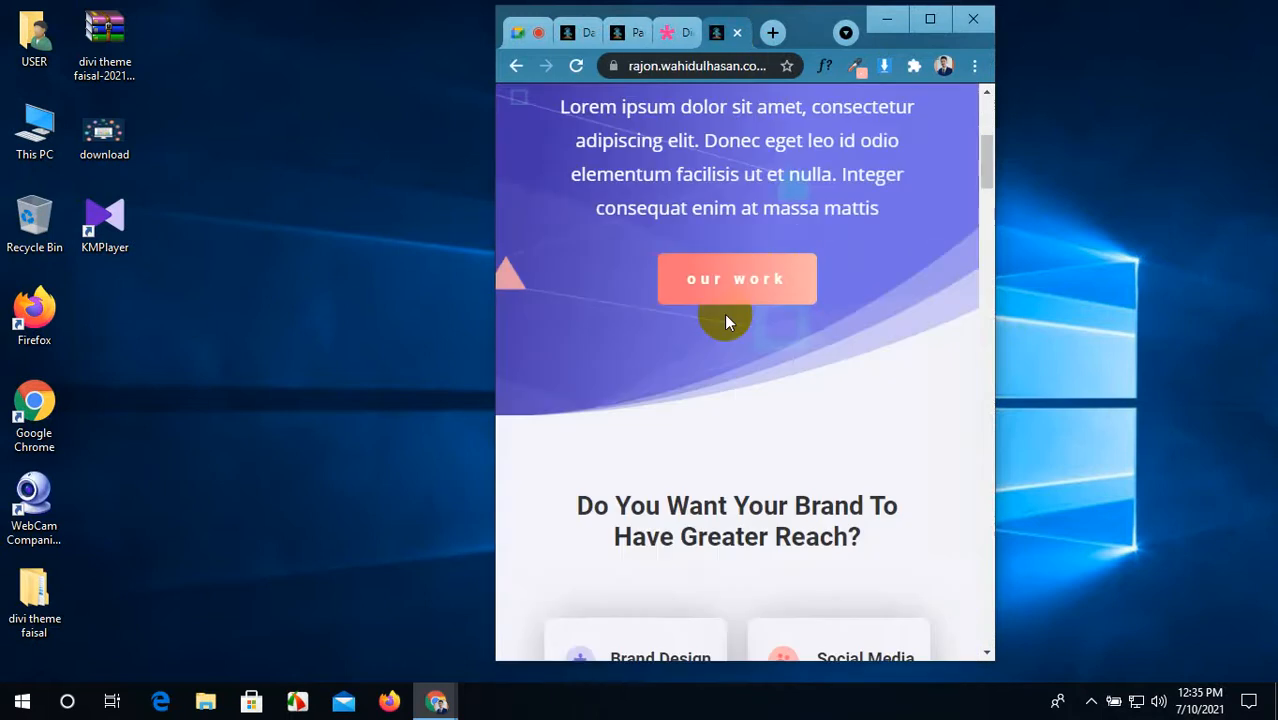
click(930, 20)
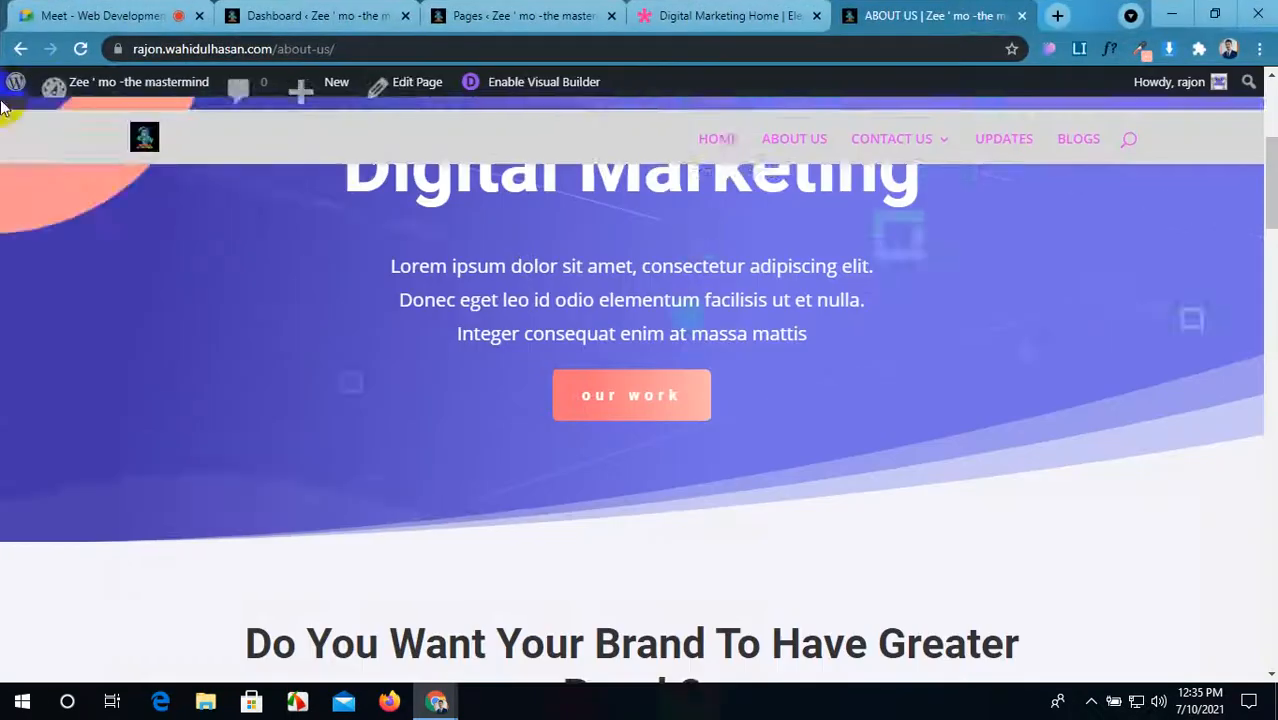
Step: Log out of the WordPress admin from the Howdy menu on the Dashboard
click(380, 15)
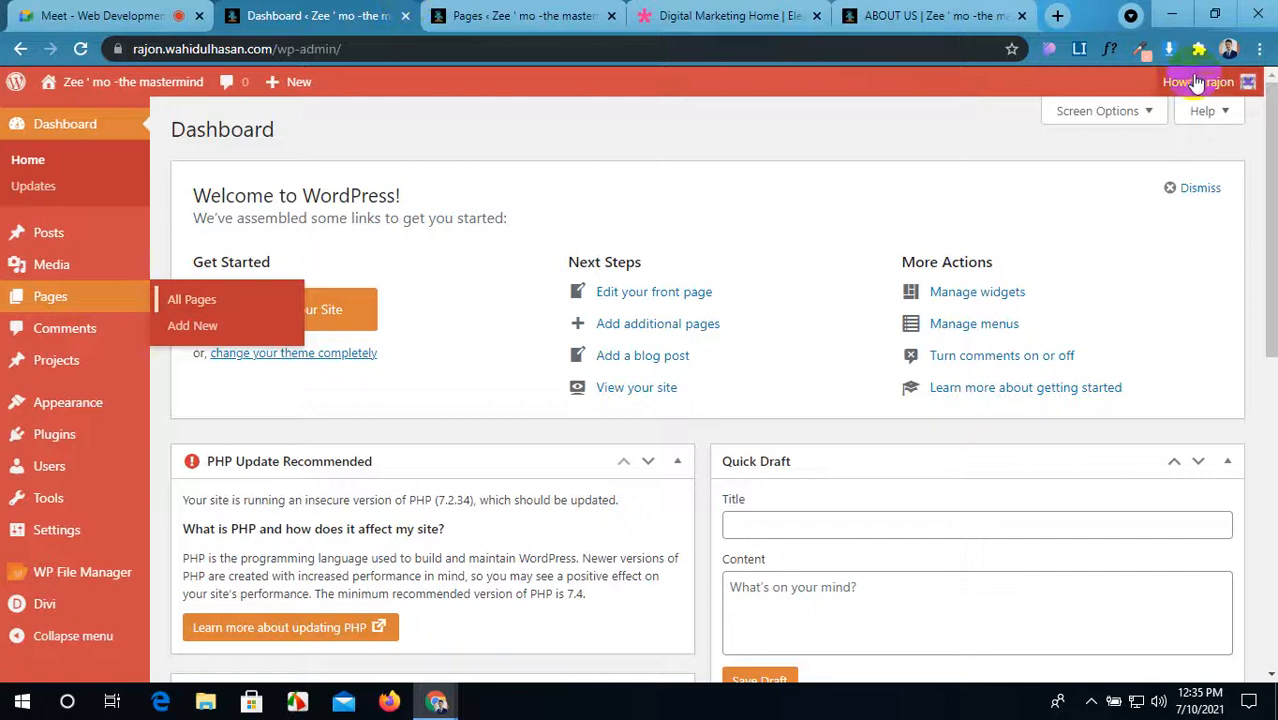
mouse_move(1210, 88)
click(1163, 176)
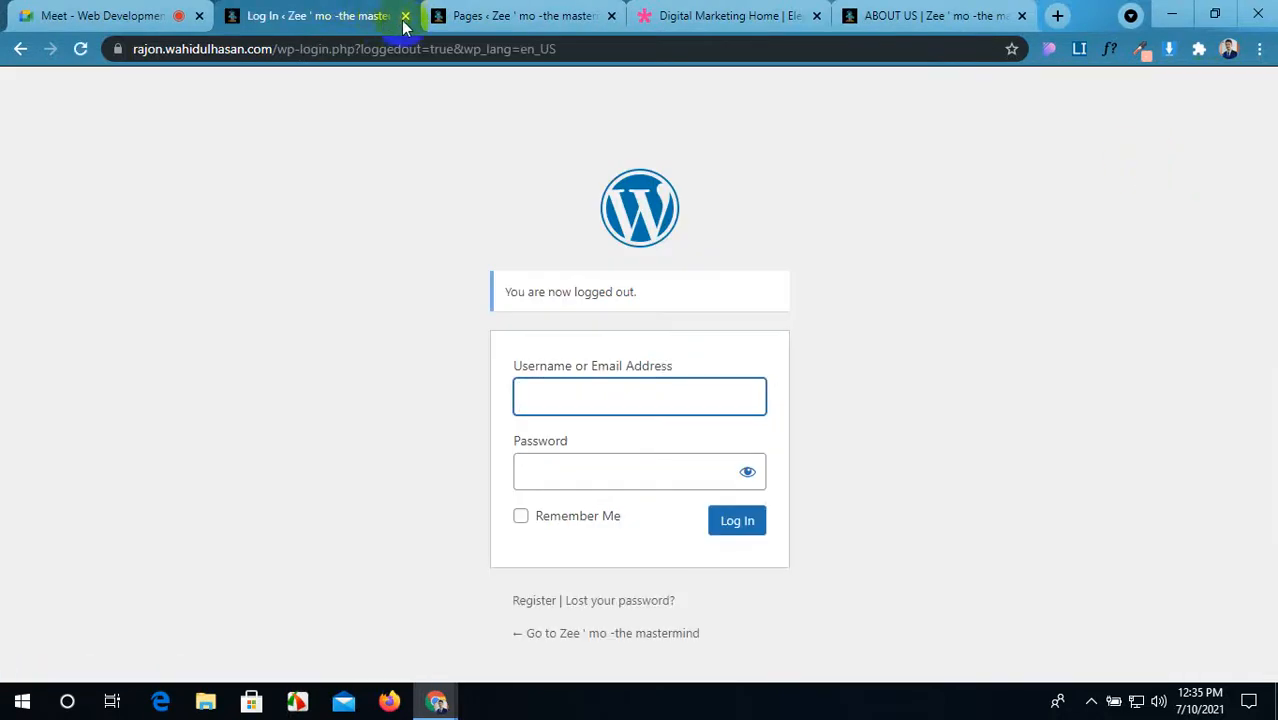
Step: Close the Log In, Pages, Digital Marketing Home demo and About Us tabs
click(405, 16)
click(405, 16)
click(405, 16)
click(405, 16)
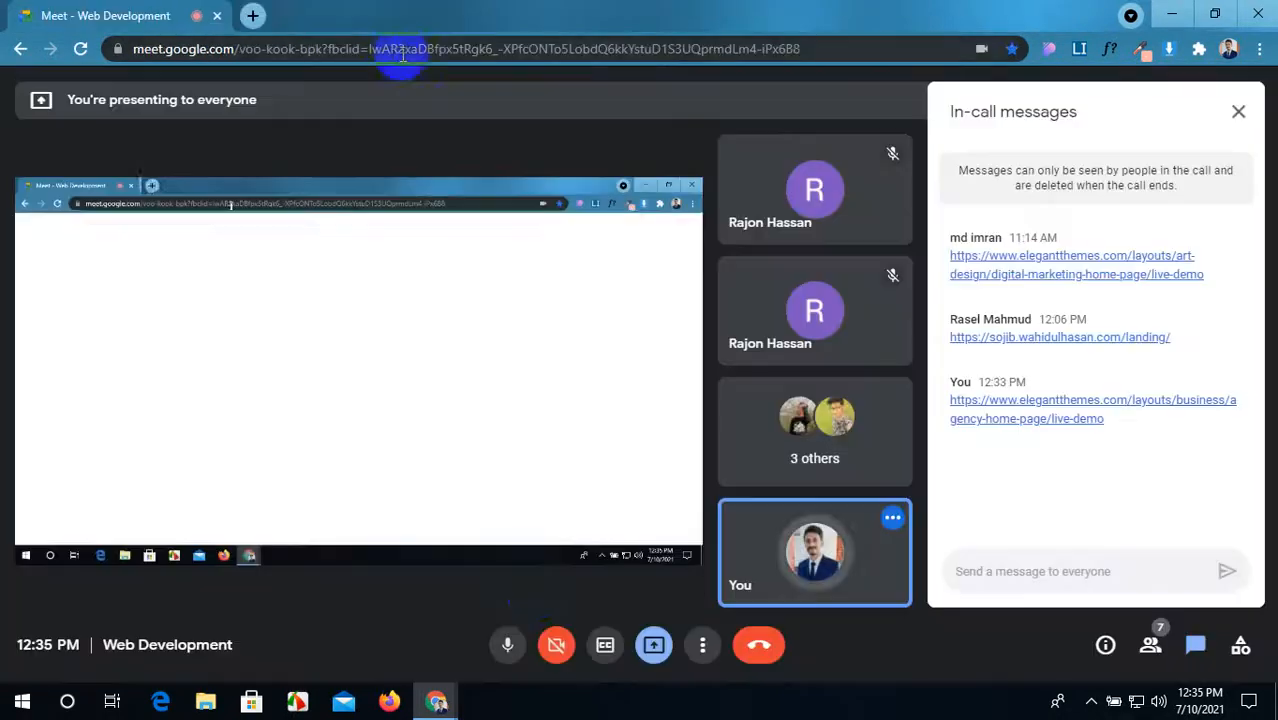